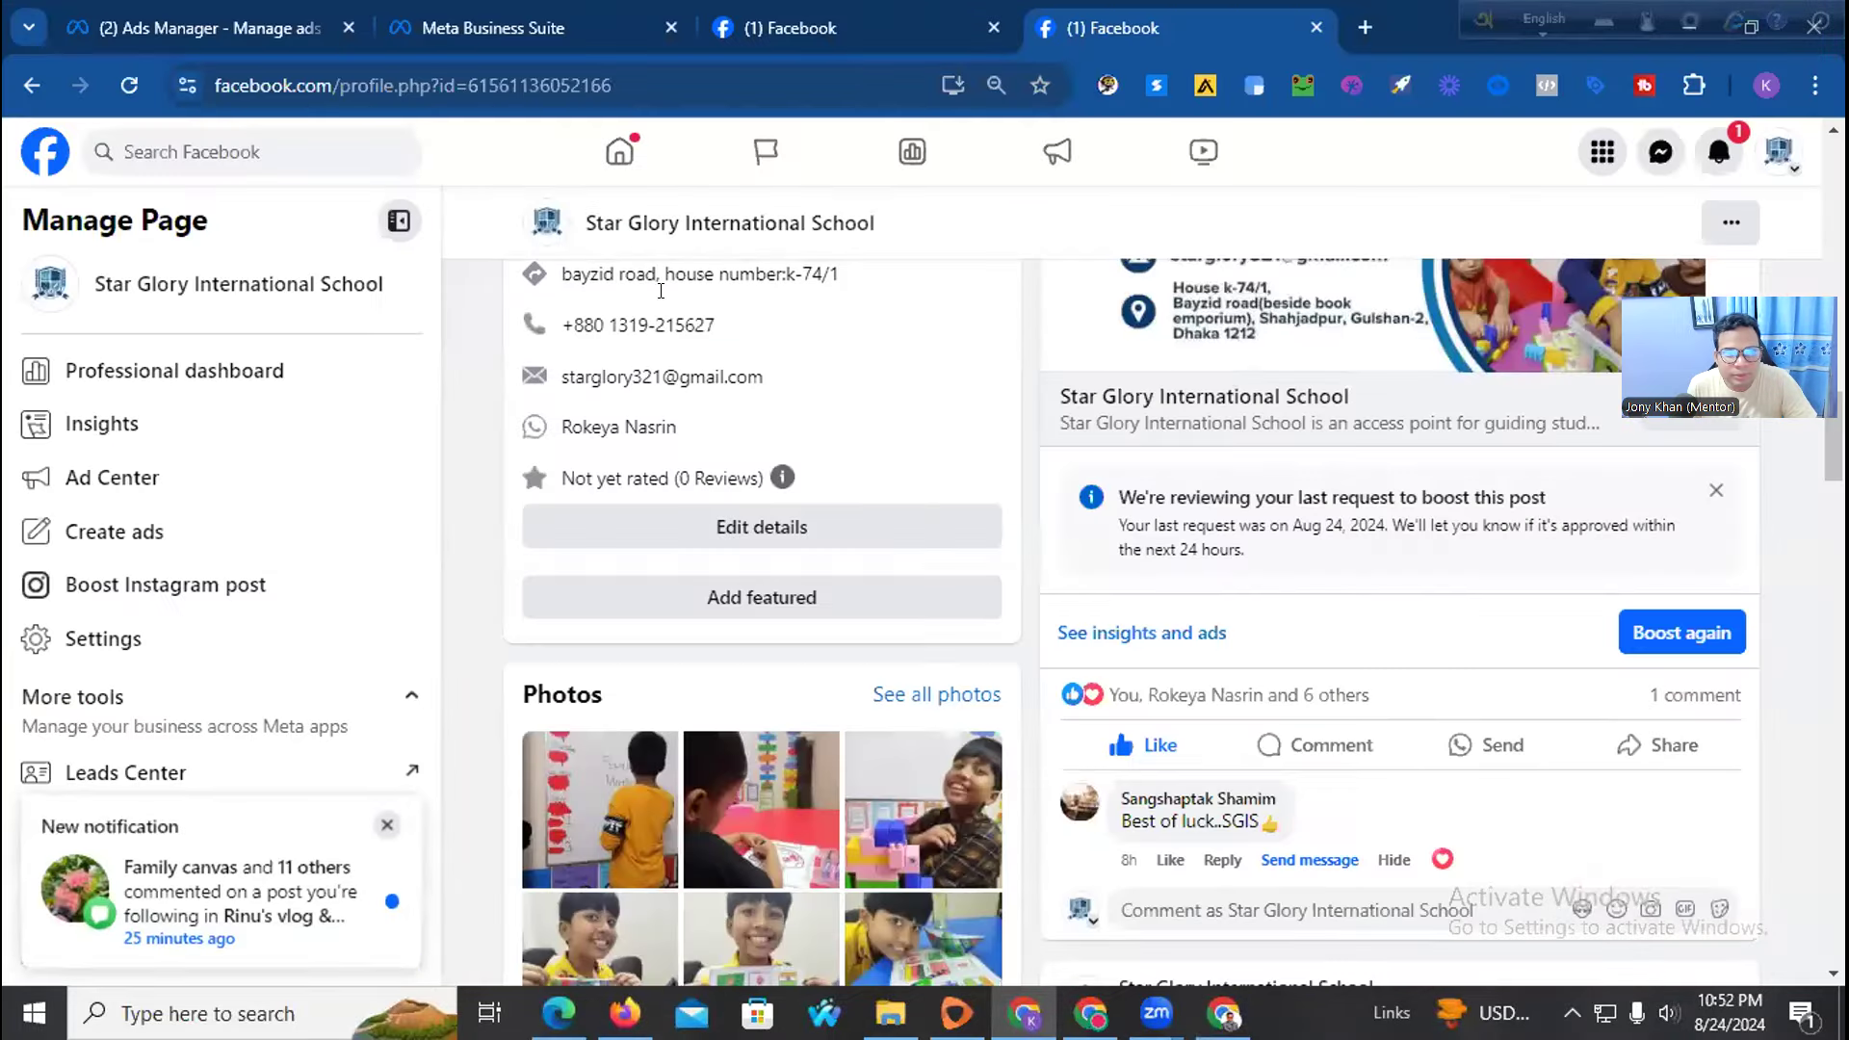
Open YouTube in a new tab and pause the playing video
{"action": "left_click", "coordinate": [1362, 25]}
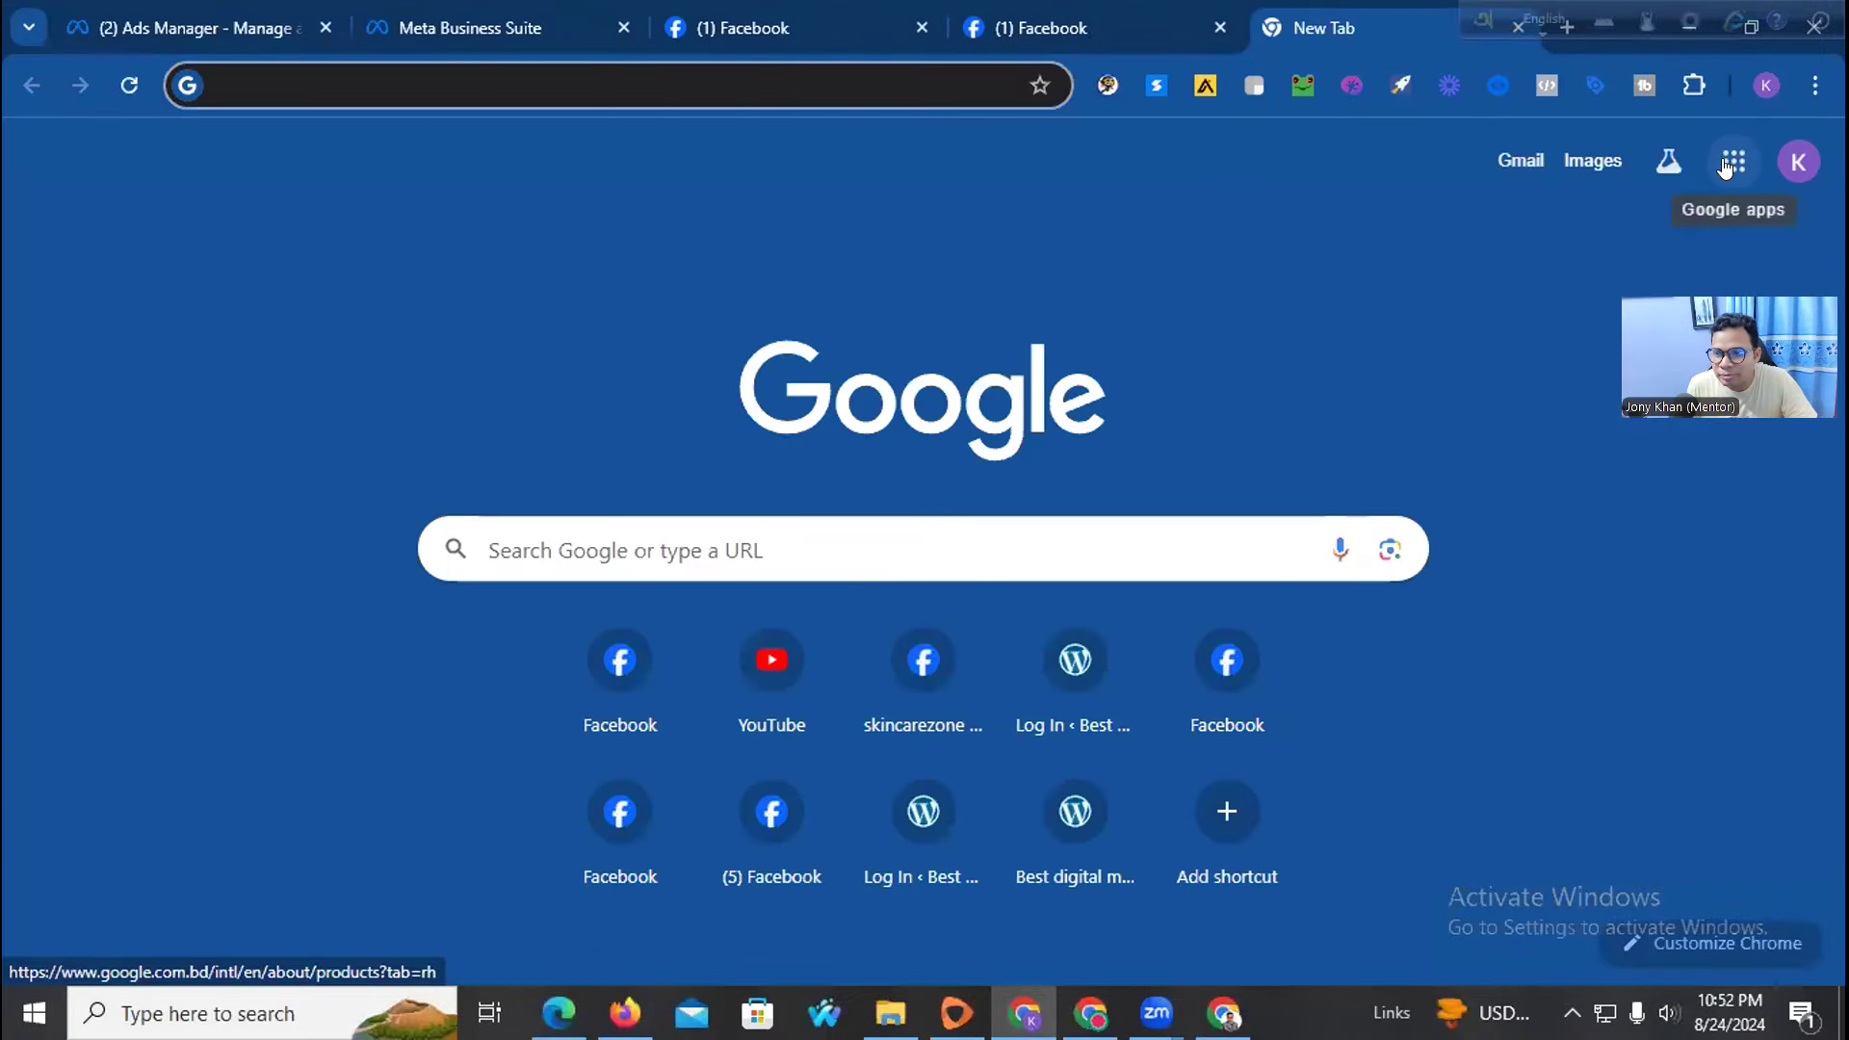
{"action": "left_click", "coordinate": [792, 685]}
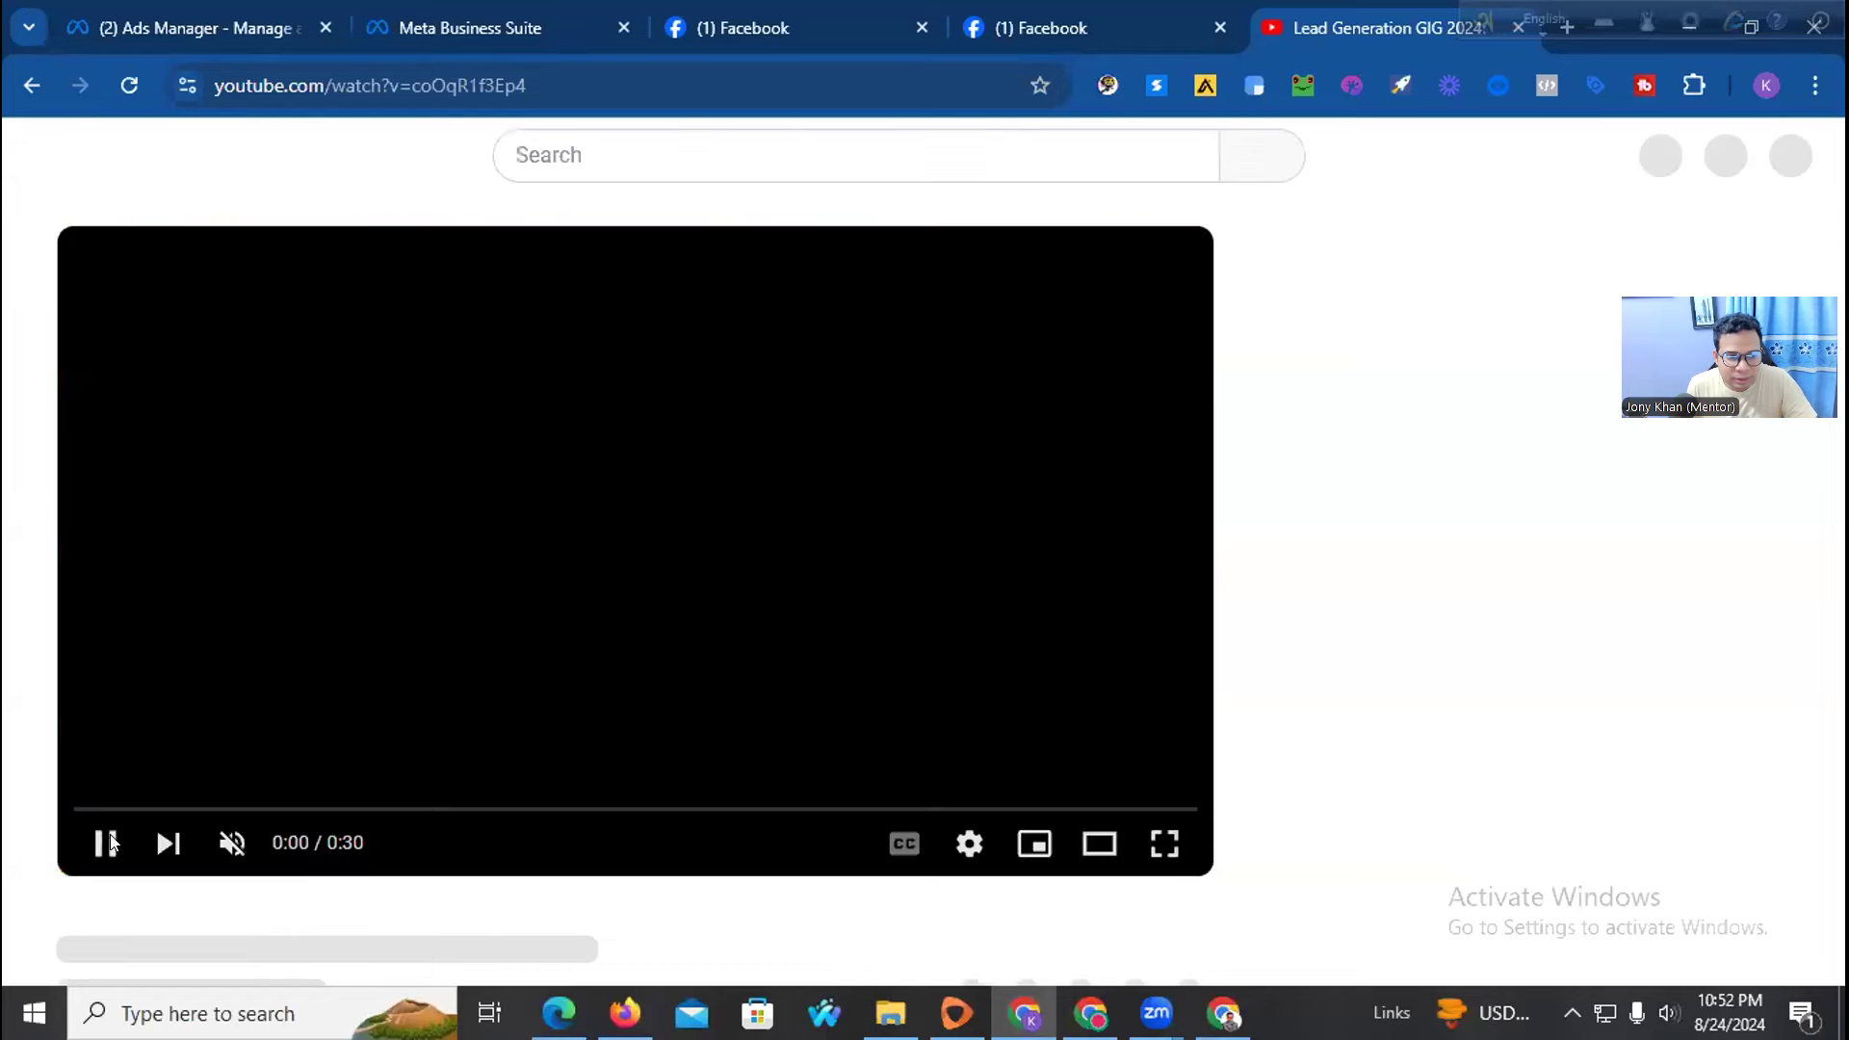
{"action": "left_click", "coordinate": [106, 844]}
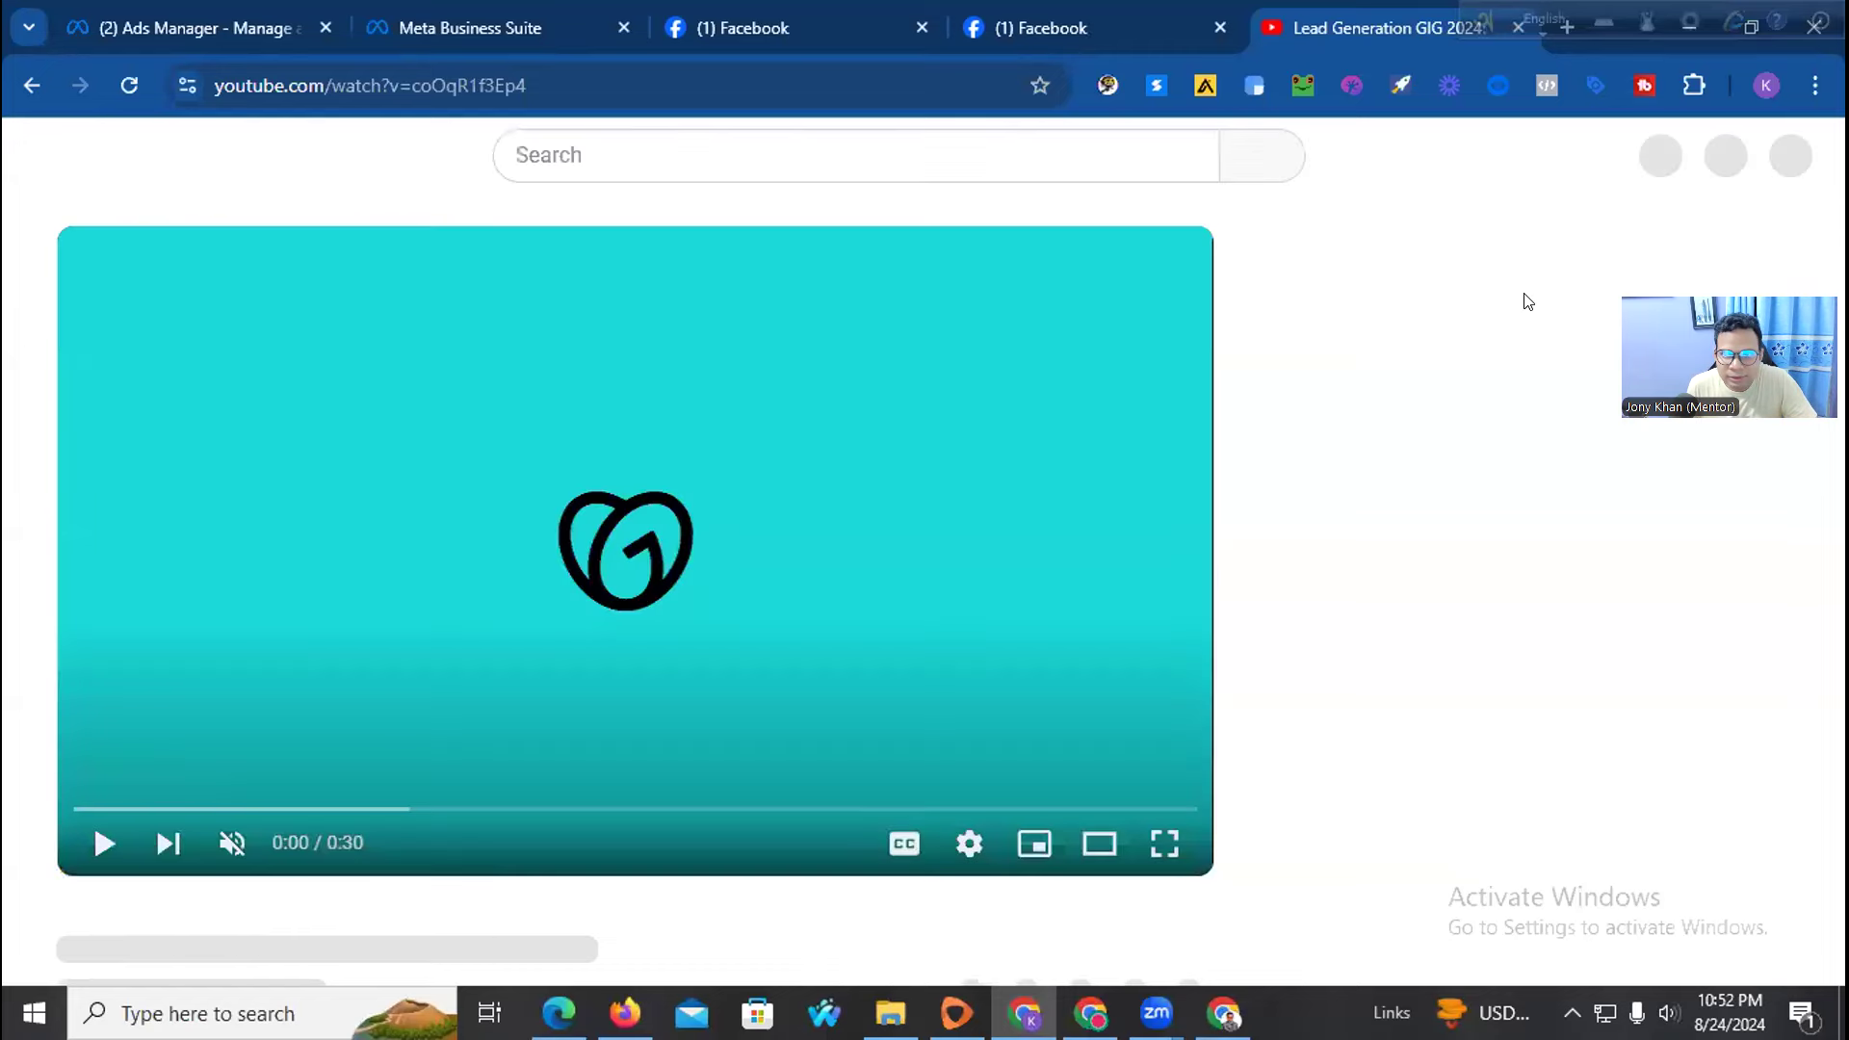
{"action": "left_click_drag", "start_coordinate": [1604, 401], "coordinate": [1606, 401]}
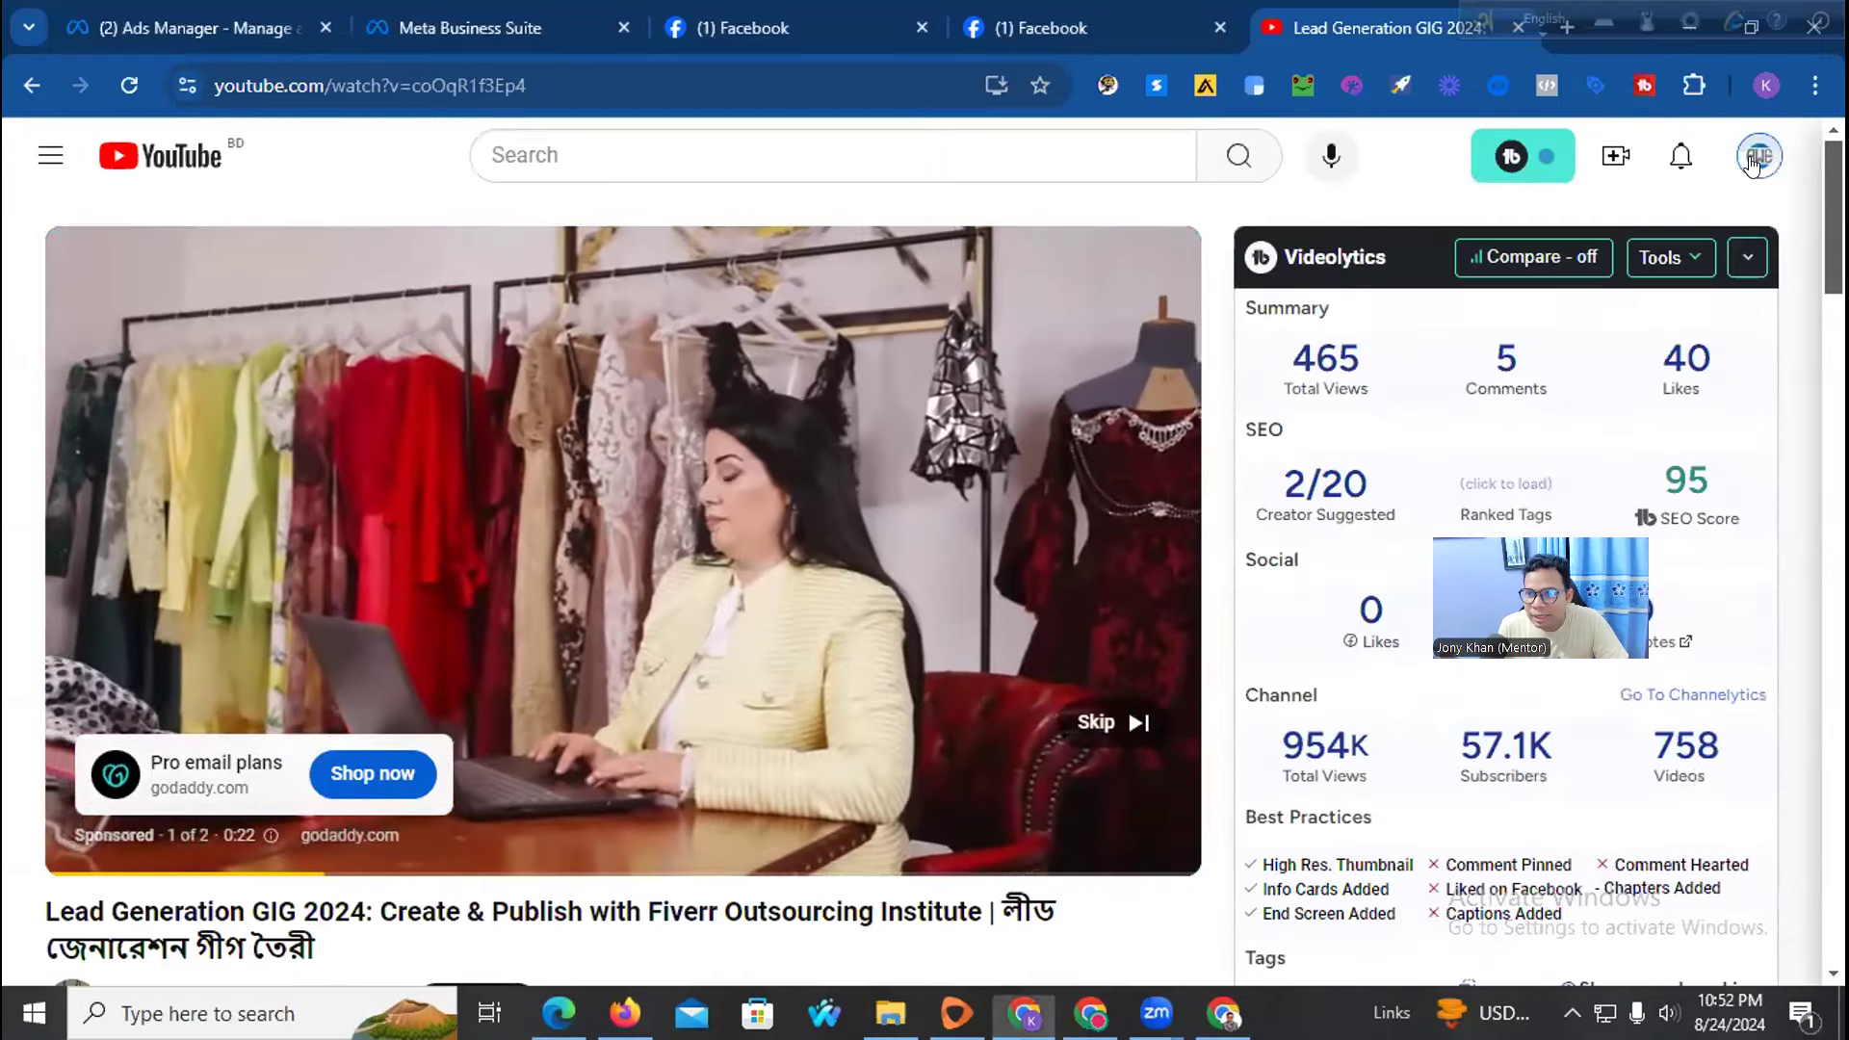
Copy the YouTube channel handle from the account menu and return to the Facebook tab
{"action": "left_click", "coordinate": [1759, 156]}
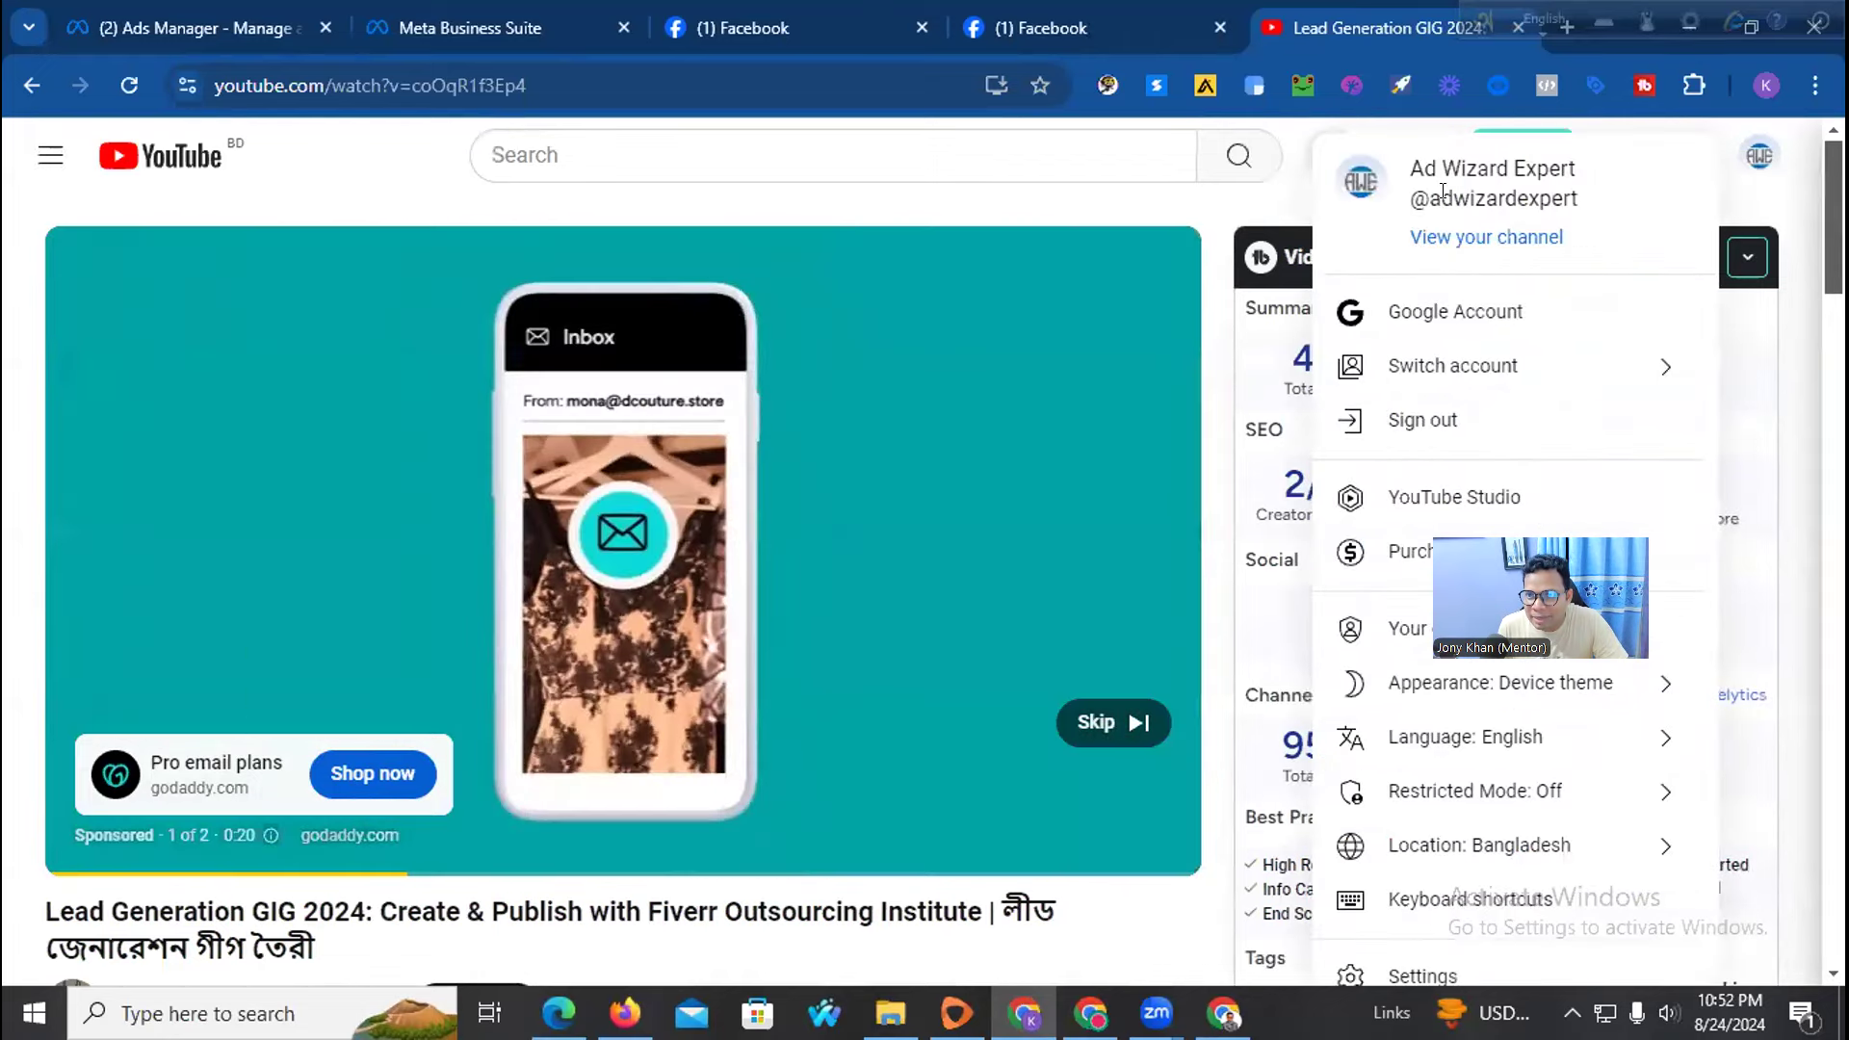
{"action": "left_click_drag", "start_coordinate": [1426, 195], "coordinate": [1579, 197]}
{"action": "key", "text": "ctrl+c"}
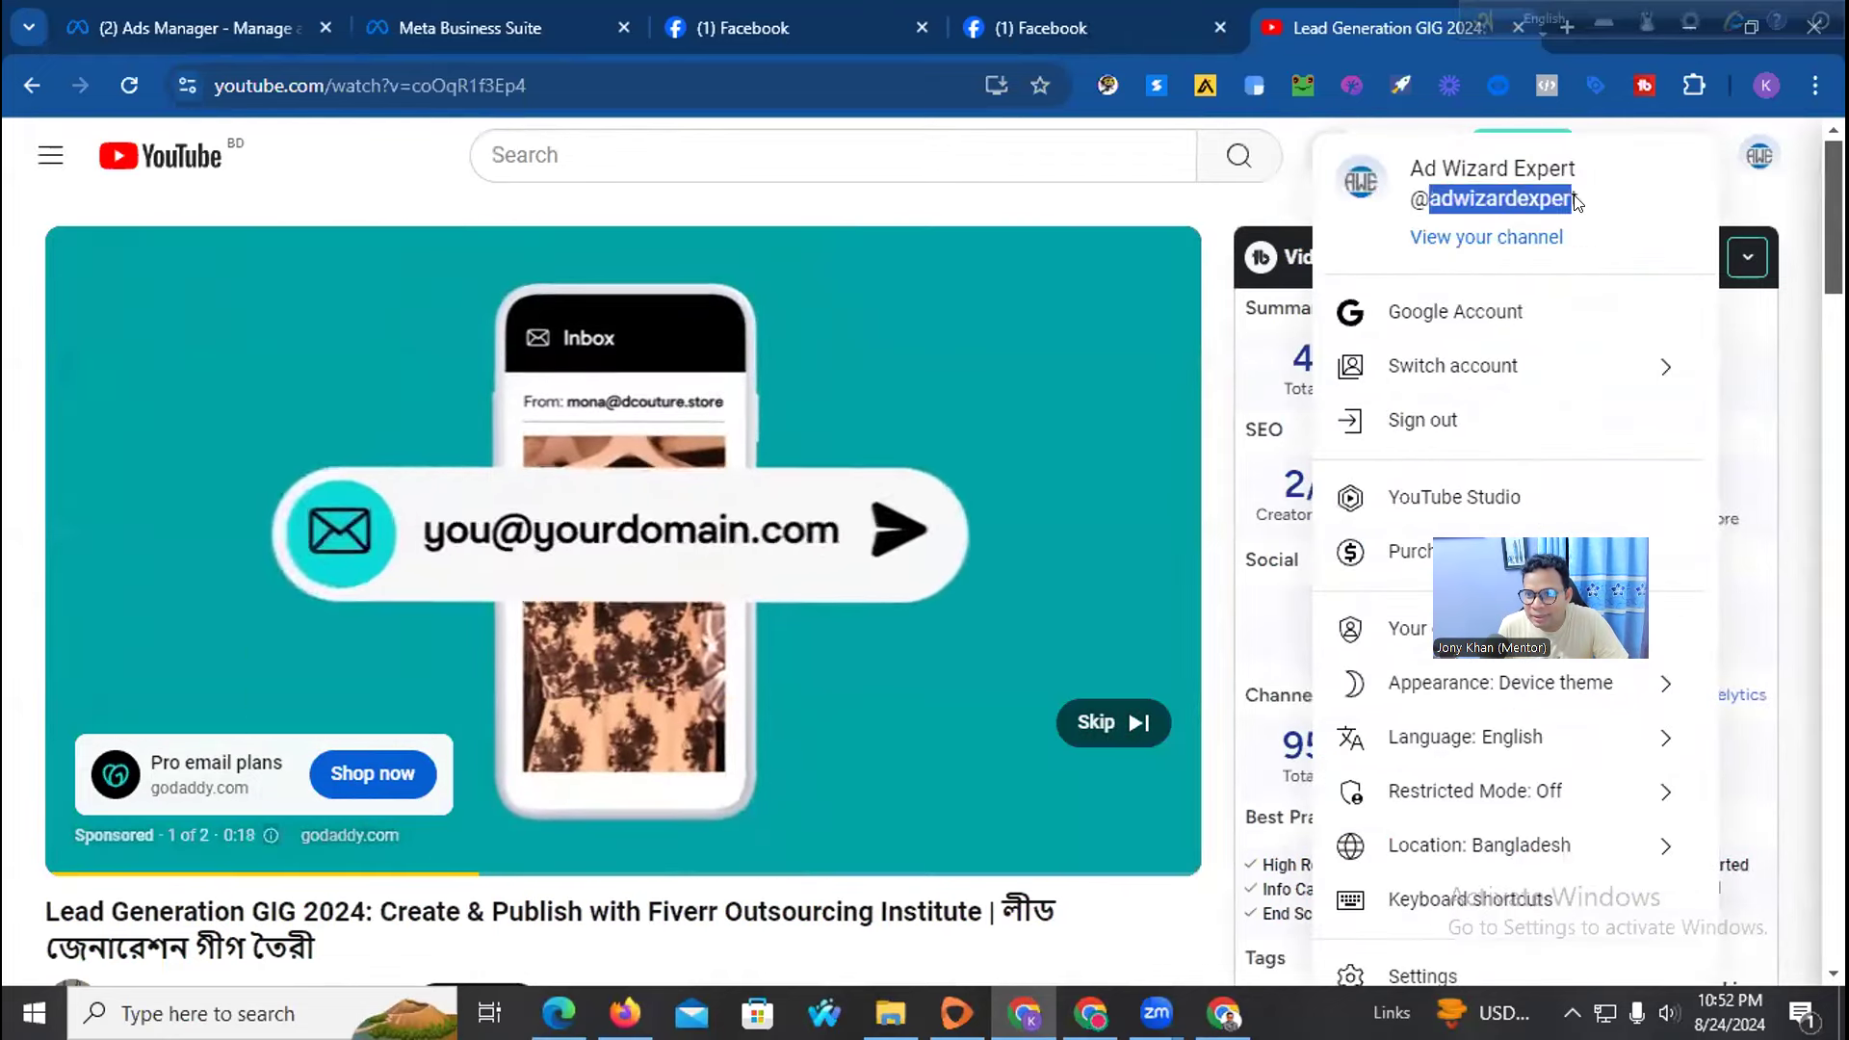
{"action": "right_click", "coordinate": [1531, 191]}
{"action": "left_click", "coordinate": [1204, 227]}
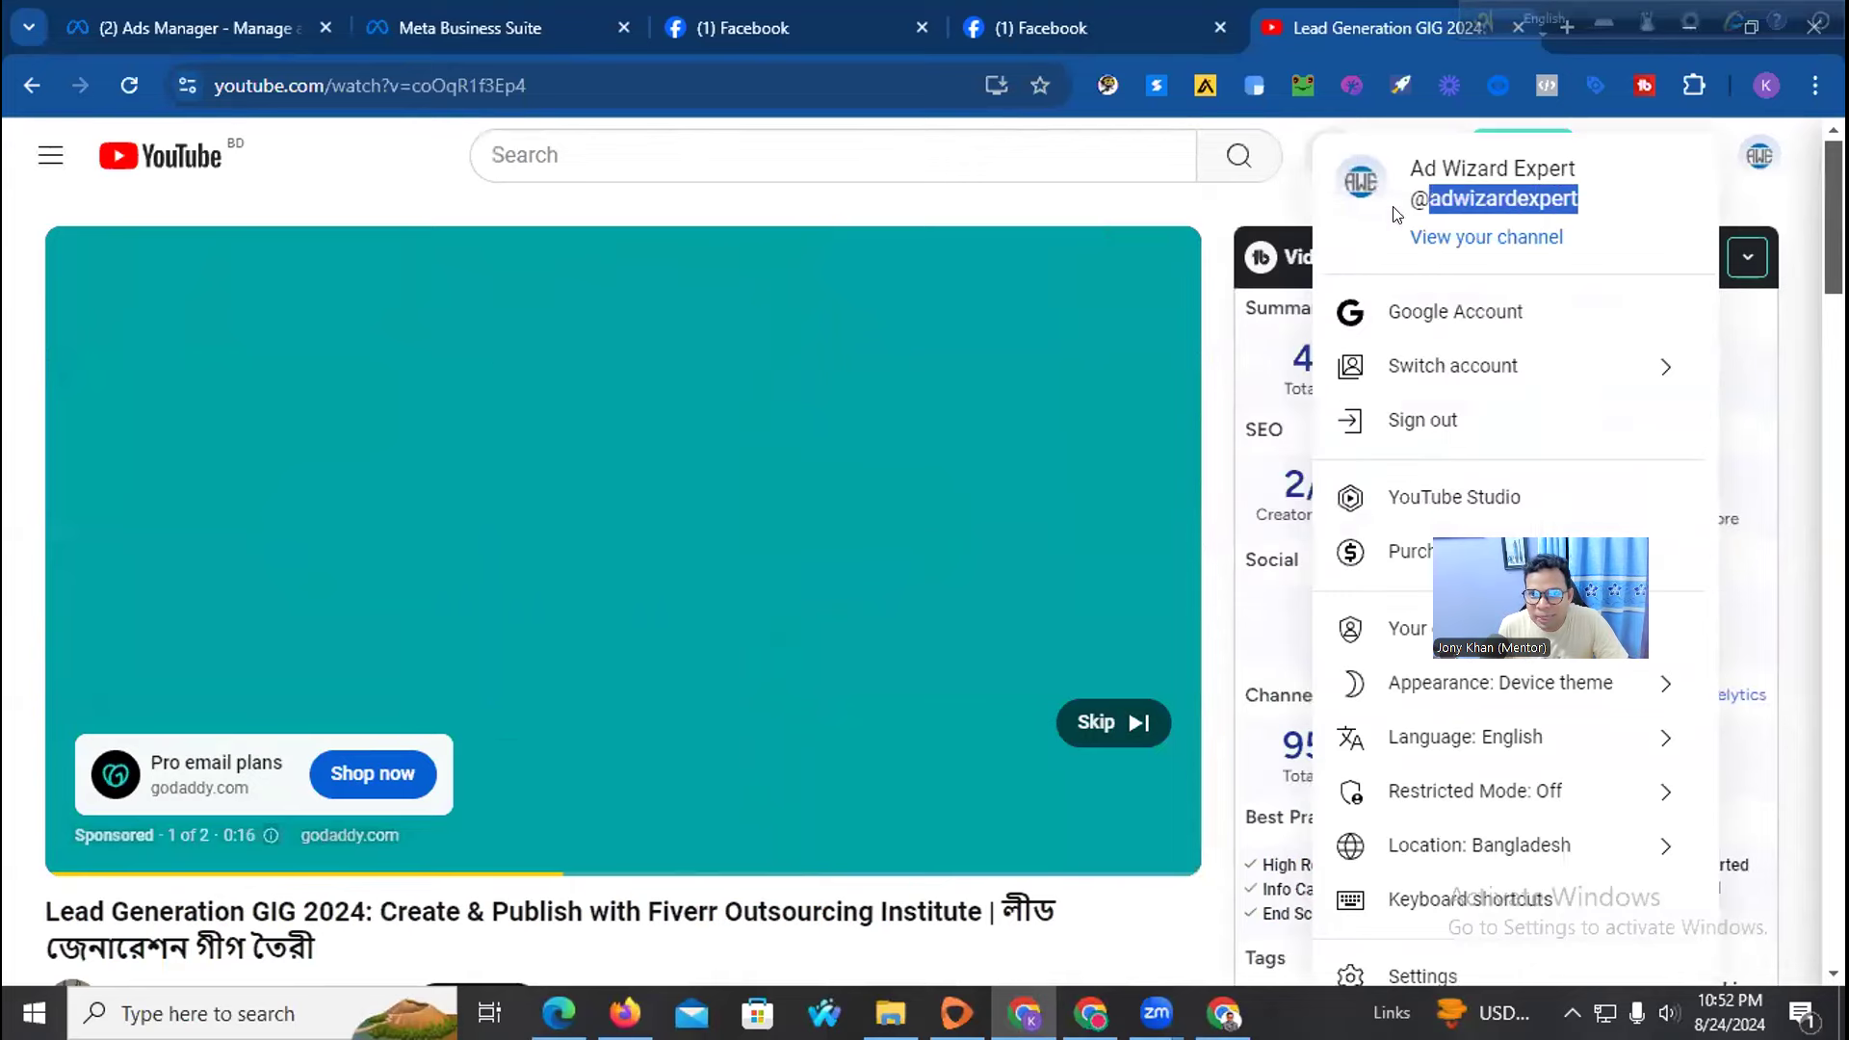
{"action": "left_click", "coordinate": [1207, 10]}
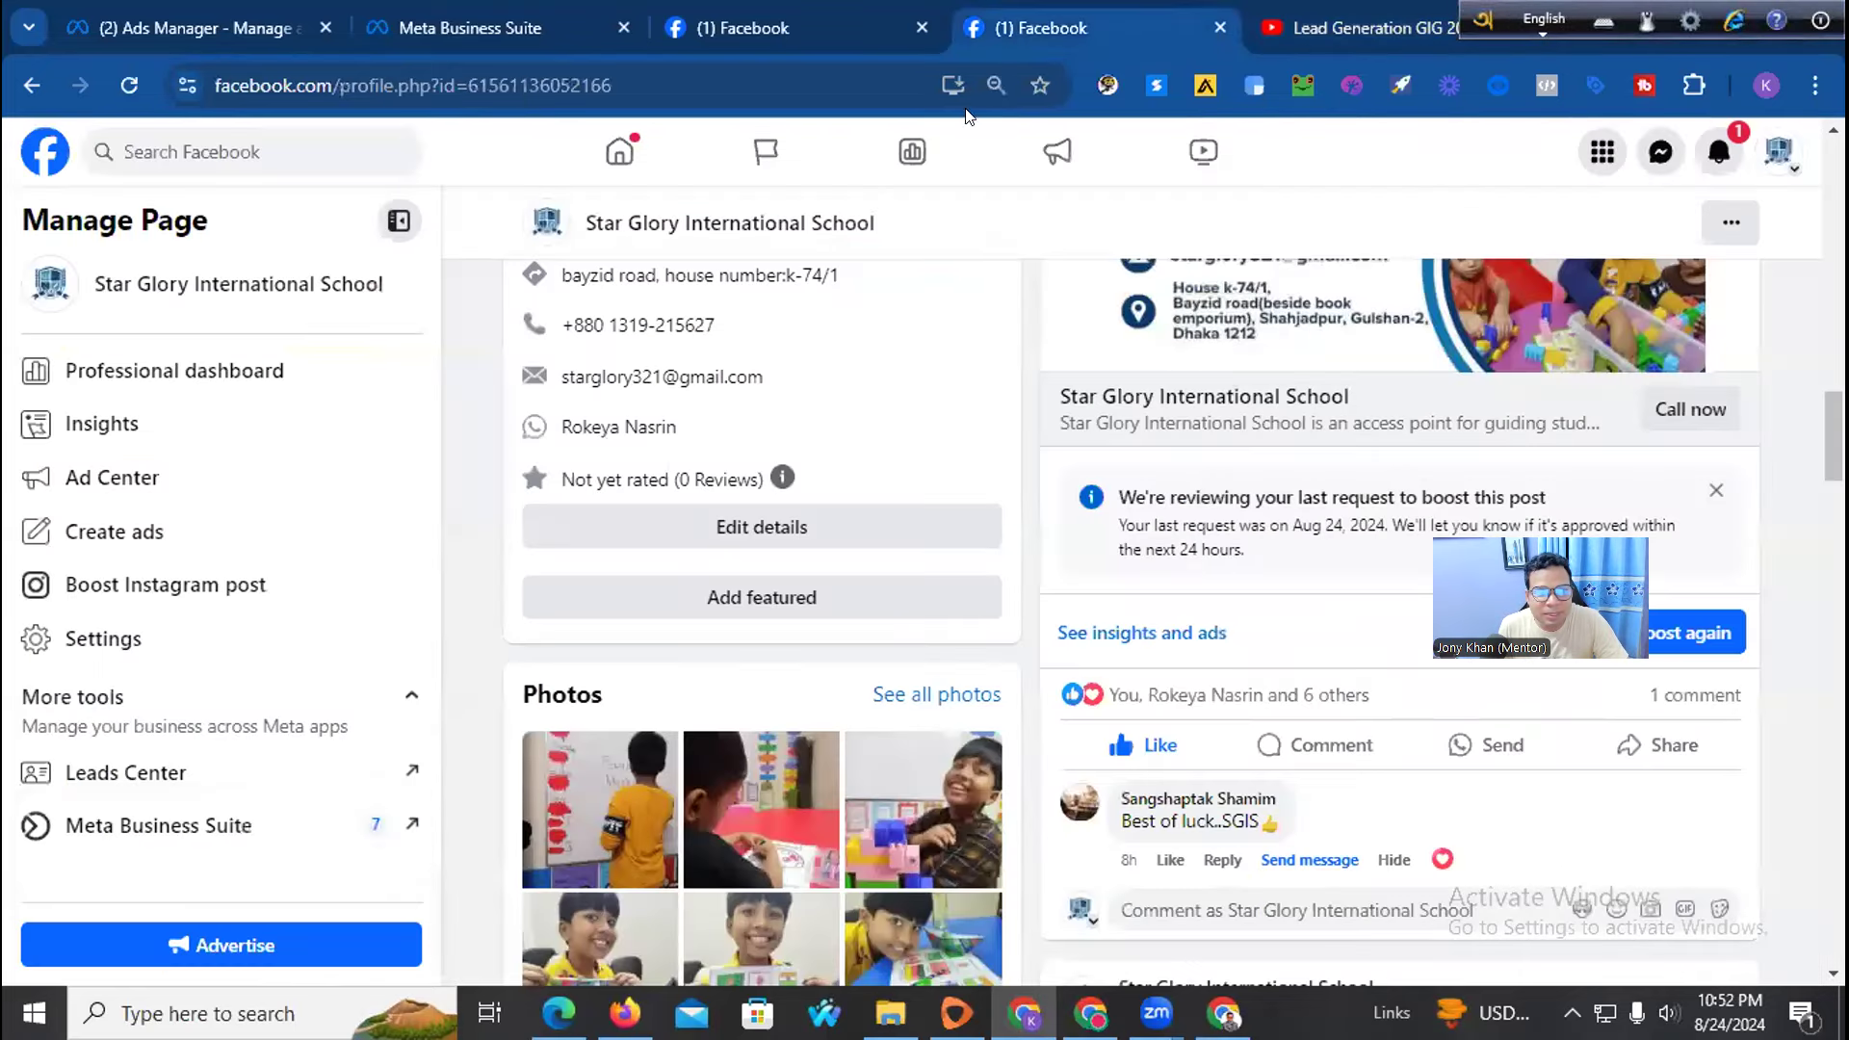
Switch to the personal Facebook profile and close the duplicate, Business Suite and Ads Manager tabs
{"action": "left_click", "coordinate": [1762, 150]}
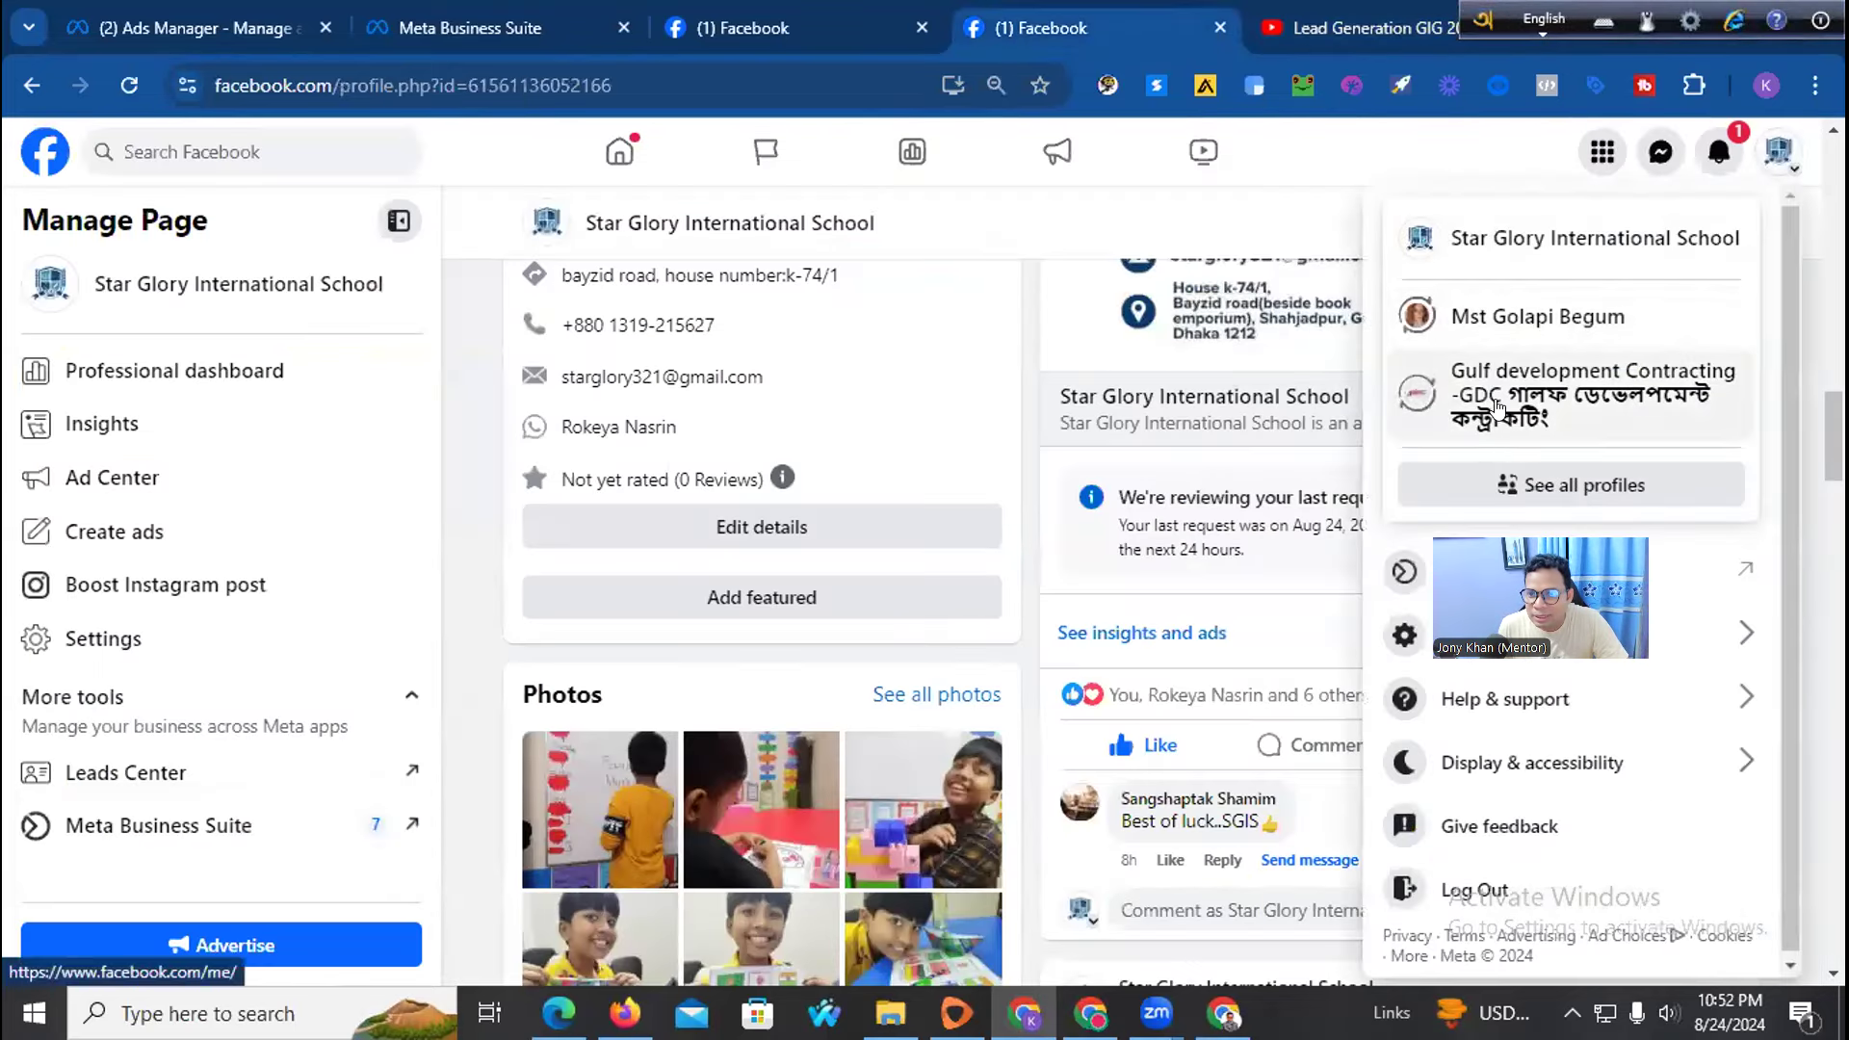
{"action": "left_click", "coordinate": [1488, 318]}
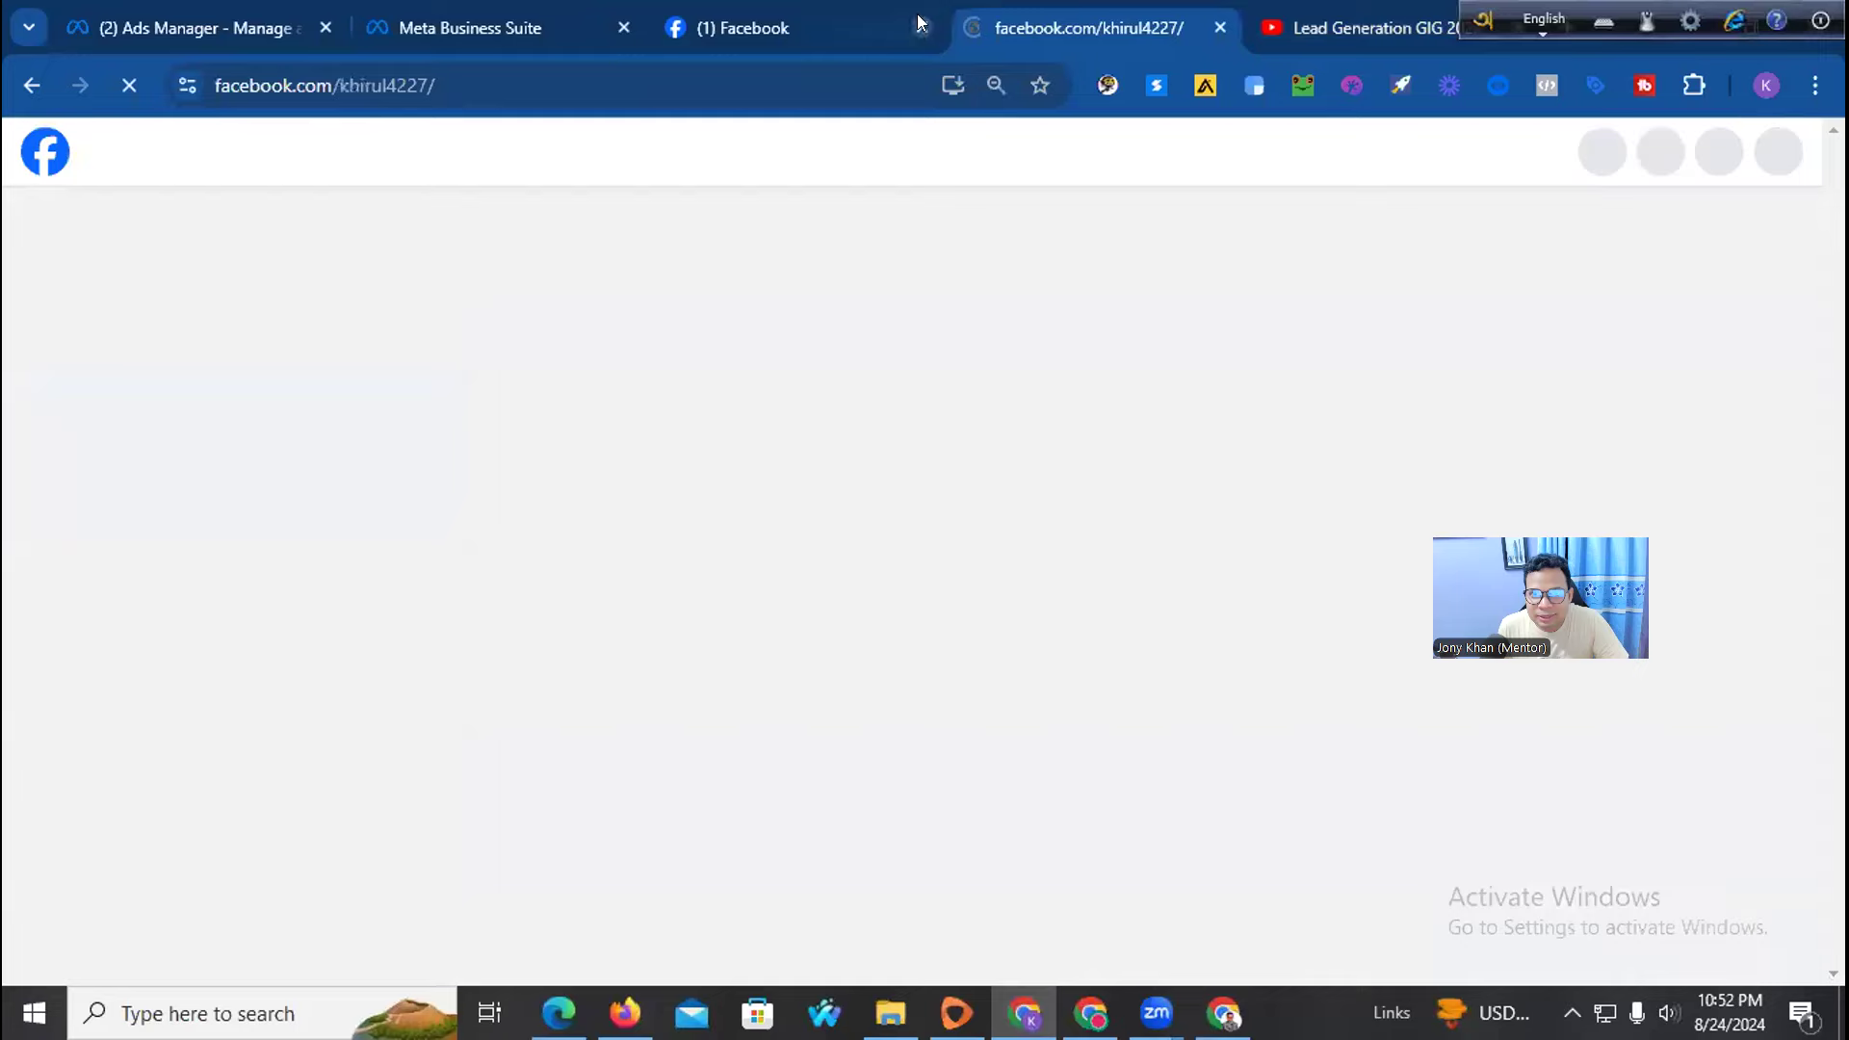
{"action": "left_click", "coordinate": [921, 28]}
{"action": "left_click", "coordinate": [616, 26]}
{"action": "left_click", "coordinate": [311, 14]}
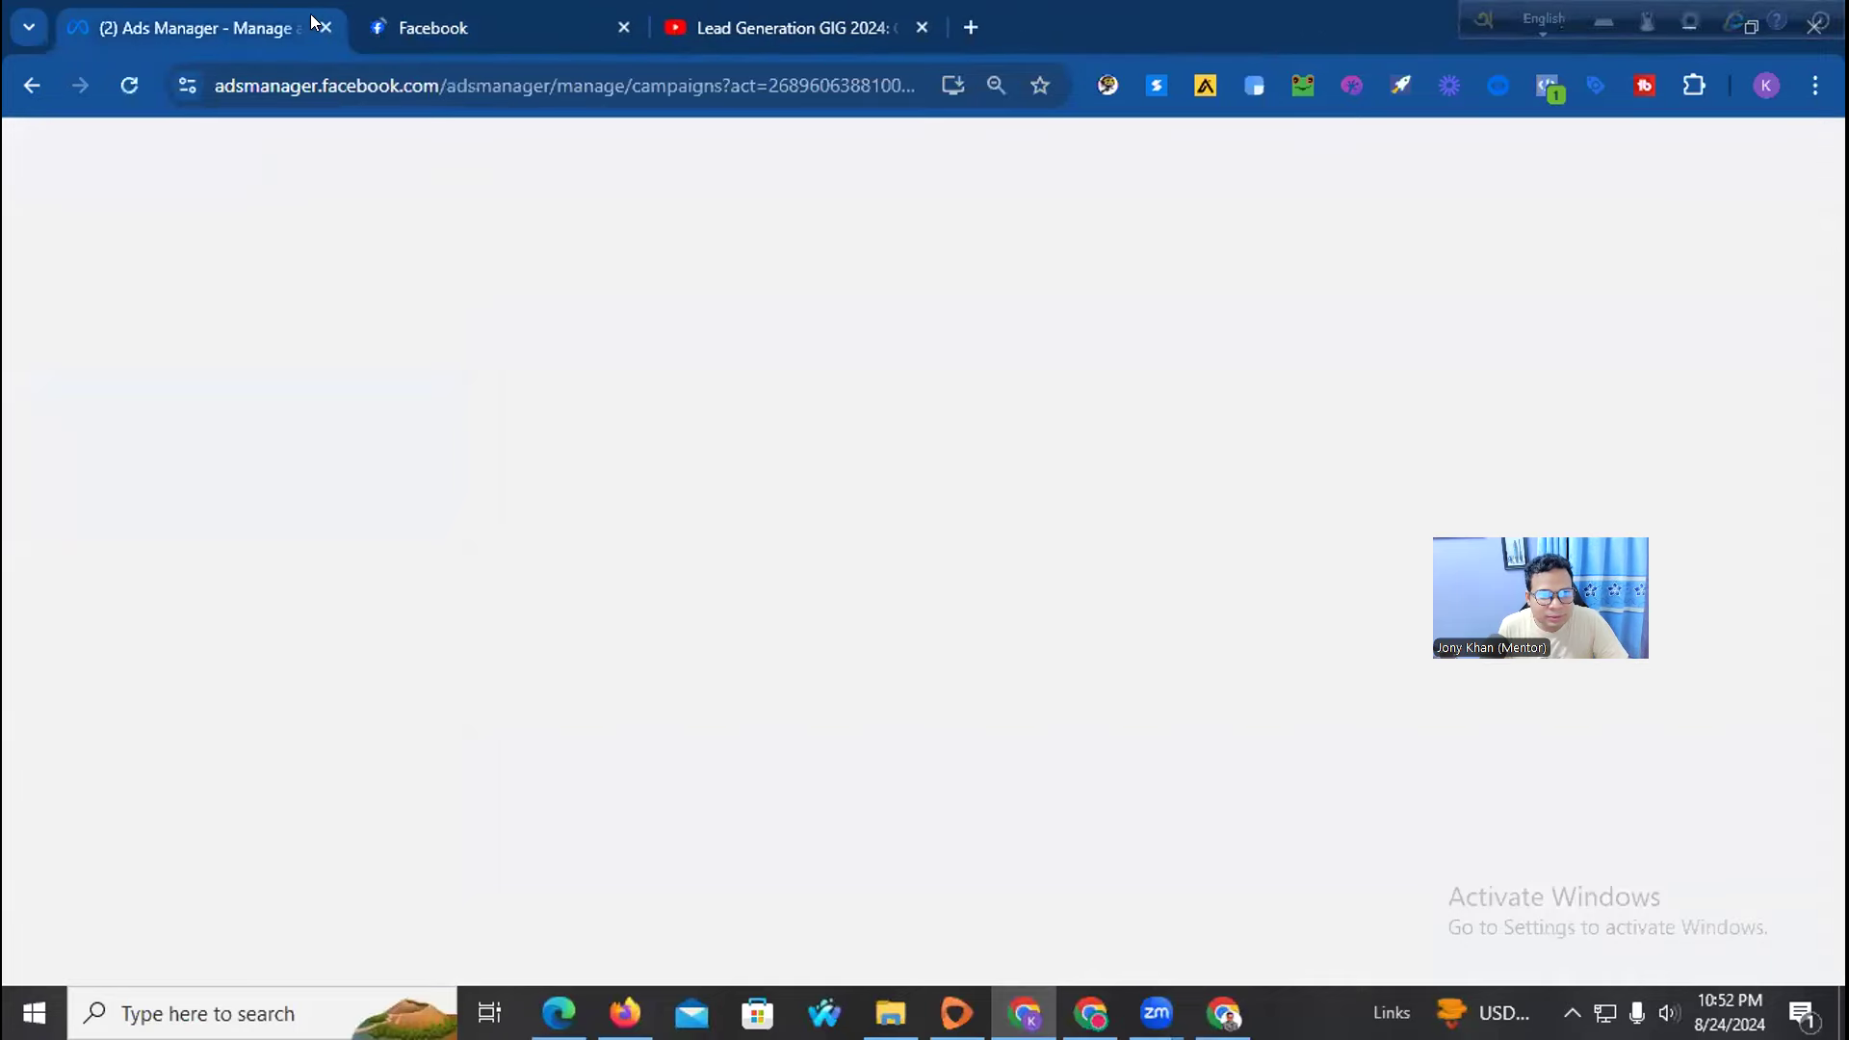
{"action": "left_click", "coordinate": [324, 28]}
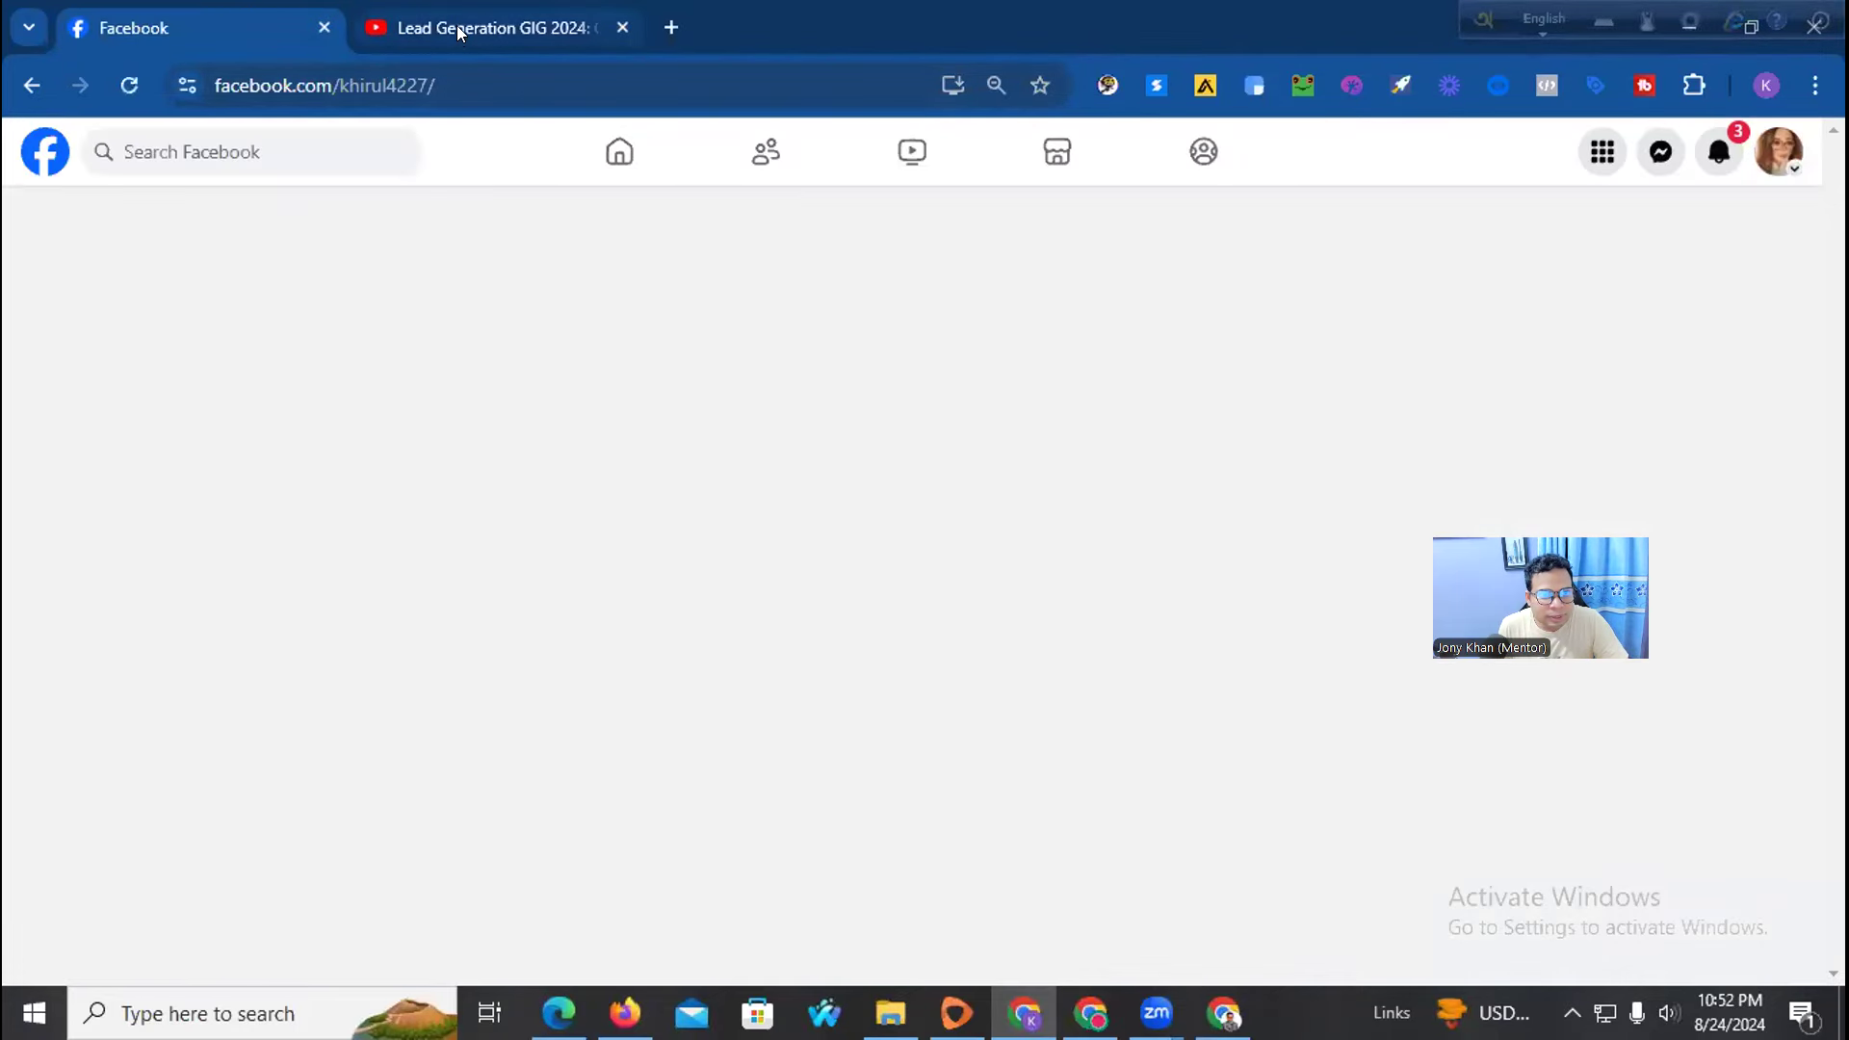
{"action": "left_click", "coordinate": [459, 25]}
{"action": "left_click", "coordinate": [248, 25]}
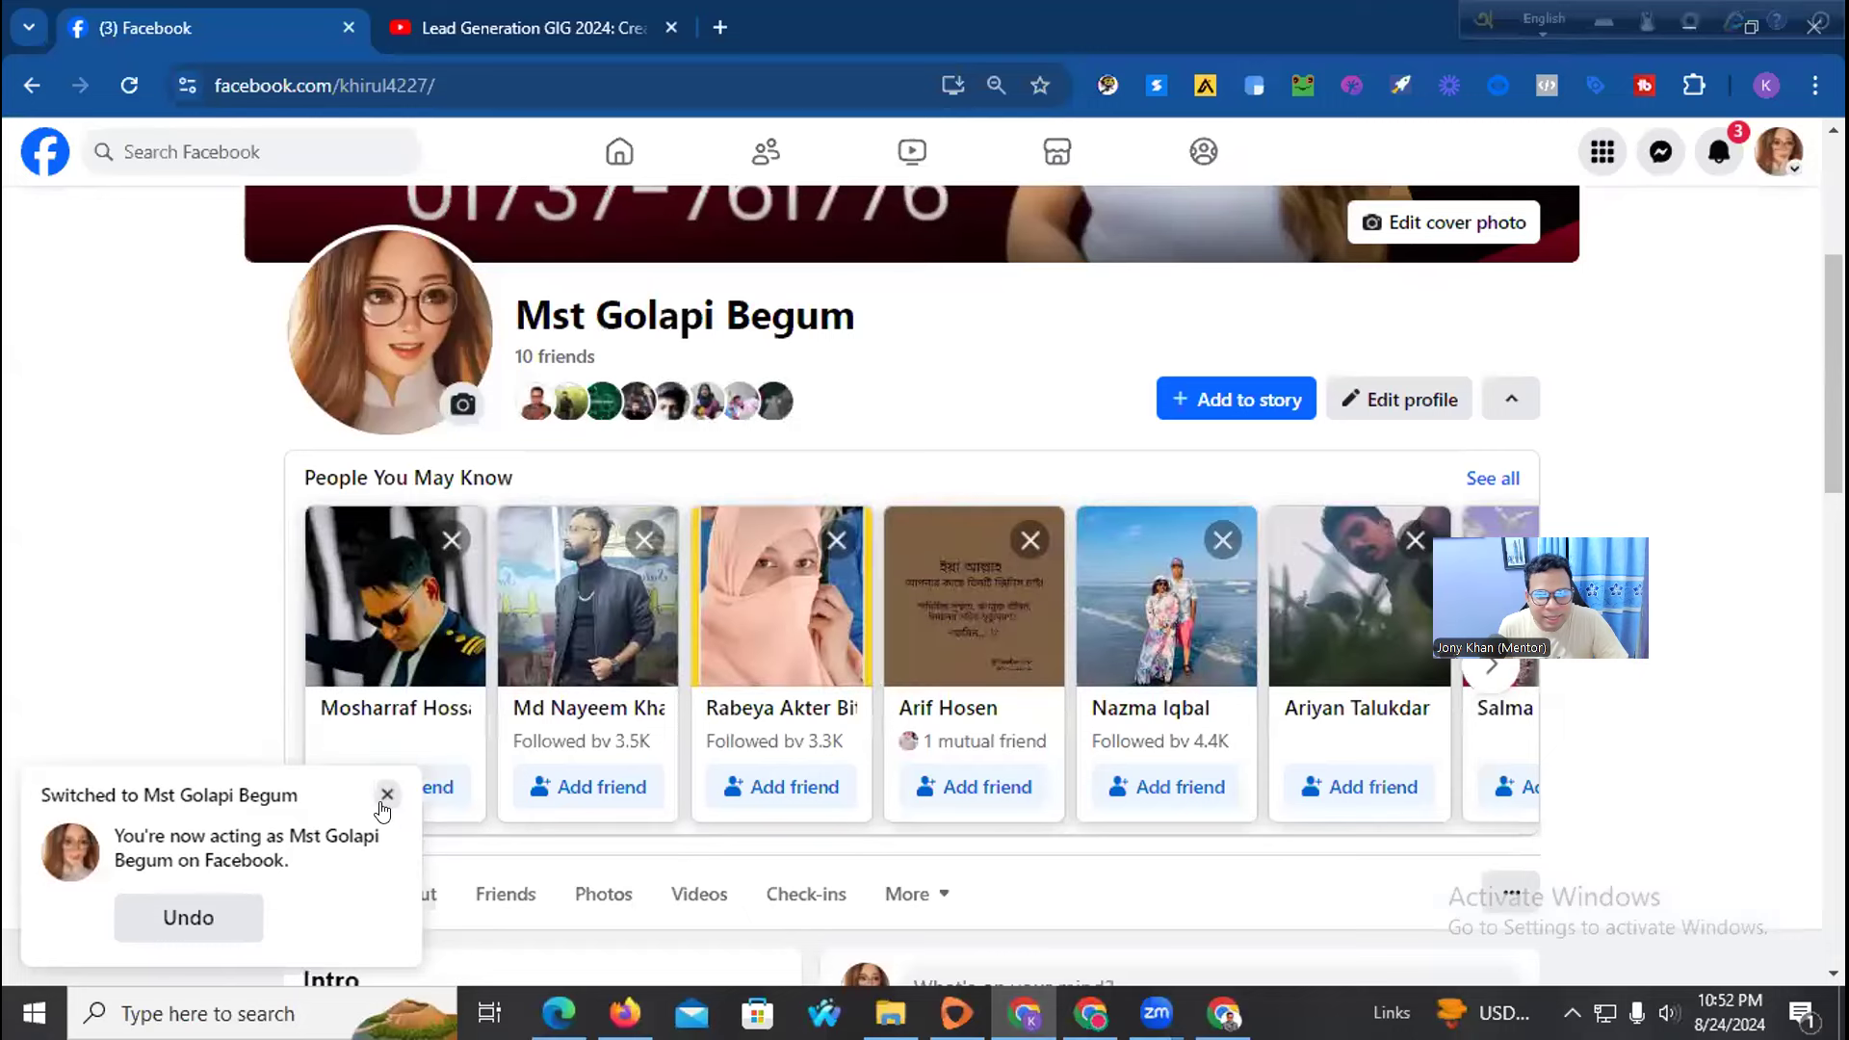
{"action": "left_click", "coordinate": [387, 795]}
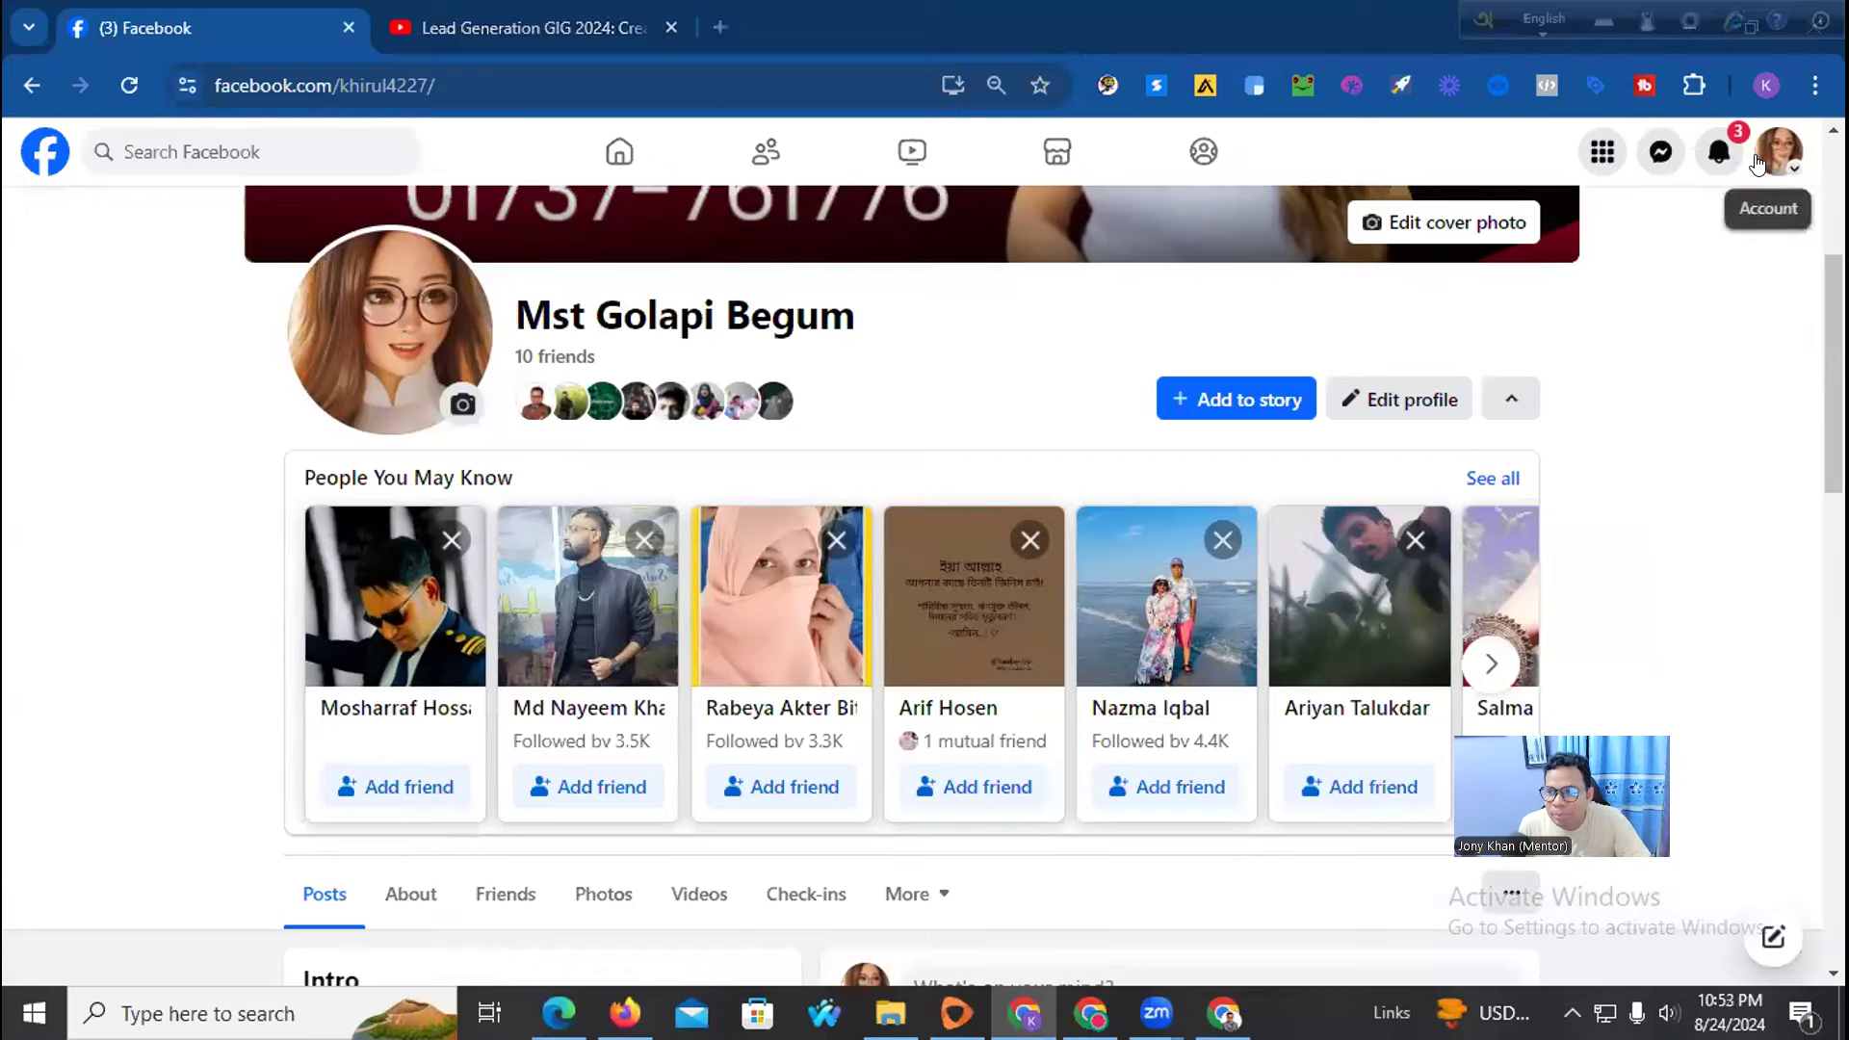
Go to the list of Pages you manage from the Facebook menu
{"action": "left_click", "coordinate": [1602, 154]}
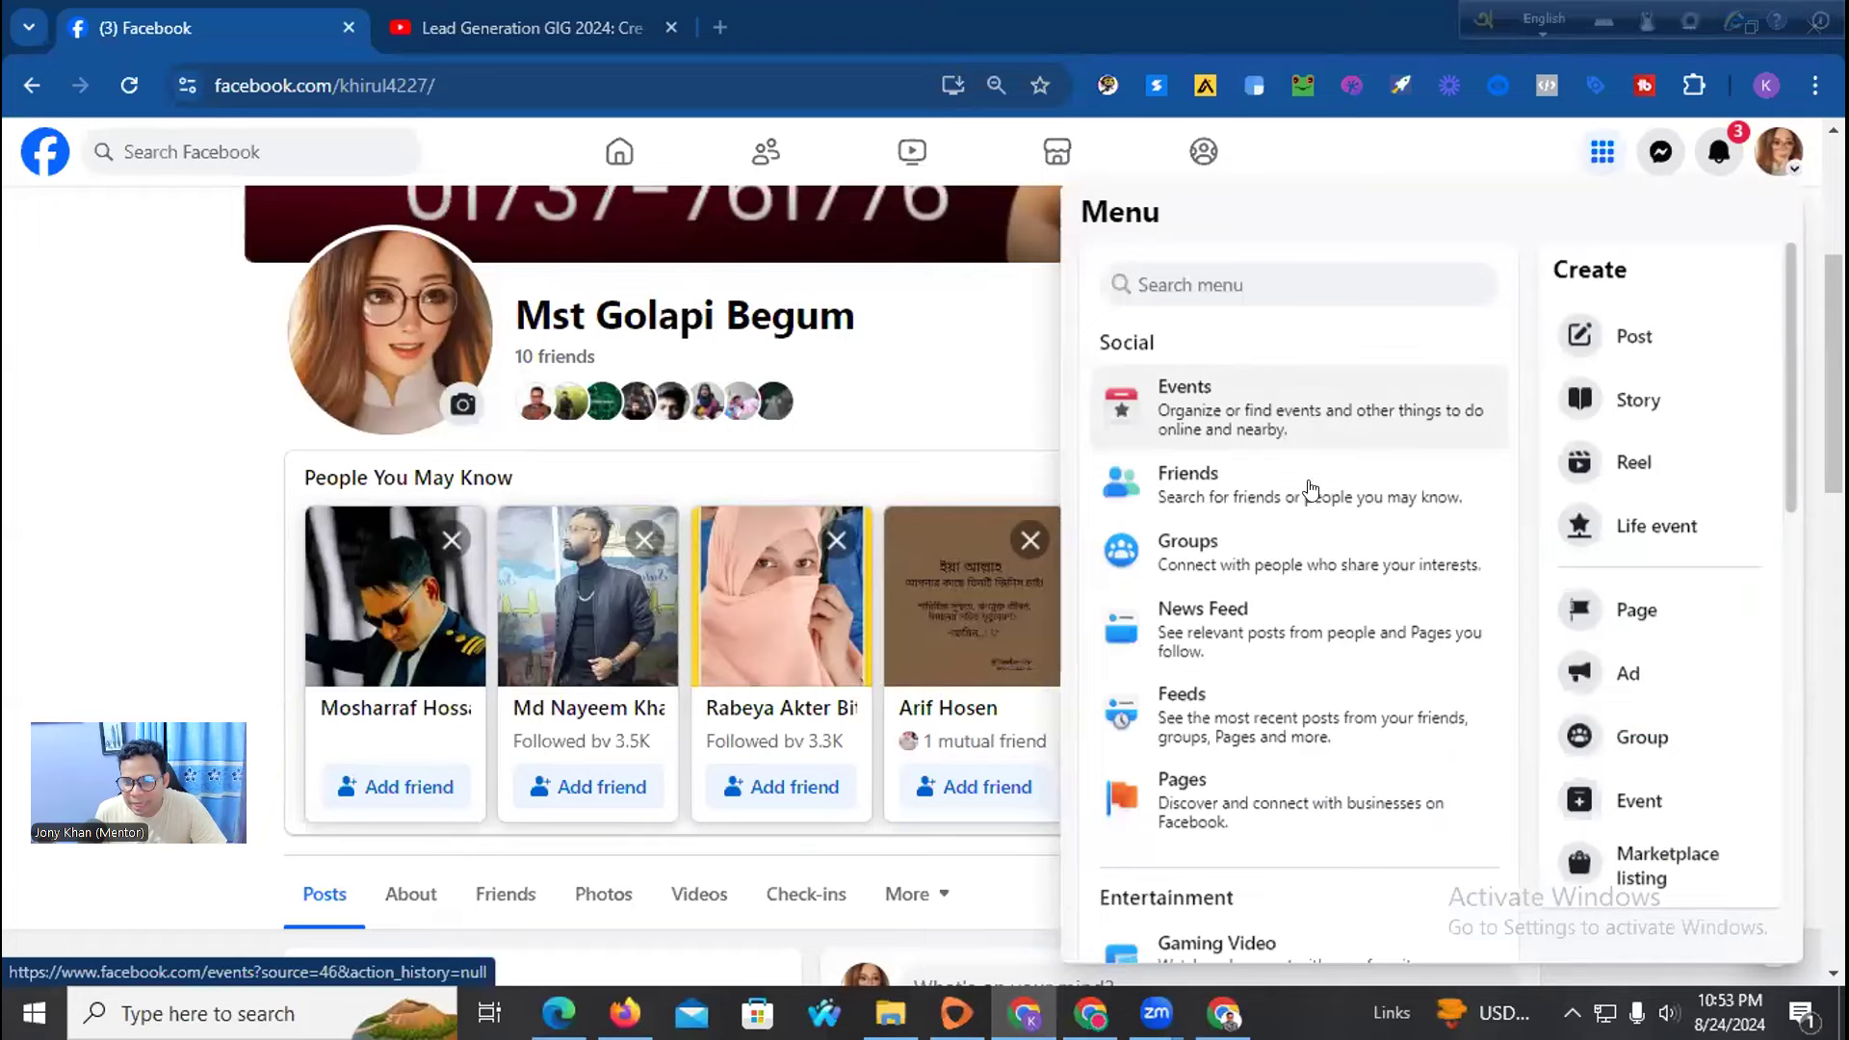
{"action": "scroll", "coordinate": [1316, 412], "scroll_direction": "down", "scroll_amount": 1}
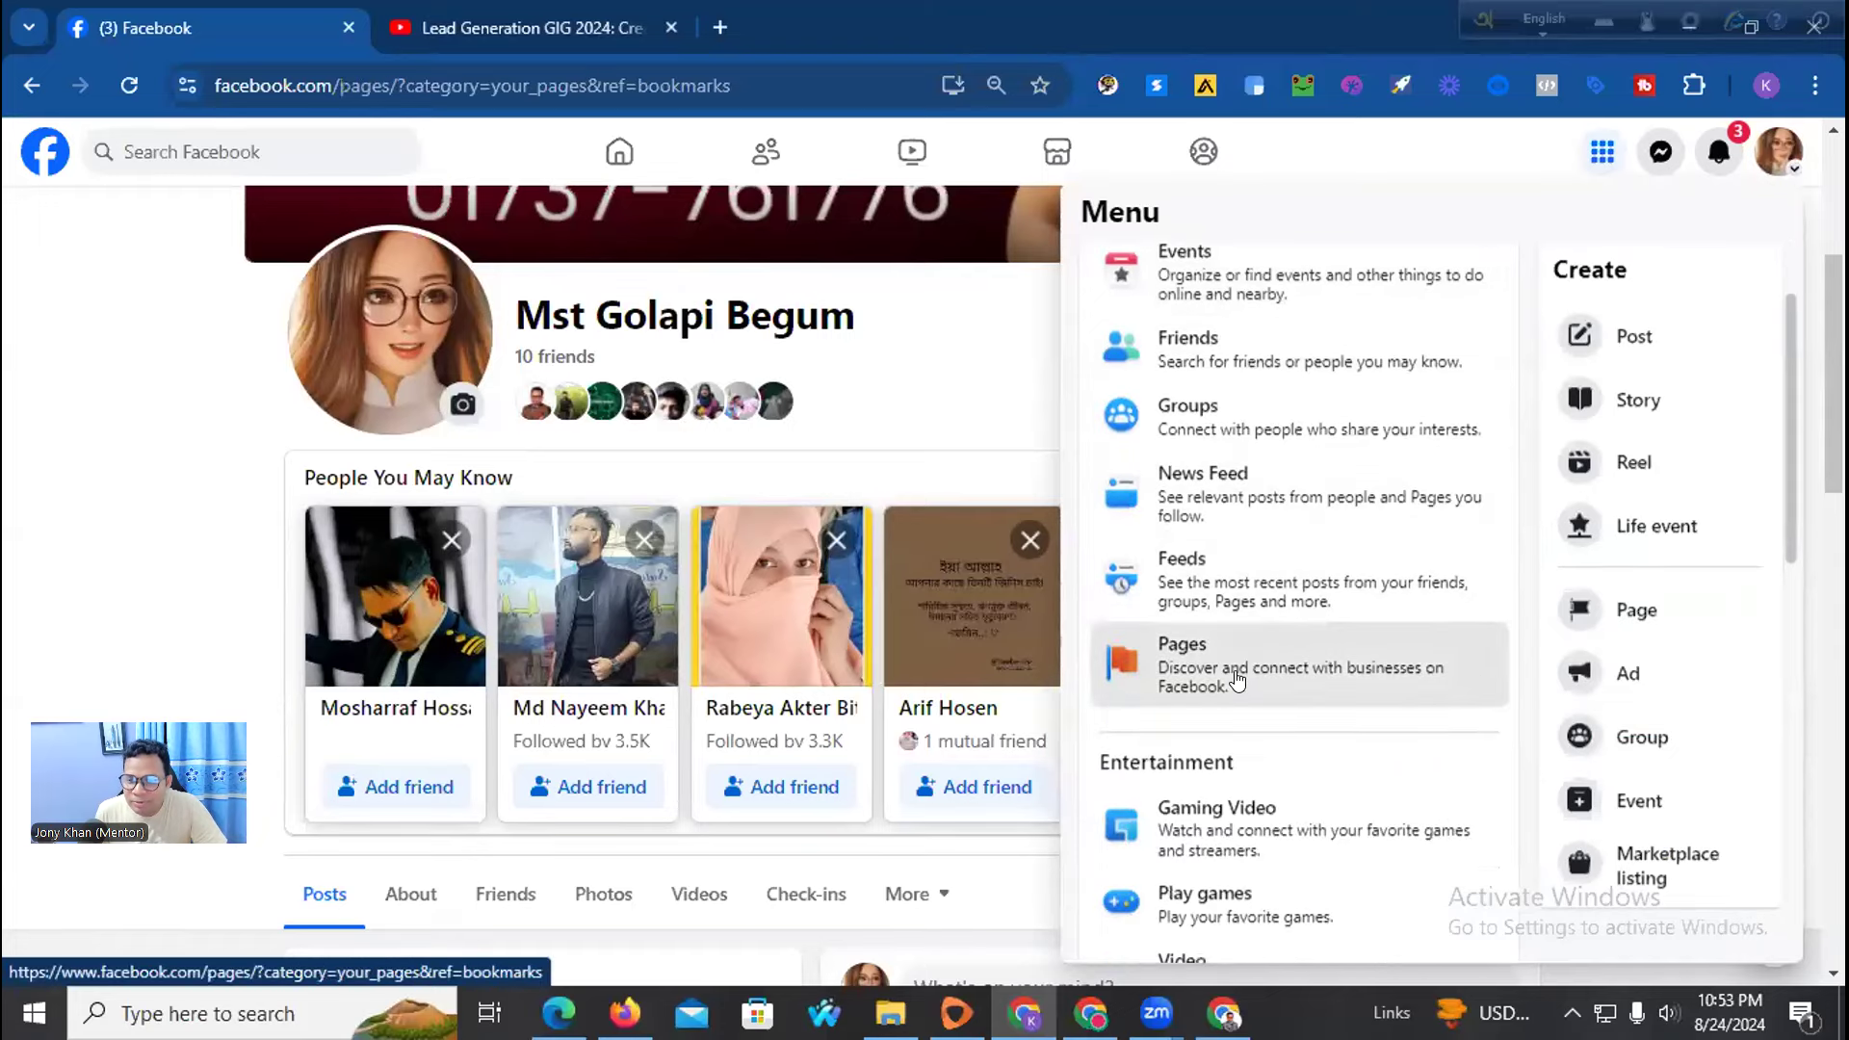
{"action": "left_click", "coordinate": [1238, 680]}
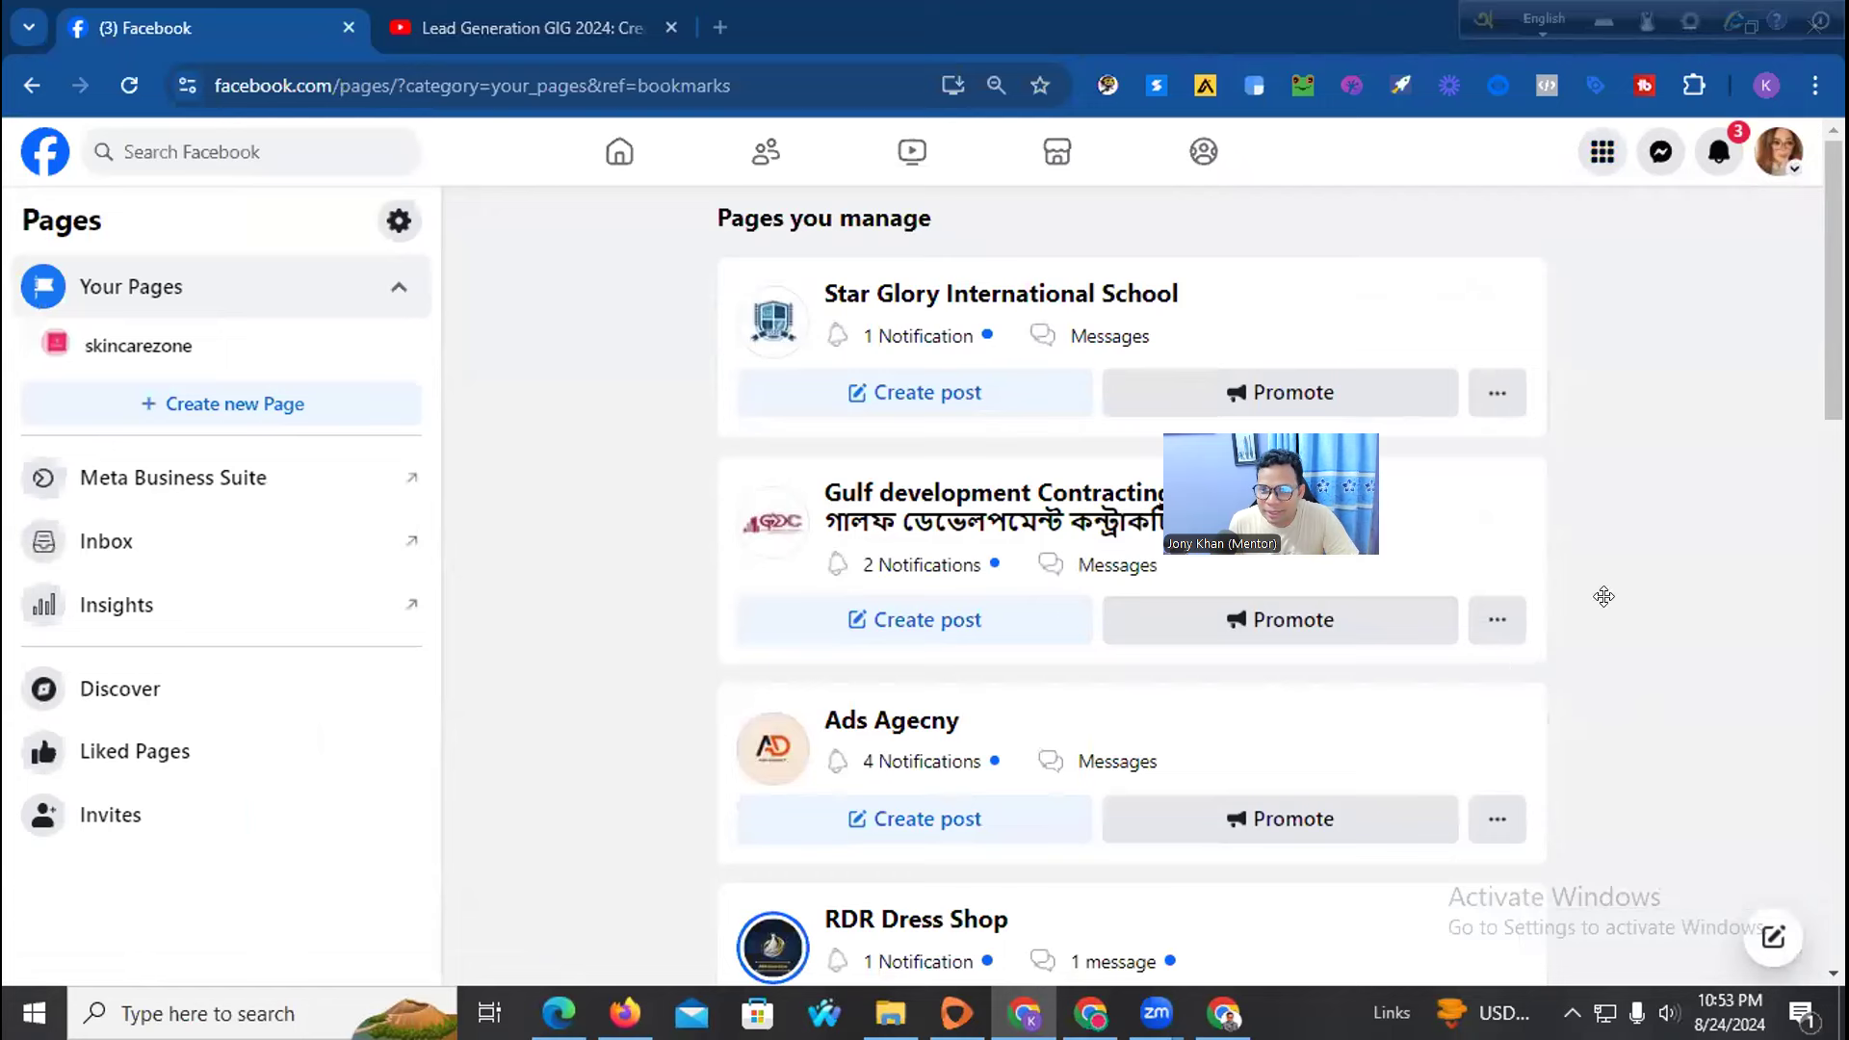
Start a new Facebook Page and paste the copied handle as its name
{"action": "left_click", "coordinate": [161, 406]}
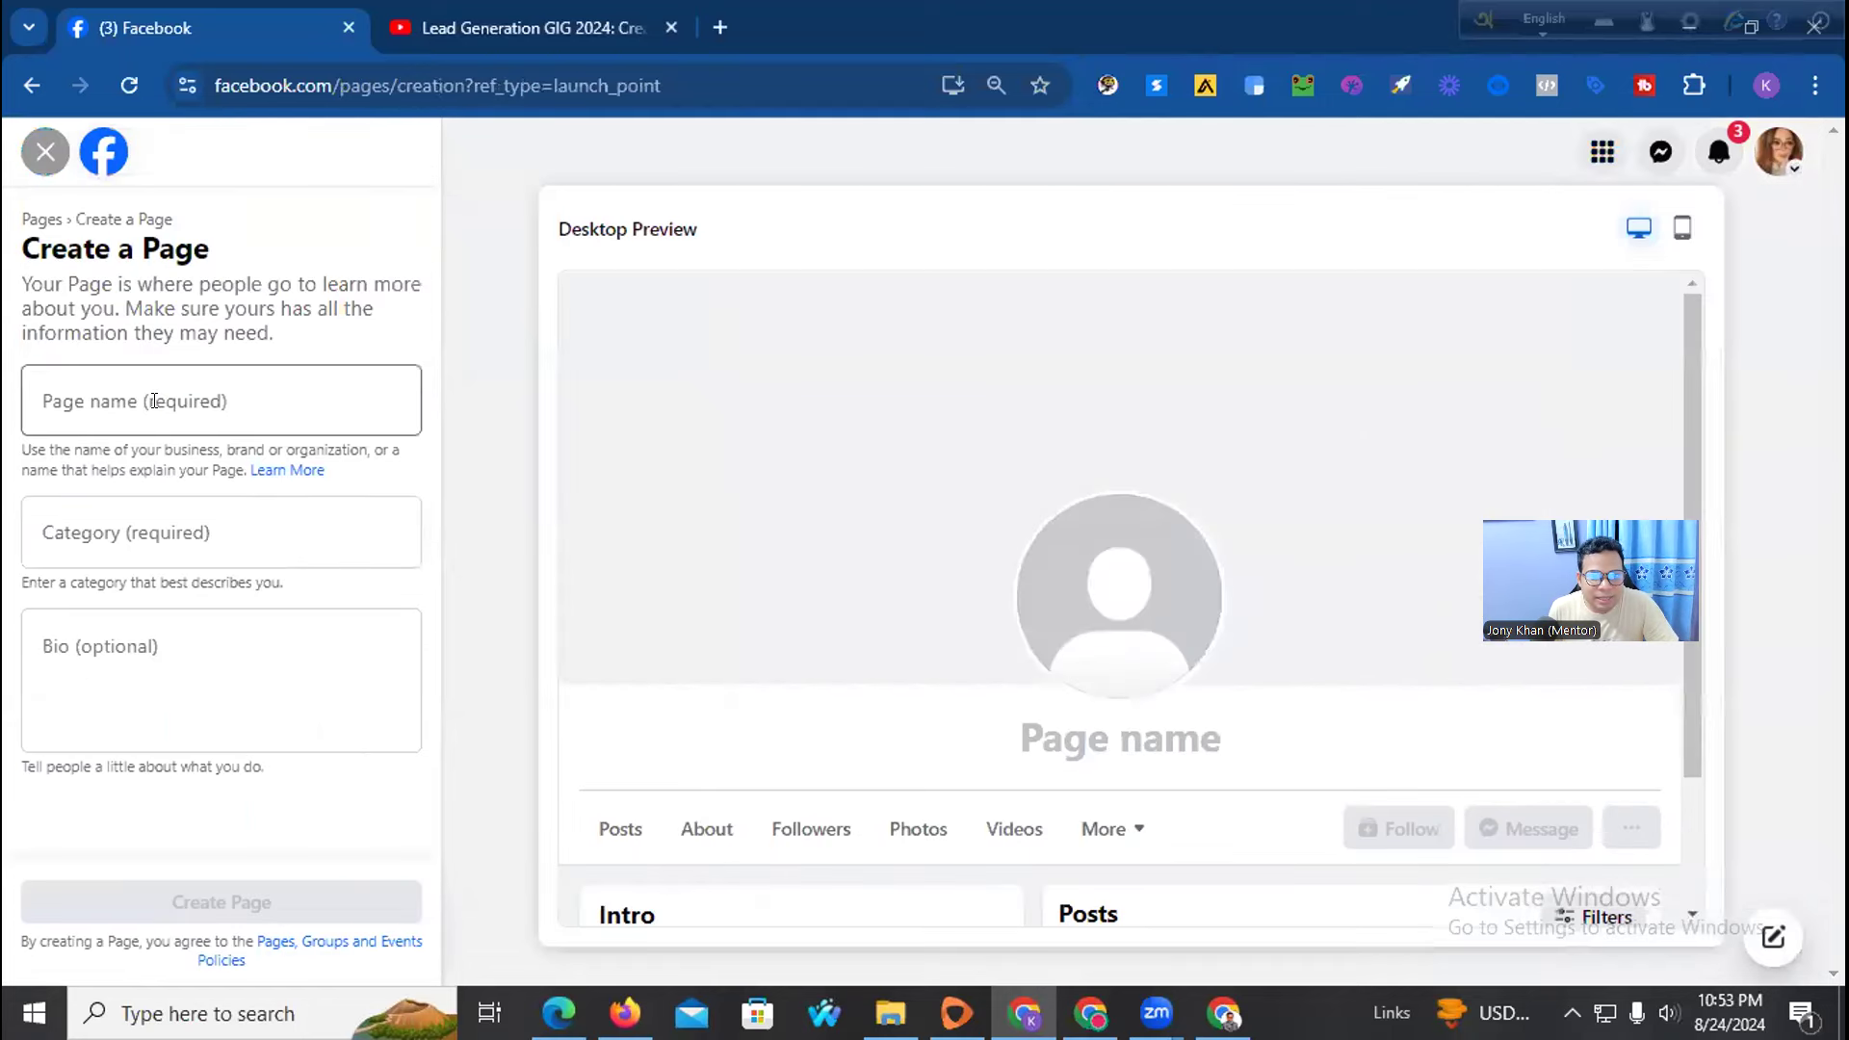
{"action": "left_click", "coordinate": [108, 392]}
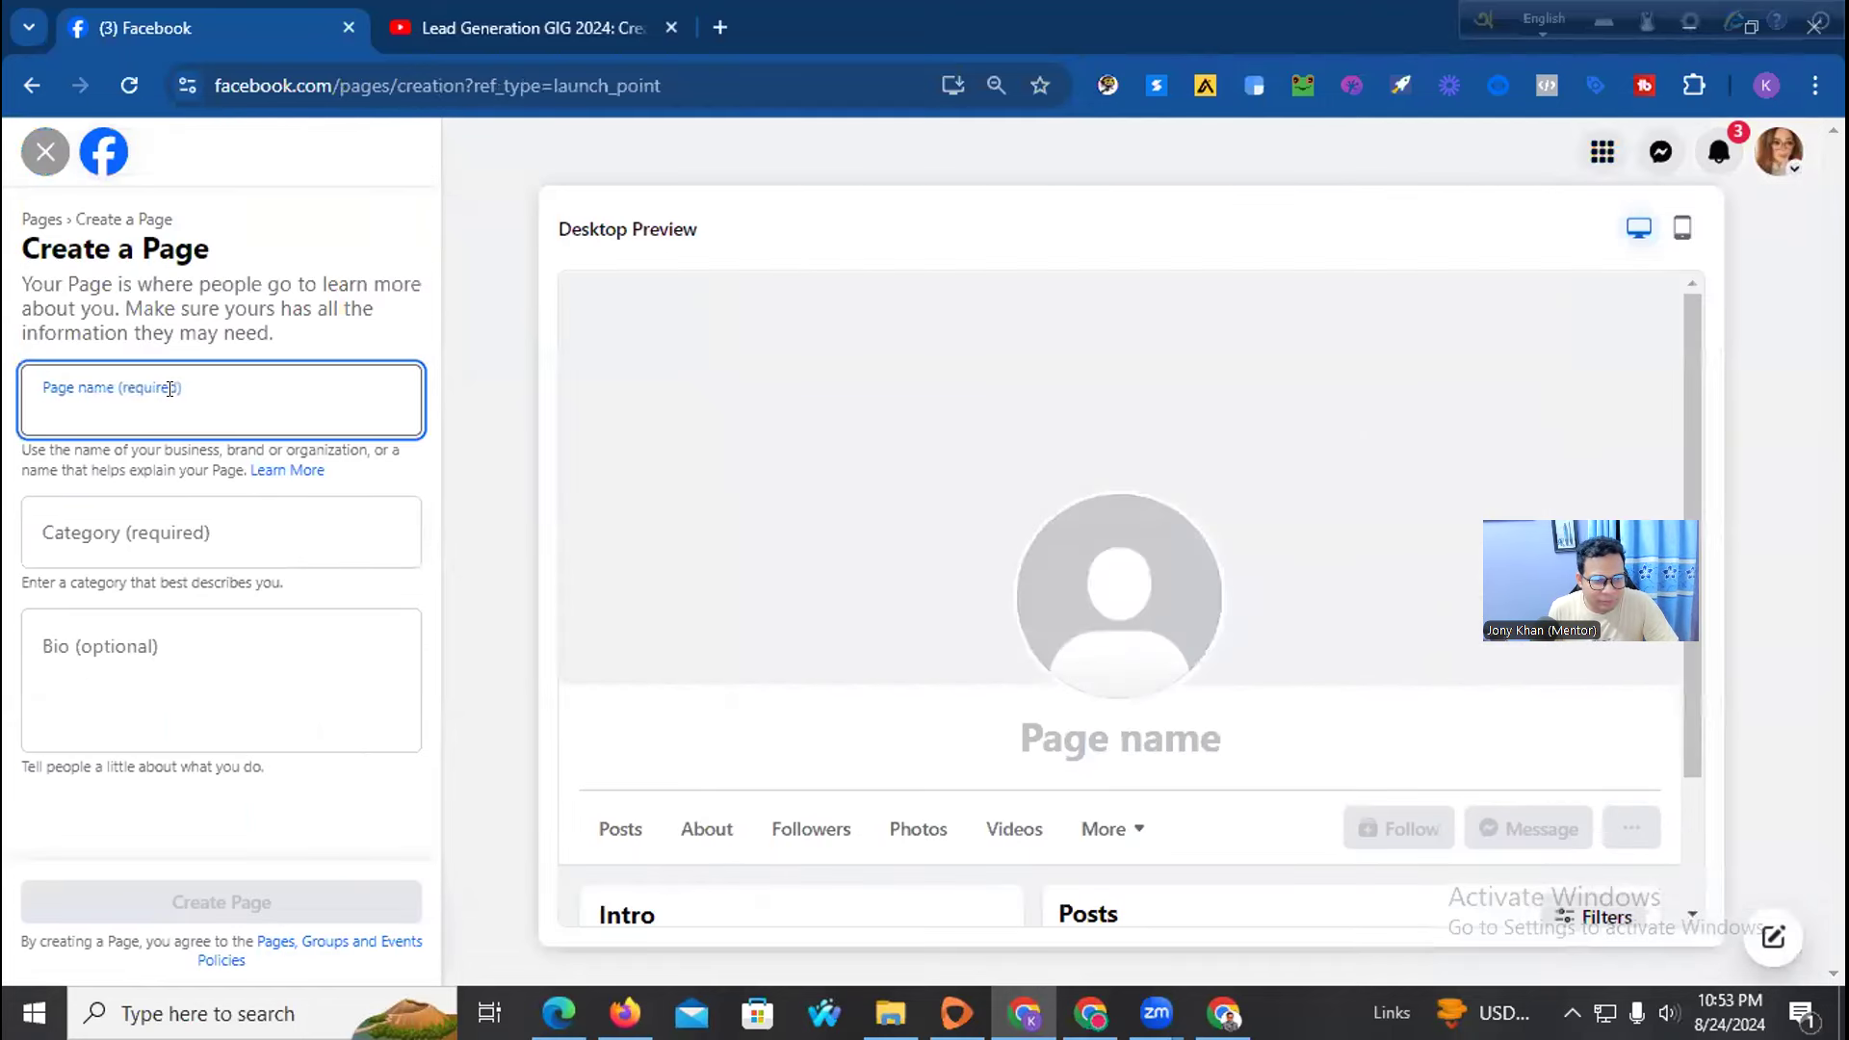
{"action": "key", "text": "ctrl+v"}
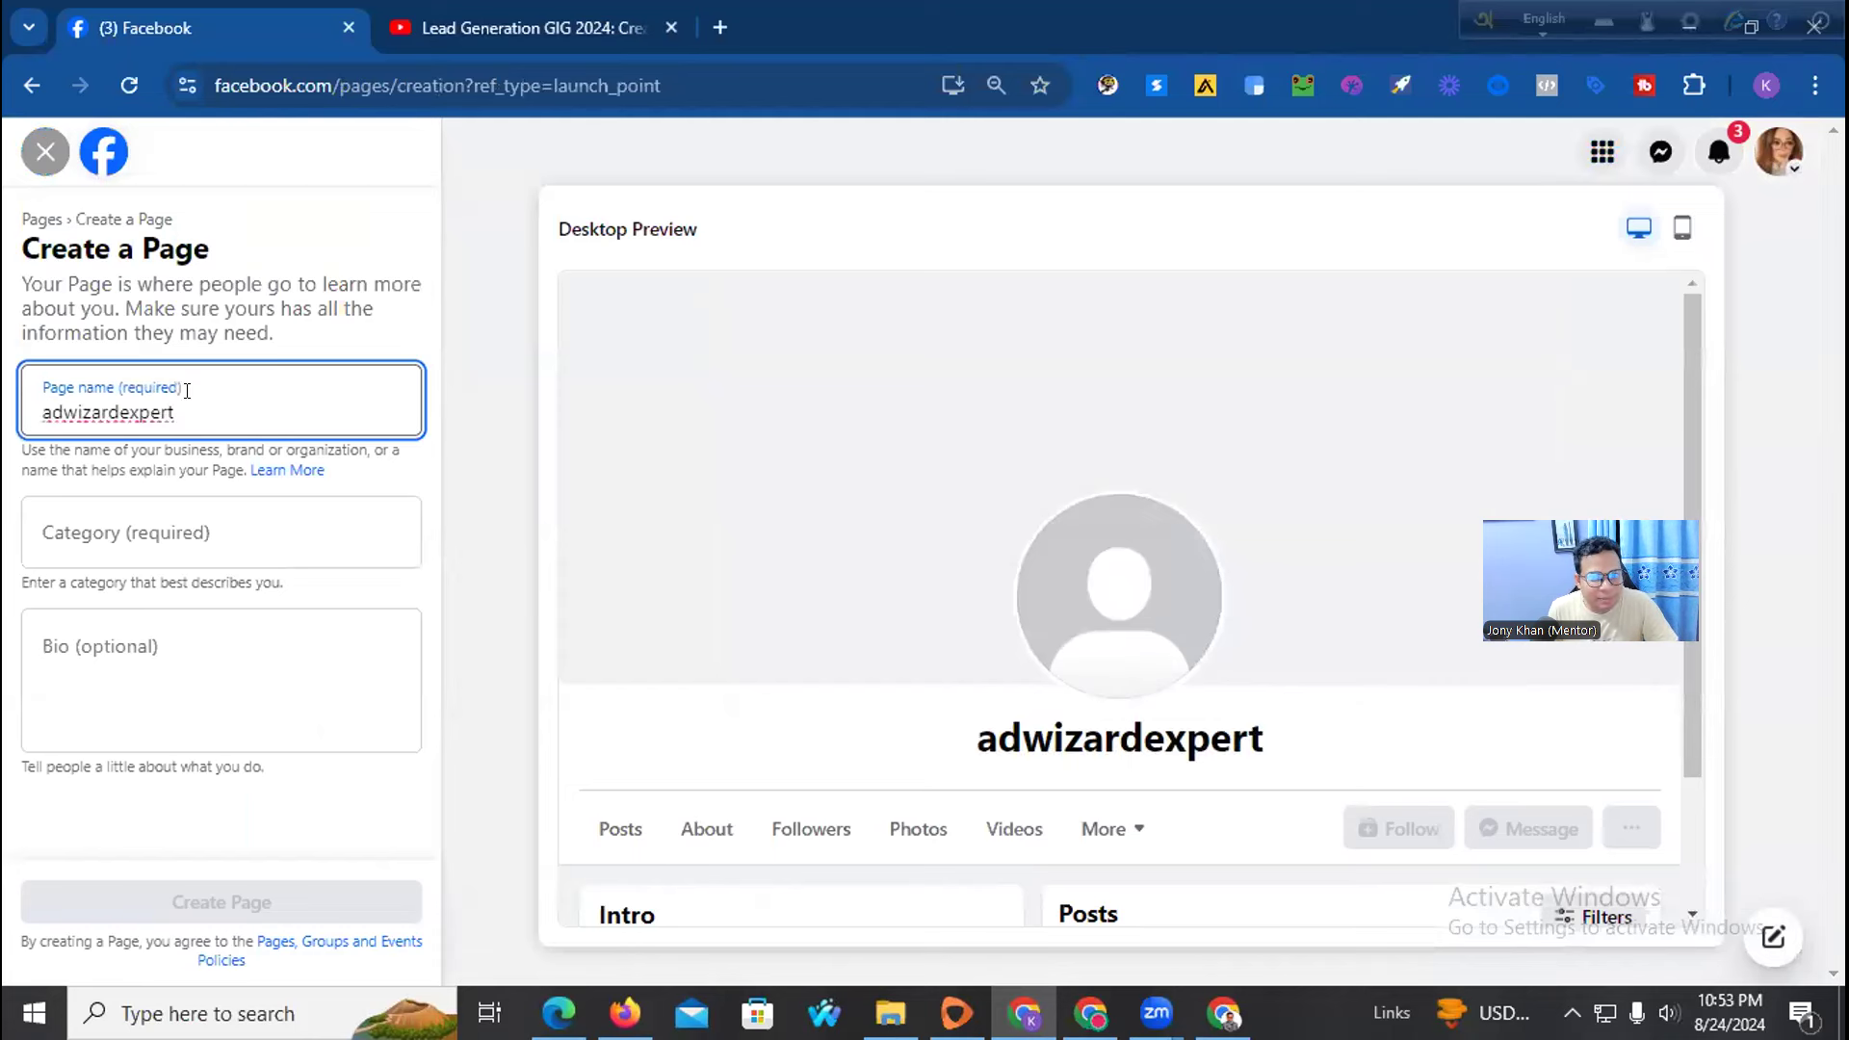
Add spaces and capitals so the Page name reads 'Ad Wizard Expert'
{"action": "left_click", "coordinate": [67, 407]}
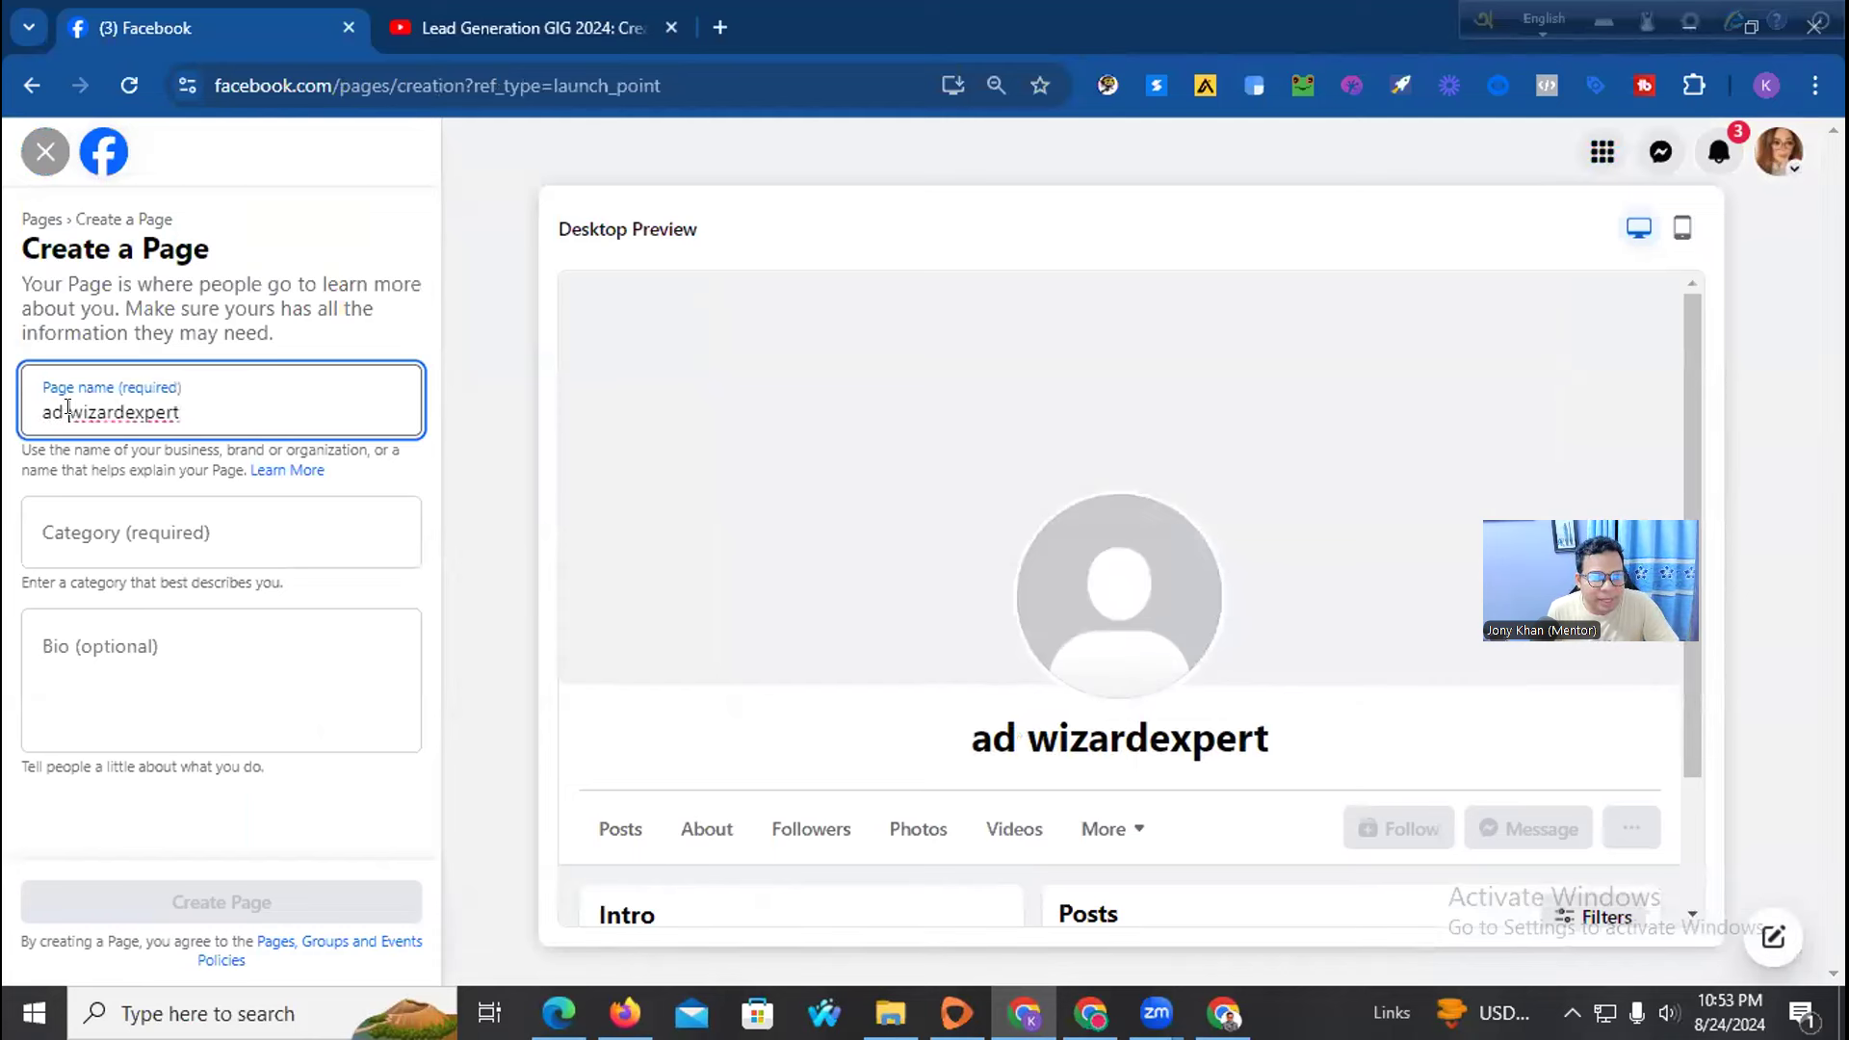
{"action": "left_click_drag", "start_coordinate": [46, 406], "coordinate": [23, 404]}
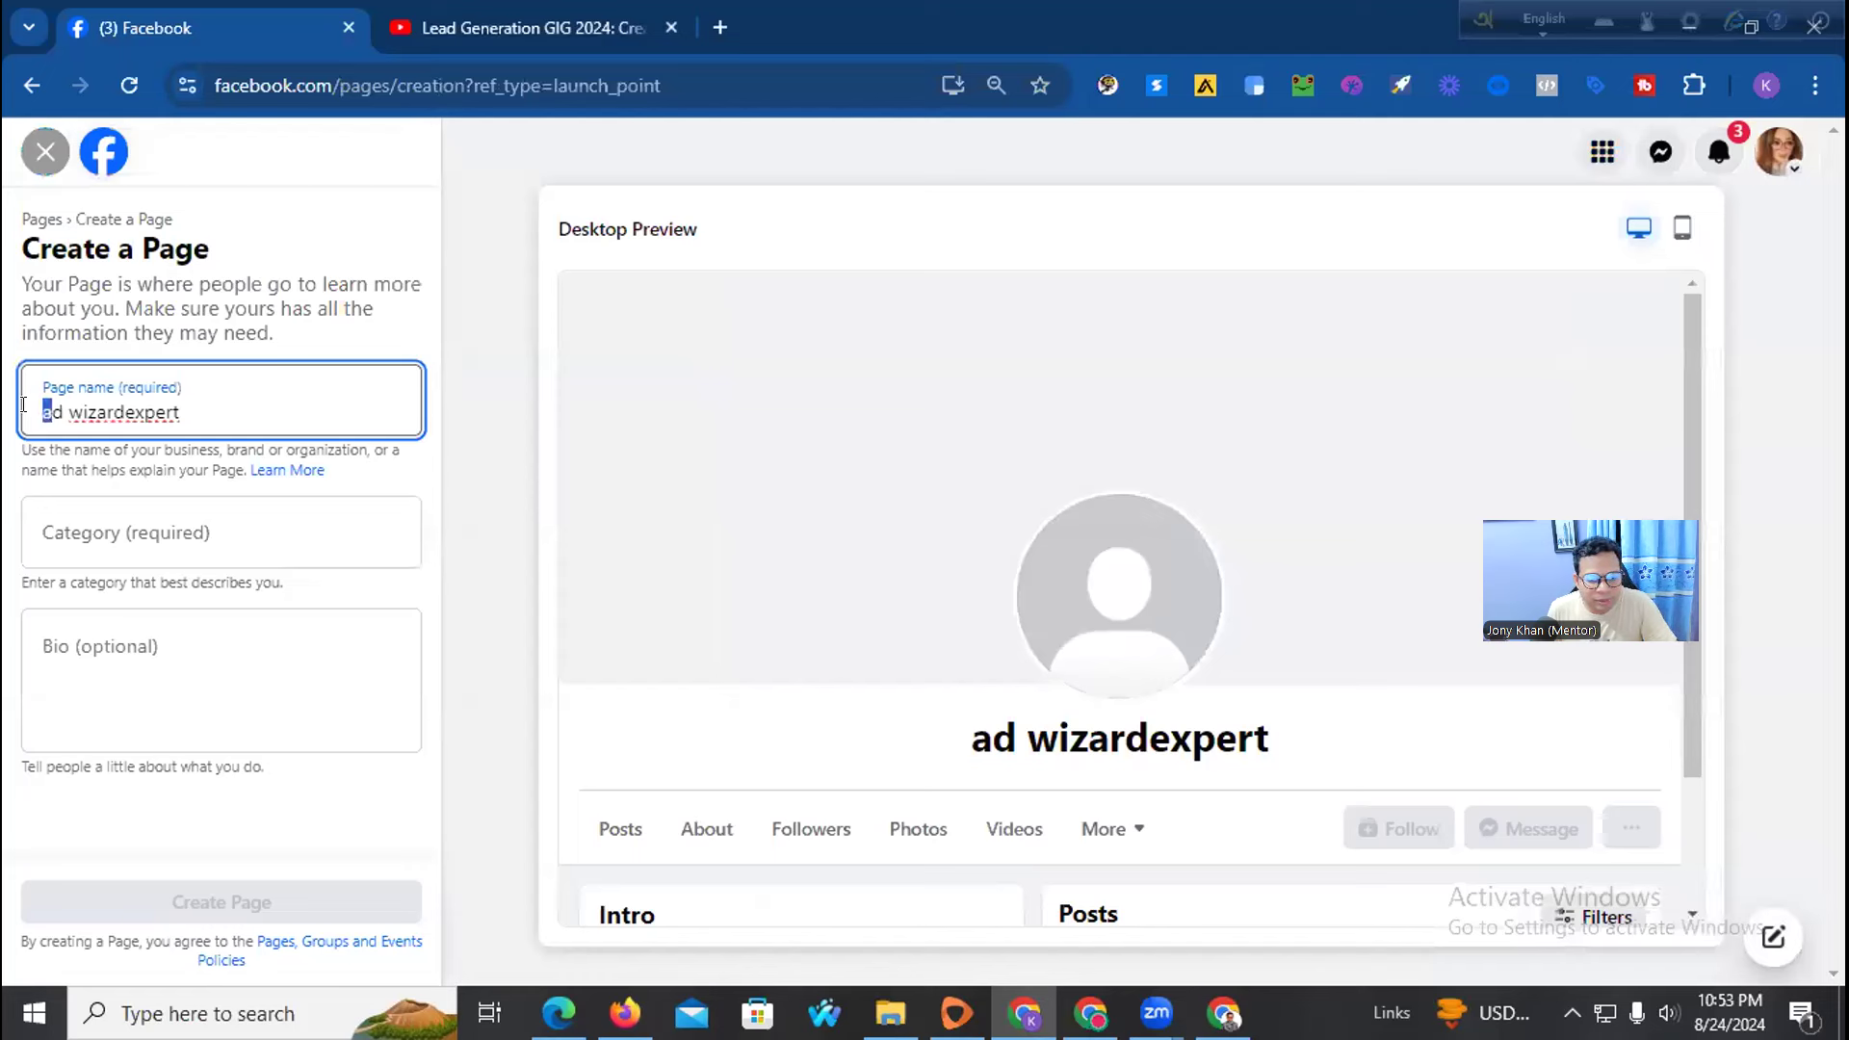
{"action": "type", "text": "A"}
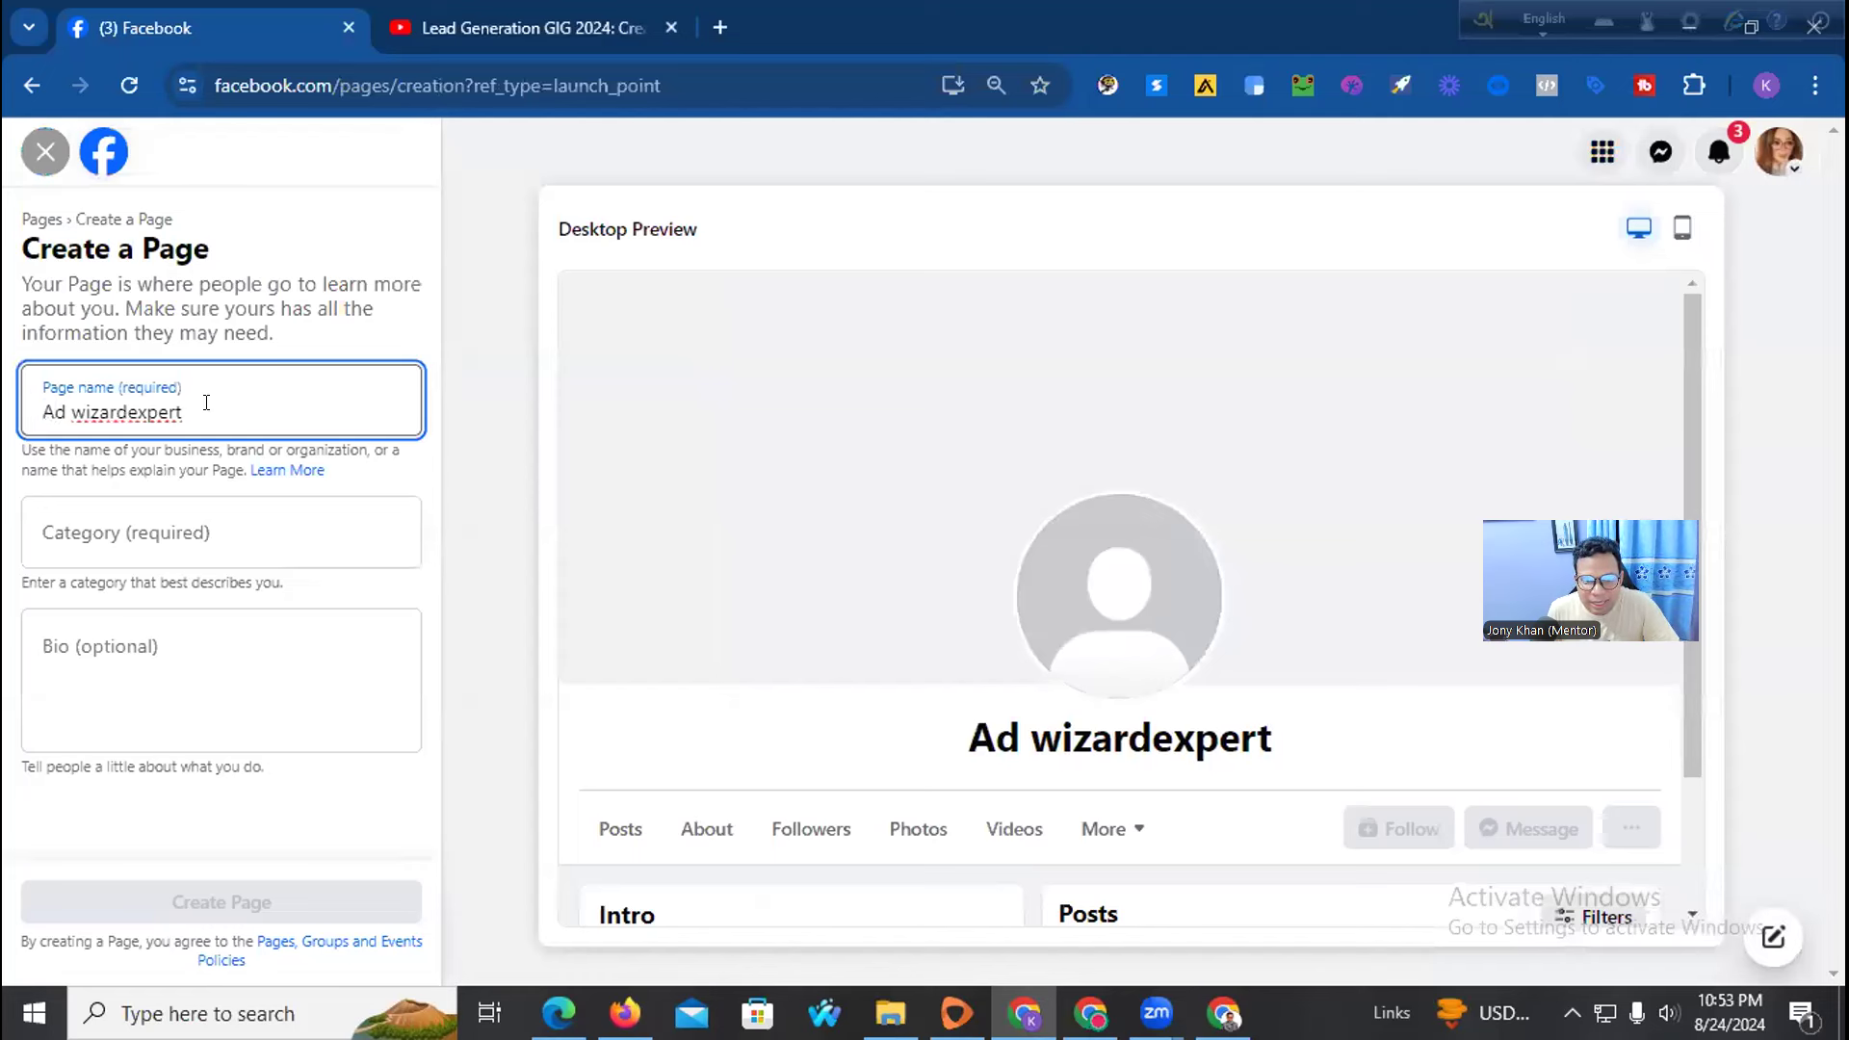
{"action": "left_click_drag", "start_coordinate": [80, 407], "coordinate": [68, 406]}
{"action": "type", "text": "W"}
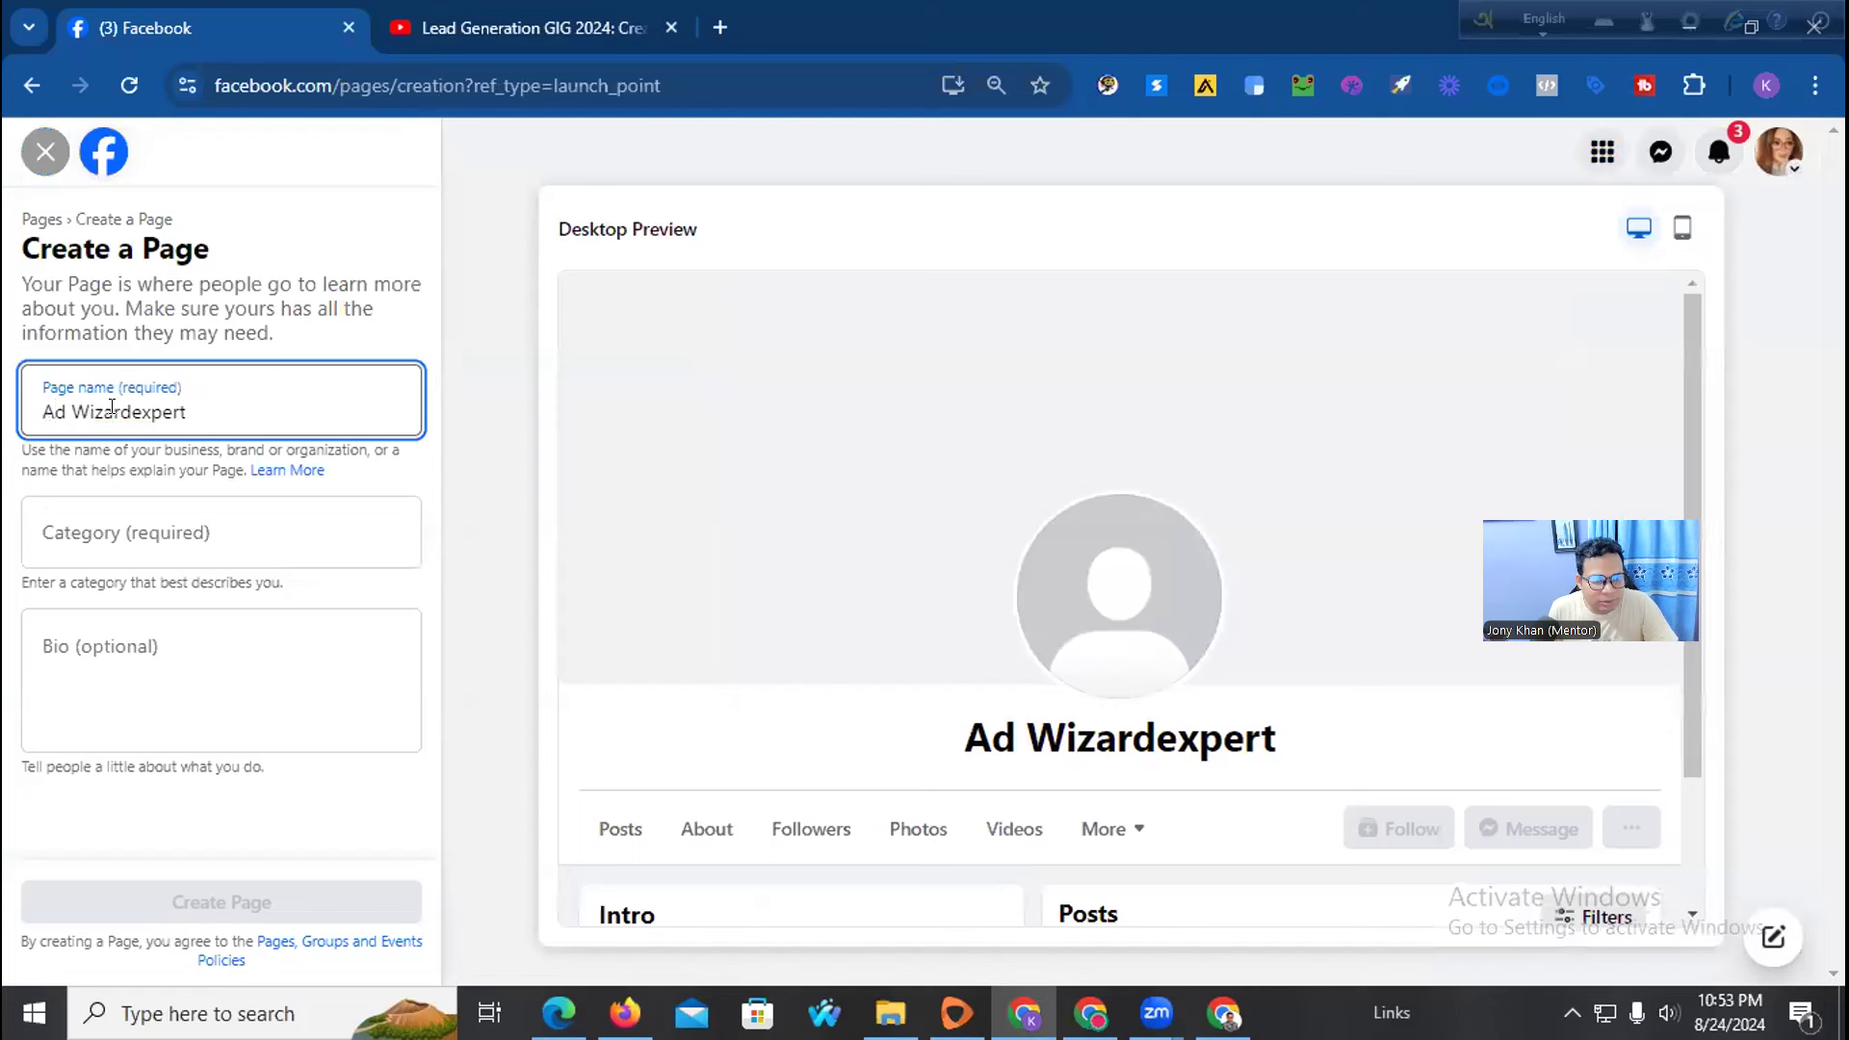
{"action": "left_click", "coordinate": [129, 411]}
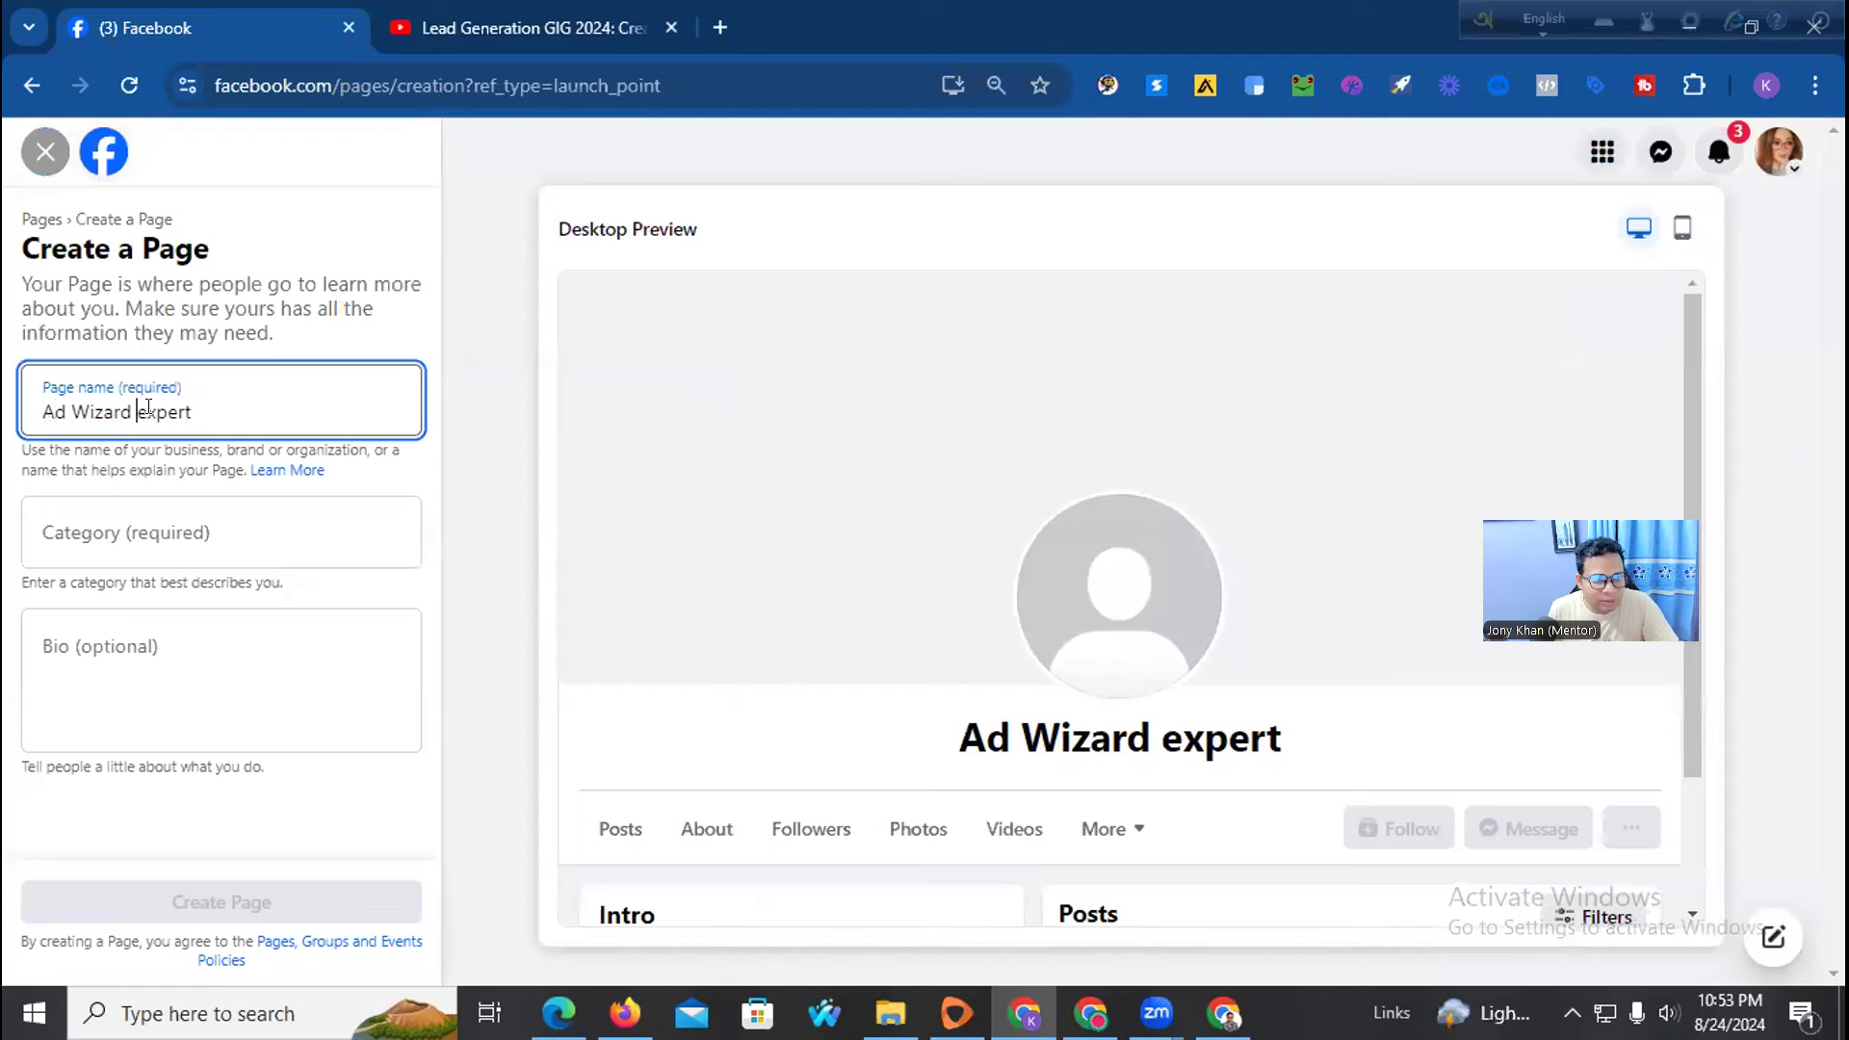
{"action": "left_click_drag", "start_coordinate": [144, 407], "coordinate": [135, 405]}
{"action": "type", "text": "E"}
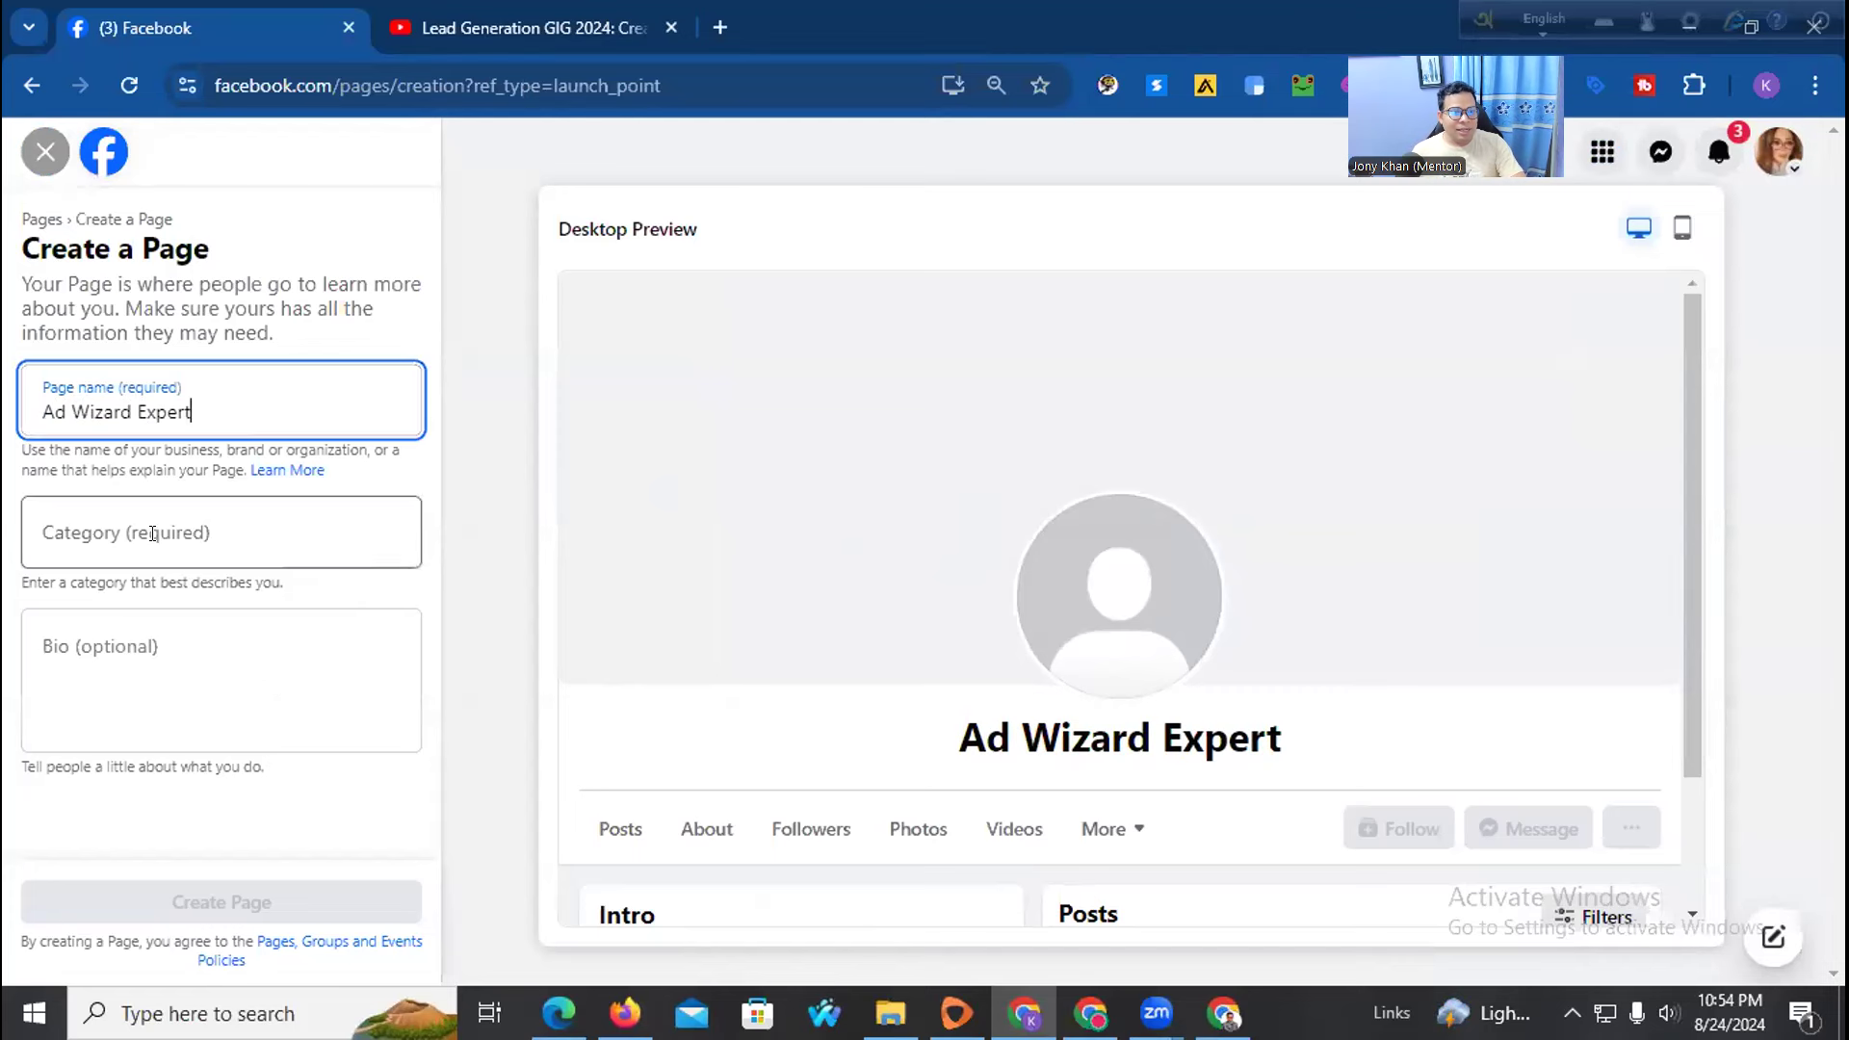
{"action": "left_click", "coordinate": [208, 515]}
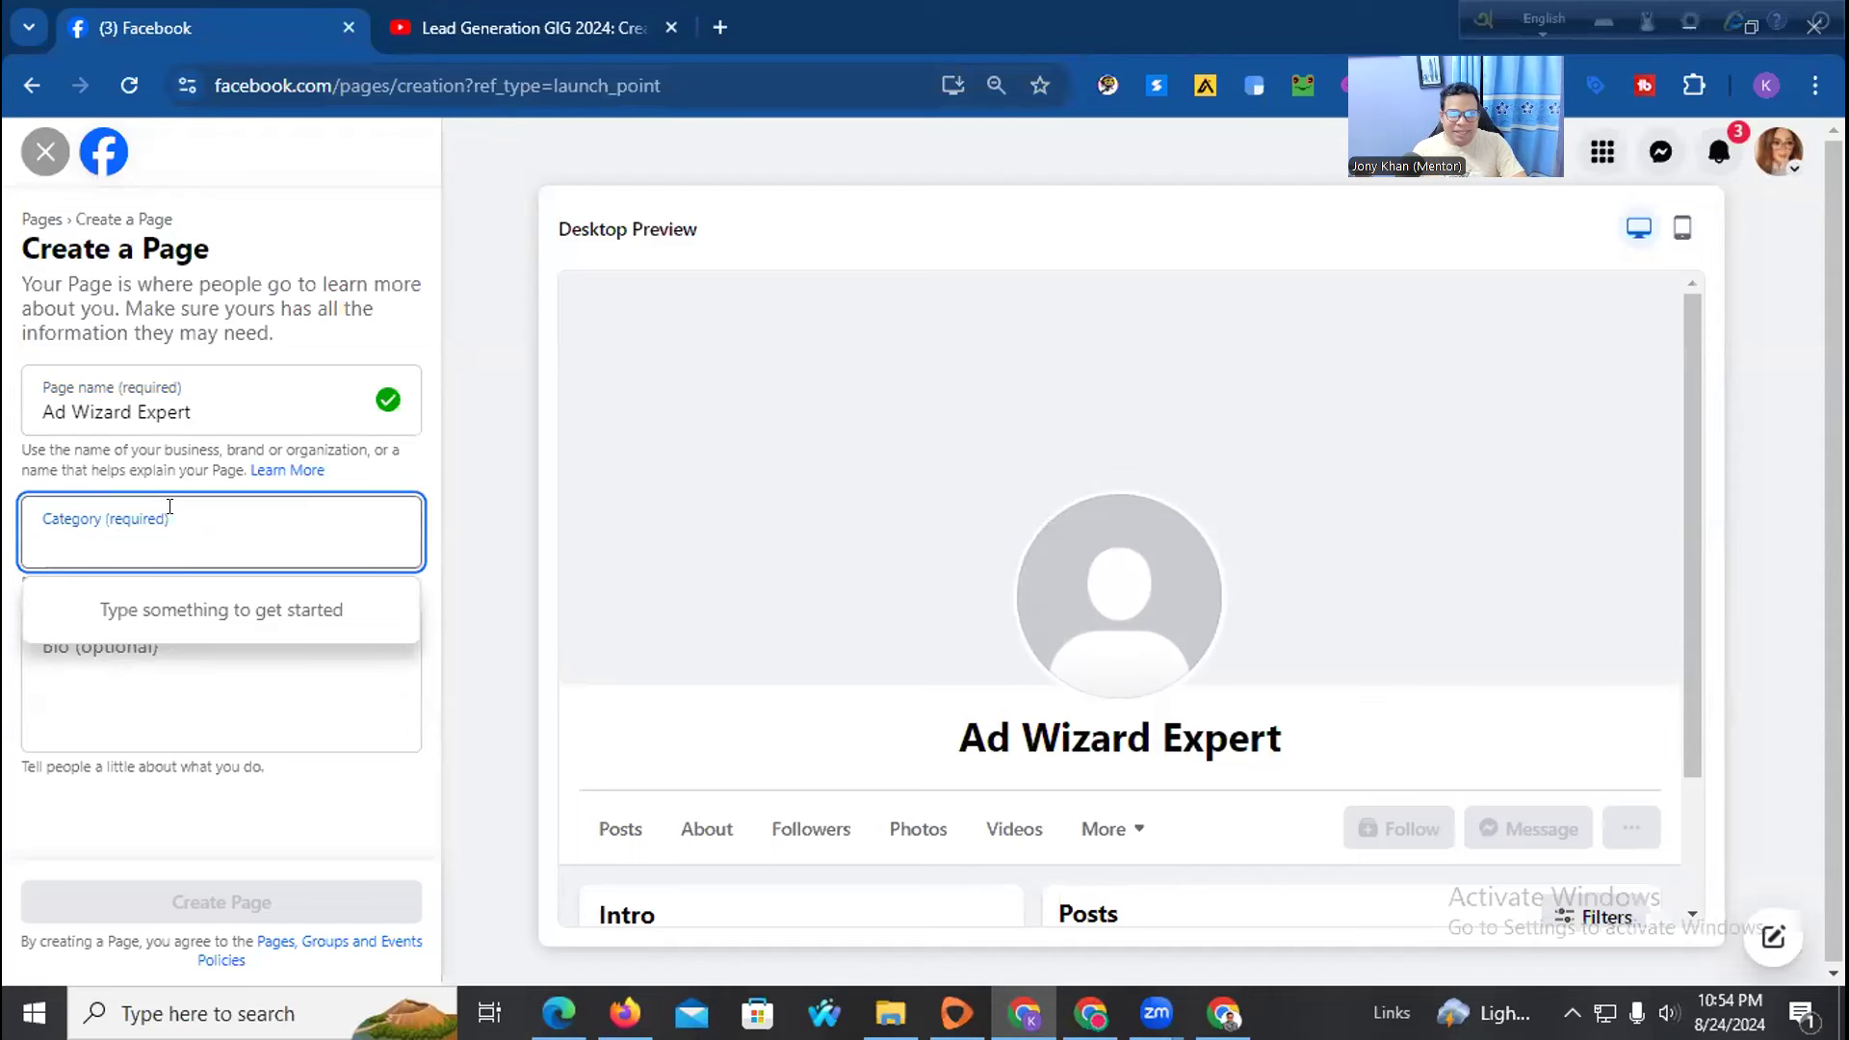
Add the categories Social Media Agency, Advertising/Marketing and Marketing Agency to the Page
{"action": "left_click", "coordinate": [672, 27]}
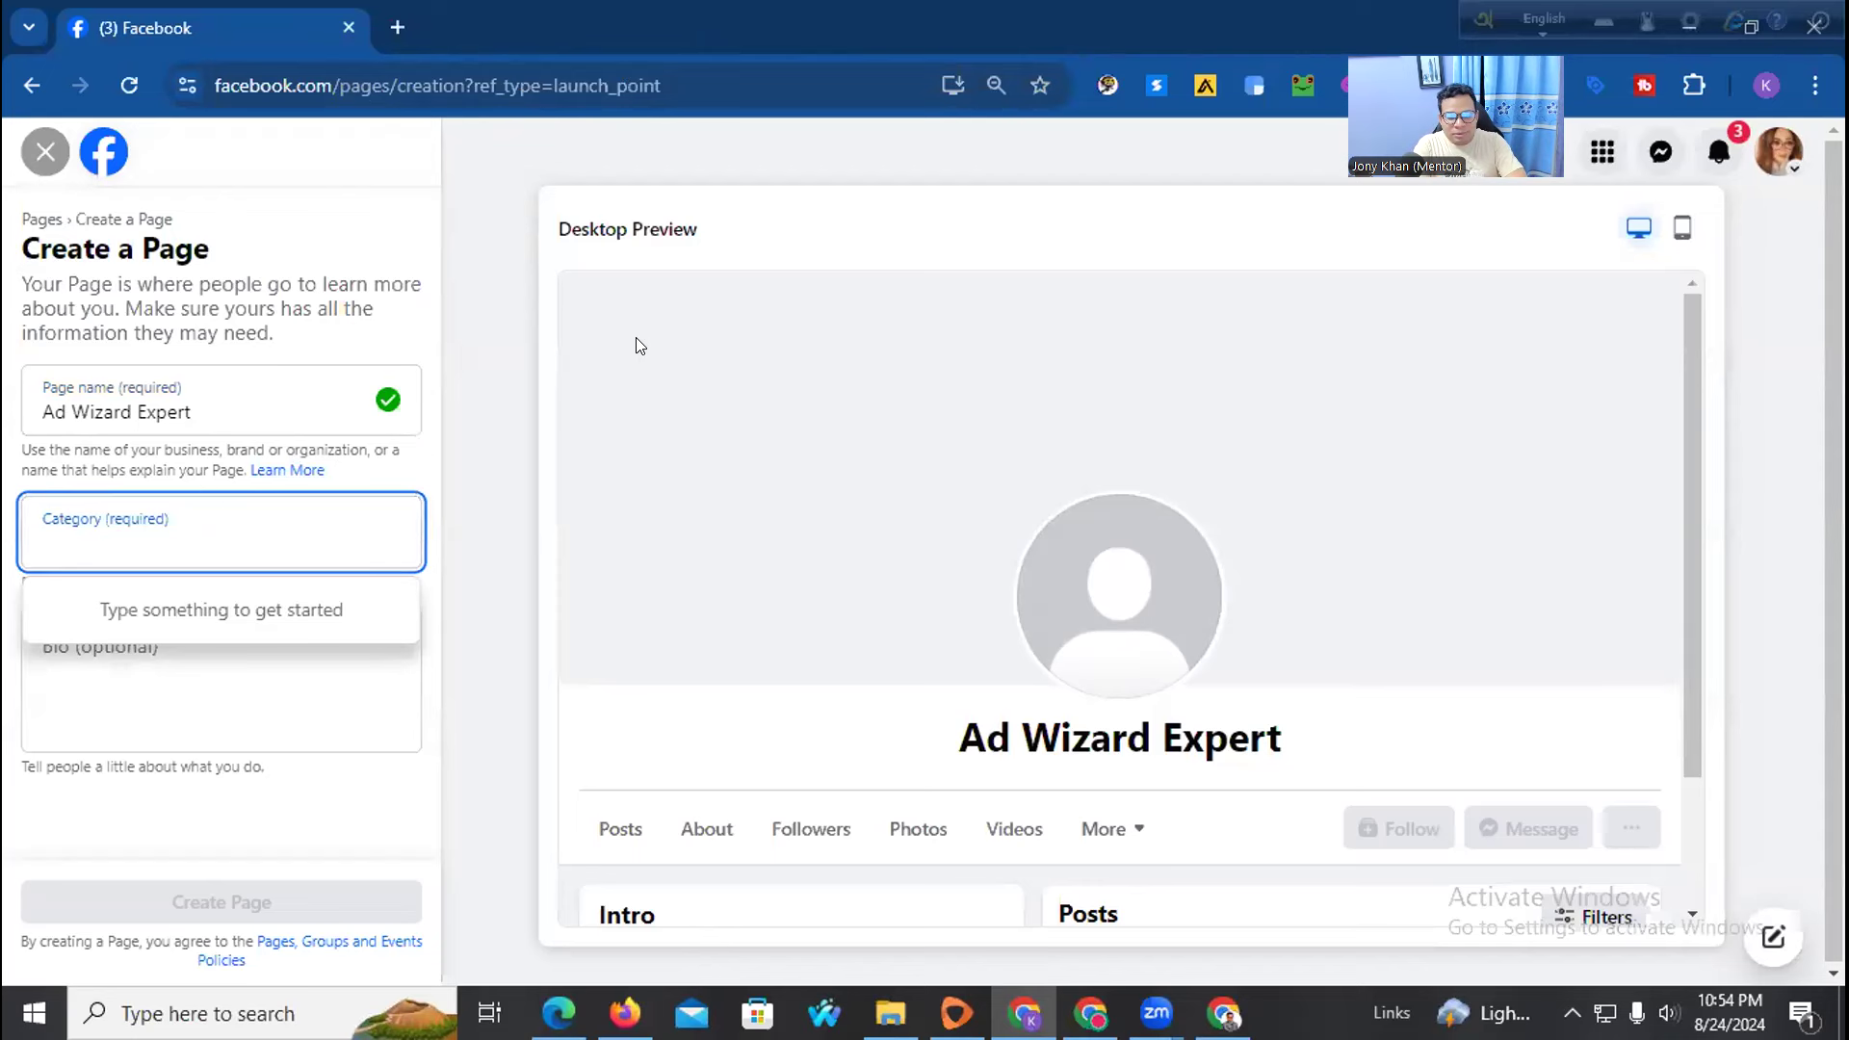
{"action": "type", "text": "Ads"}
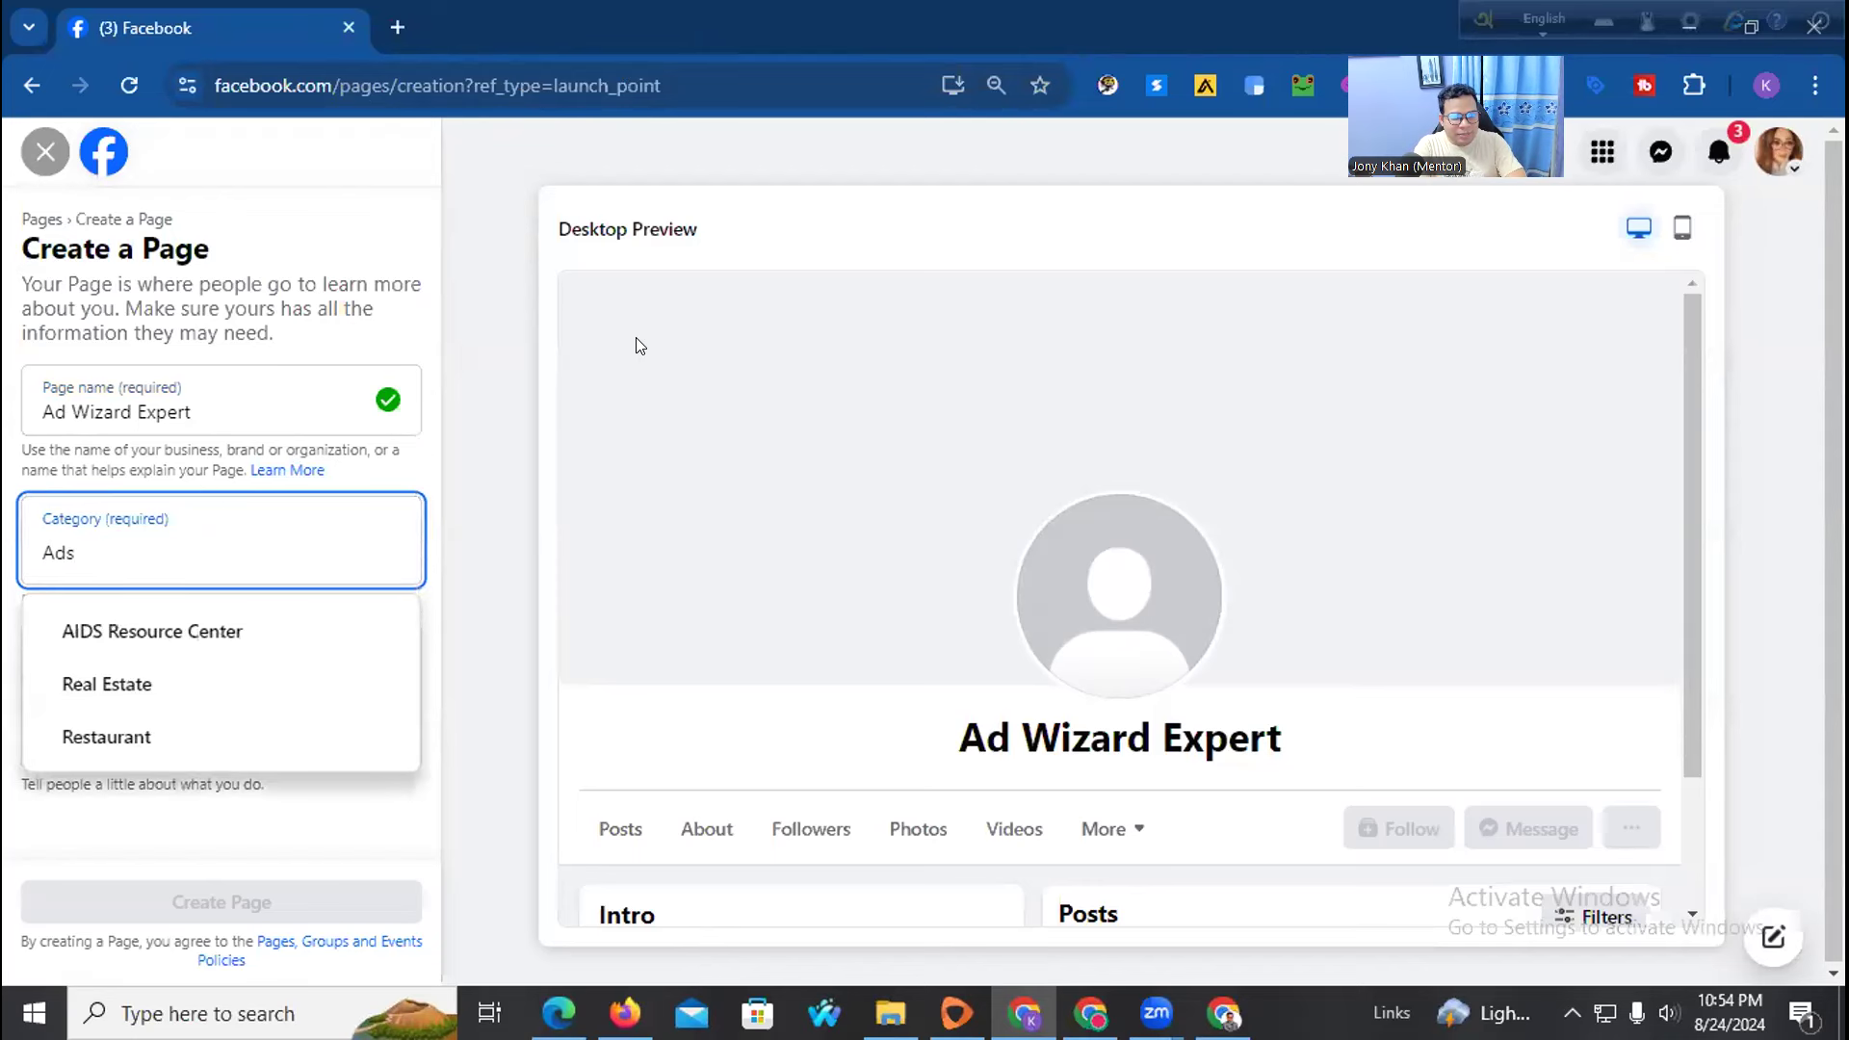
{"action": "double_click", "coordinate": [140, 539]}
{"action": "key", "text": "BackSpace"}
{"action": "type", "text": "D"}
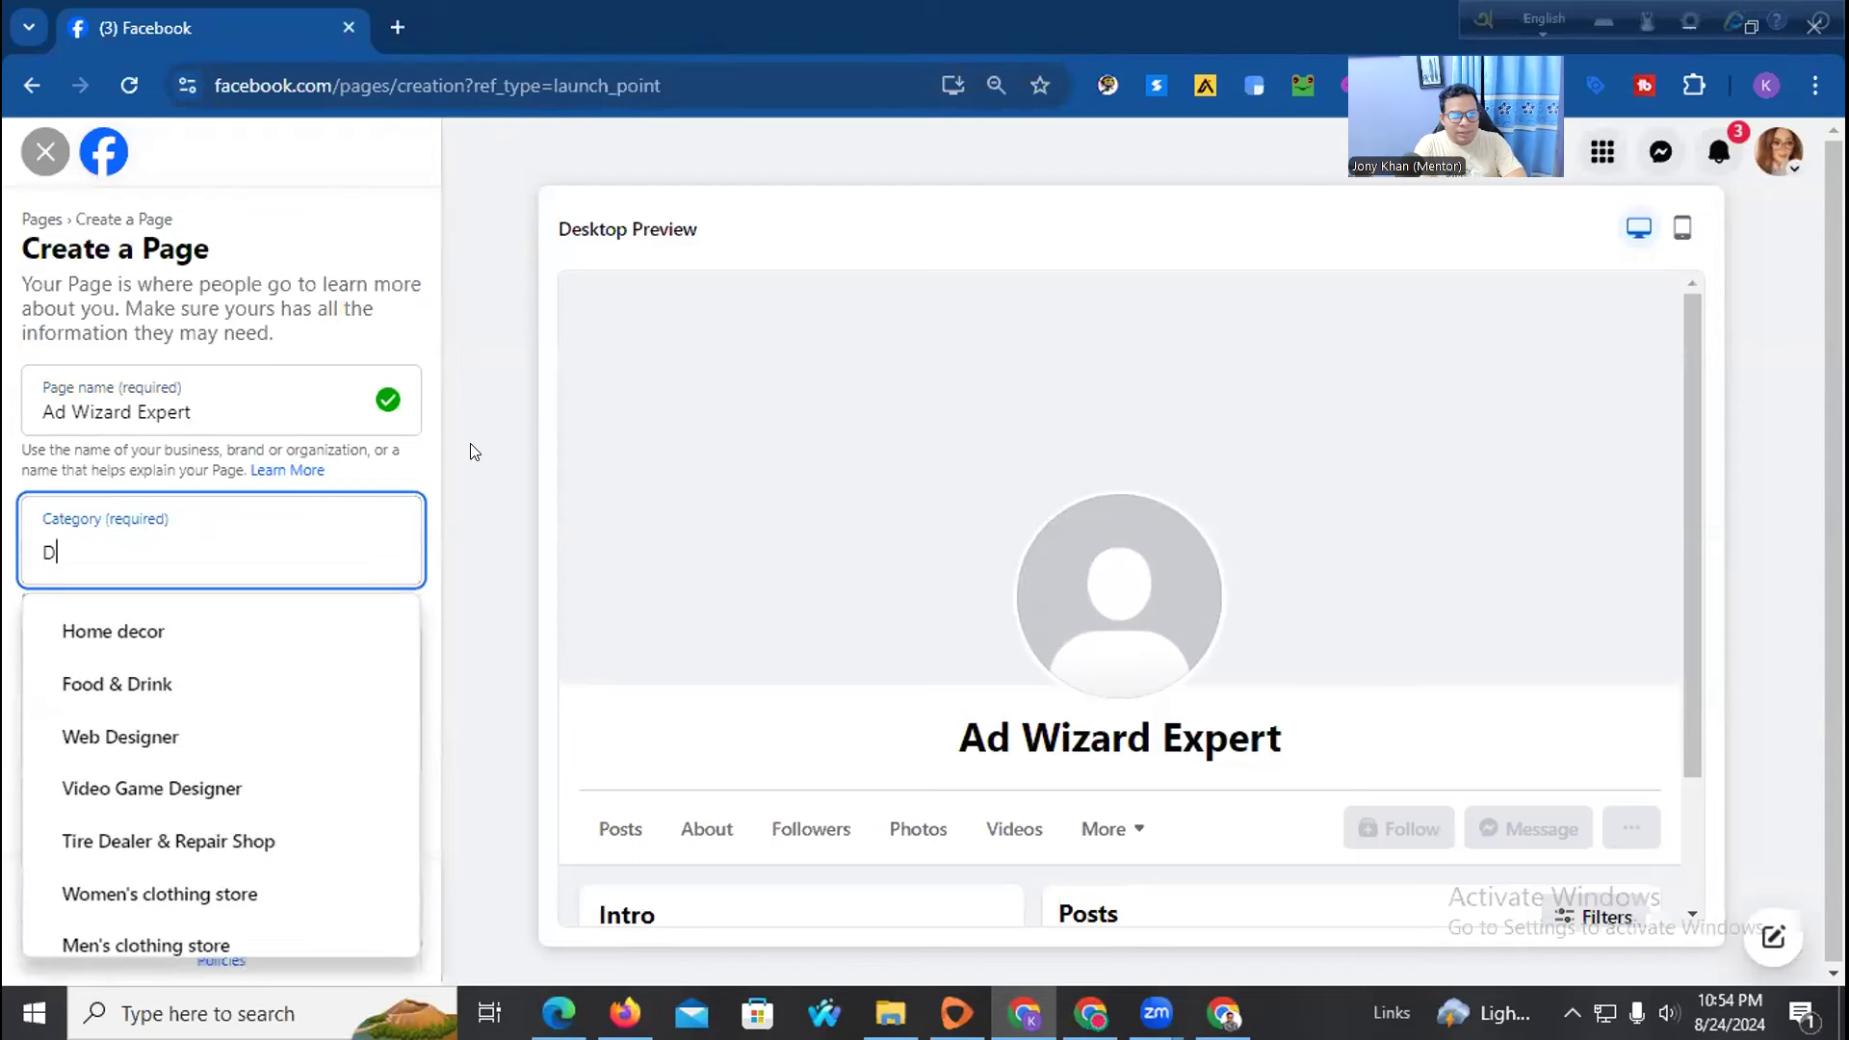
{"action": "type", "text": "igital"}
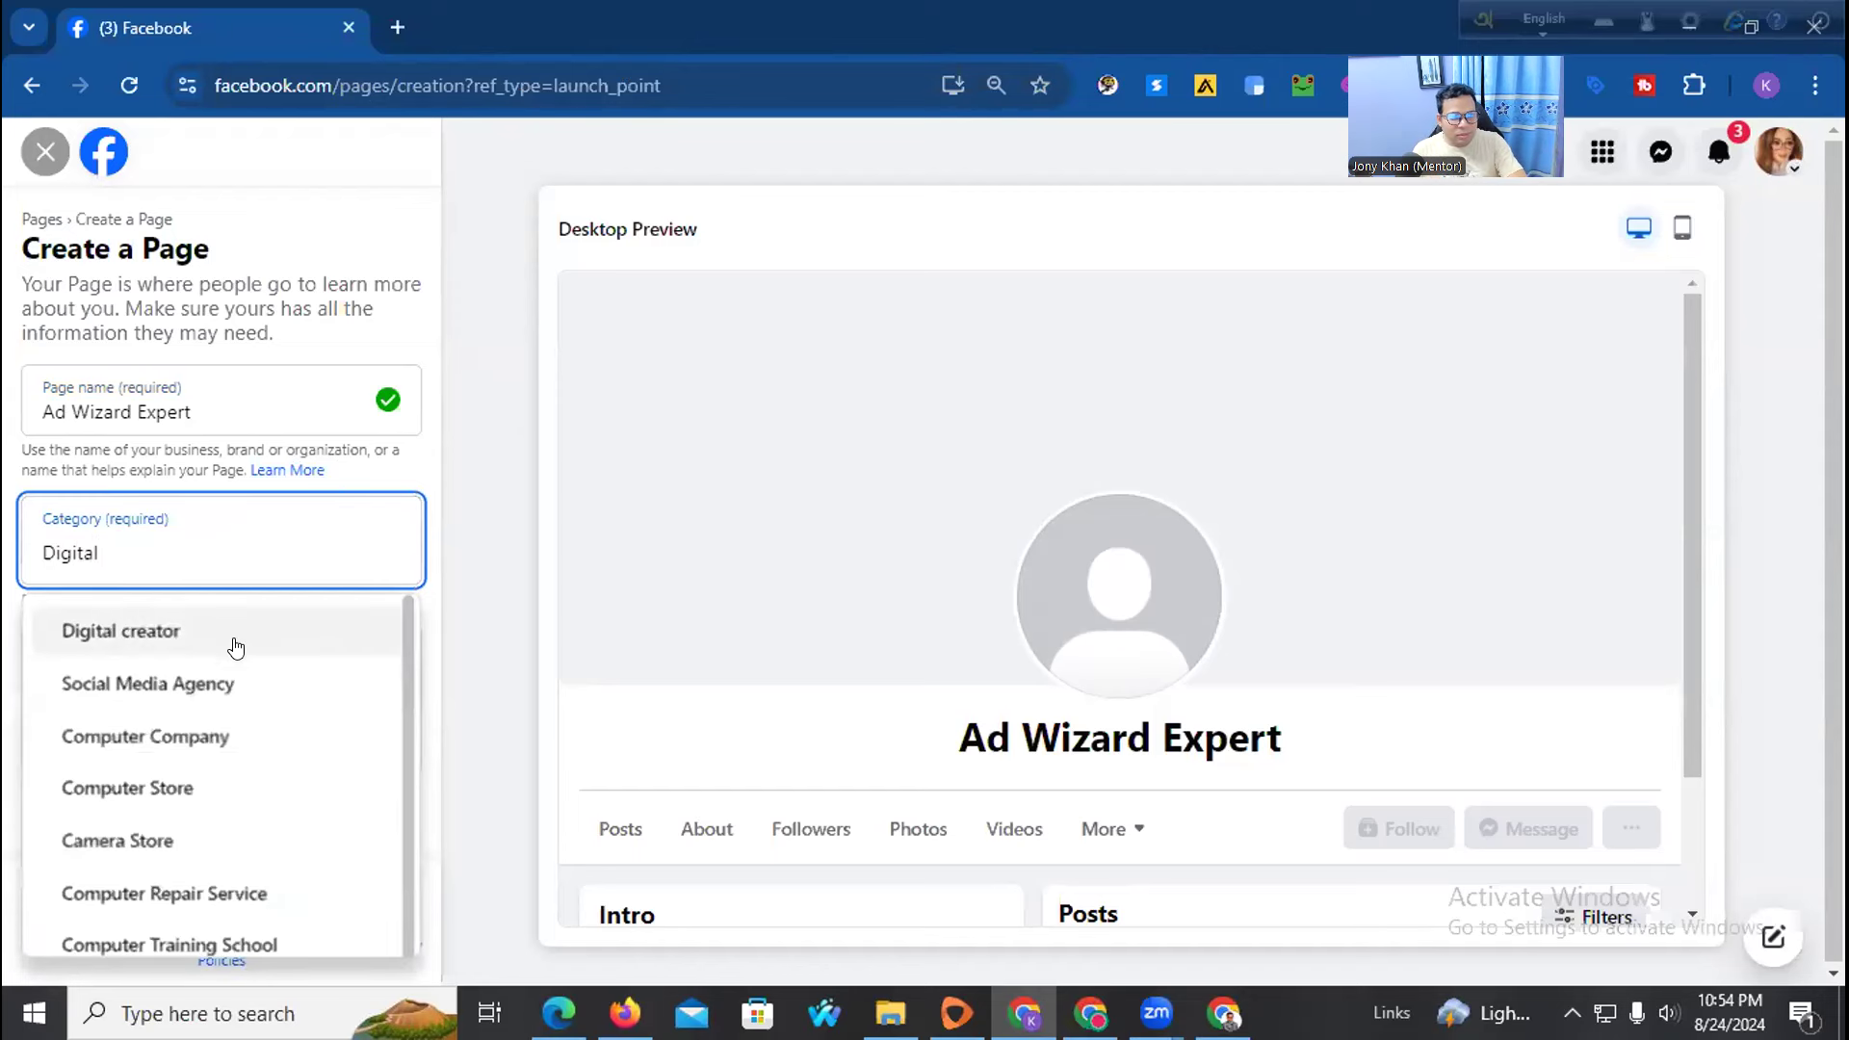
{"action": "left_click", "coordinate": [196, 686]}
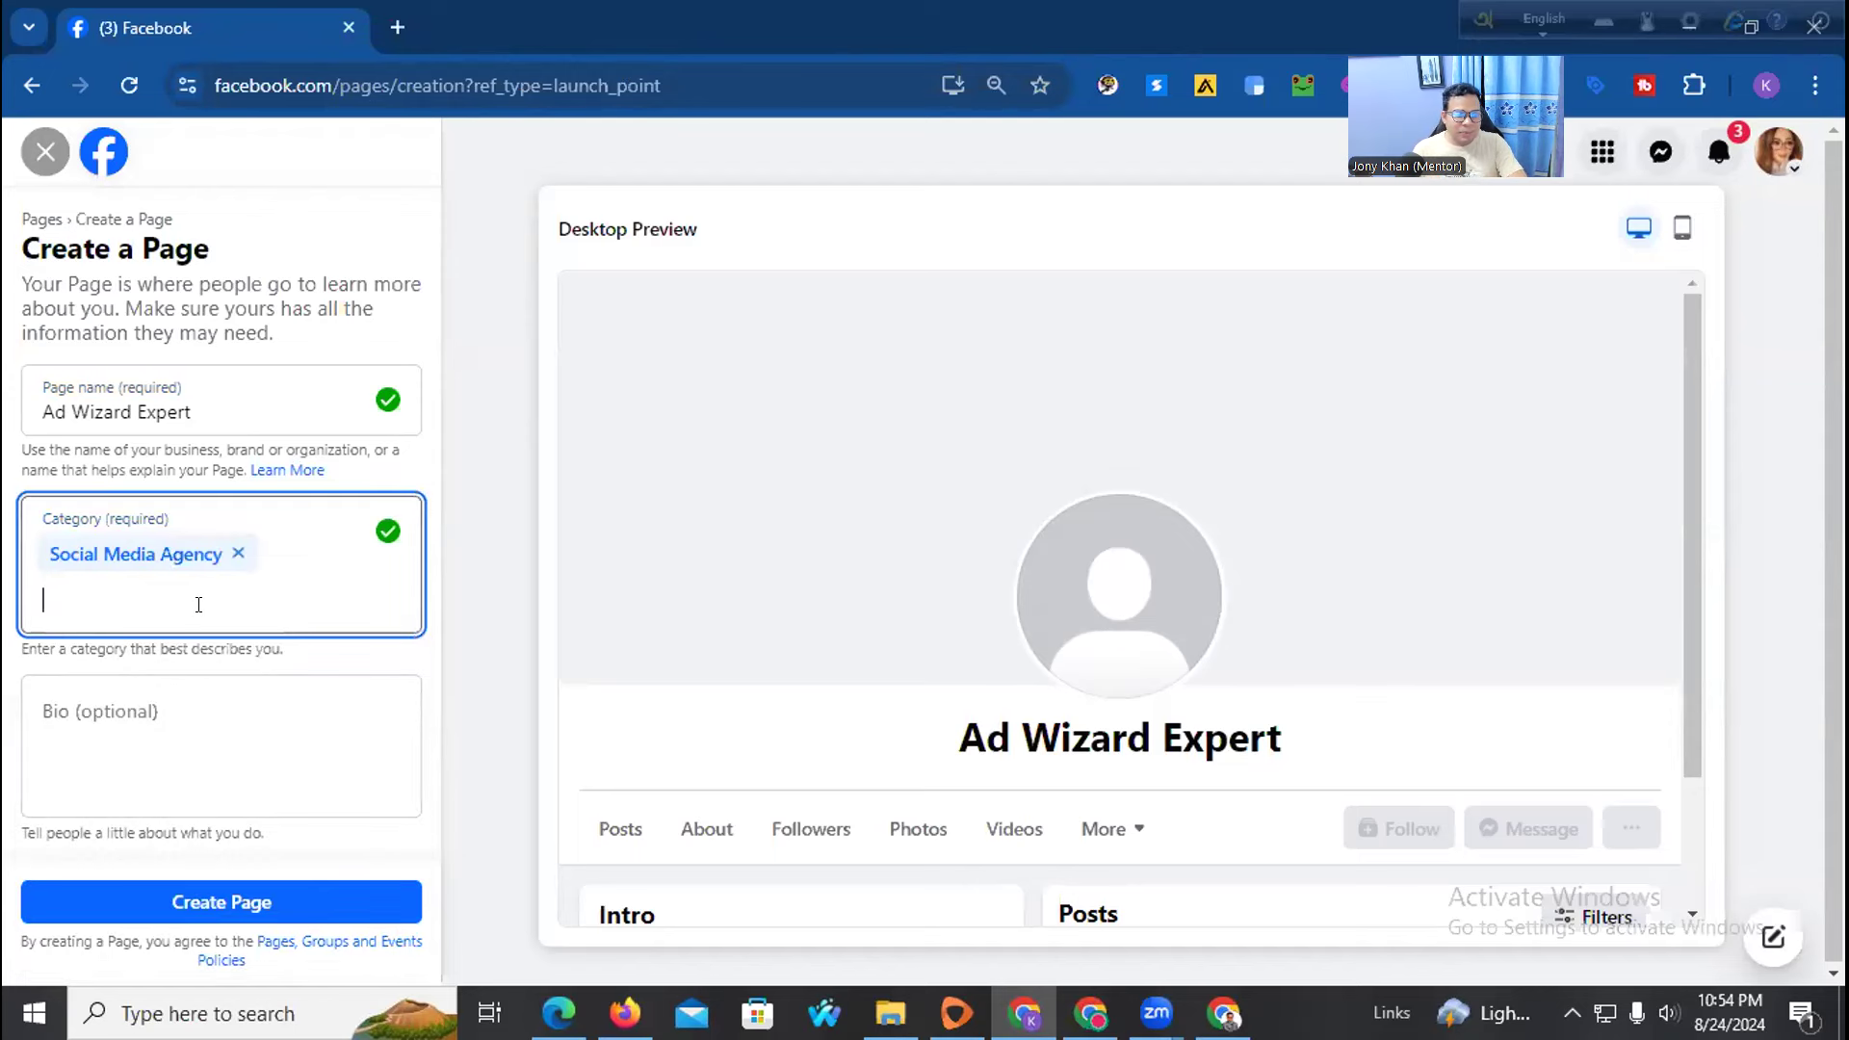
{"action": "type", "text": "Marketing"}
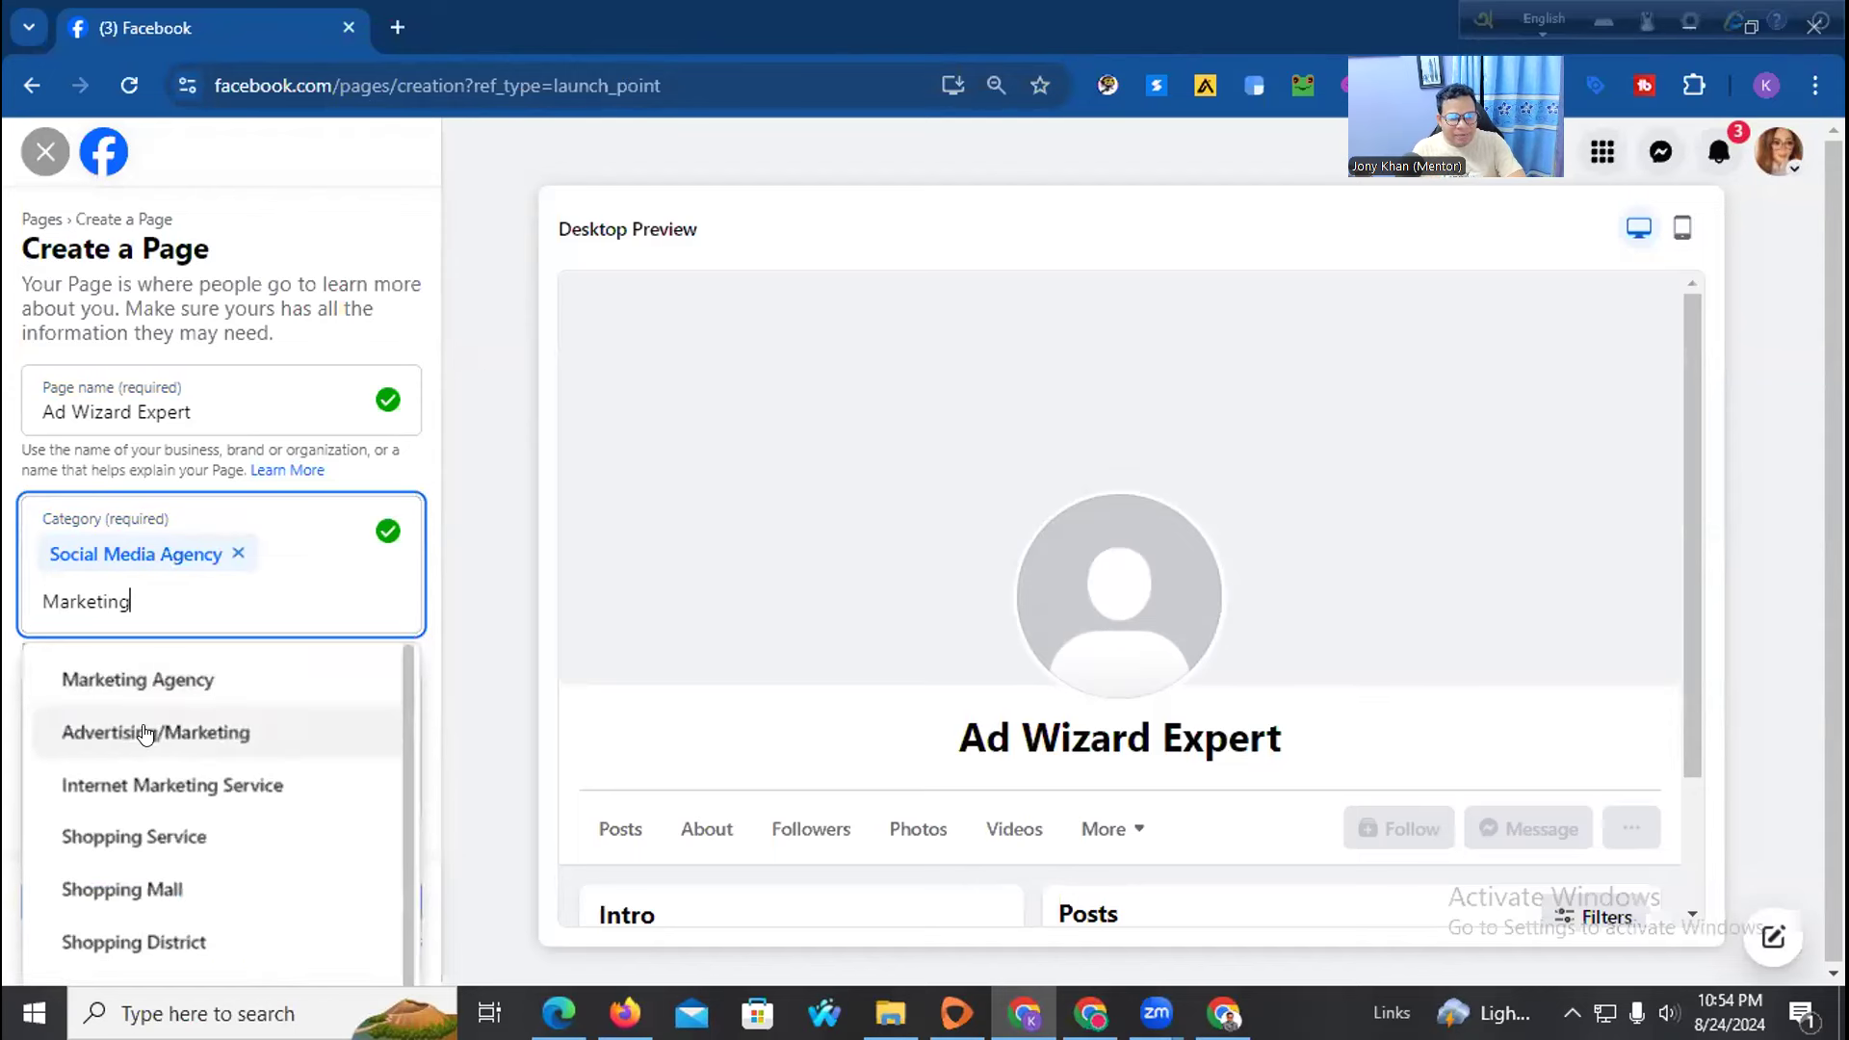
{"action": "left_click", "coordinate": [147, 732]}
{"action": "type", "text": "Marketin"}
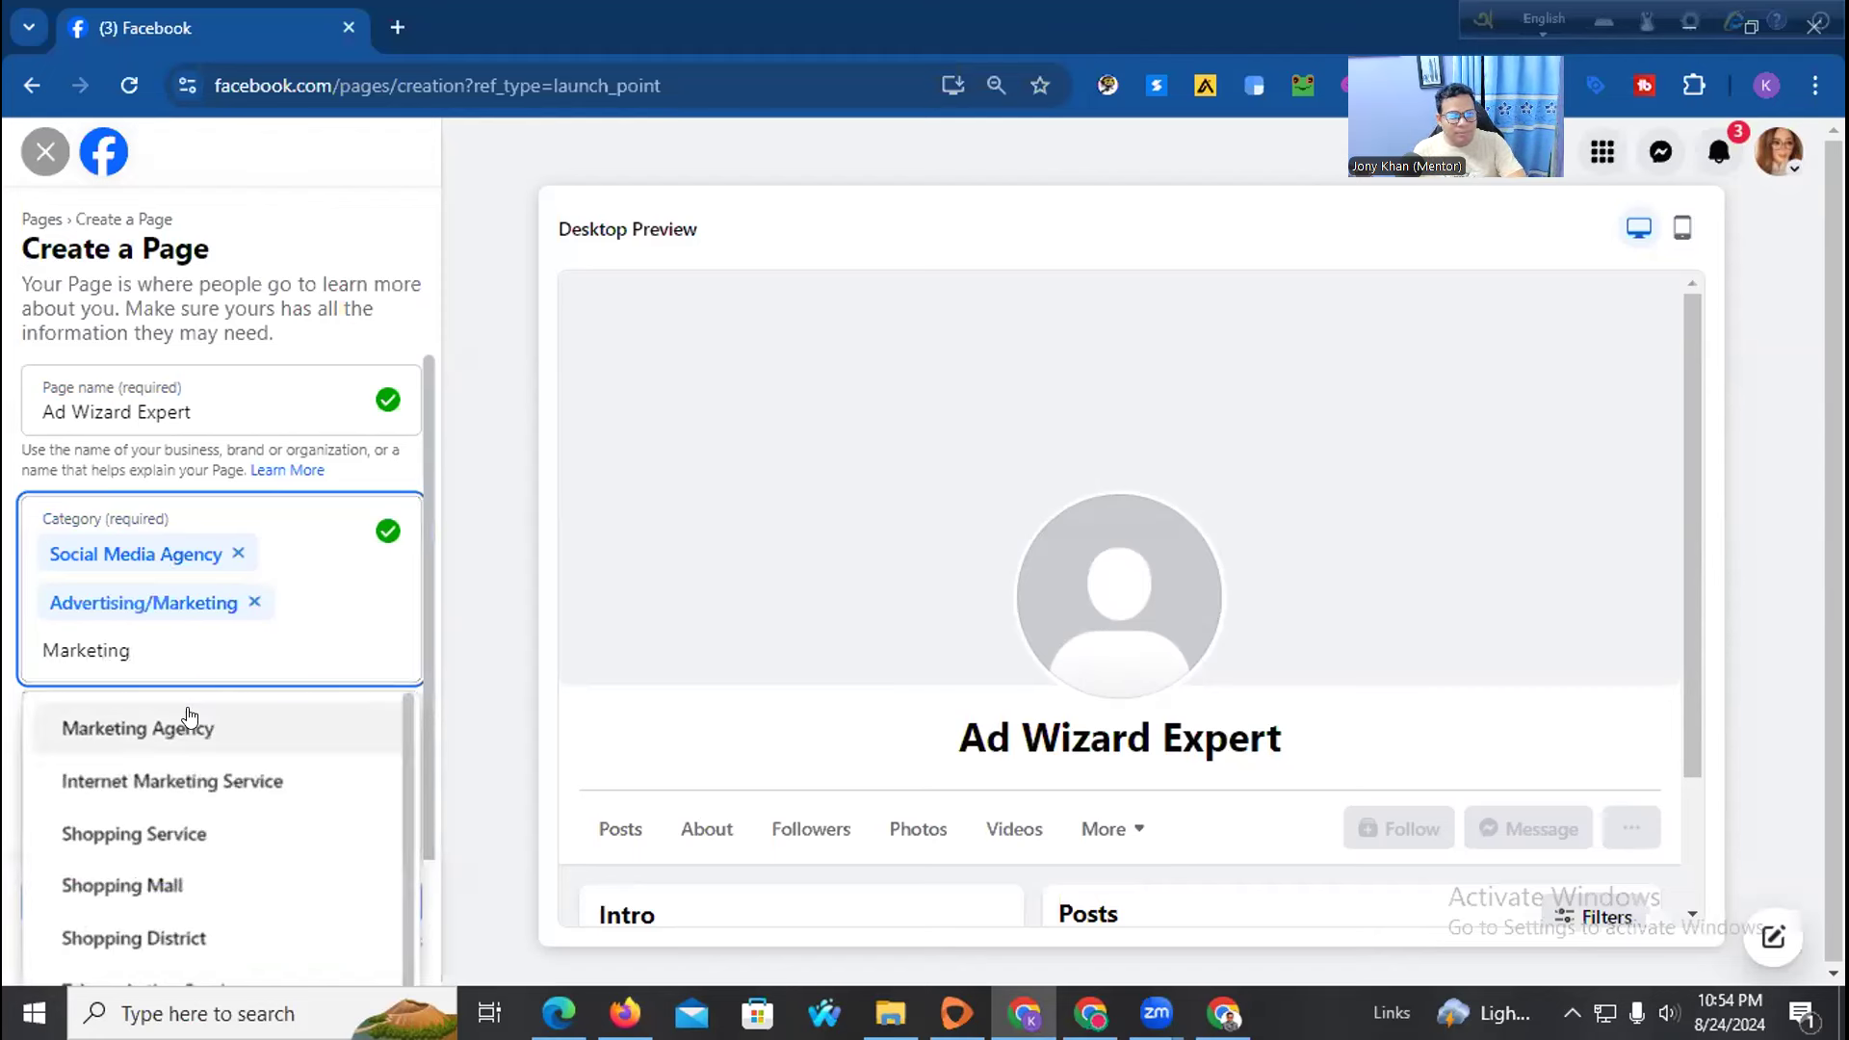
{"action": "left_click", "coordinate": [149, 730]}
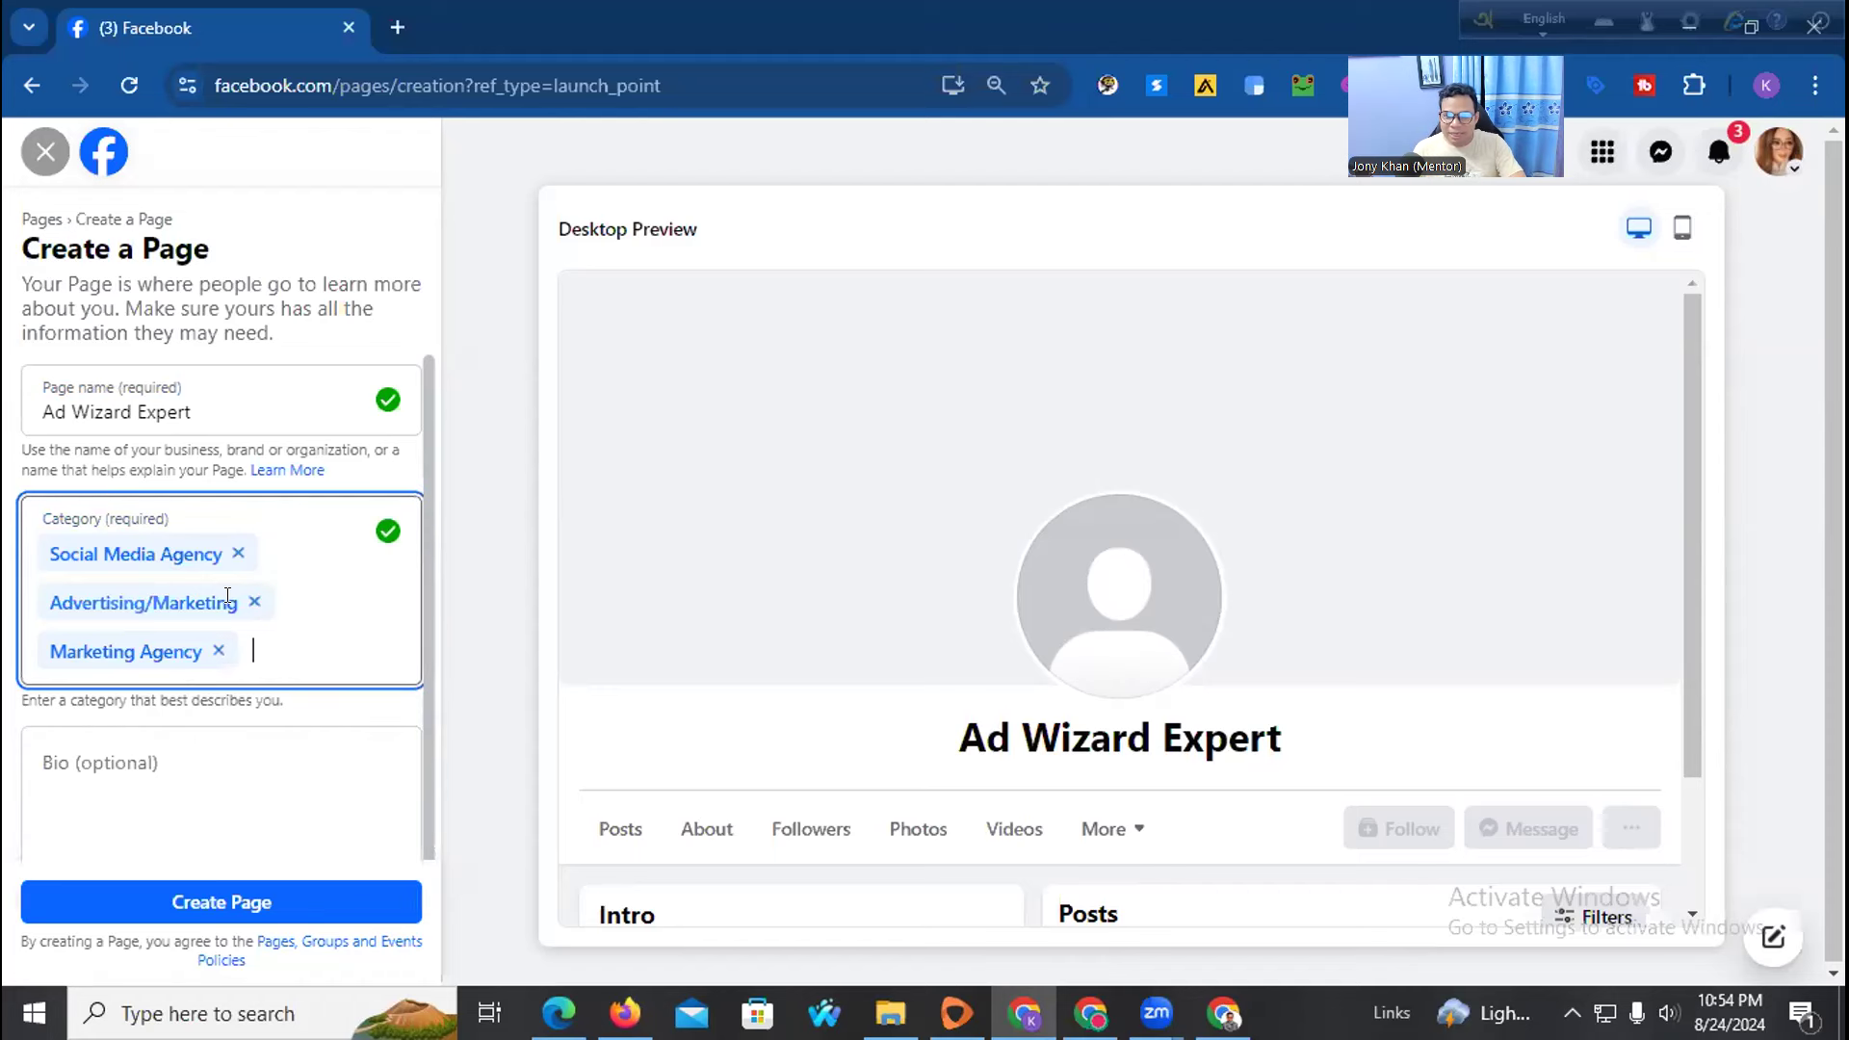
Leave the Page bio blank and move to the other browser's new tab page
{"action": "scroll", "coordinate": [289, 549], "scroll_direction": "down", "scroll_amount": 1}
{"action": "left_click", "coordinate": [134, 715]}
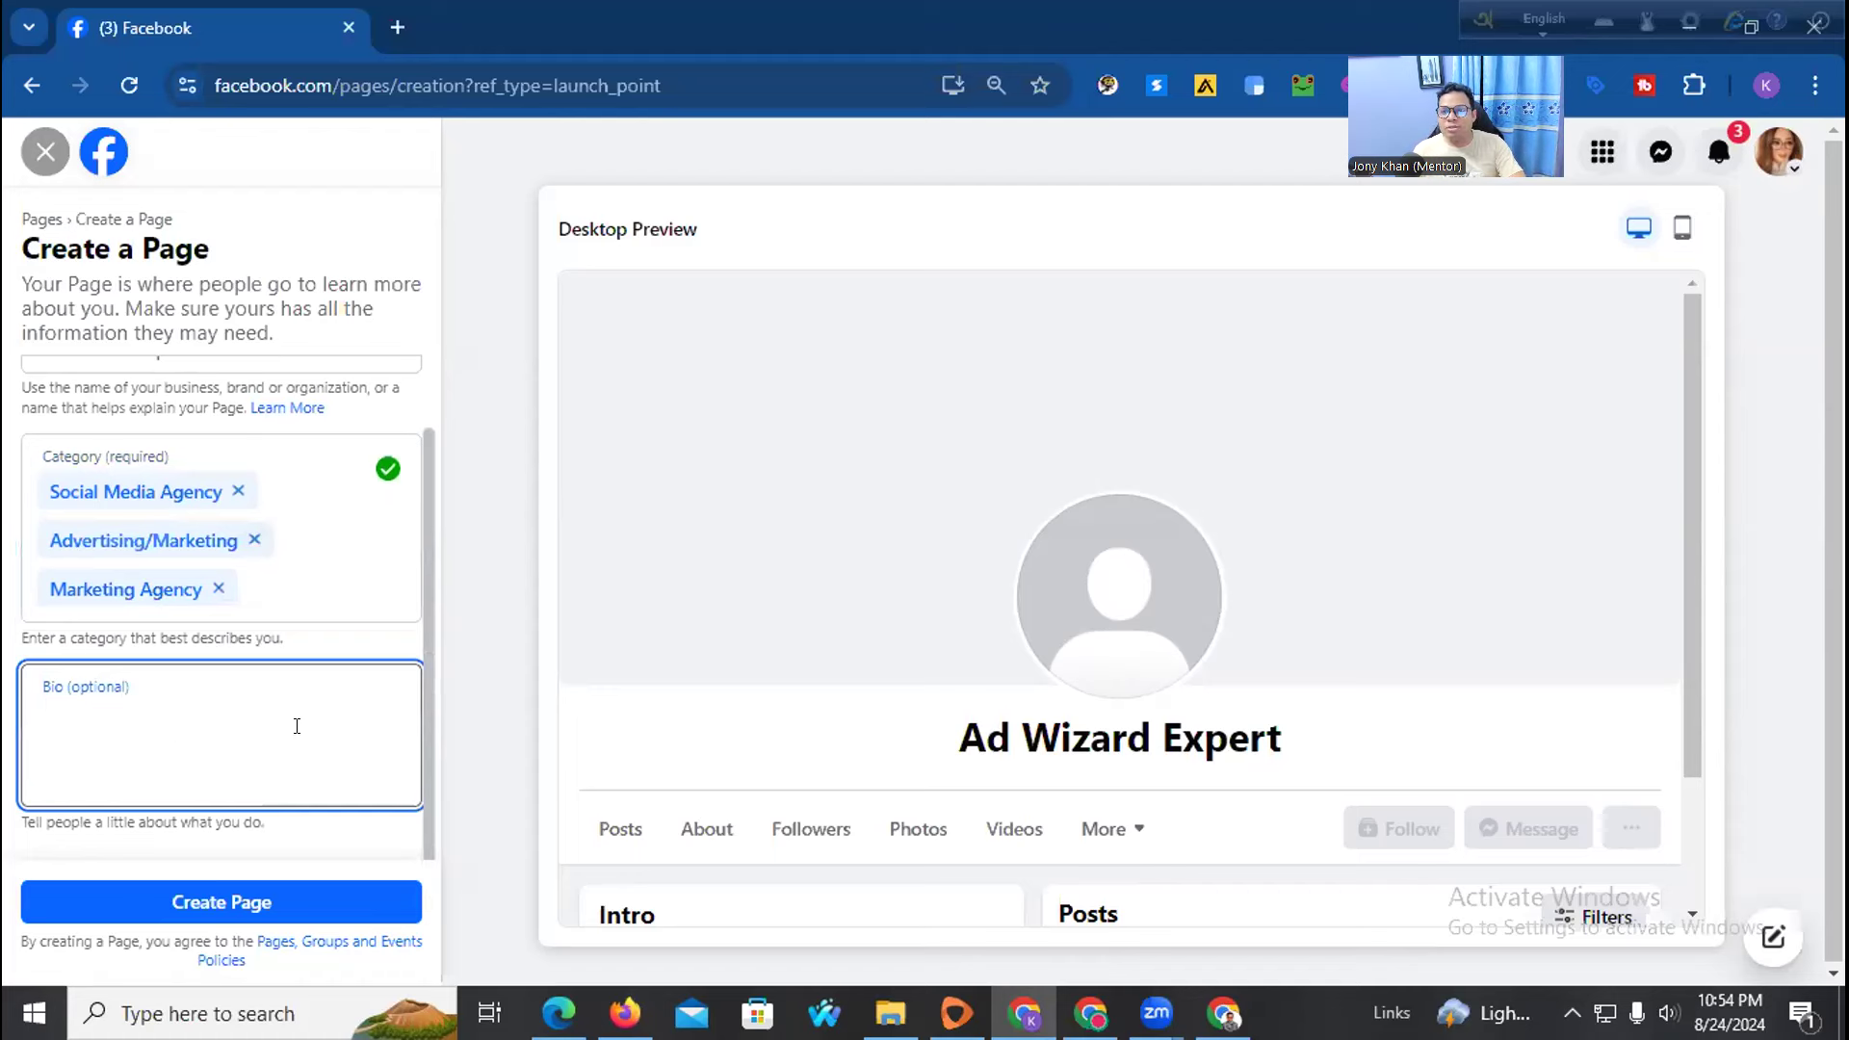
{"action": "left_click", "coordinate": [966, 732]}
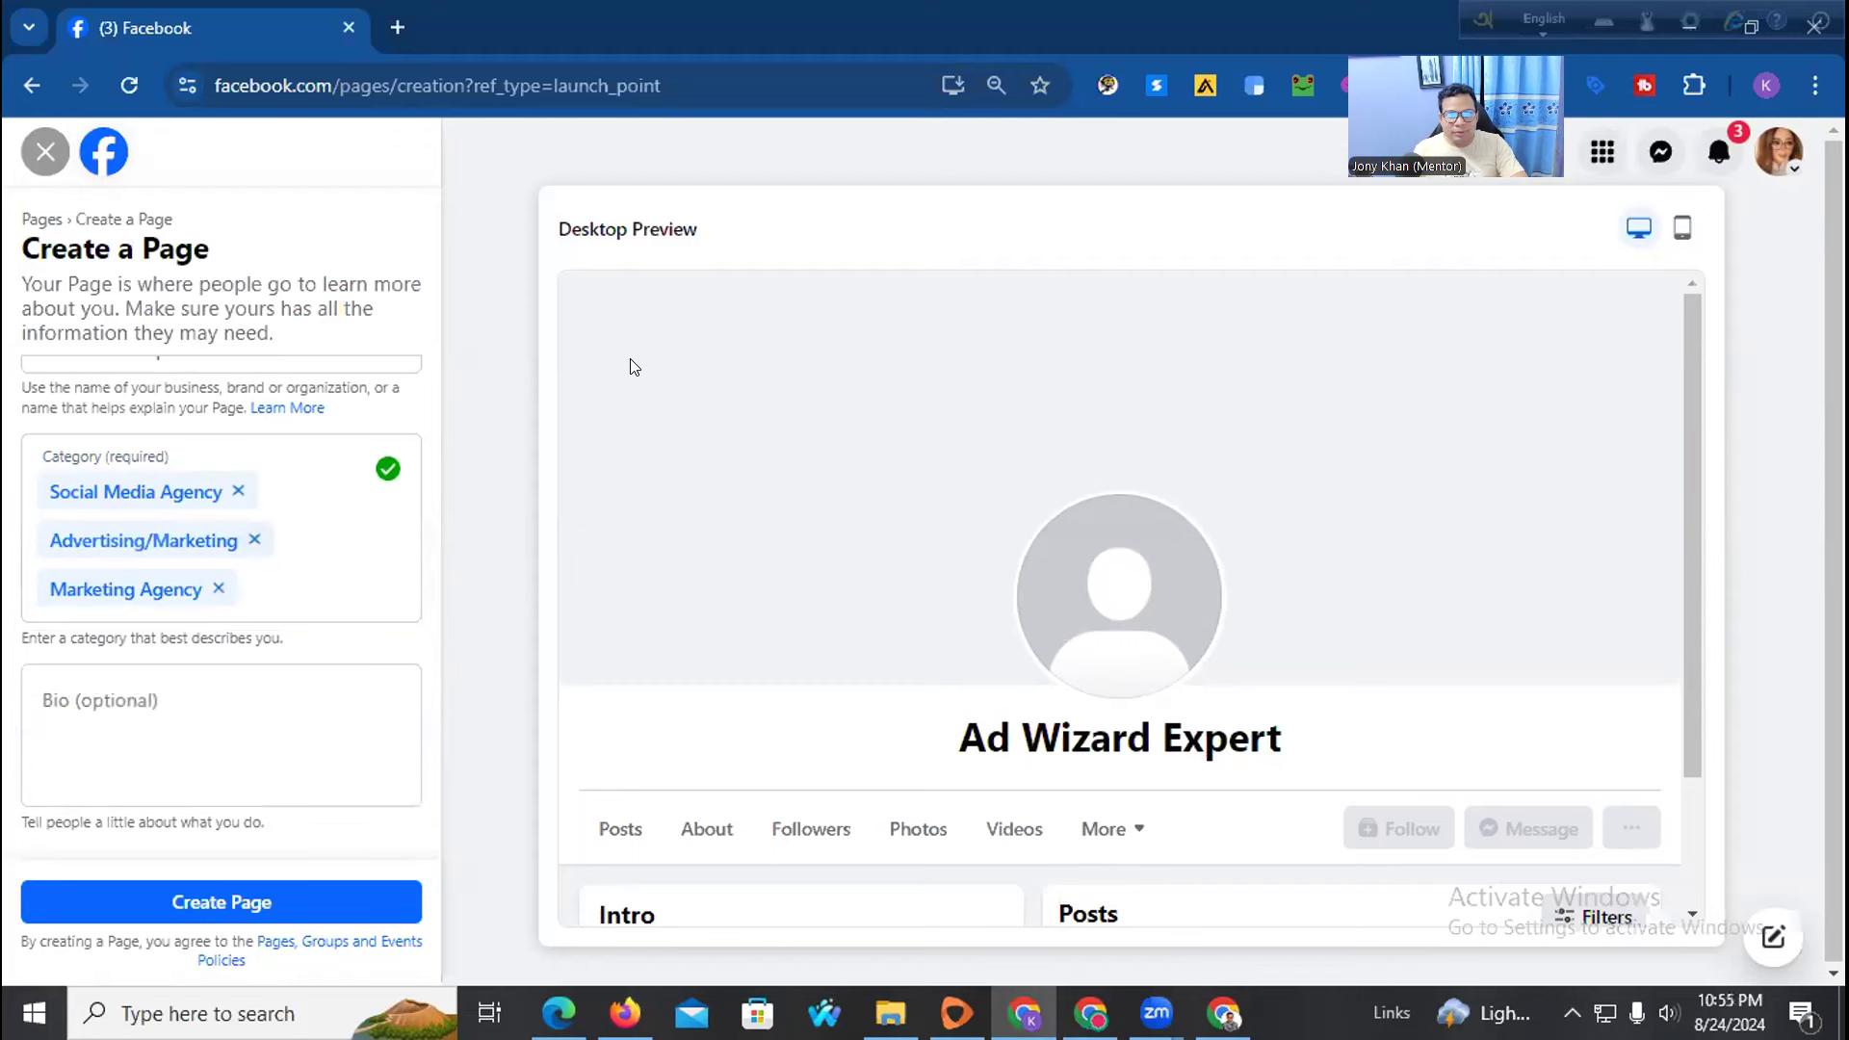
{"action": "left_click", "coordinate": [403, 27]}
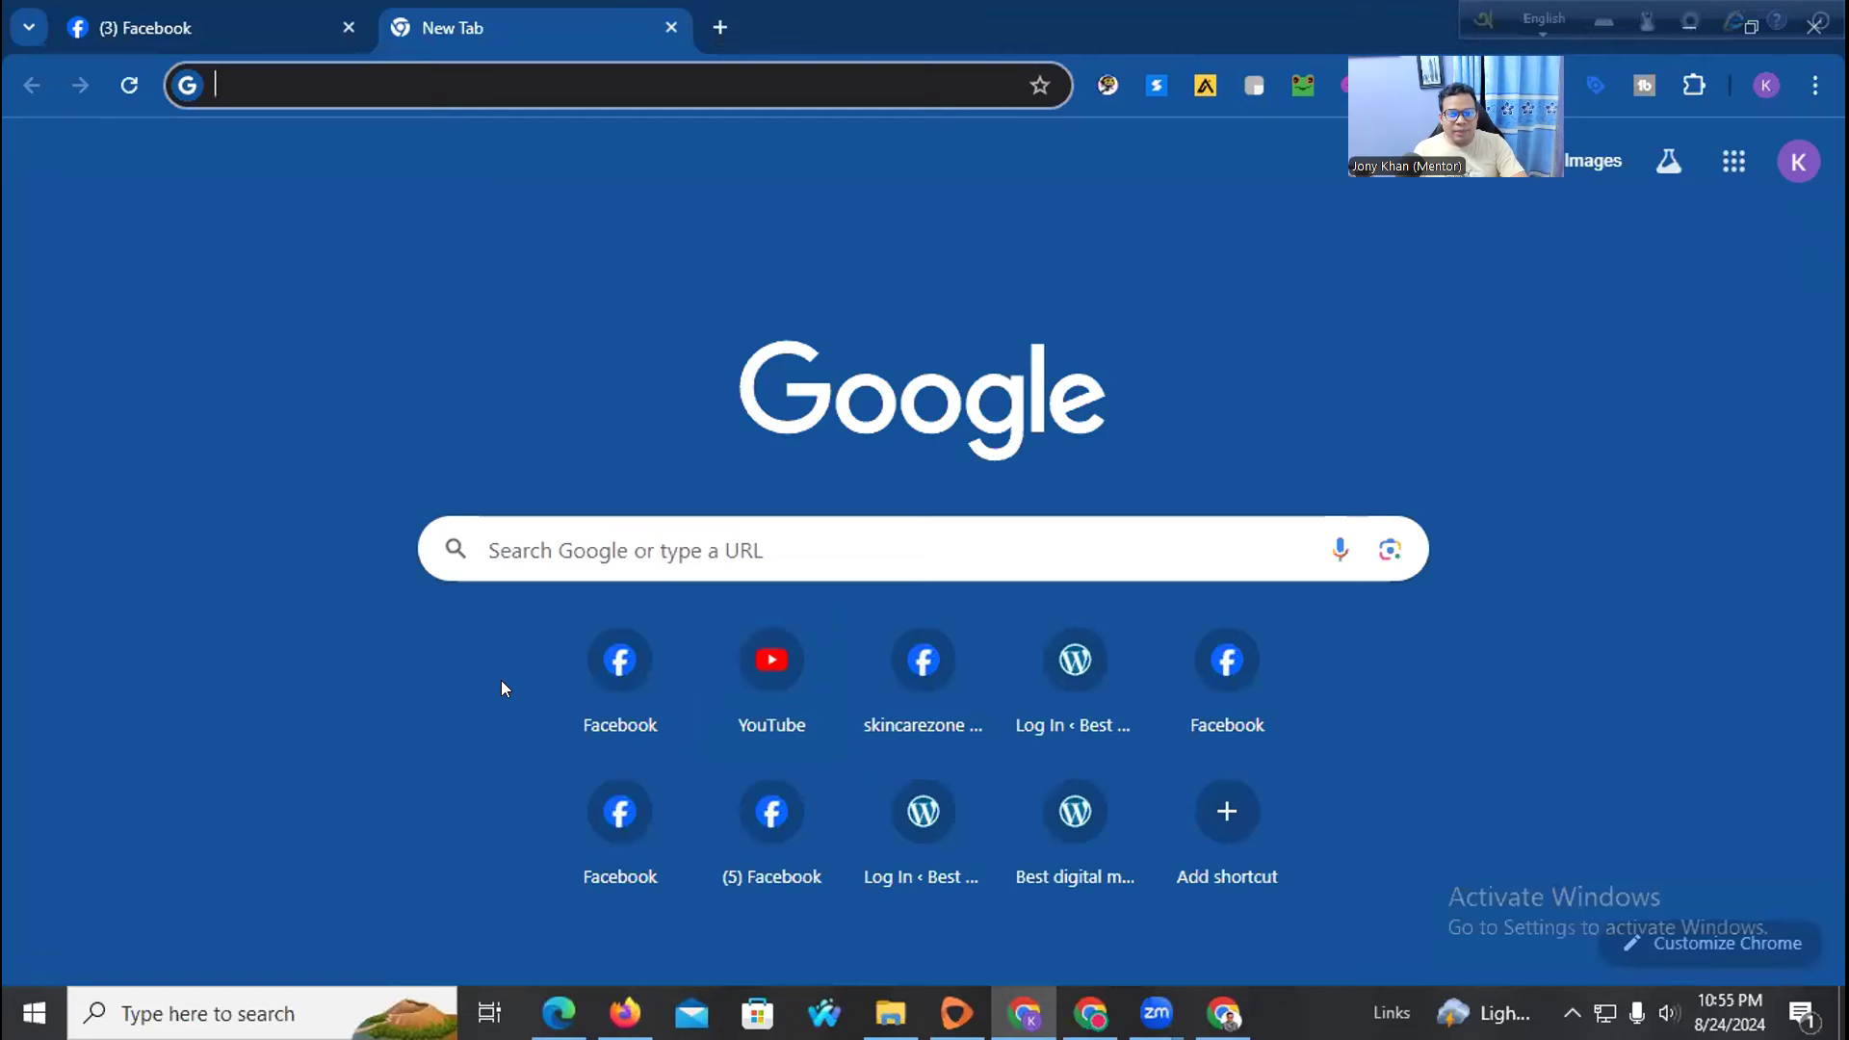
{"action": "left_click", "coordinate": [268, 12]}
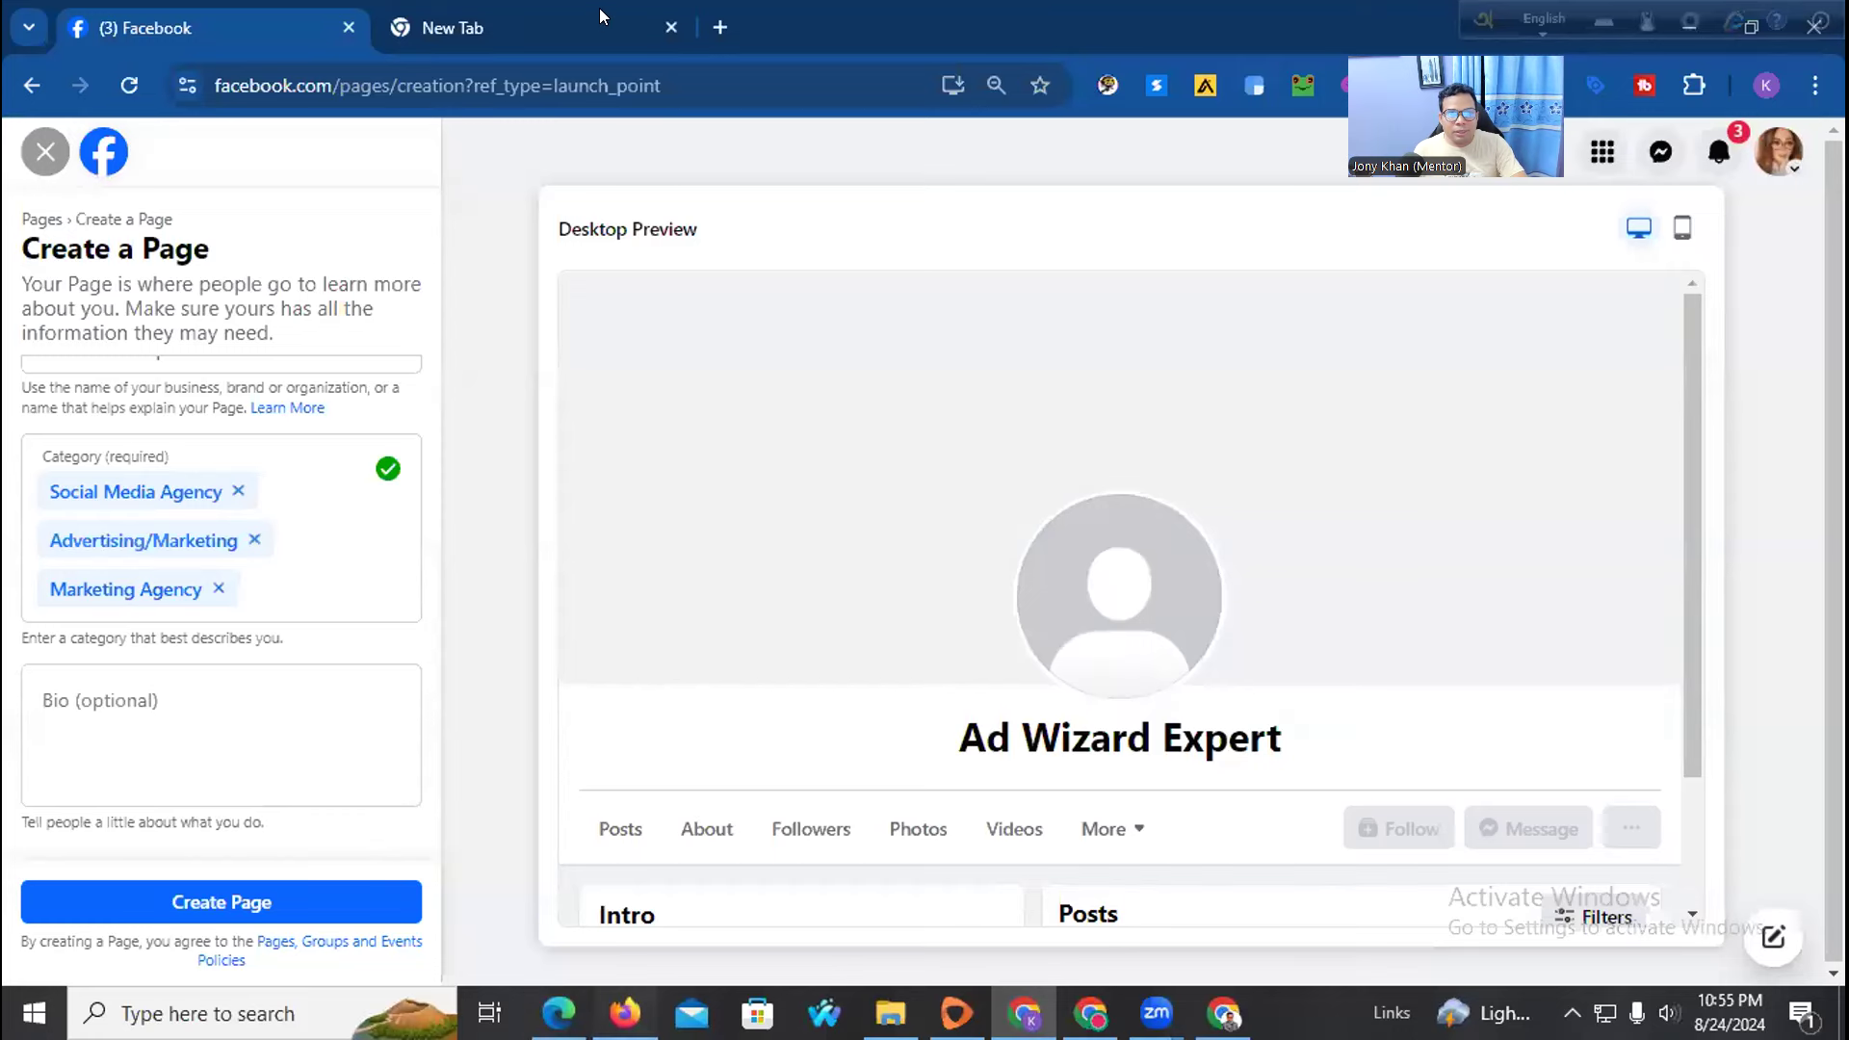
{"action": "left_click", "coordinate": [625, 1013]}
In ChatGPT, send a request for a short, smart Facebook page description using adwizardexpert
{"action": "left_click", "coordinate": [512, 677]}
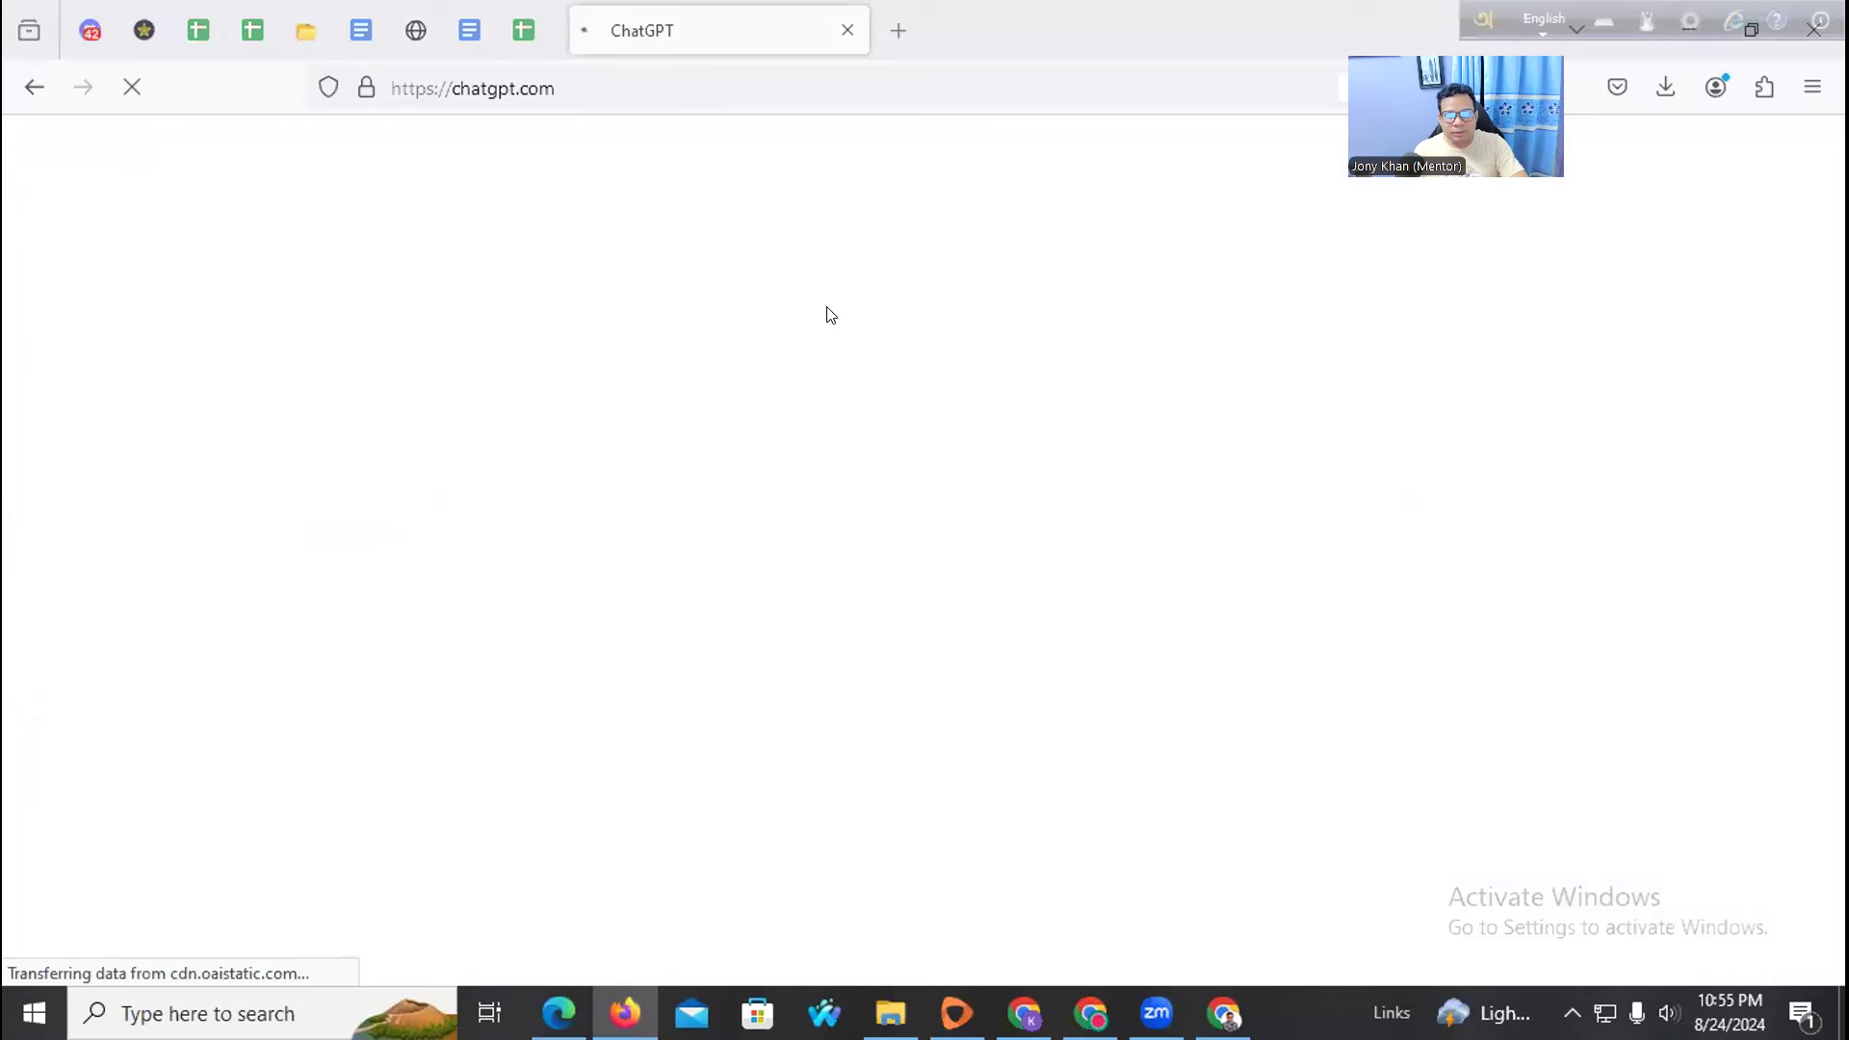
{"action": "left_click", "coordinate": [1605, 1013]}
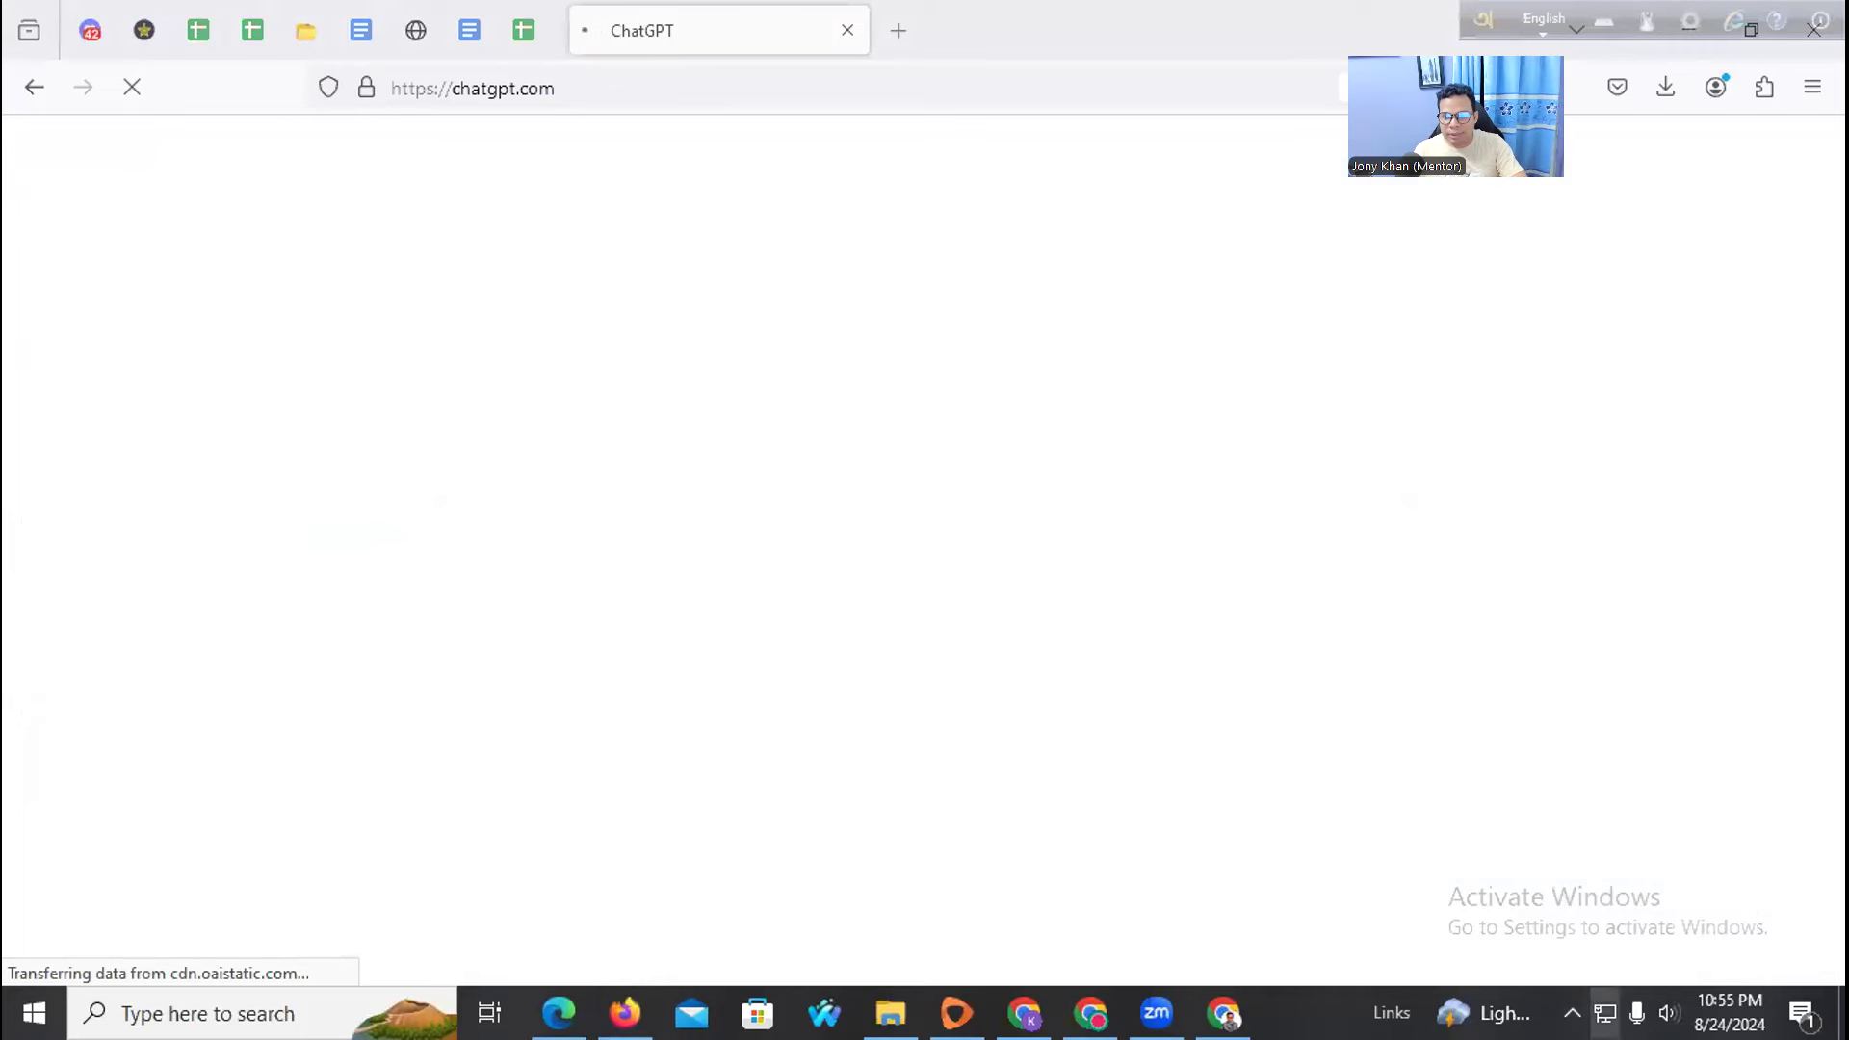
{"action": "left_click", "coordinate": [748, 167]}
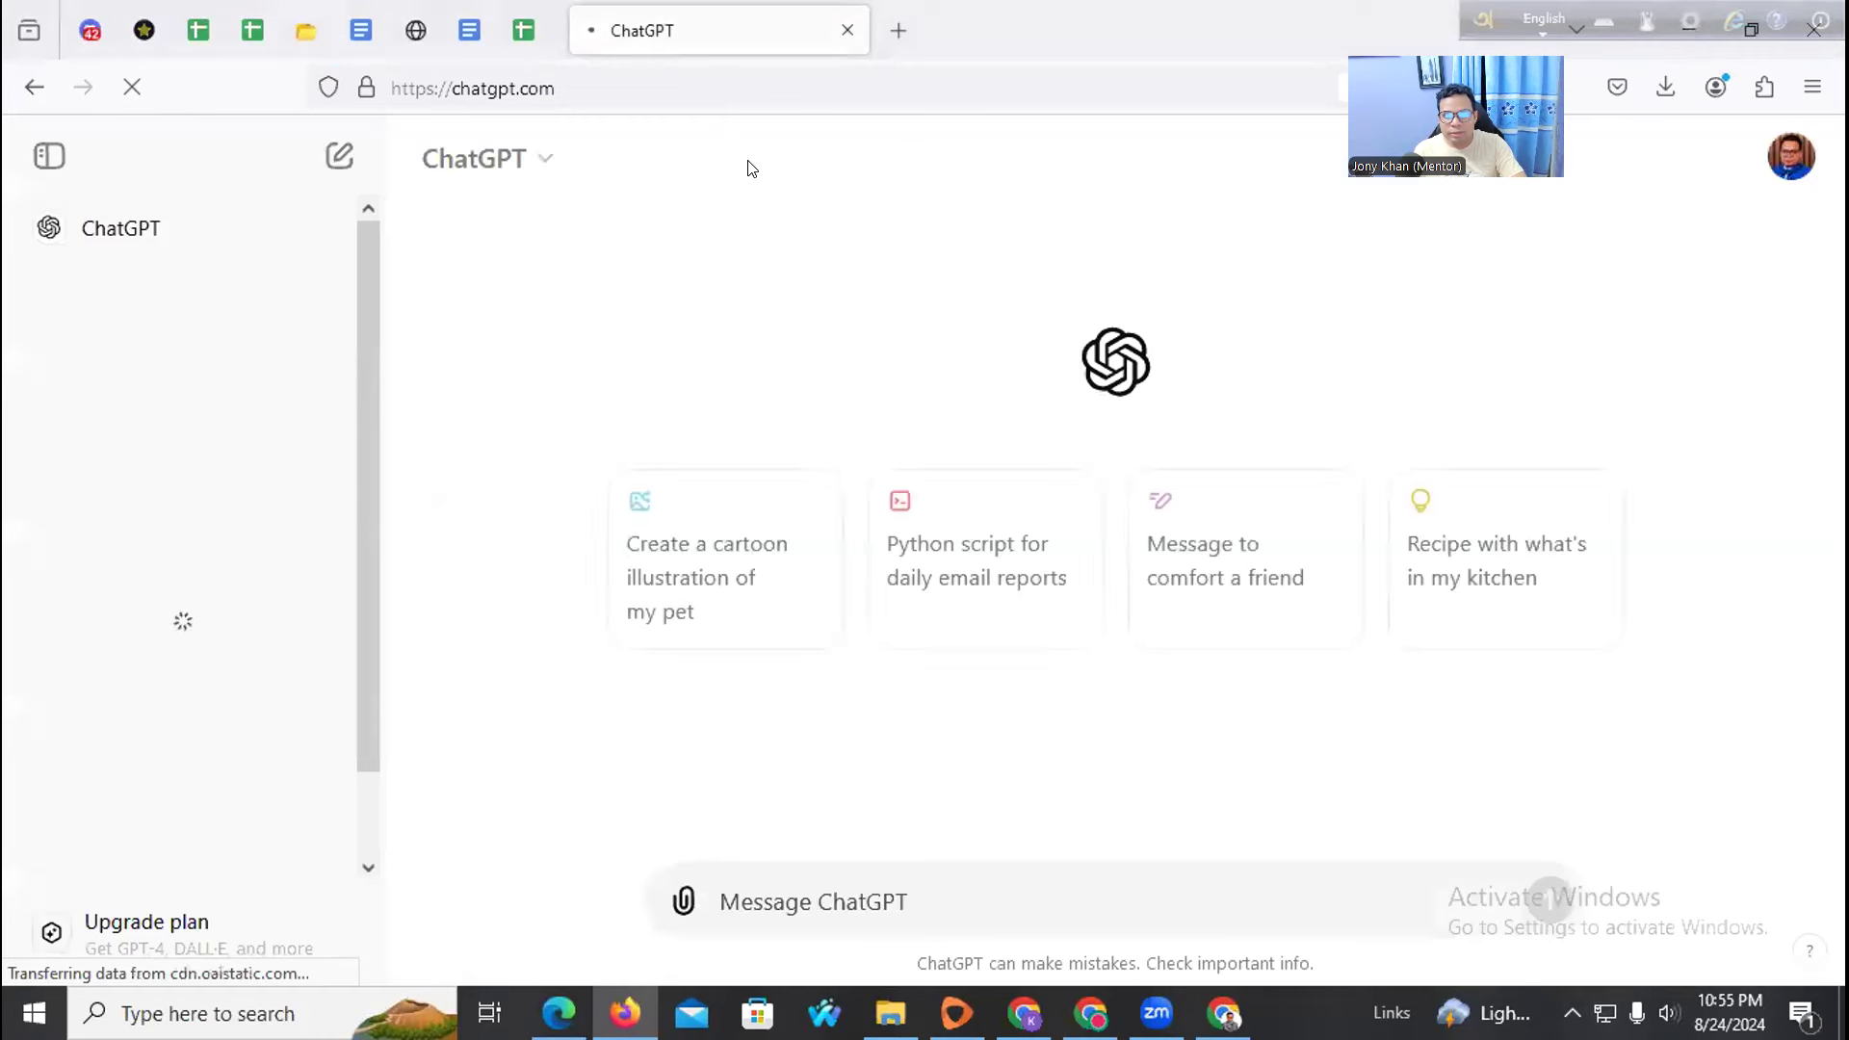
{"action": "type", "text": "adwizardexpert"}
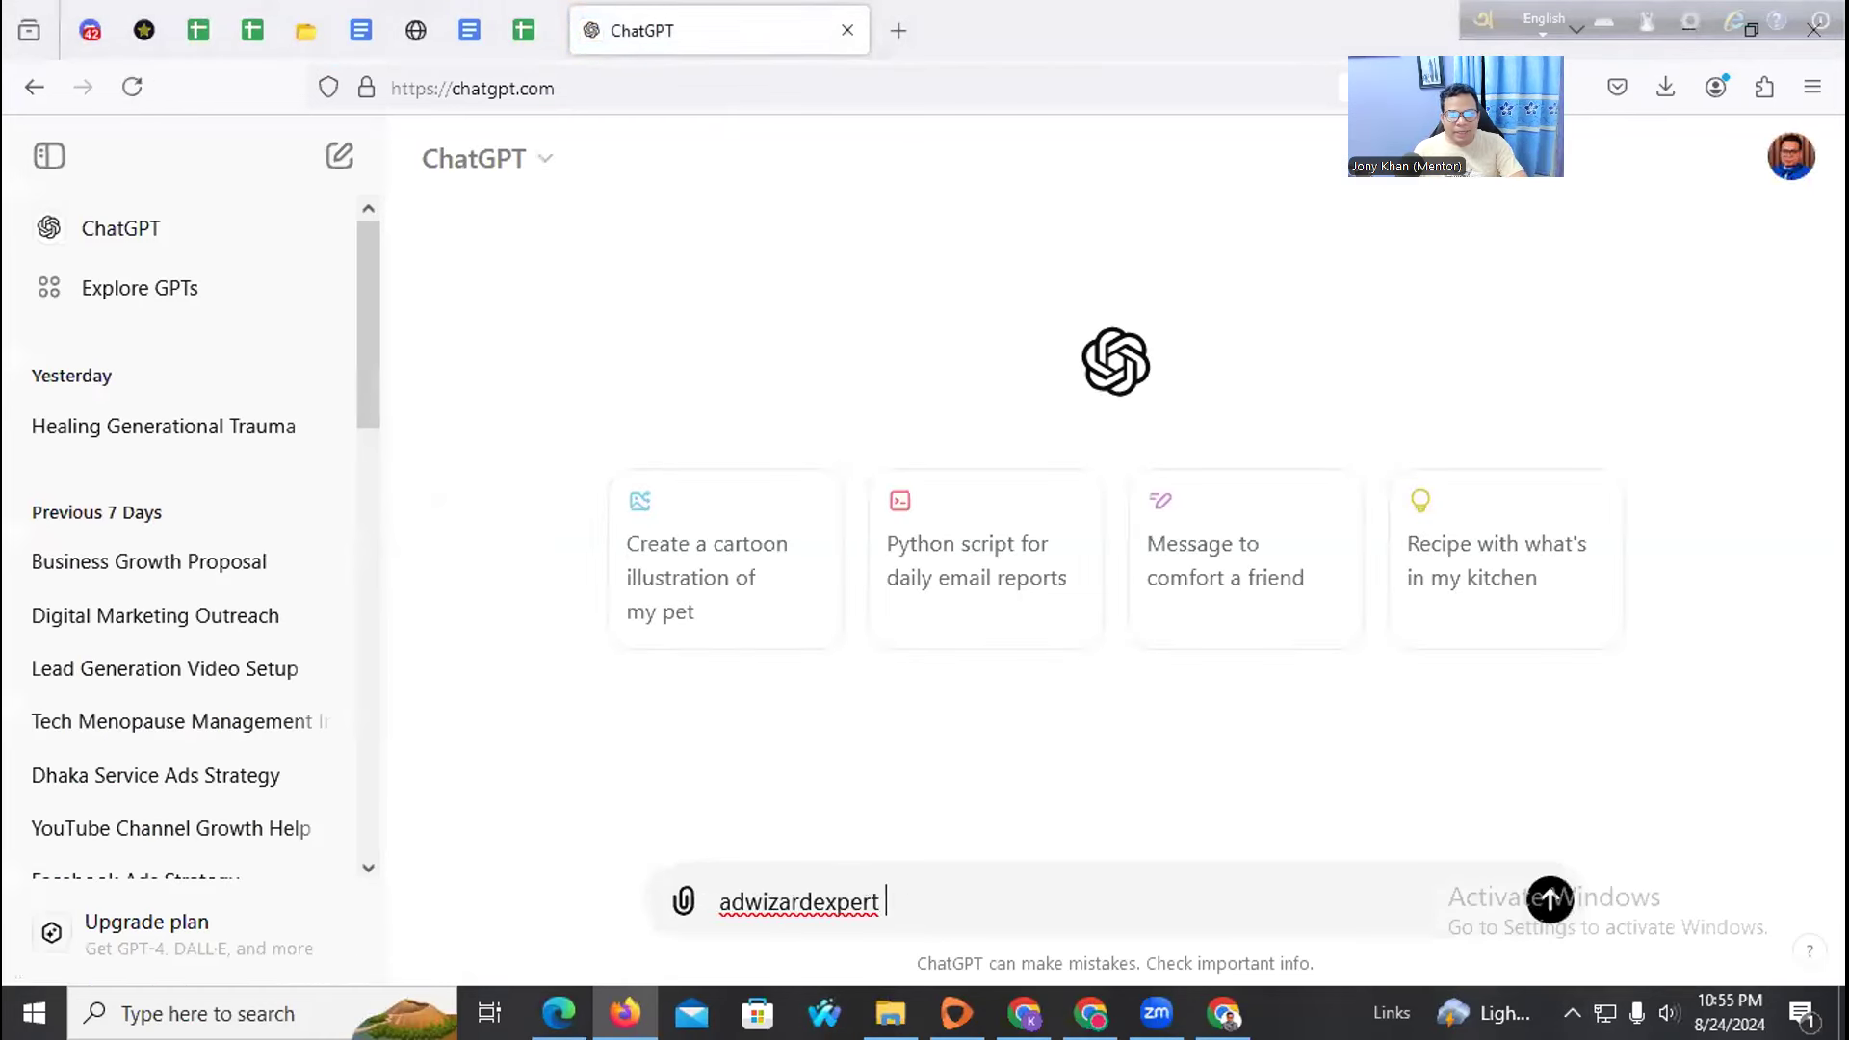
{"action": "type", "text": "use t"}
{"action": "type", "text": "name mak"}
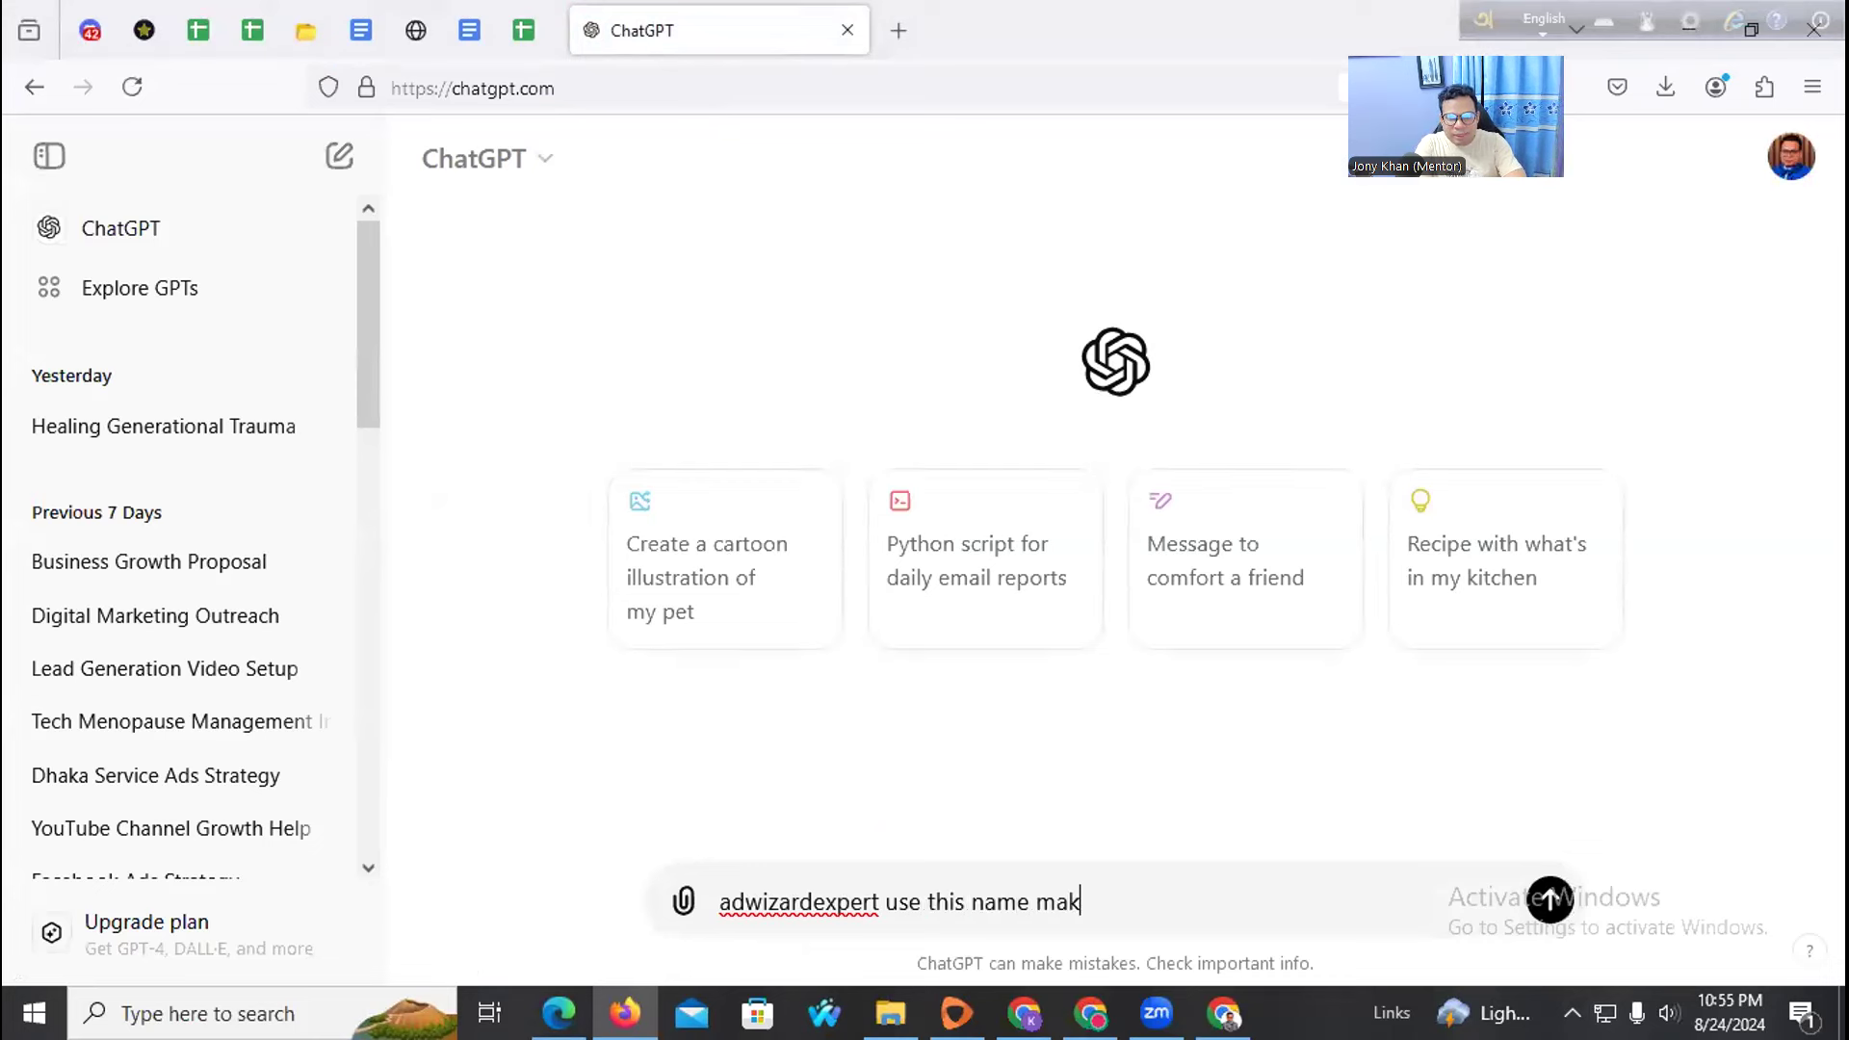
{"action": "type", "text": "e a facebook page3"}
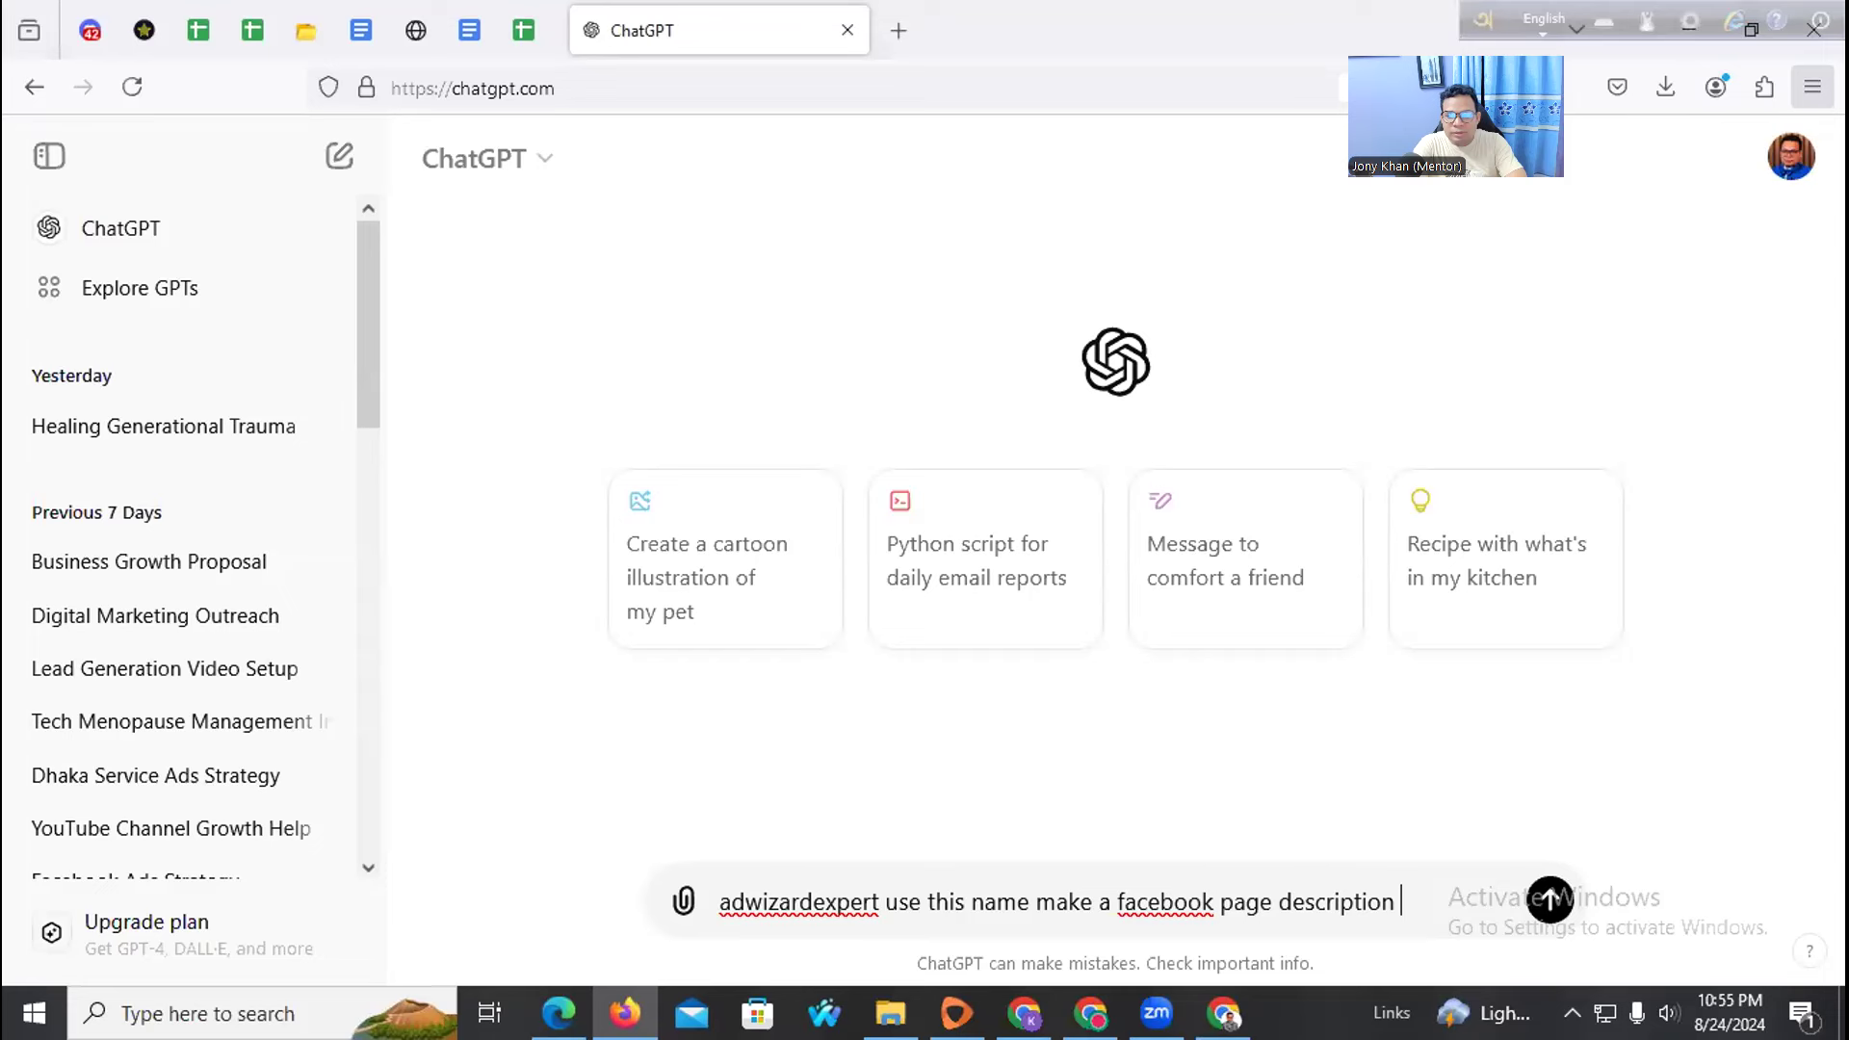
{"action": "type", "text": "short and sma"}
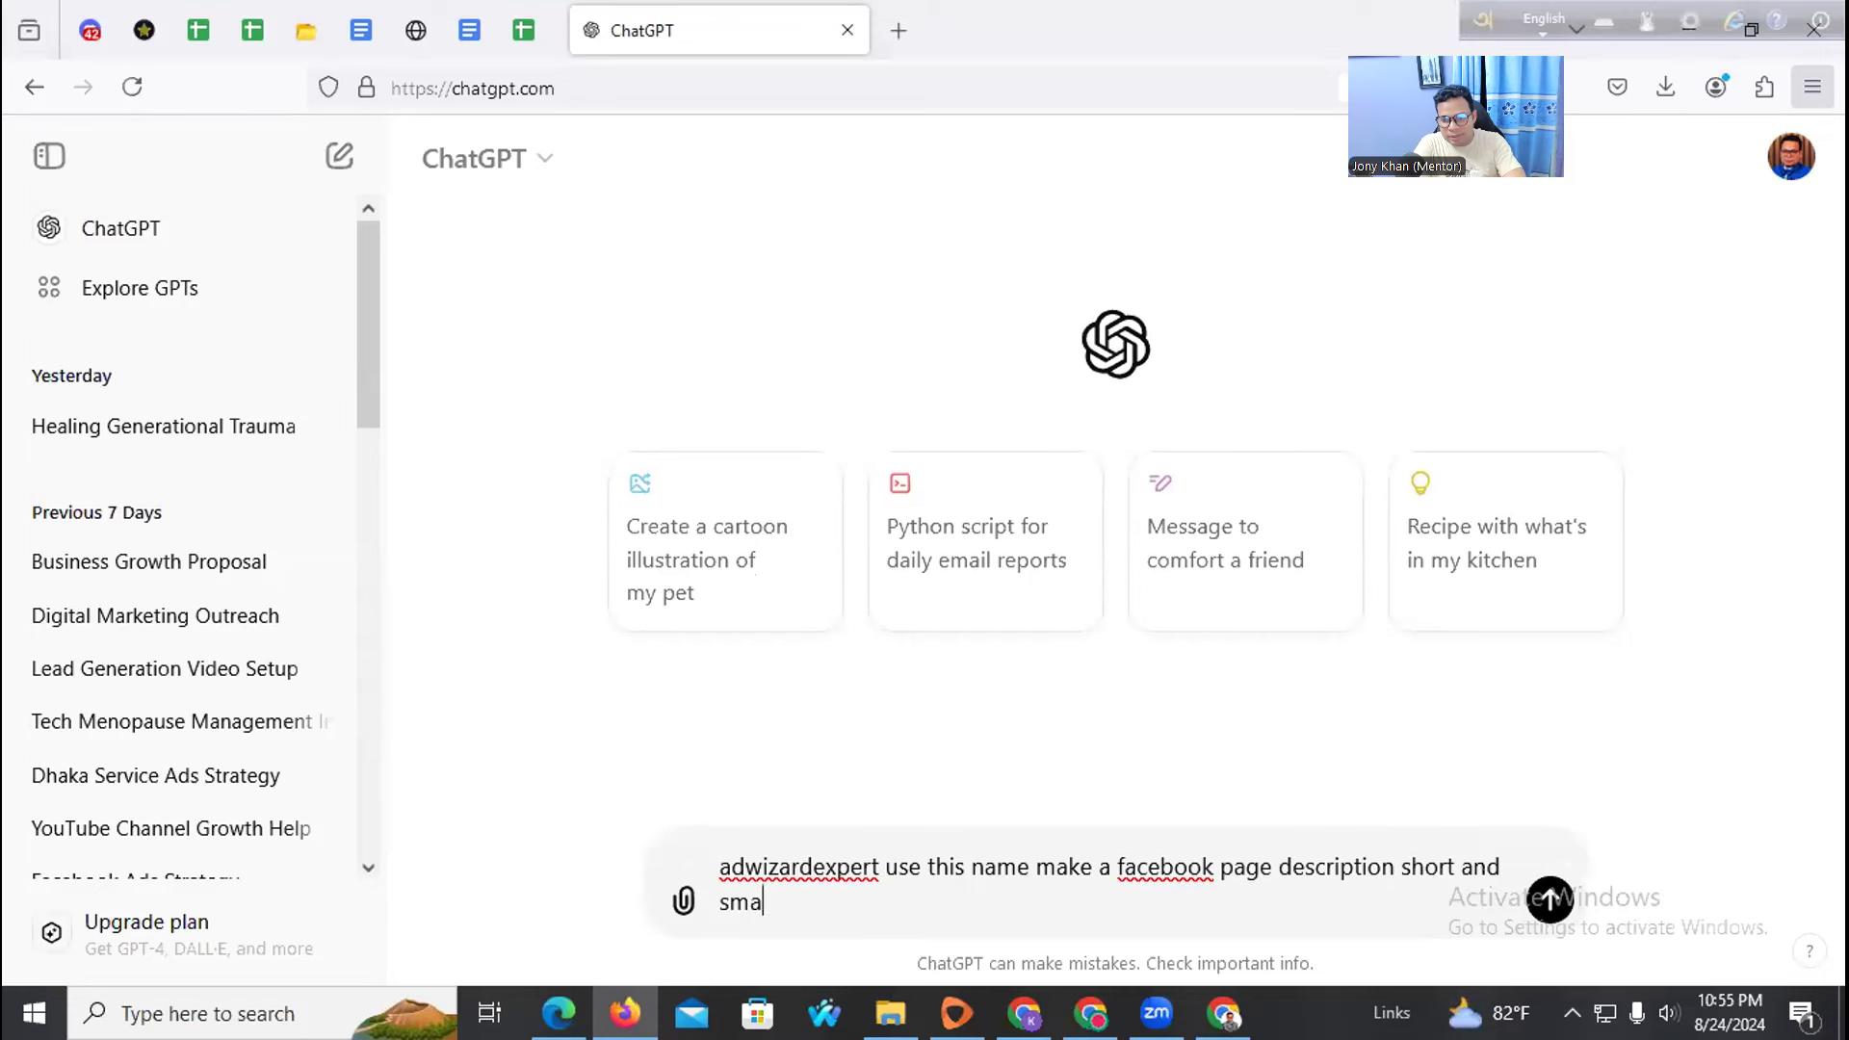
{"action": "key", "text": "Return"}
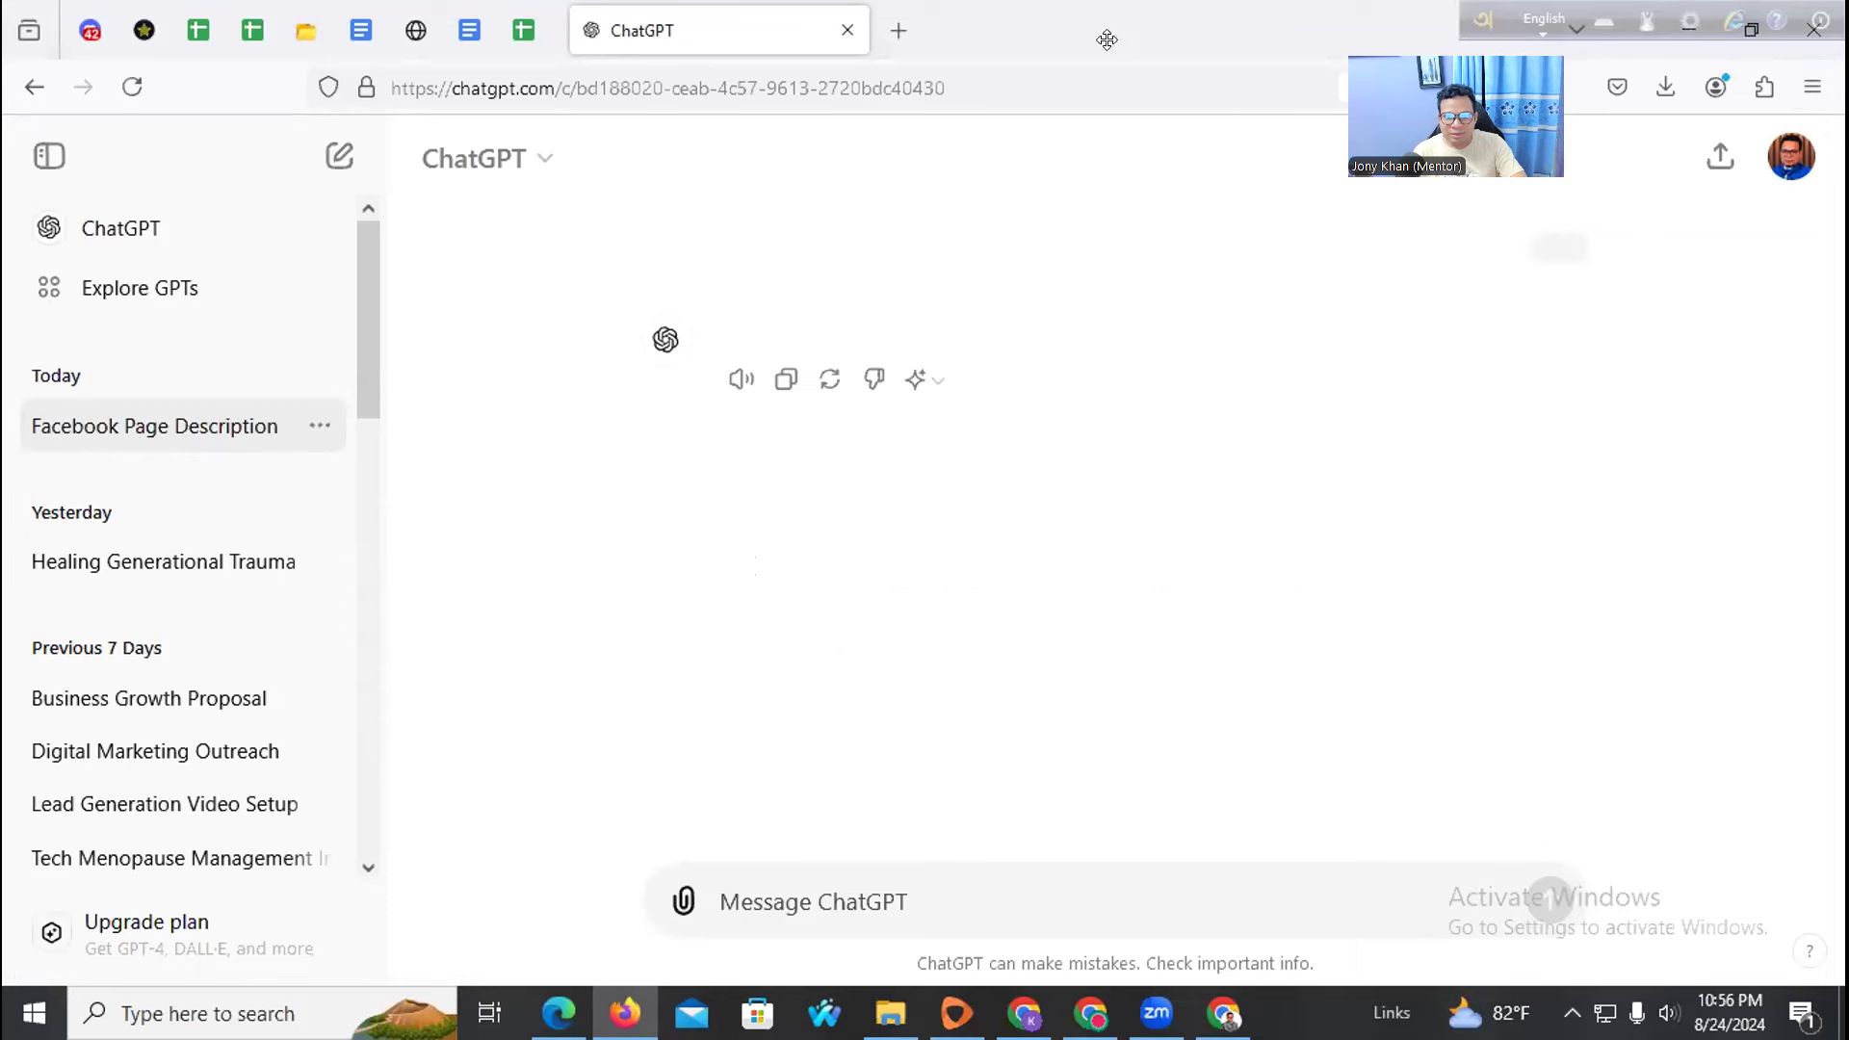
Open the rename box for the 'Facebook Page Description' chat and close it unchanged
{"action": "left_click_drag", "start_coordinate": [1447, 95], "coordinate": [1106, 40]}
{"action": "double_click", "coordinate": [169, 425]}
{"action": "left_click", "coordinate": [170, 422]}
{"action": "left_click", "coordinate": [492, 508]}
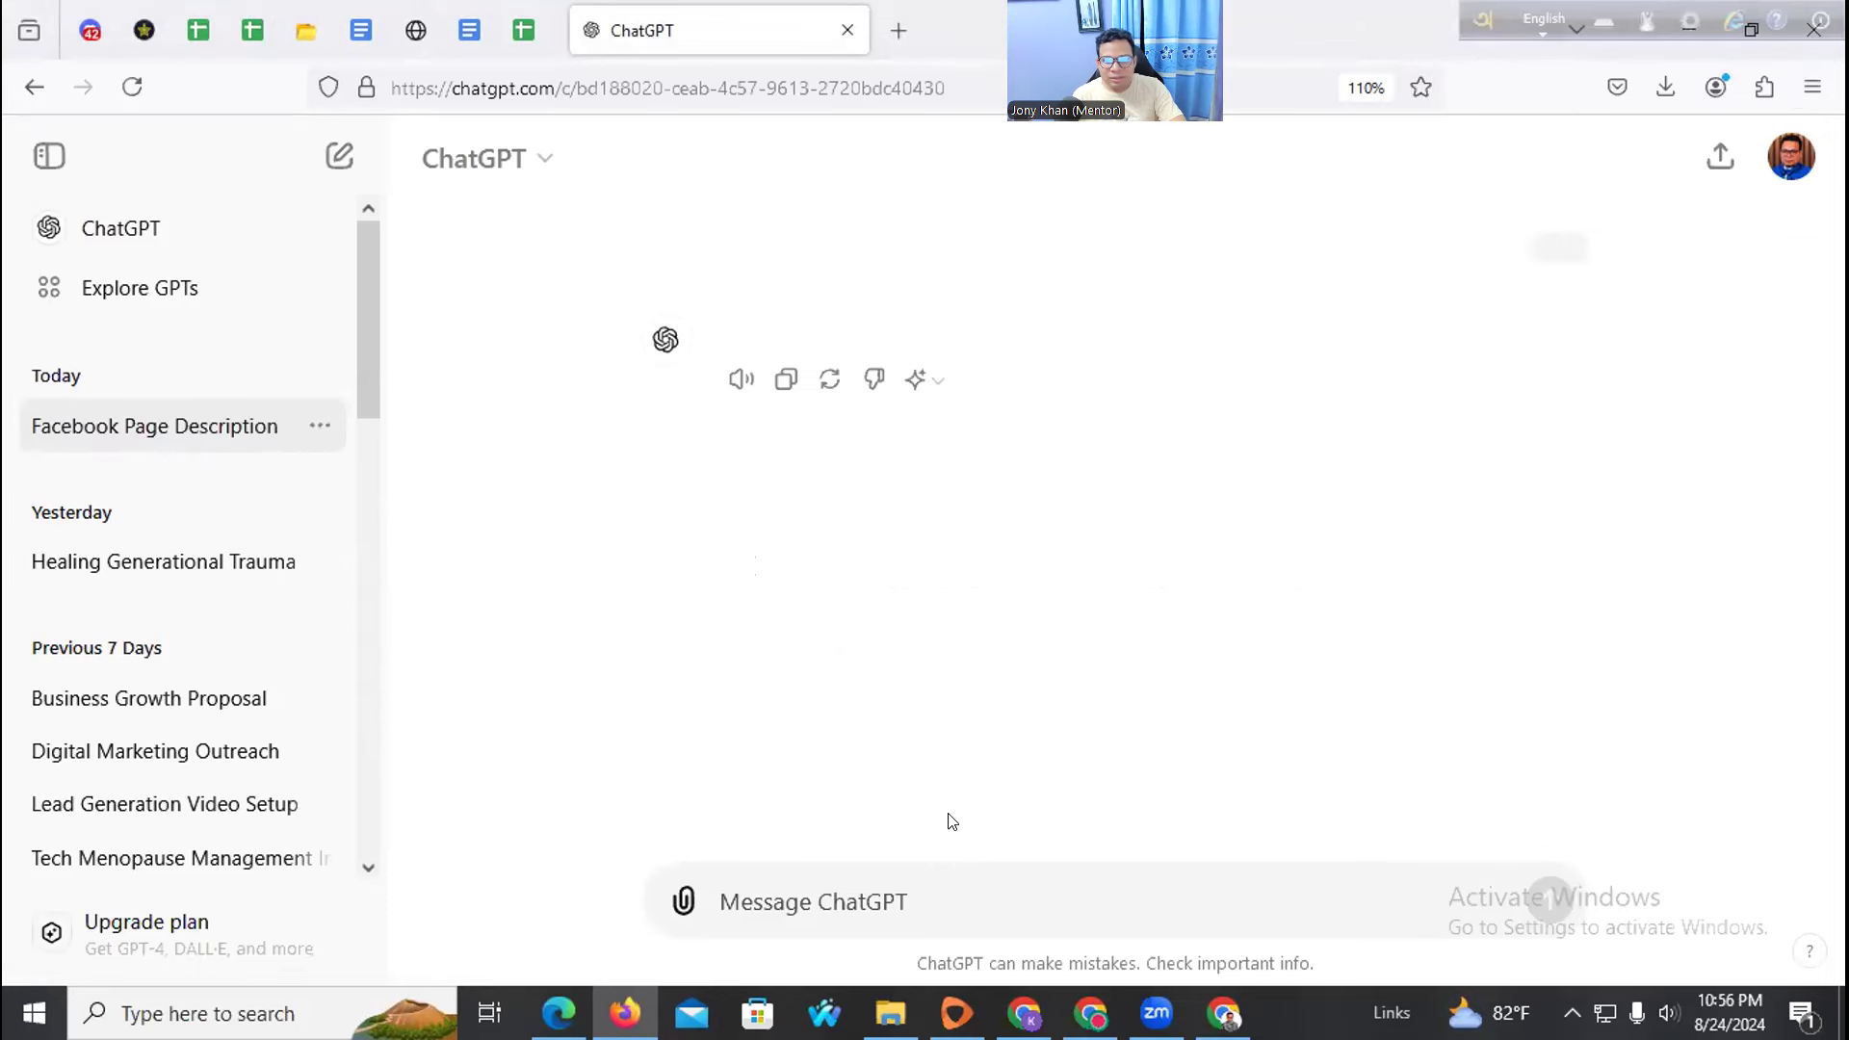
In a new chat, ask for a Facebook description for adwizardexpert, a social media ads agency
{"action": "left_click", "coordinate": [171, 233]}
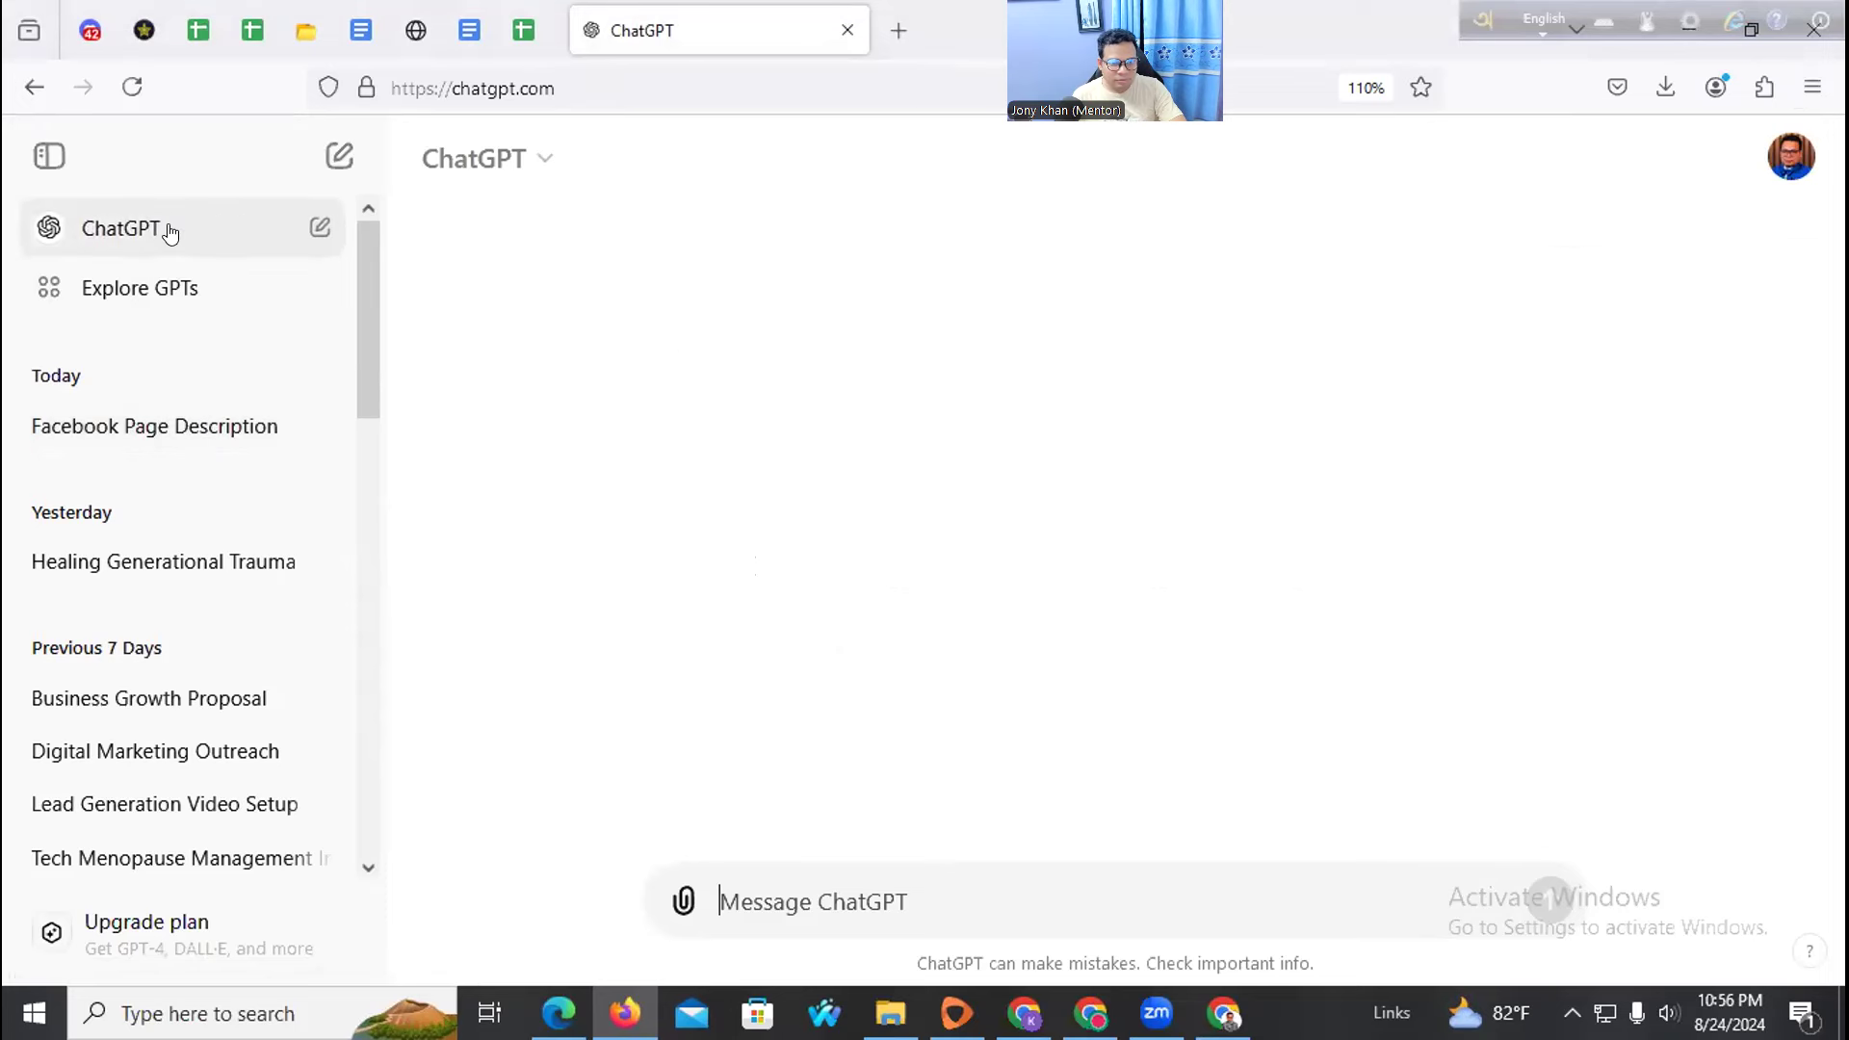
{"action": "type", "text": "adwizardexpert"}
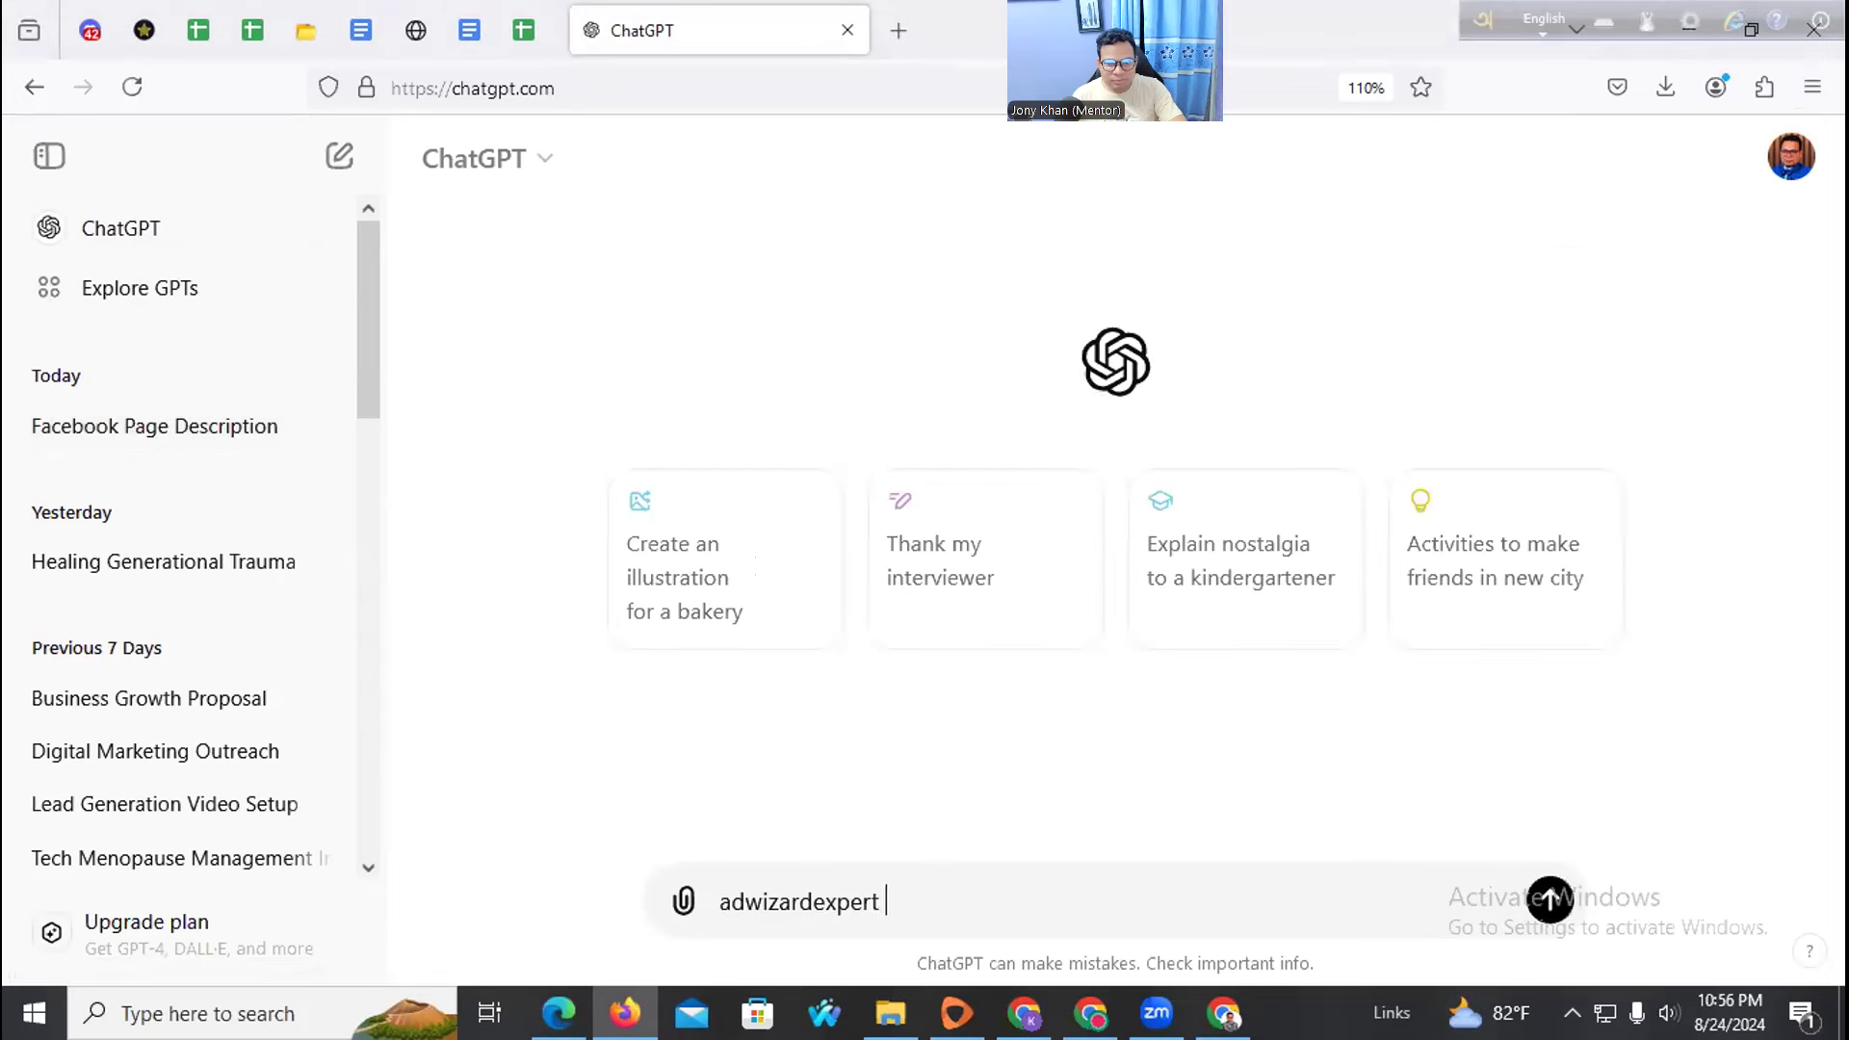
{"action": "type", "text": "use "}
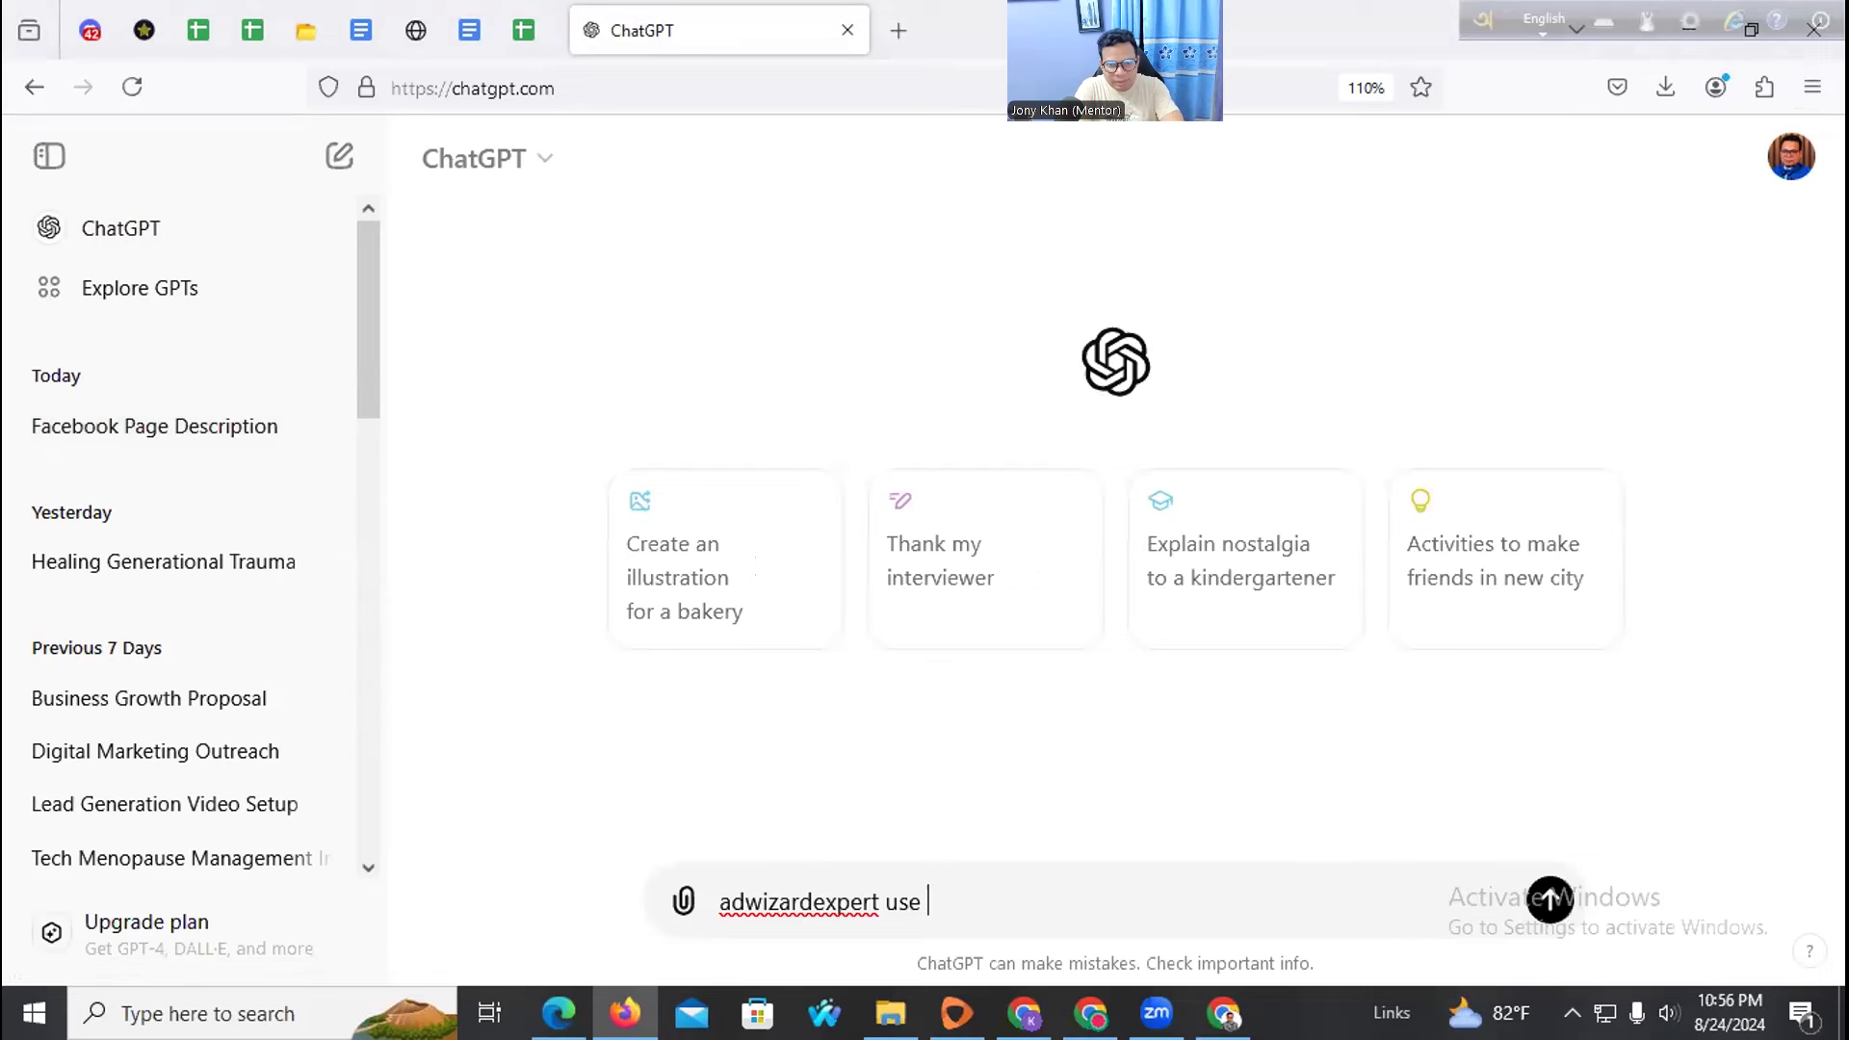
{"action": "type", "text": "this name anhe"}
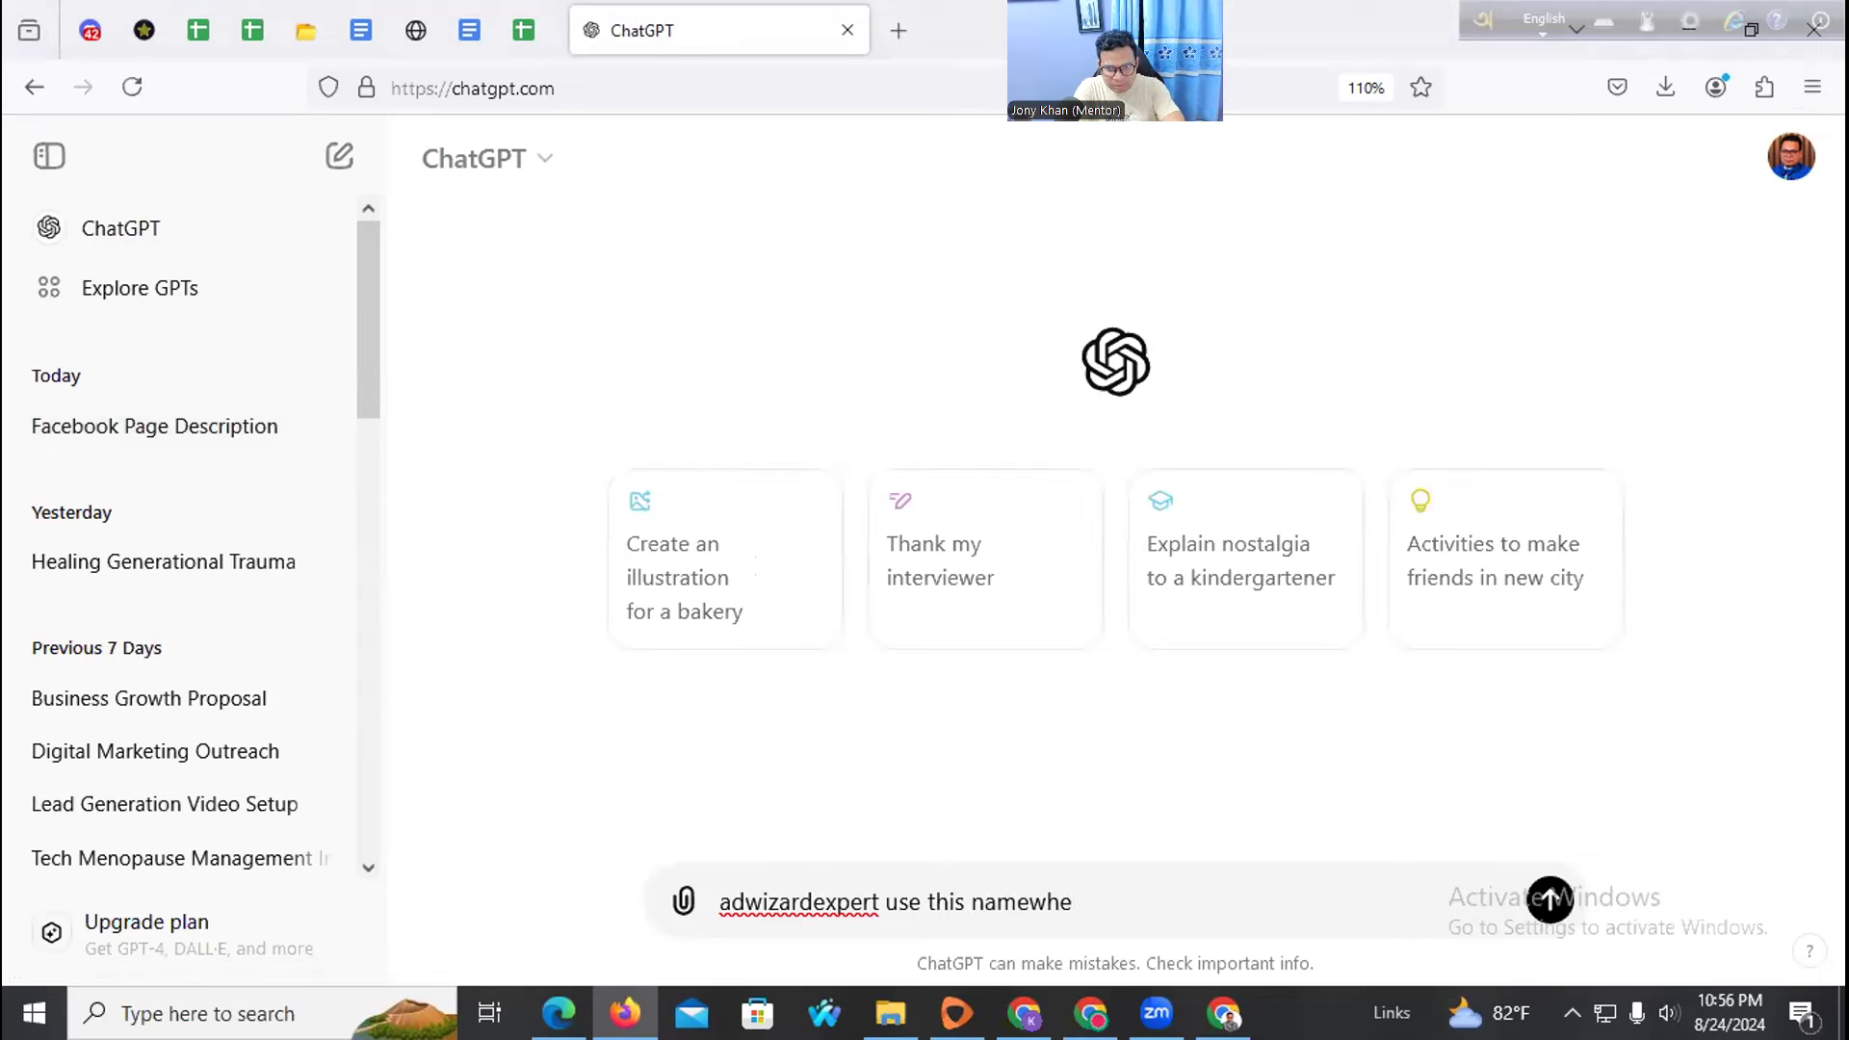
{"action": "type", "text": " wre"}
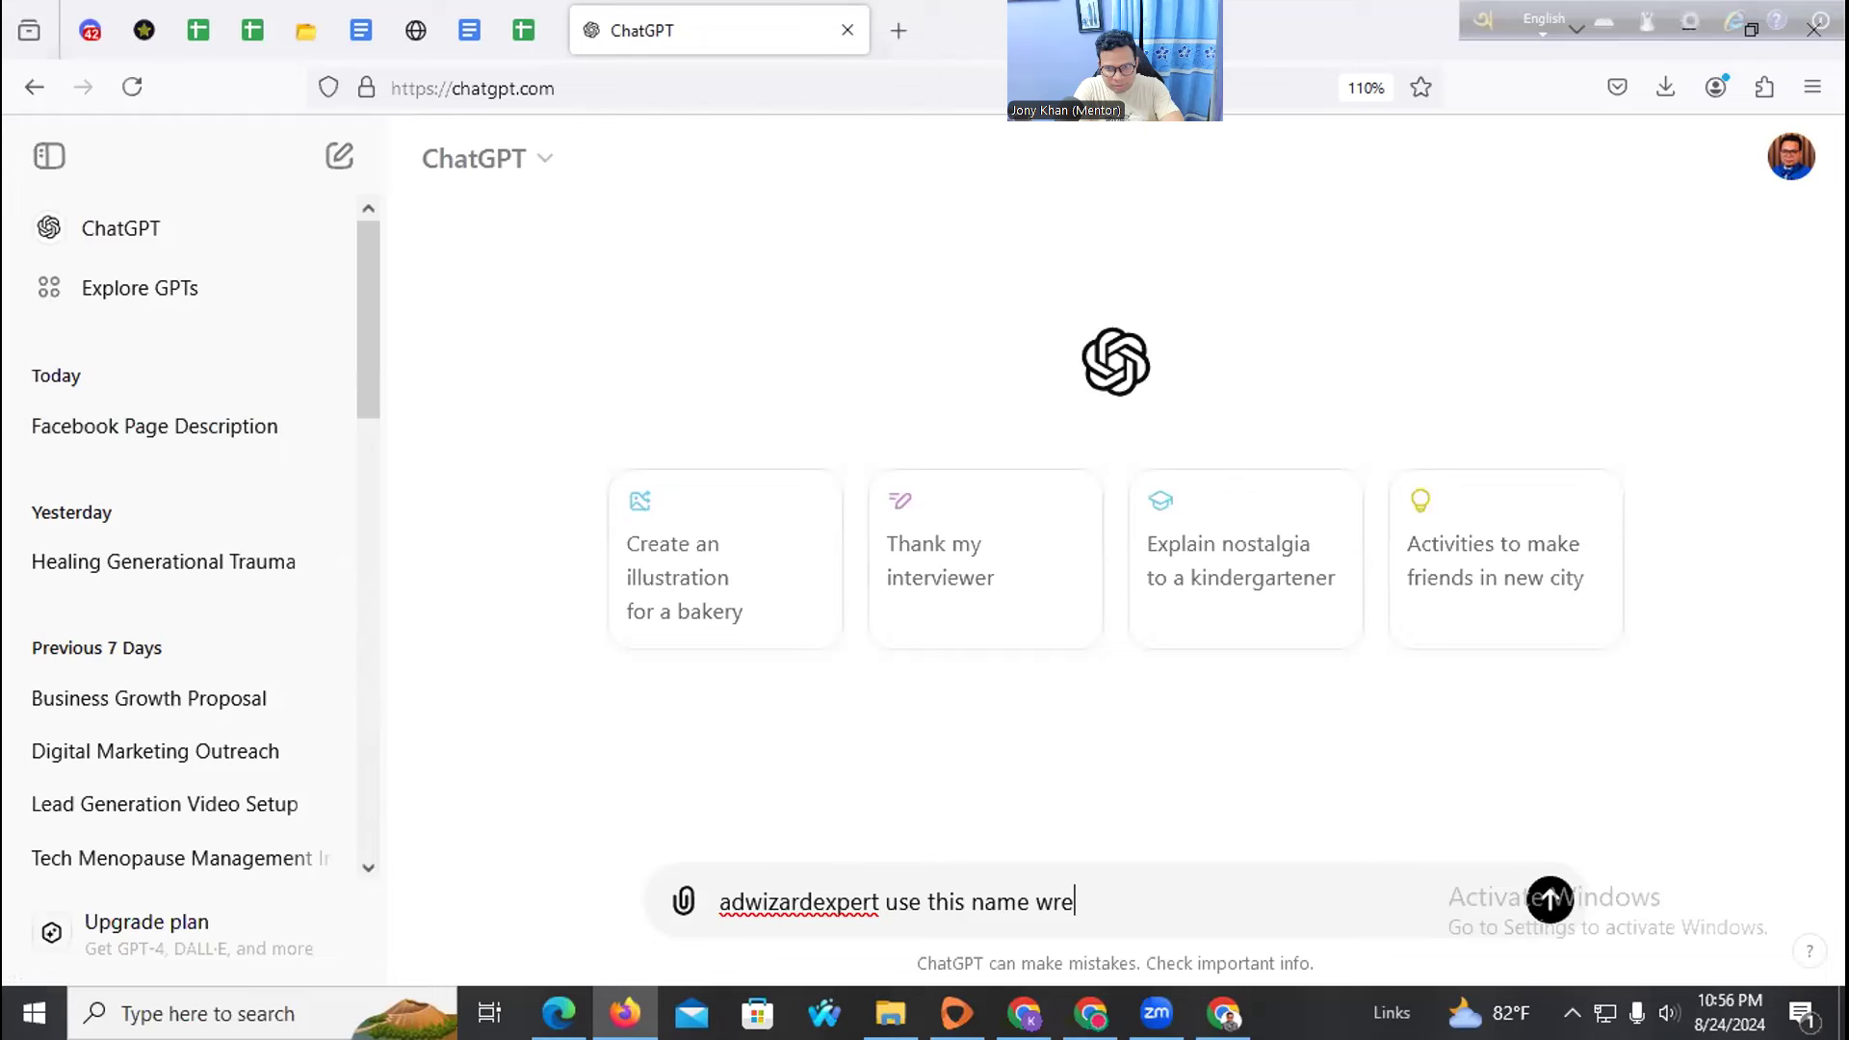
{"action": "key", "text": "BackSpace"}
{"action": "key", "text": "BackSpace"}
{"action": "type", "text": "e are socail"}
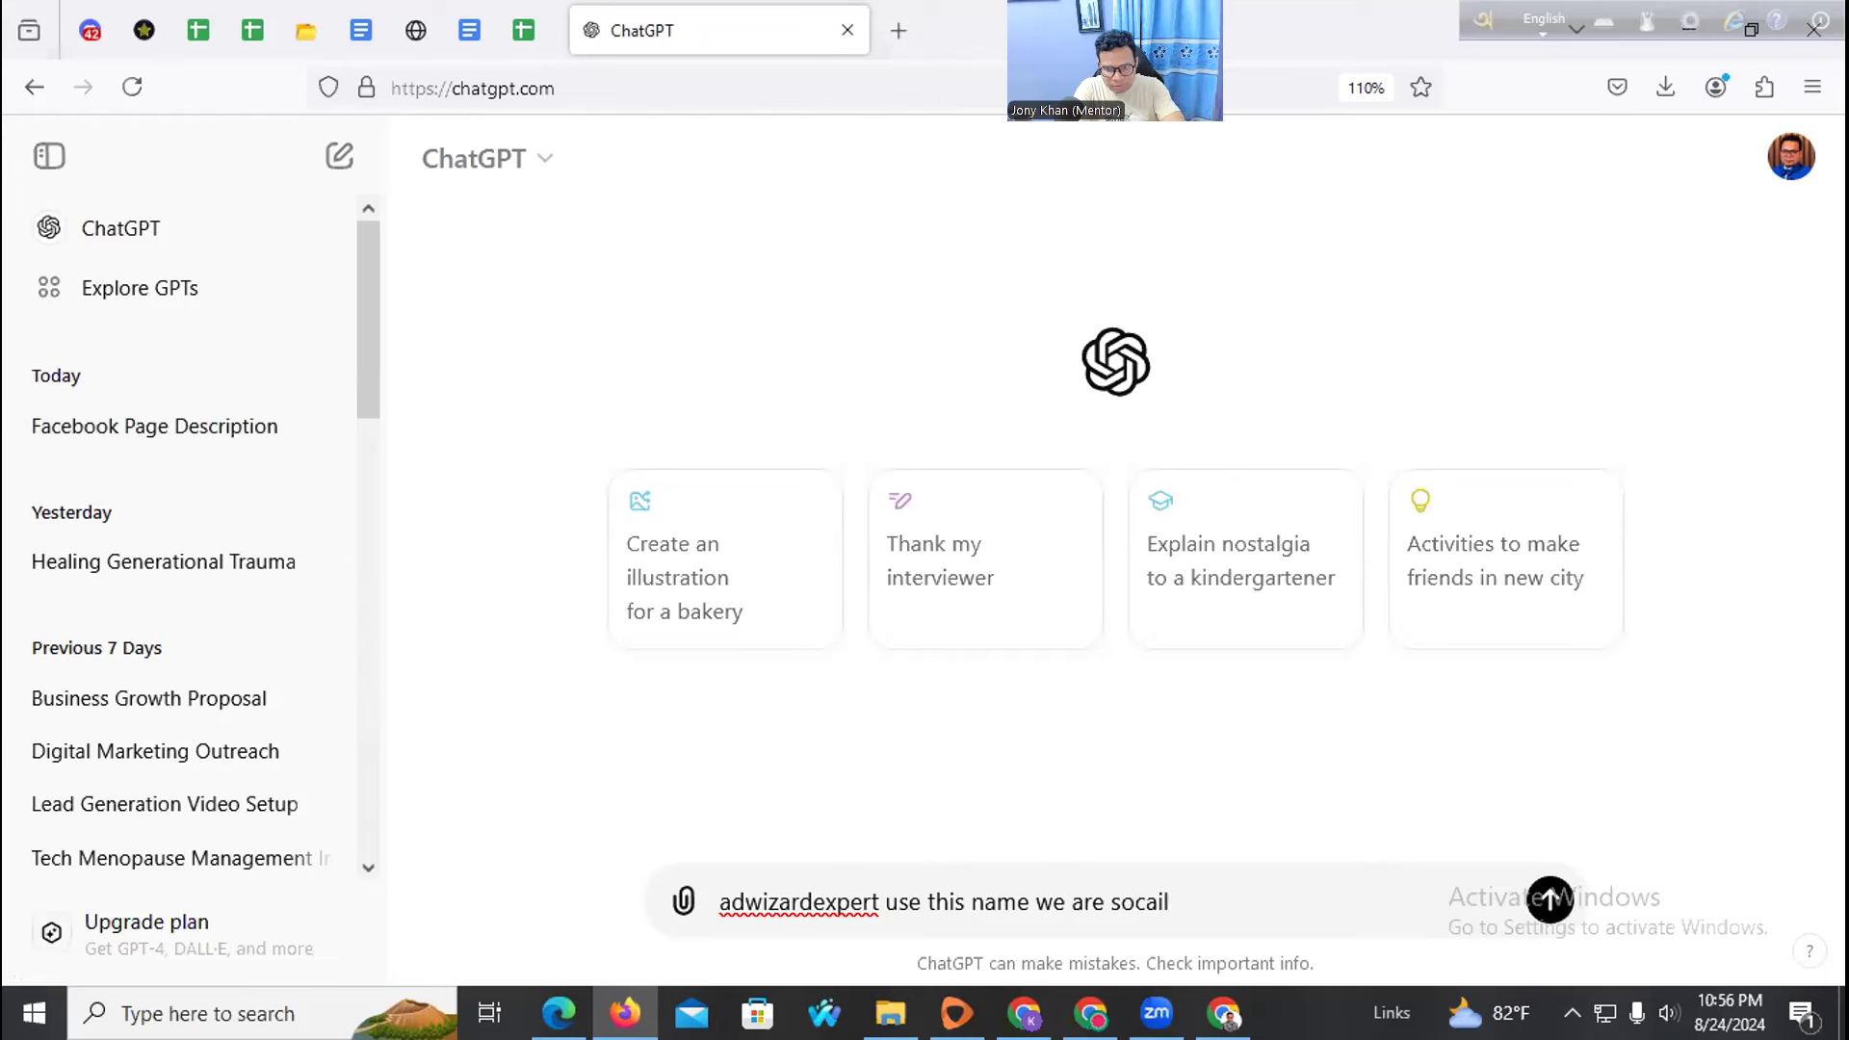
{"action": "key", "text": "BackSpace"}
{"action": "key", "text": "BackSpace"}
{"action": "key", "text": "BackSpace"}
{"action": "type", "text": "ial media ads agency write a"}
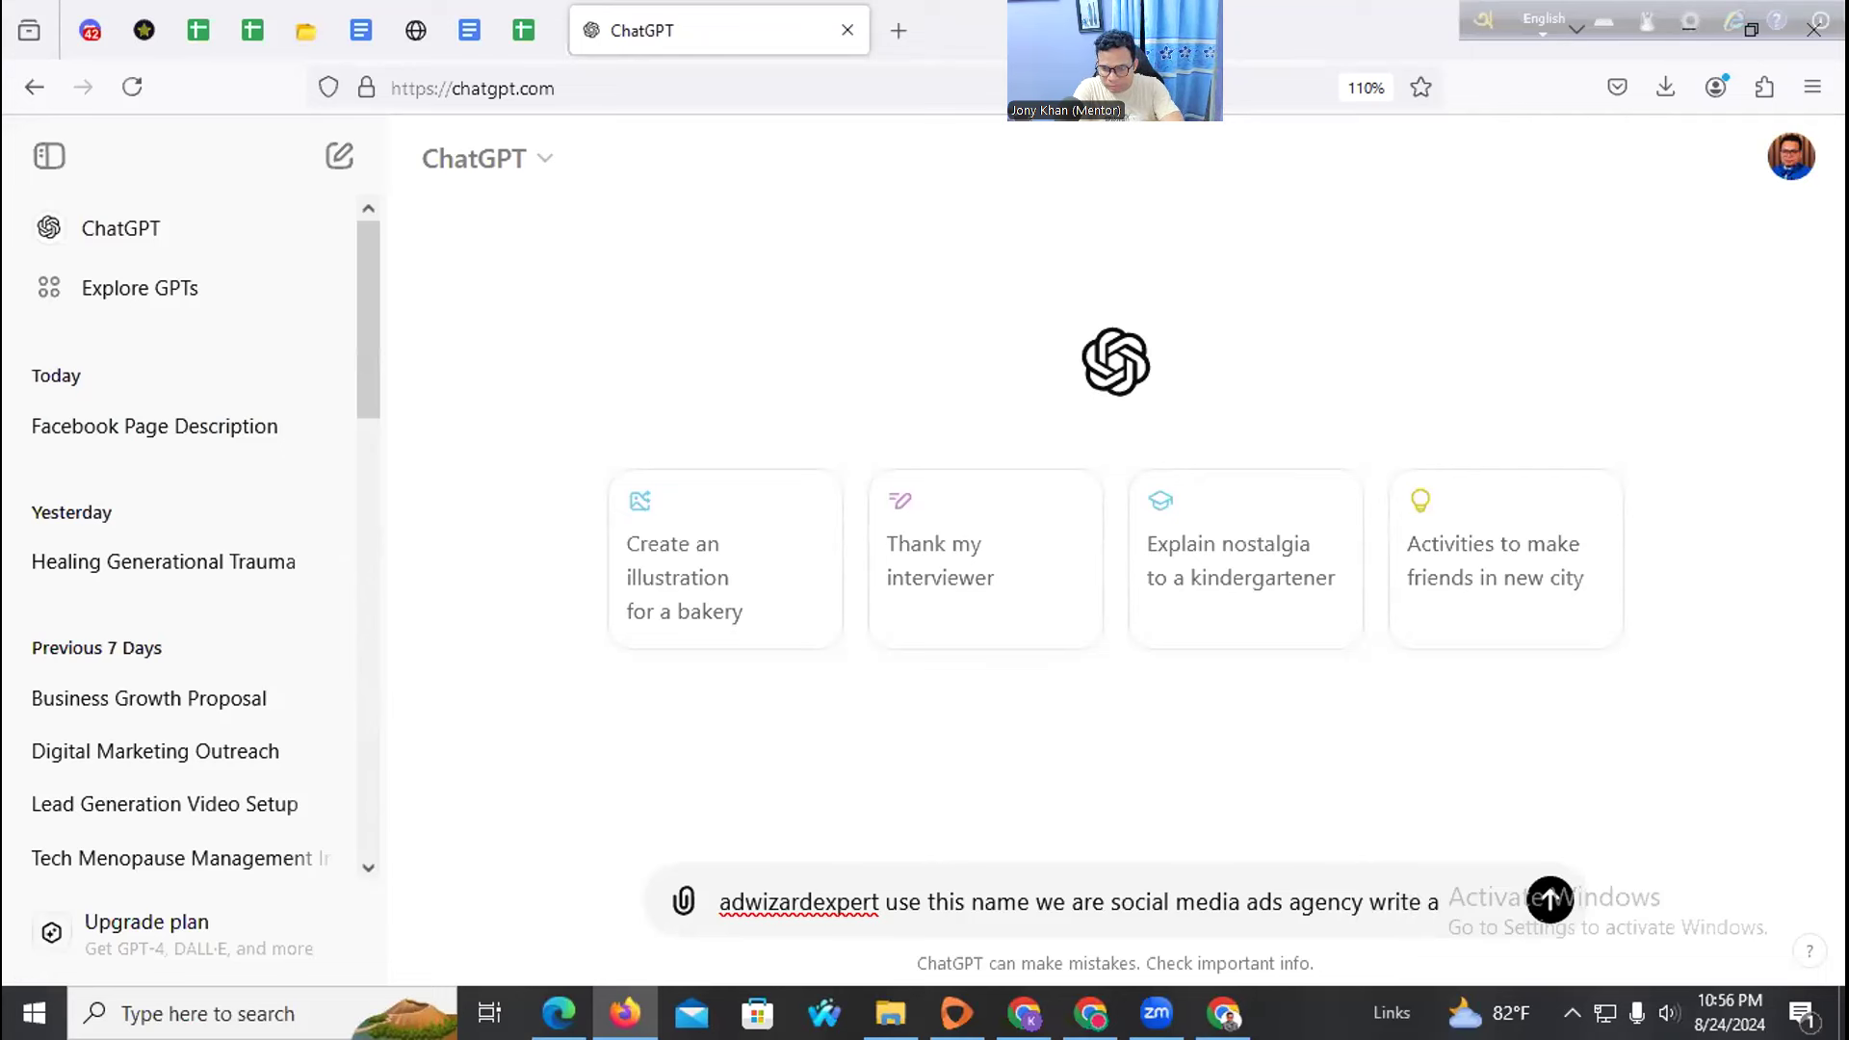
{"action": "type", "text": "oo"}
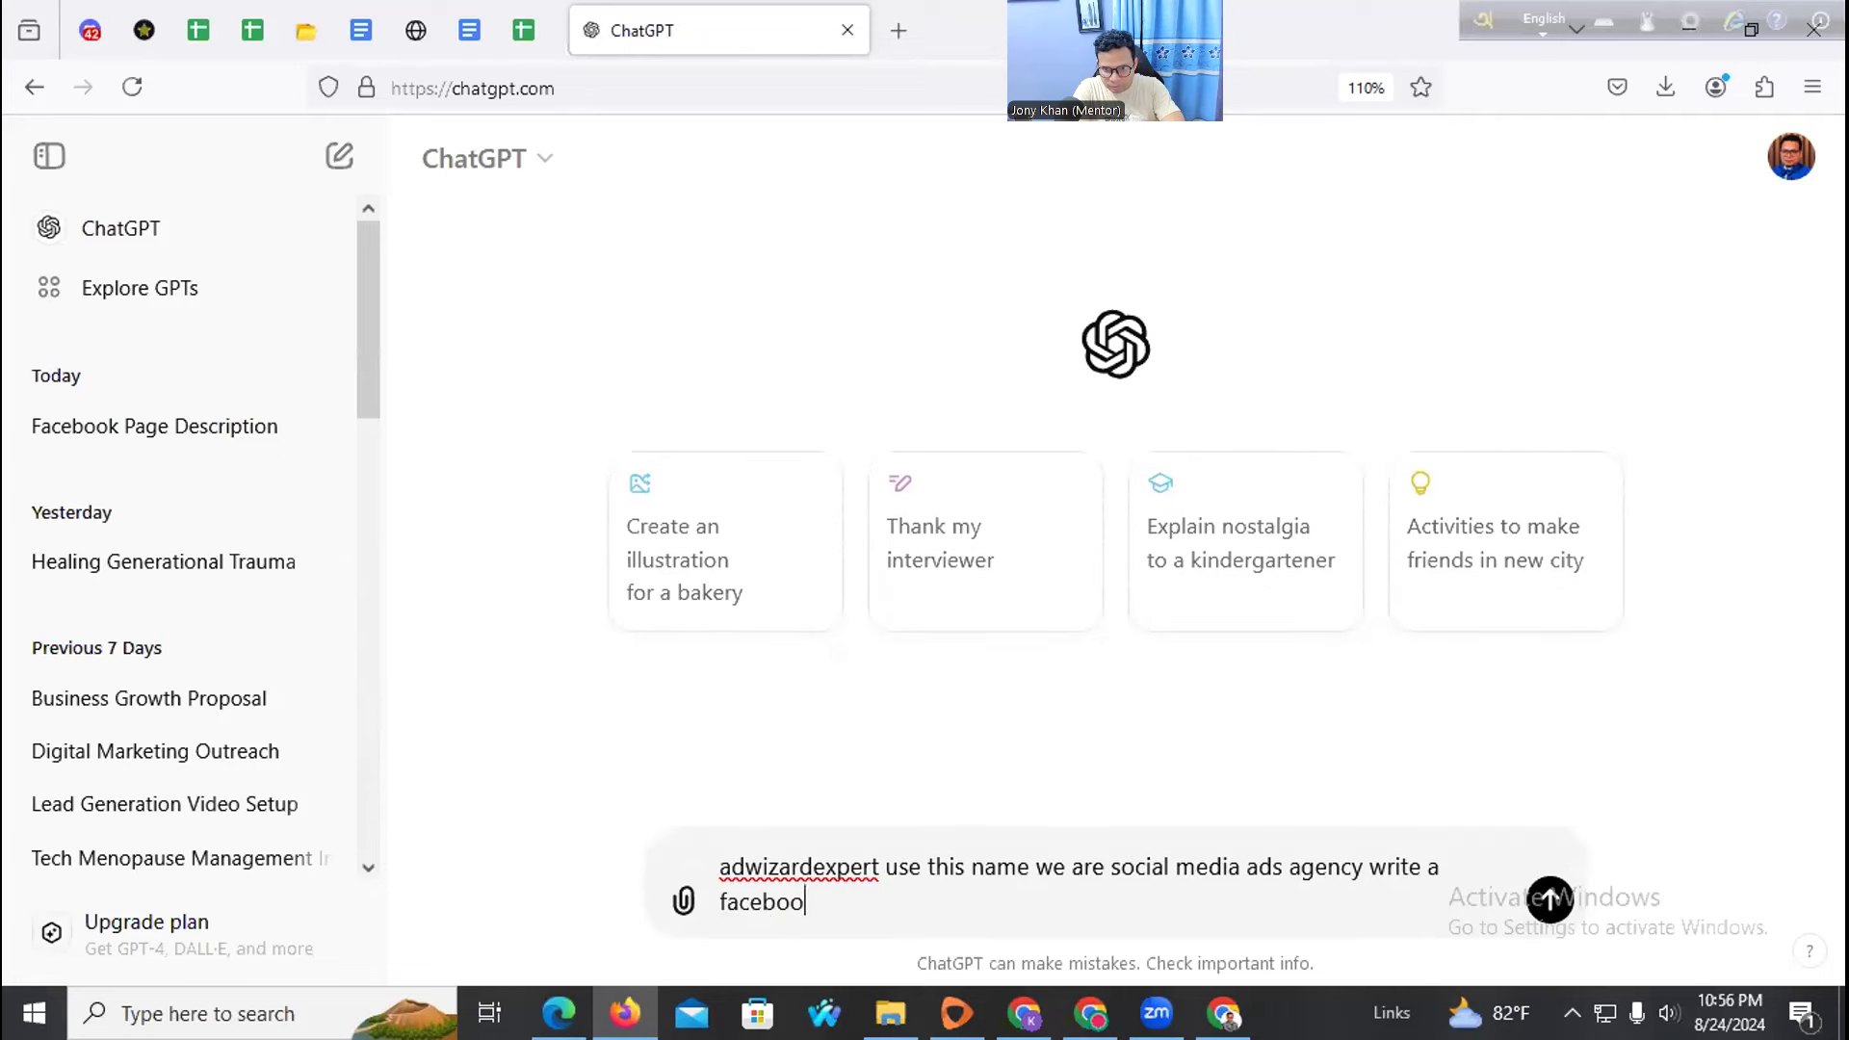
{"action": "type", "text": "k descriptio"}
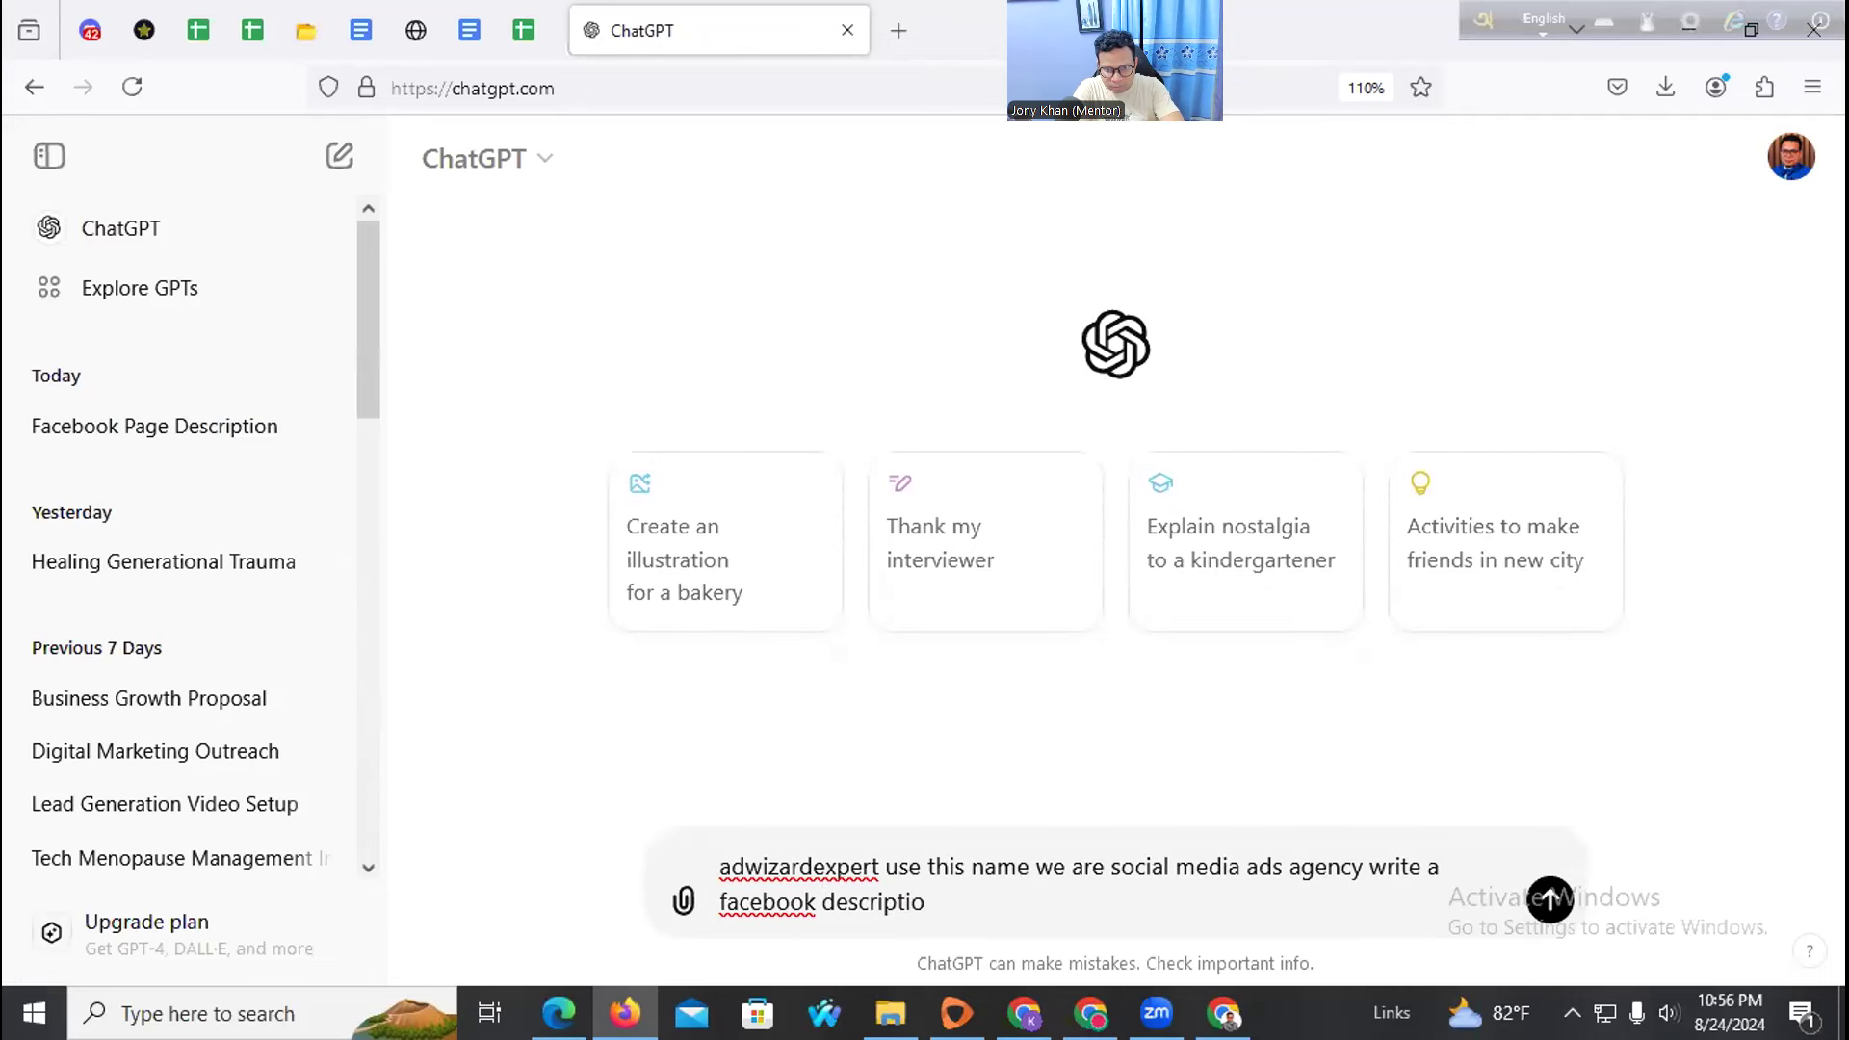
{"action": "type", "text": "n for me"}
{"action": "key", "text": "Return"}
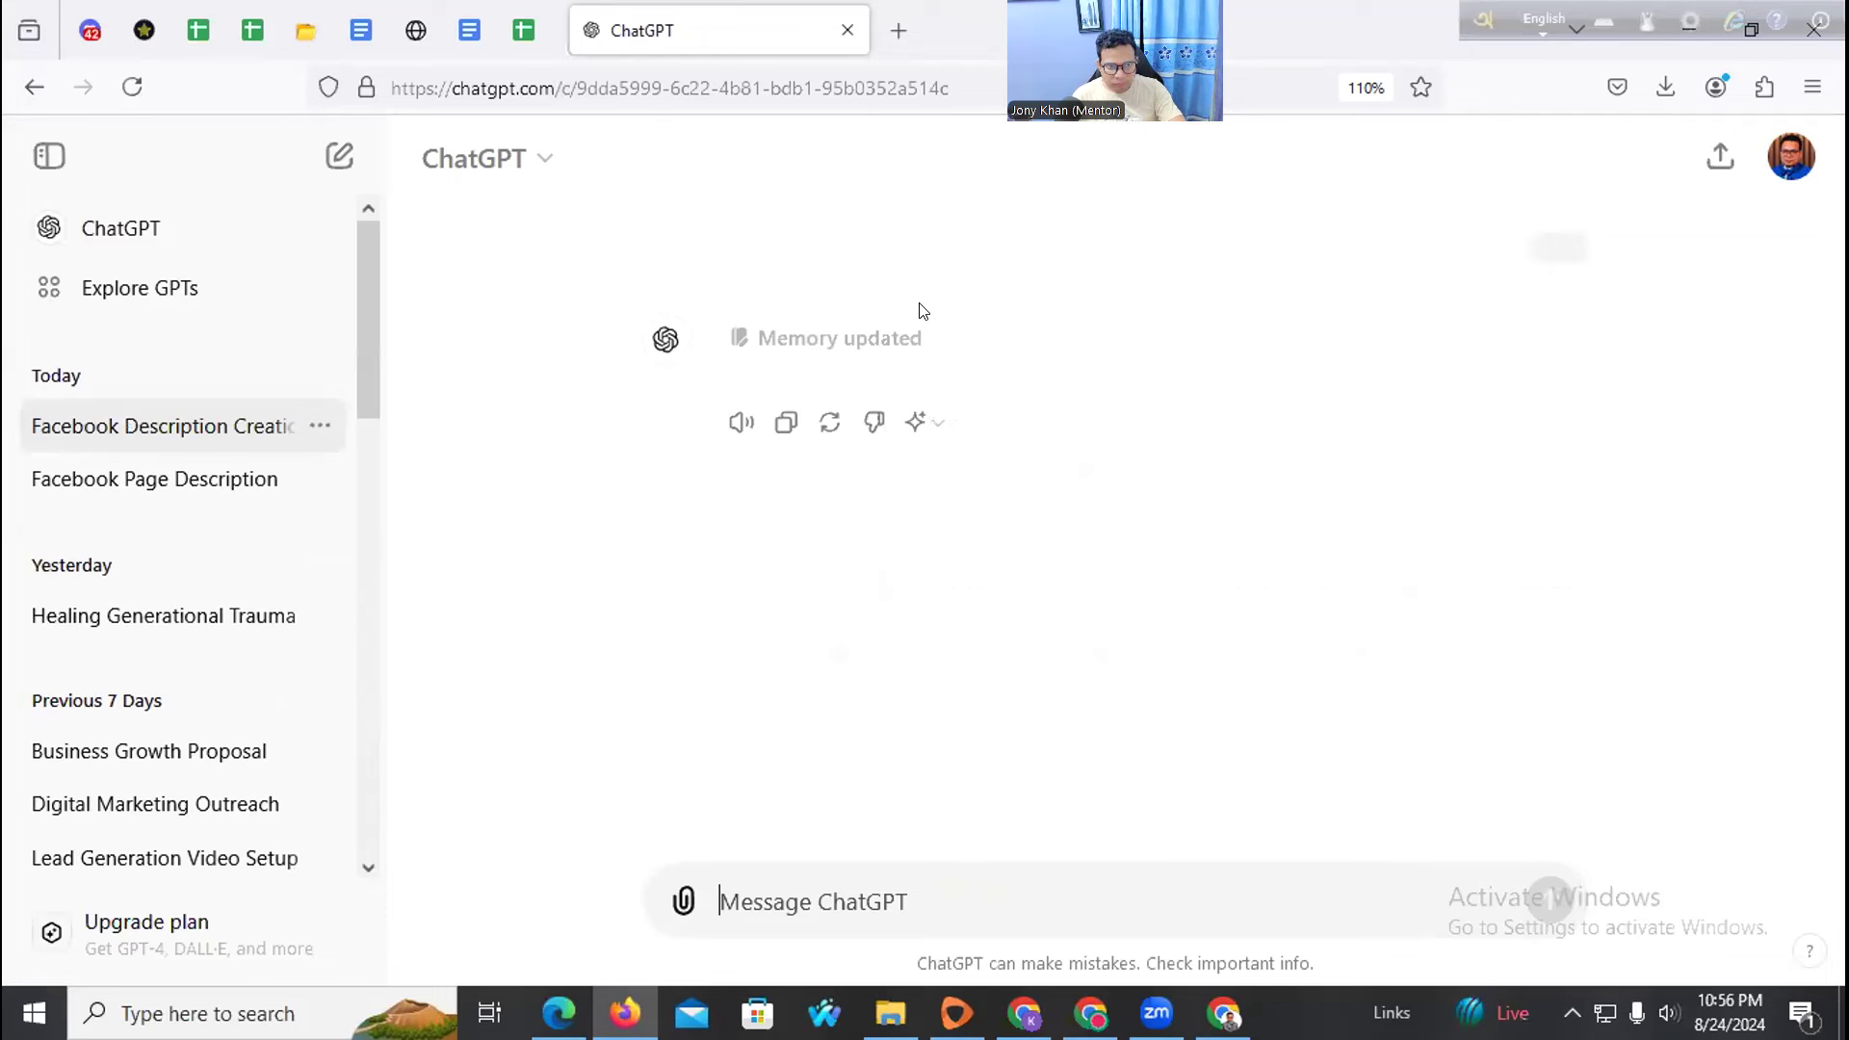
Switch between the two Facebook description chats, check the model list, and close ChatGPT
{"action": "left_click", "coordinate": [193, 486]}
{"action": "left_click", "coordinate": [190, 423]}
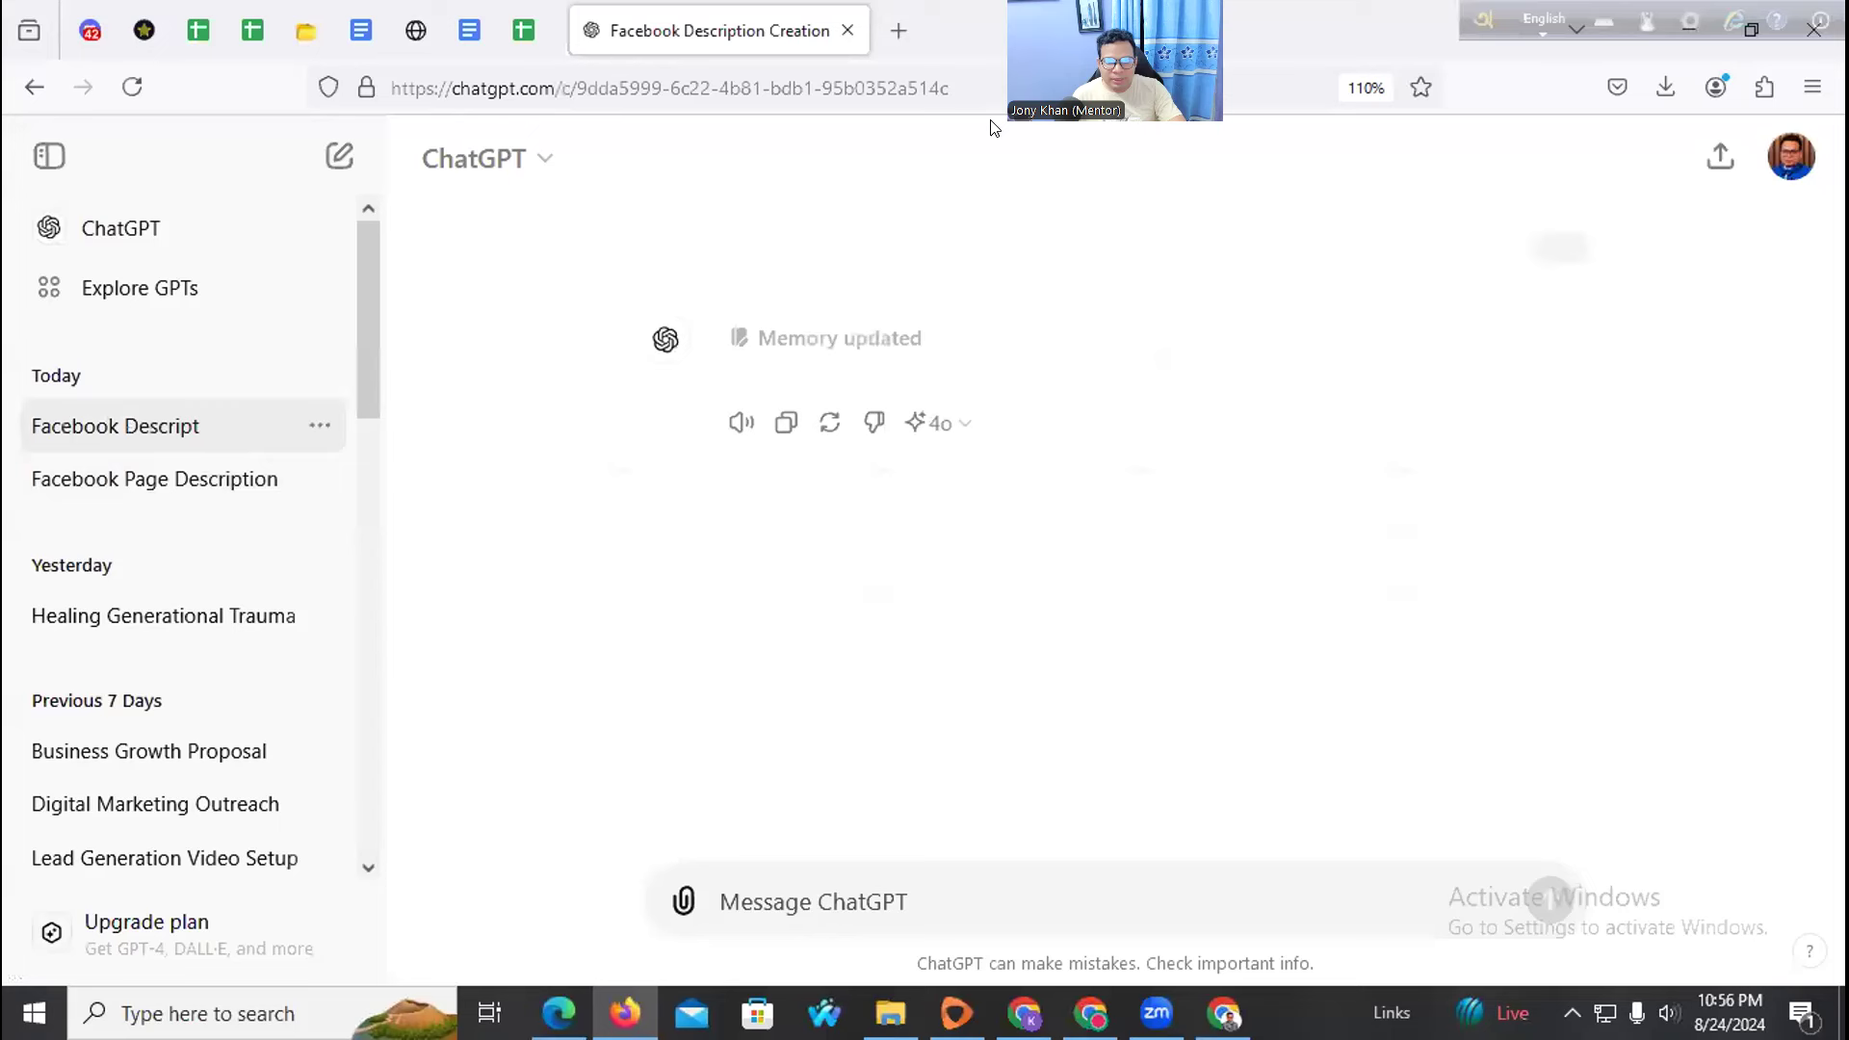
{"action": "left_click", "coordinate": [964, 424]}
{"action": "left_click", "coordinate": [981, 425]}
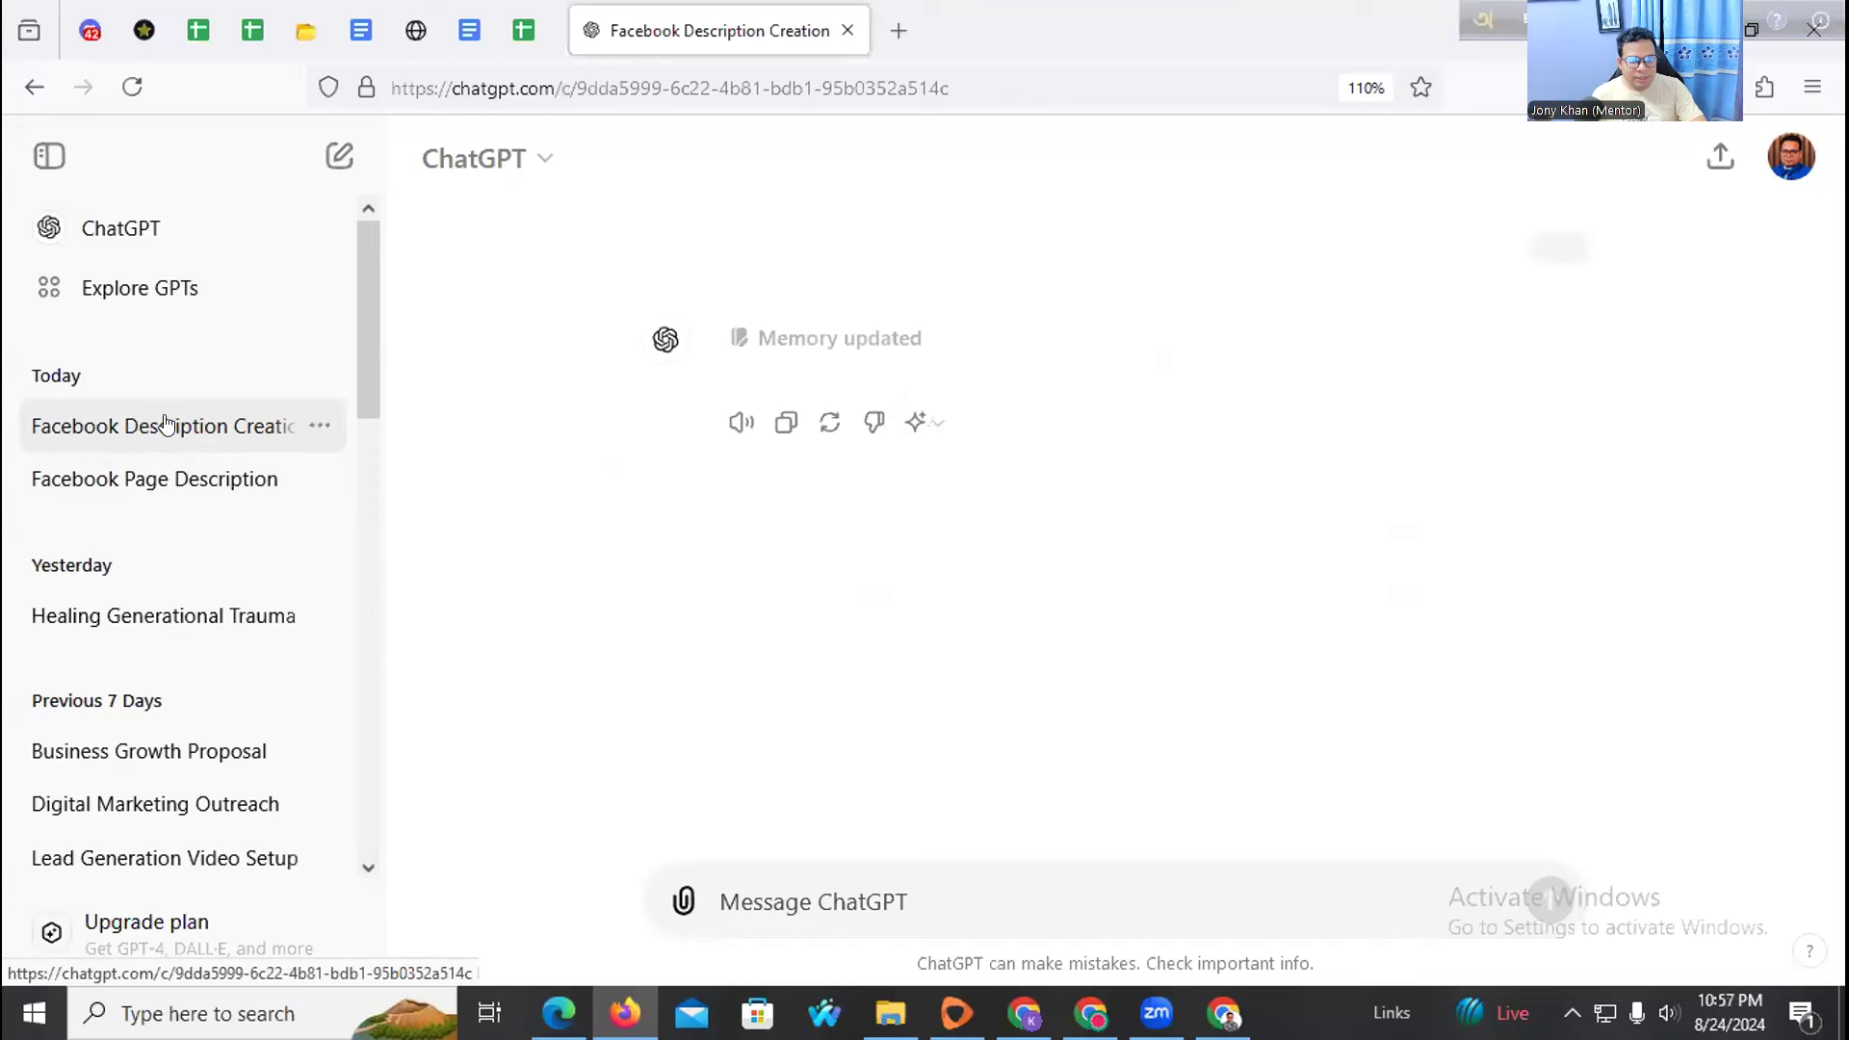
{"action": "left_click", "coordinate": [166, 477]}
{"action": "left_click", "coordinate": [182, 426]}
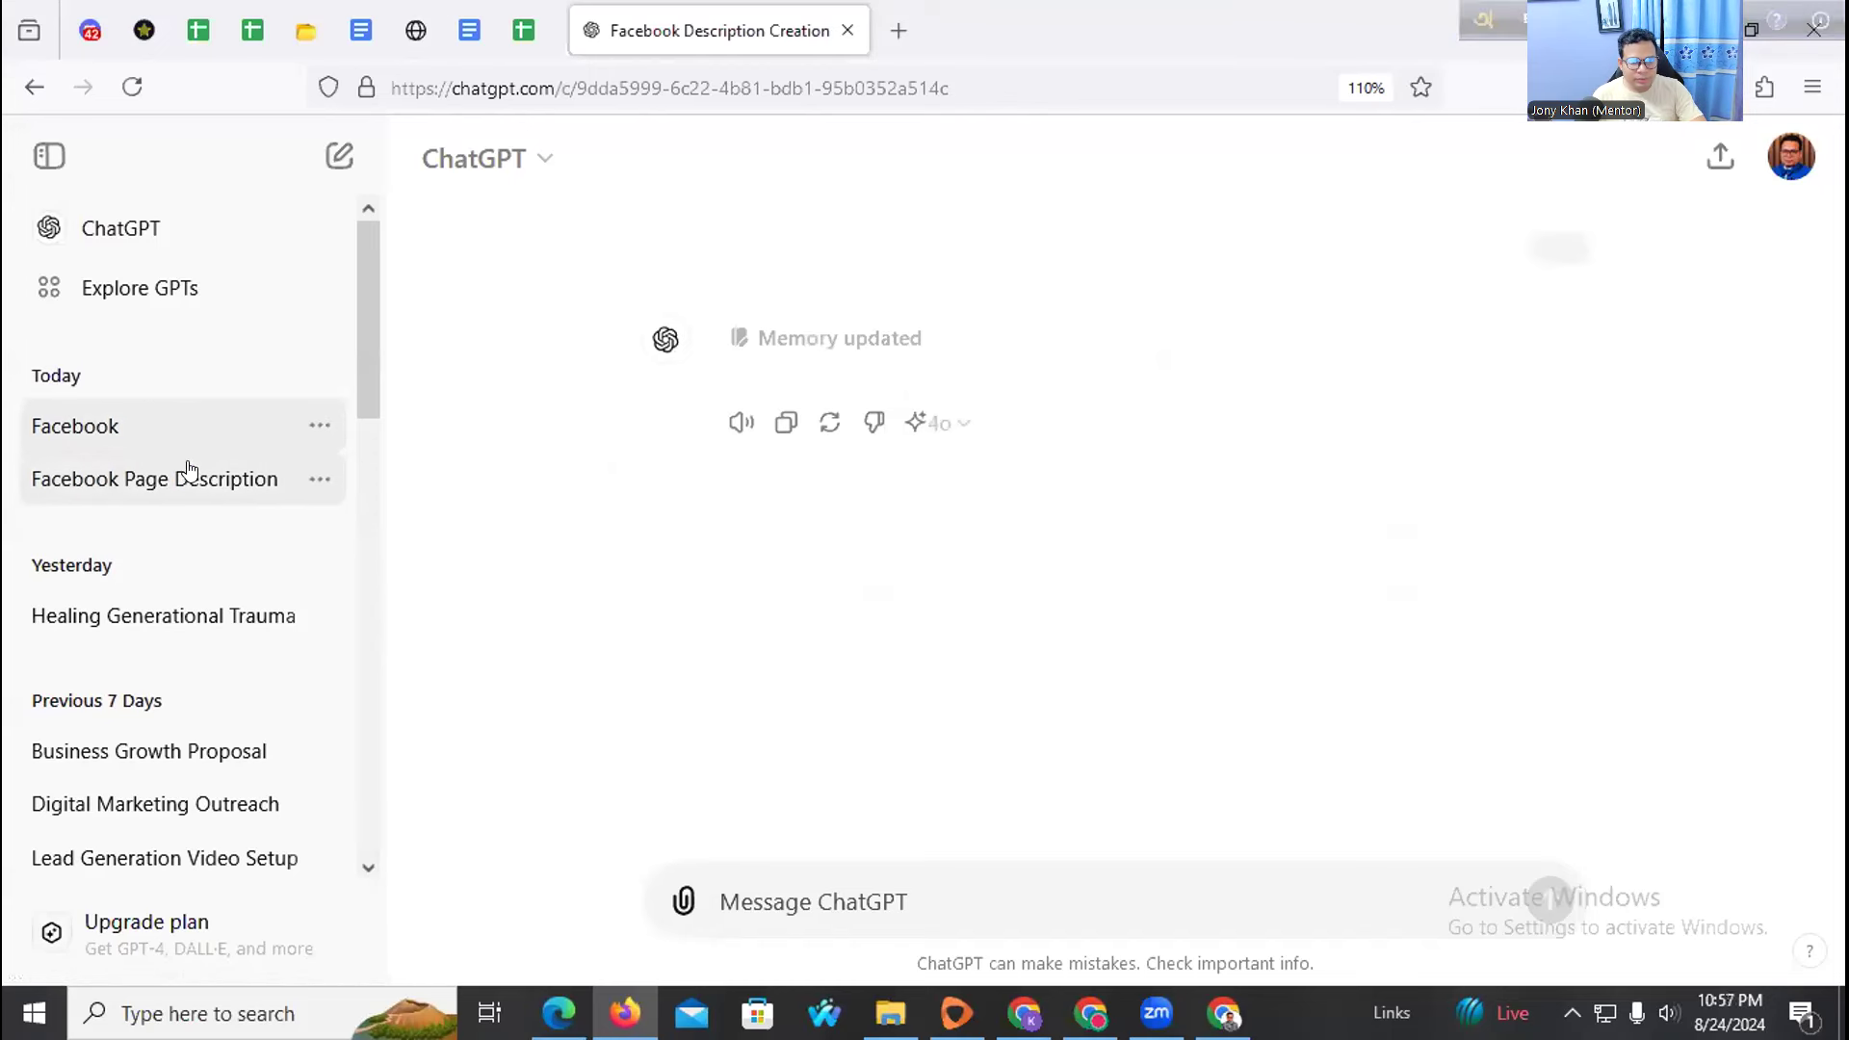
{"action": "left_click", "coordinate": [189, 472]}
{"action": "left_click", "coordinate": [848, 30]}
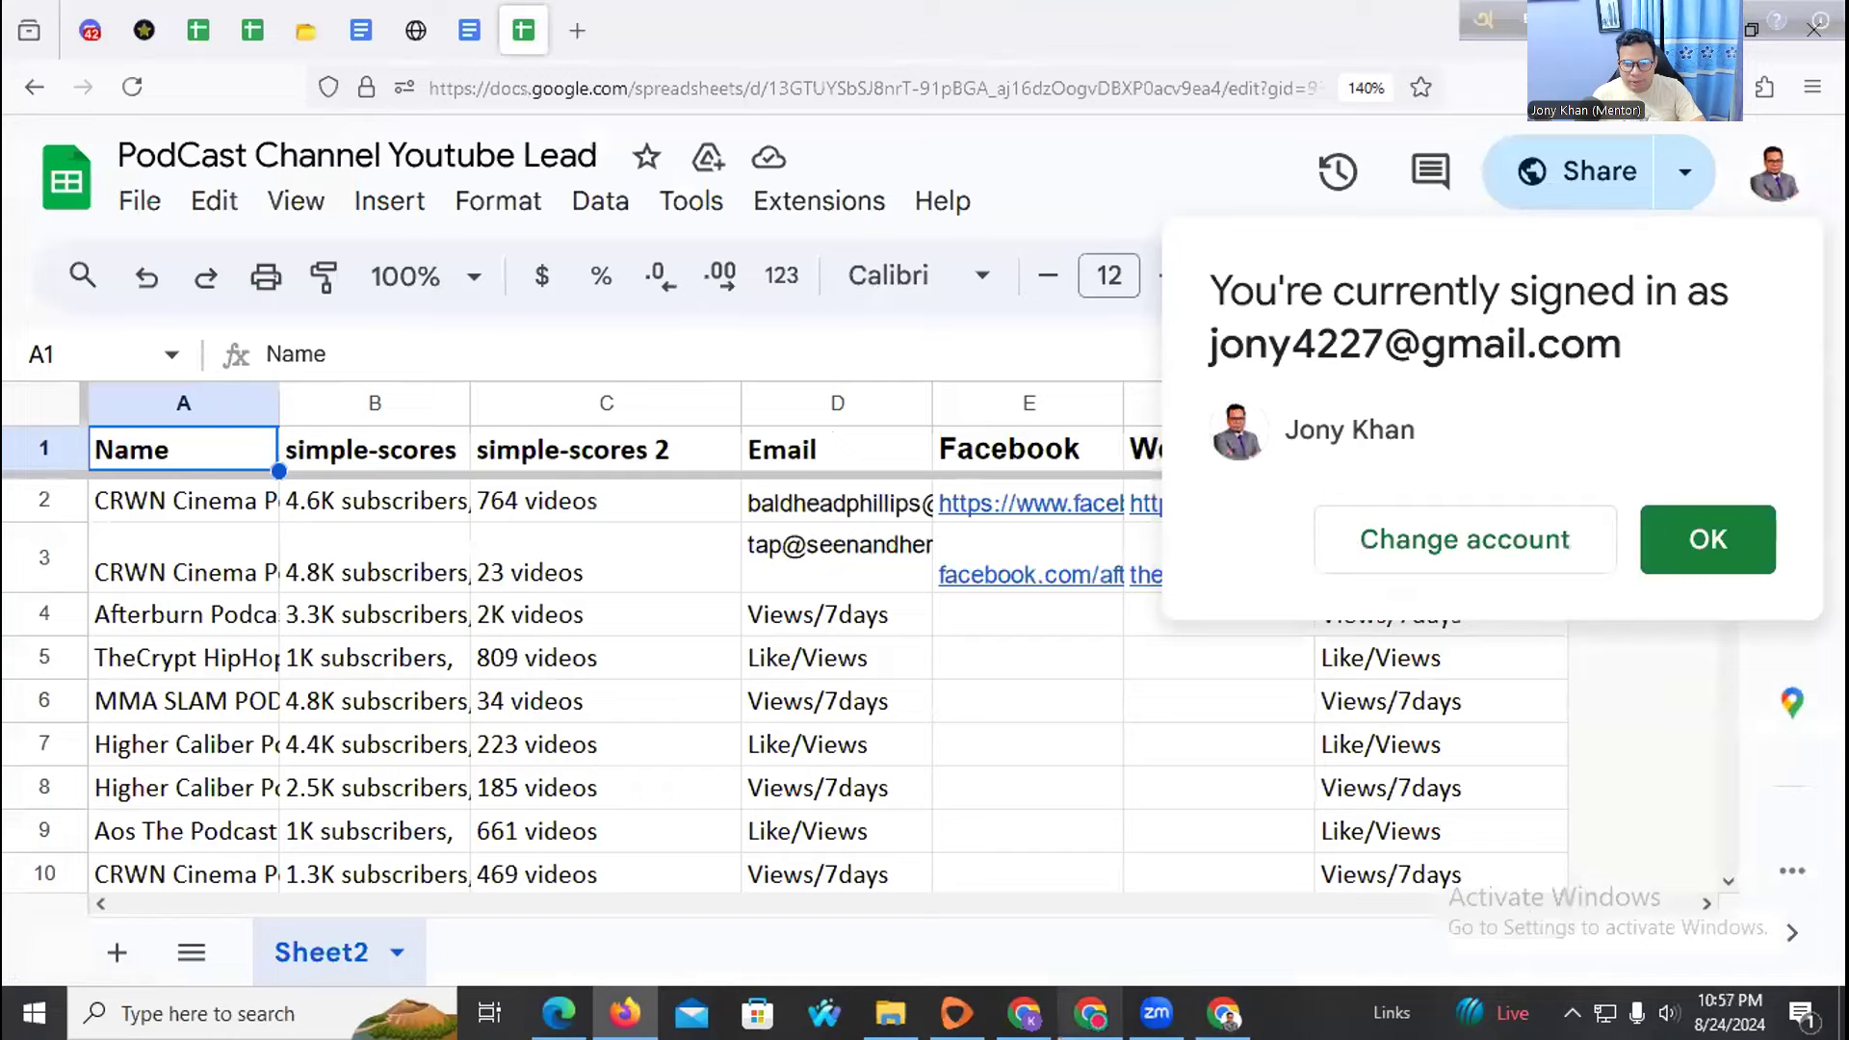
In Chrome, search Google for 'chatgpt login' and open the chatgpt.com result
{"action": "left_click", "coordinate": [1090, 1013]}
{"action": "left_click", "coordinate": [397, 27]}
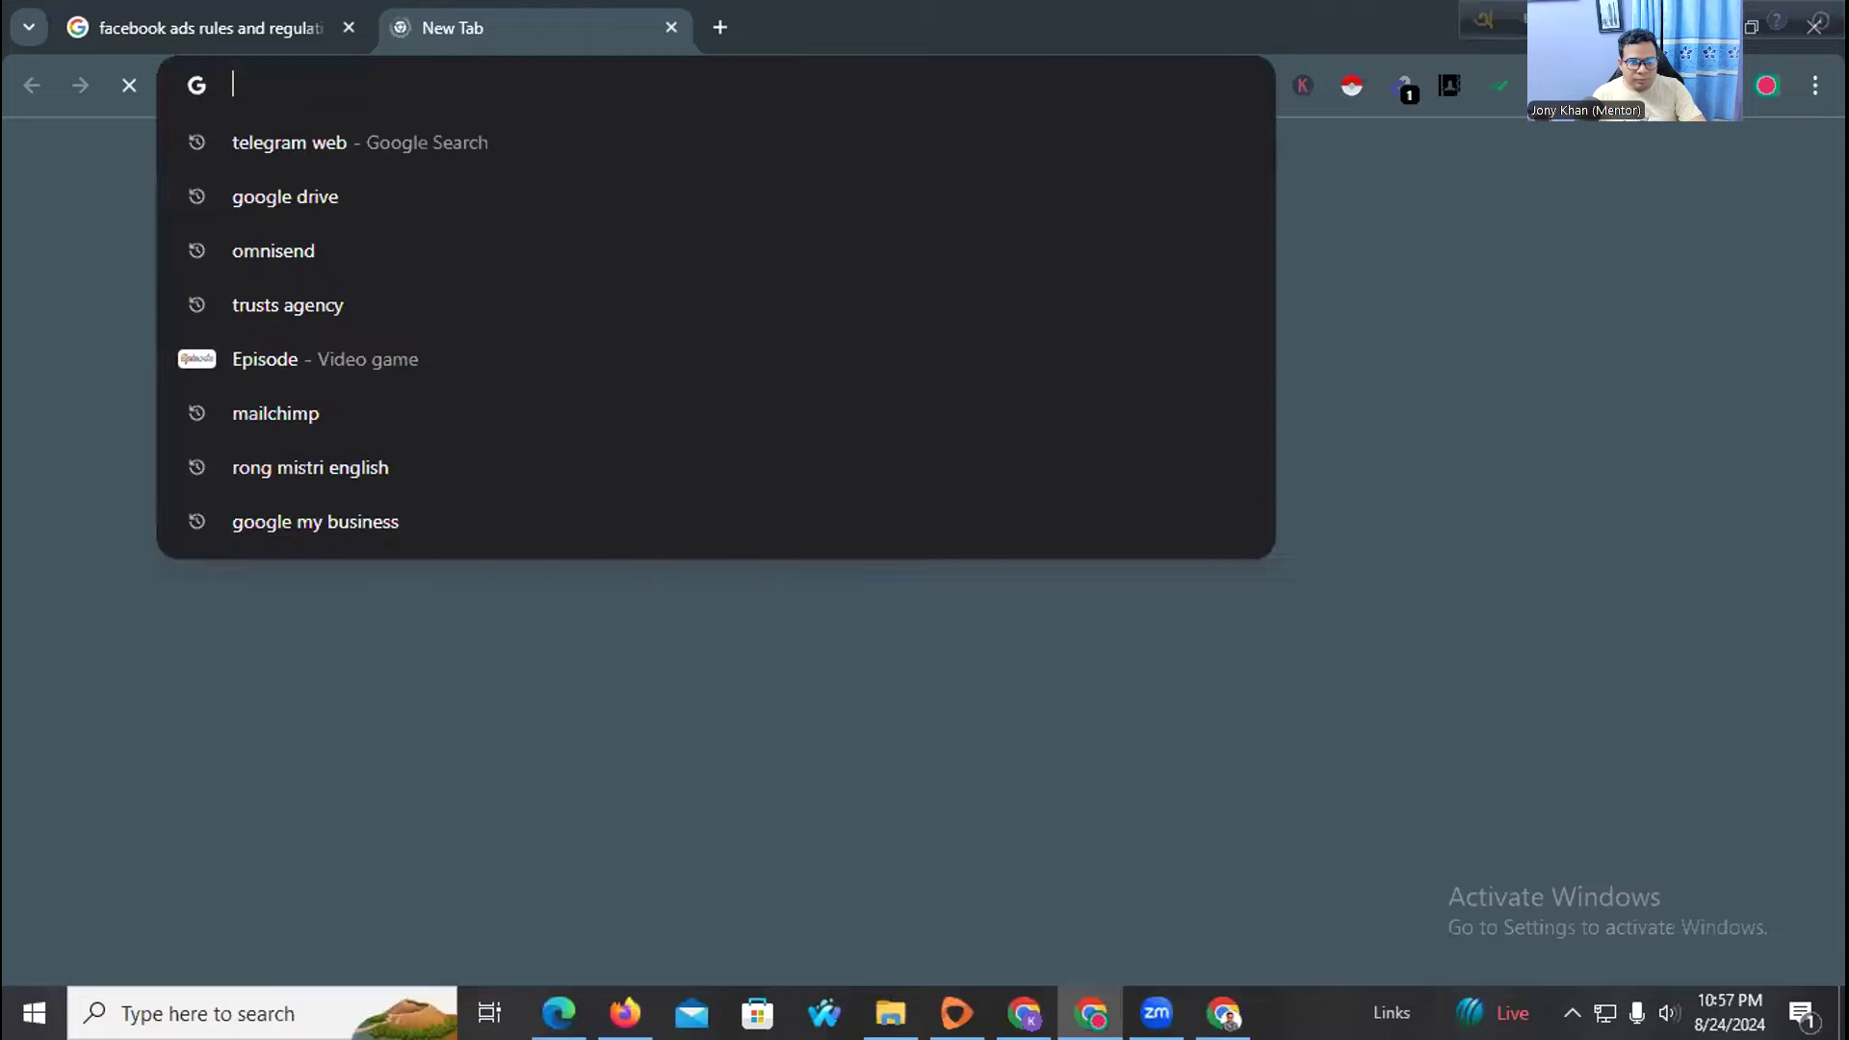
{"action": "type", "text": "chat"}
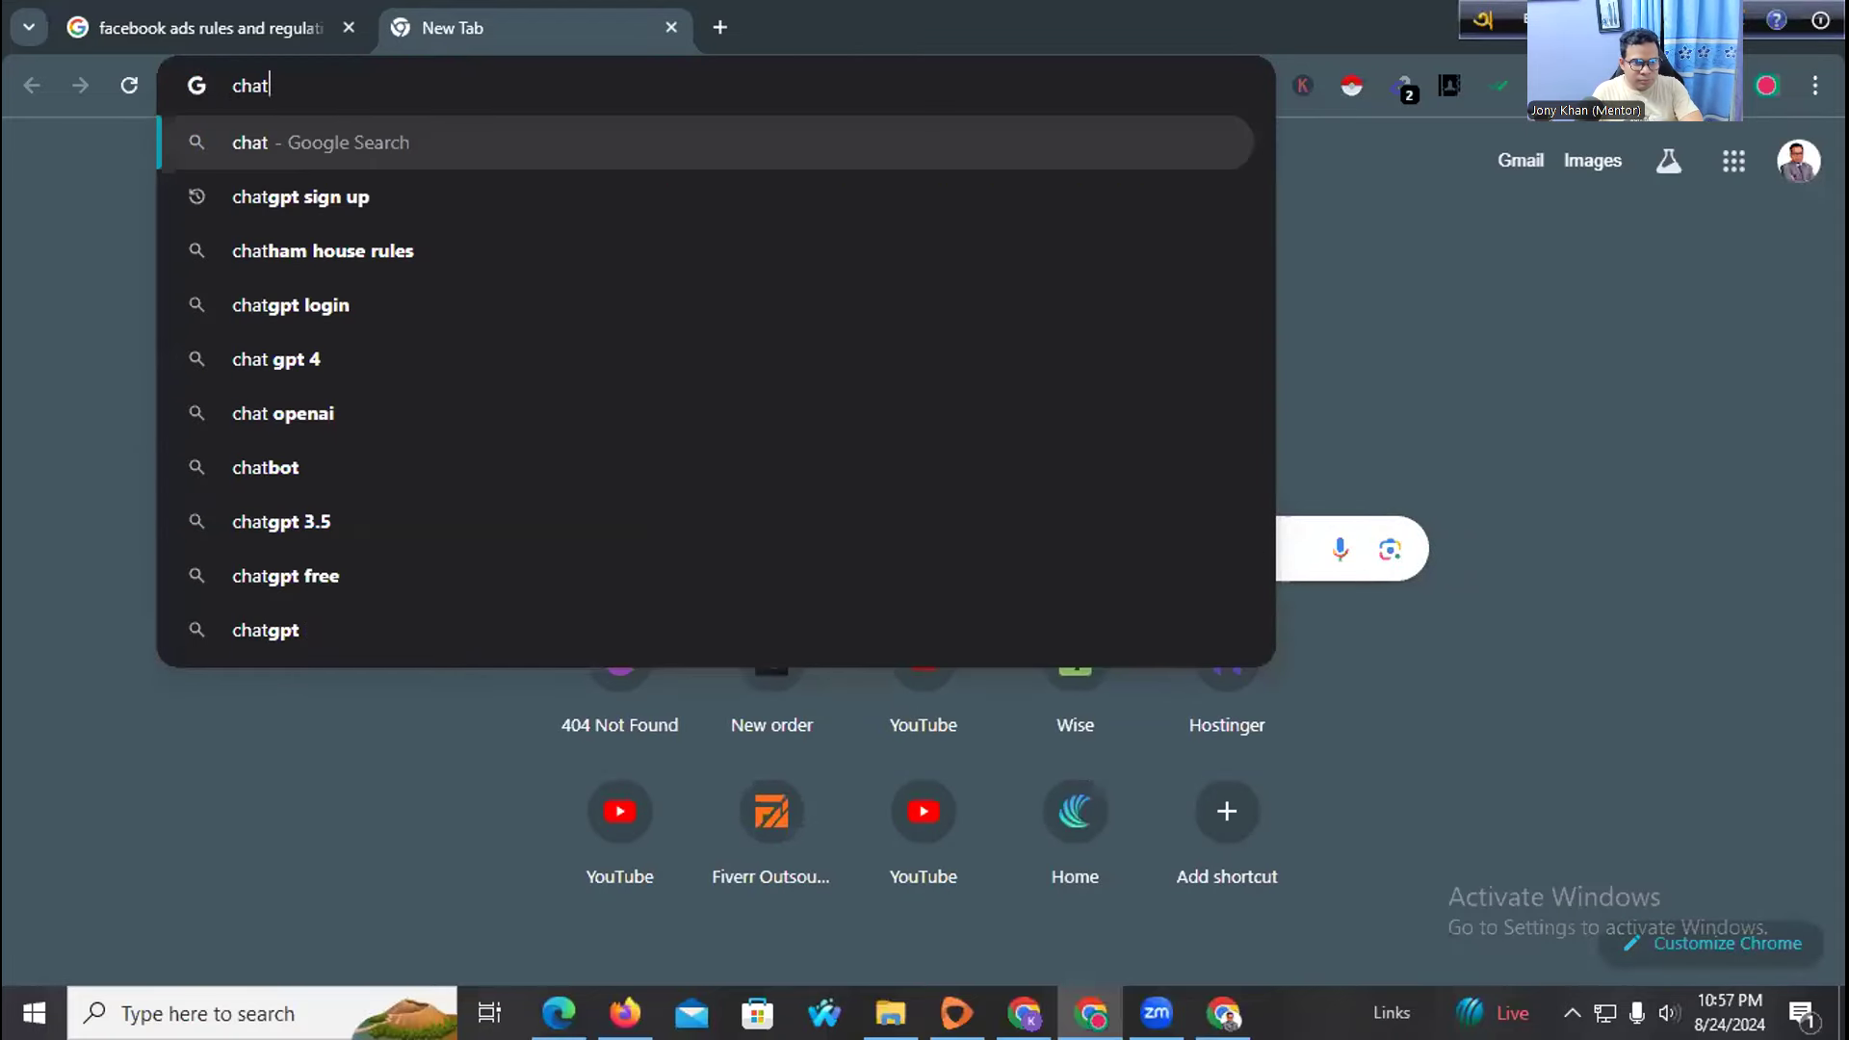
{"action": "left_click", "coordinate": [246, 305]}
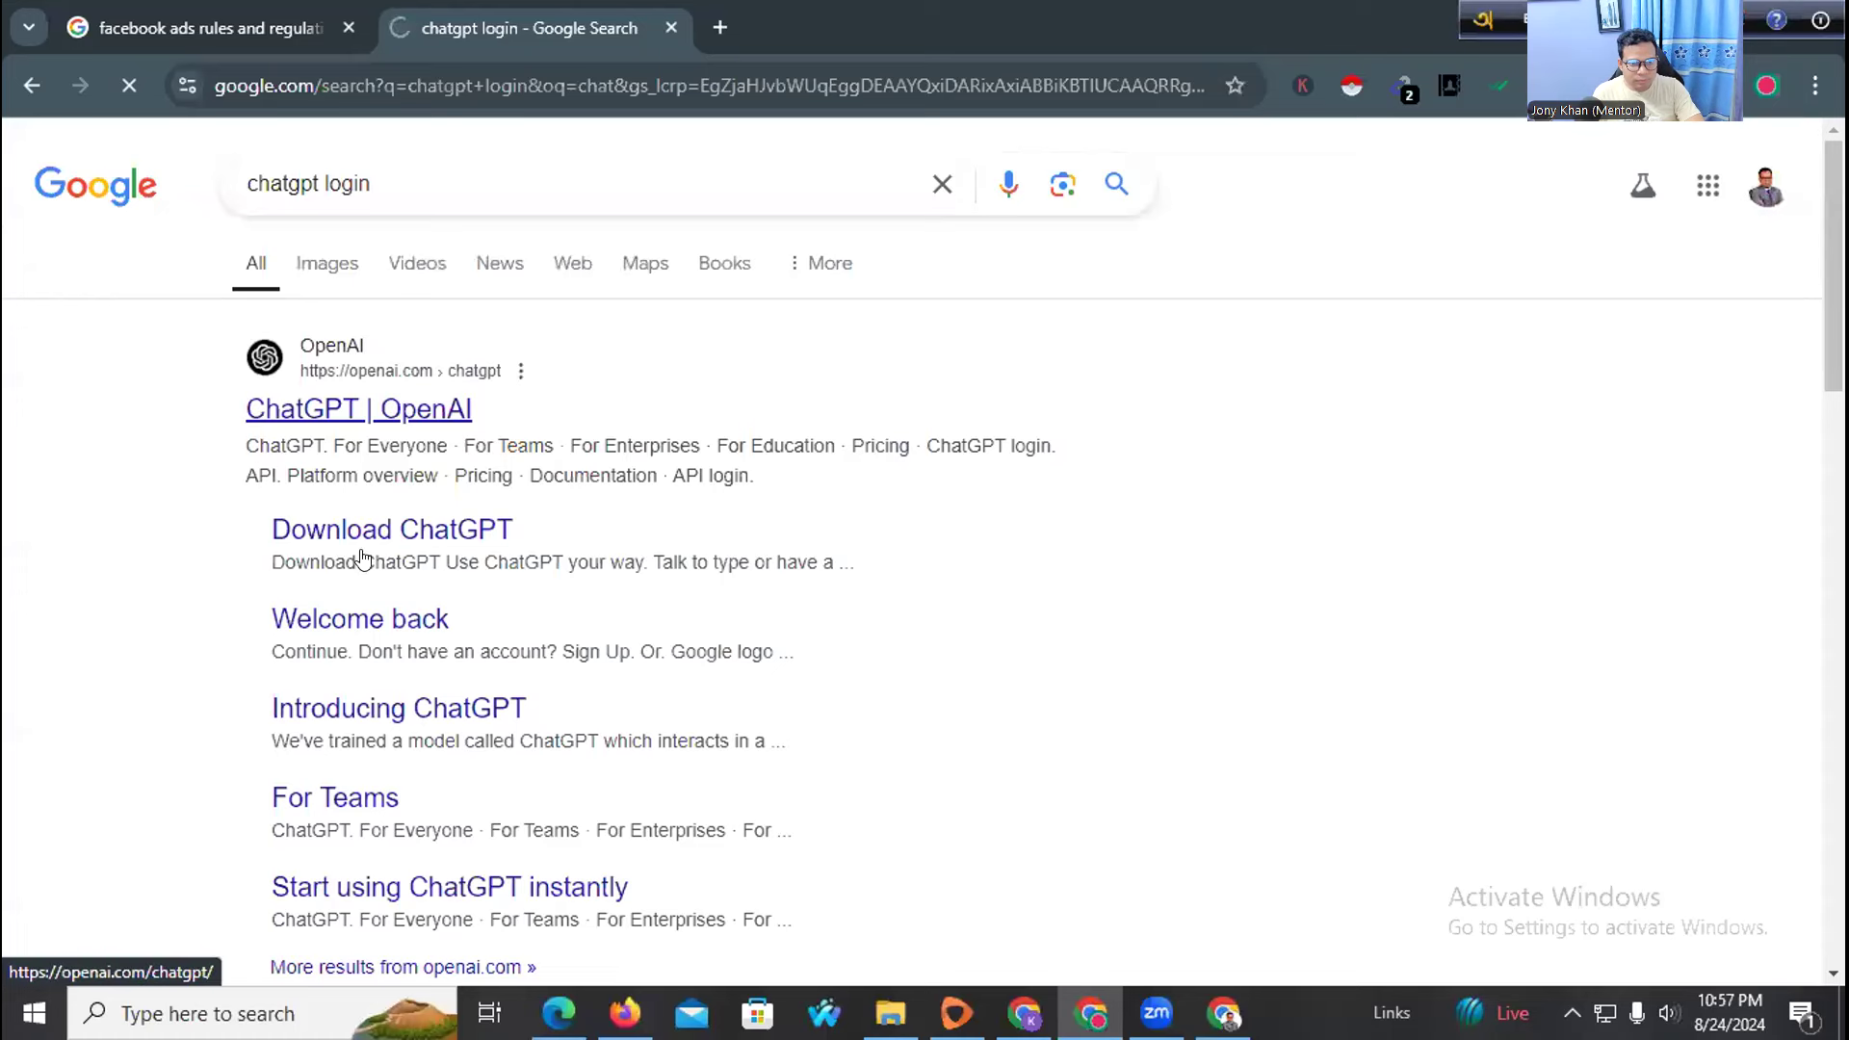
{"action": "scroll", "coordinate": [362, 559], "scroll_direction": "down", "scroll_amount": 5}
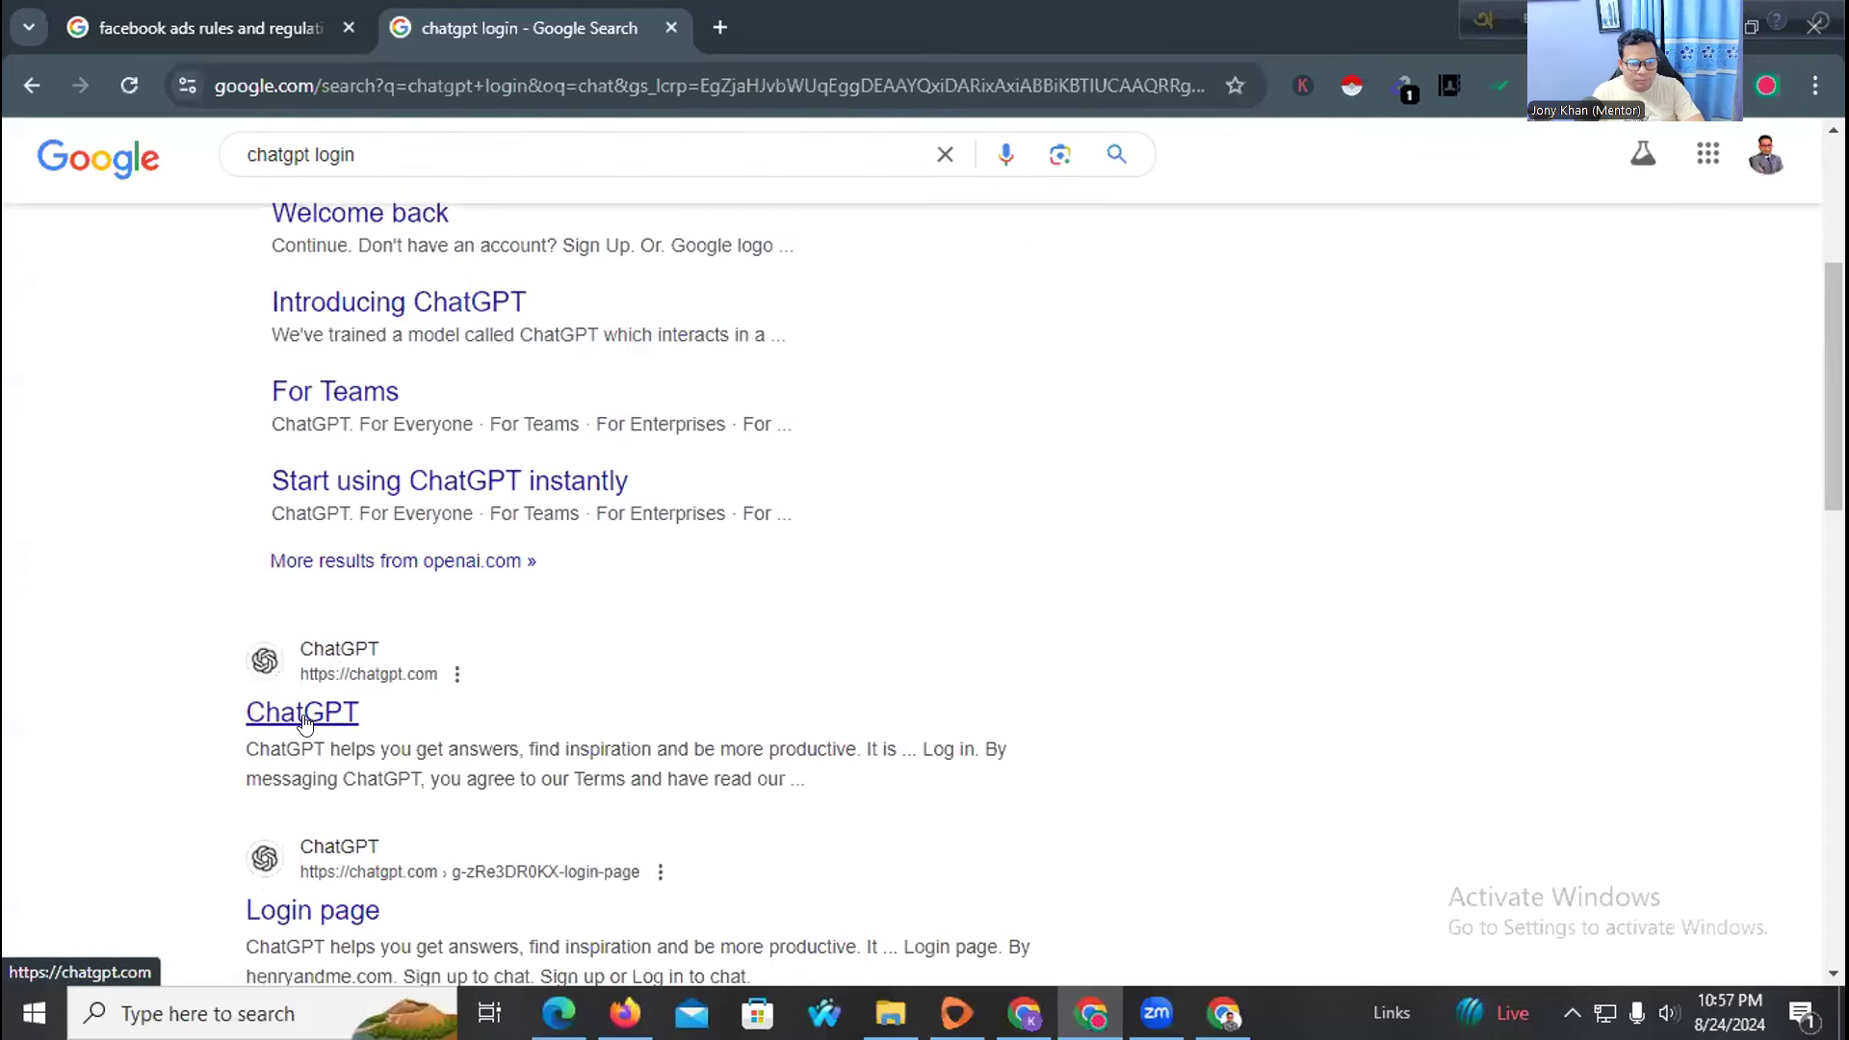
{"action": "left_click", "coordinate": [302, 715]}
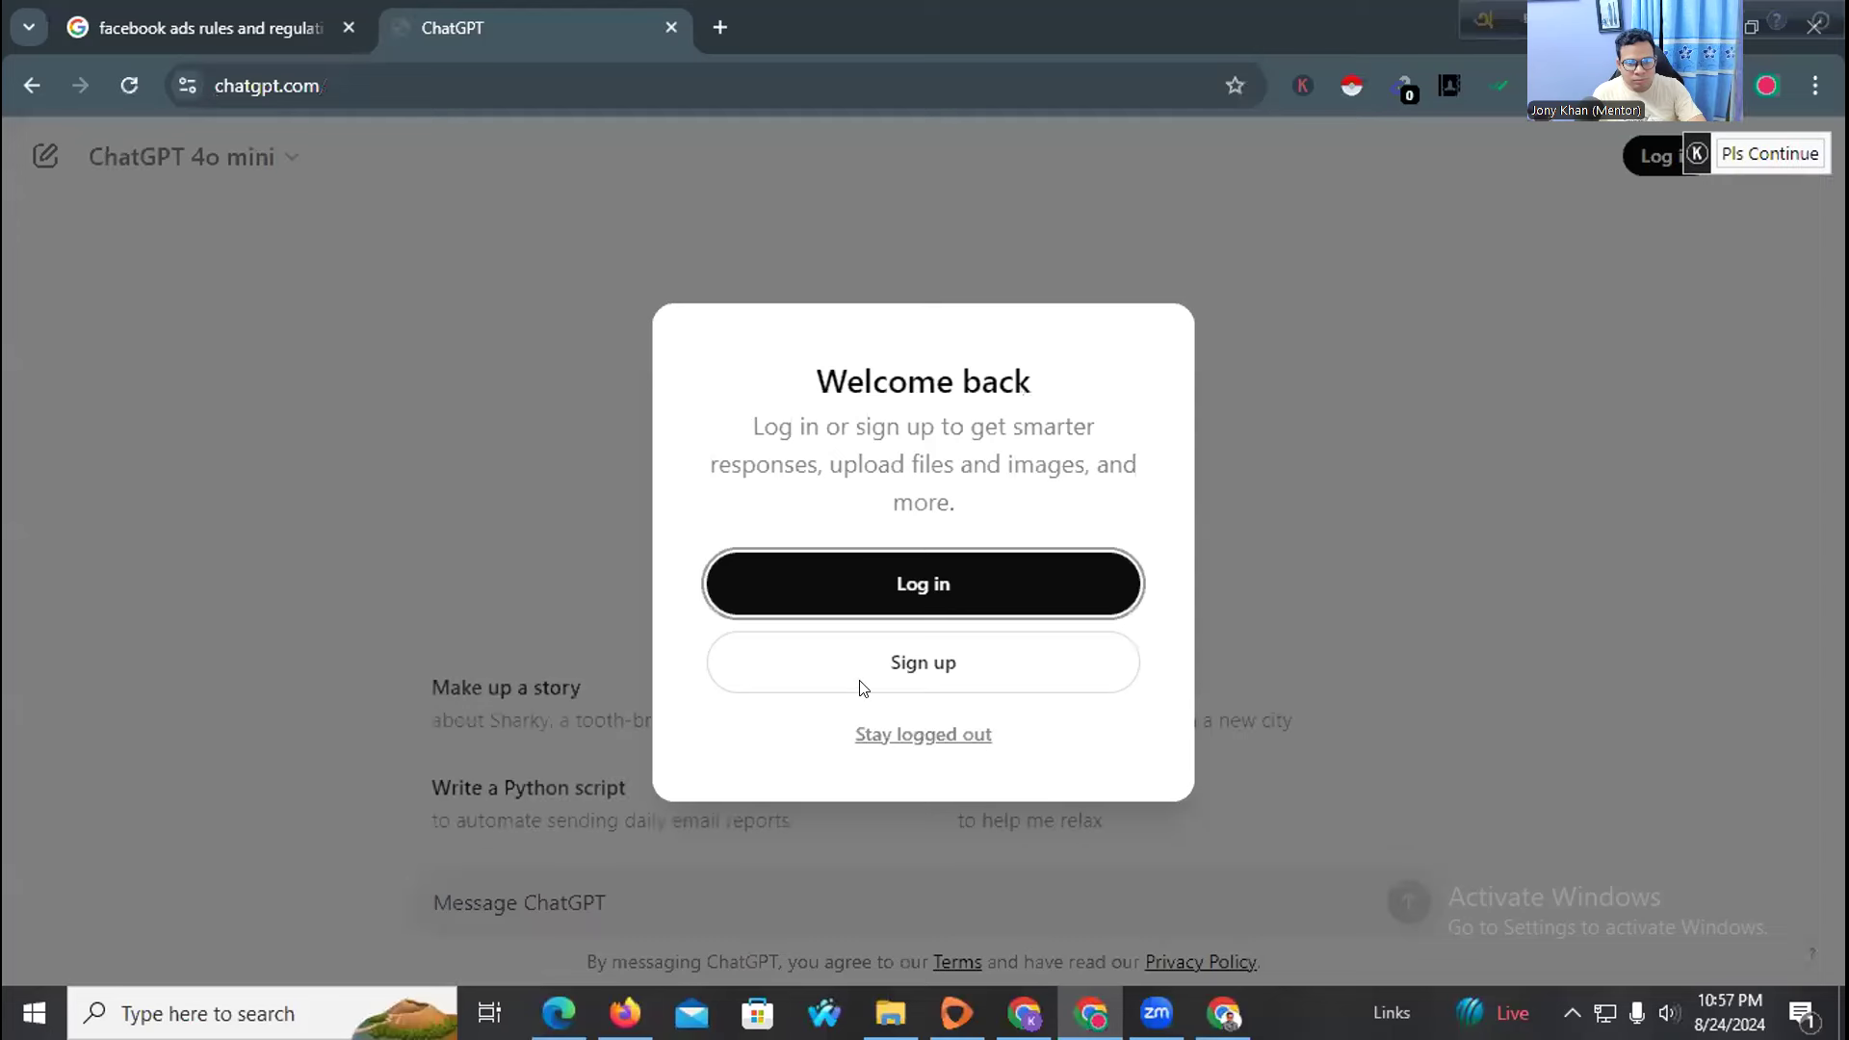
Attempt the ChatGPT login, reload the stalled page, and open a fresh new tab
{"action": "left_click", "coordinate": [899, 583]}
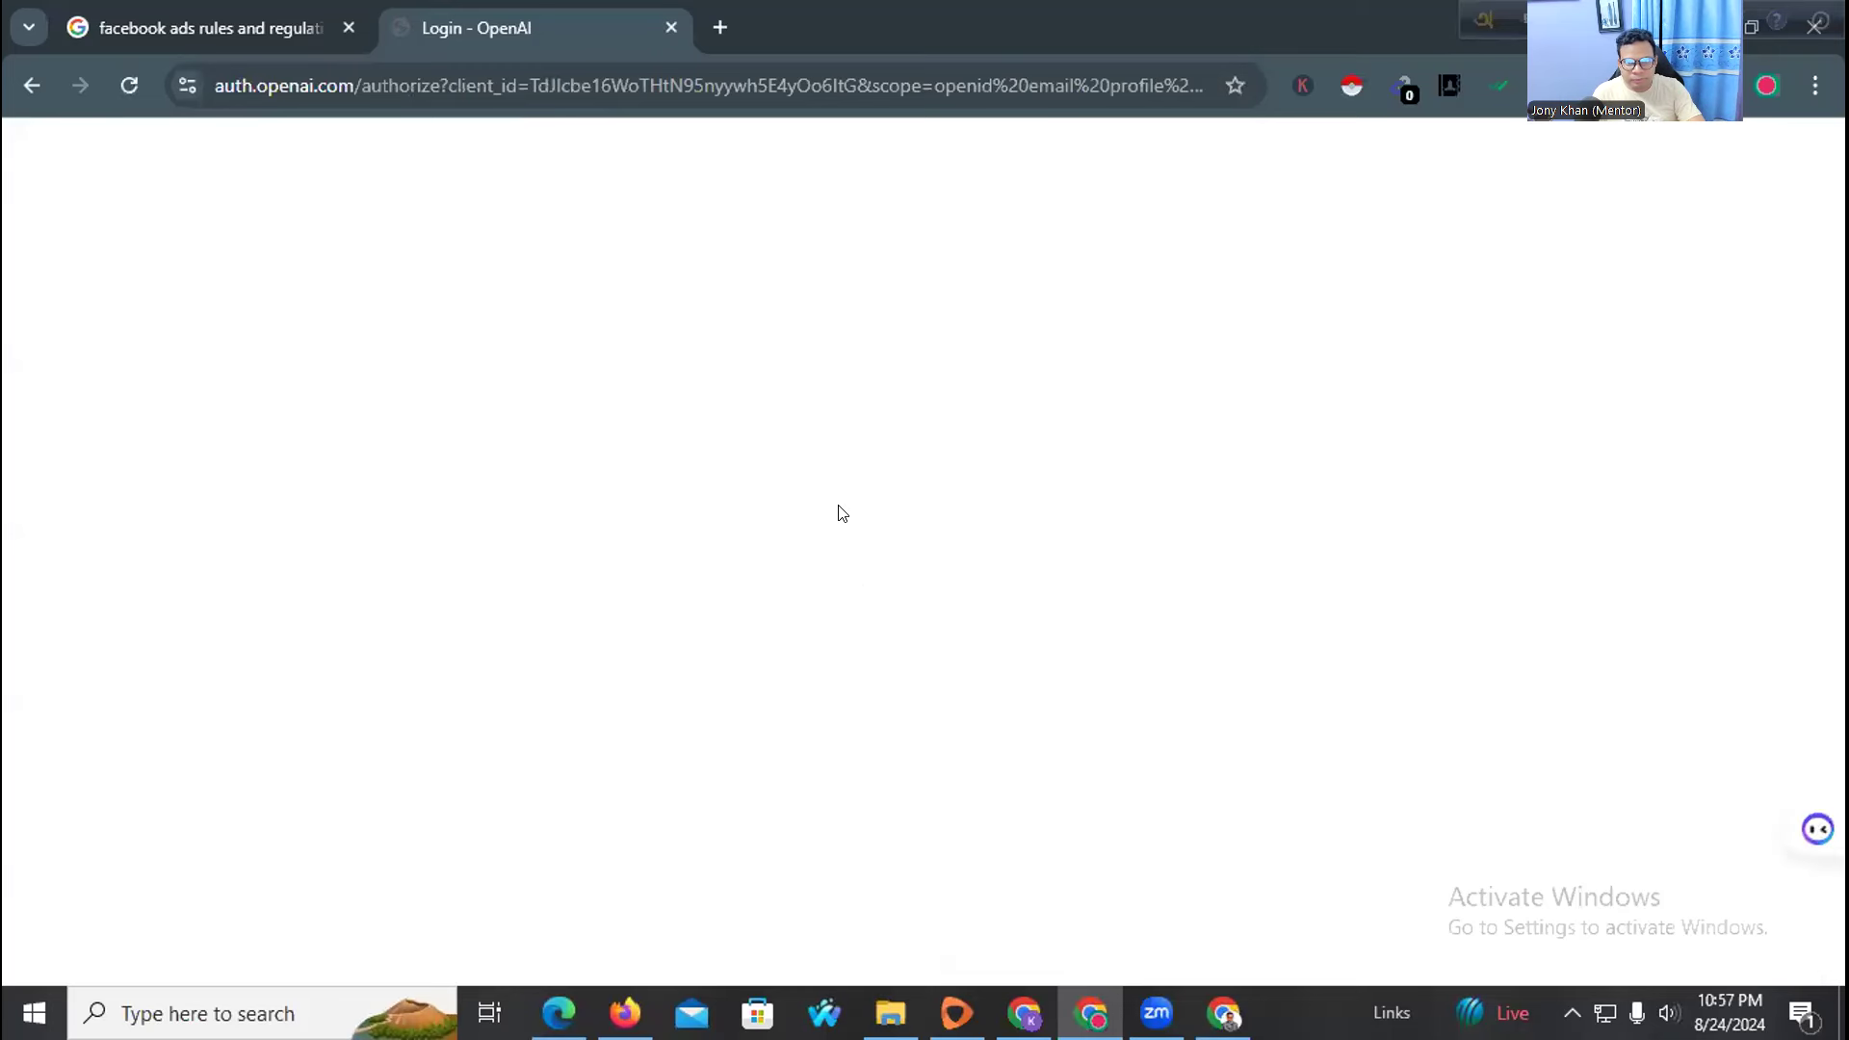
{"action": "left_click", "coordinate": [131, 89]}
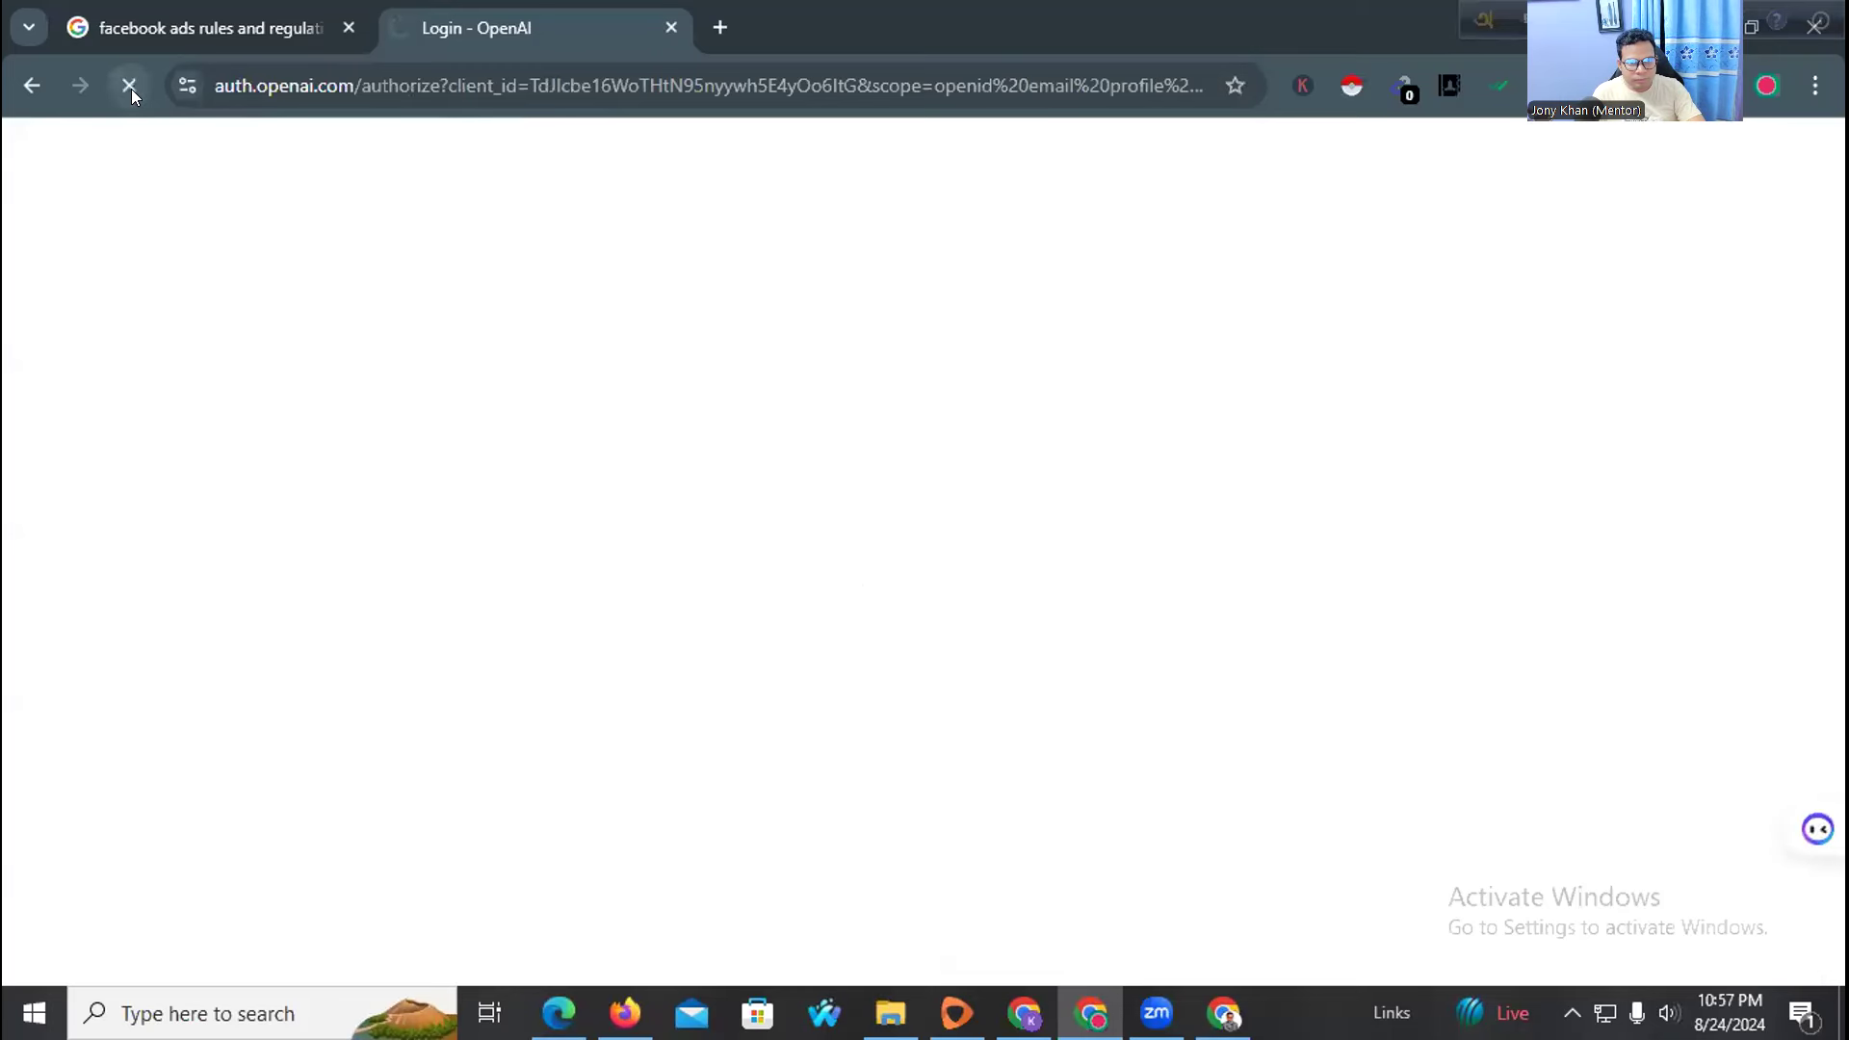
{"action": "left_click", "coordinate": [720, 27]}
Close the stuck login tab, search 'google bard' and open the Gemini result
{"action": "left_click", "coordinate": [672, 29]}
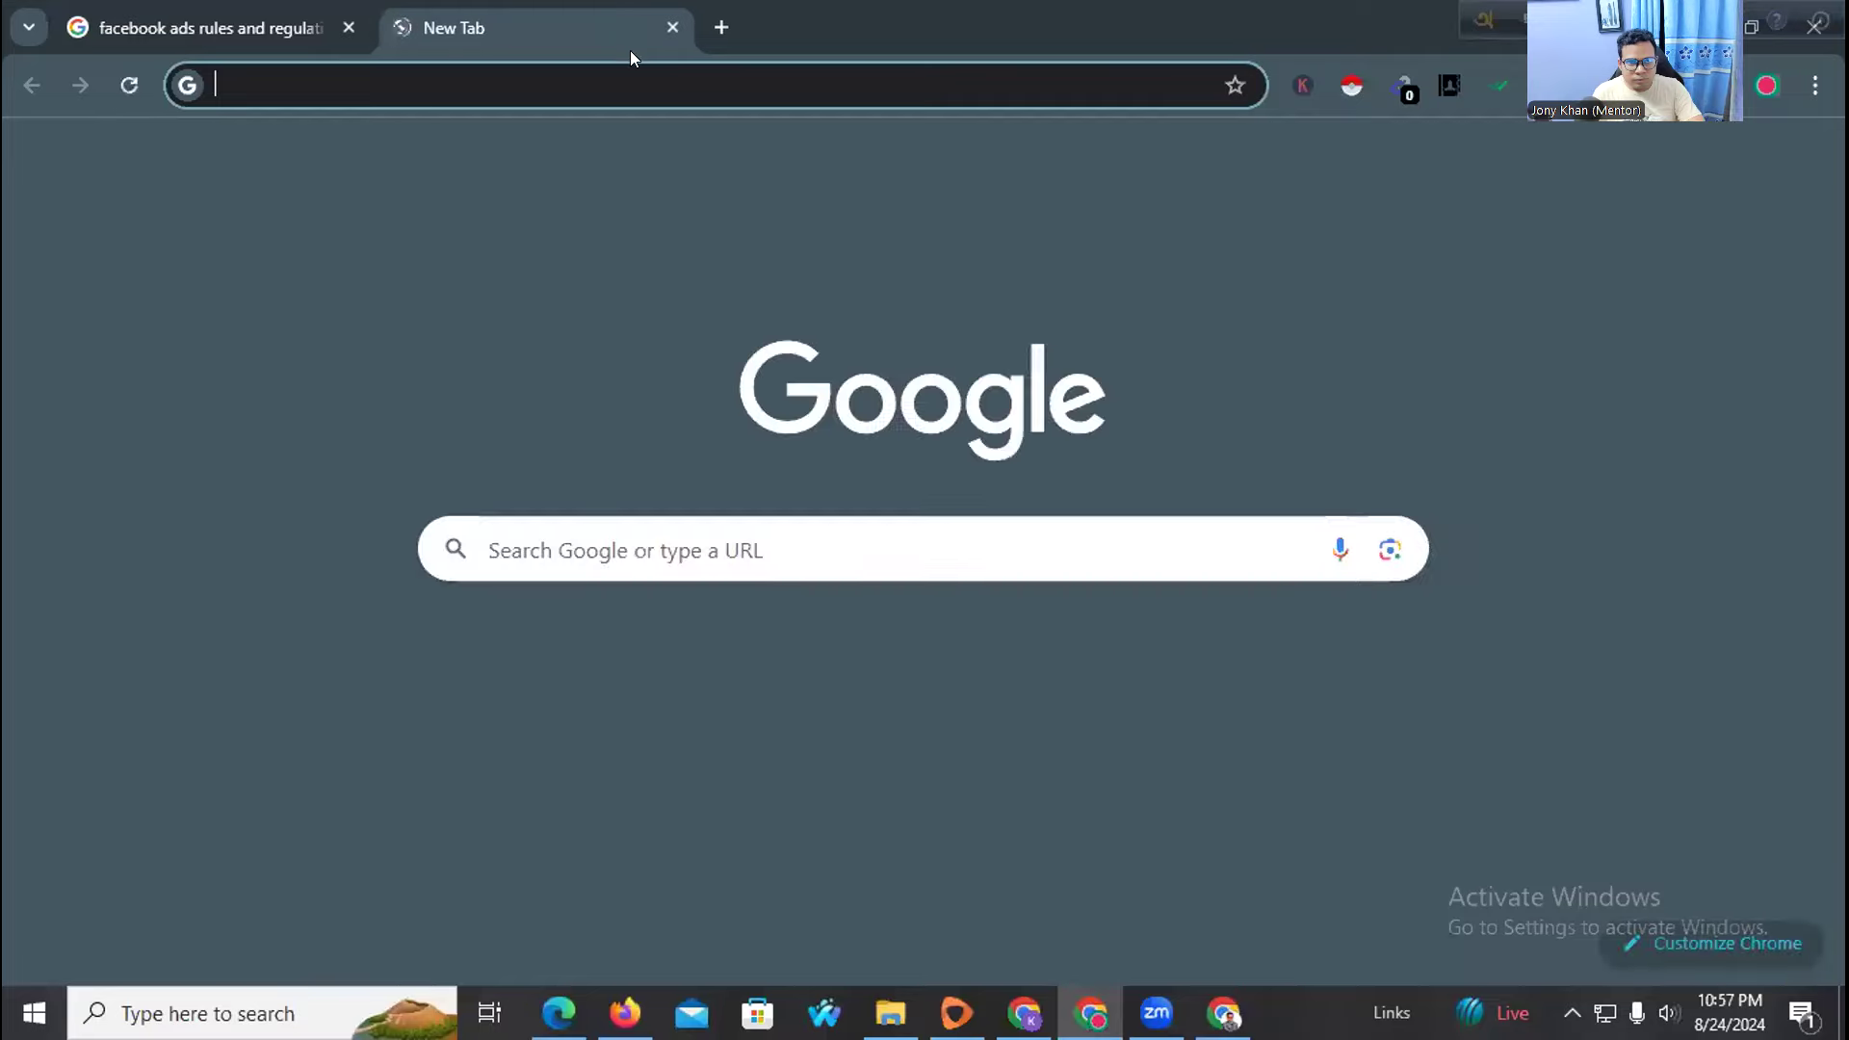
{"action": "left_click", "coordinate": [576, 84]}
{"action": "type", "text": "google b"}
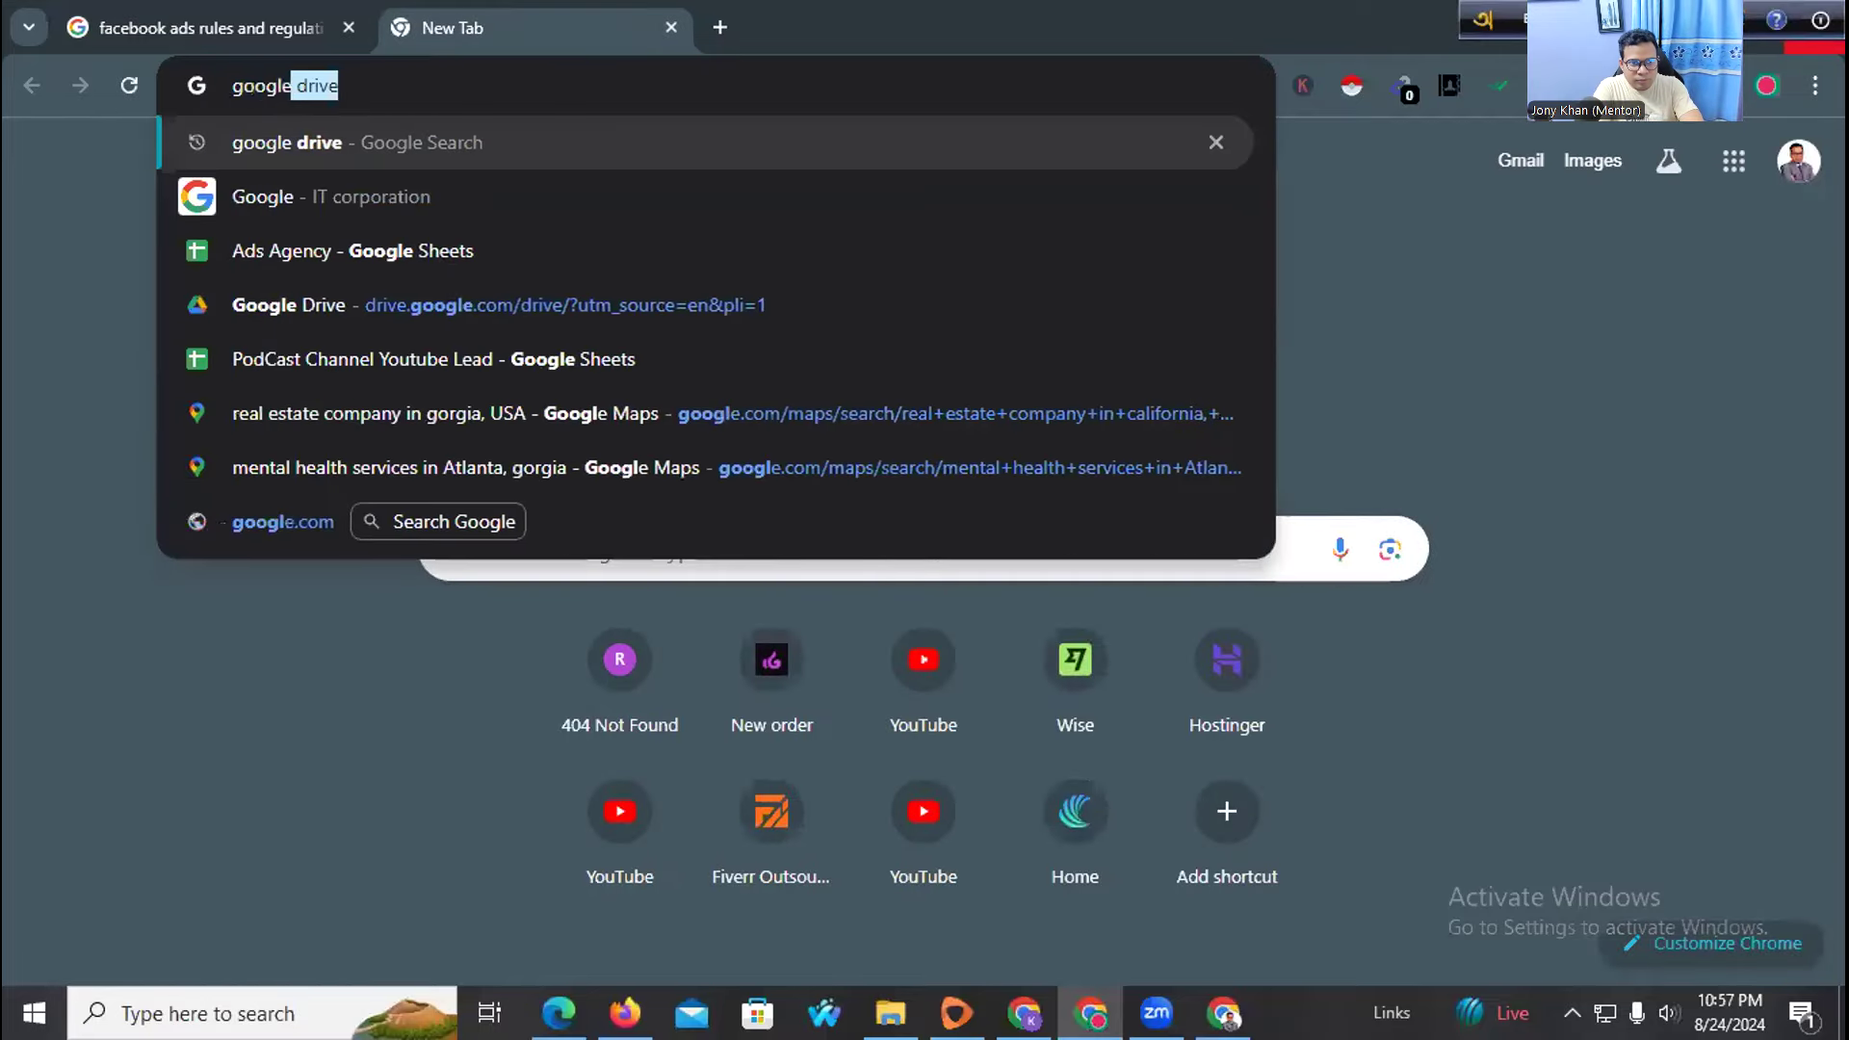
{"action": "type", "text": "ar"}
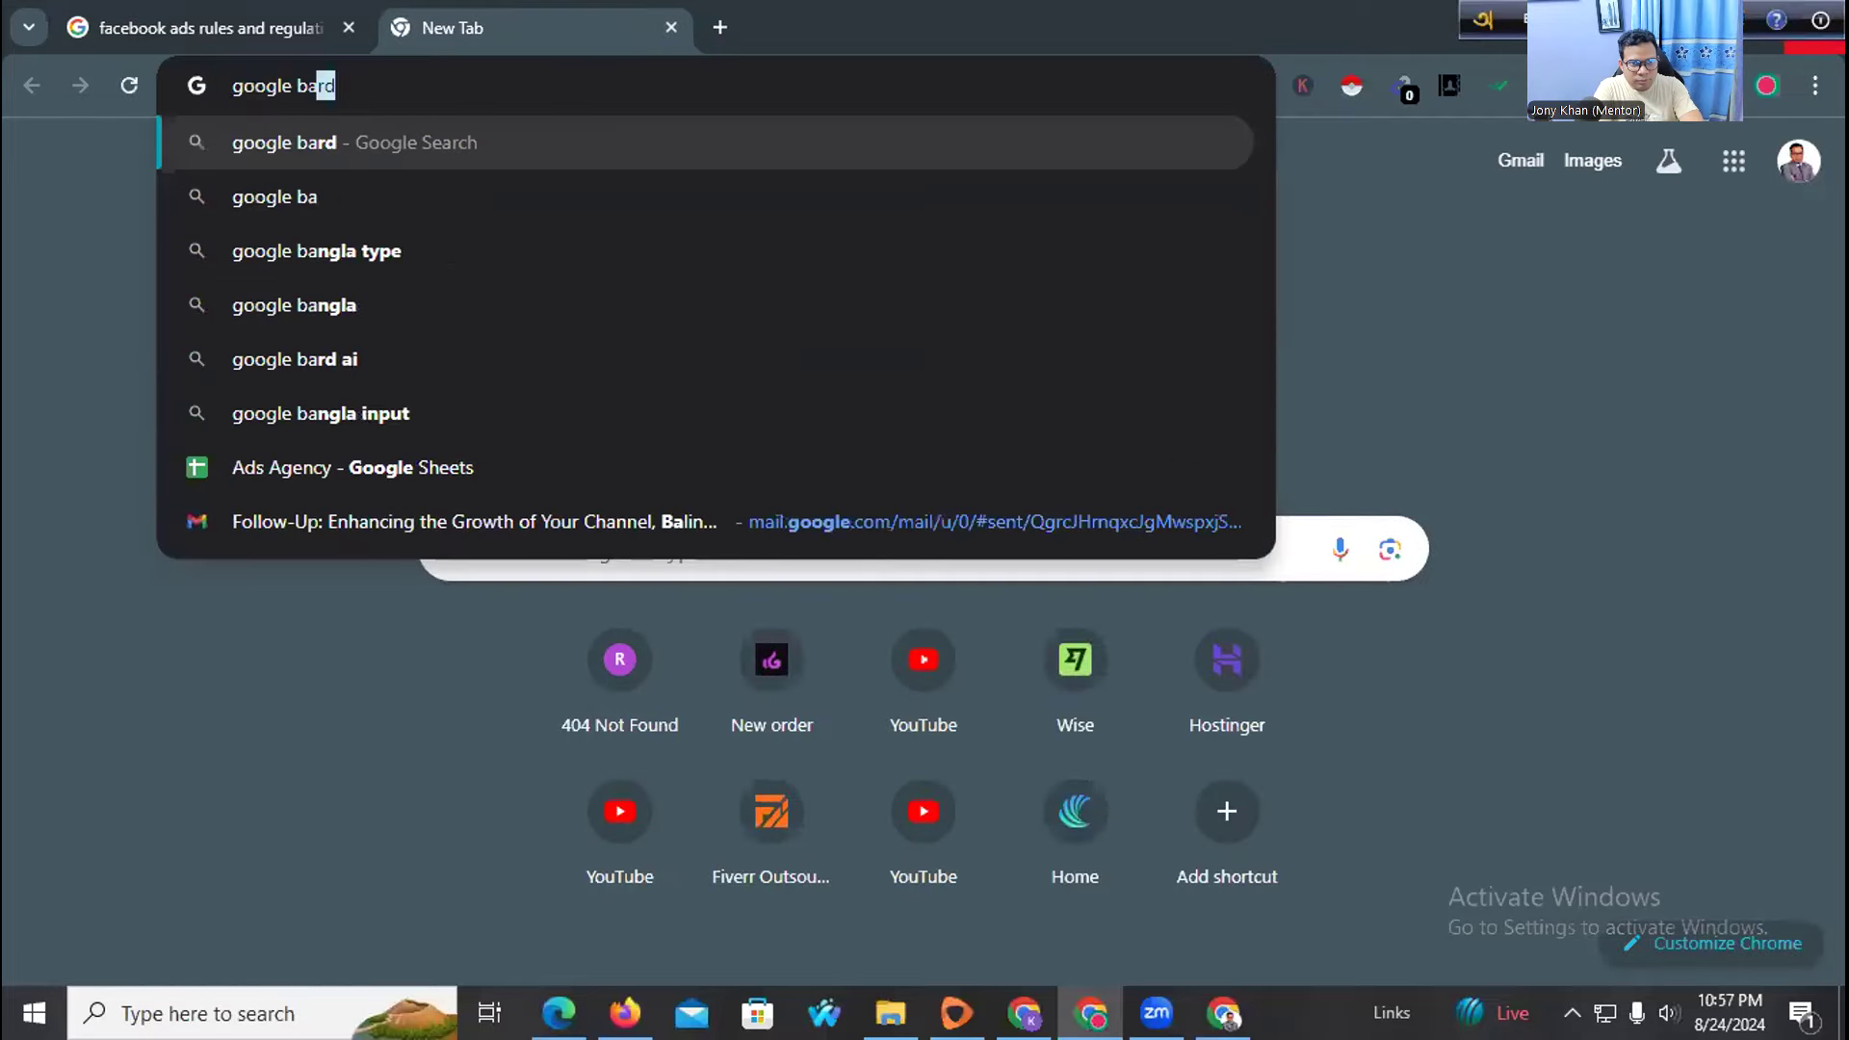
{"action": "key", "text": "Return"}
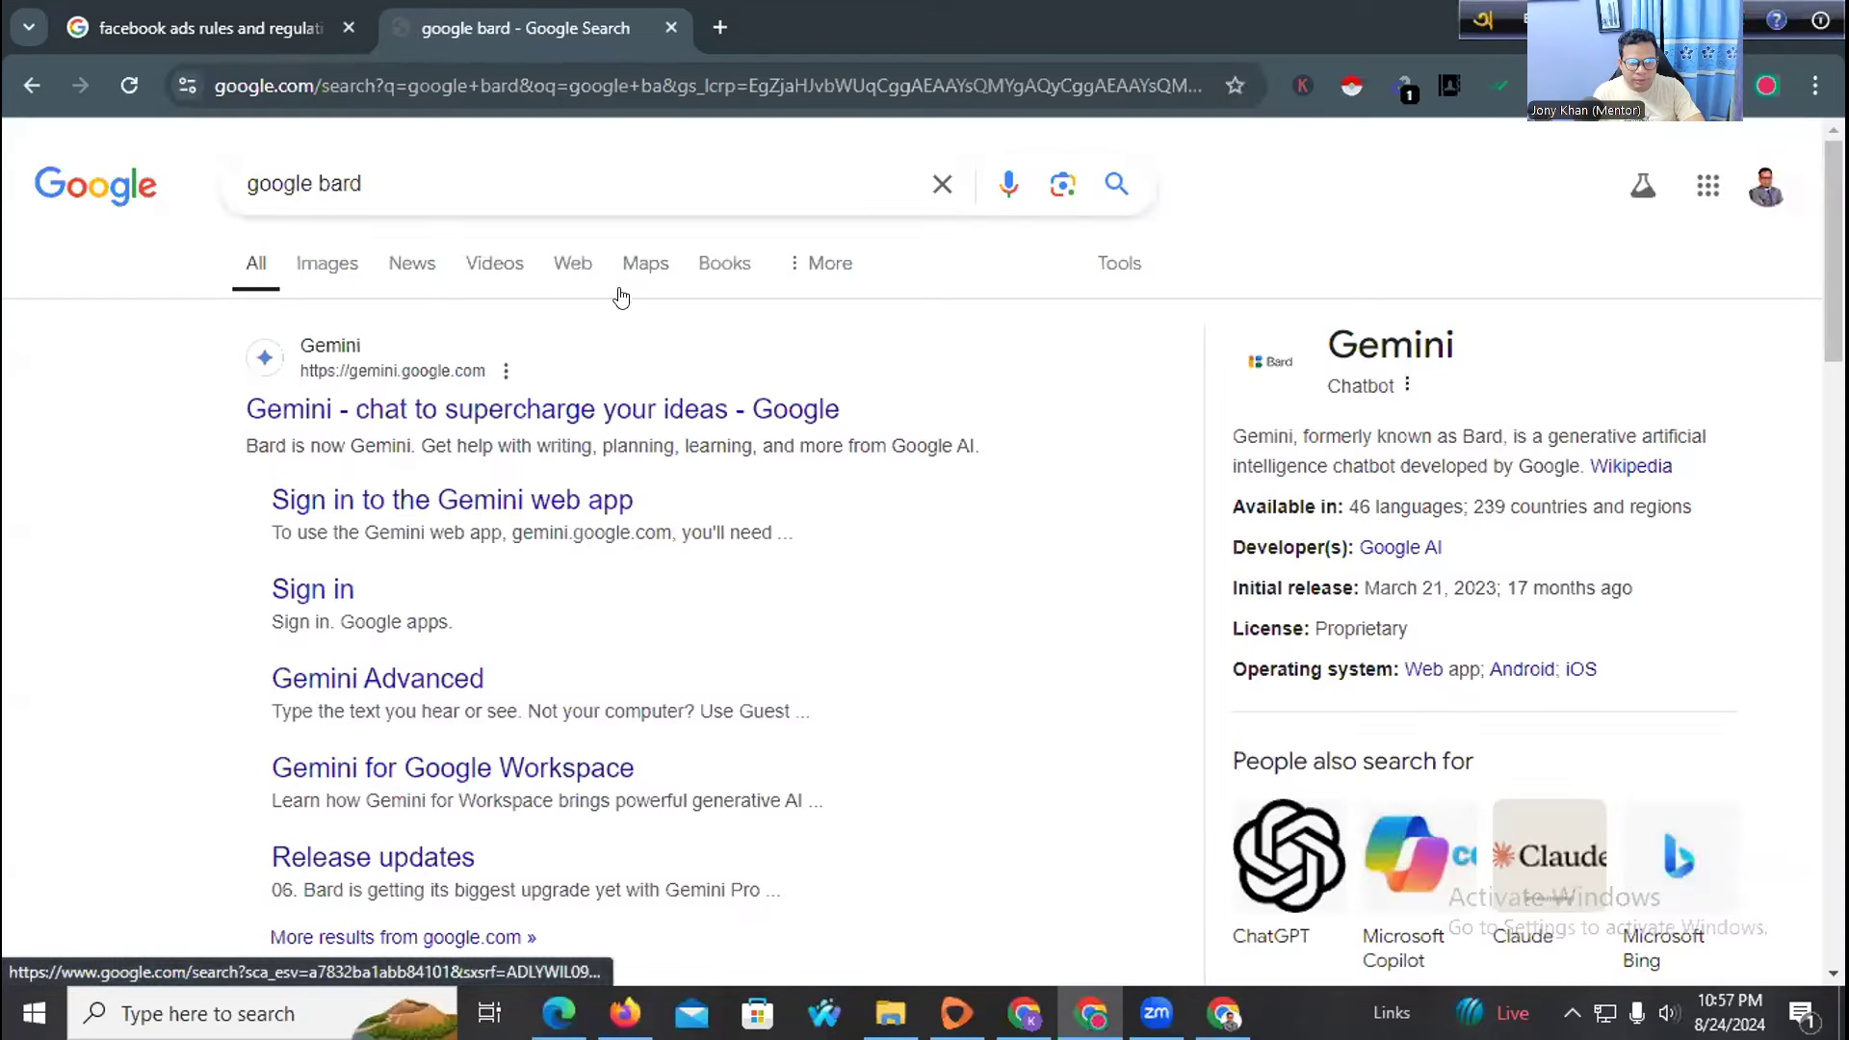
{"action": "left_click", "coordinate": [380, 430]}
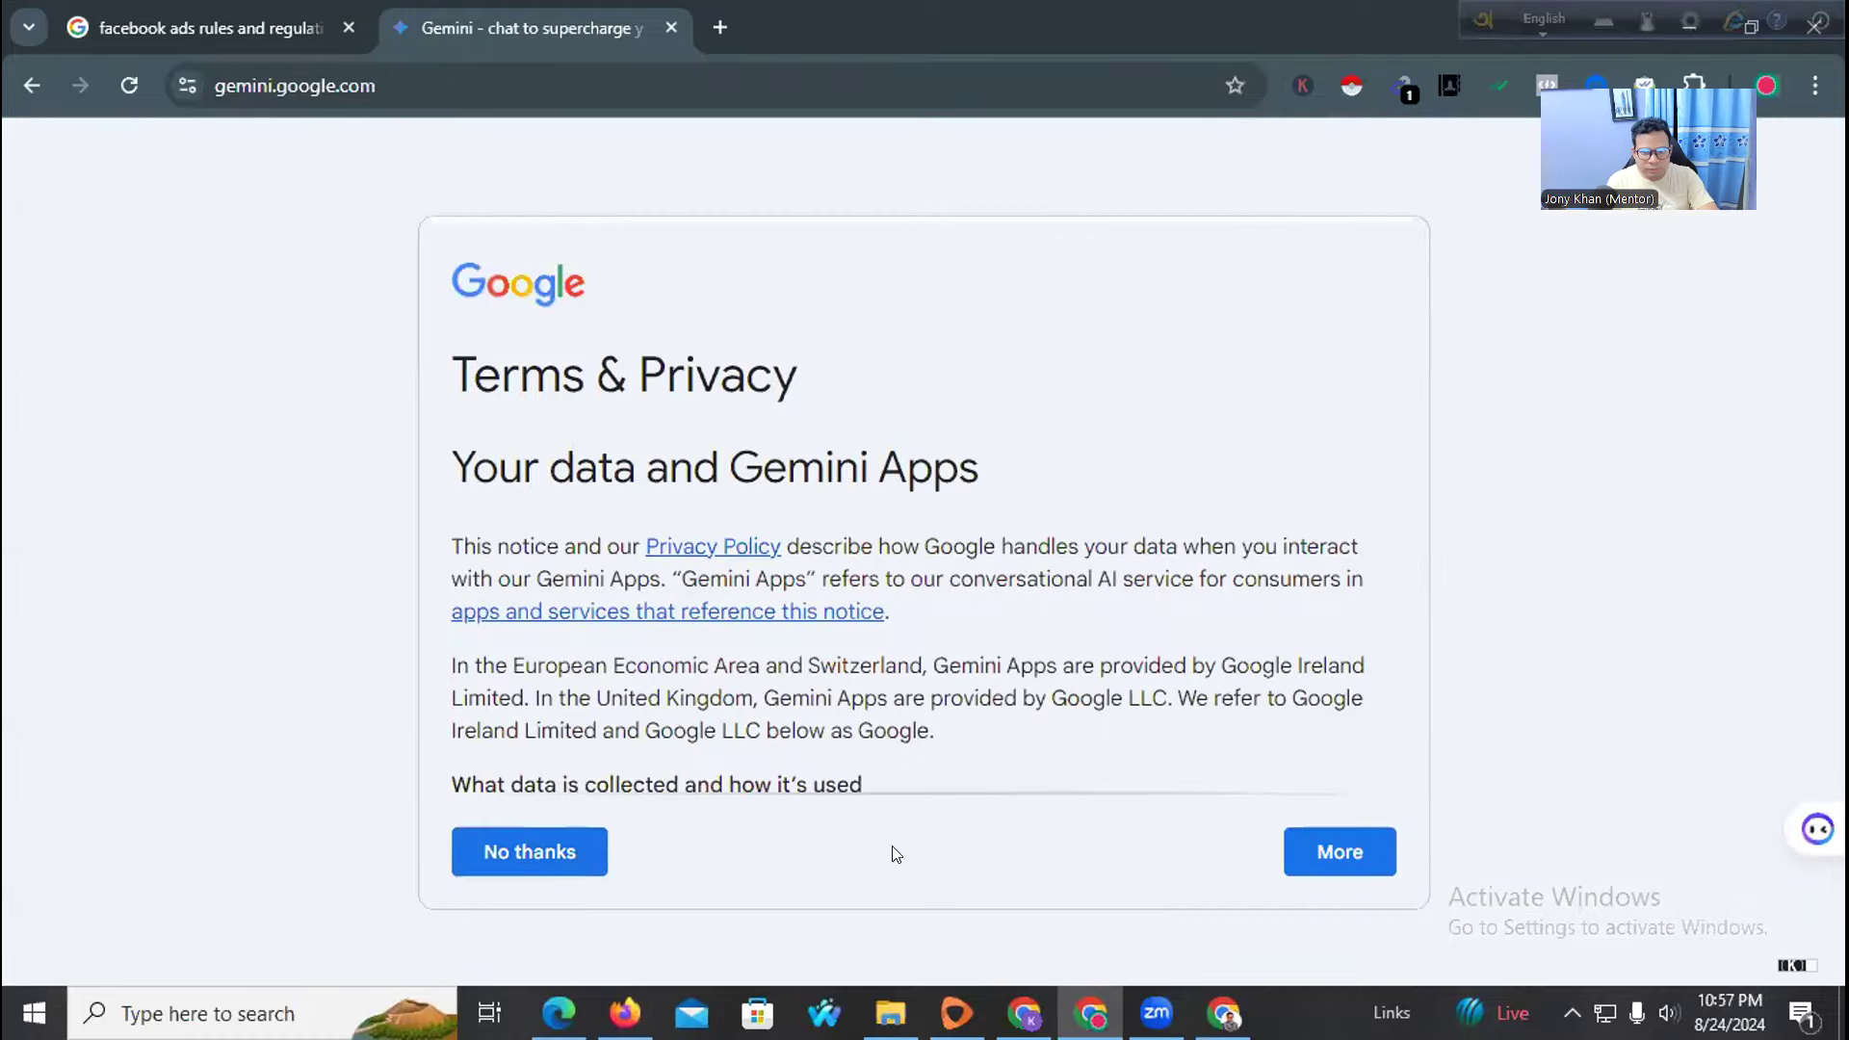
Accept Gemini's terms, opt in to email updates and continue into the chat
{"action": "scroll", "coordinate": [995, 665], "scroll_direction": "down", "scroll_amount": 15}
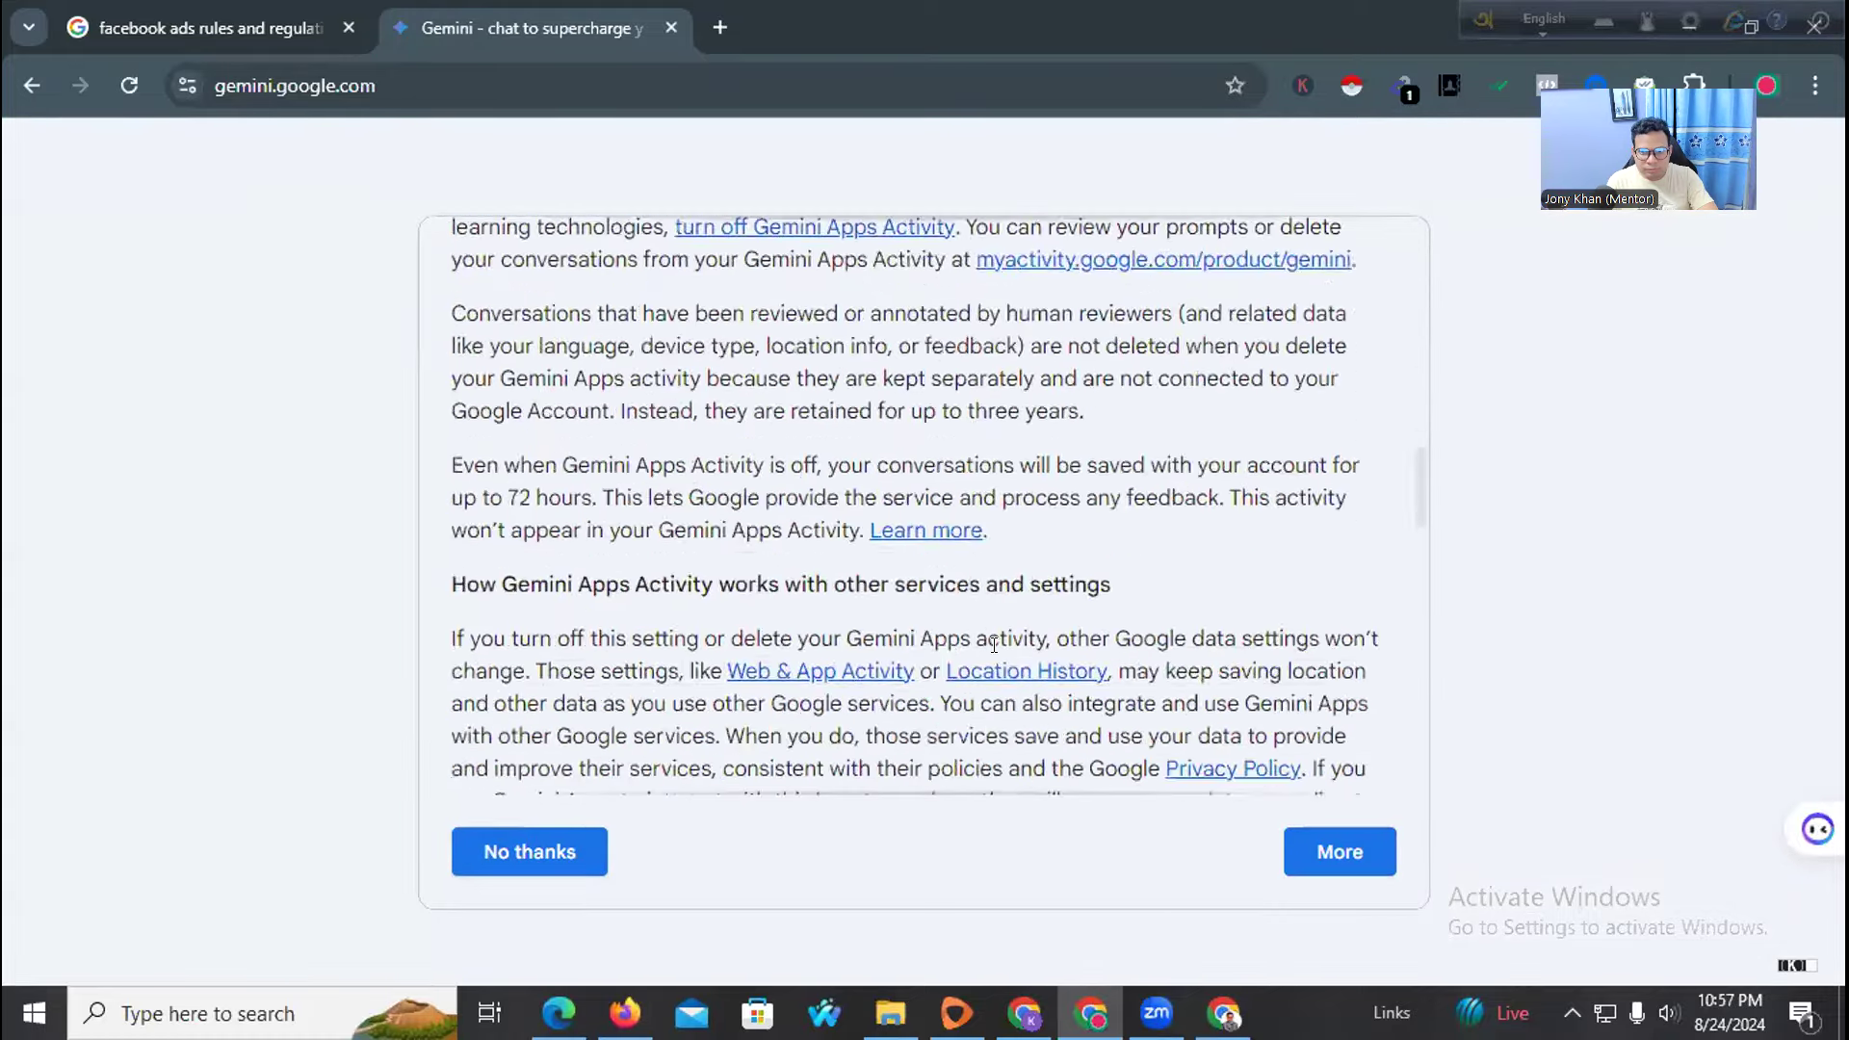
{"action": "scroll", "coordinate": [995, 644], "scroll_direction": "down", "scroll_amount": 2}
{"action": "left_click", "coordinate": [1244, 854]}
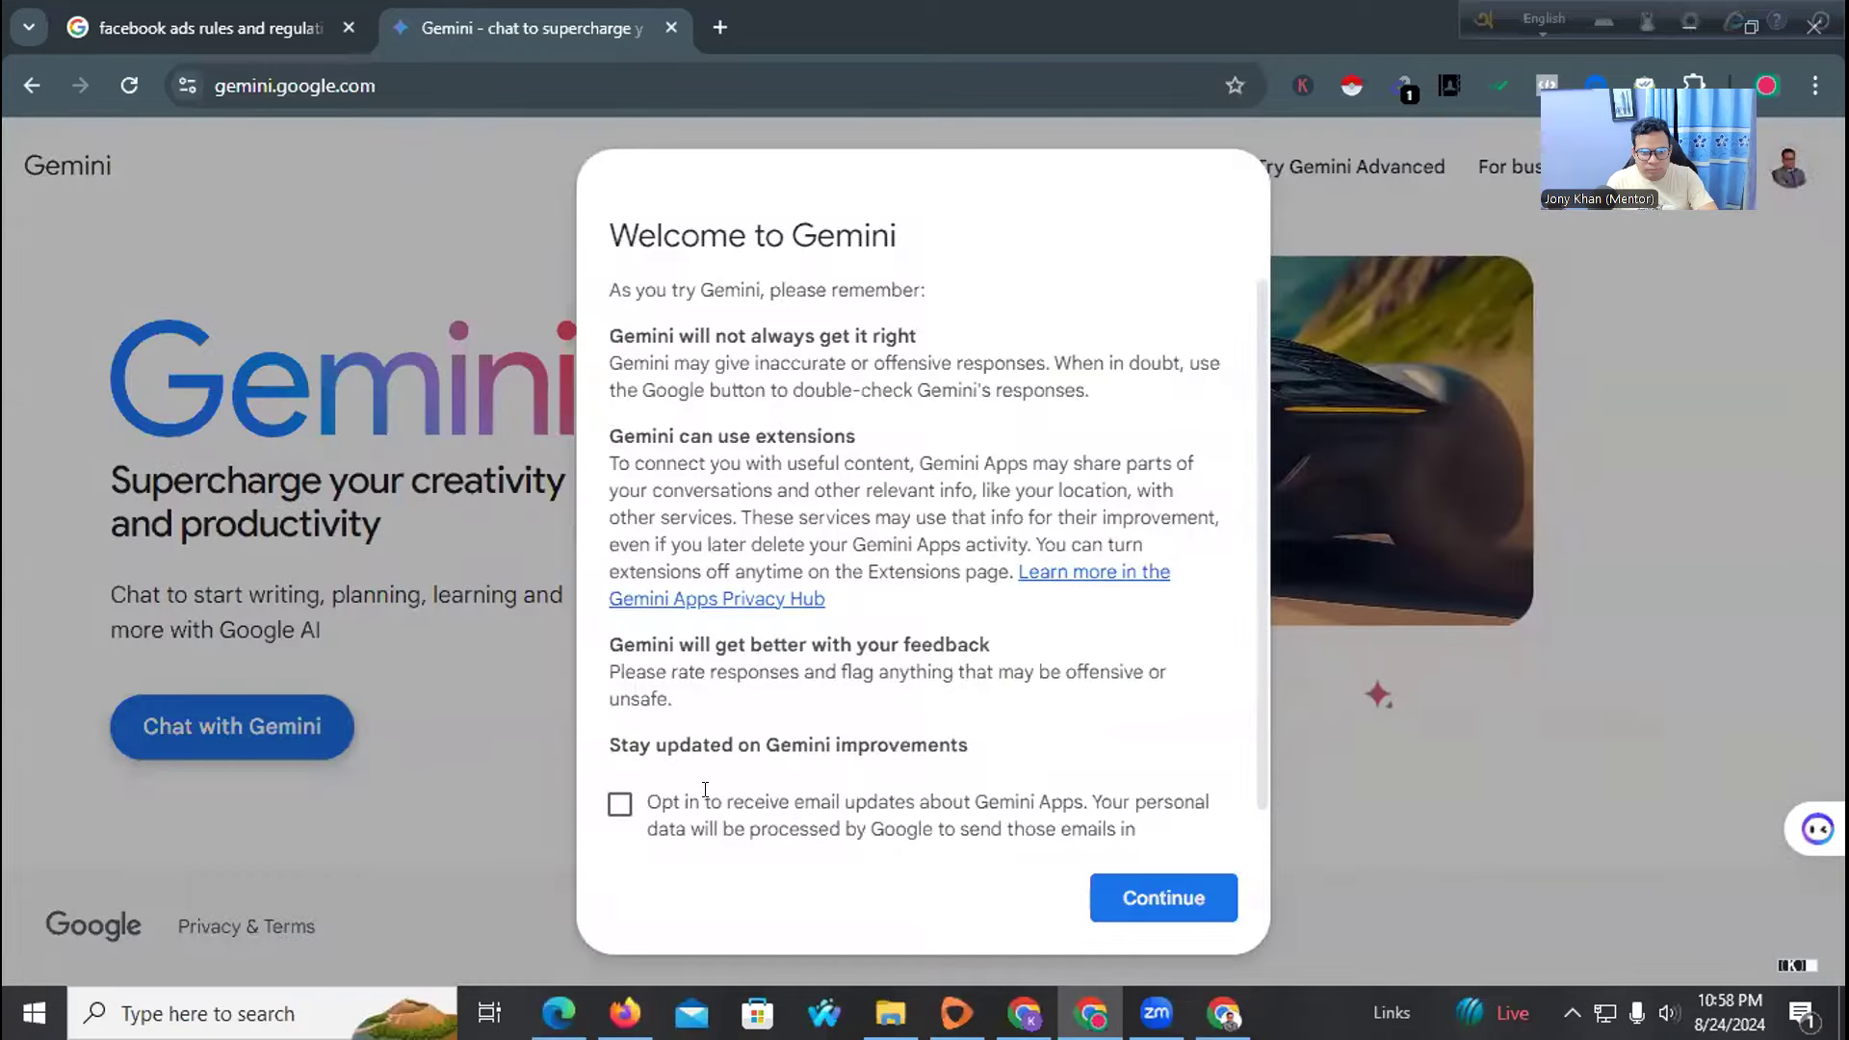
{"action": "left_click", "coordinate": [619, 805]}
{"action": "left_click", "coordinate": [1117, 895]}
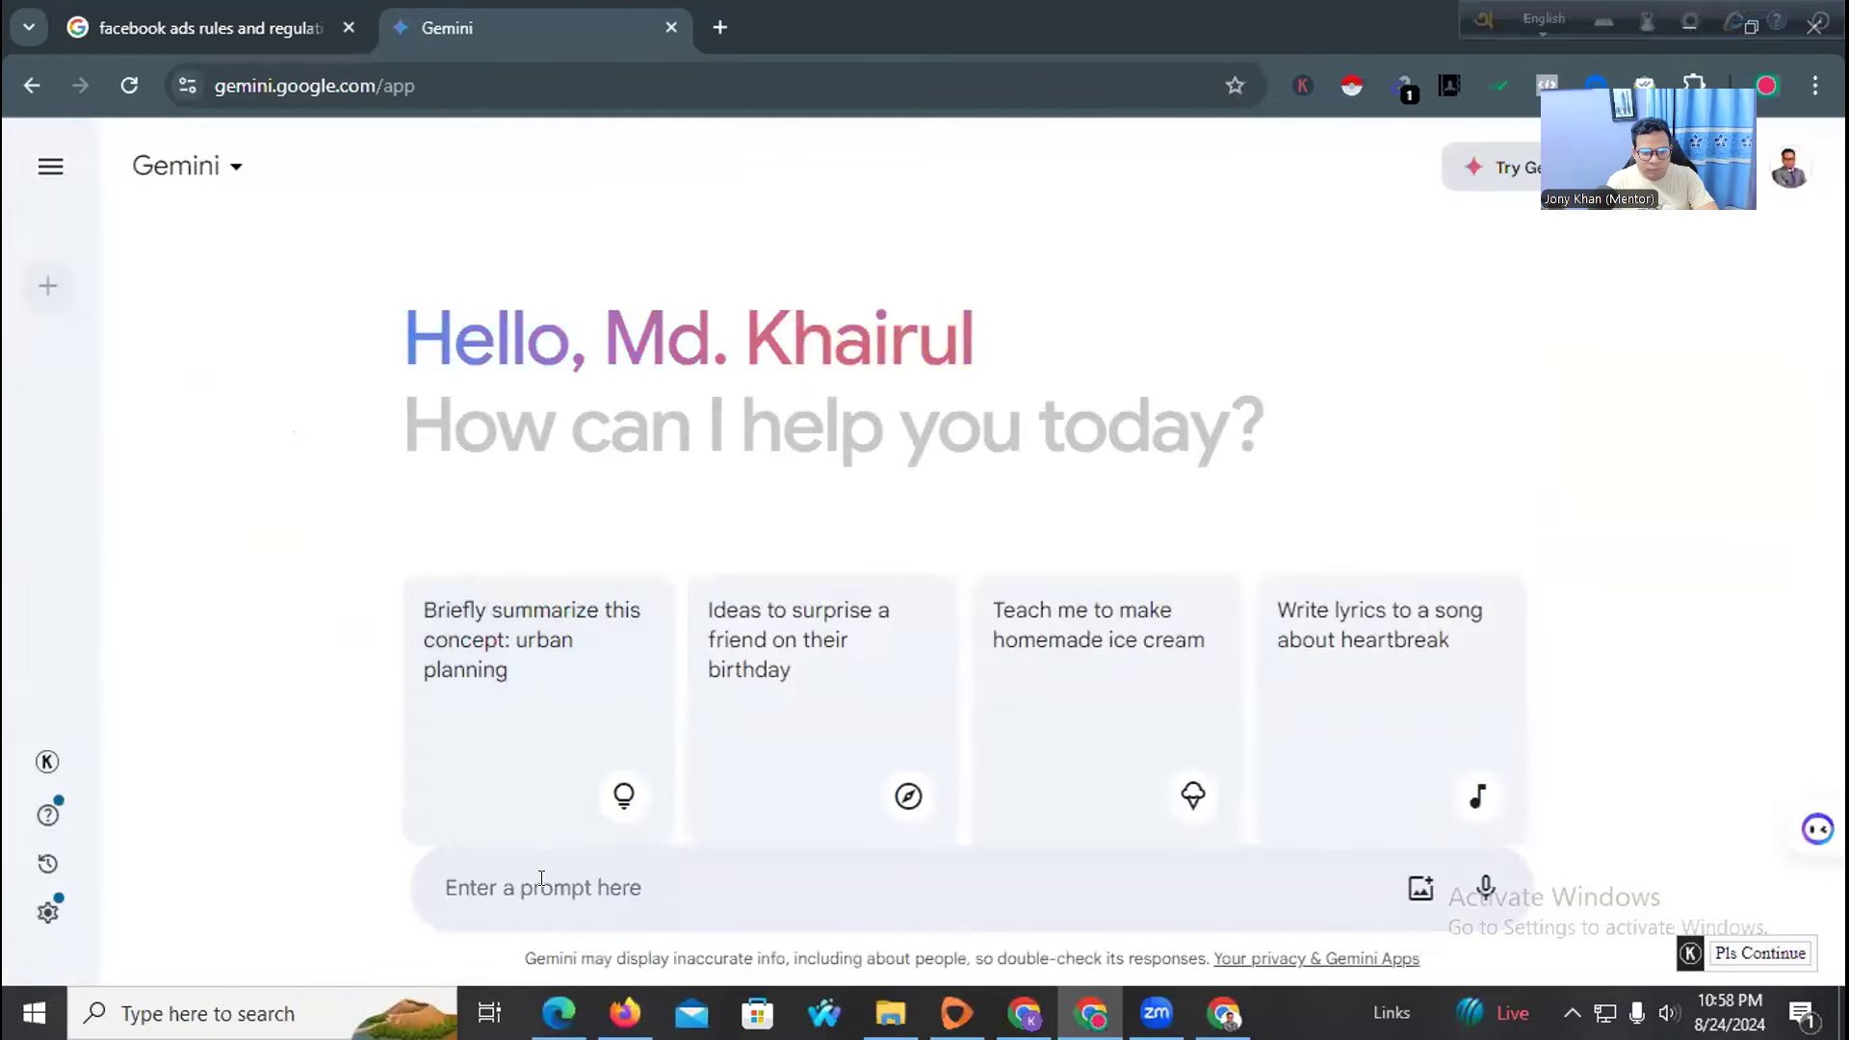
Ask Gemini for Facebook page content for adwizardexpert, a social media and paid-ads agency
{"action": "type", "text": "adwizardexpert"}
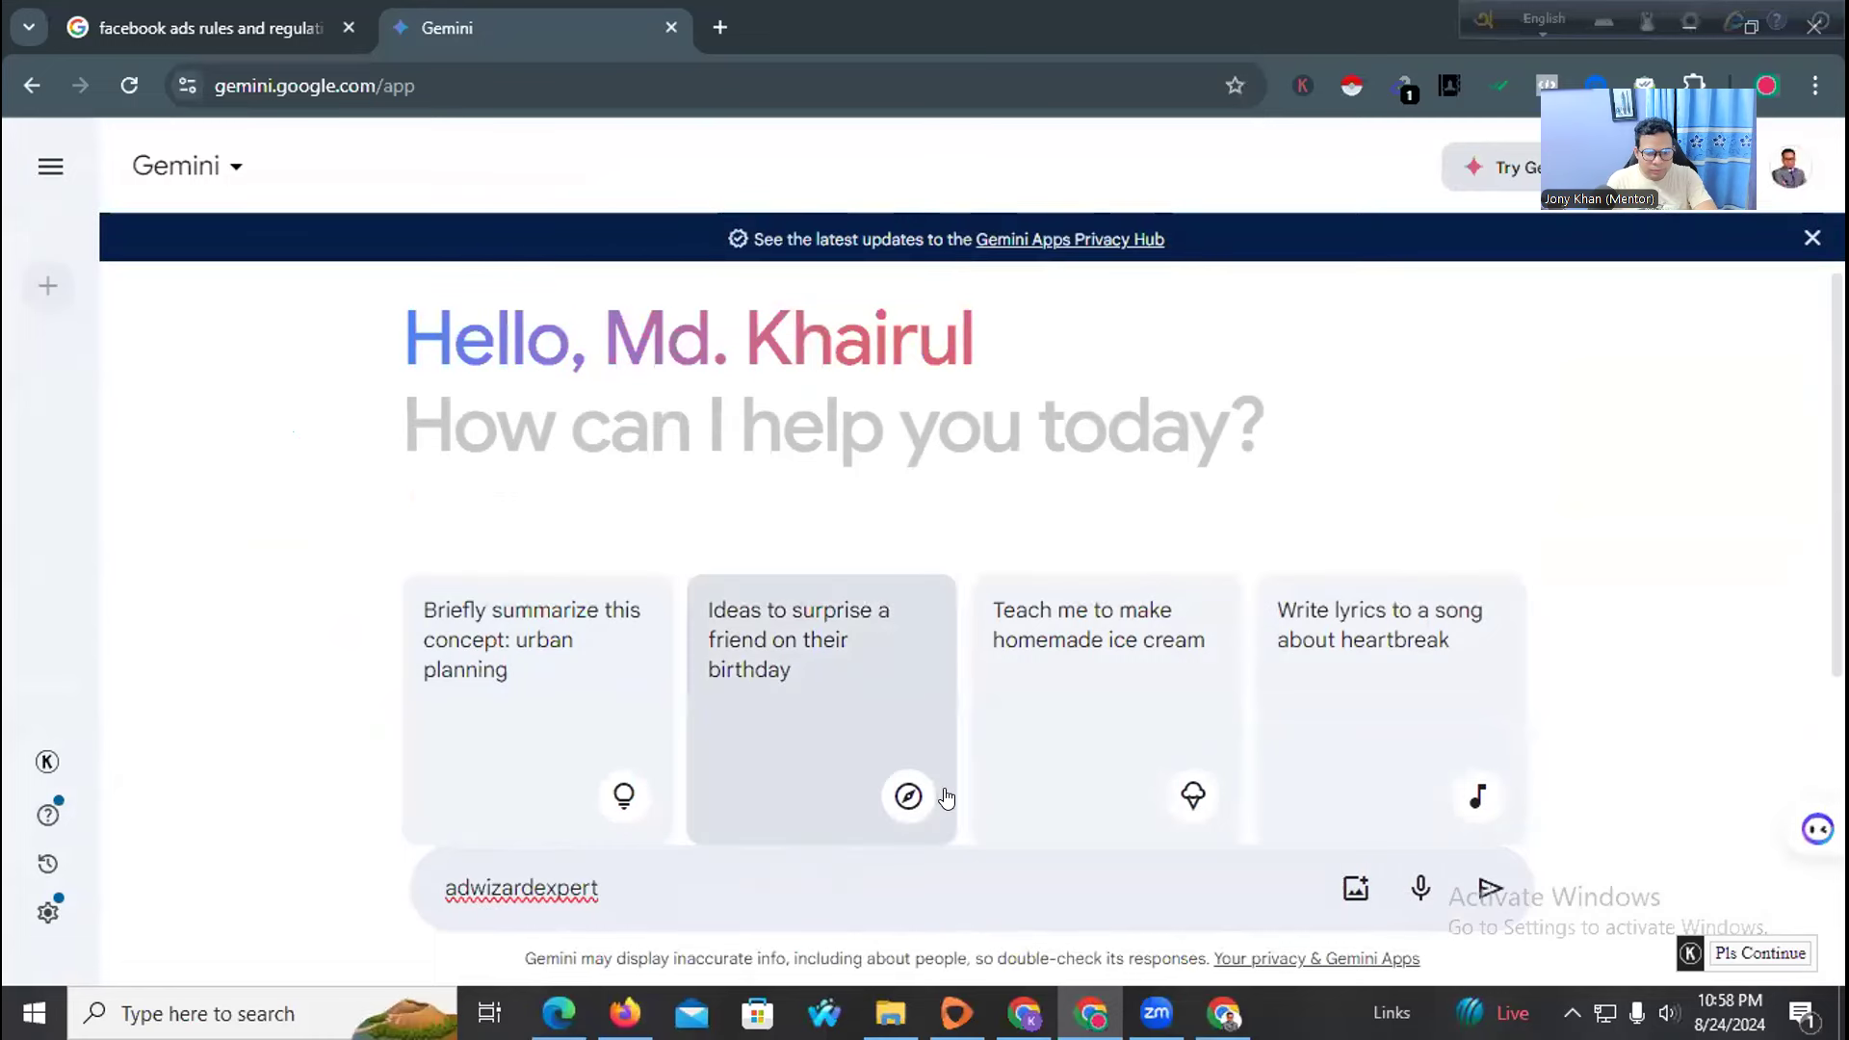
{"action": "type", "text": "we are socia"}
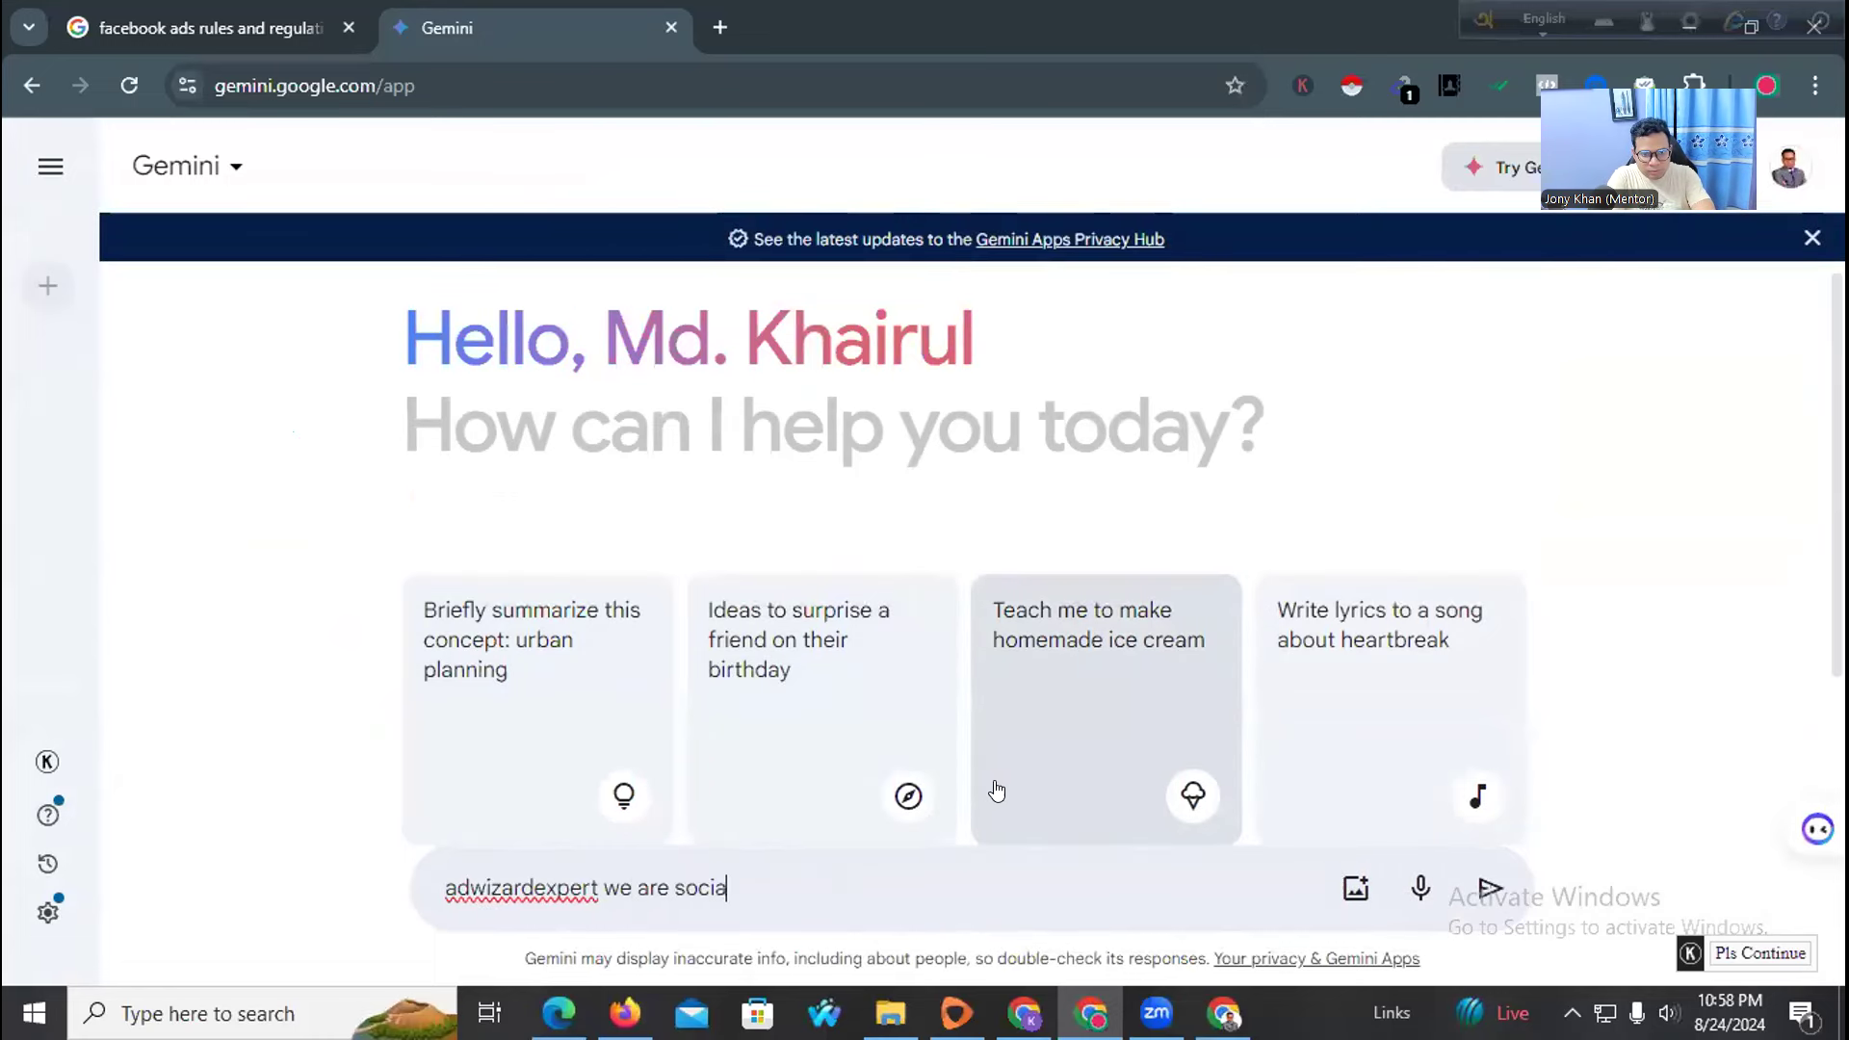
{"action": "type", "text": "l media agency "}
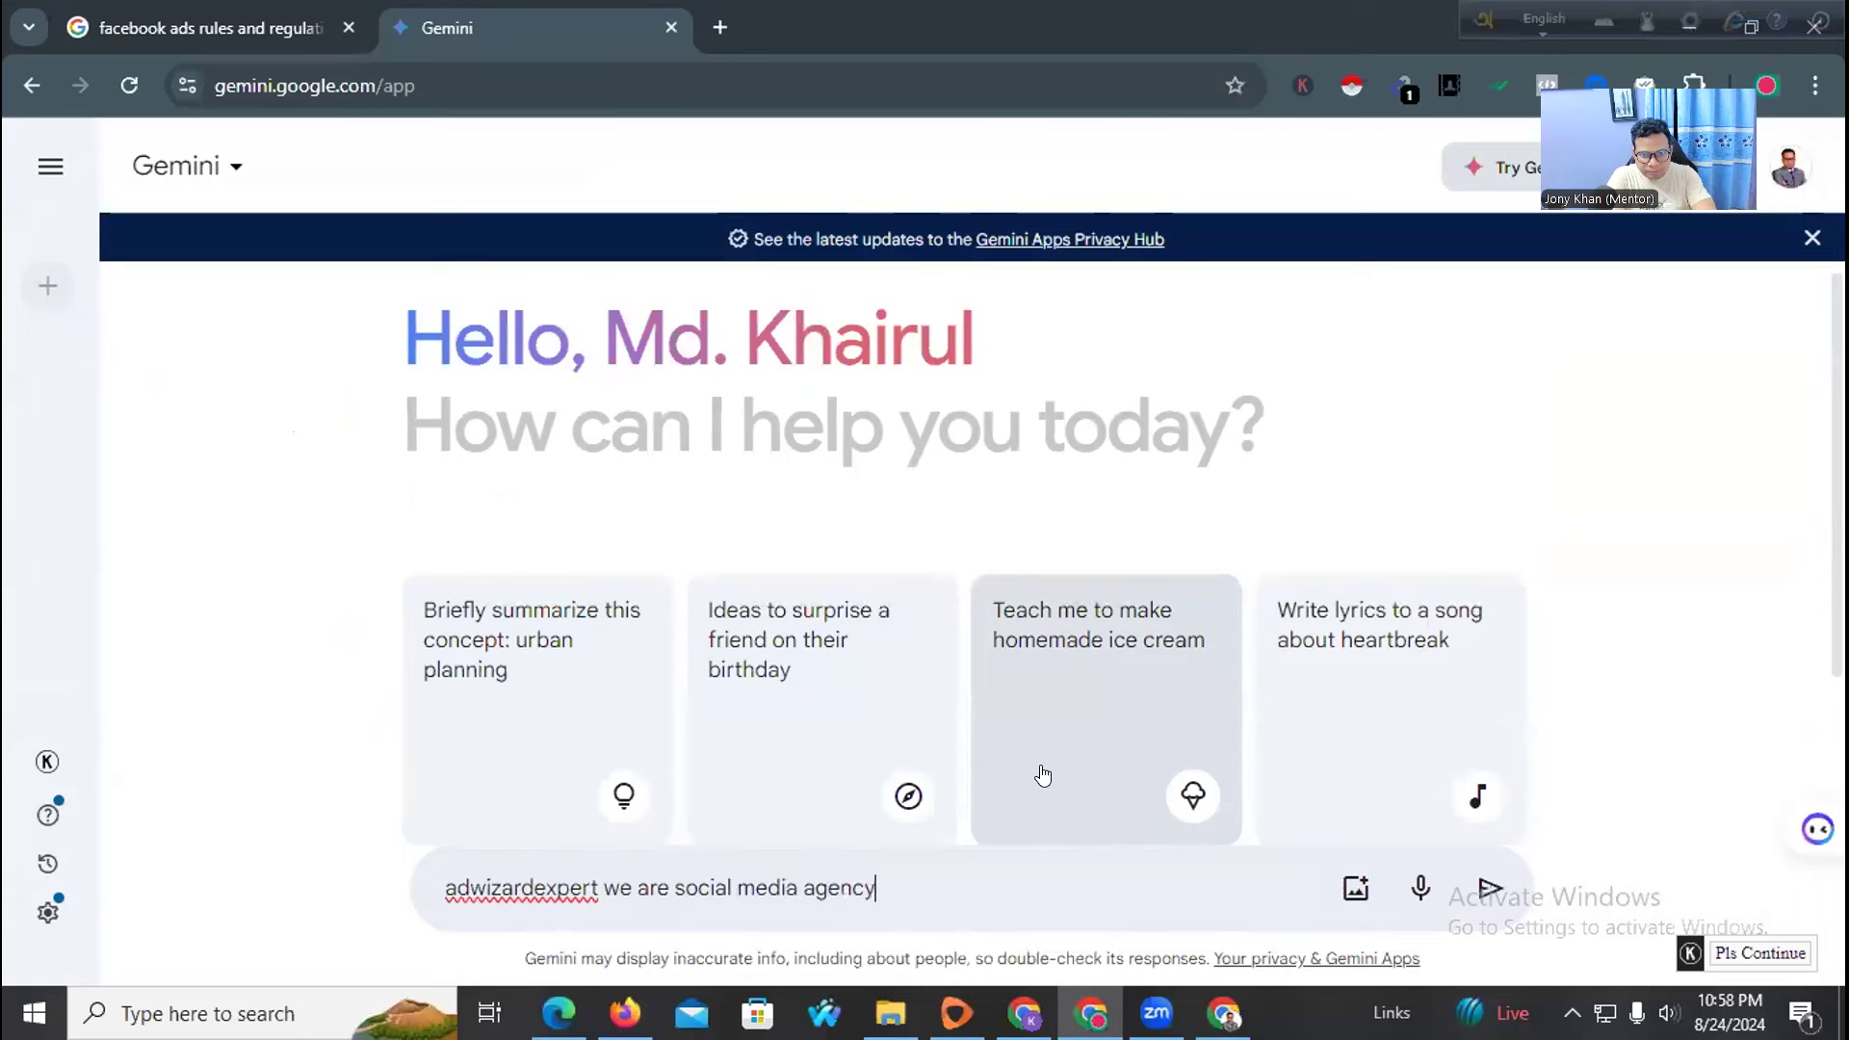
{"action": "type", "text": "use this"}
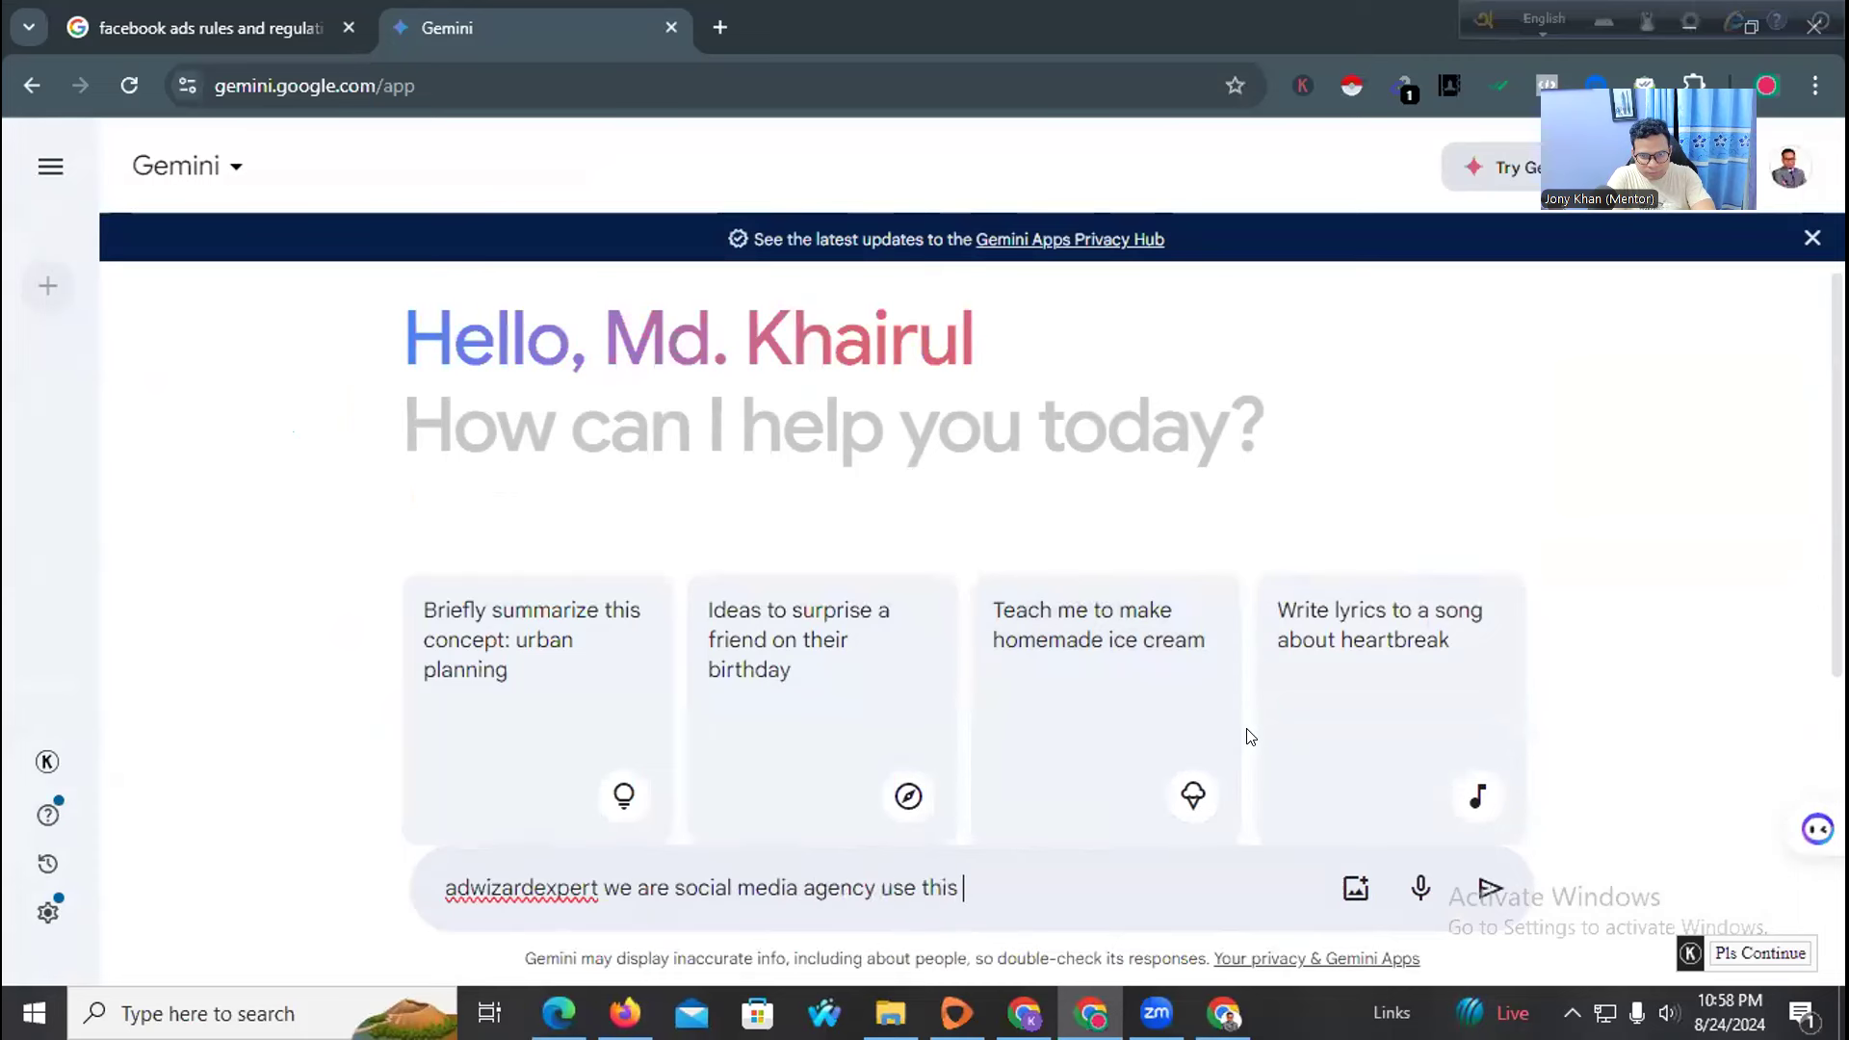
{"action": "key", "text": "BackSpace"}
{"action": "key", "text": "BackSpace"}
{"action": "key", "text": "BackSpace"}
{"action": "key", "text": "BackSpace"}
{"action": "key", "text": "BackSpace"}
{"action": "key", "text": "BackSpace"}
{"action": "key", "text": "BackSpace"}
{"action": "key", "text": "BackSpace"}
{"action": "type", "text": "pro"}
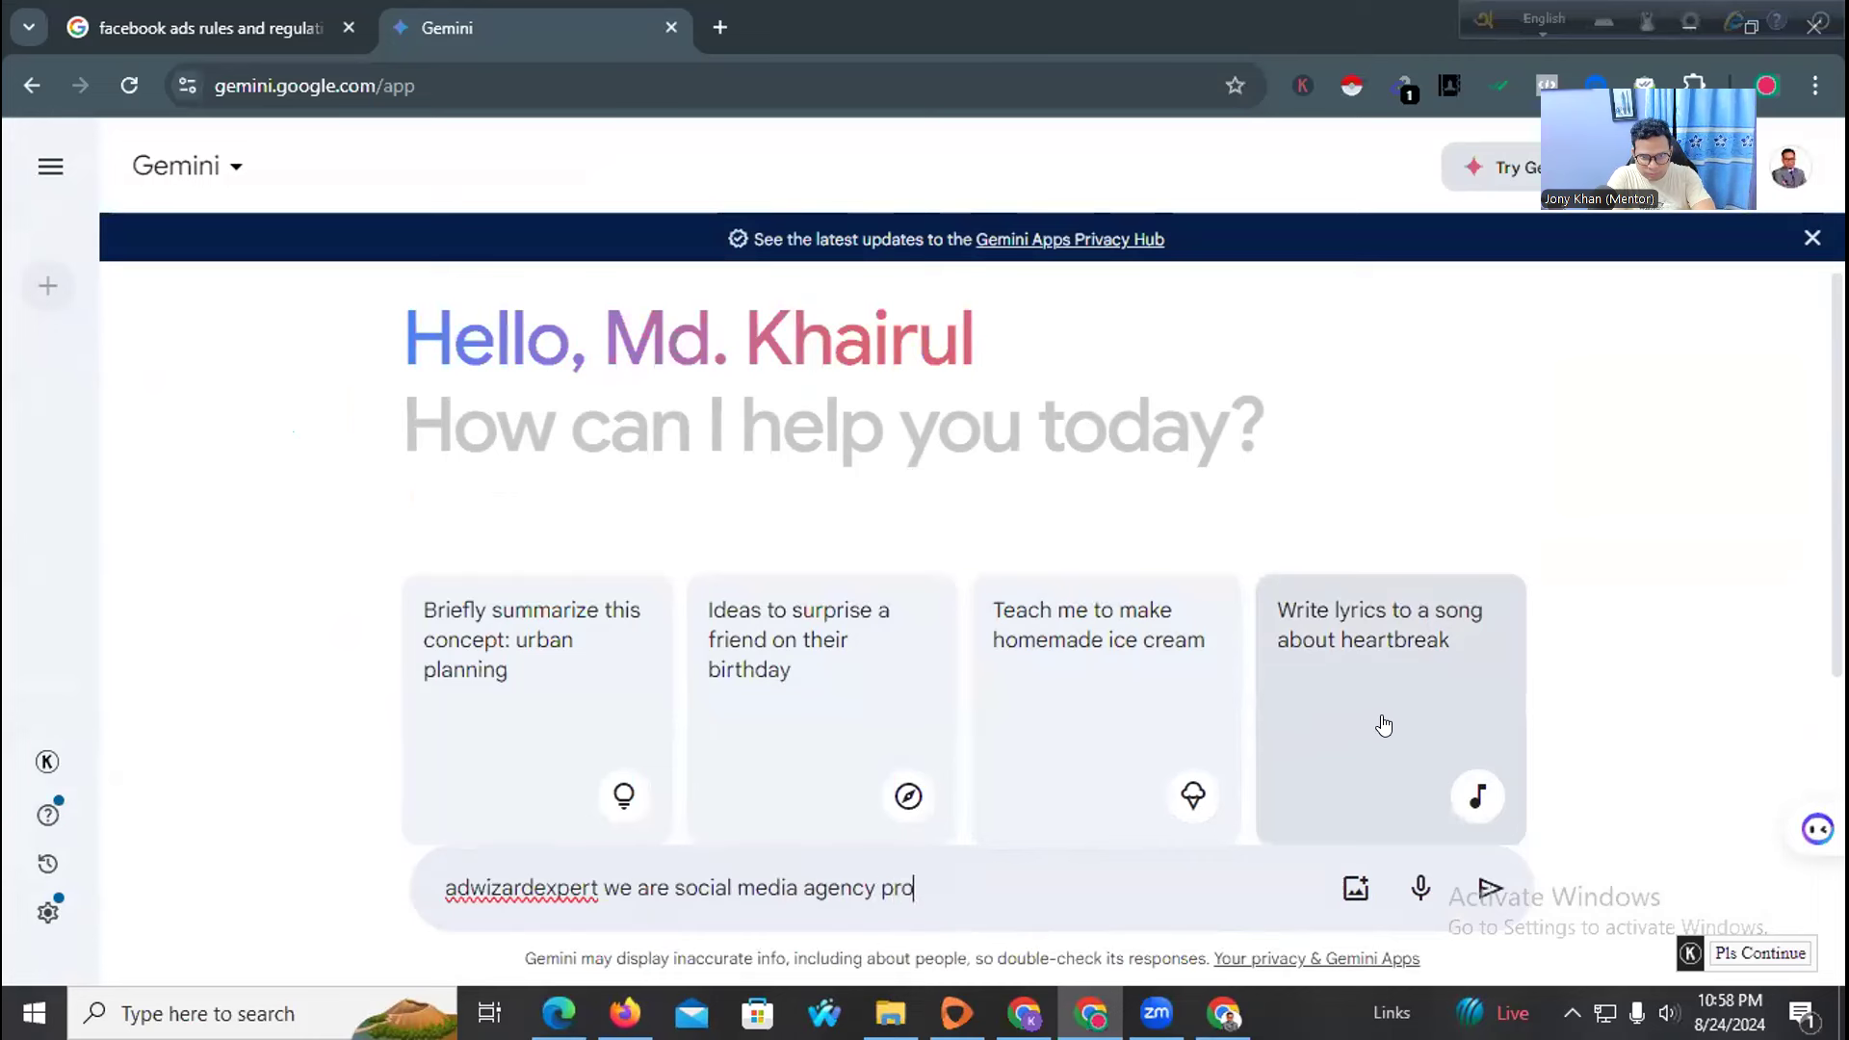
{"action": "type", "text": "vide digita"}
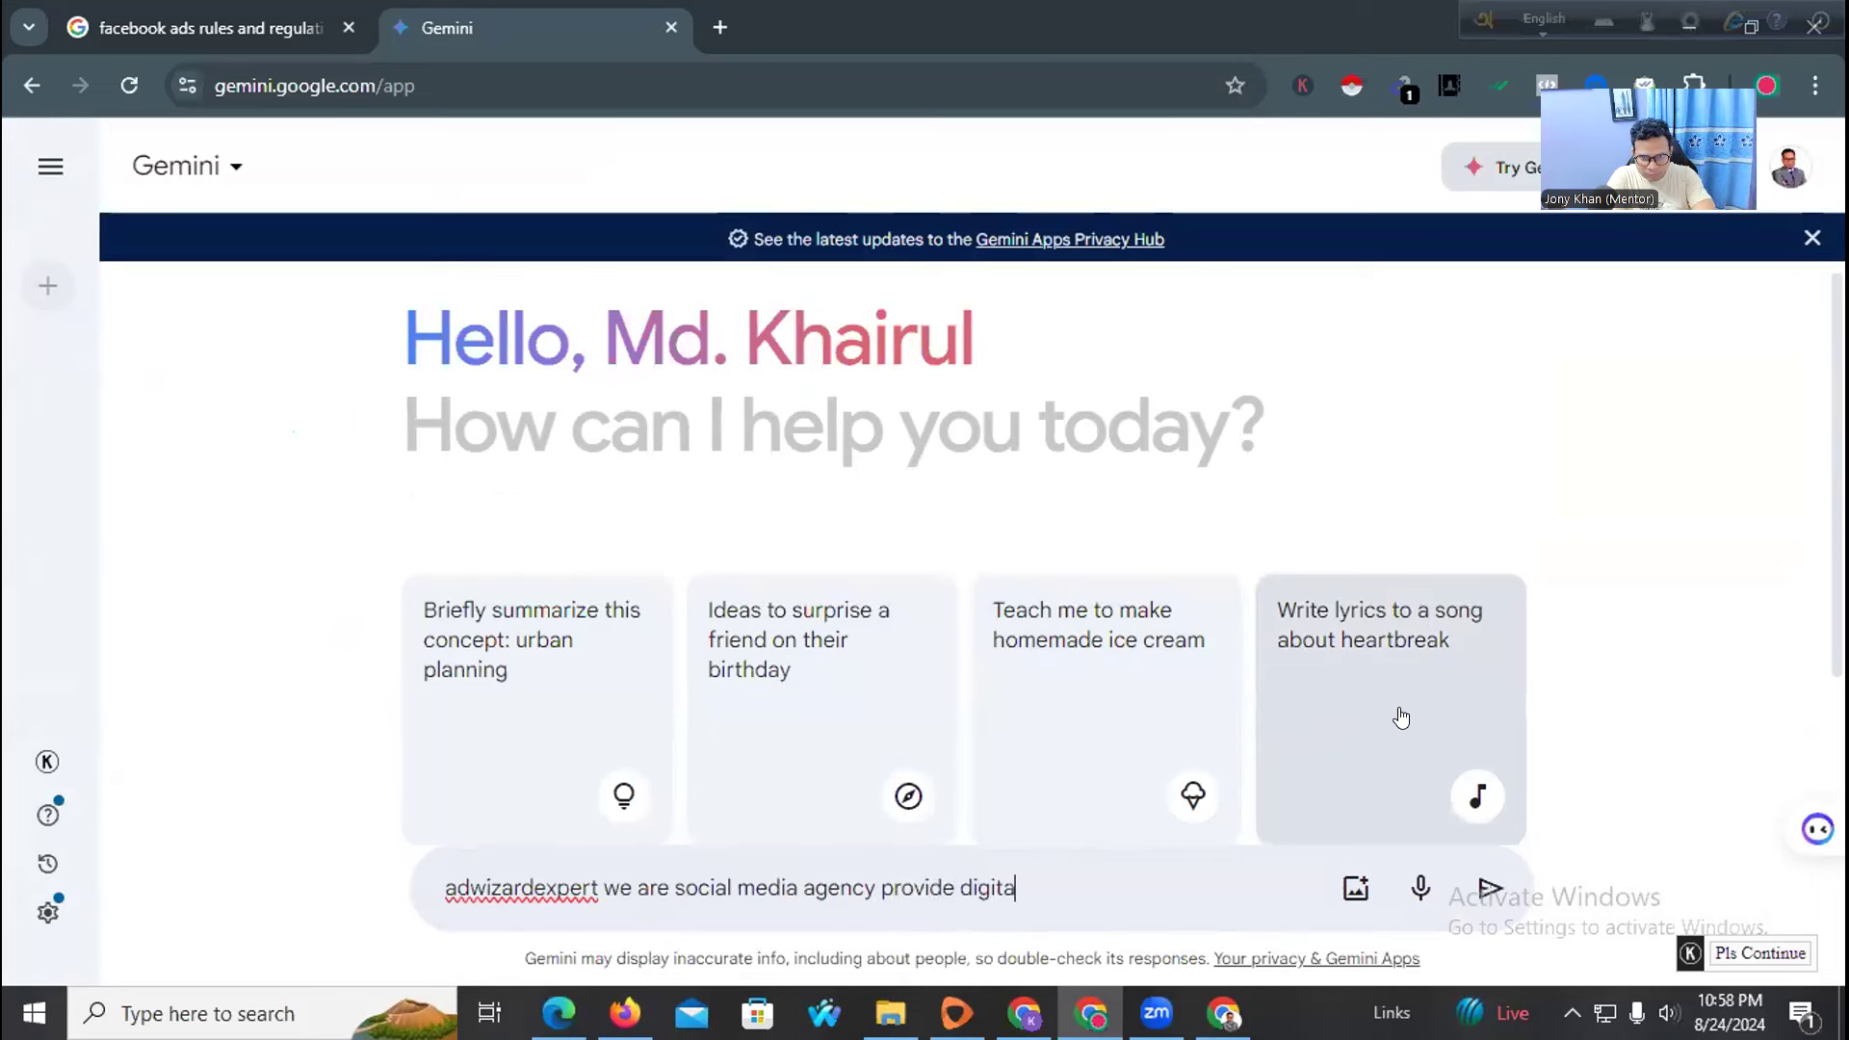
{"action": "type", "text": "l marketing paid "}
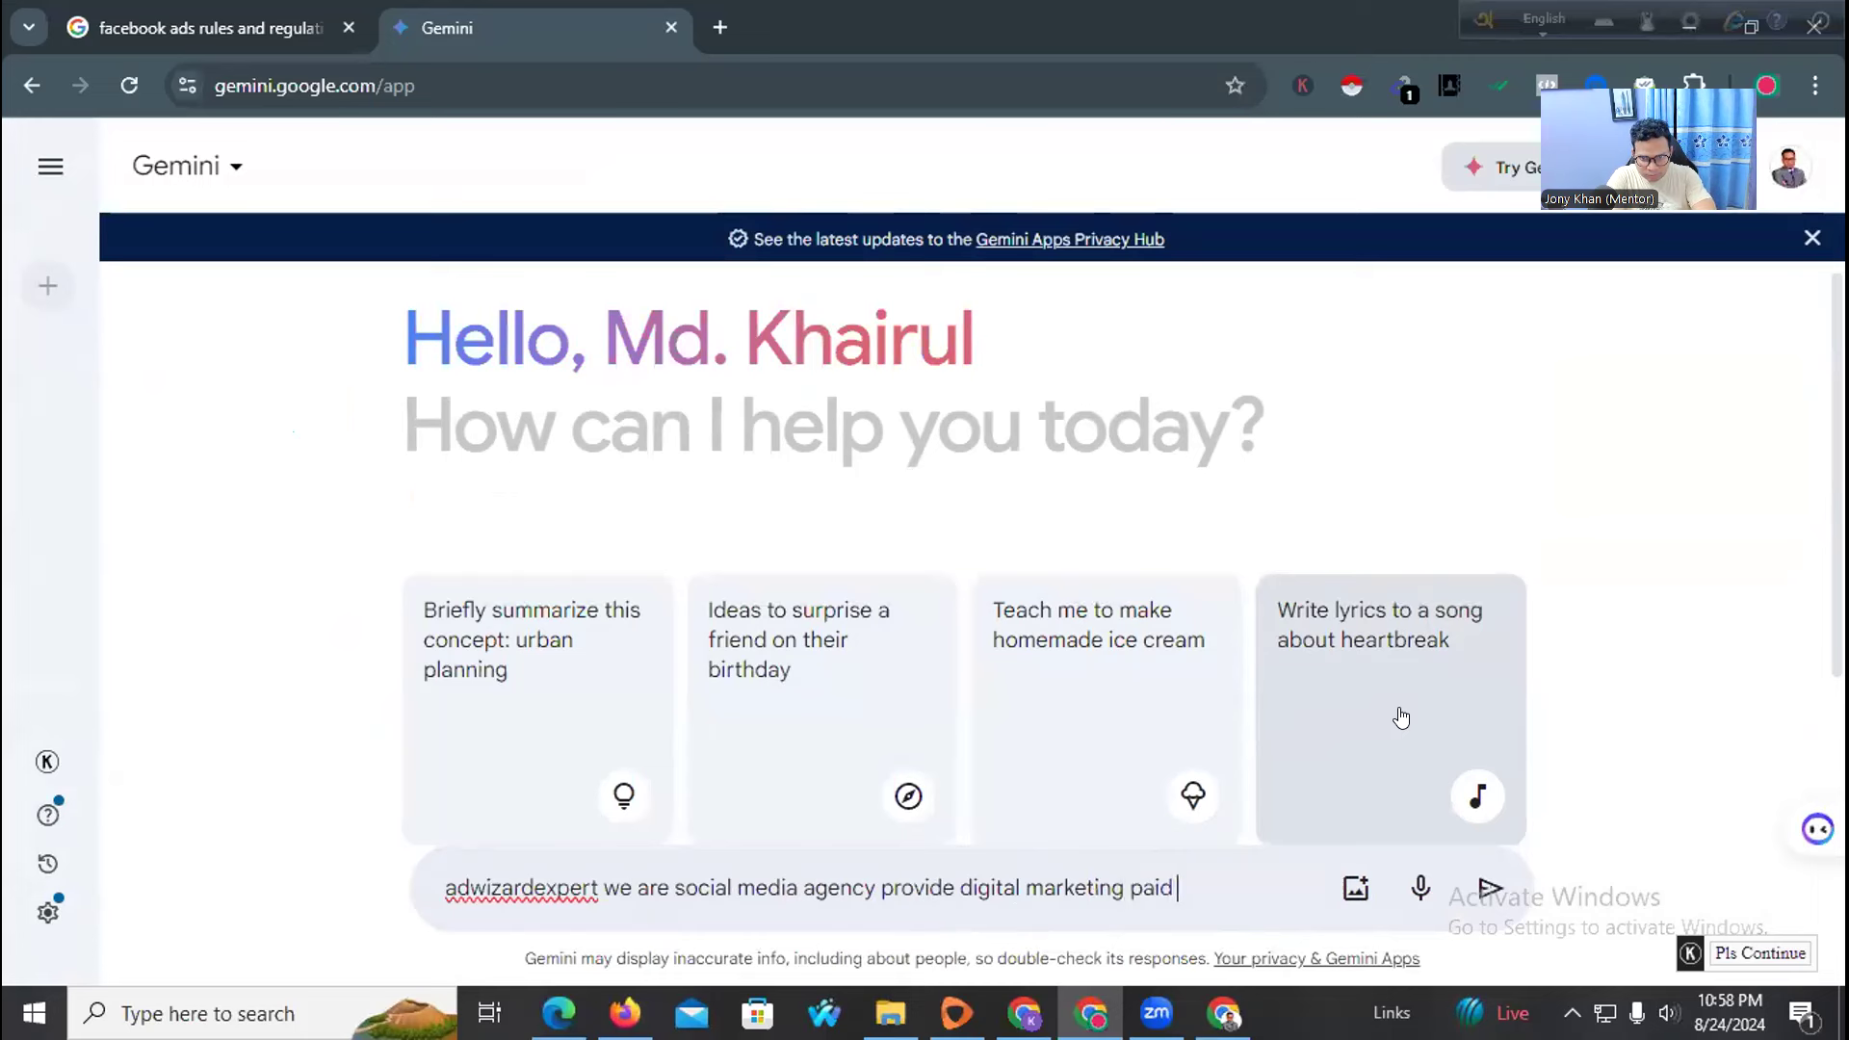
{"action": "type", "text": "ads servic"}
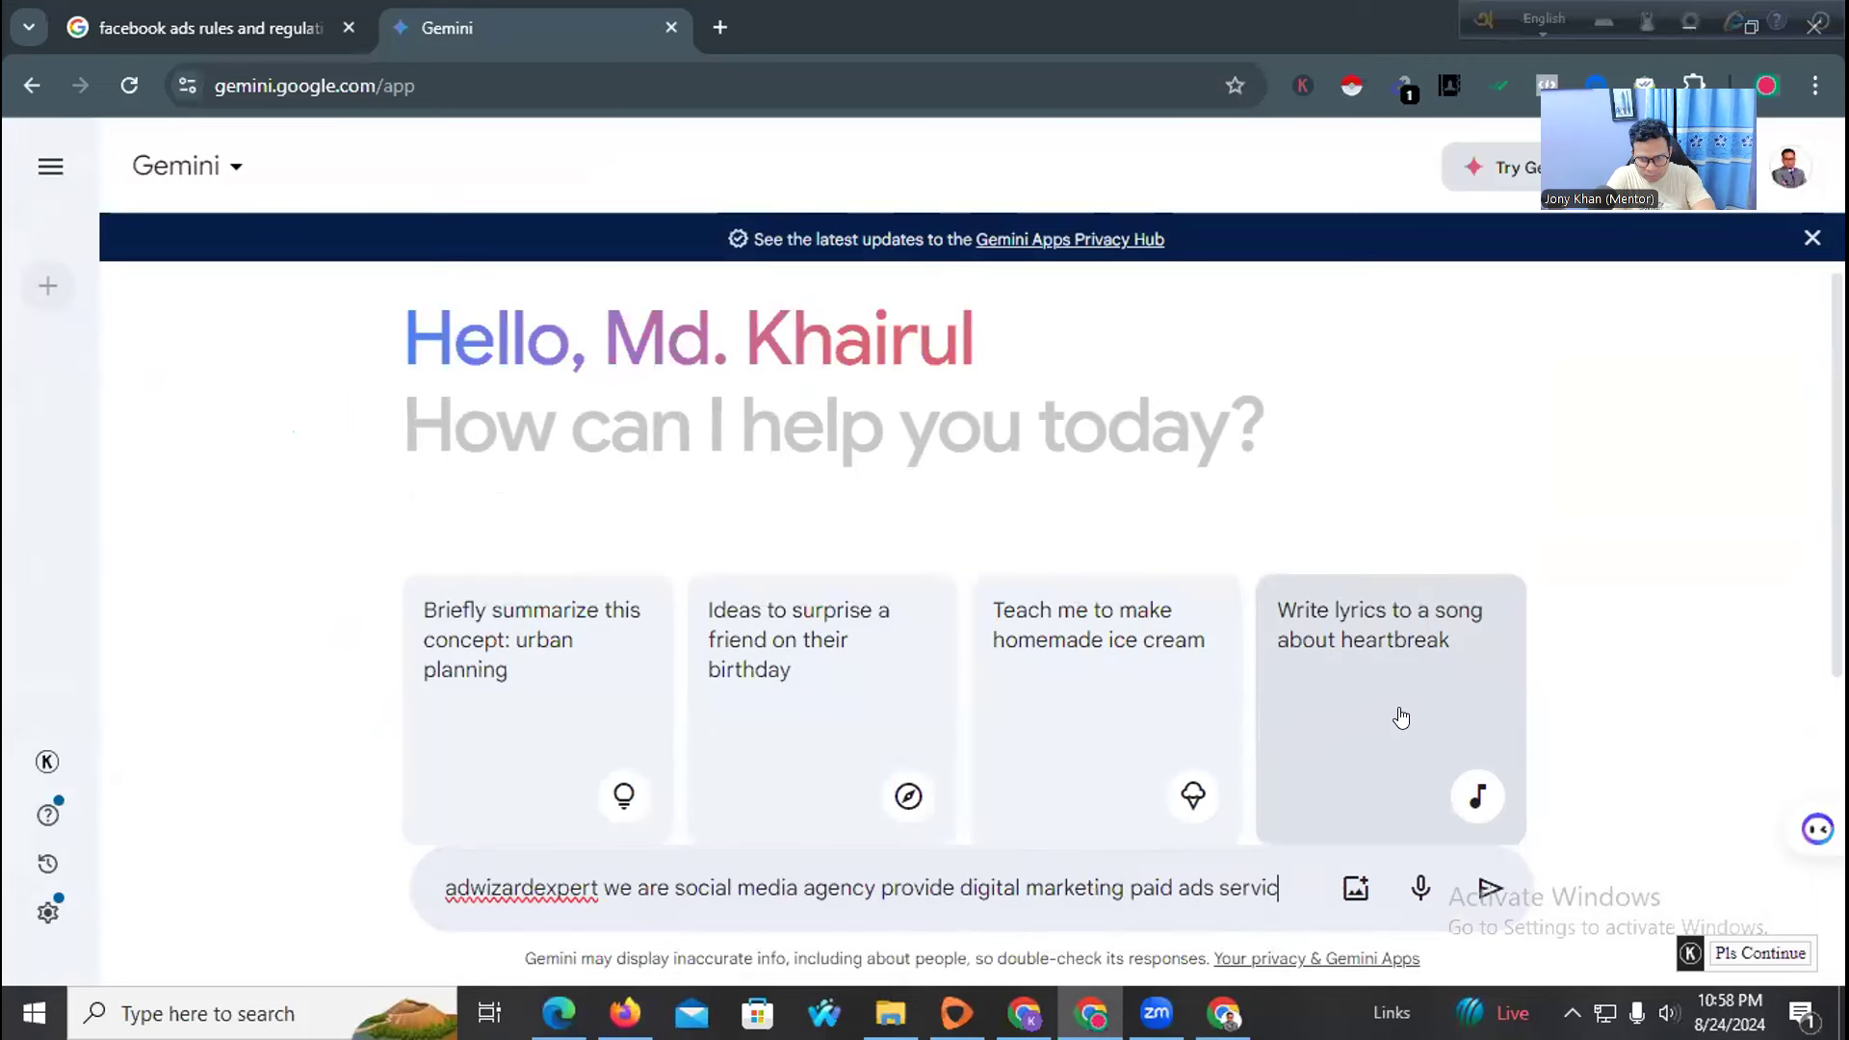
{"action": "type", "text": "es use this "}
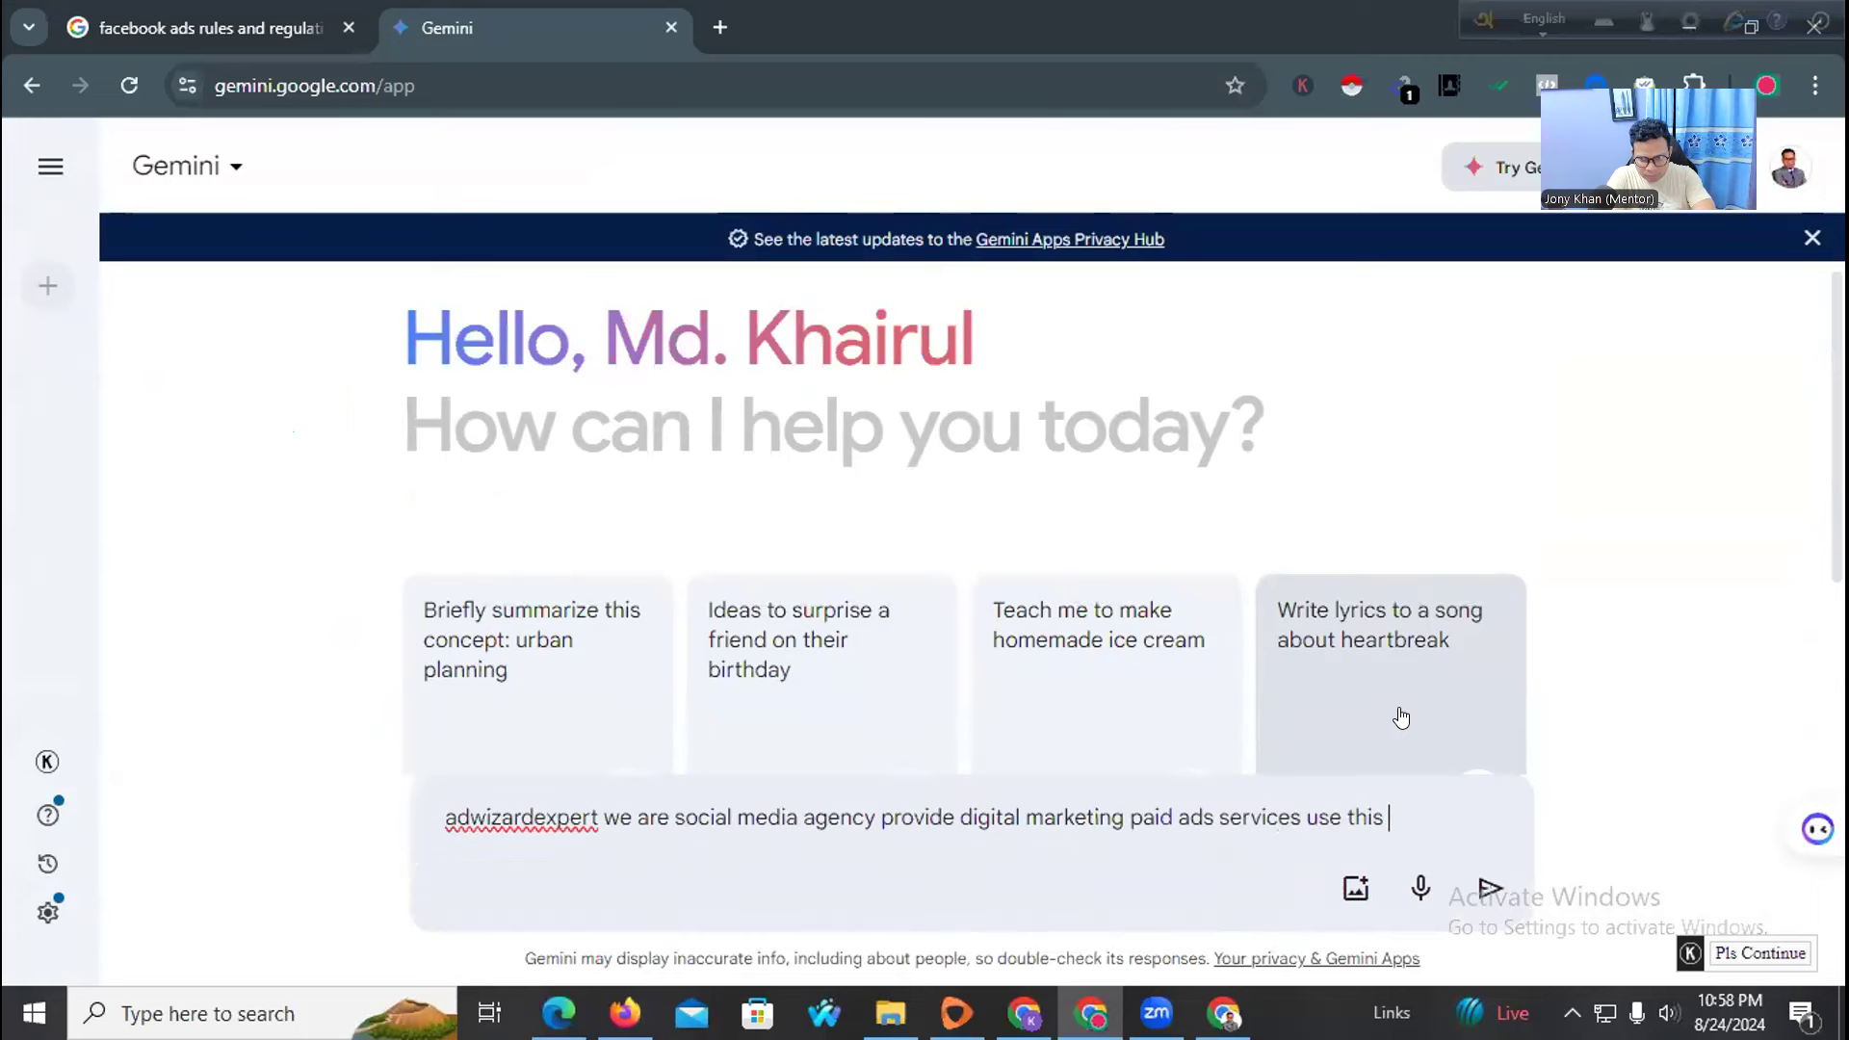
{"action": "type", "text": "give me a "}
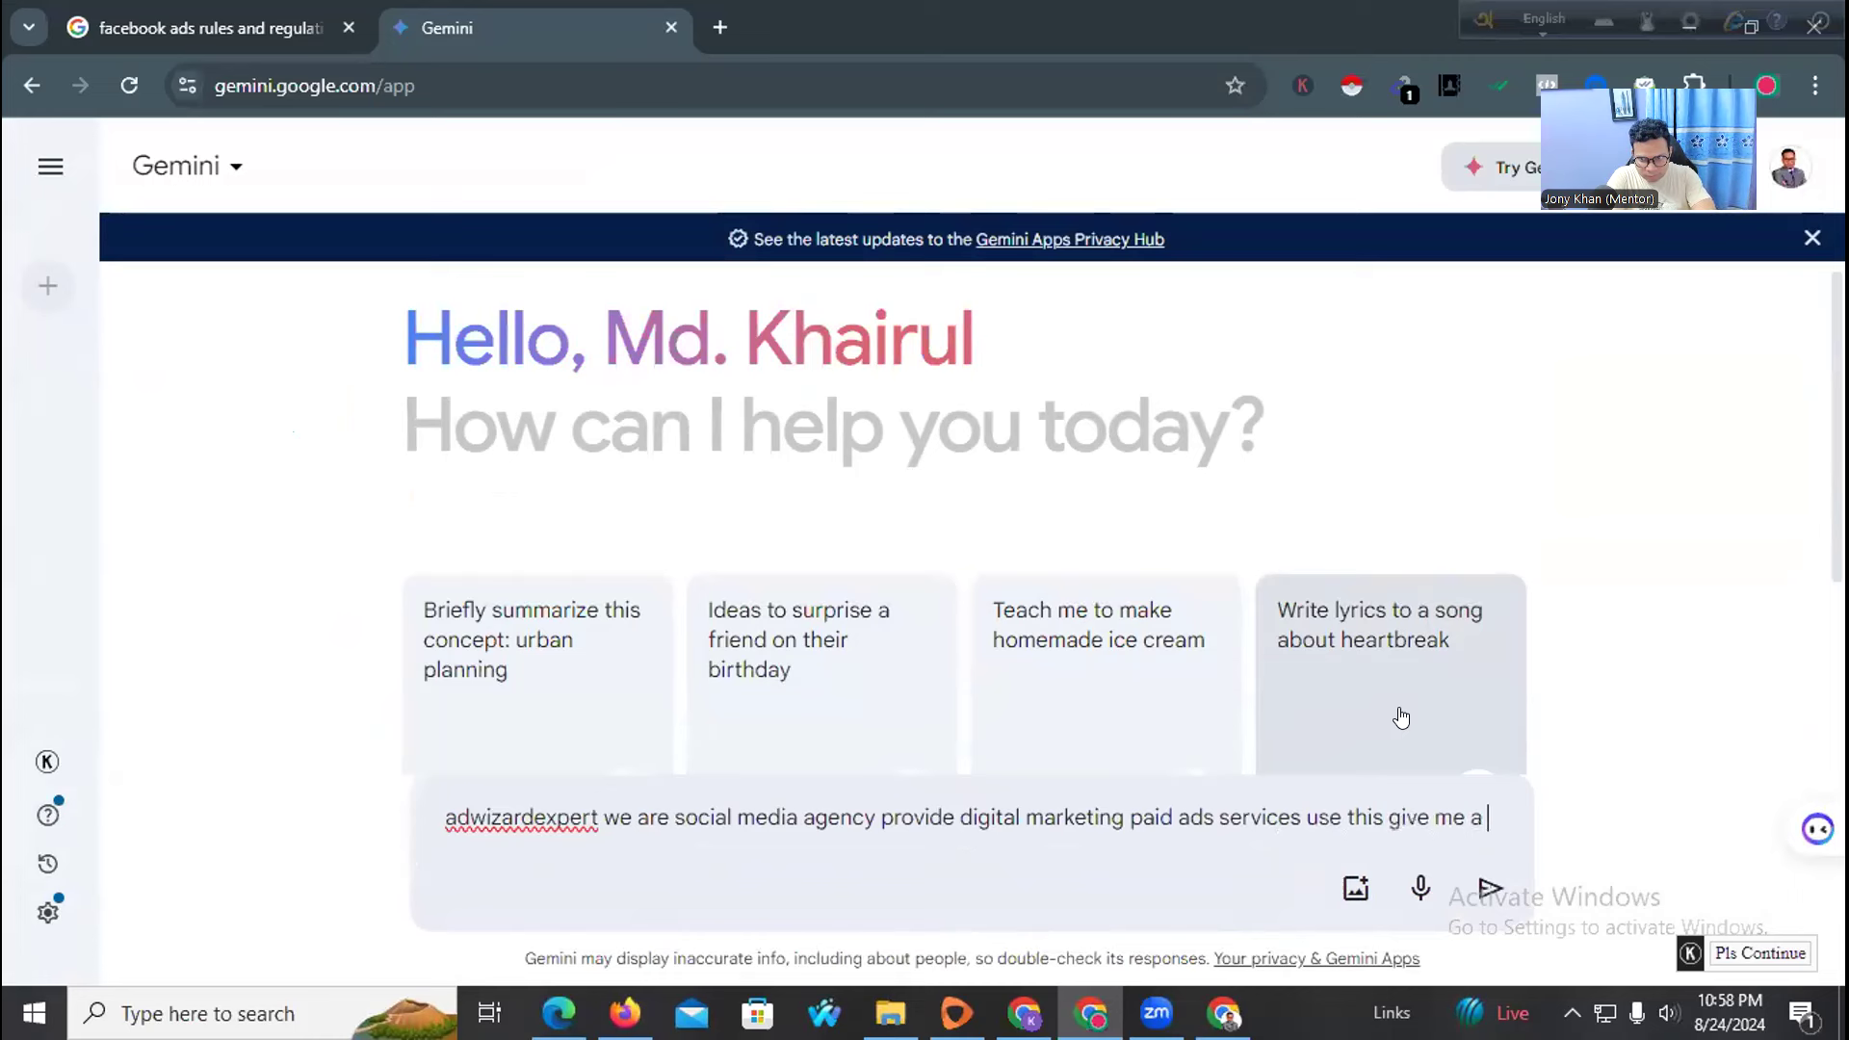
{"action": "type", "text": "content for "}
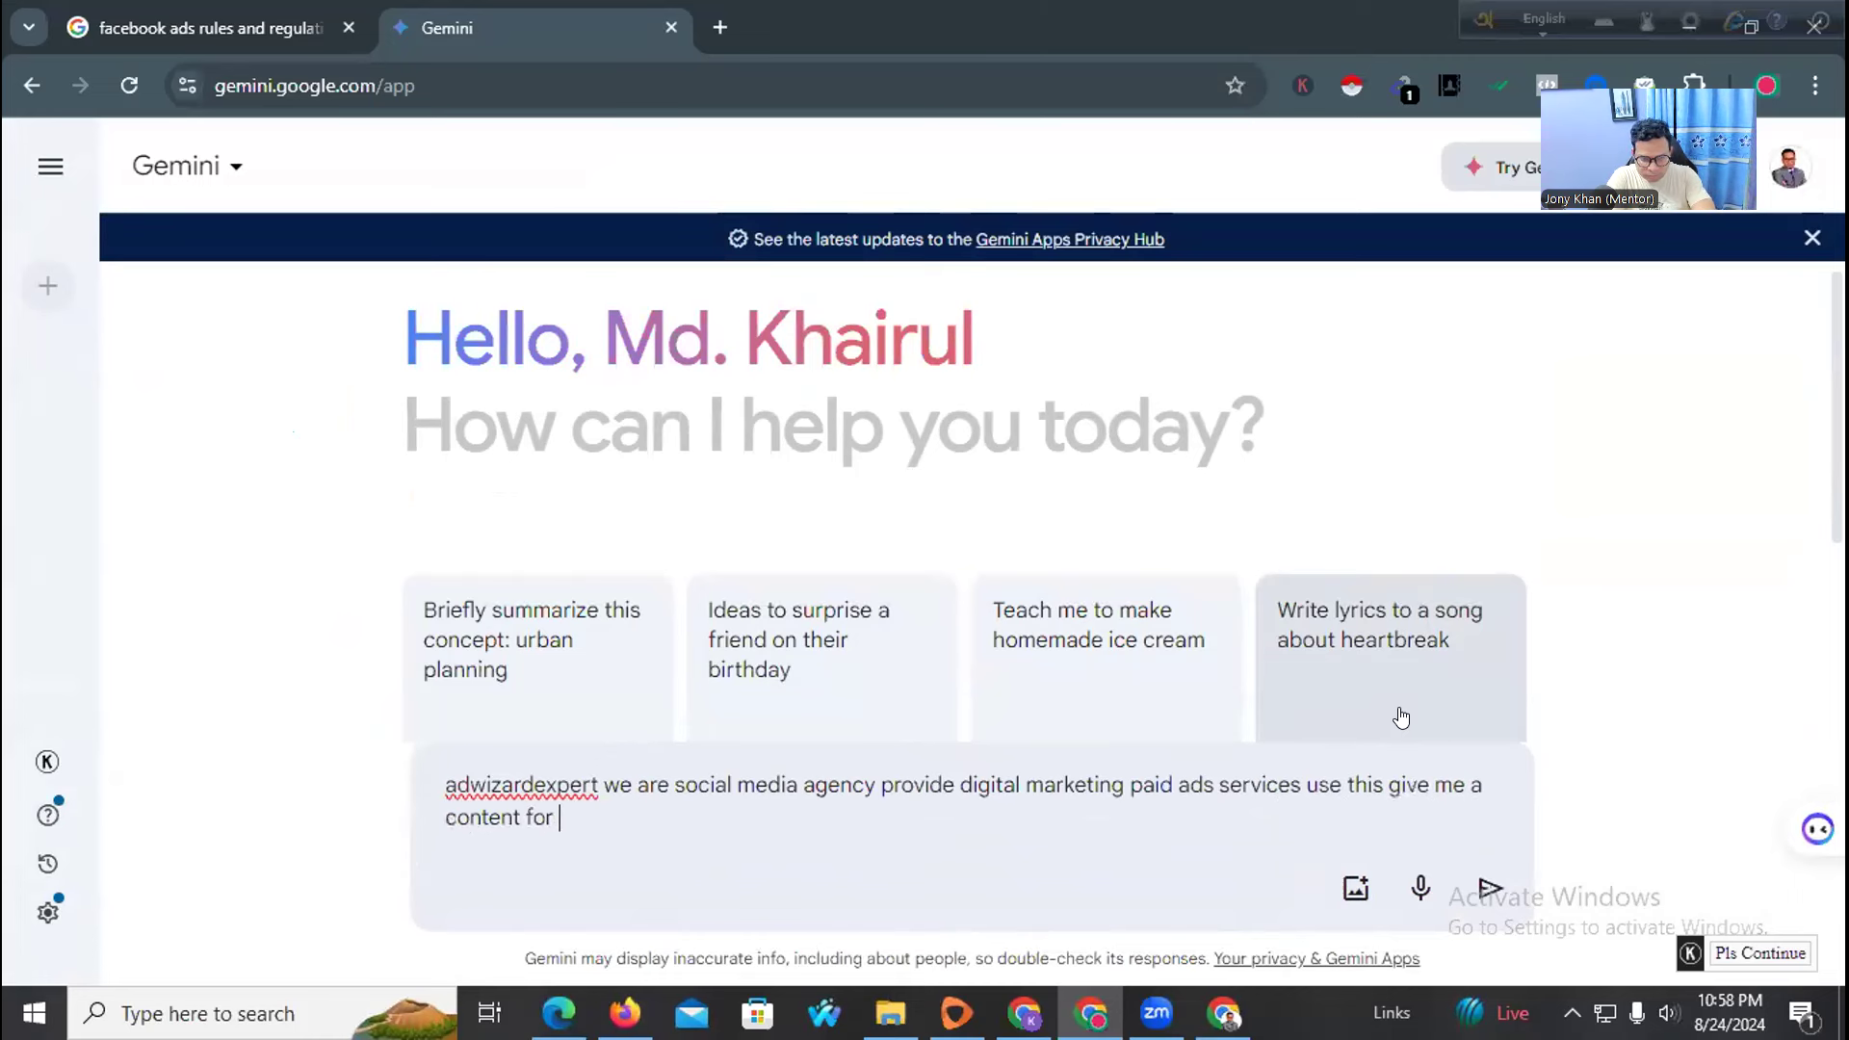
{"action": "type", "text": "facebook page"}
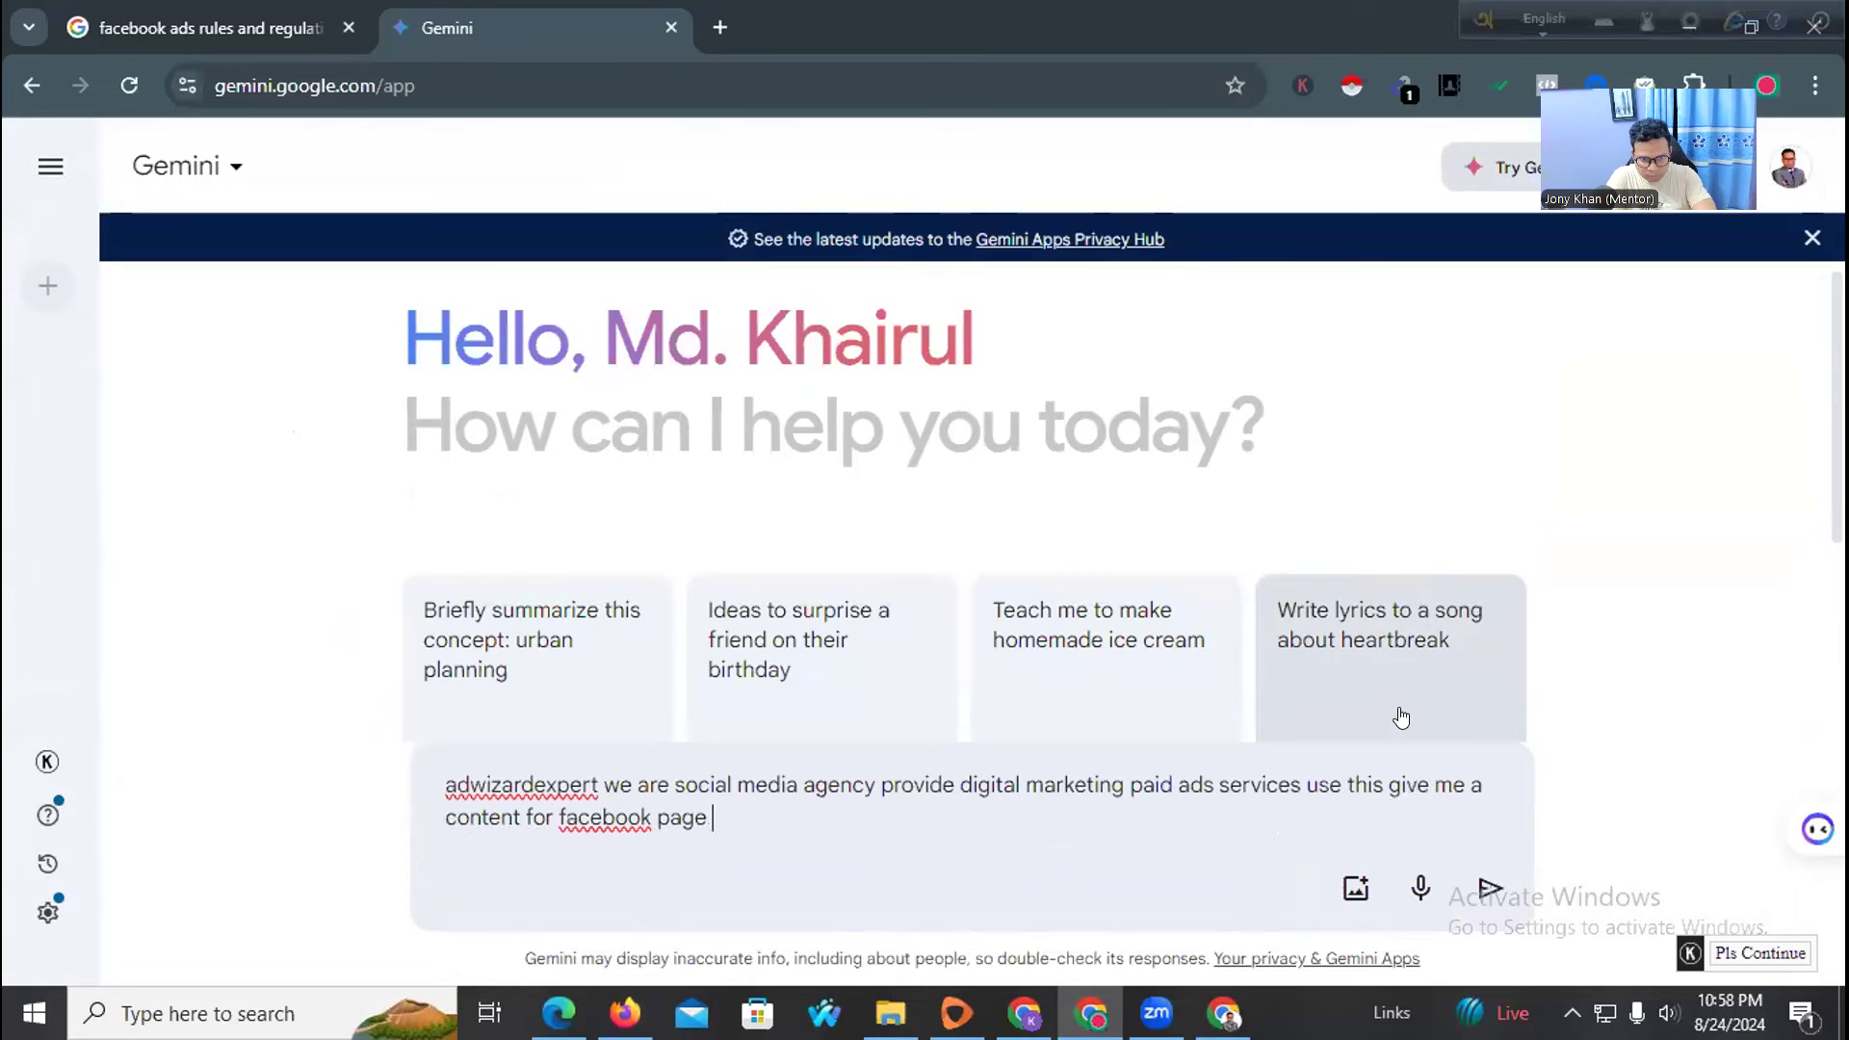
{"action": "key", "text": "Return"}
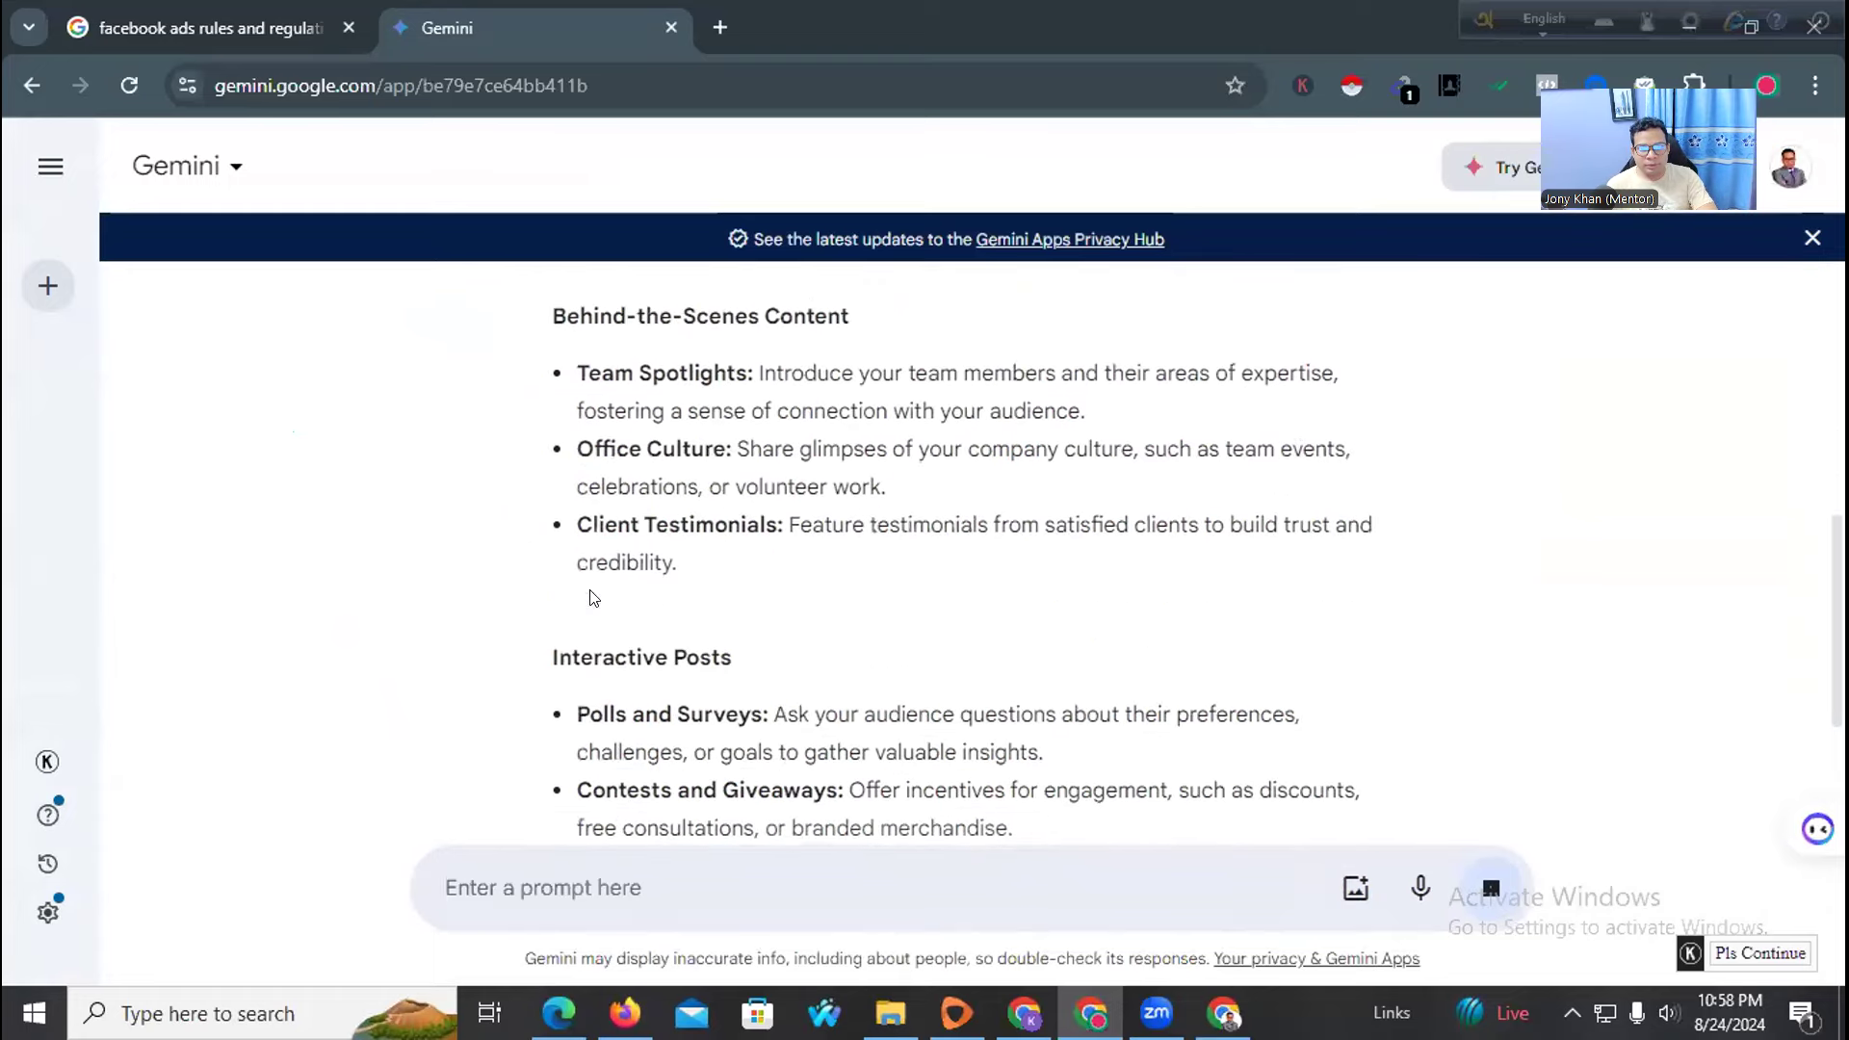
{"action": "scroll", "coordinate": [588, 587], "scroll_direction": "up", "scroll_amount": 12}
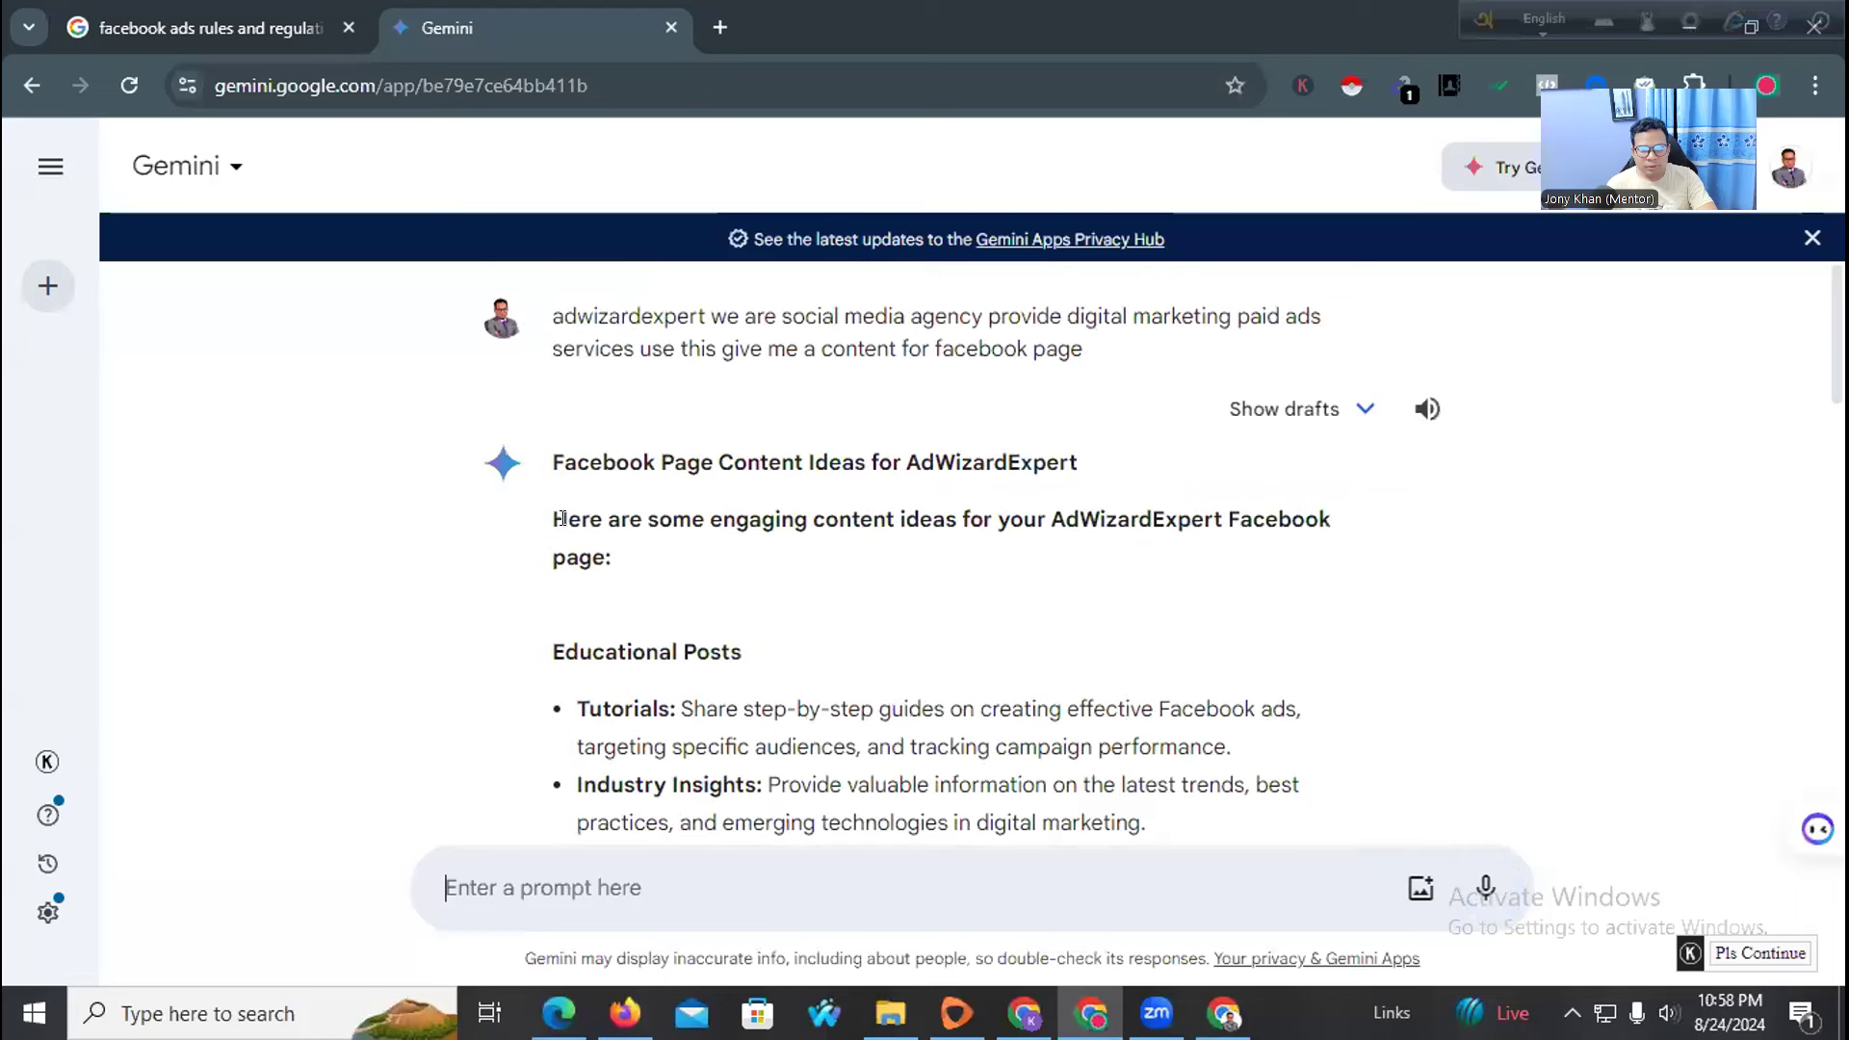
{"action": "left_click", "coordinate": [628, 885]}
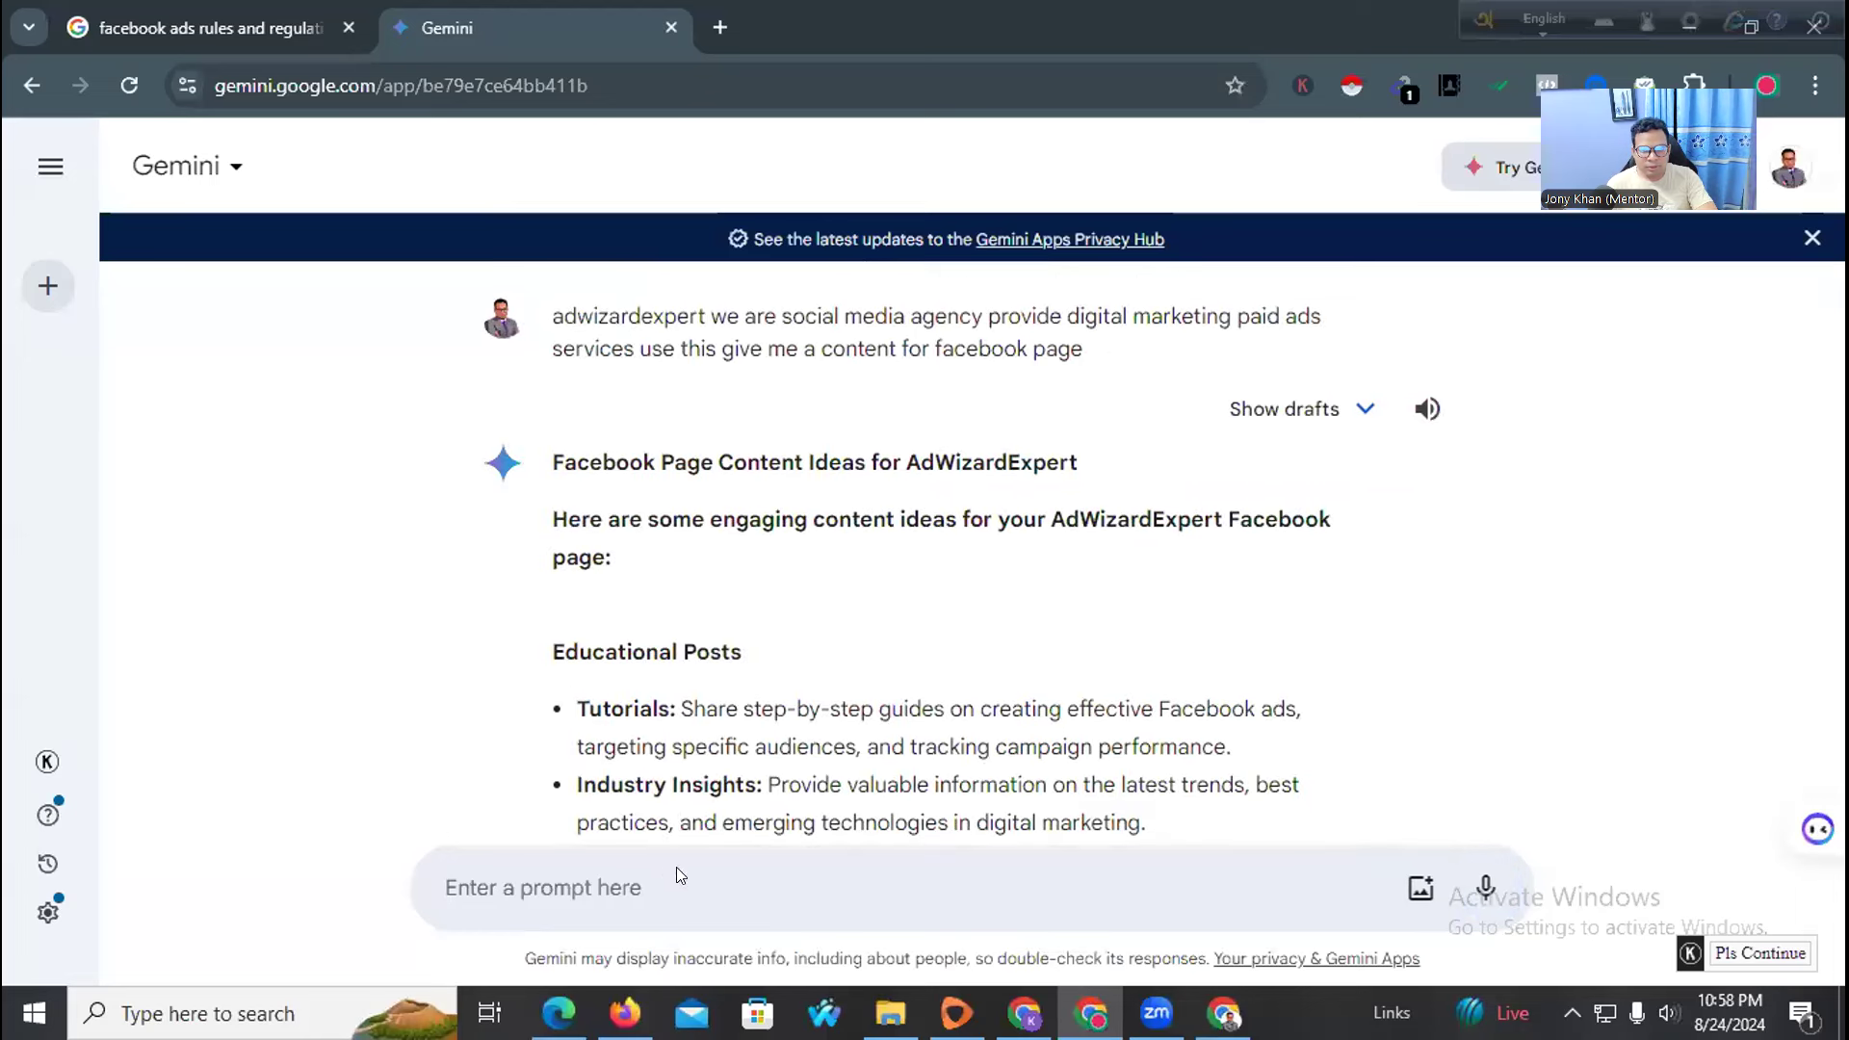
Ask Gemini for short Facebook page description options and select the Option 1 text
{"action": "type", "text": "I need some co"}
{"action": "key", "text": "BackSpace"}
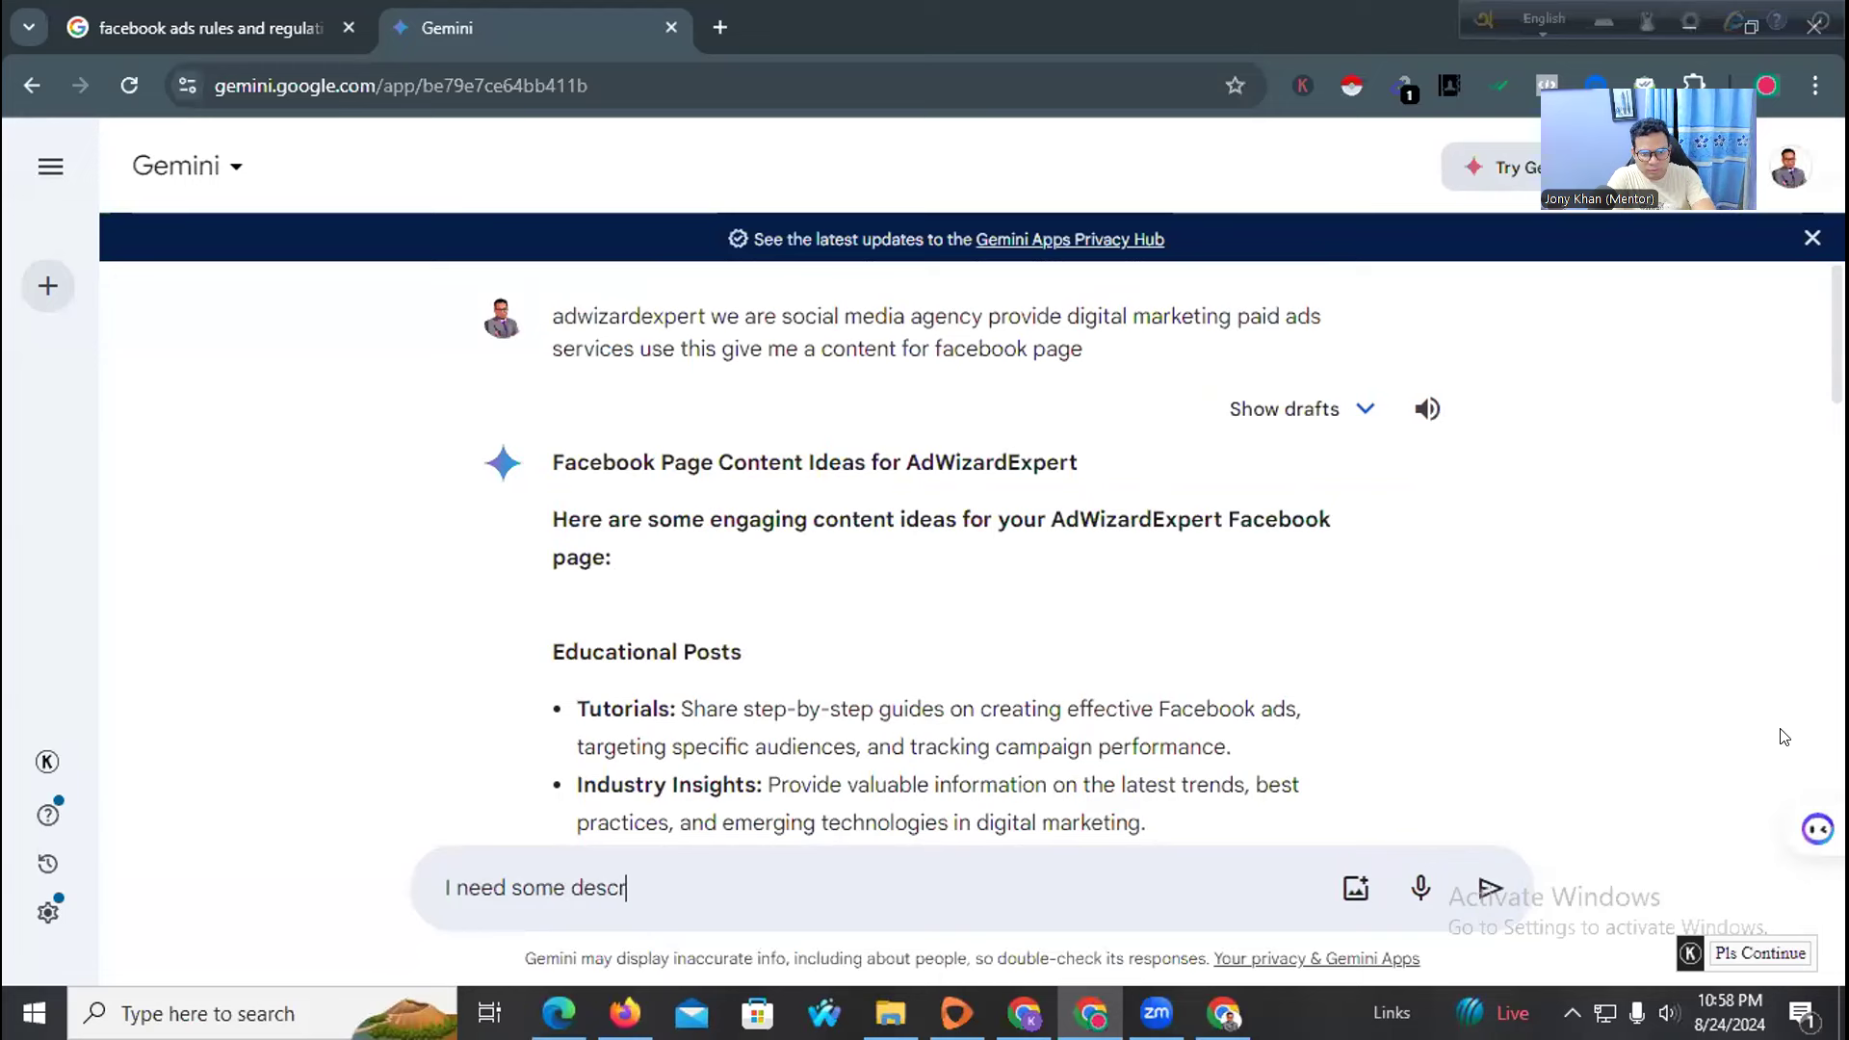
{"action": "type", "text": "ption for"}
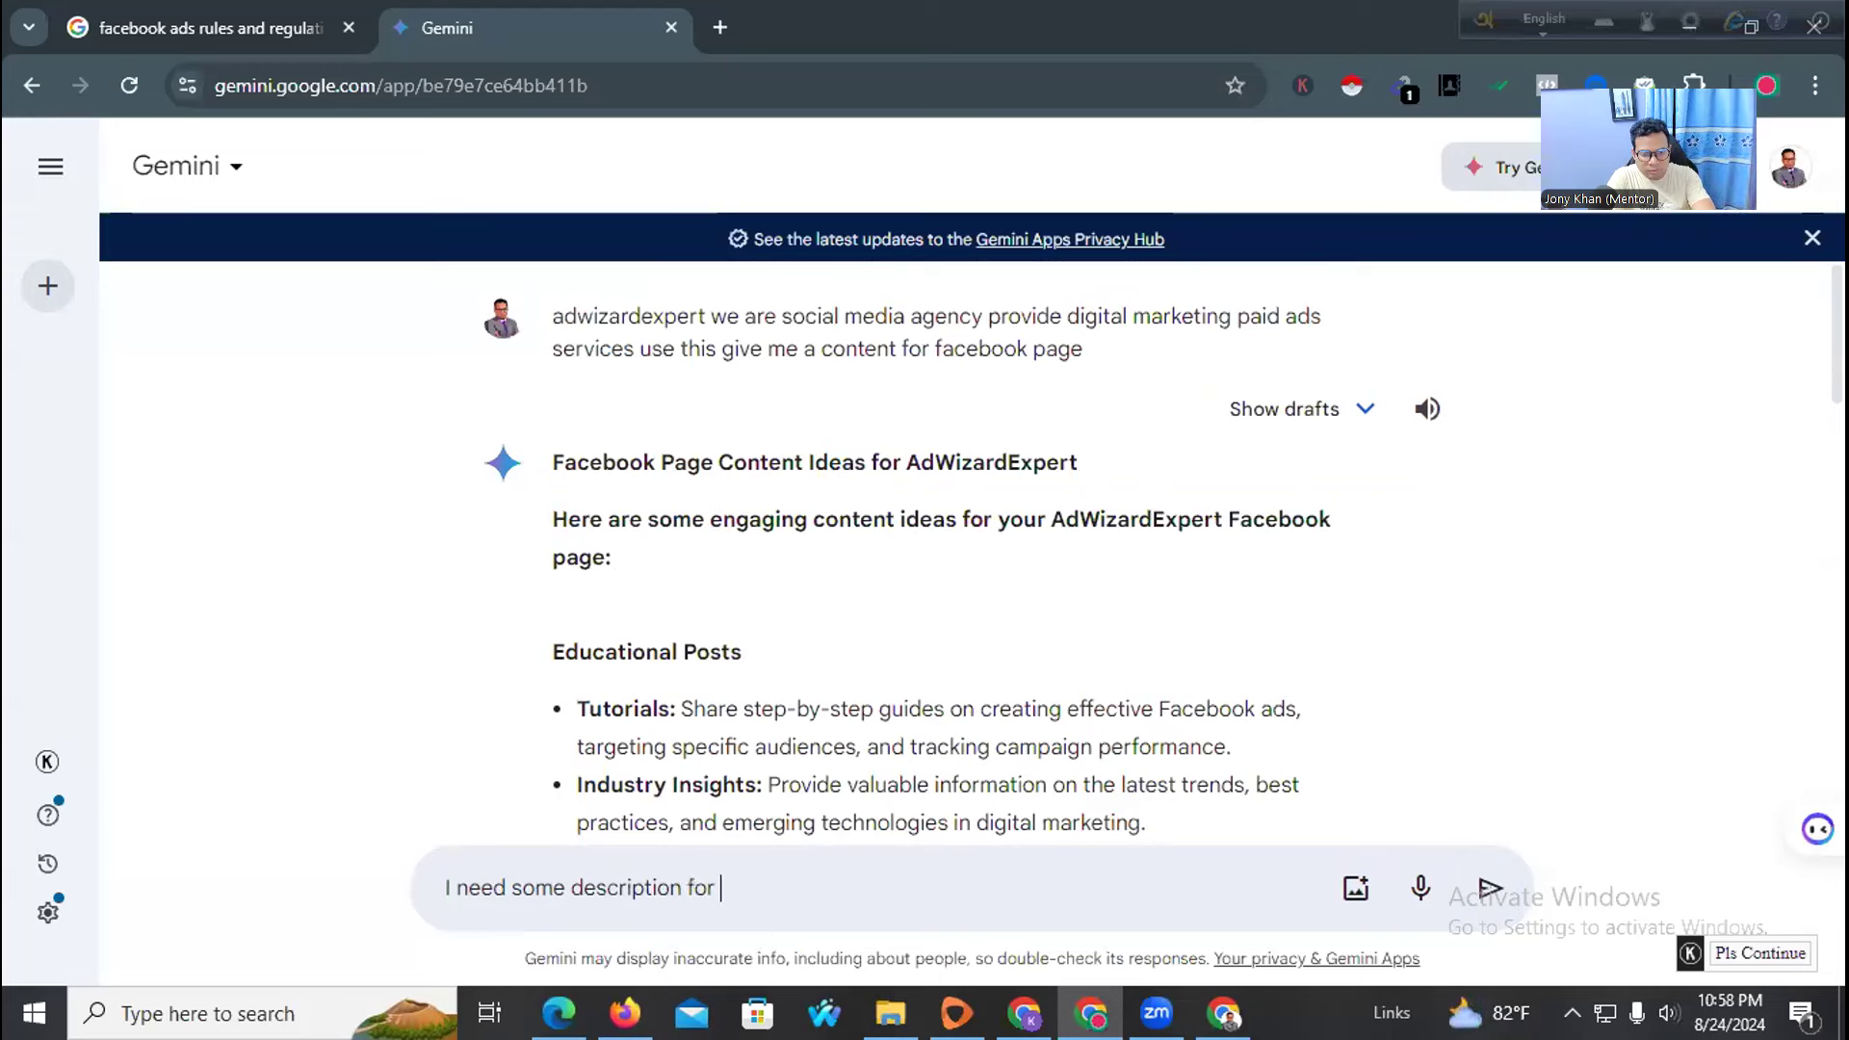
{"action": "type", "text": " my facebook page it will be short and"}
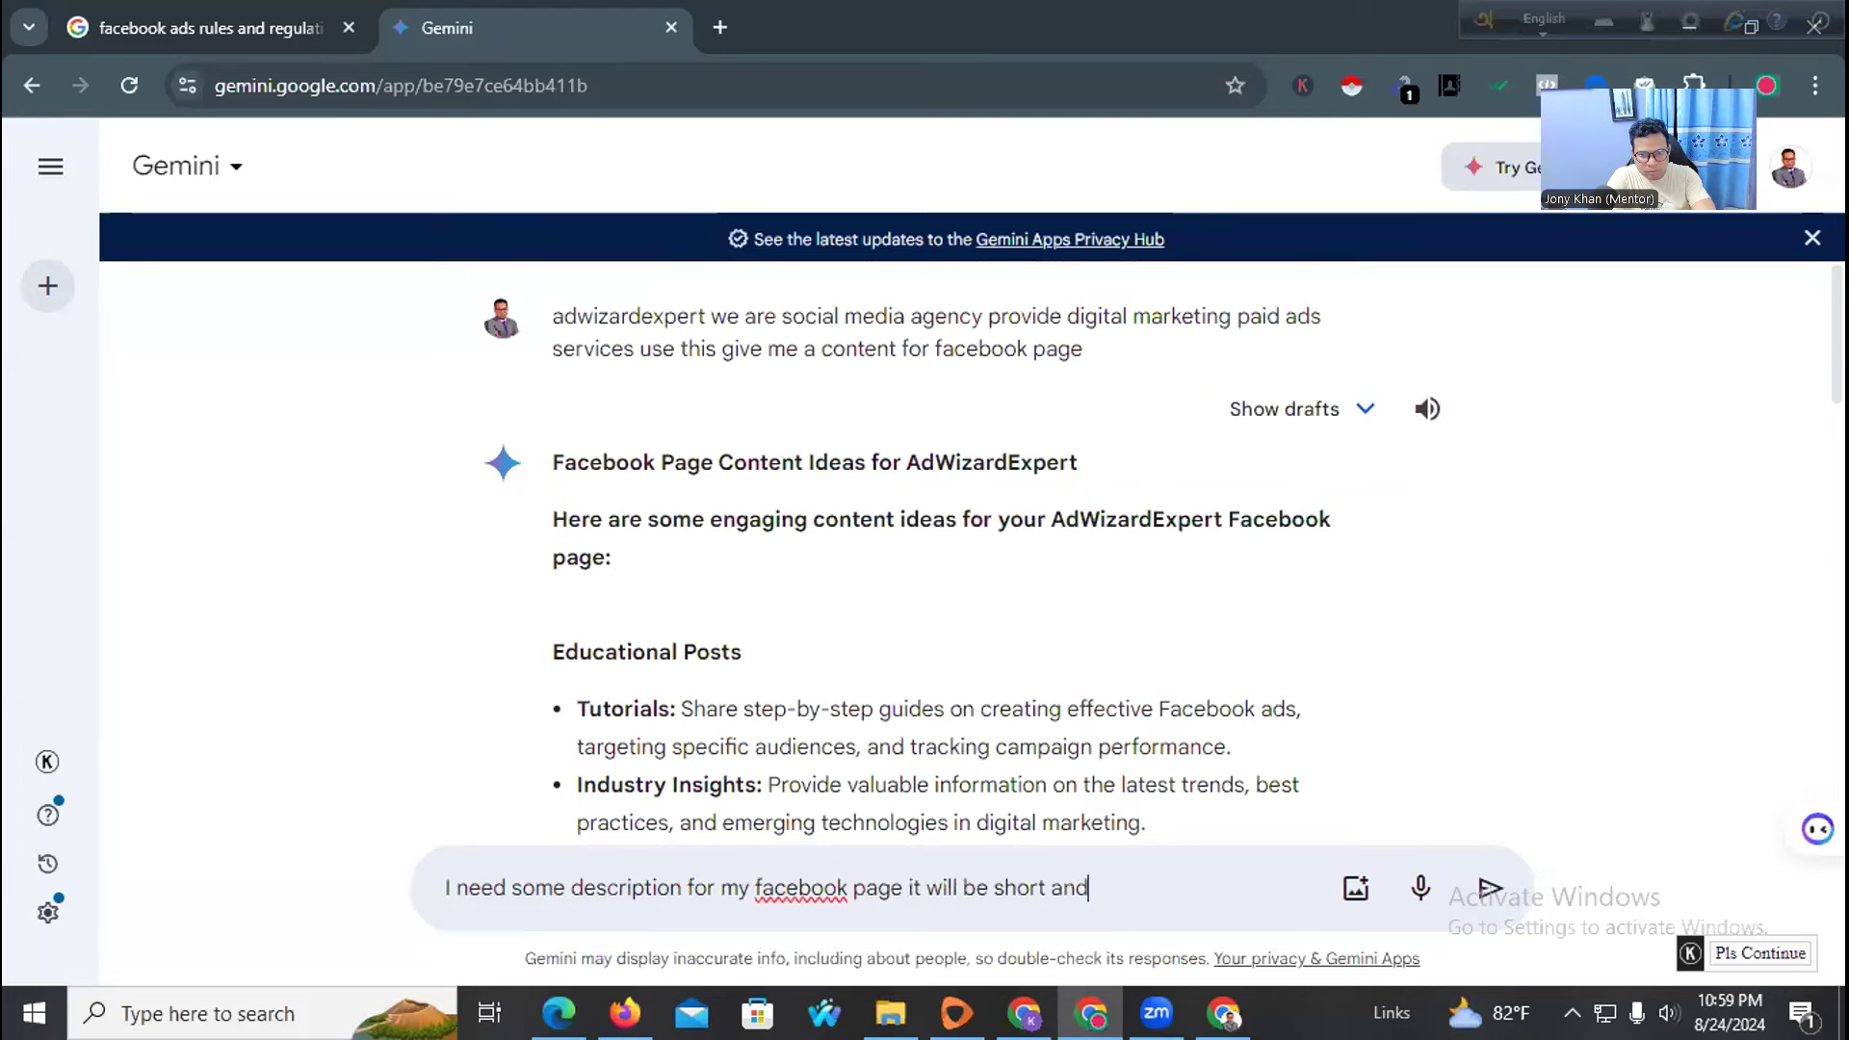
{"action": "key", "text": "Return"}
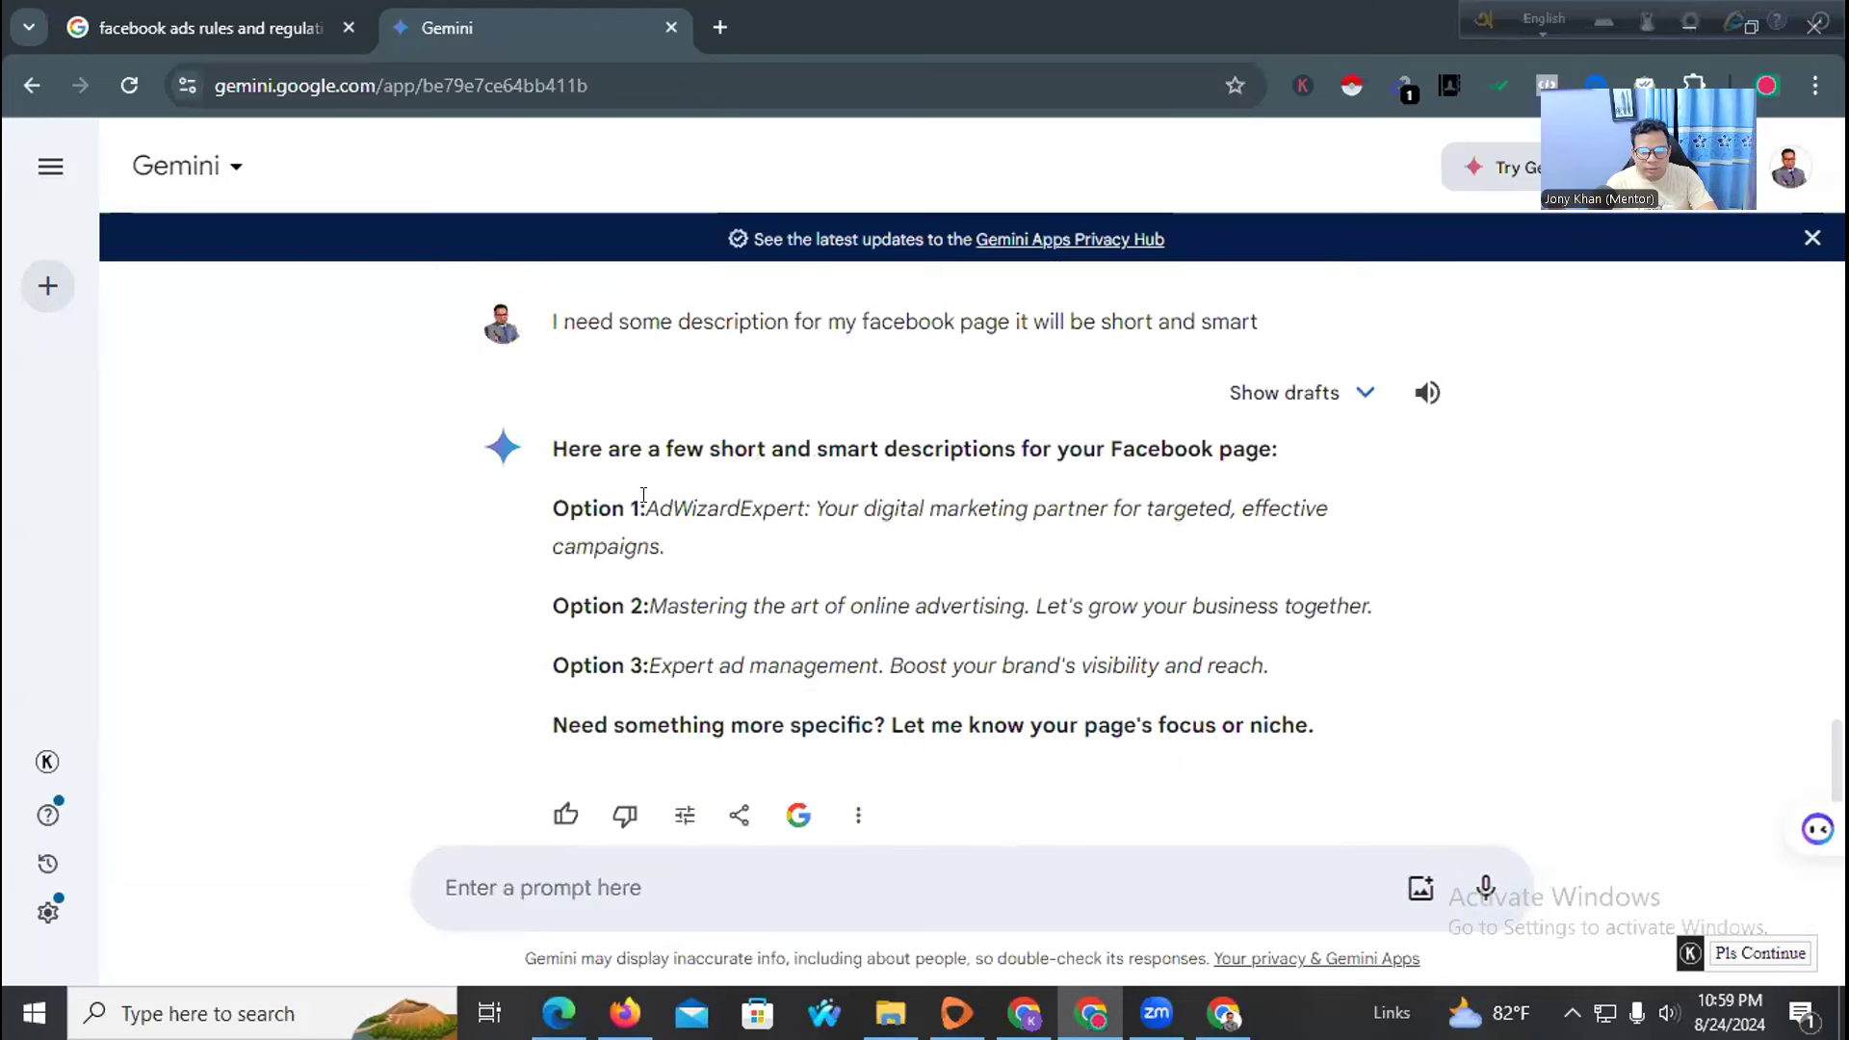
{"action": "left_click_drag", "start_coordinate": [645, 508], "coordinate": [668, 549]}
{"action": "key", "text": "ctrl+c"}
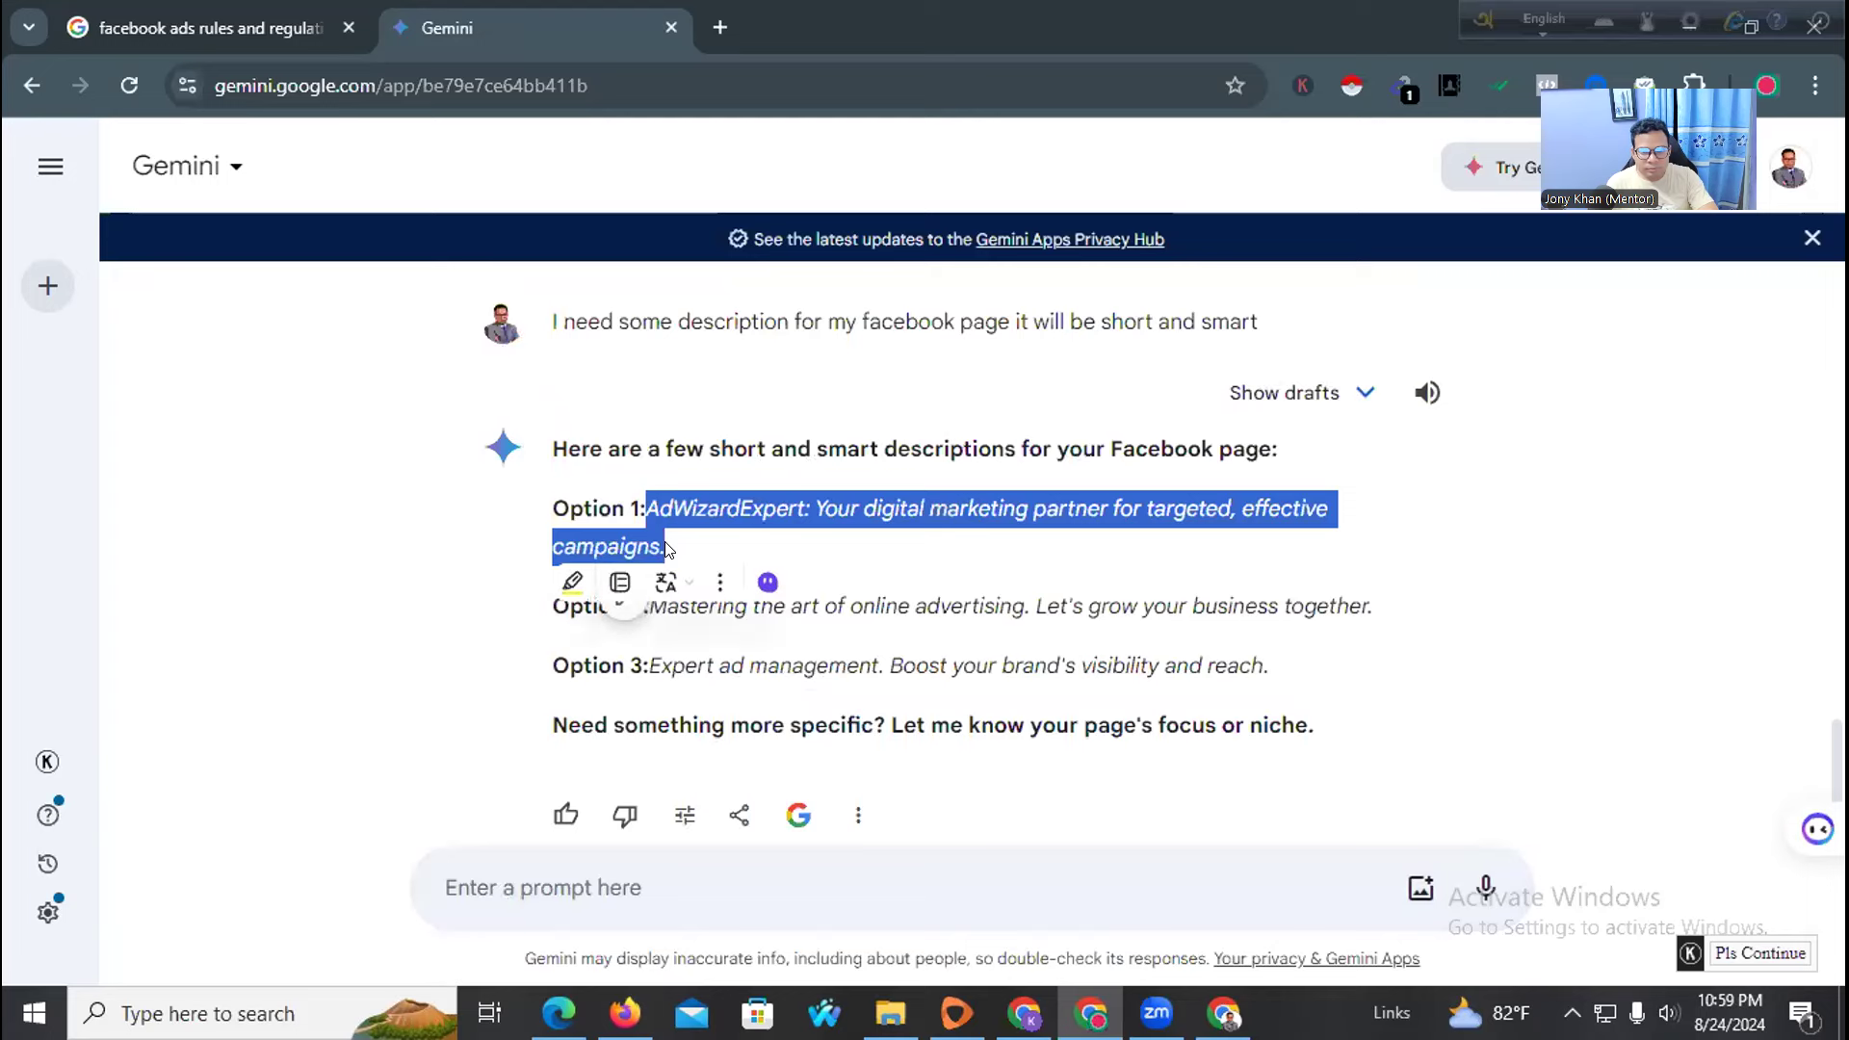
{"action": "left_click", "coordinate": [582, 714]}
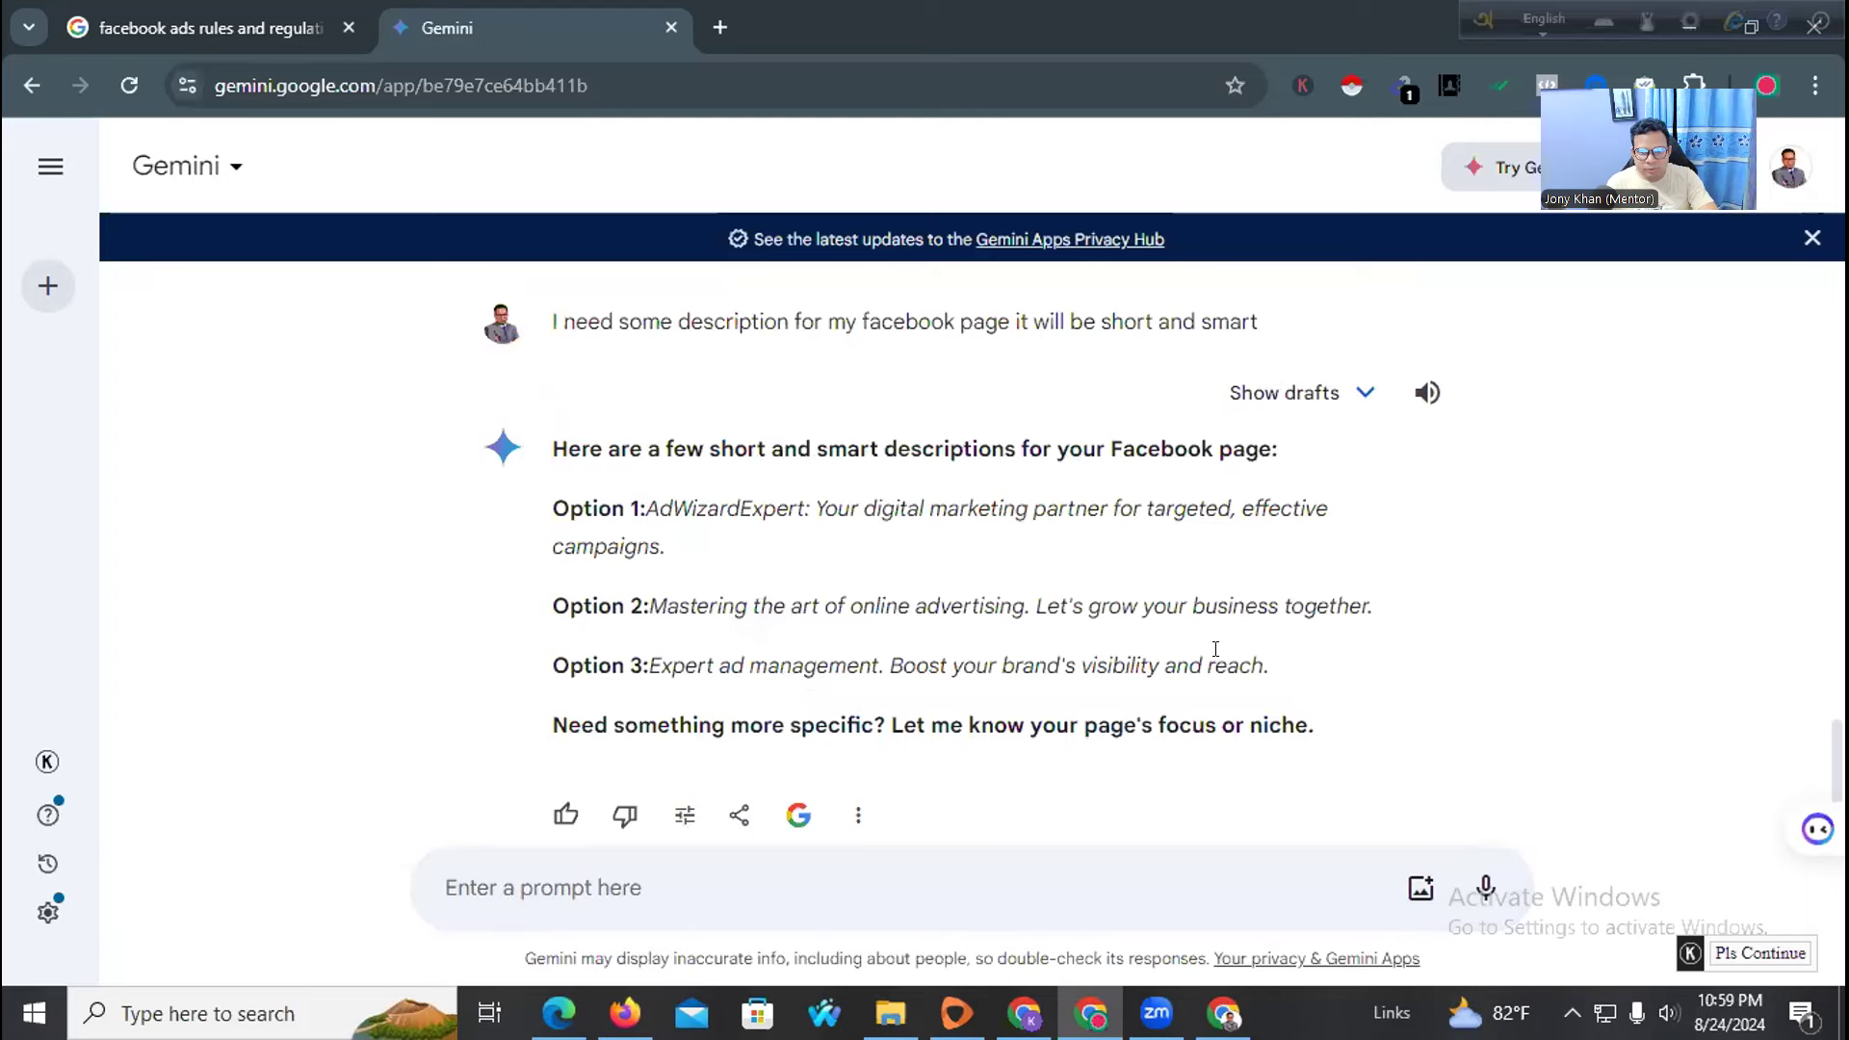
{"action": "left_click", "coordinate": [621, 1002]}
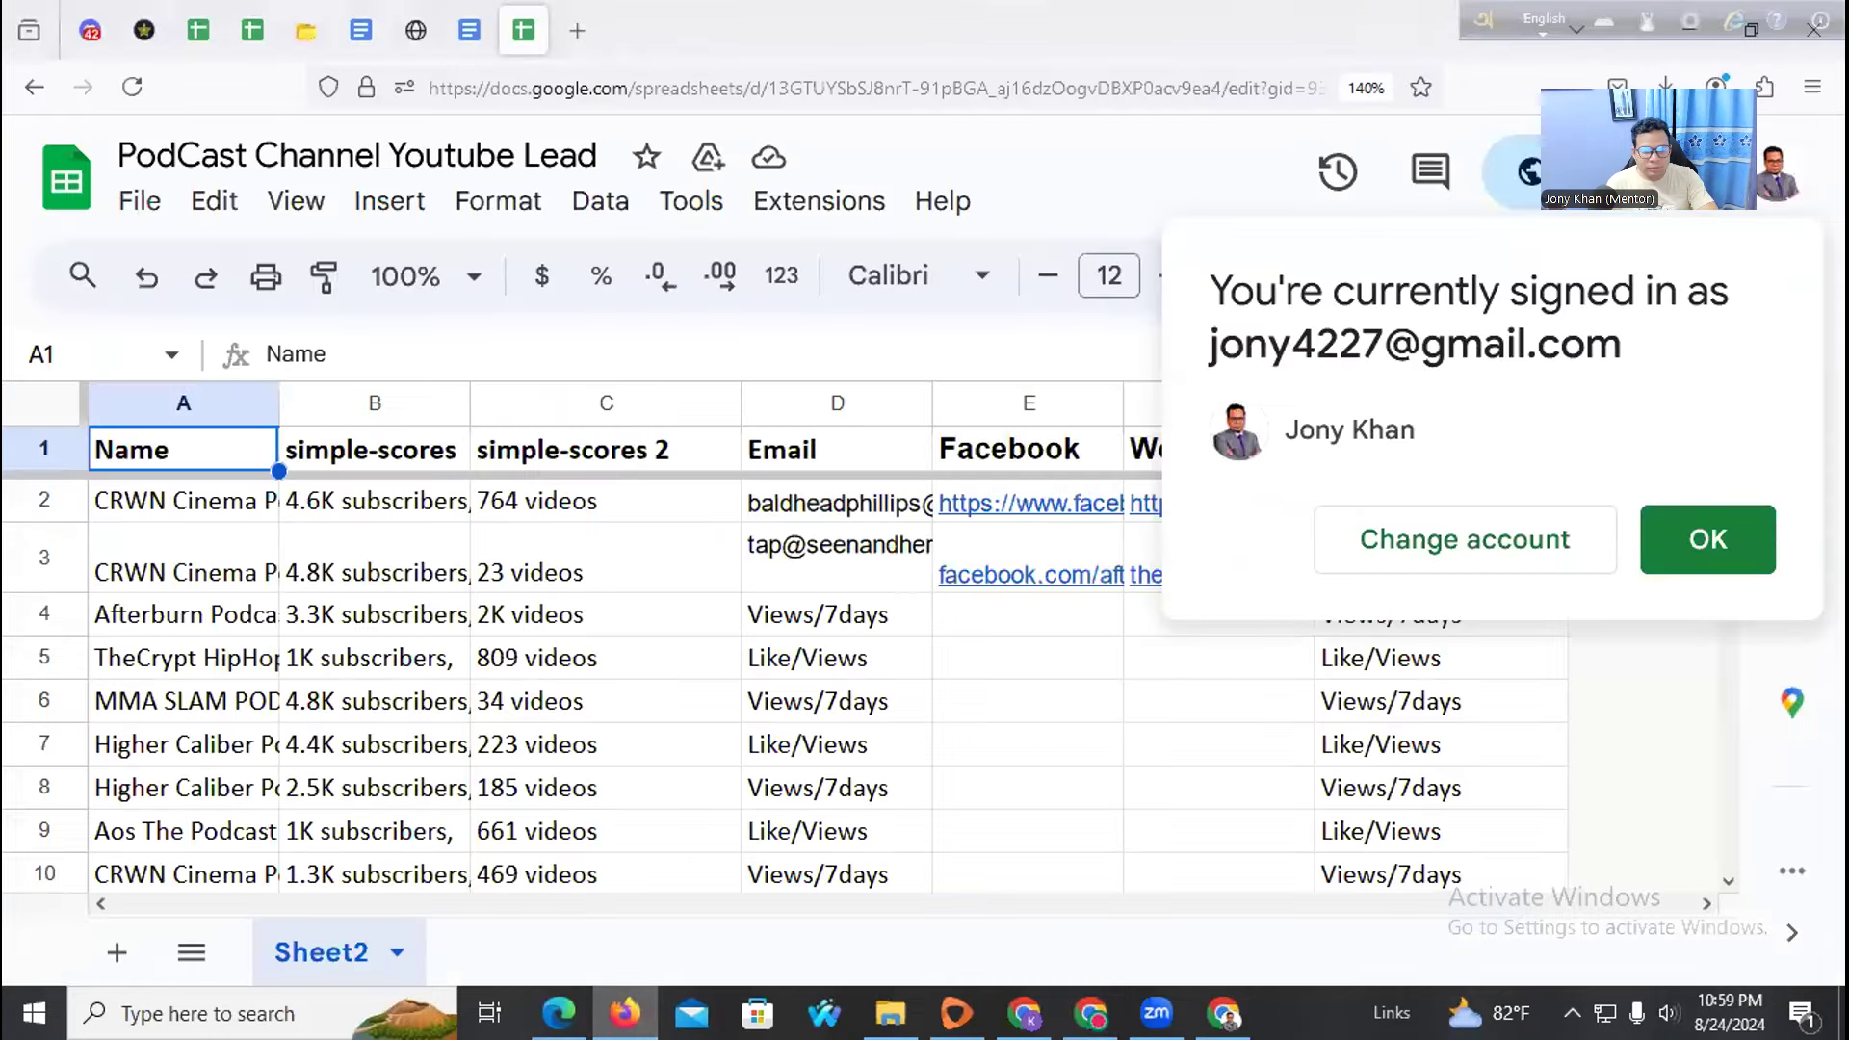
Paste the AdWizardExpert digital-marketing description as the bio and create the Ad Wizard Expert page
{"action": "left_click", "coordinate": [624, 1009]}
{"action": "left_click", "coordinate": [1027, 1012]}
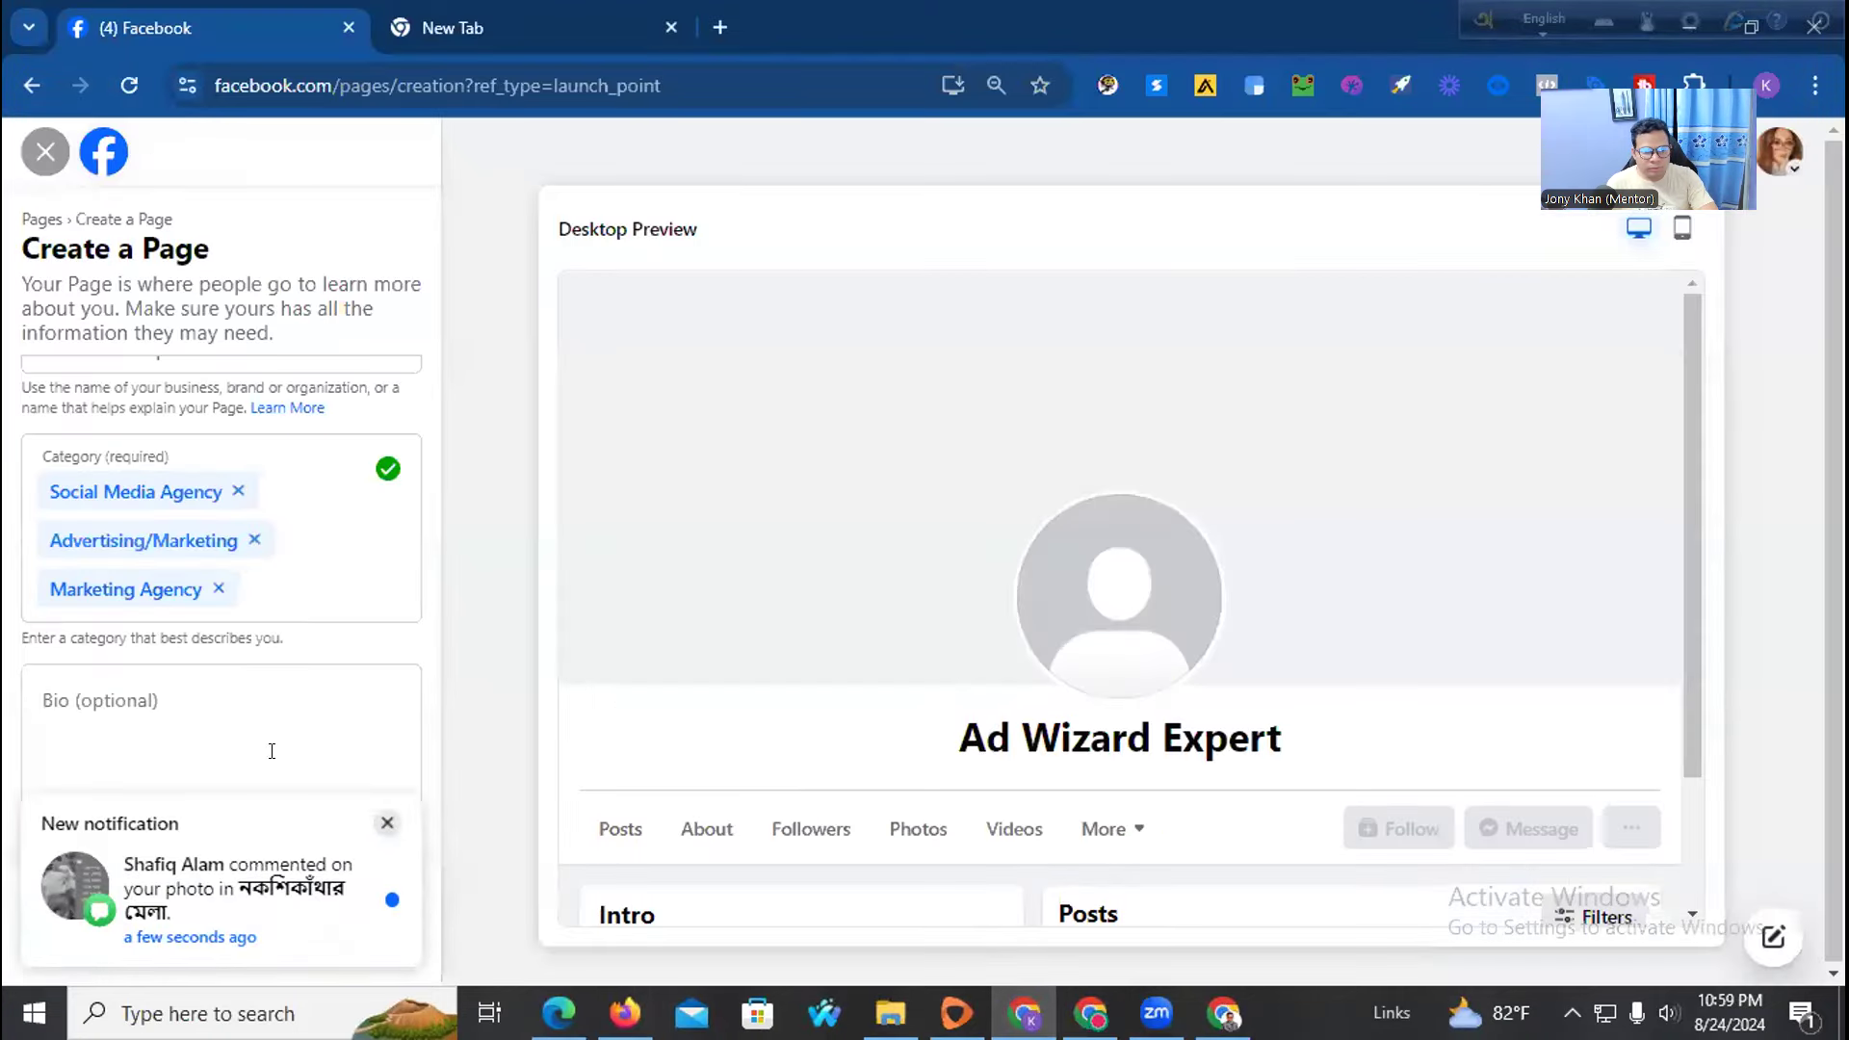
{"action": "left_click", "coordinate": [386, 826]}
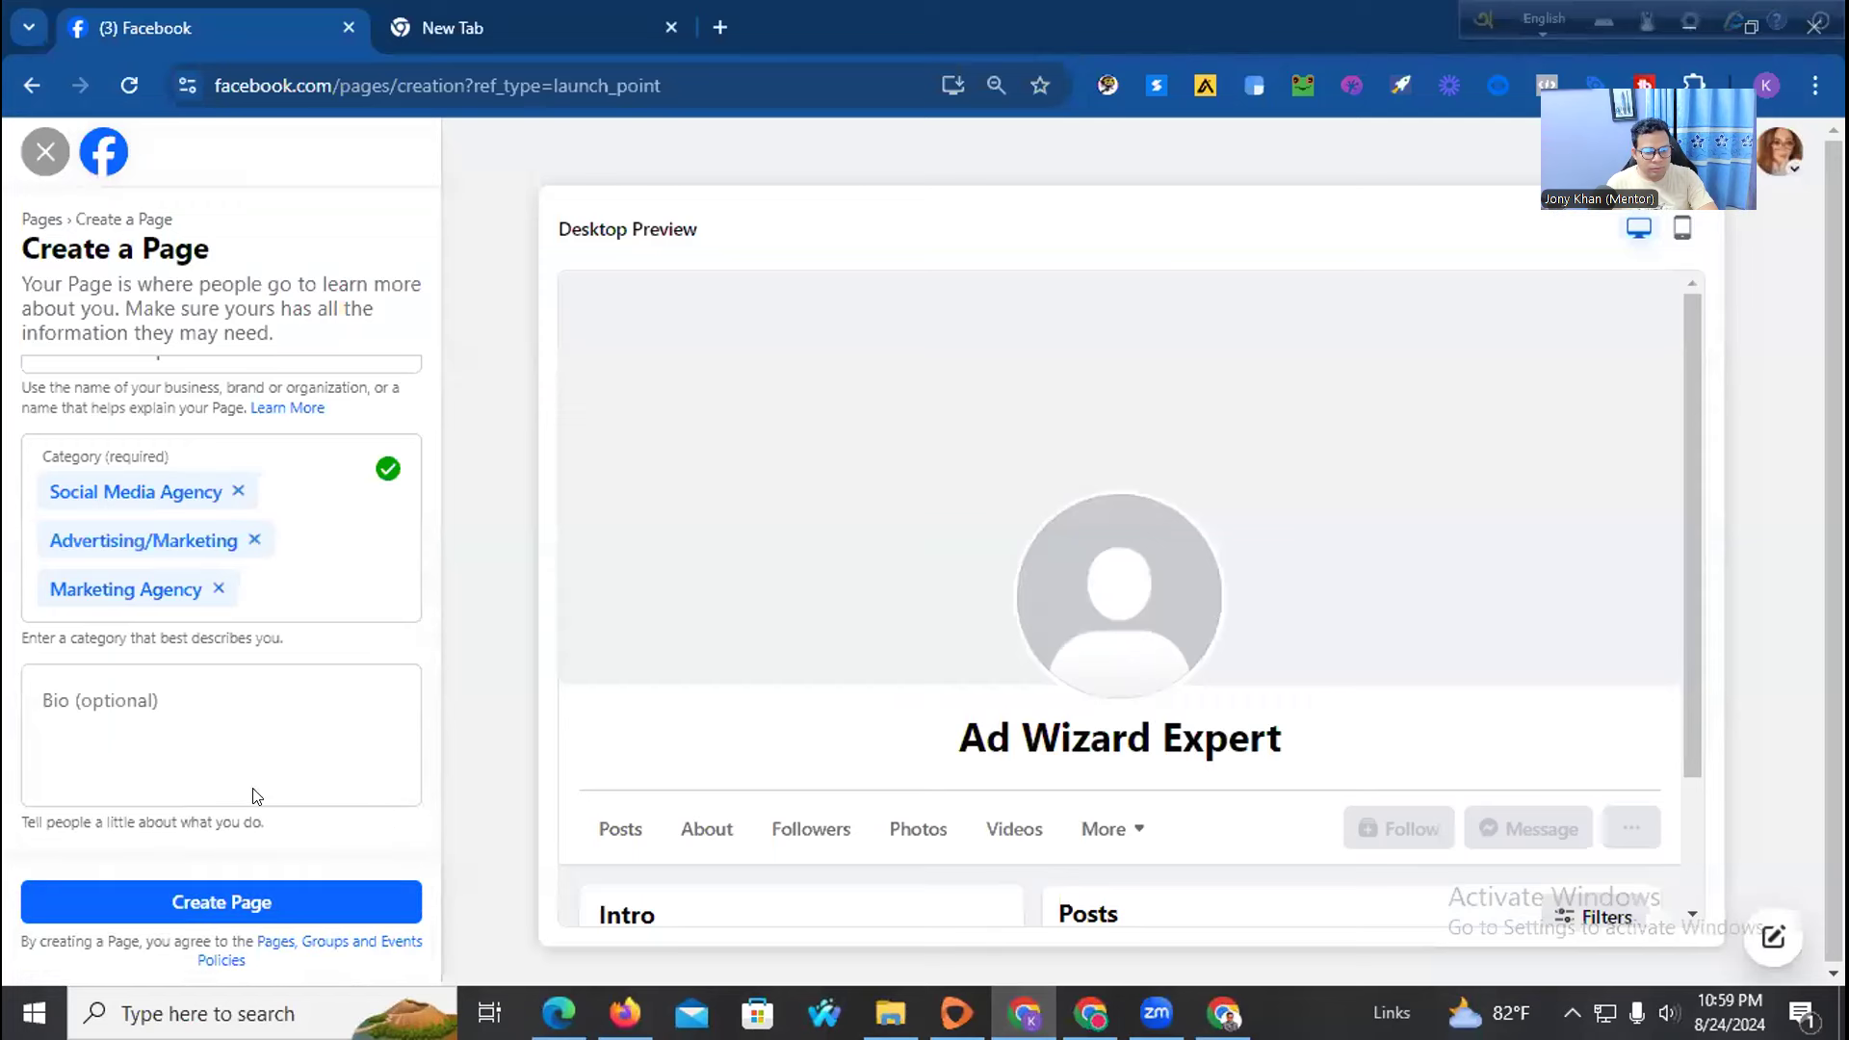
{"action": "left_click", "coordinate": [173, 709]}
{"action": "key", "text": "ctrl+v"}
{"action": "scroll", "coordinate": [881, 645], "scroll_direction": "down", "scroll_amount": 2}
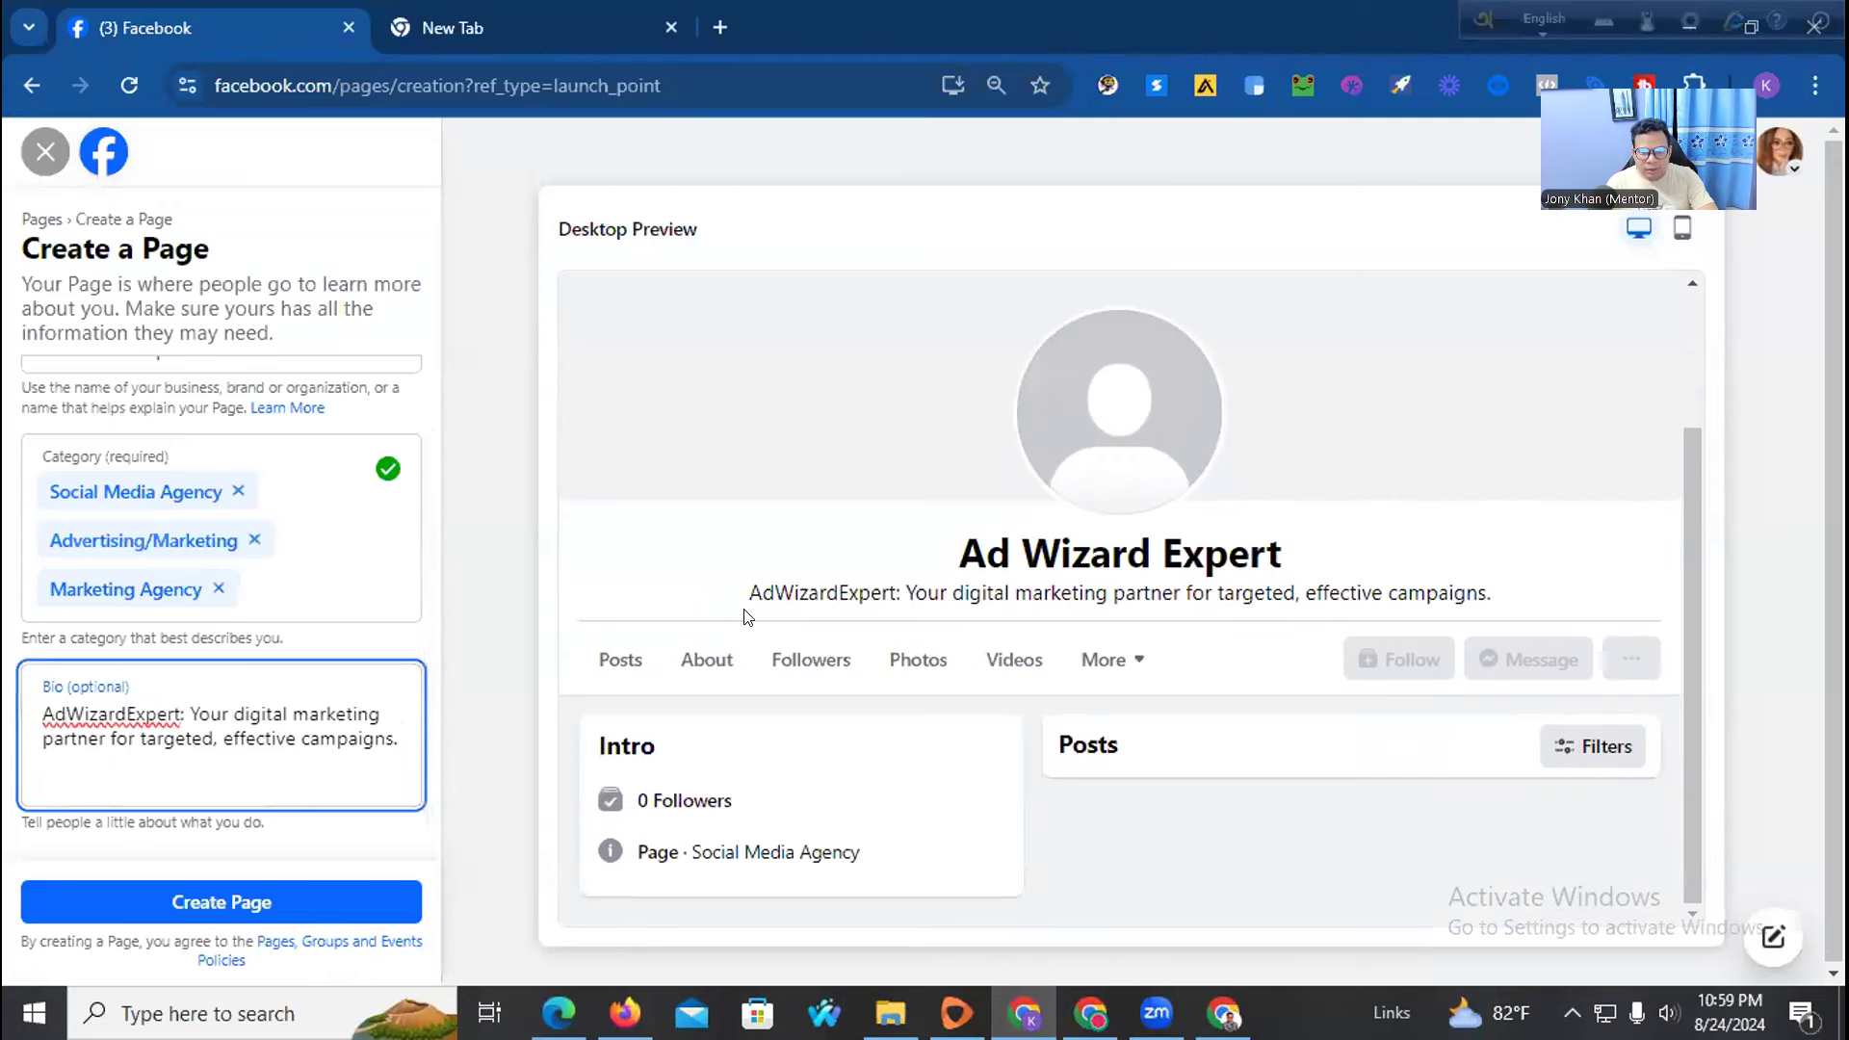
{"action": "left_click", "coordinate": [257, 905]}
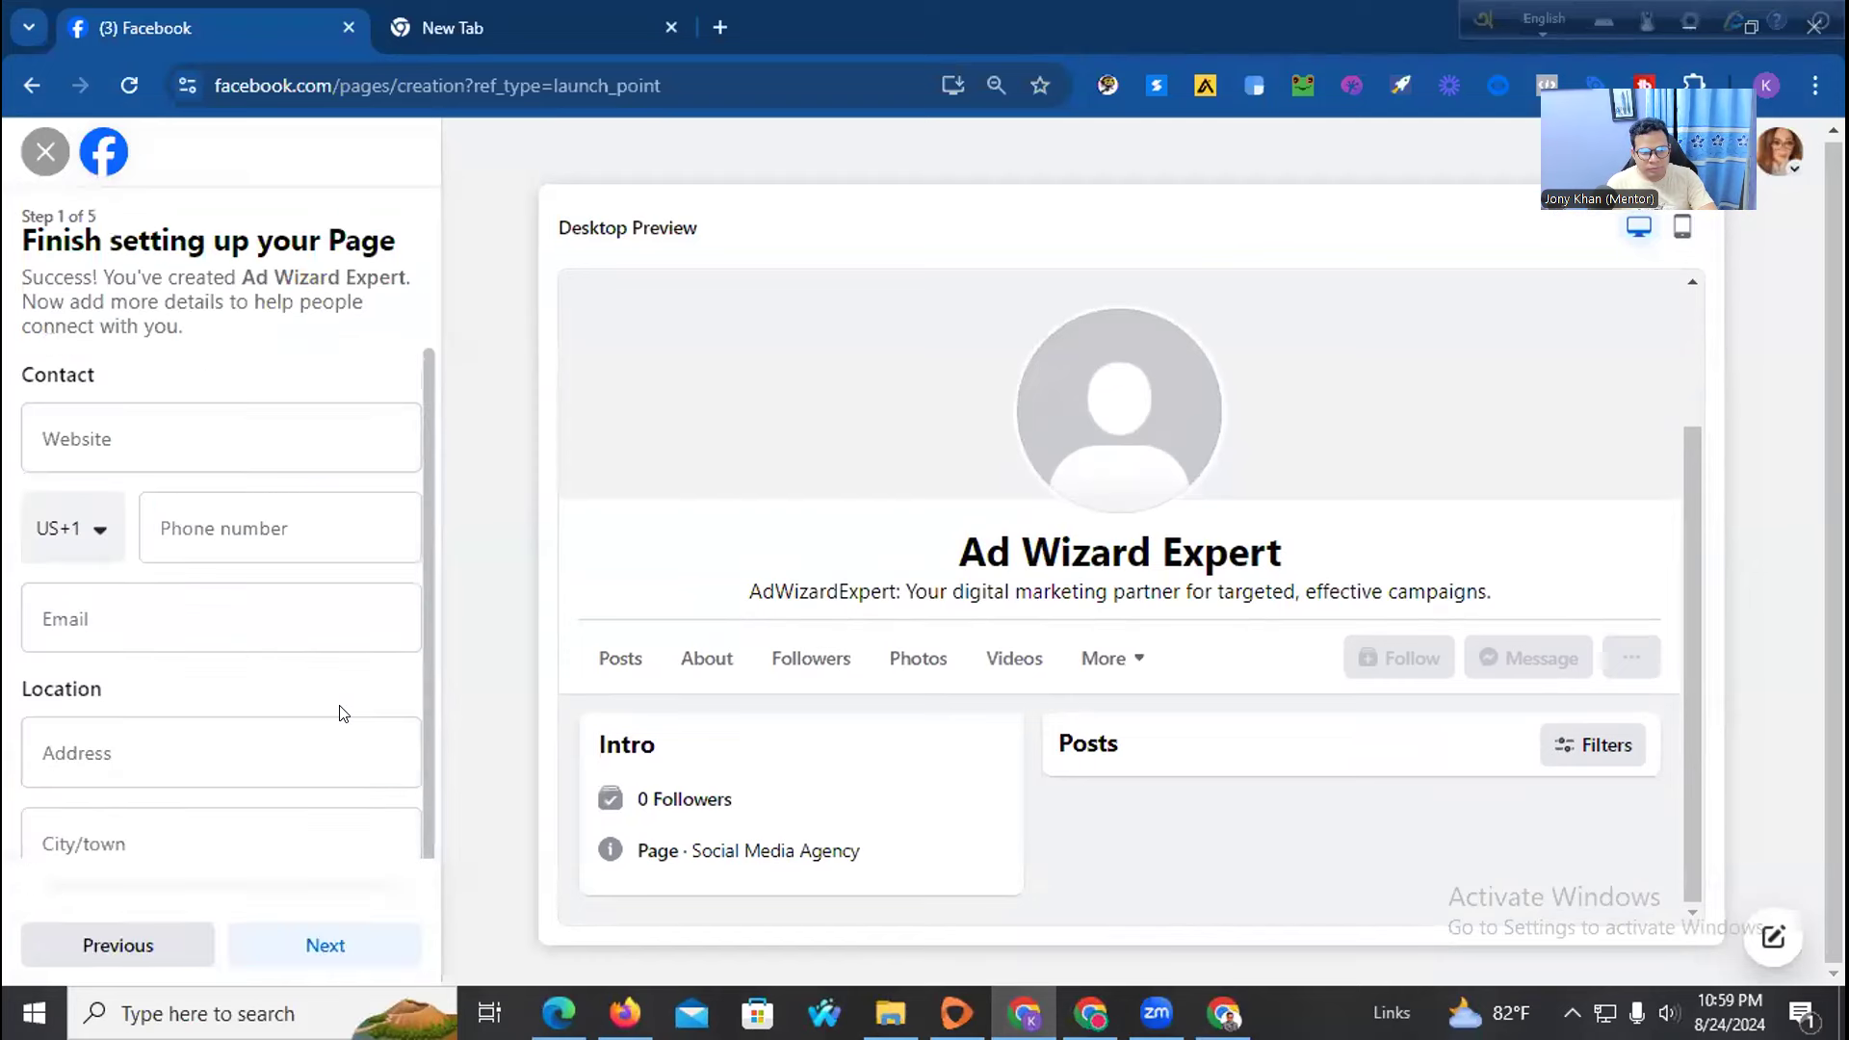
Fill the page's Website field with the adwizardexpert.com address copied from the loaded site
{"action": "left_click", "coordinate": [53, 443]}
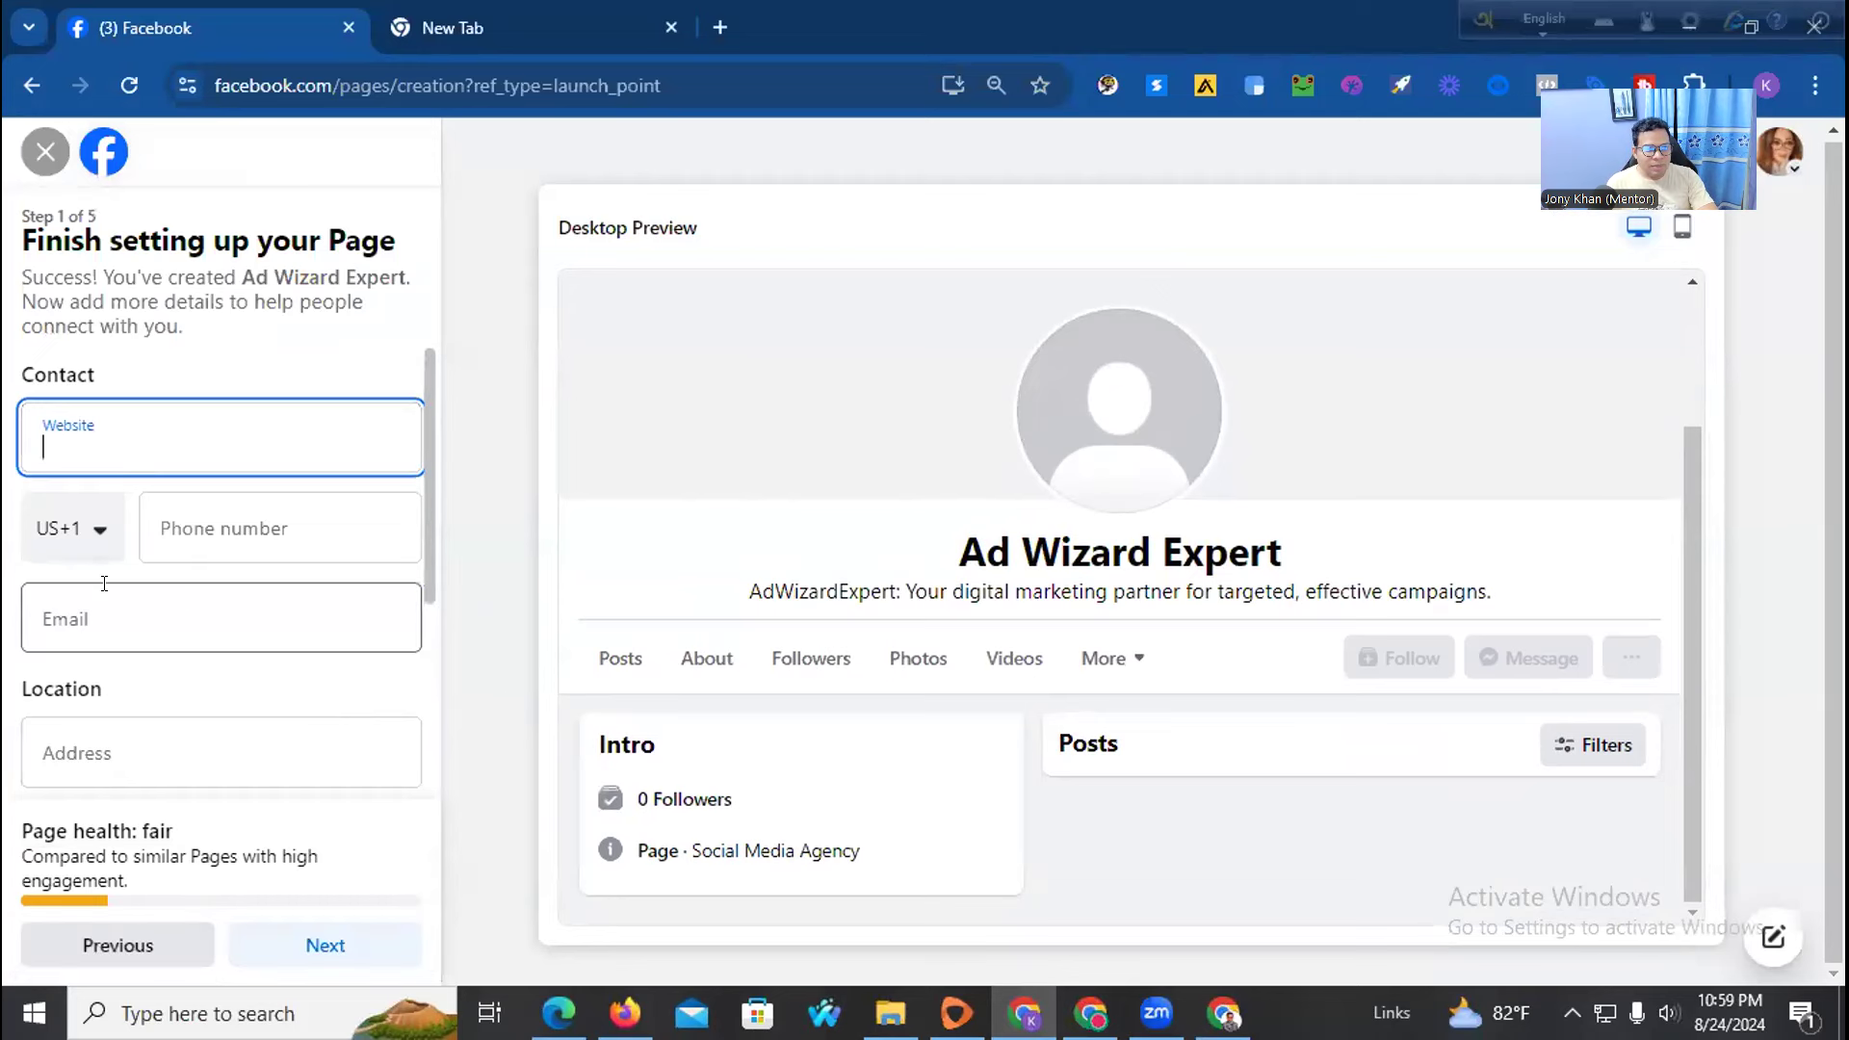
{"action": "scroll", "coordinate": [116, 760], "scroll_direction": "down", "scroll_amount": 3}
{"action": "scroll", "coordinate": [141, 711], "scroll_direction": "up", "scroll_amount": 3}
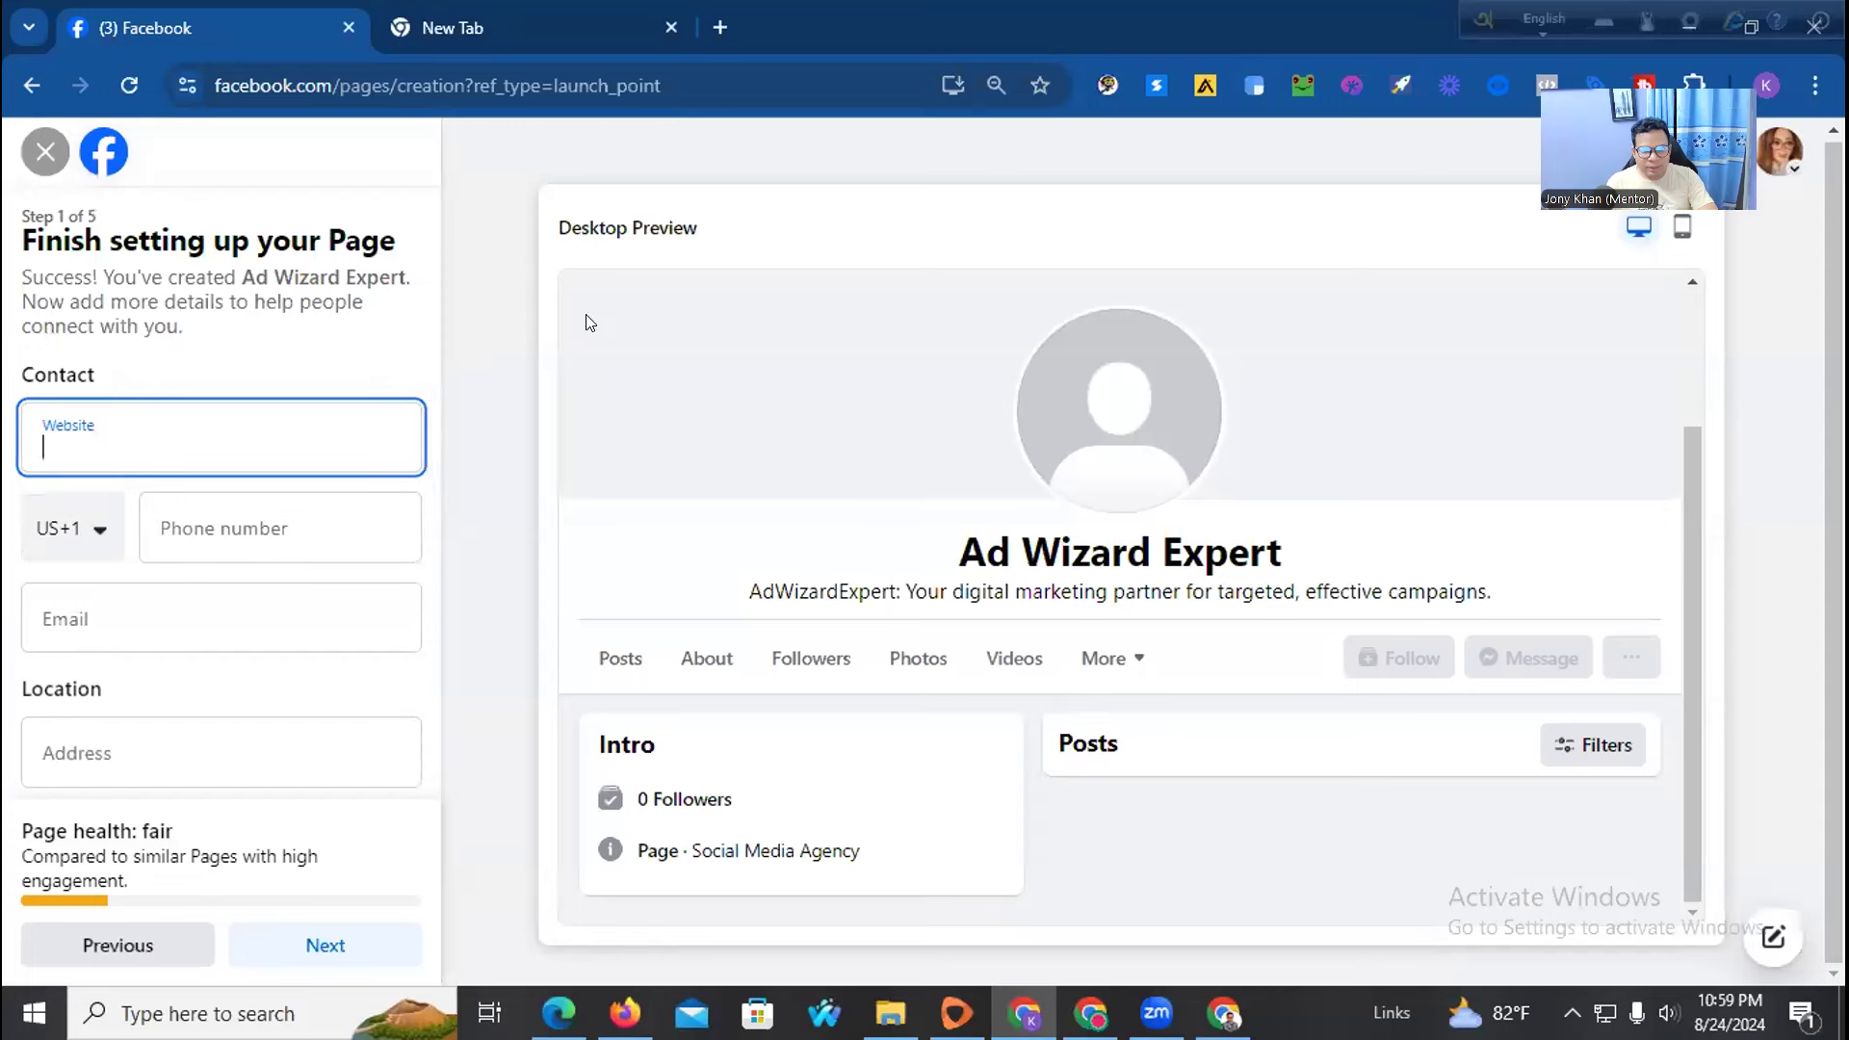
{"action": "left_click", "coordinate": [452, 28]}
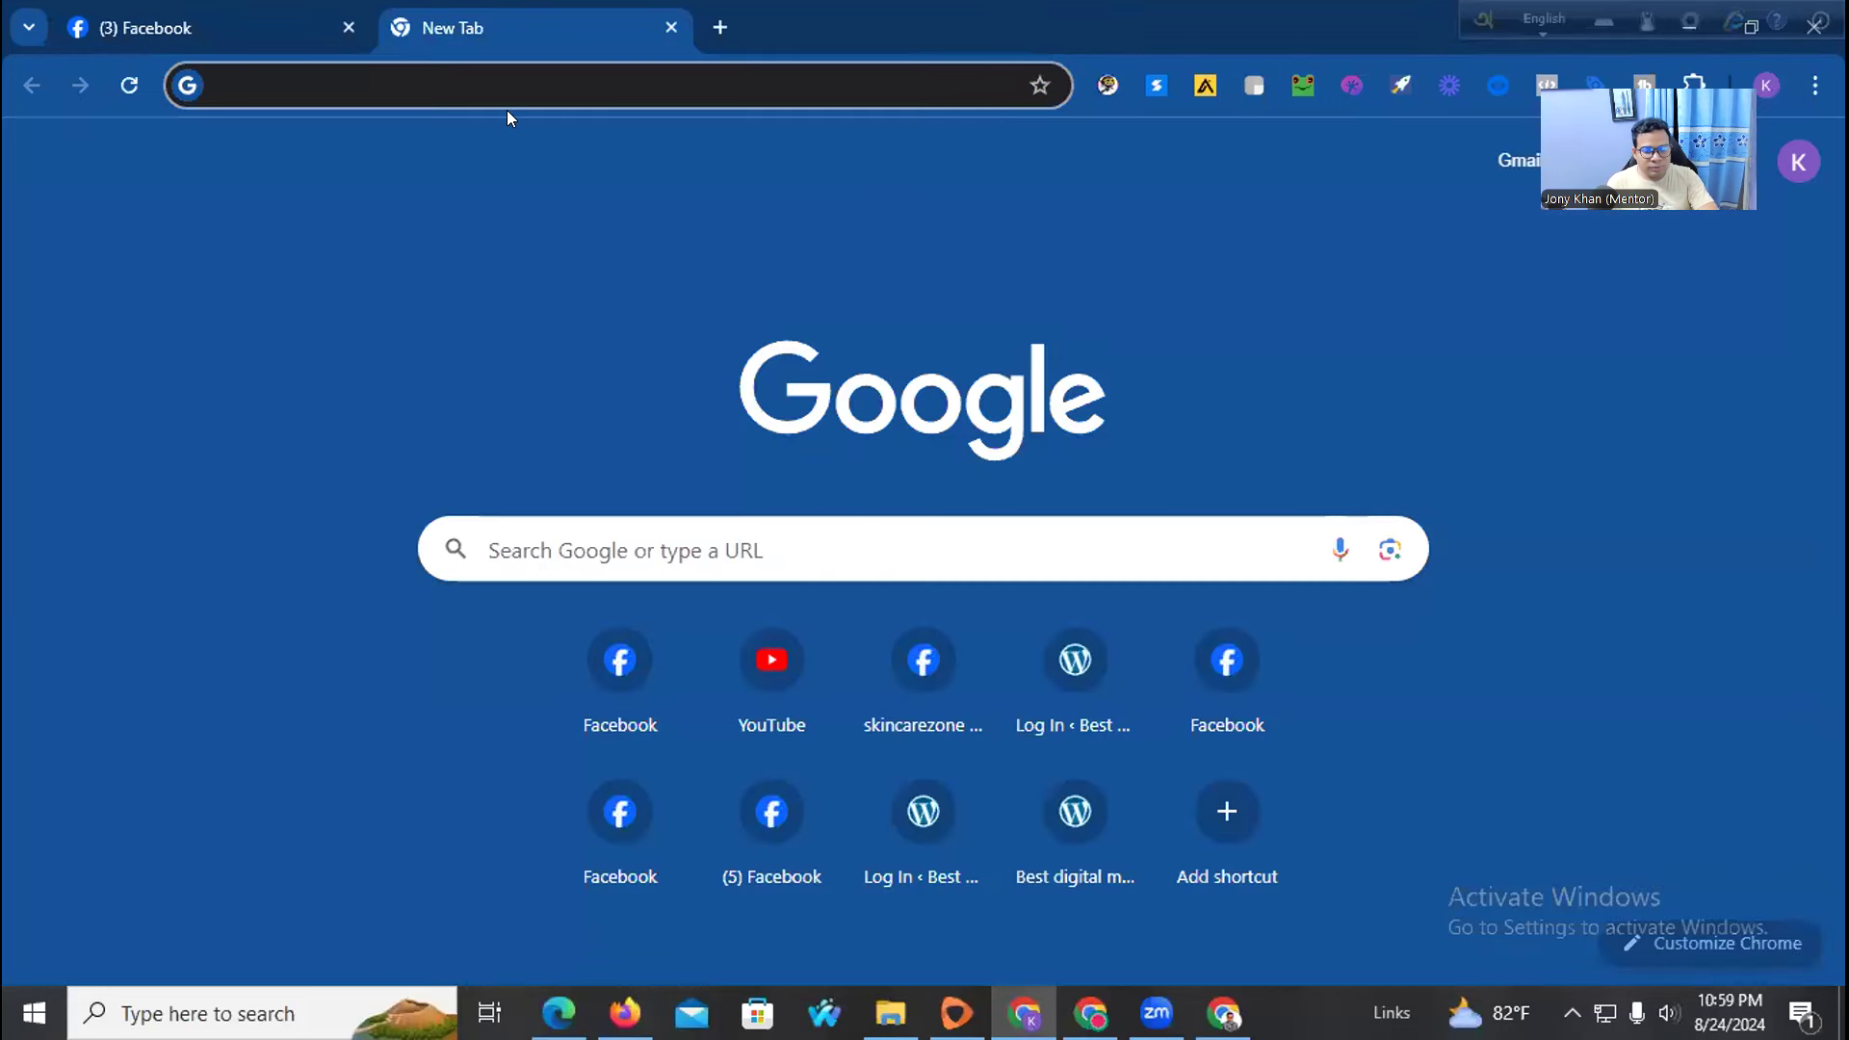
{"action": "key", "text": "super+v"}
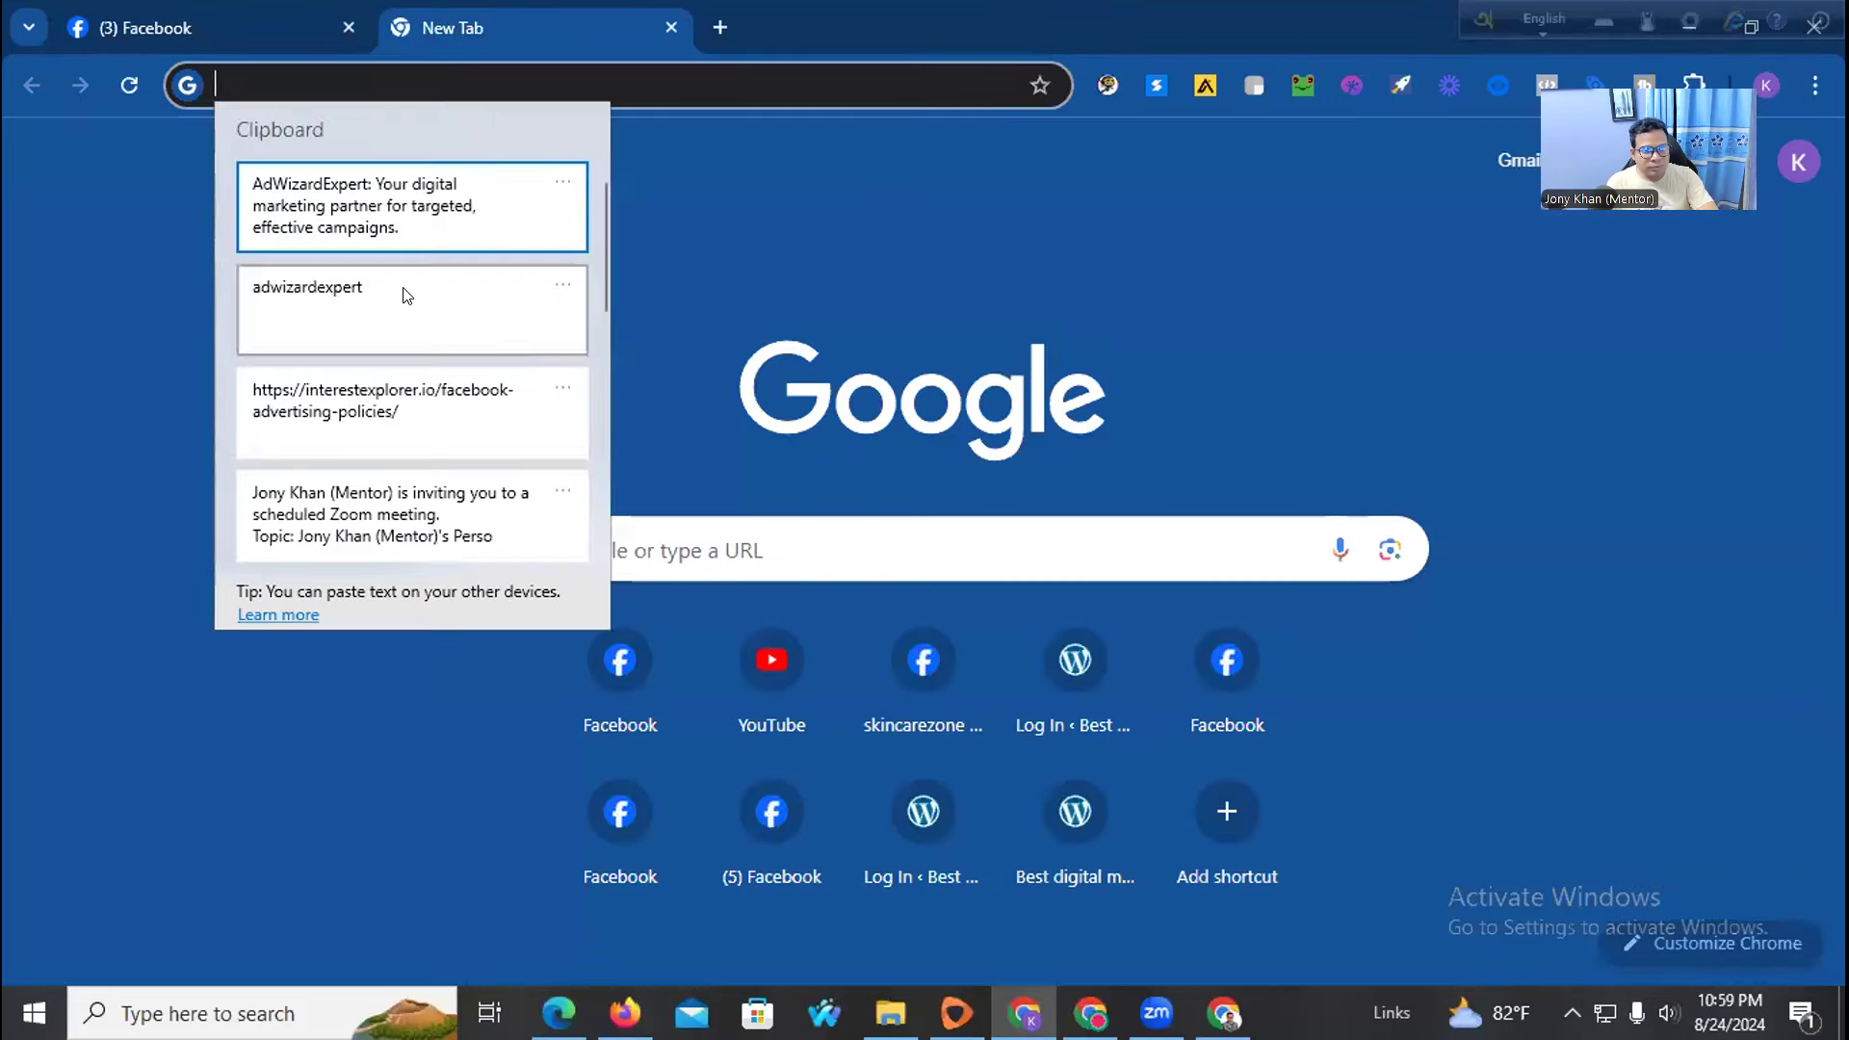
{"action": "left_click", "coordinate": [401, 291]}
{"action": "type", "text": ".com"}
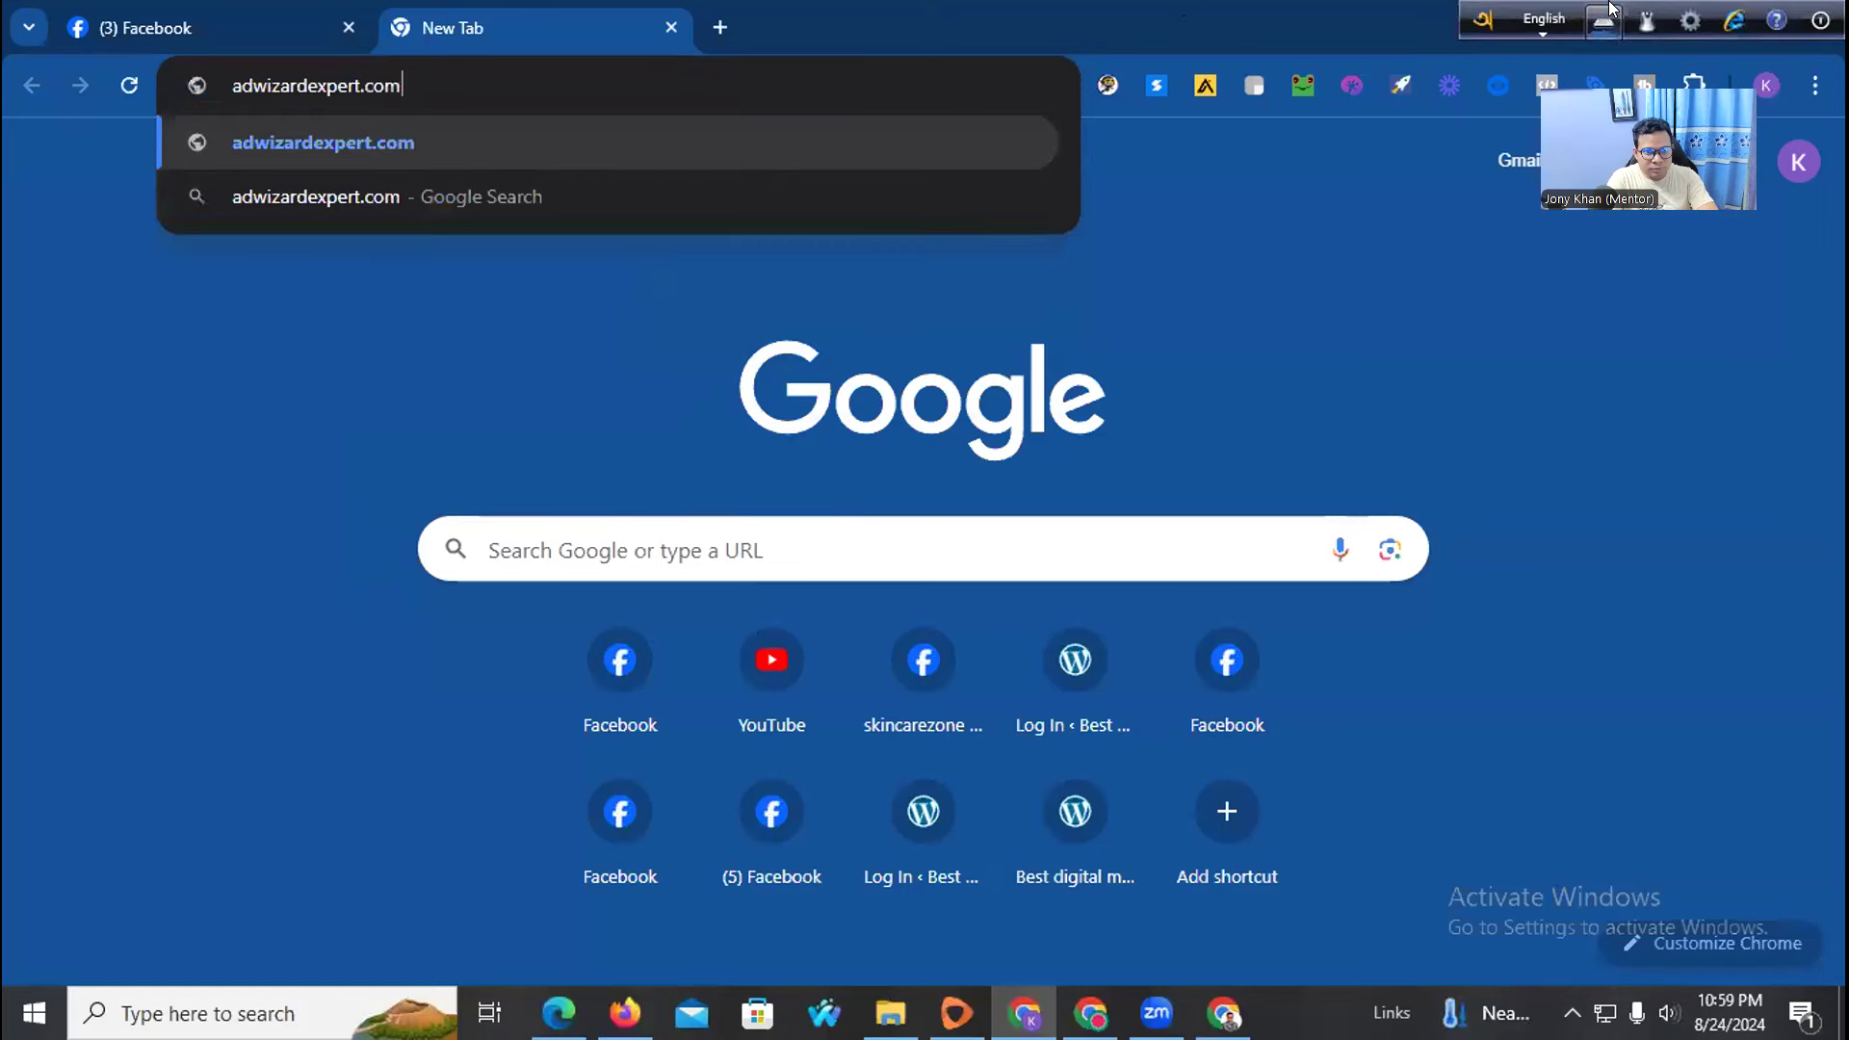
{"action": "key", "text": "Return"}
{"action": "left_click_drag", "start_coordinate": [384, 86], "coordinate": [162, 96]}
{"action": "key", "text": "ctrl+c"}
{"action": "left_click", "coordinate": [204, 16]}
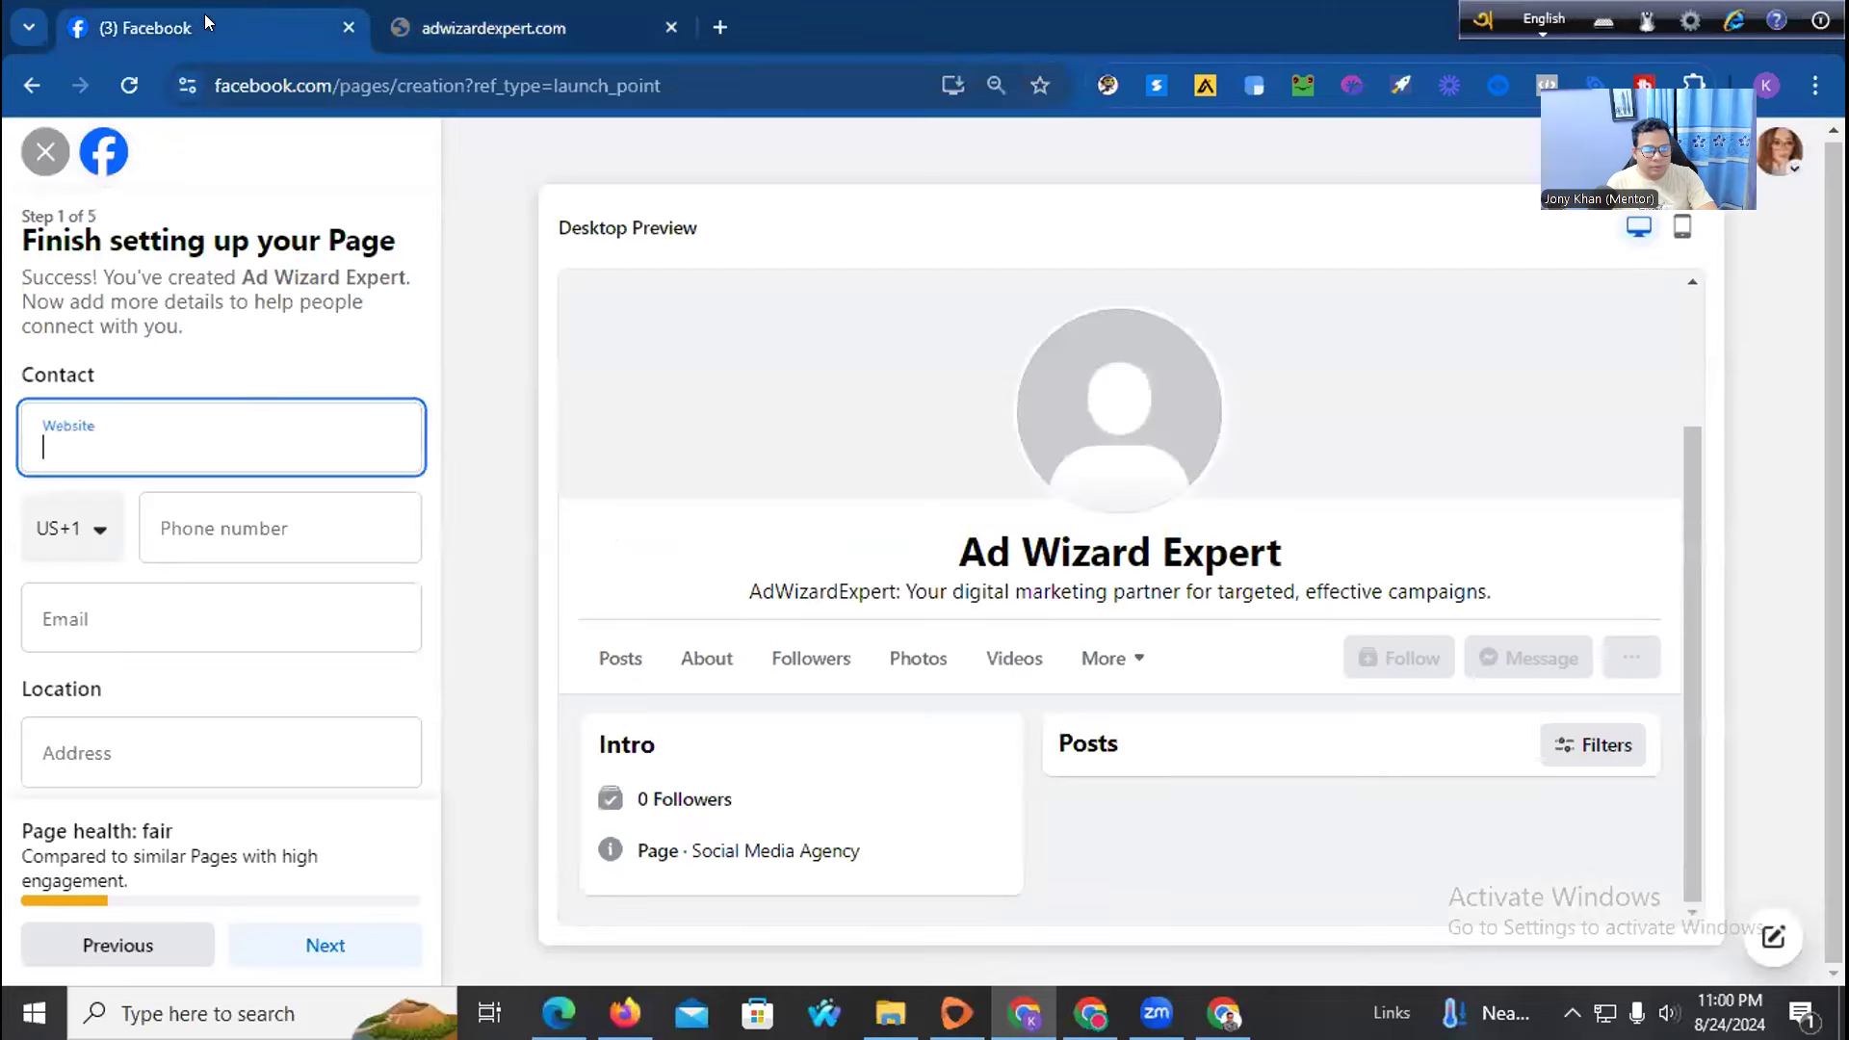
{"action": "key", "text": "ctrl+v"}
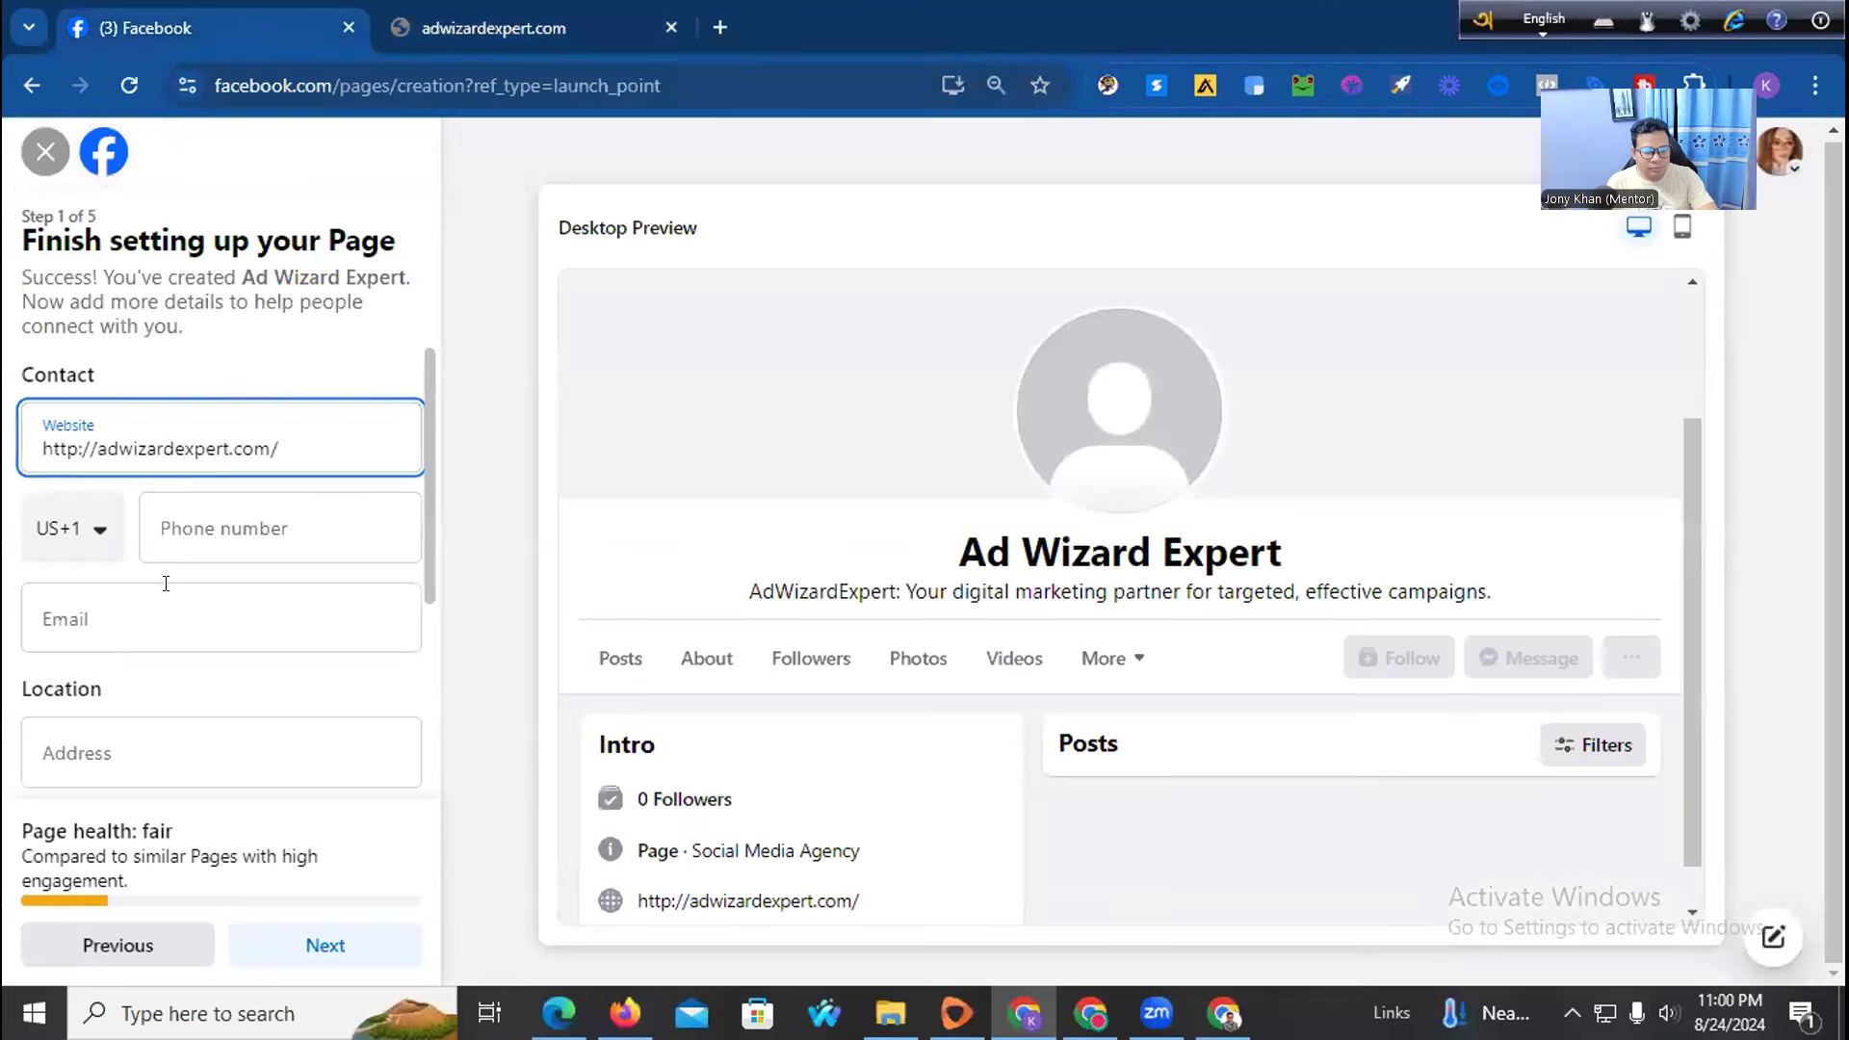
Set the phone country to Bangladesh, fill in the phone and address, and choose Rajshahi as city
{"action": "left_click", "coordinate": [89, 535]}
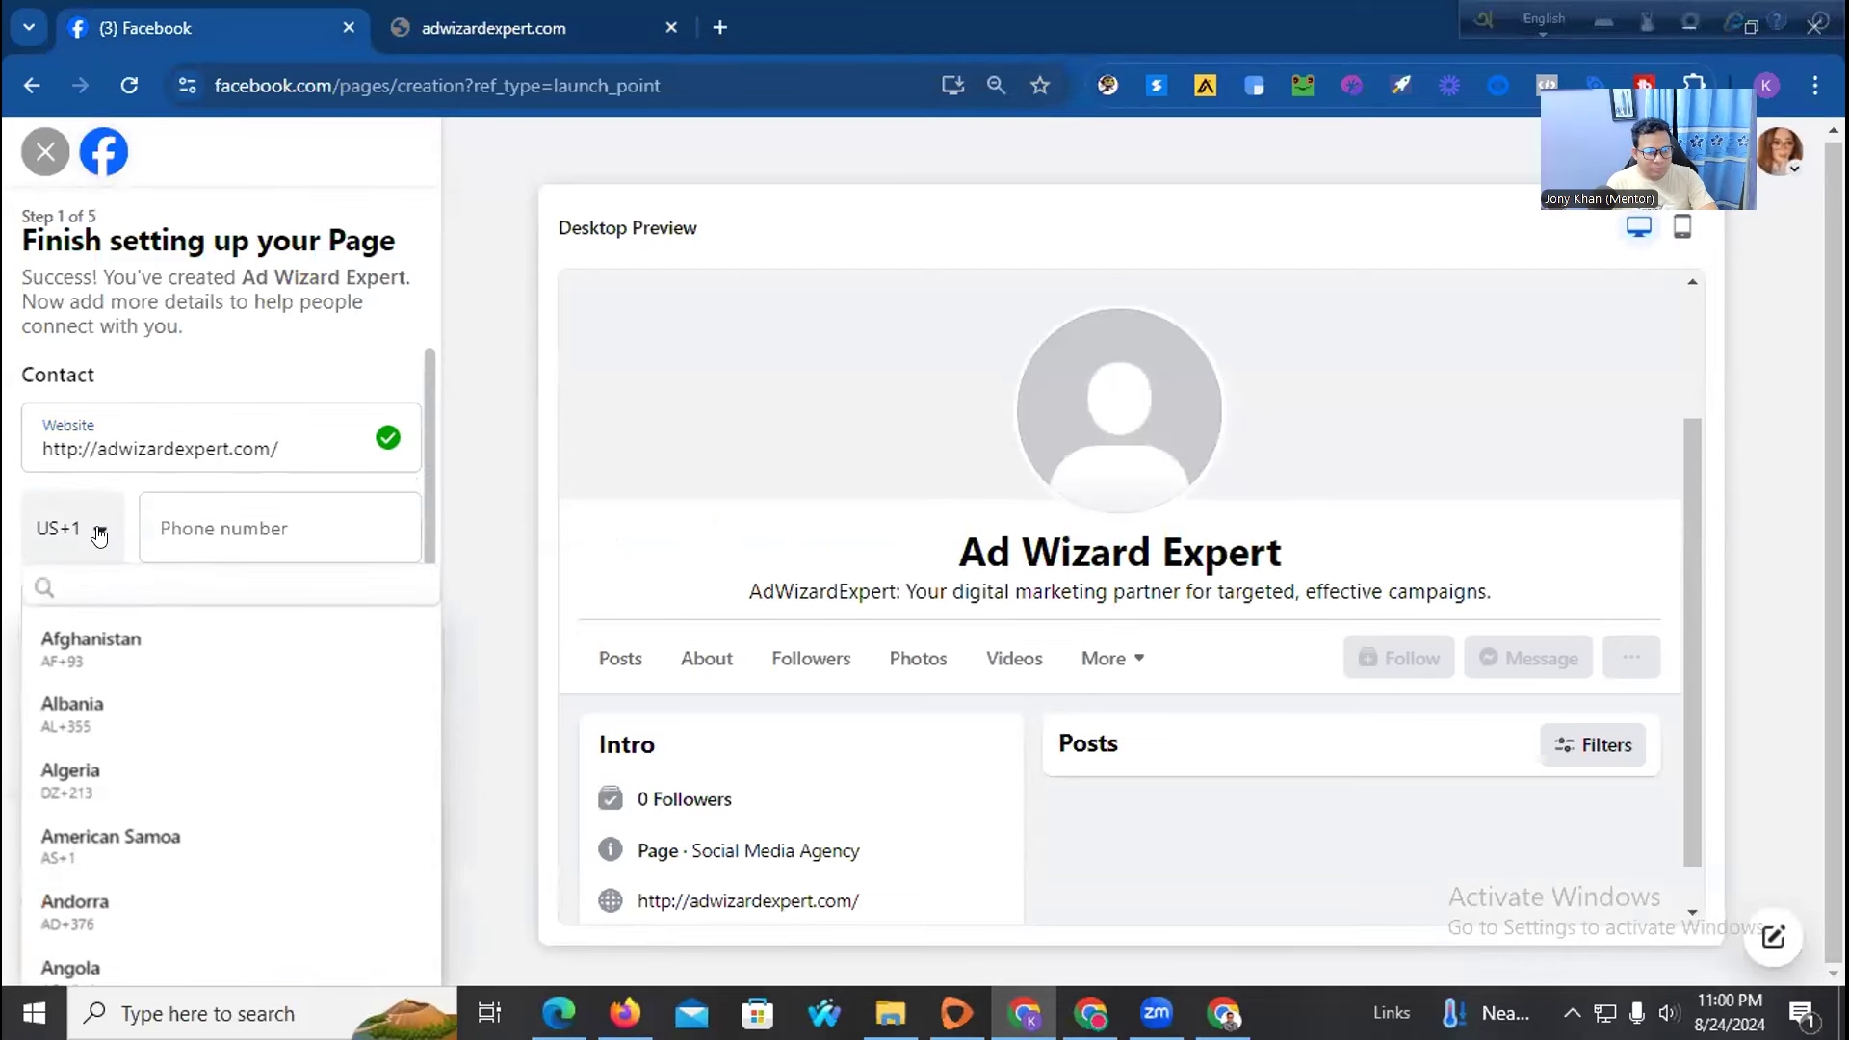
{"action": "scroll", "coordinate": [154, 819], "scroll_direction": "down", "scroll_amount": 4}
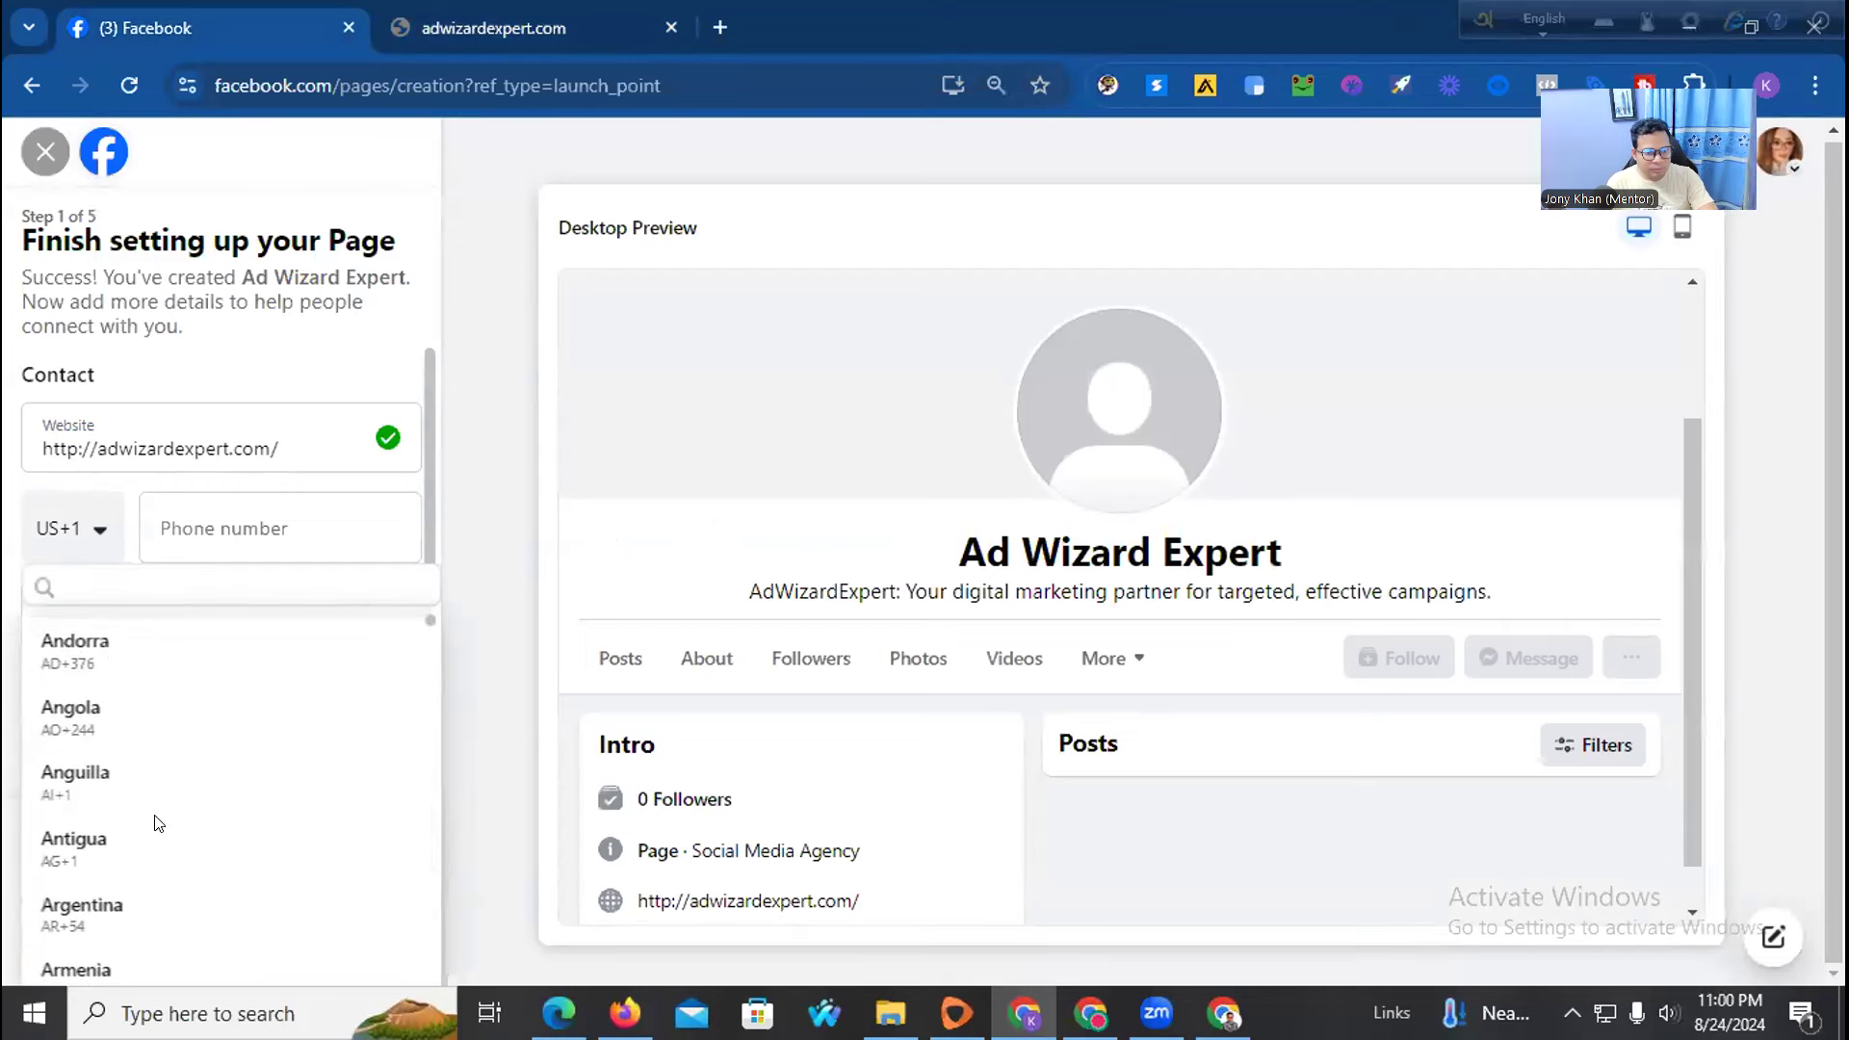
{"action": "scroll", "coordinate": [159, 818], "scroll_direction": "down", "scroll_amount": 3}
{"action": "left_click", "coordinate": [158, 933]}
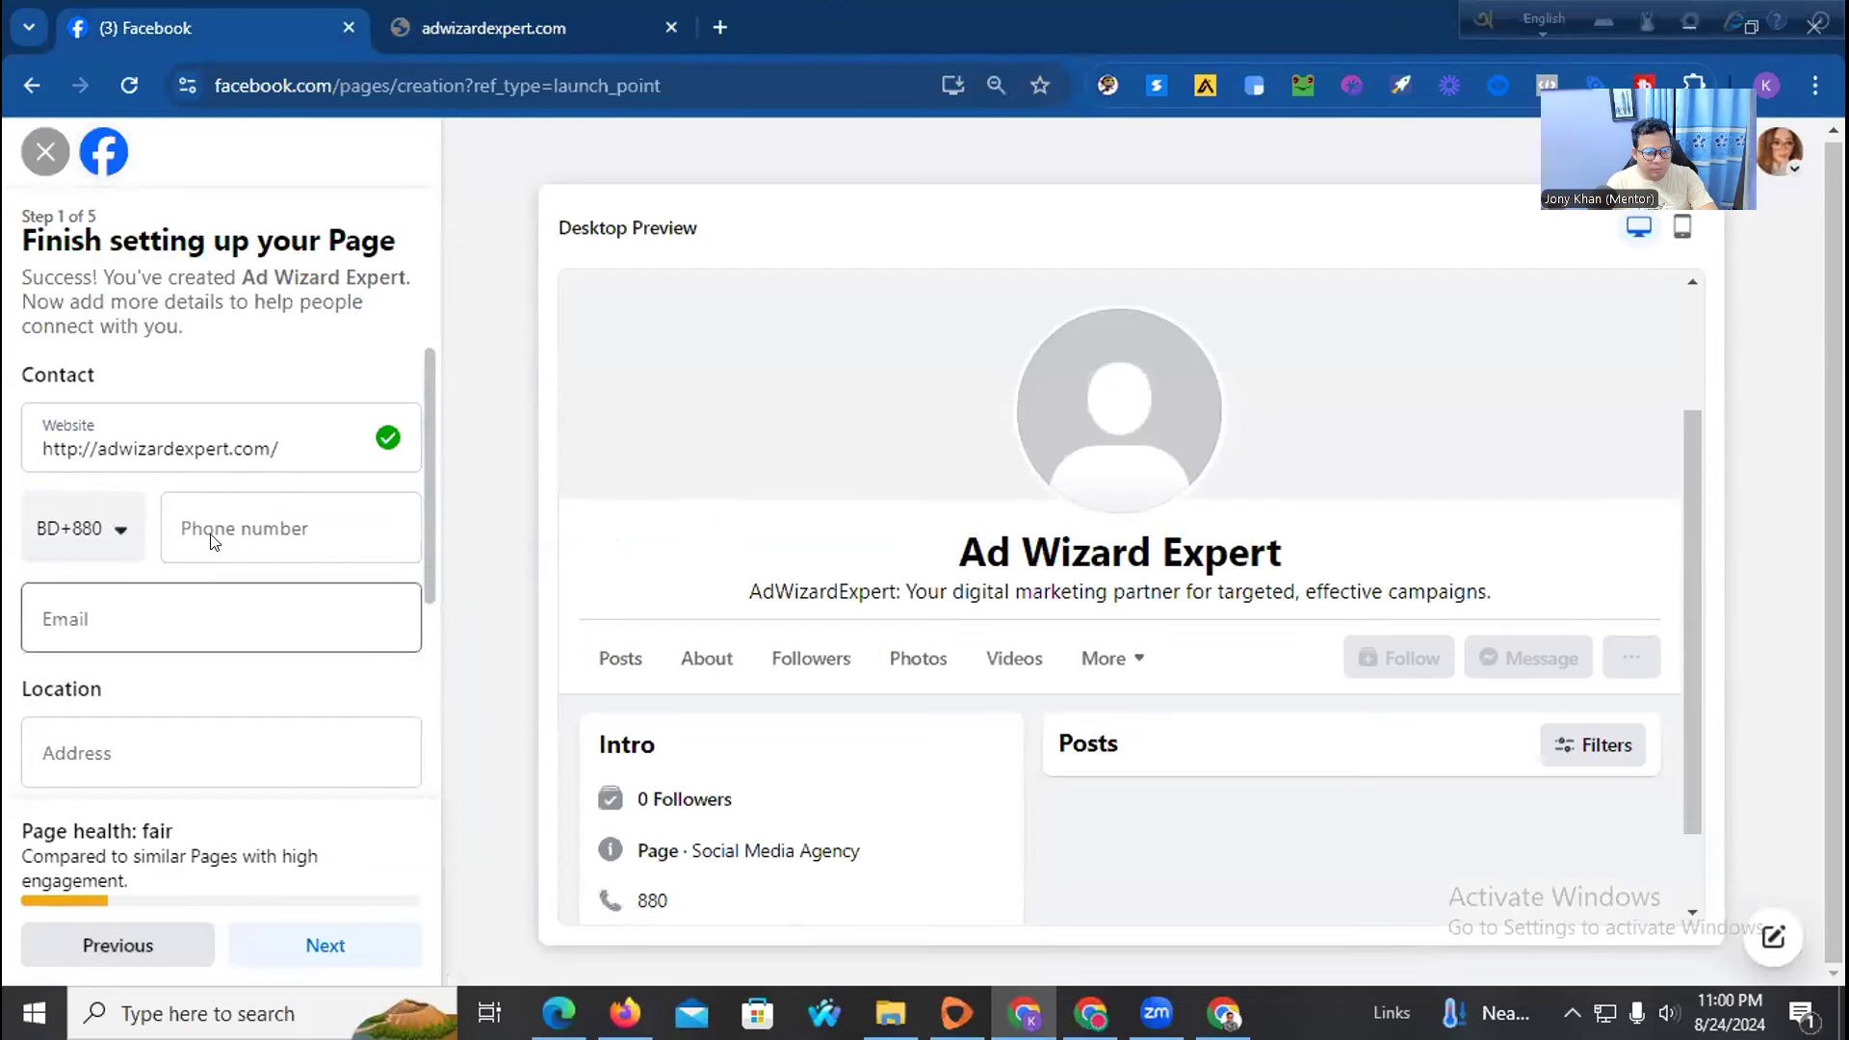
{"action": "left_click", "coordinate": [282, 517]}
{"action": "left_click", "coordinate": [376, 607]}
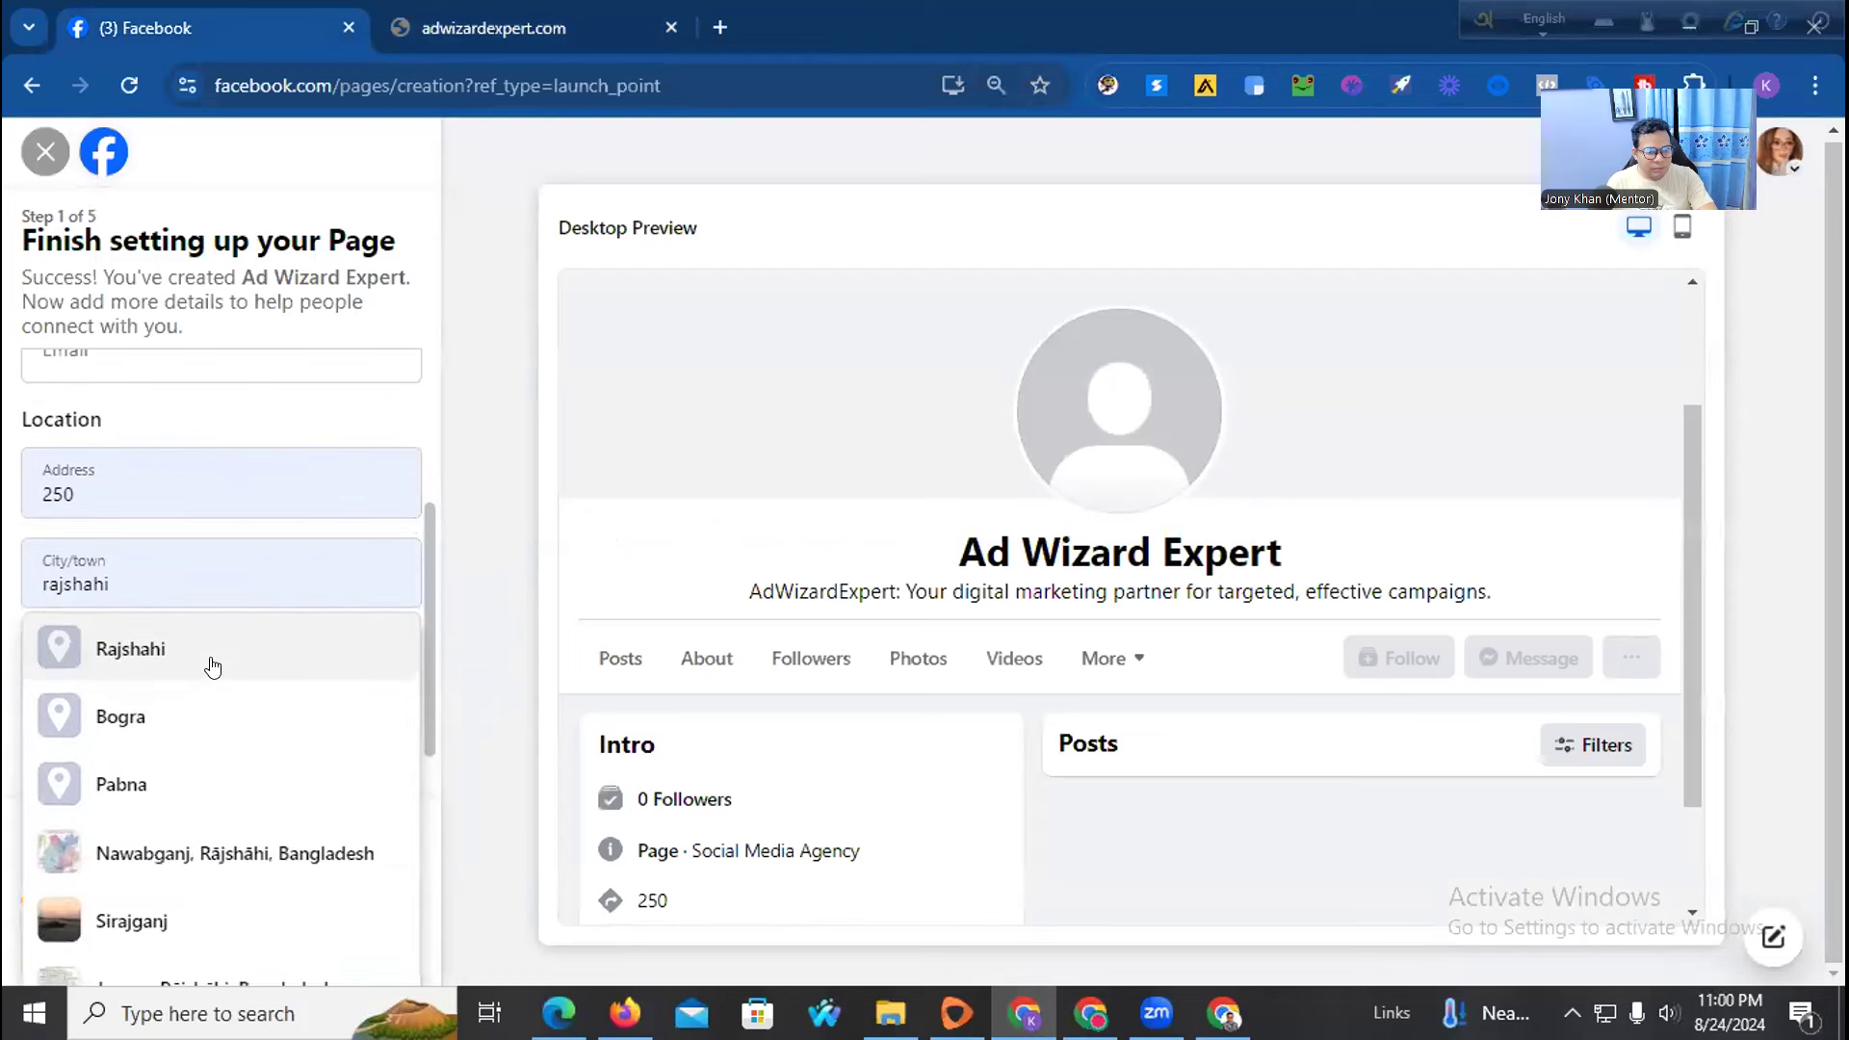
{"action": "left_click", "coordinate": [208, 653]}
{"action": "scroll", "coordinate": [213, 659], "scroll_direction": "down", "scroll_amount": 3}
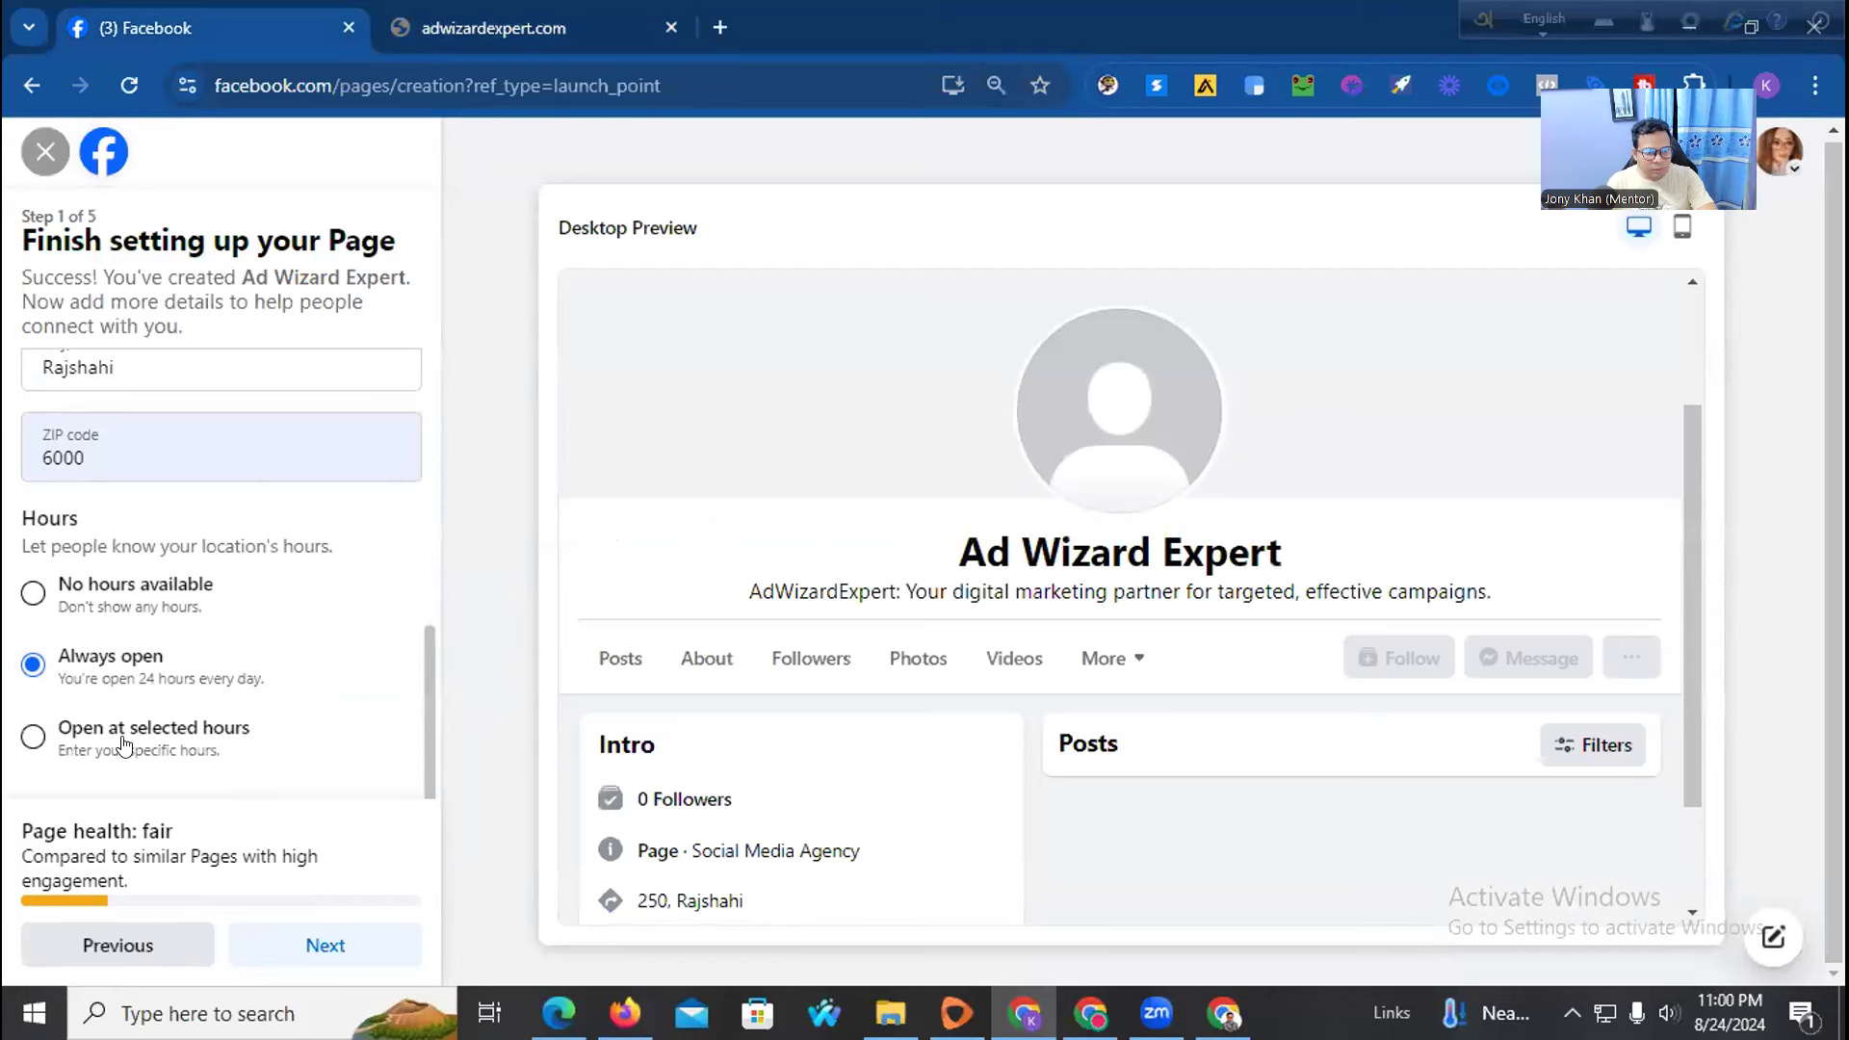
Continue to Customize your Page, accepting the updated address 250, Rajshahi
{"action": "left_click", "coordinate": [306, 934]}
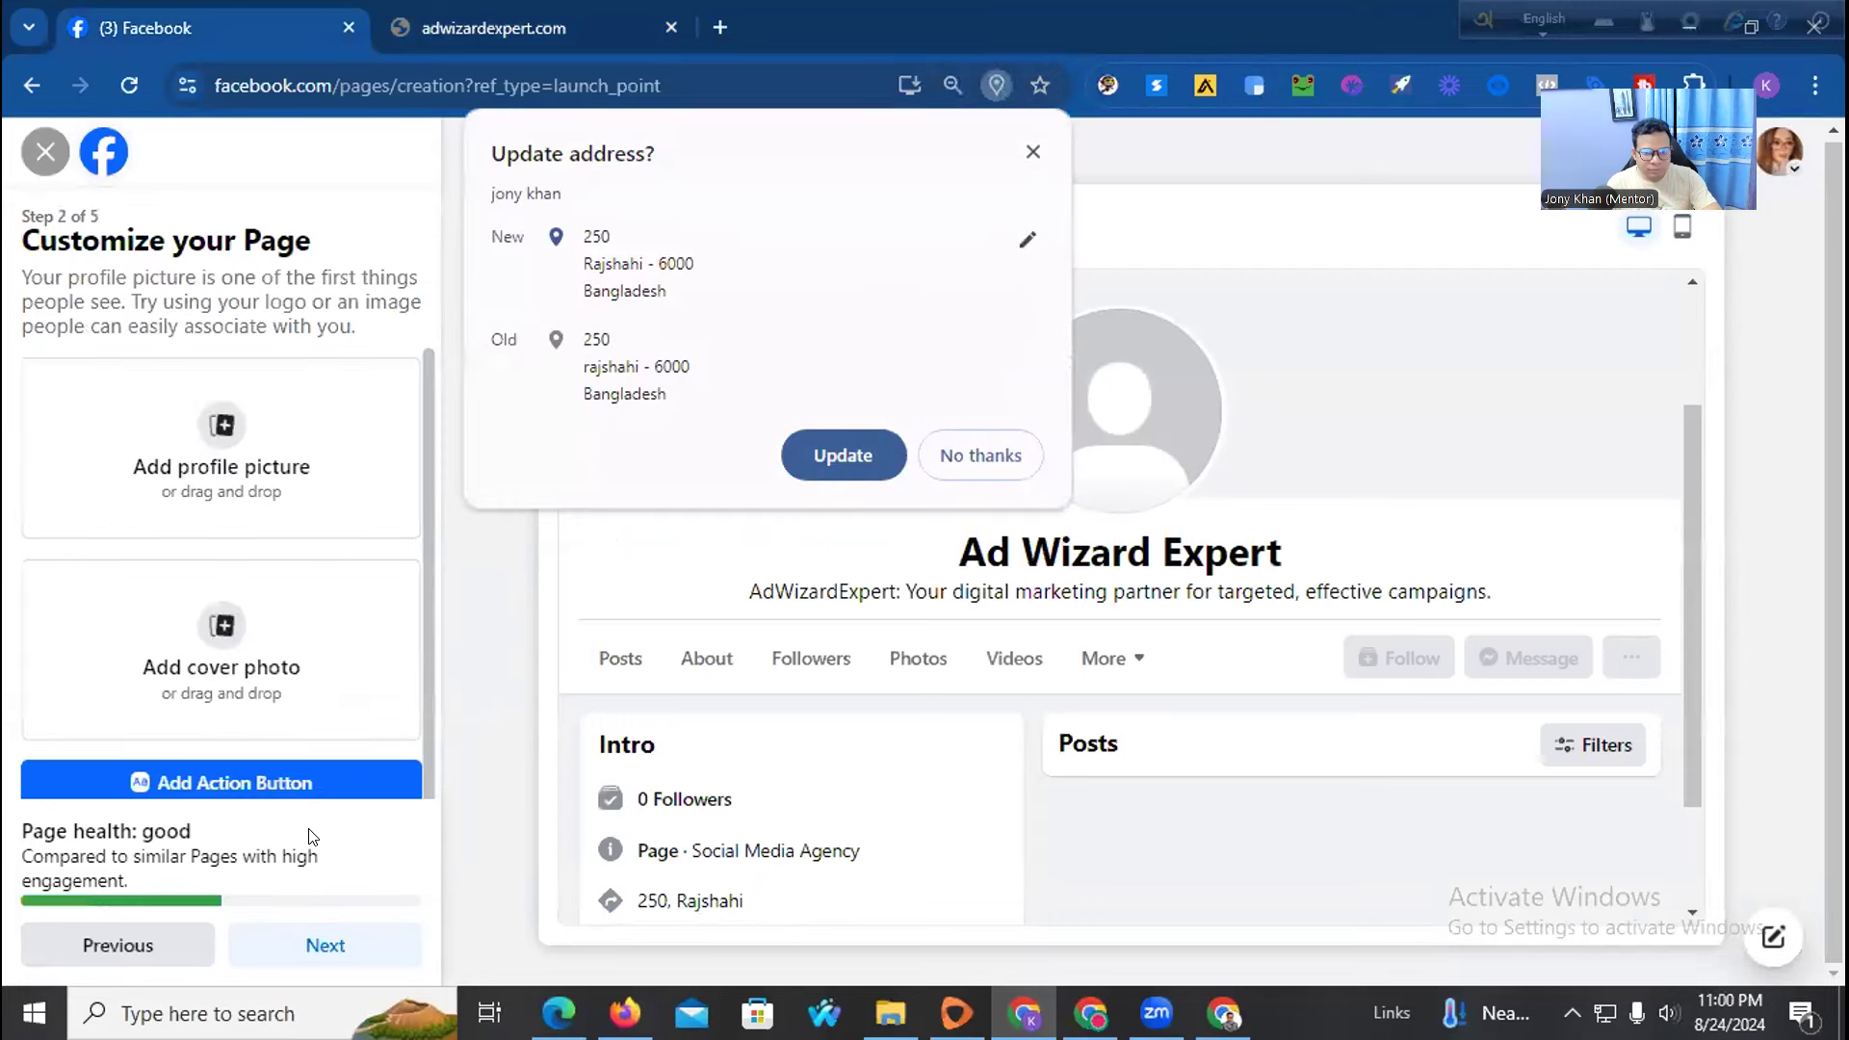
{"action": "left_click", "coordinate": [813, 462]}
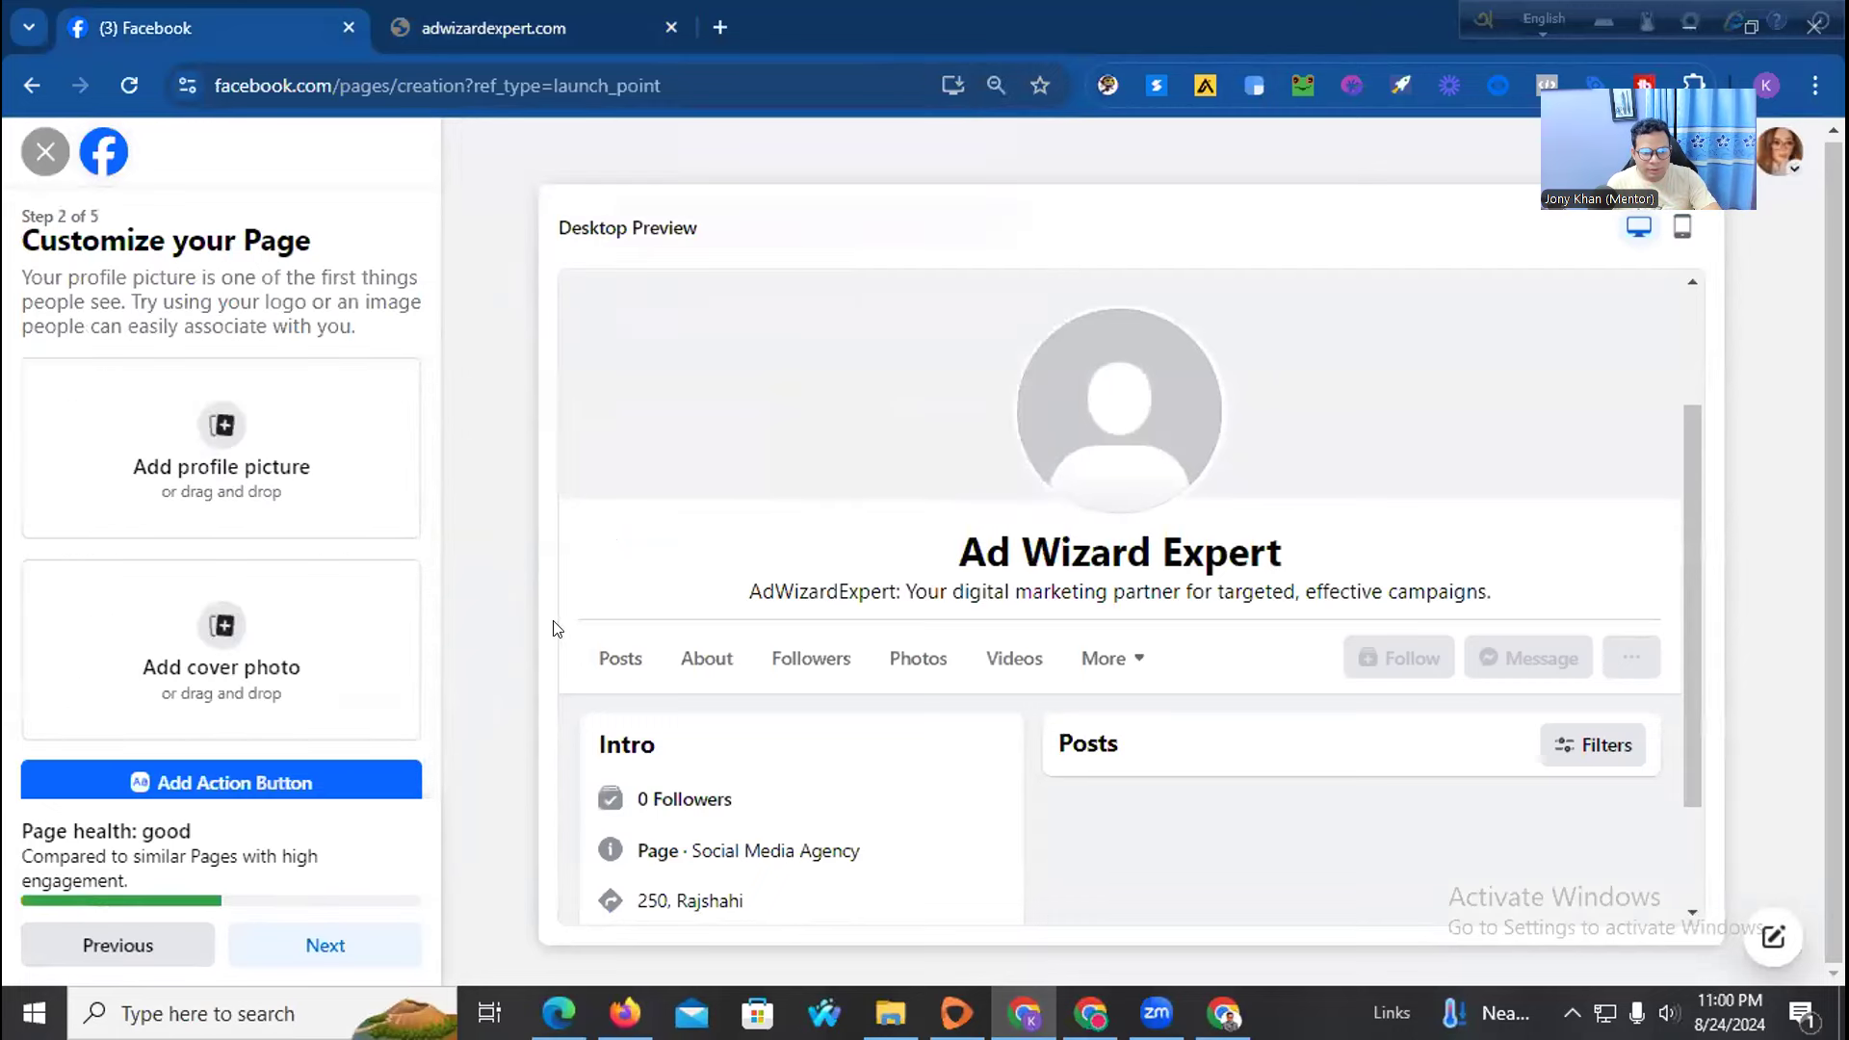
{"action": "scroll", "coordinate": [166, 465], "scroll_direction": "down", "scroll_amount": 1}
{"action": "scroll", "coordinate": [166, 465], "scroll_direction": "up", "scroll_amount": 1}
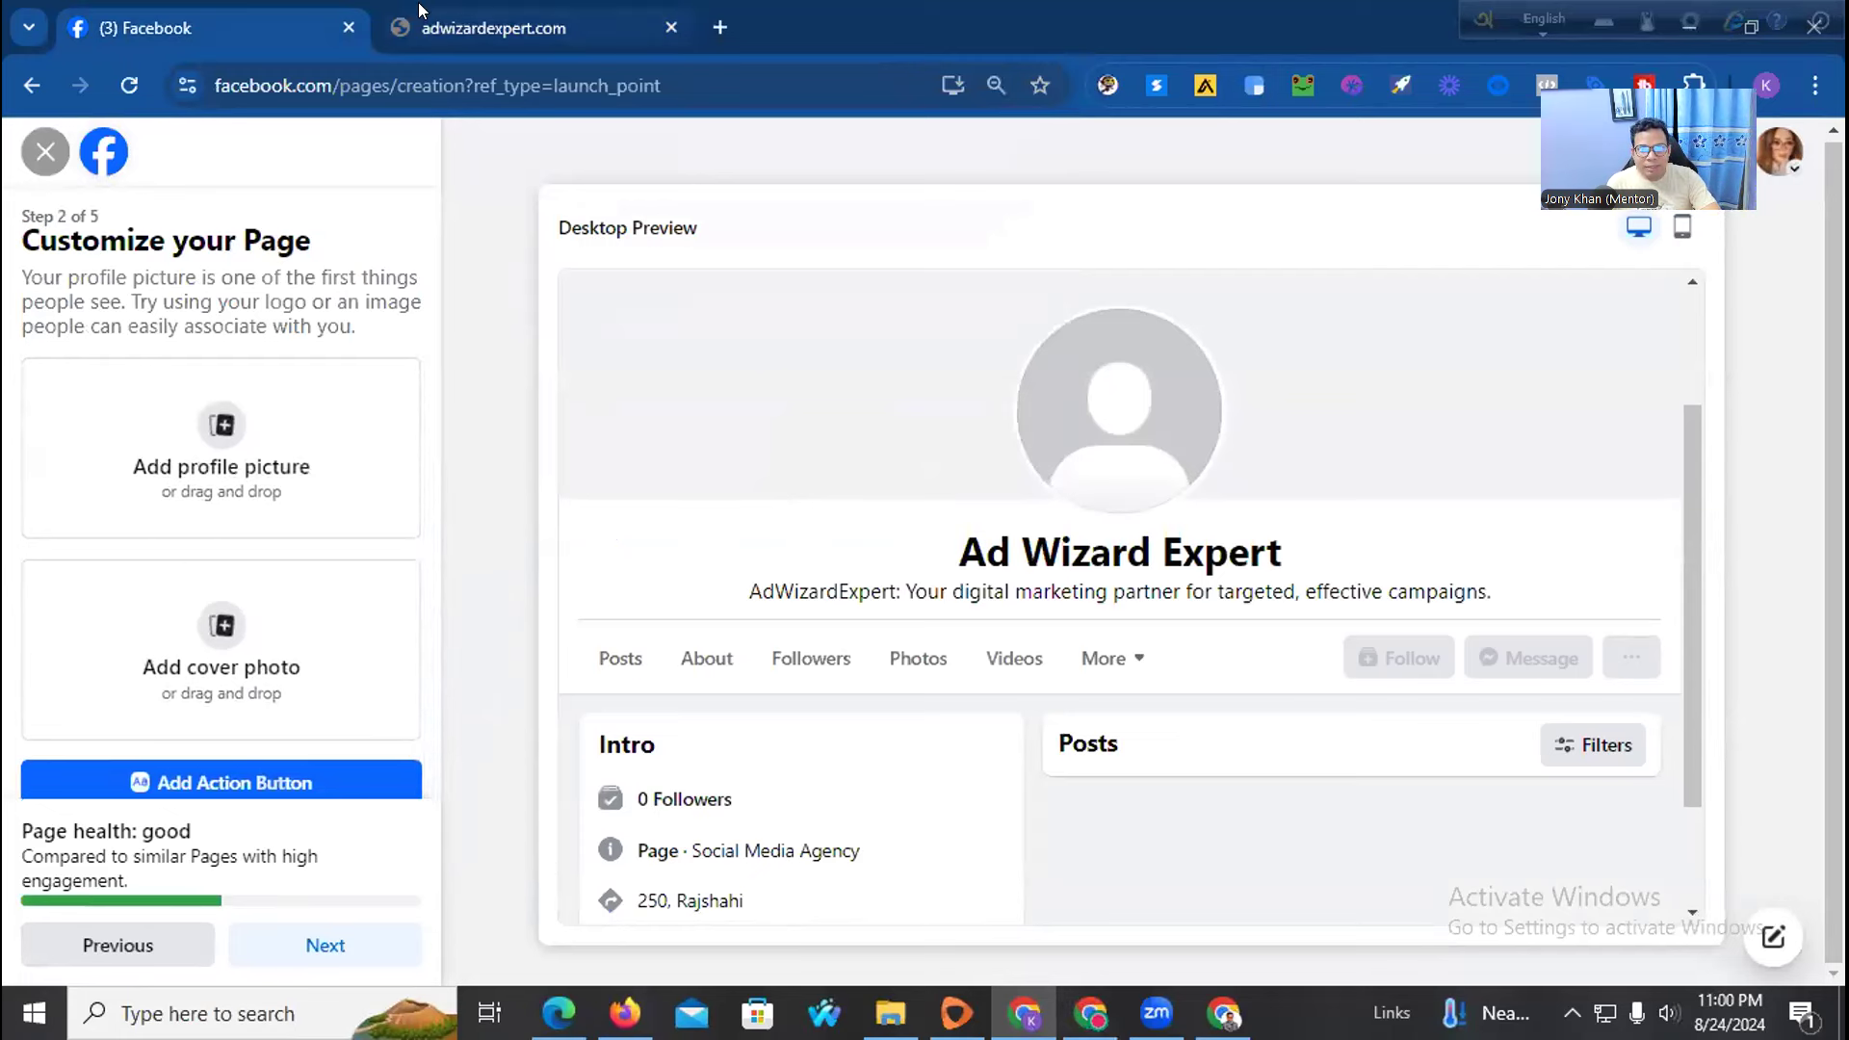
Close the extra YouTube video tab and load youtube.com in a fresh tab
{"action": "left_click", "coordinate": [717, 28]}
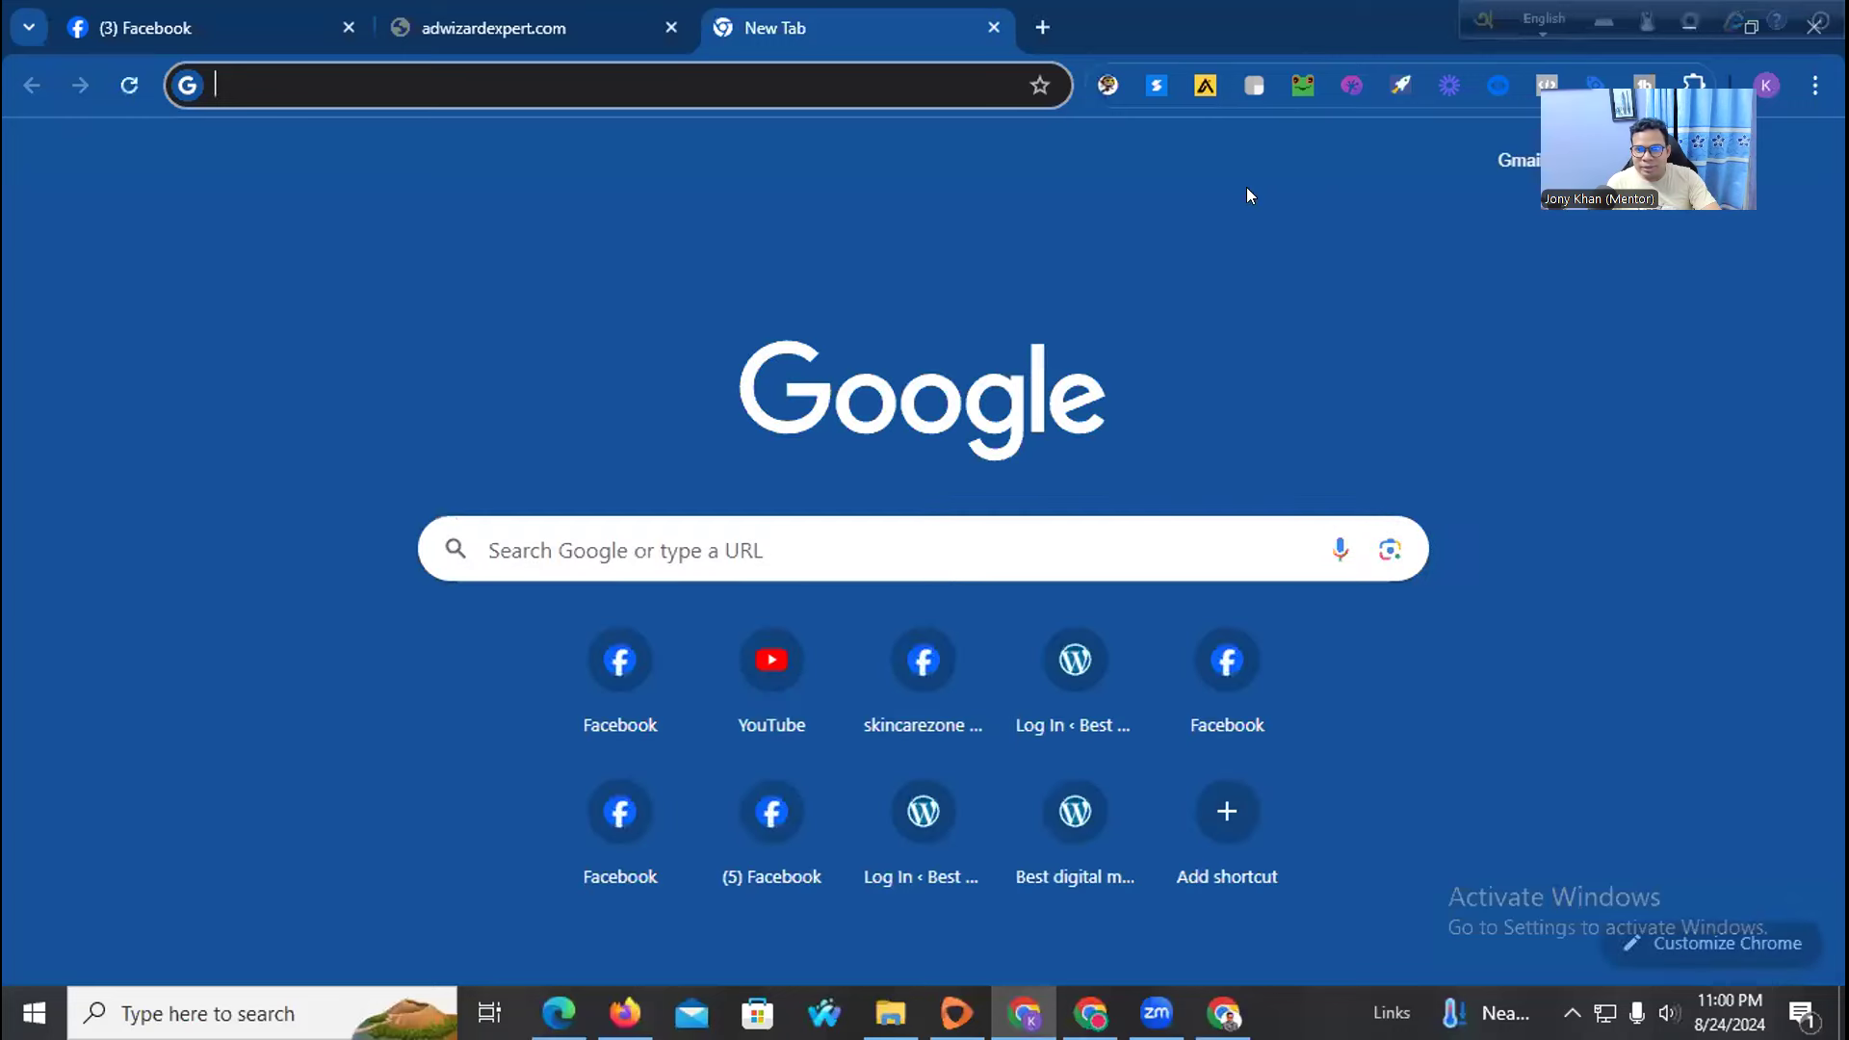
{"action": "left_click", "coordinate": [760, 641]}
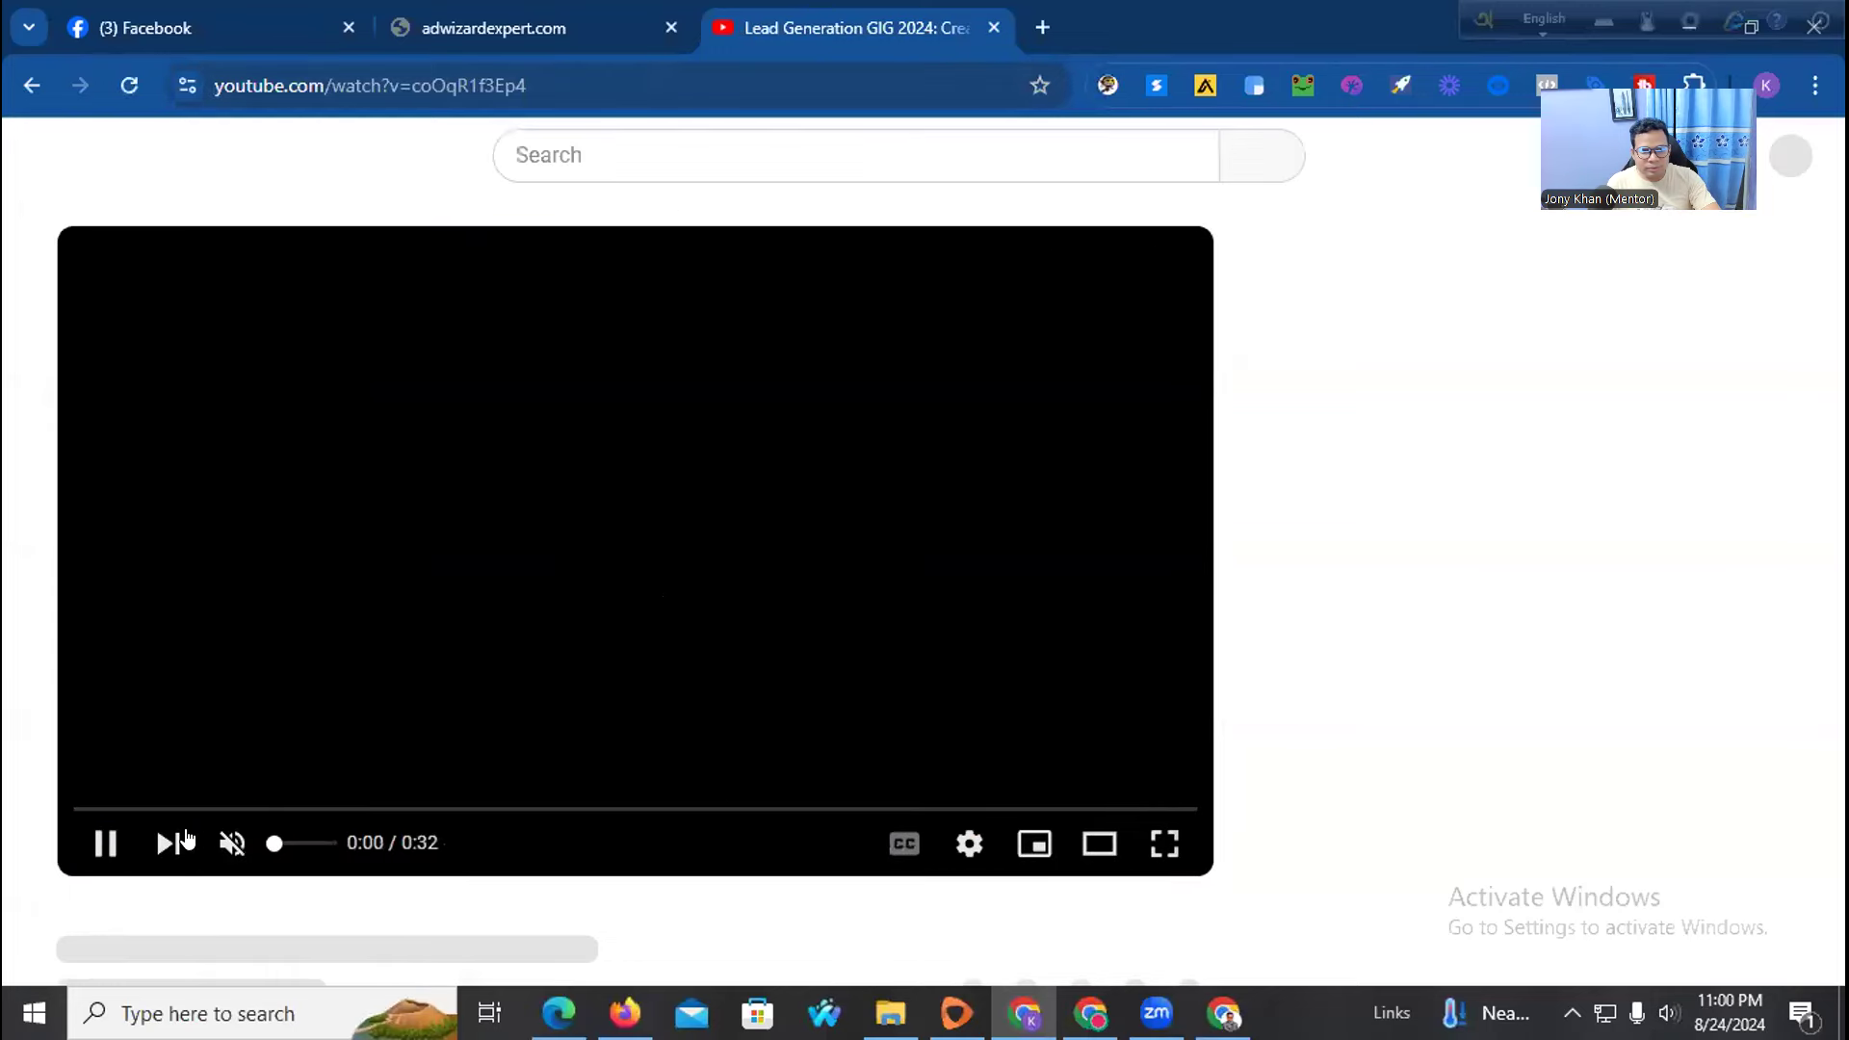
{"action": "left_click_drag", "start_coordinate": [1649, 125], "coordinate": [1767, 466]}
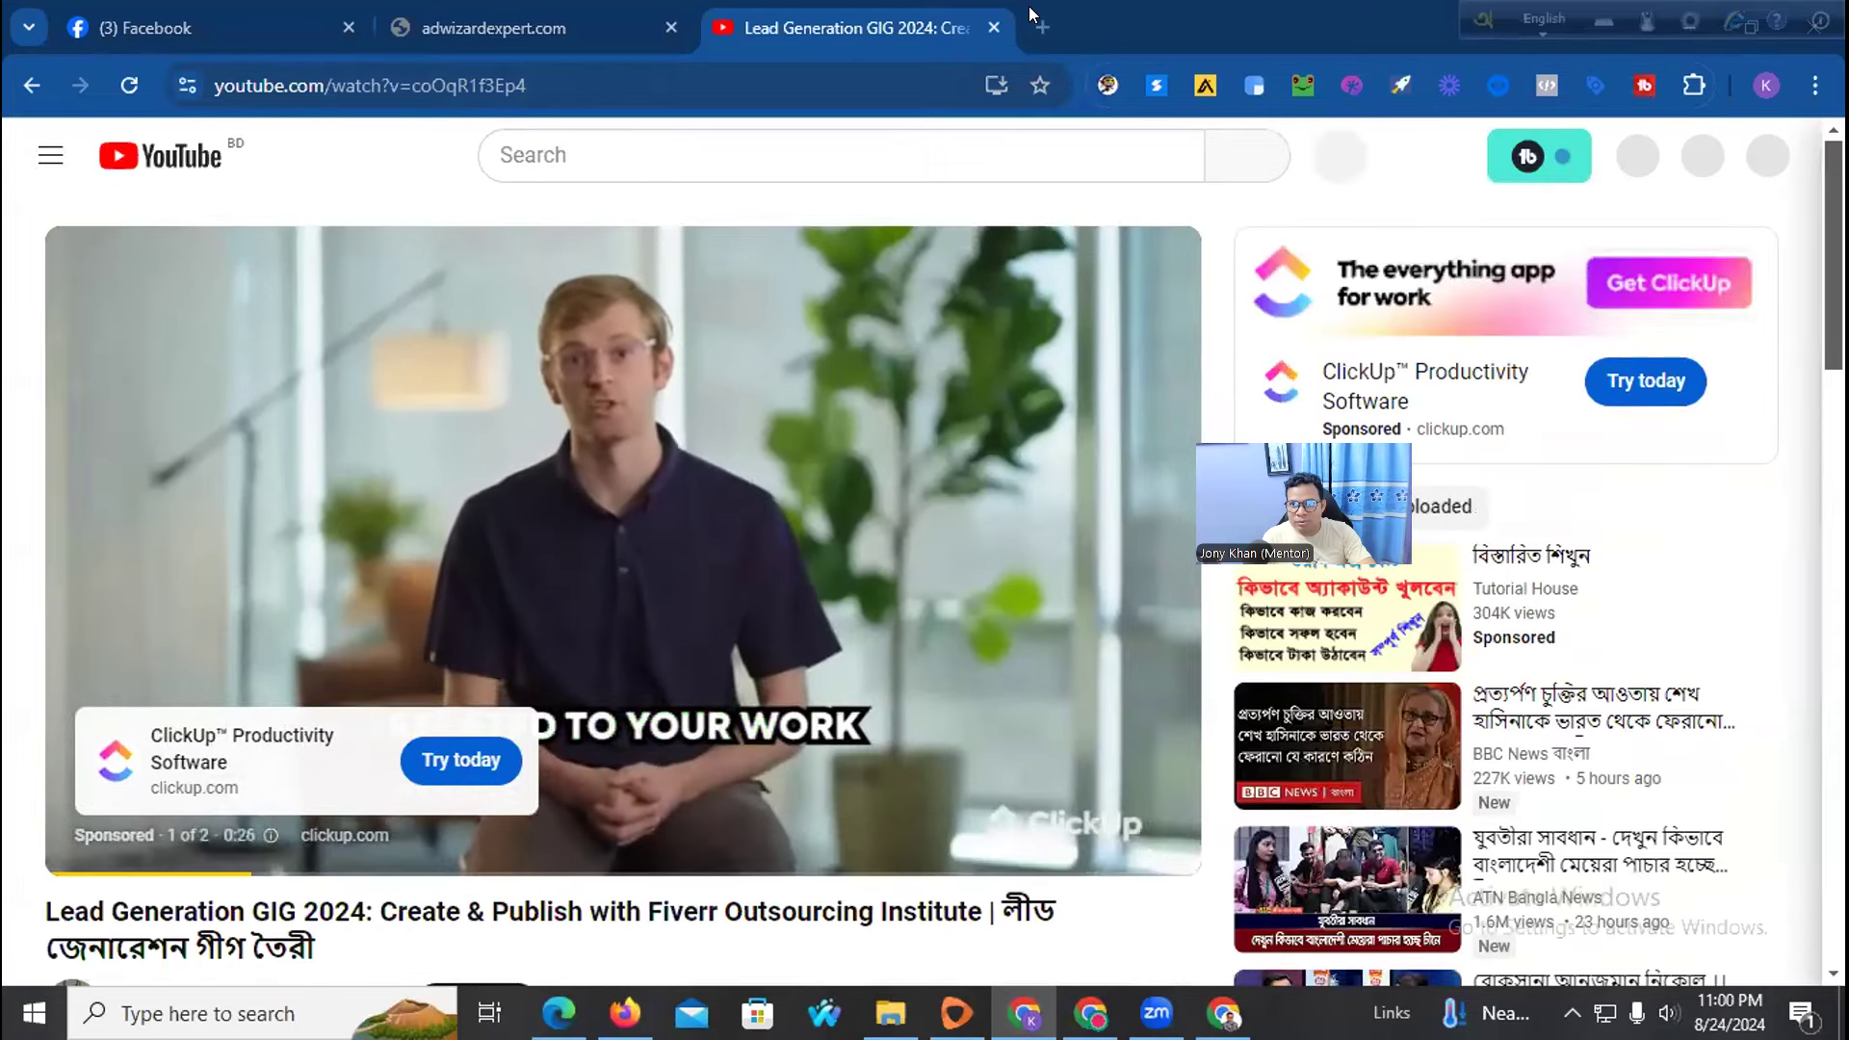
{"action": "left_click", "coordinate": [1032, 13]}
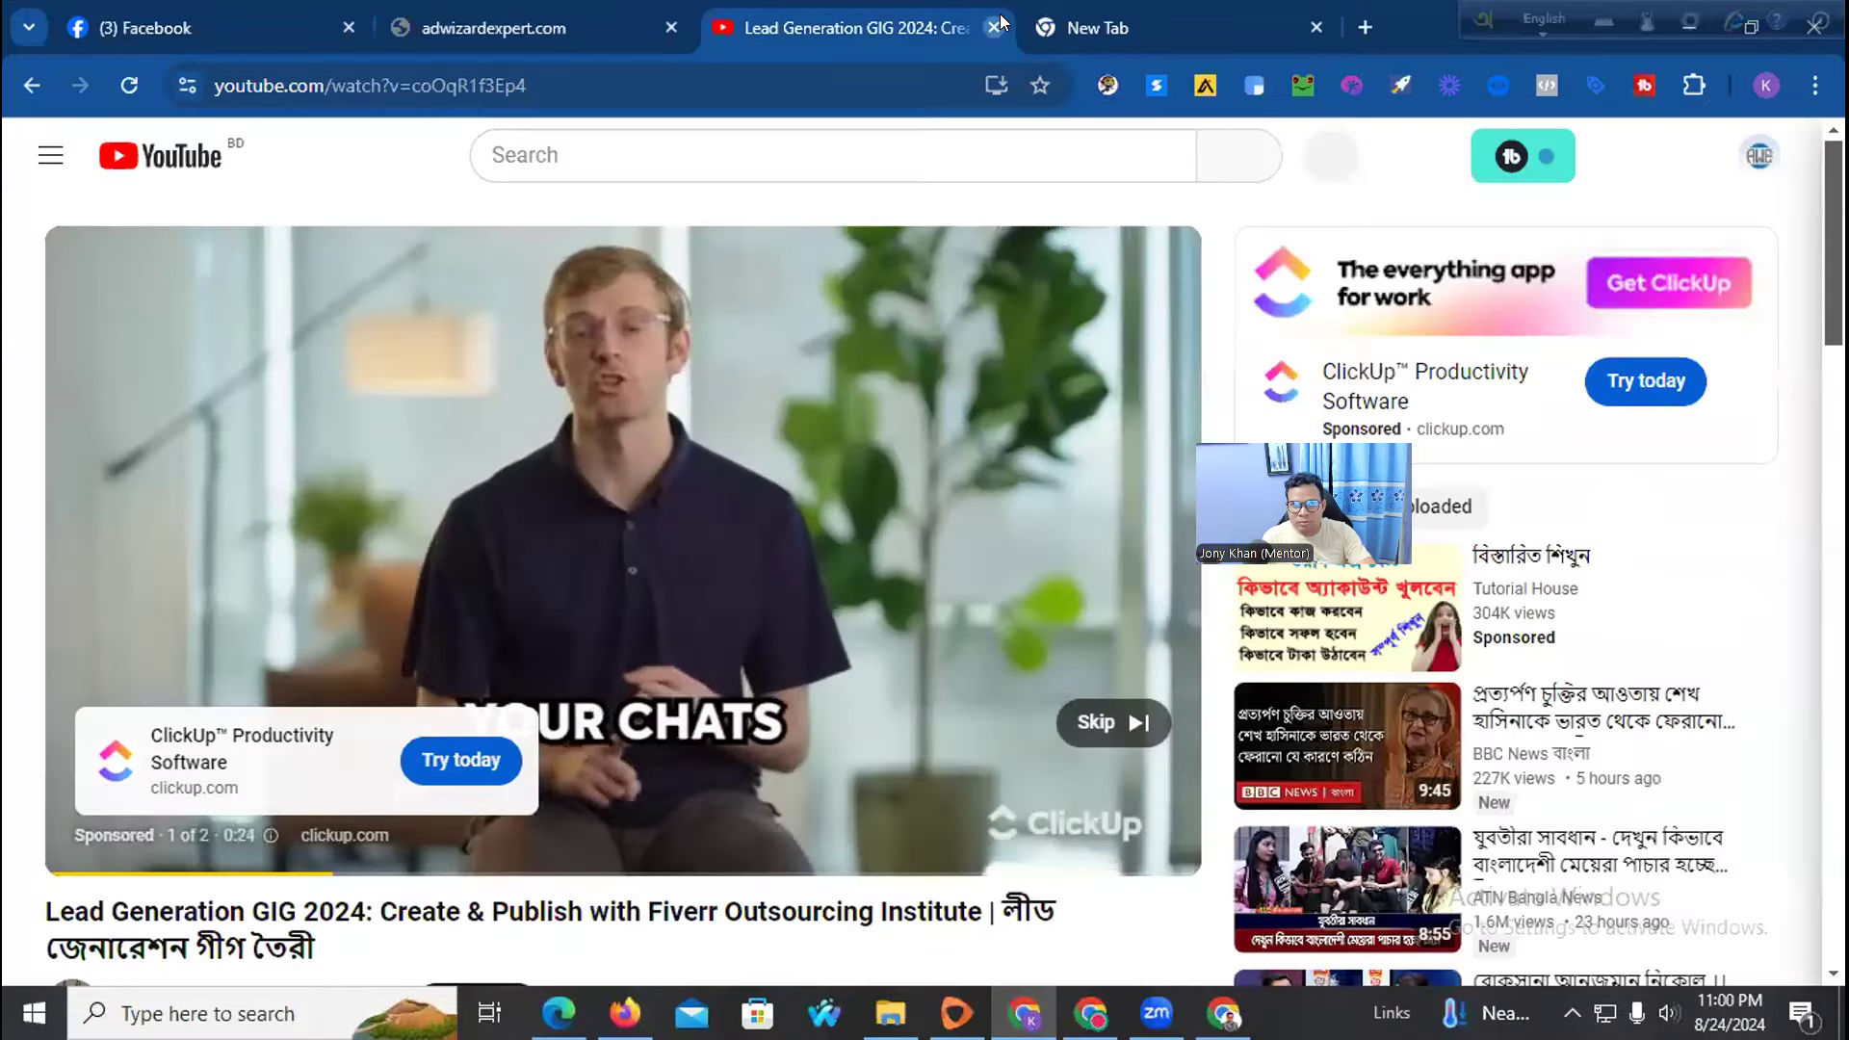
{"action": "left_click", "coordinate": [994, 27]}
{"action": "left_click", "coordinate": [482, 85]}
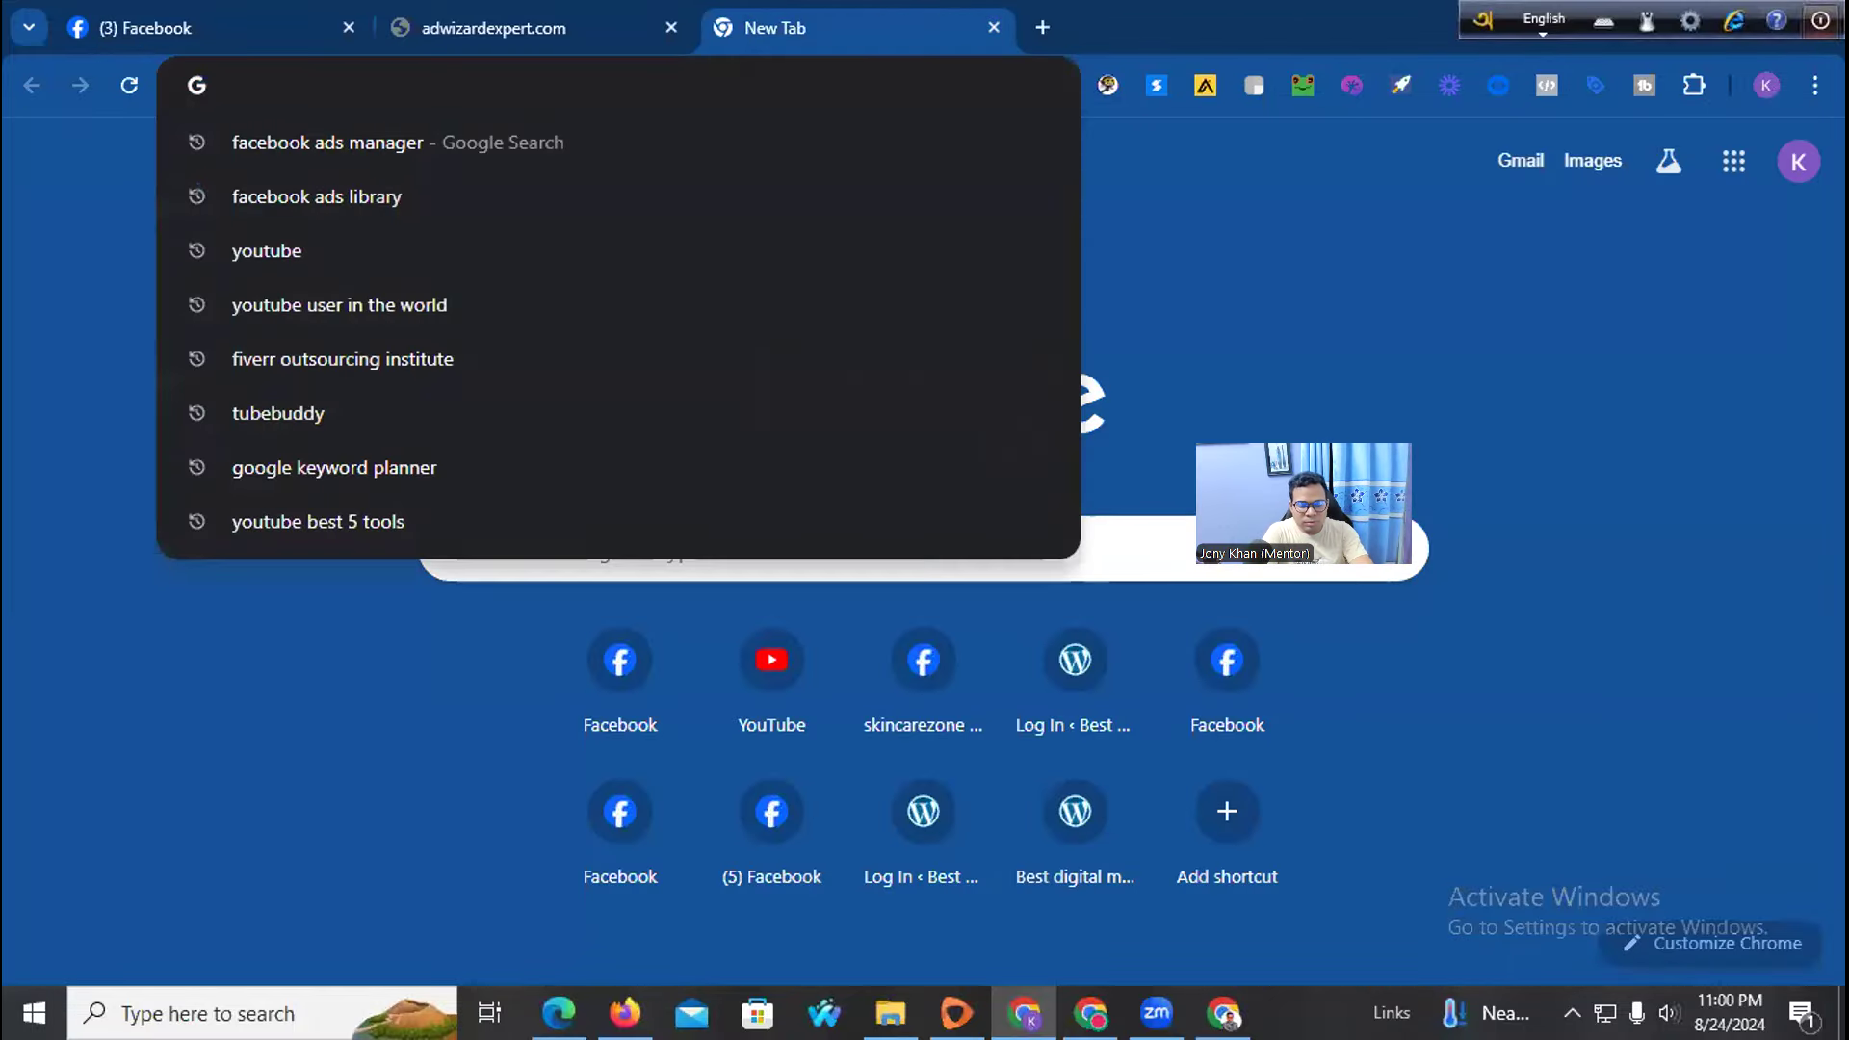
{"action": "type", "text": "youtube"}
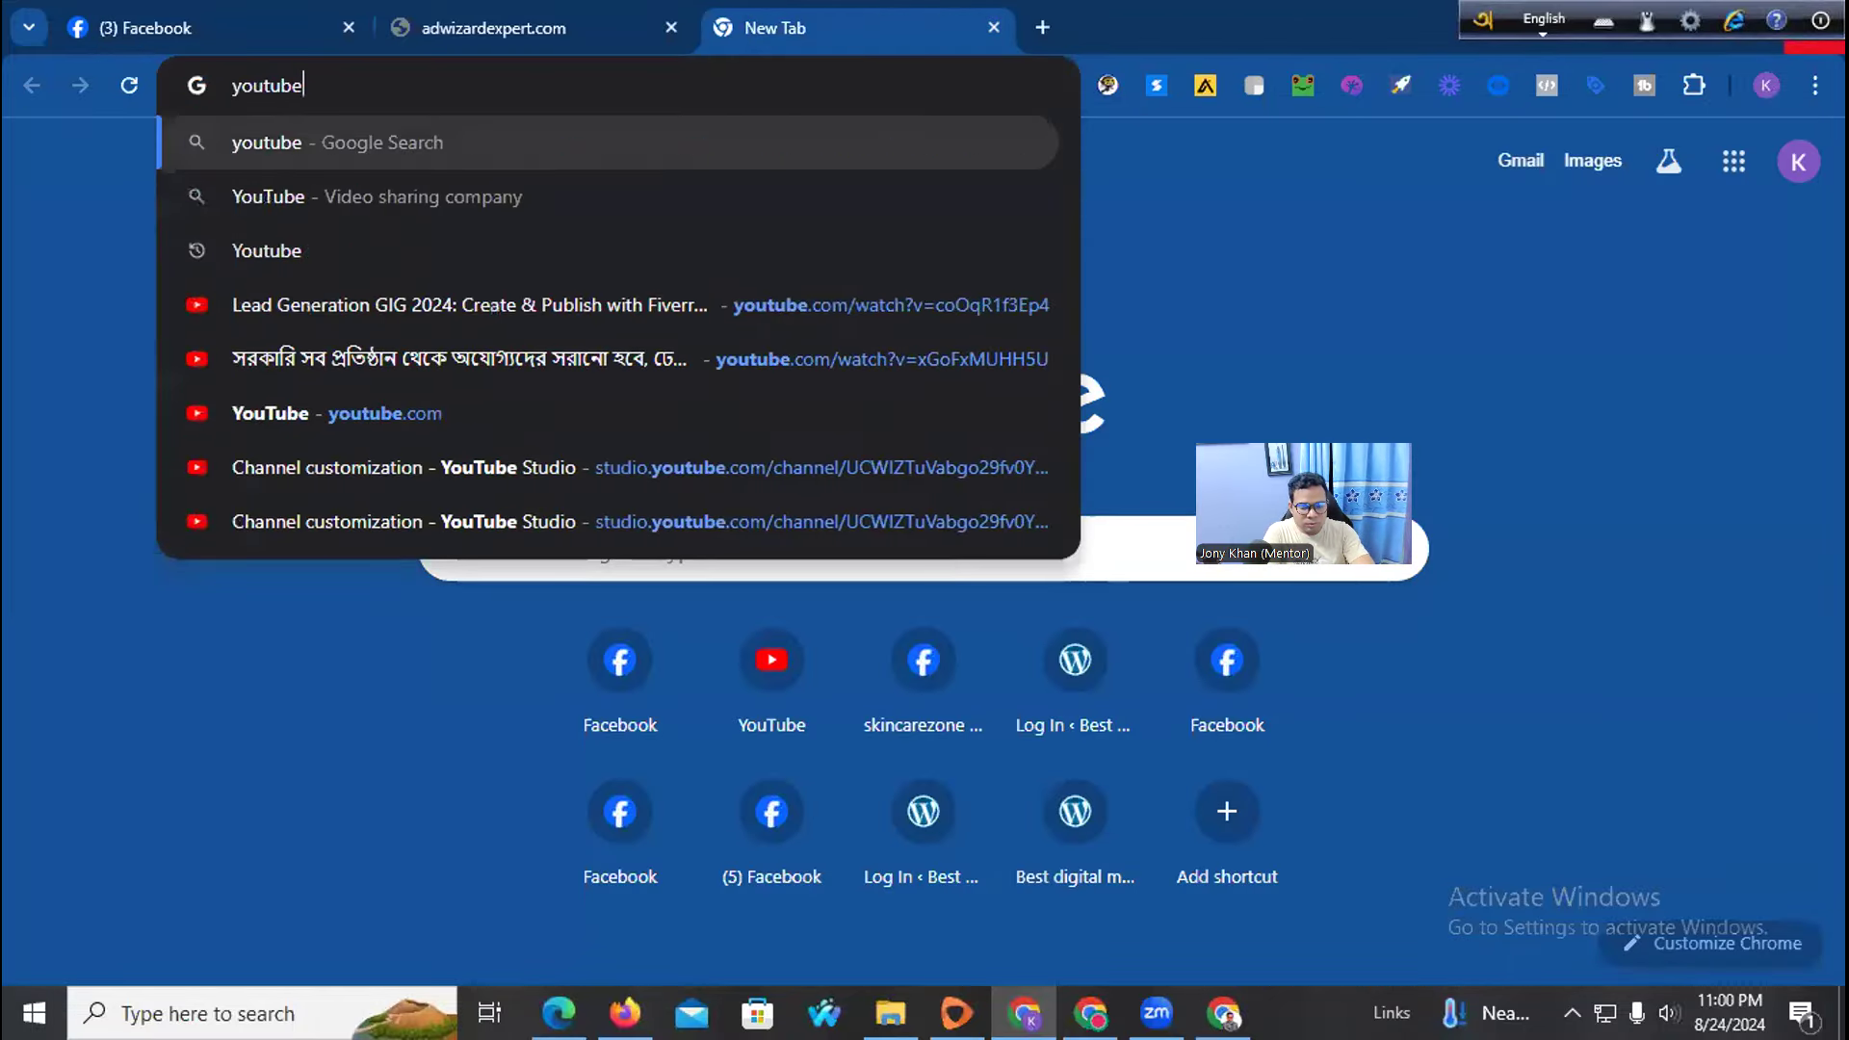
{"action": "type", "text": ",com"}
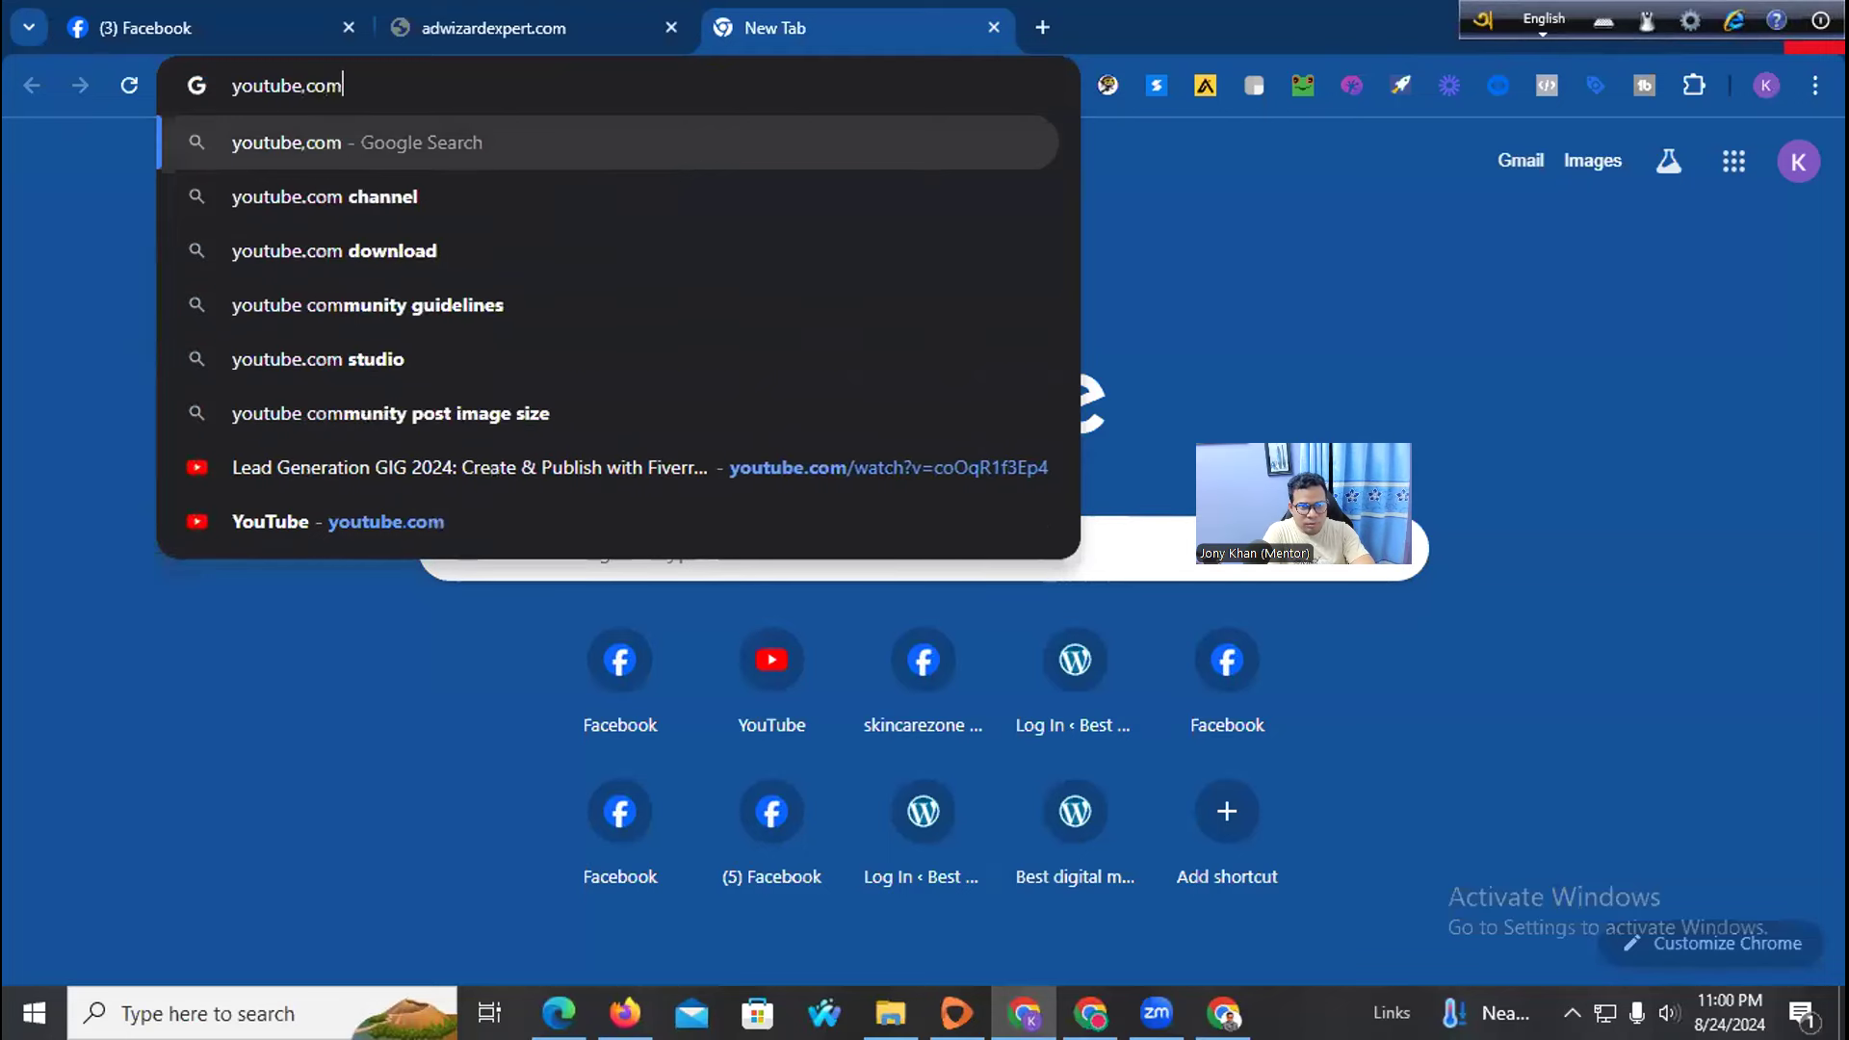
{"action": "key", "text": "Return"}
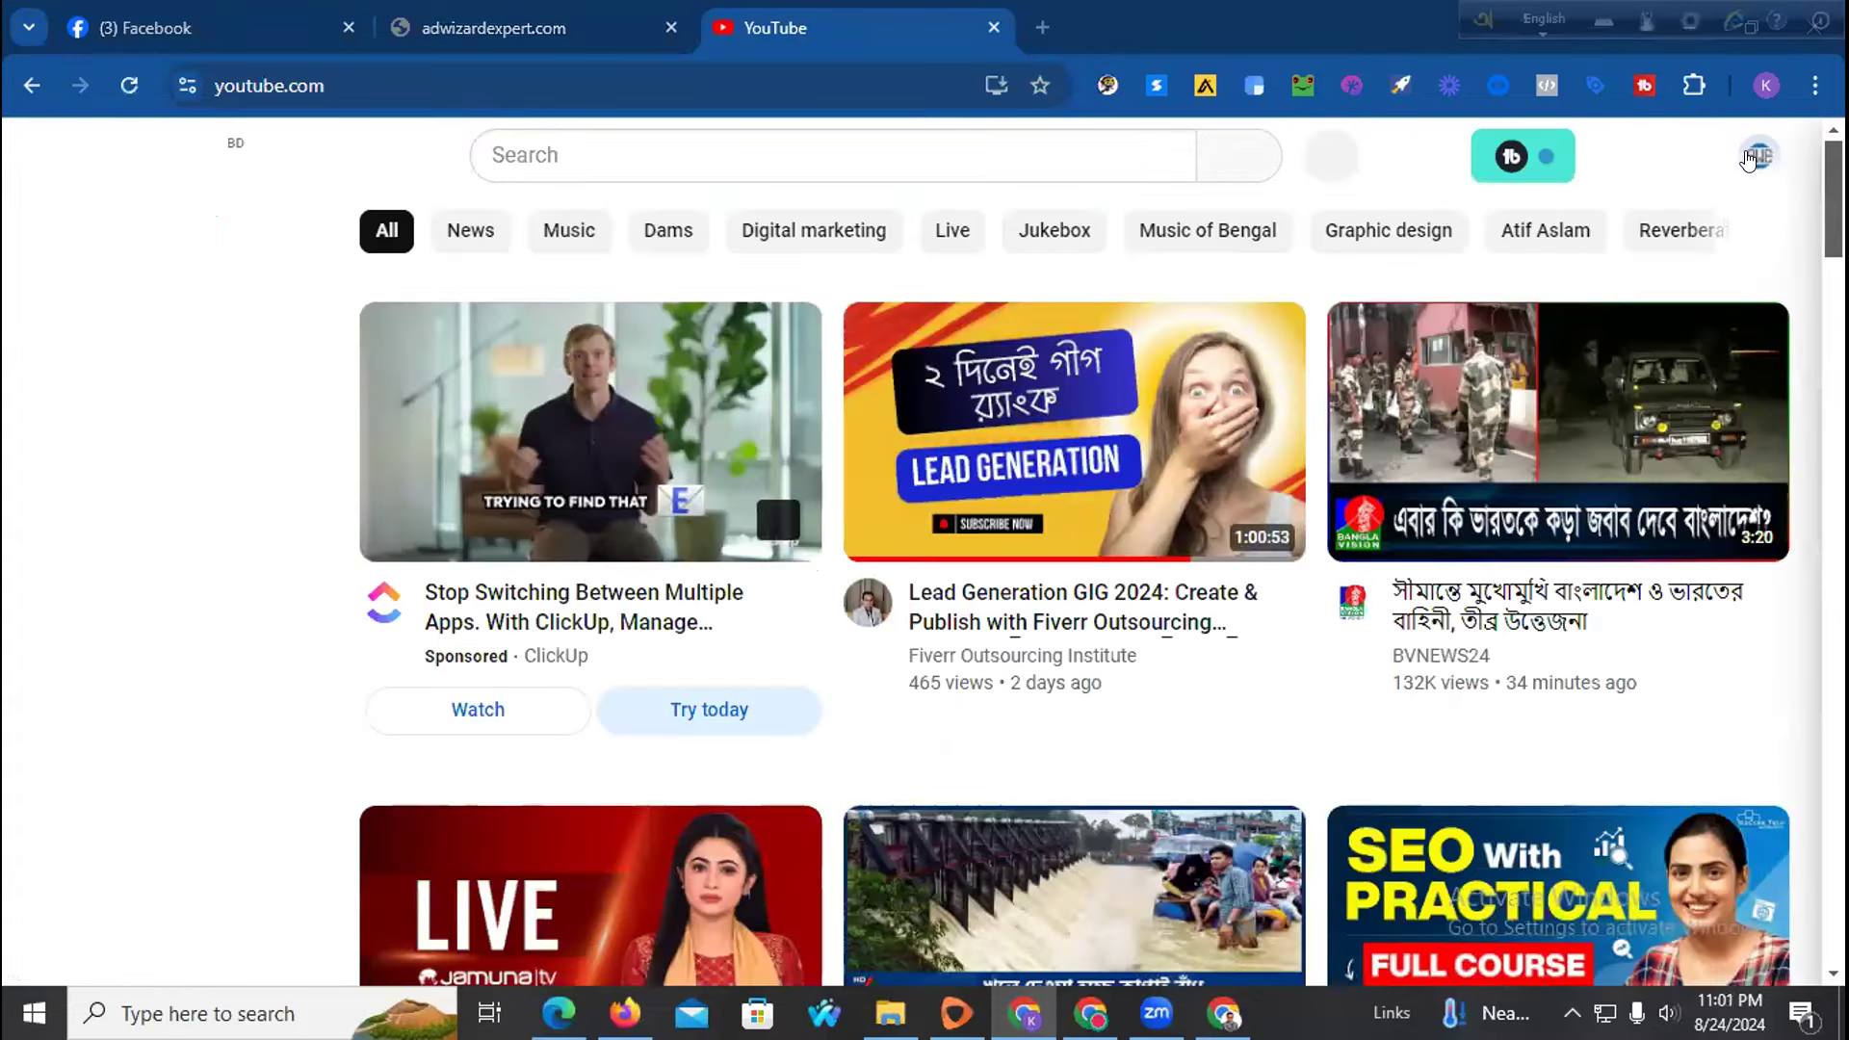
Open the Ad Wizard Expert channel from YouTube Studio in a new tab and choose Save as
{"action": "left_click", "coordinate": [1757, 155]}
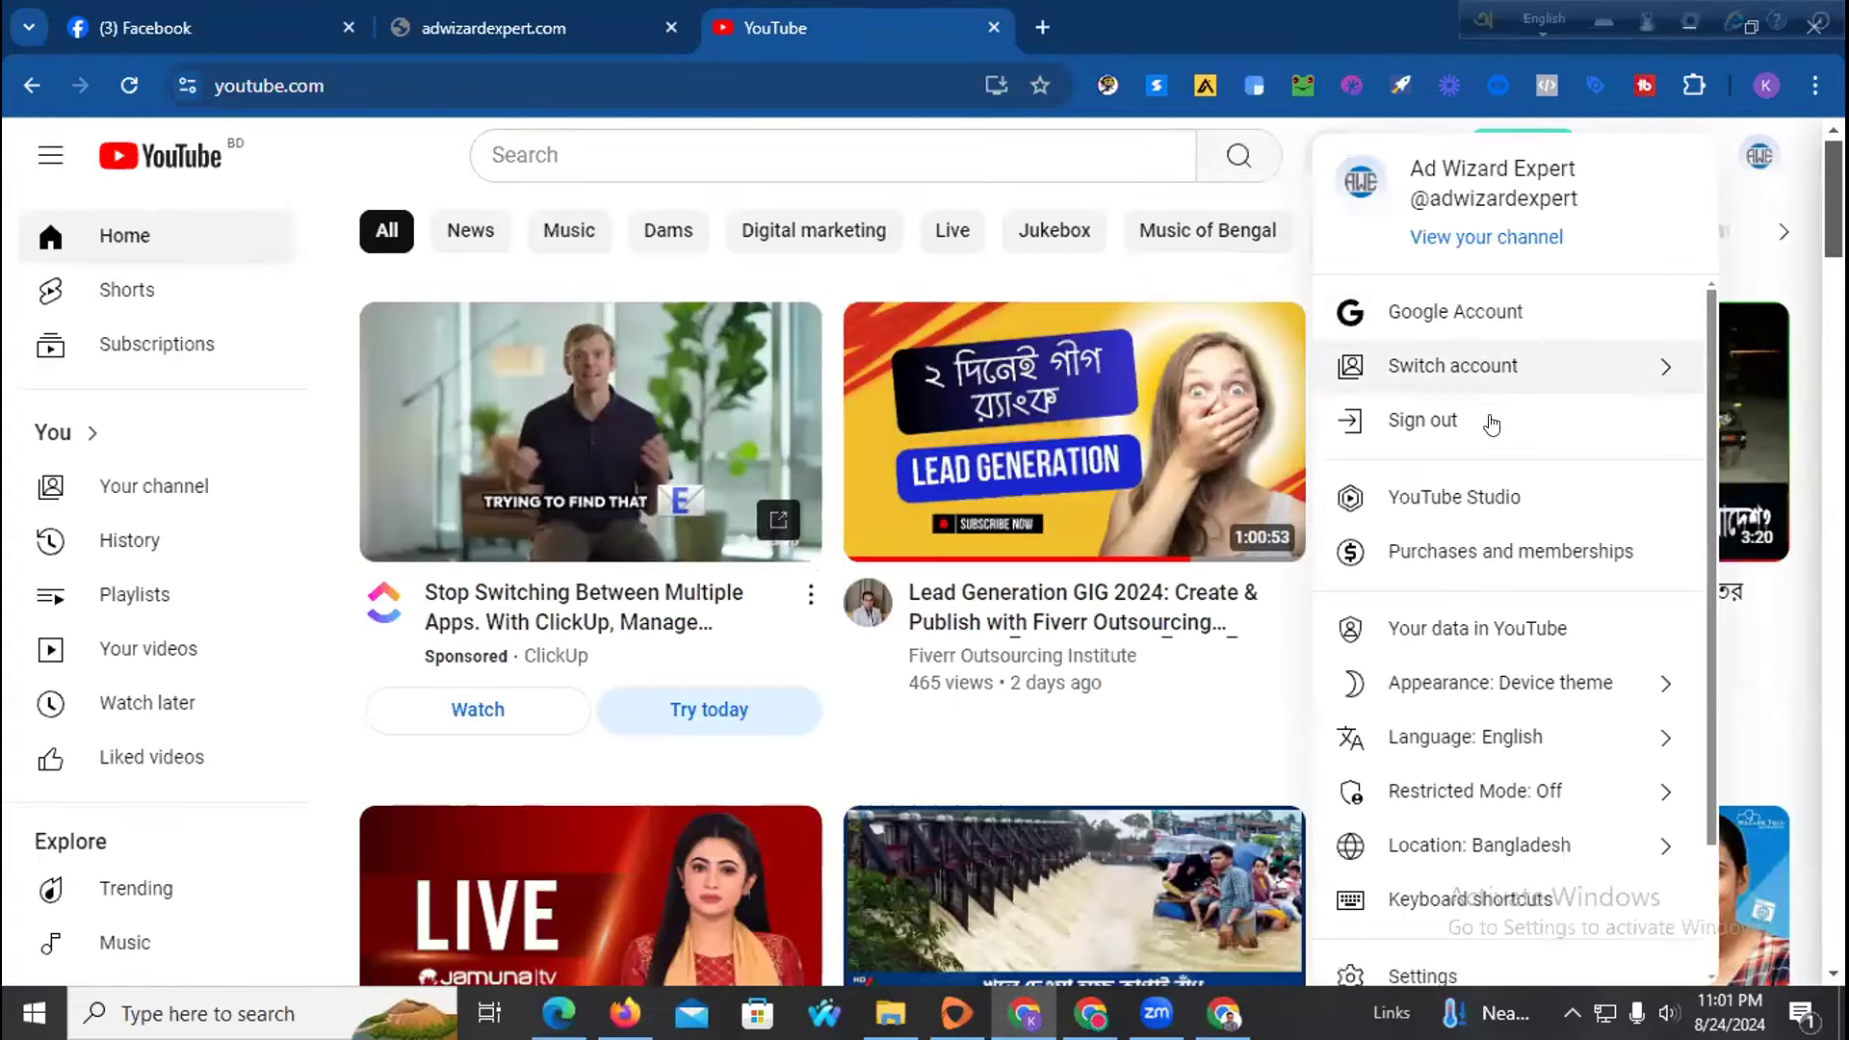
{"action": "left_click", "coordinate": [1481, 495]}
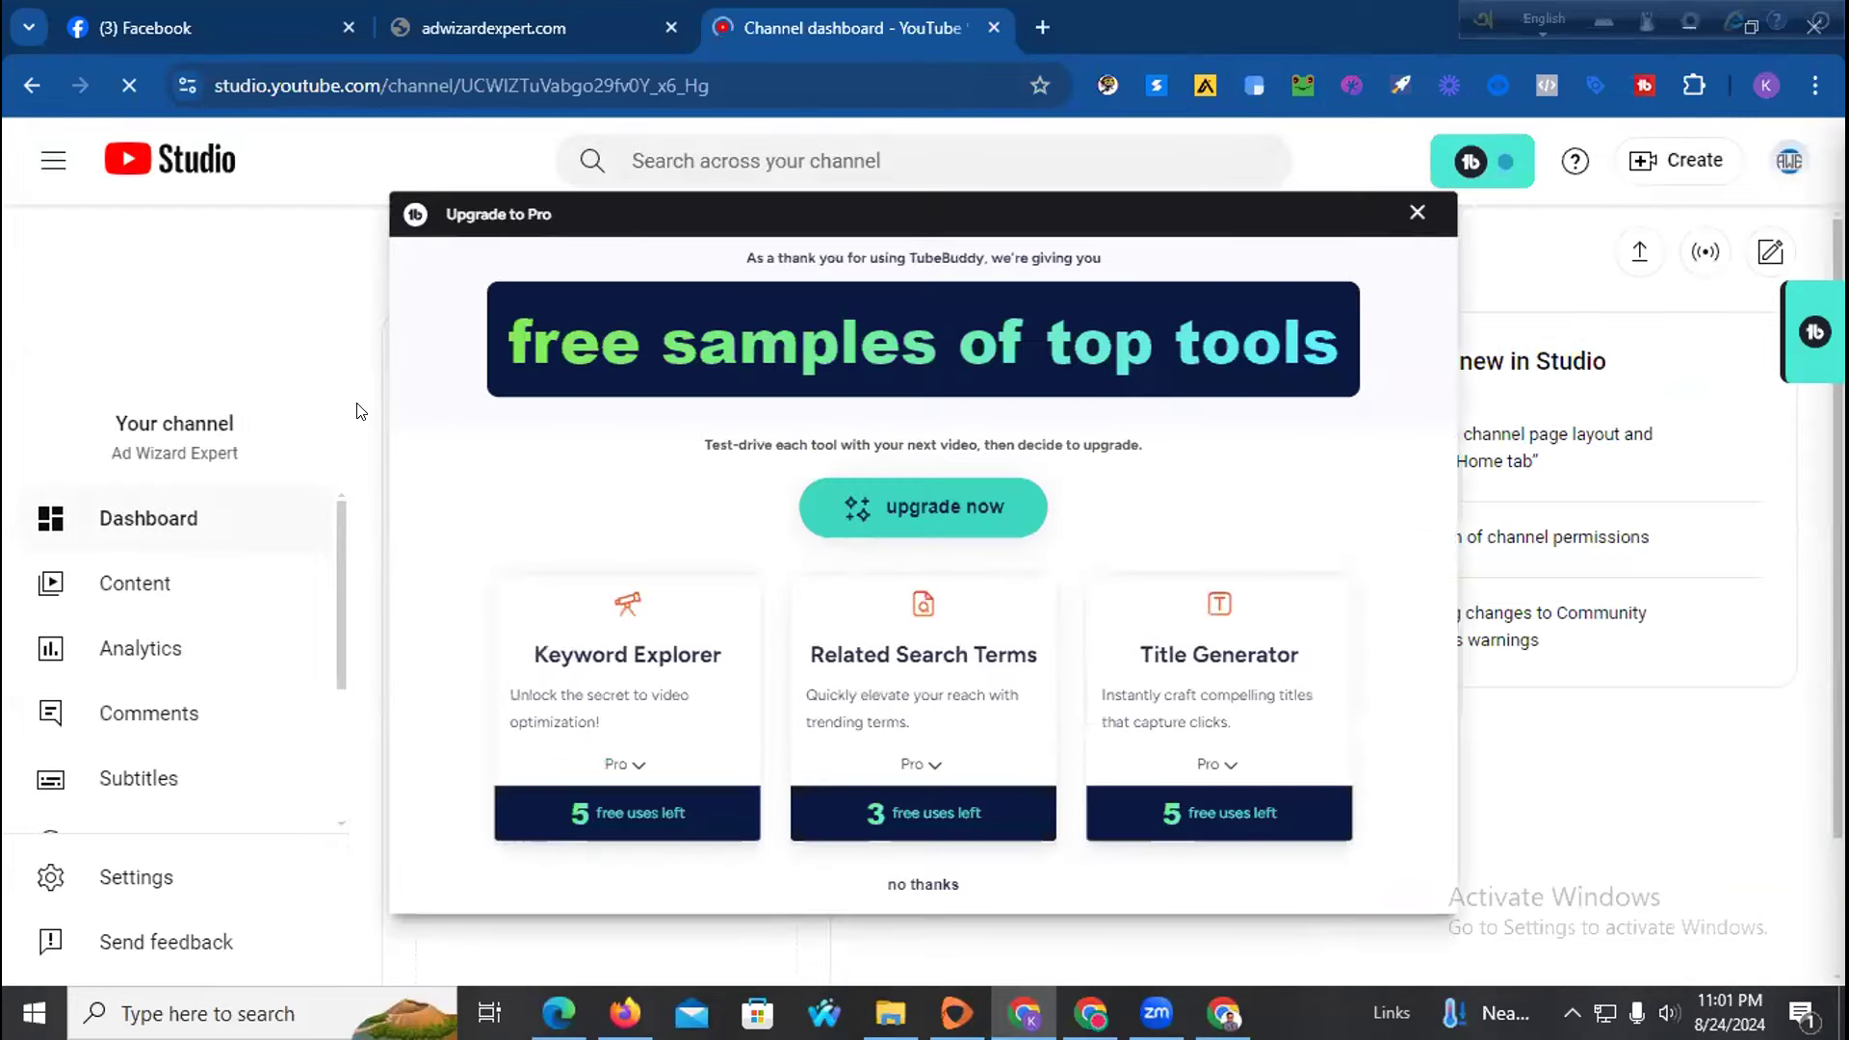
{"action": "left_click", "coordinate": [1415, 208]}
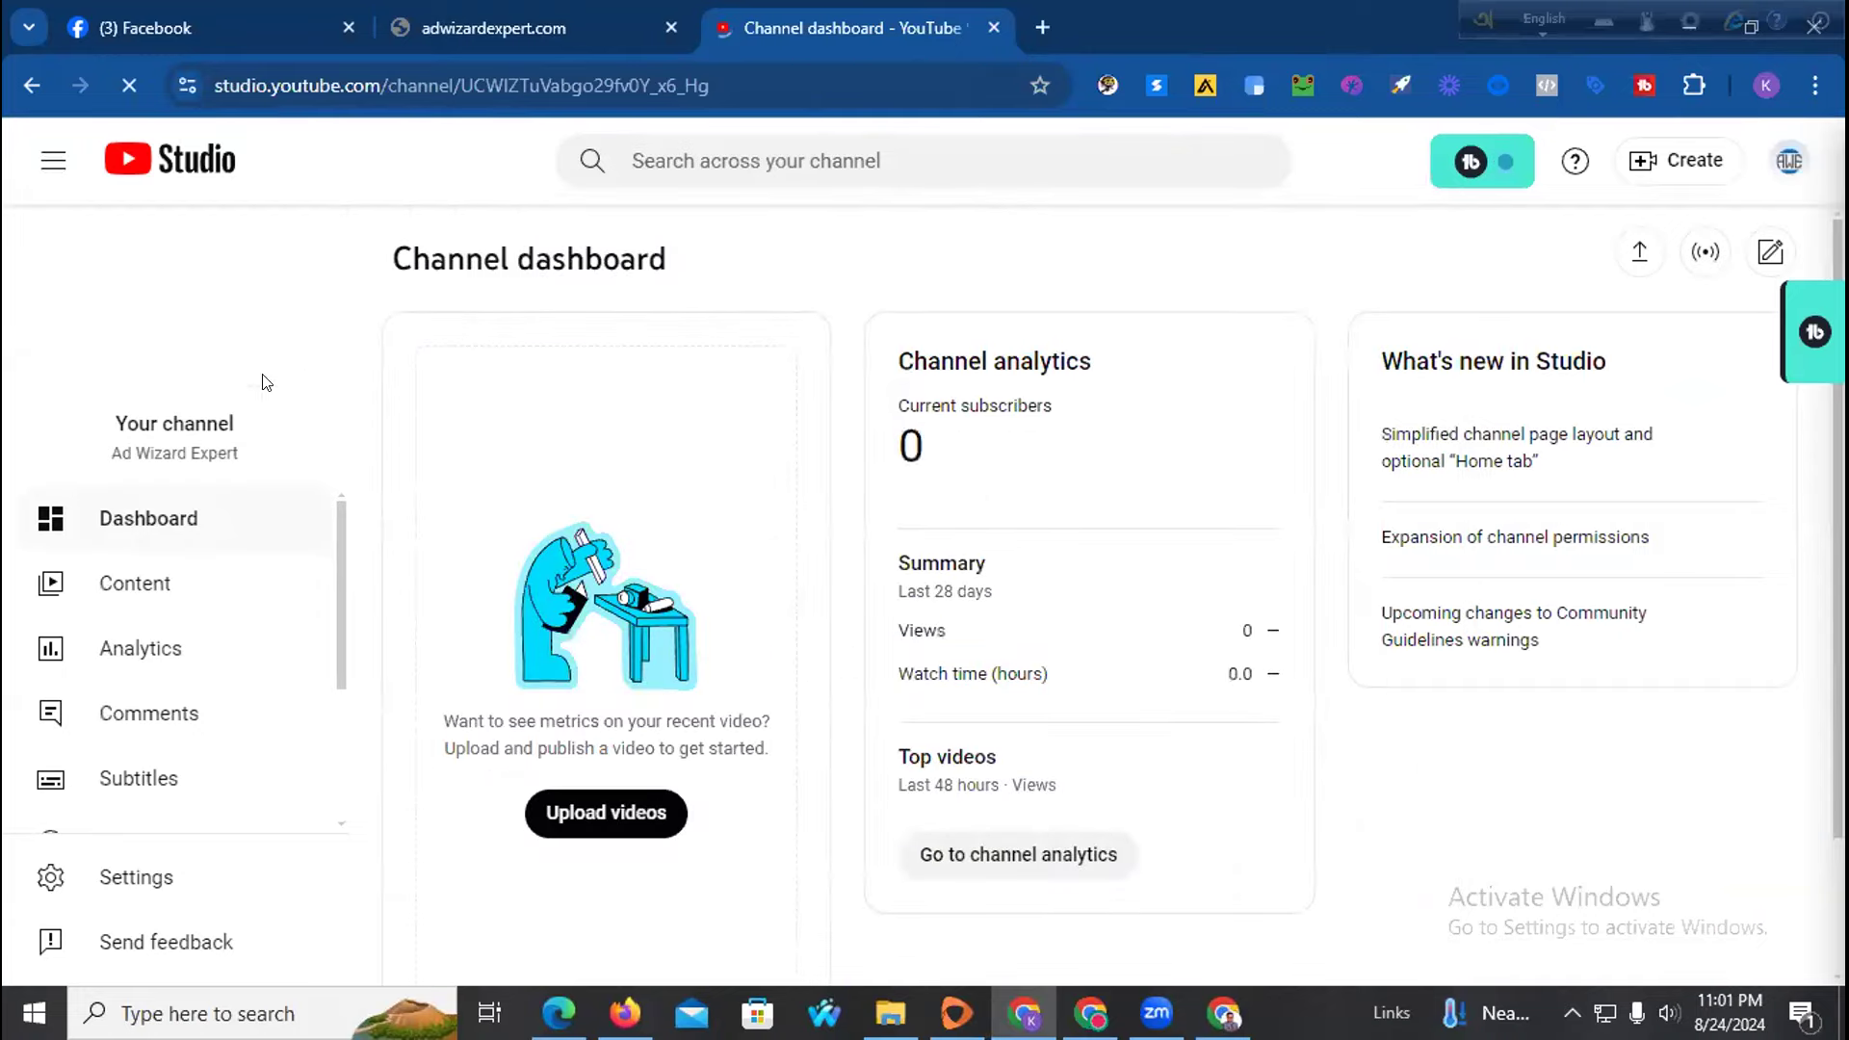
{"action": "left_click", "coordinate": [207, 302]}
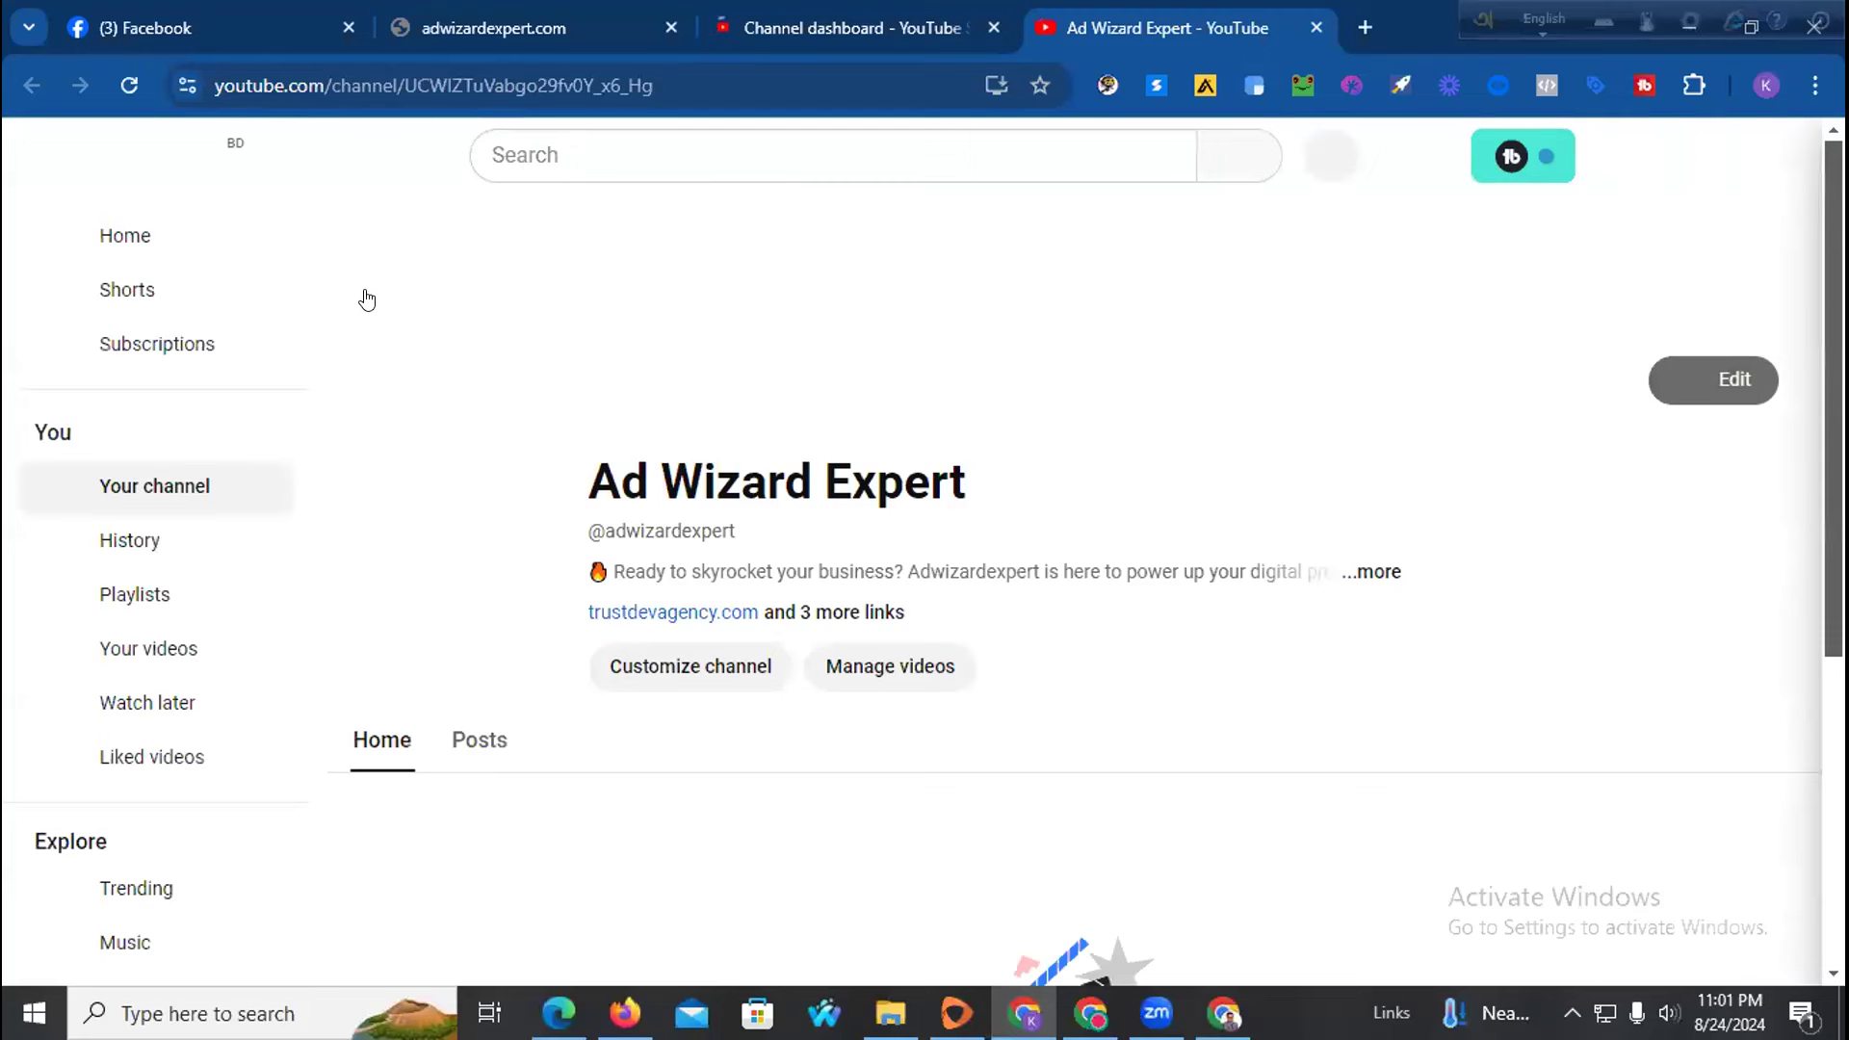
{"action": "right_click", "coordinate": [478, 560]}
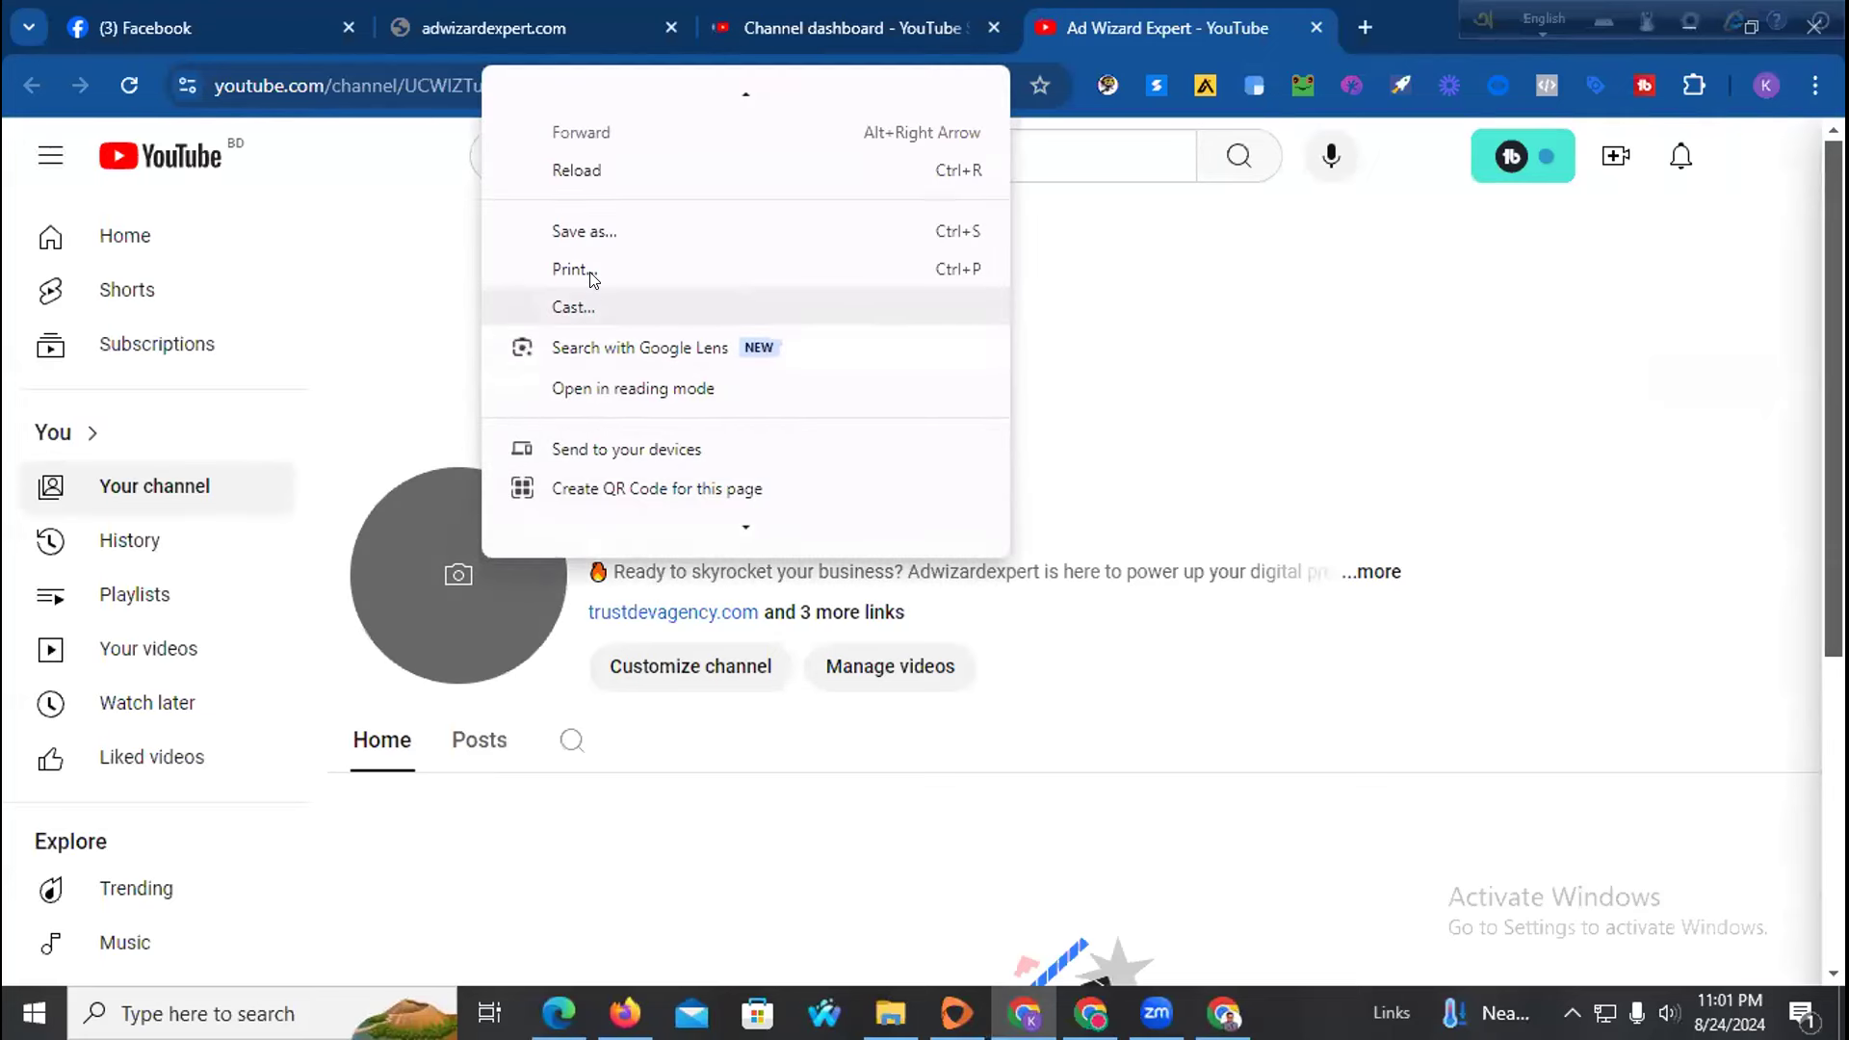
{"action": "left_click", "coordinate": [597, 241]}
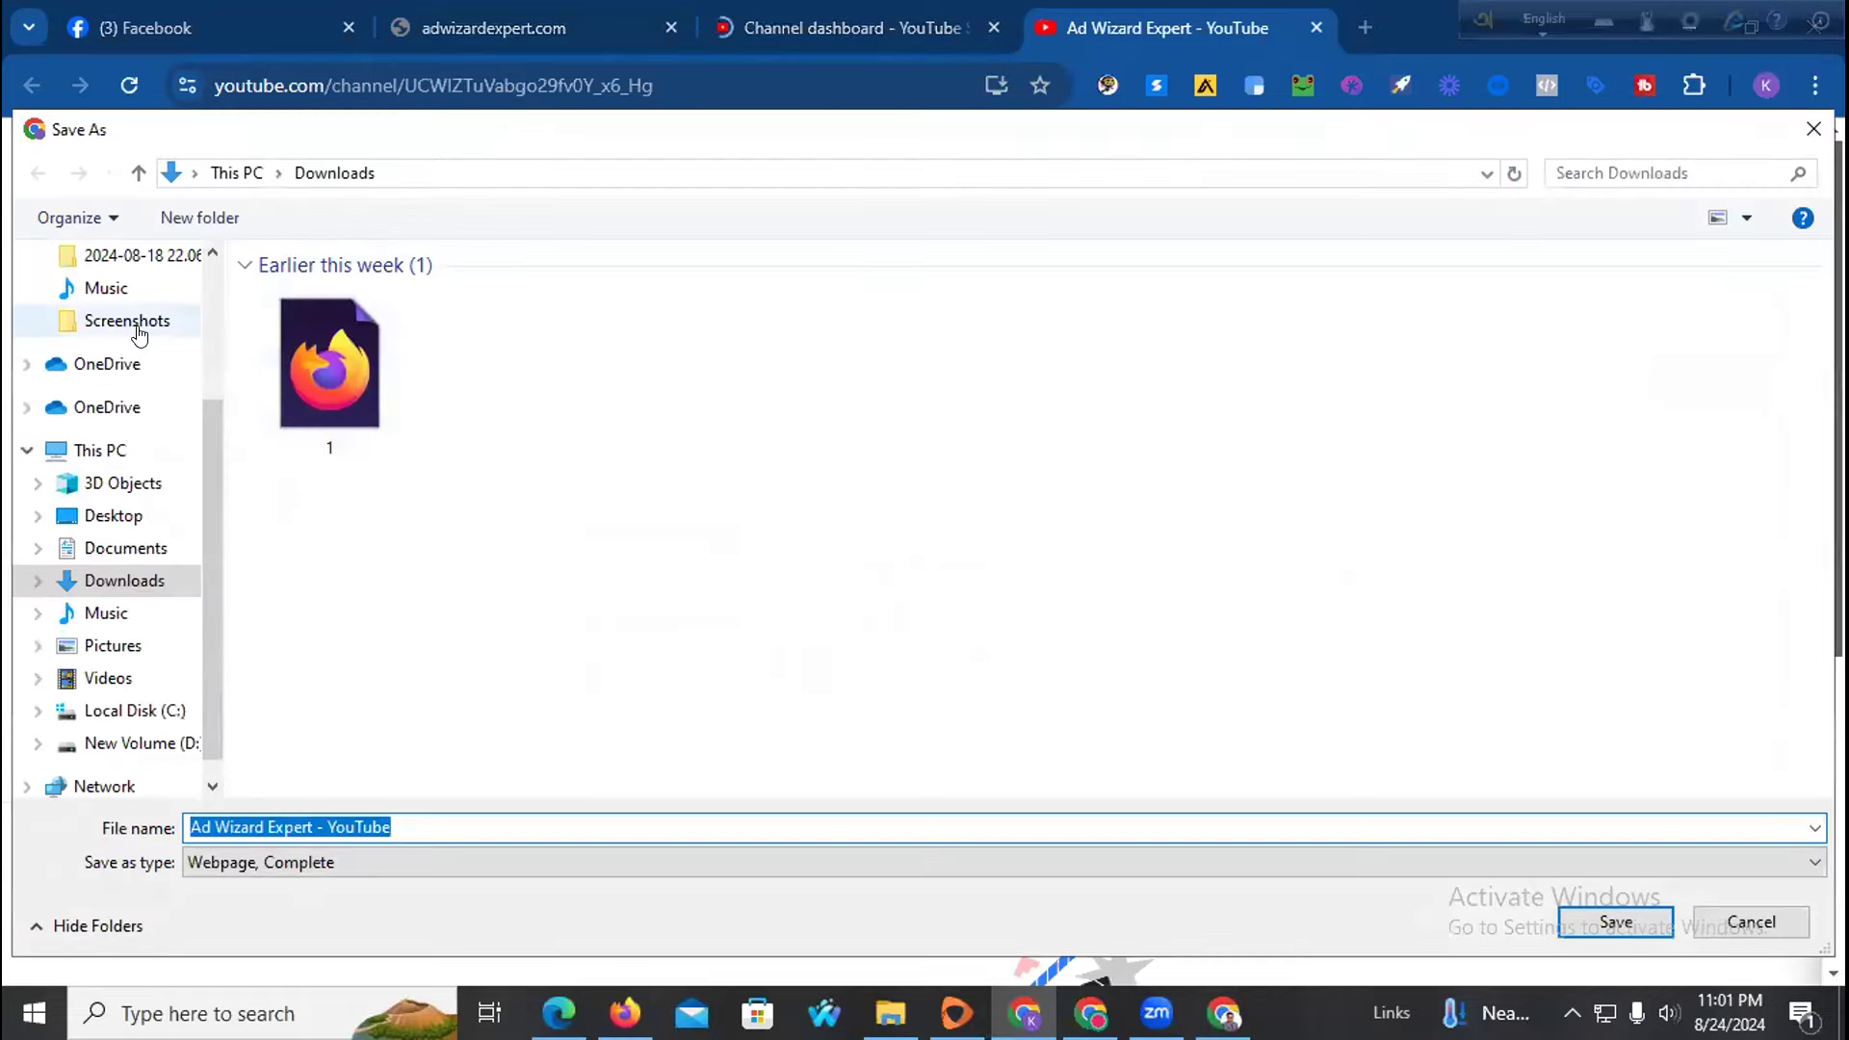
Save the channel page to Downloads as Ad Wizard Expert - YouTube.html and return to Studio
{"action": "scroll", "coordinate": [144, 332], "scroll_direction": "up", "scroll_amount": 2}
{"action": "left_click", "coordinate": [124, 334]}
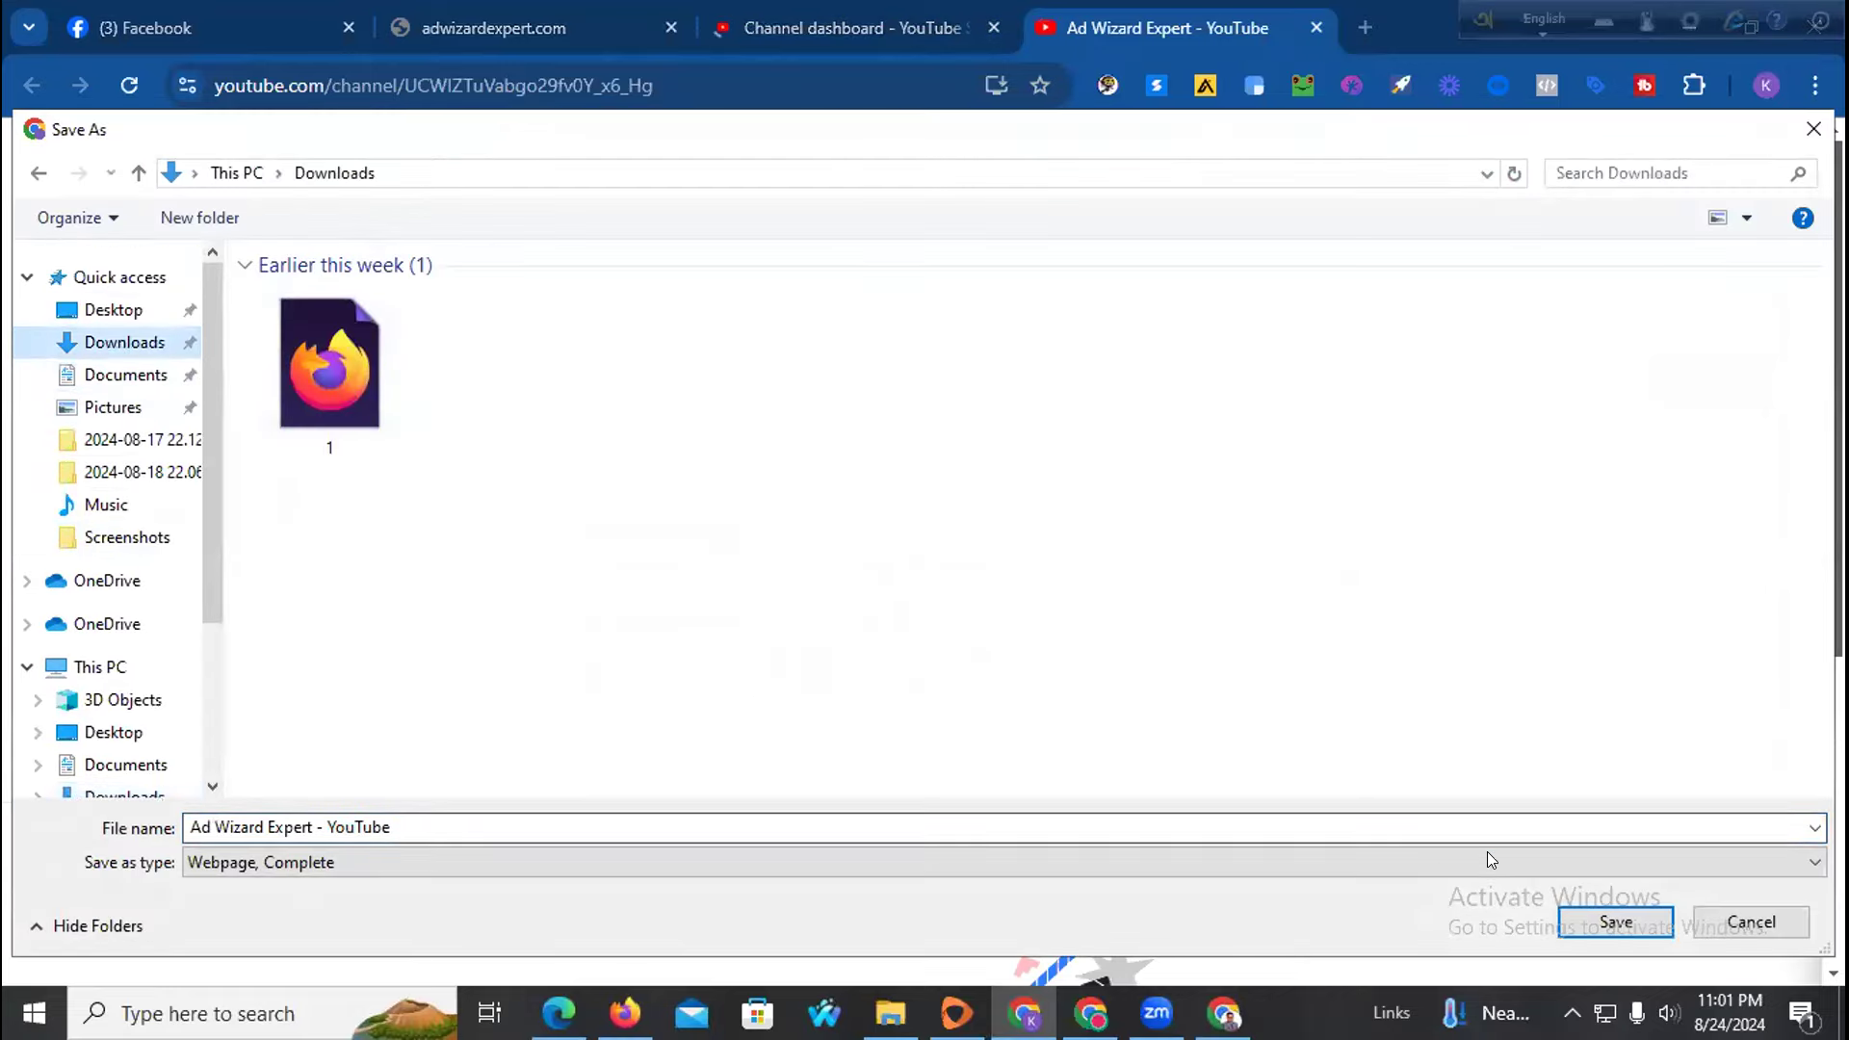
{"action": "left_click", "coordinate": [1587, 917]}
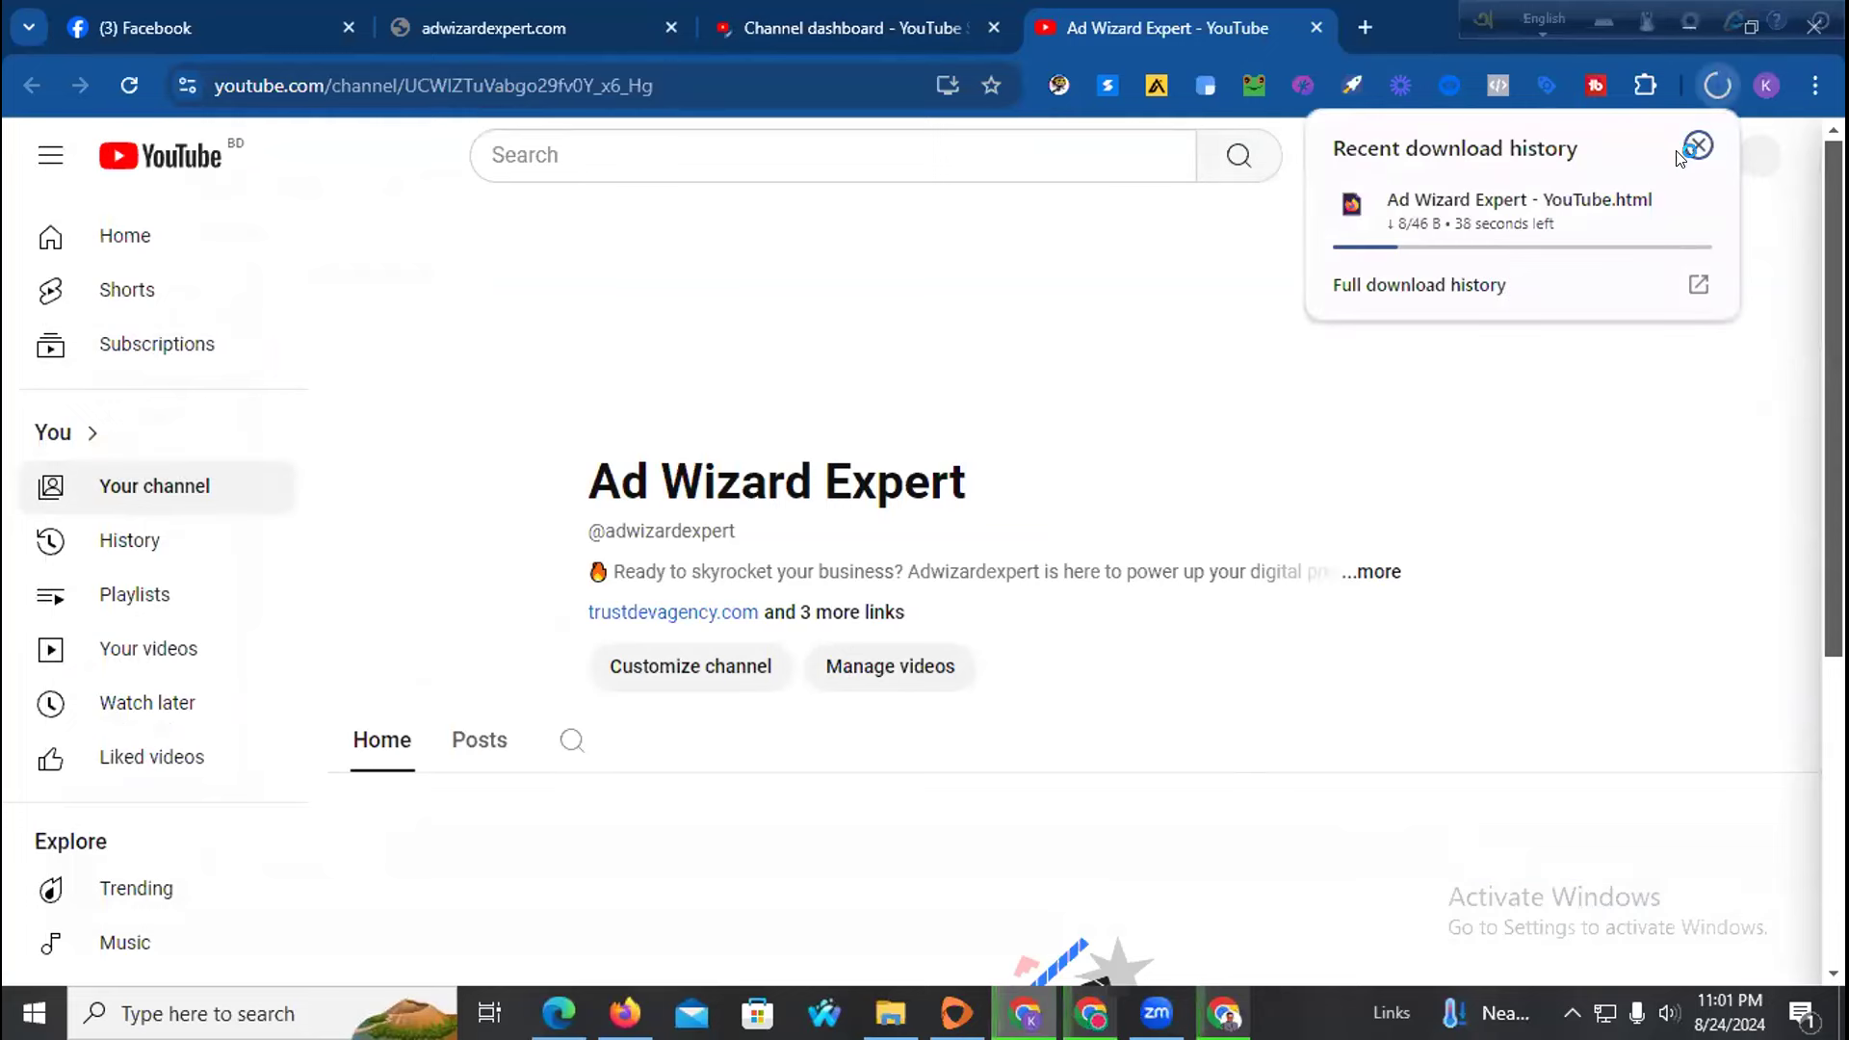
{"action": "left_click", "coordinate": [857, 27]}
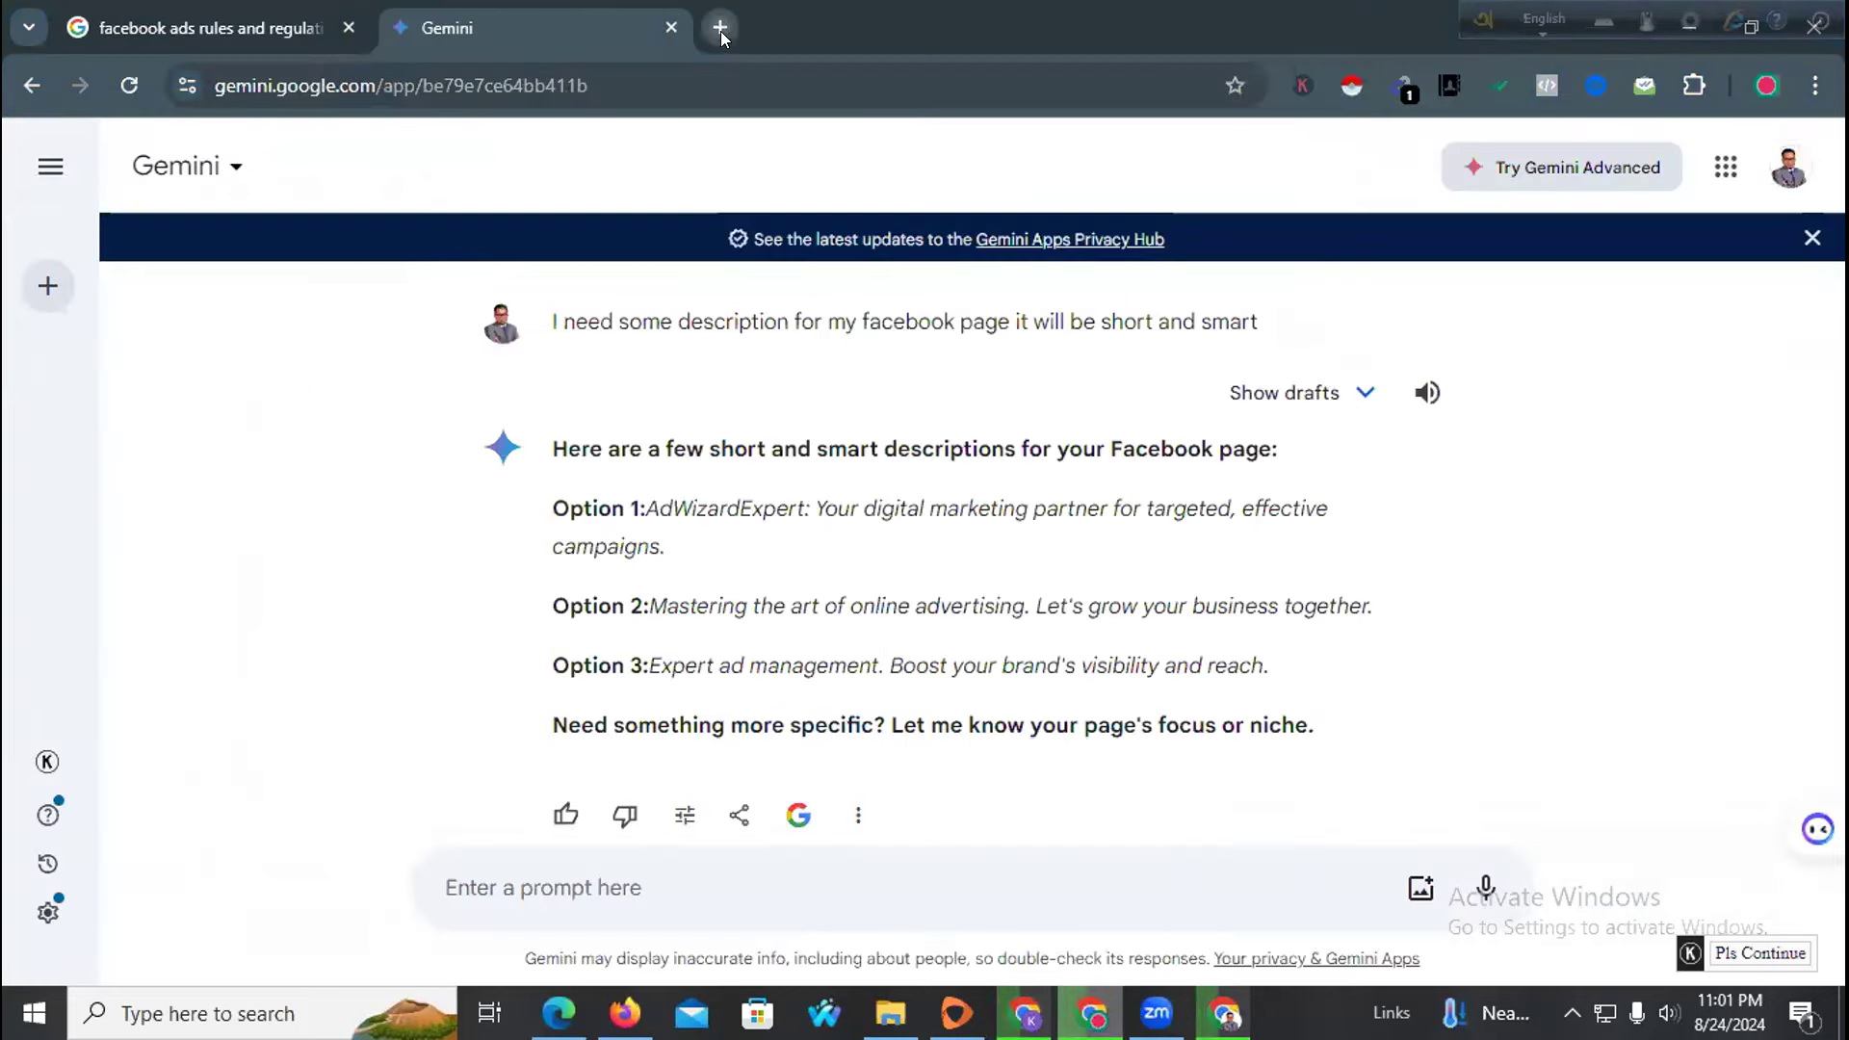
Close the Gemini tab and load canva.com in a new tab
{"action": "left_click", "coordinate": [720, 29]}
{"action": "left_click", "coordinate": [668, 28]}
{"action": "type", "text": "canva.com"}
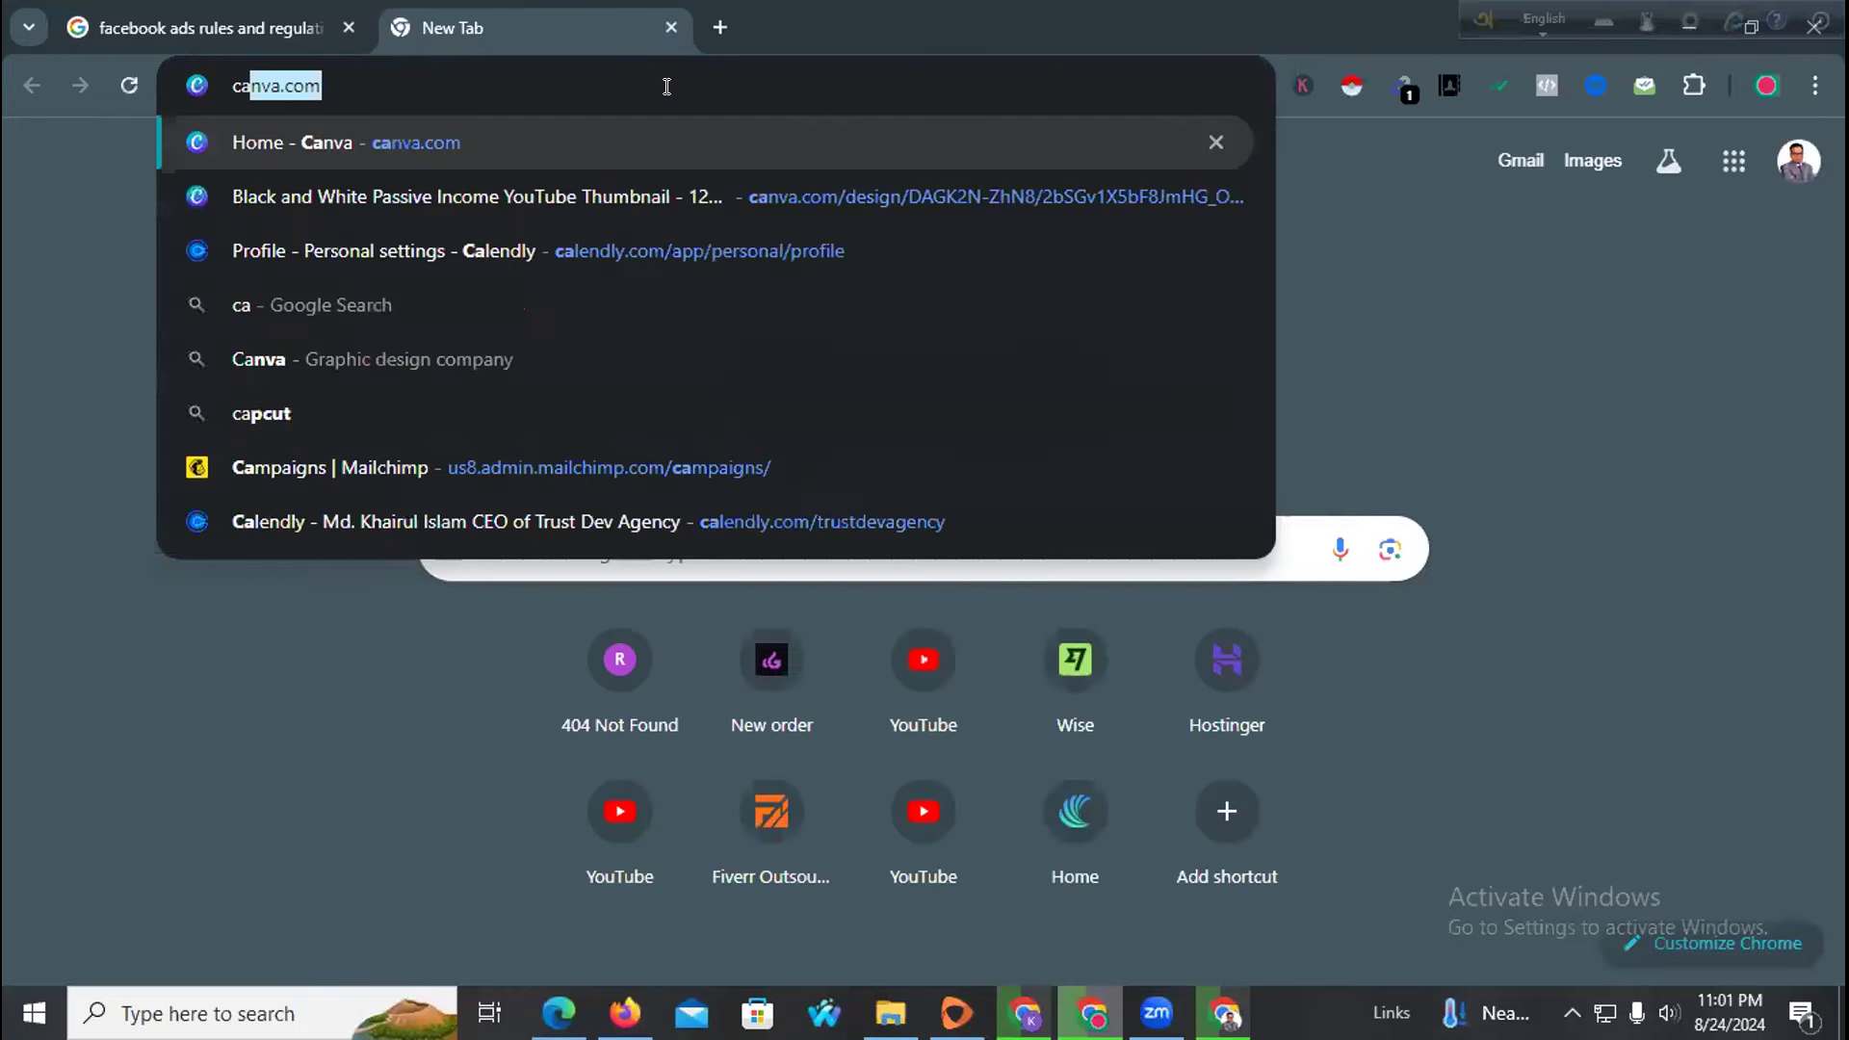
{"action": "key", "text": "Return"}
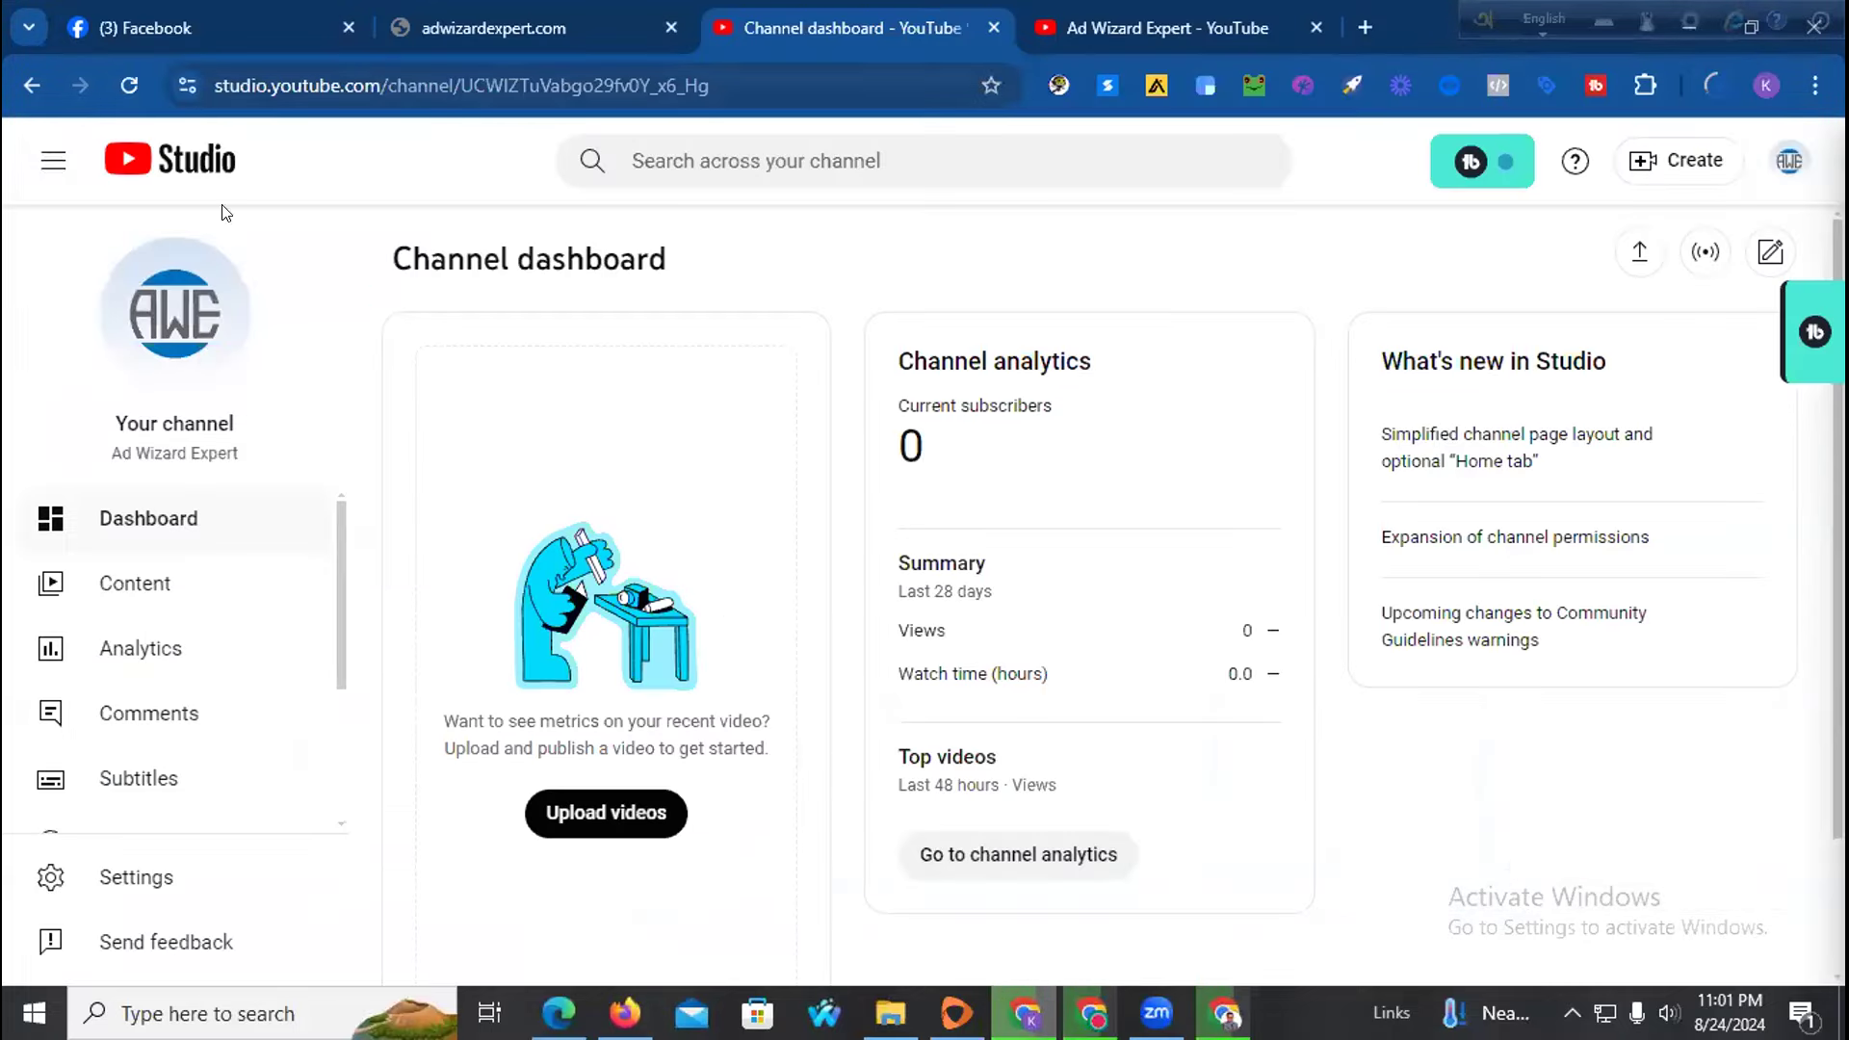
Upload the Blue Simple Company Logo file from Downloads as the page's profile picture
{"action": "left_click", "coordinate": [536, 19]}
{"action": "left_click", "coordinate": [185, 15]}
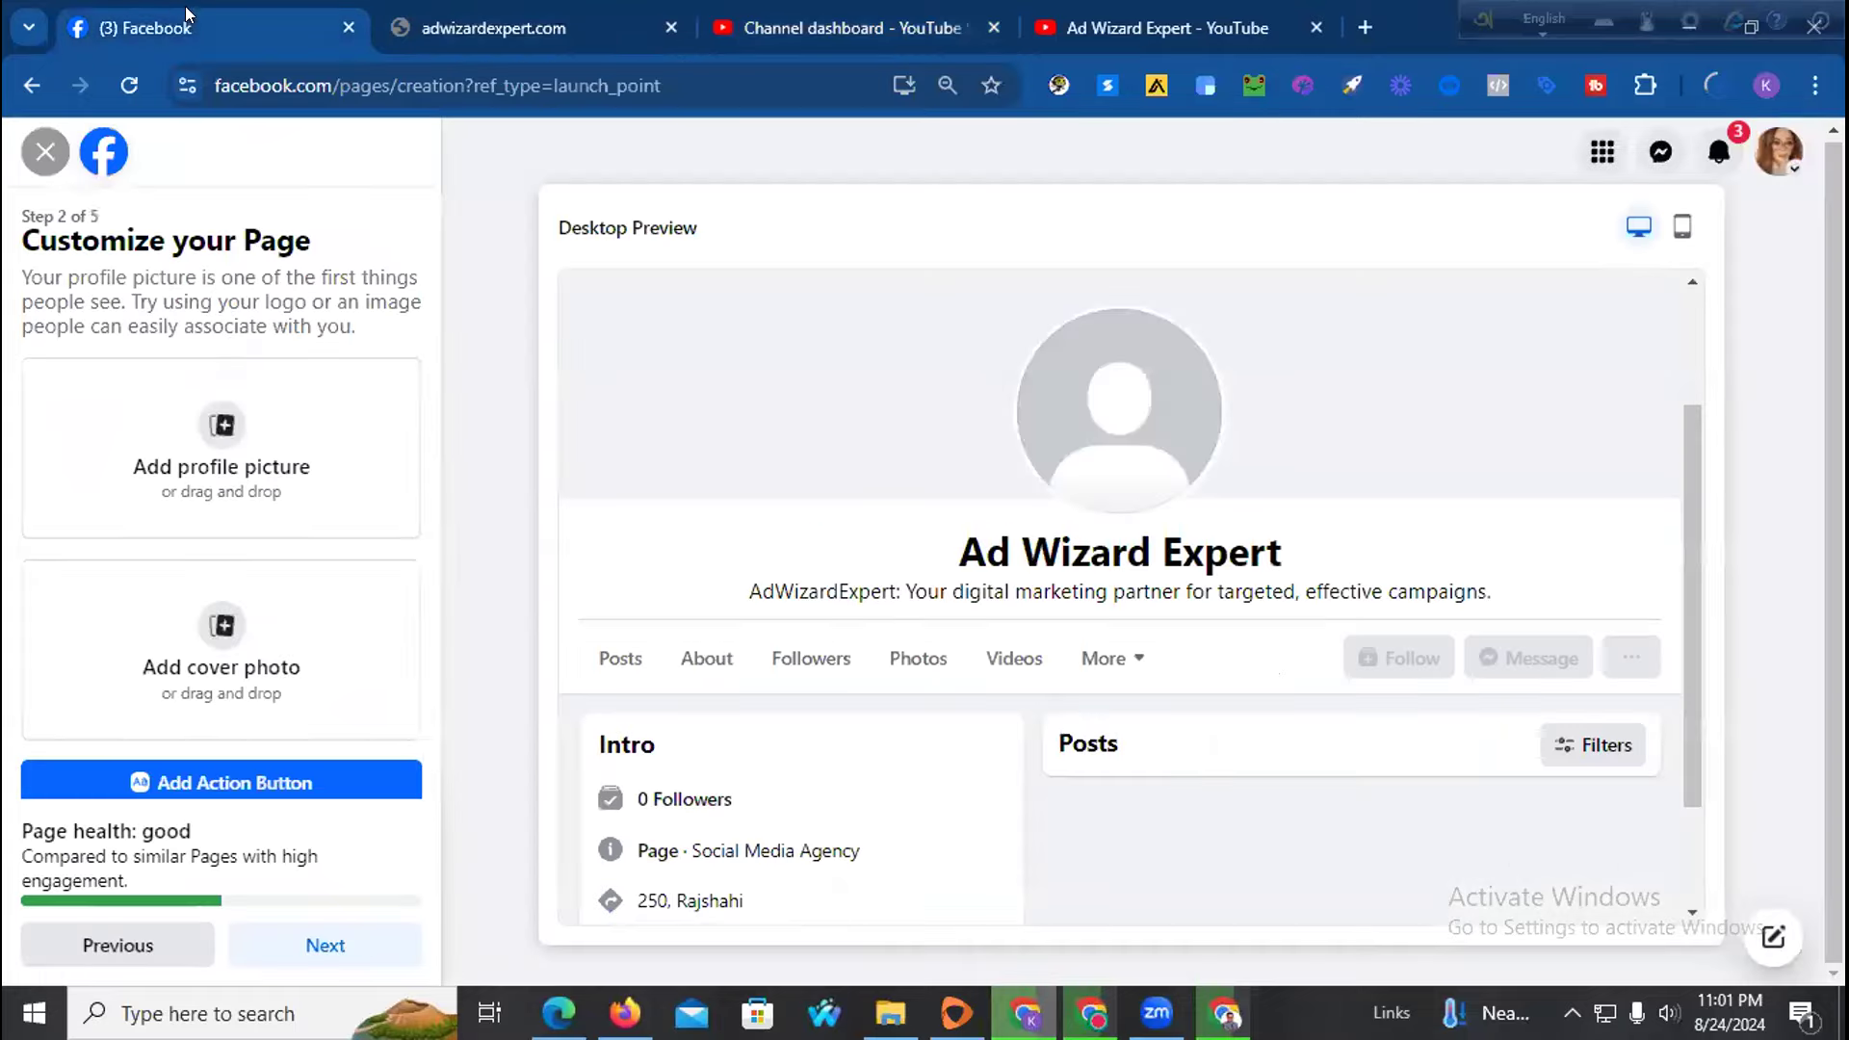
{"action": "left_click", "coordinate": [206, 470]}
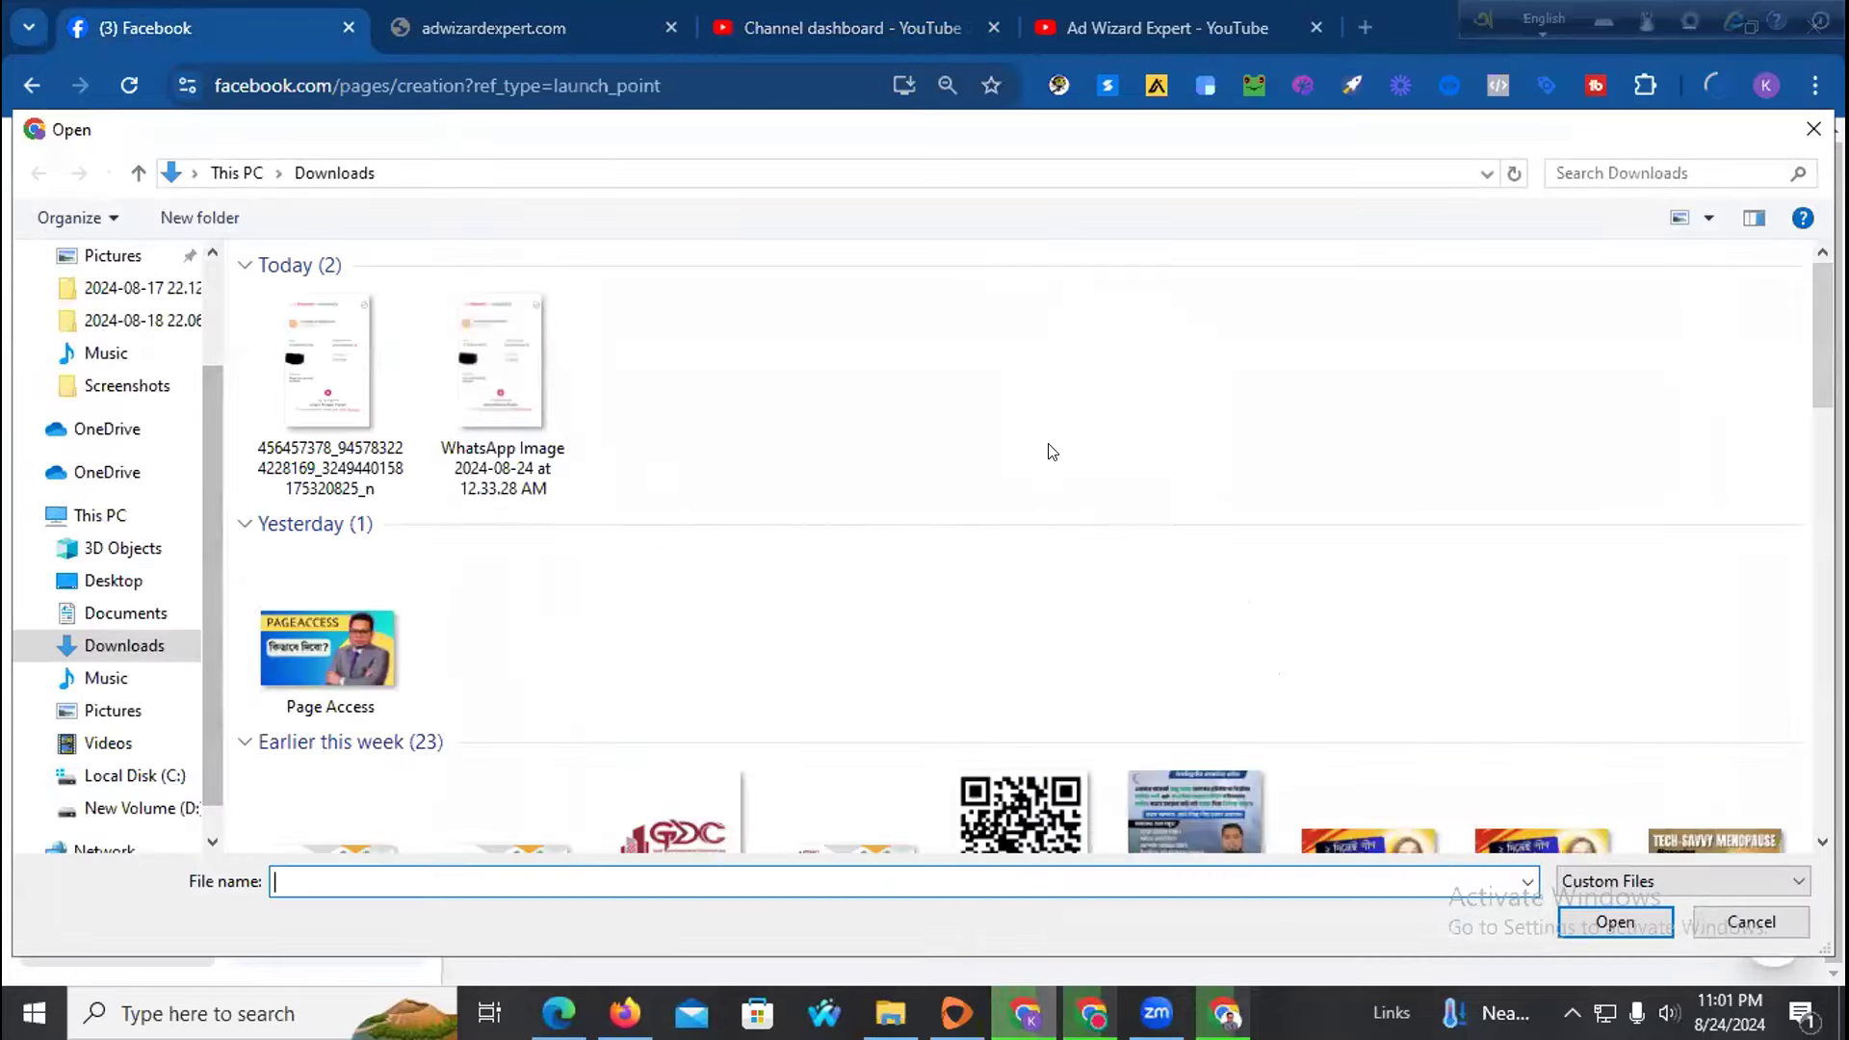
{"action": "scroll", "coordinate": [1051, 452], "scroll_direction": "down", "scroll_amount": 5}
{"action": "scroll", "coordinate": [728, 426], "scroll_direction": "down", "scroll_amount": 3}
{"action": "left_click", "coordinate": [850, 651]}
{"action": "left_click", "coordinate": [1615, 921]}
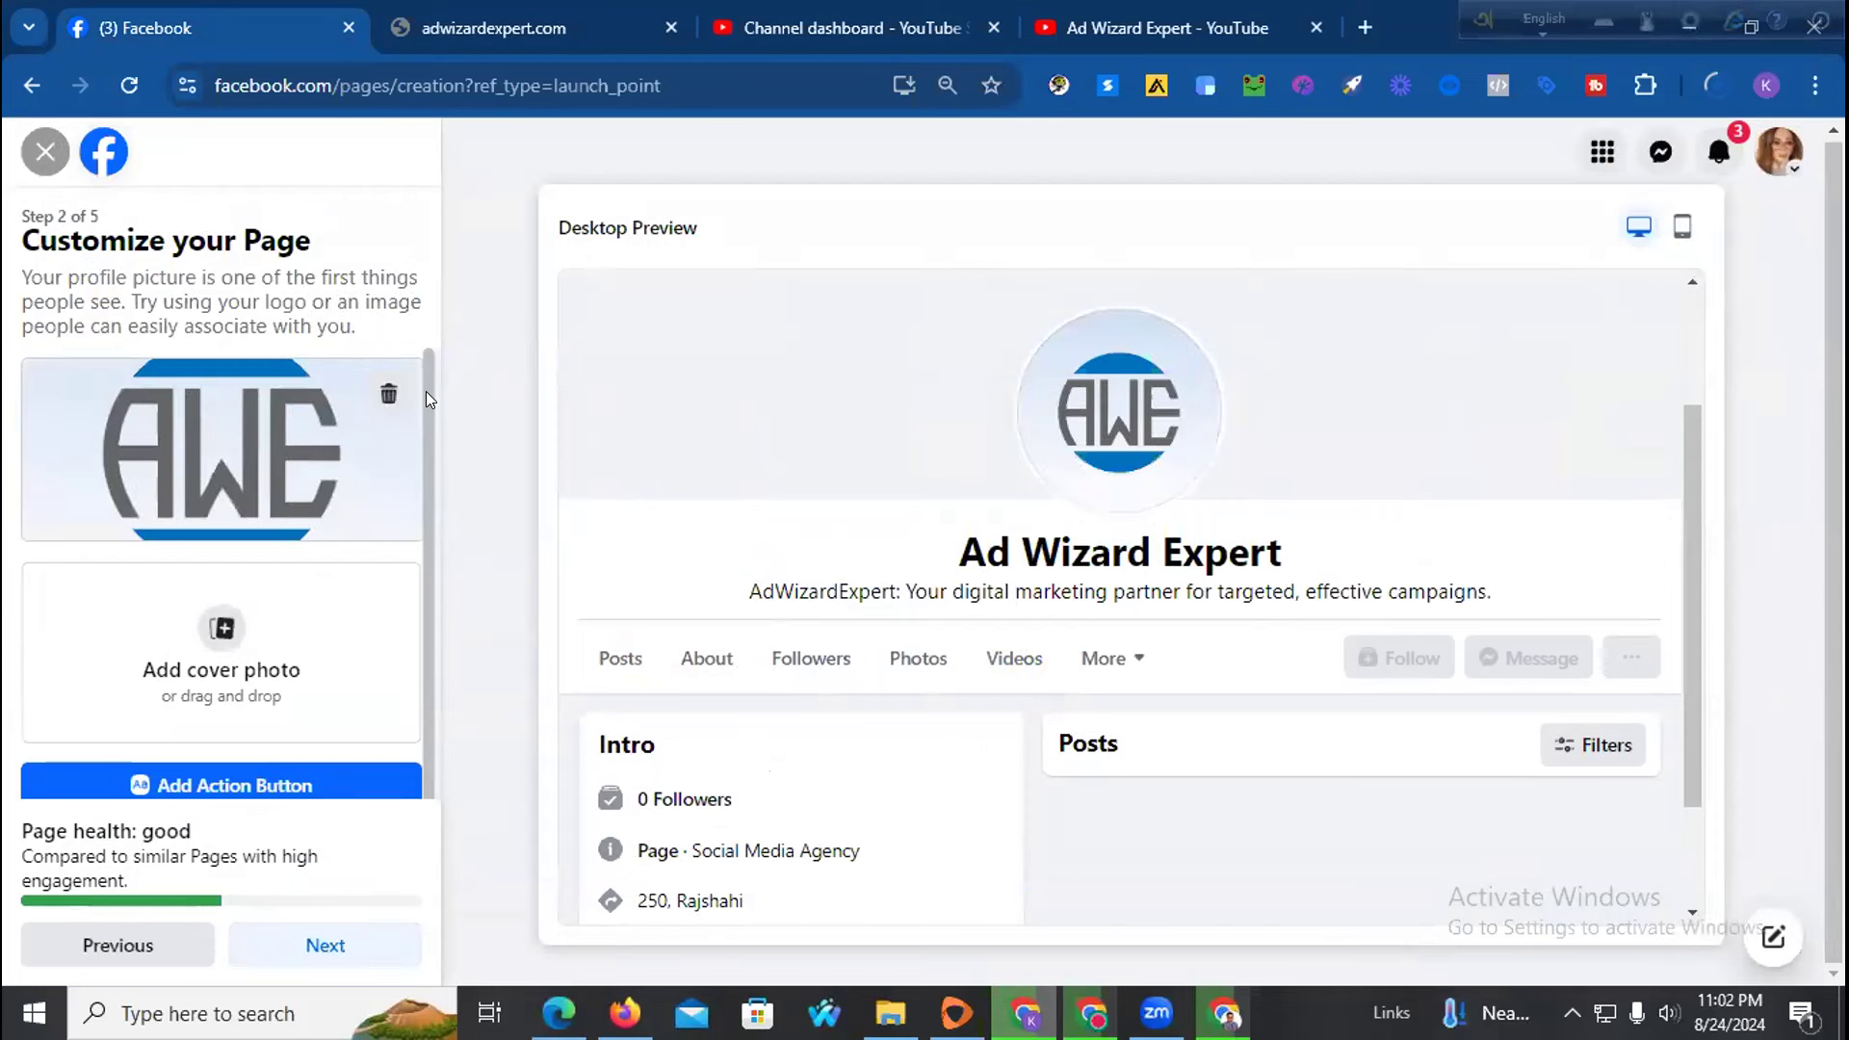
{"action": "scroll", "coordinate": [333, 636], "scroll_direction": "down", "scroll_amount": 1}
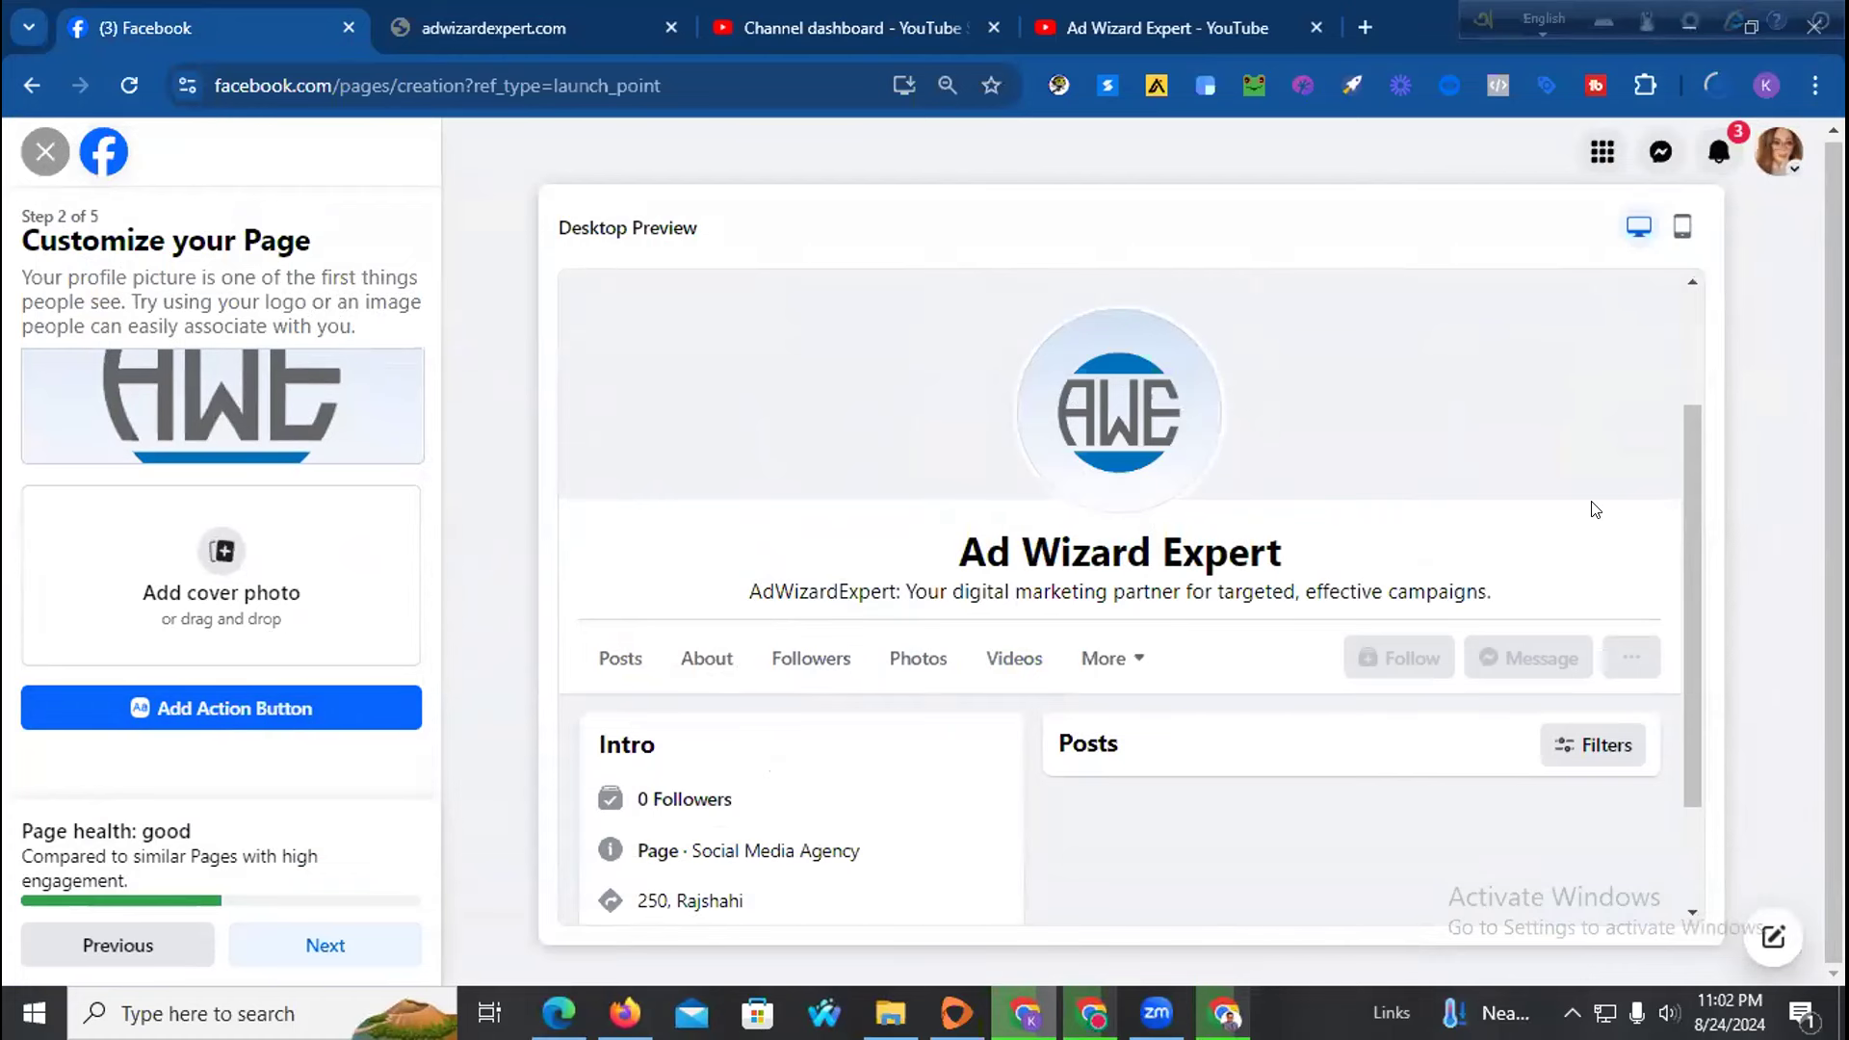
{"action": "scroll", "coordinate": [1597, 516], "scroll_direction": "down", "scroll_amount": 2}
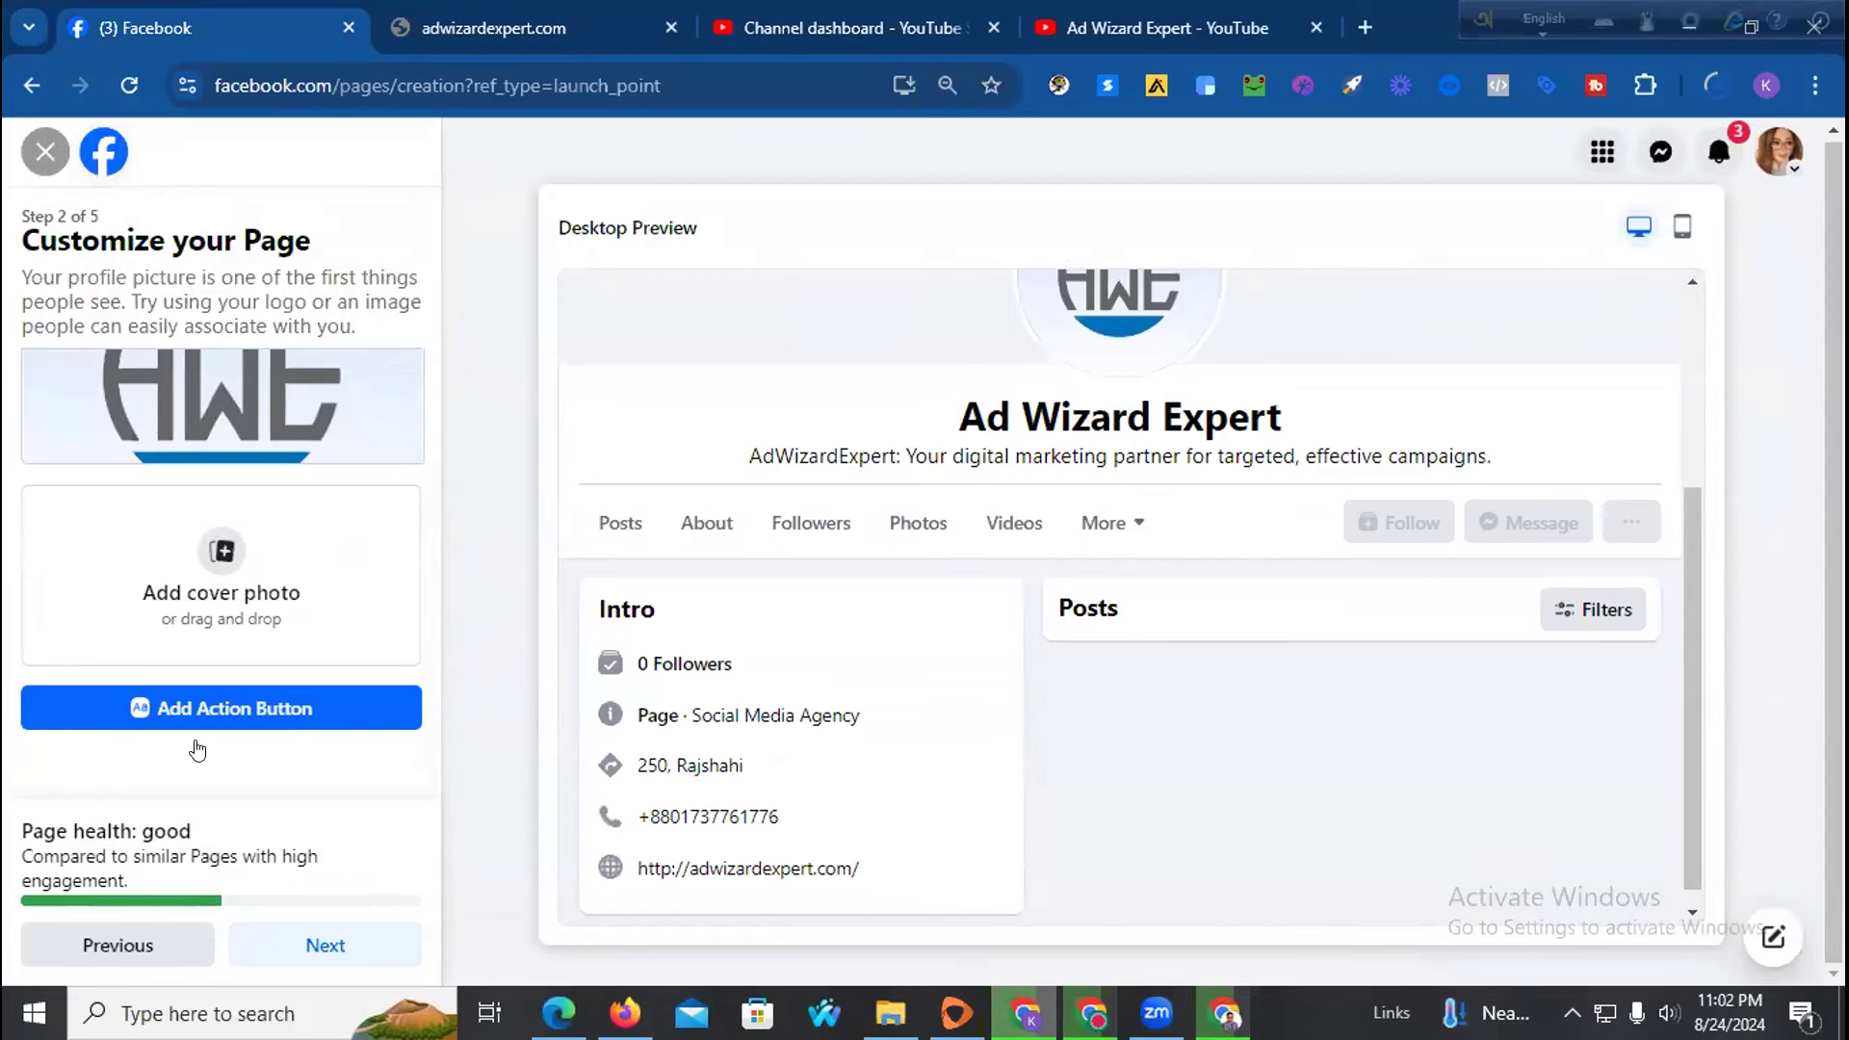
Add an action button to the page, choosing Call now instead of Send message
{"action": "left_click", "coordinate": [212, 714]}
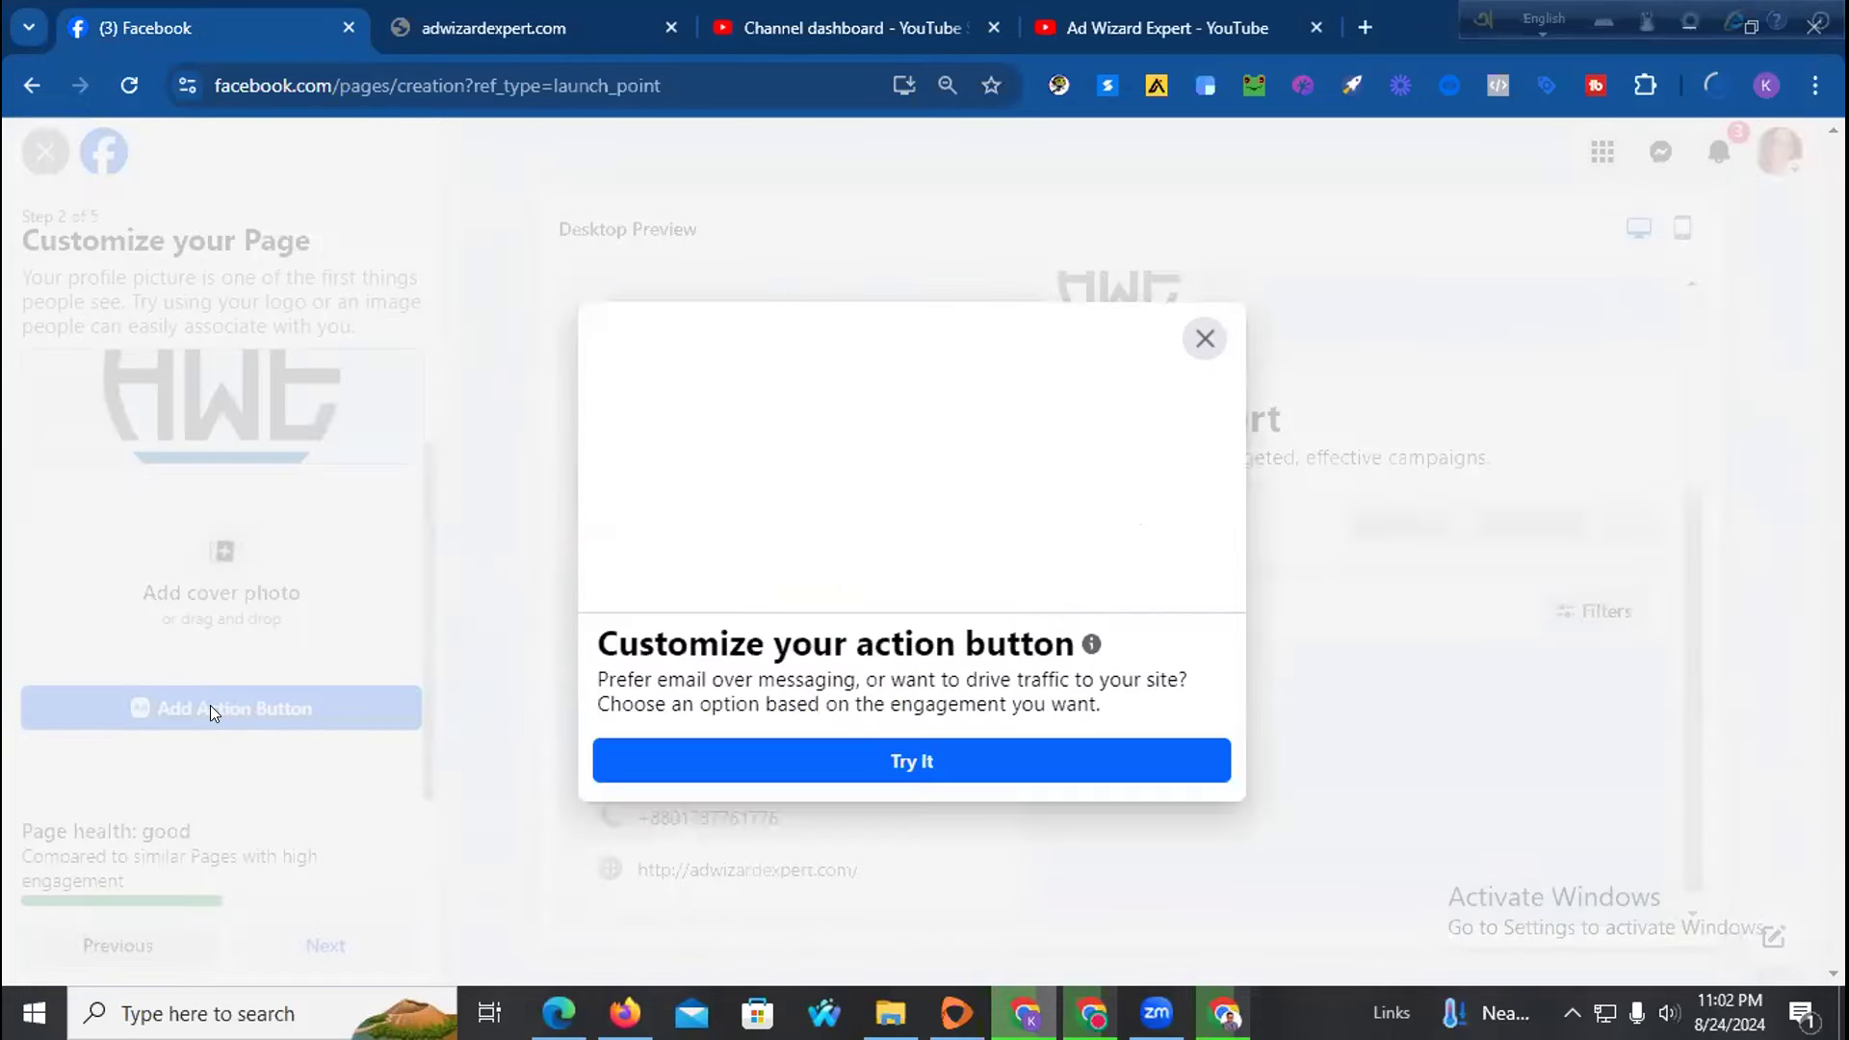
{"action": "left_click", "coordinate": [840, 758]}
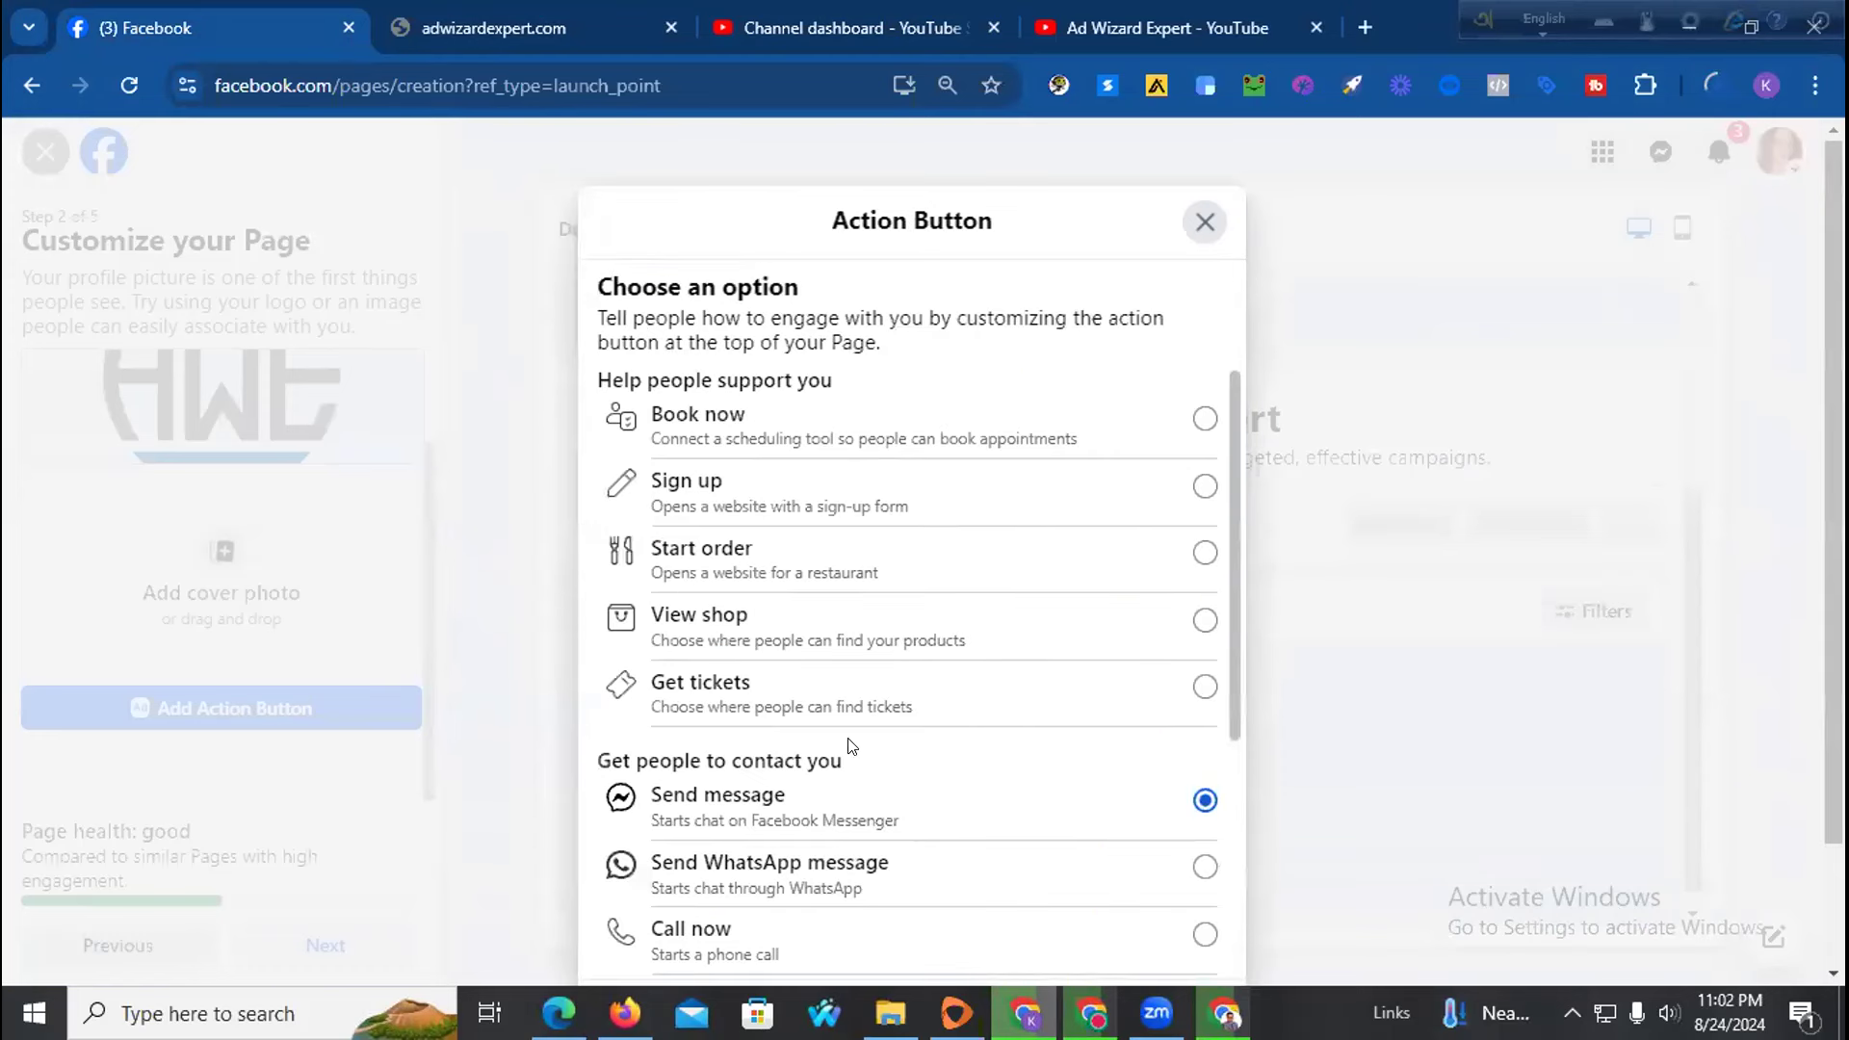
{"action": "scroll", "coordinate": [905, 388], "scroll_direction": "down", "scroll_amount": 1}
{"action": "scroll", "coordinate": [905, 389], "scroll_direction": "up", "scroll_amount": 1}
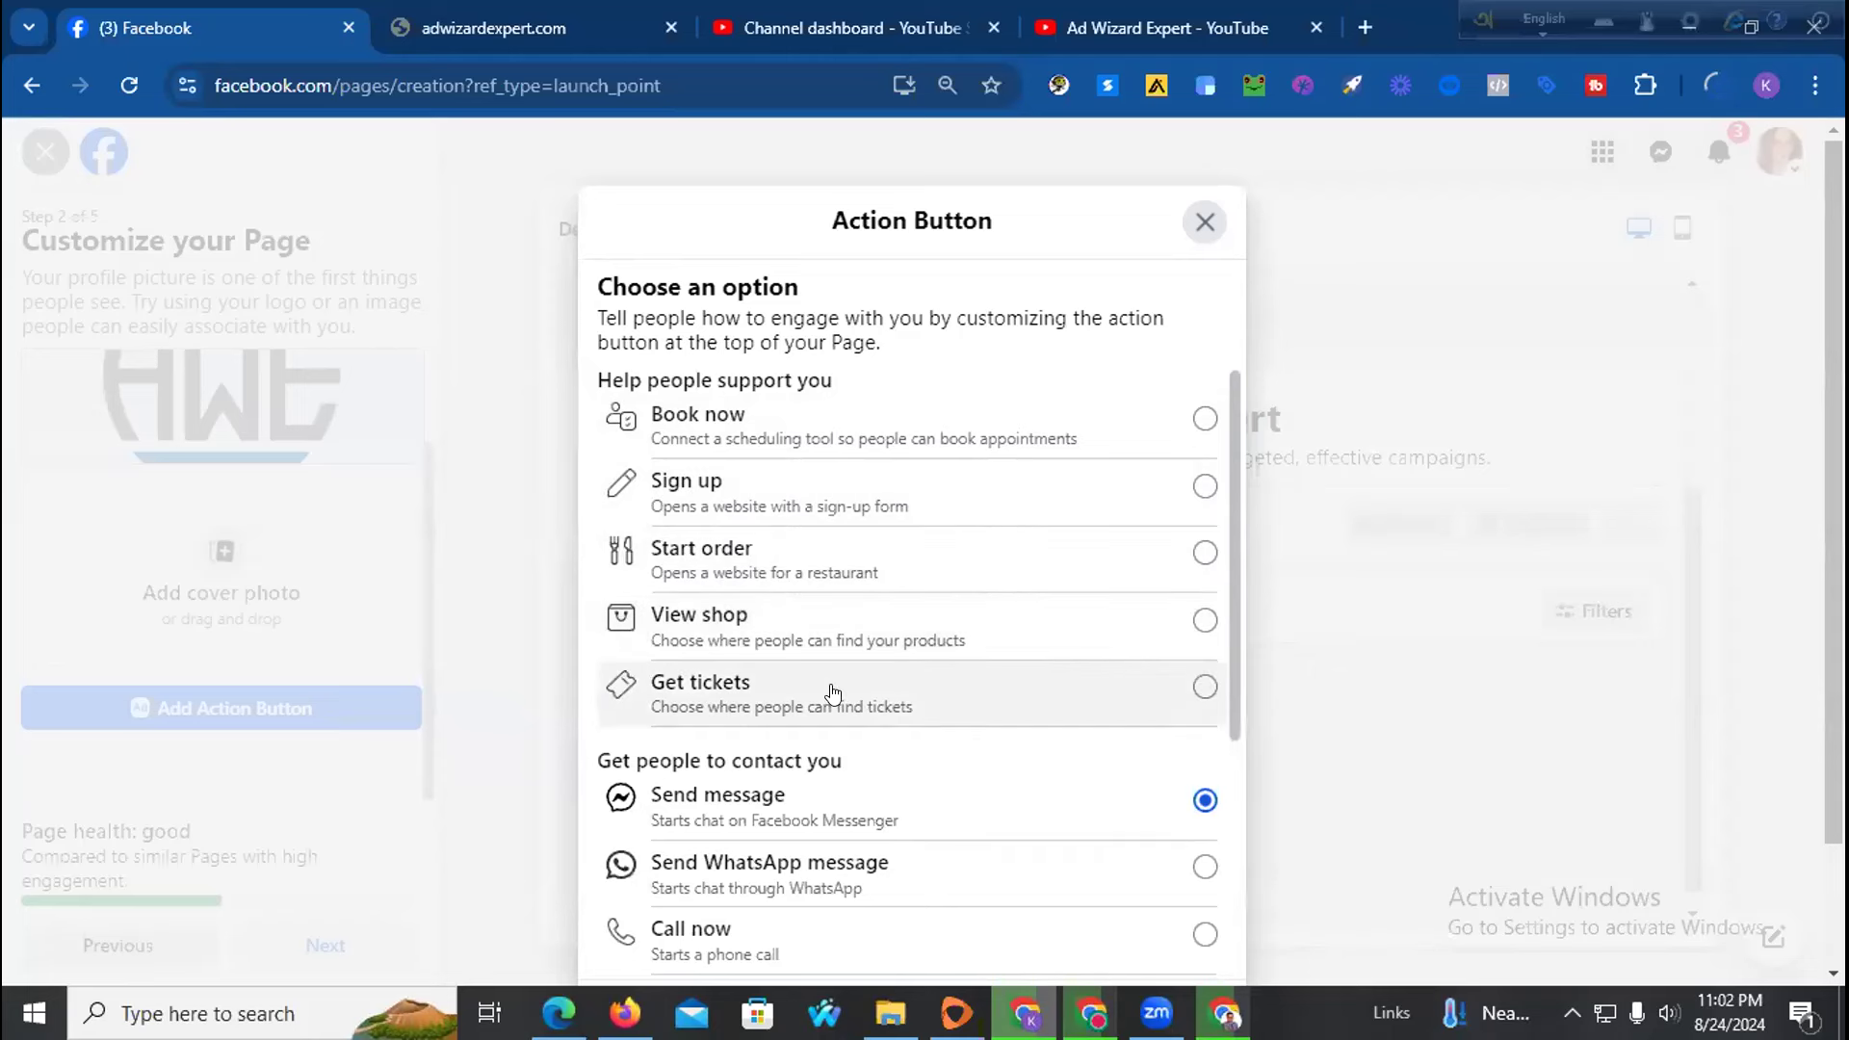
{"action": "scroll", "coordinate": [989, 683], "scroll_direction": "down", "scroll_amount": 1}
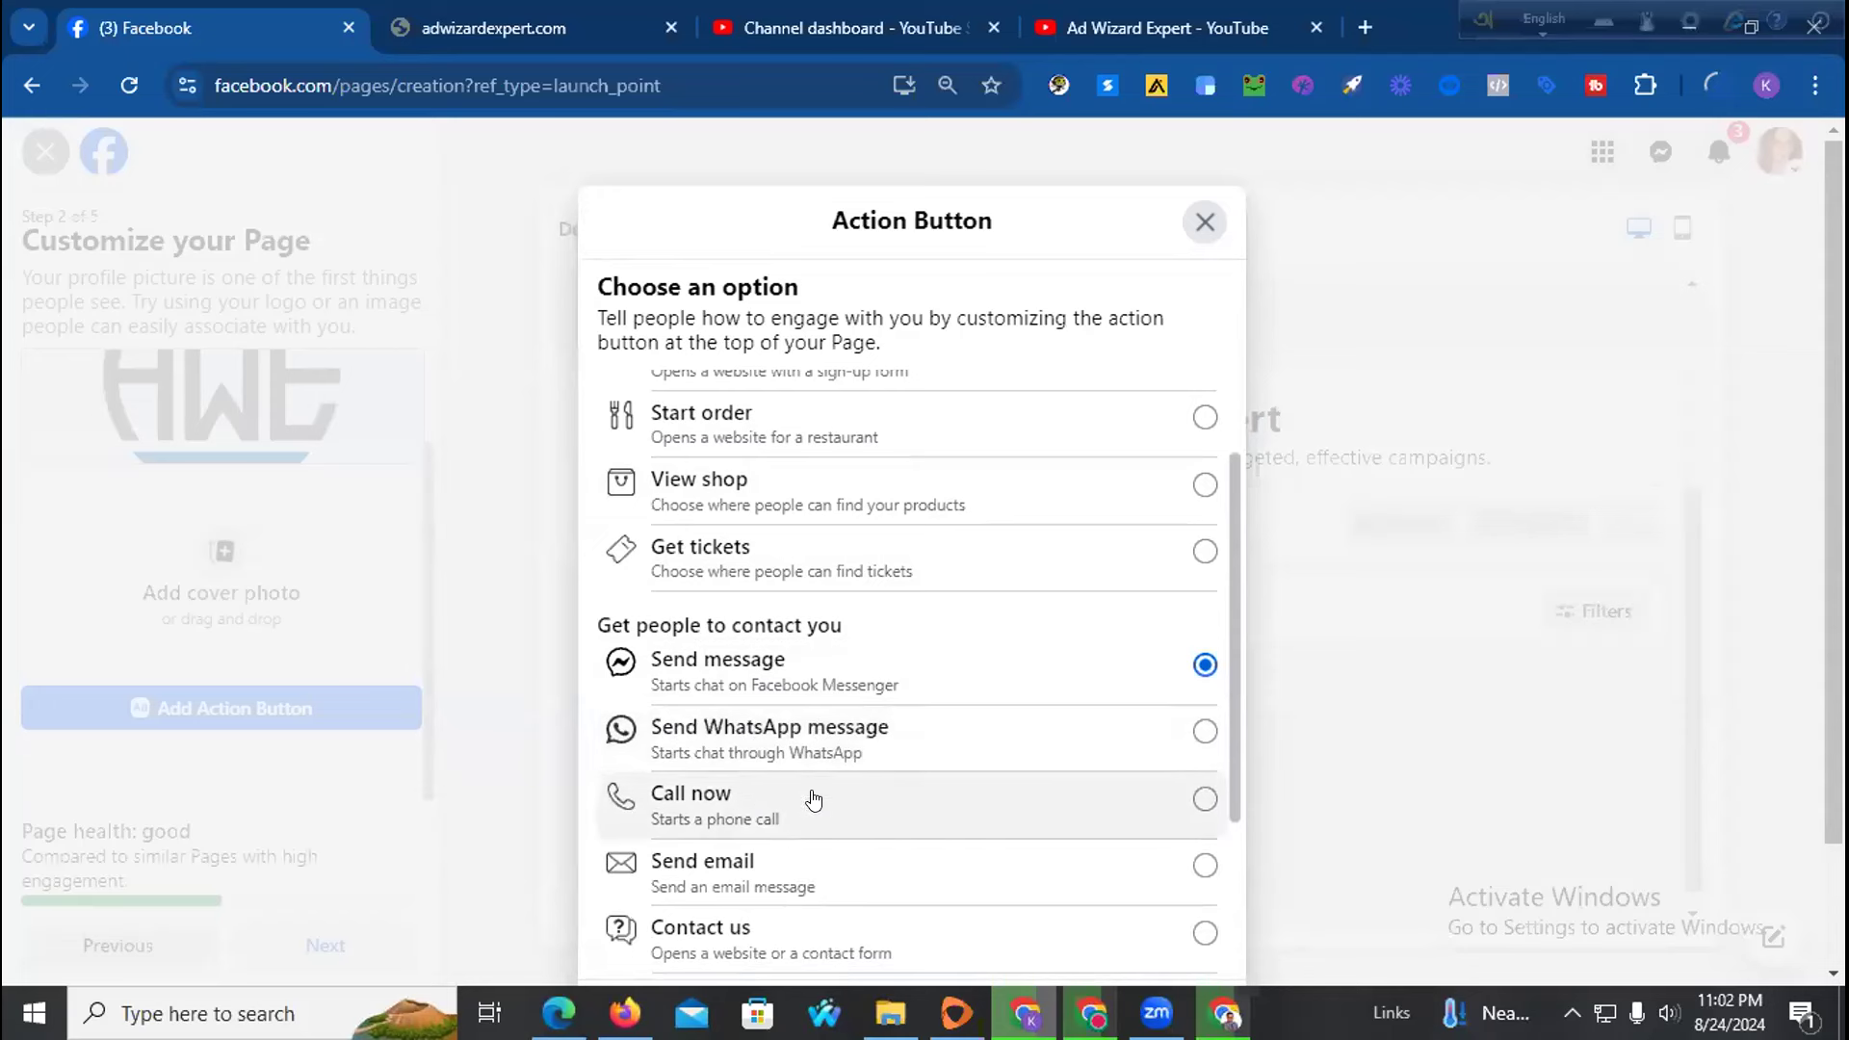
{"action": "scroll", "coordinate": [813, 796], "scroll_direction": "down", "scroll_amount": 1}
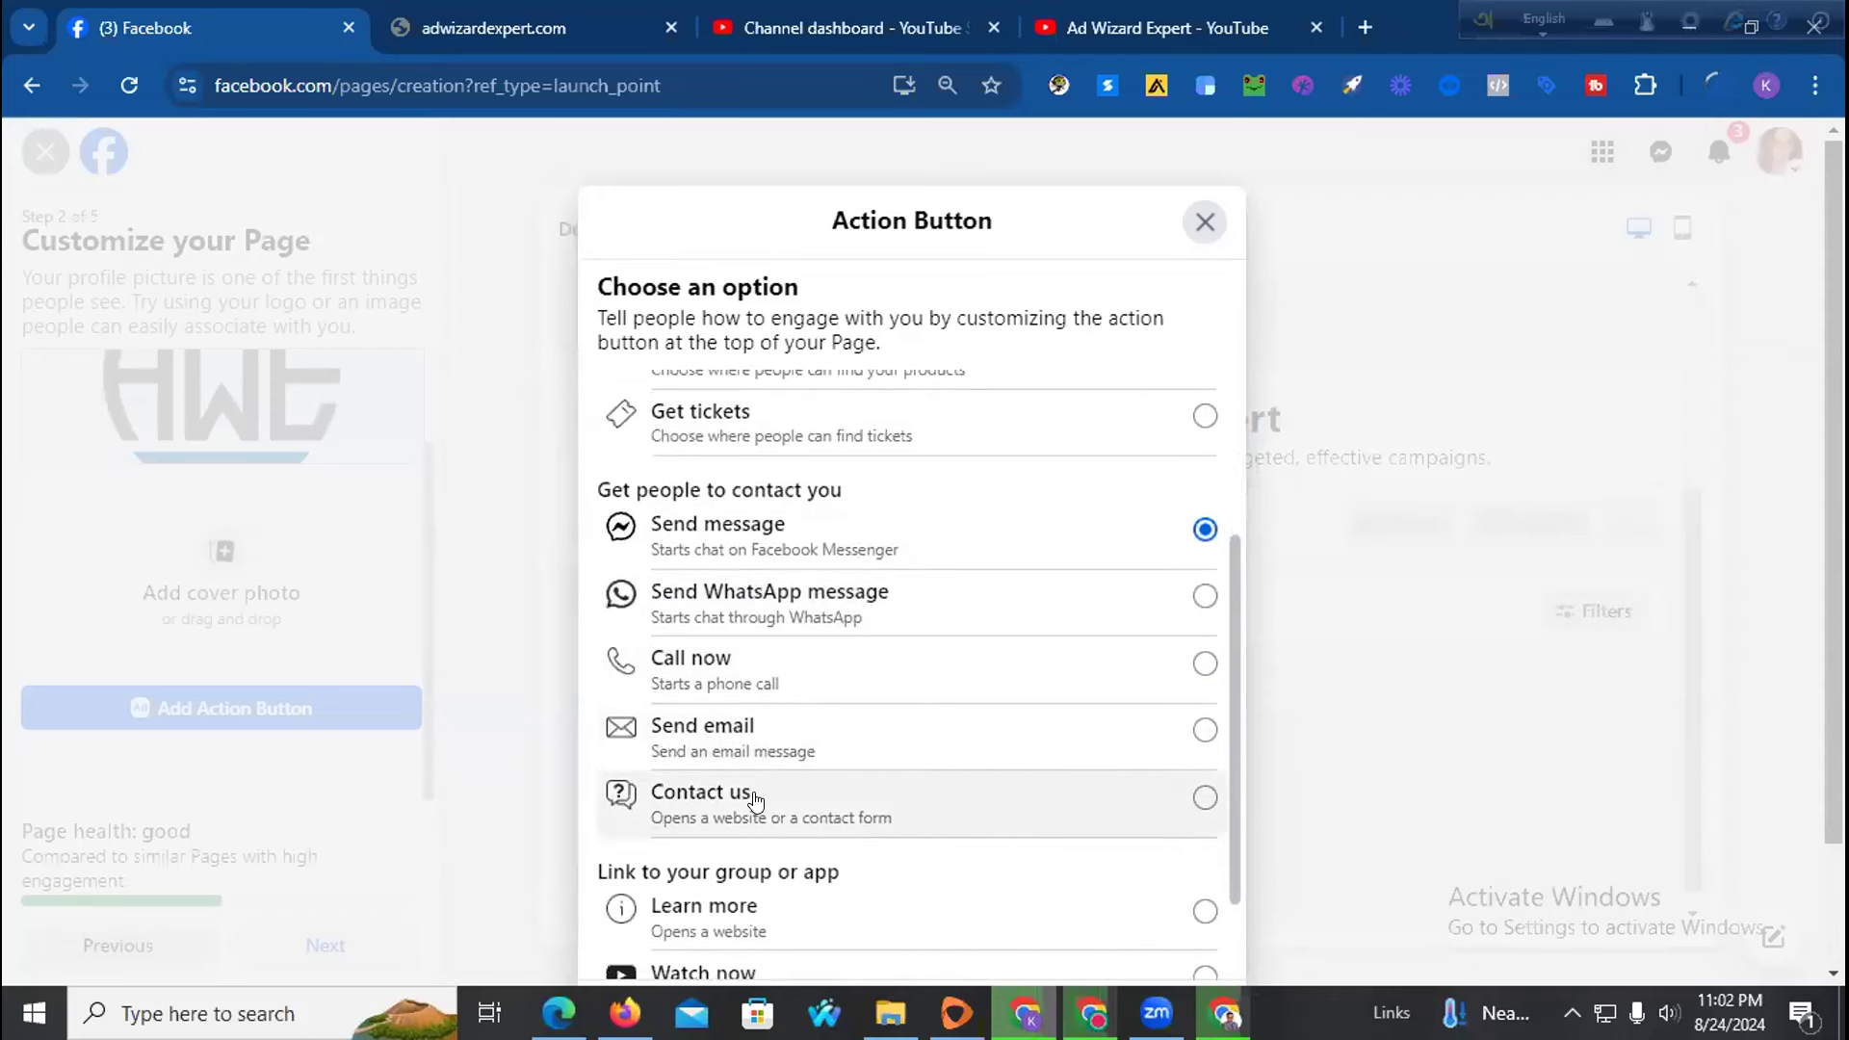
{"action": "scroll", "coordinate": [1069, 764], "scroll_direction": "down", "scroll_amount": 2}
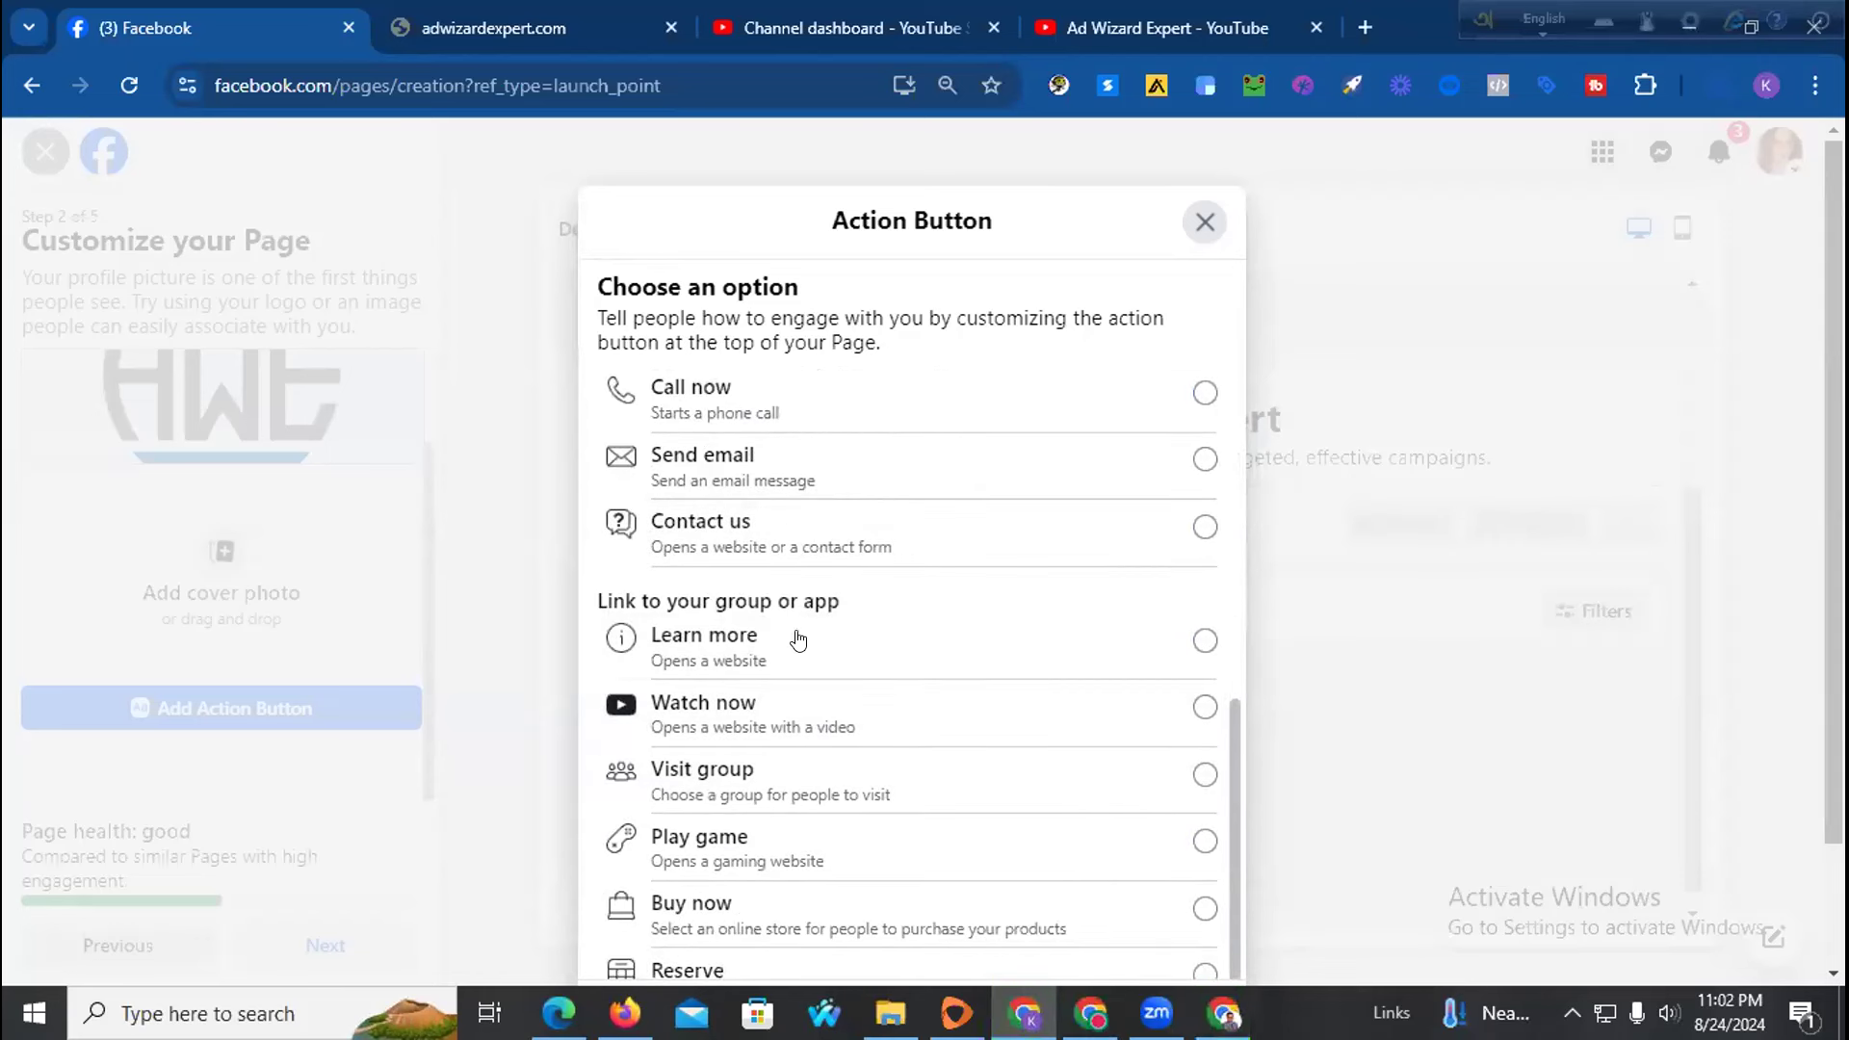
{"action": "scroll", "coordinate": [797, 639], "scroll_direction": "down", "scroll_amount": 1}
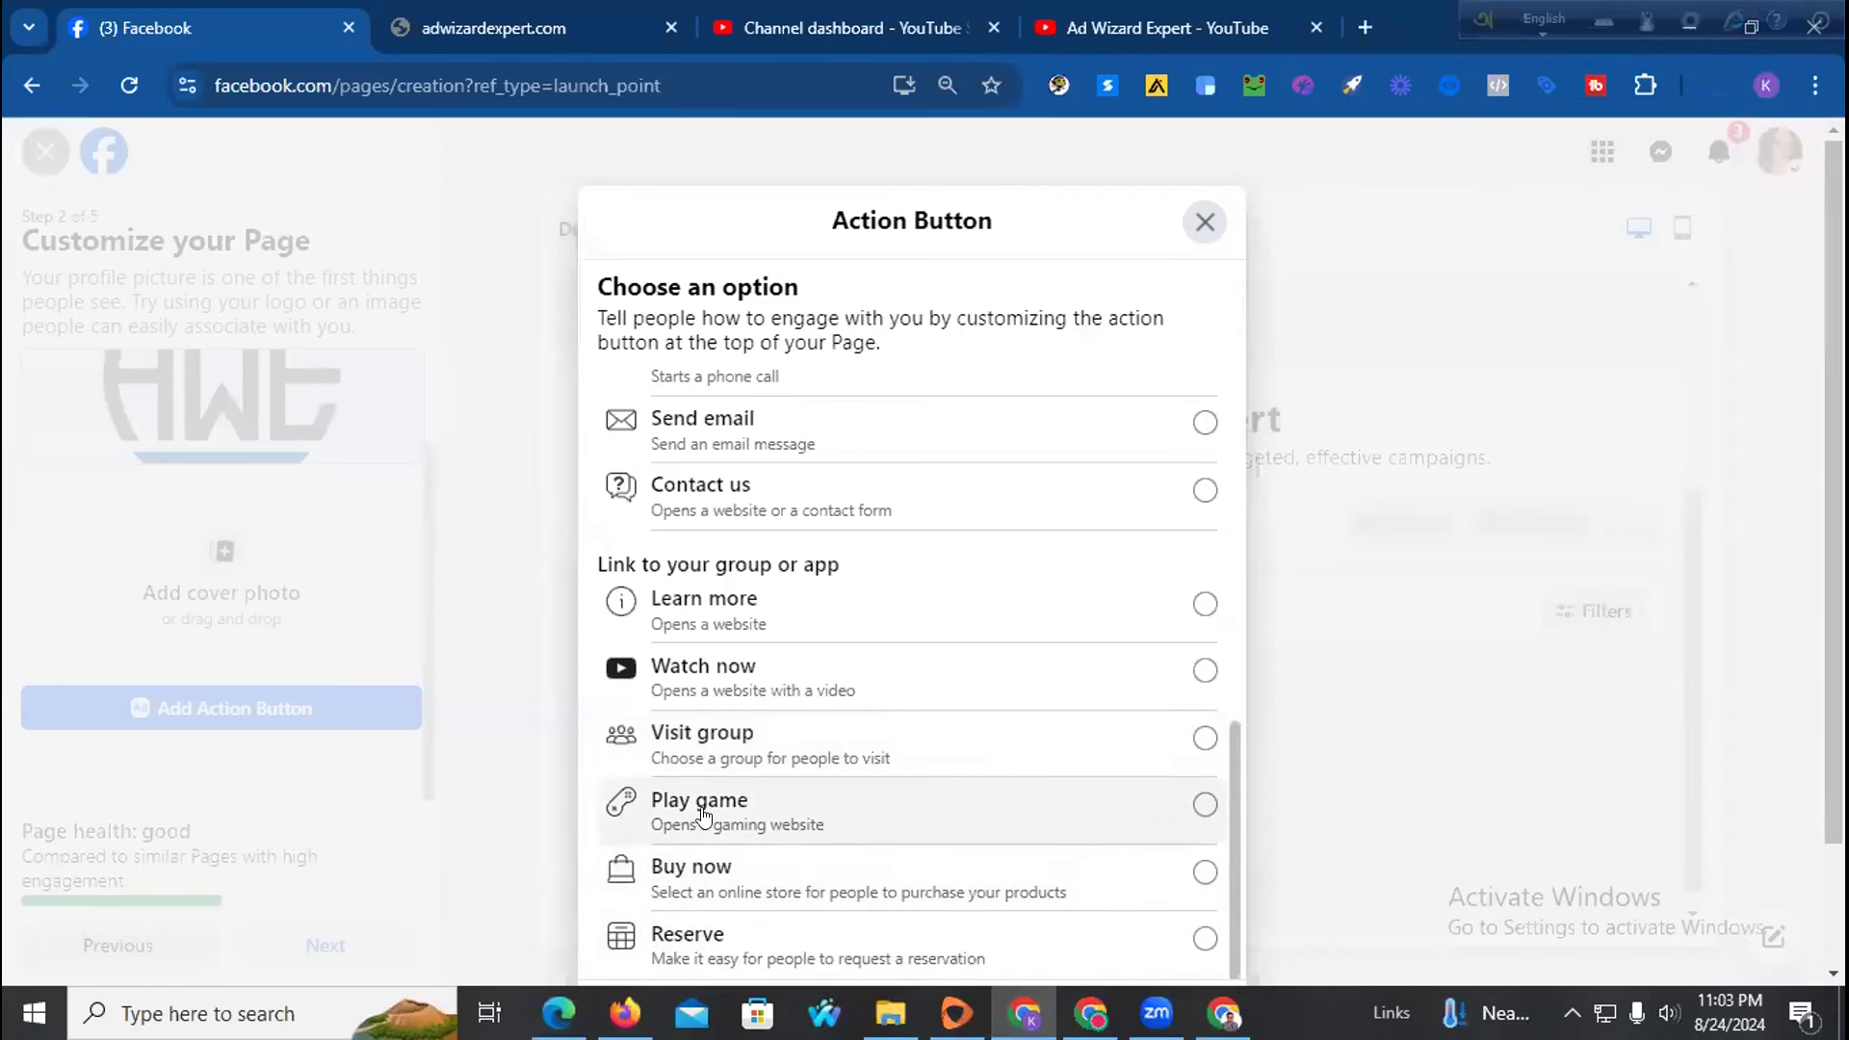
{"action": "scroll", "coordinate": [781, 650], "scroll_direction": "up", "scroll_amount": 1}
{"action": "scroll", "coordinate": [781, 650], "scroll_direction": "up", "scroll_amount": 5}
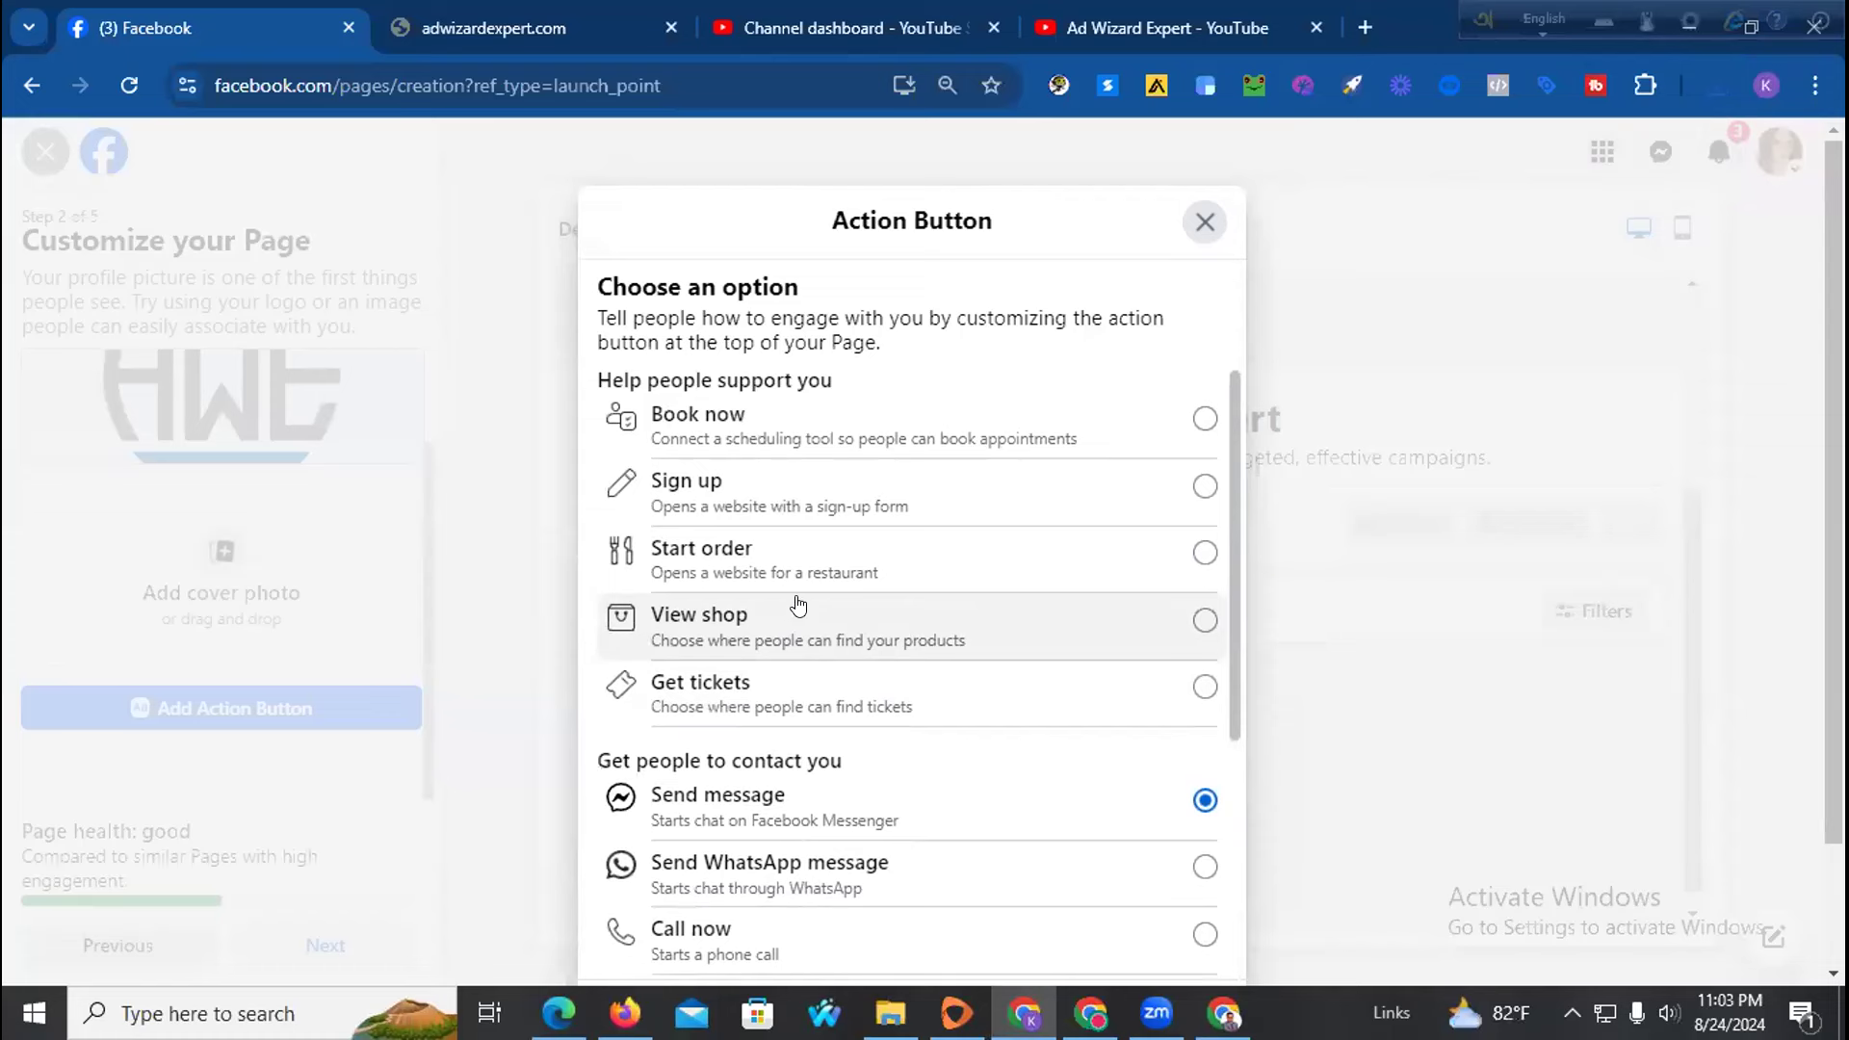
{"action": "scroll", "coordinate": [889, 577], "scroll_direction": "down", "scroll_amount": 3}
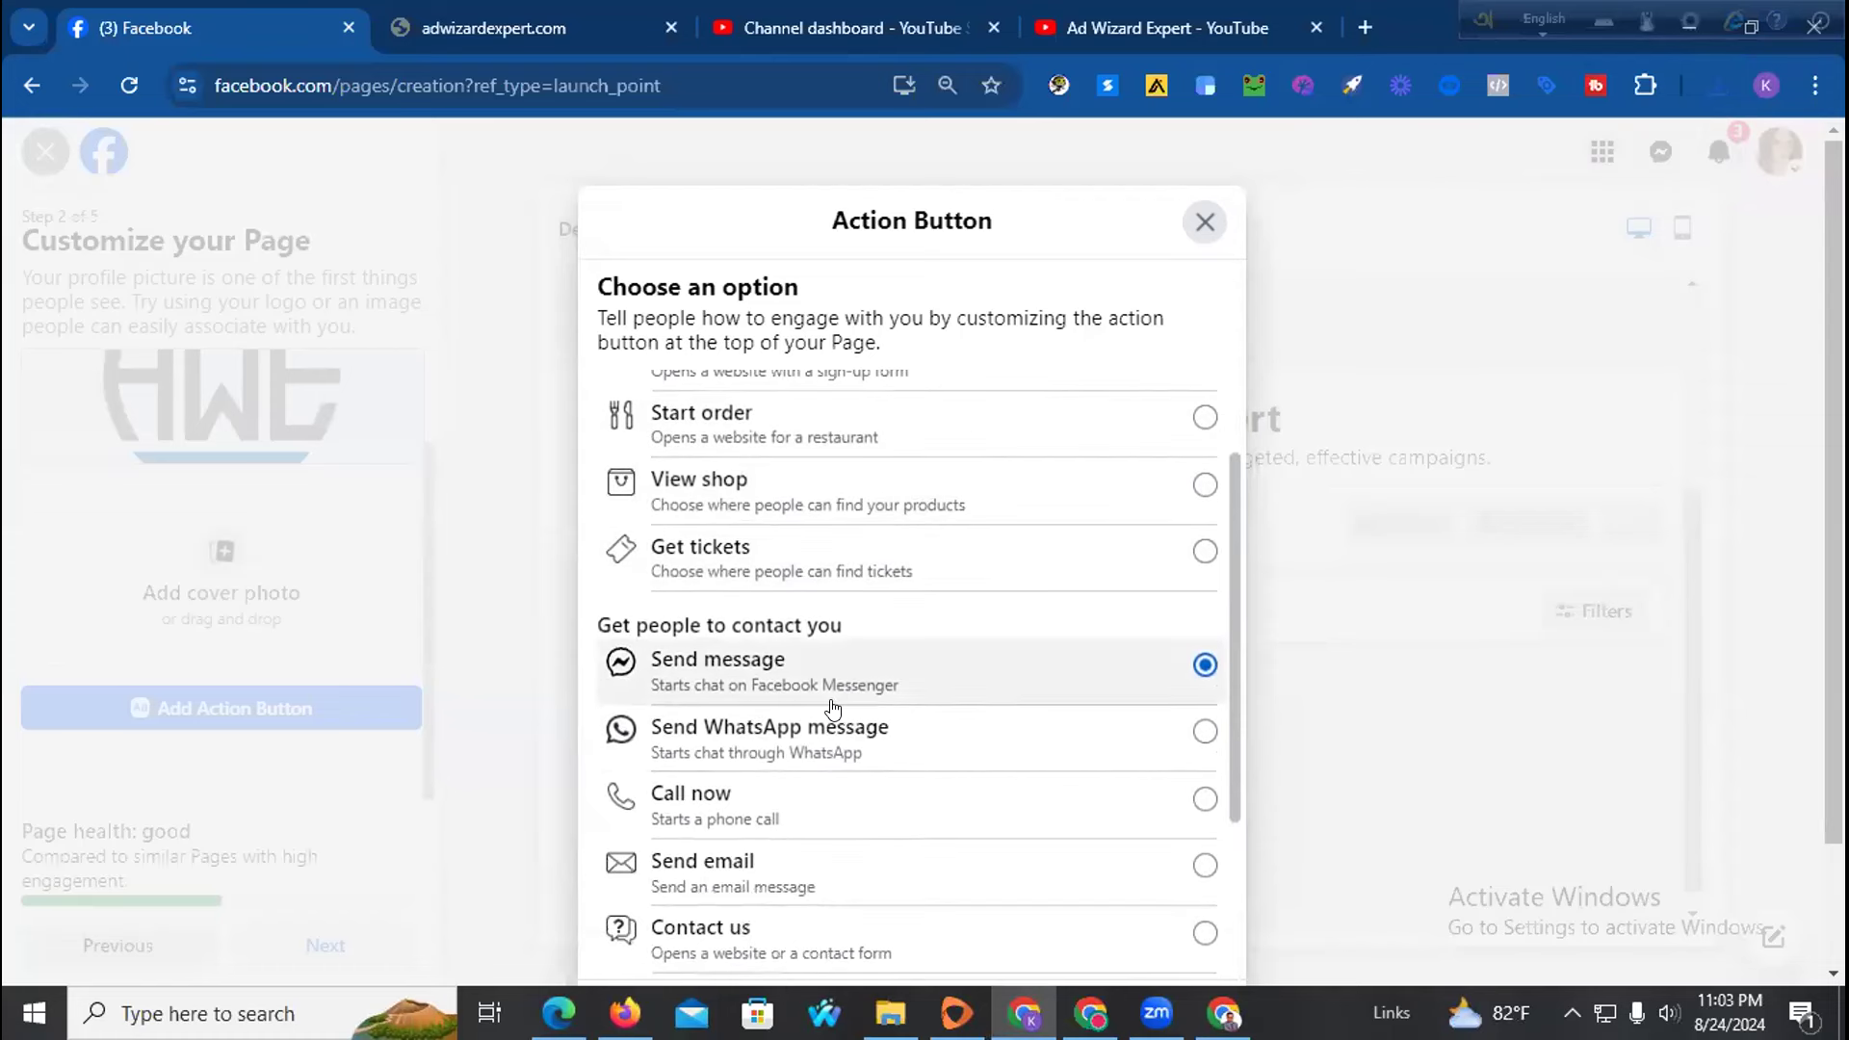
{"action": "left_click", "coordinate": [827, 800]}
{"action": "scroll", "coordinate": [1117, 750], "scroll_direction": "down", "scroll_amount": 1}
{"action": "scroll", "coordinate": [1116, 750], "scroll_direction": "down", "scroll_amount": 4}
Save the Call now button with a Bangladesh (+880) phone number and continue setup
{"action": "left_click", "coordinate": [1158, 876]}
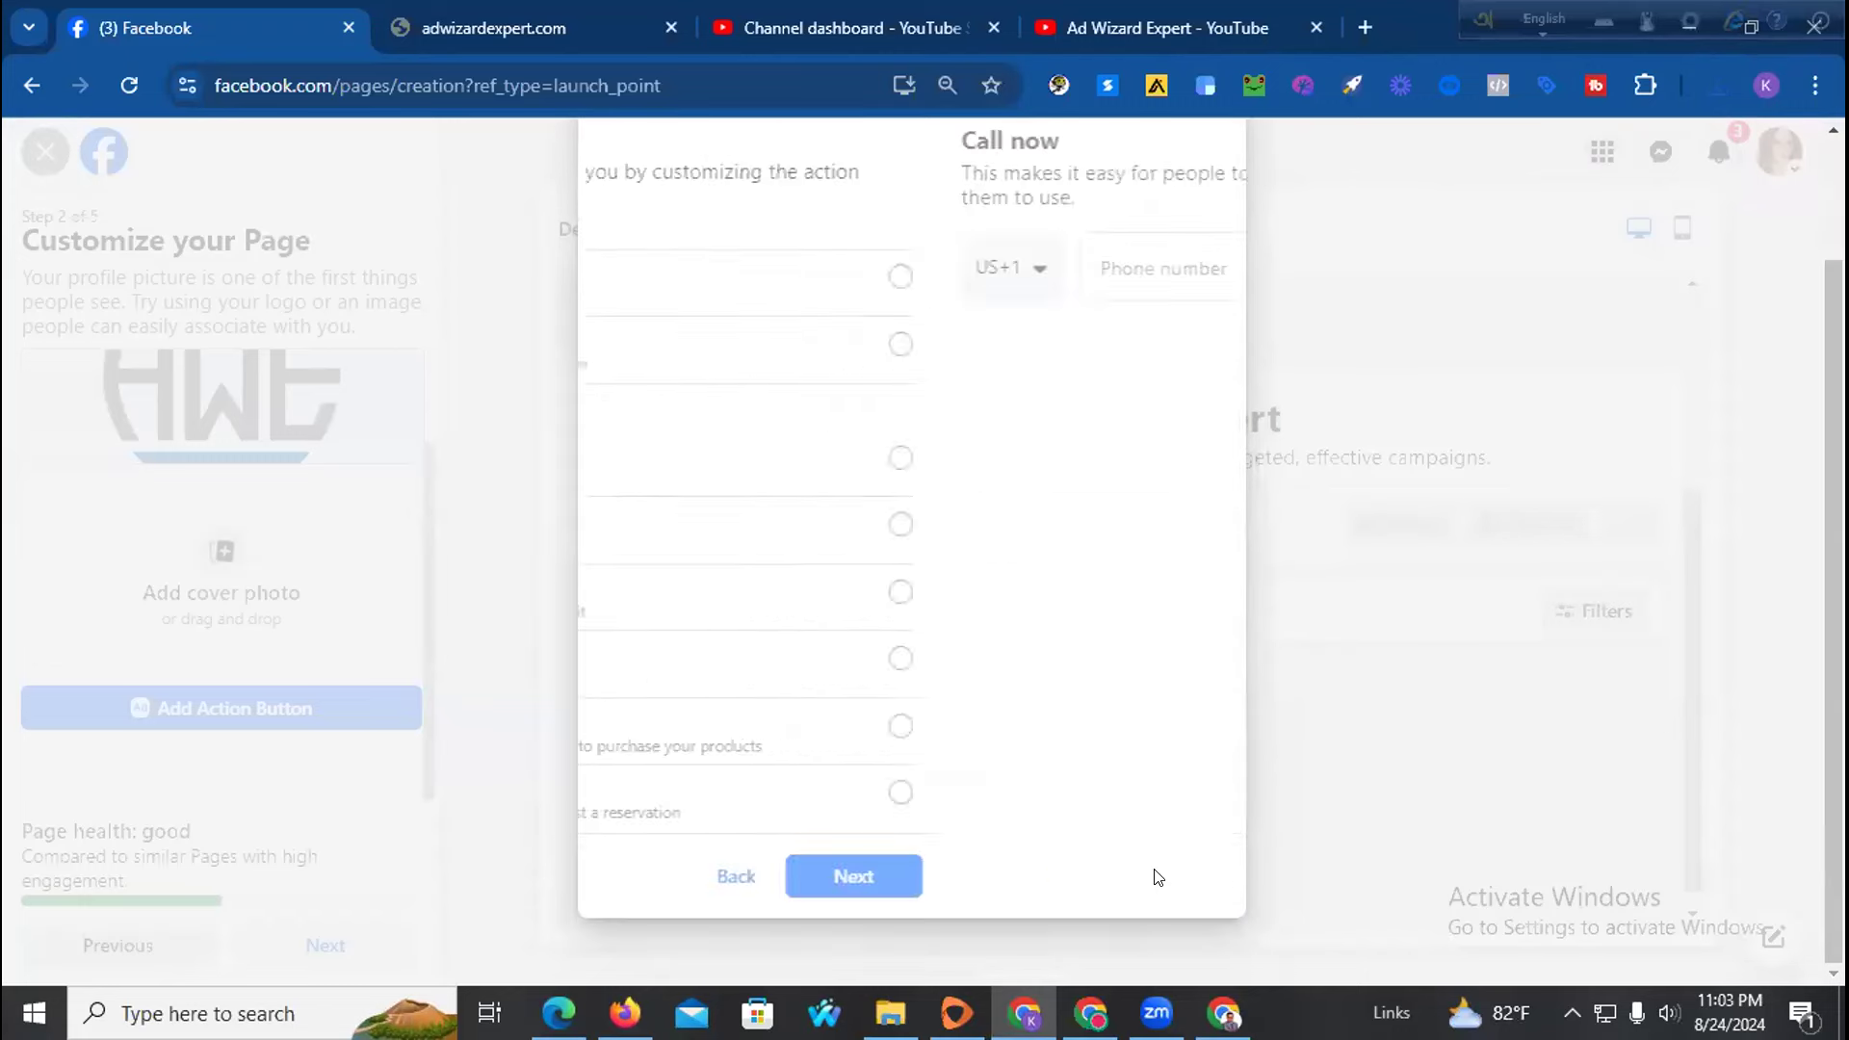
{"action": "left_click", "coordinate": [681, 517]}
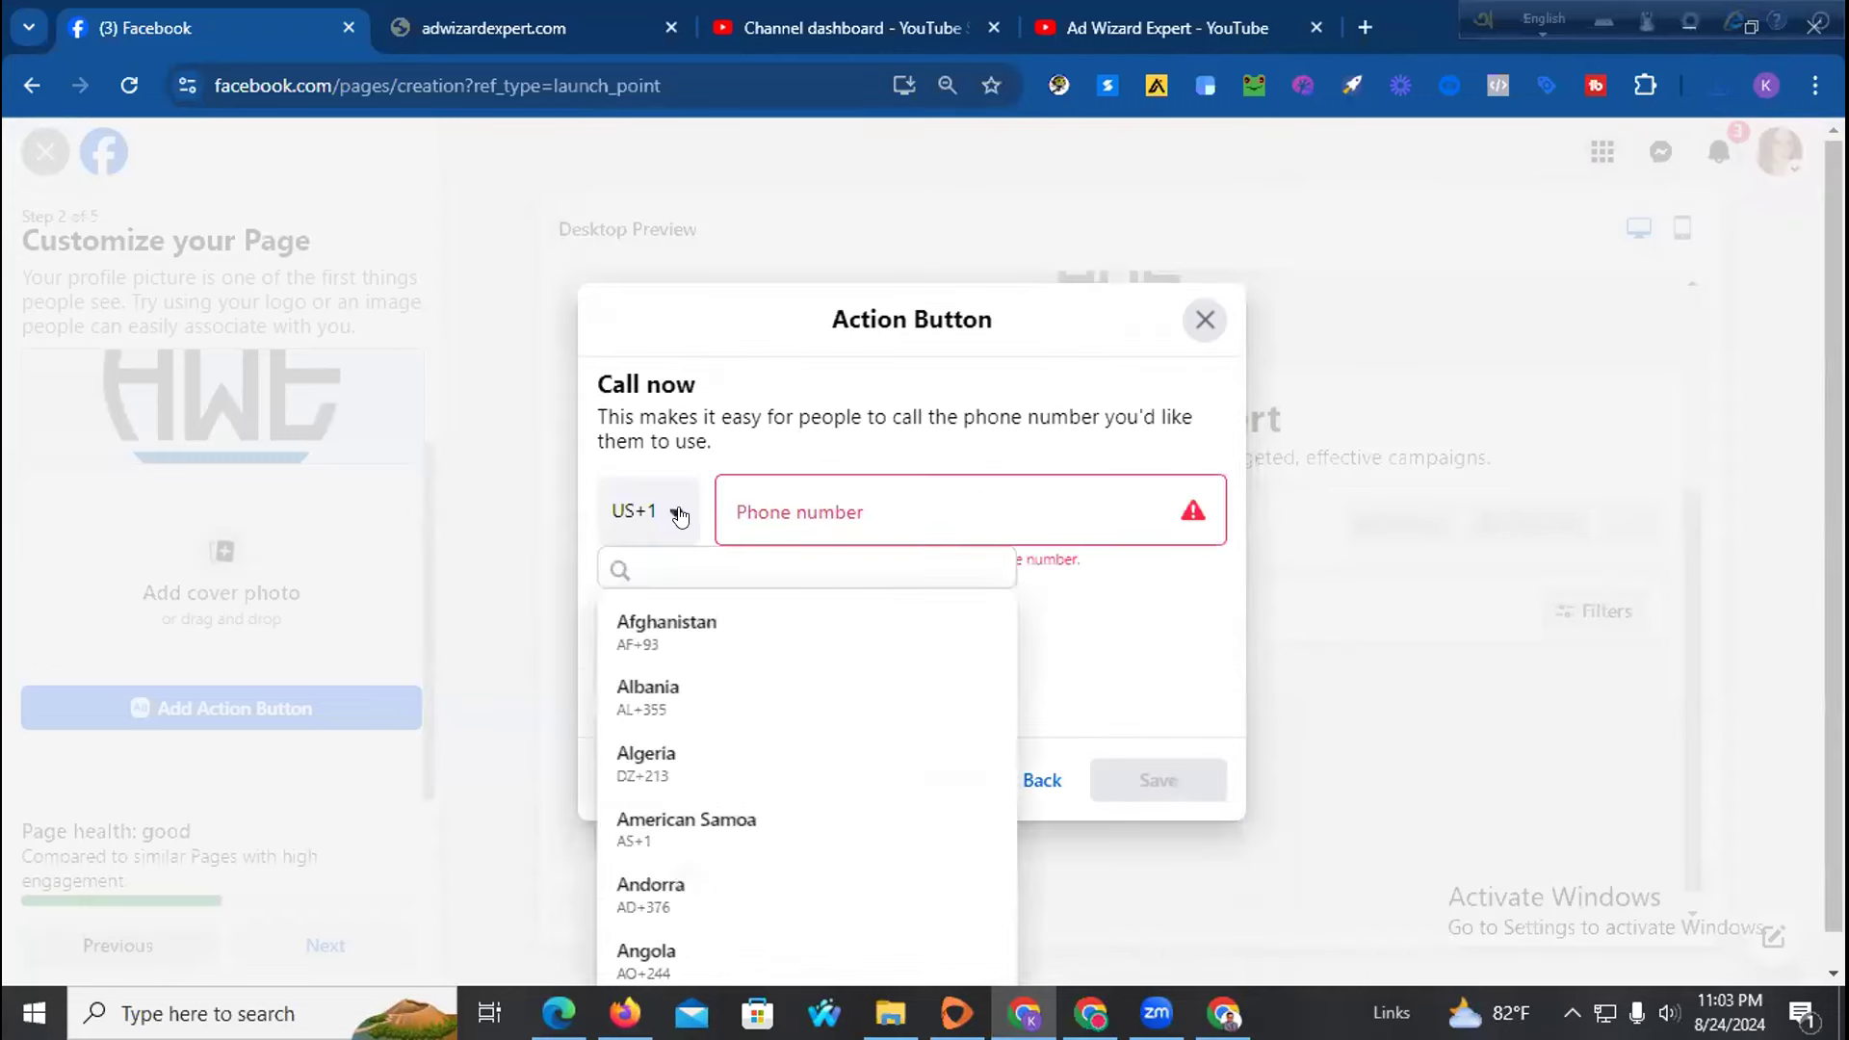
{"action": "key", "text": "b"}
{"action": "scroll", "coordinate": [679, 732], "scroll_direction": "down", "scroll_amount": 2}
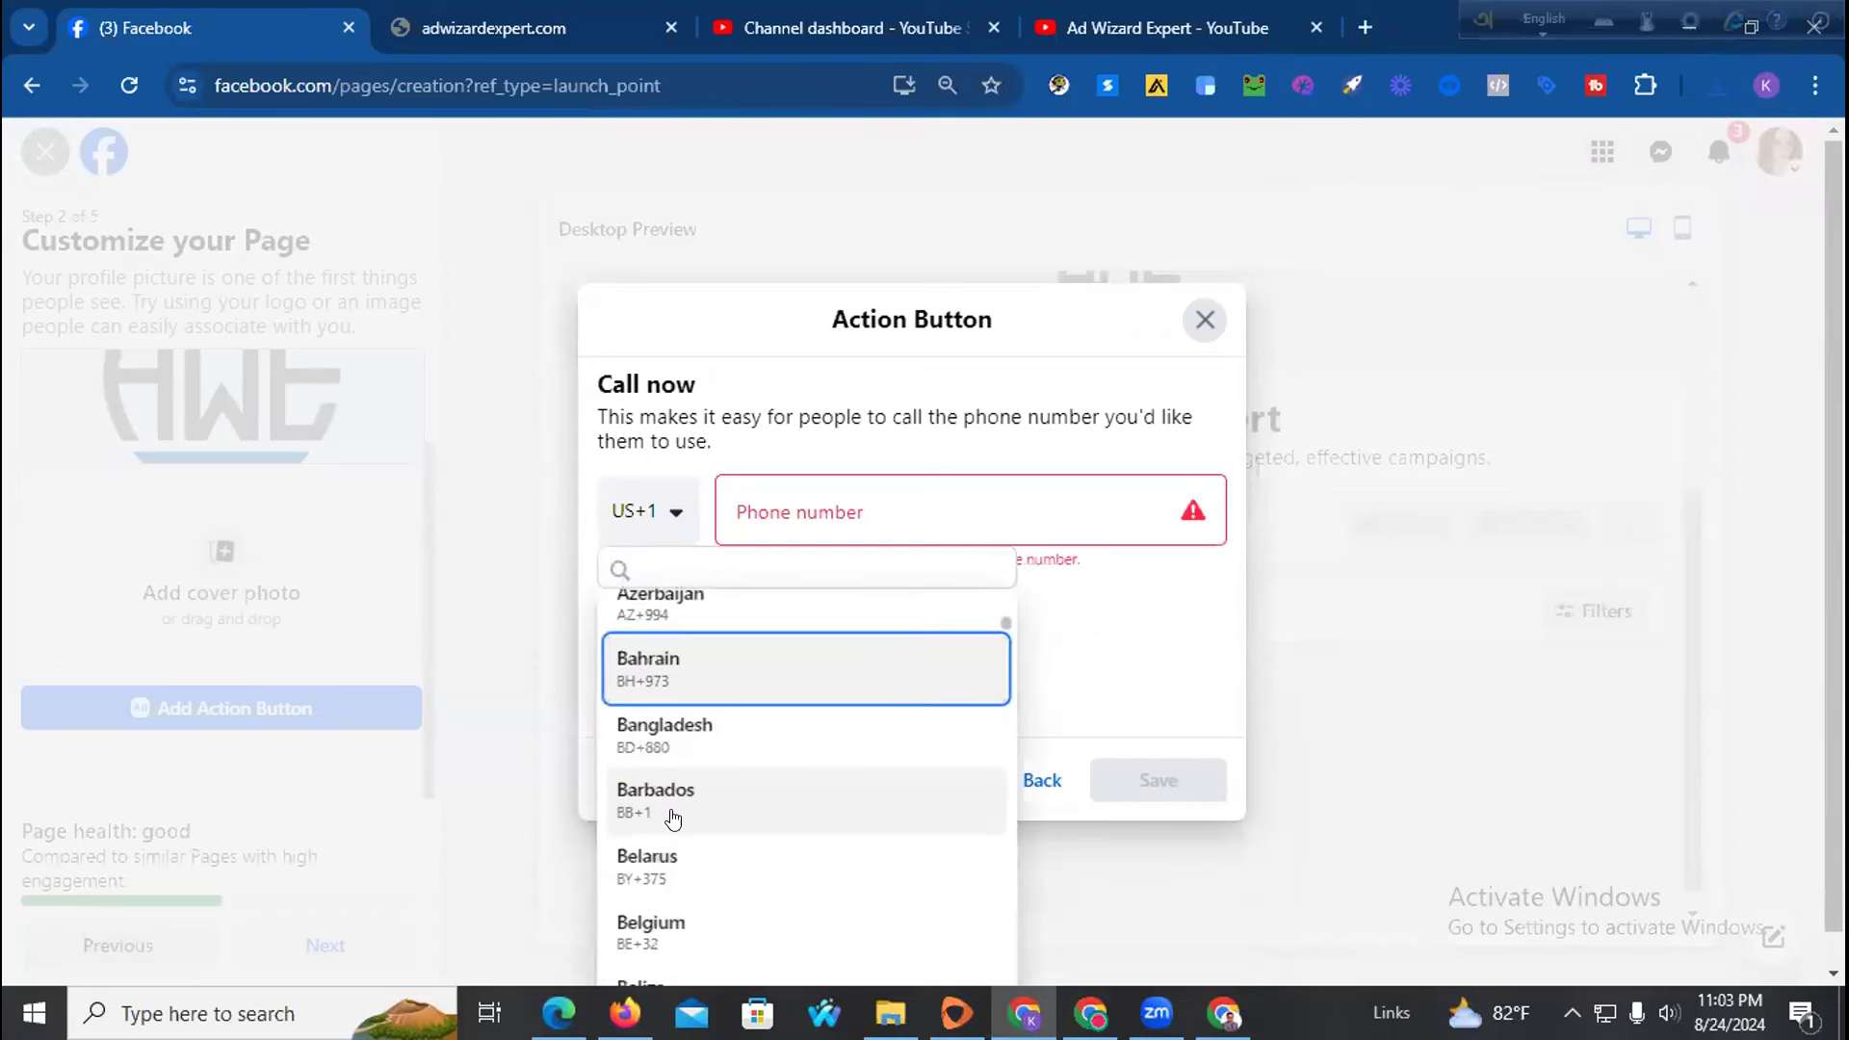
{"action": "left_click", "coordinate": [699, 730]}
{"action": "left_click", "coordinate": [812, 500]}
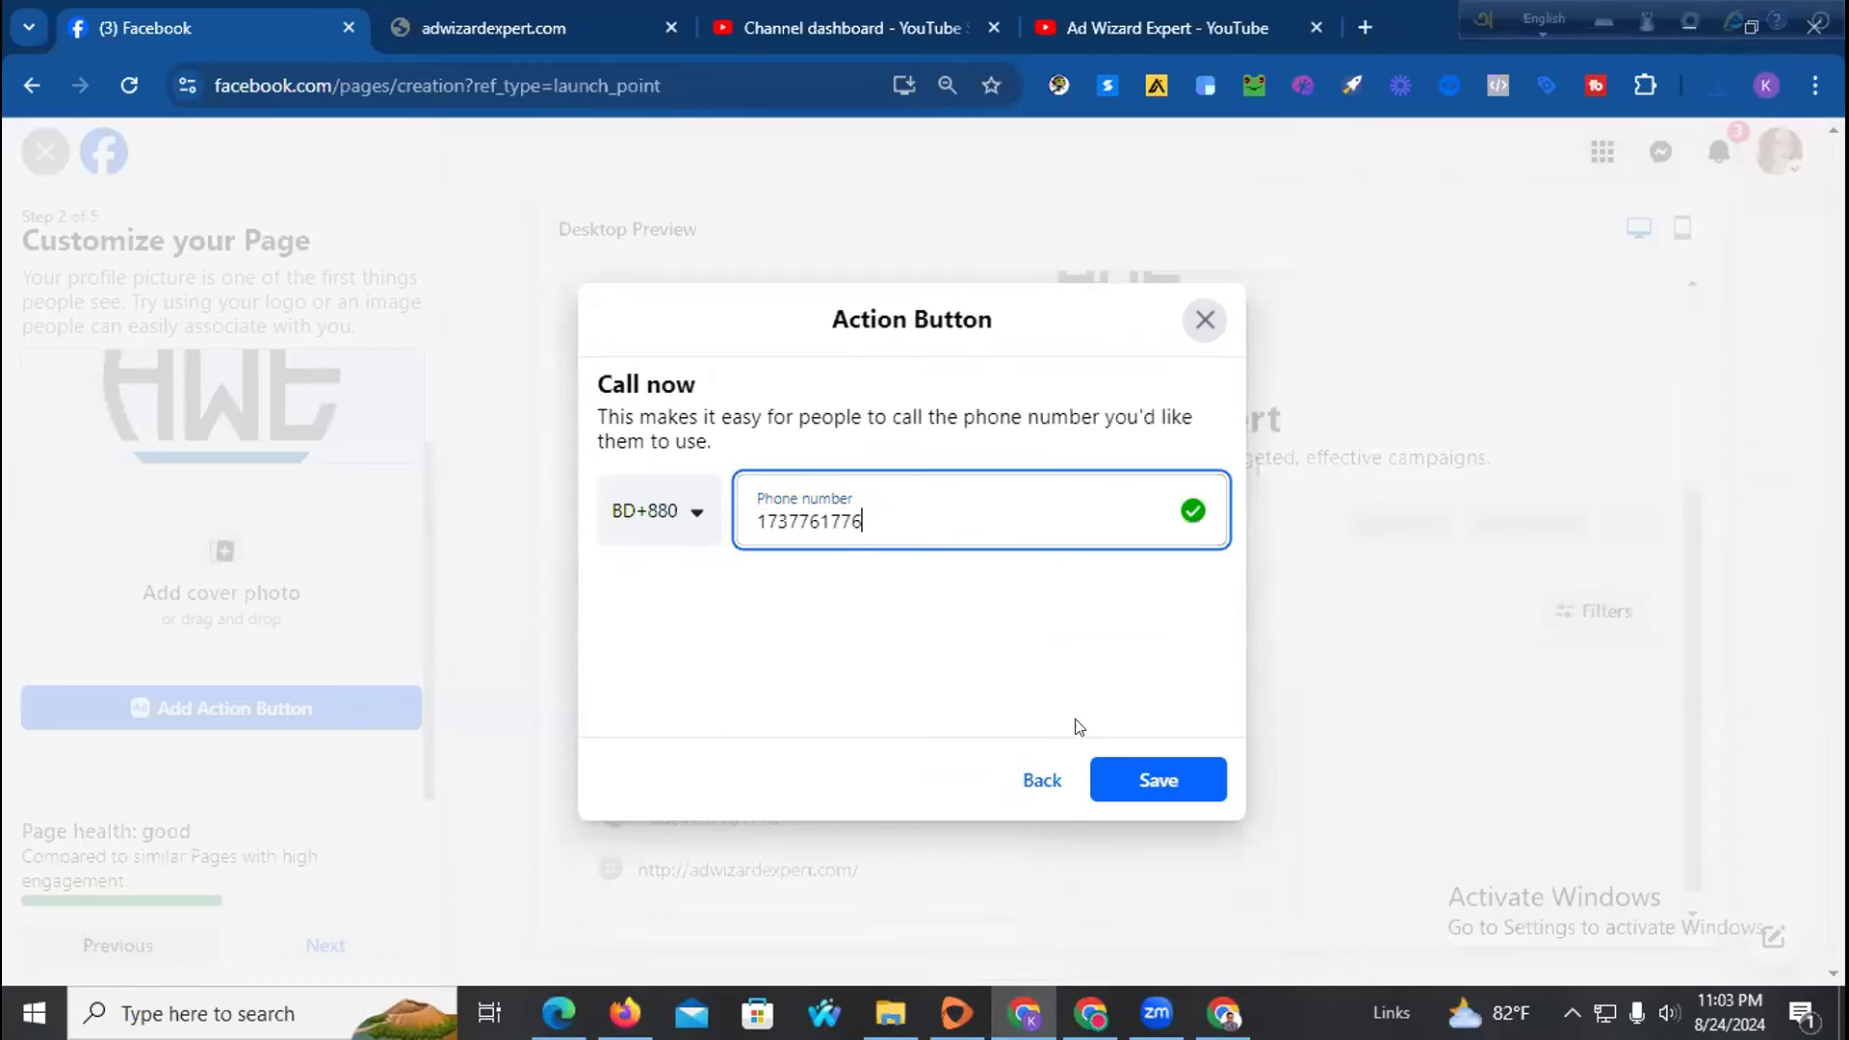
{"action": "left_click", "coordinate": [1143, 782]}
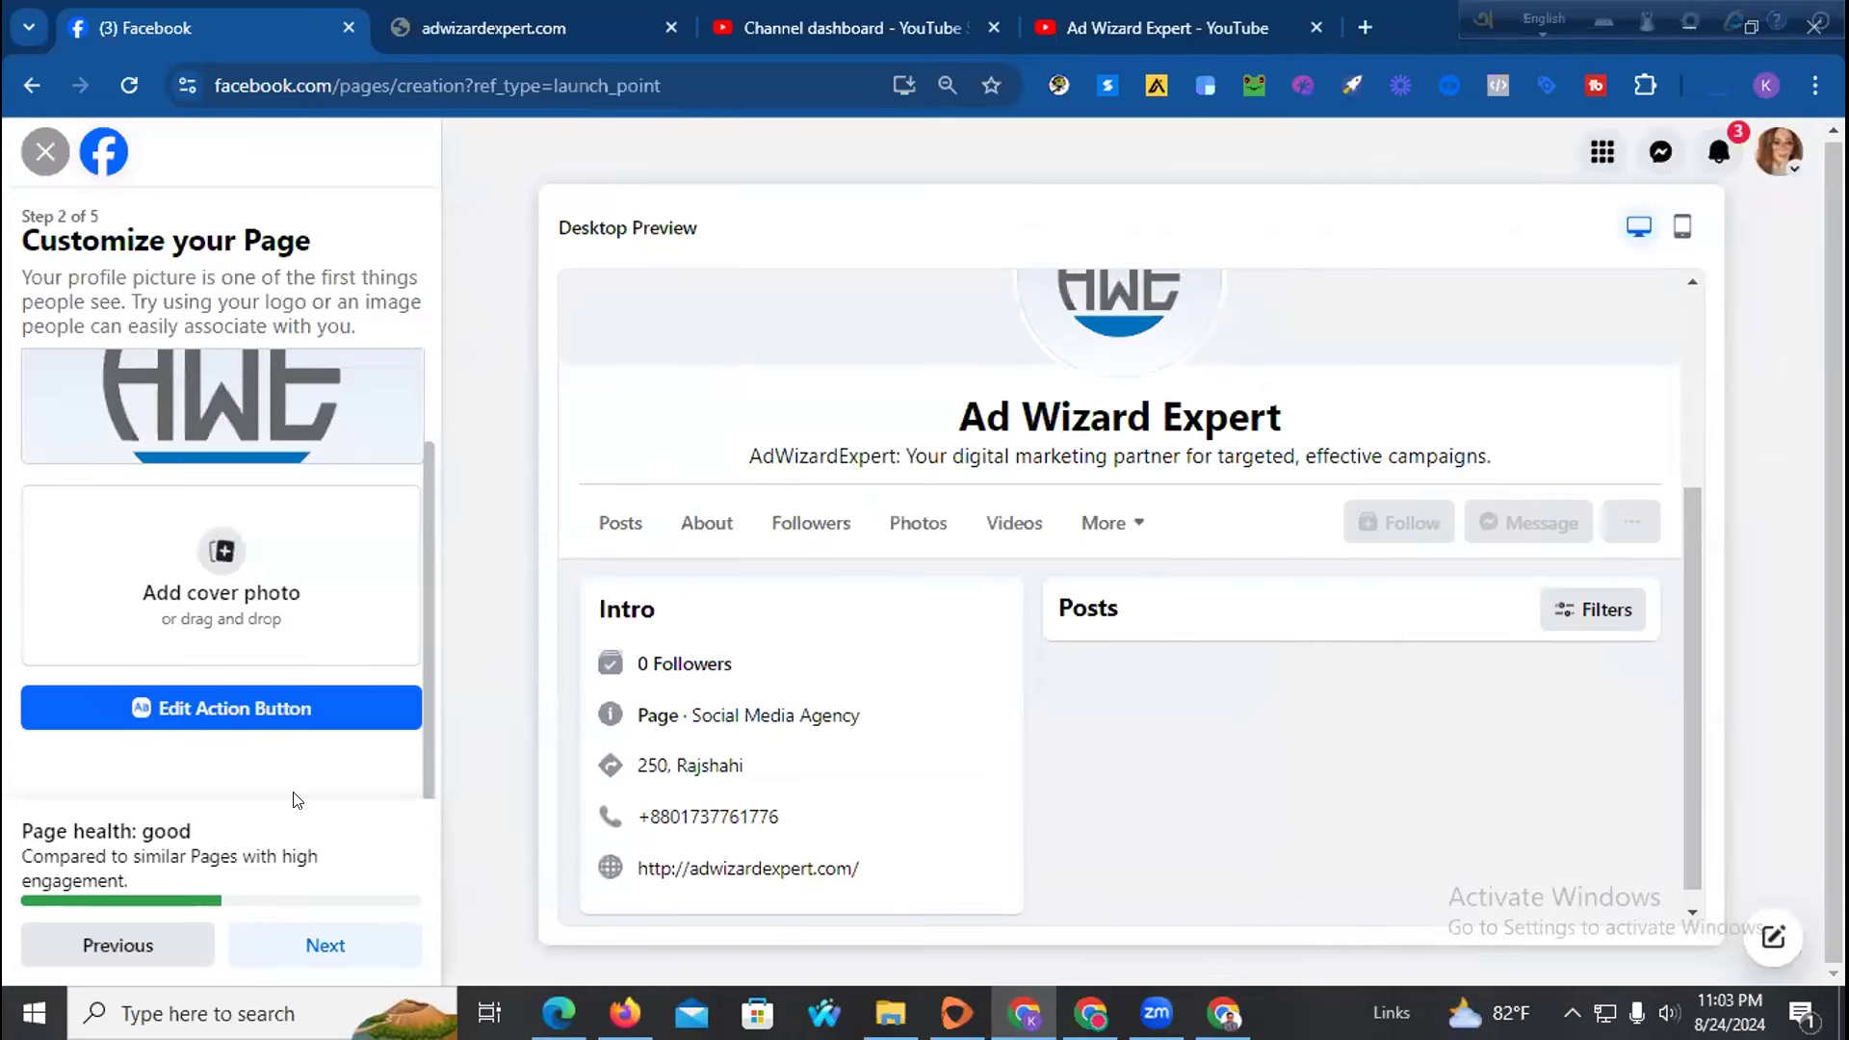
{"action": "left_click", "coordinate": [298, 942]}
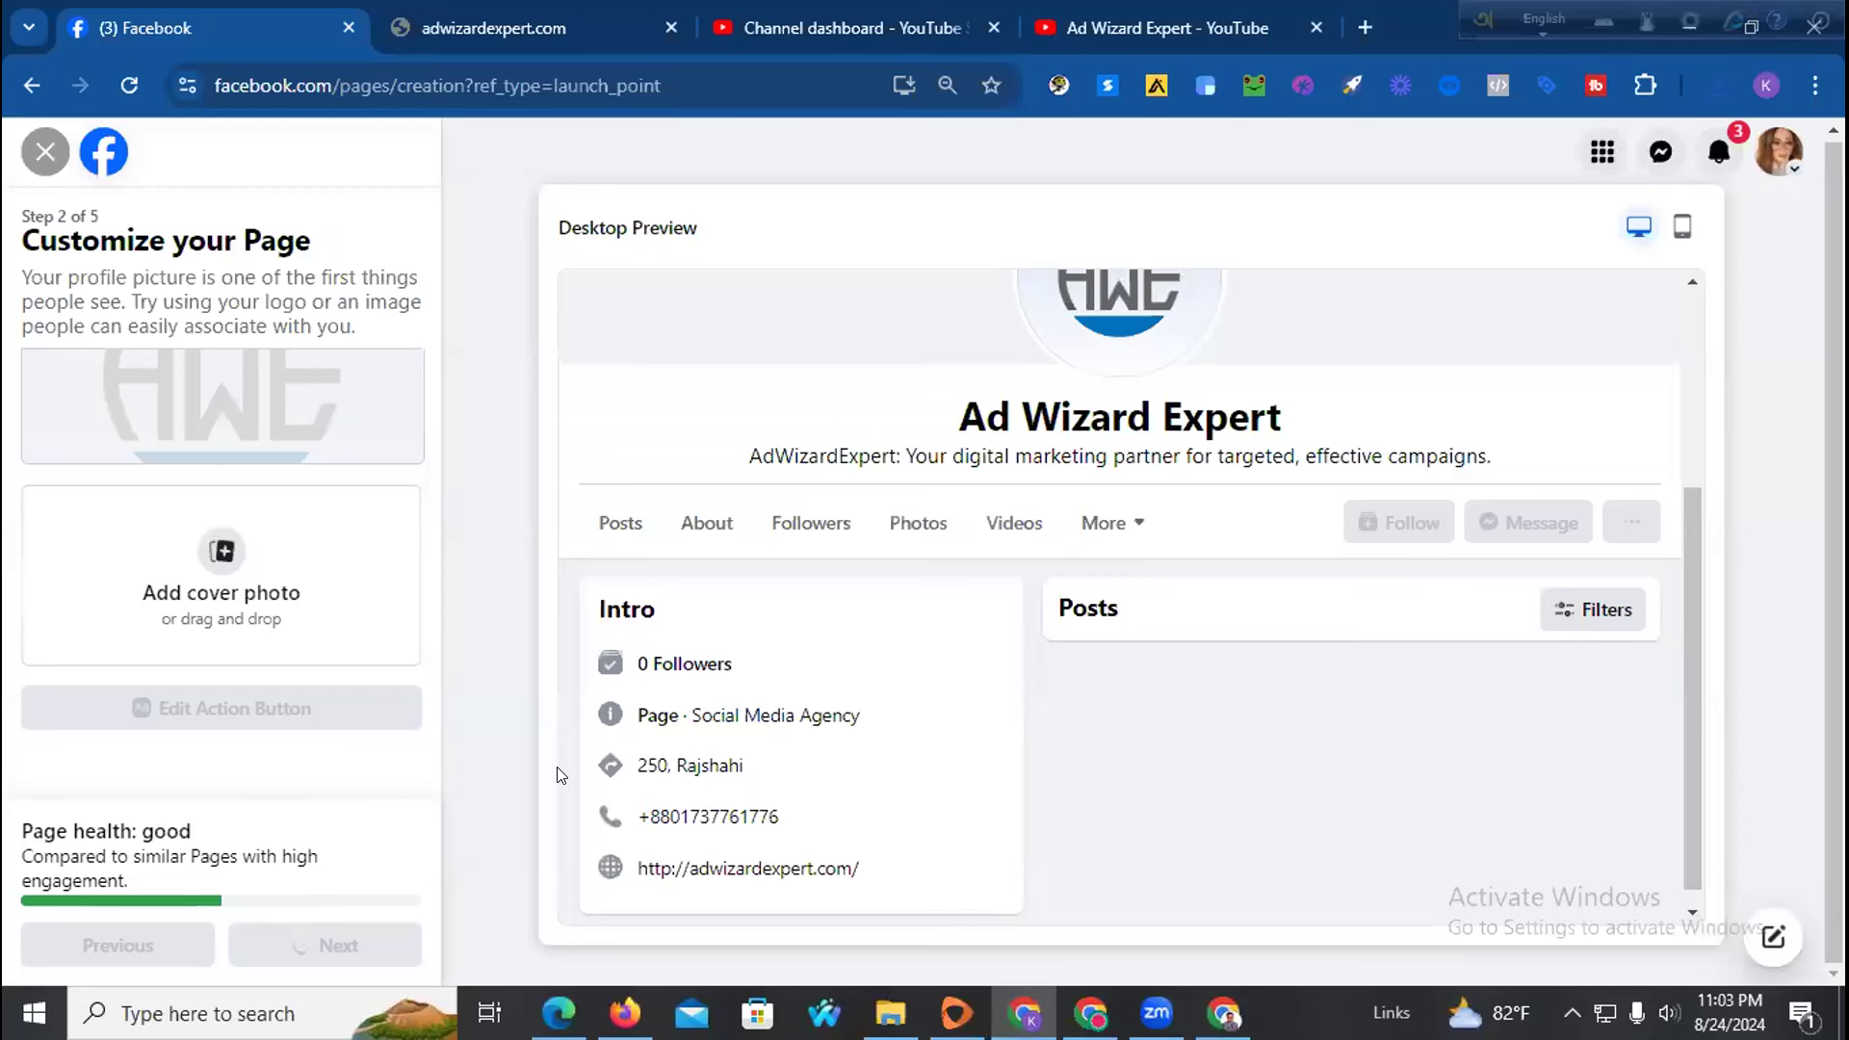
Skip the WhatsApp step, pass the audience step, and finish the Page setup
{"action": "left_click", "coordinate": [159, 751]}
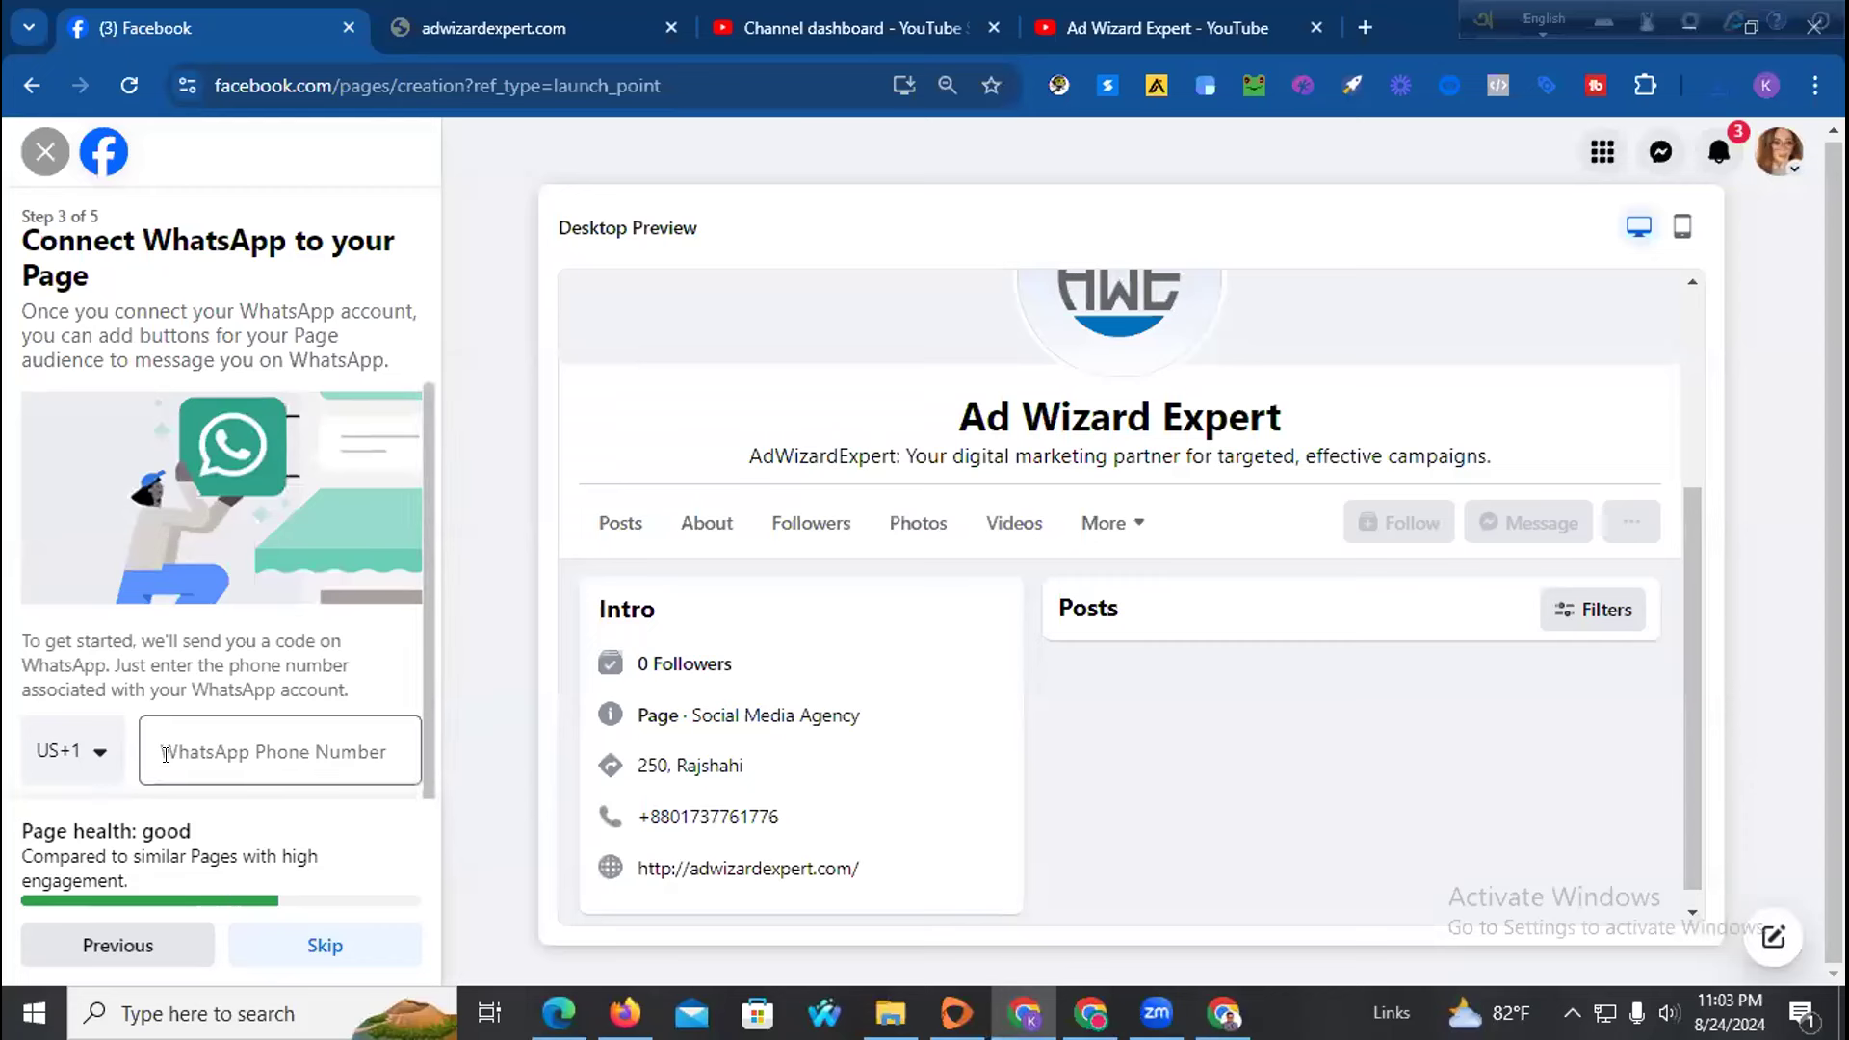
{"action": "scroll", "coordinate": [164, 761], "scroll_direction": "down", "scroll_amount": 1}
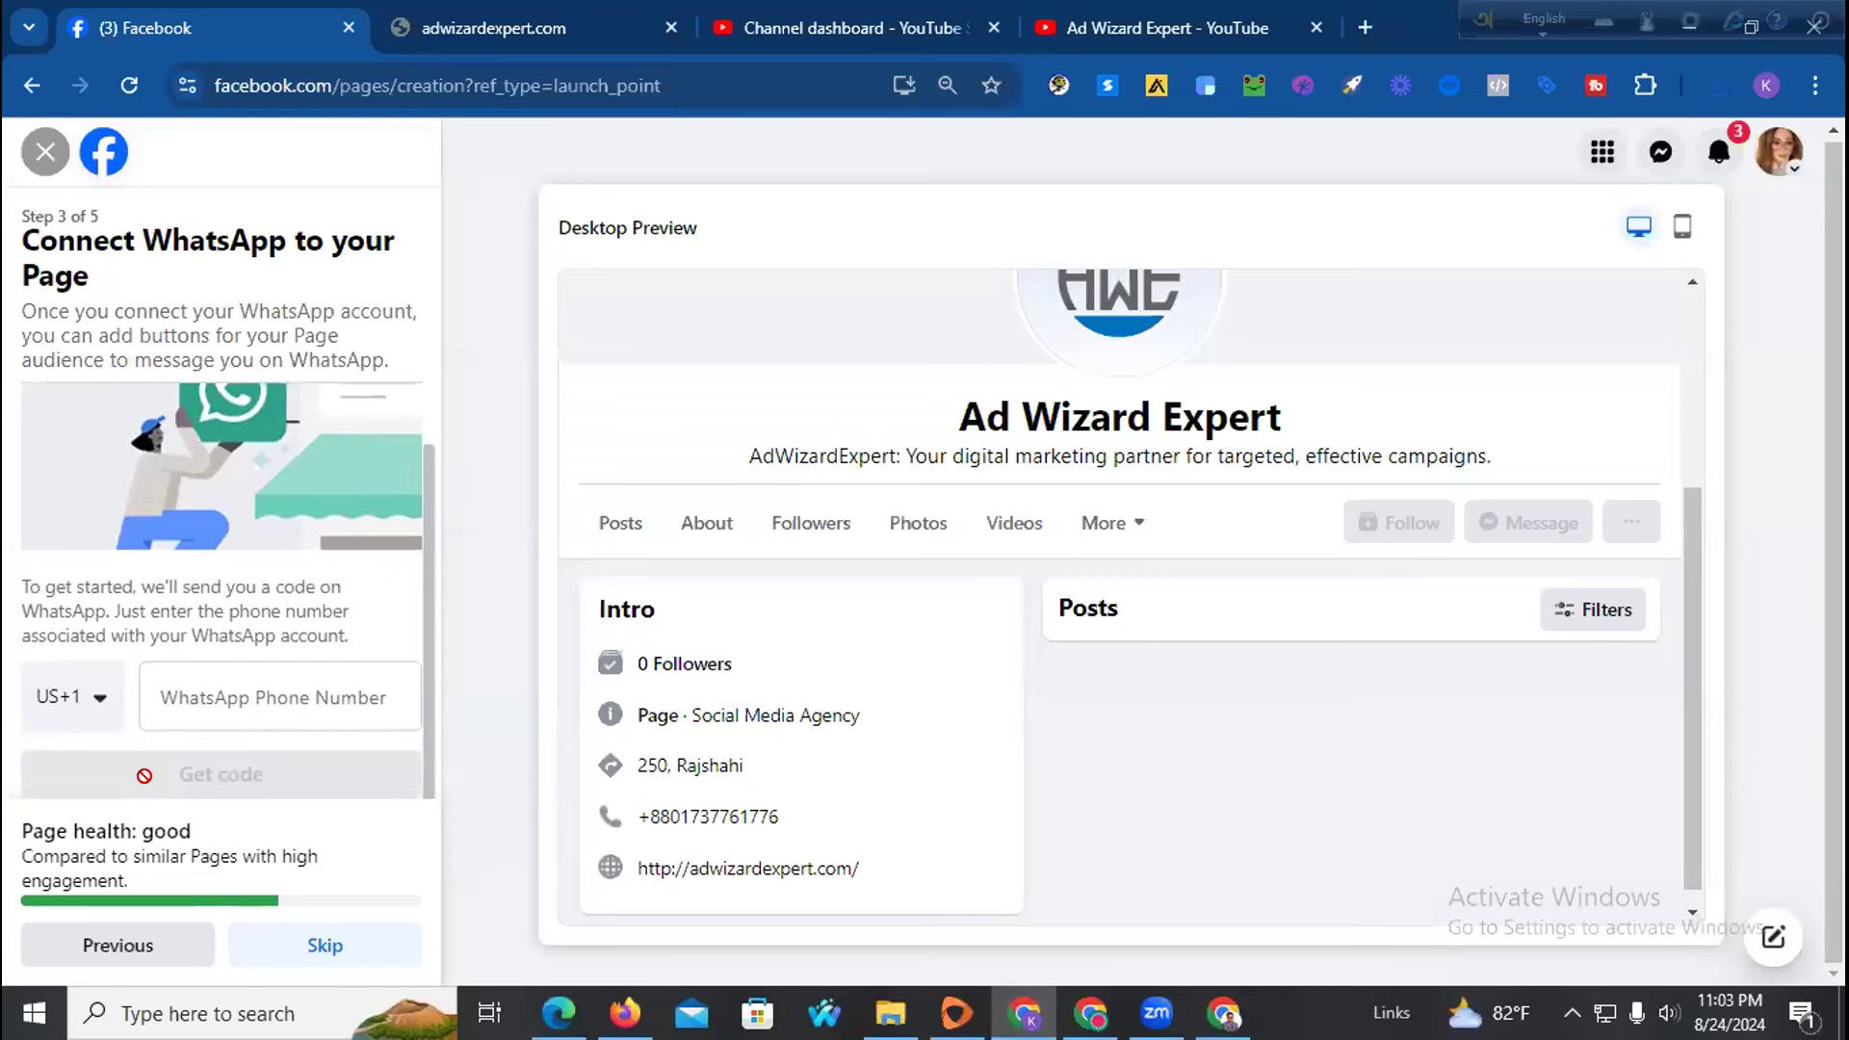
{"action": "left_click", "coordinate": [313, 941]}
{"action": "left_click", "coordinate": [315, 958]}
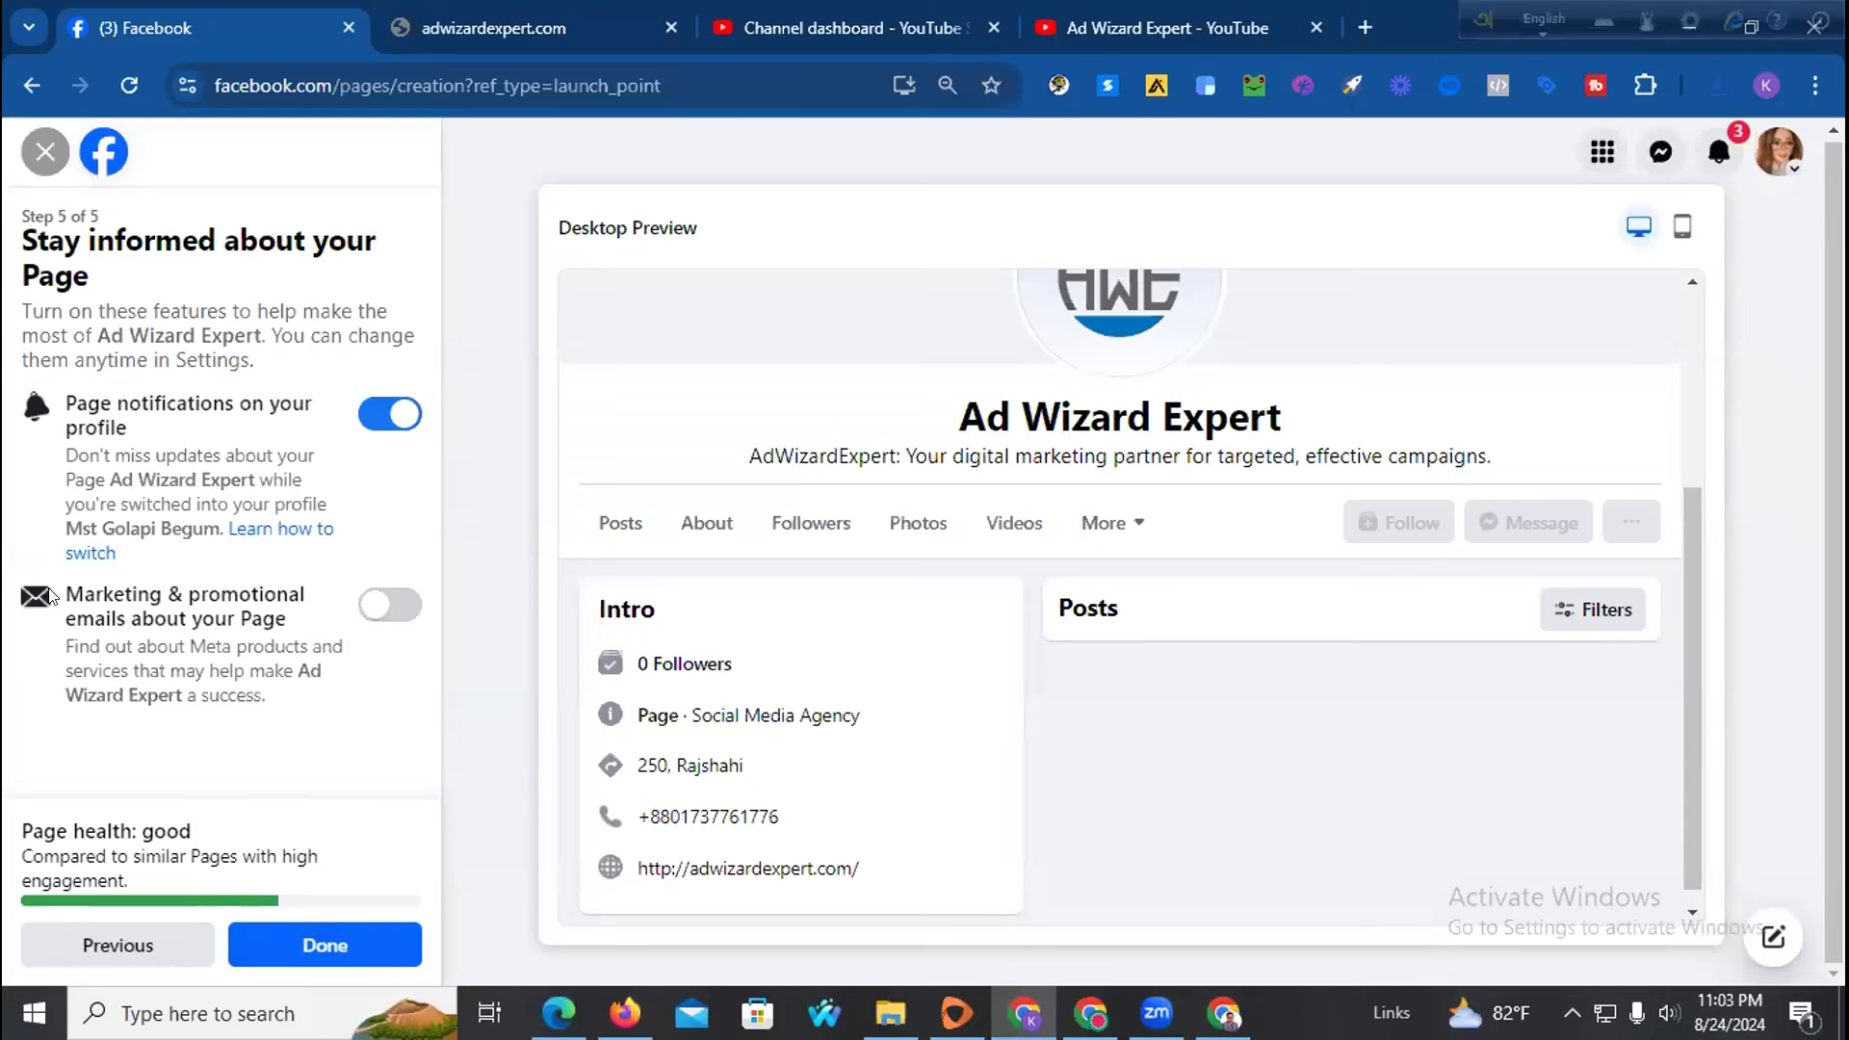
{"action": "left_click", "coordinate": [343, 949]}
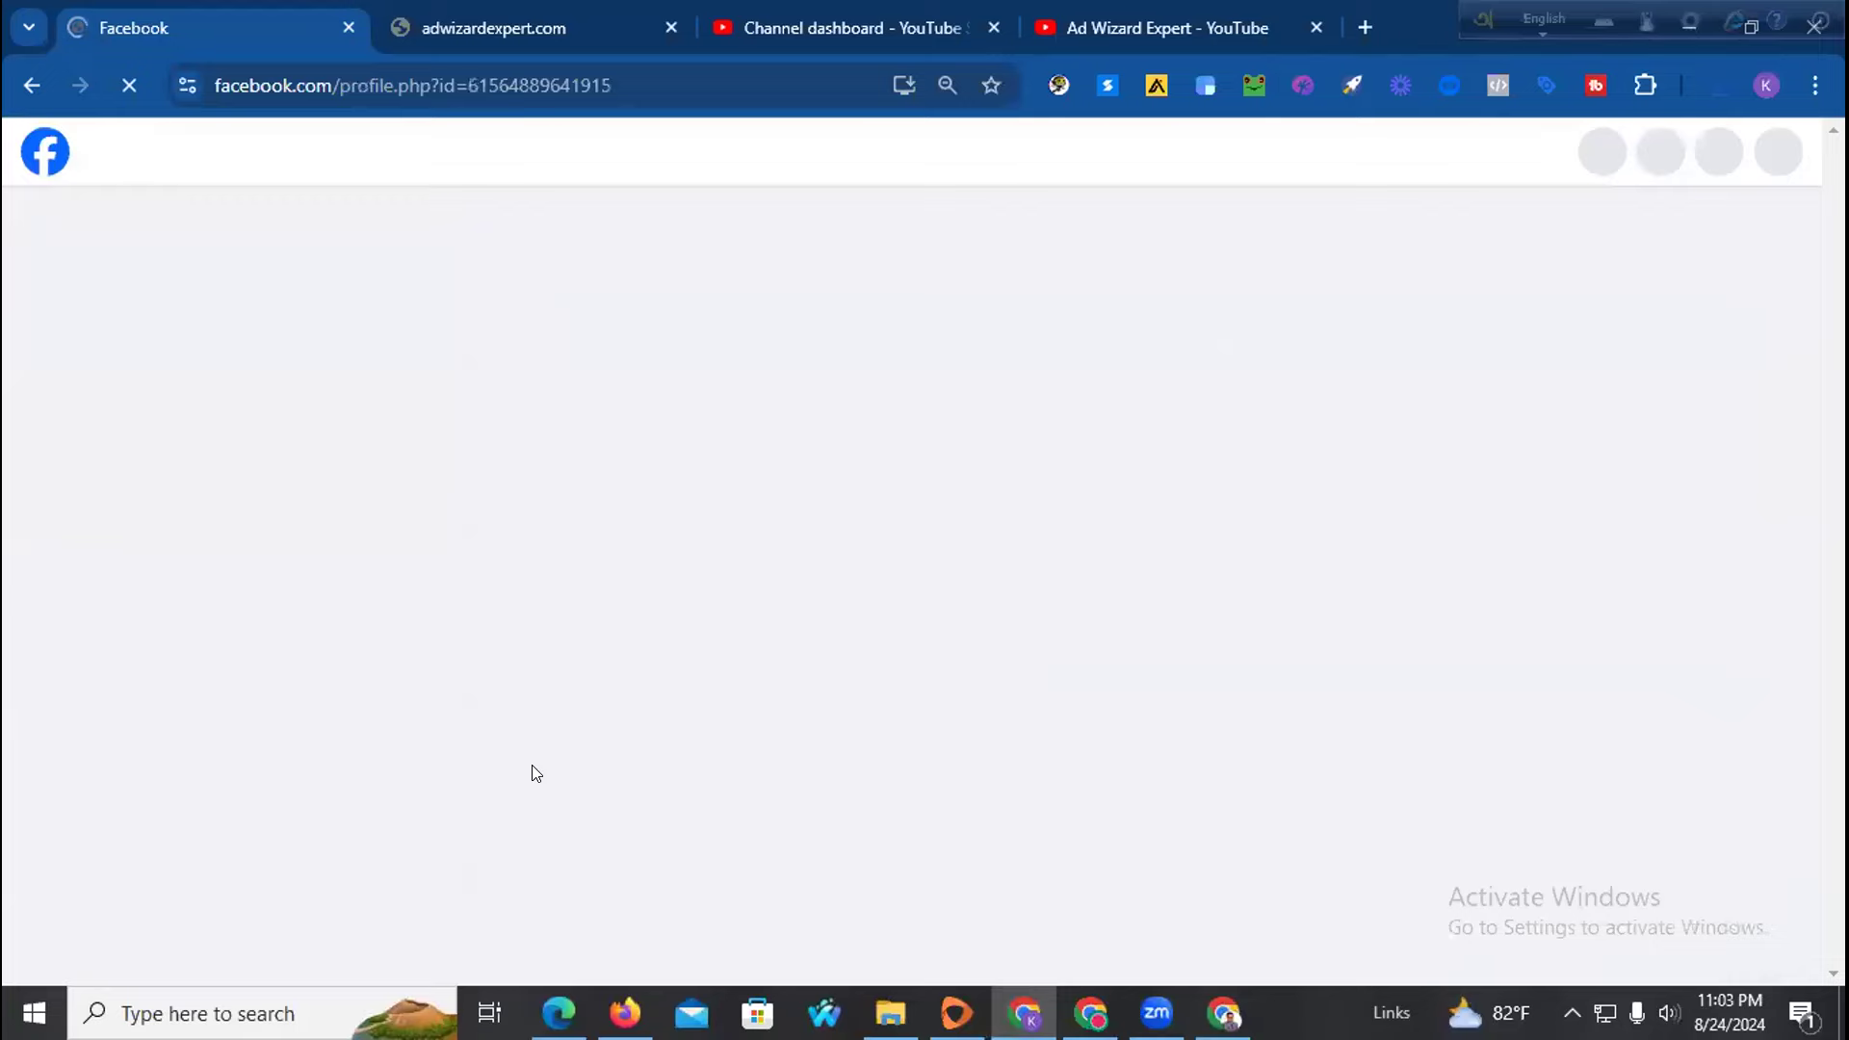
Dismiss the new-Page welcome and acting-as-Page notices, then open a new tab
{"action": "scroll", "coordinate": [916, 499], "scroll_direction": "down", "scroll_amount": 5}
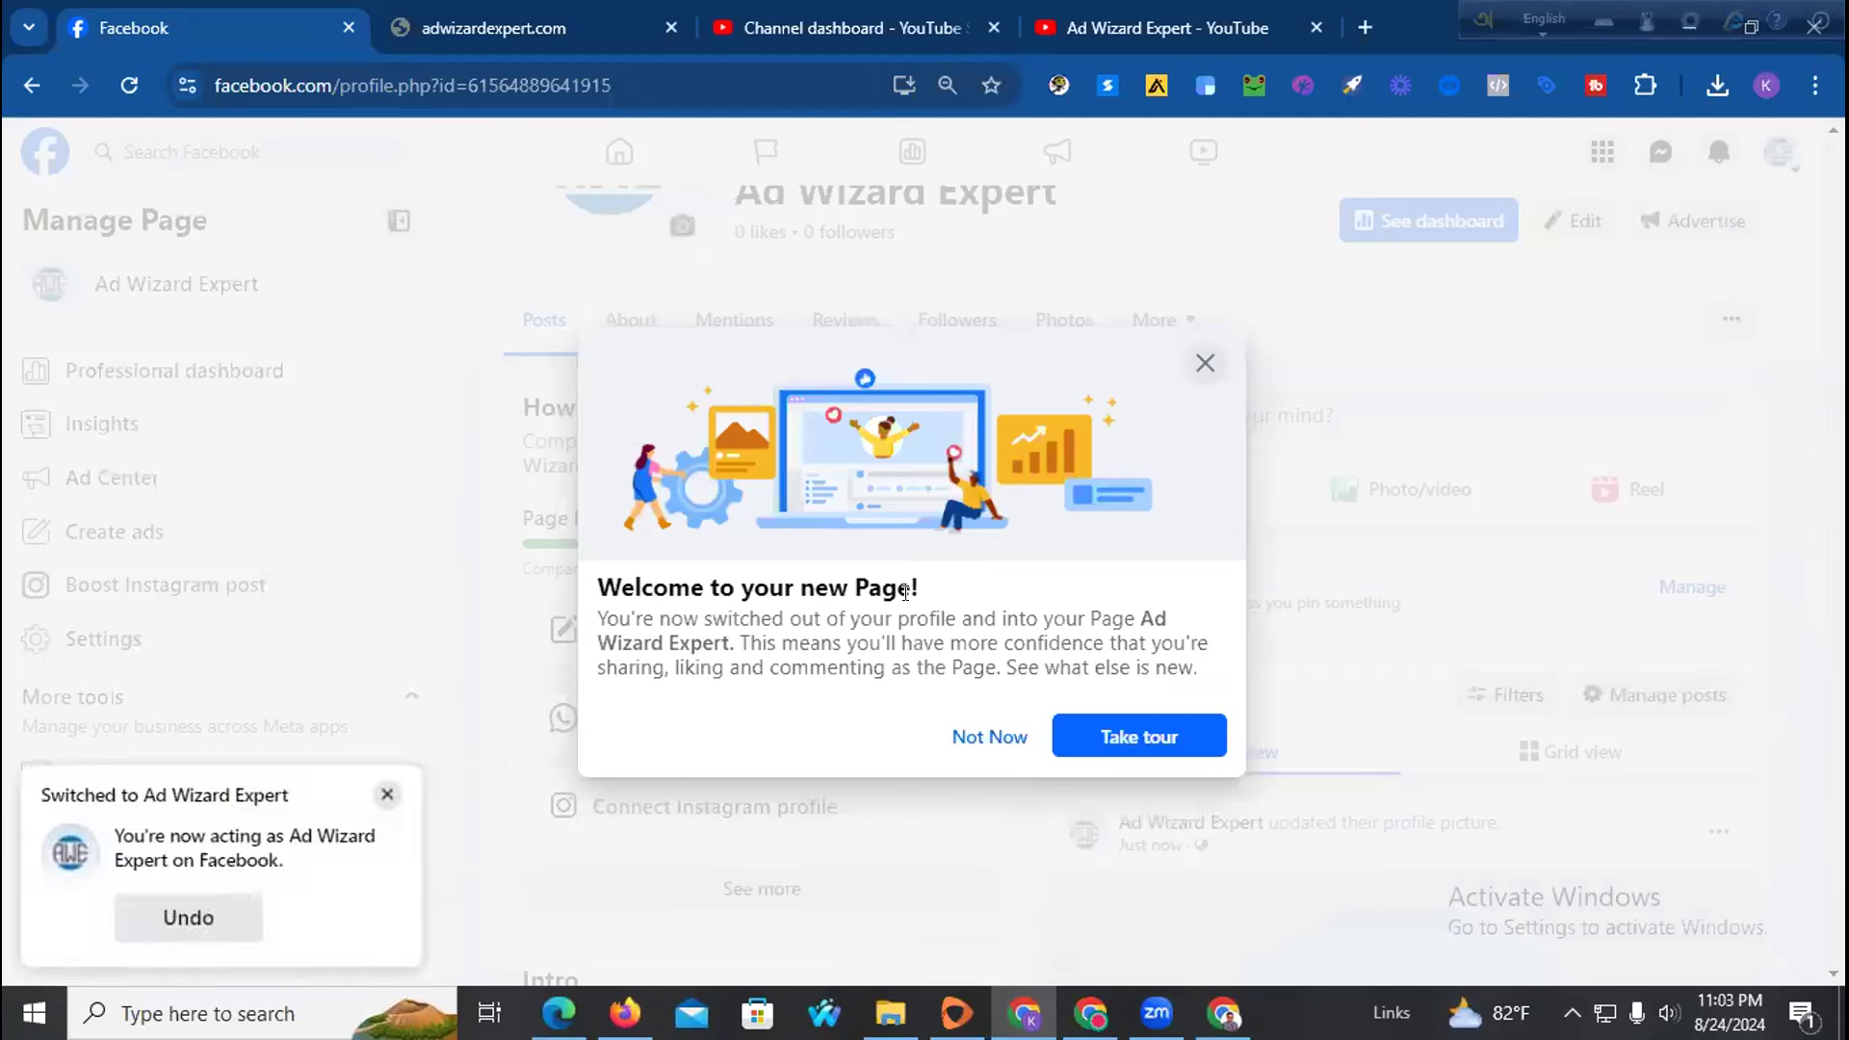
{"action": "left_click", "coordinate": [986, 738]}
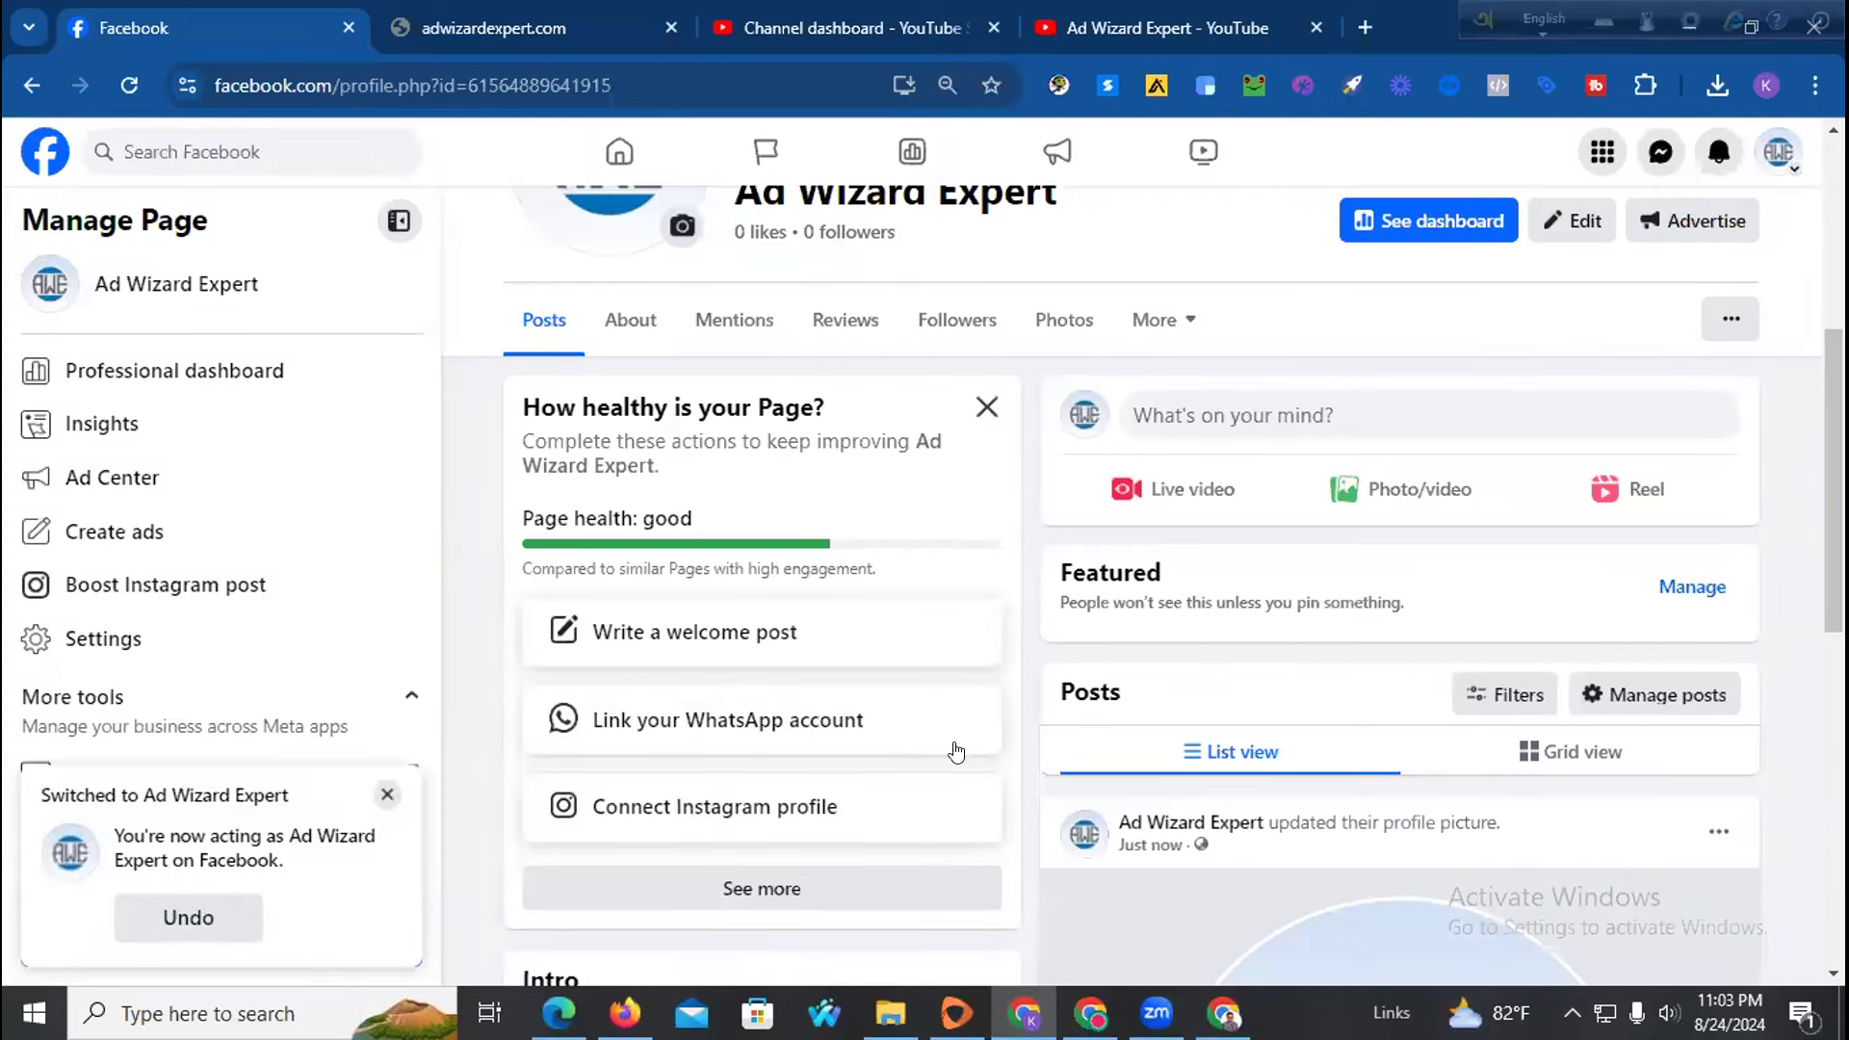
{"action": "left_click", "coordinate": [387, 794]}
{"action": "scroll", "coordinate": [795, 638], "scroll_direction": "up", "scroll_amount": 5}
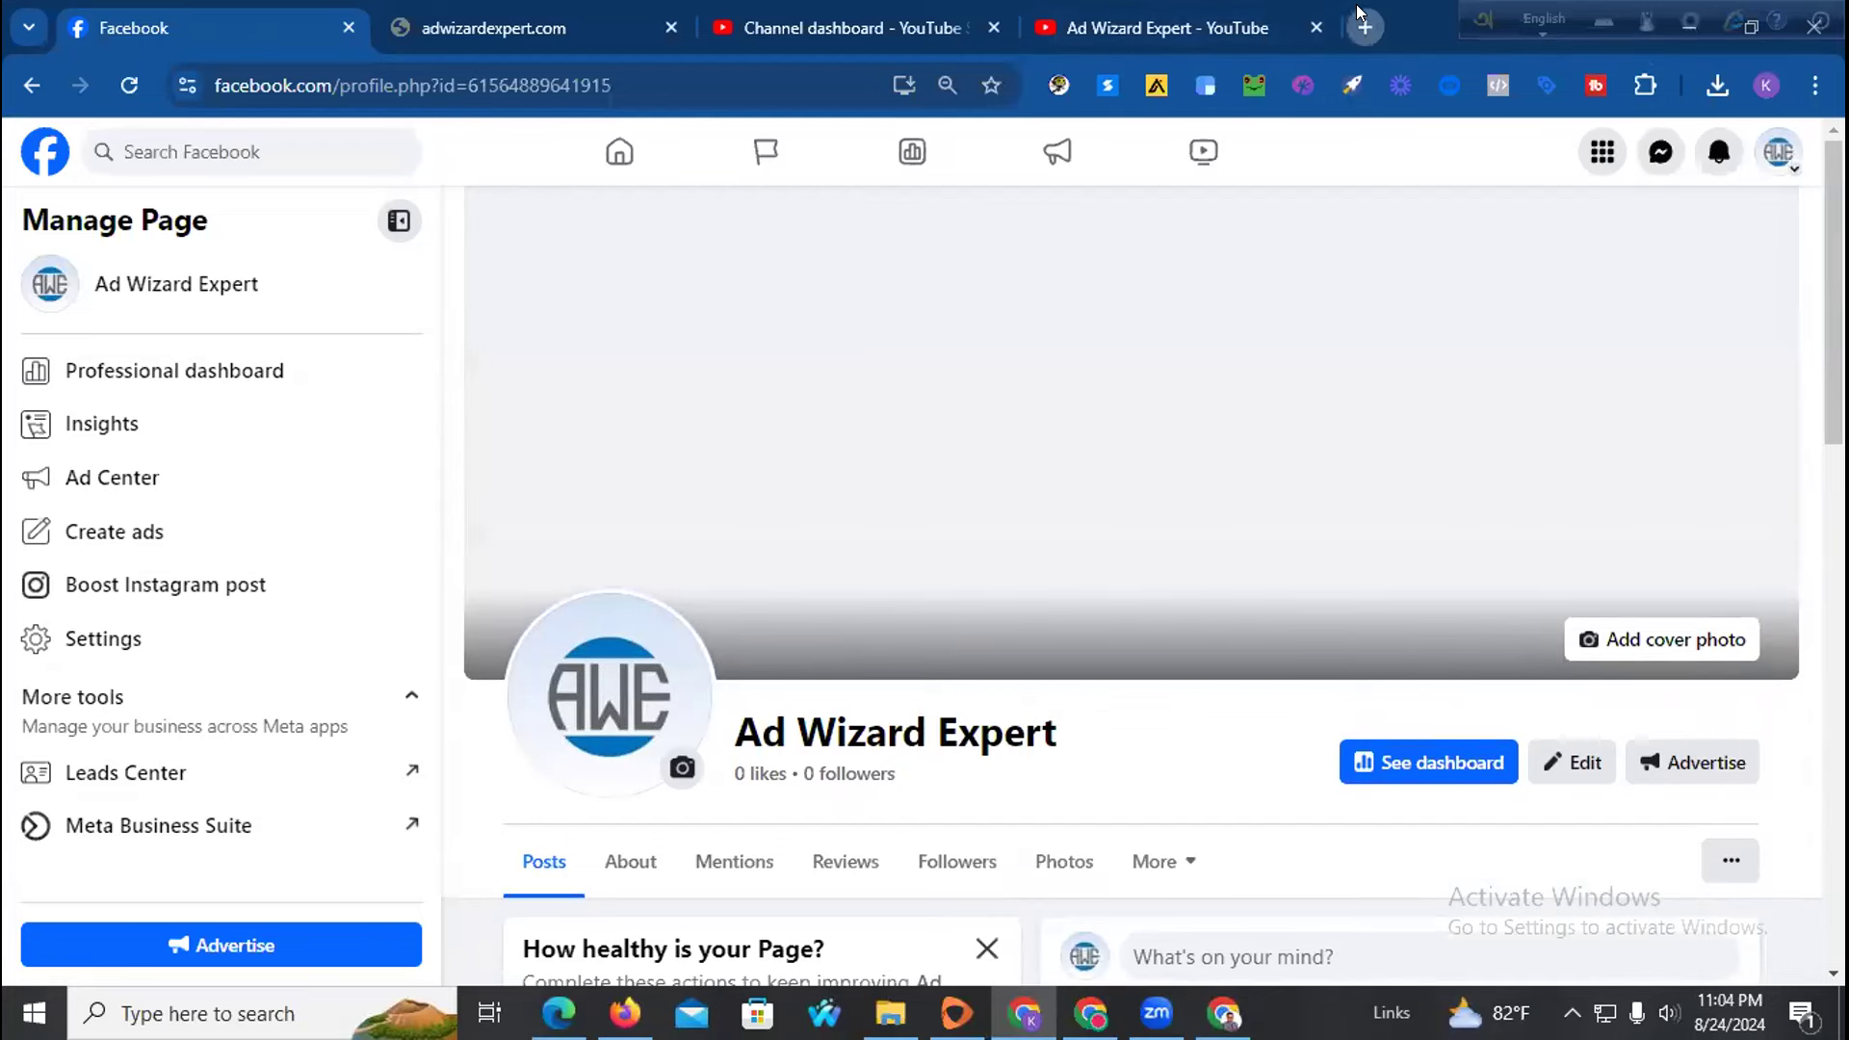
{"action": "left_click", "coordinate": [1361, 21]}
Search Canva templates for 'digital marketing'
{"action": "left_click", "coordinate": [890, 79]}
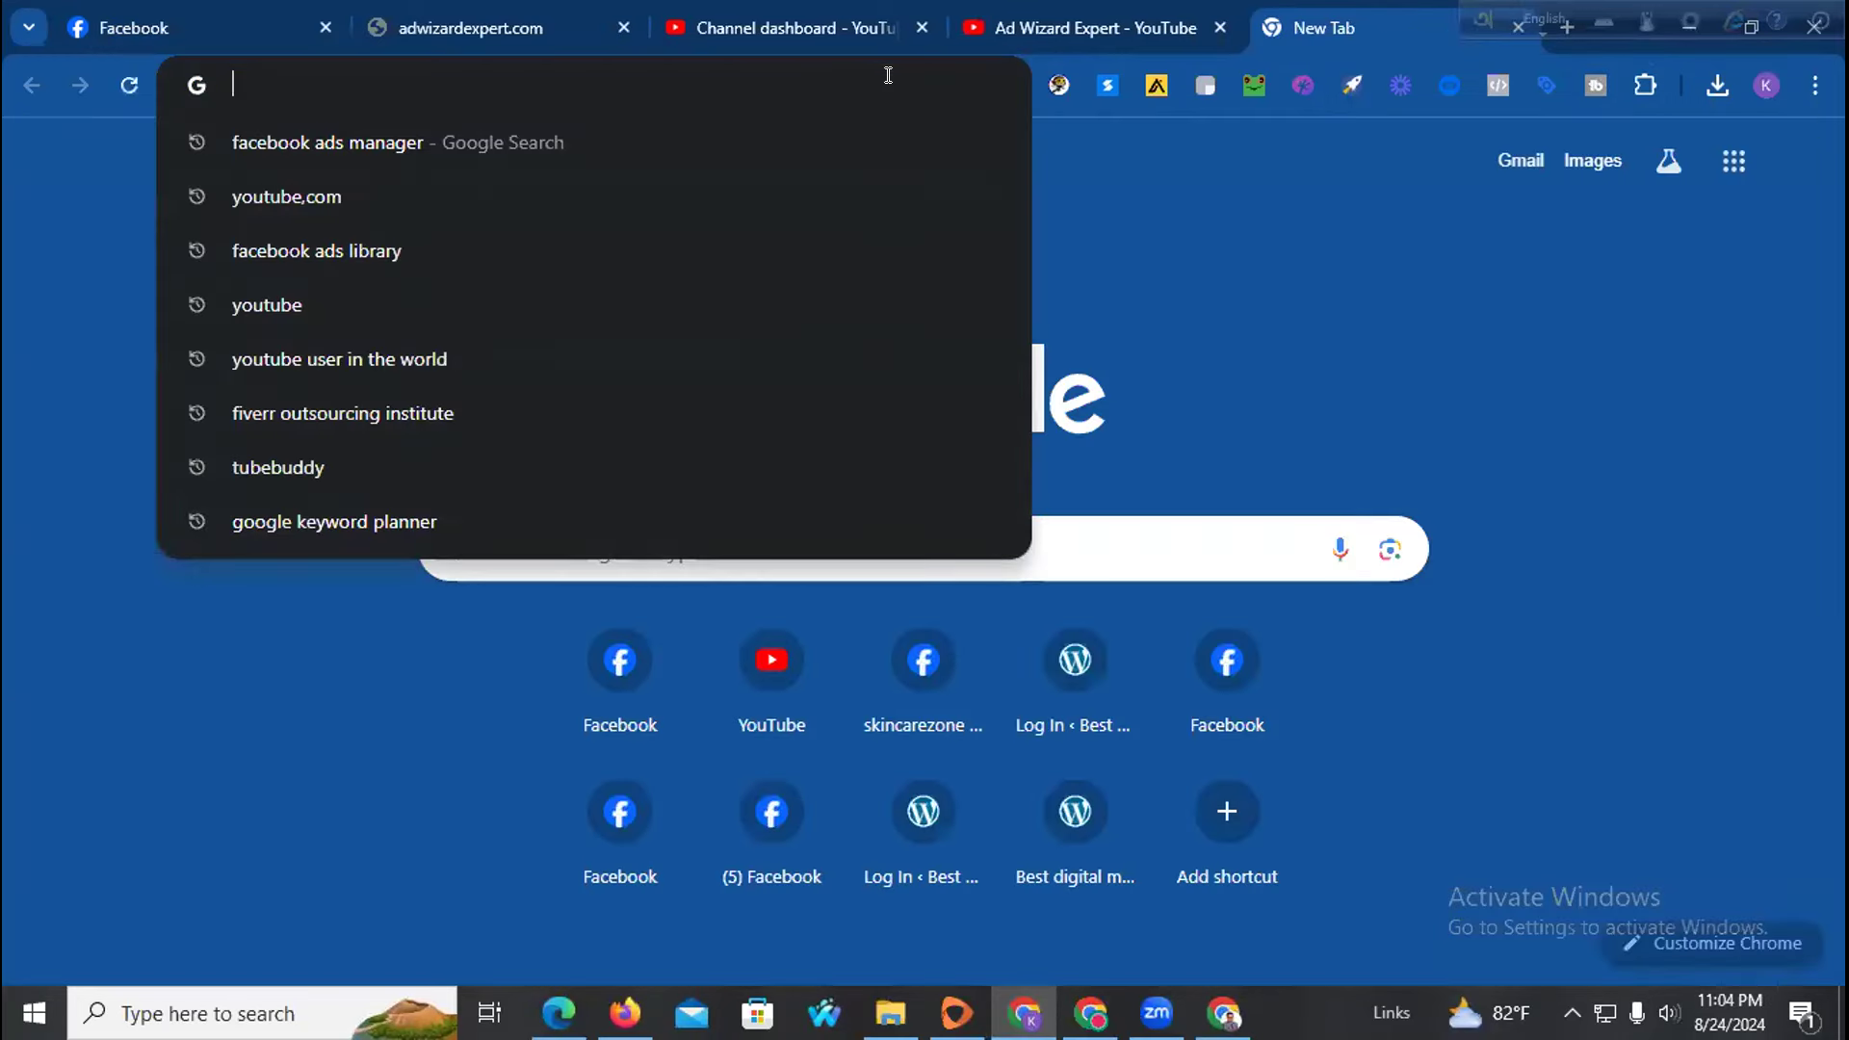
{"action": "left_click", "coordinate": [1095, 1001]}
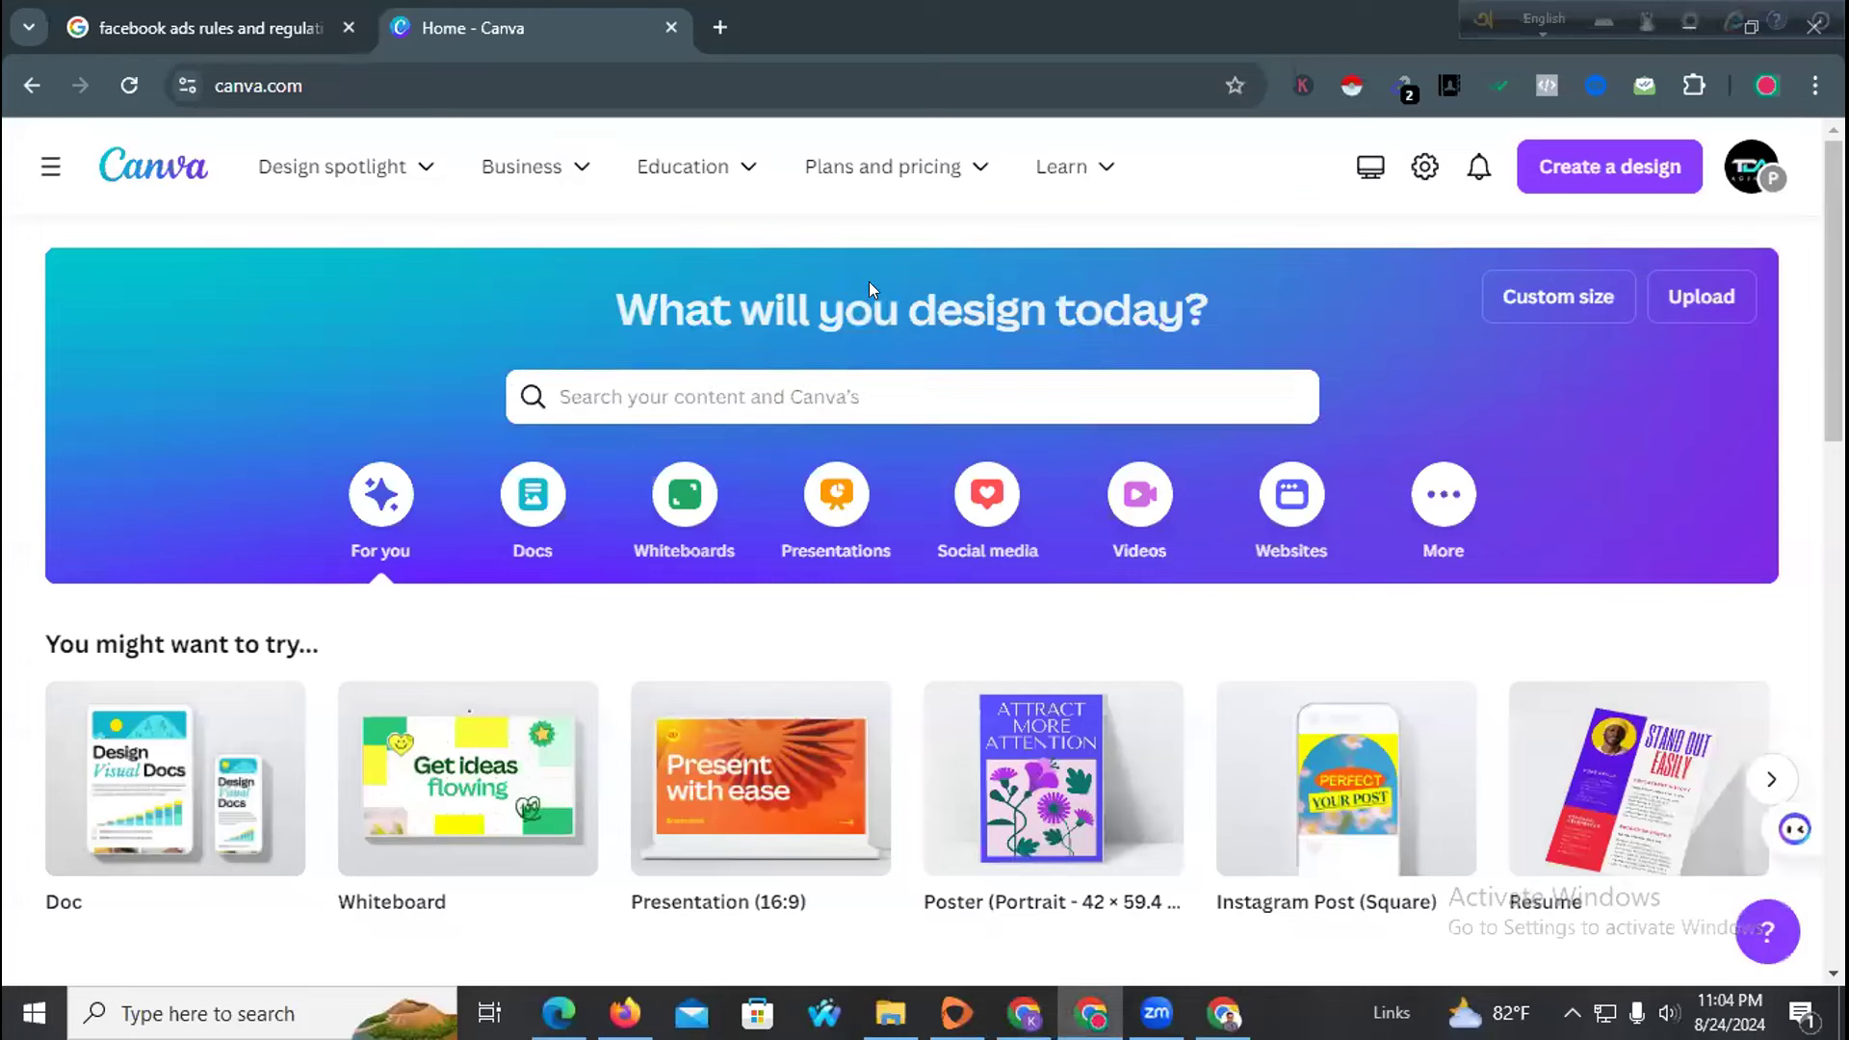
{"action": "left_click", "coordinate": [576, 403]}
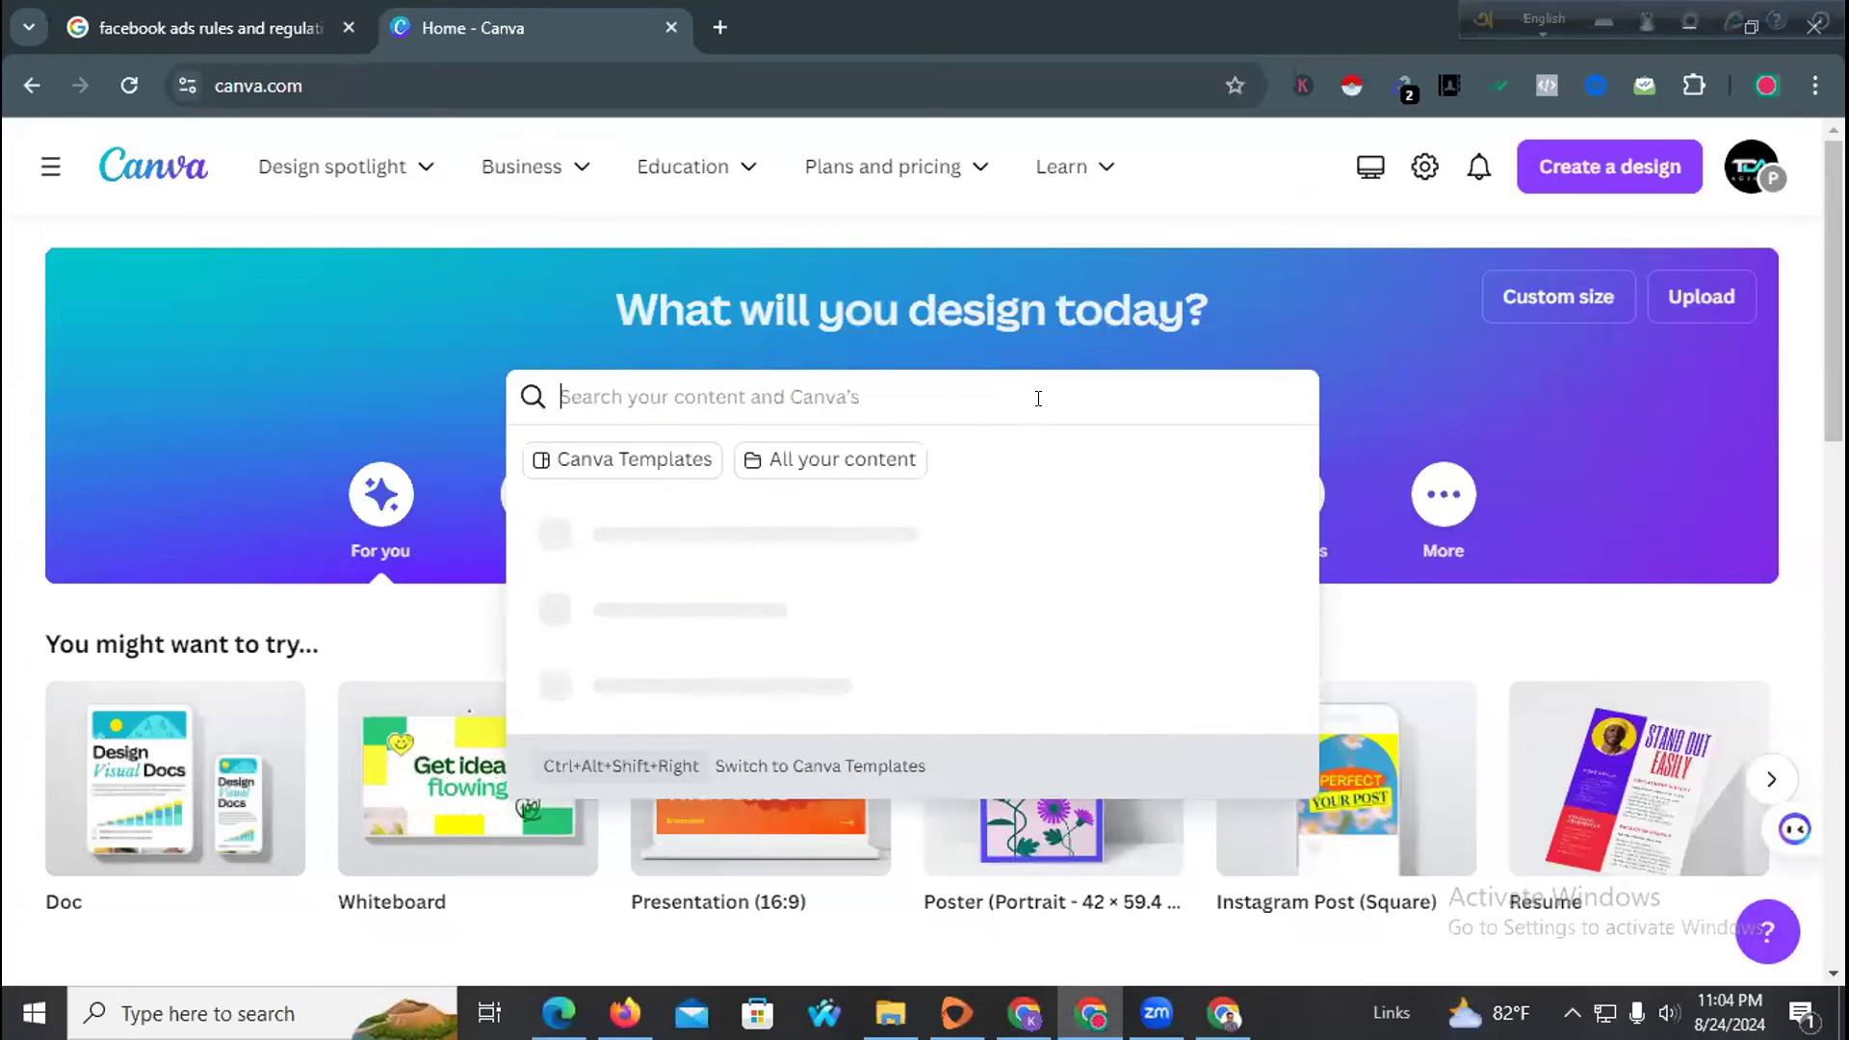
{"action": "type", "text": "di"}
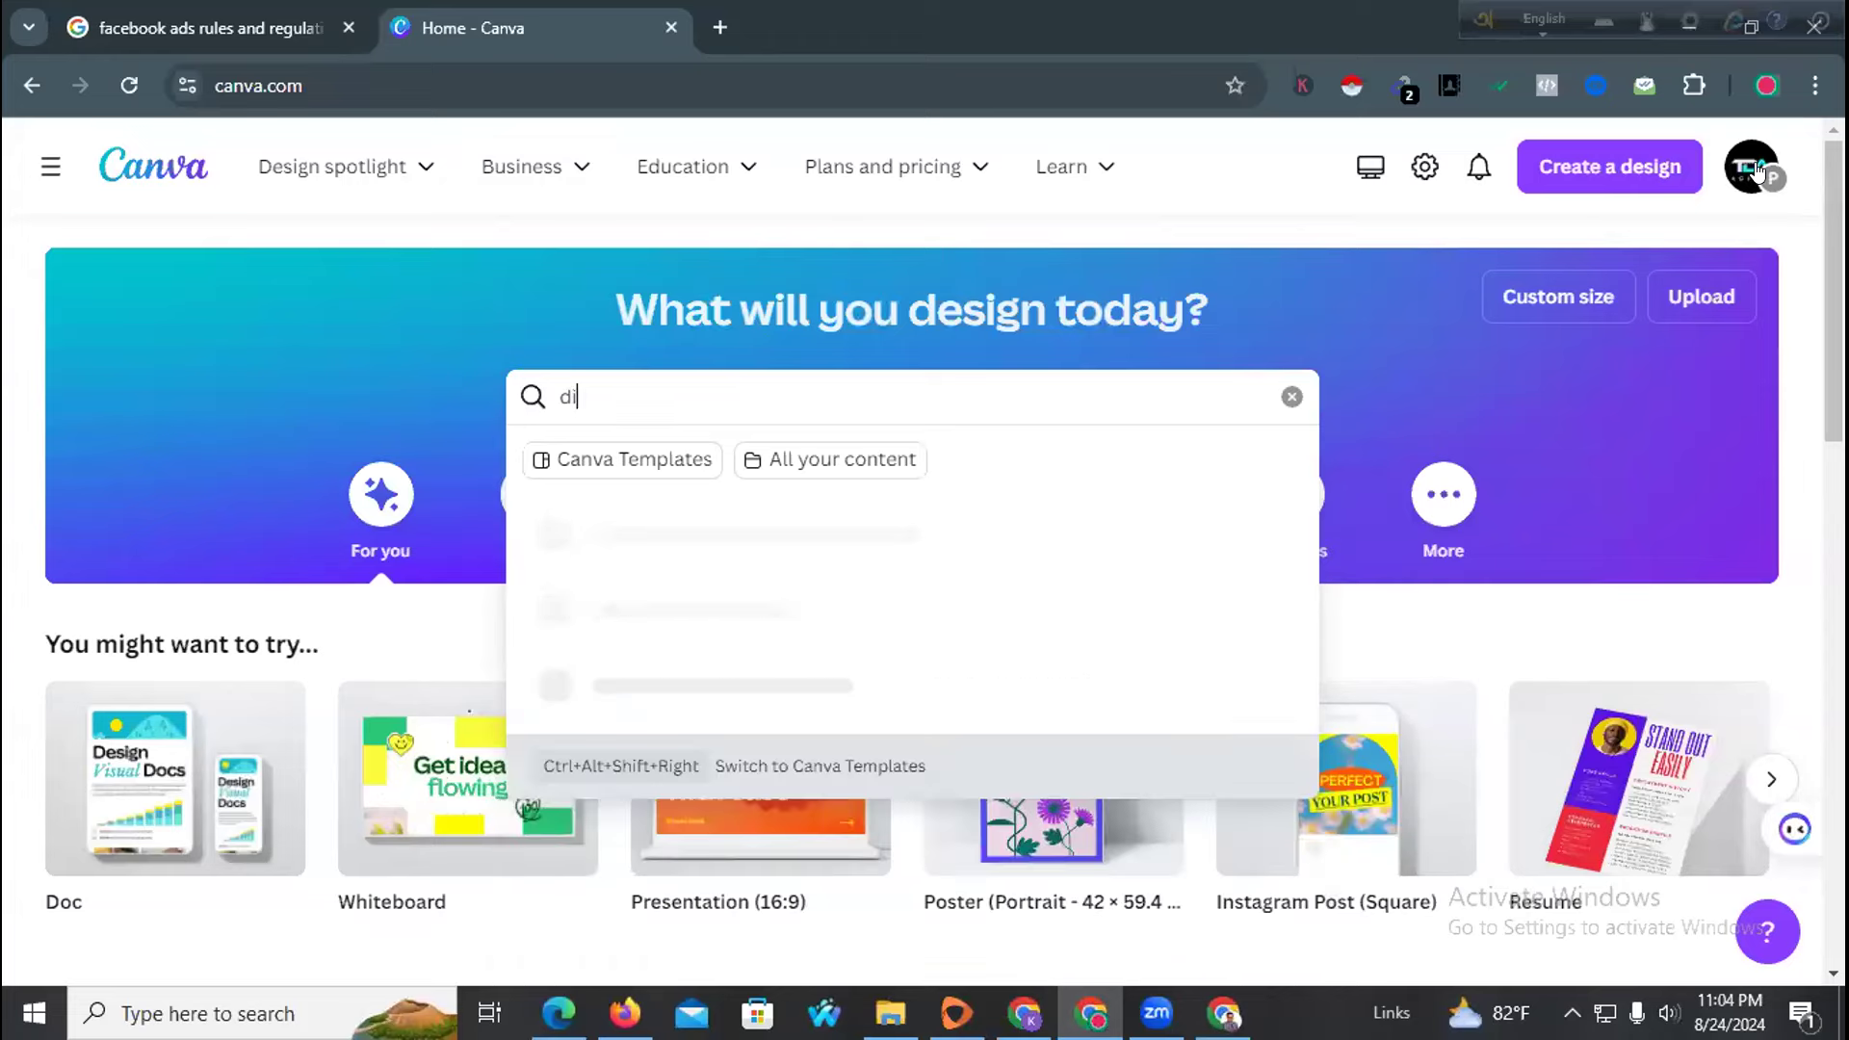
{"action": "type", "text": "gital m arketing"}
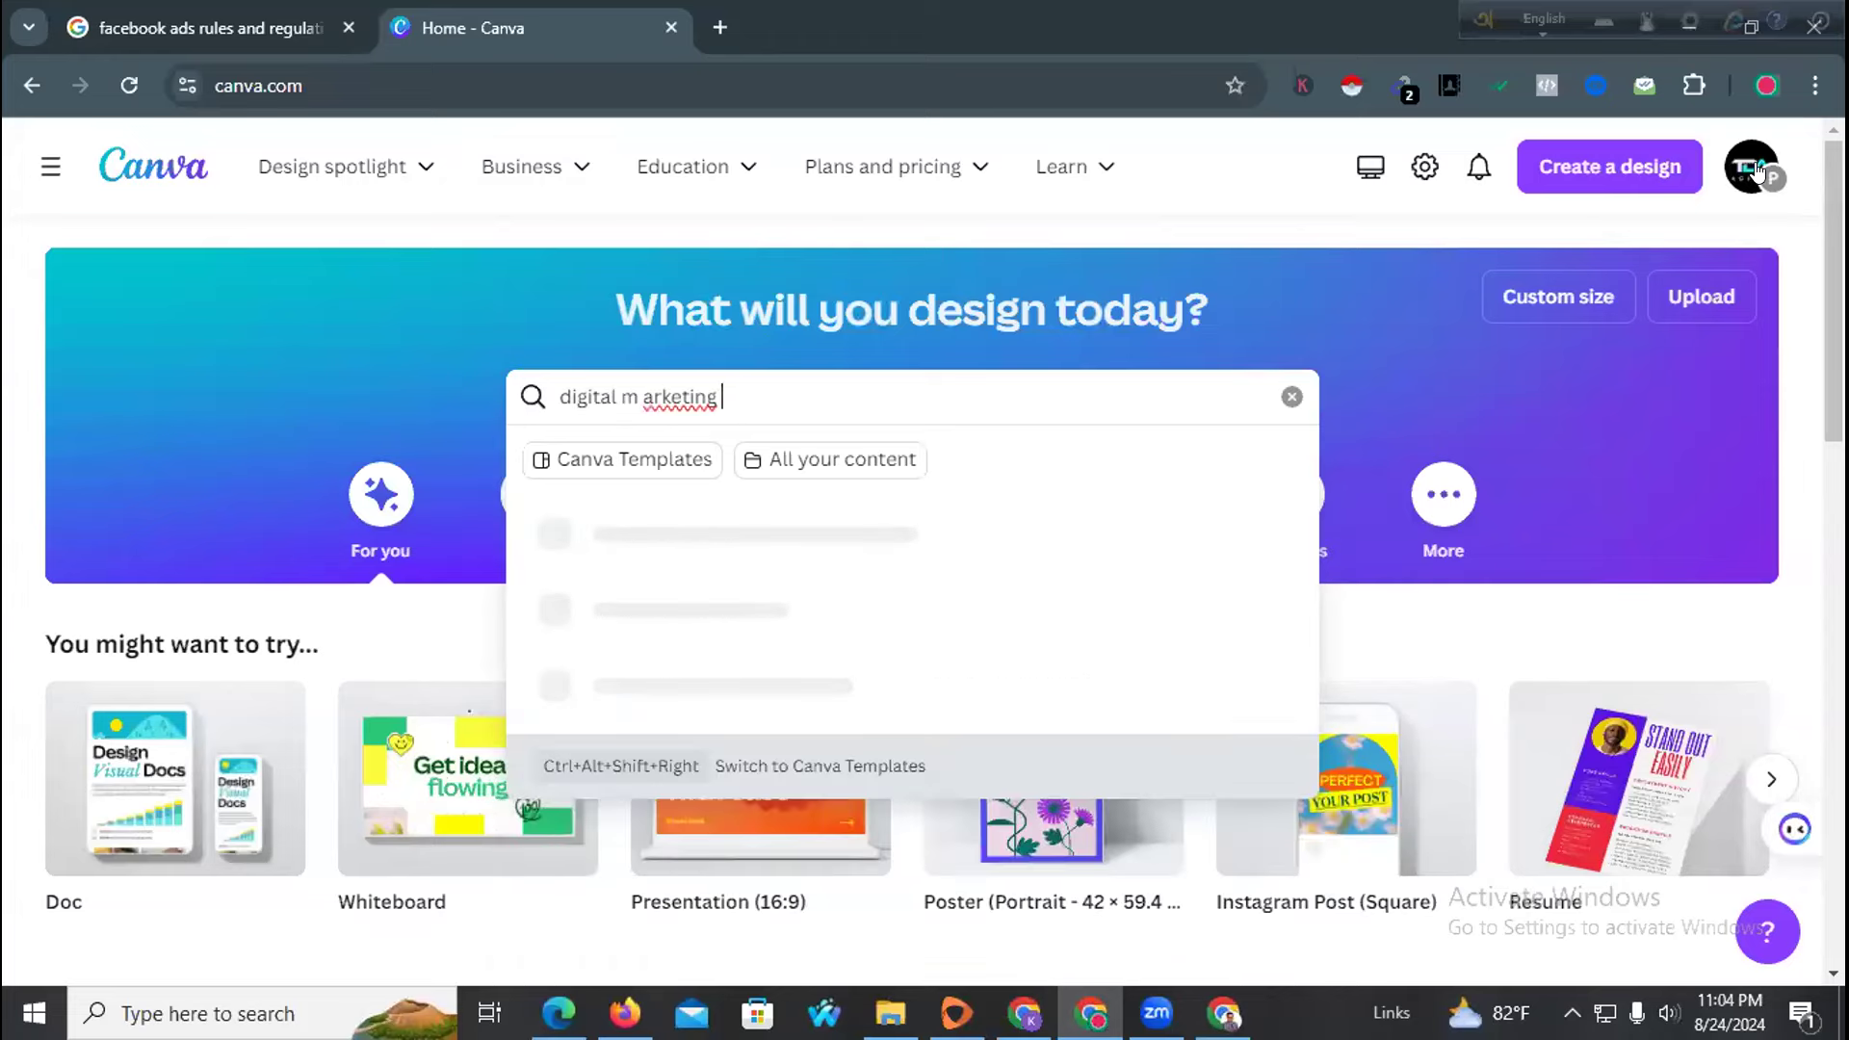
{"action": "key", "text": "Return"}
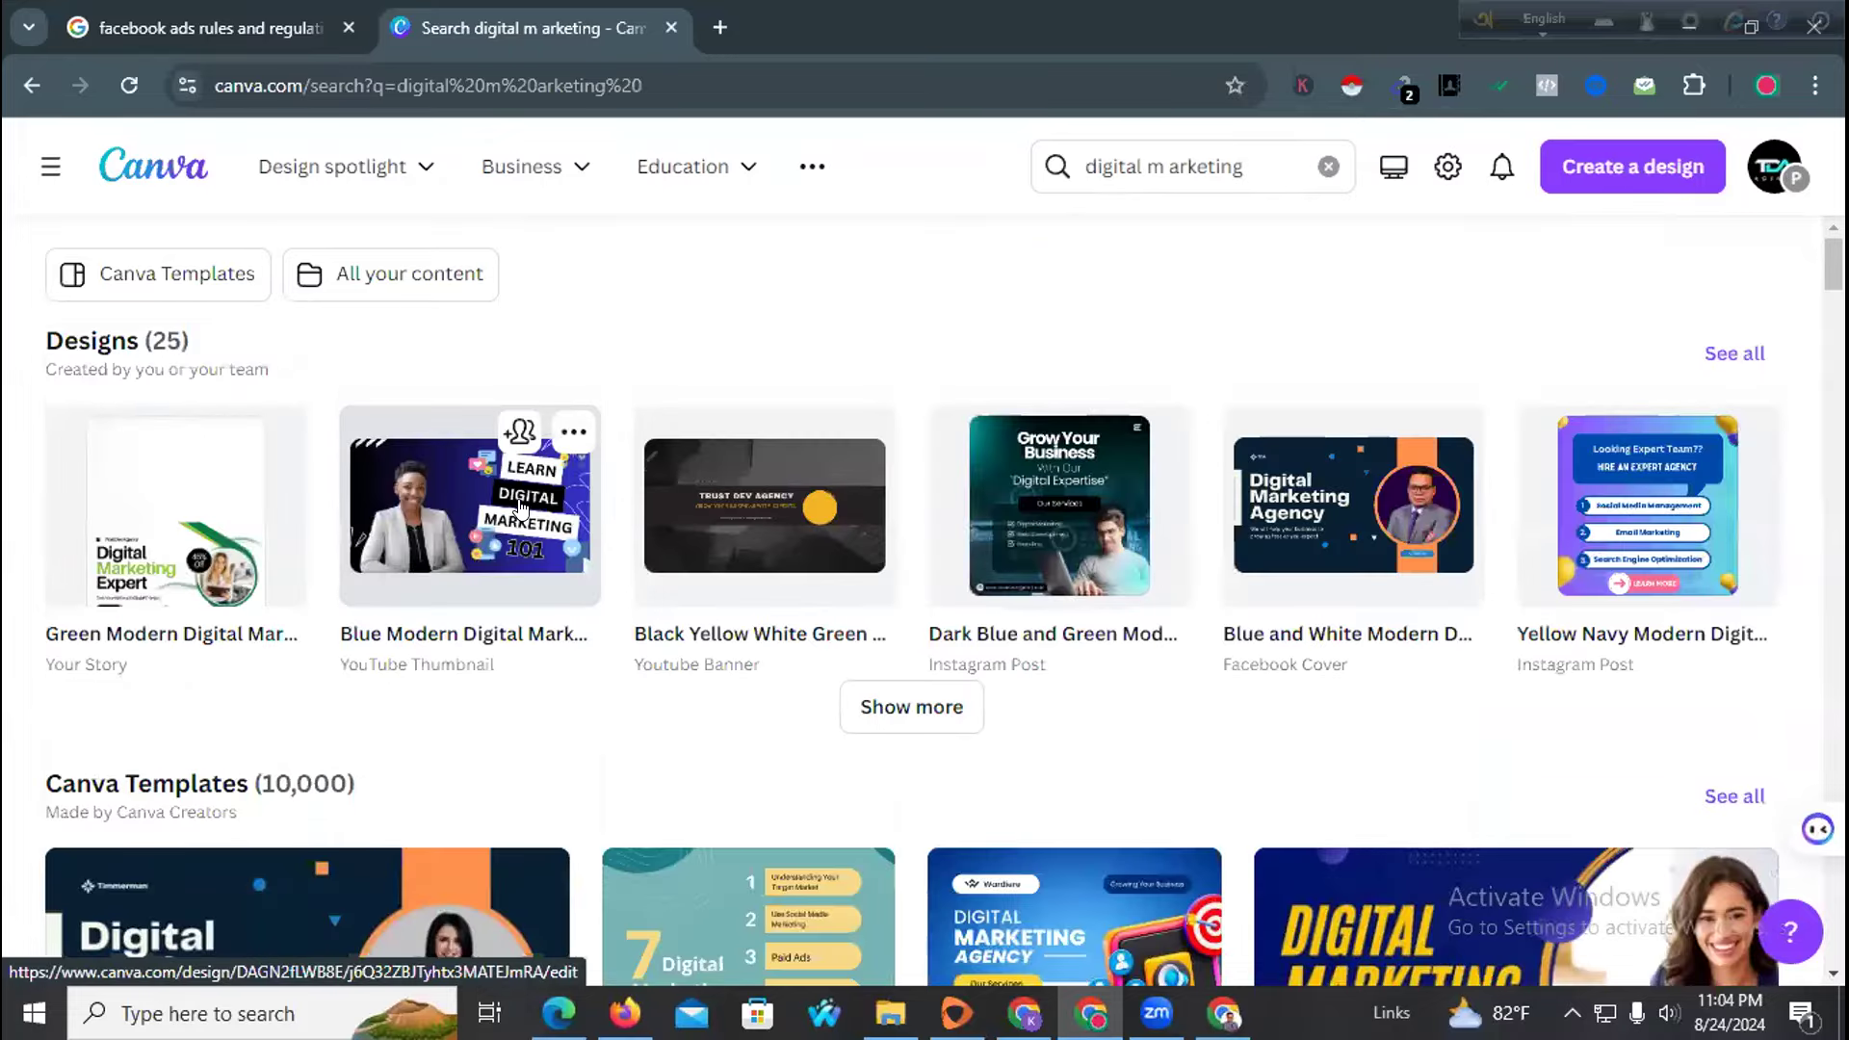
Open the Blue White Modern Digital Marketing SEEK Cover Image template as an editable design
{"action": "scroll", "coordinate": [605, 617], "scroll_direction": "down", "scroll_amount": 7}
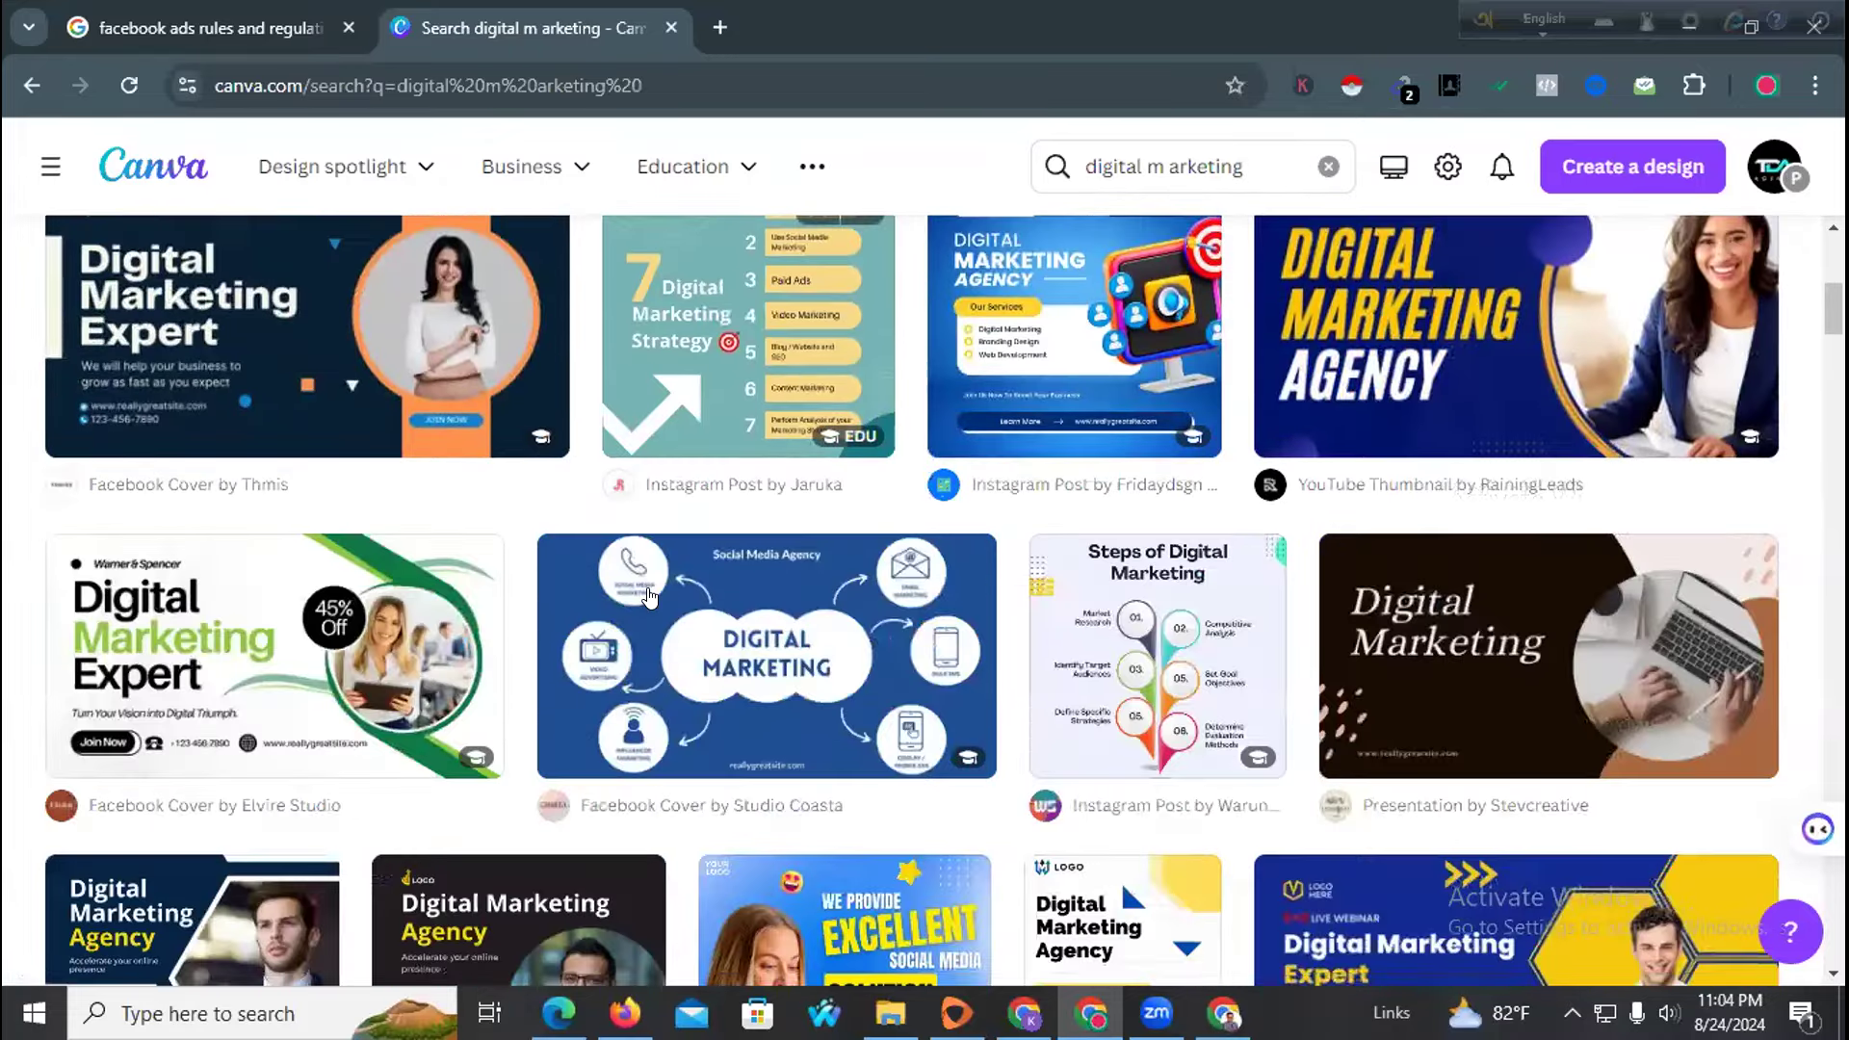
{"action": "scroll", "coordinate": [604, 616], "scroll_direction": "down", "scroll_amount": 1}
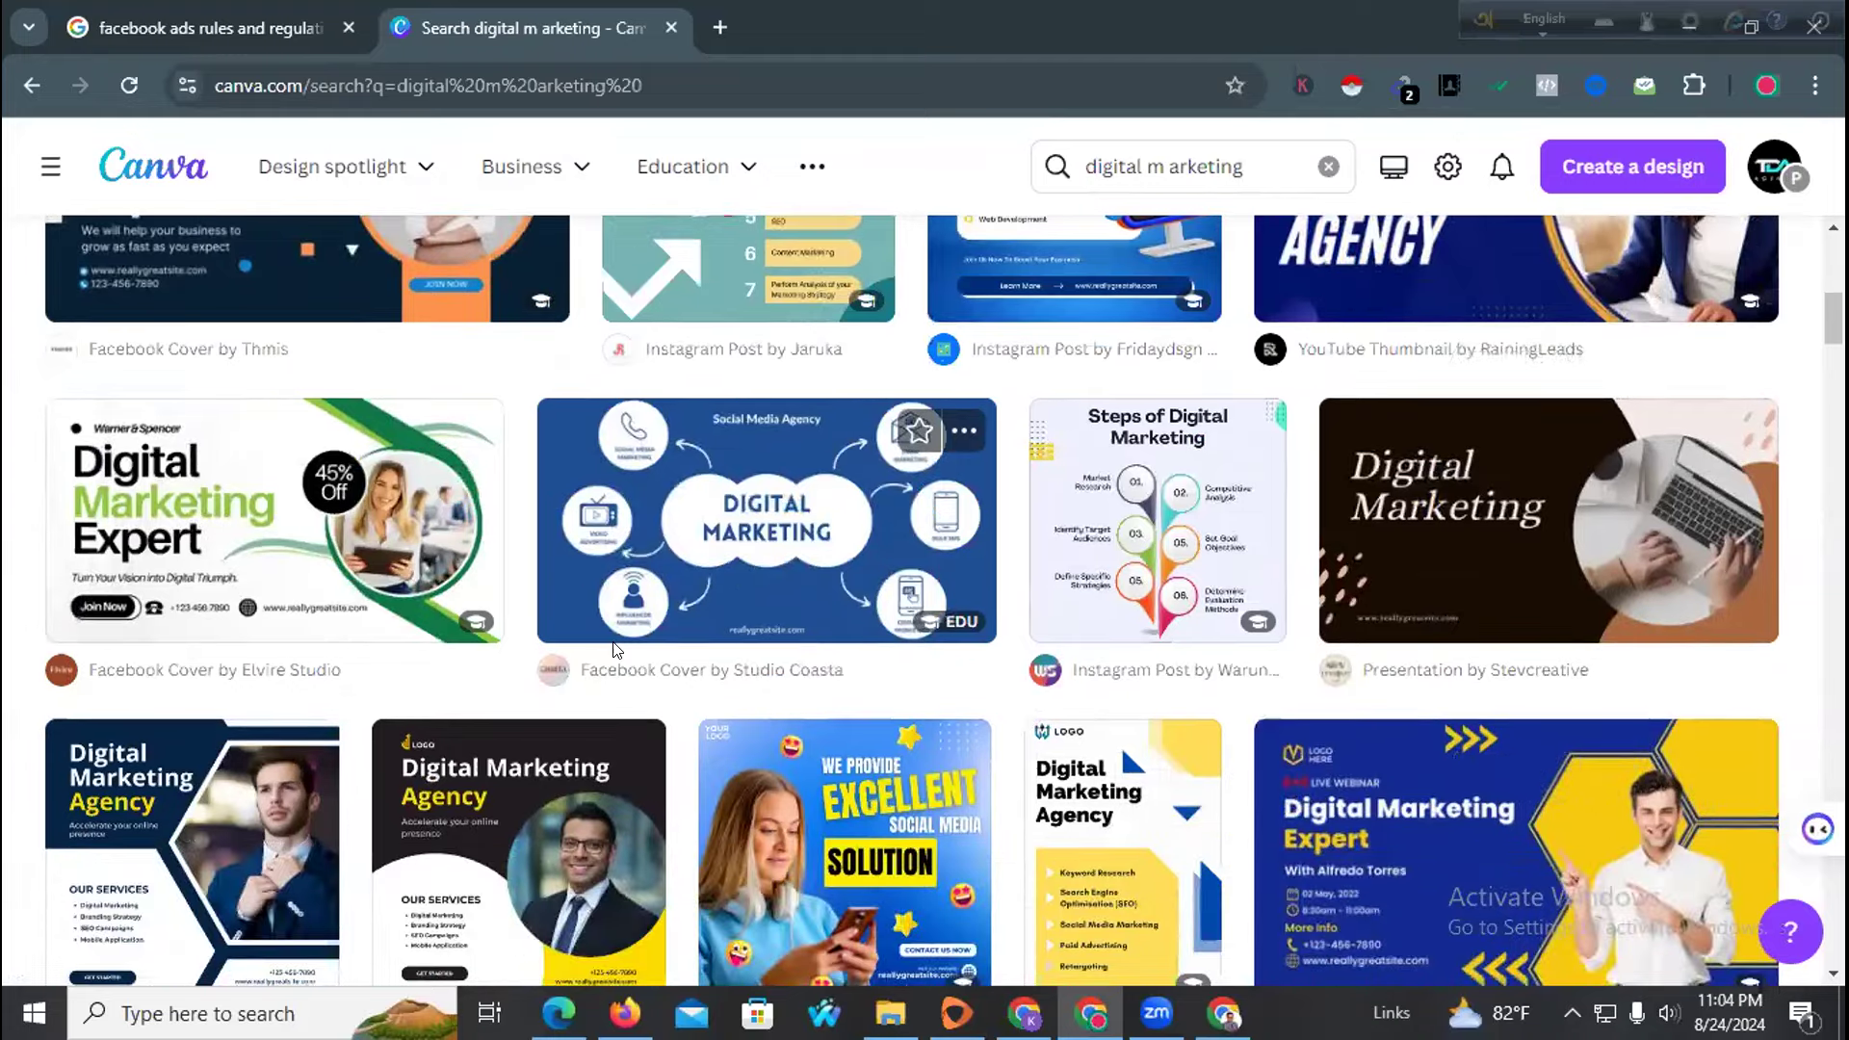
{"action": "scroll", "coordinate": [617, 651], "scroll_direction": "down", "scroll_amount": 7}
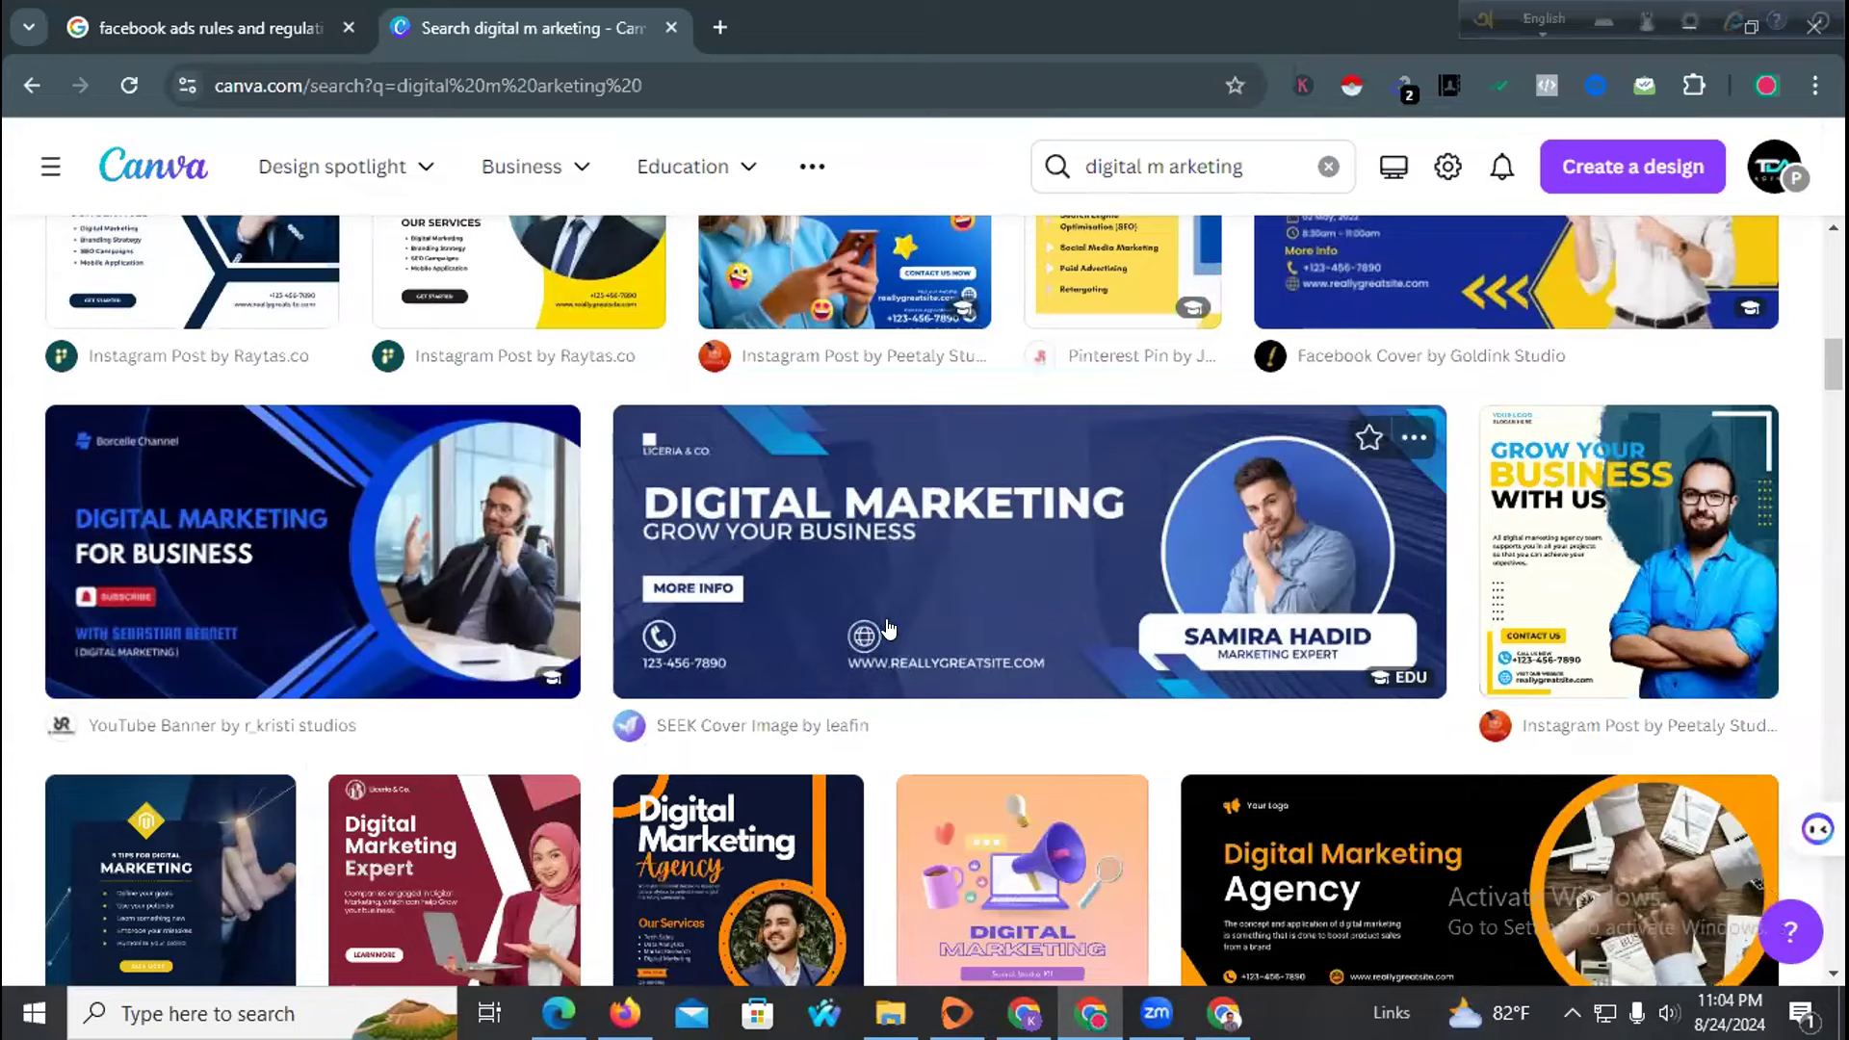
{"action": "left_click", "coordinate": [902, 468]}
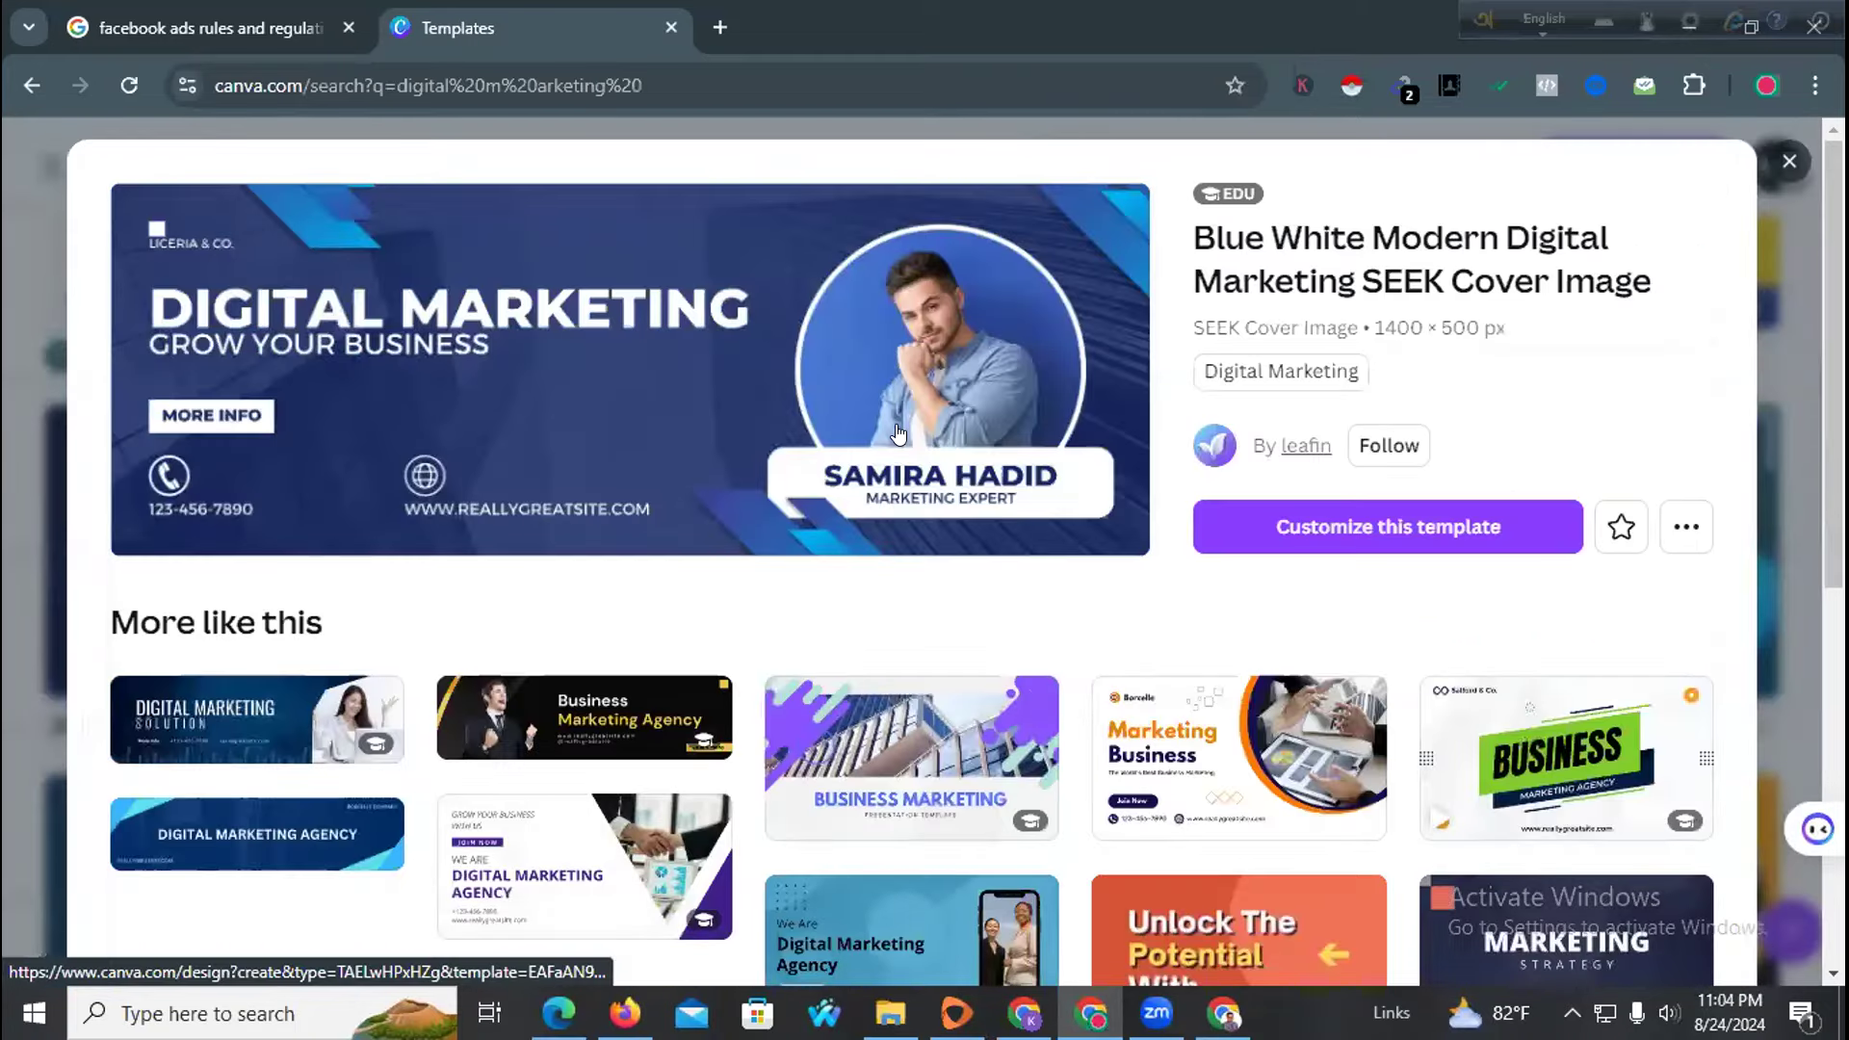
{"action": "left_click", "coordinate": [599, 379]}
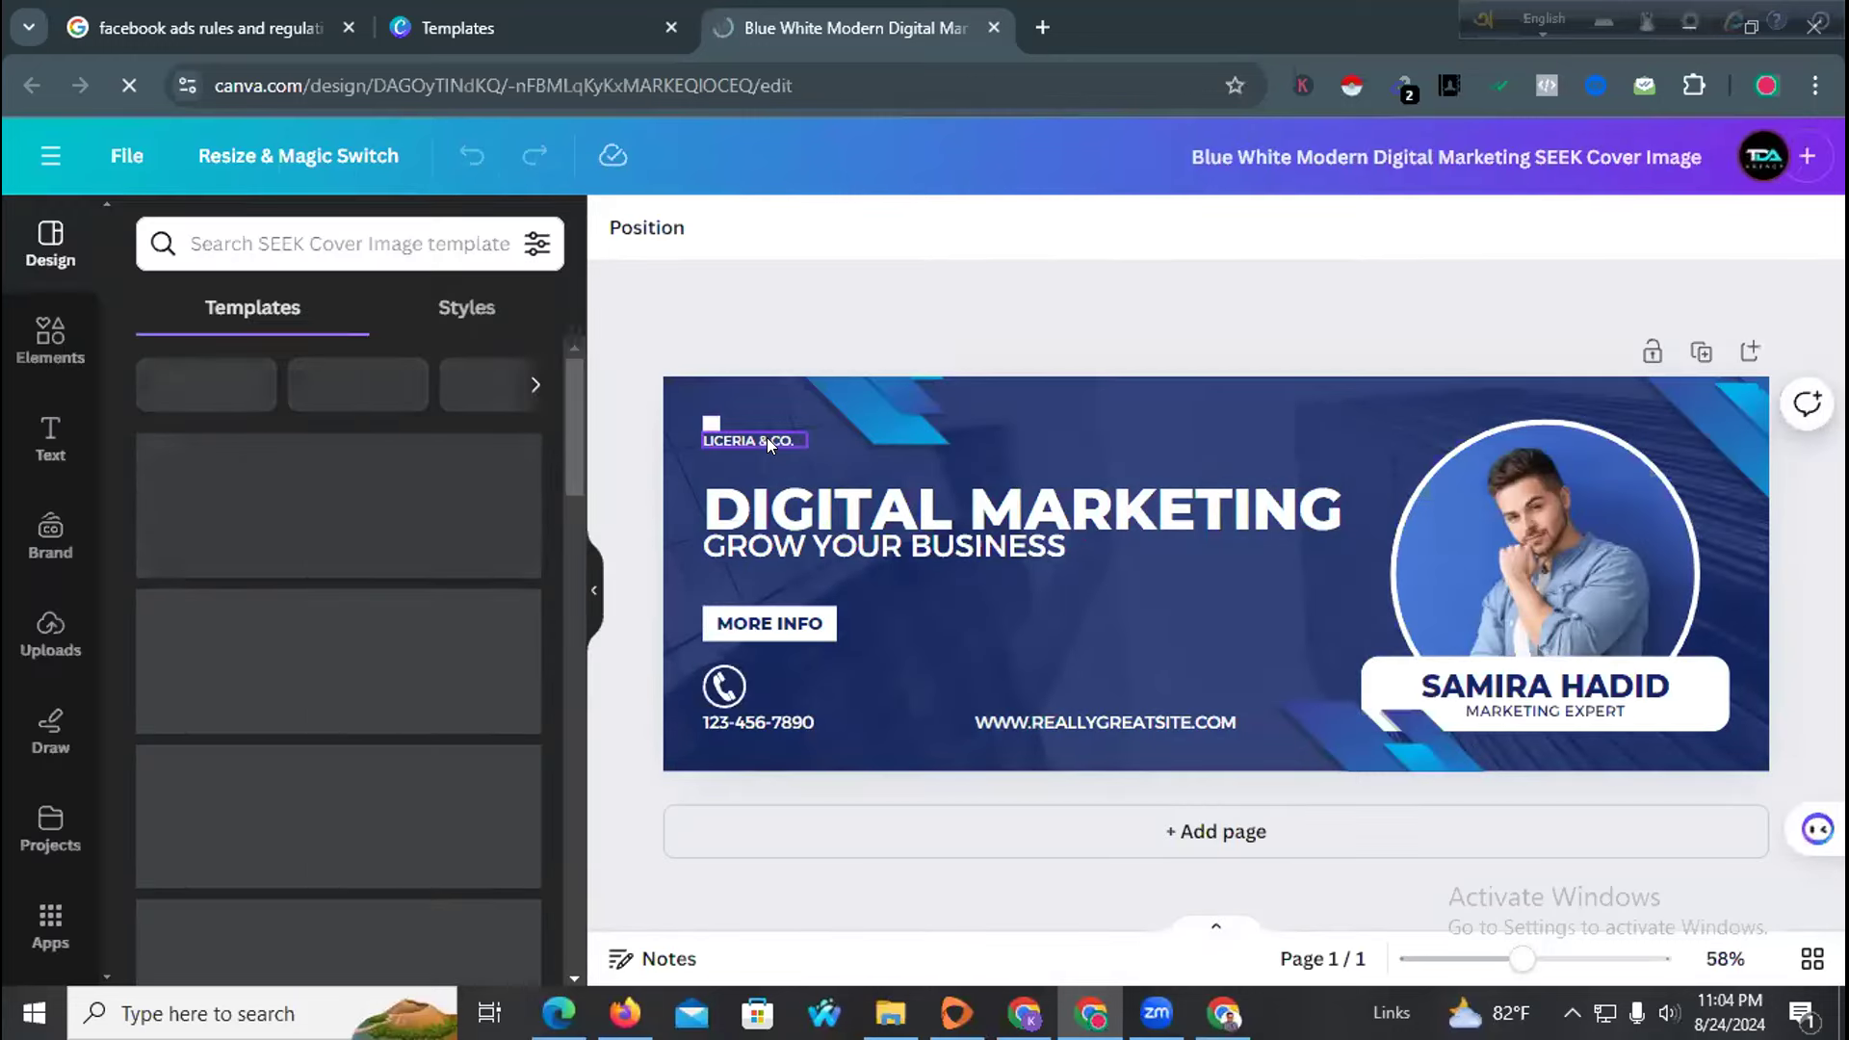
{"action": "left_click", "coordinate": [768, 443]}
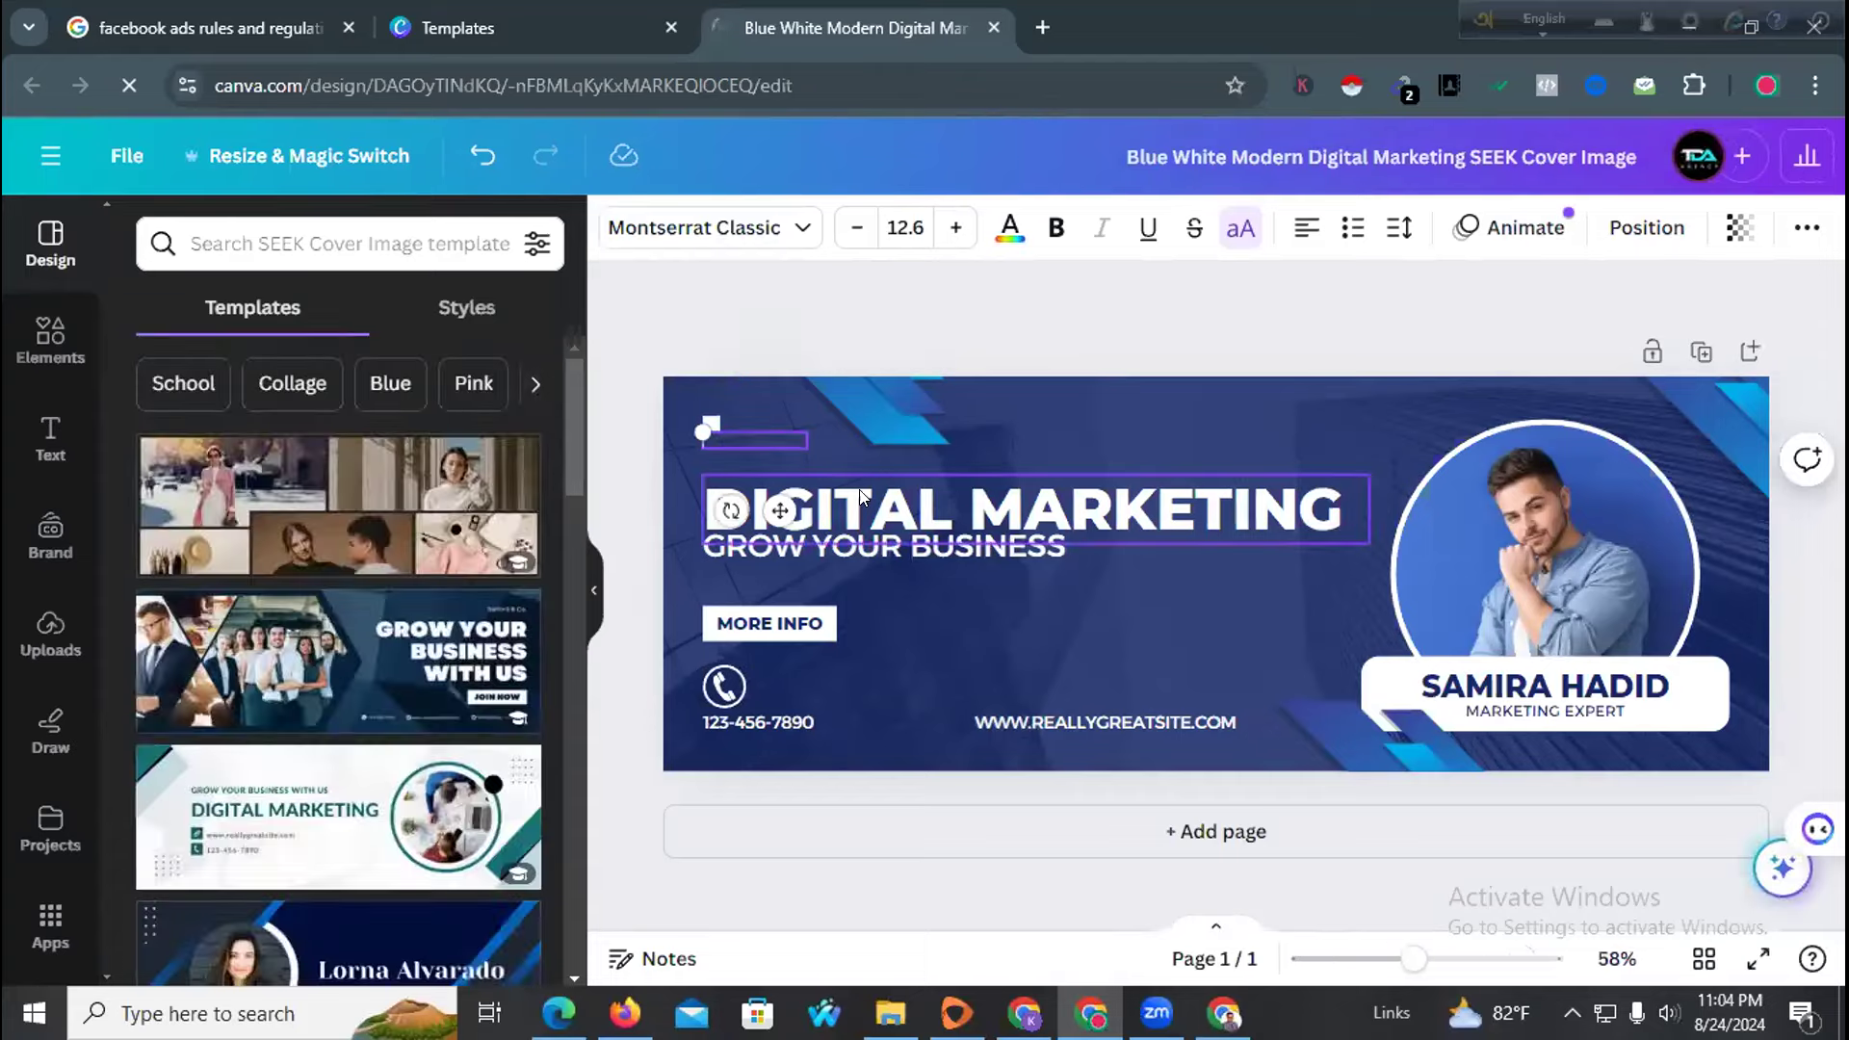
Replace the DIGITAL MARKETING headline with AD WIZARD EXPERT by pasting adwizardexpert and adding spaces
{"action": "left_click", "coordinate": [1265, 390]}
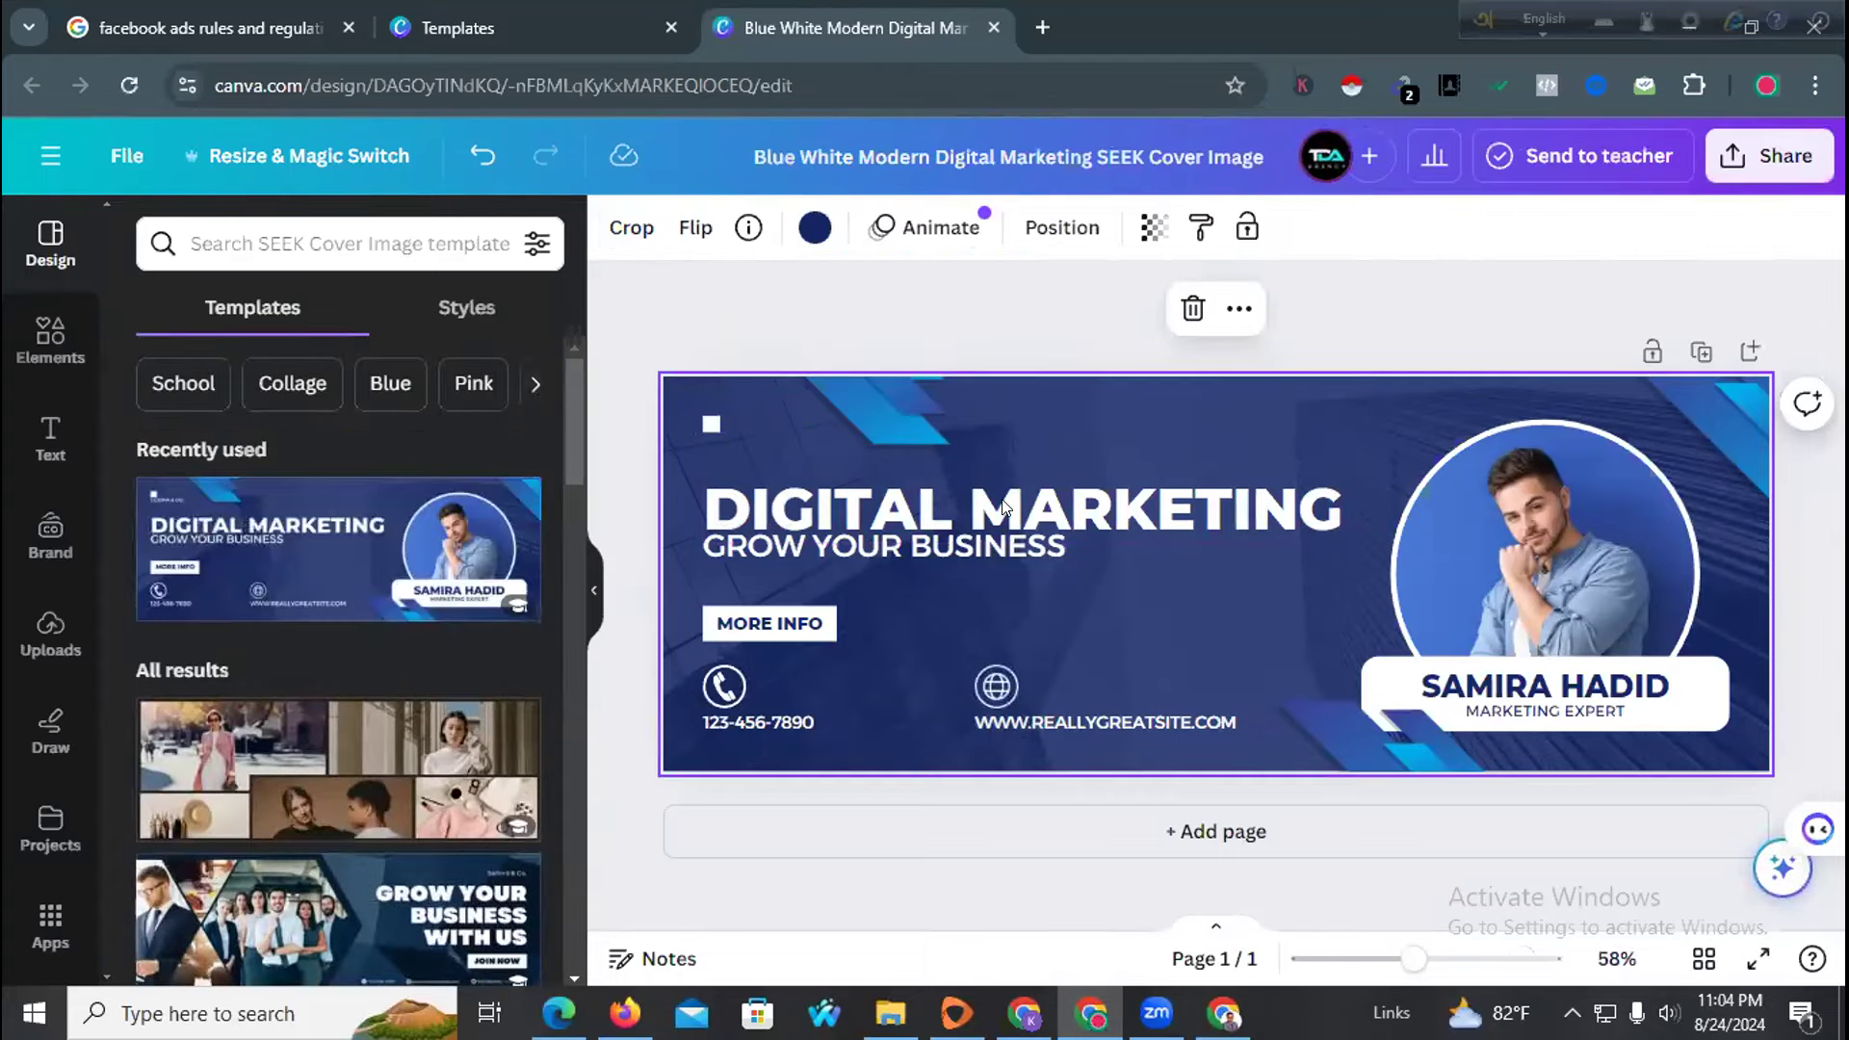
{"action": "double_click", "coordinate": [1079, 494]}
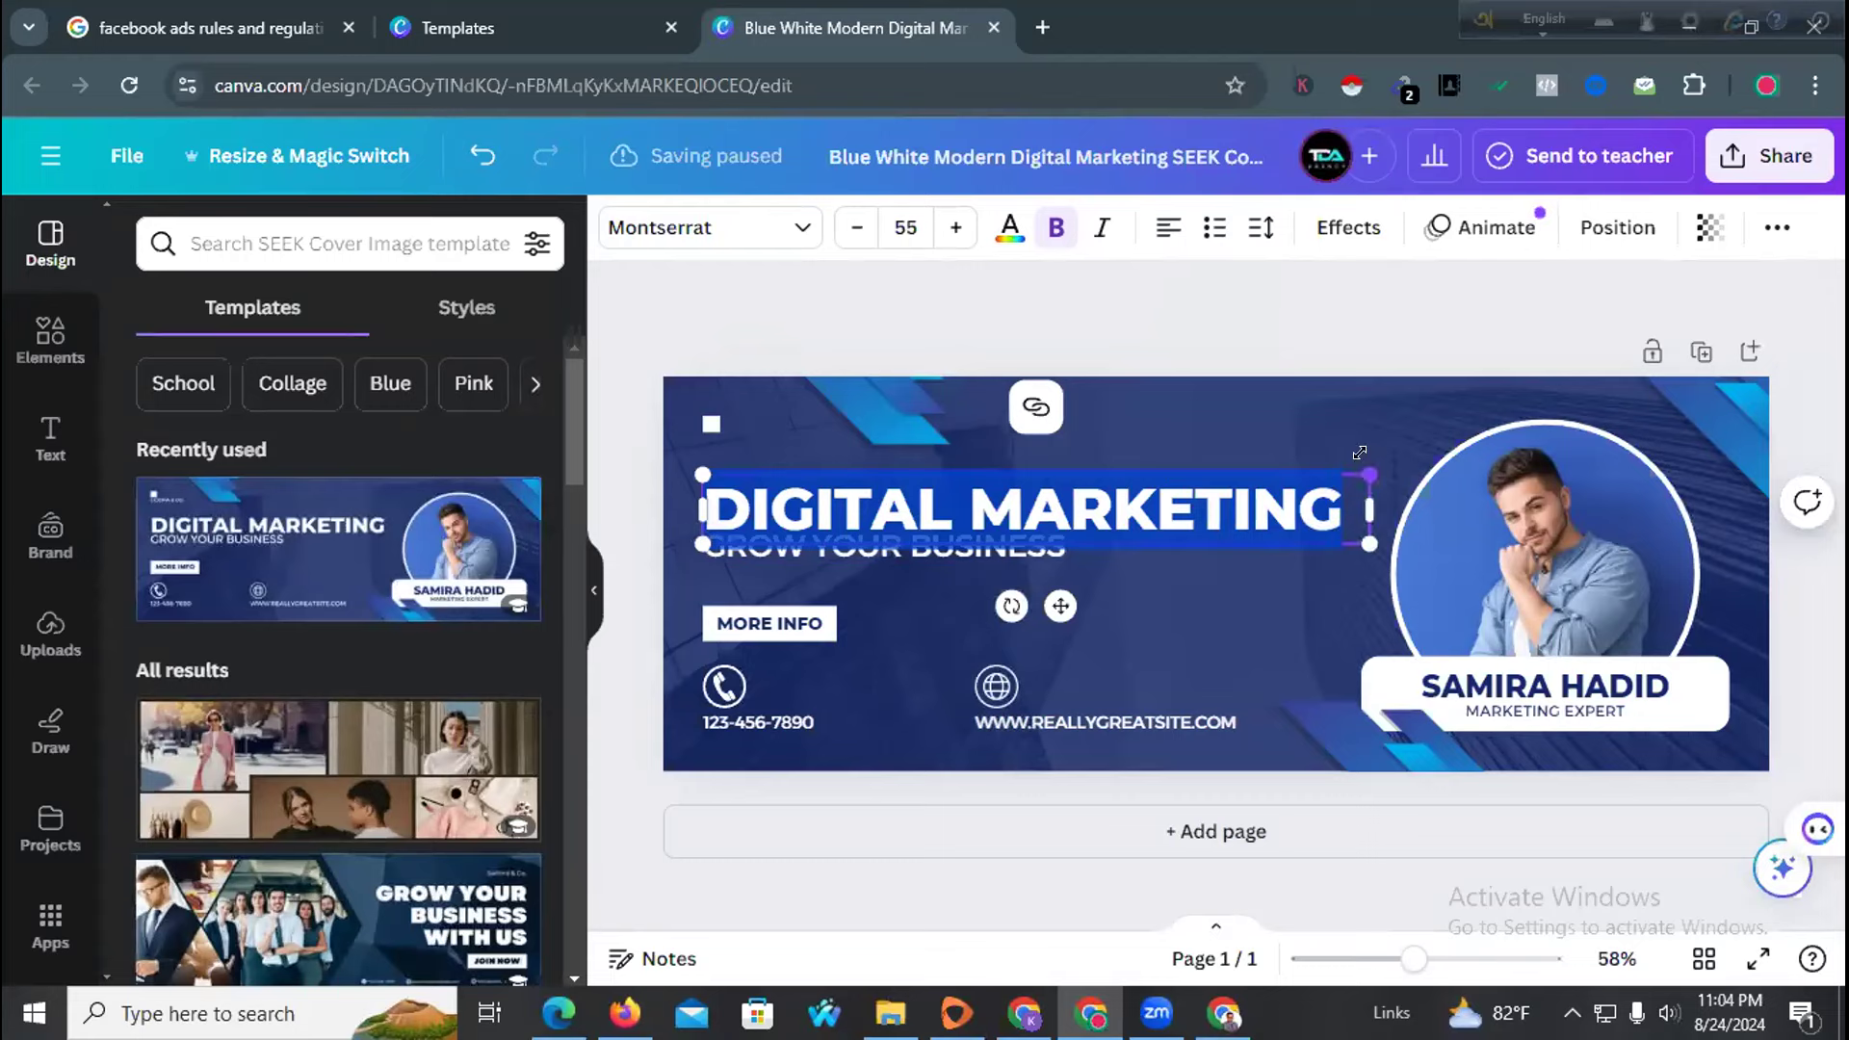
{"action": "key", "text": "super+v"}
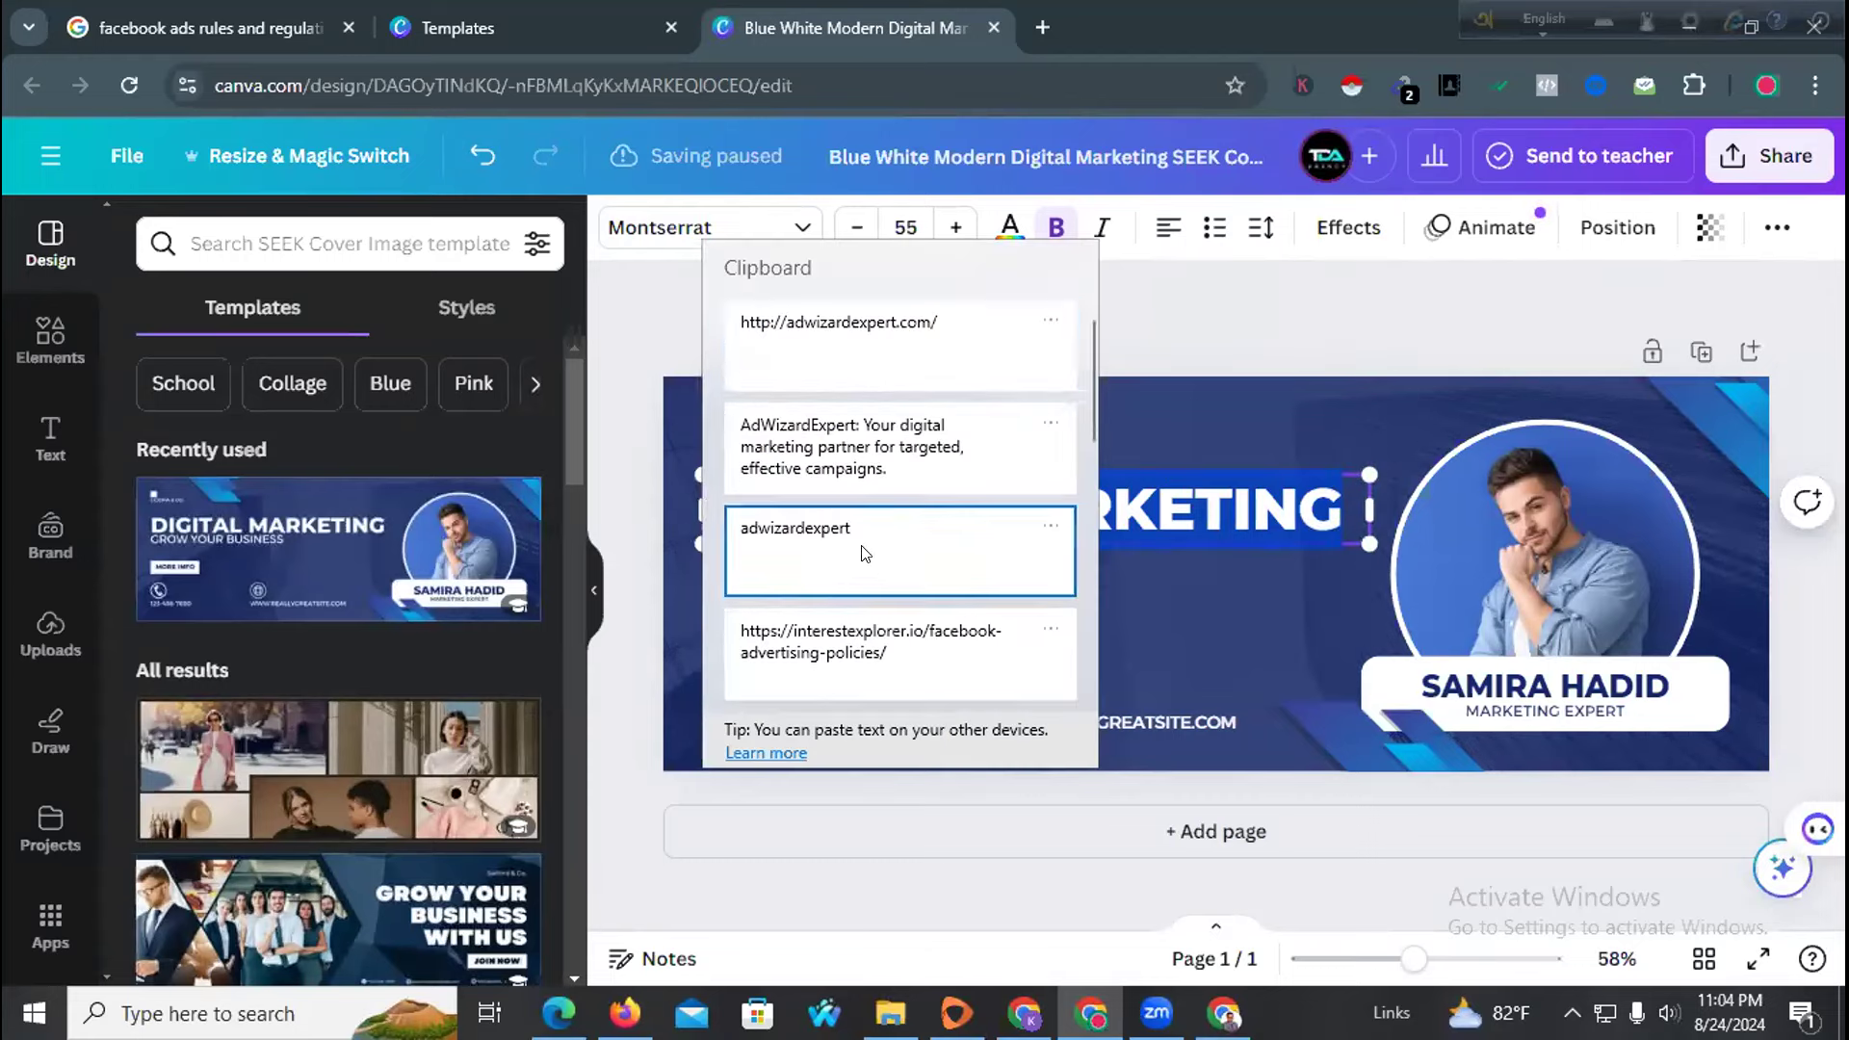
{"action": "left_click", "coordinate": [864, 544]}
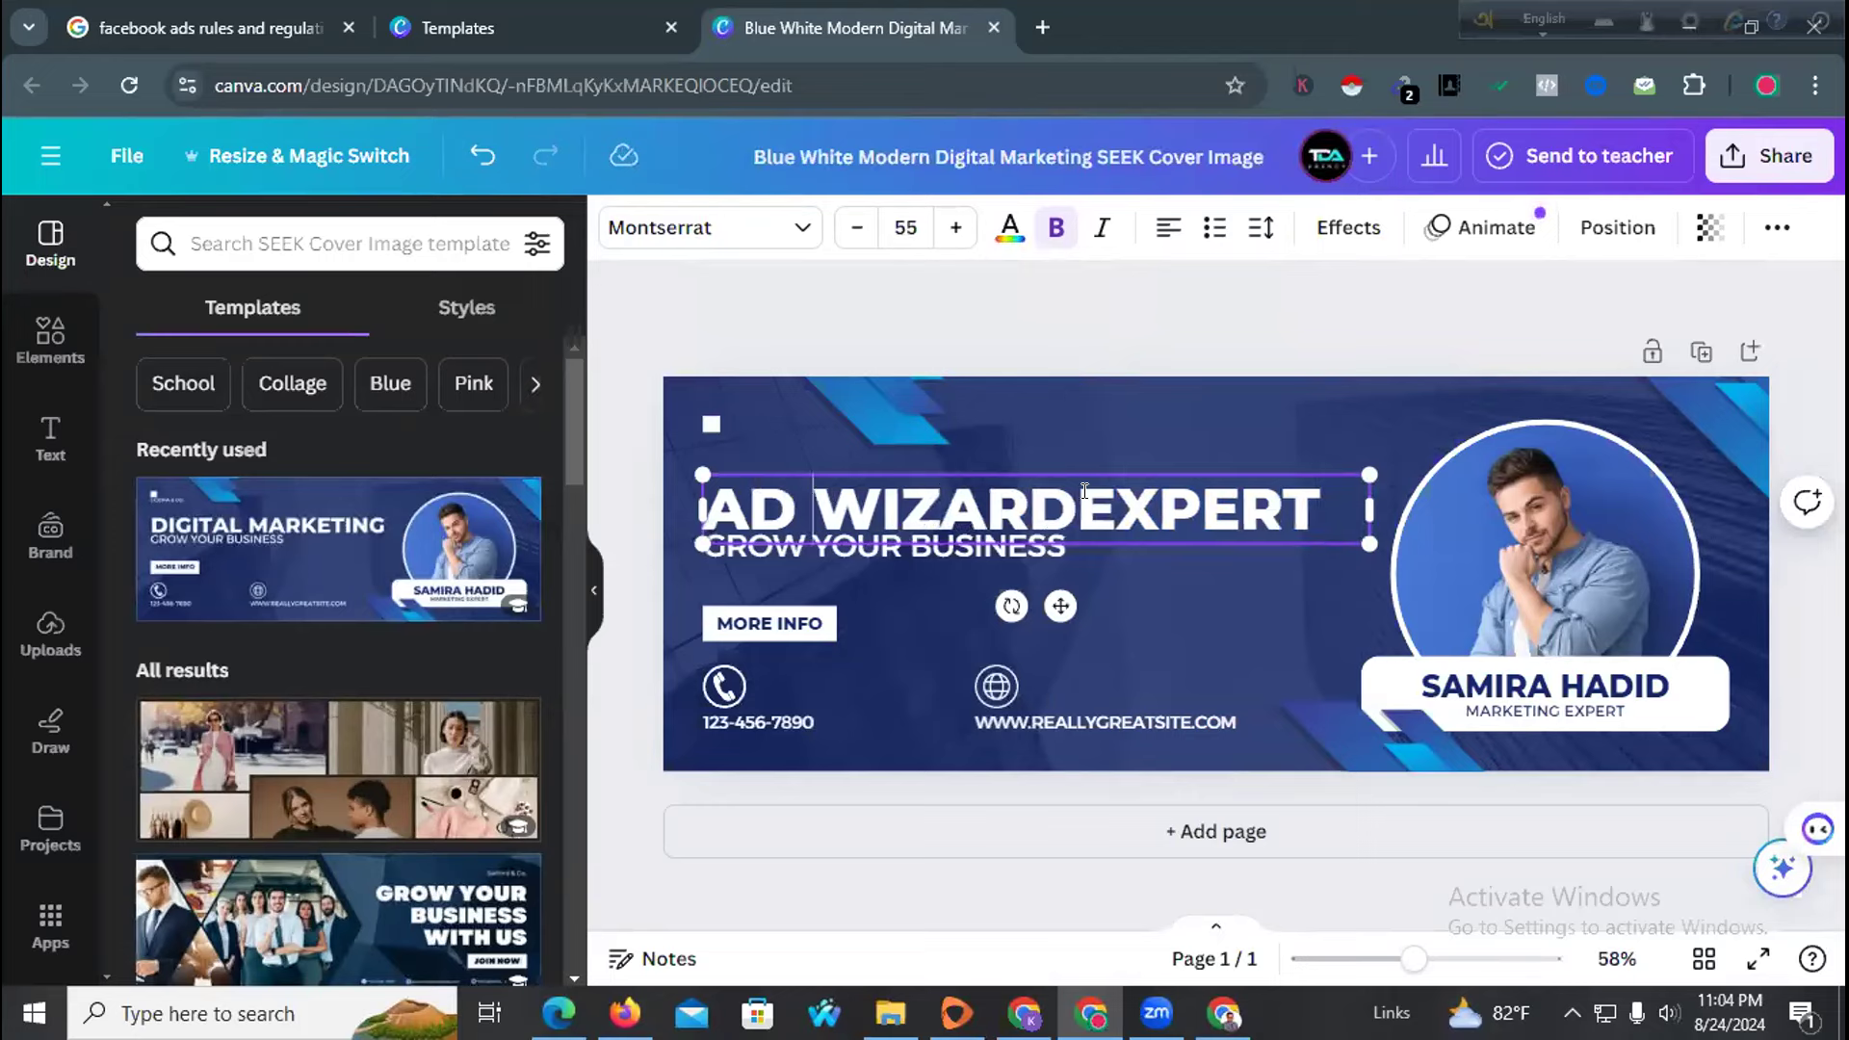
{"action": "left_click", "coordinate": [1079, 501]}
{"action": "left_click", "coordinate": [877, 595]}
Move the GROW YOUR BUSINESS subtitle slightly lower
{"action": "left_click", "coordinate": [848, 551]}
{"action": "left_click_drag", "start_coordinate": [848, 551], "coordinate": [848, 564]}
{"action": "left_click", "coordinate": [738, 703]}
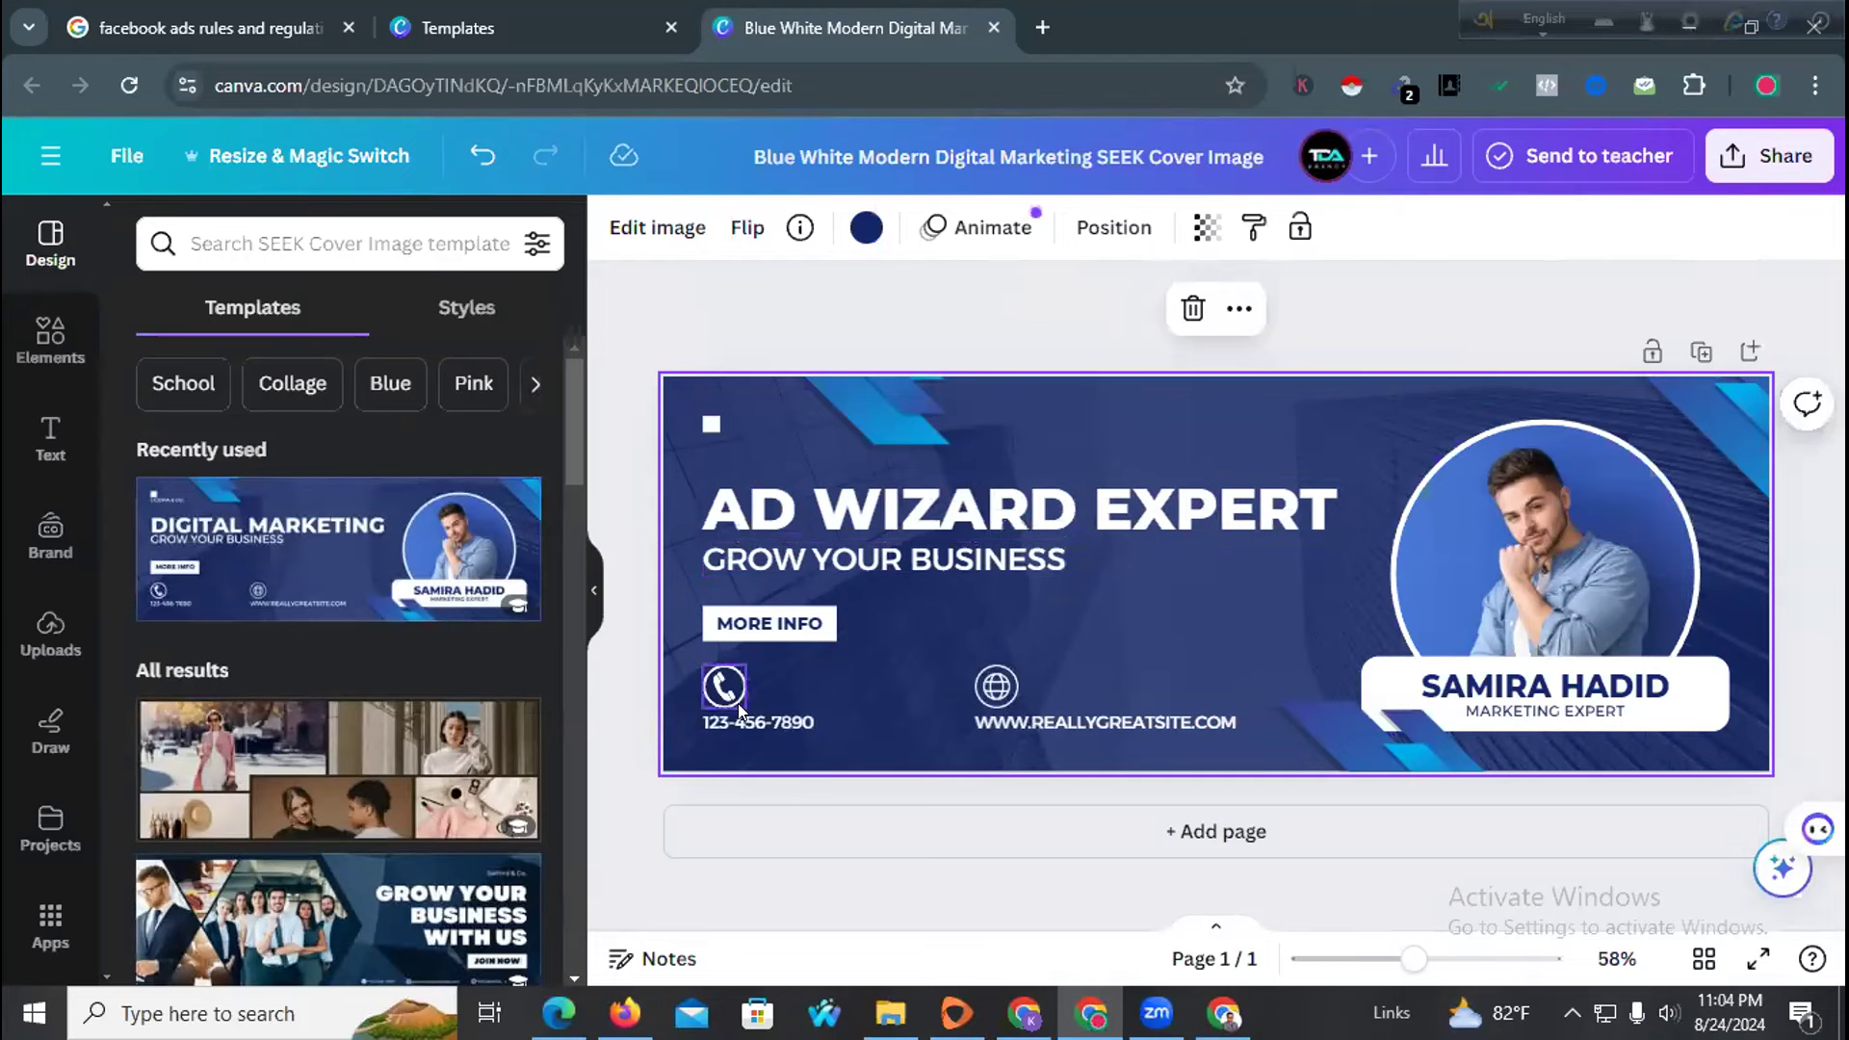
Replace the phone number and retype the website's site name as ADWIZARDEXPERT
{"action": "left_click", "coordinate": [739, 723]}
{"action": "double_click", "coordinate": [737, 718]}
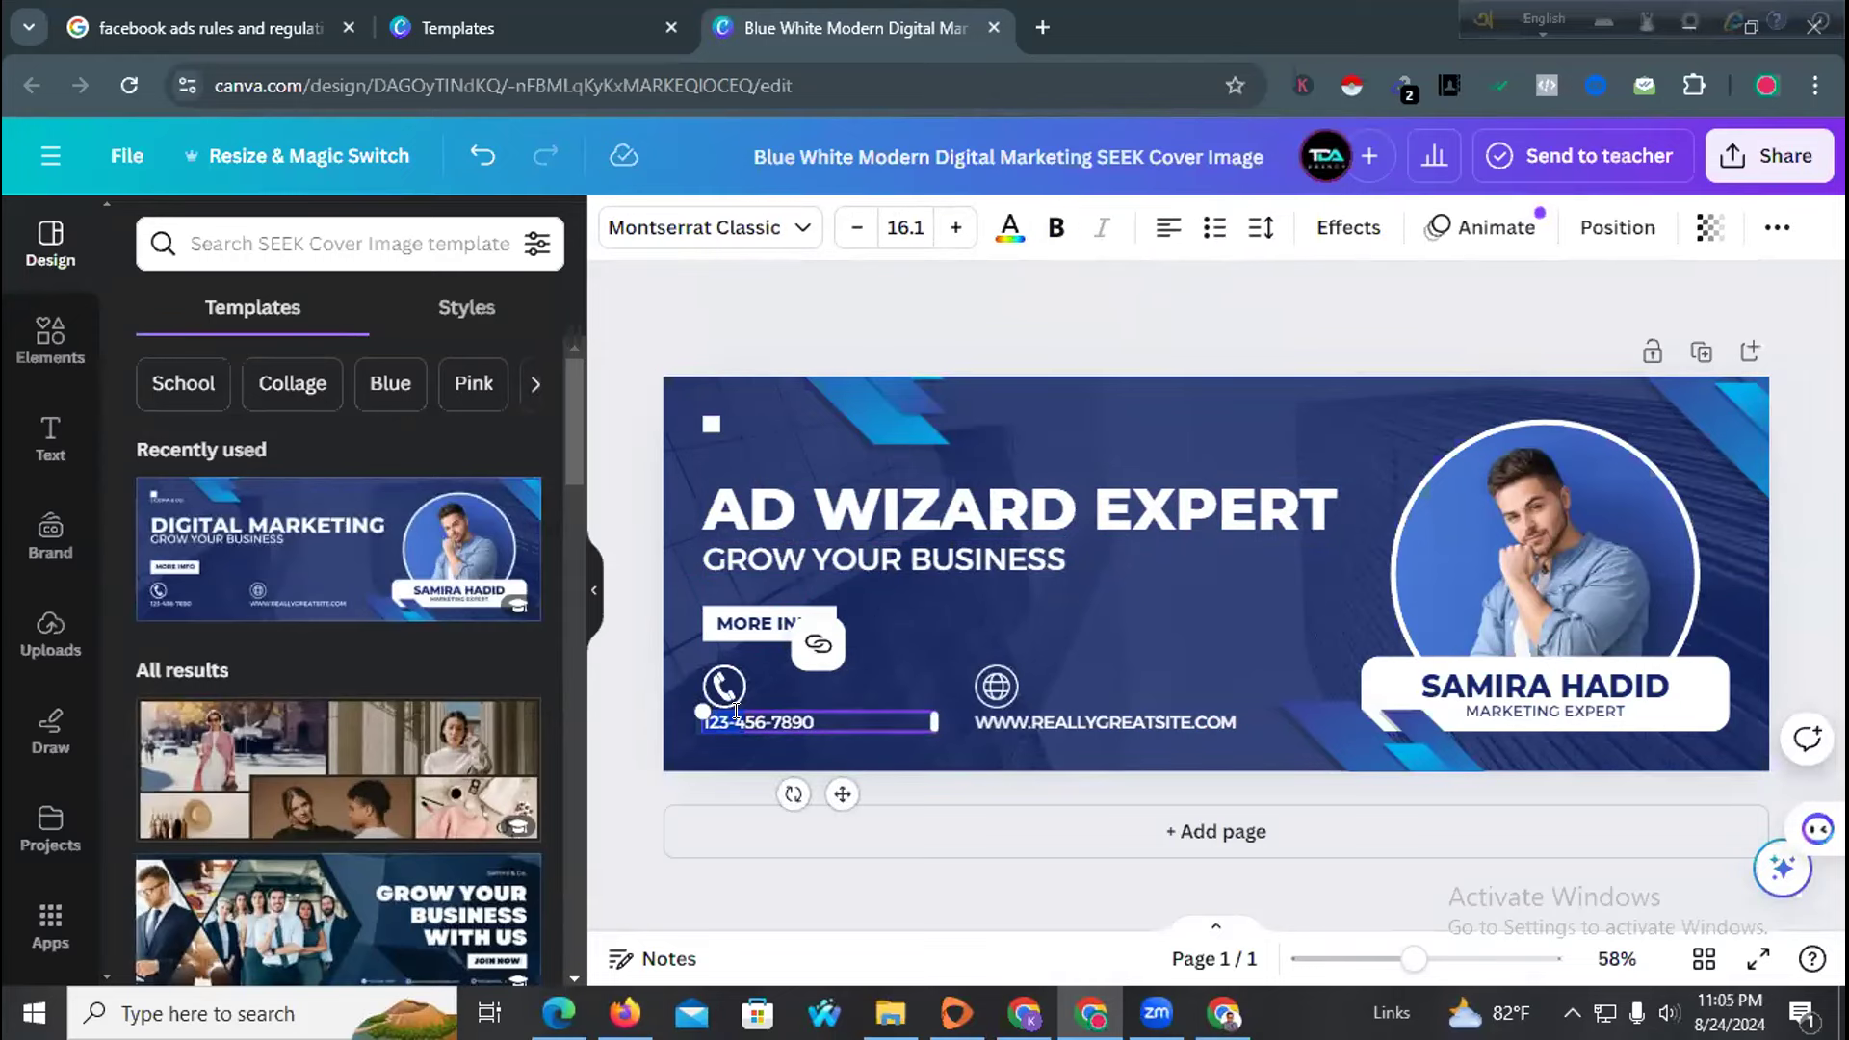
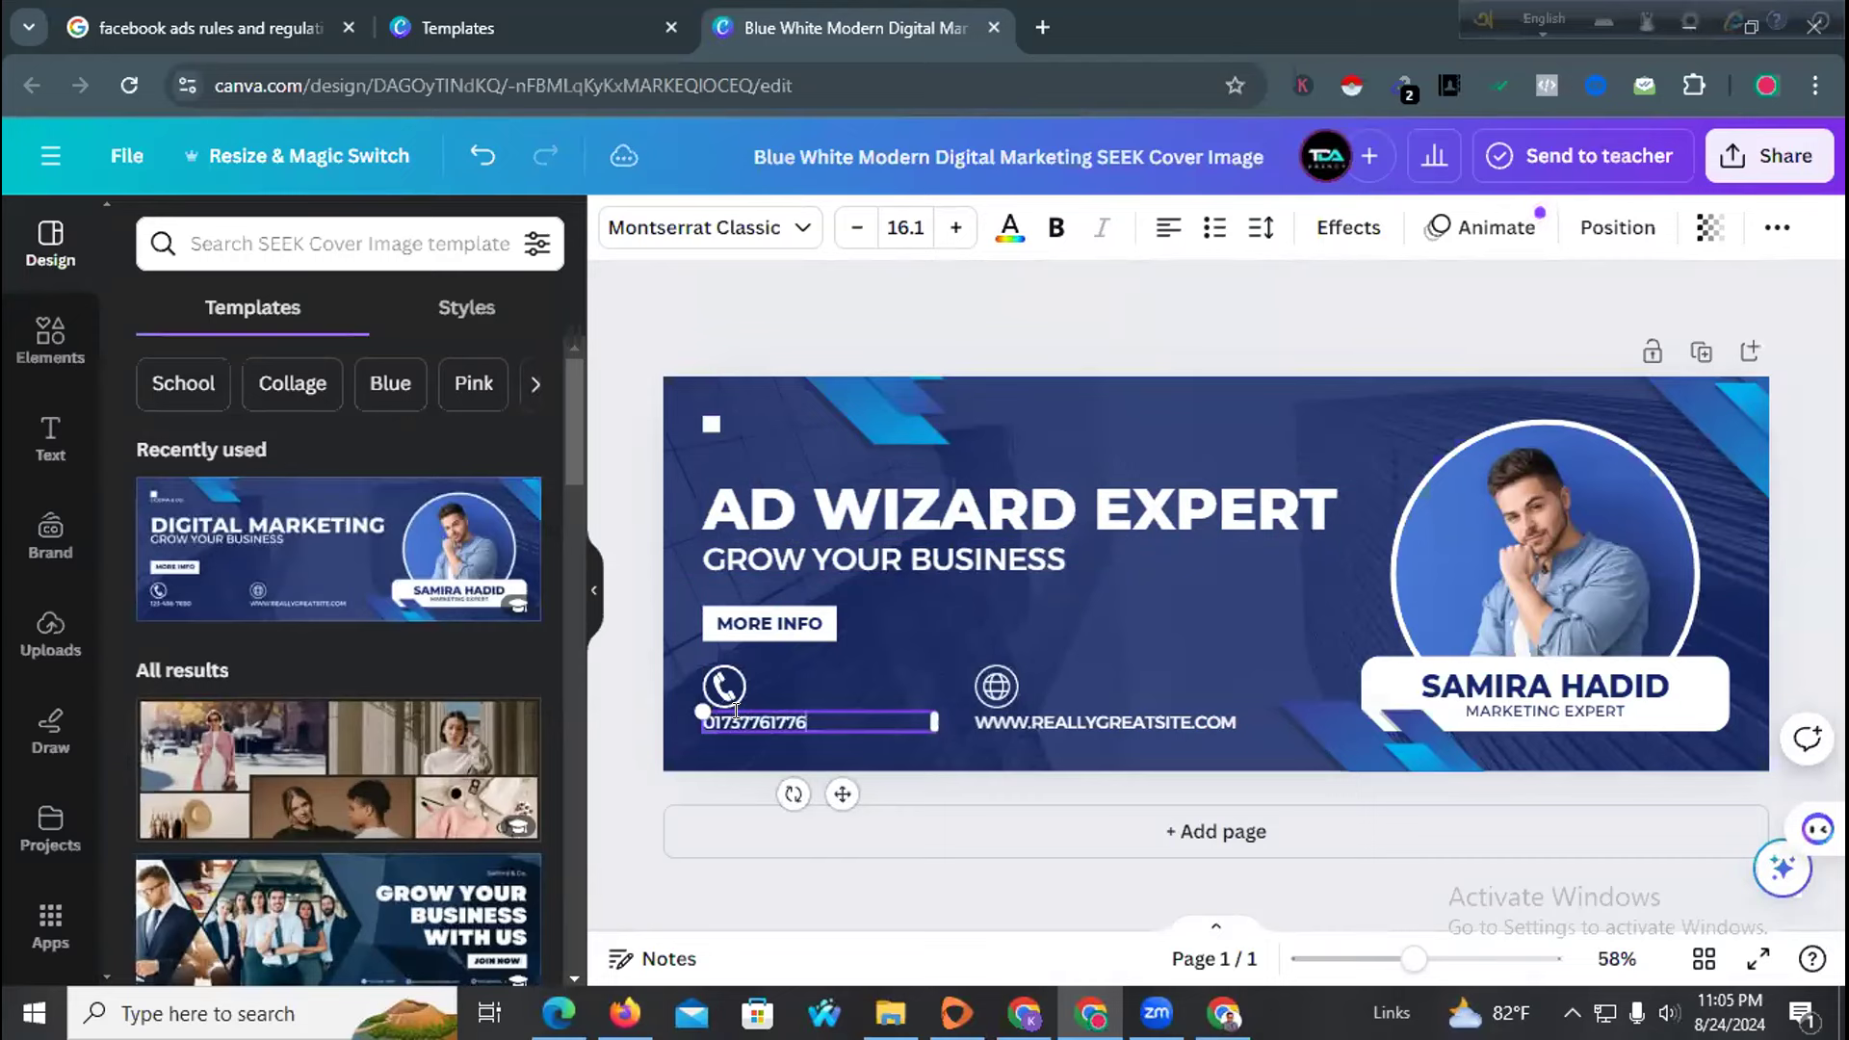
{"action": "left_click", "coordinate": [1082, 725]}
{"action": "left_click", "coordinate": [1086, 717]}
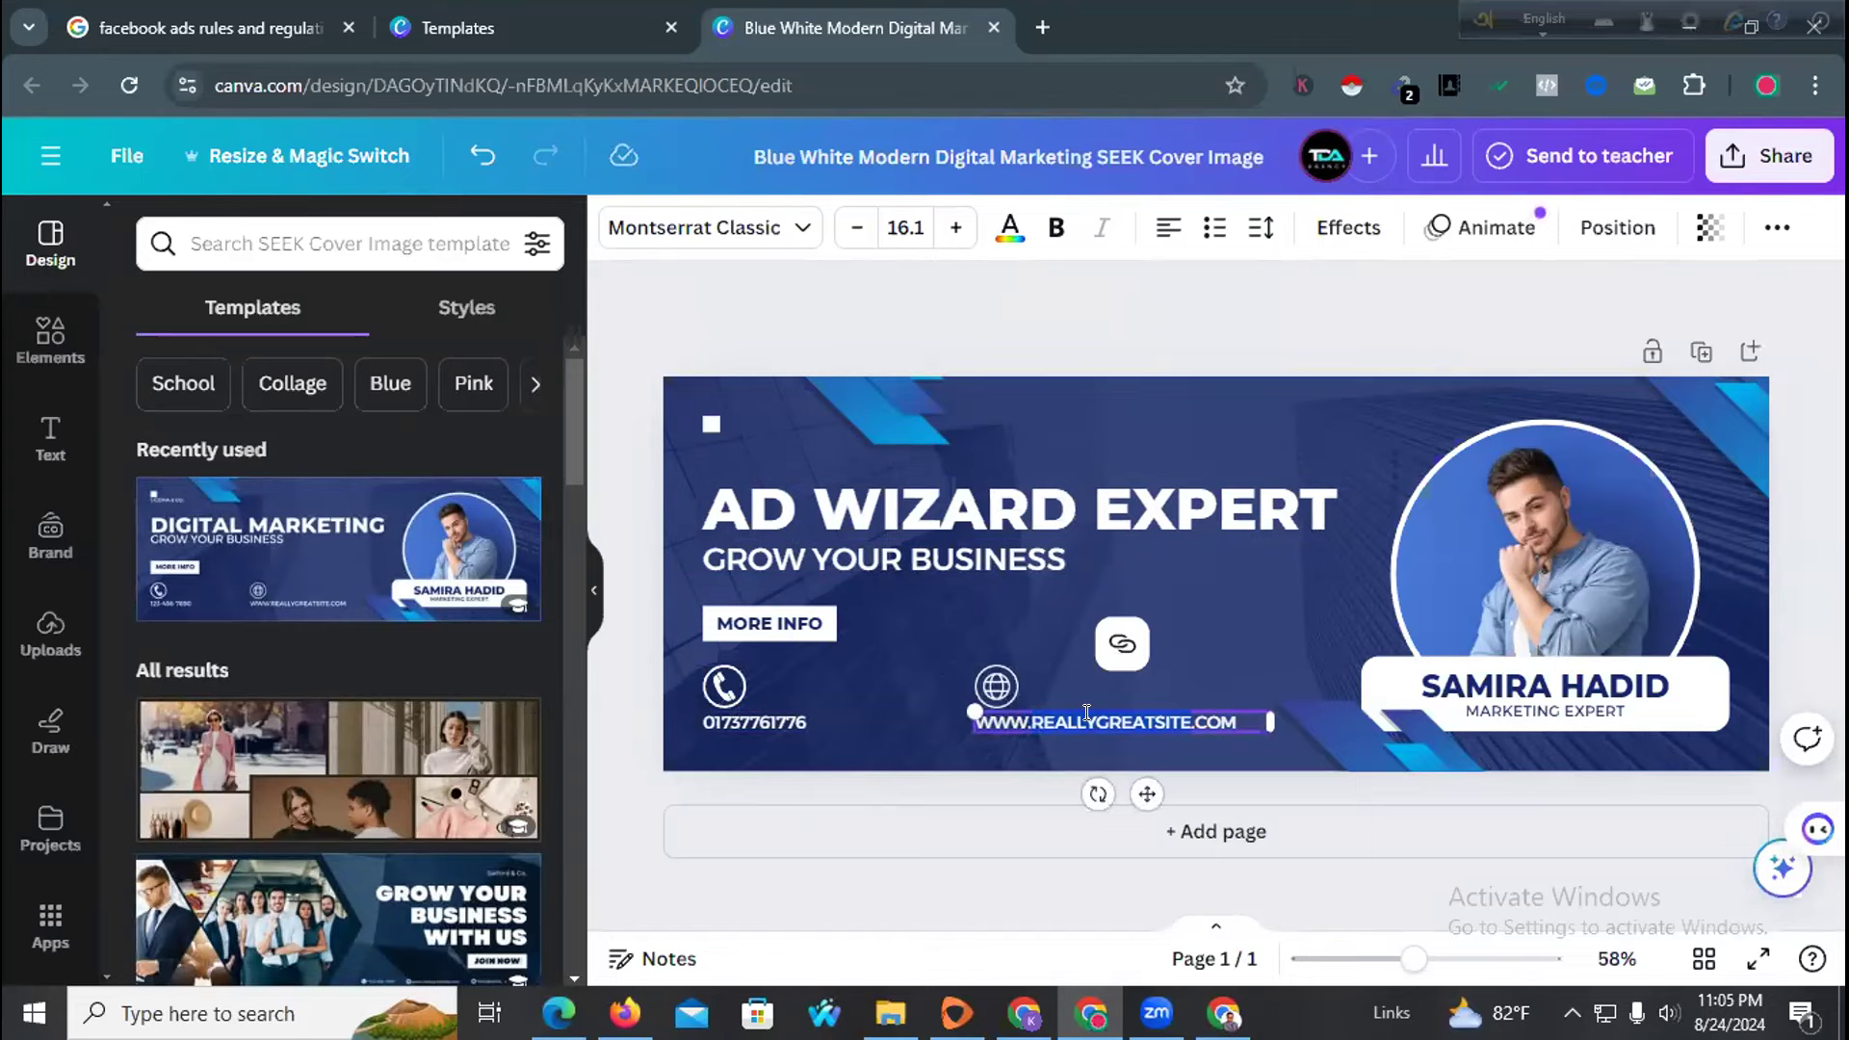
{"action": "type", "text": "ADWI"}
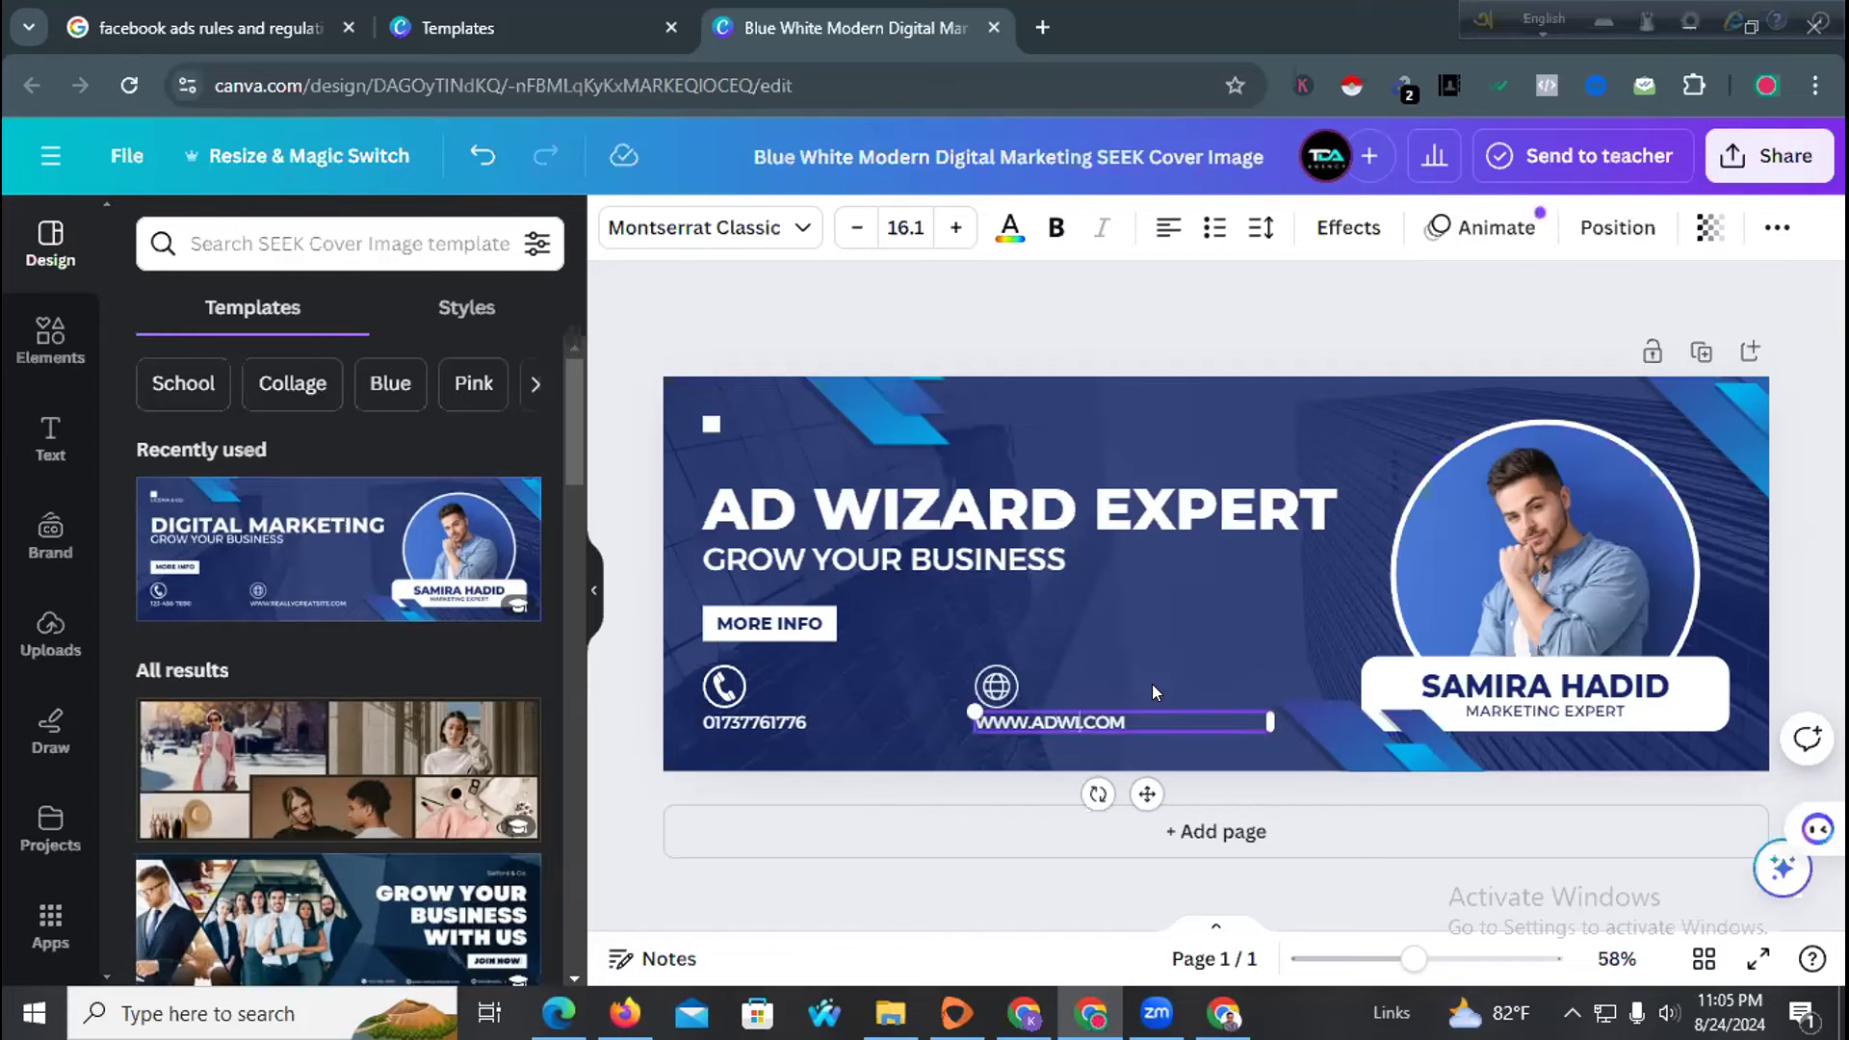
{"action": "type", "text": "ZARDEXPERT"}
Finish the website text and select the circular photo frame
{"action": "left_click", "coordinate": [1555, 568]}
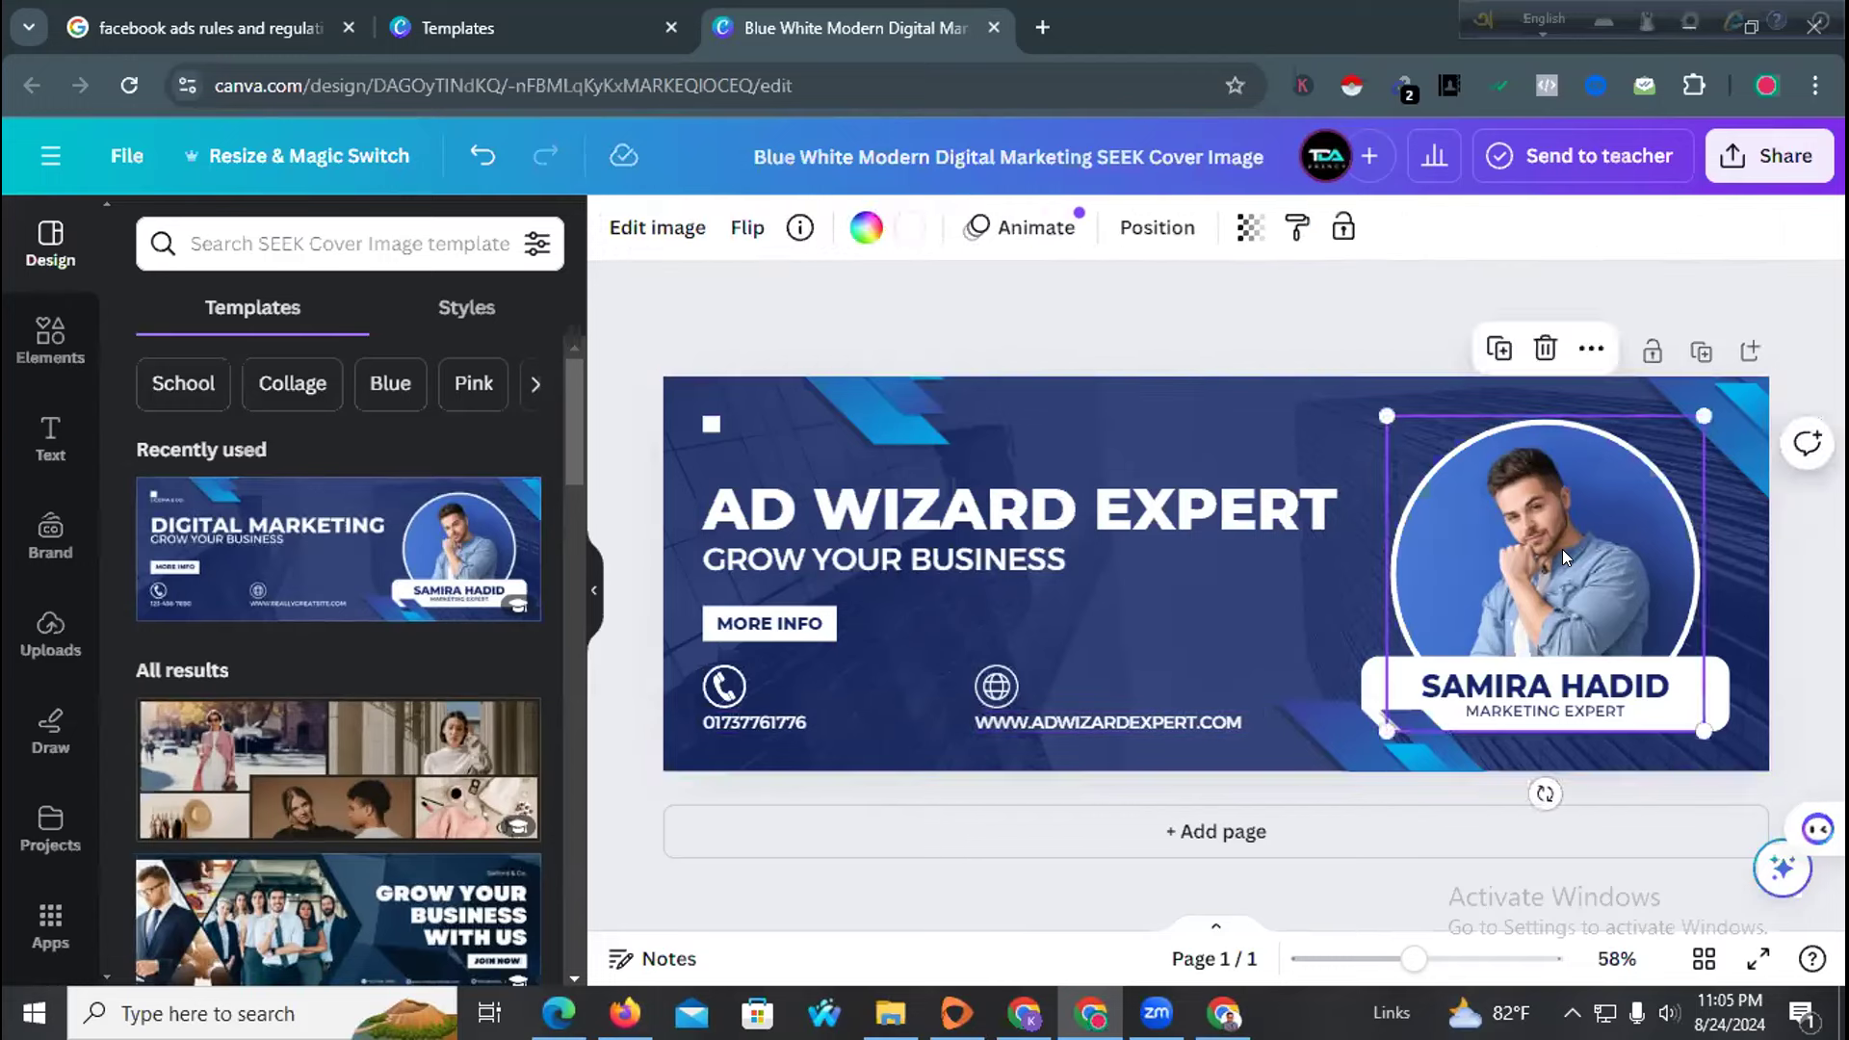
{"action": "left_click", "coordinate": [1481, 684]}
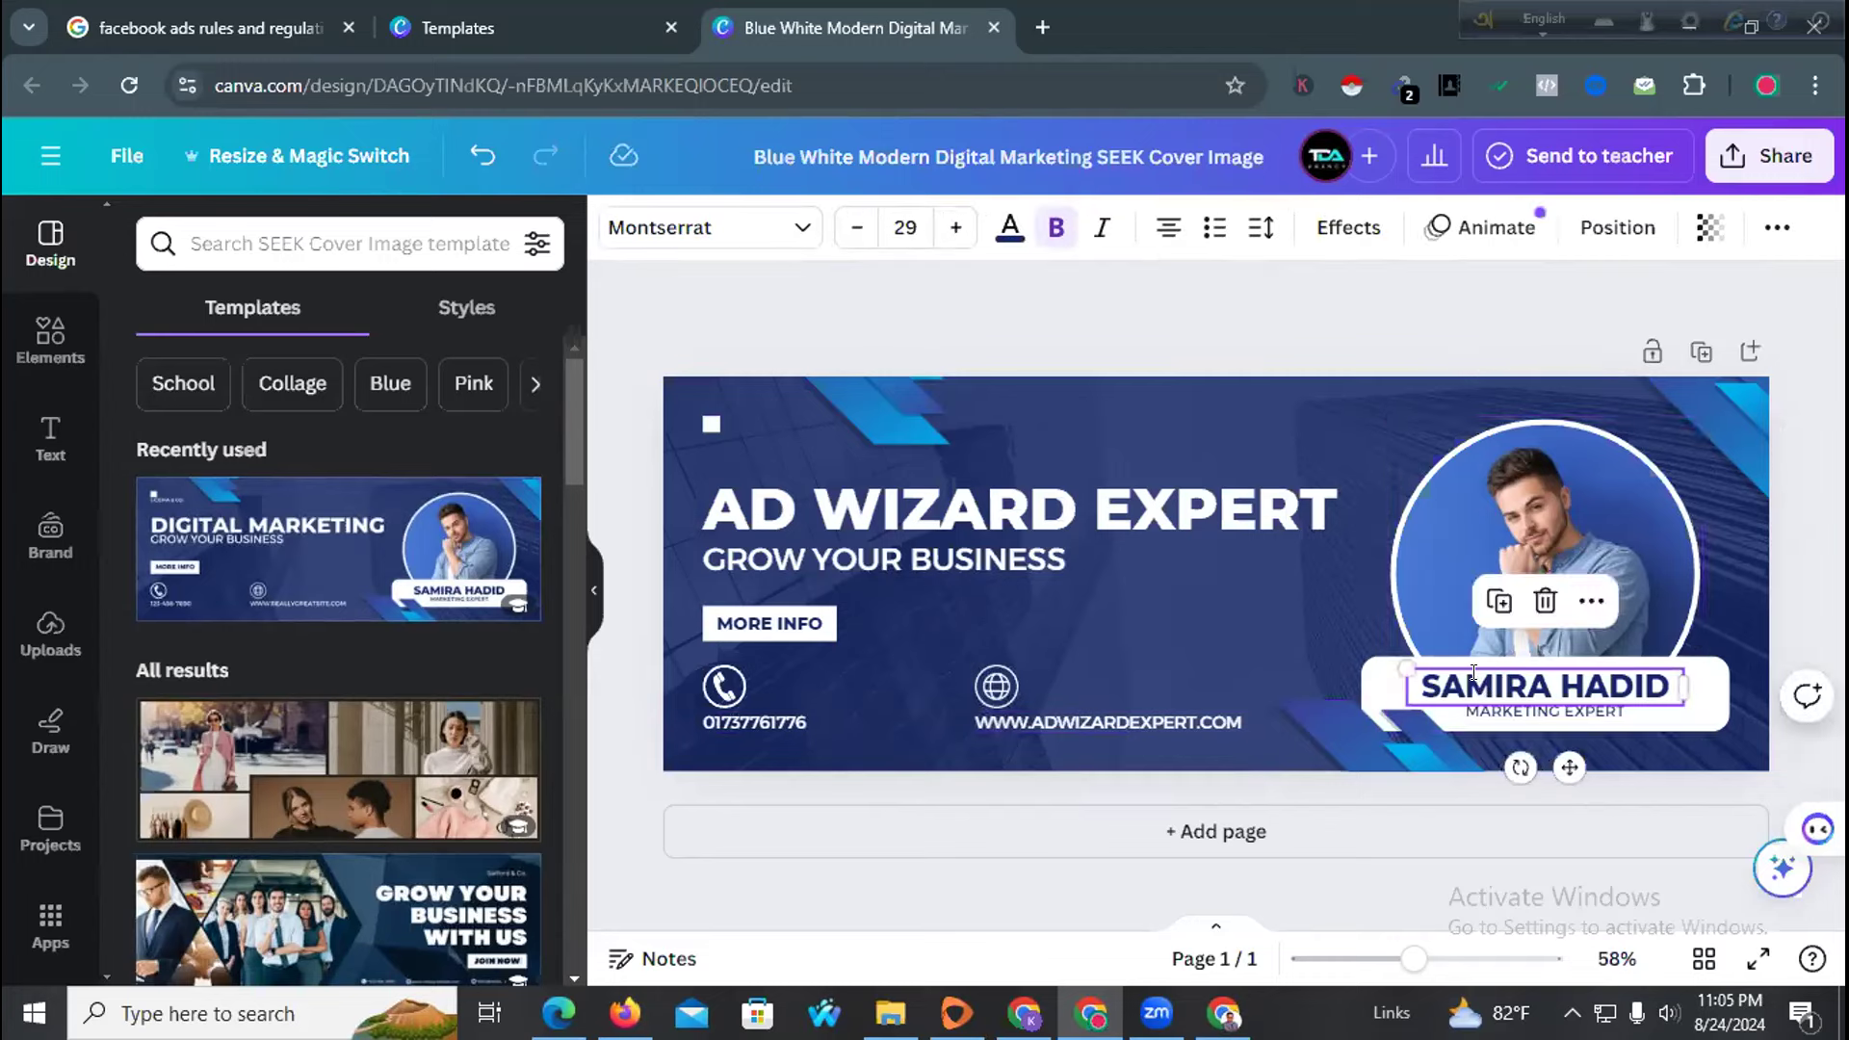
{"action": "left_click", "coordinate": [1520, 507]}
{"action": "left_click", "coordinate": [1502, 710]}
{"action": "left_click", "coordinate": [1420, 684]}
{"action": "left_click", "coordinate": [1483, 543]}
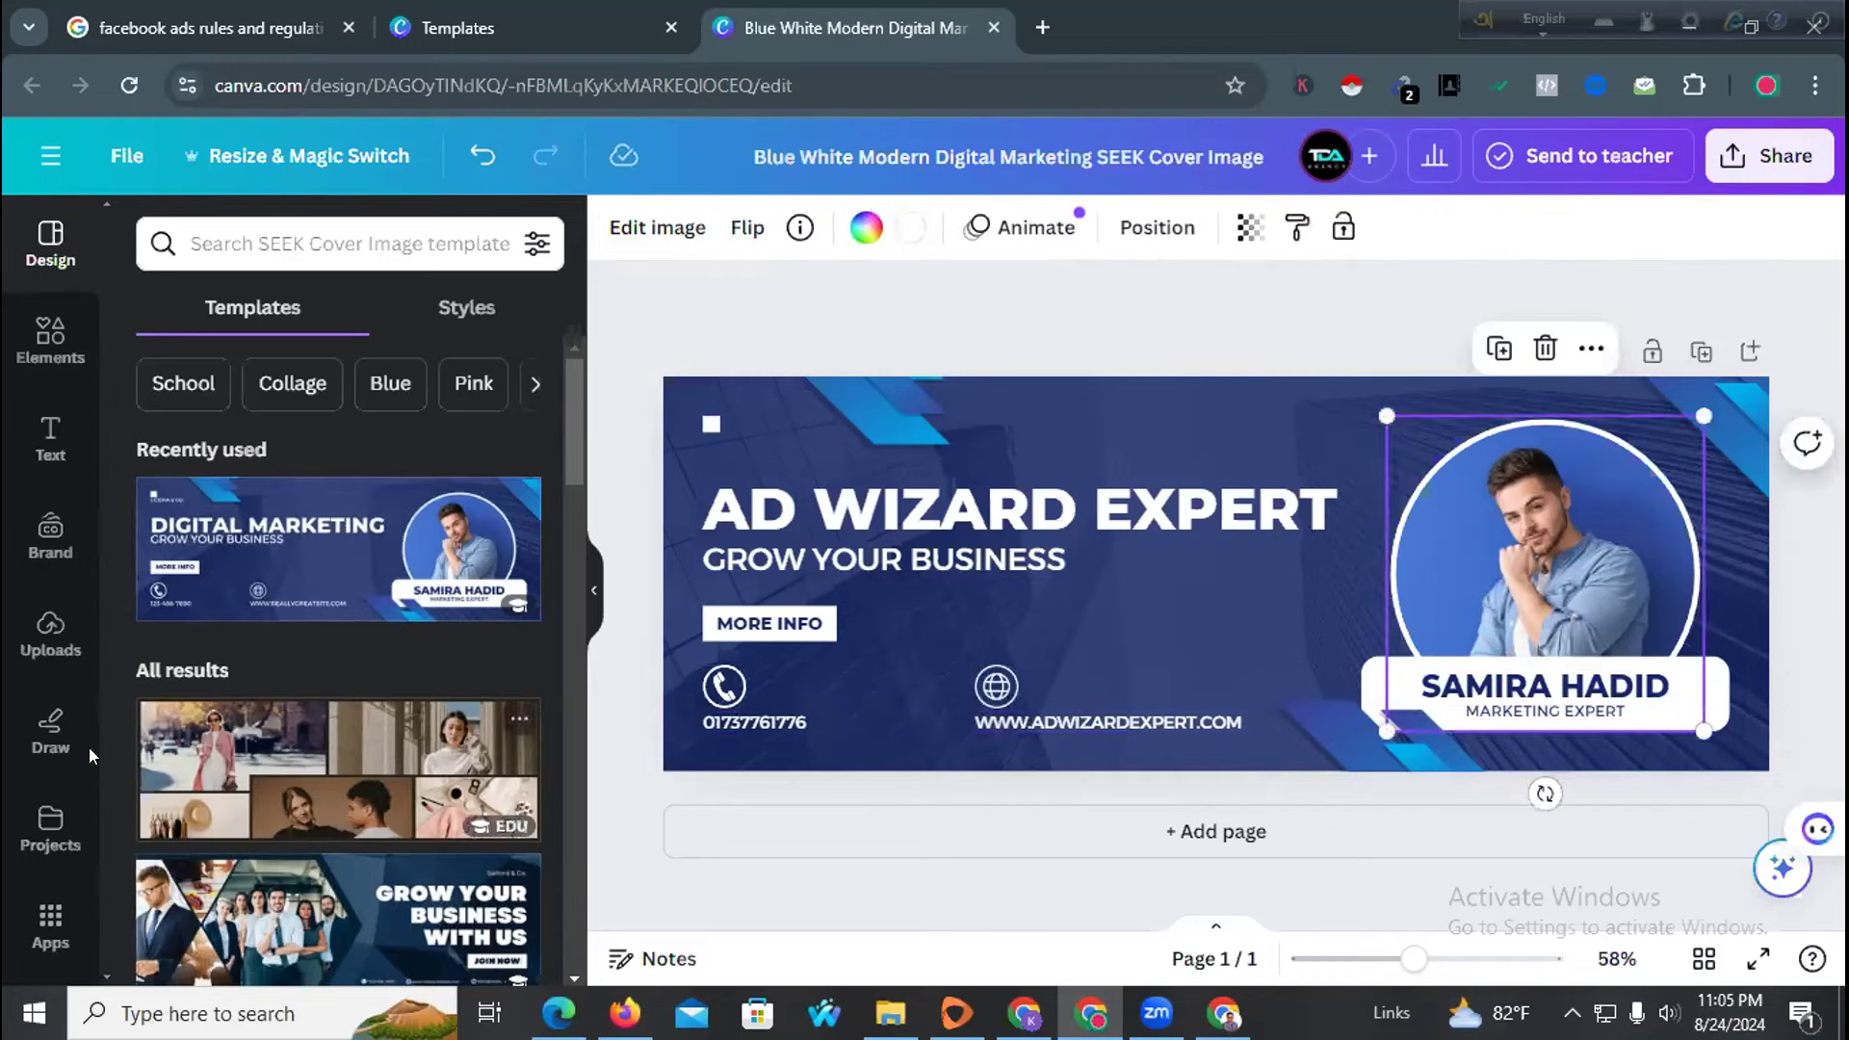
Place the uploaded photo of the man in a grey suit into the circular frame
{"action": "left_click", "coordinate": [45, 624]}
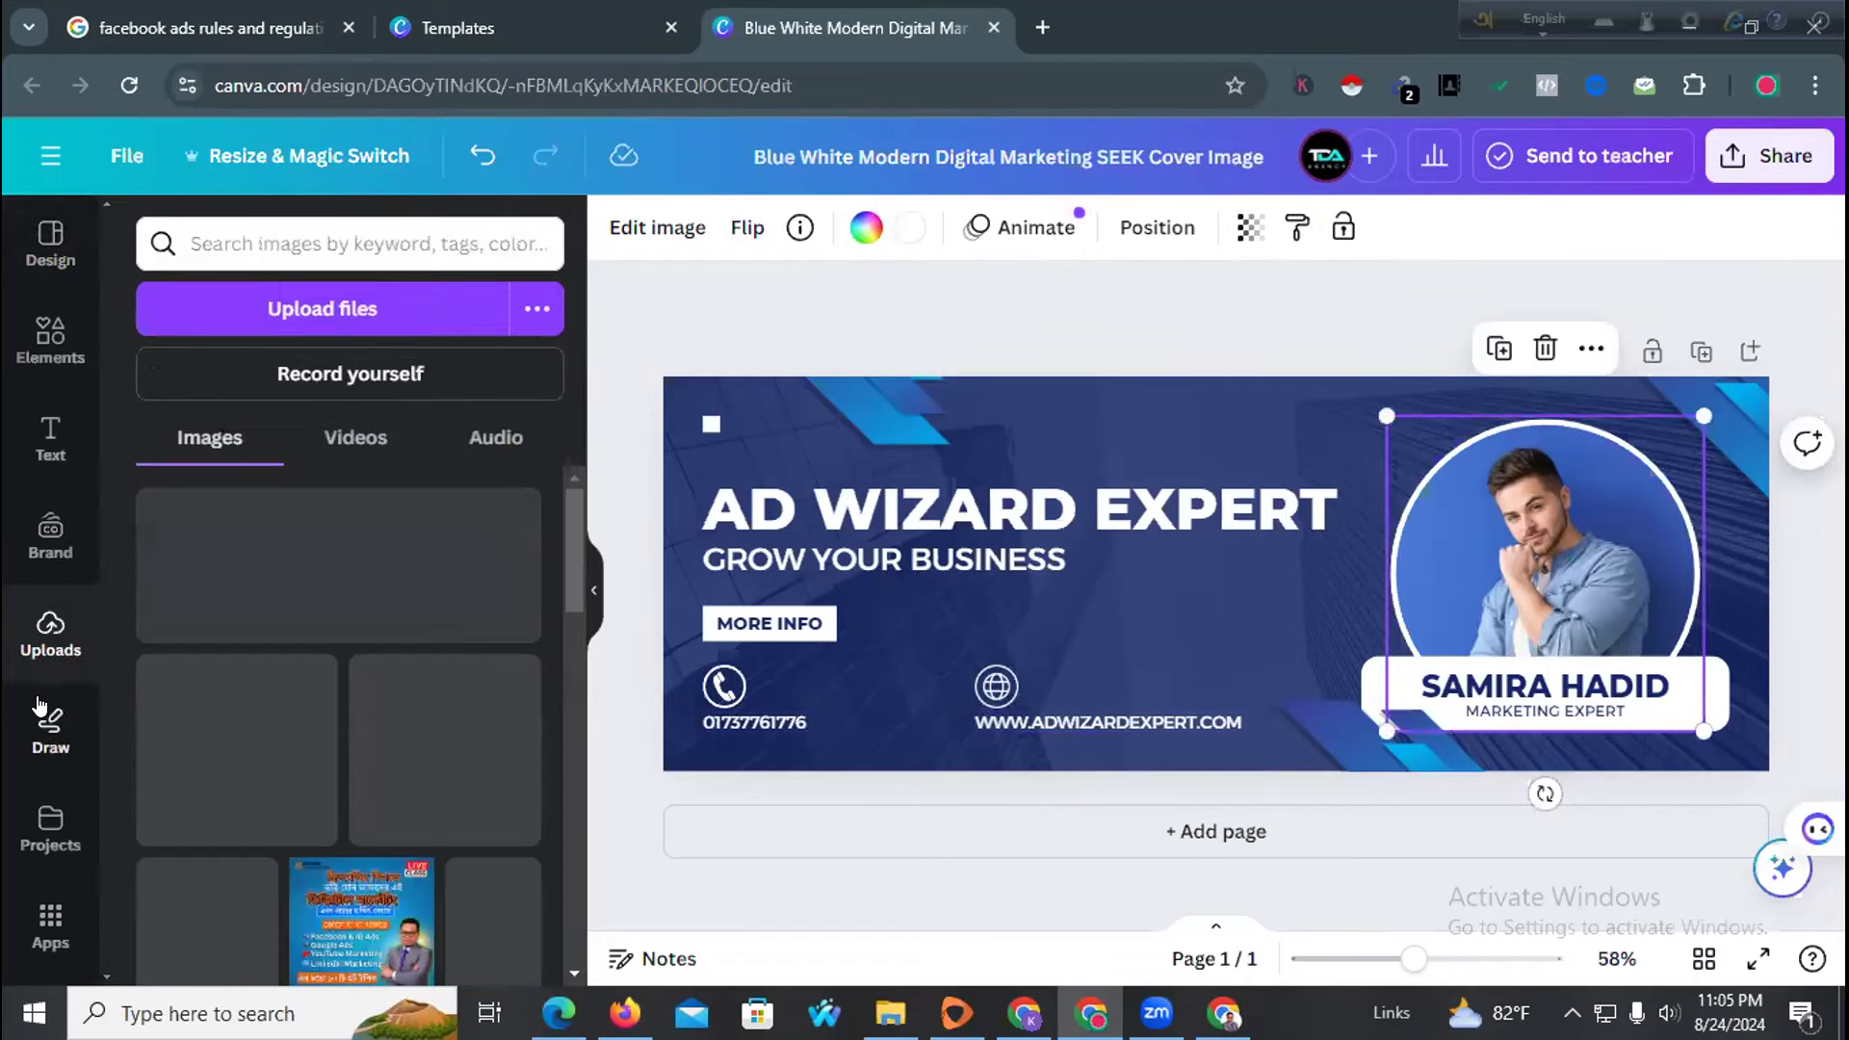
{"action": "scroll", "coordinate": [291, 683], "scroll_direction": "down", "scroll_amount": 3}
{"action": "scroll", "coordinate": [291, 684], "scroll_direction": "down", "scroll_amount": 1}
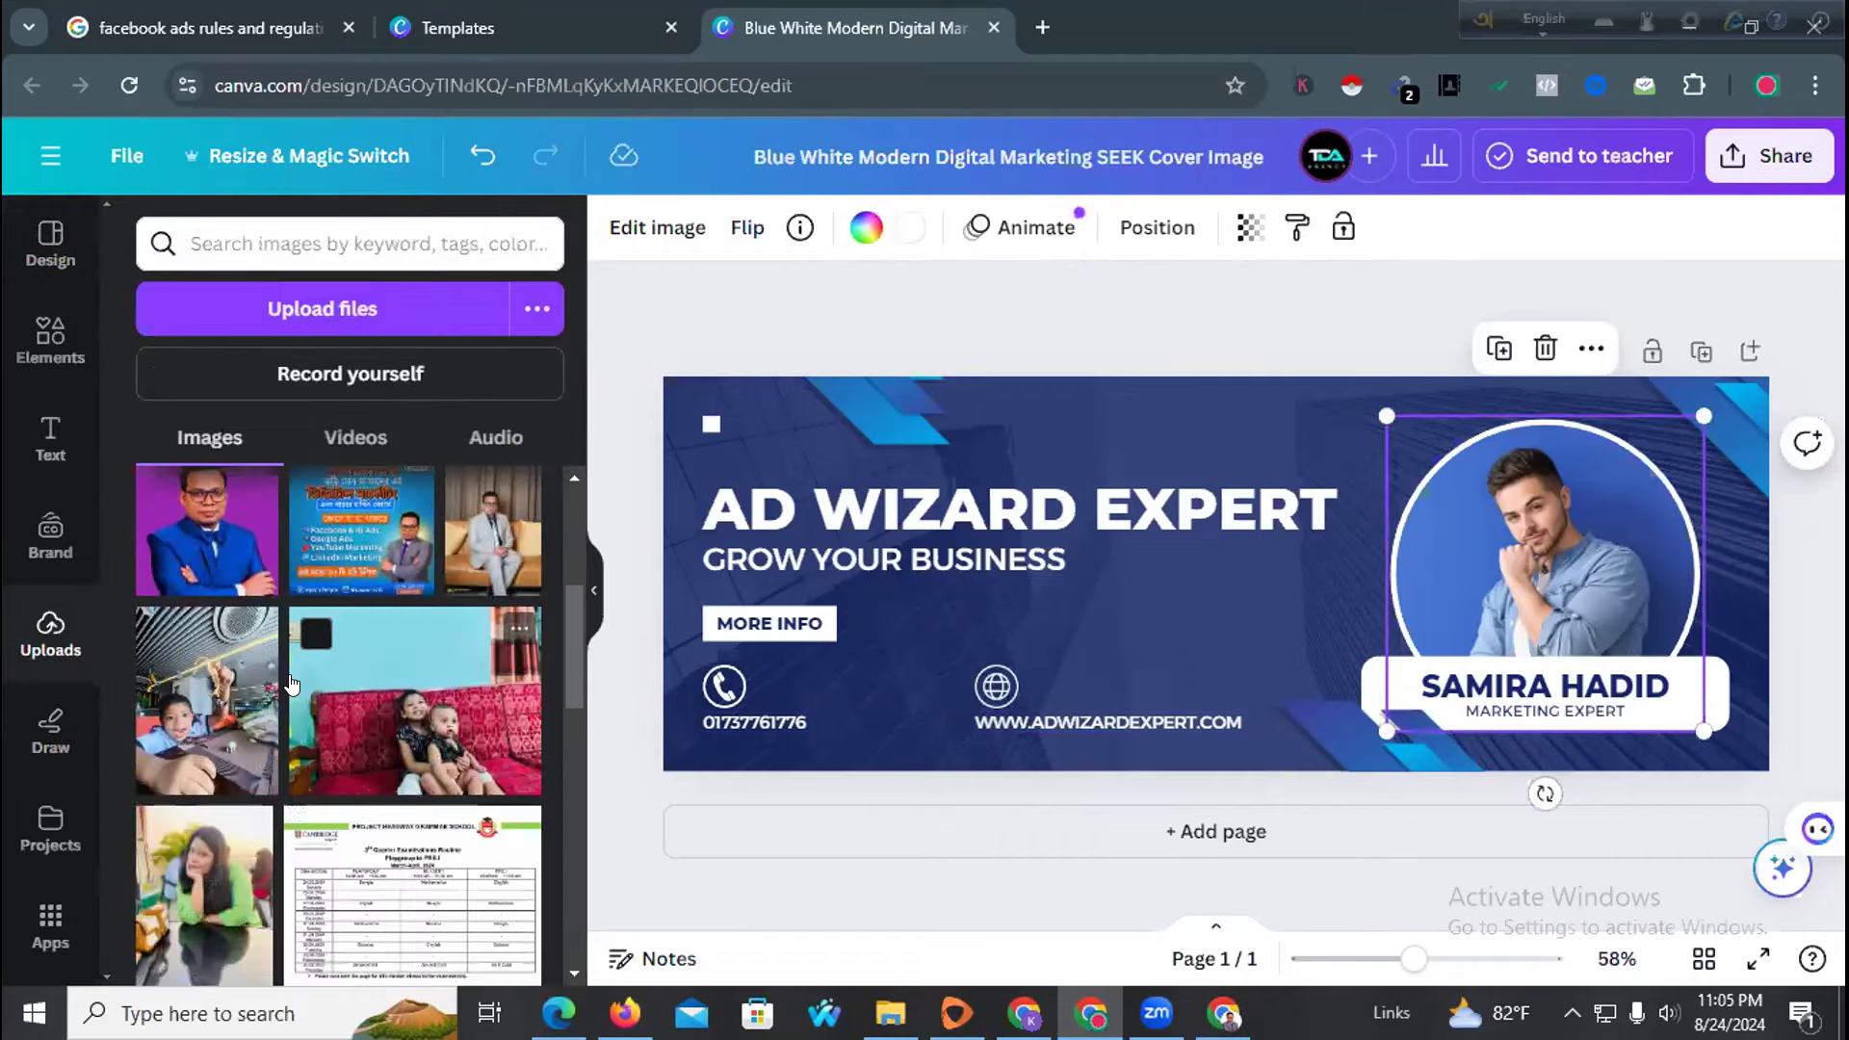
{"action": "scroll", "coordinate": [280, 706], "scroll_direction": "down", "scroll_amount": 3}
{"action": "scroll", "coordinate": [281, 706], "scroll_direction": "up", "scroll_amount": 3}
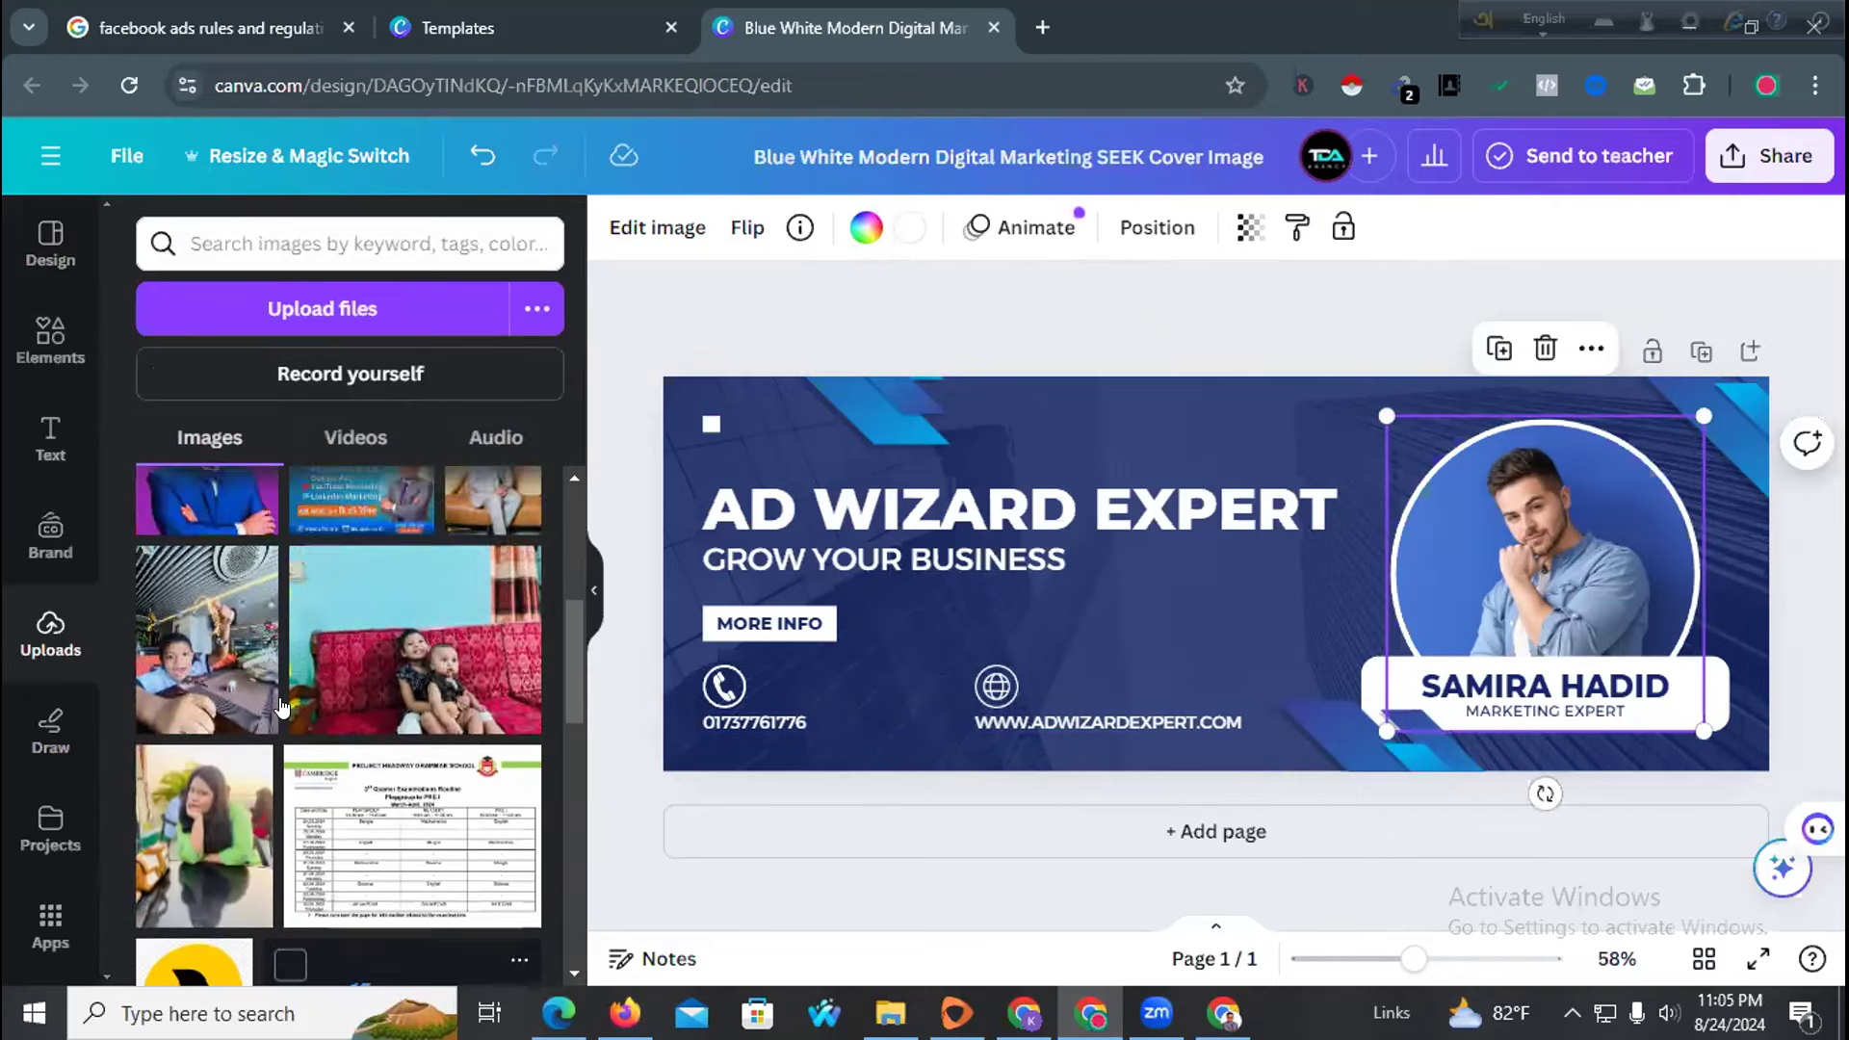
{"action": "left_click_drag", "start_coordinate": [493, 532], "coordinate": [1396, 554]}
{"action": "left_click_drag", "start_coordinate": [1464, 521], "coordinate": [1456, 522]}
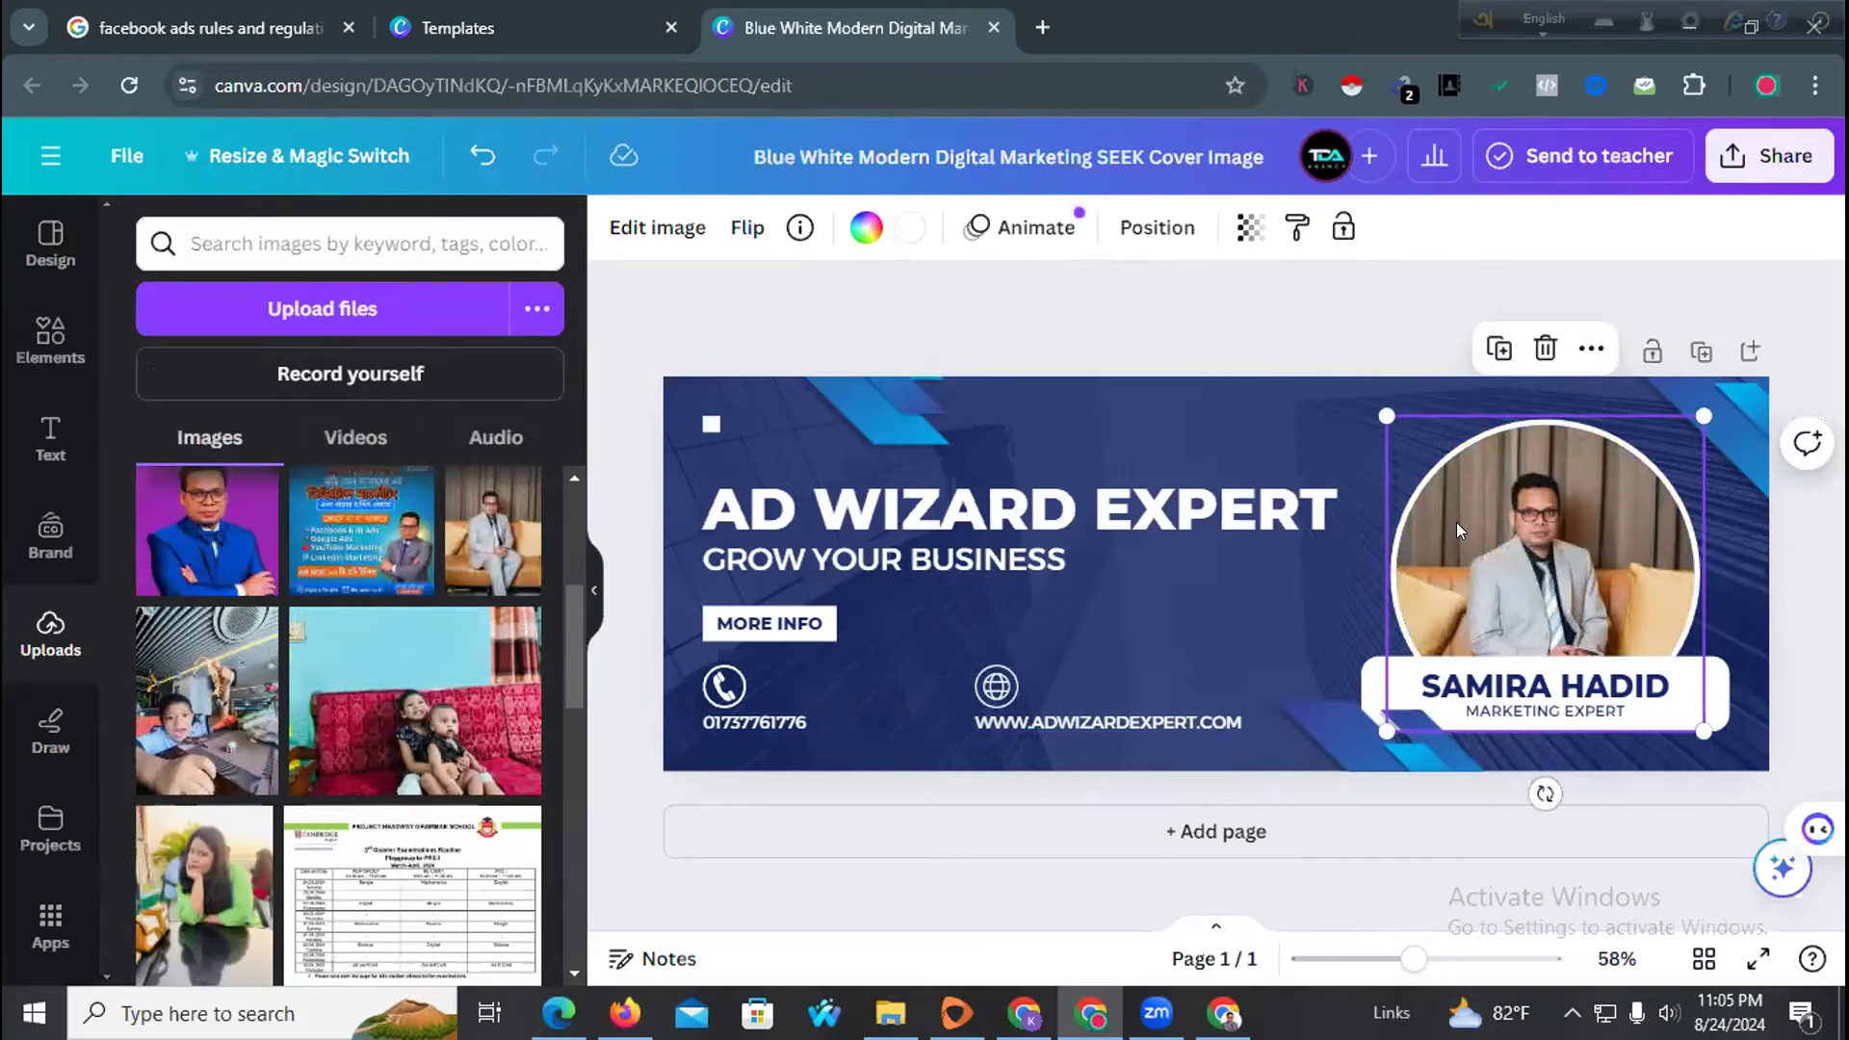
Replace the name beneath the photo with the owner's full name, keeping MARKETING EXPERT
{"action": "left_click", "coordinate": [1262, 292]}
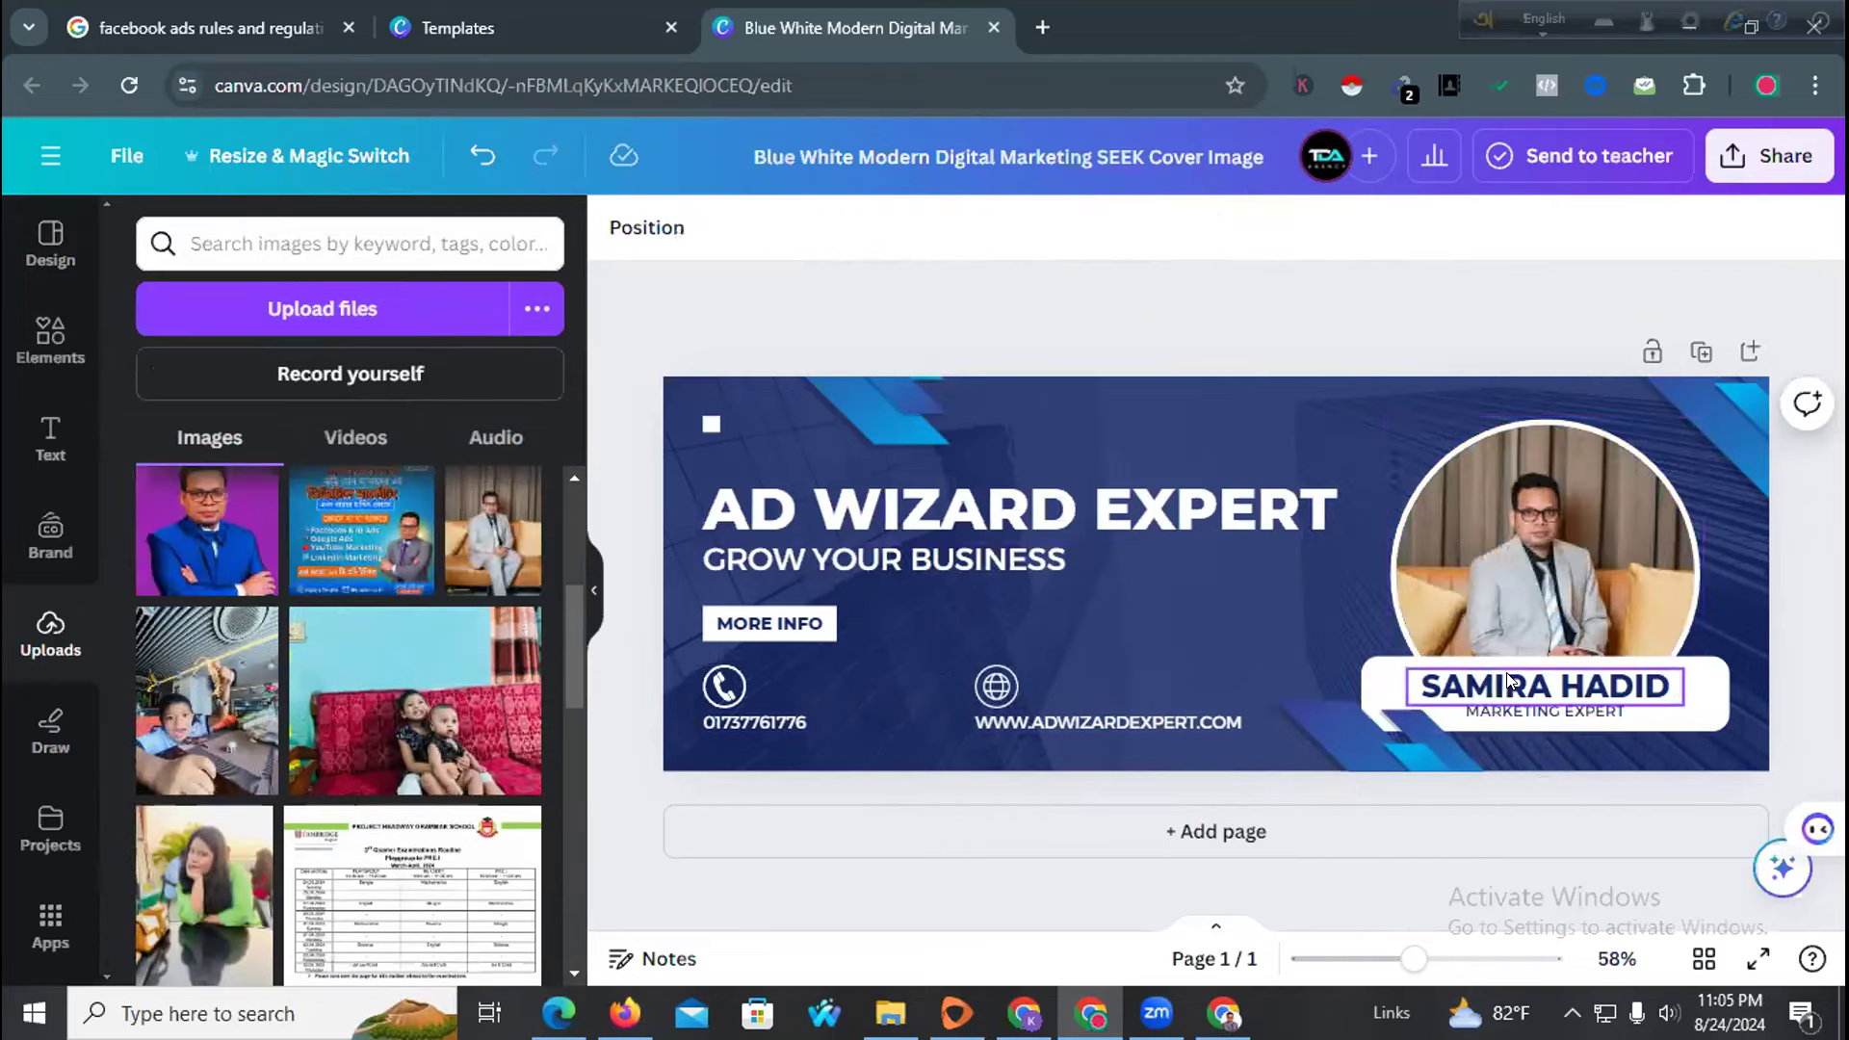
{"action": "left_click", "coordinate": [1541, 686]}
{"action": "double_click", "coordinate": [1541, 686]}
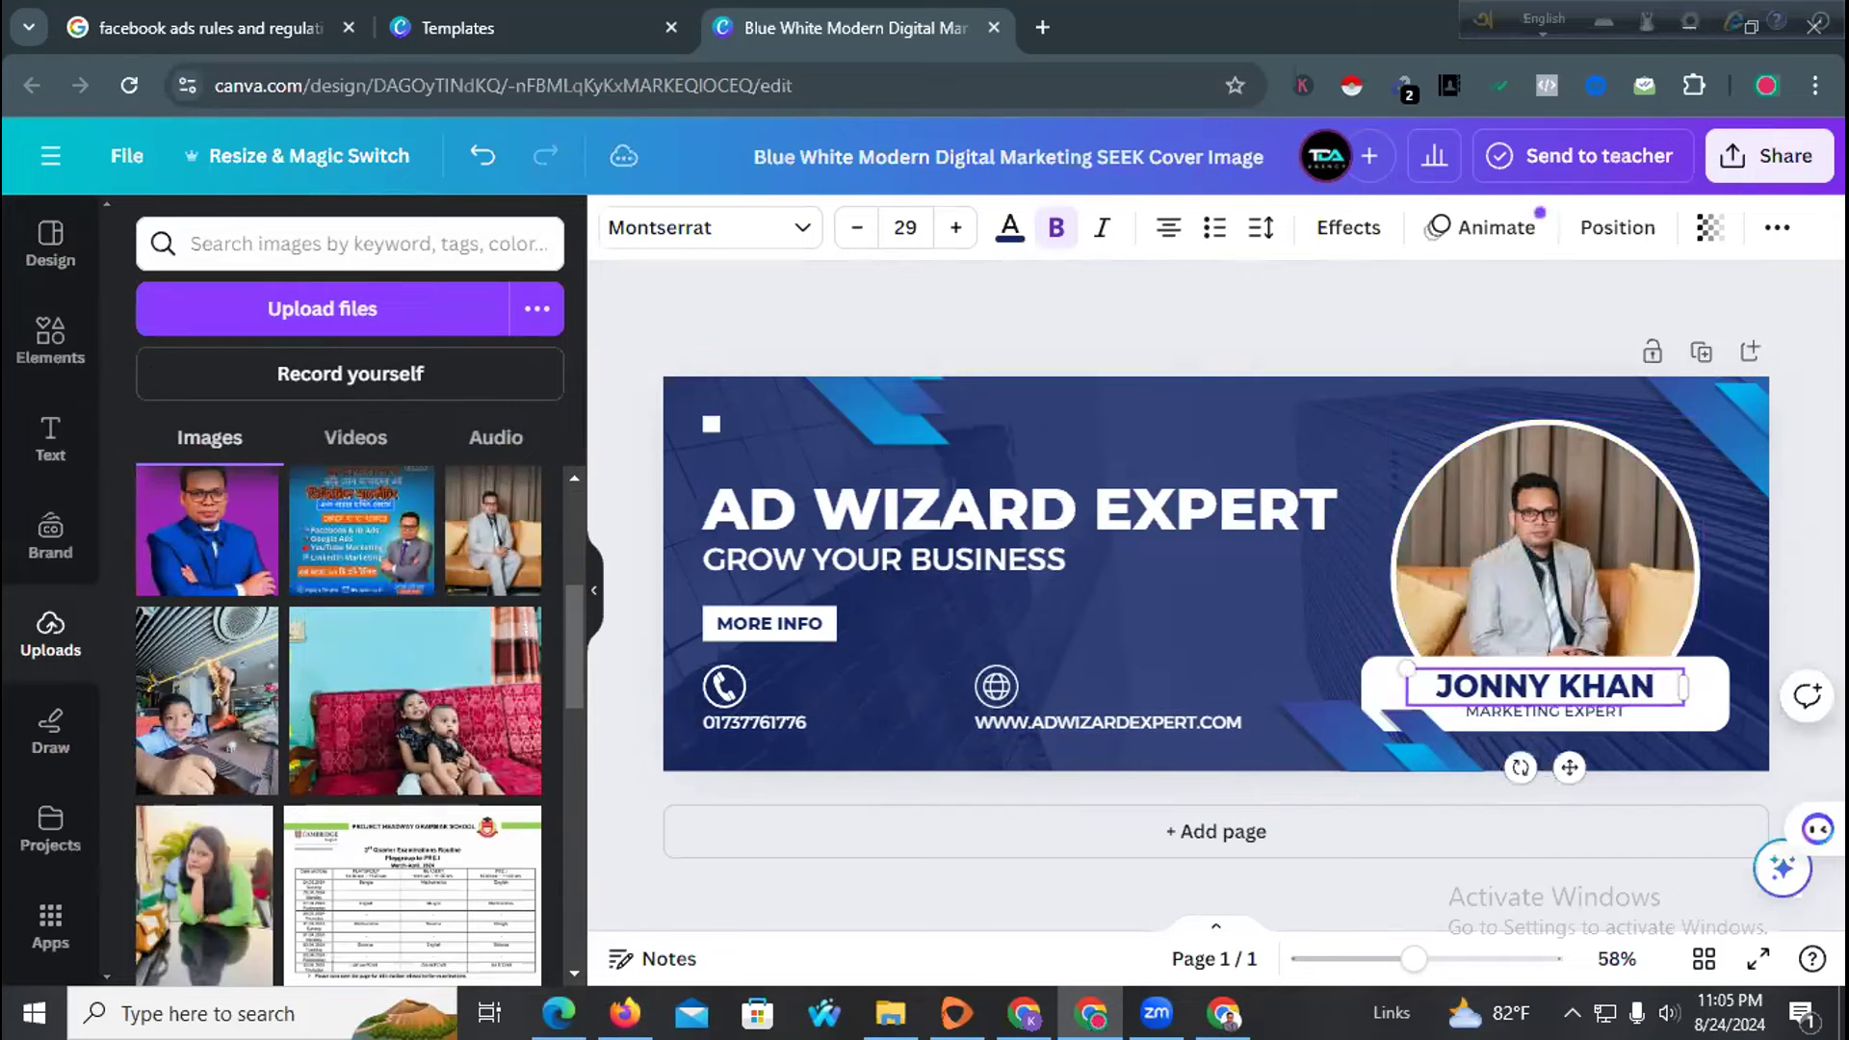
{"action": "left_click", "coordinate": [1242, 330]}
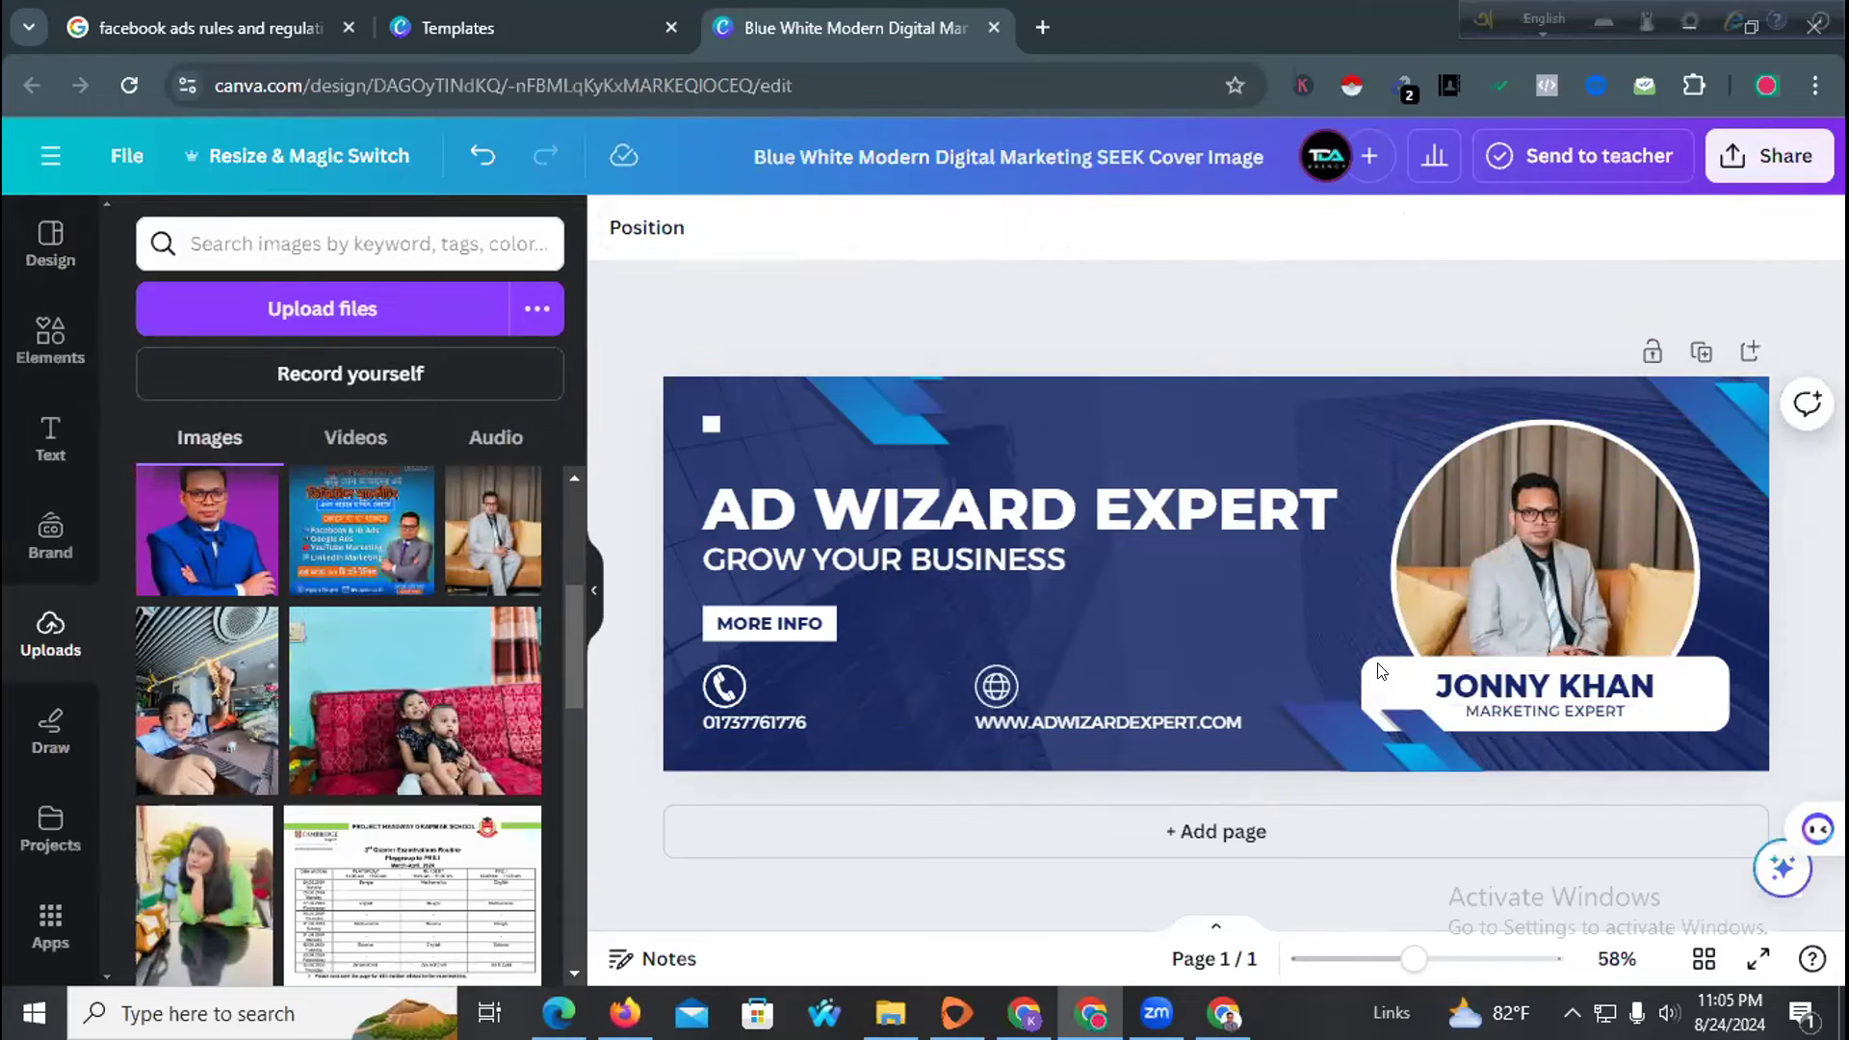
{"action": "left_click", "coordinate": [1506, 713]}
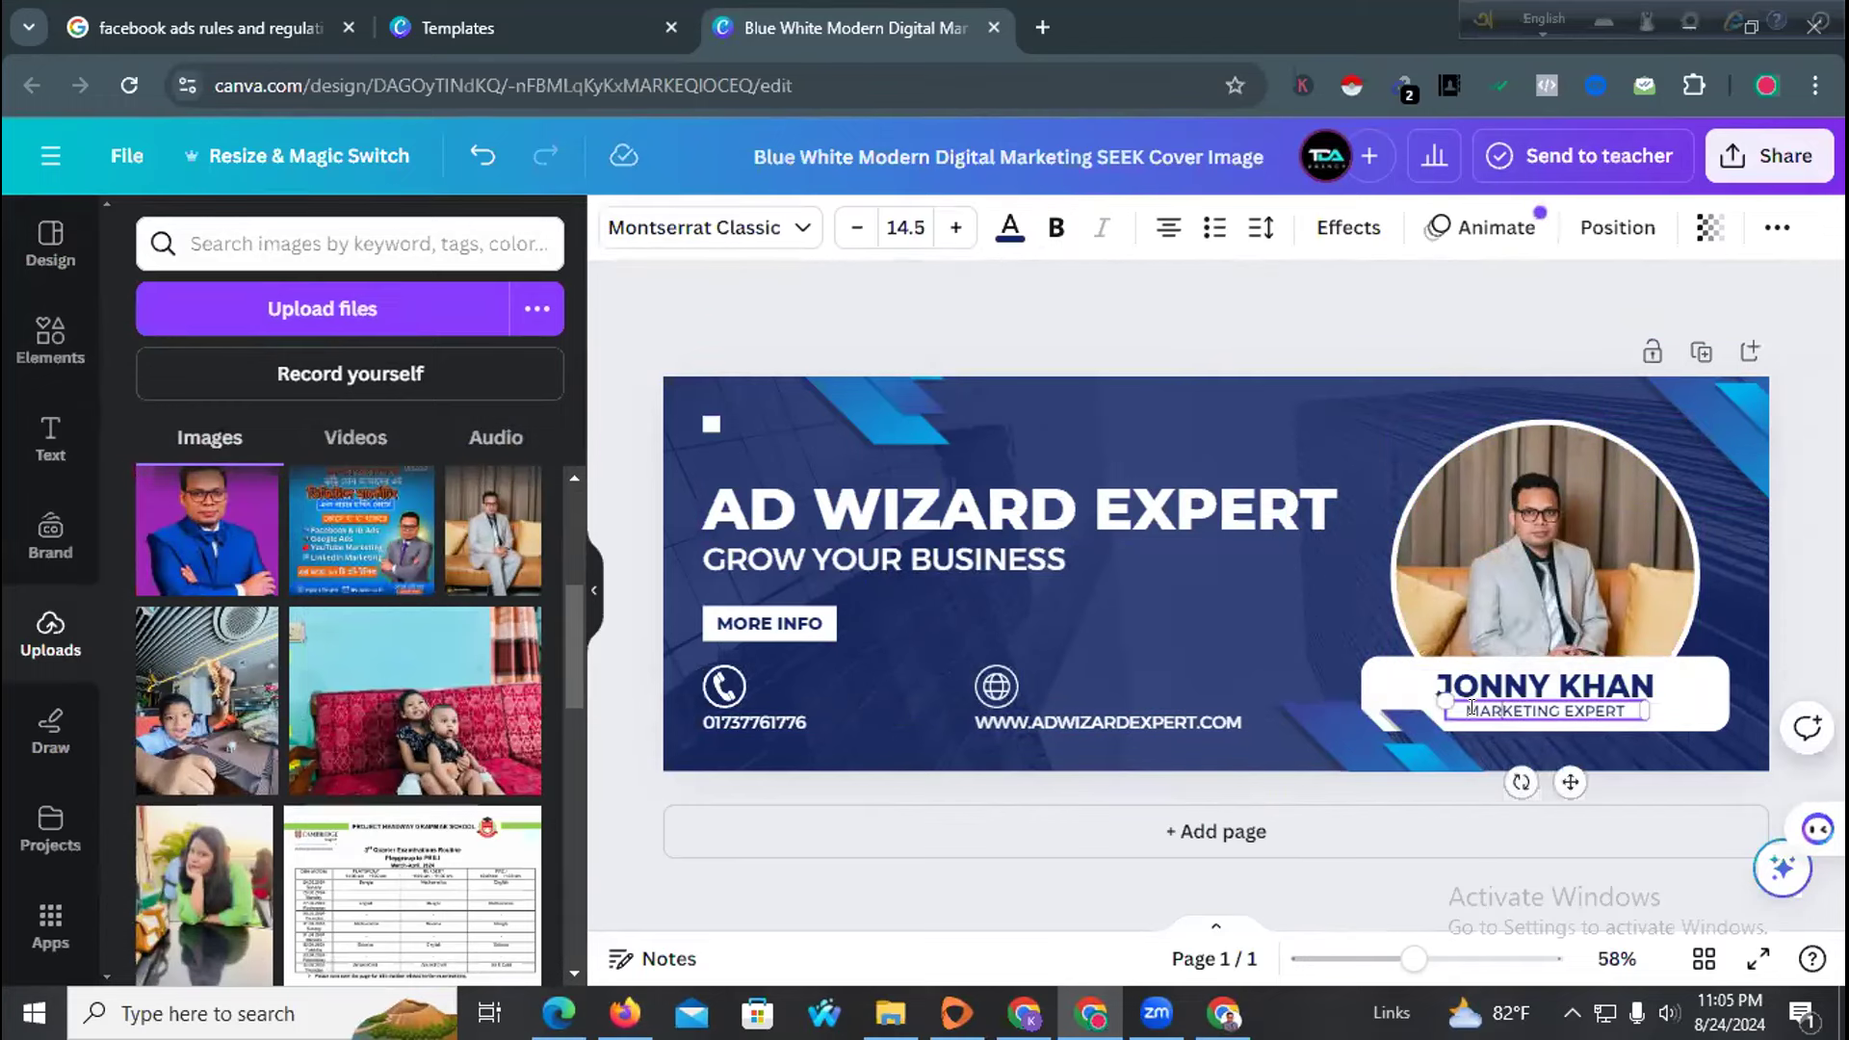
{"action": "double_click", "coordinate": [1470, 706]}
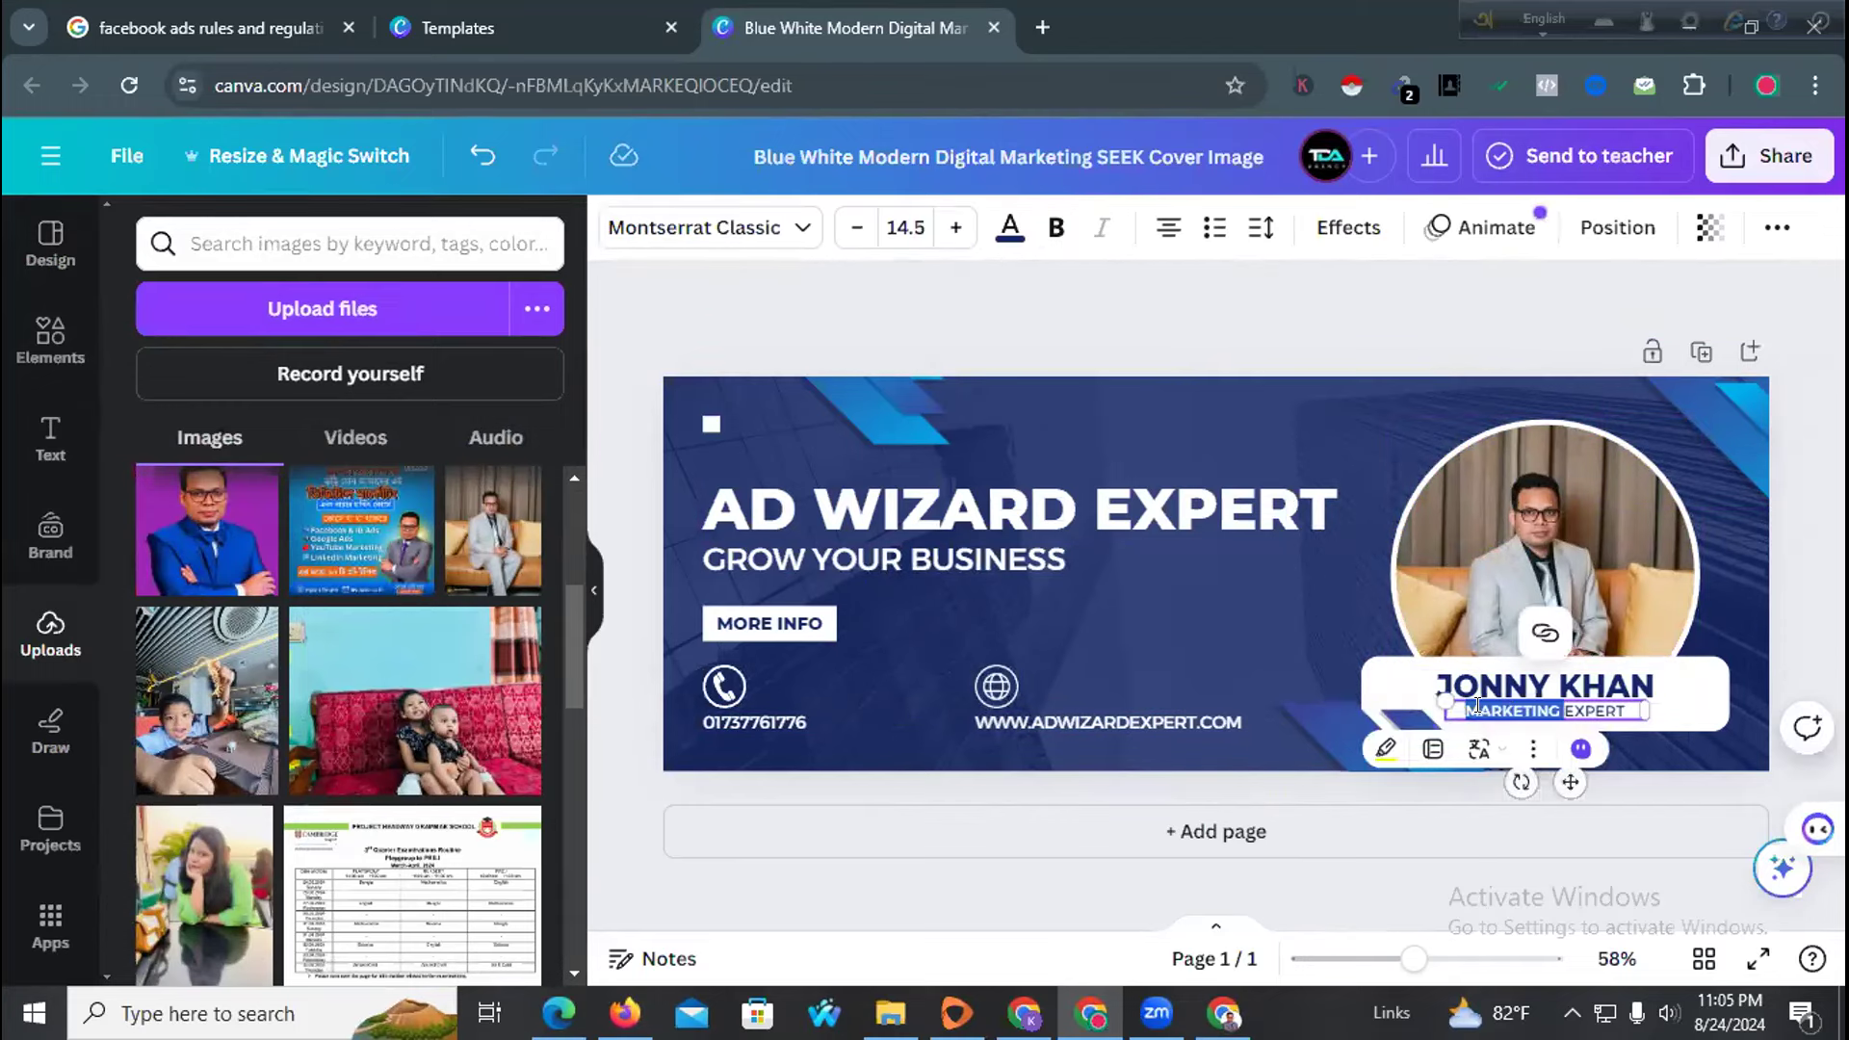
{"action": "left_click", "coordinate": [1696, 705]}
{"action": "left_click", "coordinate": [1161, 616]}
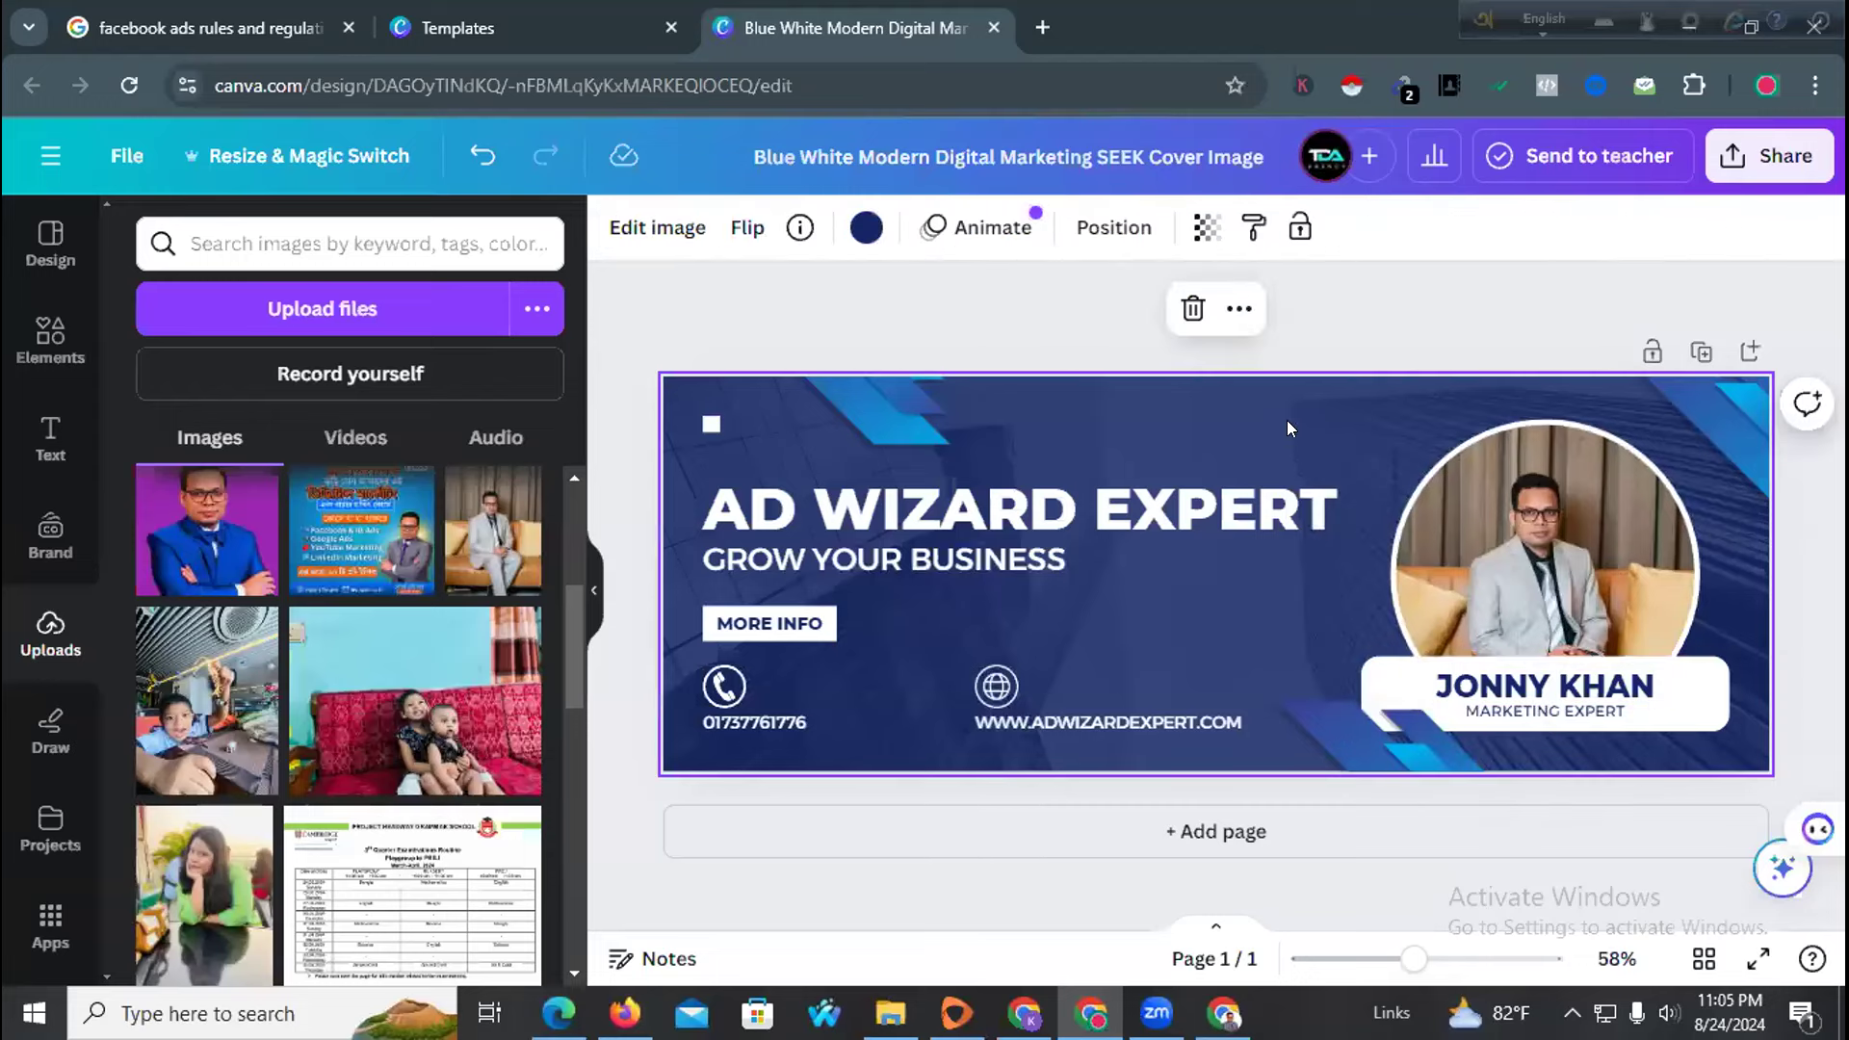
Search Google for 'facebook page mobile size' in a new tab
{"action": "left_click", "coordinate": [1046, 25]}
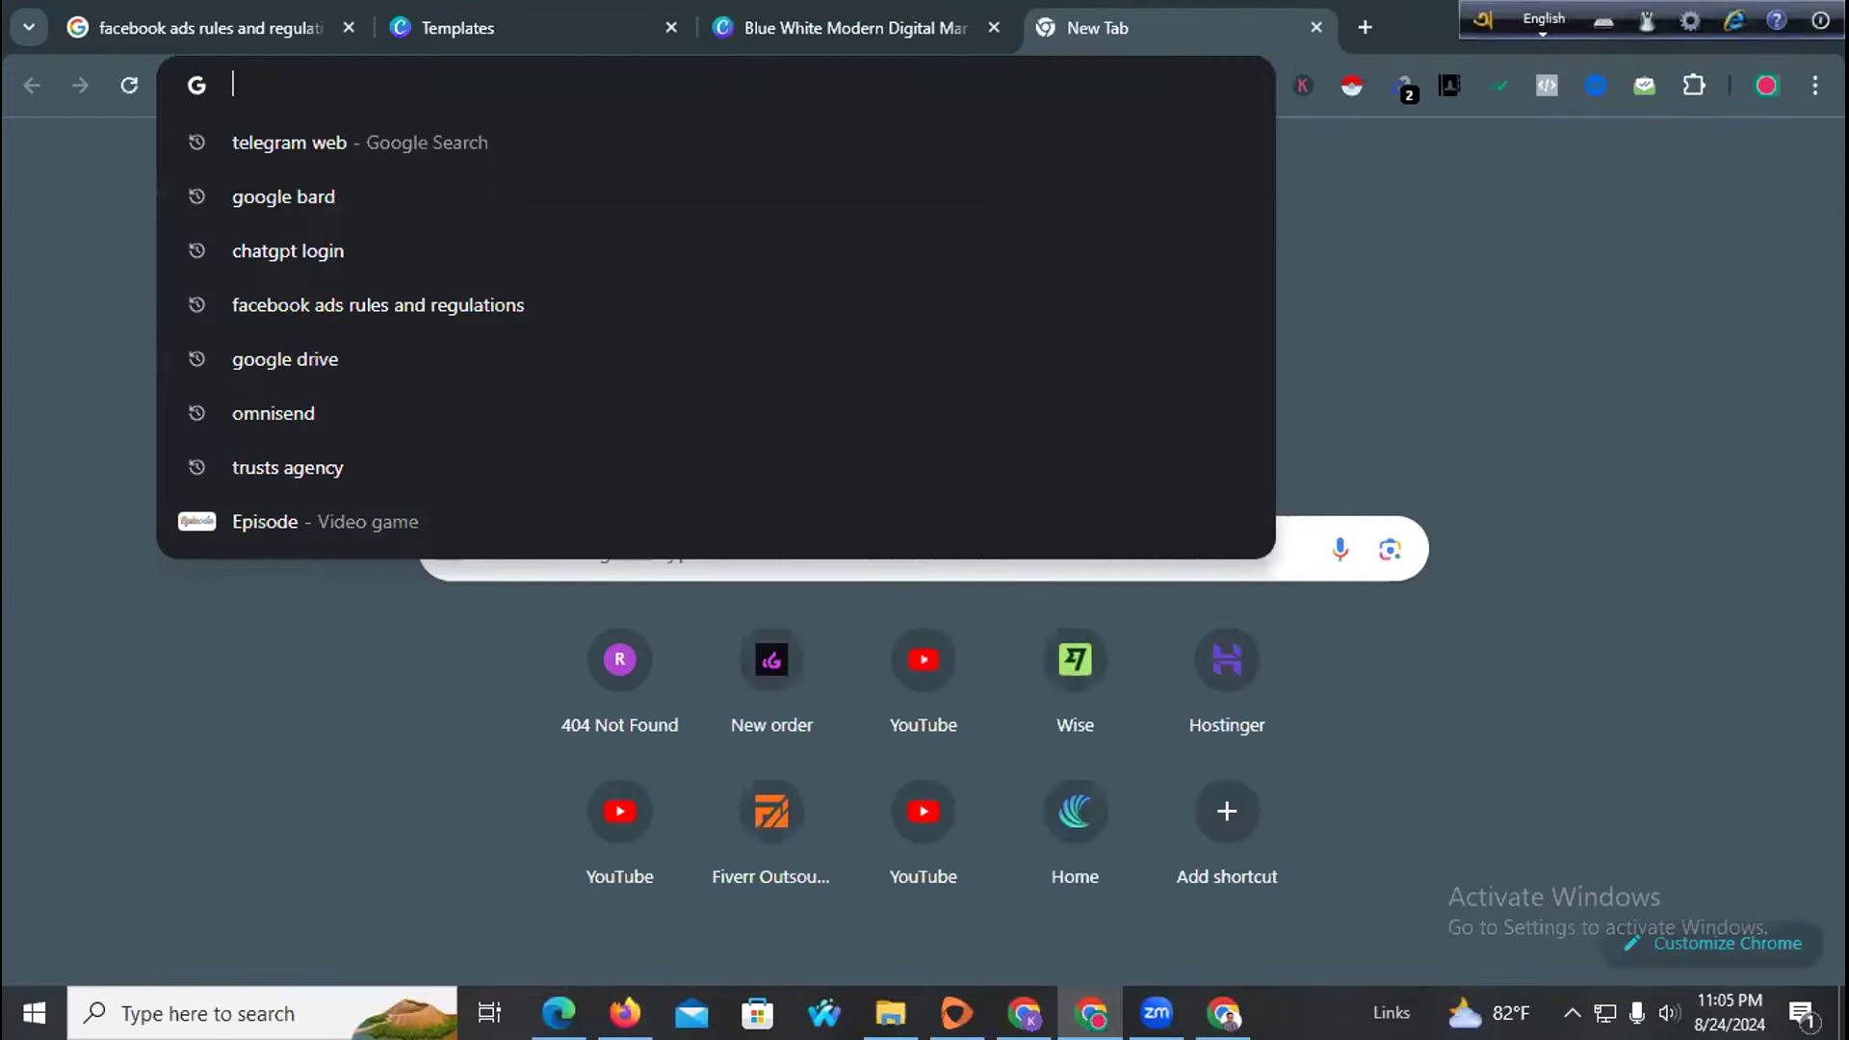
{"action": "type", "text": "facebv"}
{"action": "key", "text": "BackSpace"}
{"action": "type", "text": "ook"}
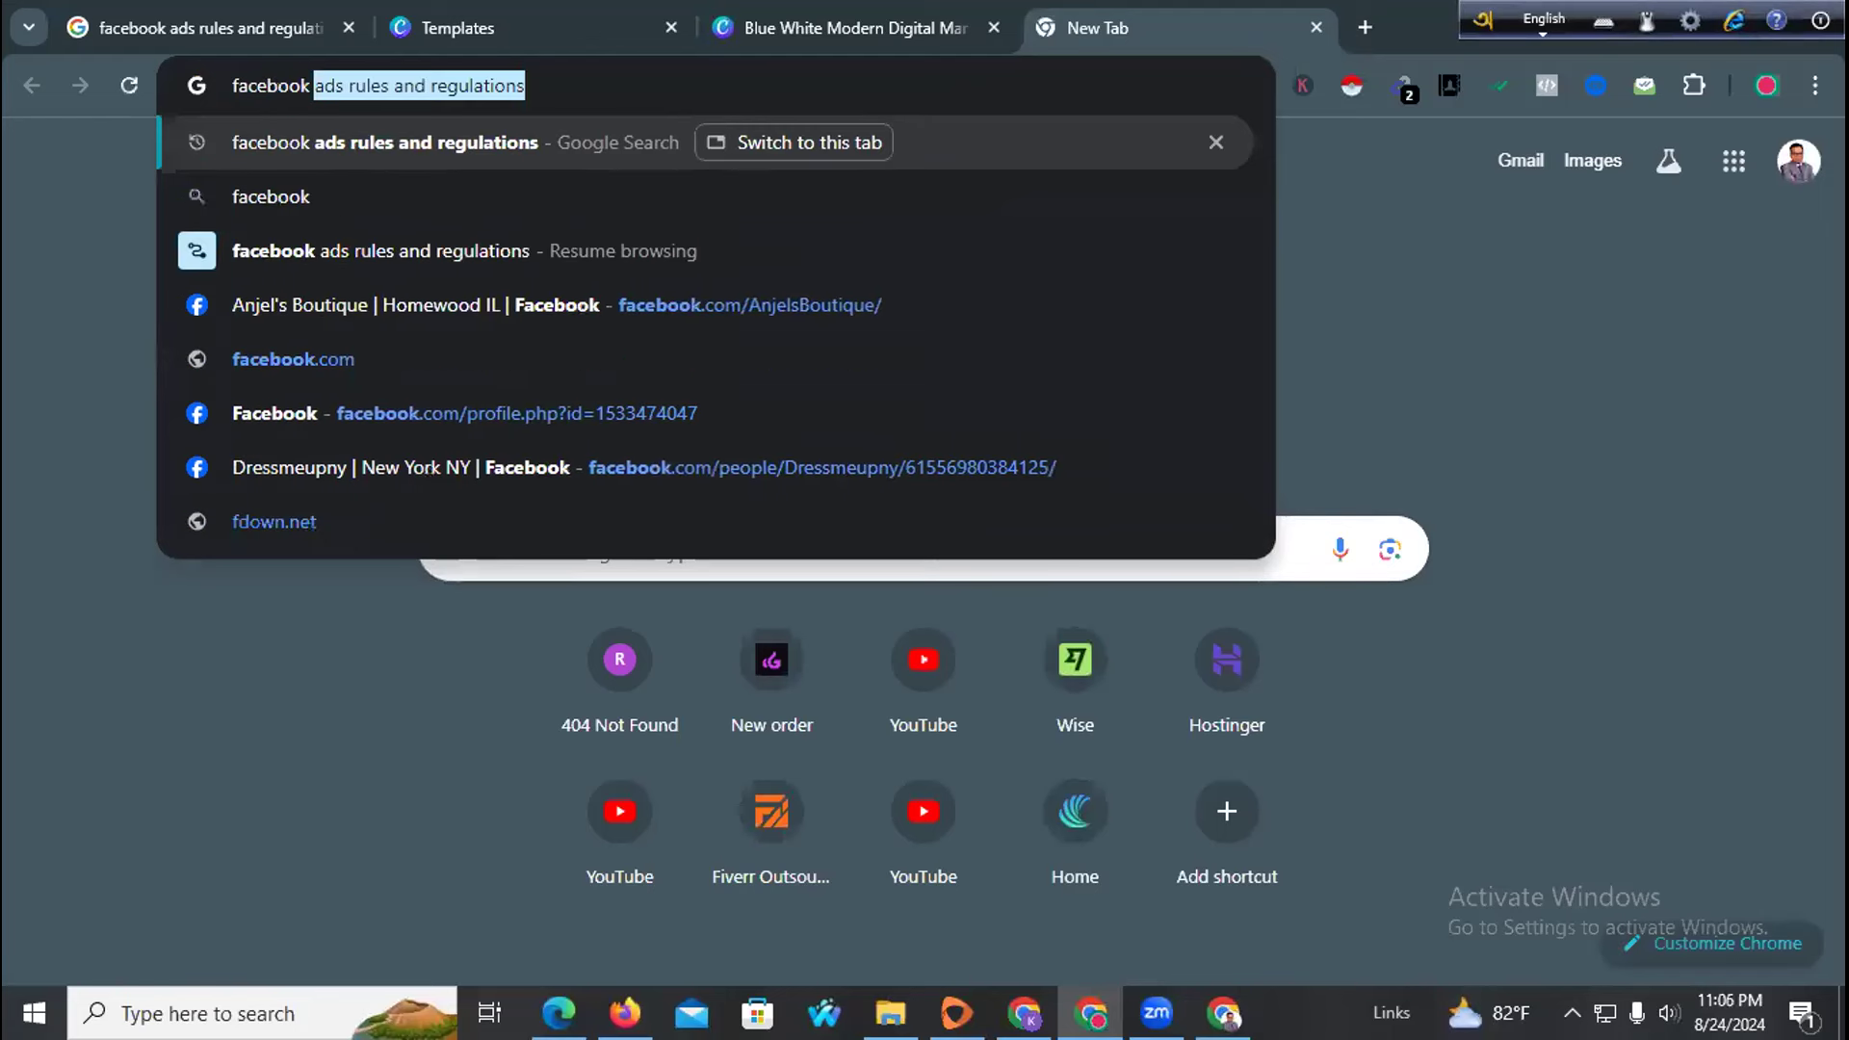
{"action": "type", "text": " page"}
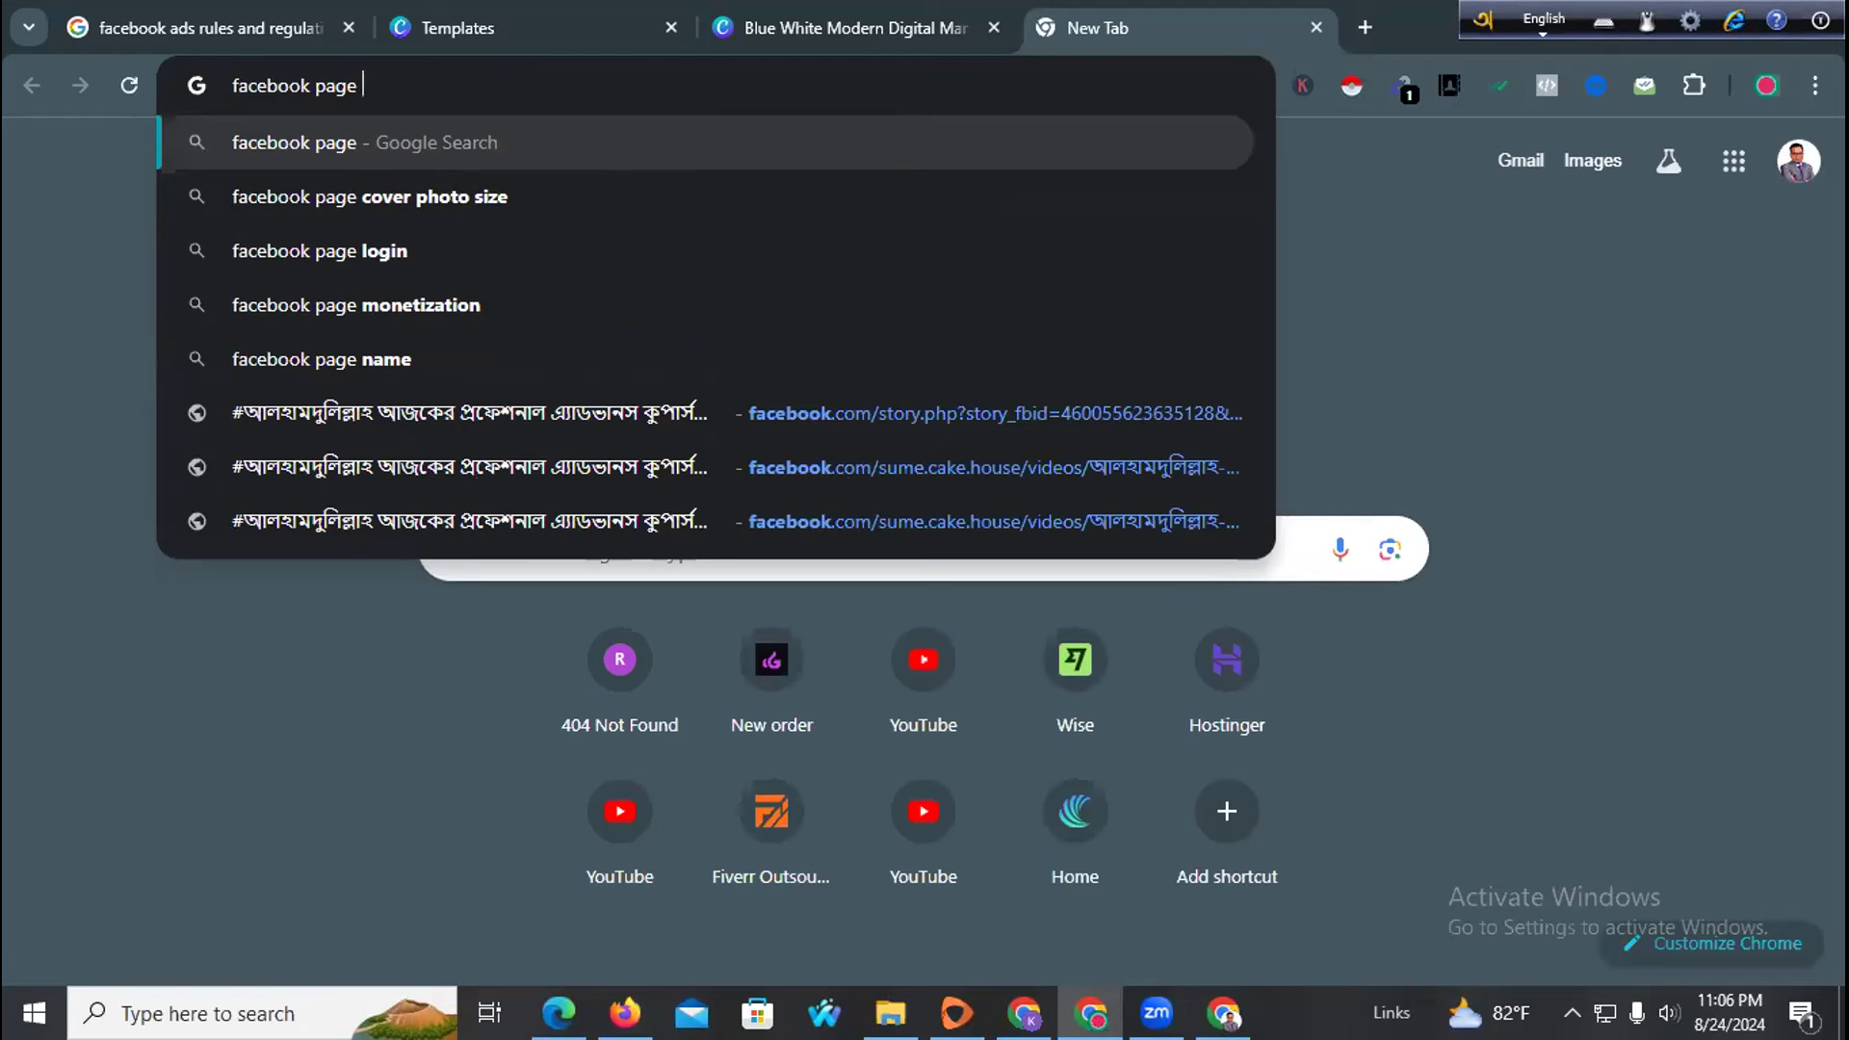
{"action": "type", "text": "mobuk"}
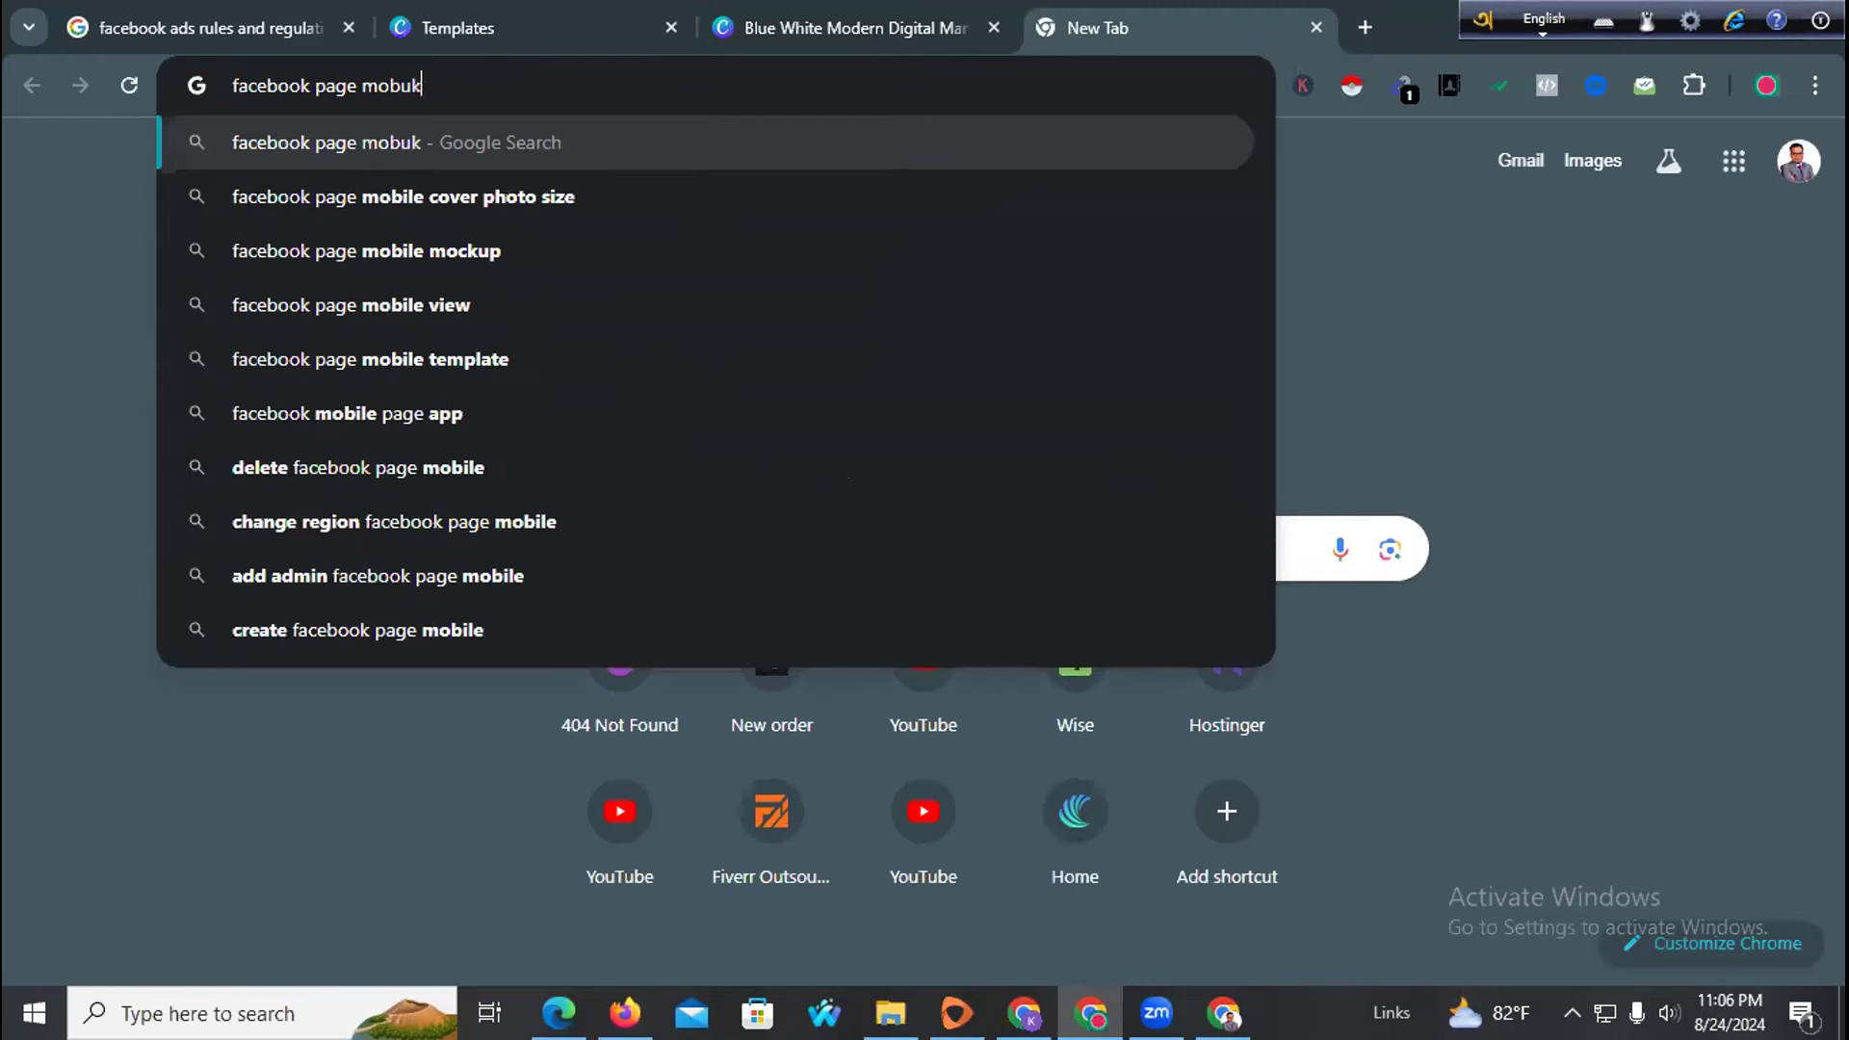
{"action": "key", "text": "BackSpace"}
{"action": "key", "text": "BackSpace"}
{"action": "type", "text": "ile"}
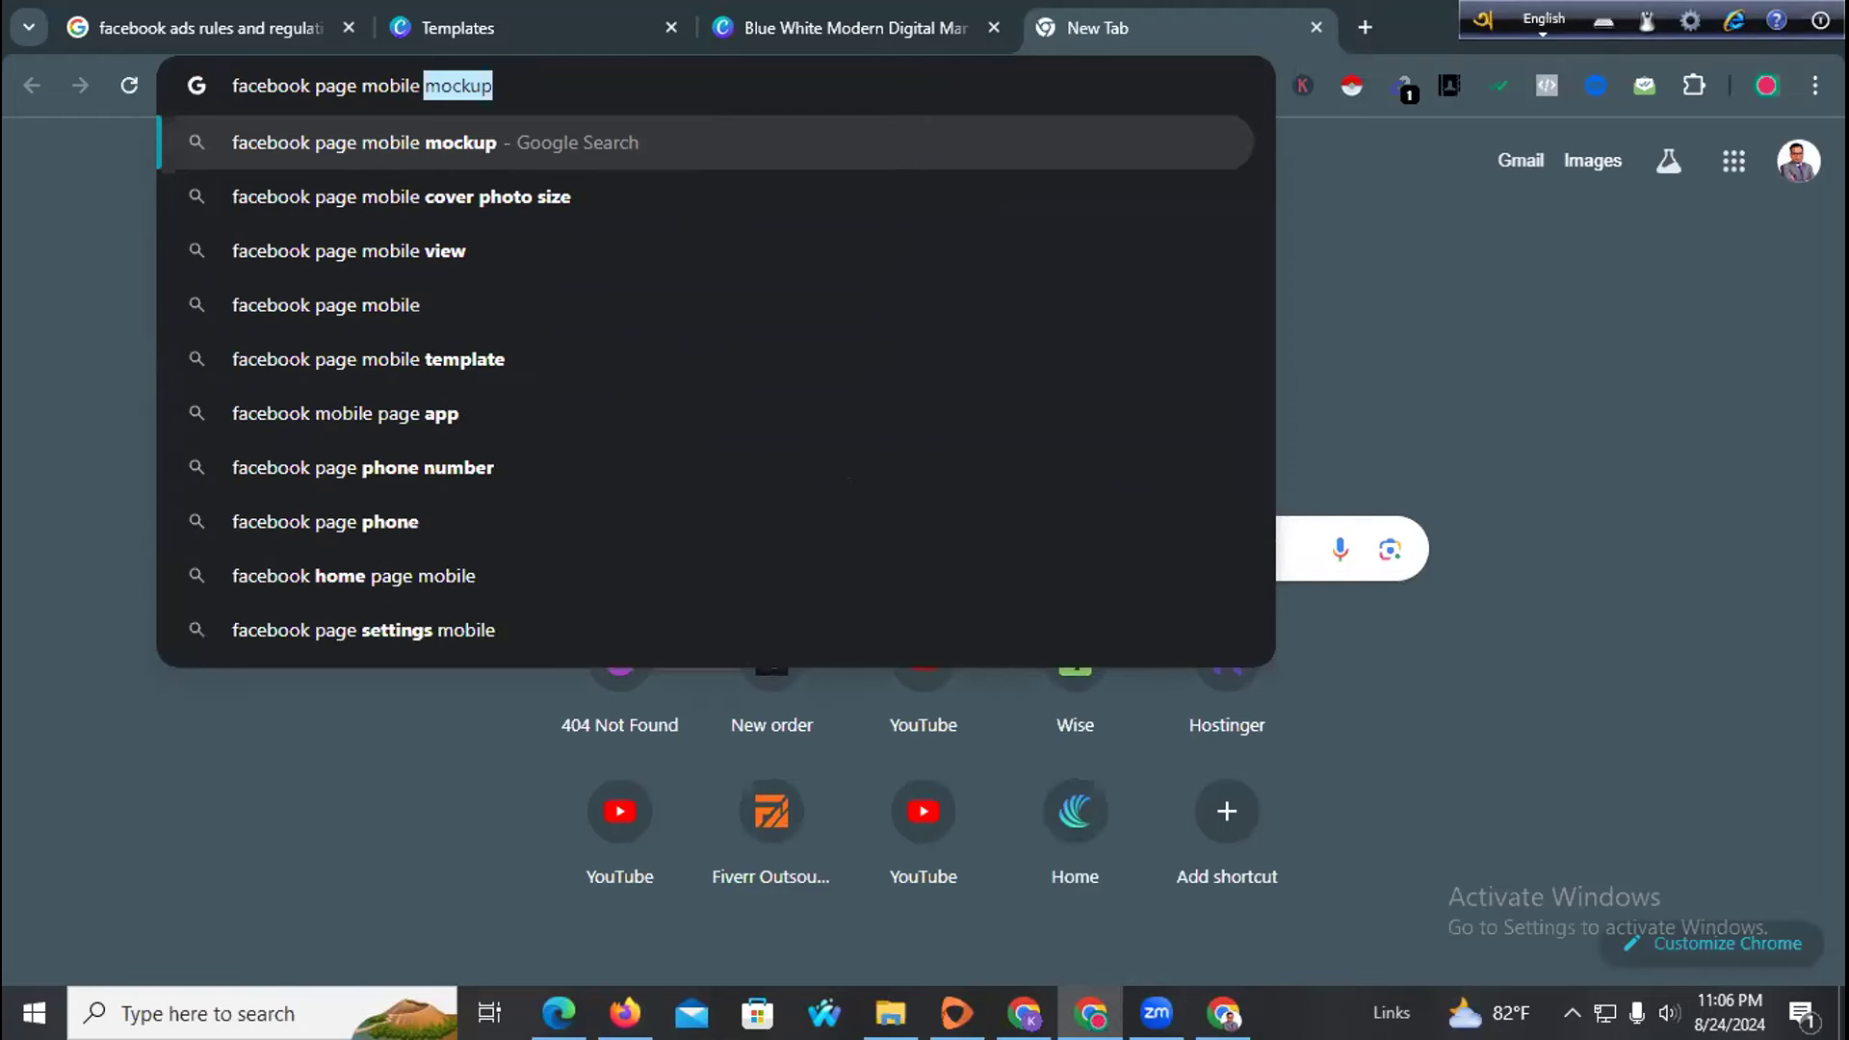
{"action": "key", "text": "BackSpace"}
{"action": "type", "text": "size"}
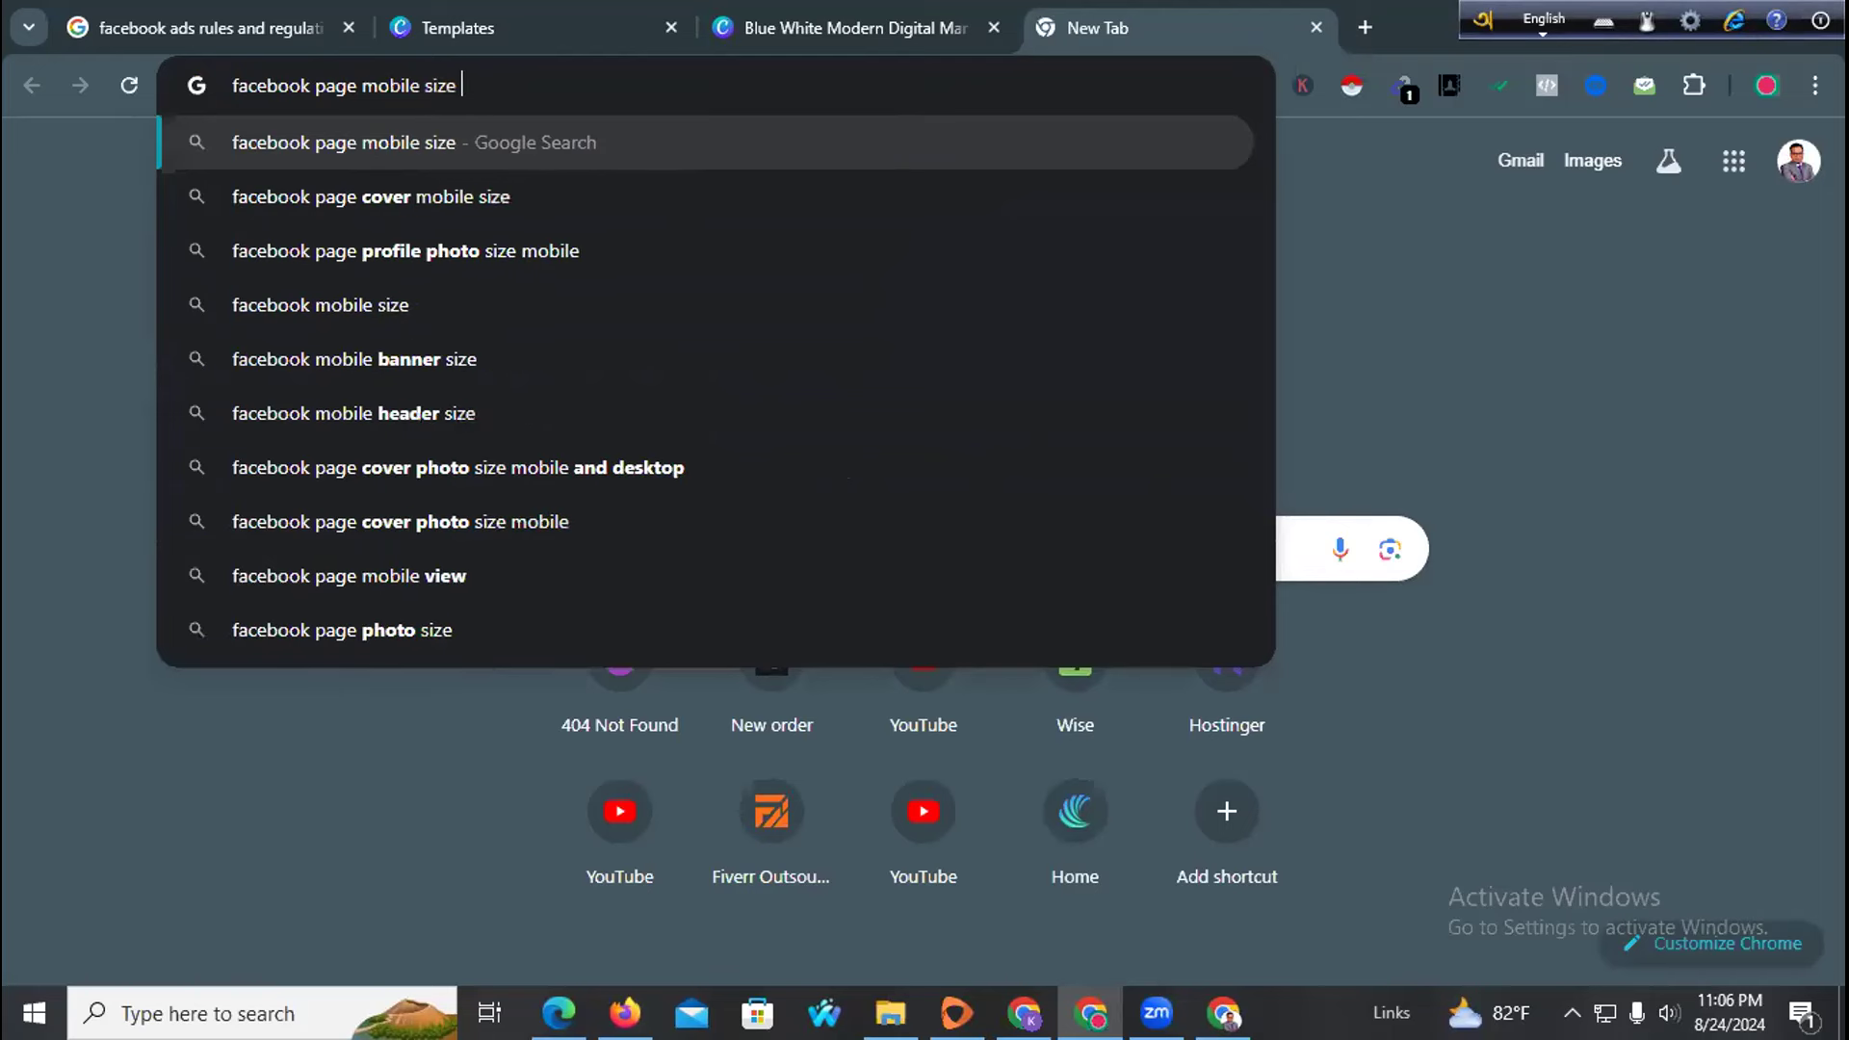
{"action": "key", "text": "Return"}
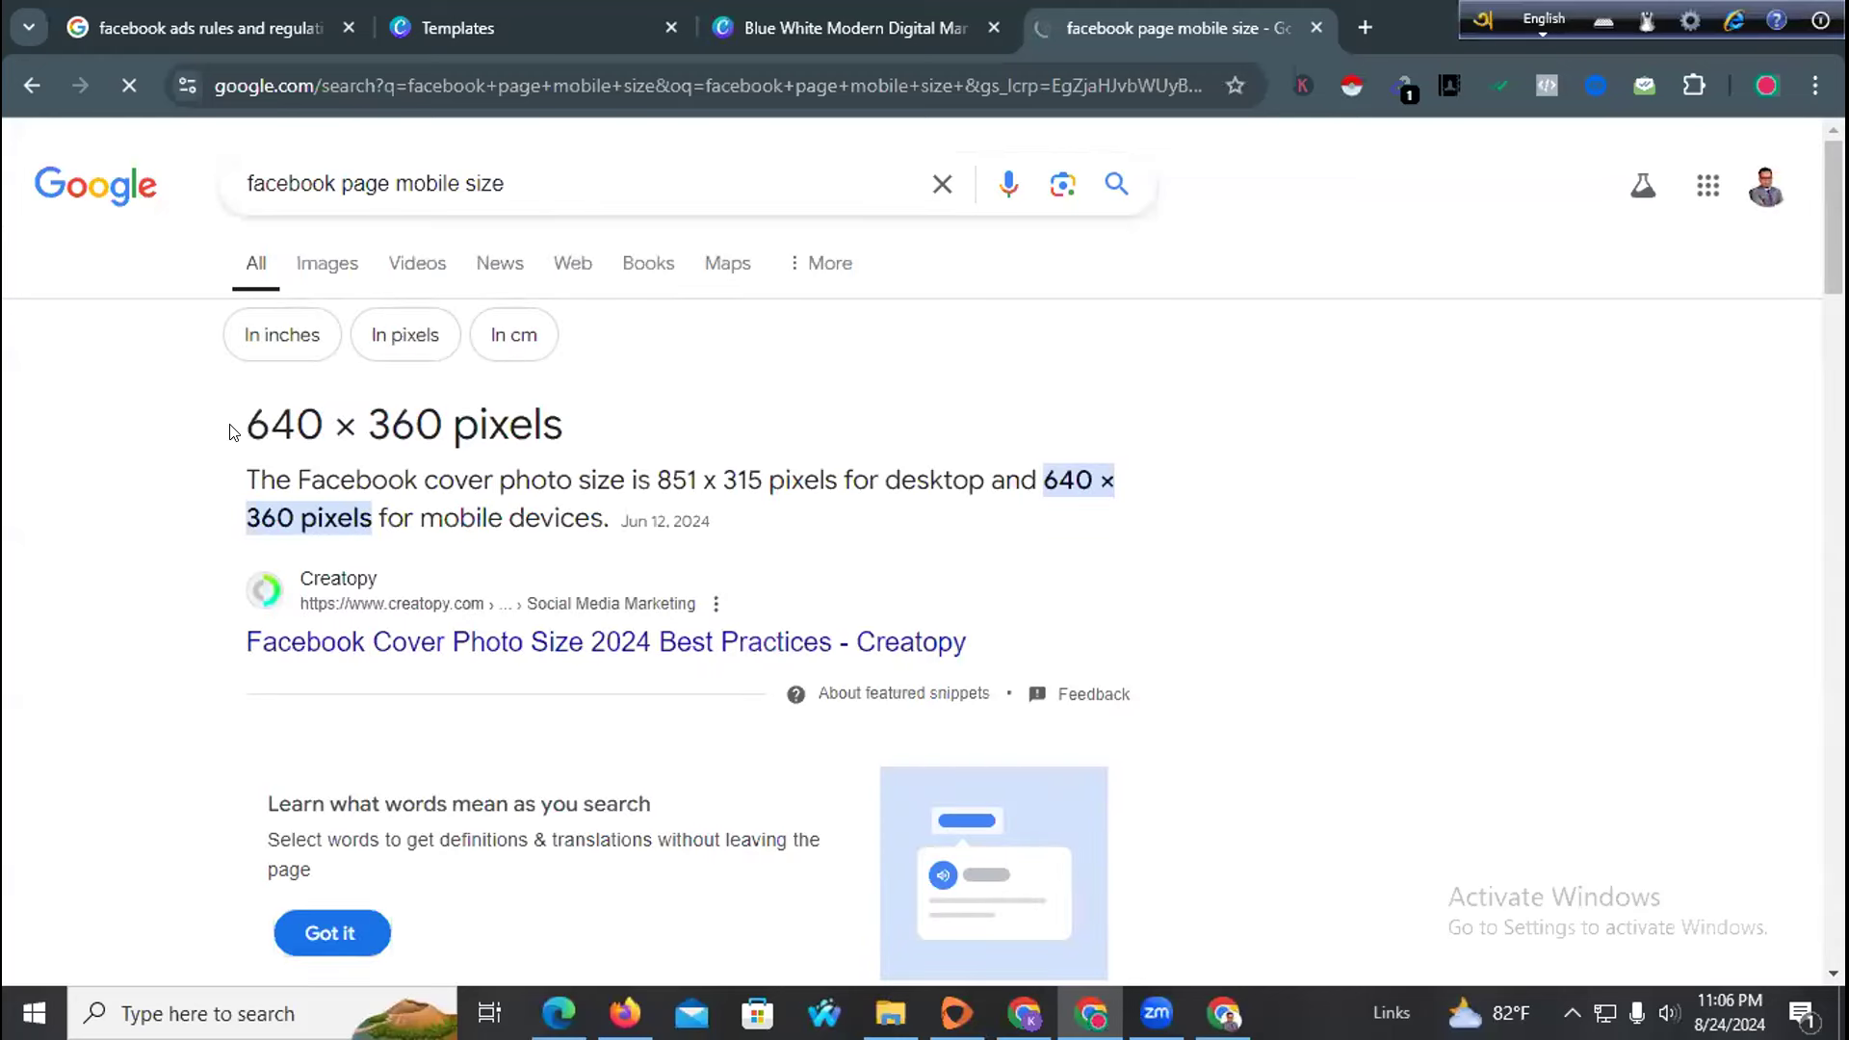
Highlight the 640 × 360 pixels answer, browse the image results, and return to Canva
{"action": "left_click_drag", "start_coordinate": [239, 424], "coordinate": [574, 420]}
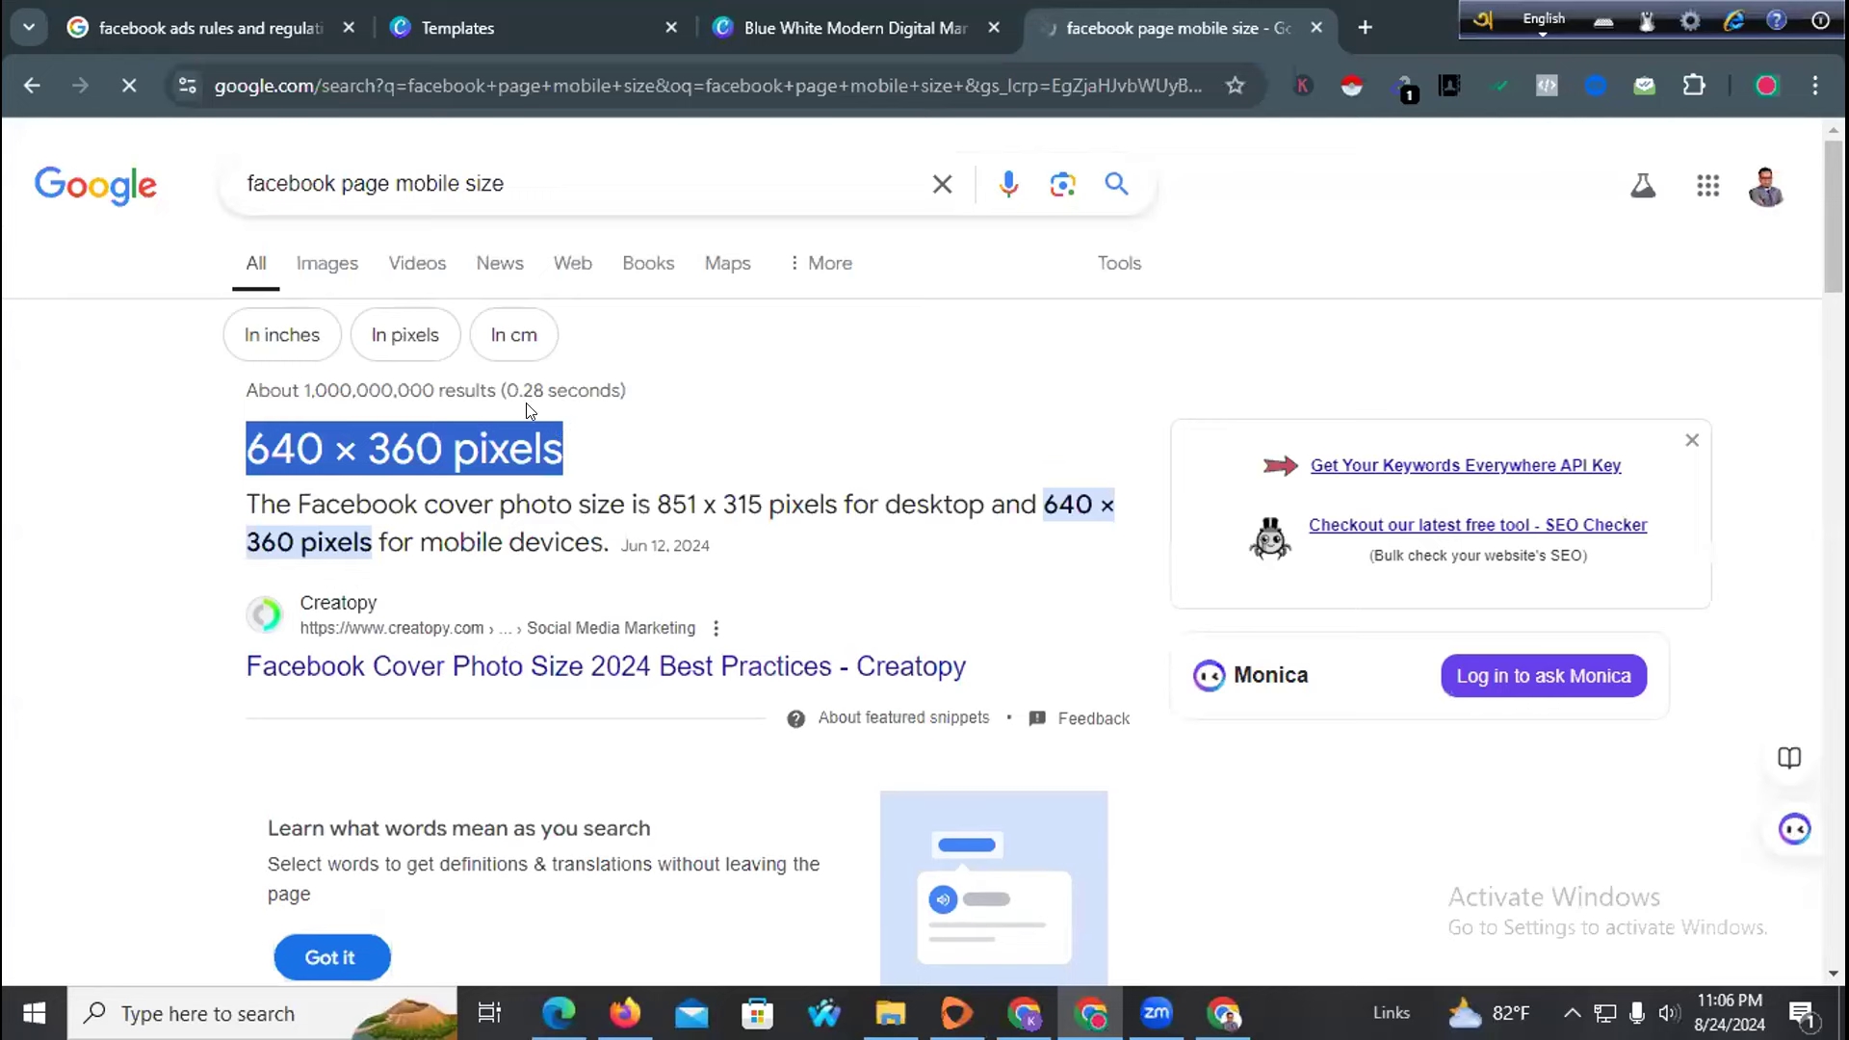
{"action": "left_click", "coordinate": [341, 276]}
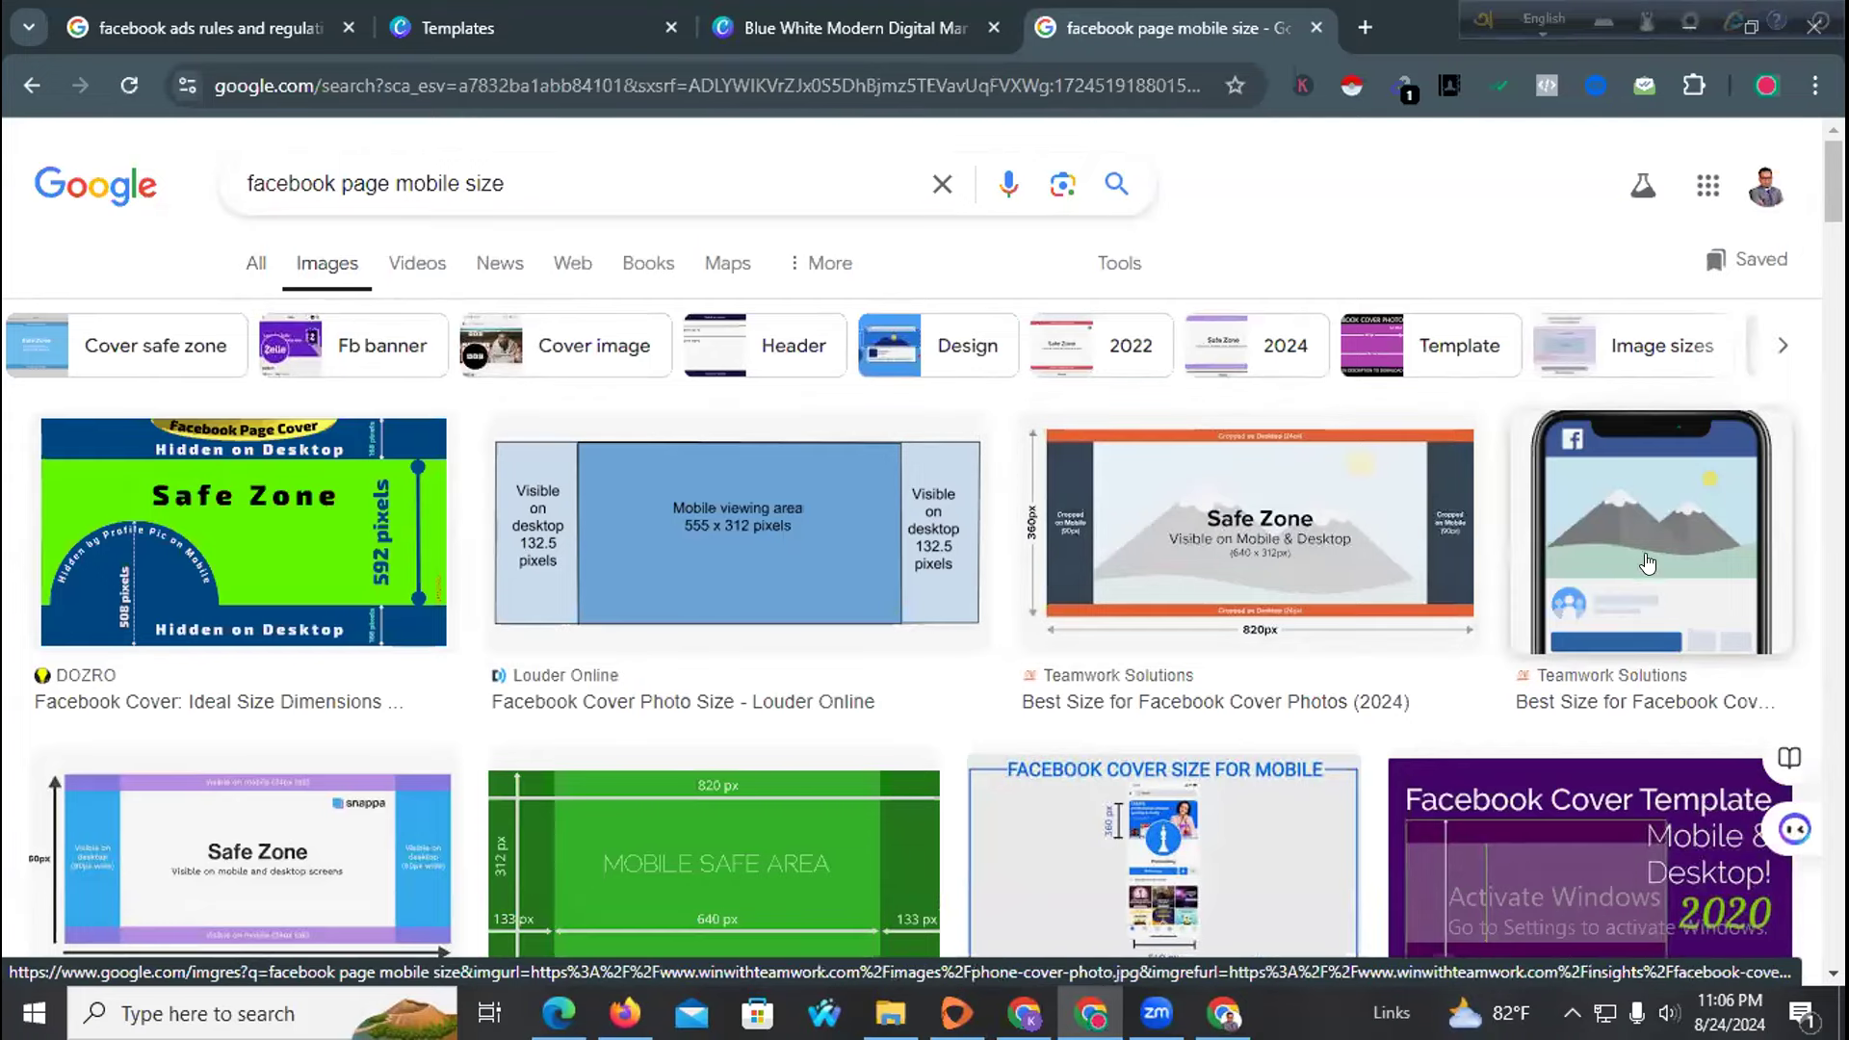
{"action": "scroll", "coordinate": [1335, 611], "scroll_direction": "down", "scroll_amount": 2}
{"action": "scroll", "coordinate": [1041, 342], "scroll_direction": "up", "scroll_amount": 2}
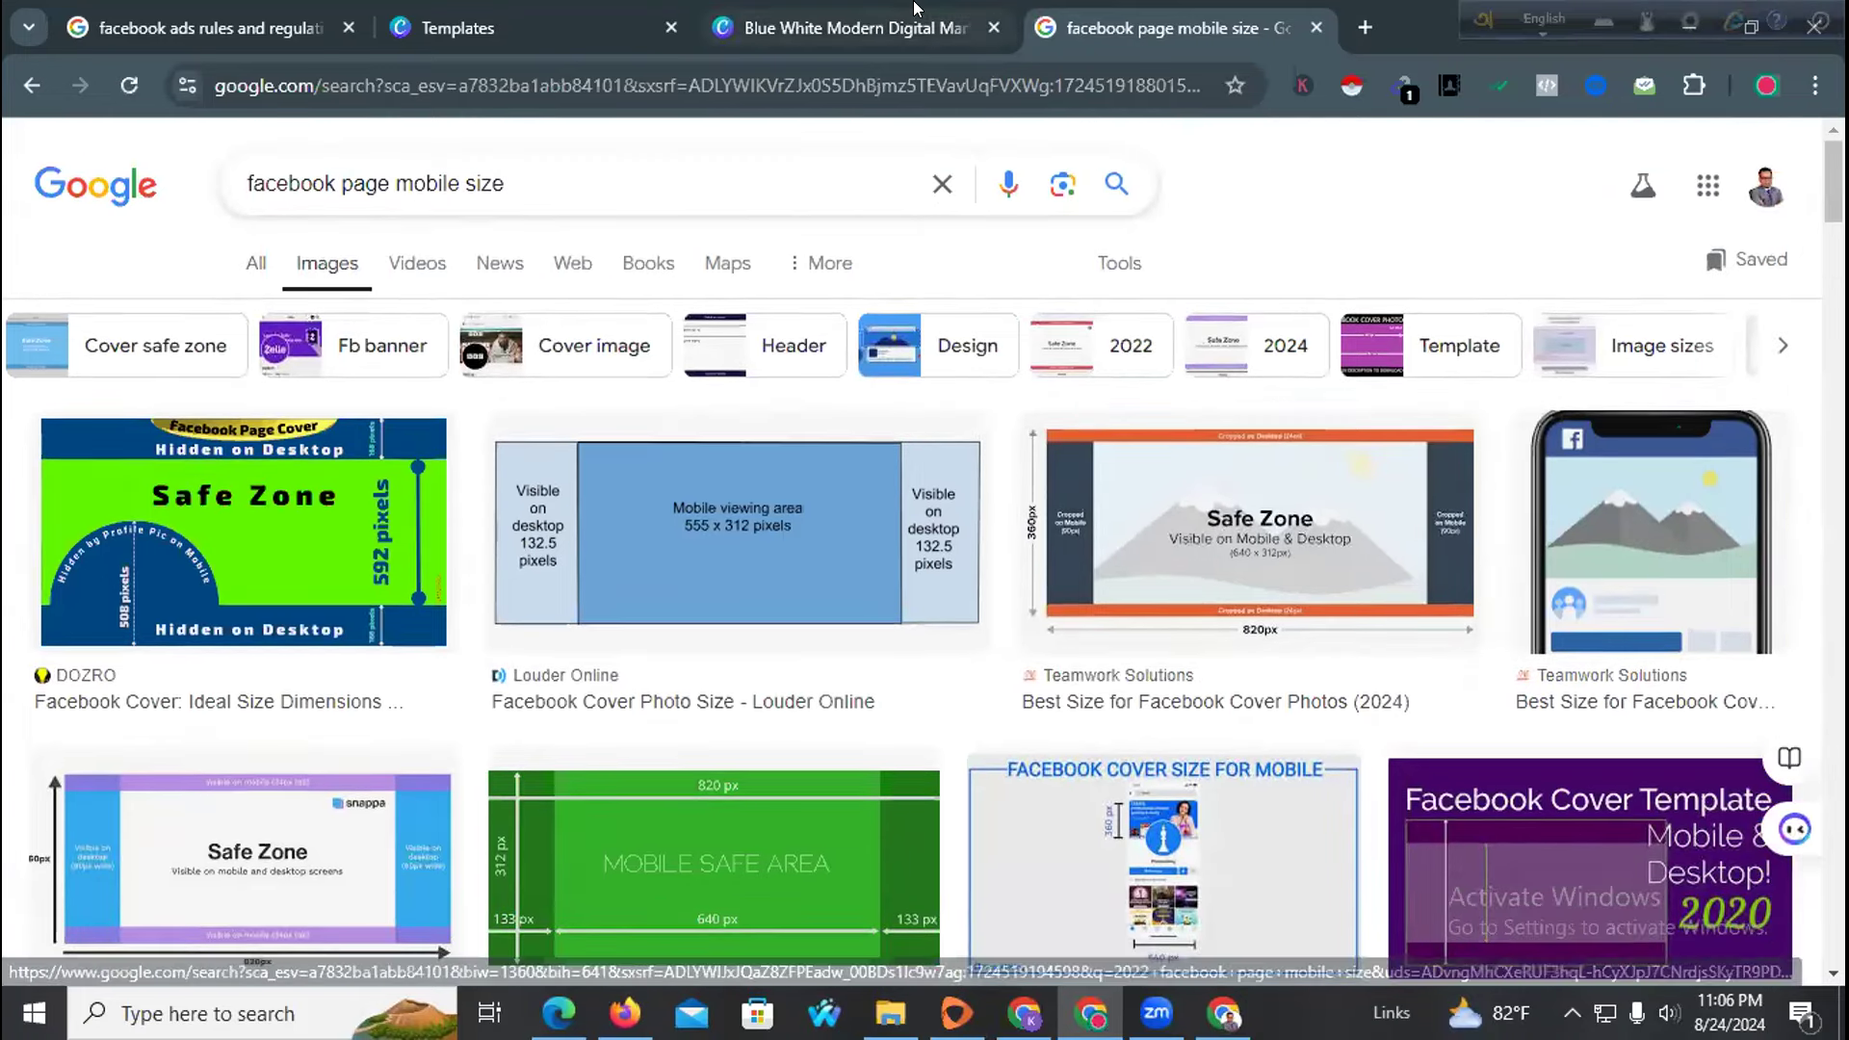
{"action": "left_click", "coordinate": [915, 9]}
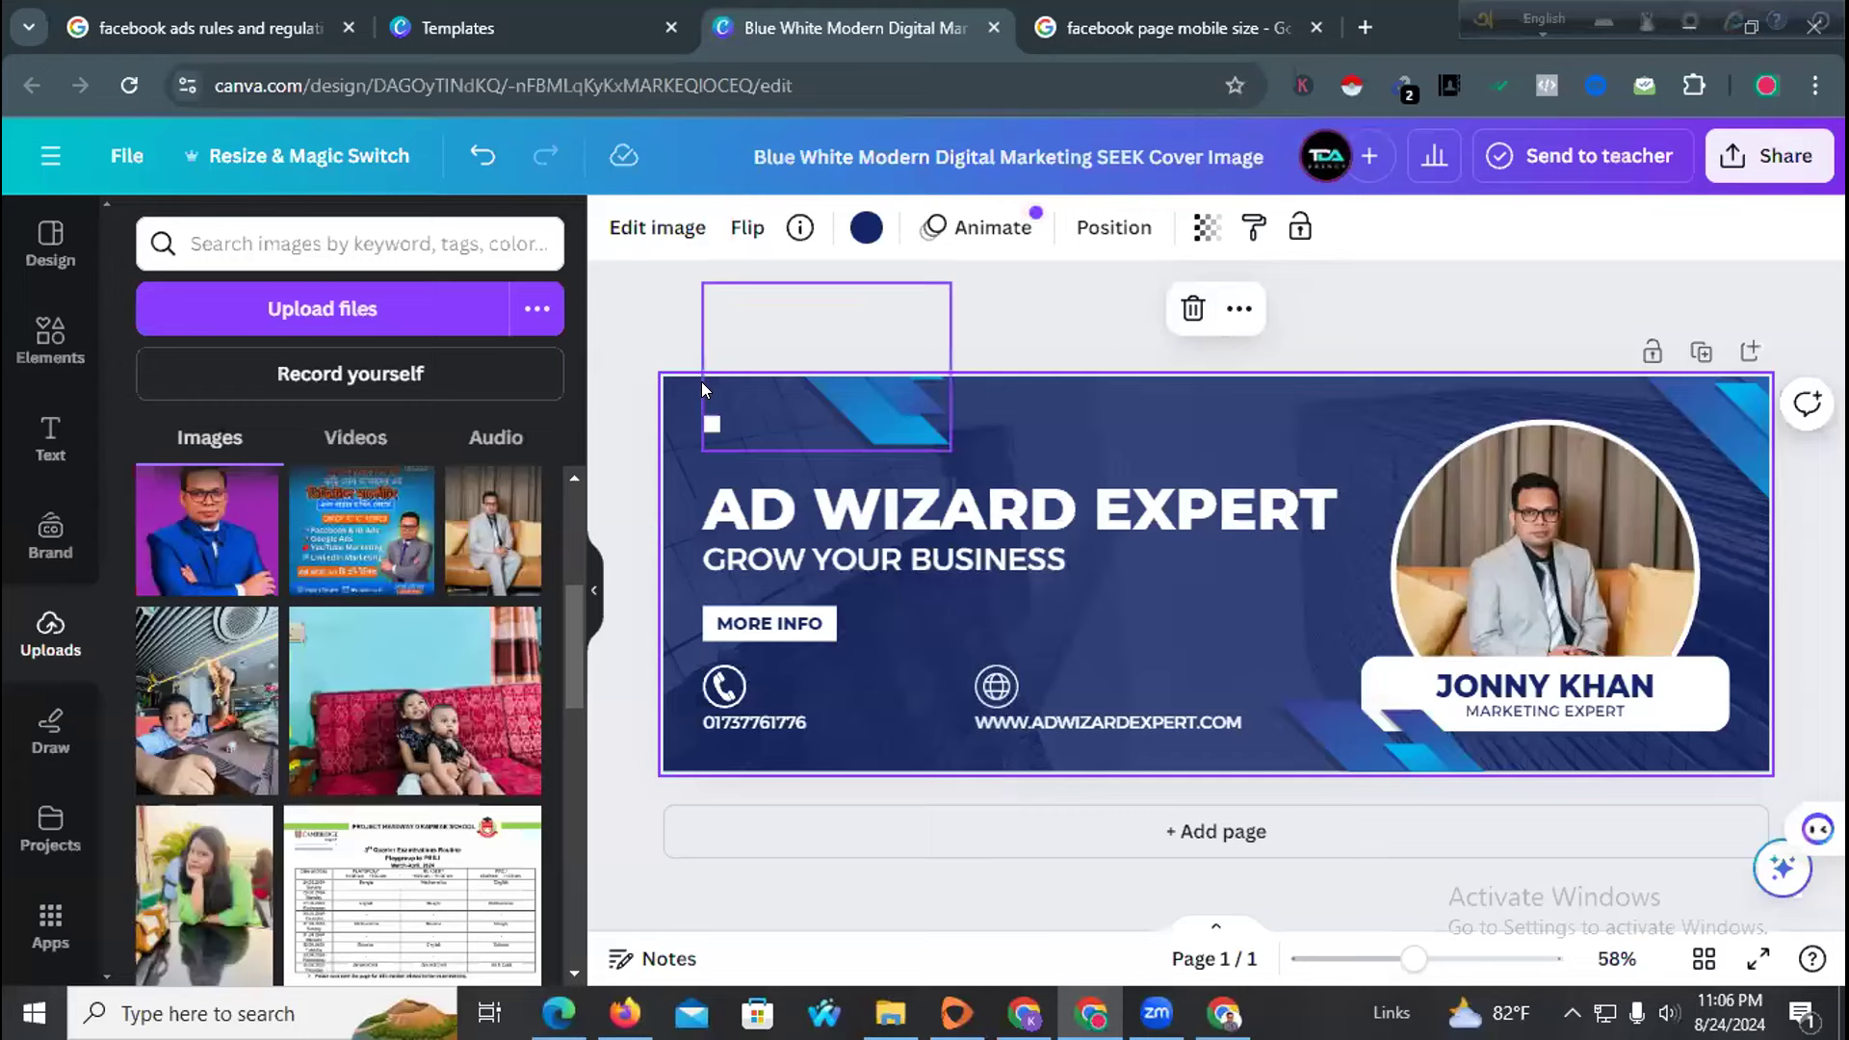
Shrink the AD WIZARD EXPERT headline and move the tagline, MORE INFO and phone group right
{"action": "left_click", "coordinate": [762, 514]}
{"action": "left_click_drag", "start_coordinate": [692, 534], "coordinate": [902, 558]}
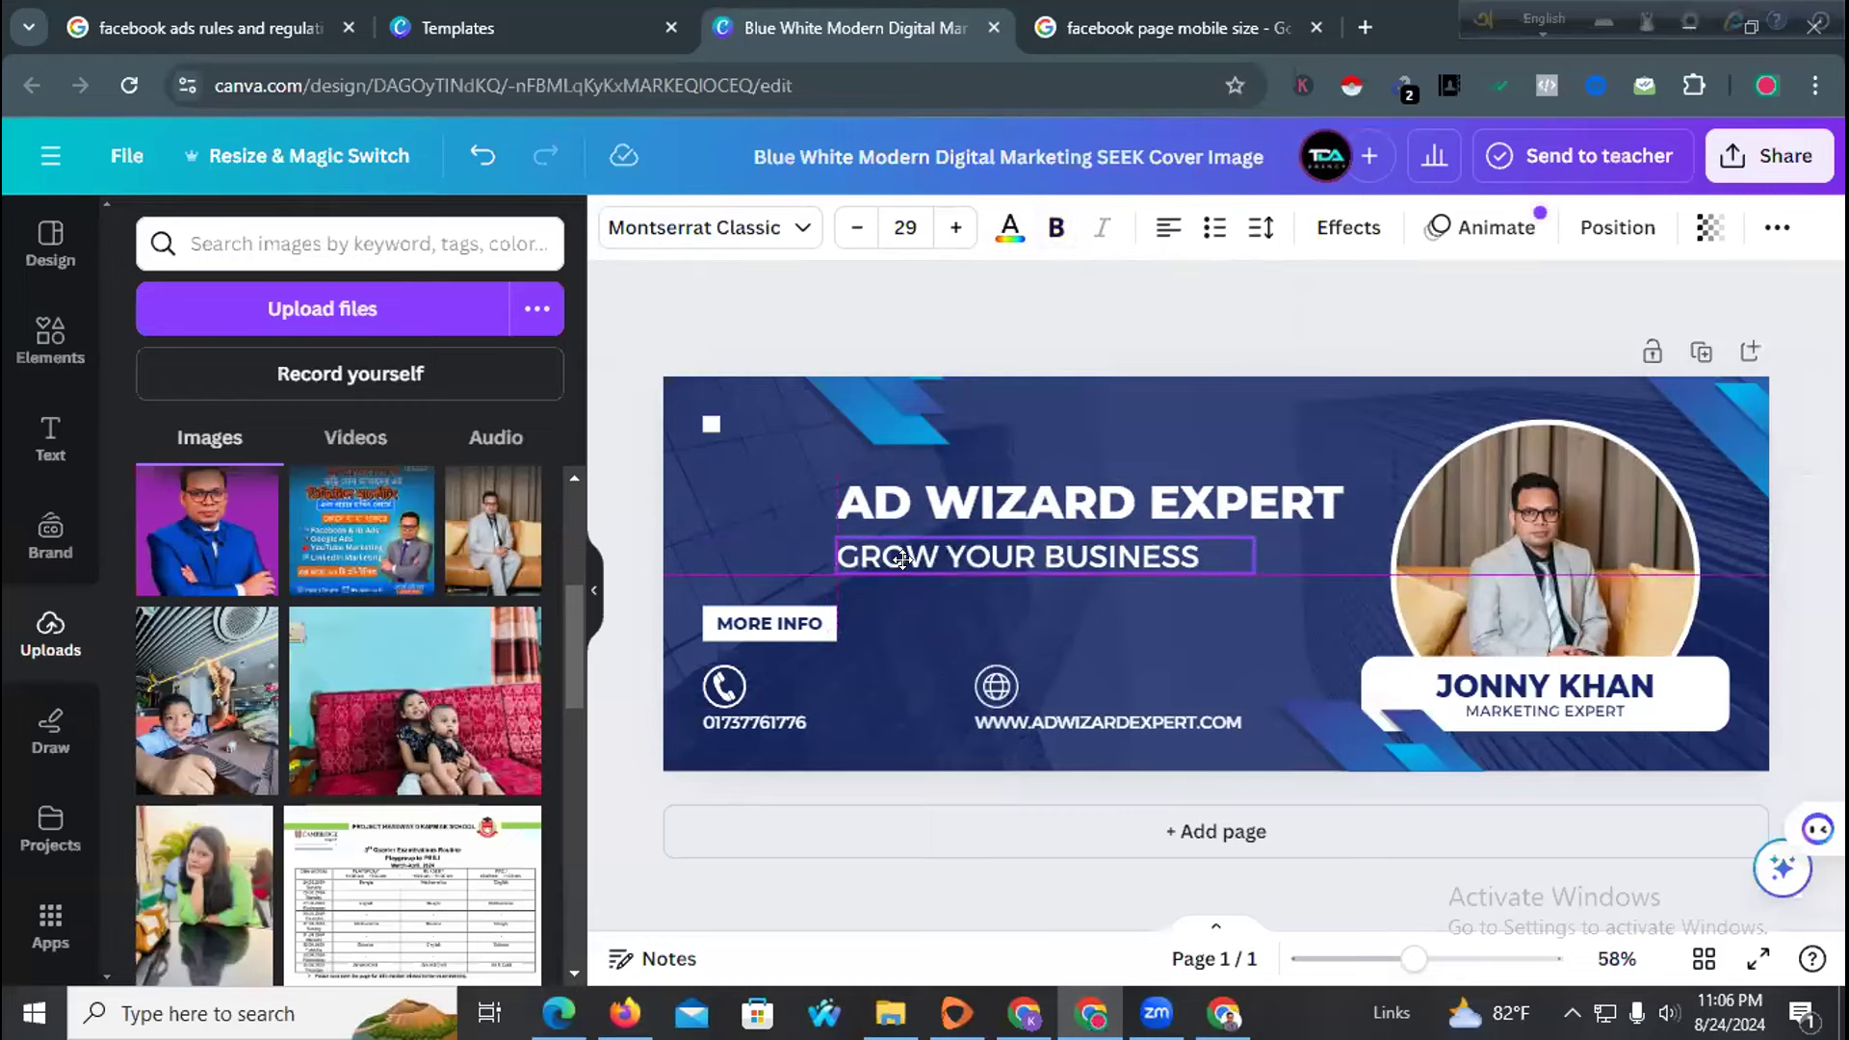
{"action": "left_click", "coordinate": [704, 628], "text": "shift"}
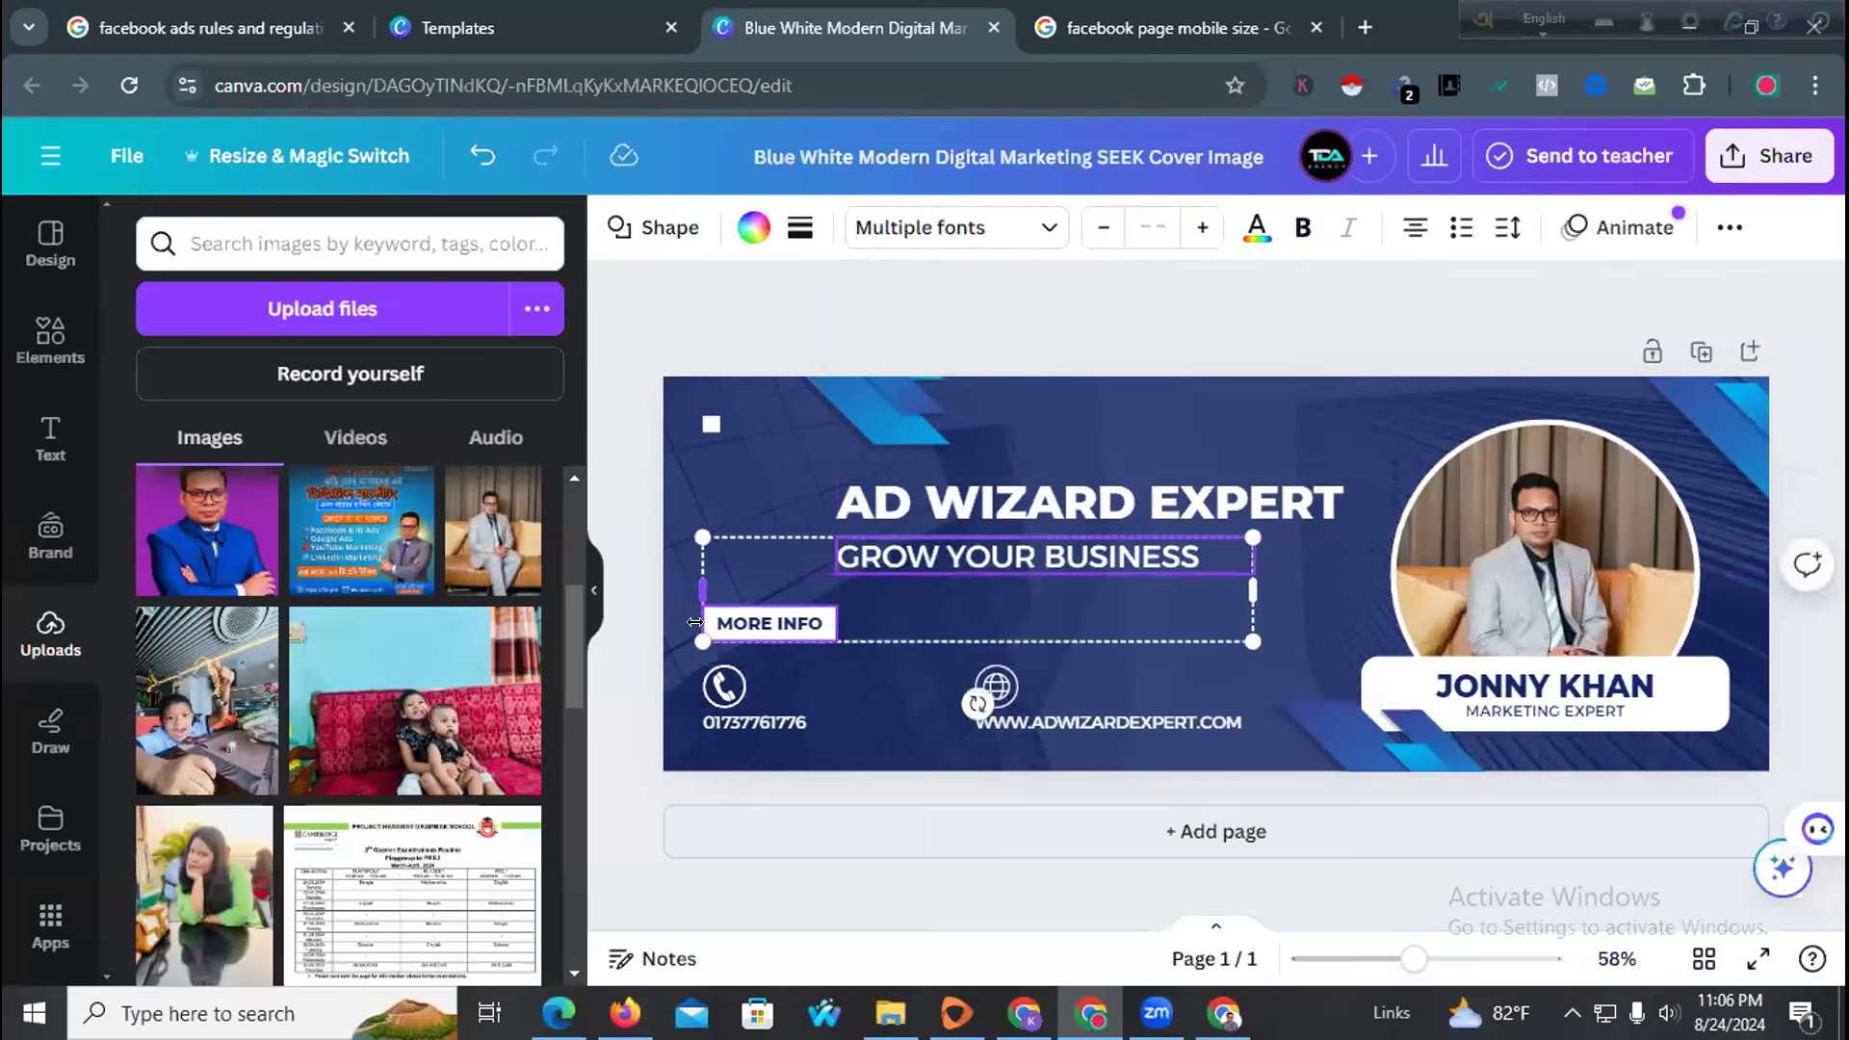
{"action": "left_click", "coordinate": [717, 686], "text": "shift"}
{"action": "left_click", "coordinate": [716, 722], "text": "shift"}
{"action": "left_click_drag", "start_coordinate": [717, 722], "coordinate": [845, 725]}
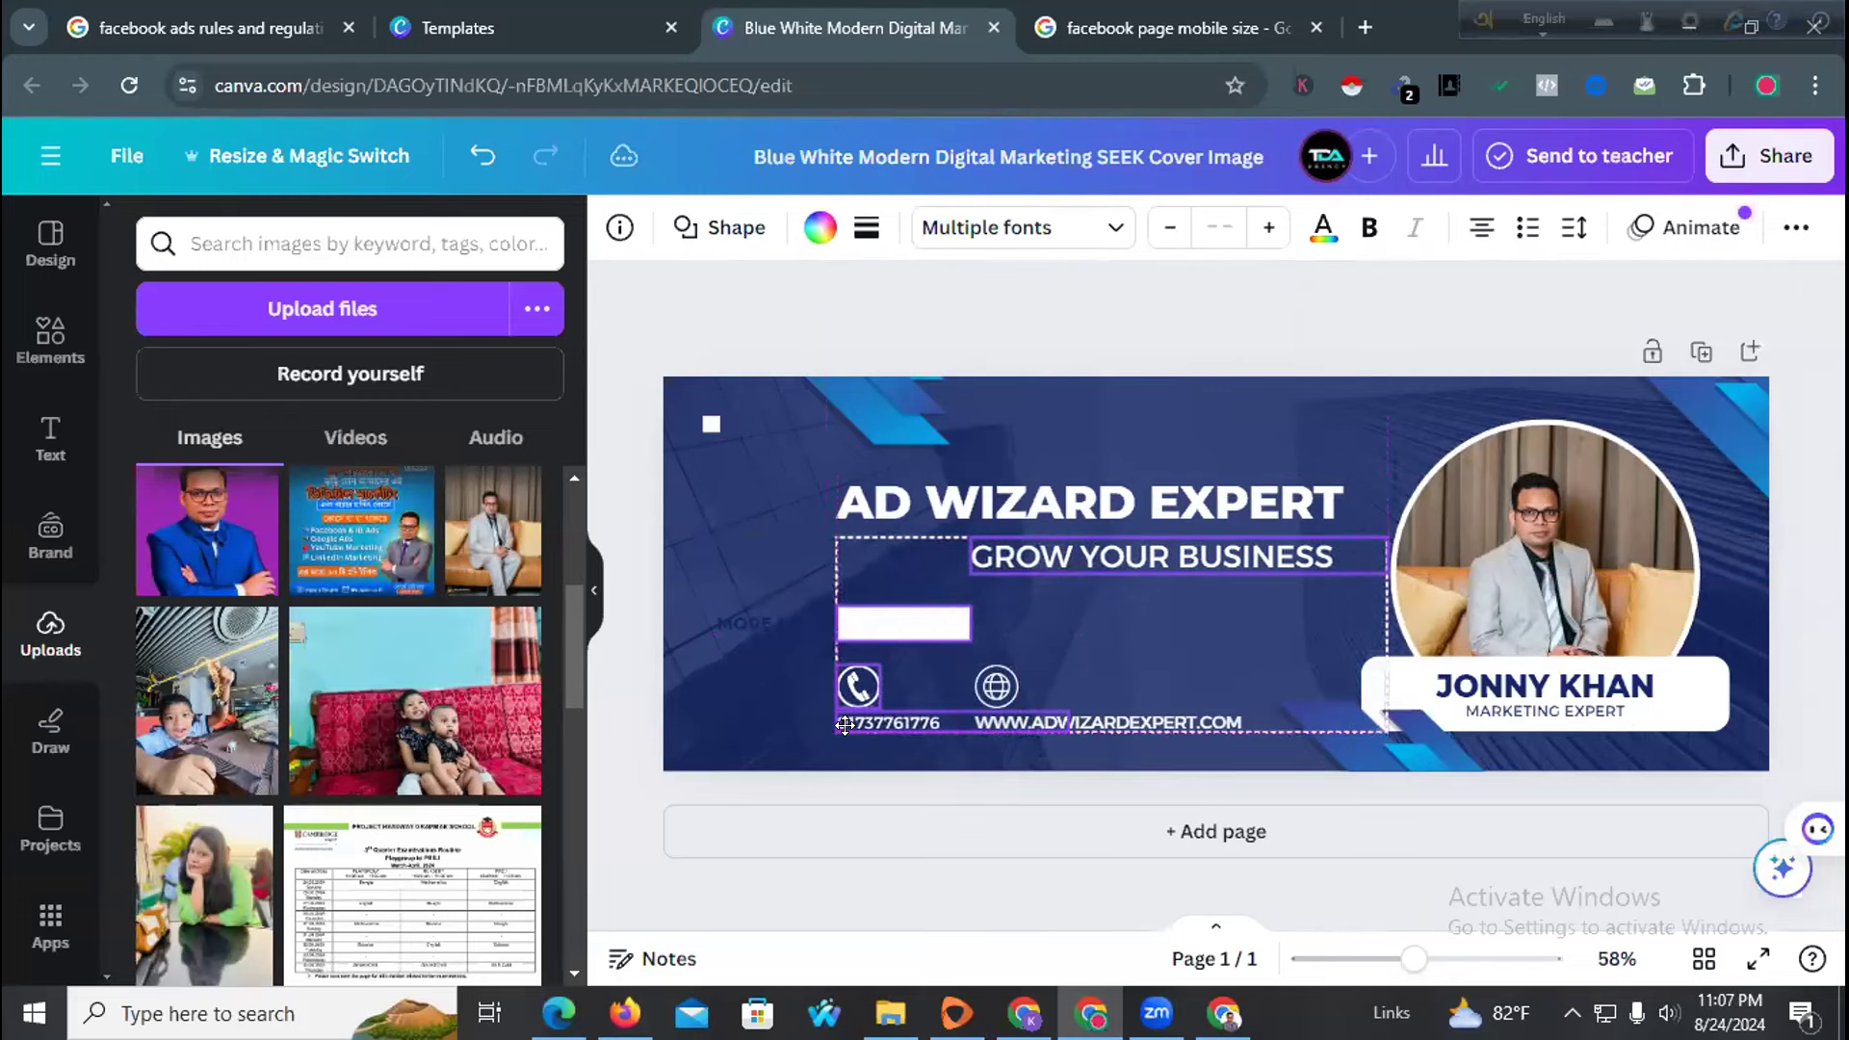
{"action": "left_click", "coordinate": [715, 621]}
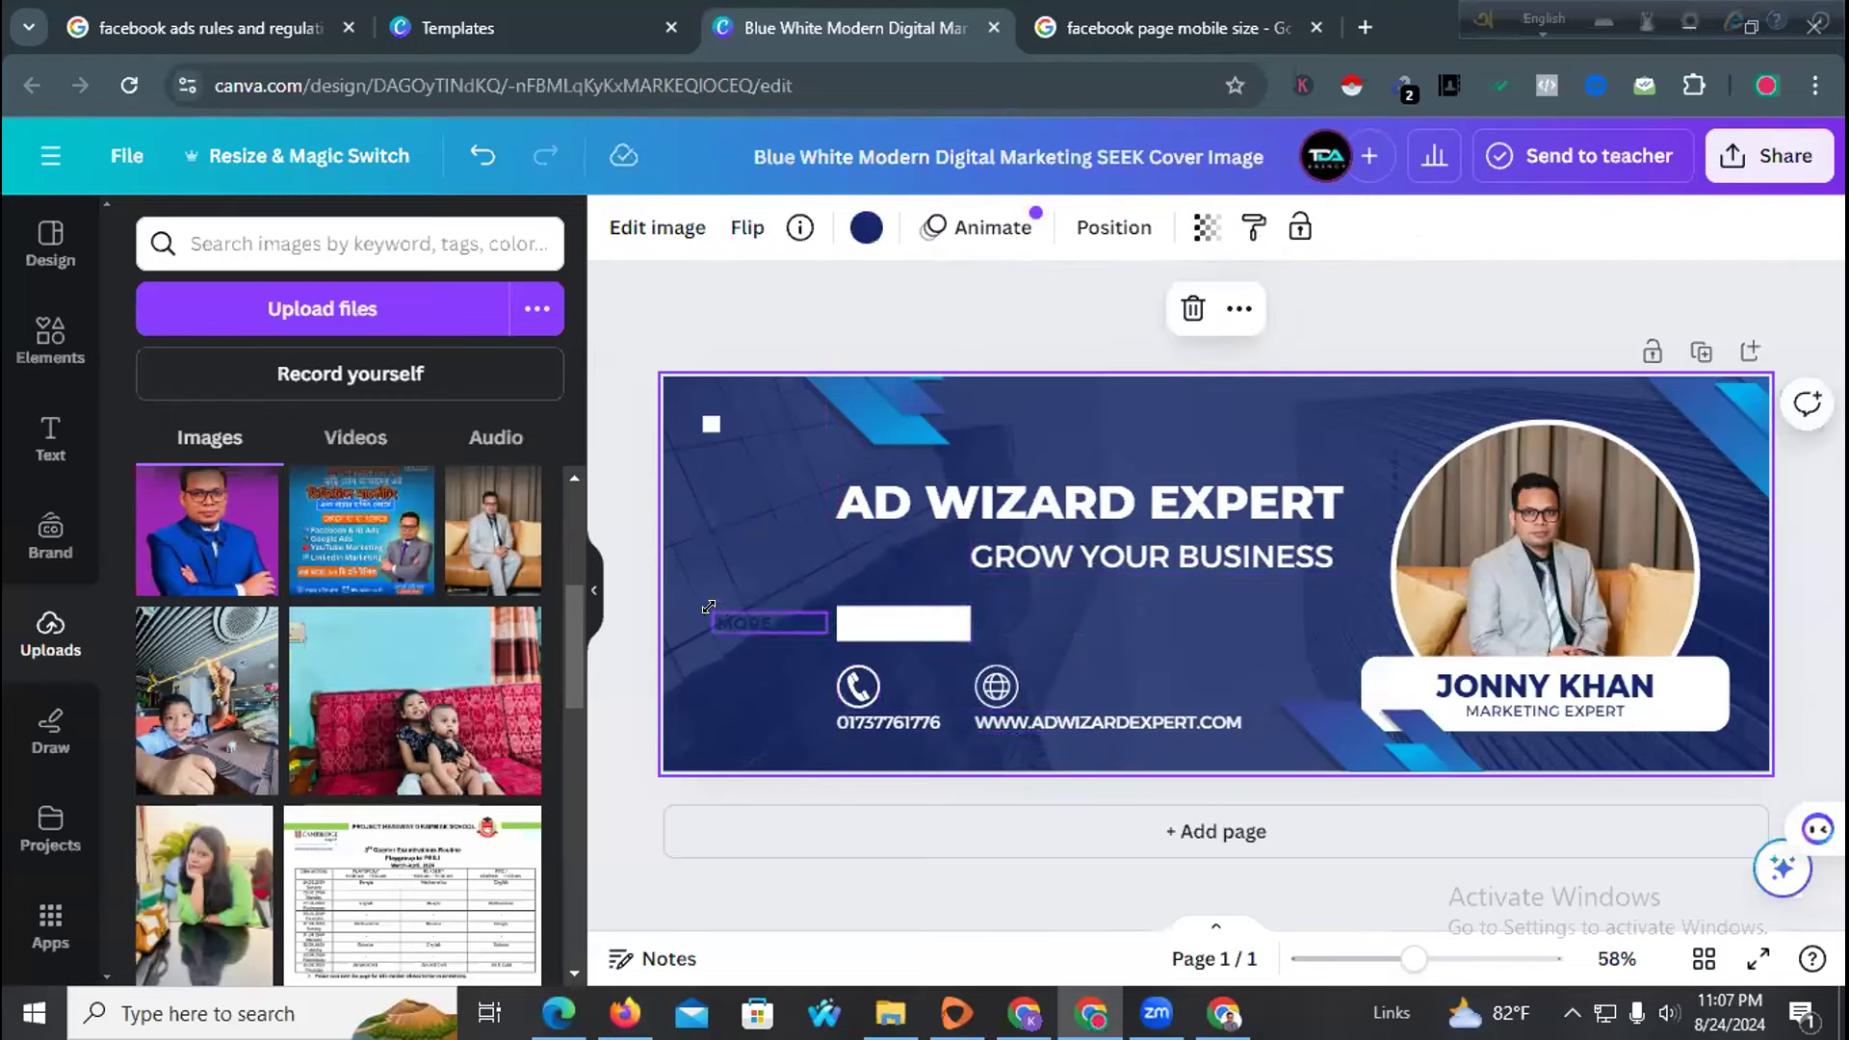
Reposition the globe icon and nudge the phone number up slightly
{"action": "left_click", "coordinate": [846, 621]}
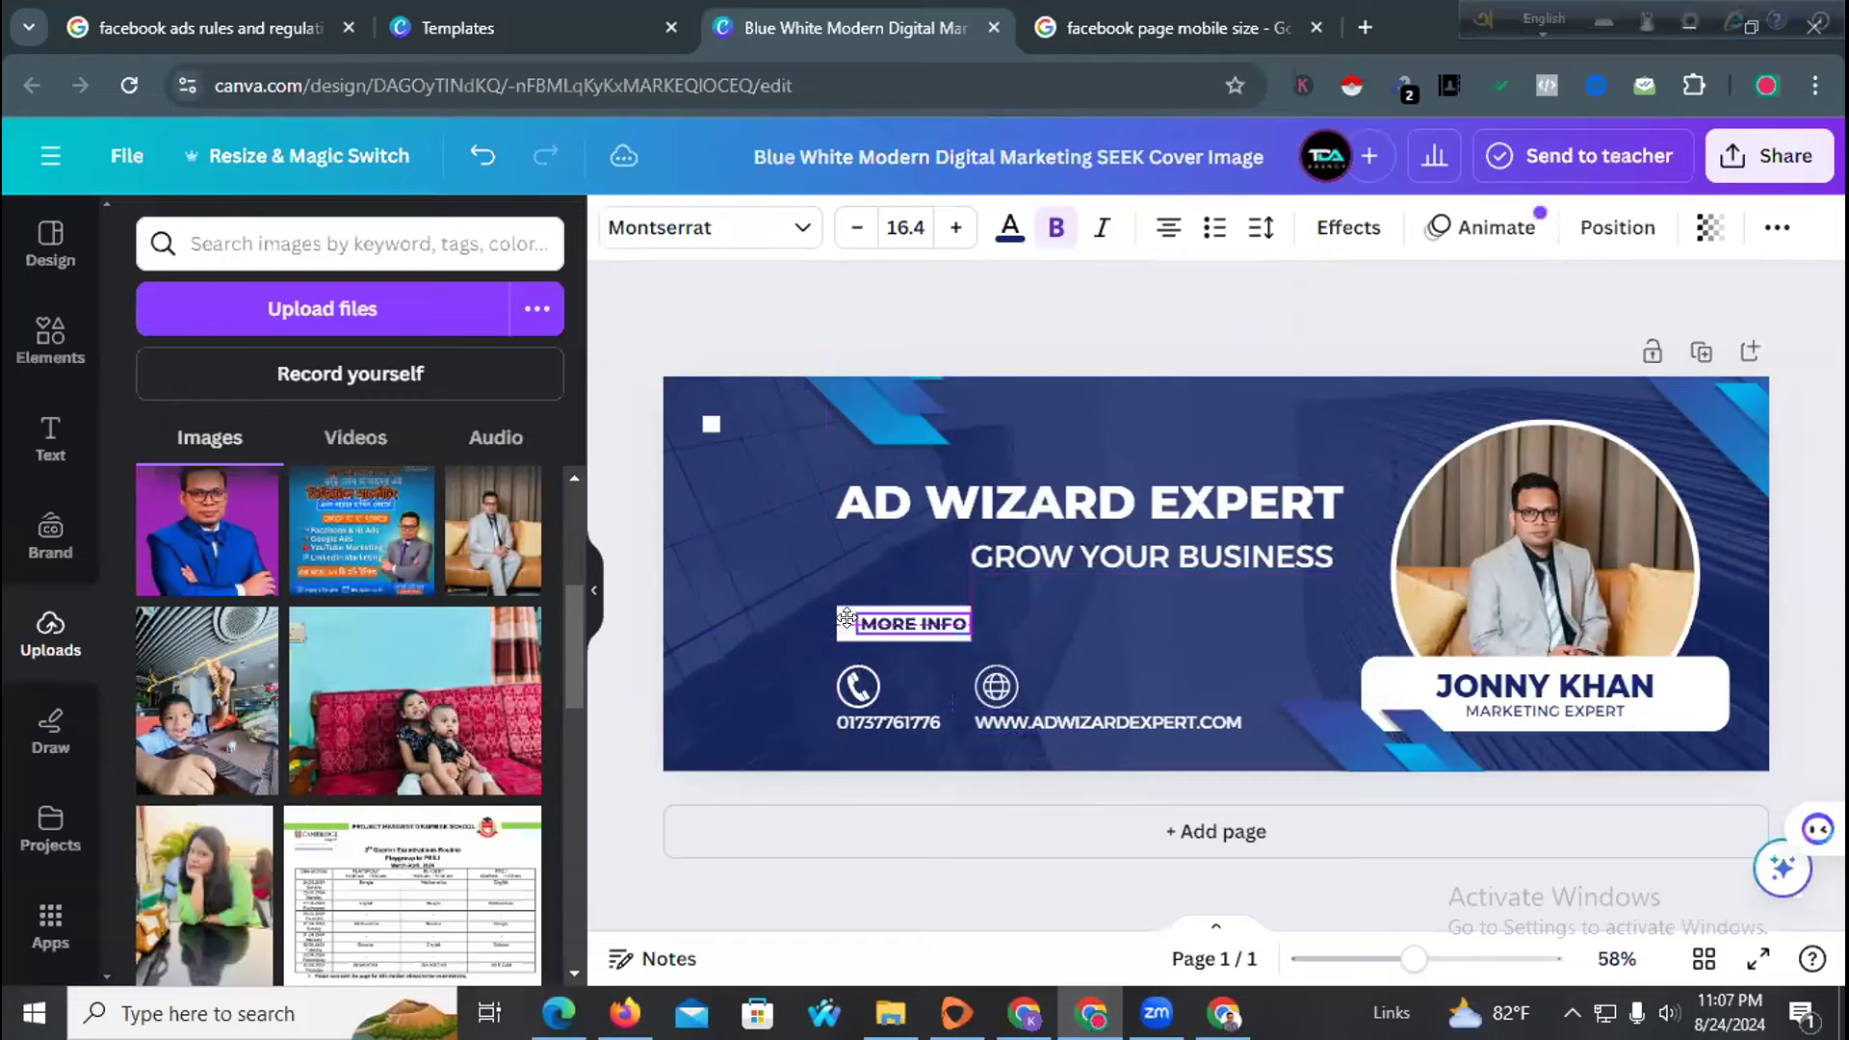
{"action": "left_click", "coordinate": [761, 670]}
{"action": "left_click_drag", "start_coordinate": [996, 685], "coordinate": [1088, 716]}
{"action": "left_click", "coordinate": [1050, 590]}
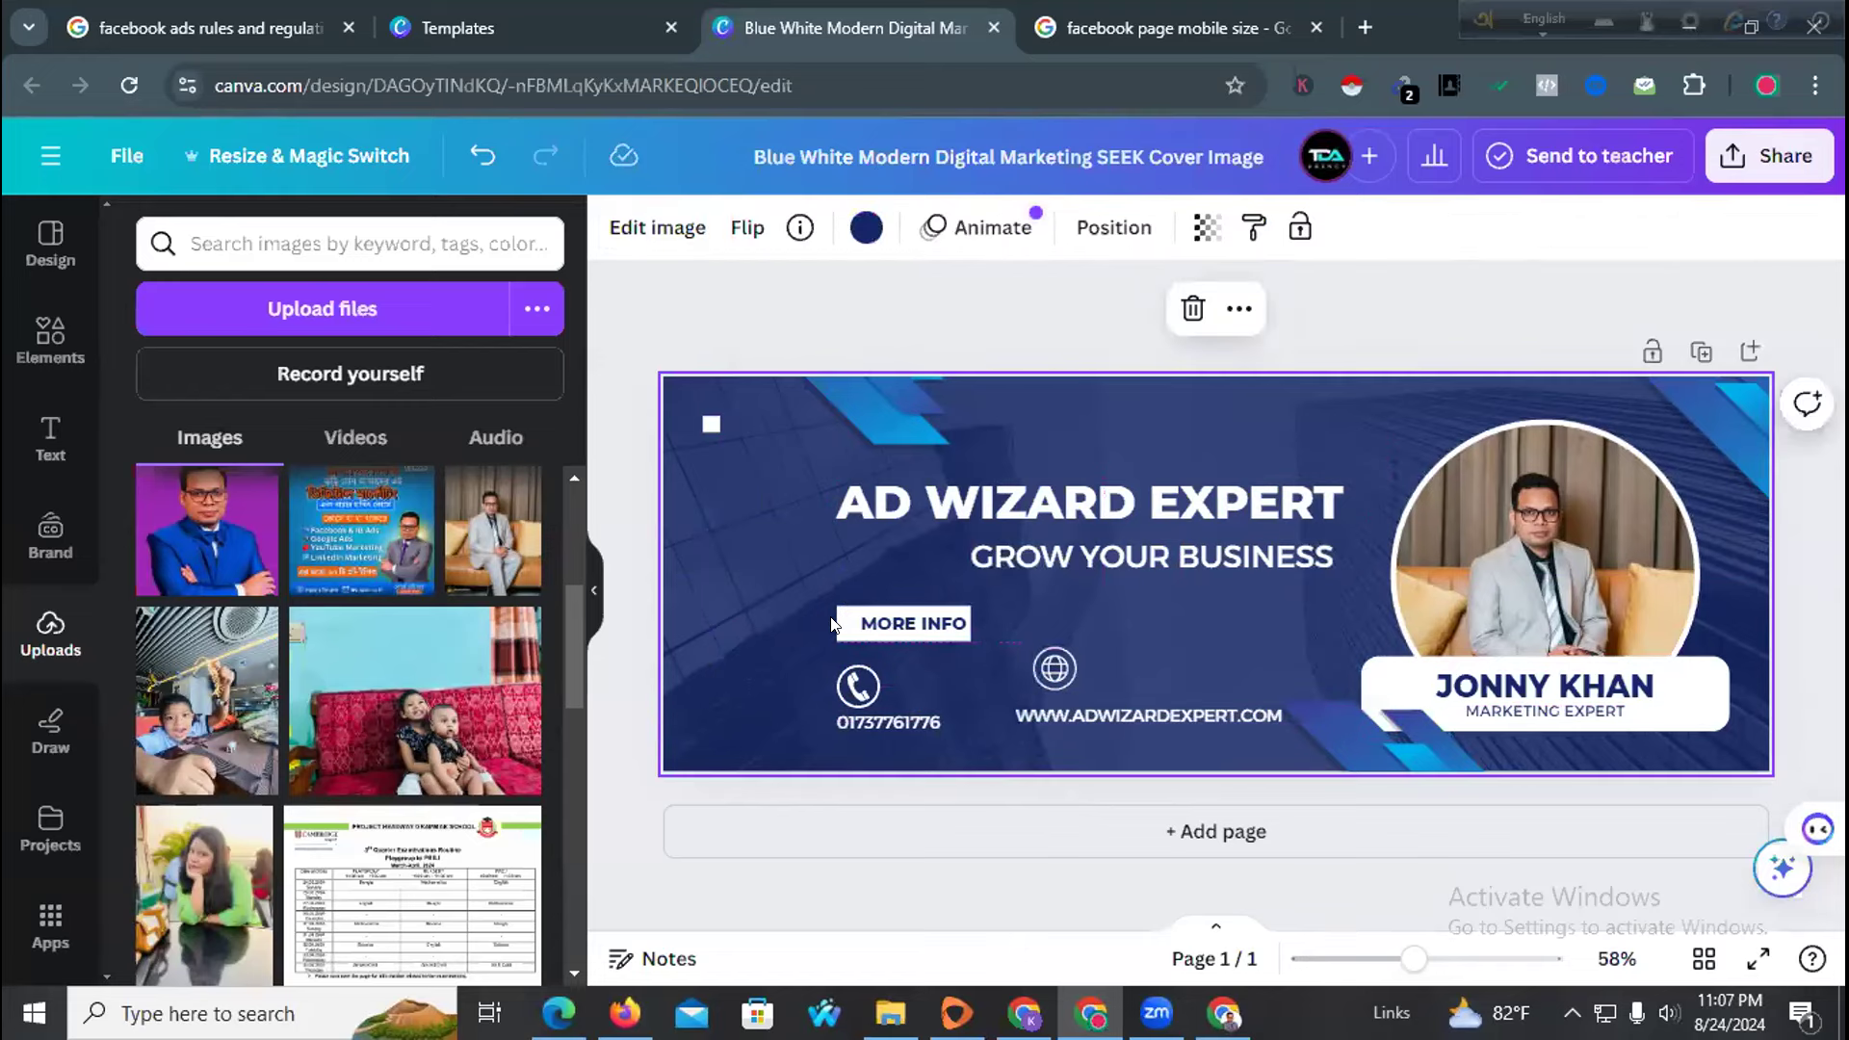
{"action": "left_click", "coordinate": [838, 682]}
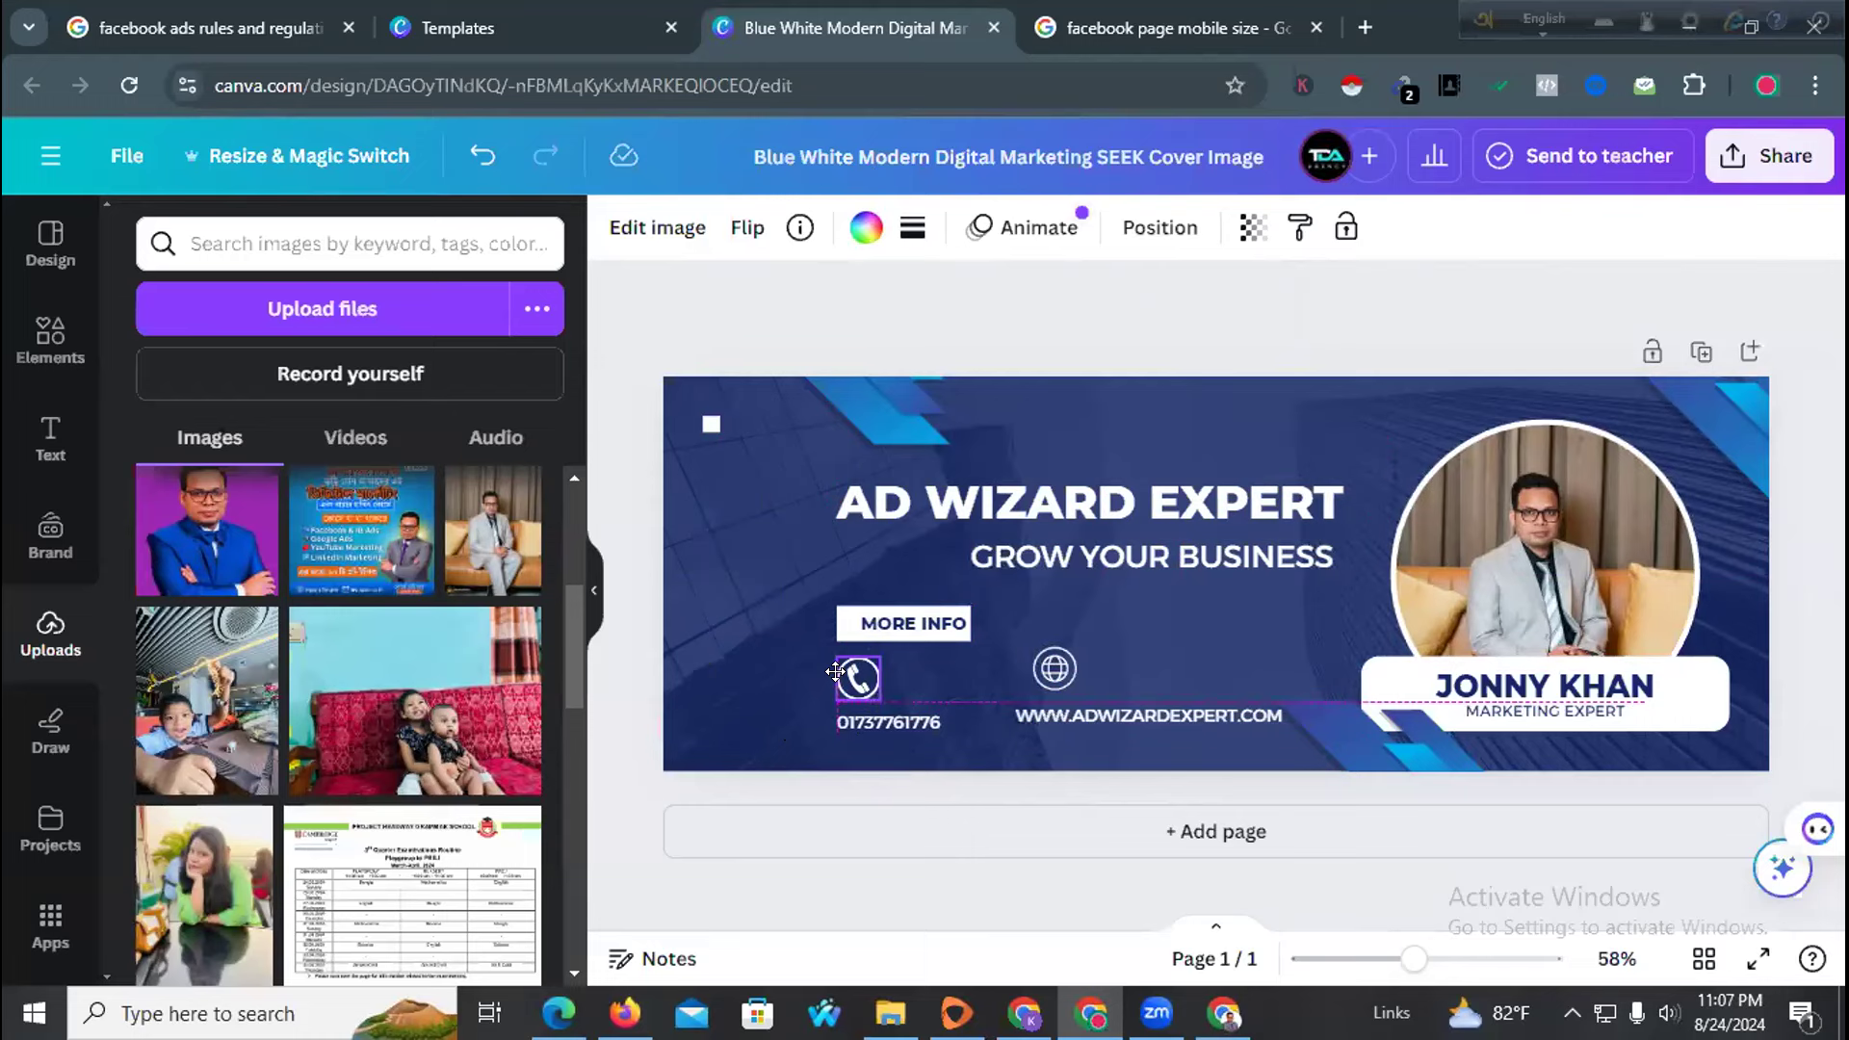
{"action": "left_click_drag", "start_coordinate": [851, 718], "coordinate": [853, 710]}
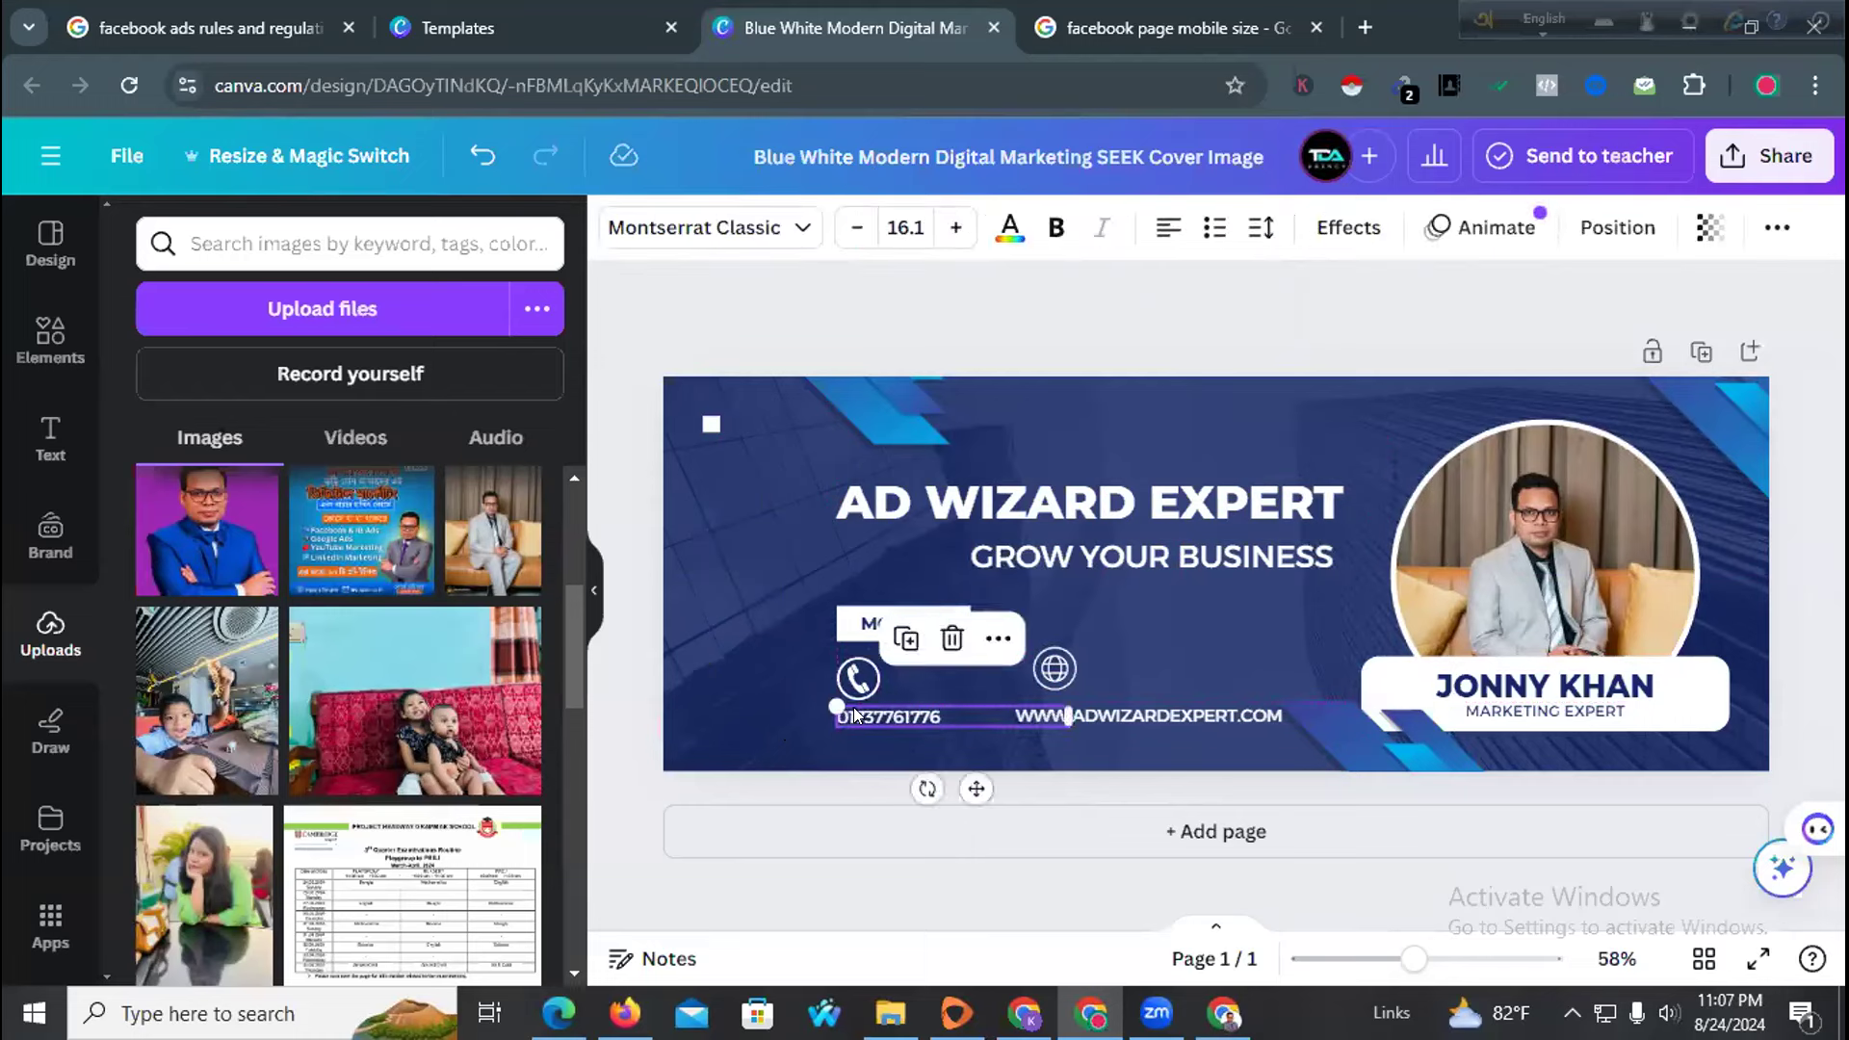
{"action": "left_click", "coordinate": [761, 701]}
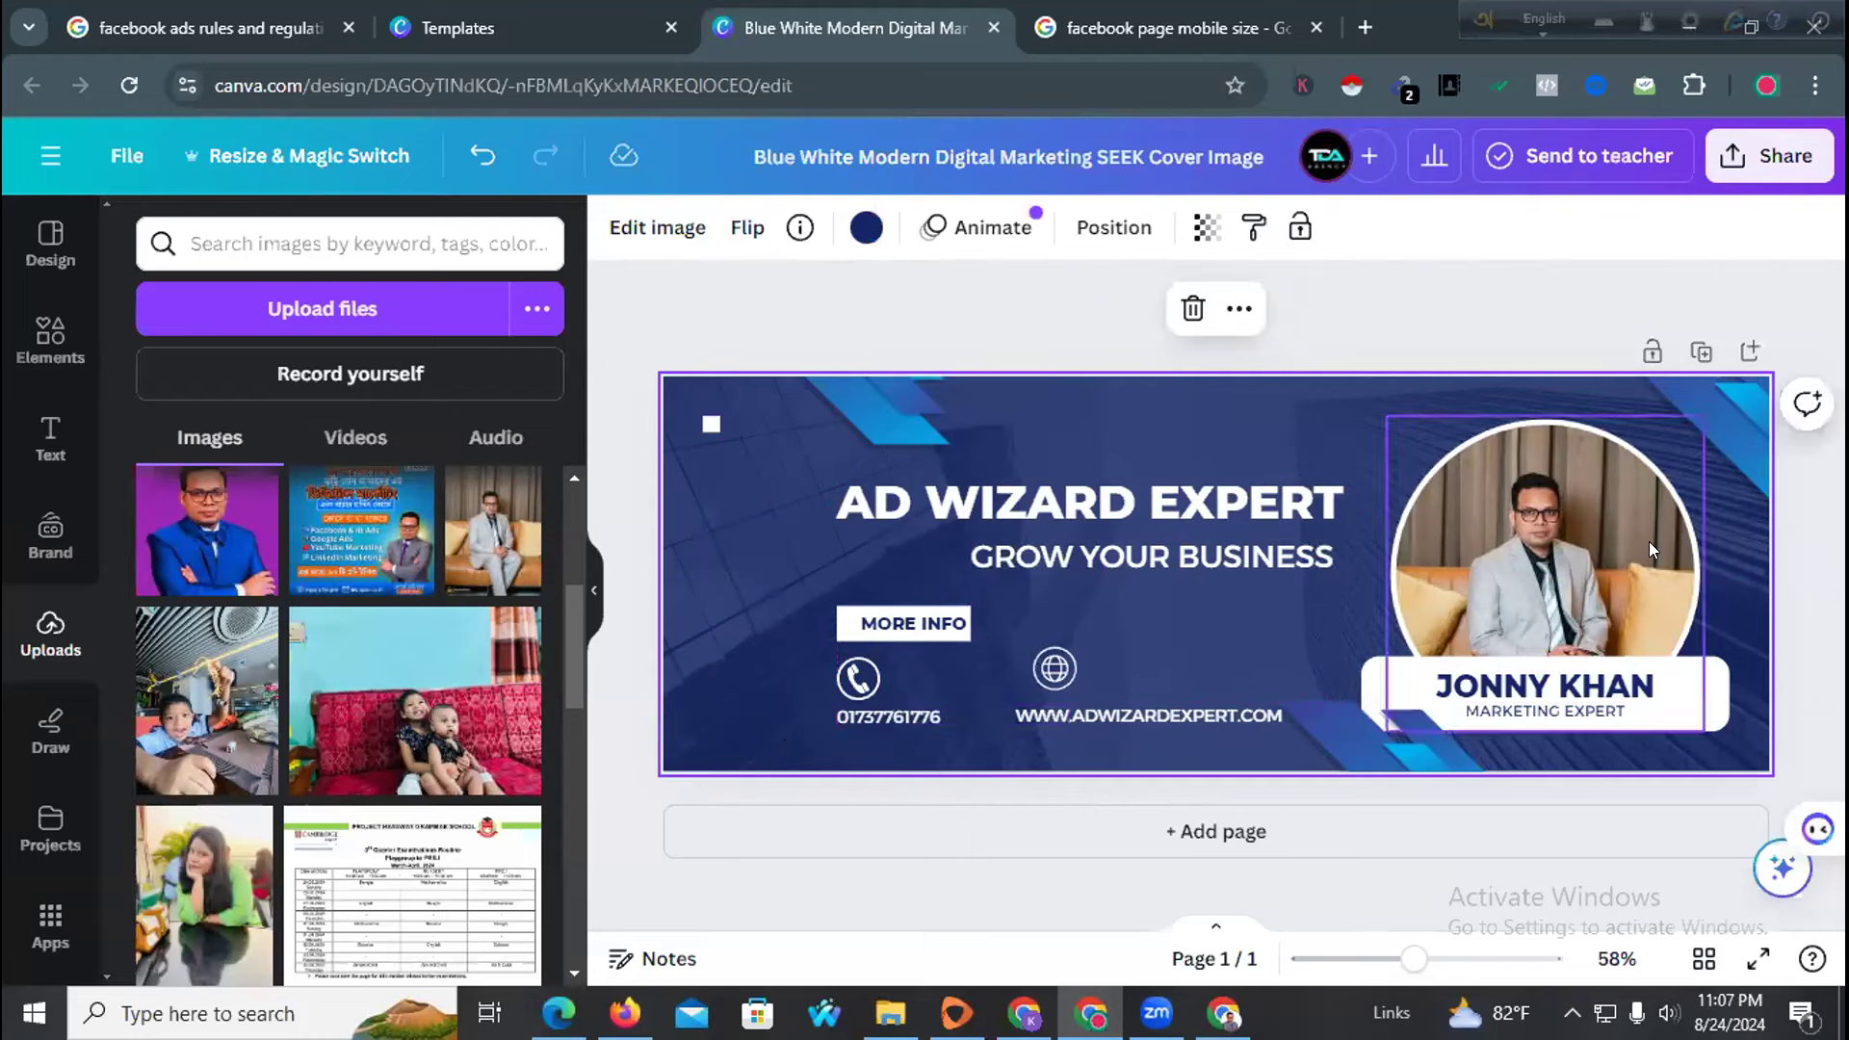
Move the circular photo frame and name banner to the left
{"action": "left_click", "coordinate": [1574, 549]}
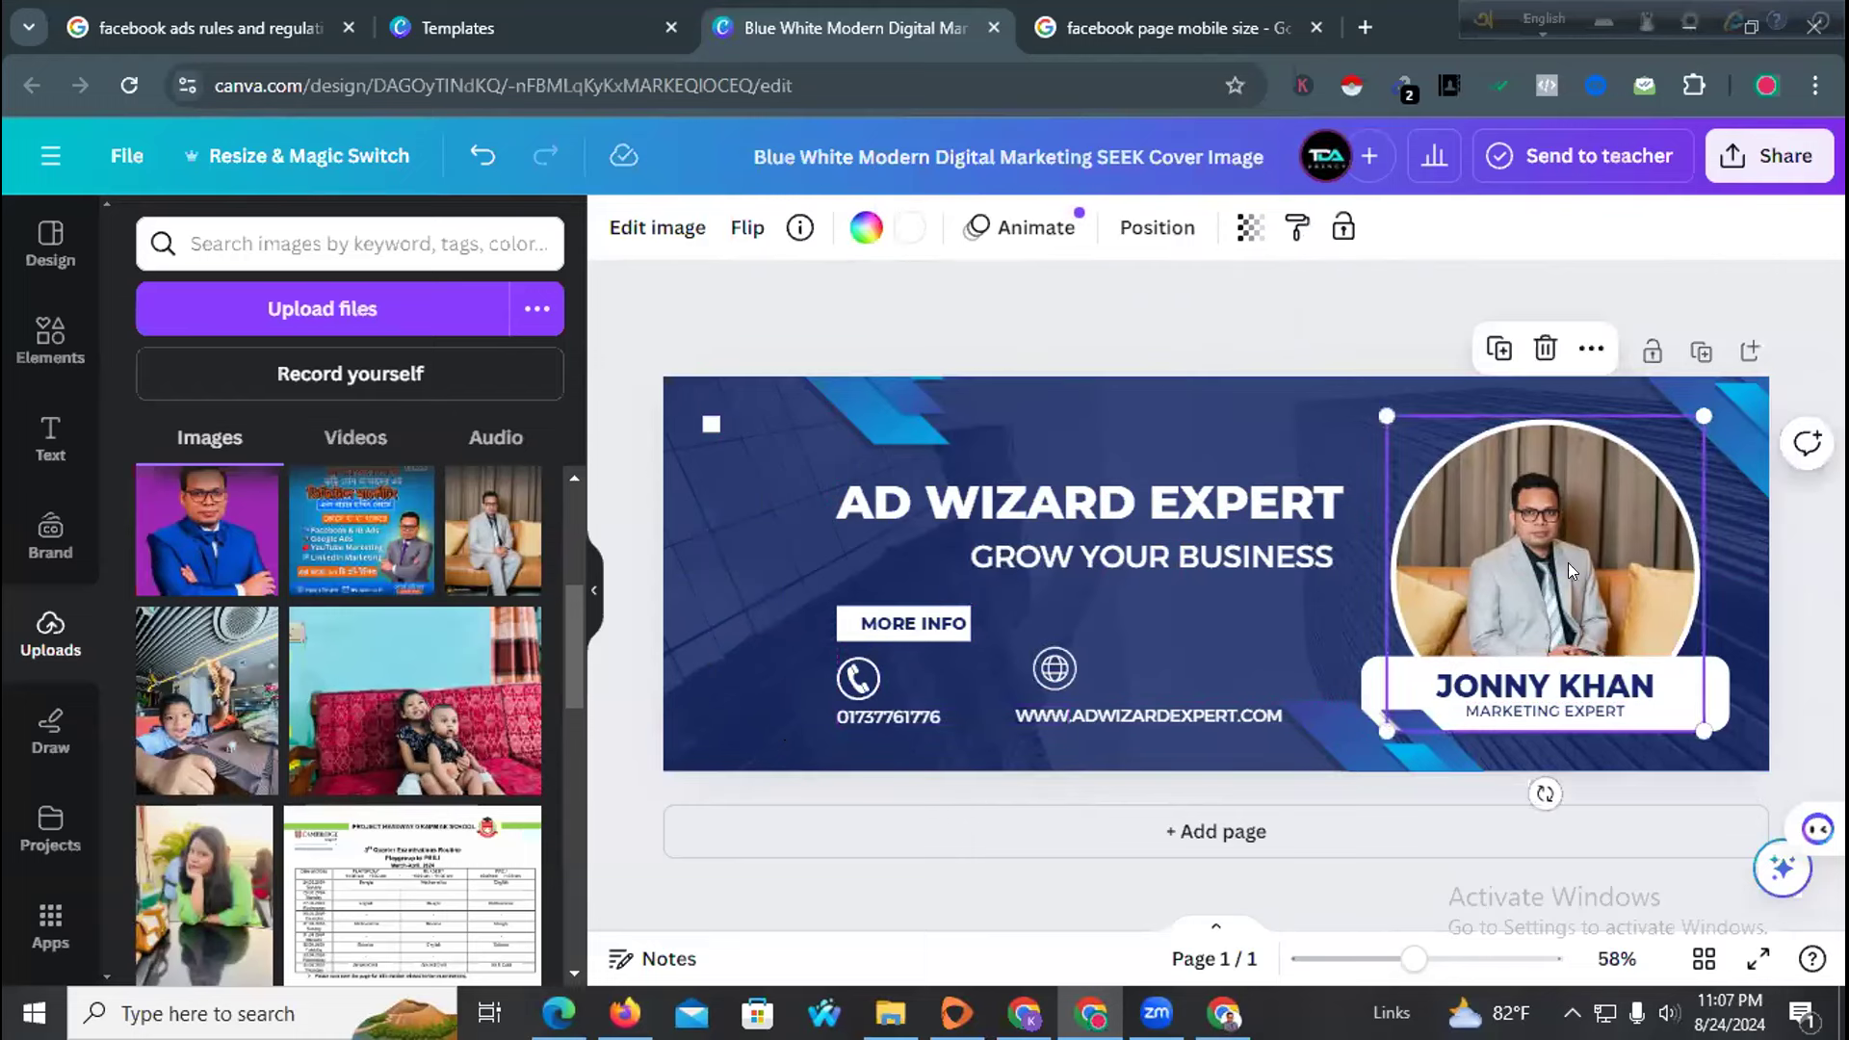
{"action": "left_click", "coordinate": [1376, 688], "text": "shift"}
{"action": "left_click_drag", "start_coordinate": [1544, 540], "coordinate": [1506, 543]}
{"action": "left_click", "coordinate": [1287, 634]}
{"action": "left_click_drag", "start_coordinate": [1350, 690], "coordinate": [1330, 673]}
{"action": "left_click", "coordinate": [1242, 636]}
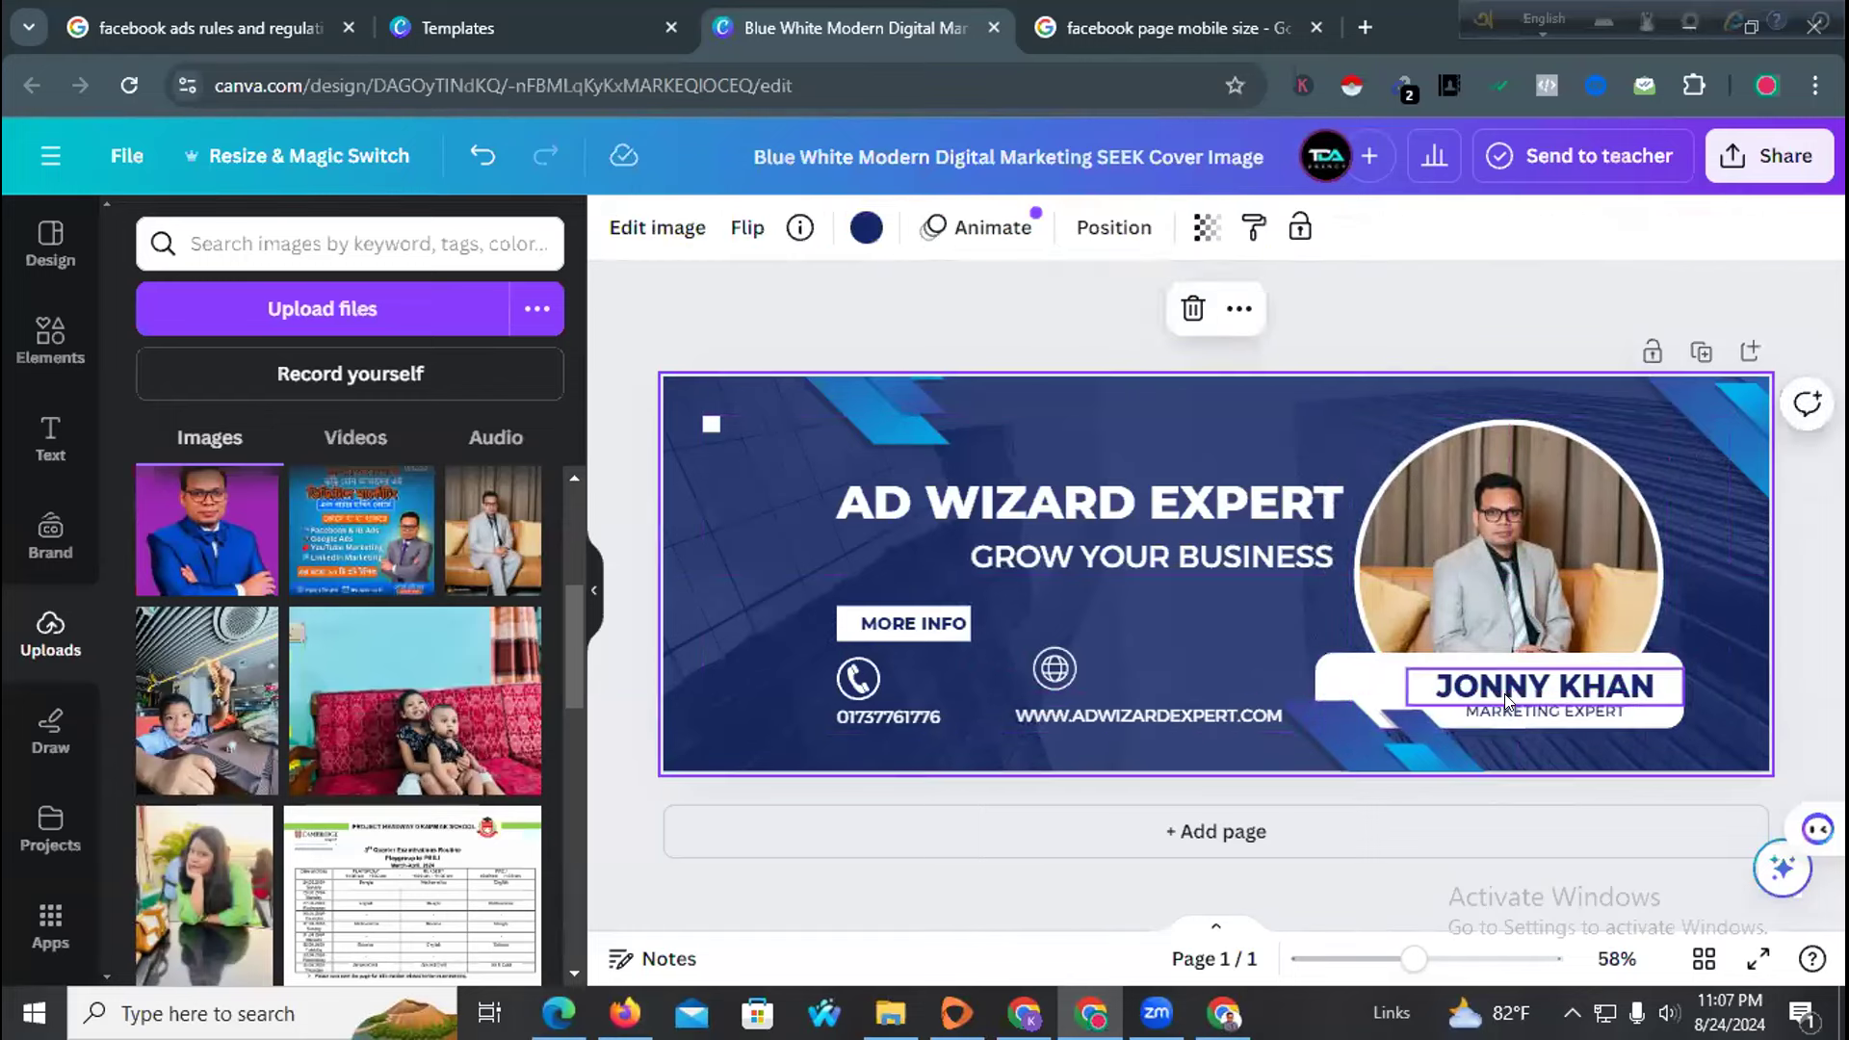
Shift the name text, MARKETING EXPERT line and blue corner shape left onto the banner
{"action": "left_click", "coordinate": [1507, 700]}
{"action": "left_click_drag", "start_coordinate": [1507, 700], "coordinate": [1444, 669]}
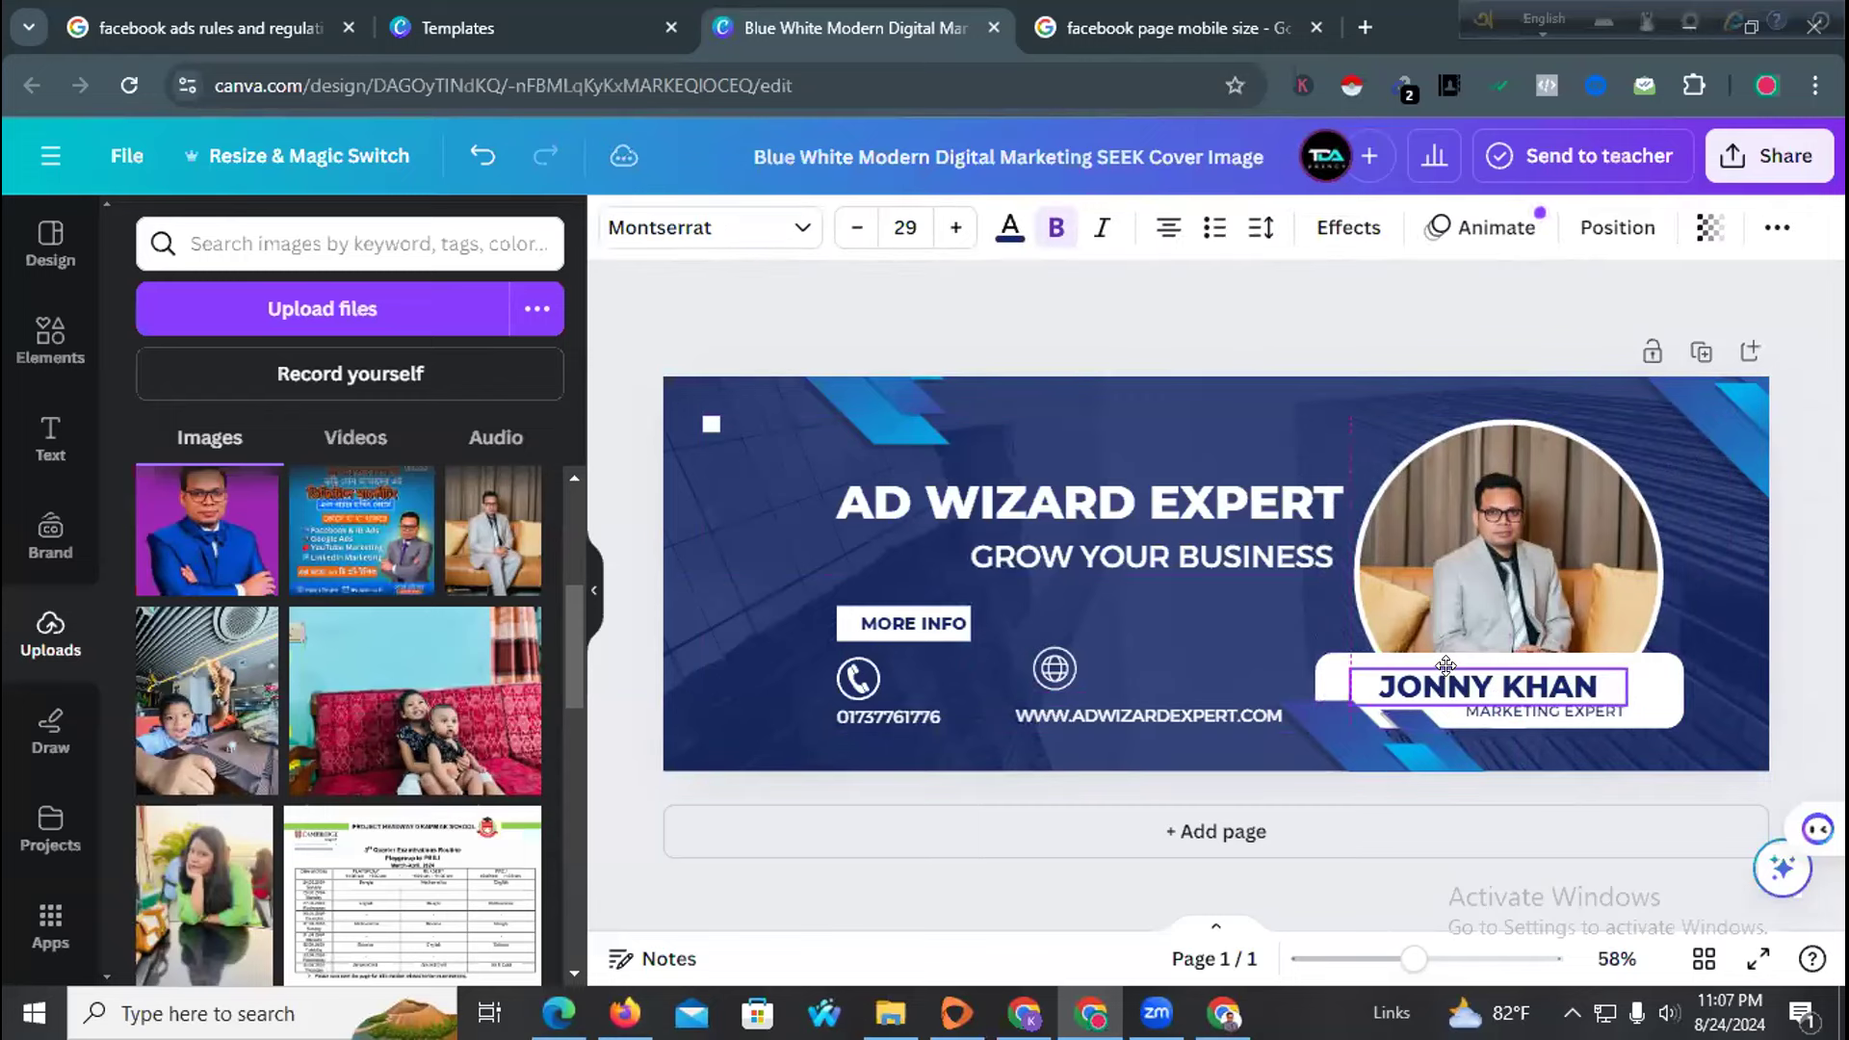
{"action": "left_click", "coordinate": [1717, 640]}
{"action": "left_click_drag", "start_coordinate": [1573, 713], "coordinate": [1537, 710]}
{"action": "left_click_drag", "start_coordinate": [1388, 743], "coordinate": [1380, 751]}
{"action": "left_click", "coordinate": [1268, 638]}
{"action": "left_click_drag", "start_coordinate": [1498, 708], "coordinate": [1485, 715]}
{"action": "left_click", "coordinate": [701, 570]}
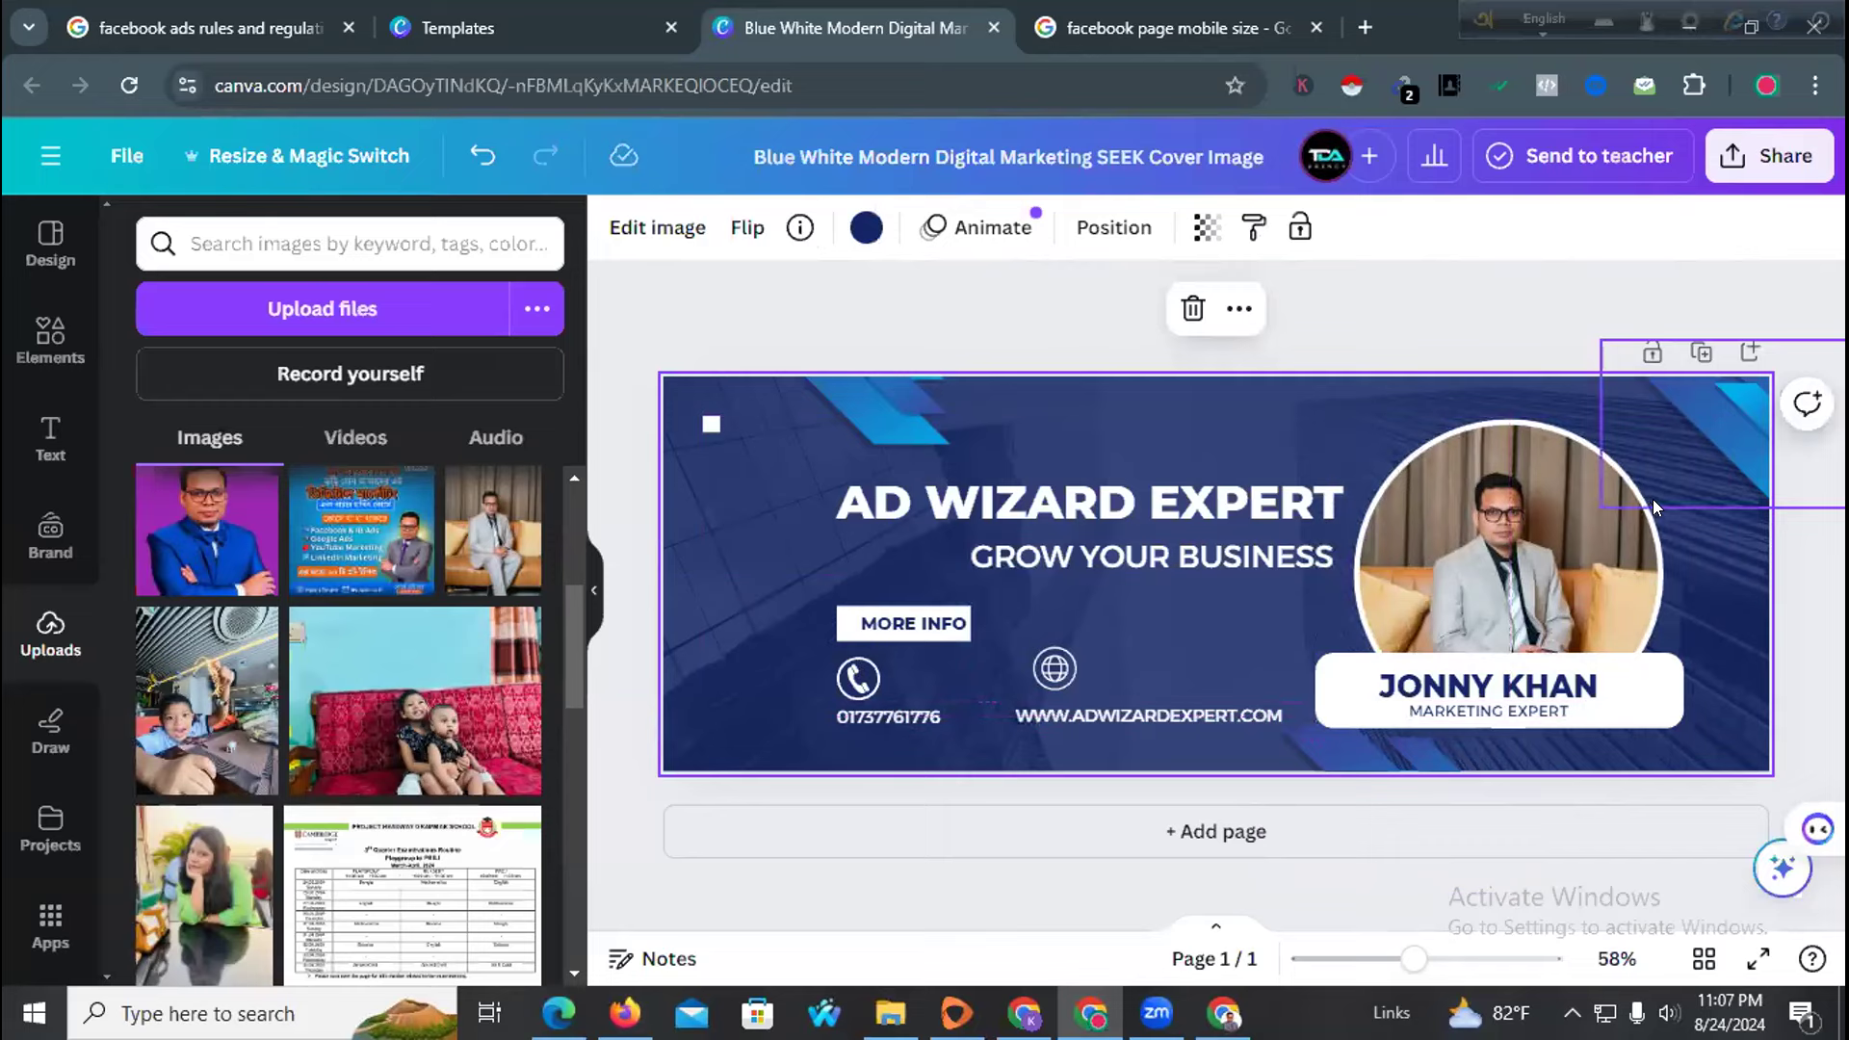
Move GROW YOUR BUSINESS left and place the globe icon beside the URL
{"action": "left_click", "coordinate": [1673, 713]}
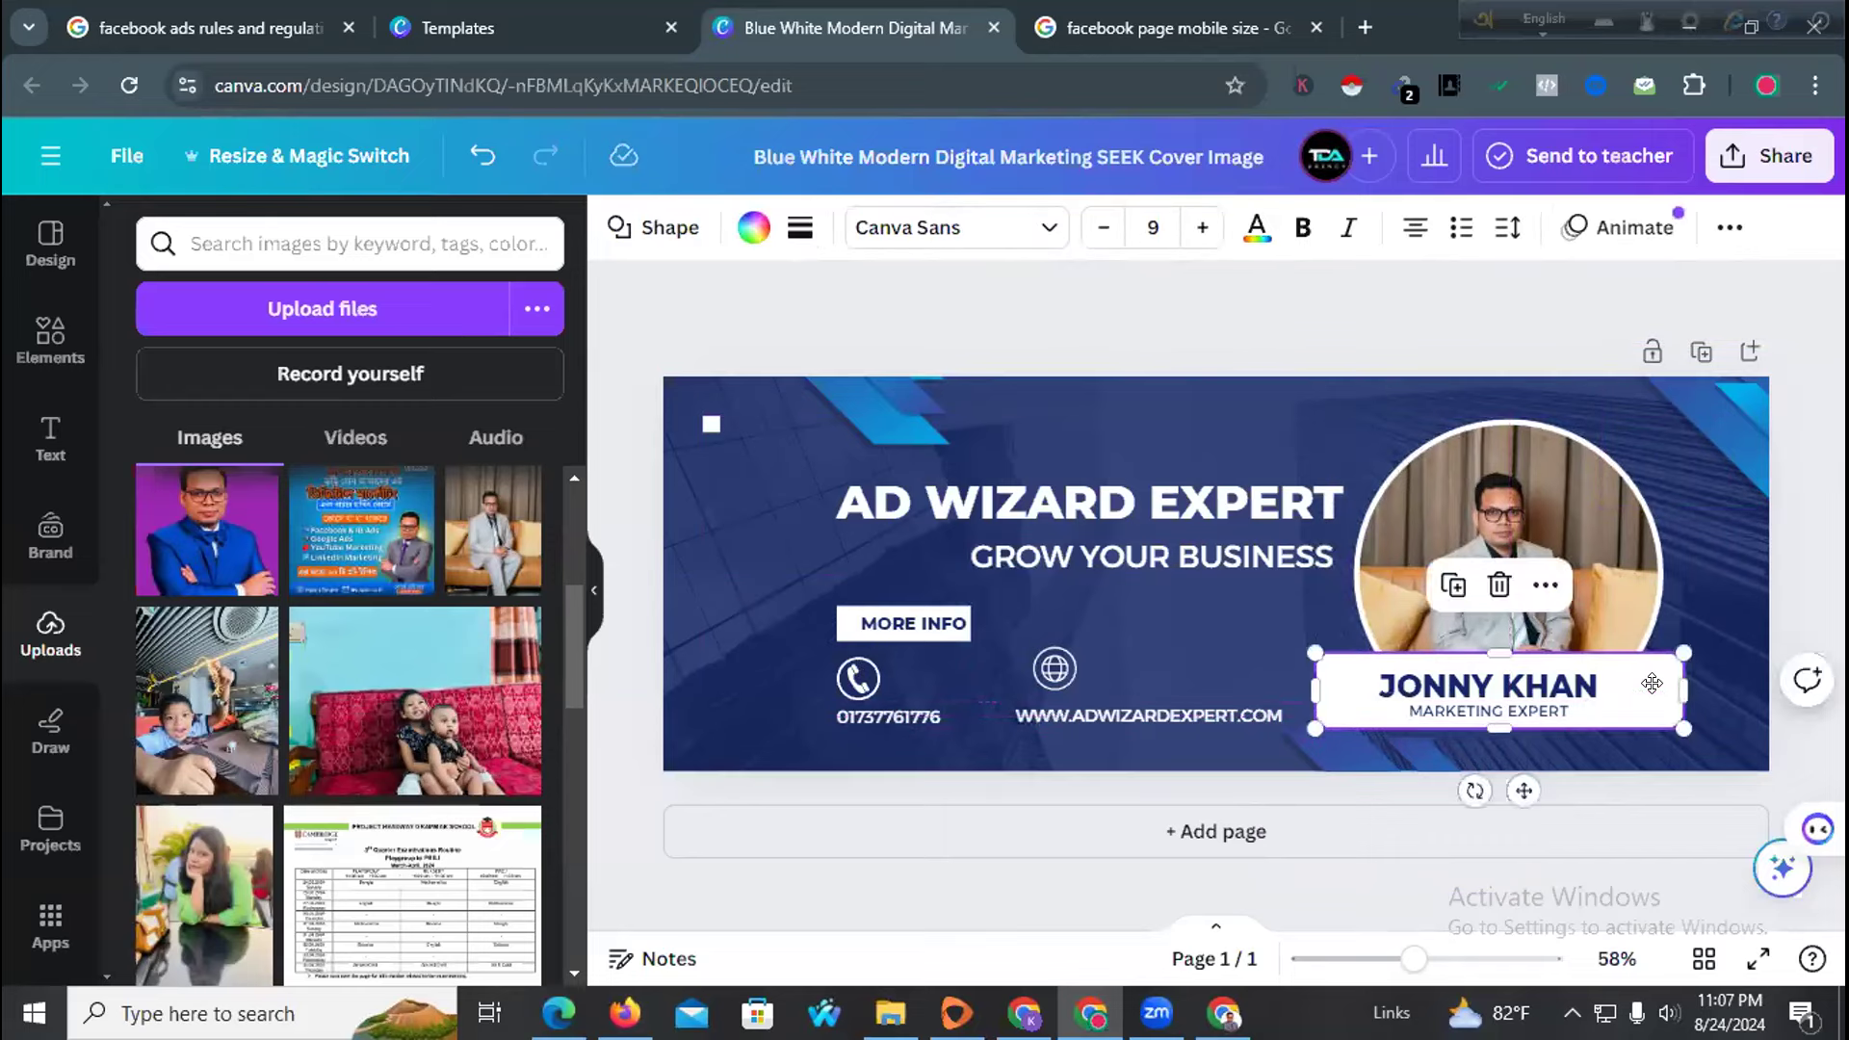
{"action": "left_click", "coordinate": [1720, 480]}
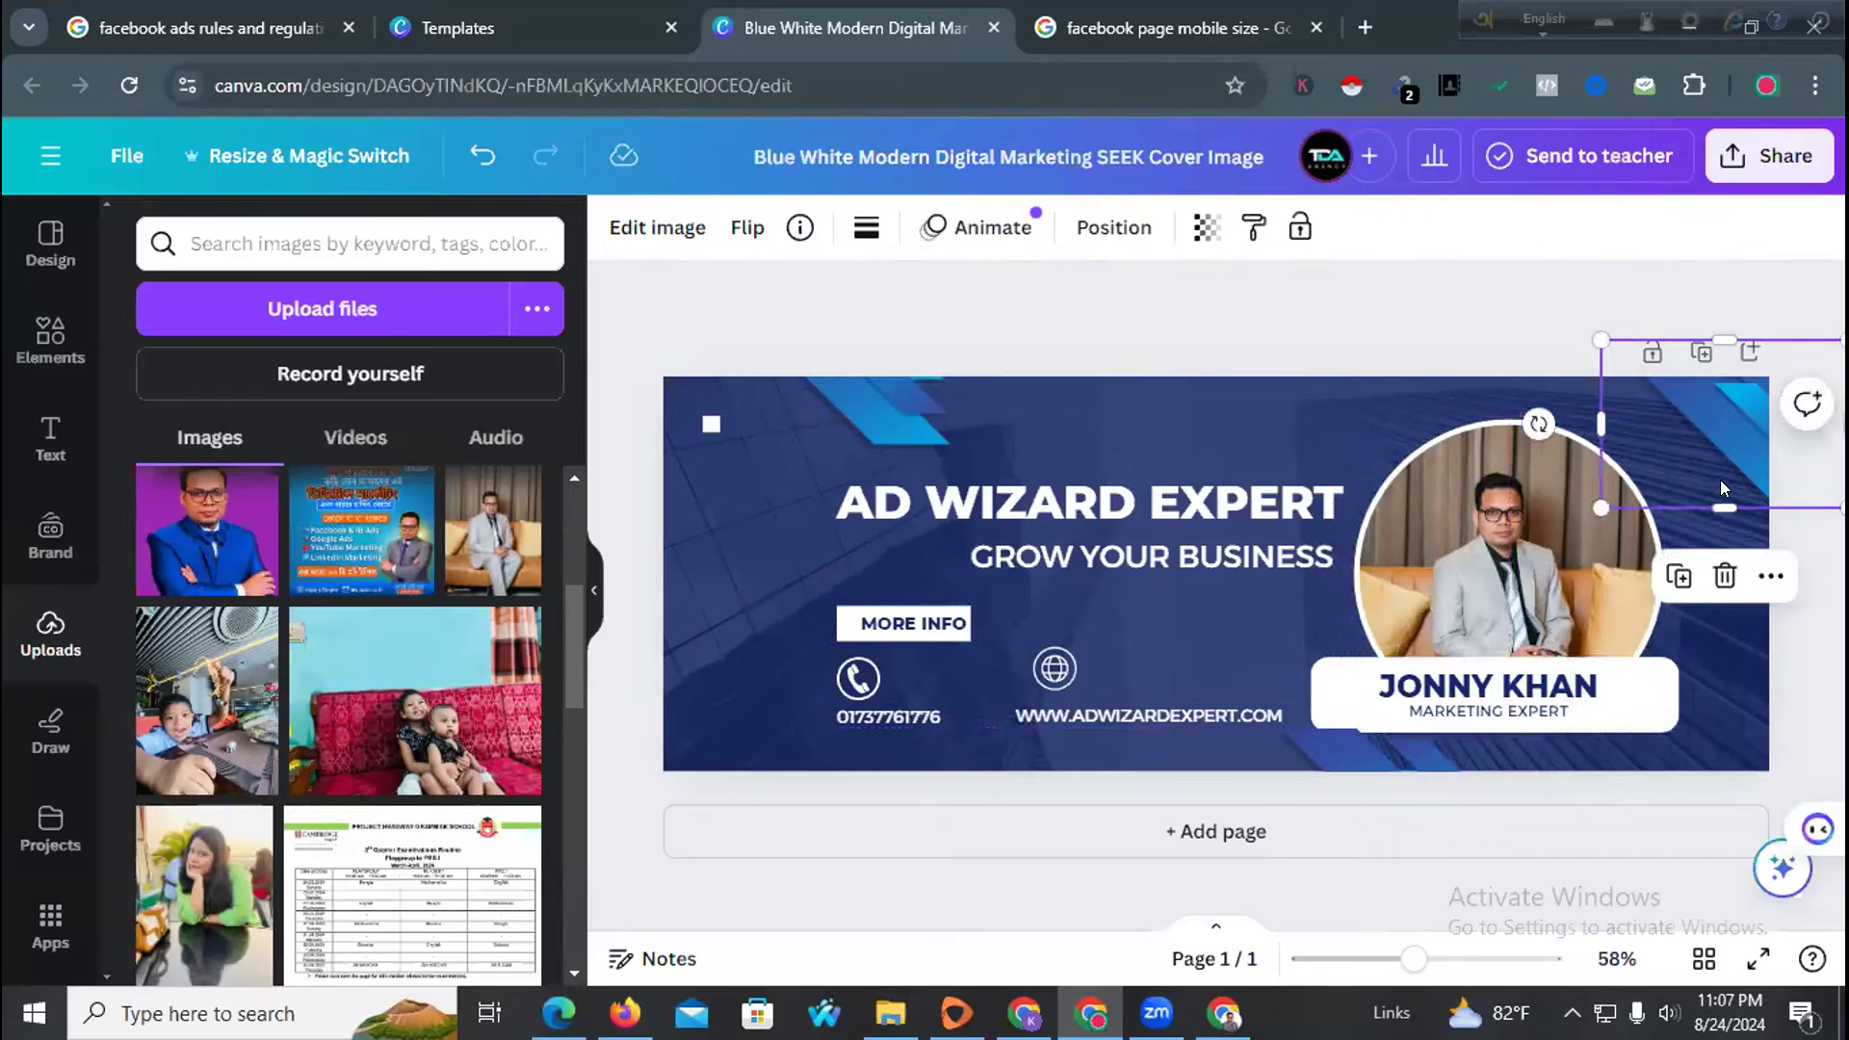
{"action": "left_click", "coordinate": [1536, 500]}
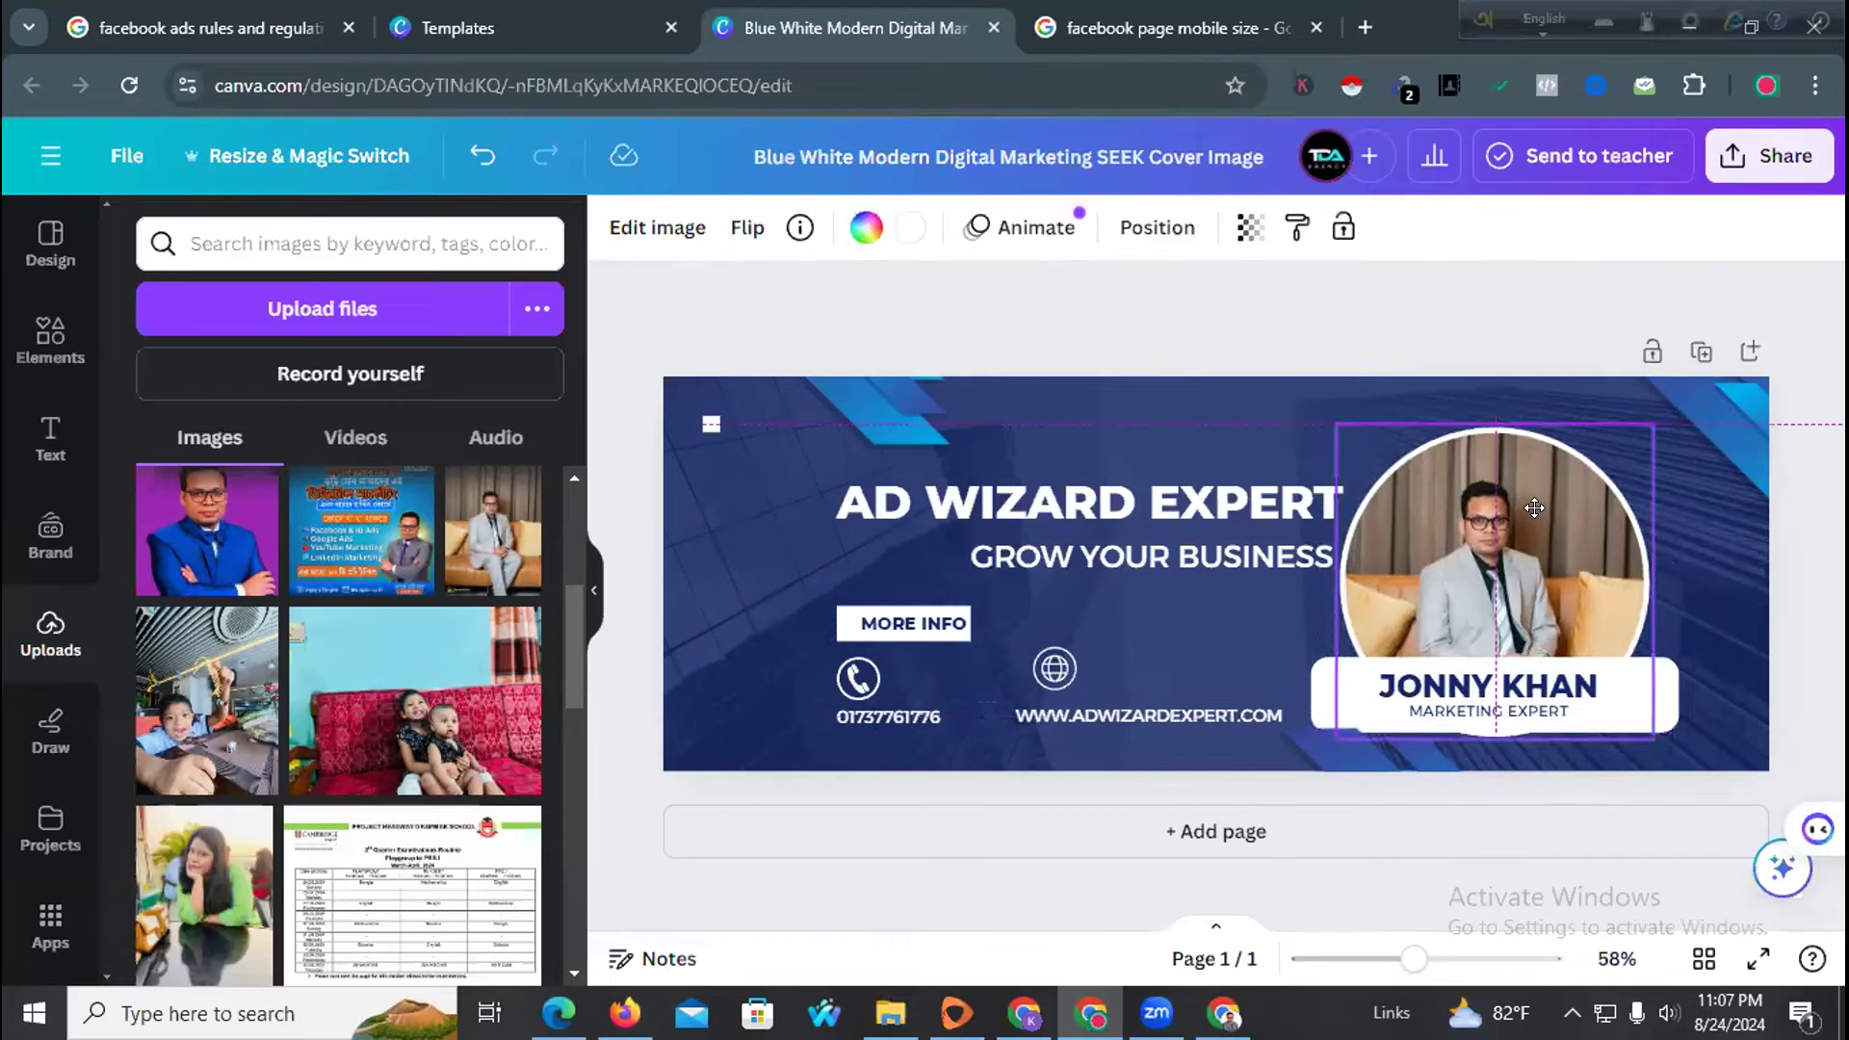
{"action": "left_click_drag", "start_coordinate": [1255, 561], "coordinate": [1202, 564]}
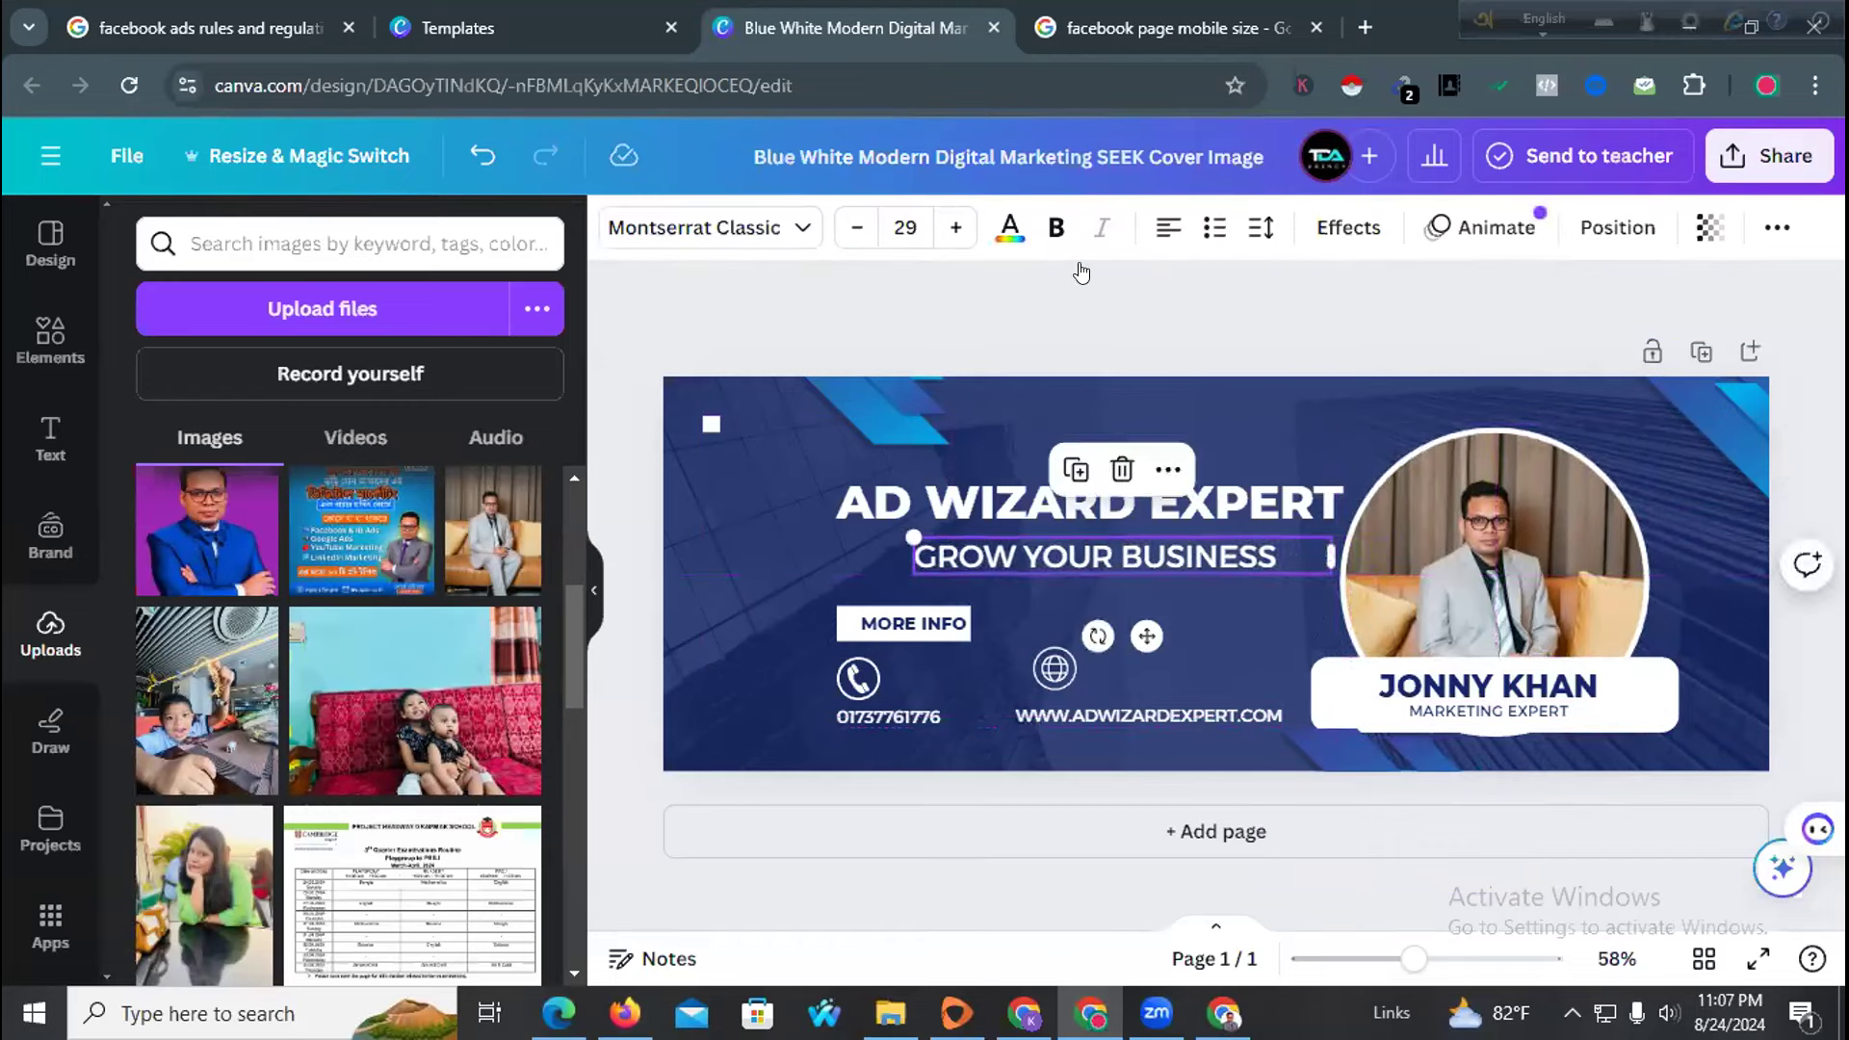
{"action": "left_click", "coordinate": [1101, 344]}
{"action": "left_click_drag", "start_coordinate": [1039, 661], "coordinate": [977, 713]}
{"action": "left_click", "coordinate": [795, 693]}
{"action": "left_click_drag", "start_coordinate": [852, 671], "coordinate": [785, 696]}
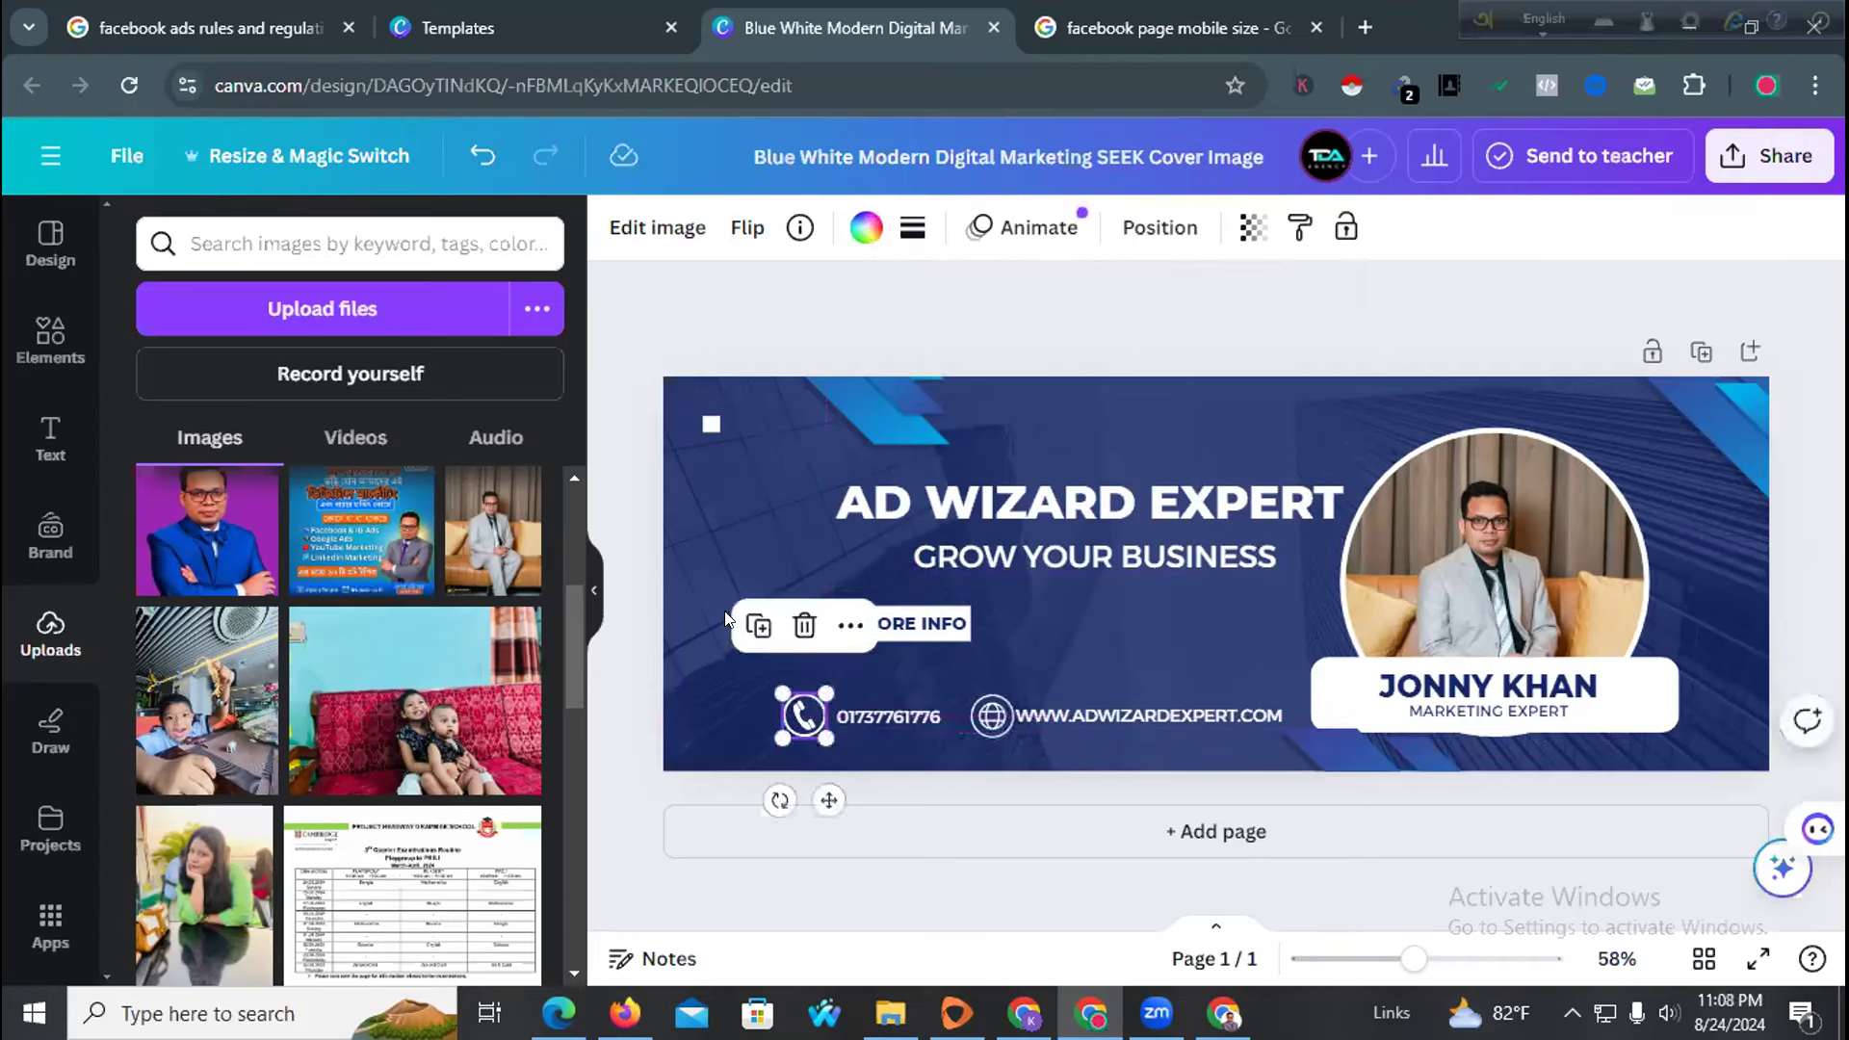
{"action": "left_click", "coordinate": [817, 638]}
{"action": "left_click_drag", "start_coordinate": [850, 626], "coordinate": [926, 665]}
{"action": "left_click", "coordinate": [898, 638]}
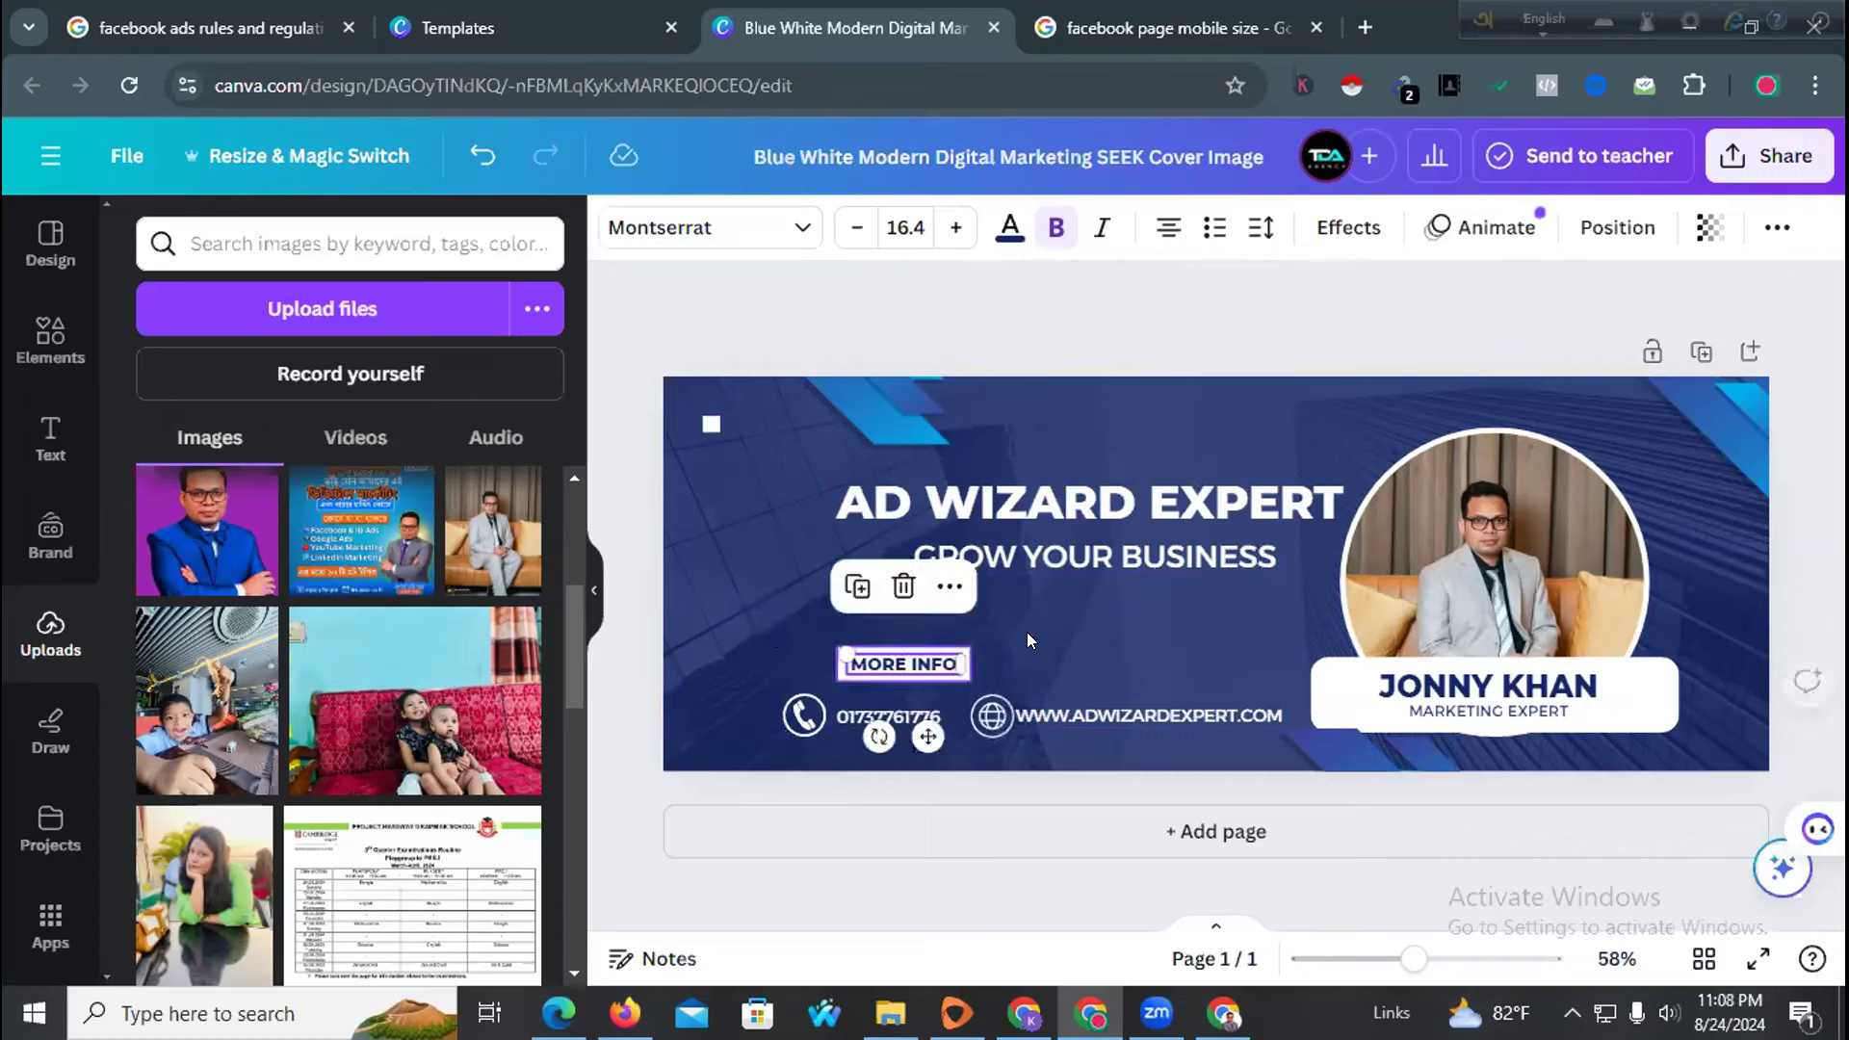
{"action": "left_click", "coordinate": [934, 693]}
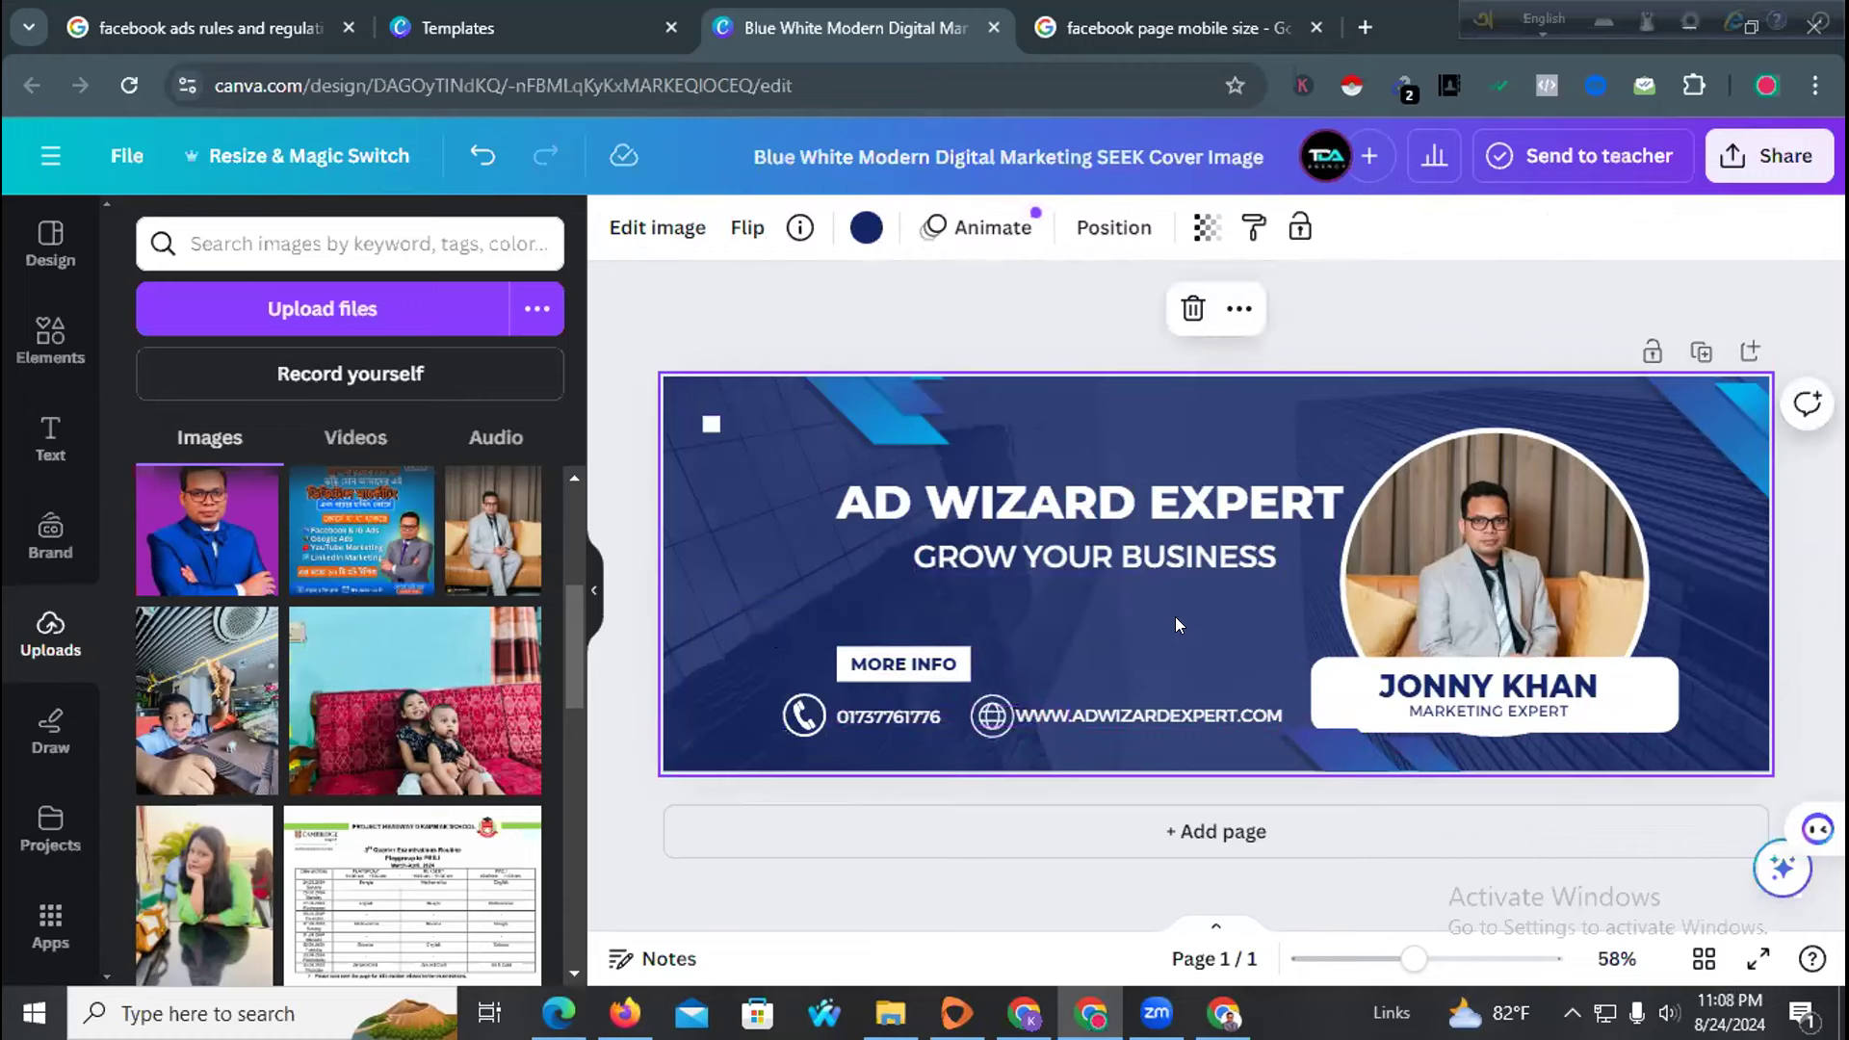
{"action": "left_click_drag", "start_coordinate": [1089, 541], "coordinate": [1080, 559]}
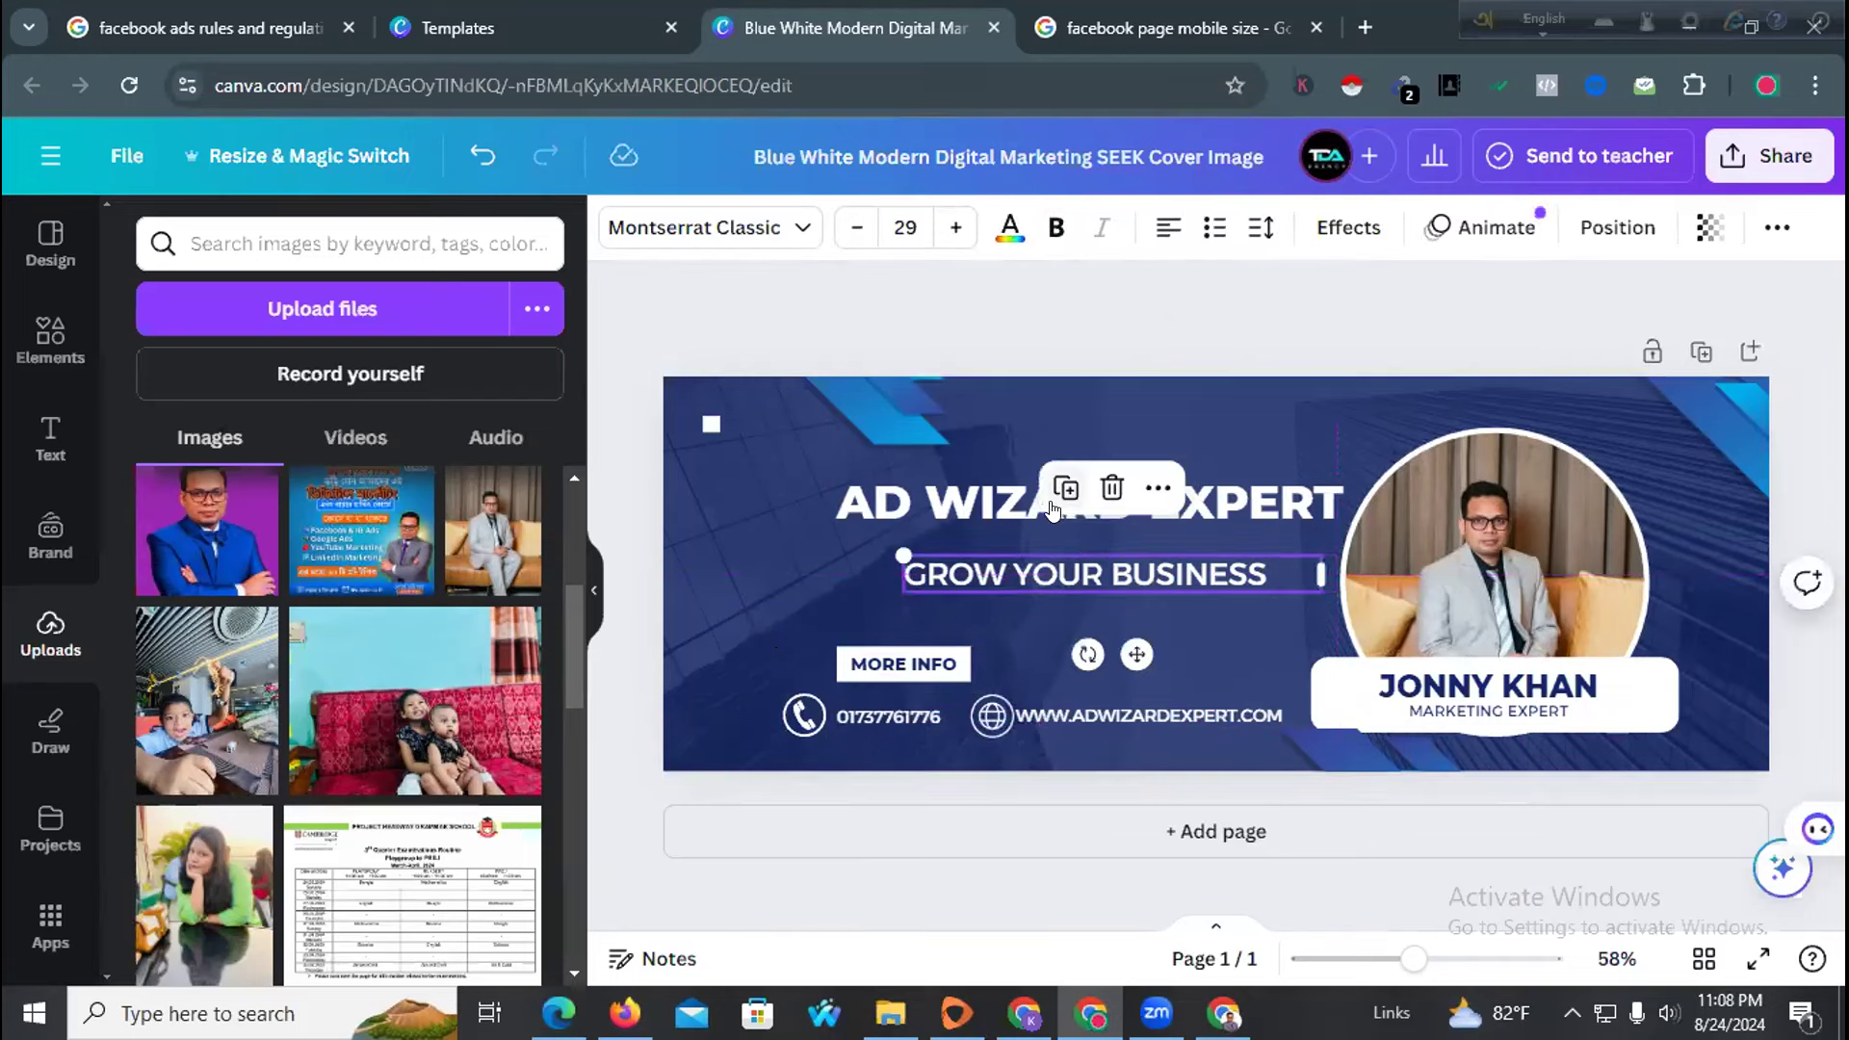
{"action": "left_click_drag", "start_coordinate": [1002, 500], "coordinate": [1001, 513]}
{"action": "left_click", "coordinate": [786, 697]}
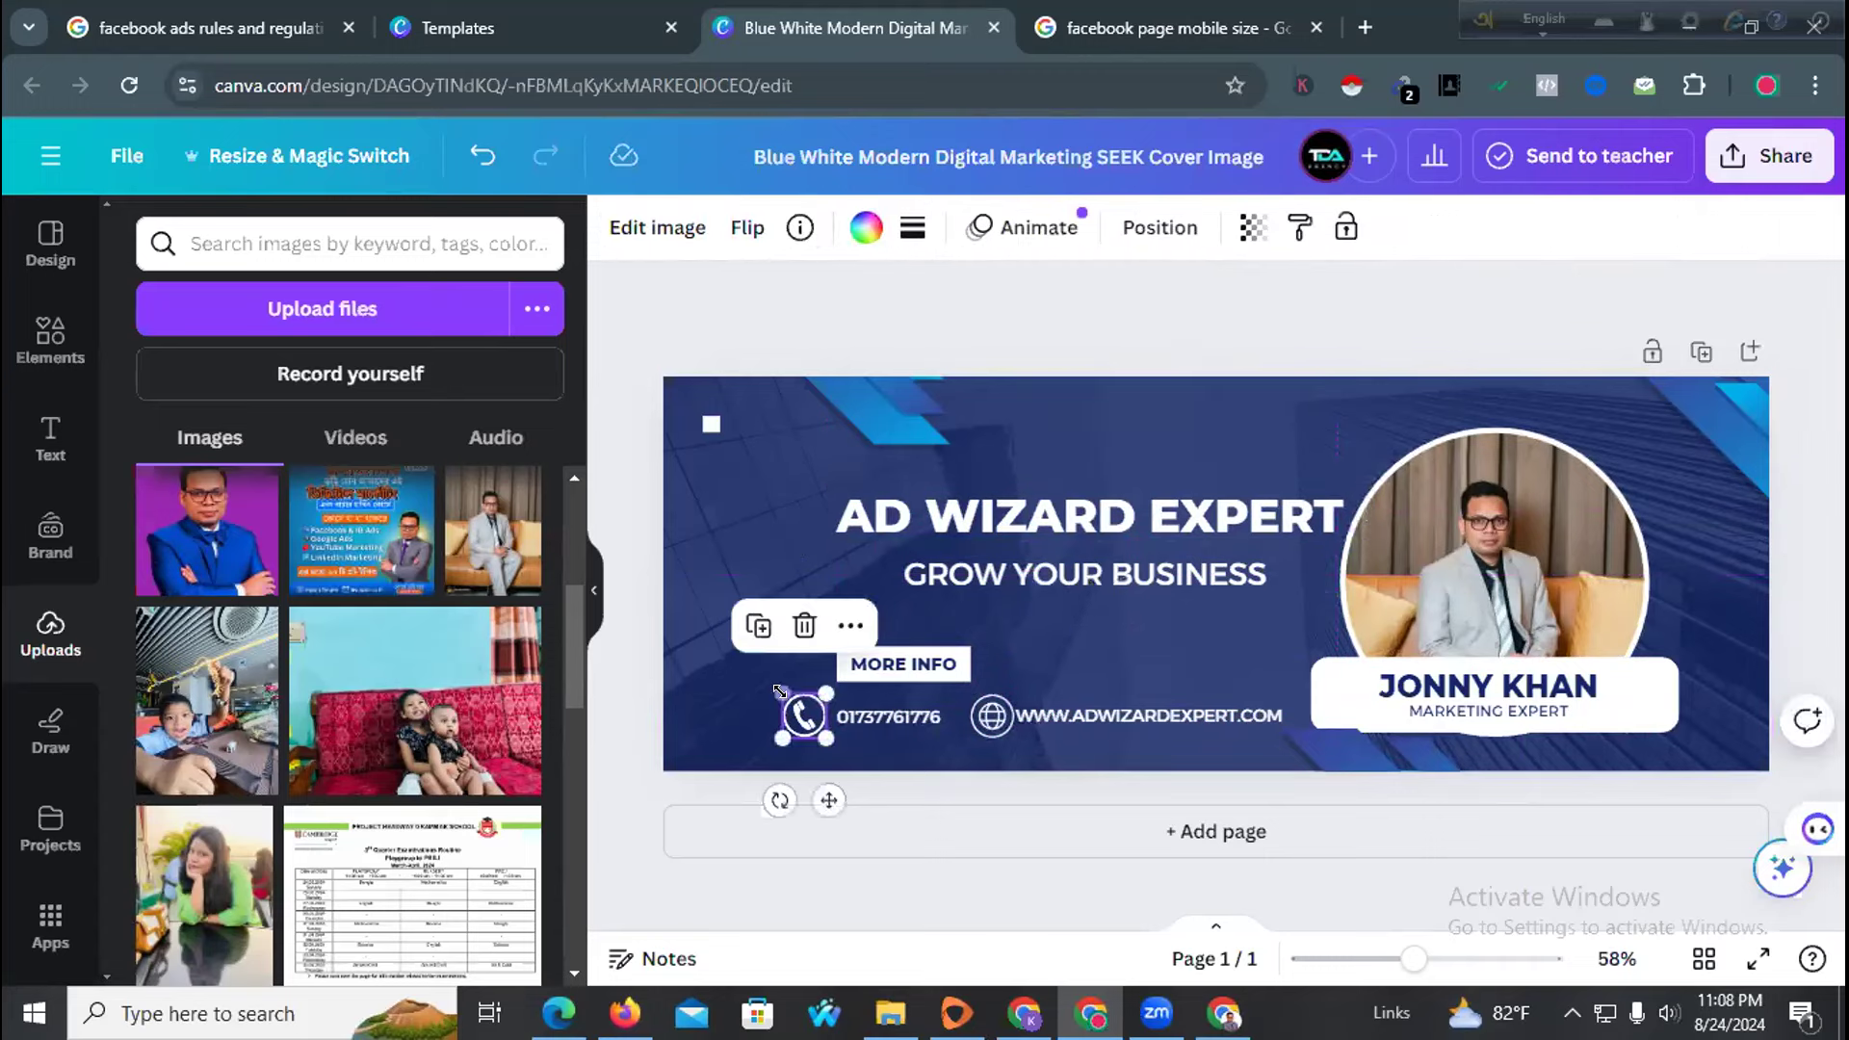
{"action": "left_click", "coordinate": [718, 609]}
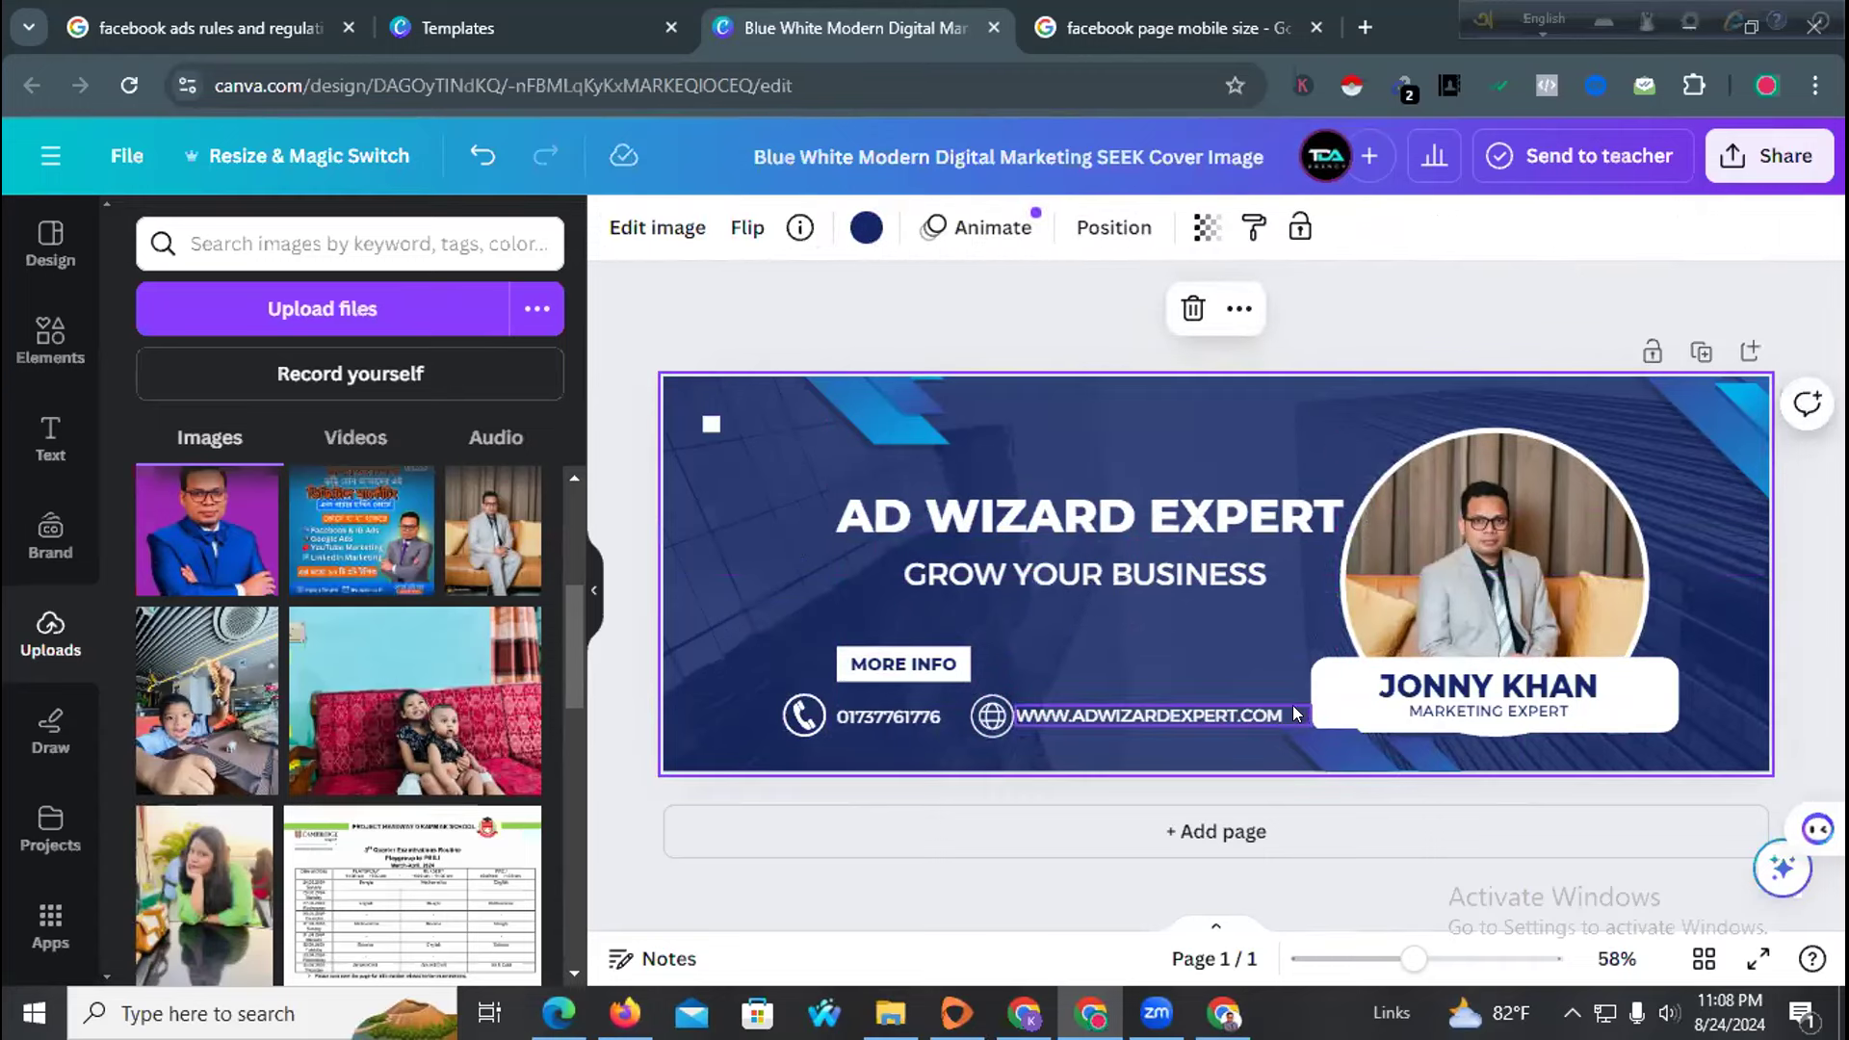
{"action": "left_click_drag", "start_coordinate": [1316, 690], "coordinate": [1316, 691]}
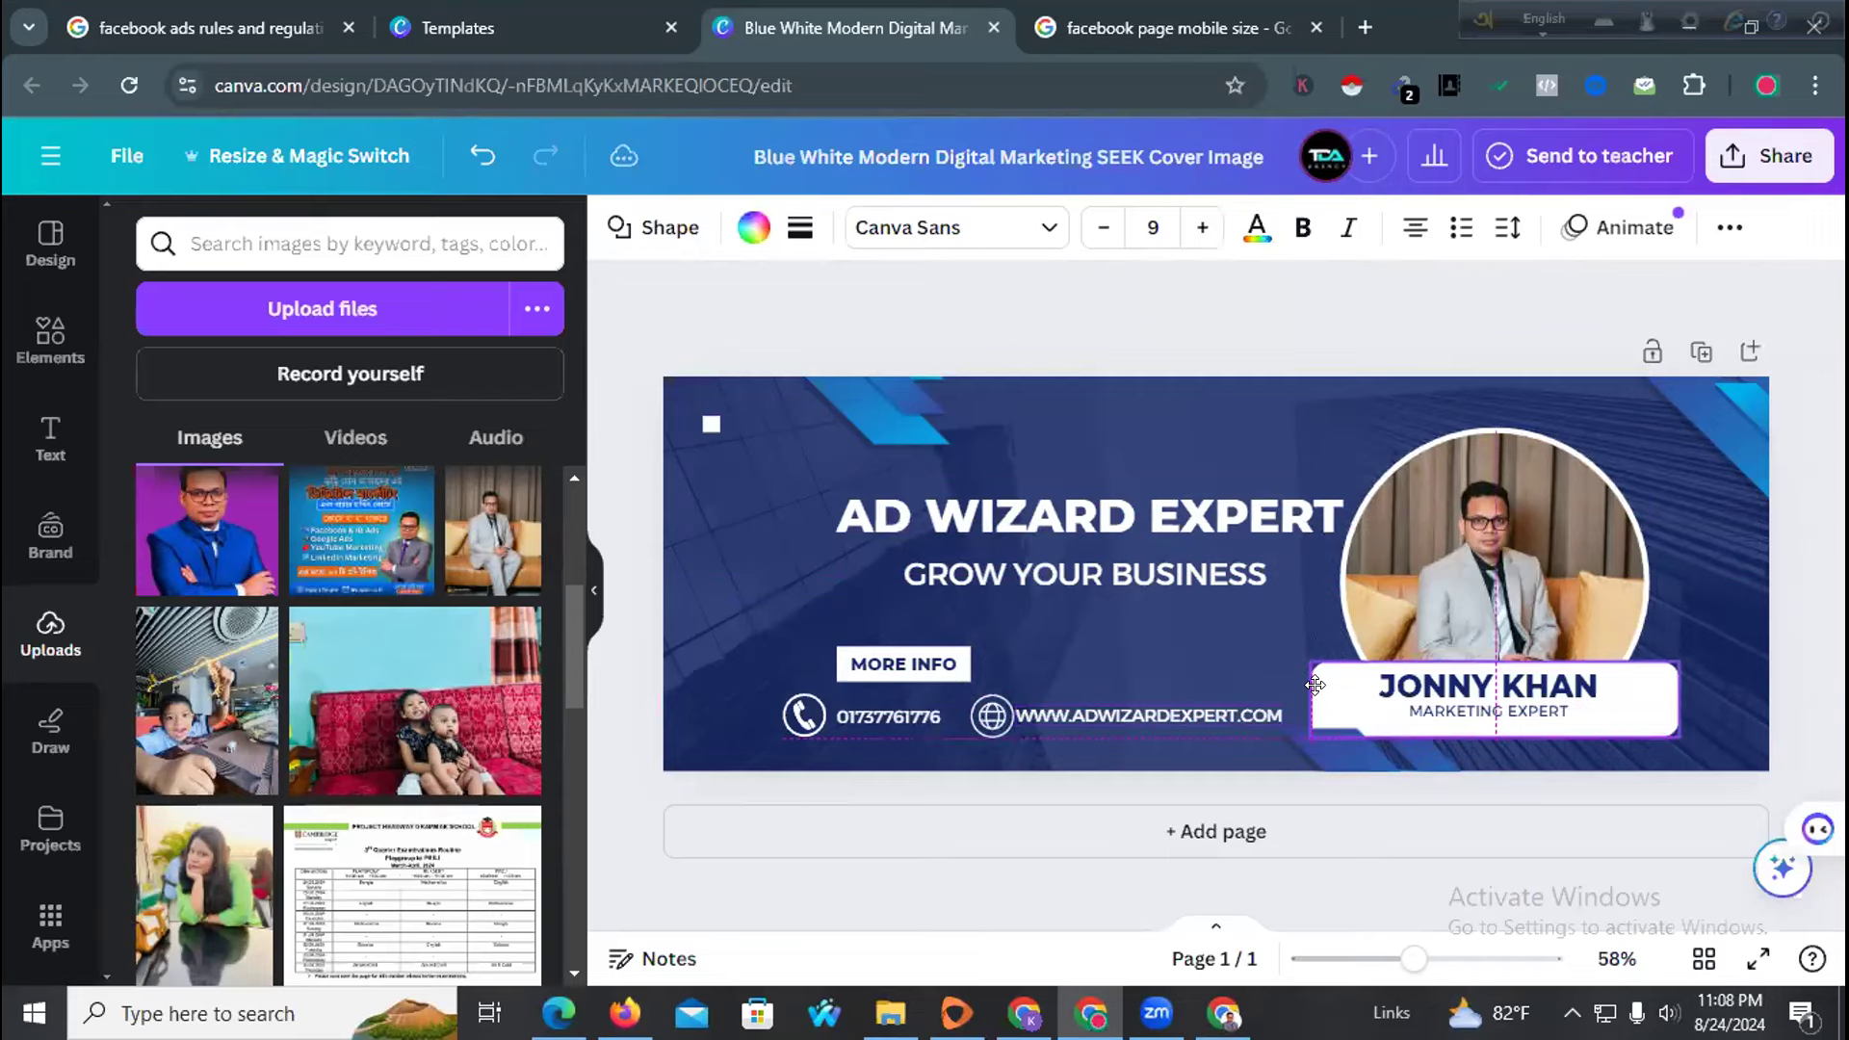
{"action": "left_click", "coordinate": [1223, 653]}
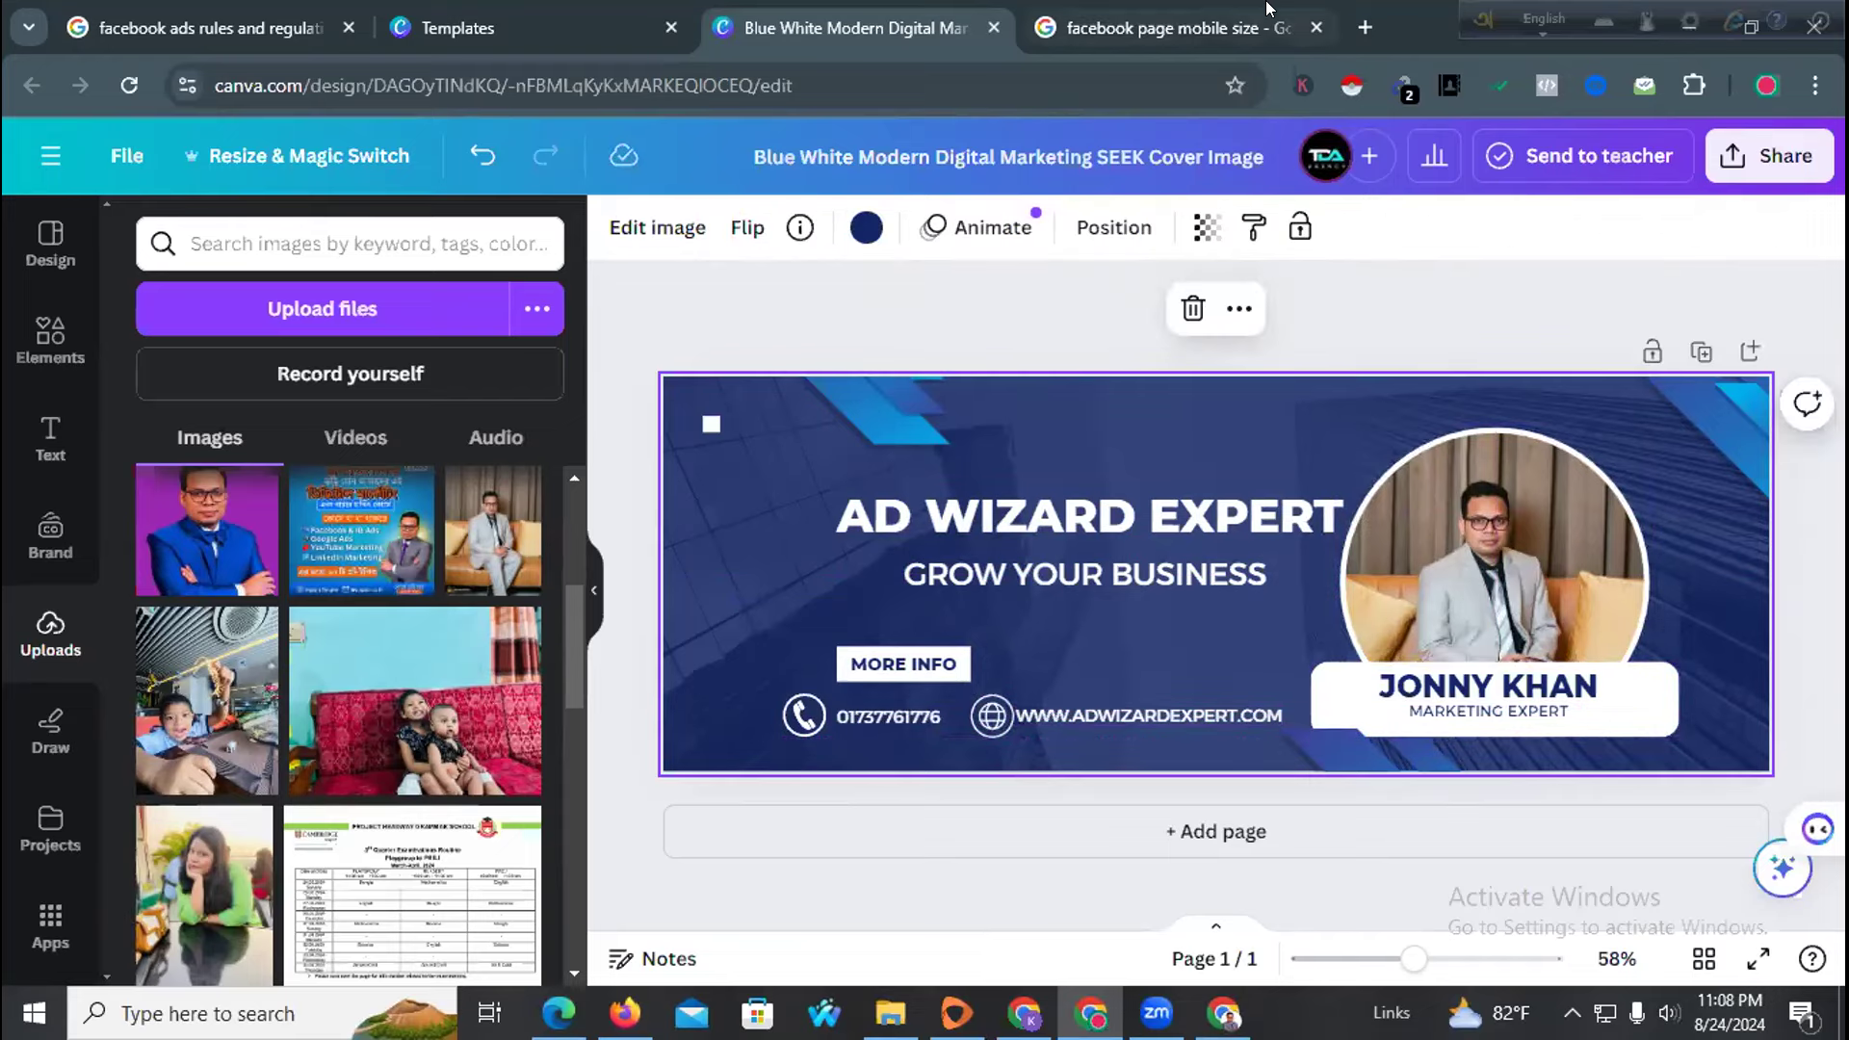
{"action": "left_click", "coordinate": [1211, 9]}
{"action": "left_click", "coordinate": [847, 27]}
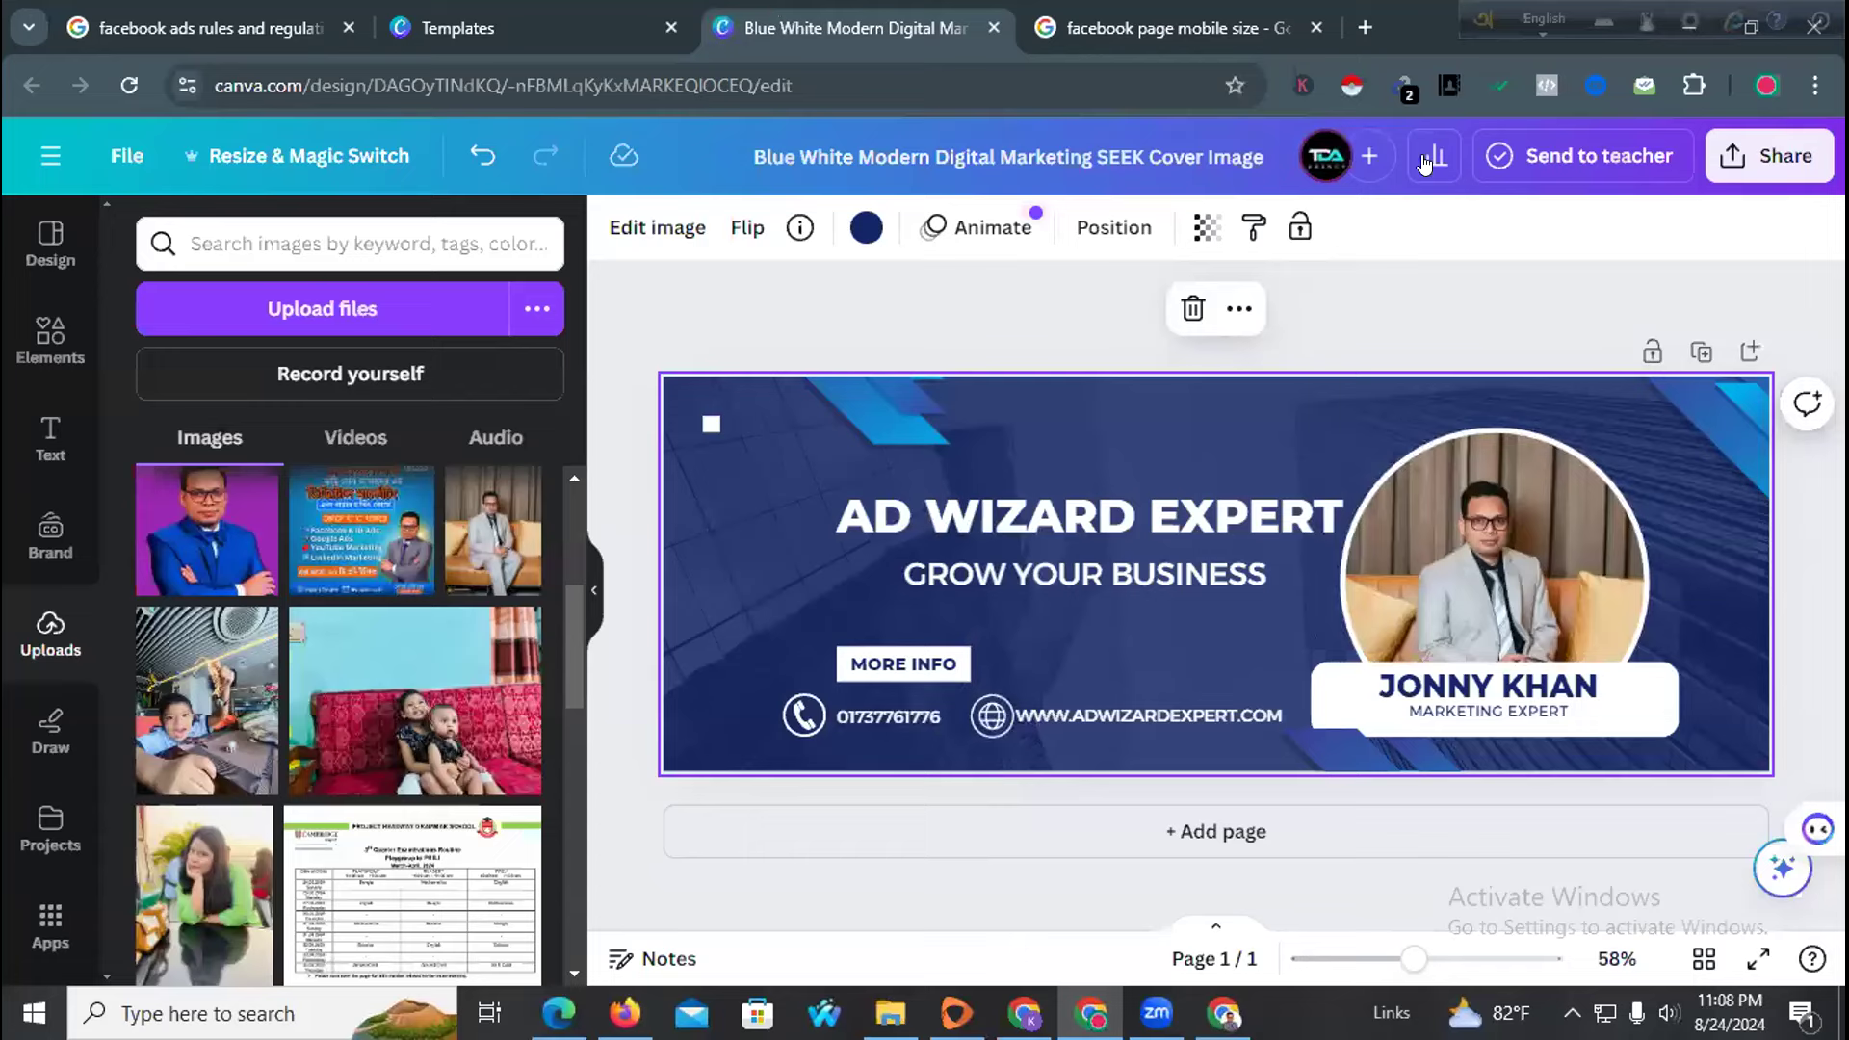
Look at the design's sharing options and the original template's details
{"action": "left_click", "coordinate": [1749, 158]}
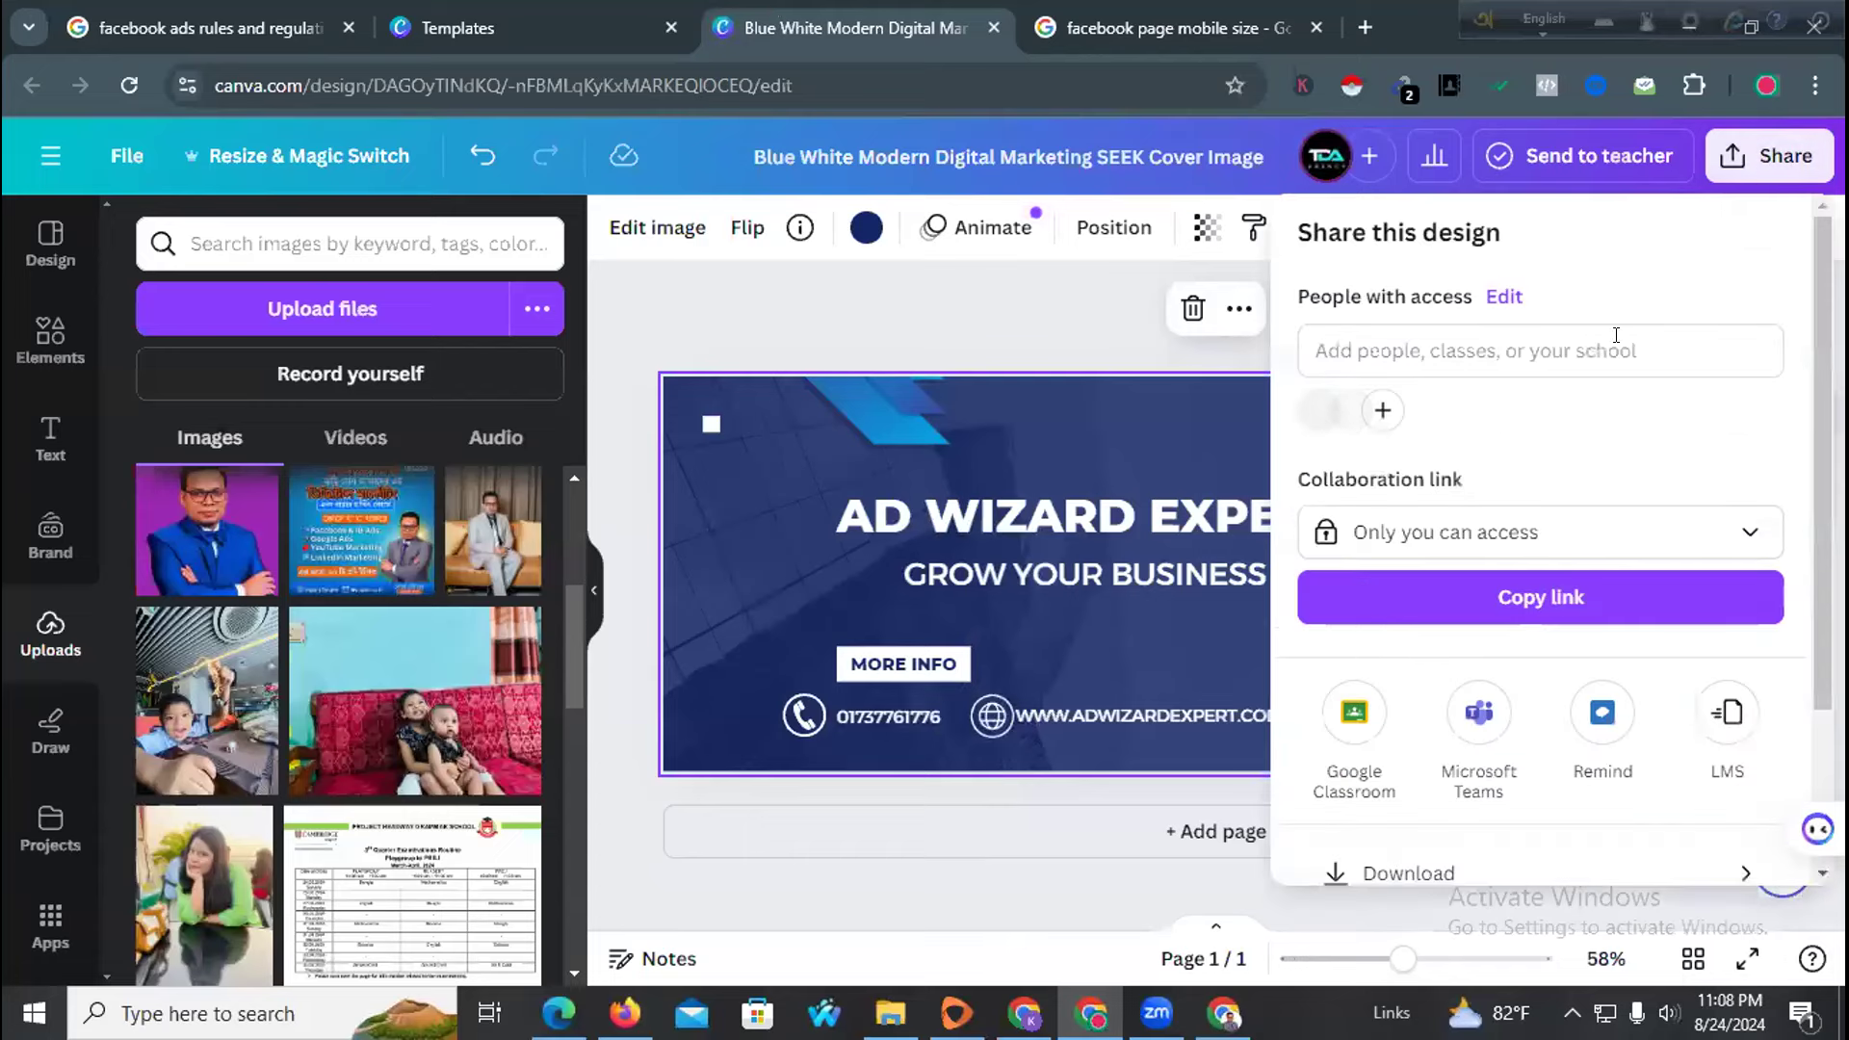
{"action": "left_click", "coordinate": [672, 289]}
{"action": "left_click", "coordinate": [457, 27]}
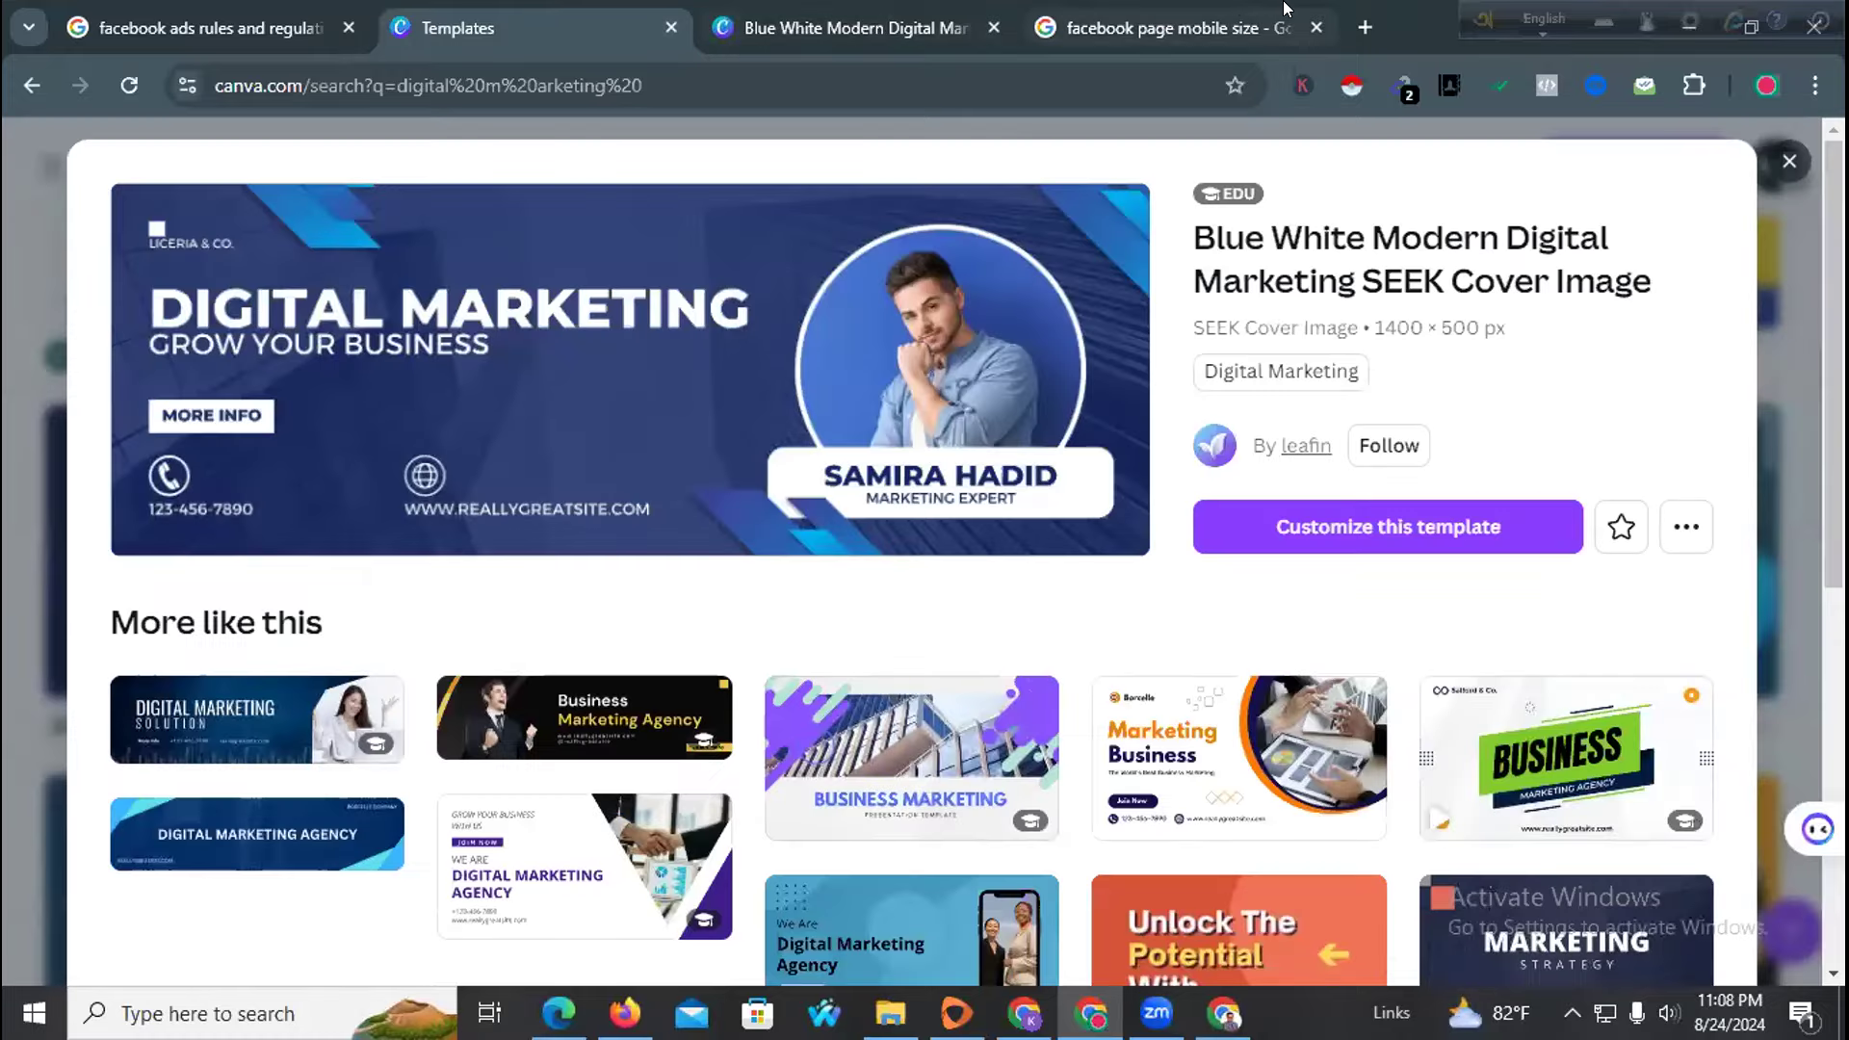
Recheck the Google result confirming 640 × 360 as the Facebook mobile cover size
{"action": "left_click", "coordinate": [1155, 12]}
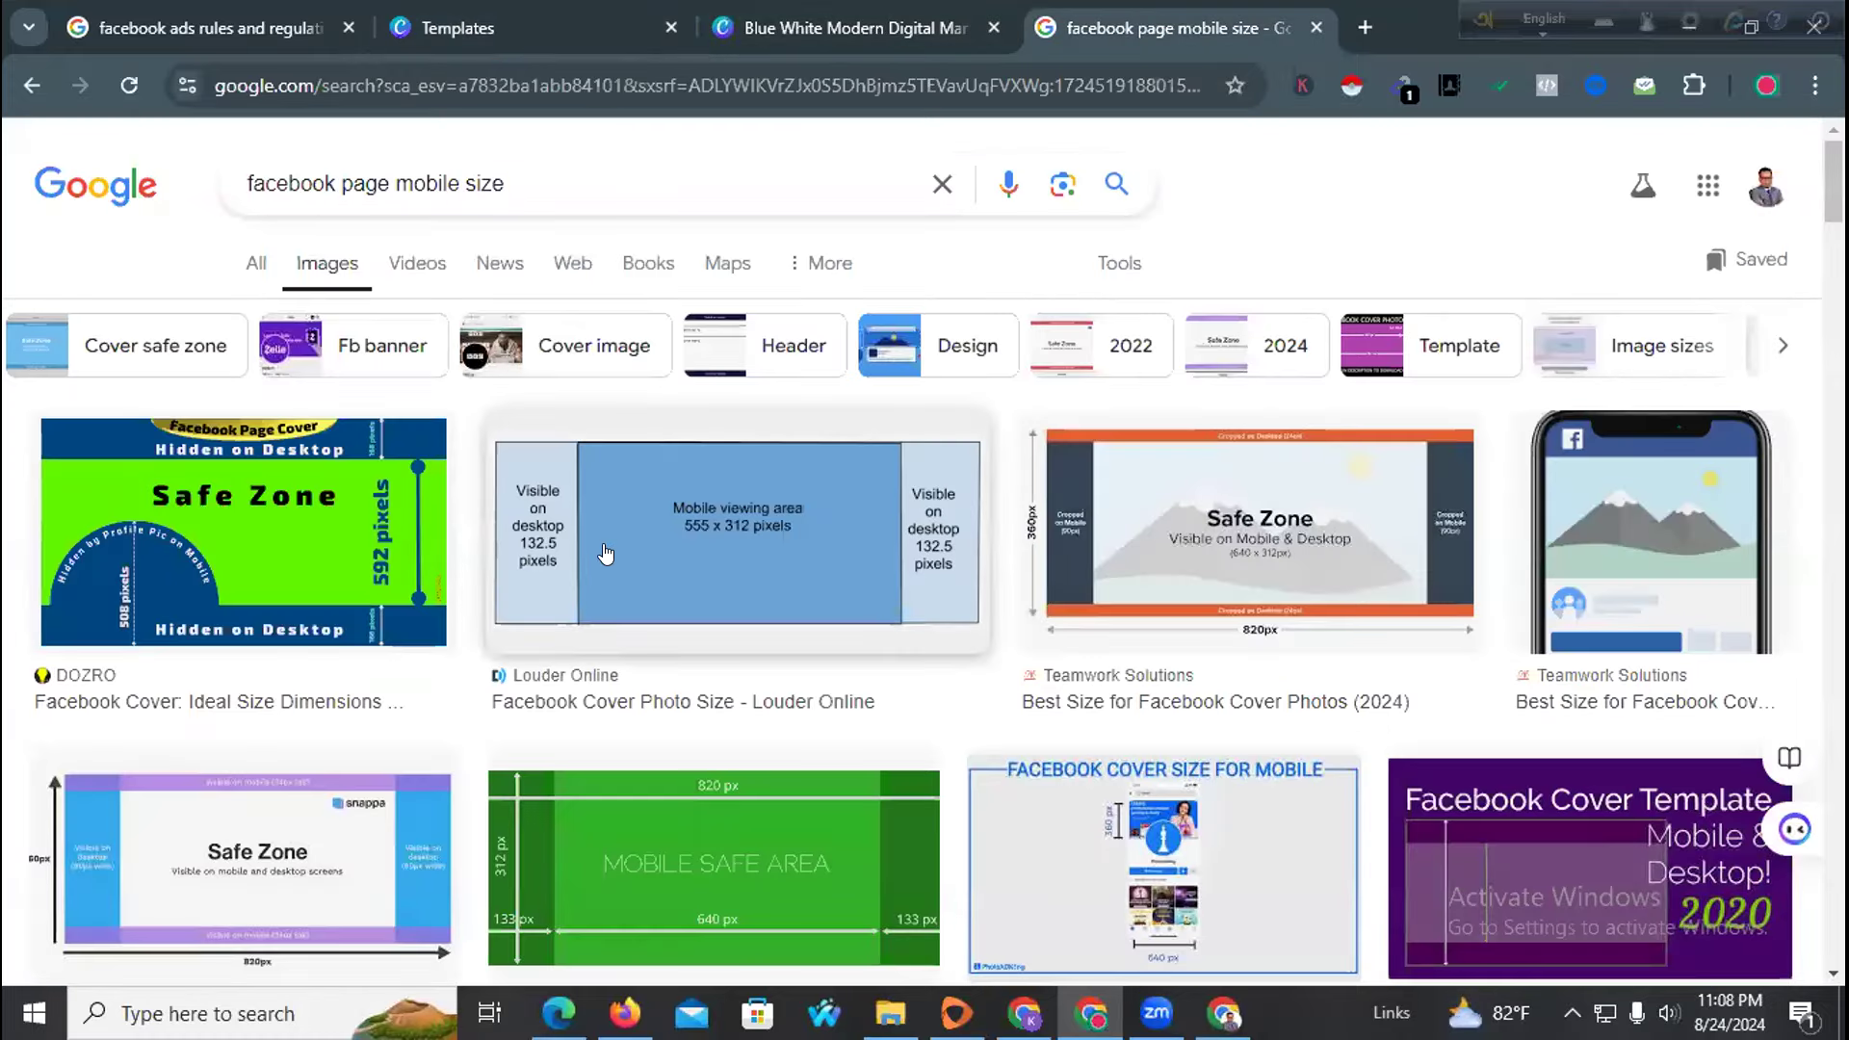
{"action": "left_click", "coordinate": [255, 262]}
{"action": "left_click_drag", "start_coordinate": [246, 424], "coordinate": [442, 424]}
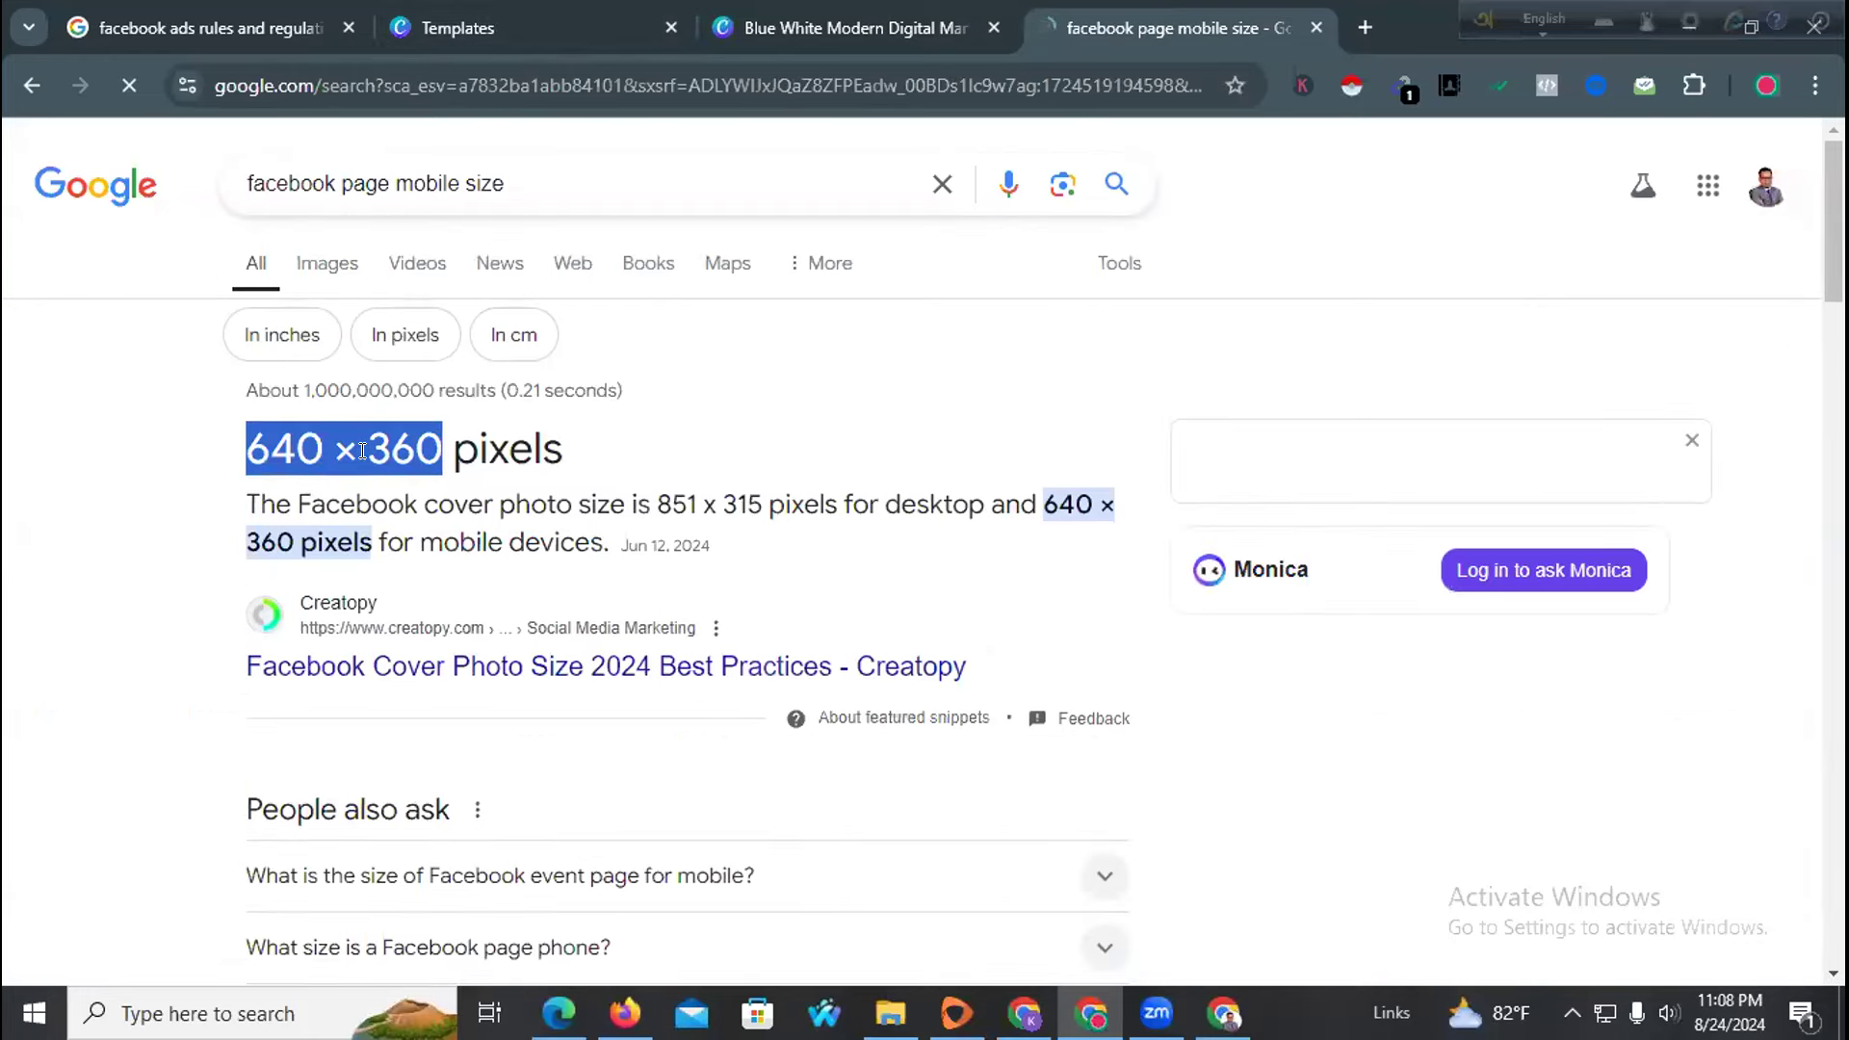
{"action": "left_click", "coordinate": [923, 9]}
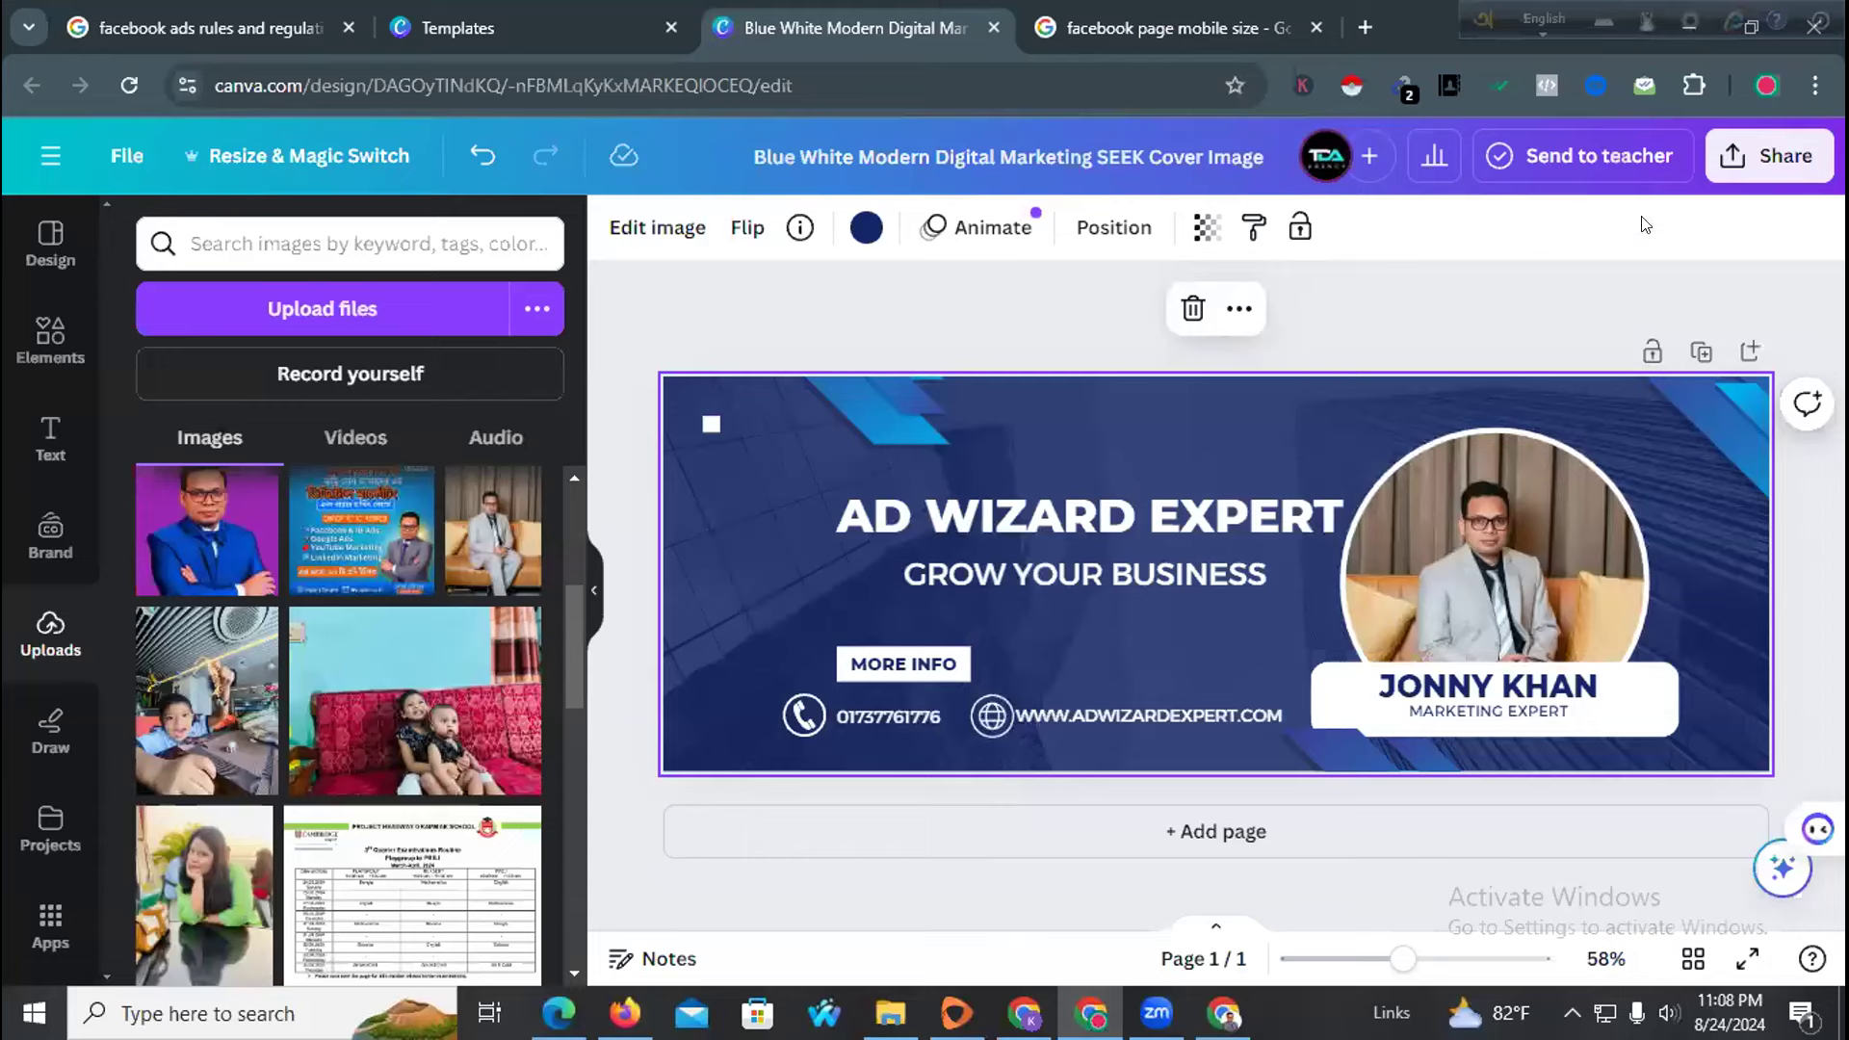
Open the Resize options for the cover design
{"action": "left_click", "coordinate": [1763, 156]}
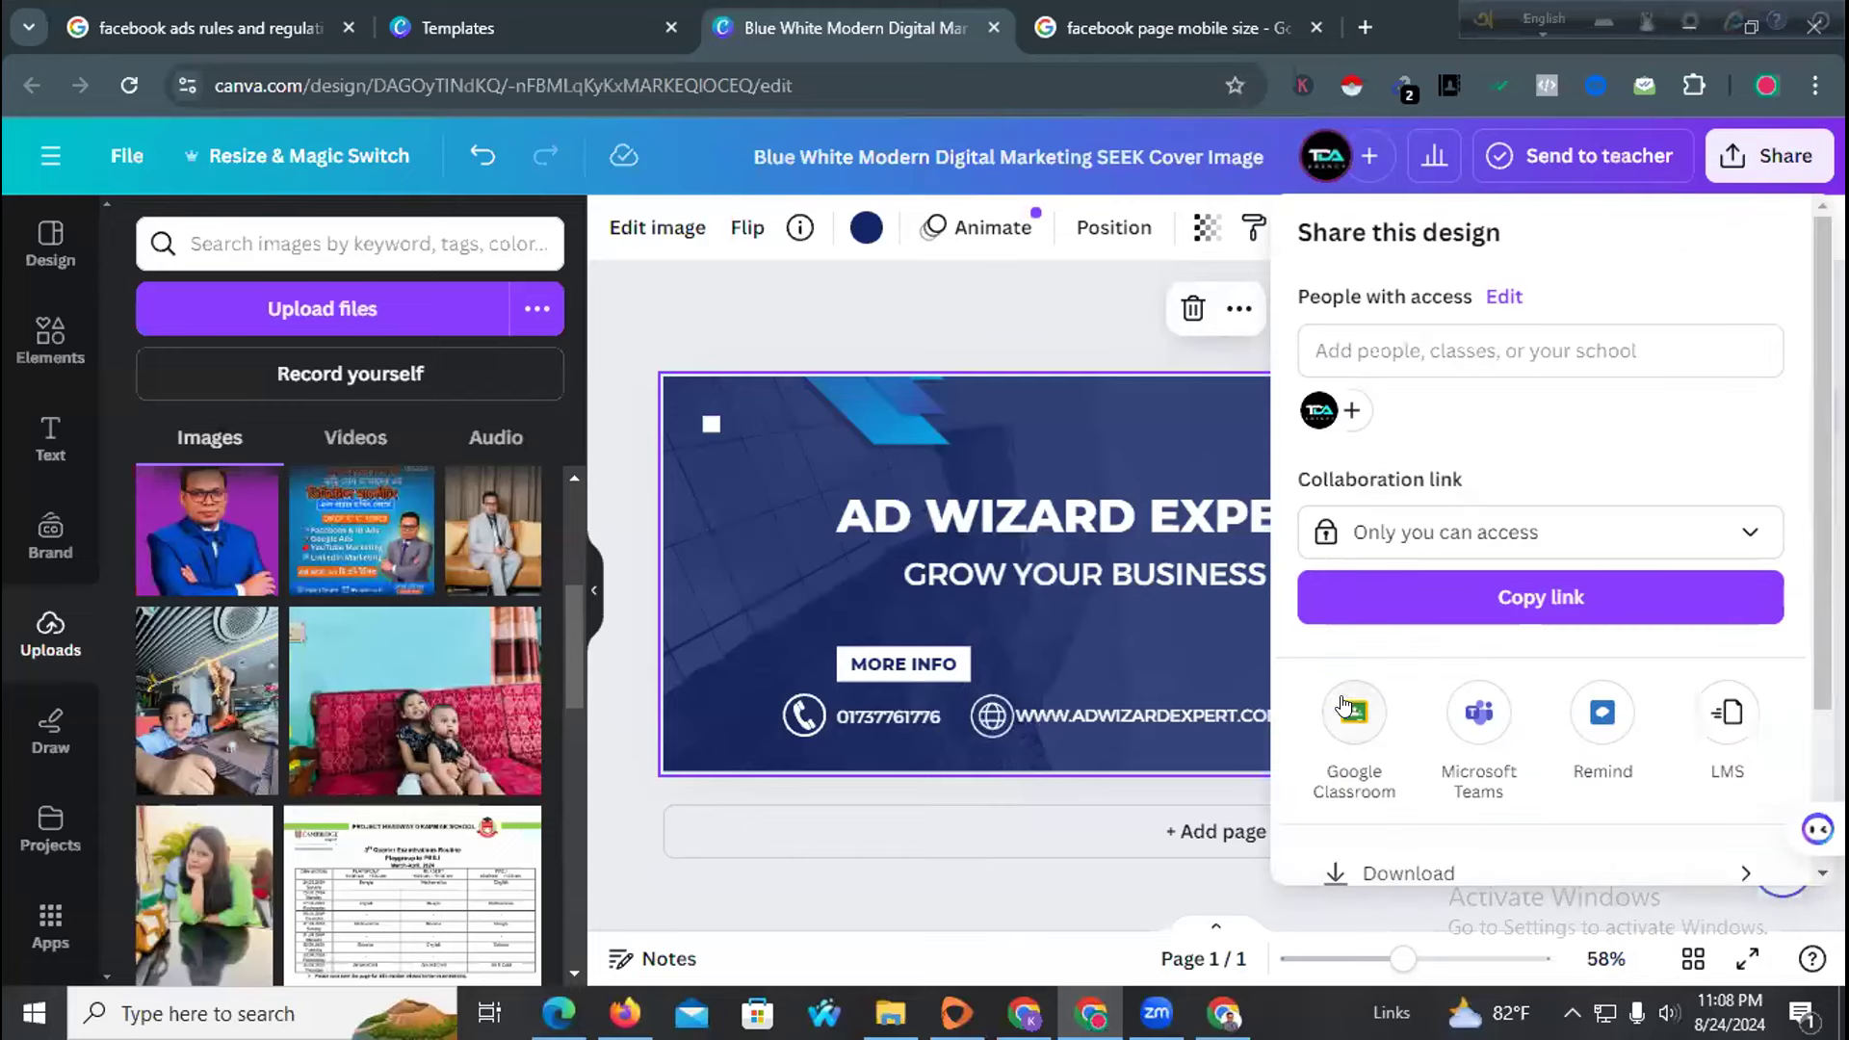
{"action": "left_click", "coordinate": [393, 200]}
{"action": "left_click", "coordinate": [329, 158]}
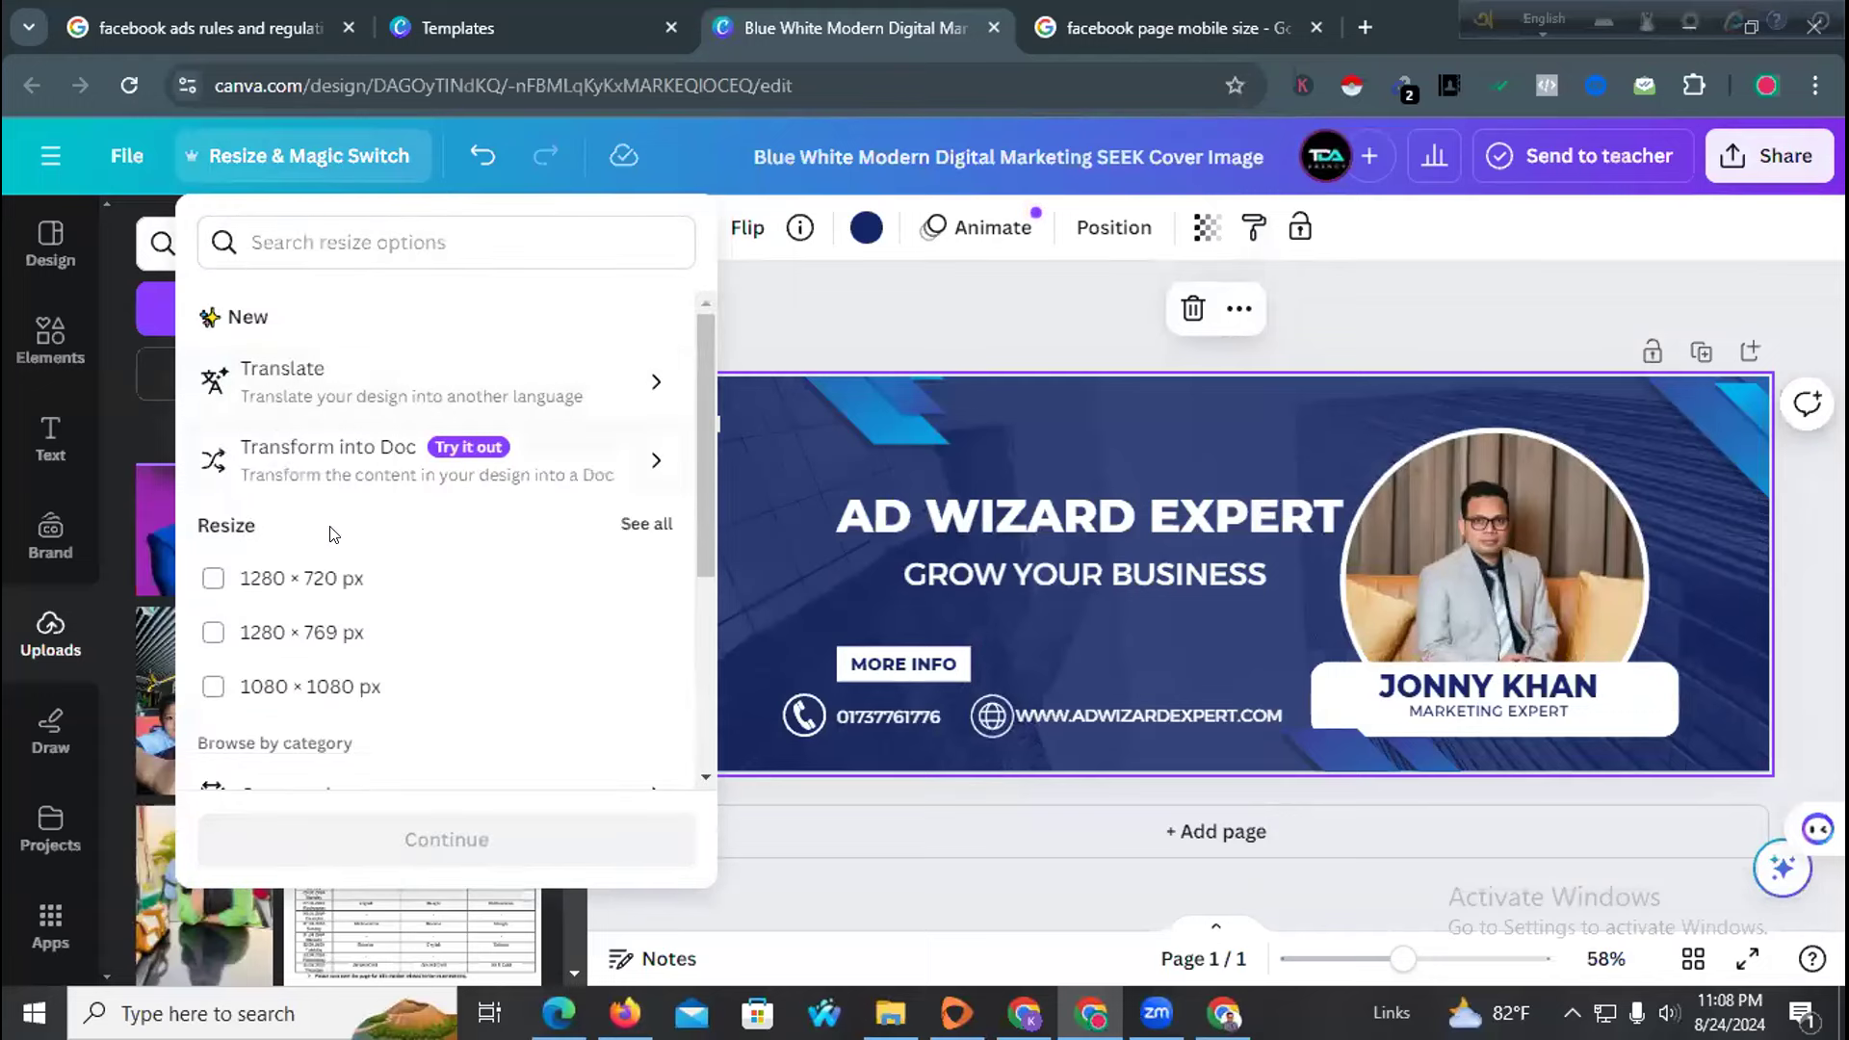
Resize the current cover in place to a custom 640 × 360 px size
{"action": "scroll", "coordinate": [317, 562], "scroll_direction": "down", "scroll_amount": 3}
{"action": "left_click", "coordinate": [310, 524]}
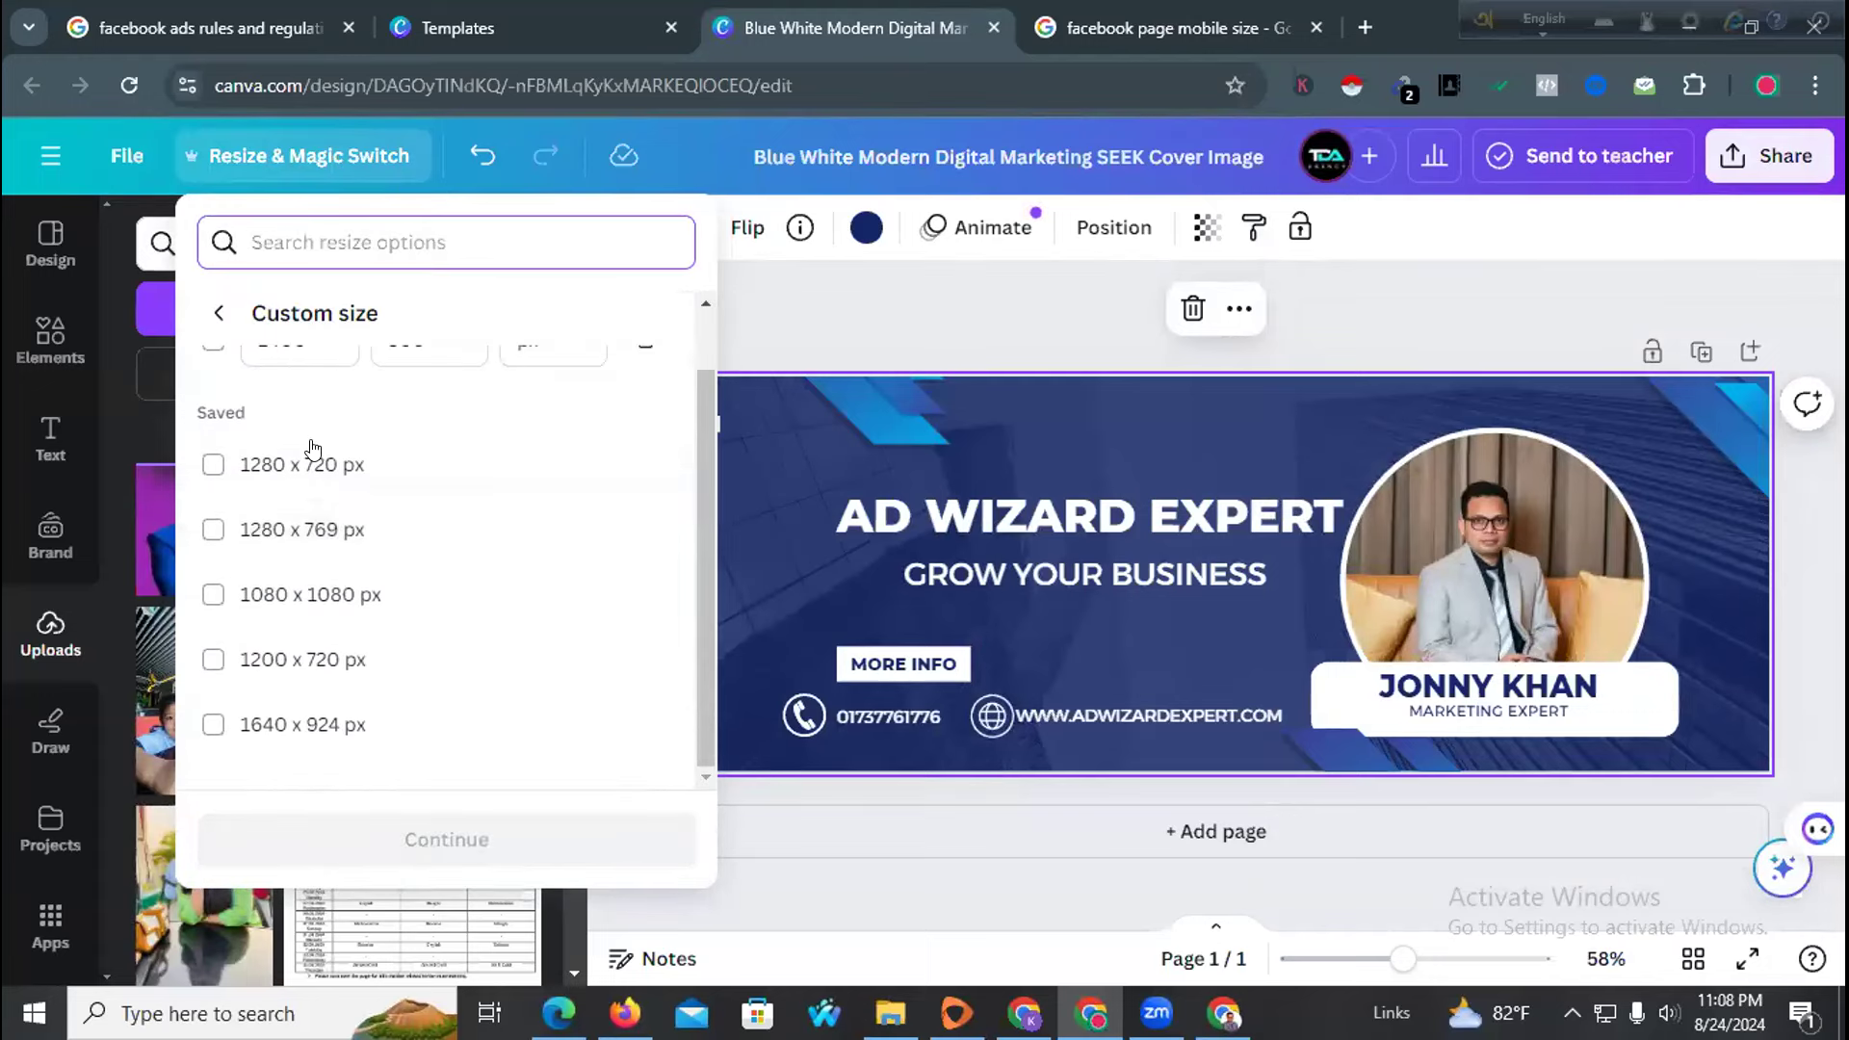
{"action": "left_click", "coordinate": [303, 410]}
{"action": "type", "text": "640"}
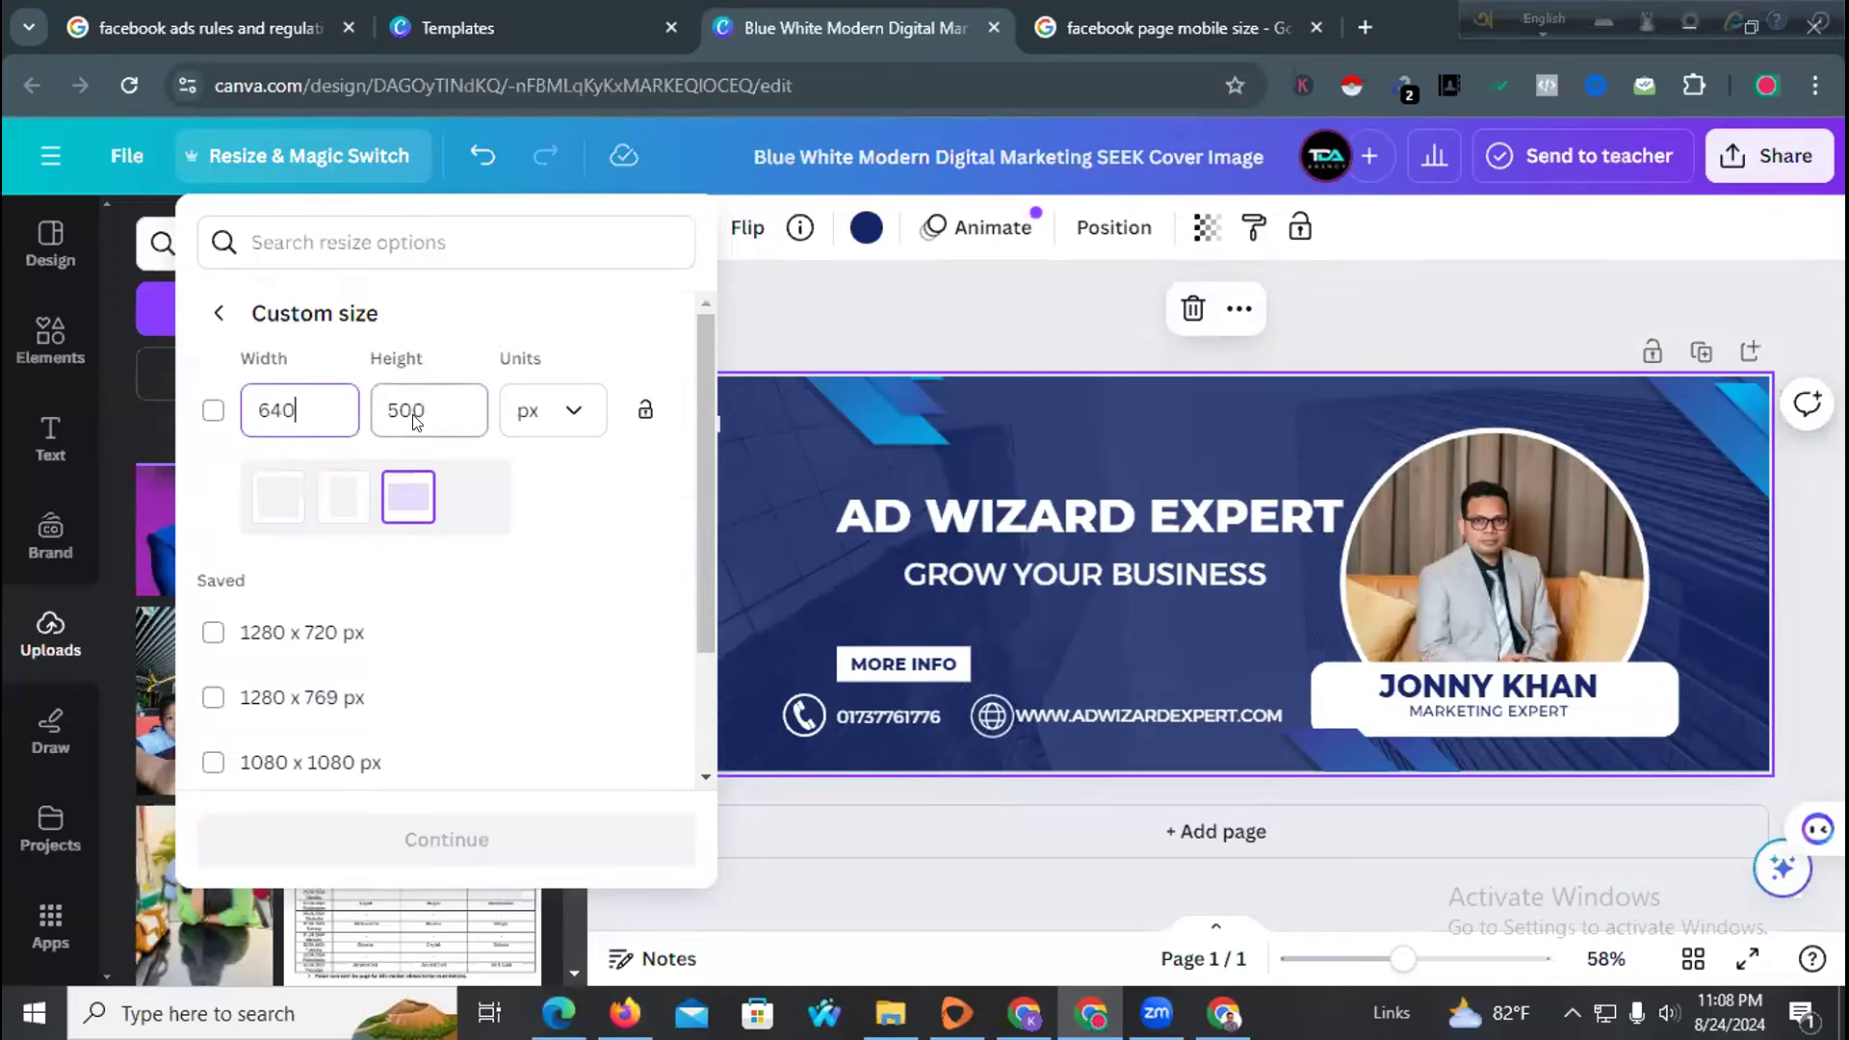
{"action": "left_click", "coordinate": [425, 406]}
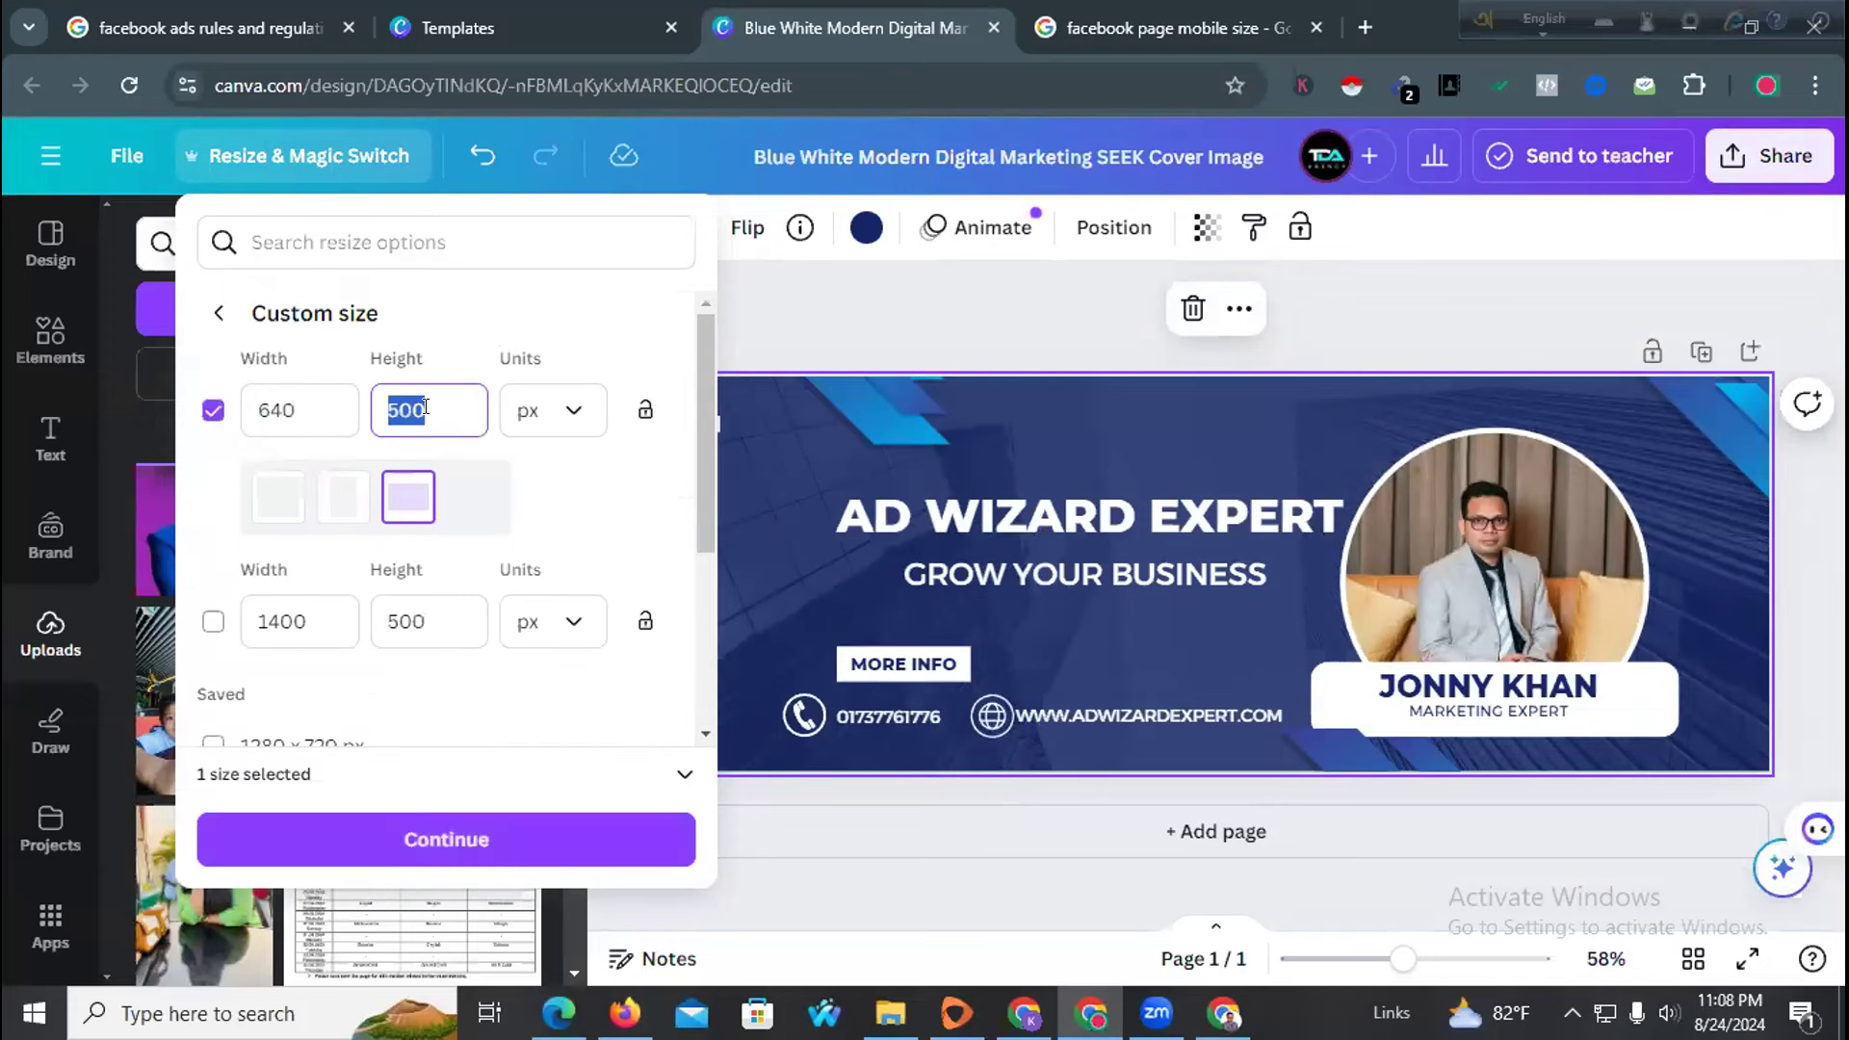
{"action": "type", "text": "360"}
{"action": "left_click", "coordinate": [357, 829]}
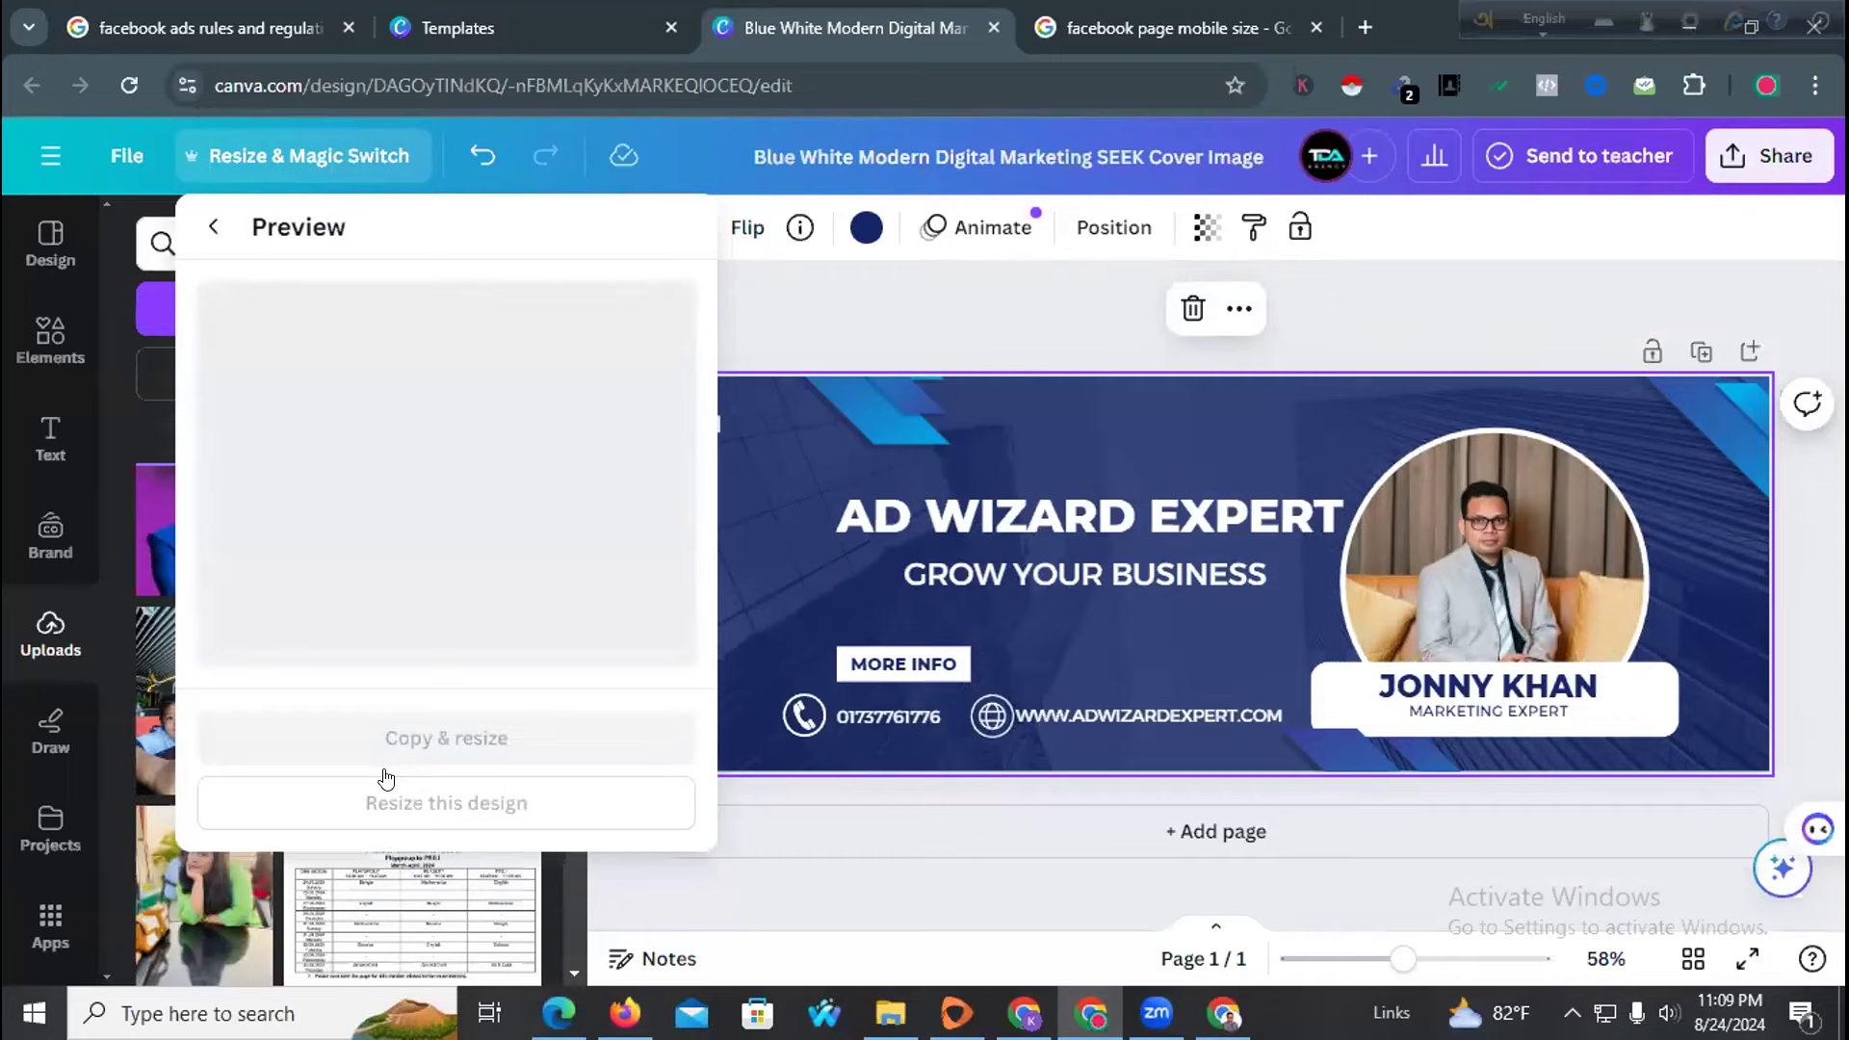
{"action": "left_click", "coordinate": [383, 805]}
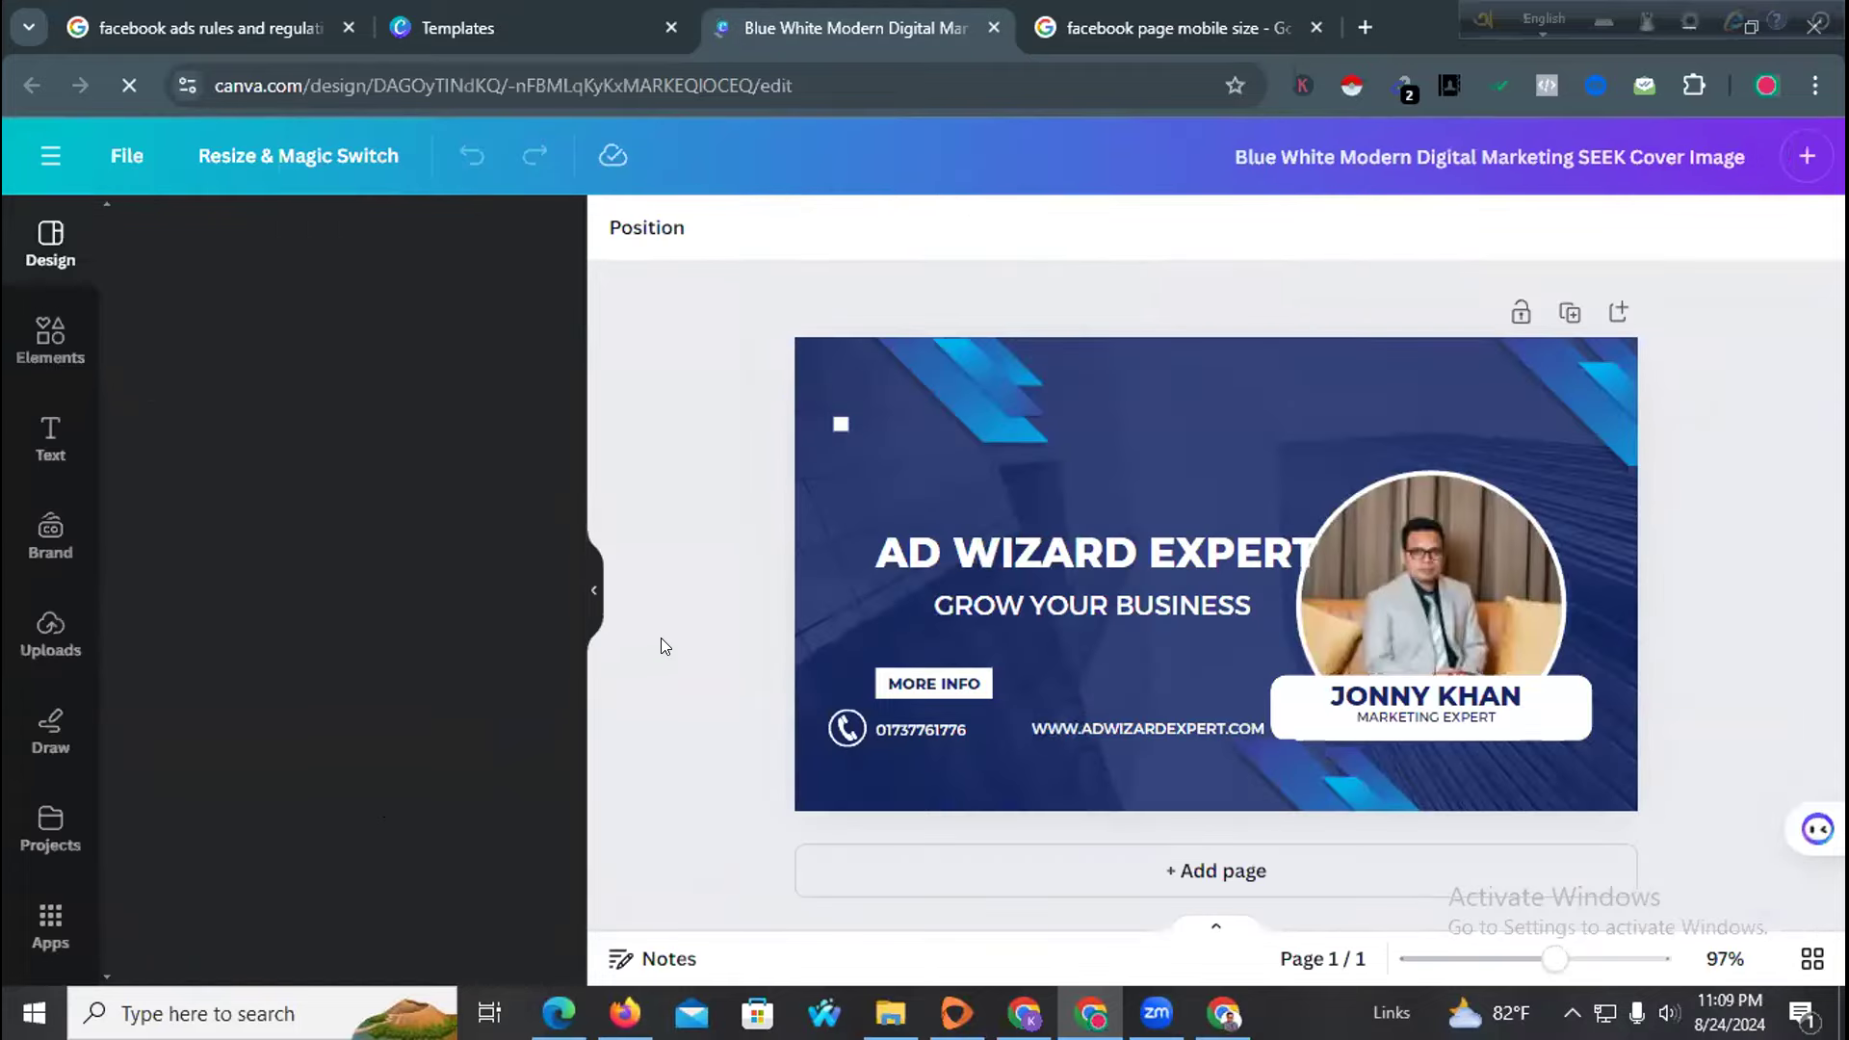
Move the AD WIZARD EXPERT title, GROW YOUR BUSINESS subtitle and profile photo up
{"action": "left_click_drag", "start_coordinate": [1250, 555], "coordinate": [1241, 513]}
{"action": "mouse_move", "coordinate": [1080, 598]}
{"action": "left_mouse_down"}
{"action": "mouse_move", "coordinate": [1083, 569]}
{"action": "mouse_move", "coordinate": [1063, 567]}
{"action": "left_mouse_up"}
{"action": "left_click", "coordinate": [1197, 620]}
{"action": "left_click", "coordinate": [1421, 583]}
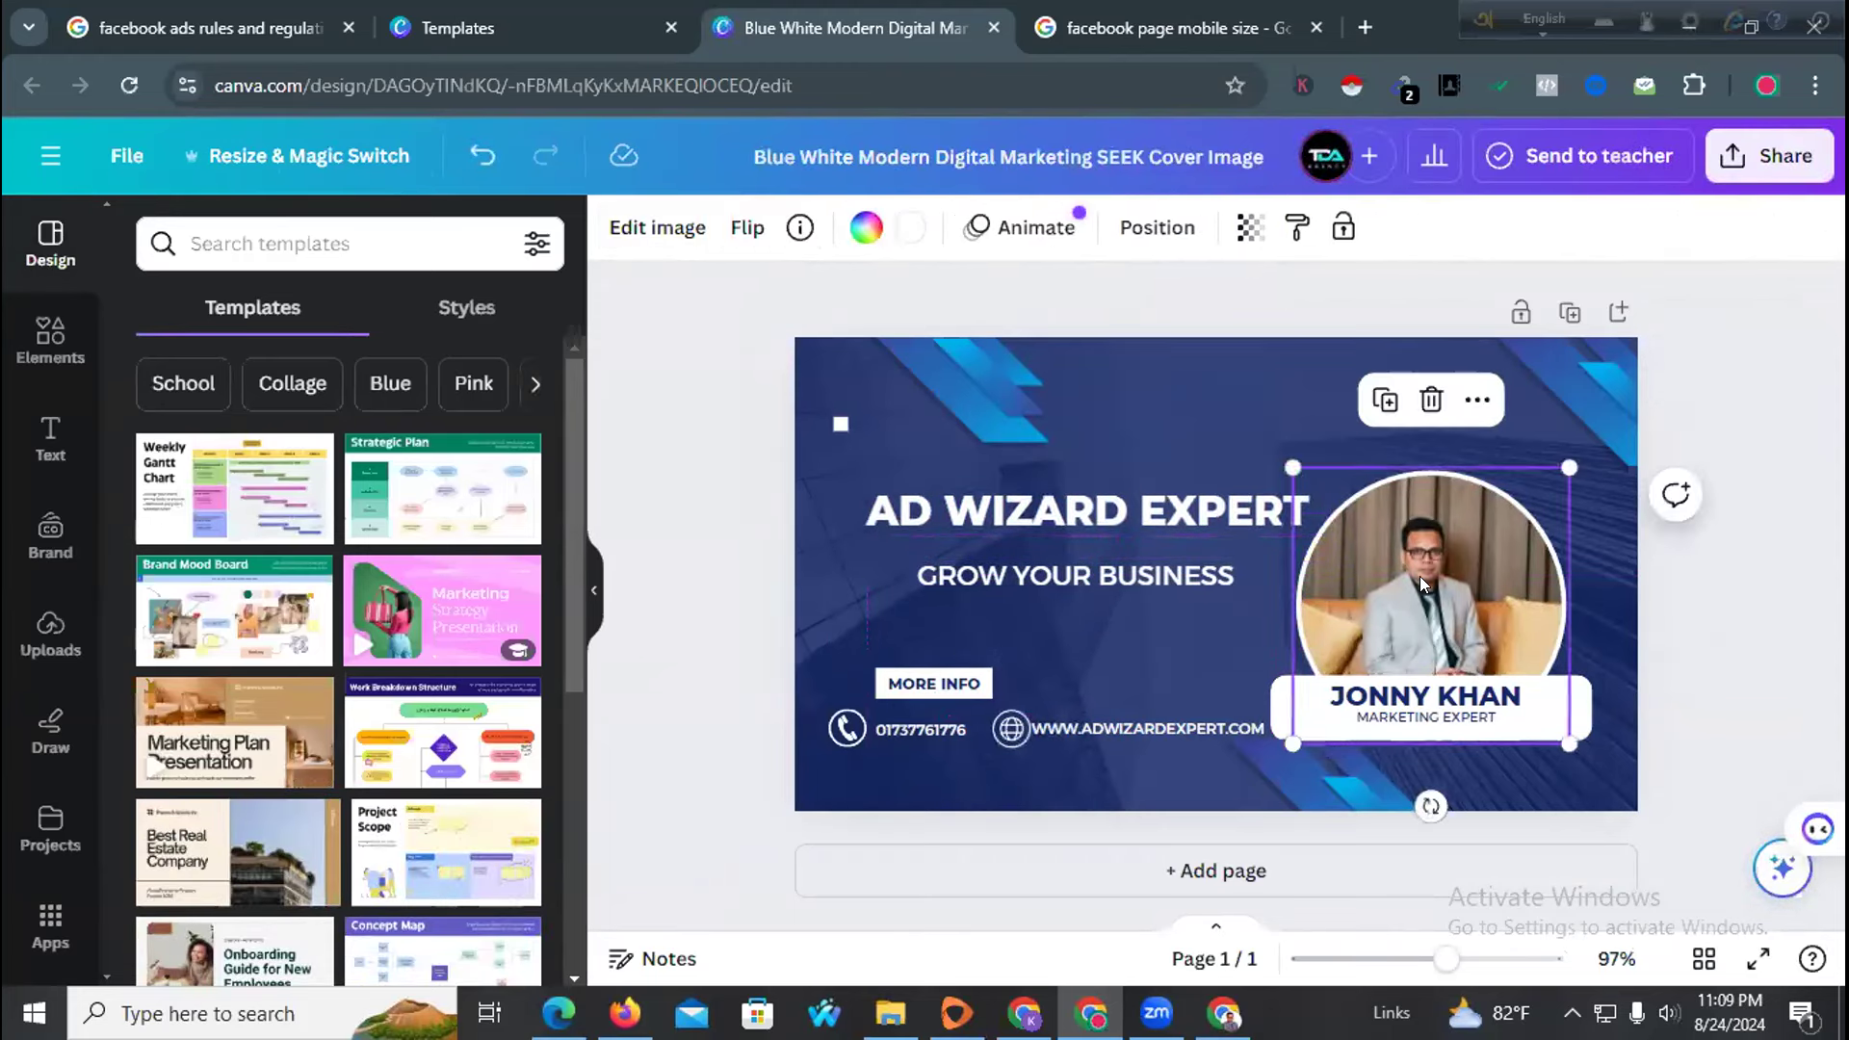
{"action": "left_click_drag", "start_coordinate": [1401, 582], "coordinate": [1400, 554]}
{"action": "left_click", "coordinate": [1165, 648]}
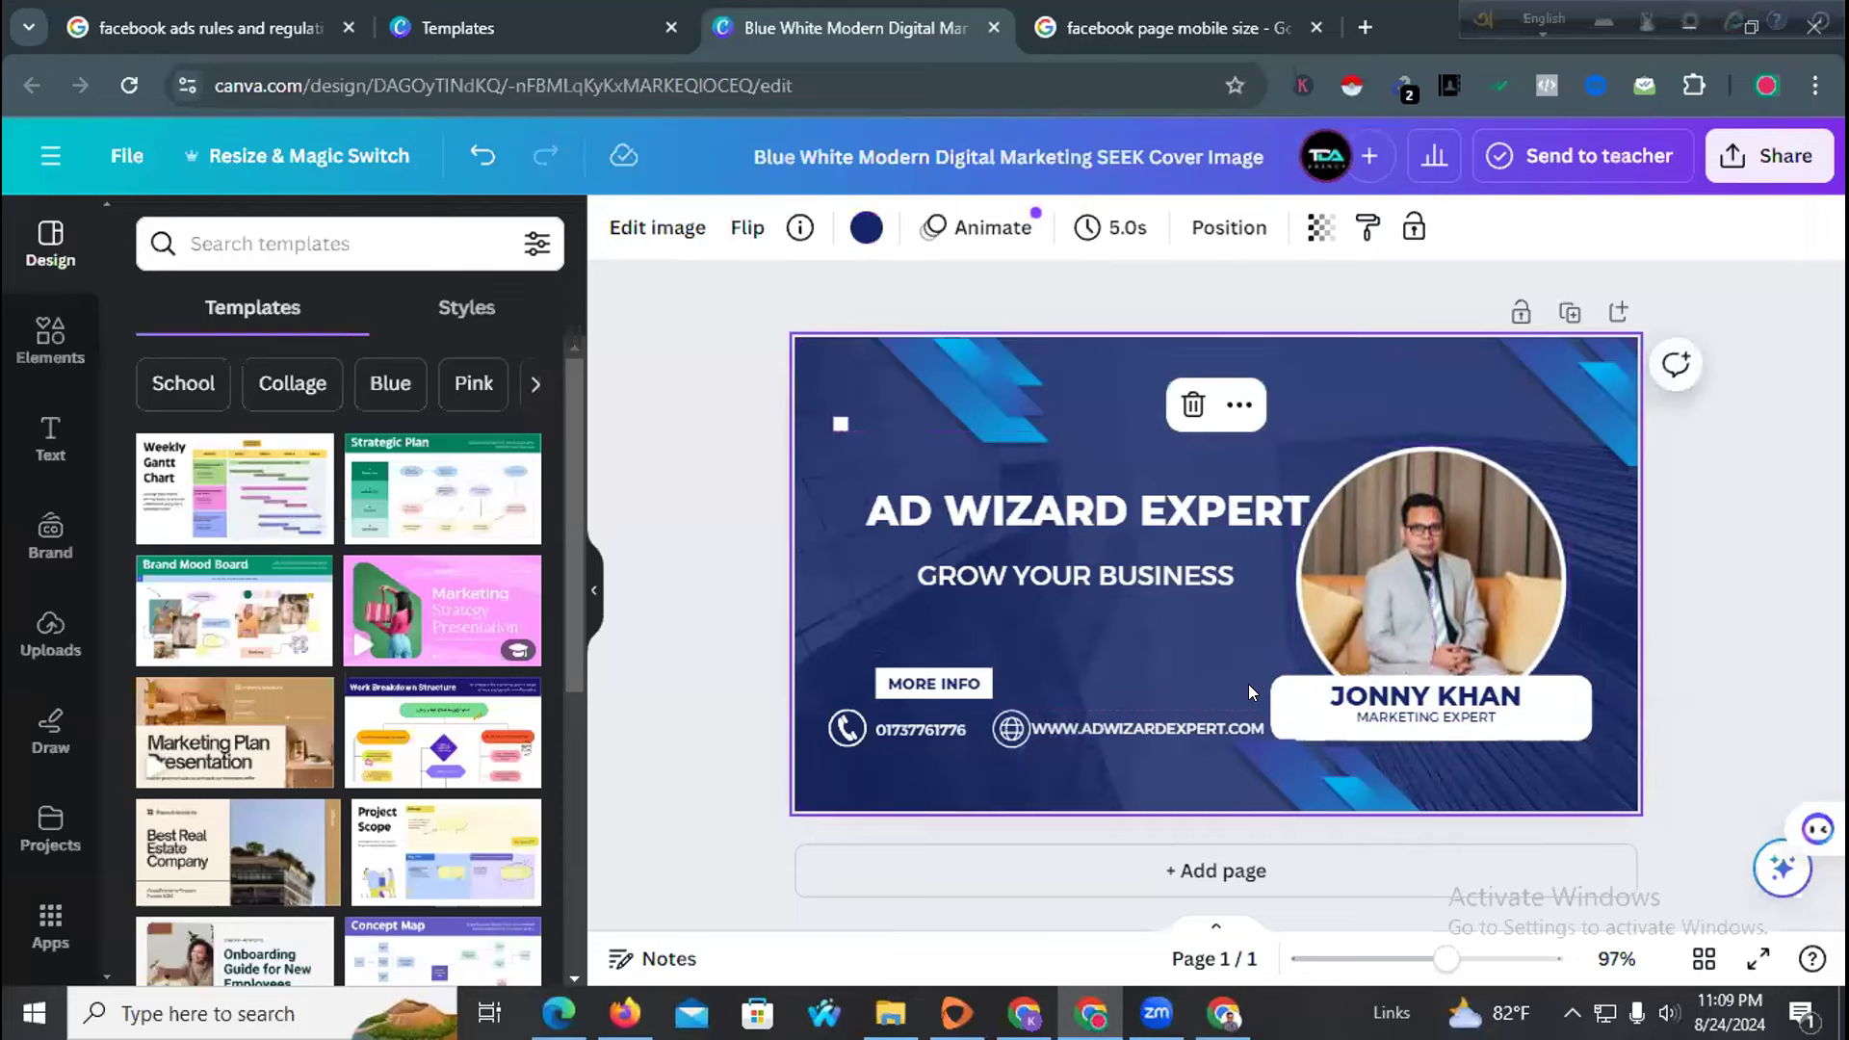
Realign the white name box, name text and MARKETING EXPERT line in the badge
{"action": "left_click", "coordinate": [1299, 687]}
{"action": "left_click_drag", "start_coordinate": [1299, 686], "coordinate": [1295, 687]}
{"action": "left_click_drag", "start_coordinate": [1410, 709], "coordinate": [1398, 704]}
{"action": "left_click", "coordinate": [1399, 701]}
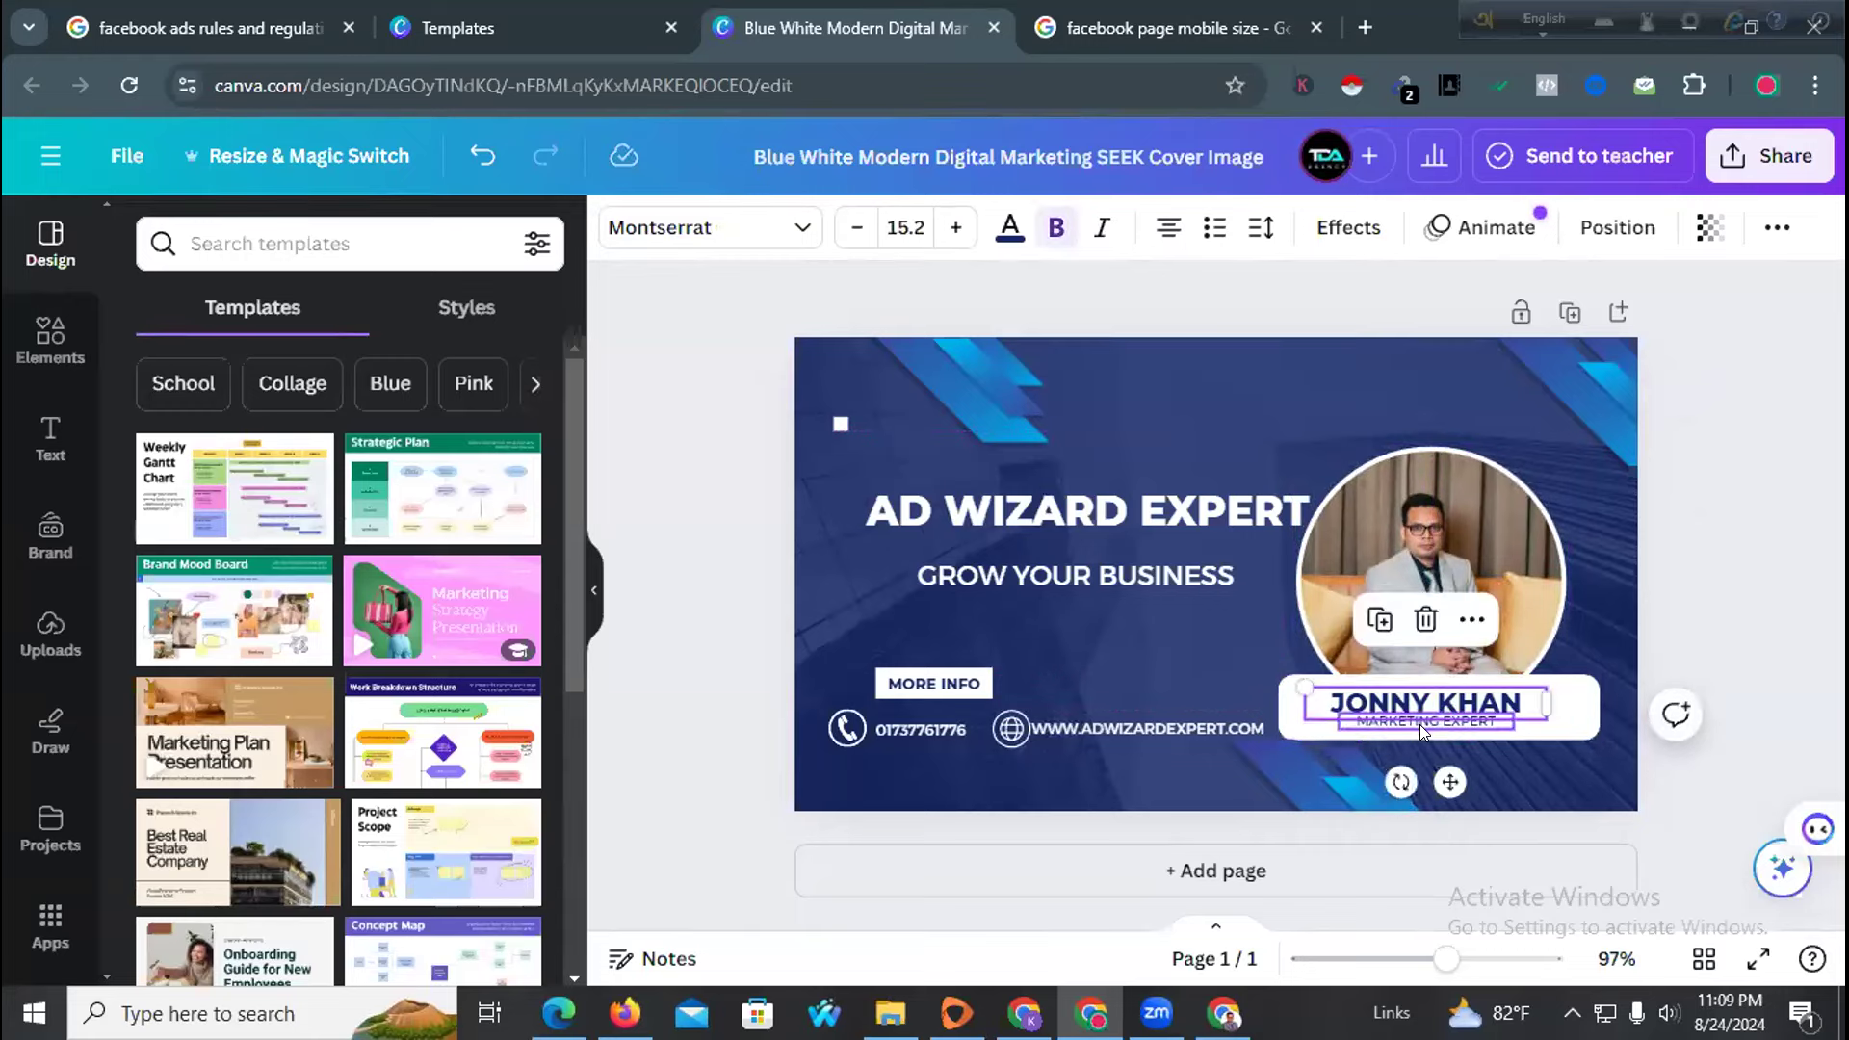
{"action": "left_click", "coordinate": [1425, 734]}
{"action": "left_click", "coordinate": [1424, 723]}
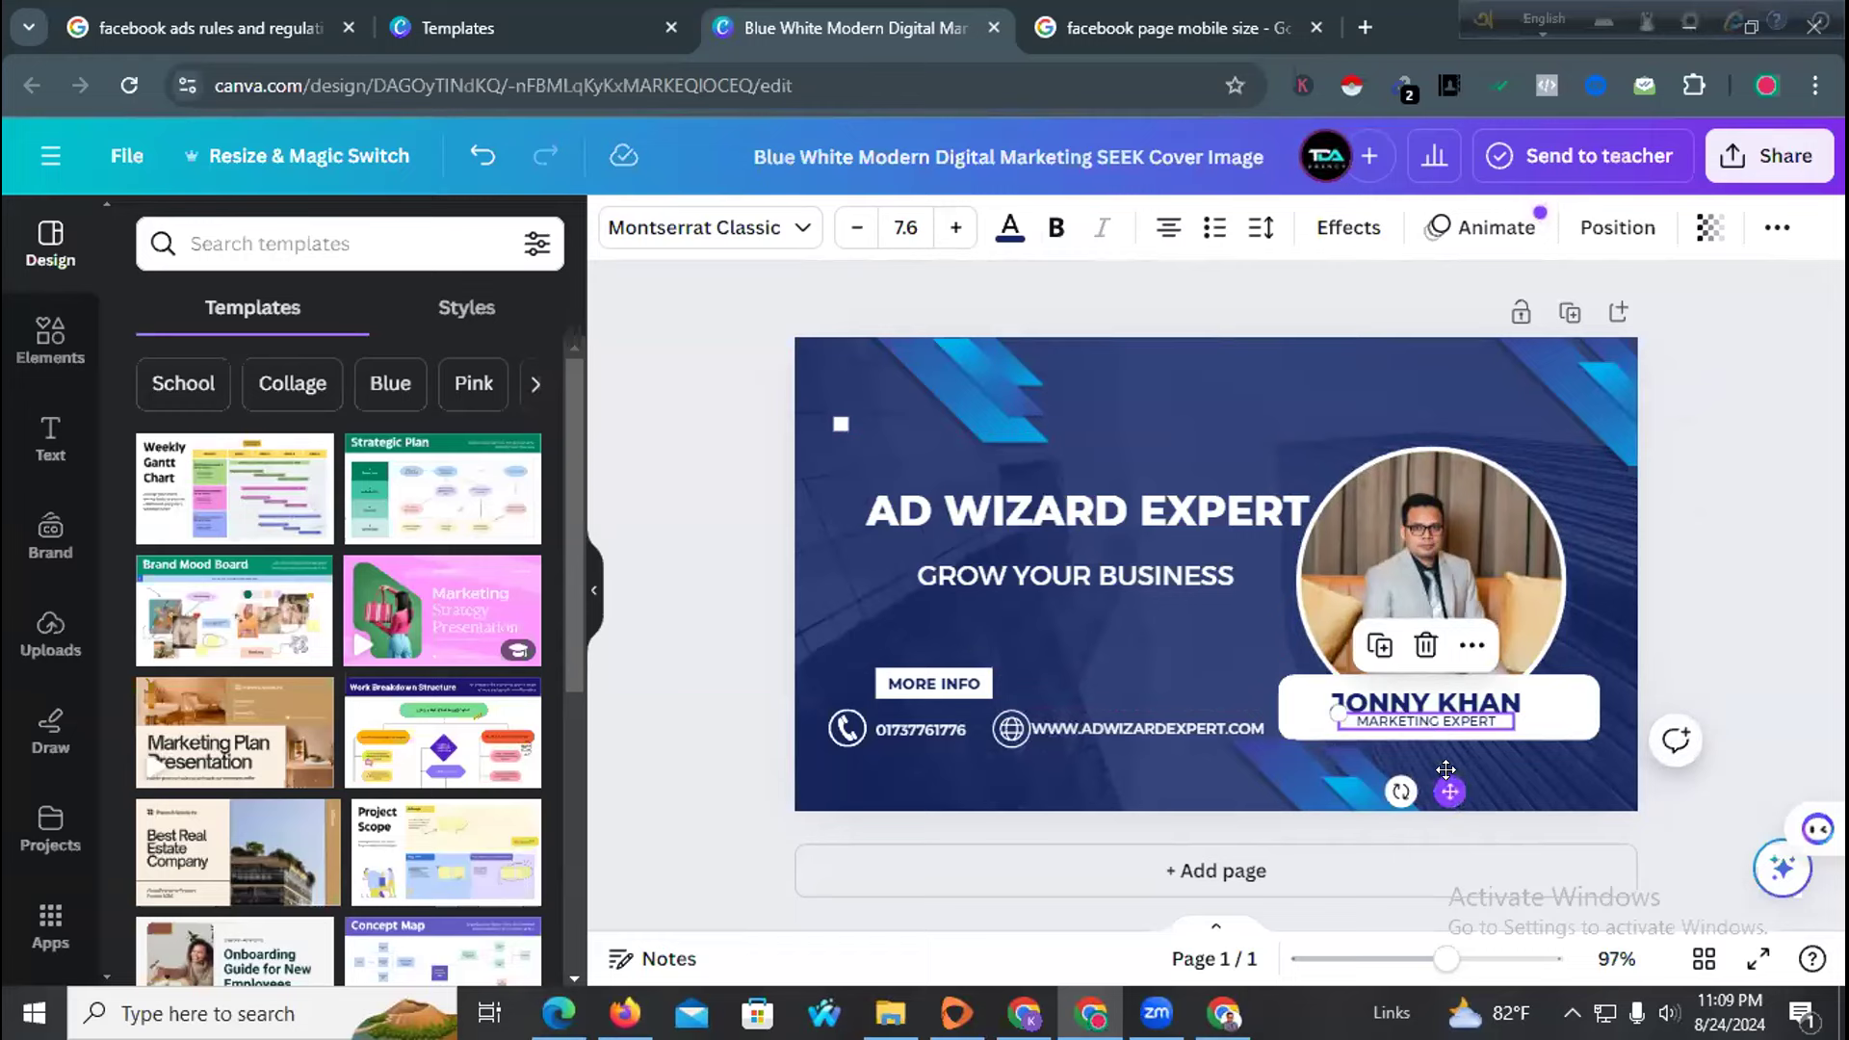
{"action": "left_click_drag", "start_coordinate": [1446, 776], "coordinate": [1446, 783]}
{"action": "left_click", "coordinate": [1240, 679]}
Reduce the AD WIZARD EXPERT title's font size from 23 to 22
{"action": "left_click", "coordinate": [1117, 513]}
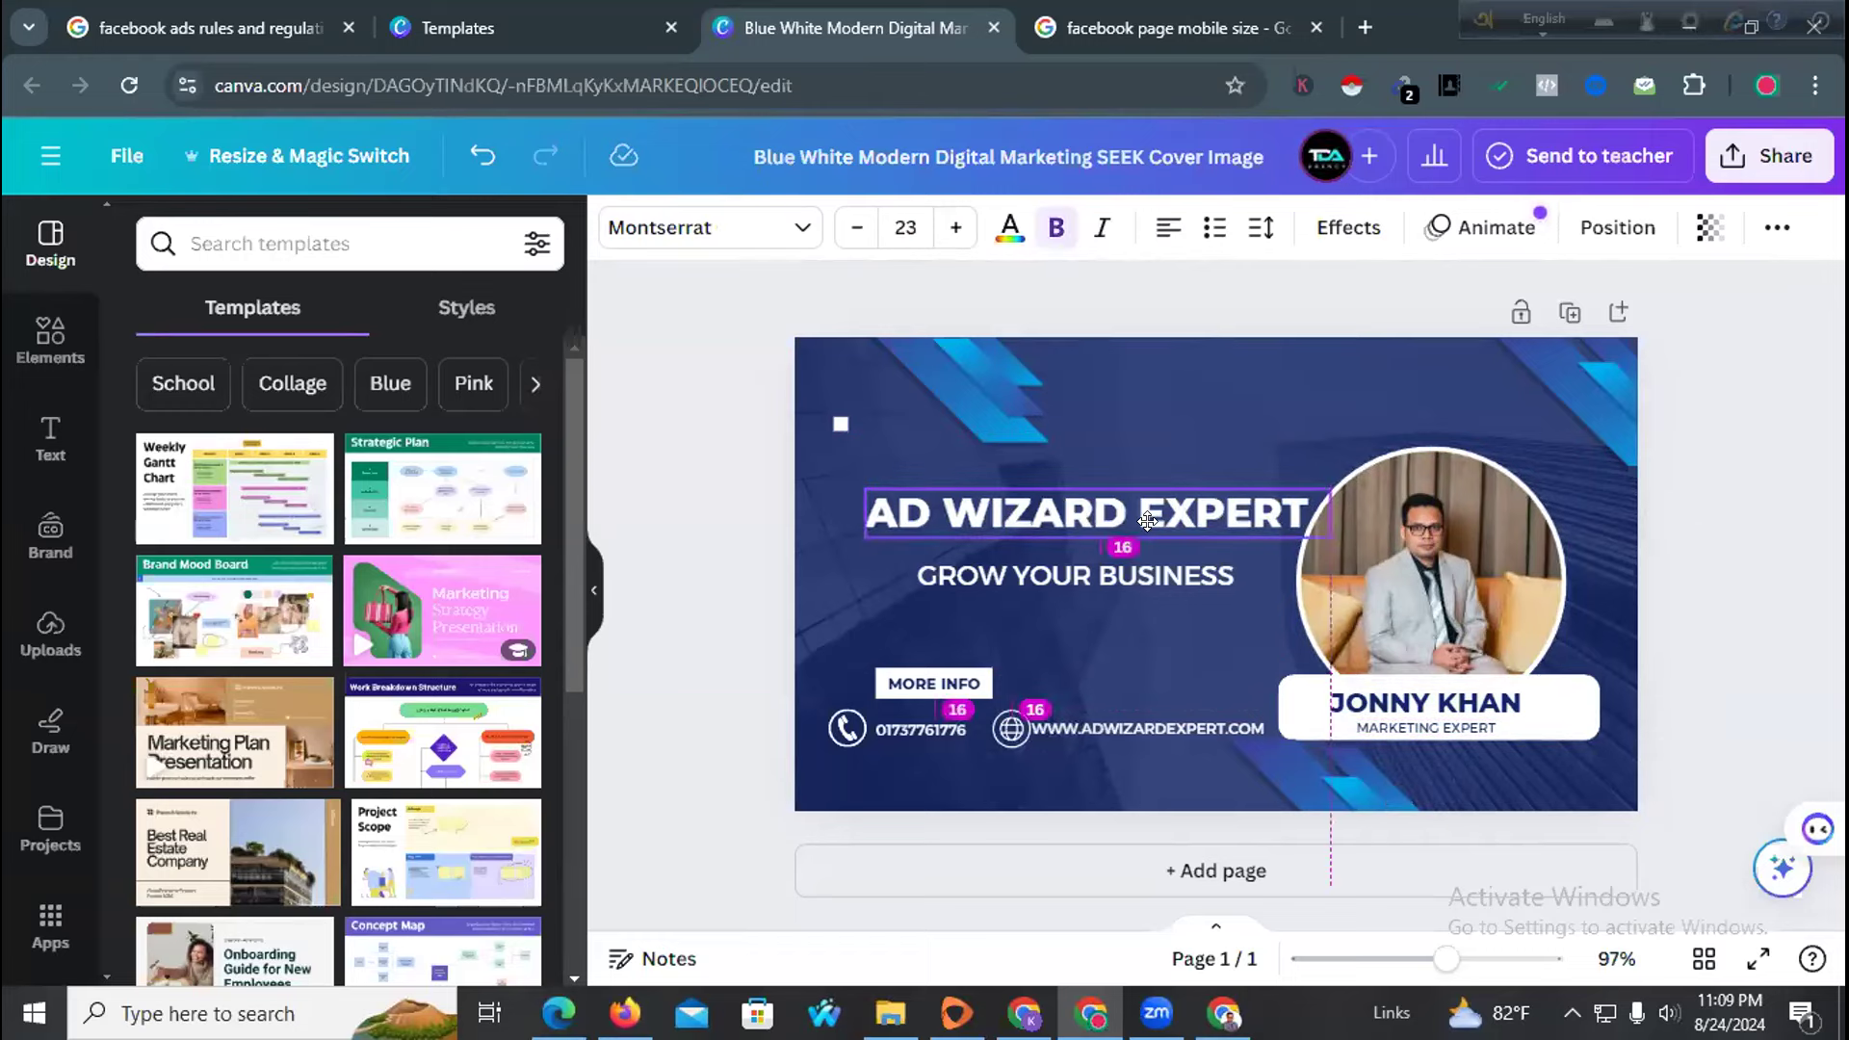
{"action": "left_click", "coordinate": [1126, 572]}
{"action": "left_click", "coordinate": [1411, 568]}
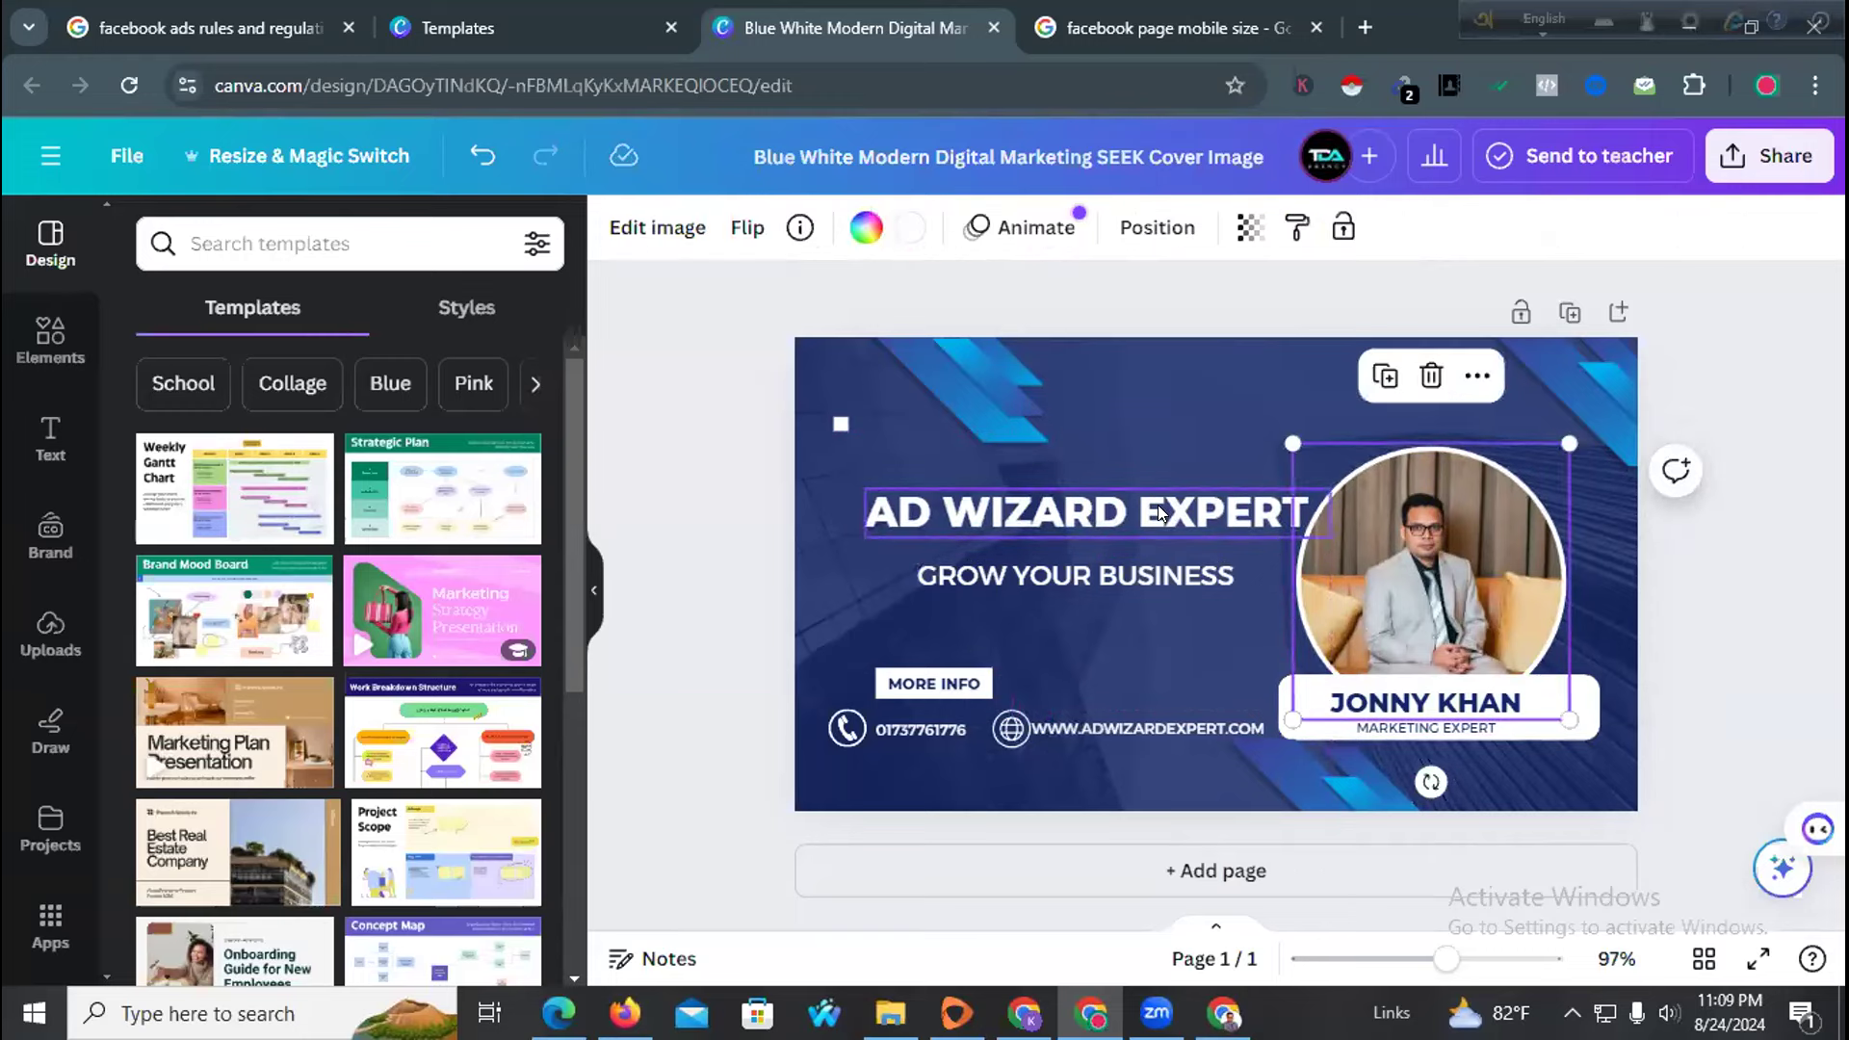
{"action": "left_click", "coordinate": [1175, 513]}
{"action": "left_click", "coordinate": [856, 227]}
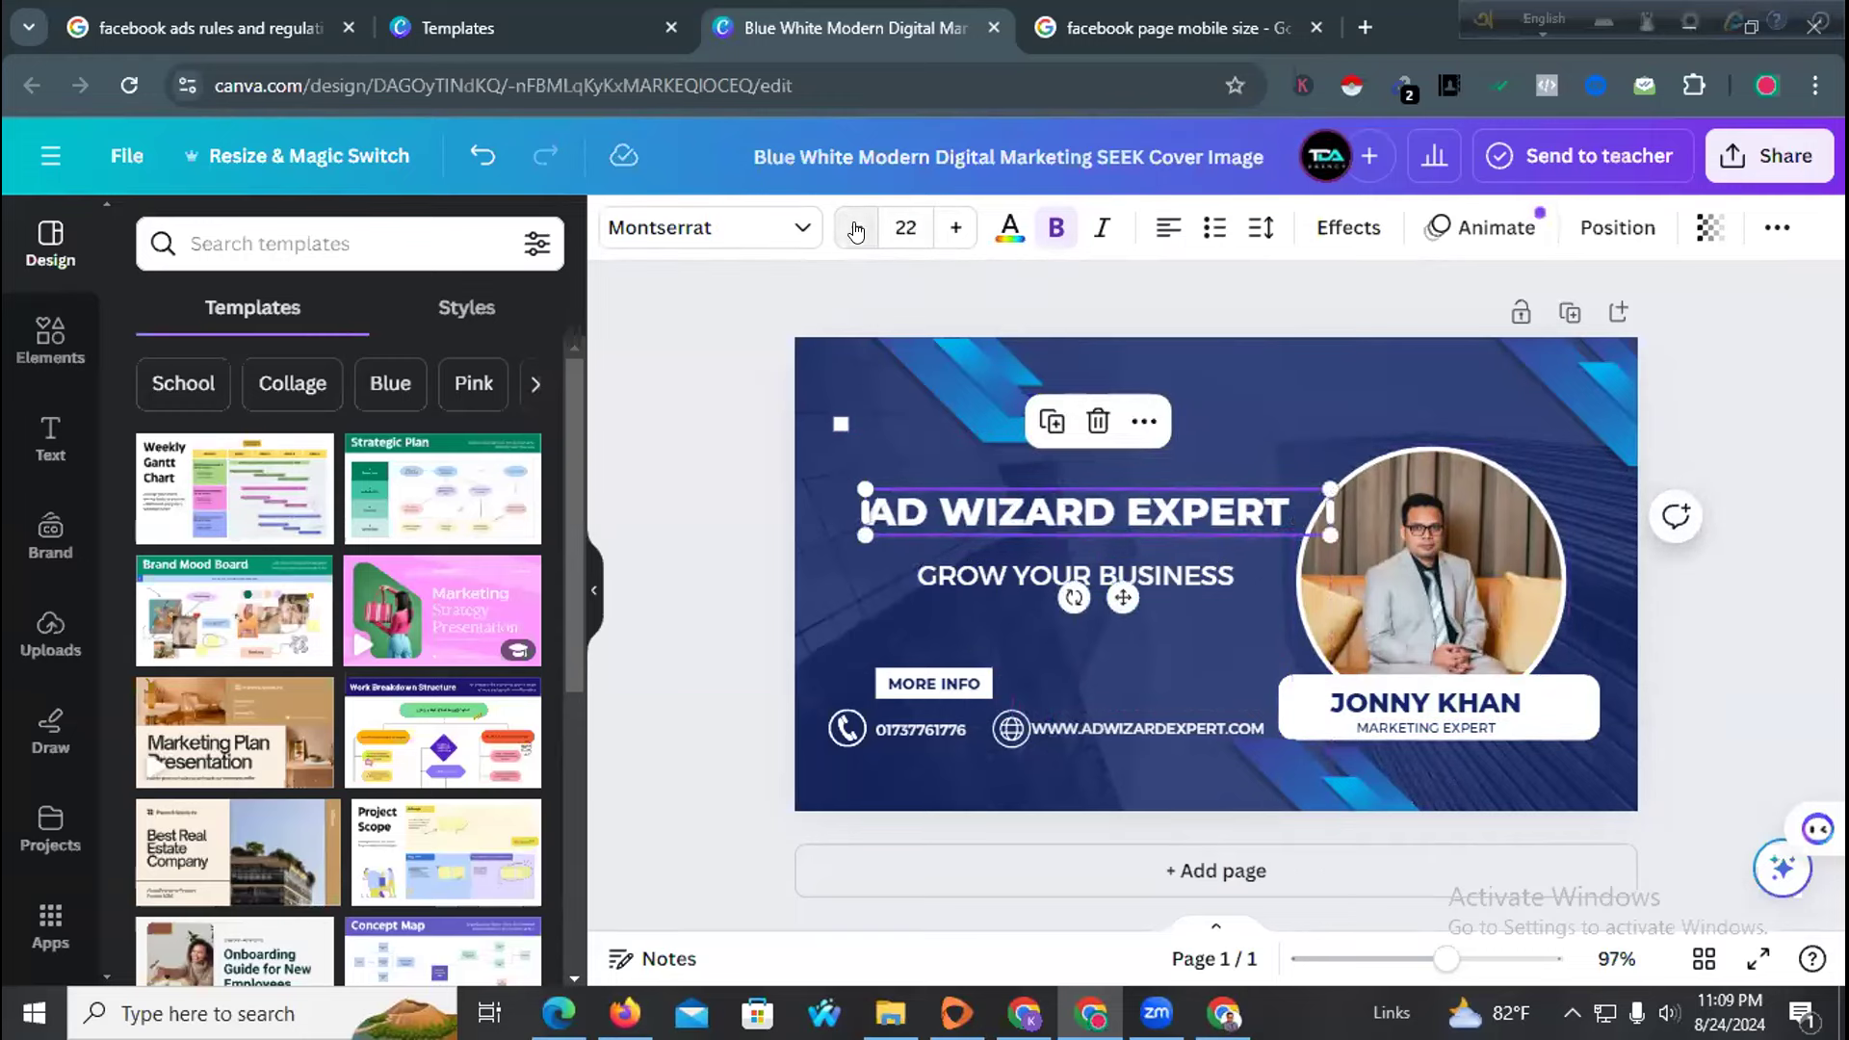
{"action": "left_click", "coordinate": [705, 482]}
{"action": "left_click", "coordinate": [1050, 573]}
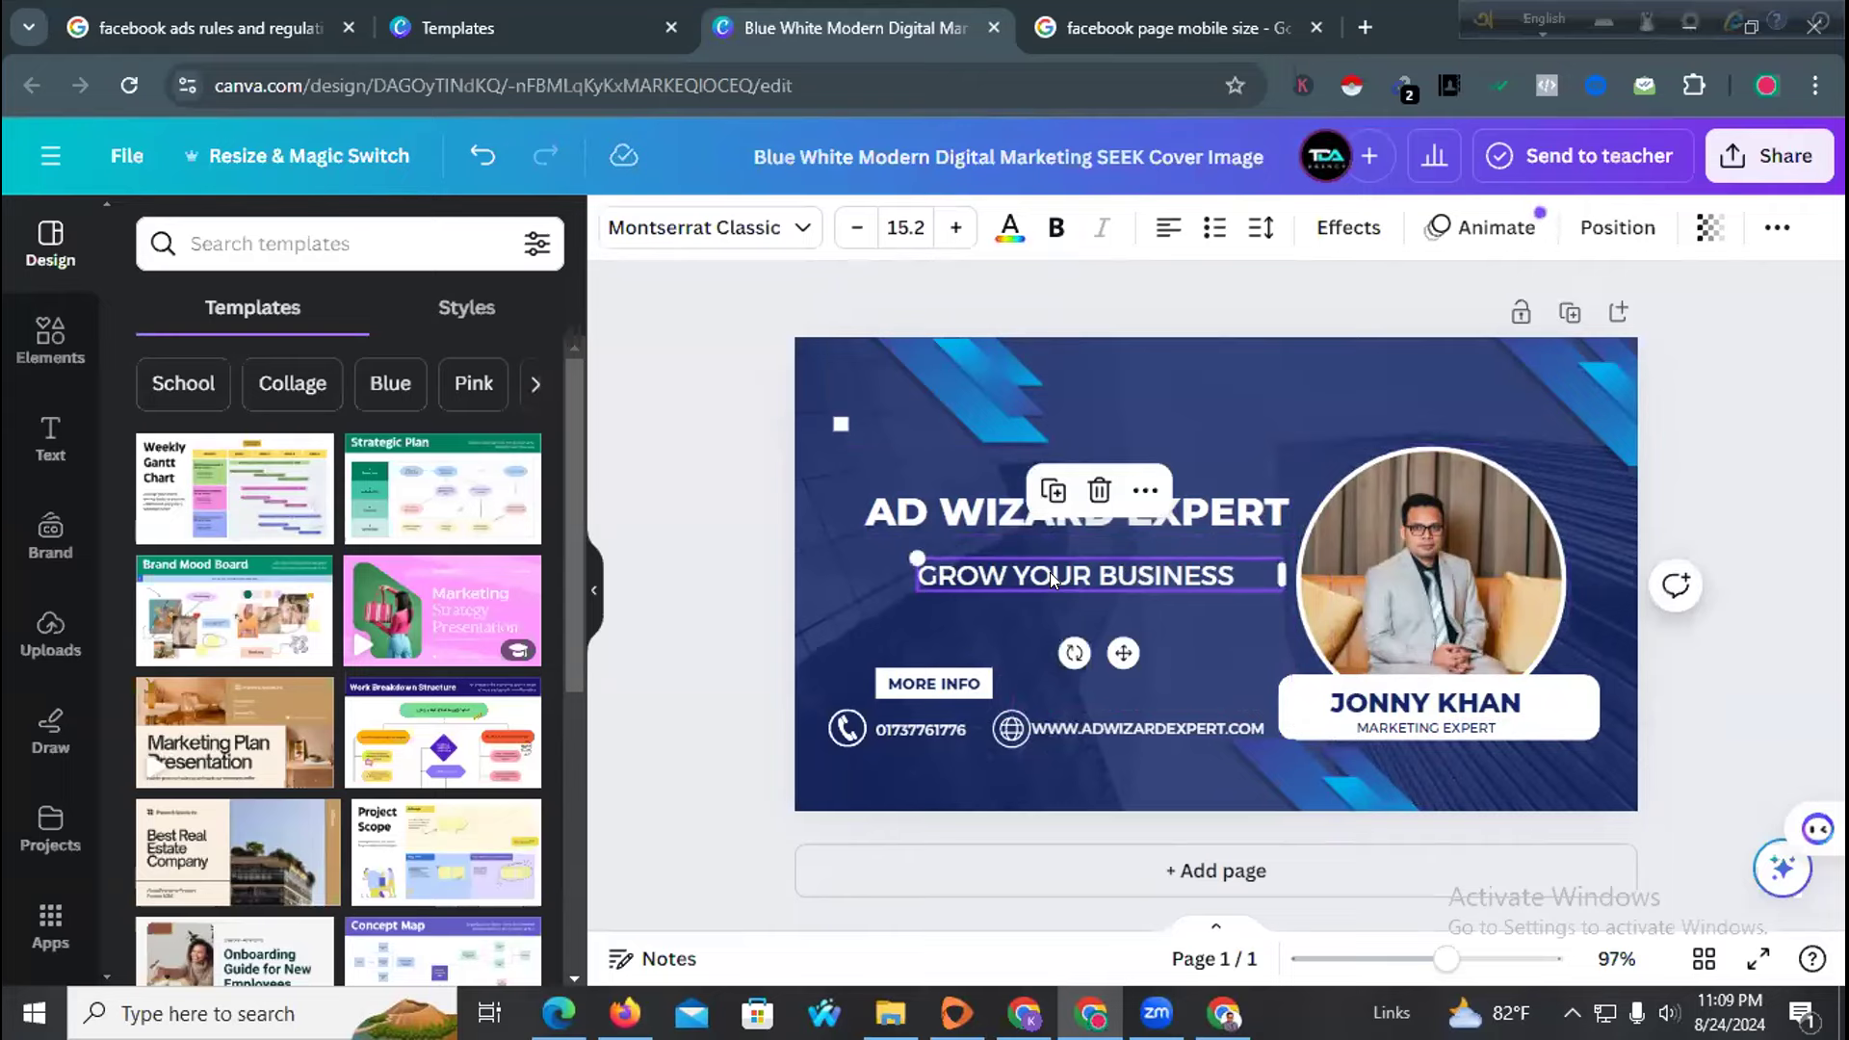
{"action": "left_click", "coordinate": [784, 637]}
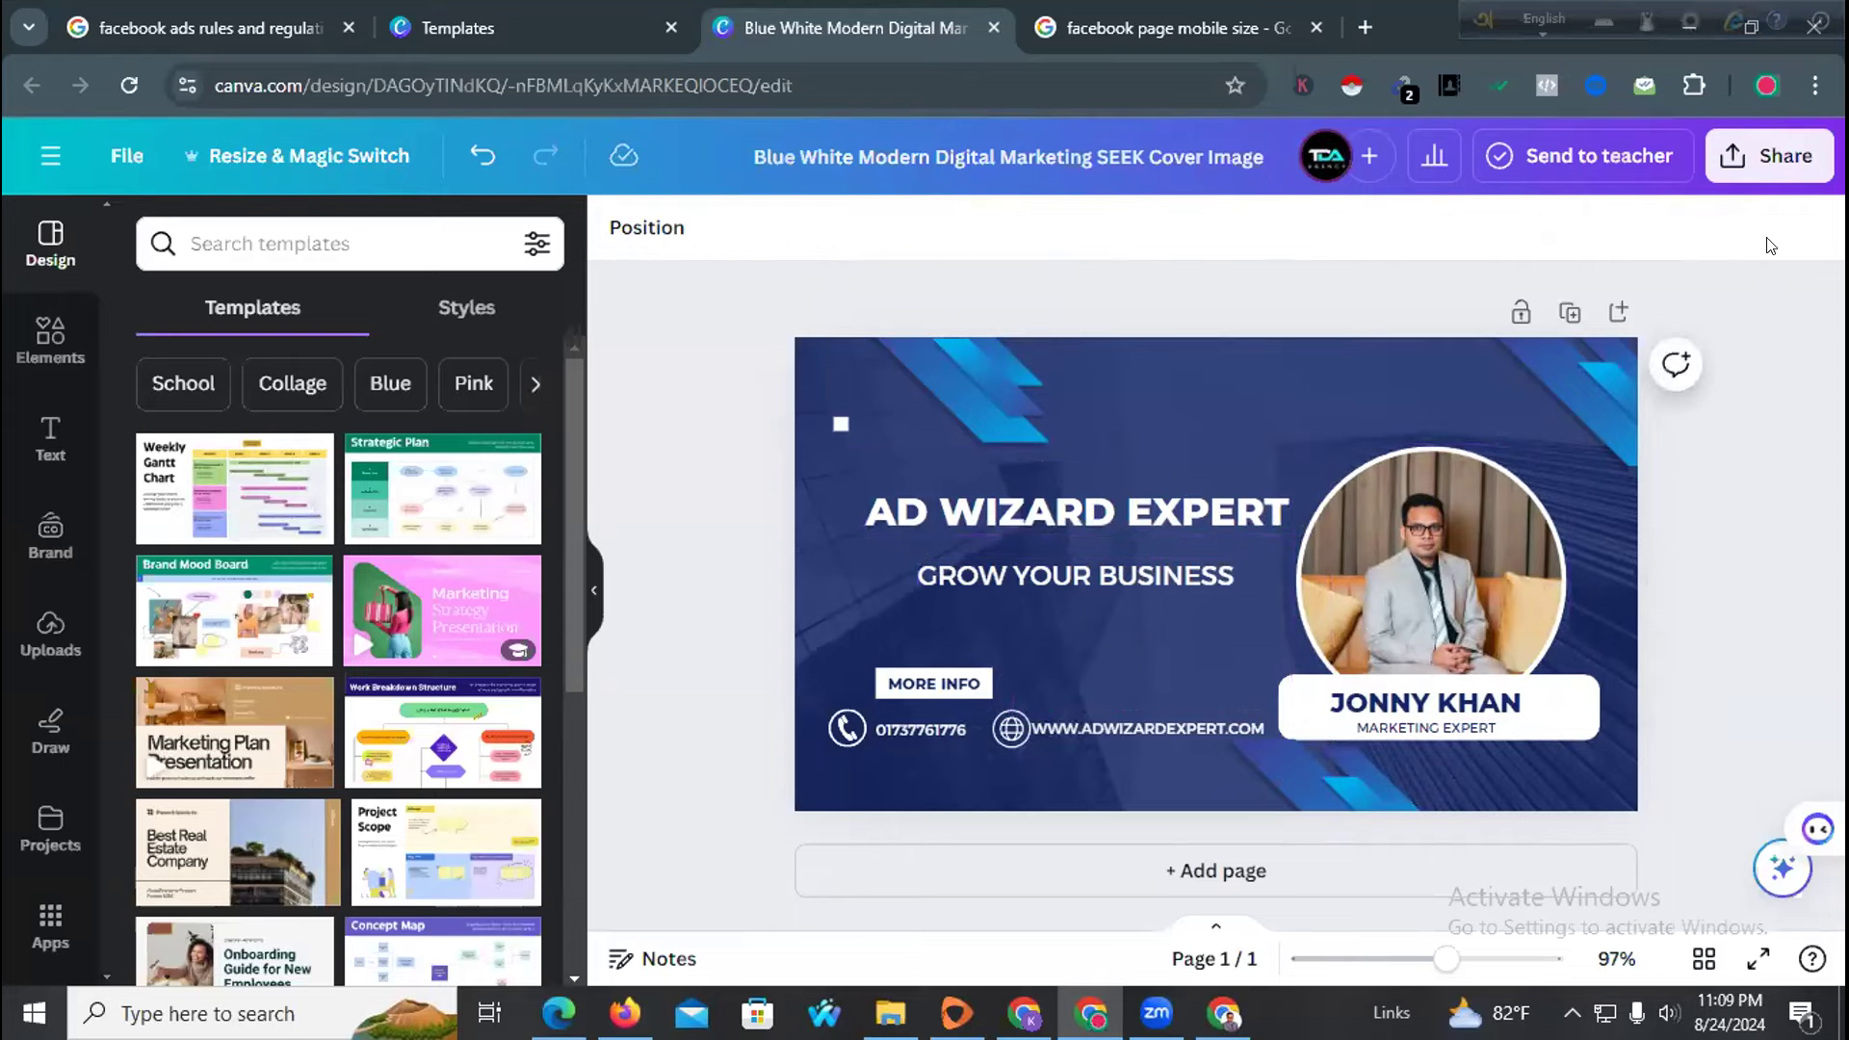
Download the resized 640 × 360 px cover as a PNG file
{"action": "left_click", "coordinate": [1770, 156]}
{"action": "scroll", "coordinate": [1465, 842], "scroll_direction": "down", "scroll_amount": 3}
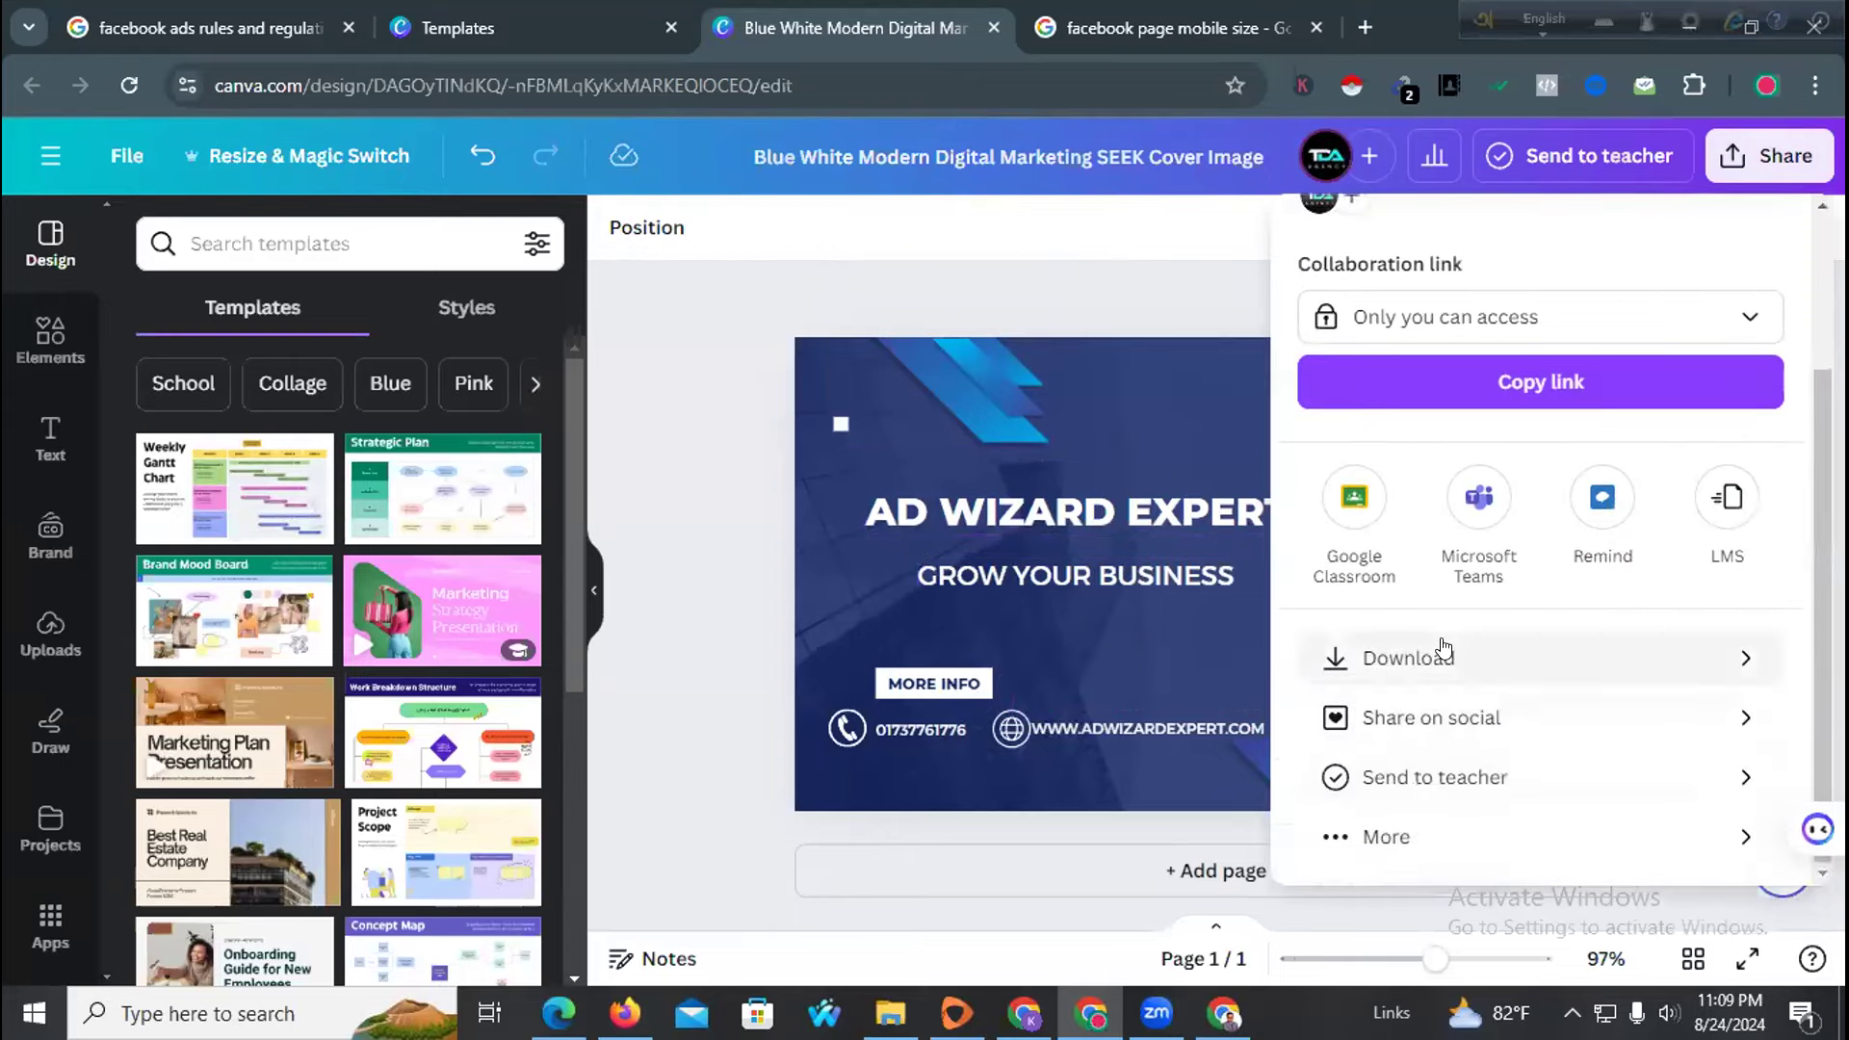
{"action": "left_click", "coordinate": [1445, 652]}
{"action": "left_click", "coordinate": [1471, 712]}
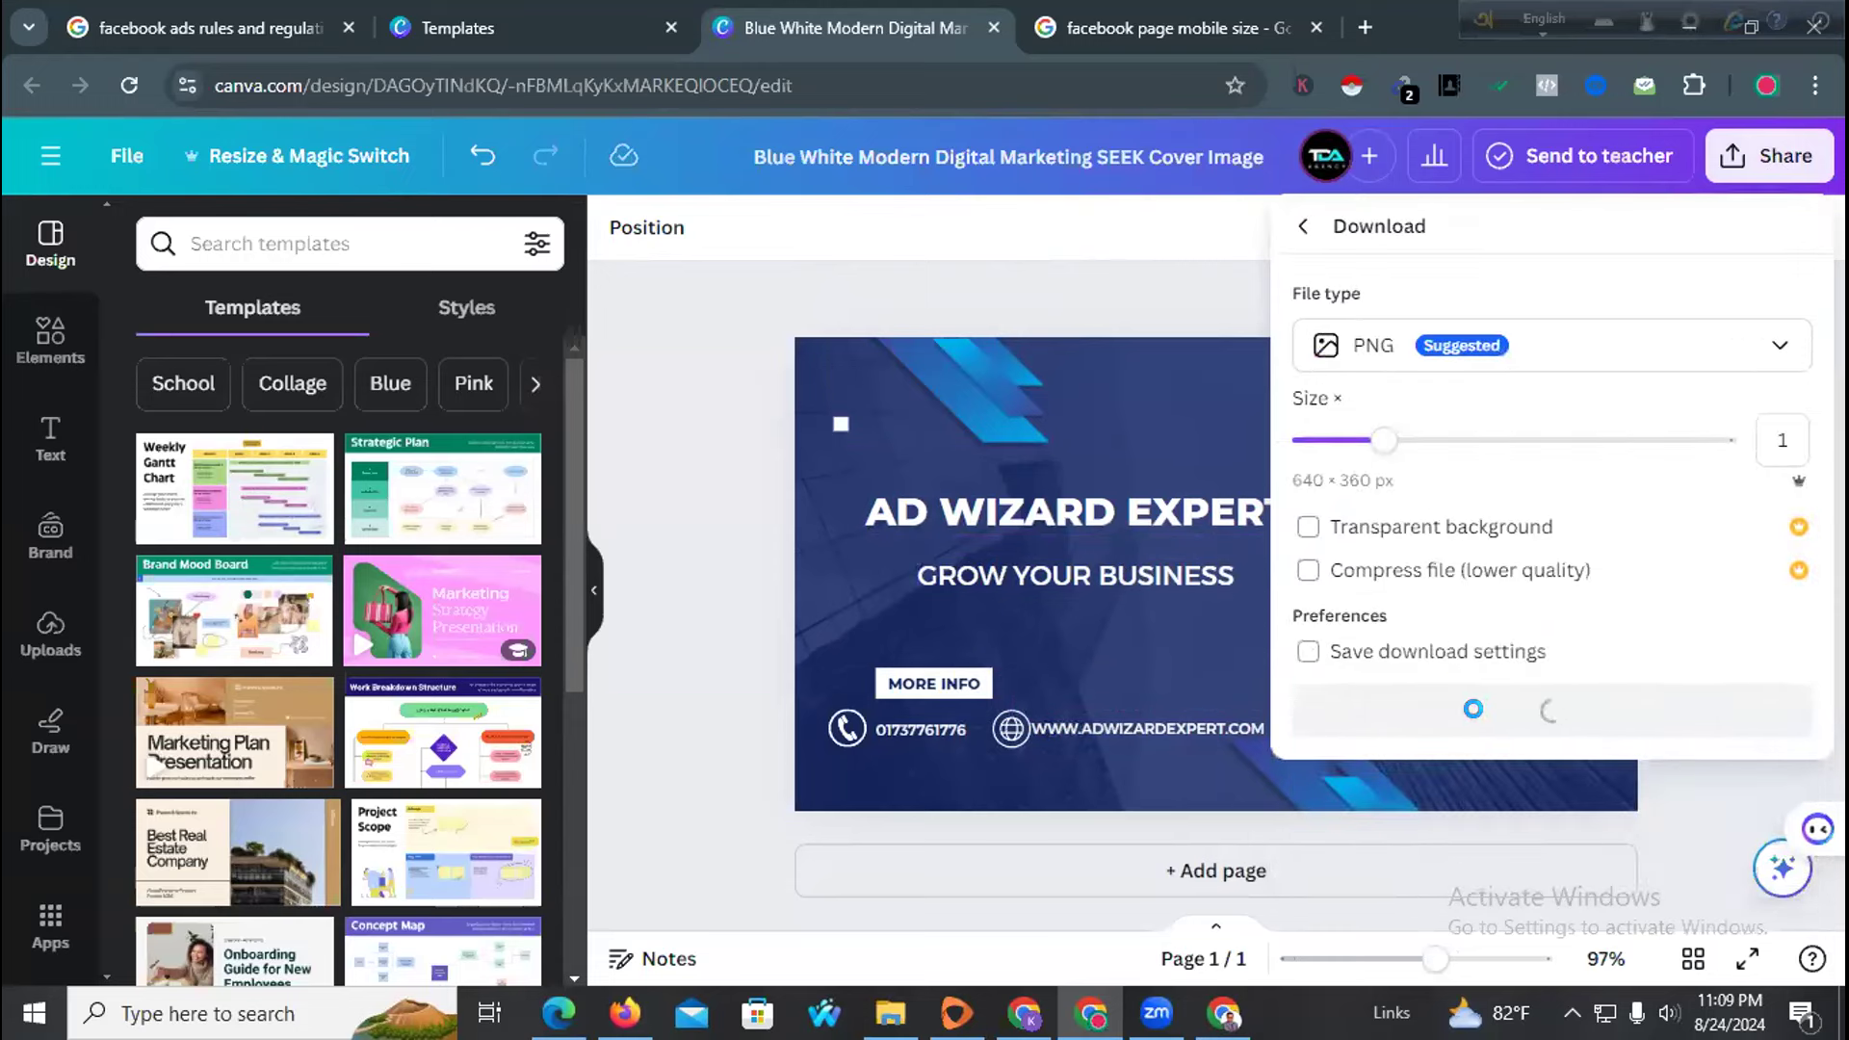
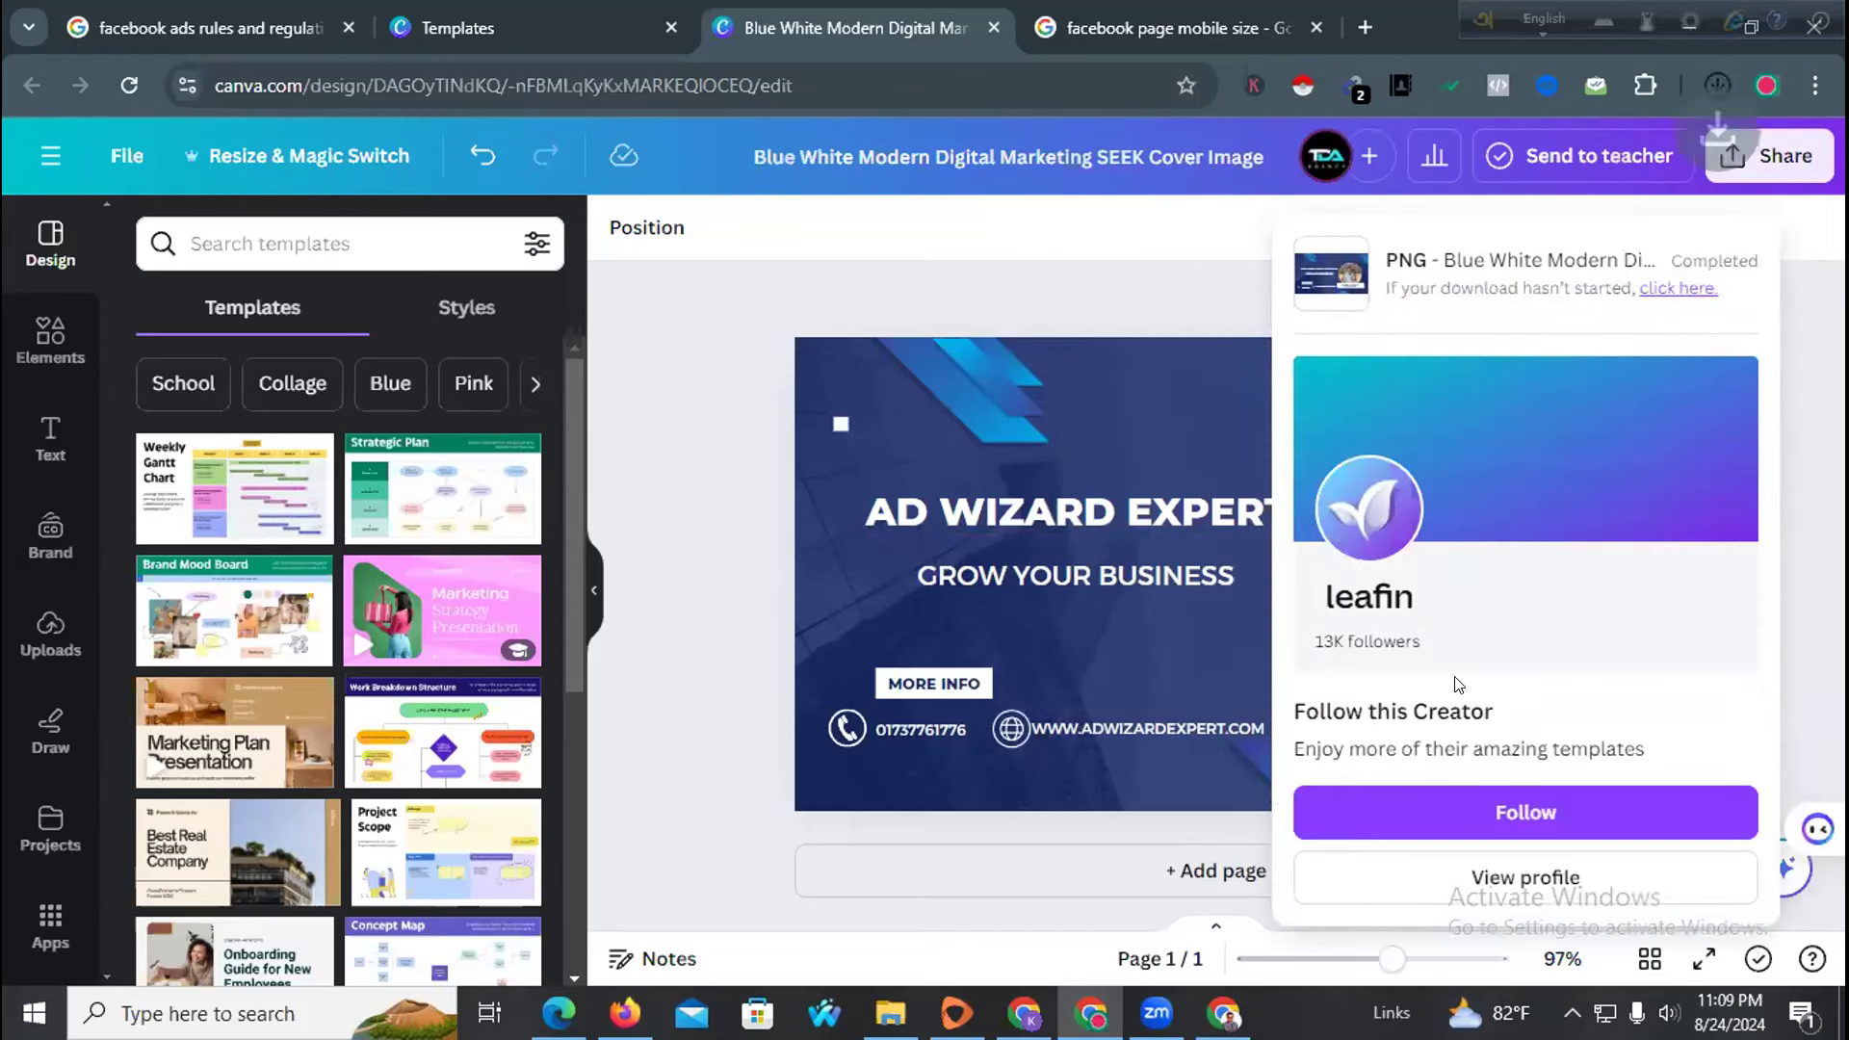
Close the download panel and undo the recent layout edits to the cover
{"action": "left_click", "coordinate": [701, 442]}
{"action": "key", "text": "ctrl+z"}
{"action": "key", "text": "ctrl+z"}
{"action": "key", "text": "ctrl+z"}
{"action": "key", "text": "ctrl+z"}
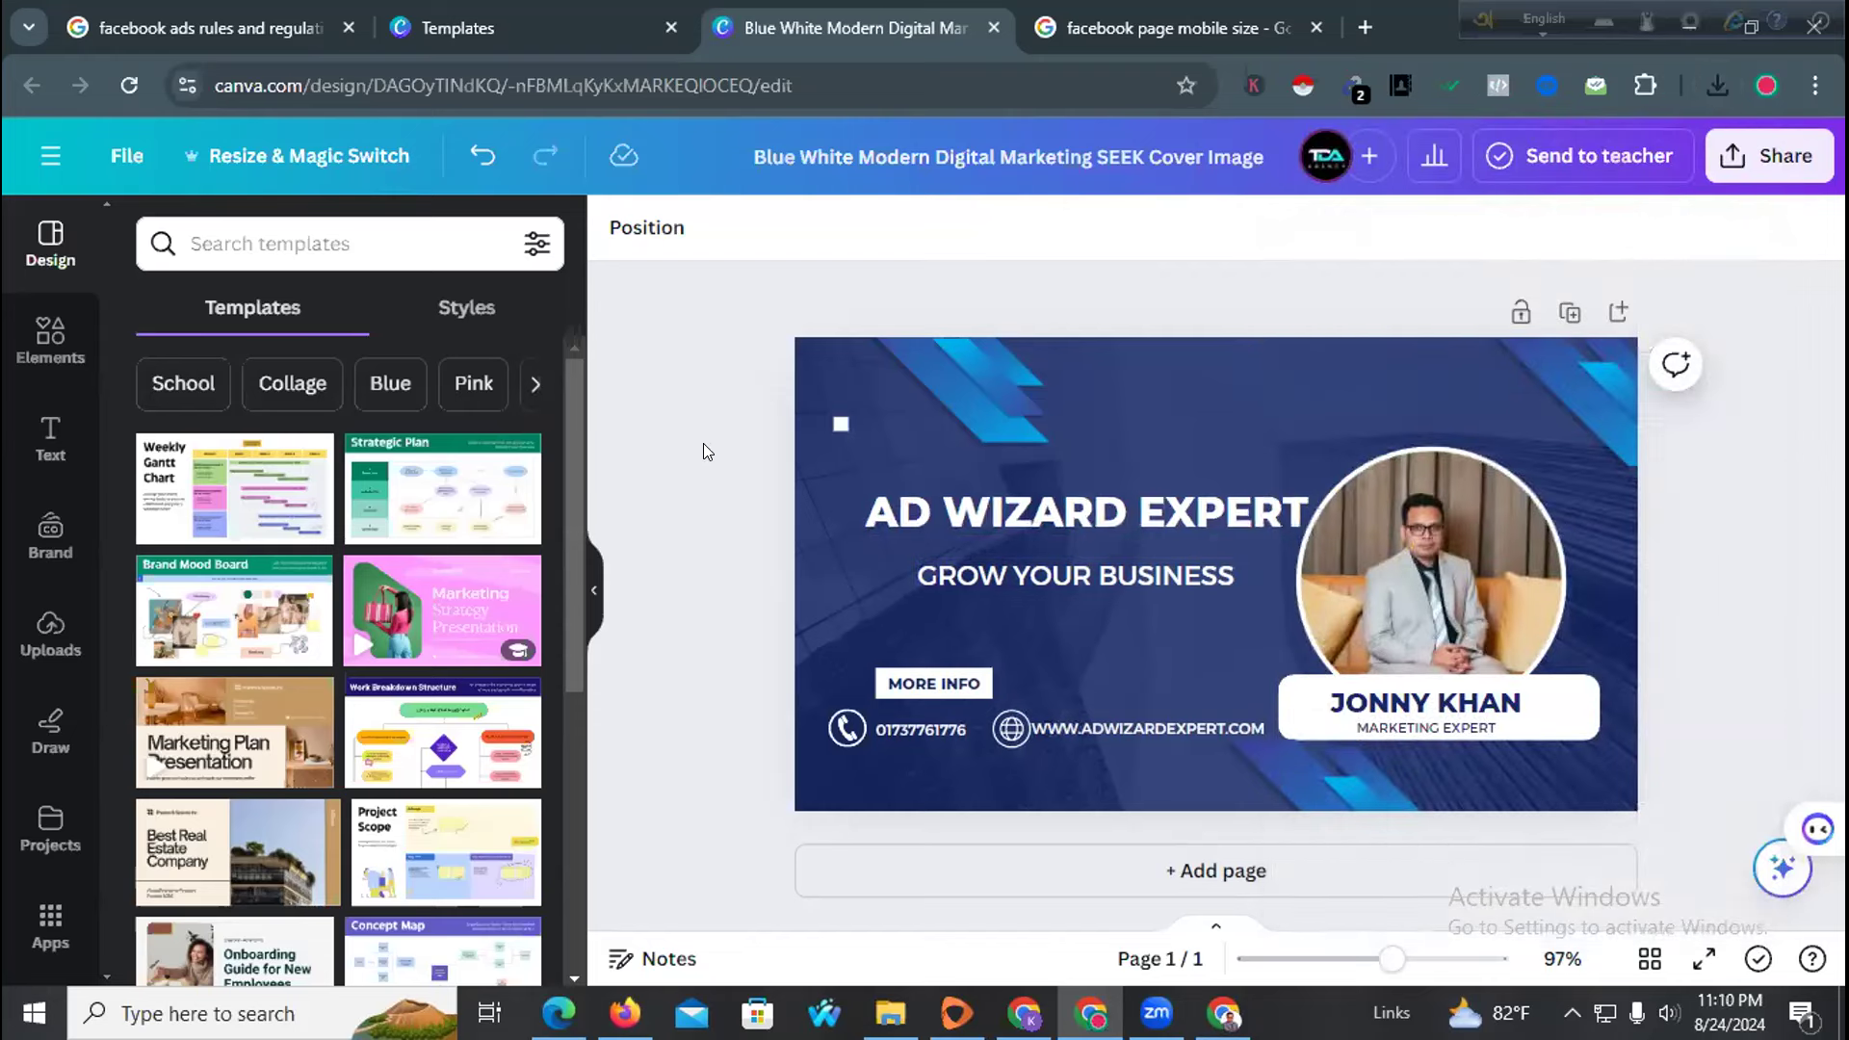
{"action": "key", "text": "ctrl+z"}
{"action": "key", "text": "ctrl+z"}
{"action": "key", "text": "ctrl+z"}
{"action": "key", "text": "ctrl+z"}
{"action": "key", "text": "ctrl+z"}
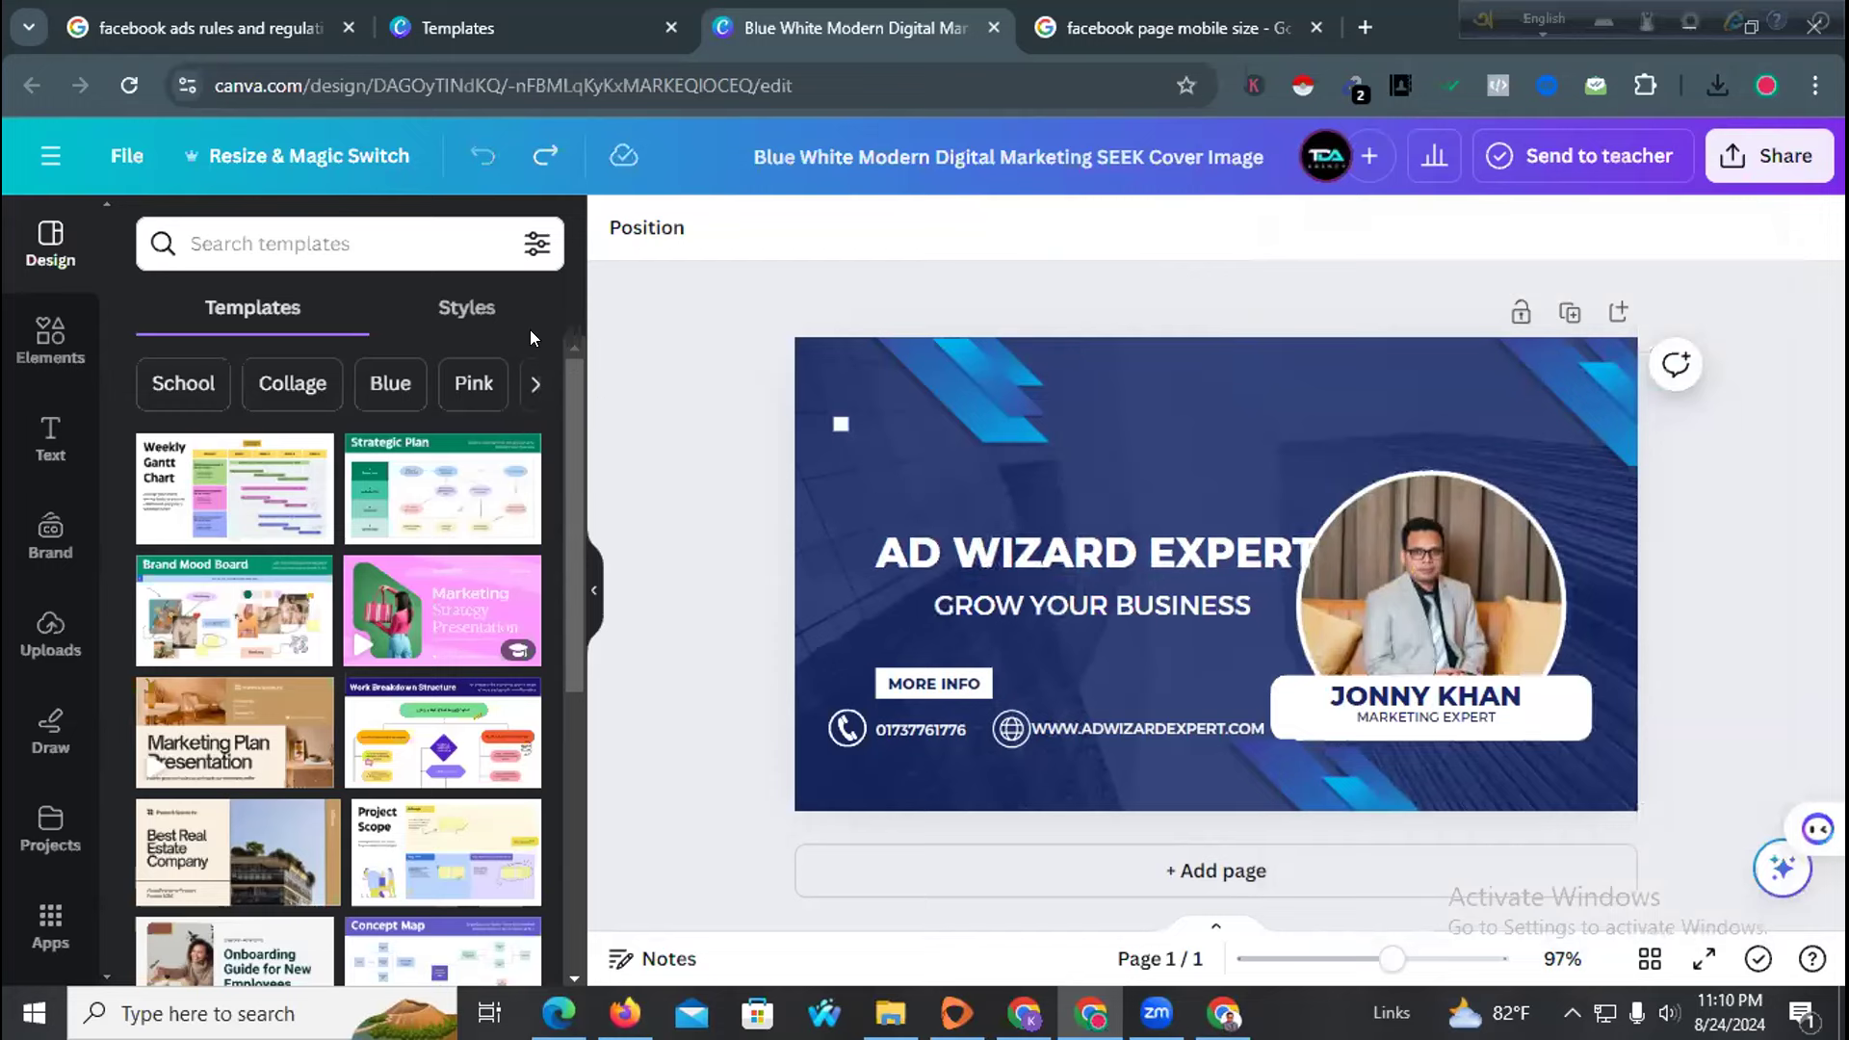
{"action": "left_click_drag", "start_coordinate": [579, 412], "coordinate": [590, 414]}
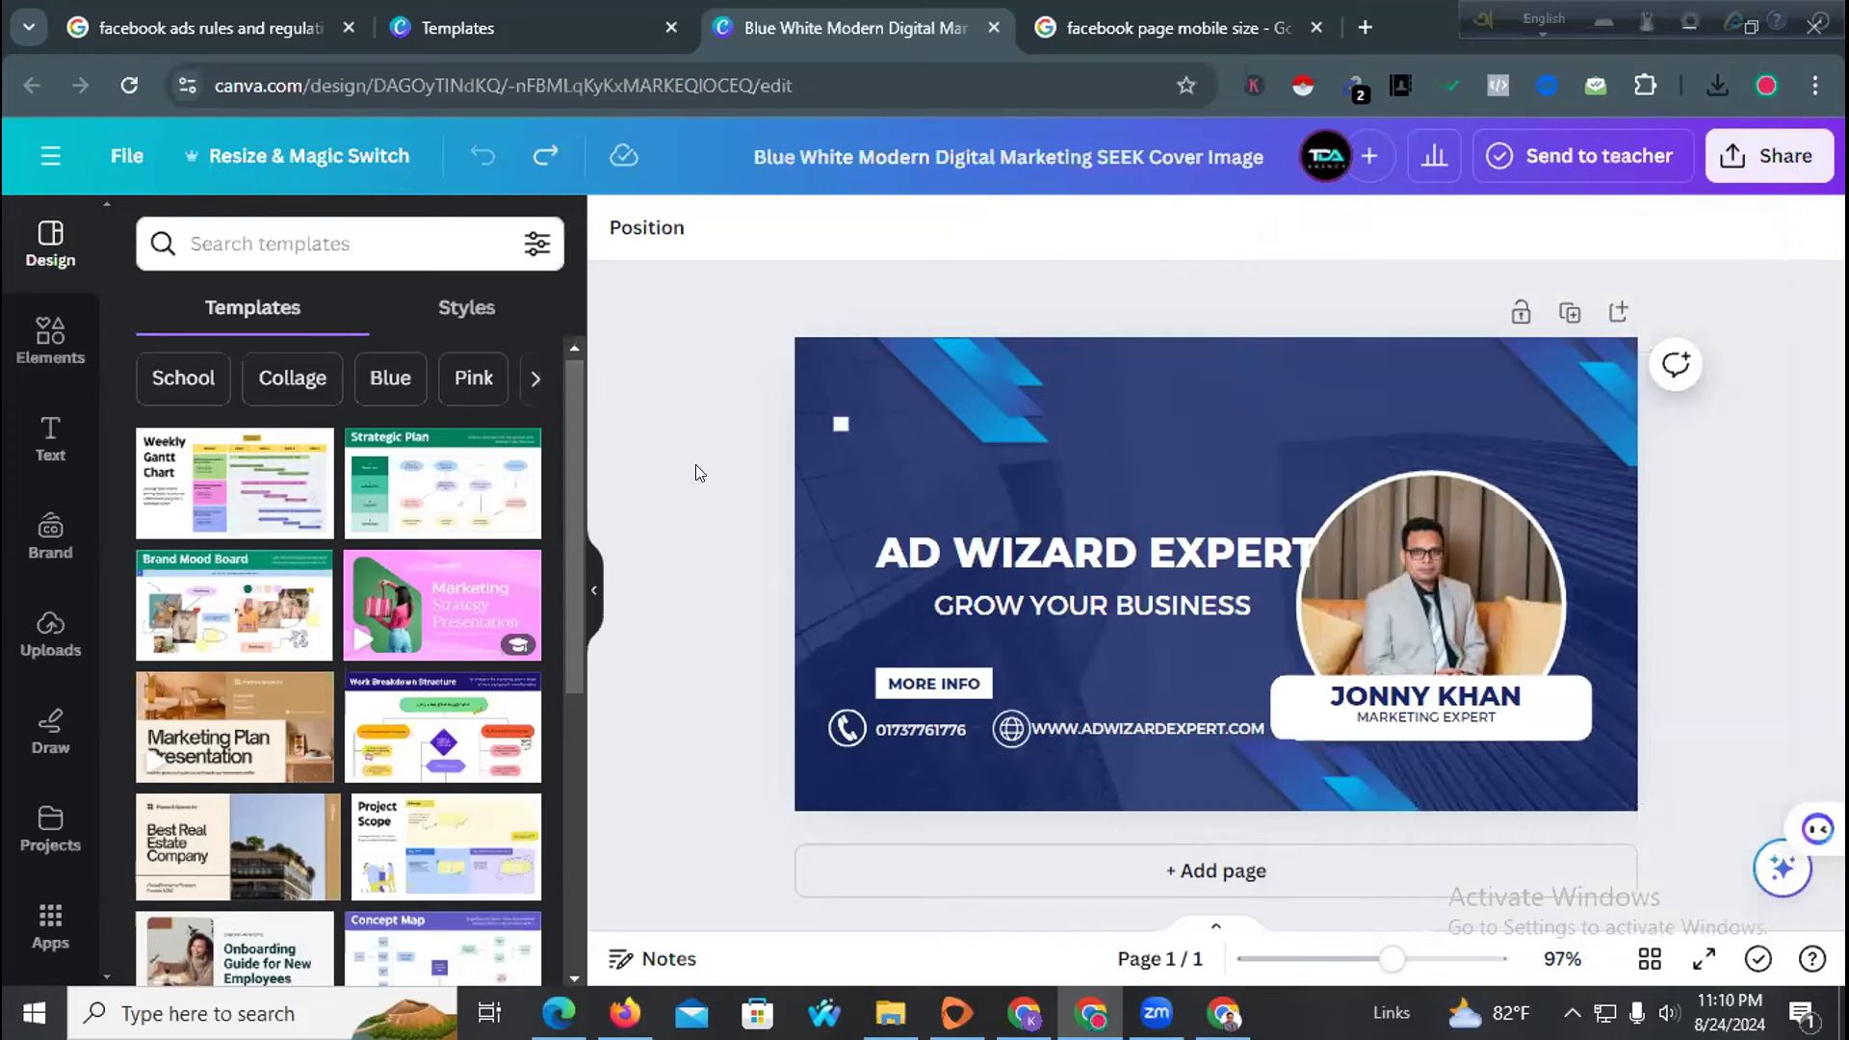
Review the design's resize options, then return to the SEEK Cover Image template page
{"action": "left_click", "coordinate": [318, 158]}
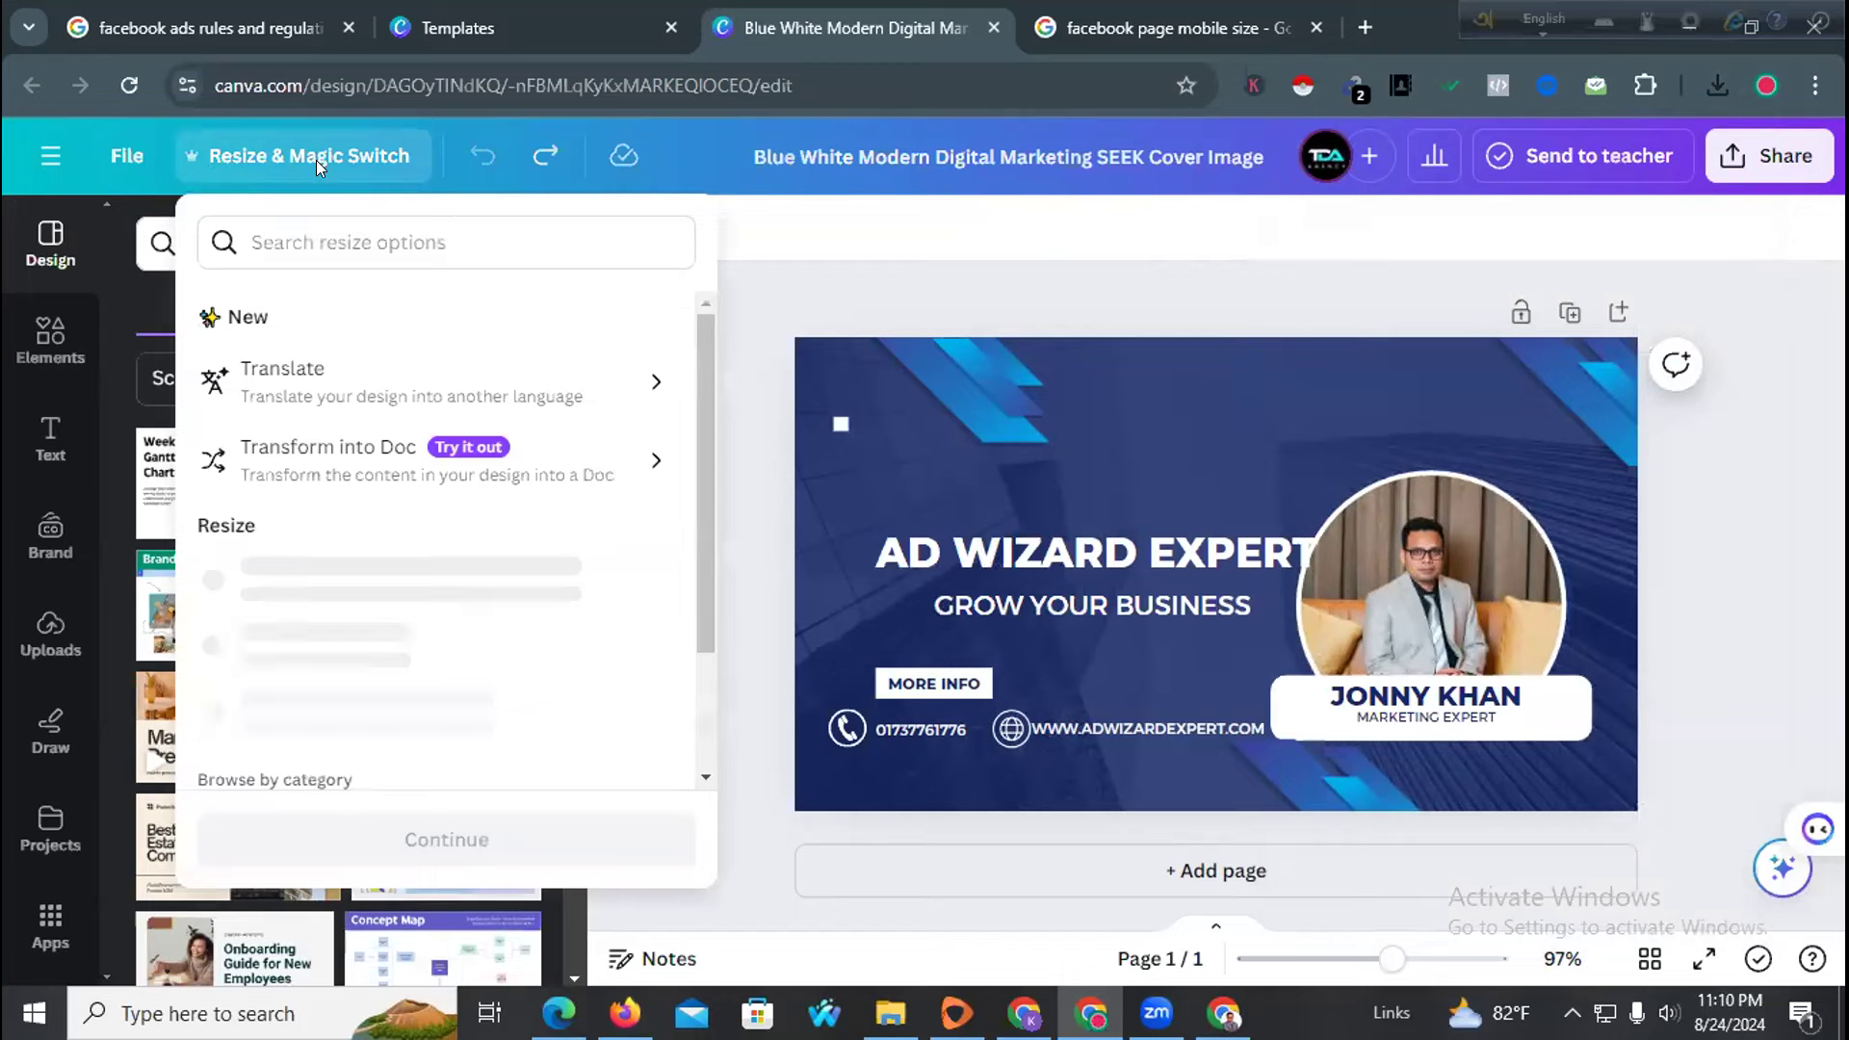
{"action": "scroll", "coordinate": [322, 648], "scroll_direction": "down", "scroll_amount": 4}
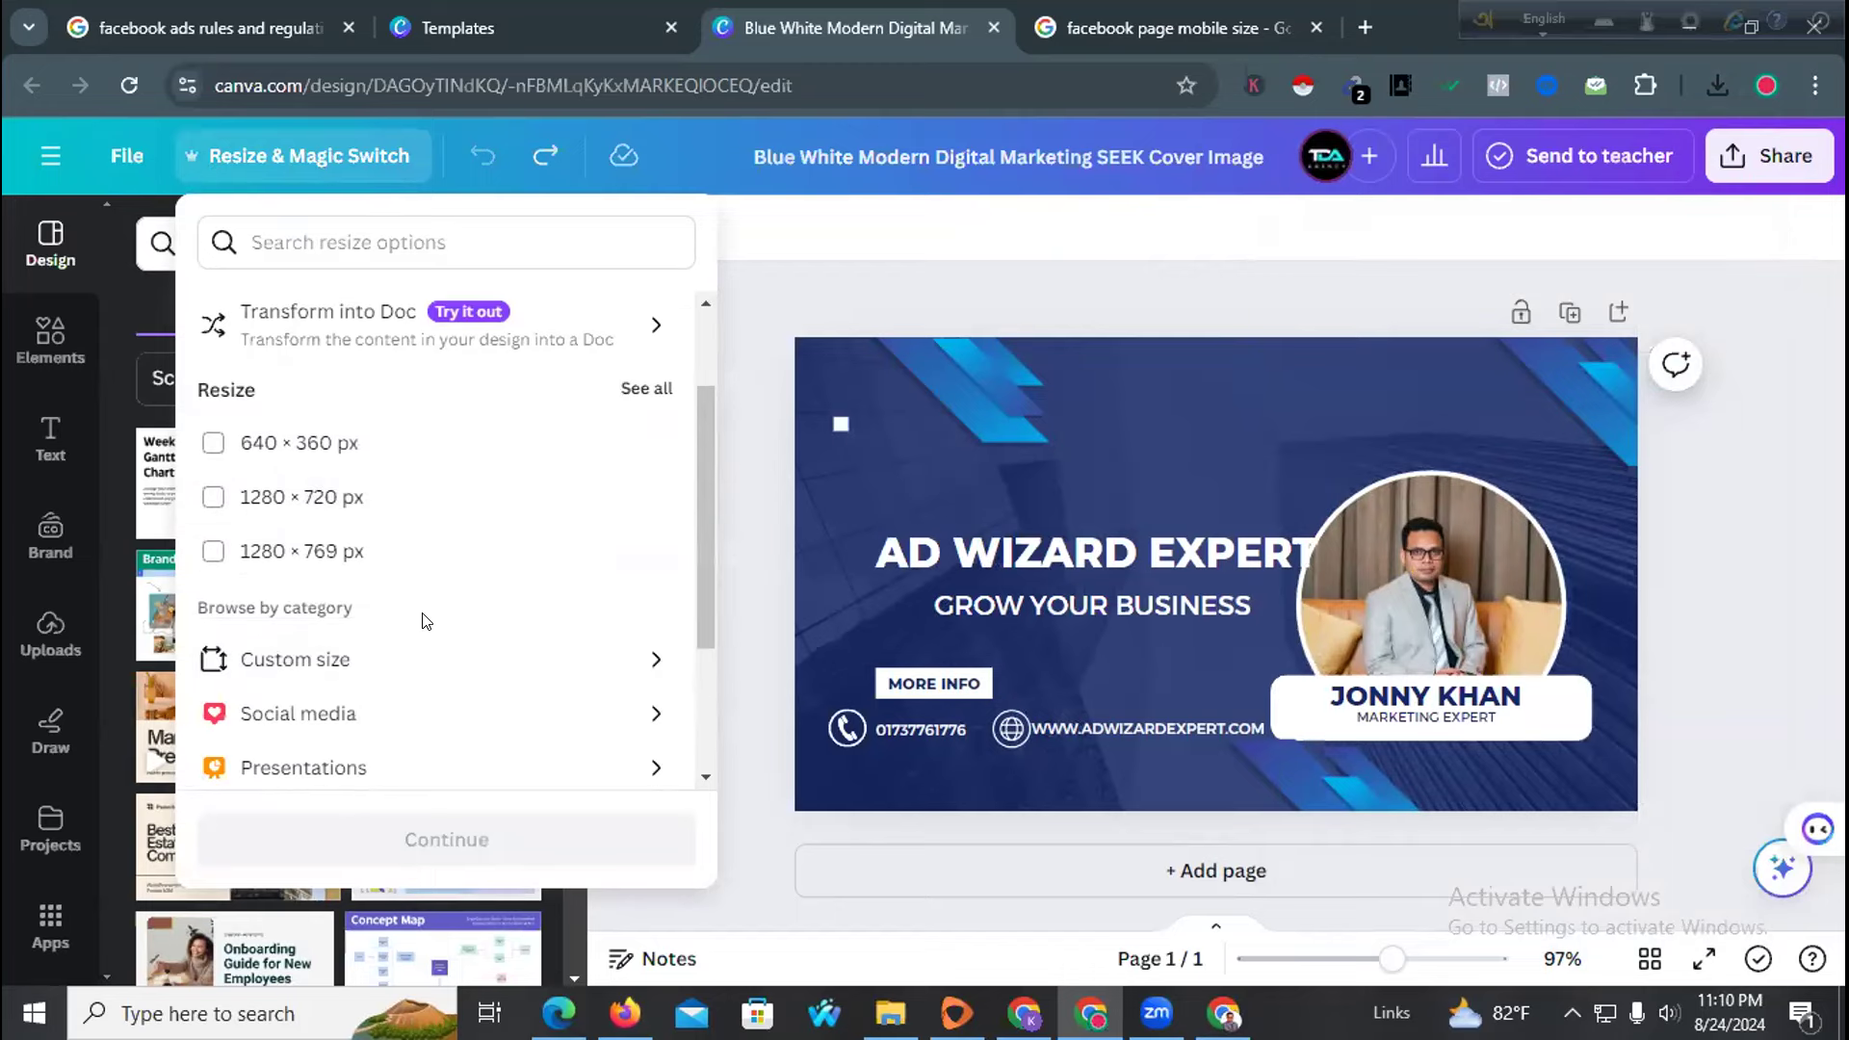
{"action": "left_click", "coordinate": [771, 469]}
{"action": "left_click", "coordinate": [1242, 10]}
Bring up the browser window showing the Ad Wizard Expert Facebook page
{"action": "left_click", "coordinate": [508, 7]}
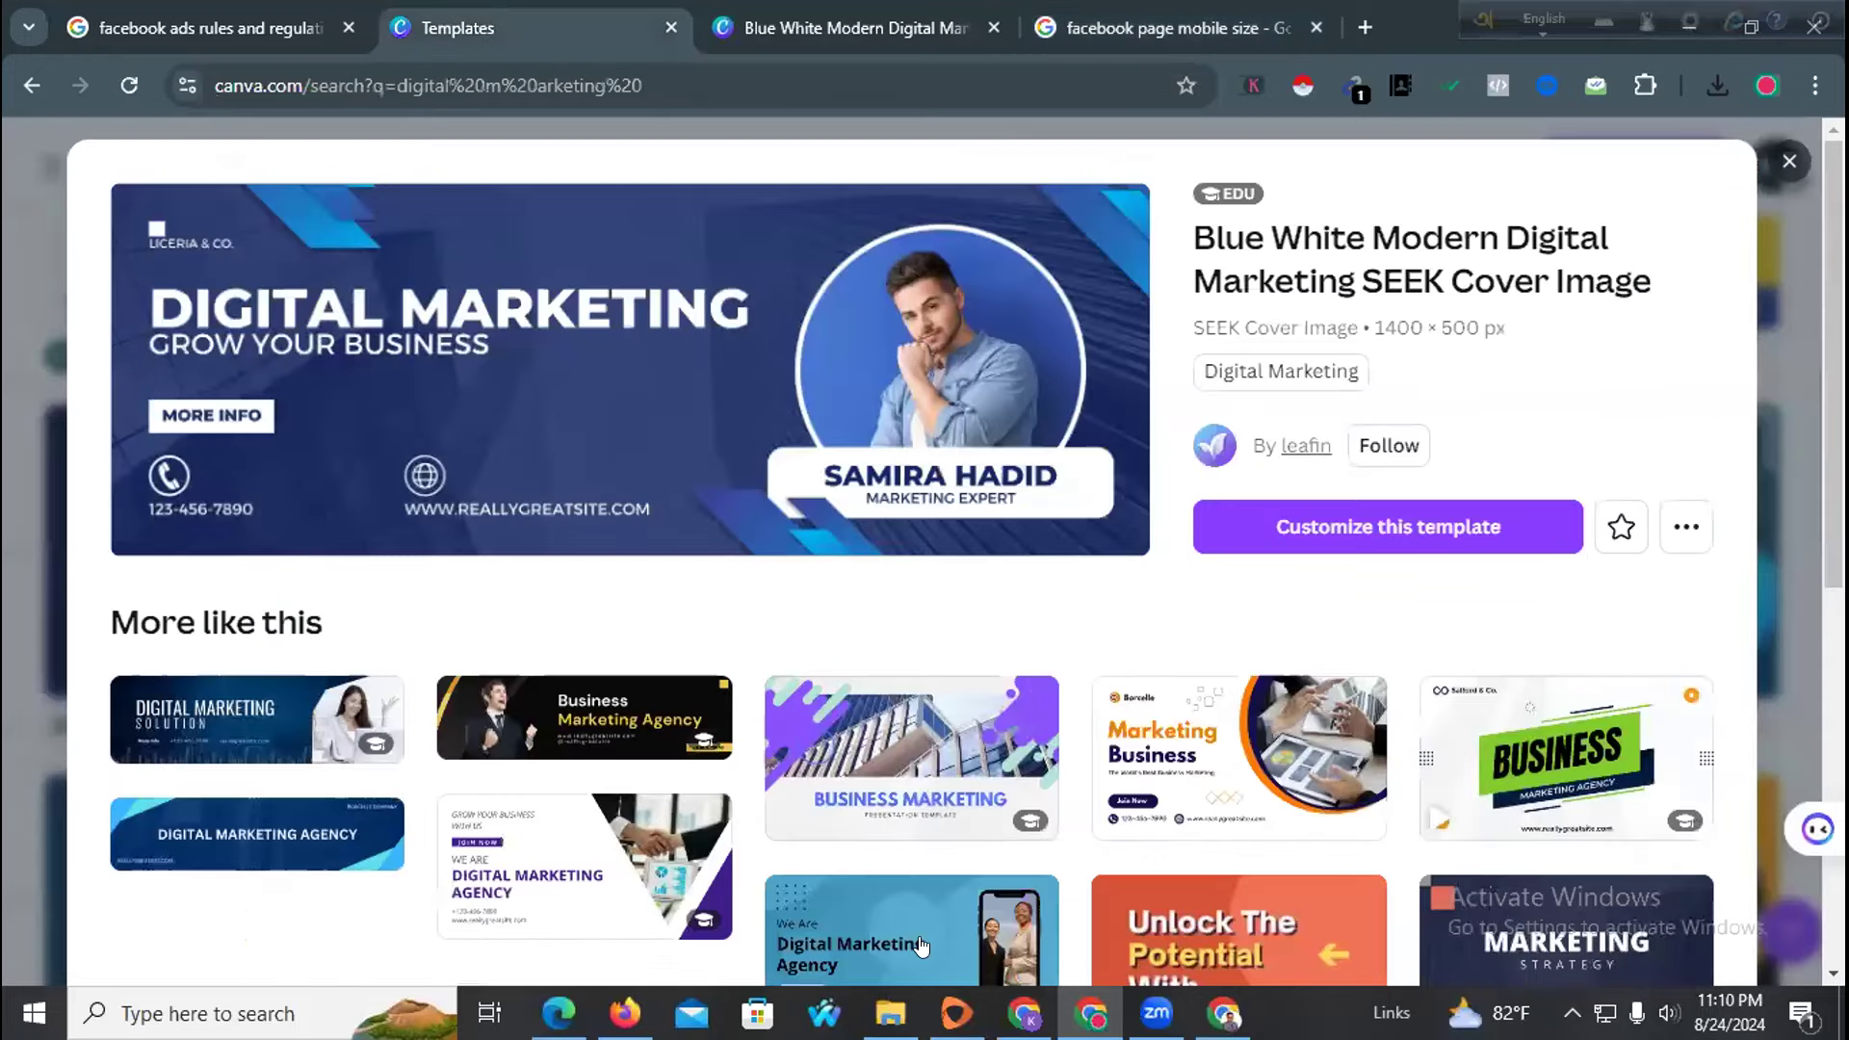
{"action": "left_click", "coordinate": [1024, 1013]}
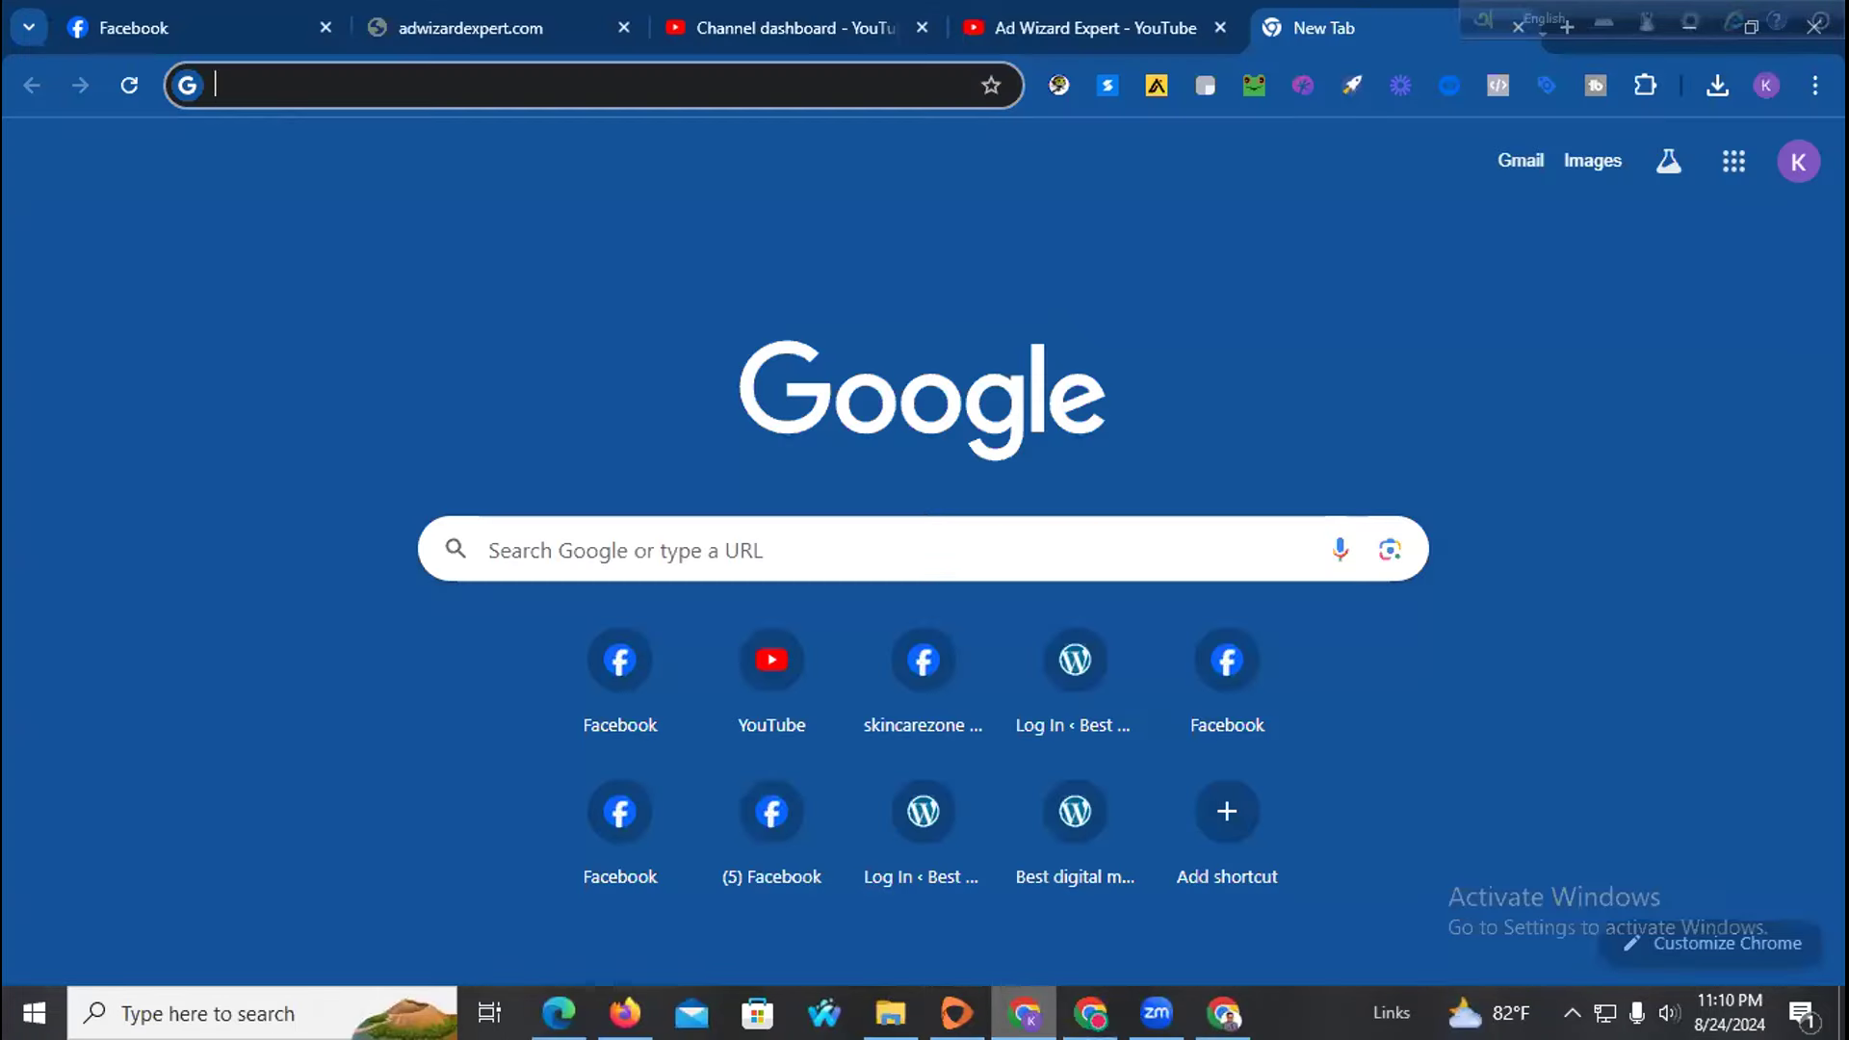
{"action": "left_click", "coordinate": [1090, 1013]}
{"action": "left_click", "coordinate": [1090, 1013]}
{"action": "left_click", "coordinate": [1024, 1014]}
{"action": "left_click", "coordinate": [1024, 1014]}
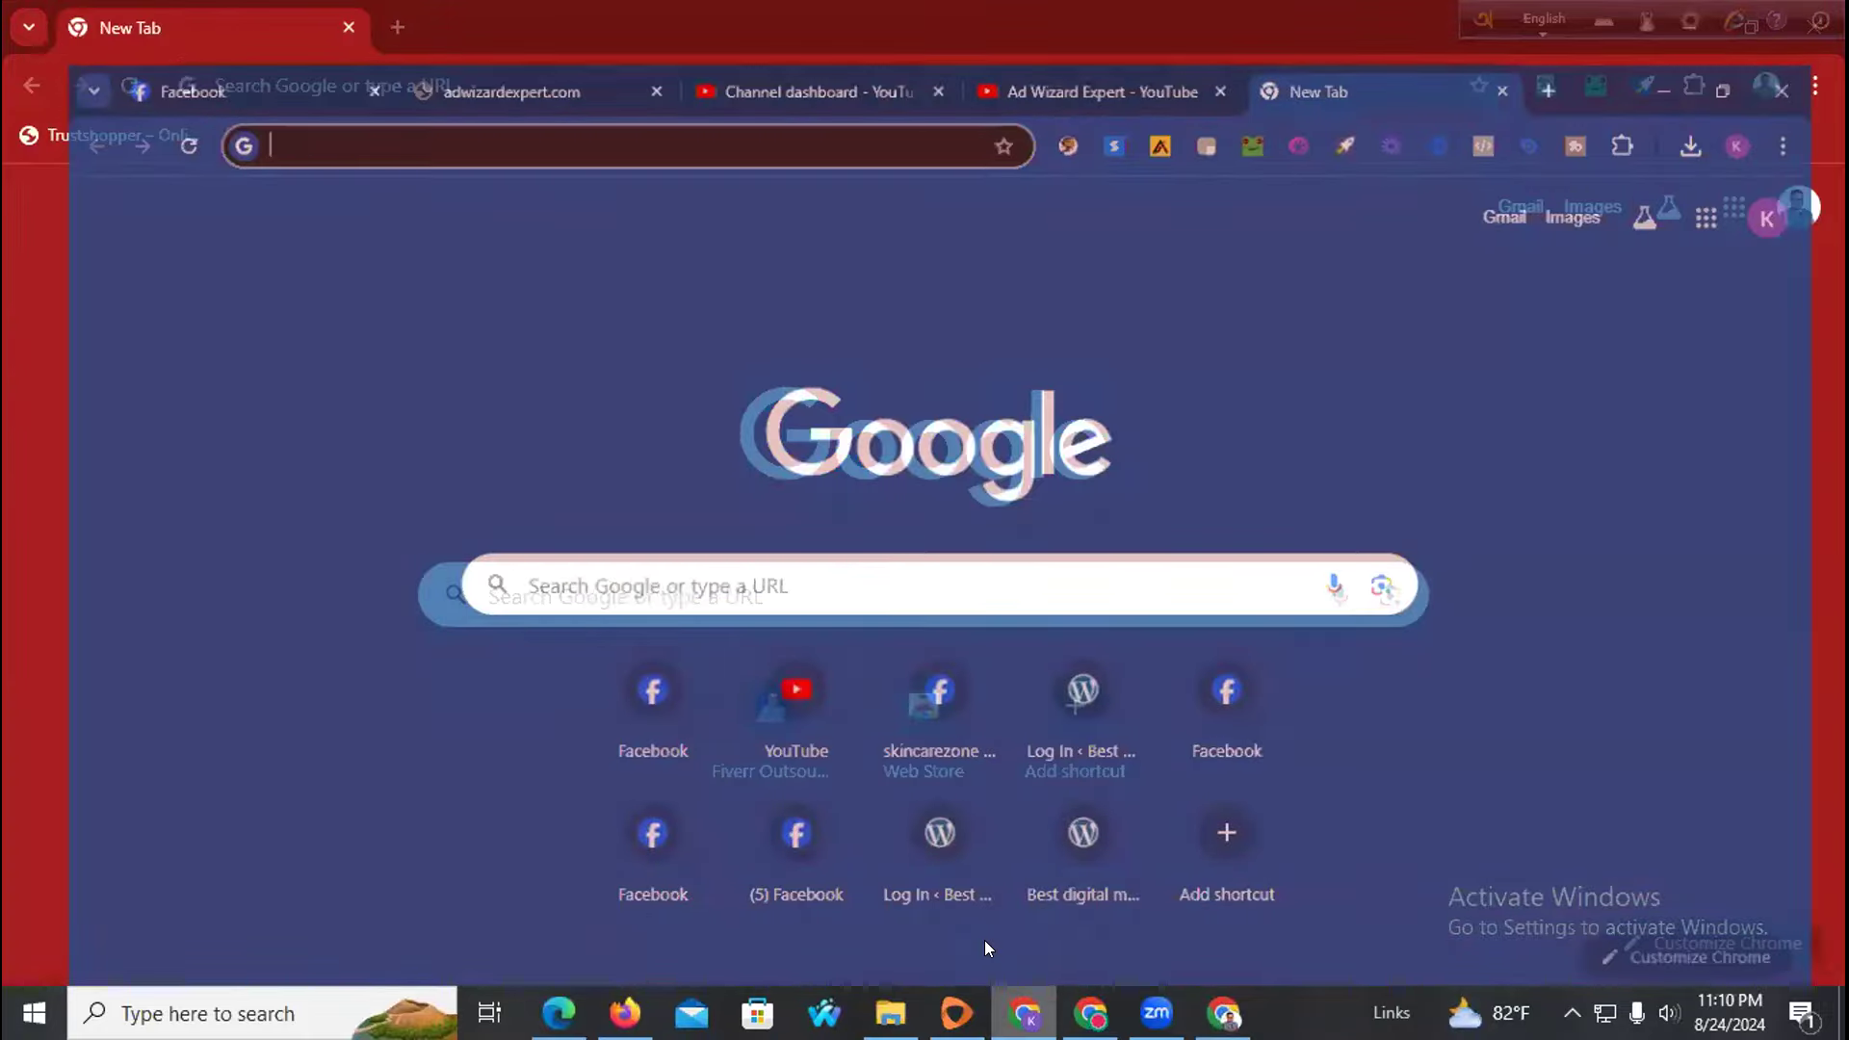
{"action": "left_click", "coordinate": [438, 11]}
{"action": "left_click", "coordinate": [265, 23]}
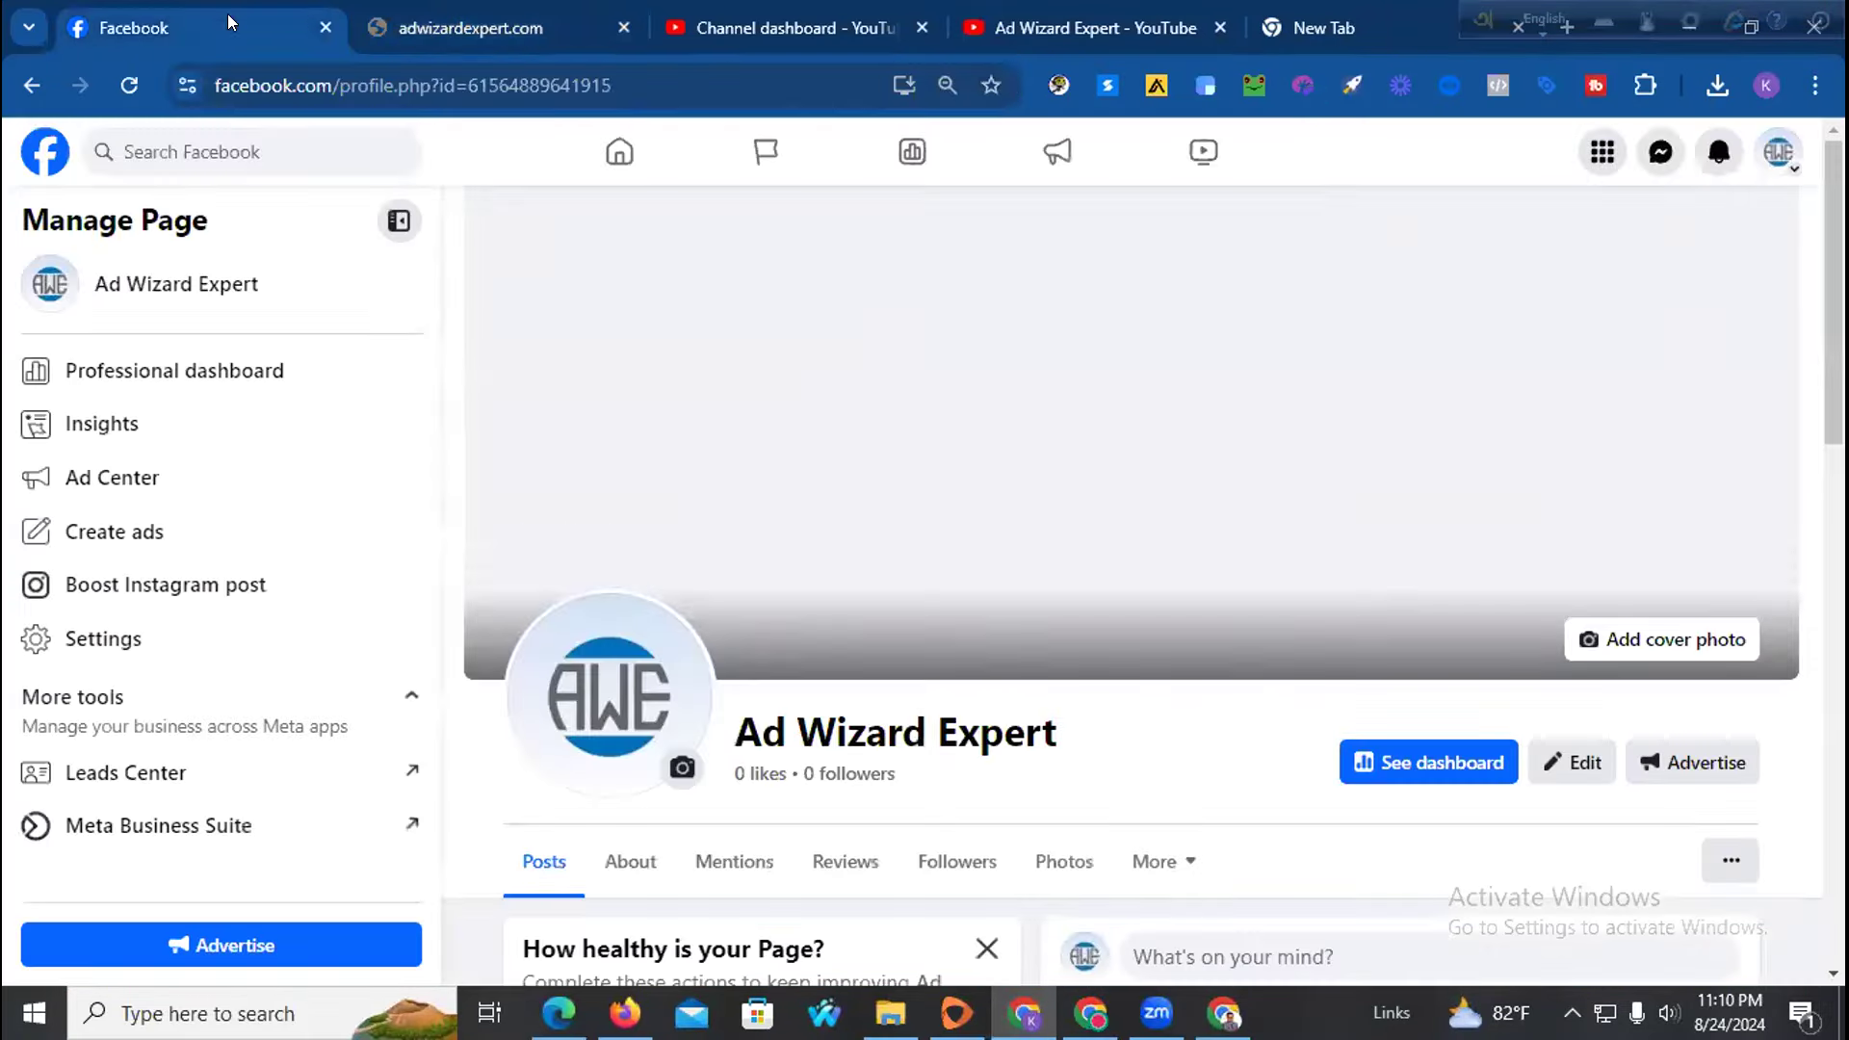
Upload the Blue White Modern cover PNG as the page cover, reposition it, save, and reload
{"action": "left_click", "coordinate": [1666, 644]}
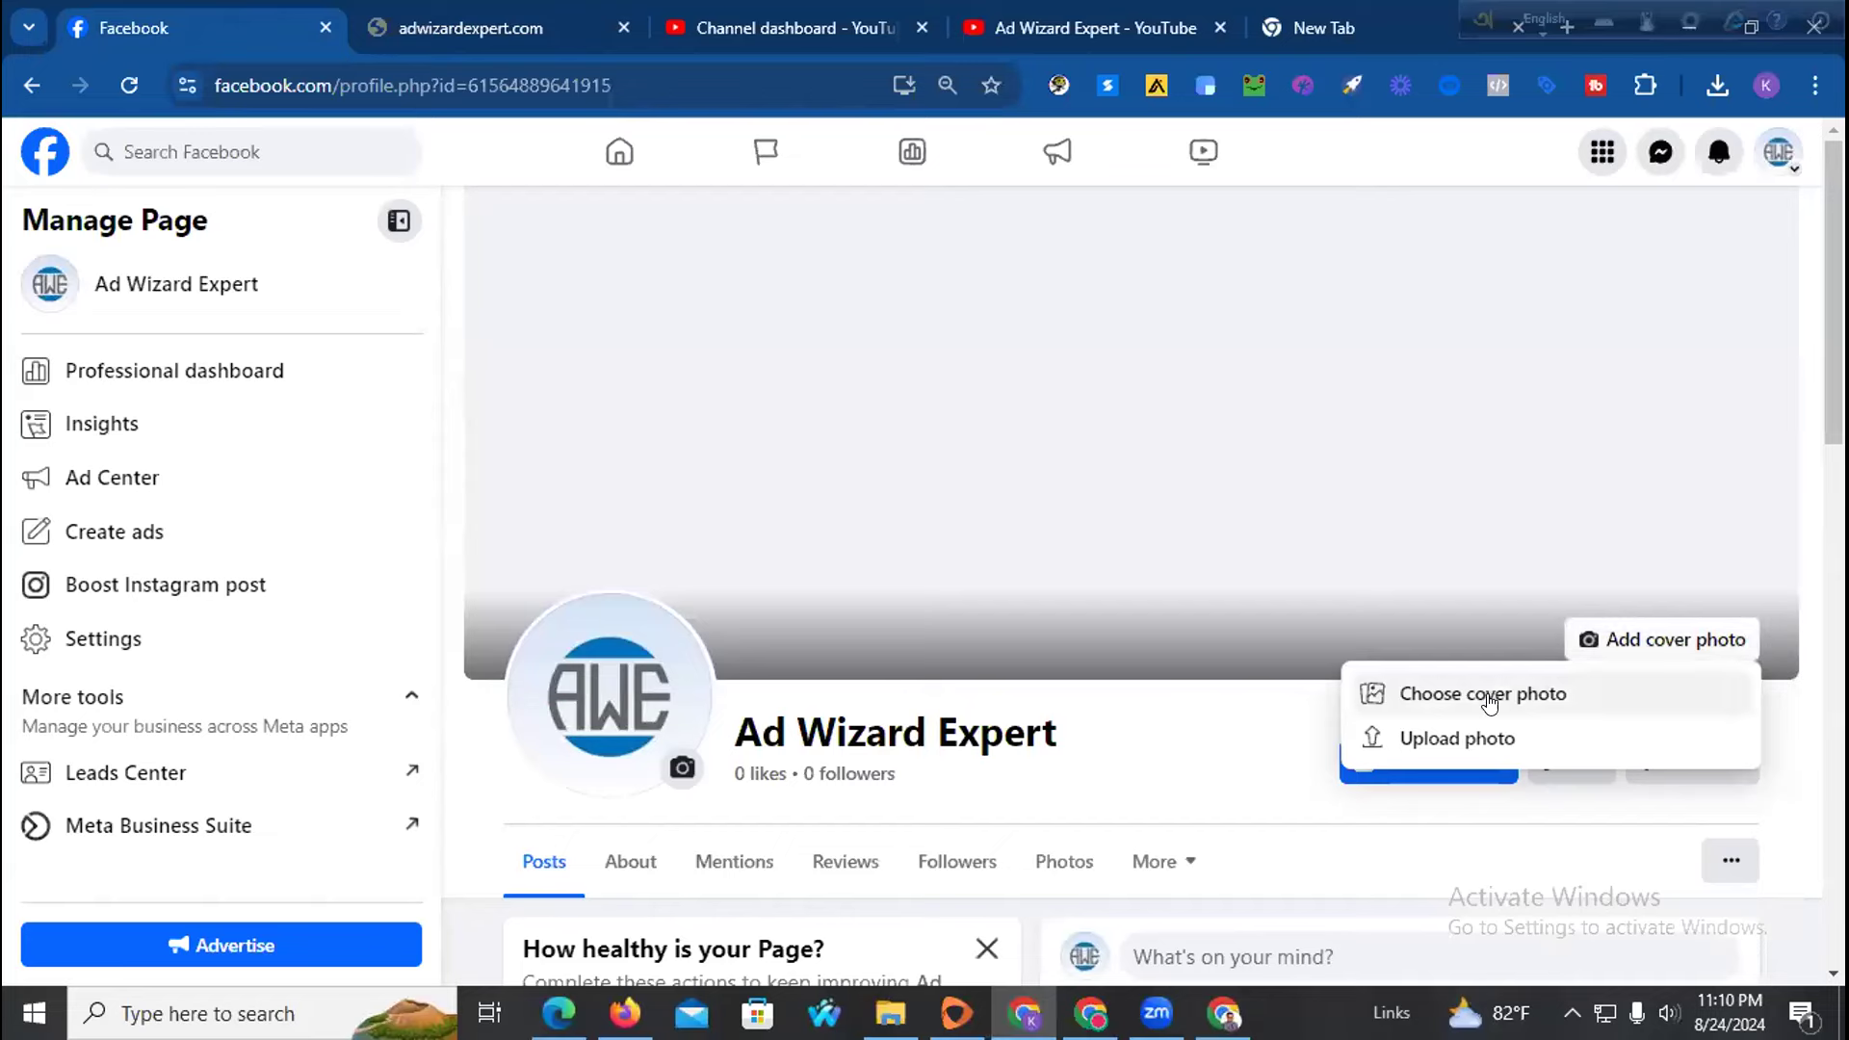
{"action": "left_click", "coordinate": [1462, 734]}
{"action": "left_click", "coordinate": [328, 389]}
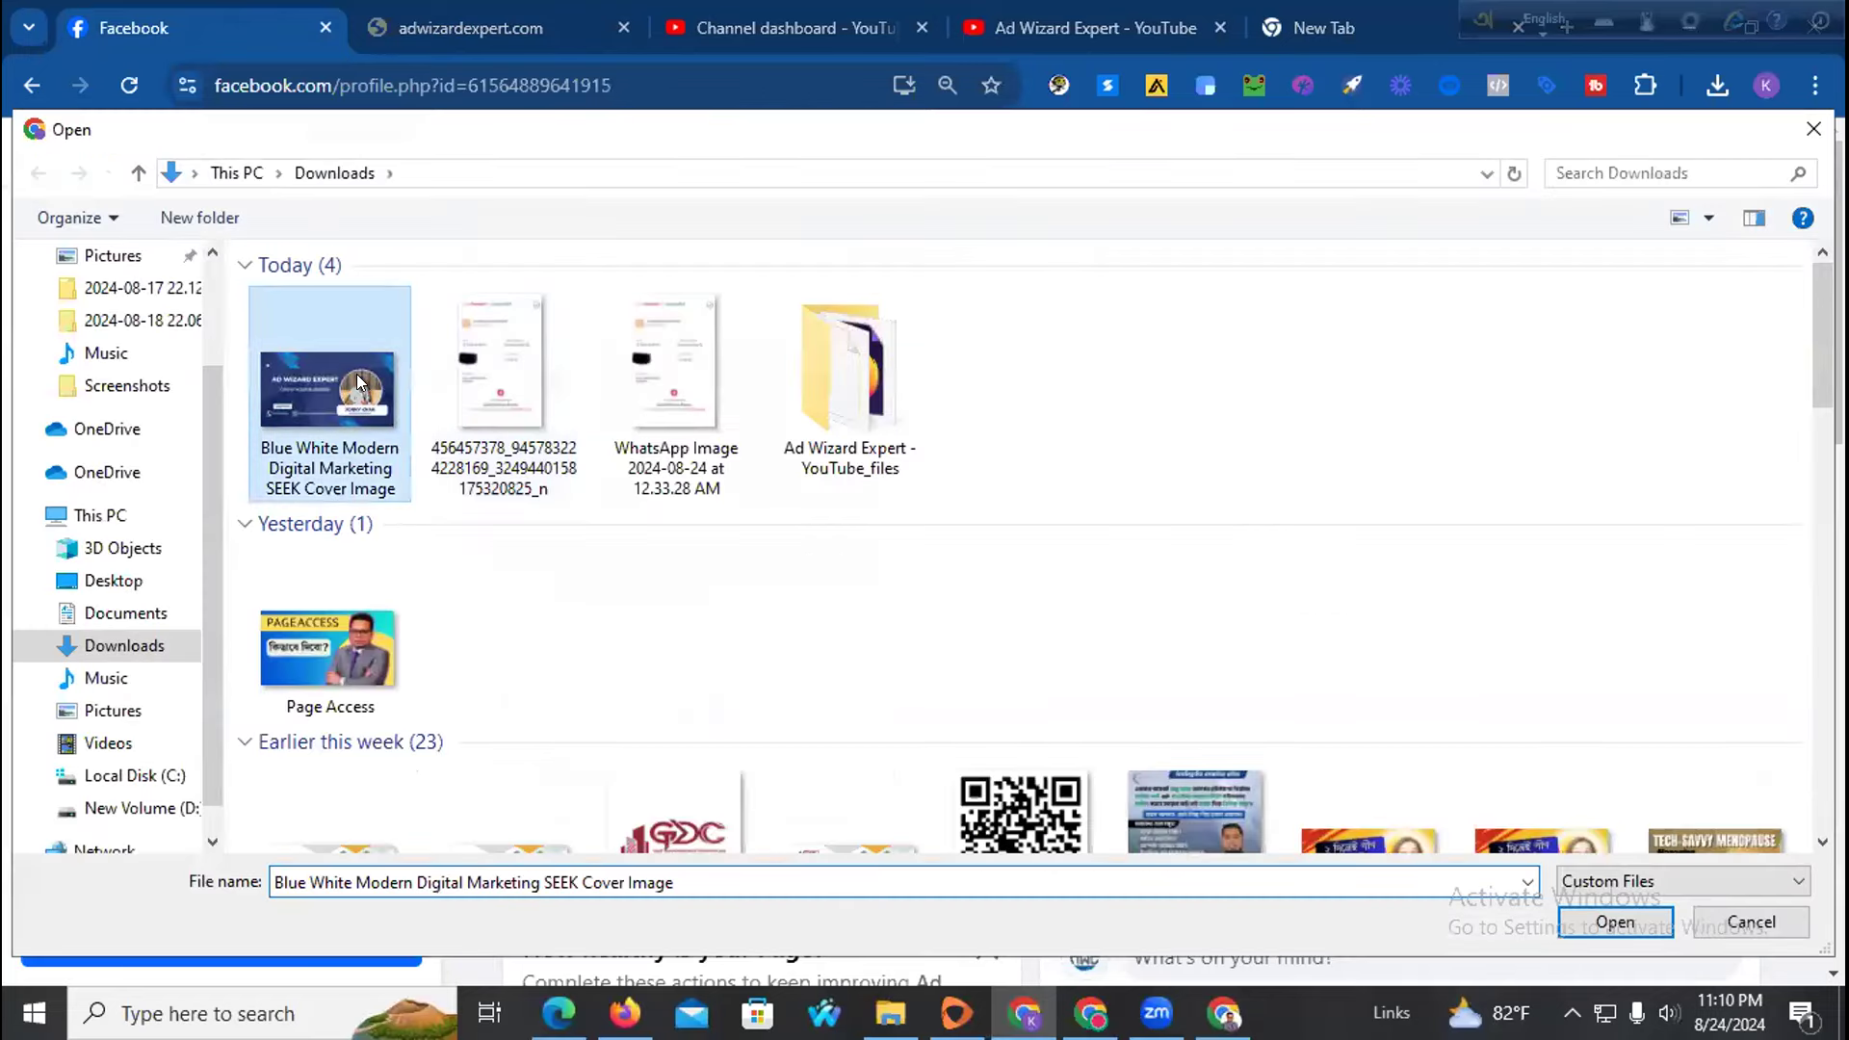
{"action": "left_click", "coordinate": [1594, 921]}
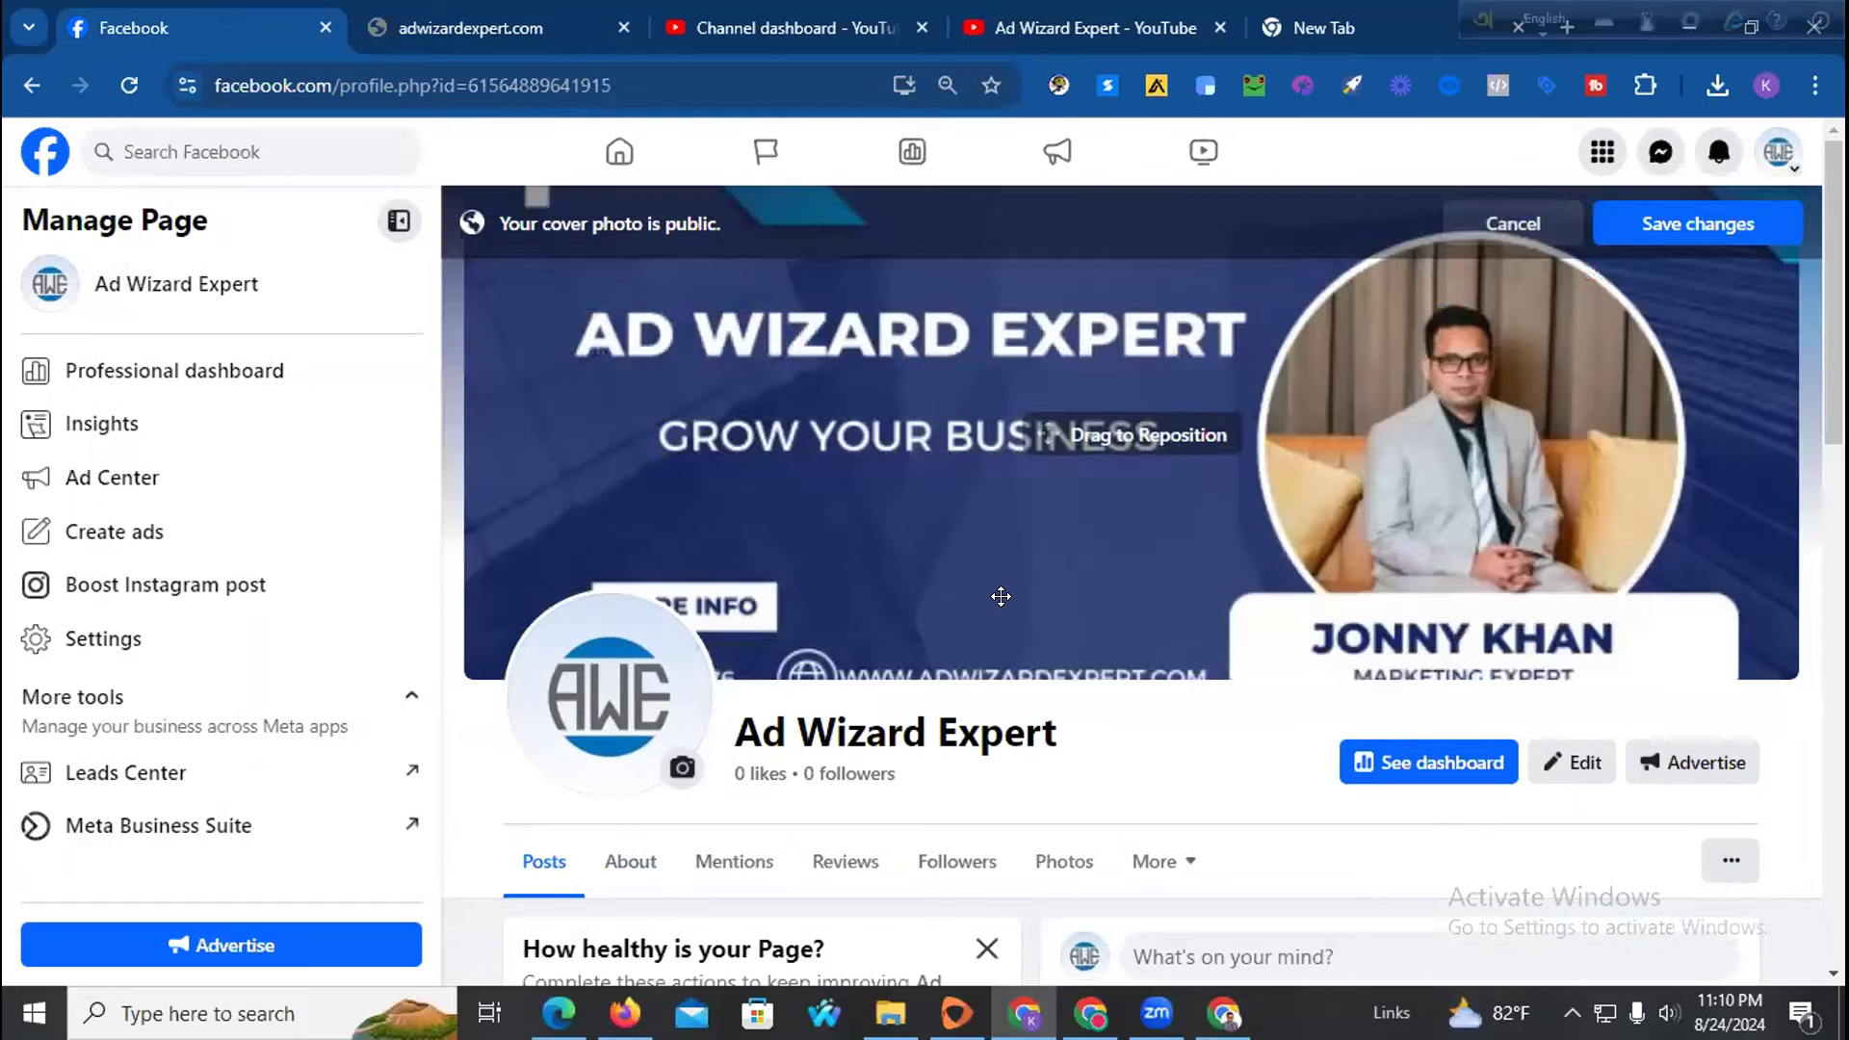
{"action": "left_click_drag", "start_coordinate": [1000, 596], "coordinate": [1027, 534]}
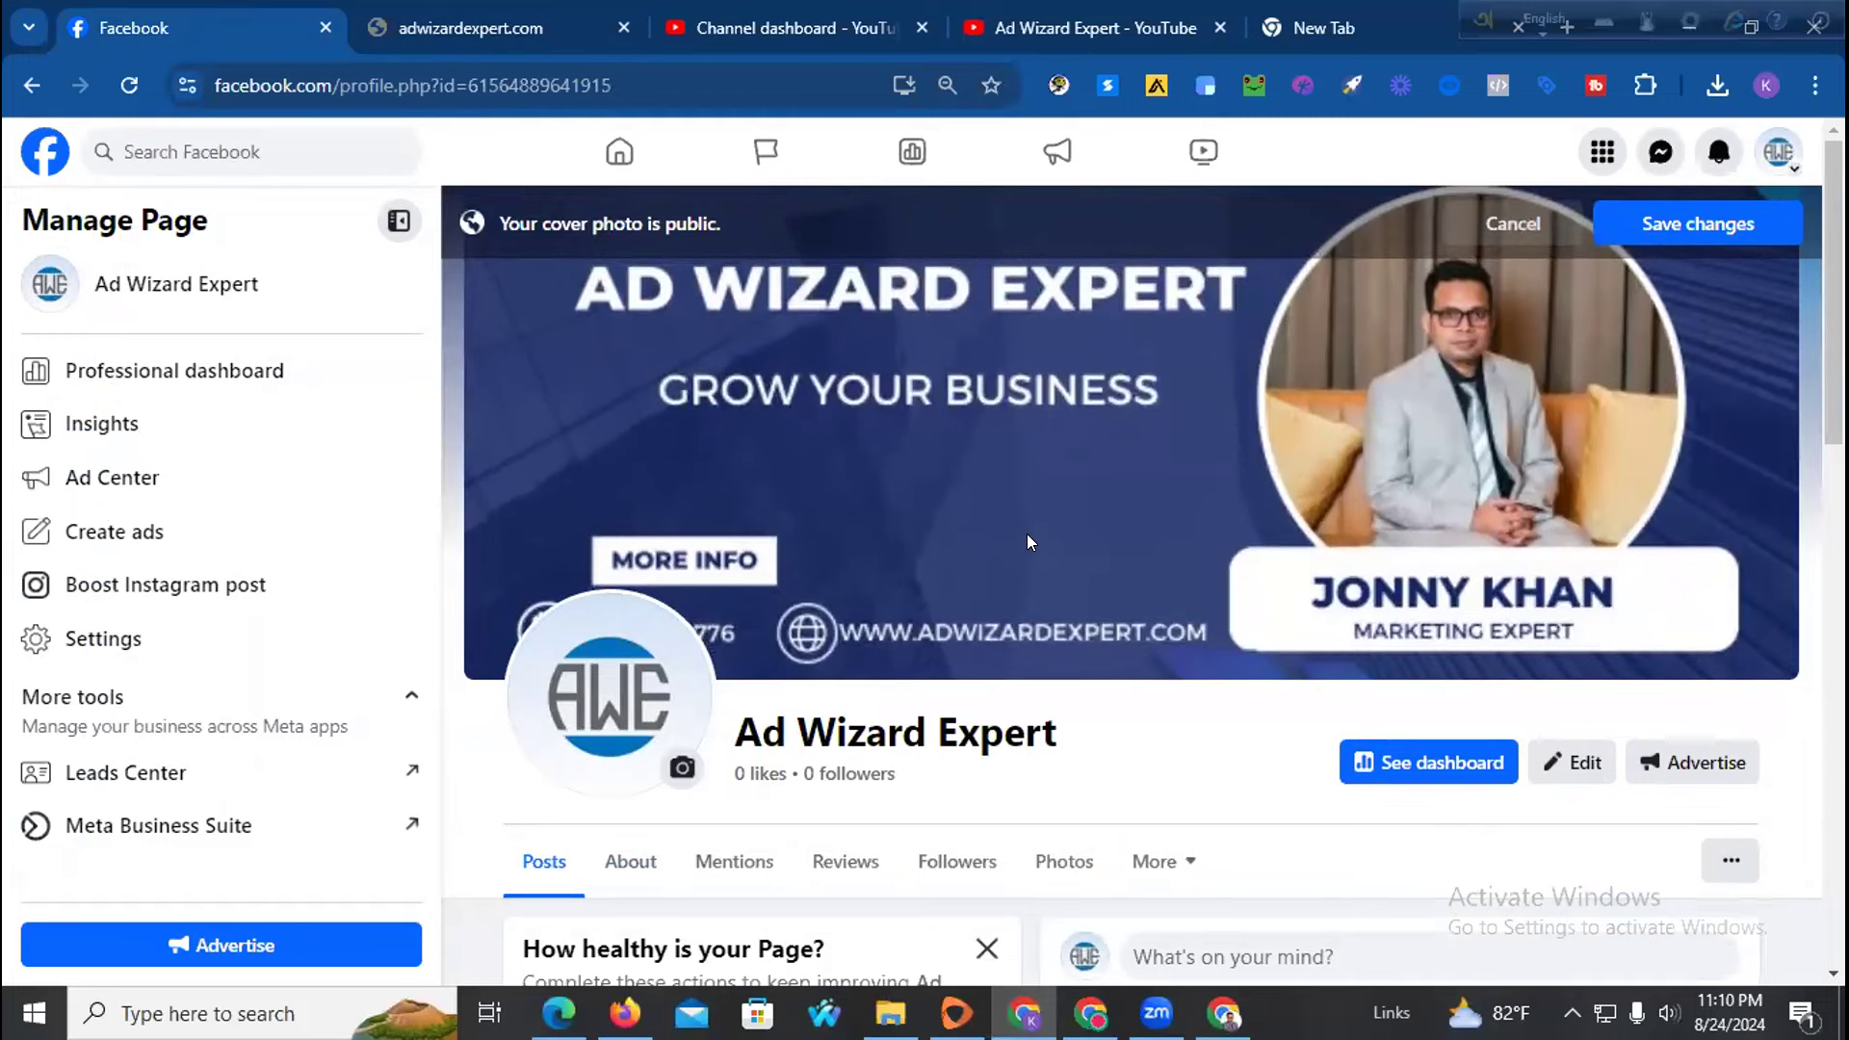
{"action": "left_click_drag", "start_coordinate": [1287, 482], "coordinate": [1290, 483]}
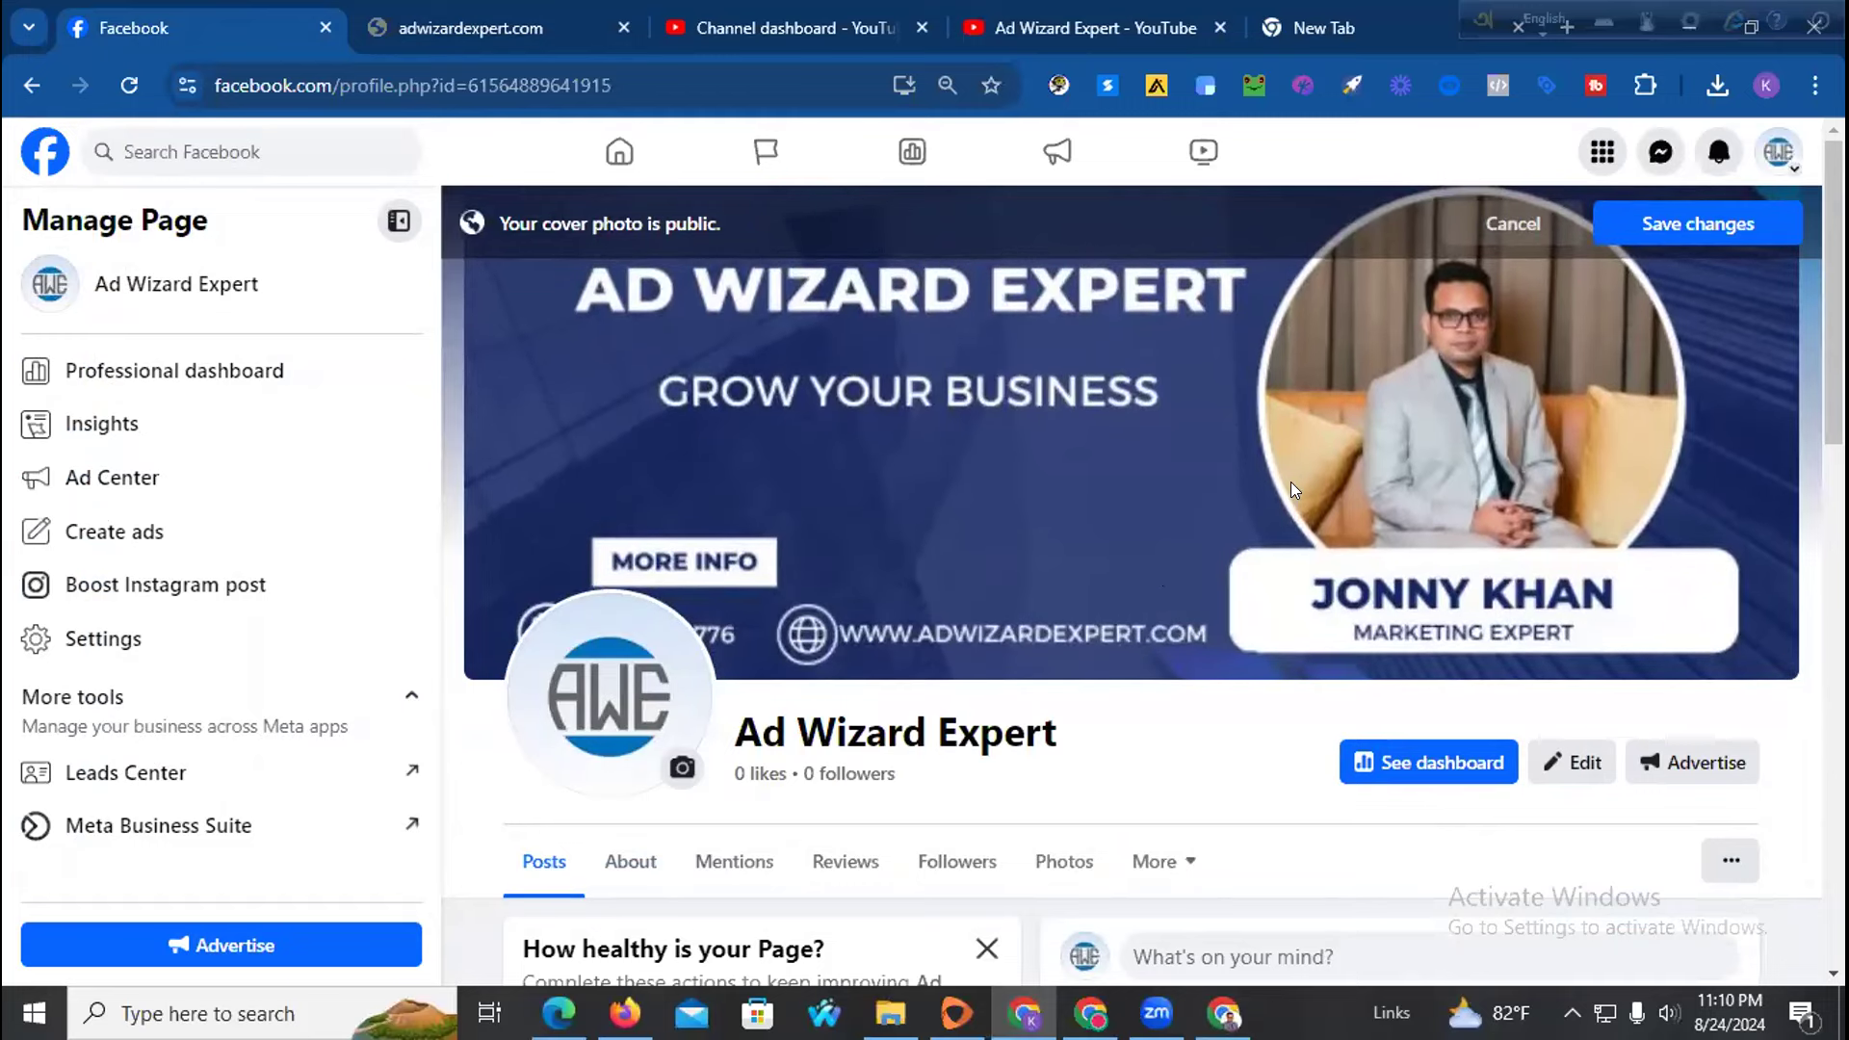
{"action": "left_click", "coordinate": [1667, 224]}
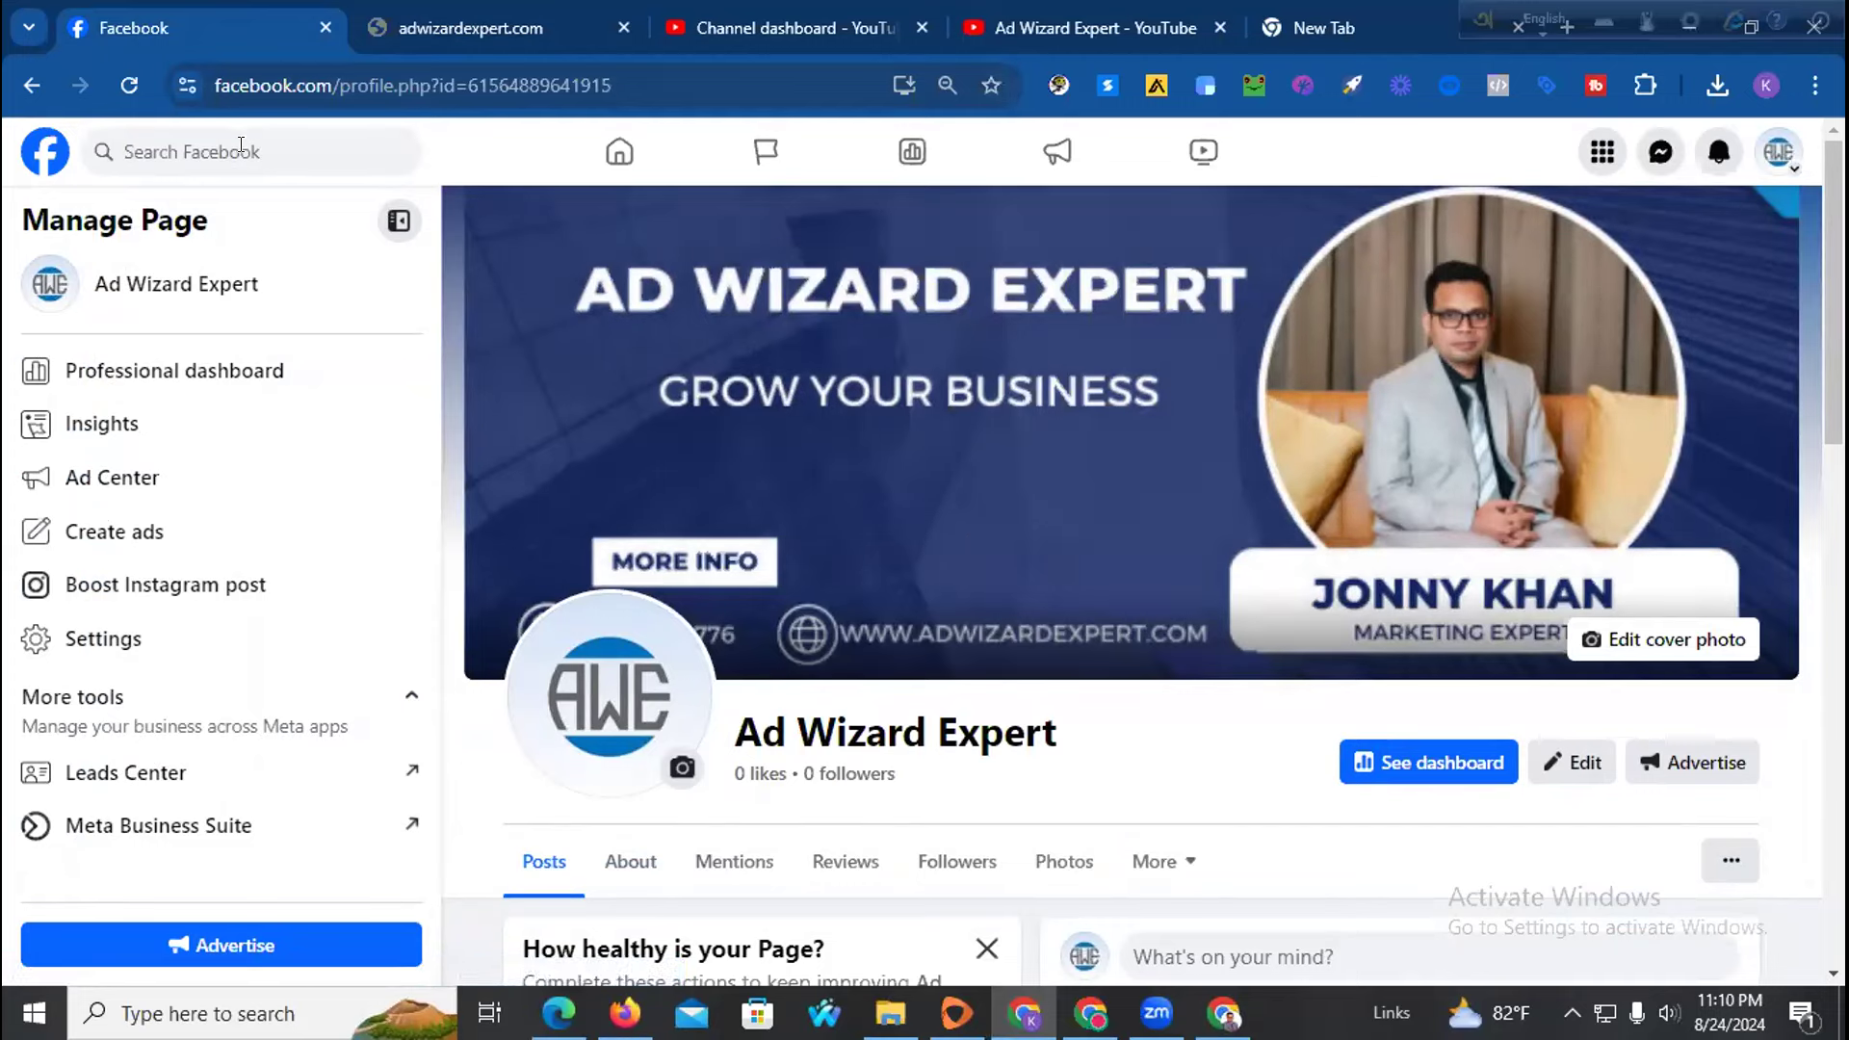
{"action": "left_click", "coordinate": [141, 96]}
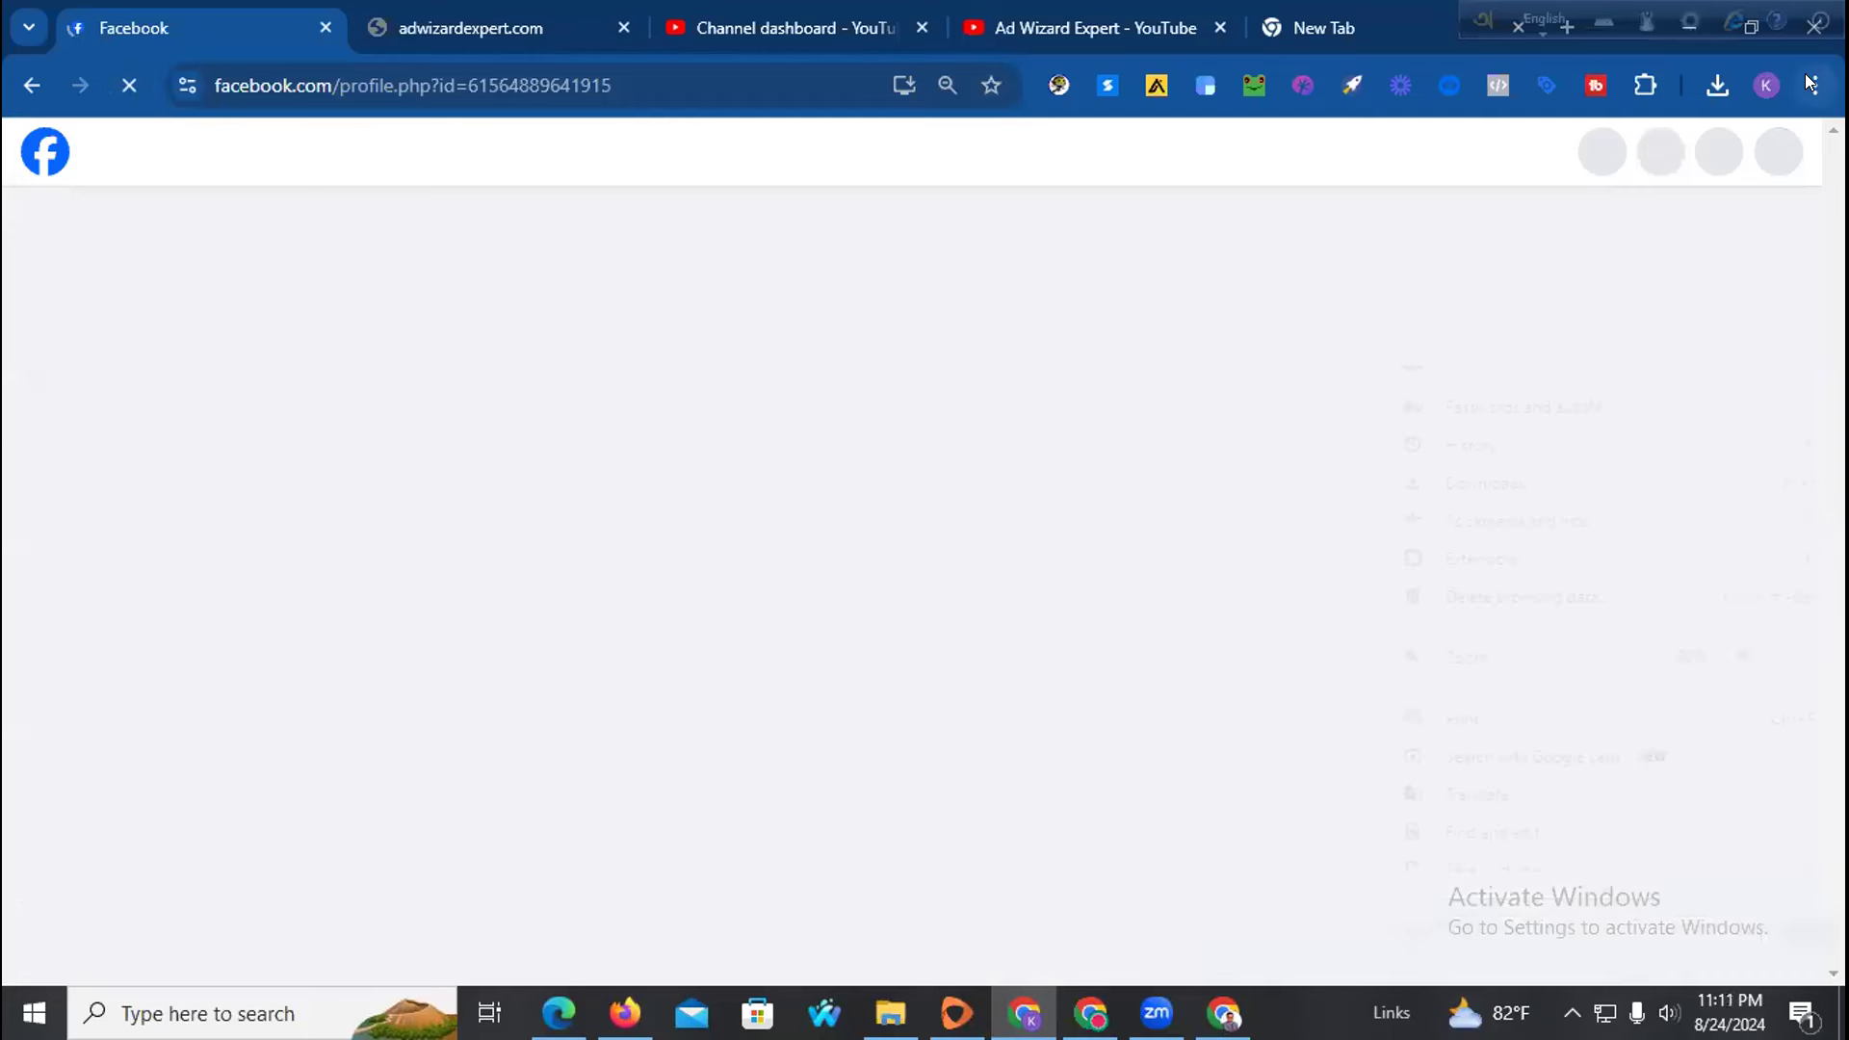
Return to the Facebook page tab and open the browser's developer tools
{"action": "left_click", "coordinate": [784, 351]}
{"action": "left_click", "coordinate": [406, 24]}
{"action": "left_click", "coordinate": [198, 27]}
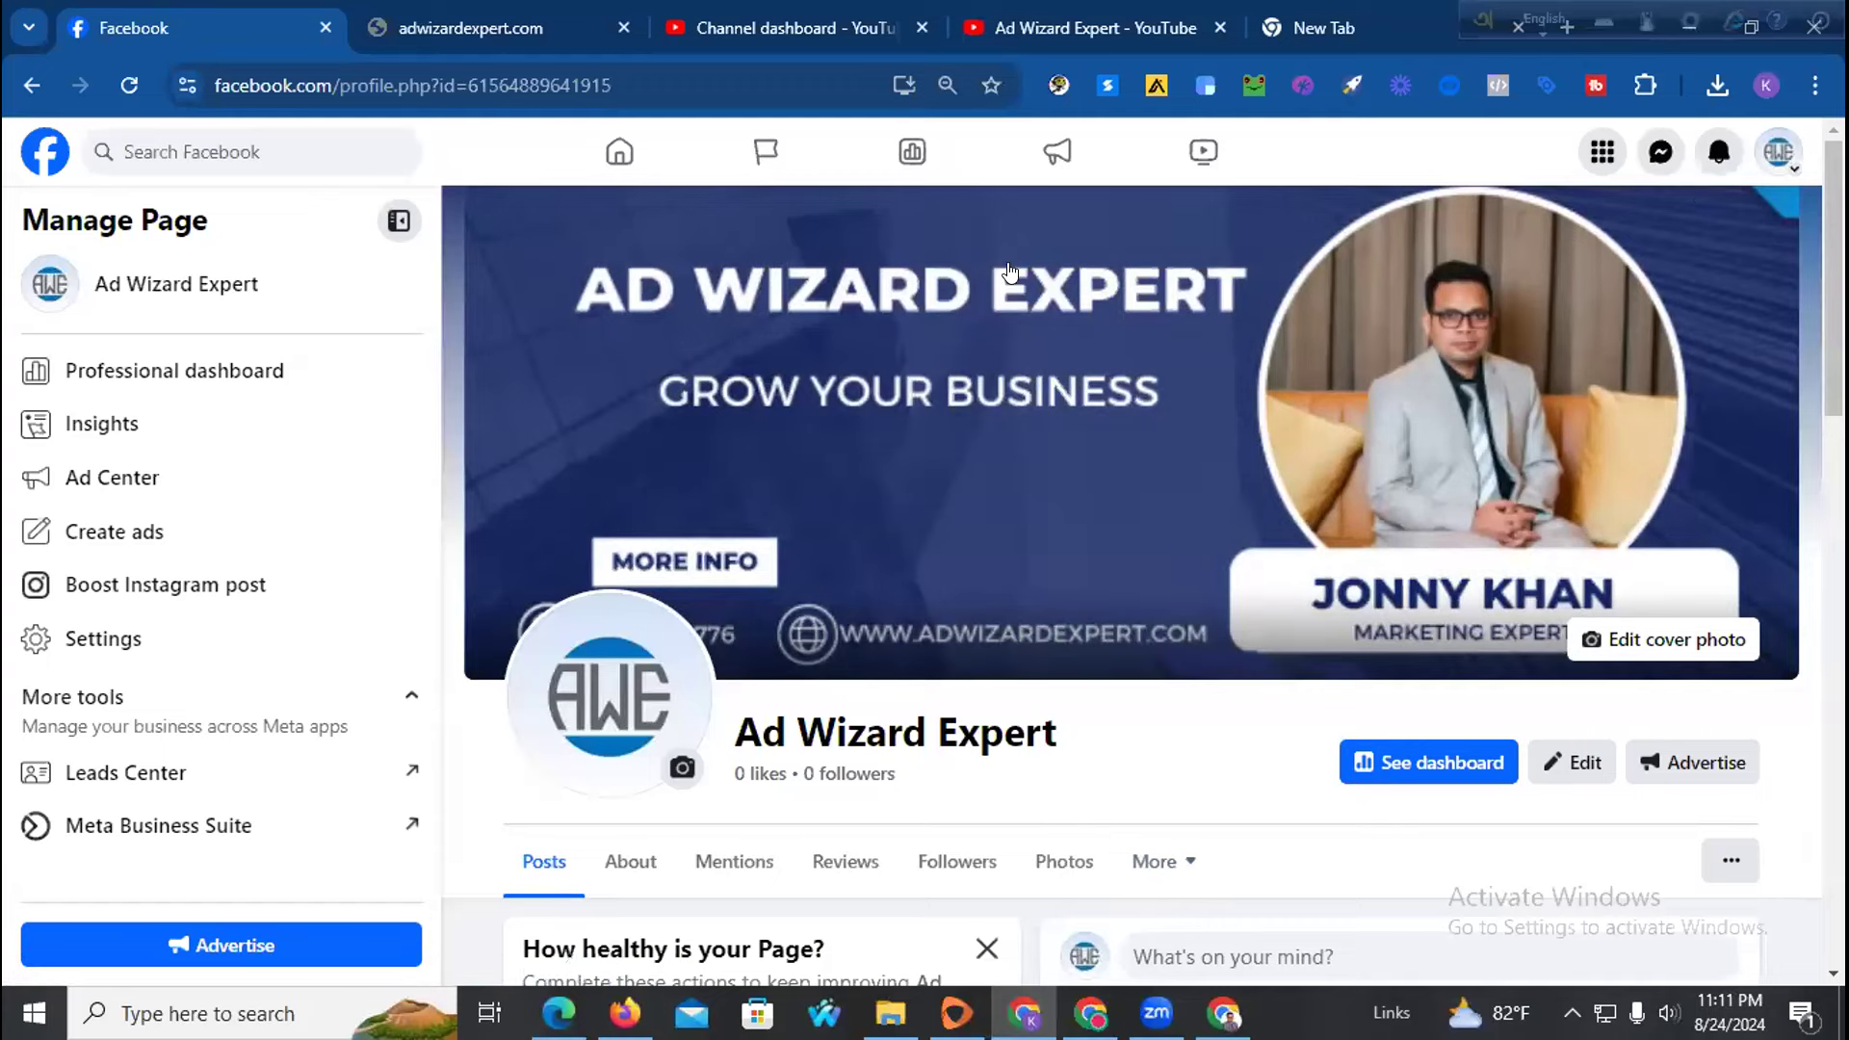
{"action": "right_click", "coordinate": [1275, 874]}
{"action": "left_click", "coordinate": [1318, 854]}
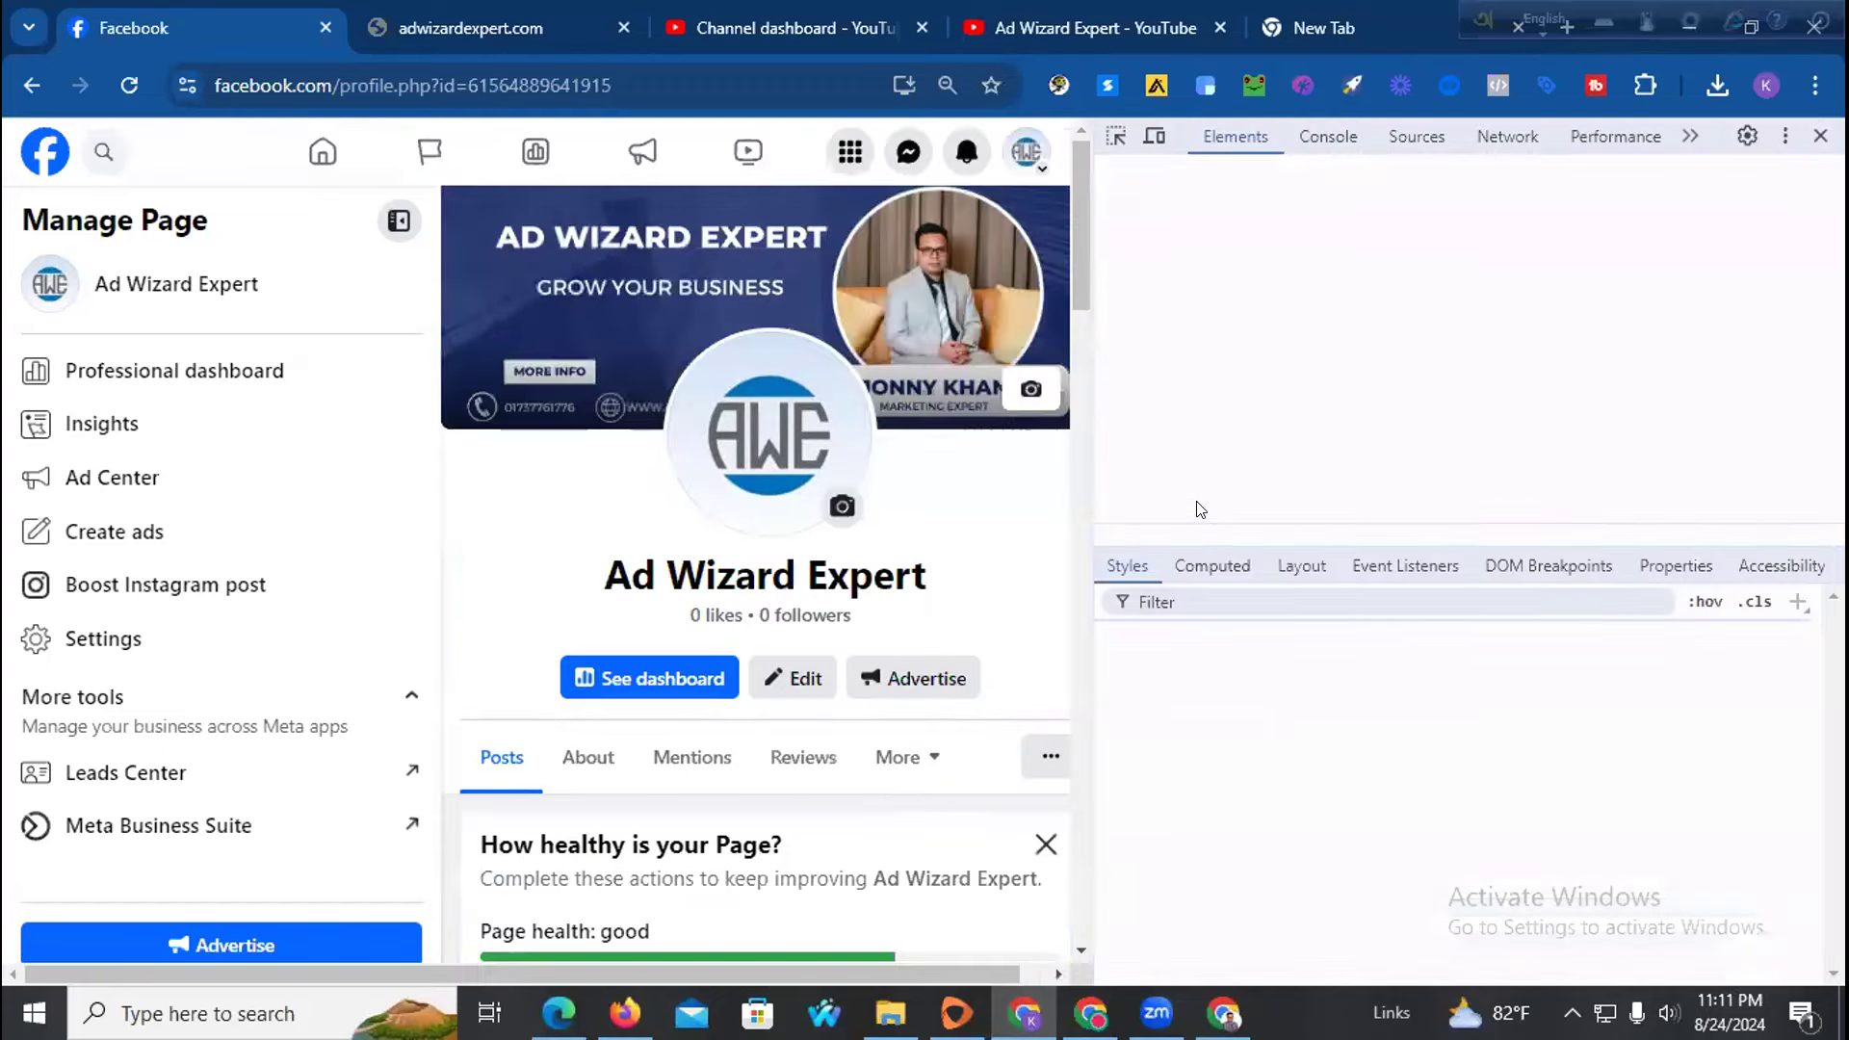
Preview the page as an iPhone 12 Pro at 100% zoom and reload it
{"action": "left_click", "coordinate": [1156, 137]}
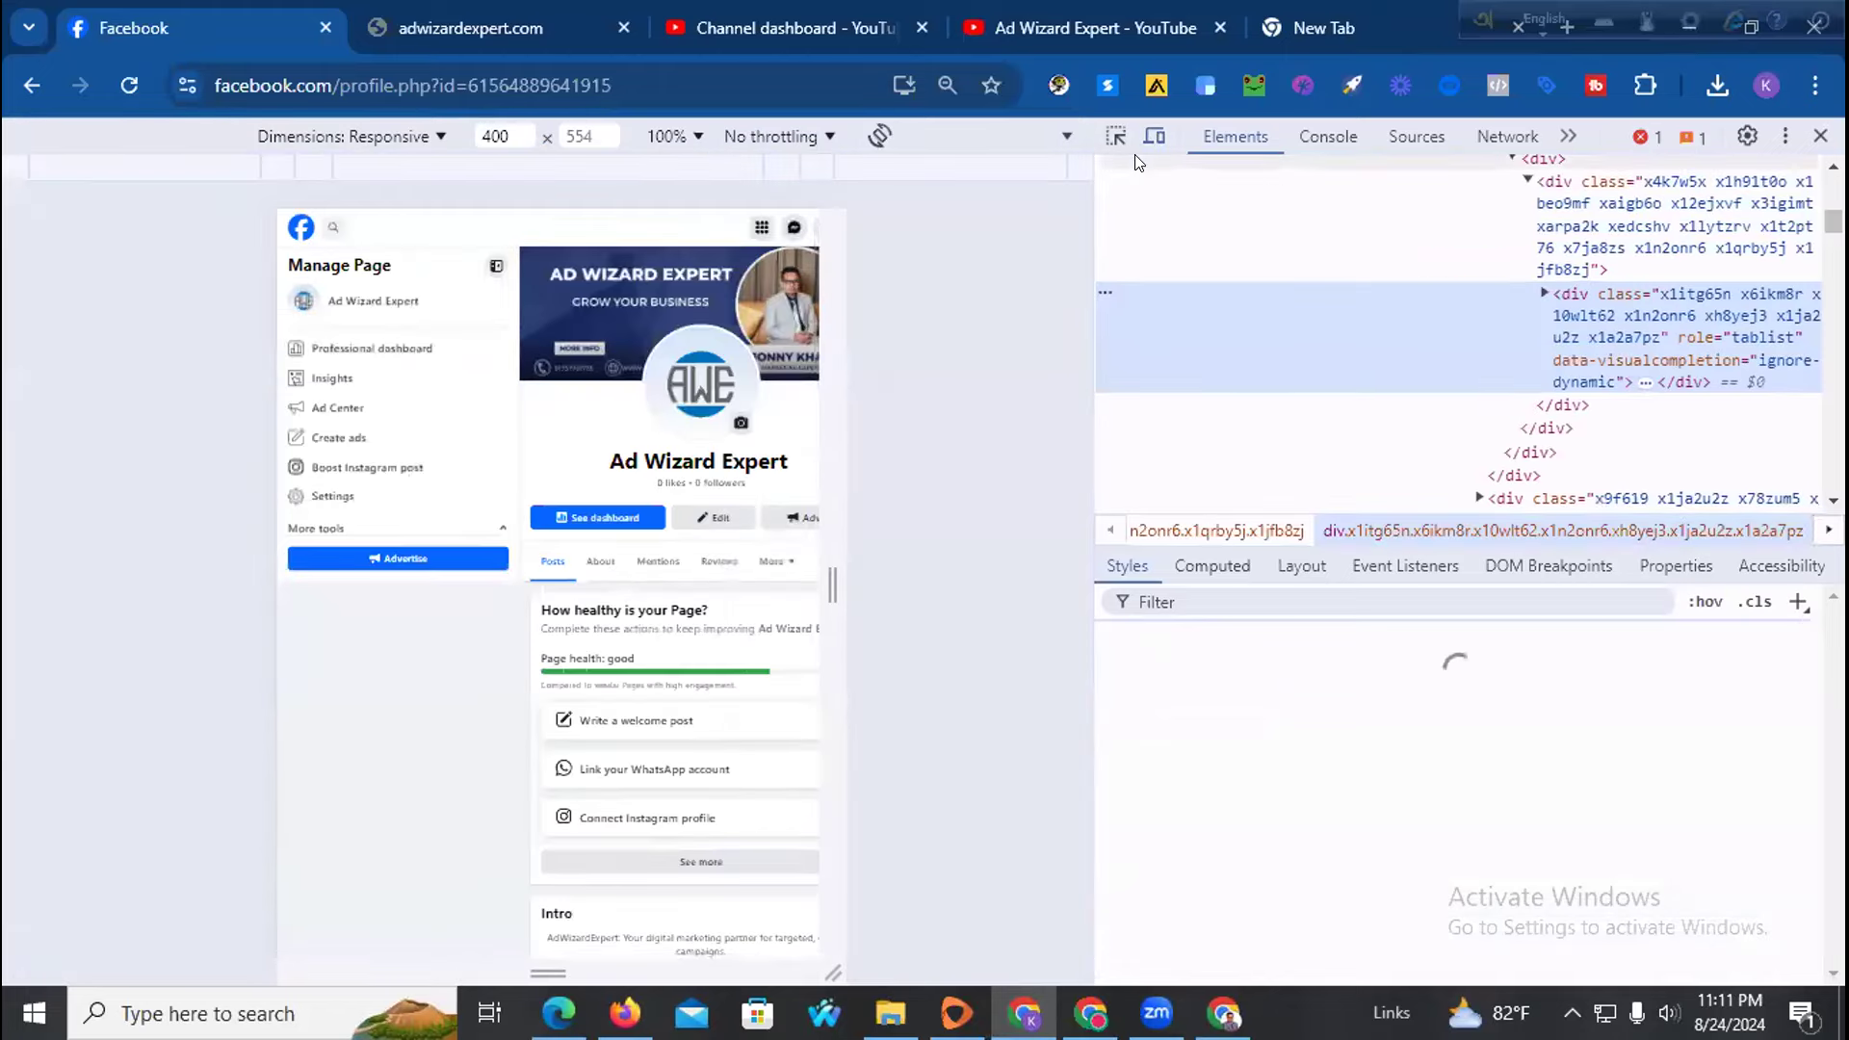
{"action": "left_click", "coordinate": [429, 139]}
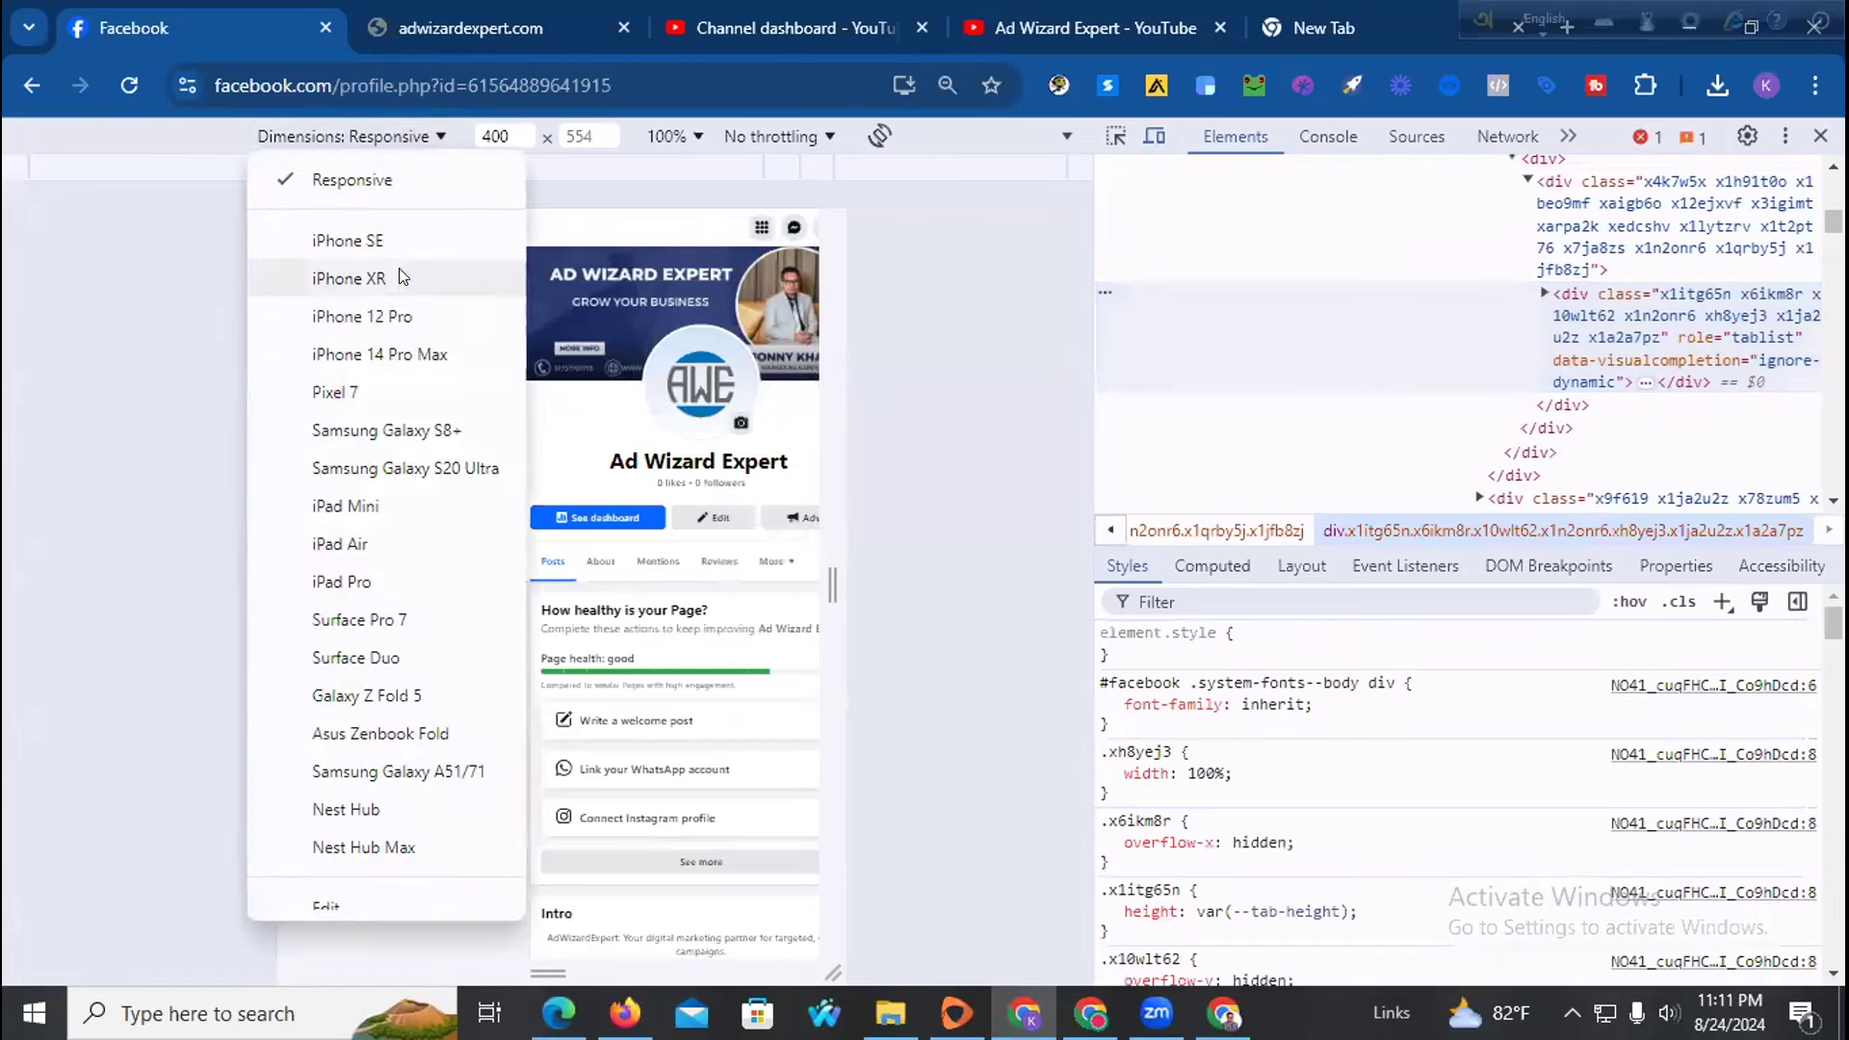
{"action": "left_click", "coordinate": [375, 314]}
{"action": "left_click", "coordinate": [664, 136]}
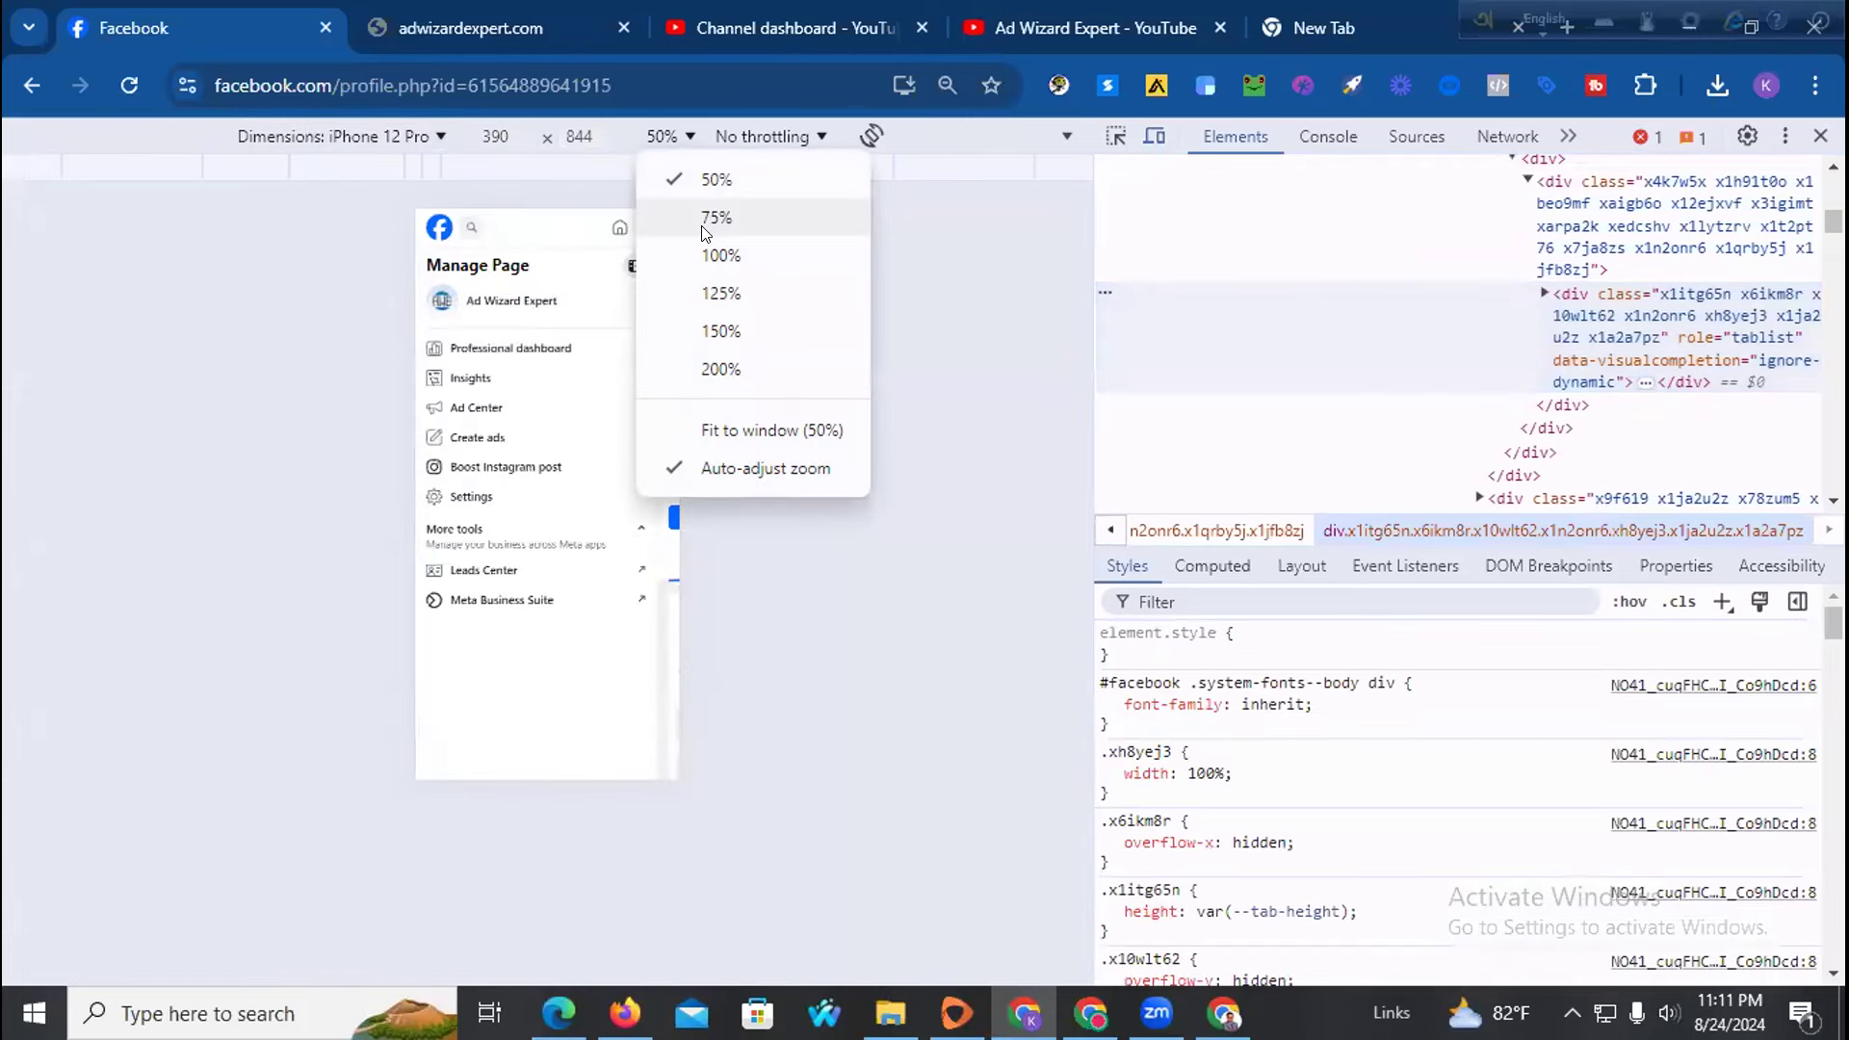
{"action": "left_click", "coordinate": [723, 251]}
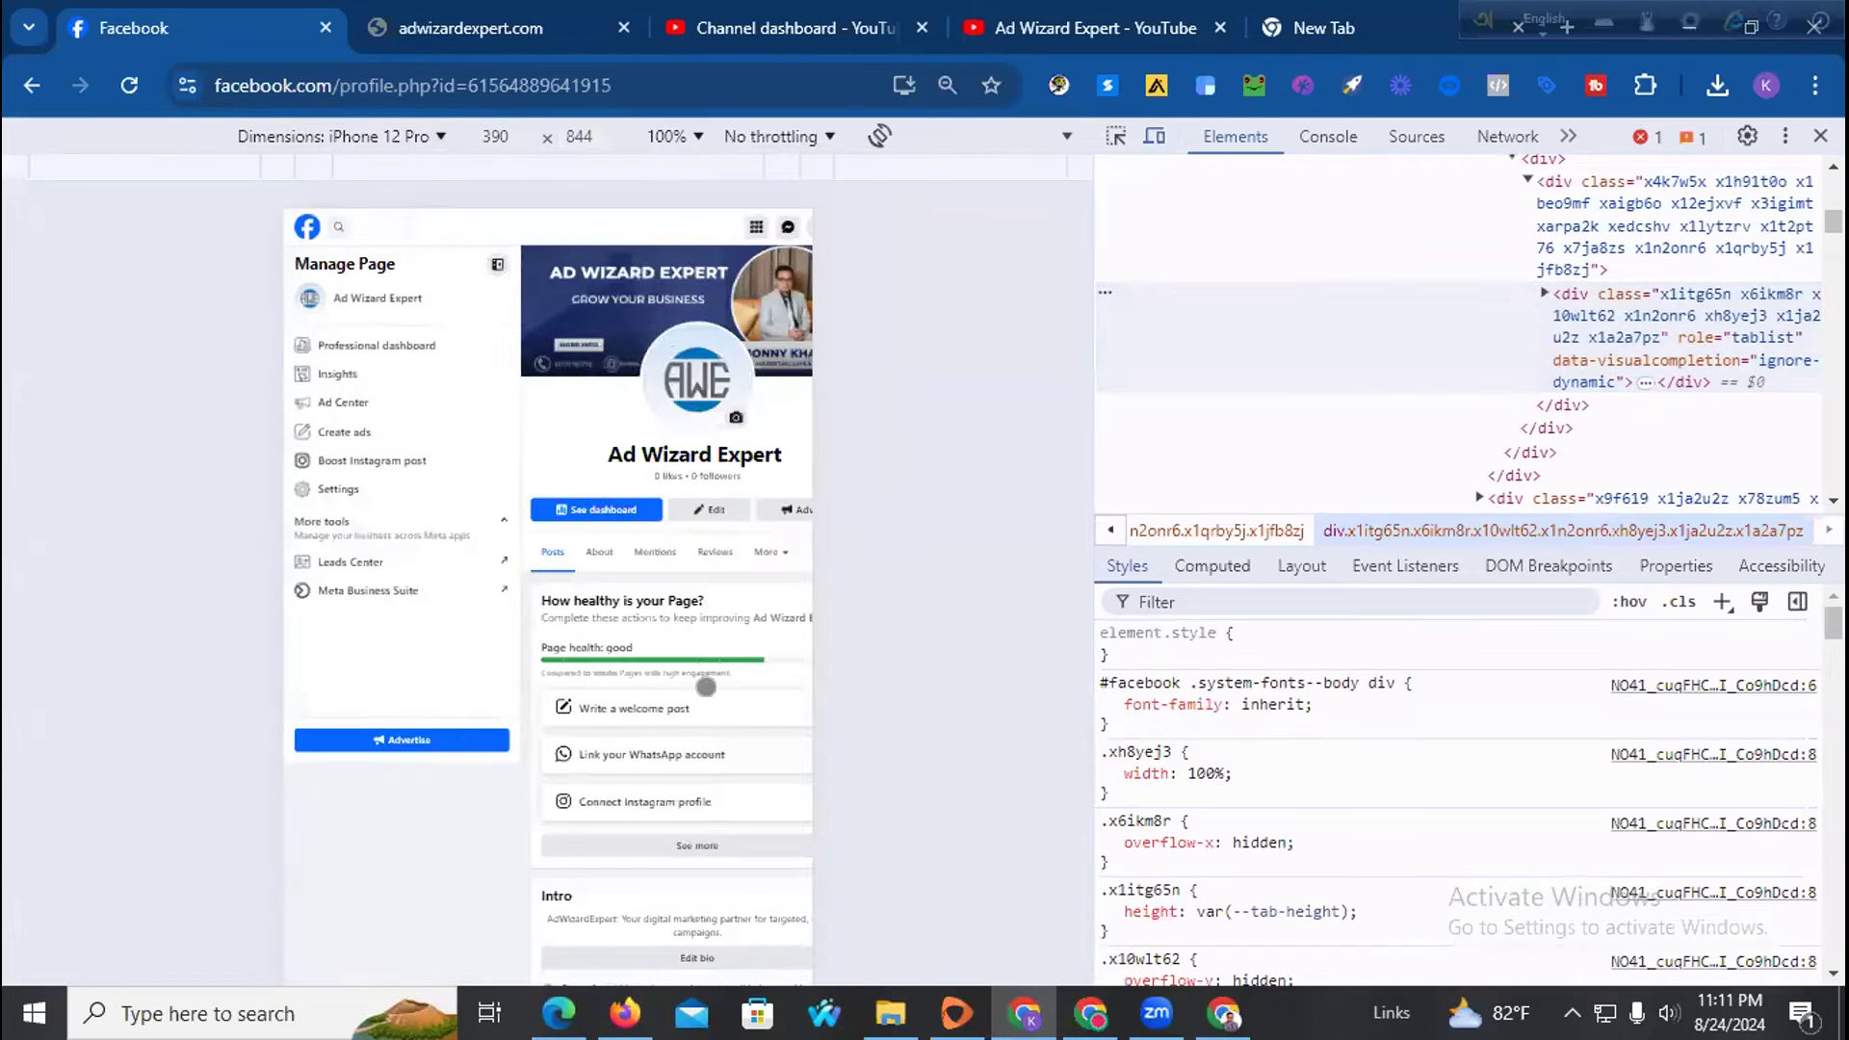
{"action": "left_click", "coordinate": [121, 82]}
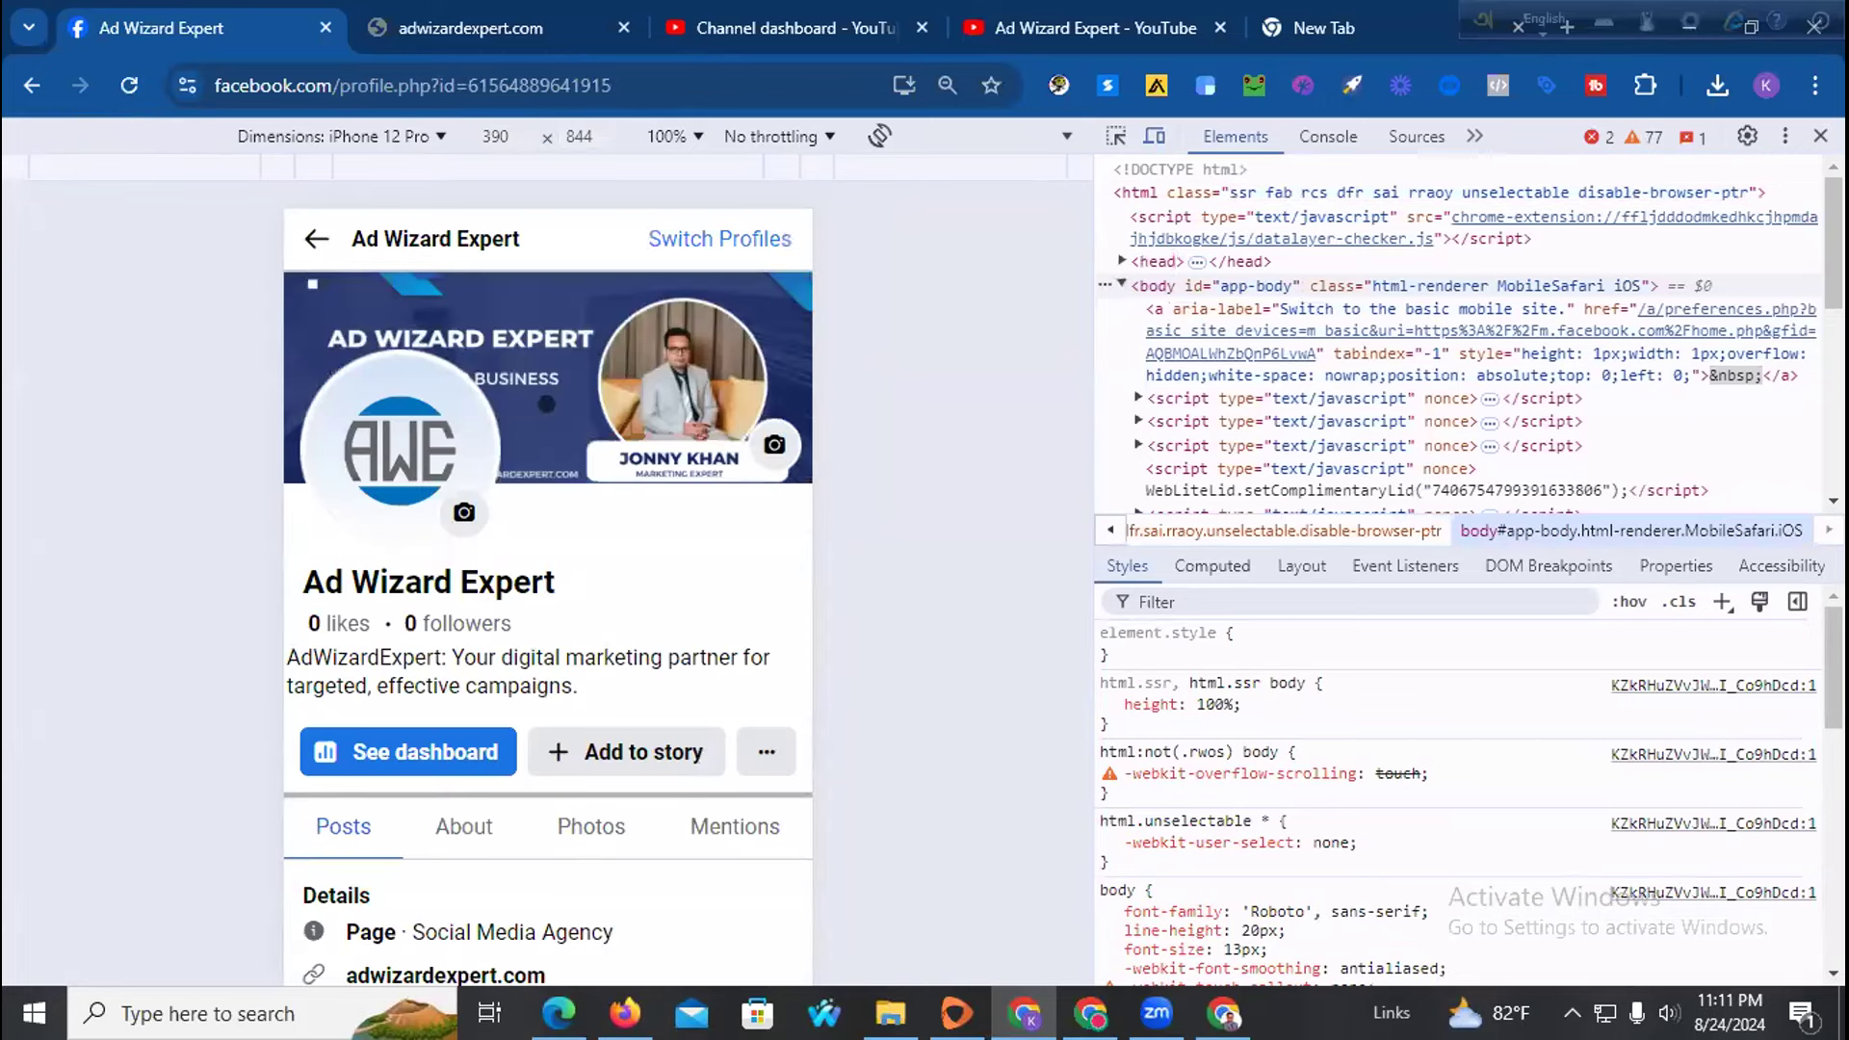
Adjust the browser zoom and scroll the mobile preview to view the cover banner
{"action": "left_click", "coordinate": [948, 85]}
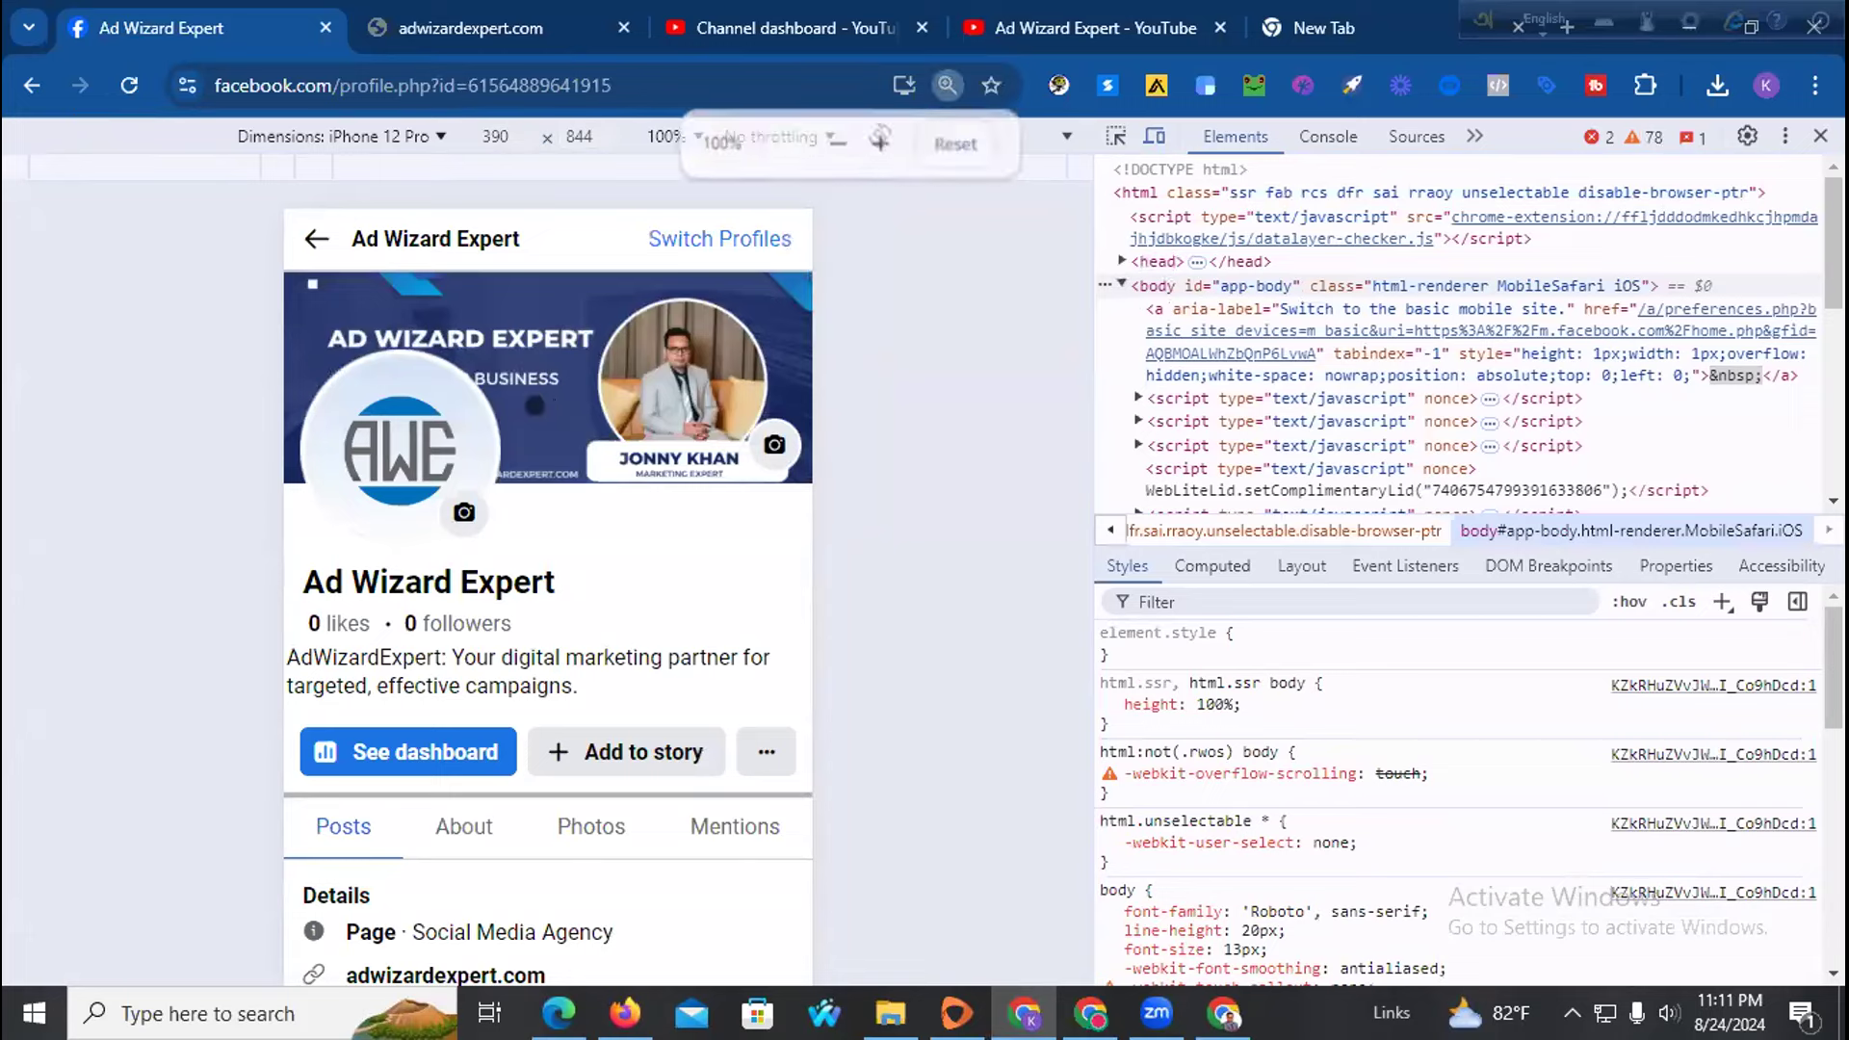
{"action": "scroll", "coordinate": [534, 405], "scroll_direction": "up", "scroll_amount": 3}
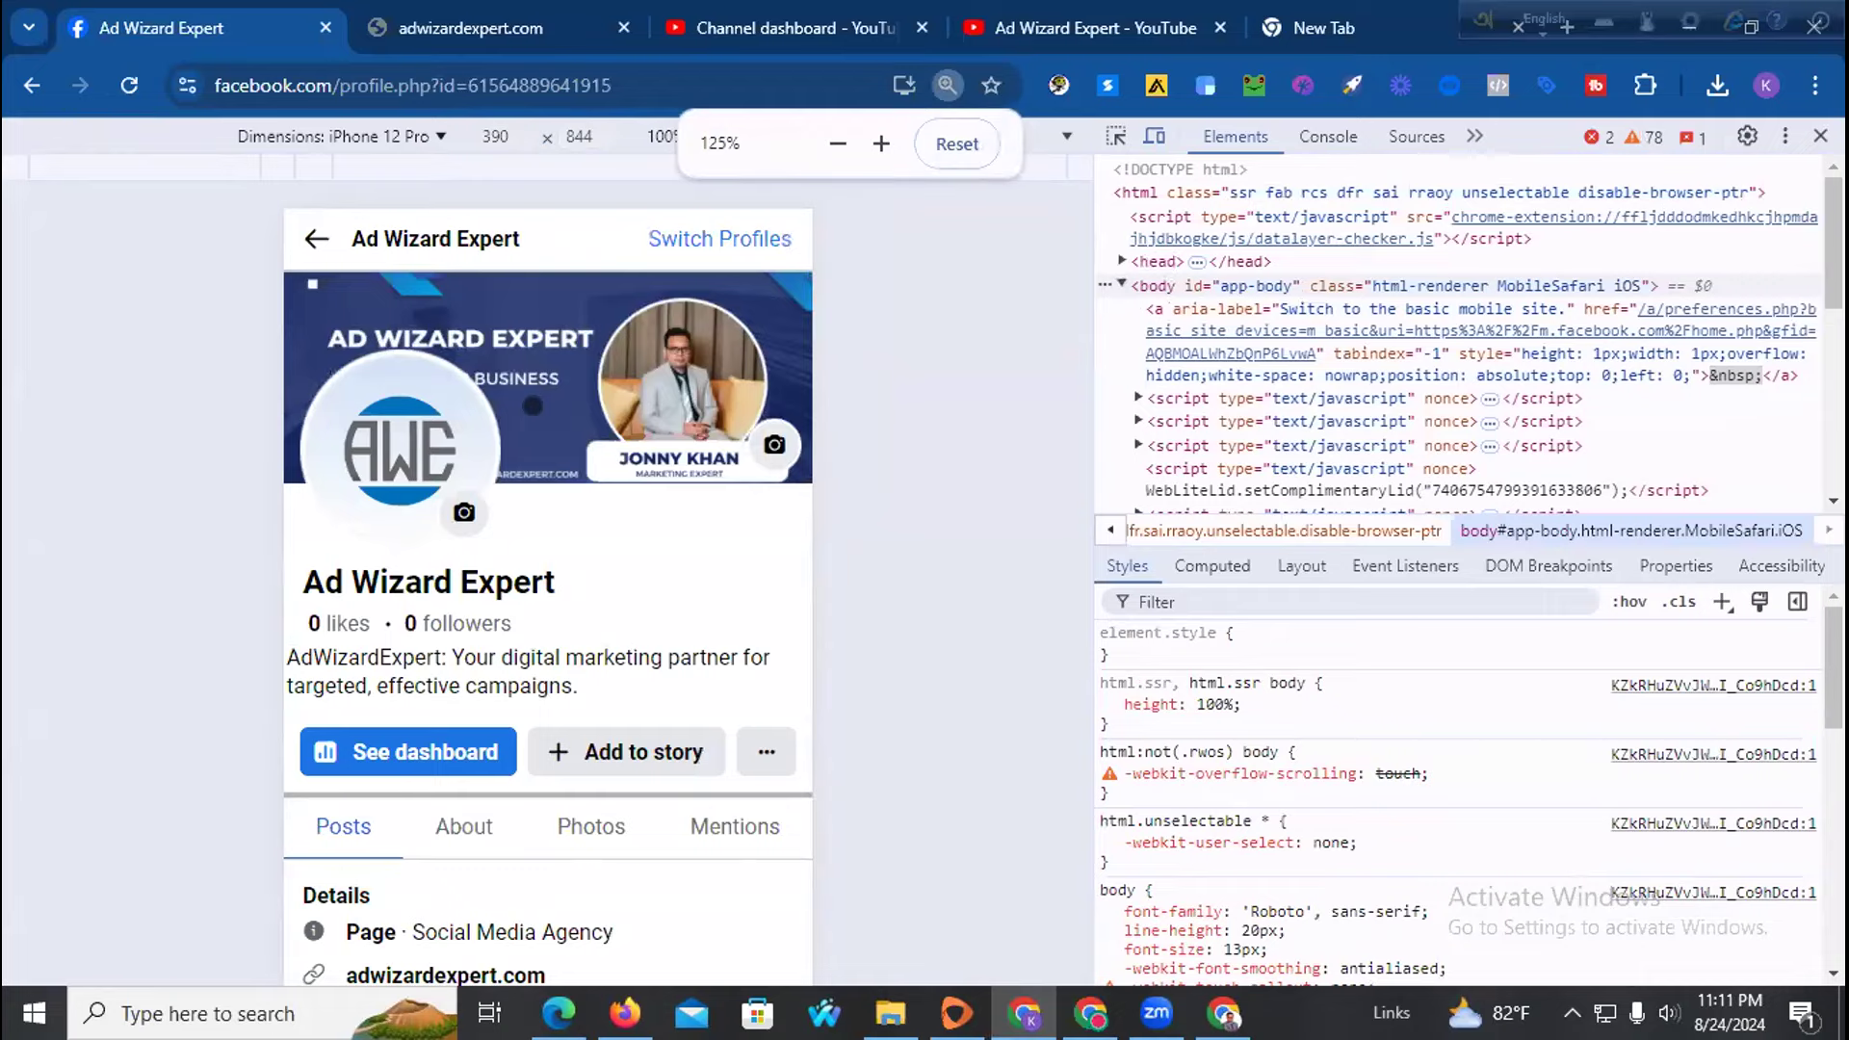
{"action": "scroll", "coordinate": [533, 406], "scroll_direction": "up", "scroll_amount": 1}
{"action": "left_click", "coordinate": [410, 381]}
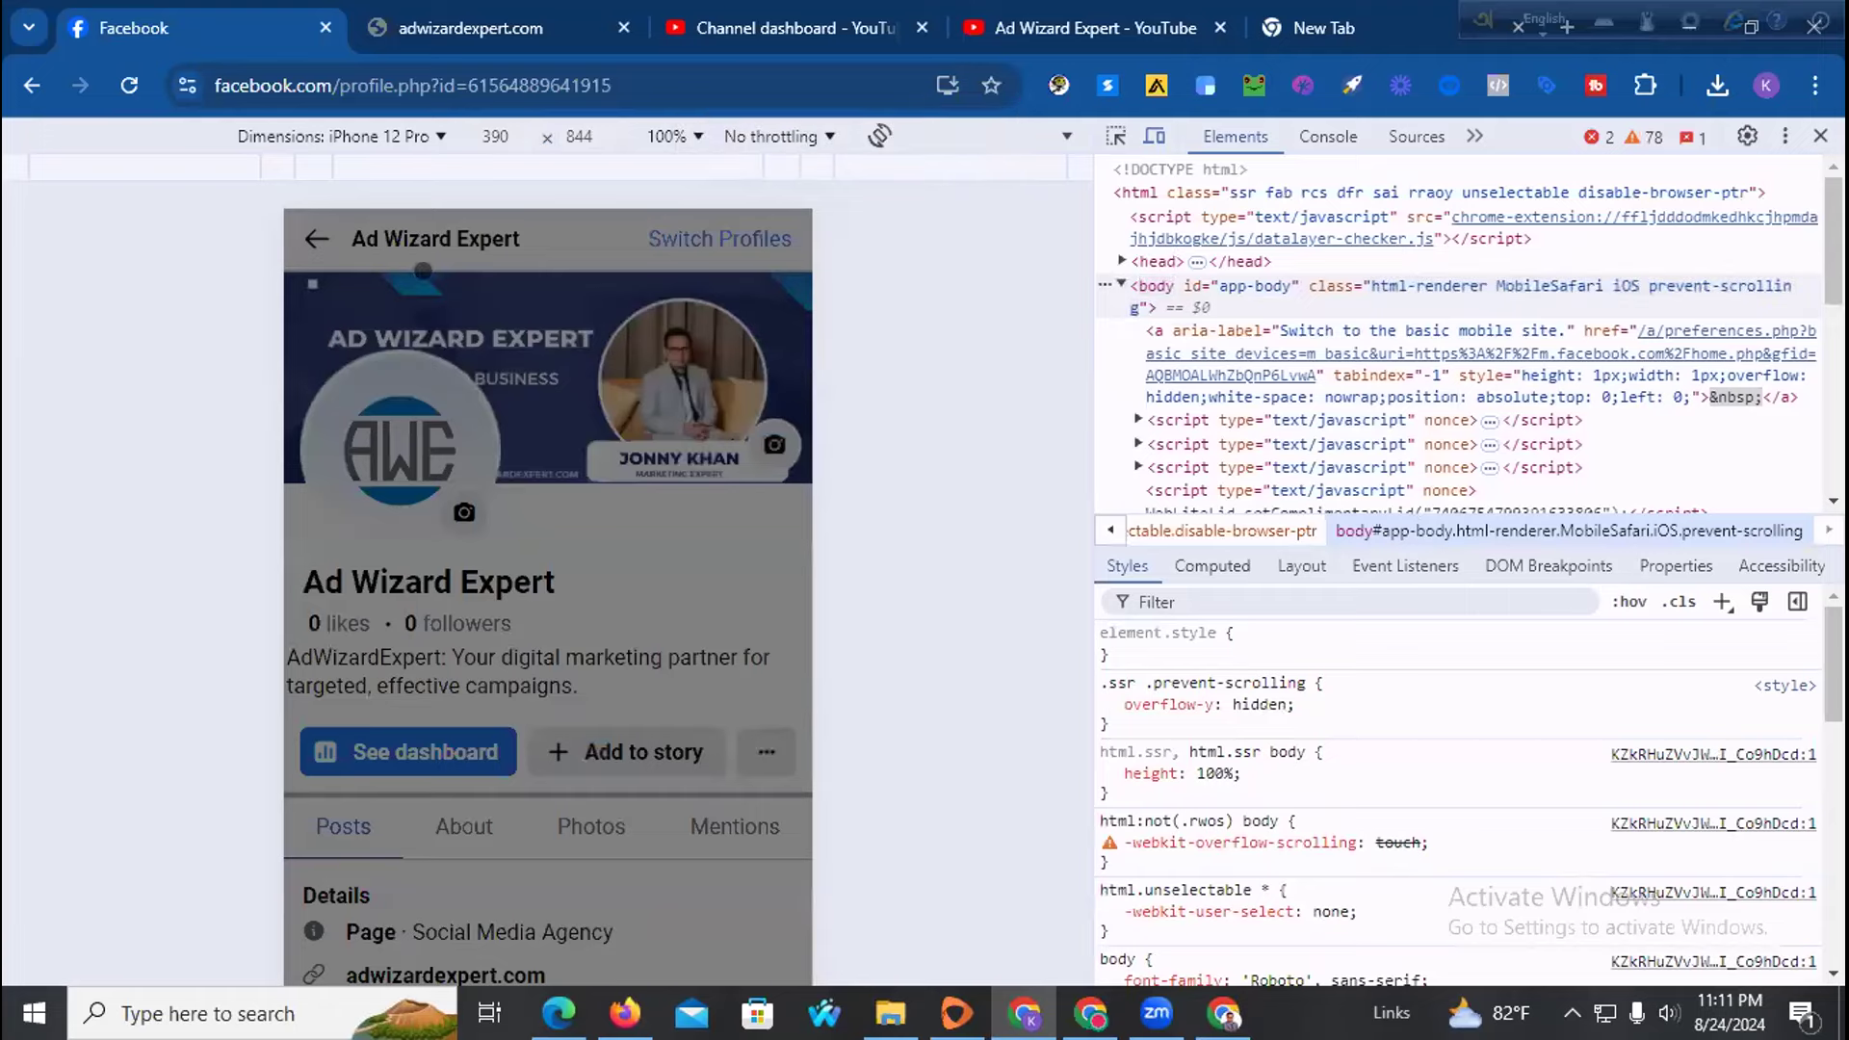
Browse the Facebook feed in mobile view, then close the developer tools
{"action": "left_click", "coordinate": [306, 236]}
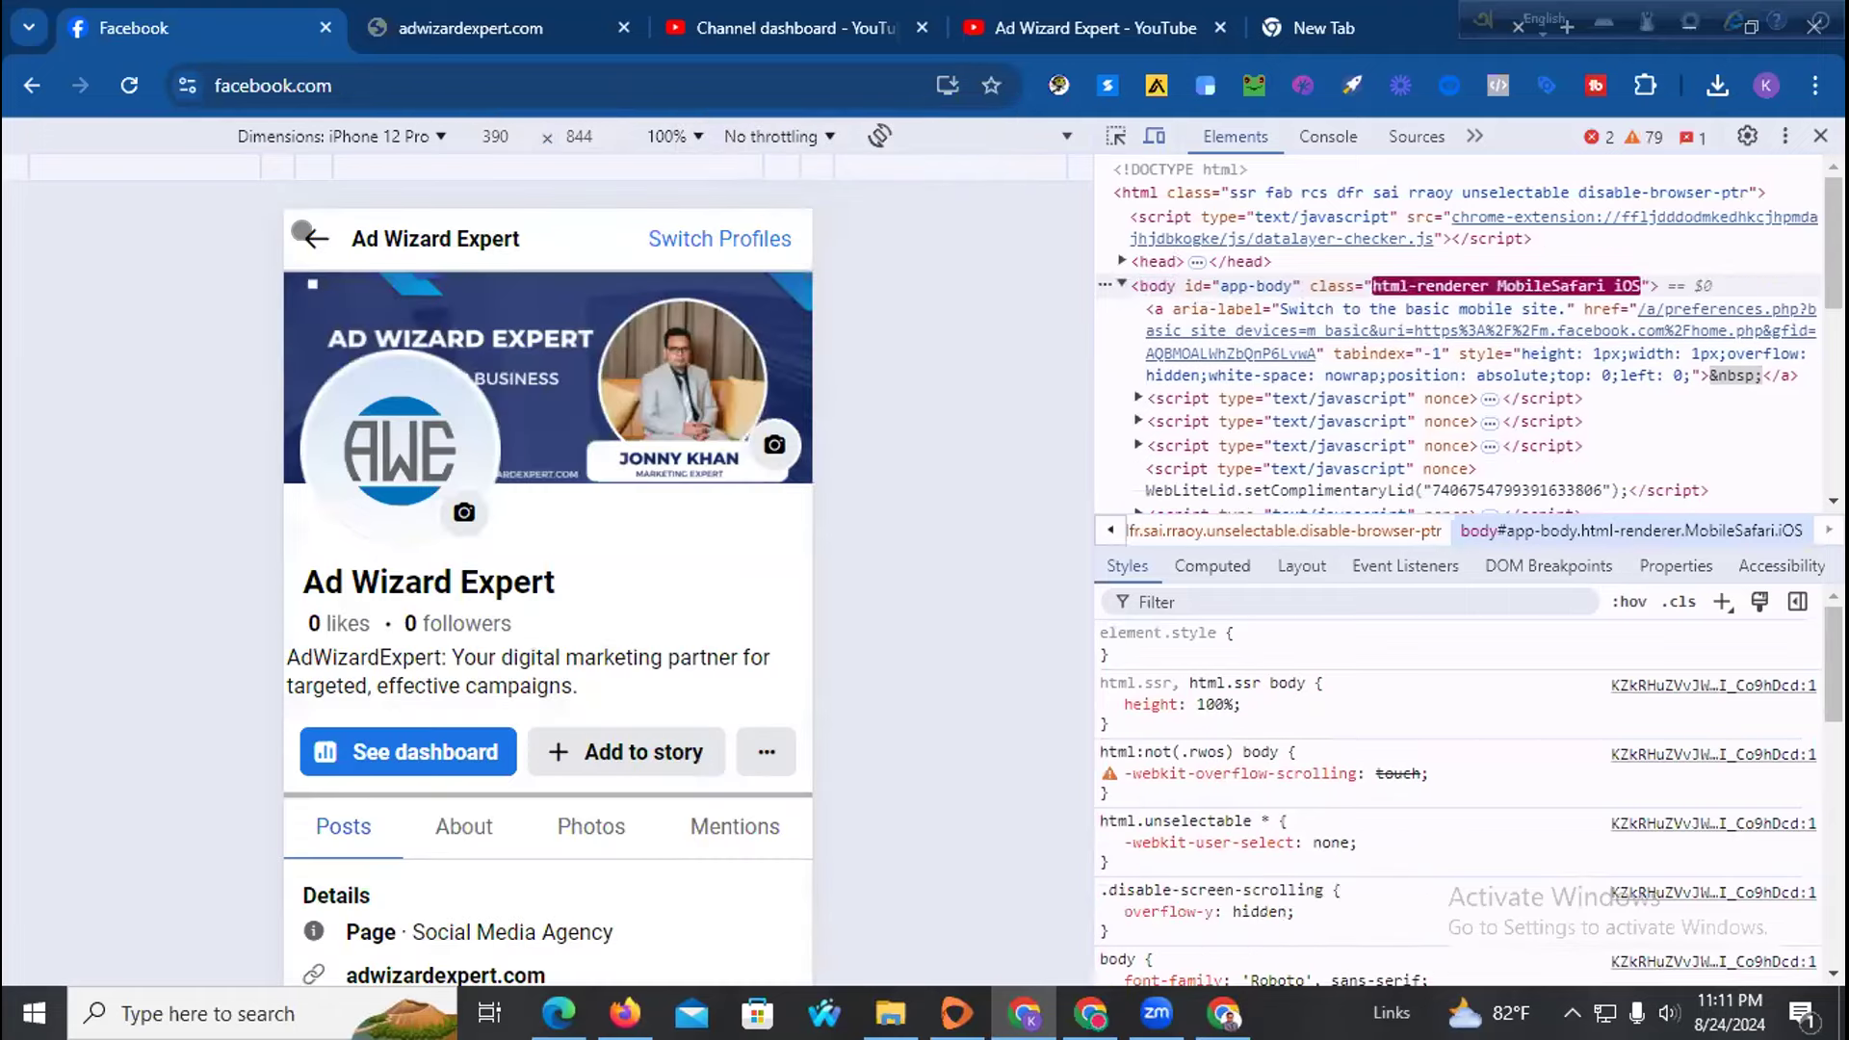
{"action": "scroll", "coordinate": [599, 558], "scroll_direction": "down", "scroll_amount": 3}
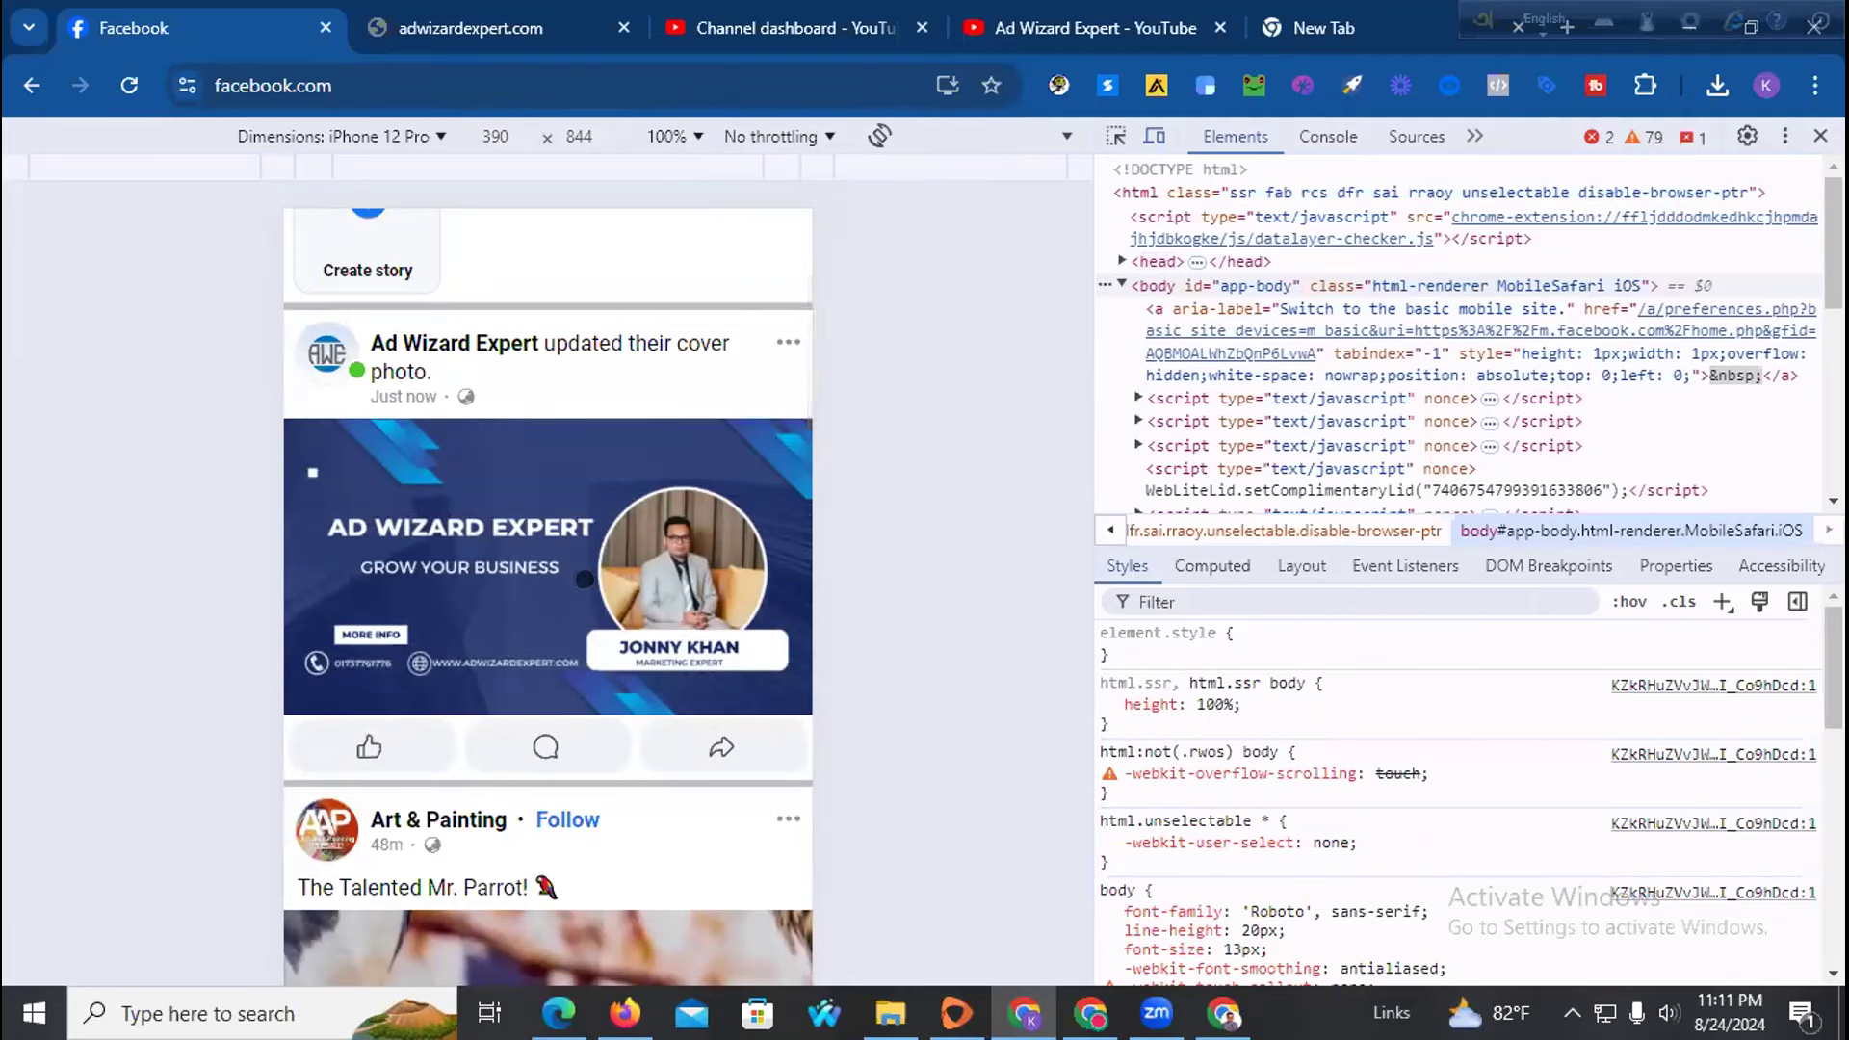
{"action": "scroll", "coordinate": [585, 580], "scroll_direction": "up", "scroll_amount": 3}
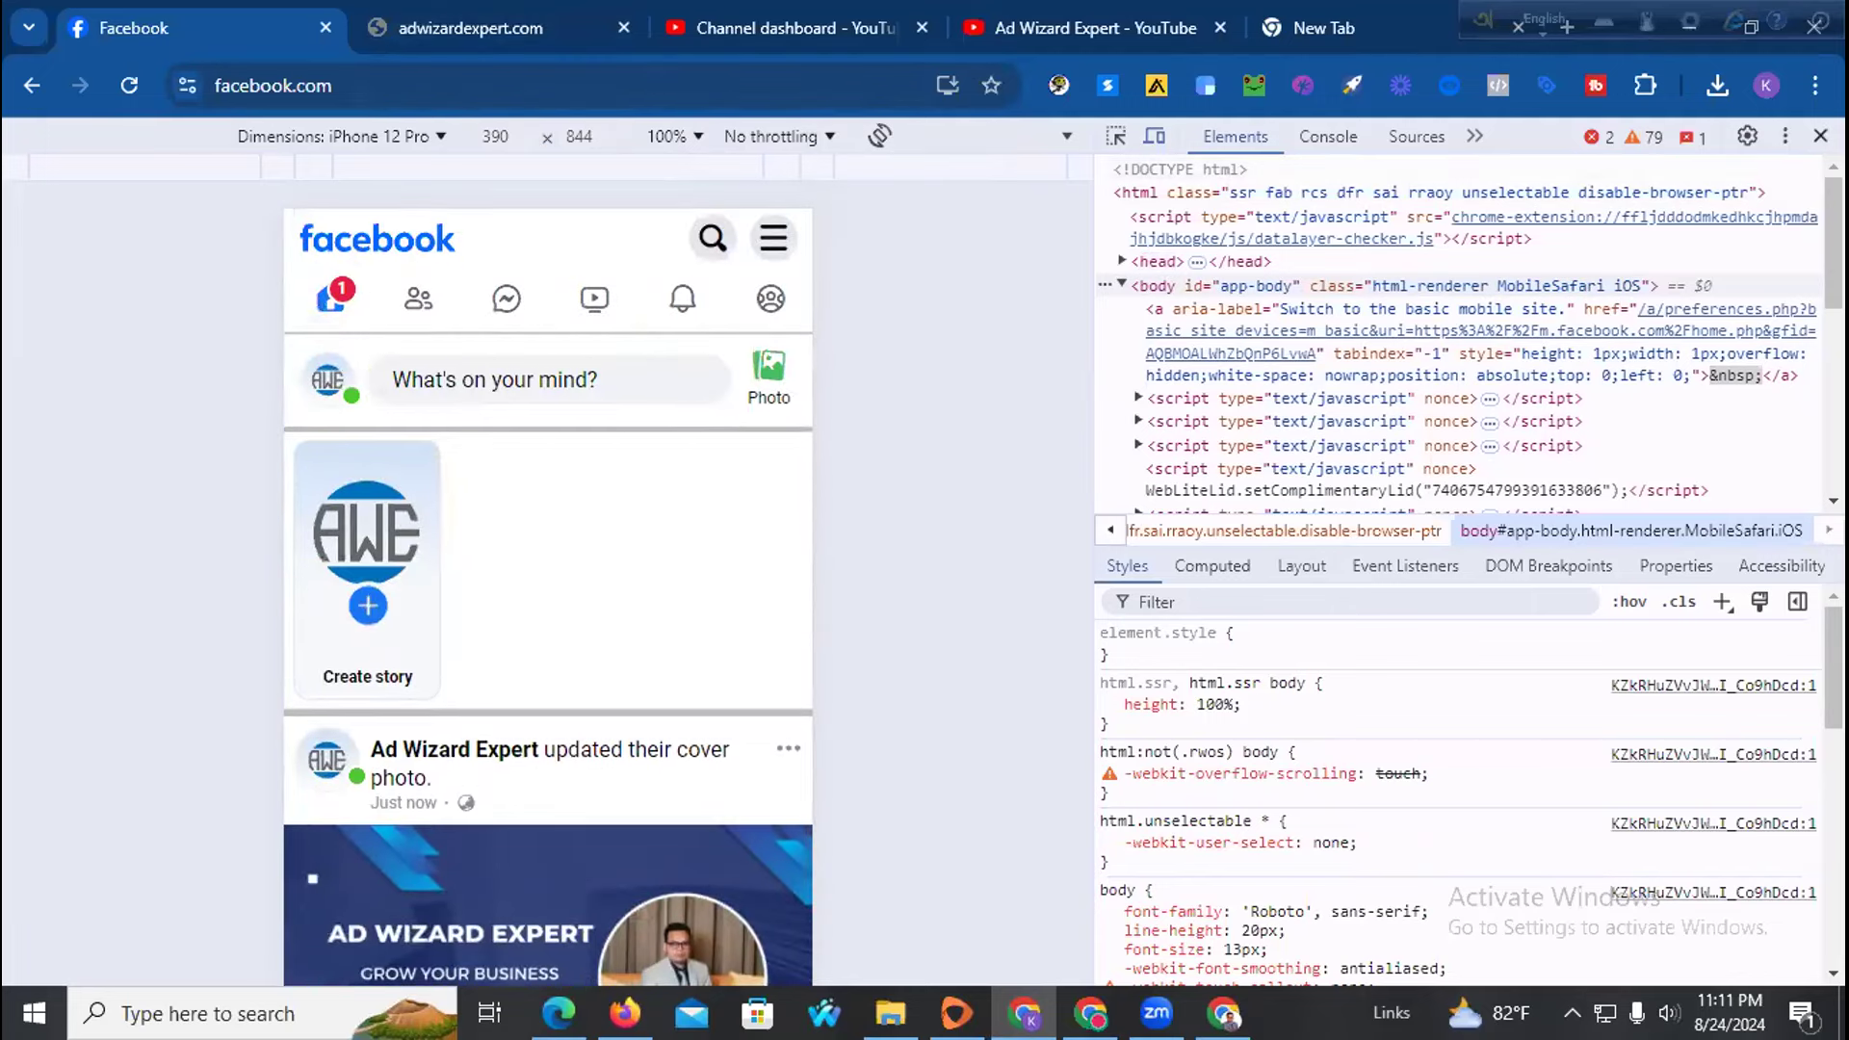
{"action": "left_click", "coordinate": [1820, 136]}
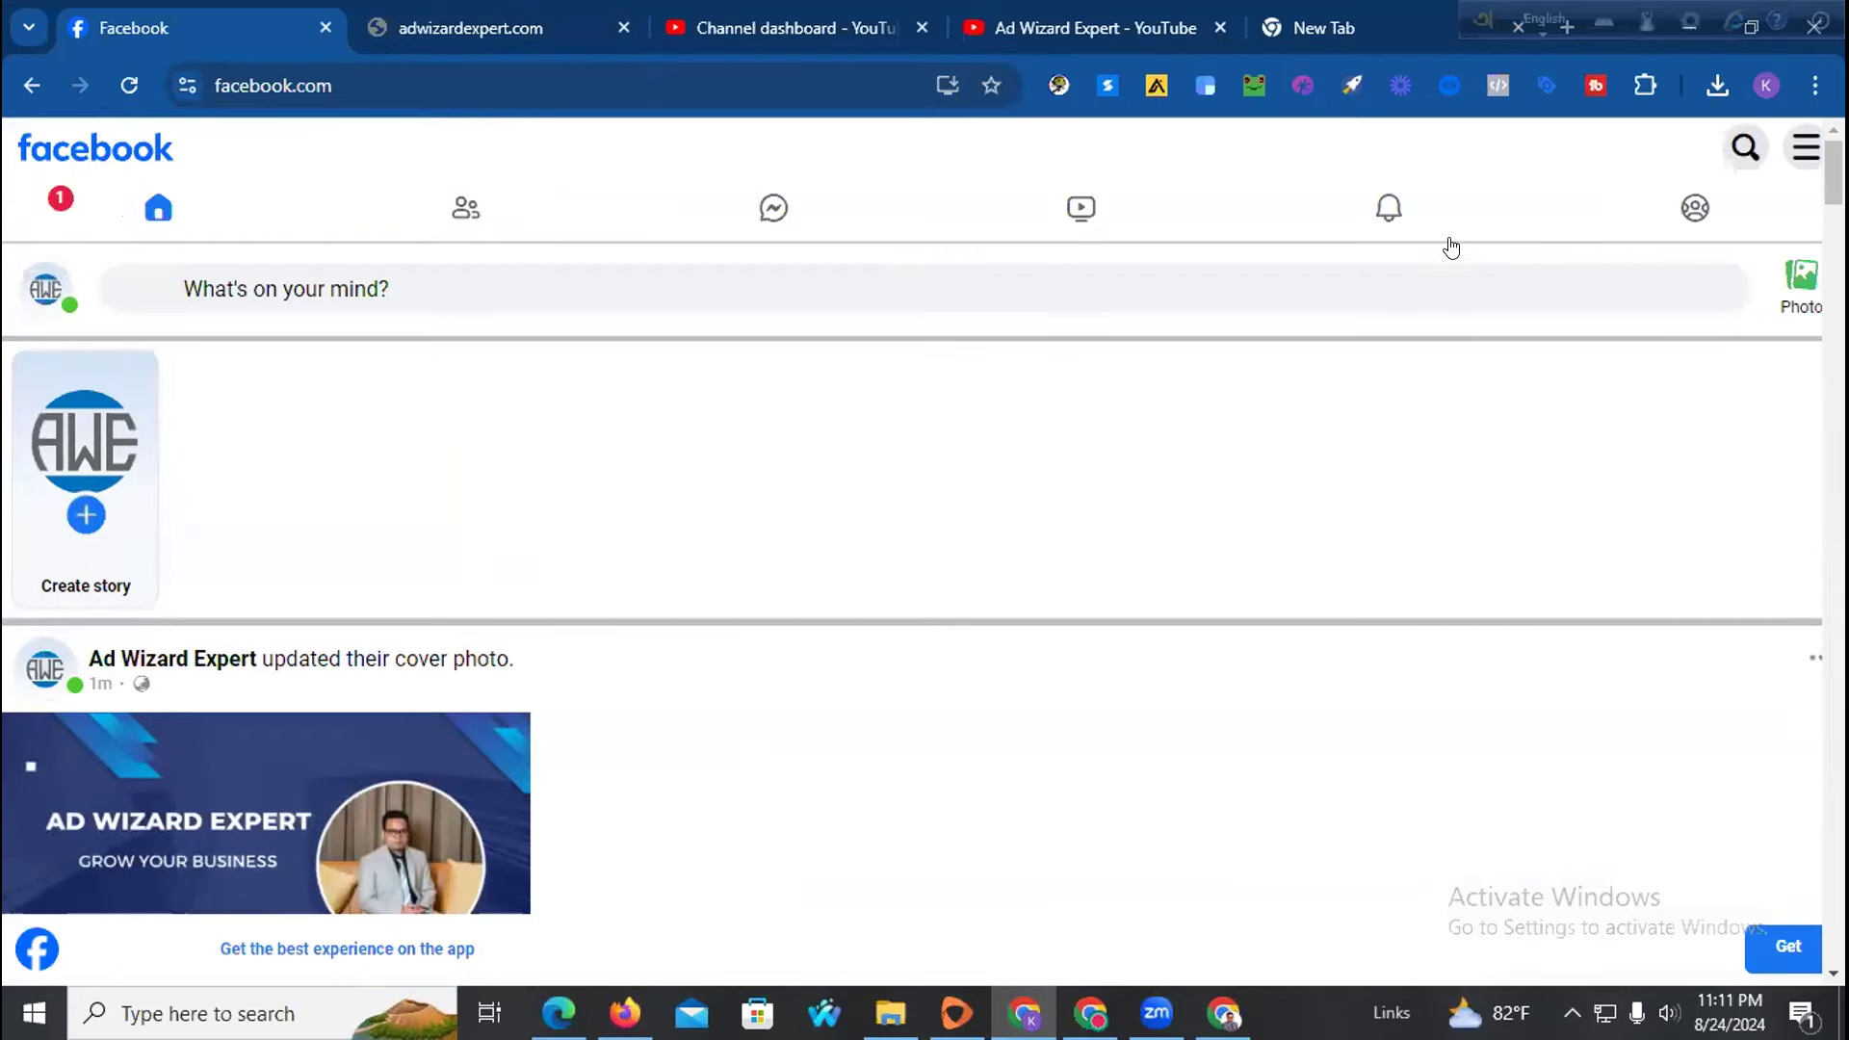
Go back to the managed pages list, reopen Ad Wizard Expert, and move to the adwizardexpert.com tab
{"action": "left_click", "coordinate": [25, 93]}
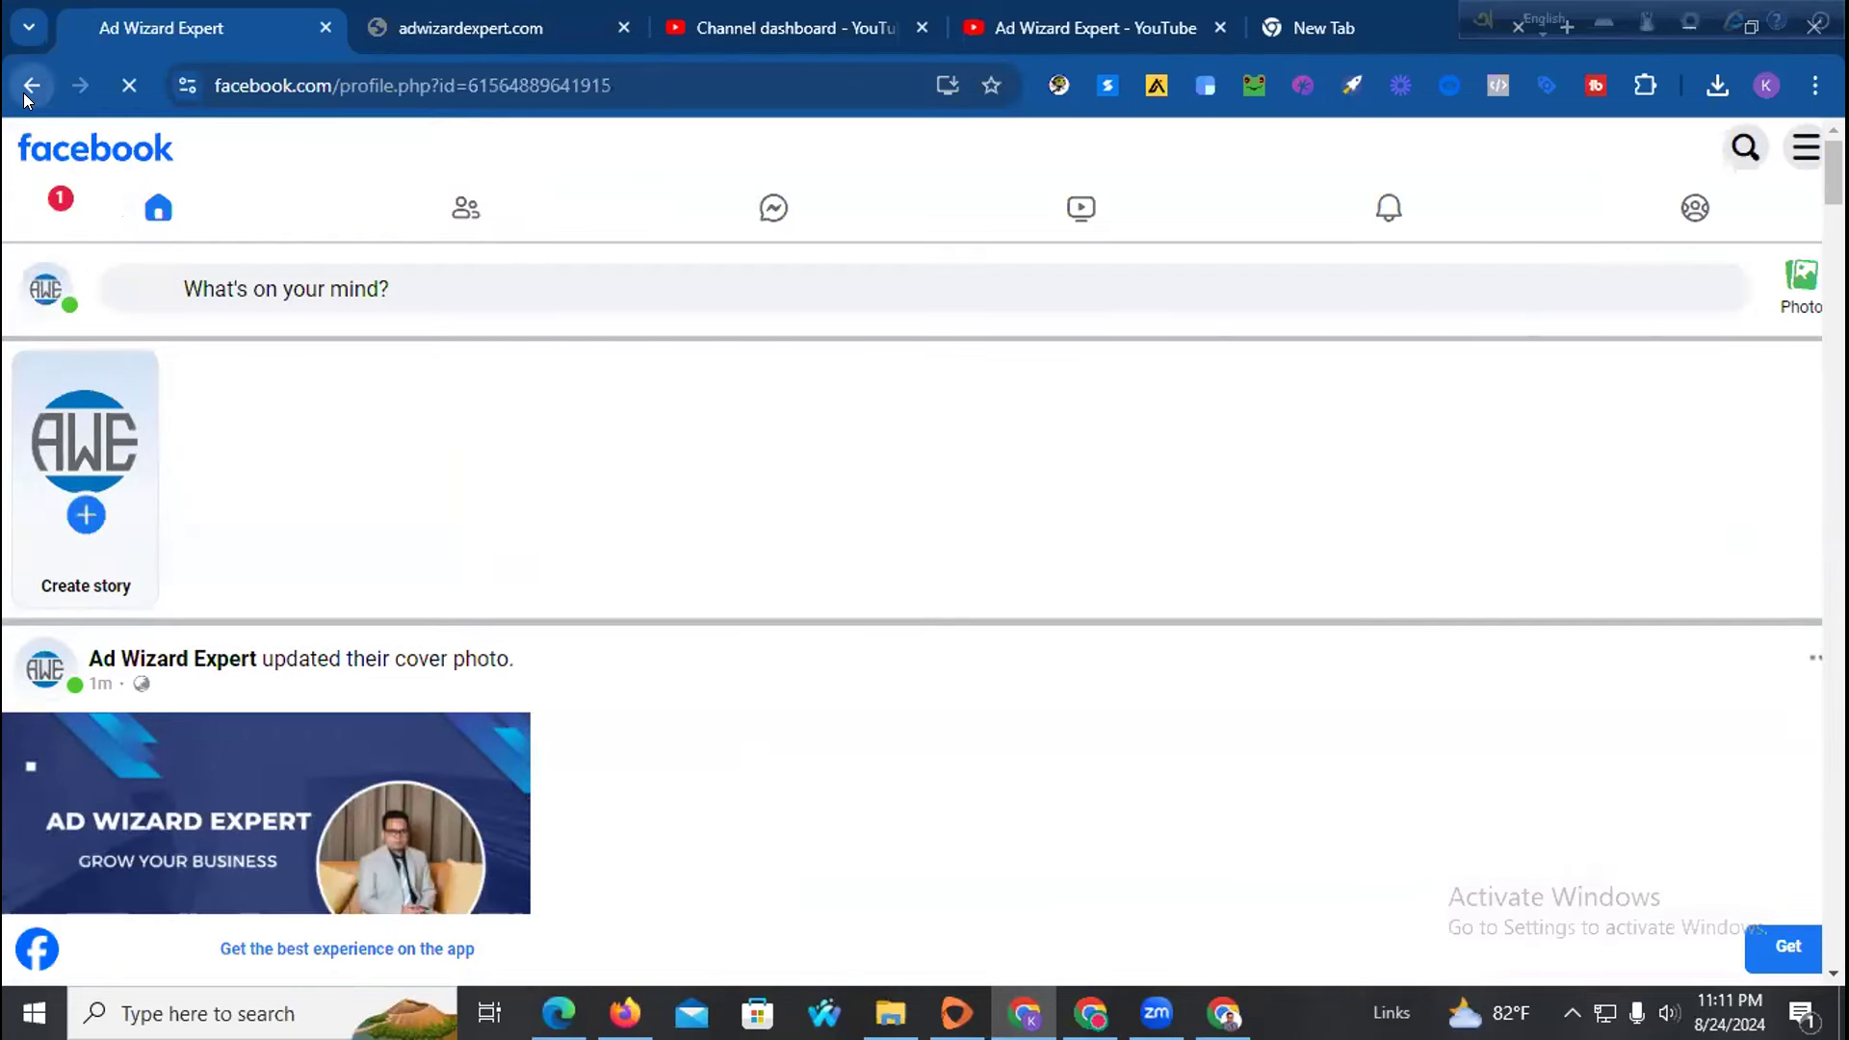
{"action": "left_click", "coordinate": [25, 92]}
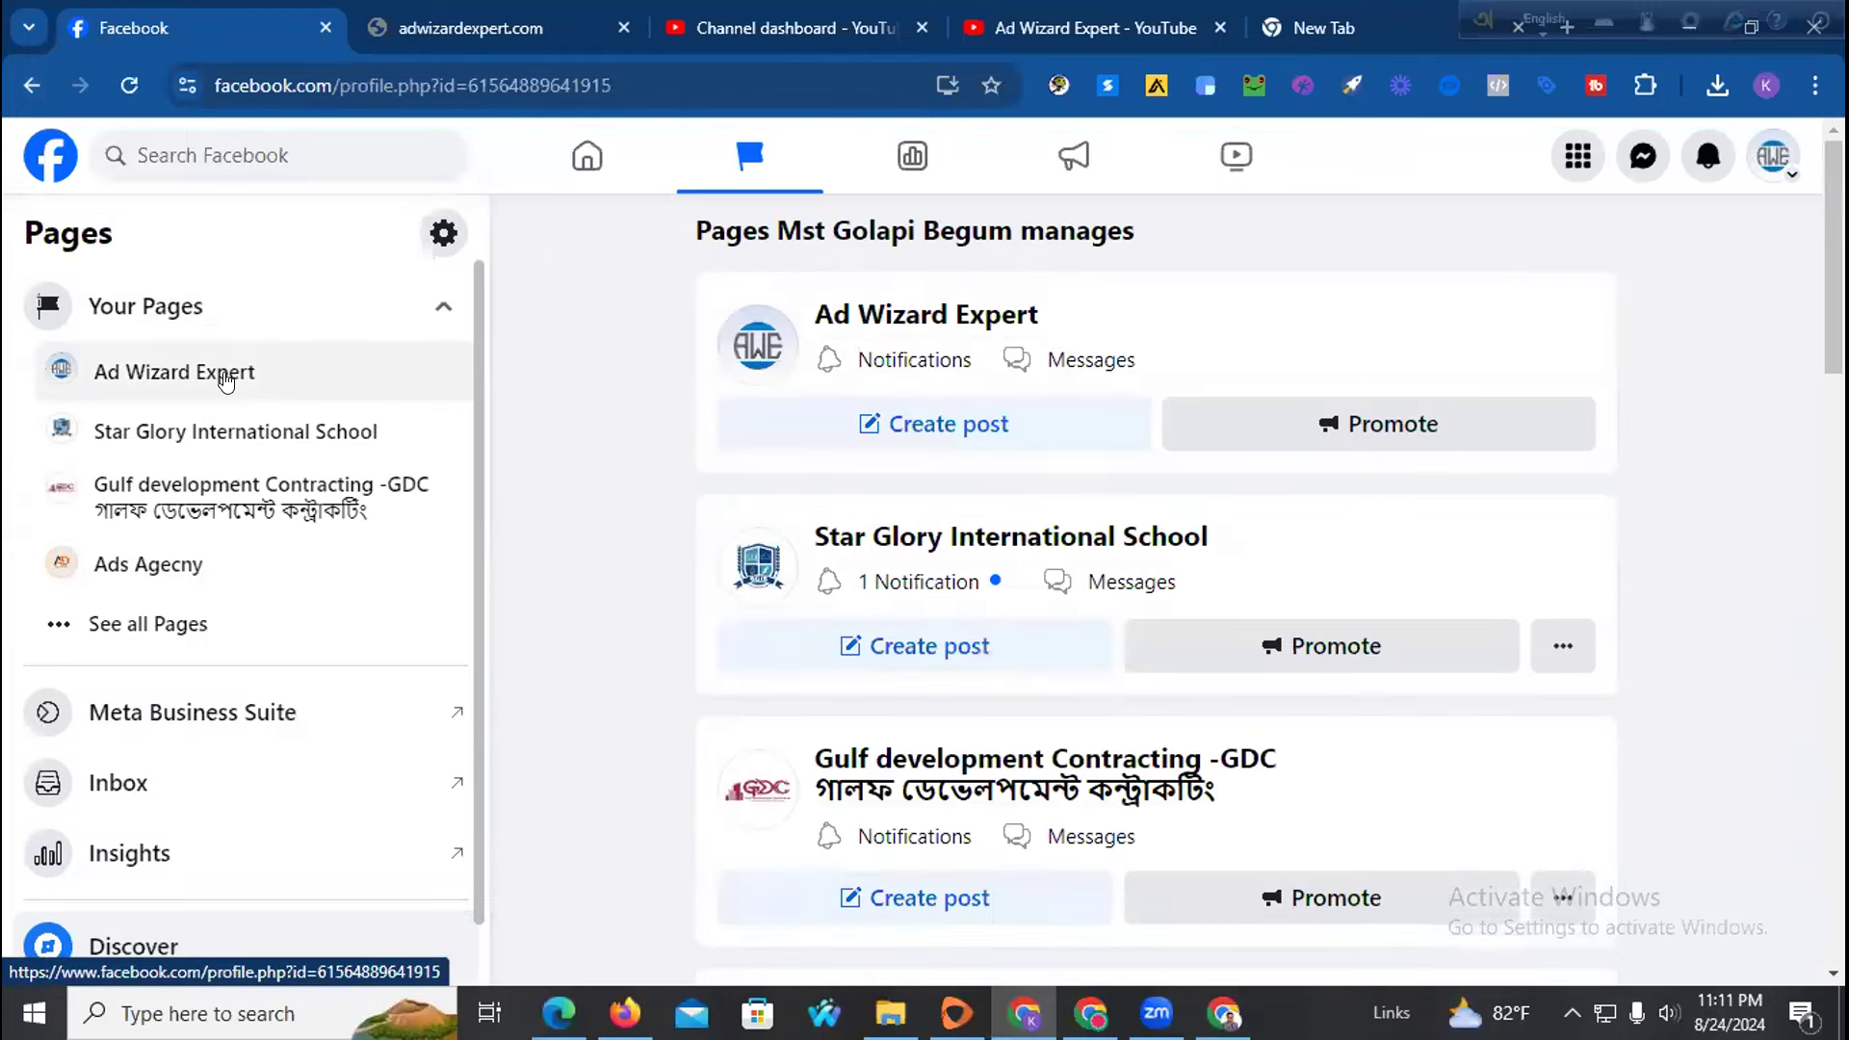
{"action": "left_click", "coordinate": [225, 377]}
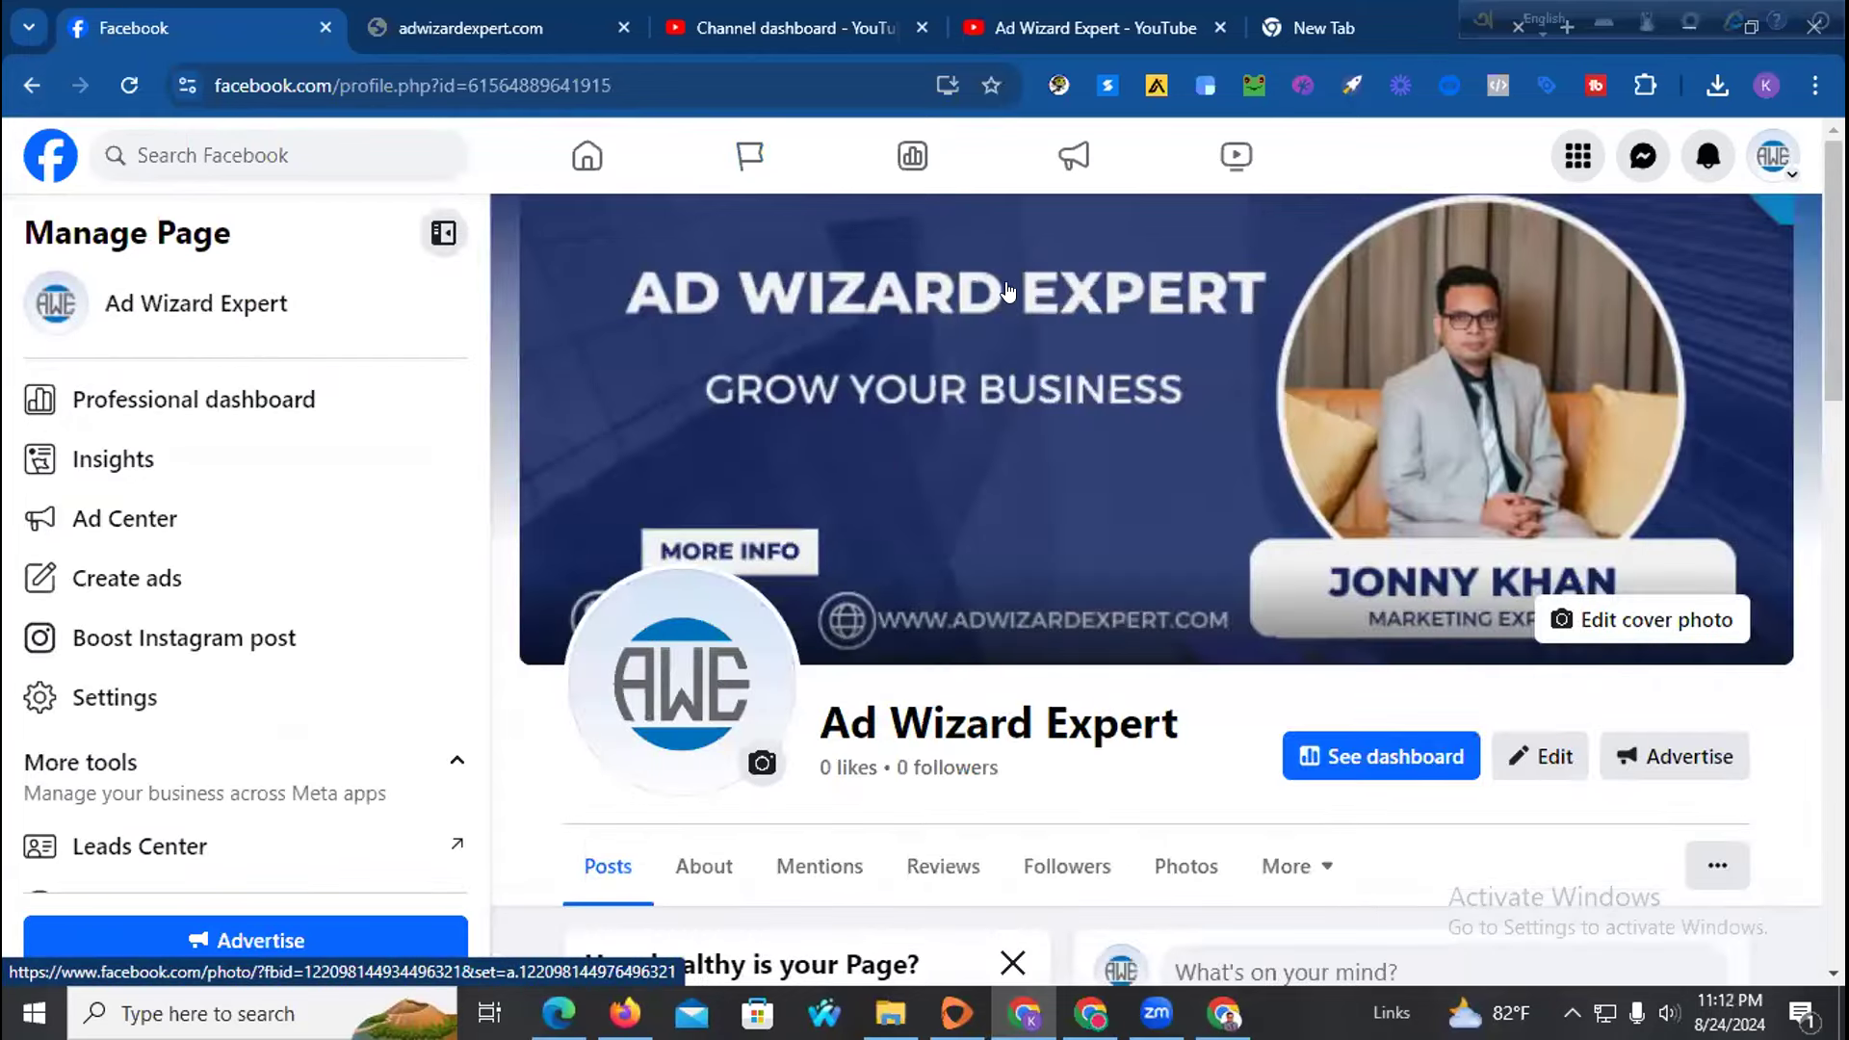
{"action": "scroll", "coordinate": [1091, 358], "scroll_direction": "down", "scroll_amount": 2}
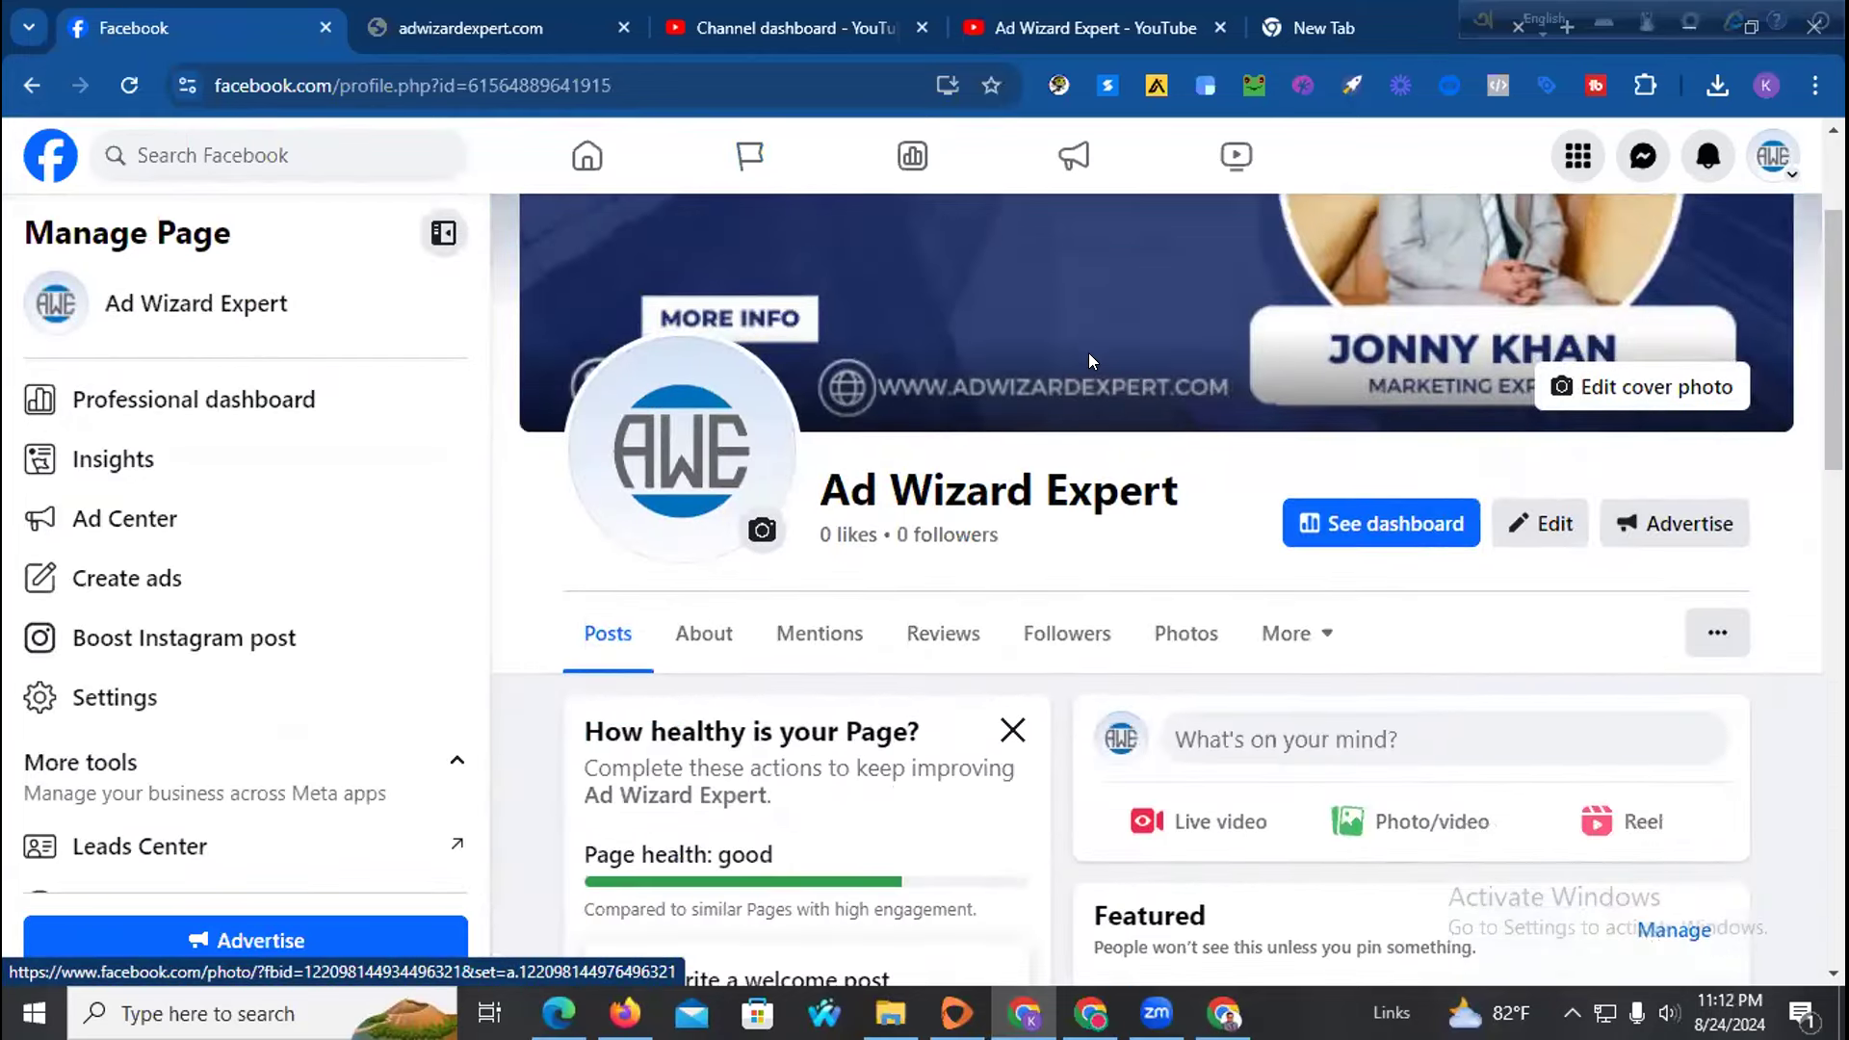
{"action": "scroll", "coordinate": [1089, 356], "scroll_direction": "up", "scroll_amount": 2}
{"action": "left_click", "coordinate": [751, 19]}
{"action": "left_click", "coordinate": [1043, 12]}
Screenshot the SEEK Cover Image template preview, then open it as a new editable design
{"action": "left_click", "coordinate": [546, 8]}
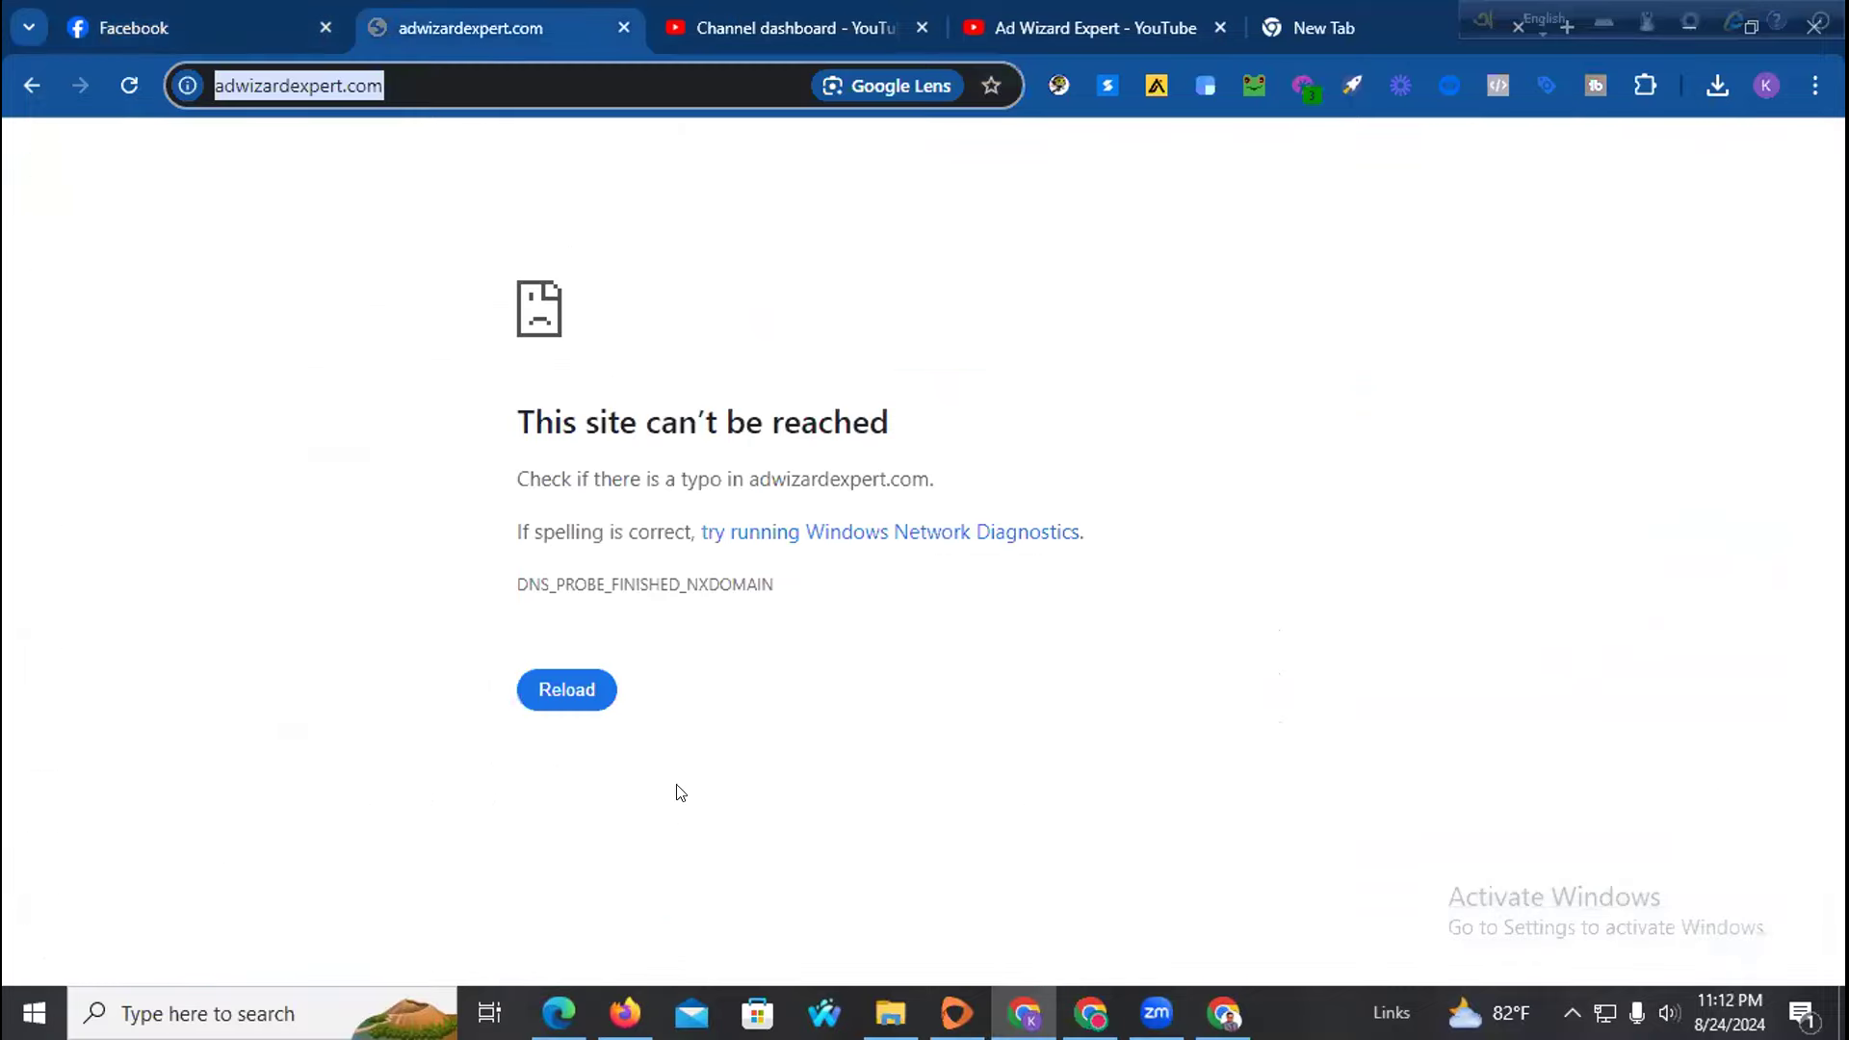
{"action": "left_click", "coordinate": [1088, 1013]}
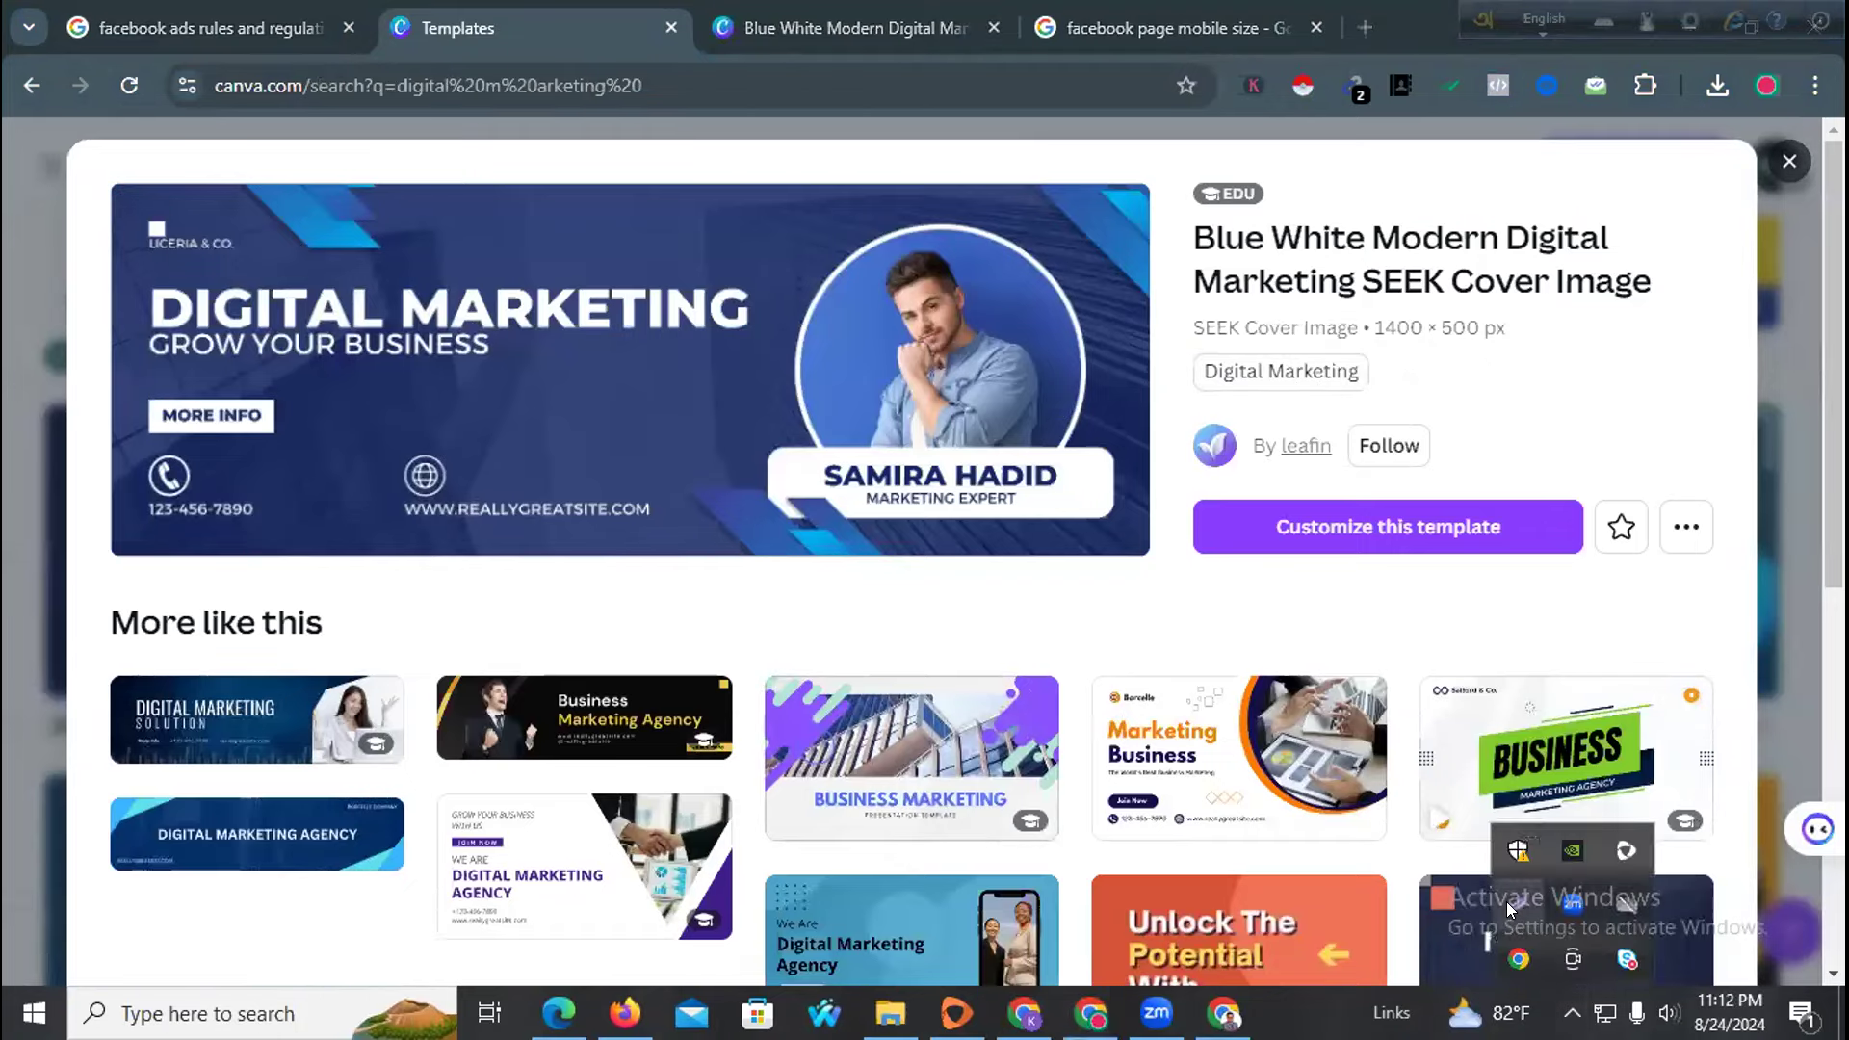
{"action": "left_click", "coordinate": [1518, 903]}
{"action": "left_click_drag", "start_coordinate": [110, 188], "coordinate": [1144, 551]}
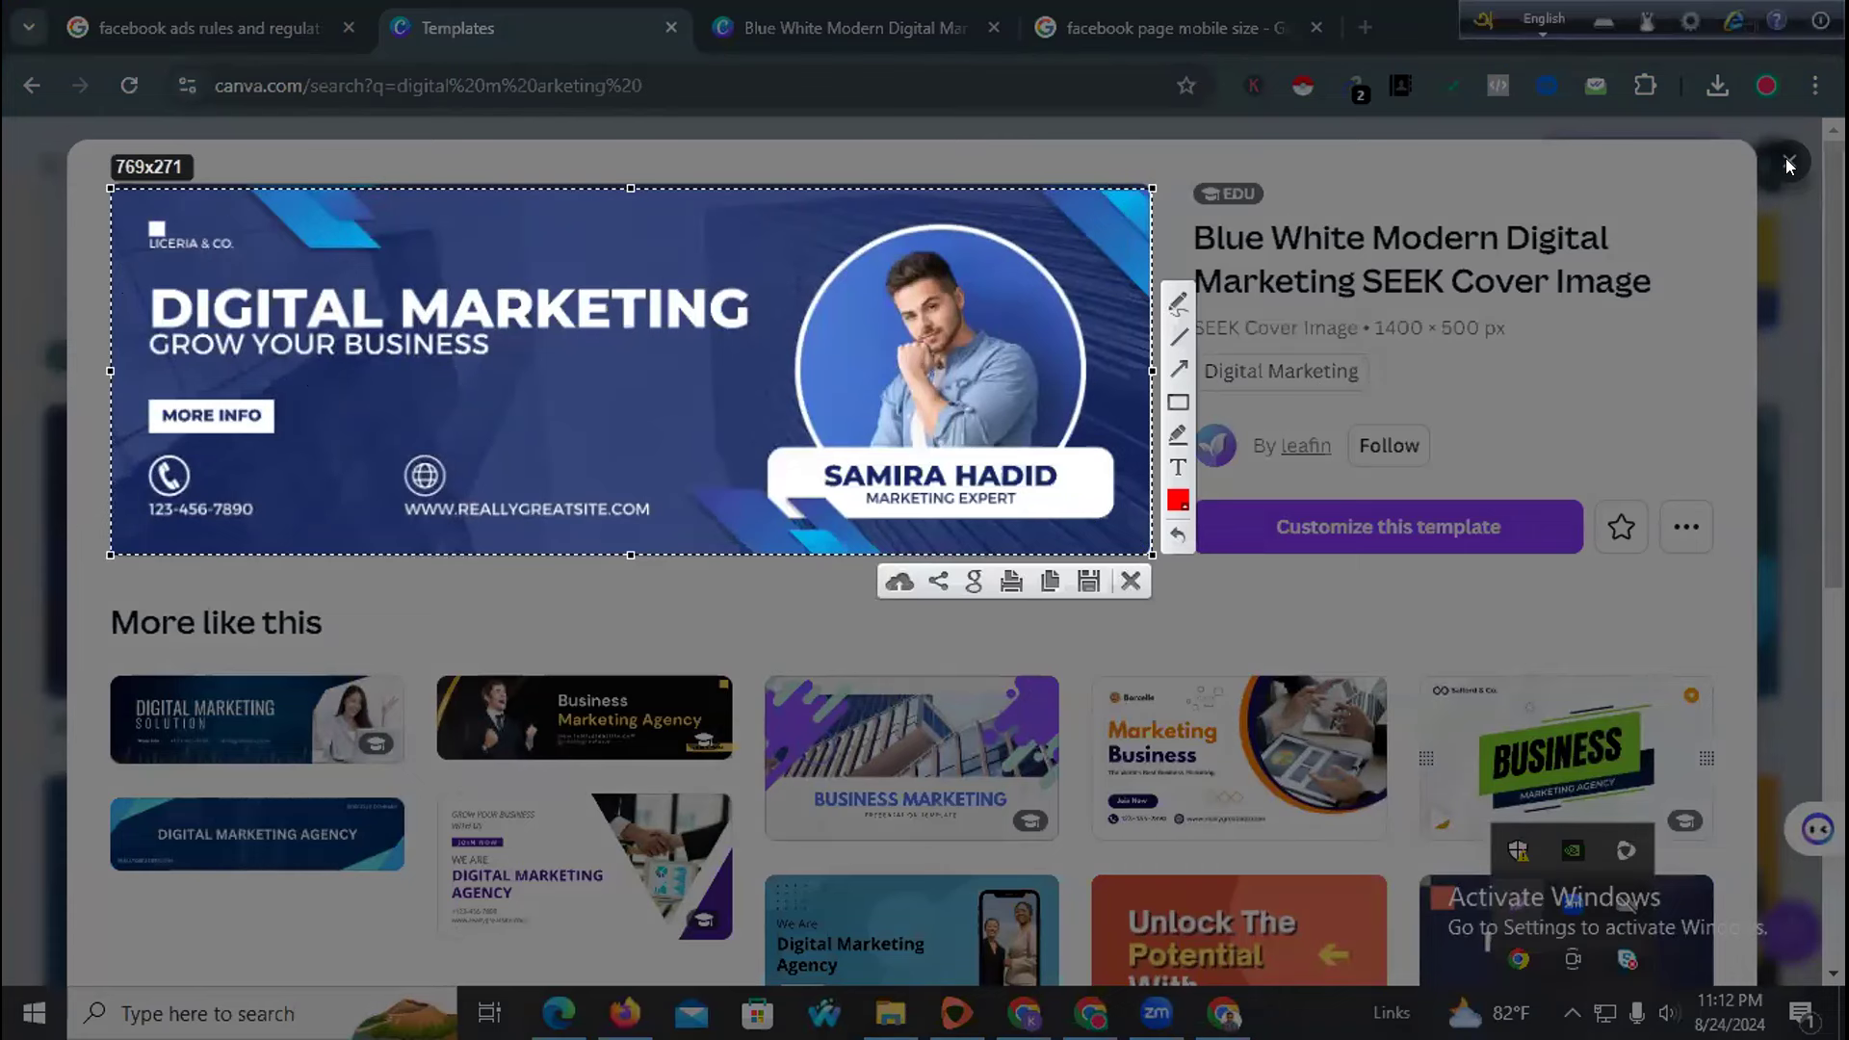
{"action": "left_click", "coordinate": [1132, 582]}
{"action": "left_click", "coordinate": [1387, 527]}
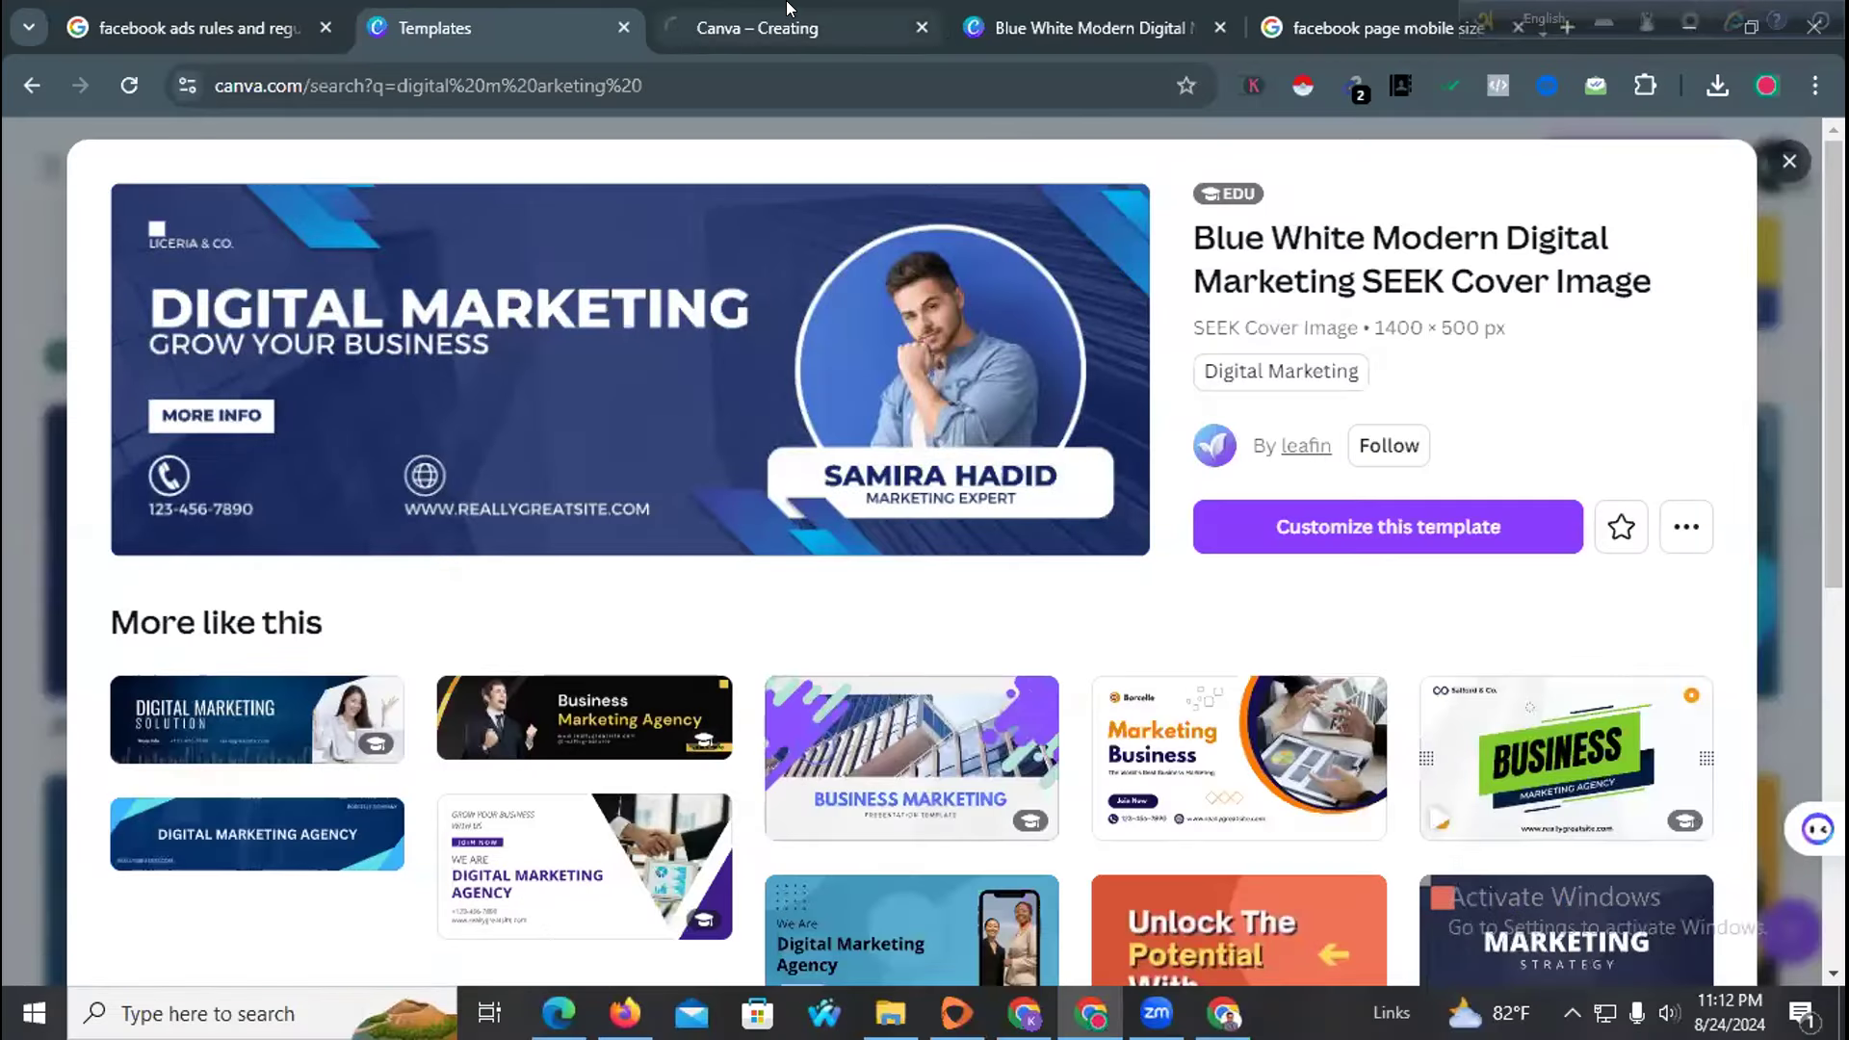
{"action": "left_click", "coordinate": [786, 9]}
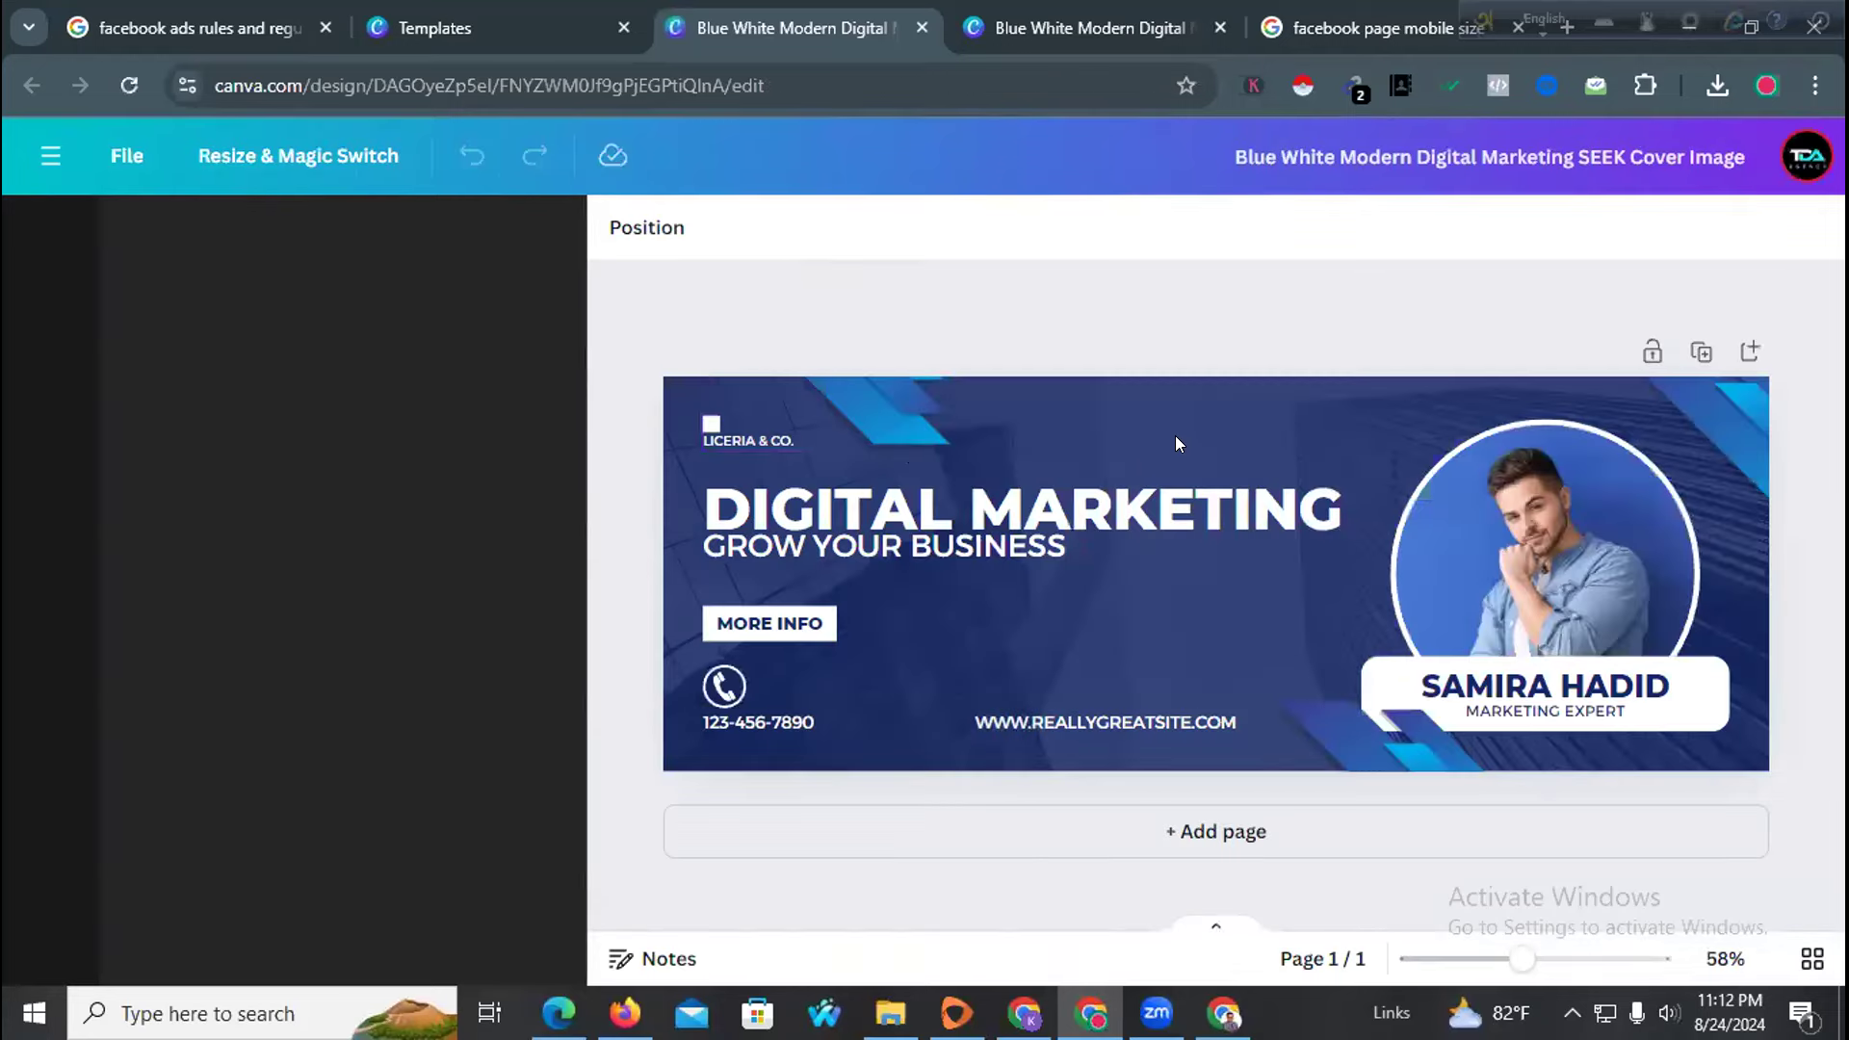
Check the design's download settings, then switch to the AD WIZARD EXPERT design
{"action": "left_click", "coordinate": [1176, 438]}
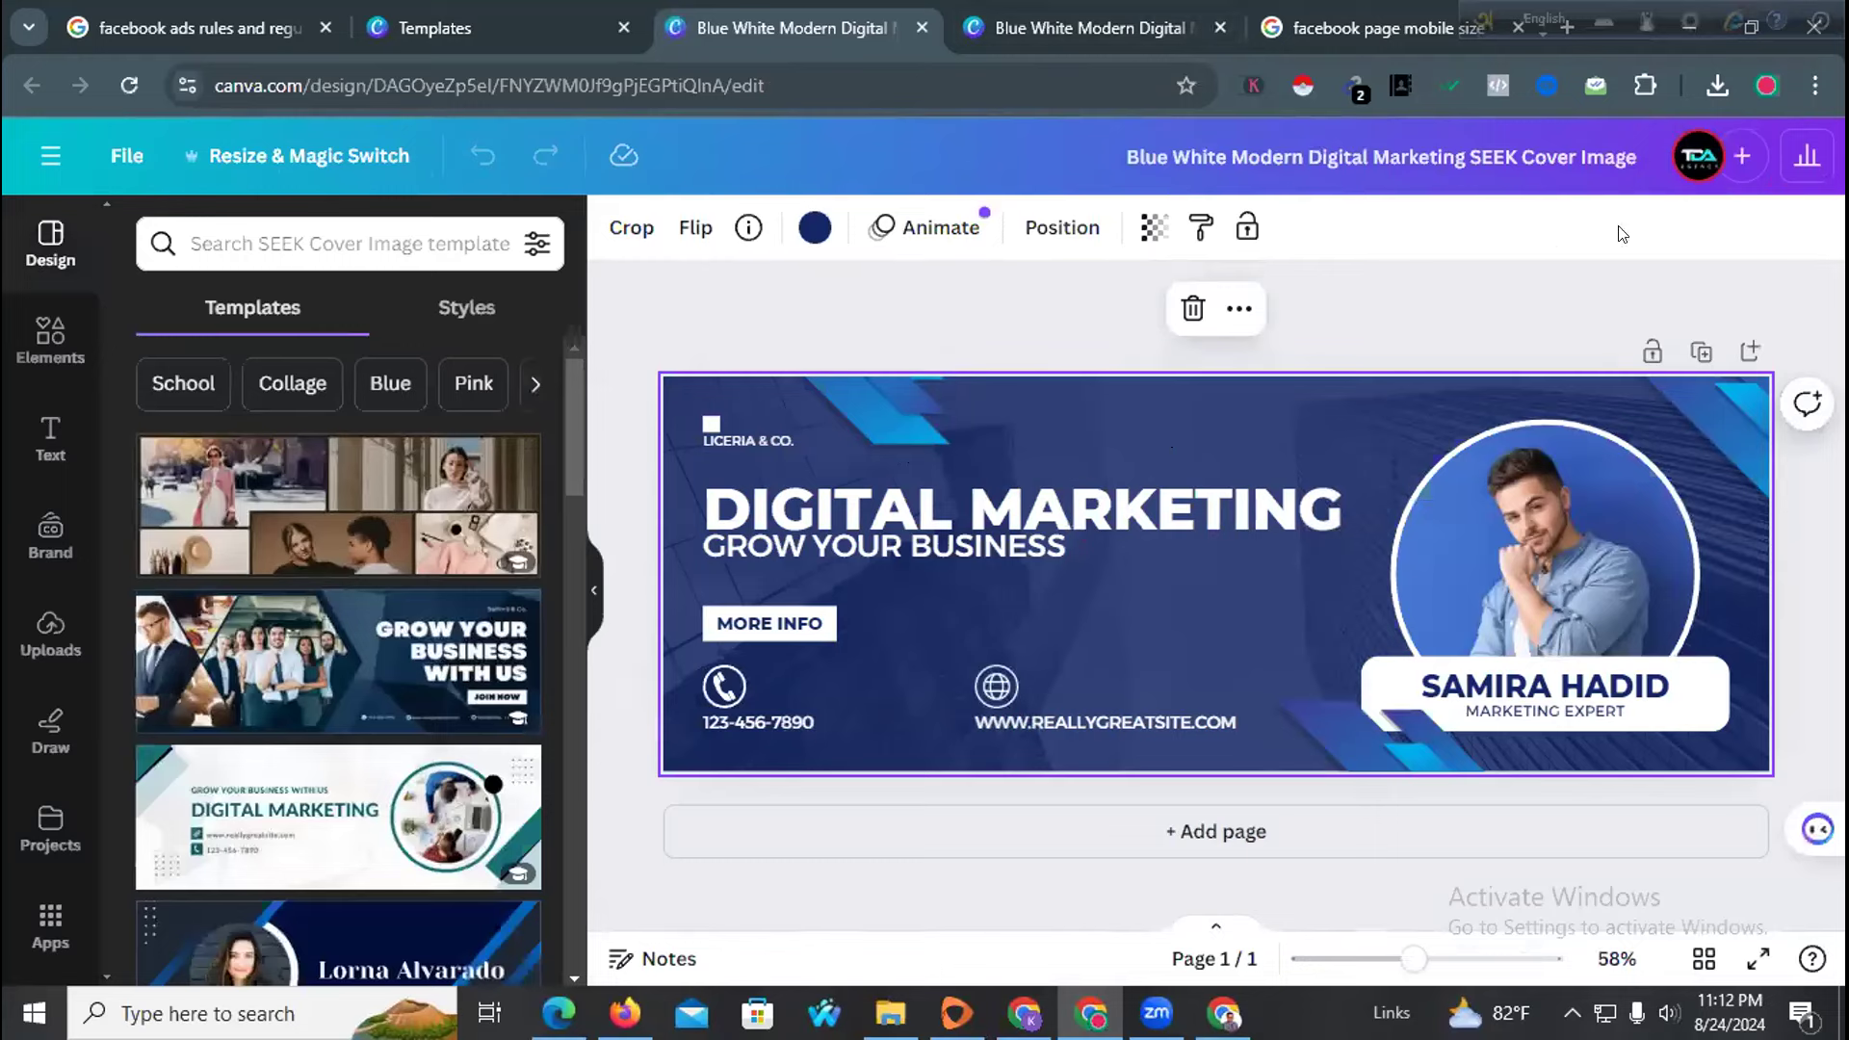
{"action": "left_click", "coordinate": [1784, 149]}
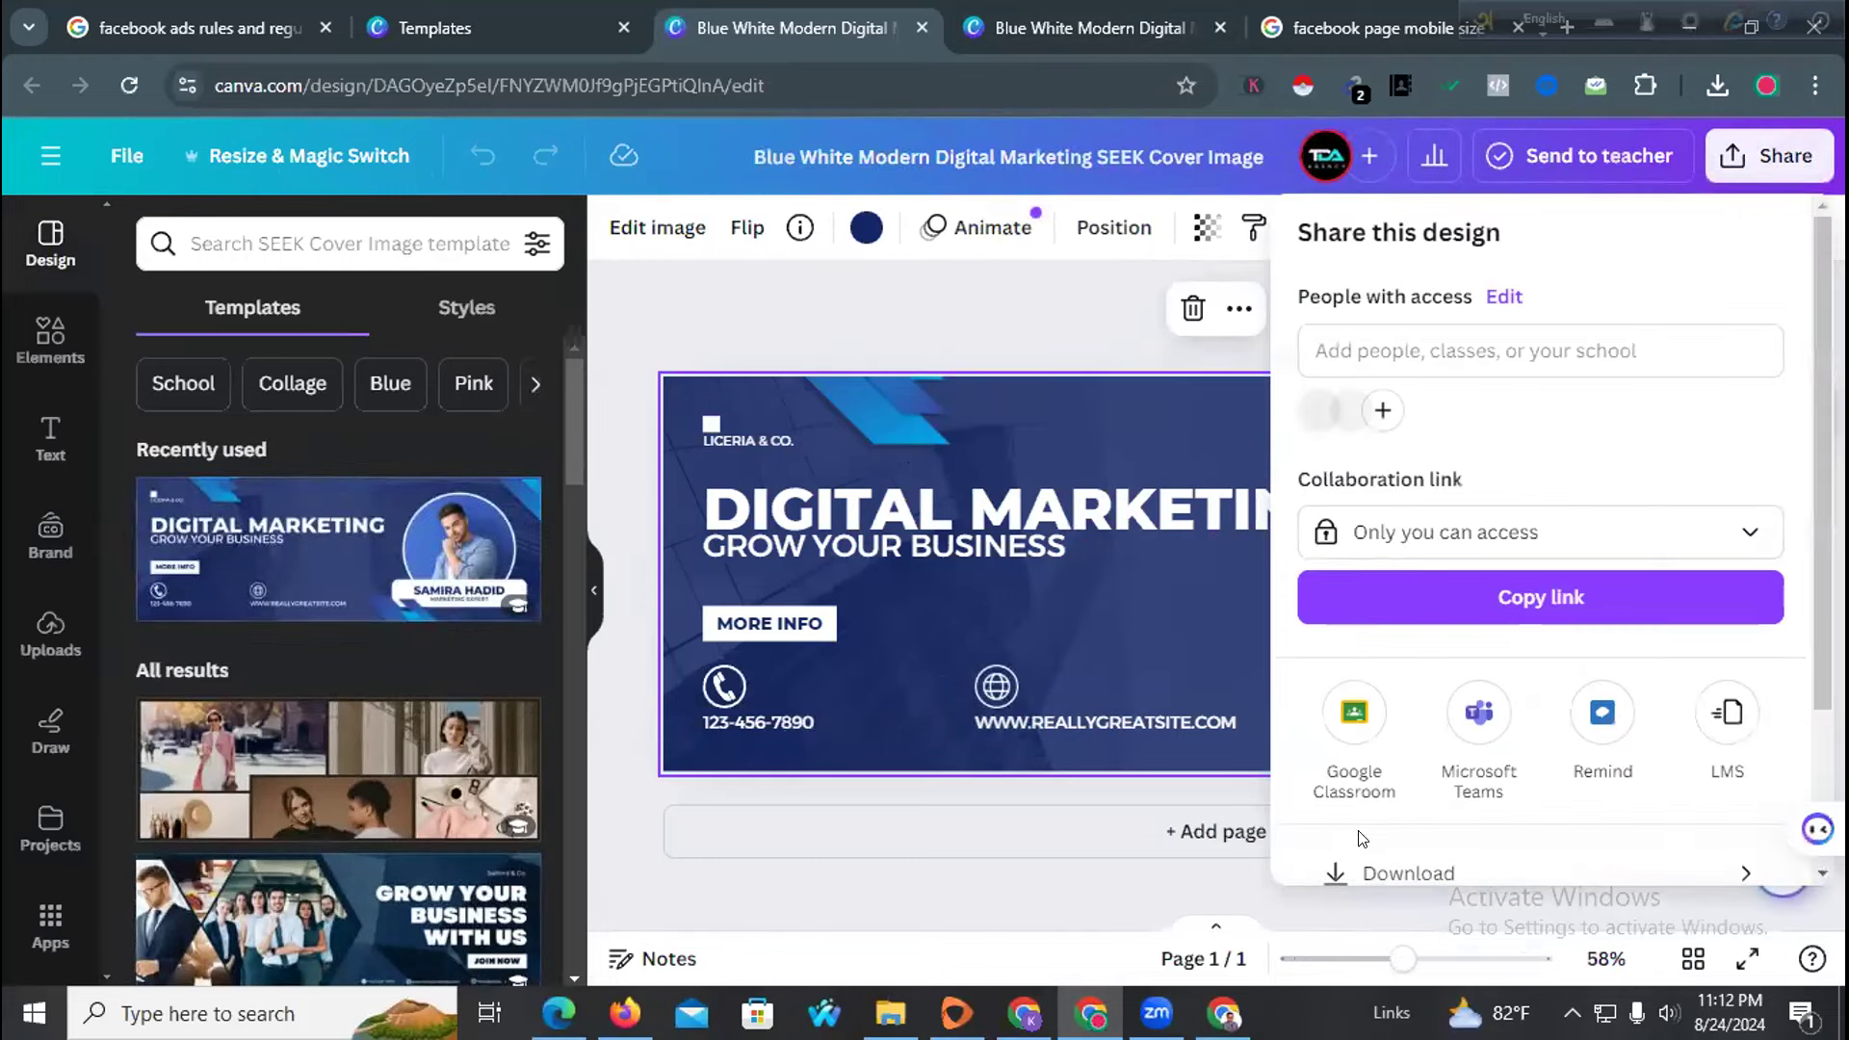
{"action": "left_click", "coordinate": [1376, 862]}
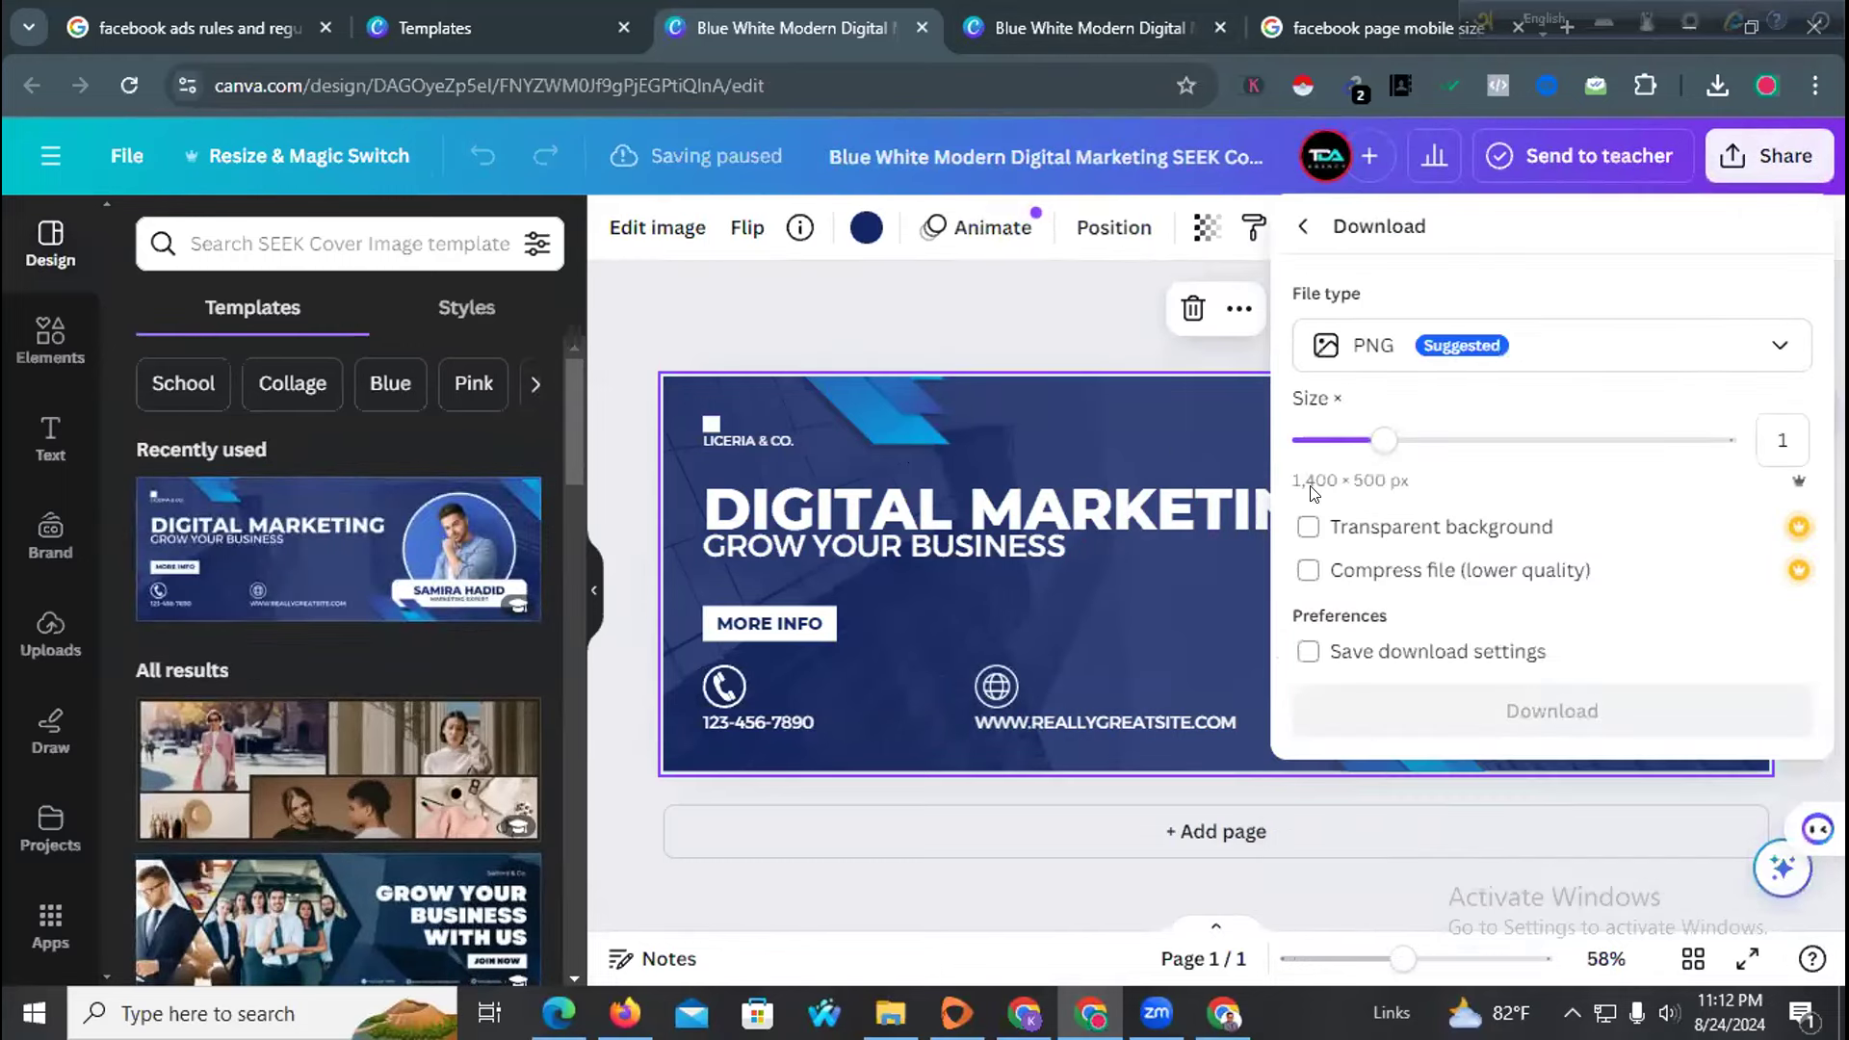
{"action": "left_click", "coordinate": [875, 300]}
{"action": "left_click", "coordinate": [1069, 29]}
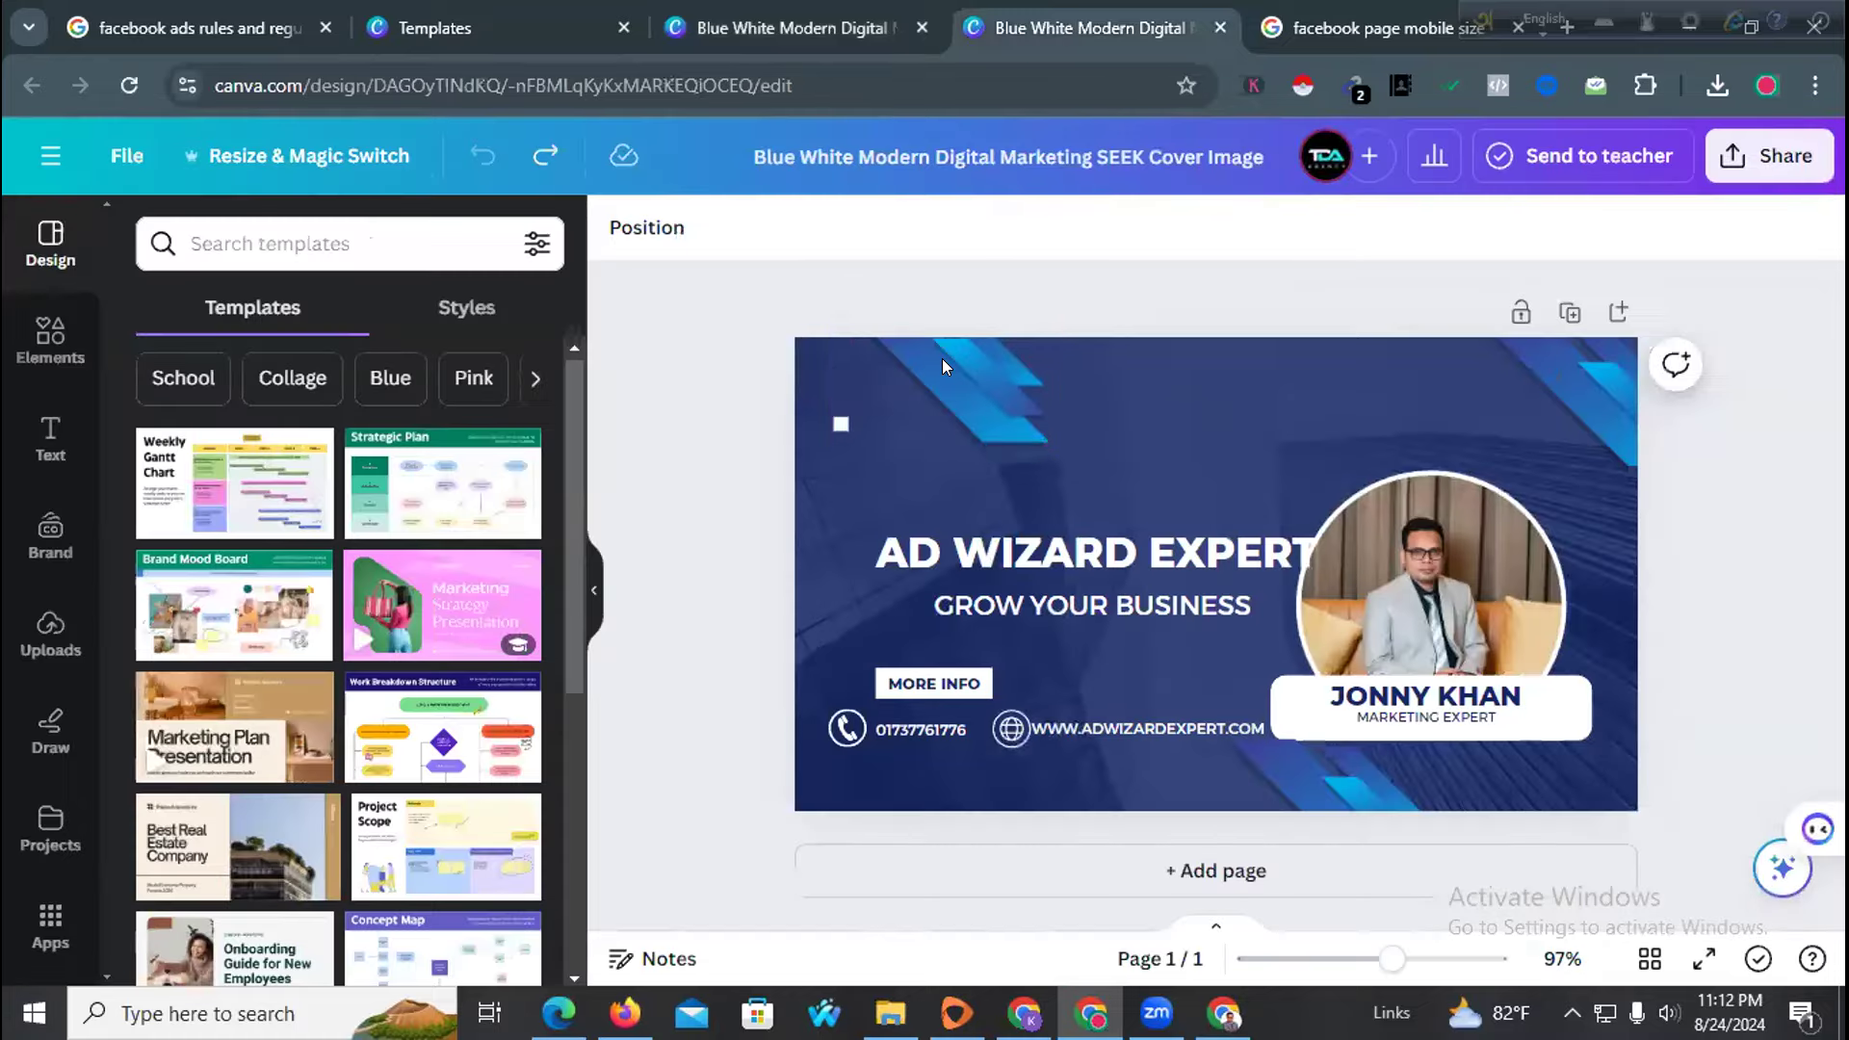
Resize the AD WIZARD EXPERT design itself to a custom 1400 × 500 px
{"action": "left_click", "coordinate": [298, 146]}
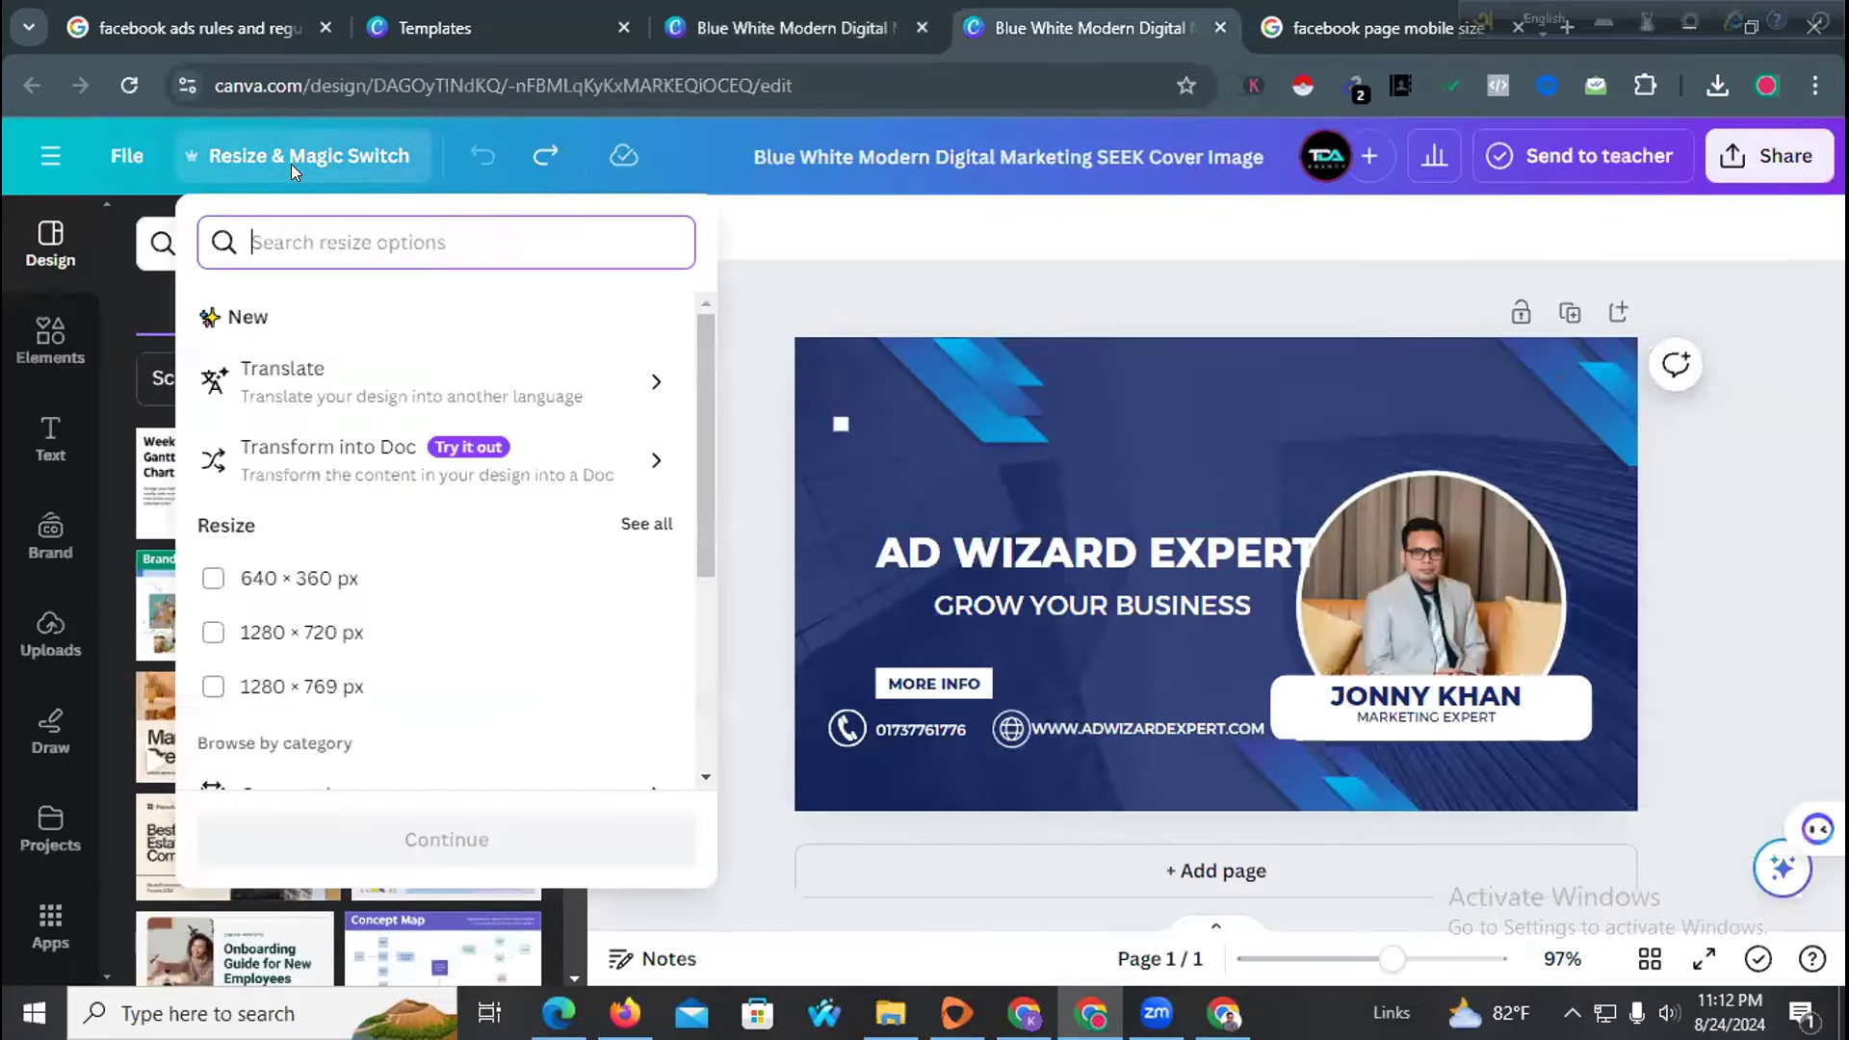
{"action": "scroll", "coordinate": [279, 627], "scroll_direction": "down", "scroll_amount": 3}
{"action": "left_click", "coordinate": [330, 525]}
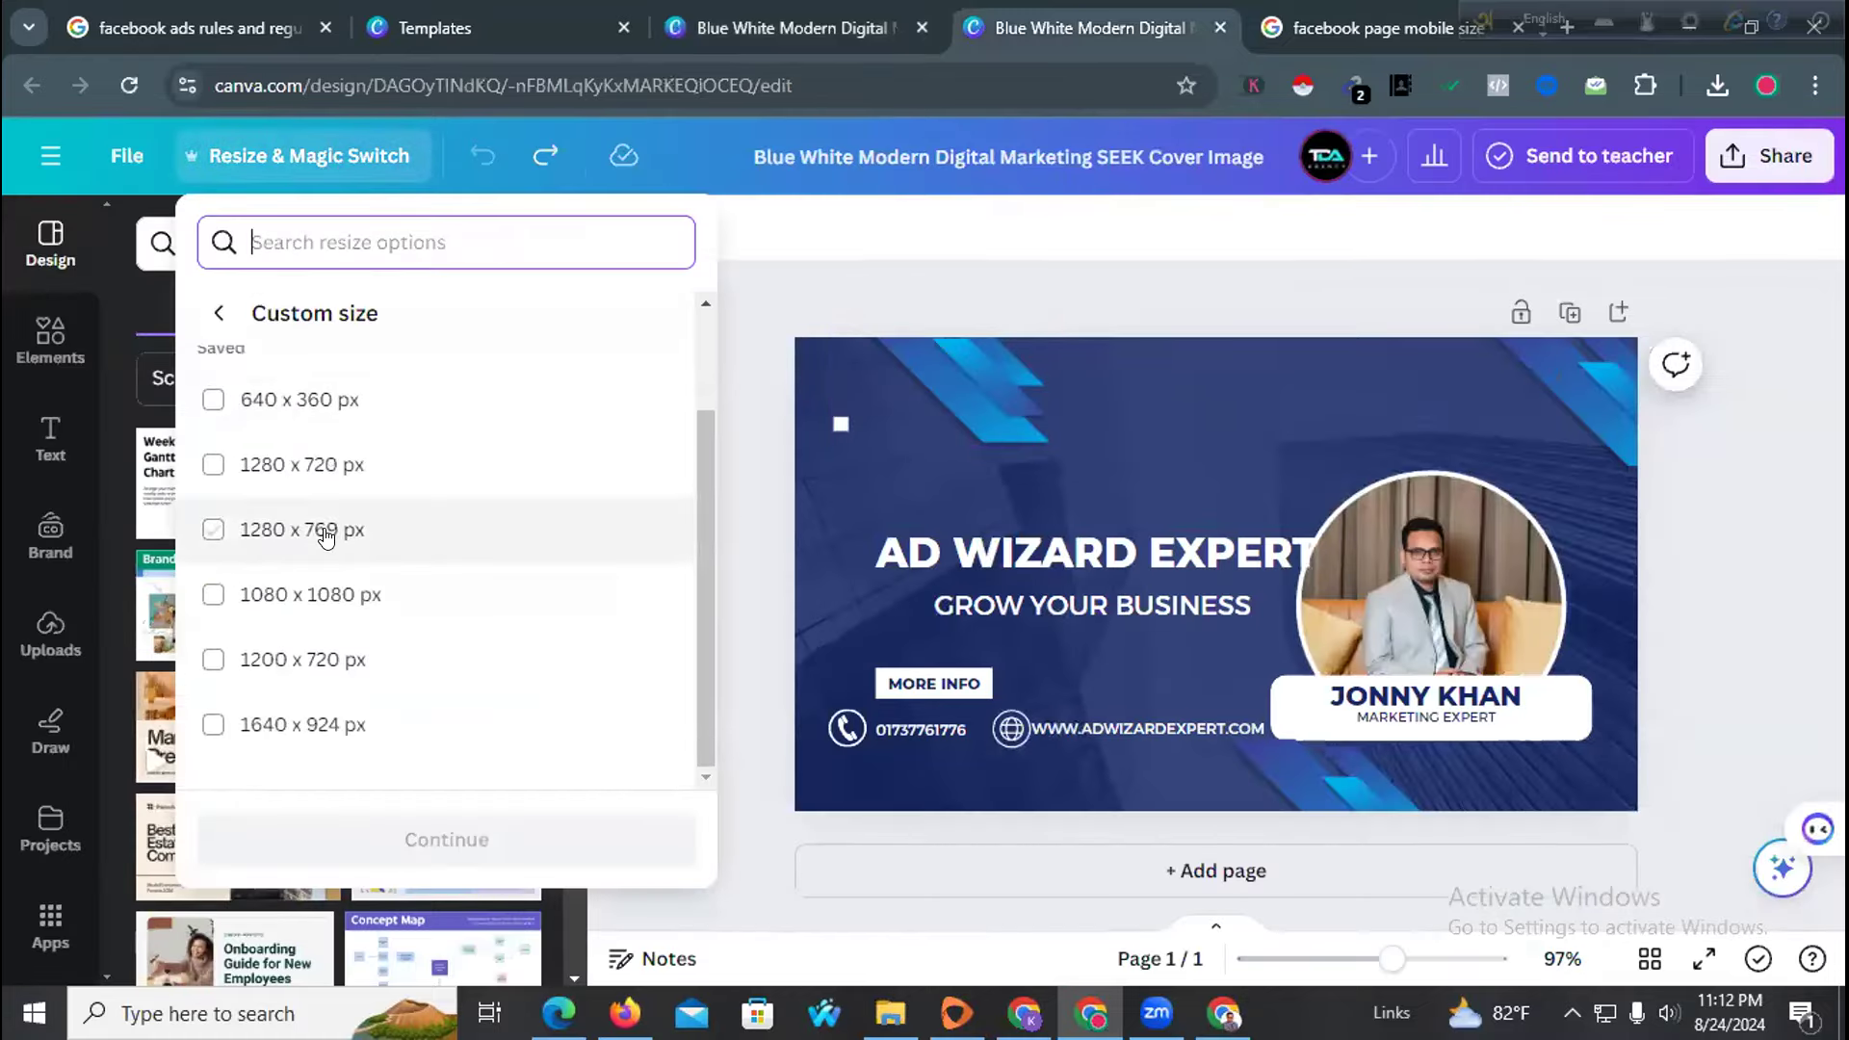
{"action": "scroll", "coordinate": [338, 594], "scroll_direction": "up", "scroll_amount": 2}
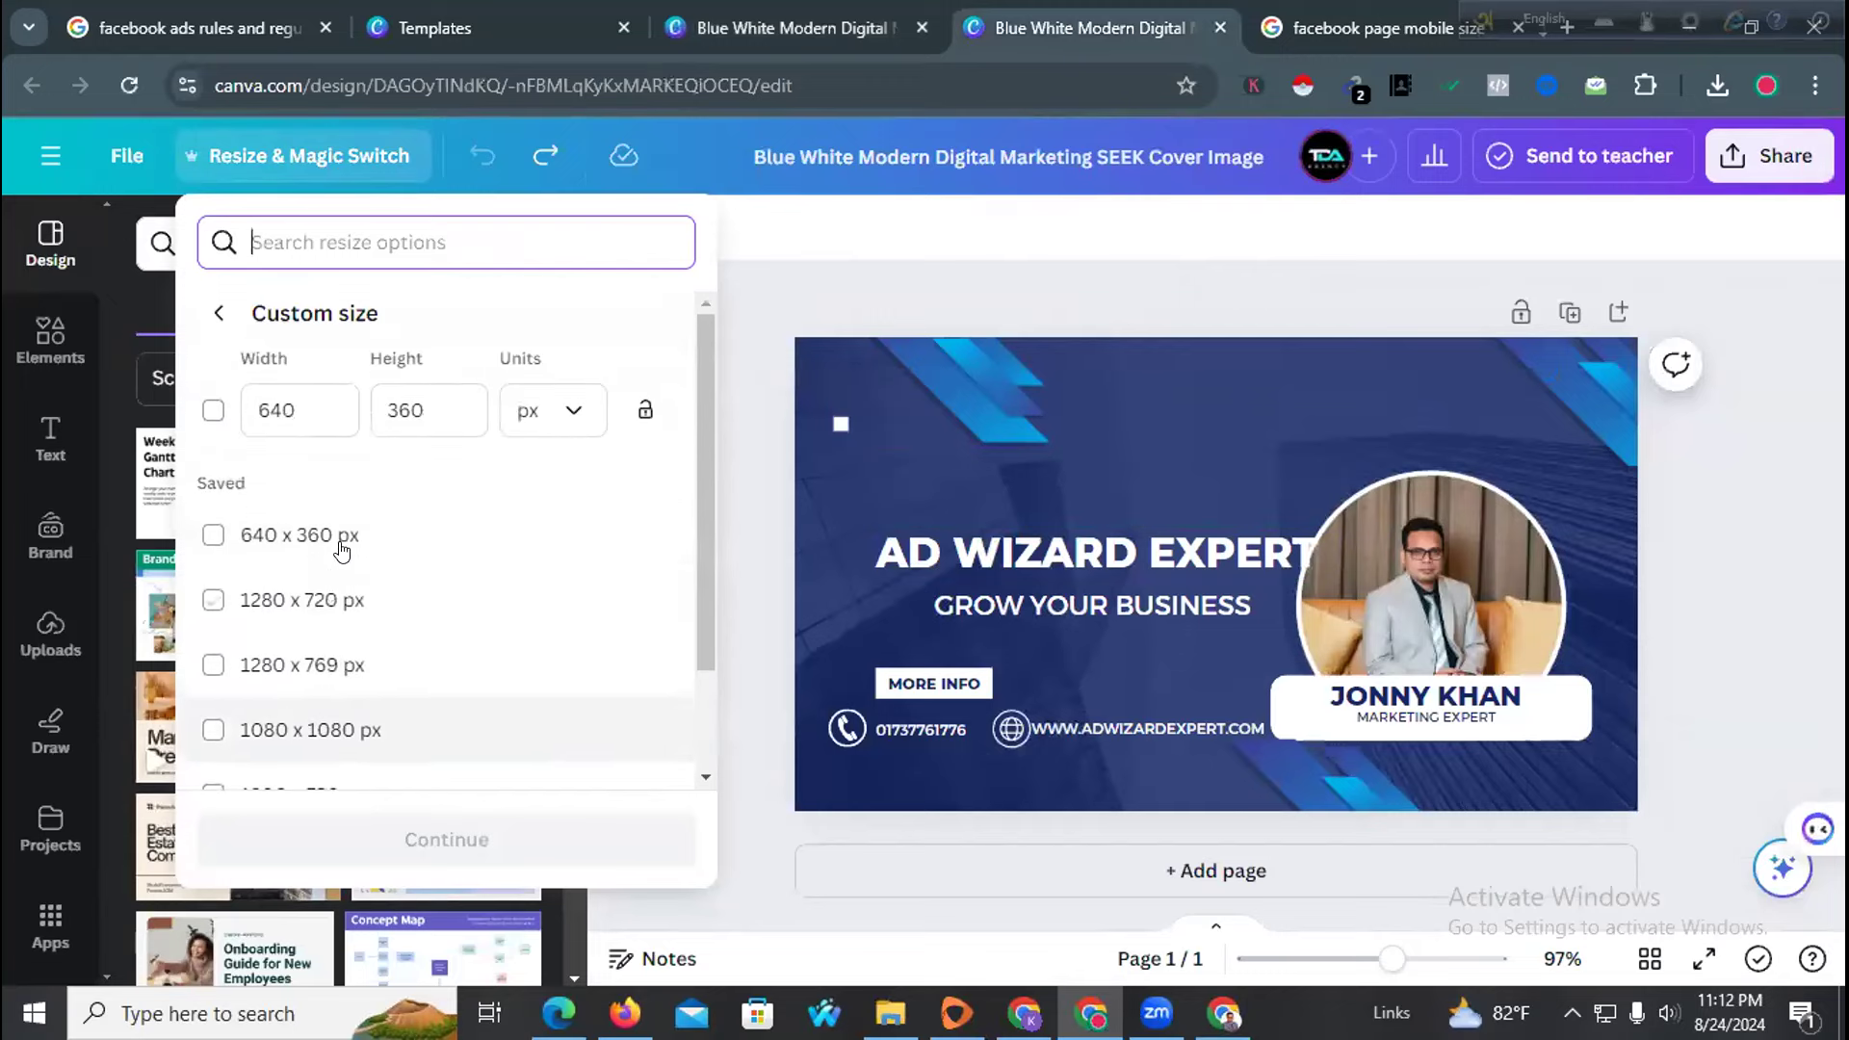
{"action": "left_click", "coordinate": [314, 404]}
{"action": "key", "text": "BackSpace"}
{"action": "key", "text": "BackSpace"}
{"action": "key", "text": "BackSpace"}
{"action": "type", "text": "1"}
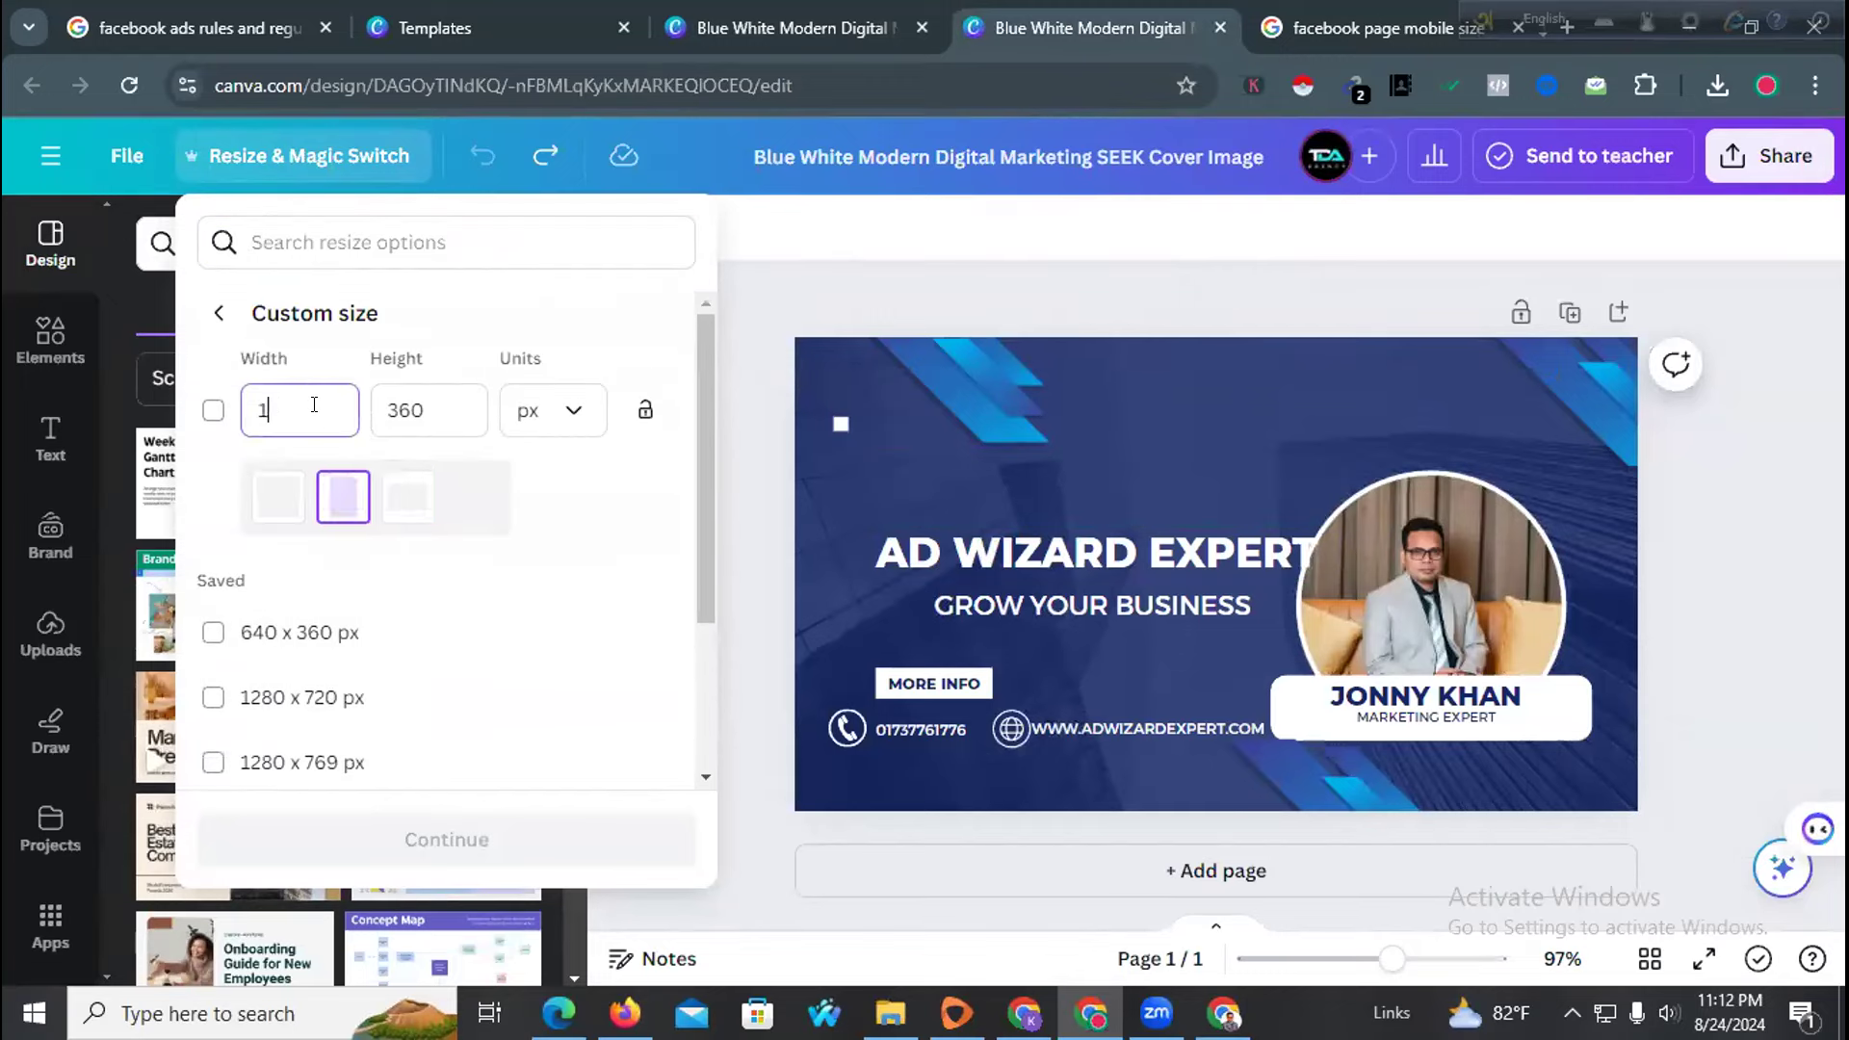
{"action": "type", "text": "400"}
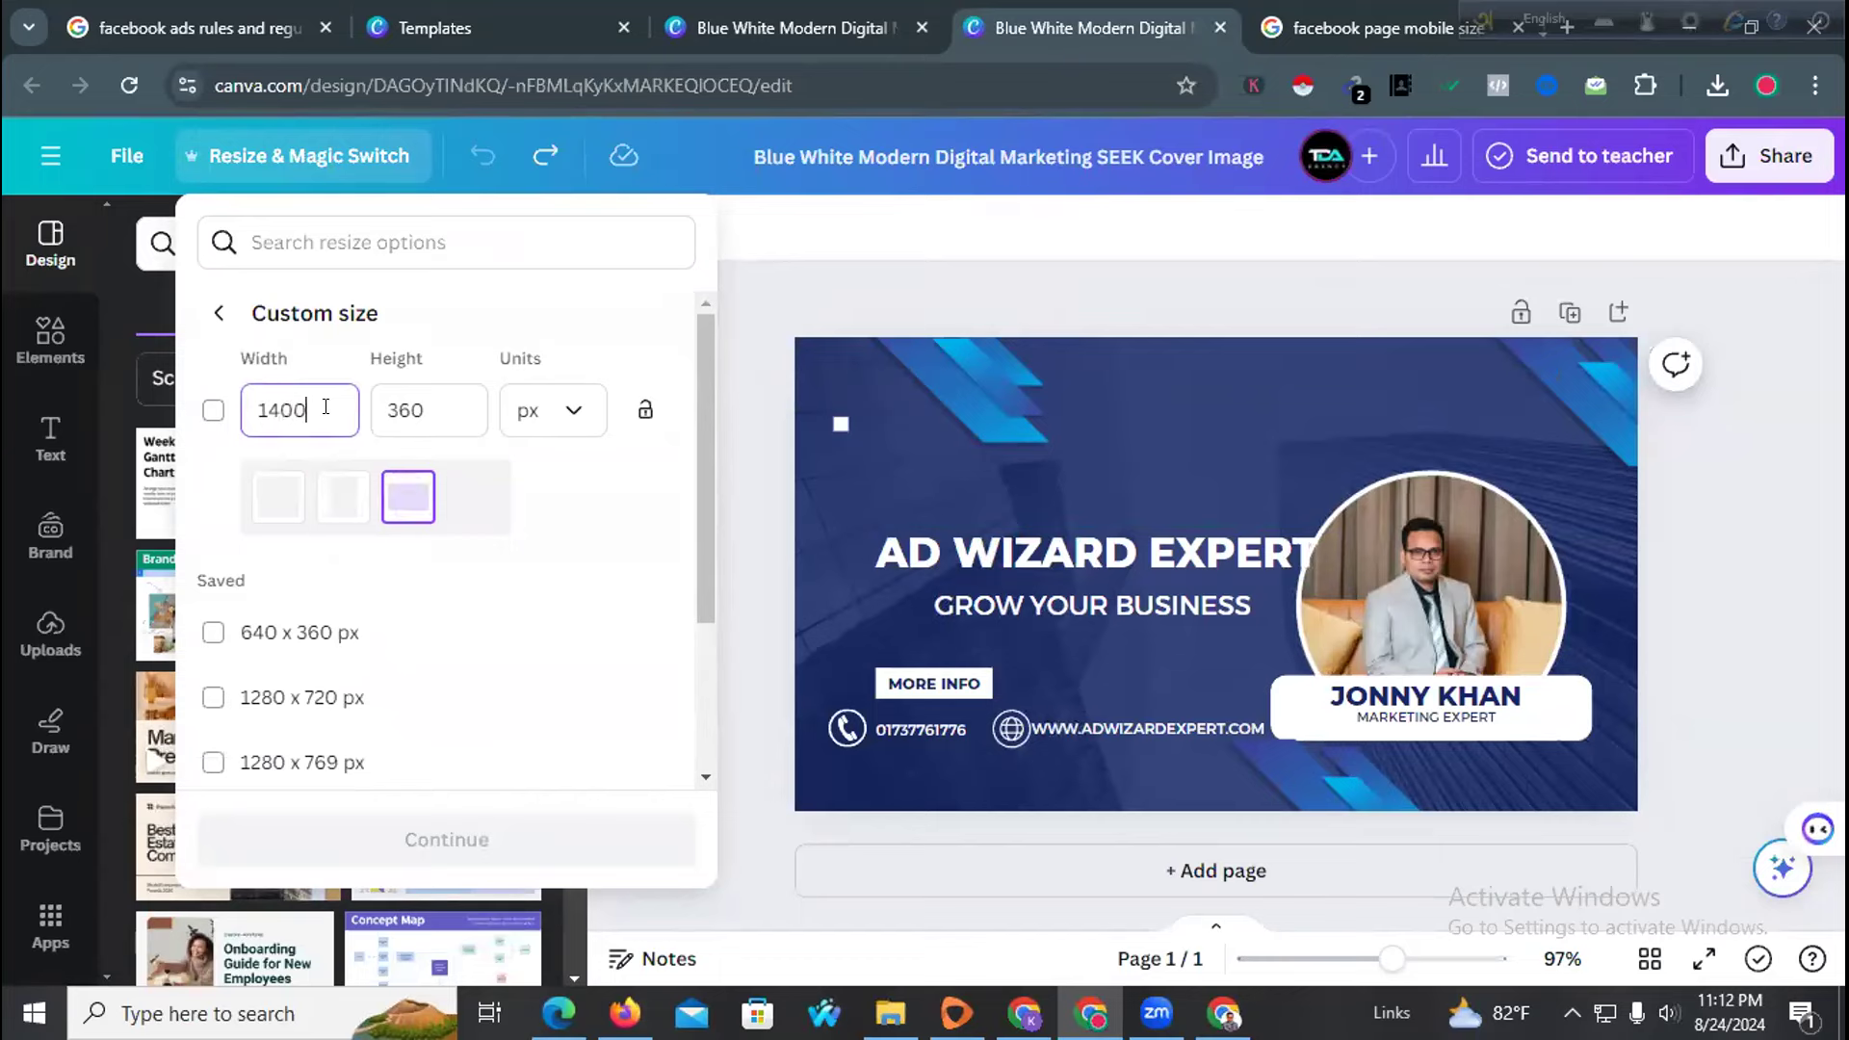
{"action": "key", "text": "Tab"}
{"action": "type", "text": "5"}
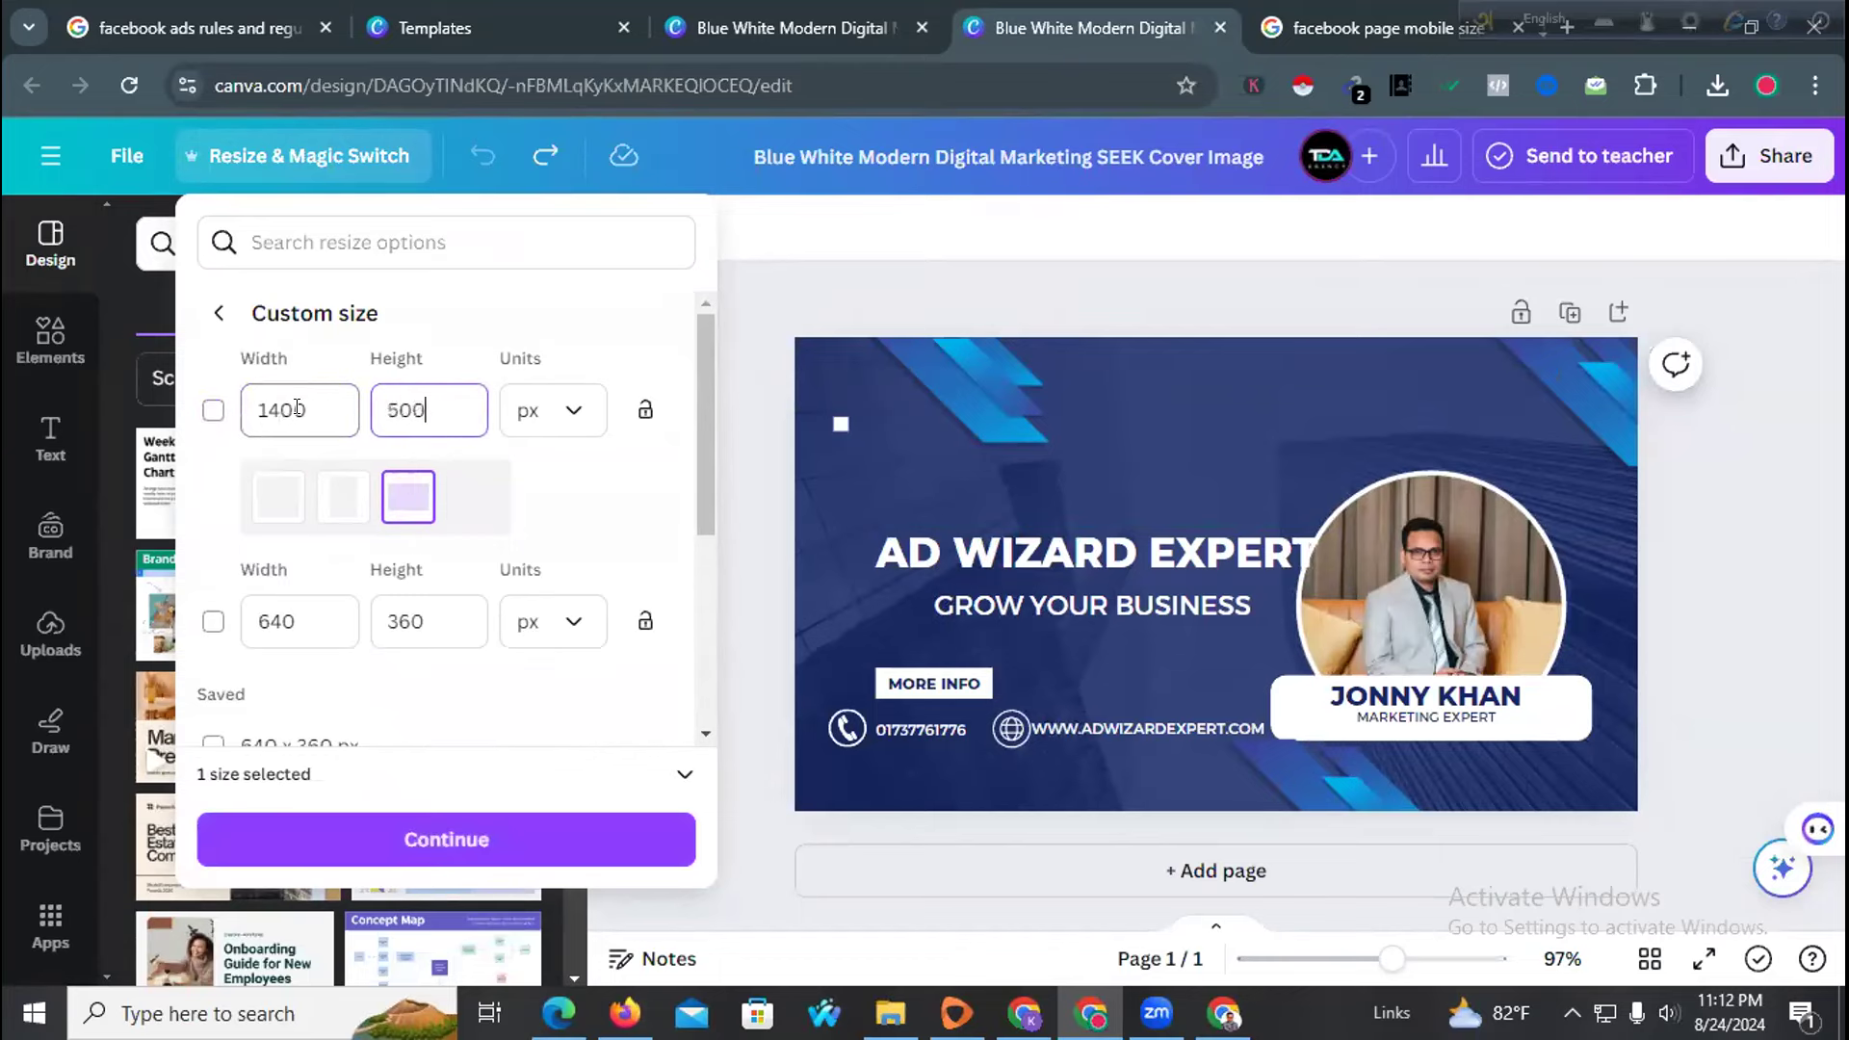
{"action": "left_click", "coordinate": [364, 836]}
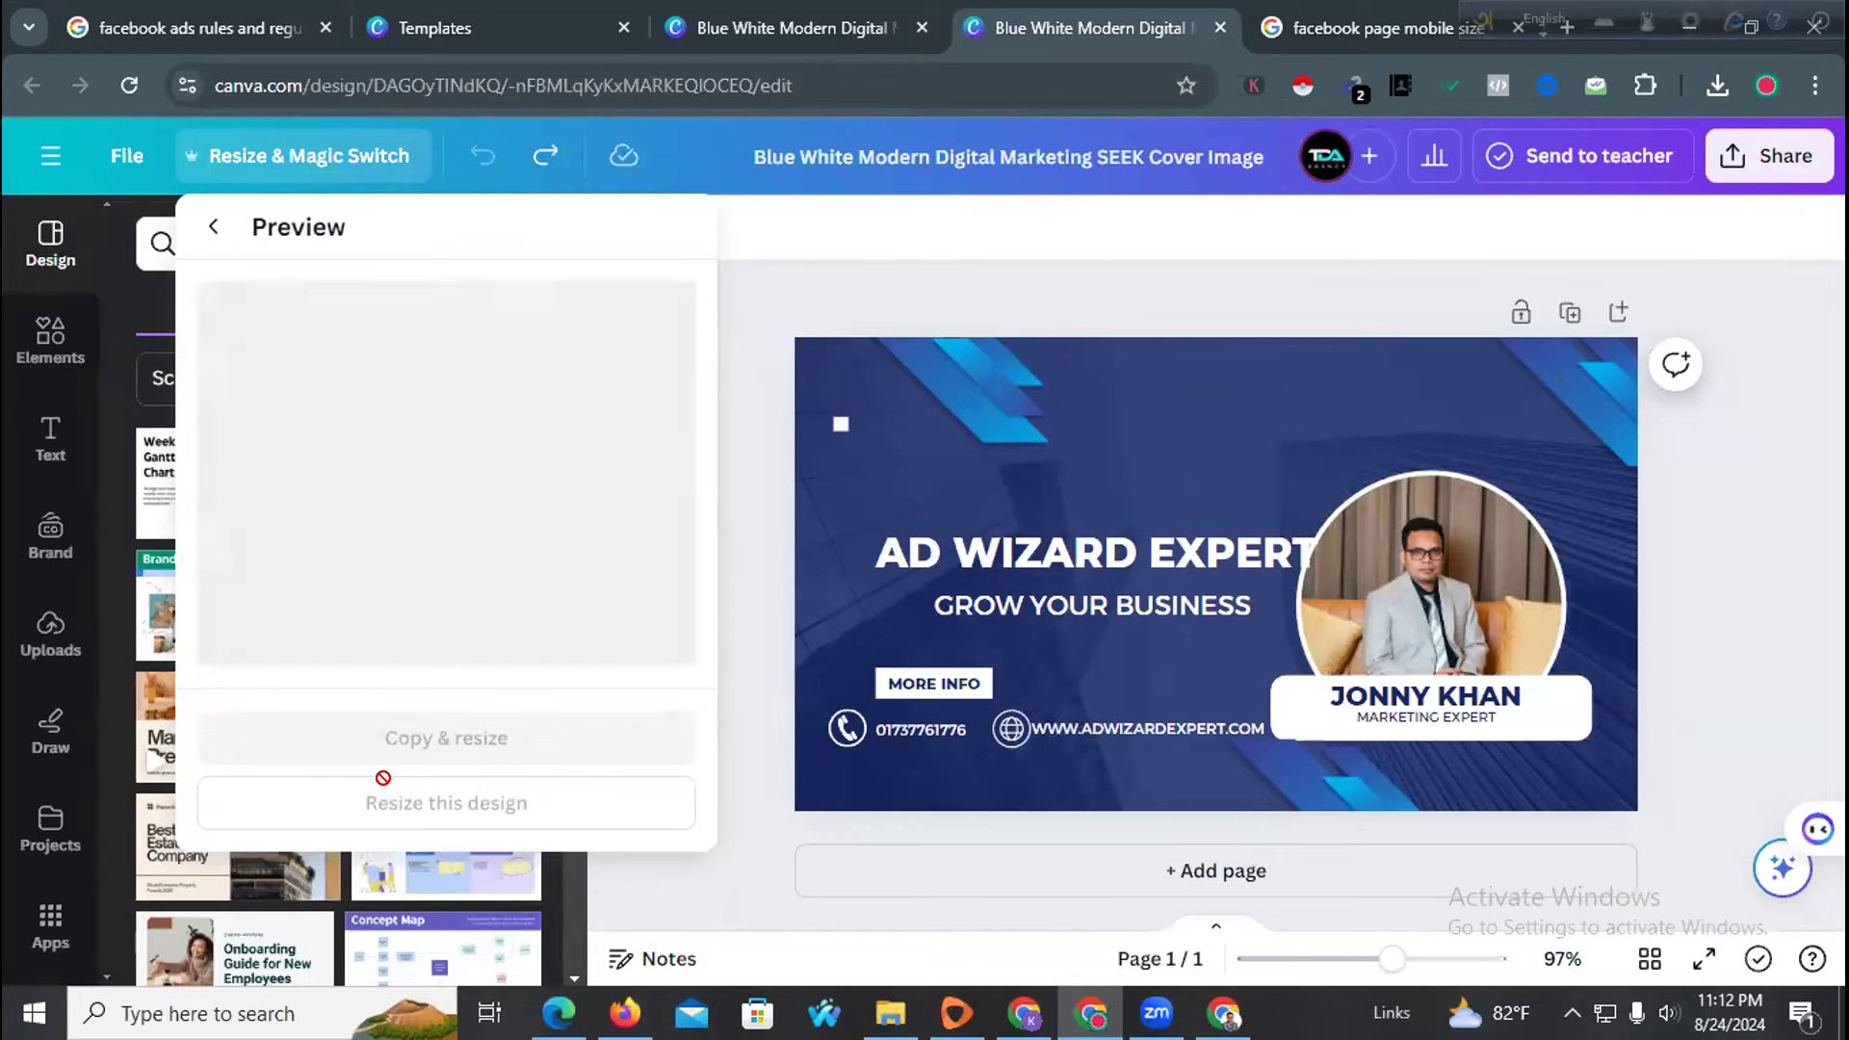
{"action": "left_click", "coordinate": [388, 805]}
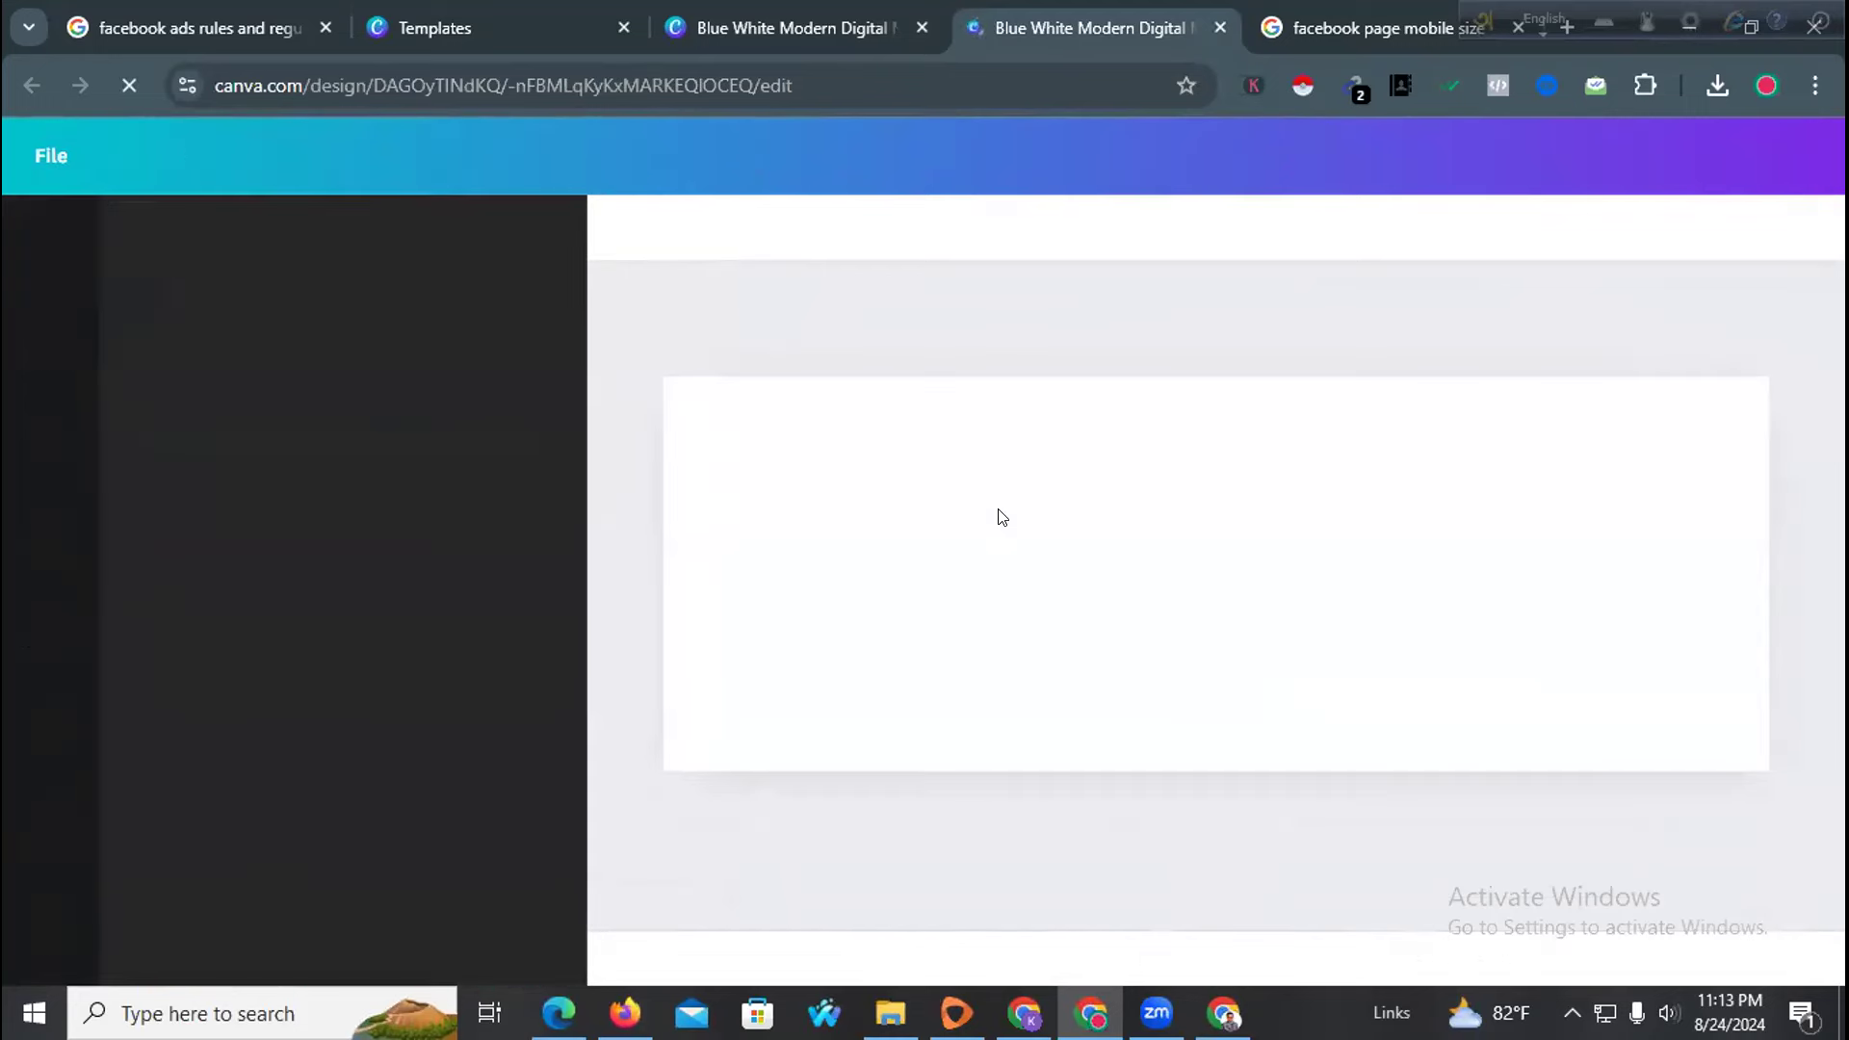
Move GROW YOUR BUSINESS up under the heading and enlarge the profile photo badge
{"action": "left_click", "coordinate": [988, 541]}
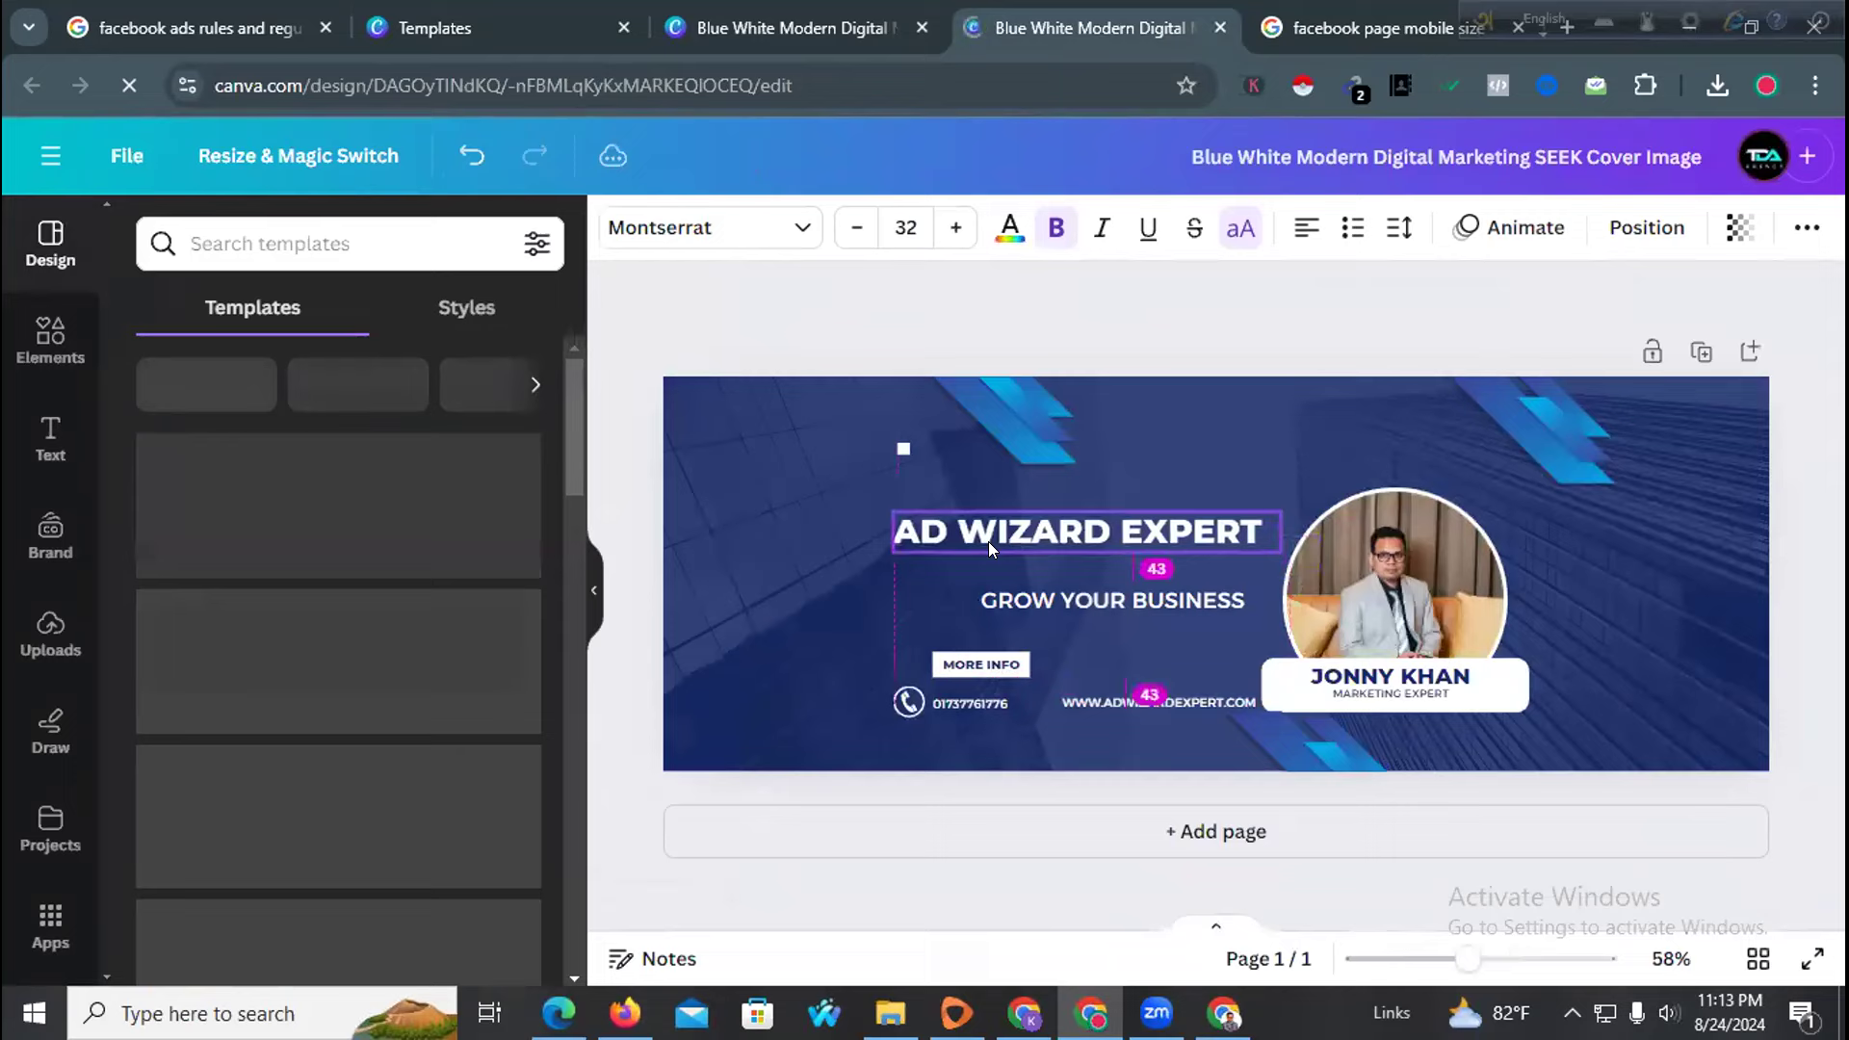
{"action": "left_click_drag", "start_coordinate": [1017, 591], "coordinate": [976, 574]}
{"action": "left_click", "coordinate": [828, 583]}
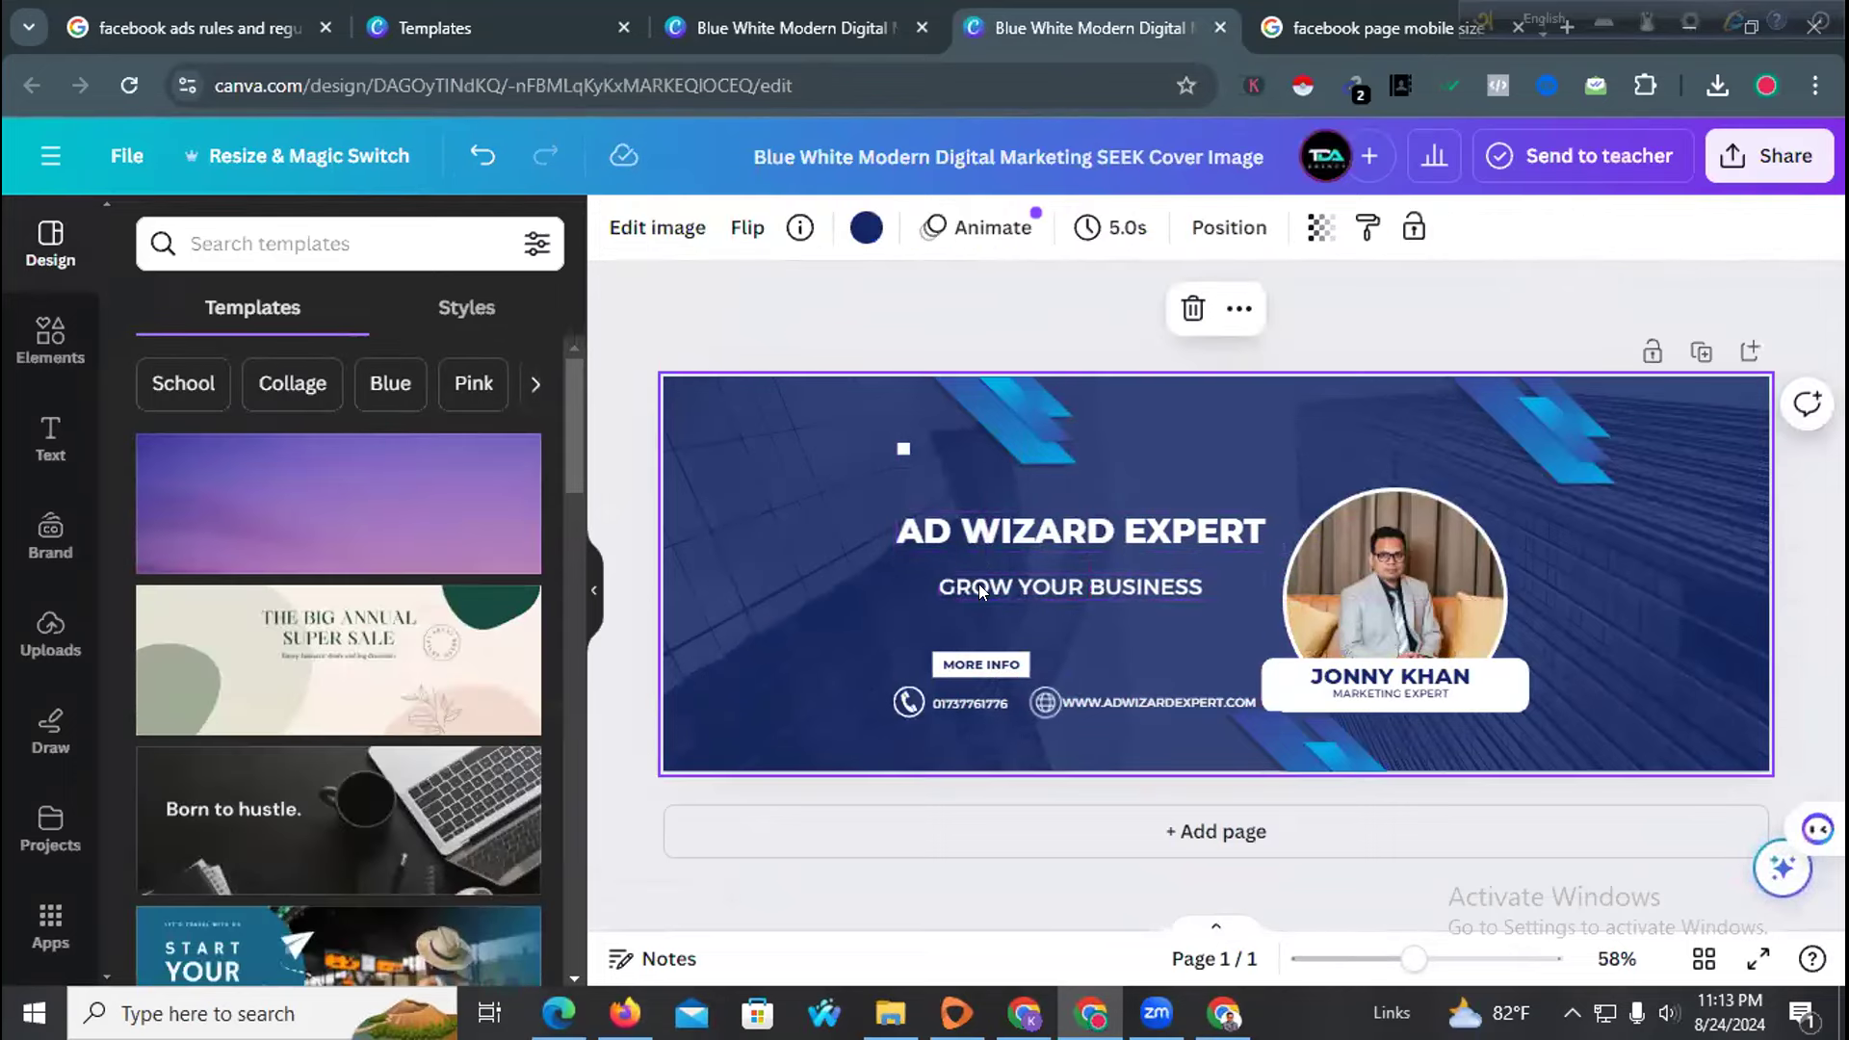
{"action": "left_click", "coordinate": [1352, 590]}
{"action": "left_click_drag", "start_coordinate": [1272, 468], "coordinate": [1257, 469]}
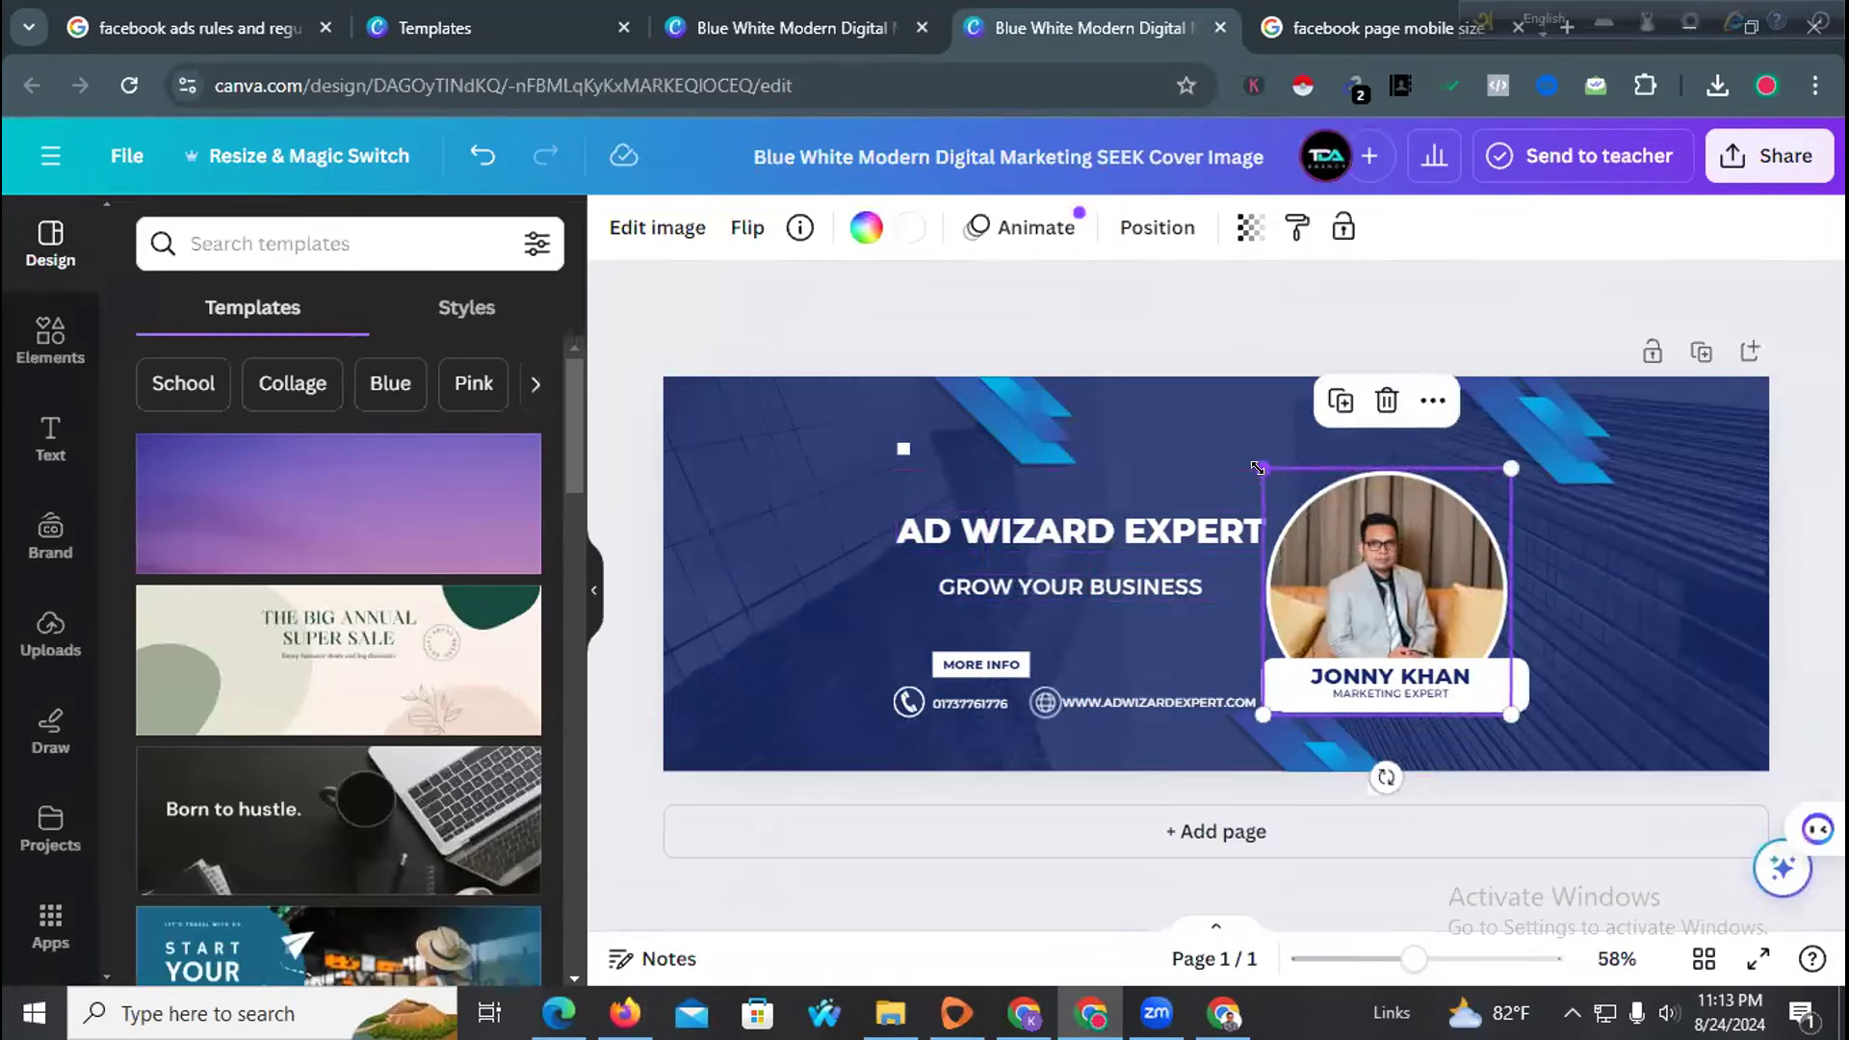
{"action": "left_click", "coordinate": [1044, 640]}
Shift the white MORE INFO button up so it sits behind its text
{"action": "left_click", "coordinate": [980, 666]}
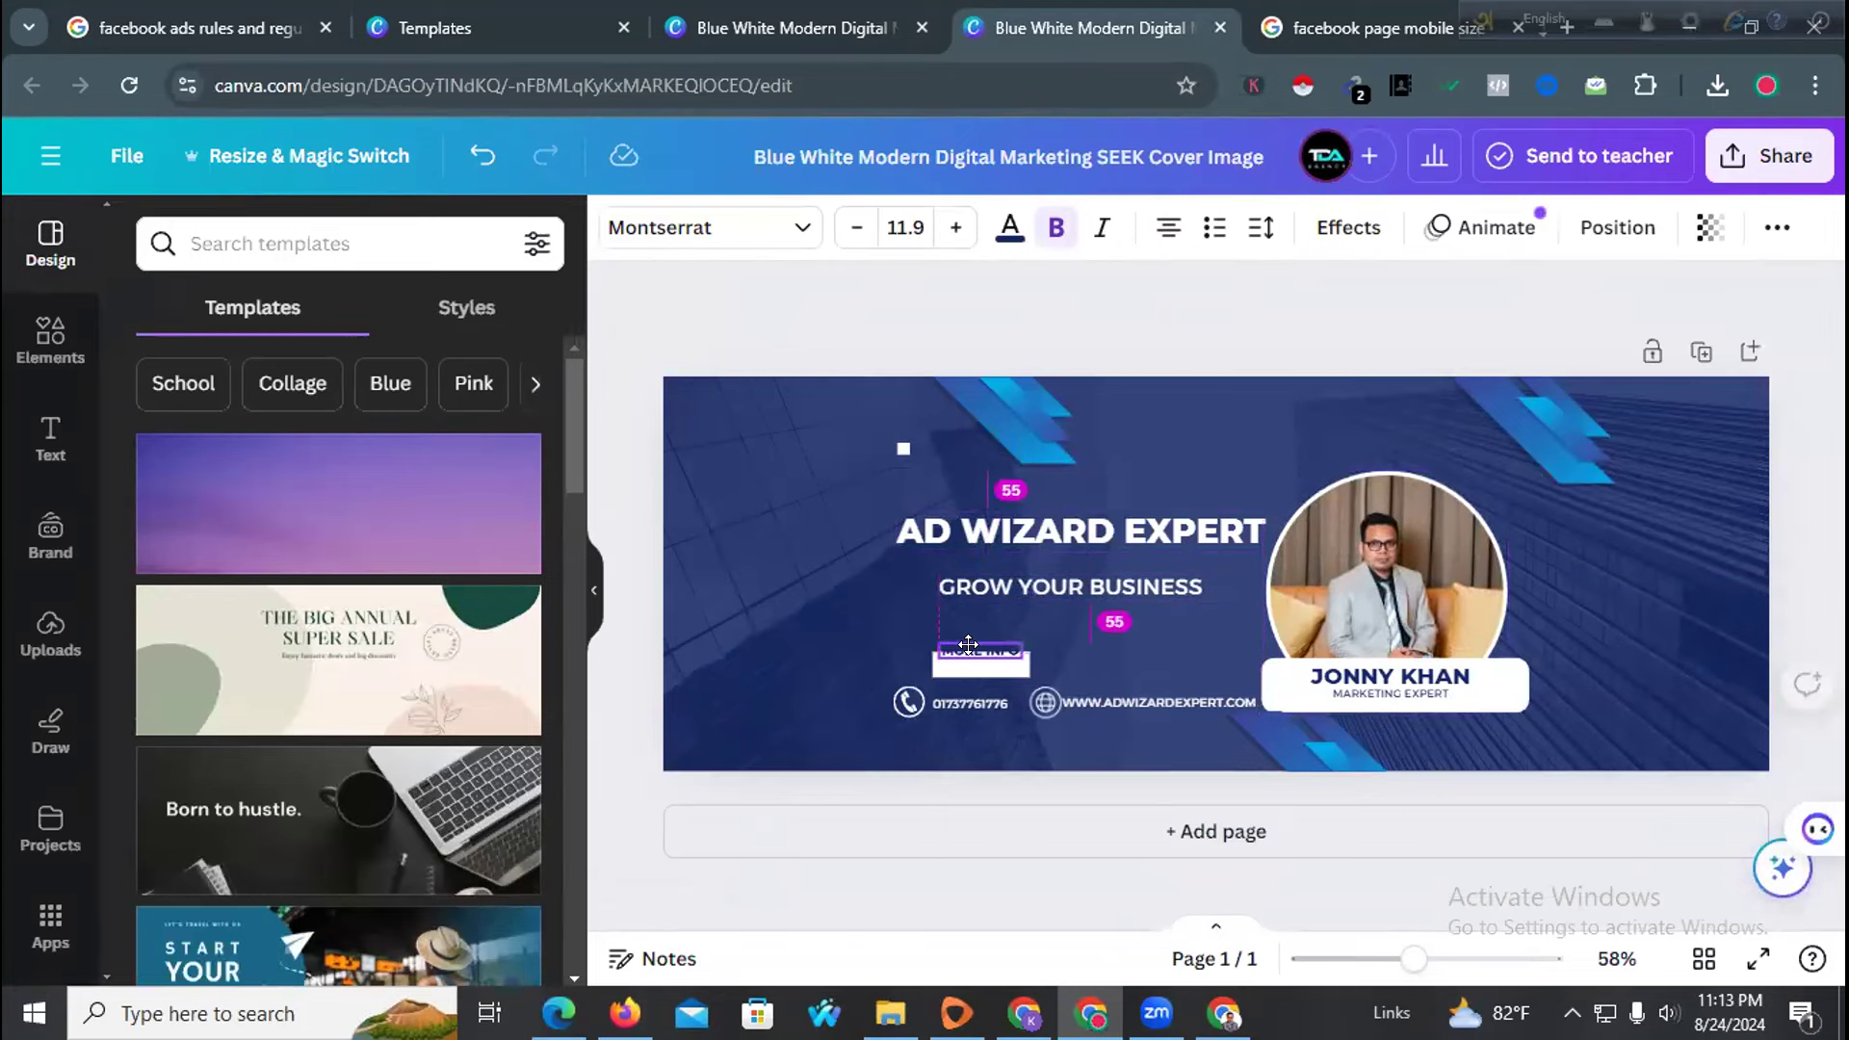
{"action": "left_click_drag", "start_coordinate": [970, 672], "coordinate": [969, 658]}
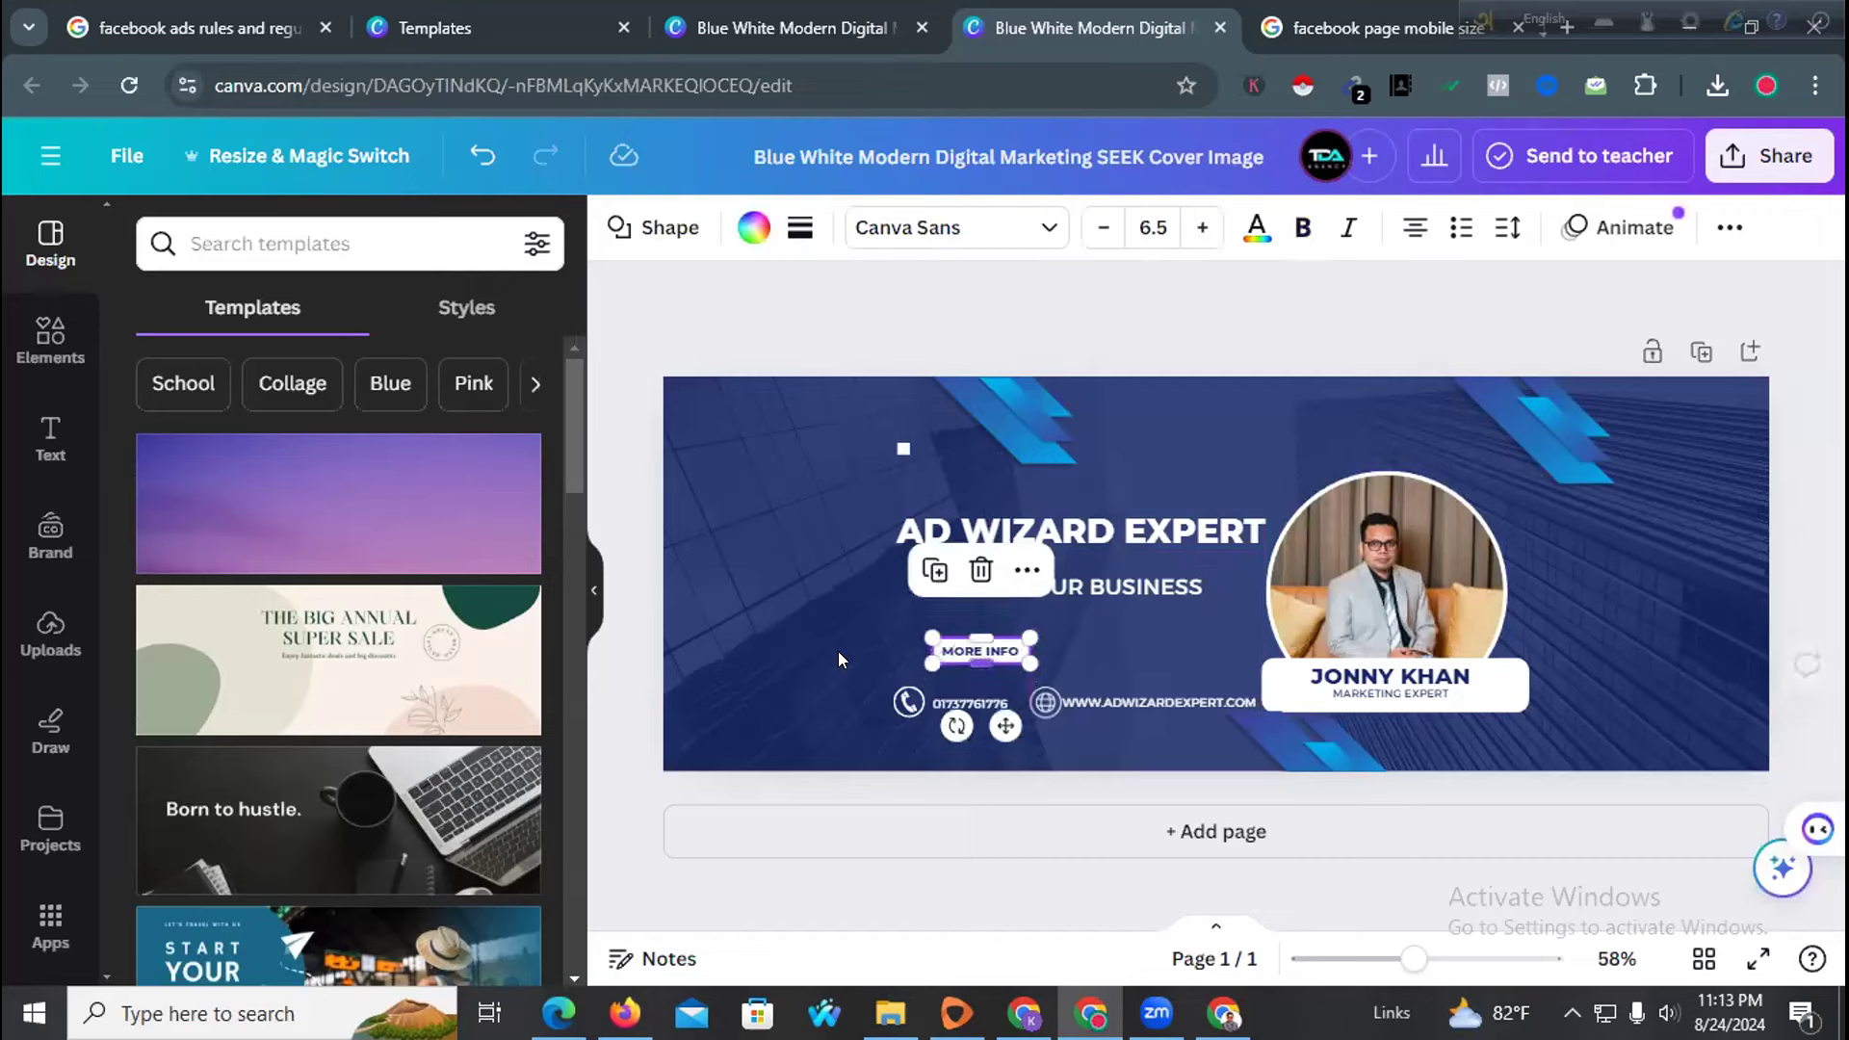
{"action": "left_click", "coordinate": [839, 677]}
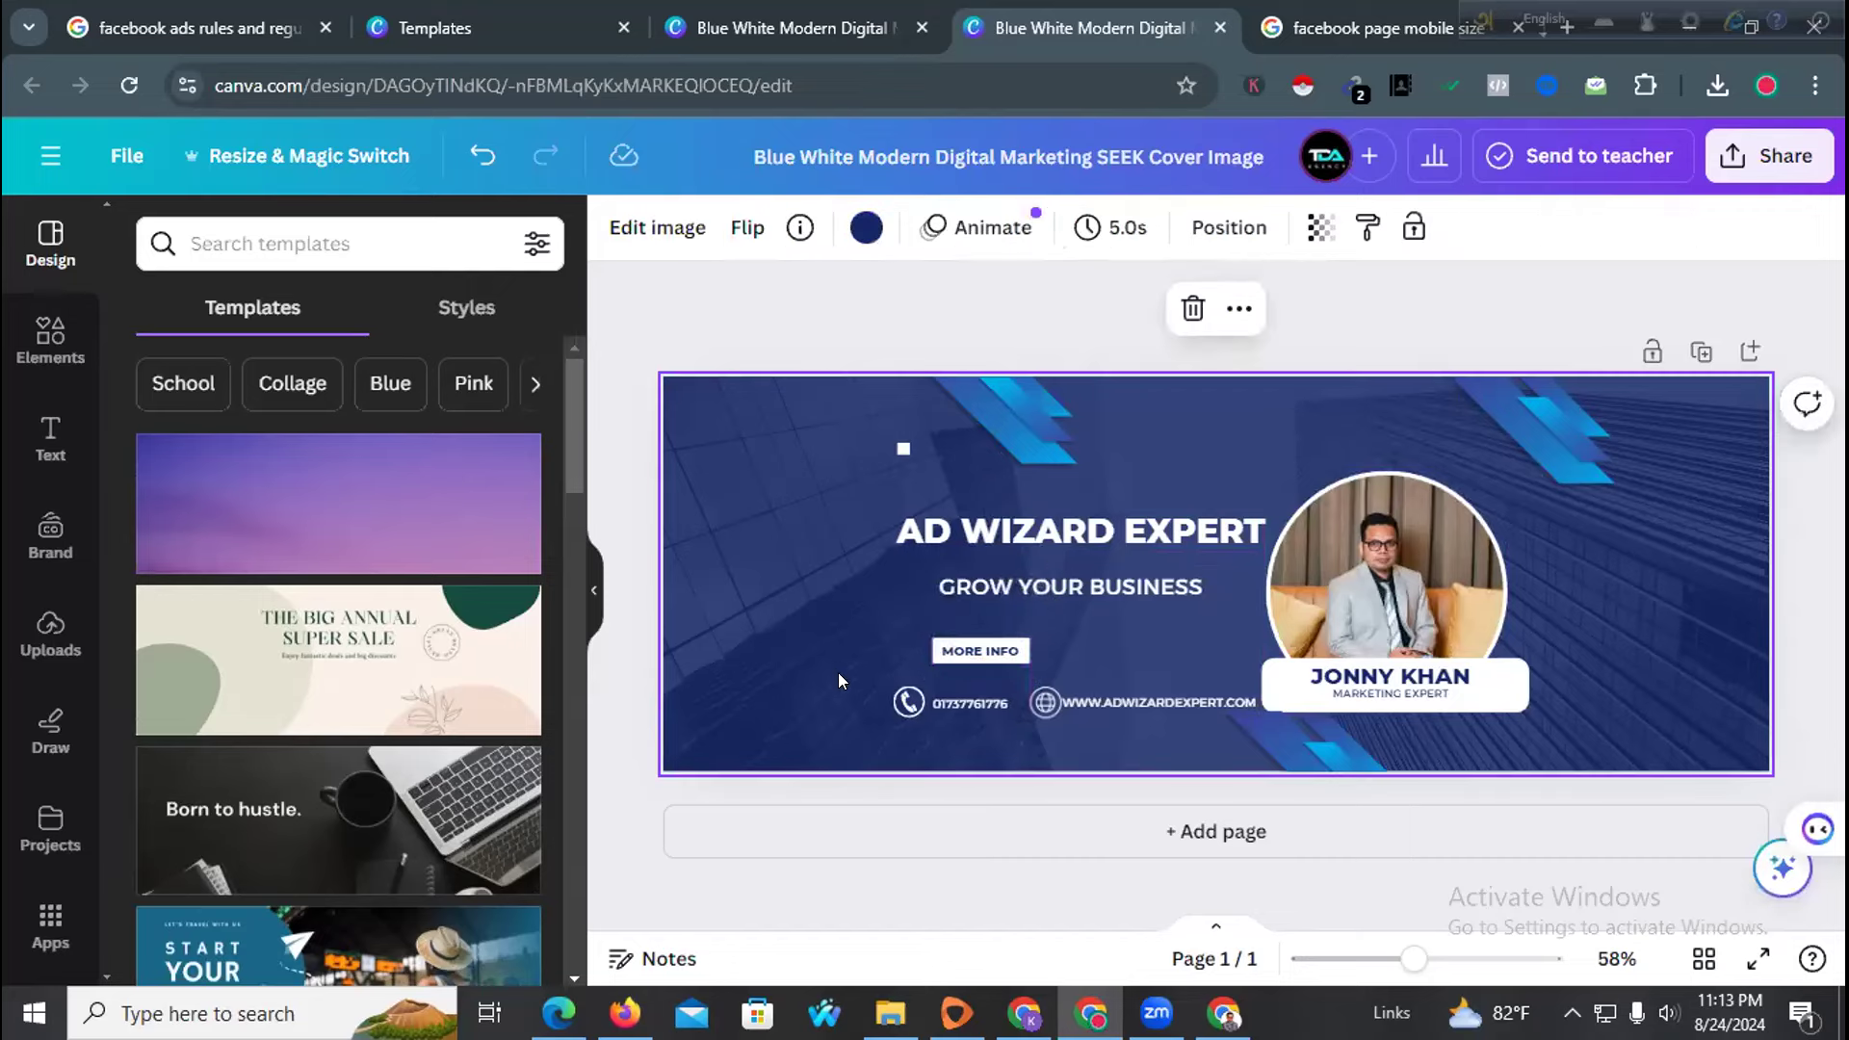
{"action": "left_click", "coordinate": [1535, 279]}
{"action": "left_click", "coordinate": [1769, 156]}
Download the 1400 × 500 AD WIZARD EXPERT cover as a PNG and return to the Templates tab
{"action": "scroll", "coordinate": [1464, 652], "scroll_direction": "down", "scroll_amount": 1}
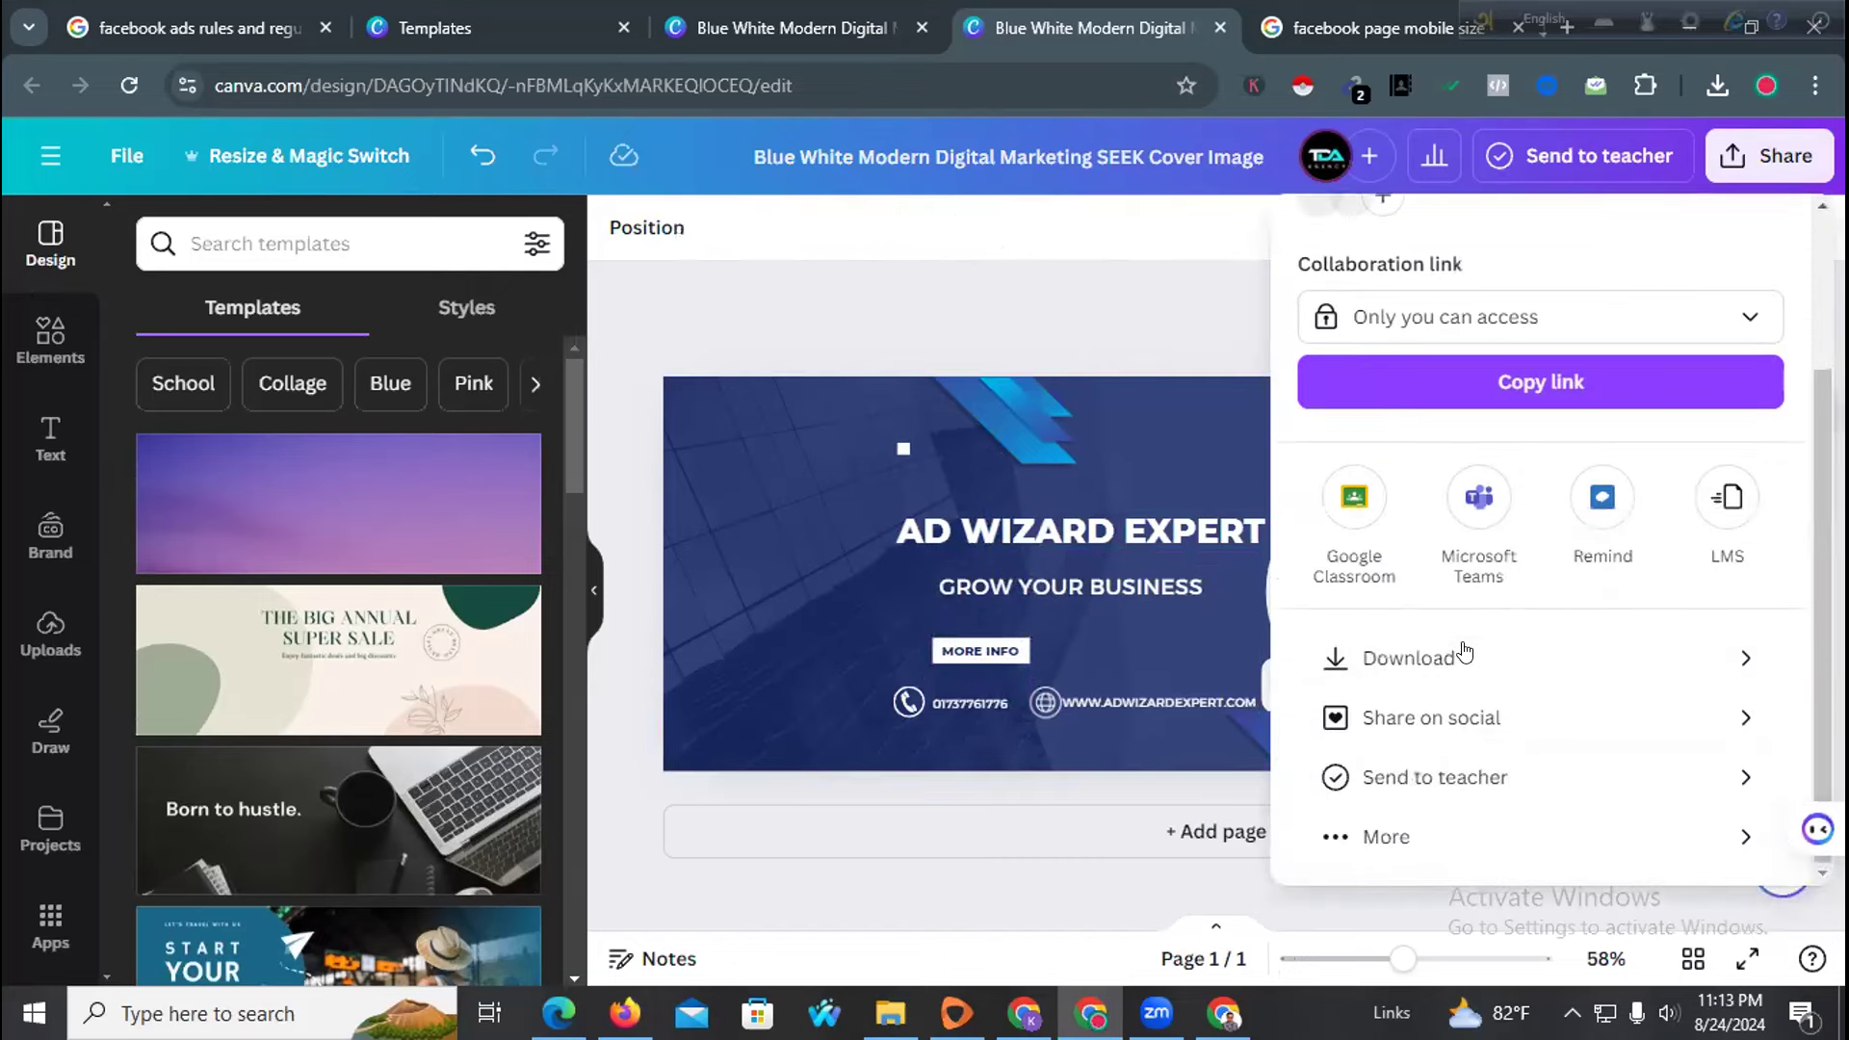
{"action": "left_click", "coordinate": [1463, 655]}
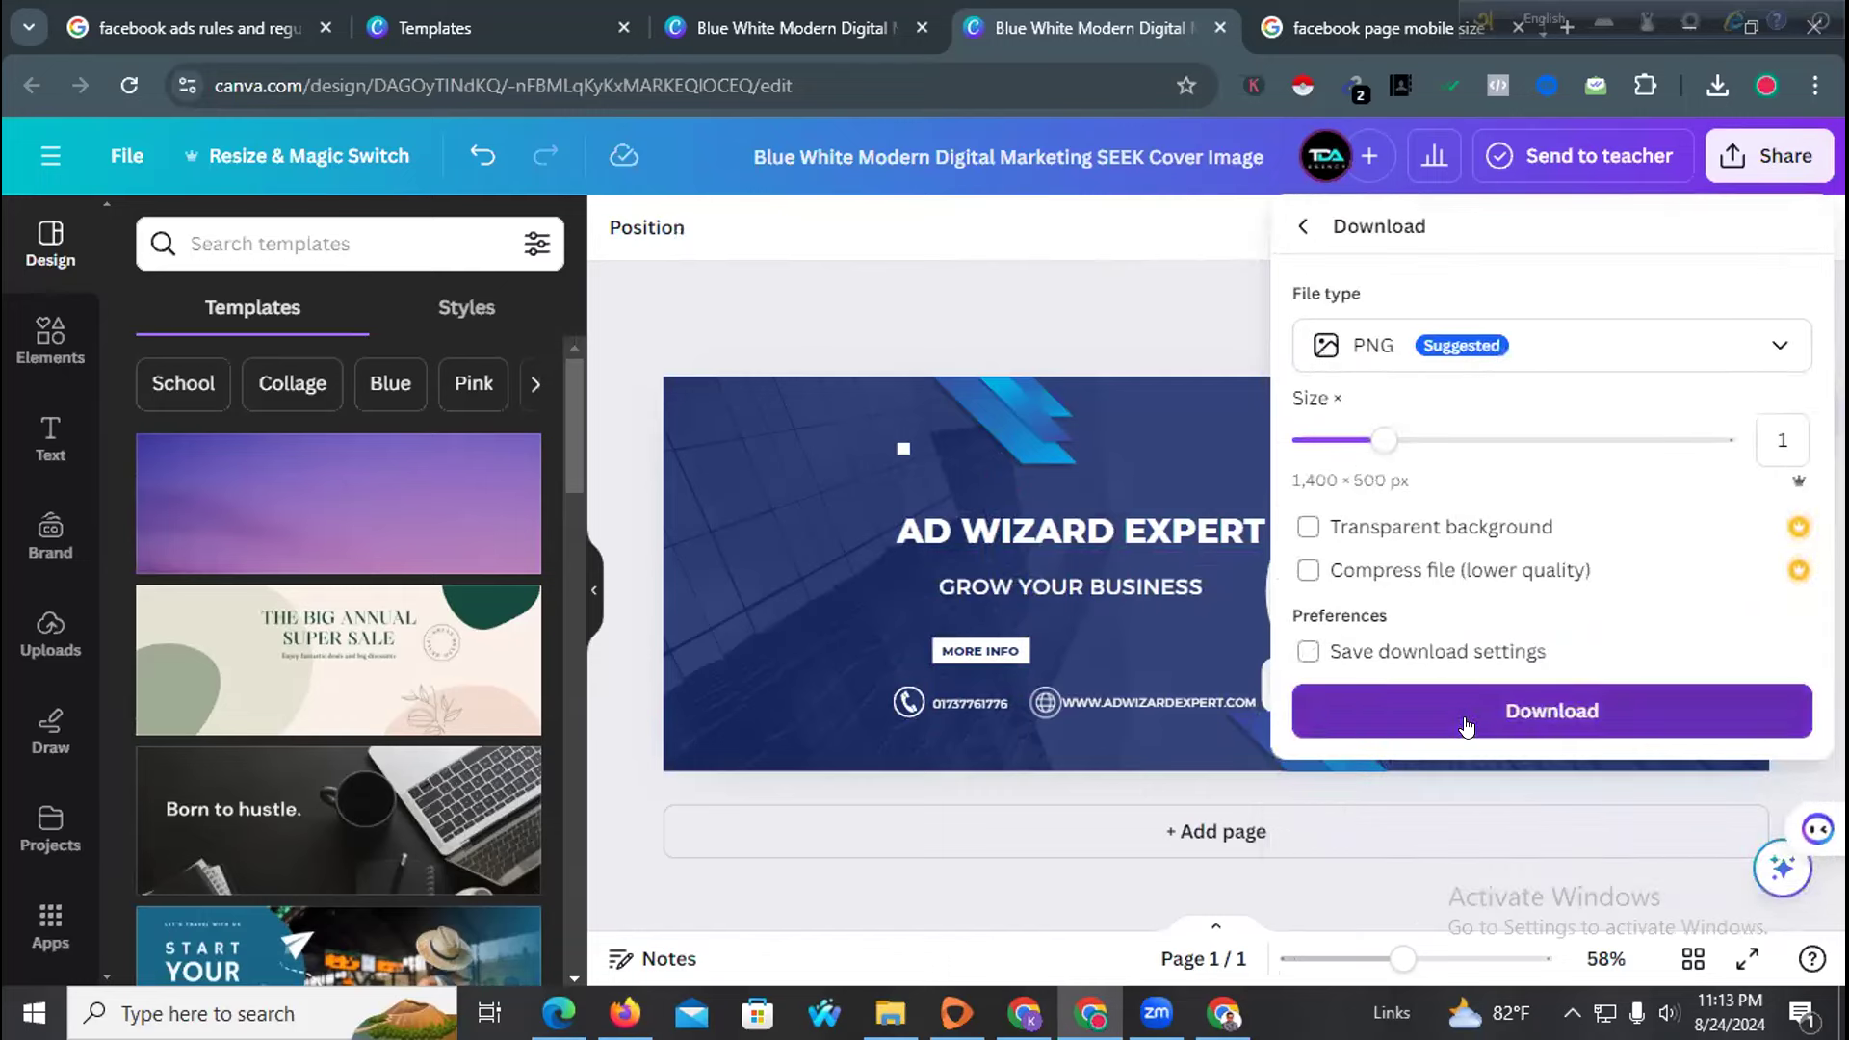
{"action": "left_click", "coordinate": [1460, 719]}
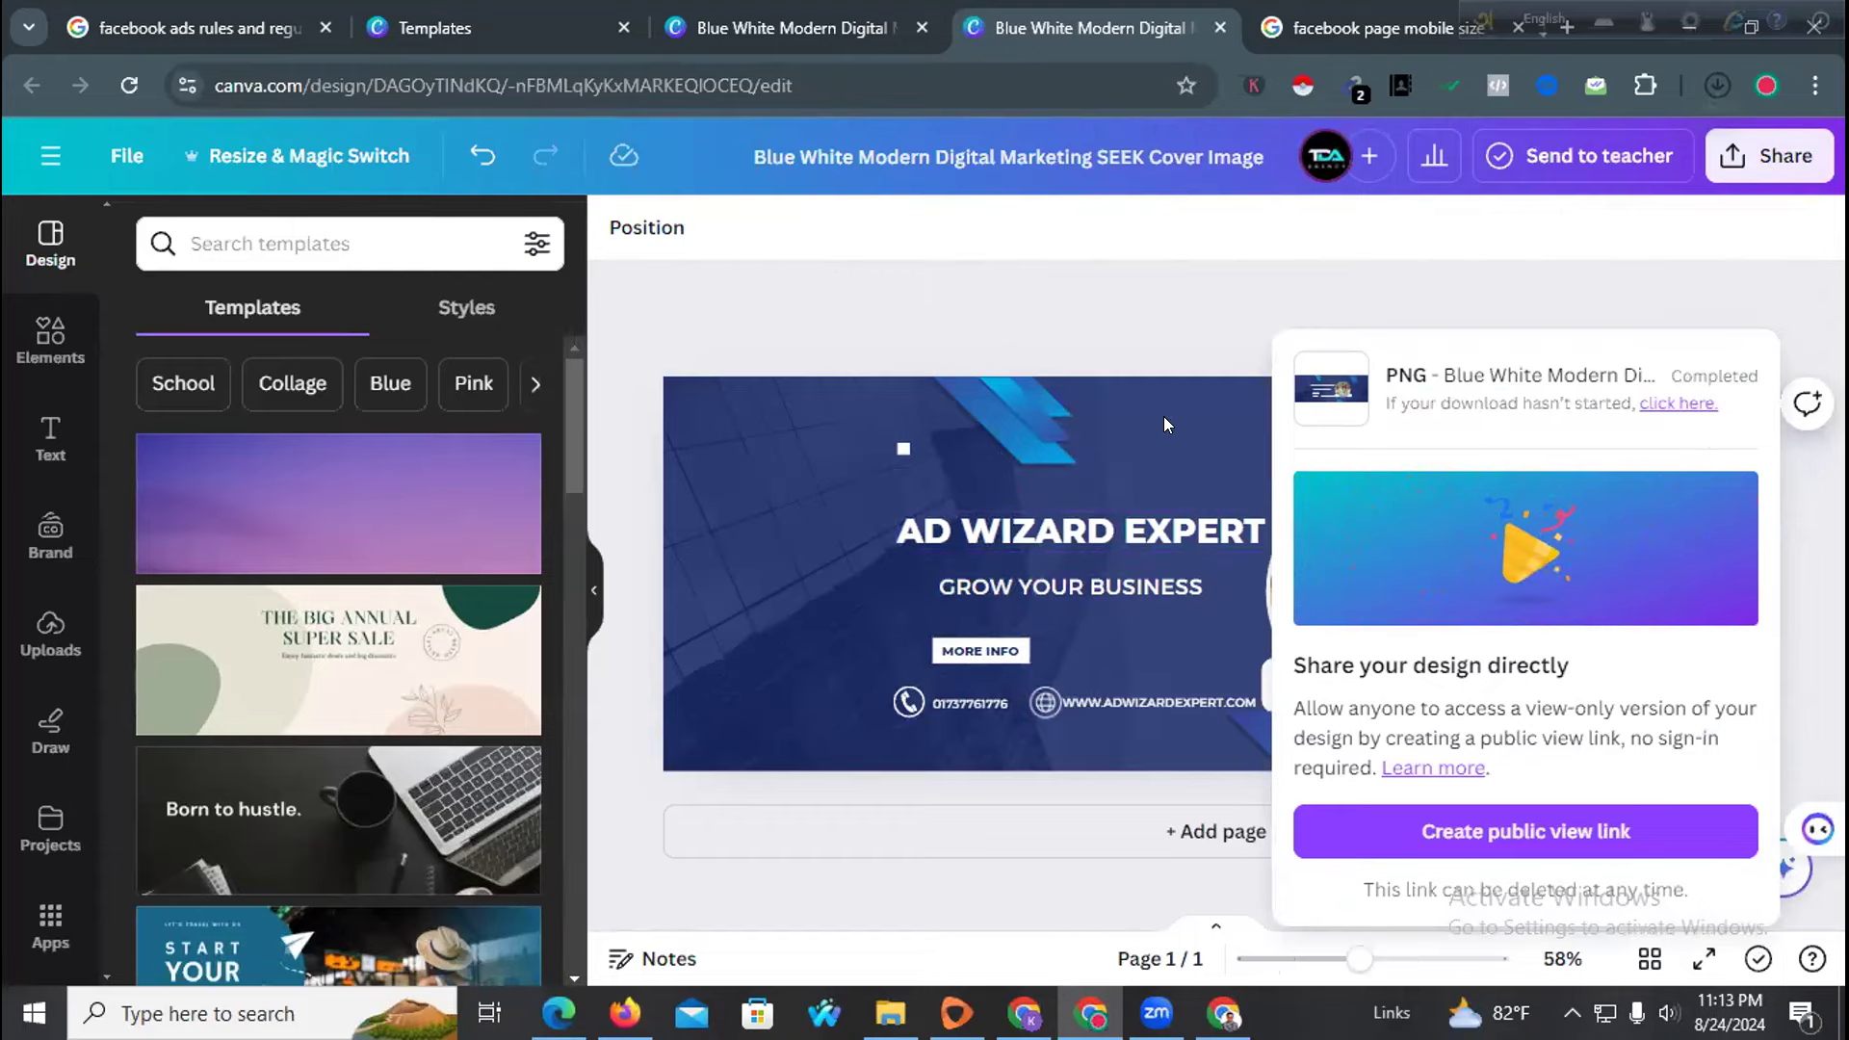
{"action": "left_click", "coordinate": [1112, 203]}
{"action": "left_click", "coordinate": [879, 19]}
{"action": "left_click", "coordinate": [429, 10]}
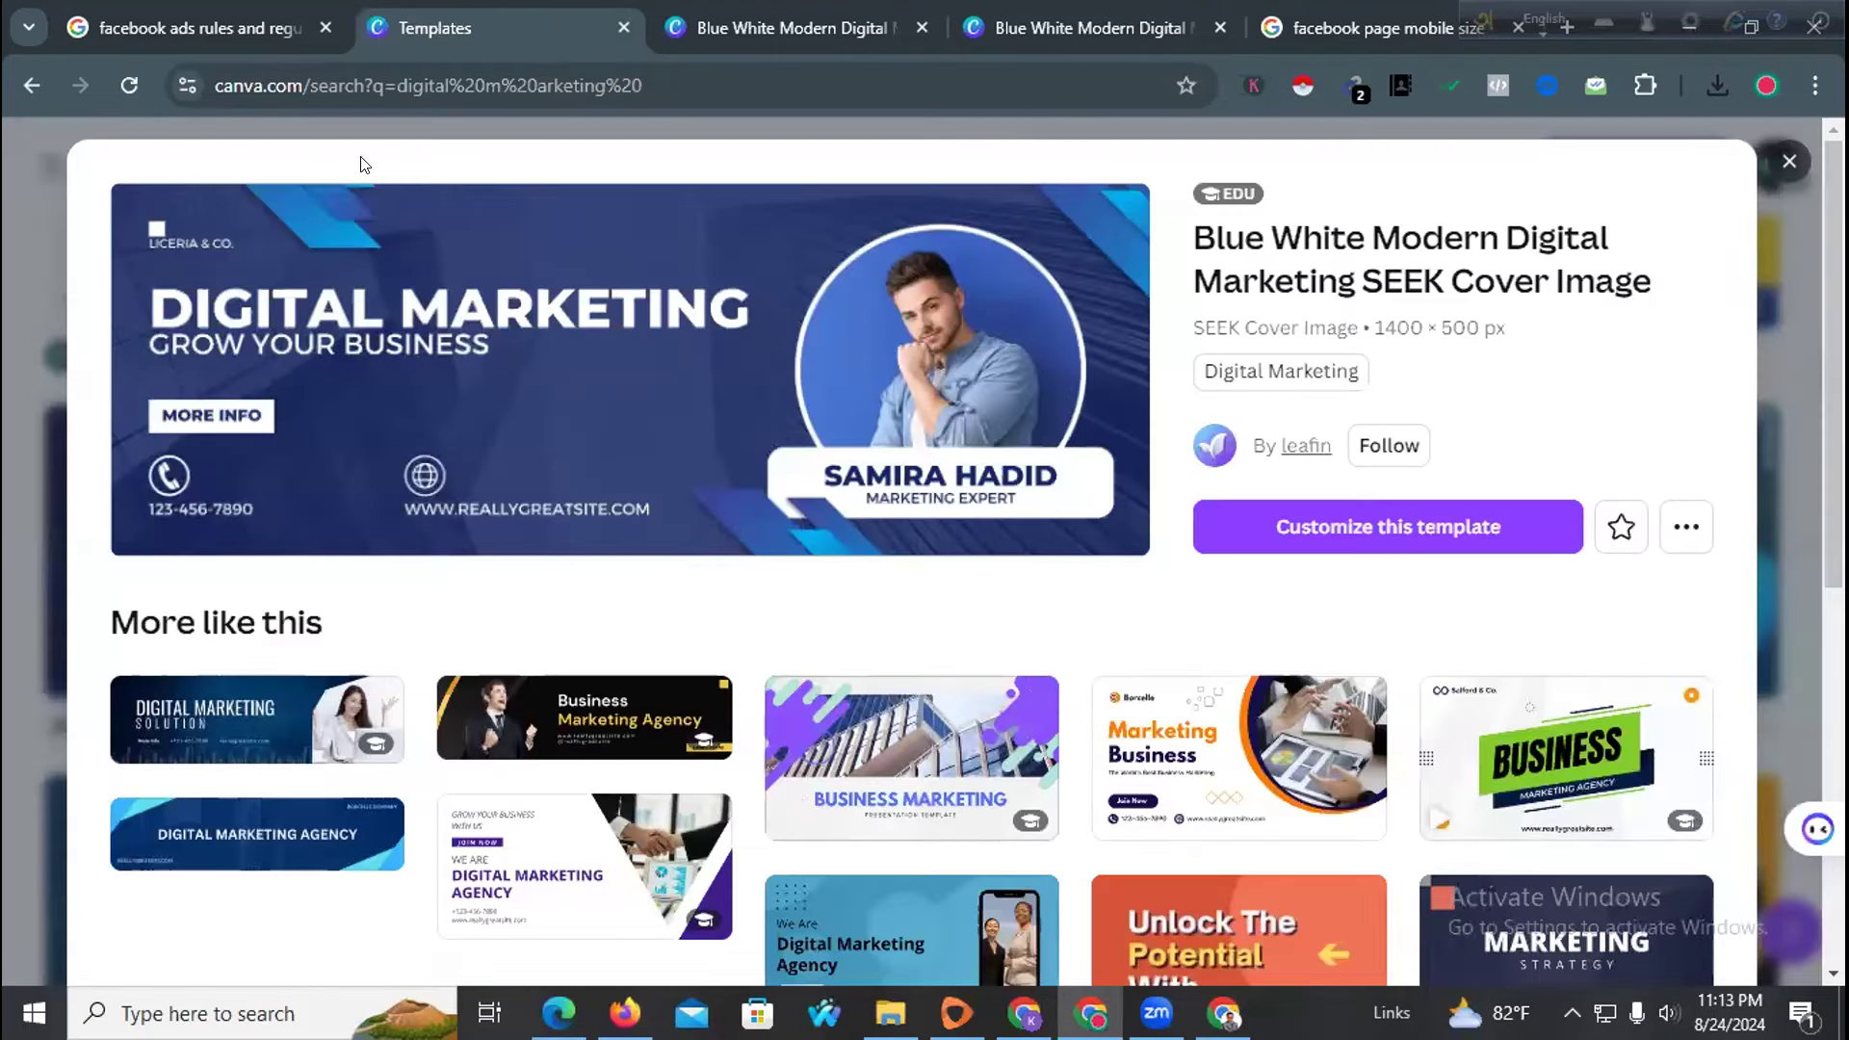
Bring up the browser window and go to the Ad Wizard Expert Facebook Page tab
{"action": "left_click", "coordinate": [1025, 1013]}
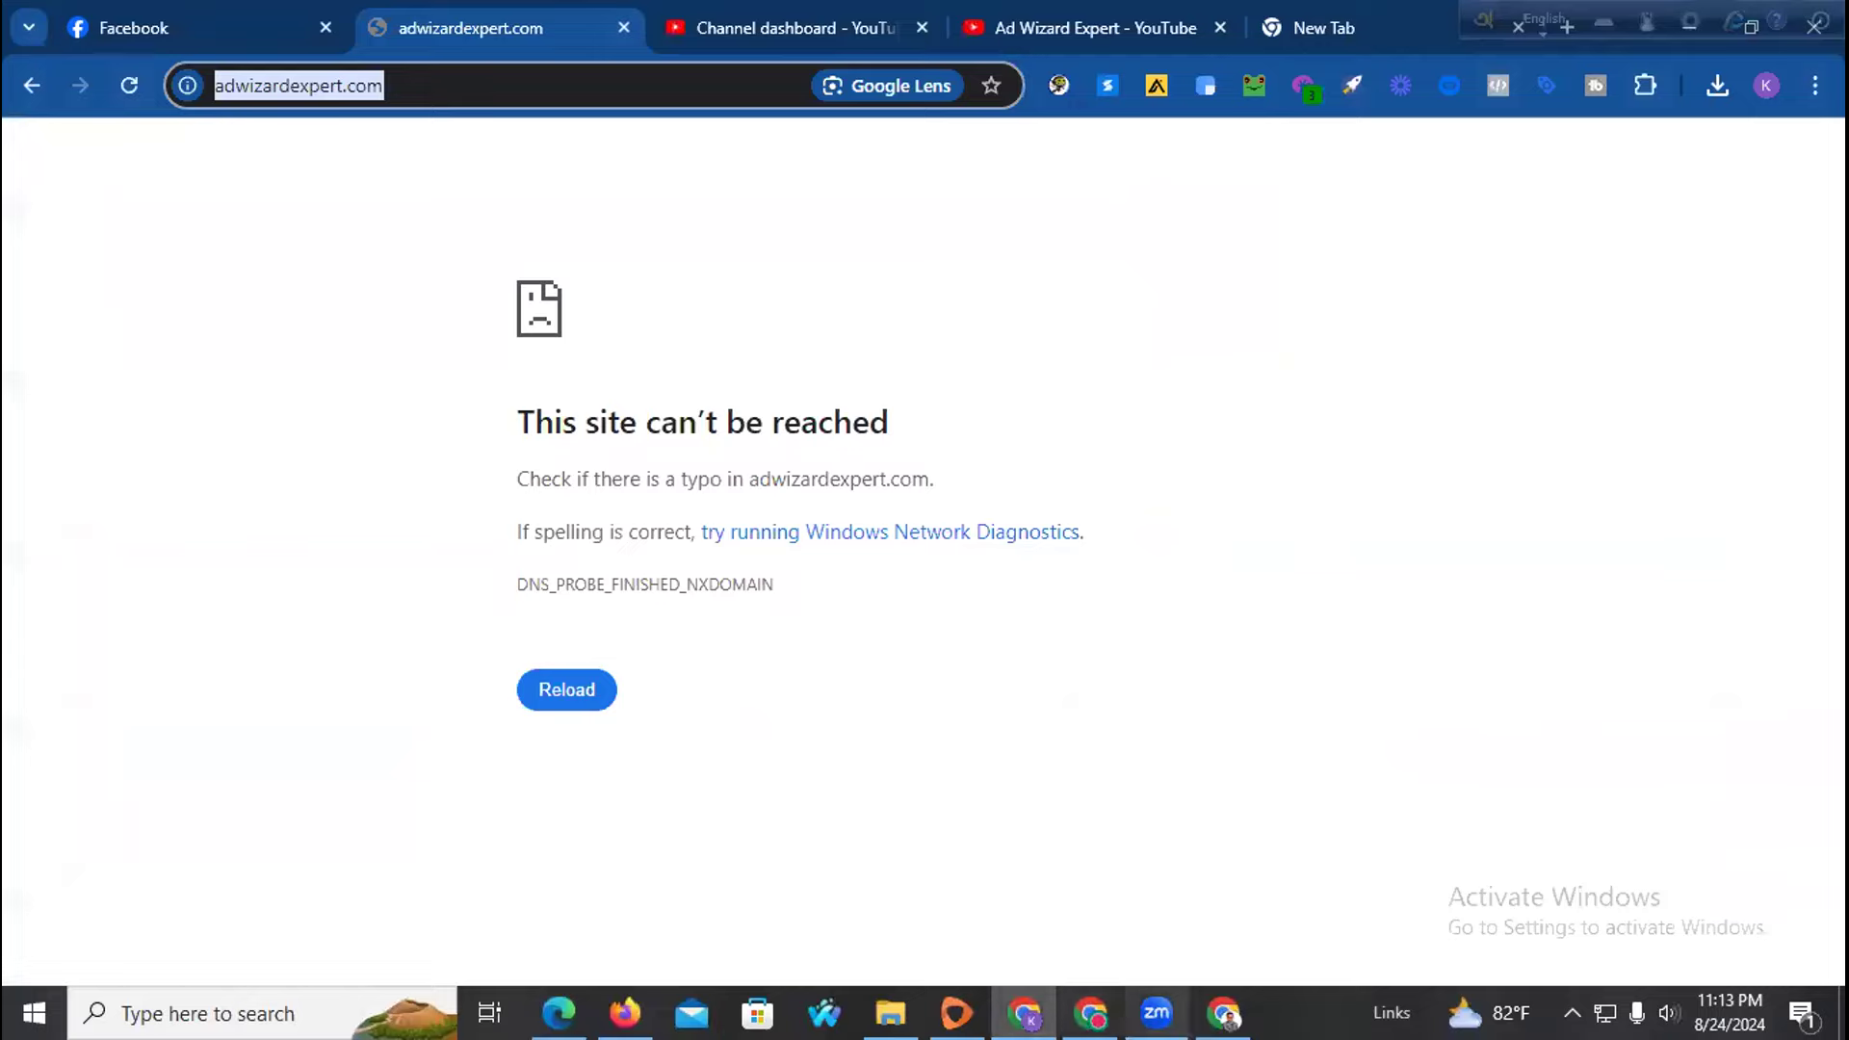
{"action": "left_click", "coordinate": [1224, 1013]}
{"action": "left_click", "coordinate": [1090, 1013]}
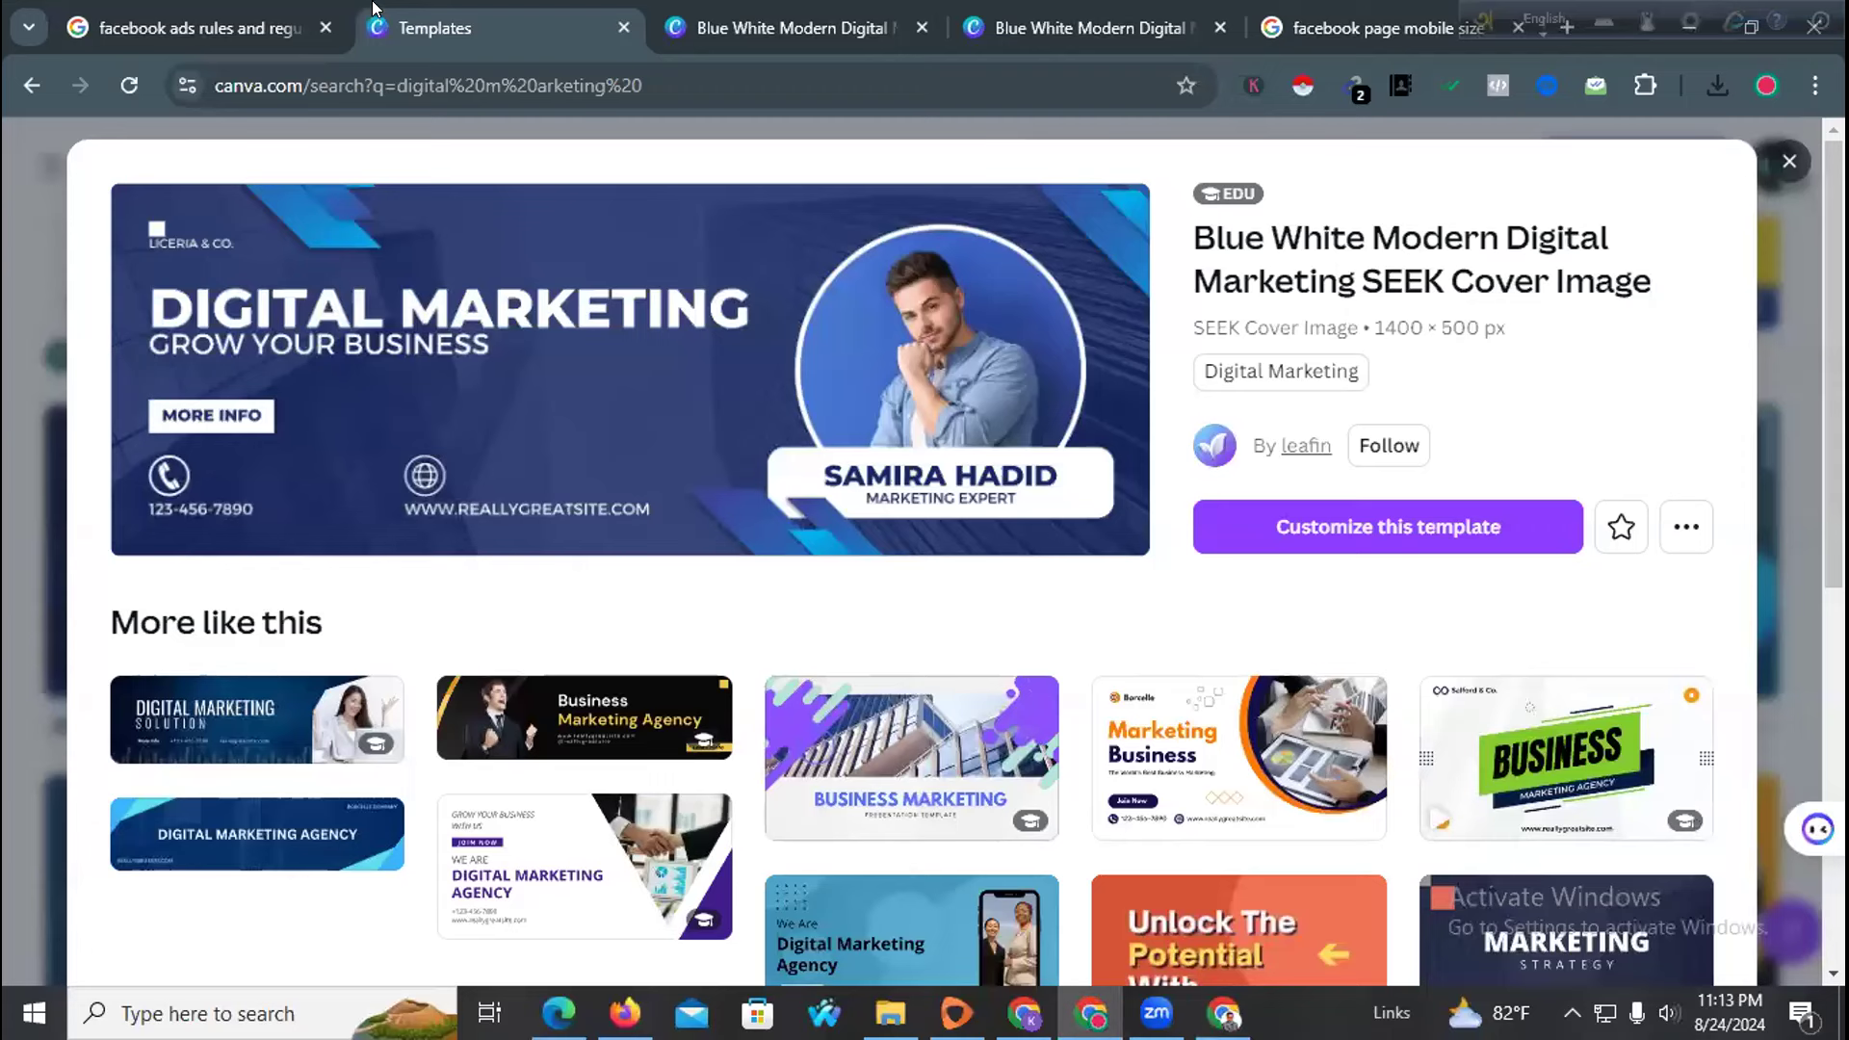
{"action": "left_click", "coordinate": [1024, 1014]}
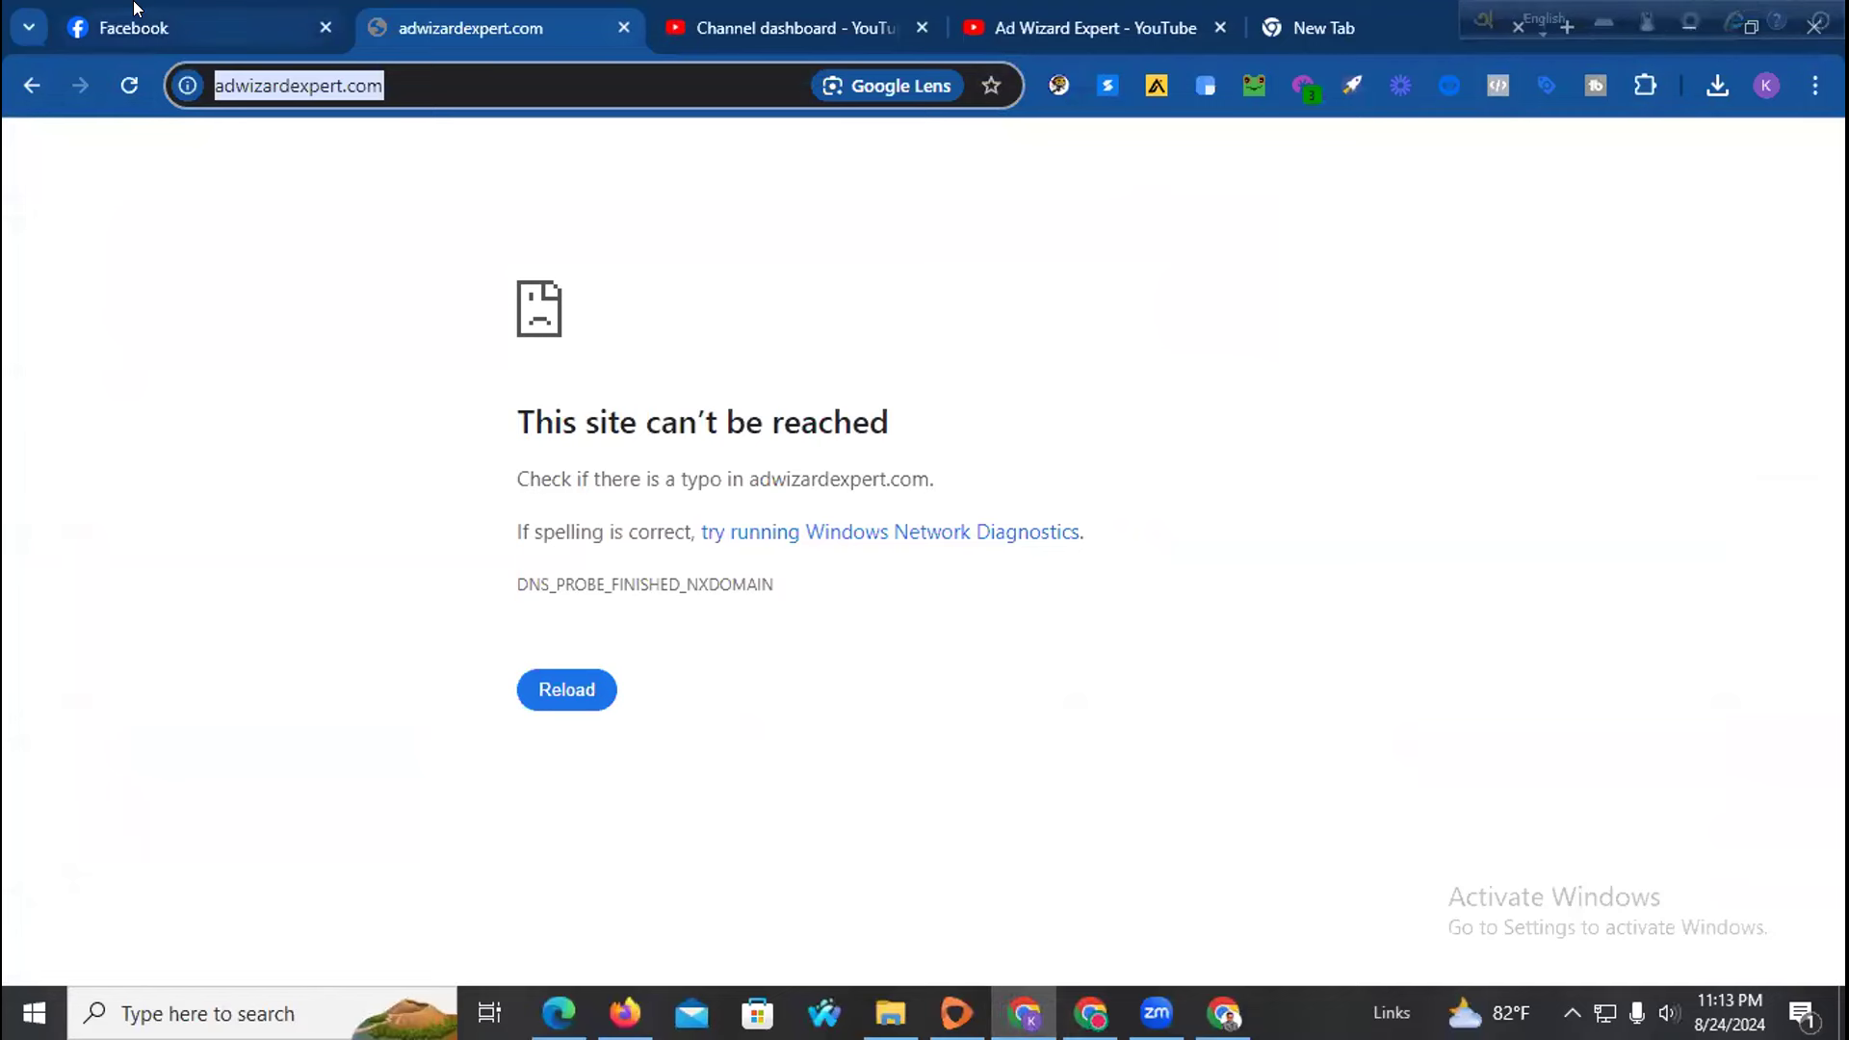
{"action": "left_click", "coordinate": [135, 9]}
Replace the page cover with the downloaded banner, nudge it slightly, and save
{"action": "left_click", "coordinate": [1642, 620]}
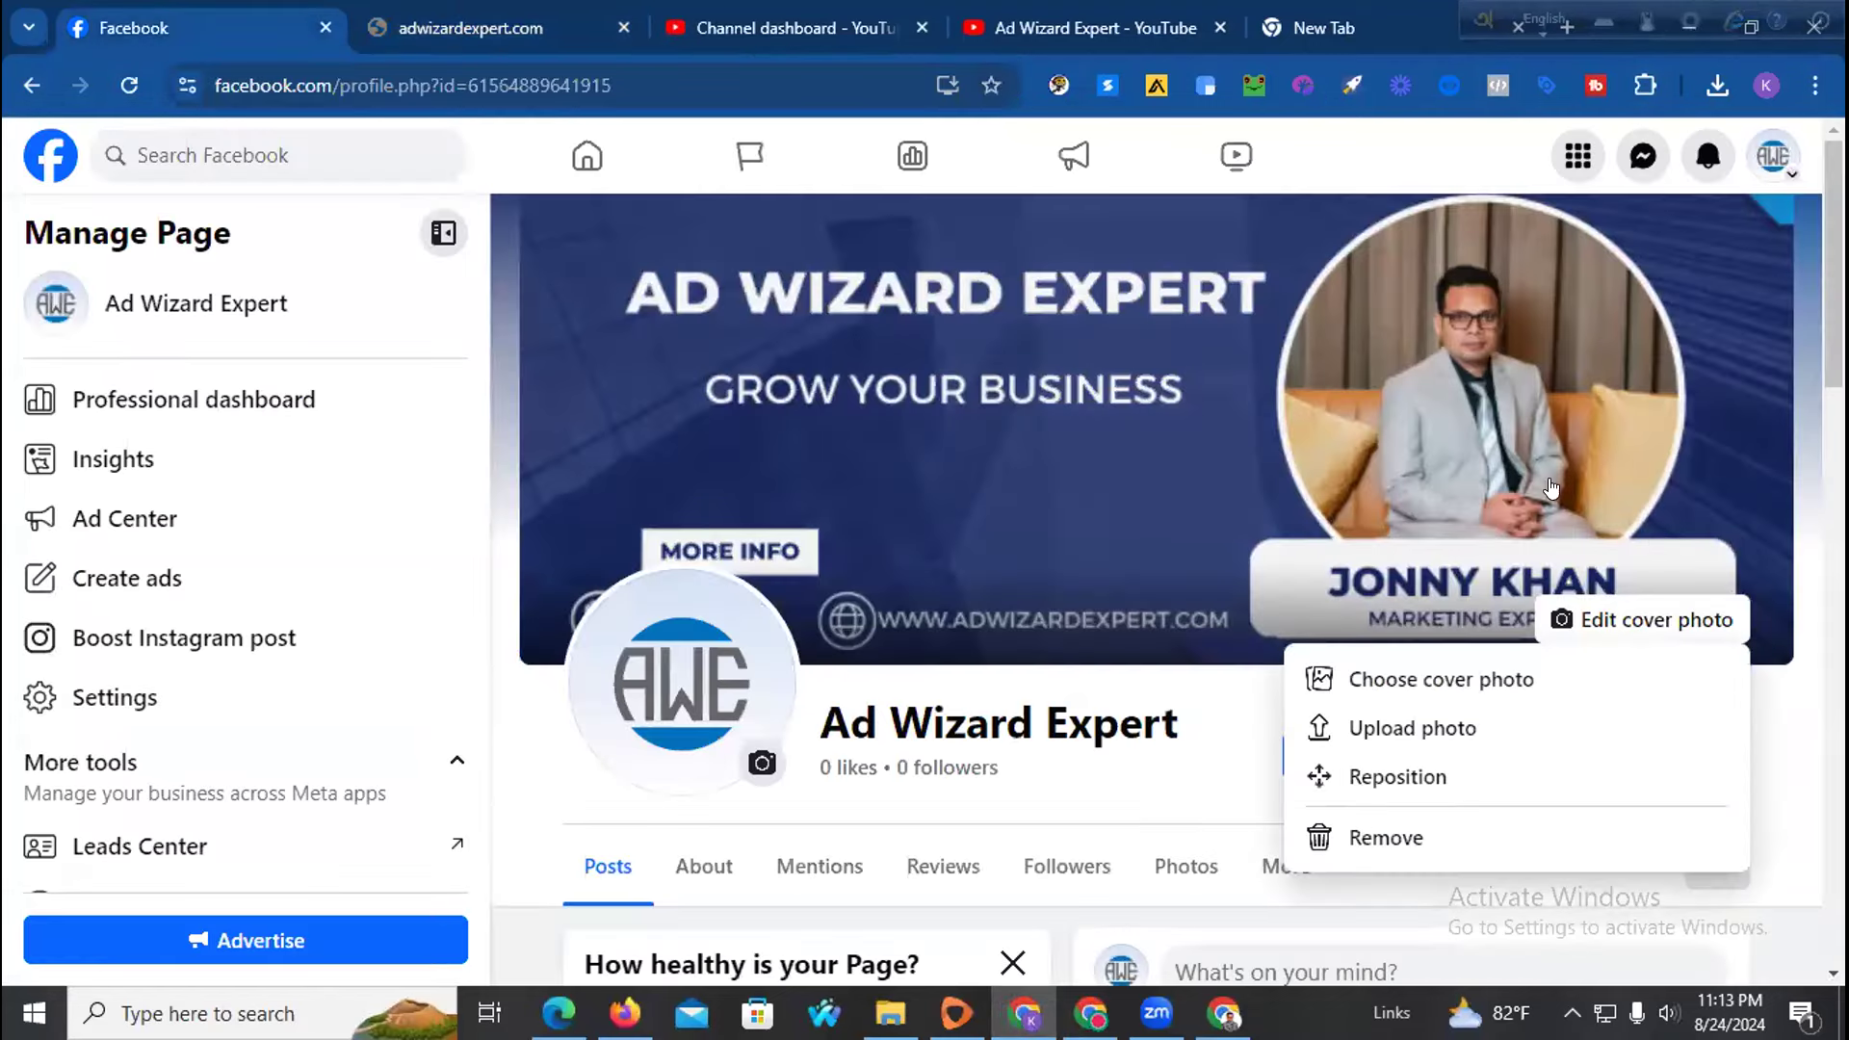
{"action": "left_click", "coordinate": [1395, 728]}
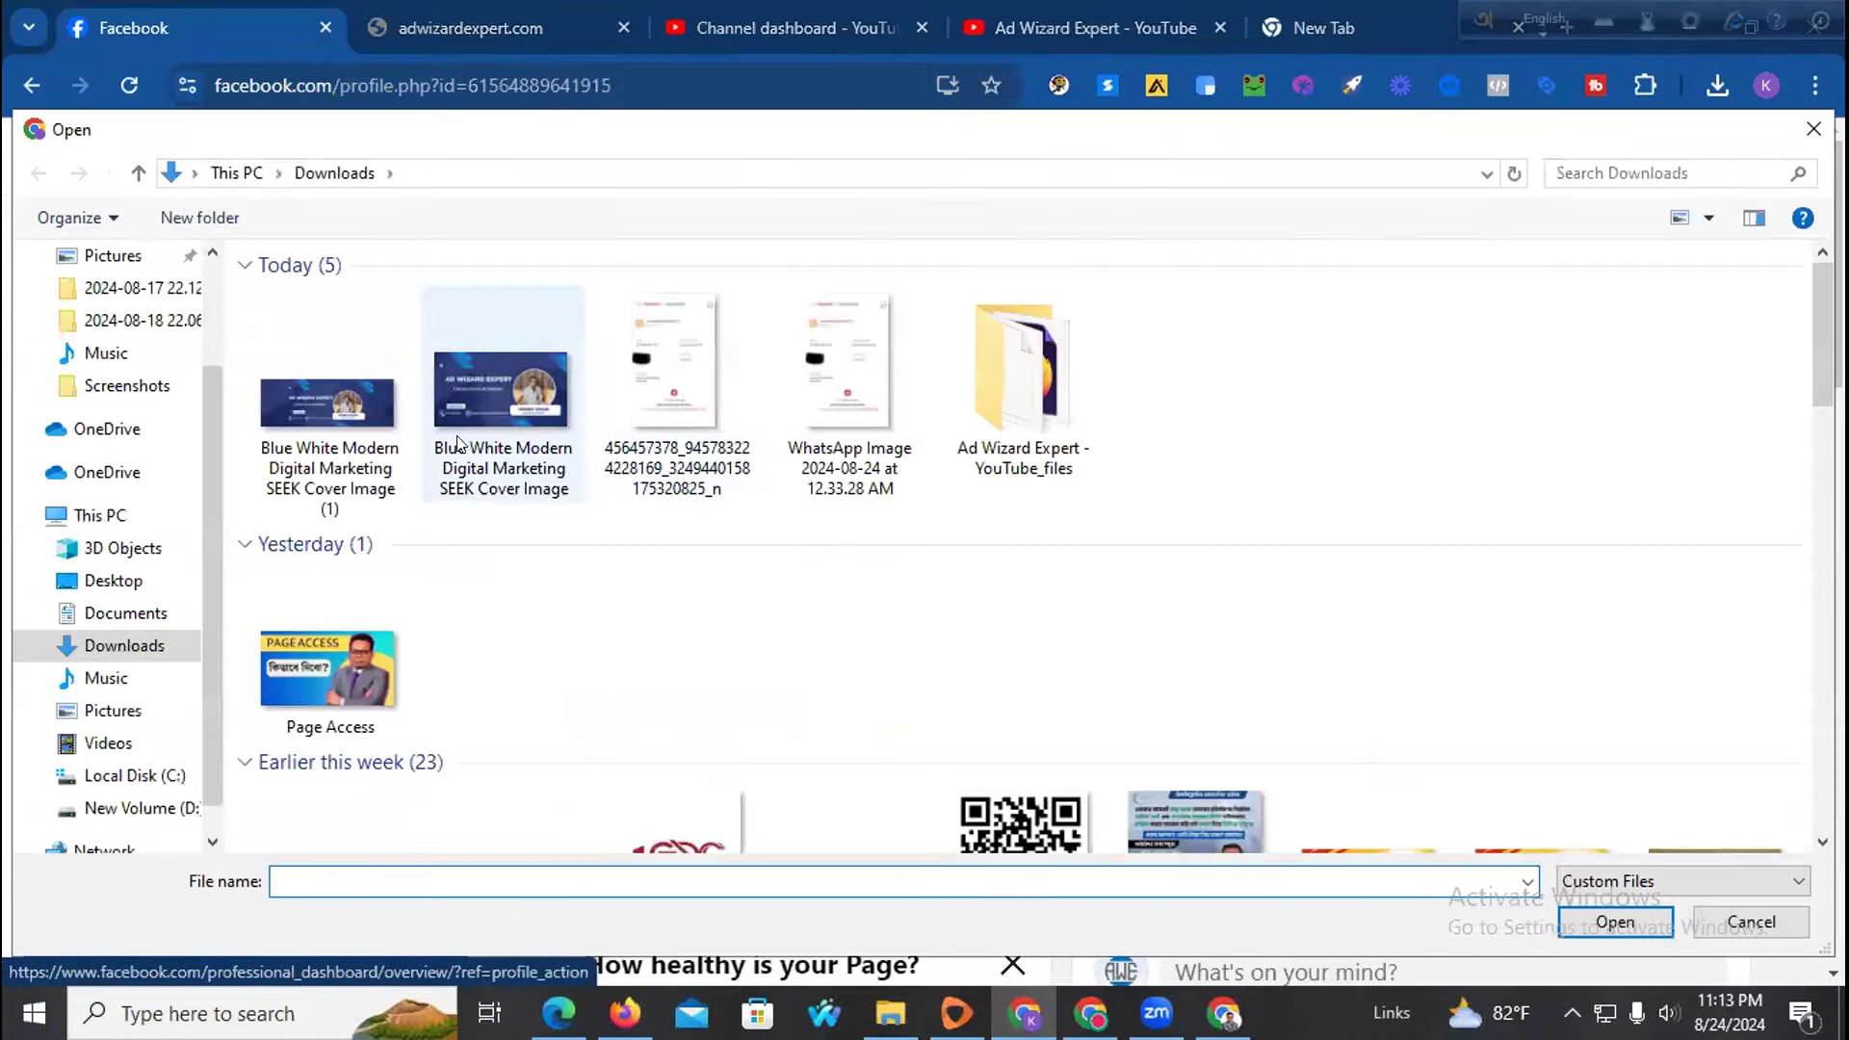
{"action": "left_click", "coordinate": [327, 371]}
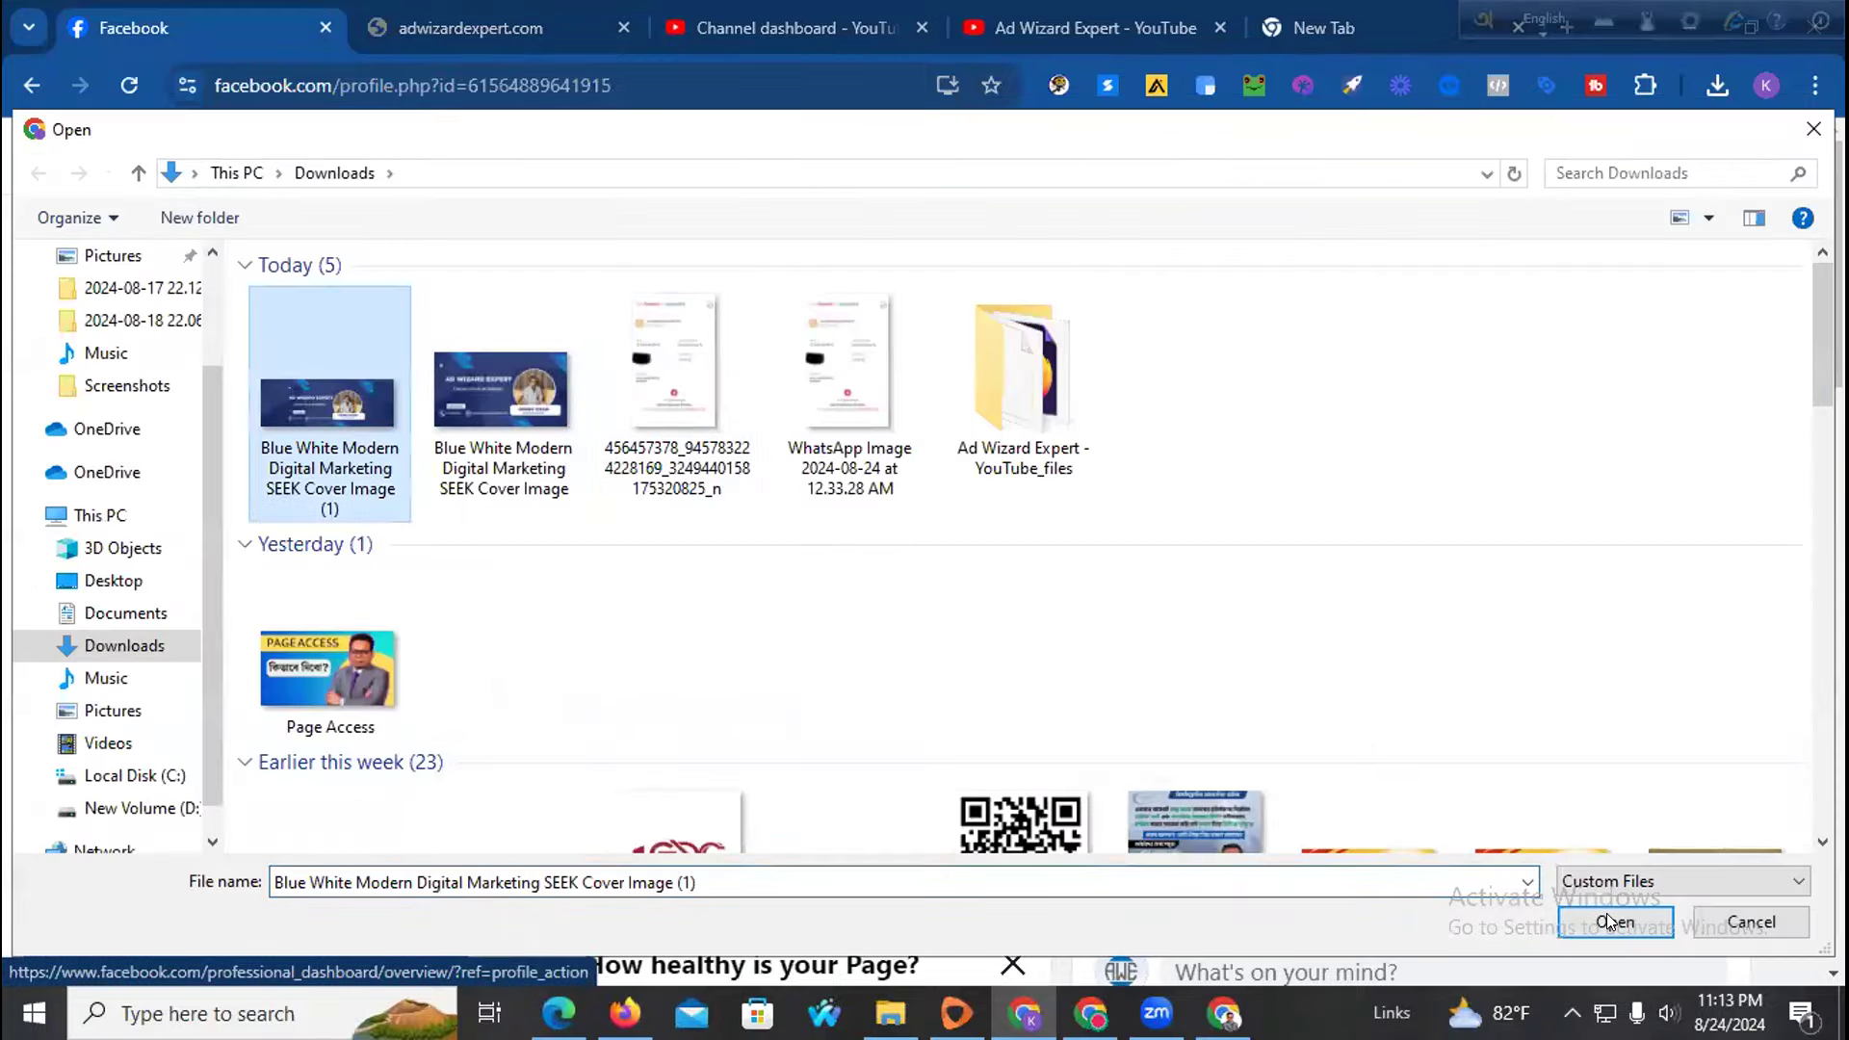
{"action": "left_click", "coordinate": [1606, 915]}
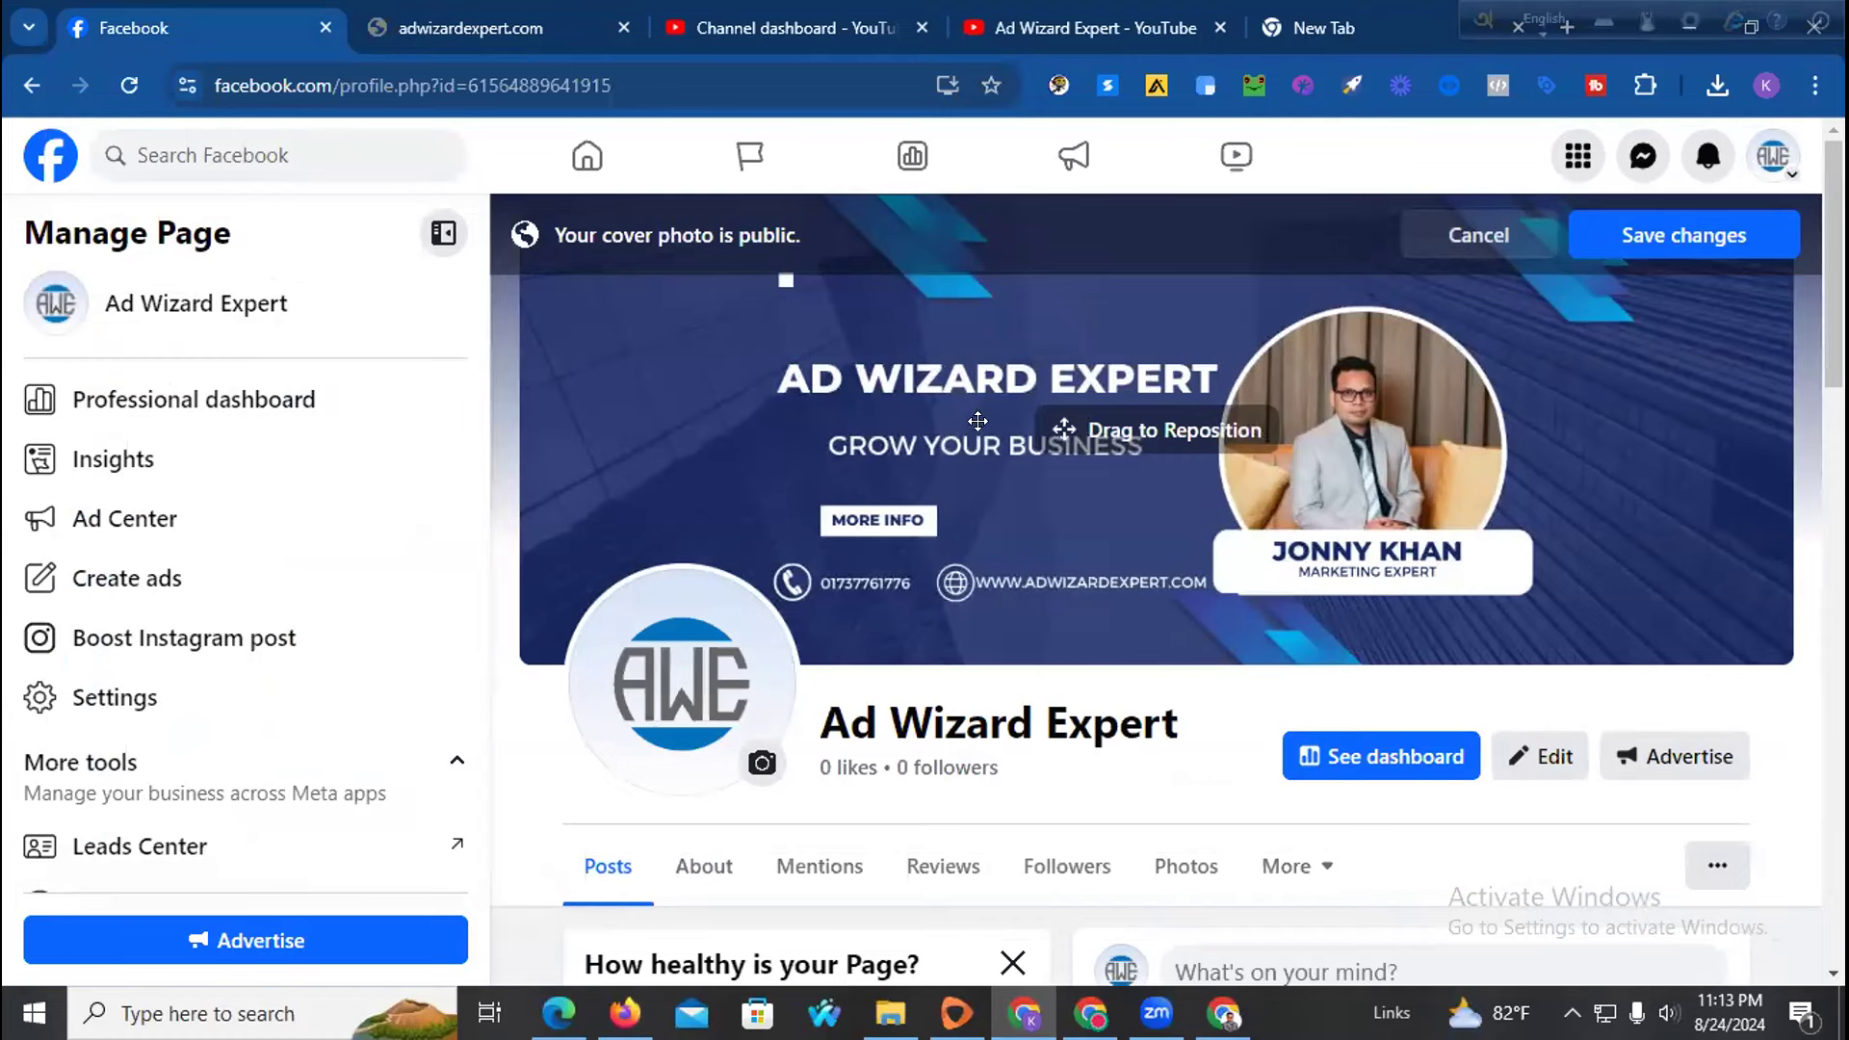
{"action": "left_click_drag", "start_coordinate": [1068, 443], "coordinate": [1072, 447]}
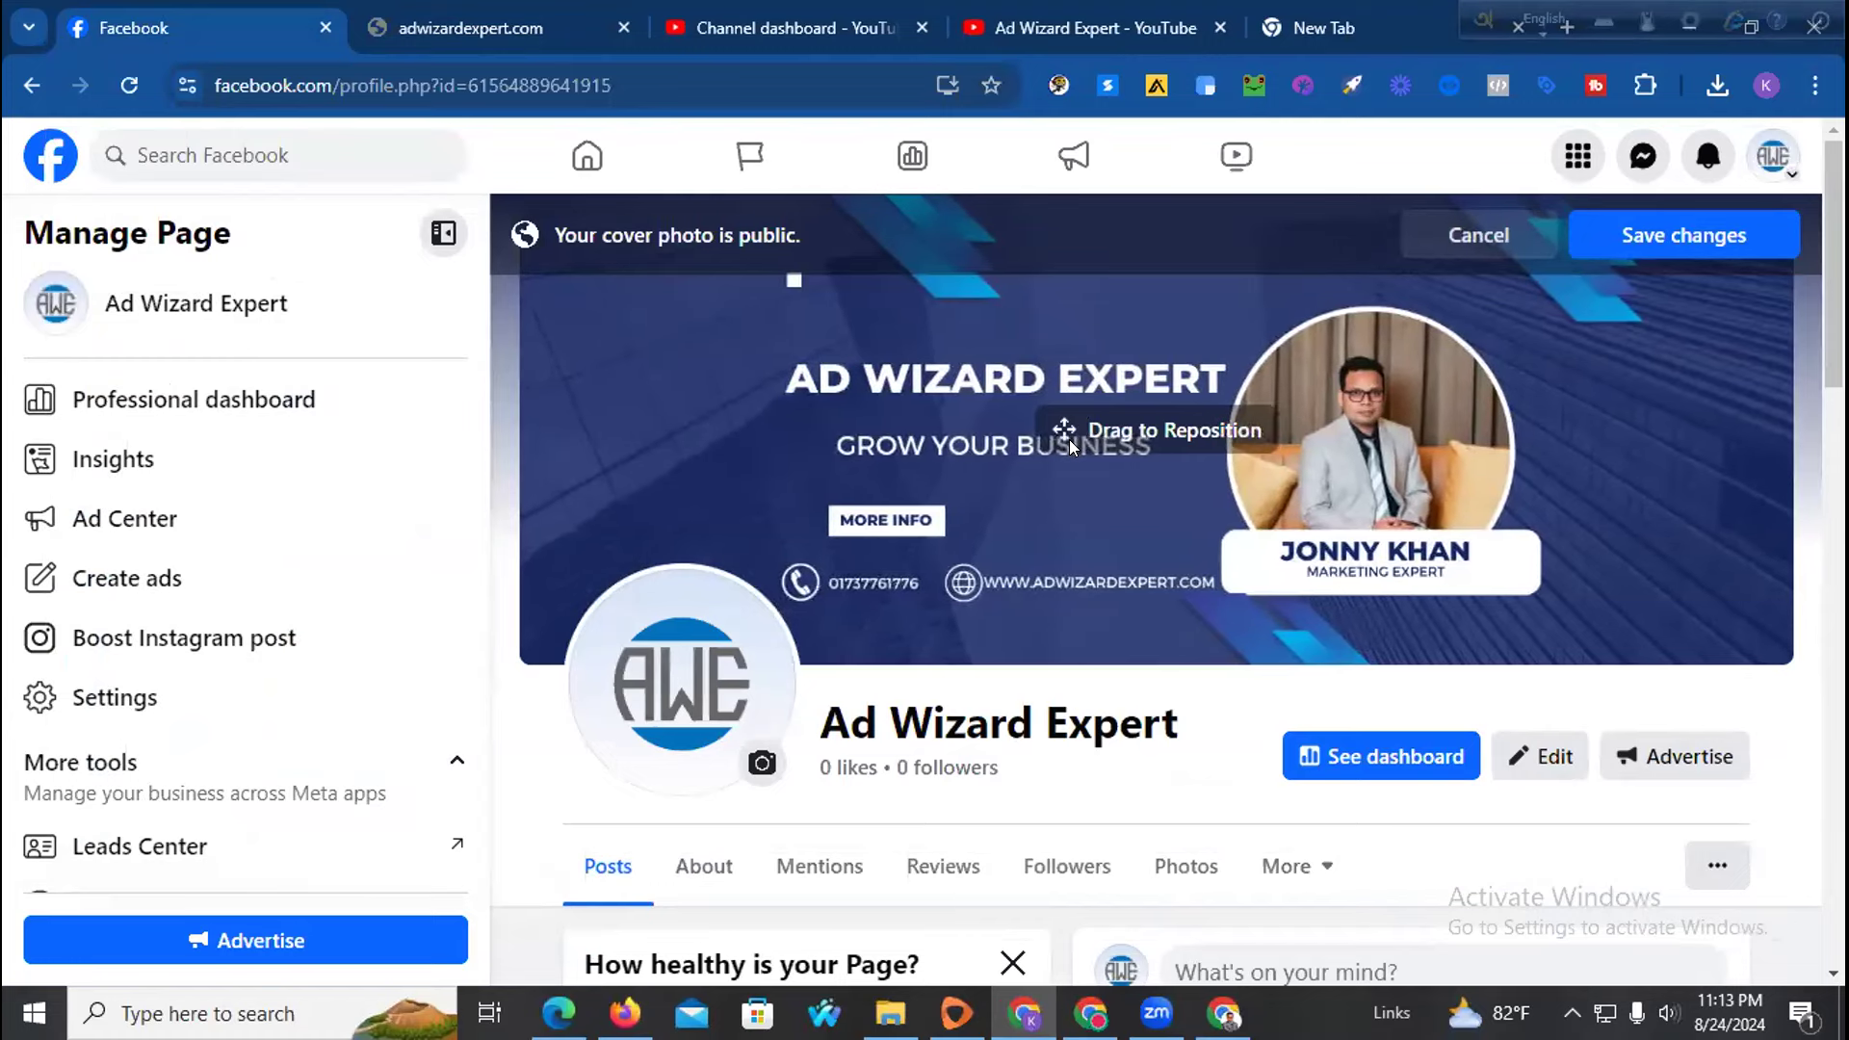
{"action": "left_click", "coordinate": [1638, 236]}
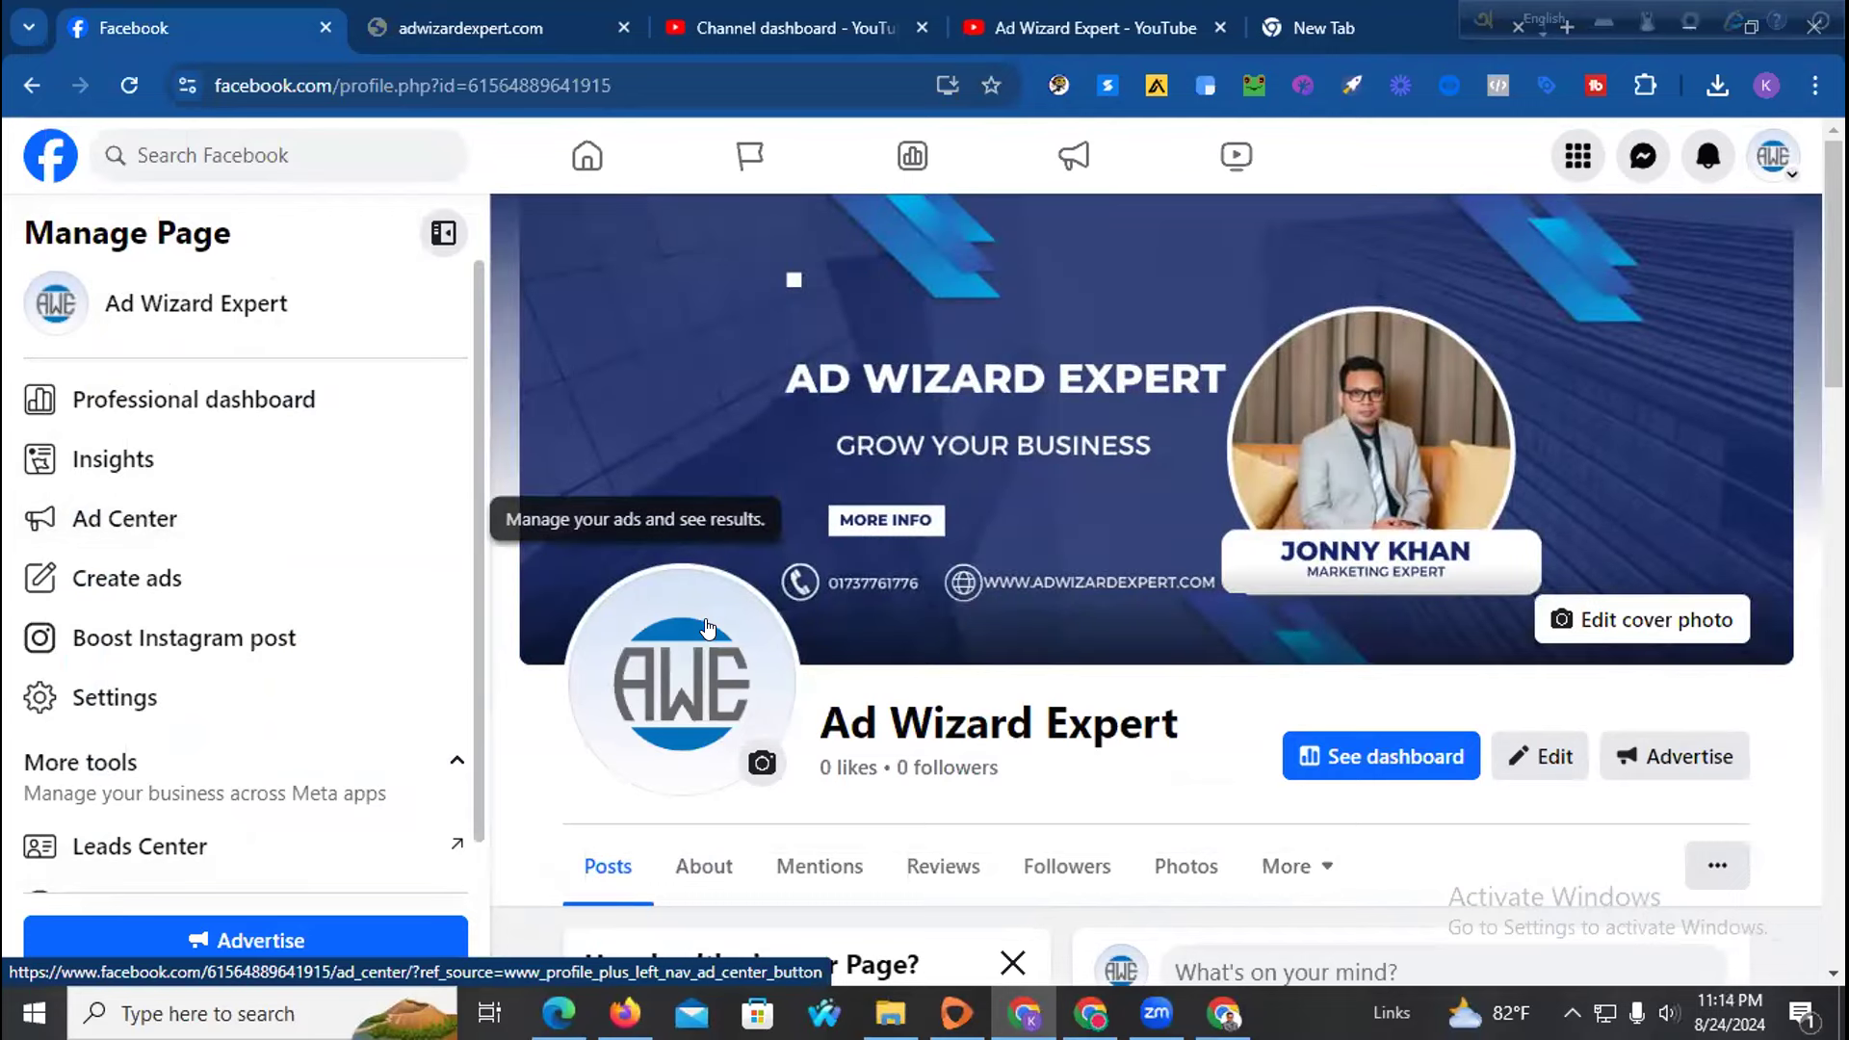
Reload the Page and hide the newest cover-photo update post from it
{"action": "scroll", "coordinate": [597, 682], "scroll_direction": "down", "scroll_amount": 1}
{"action": "left_click", "coordinate": [131, 85]}
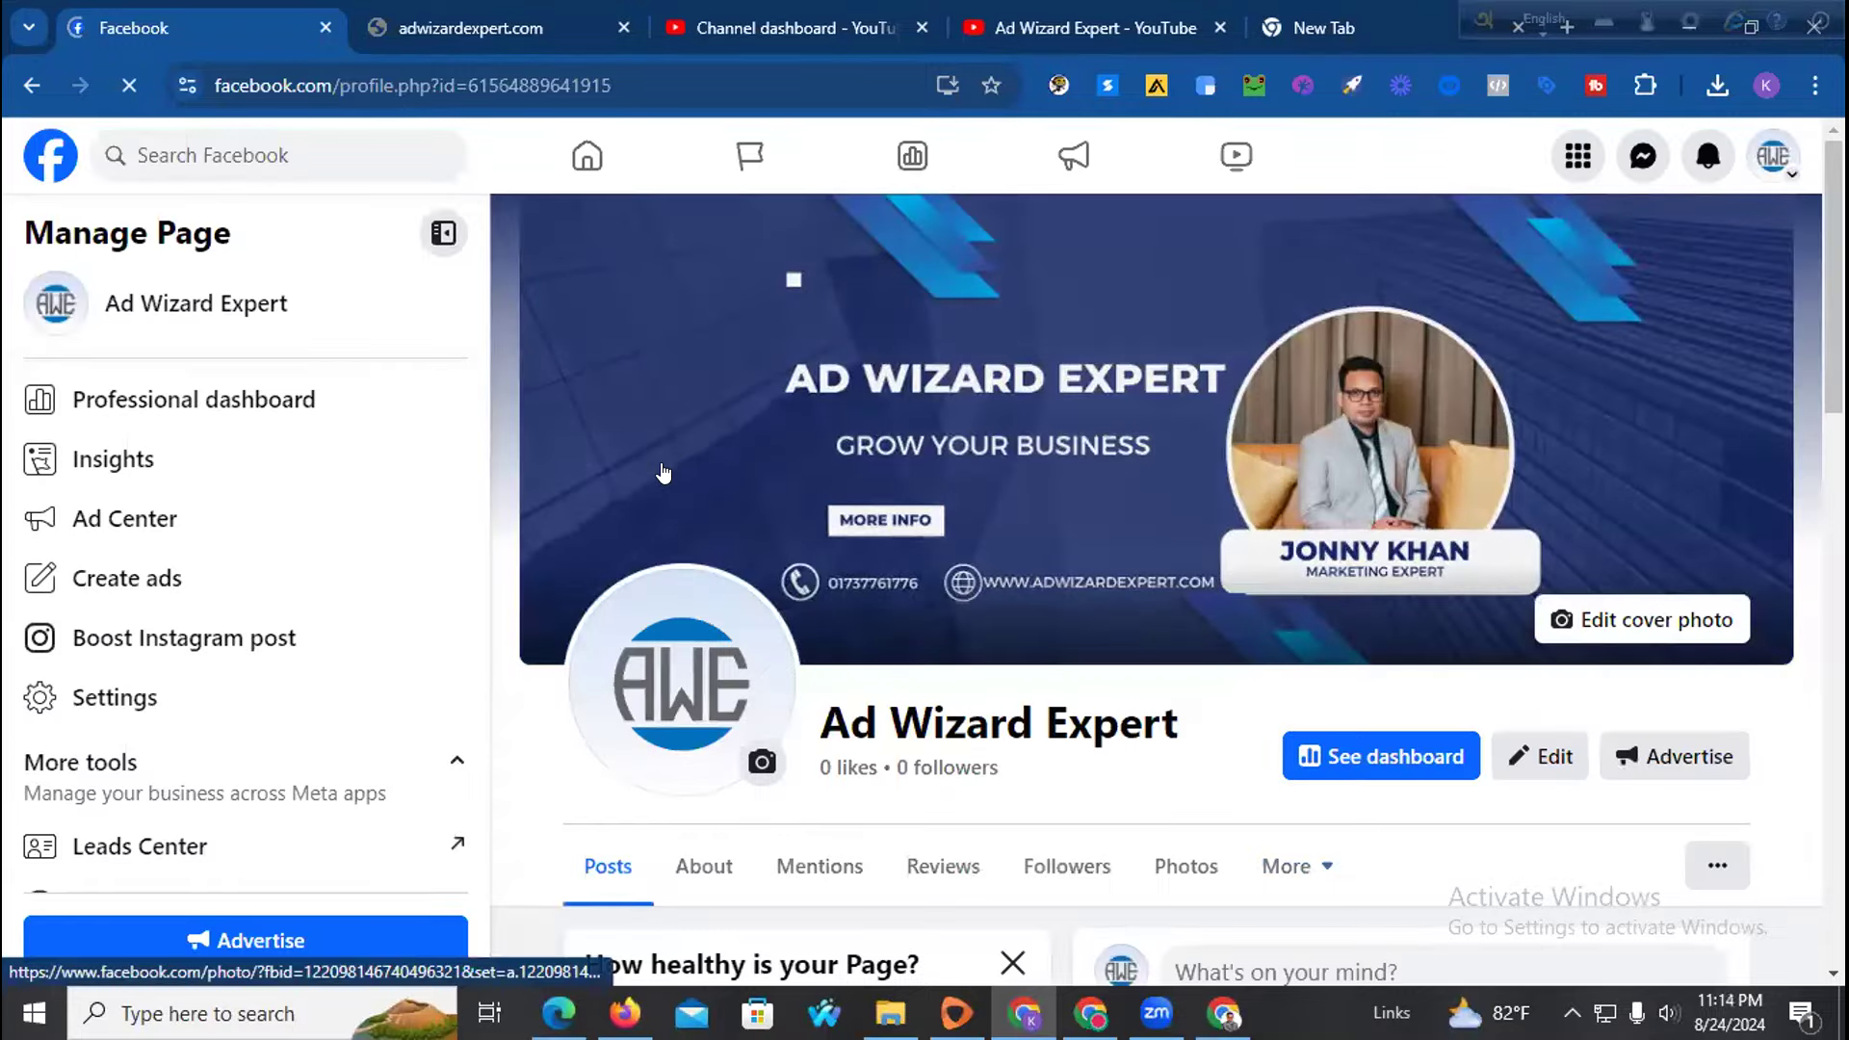
{"action": "scroll", "coordinate": [958, 529], "scroll_direction": "down", "scroll_amount": 10}
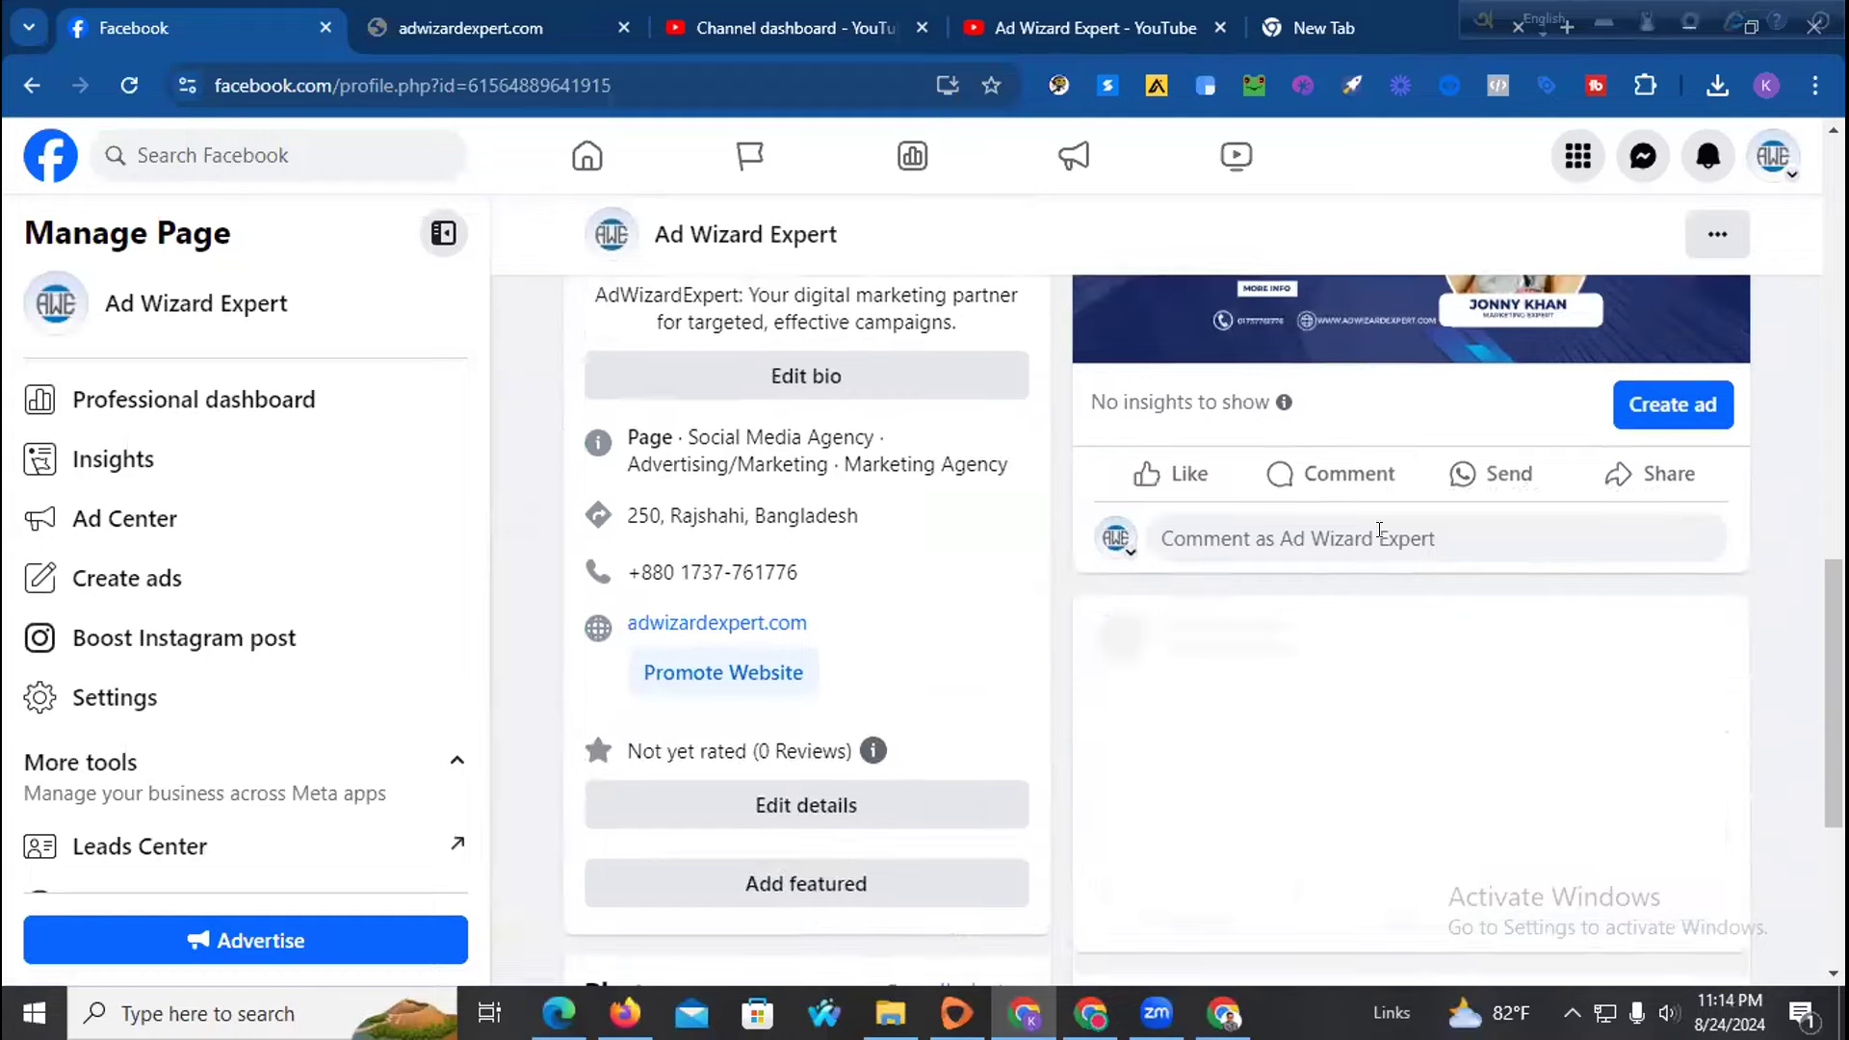
{"action": "scroll", "coordinate": [1488, 471], "scroll_direction": "up", "scroll_amount": 3}
{"action": "left_click", "coordinate": [1699, 485]}
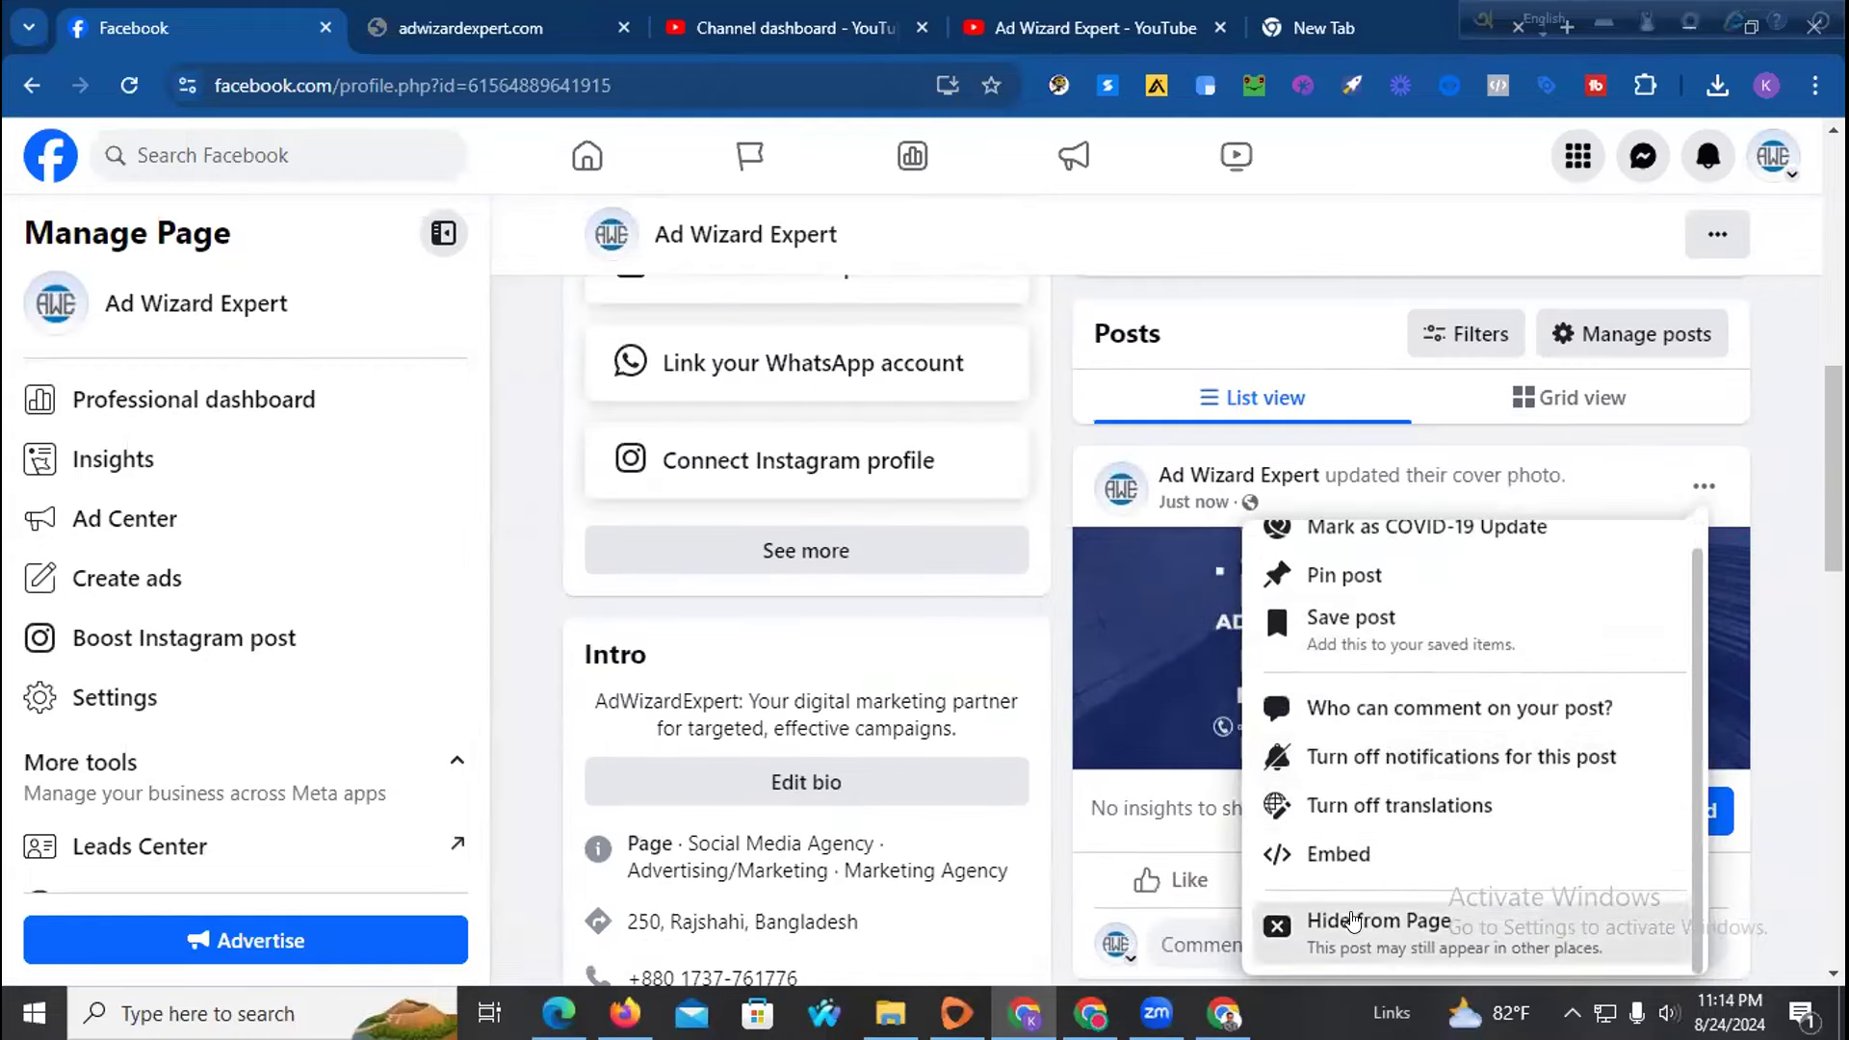
{"action": "left_click", "coordinate": [1368, 916]}
Hide the older cover-photo post as well, then reload to check the timeline
{"action": "left_click", "coordinate": [1704, 584]}
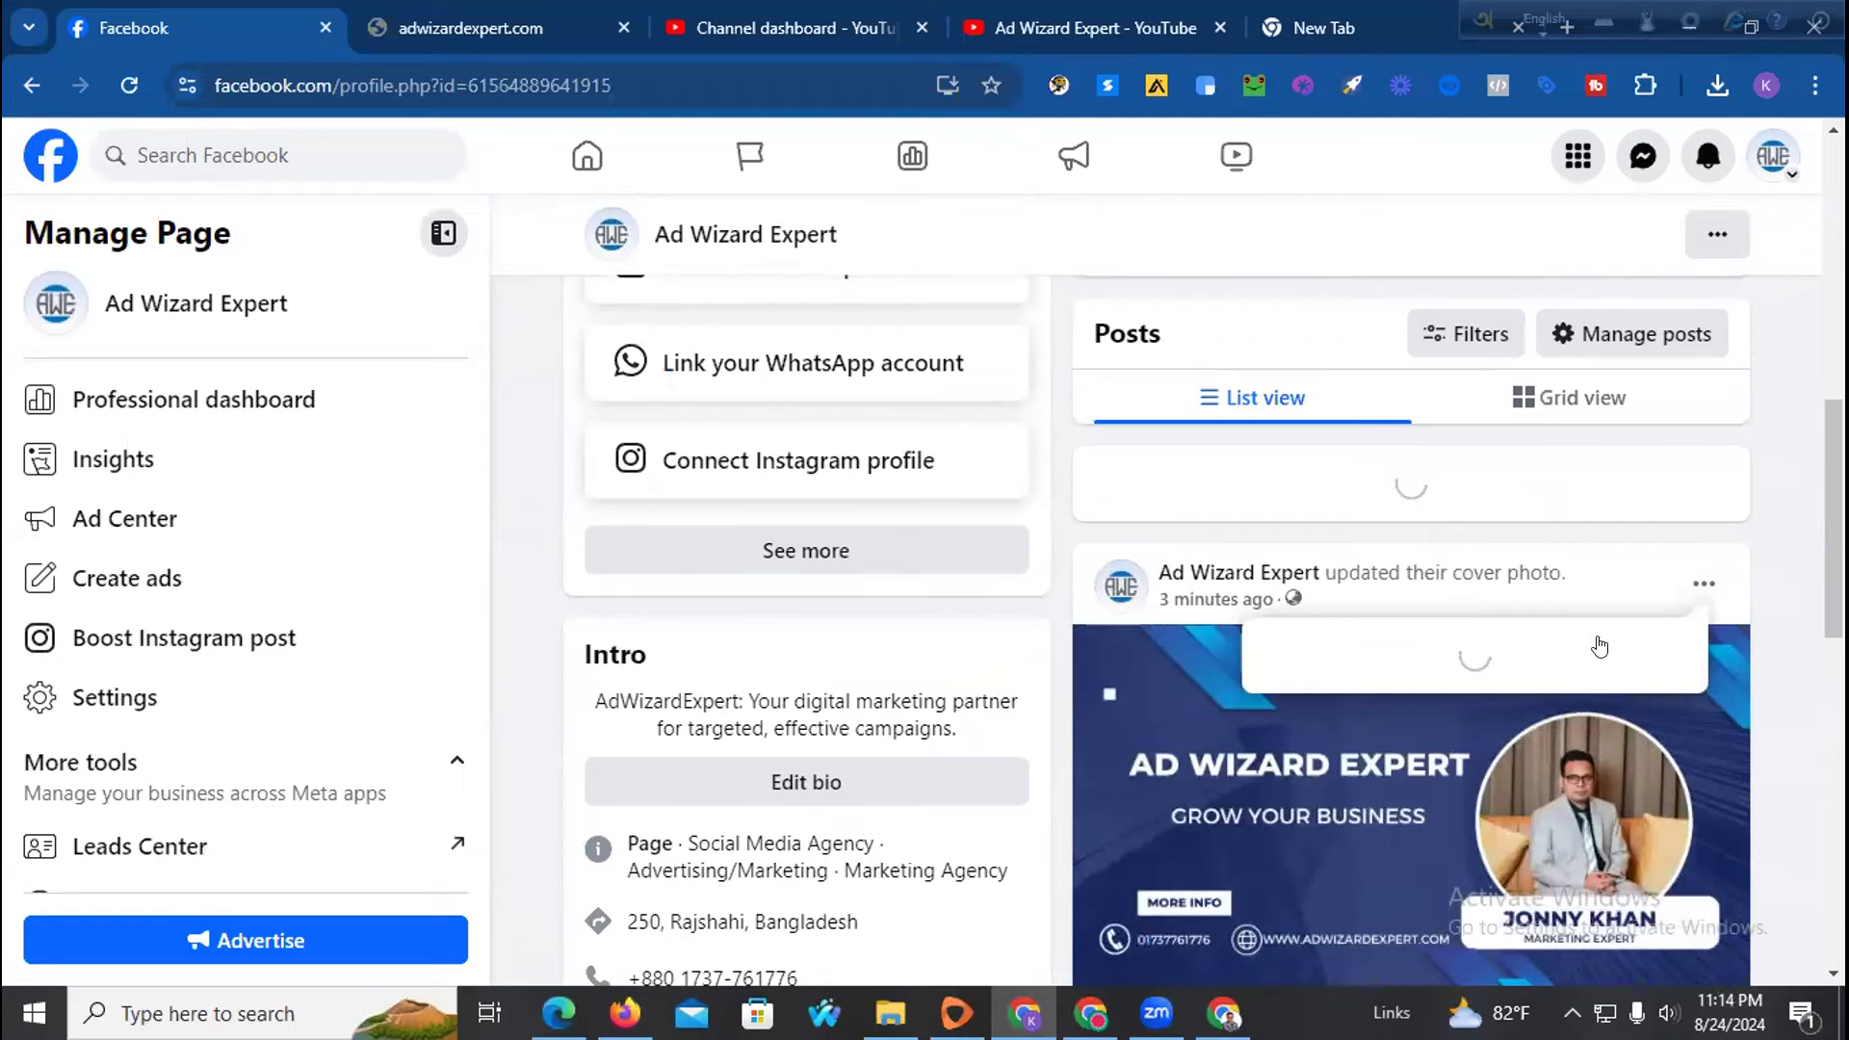
{"action": "scroll", "coordinate": [1387, 864], "scroll_direction": "down", "scroll_amount": 2}
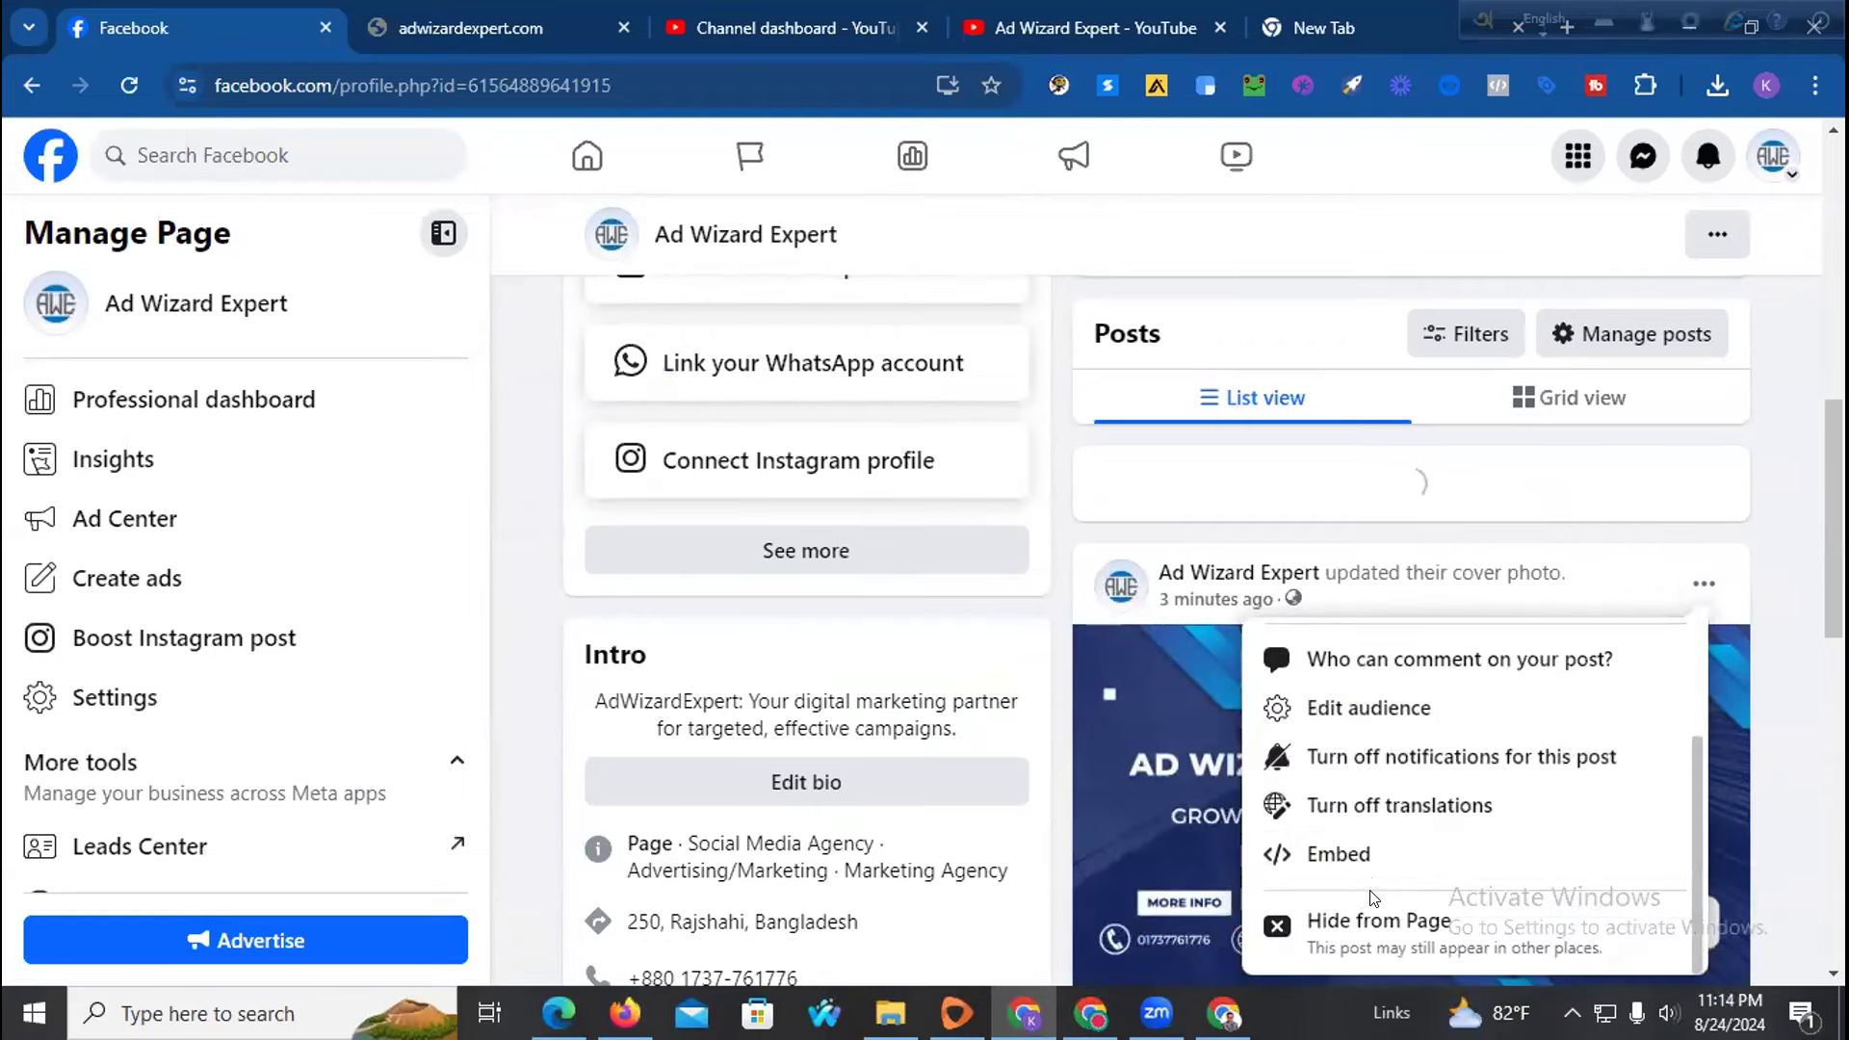
{"action": "left_click", "coordinate": [1368, 916]}
{"action": "scroll", "coordinate": [1421, 670], "scroll_direction": "down", "scroll_amount": 2}
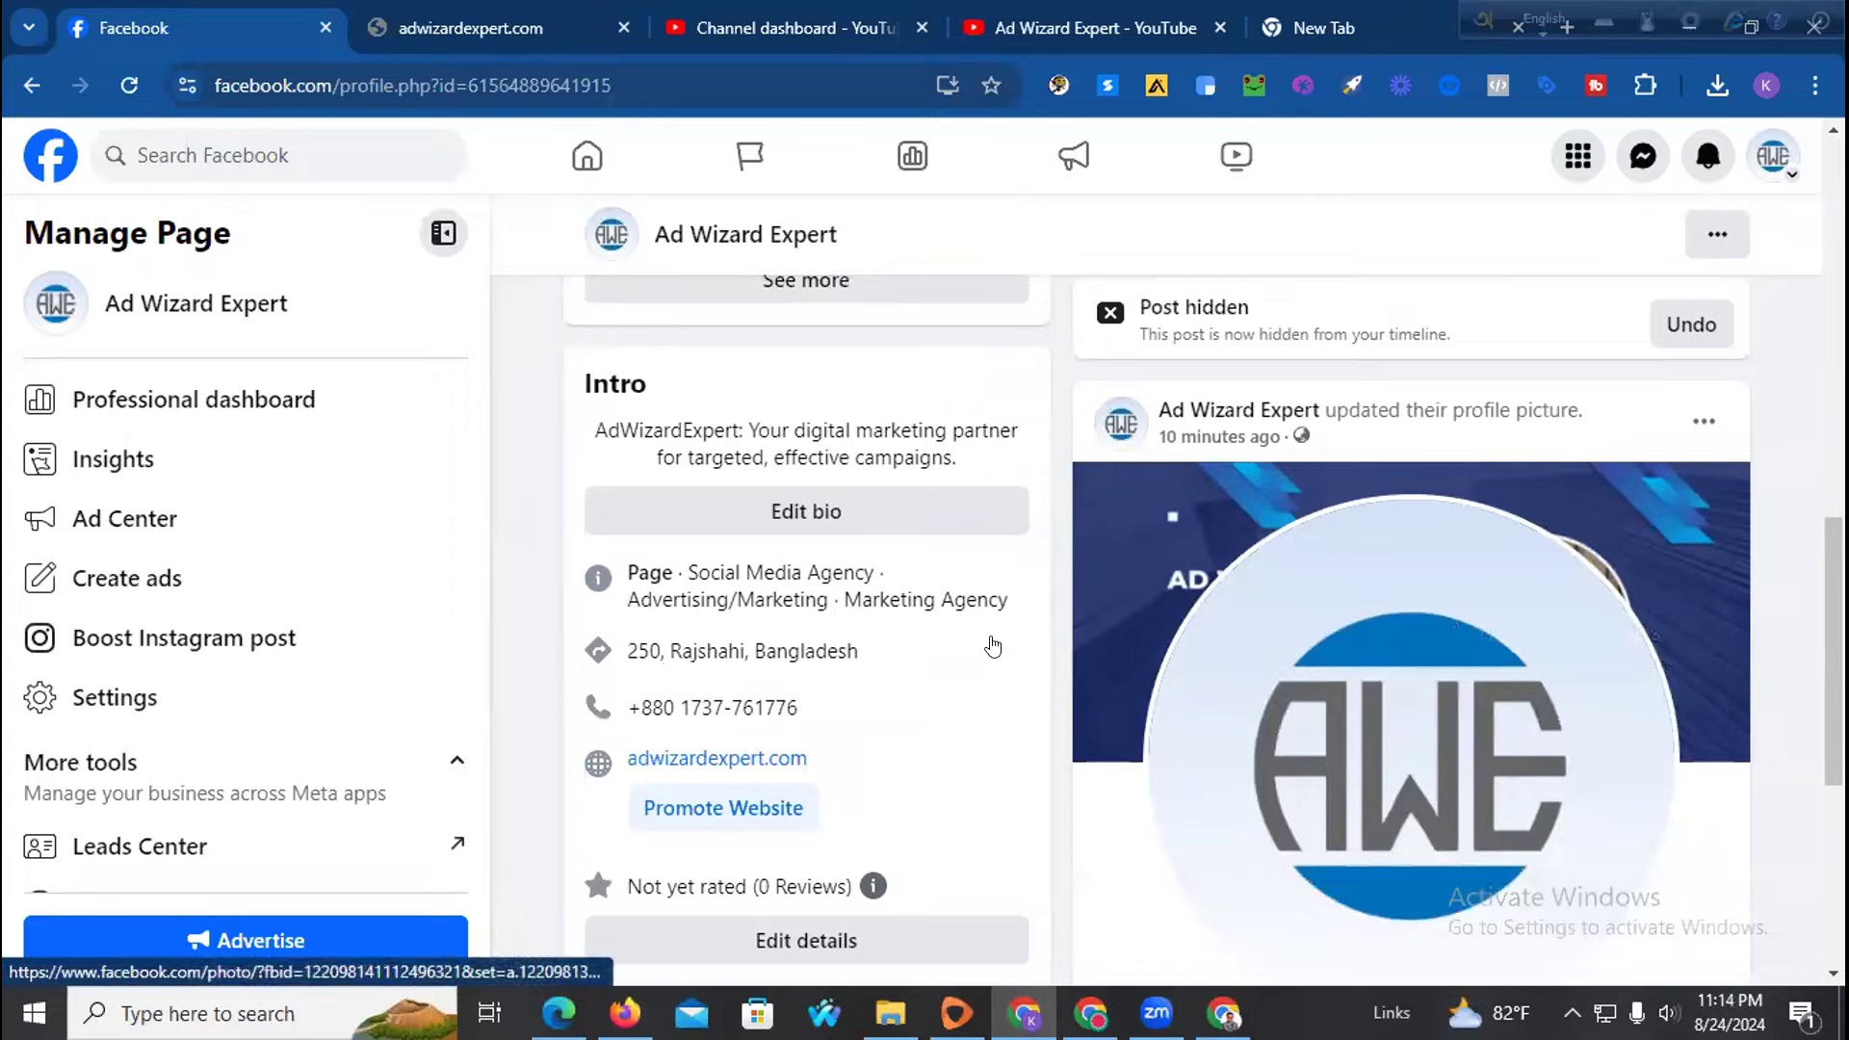
{"action": "scroll", "coordinate": [986, 584], "scroll_direction": "up", "scroll_amount": 10}
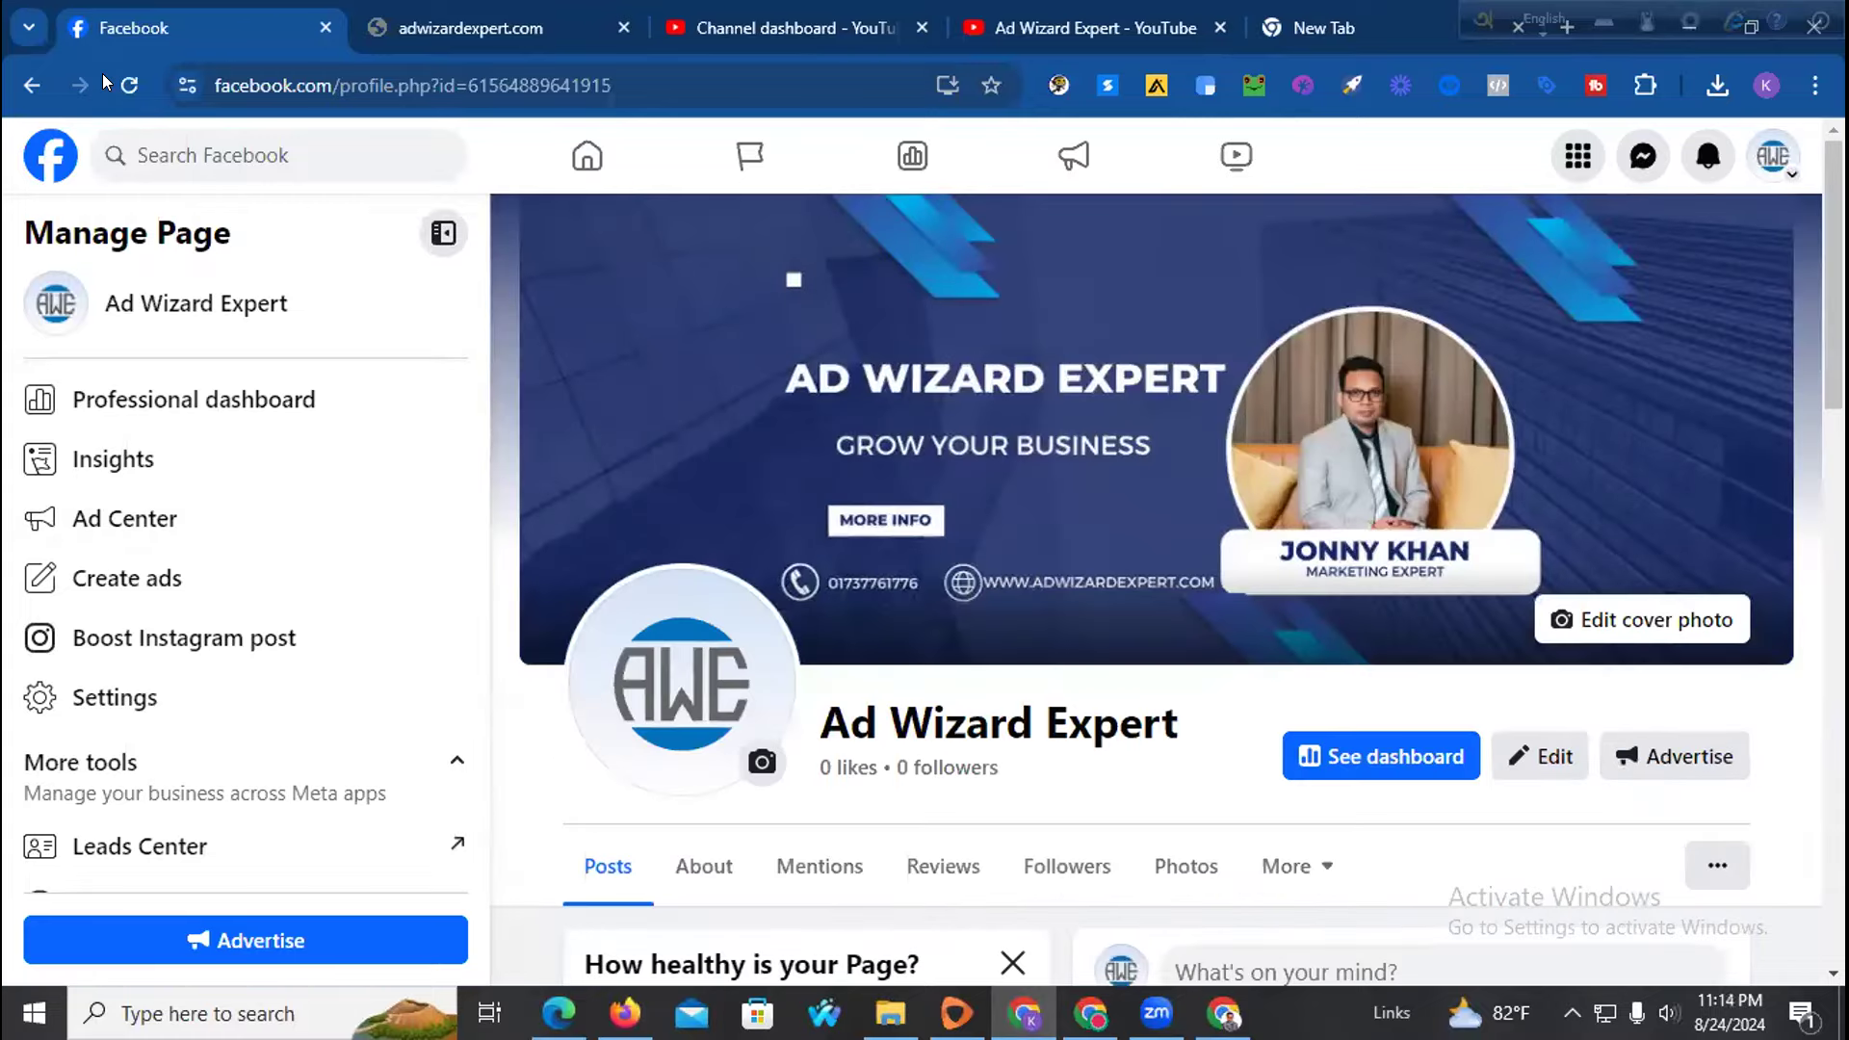
{"action": "left_click", "coordinate": [116, 77]}
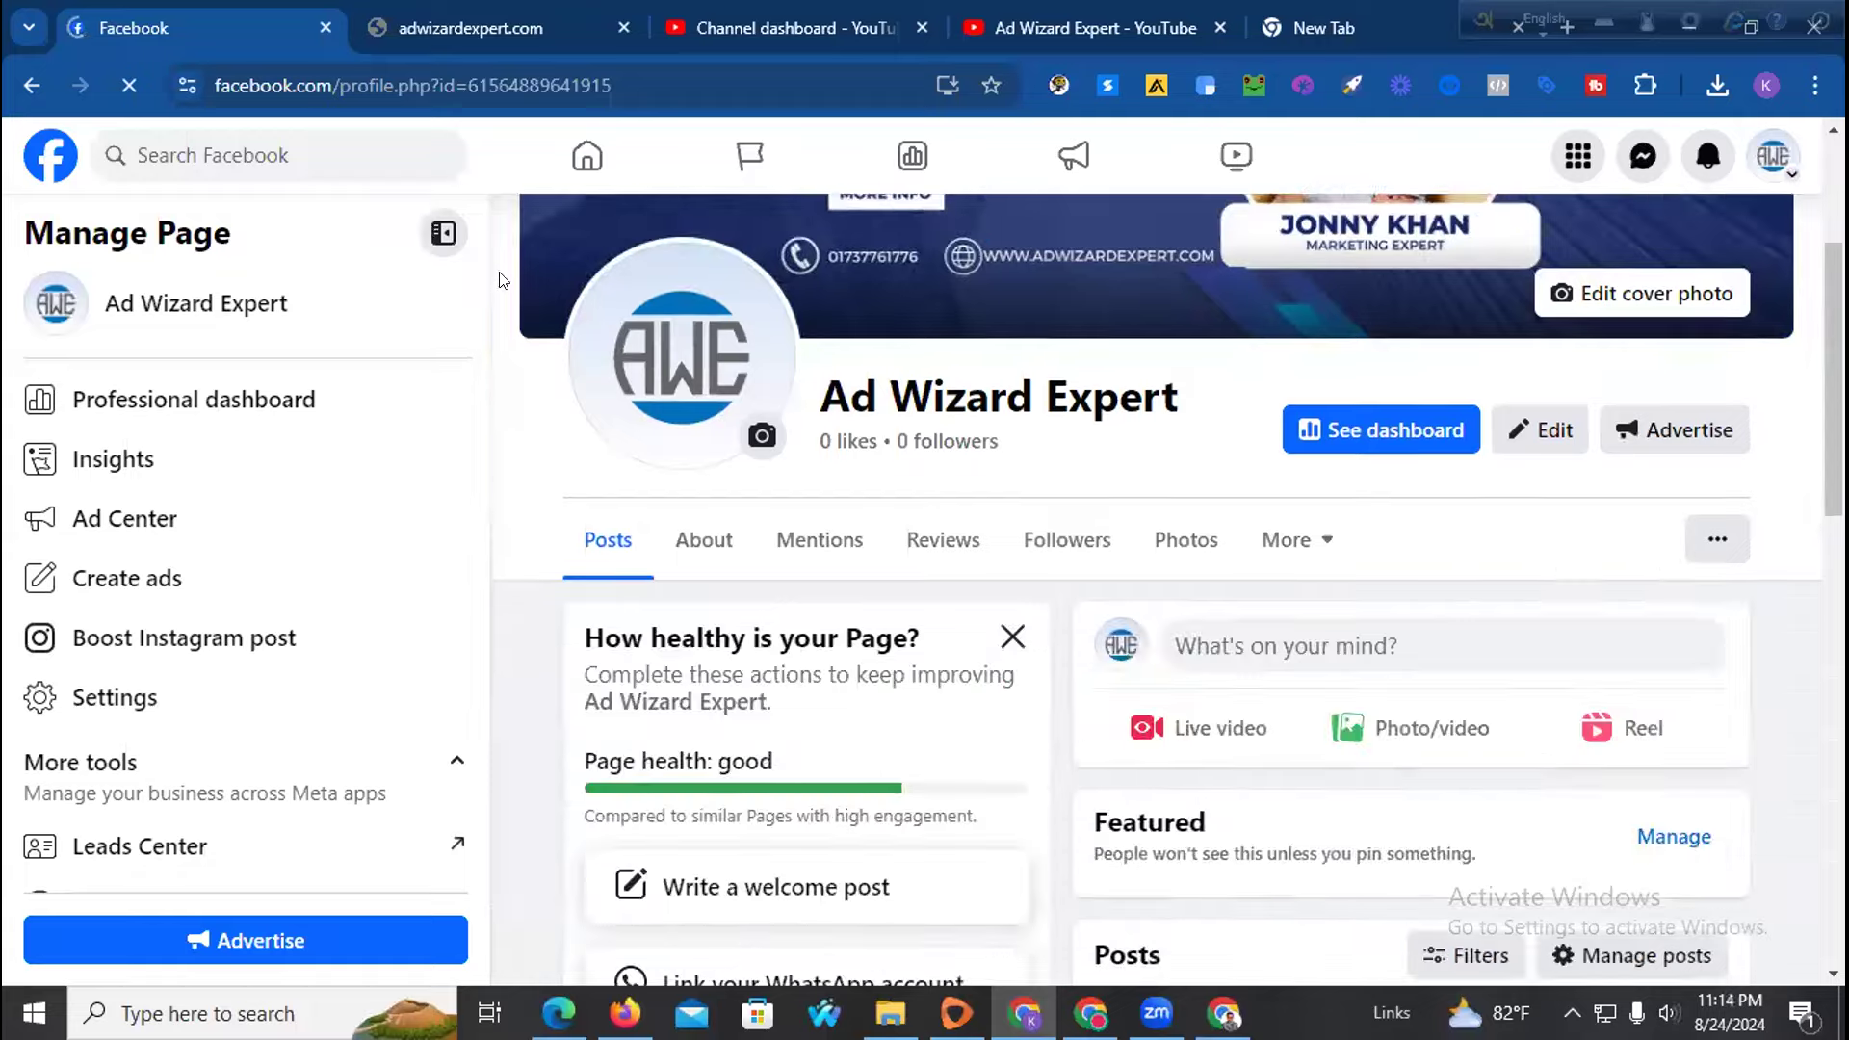
{"action": "scroll", "coordinate": [875, 516], "scroll_direction": "down", "scroll_amount": 3}
{"action": "scroll", "coordinate": [876, 533], "scroll_direction": "down", "scroll_amount": 4}
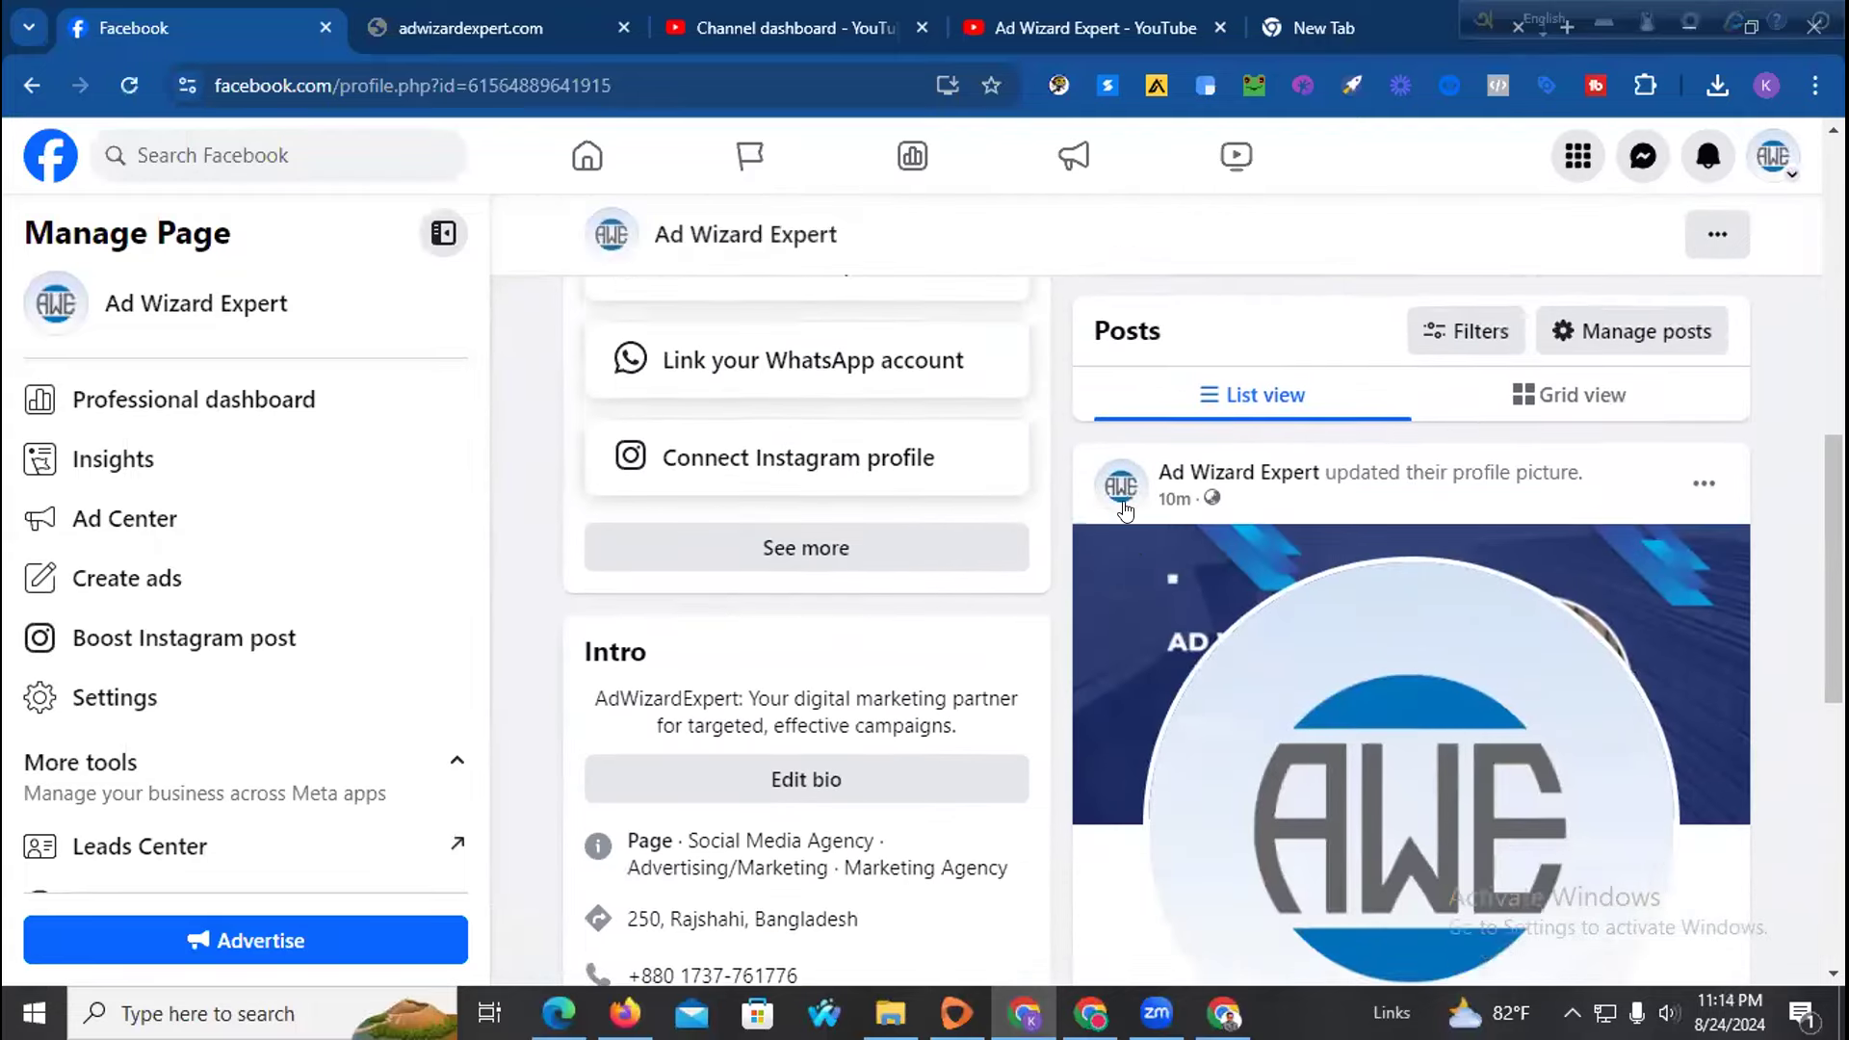
{"action": "scroll", "coordinate": [1017, 465], "scroll_direction": "up", "scroll_amount": 10}
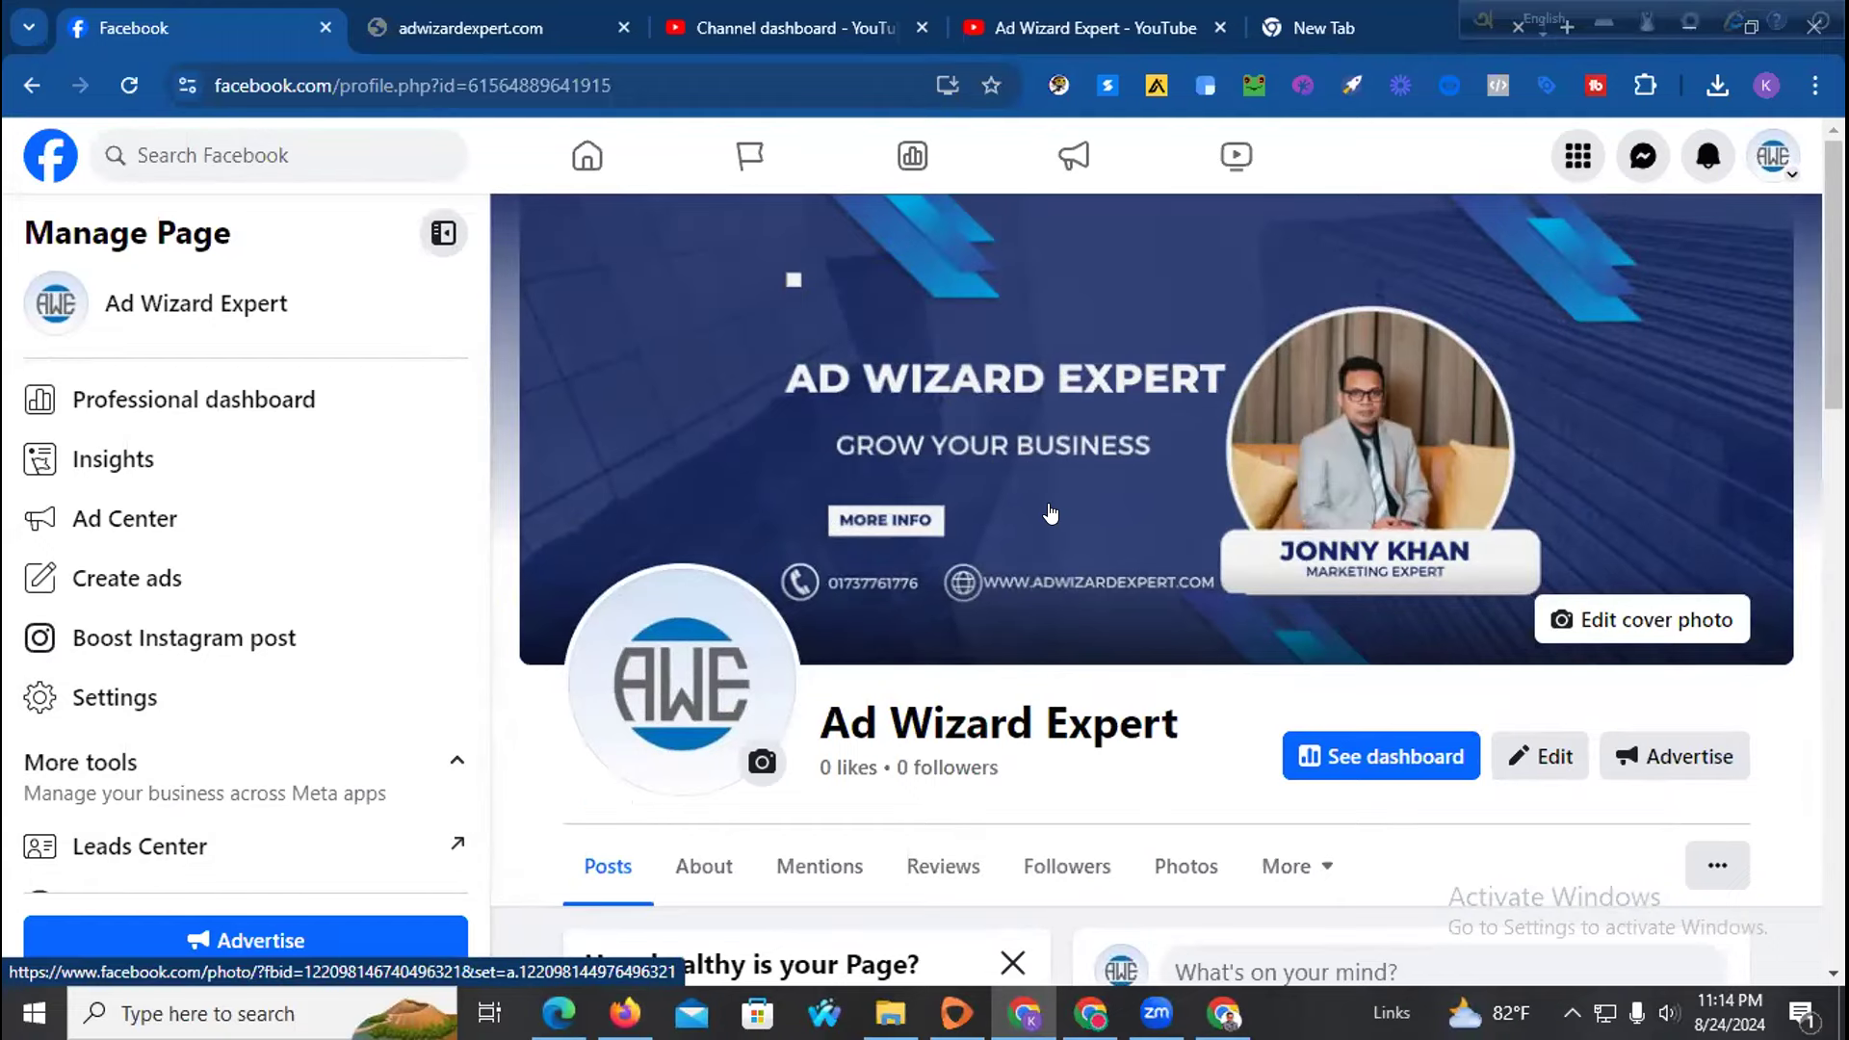
{"action": "scroll", "coordinate": [897, 446], "scroll_direction": "down", "scroll_amount": 5}
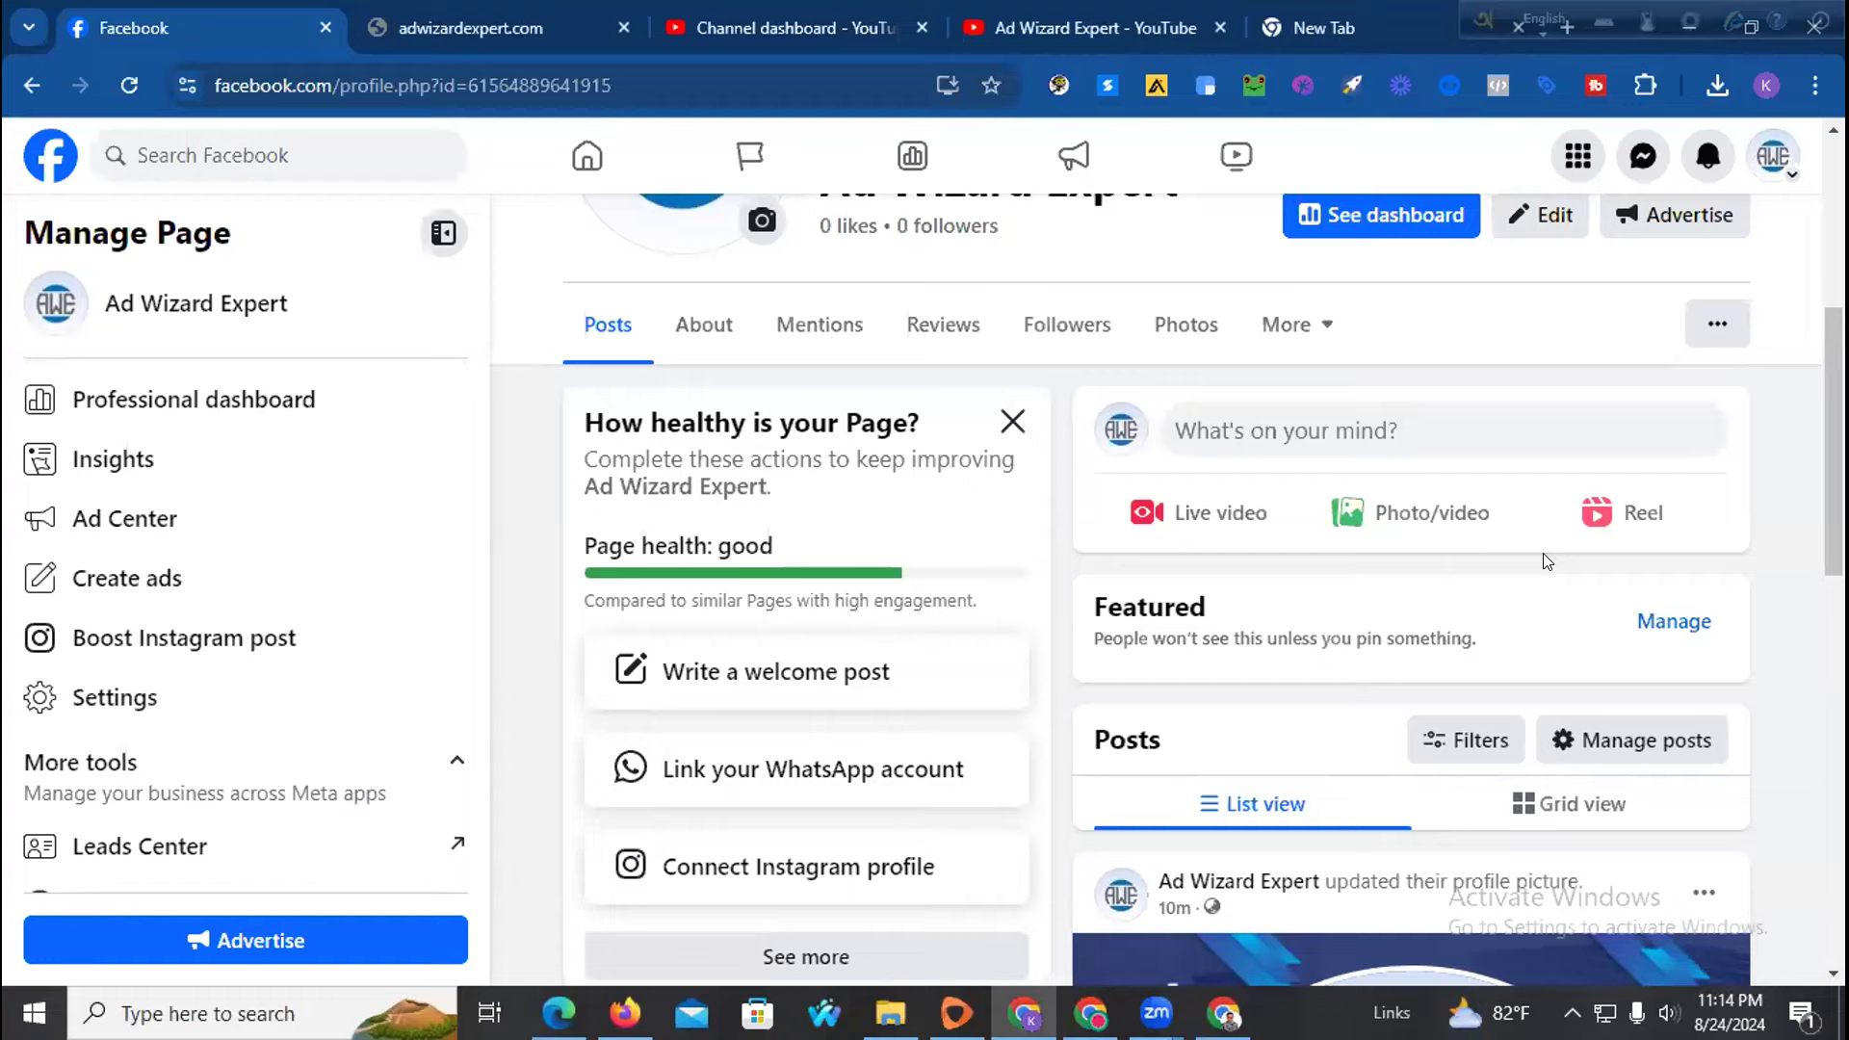
{"action": "scroll", "coordinate": [1542, 553], "scroll_direction": "down", "scroll_amount": 10}
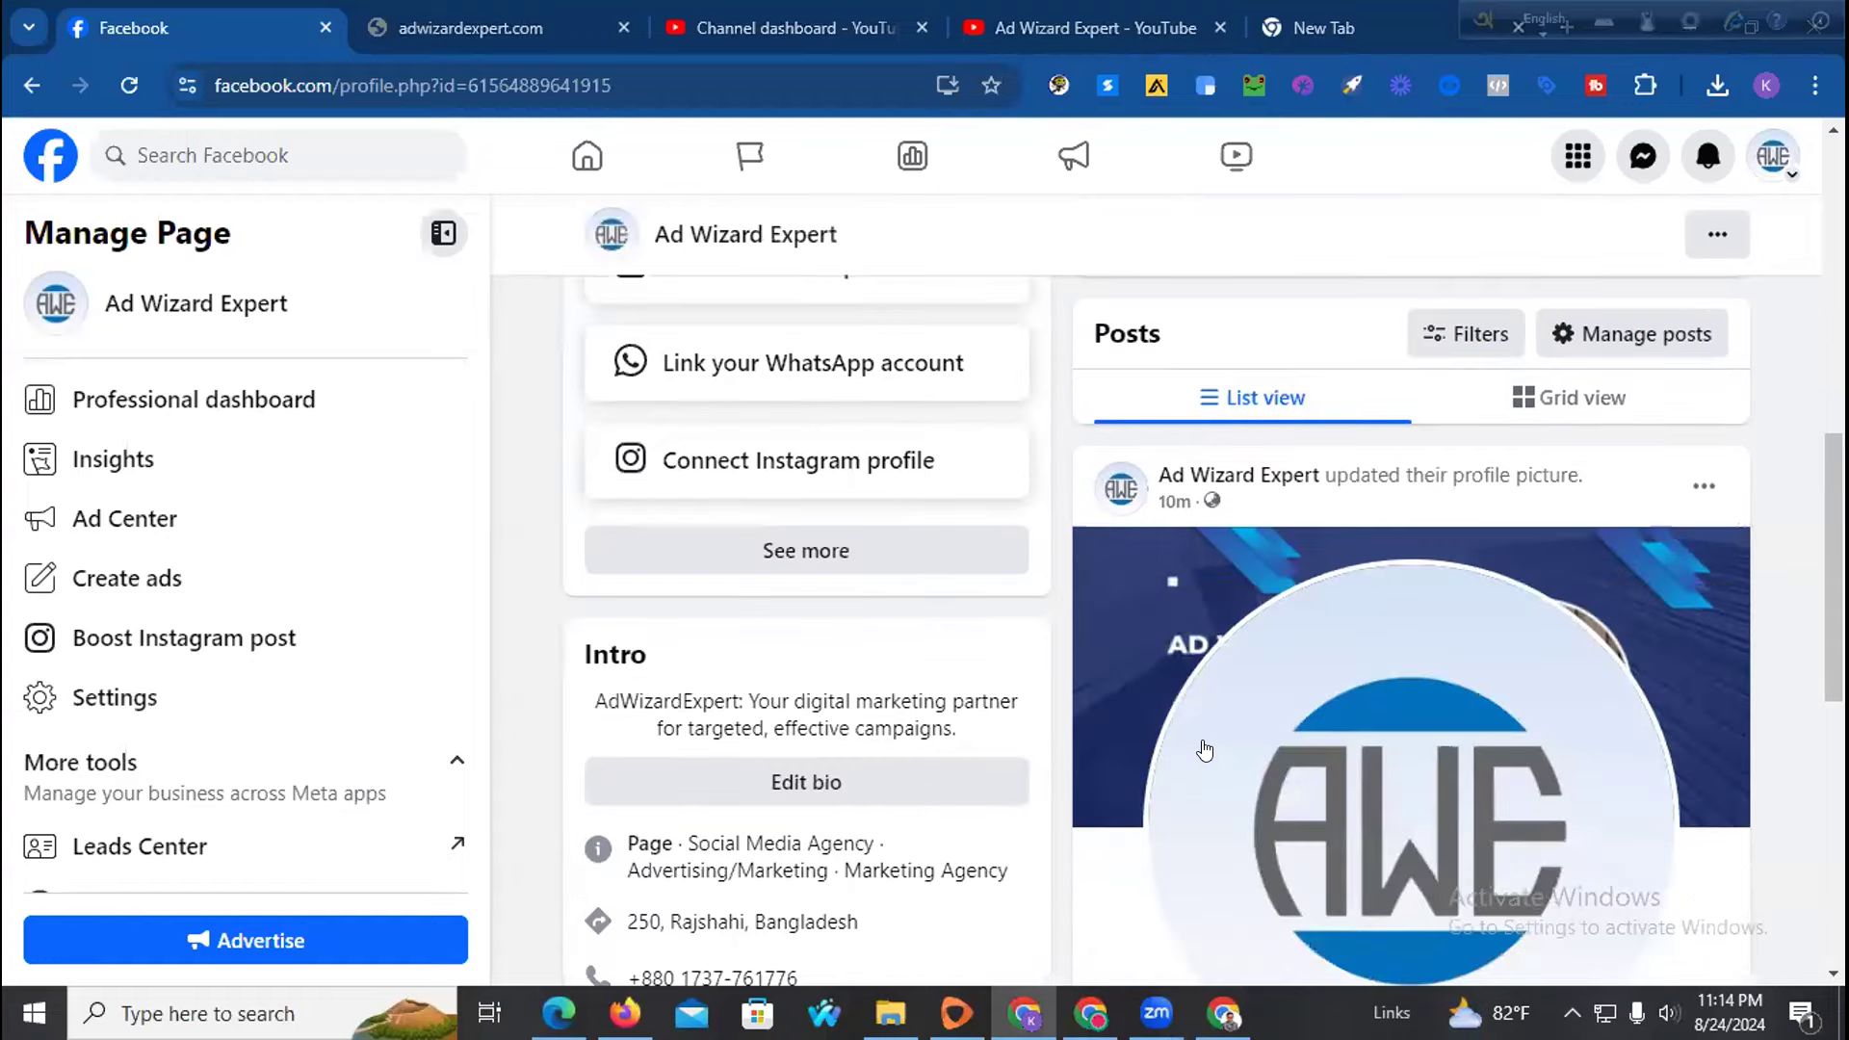
{"action": "scroll", "coordinate": [1270, 776], "scroll_direction": "down", "scroll_amount": 2}
{"action": "scroll", "coordinate": [1044, 784], "scroll_direction": "up", "scroll_amount": 12}
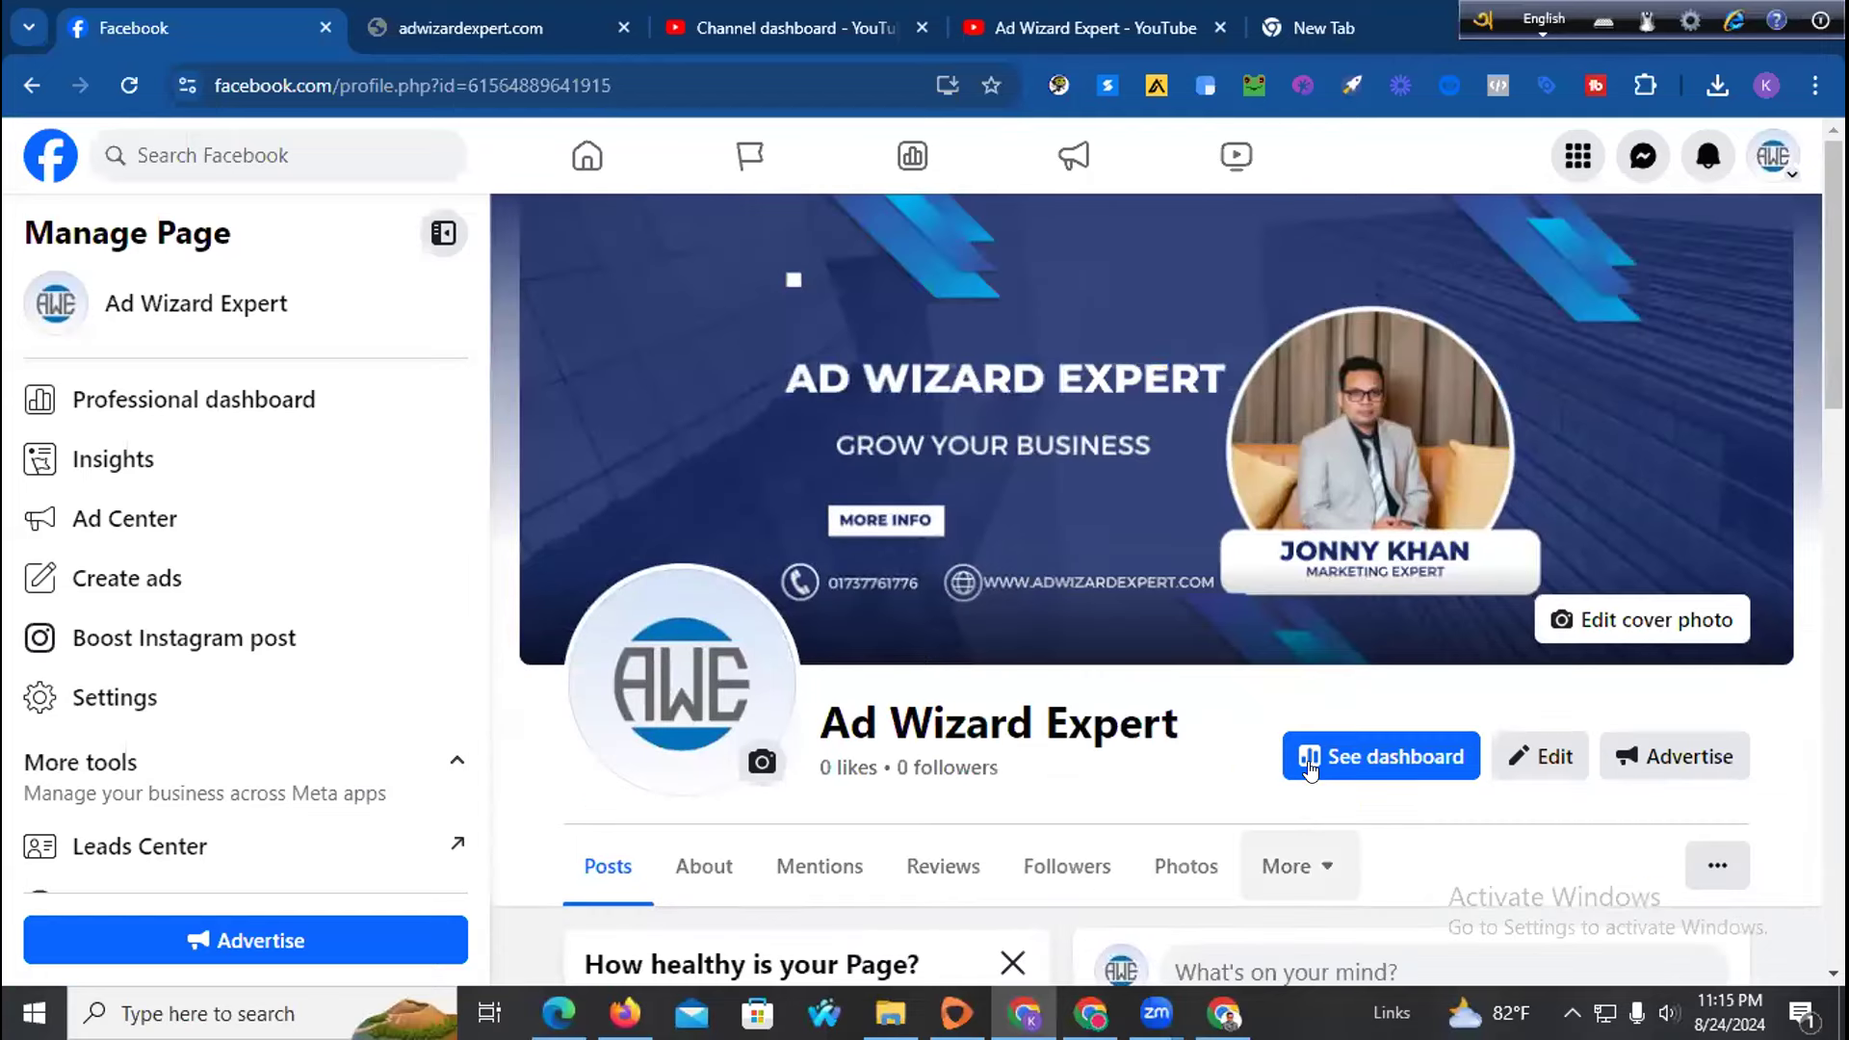
{"action": "scroll", "coordinate": [1310, 766], "scroll_direction": "down", "scroll_amount": 10}
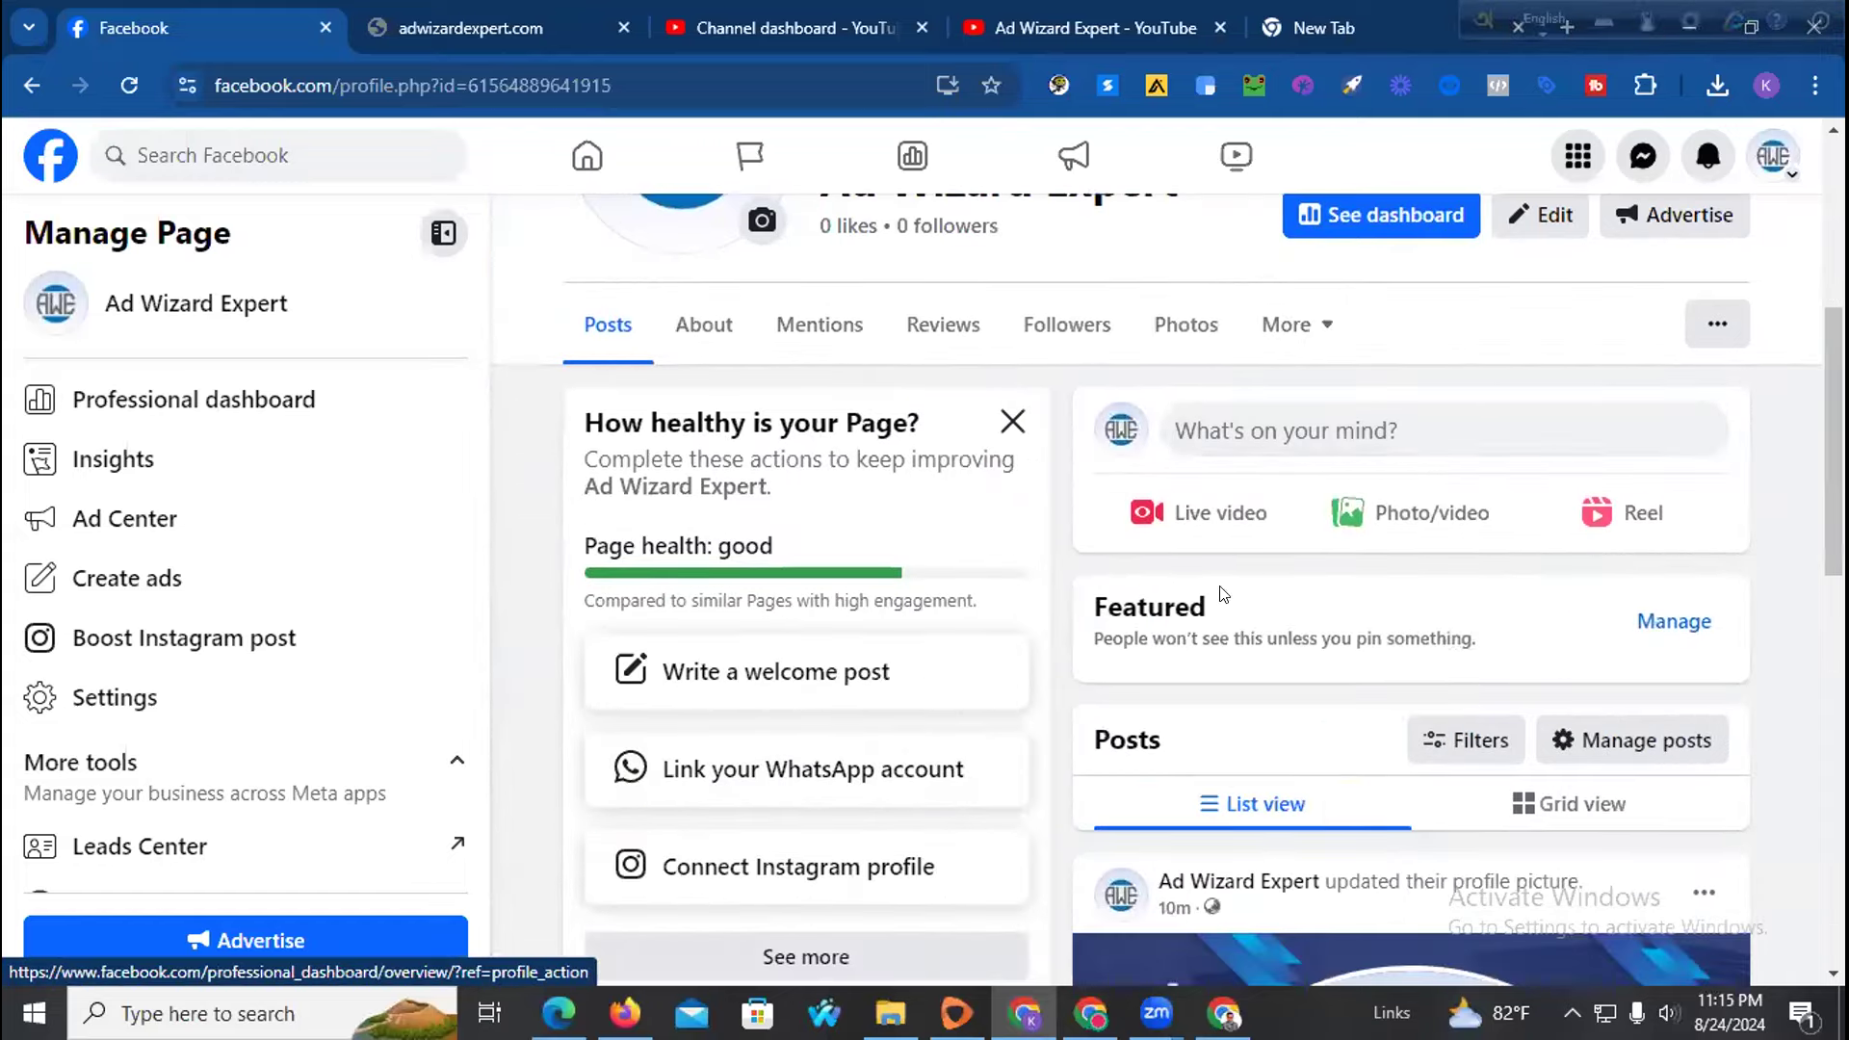
{"action": "scroll", "coordinate": [1128, 684], "scroll_direction": "up", "scroll_amount": 3}
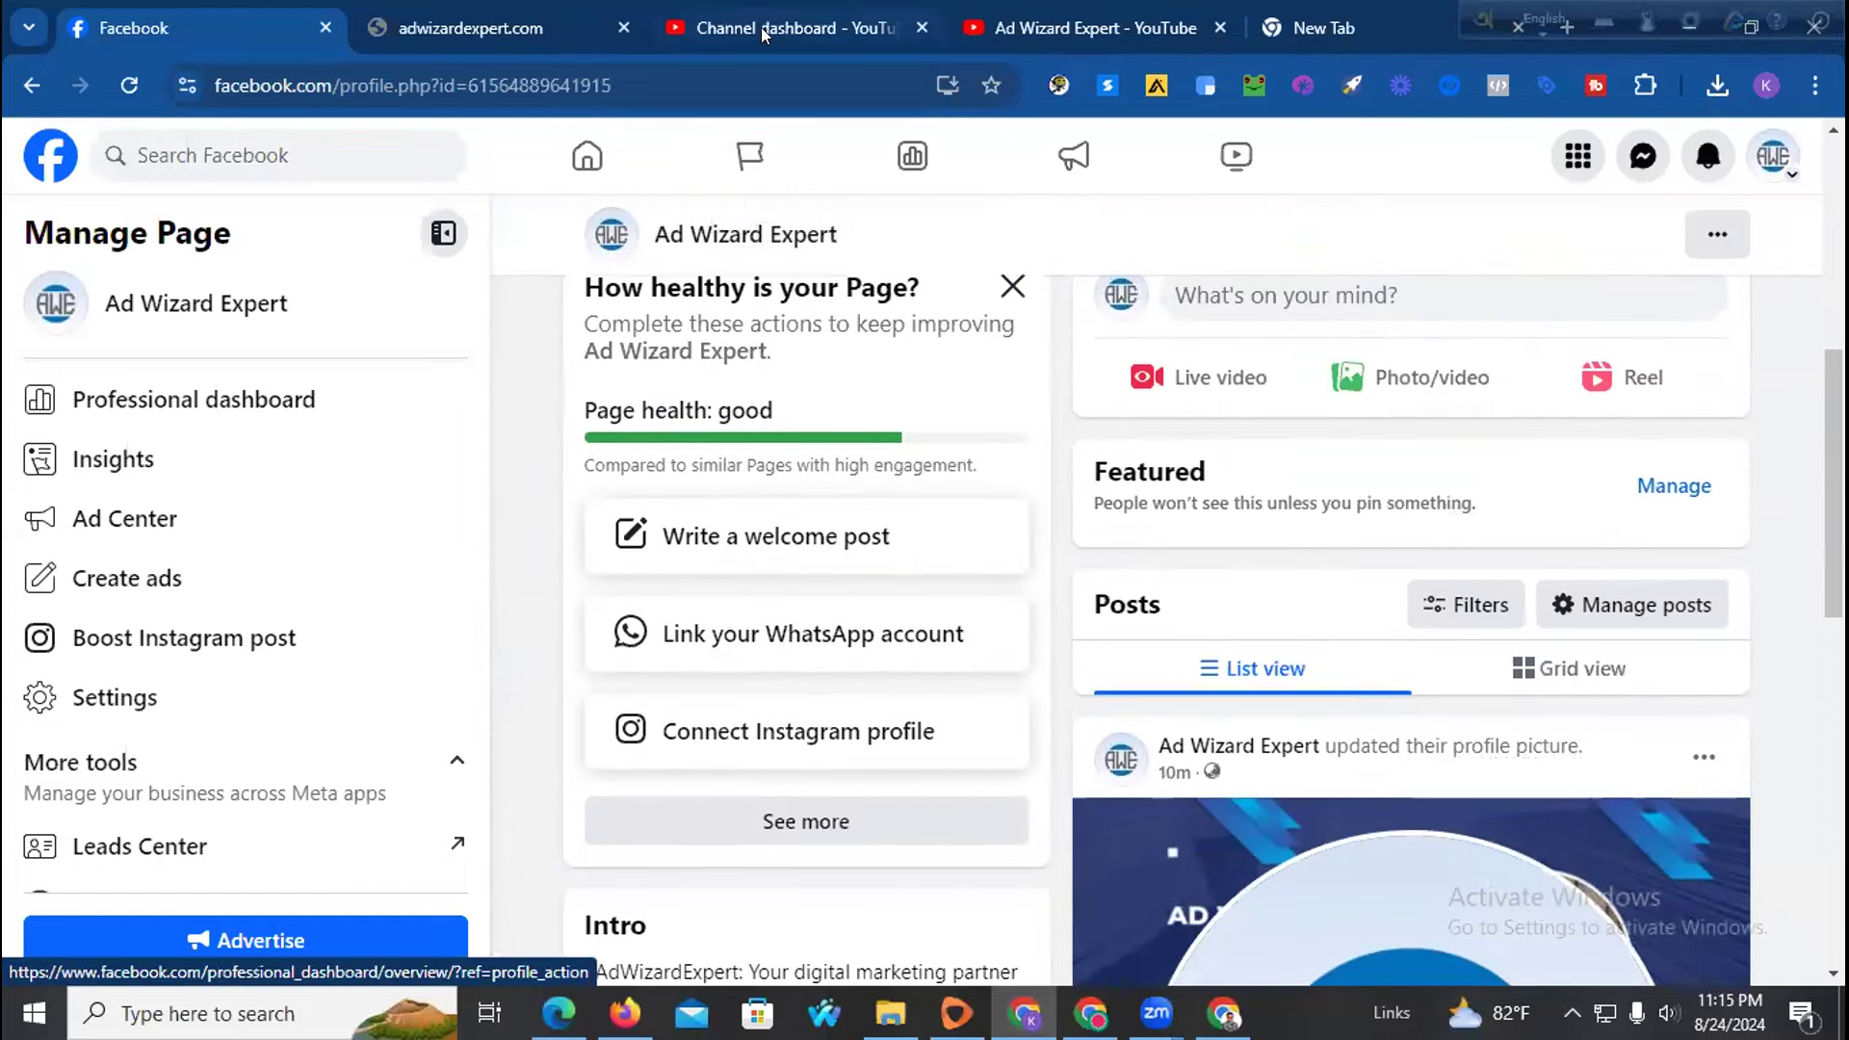
Close the open template preview and return to the template search results
{"action": "left_click", "coordinate": [1091, 1014]}
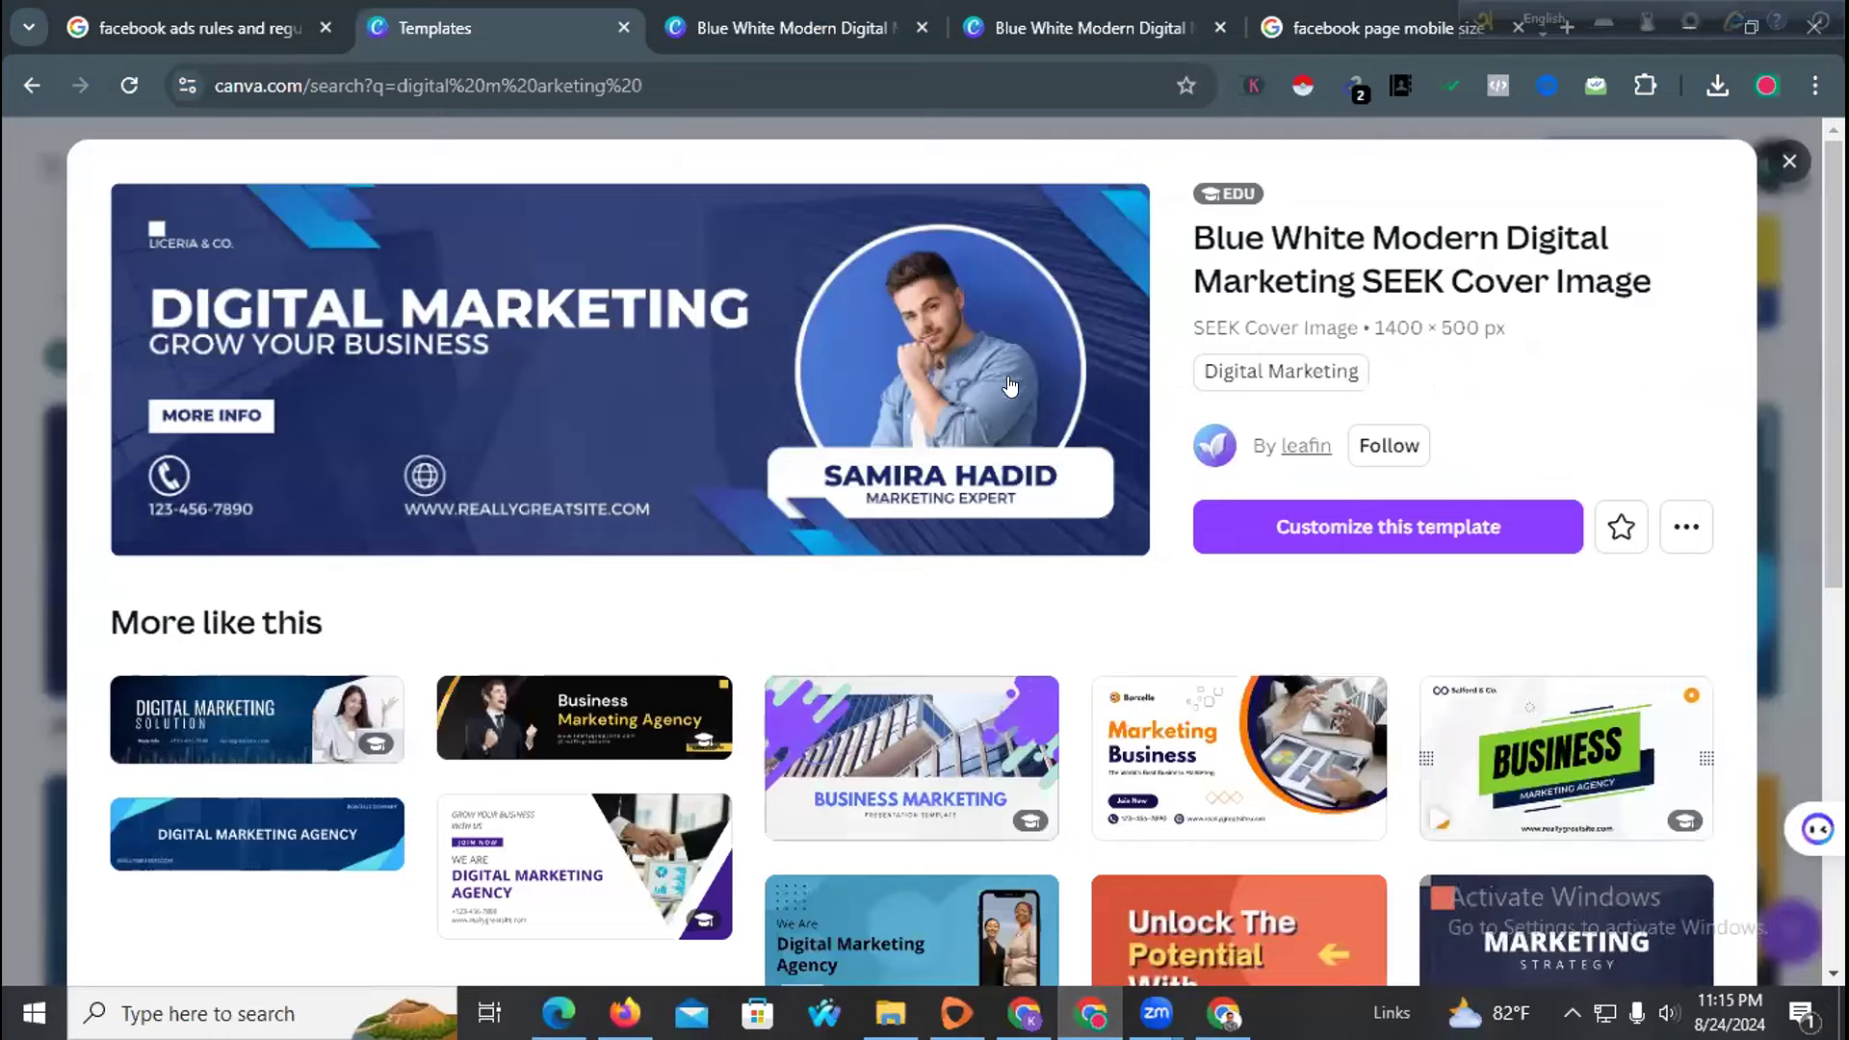
{"action": "scroll", "coordinate": [1010, 385], "scroll_direction": "down", "scroll_amount": 1}
{"action": "scroll", "coordinate": [1041, 510], "scroll_direction": "up", "scroll_amount": 1}
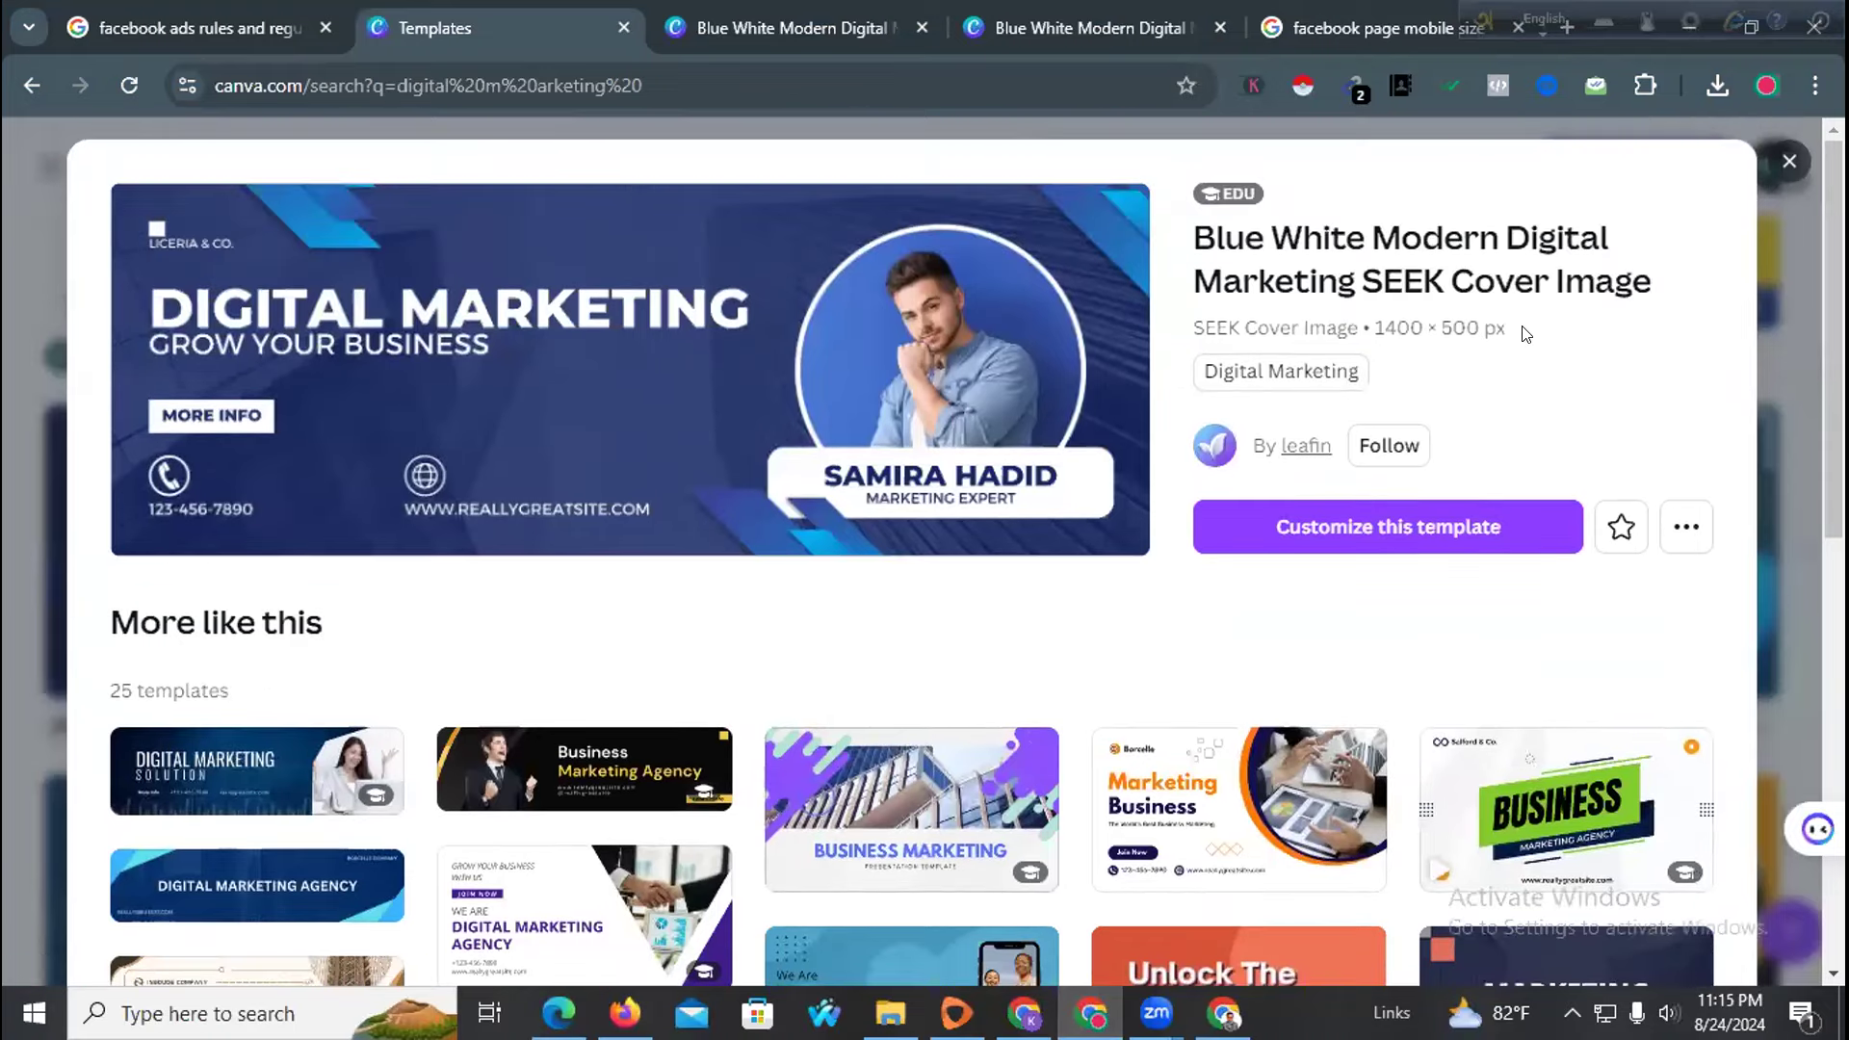
{"action": "scroll", "coordinate": [816, 585], "scroll_direction": "down", "scroll_amount": 4}
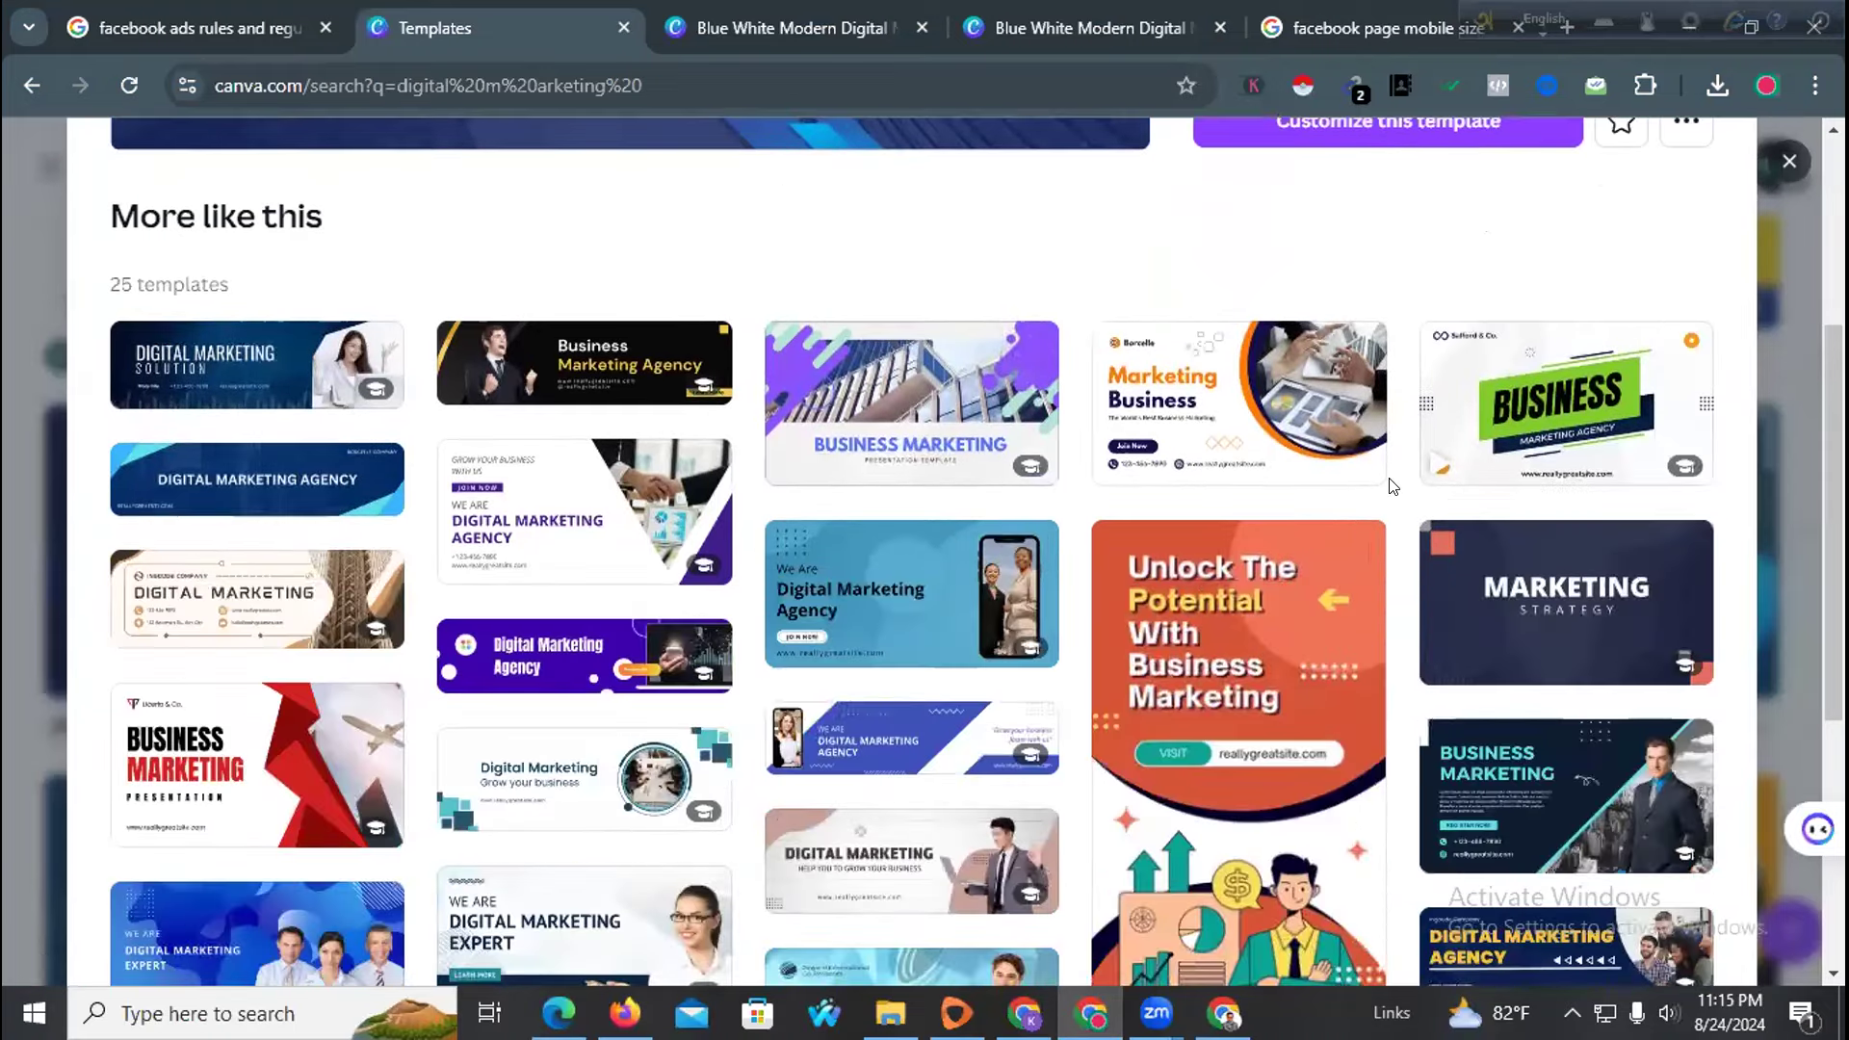
{"action": "scroll", "coordinate": [1544, 300], "scroll_direction": "up", "scroll_amount": 3}
{"action": "left_click", "coordinate": [1790, 161]}
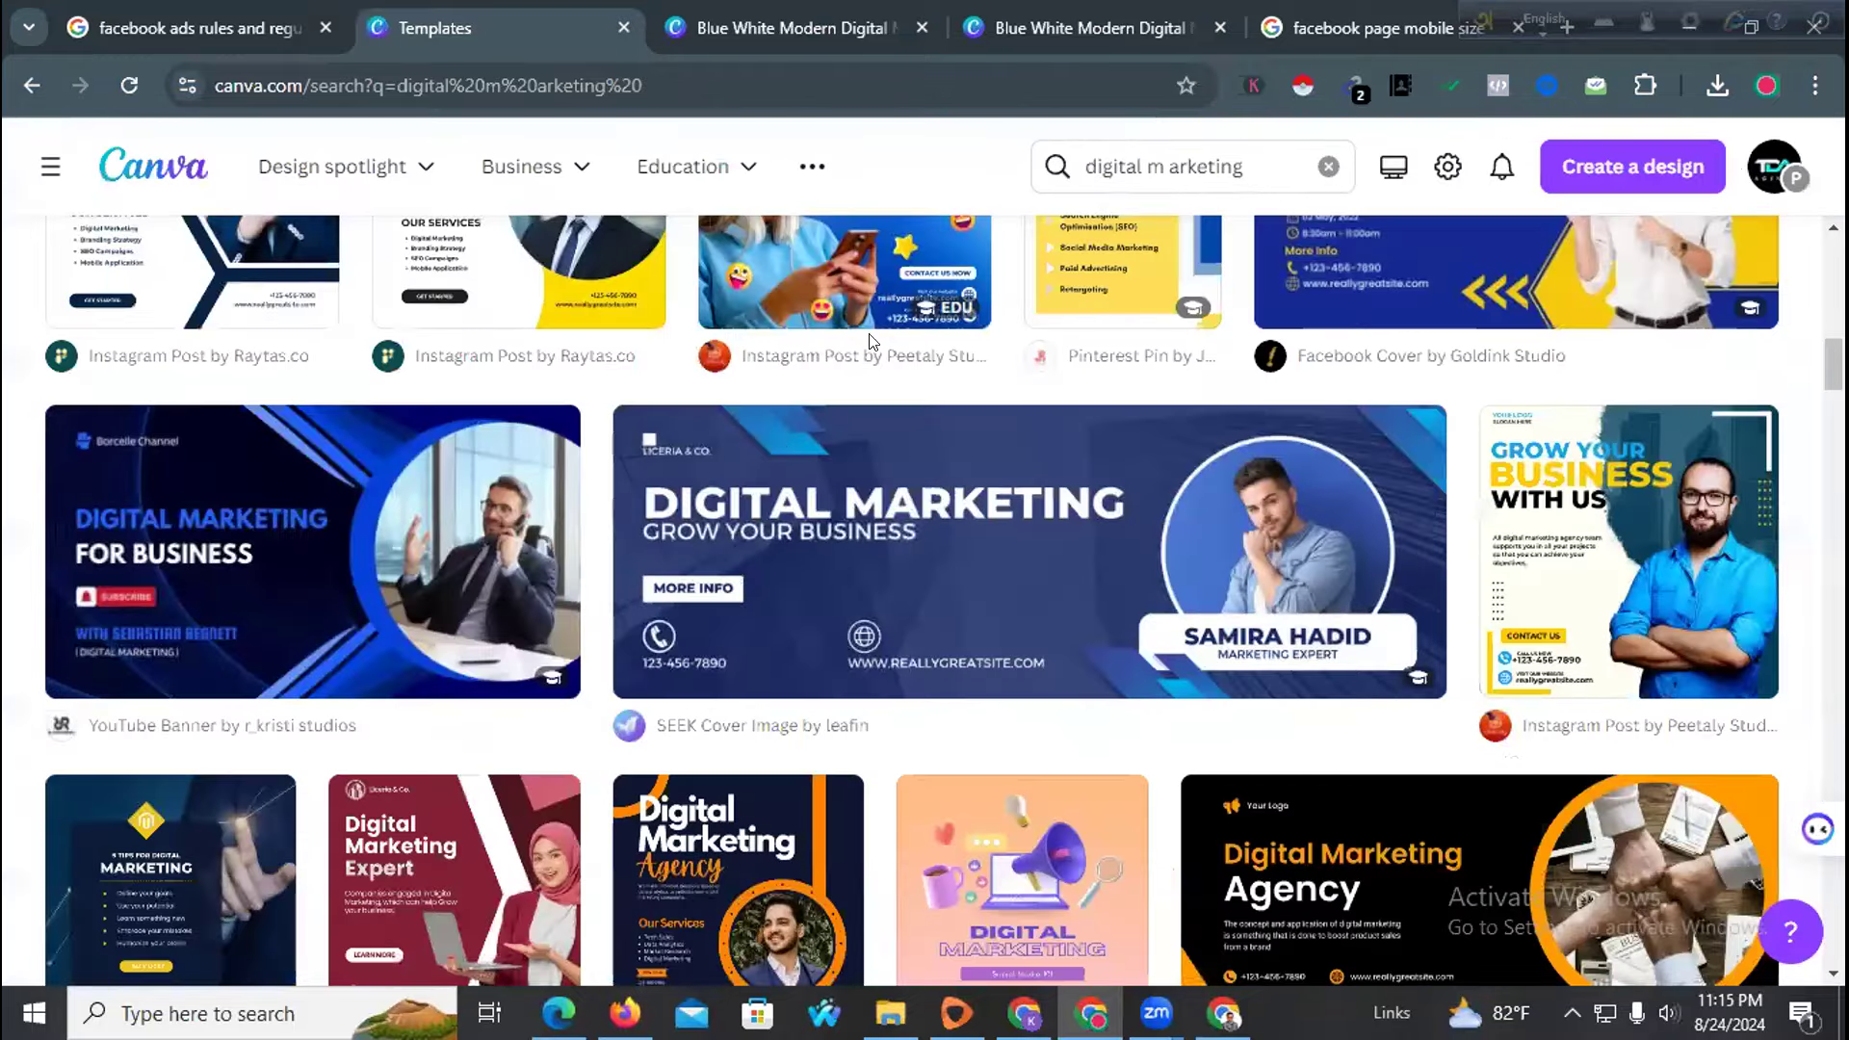
{"action": "scroll", "coordinate": [594, 542], "scroll_direction": "up", "scroll_amount": 5}
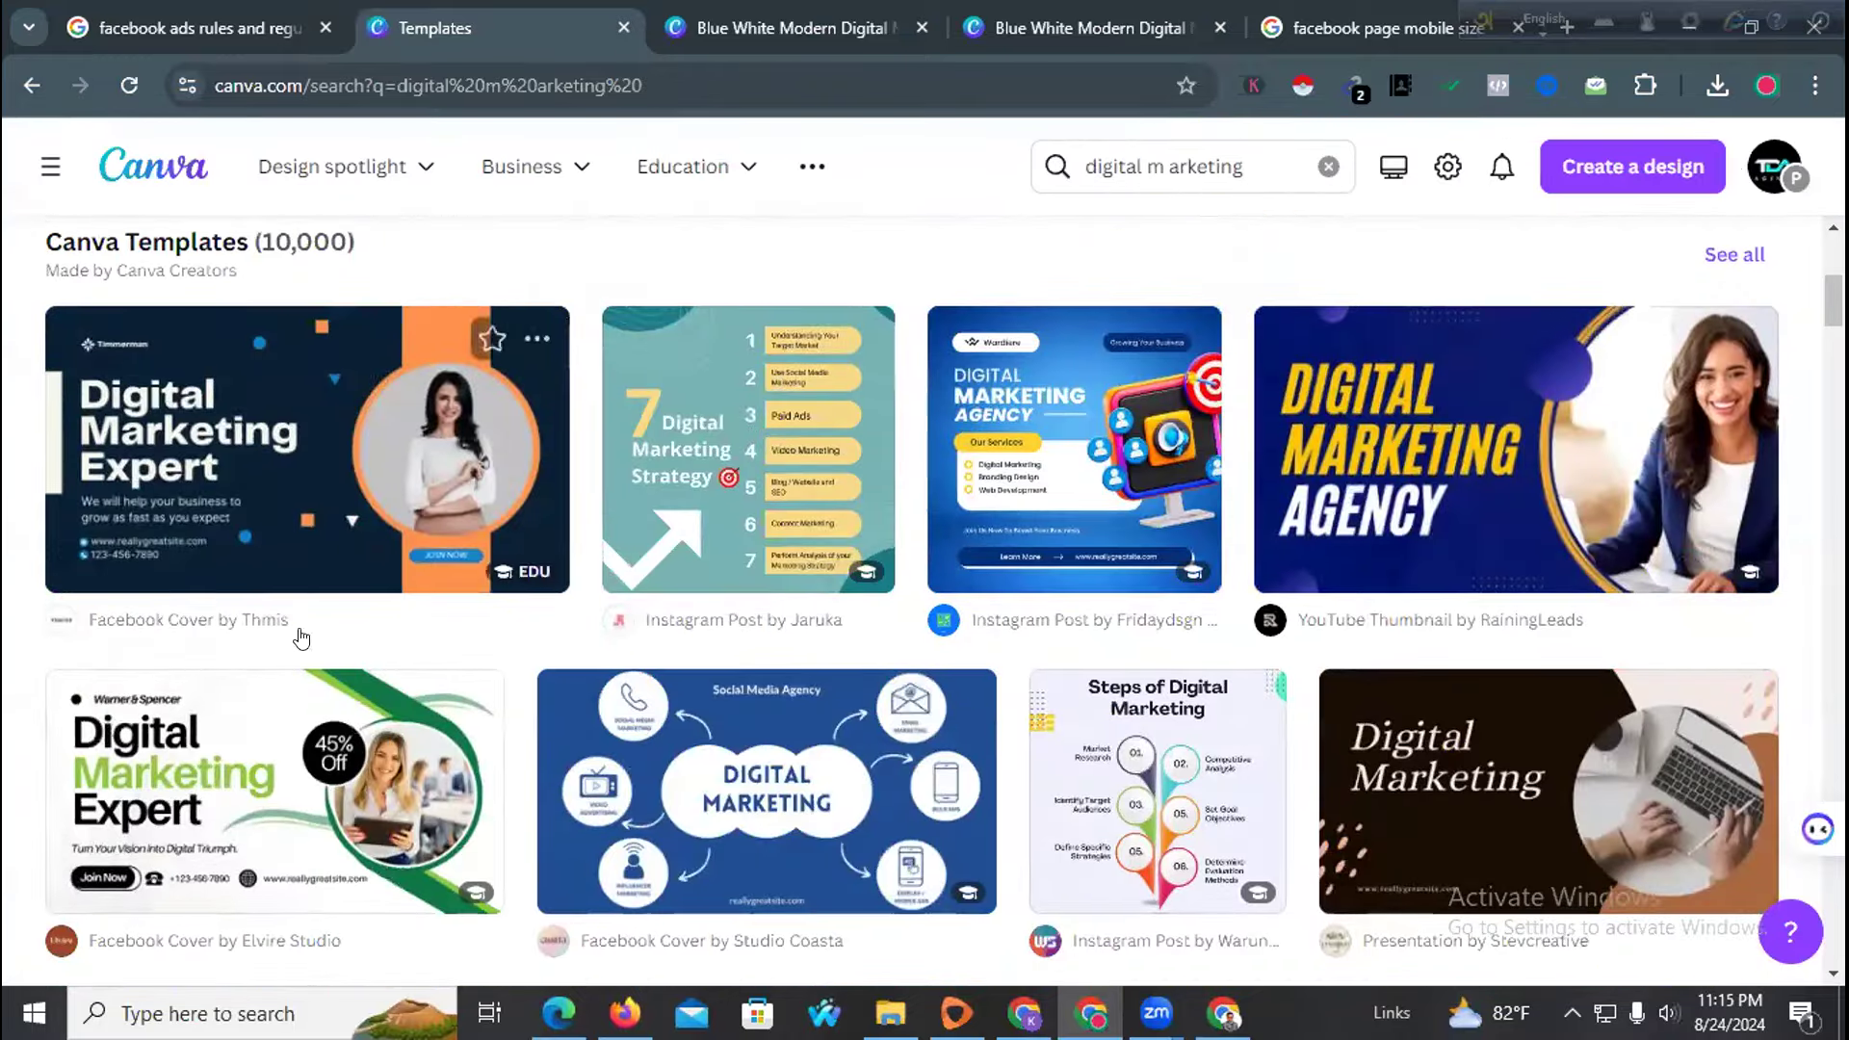
{"action": "scroll", "coordinate": [689, 472], "scroll_direction": "up", "scroll_amount": 5}
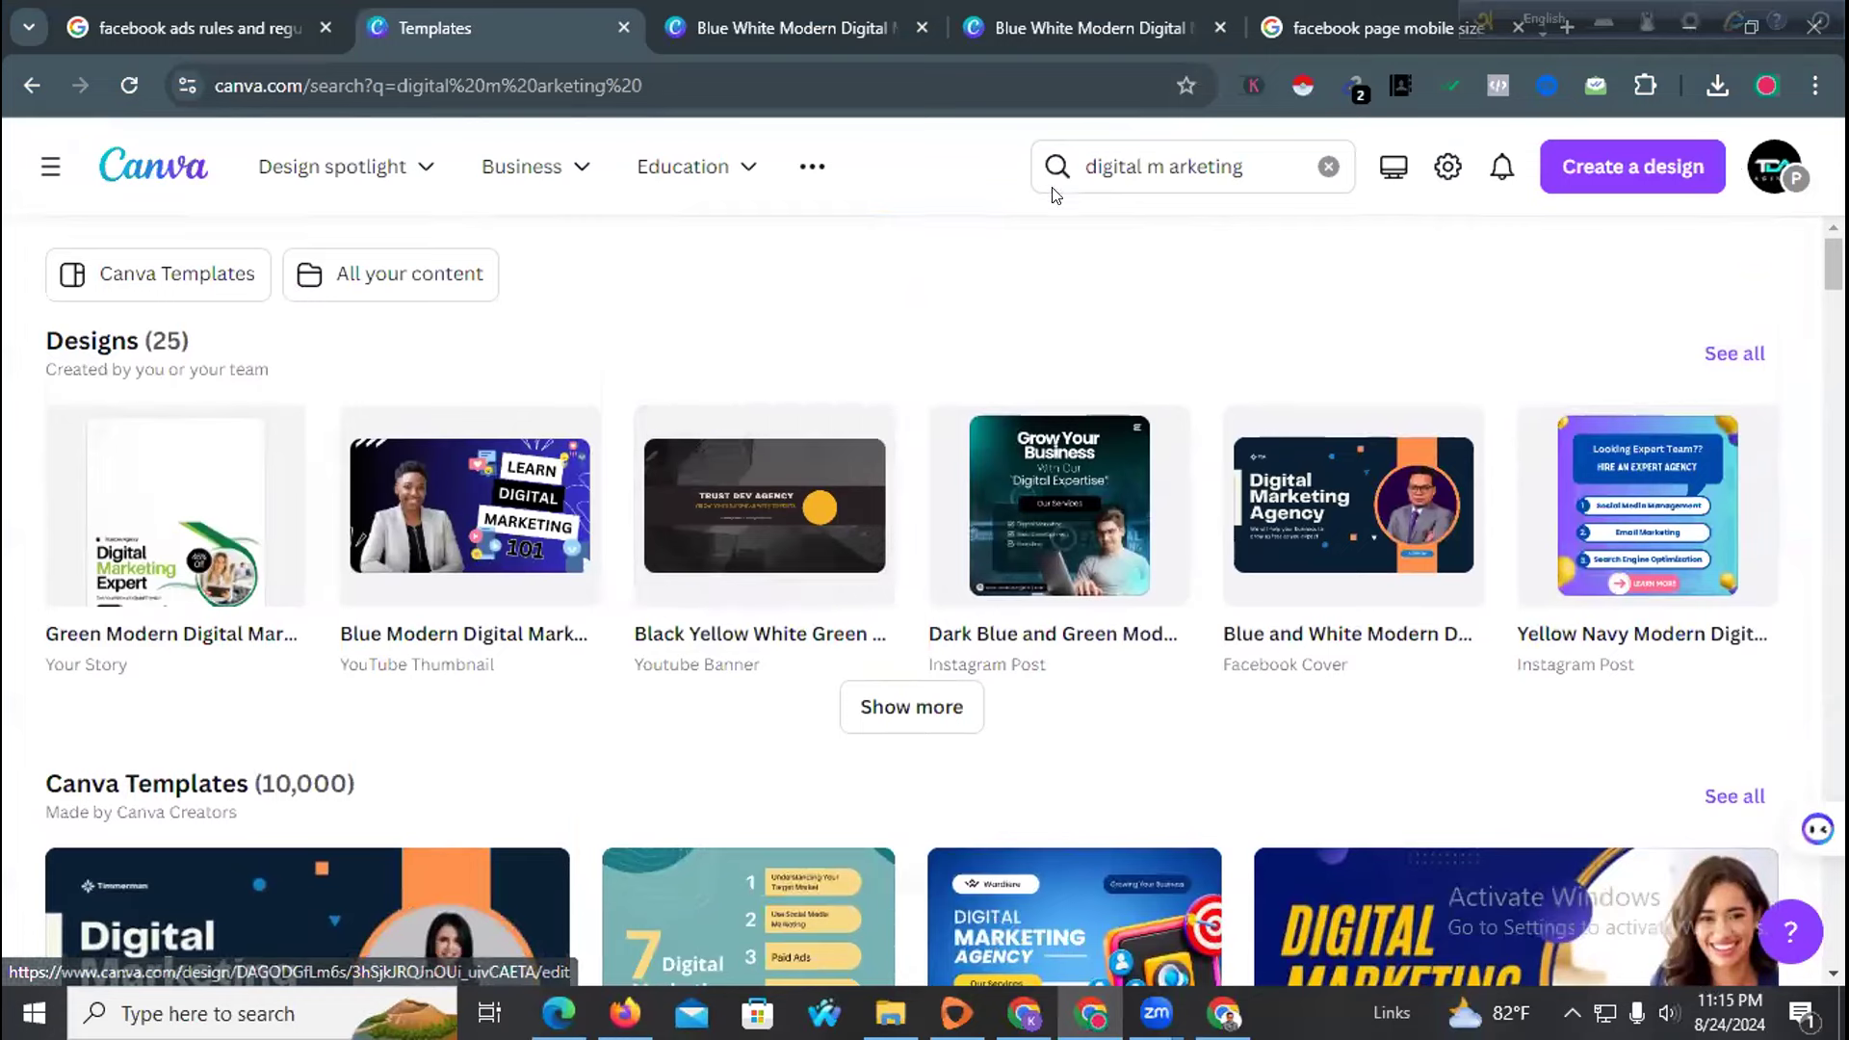
Search templates for 'Digital Agency'
{"action": "left_click", "coordinate": [1181, 171]}
{"action": "key", "text": "ctrl+a"}
{"action": "type", "text": "D"}
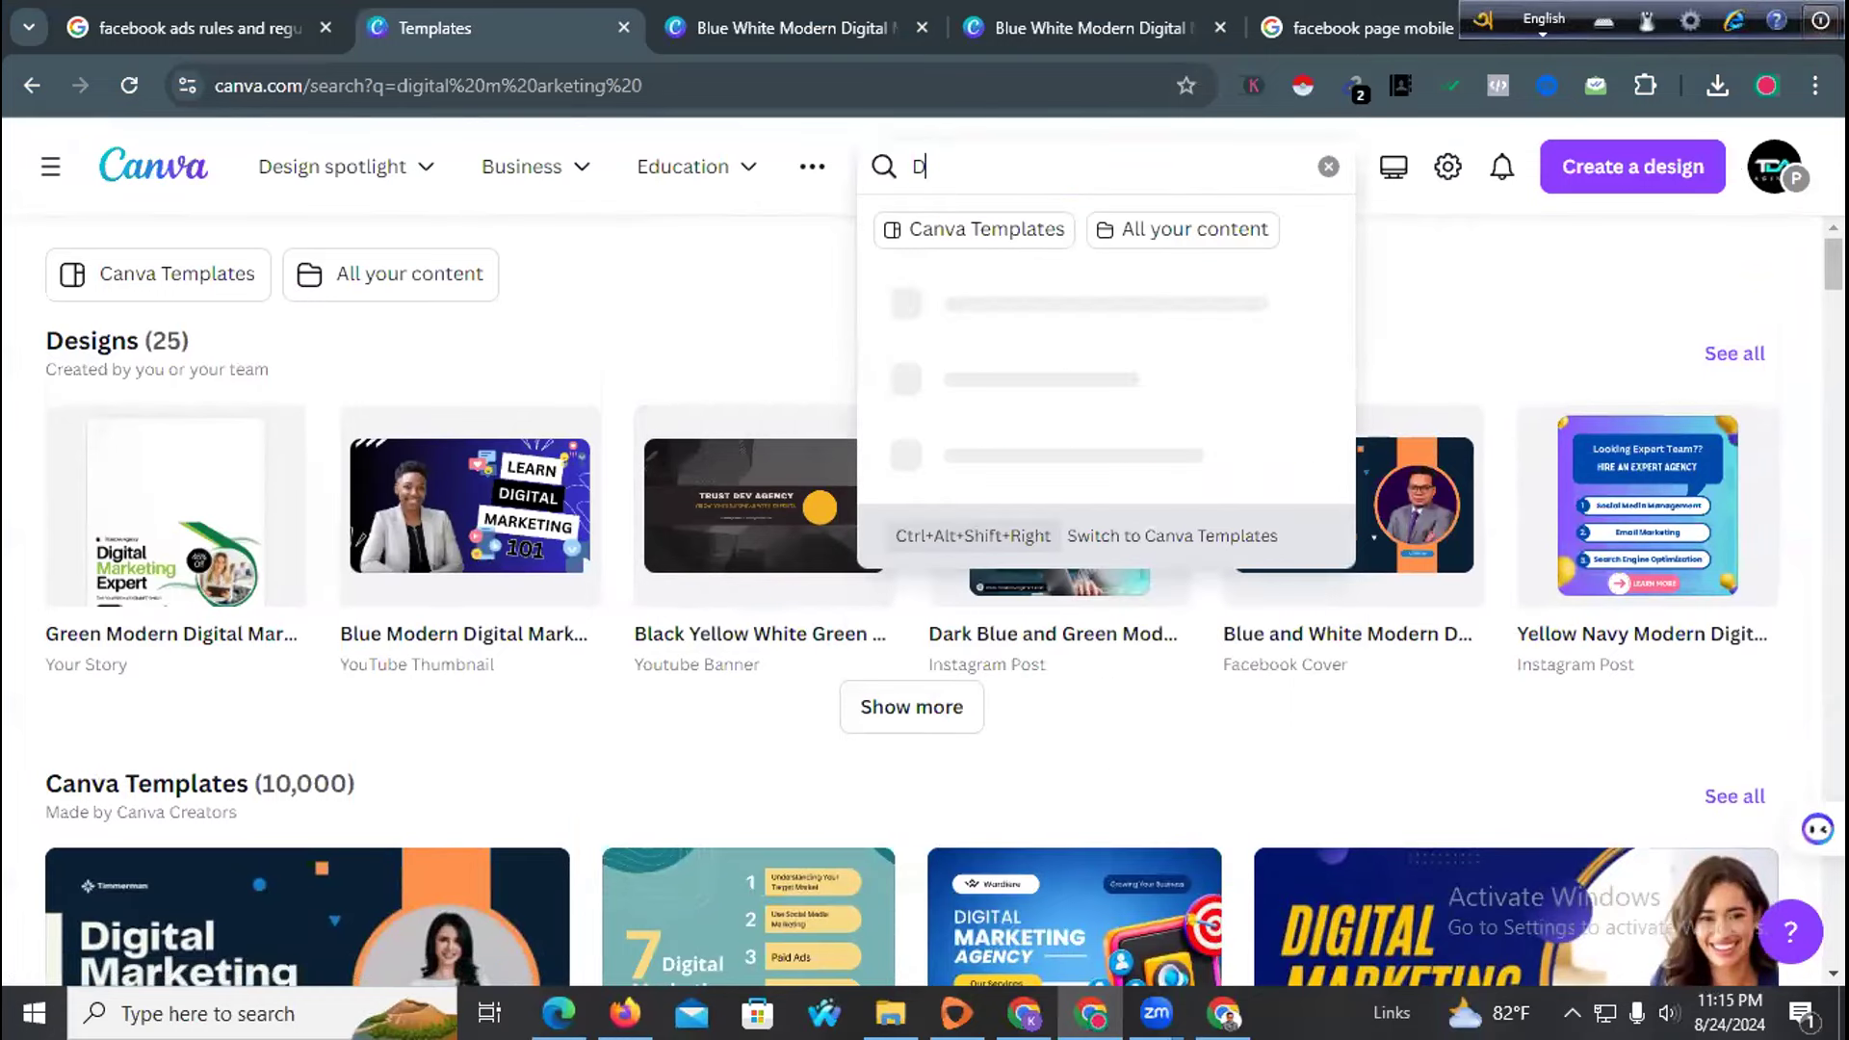
{"action": "type", "text": "igital Agenc"}
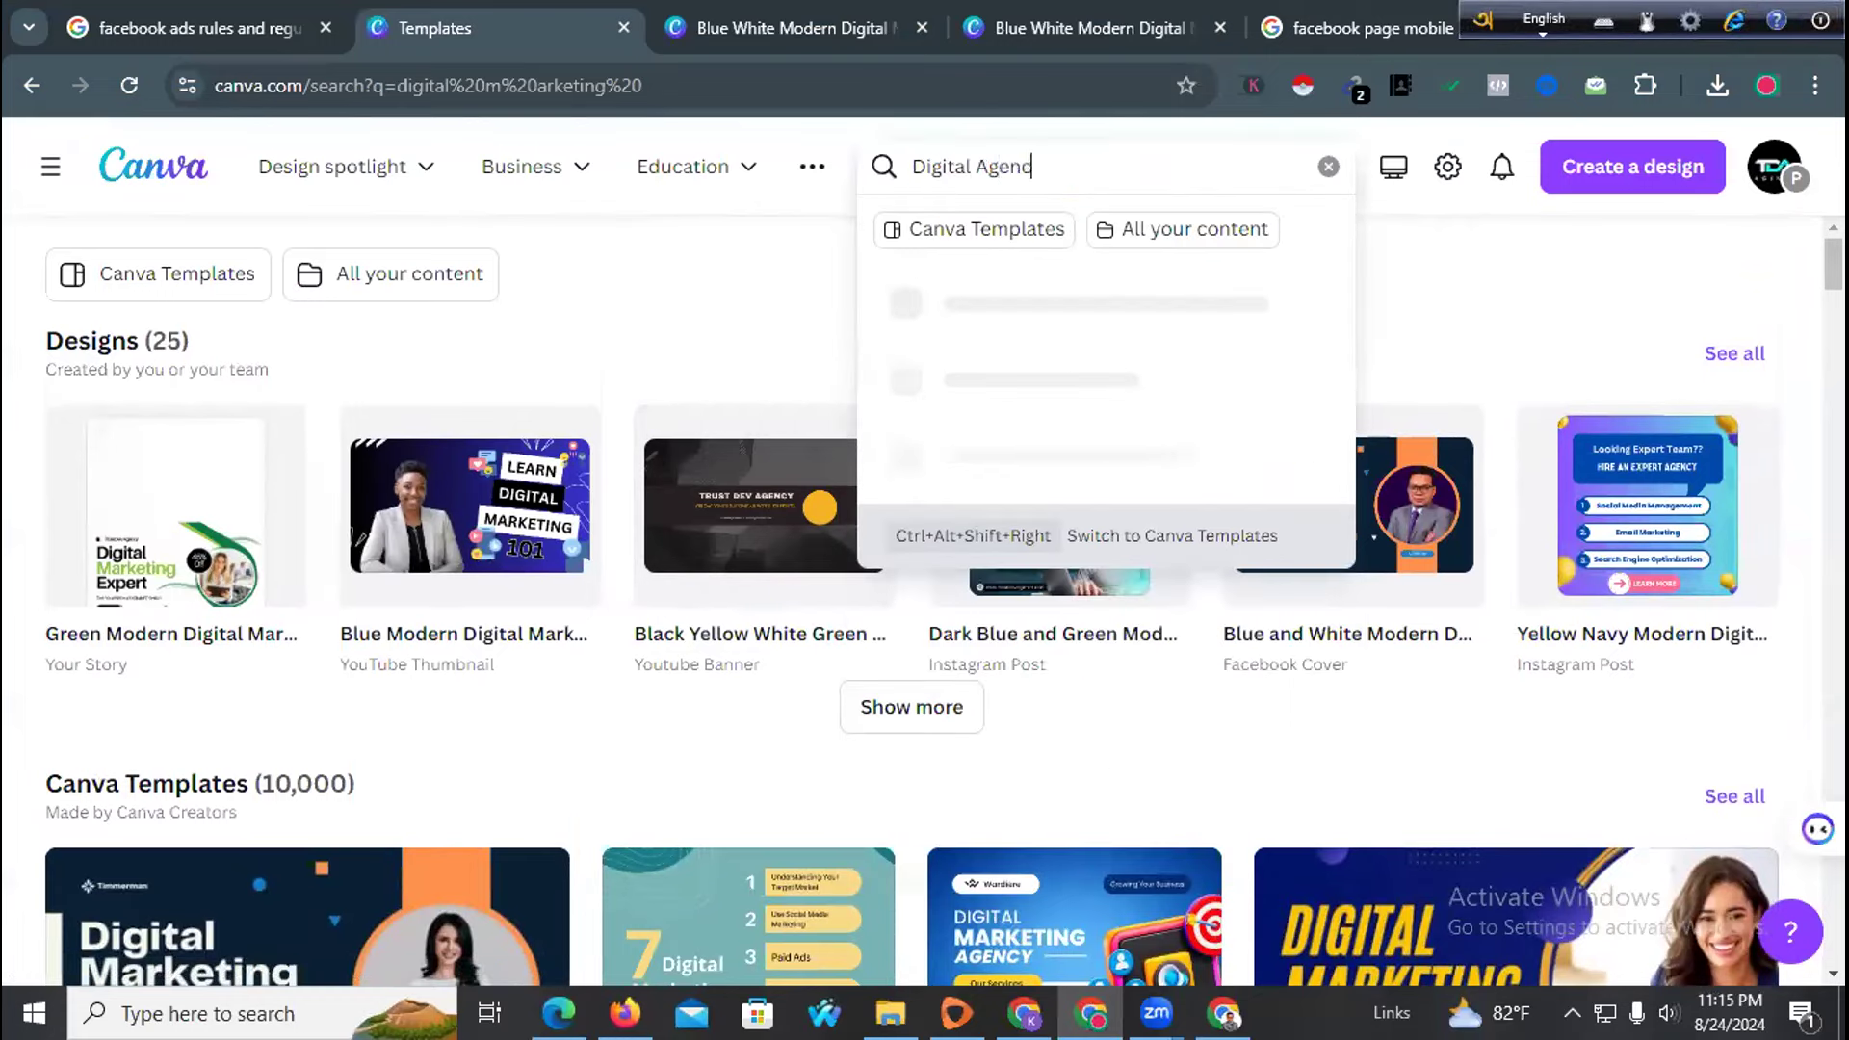
{"action": "key", "text": "Return"}
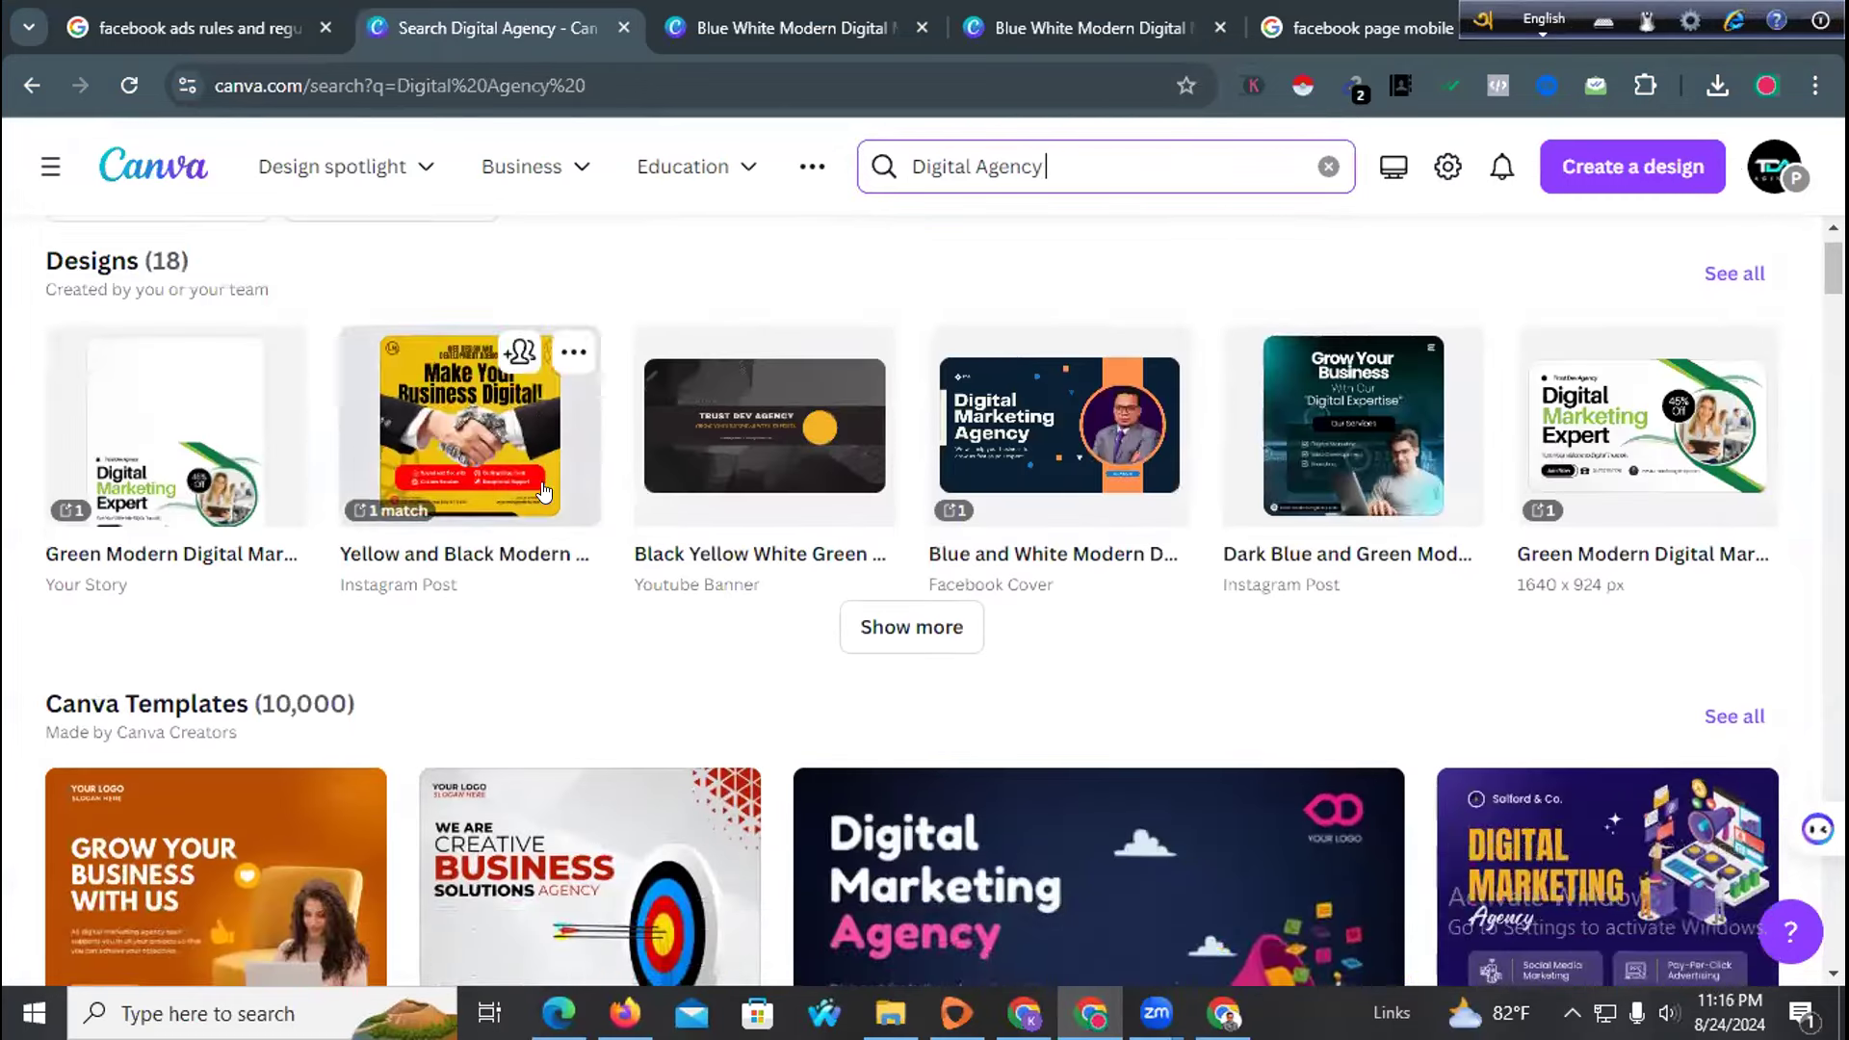
Browse the Digital Agency results and open the Startup Business Instagram post preview
{"action": "scroll", "coordinate": [559, 472], "scroll_direction": "down", "scroll_amount": 4}
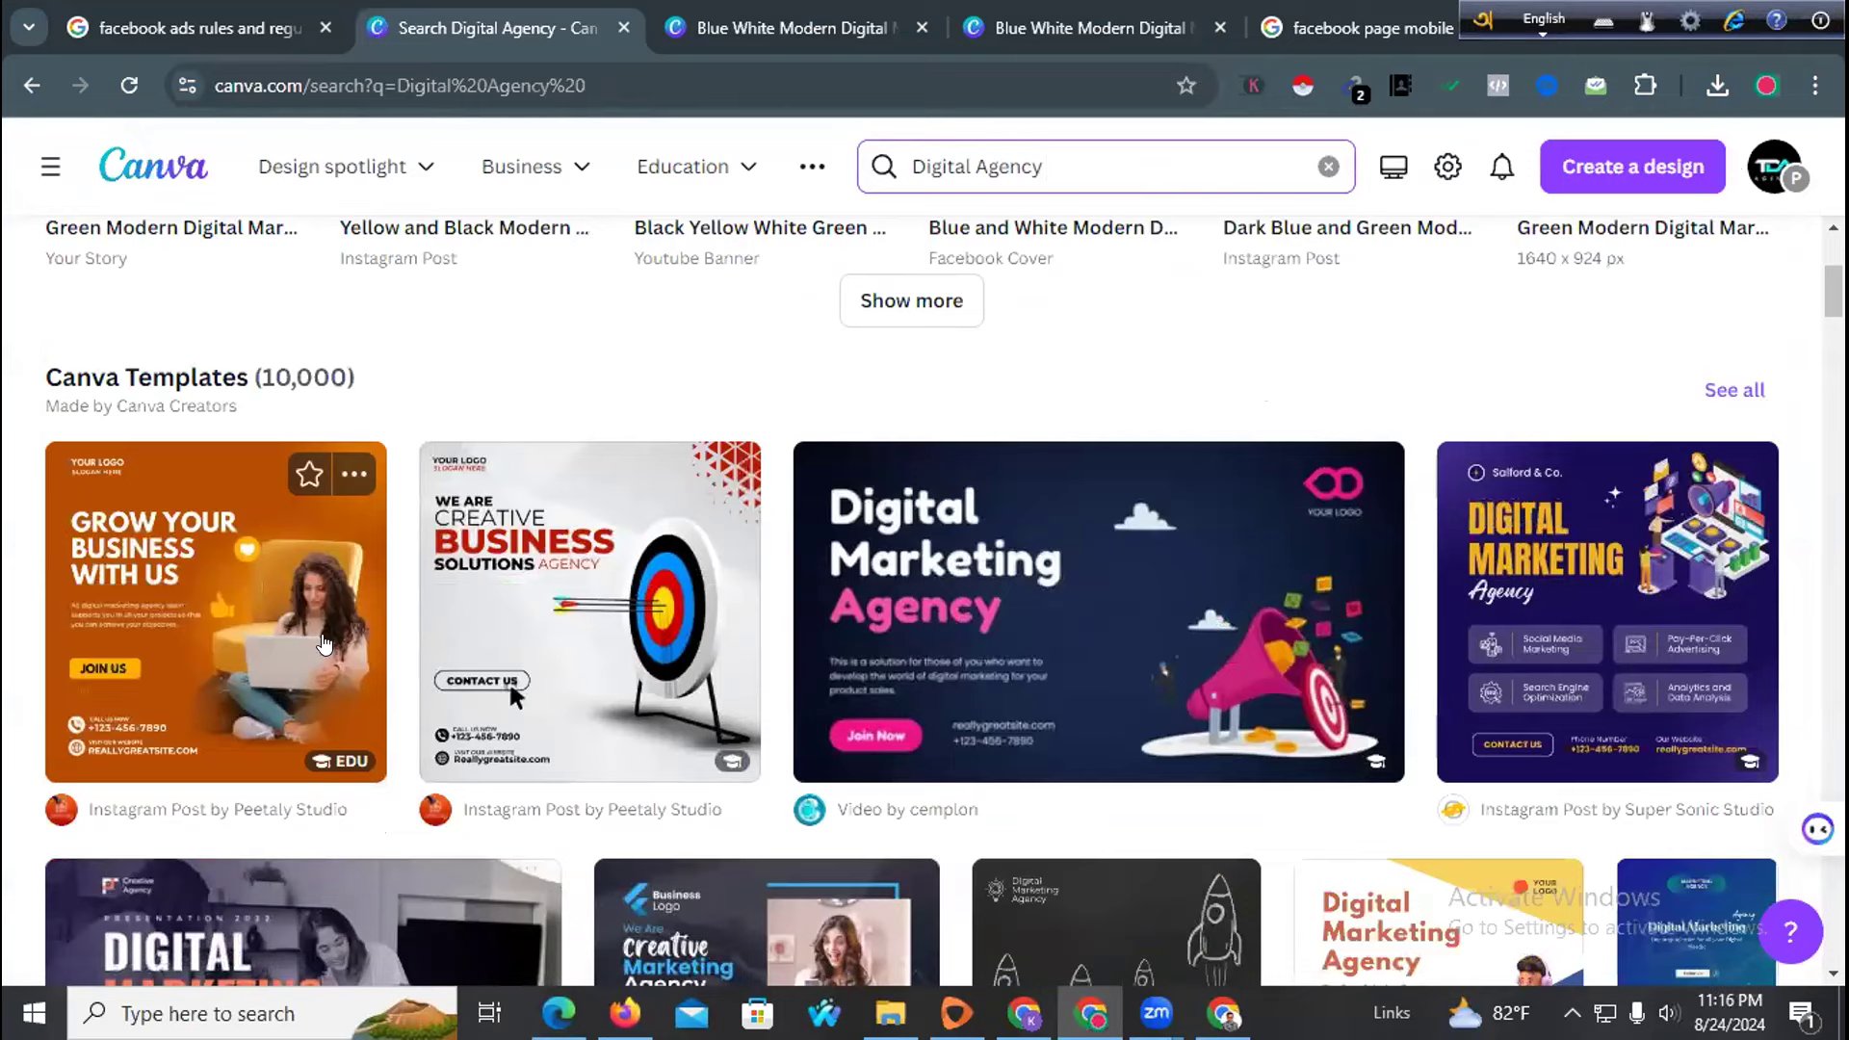
{"action": "left_click", "coordinate": [258, 576]}
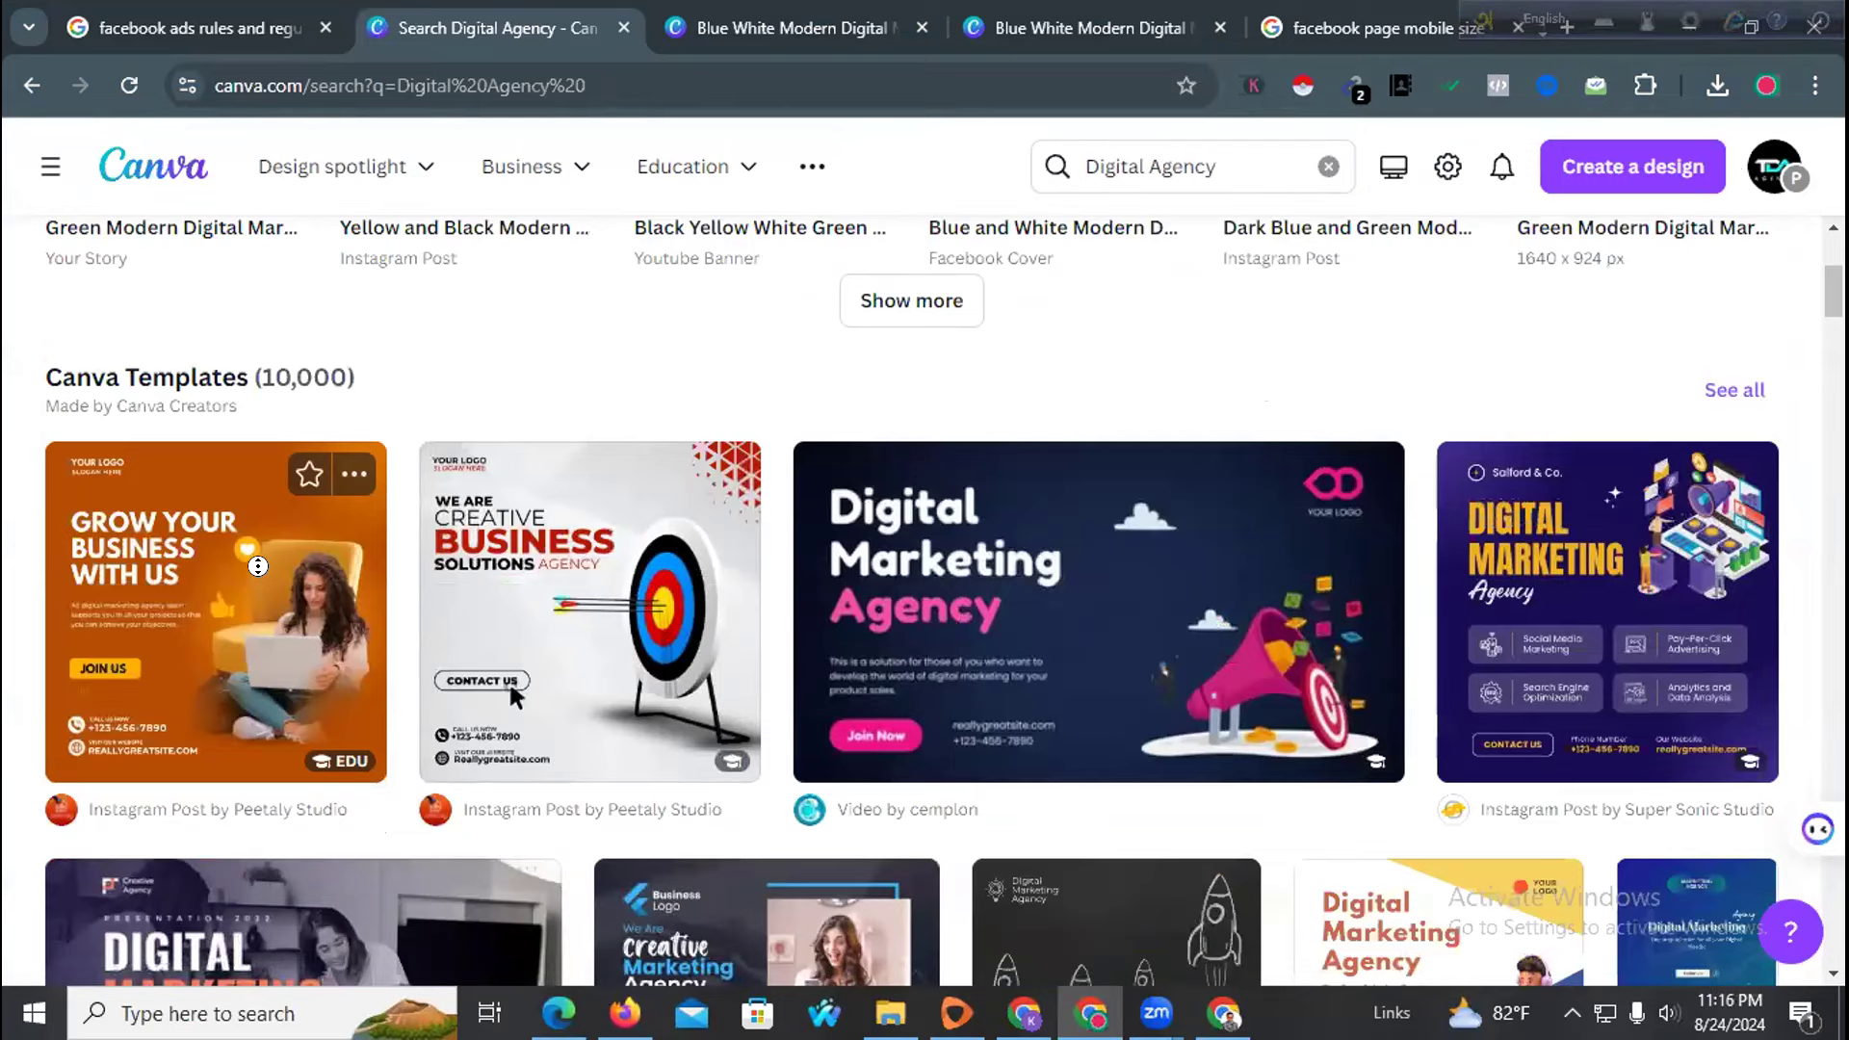
{"action": "scroll", "coordinate": [559, 562], "scroll_direction": "down", "scroll_amount": 5}
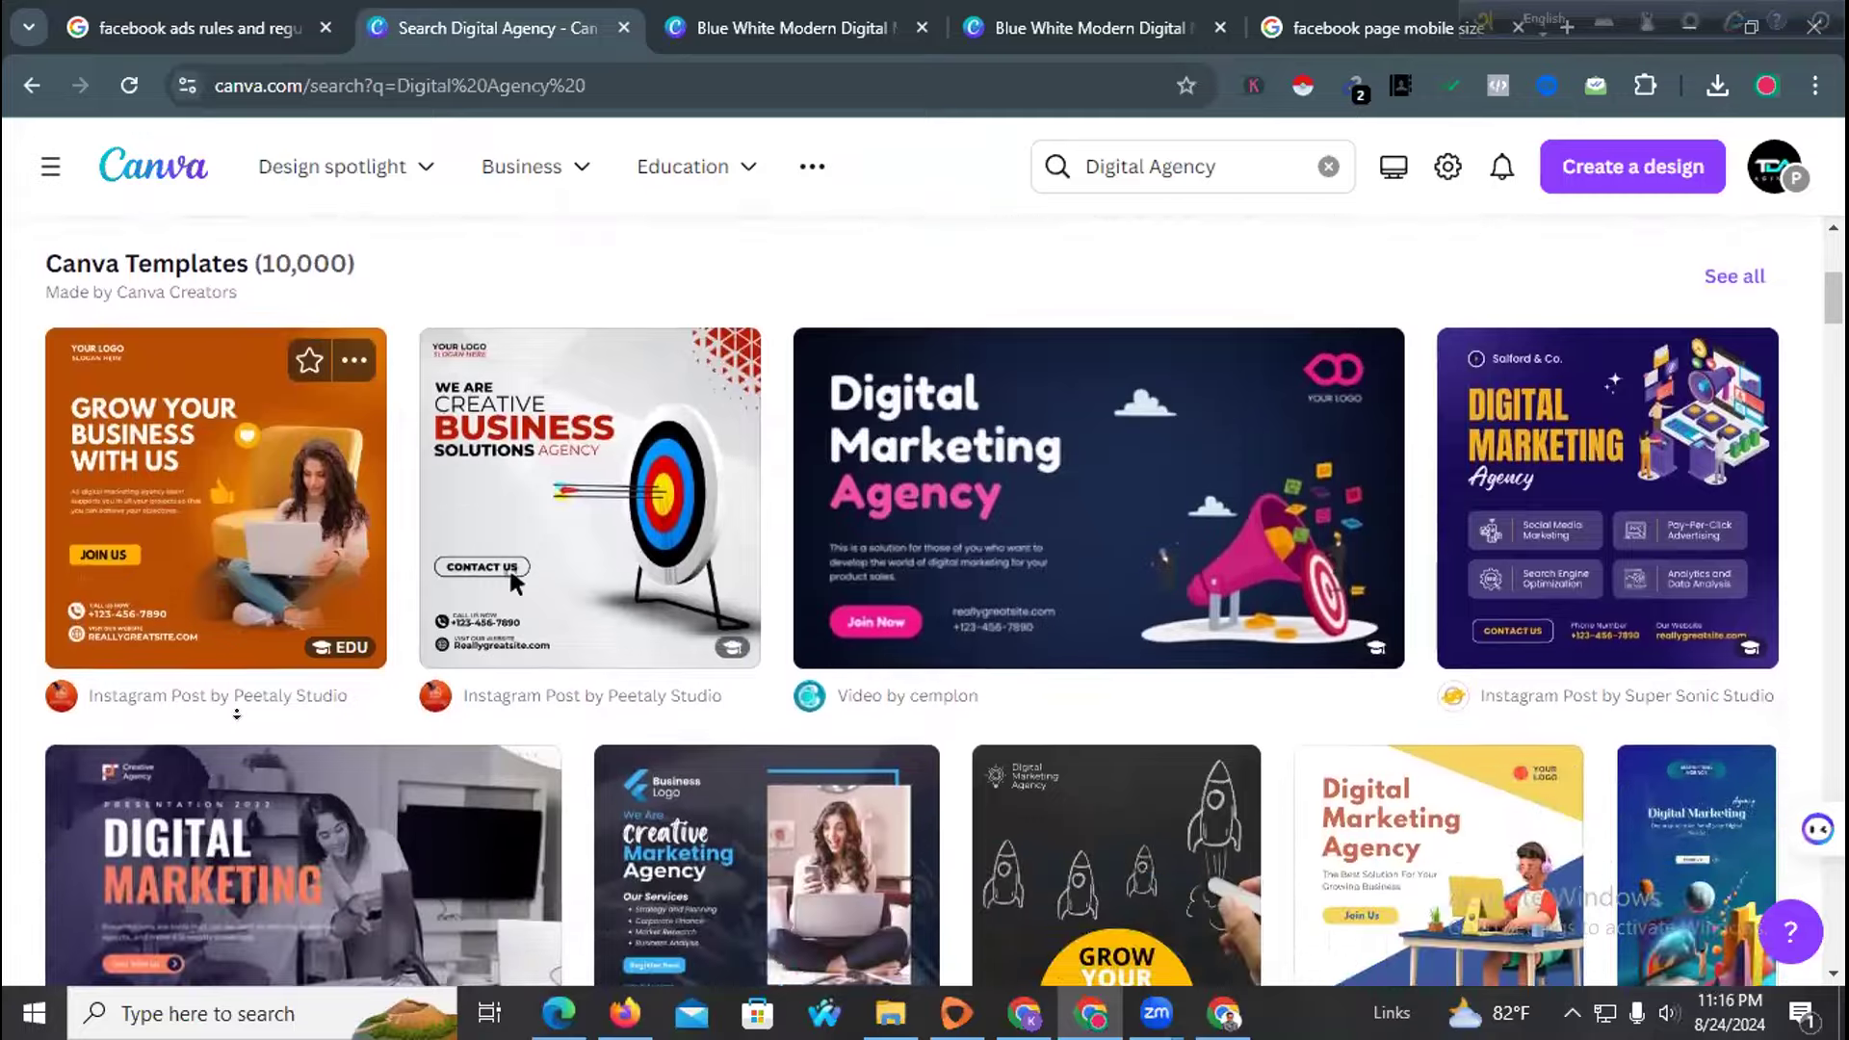
{"action": "scroll", "coordinate": [739, 520], "scroll_direction": "up", "scroll_amount": 1}
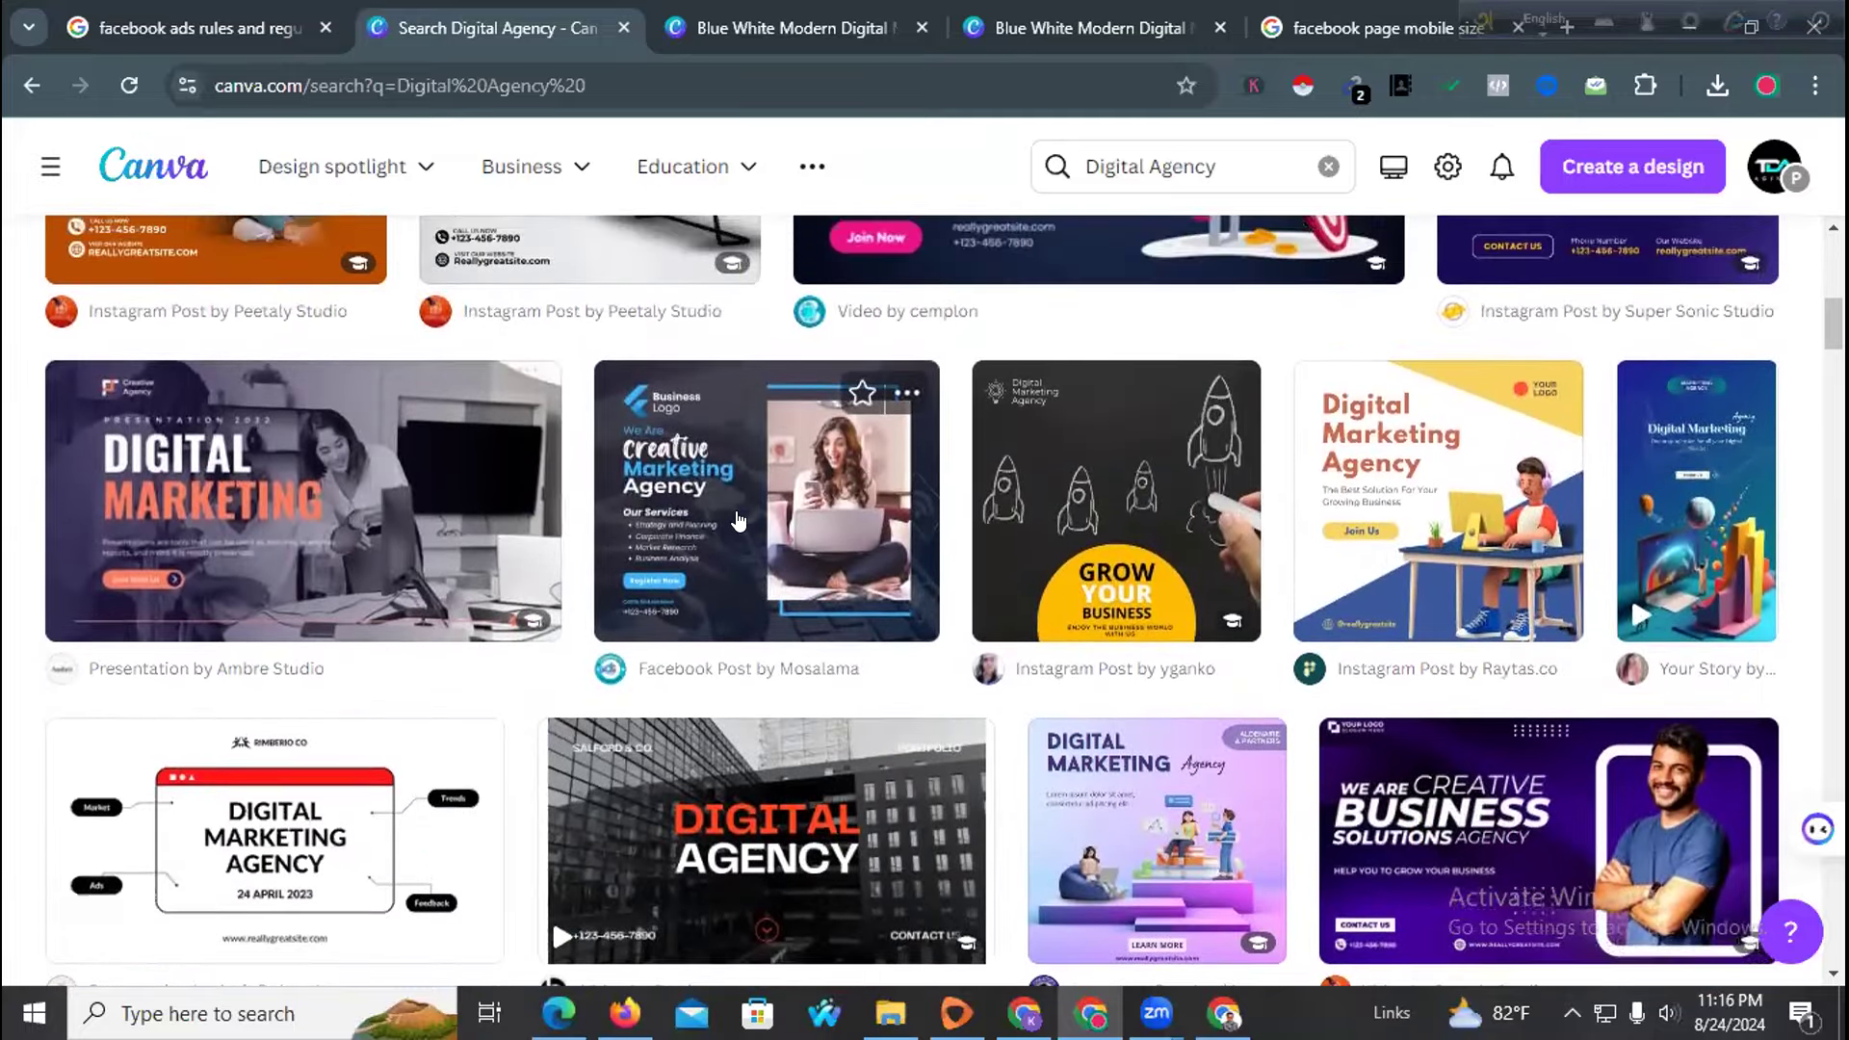
{"action": "scroll", "coordinate": [1341, 557], "scroll_direction": "down", "scroll_amount": 10}
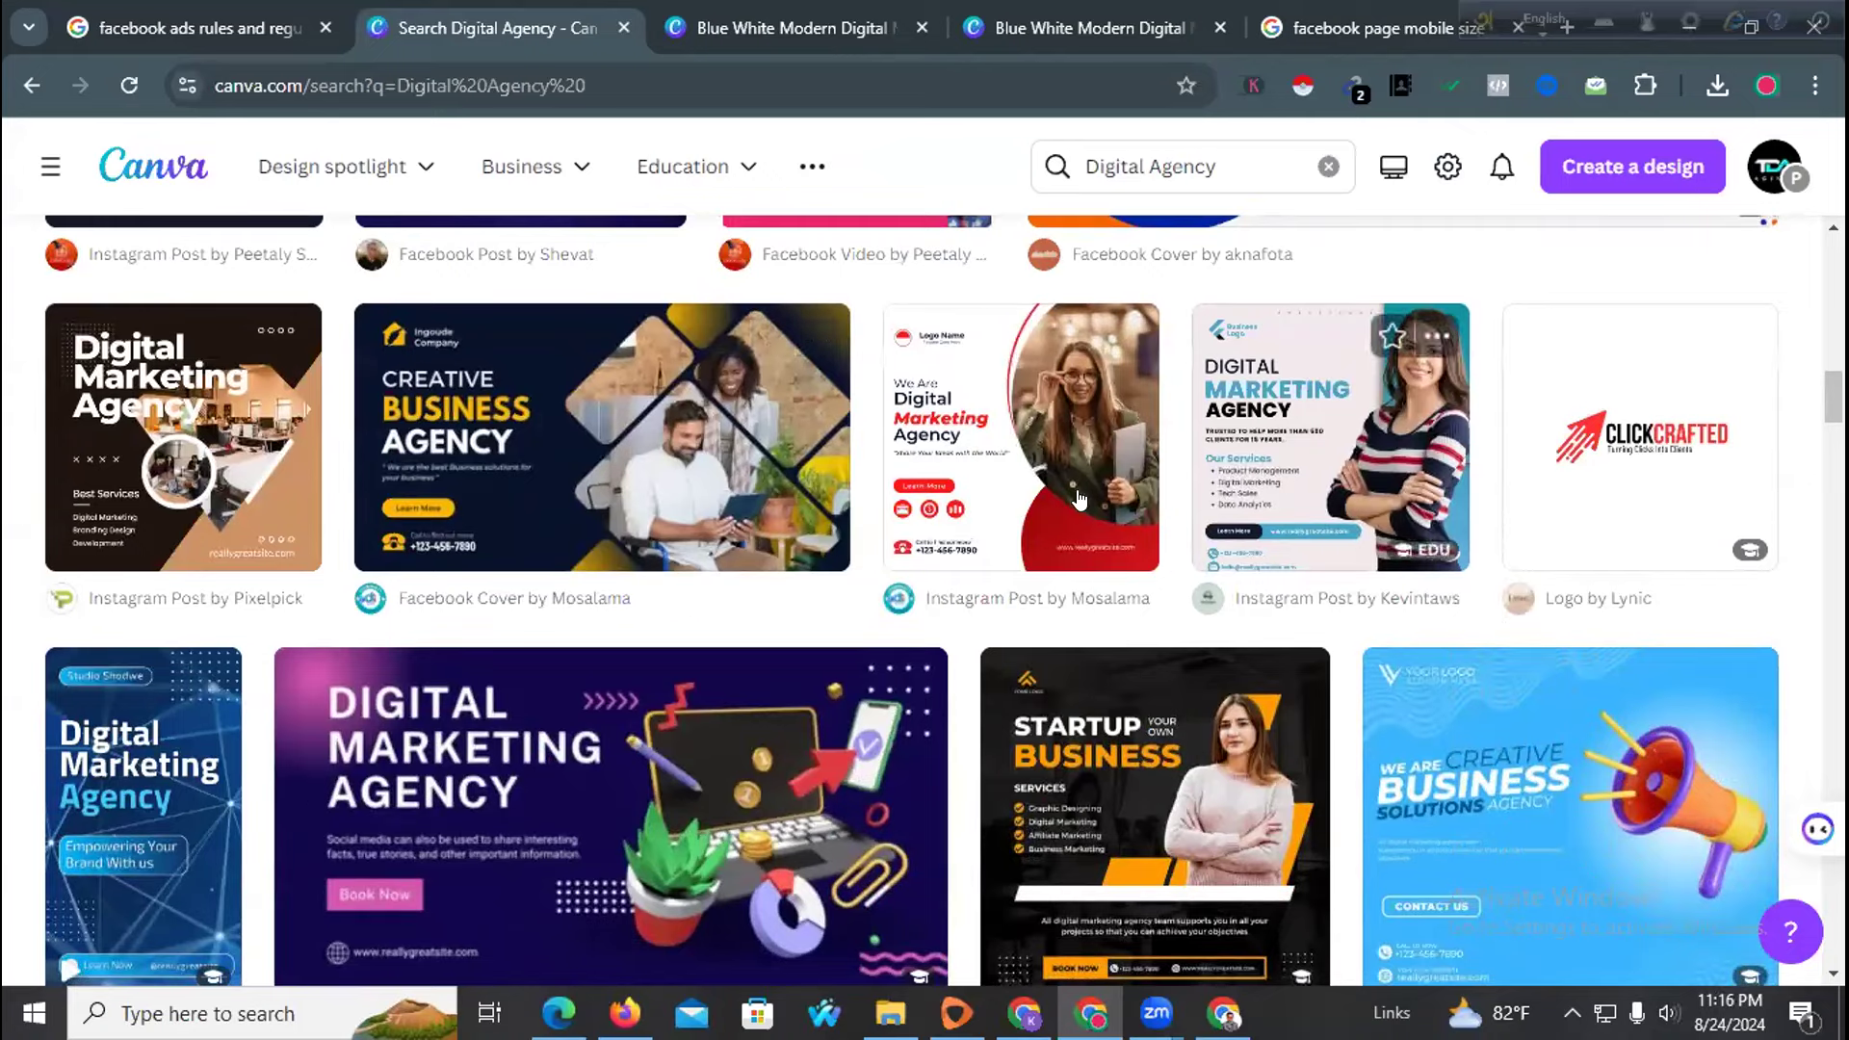
{"action": "scroll", "coordinate": [897, 531], "scroll_direction": "down", "scroll_amount": 4}
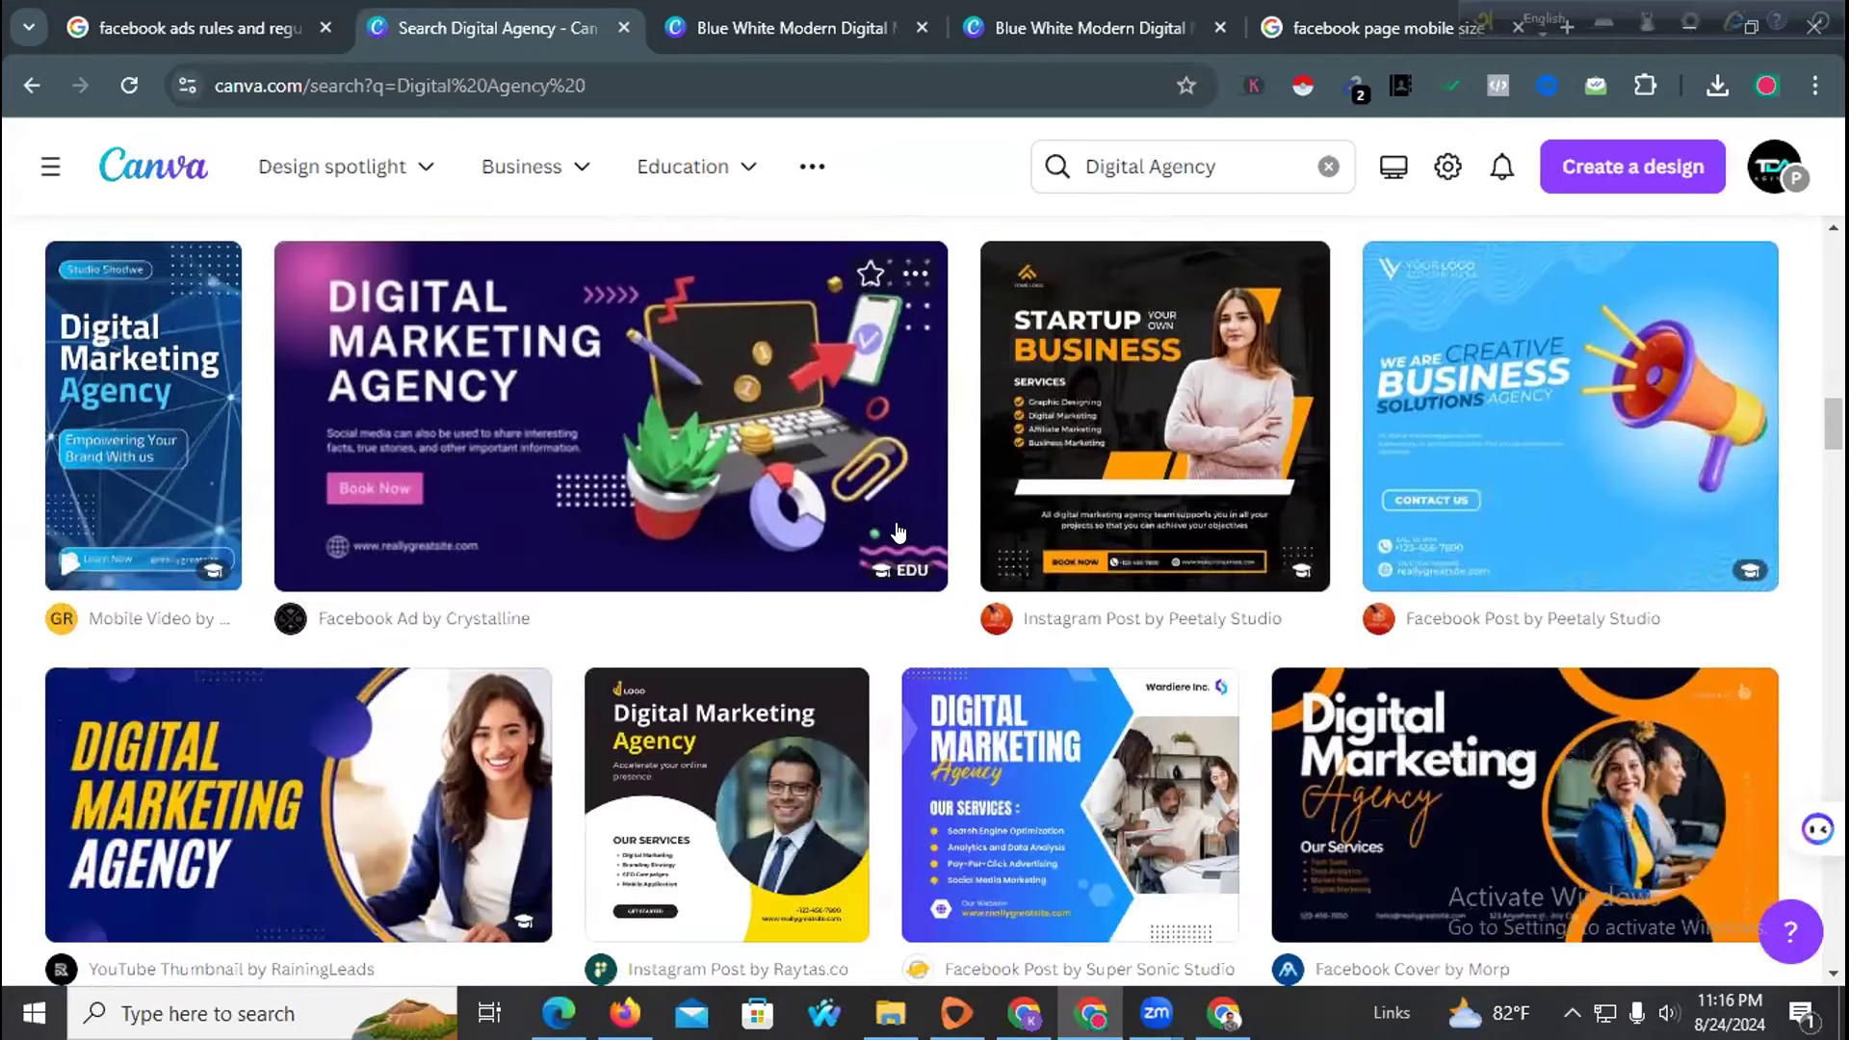
{"action": "left_click", "coordinate": [1139, 360]}
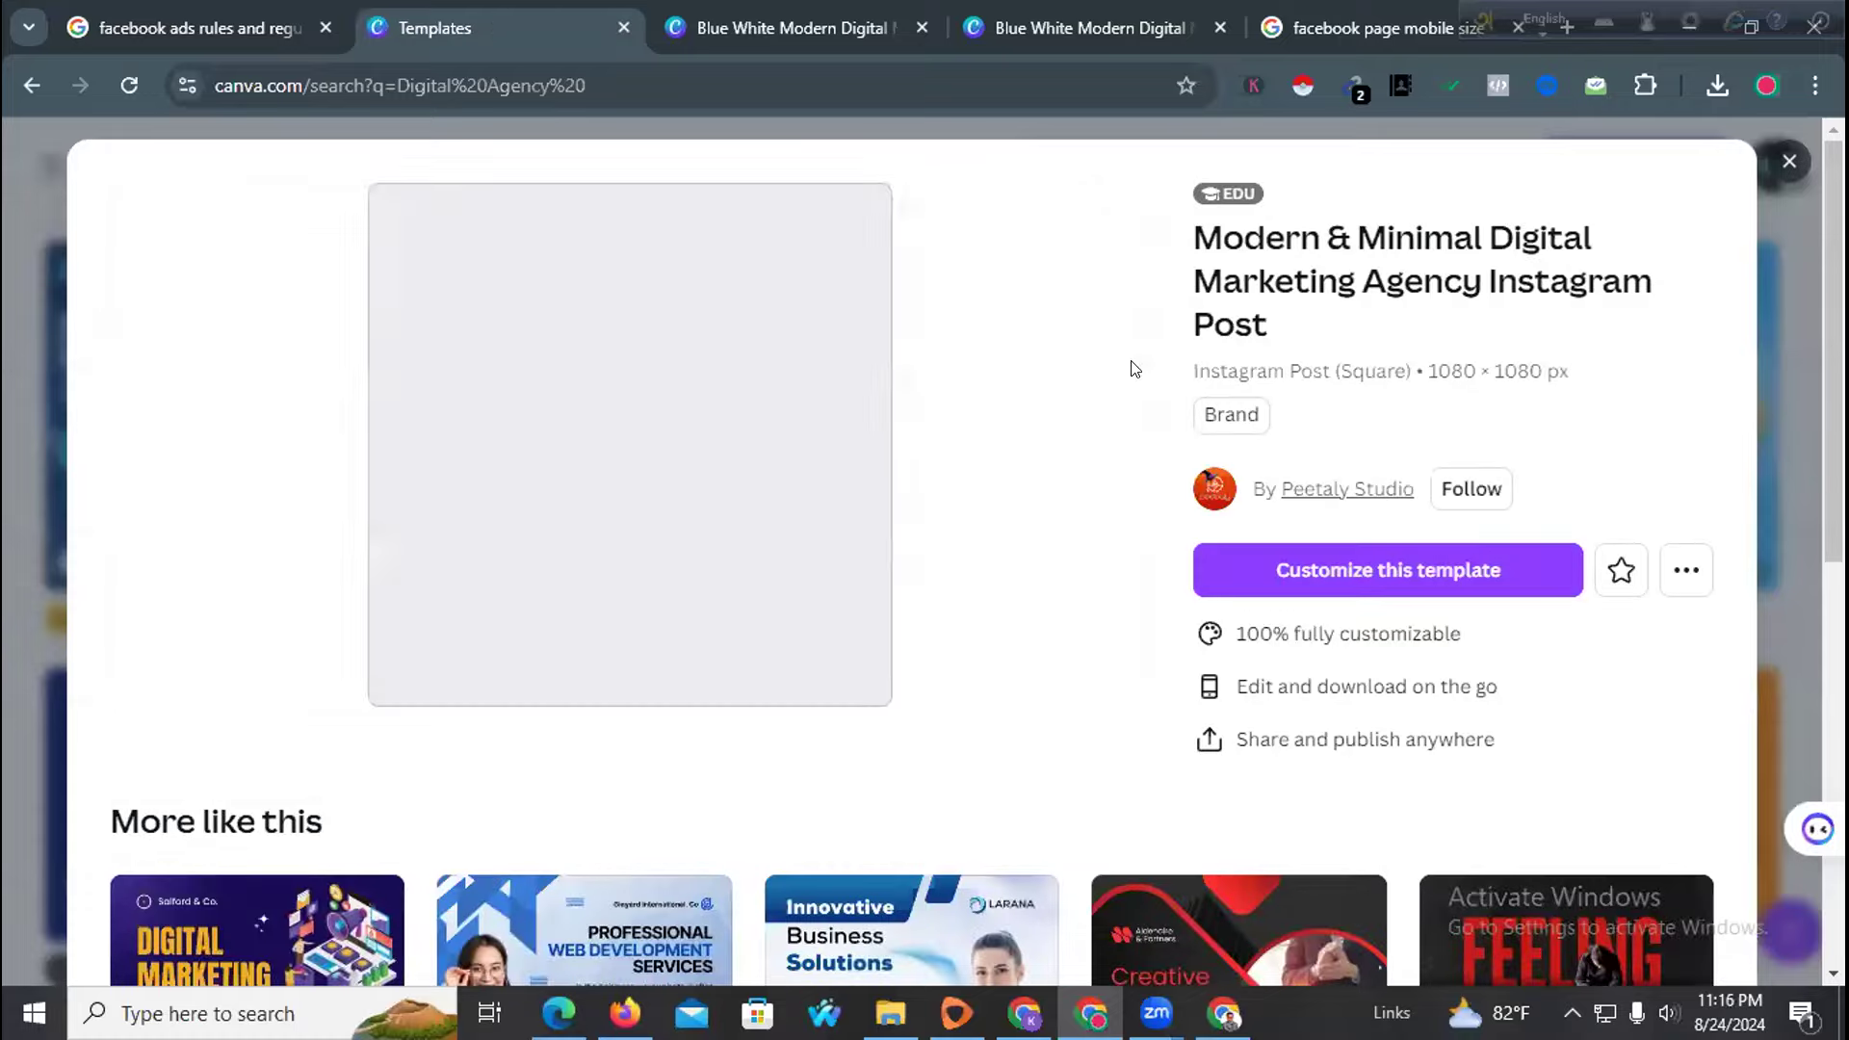
Open the Startup Business template in a new tab, look through it, and close the preview
{"action": "left_click", "coordinate": [665, 413]}
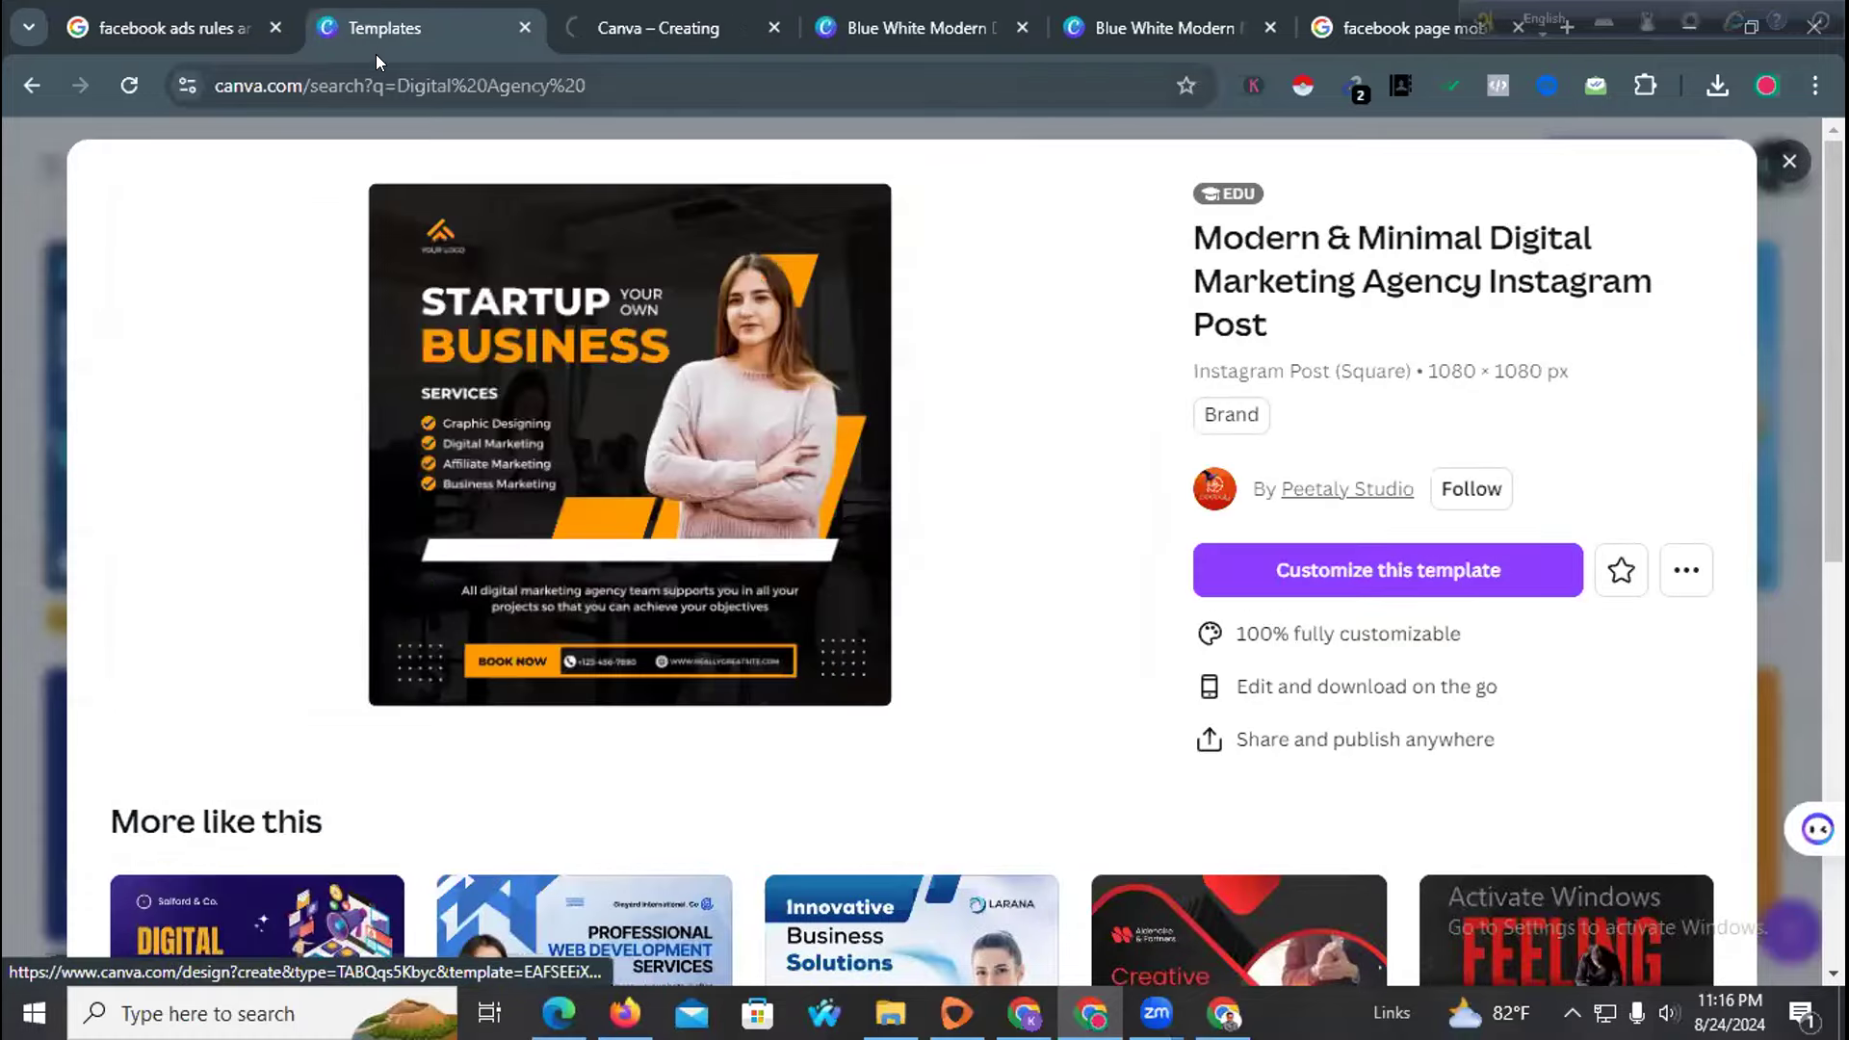
{"action": "scroll", "coordinate": [478, 775], "scroll_direction": "down", "scroll_amount": 4}
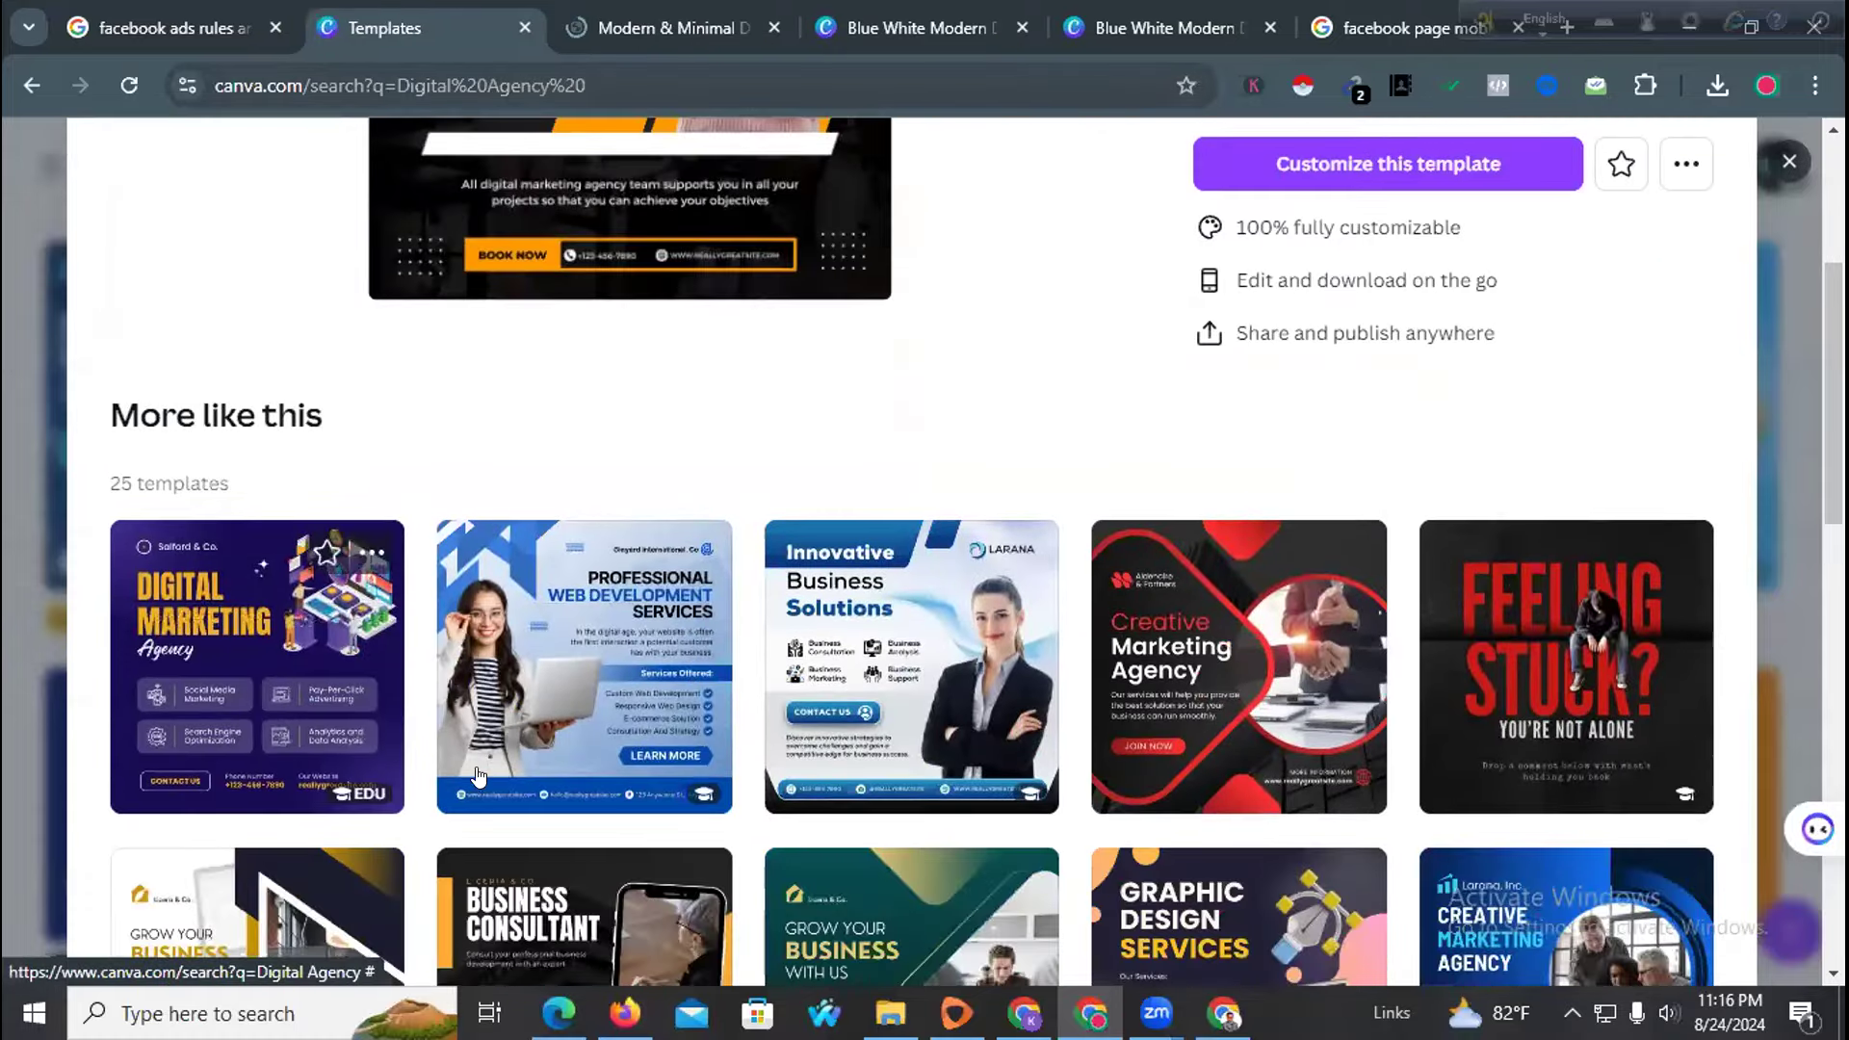
{"action": "scroll", "coordinate": [478, 775], "scroll_direction": "down", "scroll_amount": 3}
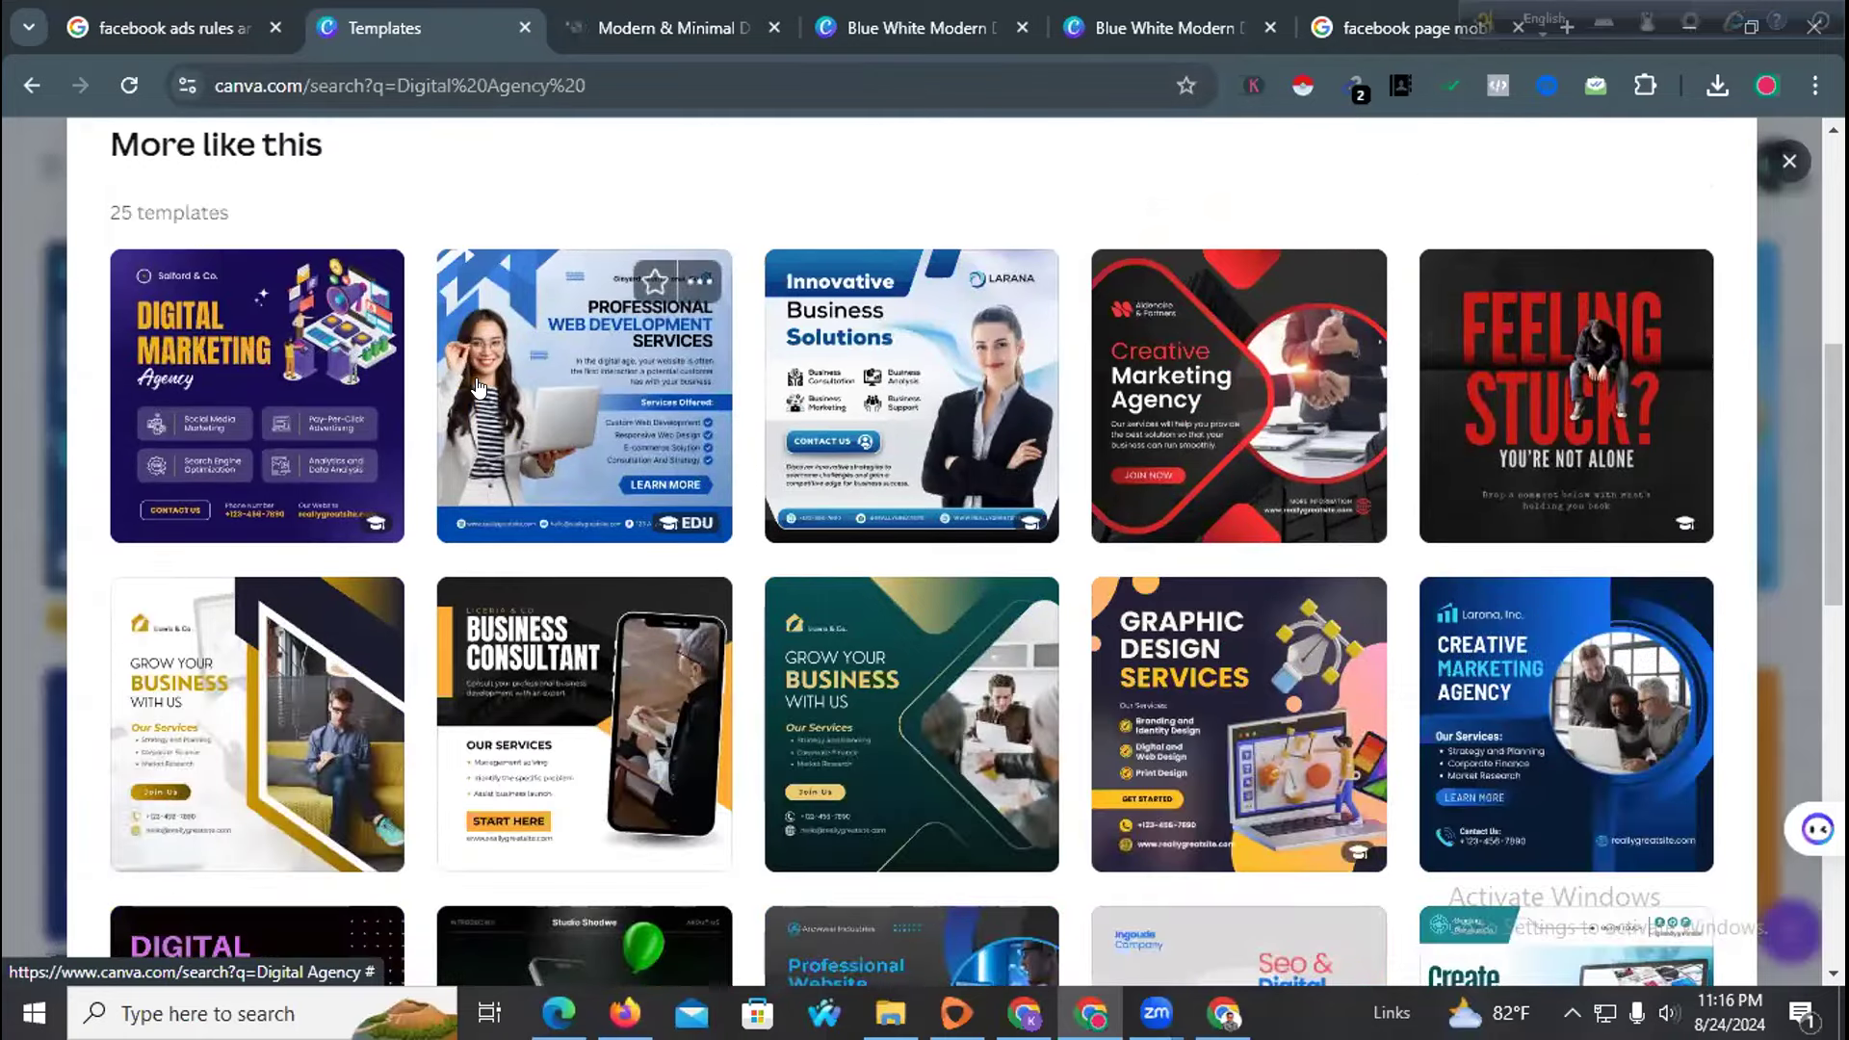
{"action": "left_click", "coordinate": [479, 385]}
{"action": "scroll", "coordinate": [725, 688], "scroll_direction": "down", "scroll_amount": 4}
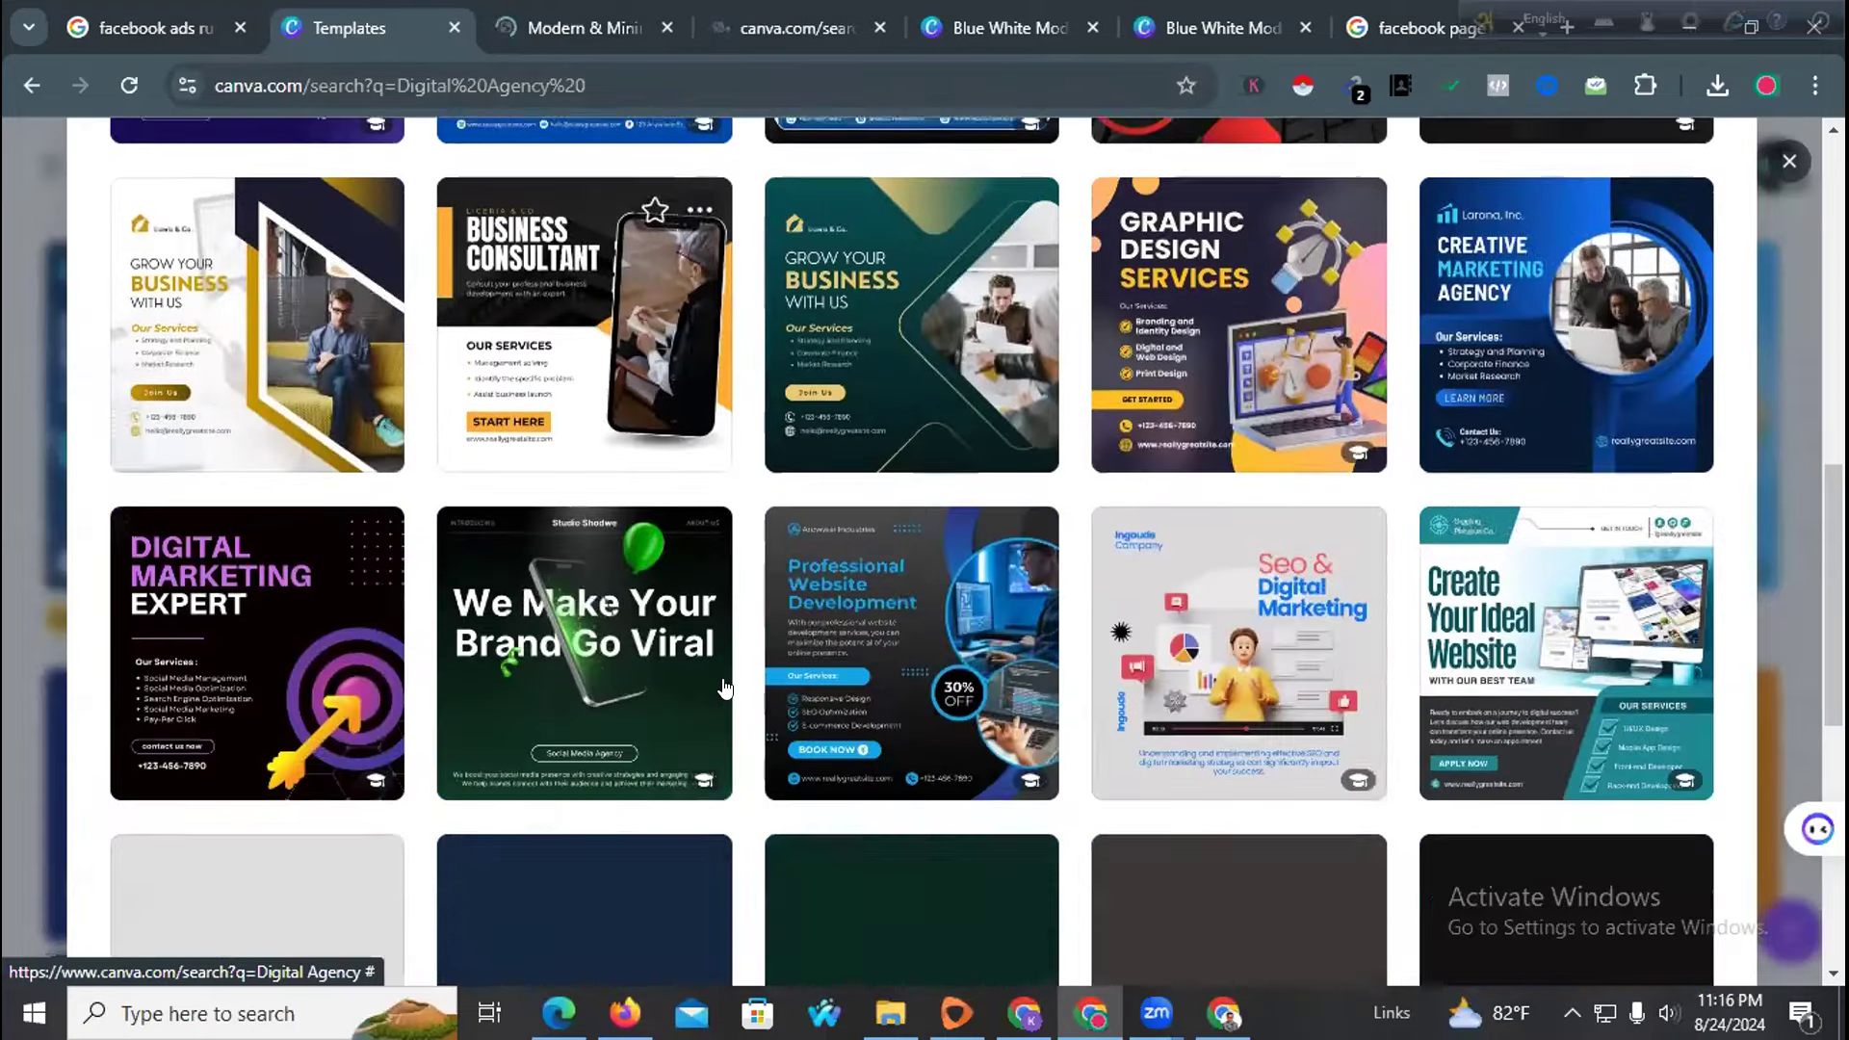
{"action": "scroll", "coordinate": [725, 689], "scroll_direction": "down", "scroll_amount": 7}
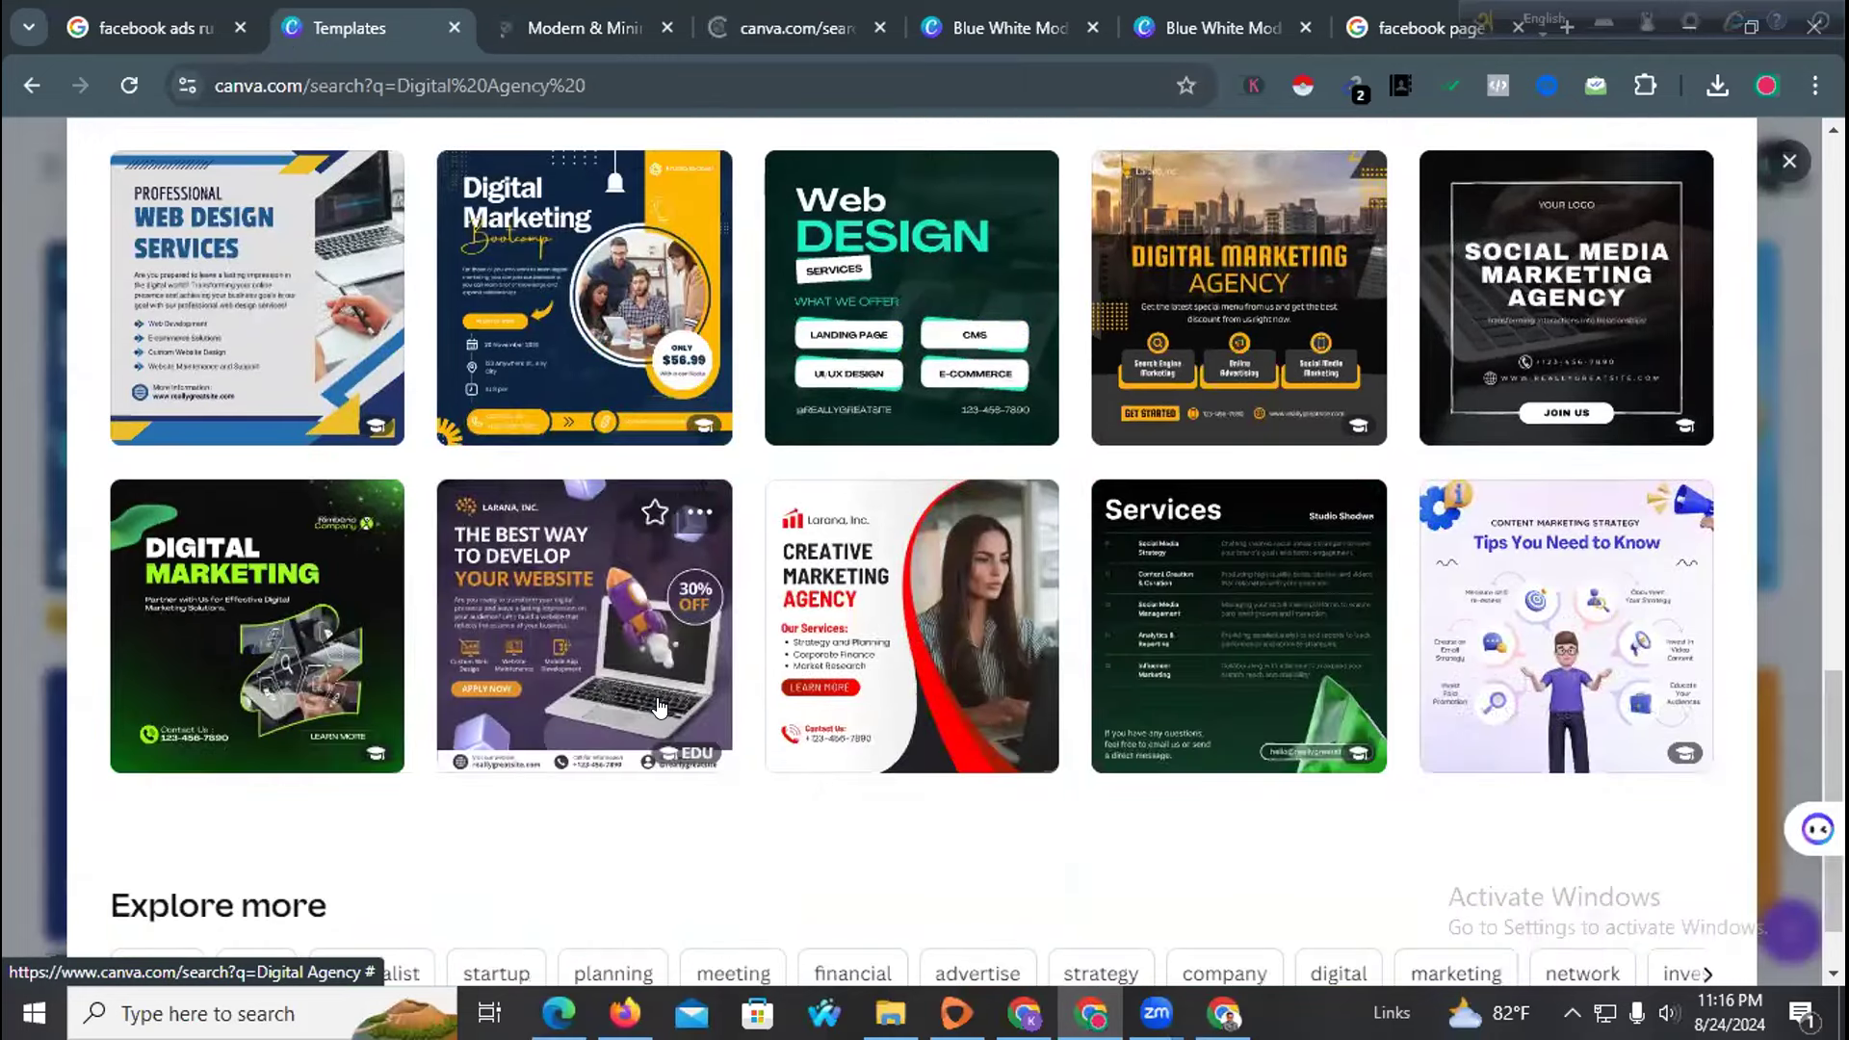
{"action": "scroll", "coordinate": [657, 708], "scroll_direction": "down", "scroll_amount": 1}
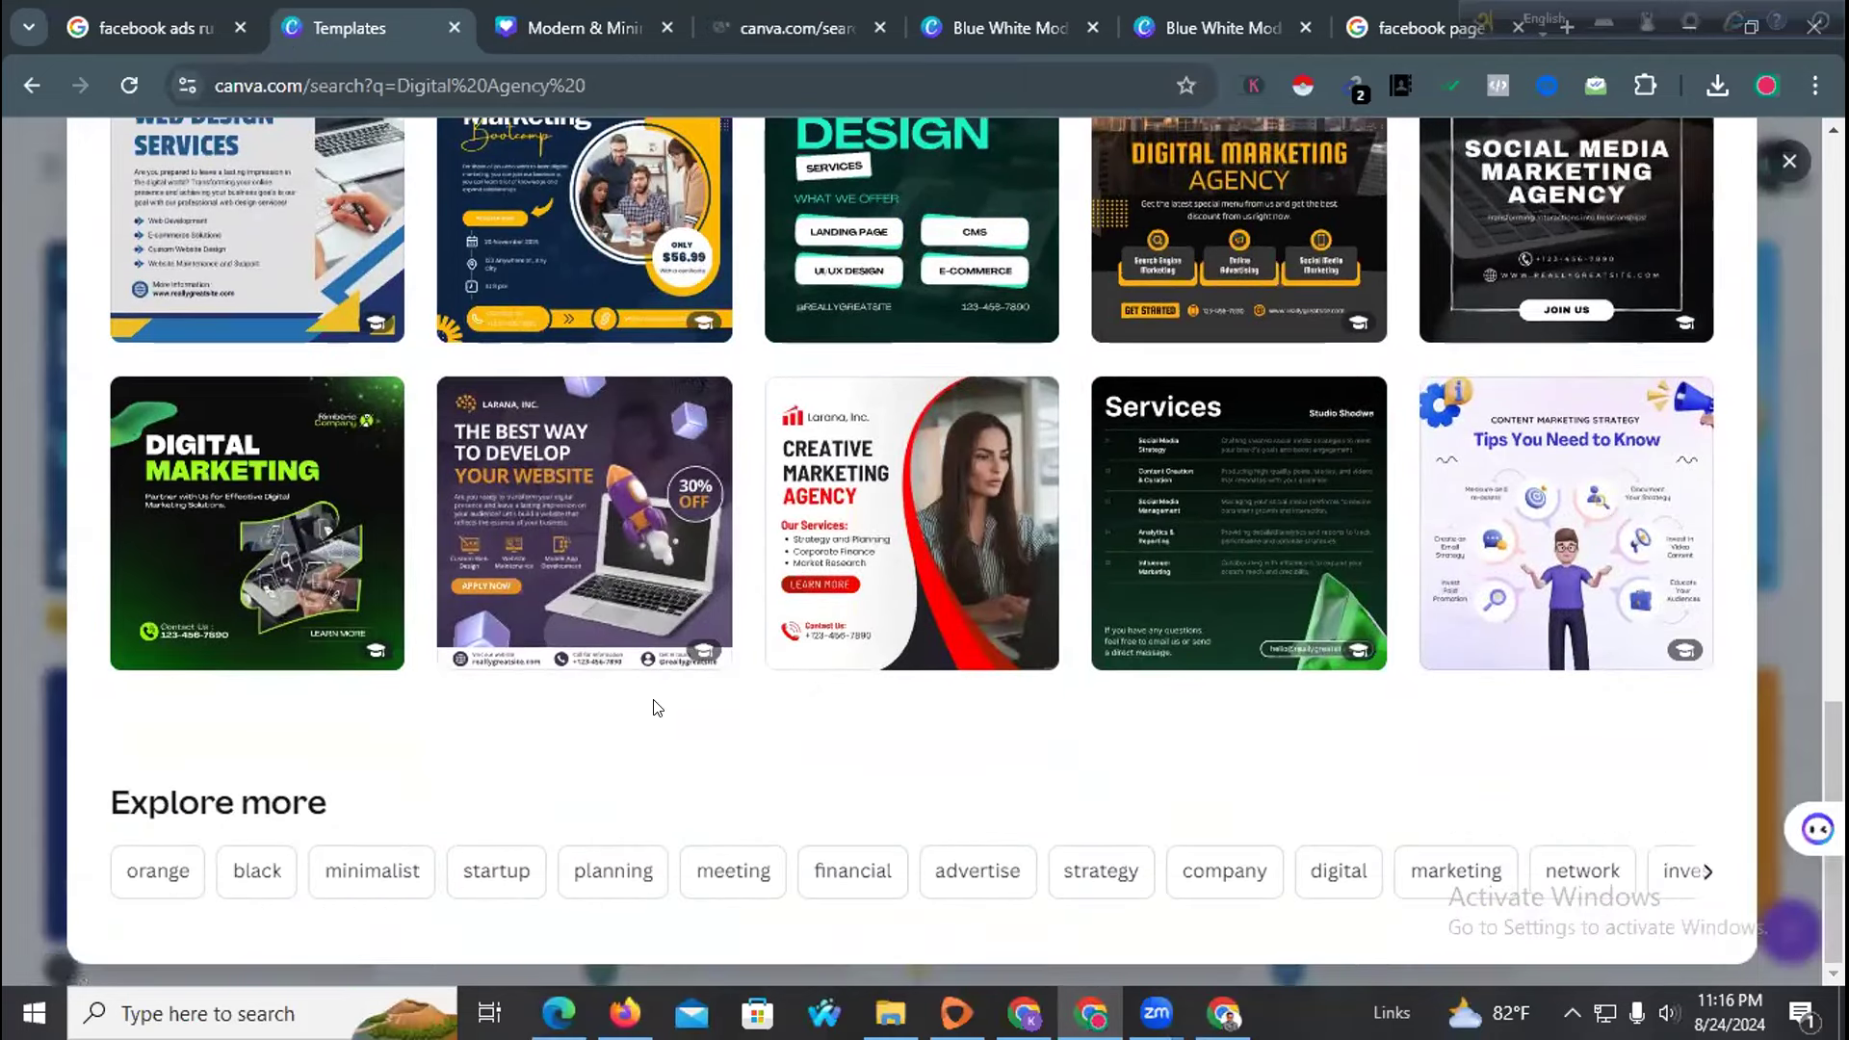
{"action": "scroll", "coordinate": [658, 708], "scroll_direction": "up", "scroll_amount": 4}
{"action": "scroll", "coordinate": [657, 708], "scroll_direction": "down", "scroll_amount": 4}
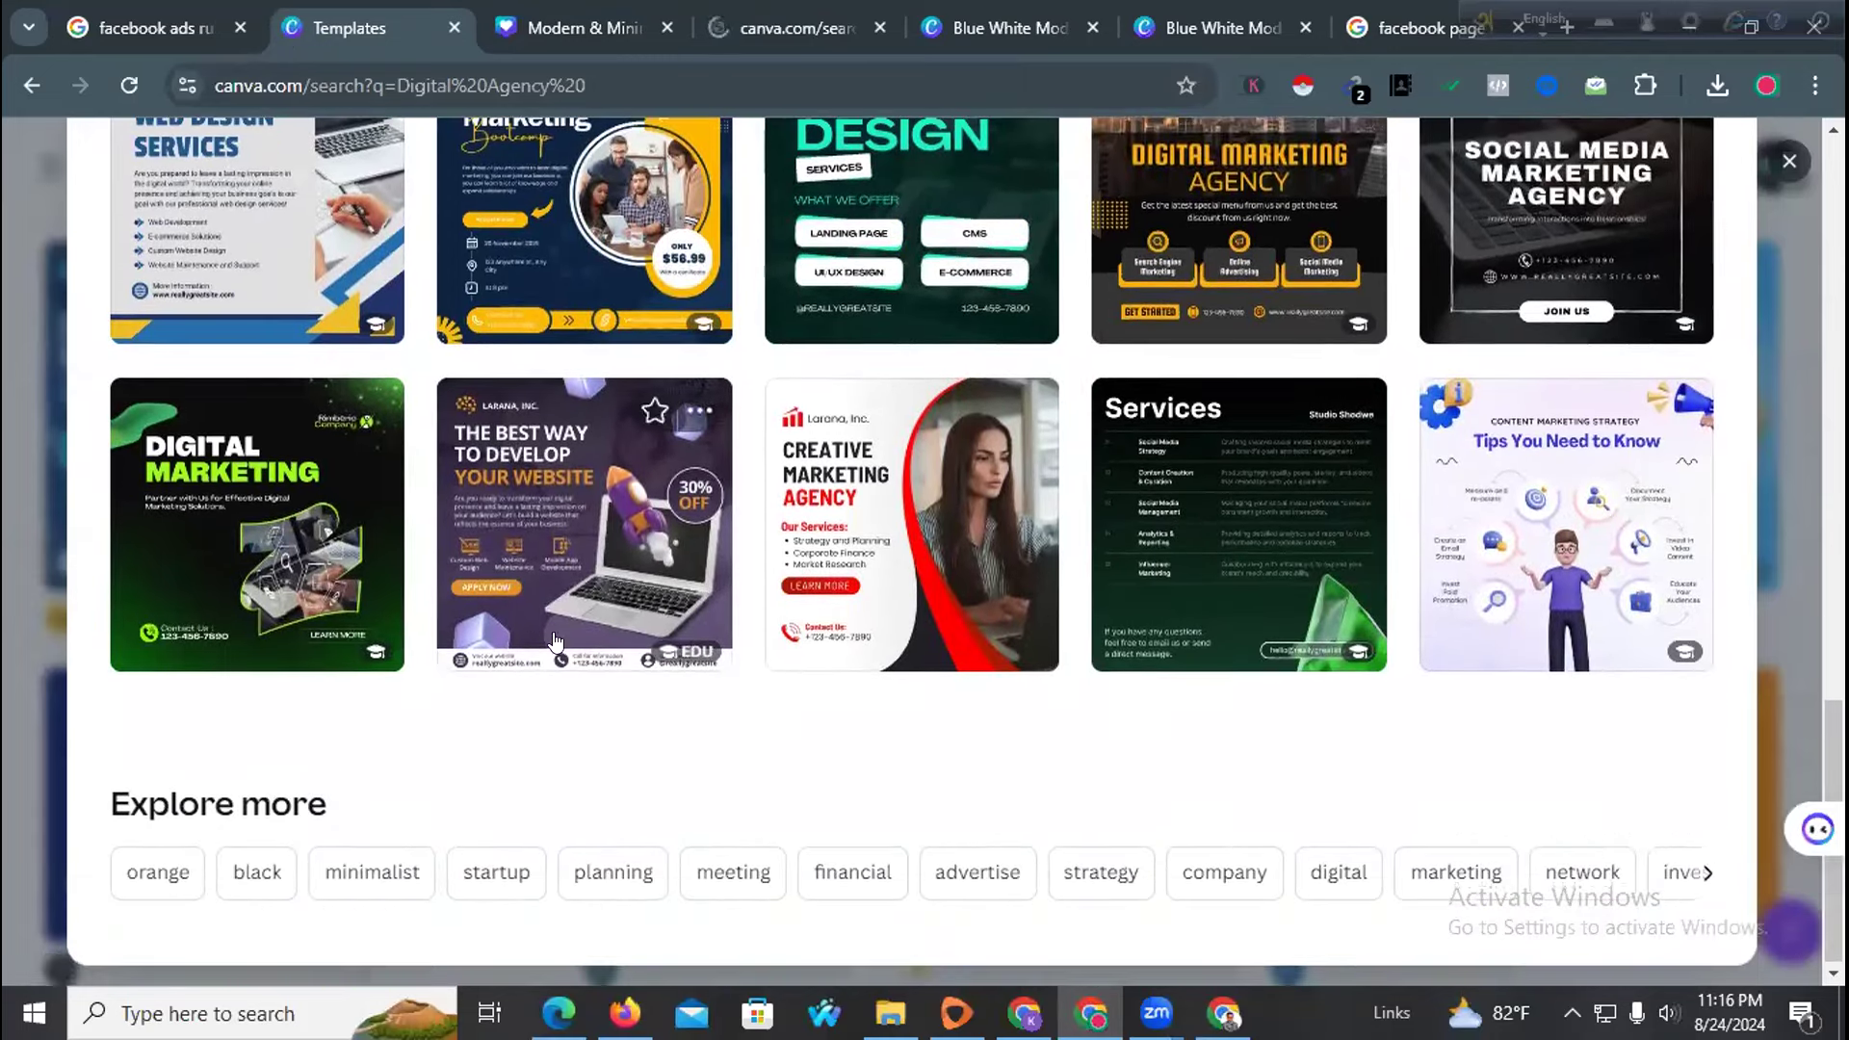
{"action": "scroll", "coordinate": [499, 653], "scroll_direction": "up", "scroll_amount": 5}
{"action": "scroll", "coordinate": [499, 653], "scroll_direction": "up", "scroll_amount": 10}
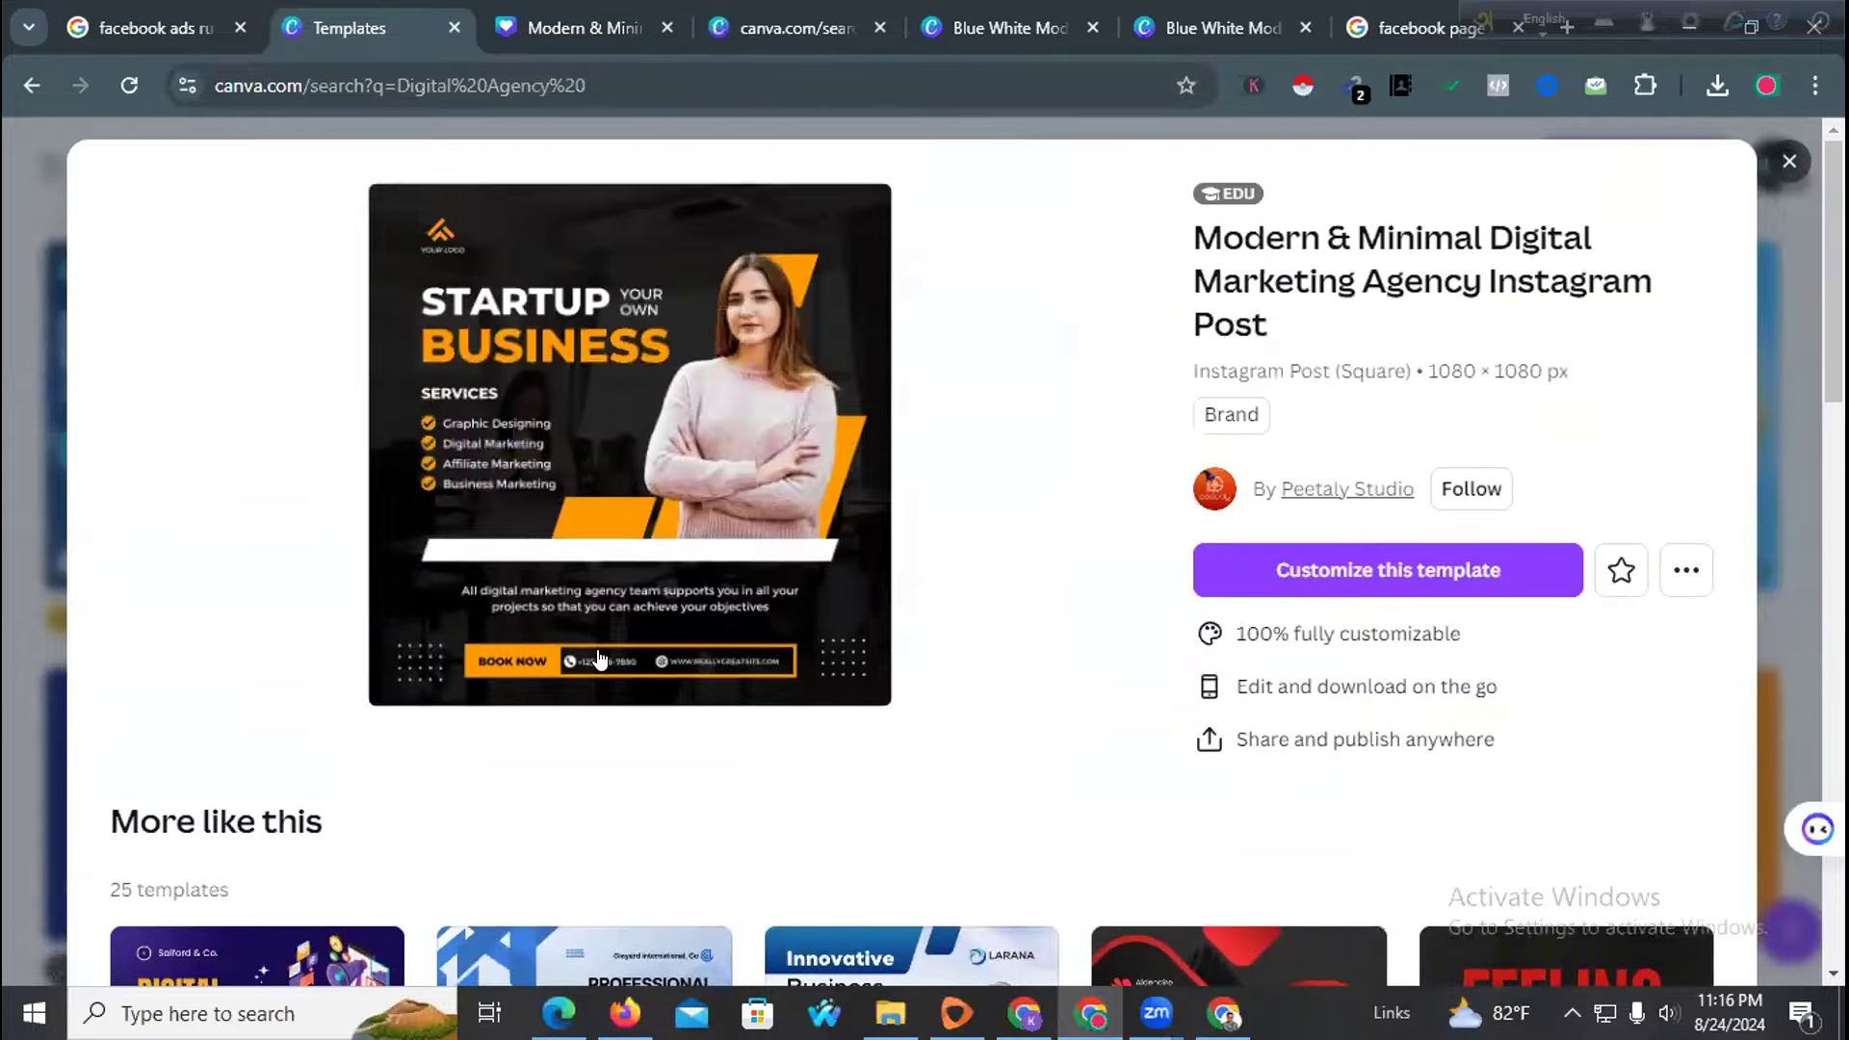
{"action": "left_click", "coordinate": [1788, 164]}
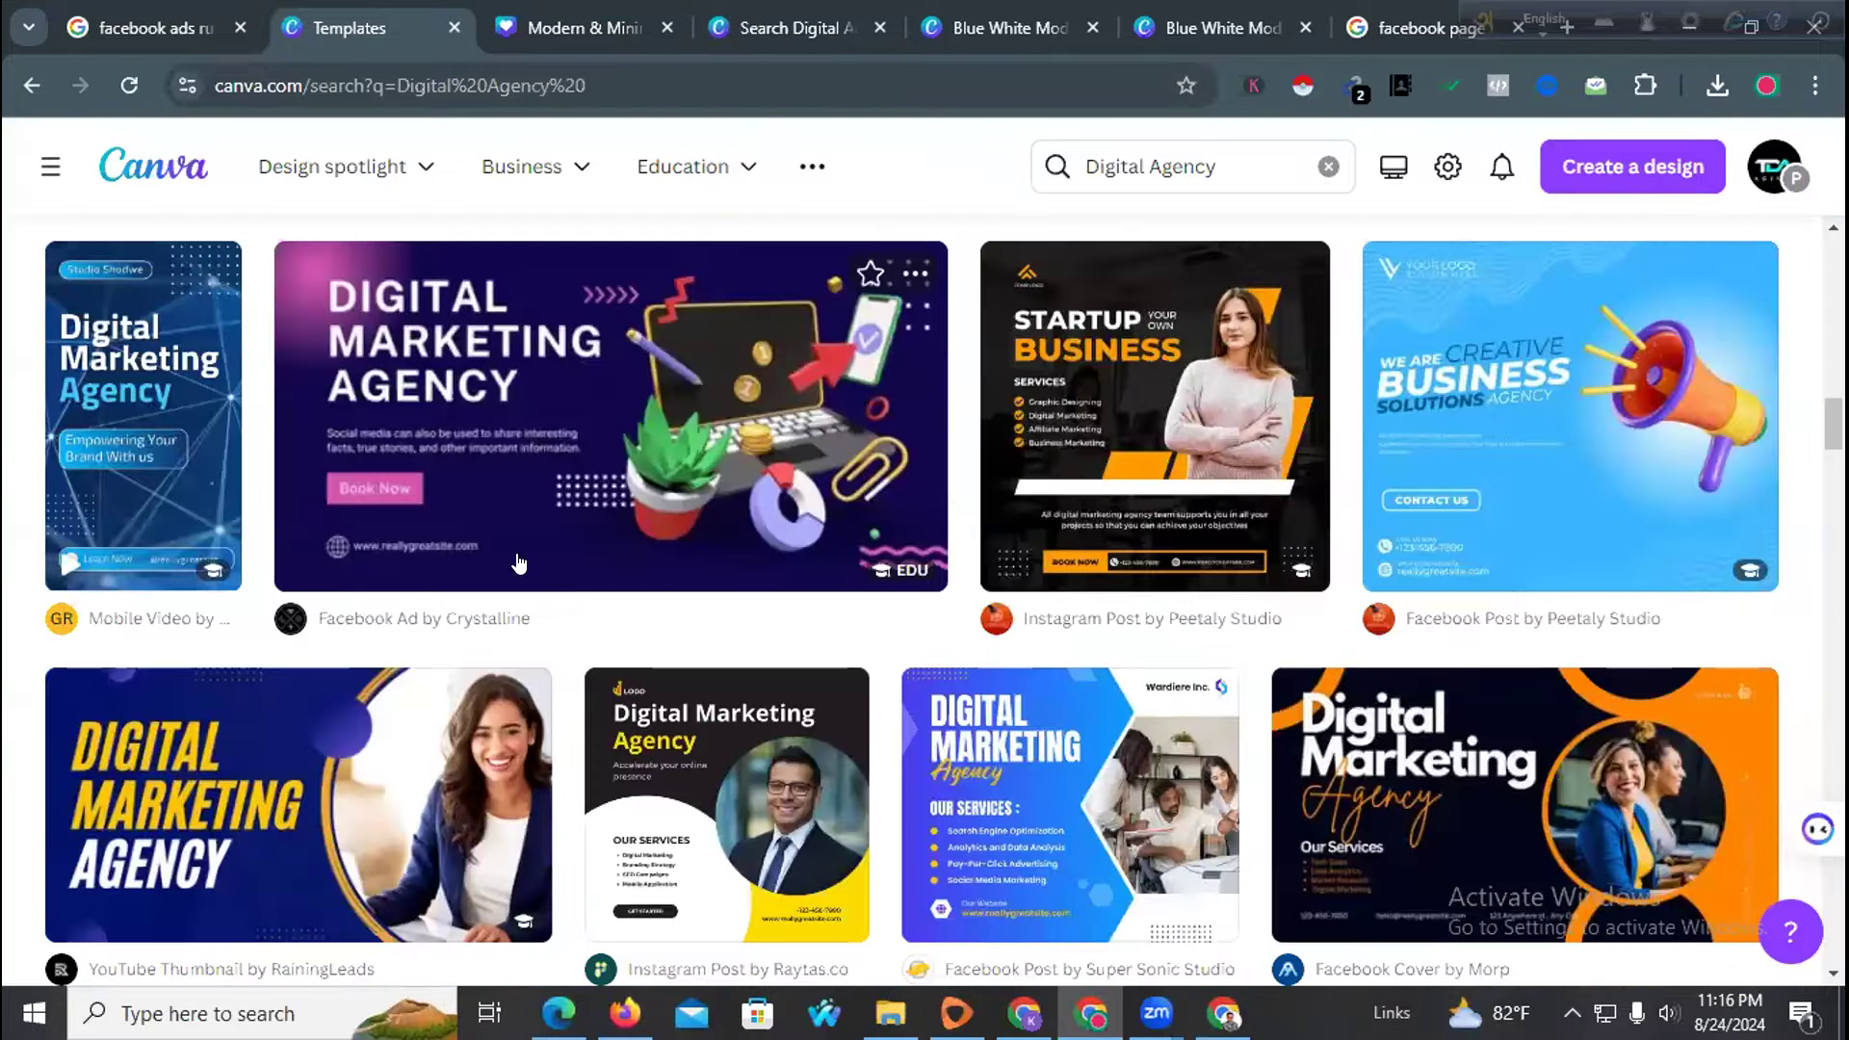
Choose the orange Grow Your Business Instagram post and customize it as a new design
{"action": "scroll", "coordinate": [520, 563], "scroll_direction": "up", "scroll_amount": 10}
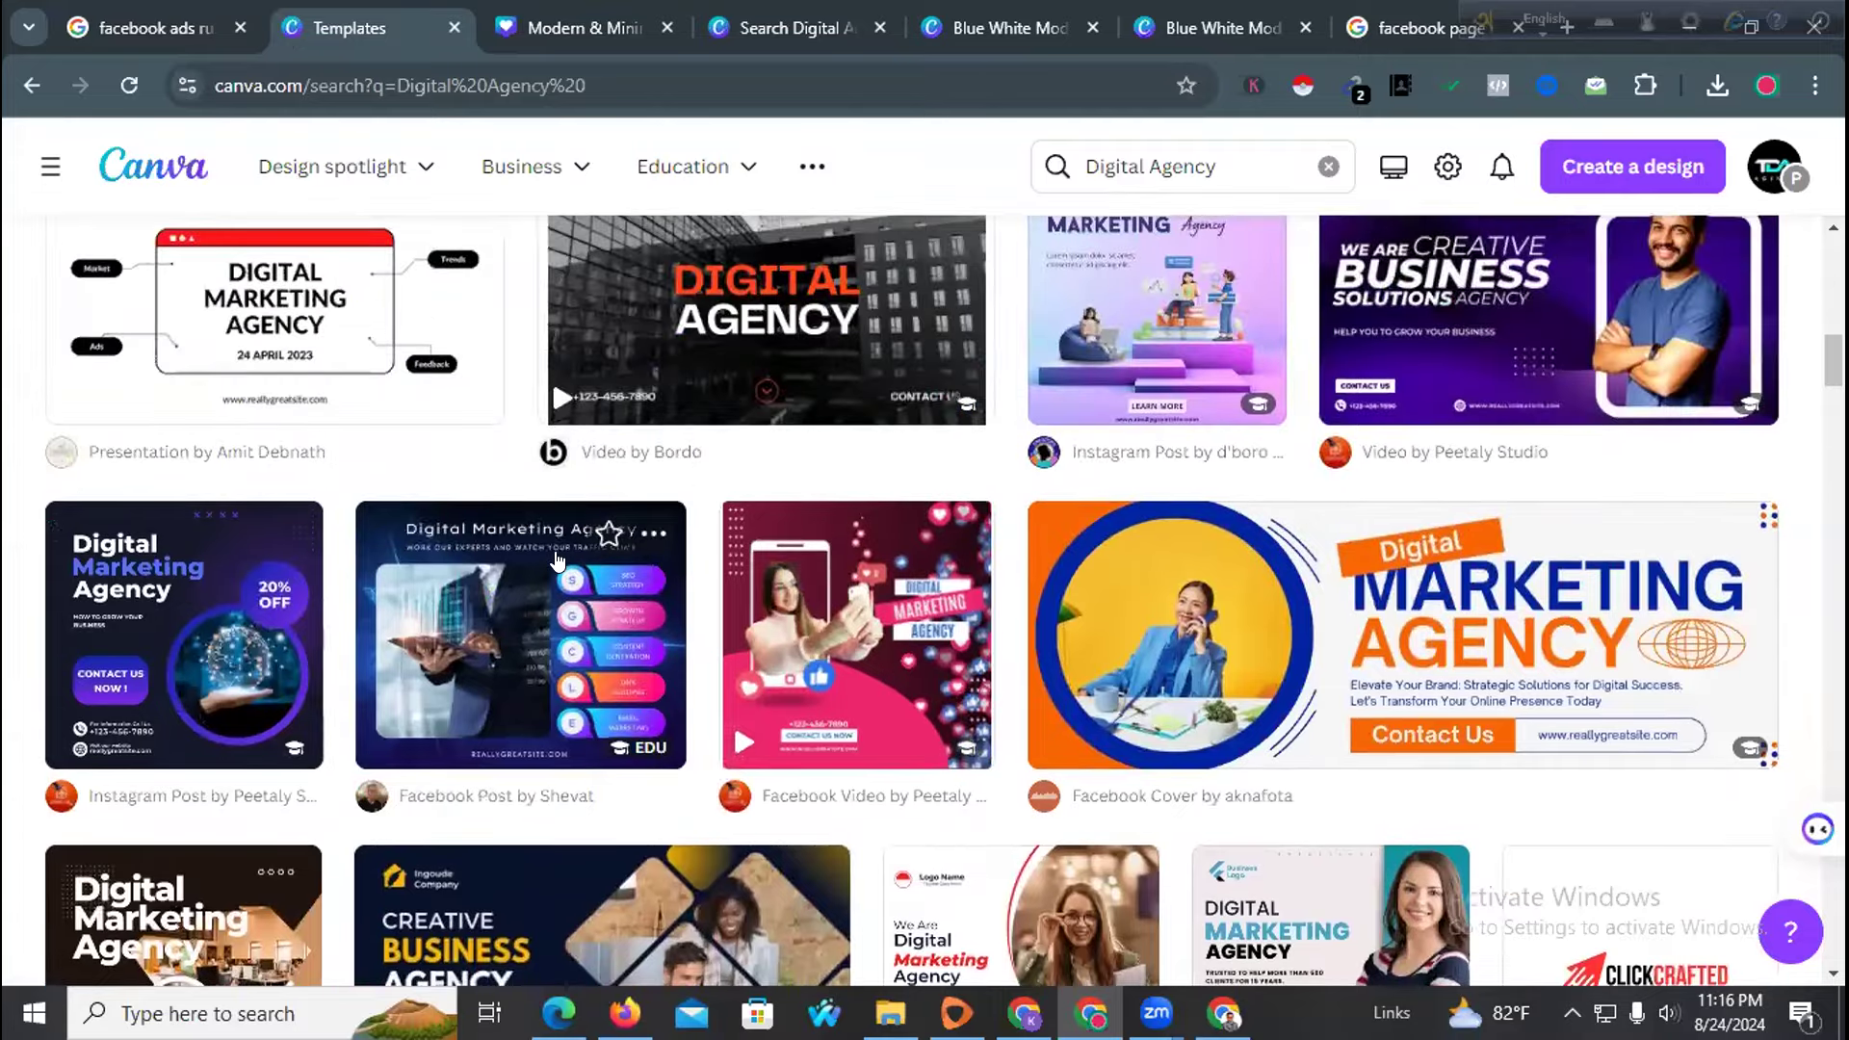
{"action": "scroll", "coordinate": [557, 562], "scroll_direction": "up", "scroll_amount": 8}
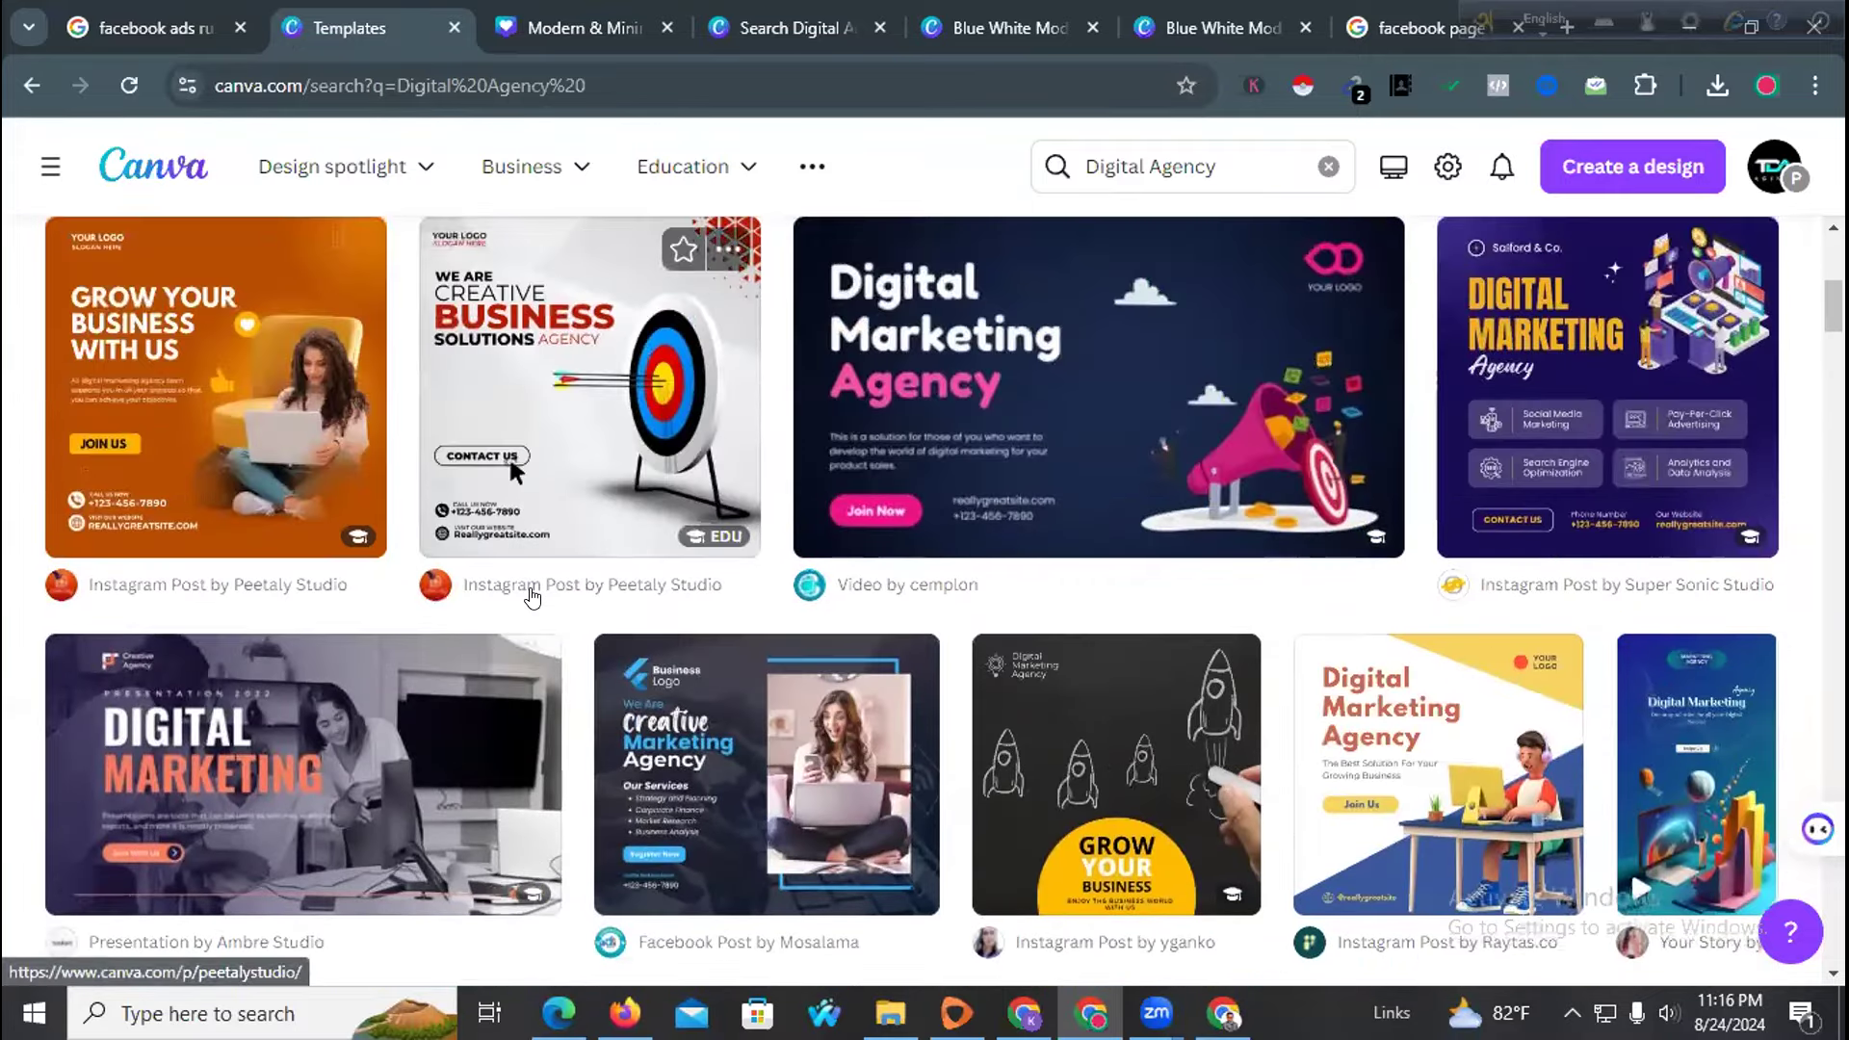
{"action": "scroll", "coordinate": [530, 598], "scroll_direction": "up", "scroll_amount": 3}
{"action": "left_click", "coordinate": [268, 593]}
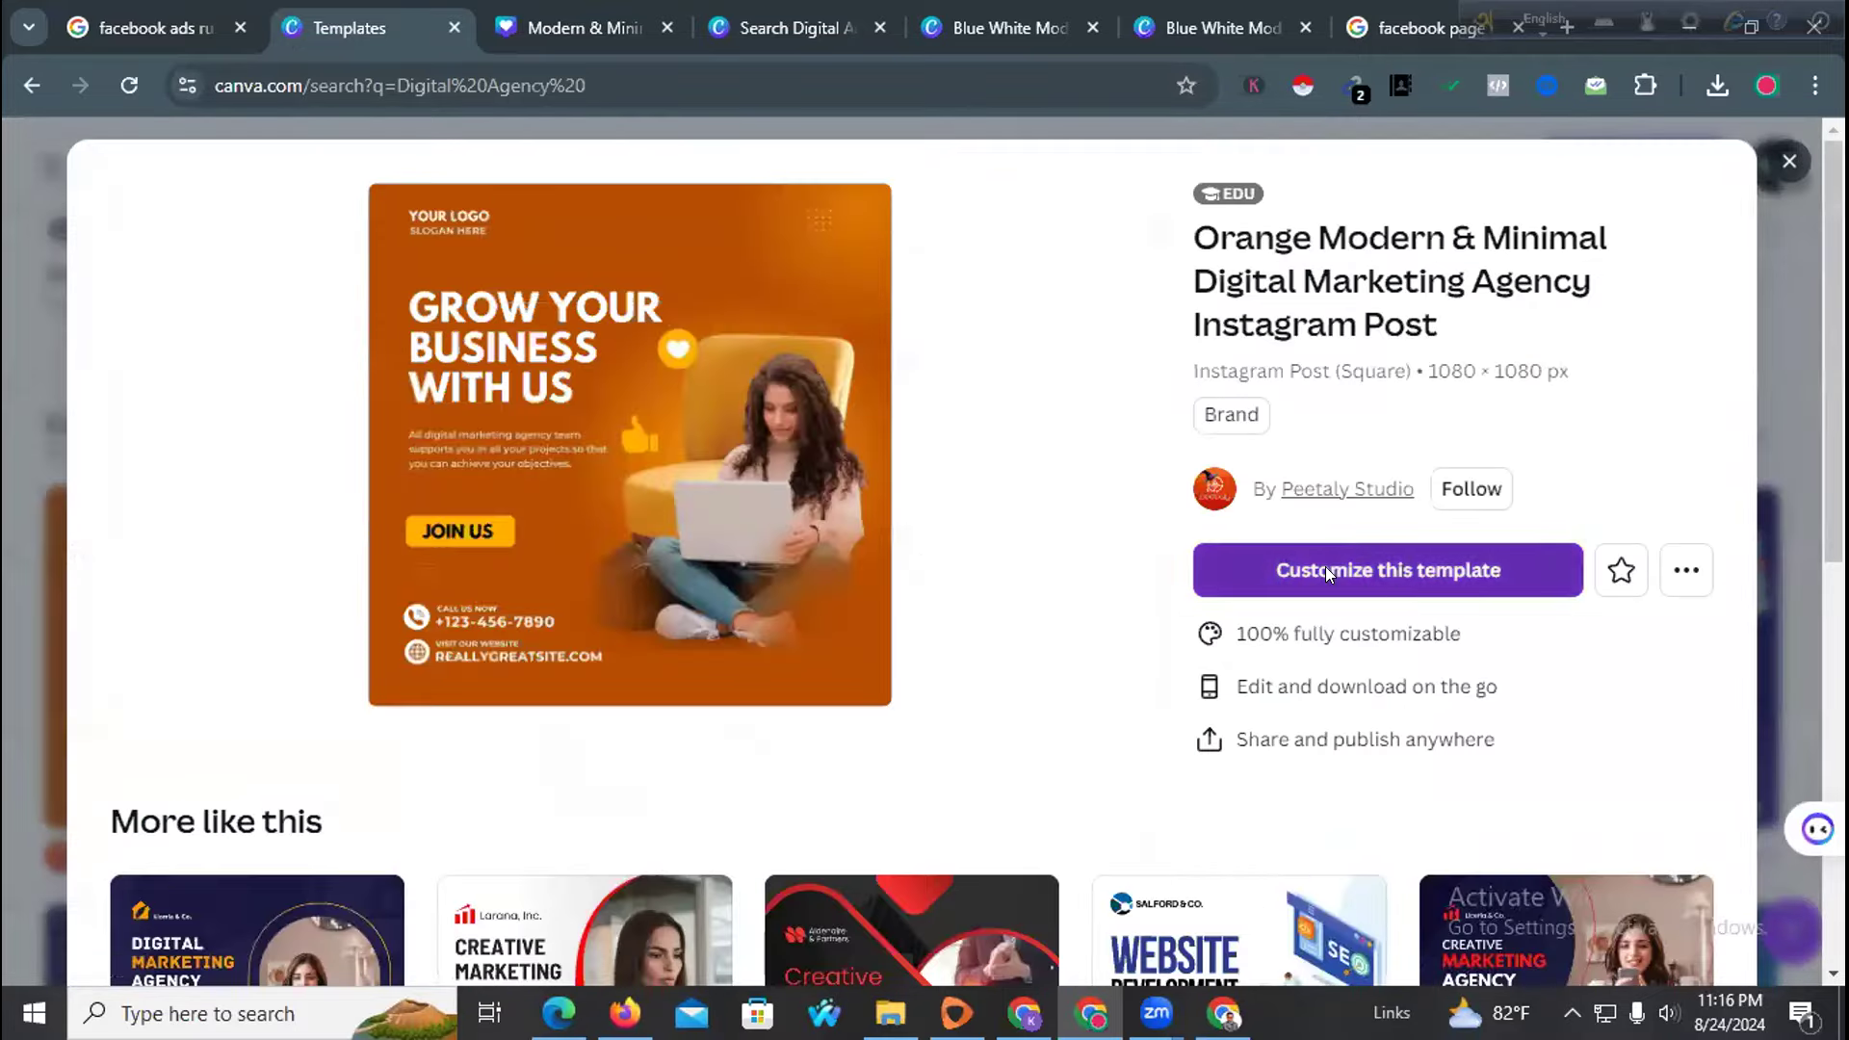
{"action": "left_click", "coordinate": [1325, 568]}
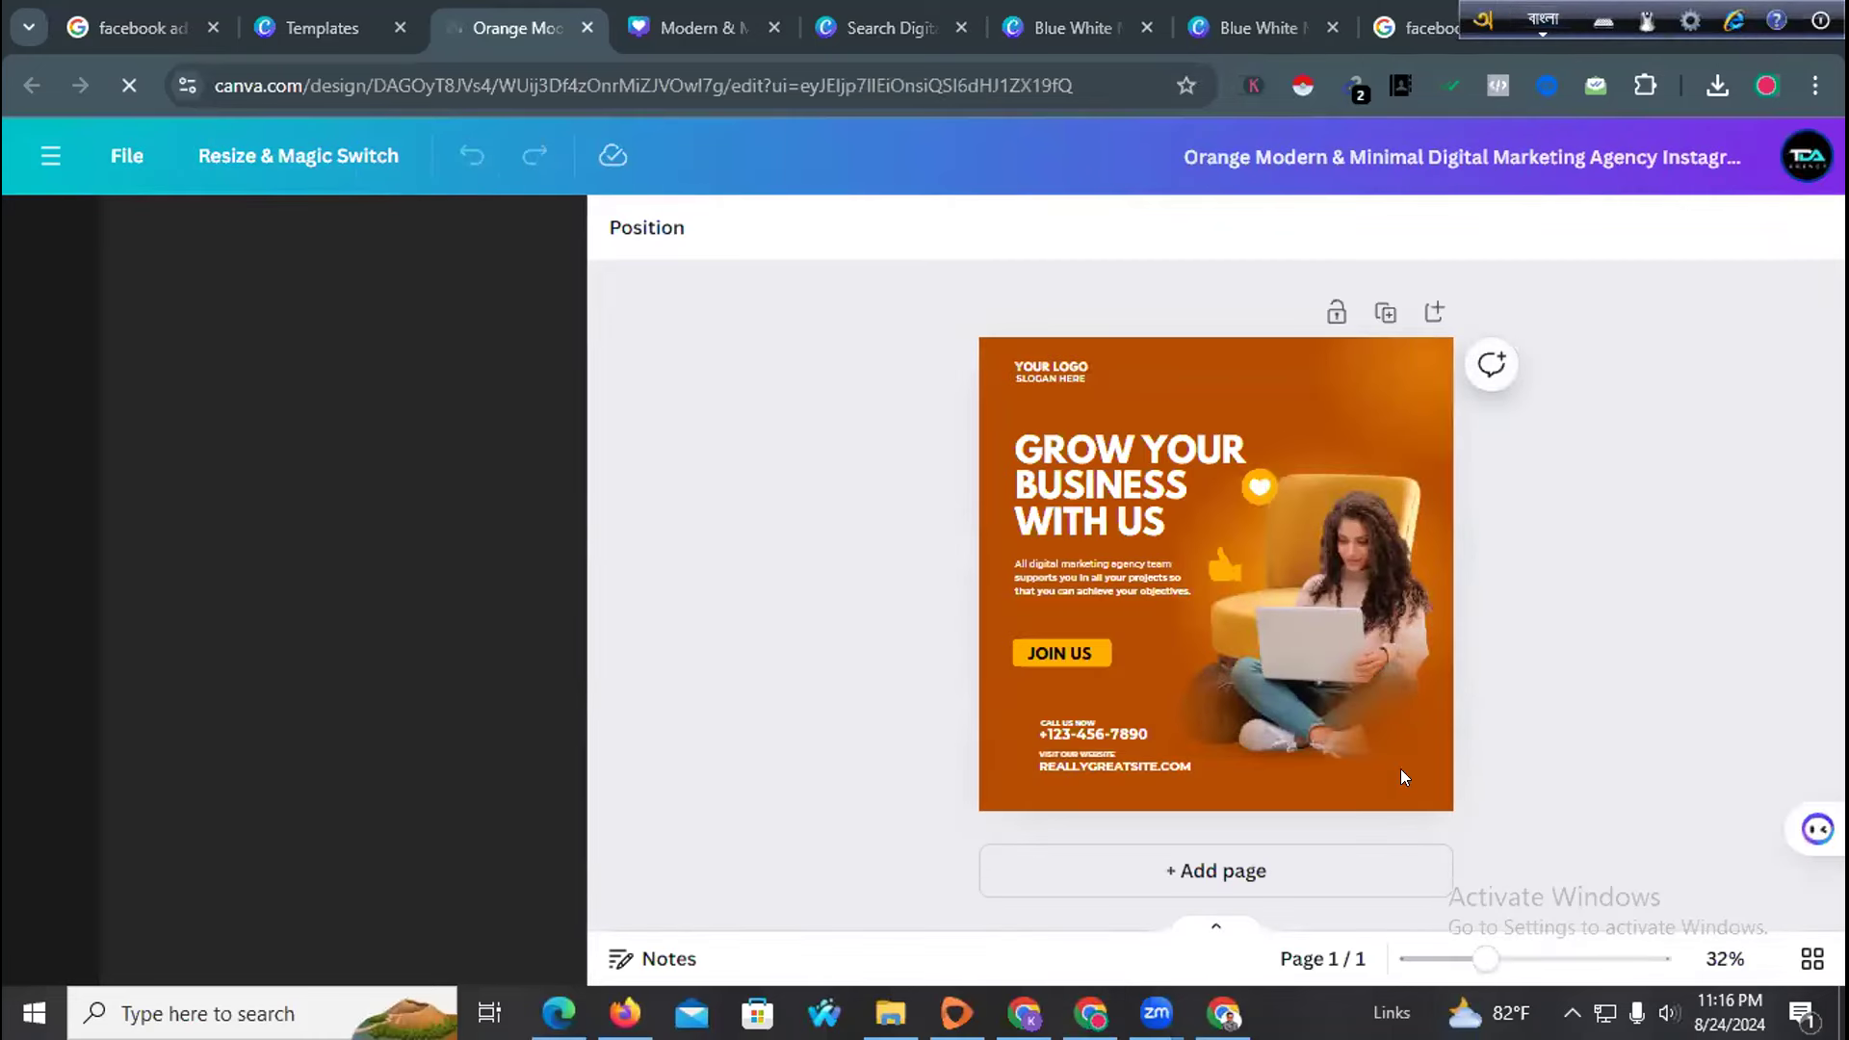
Zoom in and delete the 'YOUR LOGO' and 'SLOGAN HERE' texts from the design
{"action": "left_click_drag", "start_coordinate": [1506, 965], "coordinate": [1442, 967]}
{"action": "left_click", "coordinate": [990, 314]}
{"action": "key", "text": "Delete"}
{"action": "left_click", "coordinate": [986, 326]}
{"action": "key", "text": "Delete"}
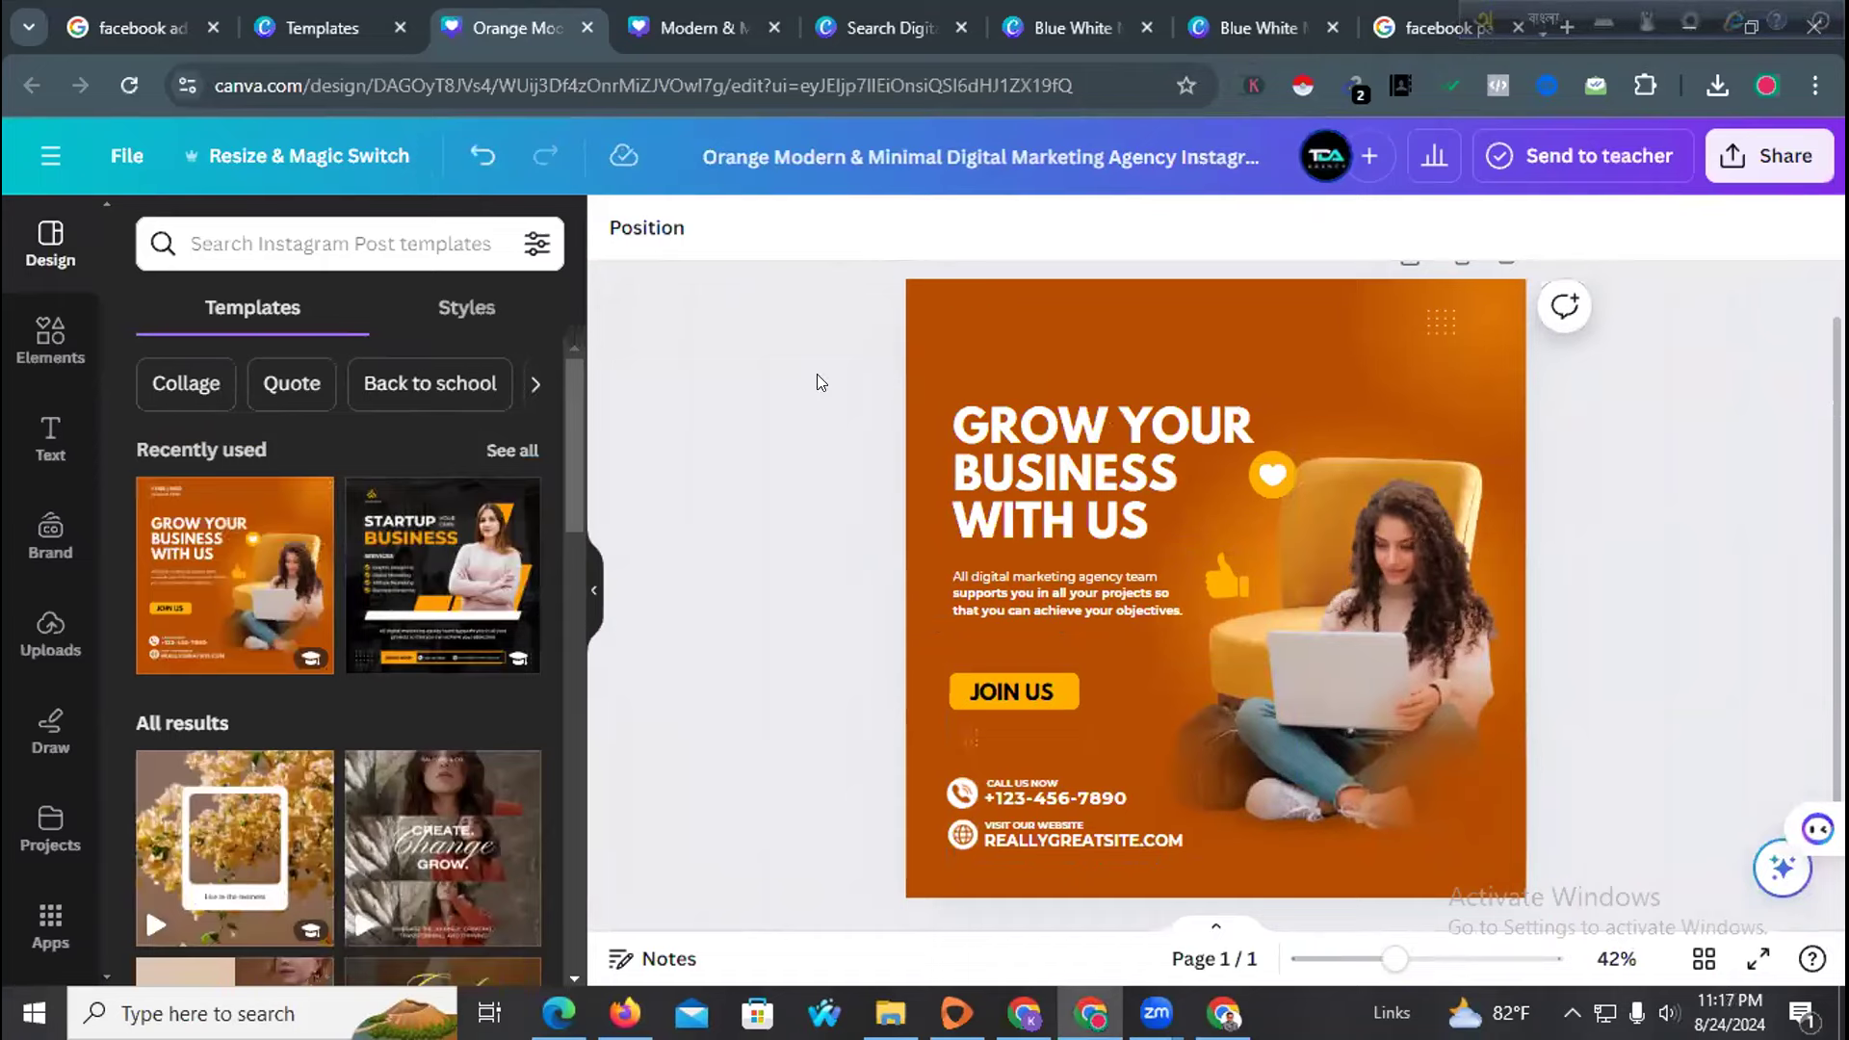
Place the uploaded AWE logo on the design and remove its white background
{"action": "left_click", "coordinate": [45, 627]}
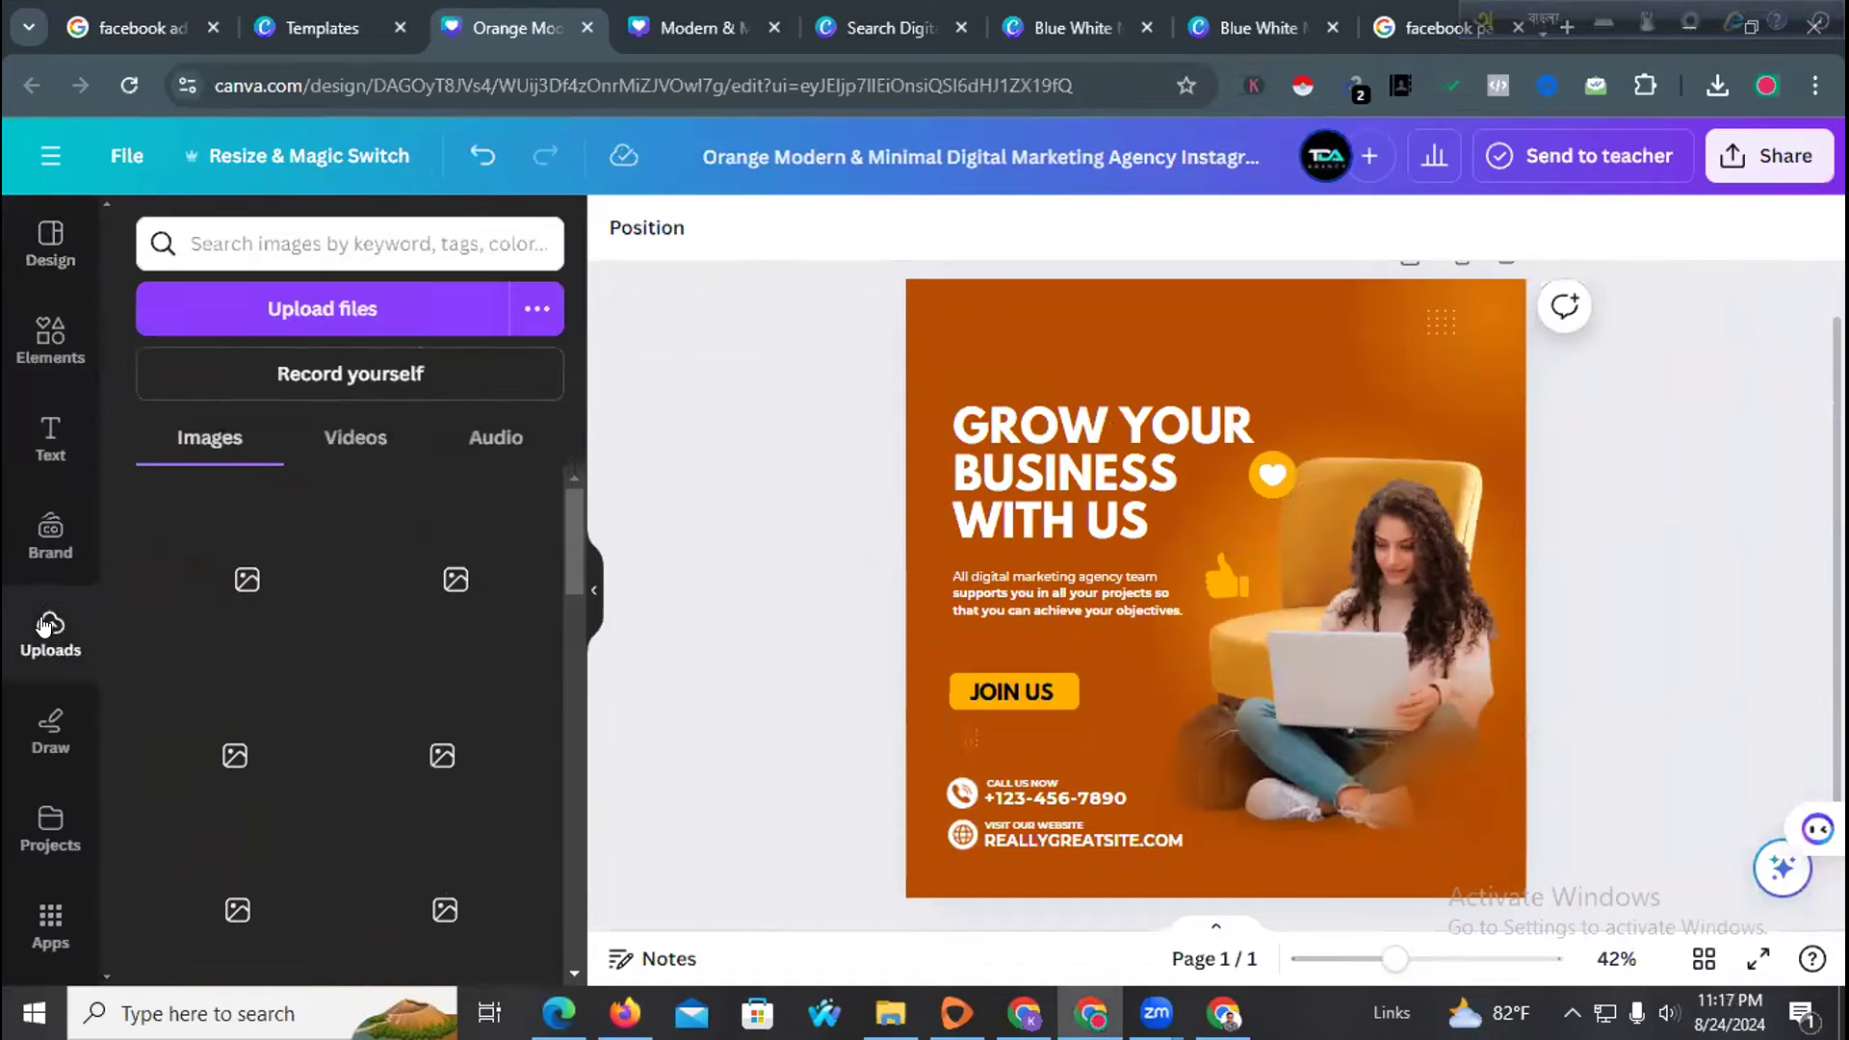
{"action": "left_click", "coordinate": [308, 293]}
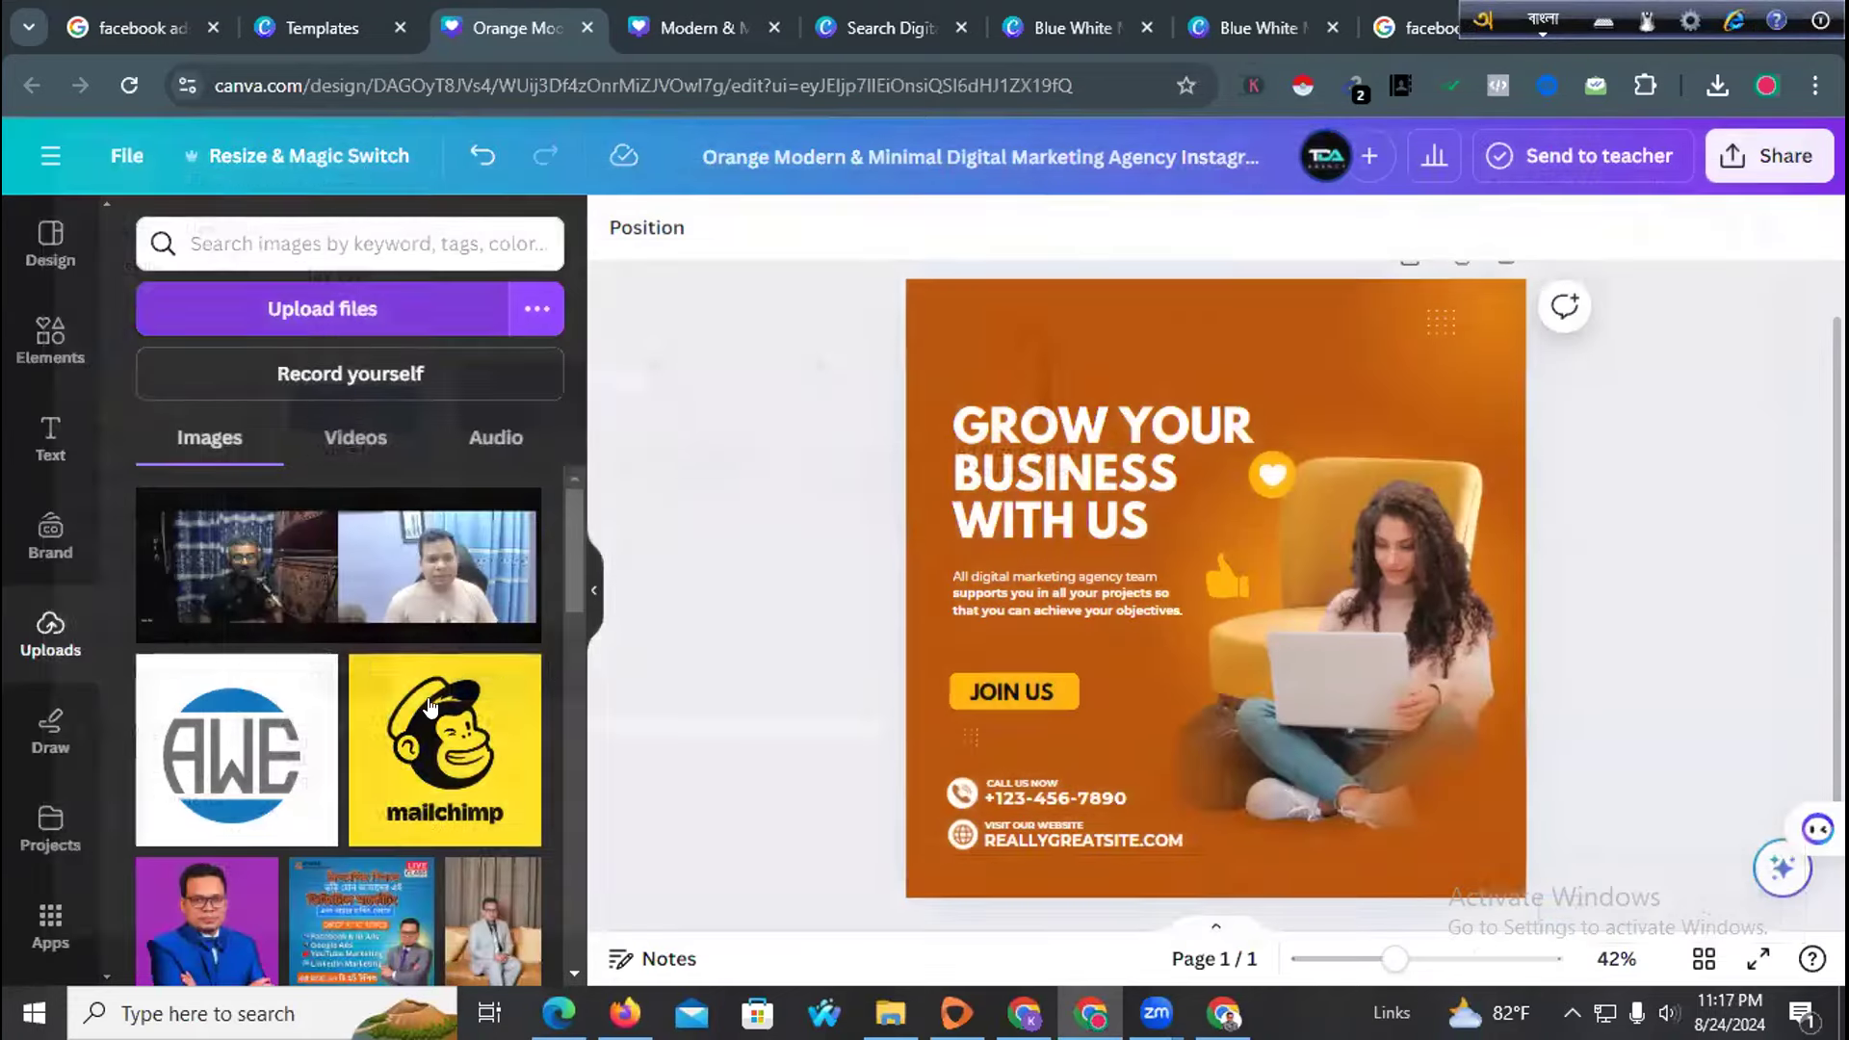
{"action": "left_click_drag", "start_coordinate": [236, 741], "coordinate": [1066, 427]}
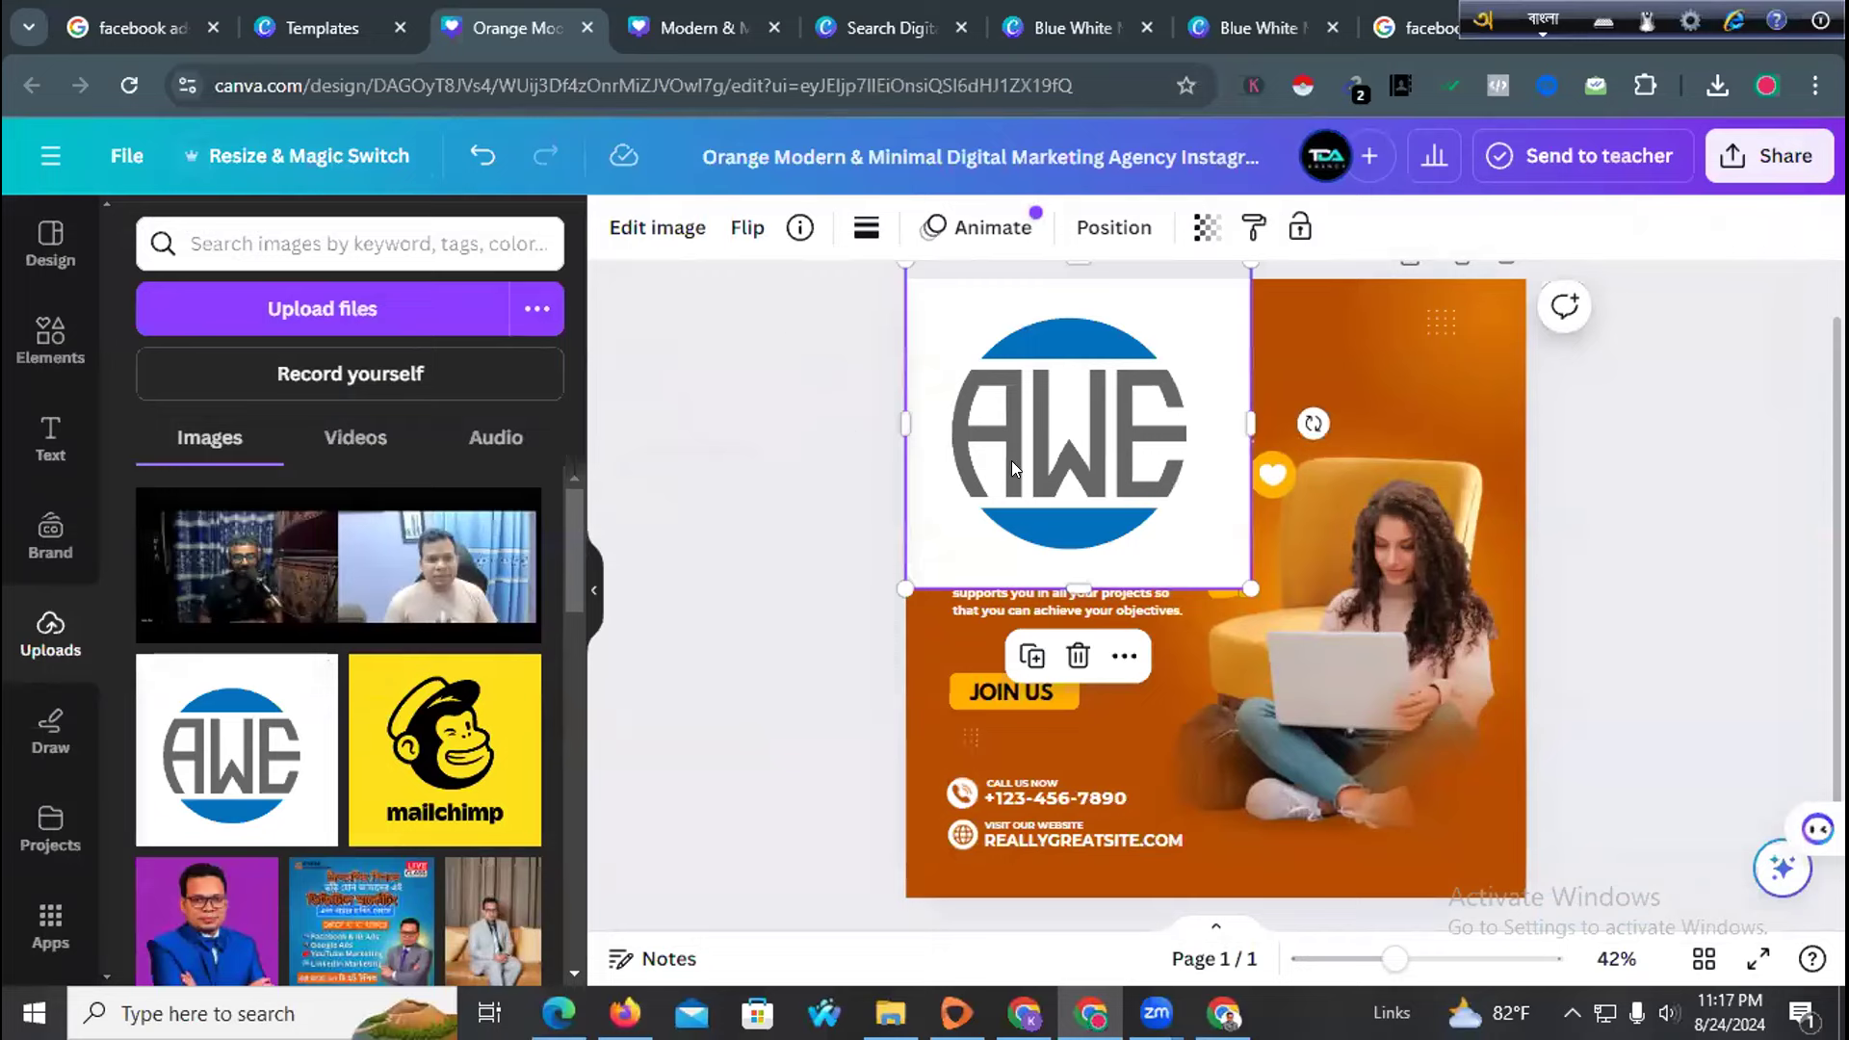
{"action": "left_click_drag", "start_coordinate": [995, 404], "coordinate": [1091, 467]}
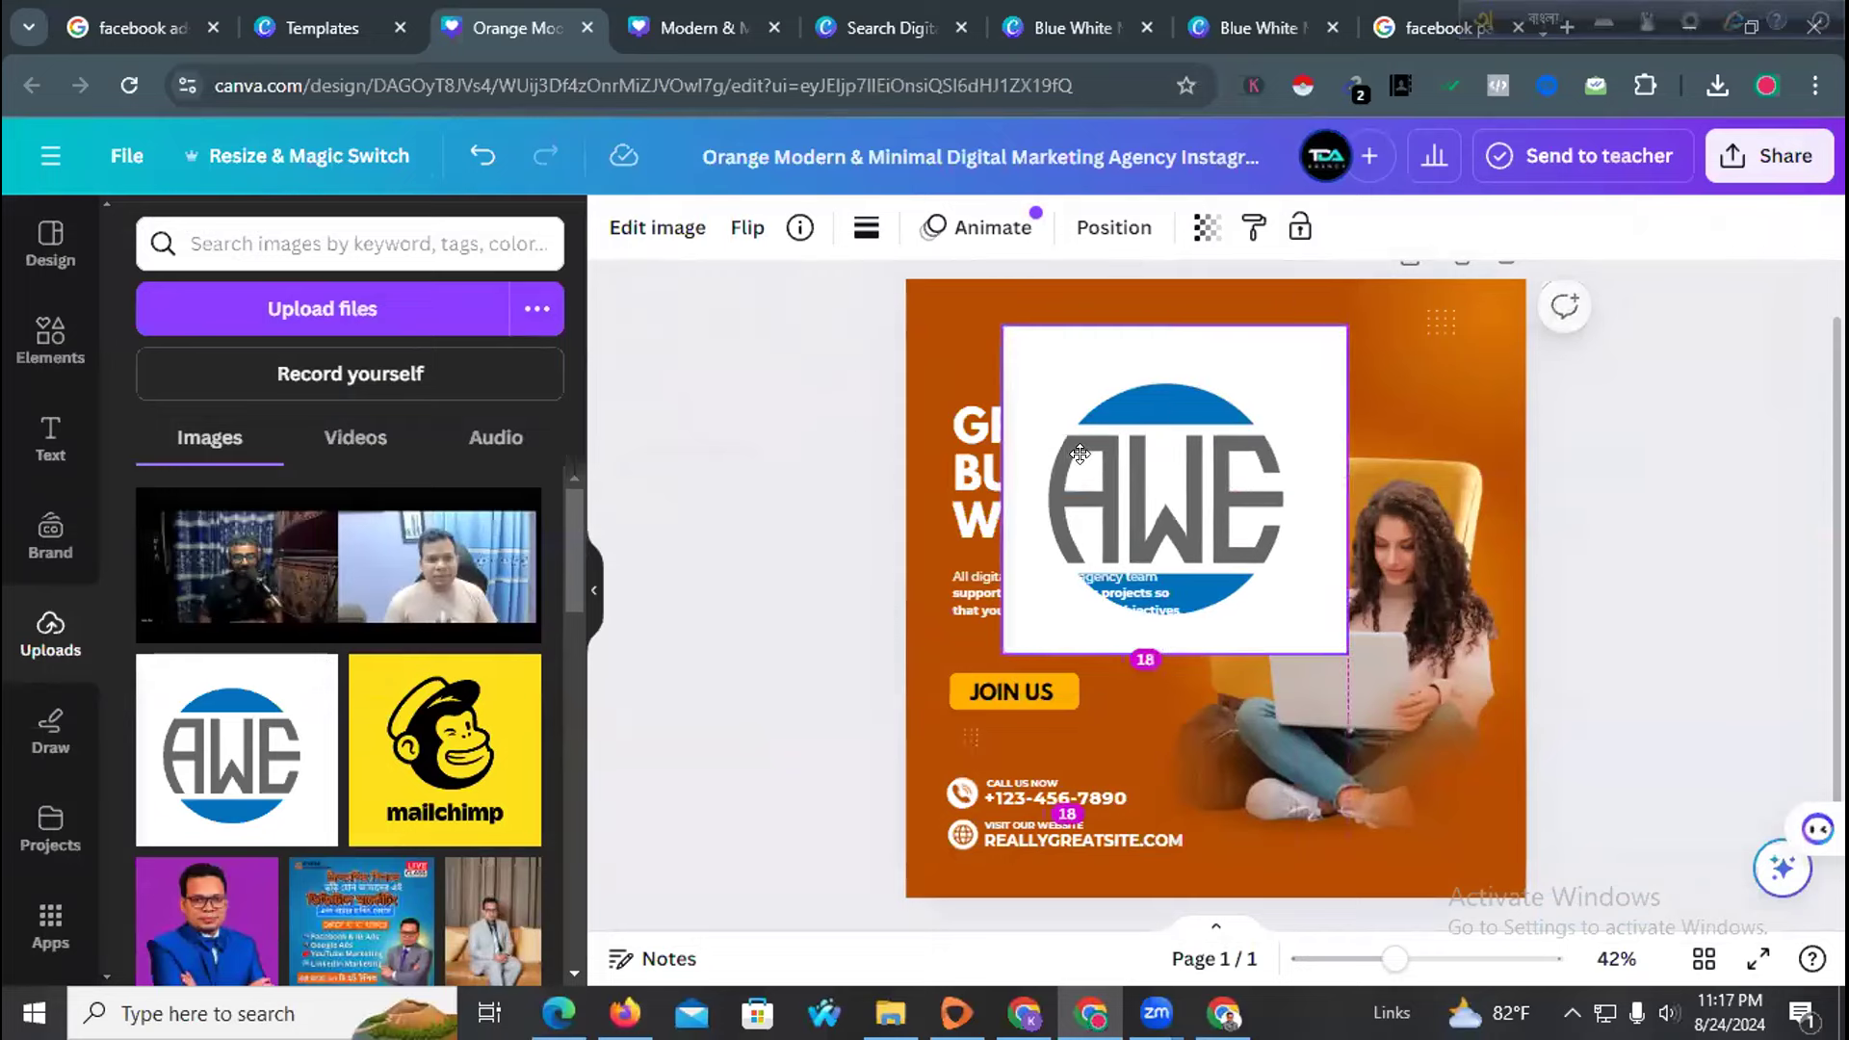
{"action": "left_click", "coordinate": [672, 237]}
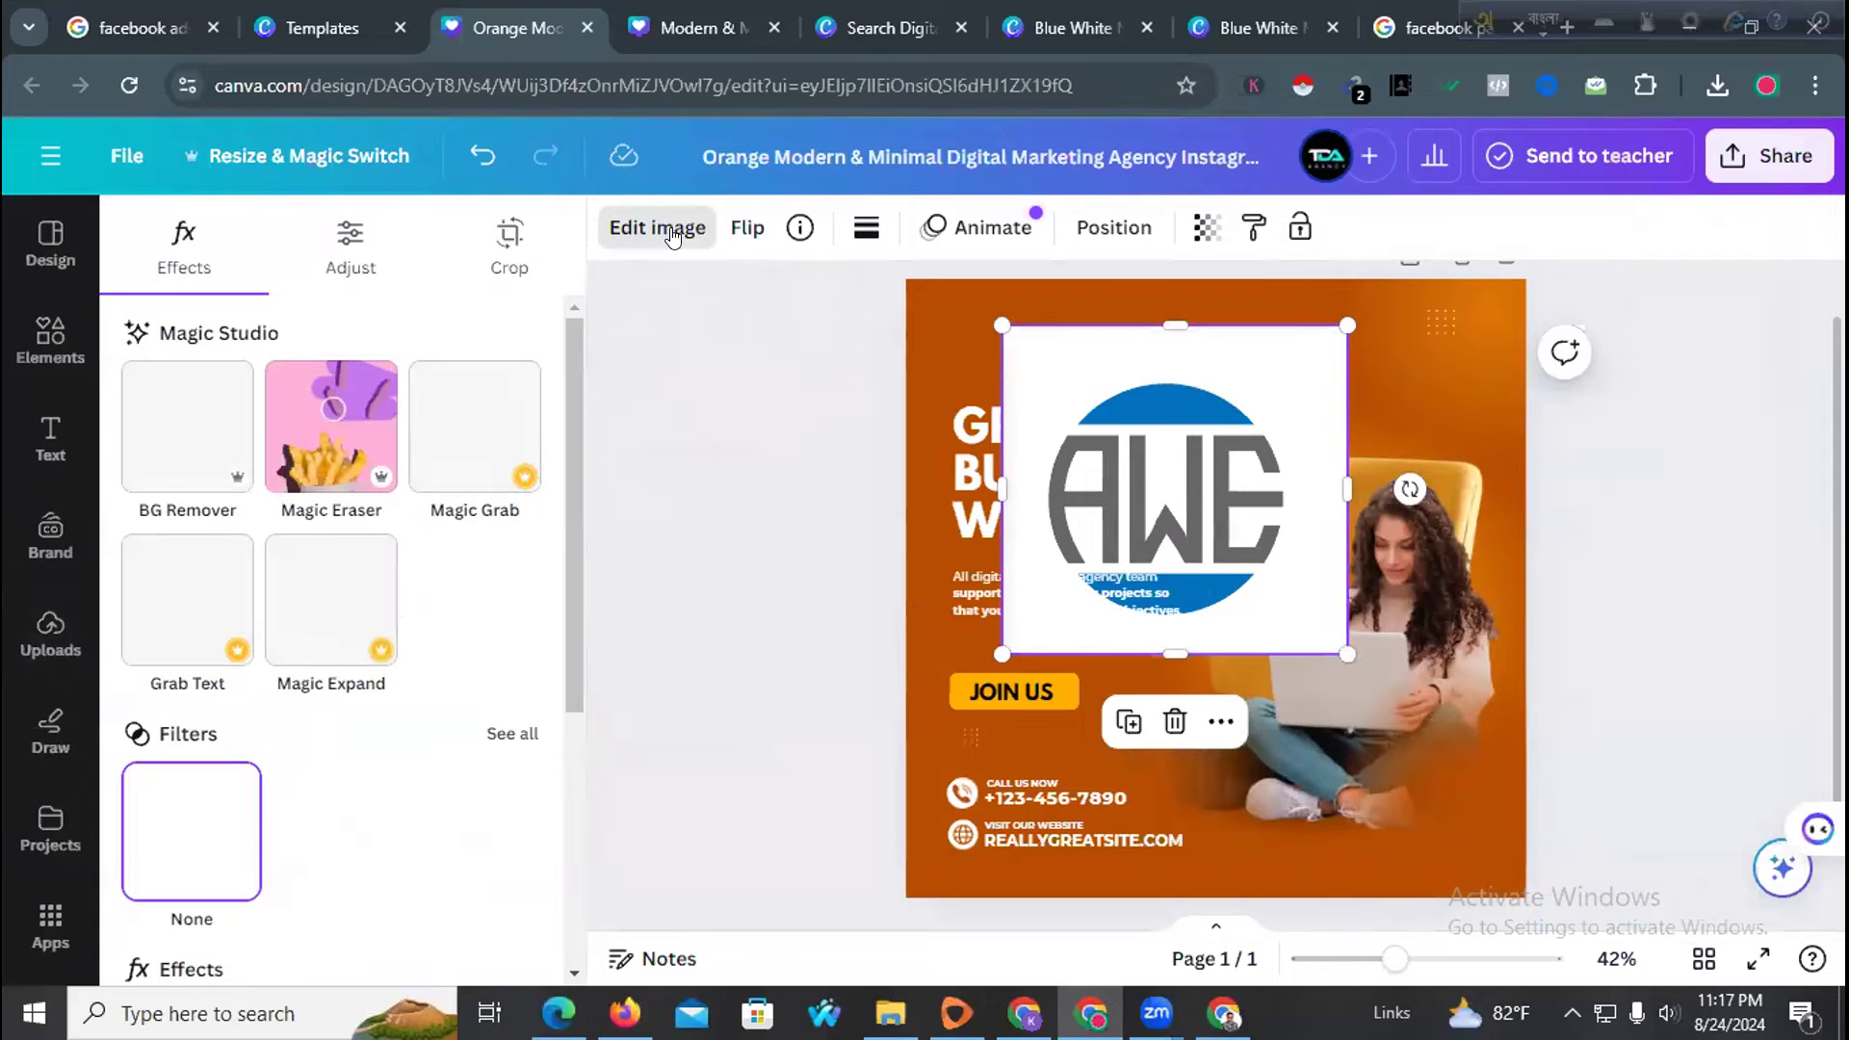
{"action": "left_click", "coordinate": [210, 431]}
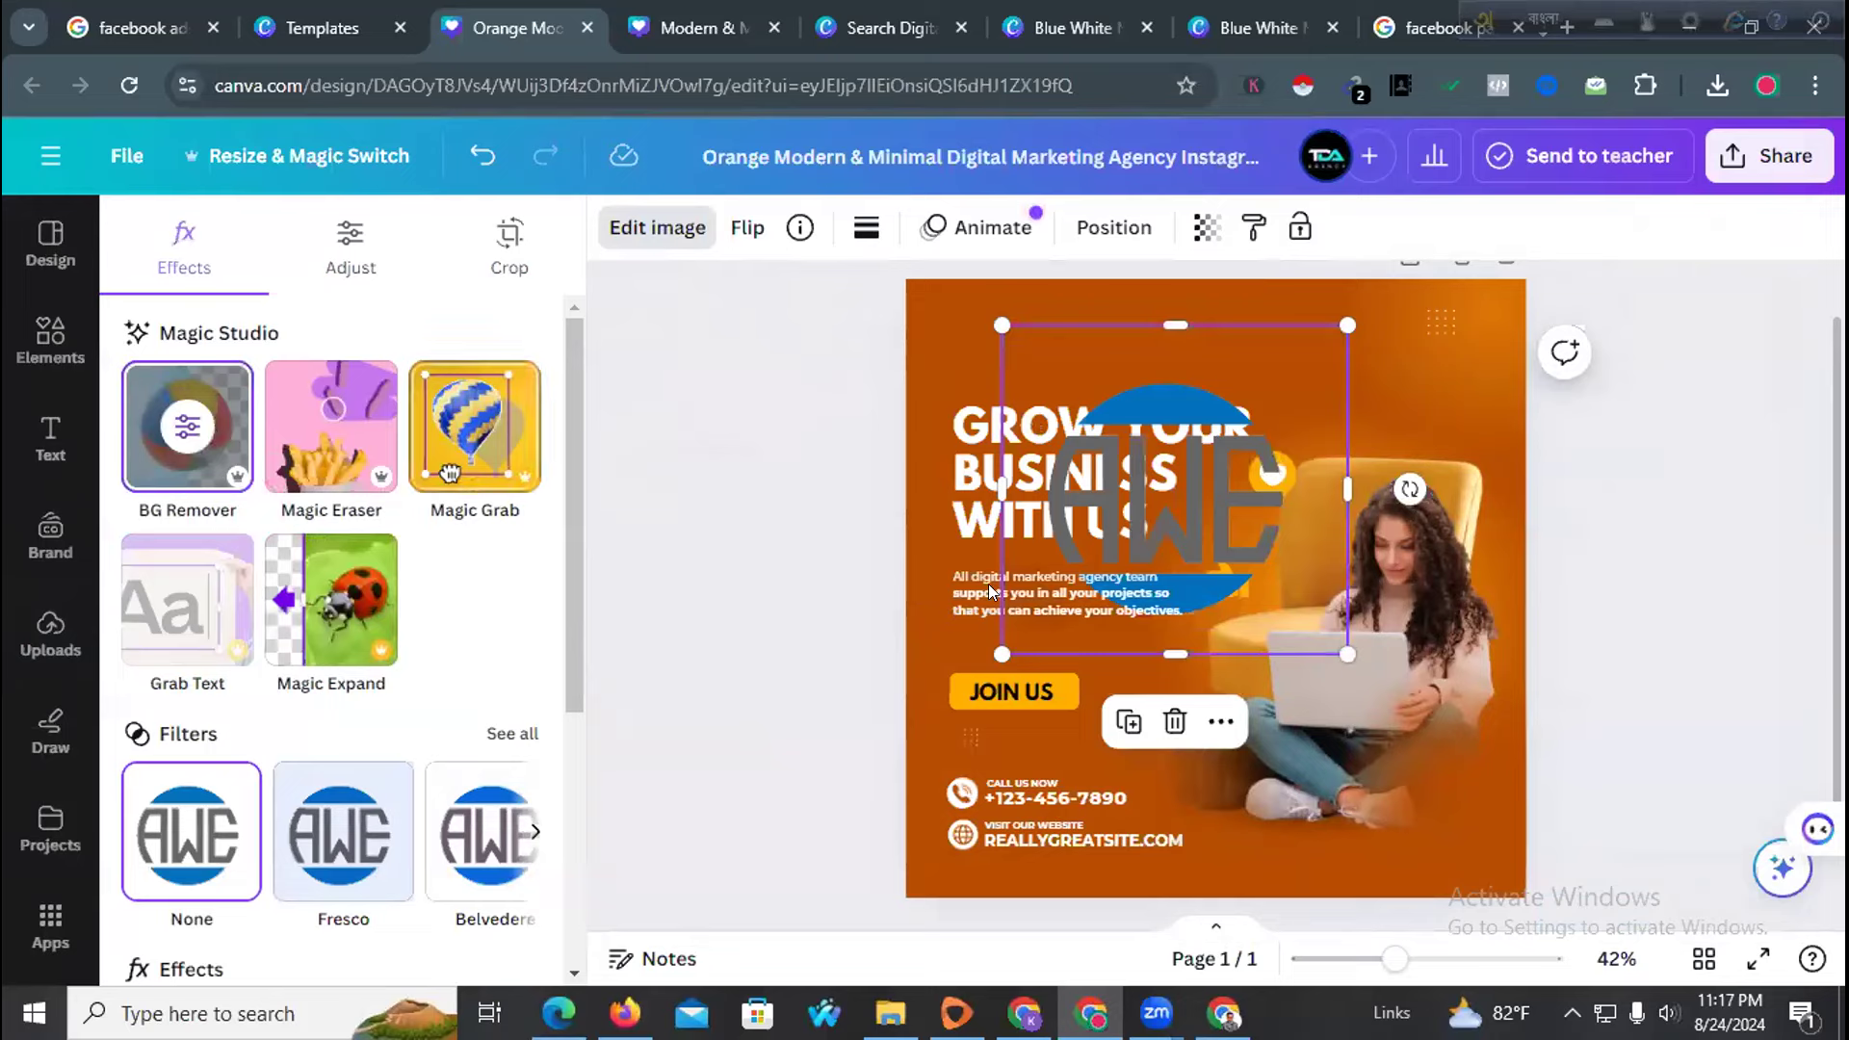
Shrink the AWE logo into the top-right corner, replacing the small dots graphic
{"action": "left_click_drag", "start_coordinate": [1199, 541], "coordinate": [1124, 479]}
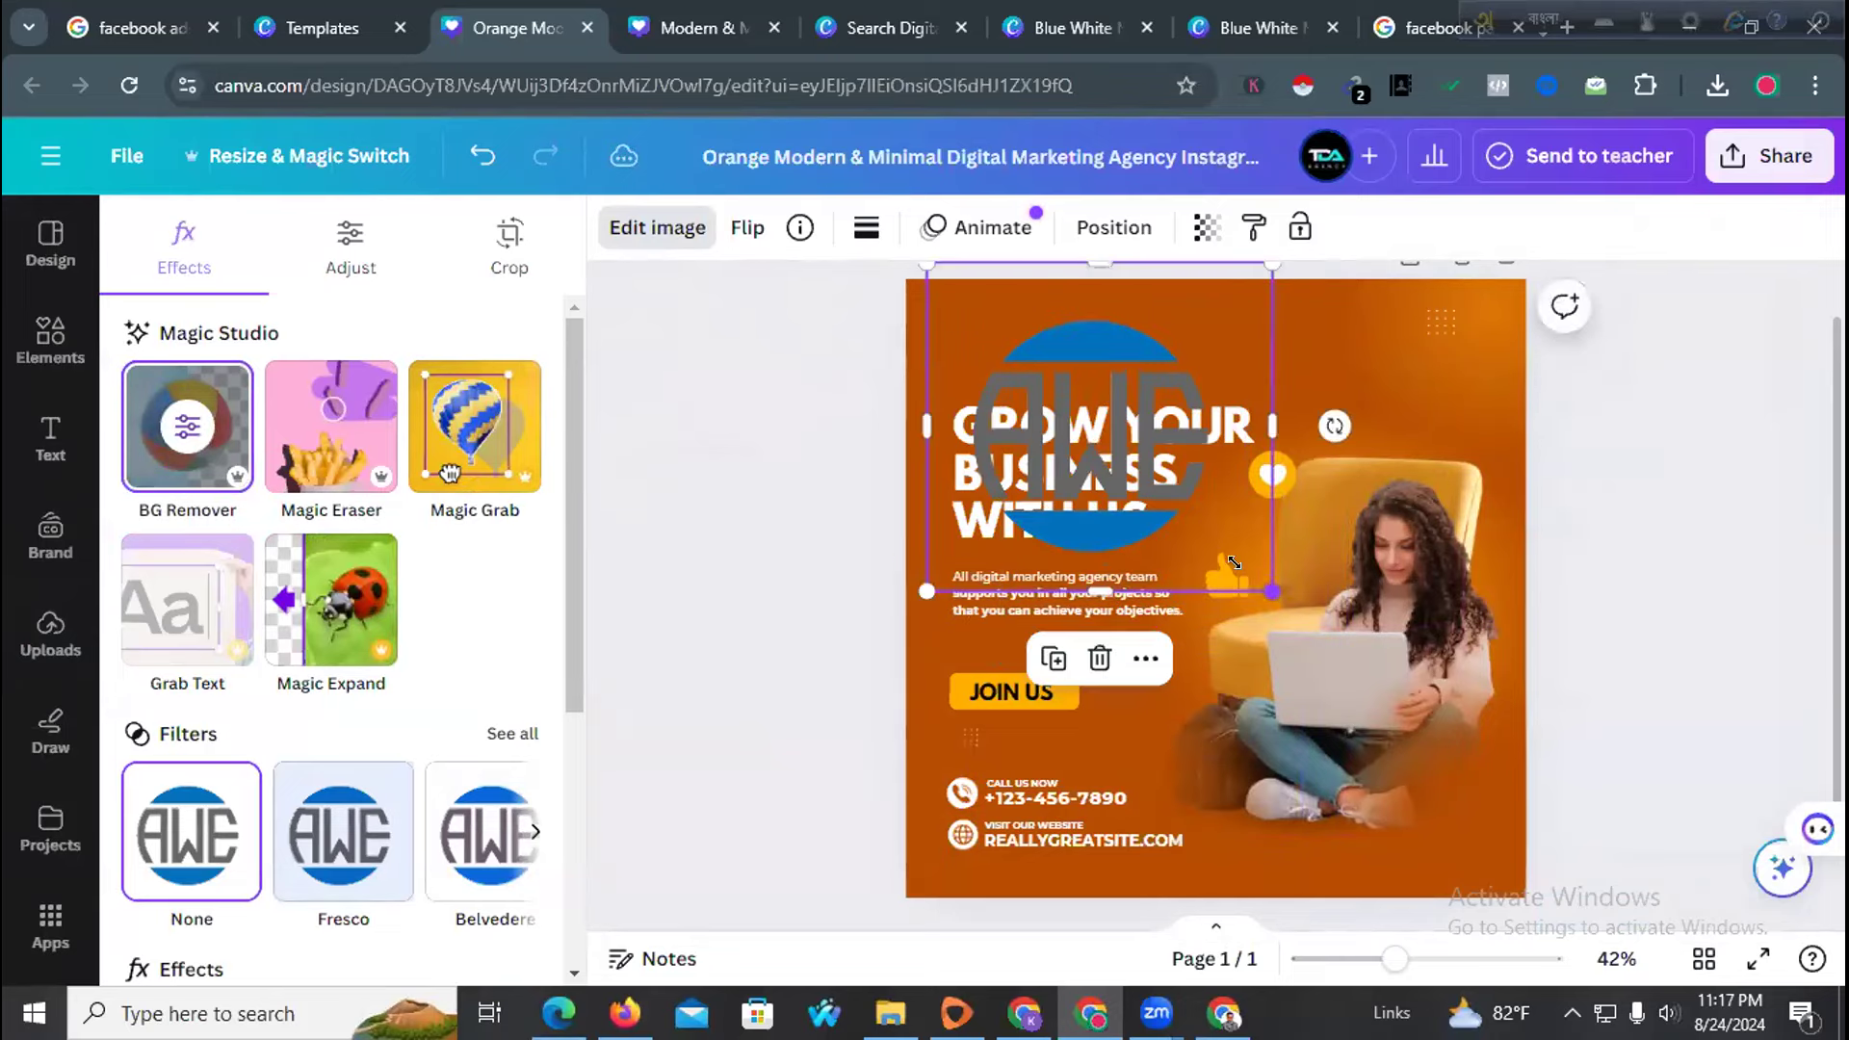
{"action": "left_click_drag", "start_coordinate": [1234, 563], "coordinate": [1064, 390]}
{"action": "left_click", "coordinate": [745, 415]}
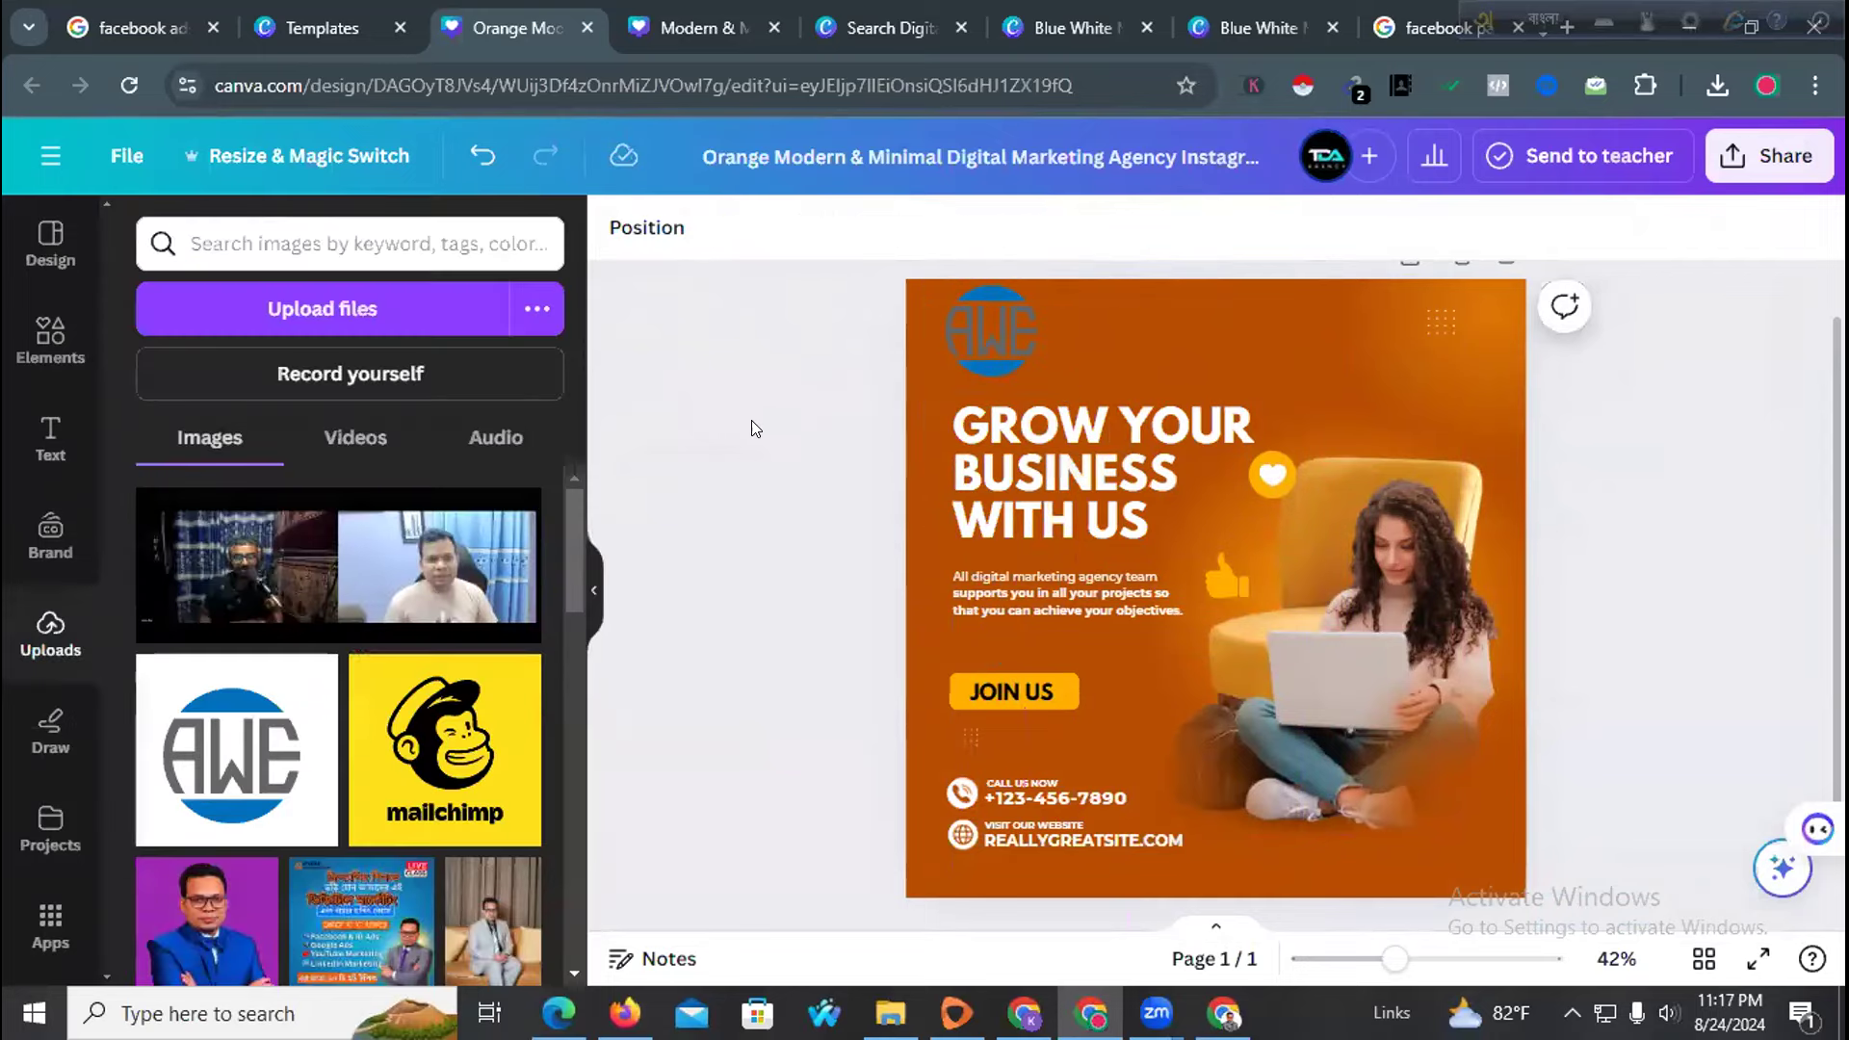
{"action": "scroll", "coordinate": [819, 443], "scroll_direction": "up", "scroll_amount": 1}
{"action": "left_click_drag", "start_coordinate": [961, 379], "coordinate": [1434, 391]}
{"action": "left_click", "coordinate": [1438, 385]}
{"action": "left_click", "coordinate": [1441, 460]}
{"action": "left_click_drag", "start_coordinate": [1389, 457], "coordinate": [1437, 422]}
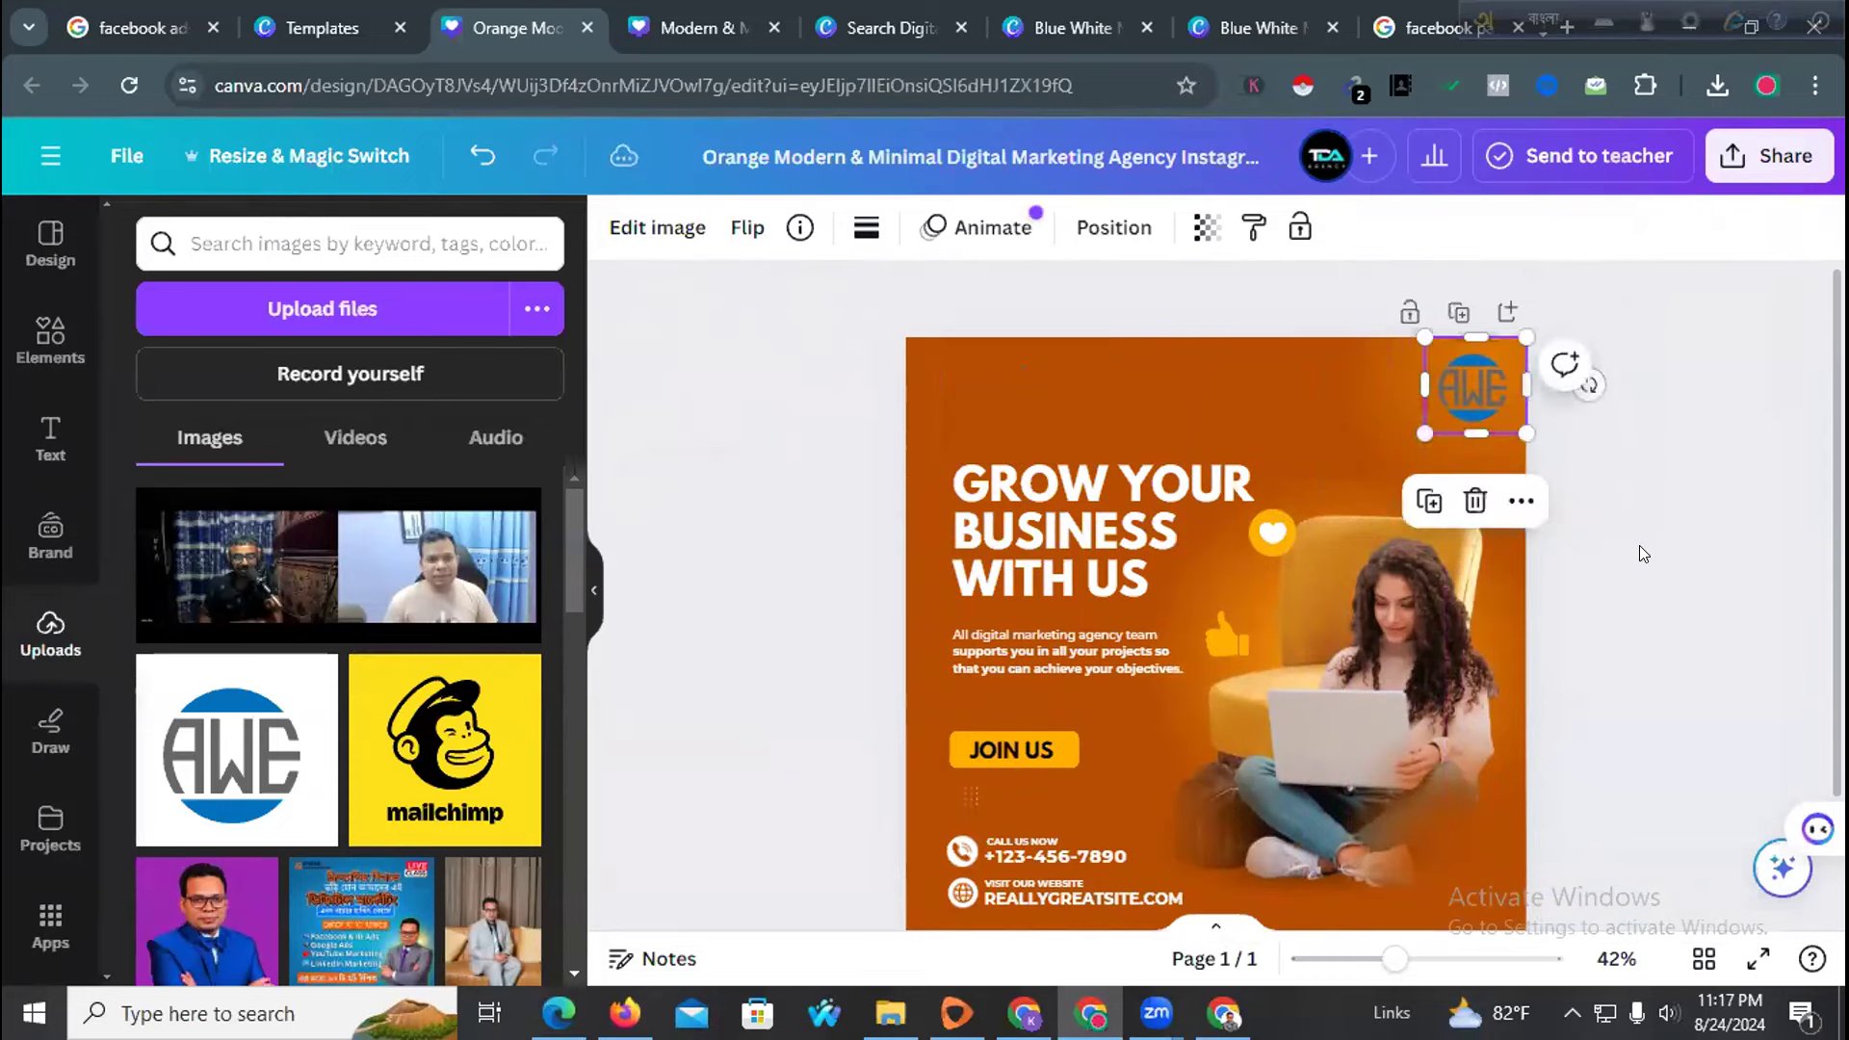
{"action": "left_click", "coordinate": [1638, 549]}
{"action": "left_click_drag", "start_coordinate": [1175, 503], "coordinate": [1160, 435]}
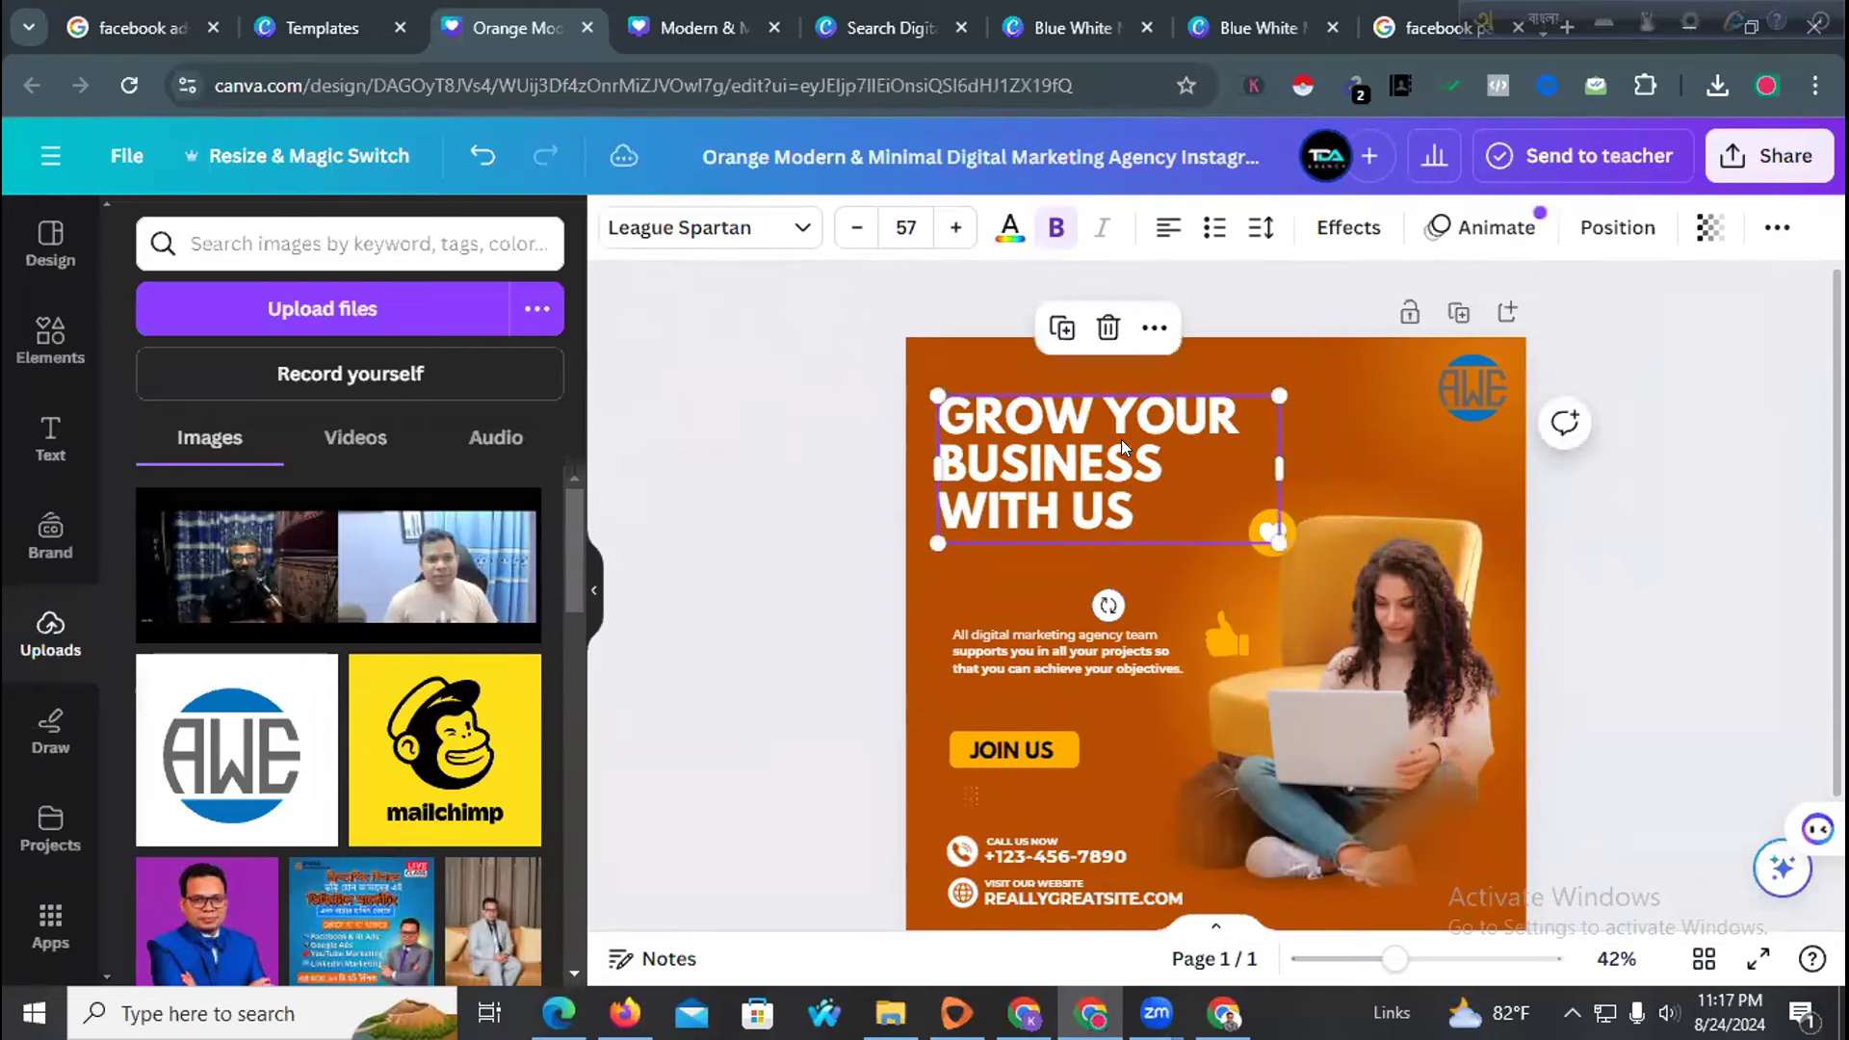
Replace the English headline with Bengali text typed via the Avro keyboard
{"action": "double_click", "coordinate": [1122, 431]}
{"action": "left_click", "coordinate": [1549, 17]}
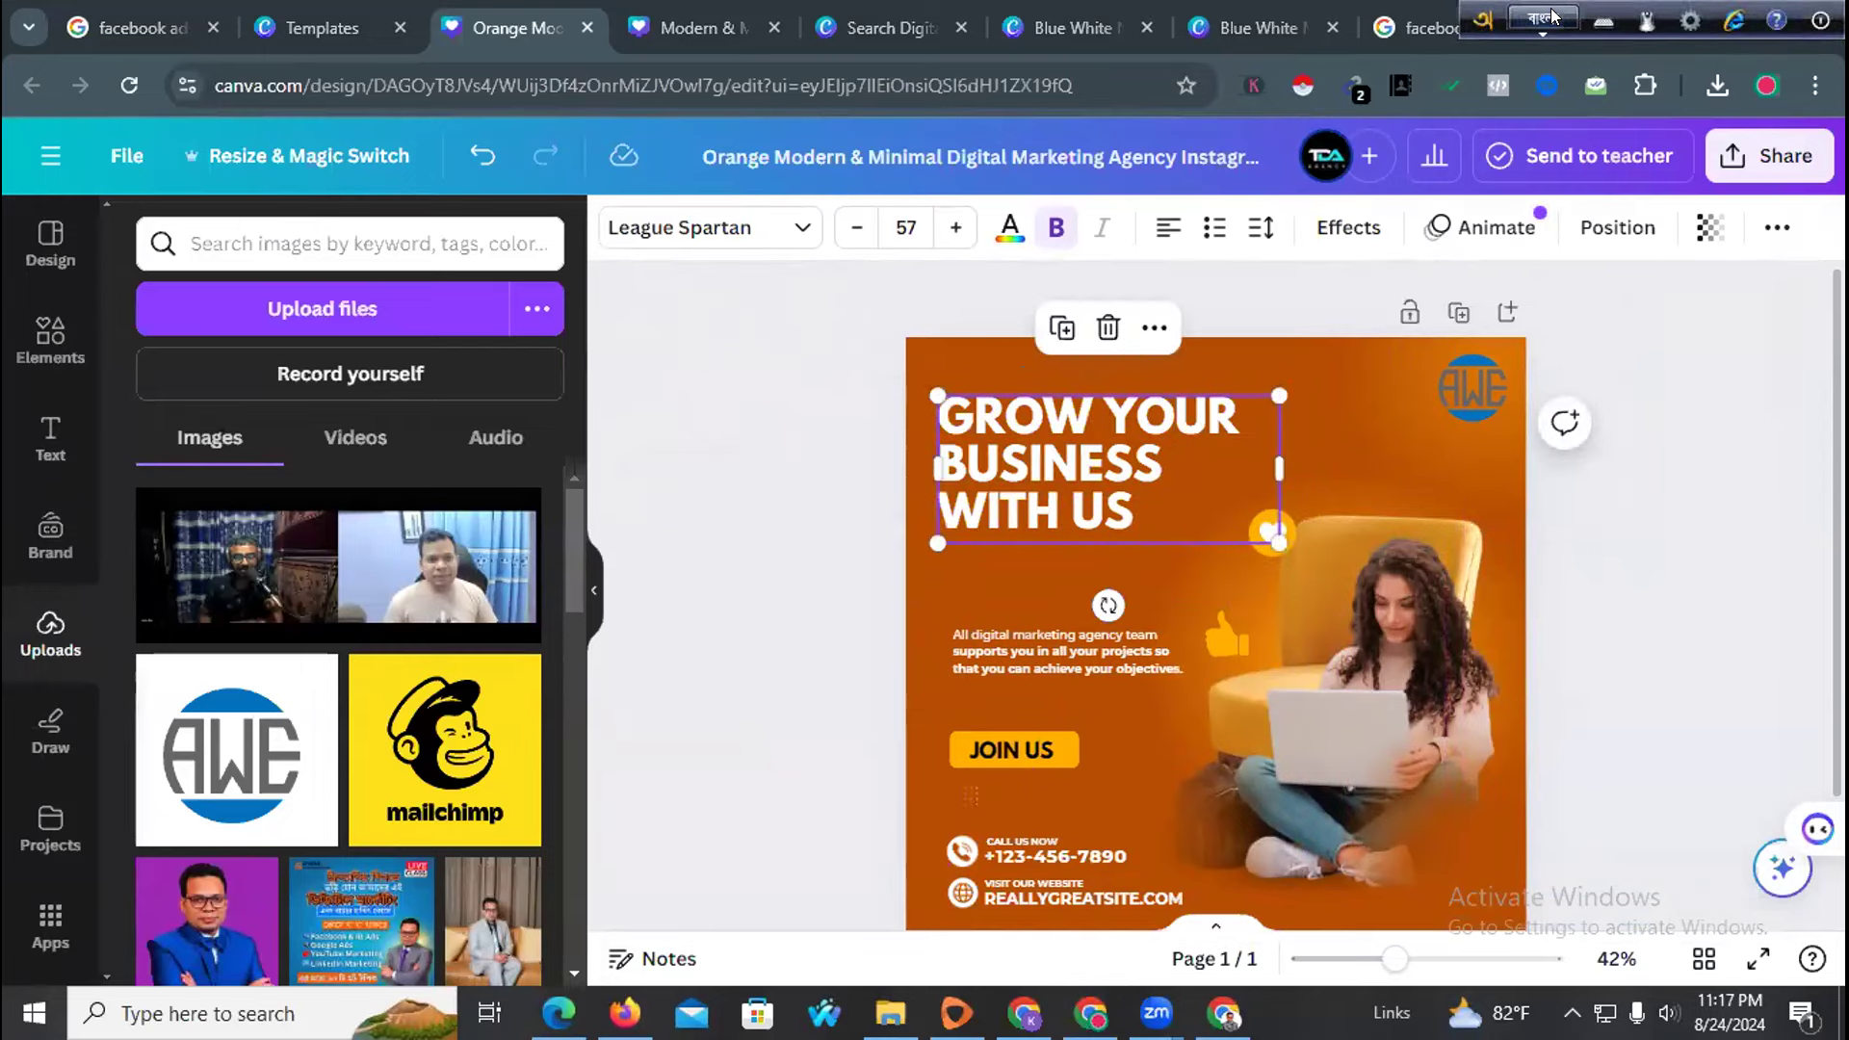
{"action": "triple_click", "coordinate": [1189, 475]}
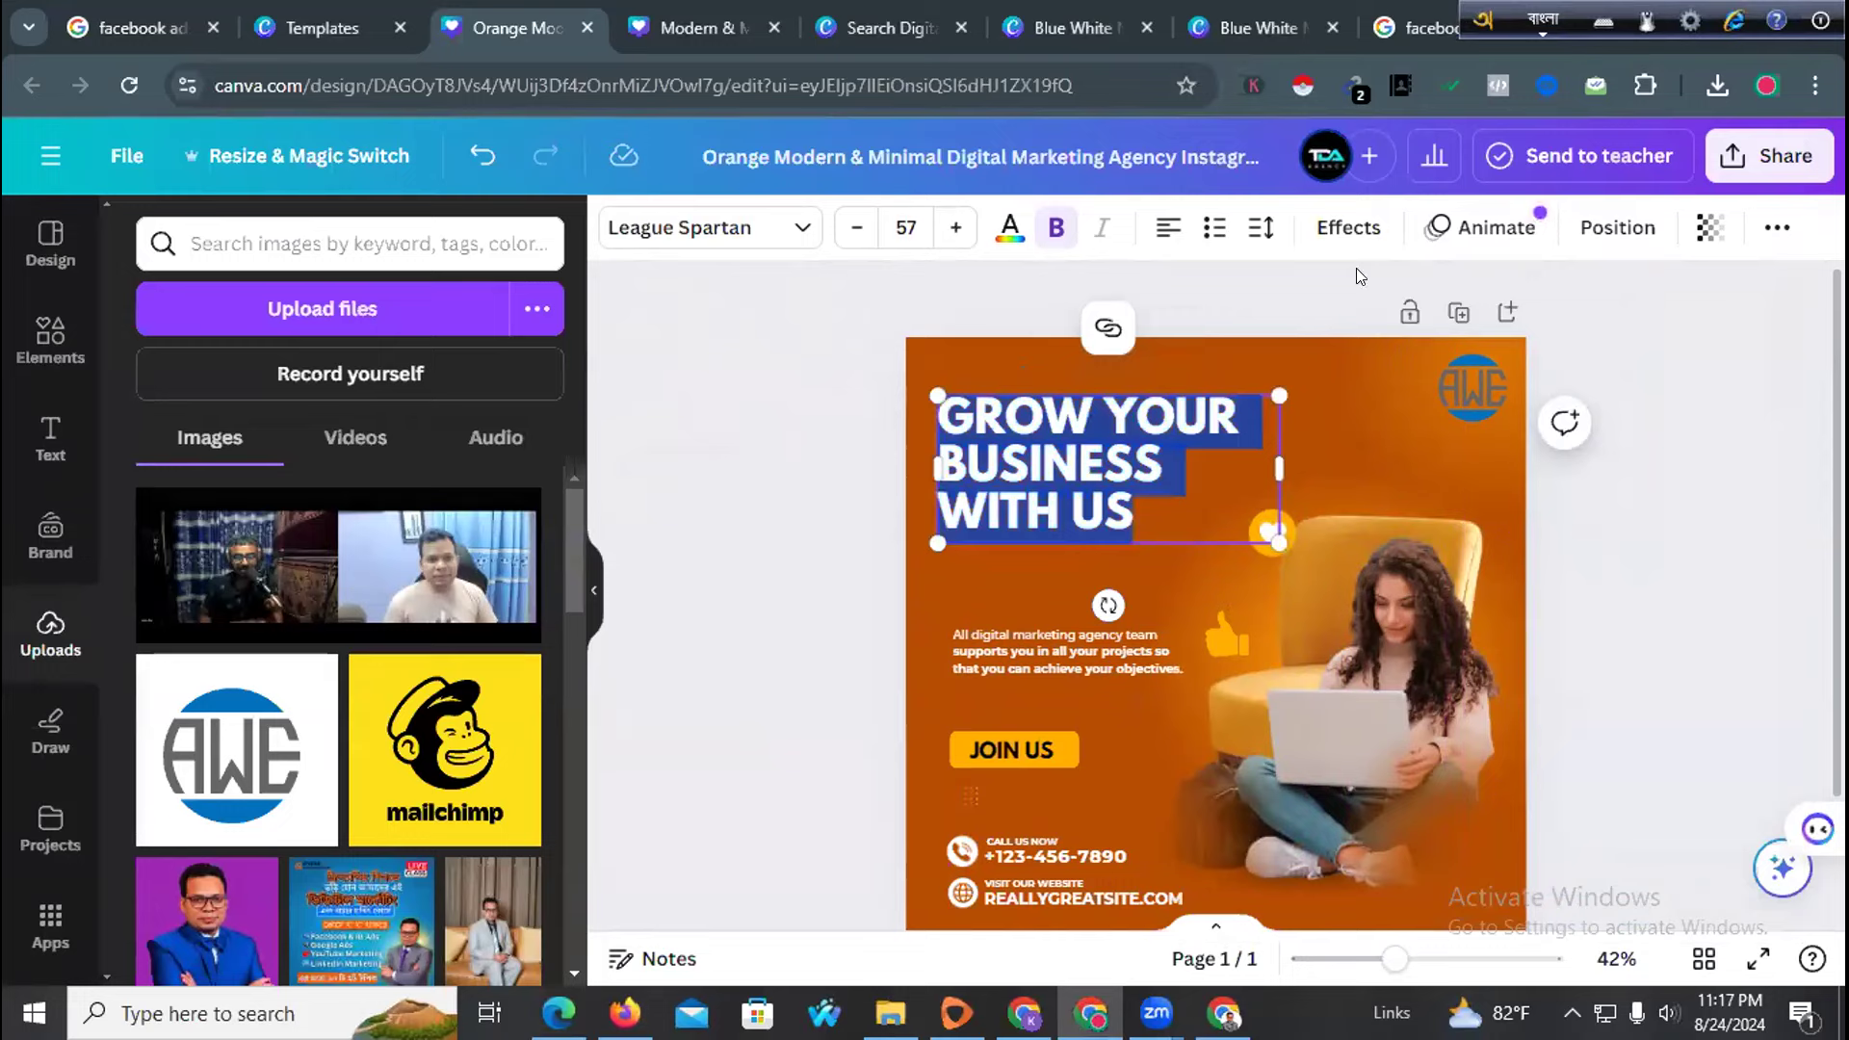
{"action": "type", "text": "kom kh"}
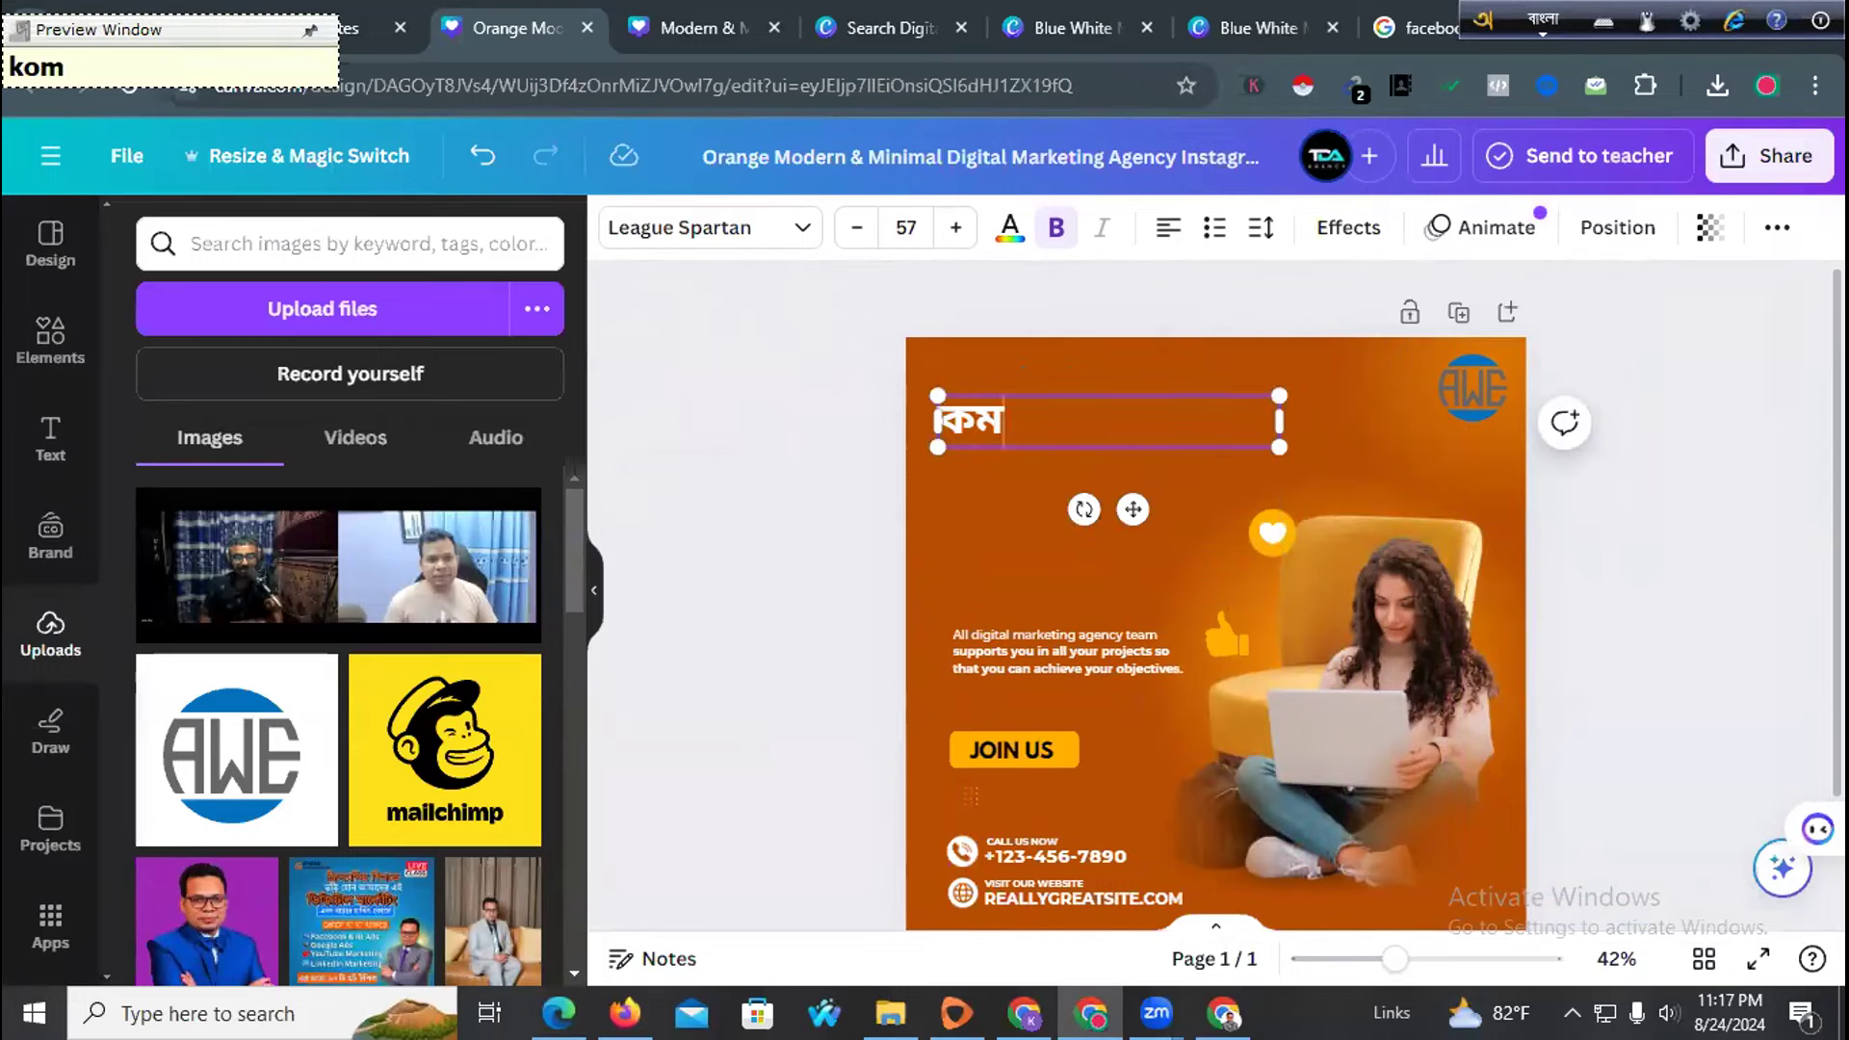
{"action": "type", "text": "oroche selos ba"}
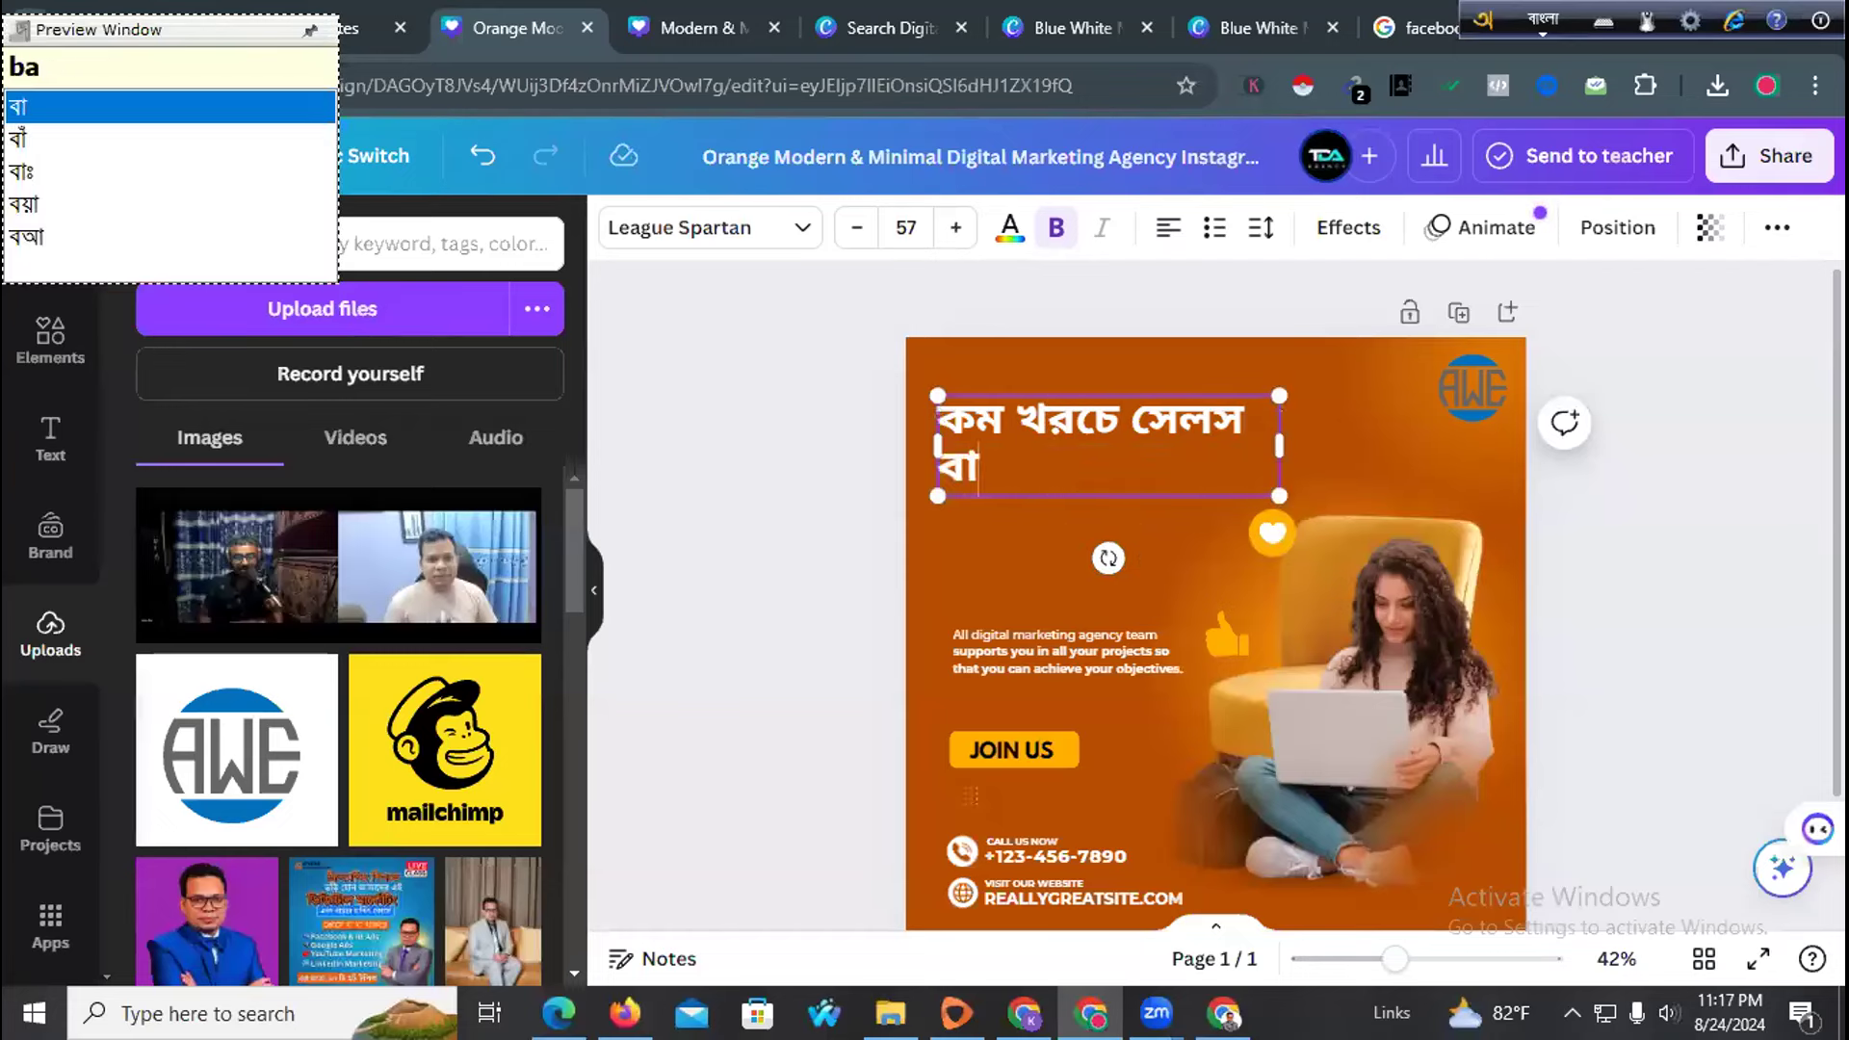
{"action": "type", "text": "RAn"}
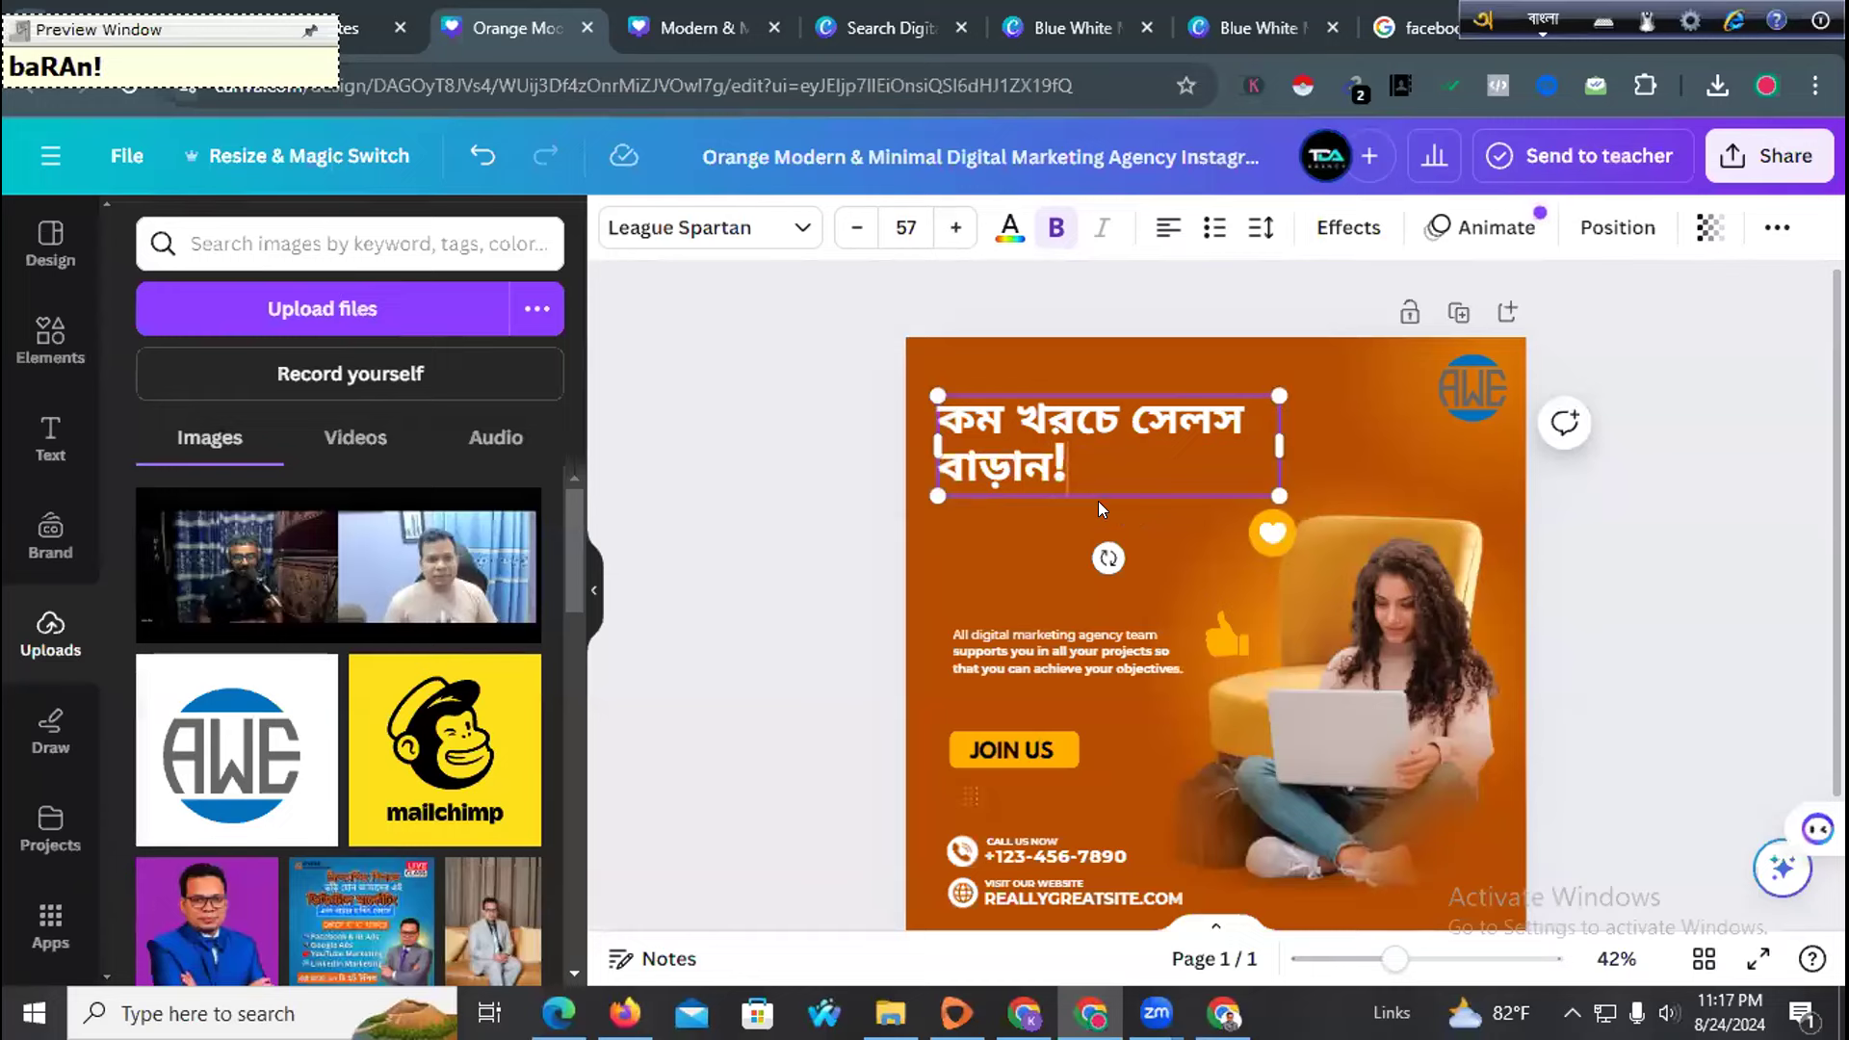
Insert বেশি and remove বাড়ান so the headline reads 'কম খরচে বেশি সেলস !'
{"action": "triple_click", "coordinate": [1096, 457]}
{"action": "left_click", "coordinate": [1096, 457]}
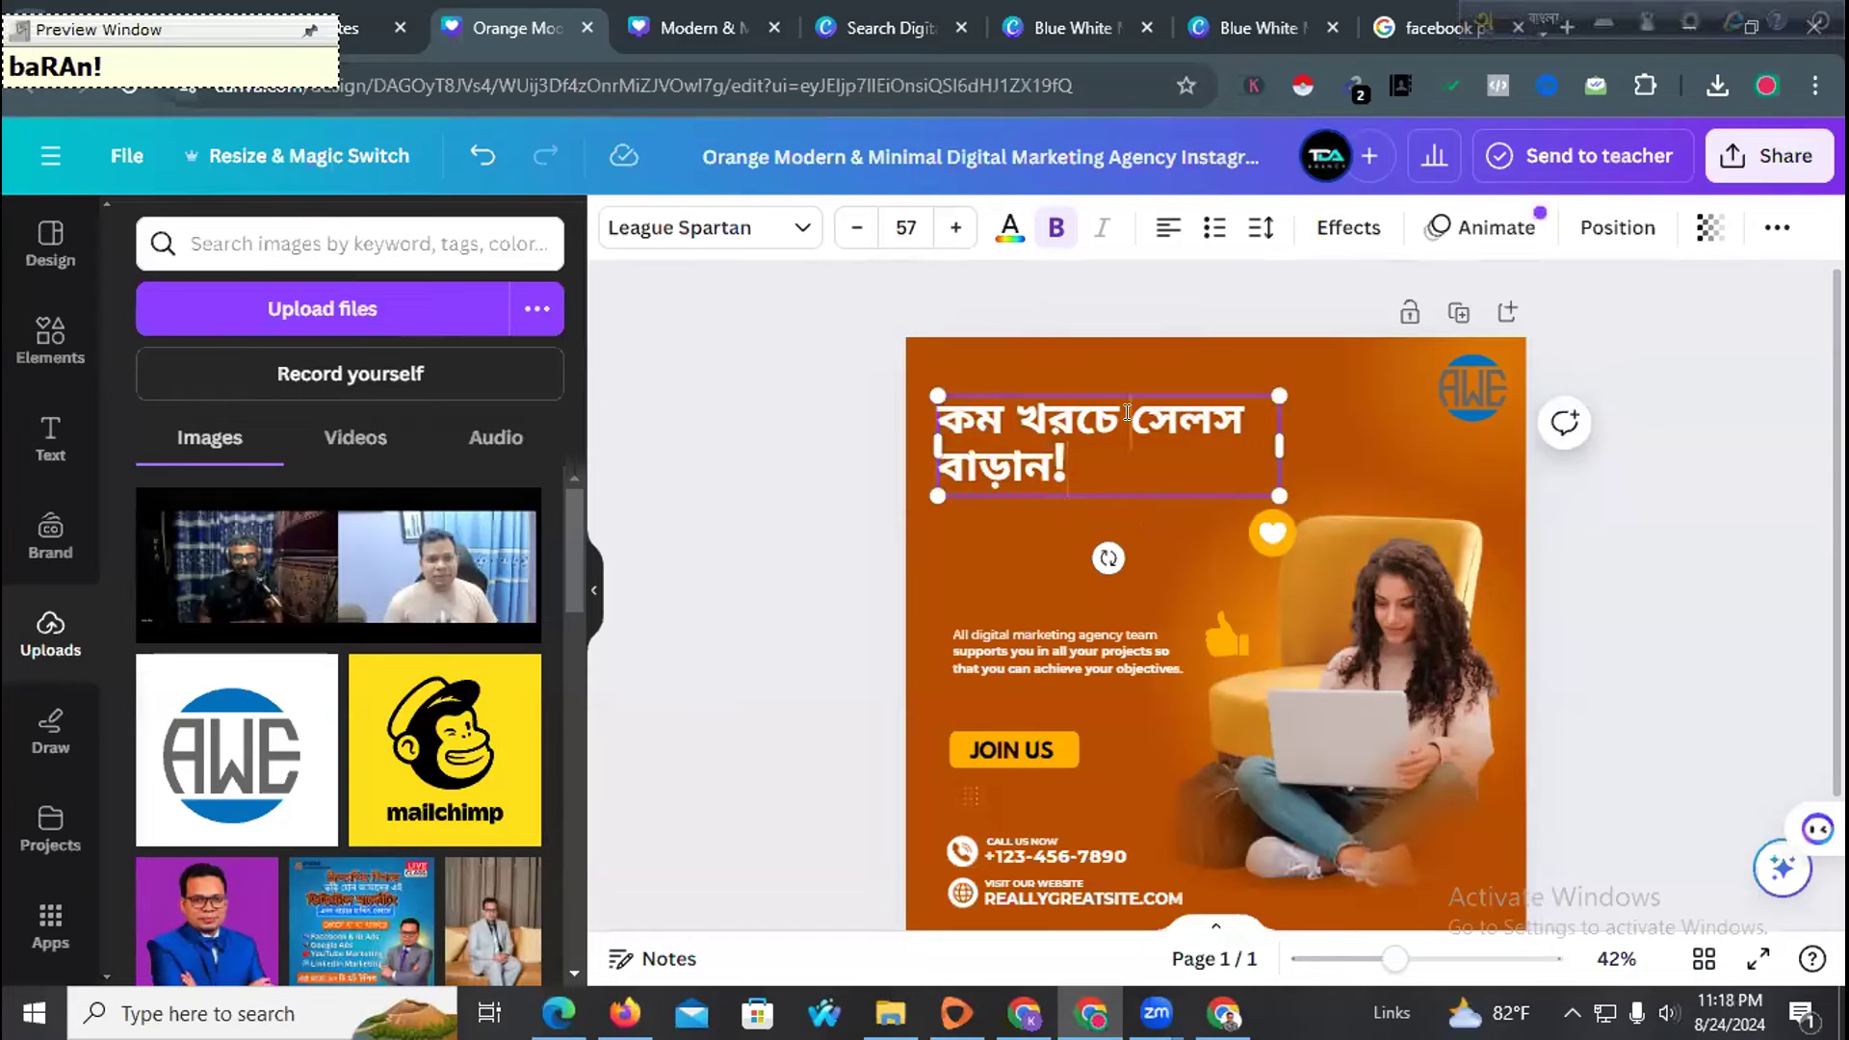
{"action": "left_click", "coordinate": [1125, 412]}
{"action": "type", "text": "BeS"}
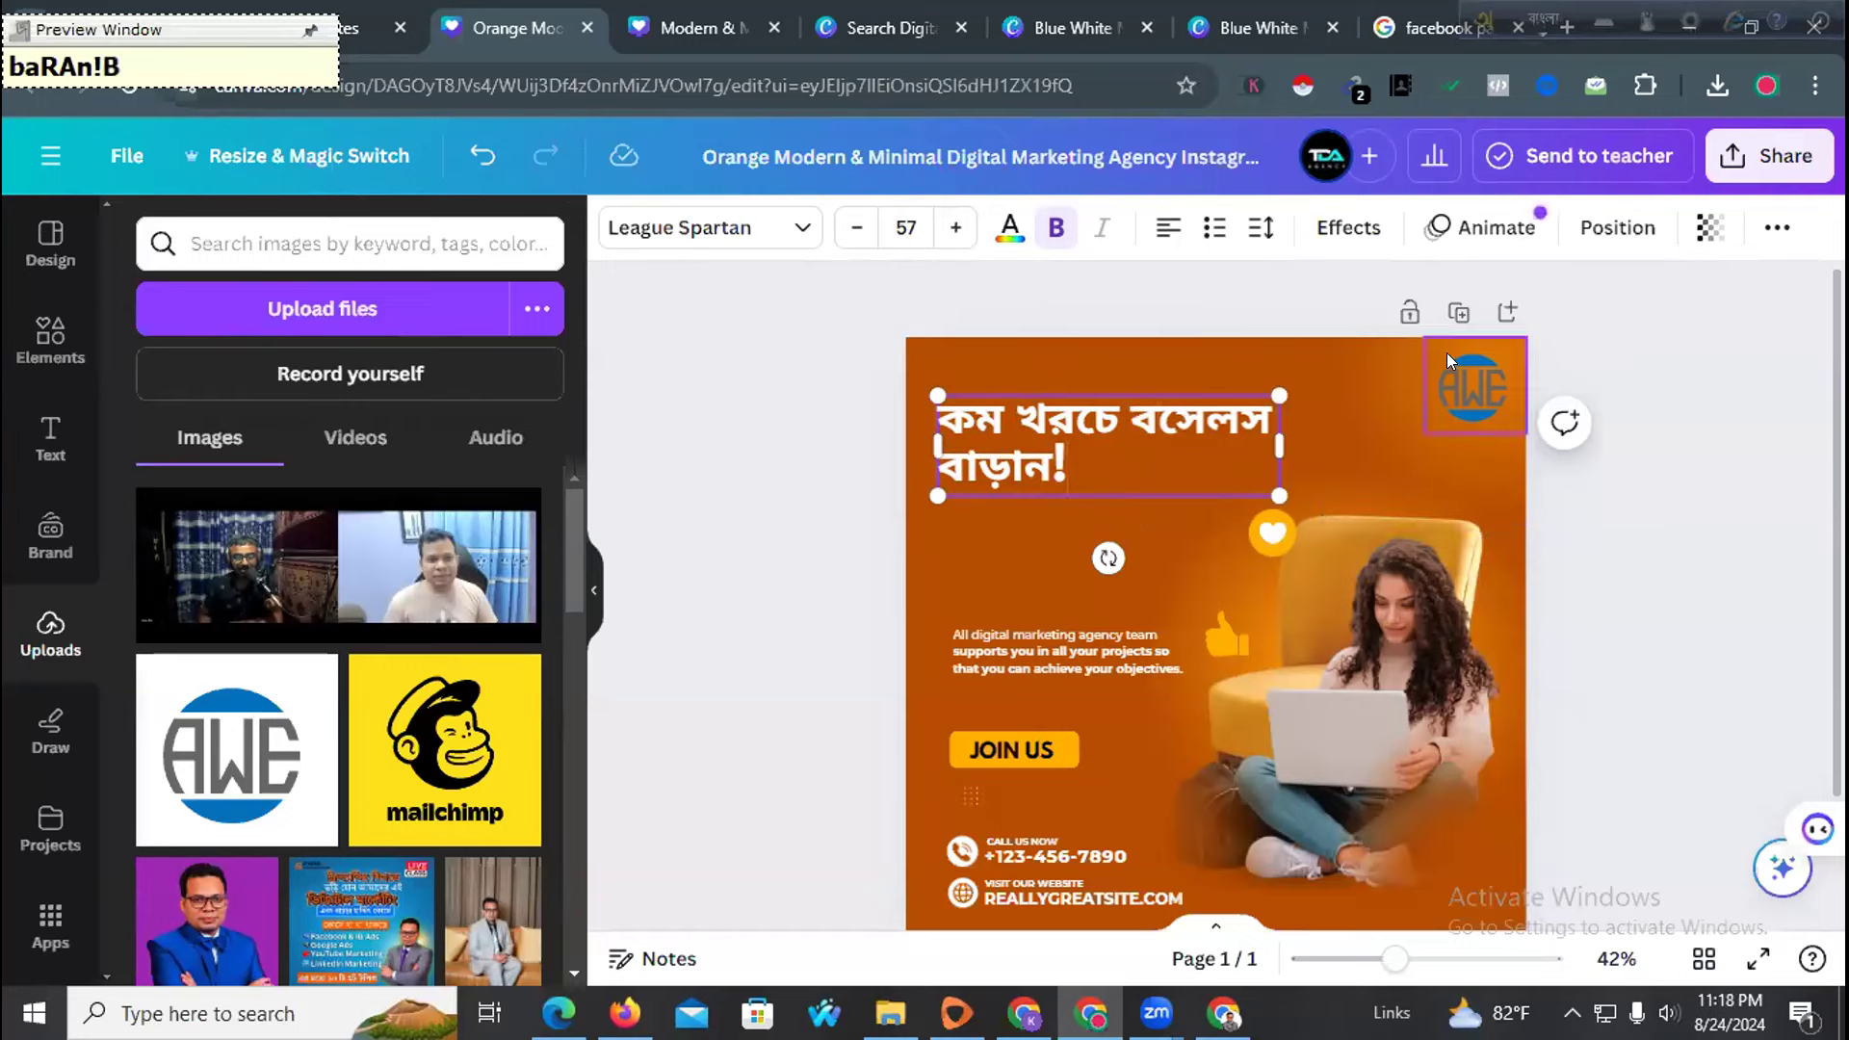
{"action": "type", "text": "i"}
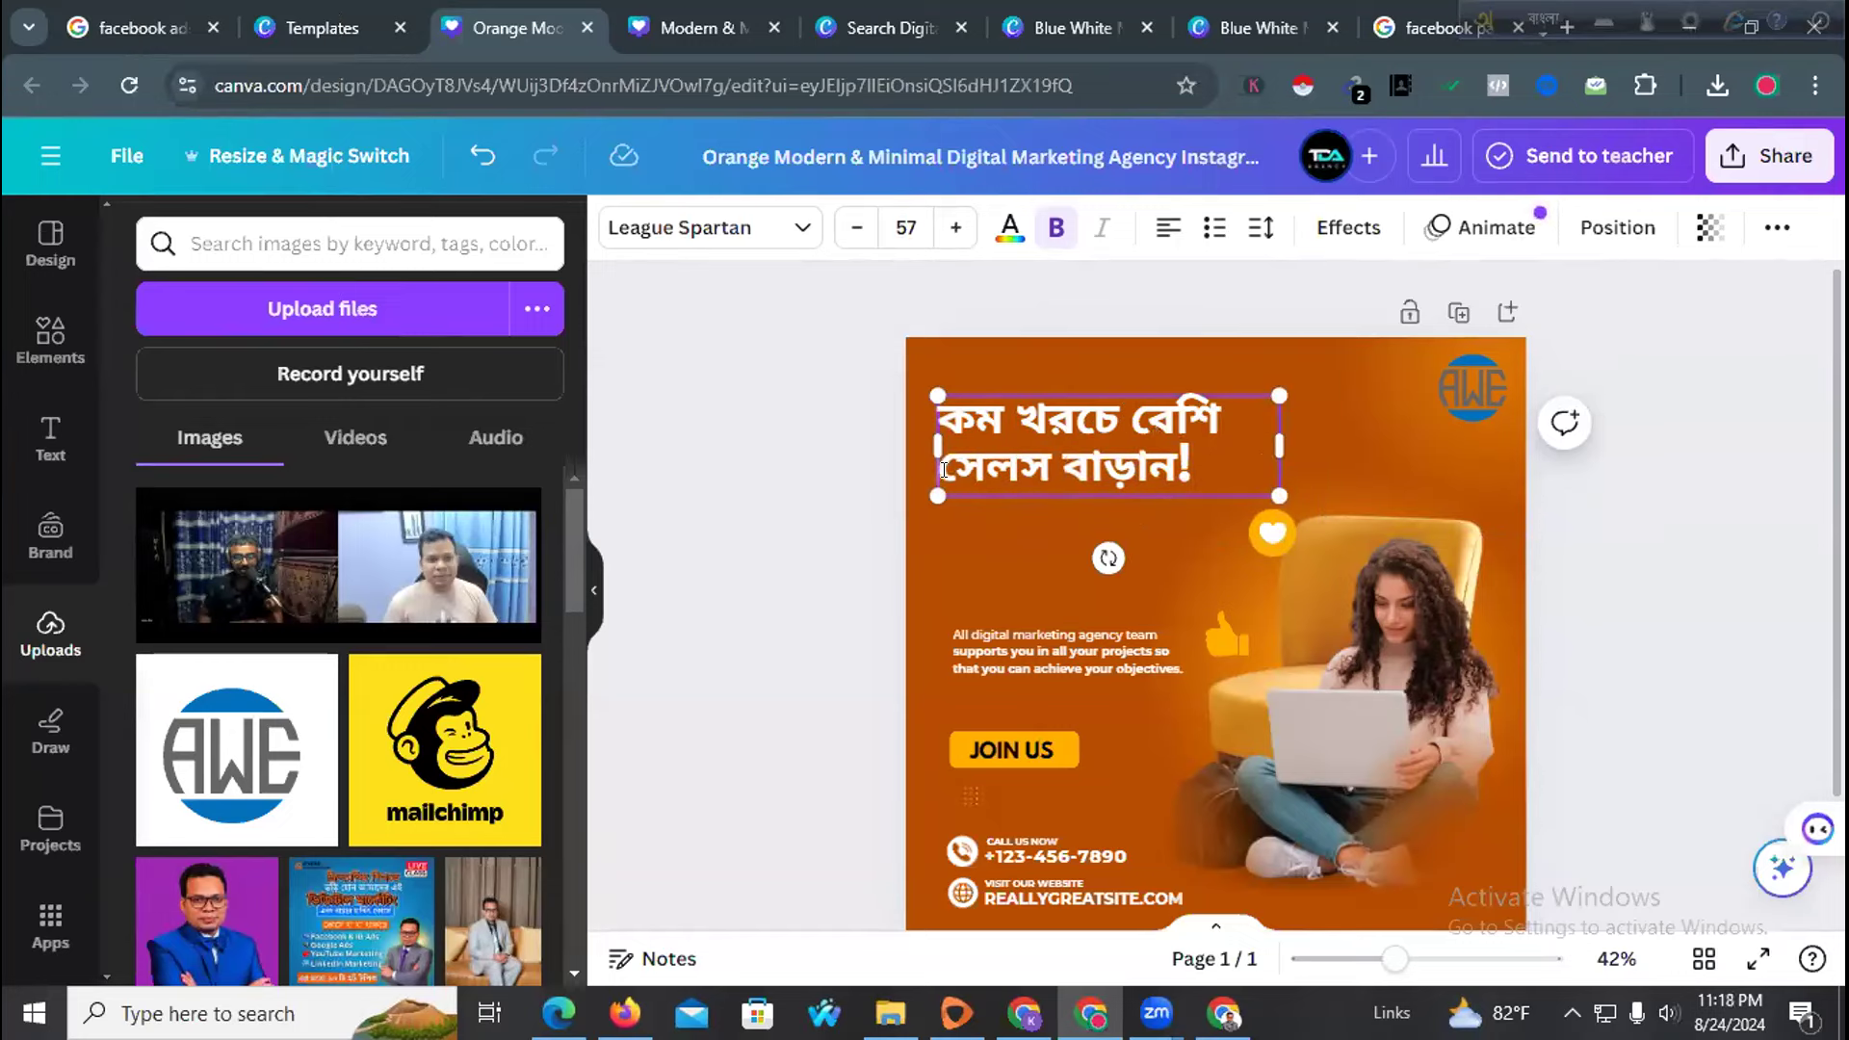
{"action": "left_click_drag", "start_coordinate": [1032, 470], "coordinate": [1186, 470]}
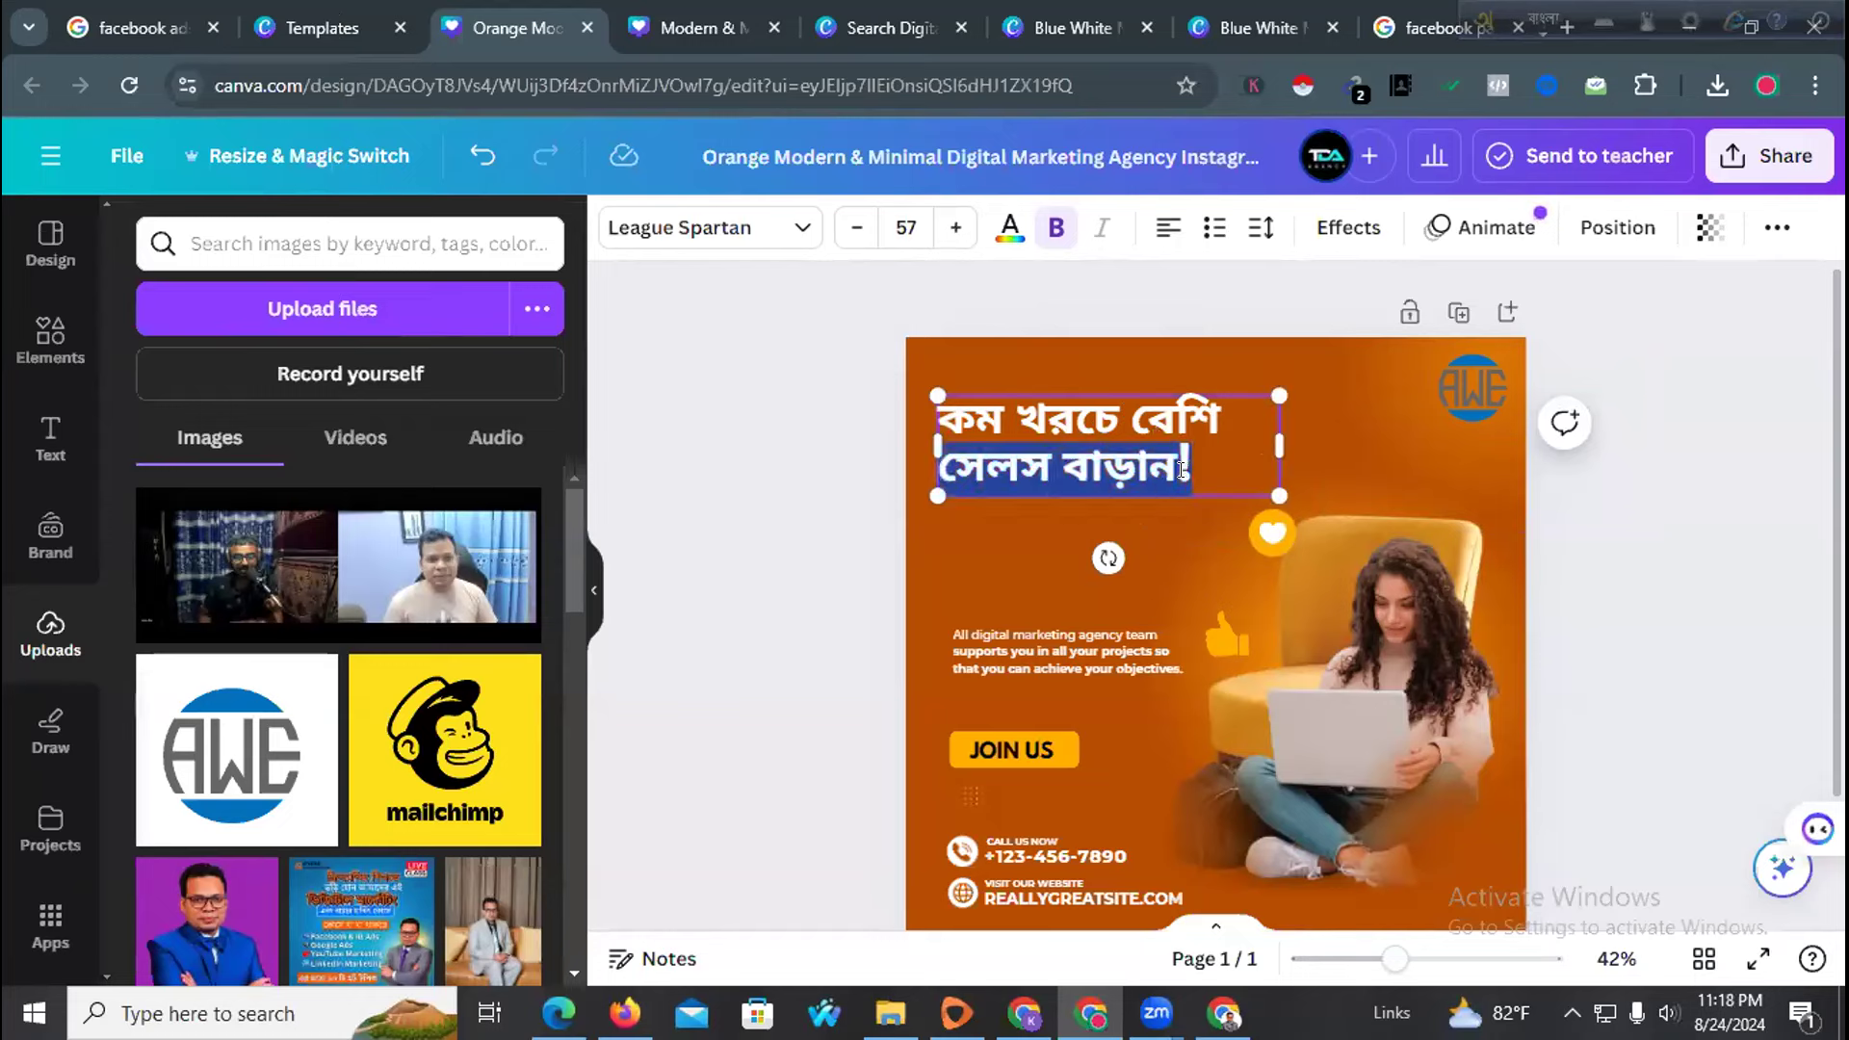
{"action": "left_click", "coordinate": [1125, 469]}
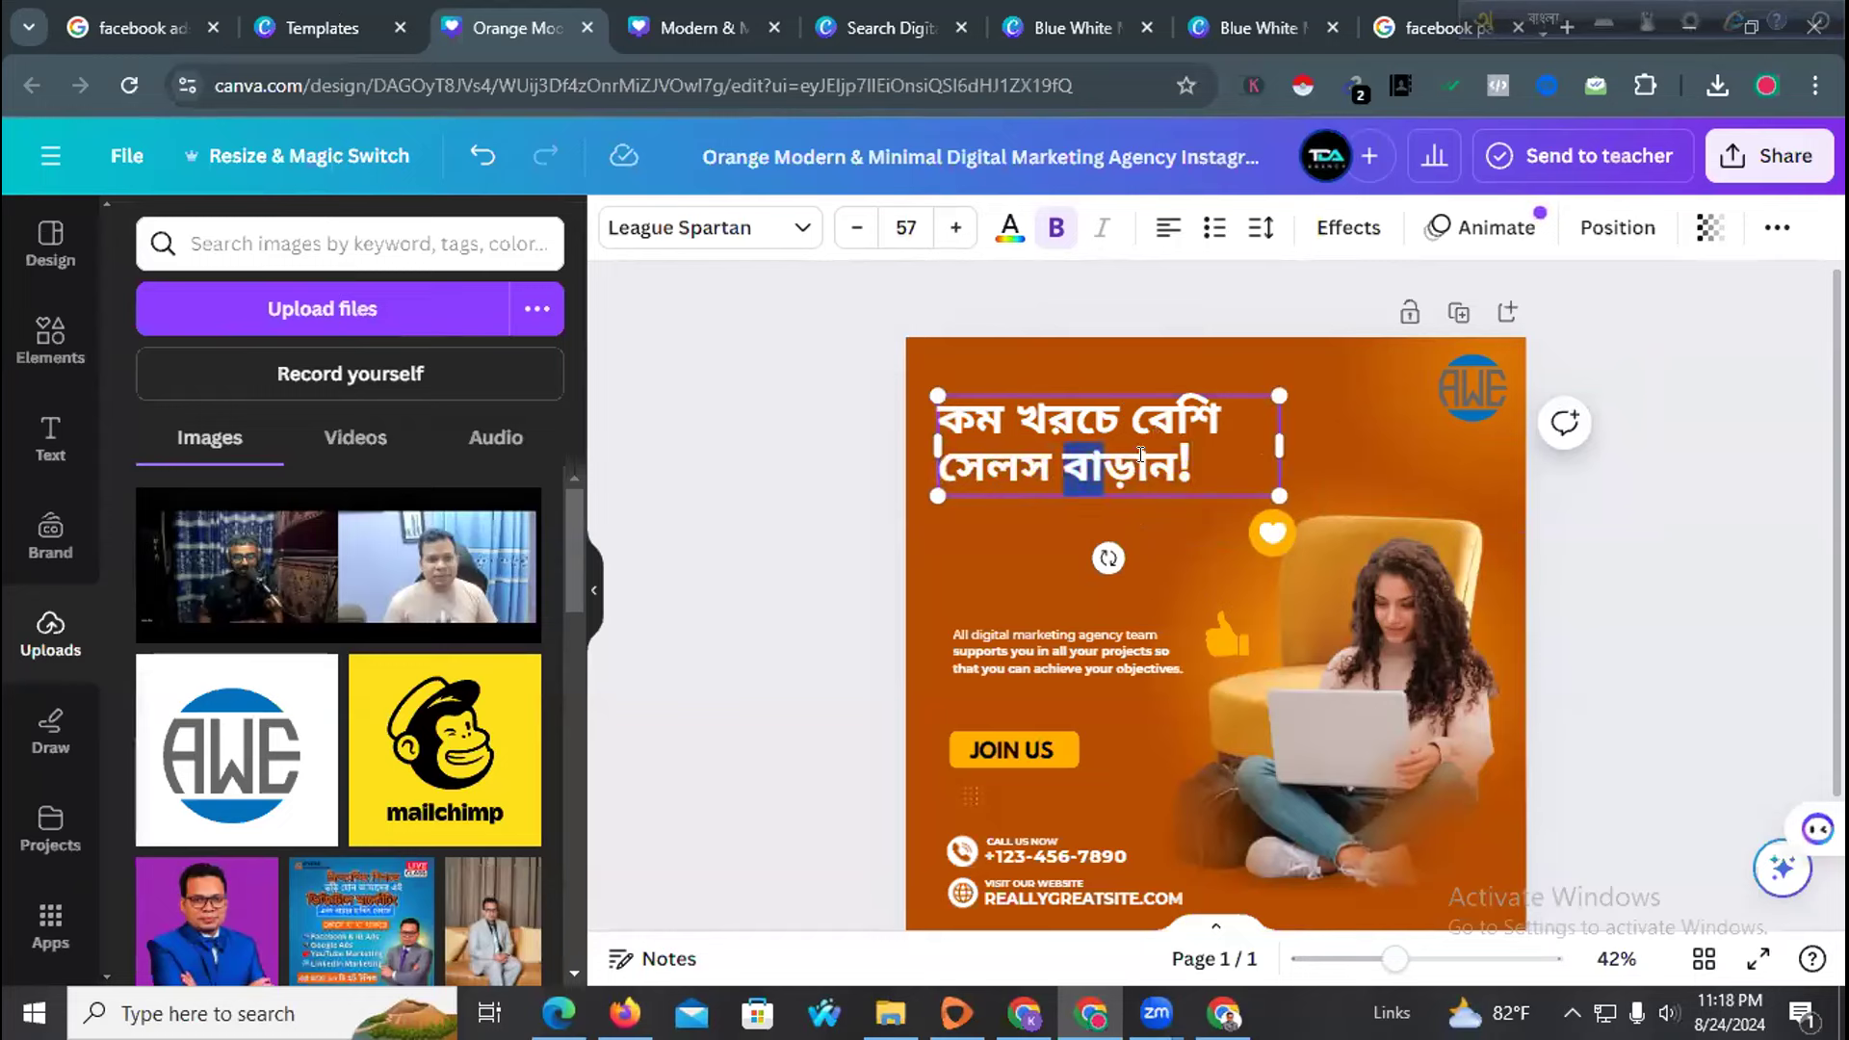
{"action": "key", "text": "BackSpace"}
{"action": "left_click", "coordinate": [809, 519]}
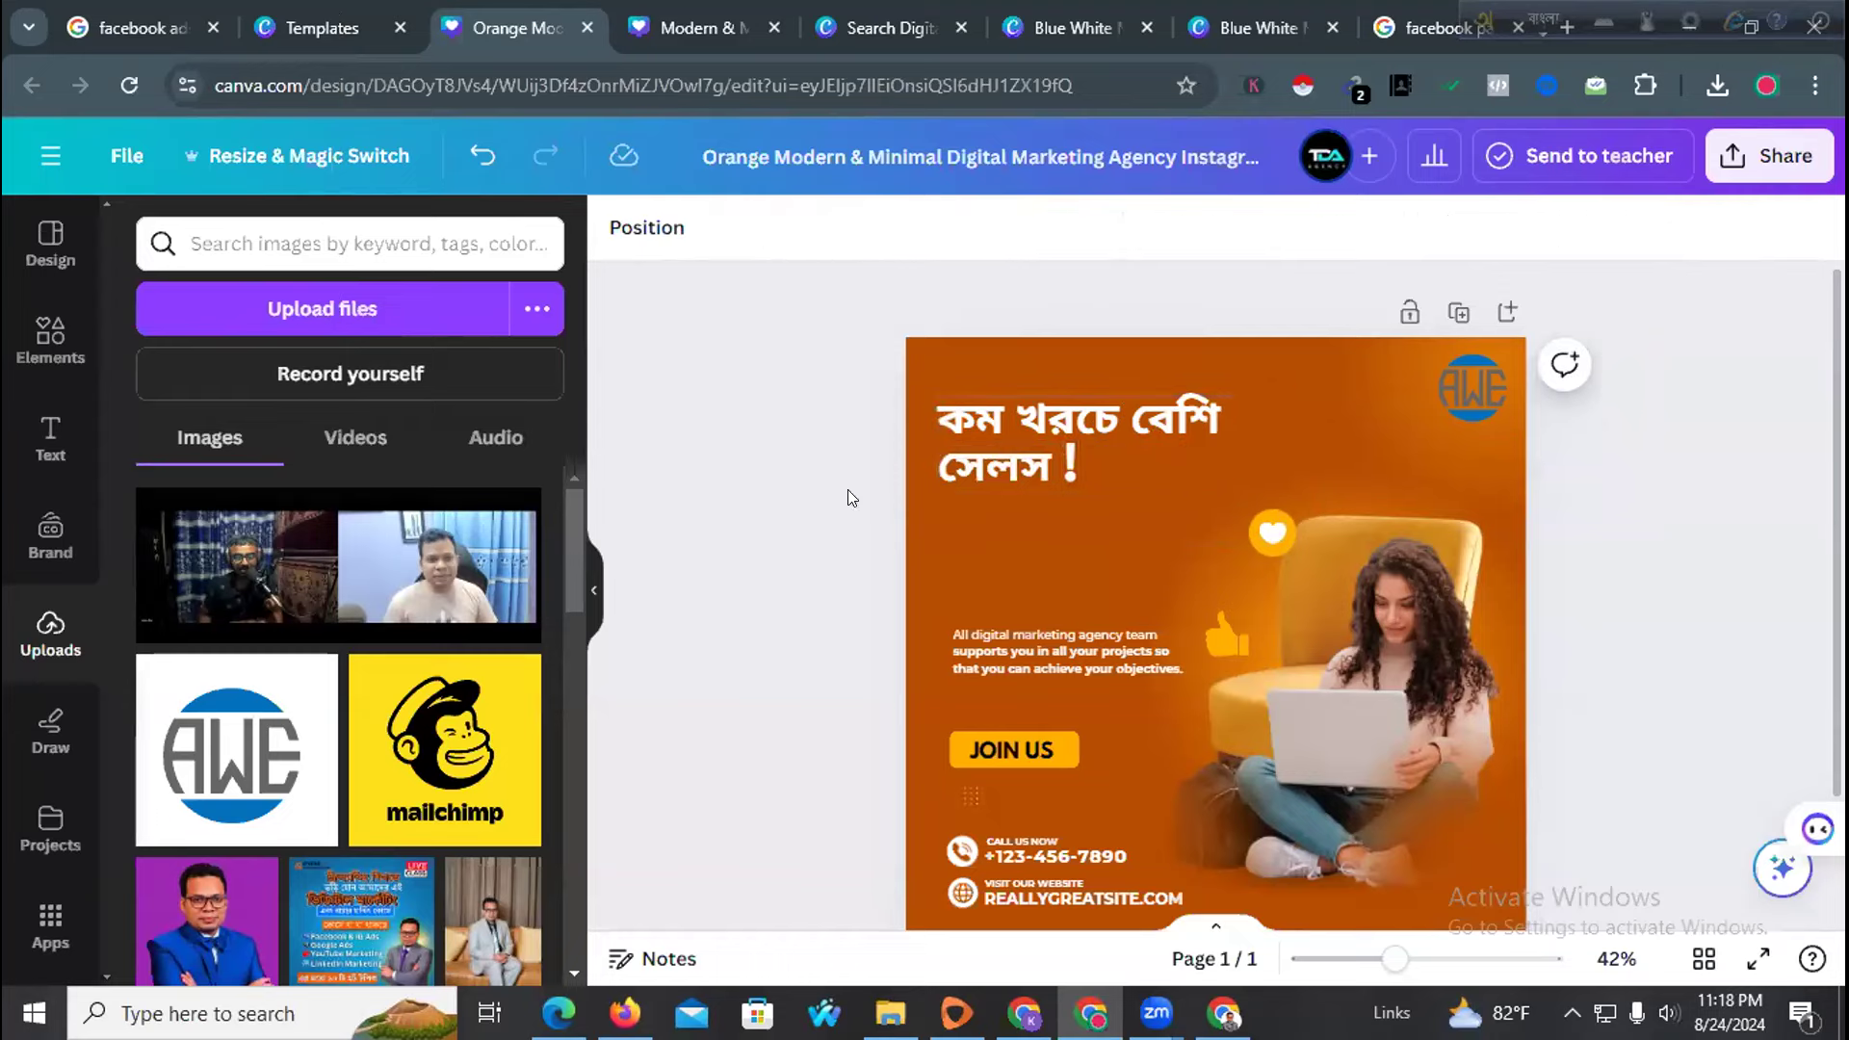
{"action": "left_click", "coordinate": [969, 455]}
{"action": "double_click", "coordinate": [975, 450]}
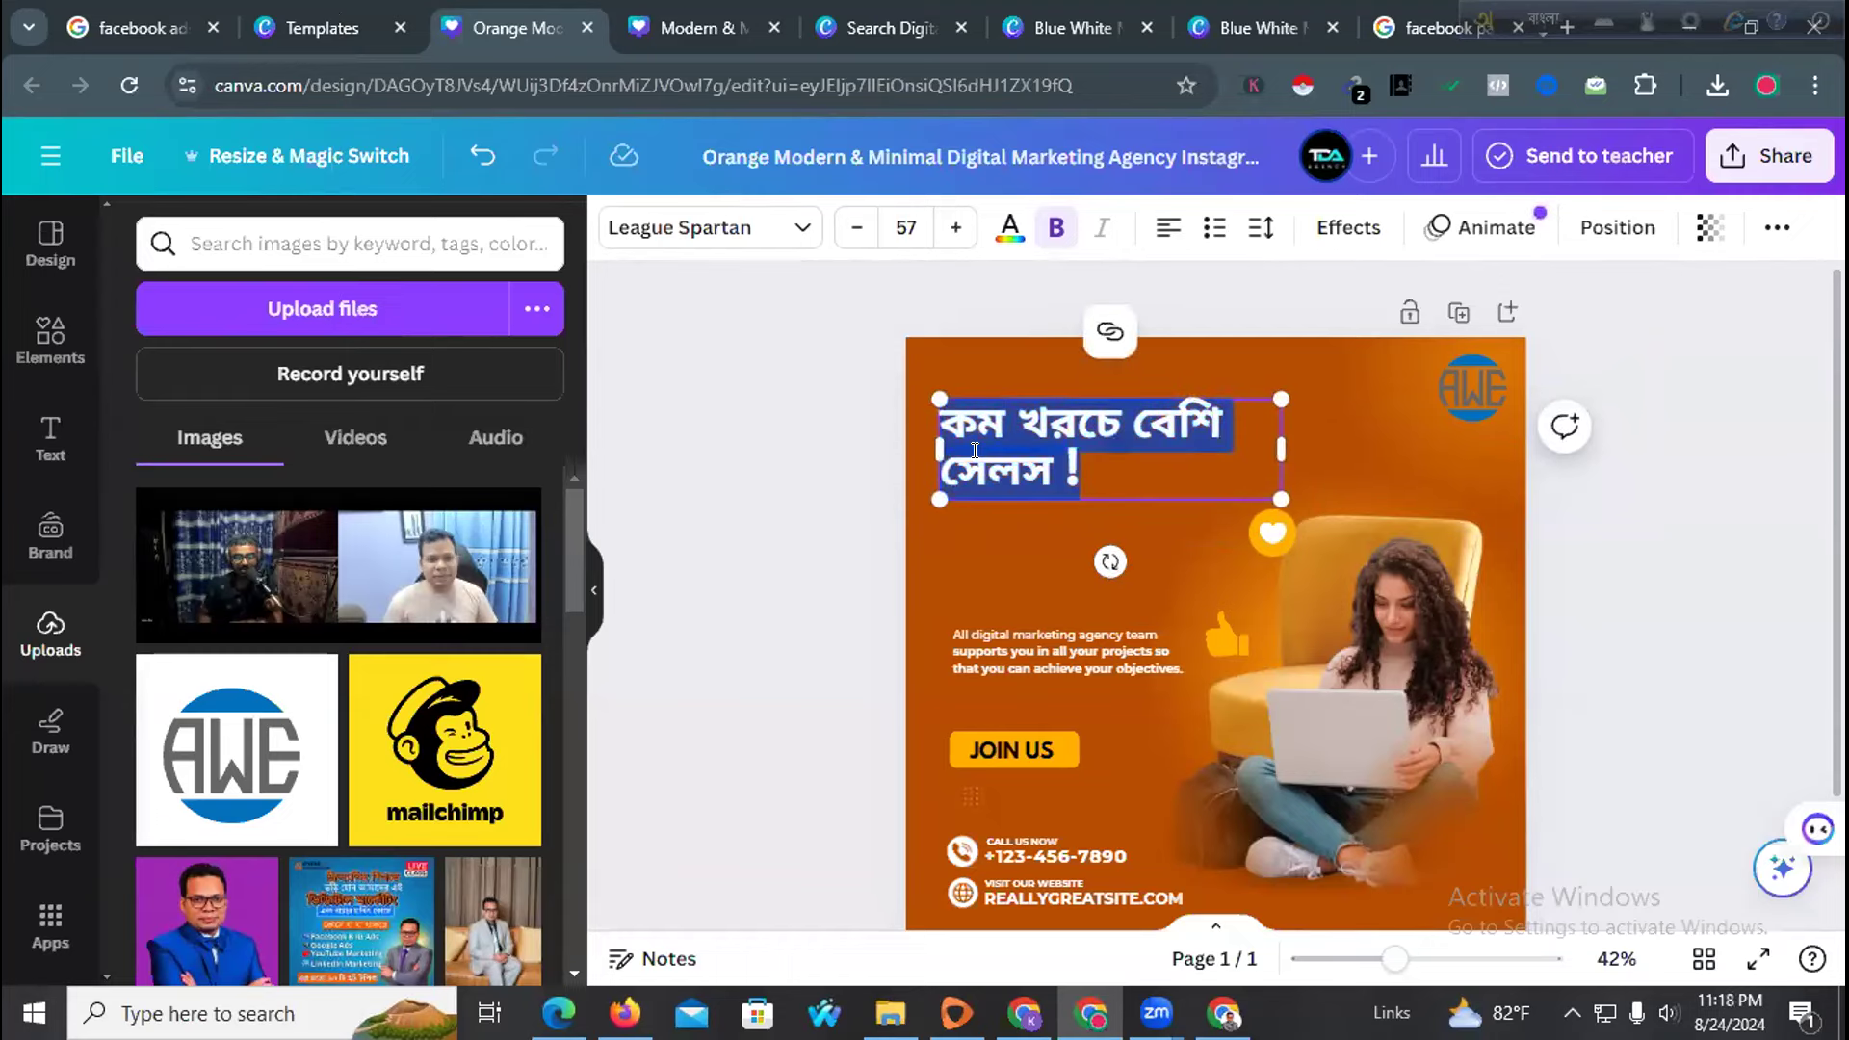
{"action": "left_click", "coordinate": [674, 227]}
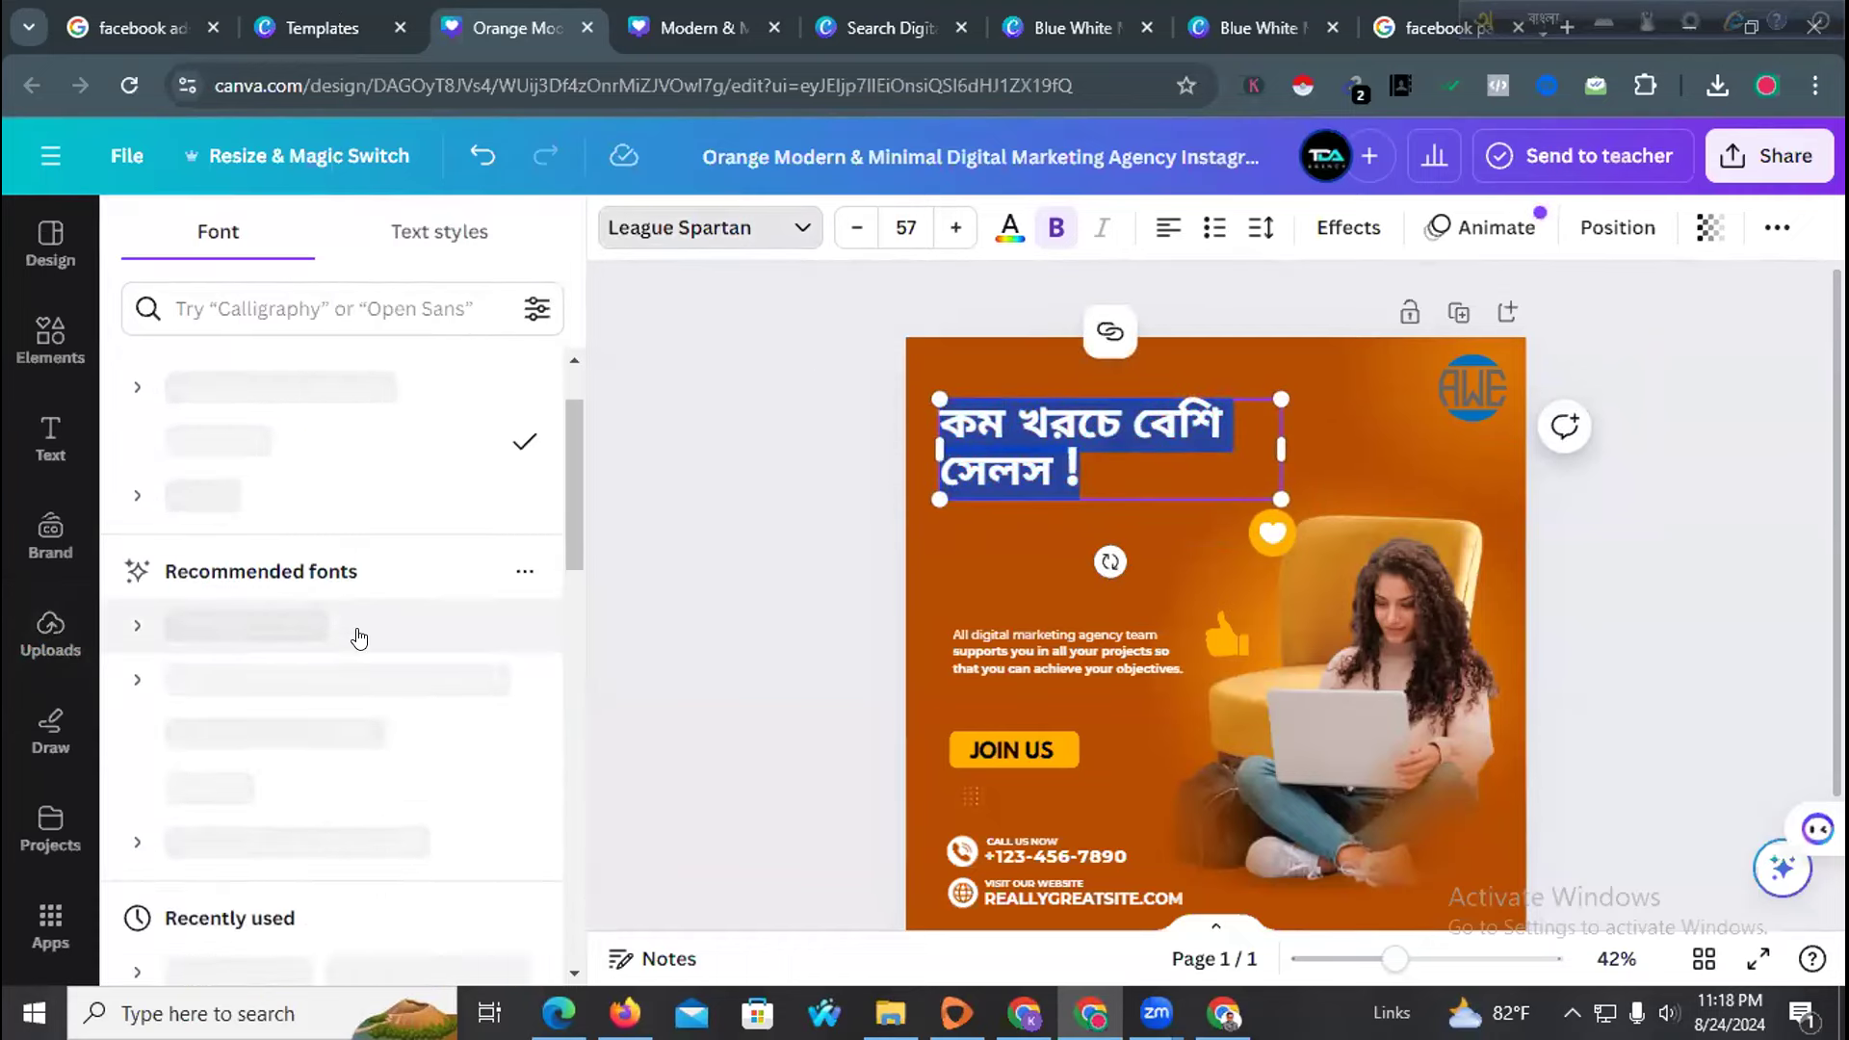
Set the headline to Myriad Bengali, widen it to one line, and nudge it lower
{"action": "left_click", "coordinate": [332, 307]}
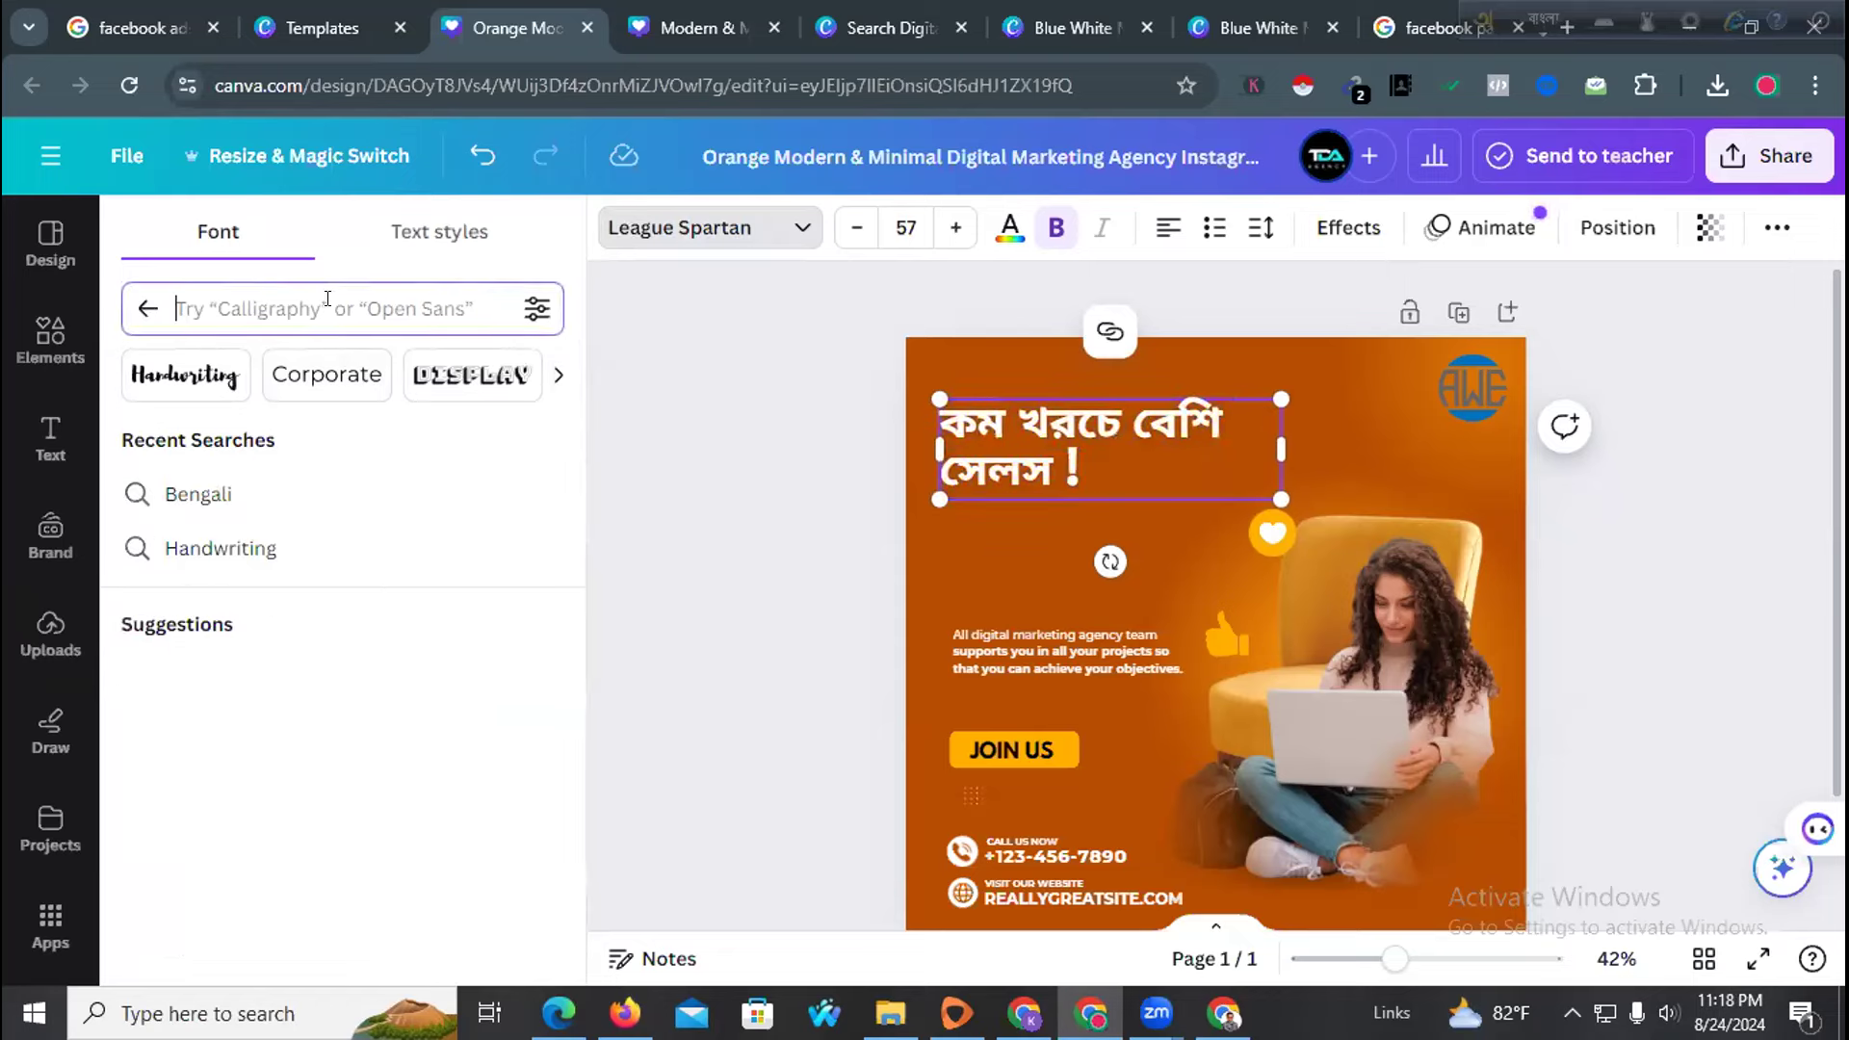
{"action": "left_click", "coordinate": [214, 493]}
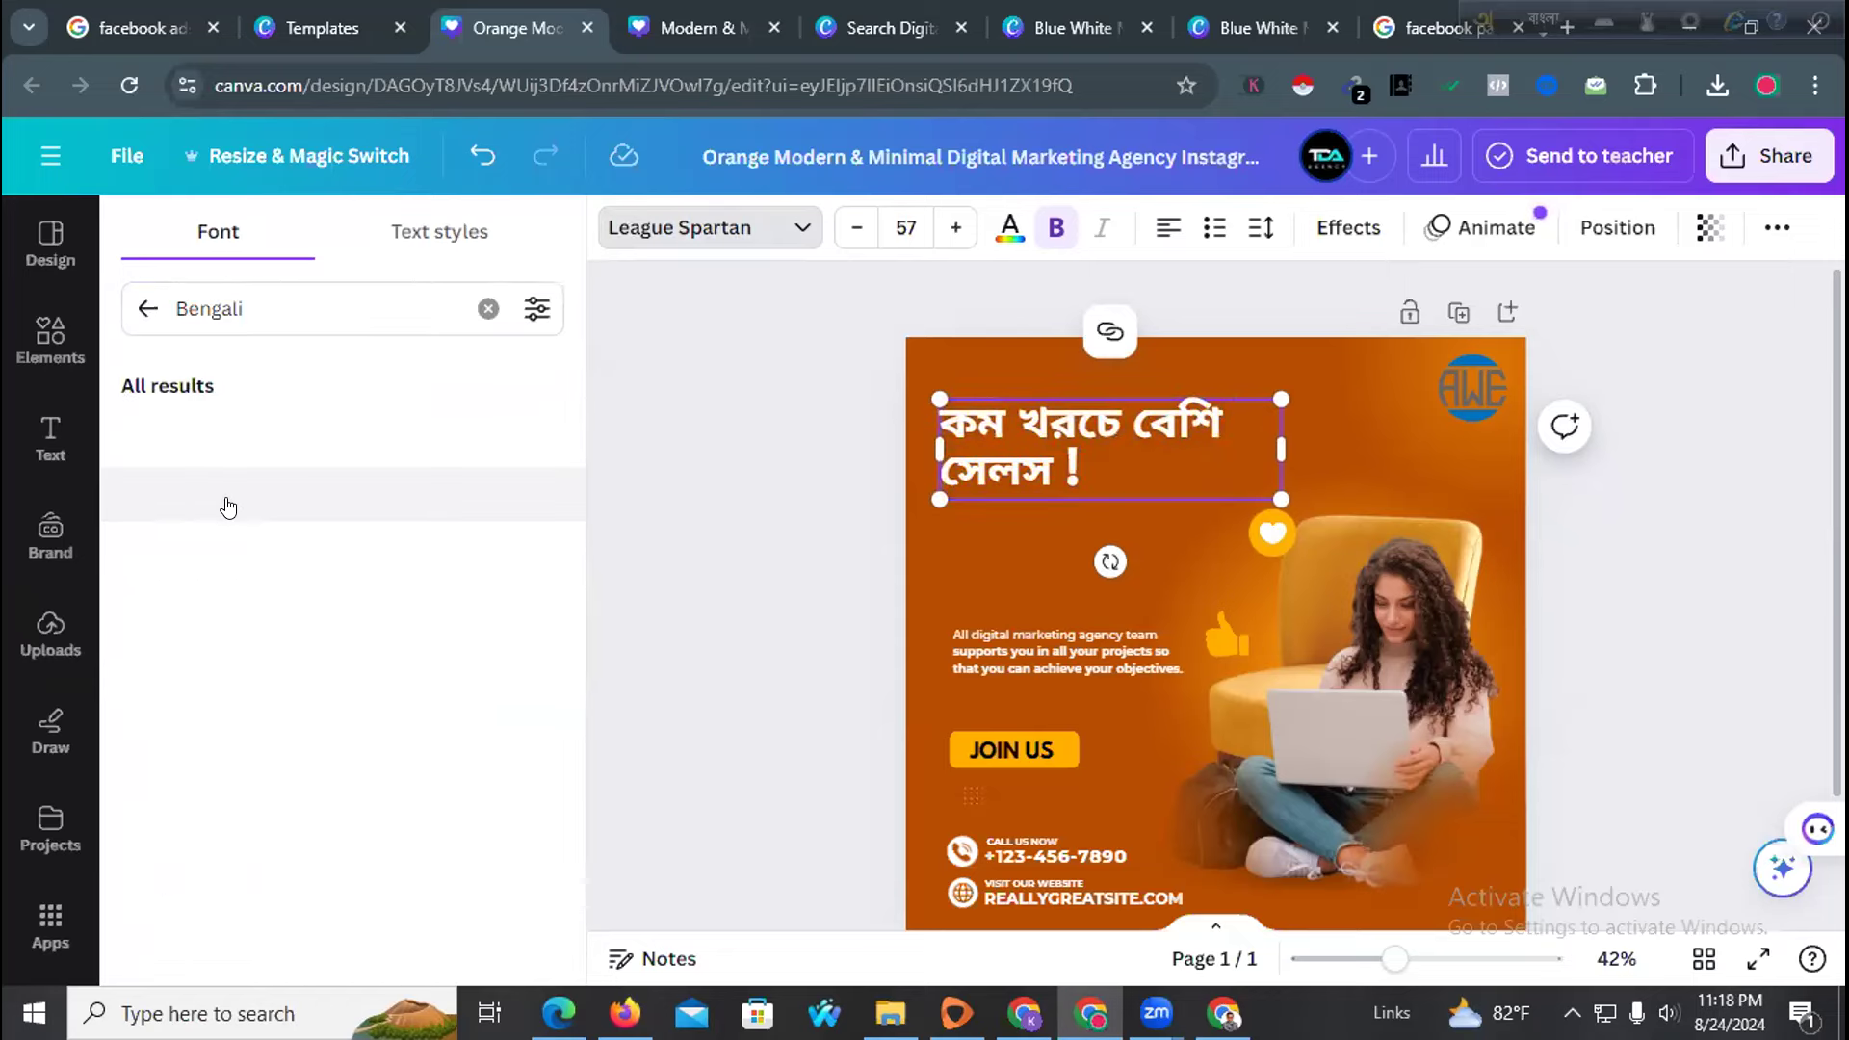
{"action": "scroll", "coordinate": [298, 606], "scroll_direction": "down", "scroll_amount": 3}
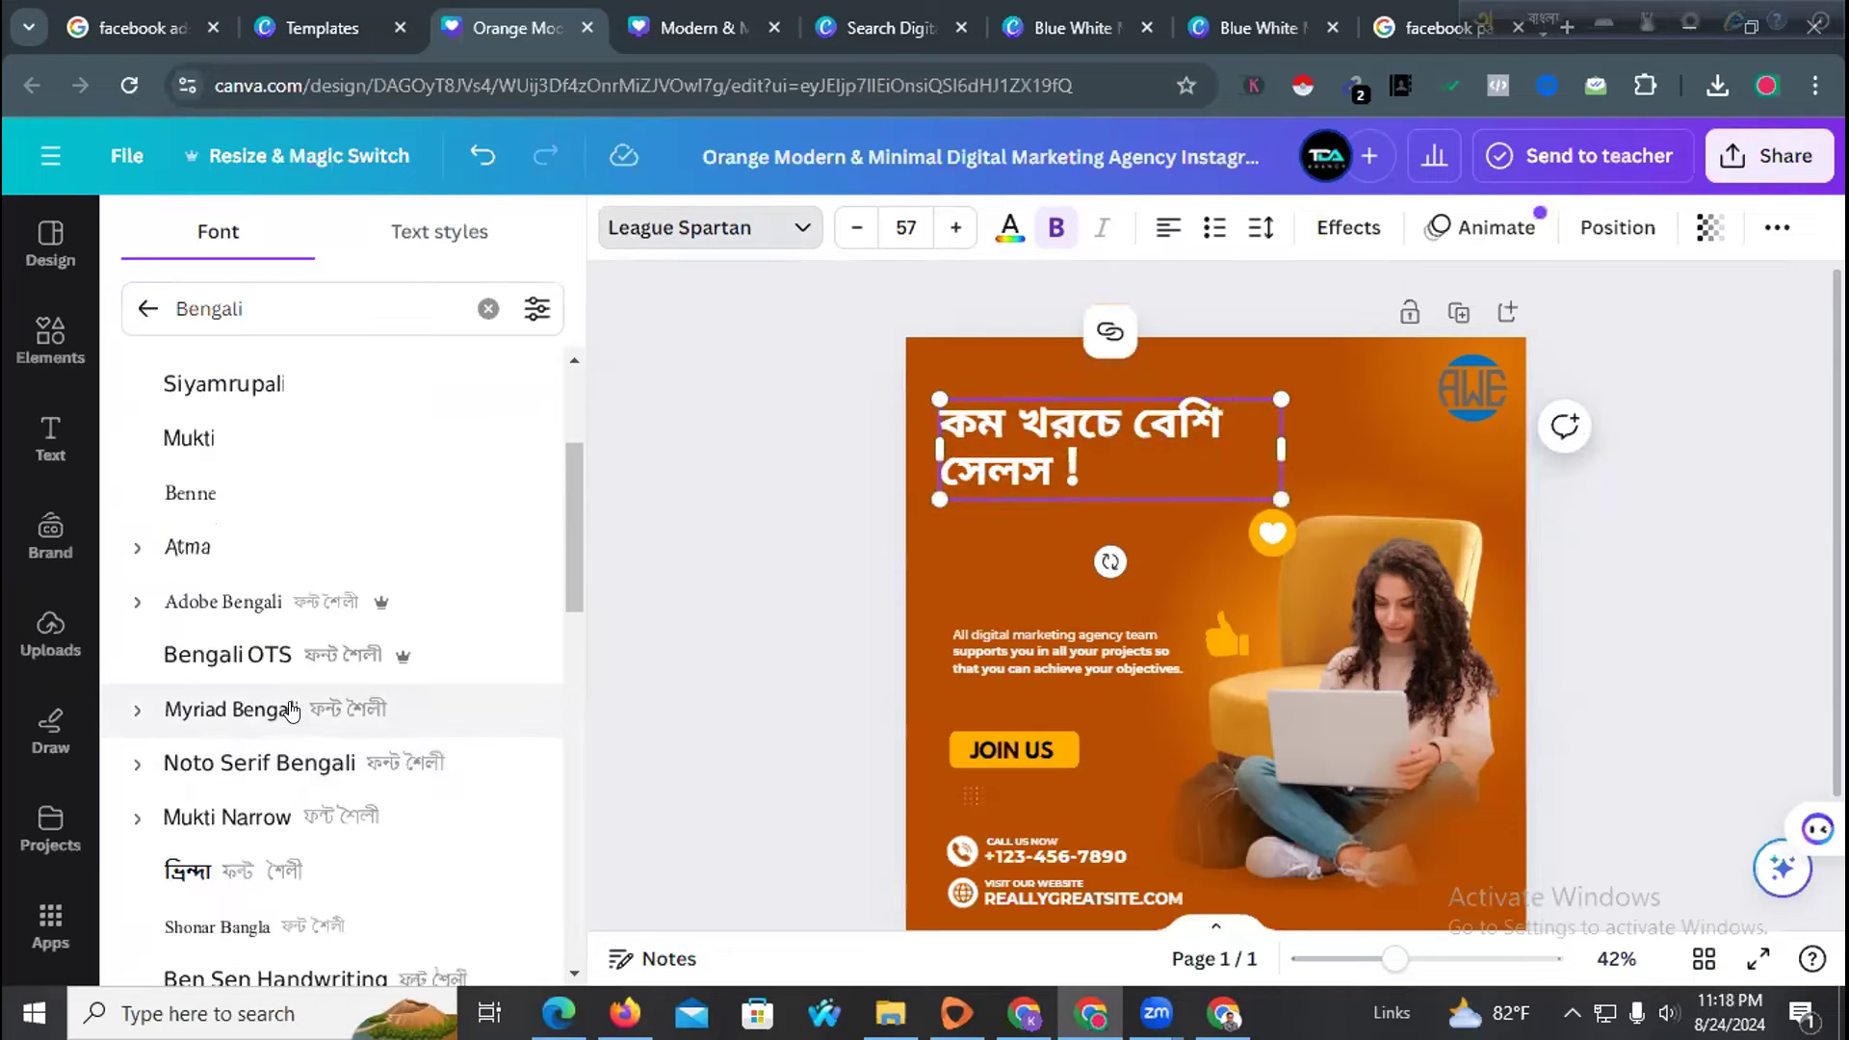
{"action": "left_click", "coordinate": [291, 710]}
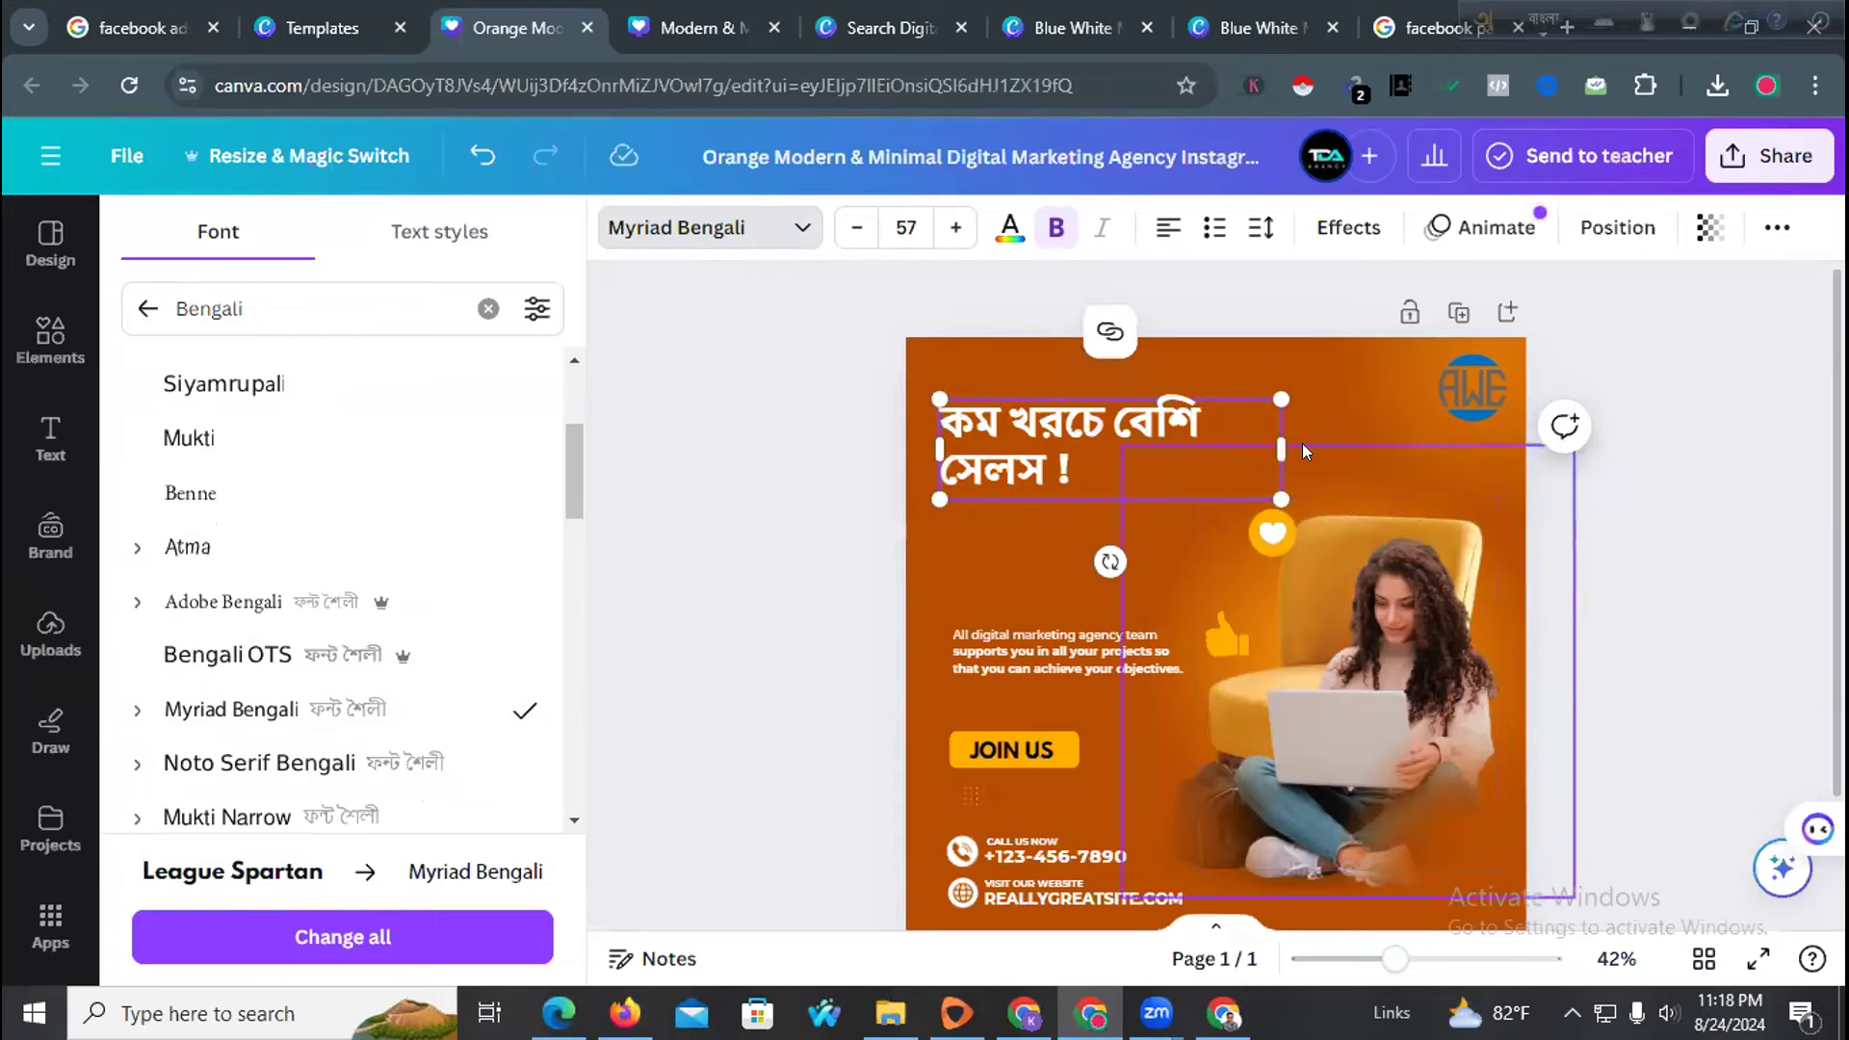
{"action": "left_click_drag", "start_coordinate": [1281, 449], "coordinate": [1385, 447]}
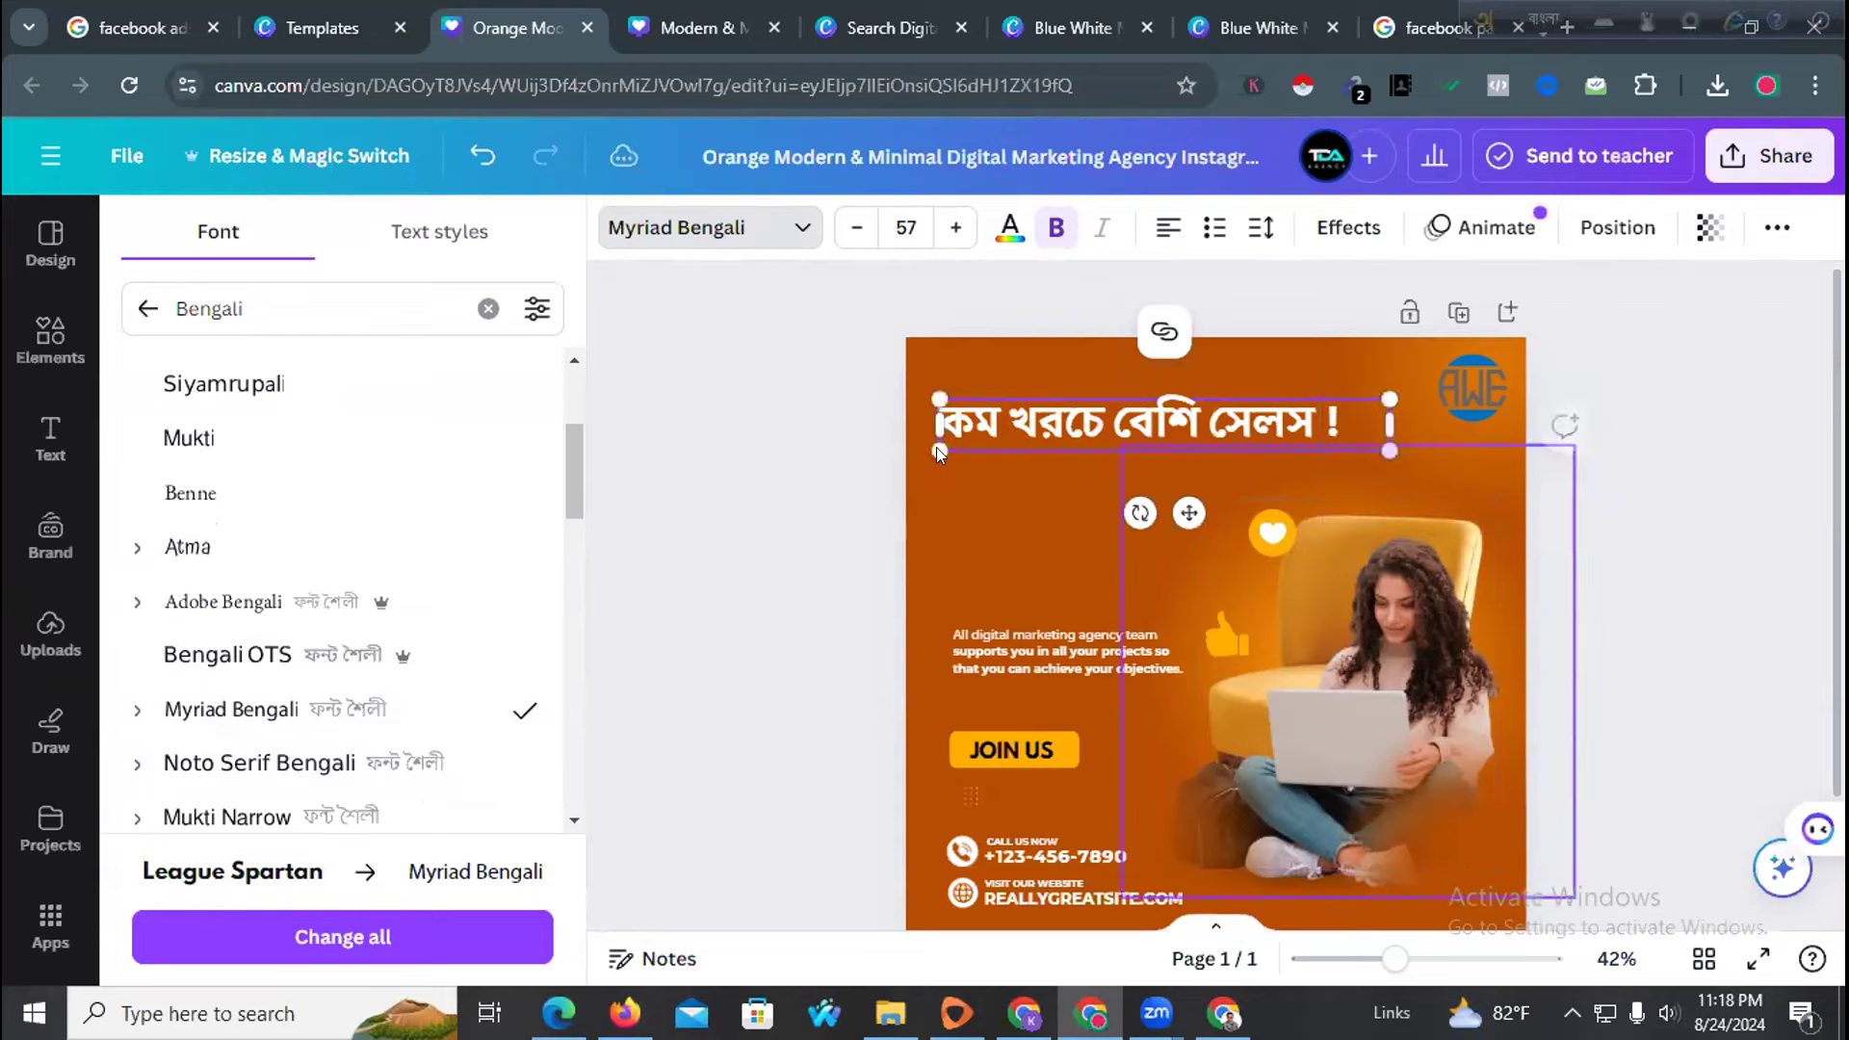
{"action": "left_click", "coordinate": [896, 465]}
{"action": "left_click_drag", "start_coordinate": [1056, 411], "coordinate": [1064, 437]}
Move the body text under the headline and retype it as 'ডলার রেট মাত্র ১৪০ টাকা ব্যাংক অরিজিনাল ডলার'
{"action": "left_click_drag", "start_coordinate": [969, 624], "coordinate": [973, 548]}
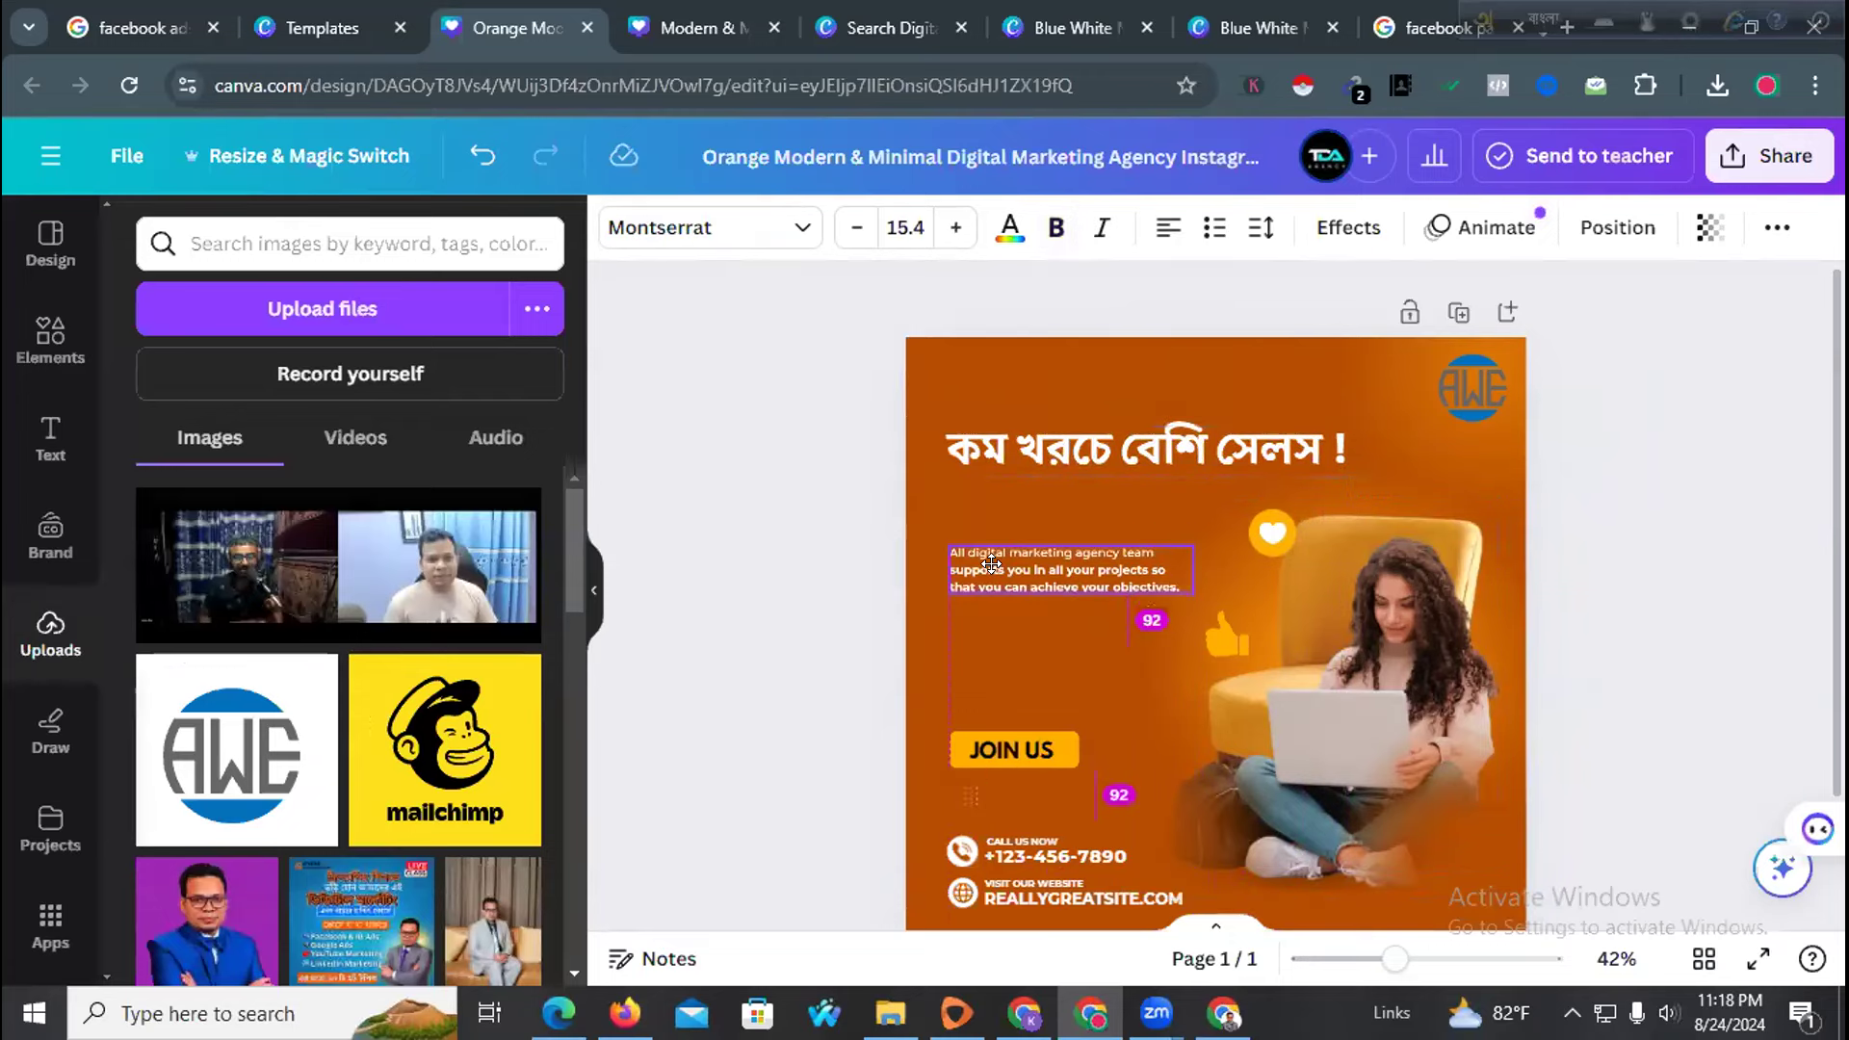
{"action": "double_click", "coordinate": [997, 563]}
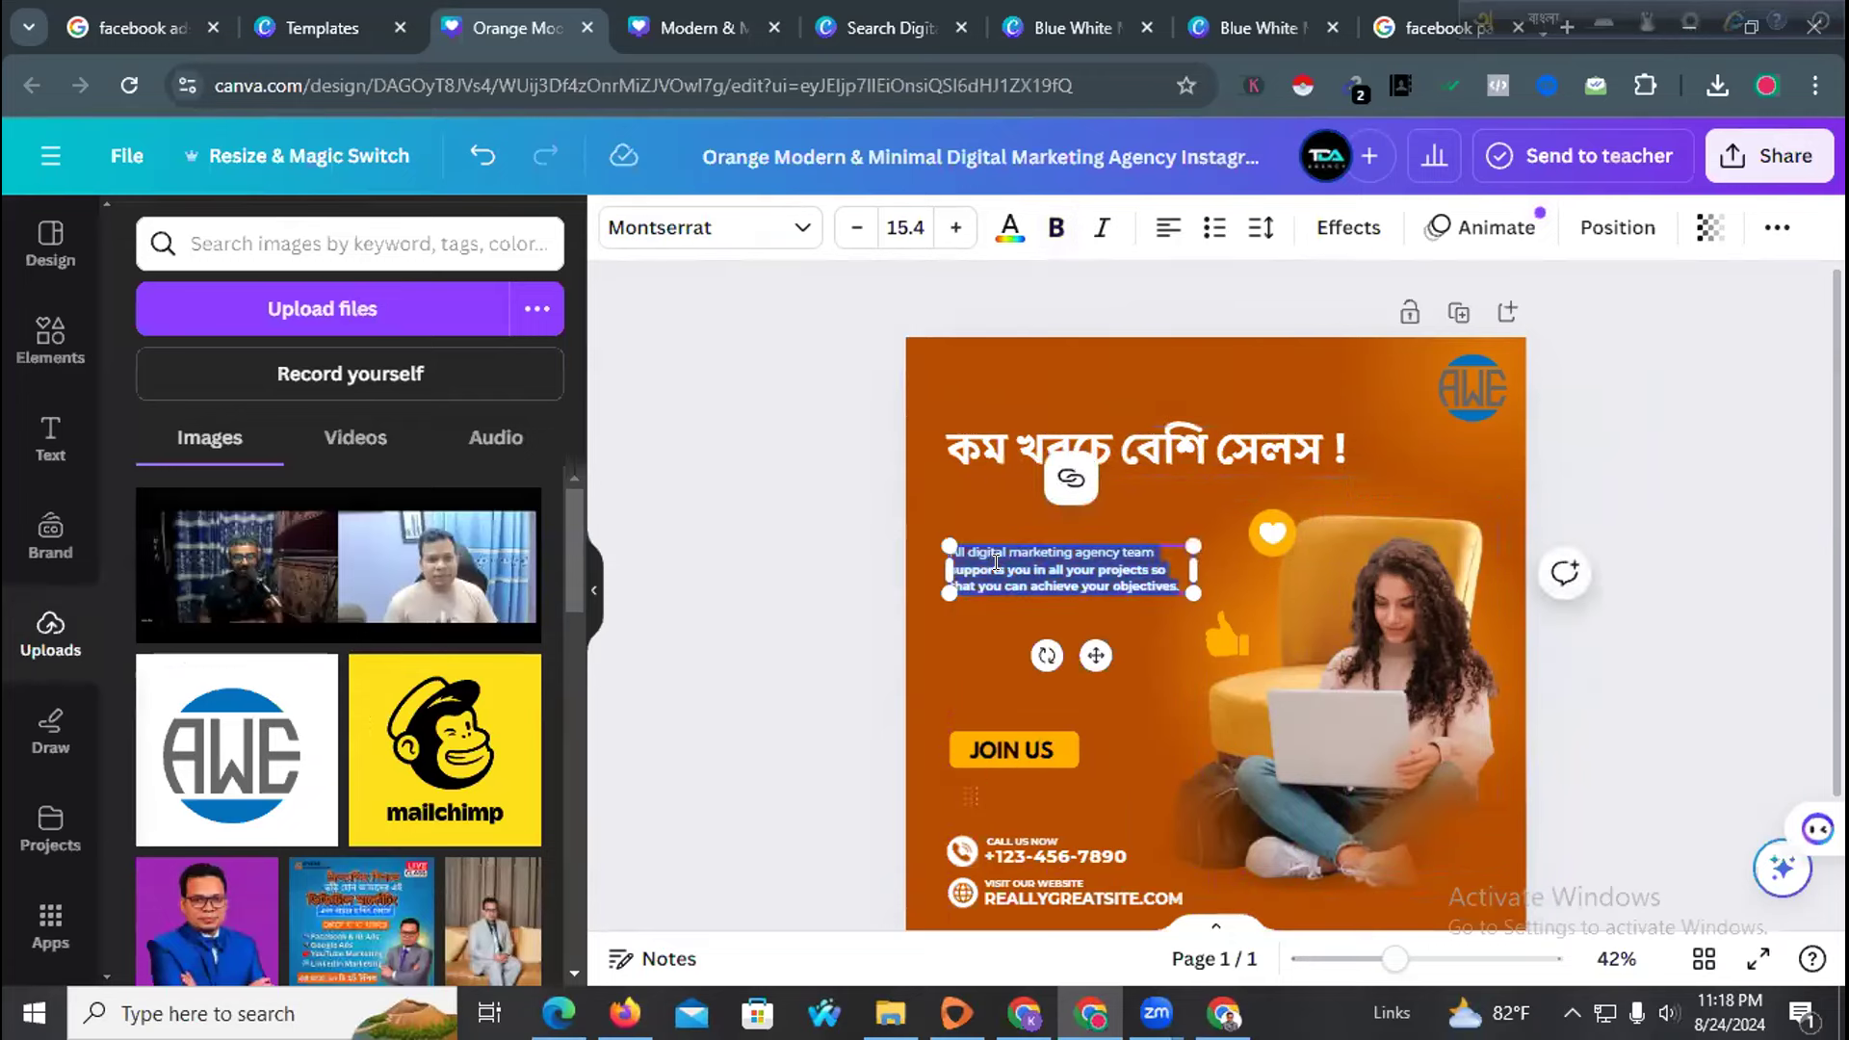
{"action": "type", "text": "Dolar ret"}
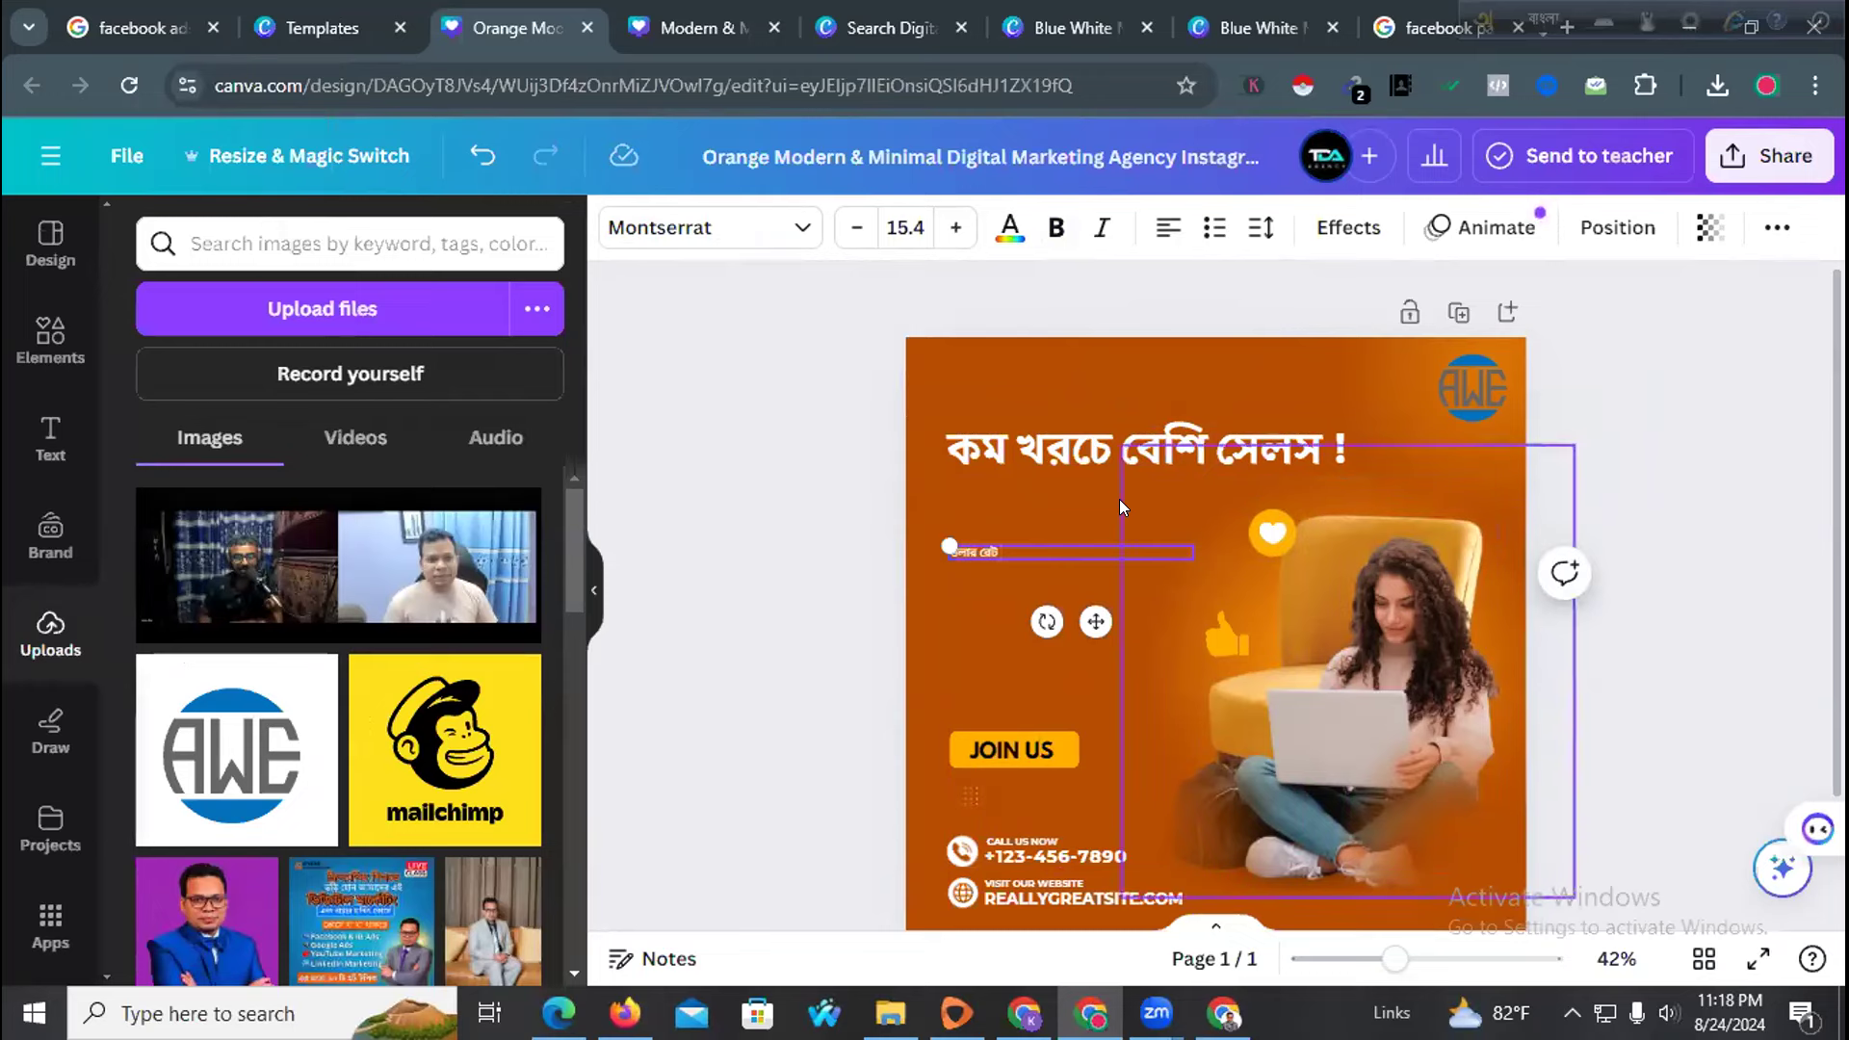
{"action": "type", "text": "matro 140 Ta"}
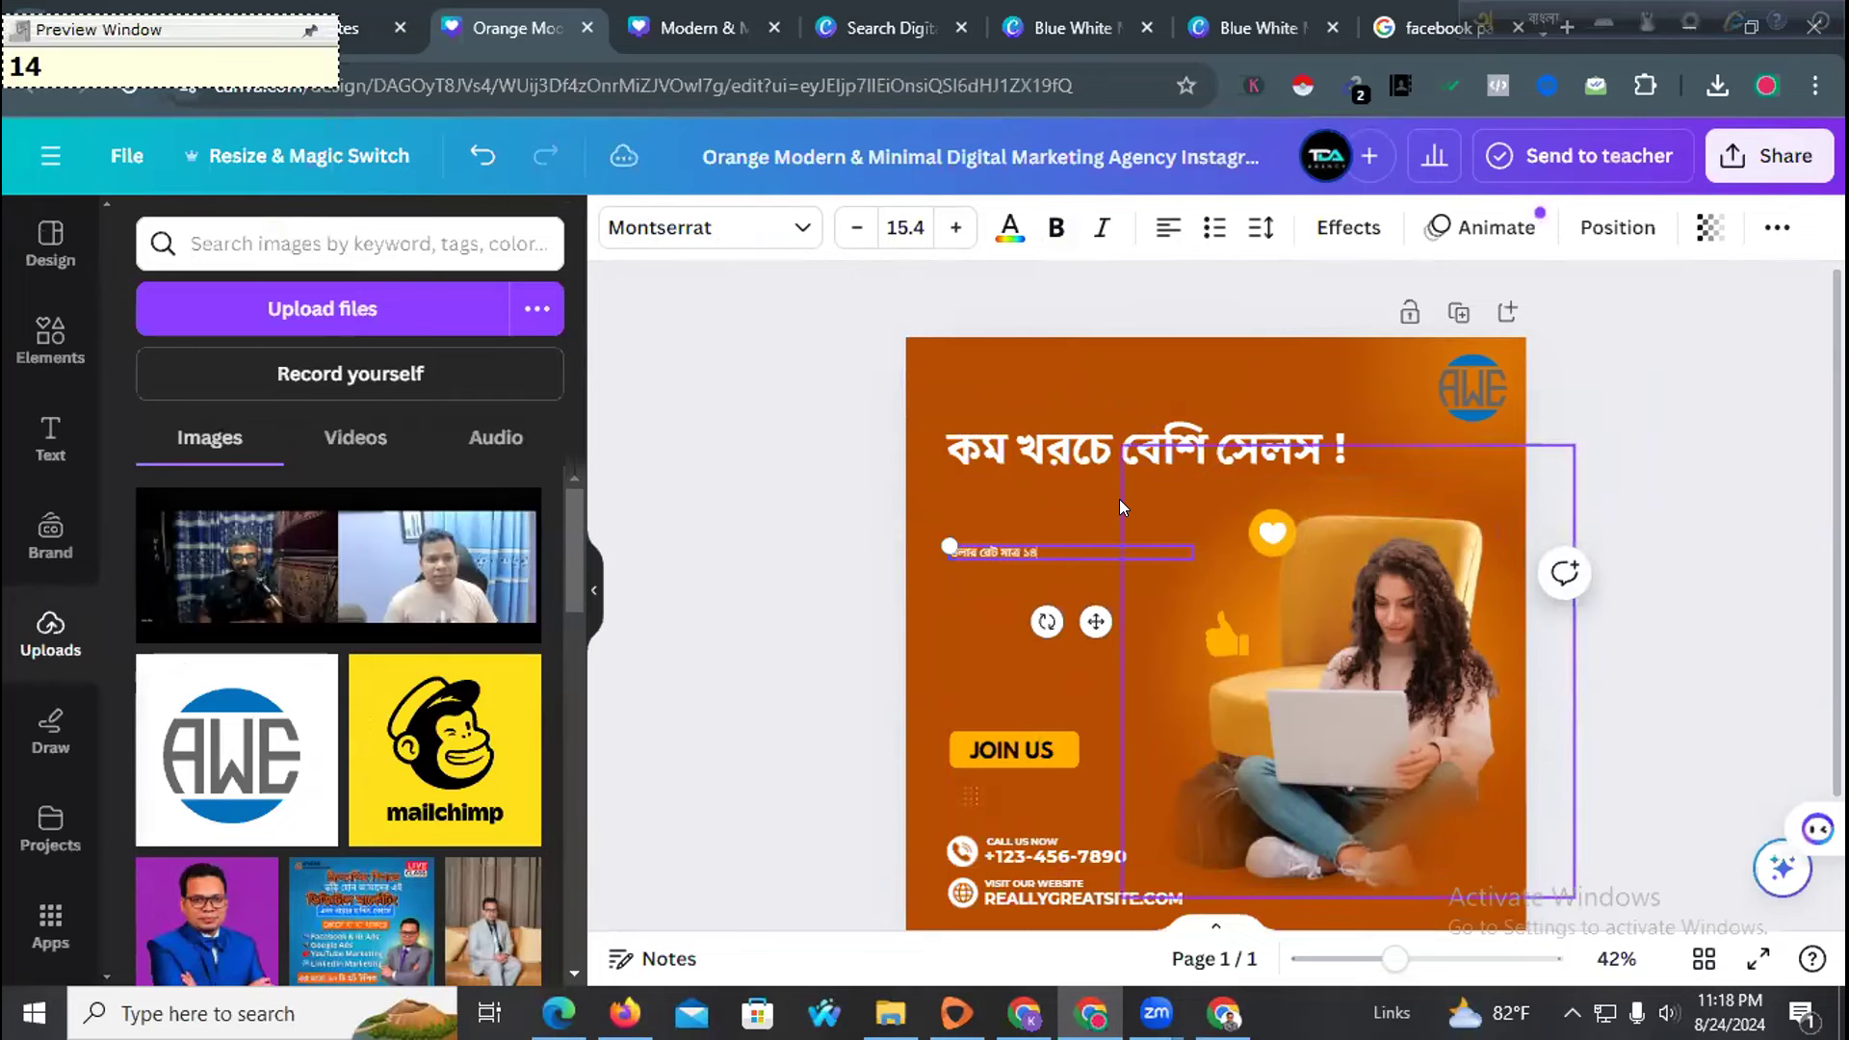
{"action": "type", "text": "ka "}
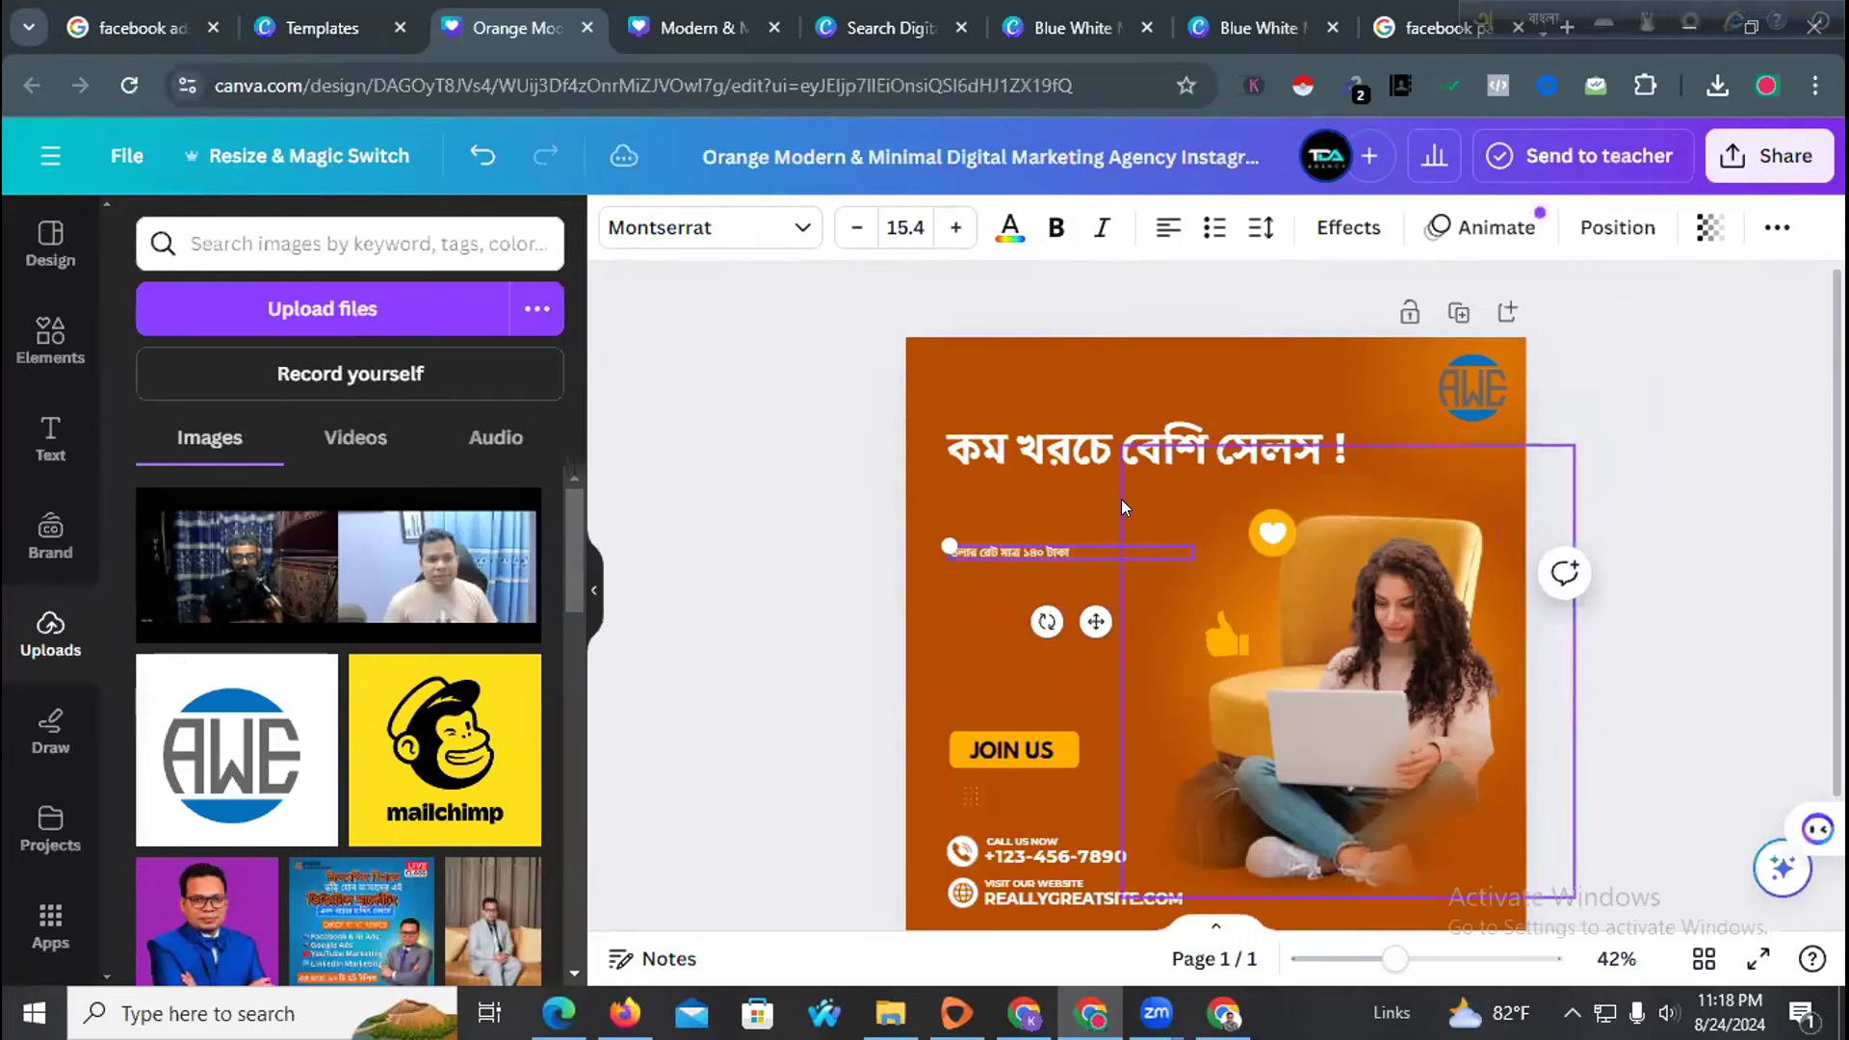
{"action": "type", "text": "byangk"}
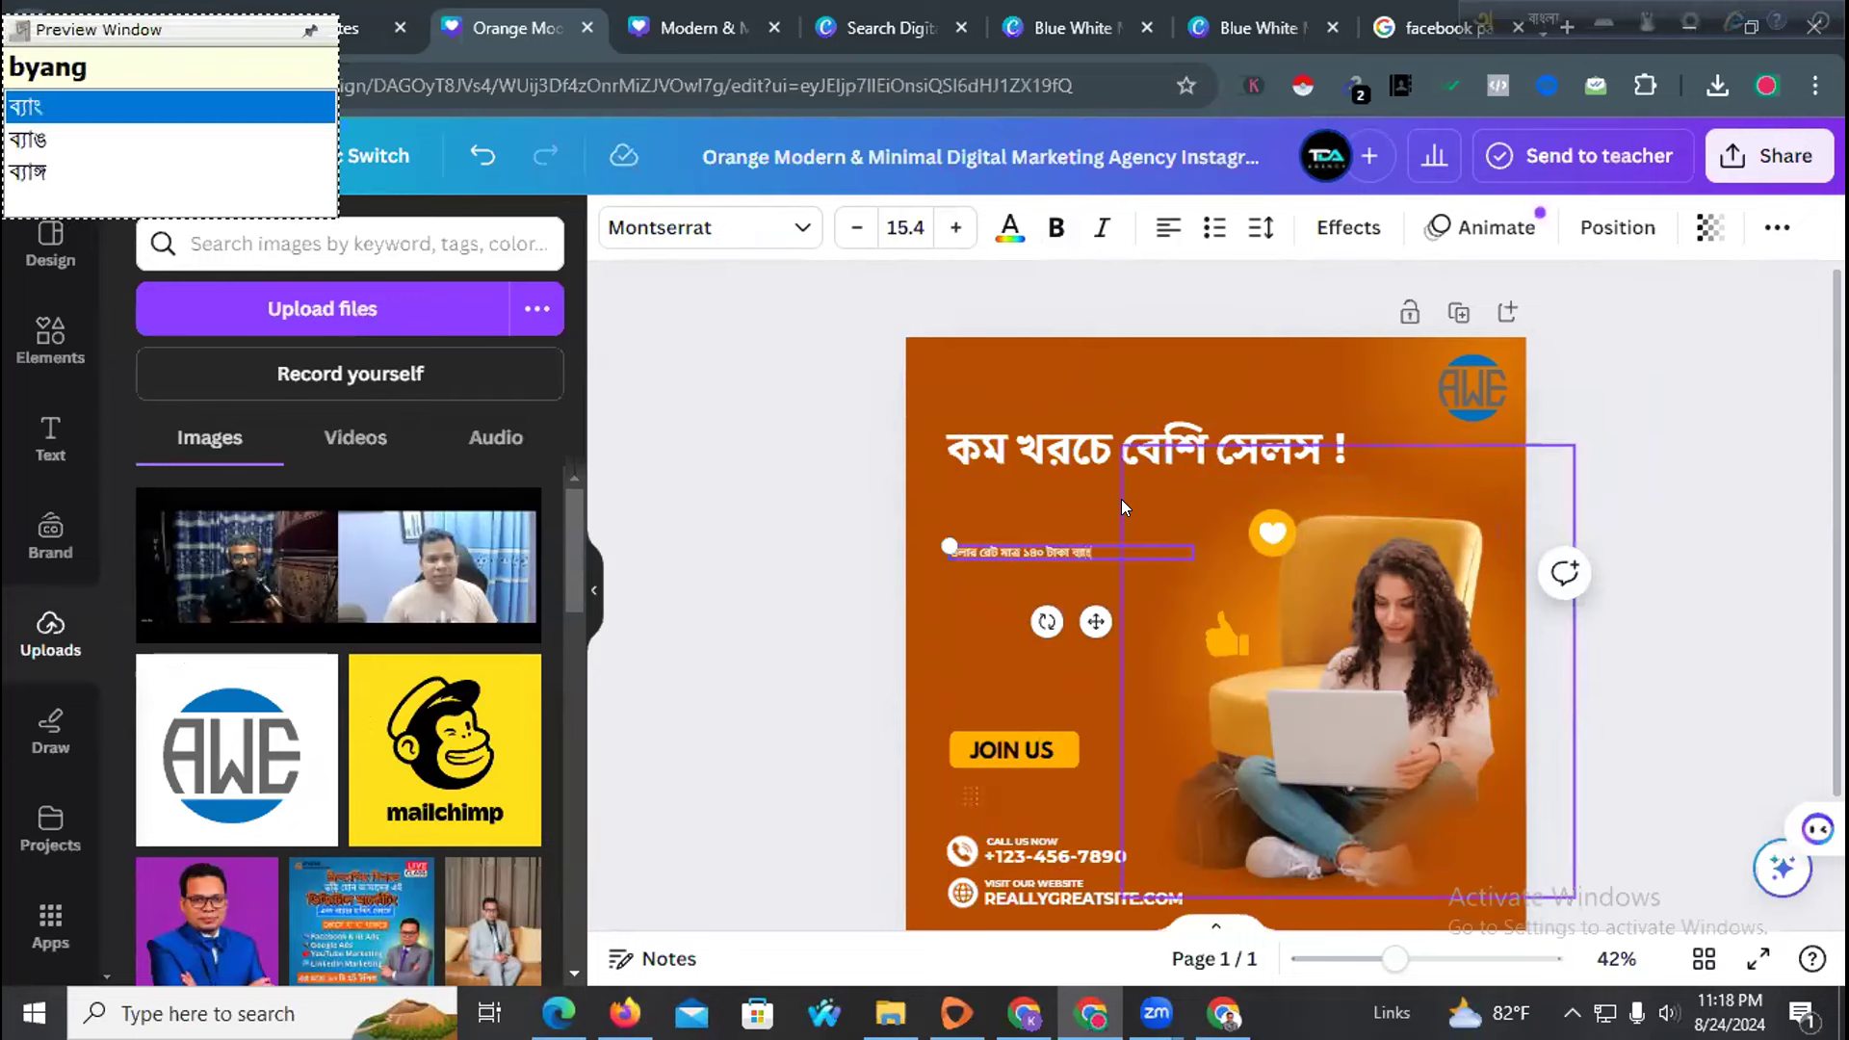
{"action": "type", "text": "riri"}
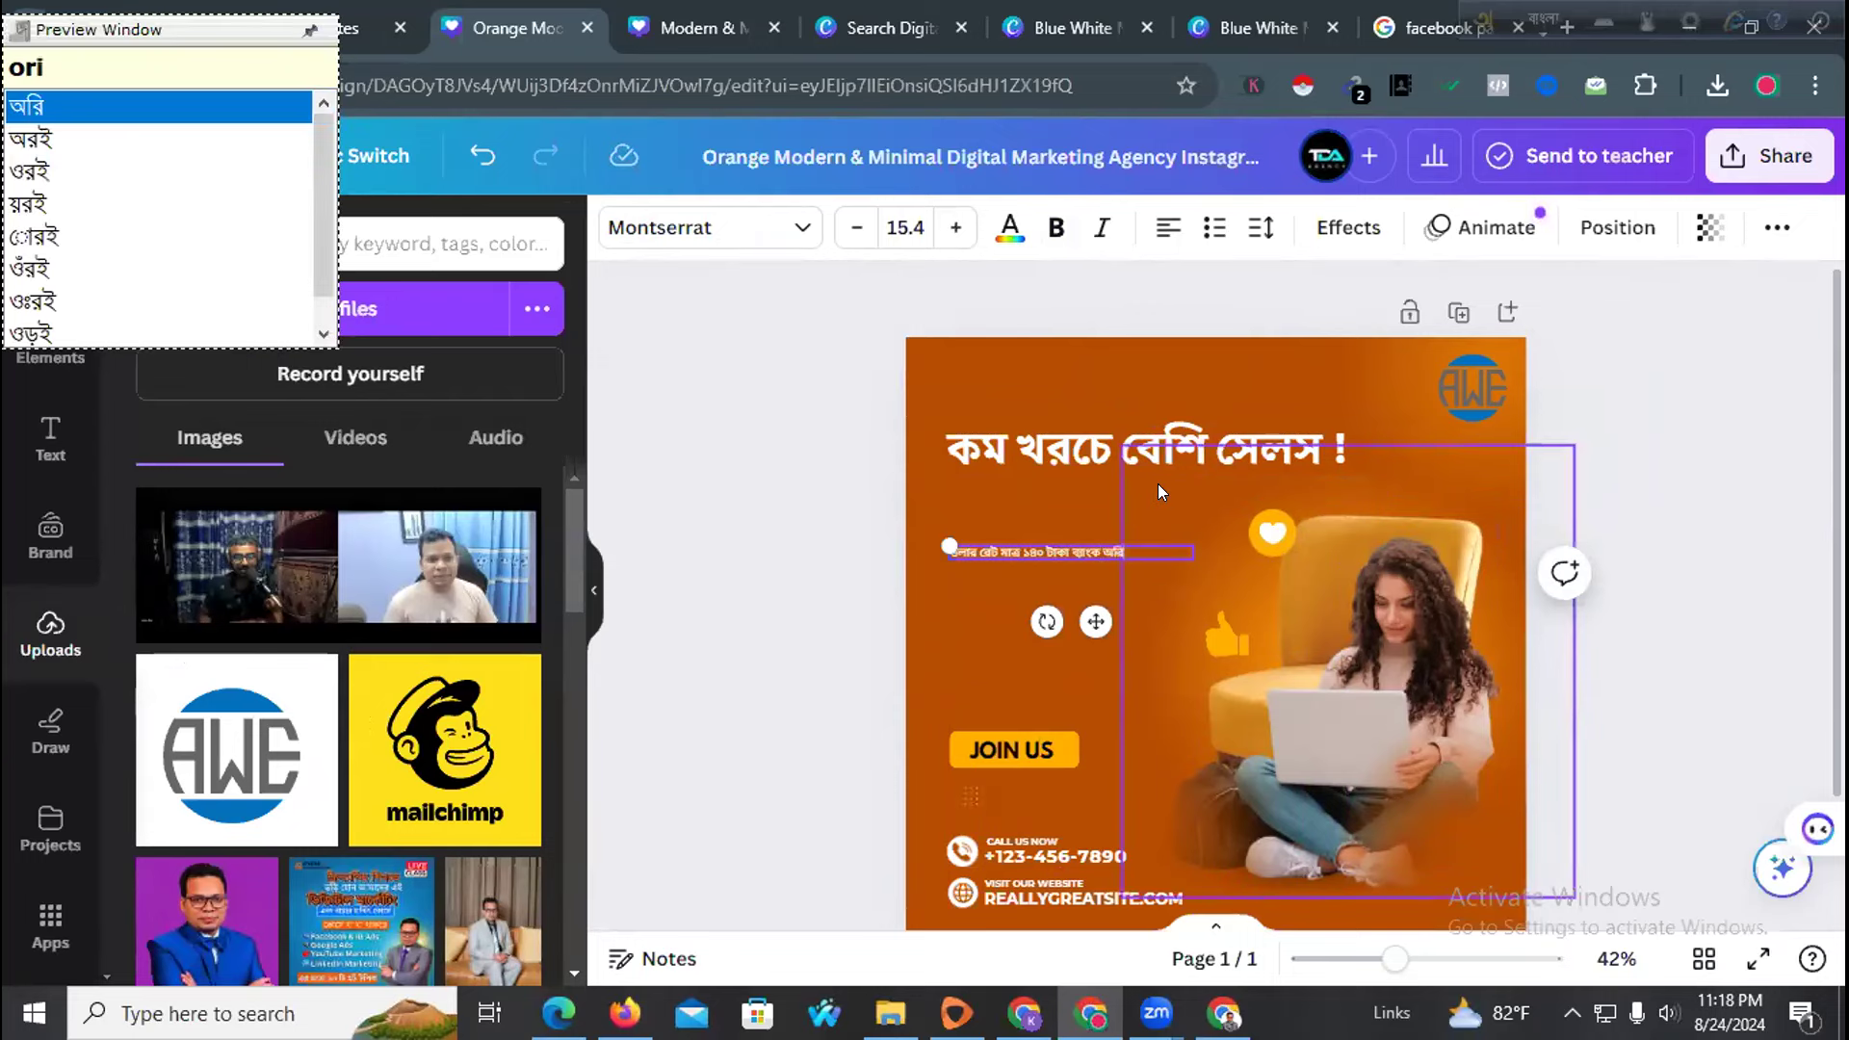
{"action": "key", "text": "BackSpace"}
{"action": "key", "text": "BackSpace"}
{"action": "type", "text": "jilan do"}
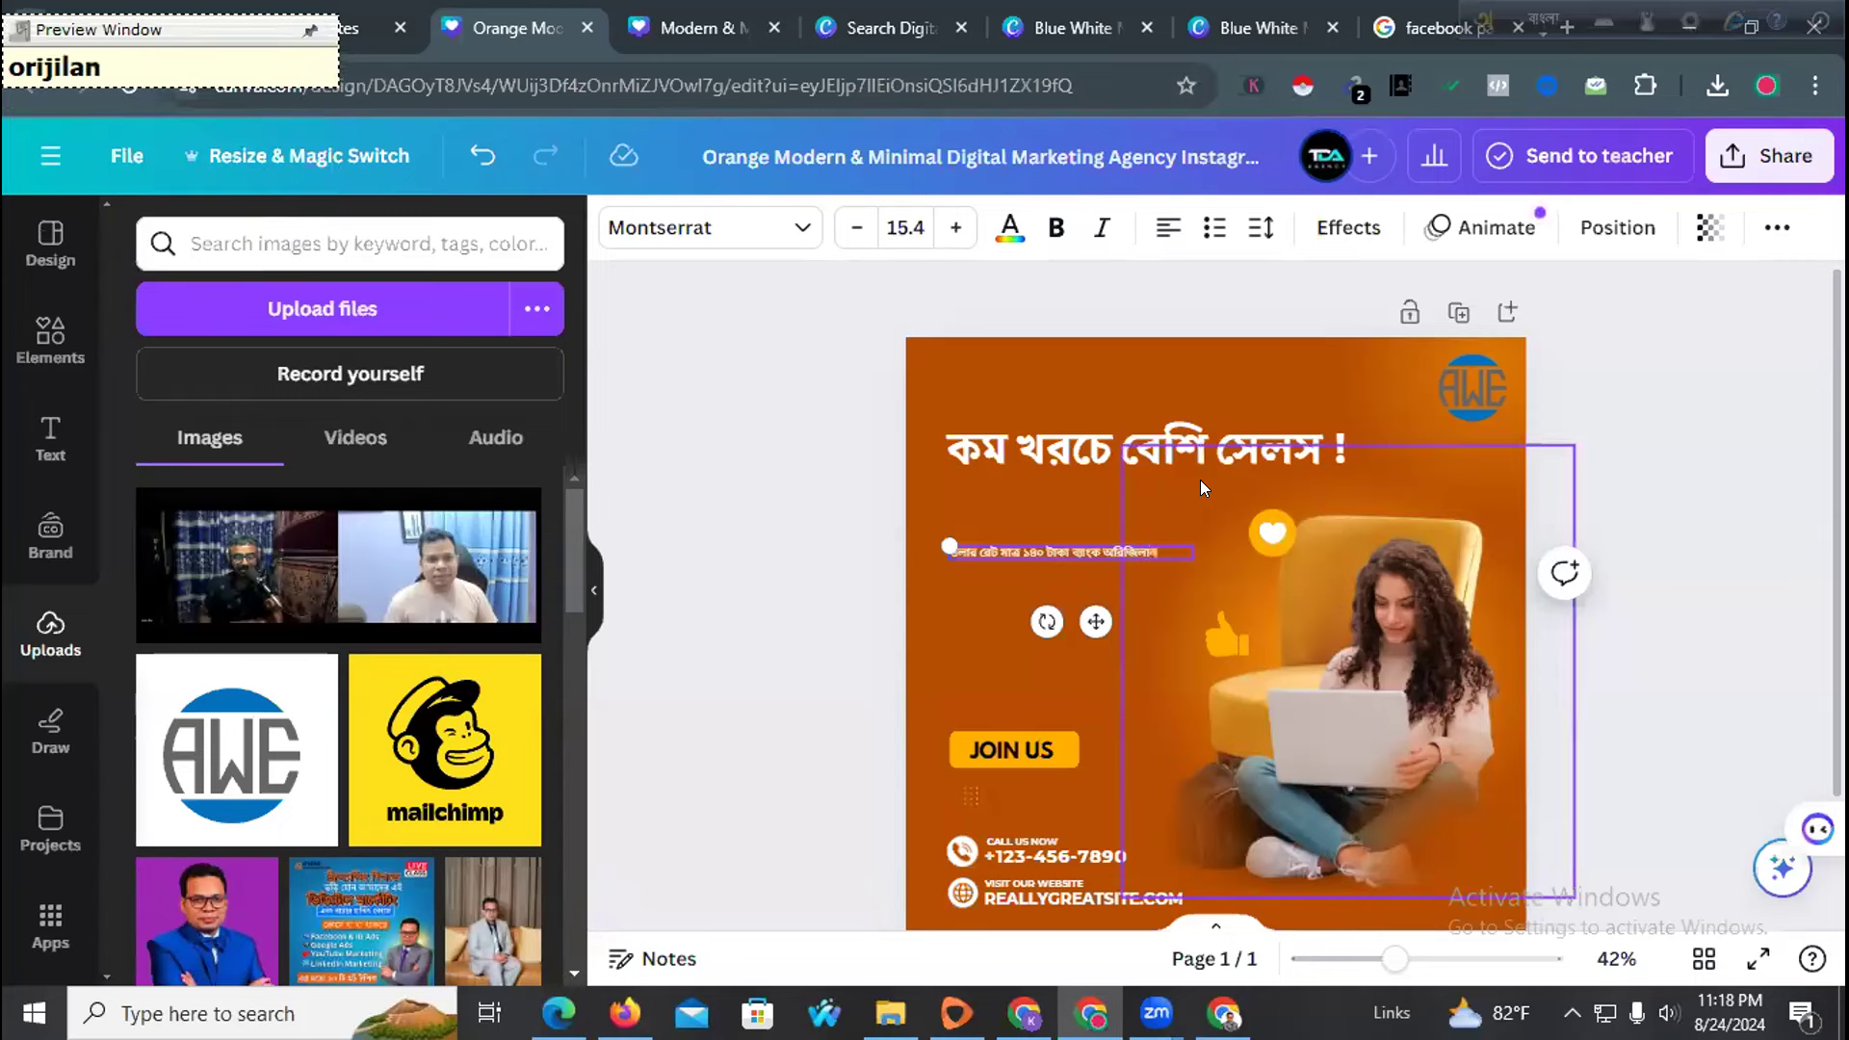
{"action": "key", "text": "BackSpace"}
{"action": "key", "text": "BackSpace"}
{"action": "type", "text": "Dolar"}
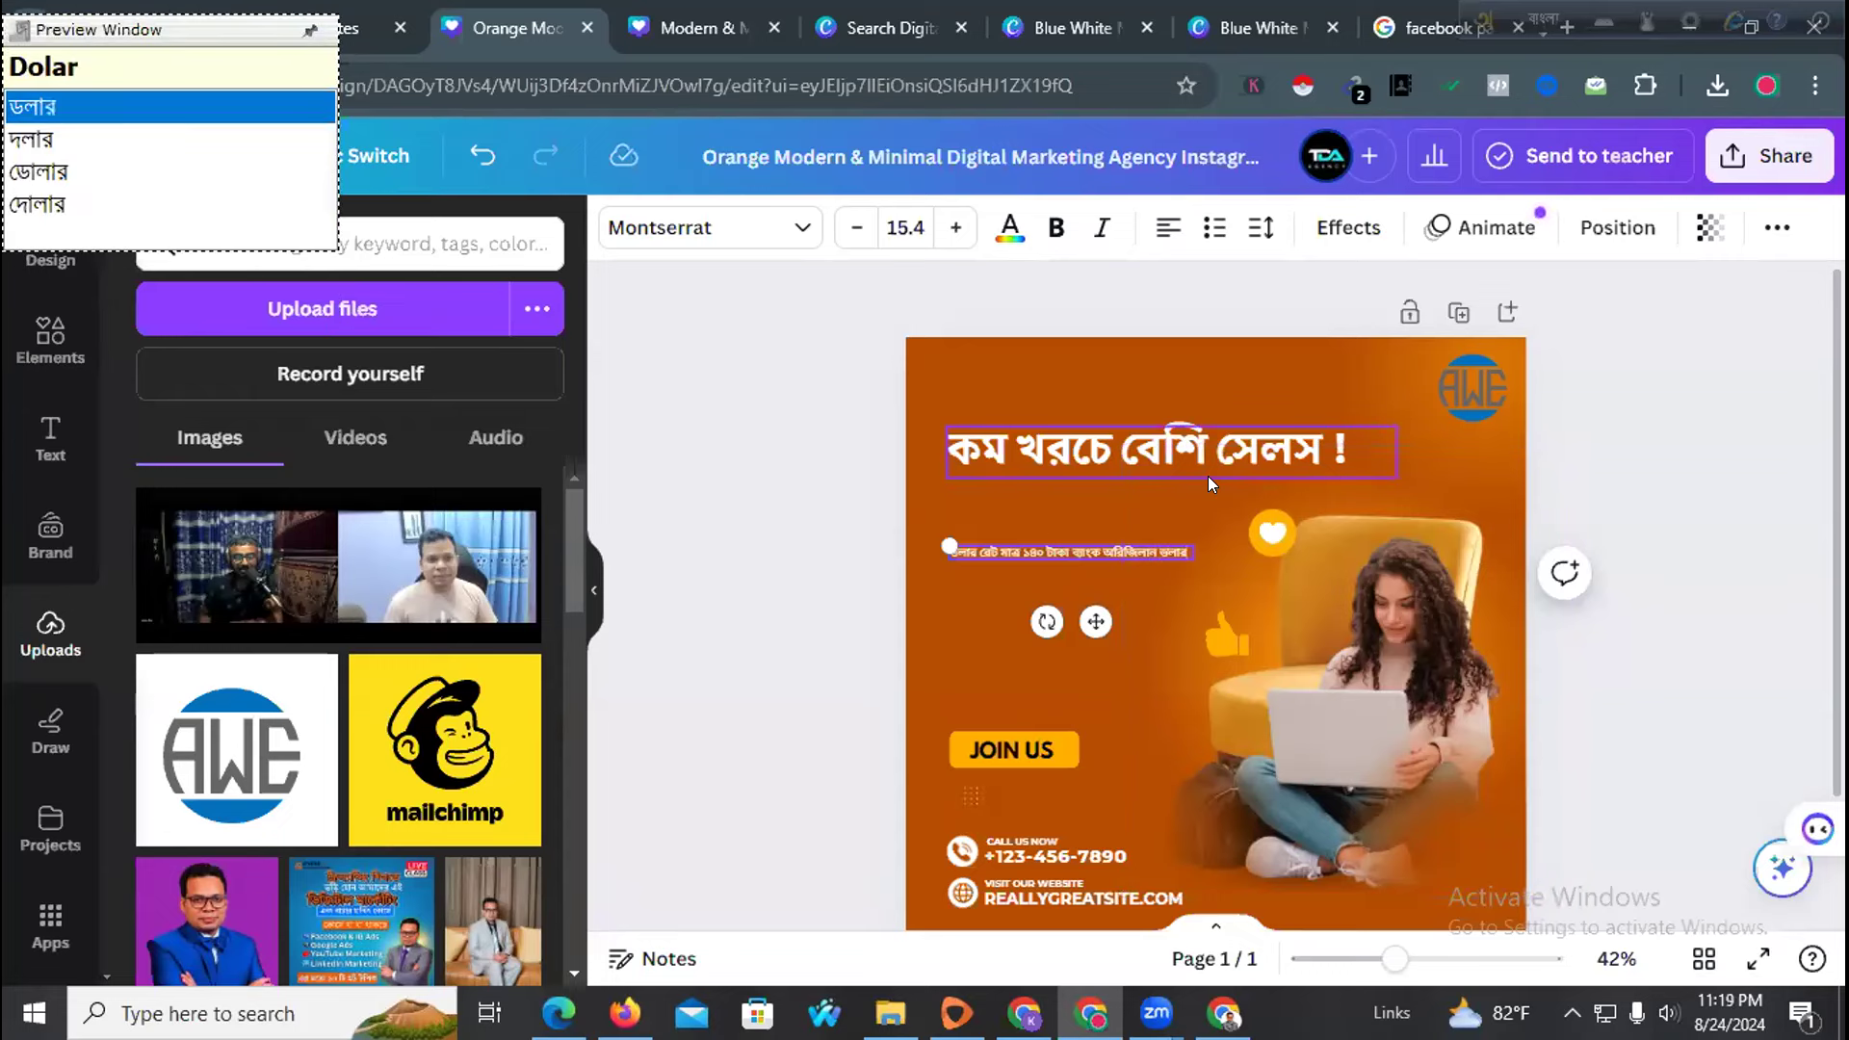
Apply the Bengali OTS font to the dollar-rate line and enlarge it to size 20.4
{"action": "triple_click", "coordinate": [1051, 553]}
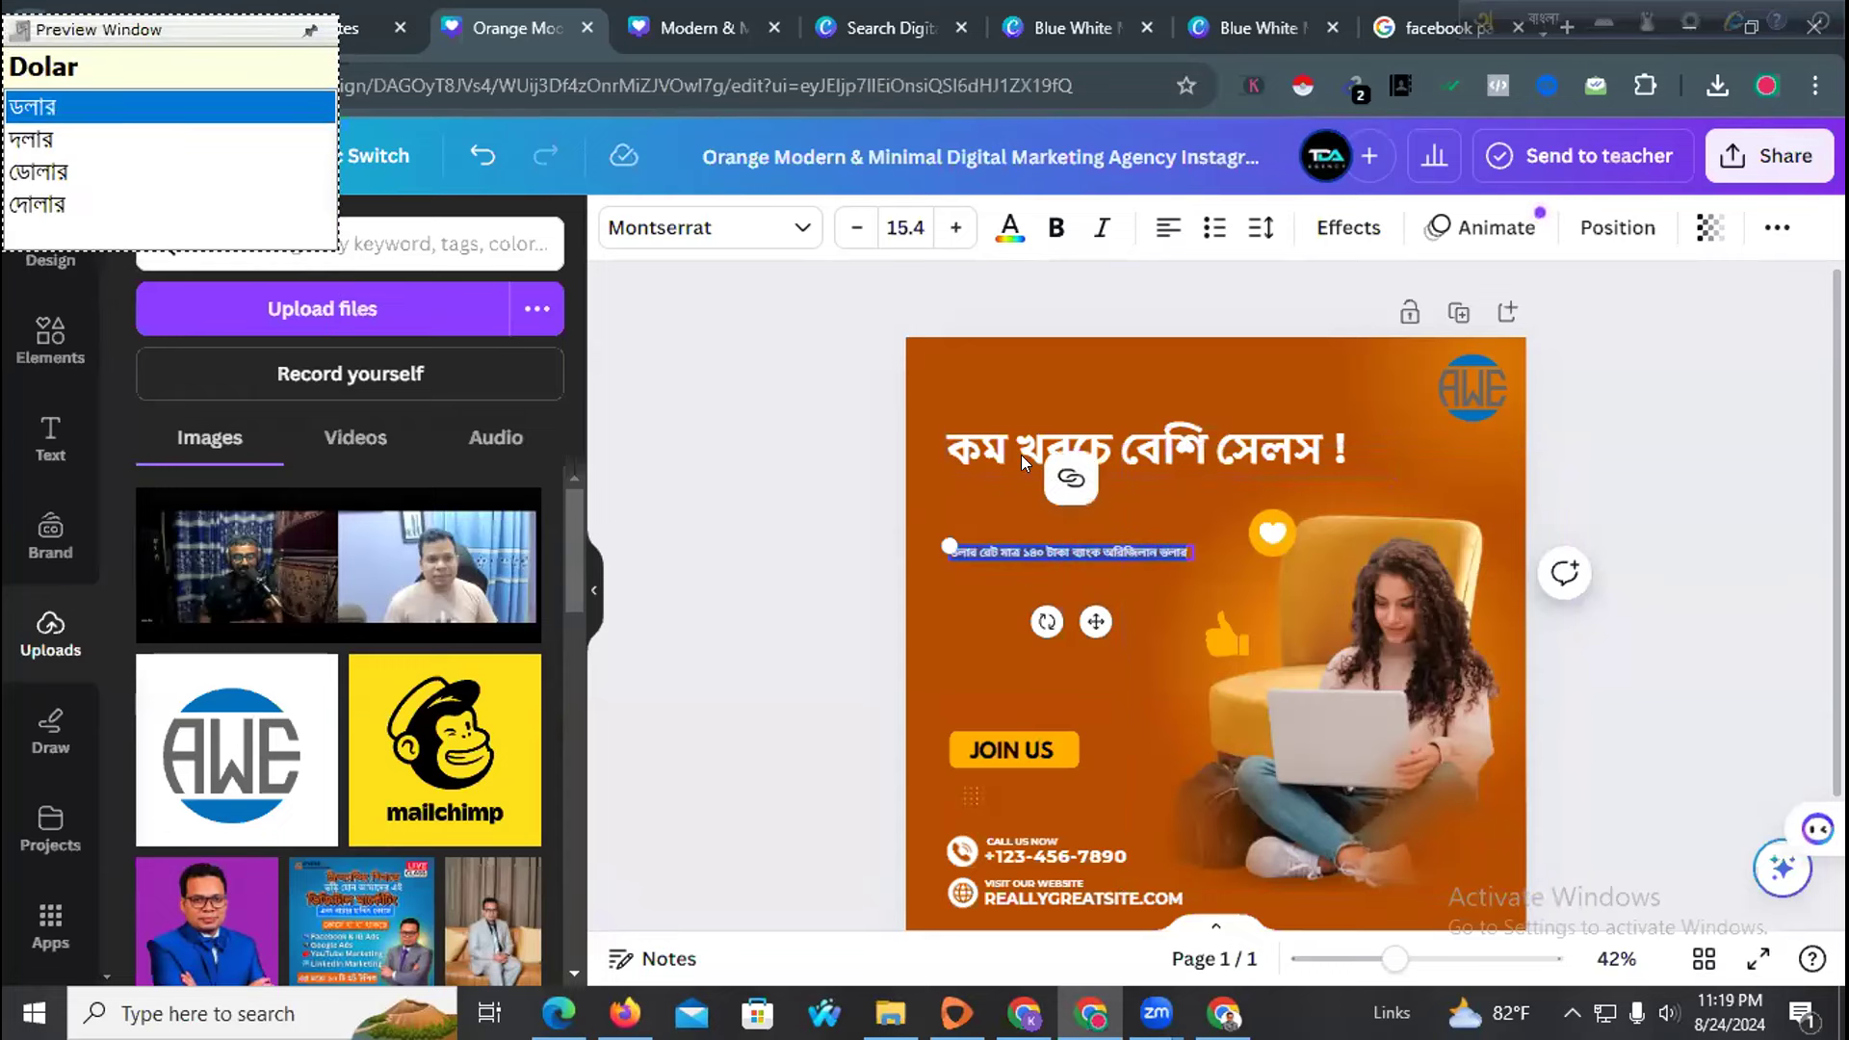
{"action": "left_click", "coordinate": [747, 232]}
{"action": "left_click", "coordinate": [337, 652]}
{"action": "mouse_move", "coordinate": [1394, 959]}
{"action": "left_mouse_down"}
{"action": "mouse_move", "coordinate": [1455, 959]}
{"action": "mouse_move", "coordinate": [1427, 961]}
{"action": "left_mouse_up"}
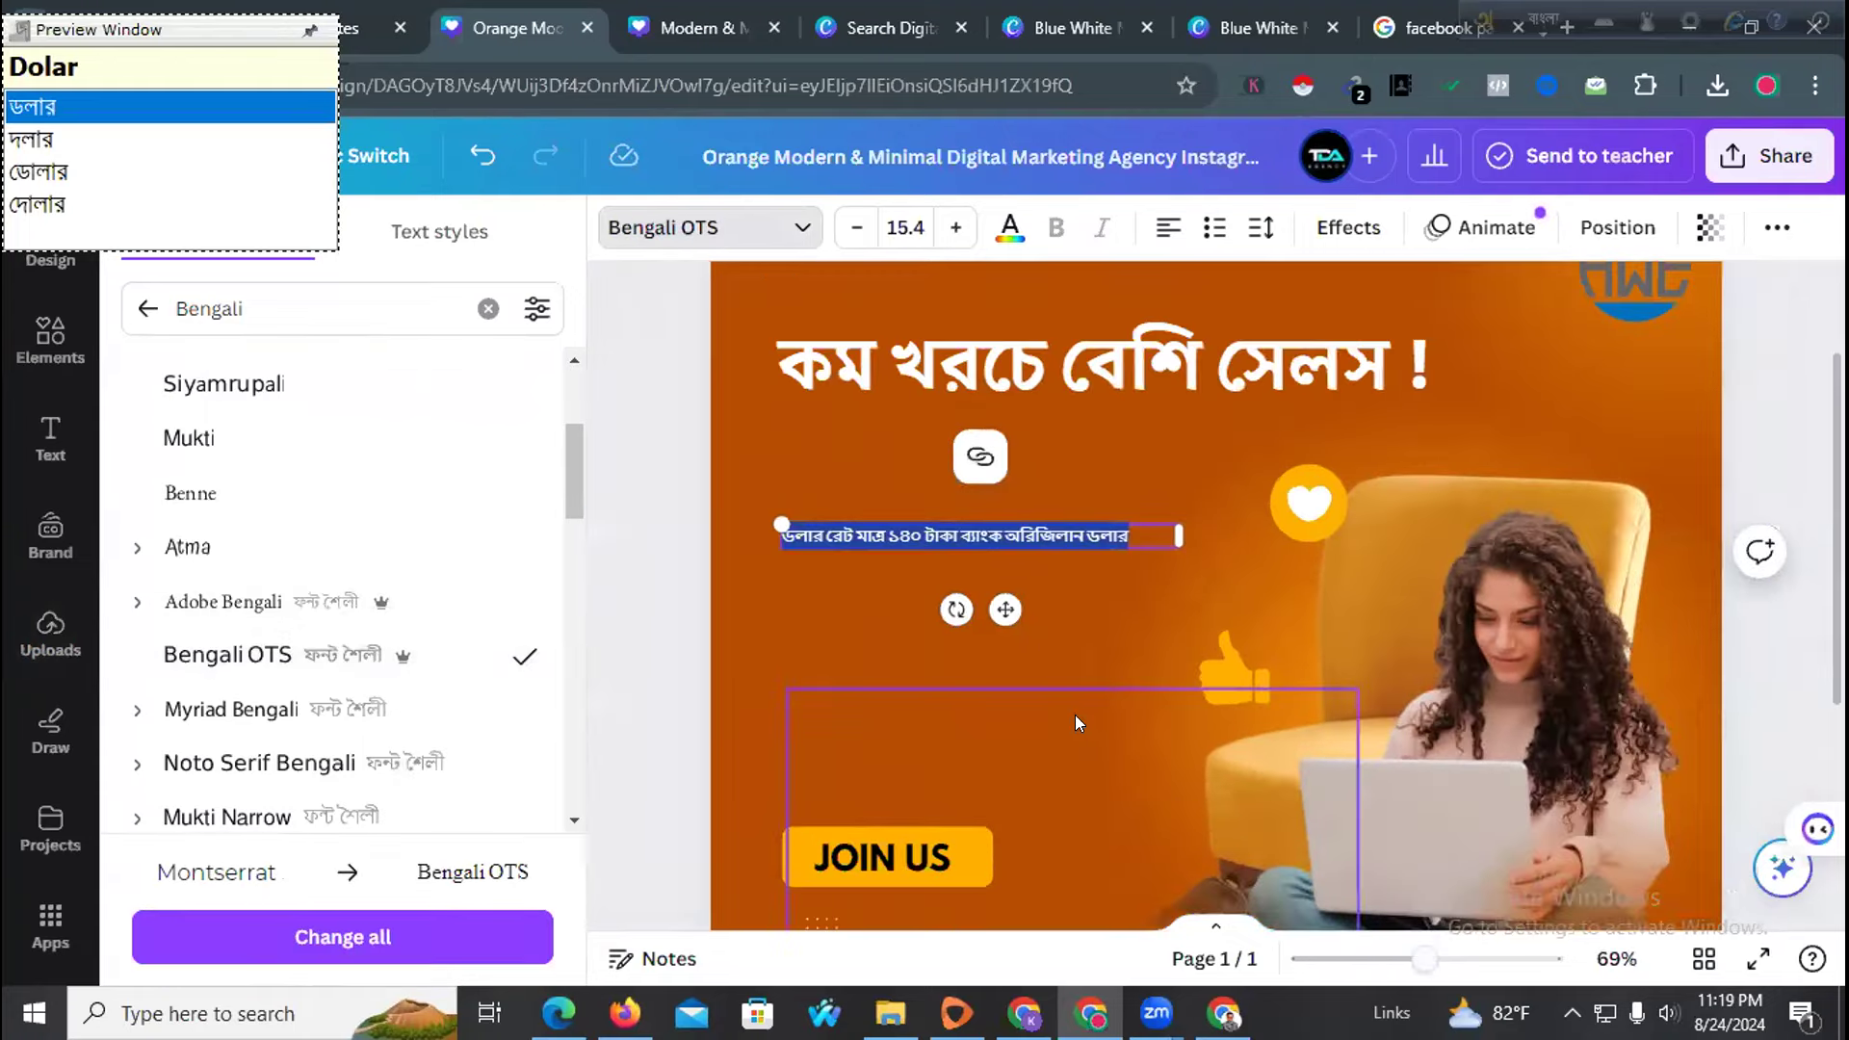
{"action": "left_click_drag", "start_coordinate": [1210, 561], "coordinate": [1349, 650]}
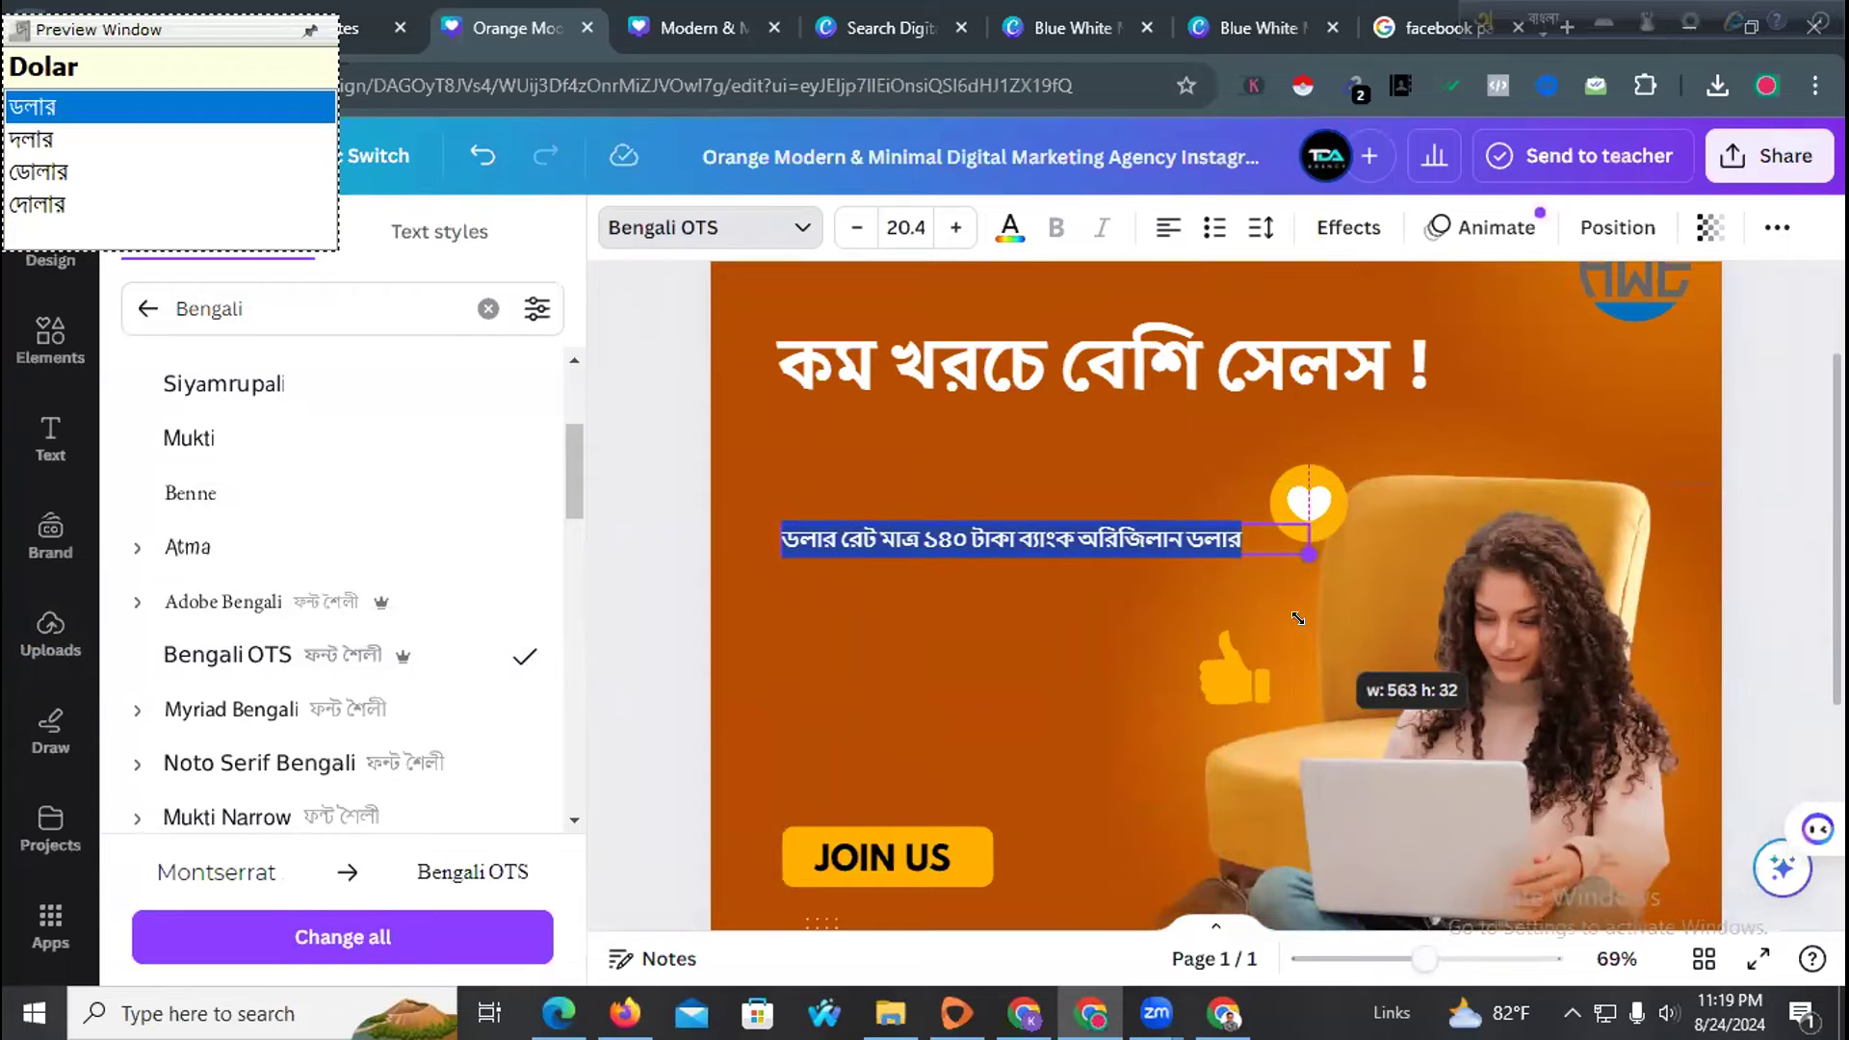
{"action": "left_click", "coordinate": [852, 586]}
{"action": "left_click", "coordinate": [857, 542]}
{"action": "left_click", "coordinate": [805, 653]}
{"action": "scroll", "coordinate": [805, 649], "scroll_direction": "down", "scroll_amount": 4}
{"action": "scroll", "coordinate": [805, 649], "scroll_direction": "up", "scroll_amount": 4}
{"action": "left_click", "coordinate": [830, 563]}
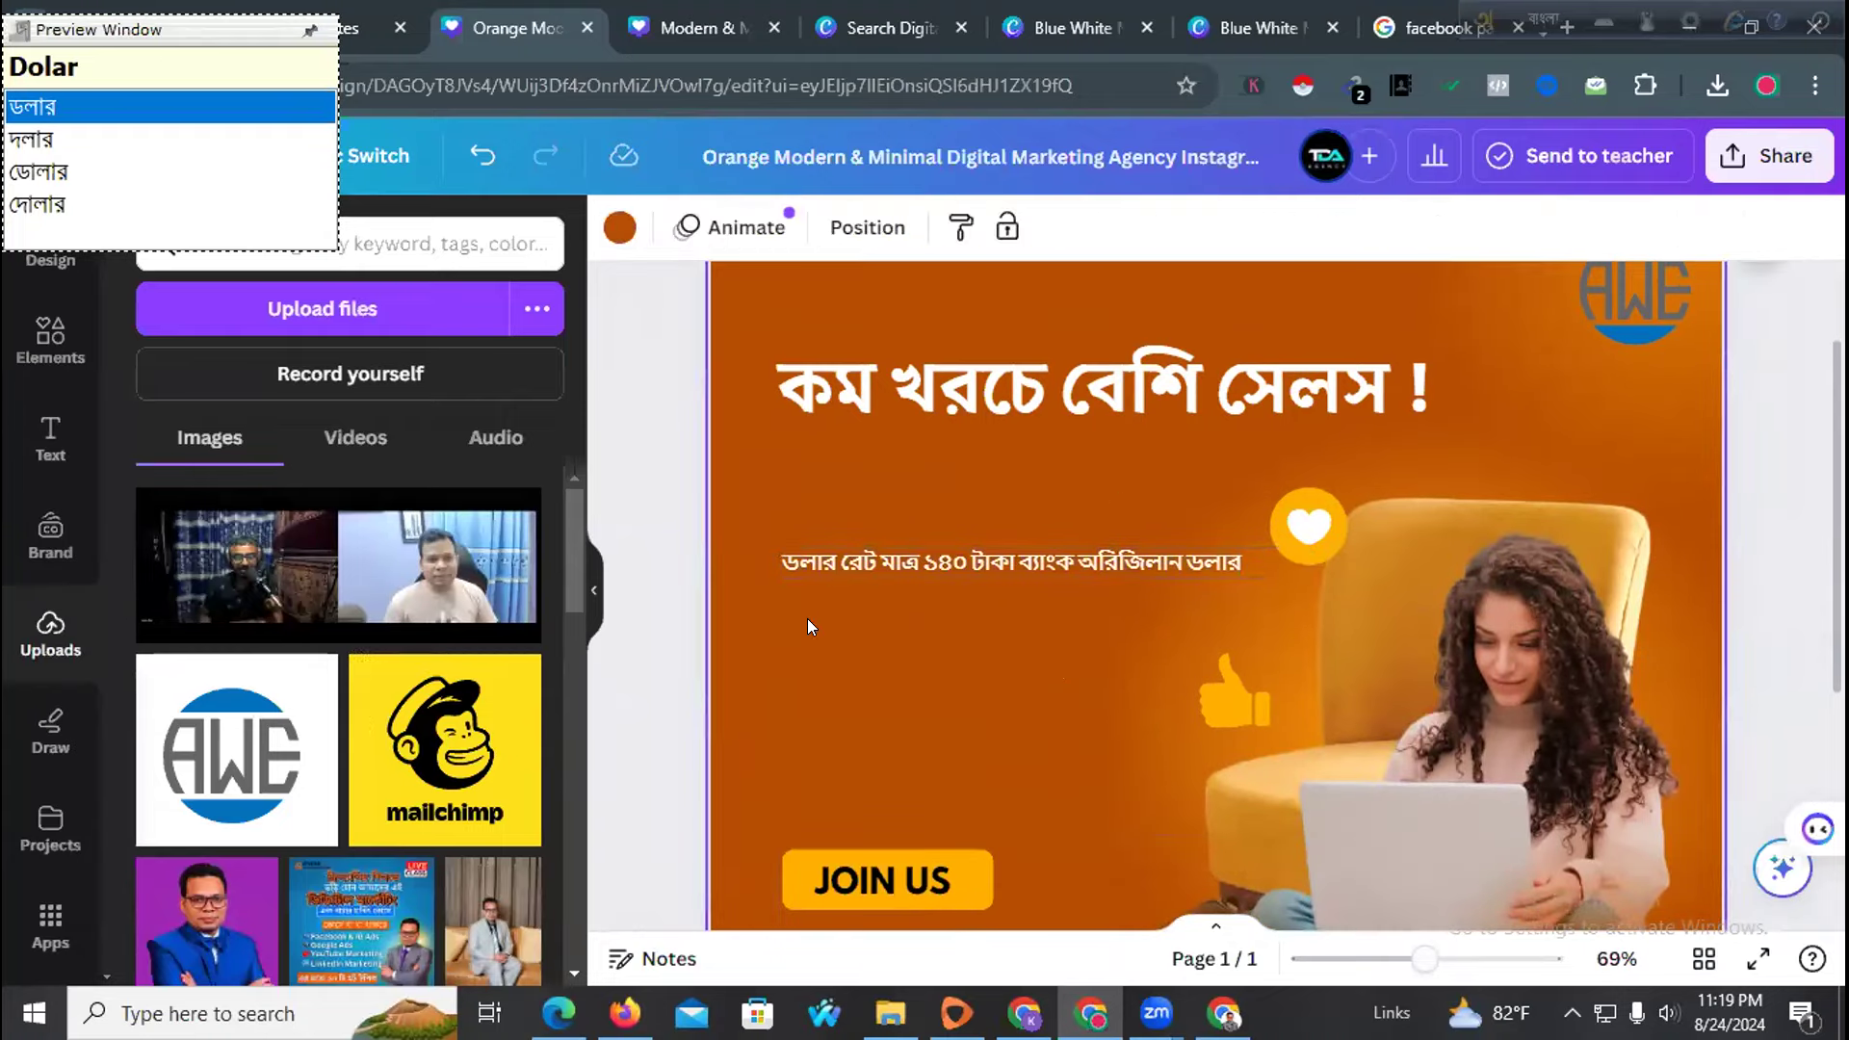
Duplicate the dollar-rate line below it and retype the copy as 'সর্বনিম্ন ৫ ডলার'
{"action": "key", "text": "ctrl+d"}
{"action": "left_click_drag", "start_coordinate": [1084, 655], "coordinate": [1067, 690]}
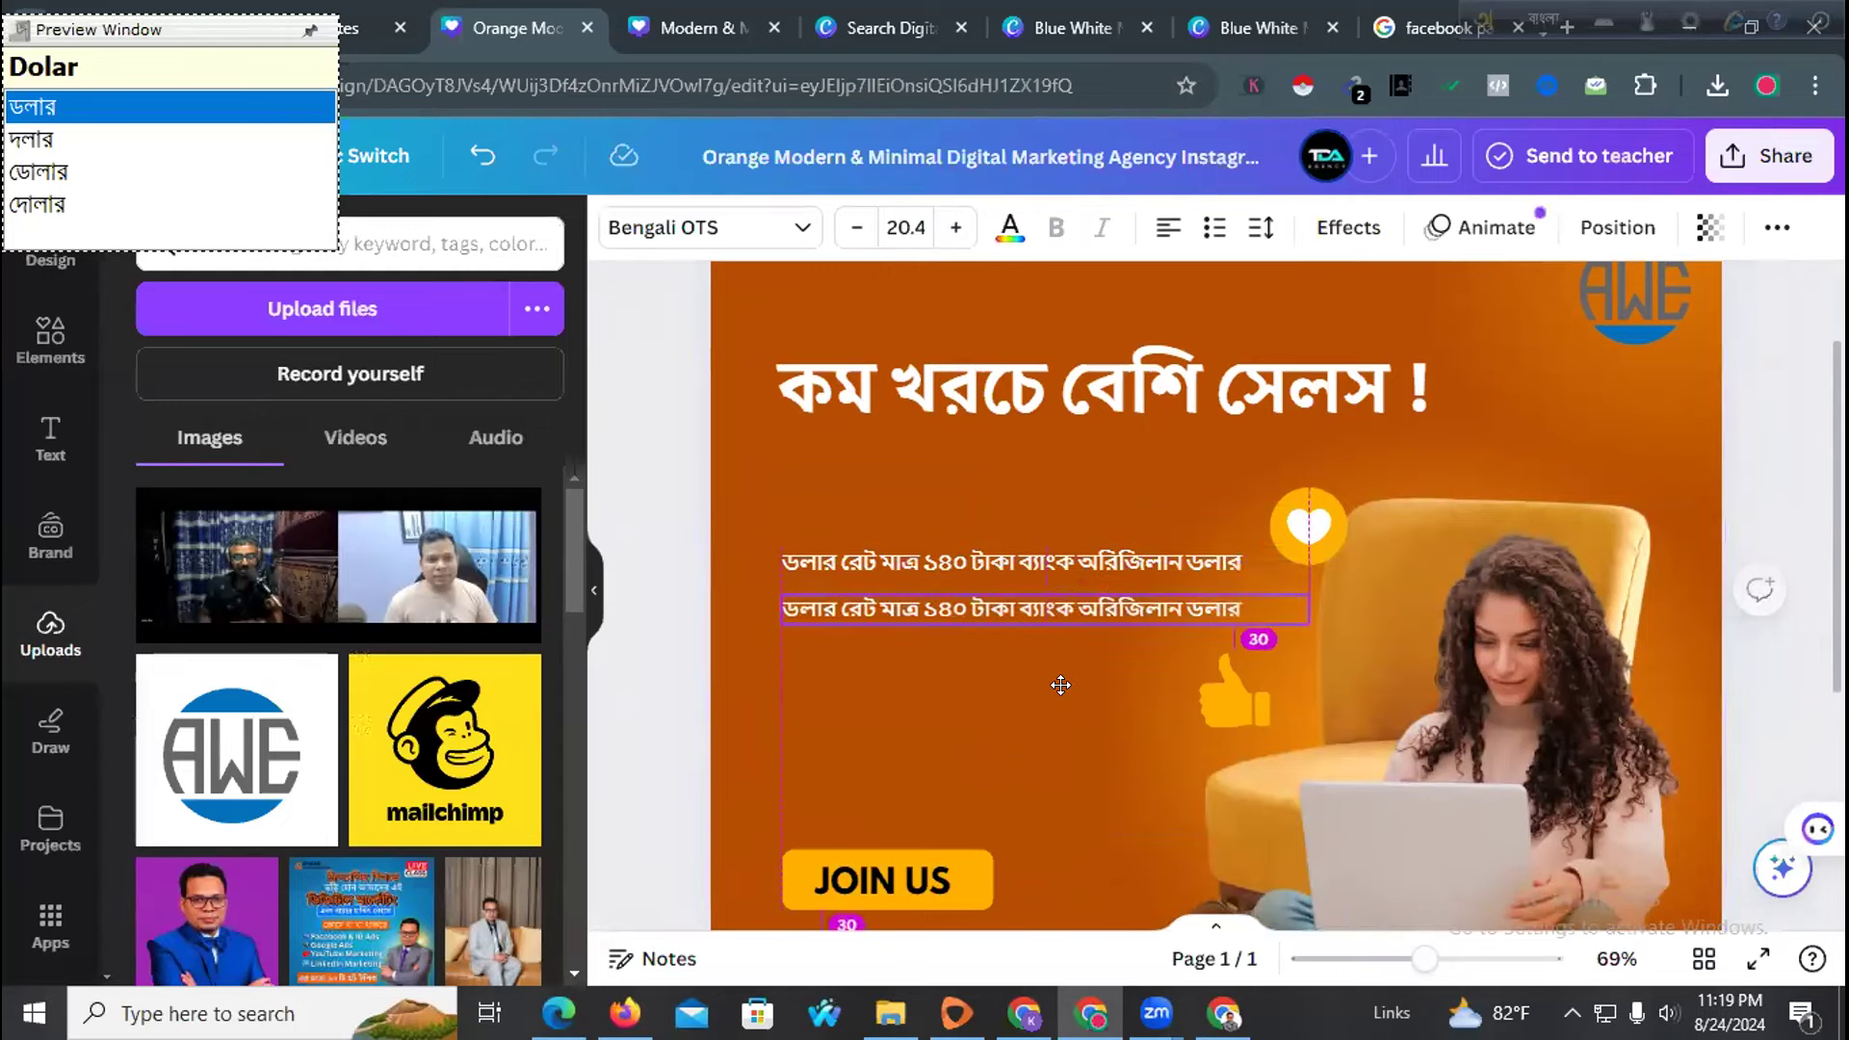
{"action": "double_click", "coordinate": [977, 605]}
{"action": "type", "text": "sorr"}
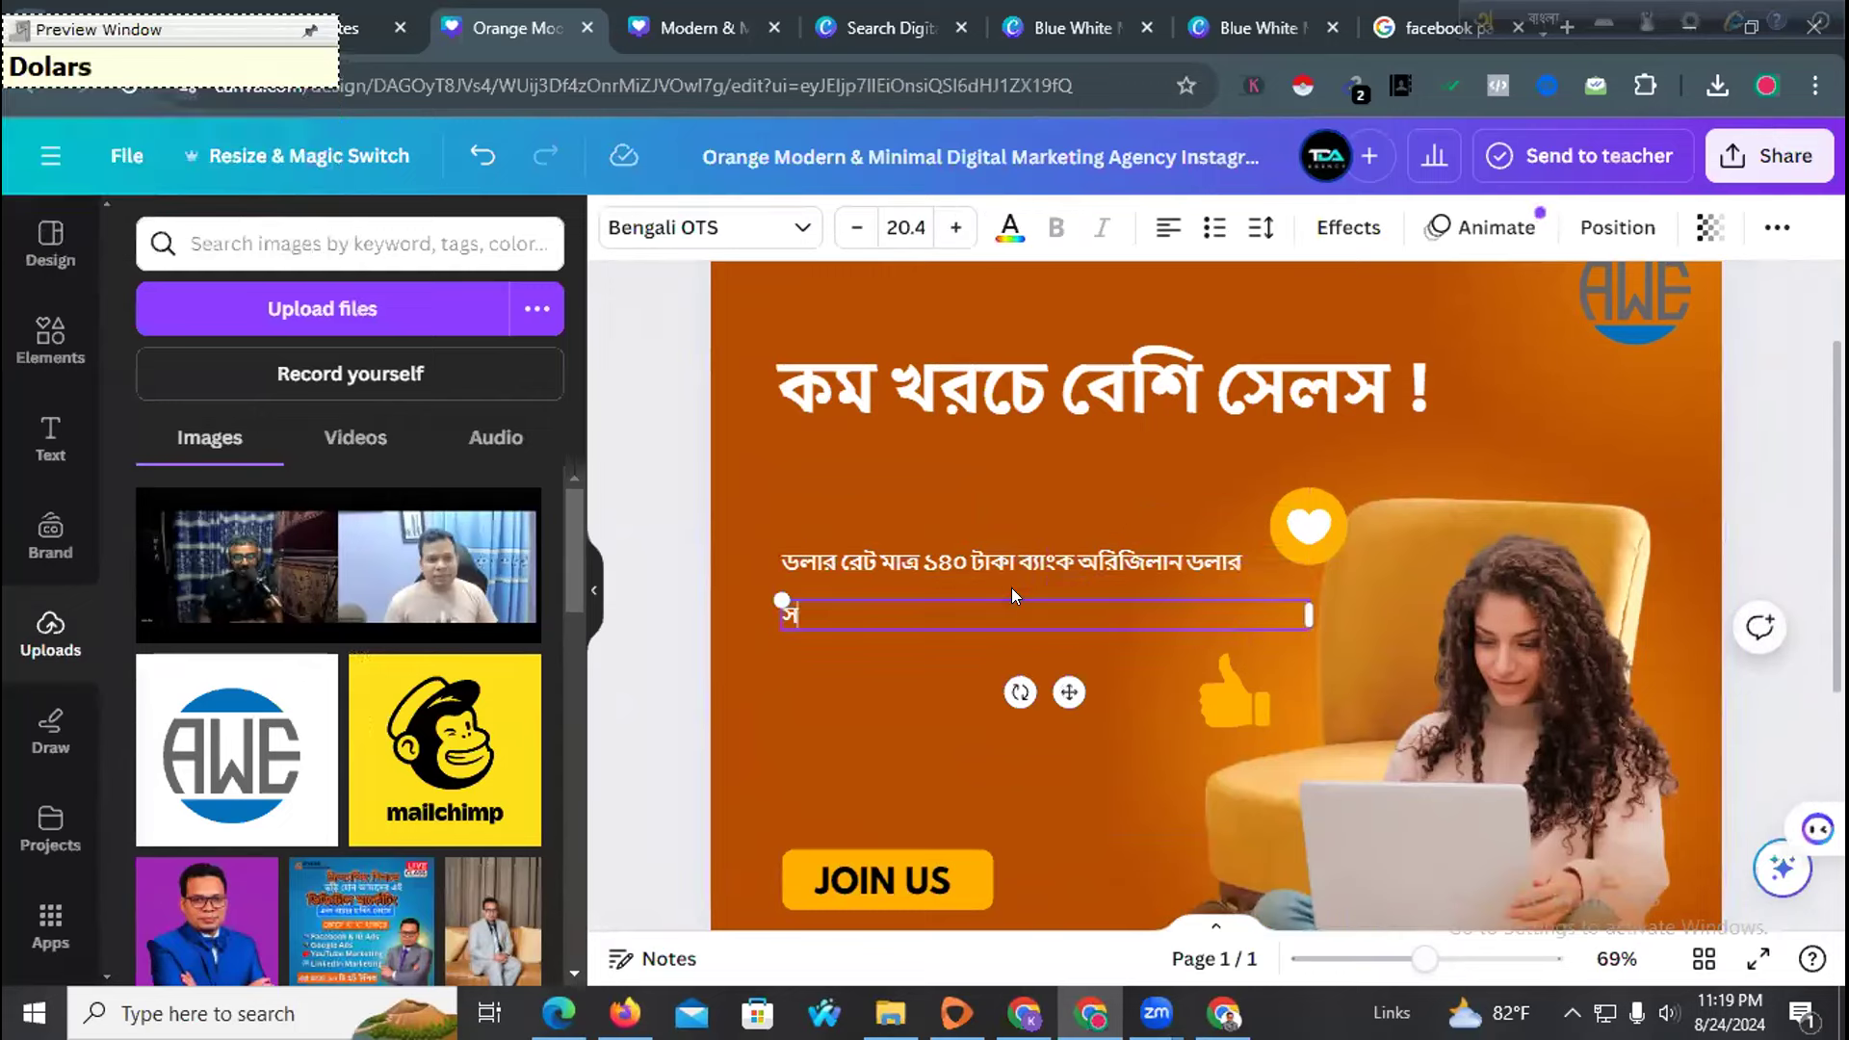
{"action": "type", "text": "bnimn 5 Do"}
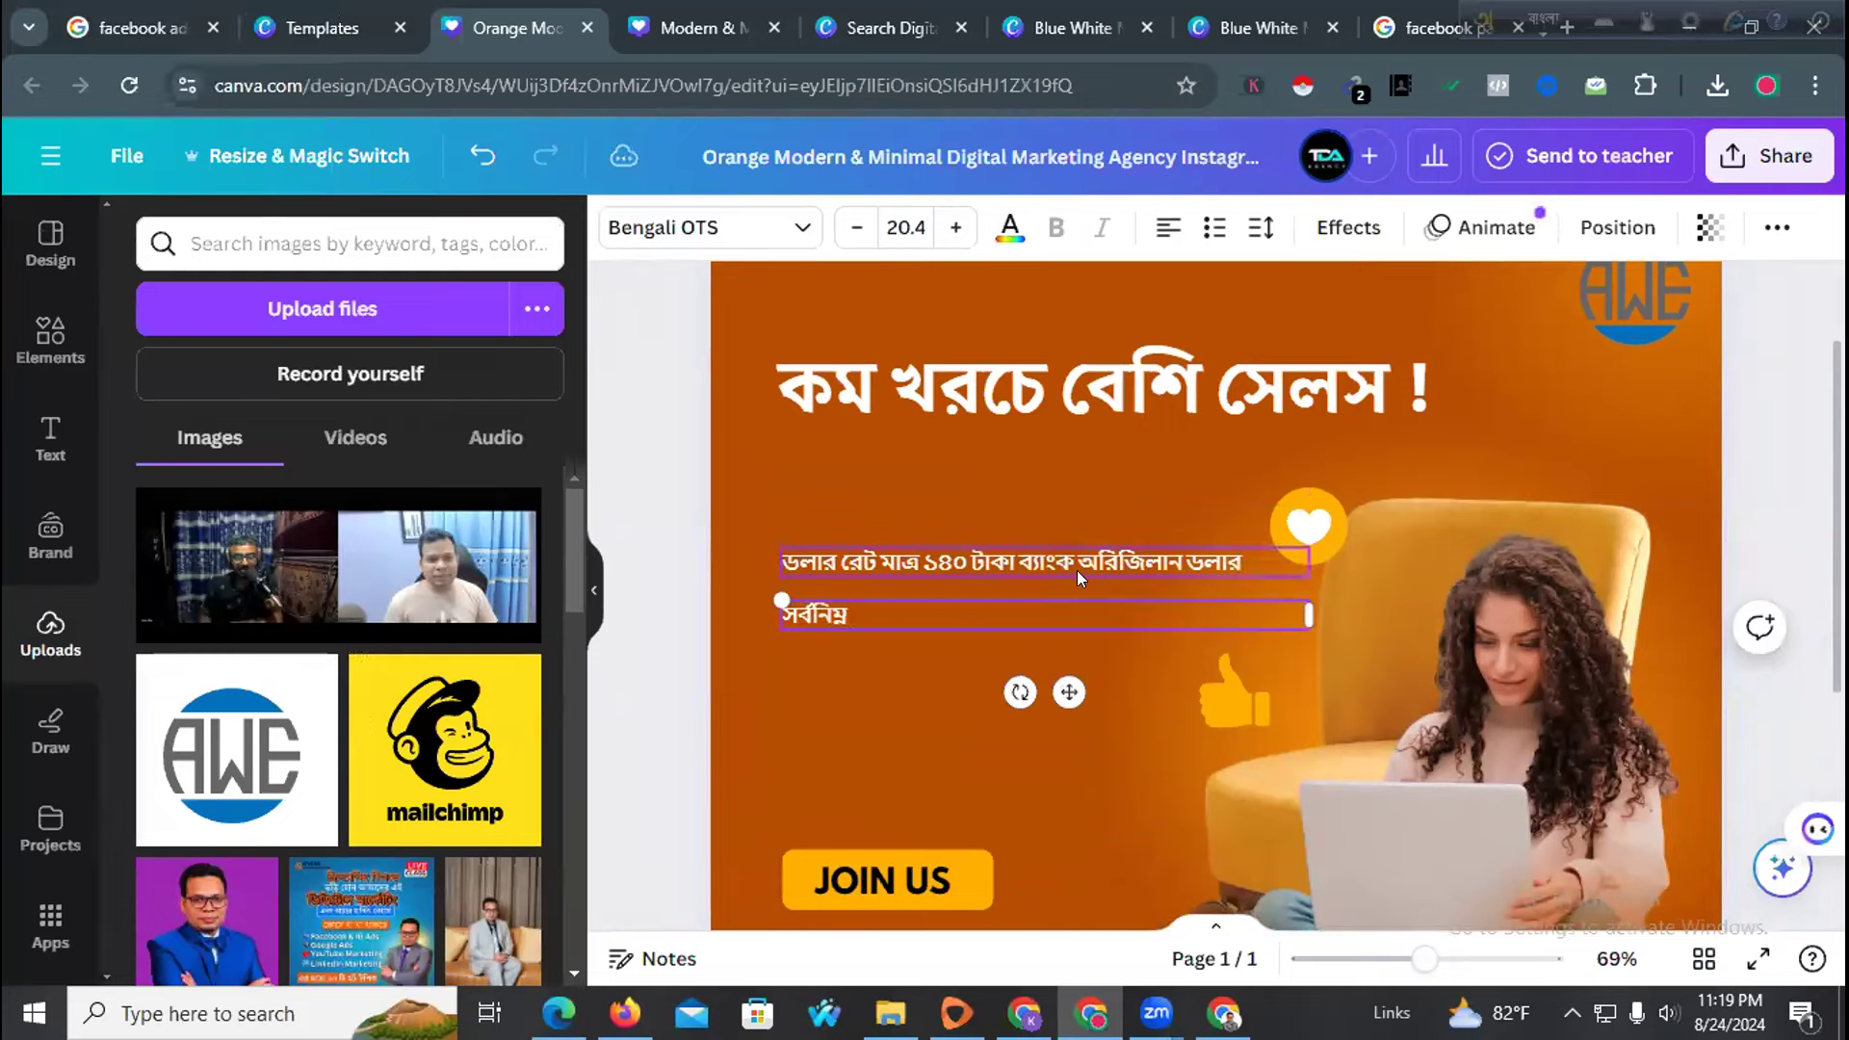
{"action": "type", "text": "lar"}
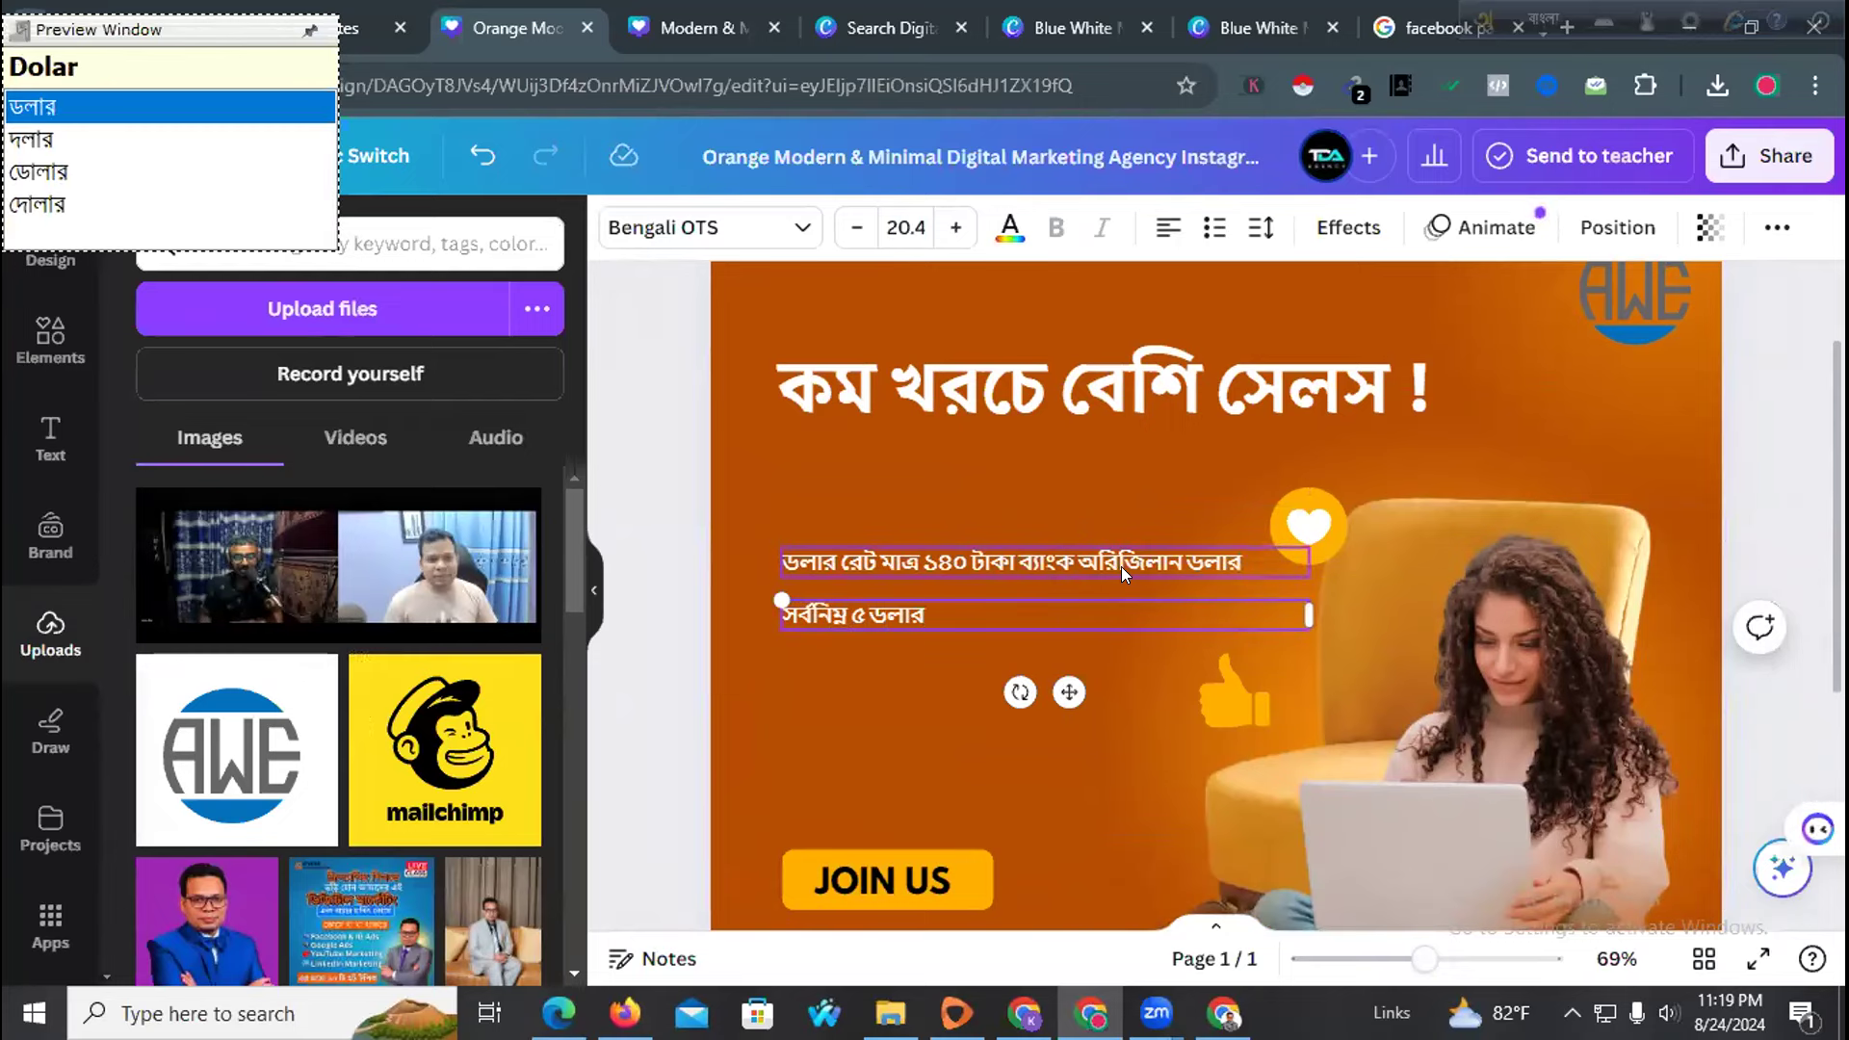
{"action": "left_click", "coordinate": [861, 698]}
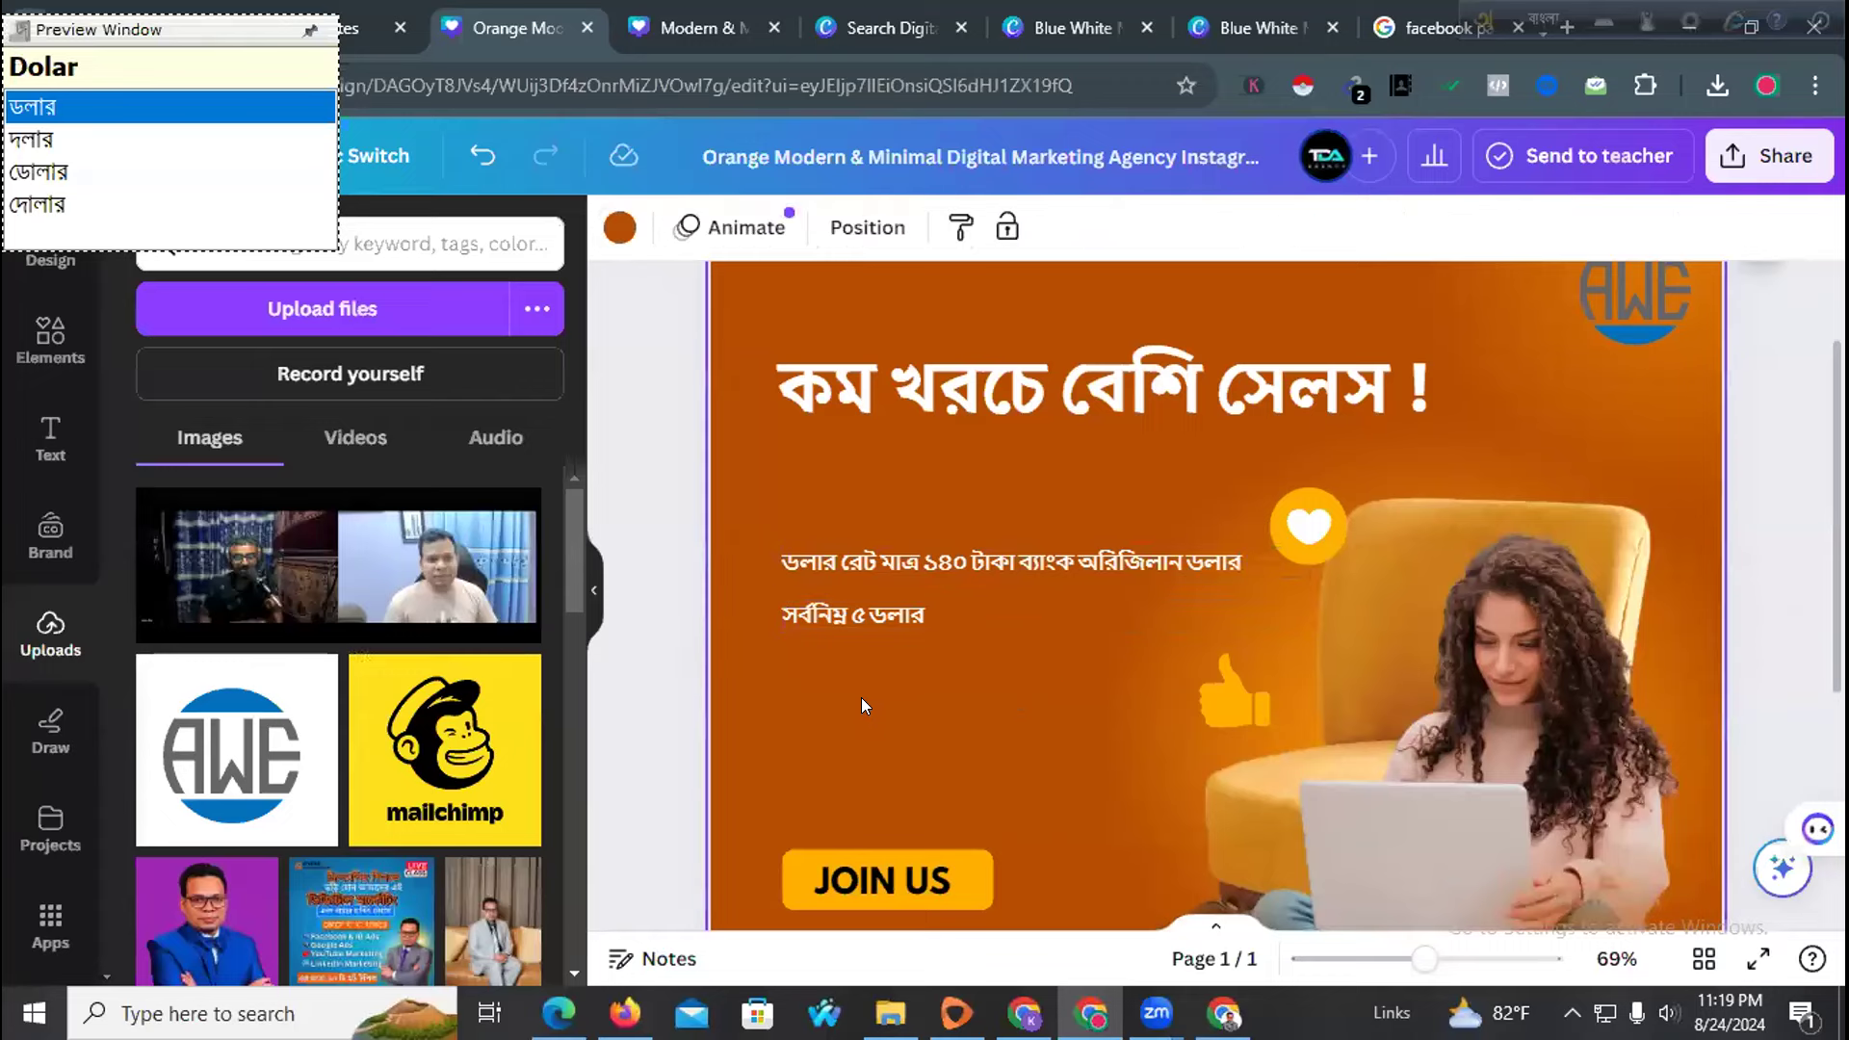
Add a third line beneath it reading '২ ঘন্টার মধ্যে এড রান'
{"action": "key", "text": "ctrl+v"}
{"action": "left_click_drag", "start_coordinate": [1082, 652], "coordinate": [1059, 729]}
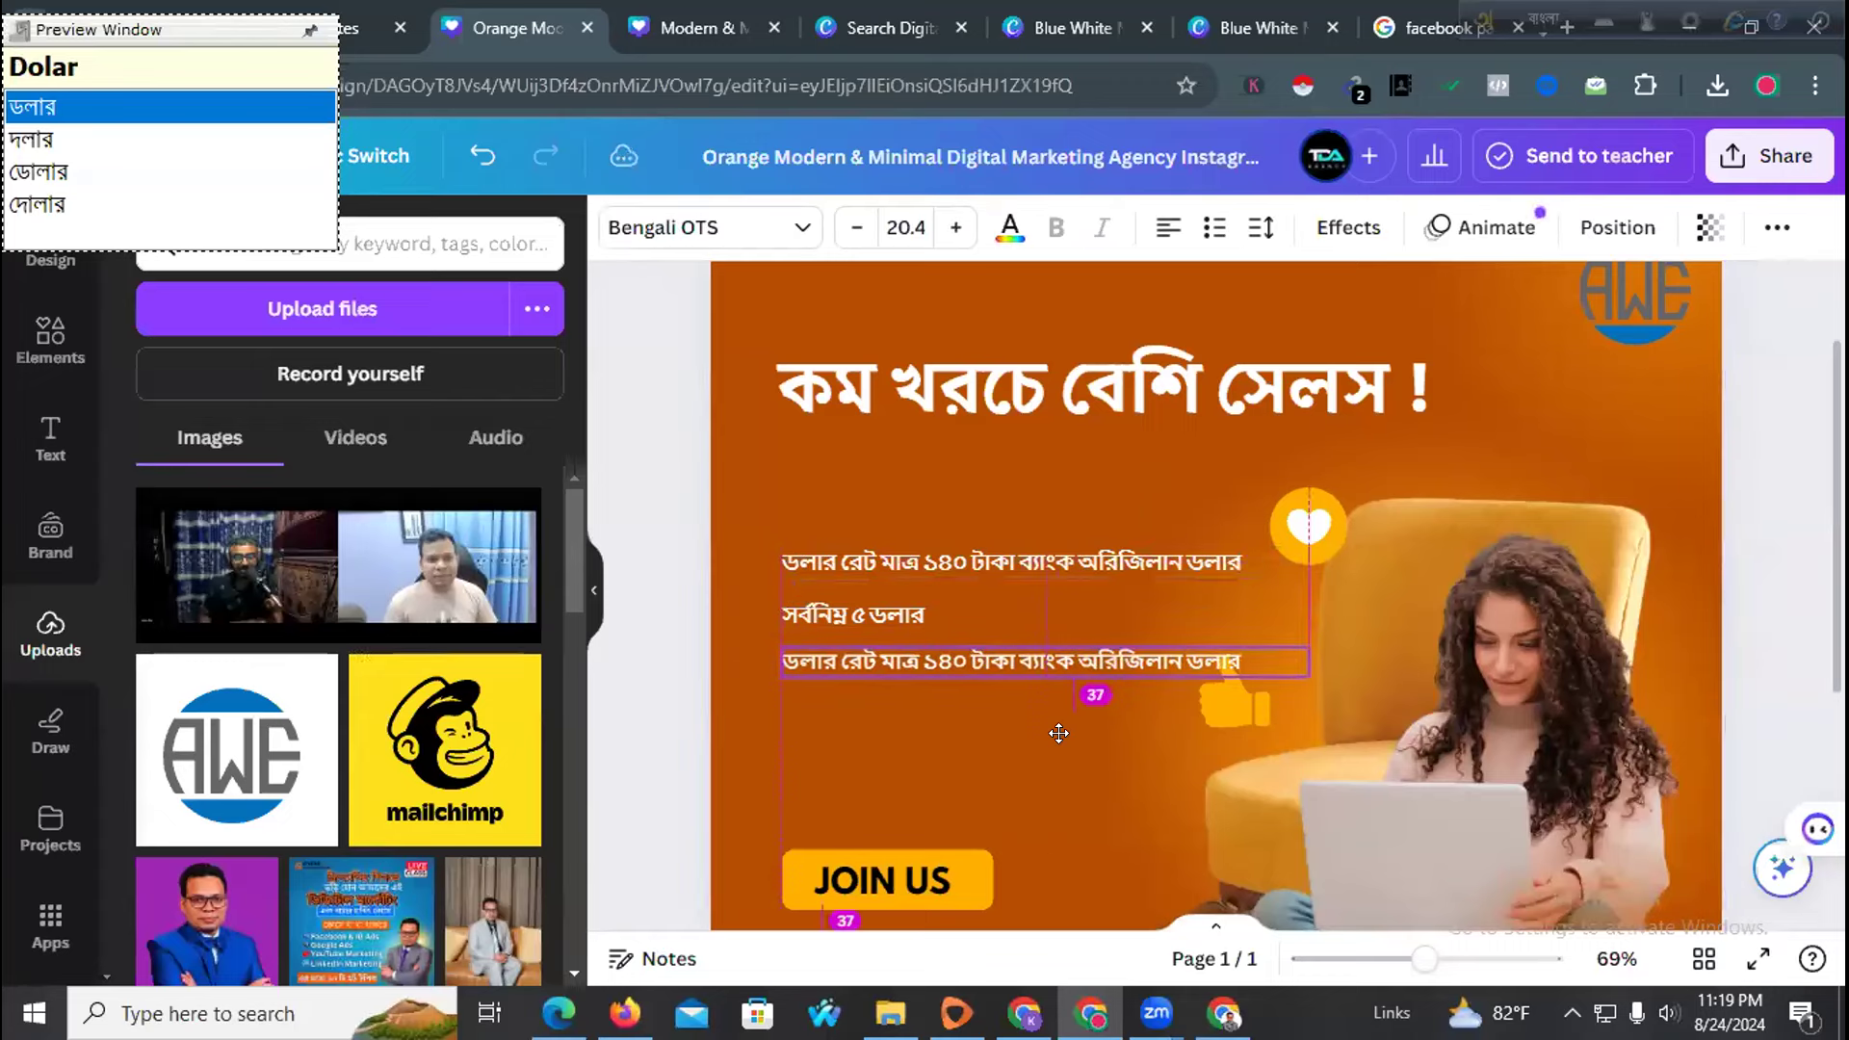
{"action": "double_click", "coordinate": [946, 655]}
{"action": "type", "text": "২"}
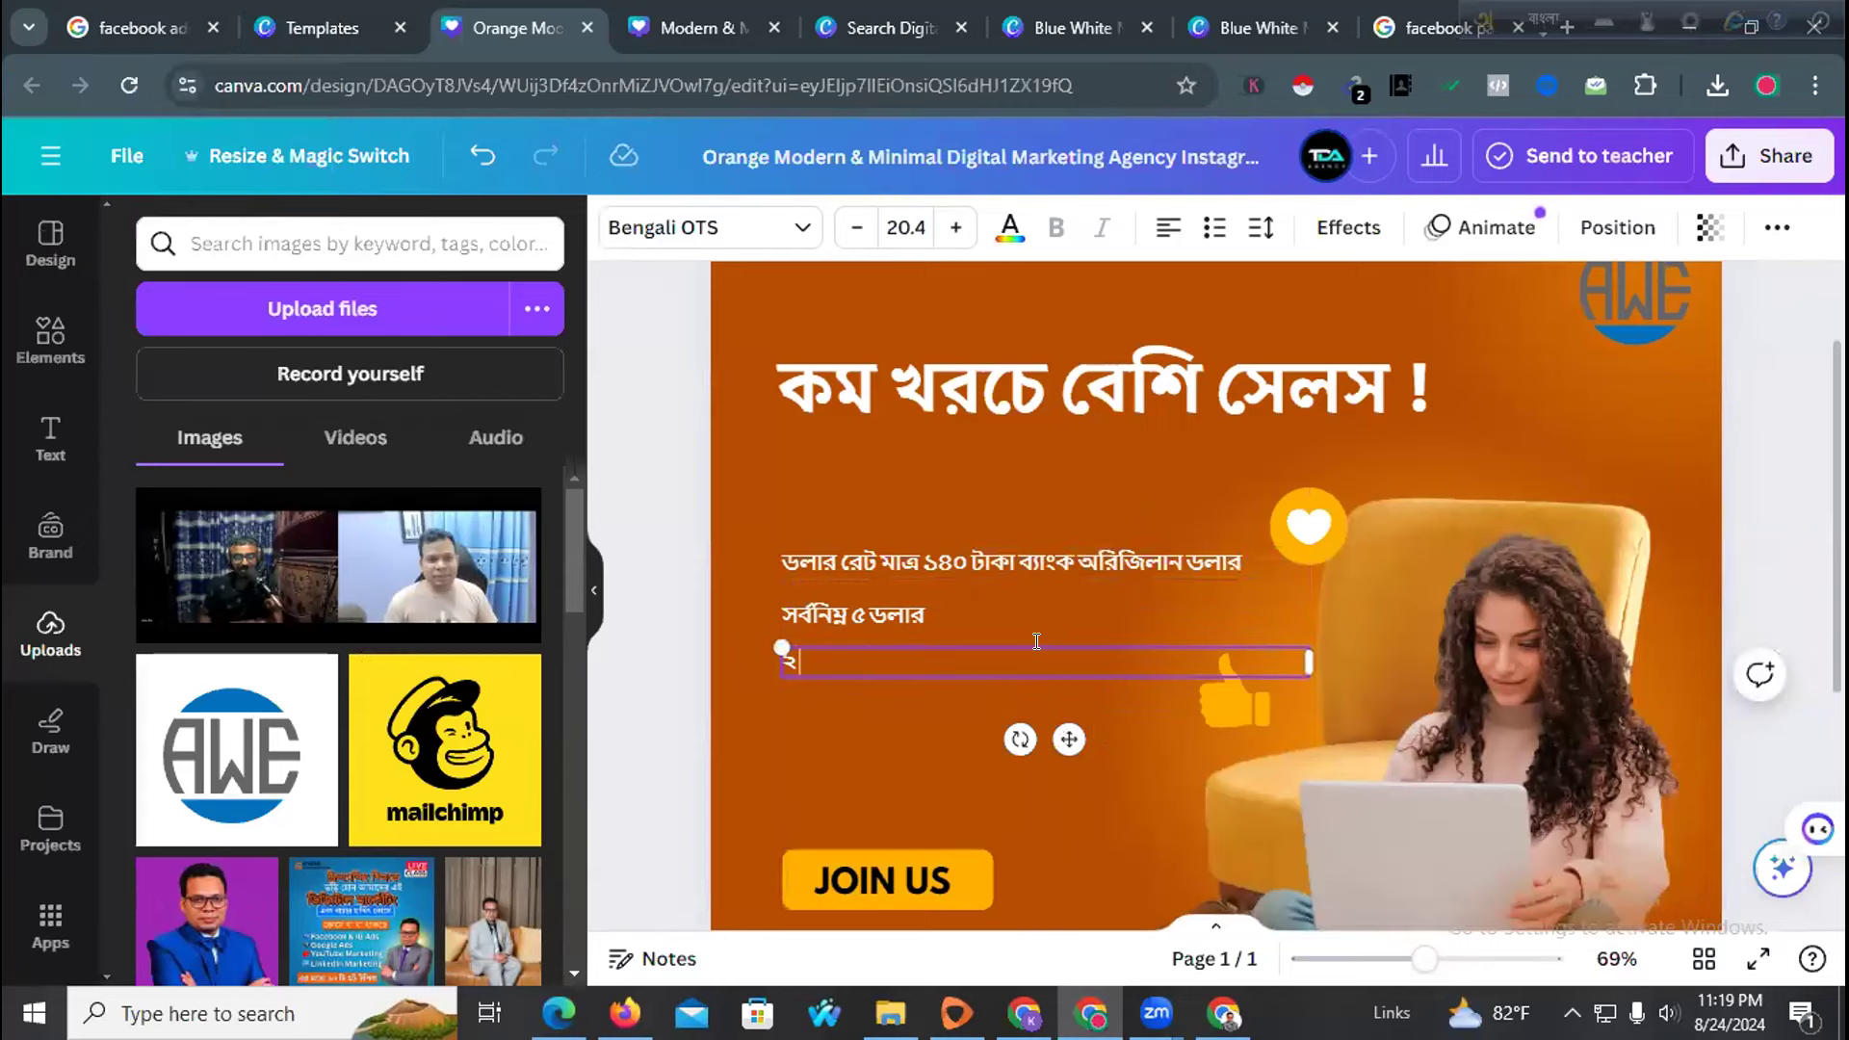
{"action": "type", "text": " ঘন্টার"}
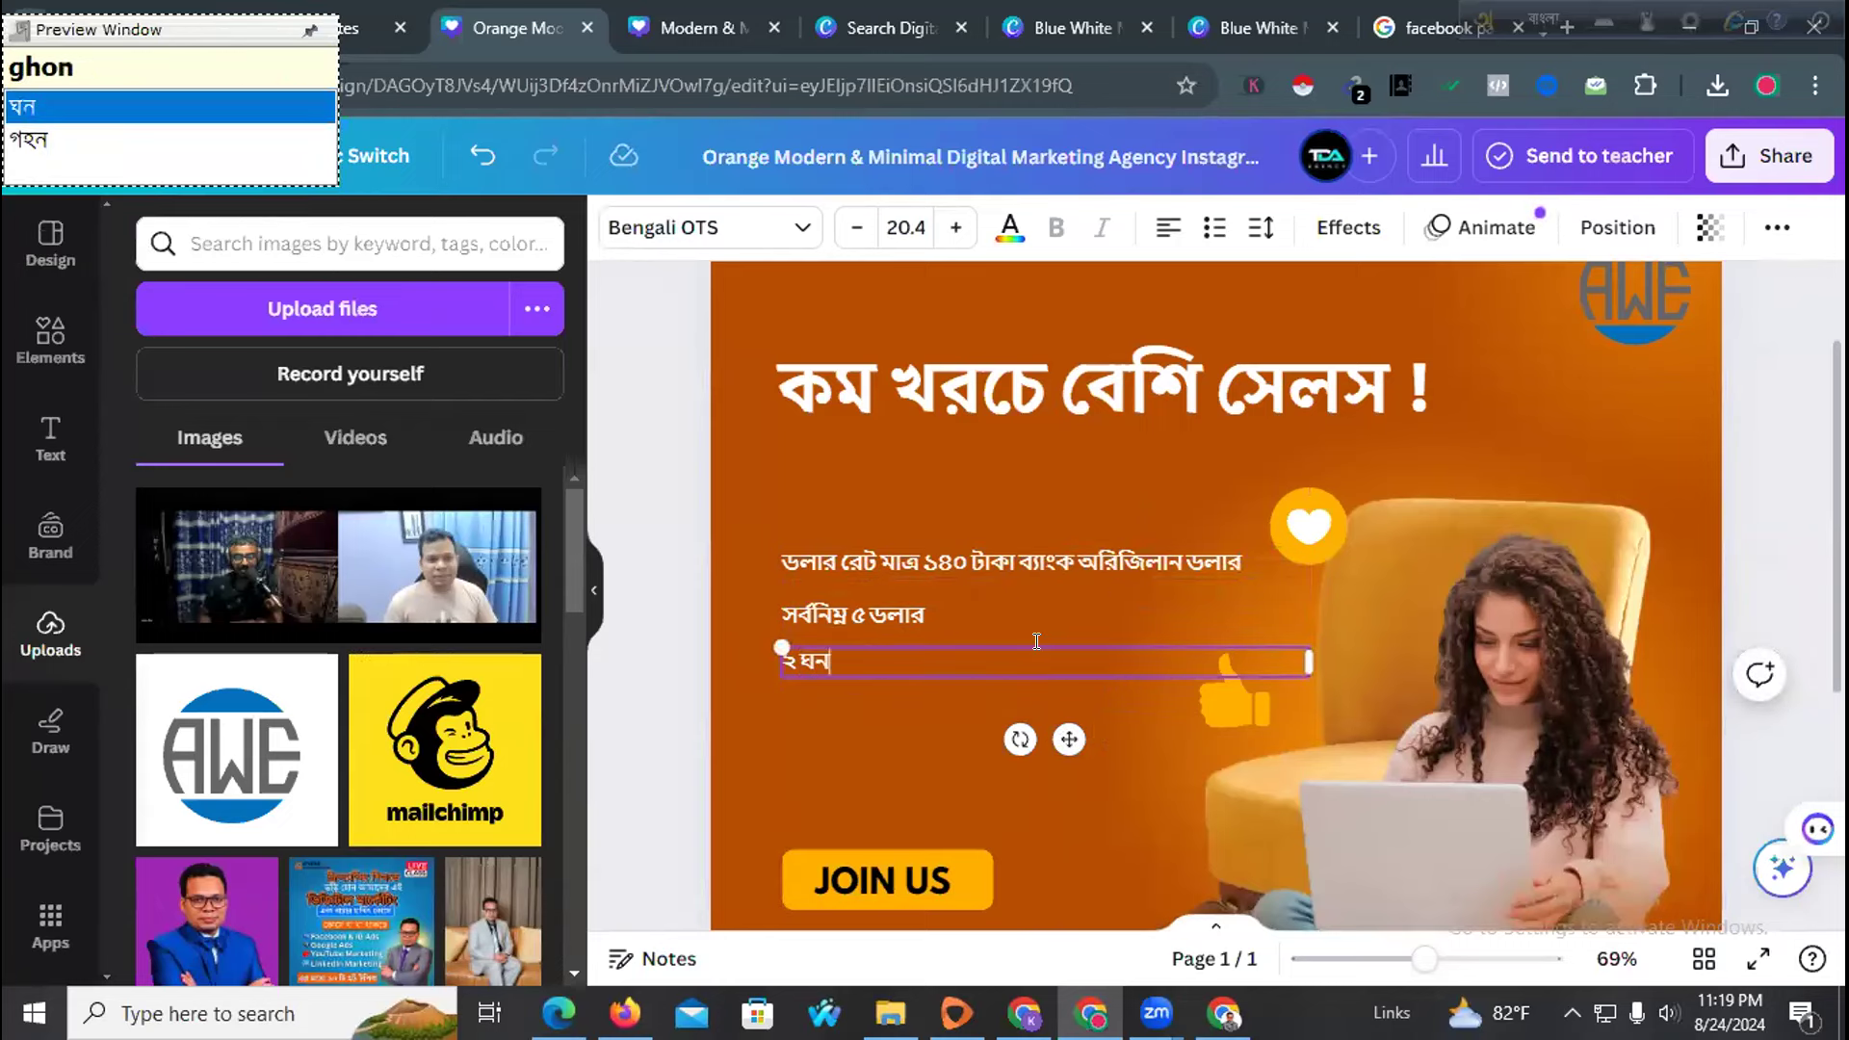
{"action": "type", "text": " মধ্যে"}
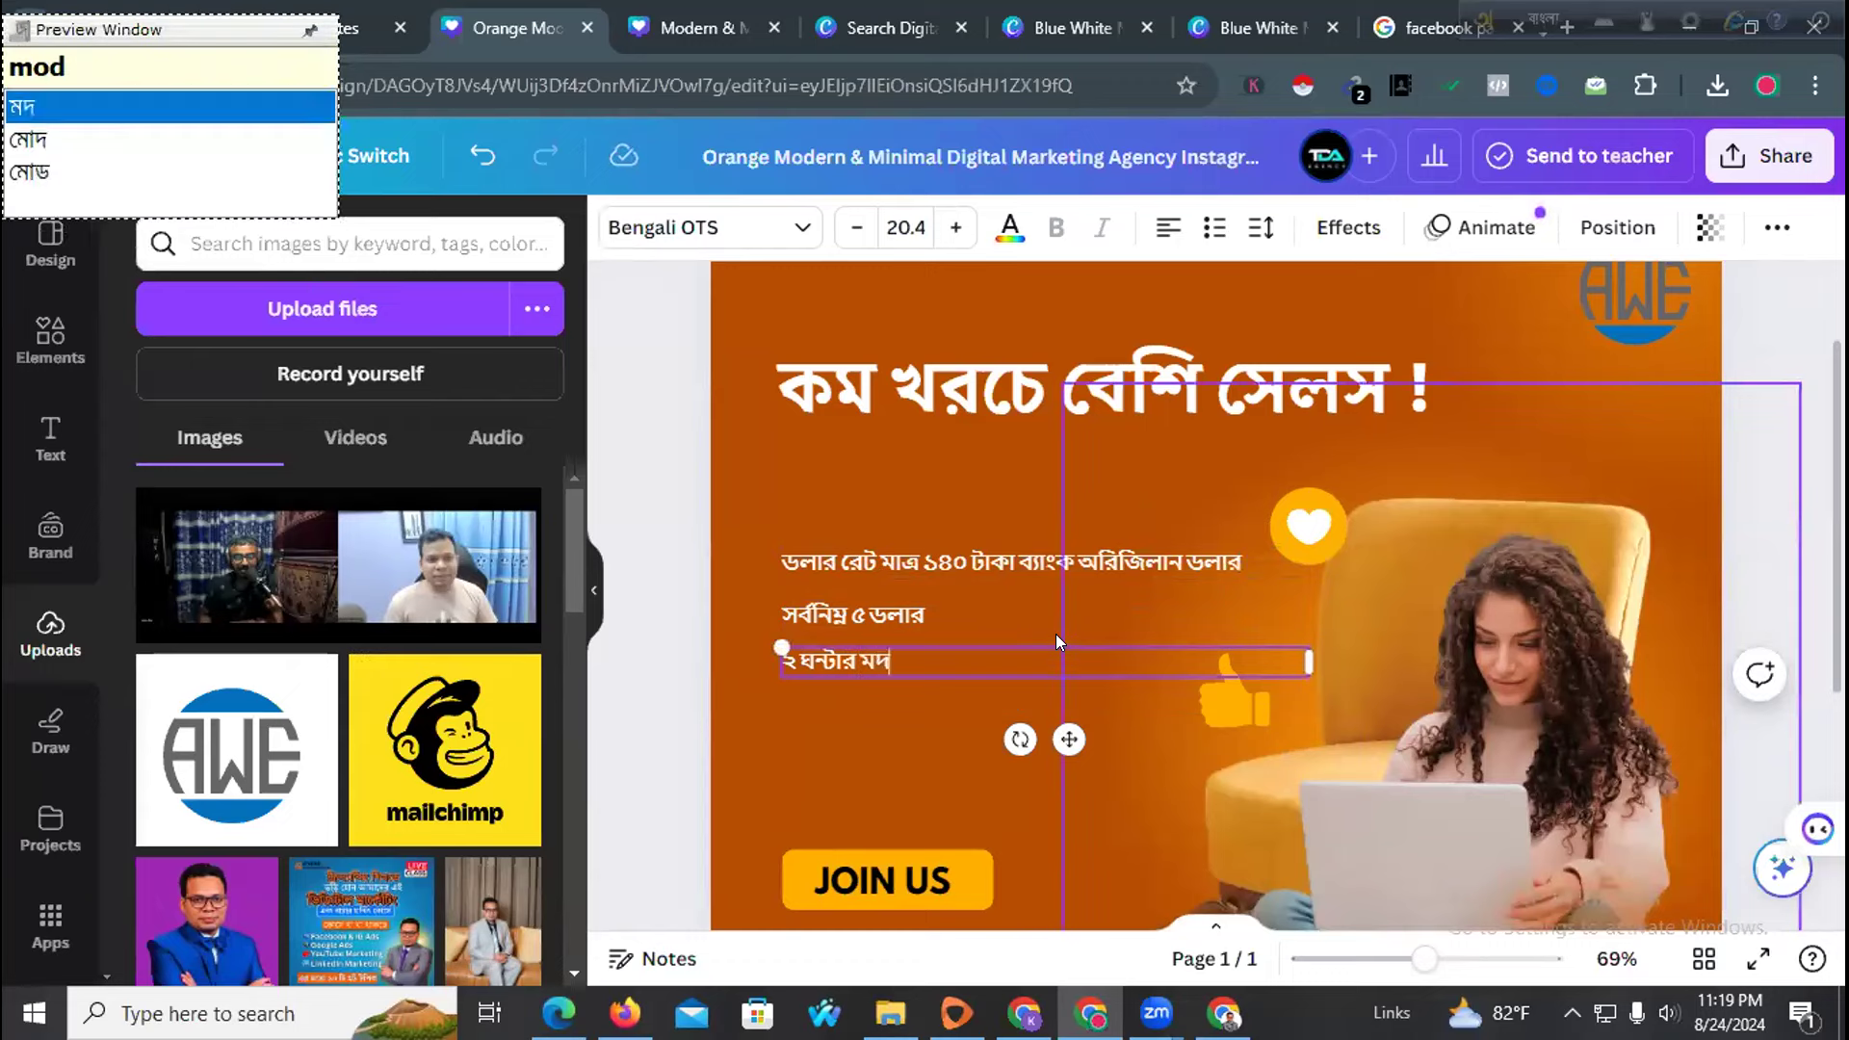
{"action": "type", "text": " এড"}
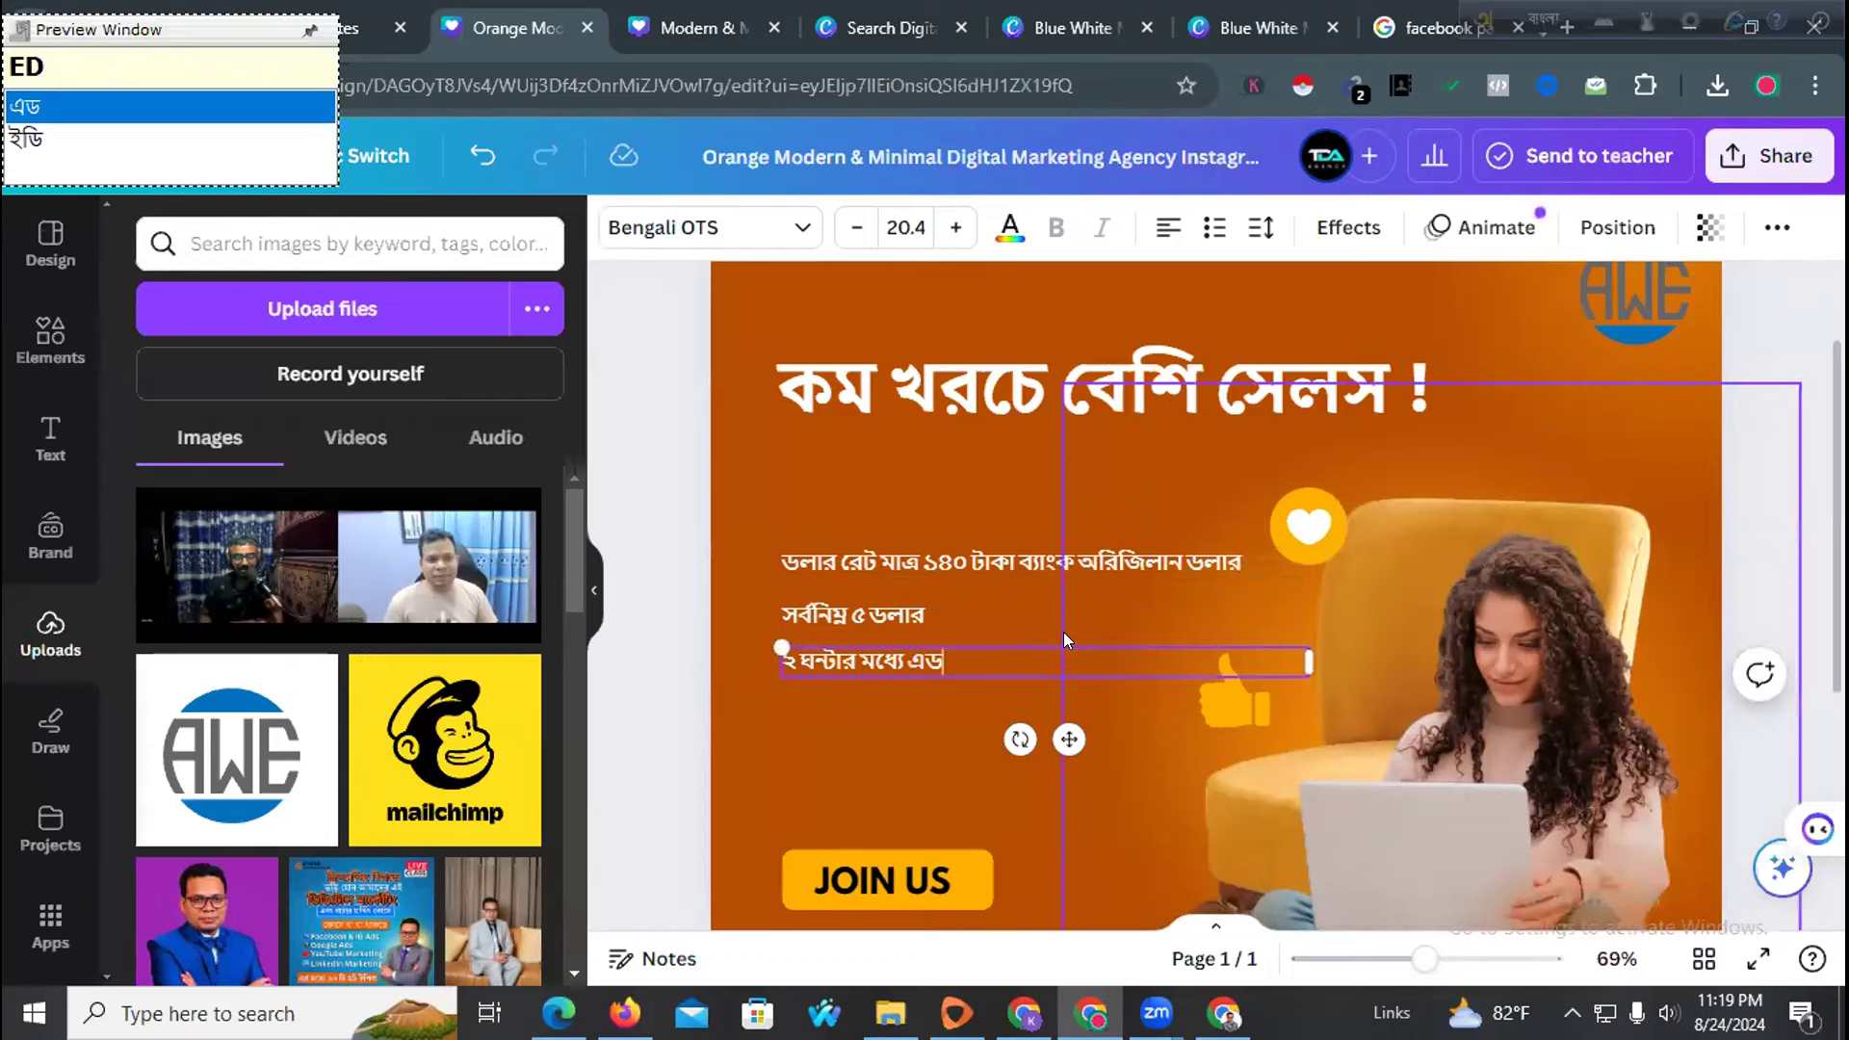
{"action": "type", "text": " রান"}
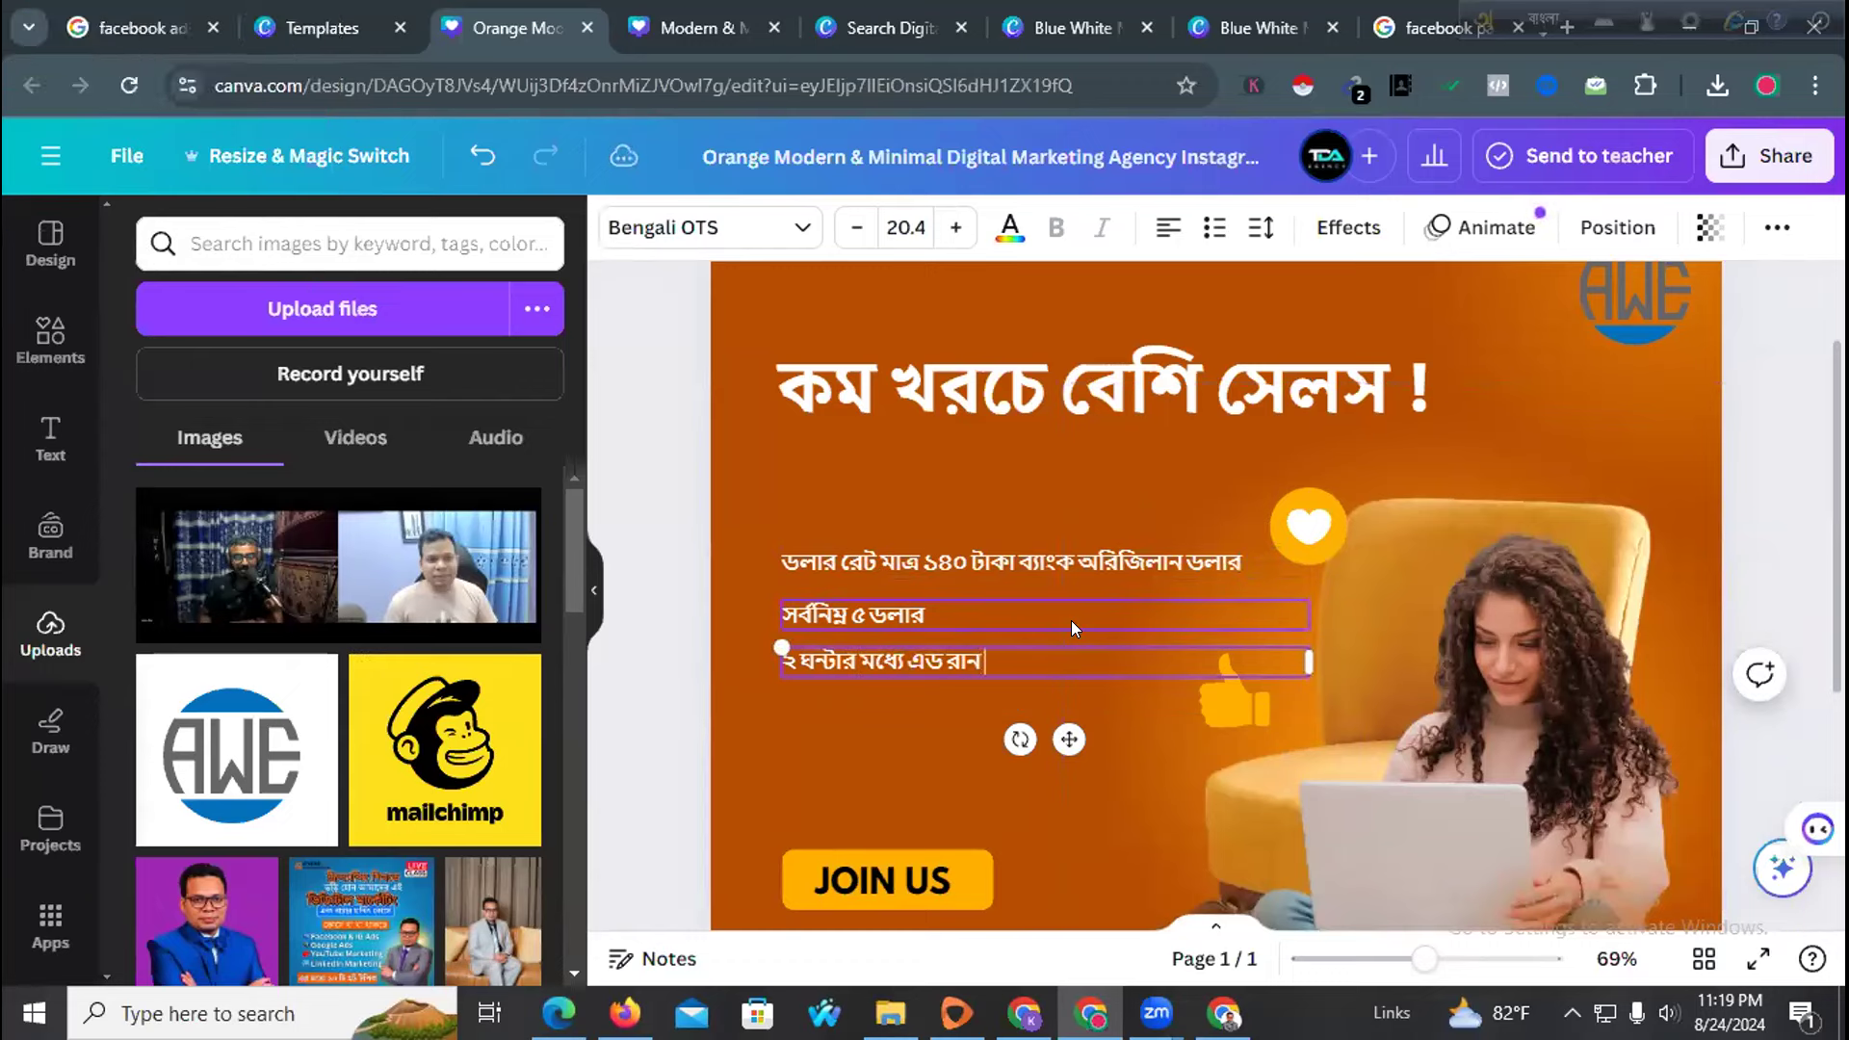
{"action": "left_click", "coordinate": [634, 566]}
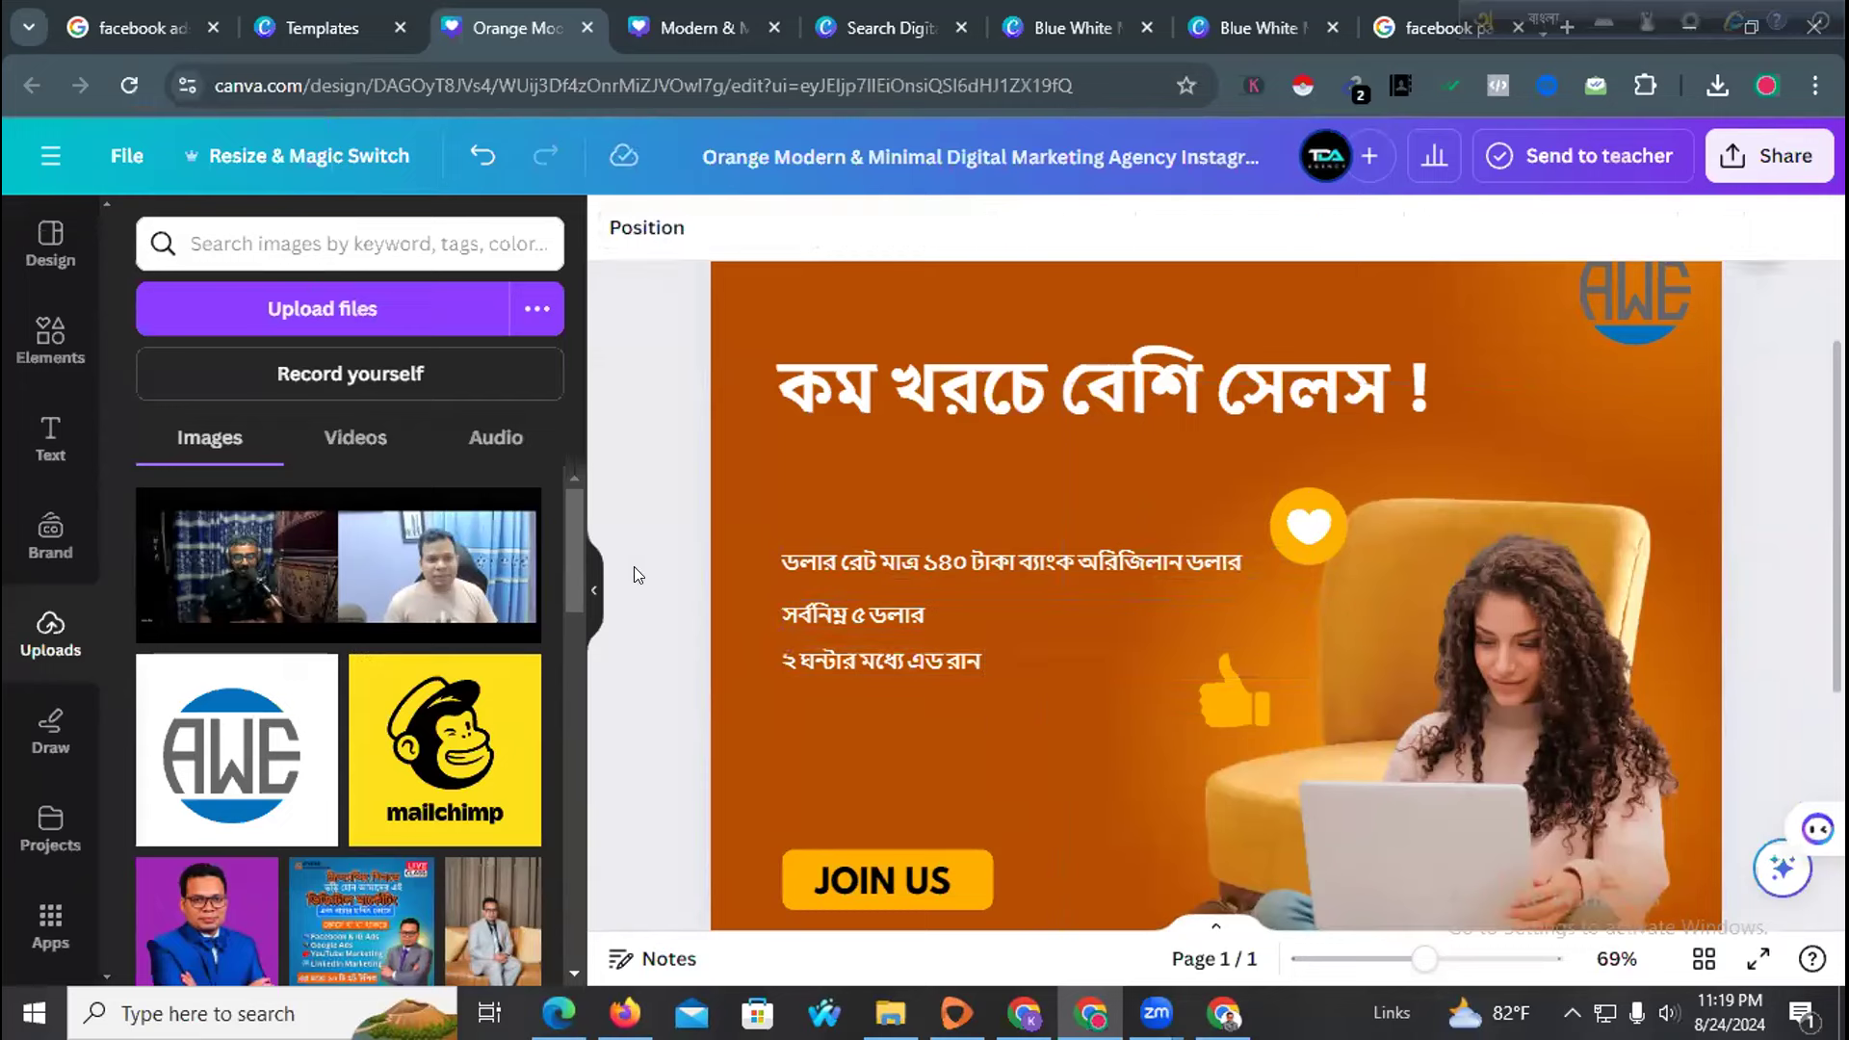
{"action": "left_click", "coordinate": [744, 707]}
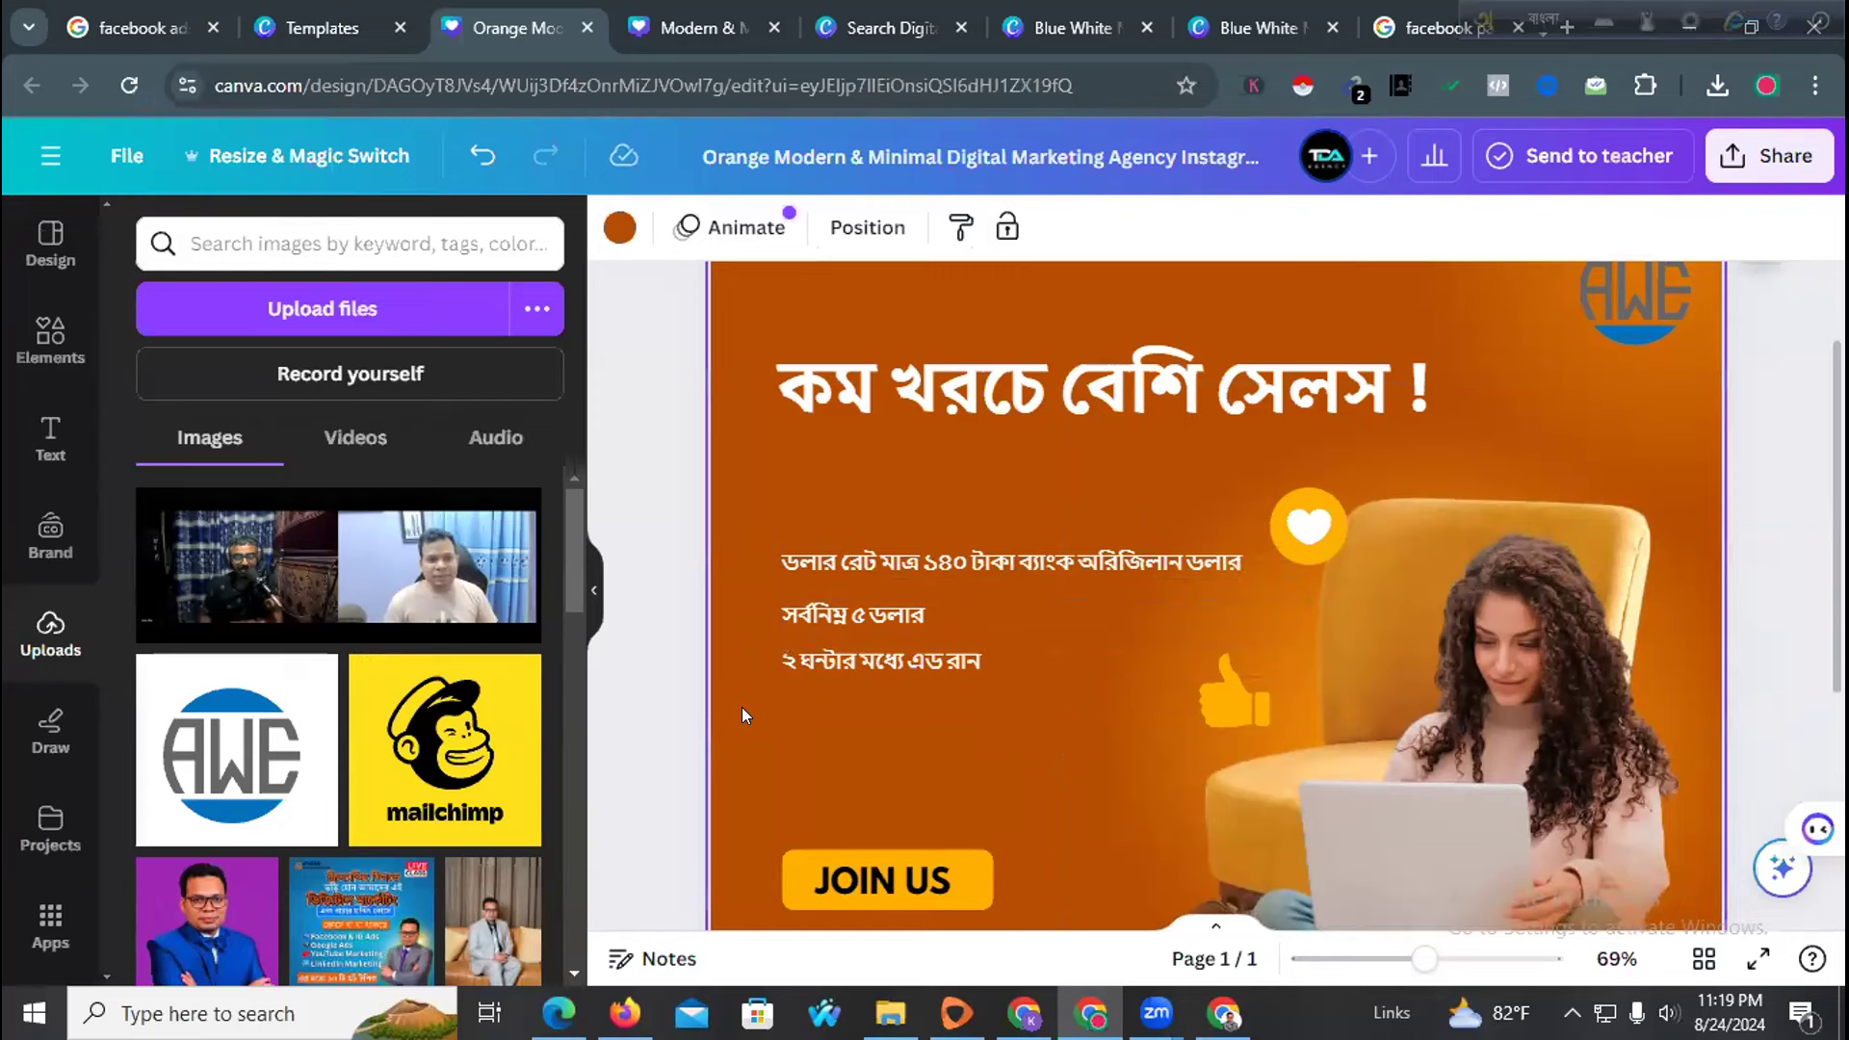
Paste a copy below the ad-run line and change its text to '২৪/৭ সাপোর্ট'
{"action": "left_click", "coordinate": [834, 661]}
{"action": "left_click", "coordinate": [817, 718]}
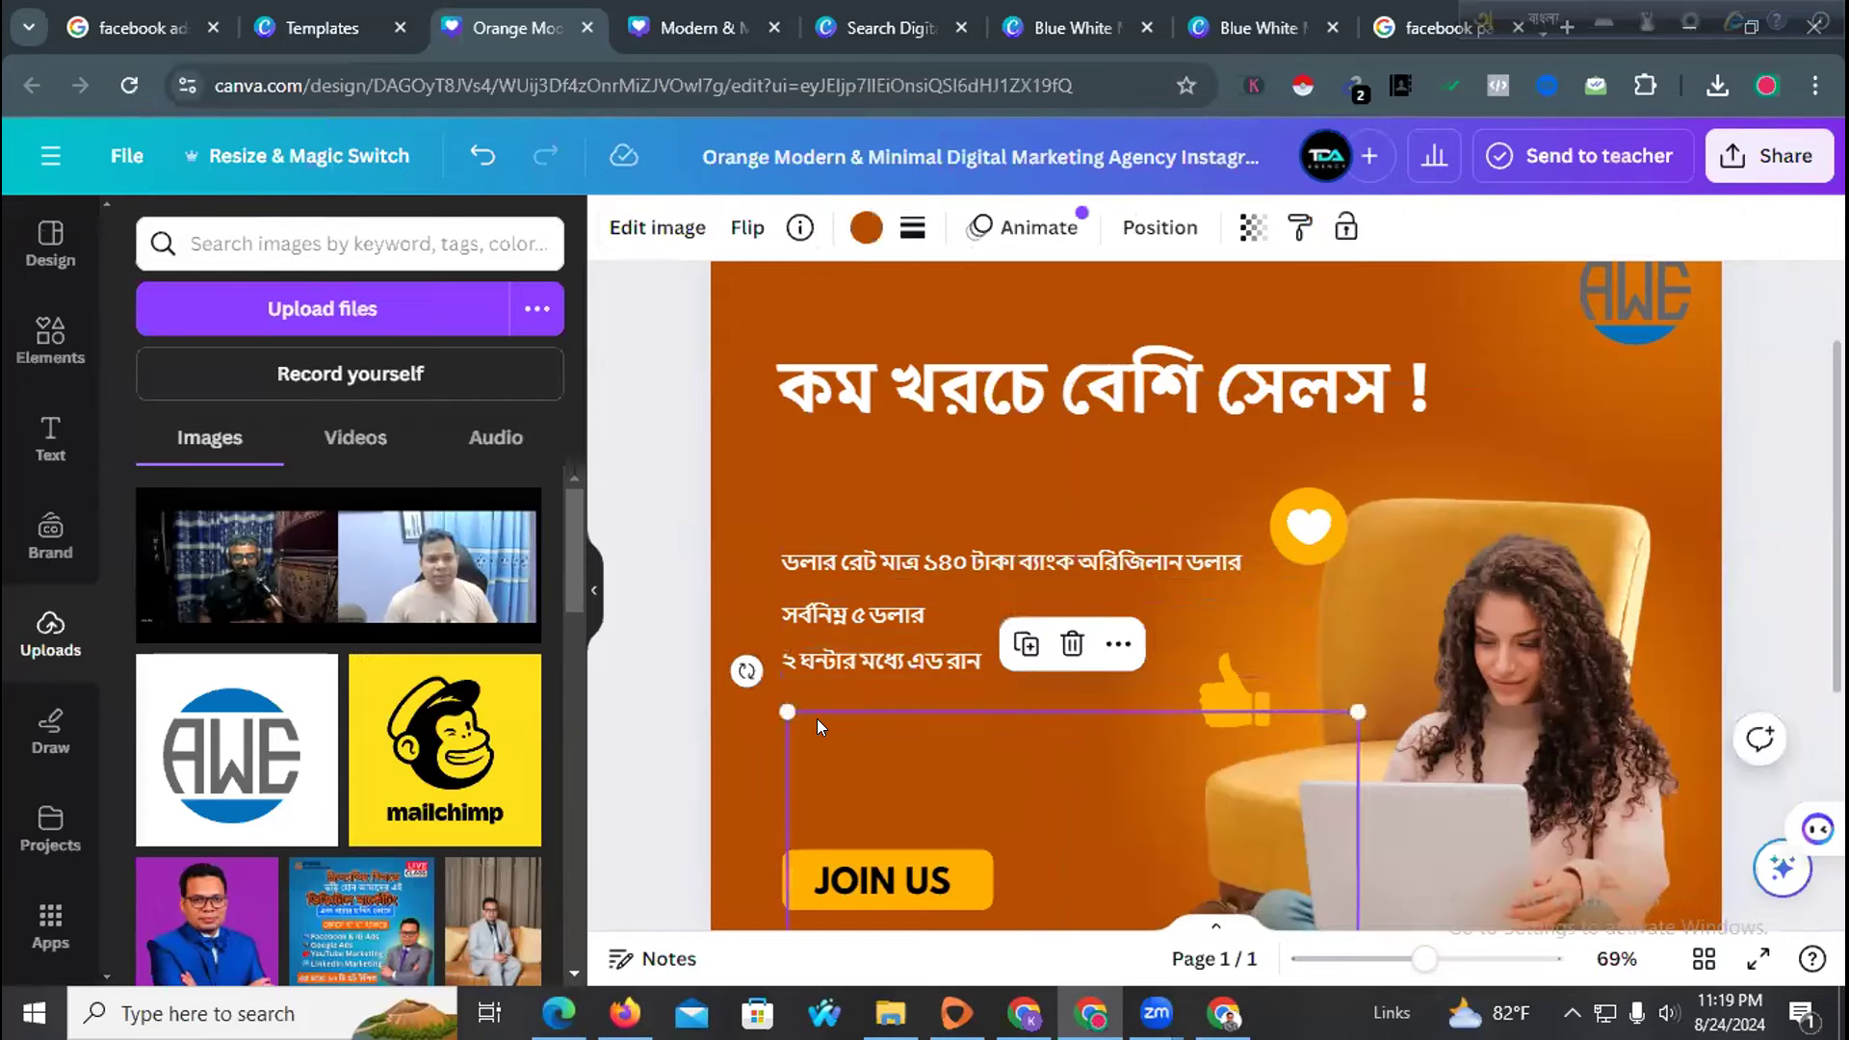
{"action": "key", "text": "ctrl+v"}
{"action": "mouse_move", "coordinate": [1082, 751]}
{"action": "left_mouse_down"}
{"action": "mouse_move", "coordinate": [1077, 792]}
{"action": "mouse_move", "coordinate": [1073, 775]}
{"action": "left_mouse_up"}
{"action": "left_click", "coordinate": [918, 711]}
{"action": "left_click_drag", "start_coordinate": [805, 713], "coordinate": [1142, 714]}
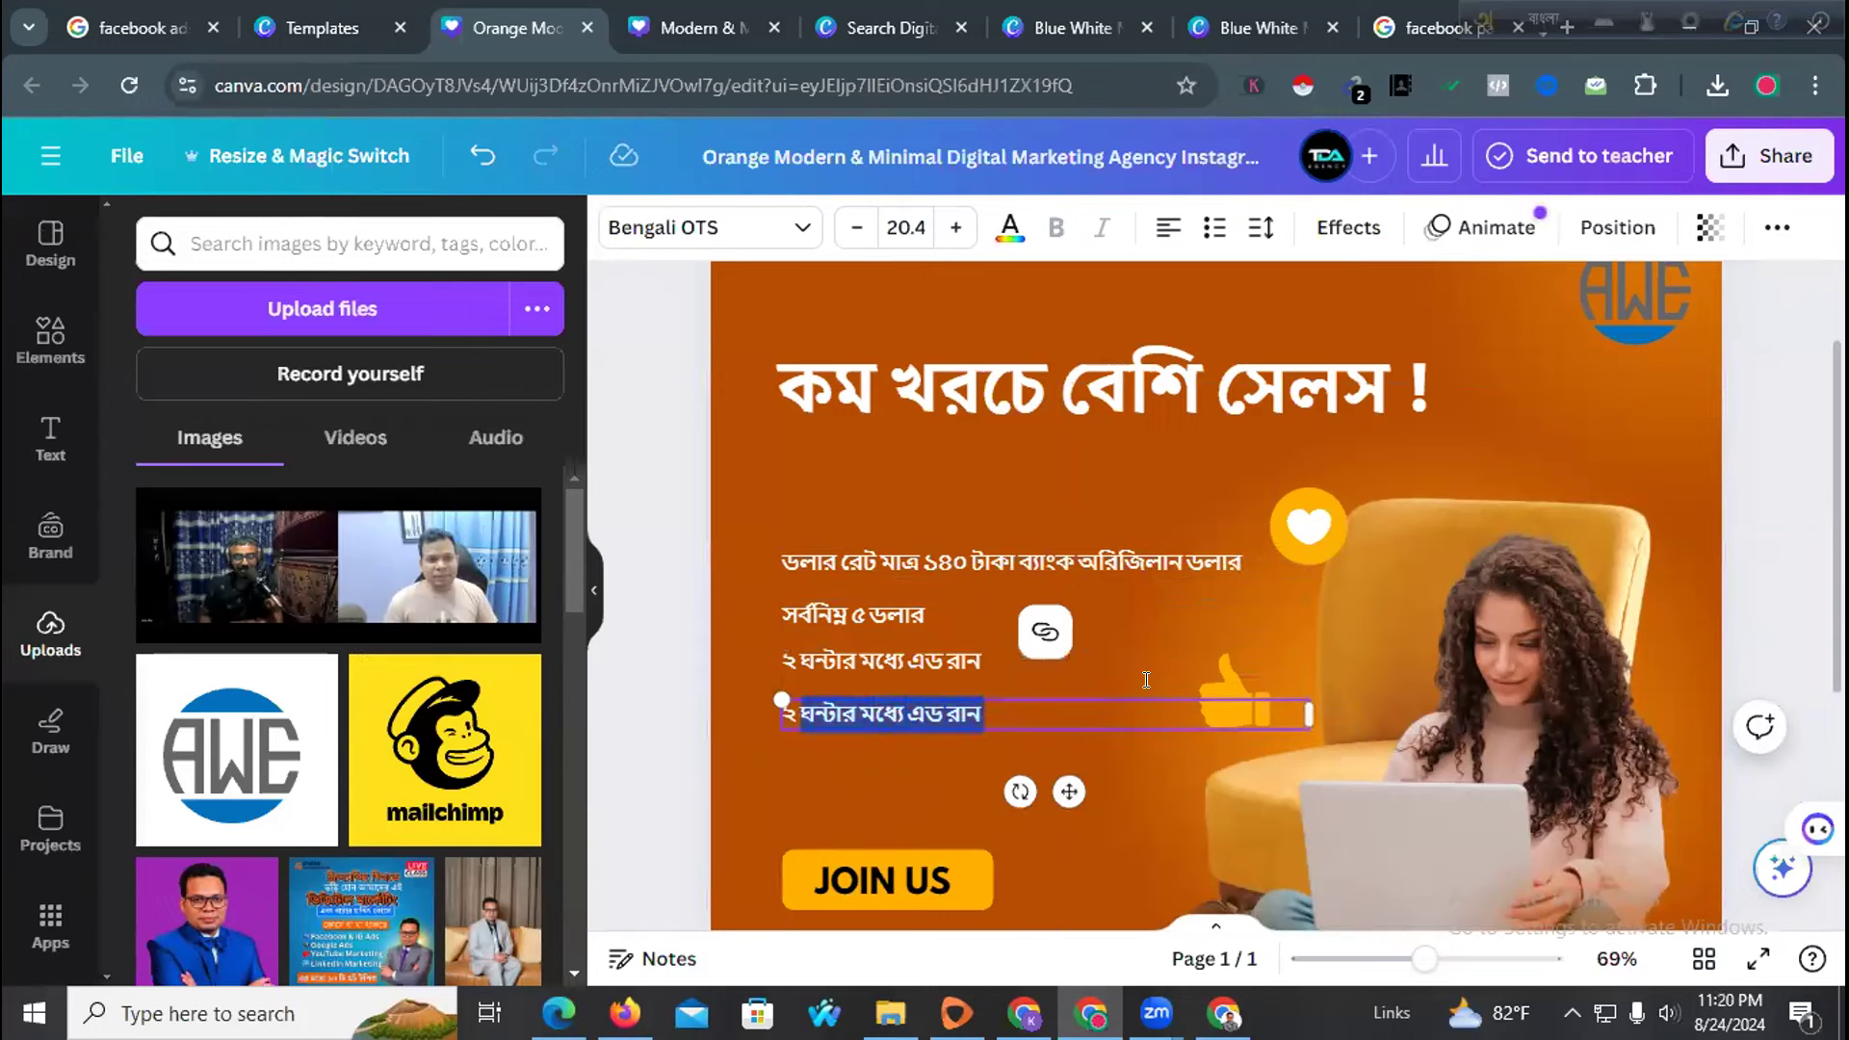
{"action": "key", "text": "BackSpace"}
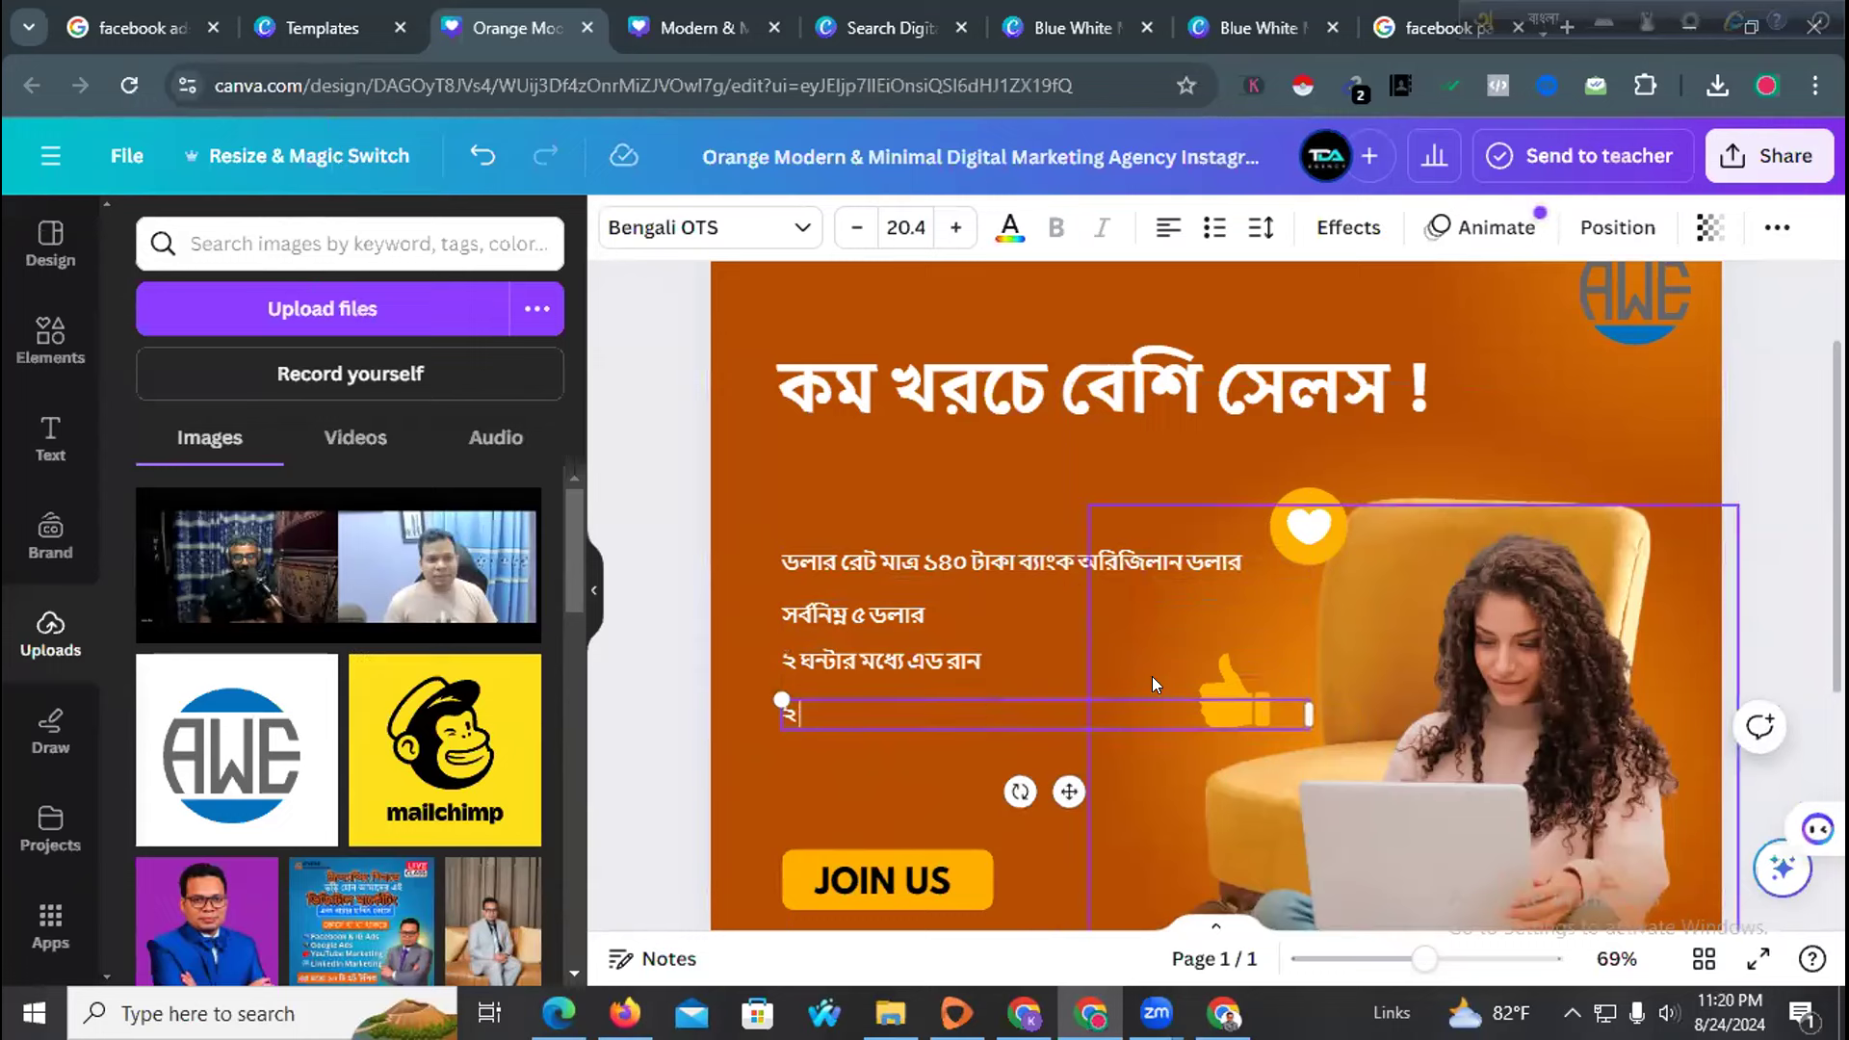
{"action": "type", "text": "৪/৭"}
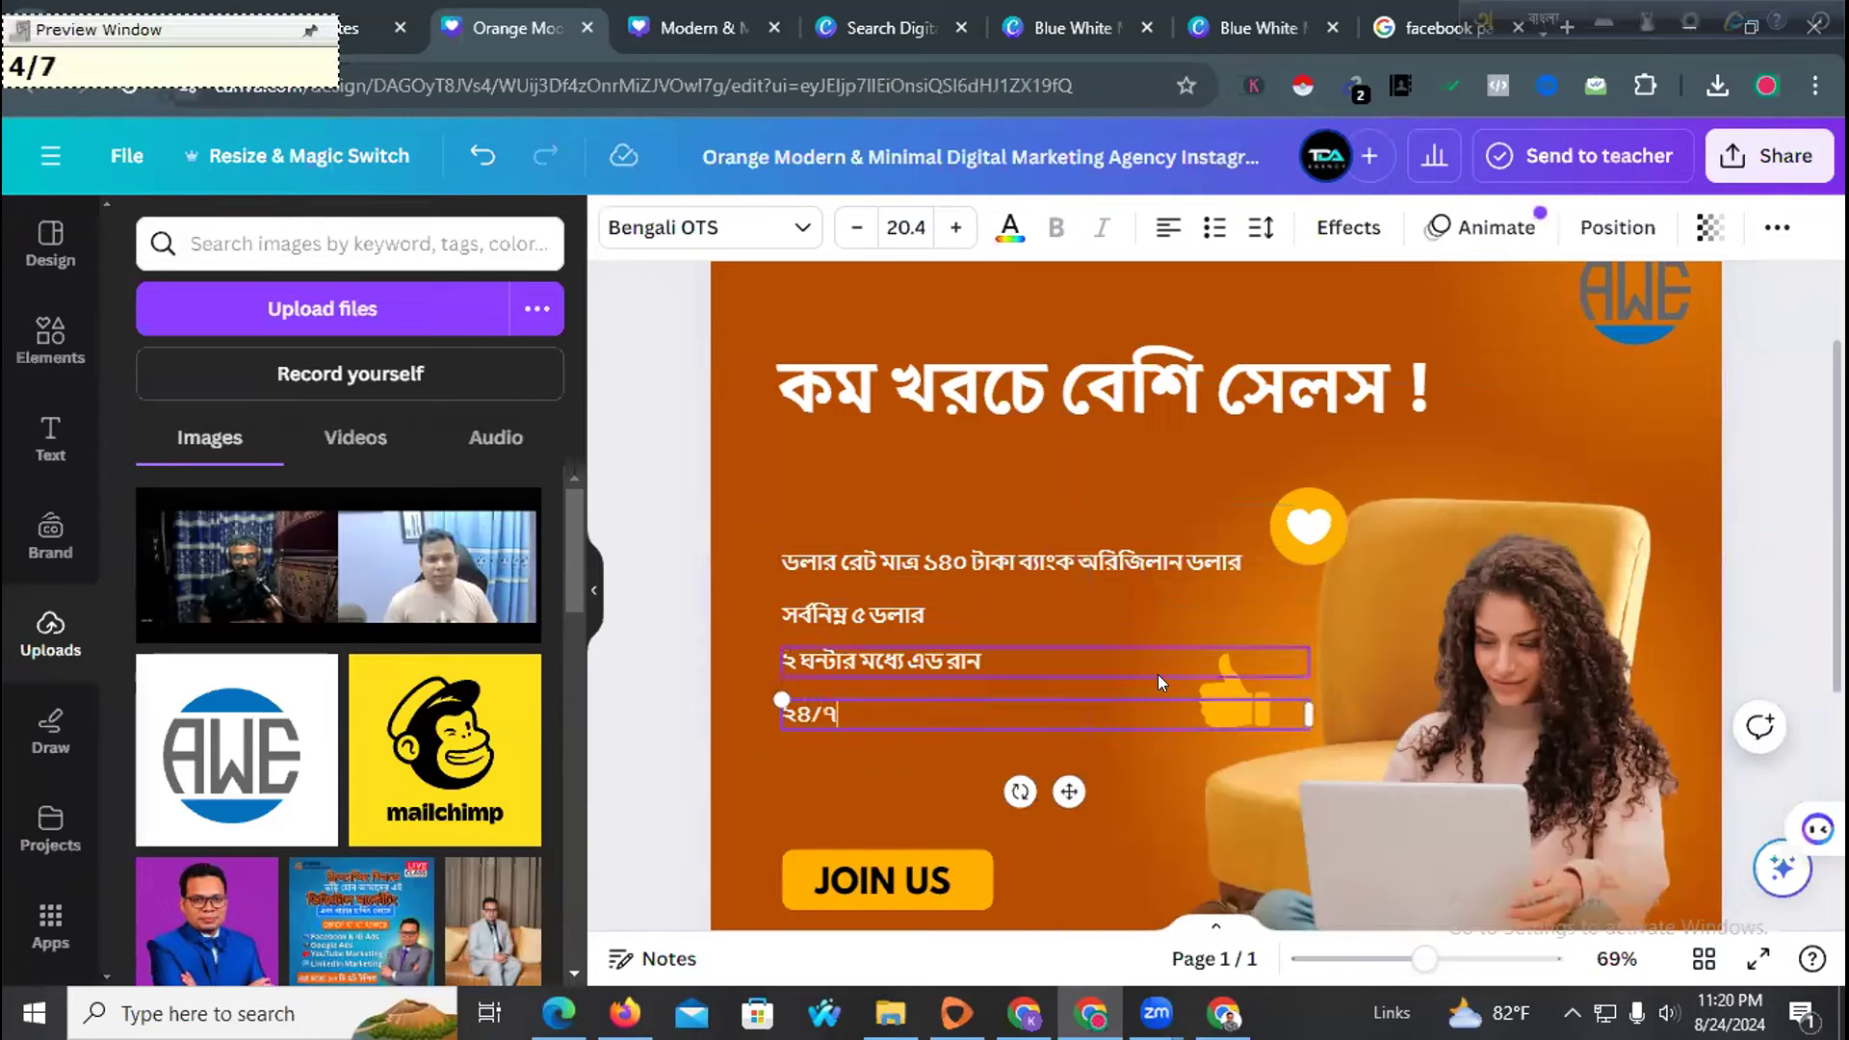
{"action": "type", "text": " সাপো"}
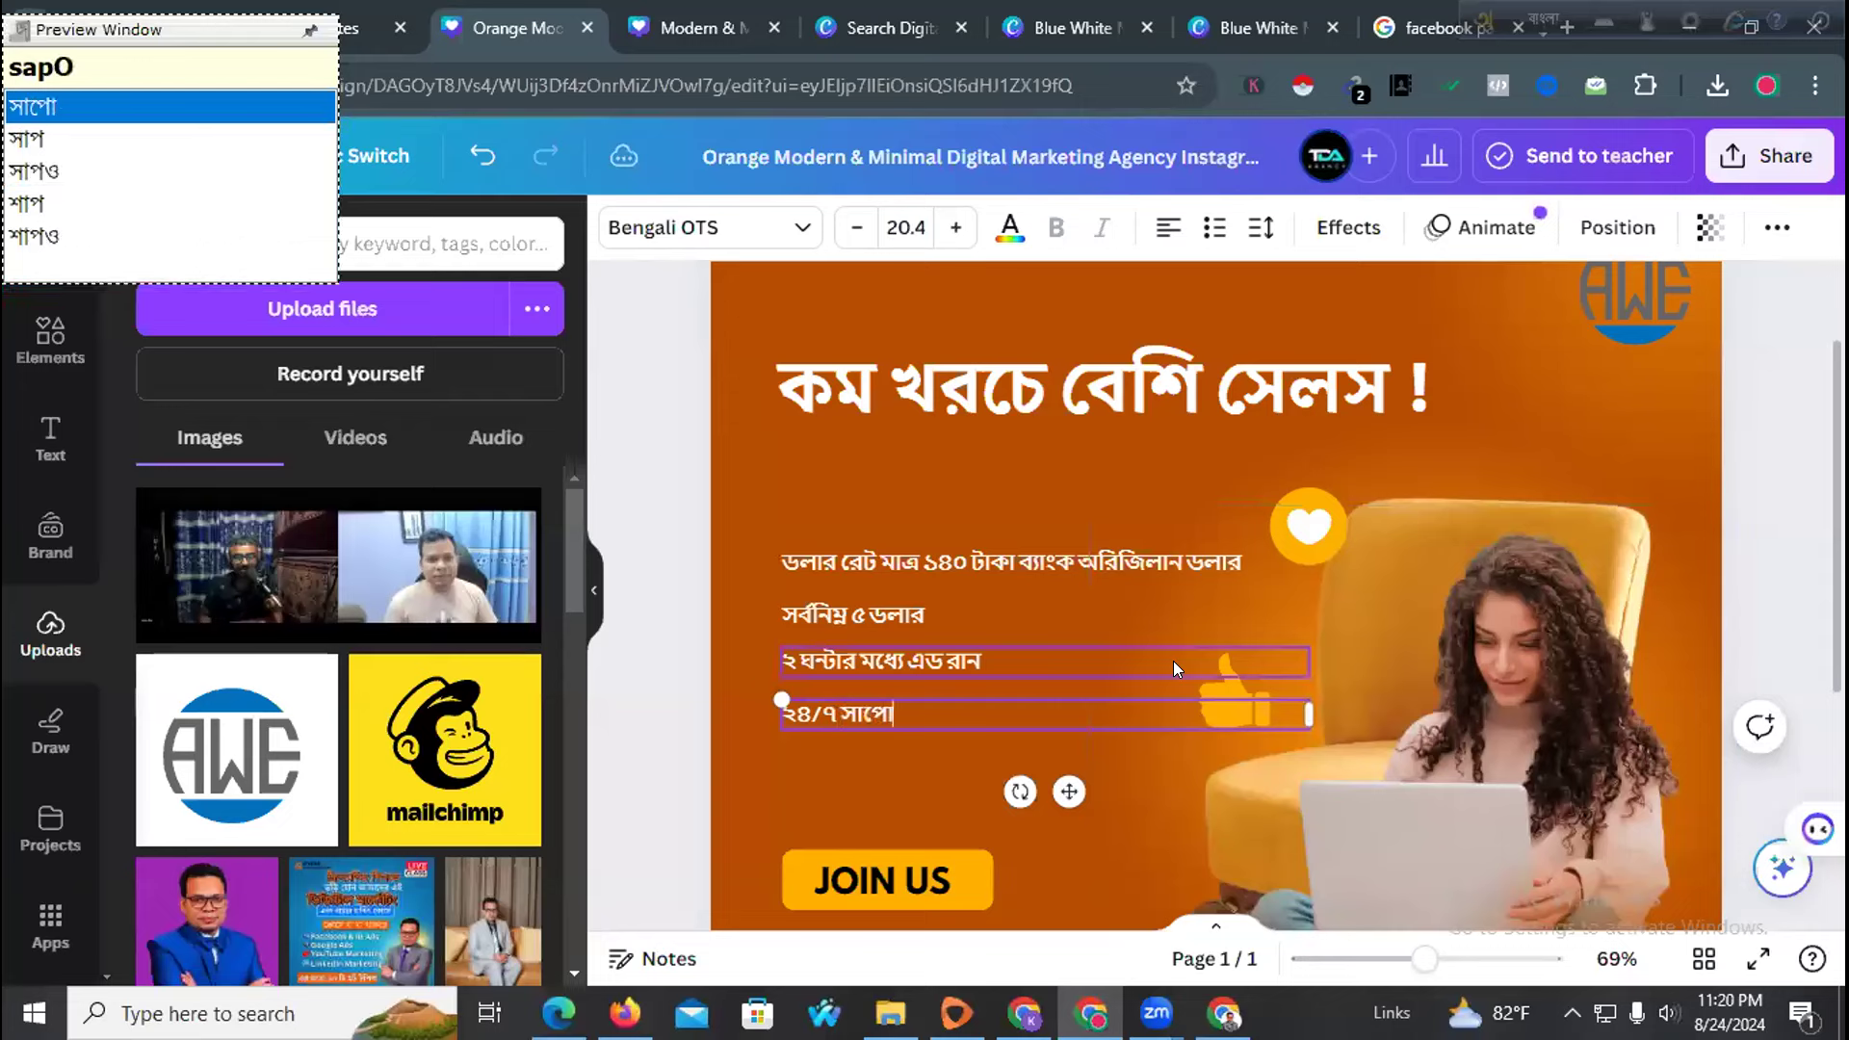
{"action": "type", "text": "রর্ট"}
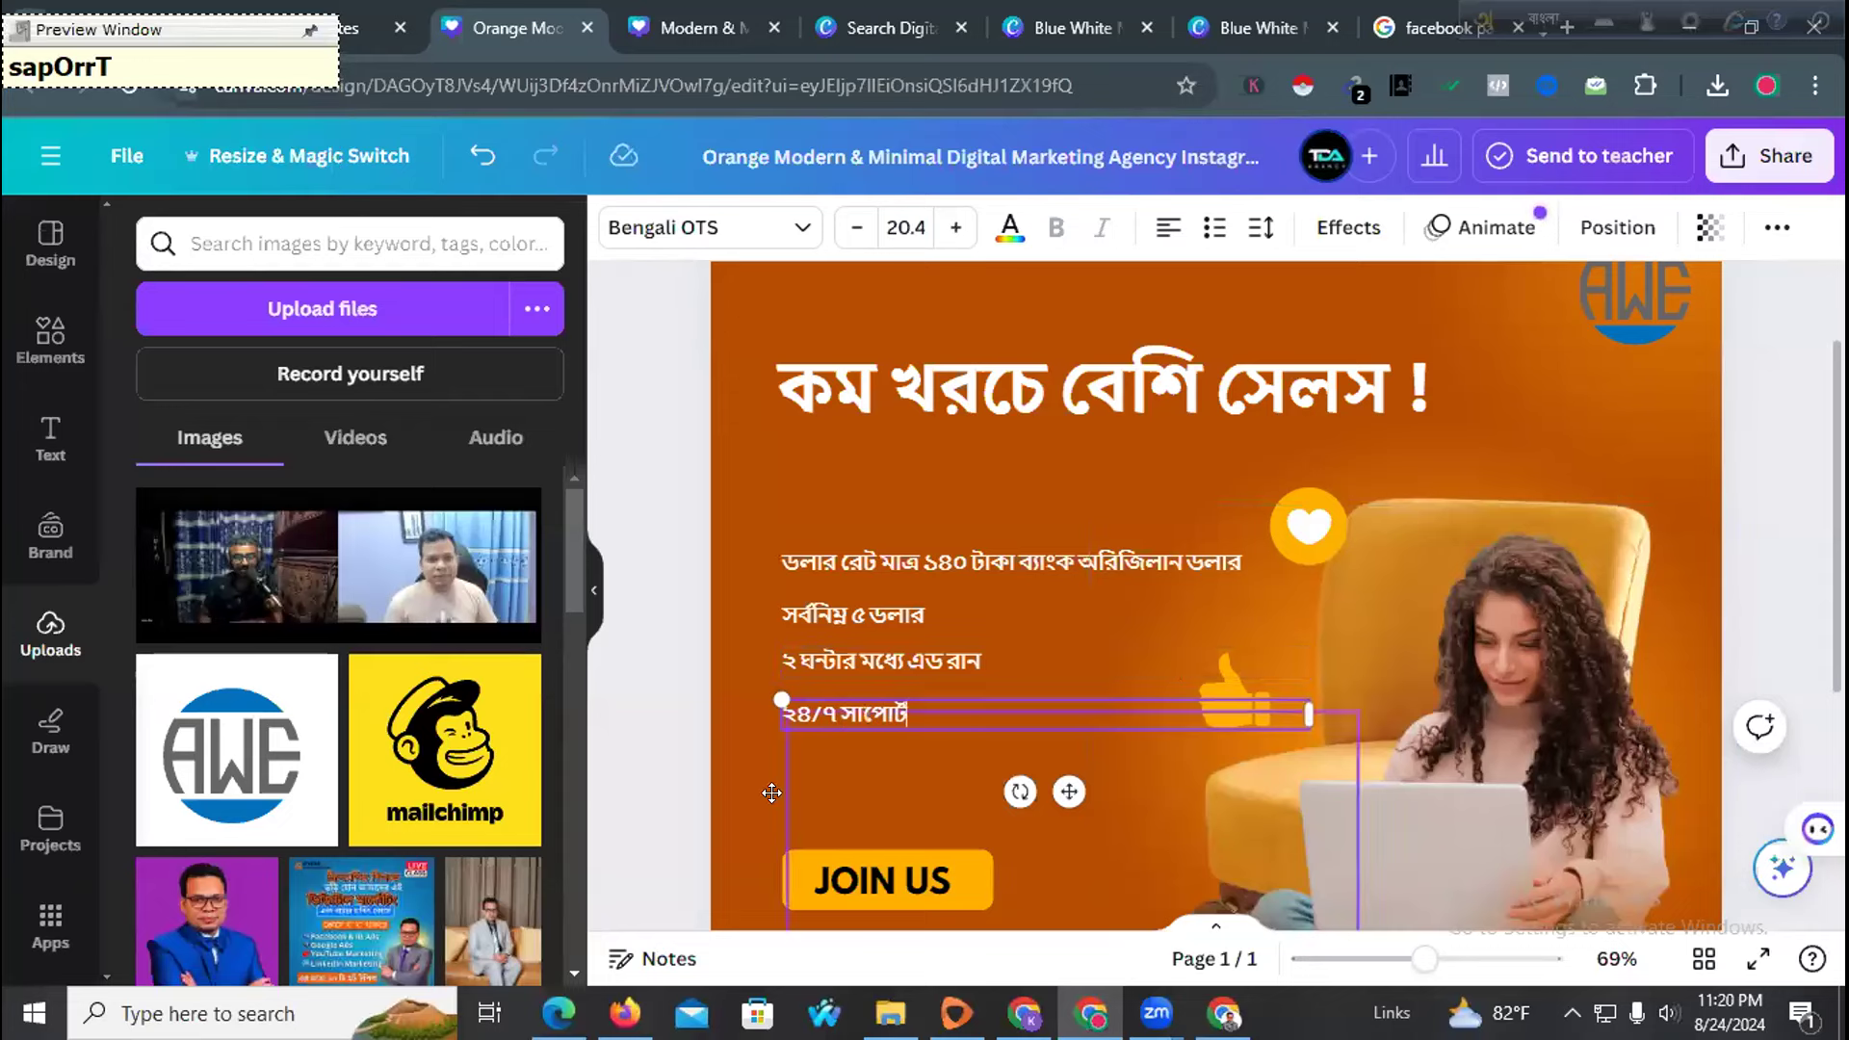
{"action": "left_click", "coordinate": [728, 780]}
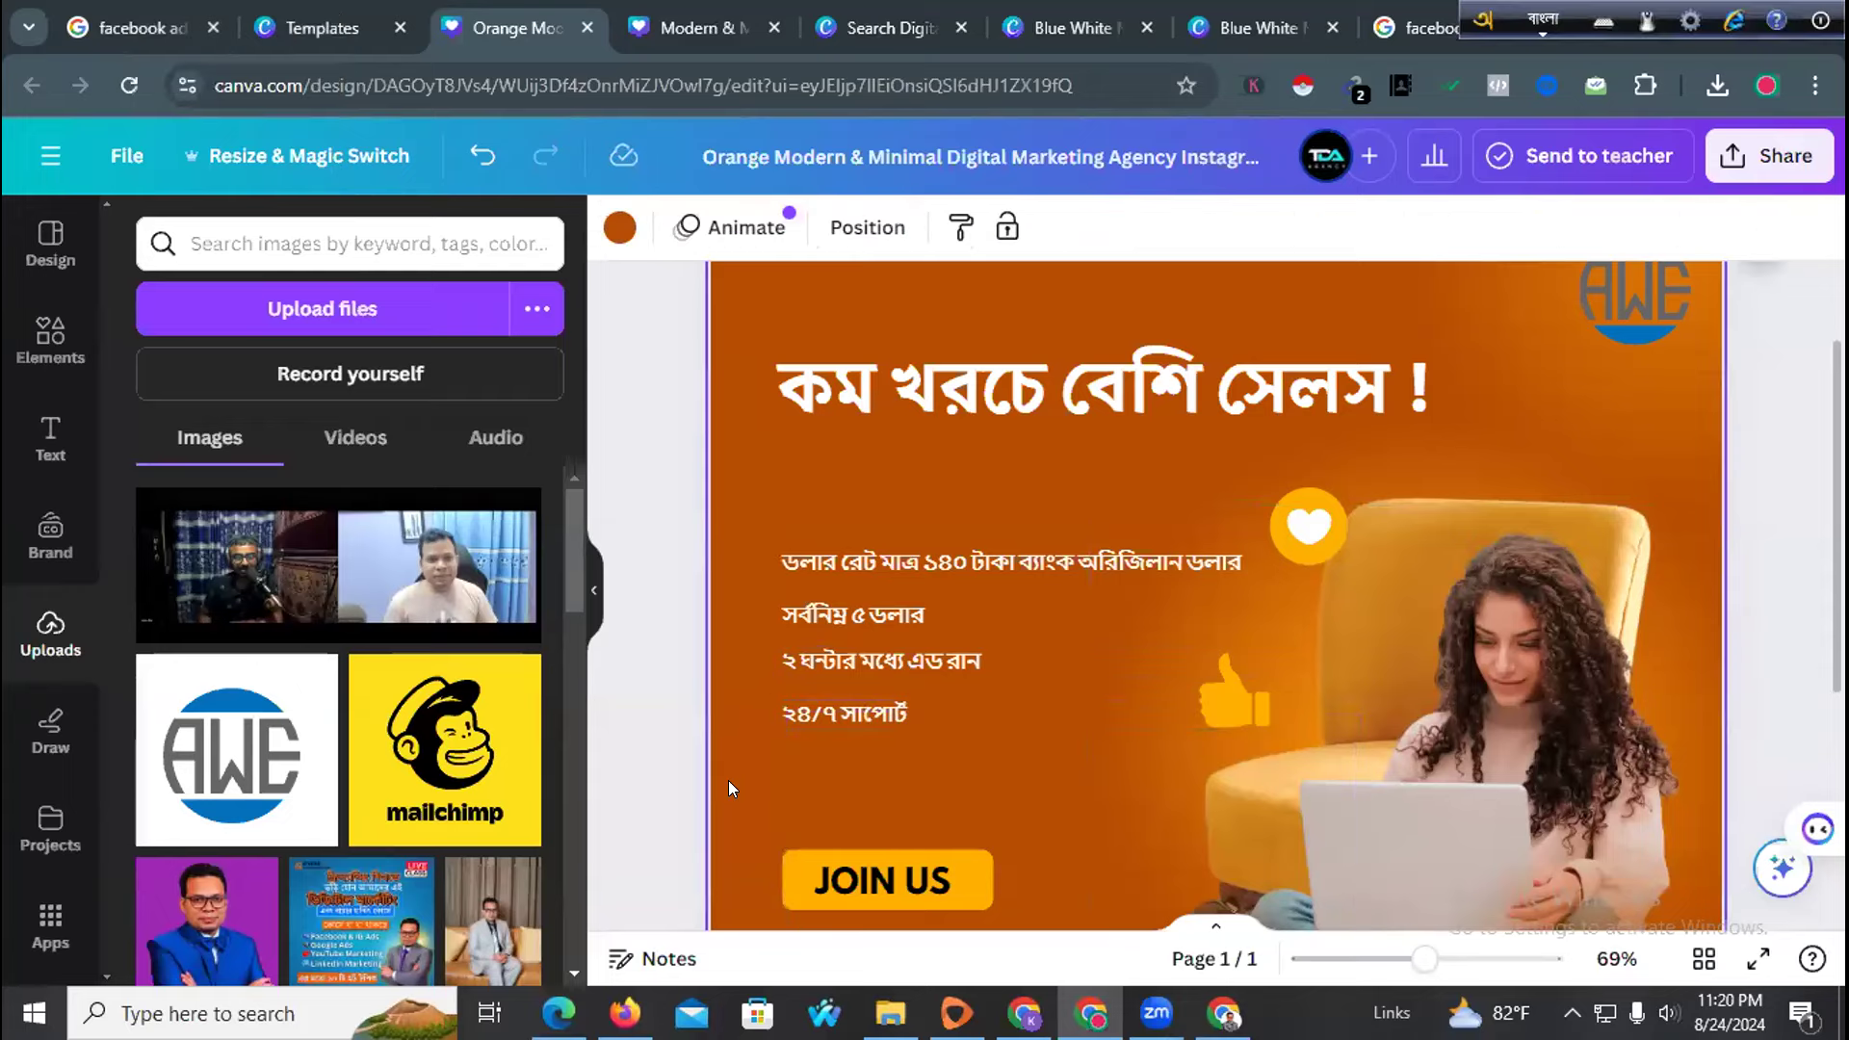
{"action": "type", "text": "২ ঘন্টার মধ্যে এড রান"}
Move the pasted copy to the bottom and type 'ফ্রি পিকসেস সেটাপ ও ডিটেল টার্গেটিং'
{"action": "left_click_drag", "start_coordinate": [1083, 754], "coordinate": [1067, 844]}
{"action": "double_click", "coordinate": [887, 769]}
{"action": "type", "text": "ফ্রি "}
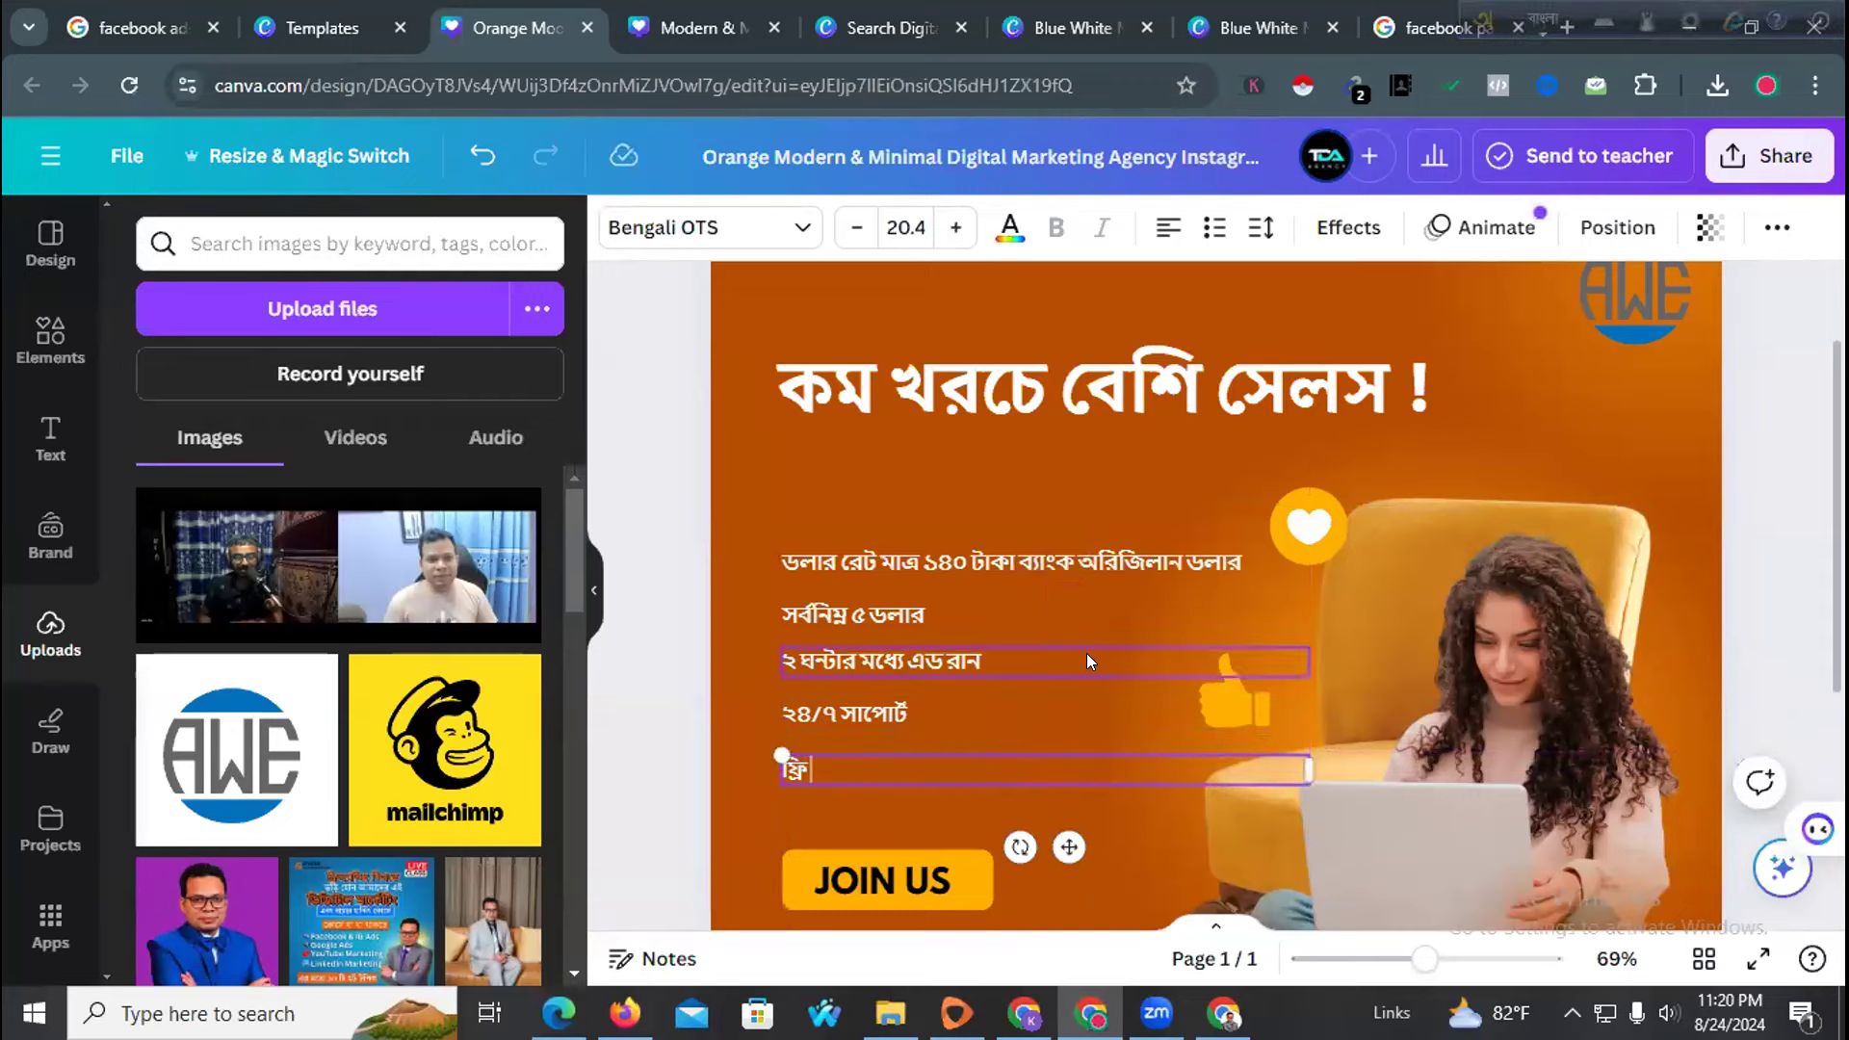
{"action": "type", "text": "পিকসেস"}
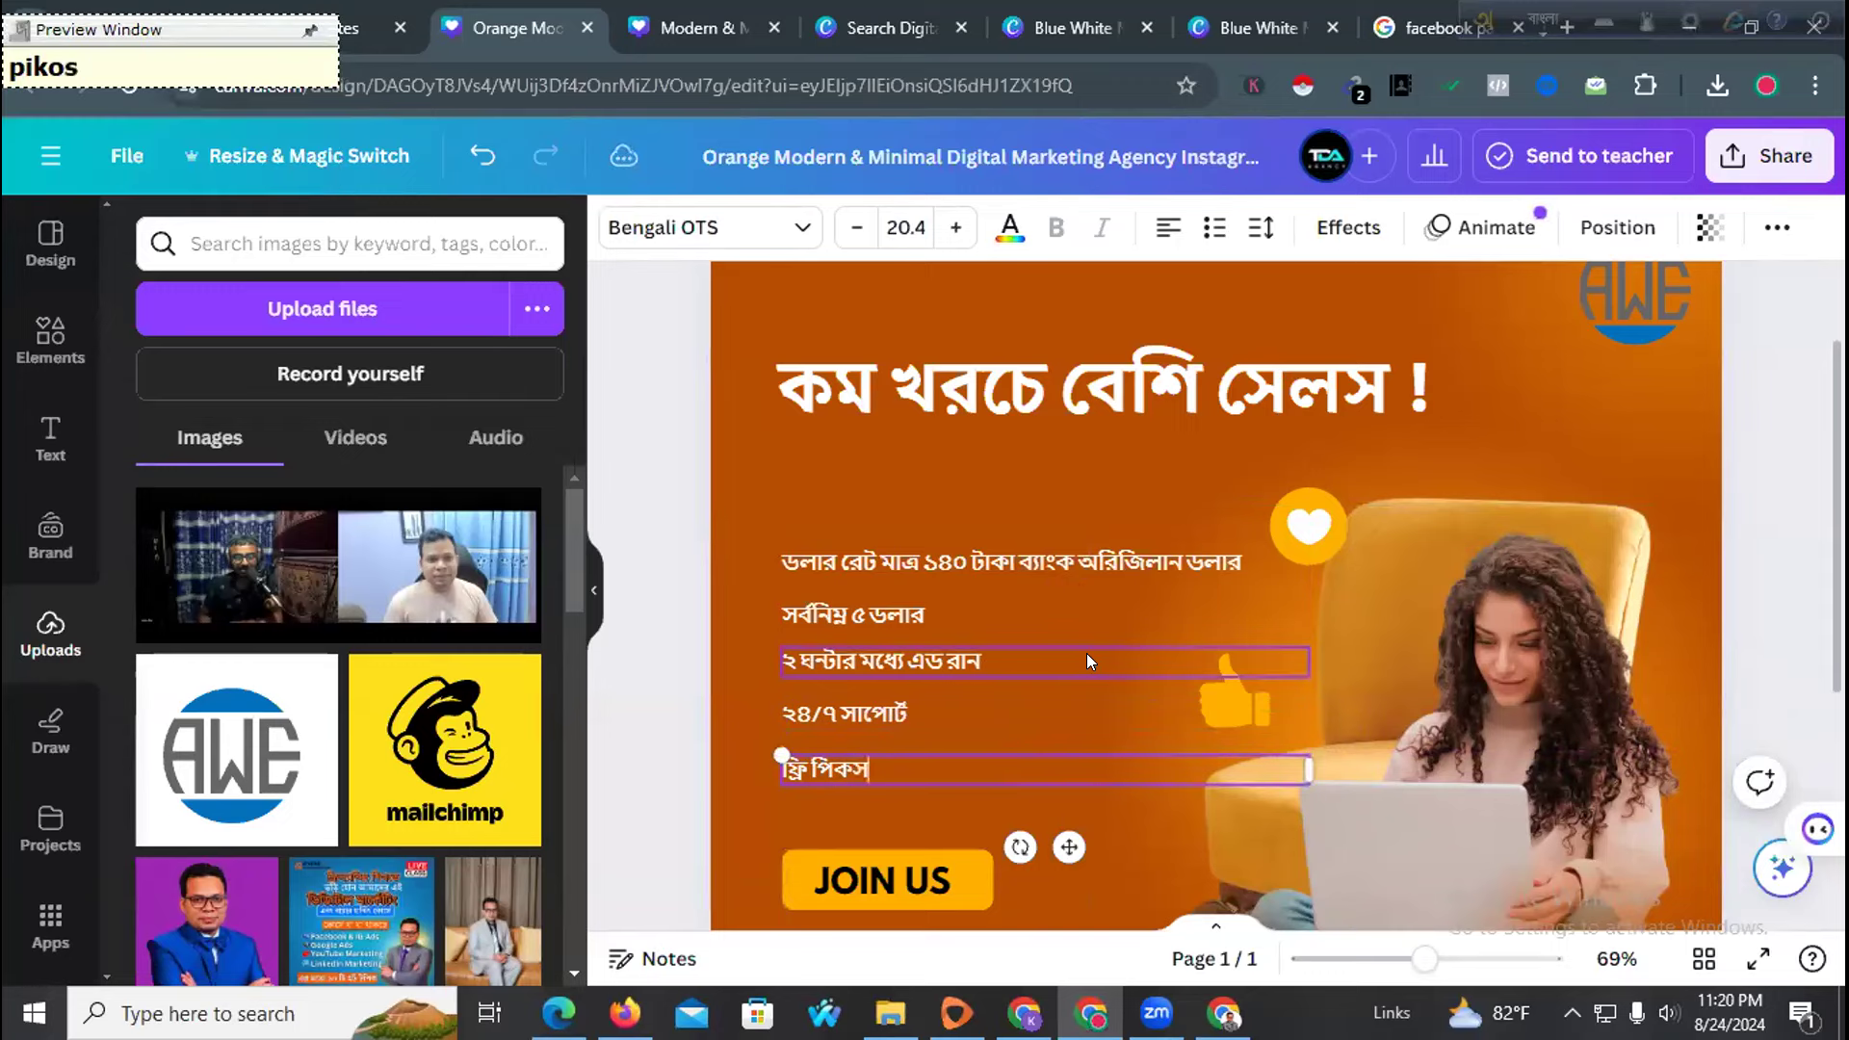
{"action": "type", "text": " সে"}
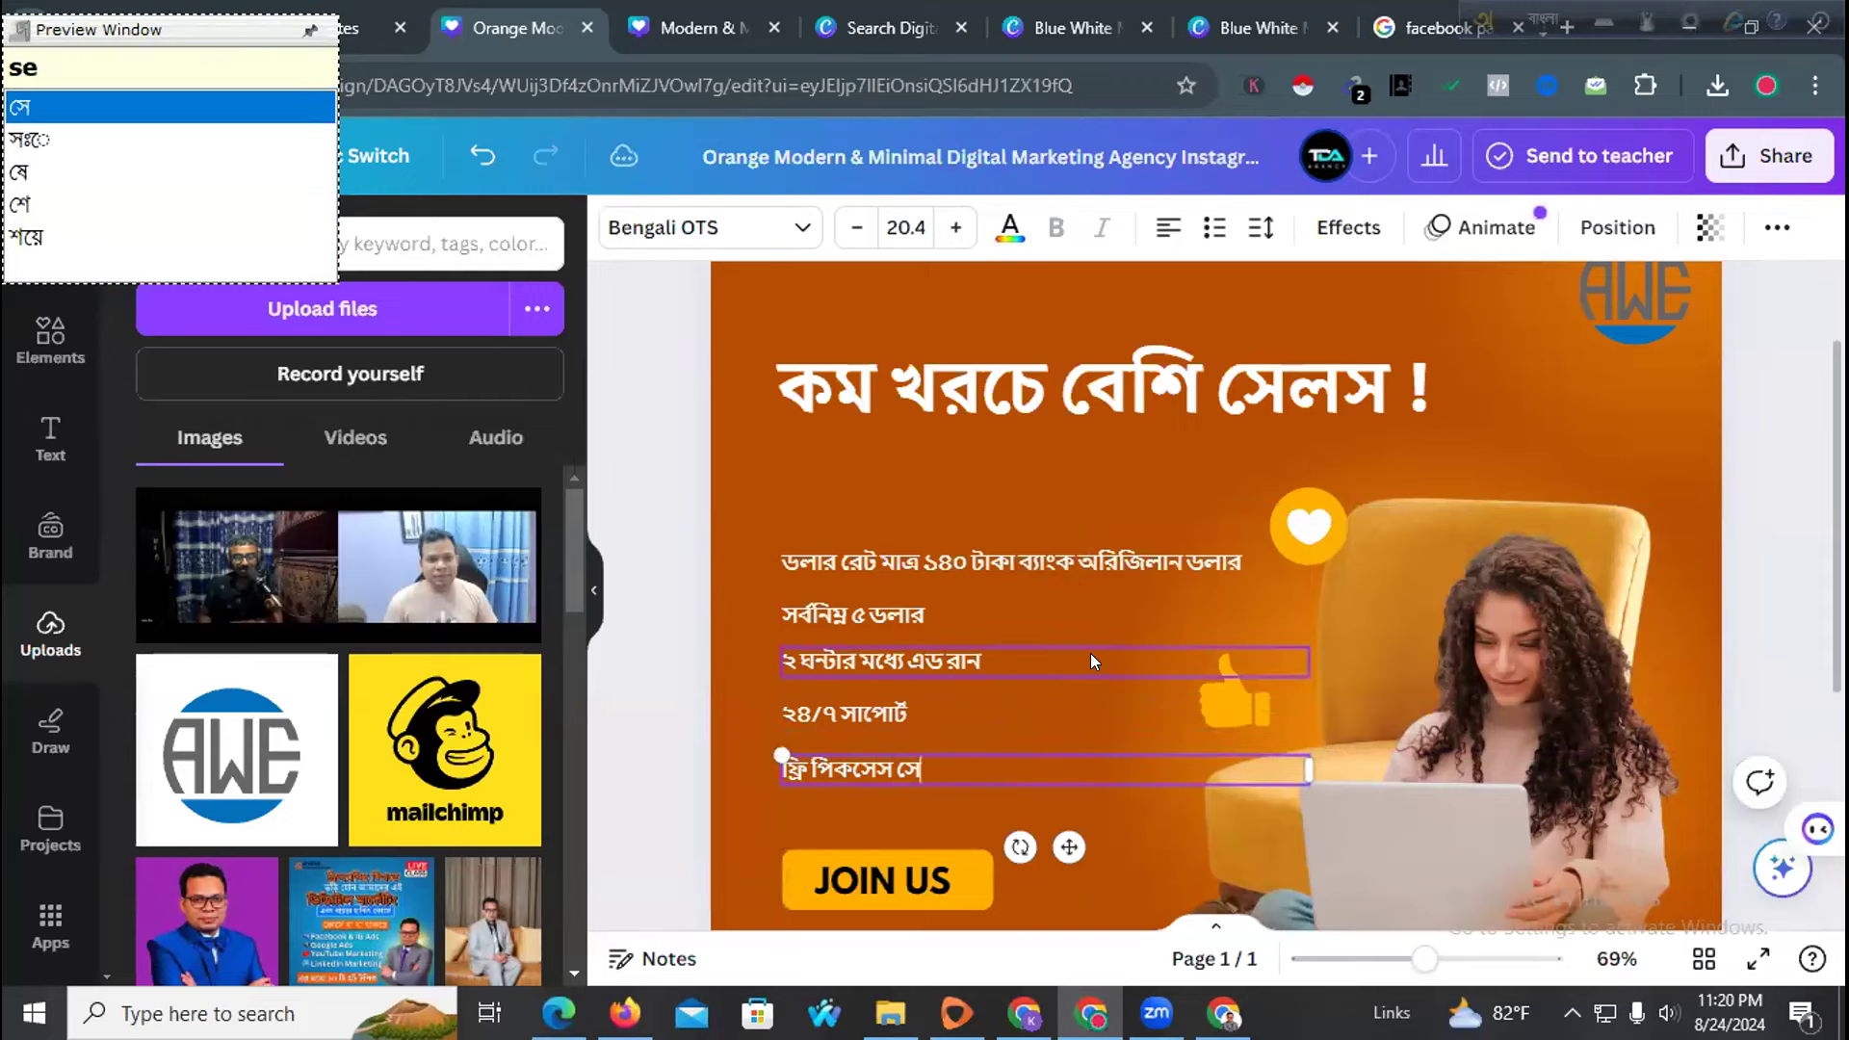
{"action": "type", "text": "টাপ অ"}
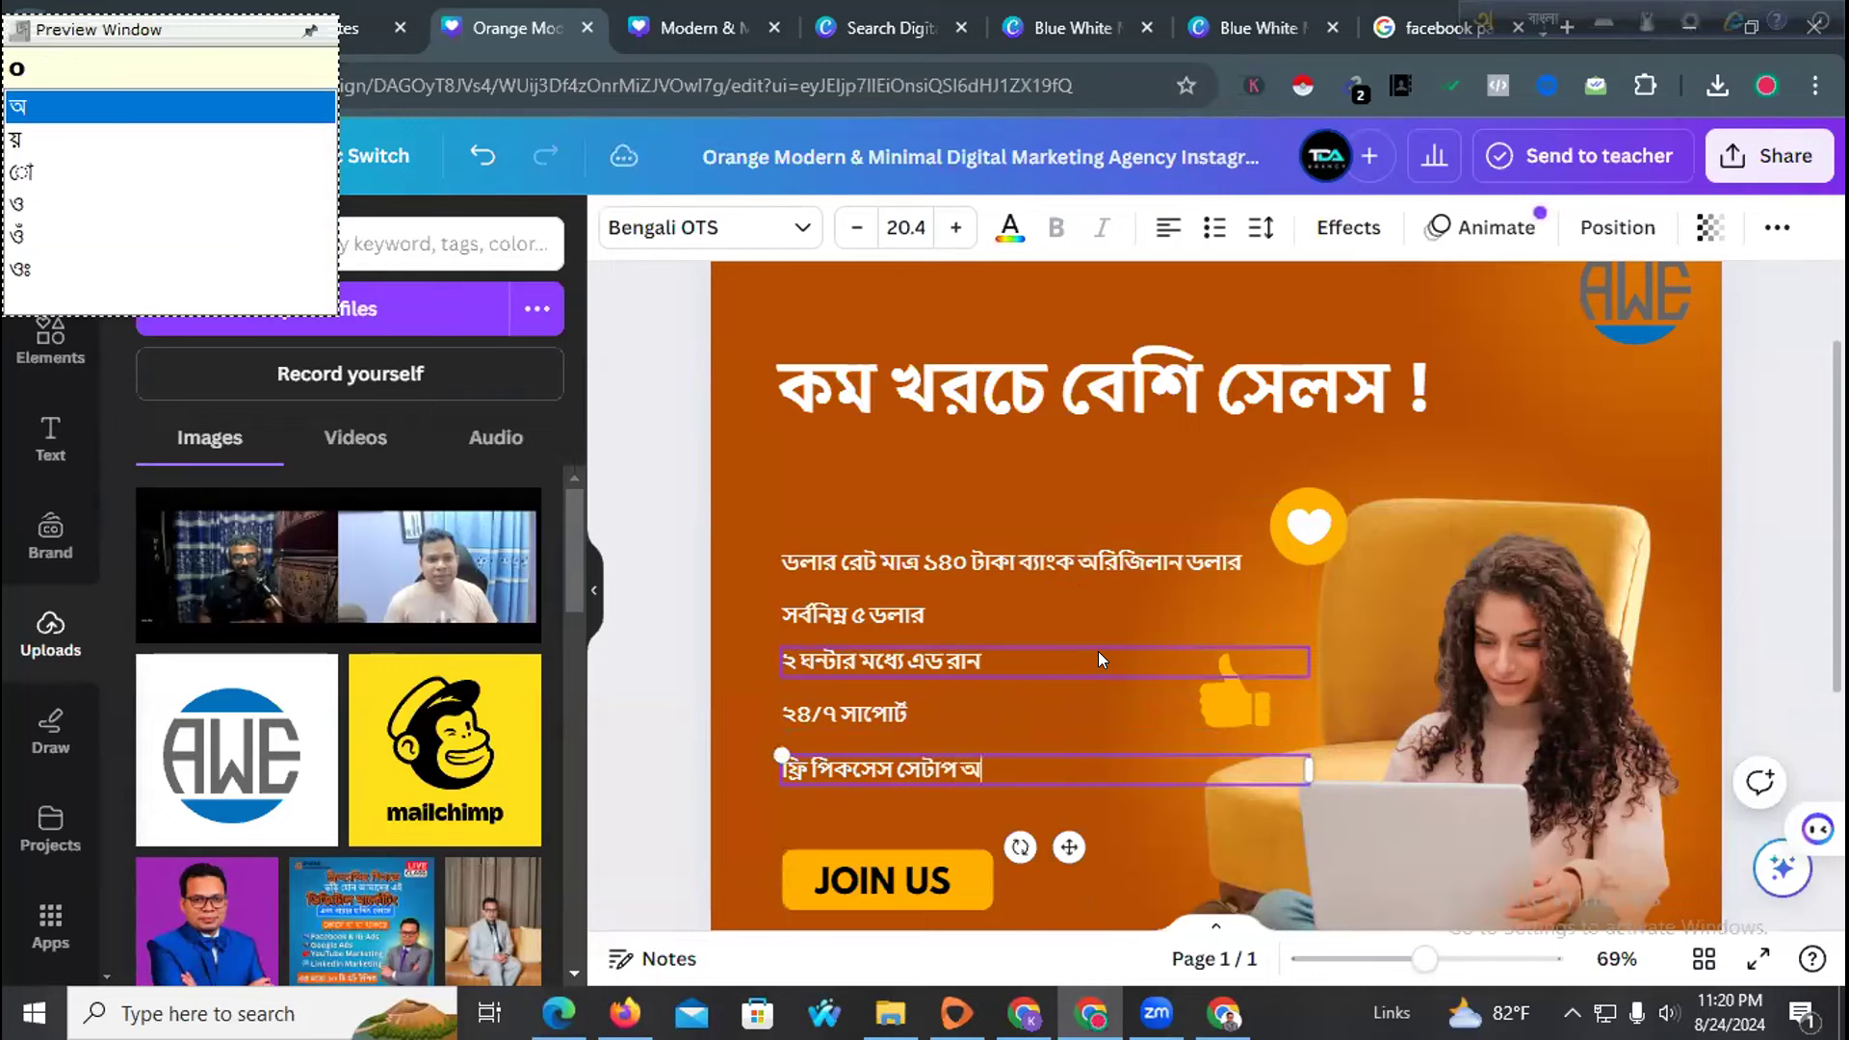
{"action": "key", "text": "BackSpace"}
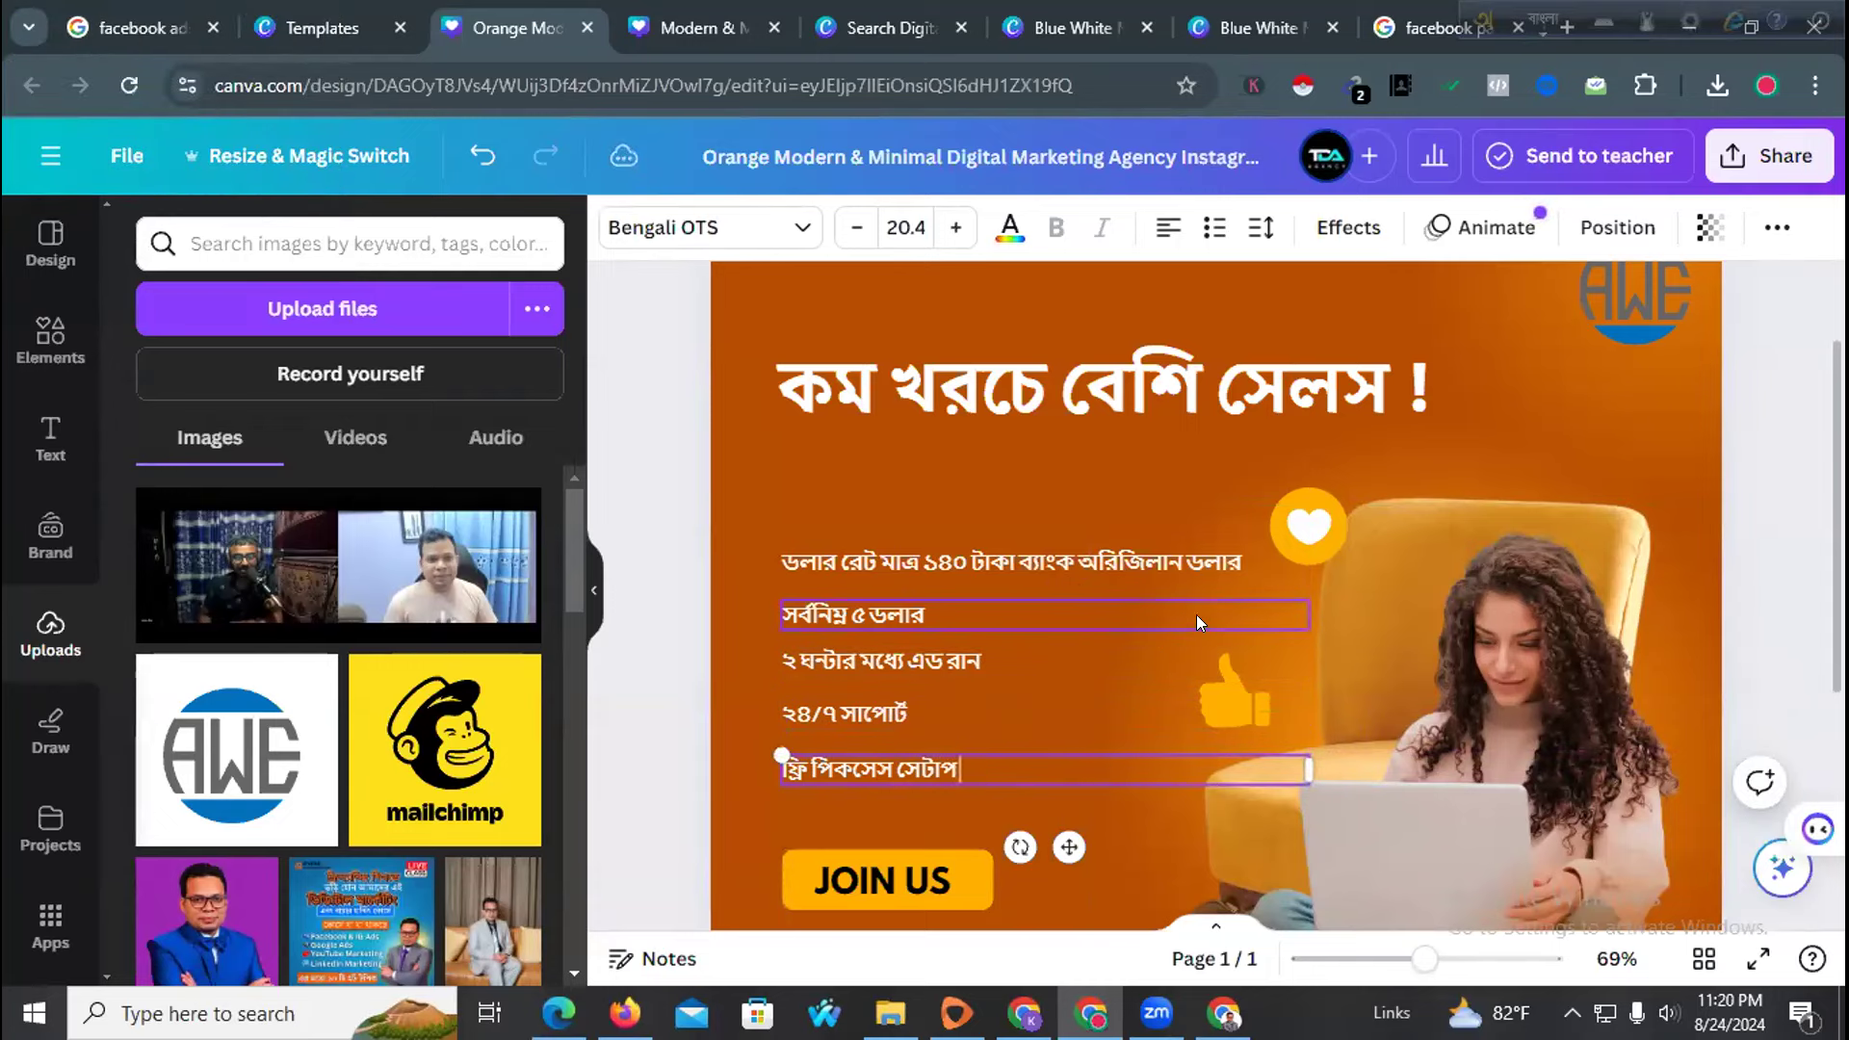
{"action": "type", "text": "ও ডি"}
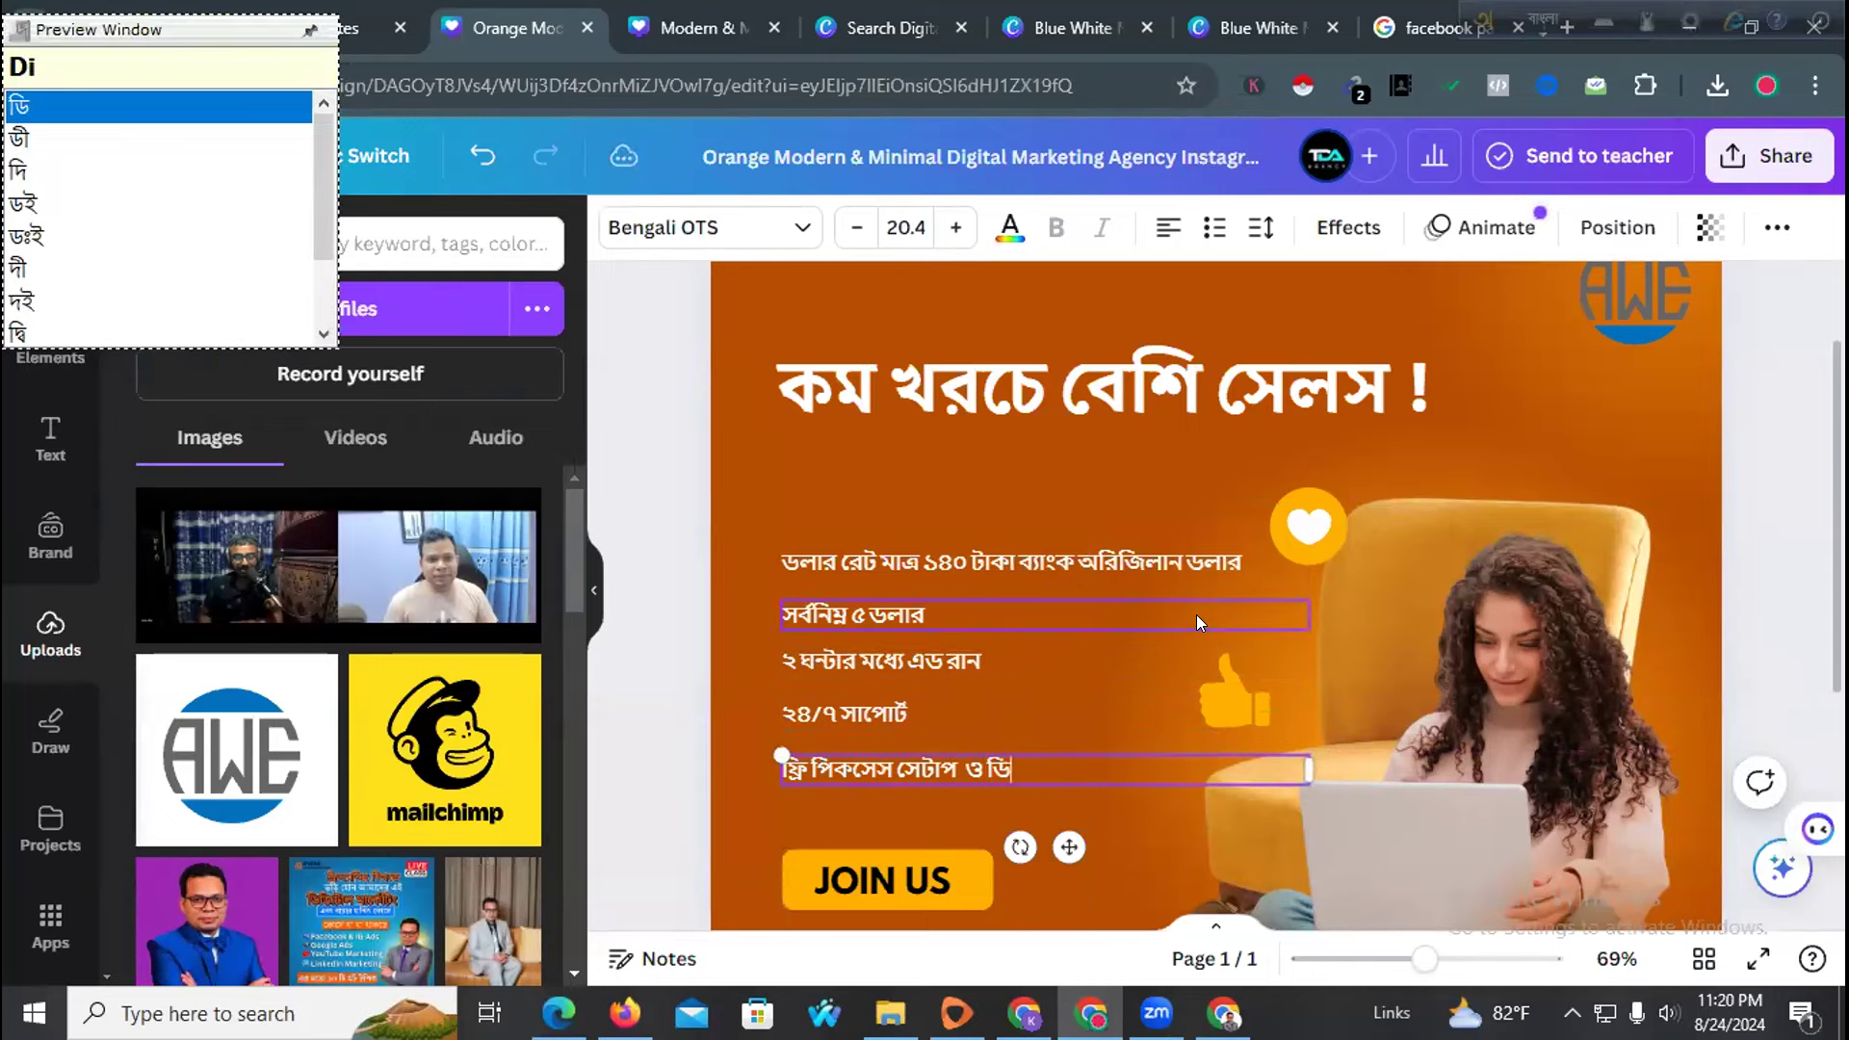
{"action": "type", "text": "টেল টার"}
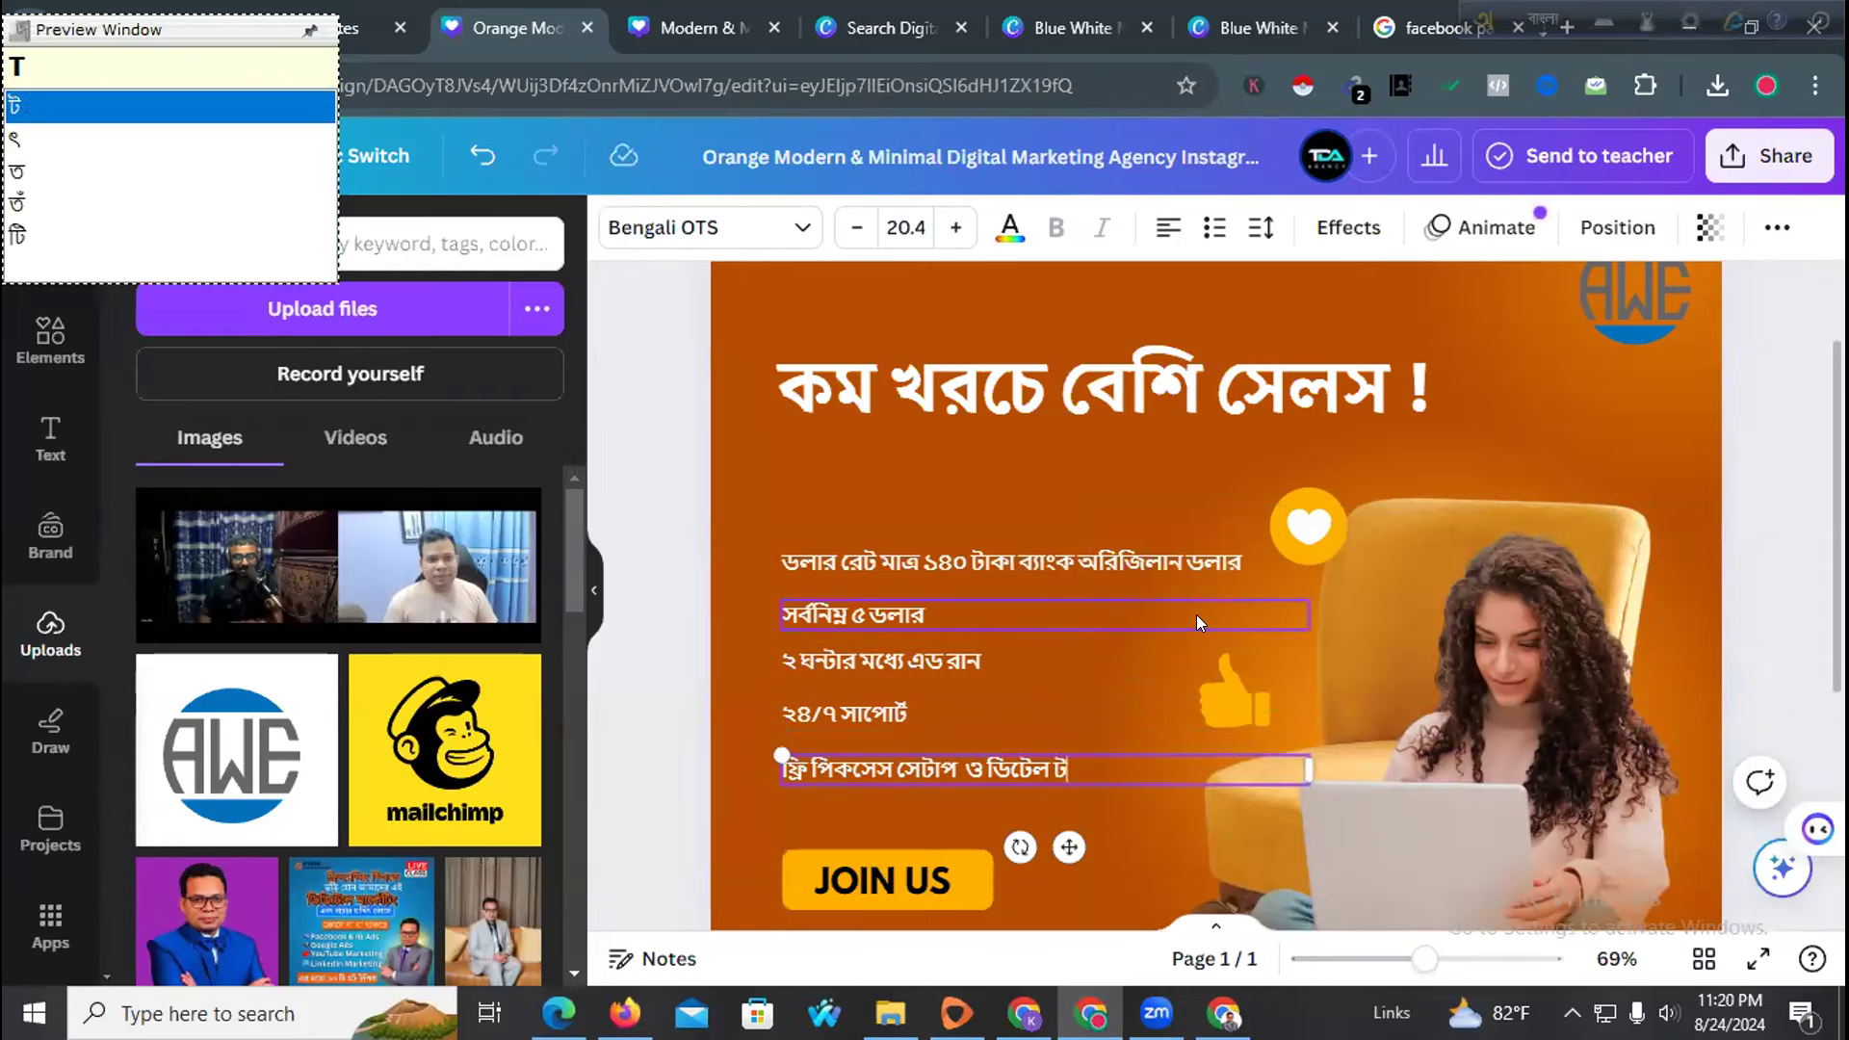
{"action": "type", "text": "্গেটিং"}
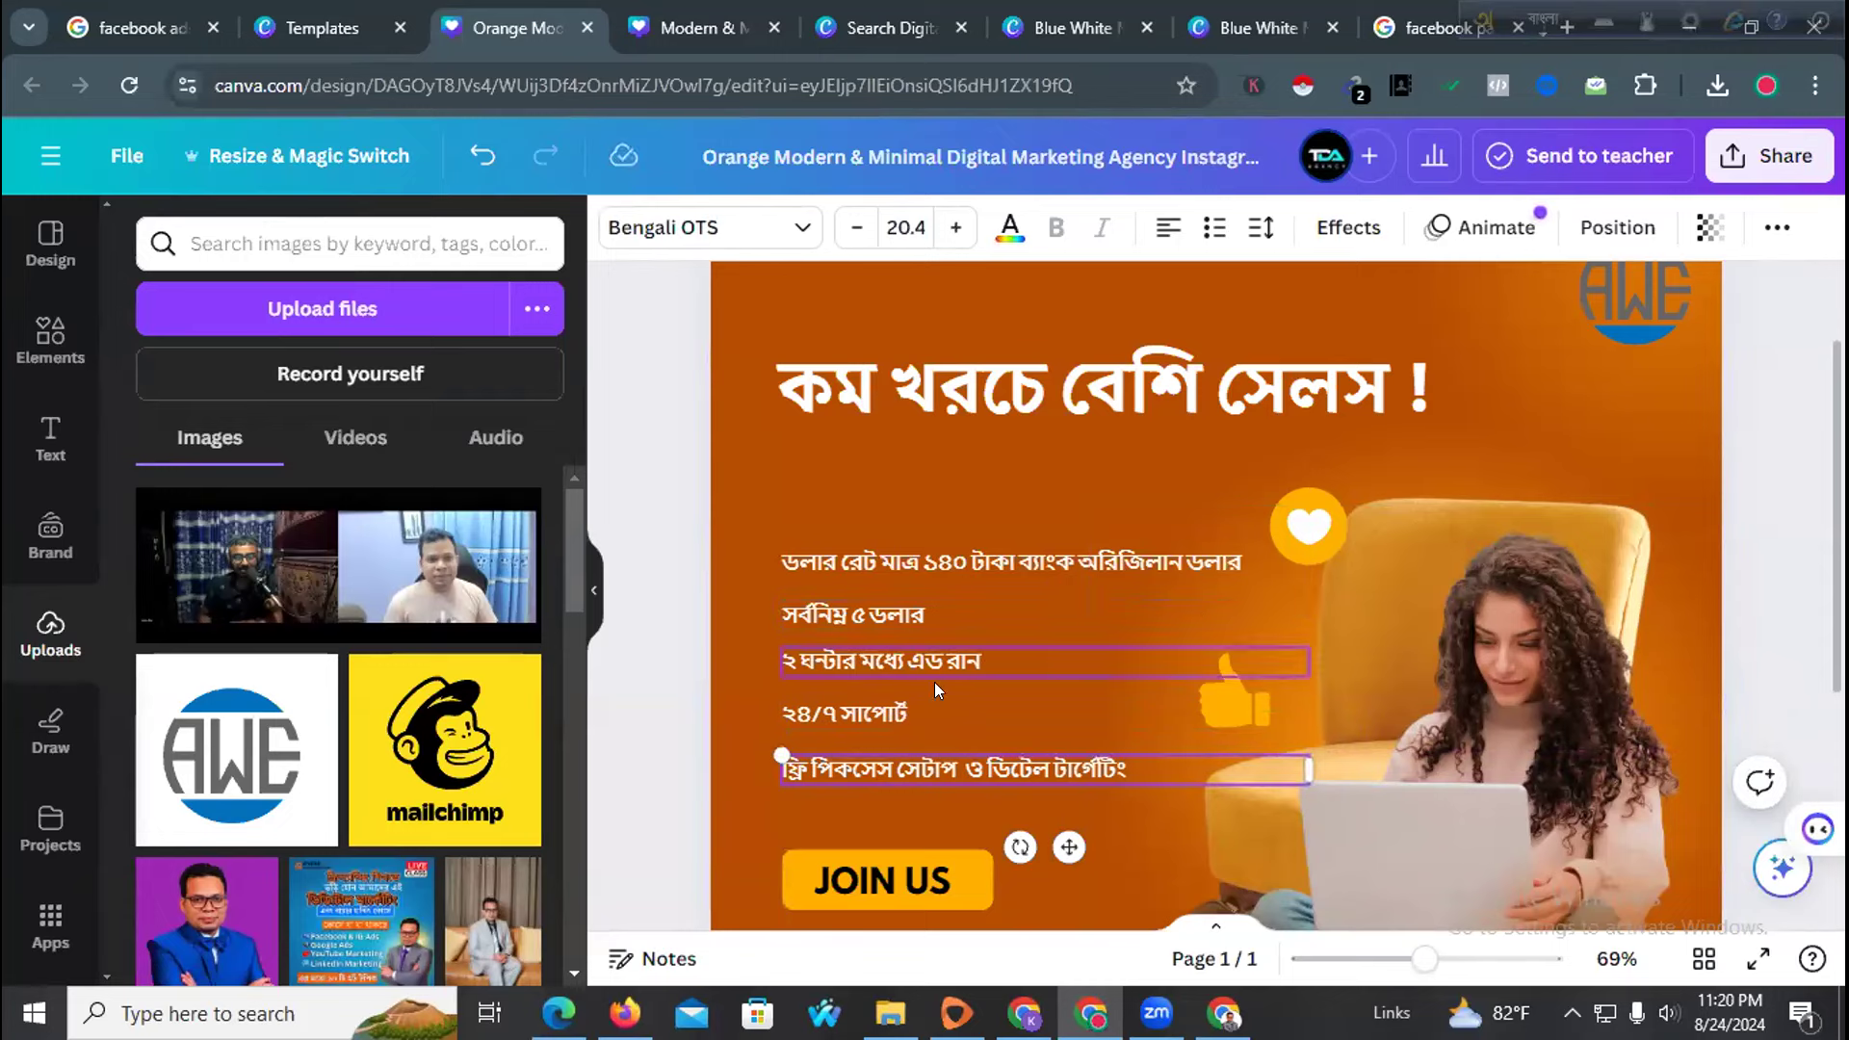
{"action": "left_click", "coordinate": [621, 701]}
{"action": "left_click_drag", "start_coordinate": [902, 765], "coordinate": [851, 566]}
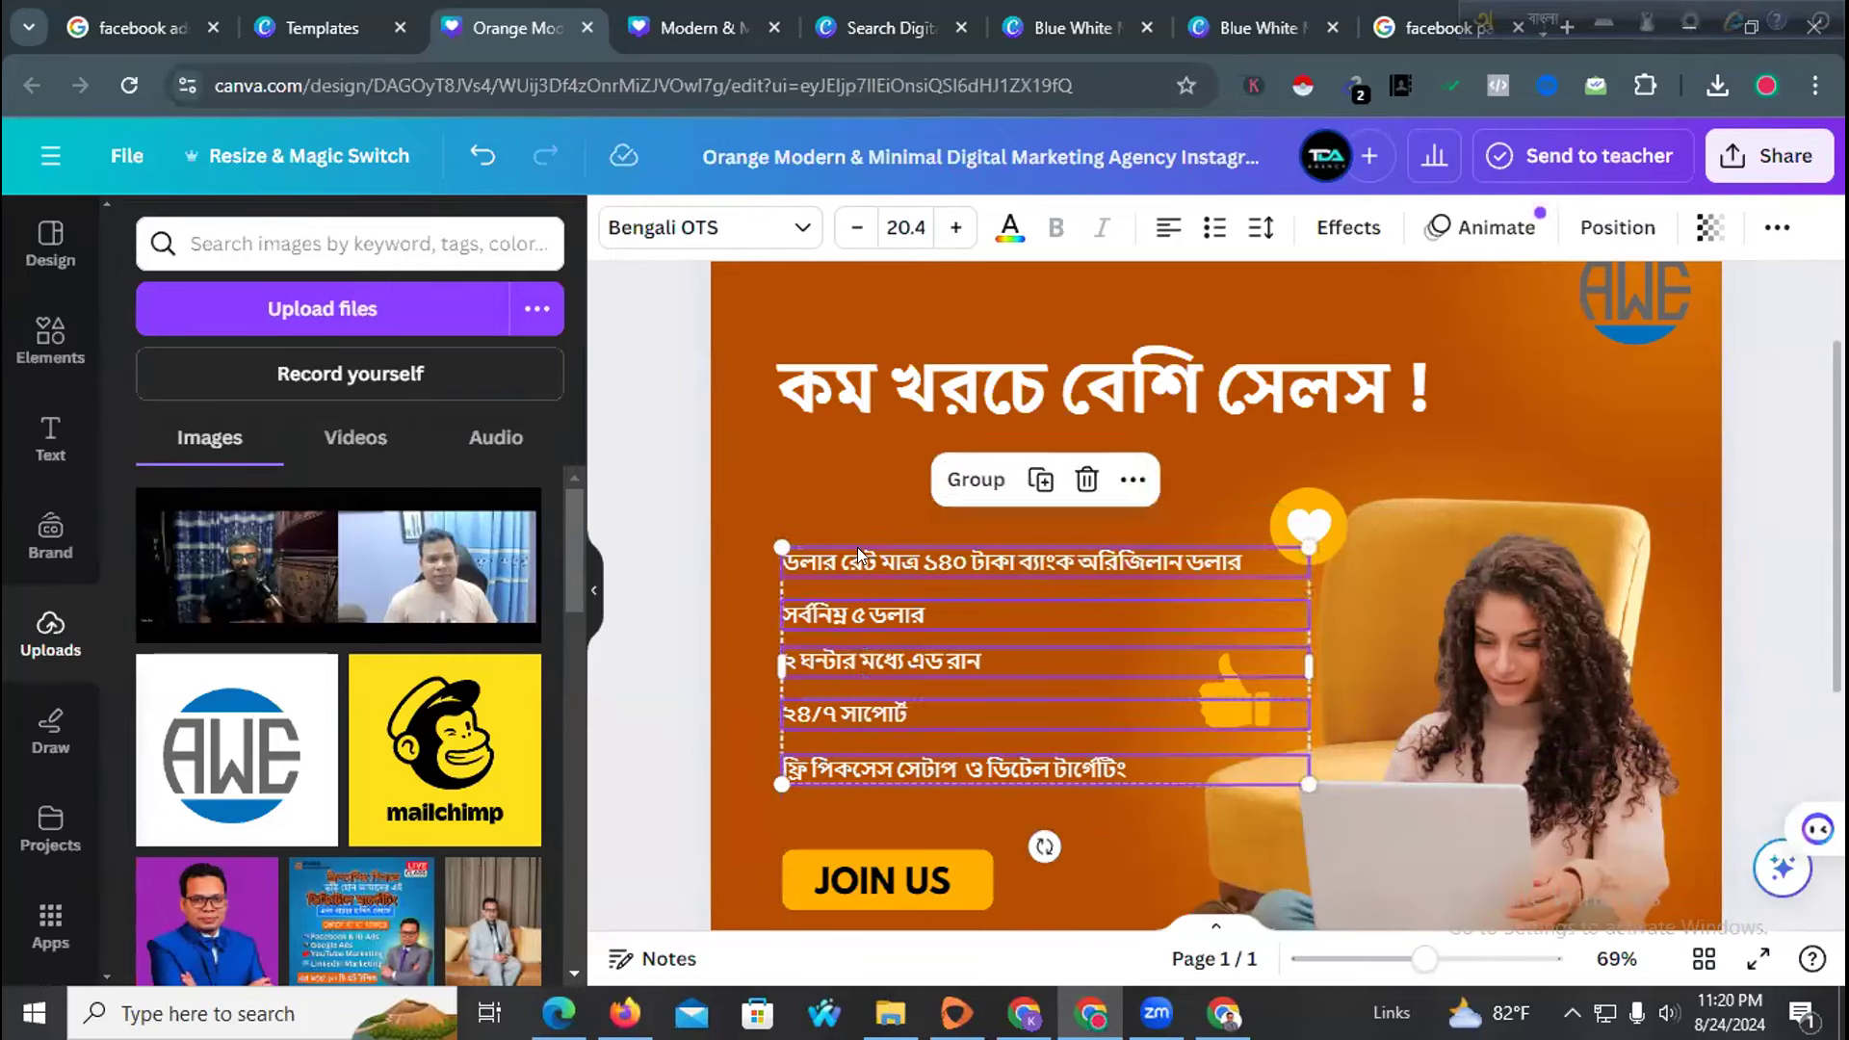
{"action": "left_click", "coordinate": [749, 483]}
Search the Elements library for 'tikmartk' to find a tick-mark graphic
{"action": "left_click", "coordinate": [341, 242]}
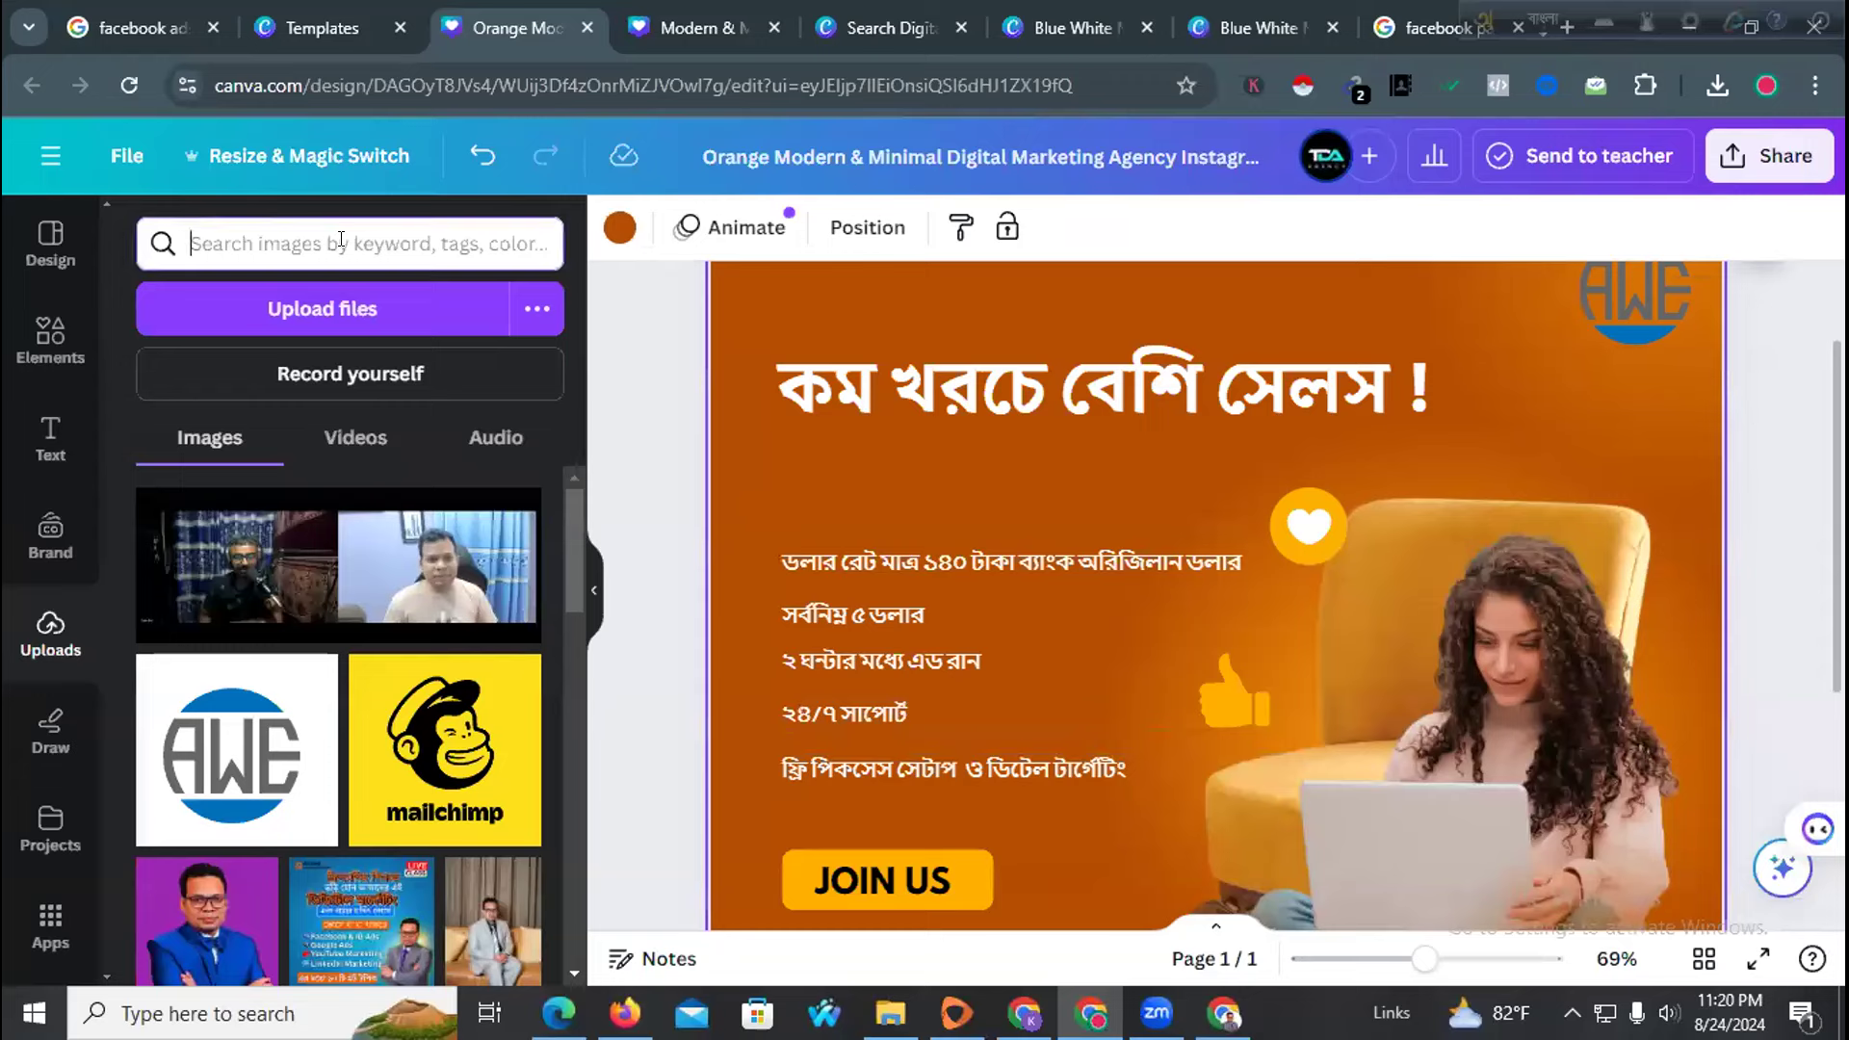
{"action": "type", "text": "ti"}
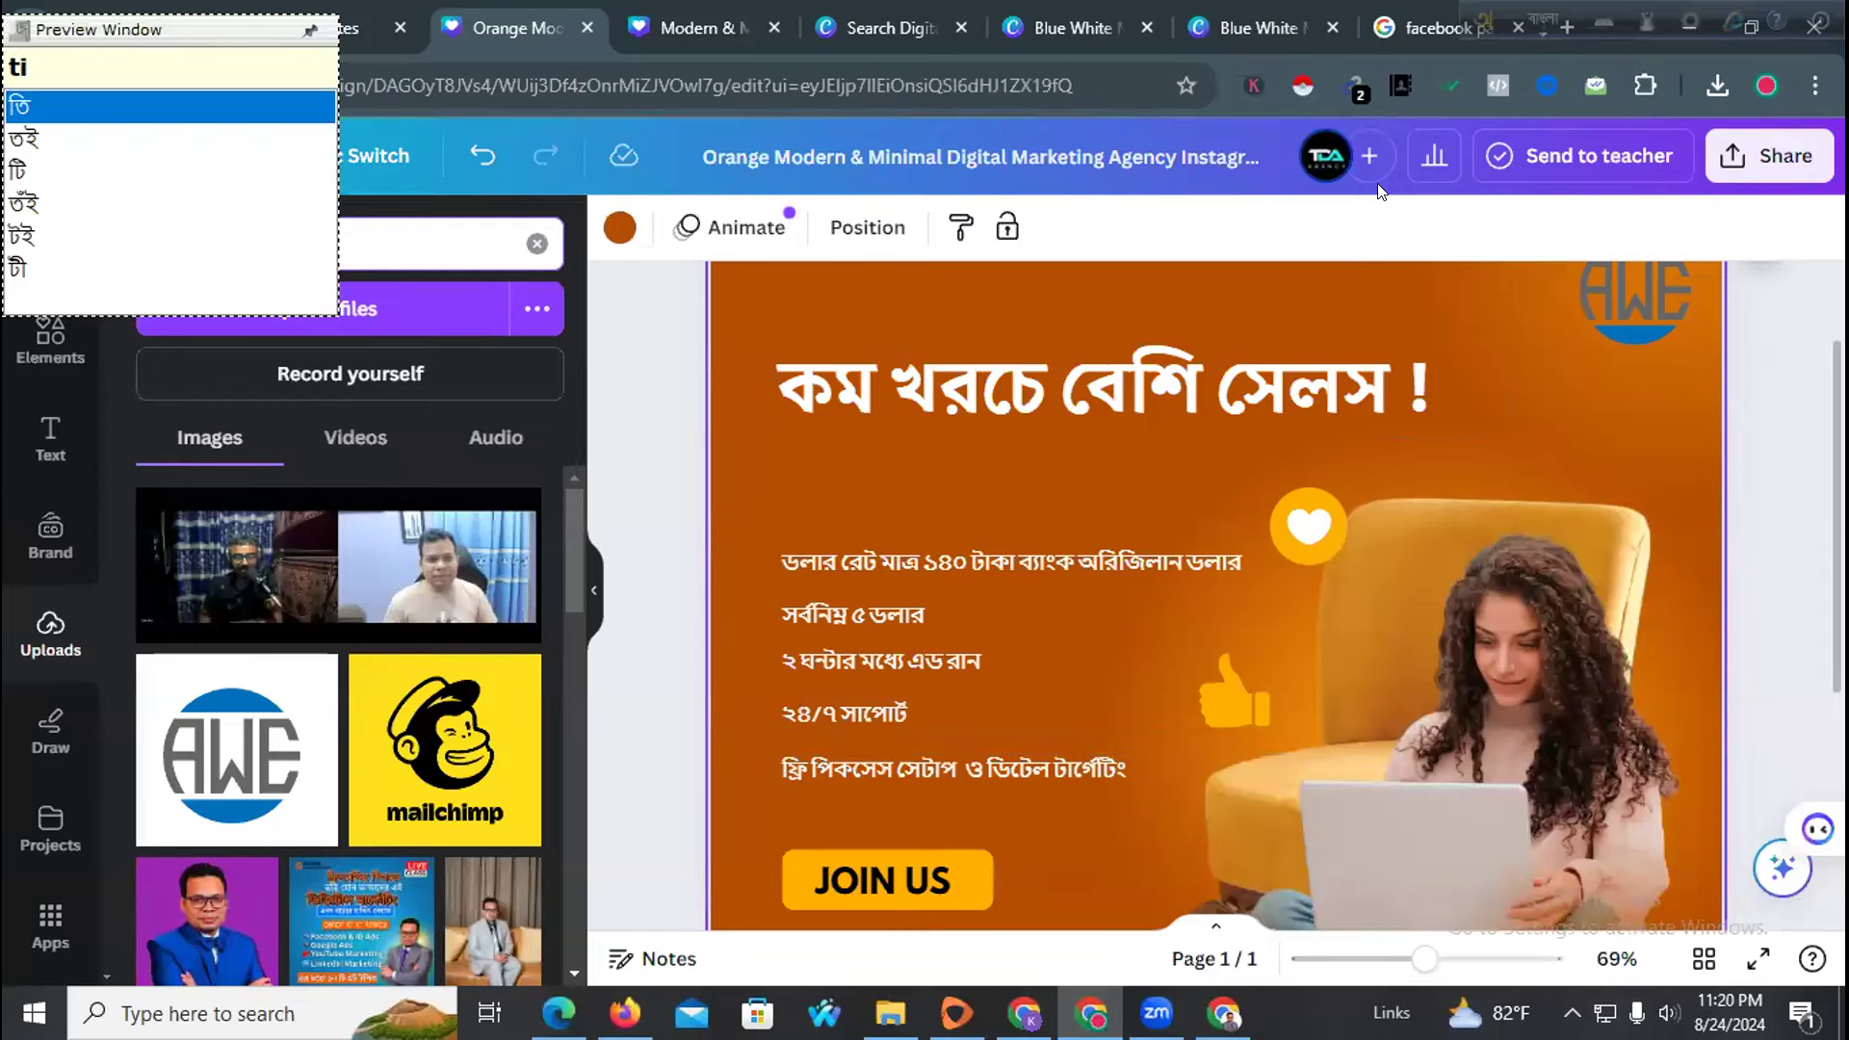
{"action": "left_click", "coordinate": [1544, 20]}
{"action": "double_click", "coordinate": [293, 227]}
{"action": "type", "text": "tikmark"}
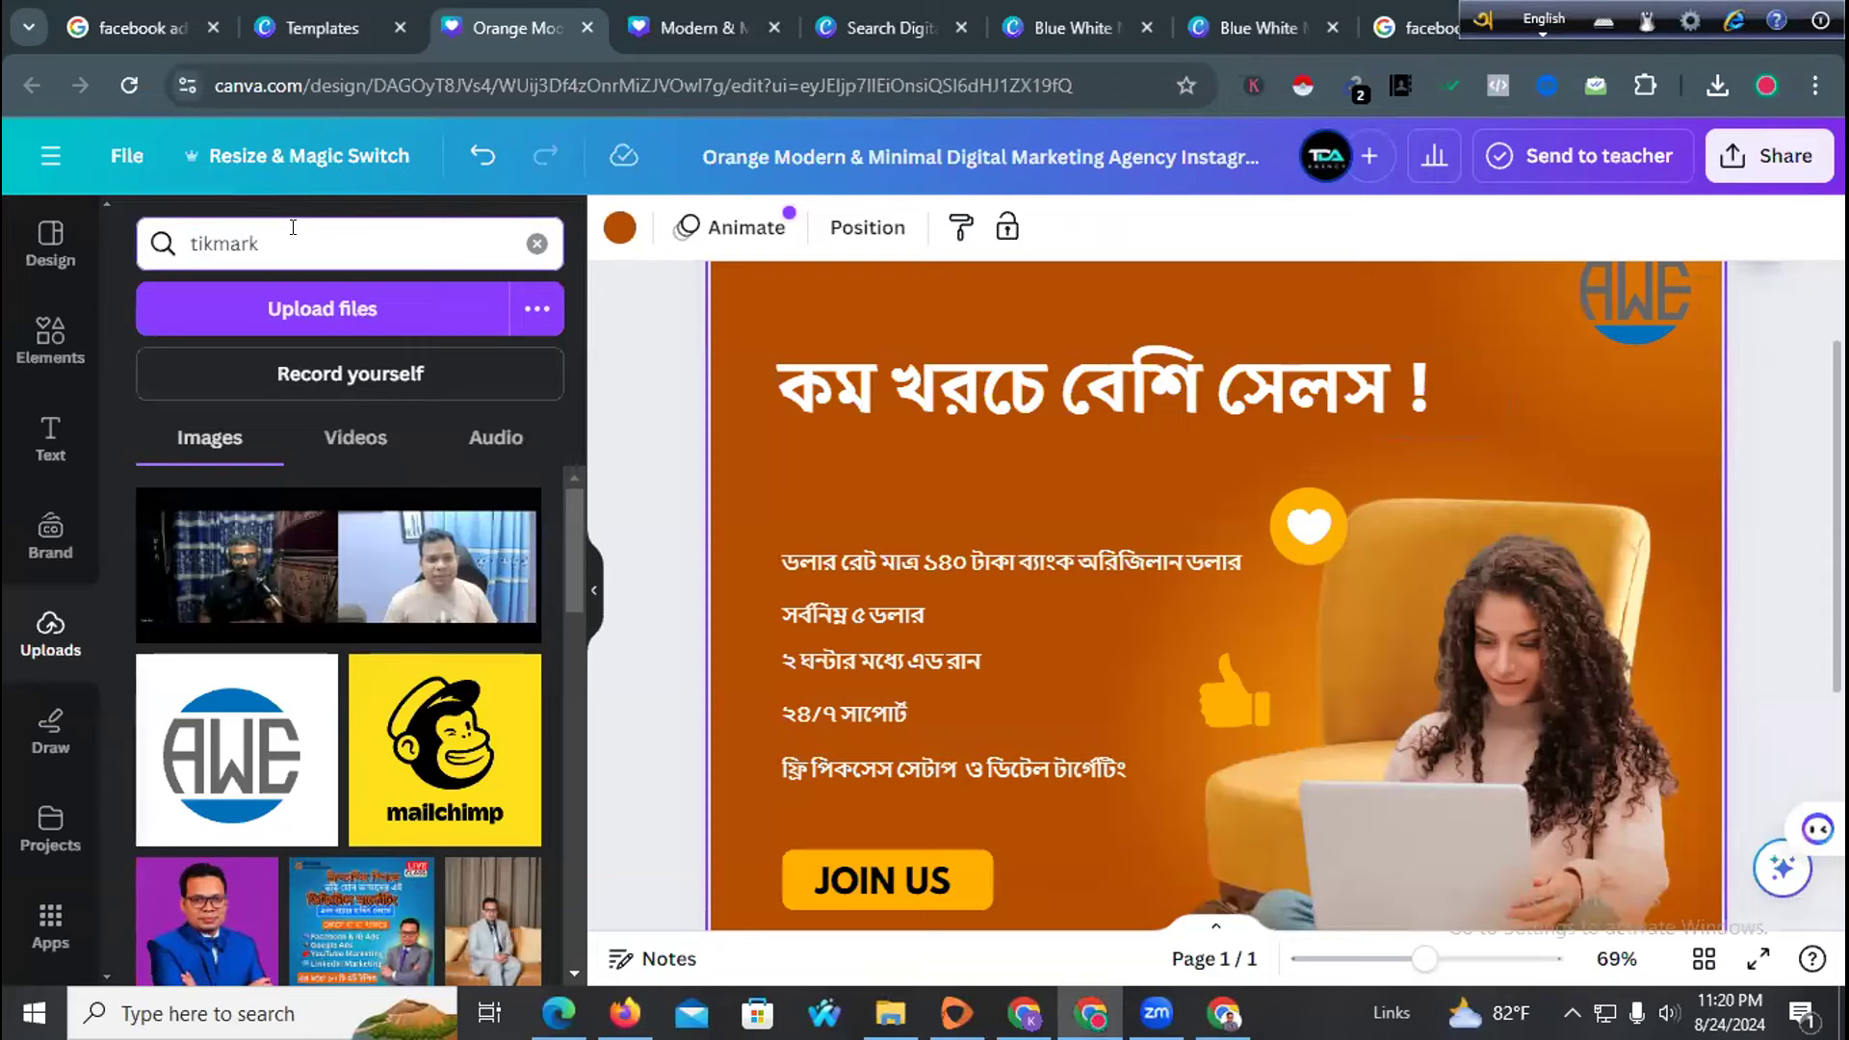
{"action": "key", "text": "Return"}
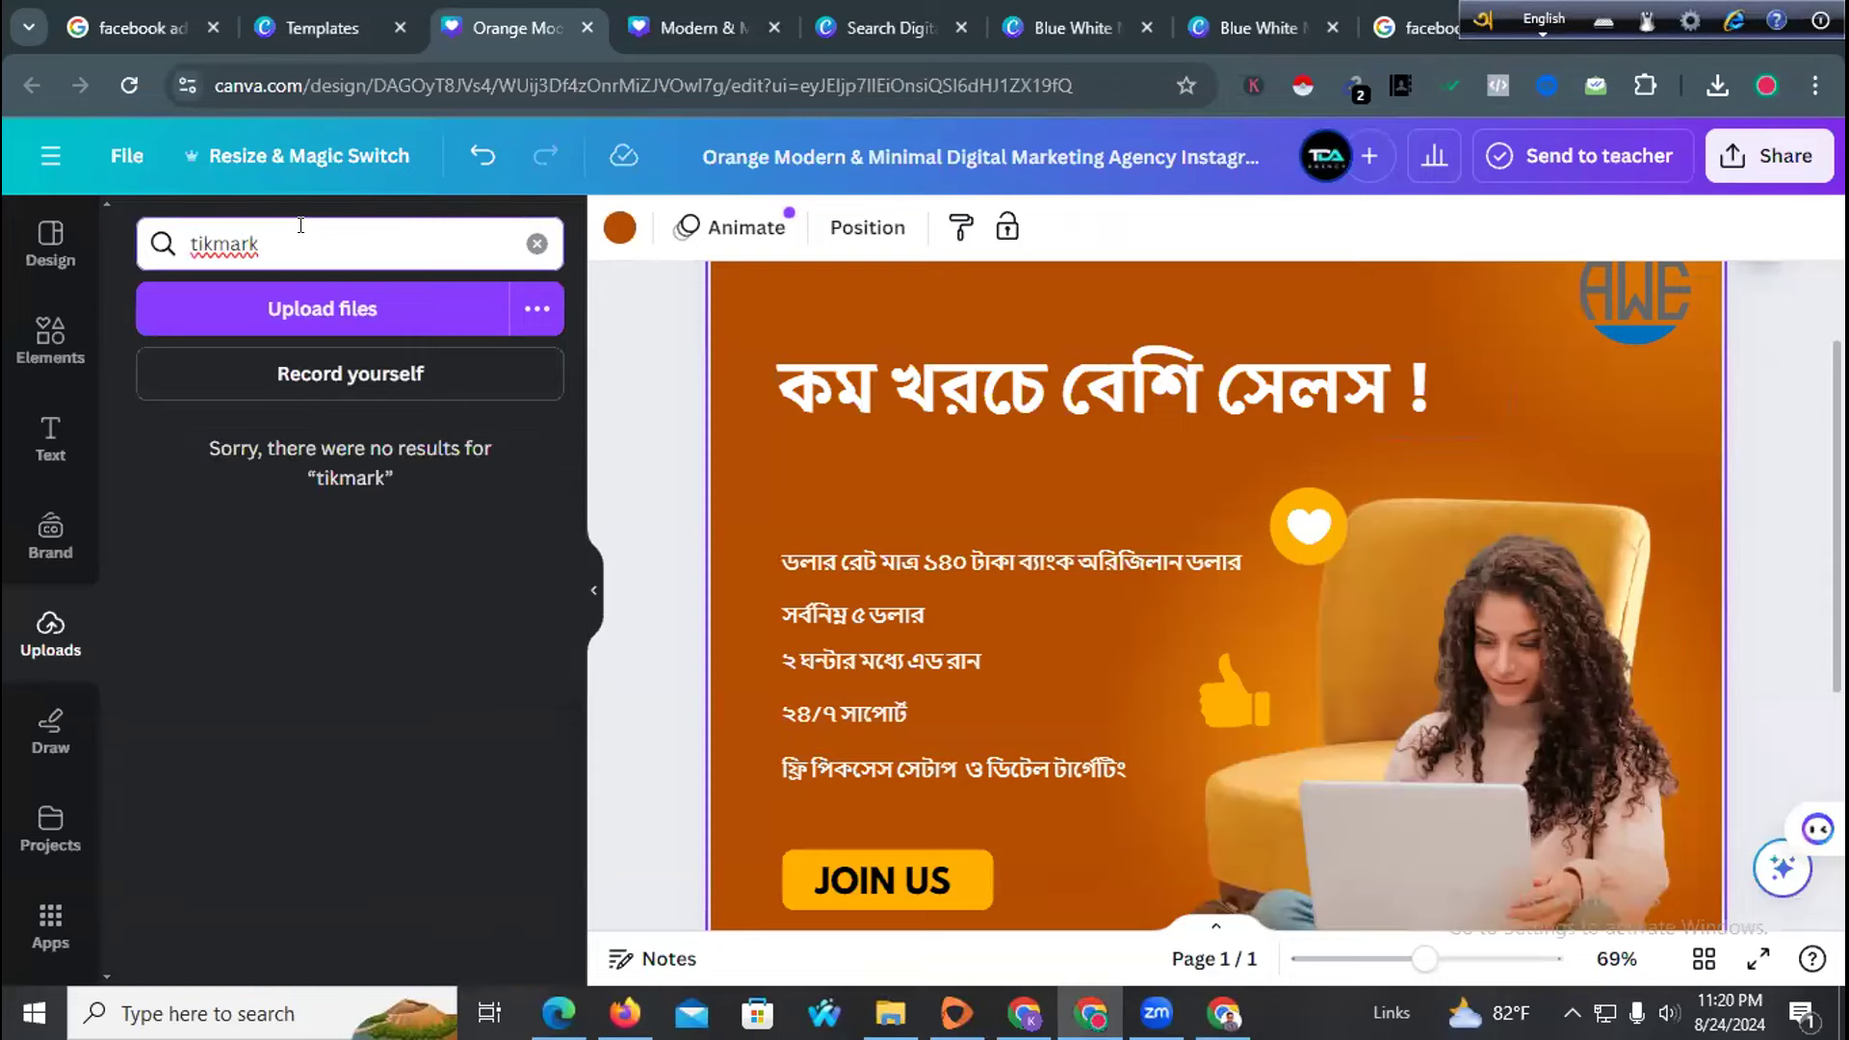
{"action": "left_click", "coordinate": [50, 337]}
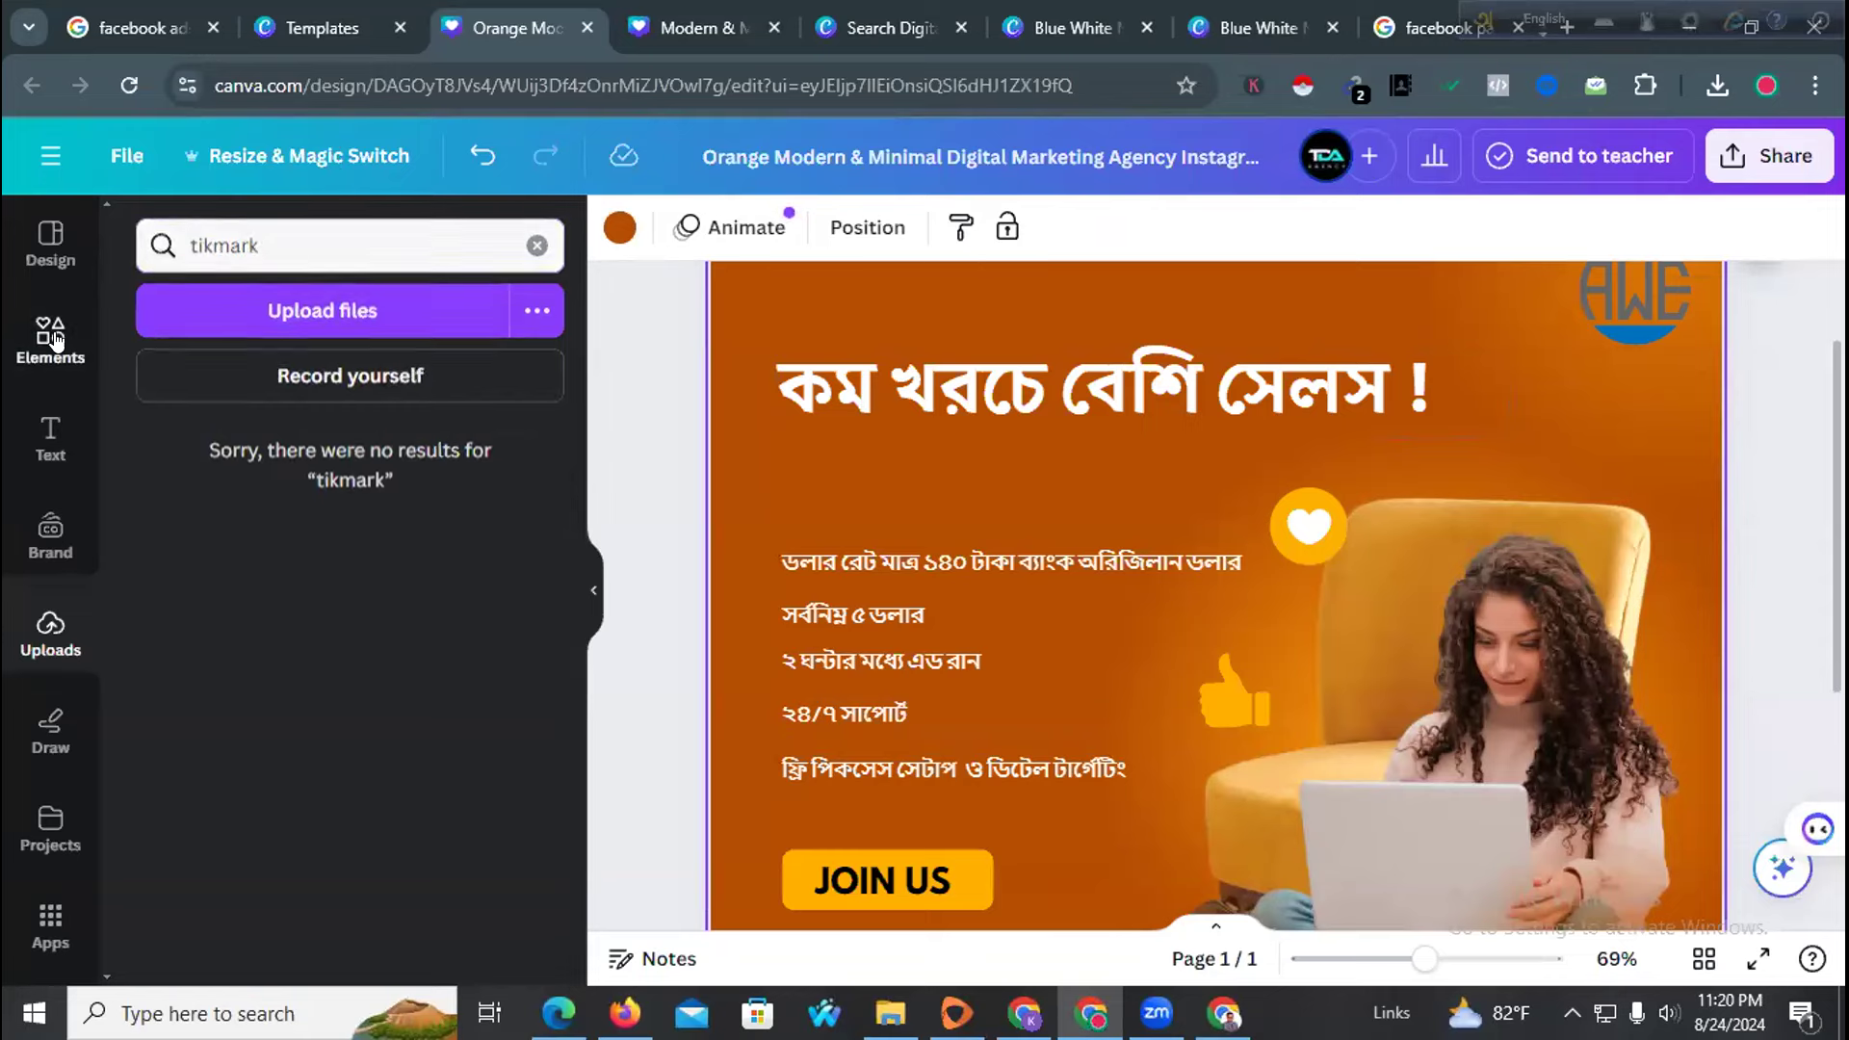
{"action": "left_click", "coordinate": [295, 217]}
{"action": "type", "text": "tik"}
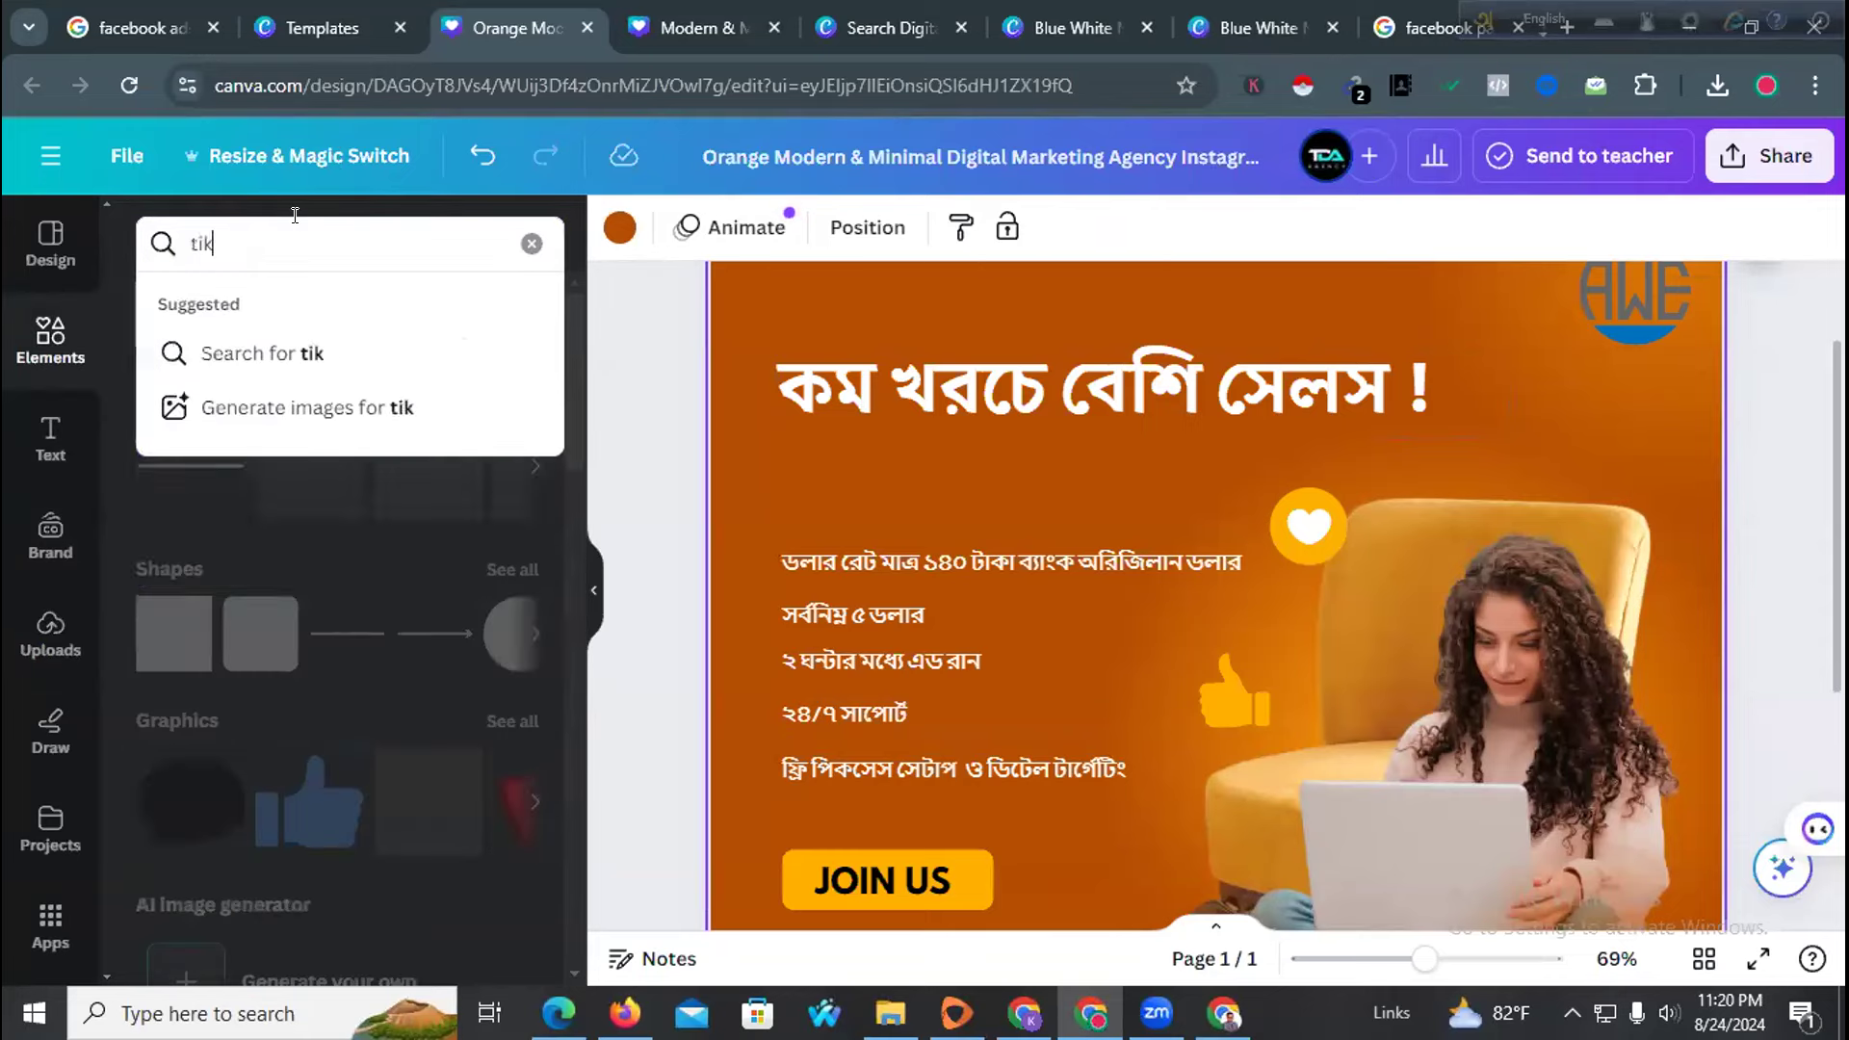
{"action": "type", "text": "martk"}
{"action": "key", "text": "Return"}
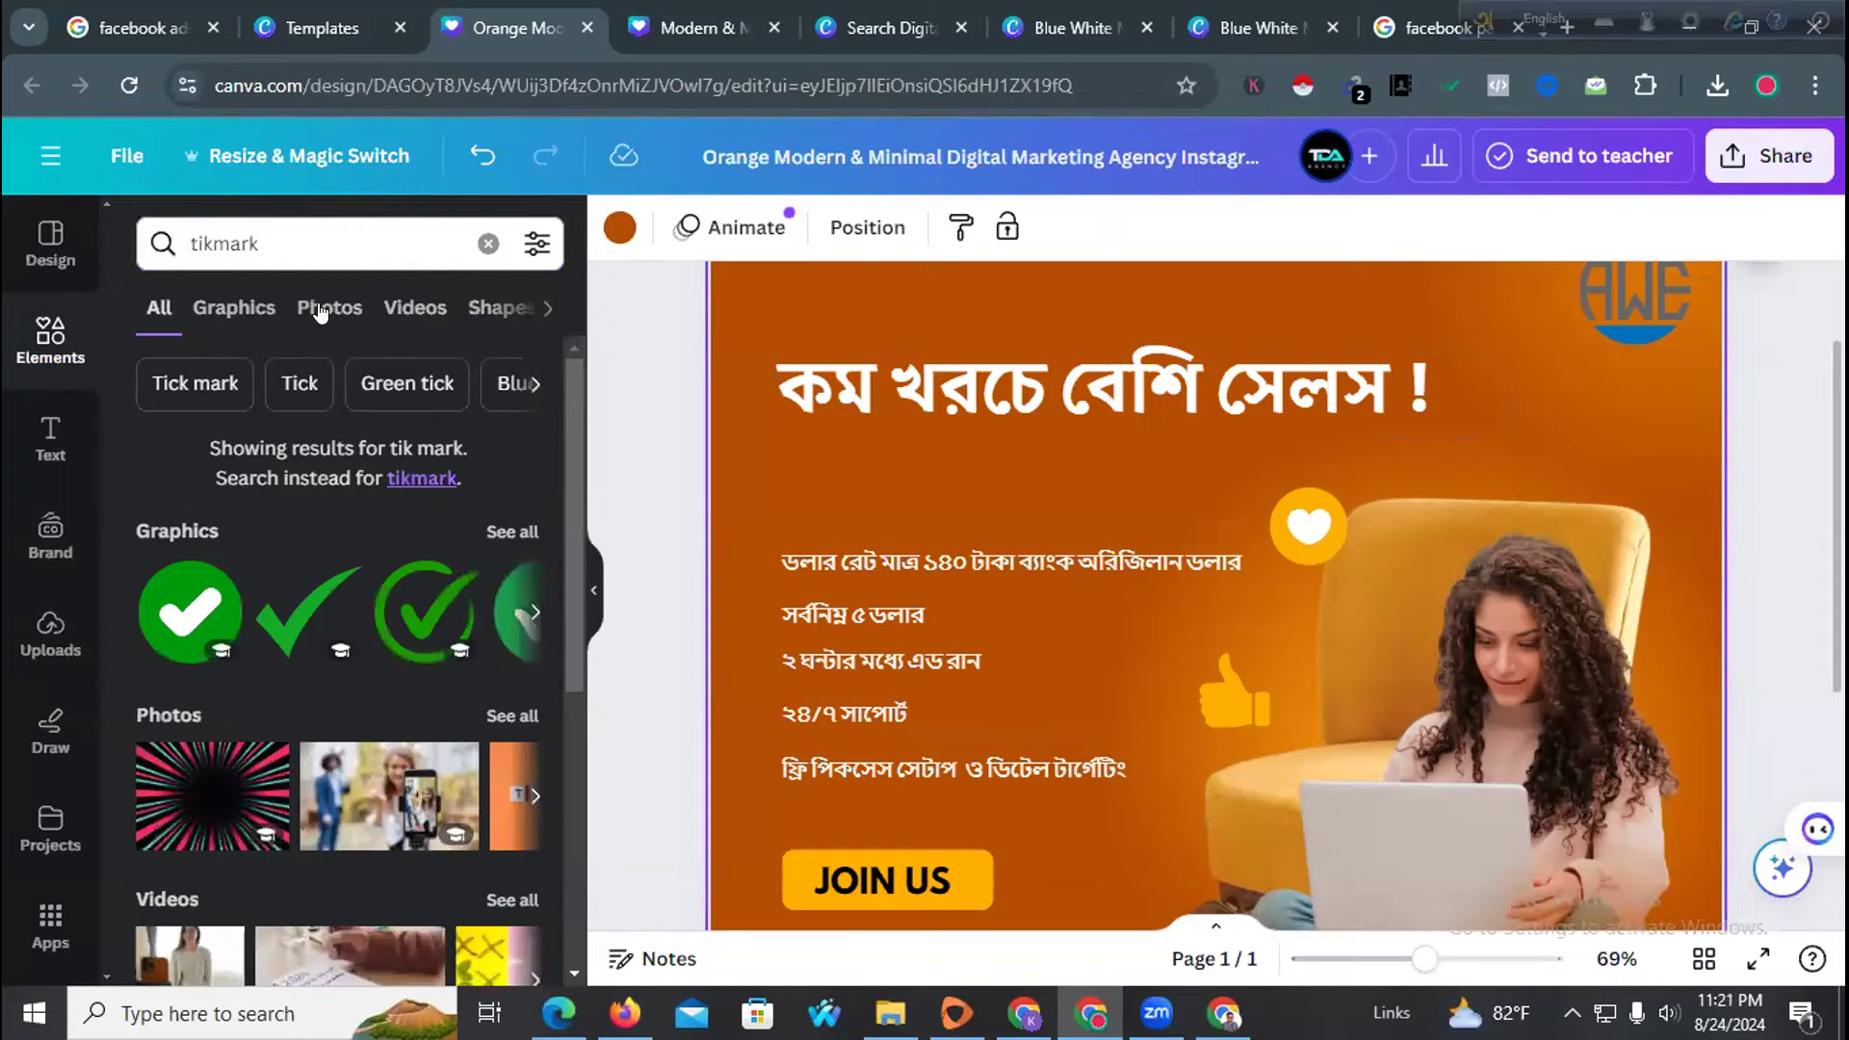
Add a green tick to the page, shrink it beside the first line, and paste copies
{"action": "left_click_drag", "start_coordinate": [349, 630], "coordinate": [749, 593]}
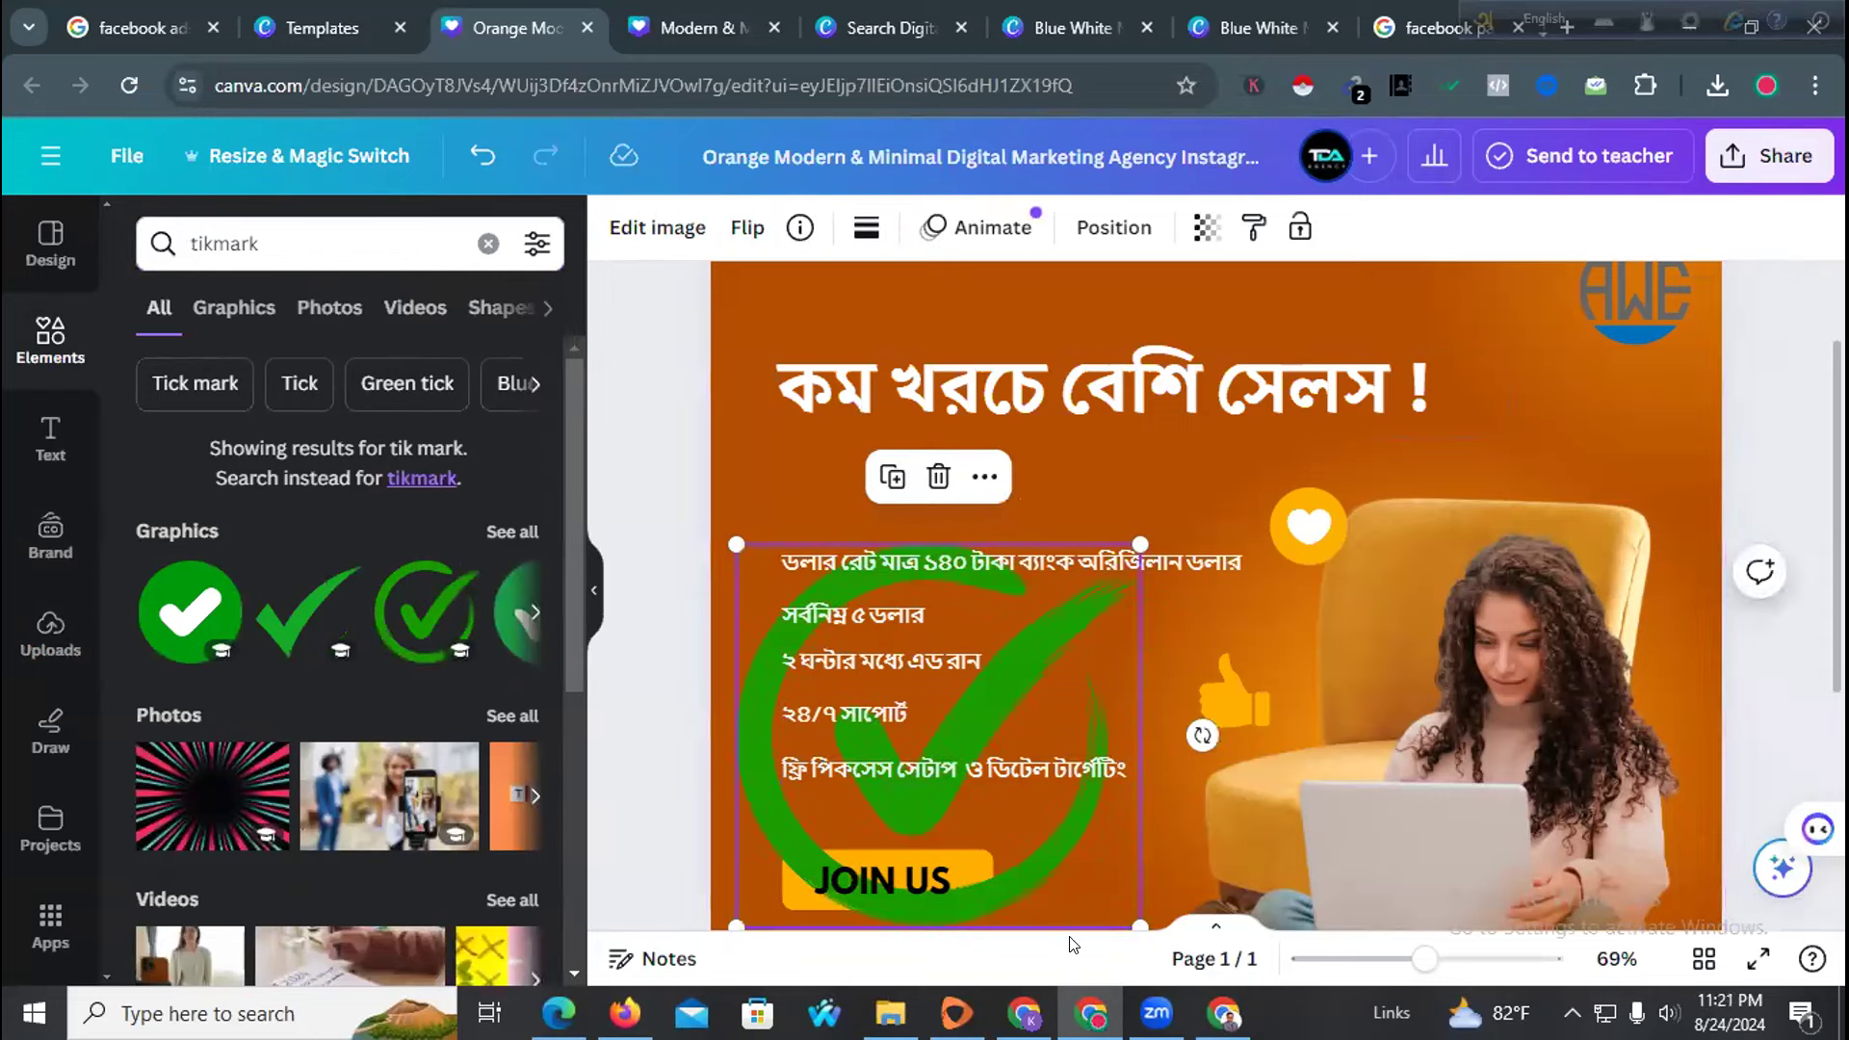
{"action": "left_click_drag", "start_coordinate": [1131, 913], "coordinate": [740, 602]}
{"action": "left_click", "coordinate": [745, 678]}
{"action": "left_click", "coordinate": [743, 573]}
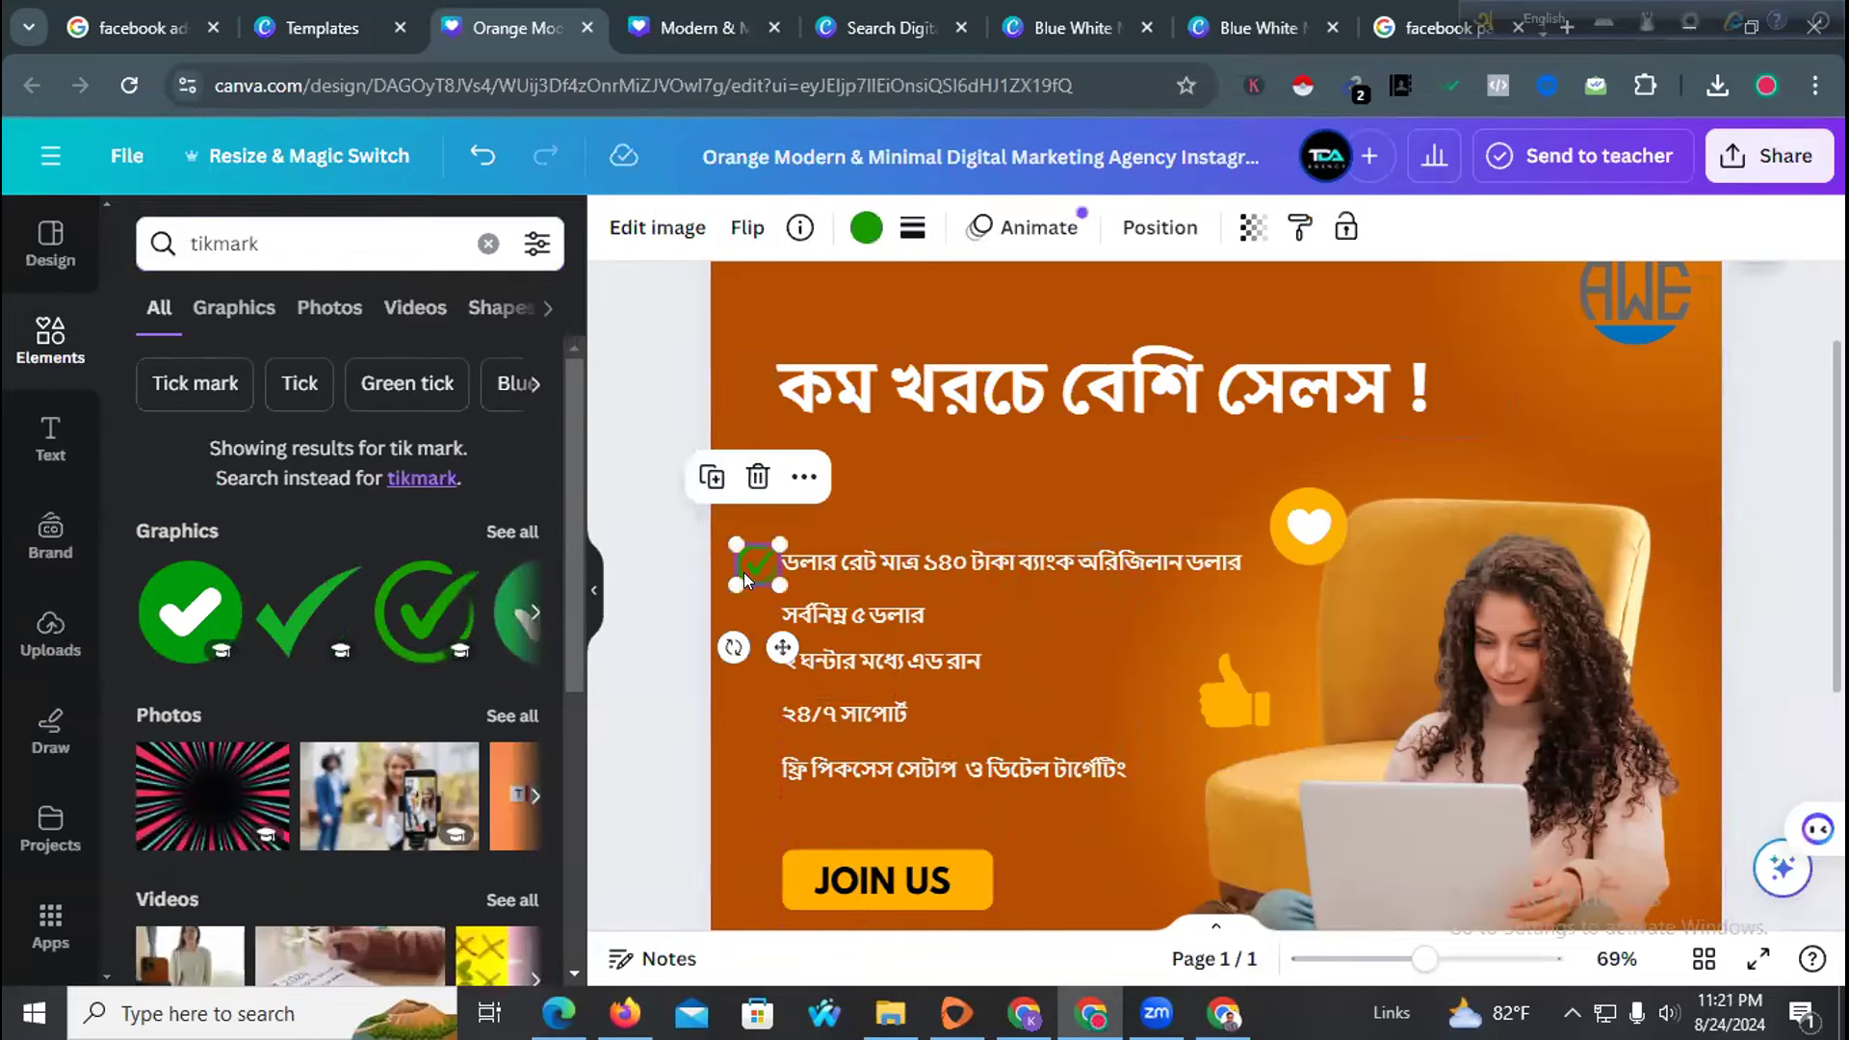
{"action": "left_click", "coordinate": [741, 614]}
{"action": "key", "text": "ctrl+v"}
{"action": "key", "text": "ctrl+v"}
{"action": "key", "text": "ctrl+v"}
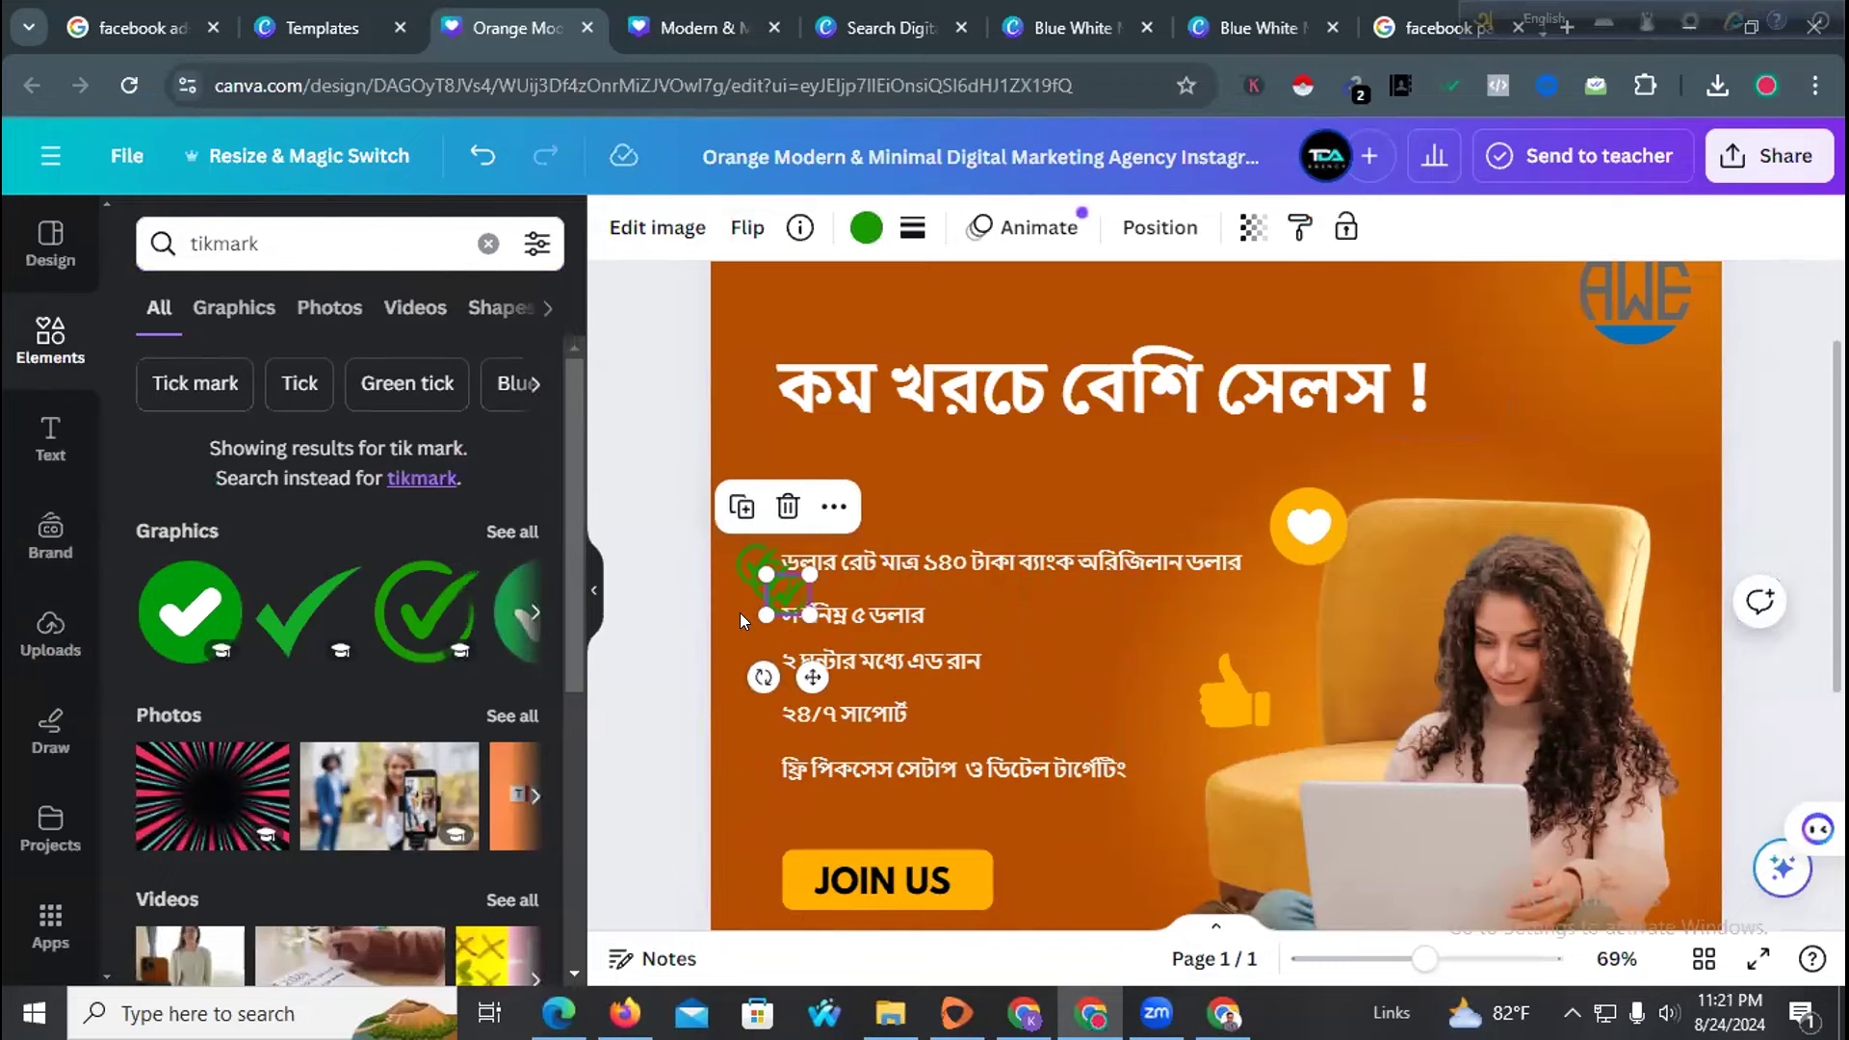
{"action": "key", "text": "ctrl+v"}
Place the tick copies beside the second, fourth and last feature lines
{"action": "left_click", "coordinate": [815, 711]}
{"action": "left_click_drag", "start_coordinate": [794, 622], "coordinate": [739, 761]}
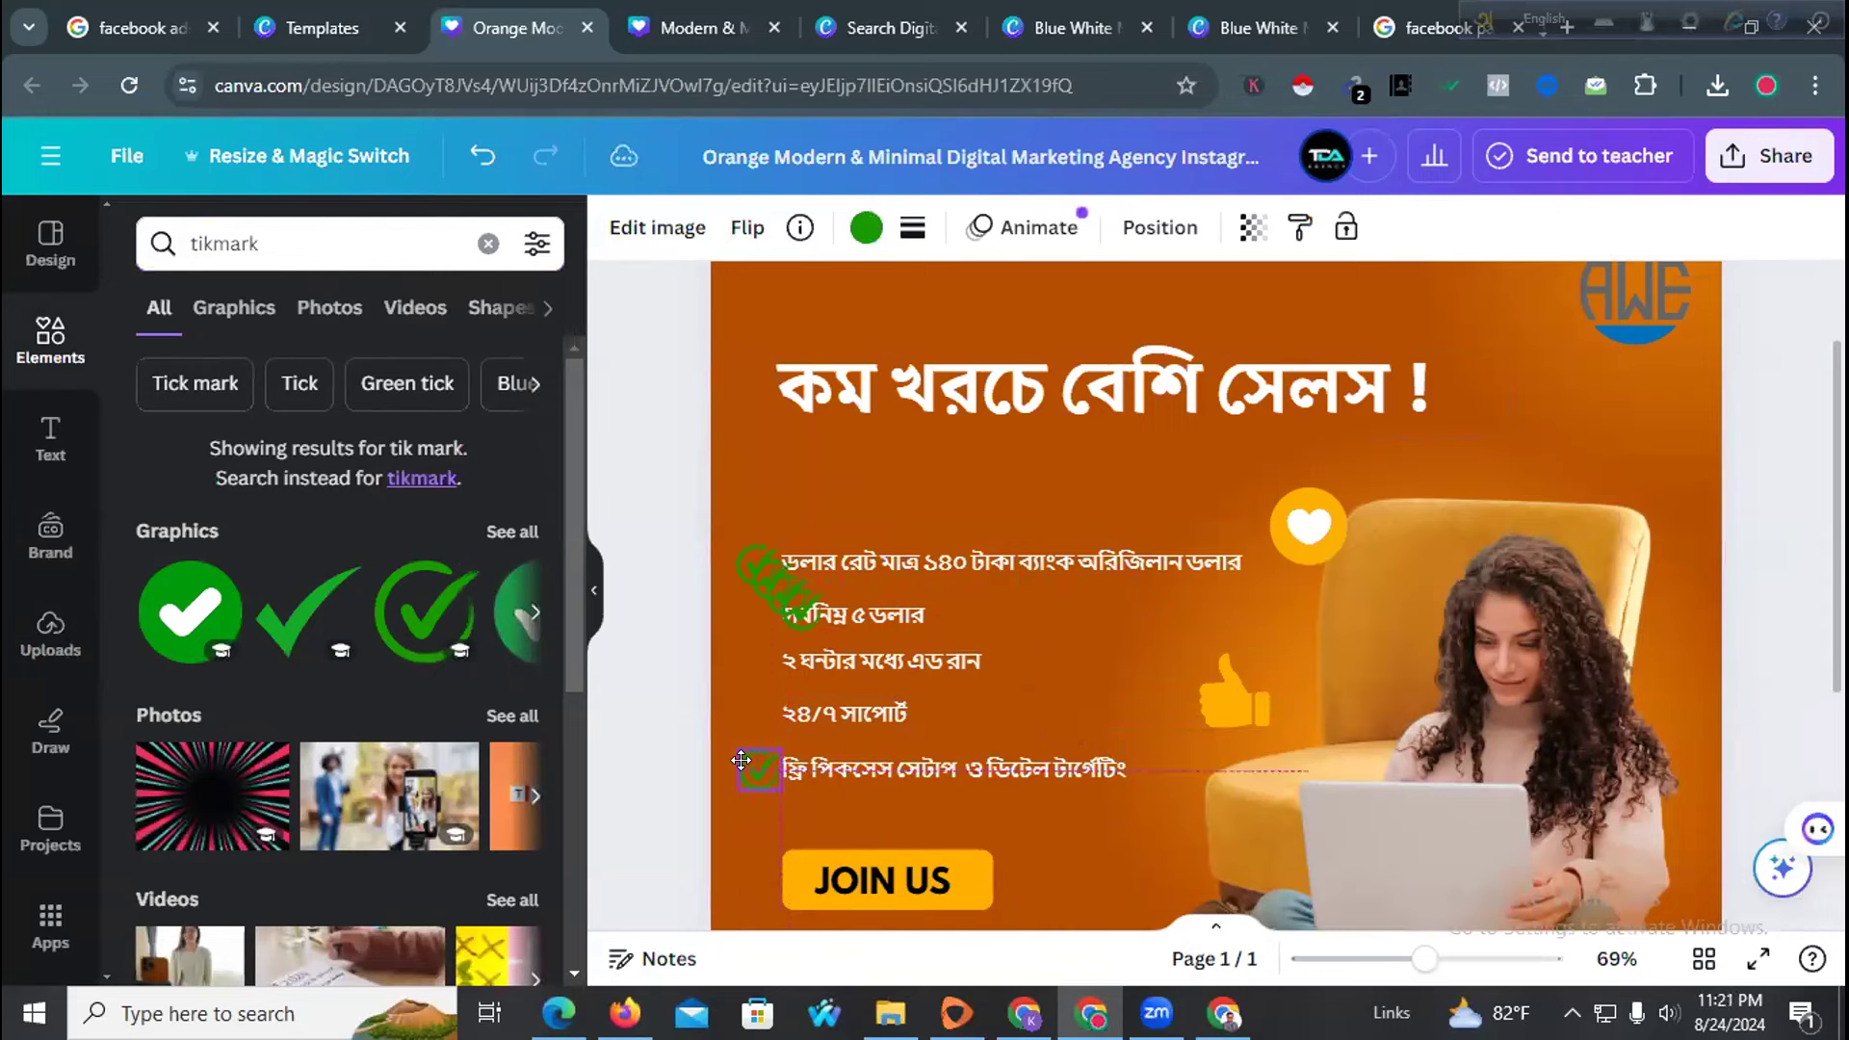
{"action": "left_click", "coordinate": [723, 620]}
{"action": "left_click_drag", "start_coordinate": [793, 615], "coordinate": [738, 707]}
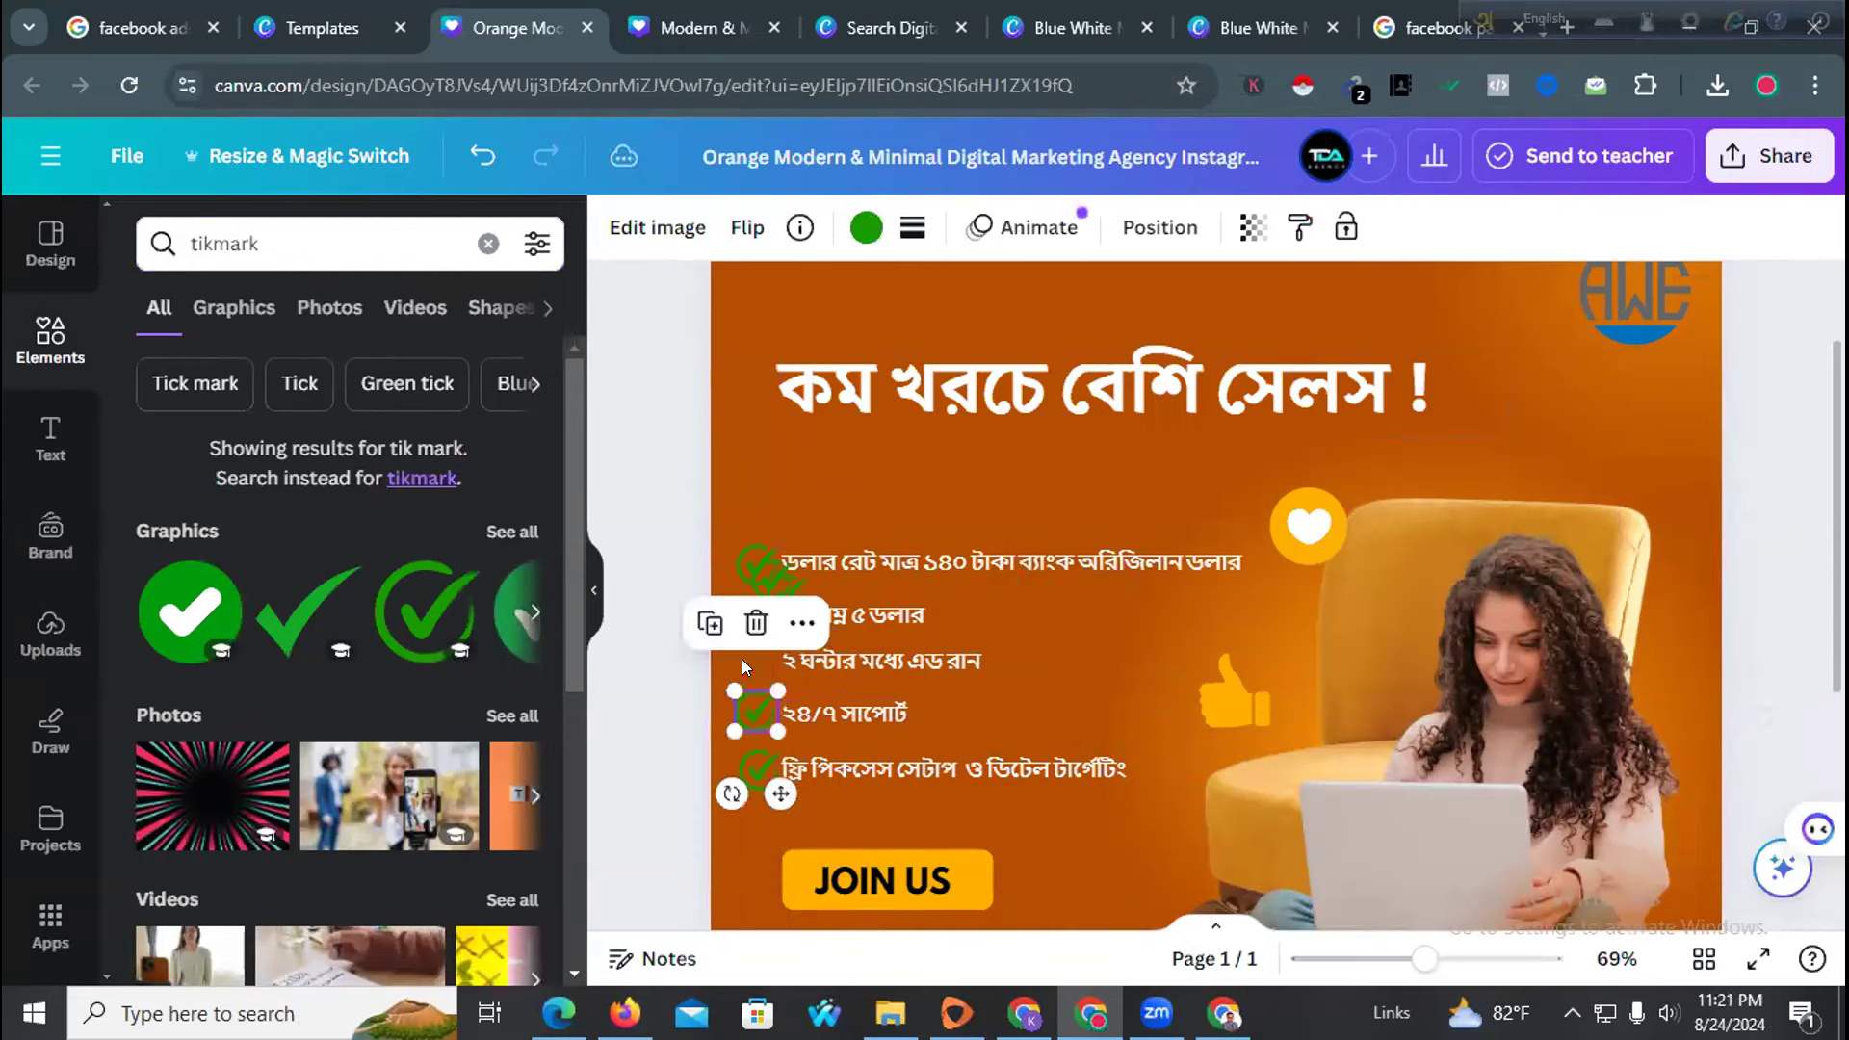
{"action": "left_click_drag", "start_coordinate": [790, 576], "coordinate": [744, 631]}
Shift all five ticks and feature lines slightly lower, then nudge the headline left
{"action": "left_click", "coordinate": [788, 807]}
{"action": "left_click", "coordinate": [747, 782], "text": "shift"}
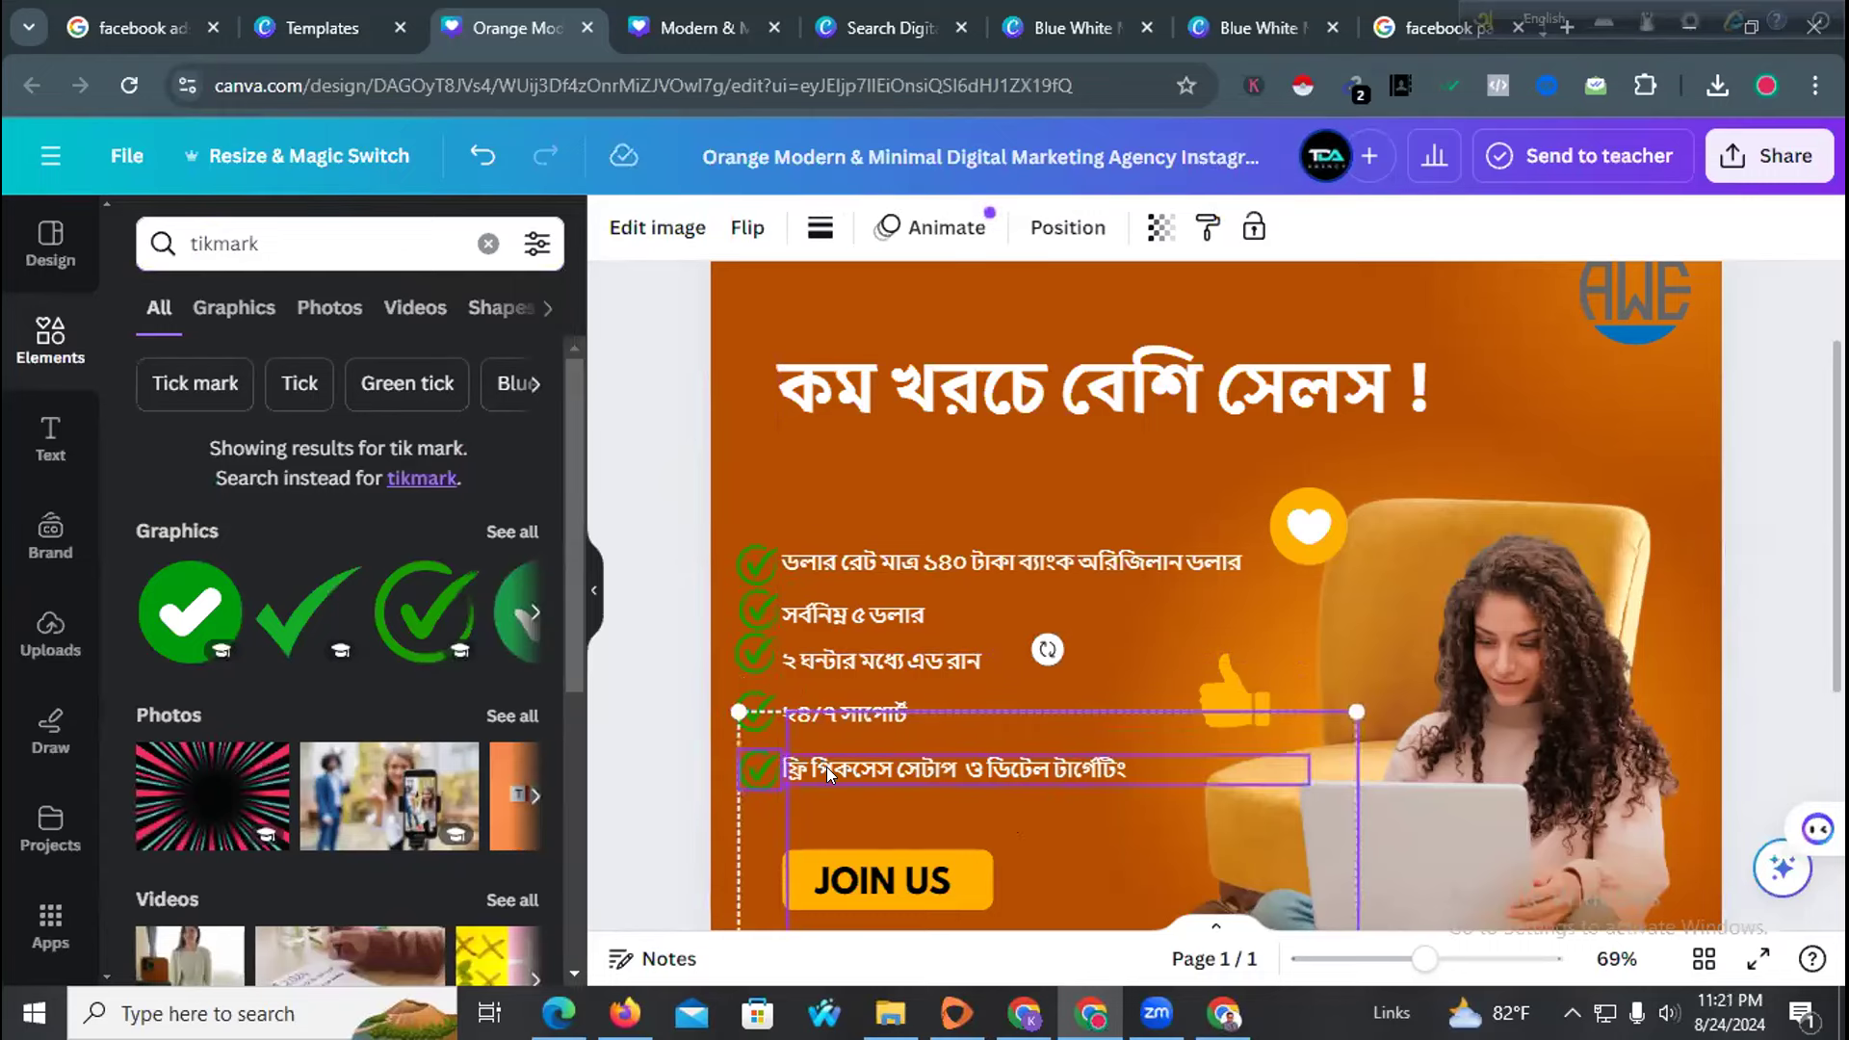
{"action": "left_click", "coordinate": [828, 771], "text": "shift"}
{"action": "left_click", "coordinate": [769, 706], "text": "shift"}
{"action": "left_click", "coordinate": [811, 713], "text": "shift"}
{"action": "left_click", "coordinate": [811, 667], "text": "shift"}
{"action": "left_click", "coordinate": [763, 655], "text": "shift"}
{"action": "left_click", "coordinate": [828, 615], "text": "shift"}
{"action": "left_click", "coordinate": [766, 609], "text": "shift"}
{"action": "left_click", "coordinate": [767, 562], "text": "shift"}
{"action": "left_click", "coordinate": [830, 563], "text": "shift"}
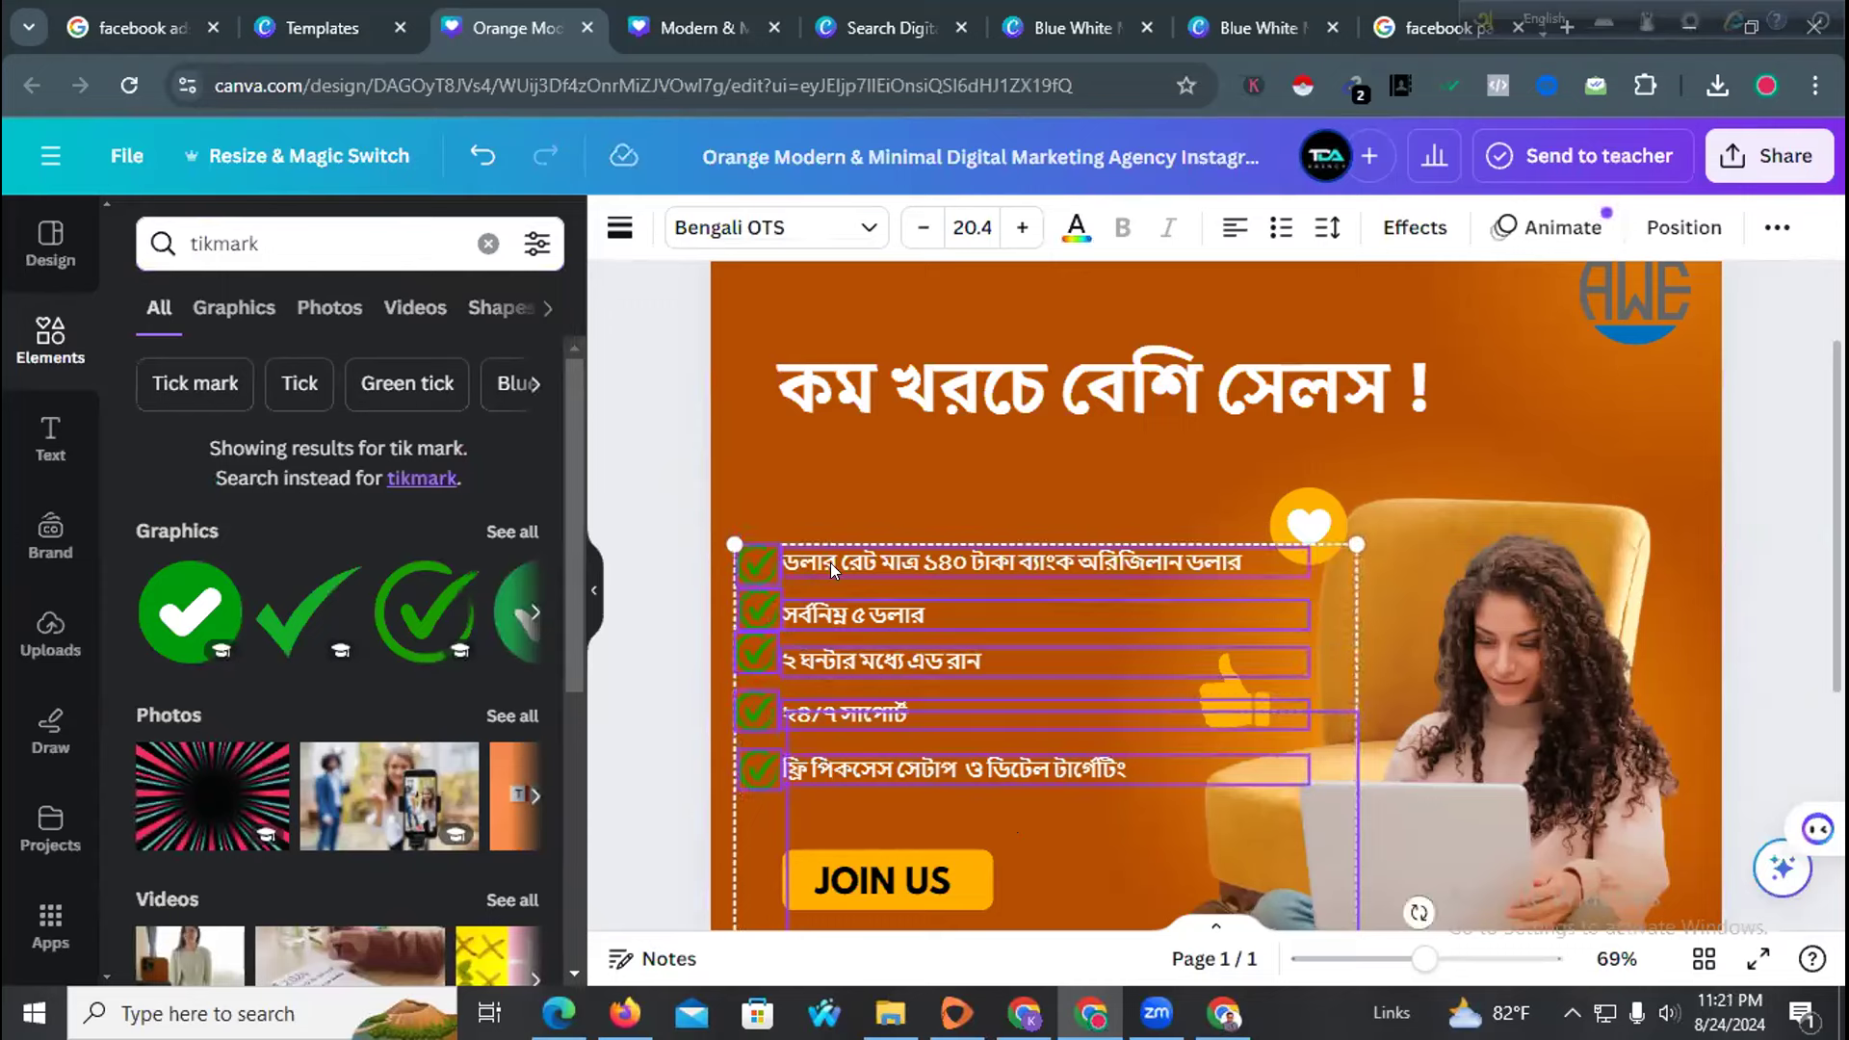
{"action": "left_click_drag", "start_coordinate": [924, 556], "coordinate": [925, 576]}
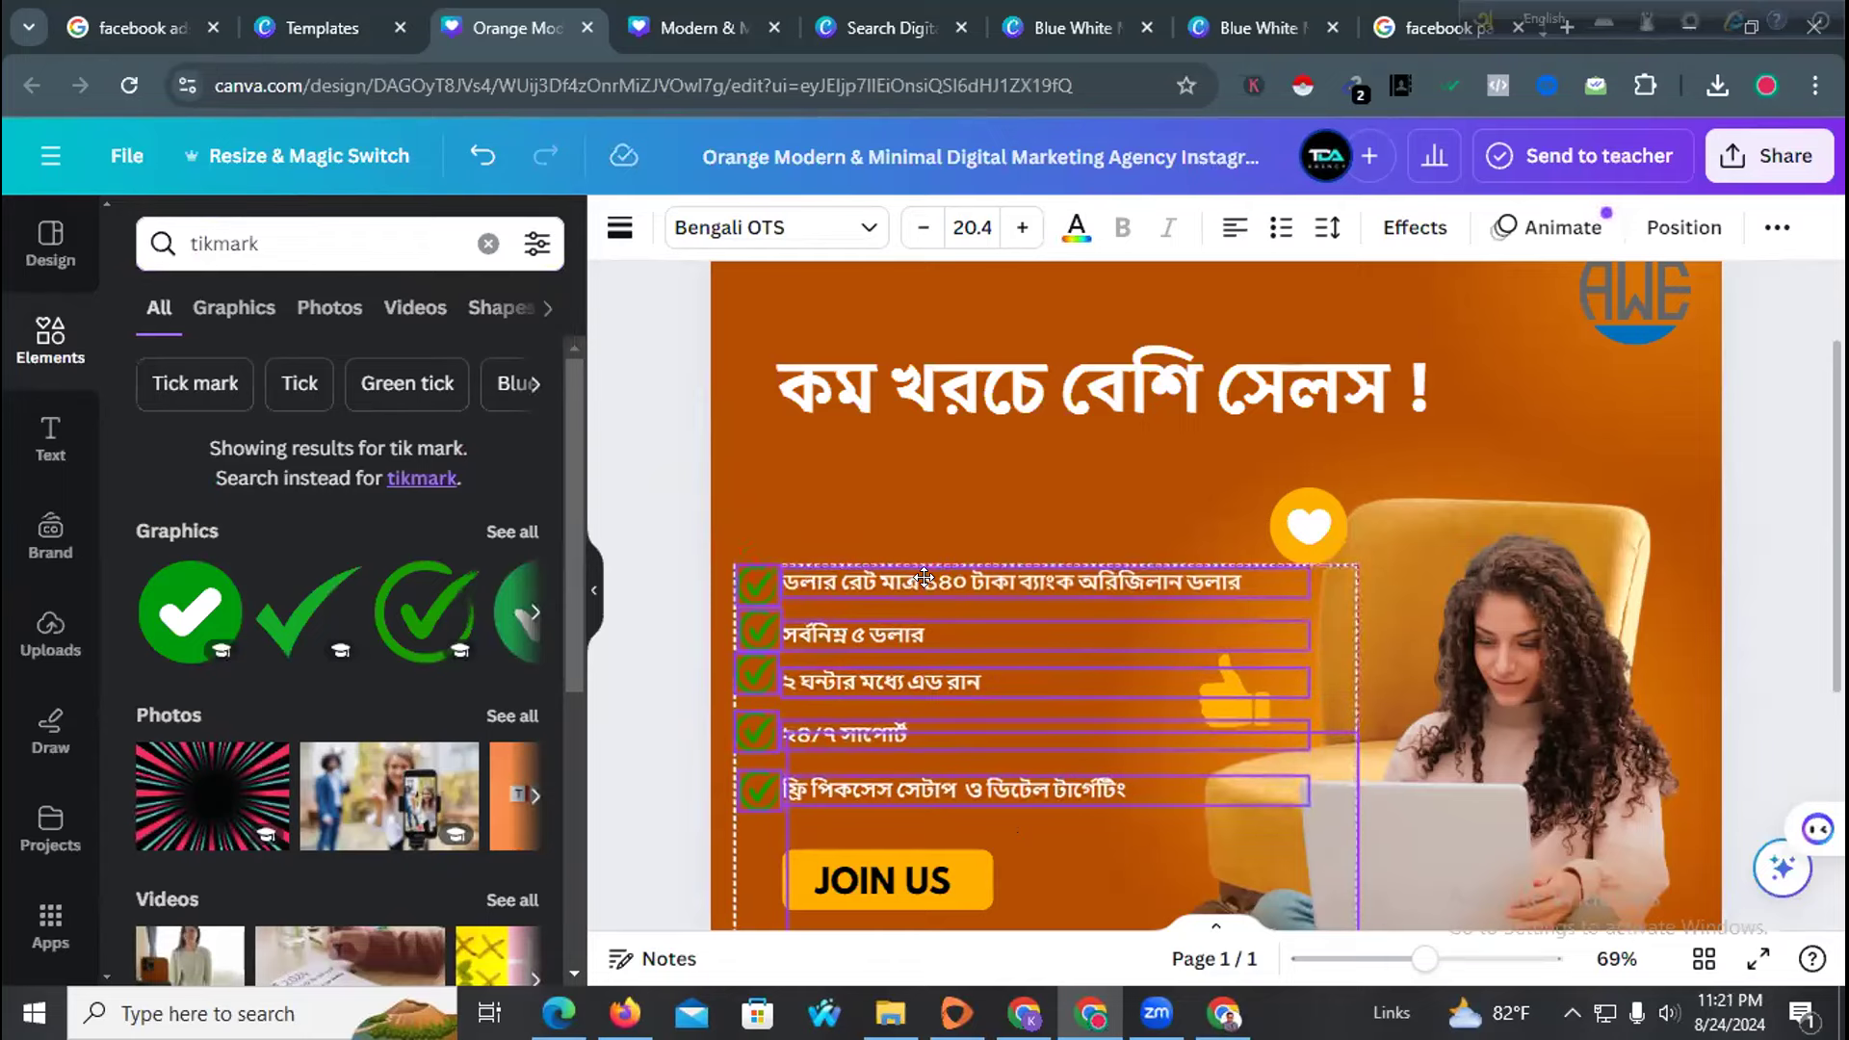
{"action": "left_click", "coordinate": [803, 487]}
{"action": "left_click_drag", "start_coordinate": [969, 411], "coordinate": [996, 453]}
Add a subheading text box beneath the Bengali headline
{"action": "scroll", "coordinate": [980, 541], "scroll_direction": "up", "scroll_amount": 2}
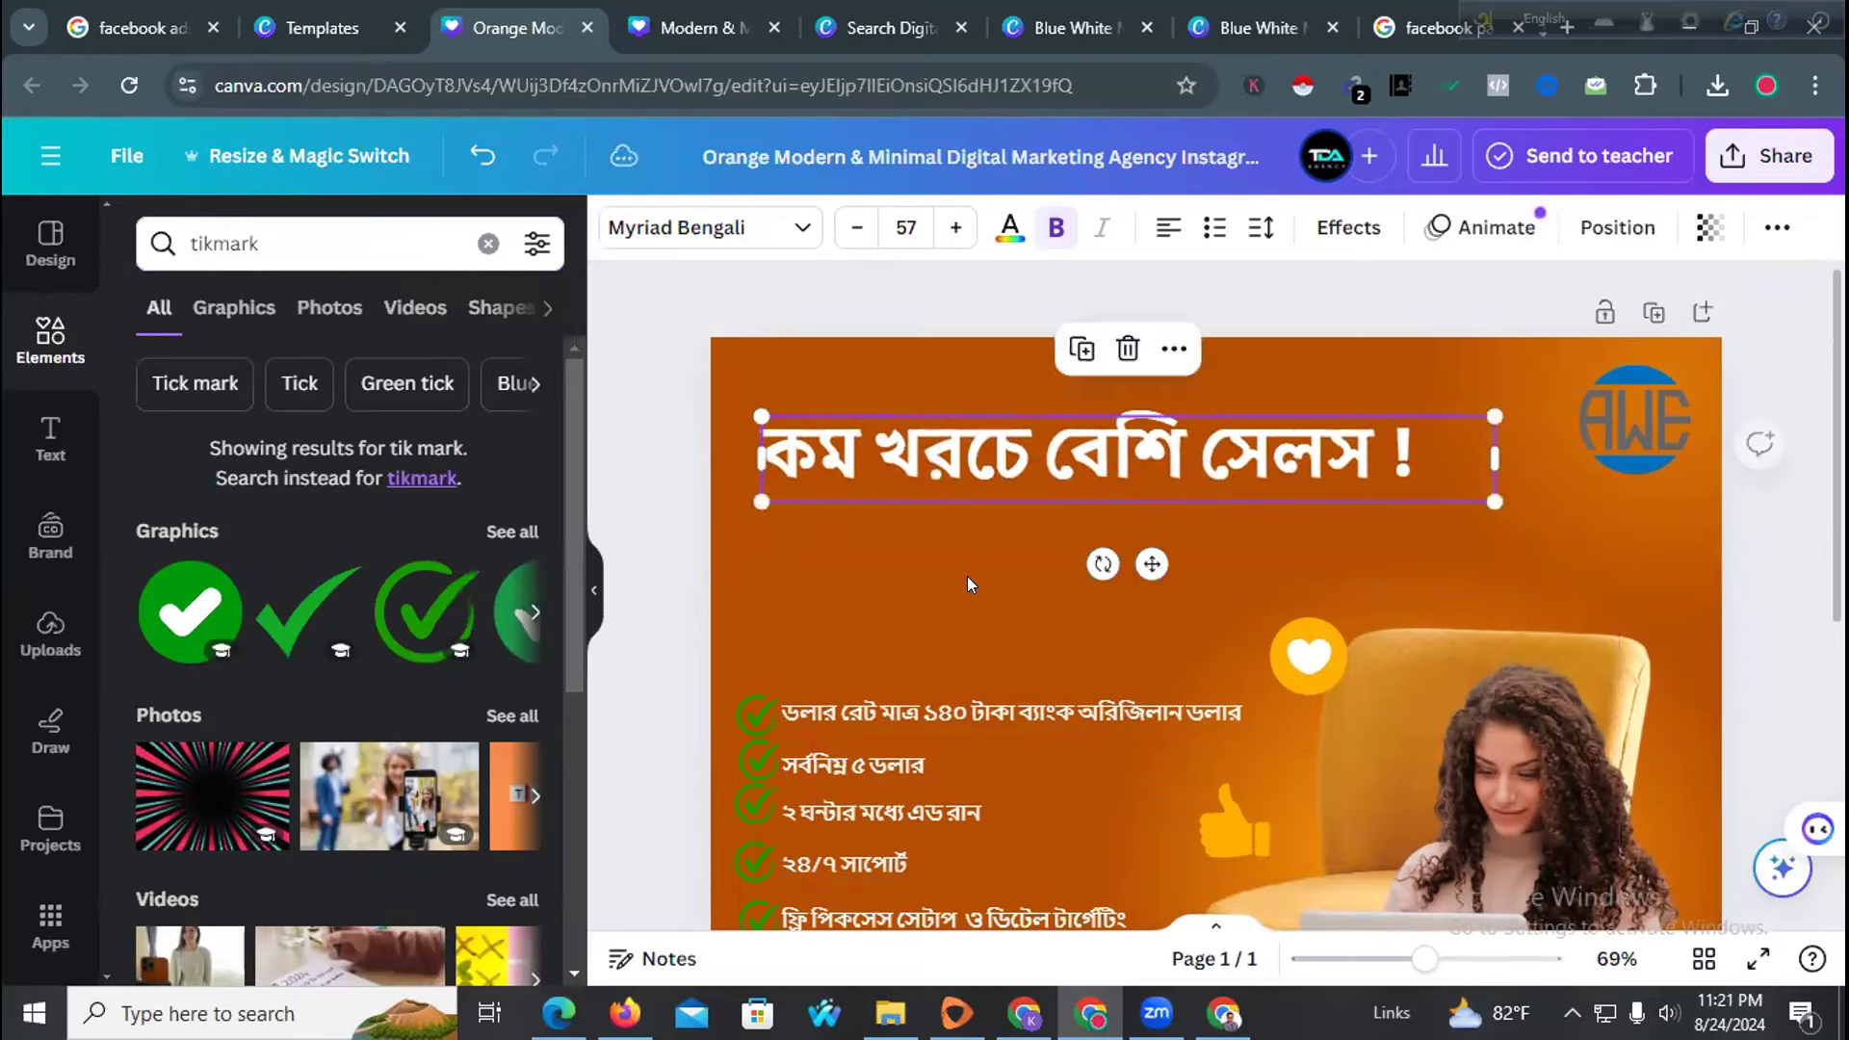
{"action": "left_click", "coordinate": [961, 616]}
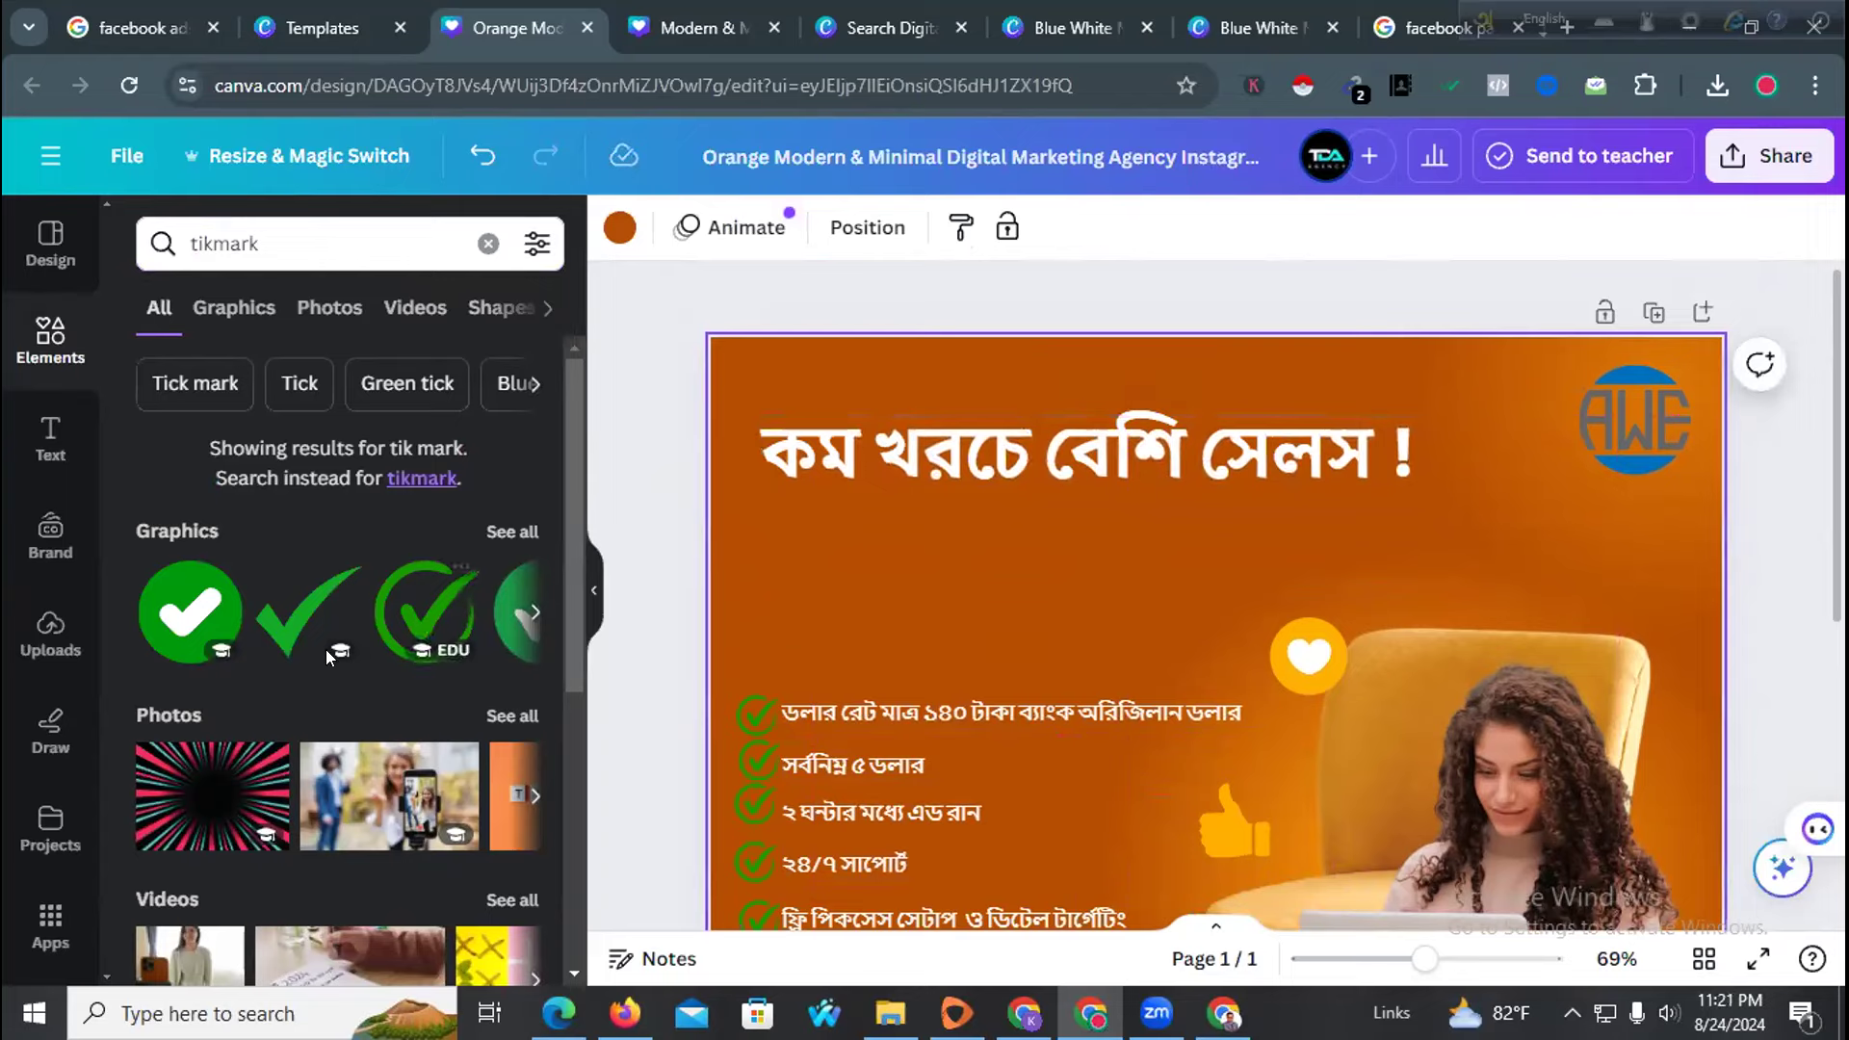
{"action": "left_click", "coordinate": [21, 441]}
{"action": "left_click_drag", "start_coordinate": [235, 631], "coordinate": [936, 491]}
{"action": "left_click", "coordinate": [990, 420]}
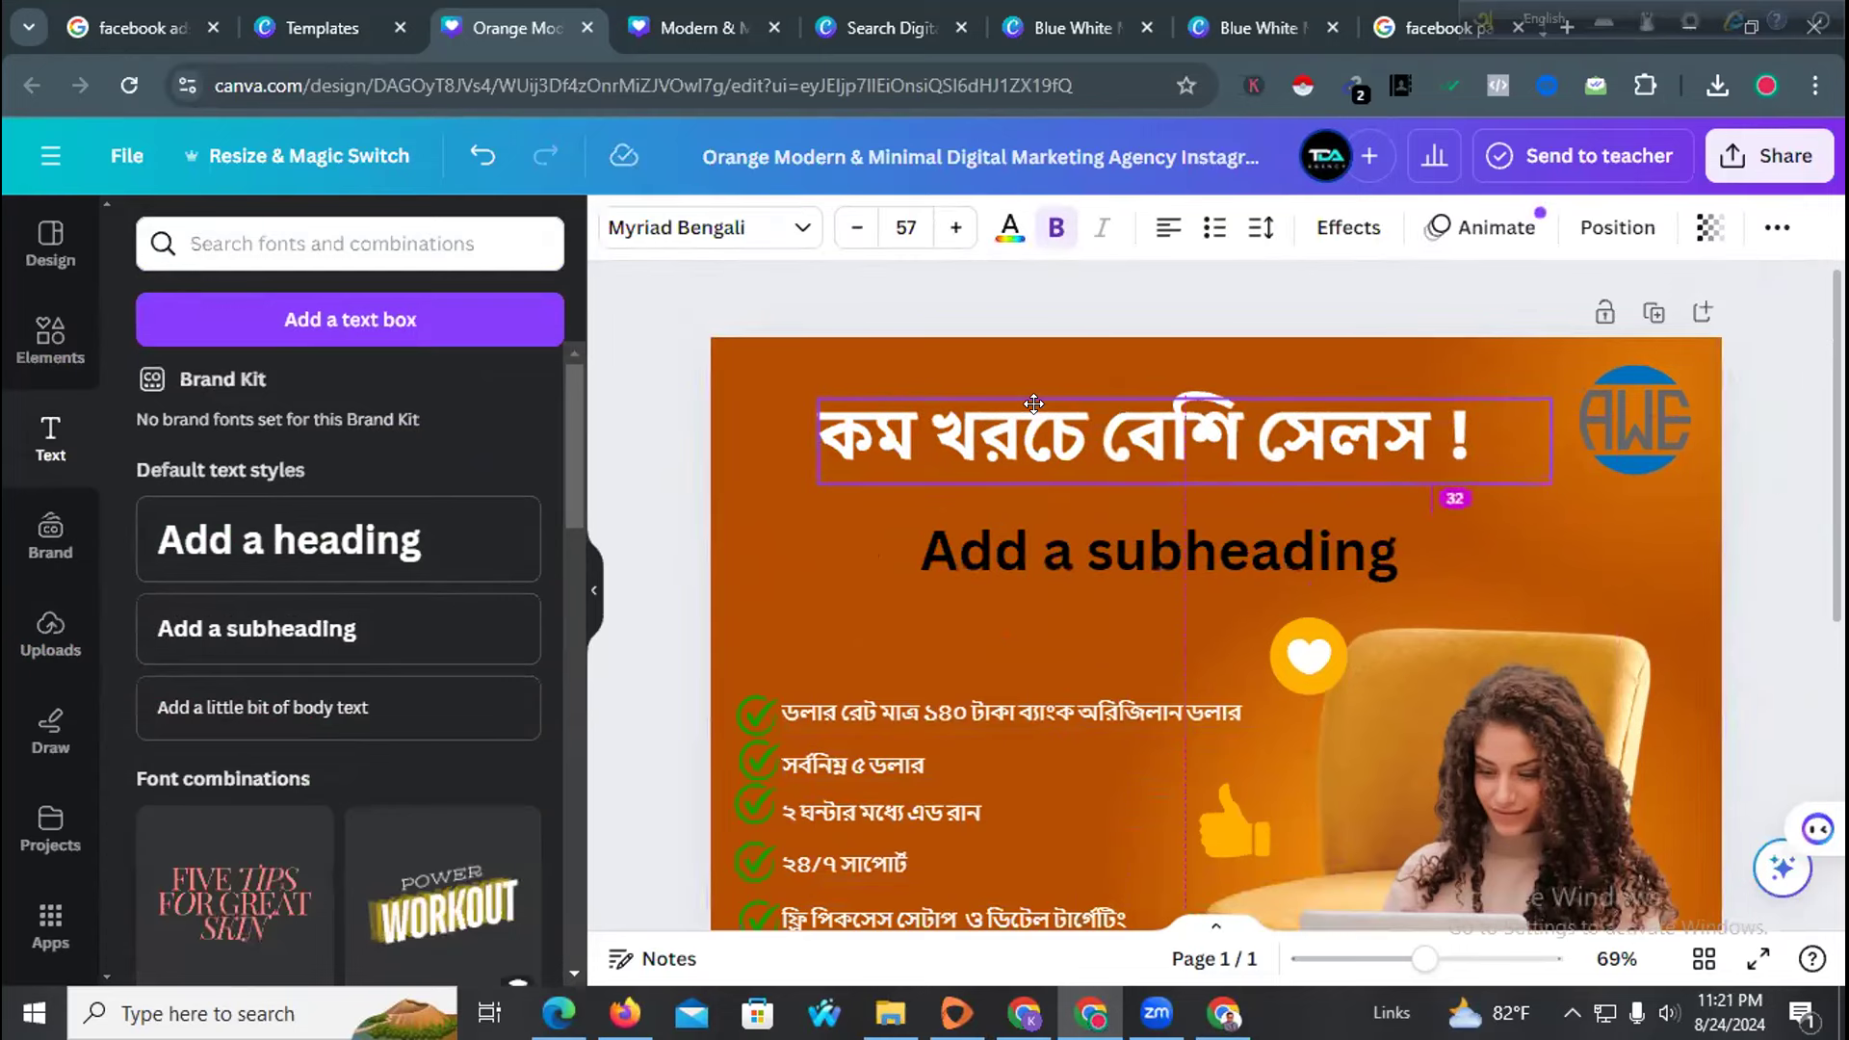
{"action": "left_click", "coordinate": [1027, 534]}
Replace the placeholder with the Bengali text আজই শুরু করুন using Avro
{"action": "left_click", "coordinate": [1027, 526]}
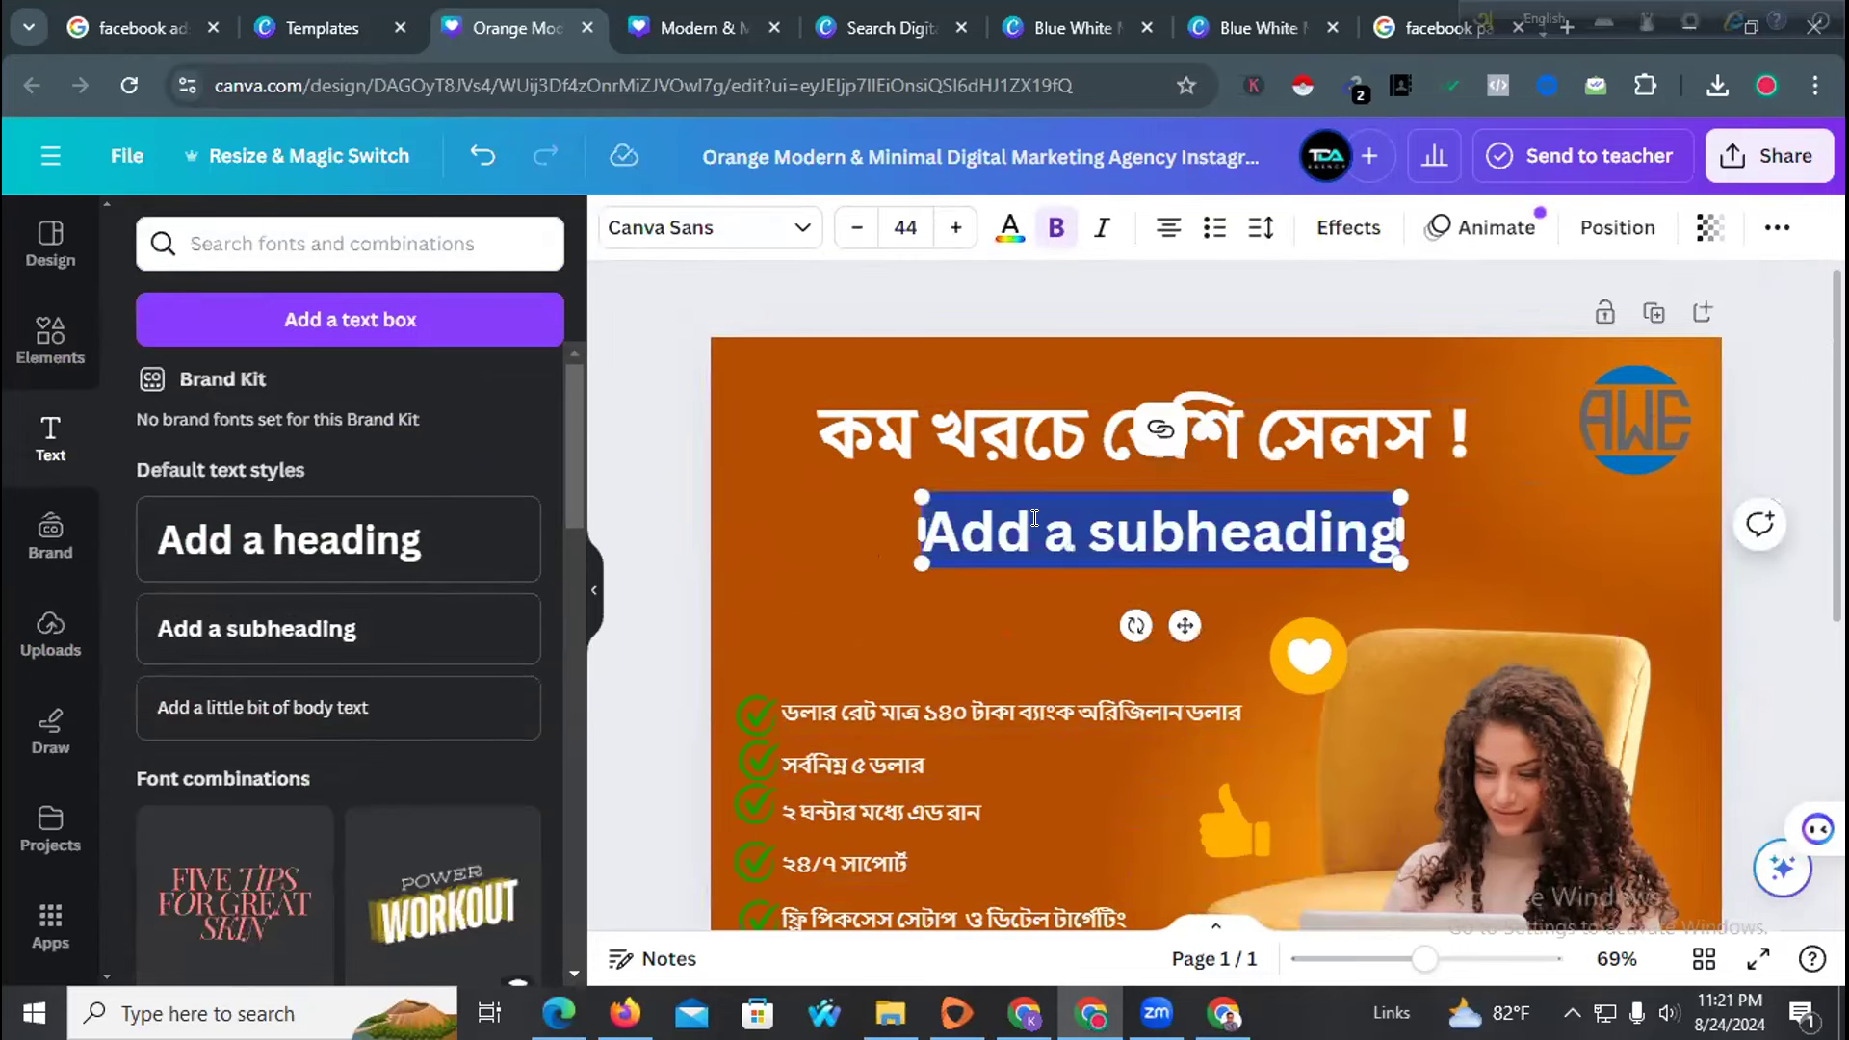
{"action": "type", "text": "ajo"}
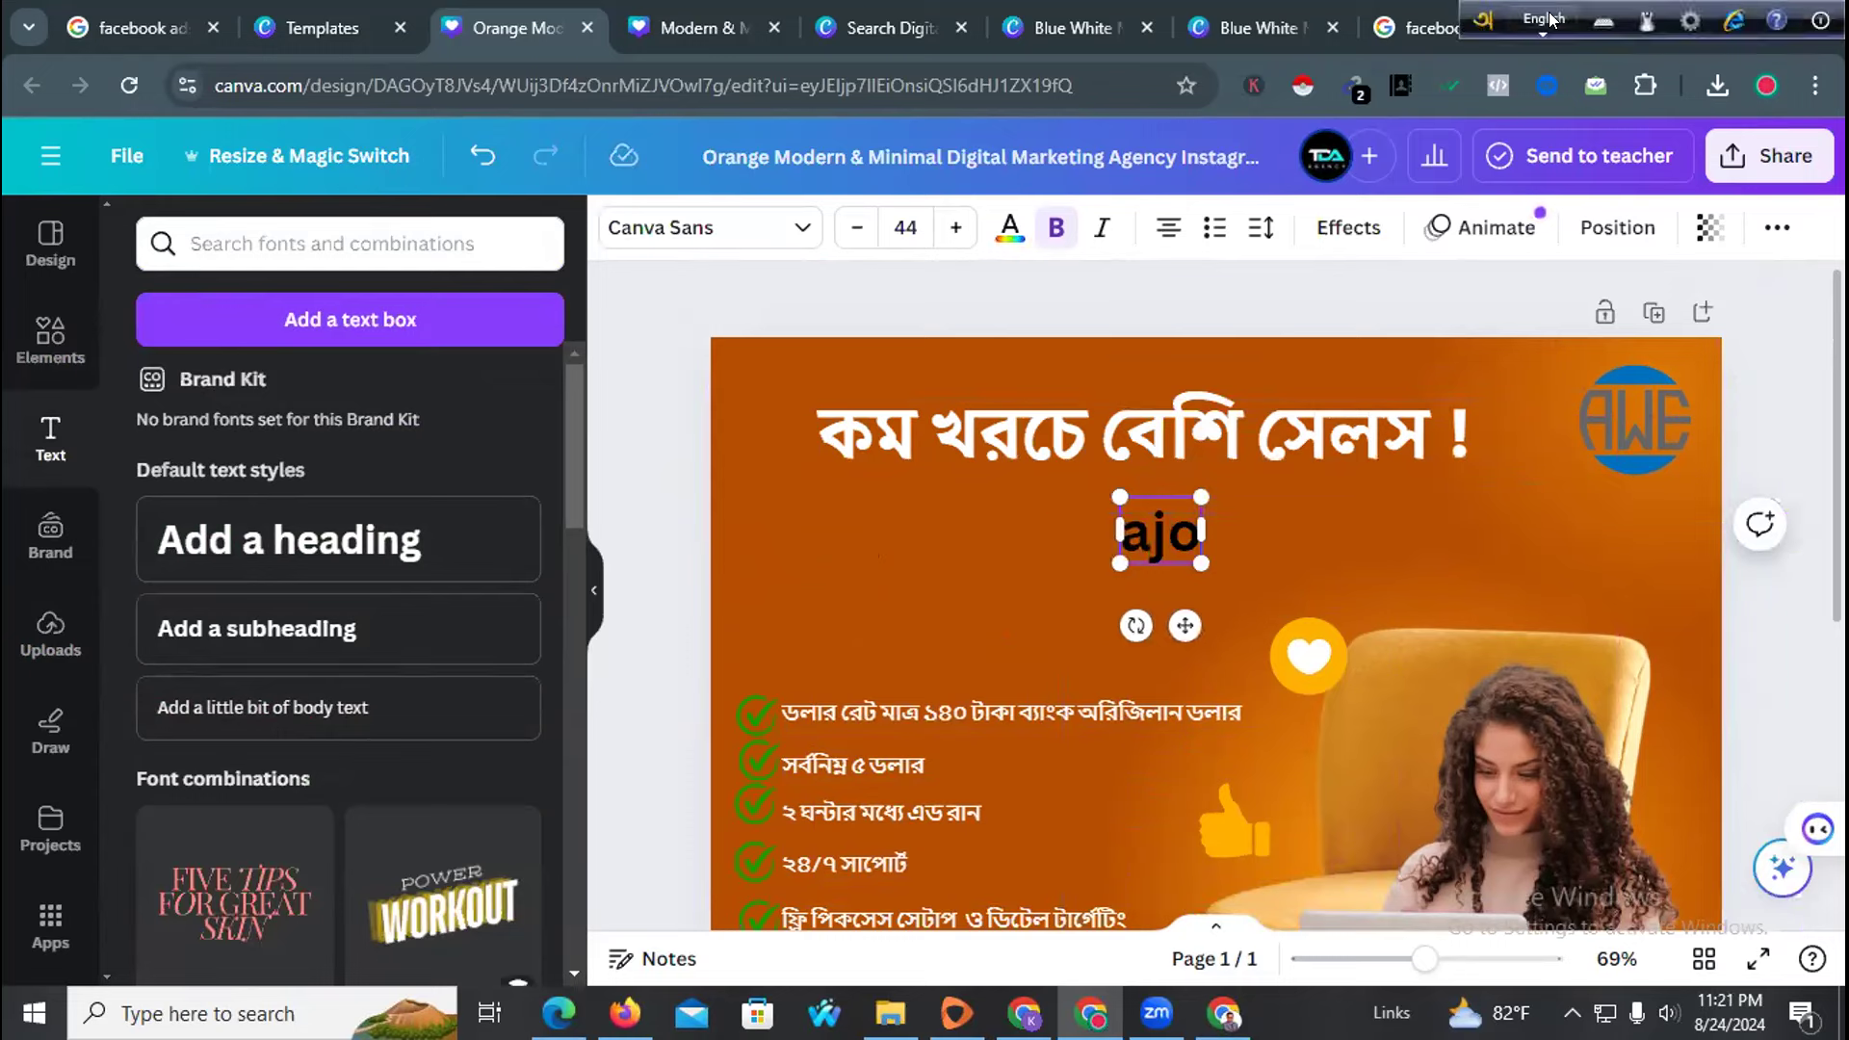
{"action": "left_click", "coordinate": [1543, 19]}
{"action": "left_click", "coordinate": [1135, 534]}
{"action": "left_click", "coordinate": [1135, 531]}
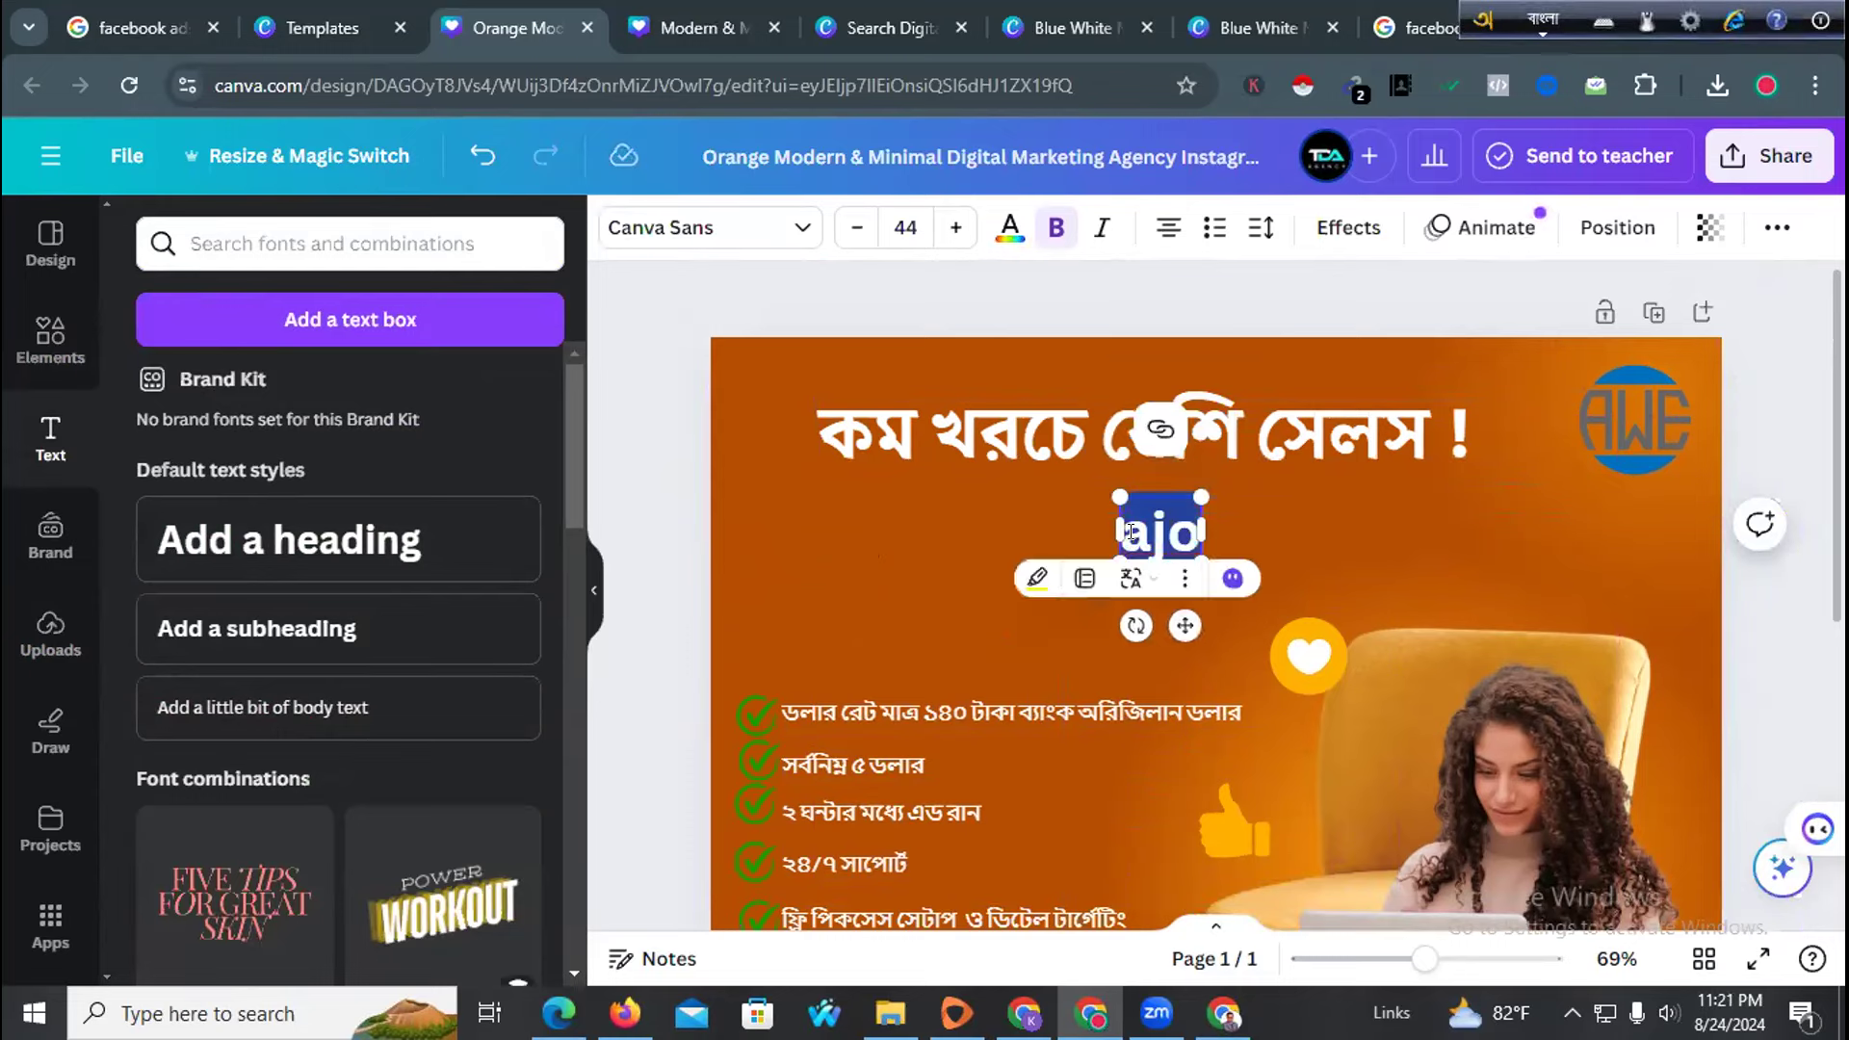
{"action": "type", "text": "ajoi"}
{"action": "key", "text": "space"}
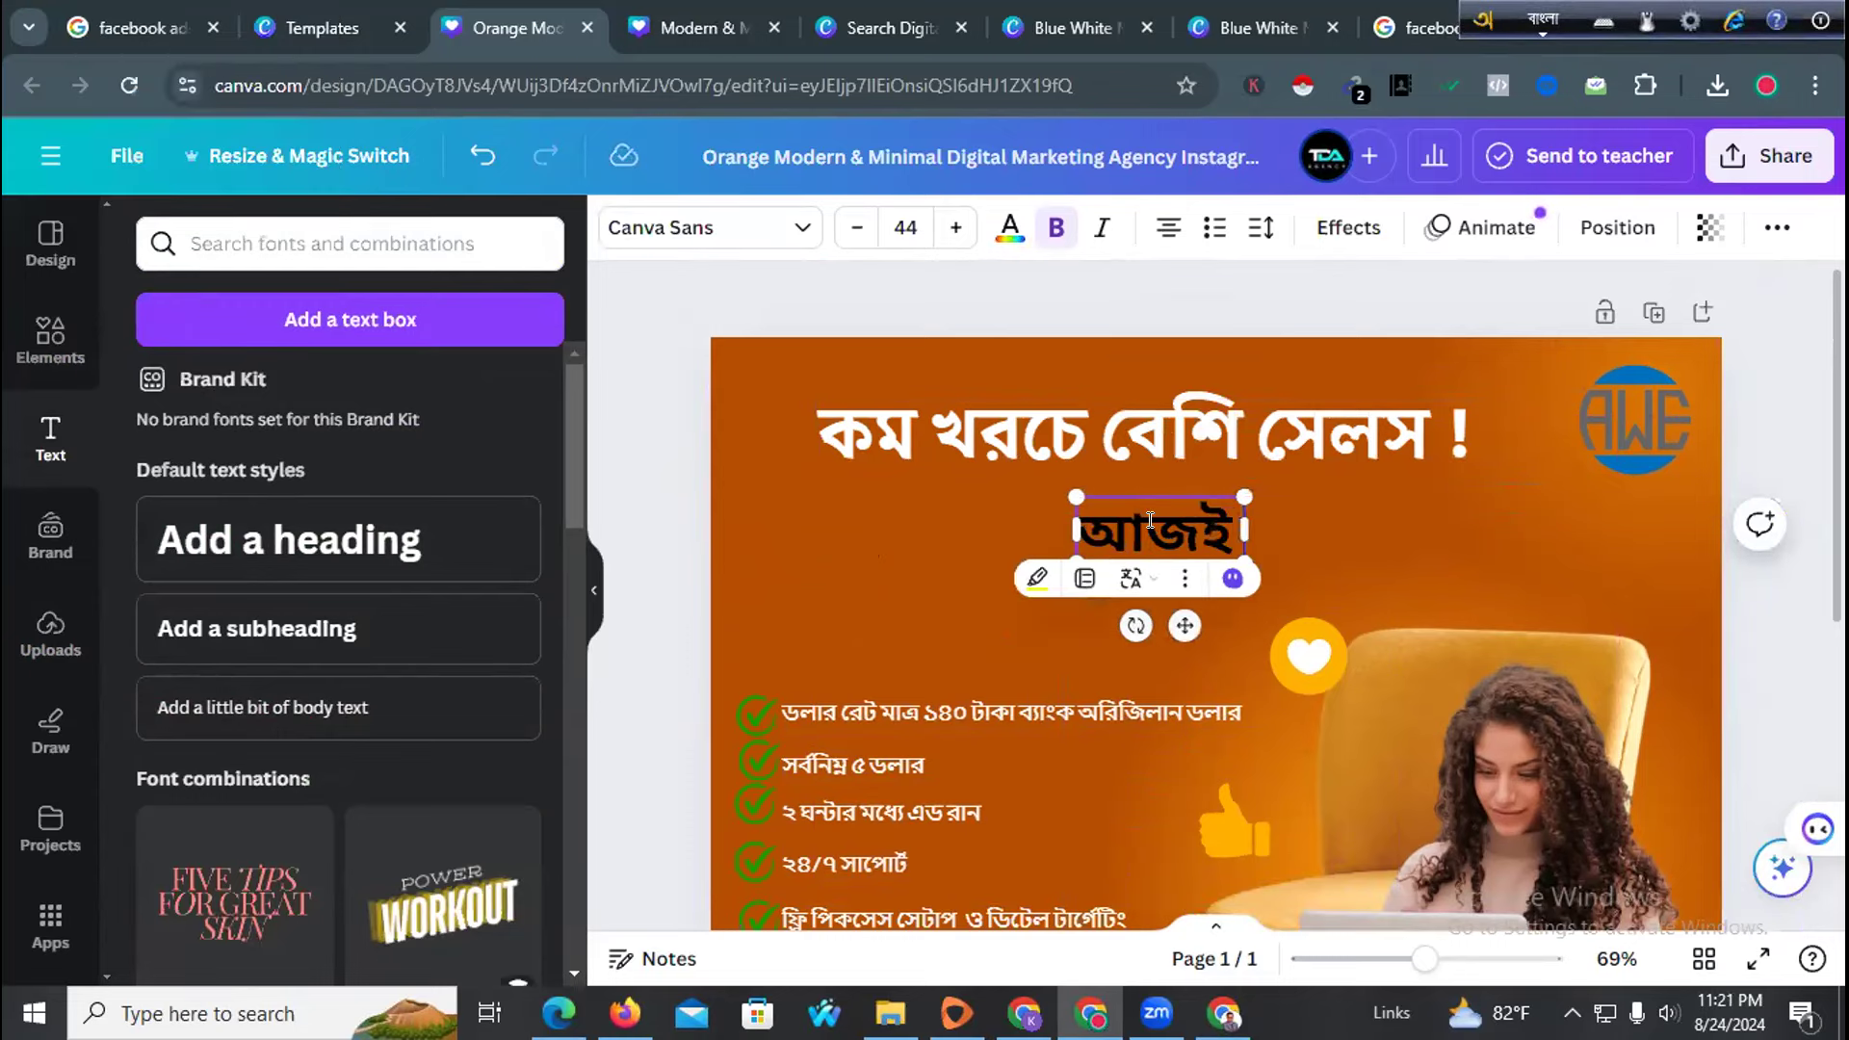
{"action": "type", "text": "Suru k"}
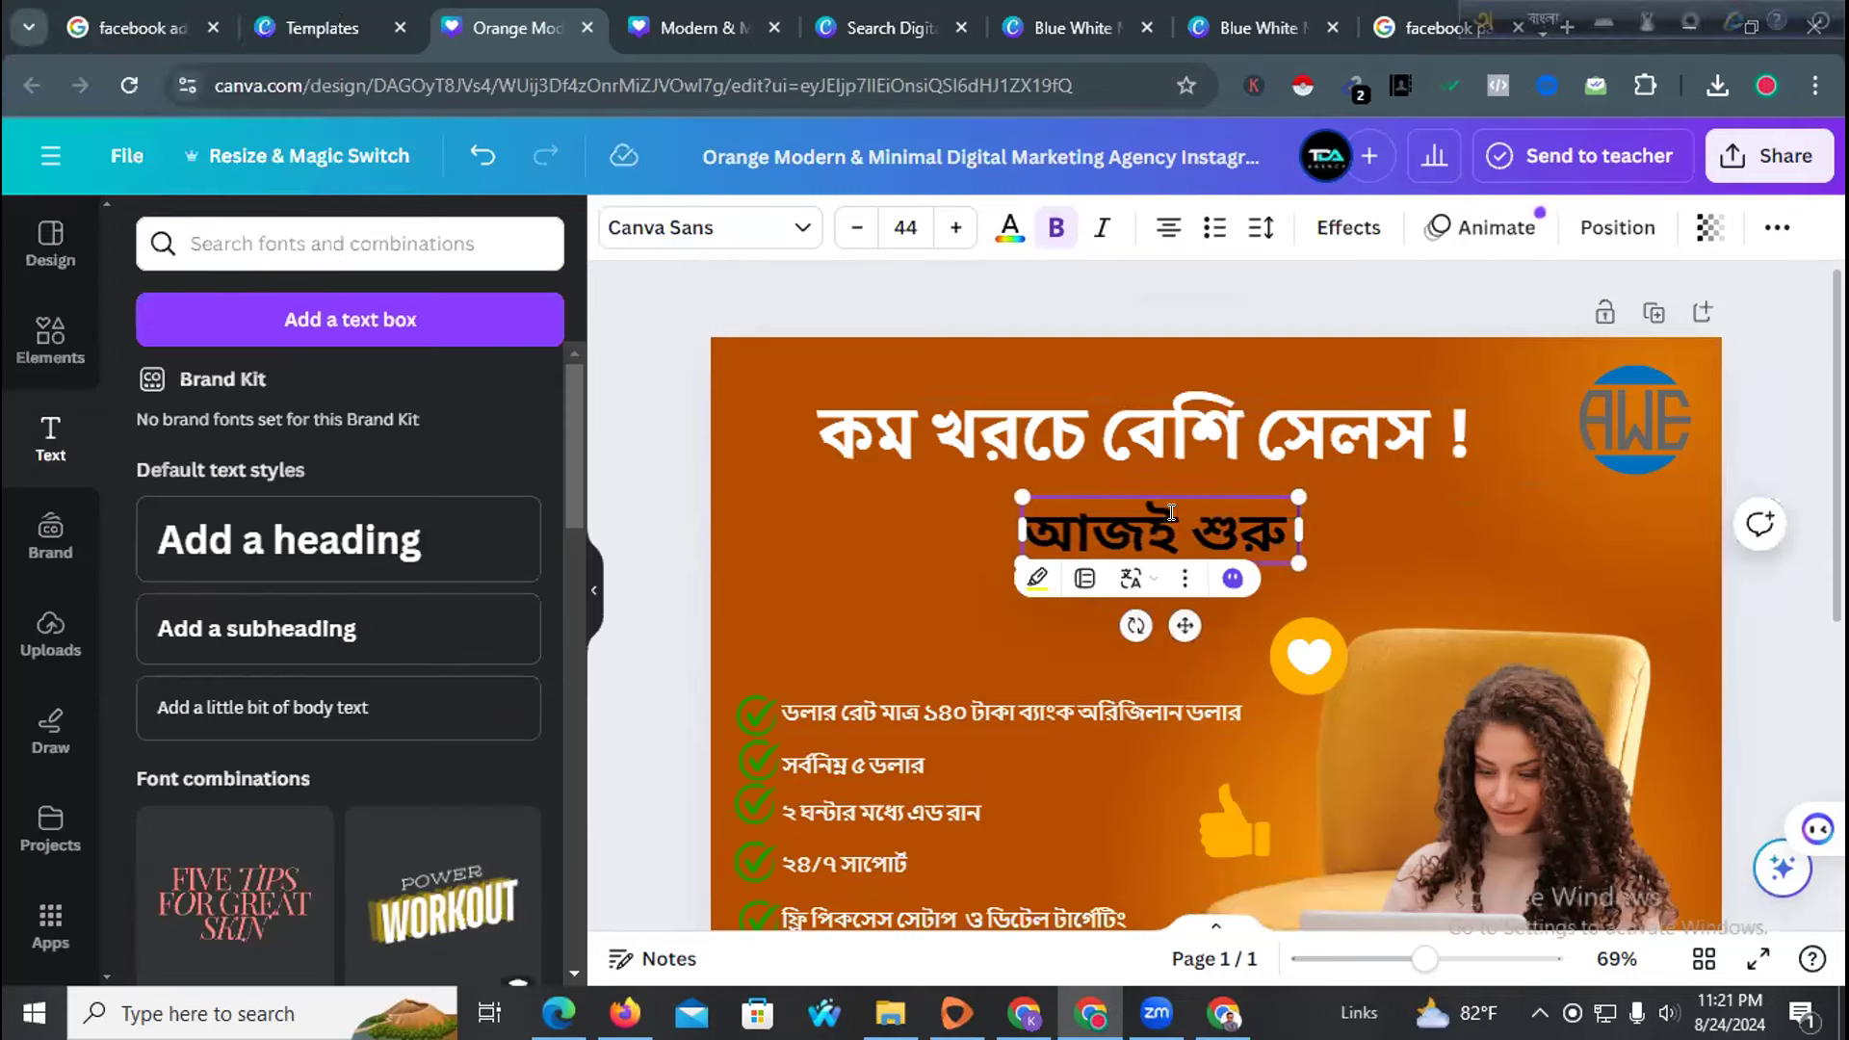
{"action": "type", "text": "orun"}
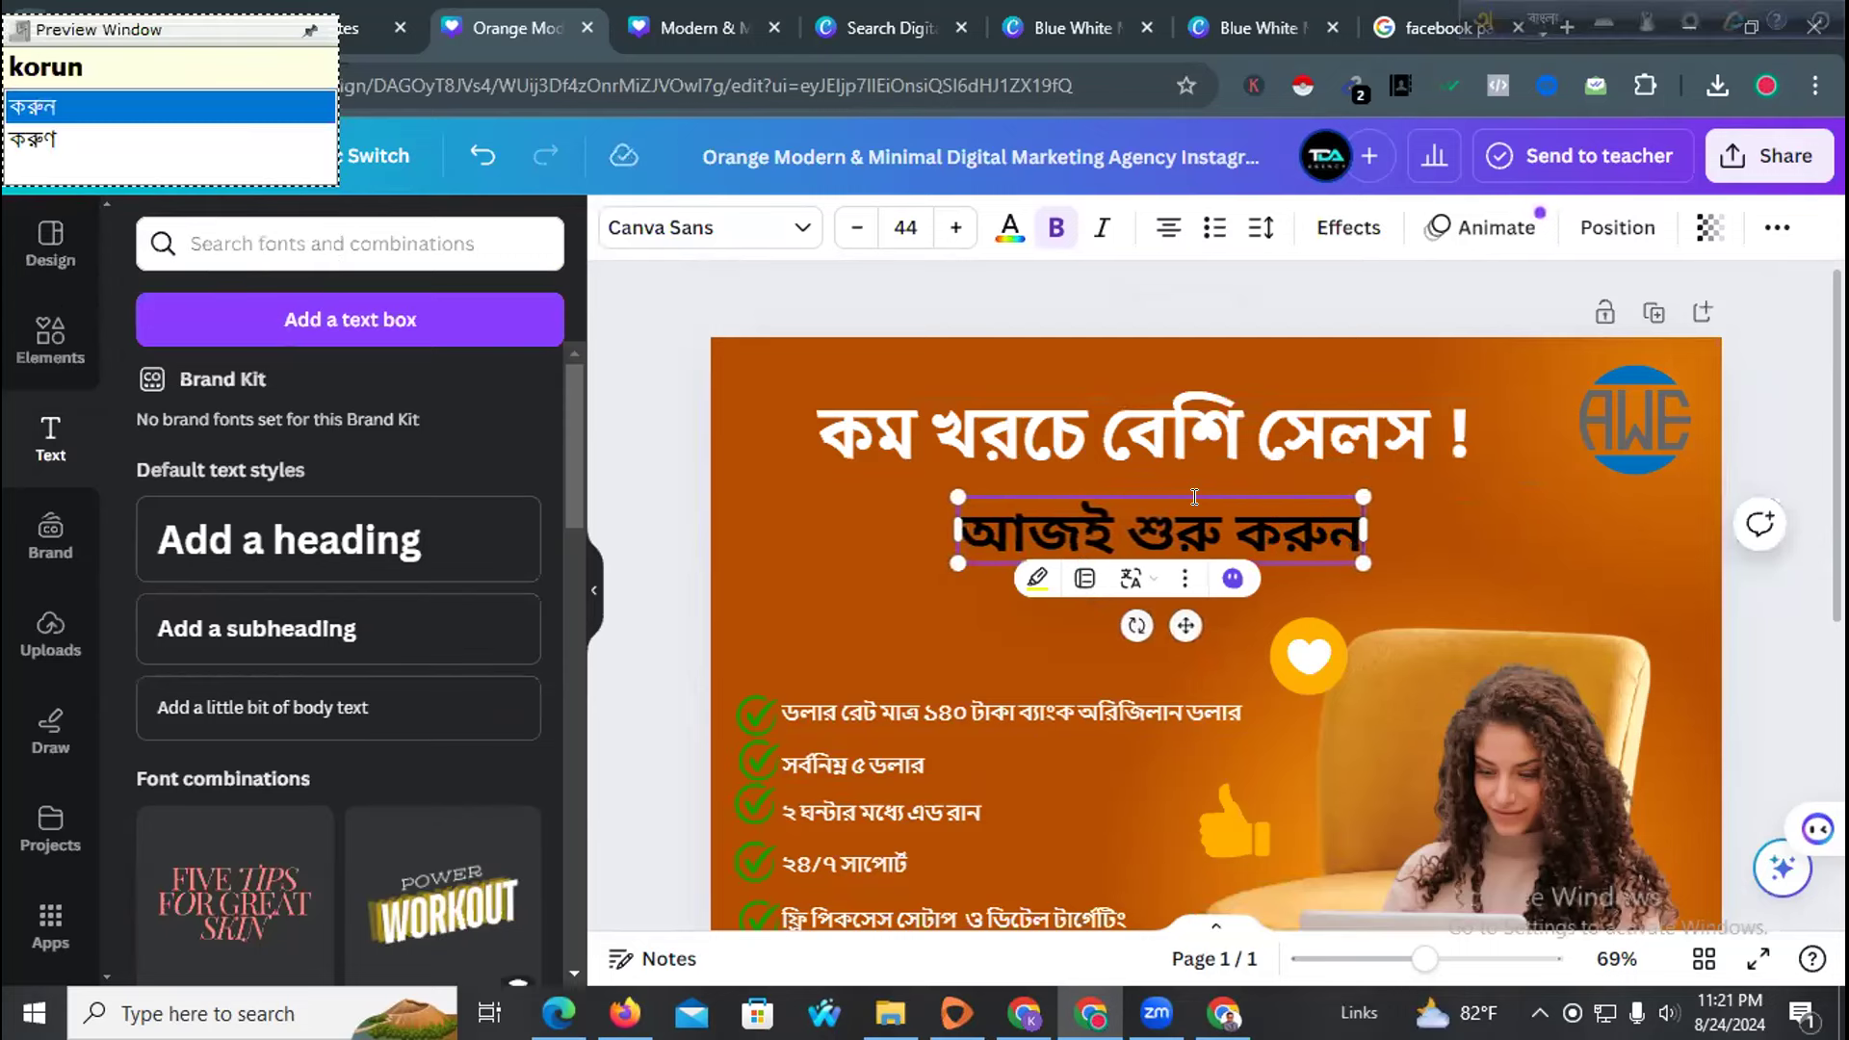
Set the whole subheading in the Adobe Bengali font
{"action": "triple_click", "coordinate": [1194, 497]}
{"action": "left_click", "coordinate": [636, 232]}
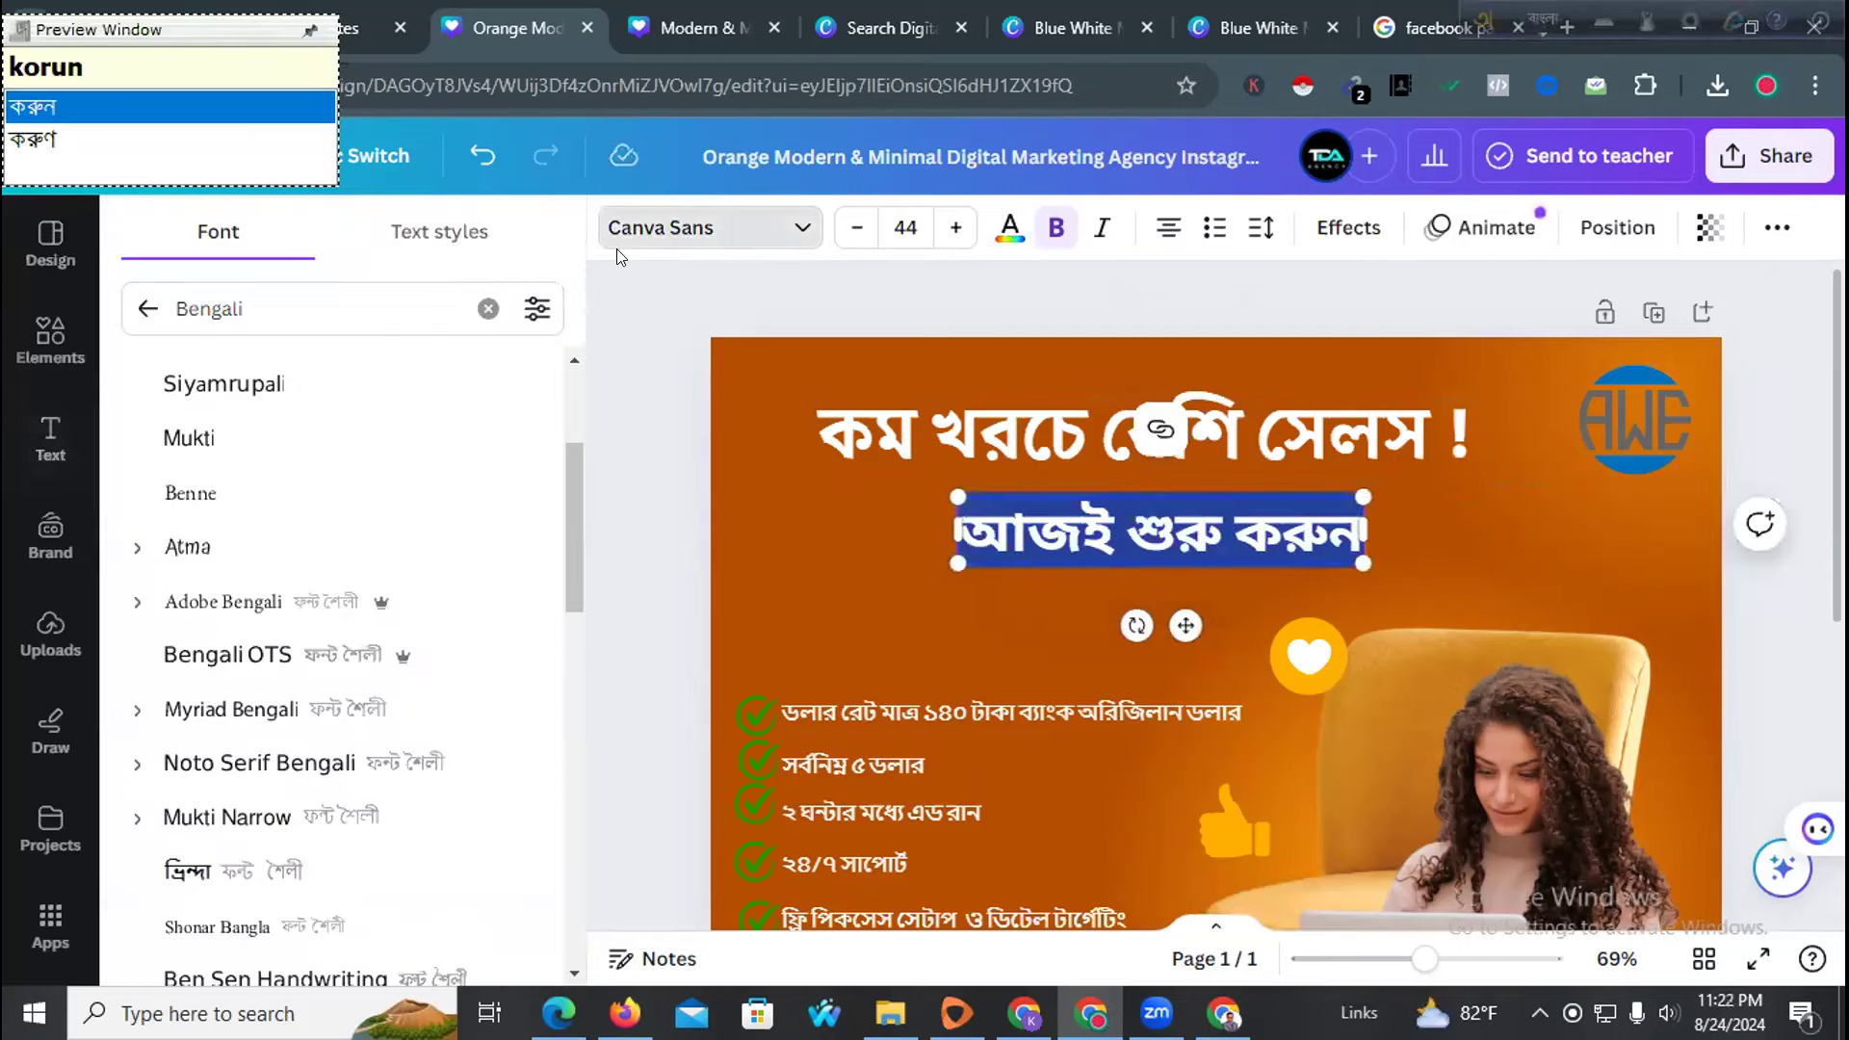
{"action": "left_click", "coordinate": [255, 599]}
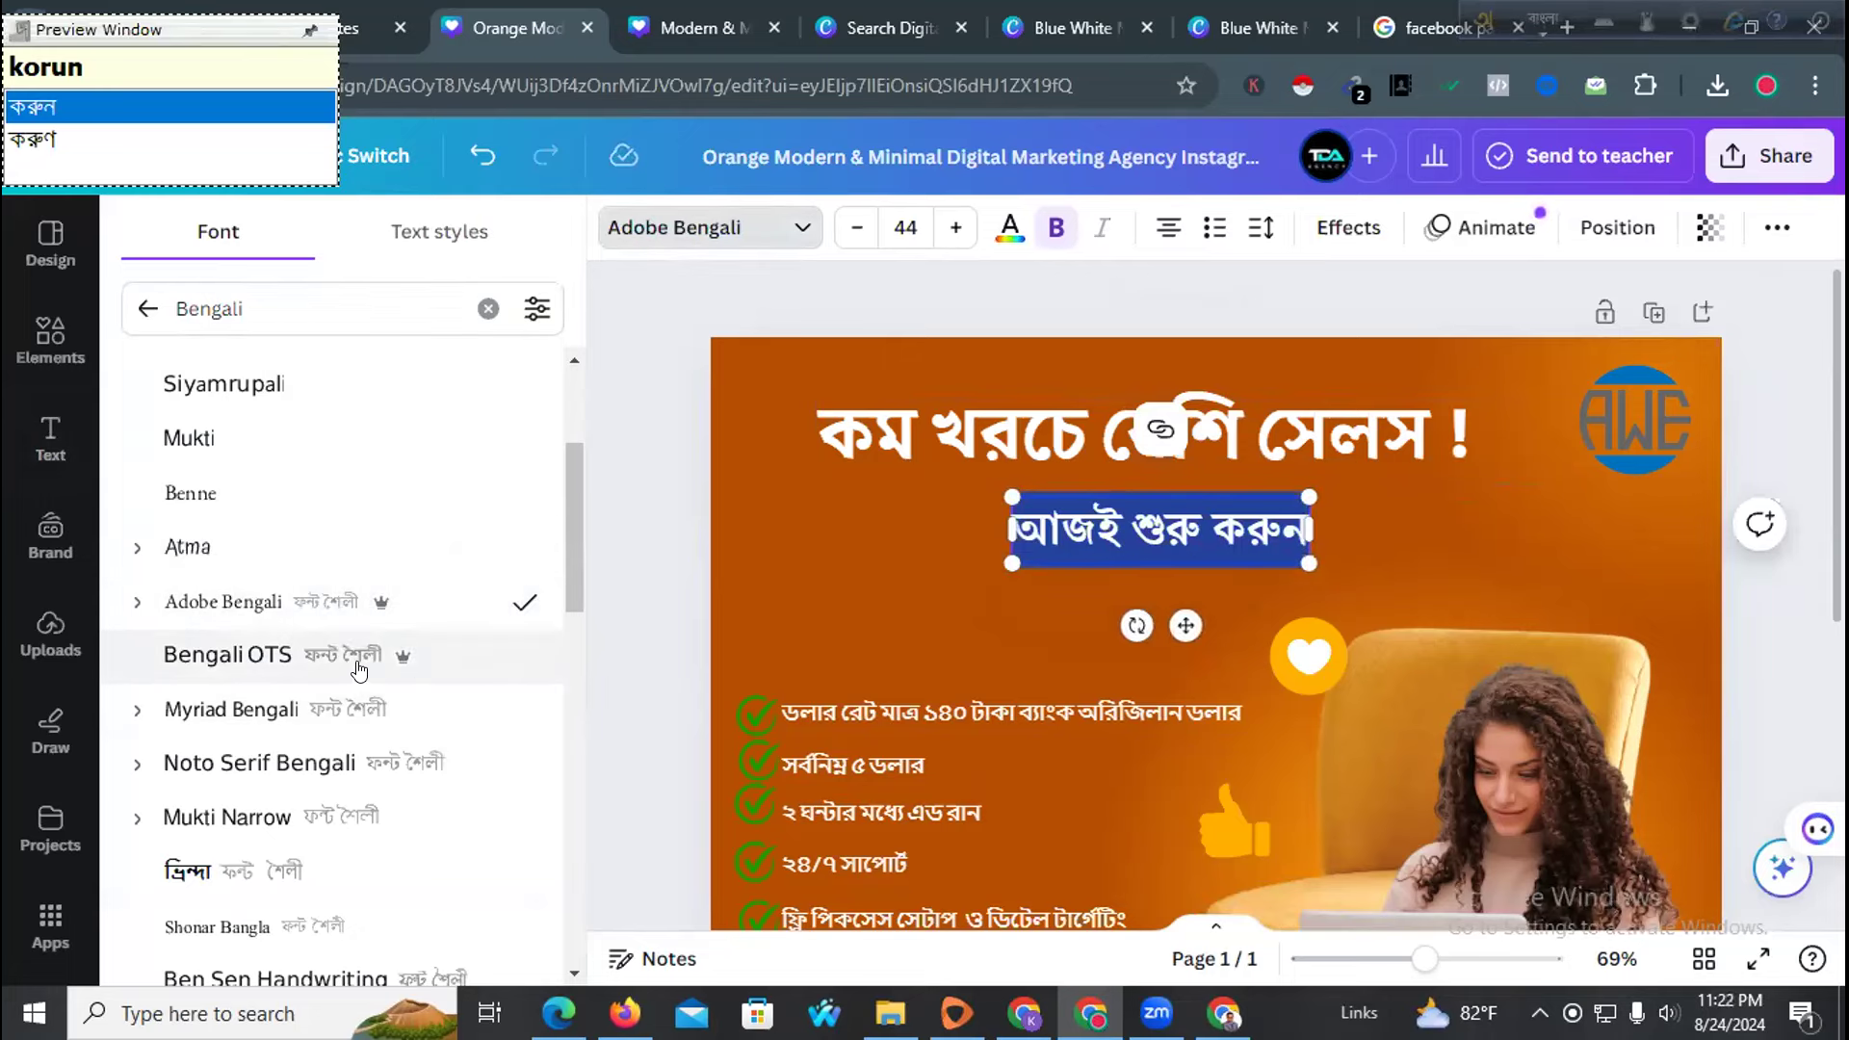
{"action": "left_click", "coordinate": [826, 572]}
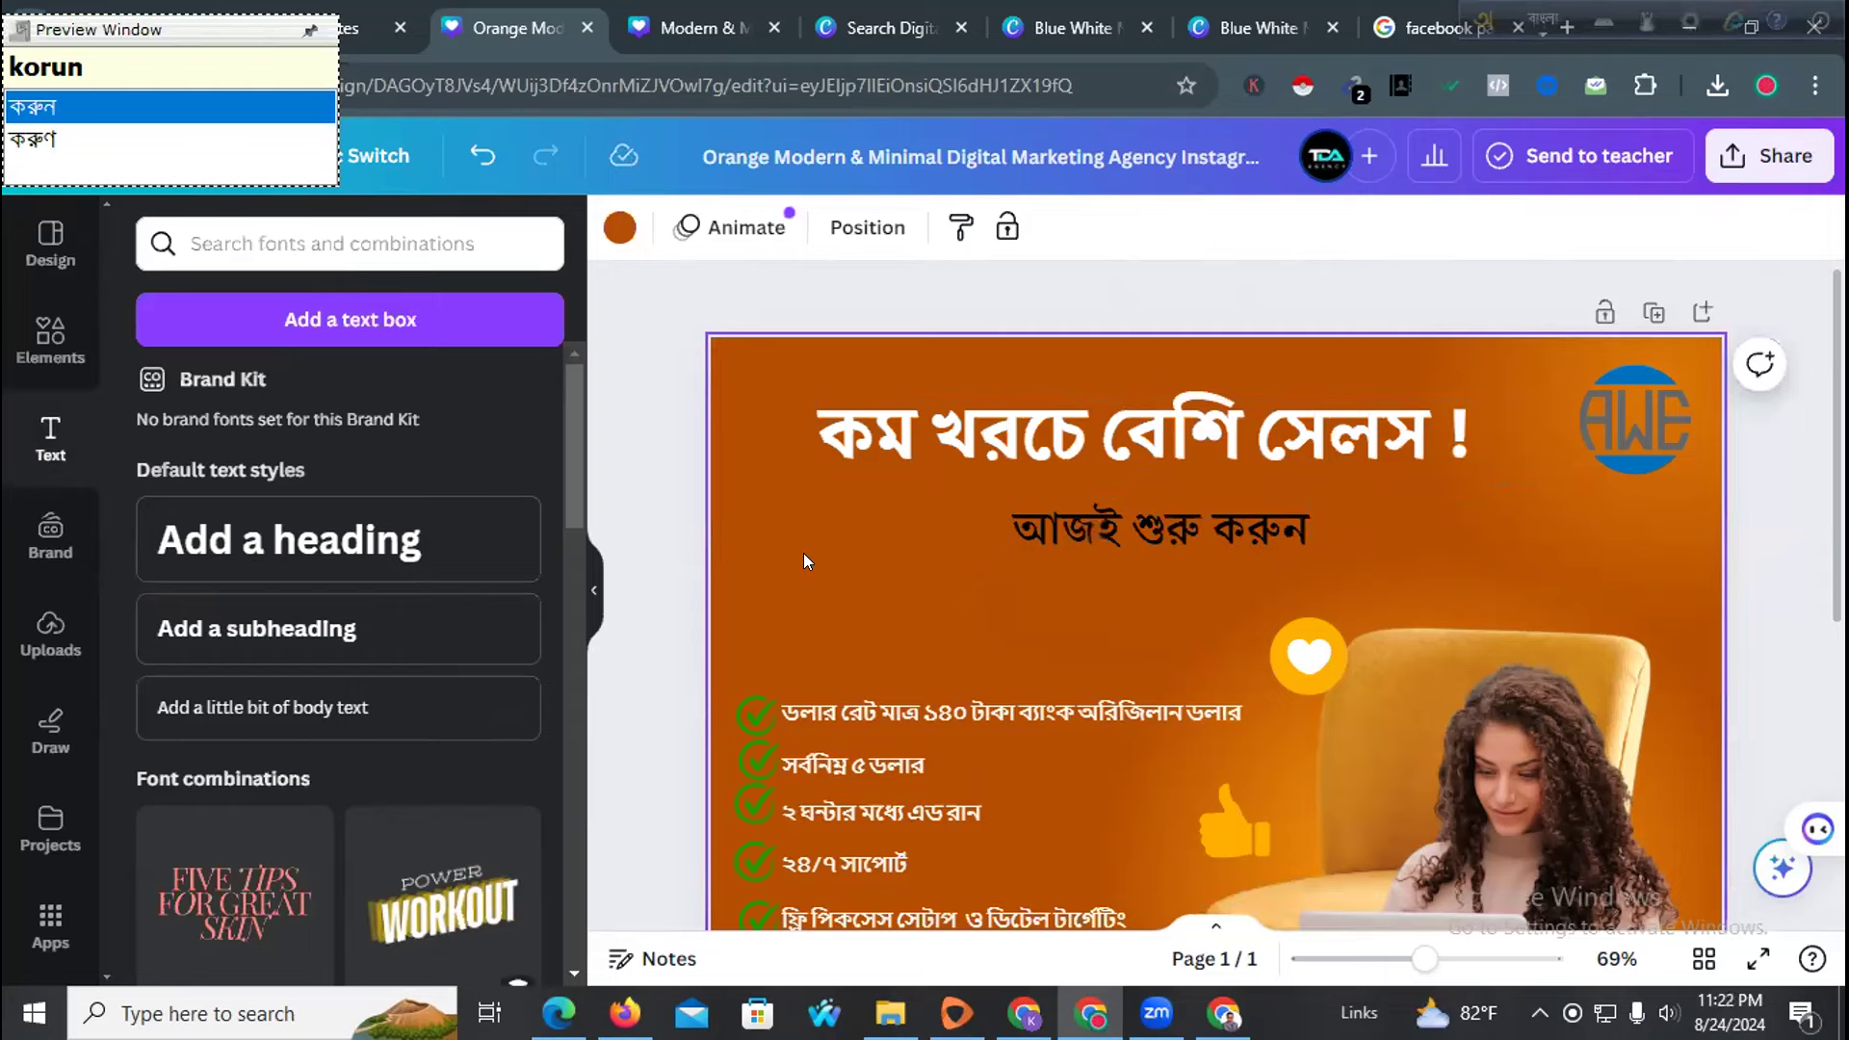
{"action": "scroll", "coordinate": [803, 553], "scroll_direction": "down", "scroll_amount": 5}
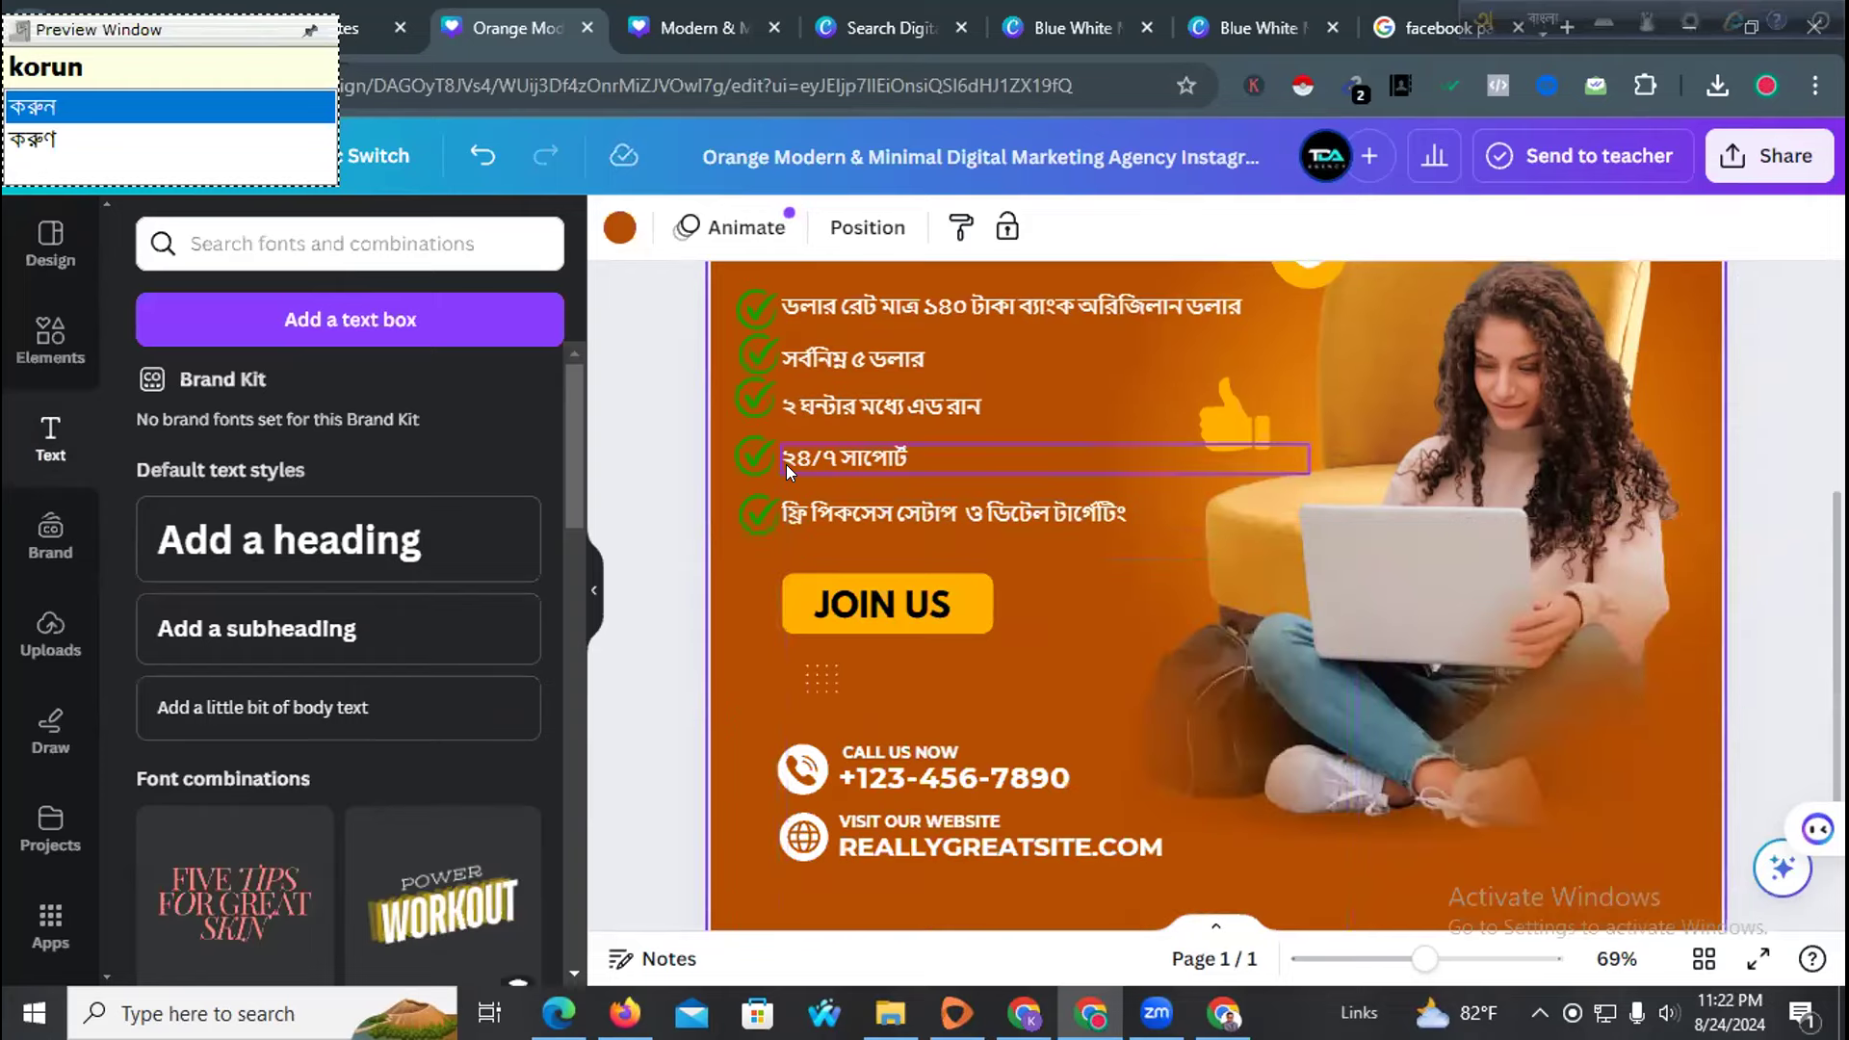
Delete one tick beside ২৪/৭ সাপোর্ট and nudge its remaining tick and line right
{"action": "left_click", "coordinate": [749, 460]}
{"action": "key", "text": "Delete"}
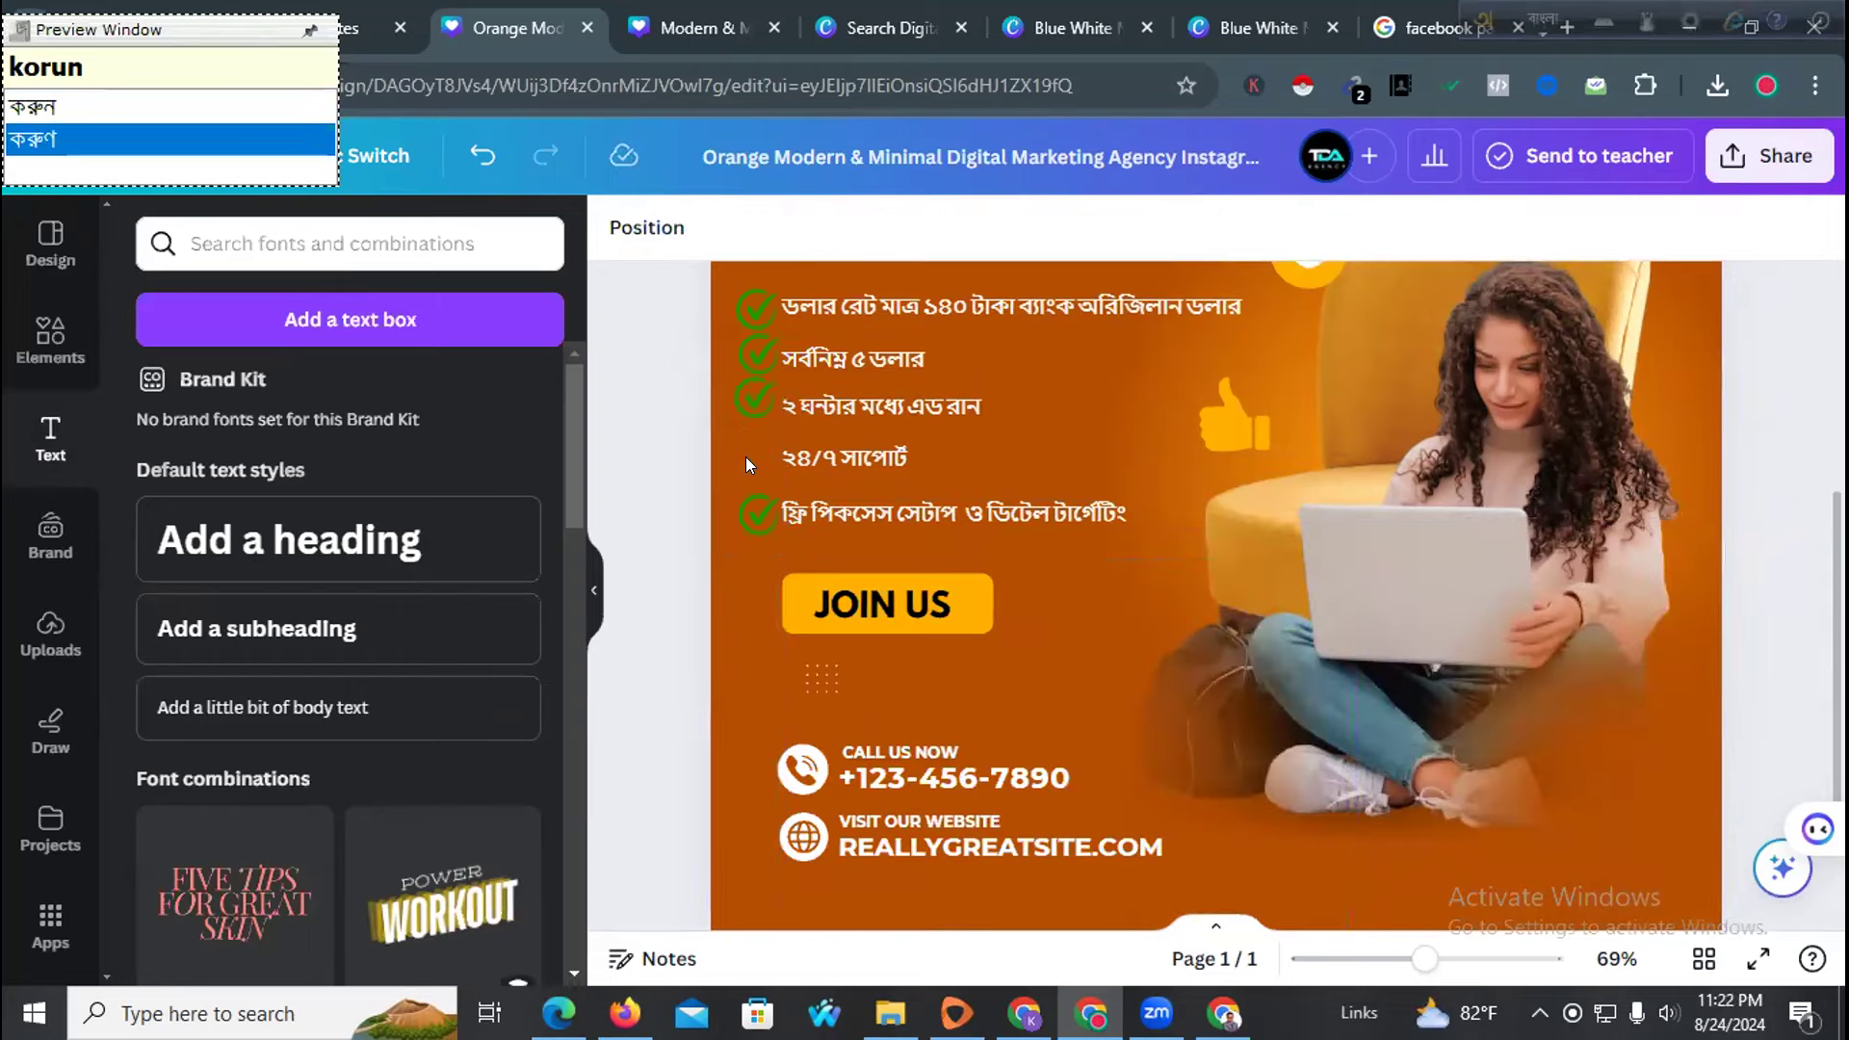
{"action": "left_click", "coordinate": [834, 446]}
{"action": "left_click", "coordinate": [747, 452]}
{"action": "key", "text": "Right"}
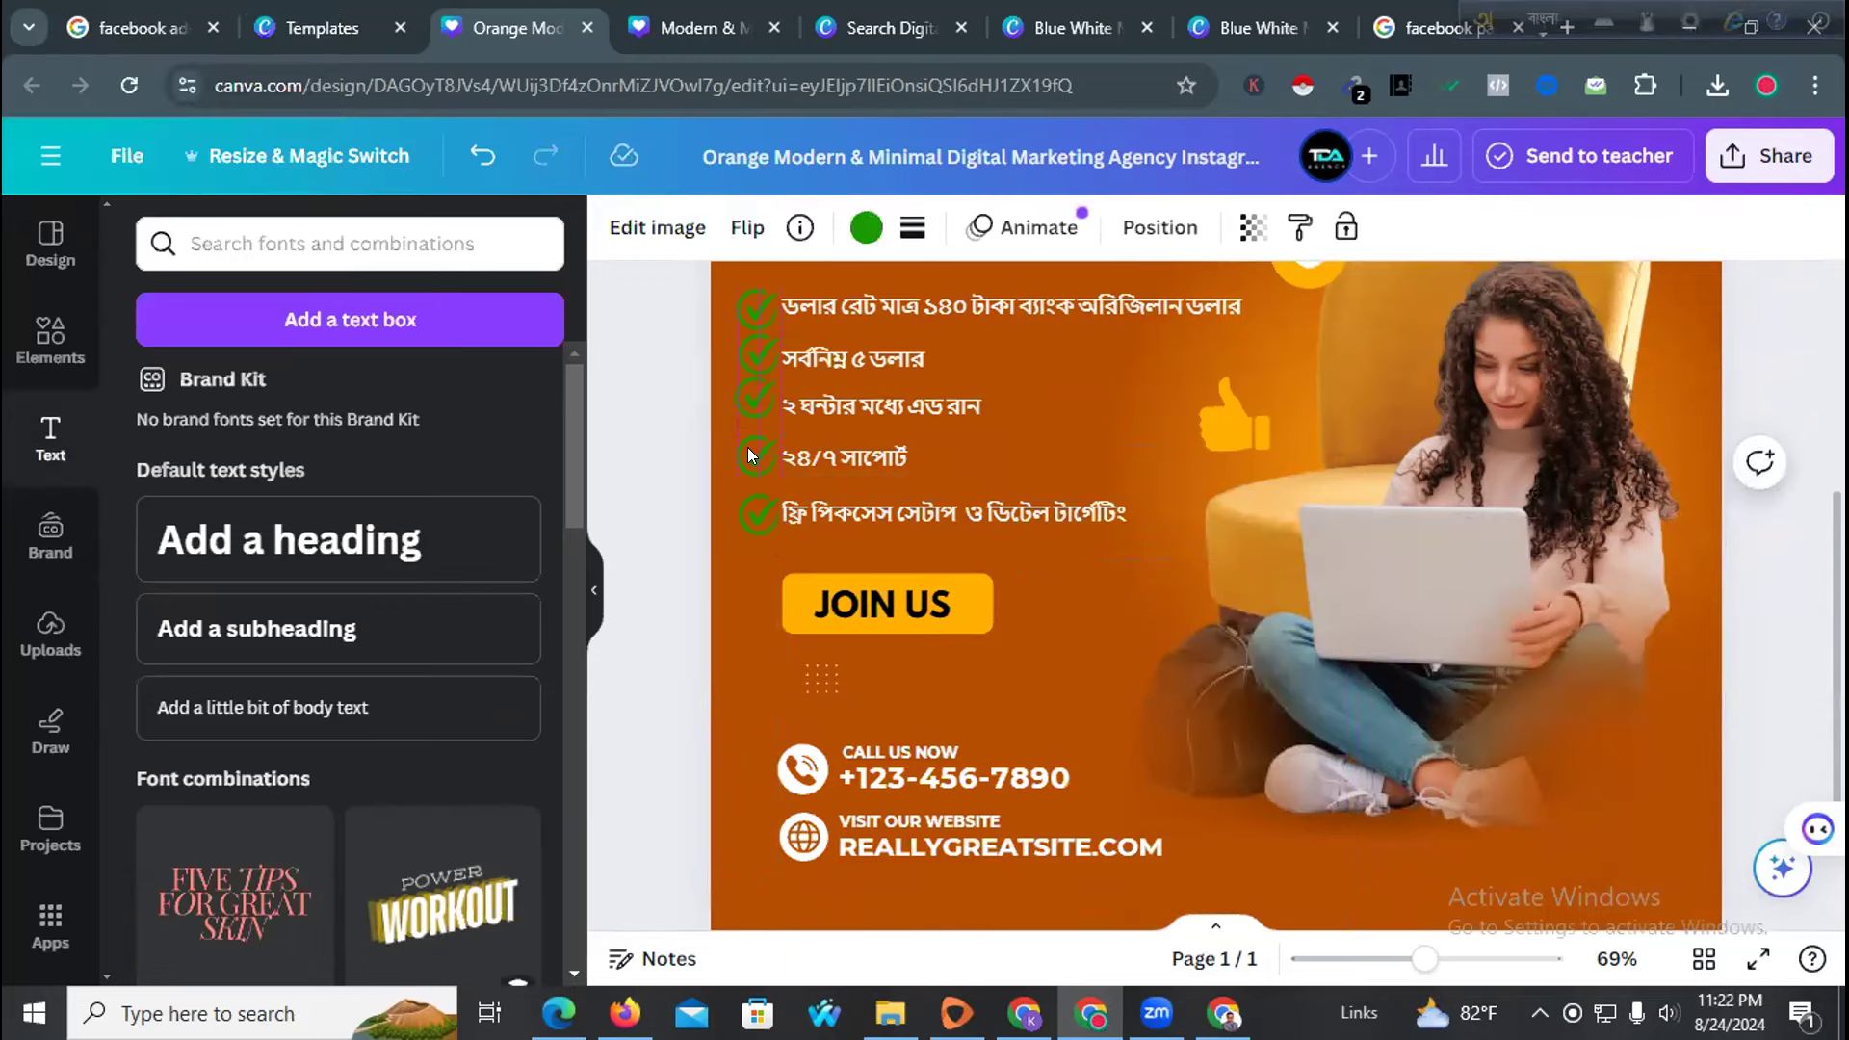
{"action": "left_click", "coordinate": [813, 462]}
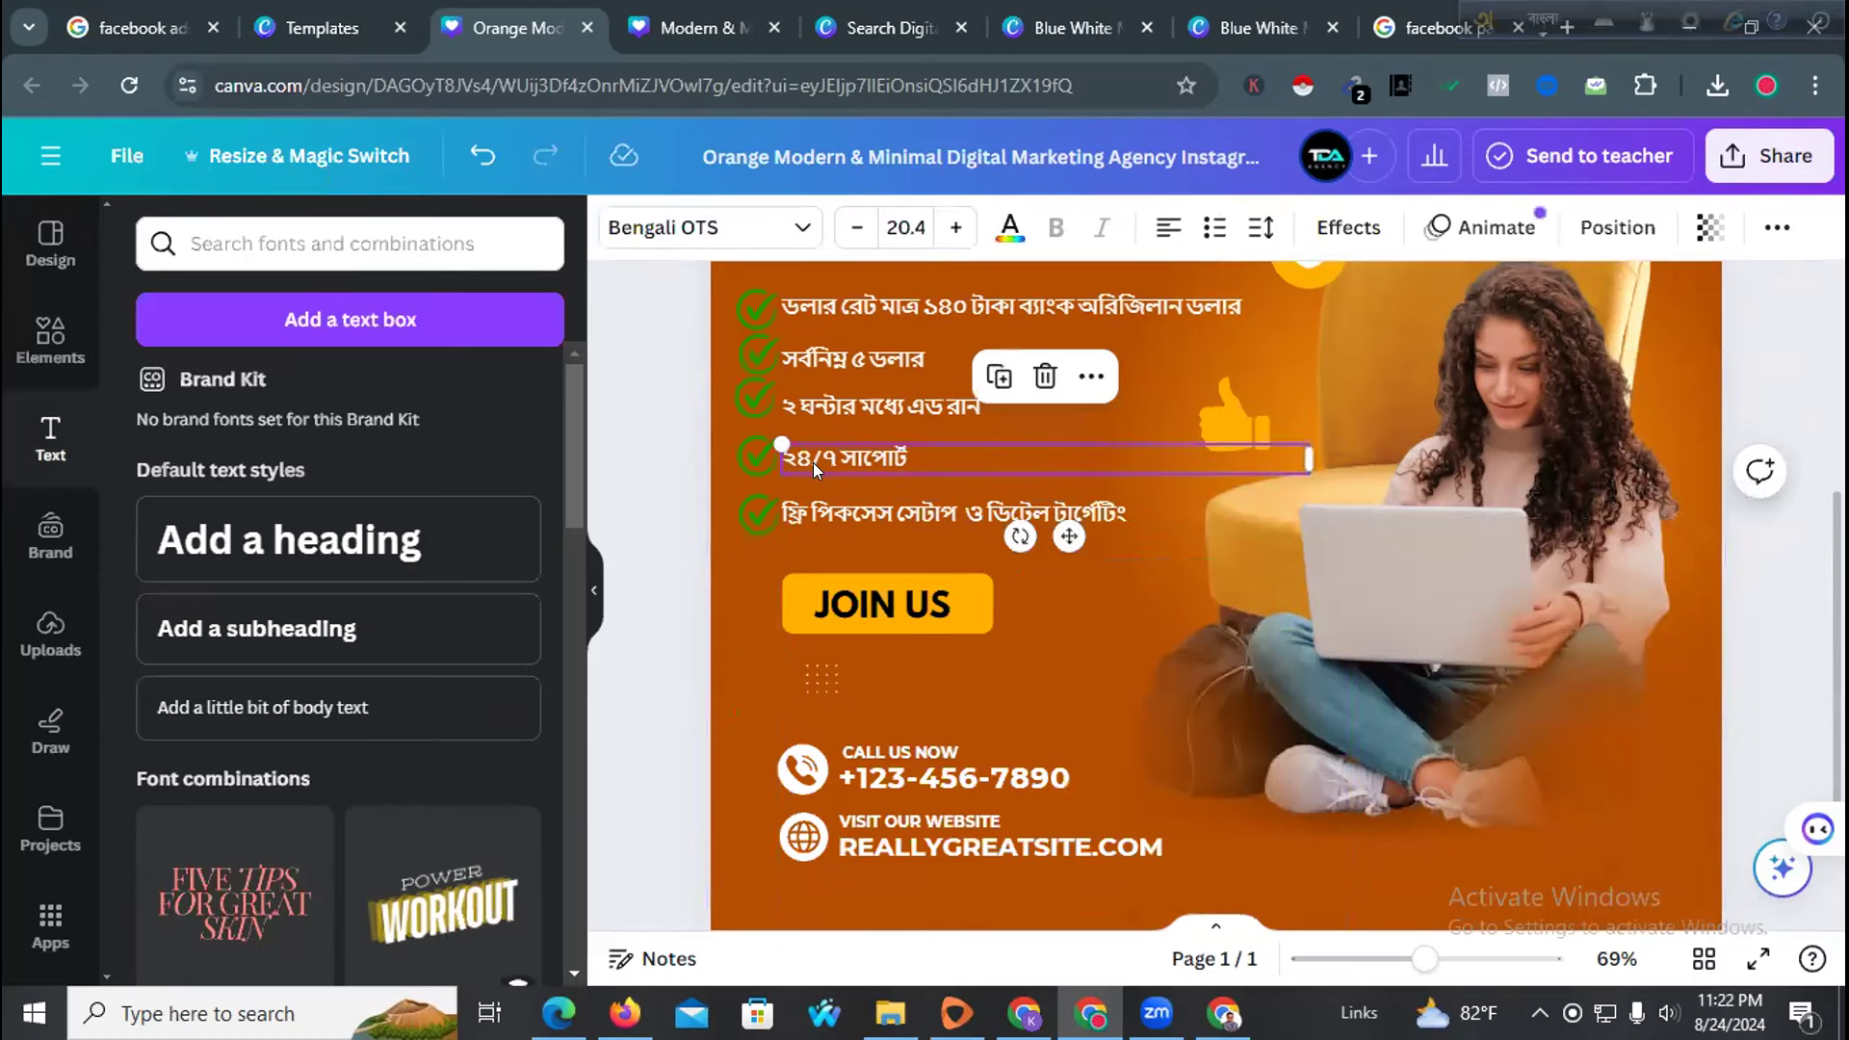
{"action": "key", "text": "Right"}
{"action": "key", "text": "Right"}
{"action": "key", "text": "Right"}
{"action": "key", "text": "Right"}
{"action": "key", "text": "Right"}
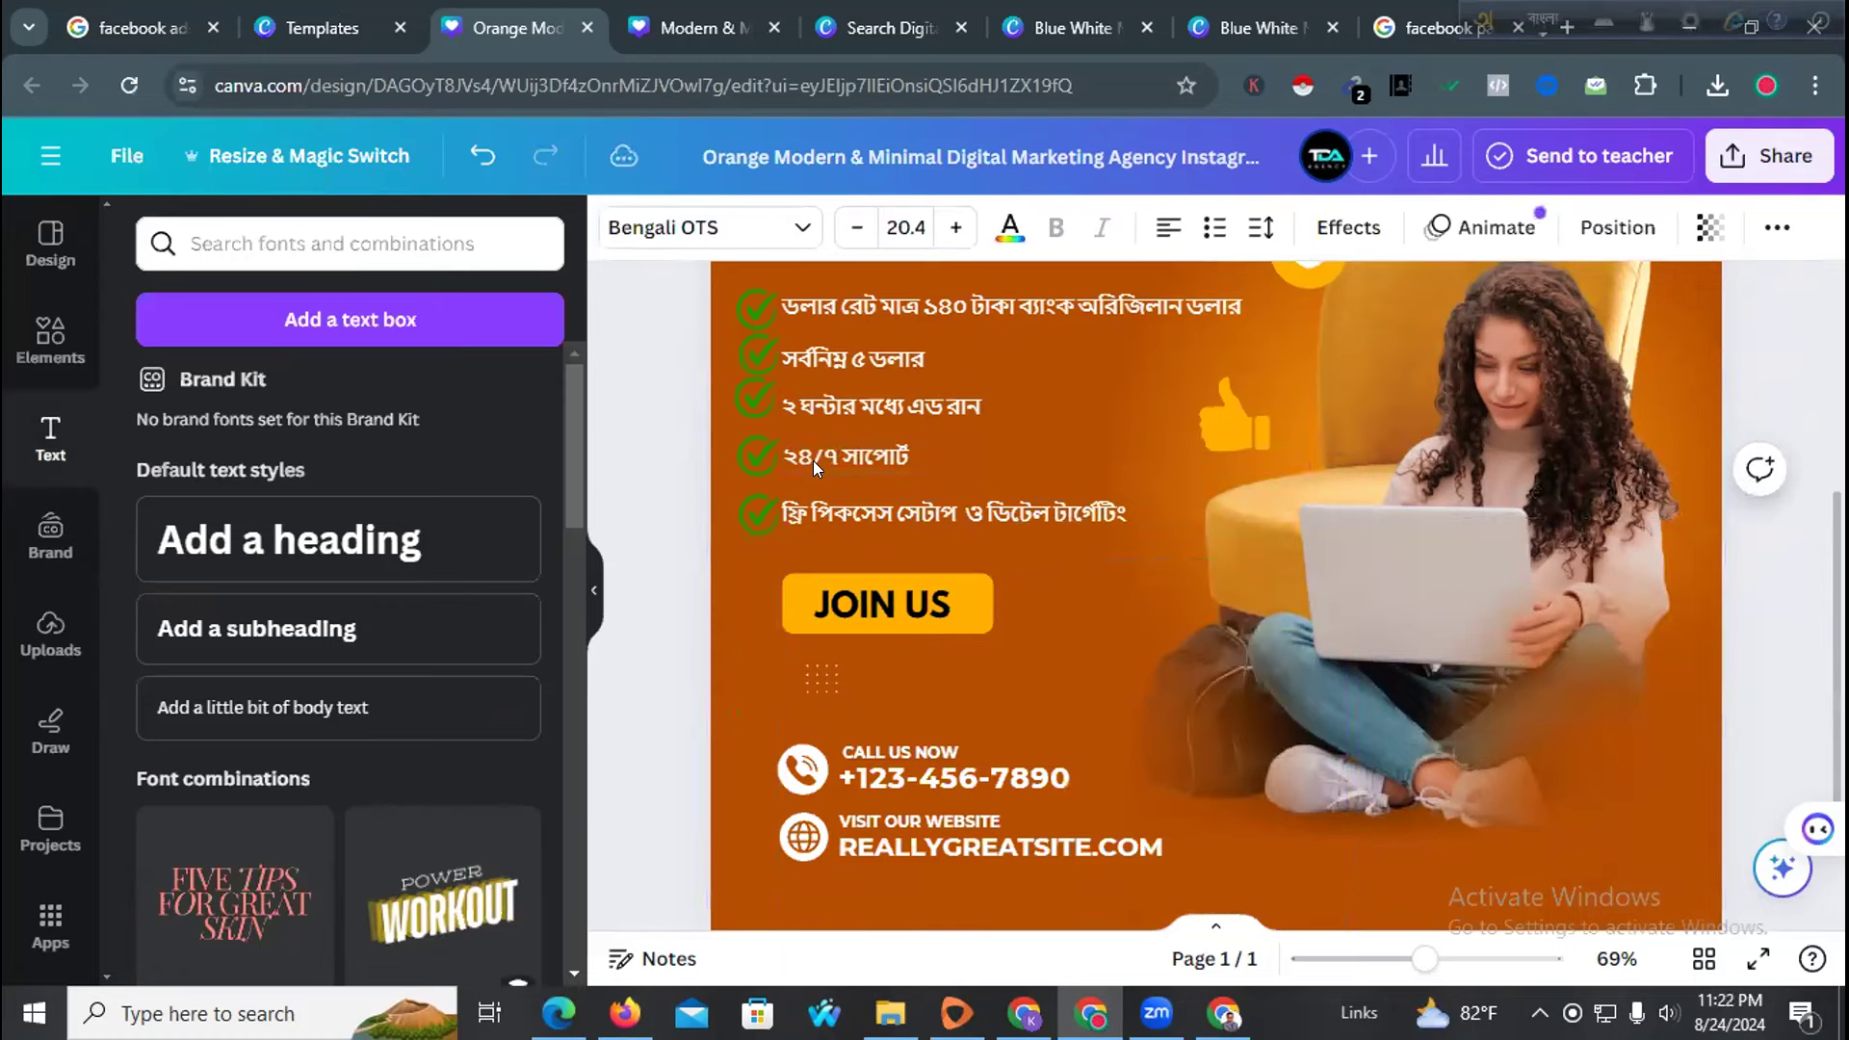
Move the top tick beside সর্বনিম্ন ৫ ডলার slightly up
{"action": "left_click", "coordinate": [743, 400]}
{"action": "left_click", "coordinate": [895, 358]}
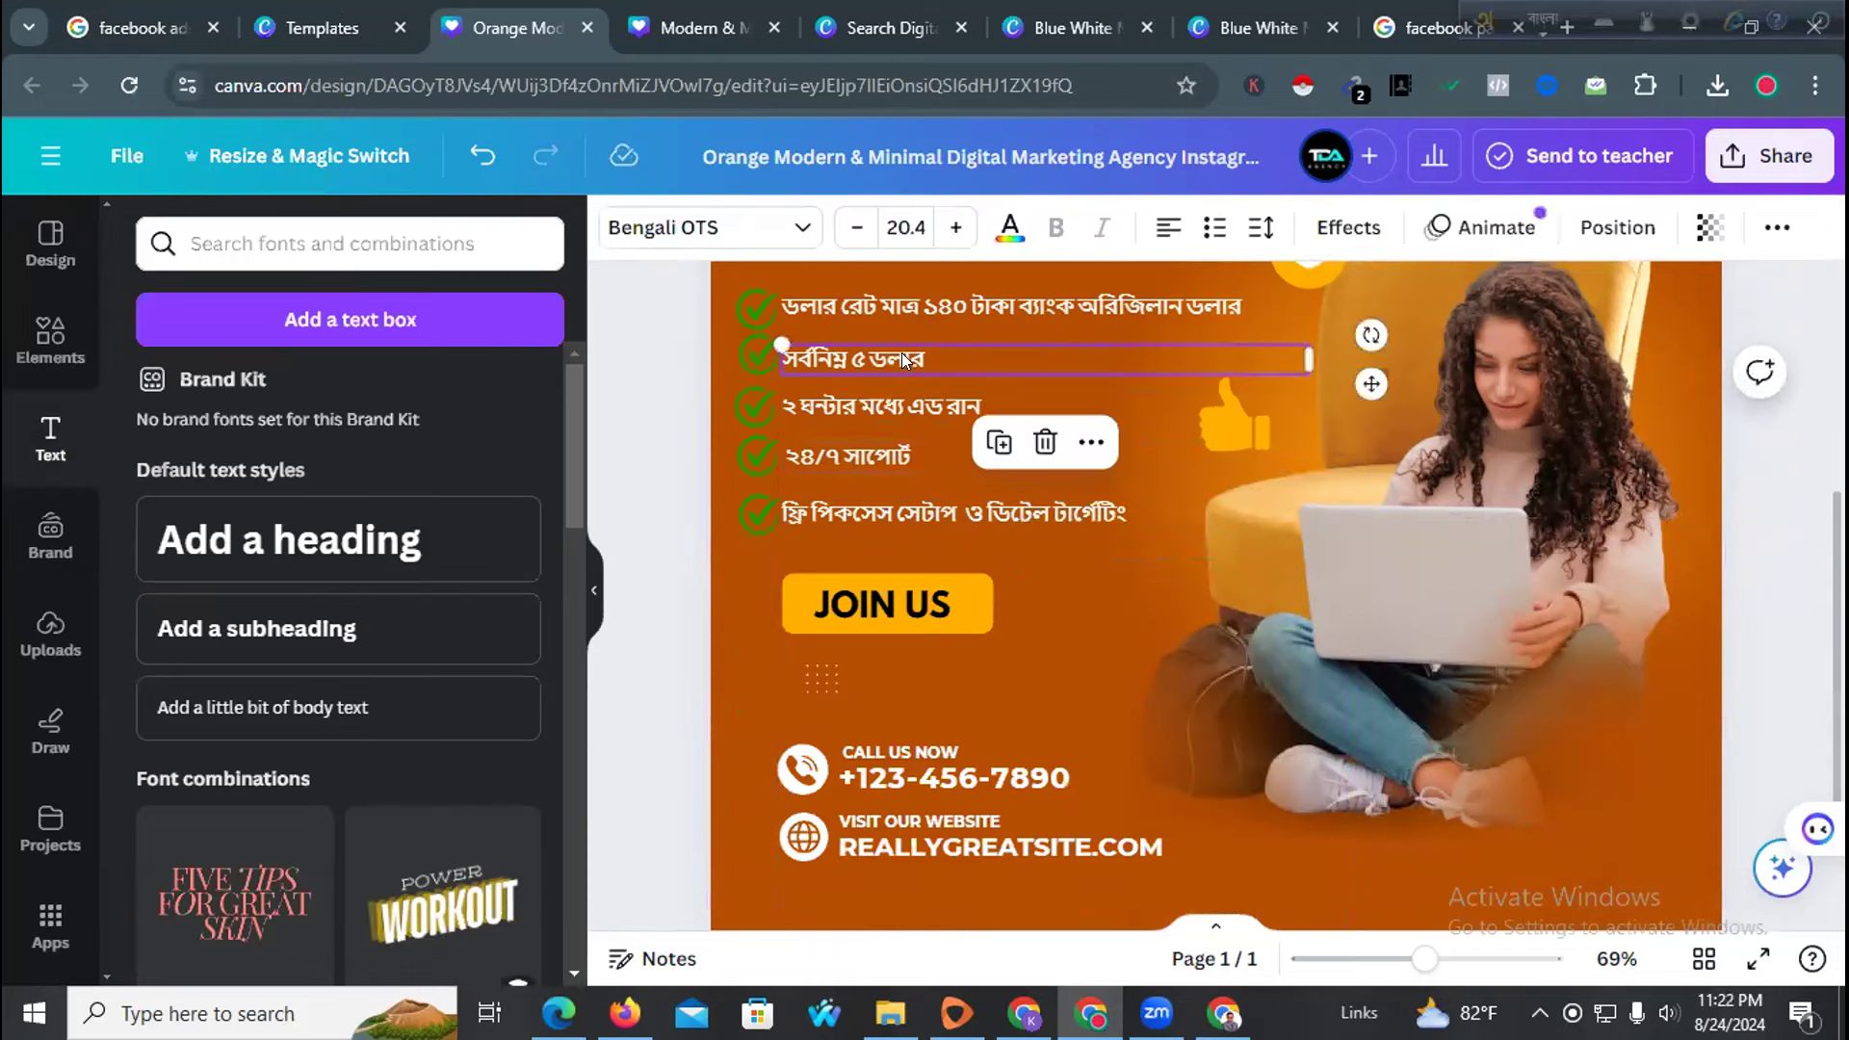
{"action": "left_click", "coordinate": [749, 374]}
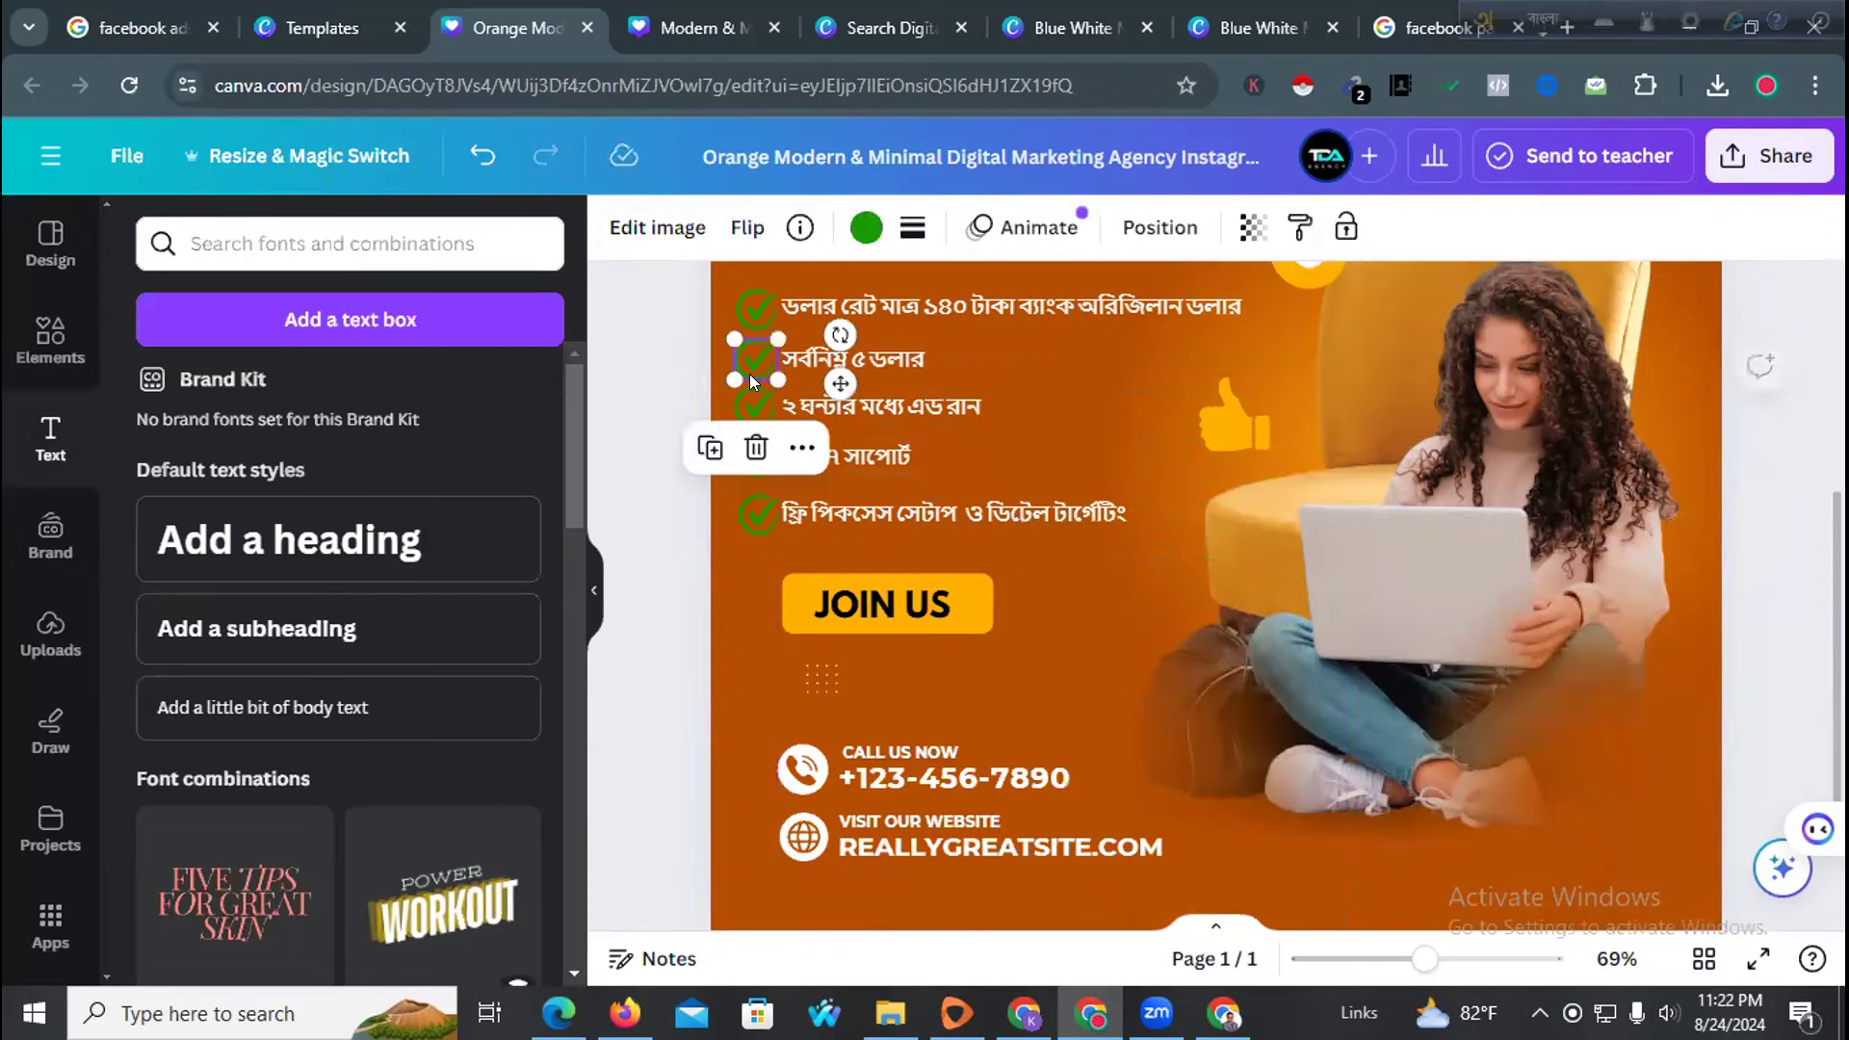
{"action": "left_click", "coordinate": [883, 359]}
{"action": "left_click_drag", "start_coordinate": [749, 306], "coordinate": [742, 296]}
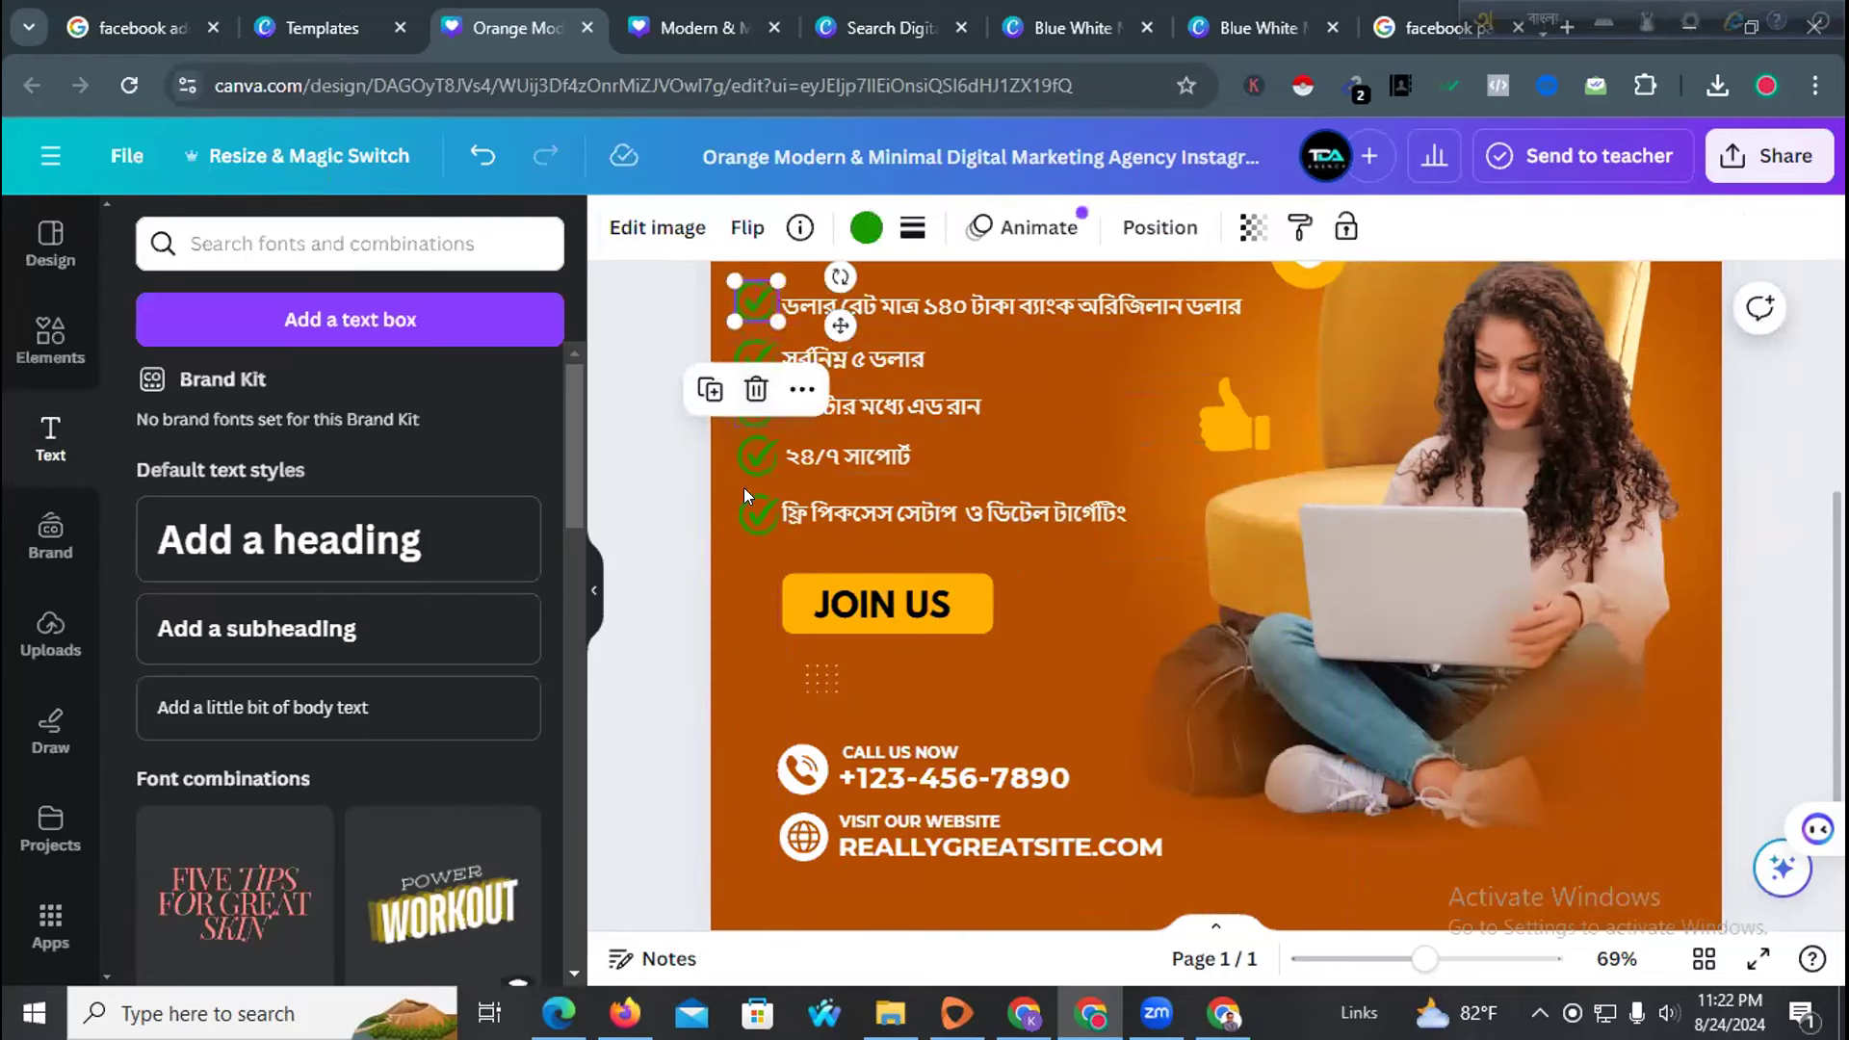
Shift the ২৪/৭ সাপোর্ট, ২ ঘন্টার মধ্যে এড রান and সর্বনিম্ন ৫ ডলার lines right
{"action": "left_click", "coordinate": [829, 457]}
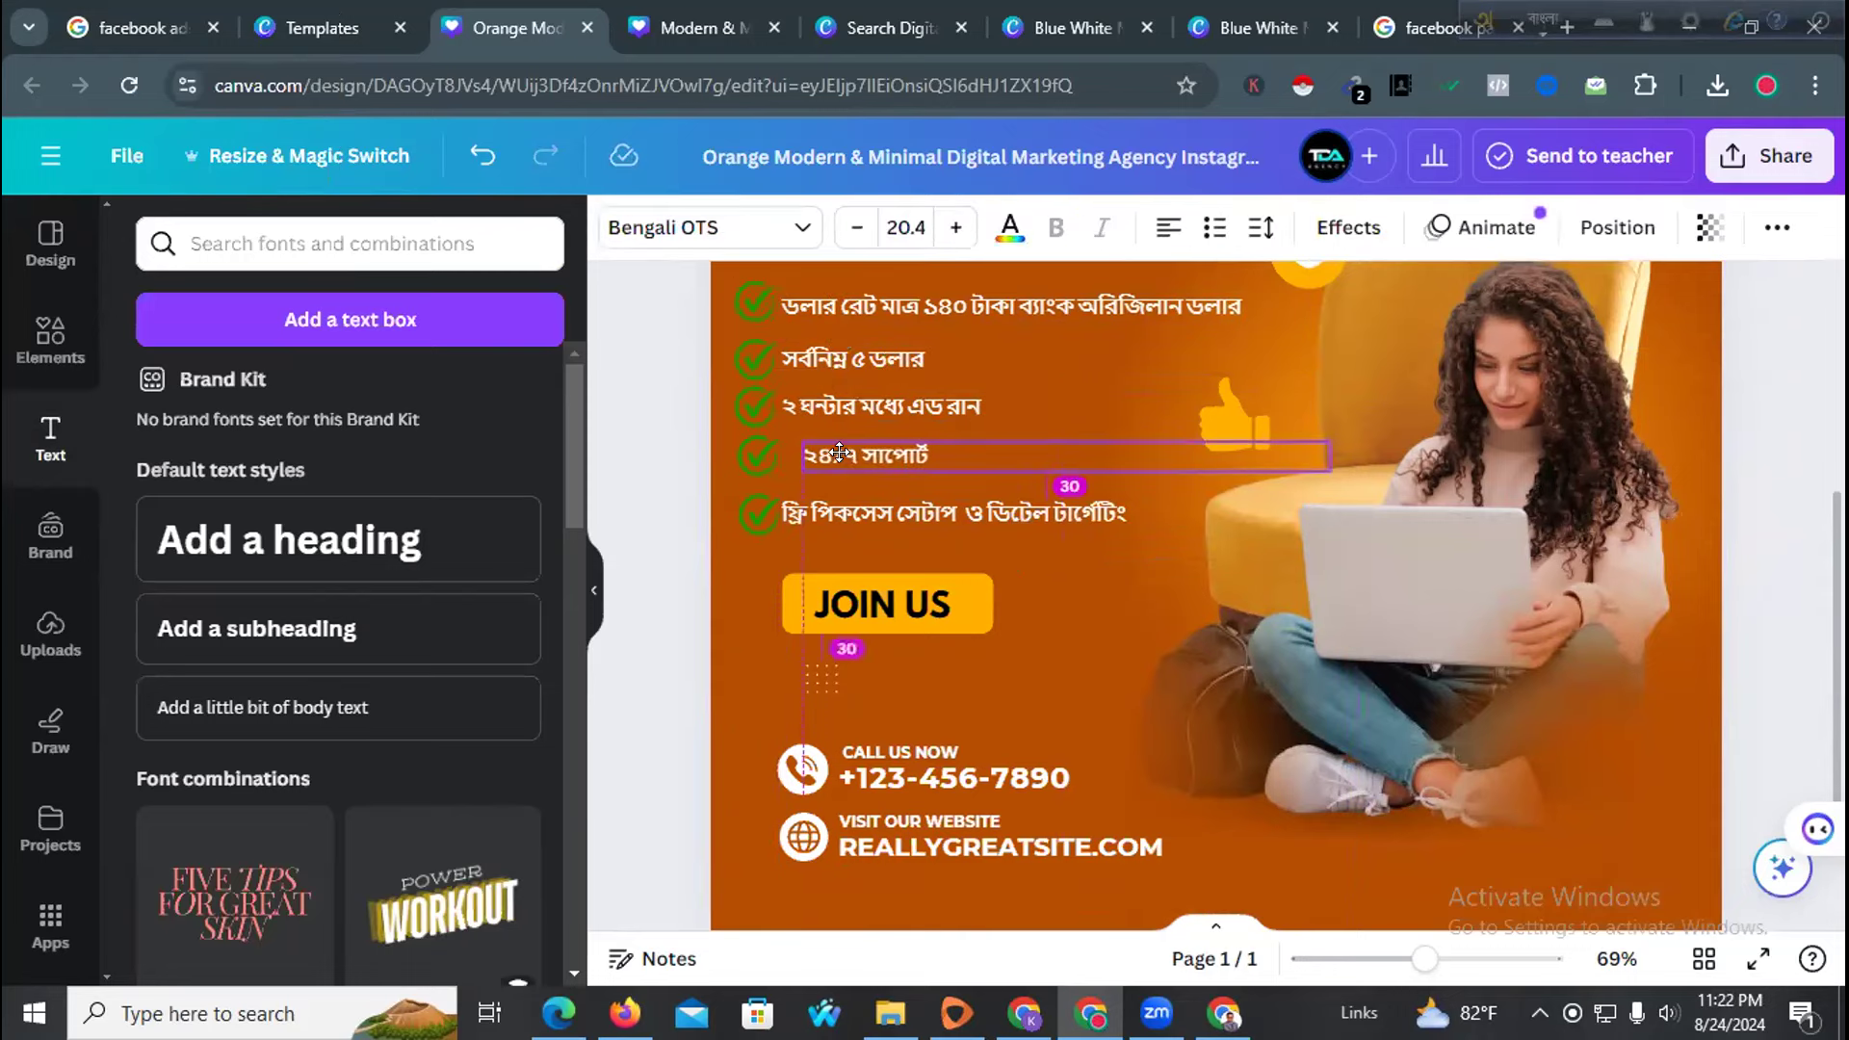
{"action": "left_click_drag", "start_coordinate": [780, 507], "coordinate": [805, 507]}
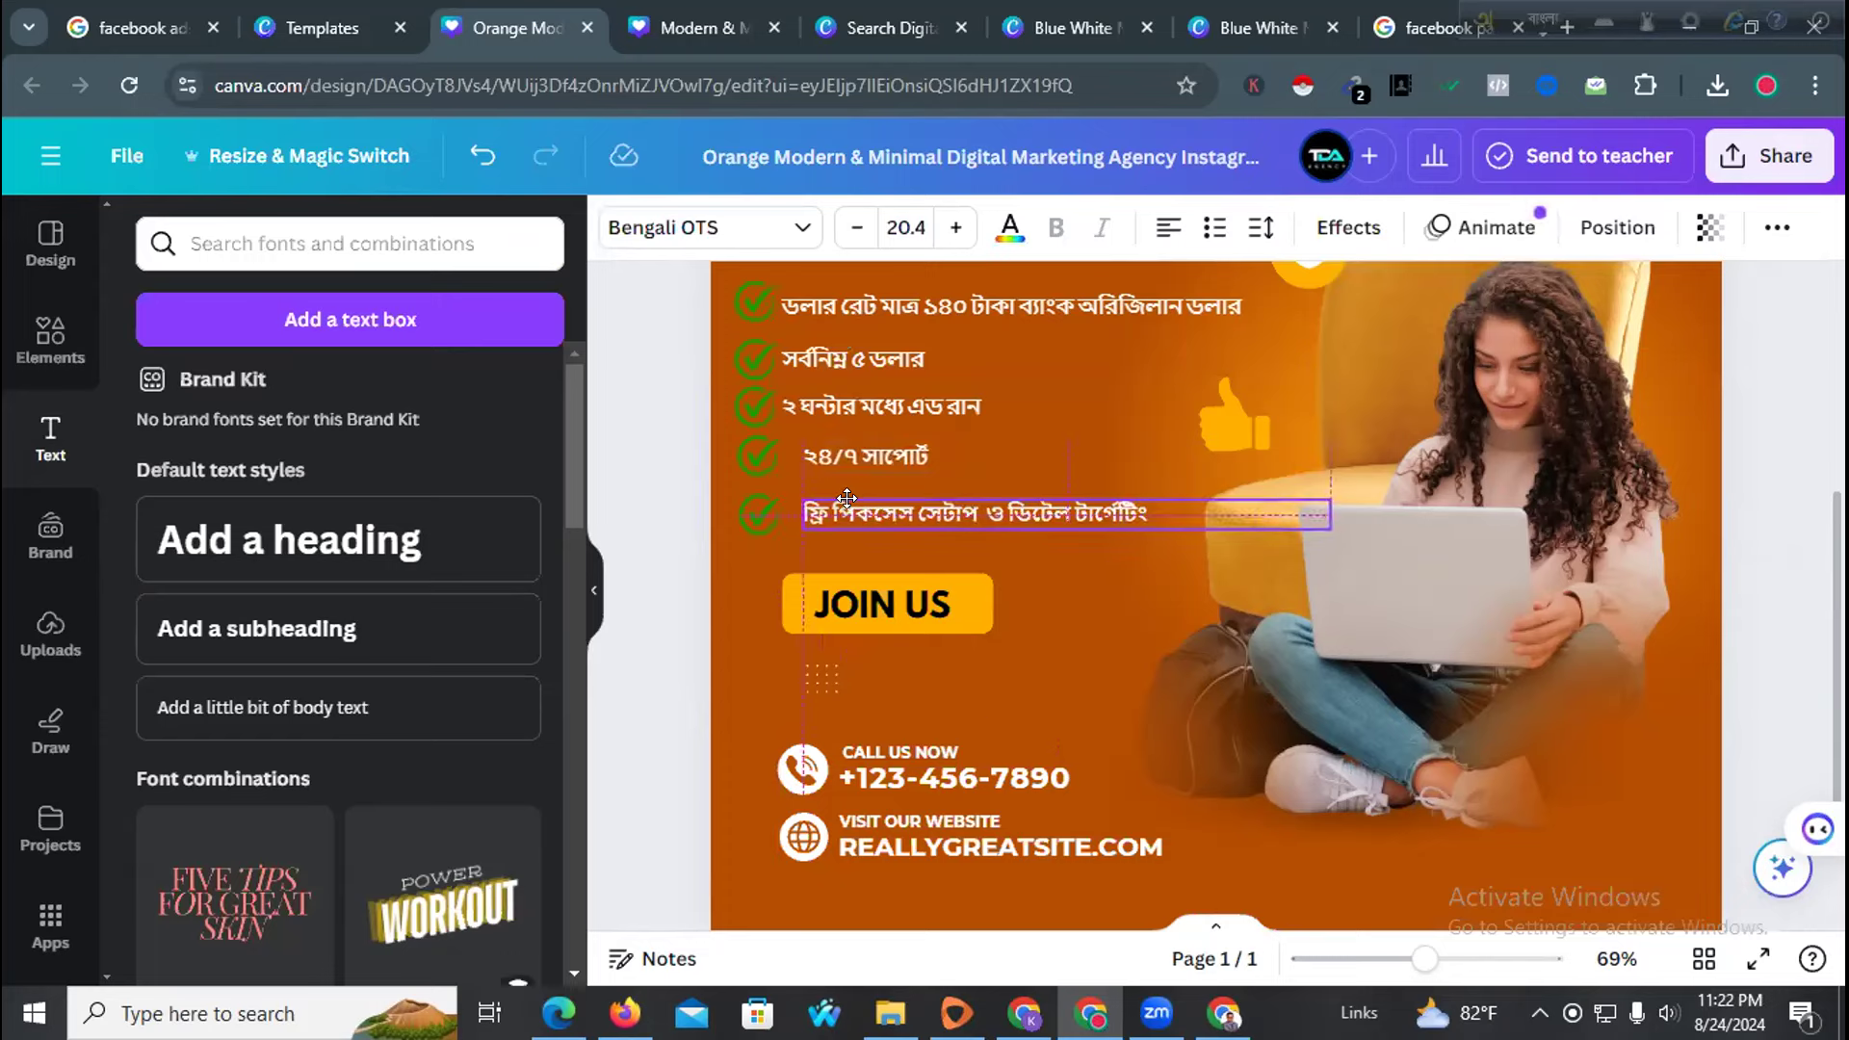
{"action": "left_click_drag", "start_coordinate": [805, 403], "coordinate": [828, 412]}
{"action": "left_click_drag", "start_coordinate": [801, 349], "coordinate": [835, 302]}
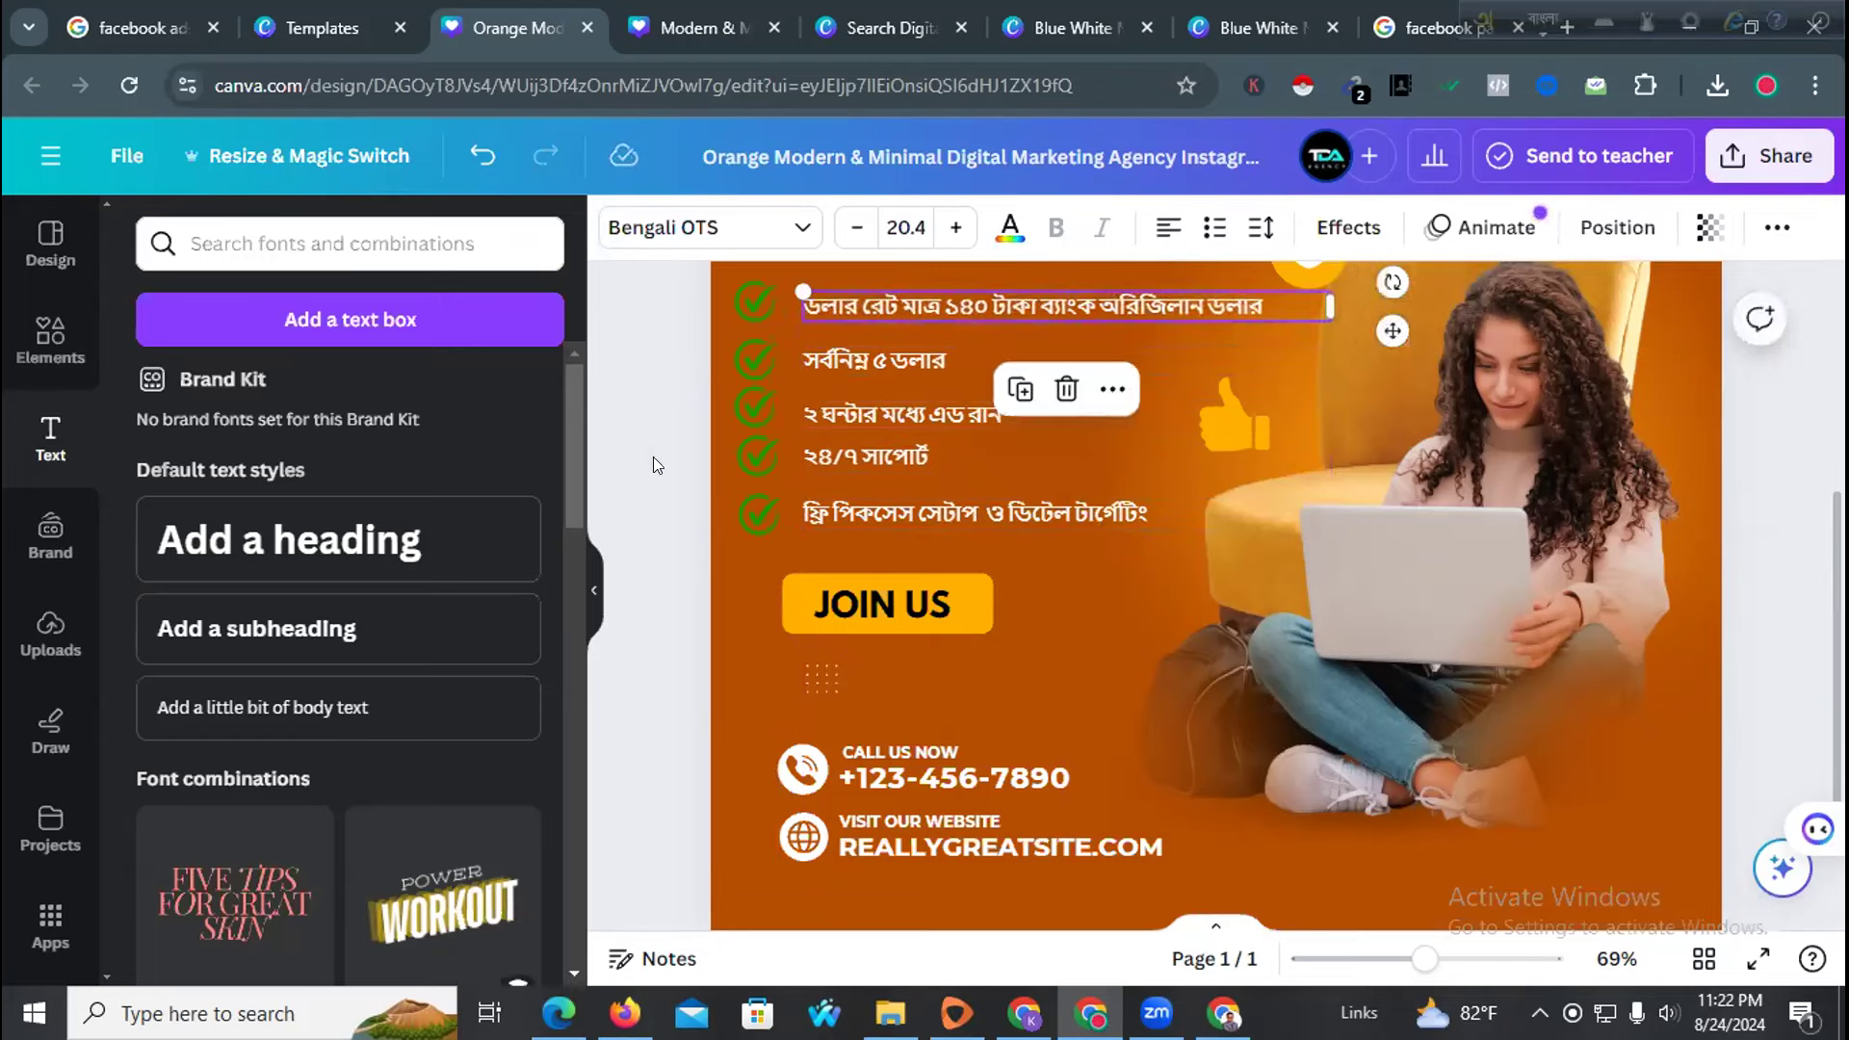
Stack a middle tick onto the first line's tick
{"action": "left_click", "coordinate": [747, 460]}
{"action": "left_click_drag", "start_coordinate": [747, 461], "coordinate": [761, 422]}
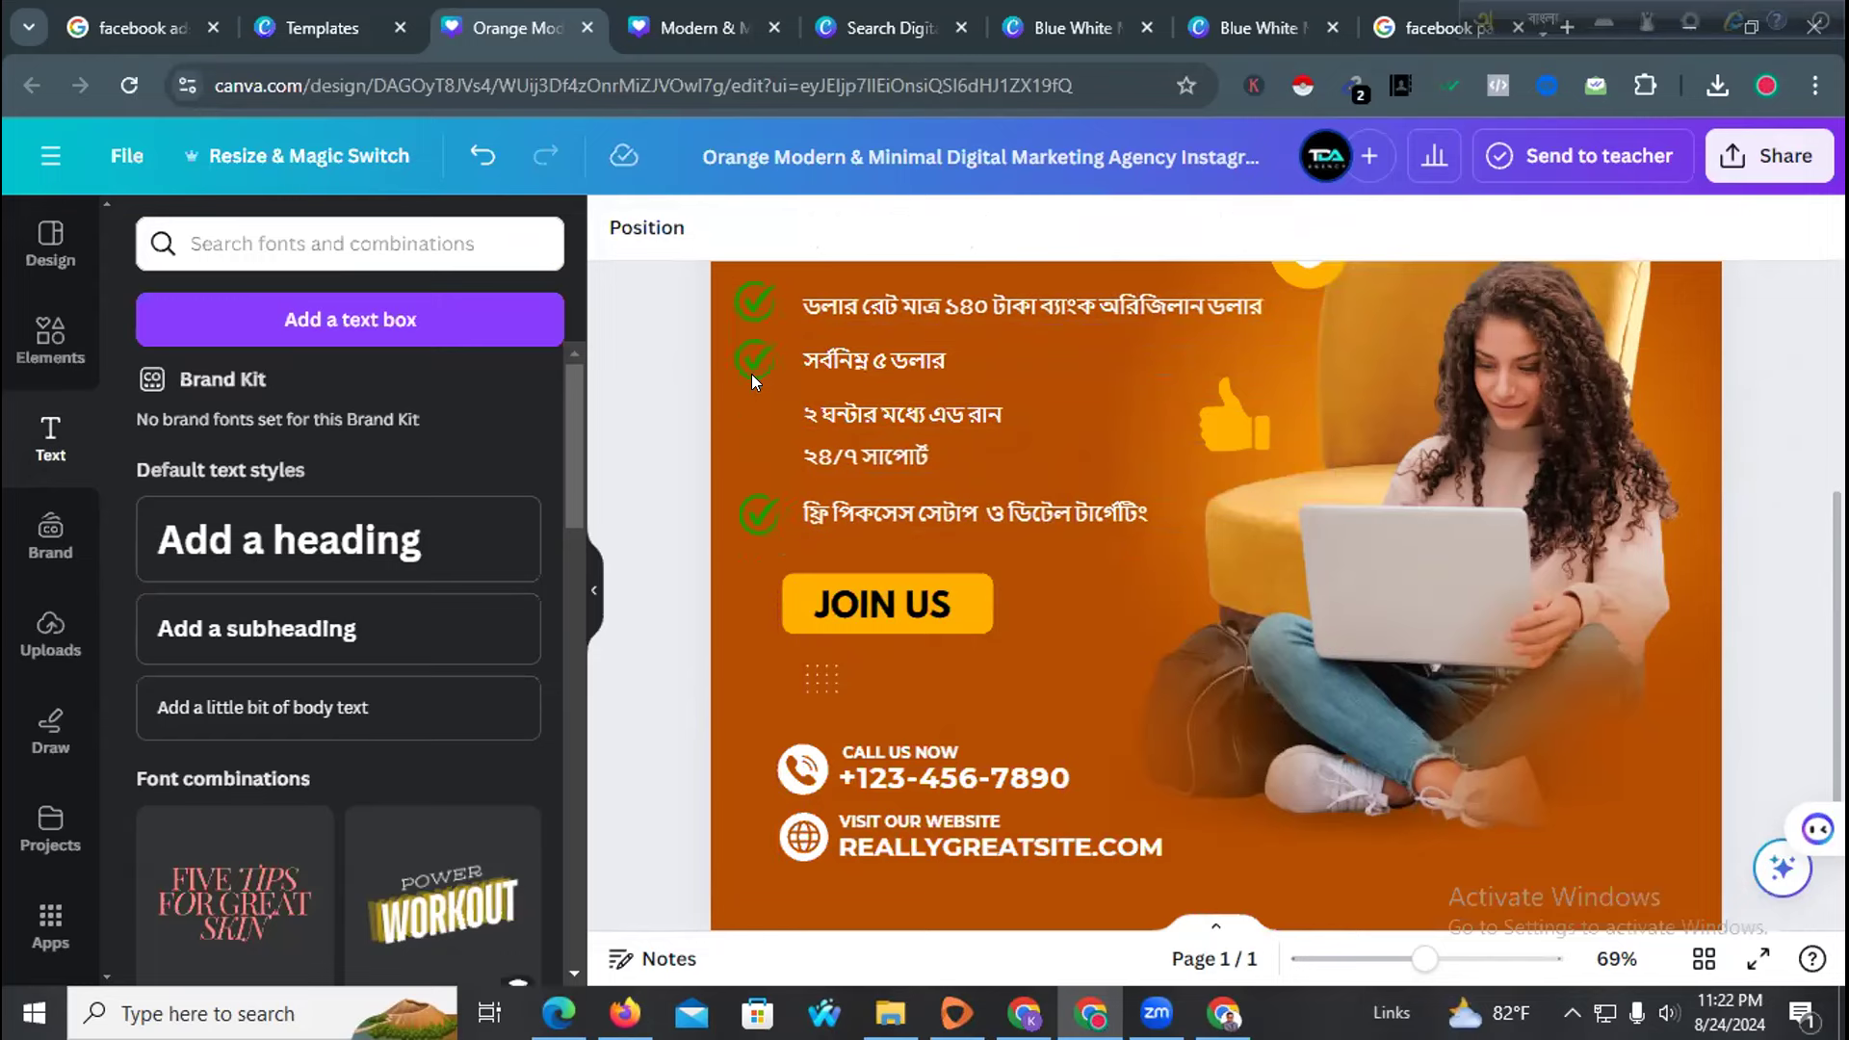
{"action": "left_click_drag", "start_coordinate": [747, 316], "coordinate": [750, 302]}
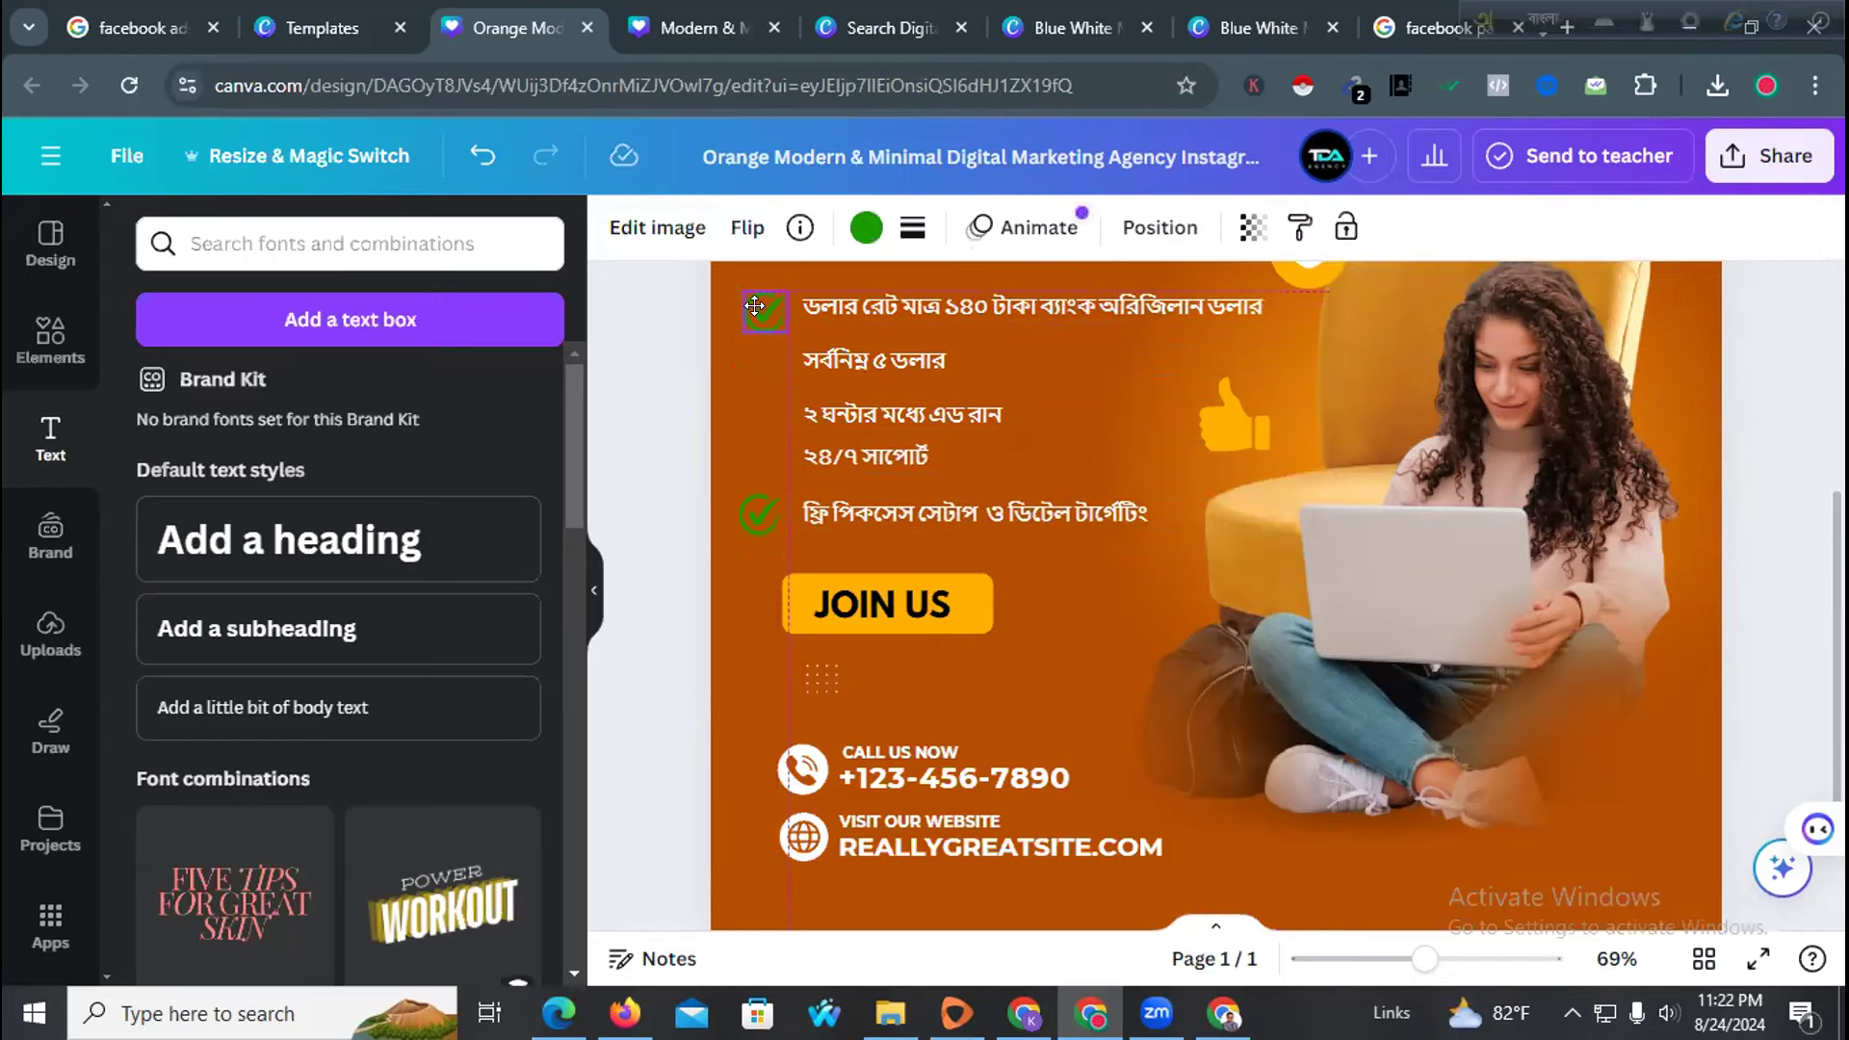
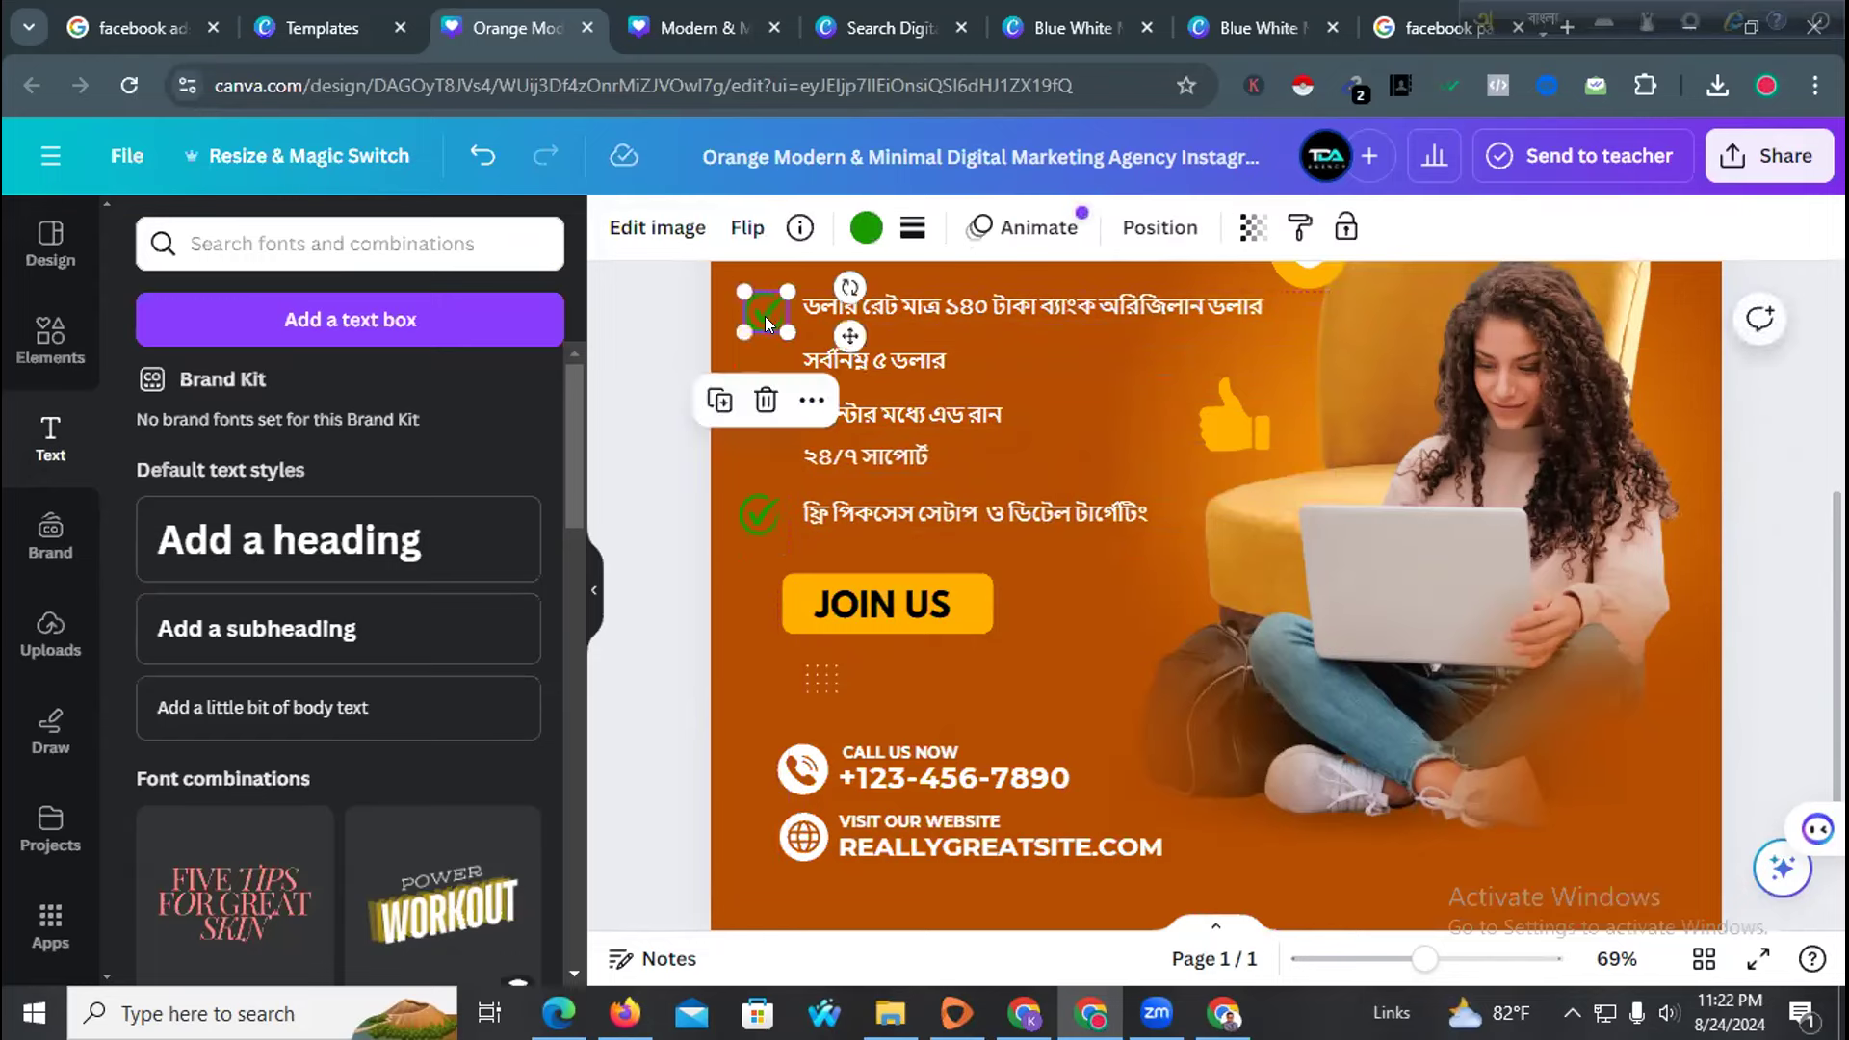
Duplicate the green checkmark beside the second and third checklist lines
{"action": "left_click", "coordinate": [766, 357]}
{"action": "left_click", "coordinate": [766, 312]}
{"action": "key", "text": "ctrl+d"}
{"action": "left_click_drag", "start_coordinate": [863, 348], "coordinate": [840, 386]}
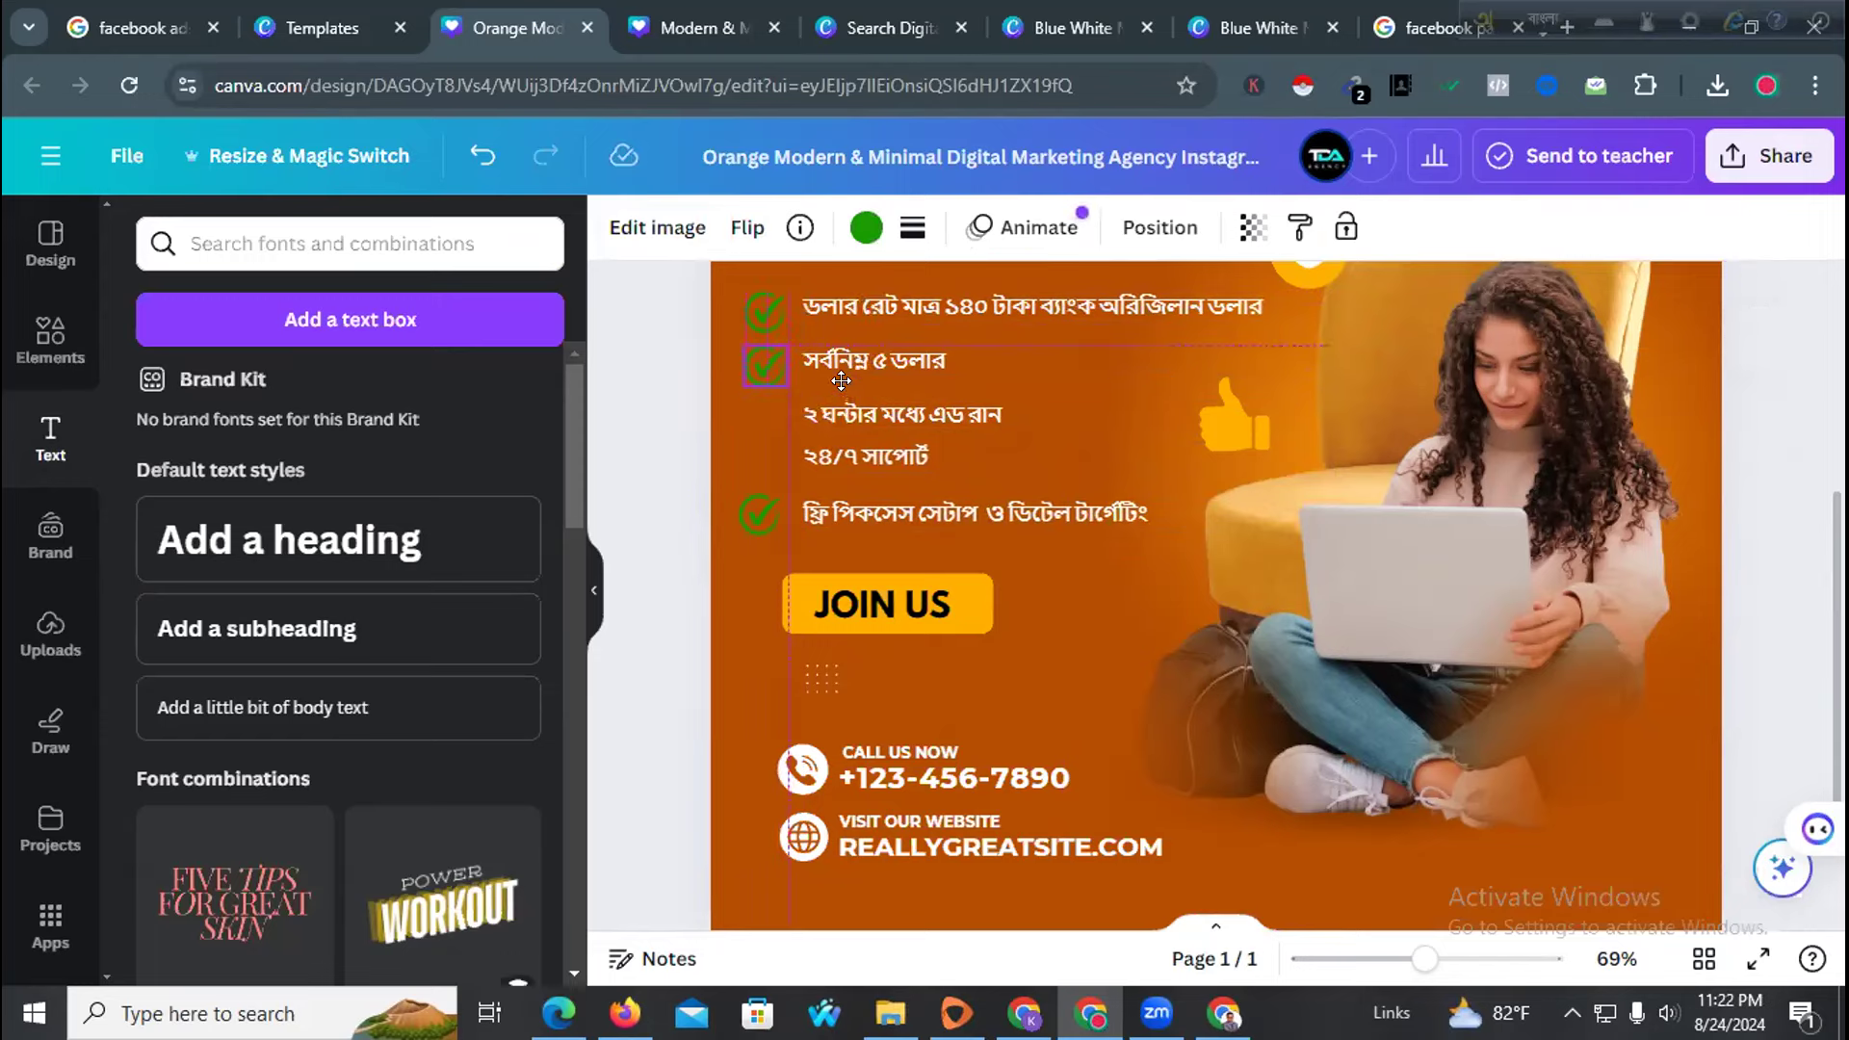
{"action": "left_click_drag", "start_coordinate": [840, 372], "coordinate": [840, 372]}
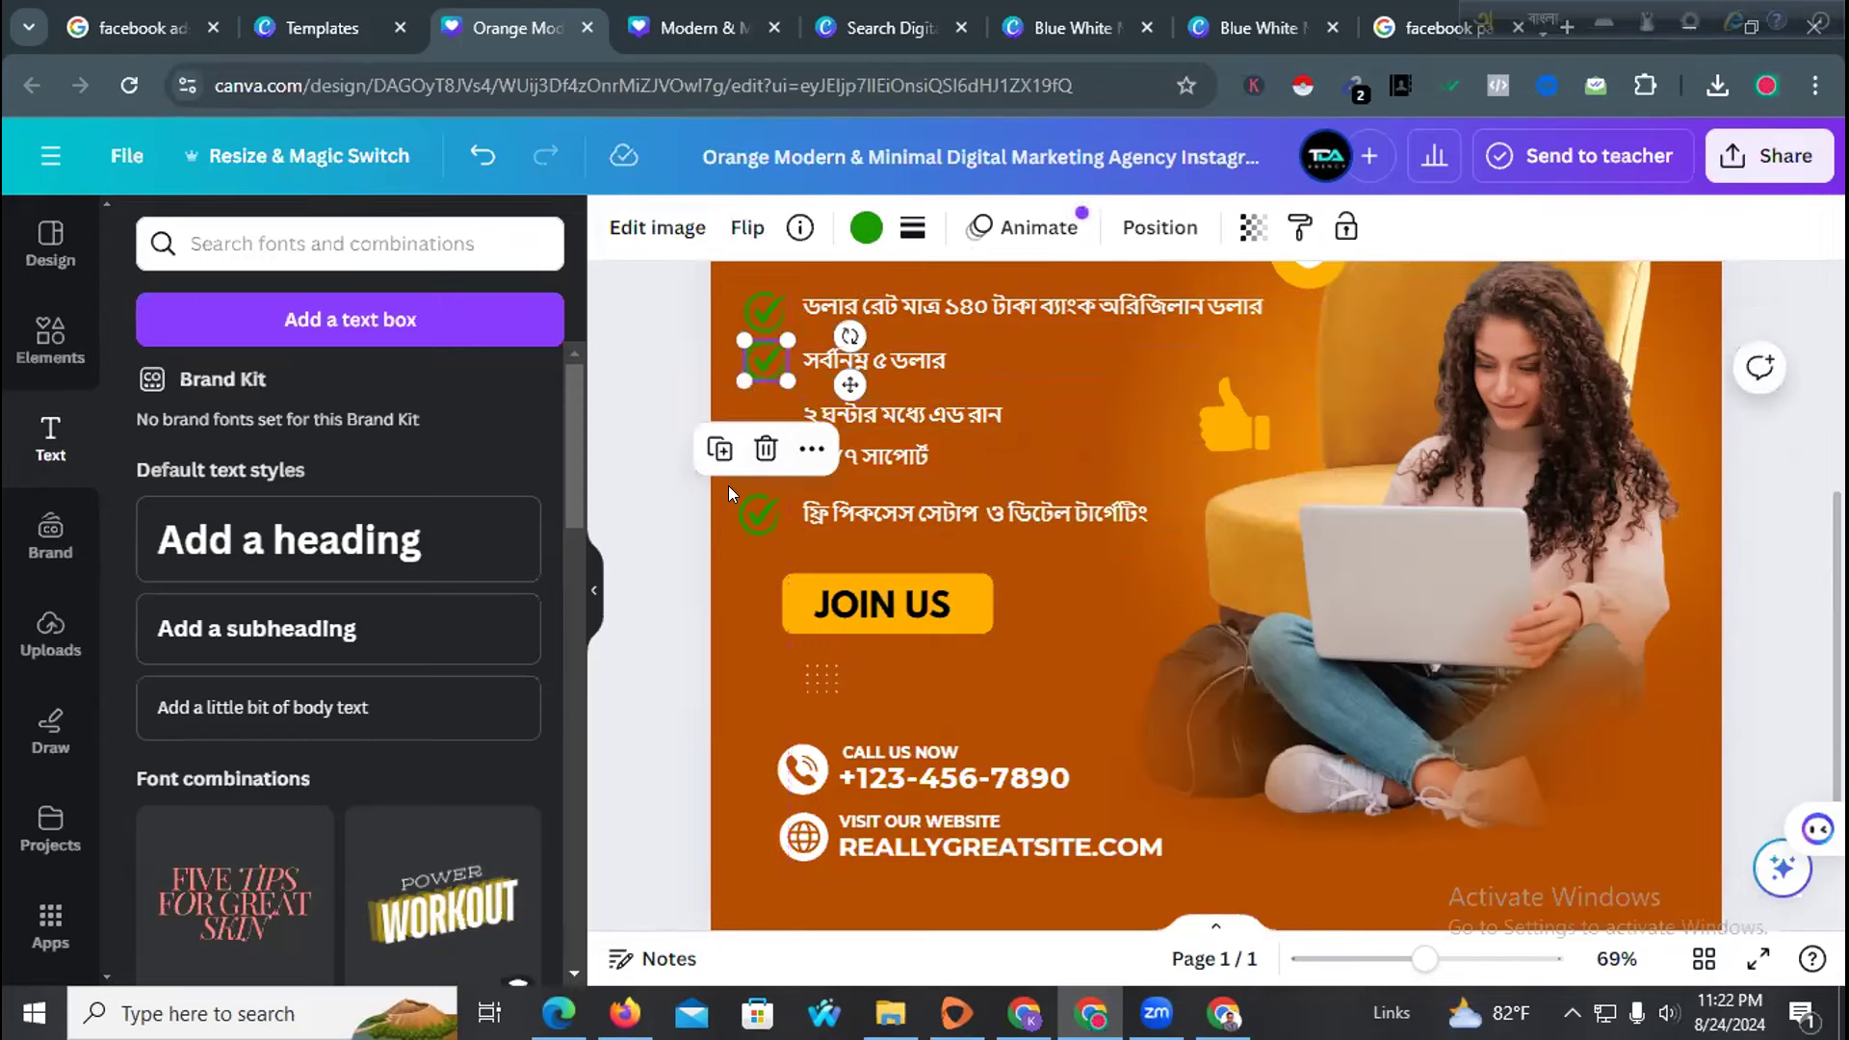
{"action": "left_click", "coordinate": [740, 420]}
{"action": "key", "text": "ctrl+v"}
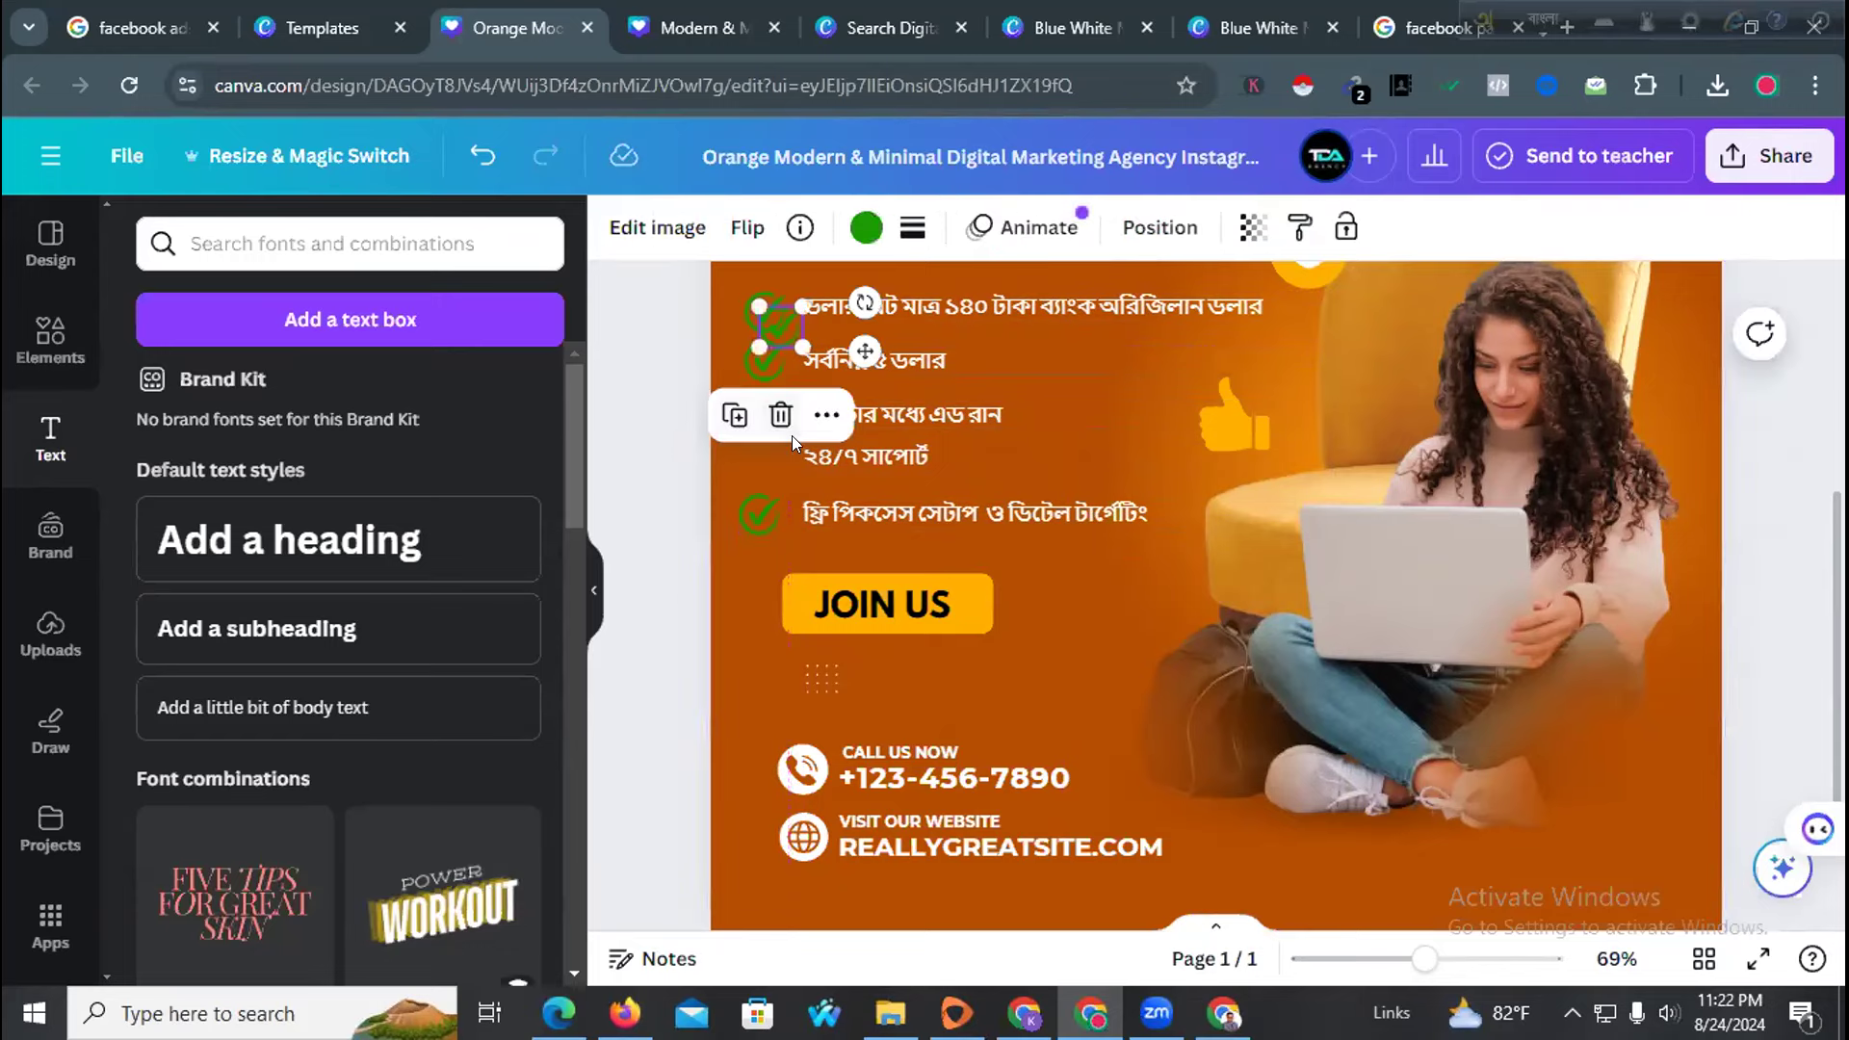
{"action": "left_click", "coordinate": [1026, 352]}
{"action": "left_click_drag", "start_coordinate": [771, 324], "coordinate": [757, 409]}
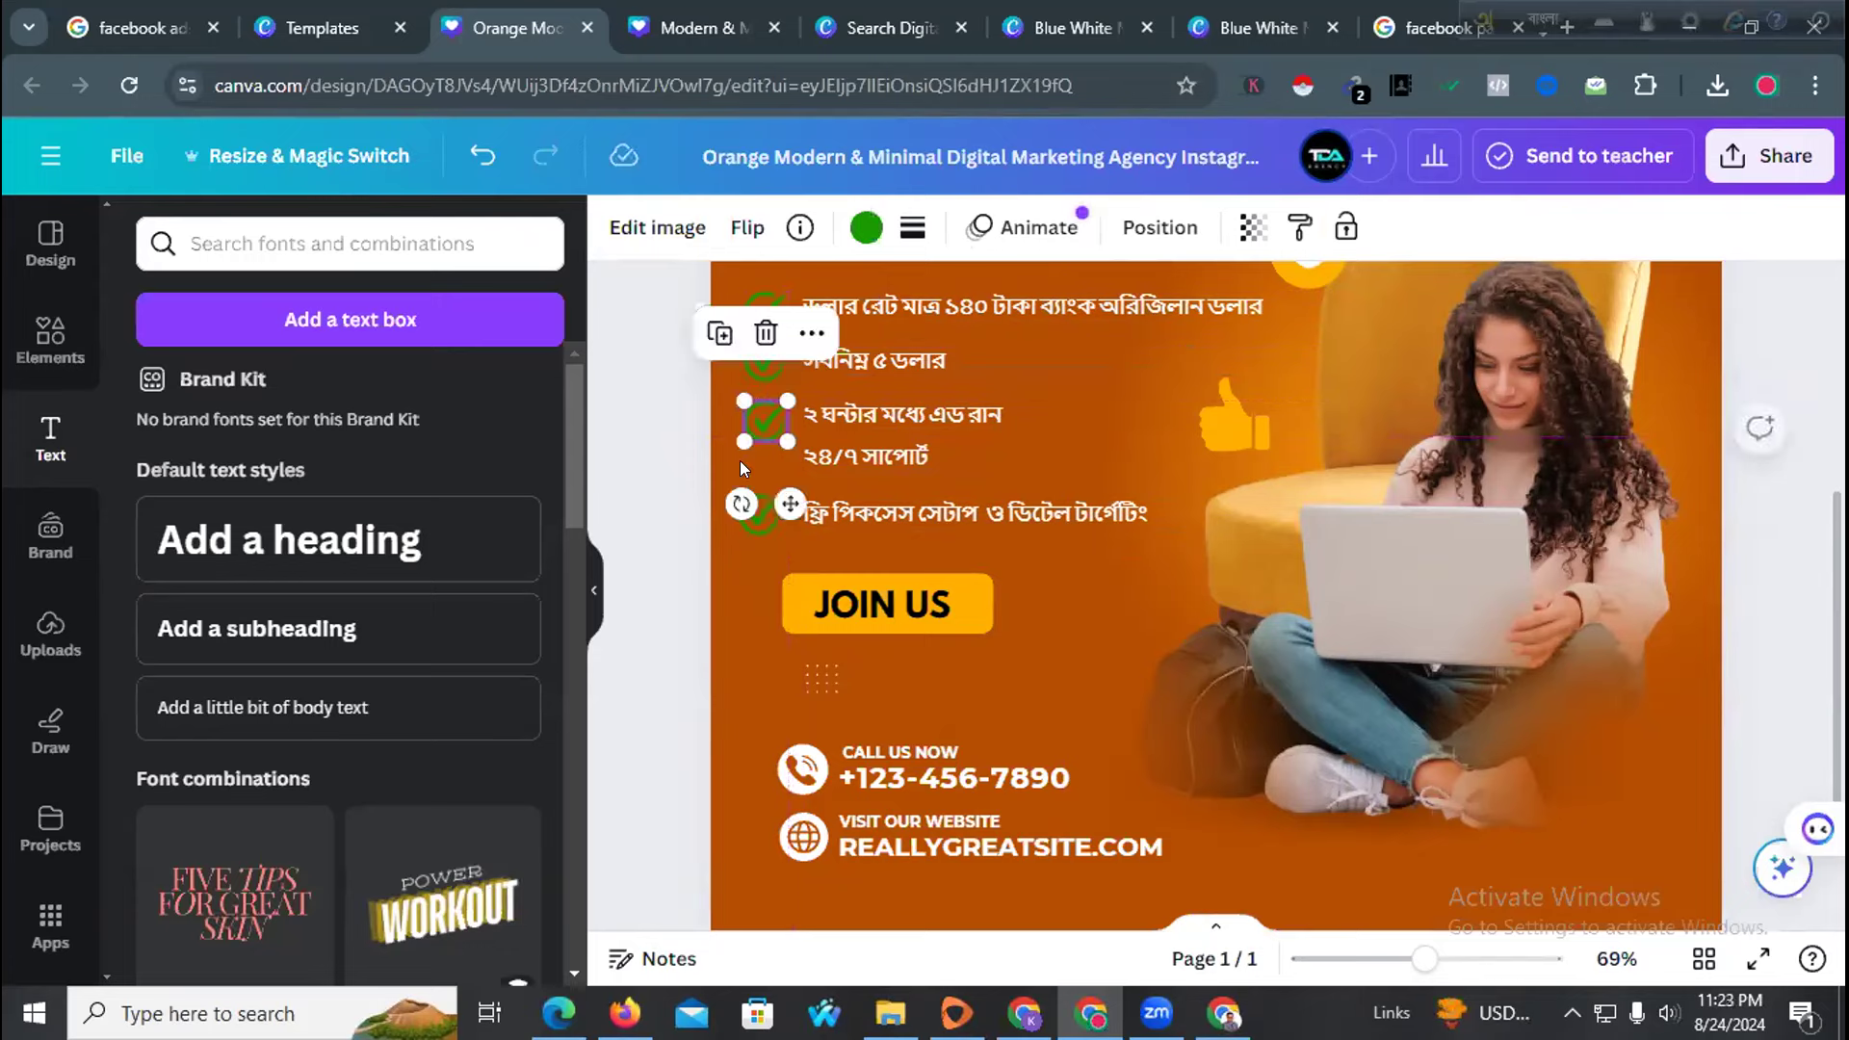
{"action": "left_click", "coordinate": [740, 468]}
Nudge the last line and its tick down, add a tick beside the fourth line, and realign the third tick
{"action": "left_click", "coordinate": [915, 511]}
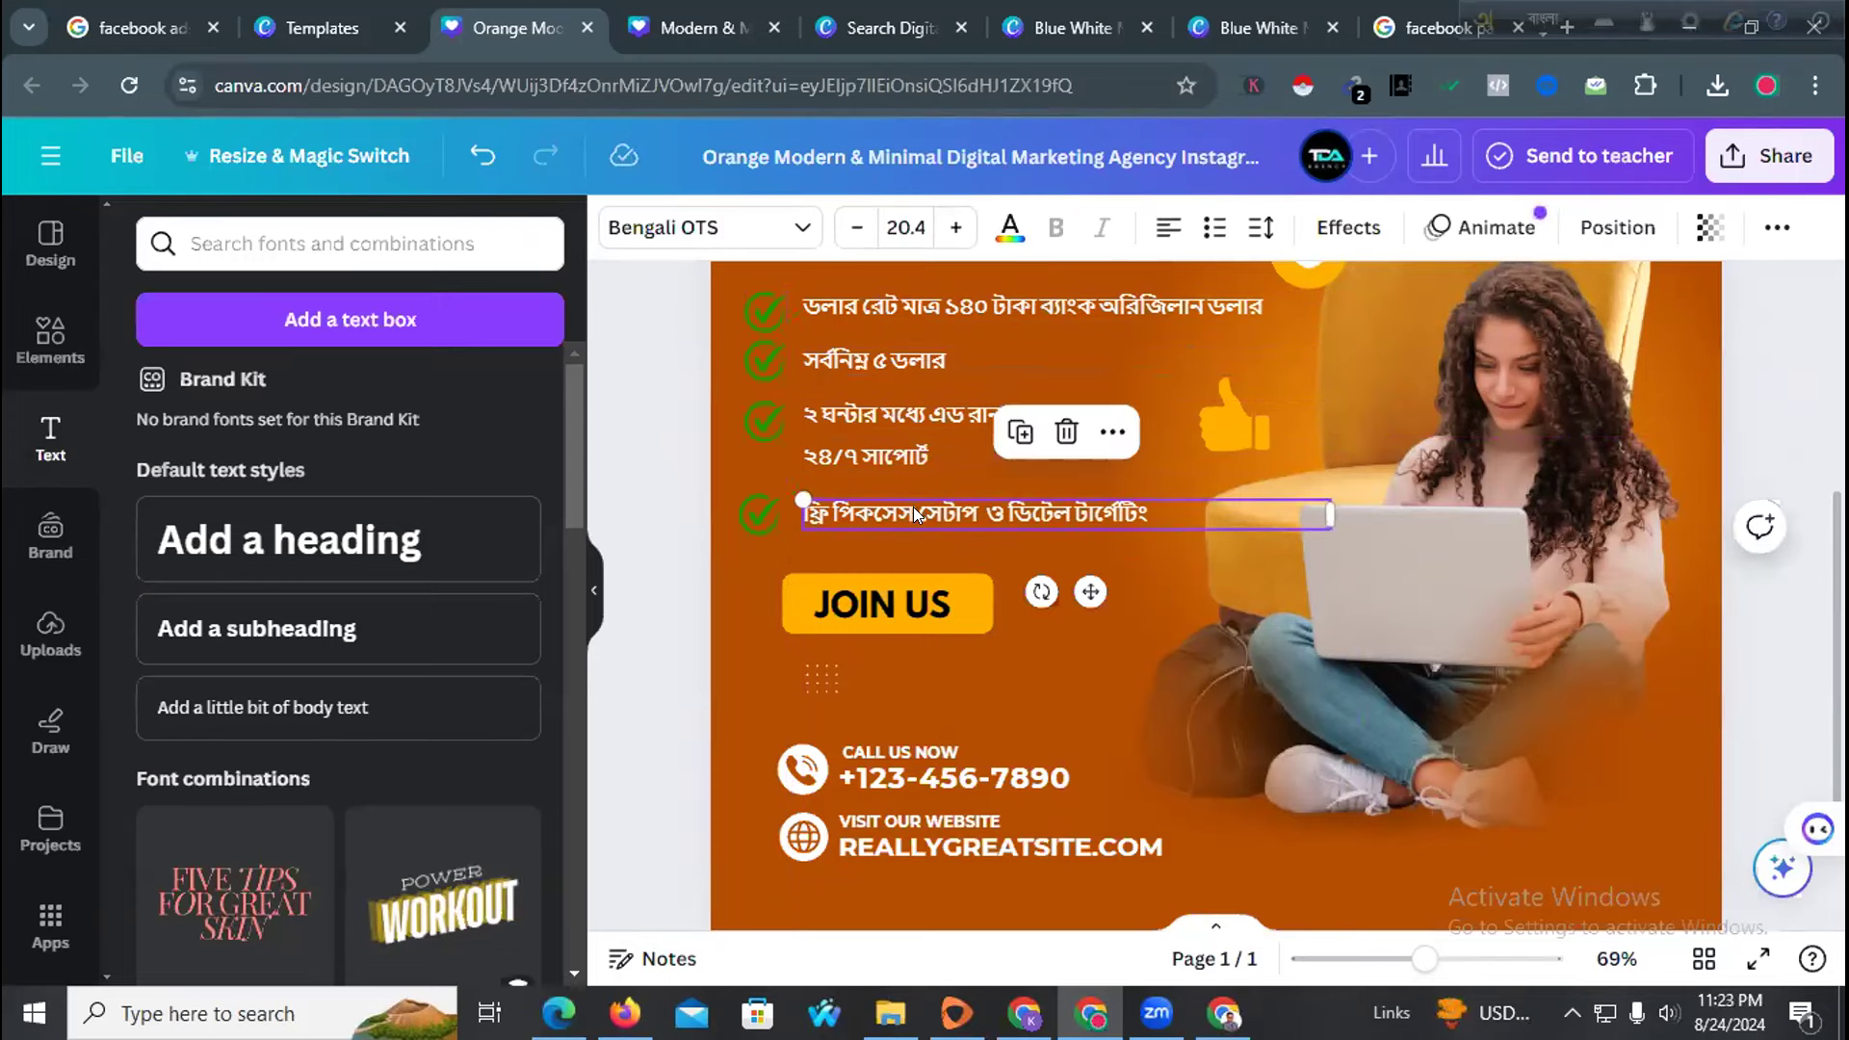
{"action": "left_click_drag", "start_coordinate": [913, 507], "coordinate": [915, 513]}
{"action": "left_click", "coordinate": [745, 504]}
{"action": "left_click_drag", "start_coordinate": [745, 504], "coordinate": [749, 512]}
{"action": "left_click", "coordinate": [738, 466]}
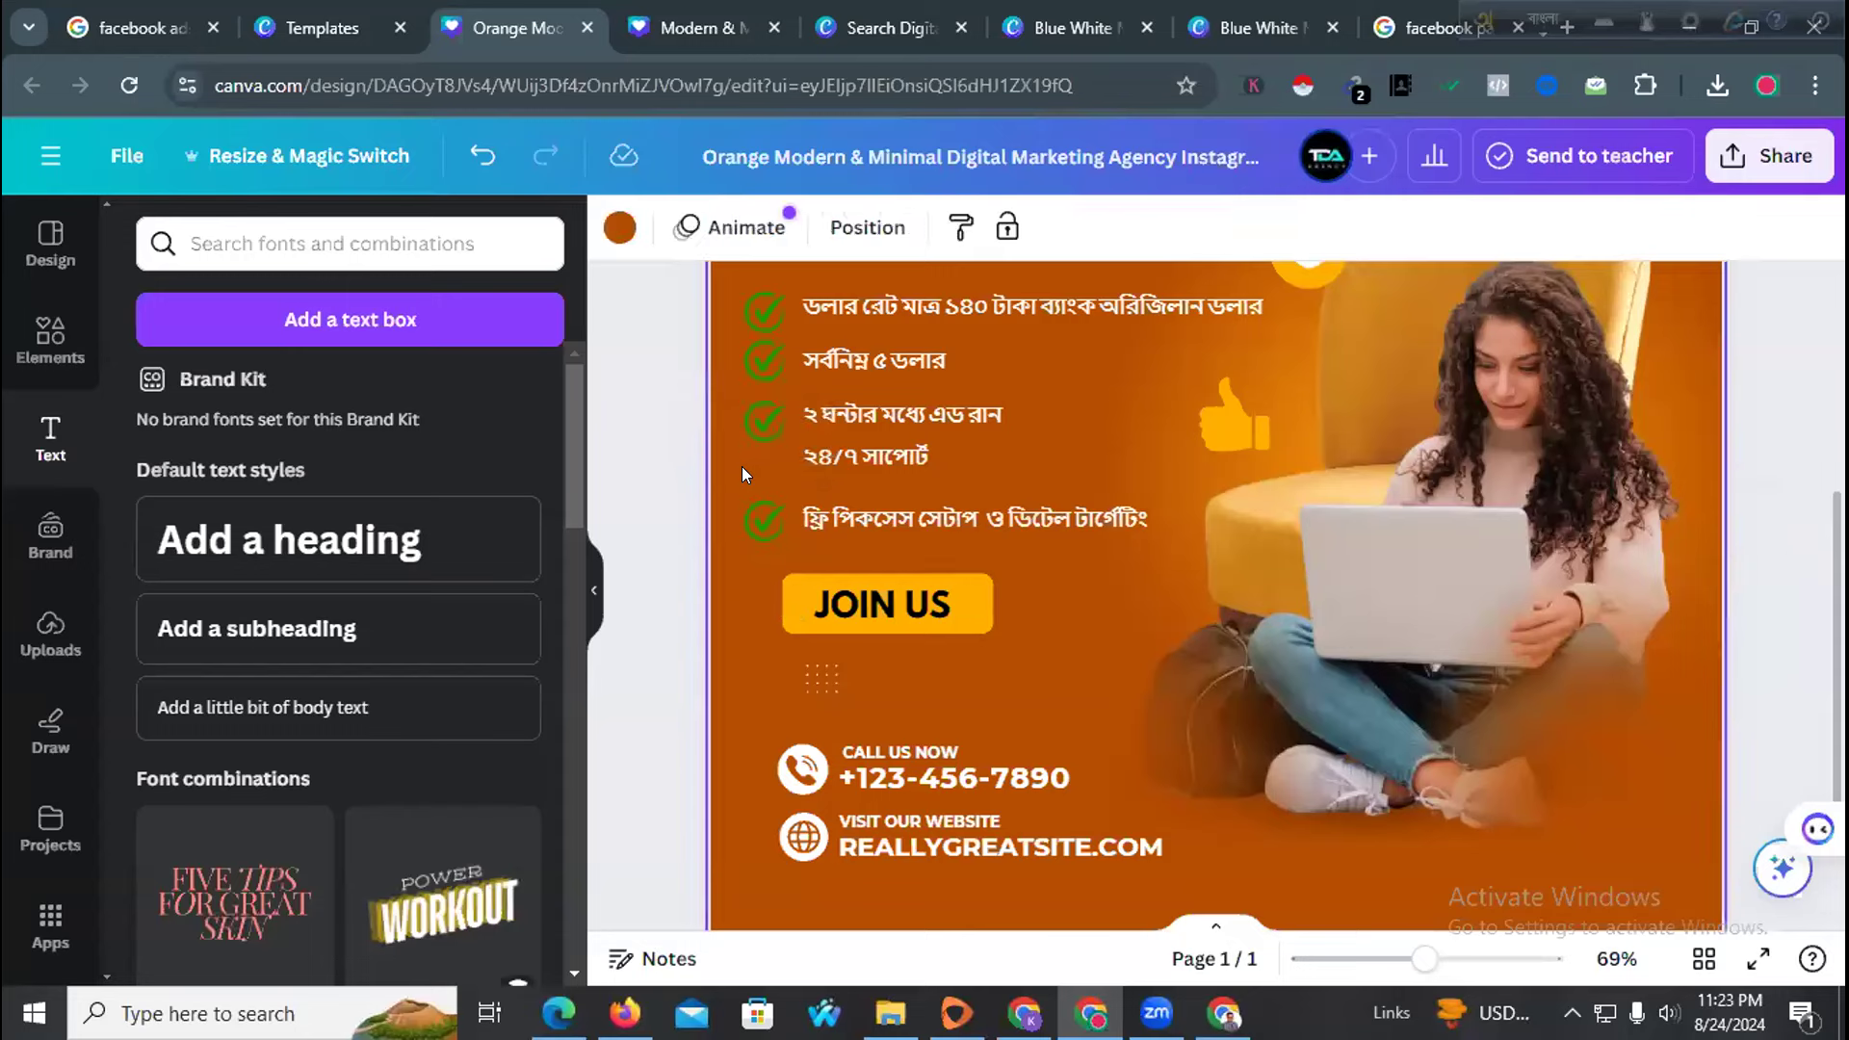
{"action": "key", "text": "ctrl+v"}
{"action": "left_click_drag", "start_coordinate": [863, 353], "coordinate": [910, 455]}
{"action": "left_click", "coordinate": [940, 441]}
{"action": "left_click", "coordinate": [752, 418]}
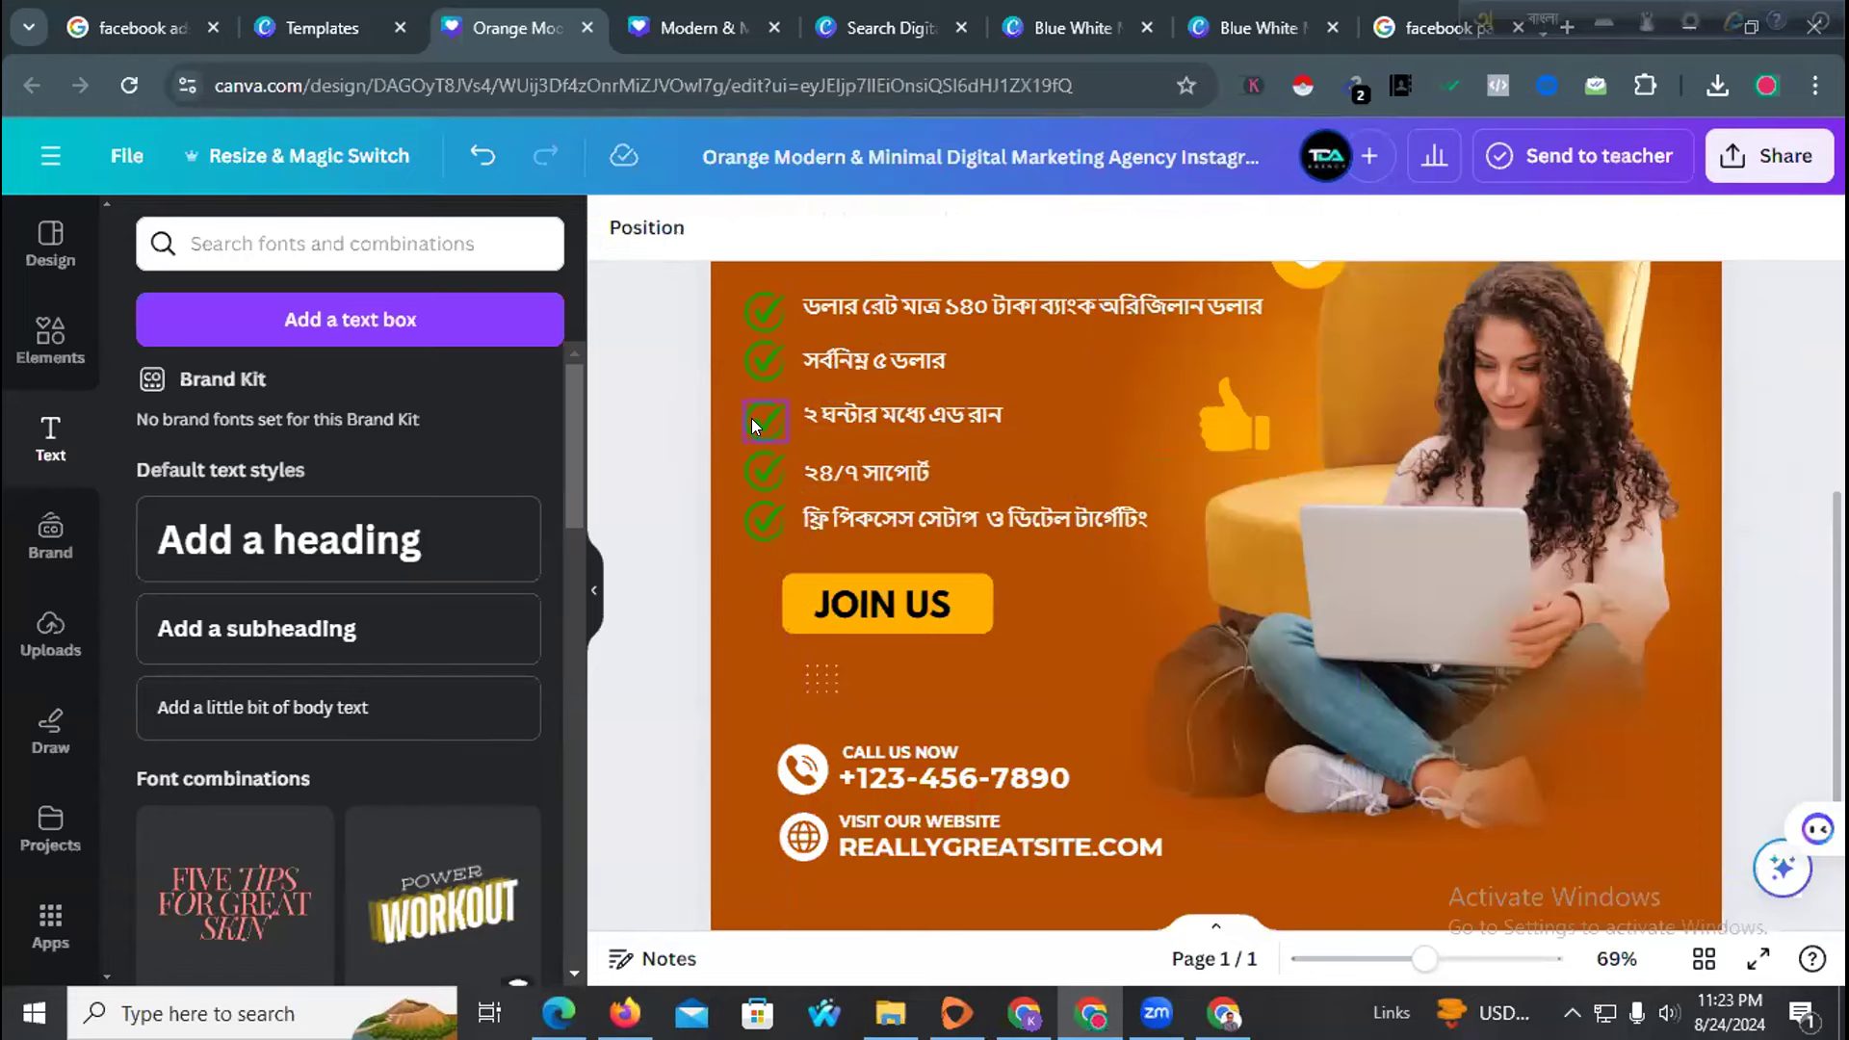
{"action": "left_click_drag", "start_coordinate": [752, 411], "coordinate": [752, 410]}
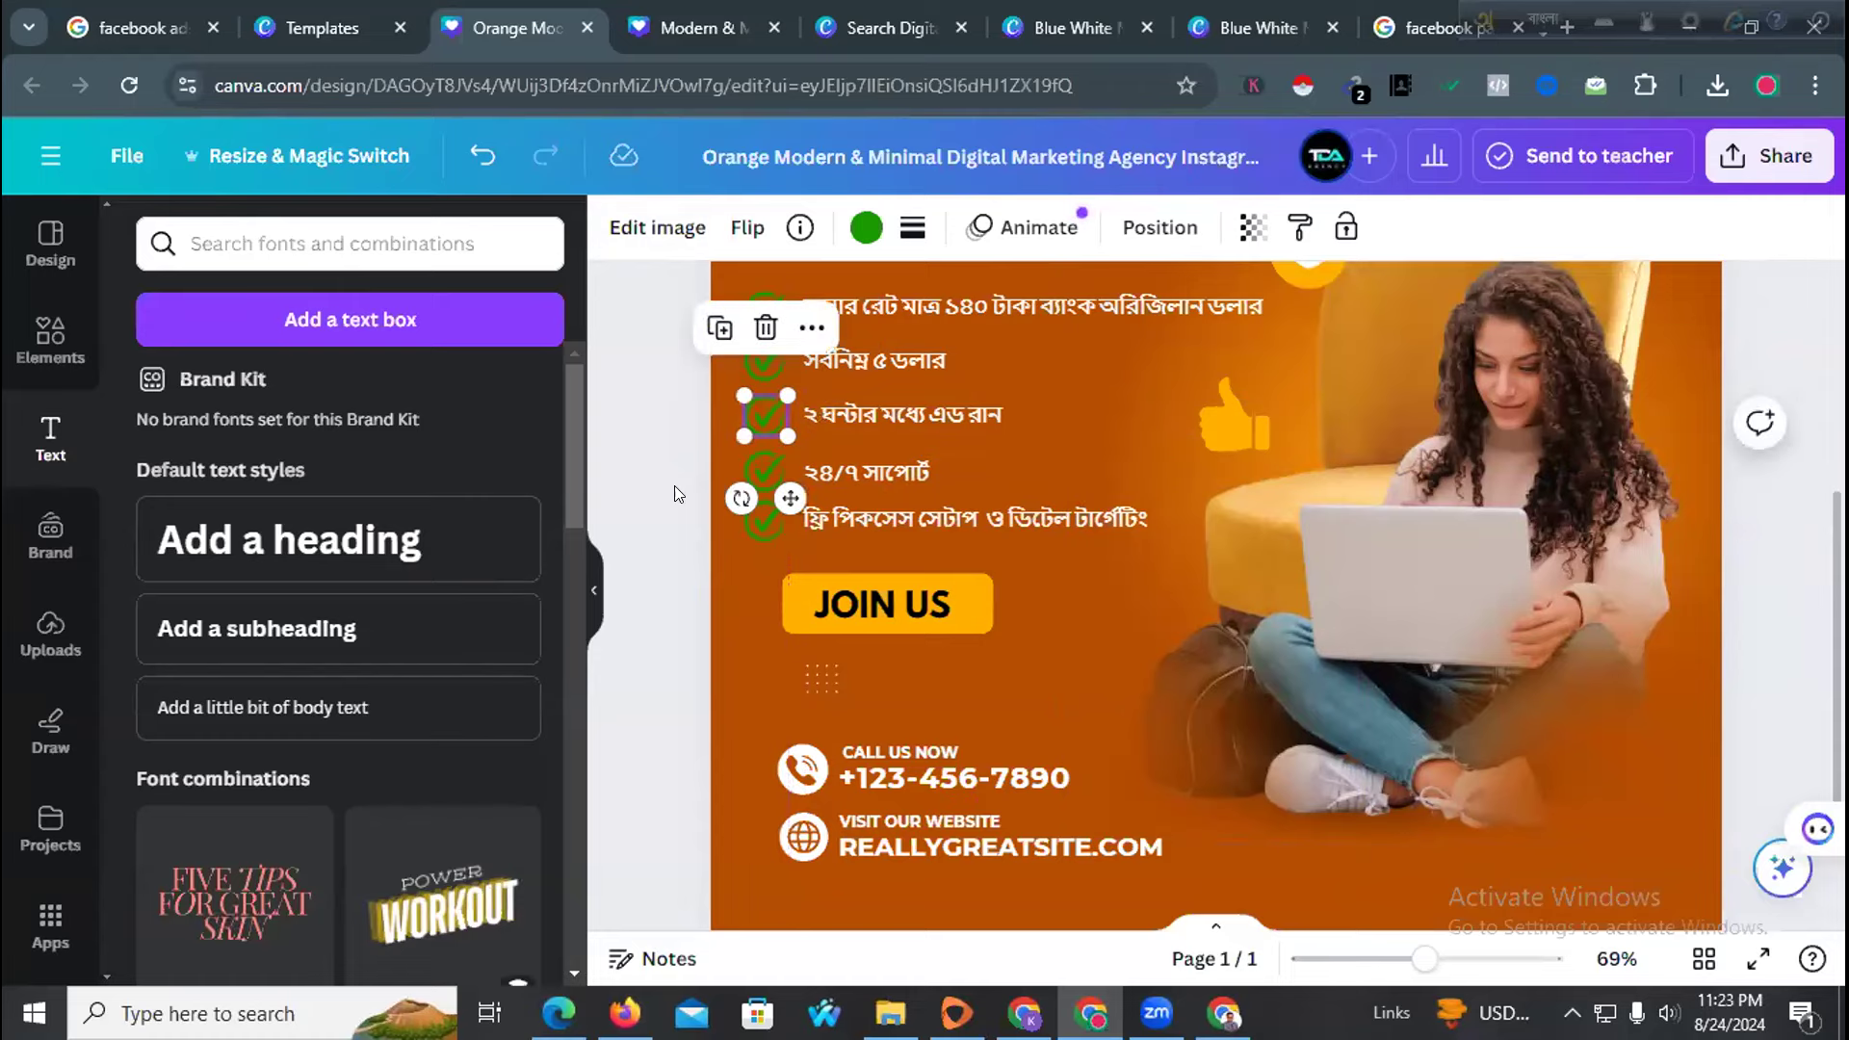
{"action": "left_click", "coordinate": [675, 498]}
Enlarge the আজই শুরু করুন subheading from size 44 to about 60
{"action": "scroll", "coordinate": [679, 530], "scroll_direction": "up", "scroll_amount": 3}
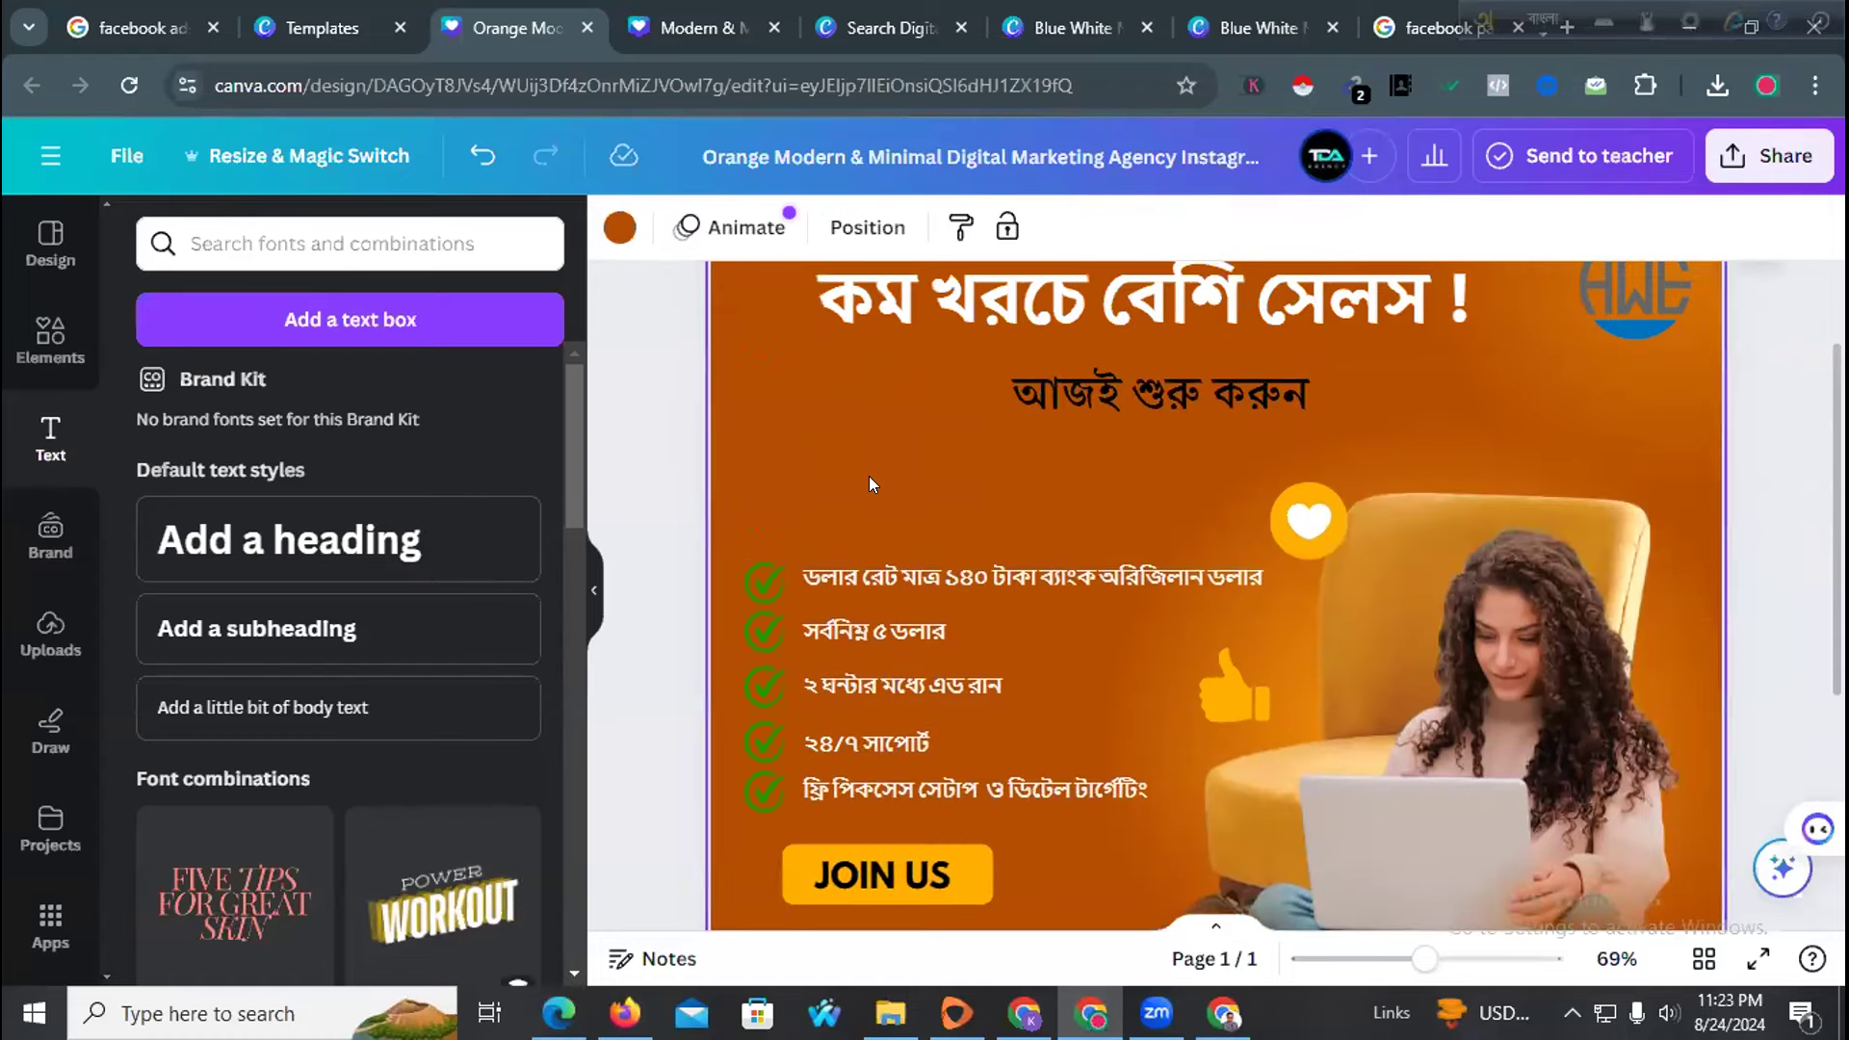
{"action": "scroll", "coordinate": [944, 491], "scroll_direction": "up", "scroll_amount": 2}
{"action": "left_click", "coordinate": [1100, 560]}
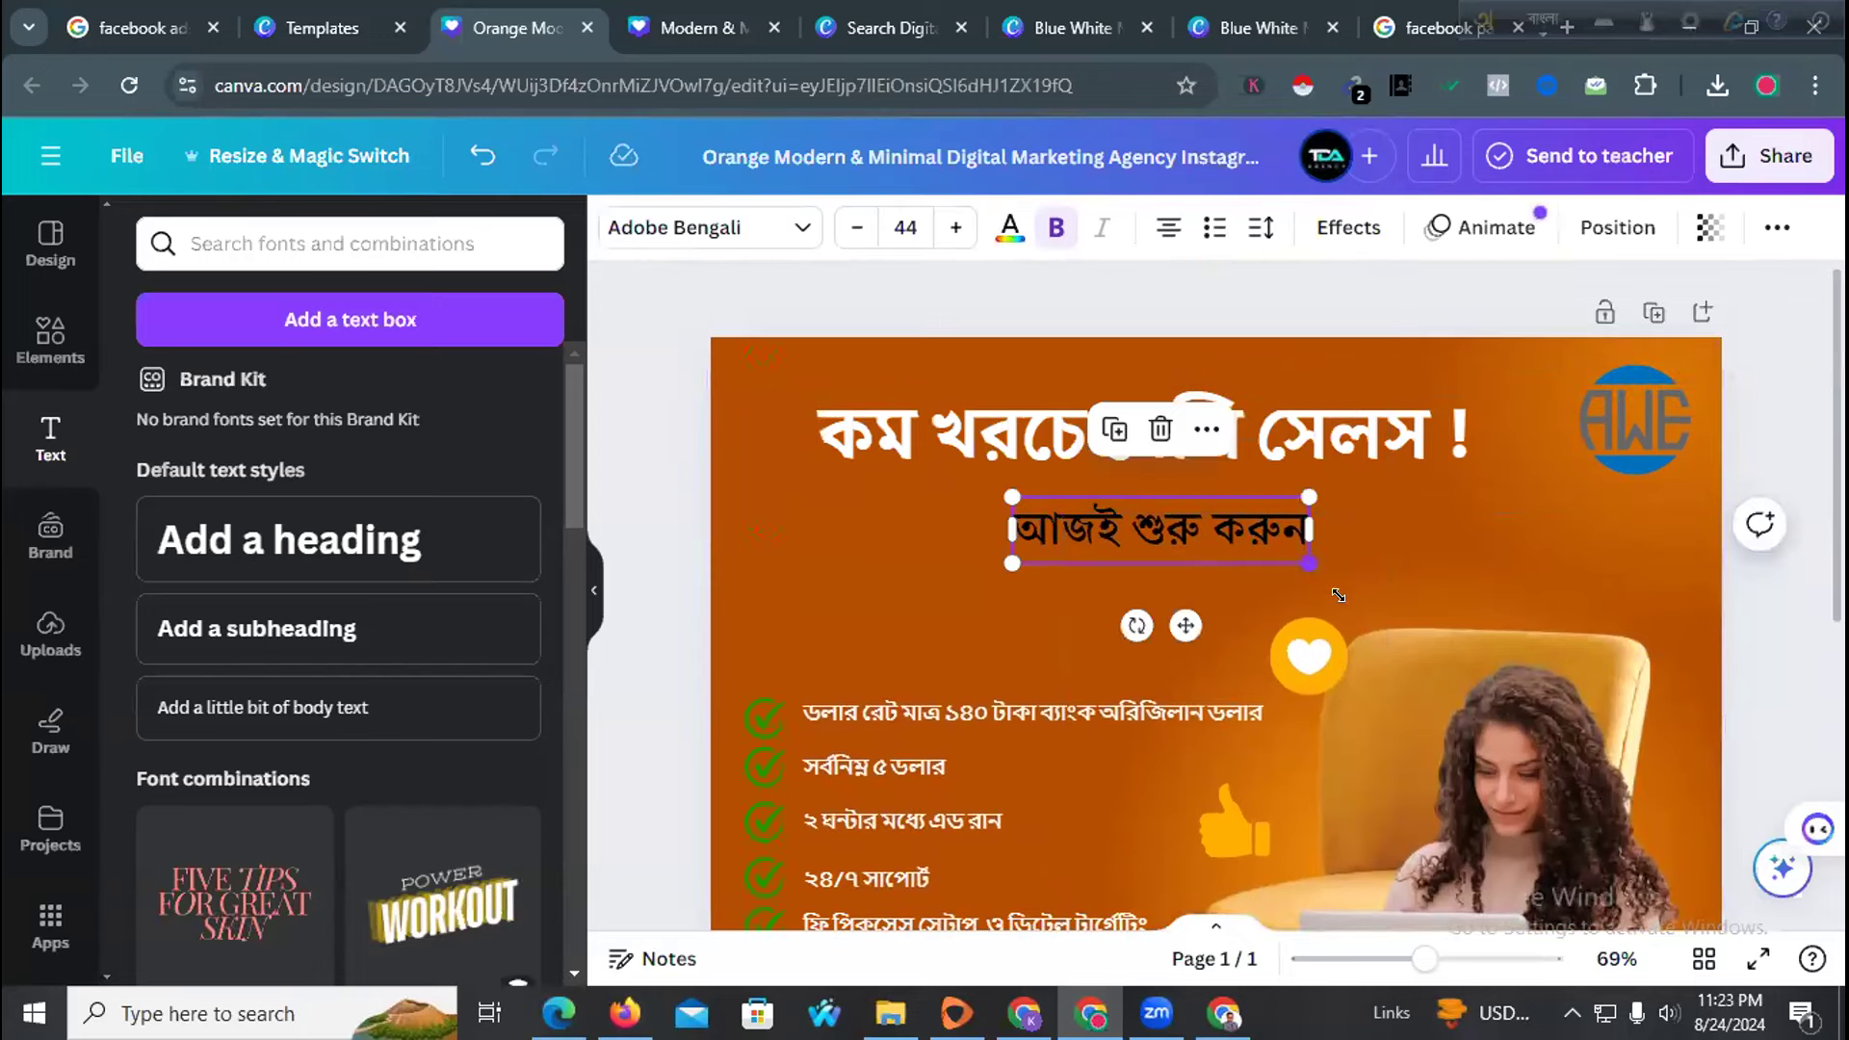
{"action": "left_click_drag", "start_coordinate": [1309, 564], "coordinate": [1359, 575]}
{"action": "left_click_drag", "start_coordinate": [998, 562], "coordinate": [954, 582]}
{"action": "left_click", "coordinate": [774, 551]}
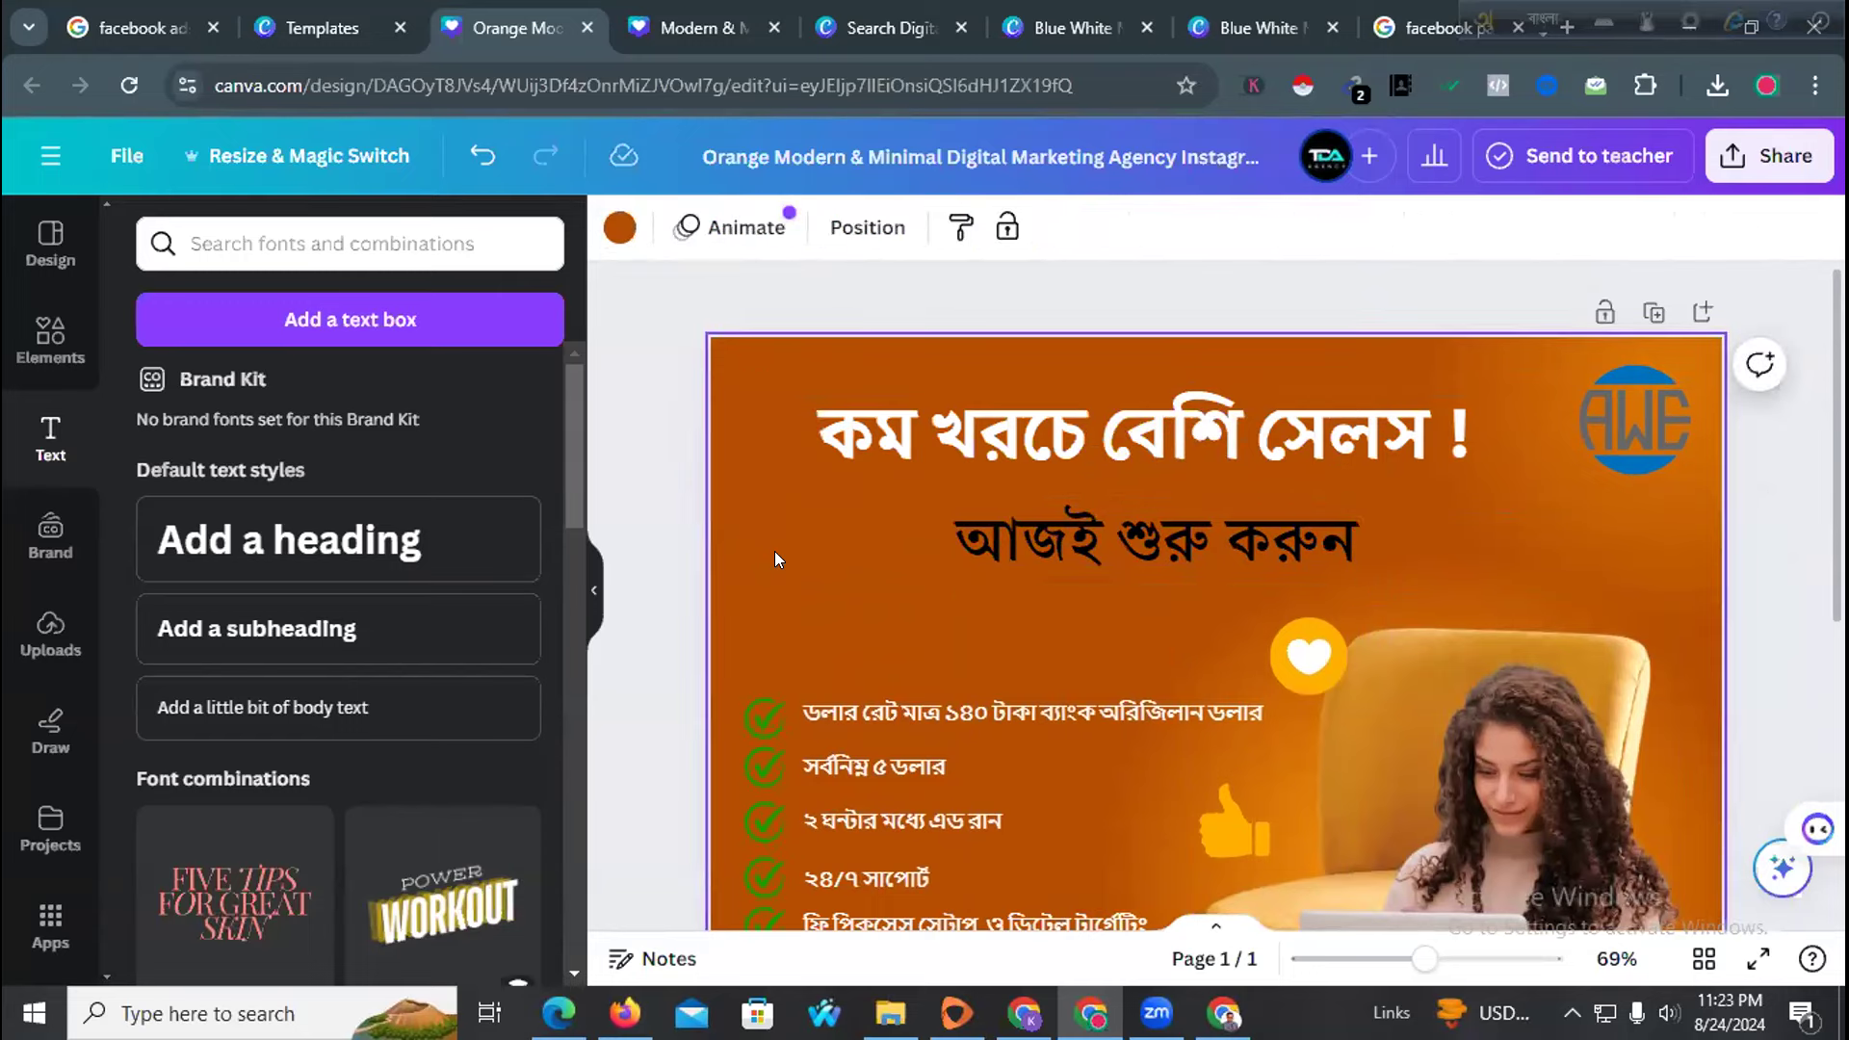
Shift the AWE logo slightly to the left
{"action": "left_click_drag", "start_coordinate": [1655, 441], "coordinate": [1625, 430]}
{"action": "left_click", "coordinate": [1456, 475]}
{"action": "left_click", "coordinate": [1591, 534]}
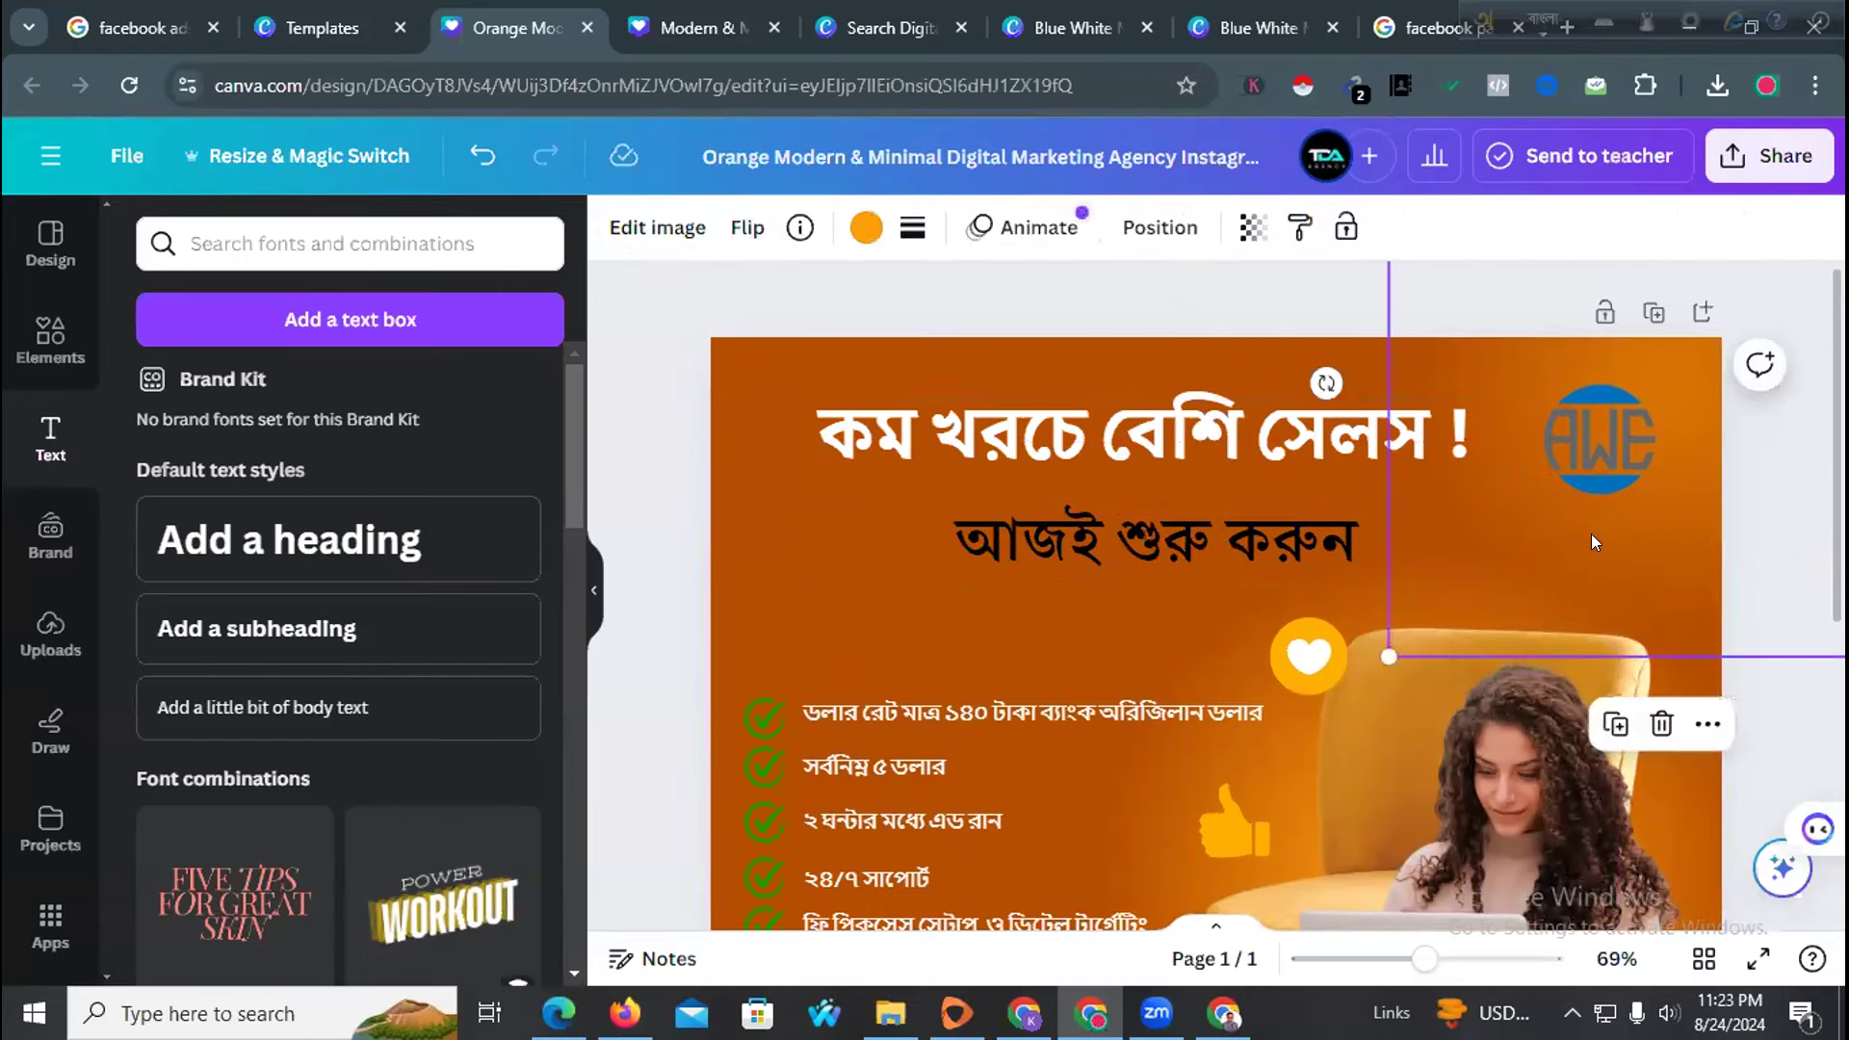
{"action": "left_click", "coordinate": [1772, 528]}
{"action": "scroll", "coordinate": [1059, 598], "scroll_direction": "down", "scroll_amount": 4}
{"action": "scroll", "coordinate": [818, 598], "scroll_direction": "up", "scroll_amount": 4}
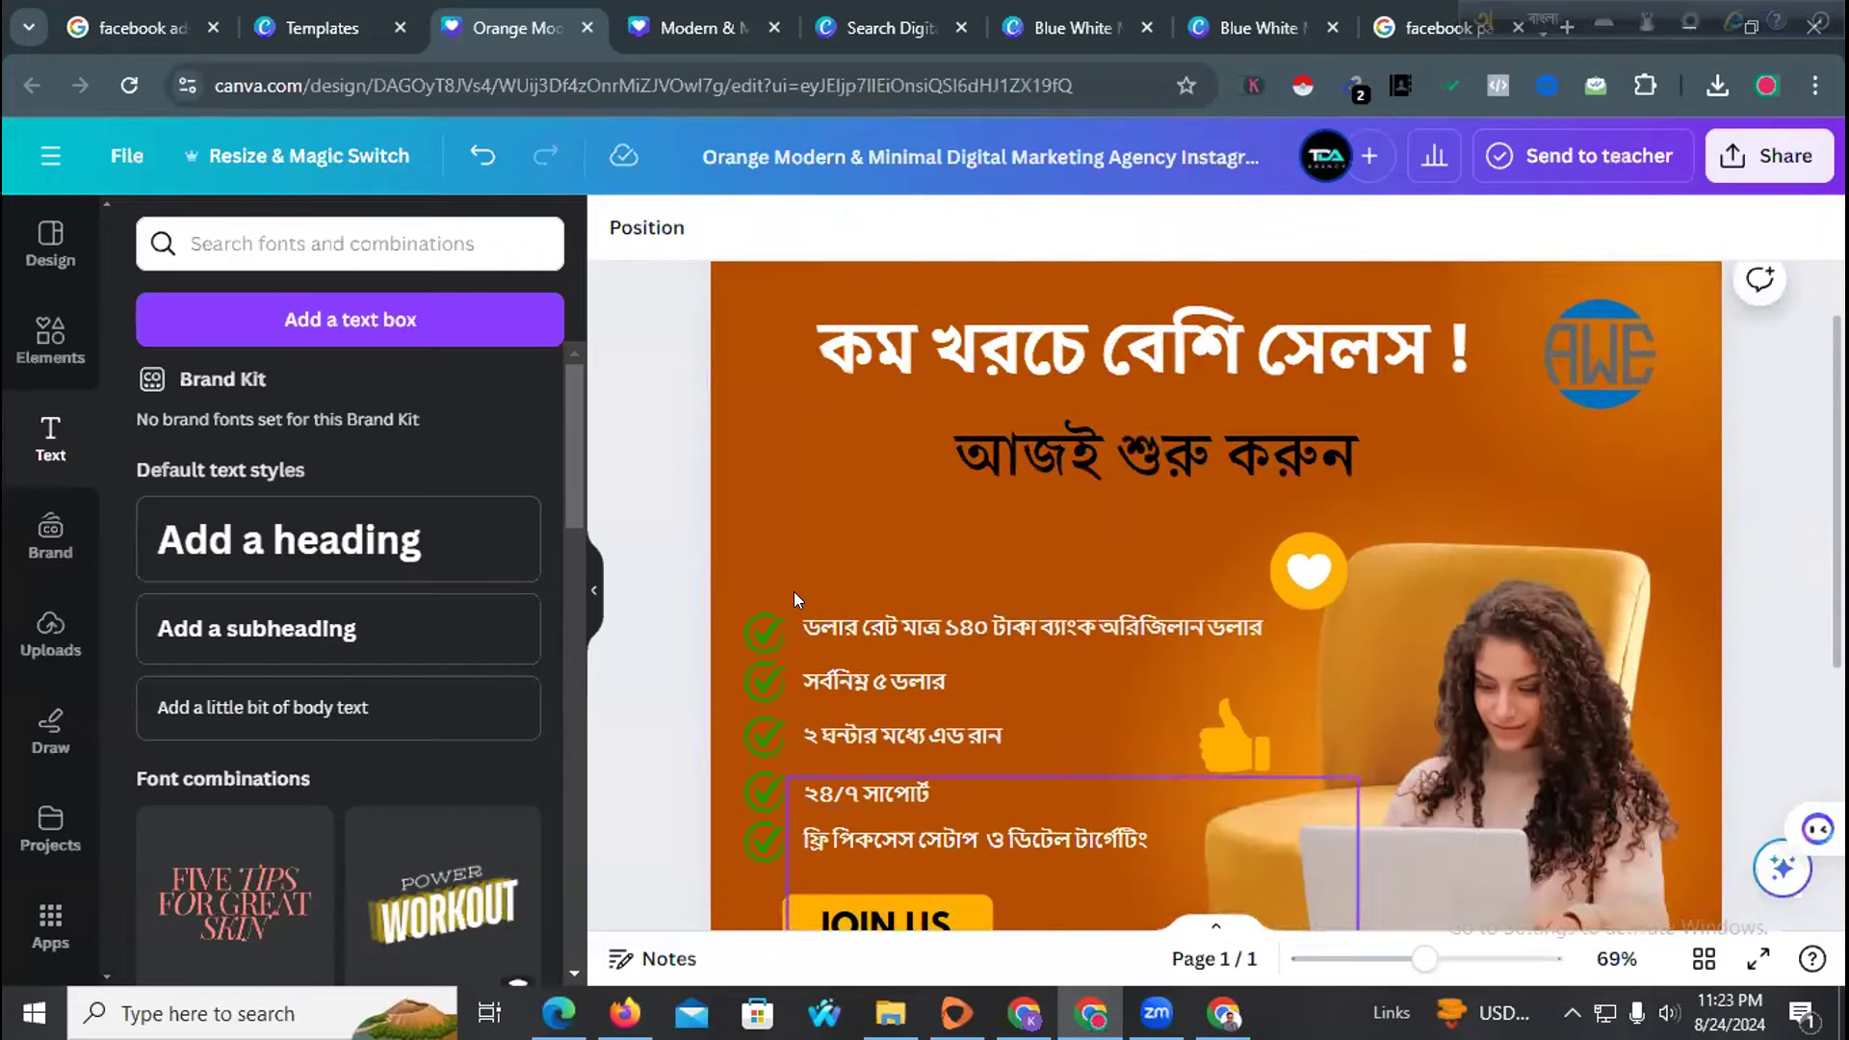
{"action": "scroll", "coordinate": [769, 557], "scroll_direction": "down", "scroll_amount": 4}
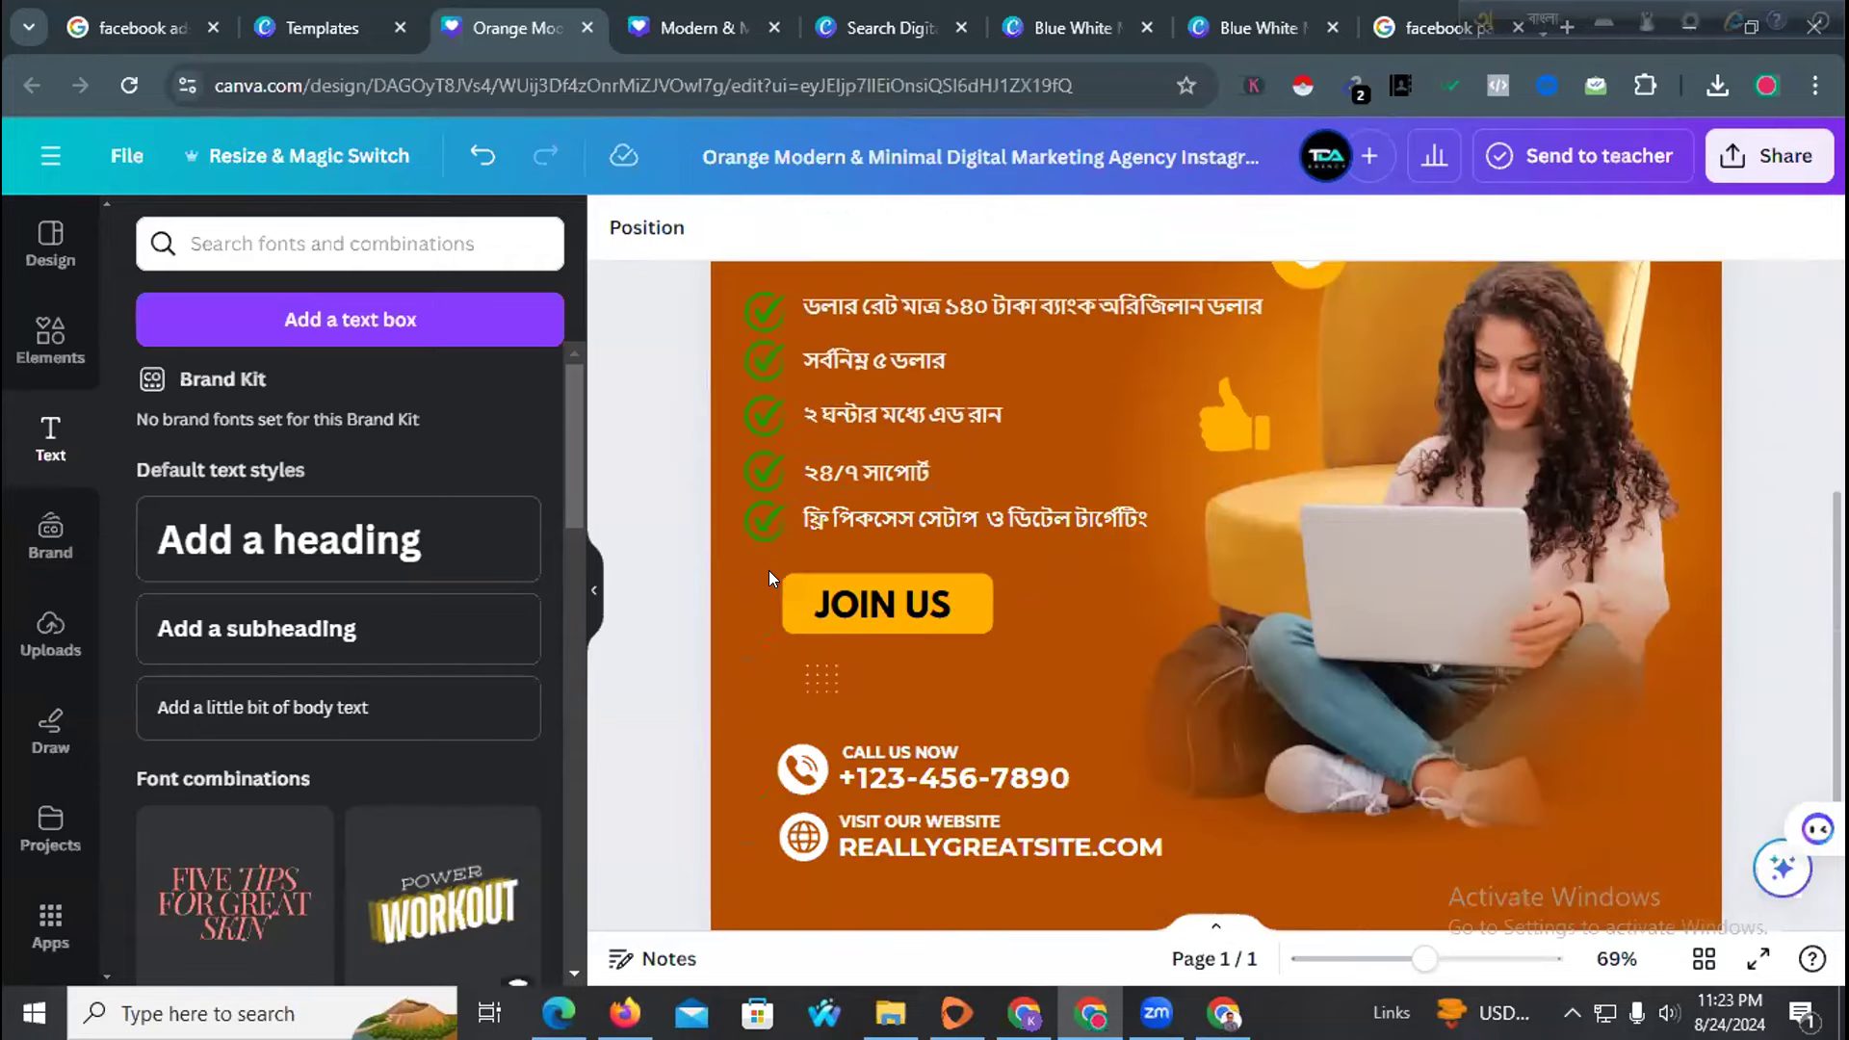
{"action": "left_click", "coordinate": [739, 670]}
Replace the placeholder phone number with the business phone number in English digits
{"action": "left_click", "coordinate": [957, 790]}
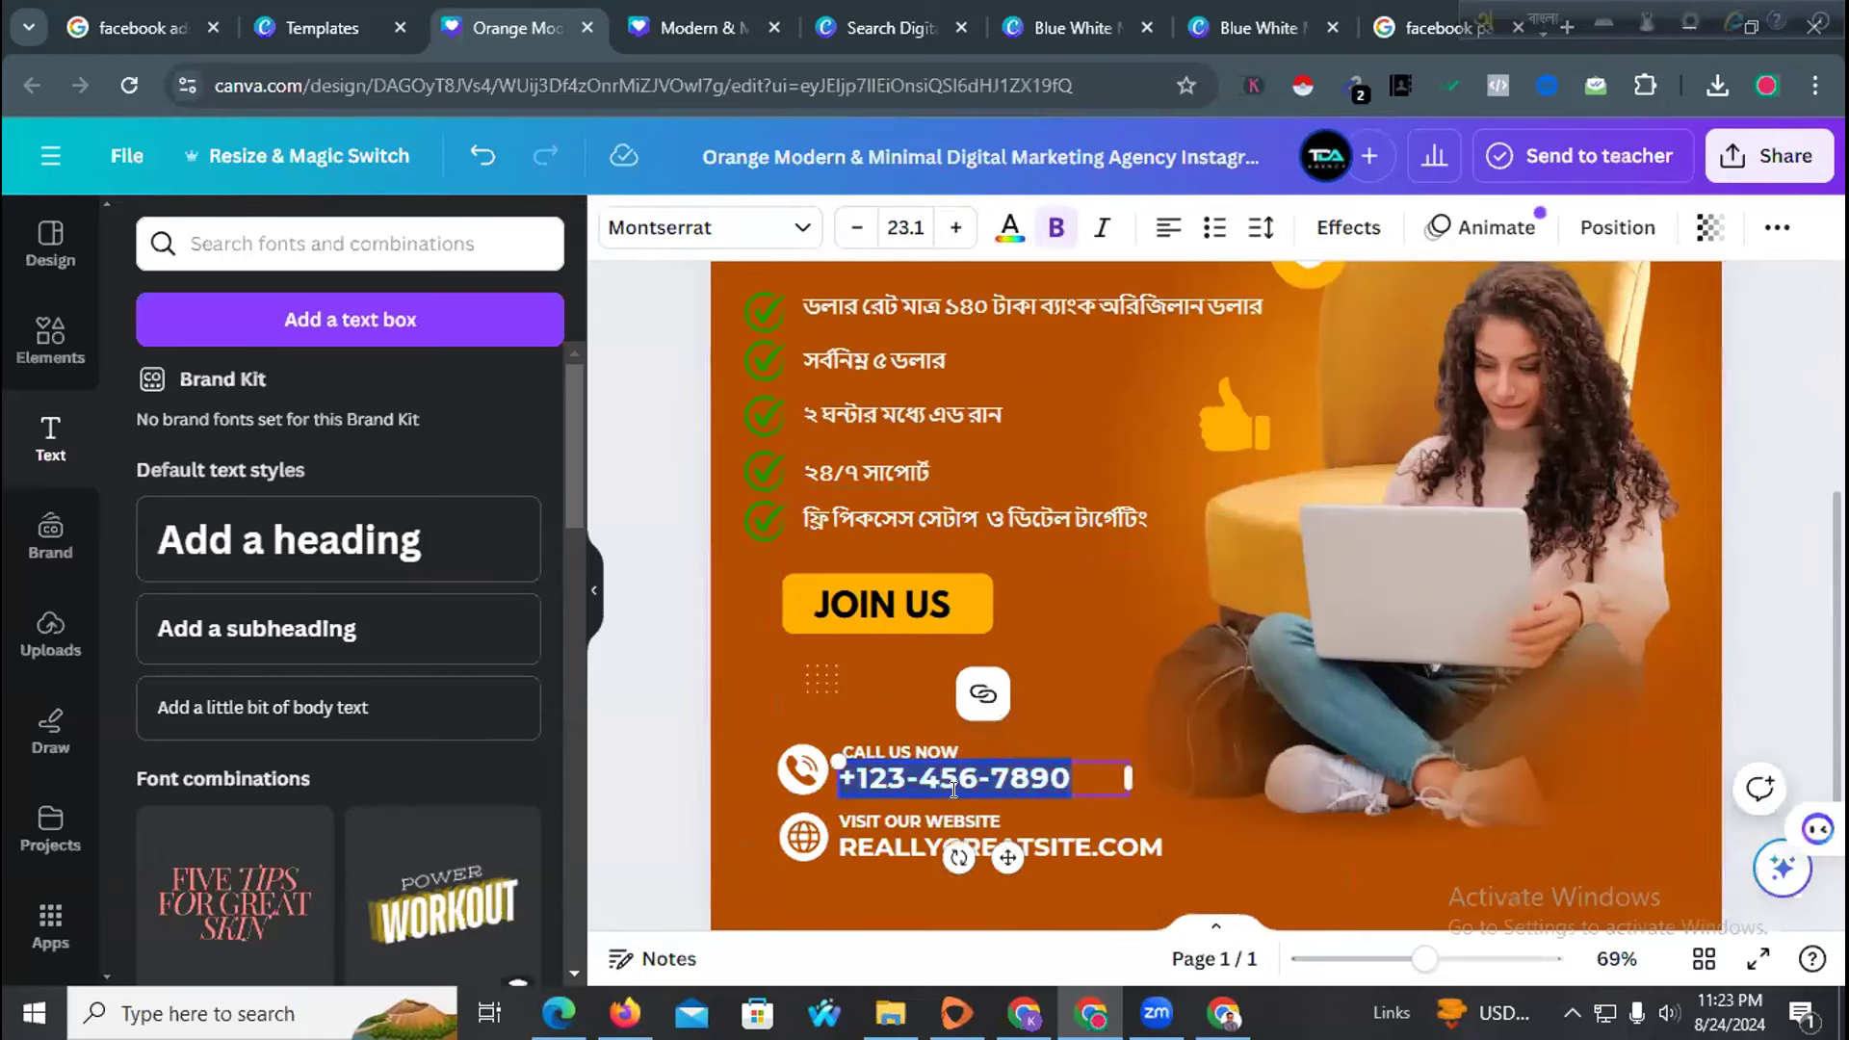
{"action": "left_click", "coordinate": [1543, 16]}
{"action": "left_click", "coordinate": [1544, 17]}
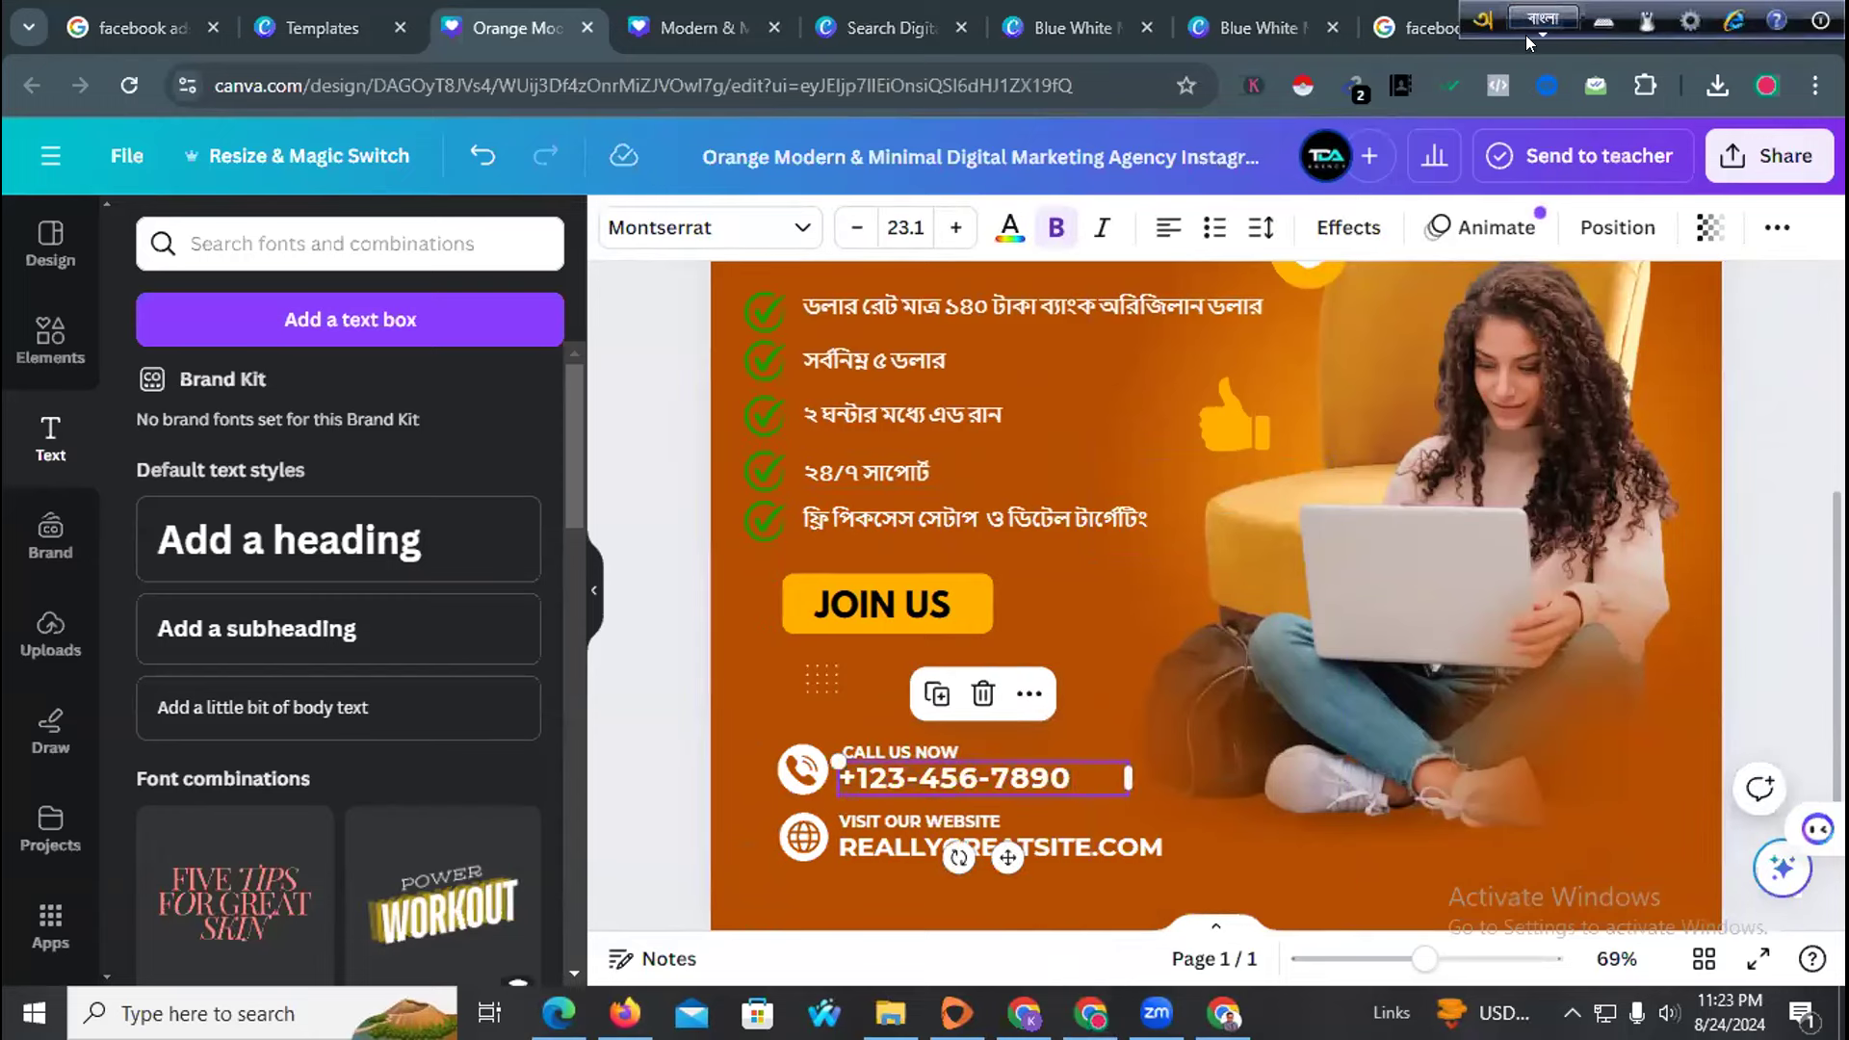
{"action": "double_click", "coordinate": [957, 776]}
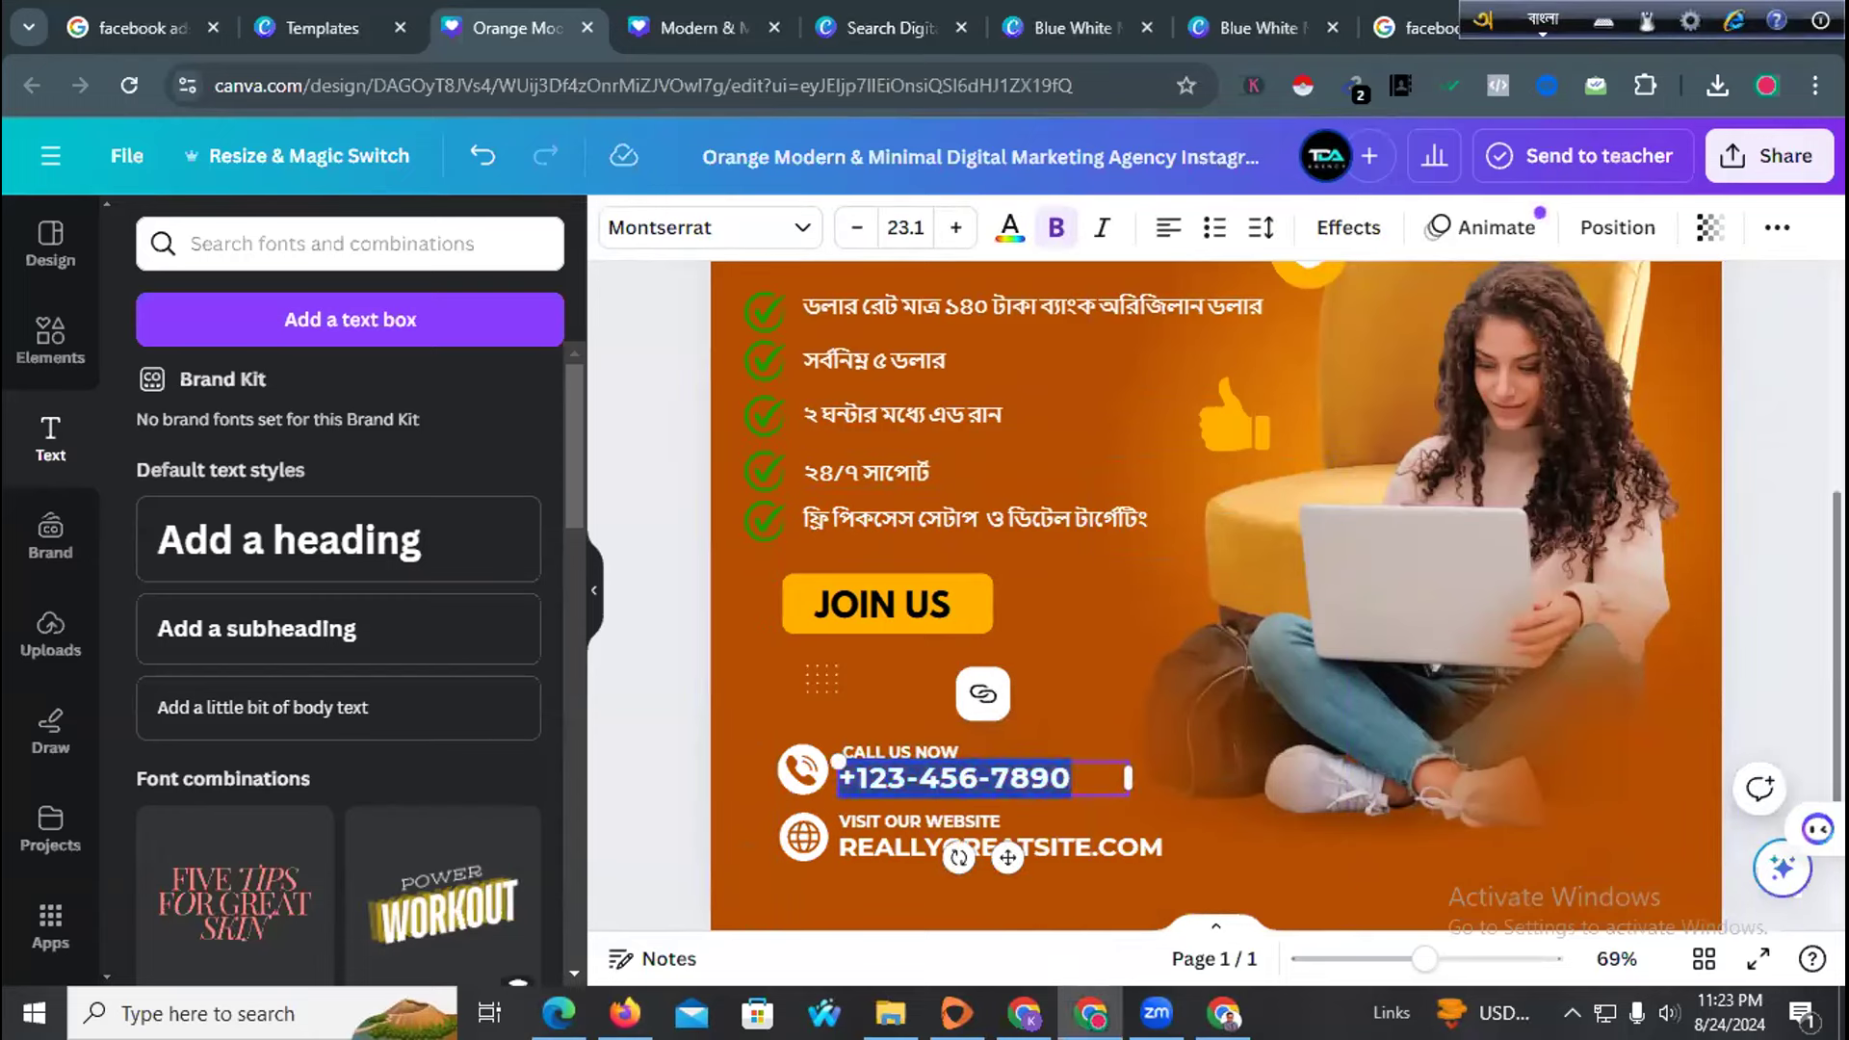
{"action": "type", "text": "0"}
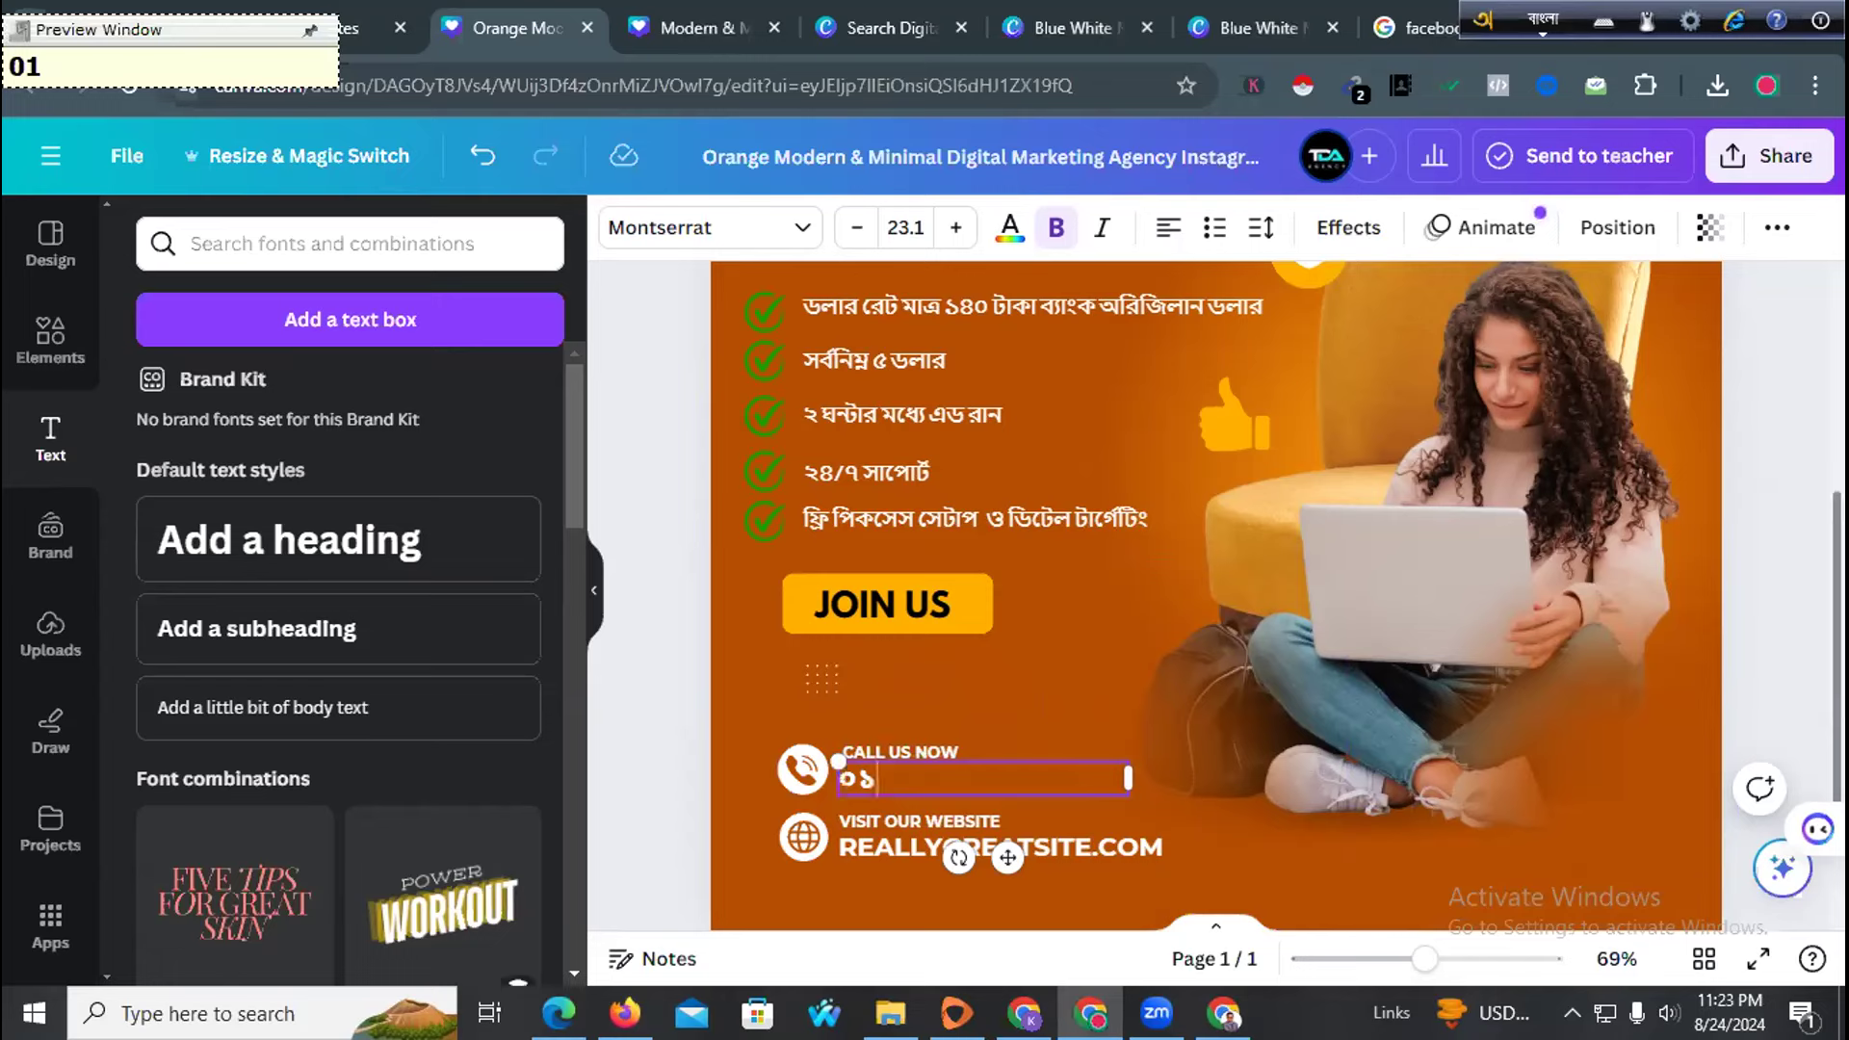
{"action": "left_click", "coordinate": [1544, 16]}
{"action": "type", "text": "1"}
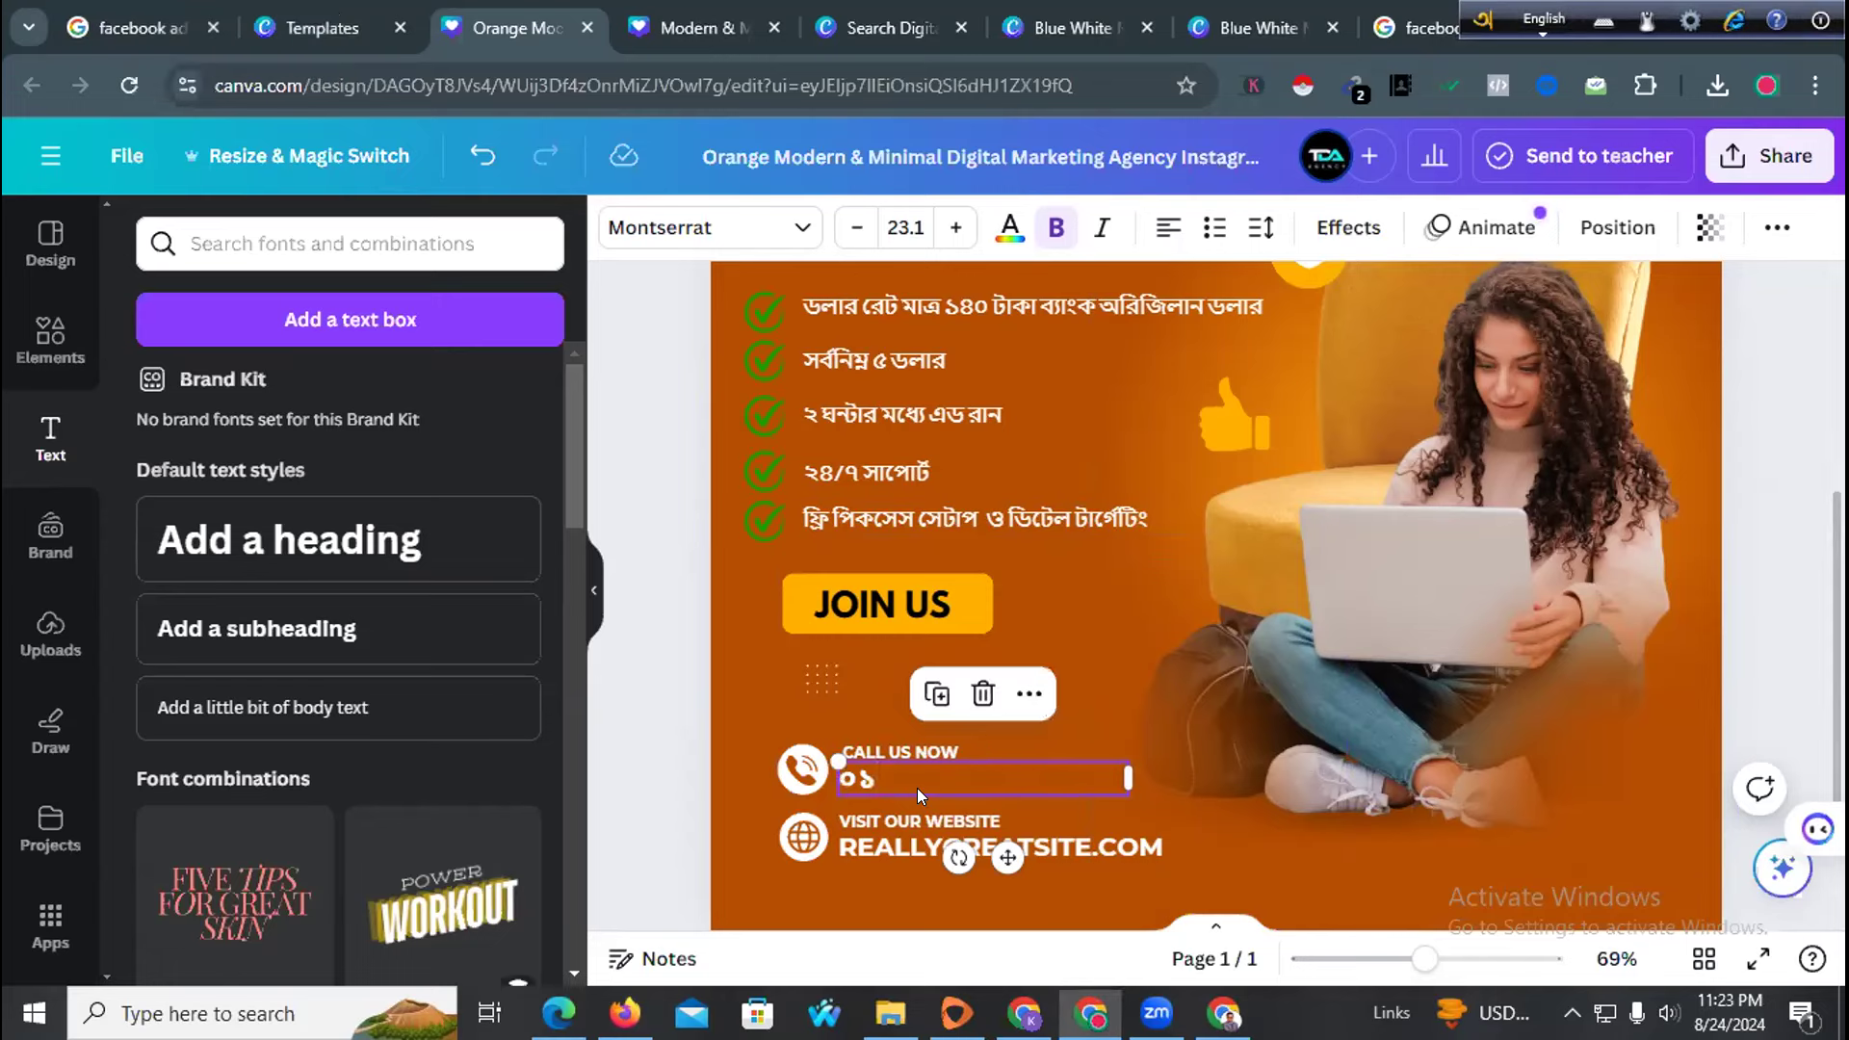
{"action": "key", "text": "BackSpace"}
{"action": "key", "text": "BackSpace"}
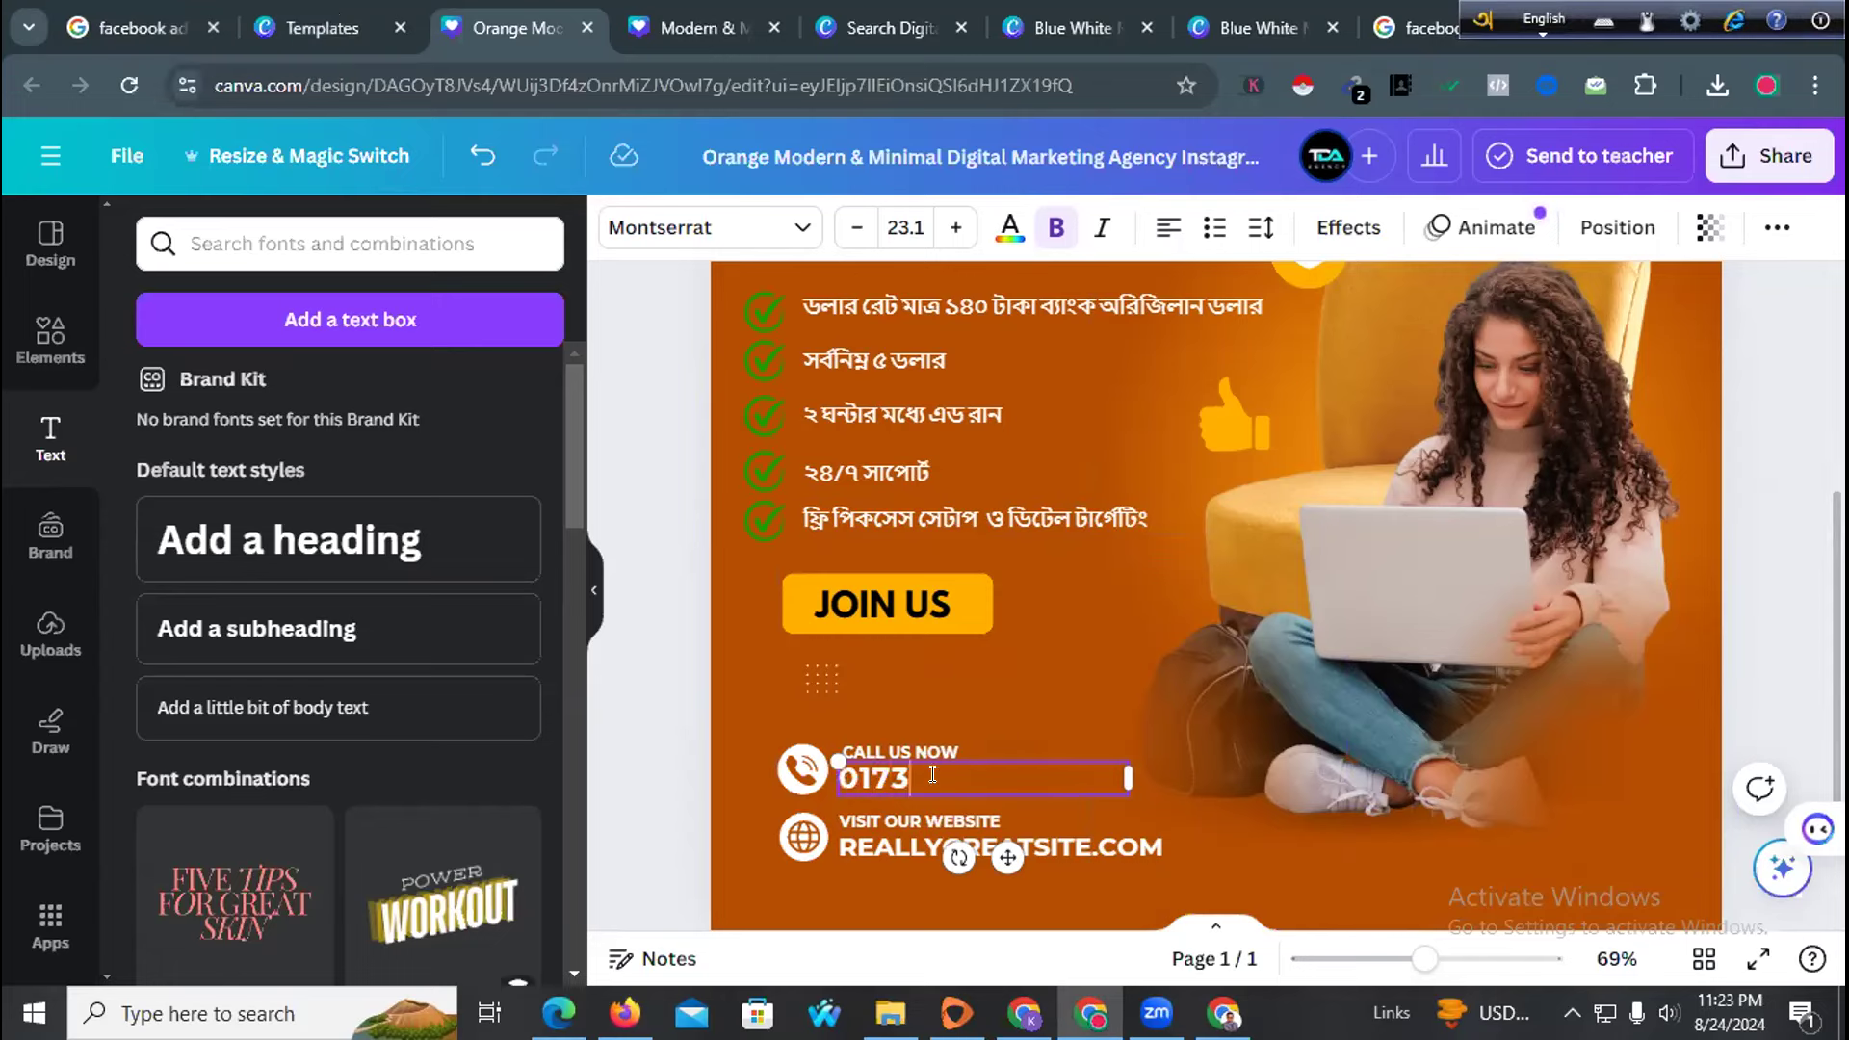
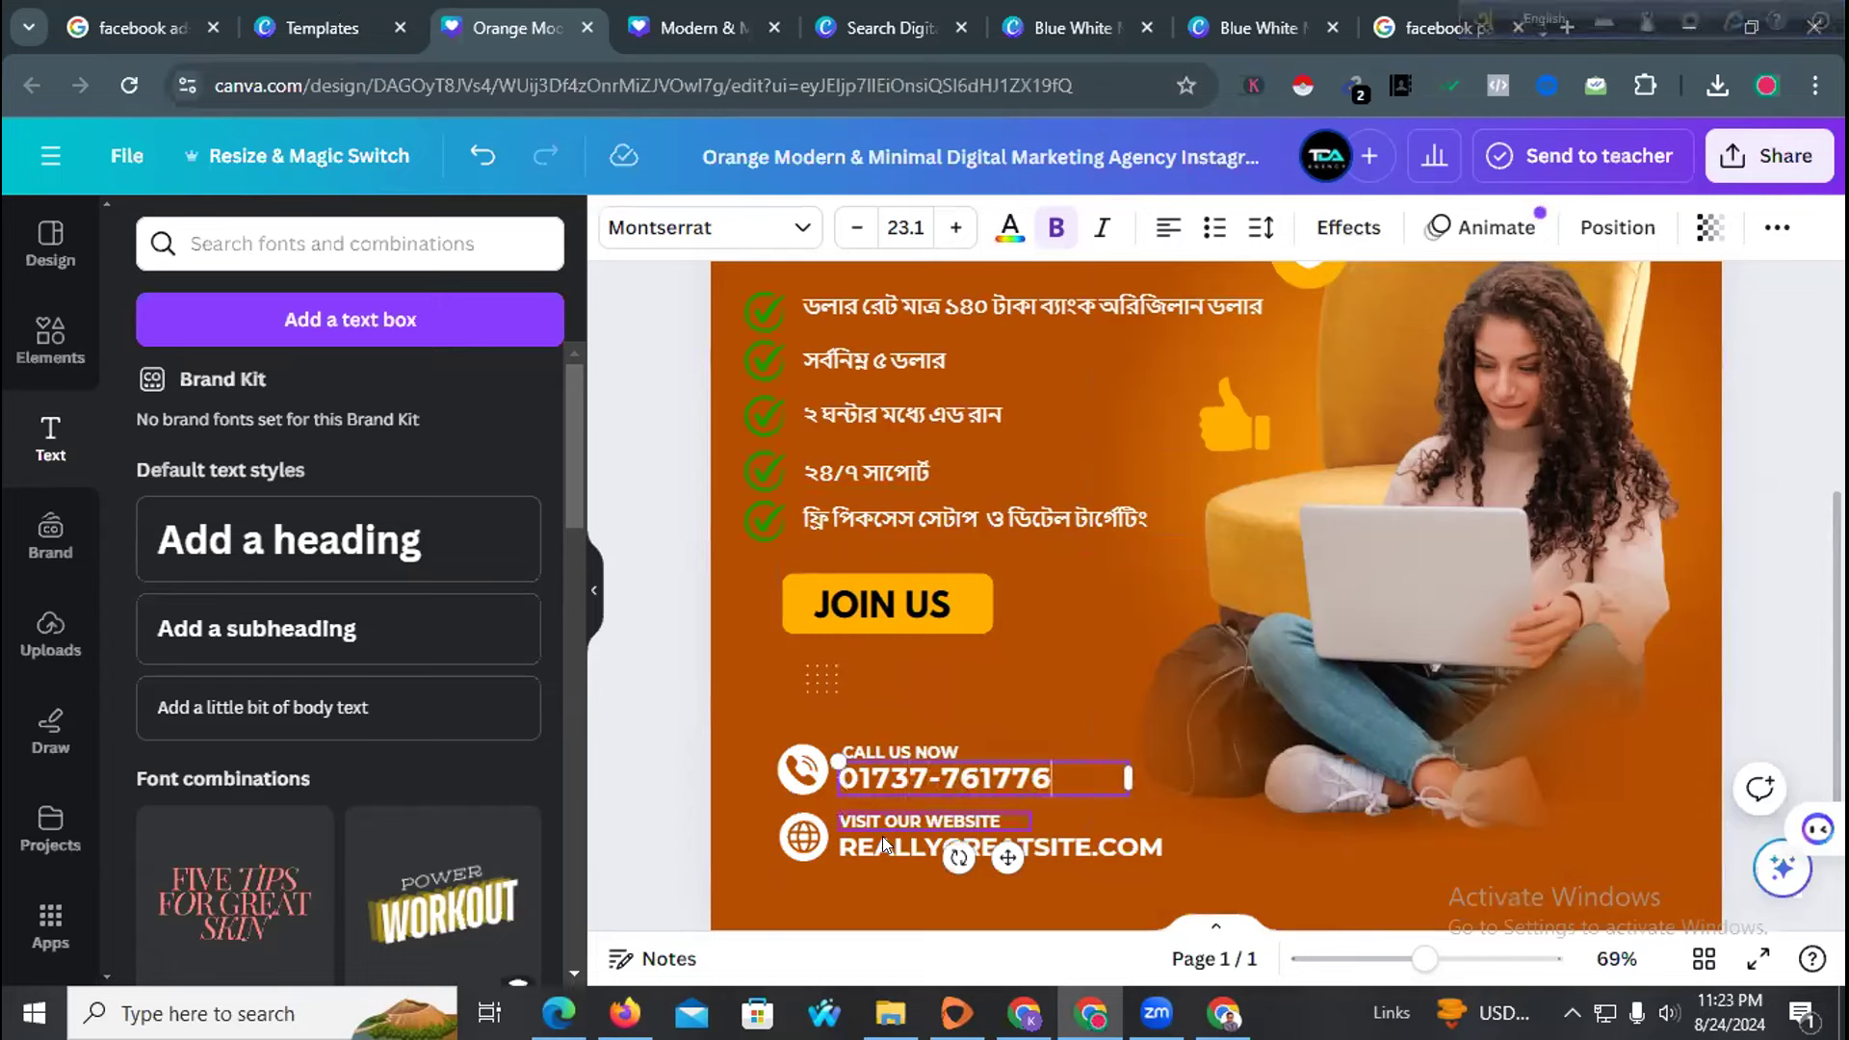
Delete the website address, globe icon and VISIT OUR WEBSITE label
{"action": "left_click", "coordinate": [878, 844]}
{"action": "key", "text": "Delete"}
{"action": "left_click", "coordinate": [804, 838]}
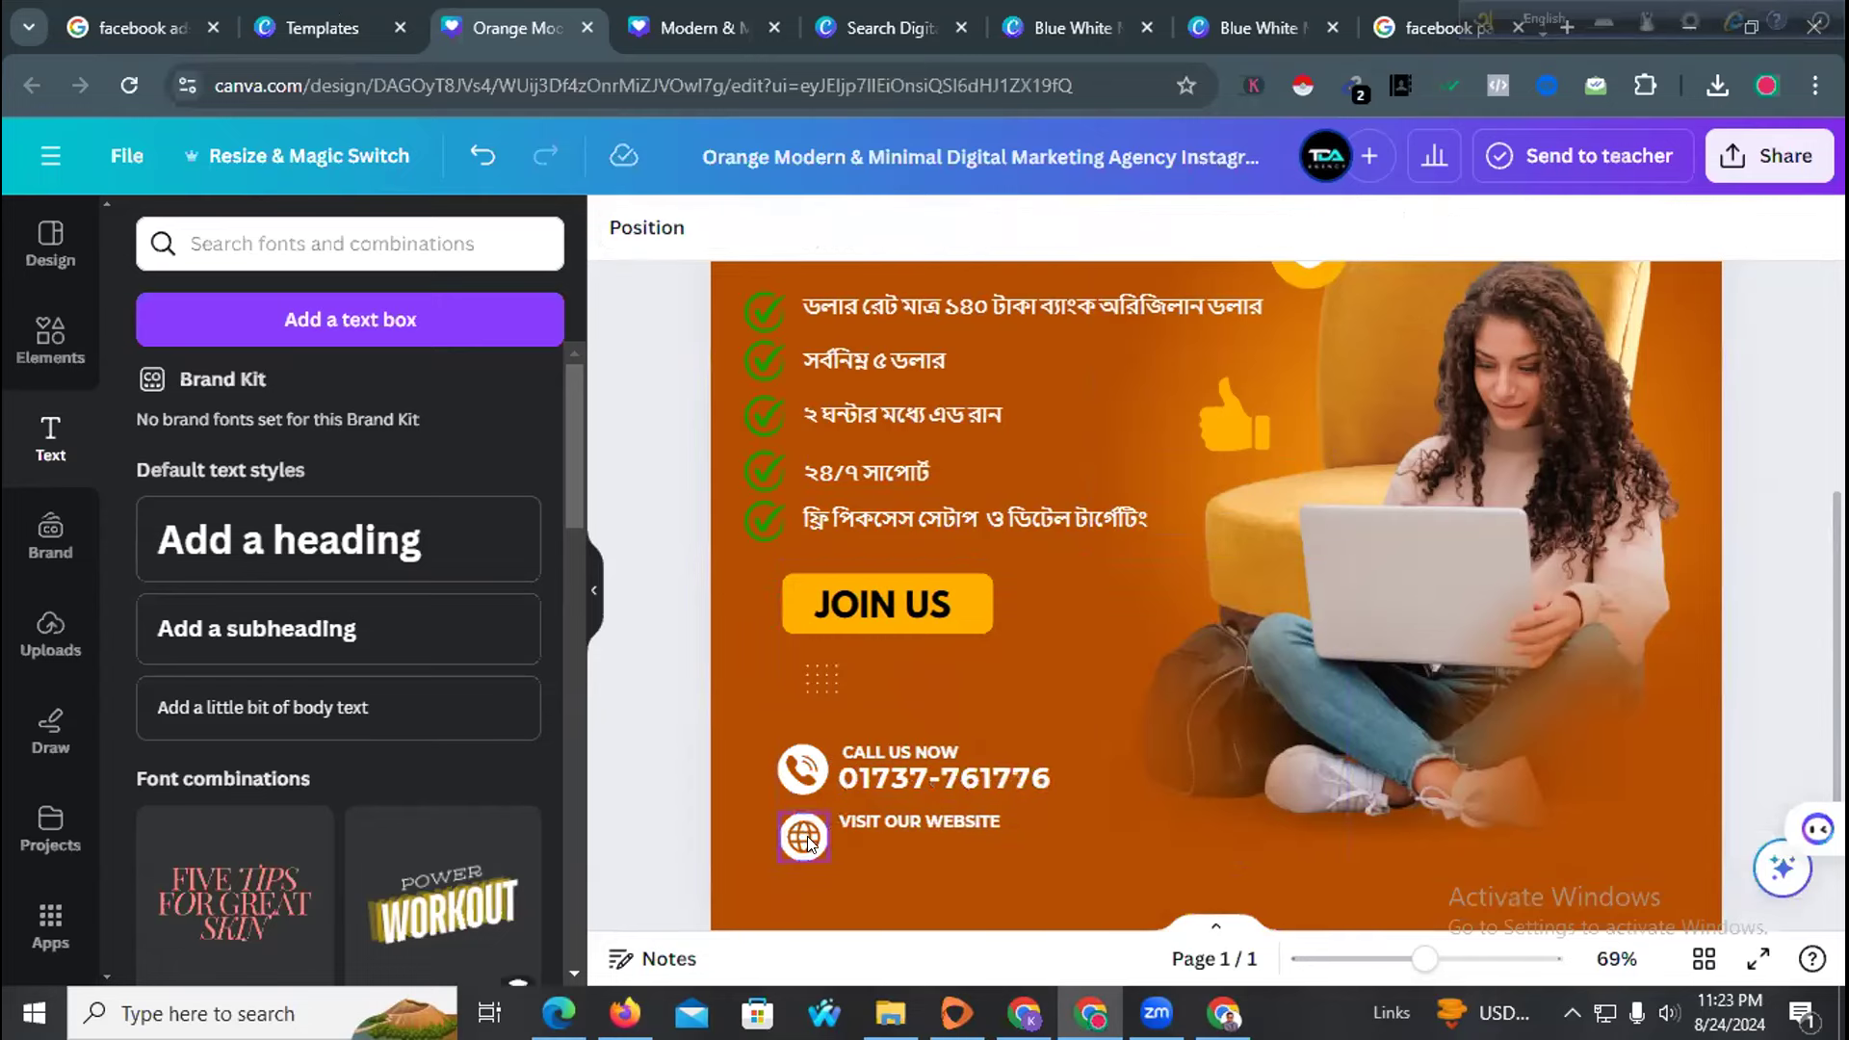
{"action": "key", "text": "Delete"}
{"action": "left_click", "coordinate": [913, 822]}
{"action": "key", "text": "Delete"}
Enlarge the phone icon and reposition the number beside it
{"action": "left_click", "coordinate": [790, 773]}
{"action": "left_click_drag", "start_coordinate": [761, 782], "coordinate": [765, 819]}
{"action": "mouse_move", "coordinate": [916, 768]}
{"action": "left_mouse_down"}
{"action": "mouse_move", "coordinate": [911, 791]}
{"action": "mouse_move", "coordinate": [906, 751]}
{"action": "left_mouse_up"}
Change the orange page background to a black-to-navy gradient (#000000 to #3533cd)
{"action": "left_click", "coordinate": [755, 734]}
{"action": "scroll", "coordinate": [755, 741], "scroll_direction": "up", "scroll_amount": 2}
{"action": "scroll", "coordinate": [755, 741], "scroll_direction": "down", "scroll_amount": 2}
{"action": "scroll", "coordinate": [760, 838], "scroll_direction": "down", "scroll_amount": 1}
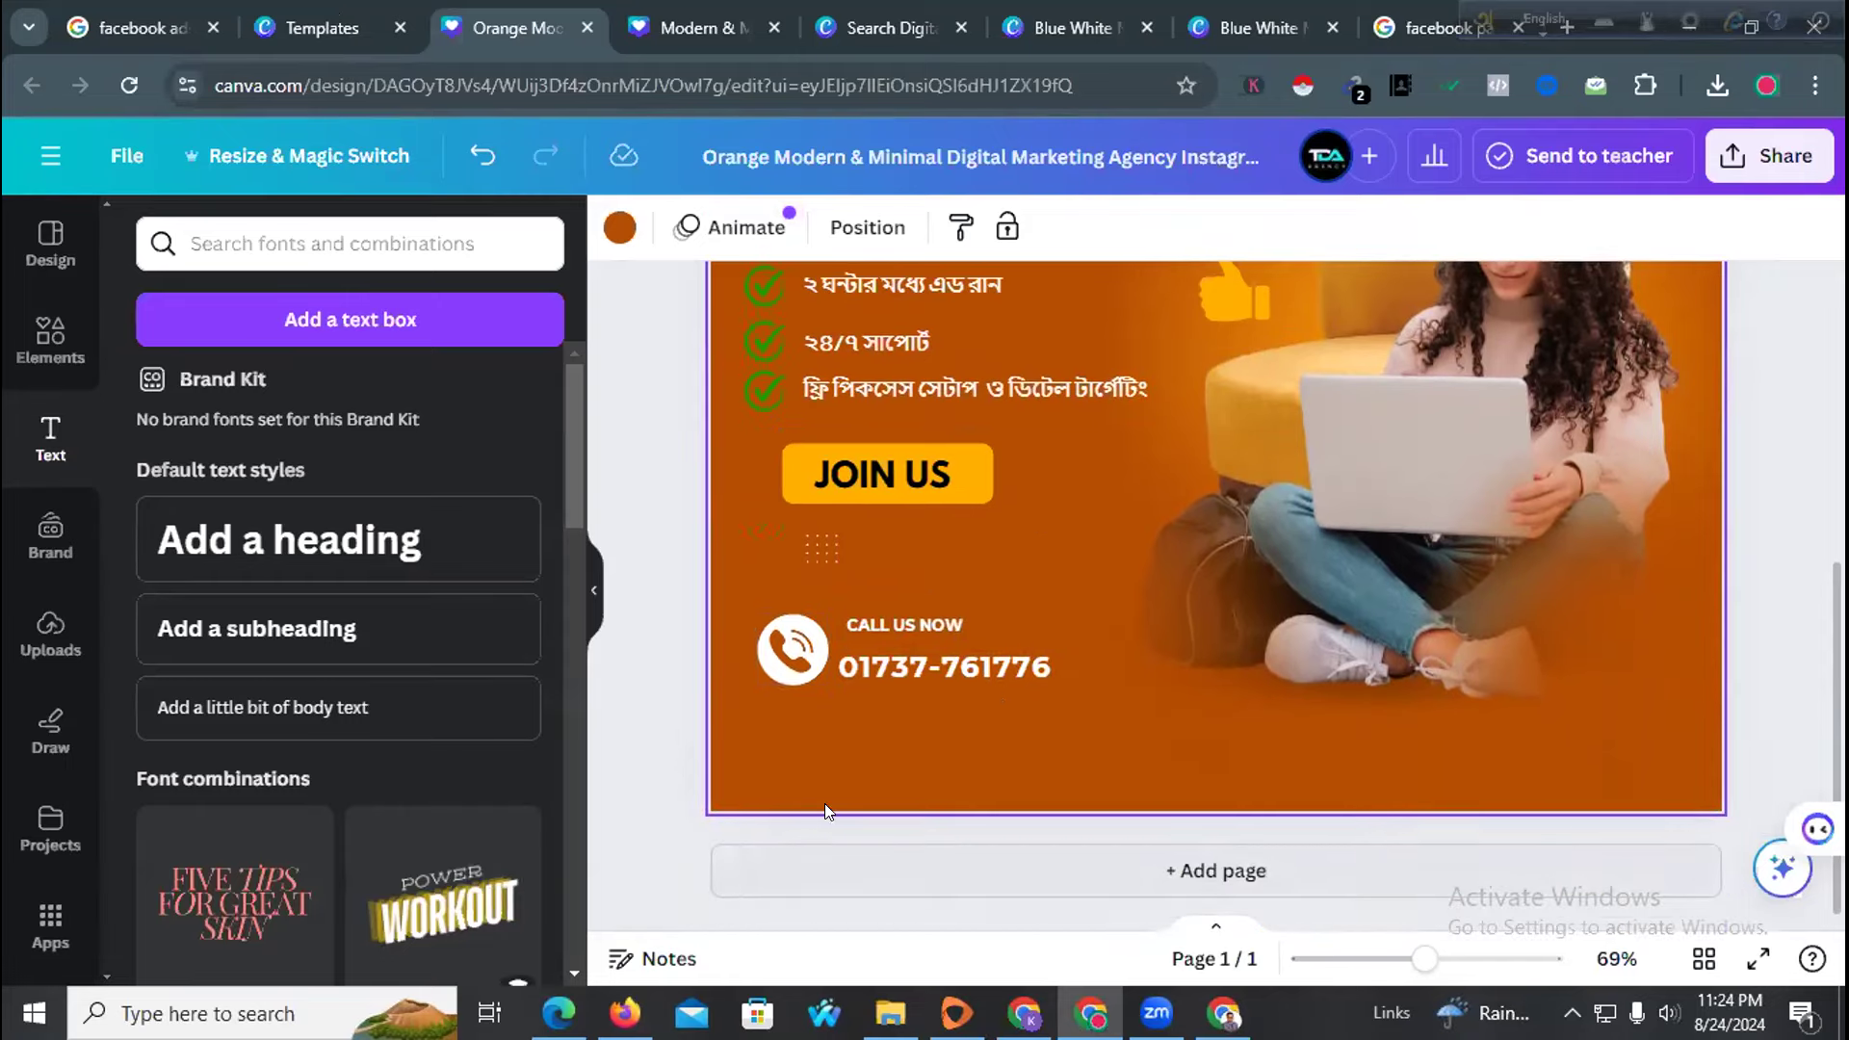
{"action": "scroll", "coordinate": [786, 723], "scroll_direction": "up", "scroll_amount": 2}
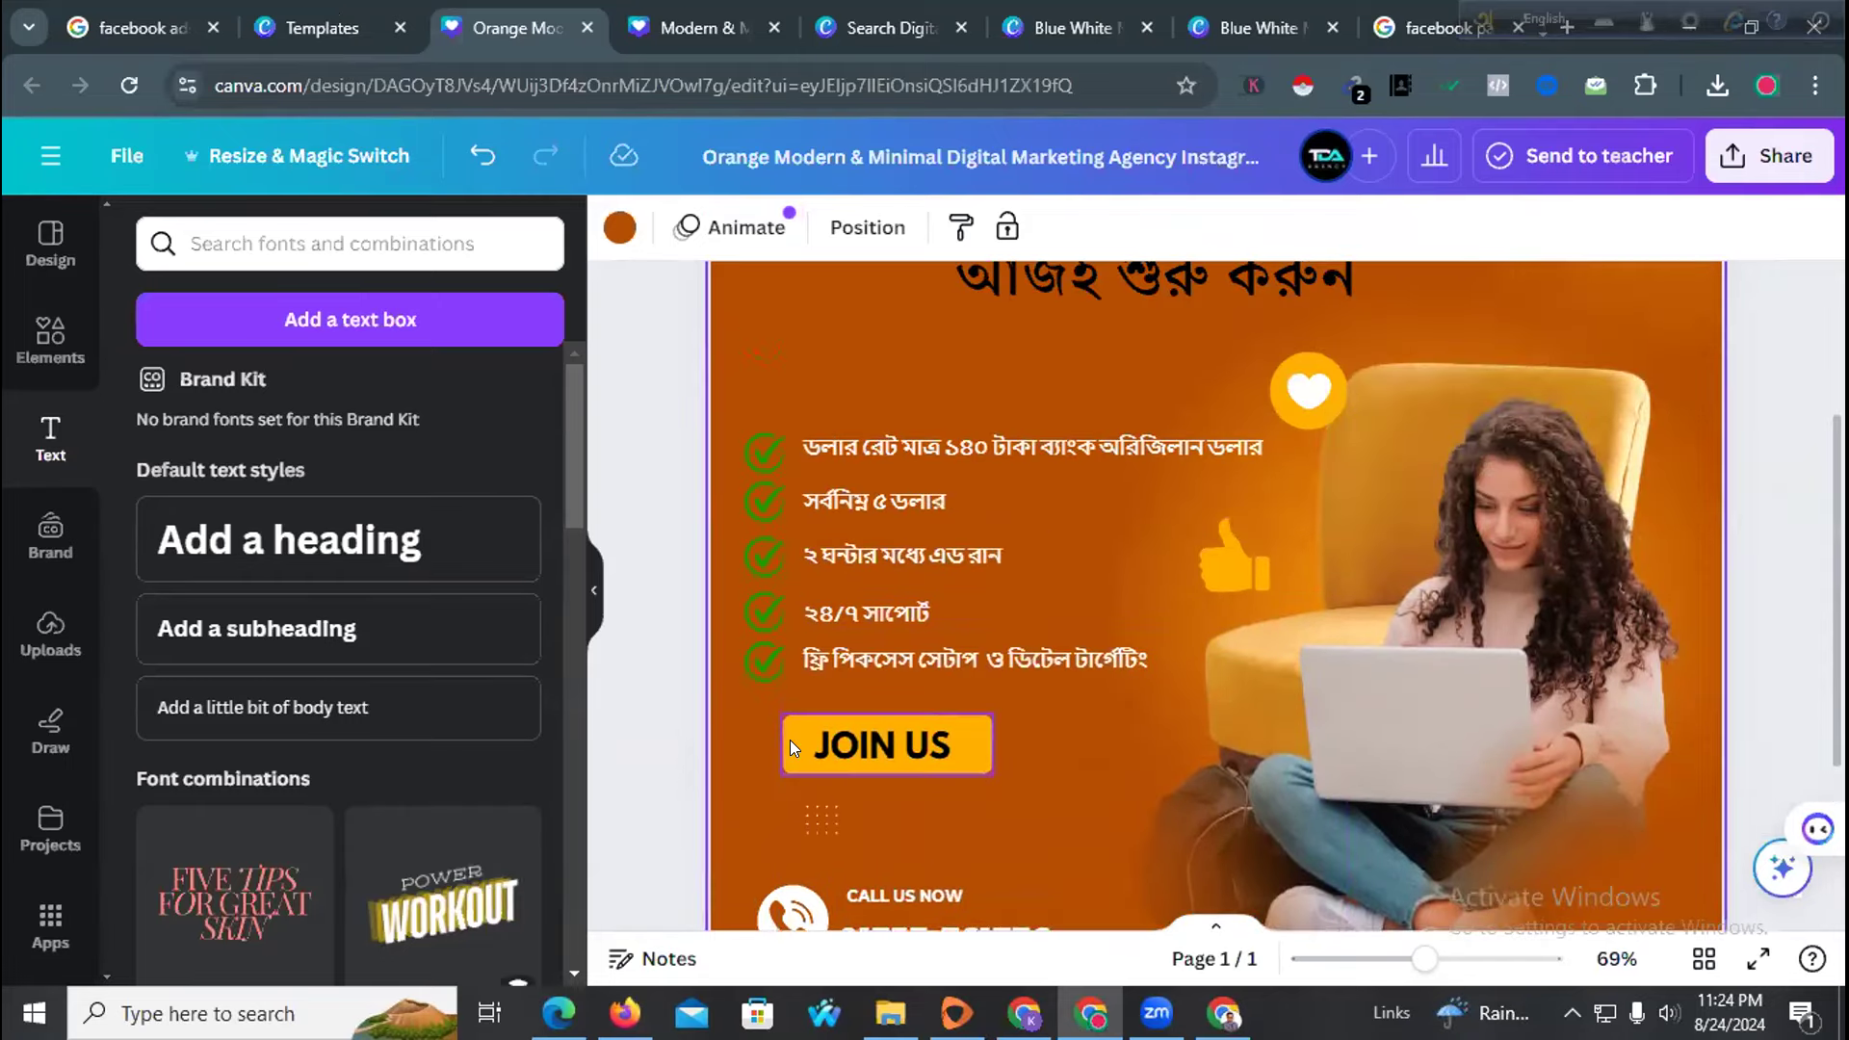
{"action": "scroll", "coordinate": [764, 737], "scroll_direction": "up", "scroll_amount": 3}
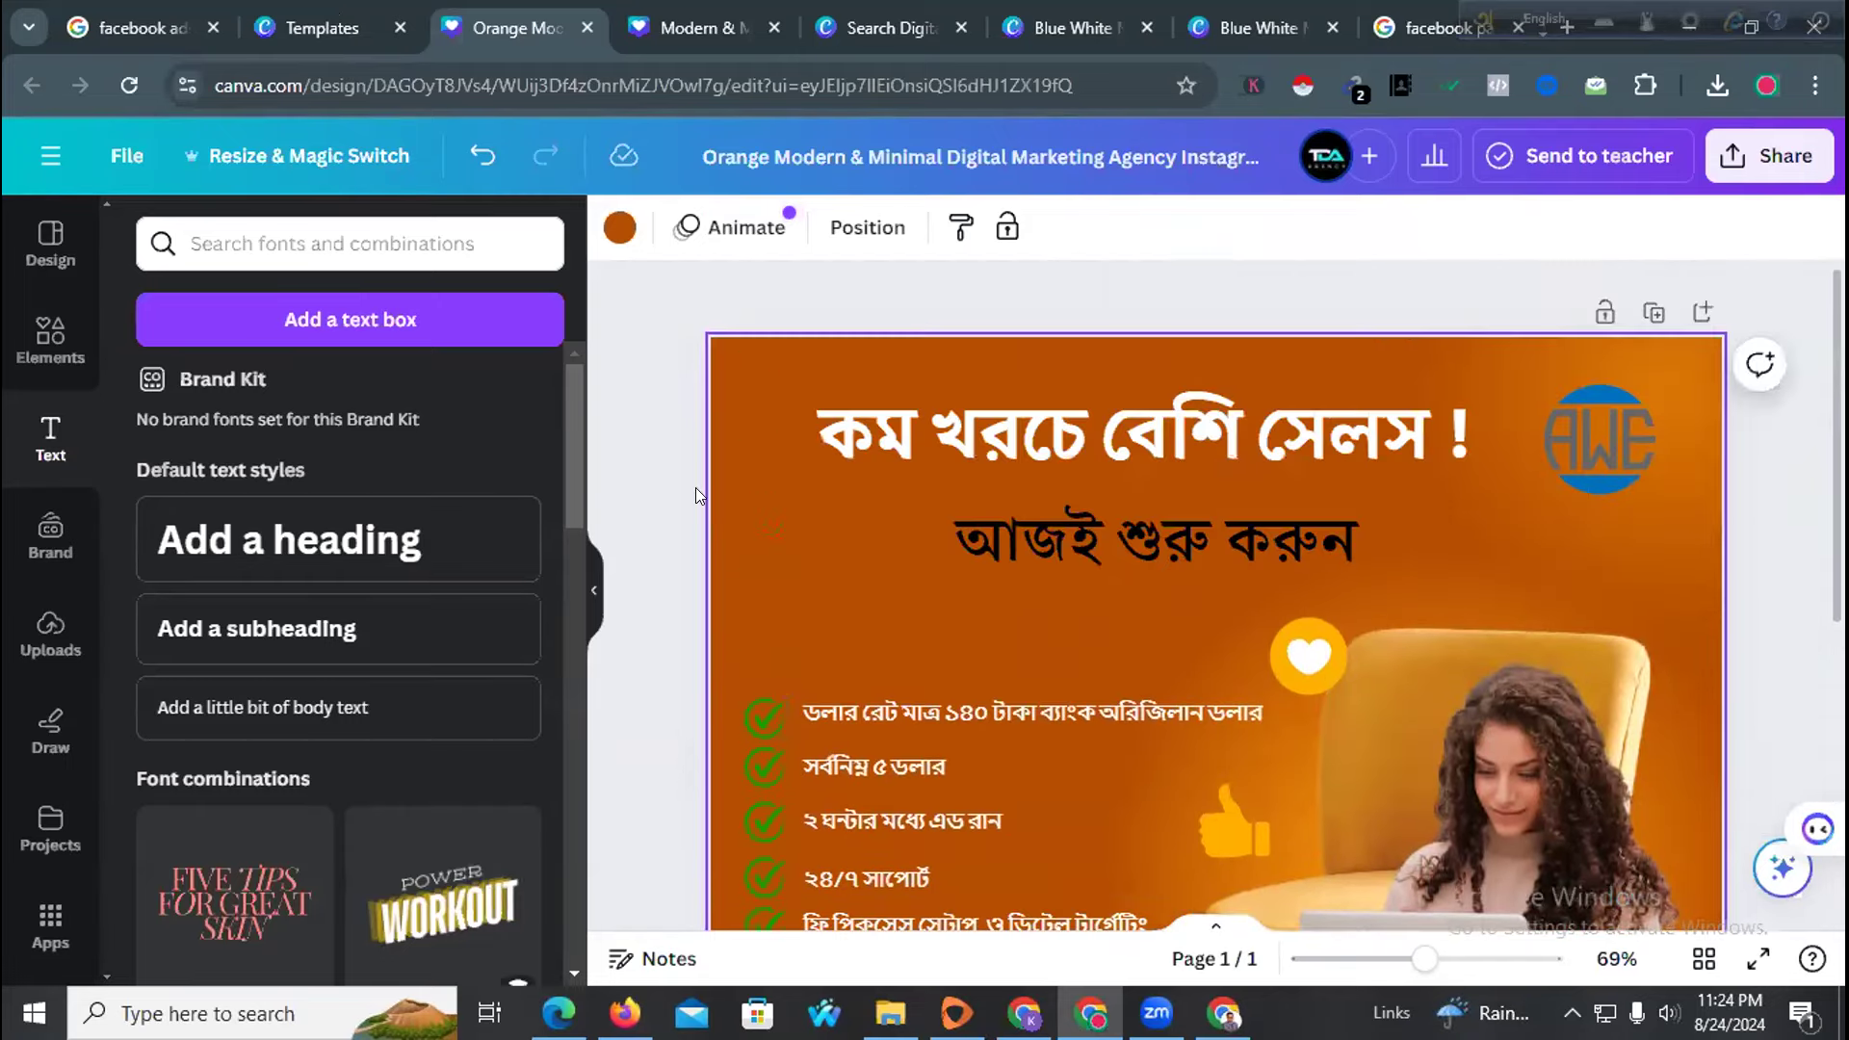
{"action": "left_click", "coordinate": [619, 228]}
{"action": "scroll", "coordinate": [280, 568], "scroll_direction": "down", "scroll_amount": 3}
{"action": "scroll", "coordinate": [316, 448], "scroll_direction": "up", "scroll_amount": 3}
{"action": "left_click", "coordinate": [298, 391]}
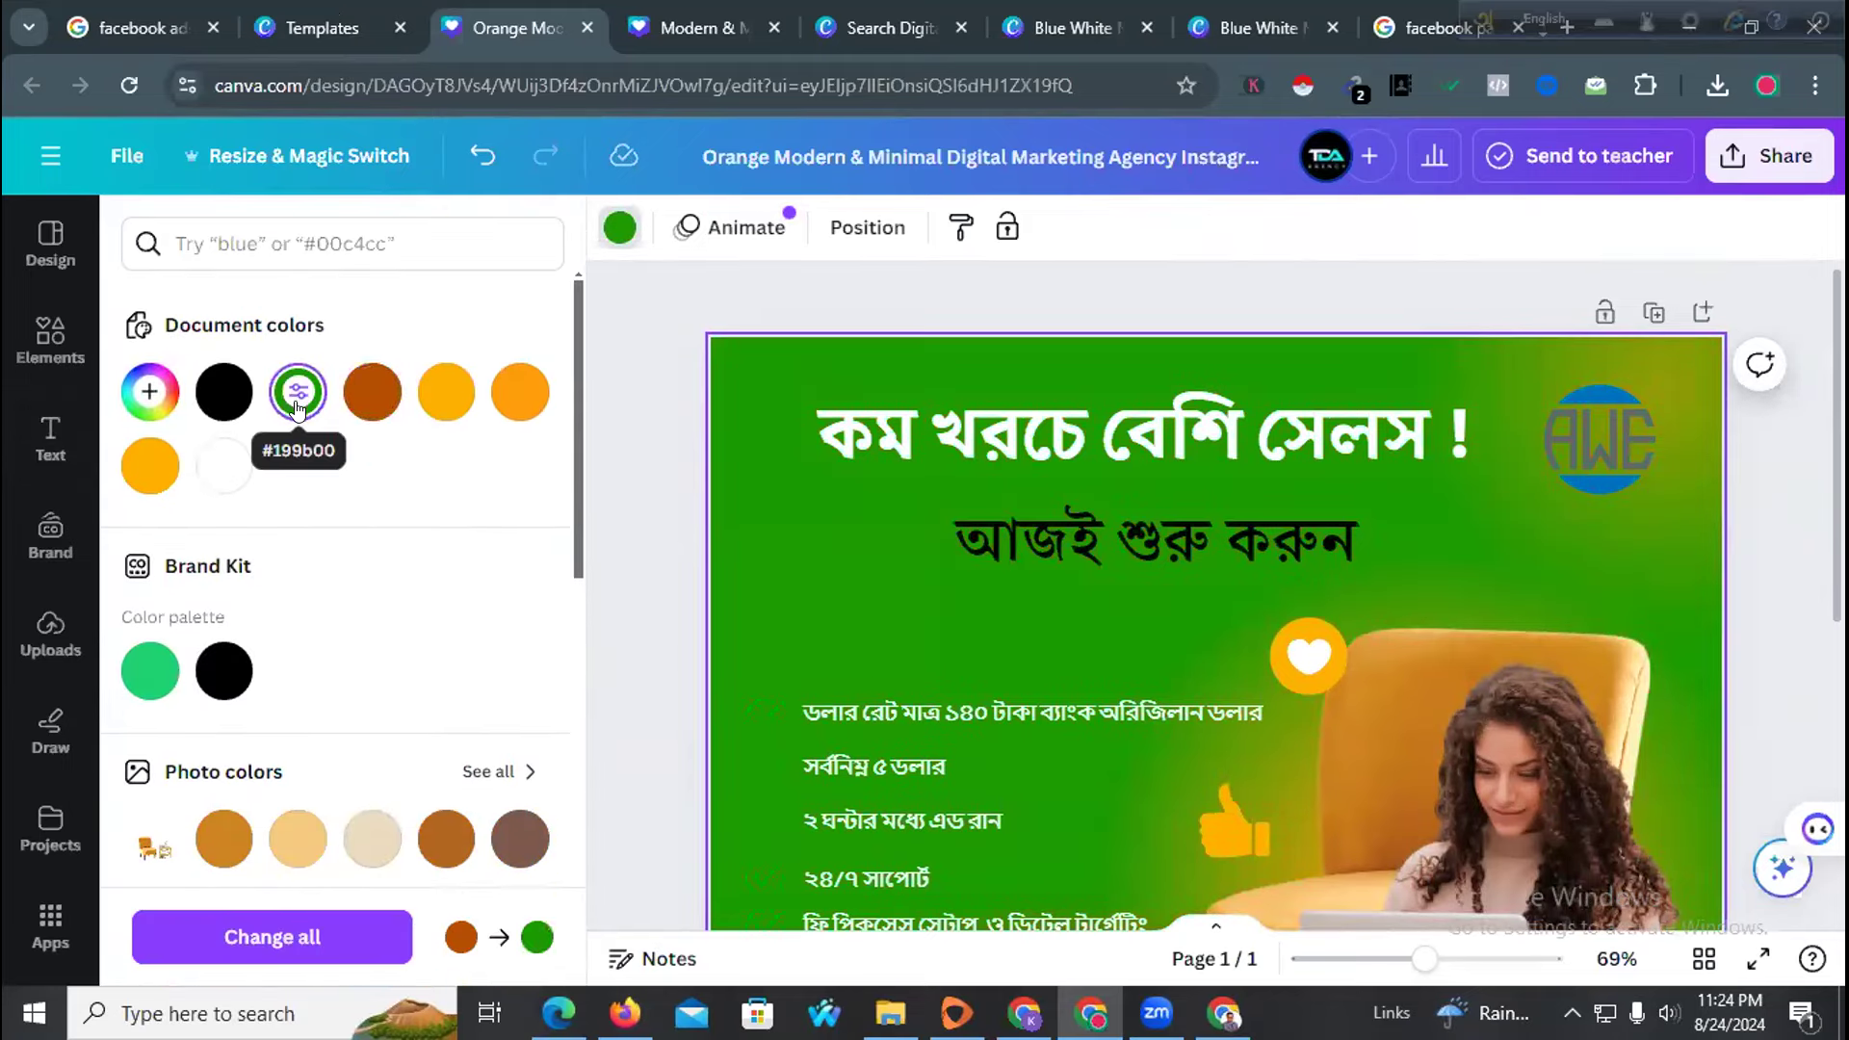
{"action": "scroll", "coordinate": [337, 597], "scroll_direction": "down", "scroll_amount": 6}
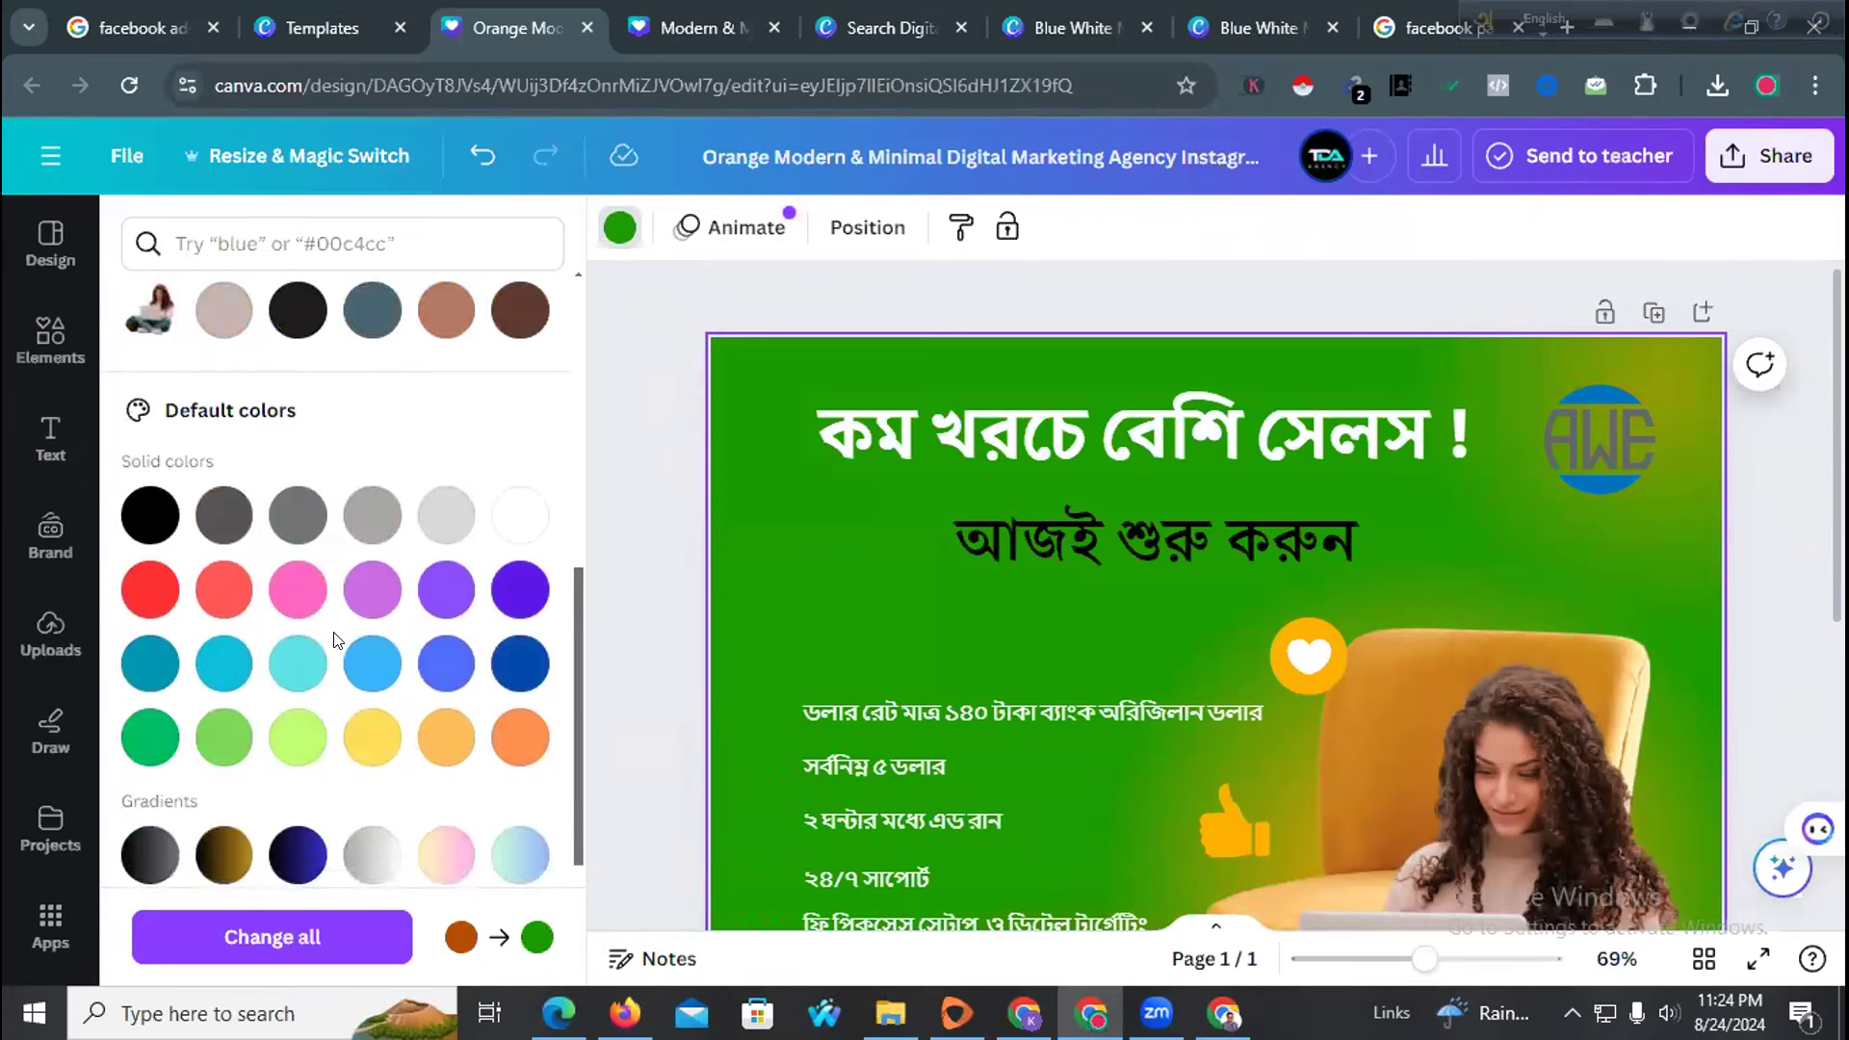
{"action": "left_click", "coordinate": [225, 607]}
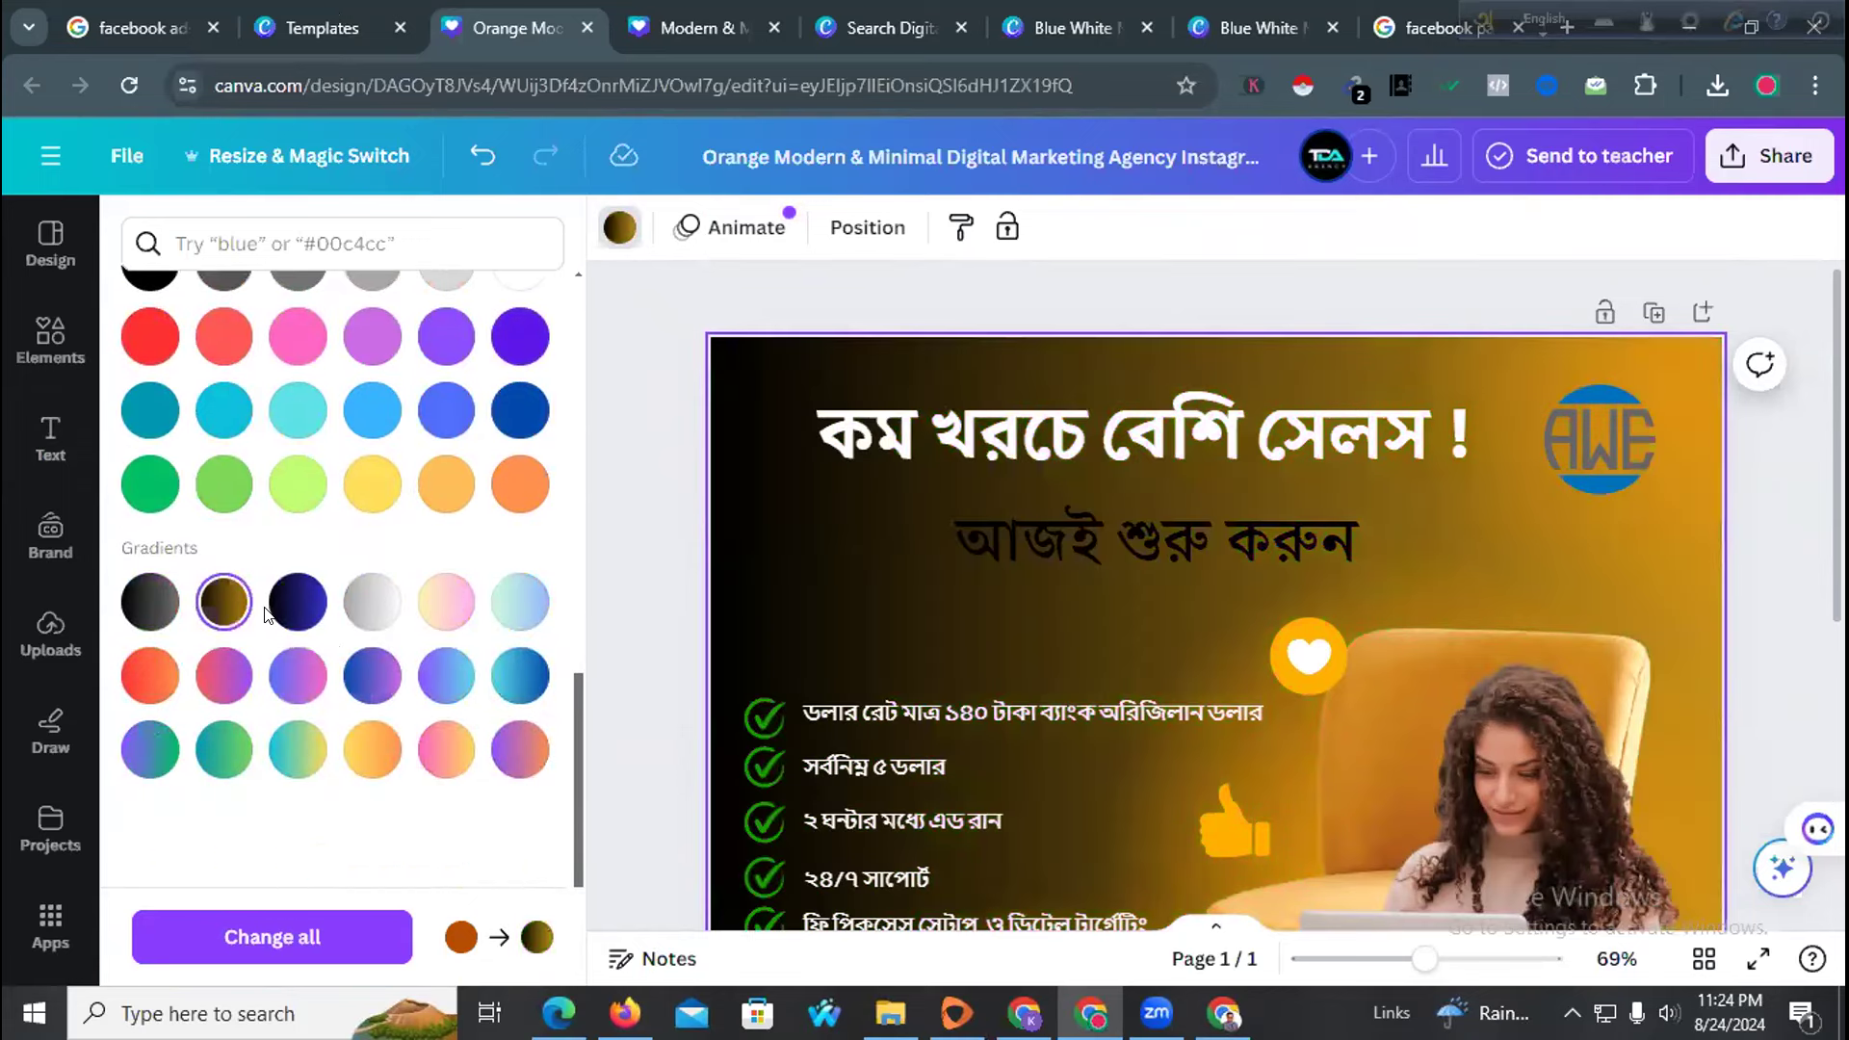
{"action": "left_click", "coordinate": [283, 614]}
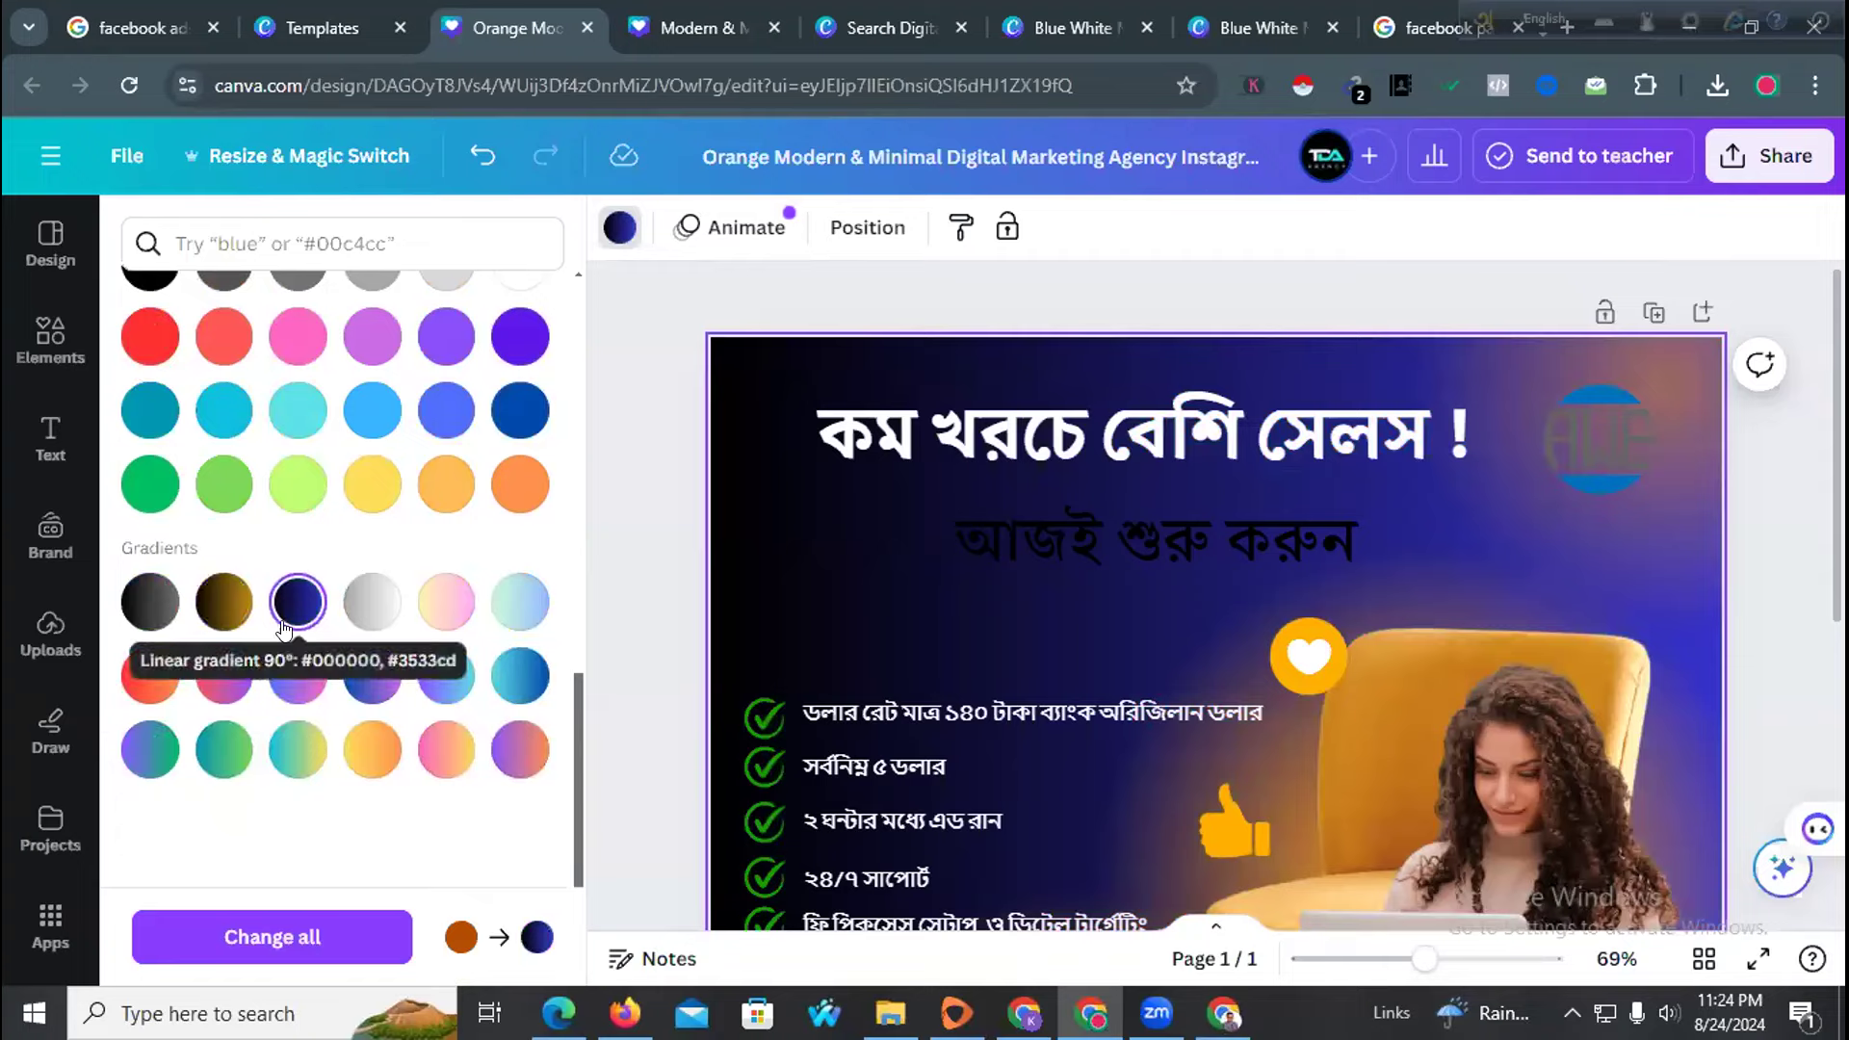
{"action": "scroll", "coordinate": [998, 656], "scroll_direction": "down", "scroll_amount": 3}
{"action": "scroll", "coordinate": [699, 746], "scroll_direction": "up", "scroll_amount": 4}
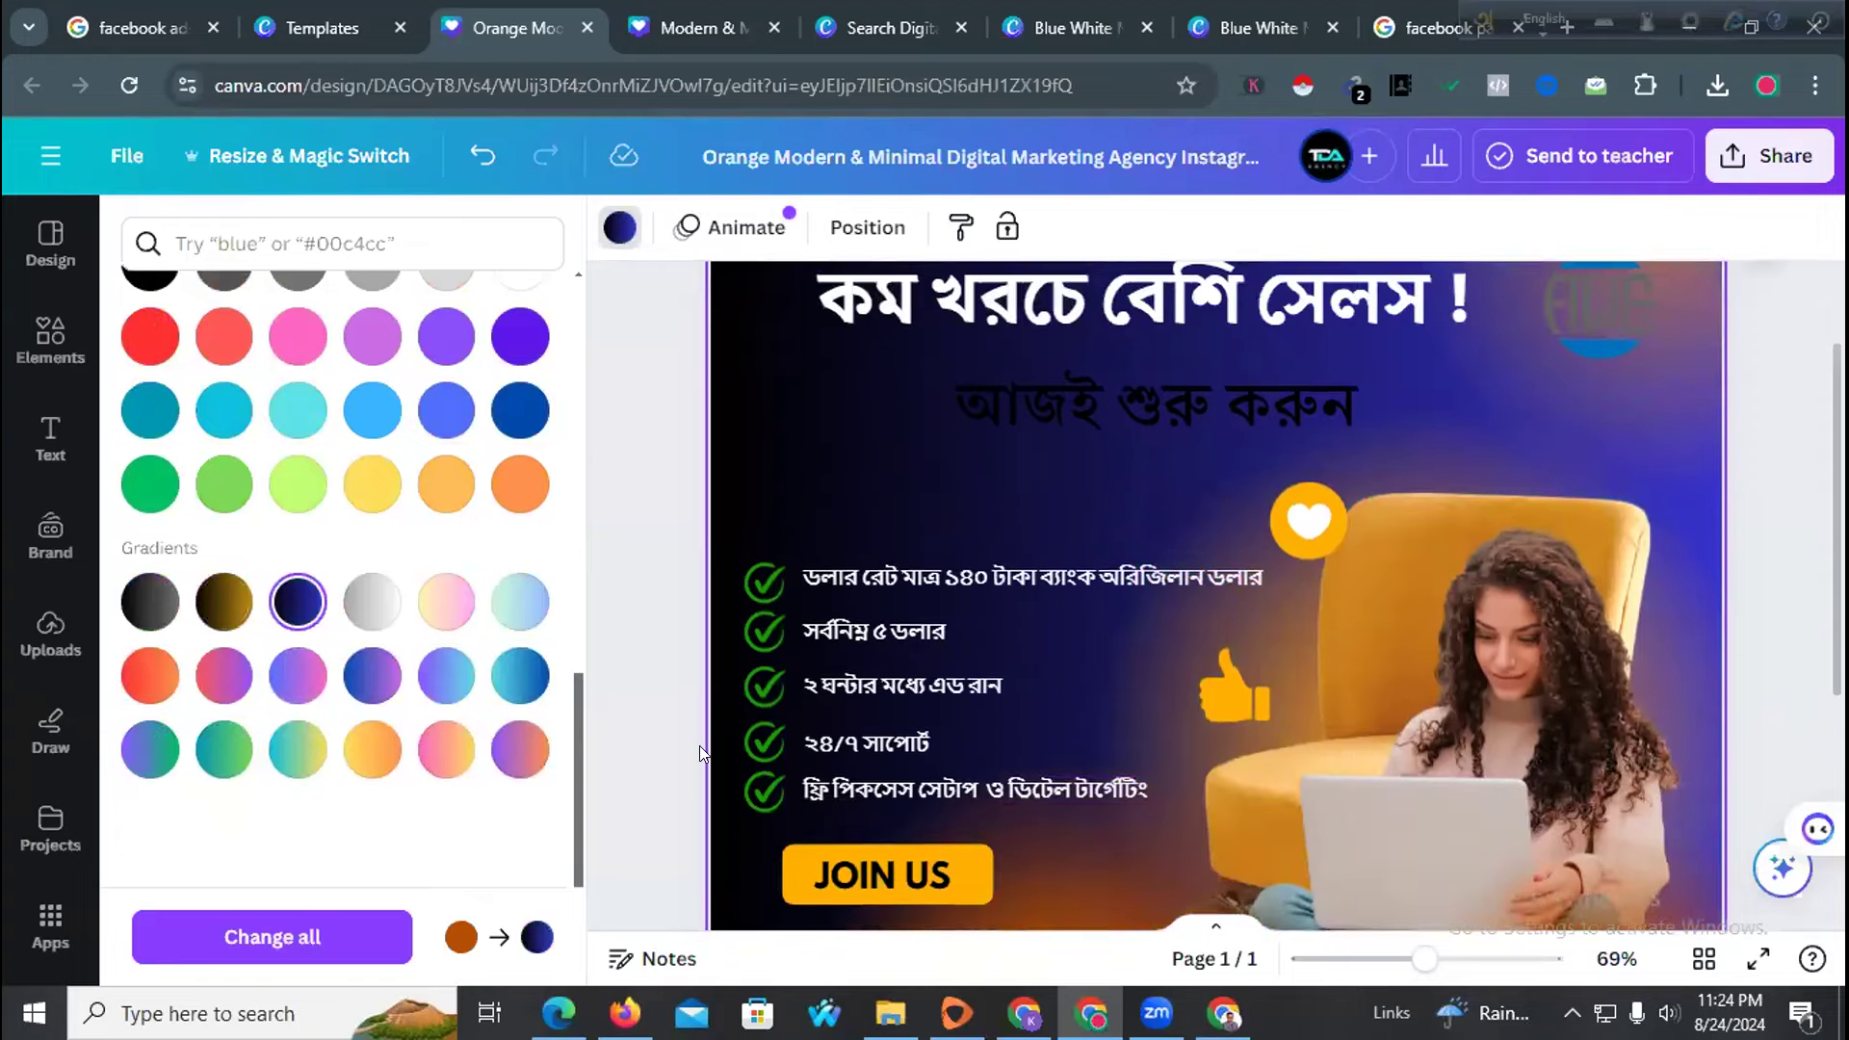
Make the আজই শুরু করুন subheading text white
{"action": "double_click", "coordinate": [1016, 551]}
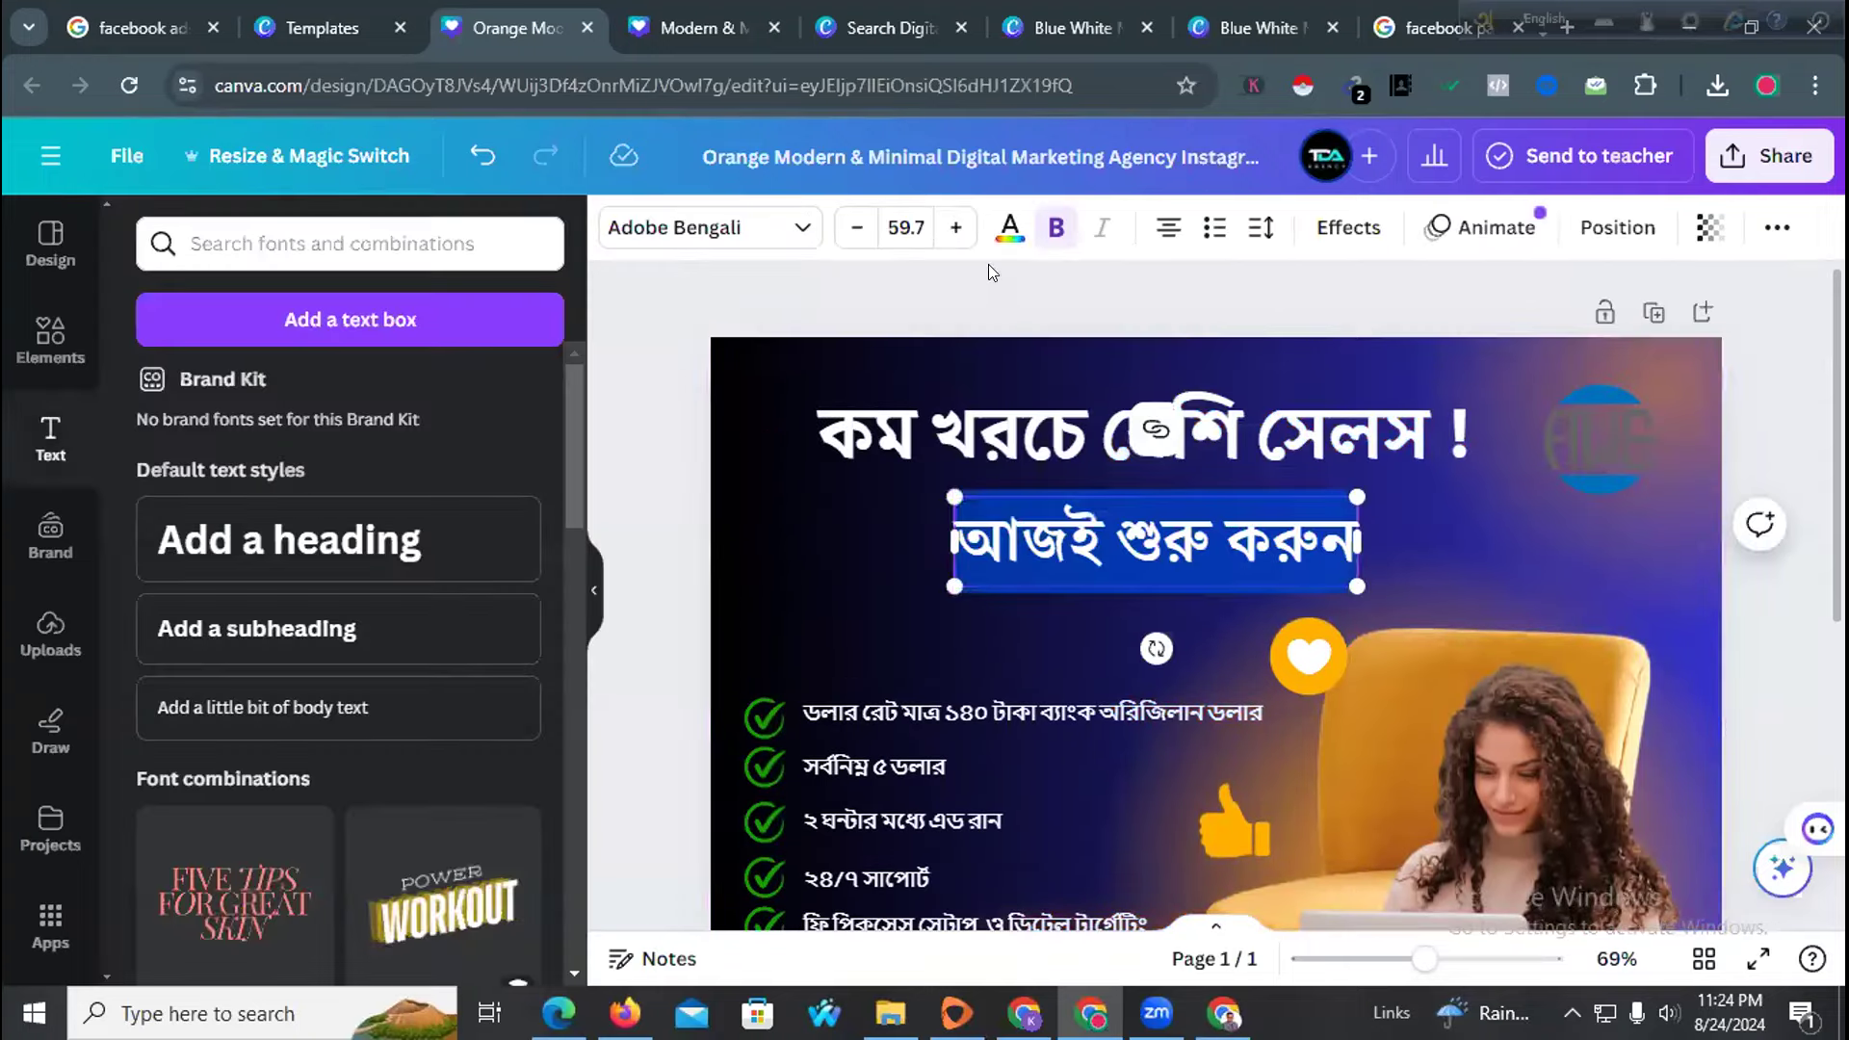
{"action": "left_click", "coordinate": [1009, 230]}
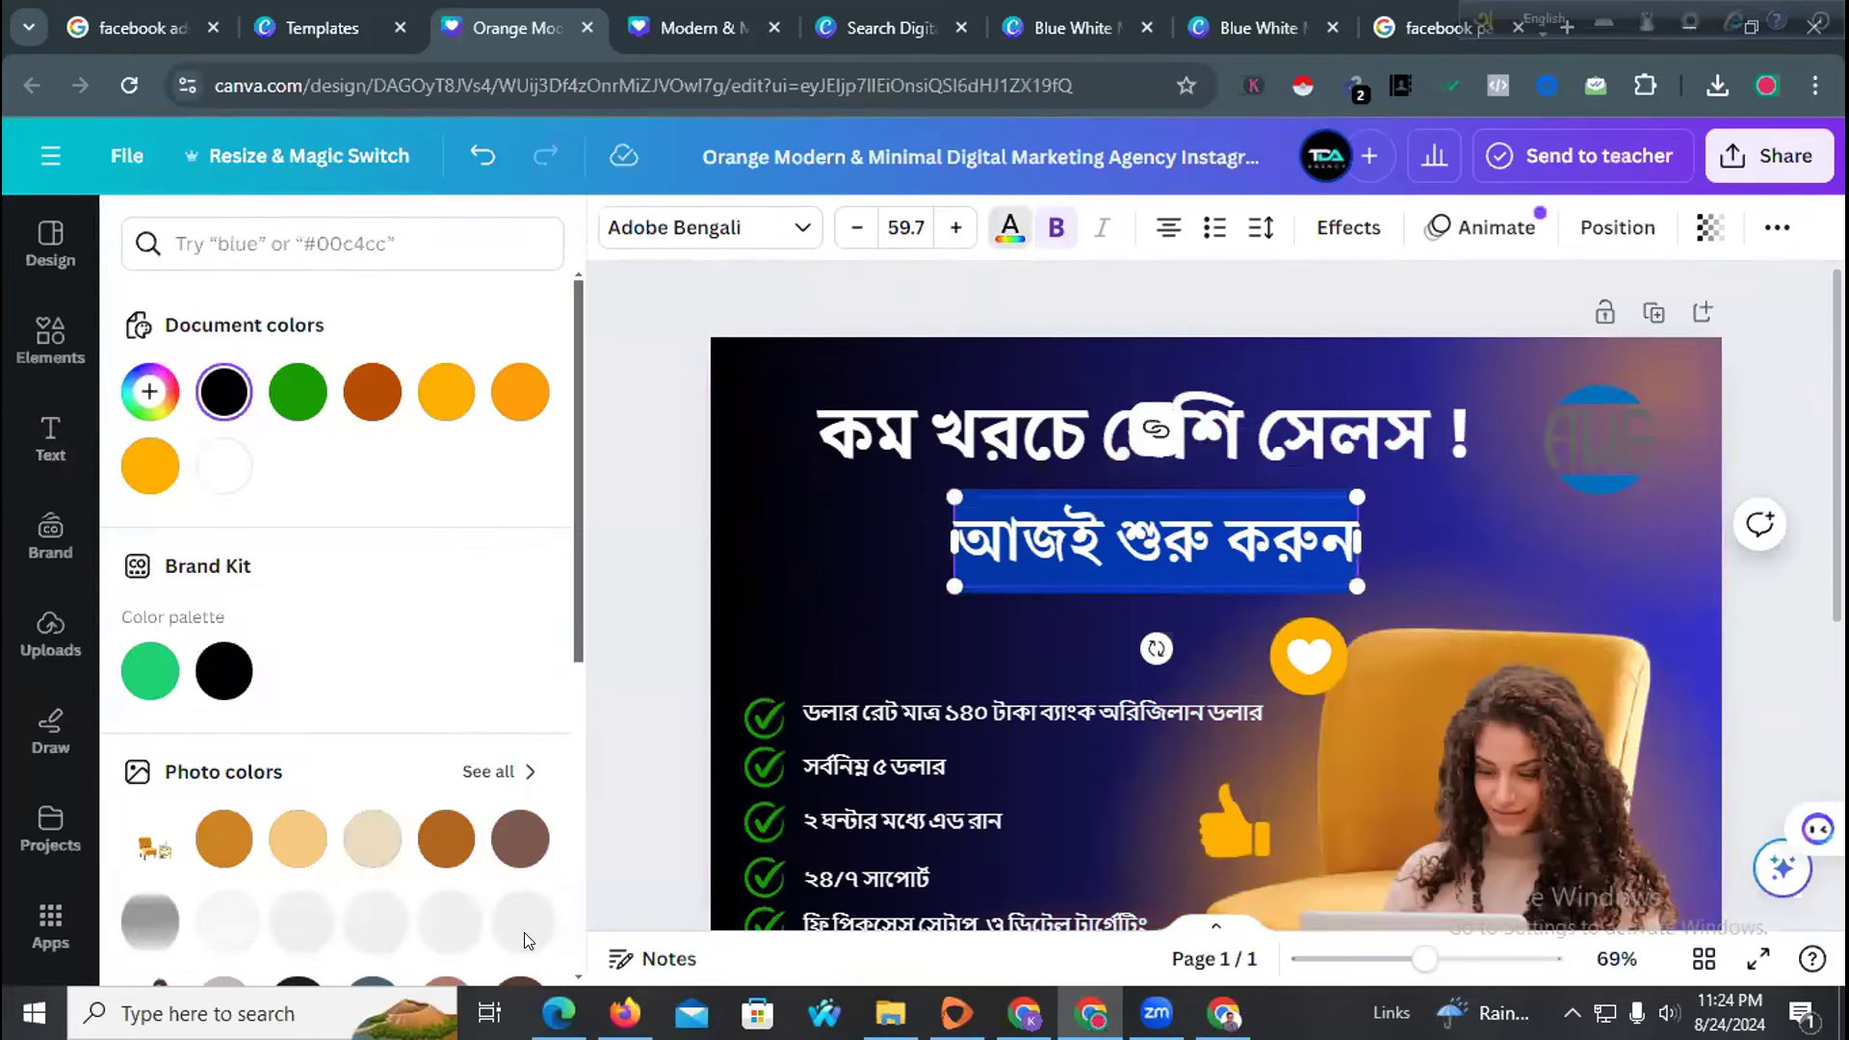
{"action": "scroll", "coordinate": [351, 866], "scroll_direction": "down", "scroll_amount": 3}
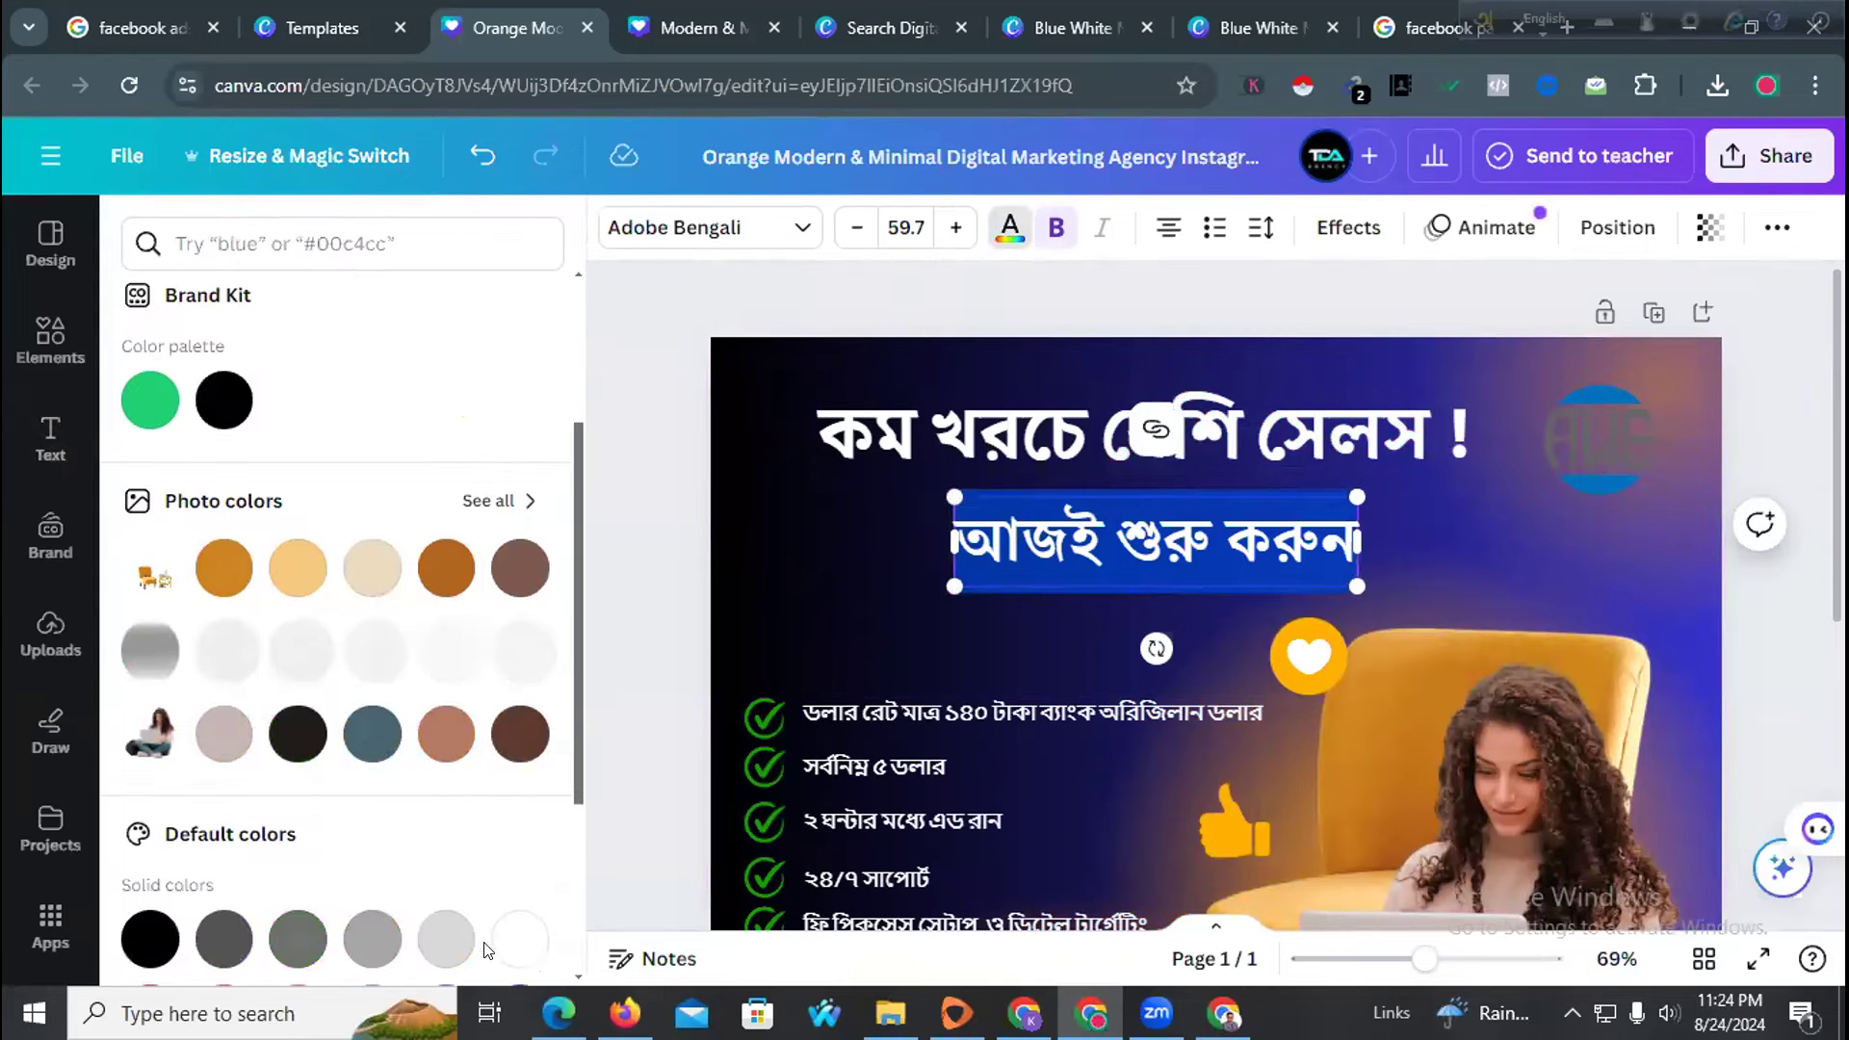
{"action": "left_click", "coordinate": [509, 947]}
{"action": "left_click", "coordinate": [786, 634]}
{"action": "scroll", "coordinate": [1052, 584], "scroll_direction": "down", "scroll_amount": 2}
{"action": "scroll", "coordinate": [1349, 500], "scroll_direction": "up", "scroll_amount": 2}
Try changing the round logo's transparency, then restore it to full opacity
{"action": "left_click", "coordinate": [1616, 420]}
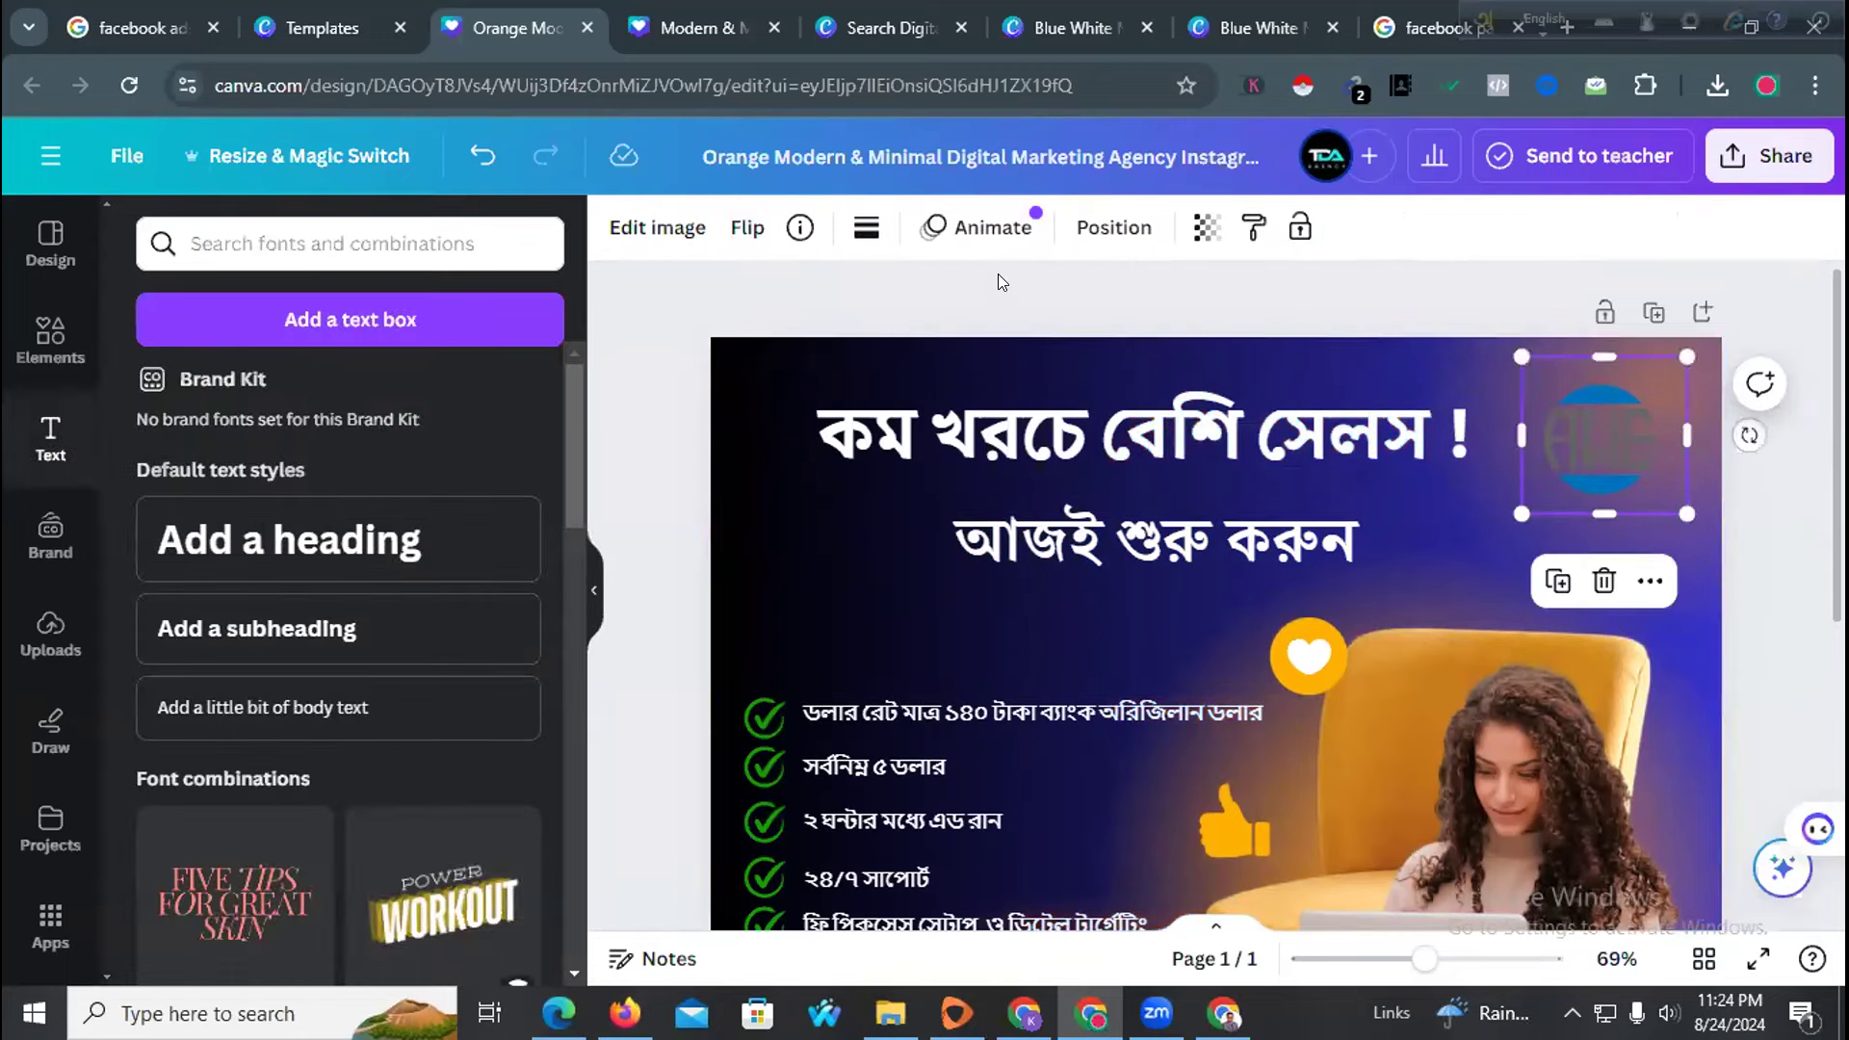
{"action": "left_click", "coordinate": [1206, 227]}
{"action": "mouse_move", "coordinate": [1127, 338]}
{"action": "left_mouse_down"}
{"action": "mouse_move", "coordinate": [920, 343]}
{"action": "mouse_move", "coordinate": [1129, 339]}
{"action": "left_mouse_up"}
{"action": "left_click", "coordinate": [684, 505]}
{"action": "left_click", "coordinate": [730, 488]}
{"action": "scroll", "coordinate": [730, 488], "scroll_direction": "down", "scroll_amount": 2}
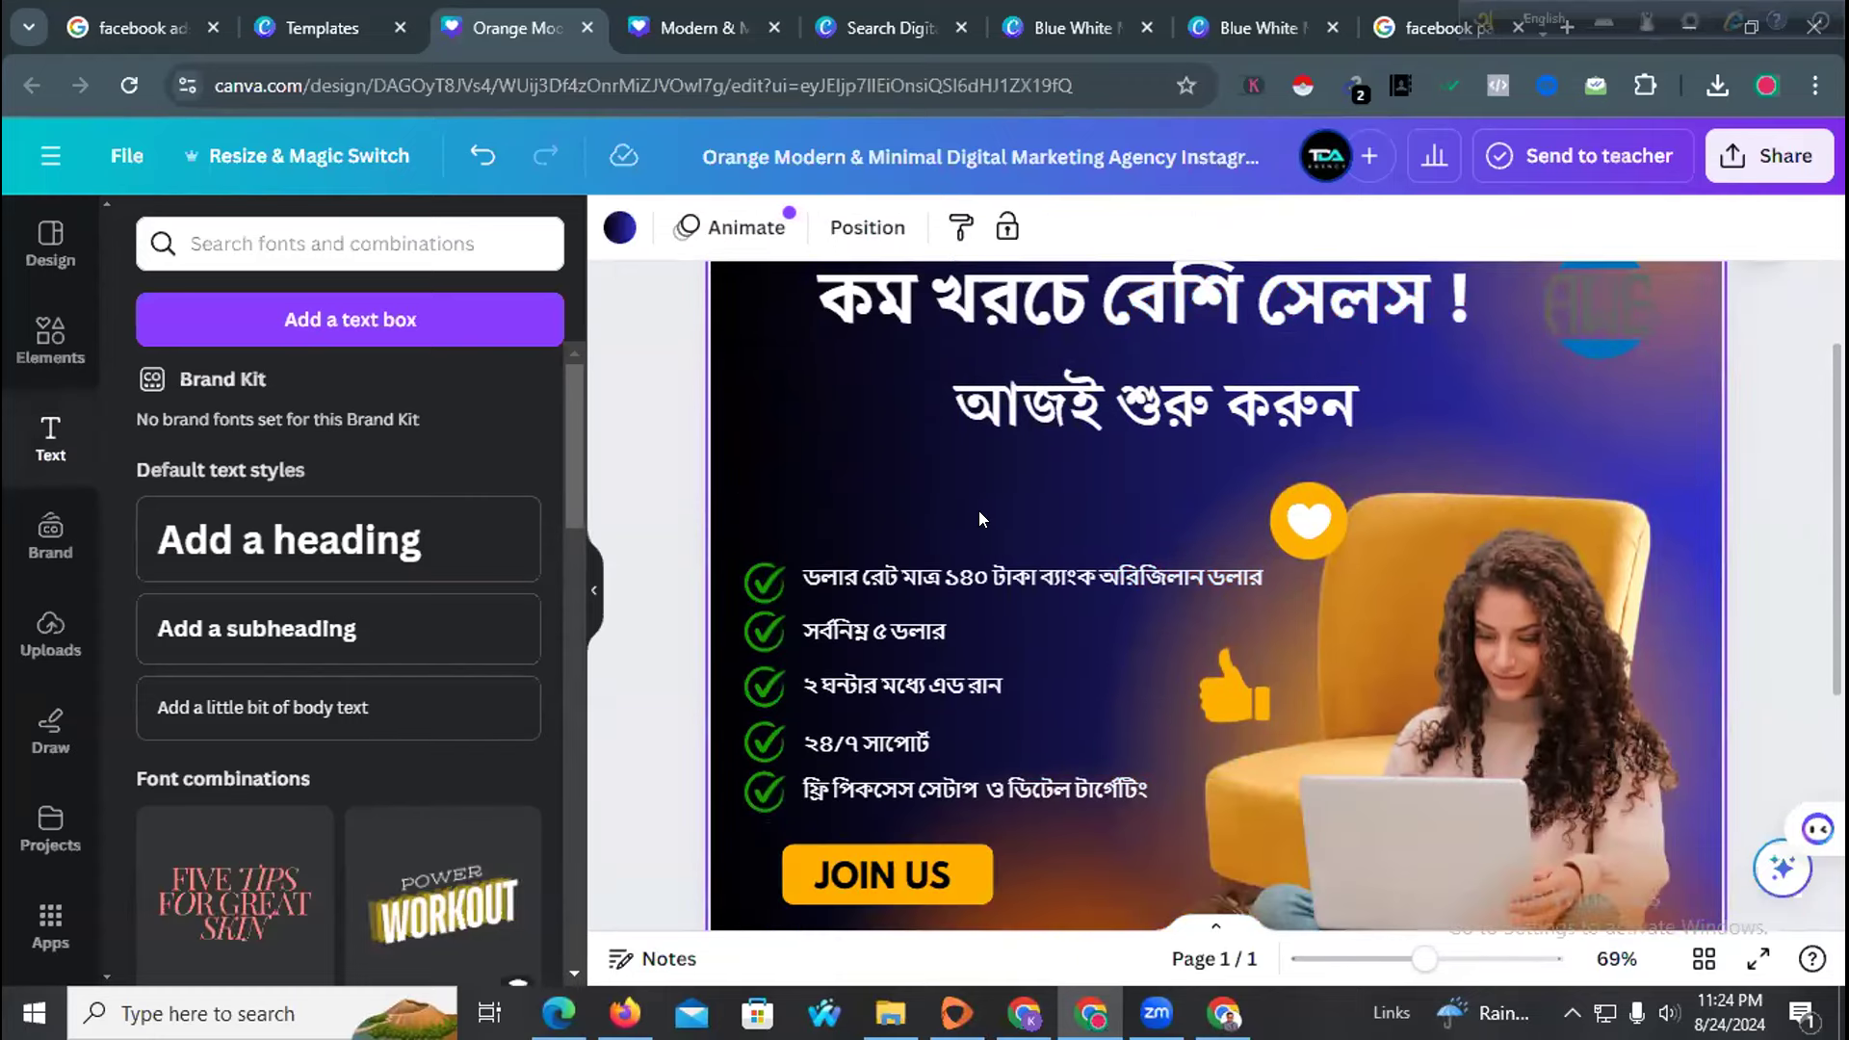
Paste a faded heart copy left of the subheading and fade the original heart to 86
{"action": "left_click", "coordinate": [1308, 521]}
{"action": "left_click", "coordinate": [816, 420]}
{"action": "key", "text": "ctrl+v"}
{"action": "left_click_drag", "start_coordinate": [1321, 540], "coordinate": [854, 404]}
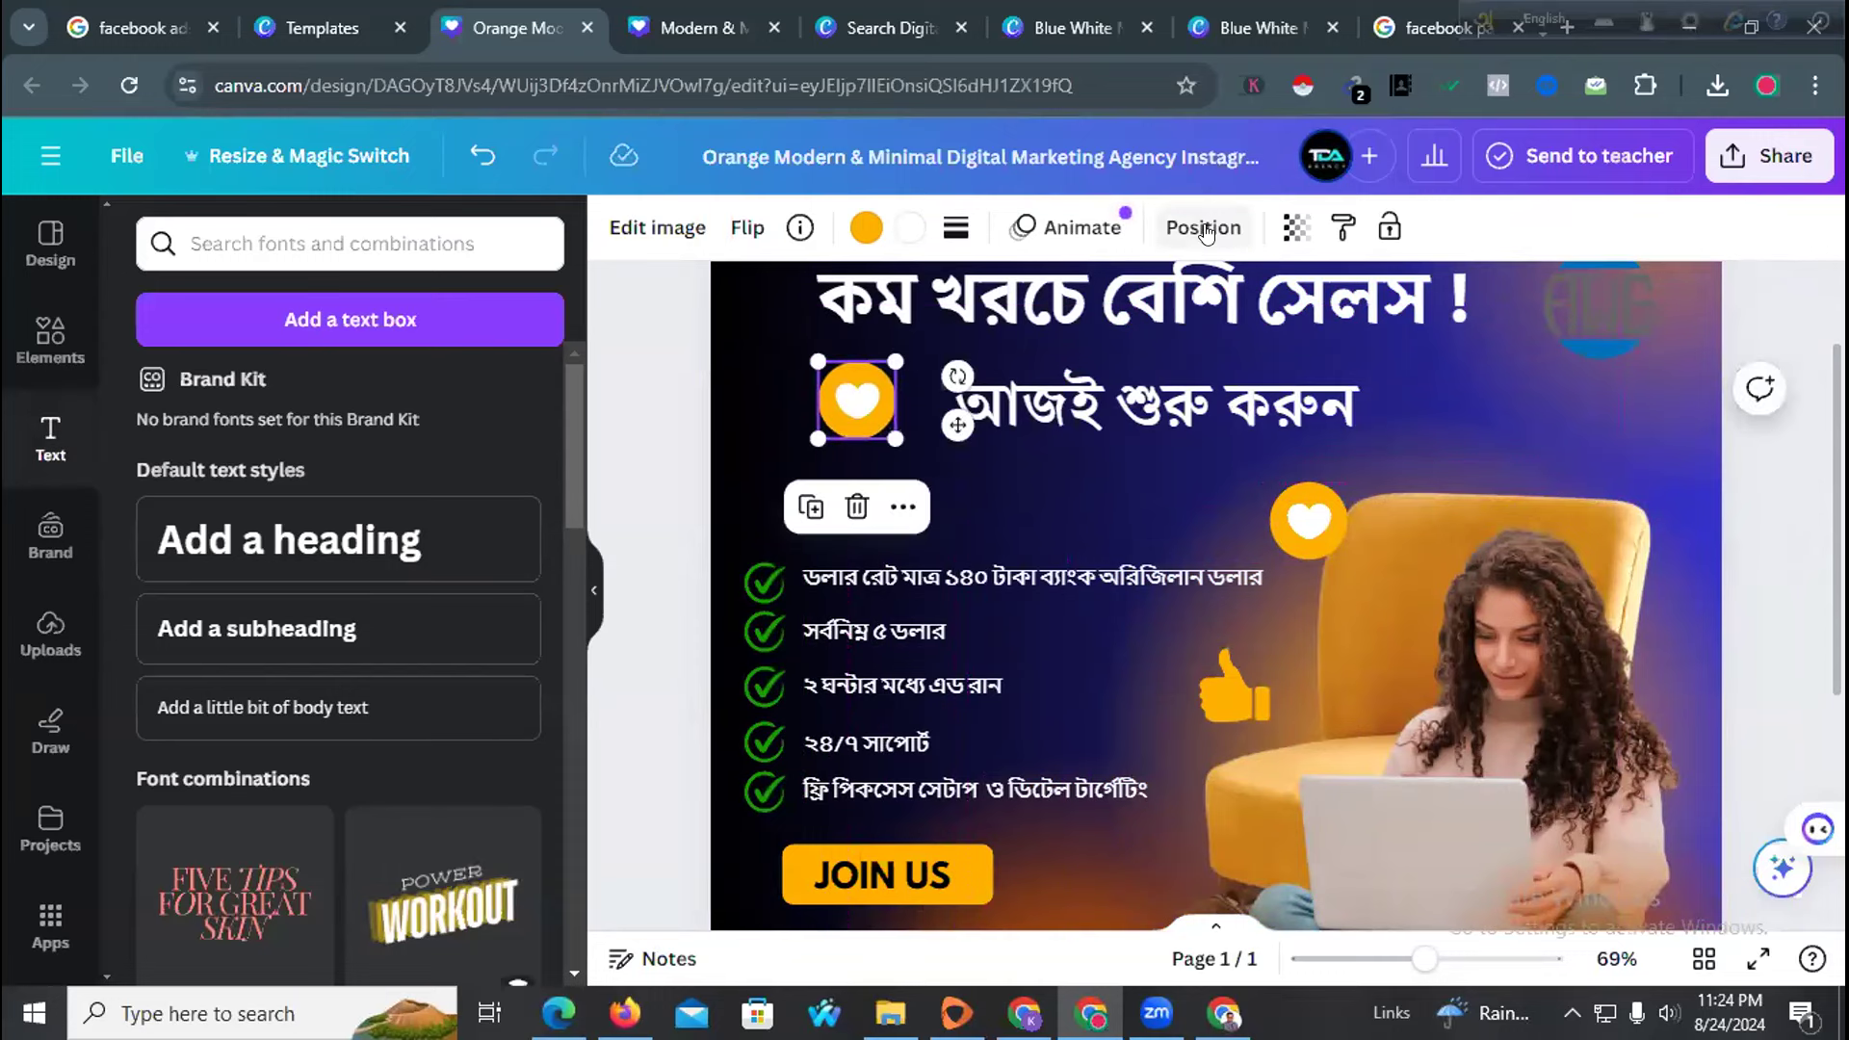
{"action": "left_click", "coordinate": [1297, 227]}
{"action": "mouse_move", "coordinate": [1168, 358]}
{"action": "left_mouse_down"}
{"action": "mouse_move", "coordinate": [1124, 341]}
{"action": "mouse_move", "coordinate": [1149, 341]}
{"action": "left_mouse_up"}
{"action": "left_click", "coordinate": [1273, 511]}
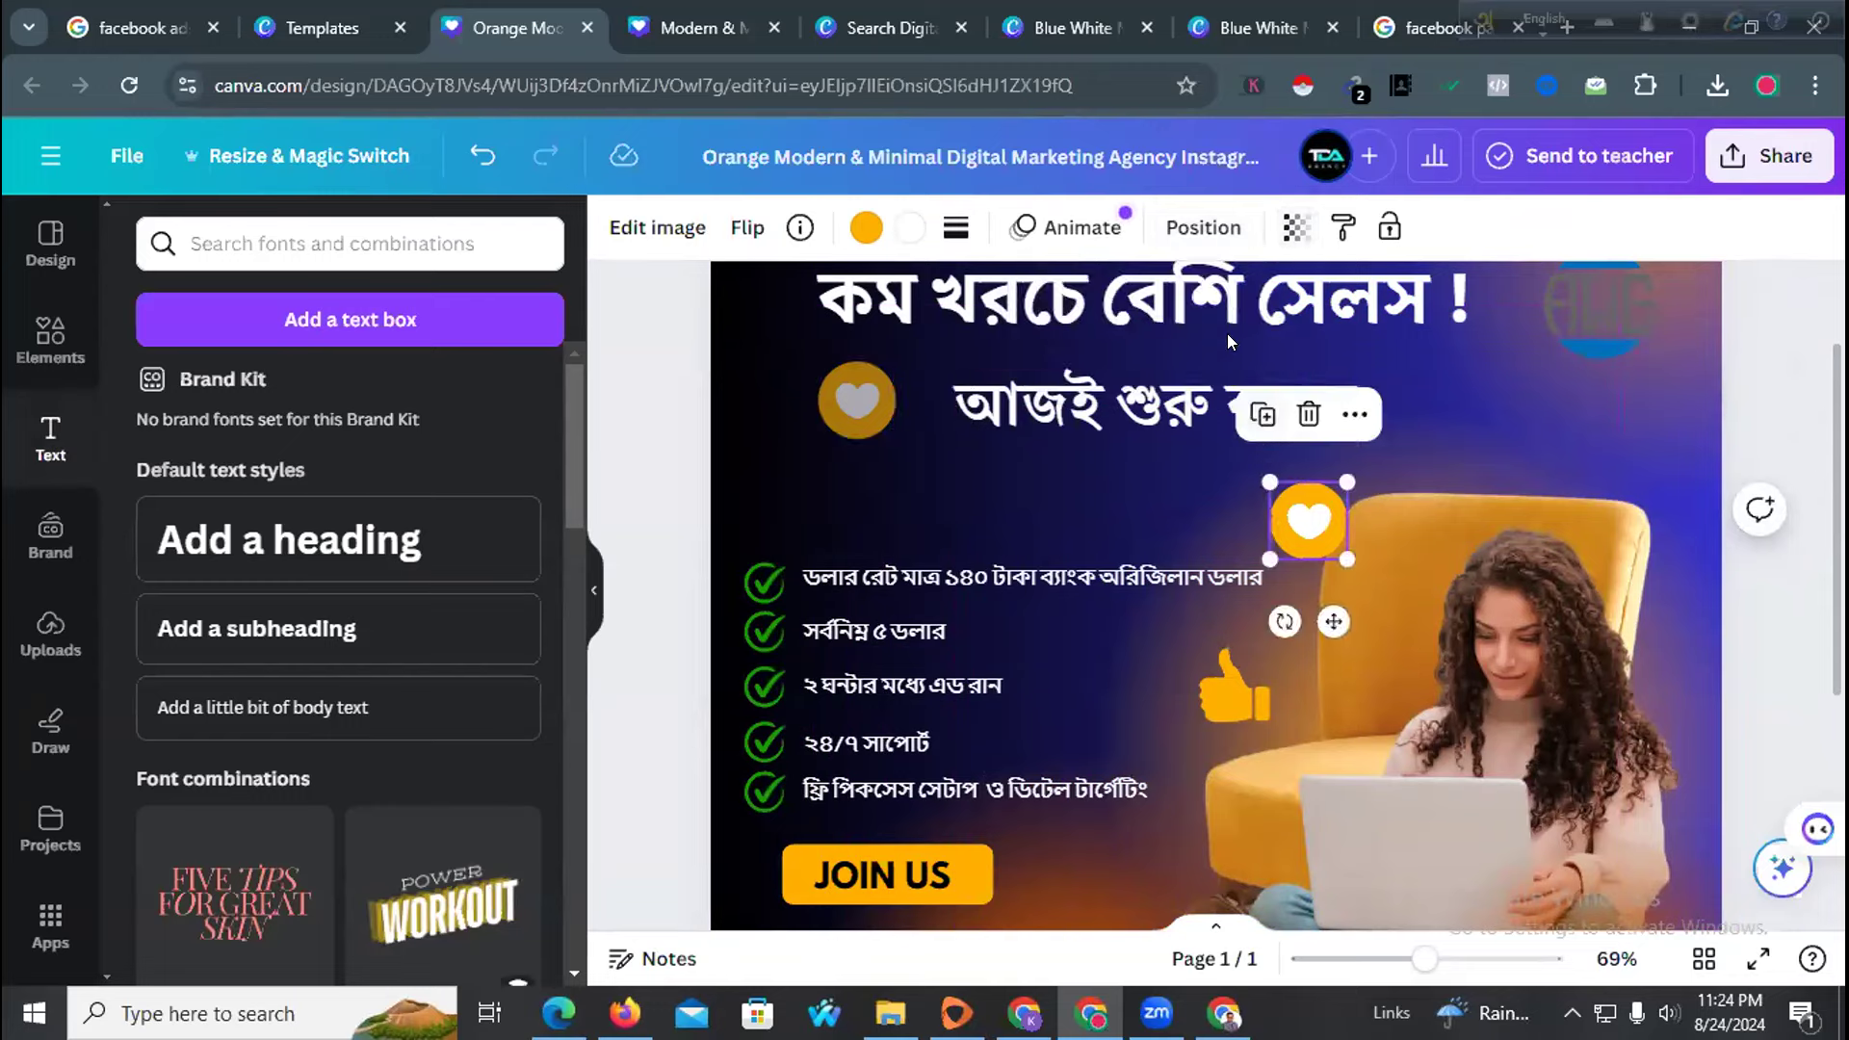
{"action": "left_click", "coordinate": [1297, 228]}
{"action": "left_click_drag", "start_coordinate": [1213, 339], "coordinate": [1184, 339]}
{"action": "left_click", "coordinate": [859, 533]}
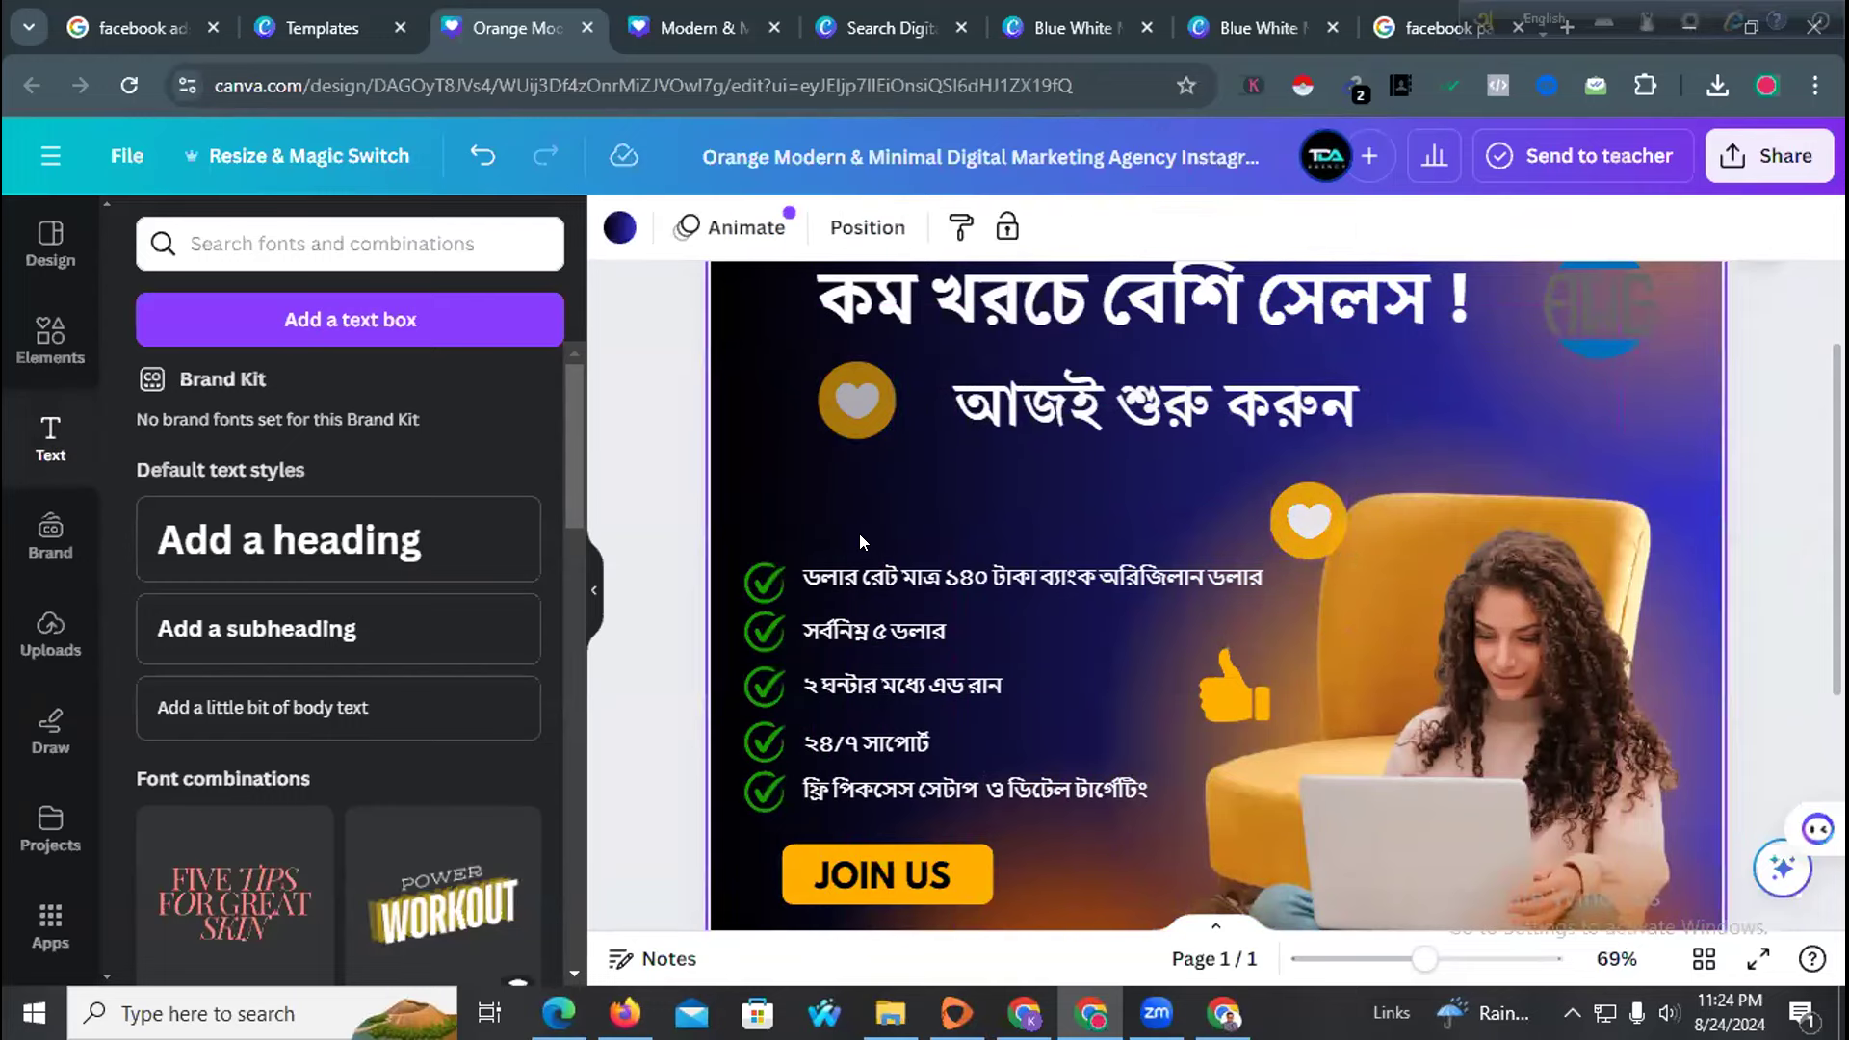
{"action": "scroll", "coordinate": [853, 522], "scroll_direction": "up", "scroll_amount": 2}
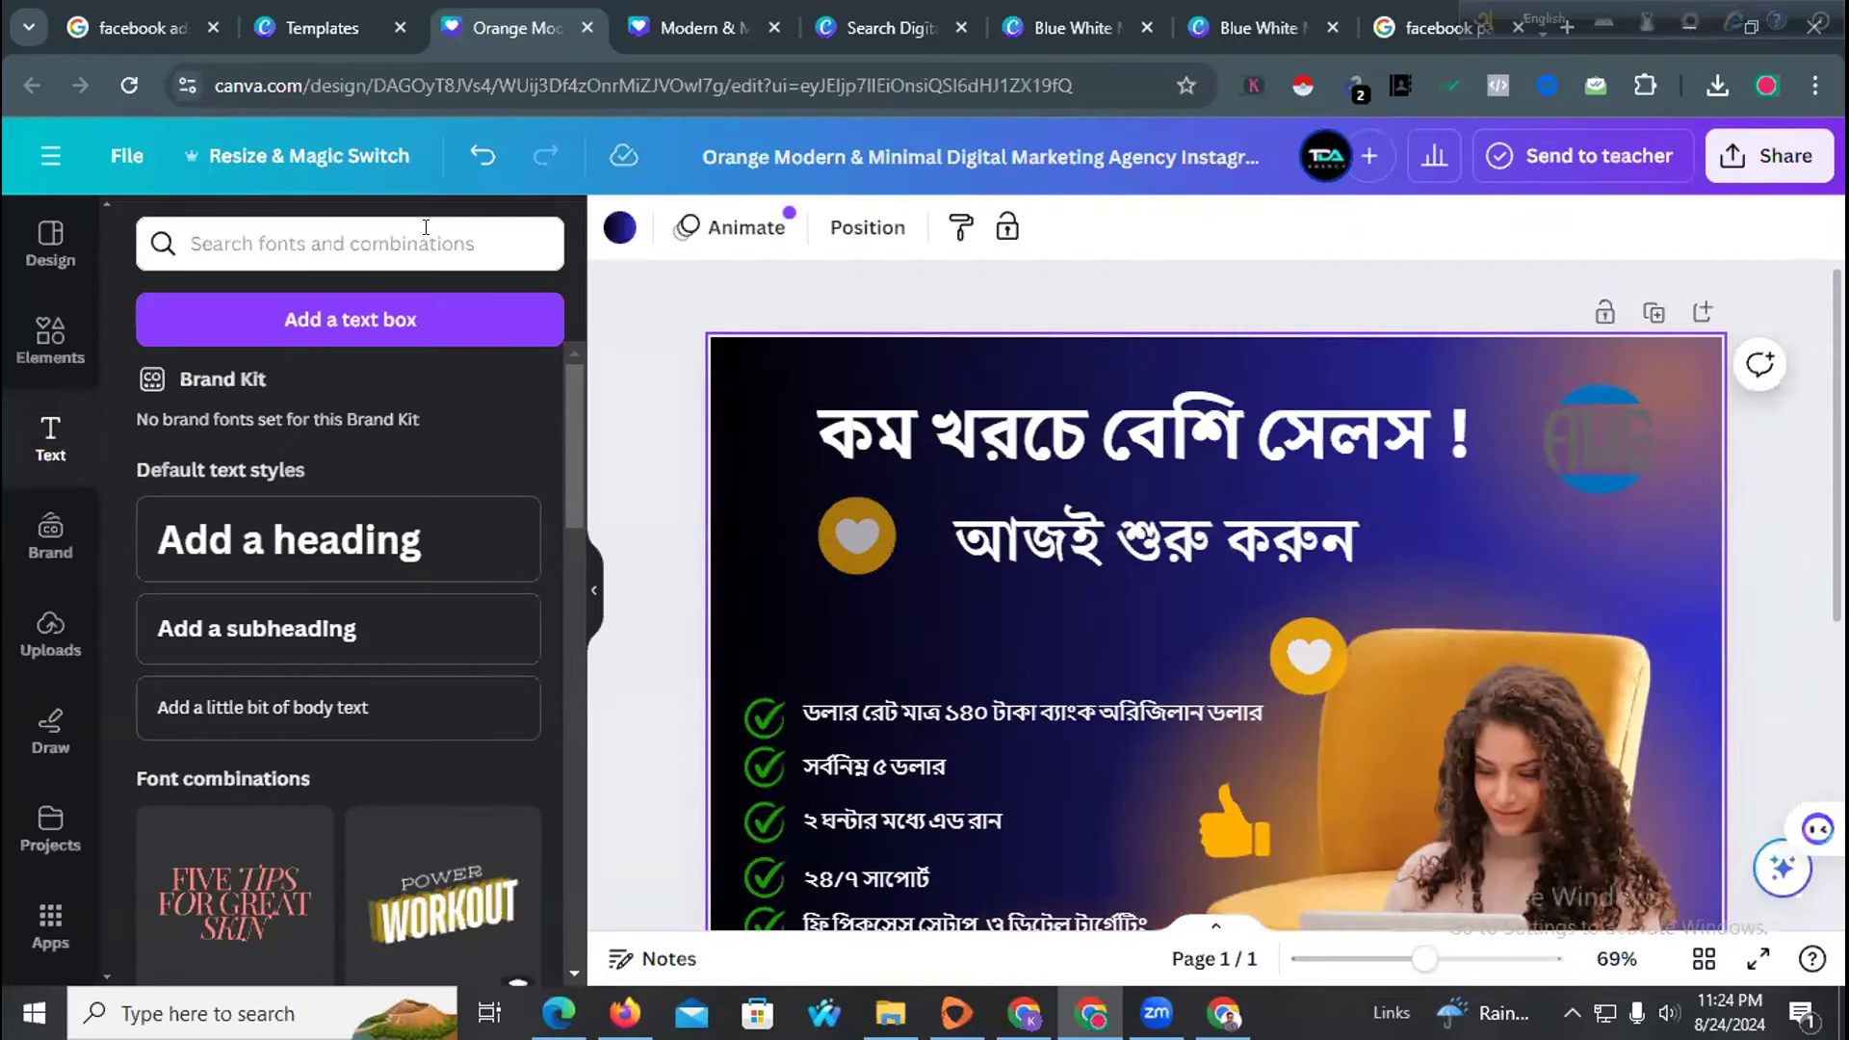
Search Elements for 'facebook logo png' and browse the results
{"action": "left_click", "coordinate": [318, 243]}
{"action": "type", "text": "Facebook"}
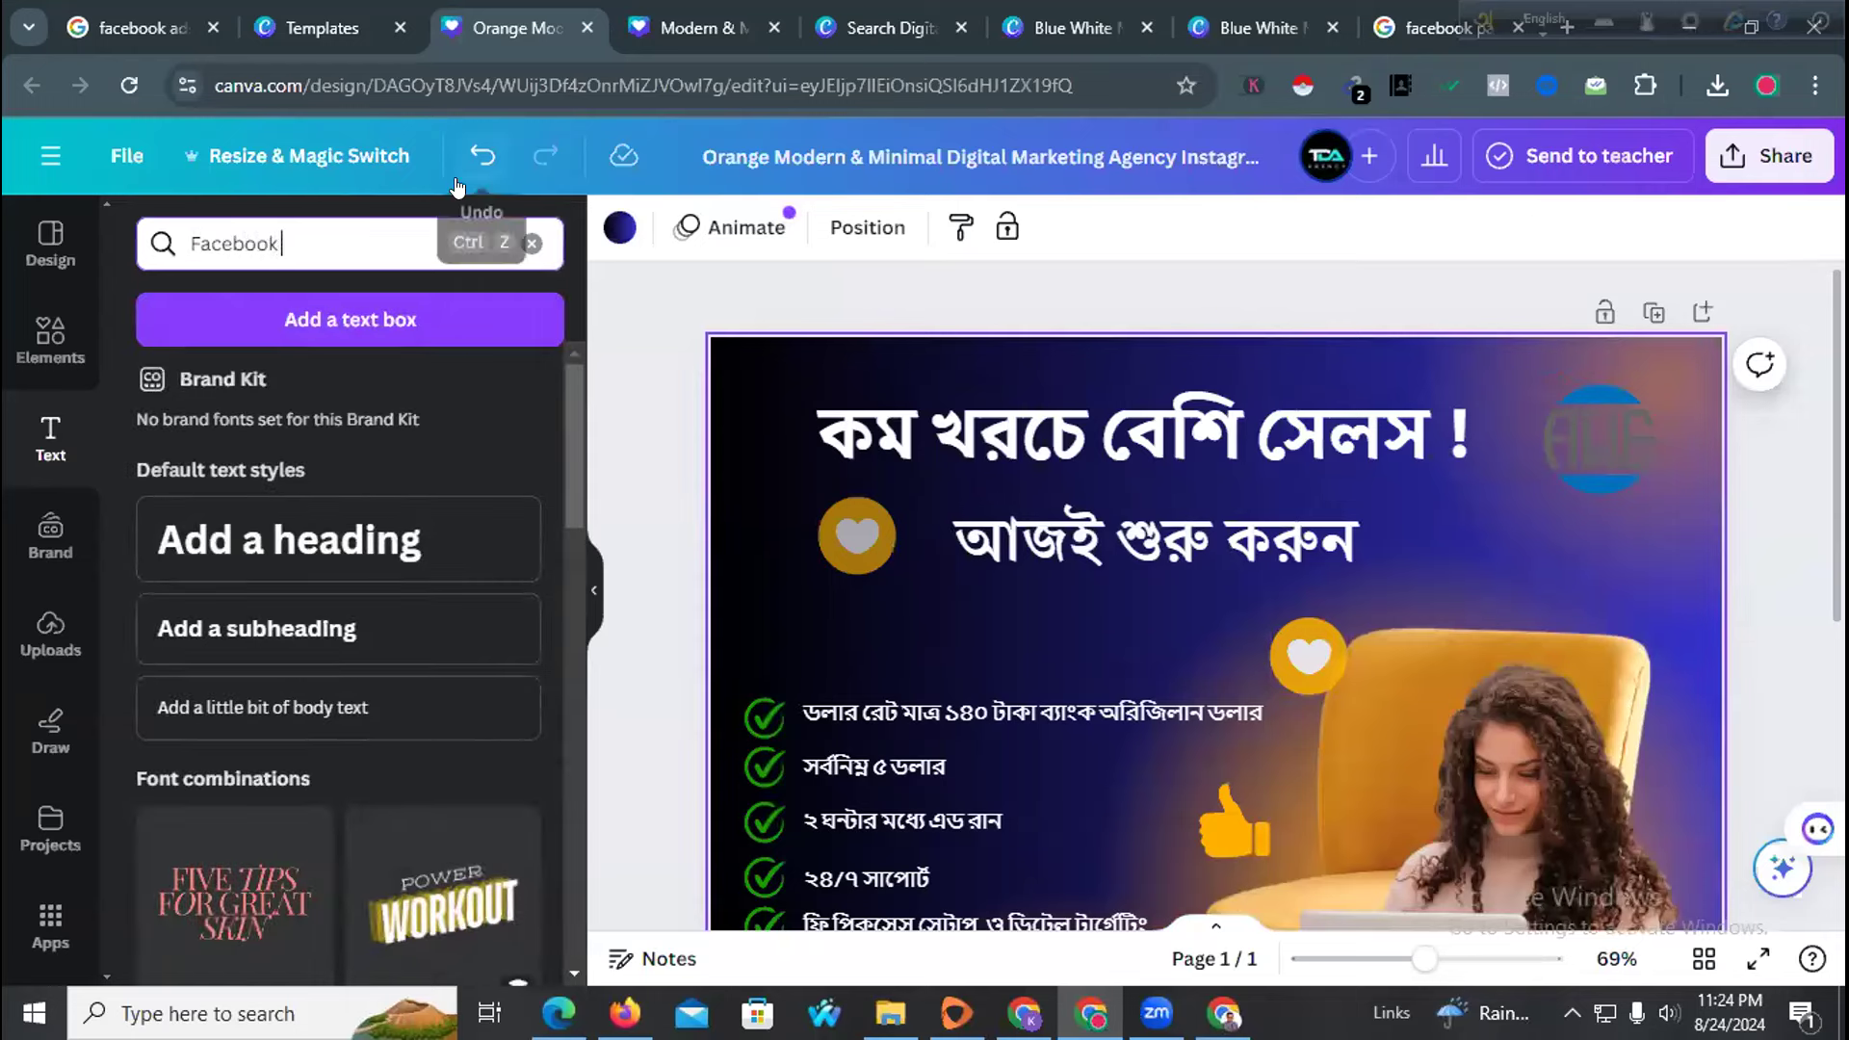
{"action": "type", "text": " logo png"}
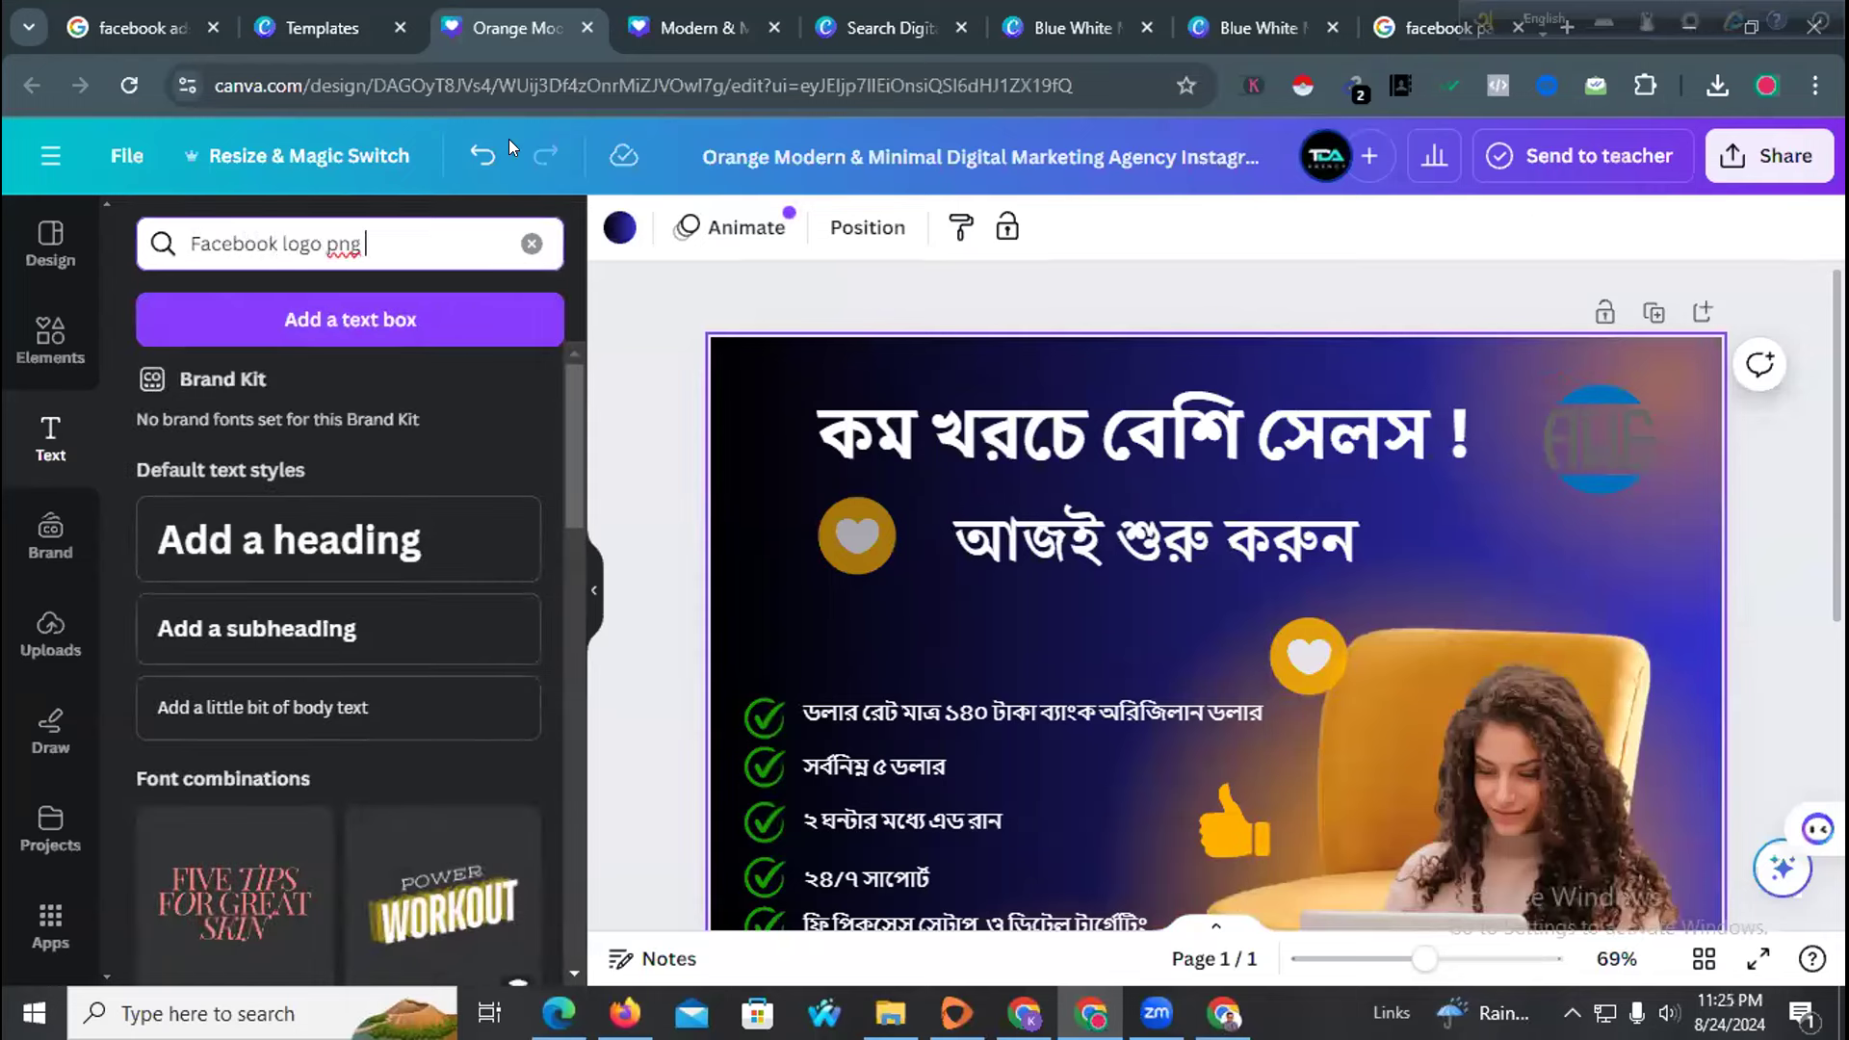
{"action": "key", "text": "Return"}
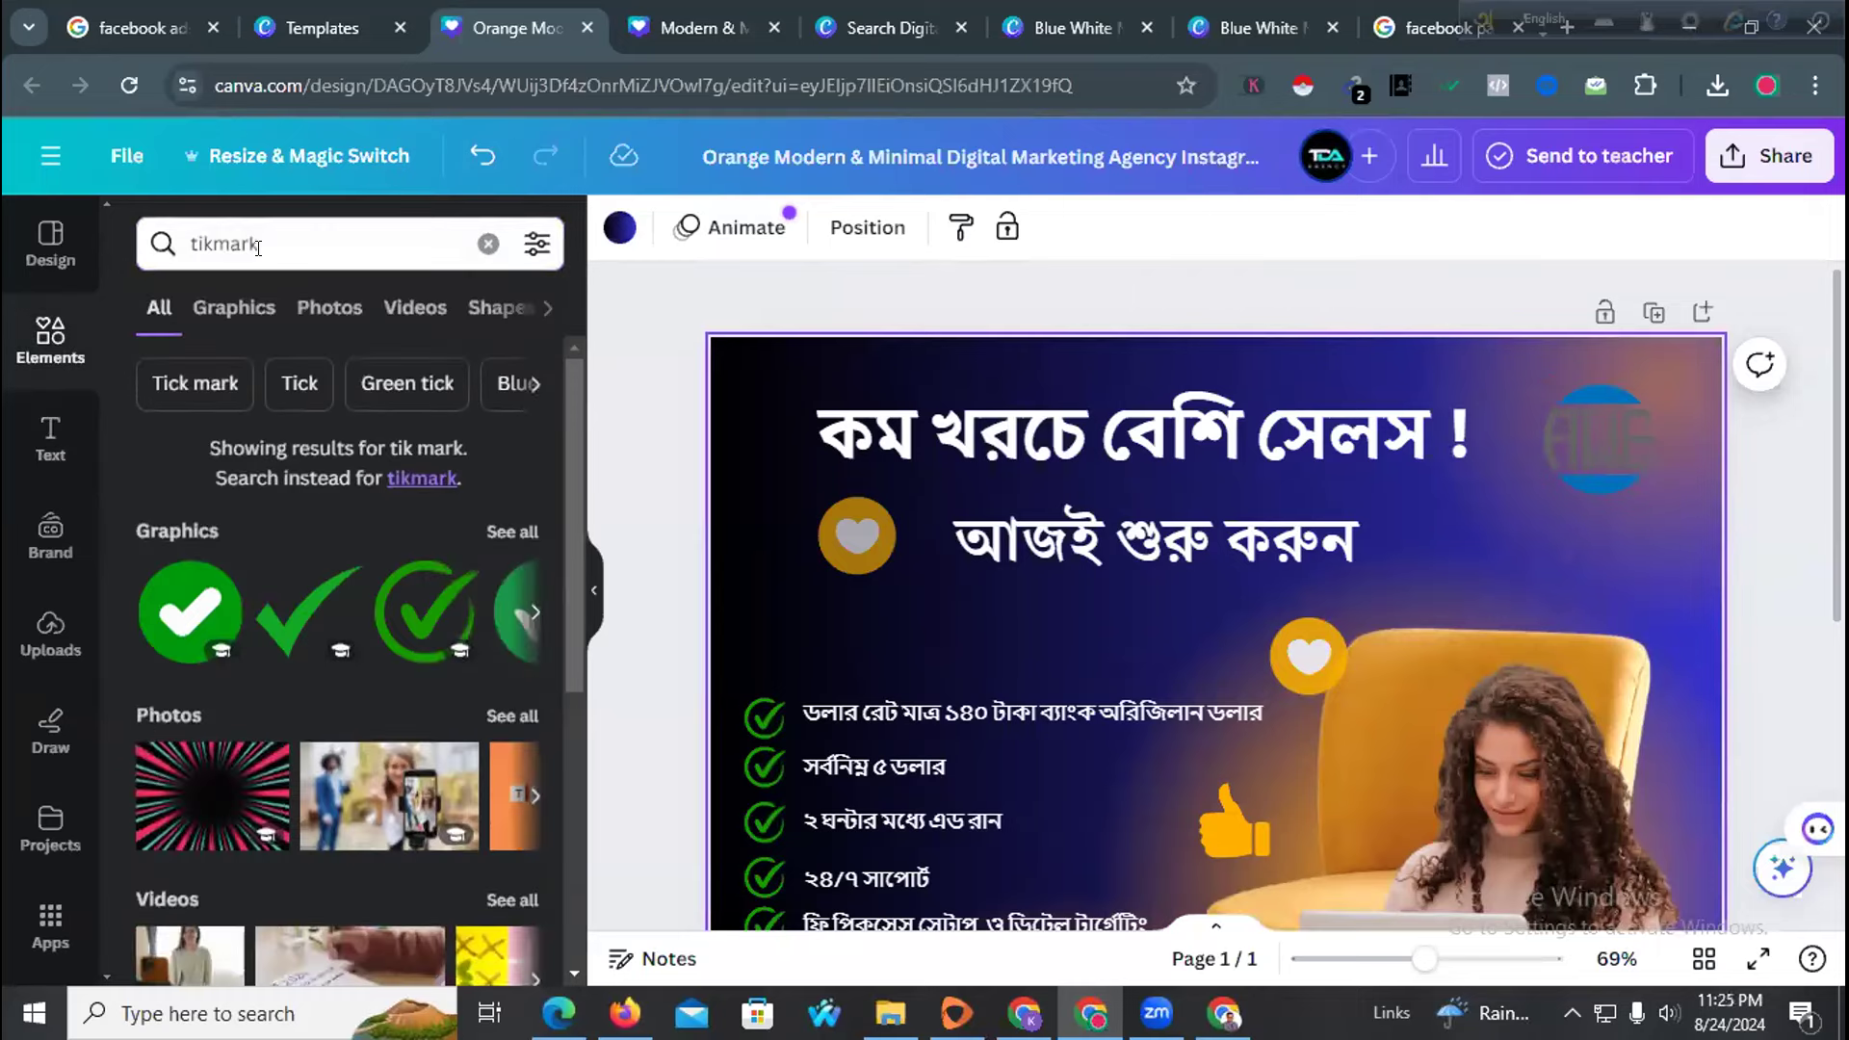
{"action": "double_click", "coordinate": [257, 246]}
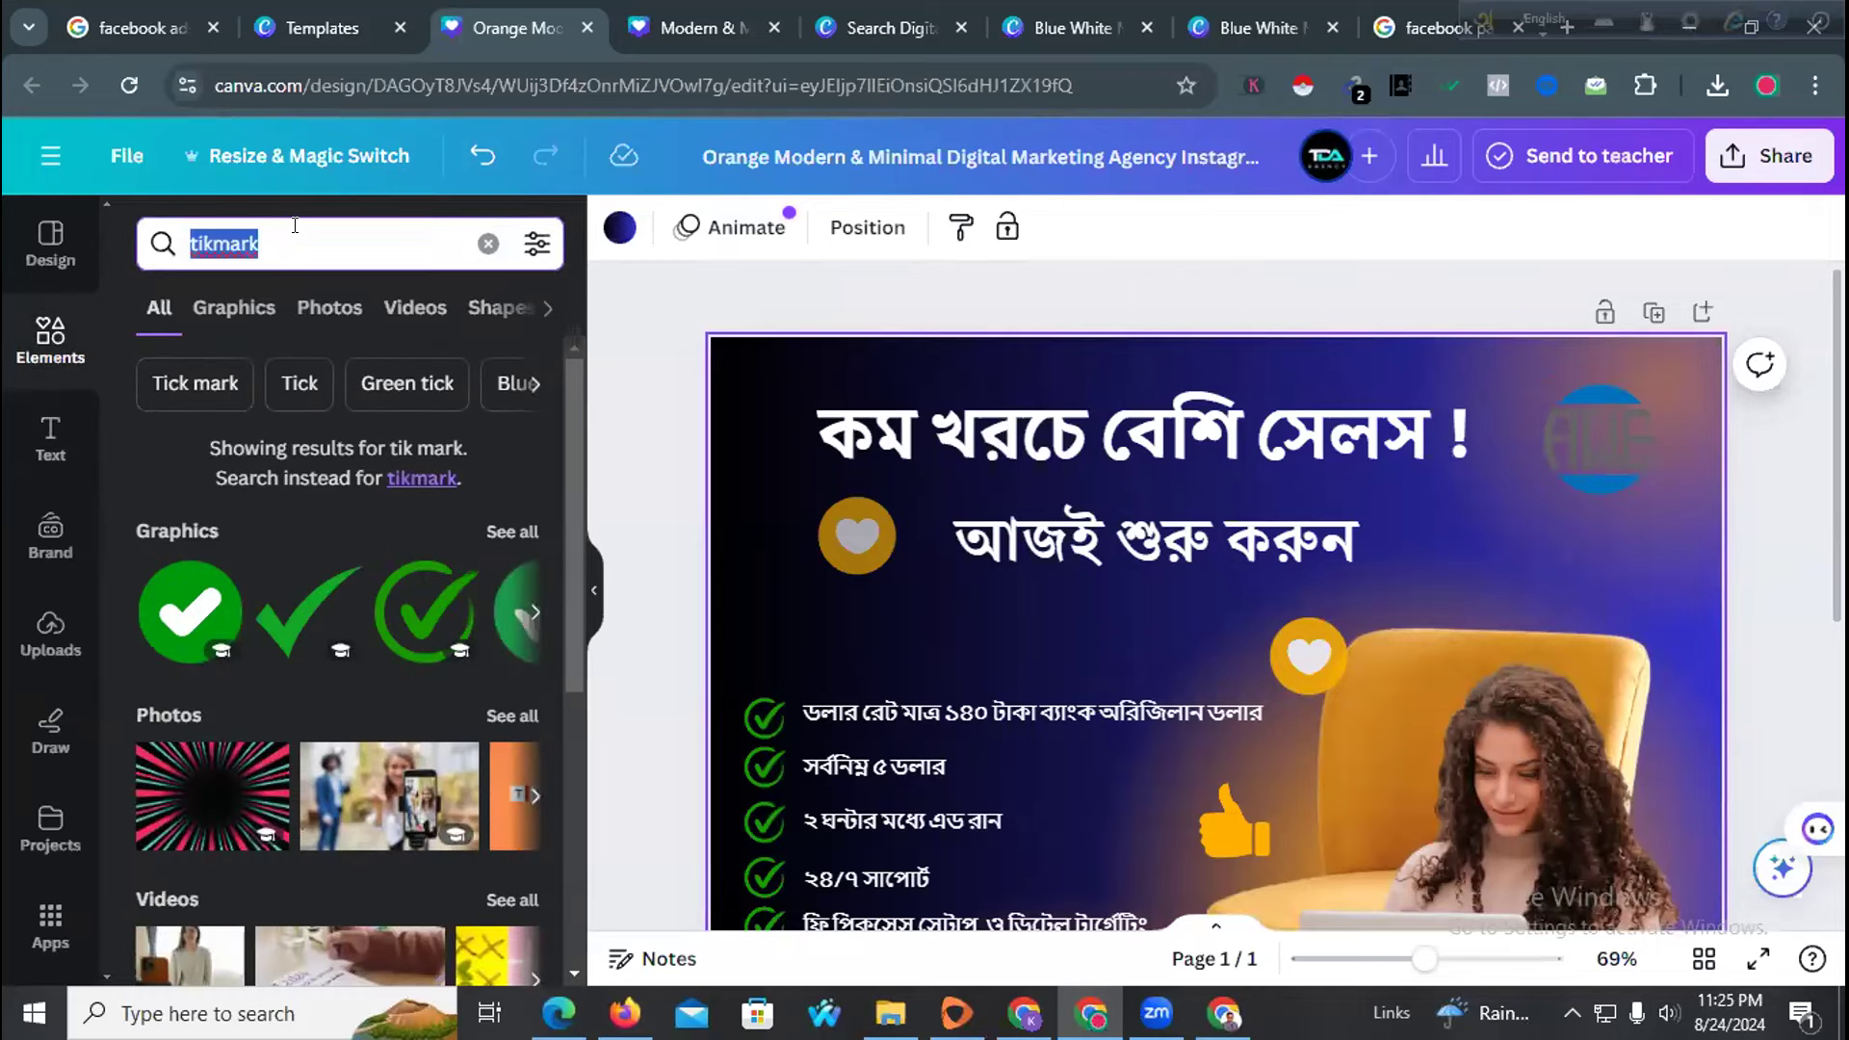
{"action": "type", "text": "facebook lo"}
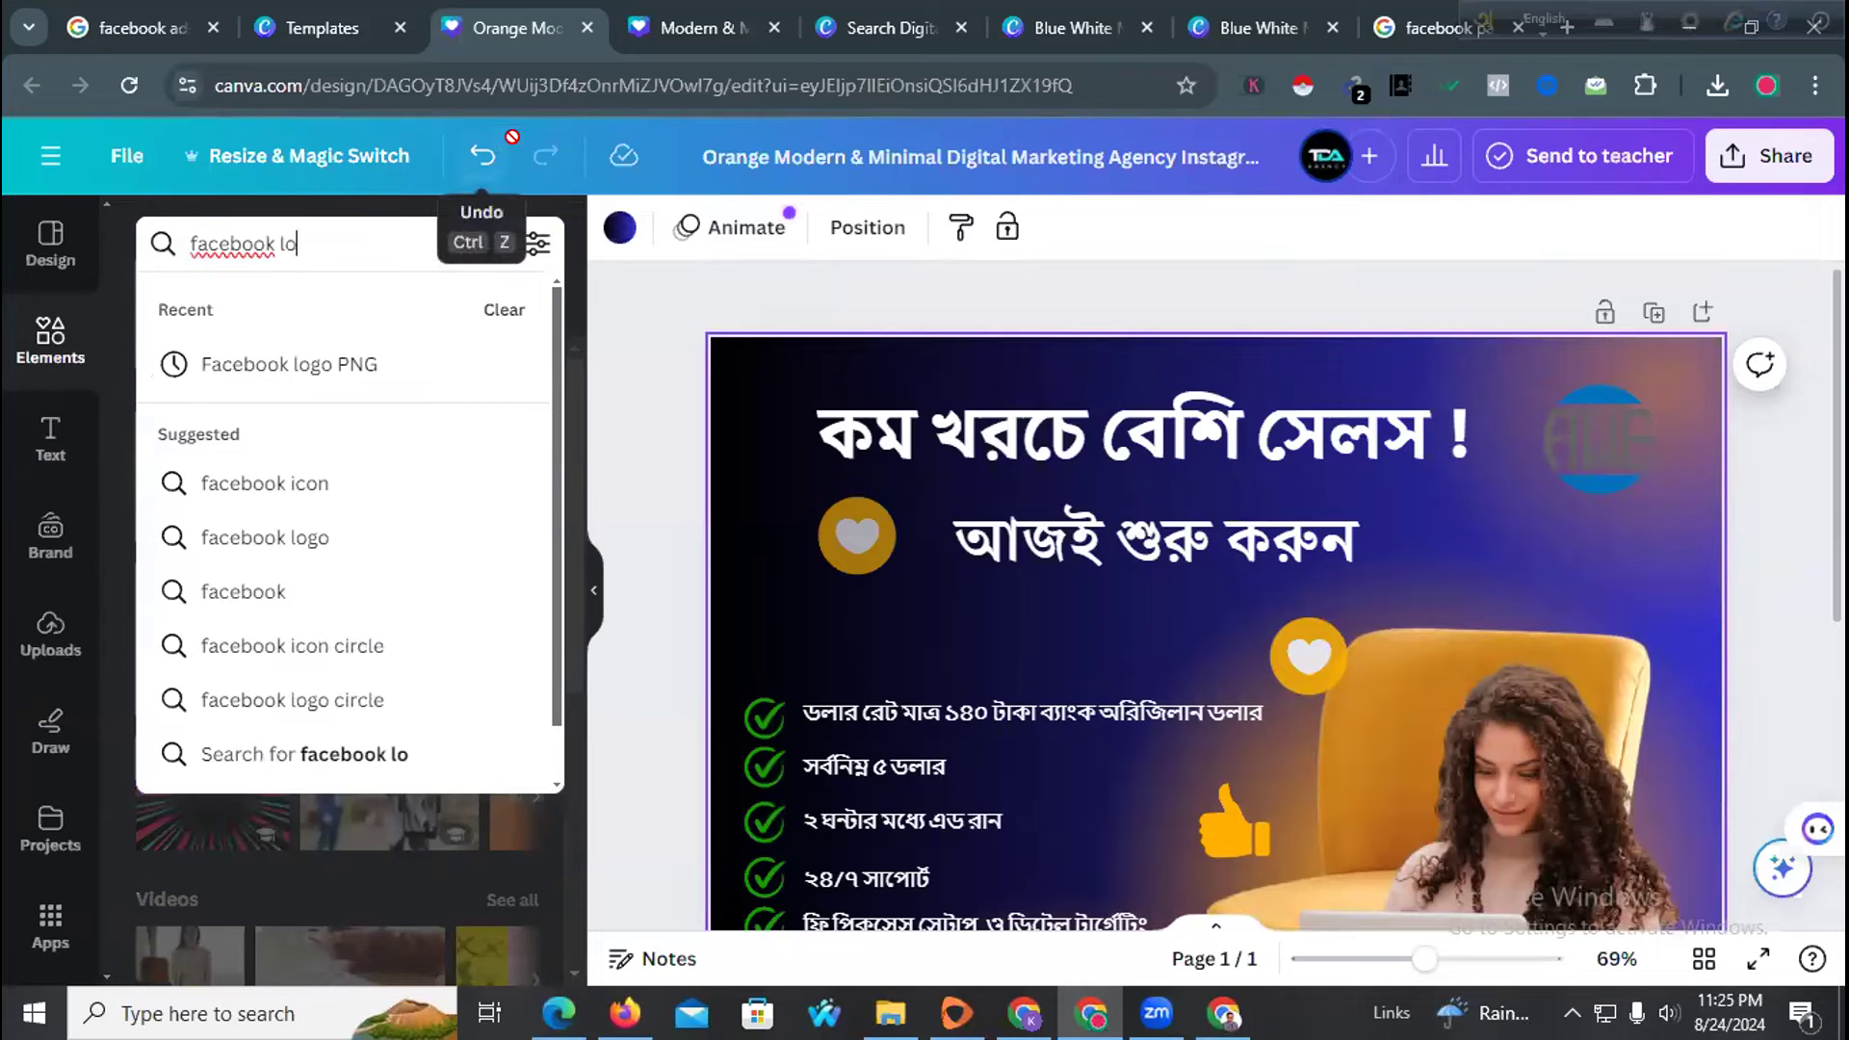
{"action": "type", "text": "go png"}
{"action": "key", "text": "Return"}
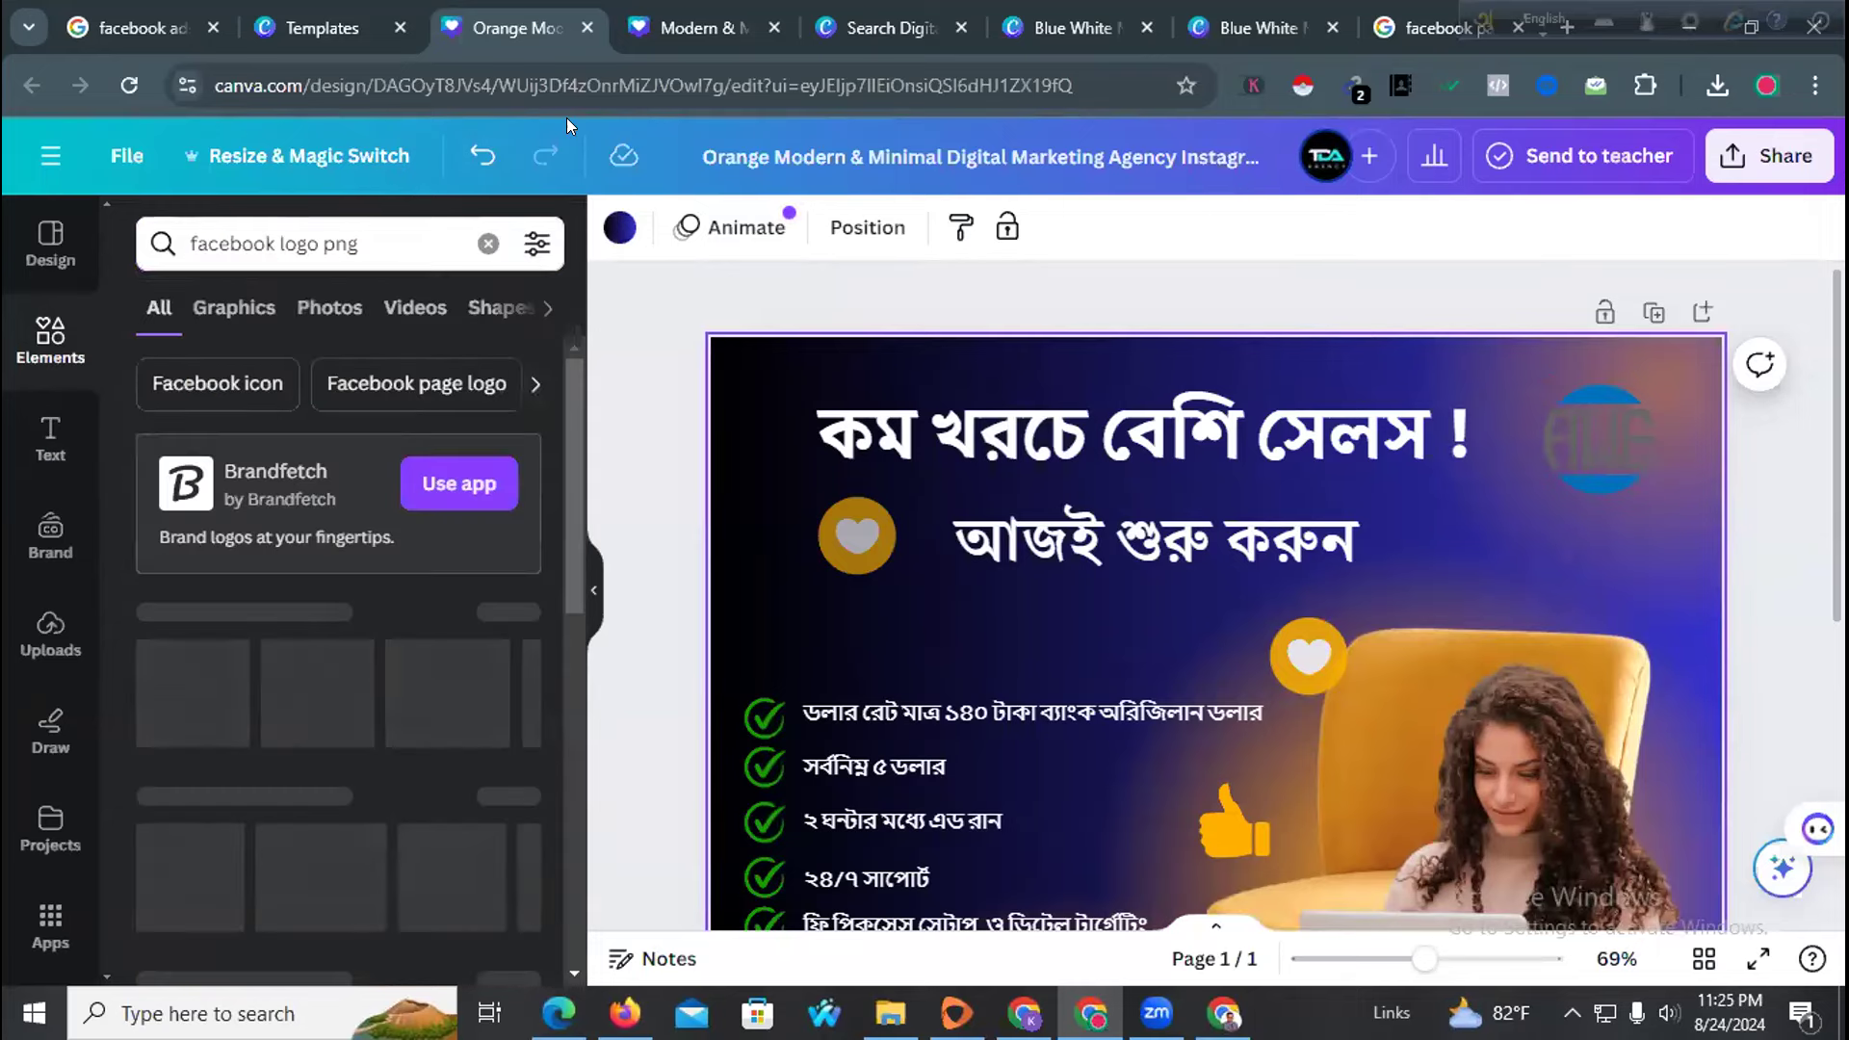
{"action": "scroll", "coordinate": [202, 501], "scroll_direction": "down", "scroll_amount": 3}
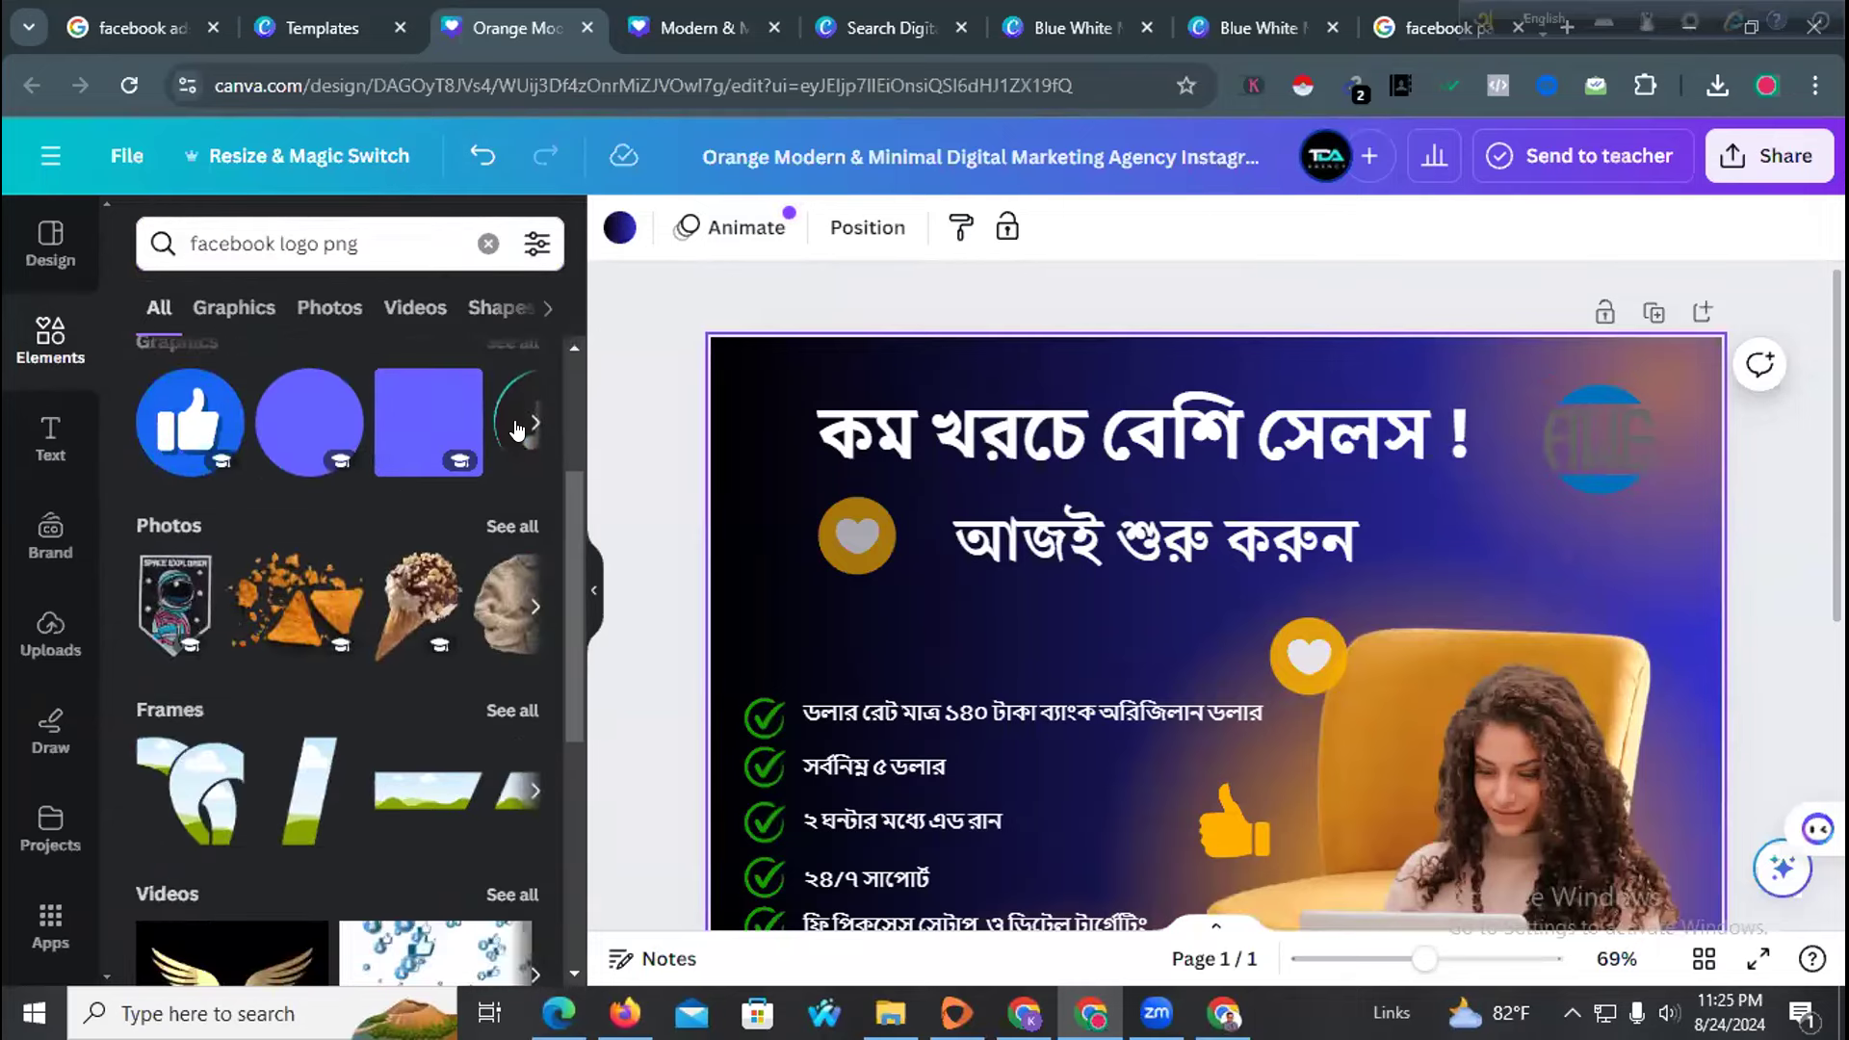
{"action": "left_click", "coordinate": [534, 423]}
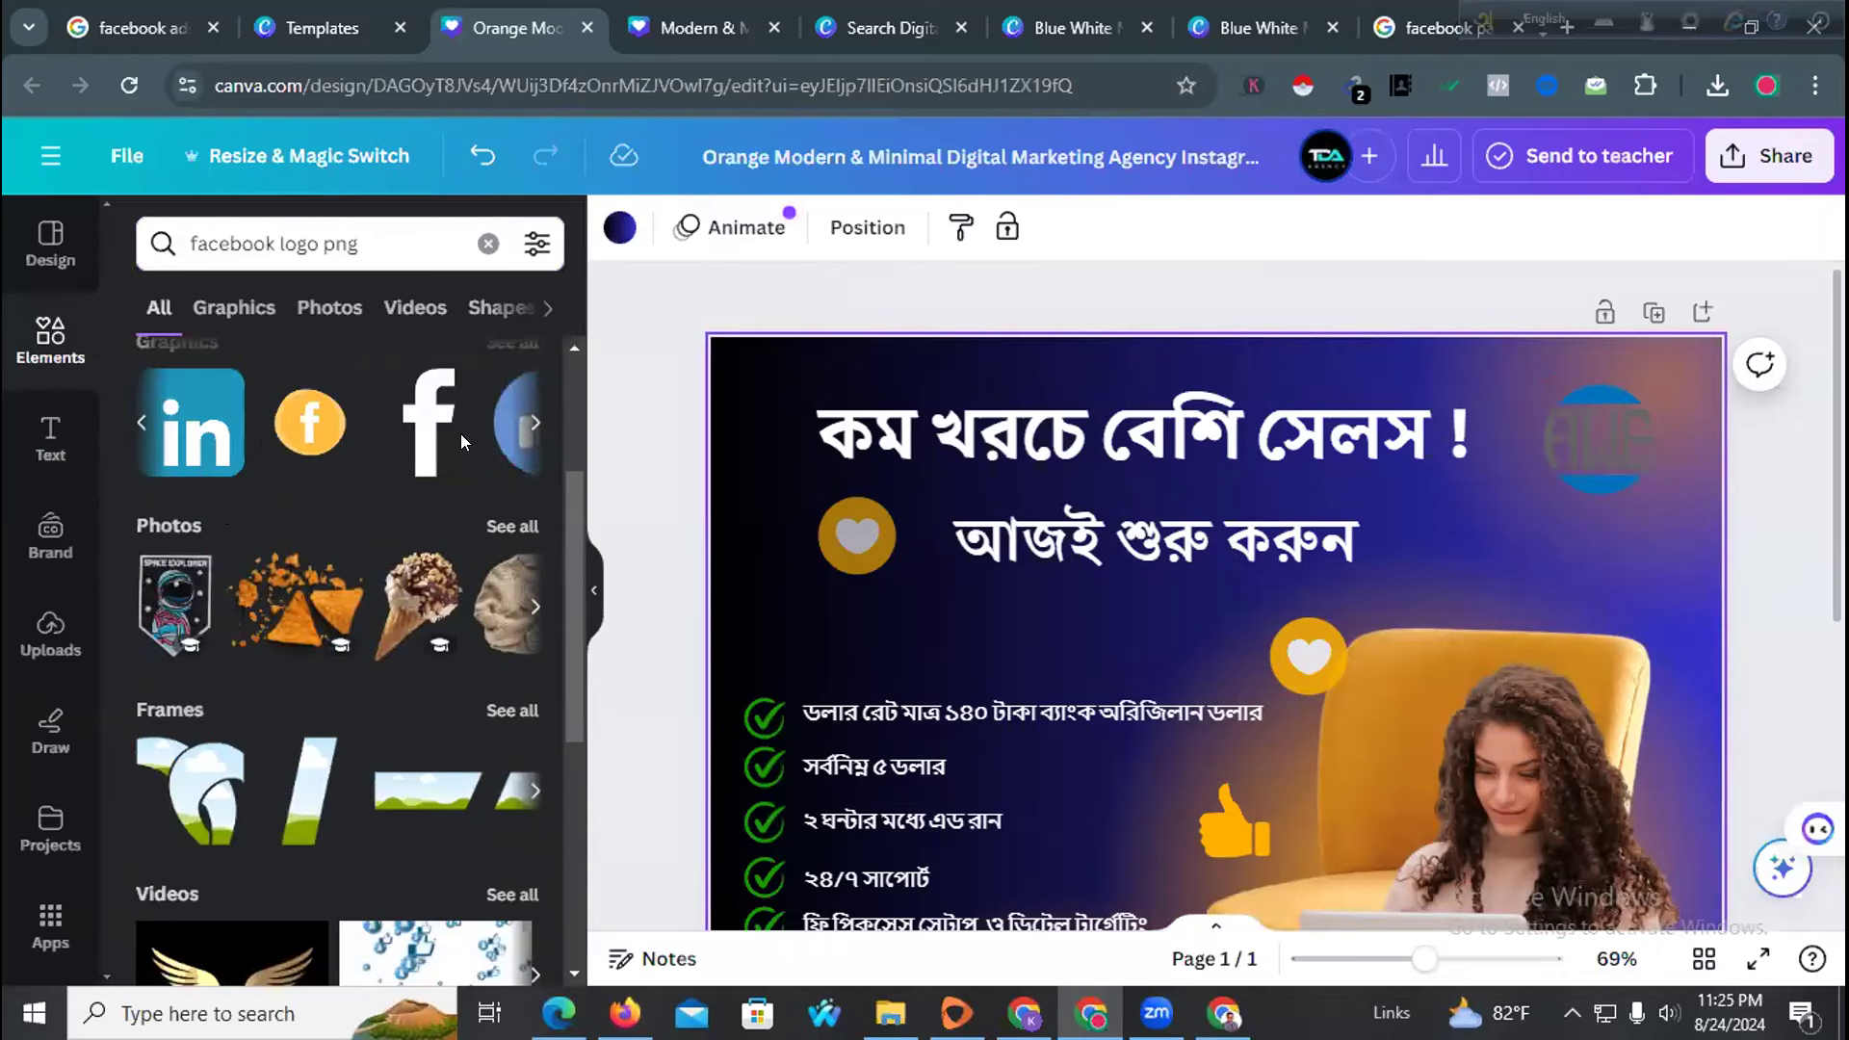
Place a small white Facebook 'f' beside the subheading at transparency 52
{"action": "left_click_drag", "start_coordinate": [456, 435], "coordinate": [759, 447]}
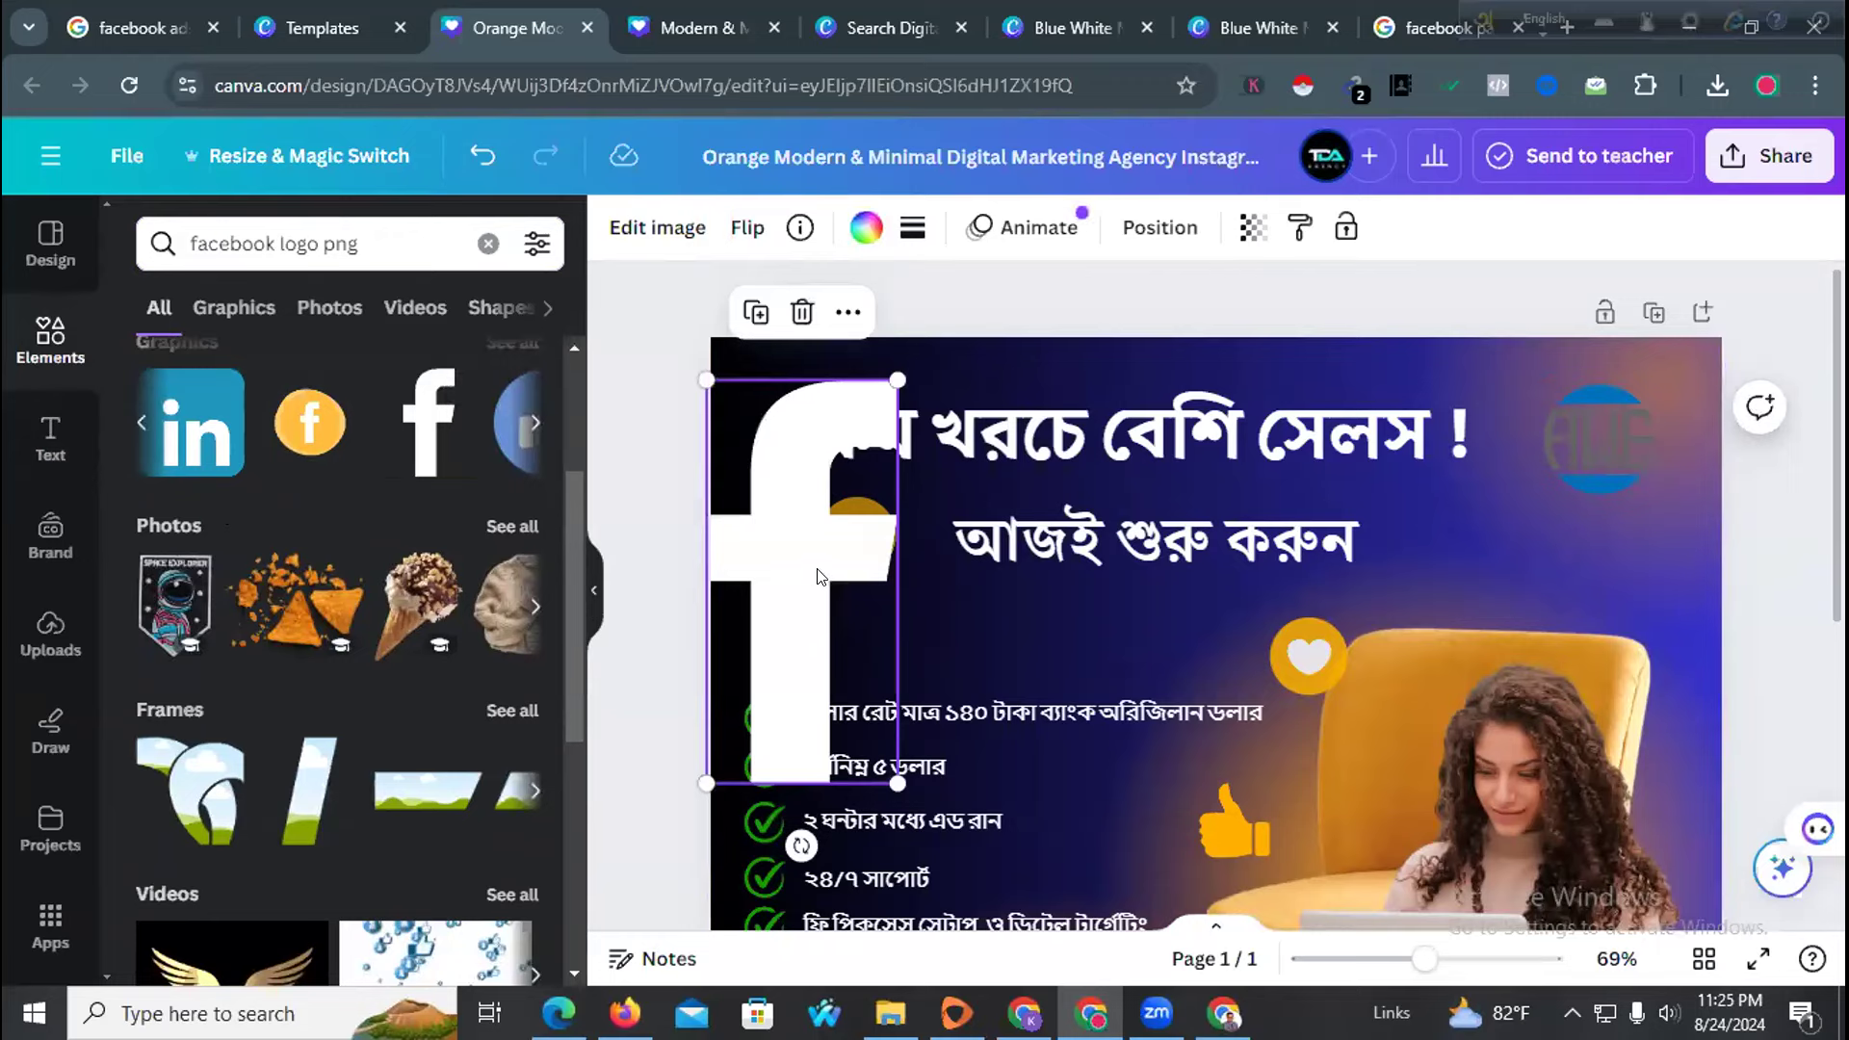
{"action": "left_click_drag", "start_coordinate": [697, 776], "coordinate": [752, 565]}
{"action": "left_click_drag", "start_coordinate": [767, 490], "coordinate": [1496, 540]}
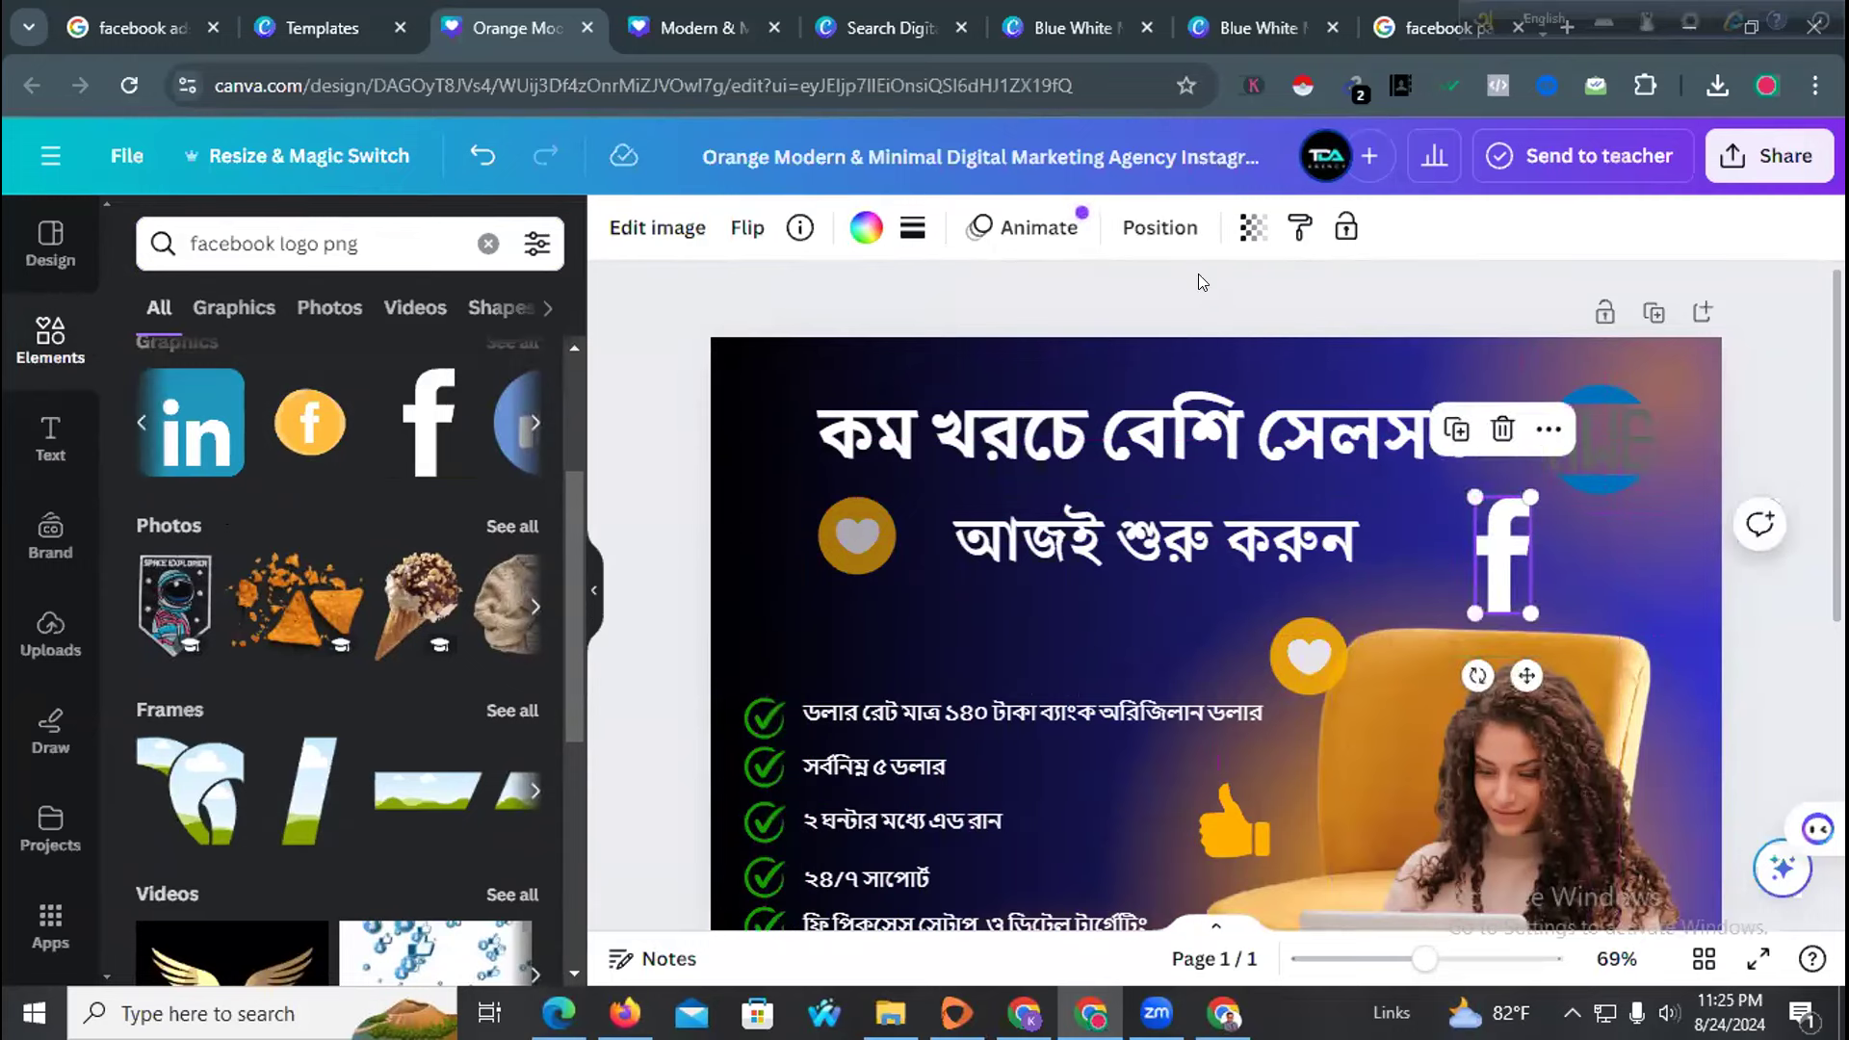
{"action": "left_click", "coordinate": [1242, 236]}
{"action": "left_click_drag", "start_coordinate": [1162, 339], "coordinate": [1074, 339]}
{"action": "left_click", "coordinate": [1759, 433]}
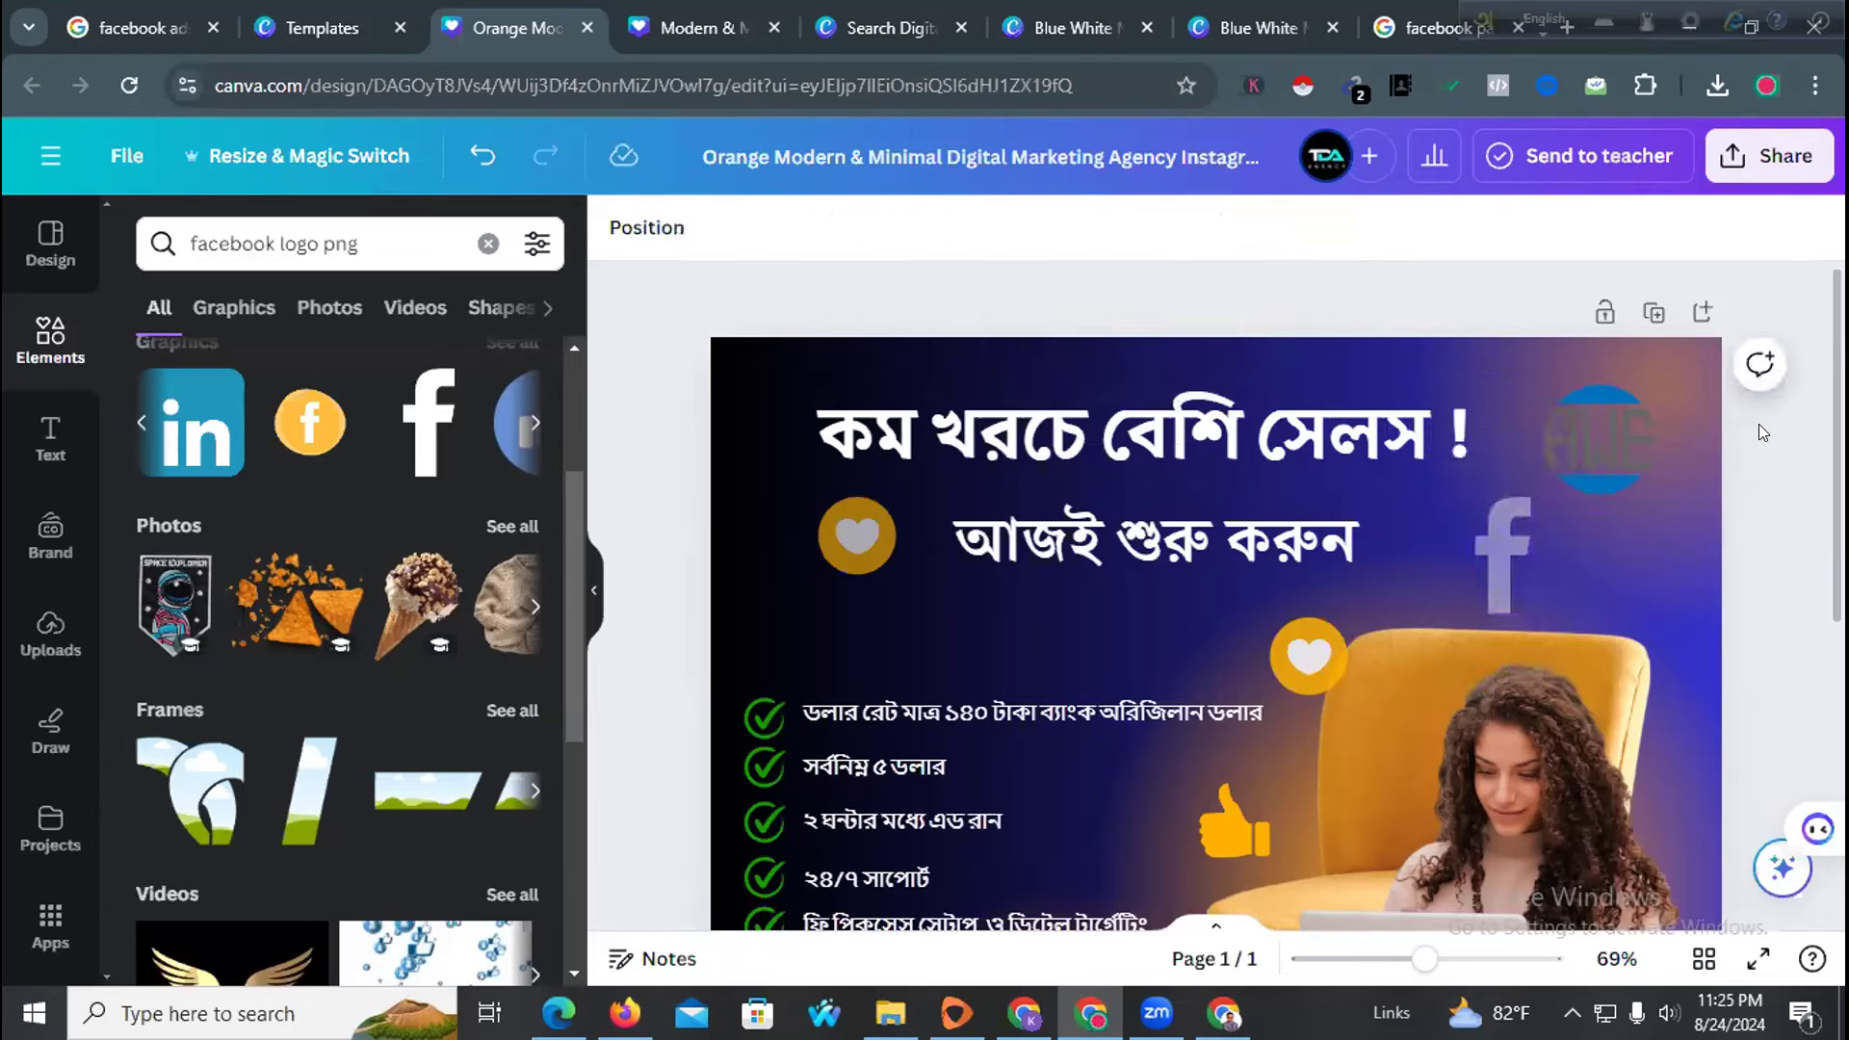
{"action": "left_click", "coordinate": [1489, 552]}
{"action": "left_click", "coordinate": [1252, 230]}
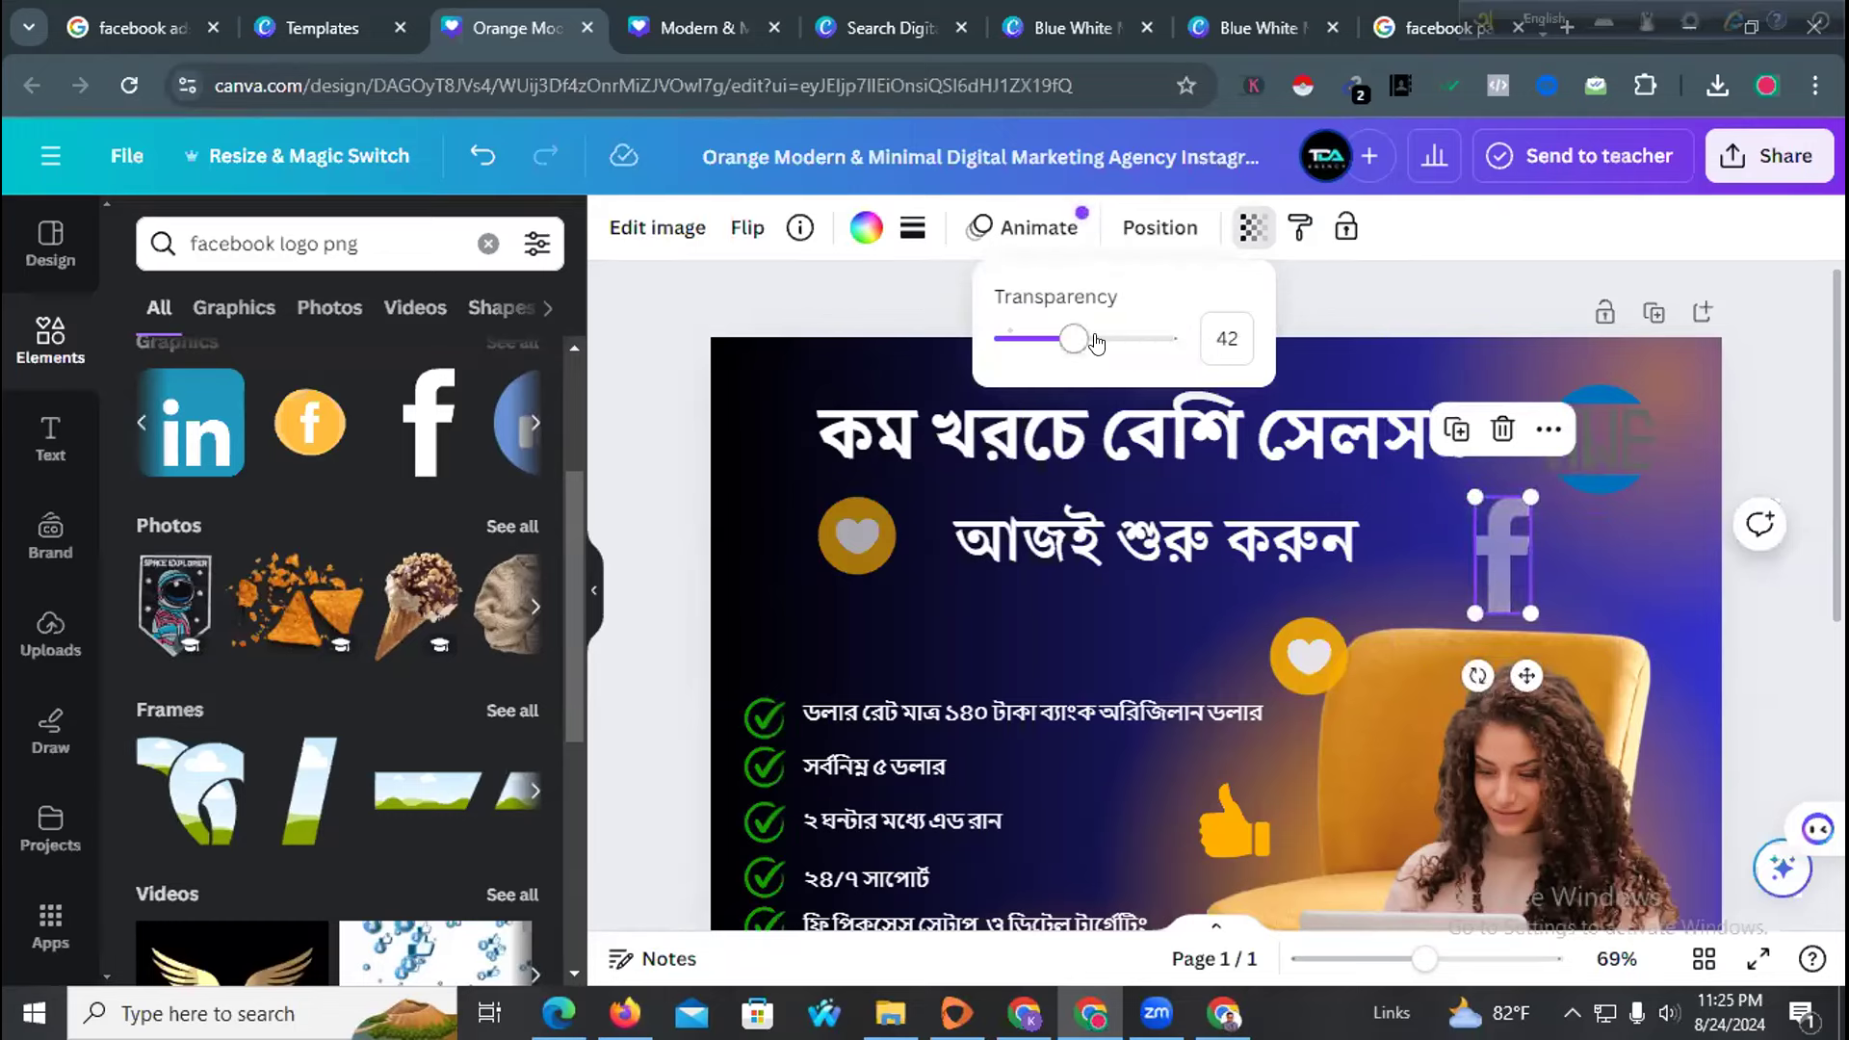
{"action": "left_click_drag", "start_coordinate": [1076, 339], "coordinate": [1083, 340]}
{"action": "left_click", "coordinate": [725, 517]}
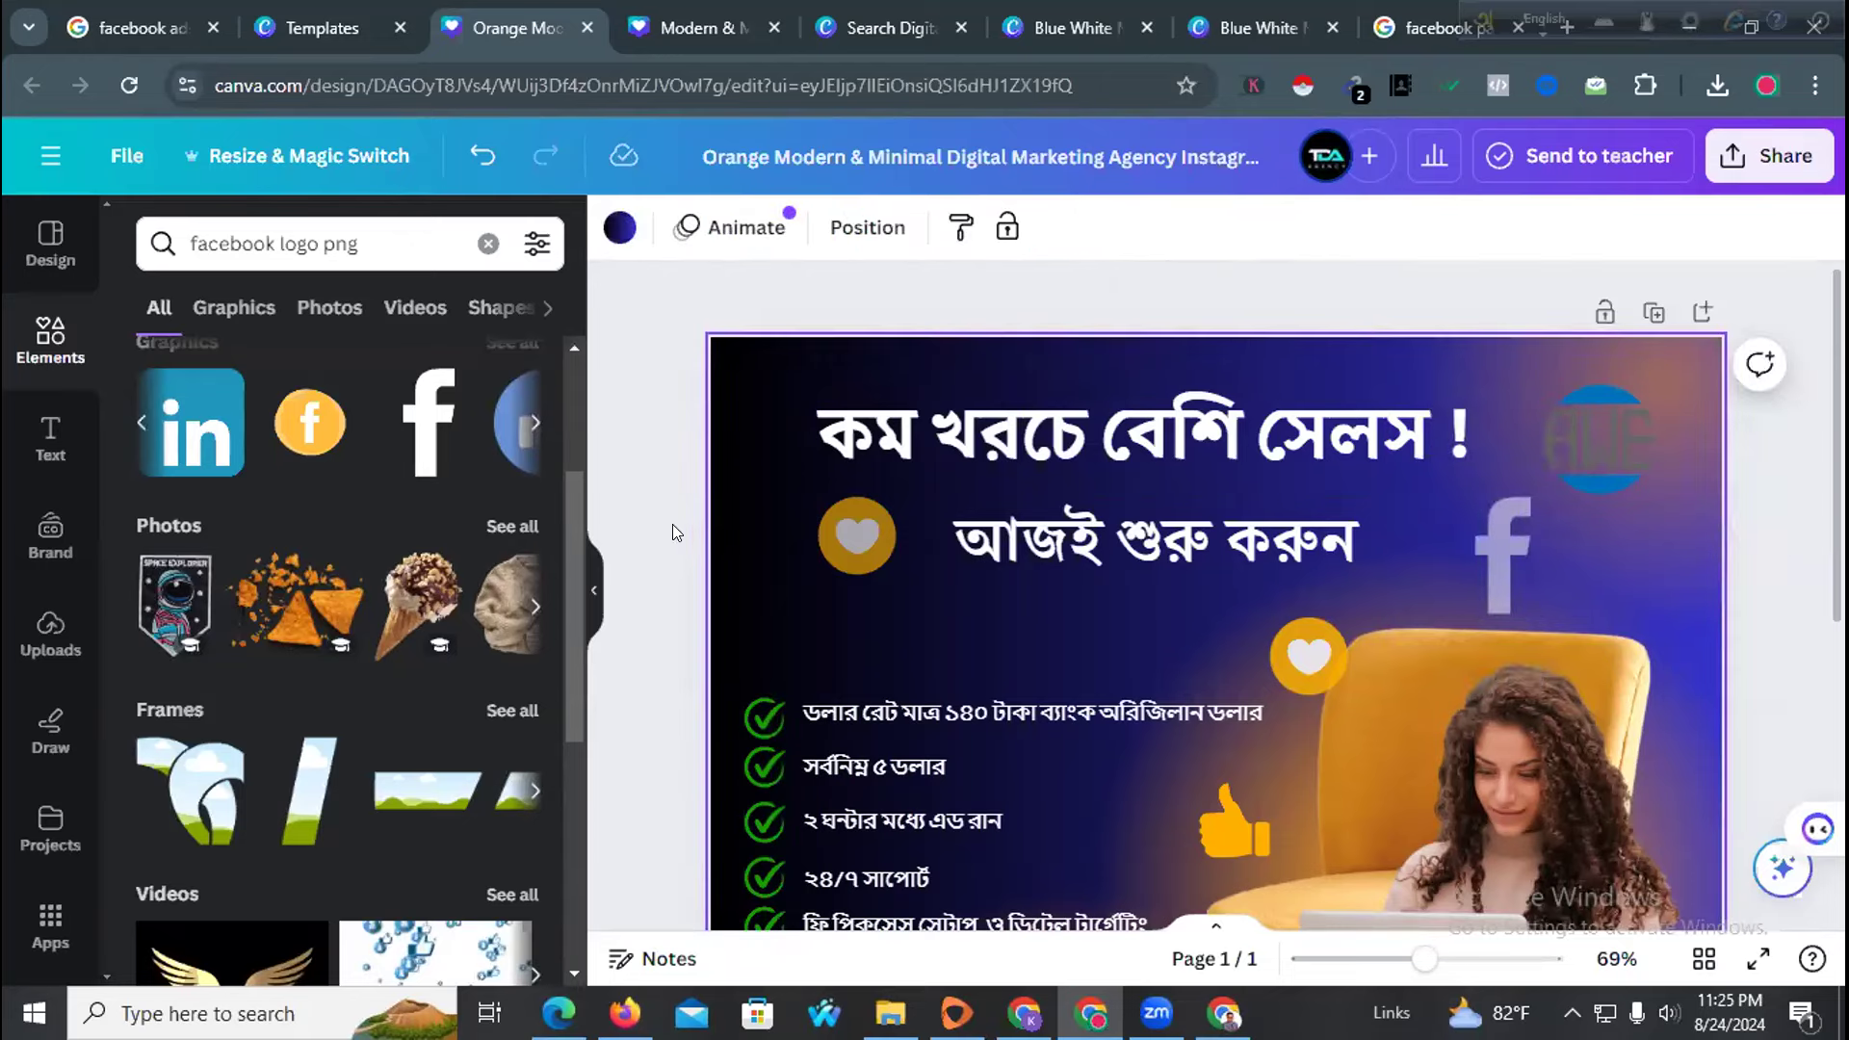
Search Elements for 'IG logo png', trying and deleting a heart counter badge
{"action": "double_click", "coordinate": [271, 241]}
{"action": "type", "text": "IG"}
{"action": "key", "text": "Return"}
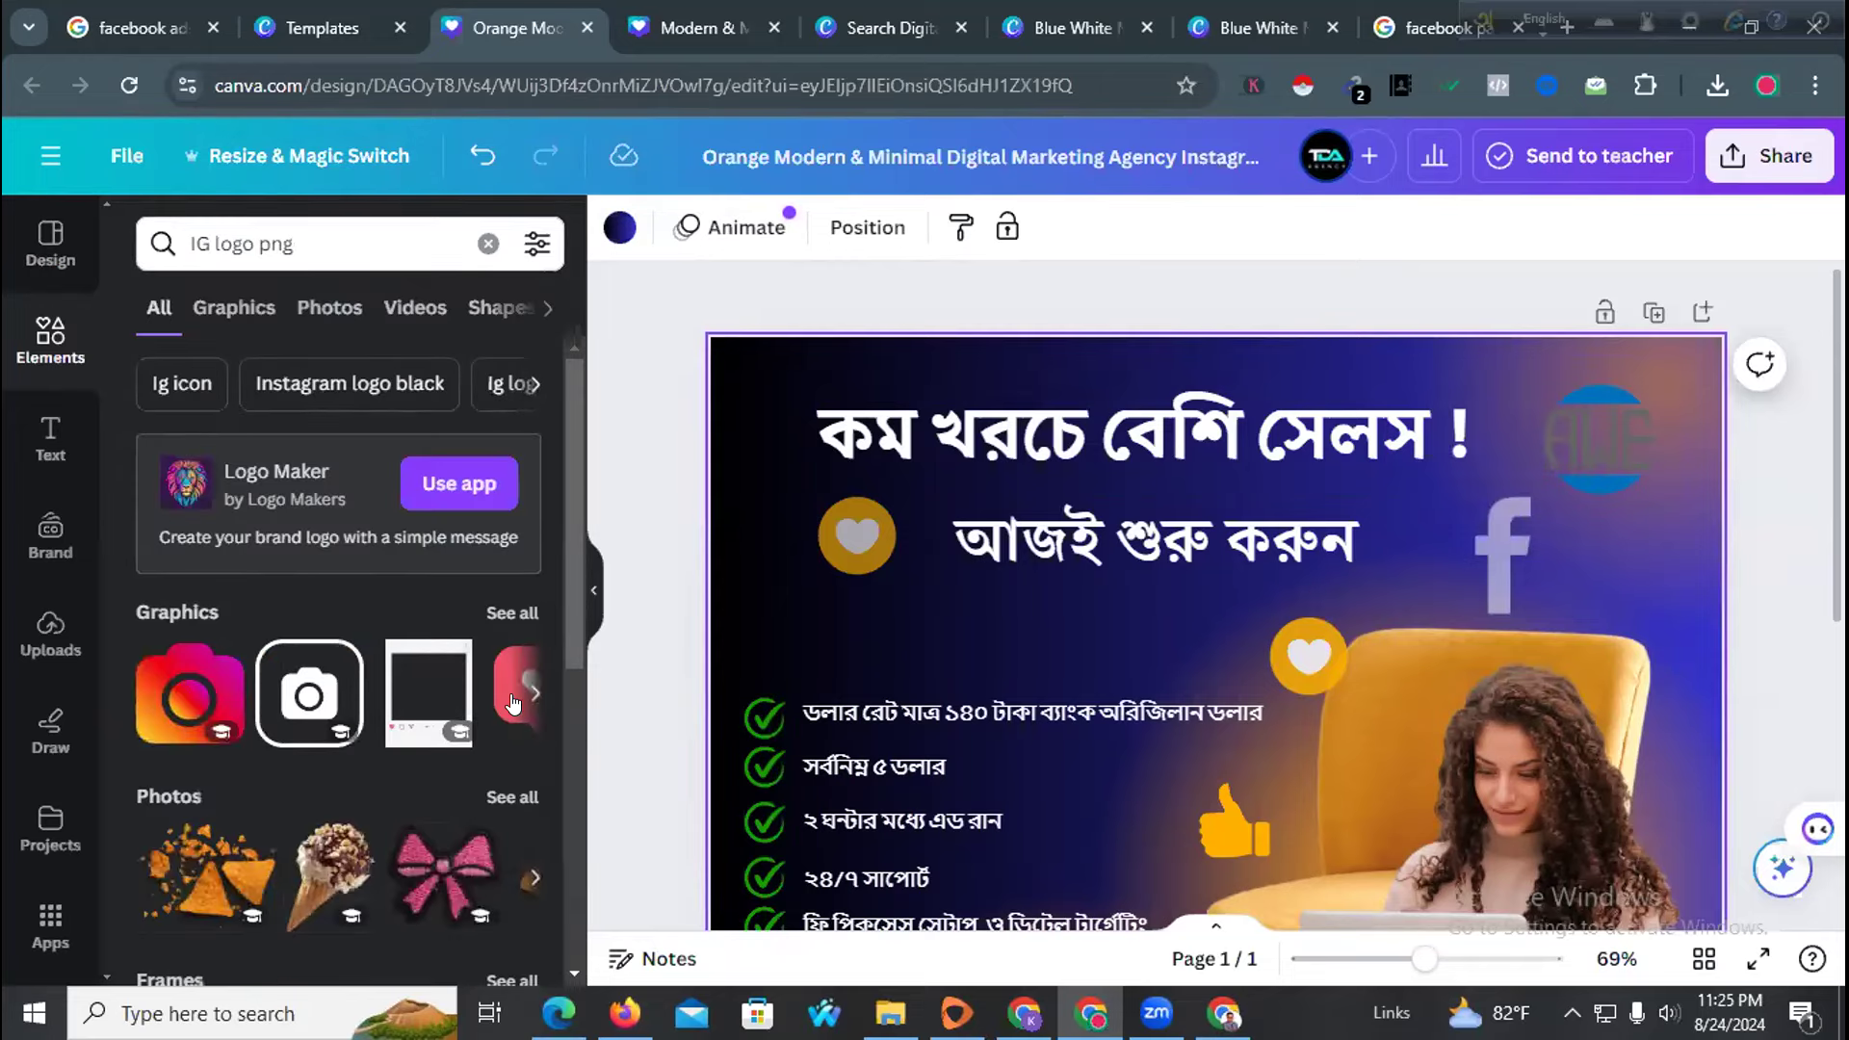
{"action": "left_click", "coordinate": [522, 692]}
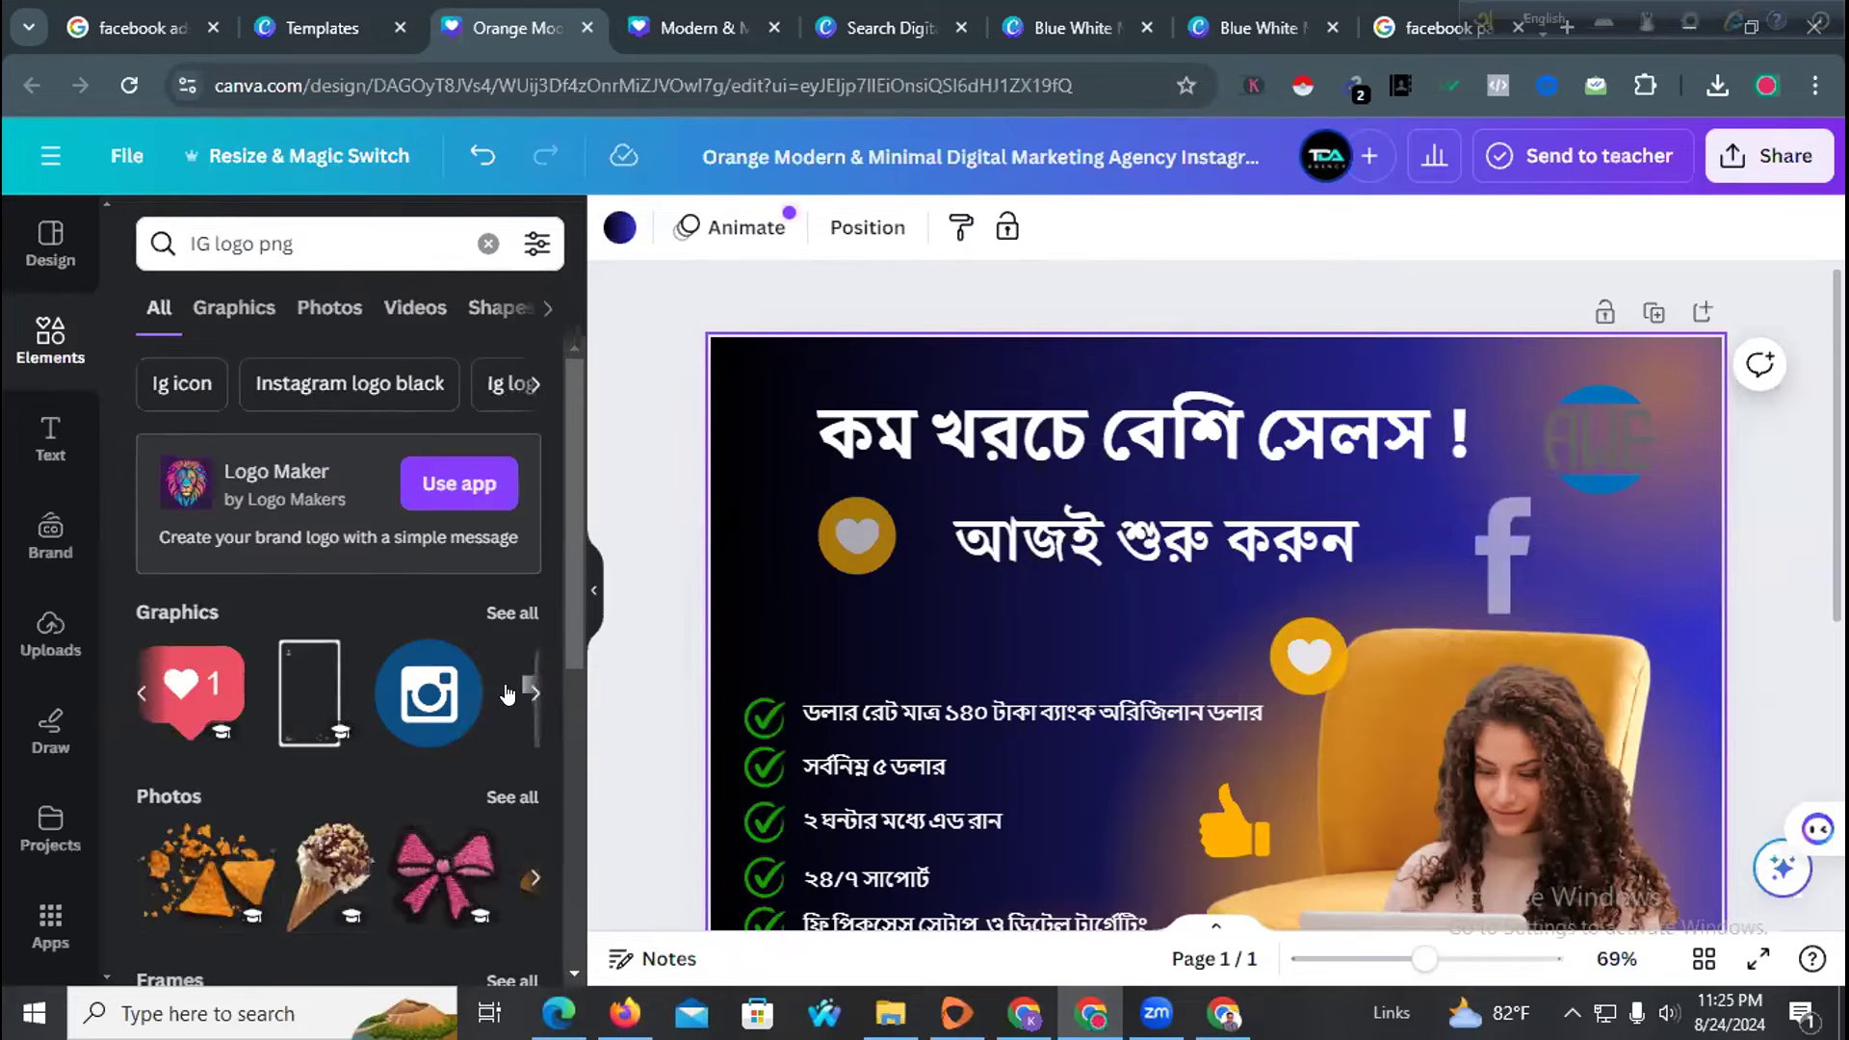
{"action": "left_click", "coordinate": [527, 691]}
{"action": "left_click", "coordinate": [528, 692]}
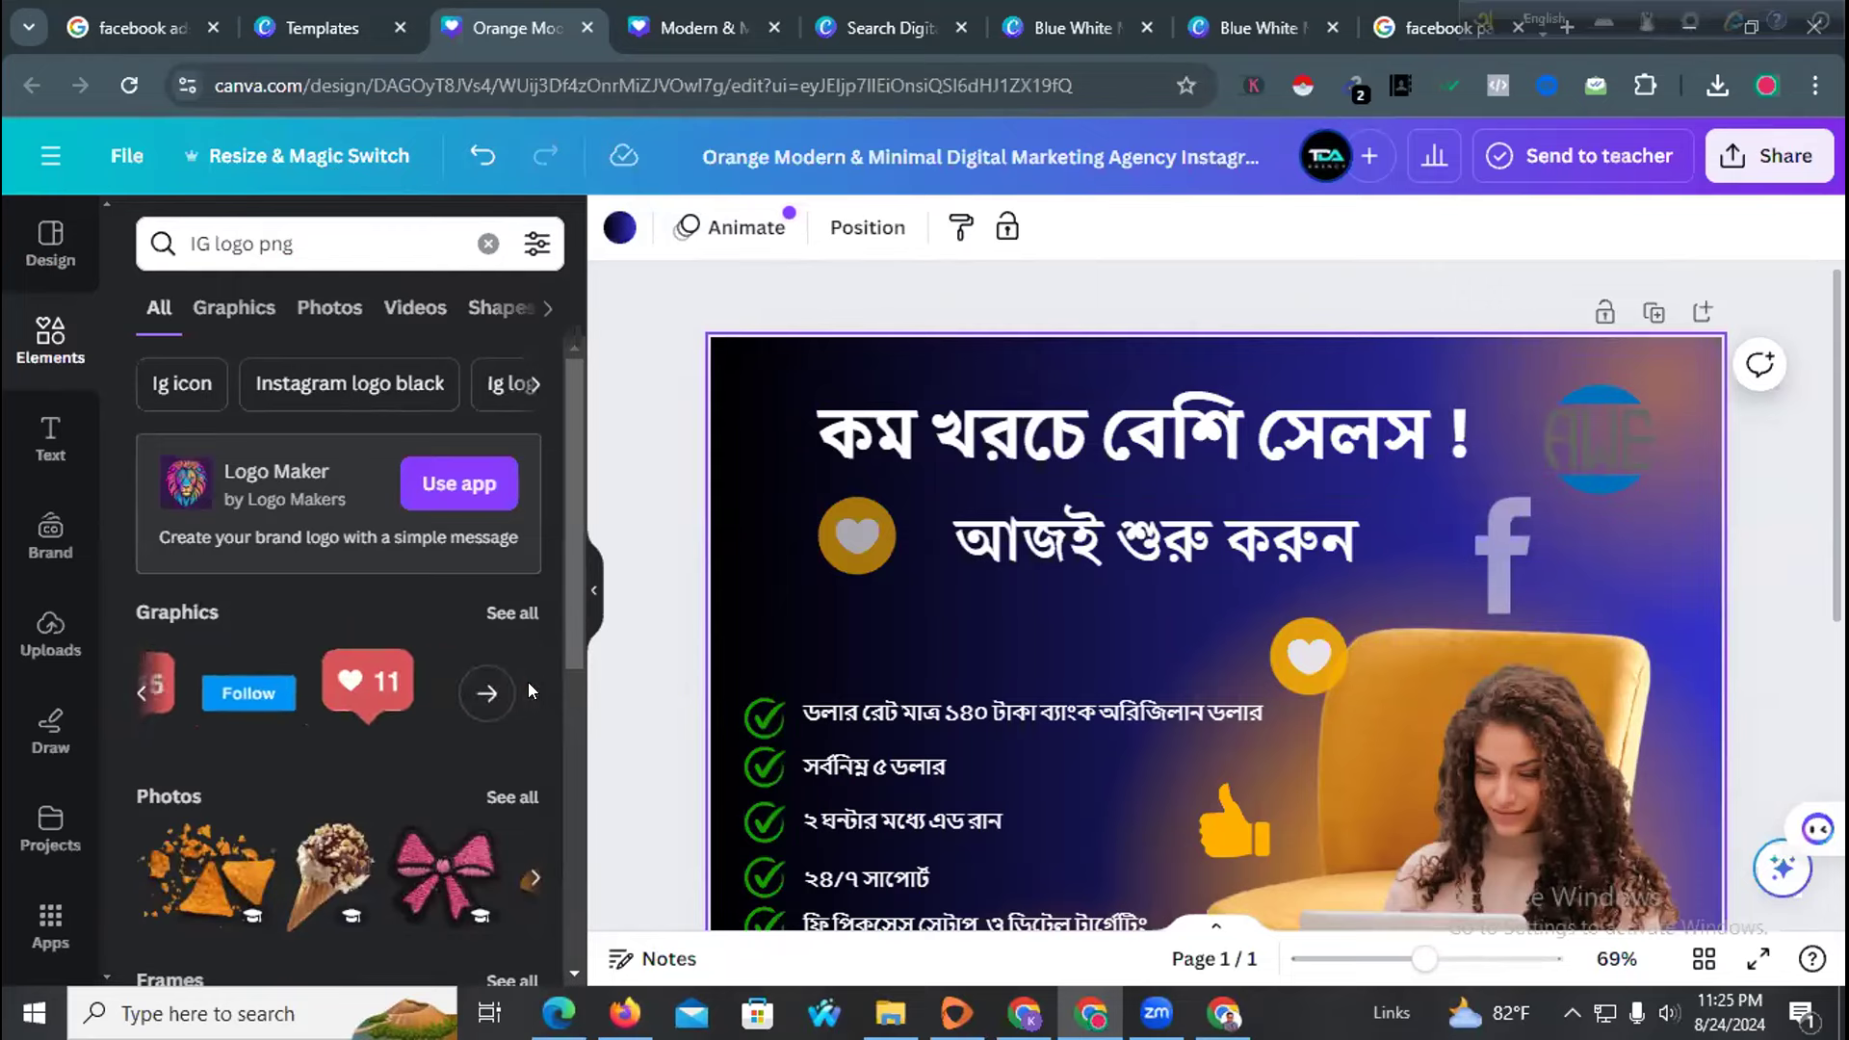
{"action": "left_click_drag", "start_coordinate": [368, 689], "coordinate": [1069, 649]}
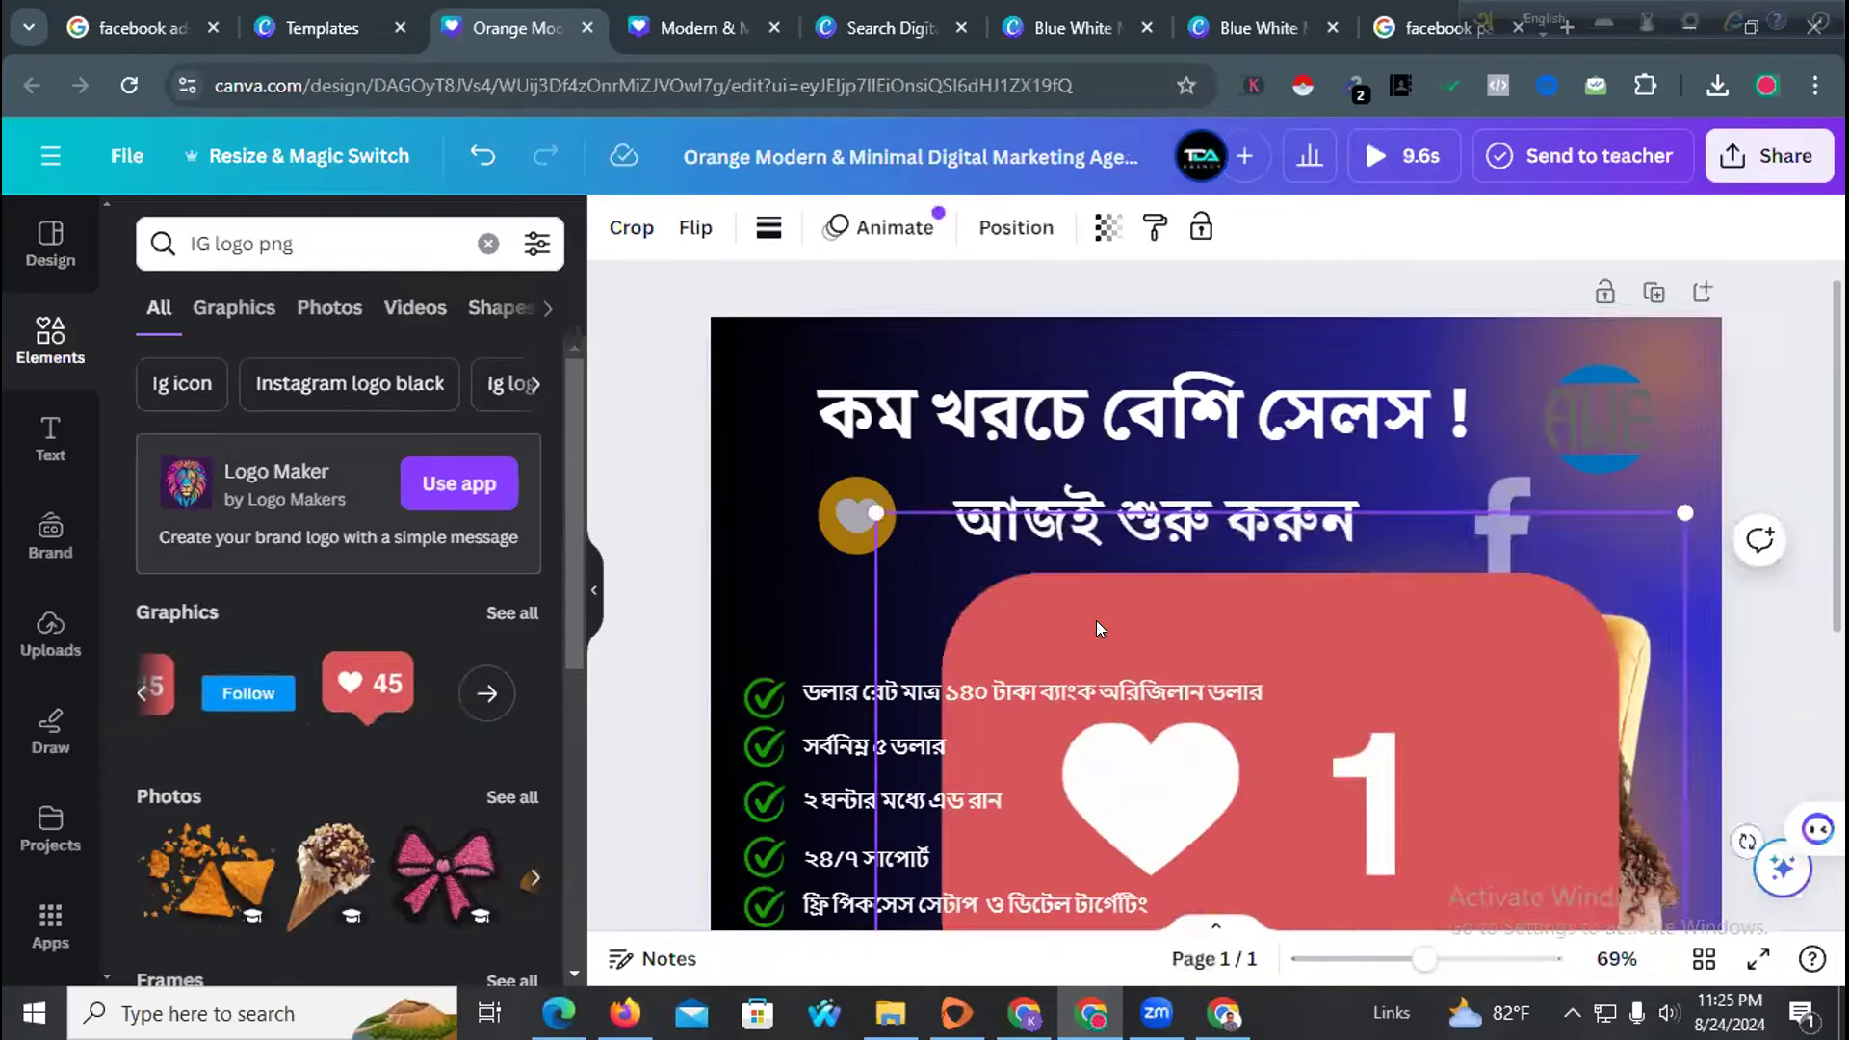
{"action": "scroll", "coordinate": [1096, 620], "scroll_direction": "down", "scroll_amount": 4}
{"action": "scroll", "coordinate": [1229, 633], "scroll_direction": "up", "scroll_amount": 3}
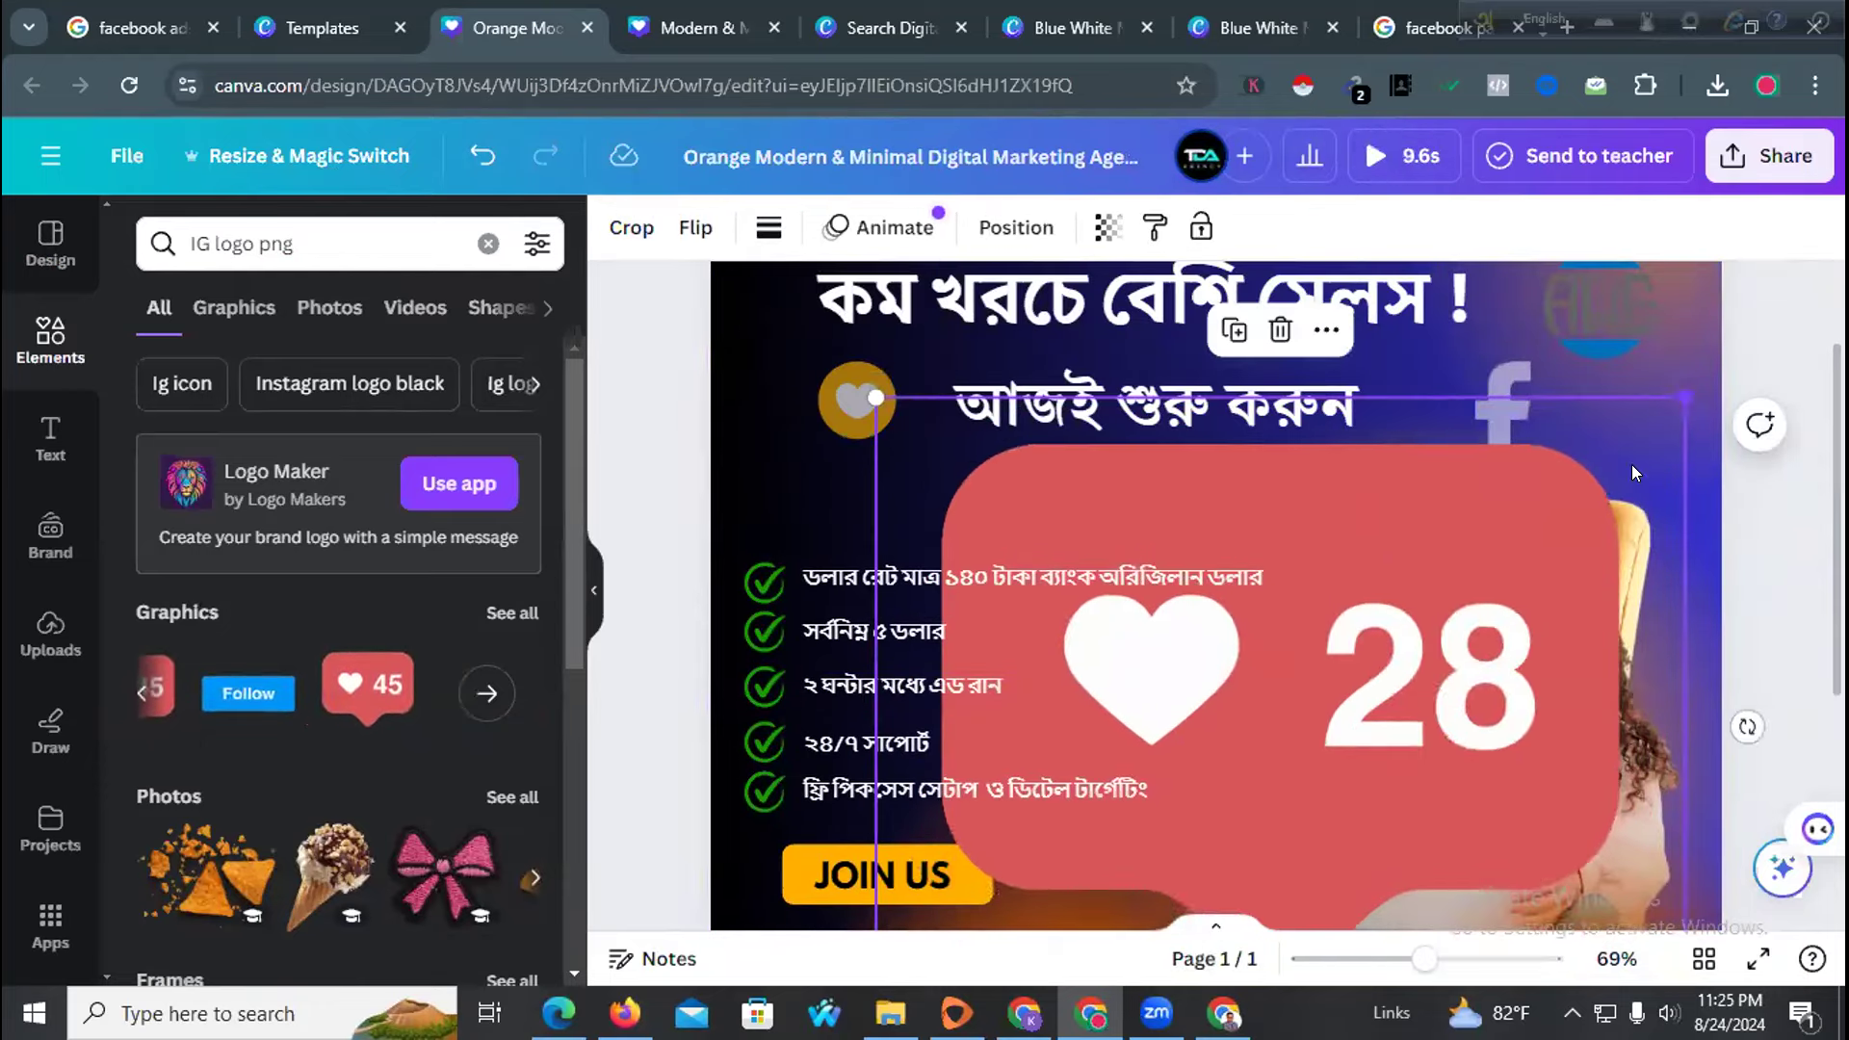
{"action": "key", "text": "Delete"}
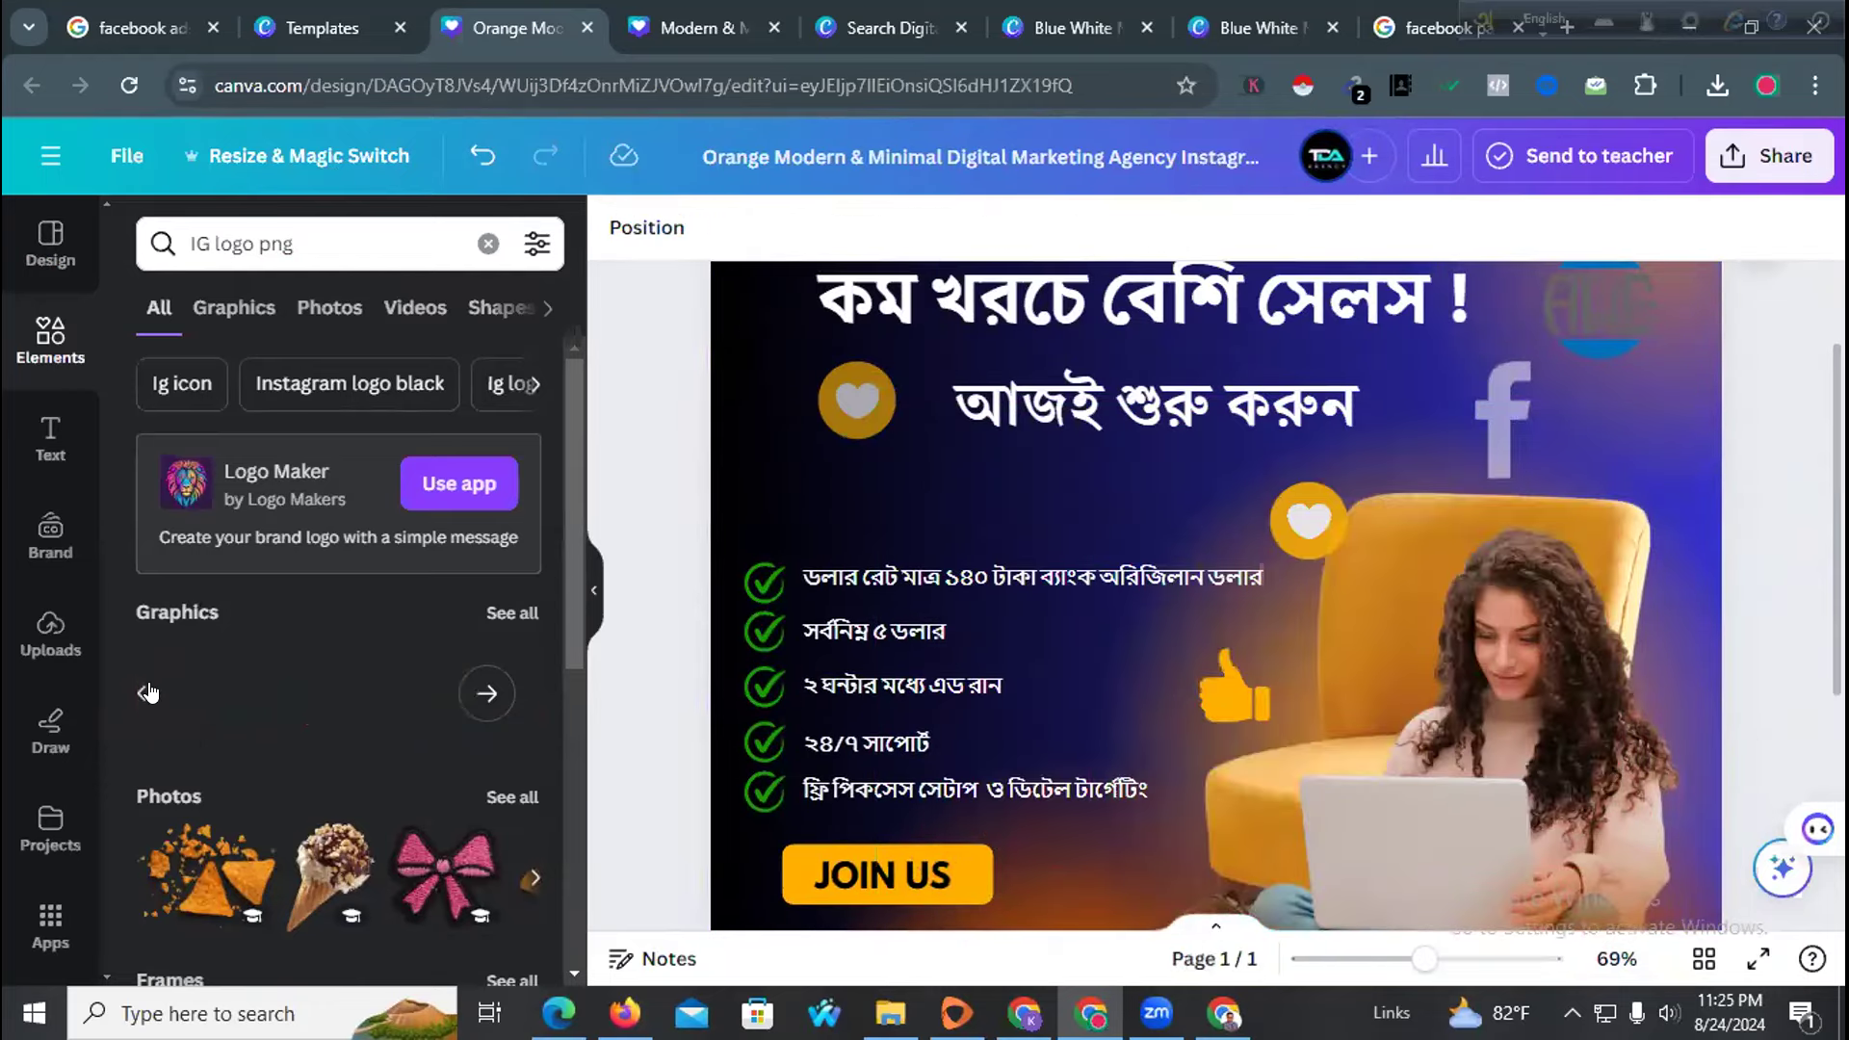
{"action": "left_click", "coordinate": [141, 693]}
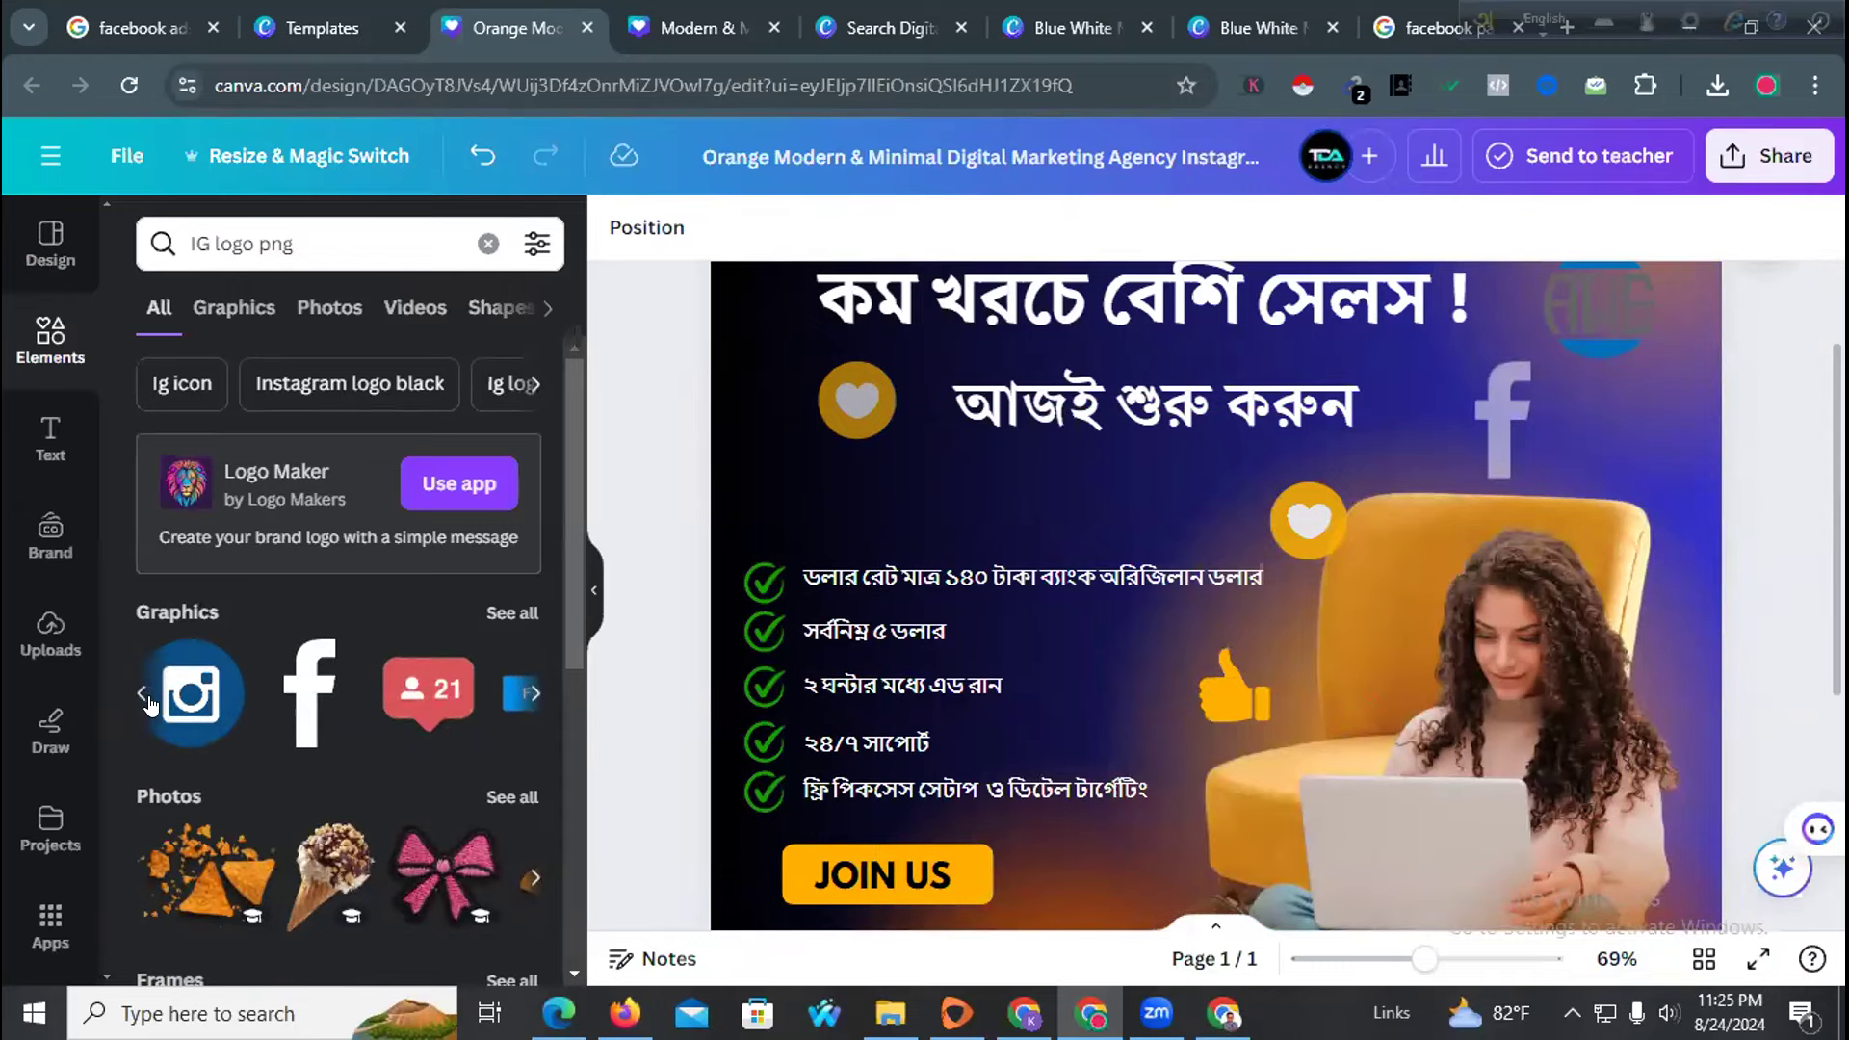
{"action": "left_click", "coordinate": [140, 693]}
{"action": "left_click", "coordinate": [141, 693]}
{"action": "left_click", "coordinate": [141, 694]}
Add the Instagram gradient icon beside the thumbs-up, shrunk, at transparency 53
{"action": "left_click_drag", "start_coordinate": [145, 706], "coordinate": [1055, 616]}
{"action": "scroll", "coordinate": [1454, 748], "scroll_direction": "down", "scroll_amount": 3}
{"action": "left_click_drag", "start_coordinate": [1425, 660], "coordinate": [1144, 398]}
{"action": "left_click_drag", "start_coordinate": [1077, 333], "coordinate": [1009, 338]}
{"action": "left_click", "coordinate": [1207, 233]}
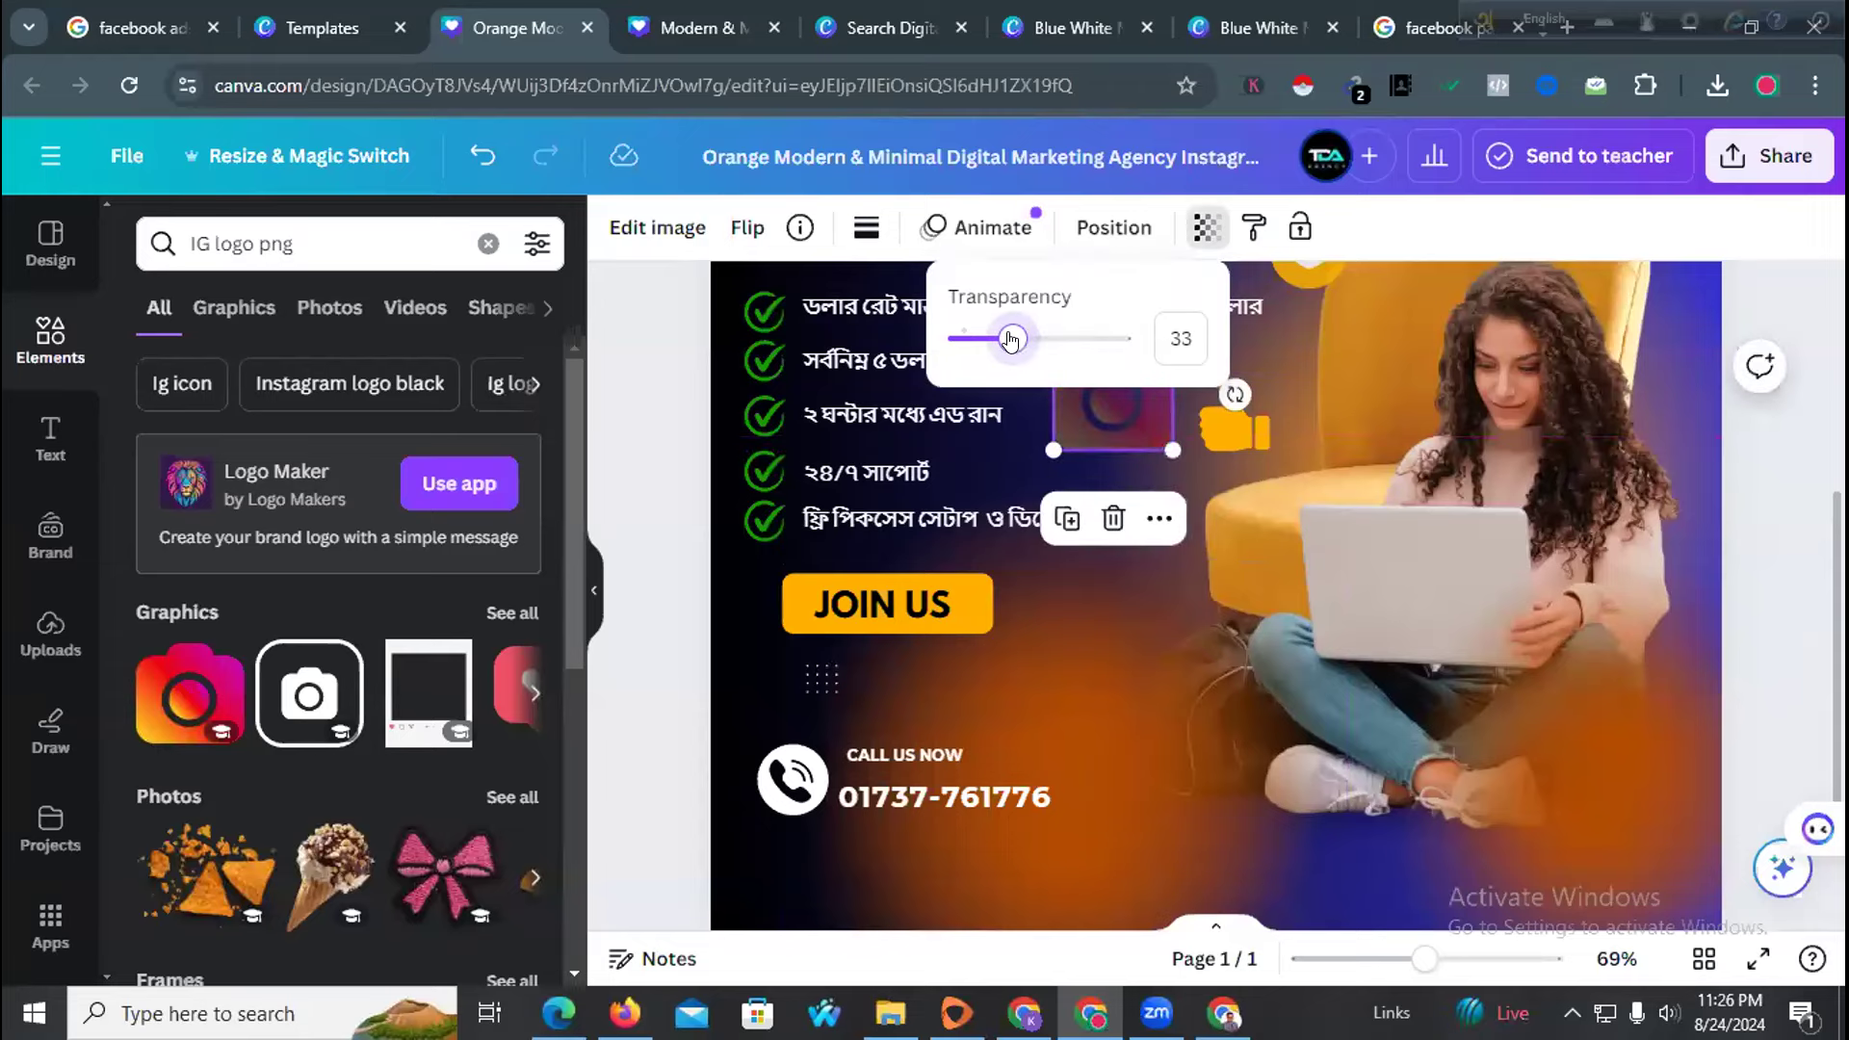
{"action": "key", "text": "Escape"}
{"action": "scroll", "coordinate": [684, 549], "scroll_direction": "up", "scroll_amount": 3}
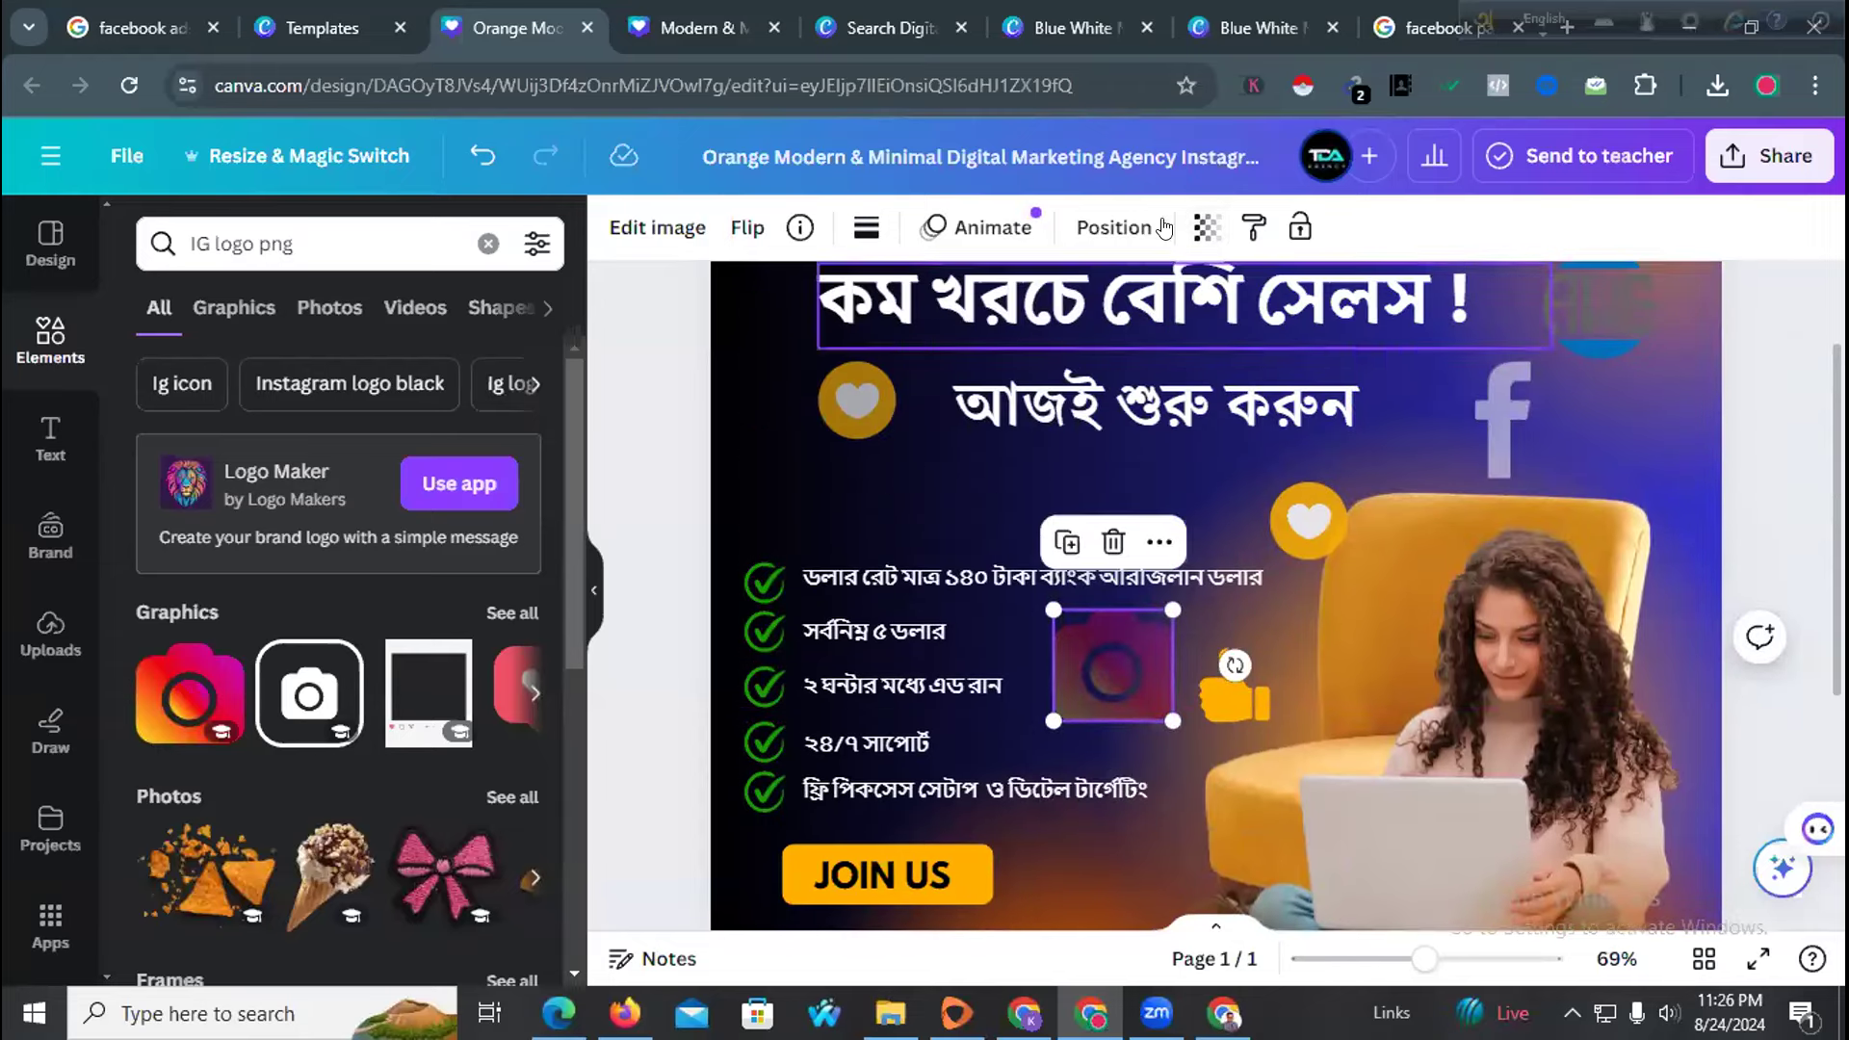
{"action": "left_click", "coordinate": [1205, 231]}
{"action": "left_click_drag", "start_coordinate": [1013, 338], "coordinate": [1040, 340]}
{"action": "left_click", "coordinate": [661, 503]}
{"action": "left_click", "coordinate": [661, 503]}
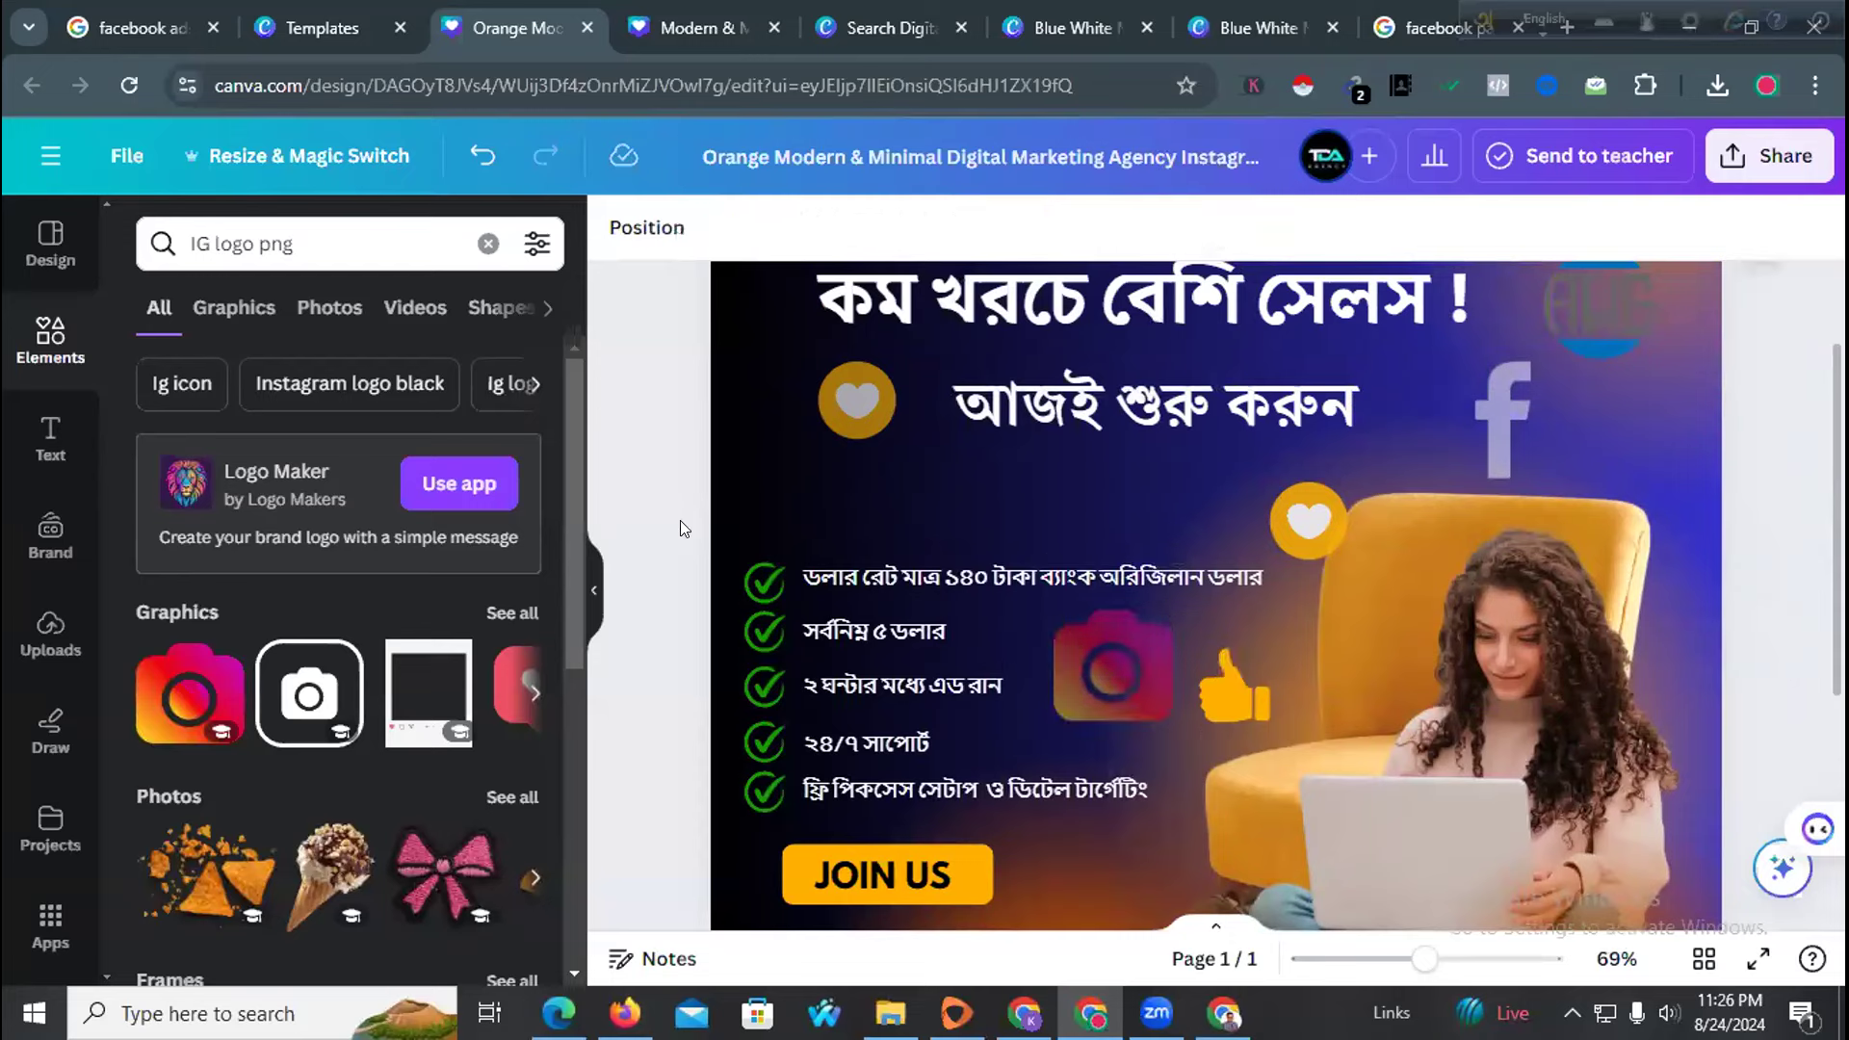
{"action": "scroll", "coordinate": [1005, 609], "scroll_direction": "down", "scroll_amount": 3}
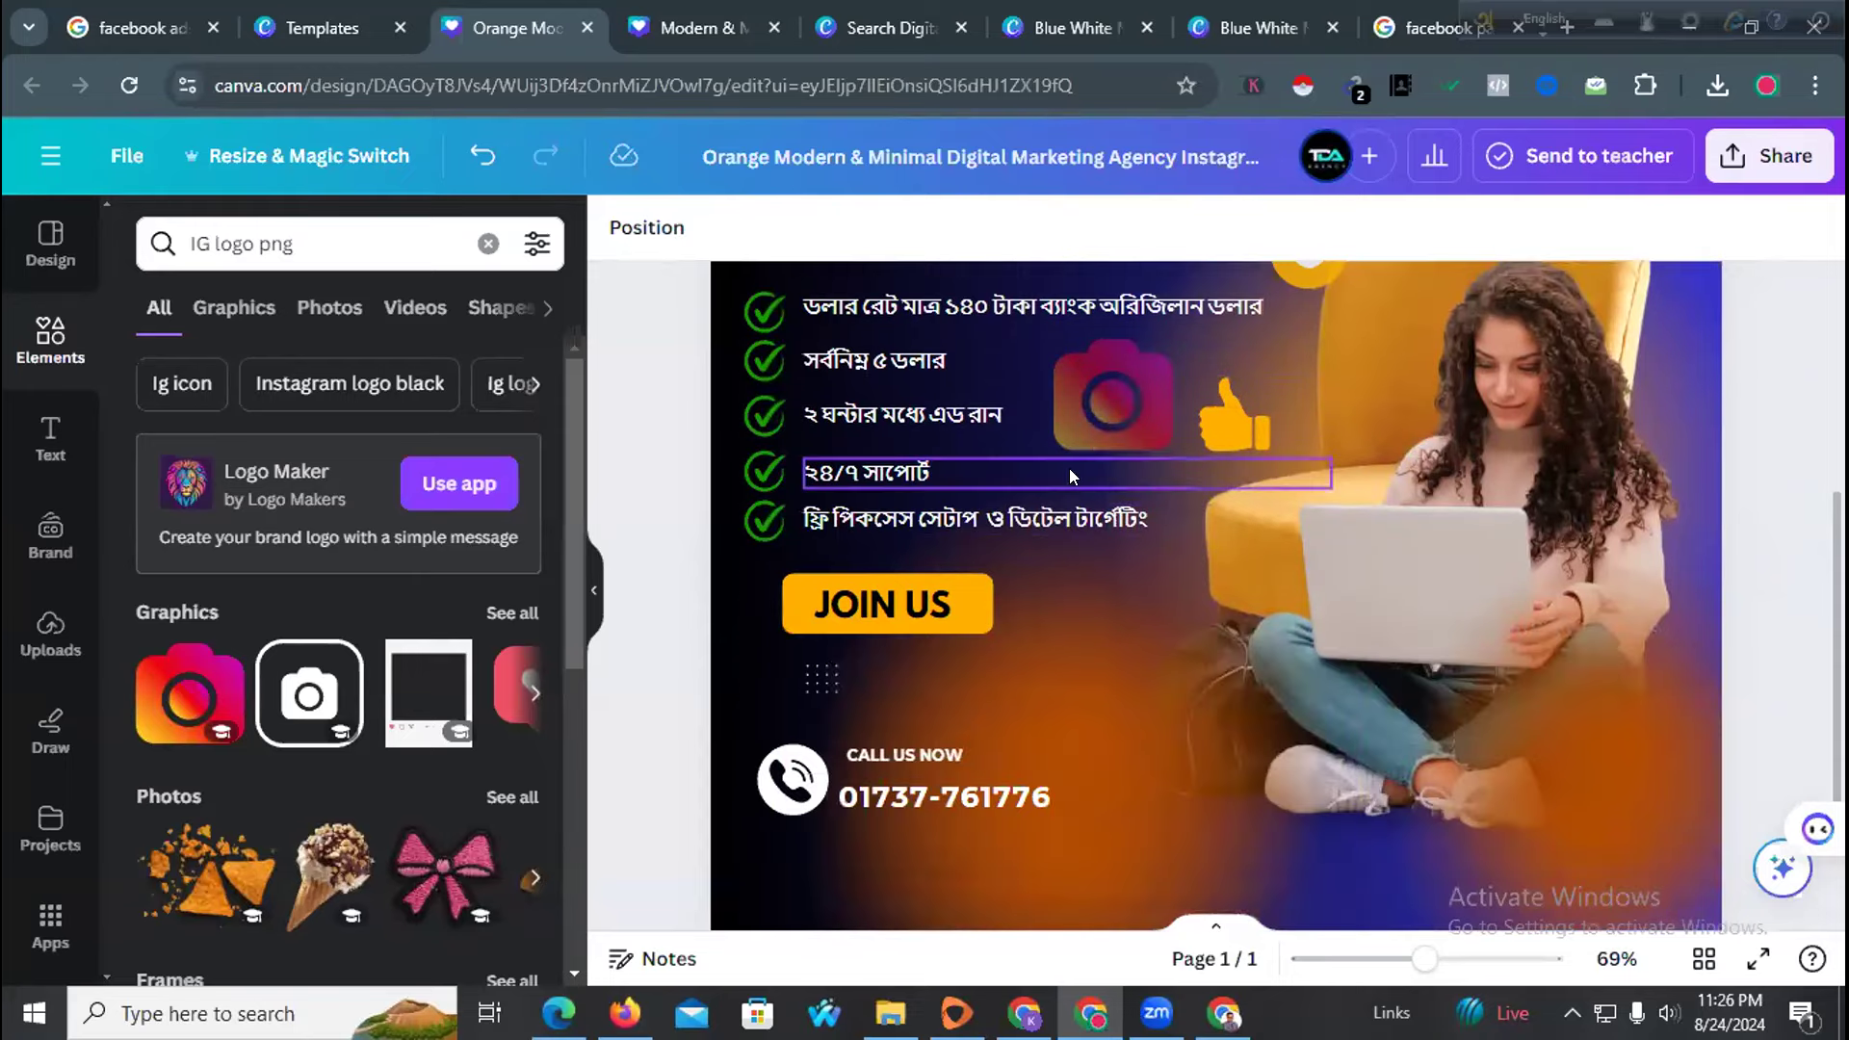
{"action": "left_click", "coordinate": [1098, 414]}
Move the Instagram icon down near the laptop and shift the orange gradient element lower
{"action": "left_click", "coordinate": [1154, 609]}
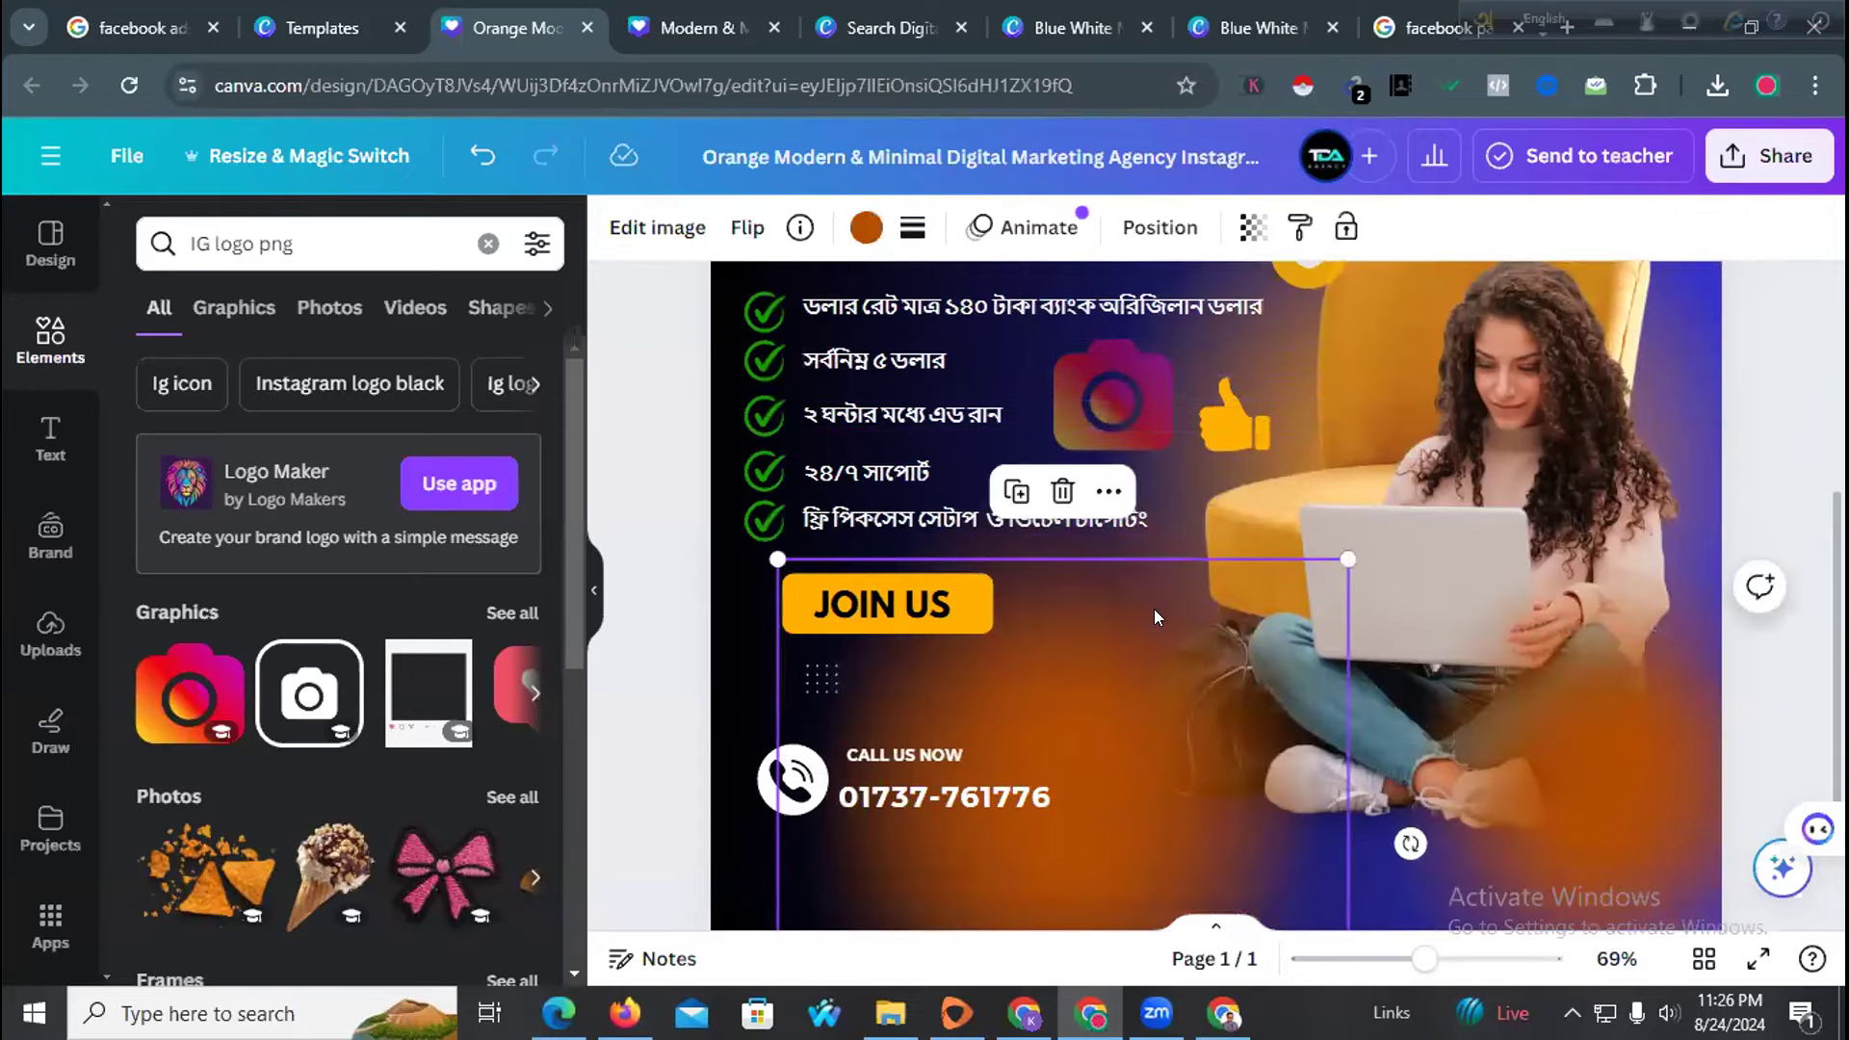
{"action": "left_click_drag", "start_coordinate": [1097, 381], "coordinate": [1145, 775]}
{"action": "scroll", "coordinate": [1242, 674], "scroll_direction": "down", "scroll_amount": 3}
{"action": "left_click_drag", "start_coordinate": [977, 820], "coordinate": [954, 851]}
{"action": "scroll", "coordinate": [954, 867], "scroll_direction": "down", "scroll_amount": 4}
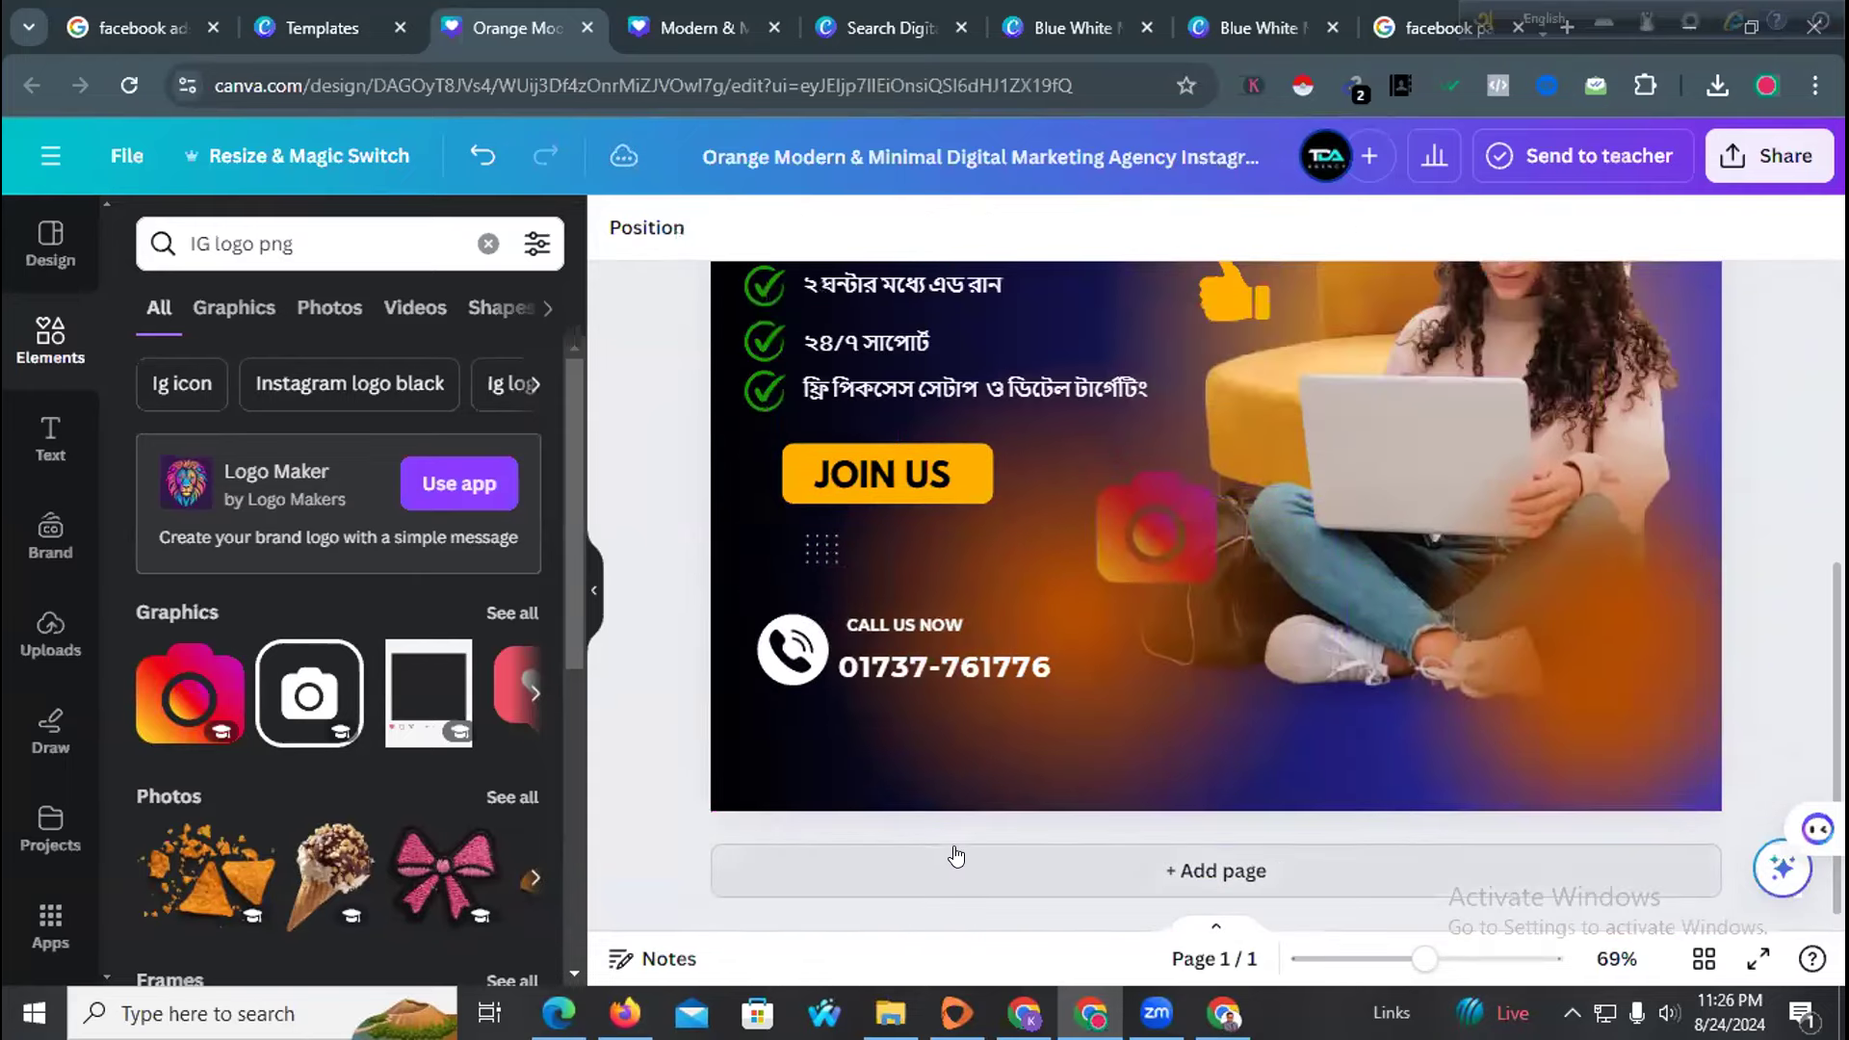
{"action": "scroll", "coordinate": [973, 689], "scroll_direction": "up", "scroll_amount": 4}
{"action": "scroll", "coordinate": [964, 584], "scroll_direction": "up", "scroll_amount": 1}
Zoom out to the whole design and nudge the Bengali subtitle slightly up and left
{"action": "left_click", "coordinate": [795, 617]}
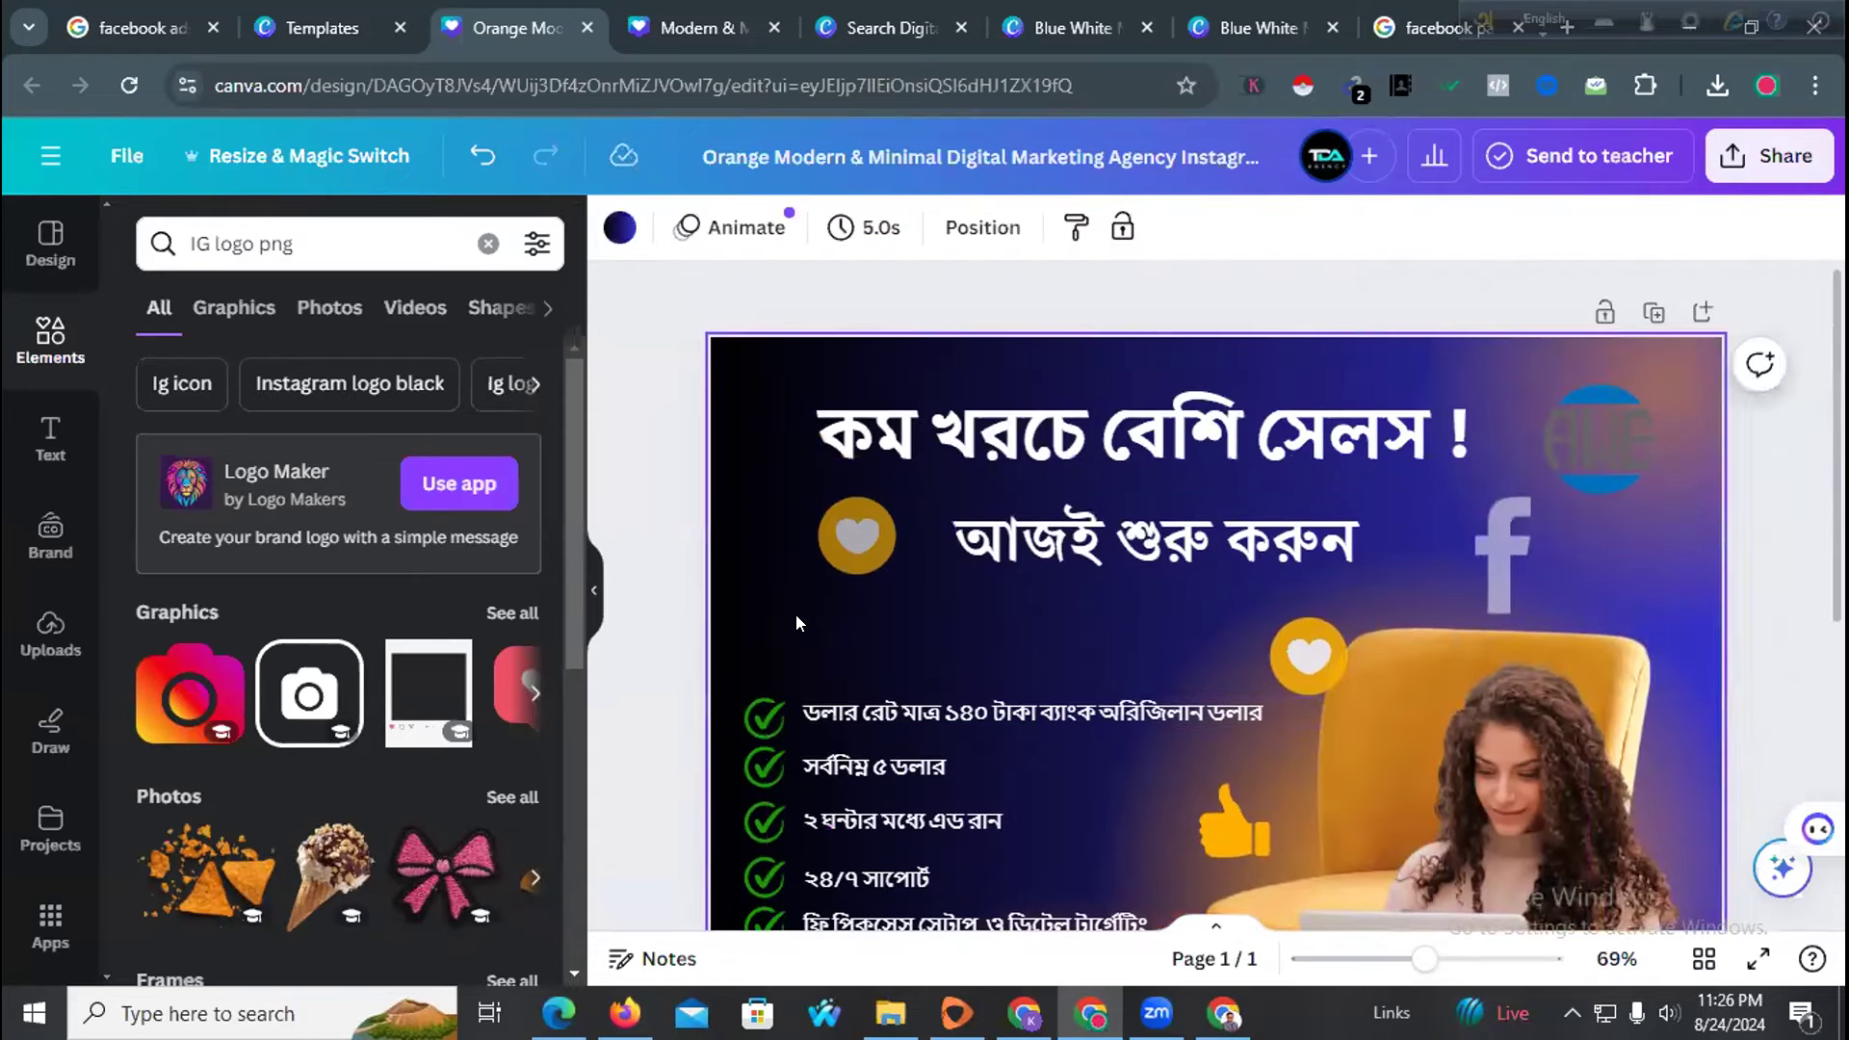
{"action": "scroll", "coordinate": [794, 614], "scroll_direction": "down", "scroll_amount": 2}
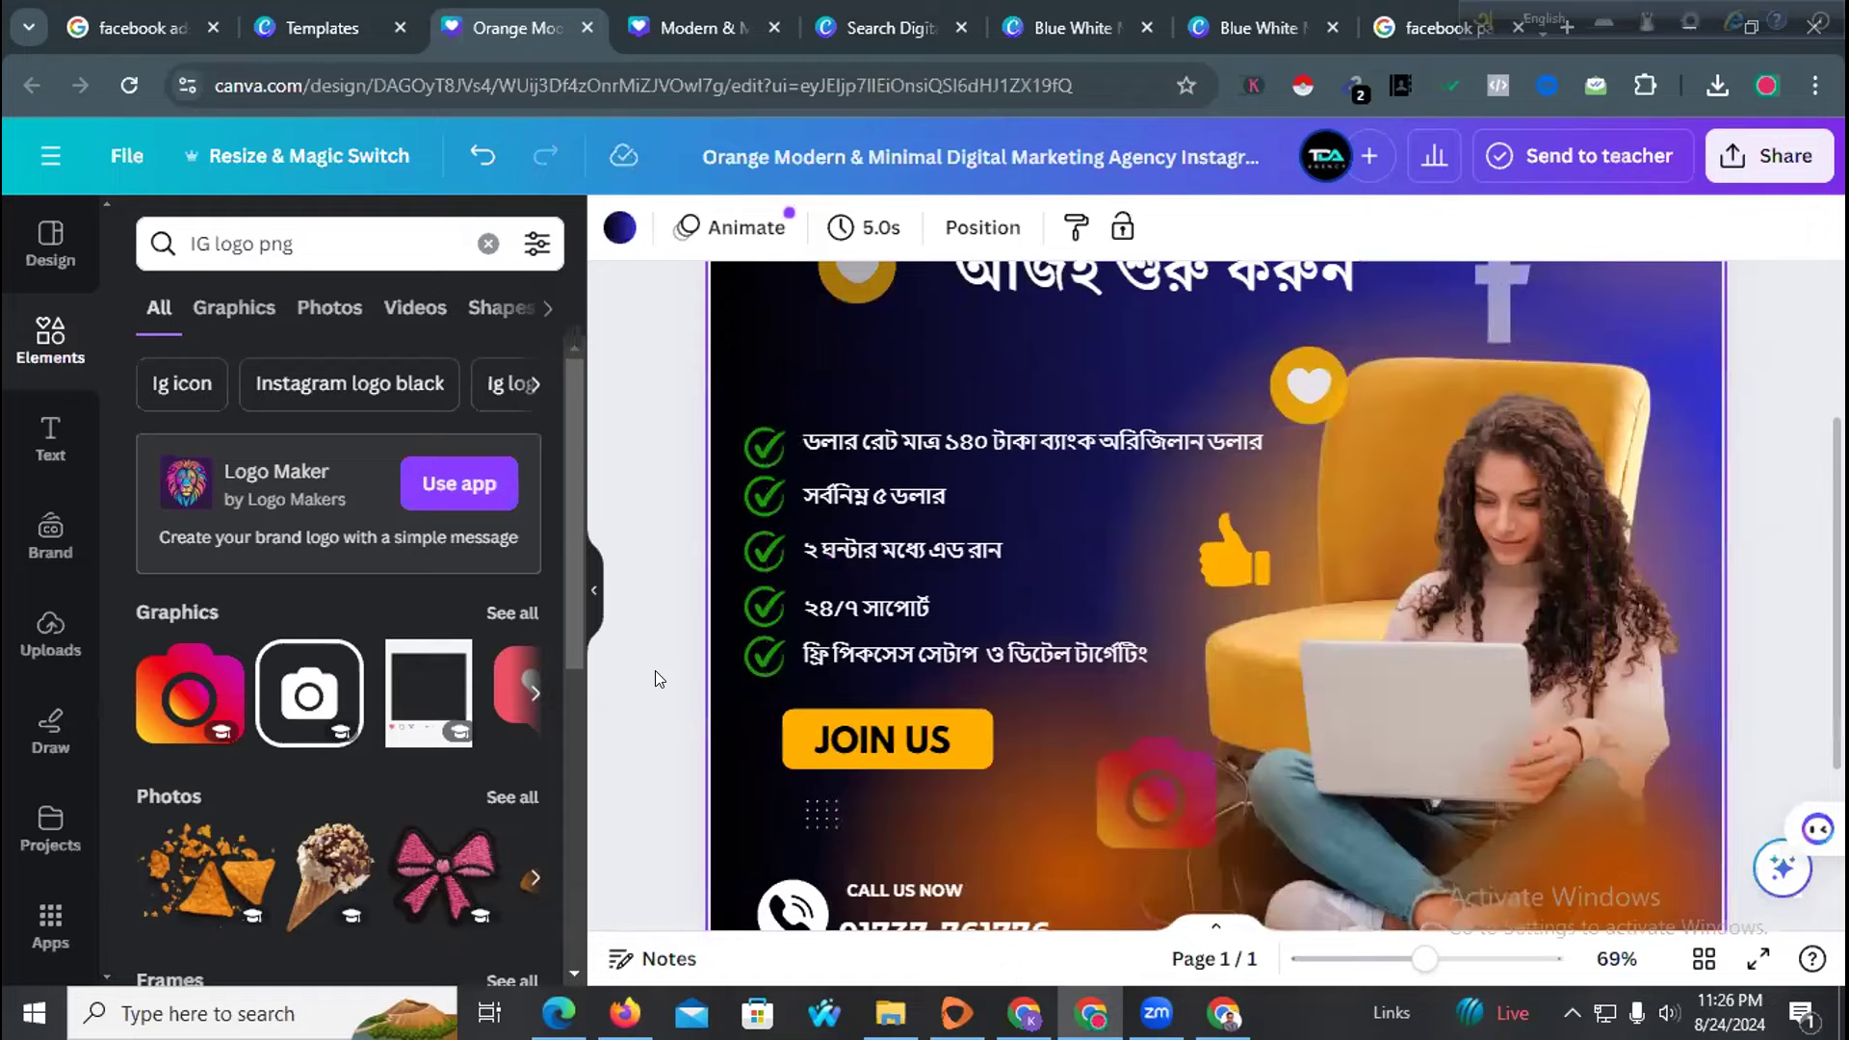
{"action": "left_click_drag", "start_coordinate": [1424, 959], "coordinate": [1386, 965]}
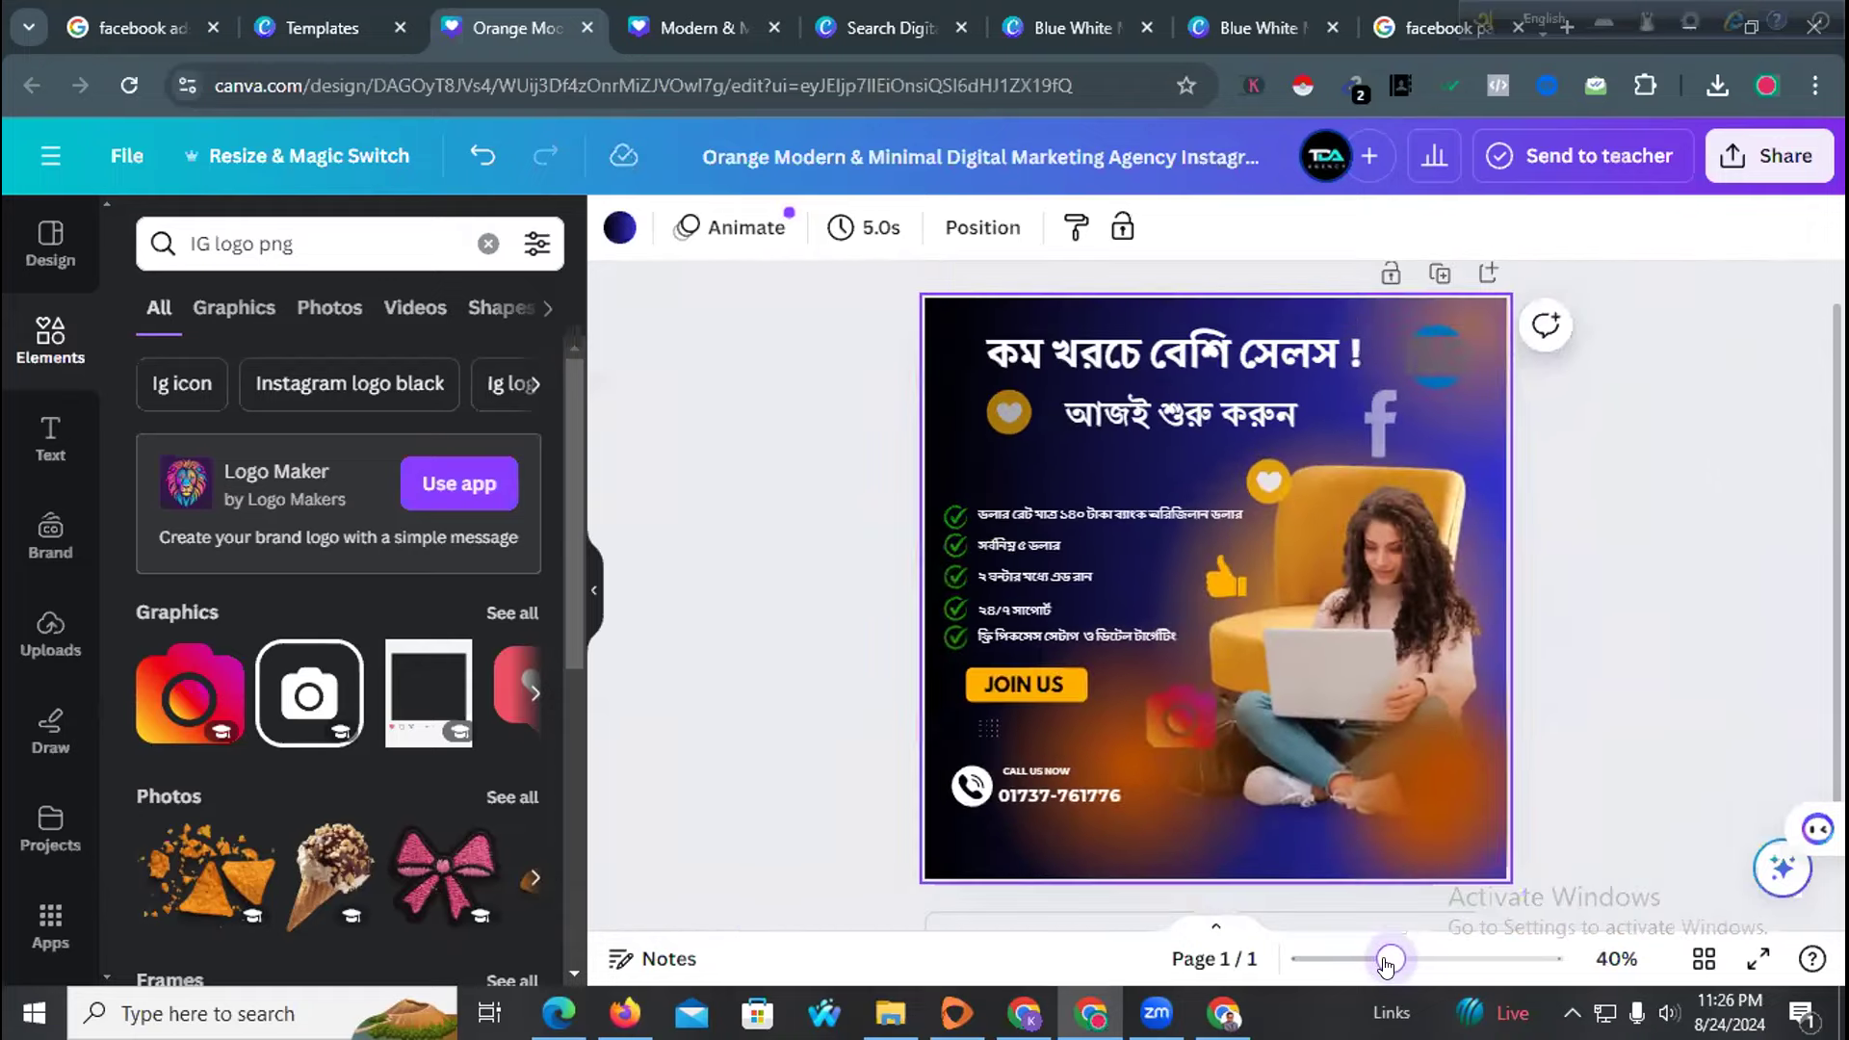
{"action": "left_click_drag", "start_coordinate": [1134, 415], "coordinate": [1143, 427]}
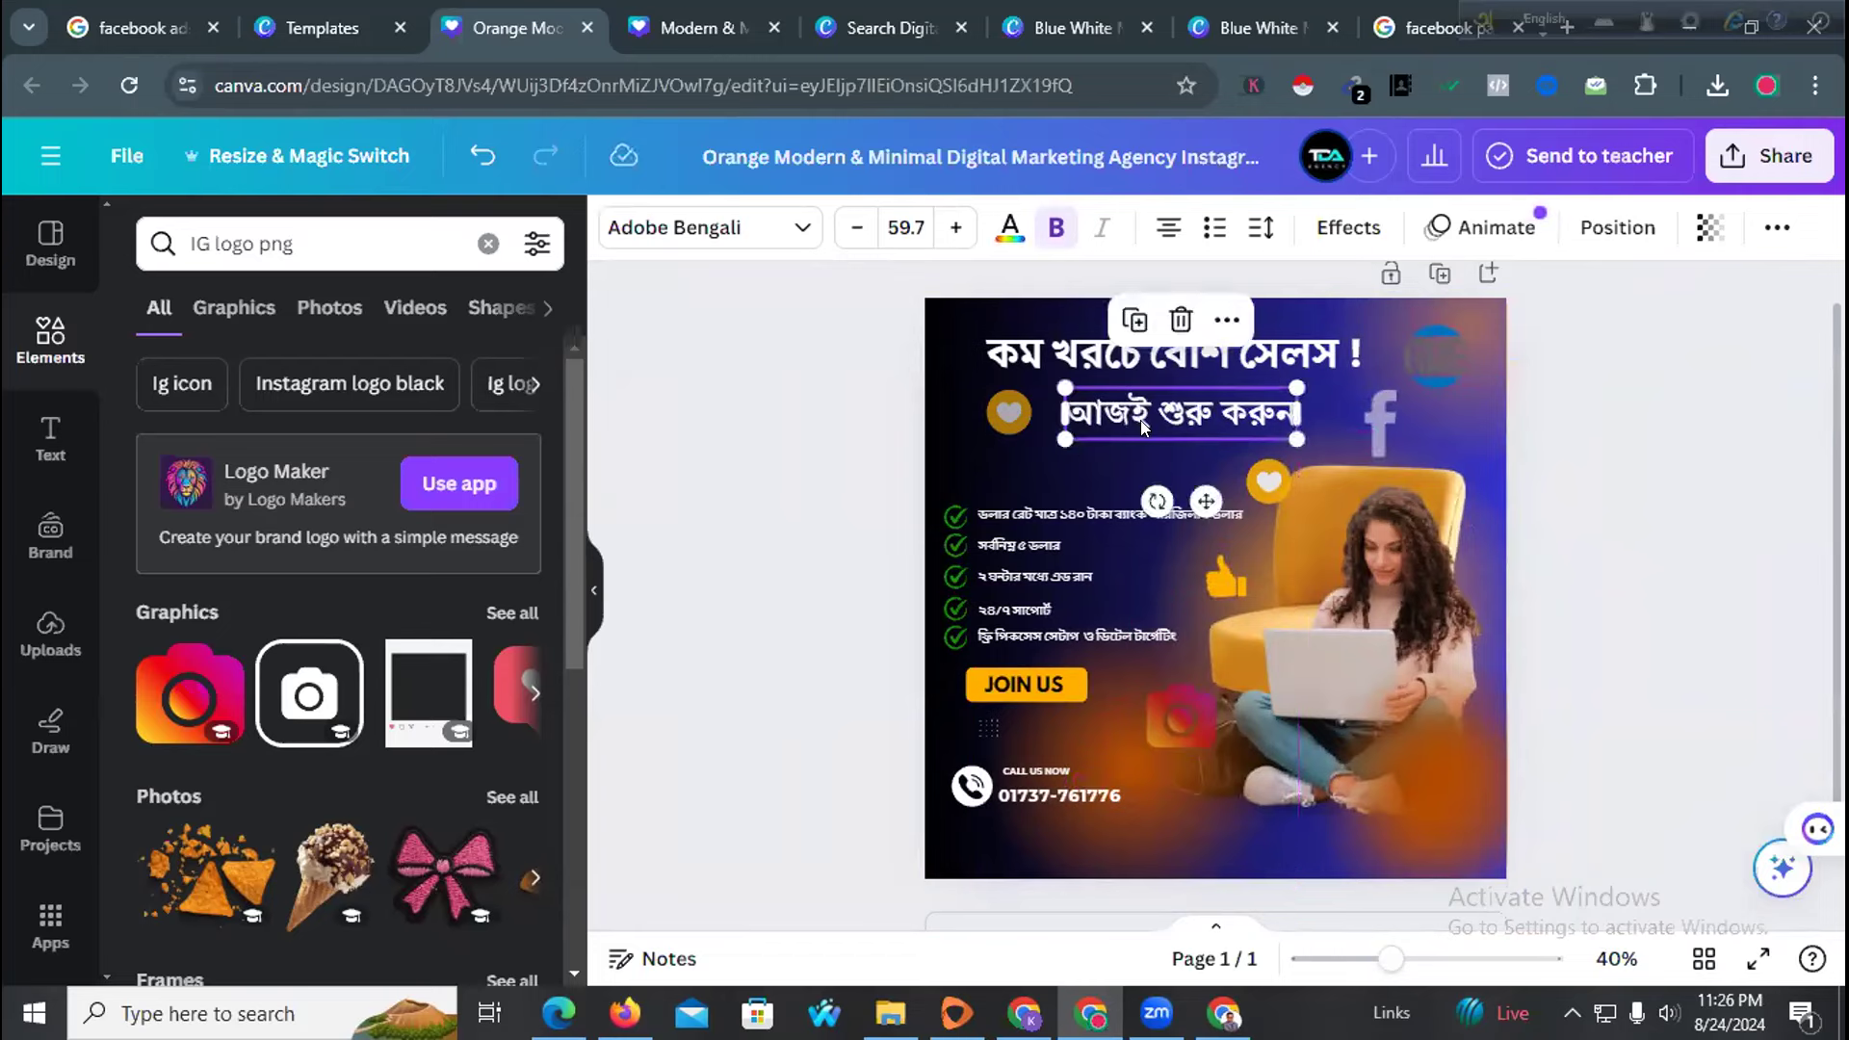
{"action": "left_click", "coordinate": [874, 454]}
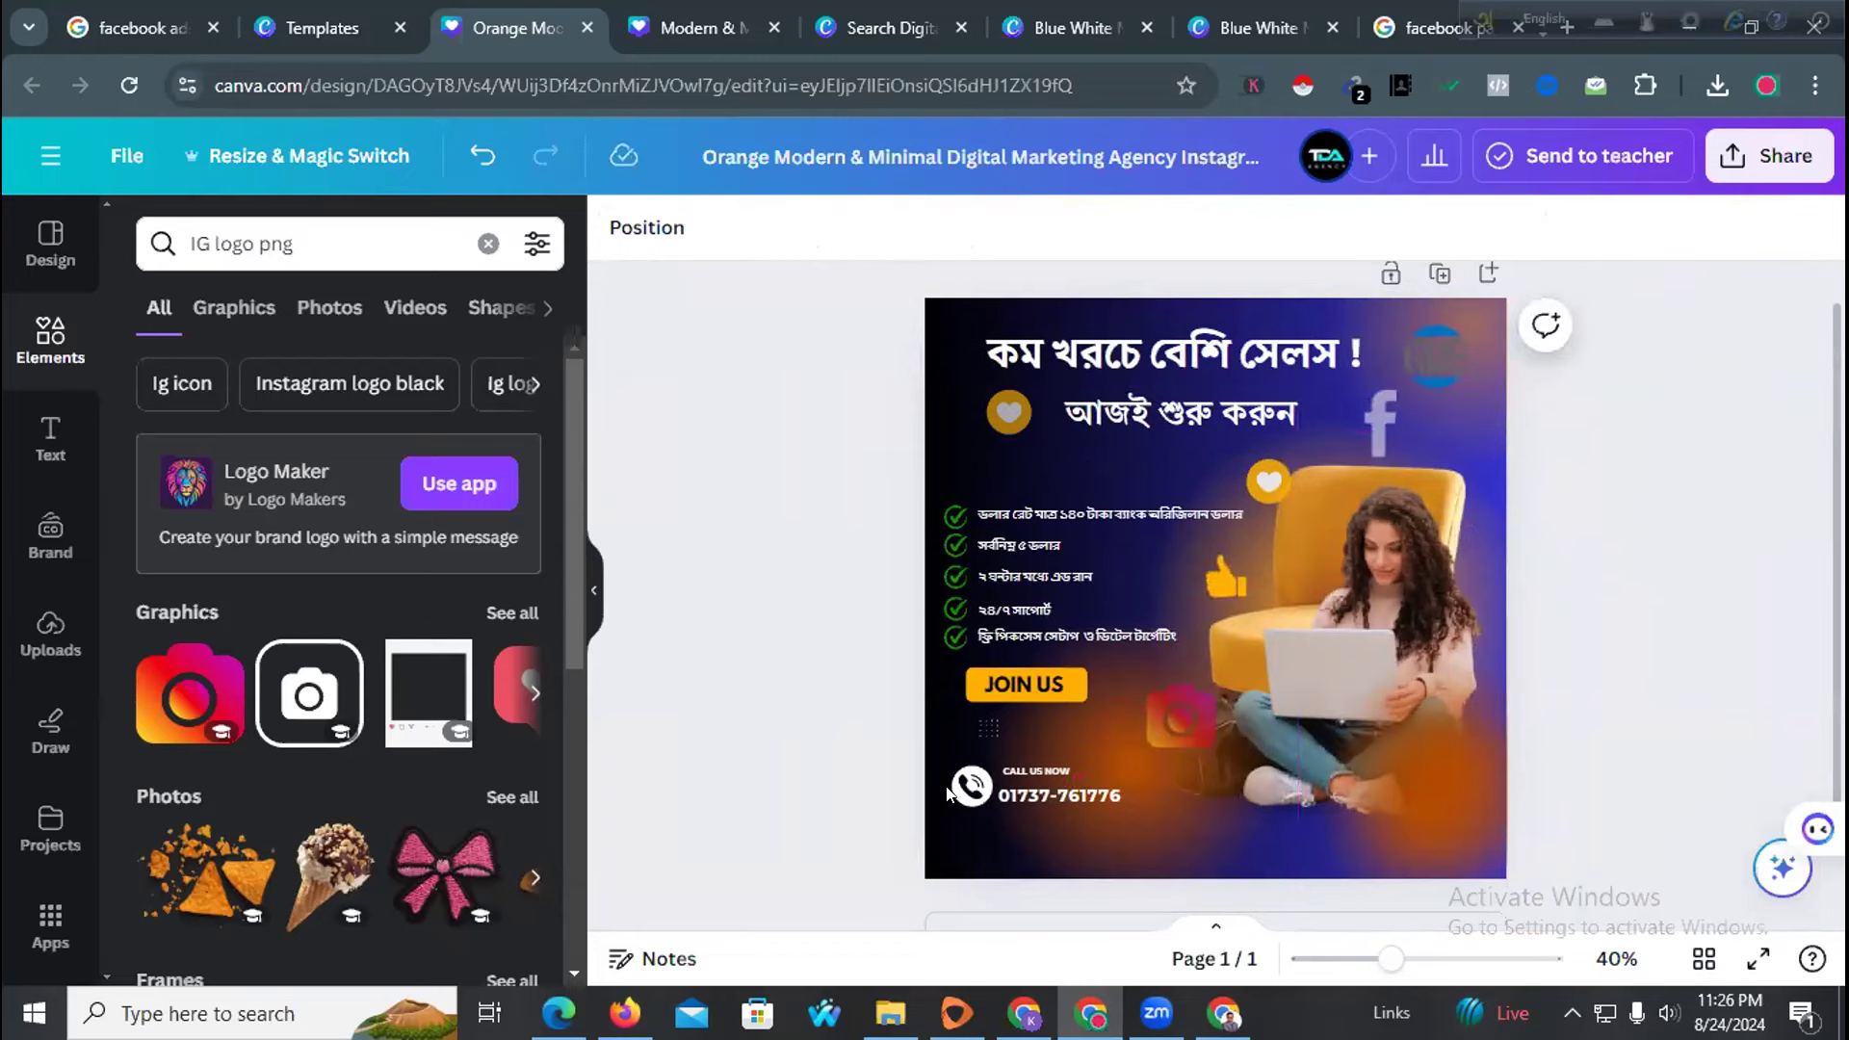
{"action": "mouse_move", "coordinate": [1390, 959]}
{"action": "left_mouse_down"}
{"action": "mouse_move", "coordinate": [1445, 954]}
{"action": "mouse_move", "coordinate": [1382, 953]}
{"action": "left_mouse_up"}
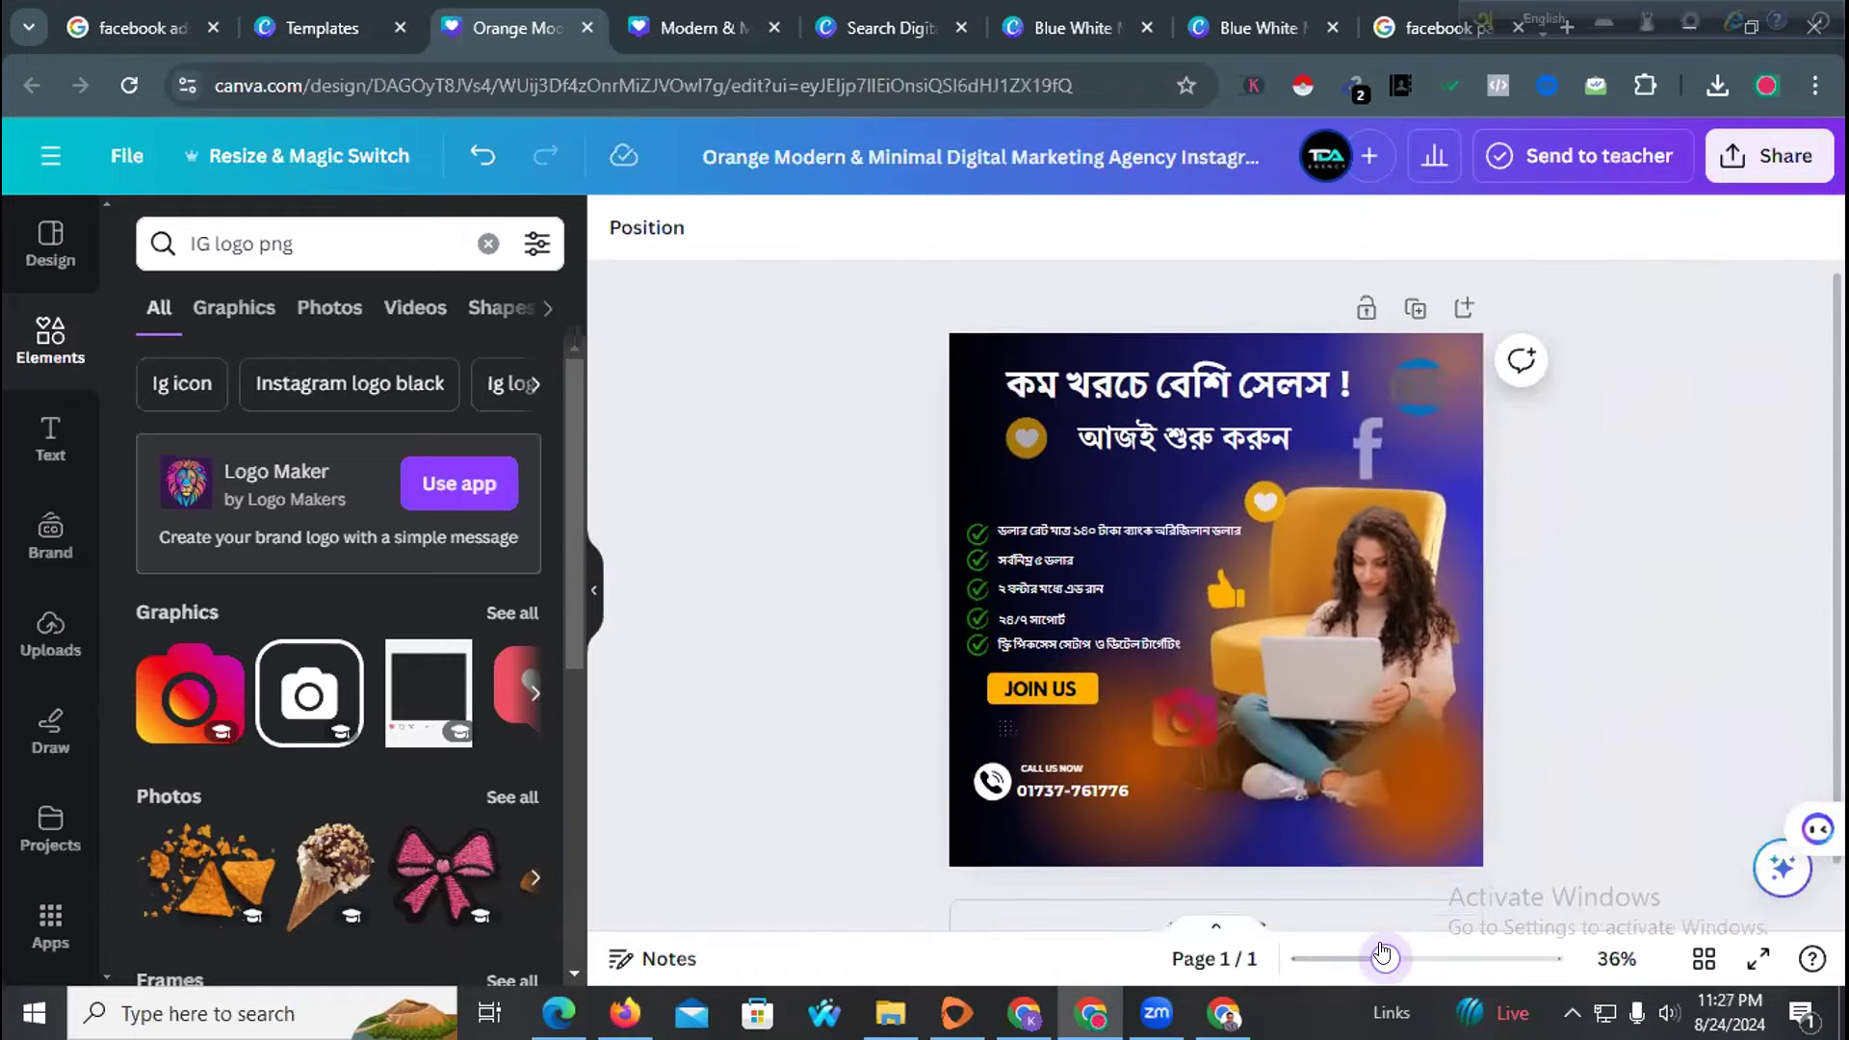
Delete the blue circle logo and the Instagram icon, and move the 'f' icon top-right
{"action": "left_click", "coordinate": [1410, 397]}
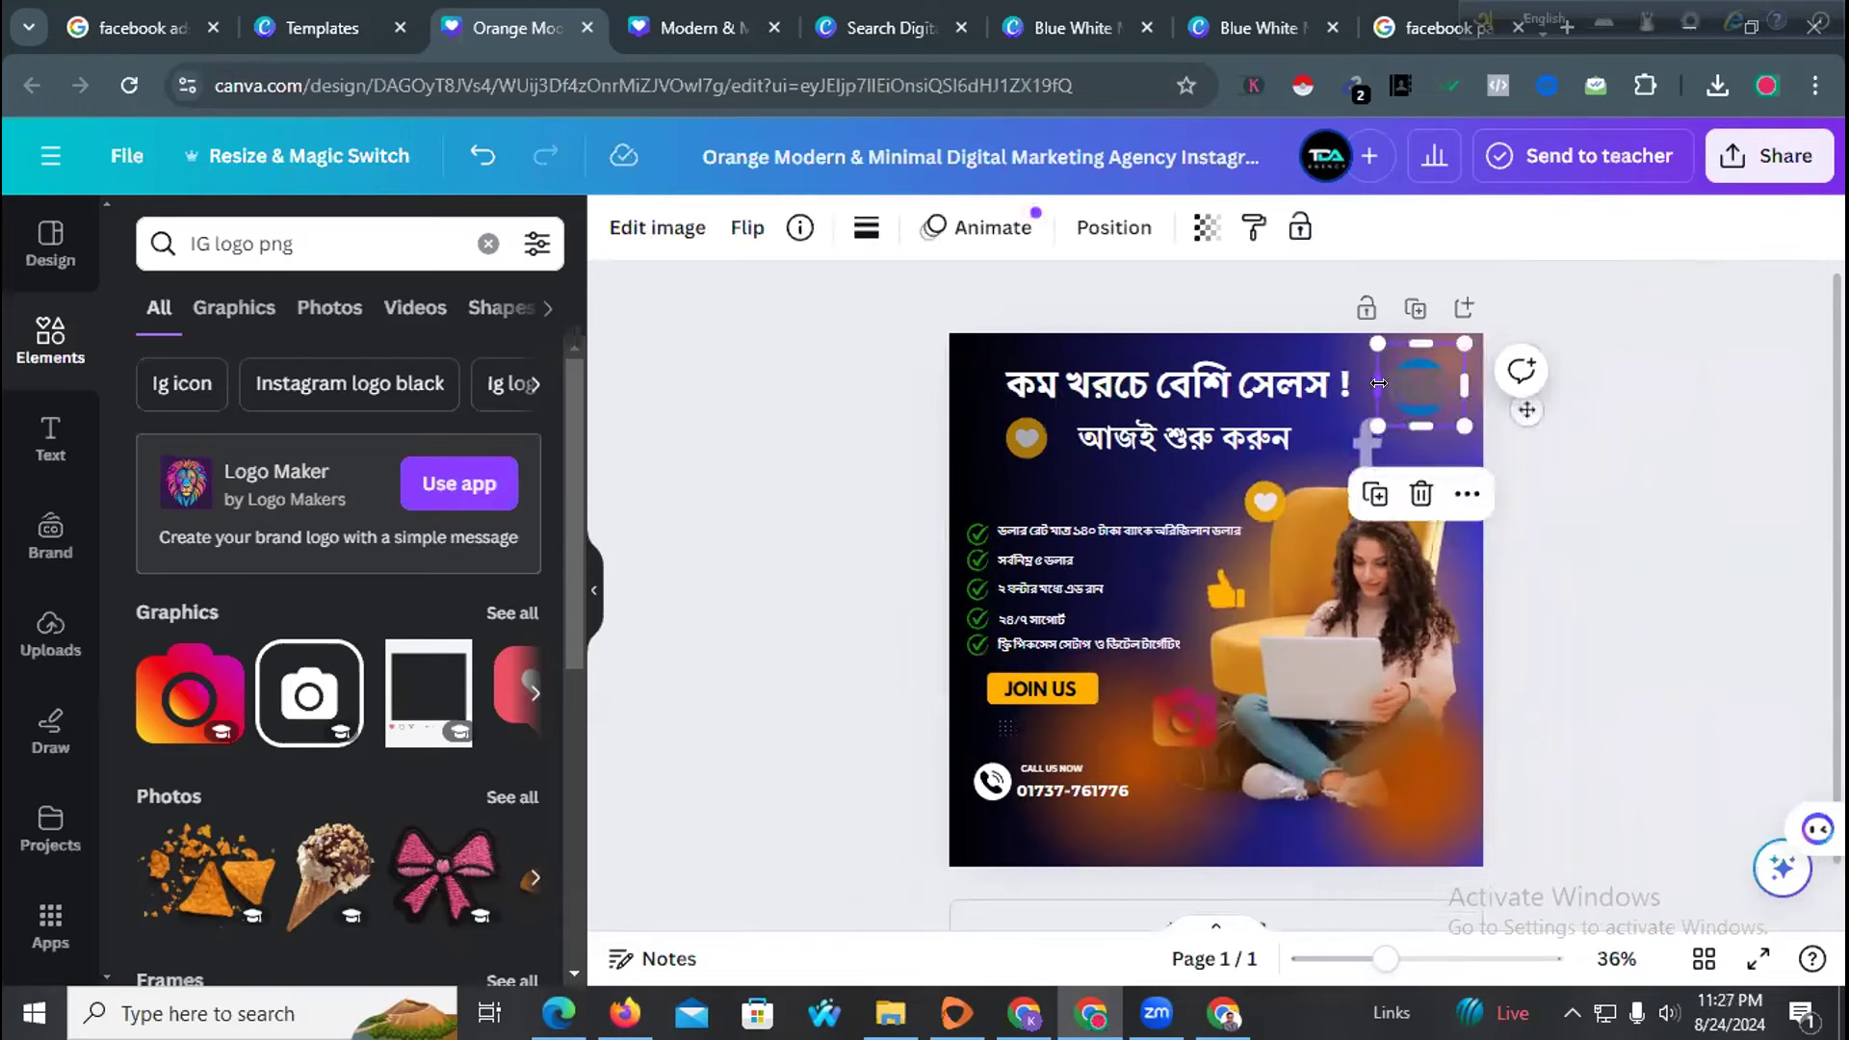
{"action": "key", "text": "Delete"}
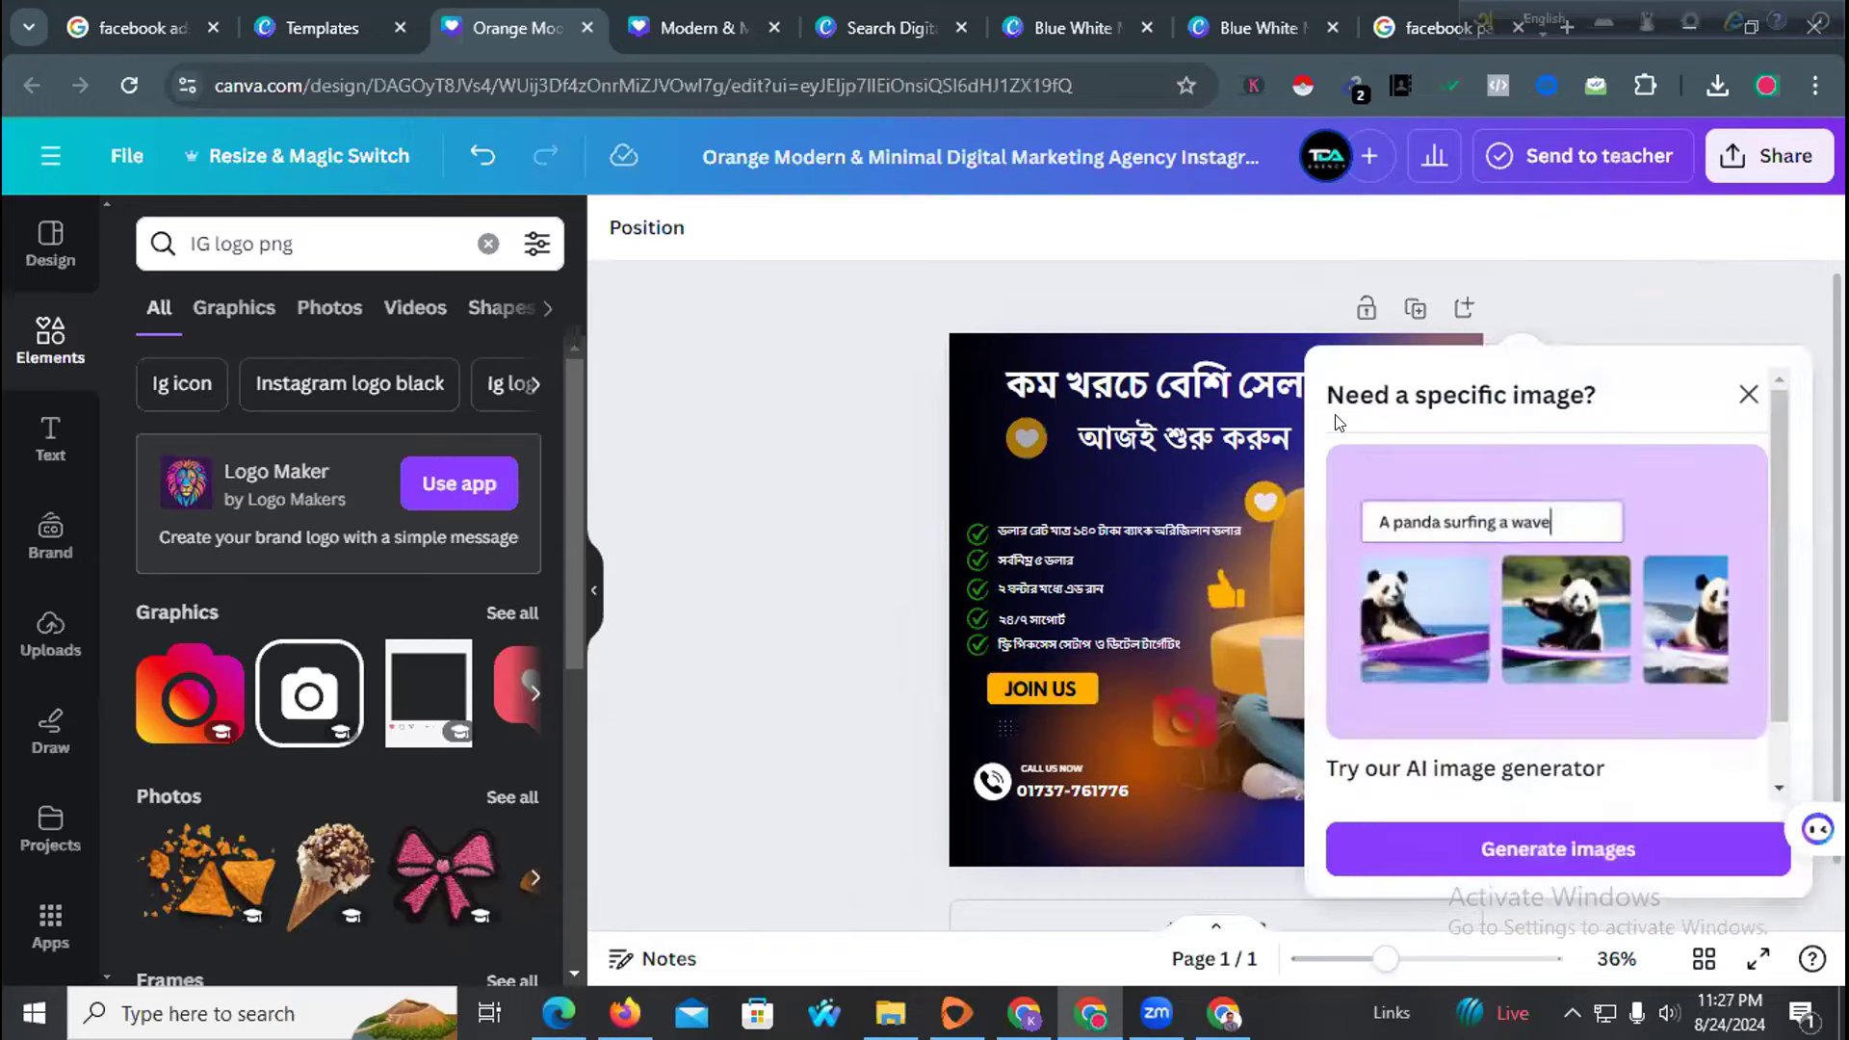
{"action": "left_click", "coordinate": [1749, 391]}
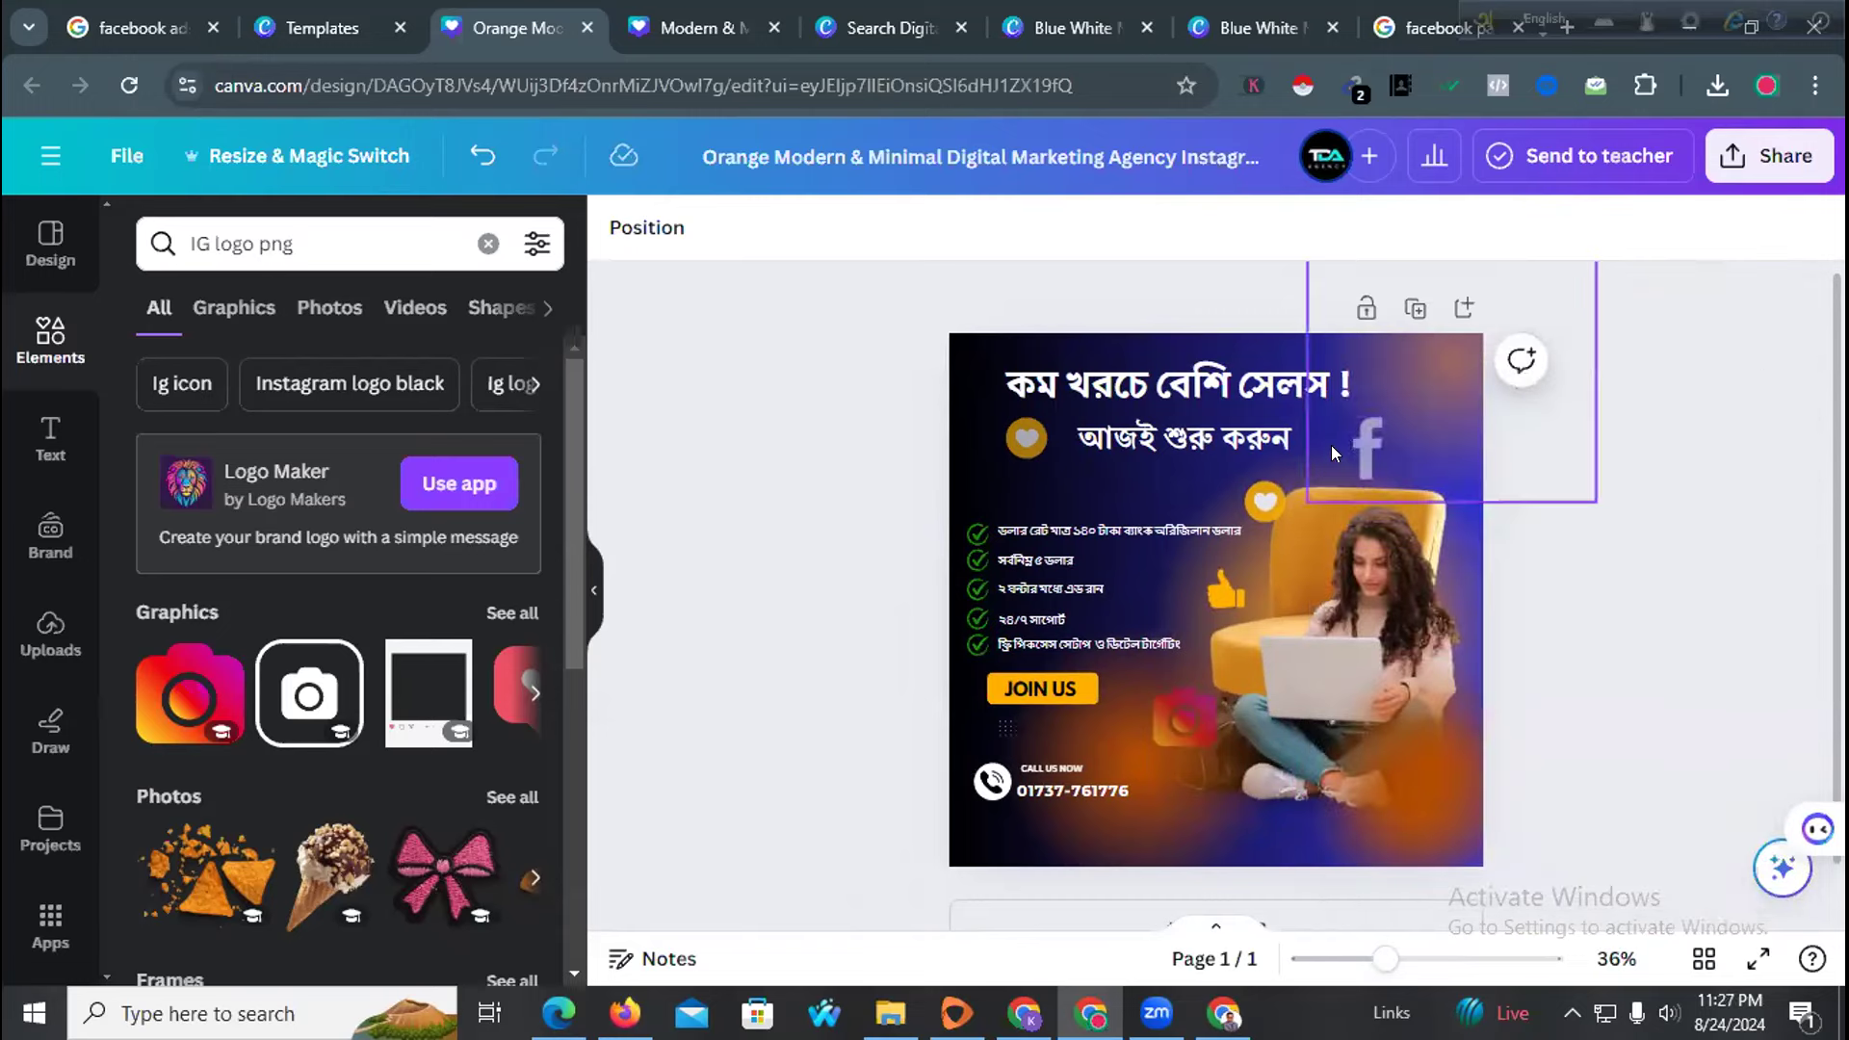
{"action": "left_click_drag", "start_coordinate": [1354, 445], "coordinate": [1414, 414]}
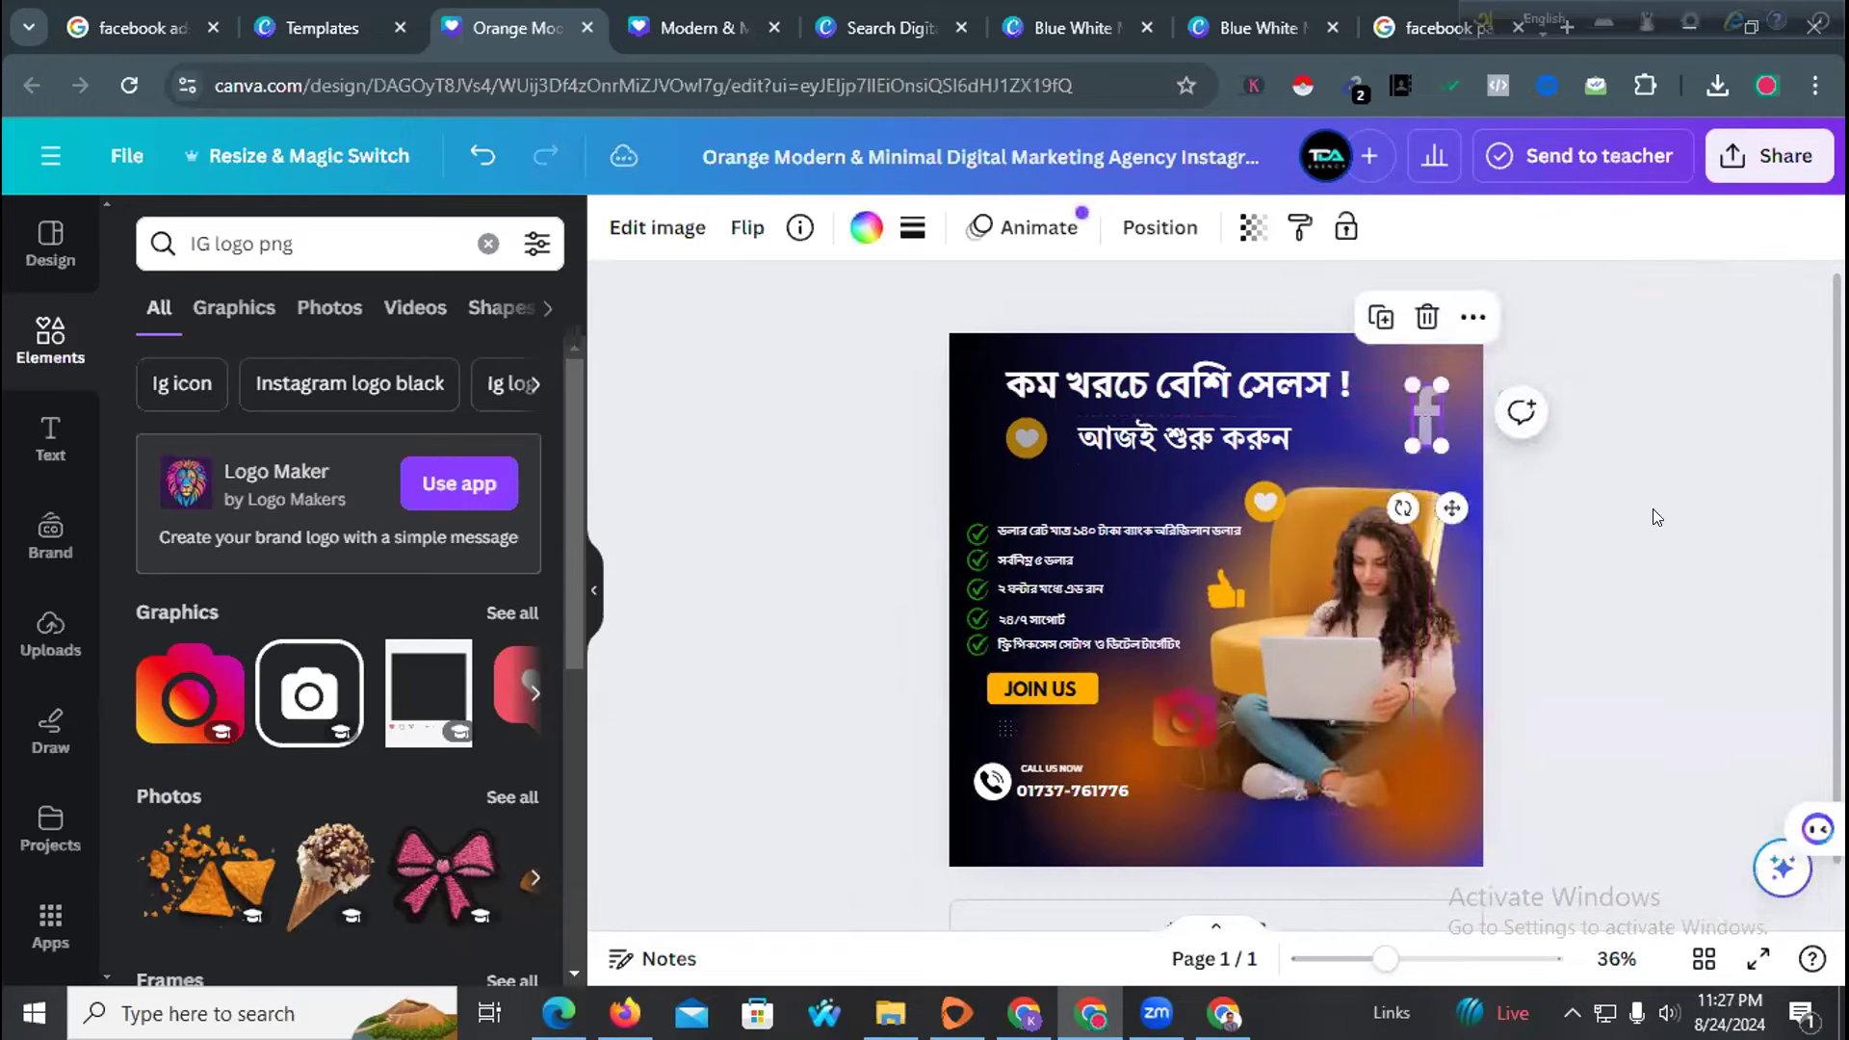
{"action": "left_click", "coordinate": [1607, 522]}
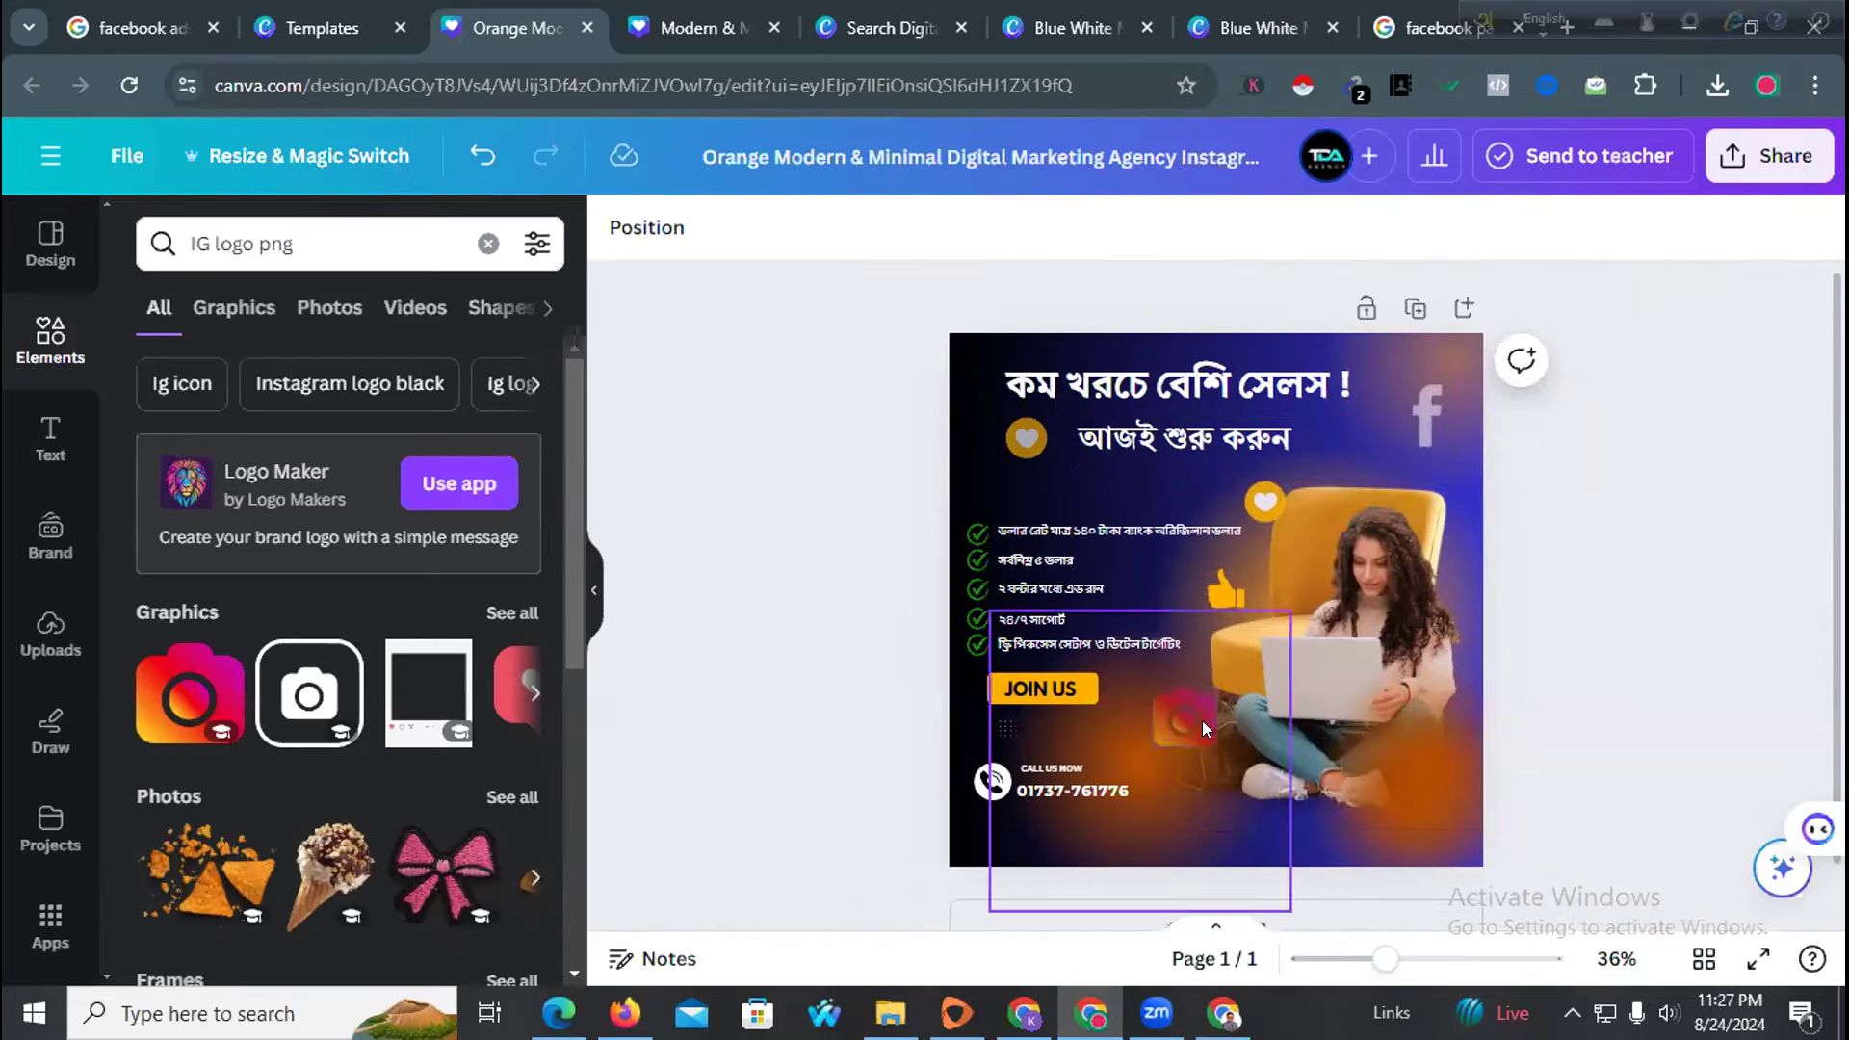
{"action": "left_click_drag", "start_coordinate": [1161, 722], "coordinate": [1172, 822]}
{"action": "key", "text": "Delete"}
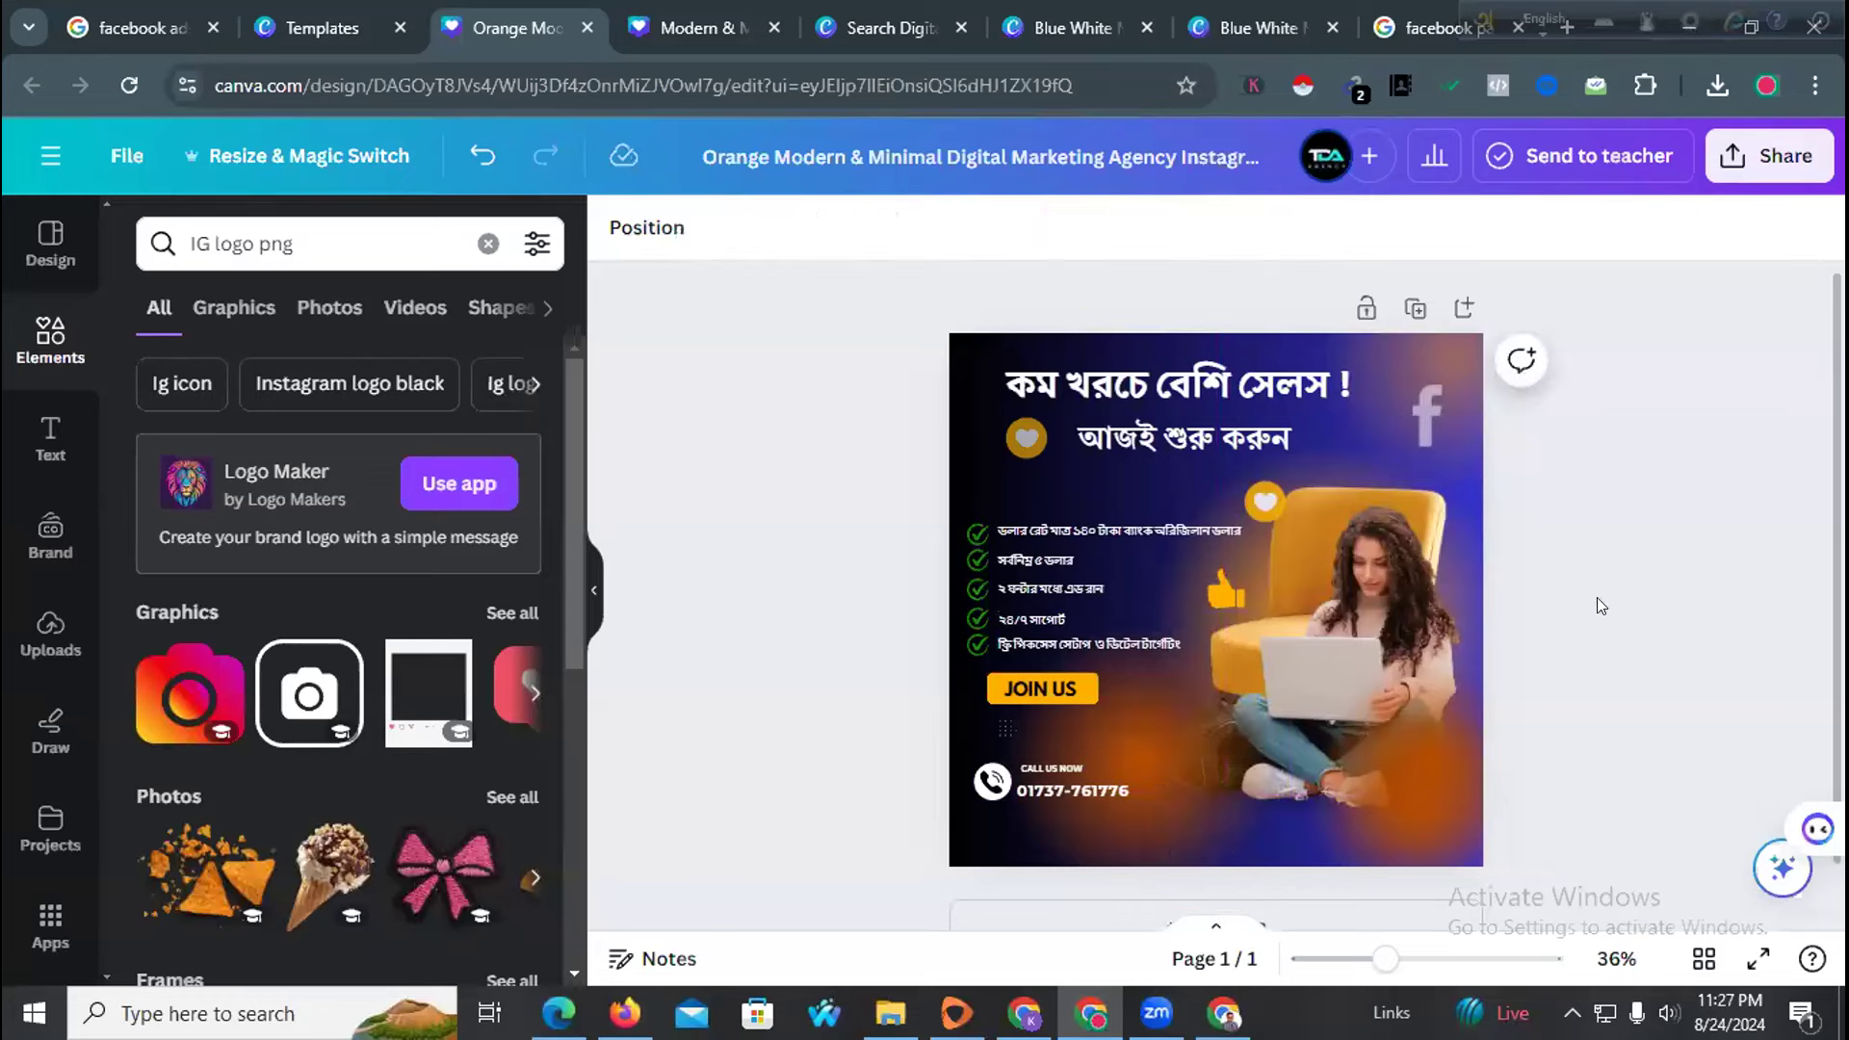
Download the ad design as a PNG image via Share > Download
{"action": "left_click", "coordinate": [1730, 162]}
{"action": "scroll", "coordinate": [1424, 726], "scroll_direction": "down", "scroll_amount": 3}
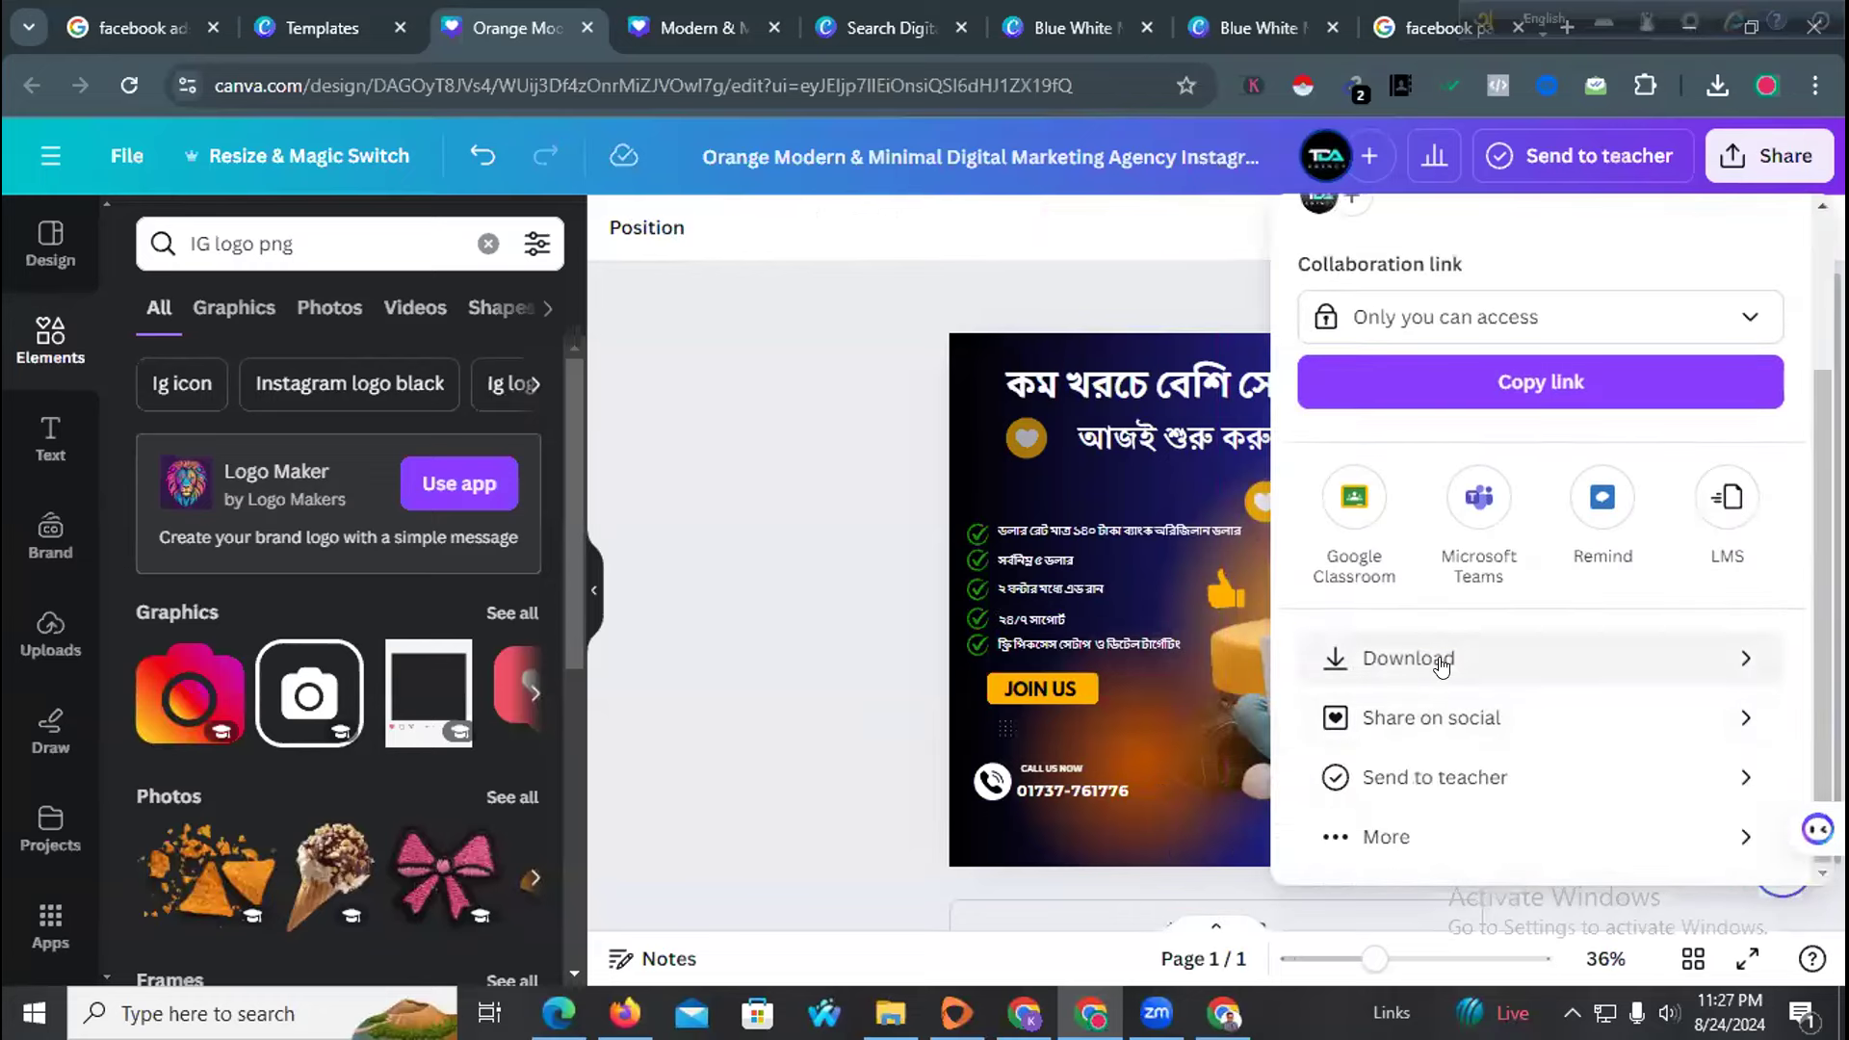
{"action": "left_click", "coordinate": [1437, 660]}
{"action": "left_click", "coordinate": [1435, 678]}
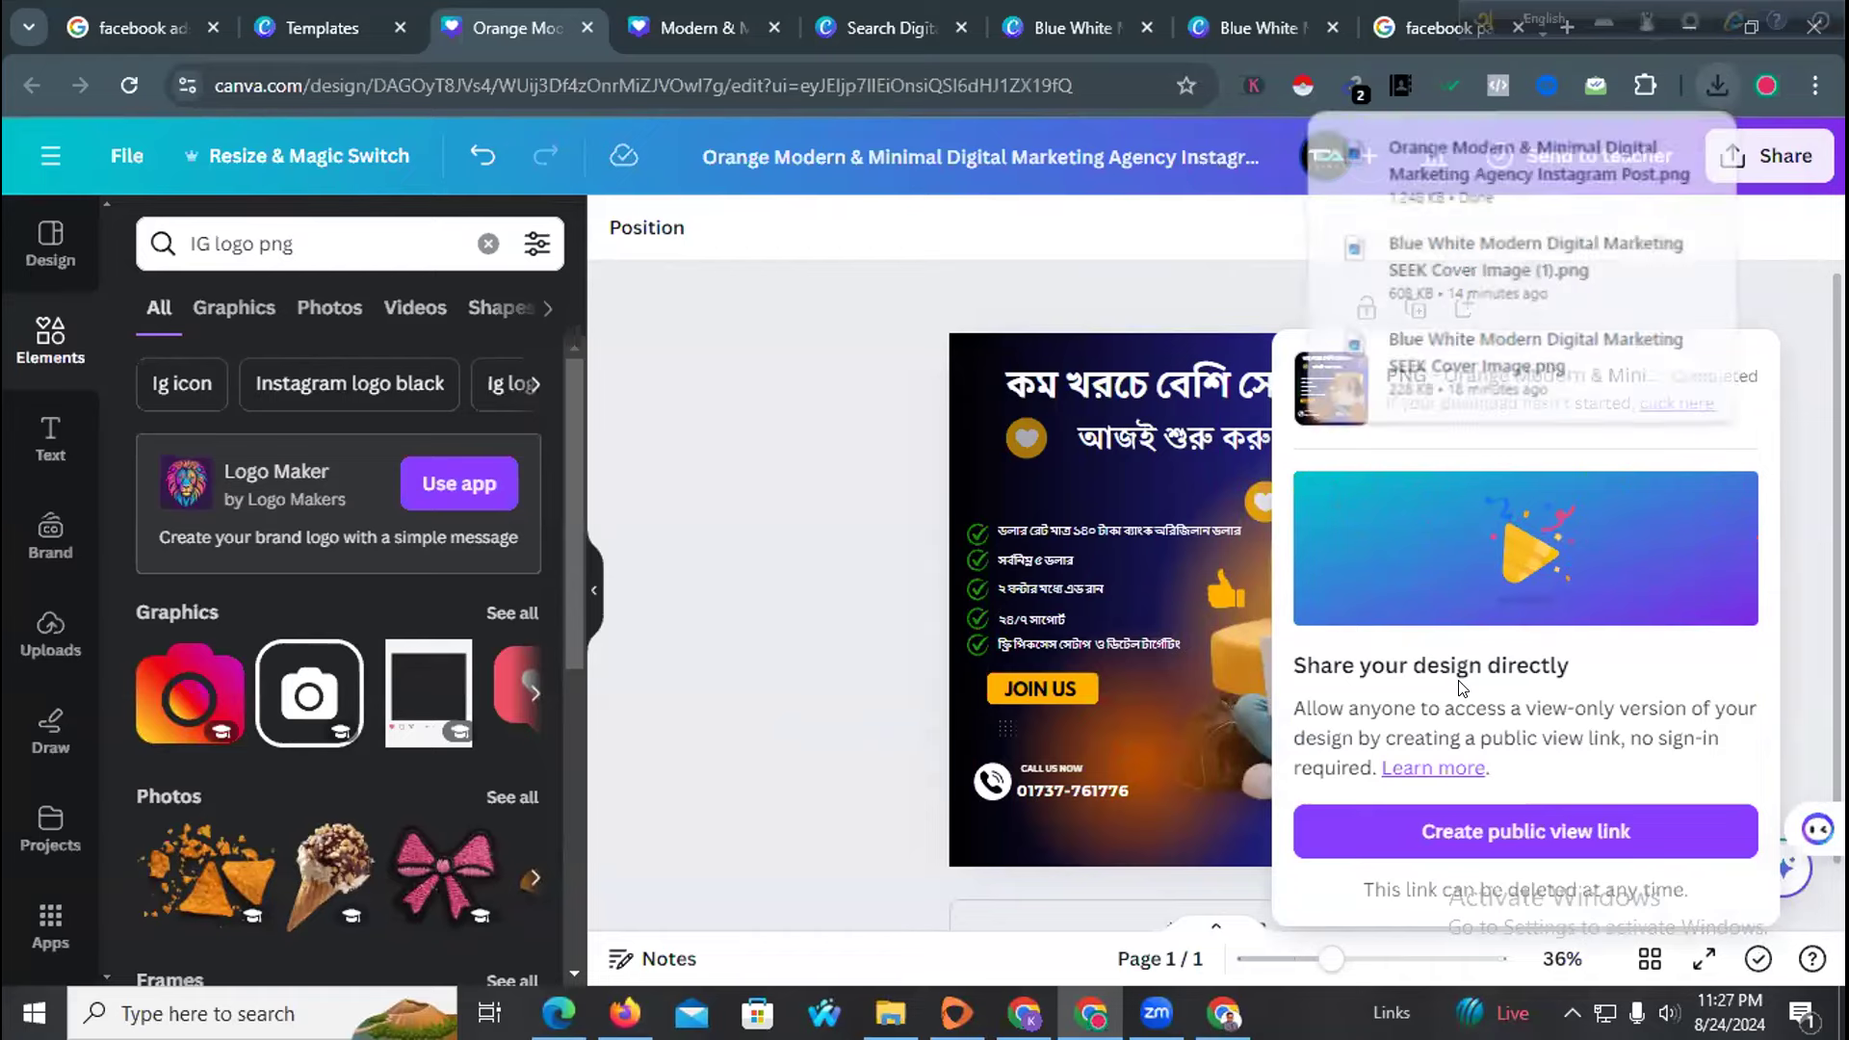
{"action": "left_click", "coordinate": [793, 593]}
Select the five checklist lines and the call-us phone section, then clear the selection
{"action": "left_click", "coordinate": [963, 529]}
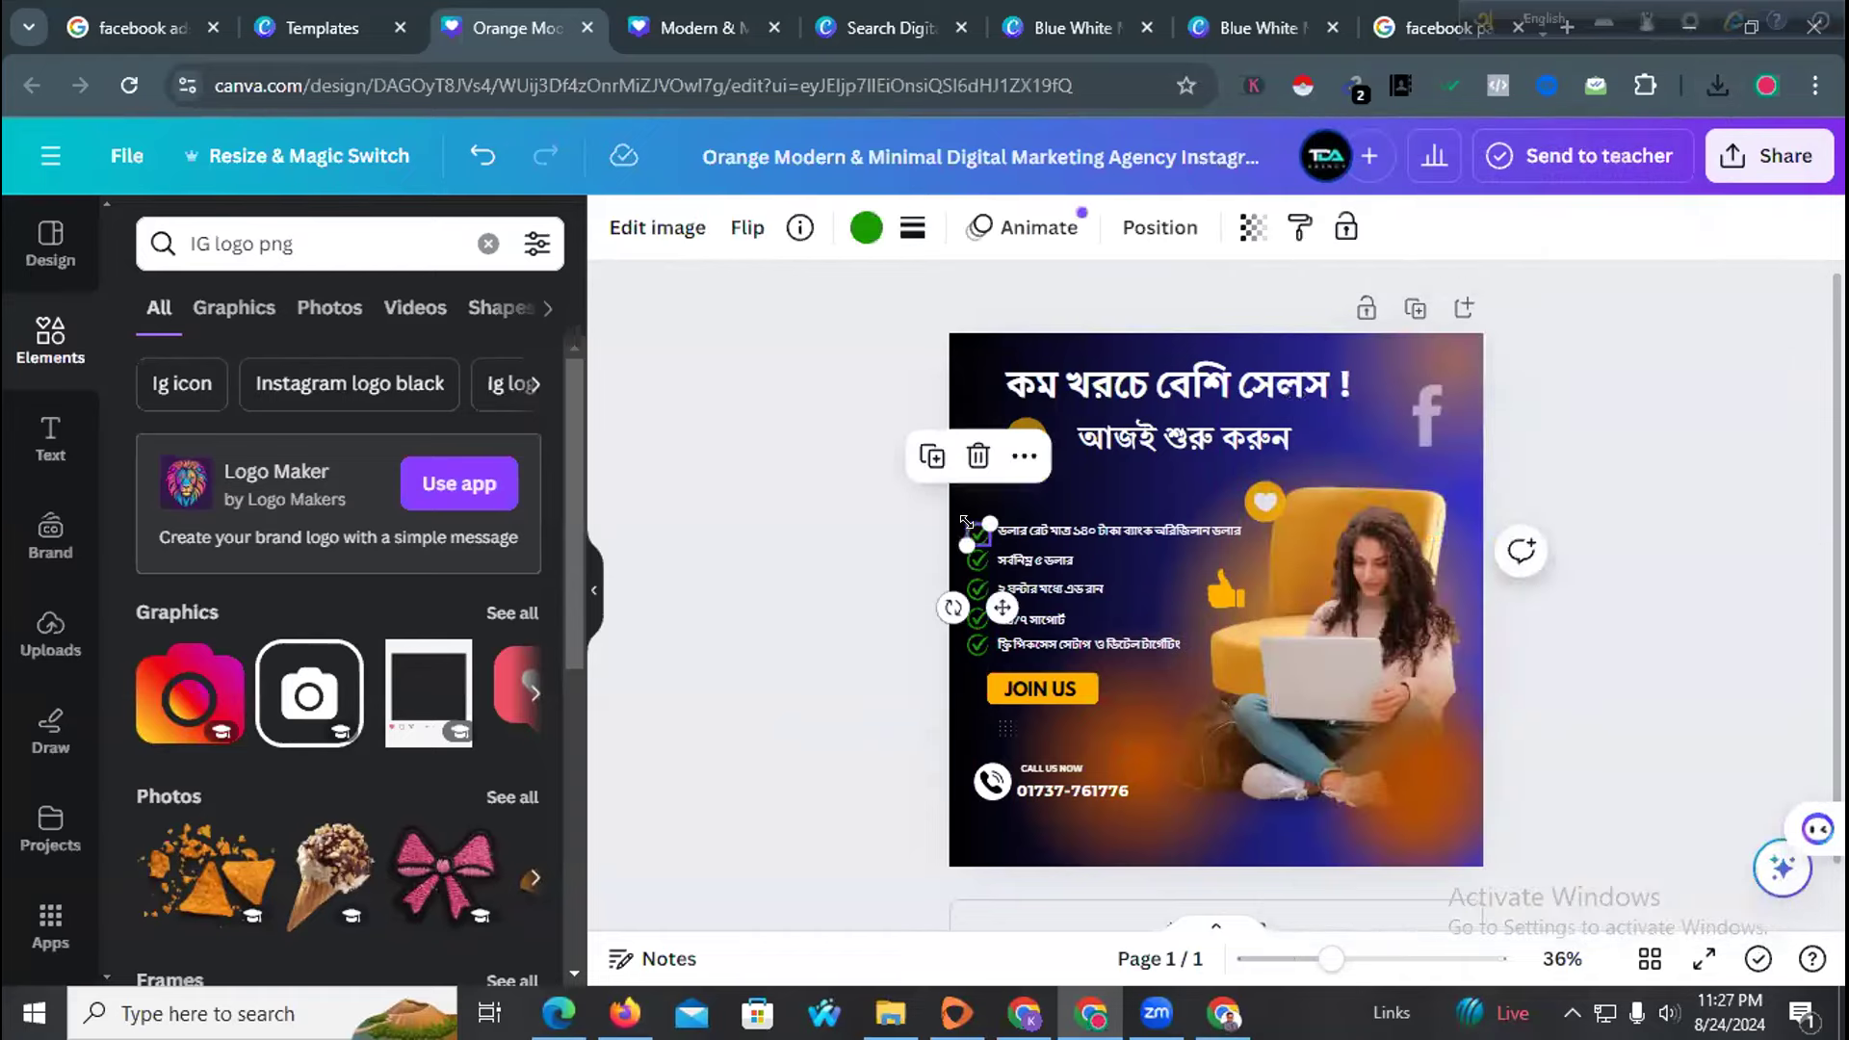
{"action": "left_click", "coordinate": [1046, 526]}
{"action": "left_click", "coordinate": [1026, 560], "text": "shift"}
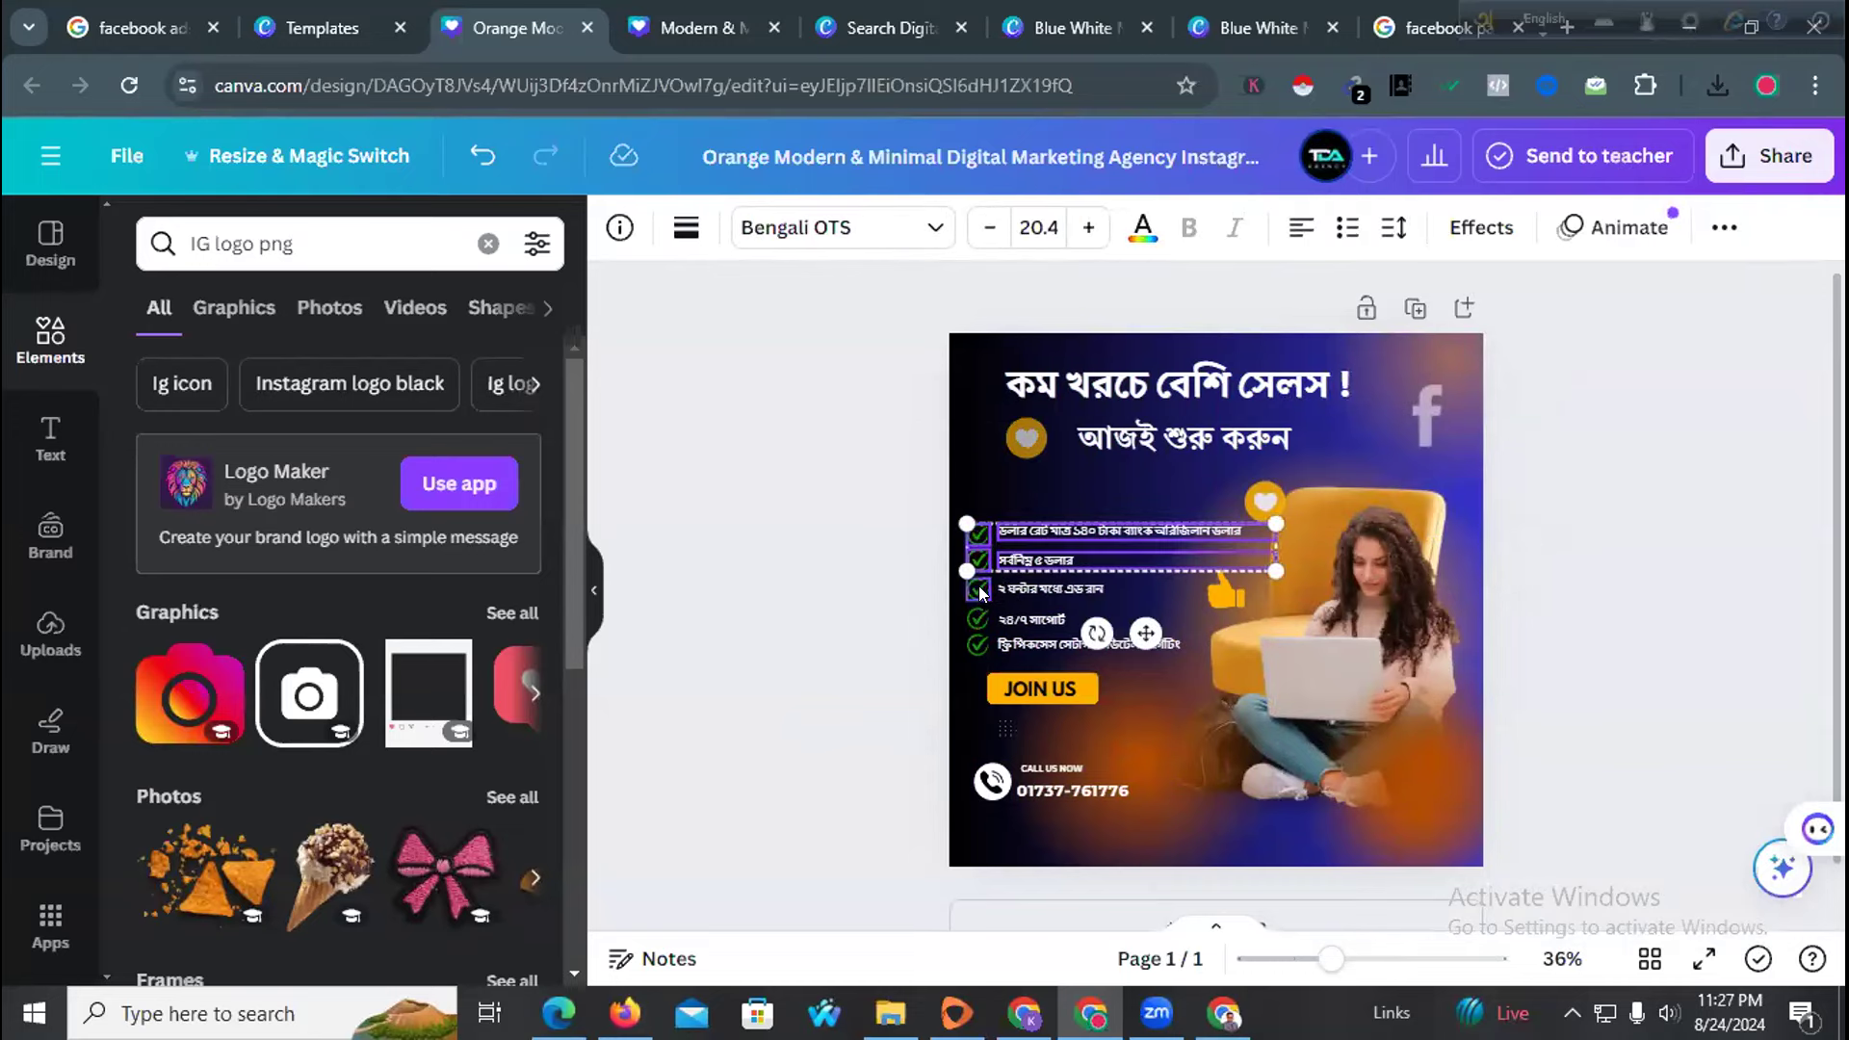
{"action": "left_click", "coordinate": [1033, 583], "text": "shift"}
{"action": "left_click", "coordinate": [1011, 621], "text": "shift"}
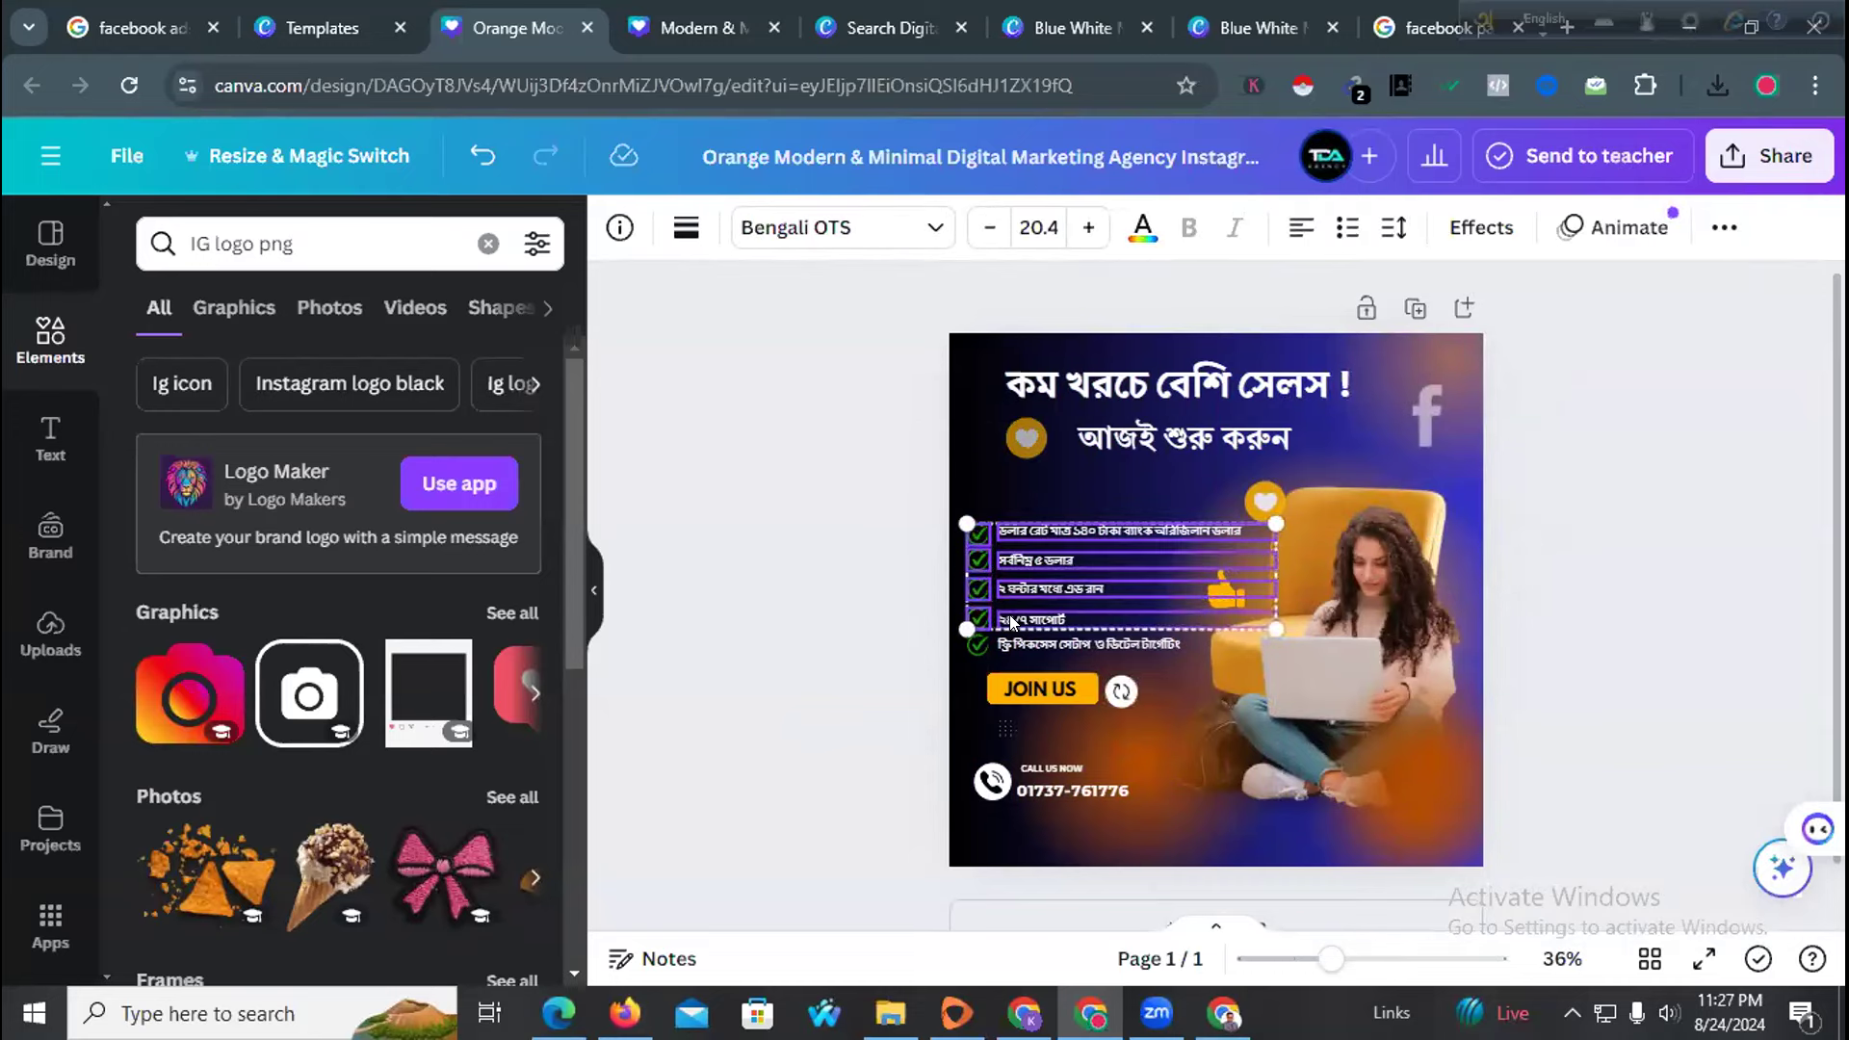
{"action": "left_click", "coordinate": [984, 637], "text": "shift"}
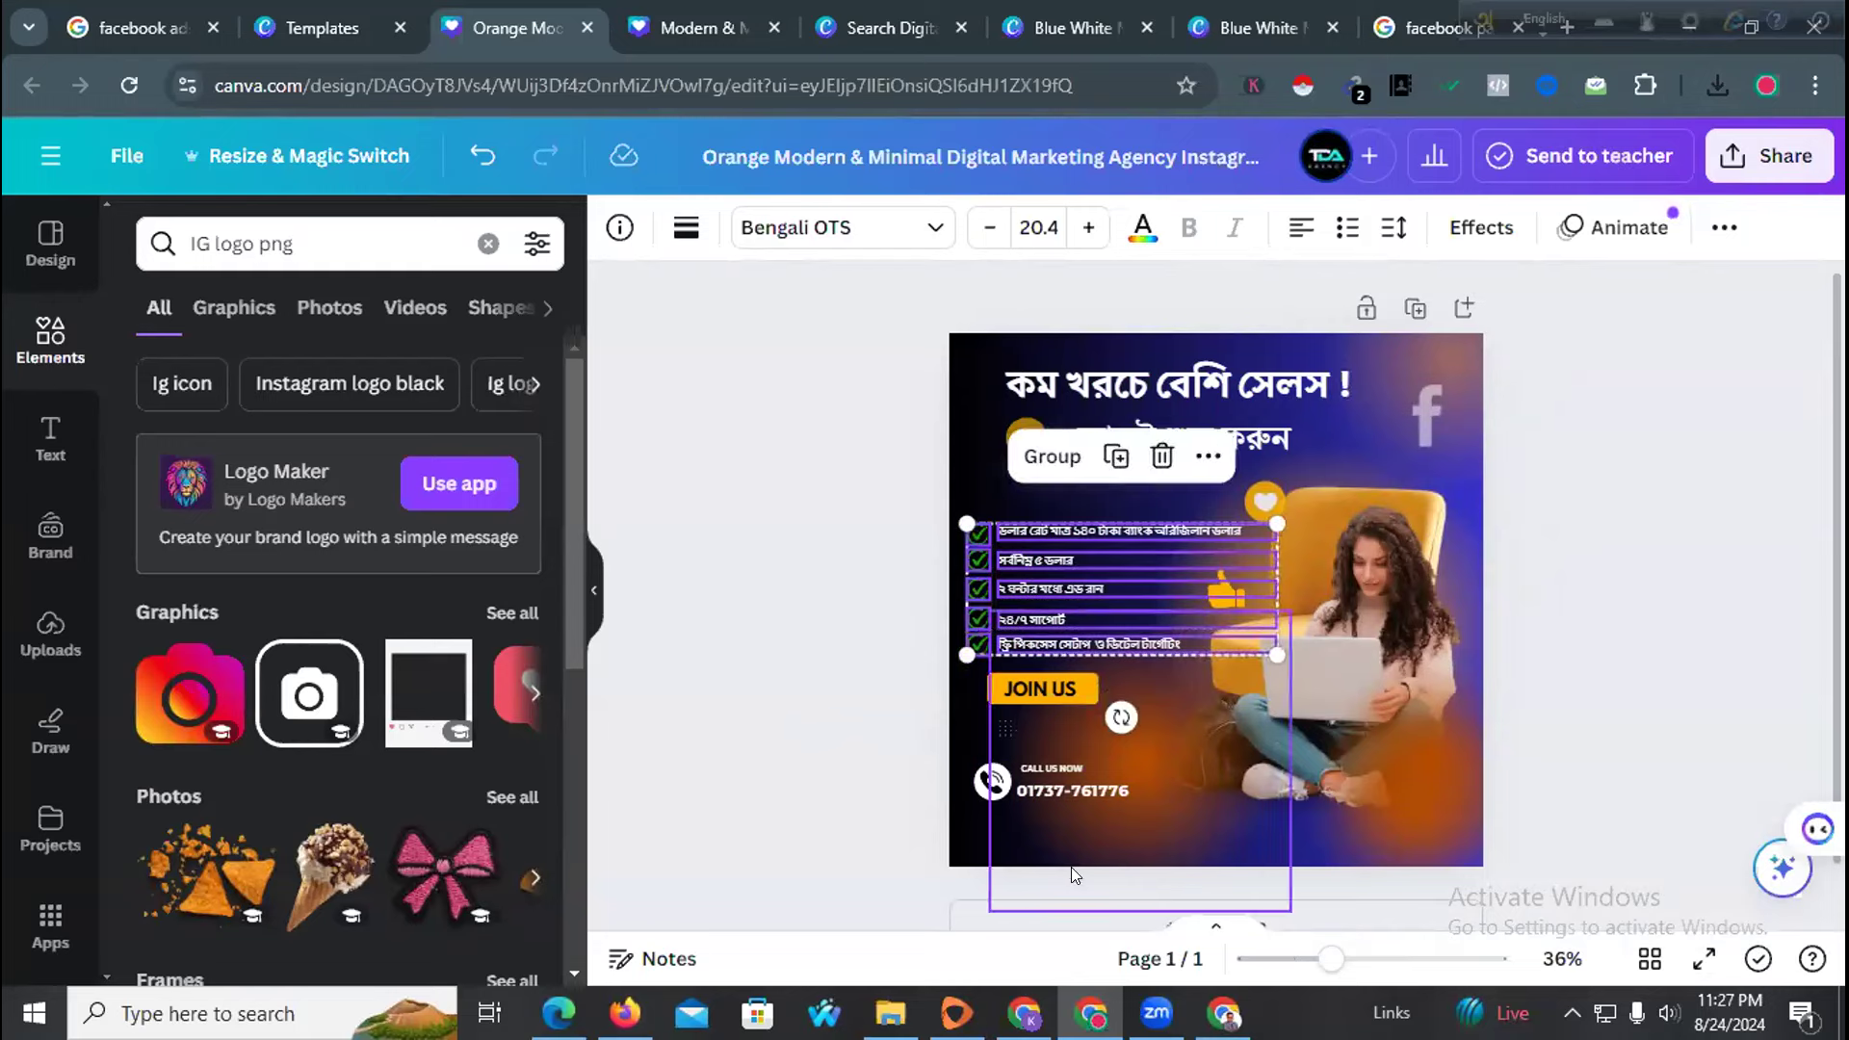
{"action": "left_click", "coordinate": [1023, 807], "text": "shift"}
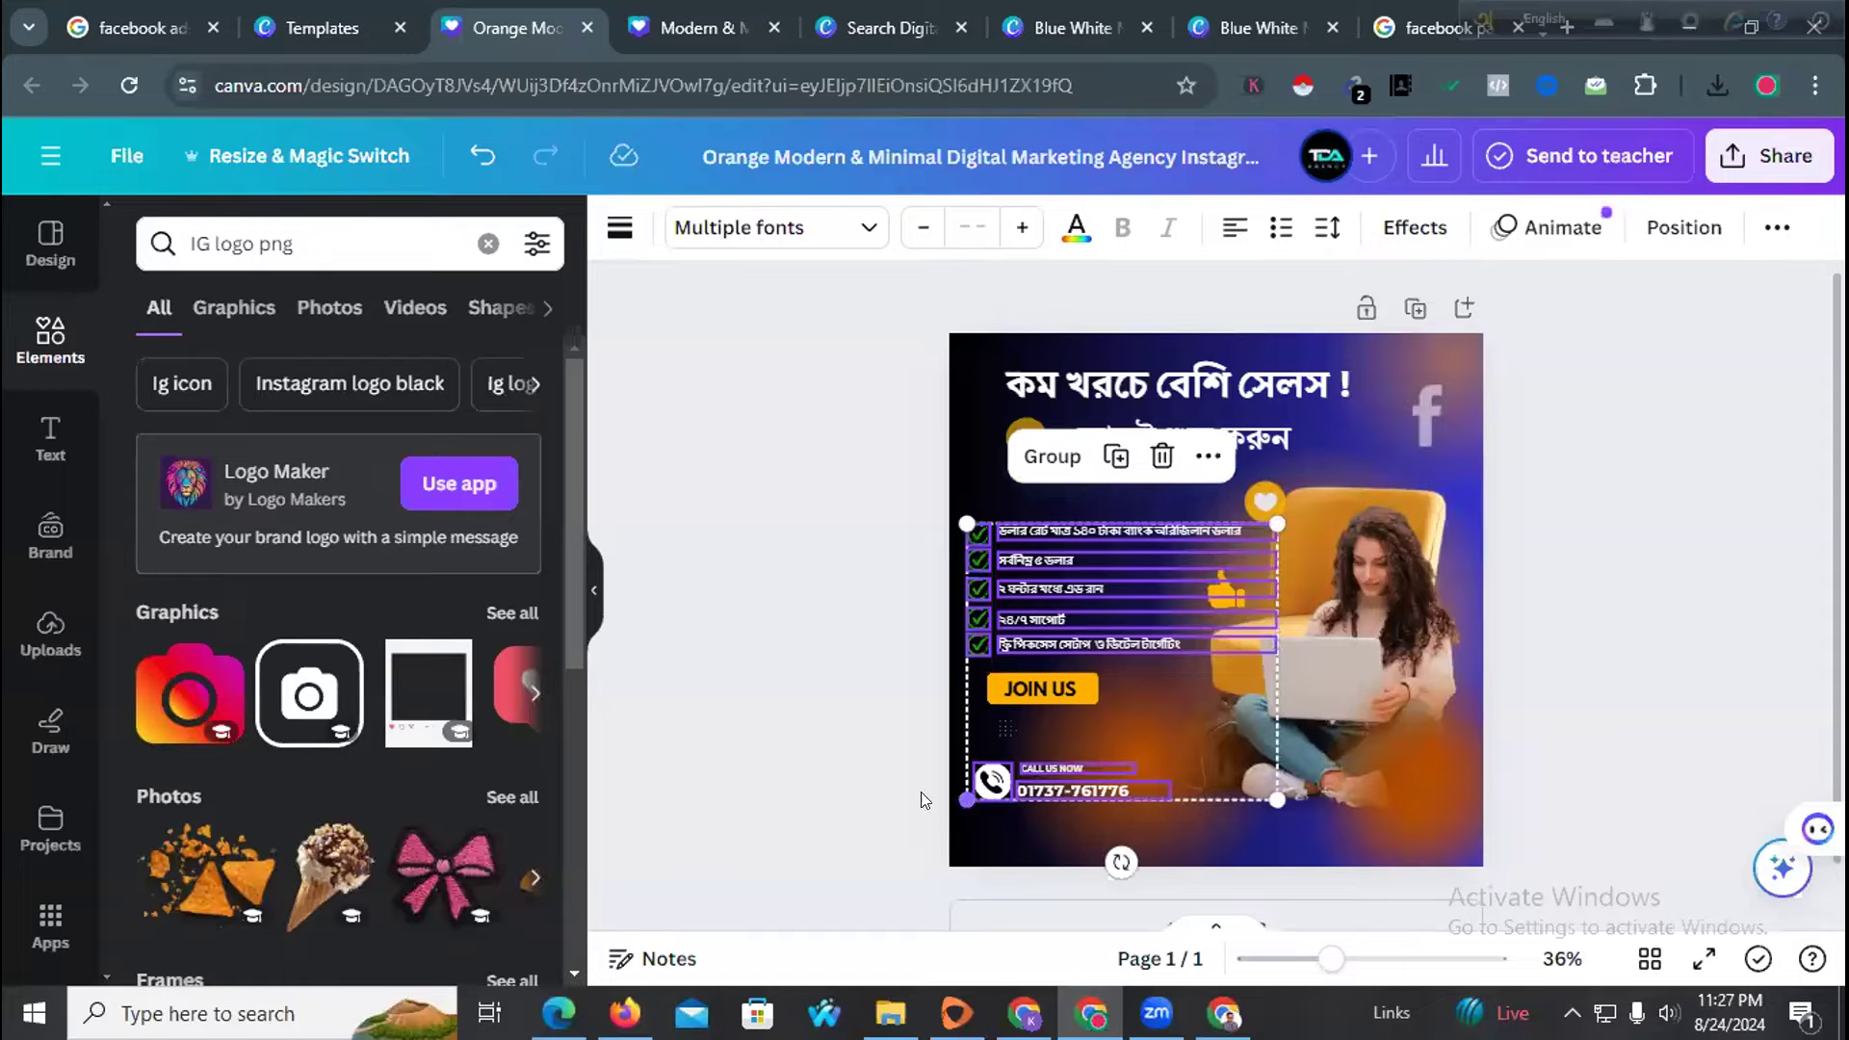
{"action": "left_click", "coordinate": [767, 826]}
Start a new photo post on the Ad Wizard Expert page and browse to the downloaded ad image
{"action": "left_click", "coordinate": [1024, 1013]}
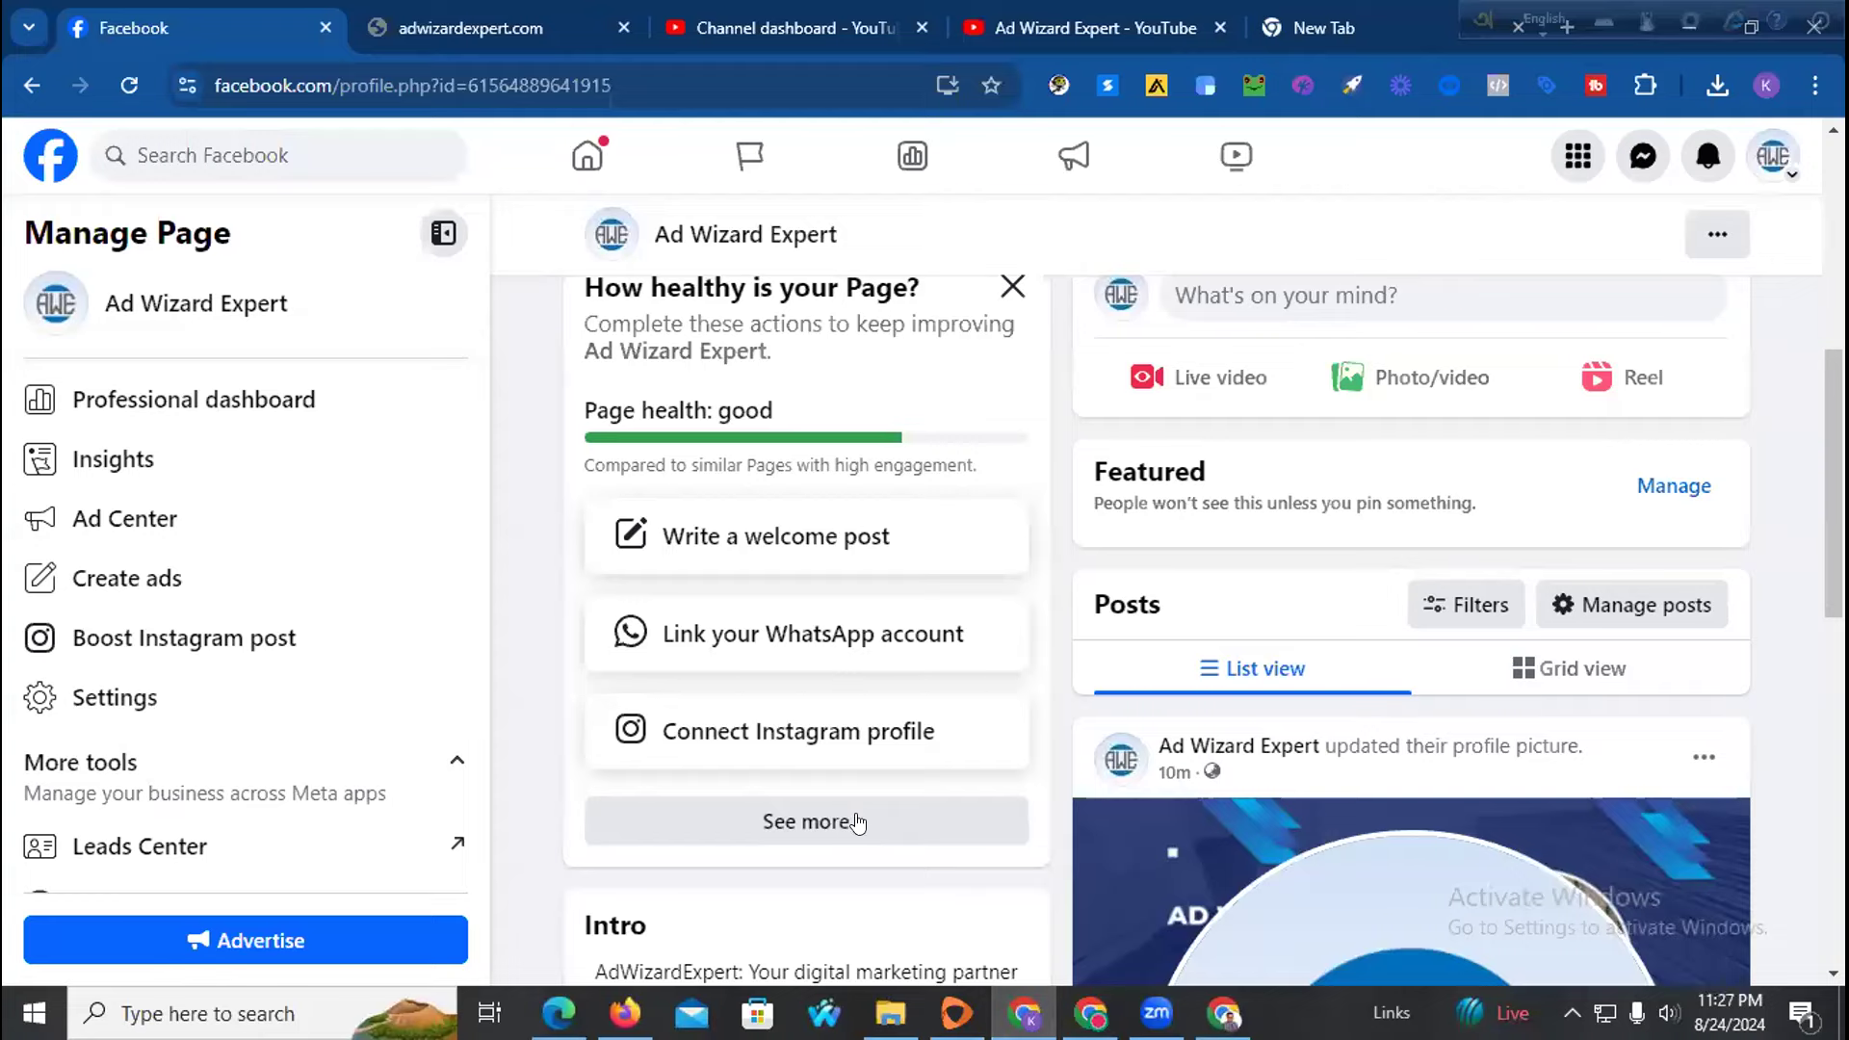
{"action": "scroll", "coordinate": [948, 645], "scroll_direction": "up", "scroll_amount": 5}
{"action": "scroll", "coordinate": [1114, 652], "scroll_direction": "down", "scroll_amount": 1}
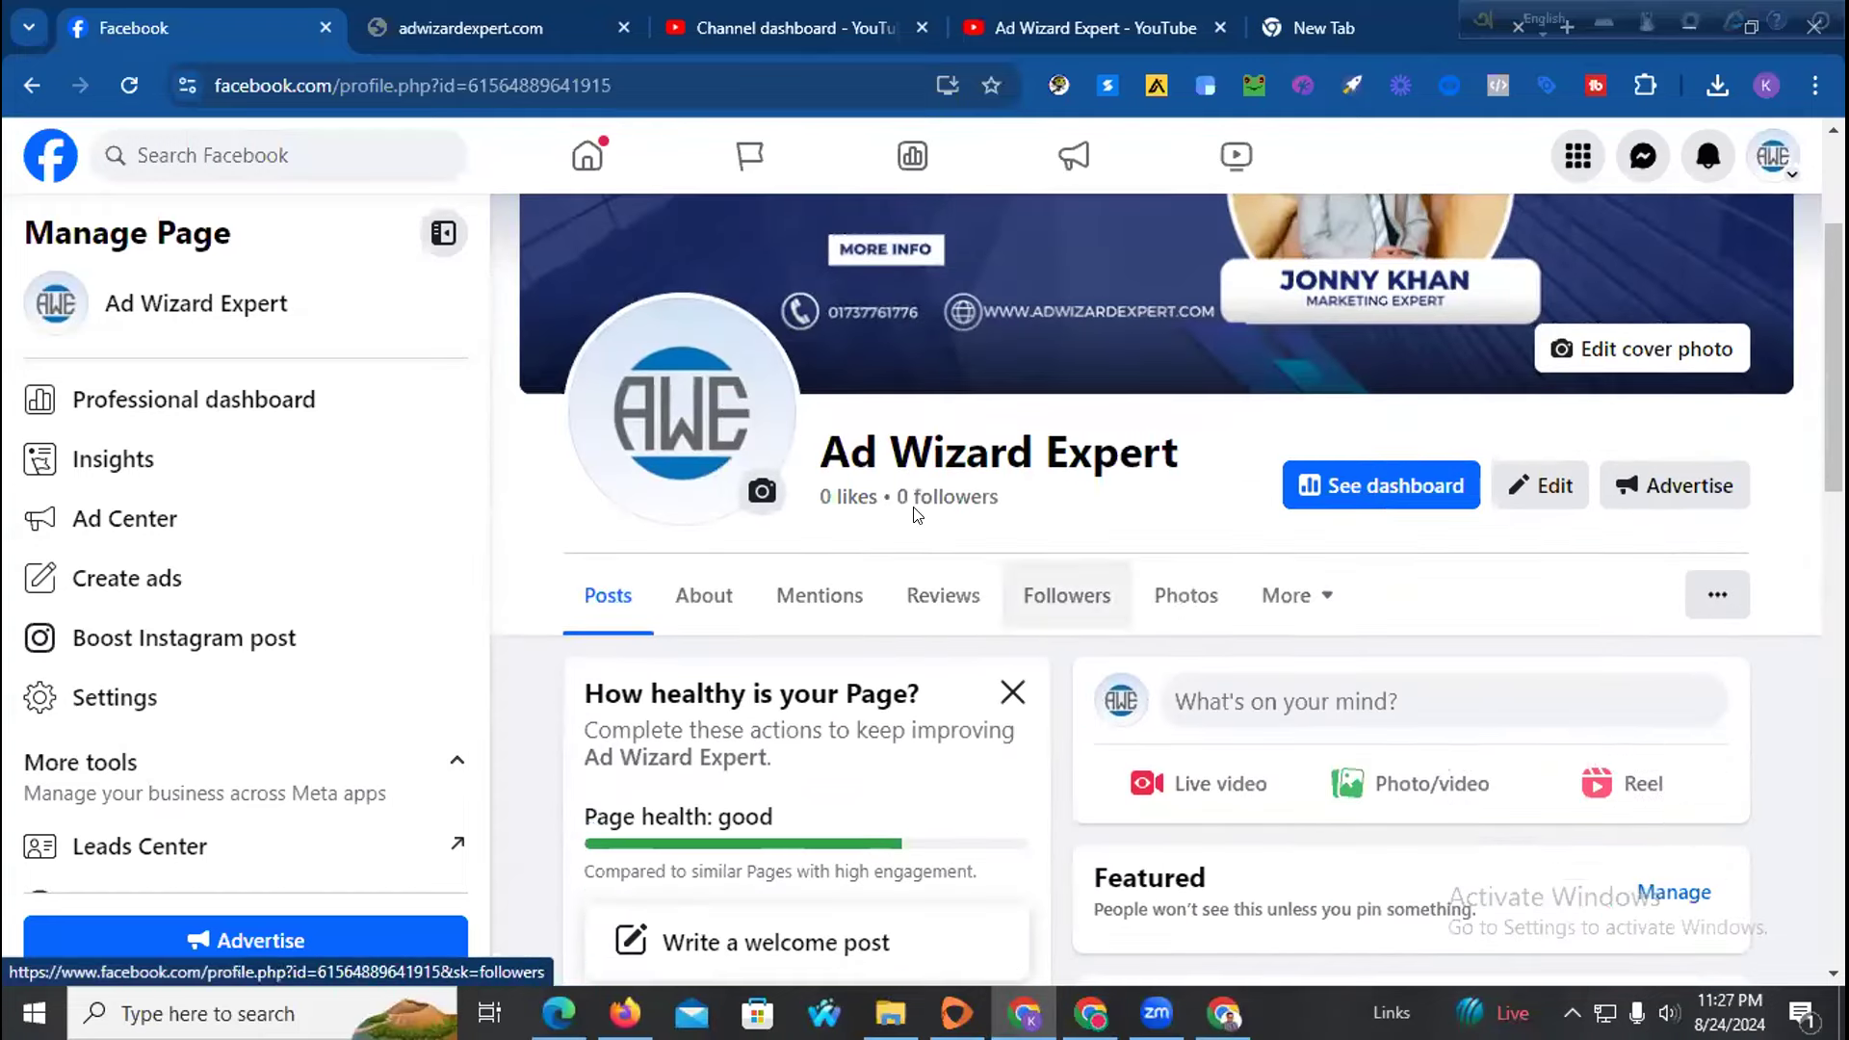
{"action": "left_click", "coordinate": [587, 159]}
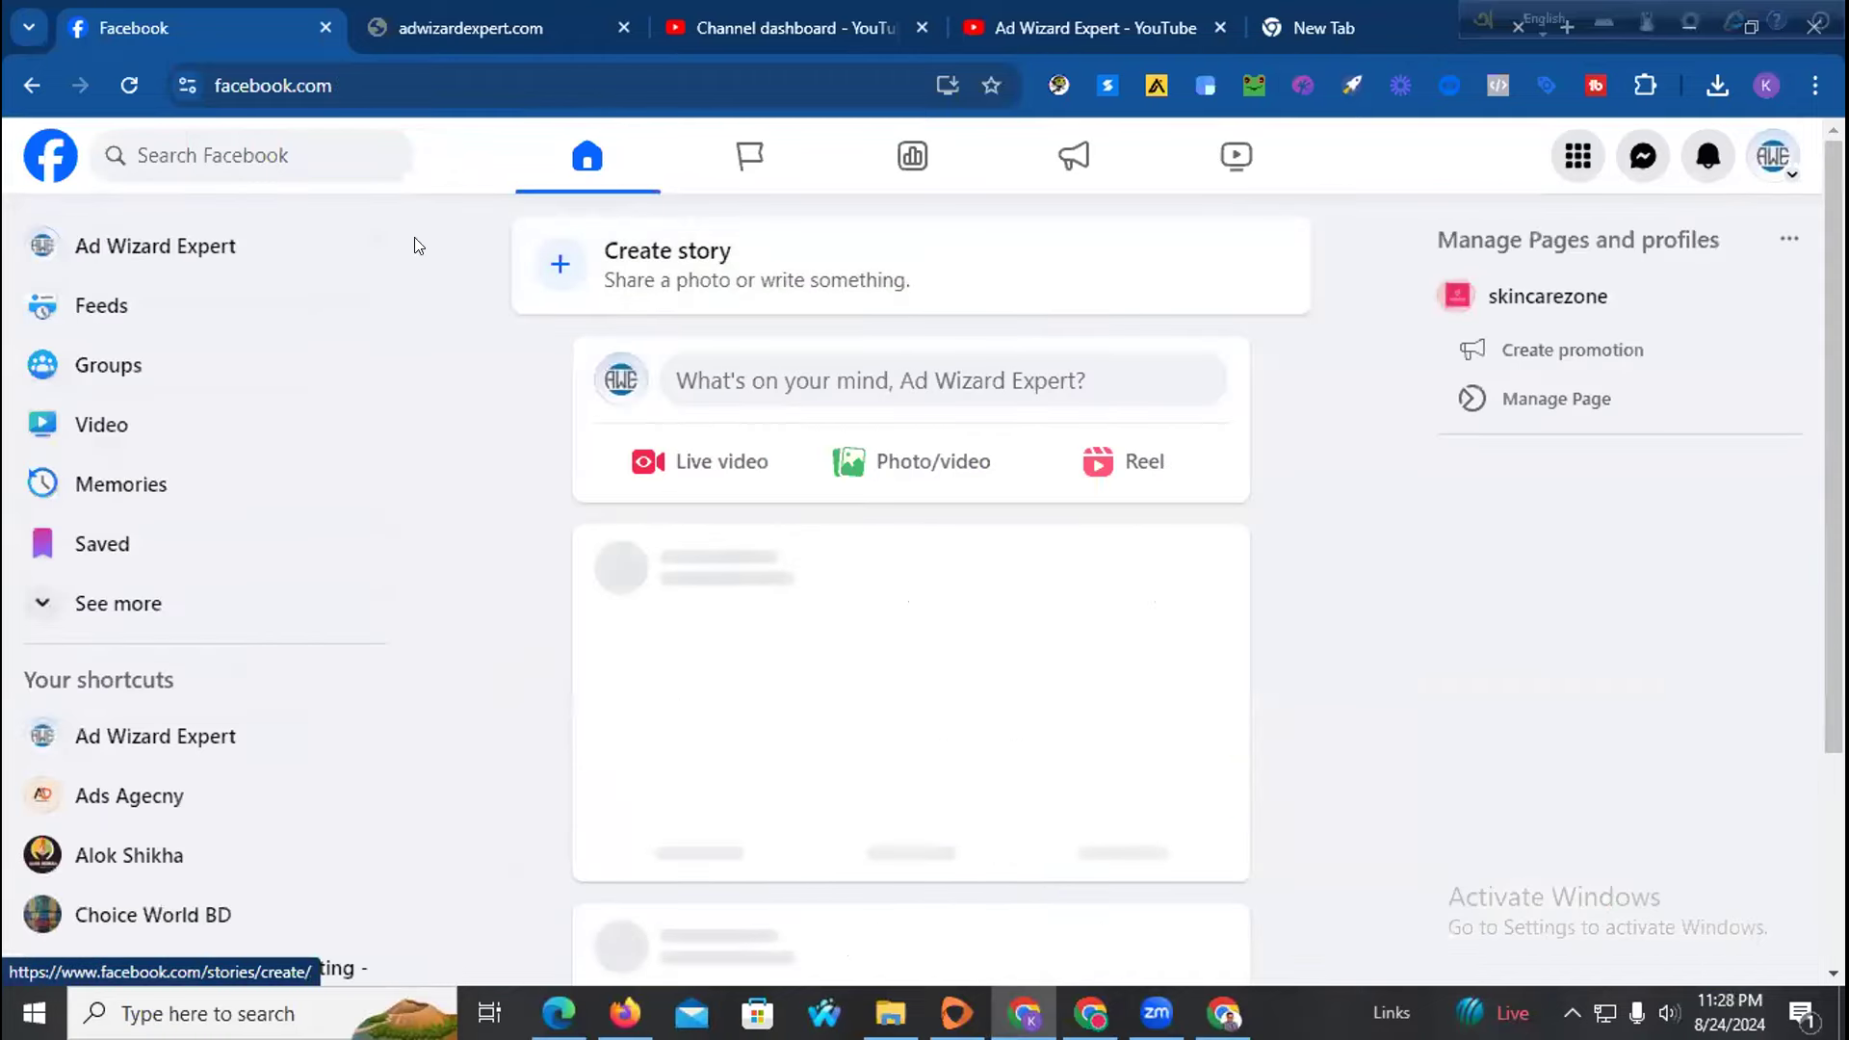
{"action": "left_click", "coordinate": [240, 253]}
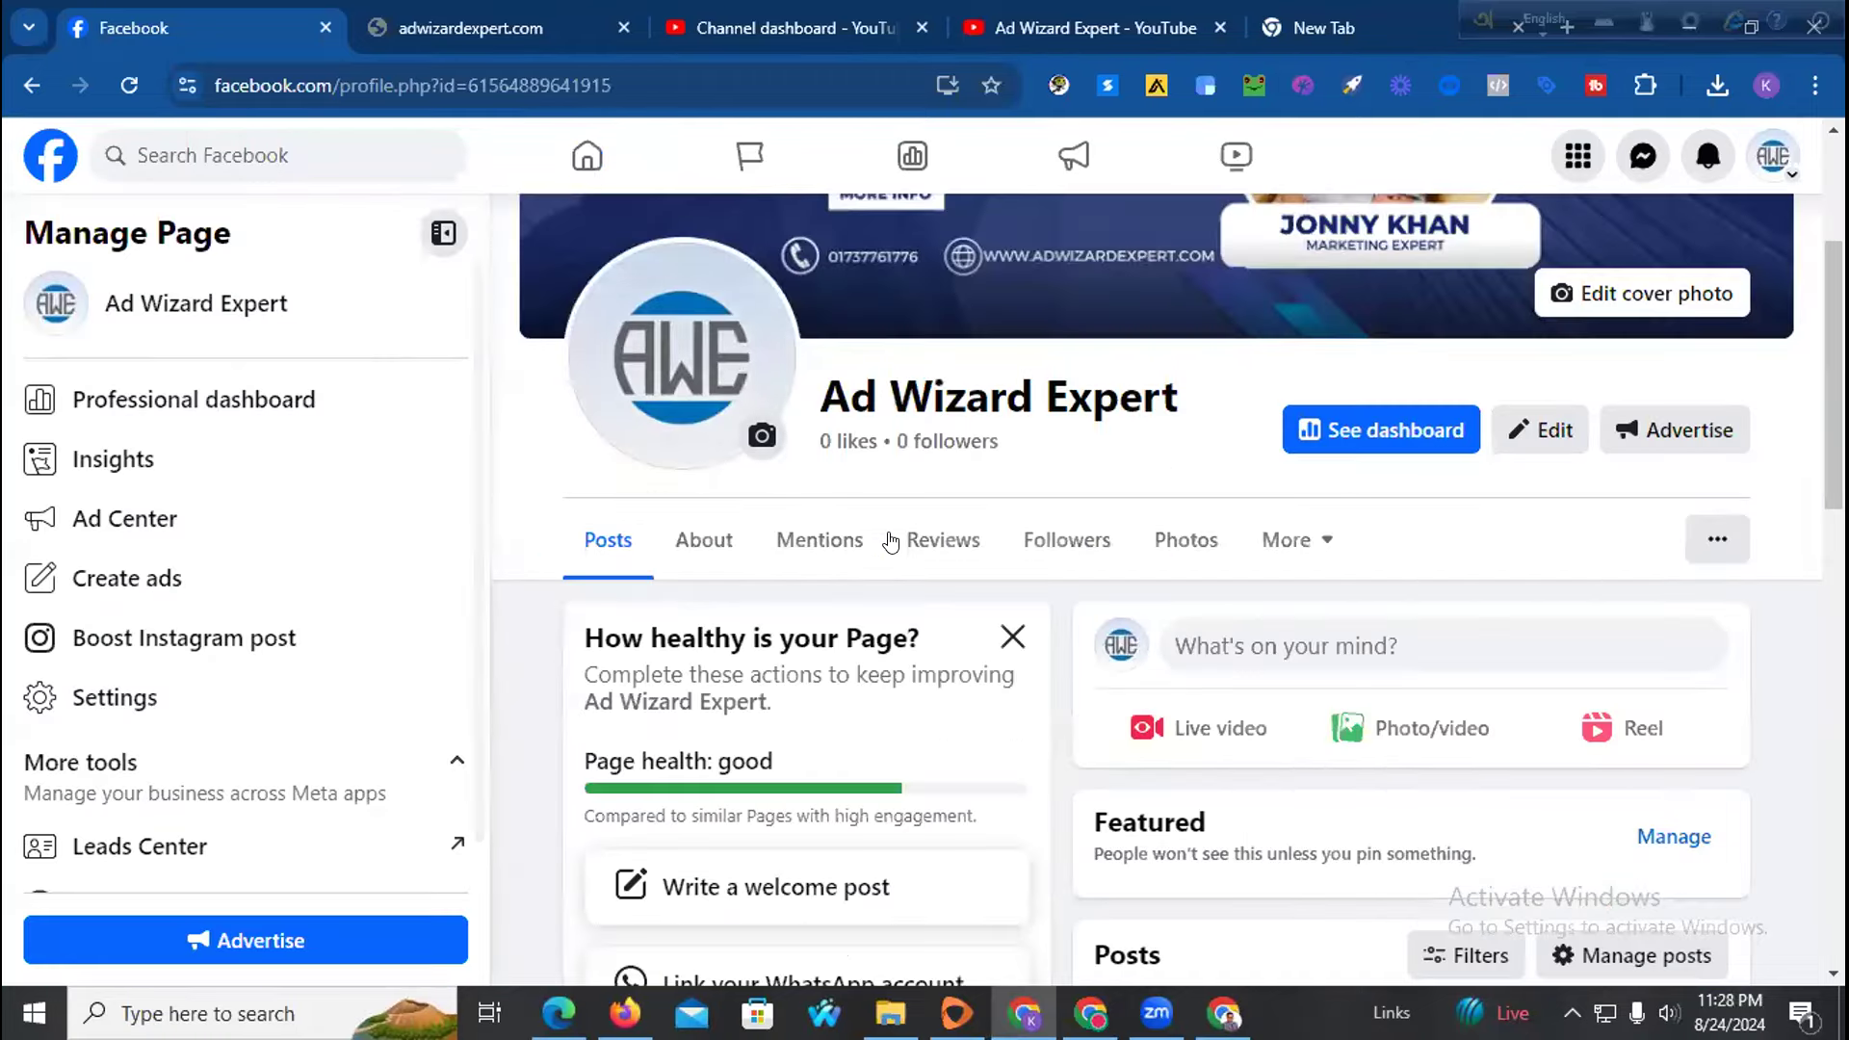
{"action": "scroll", "coordinate": [1252, 453], "scroll_direction": "down", "scroll_amount": 3}
{"action": "left_click", "coordinate": [1250, 374]}
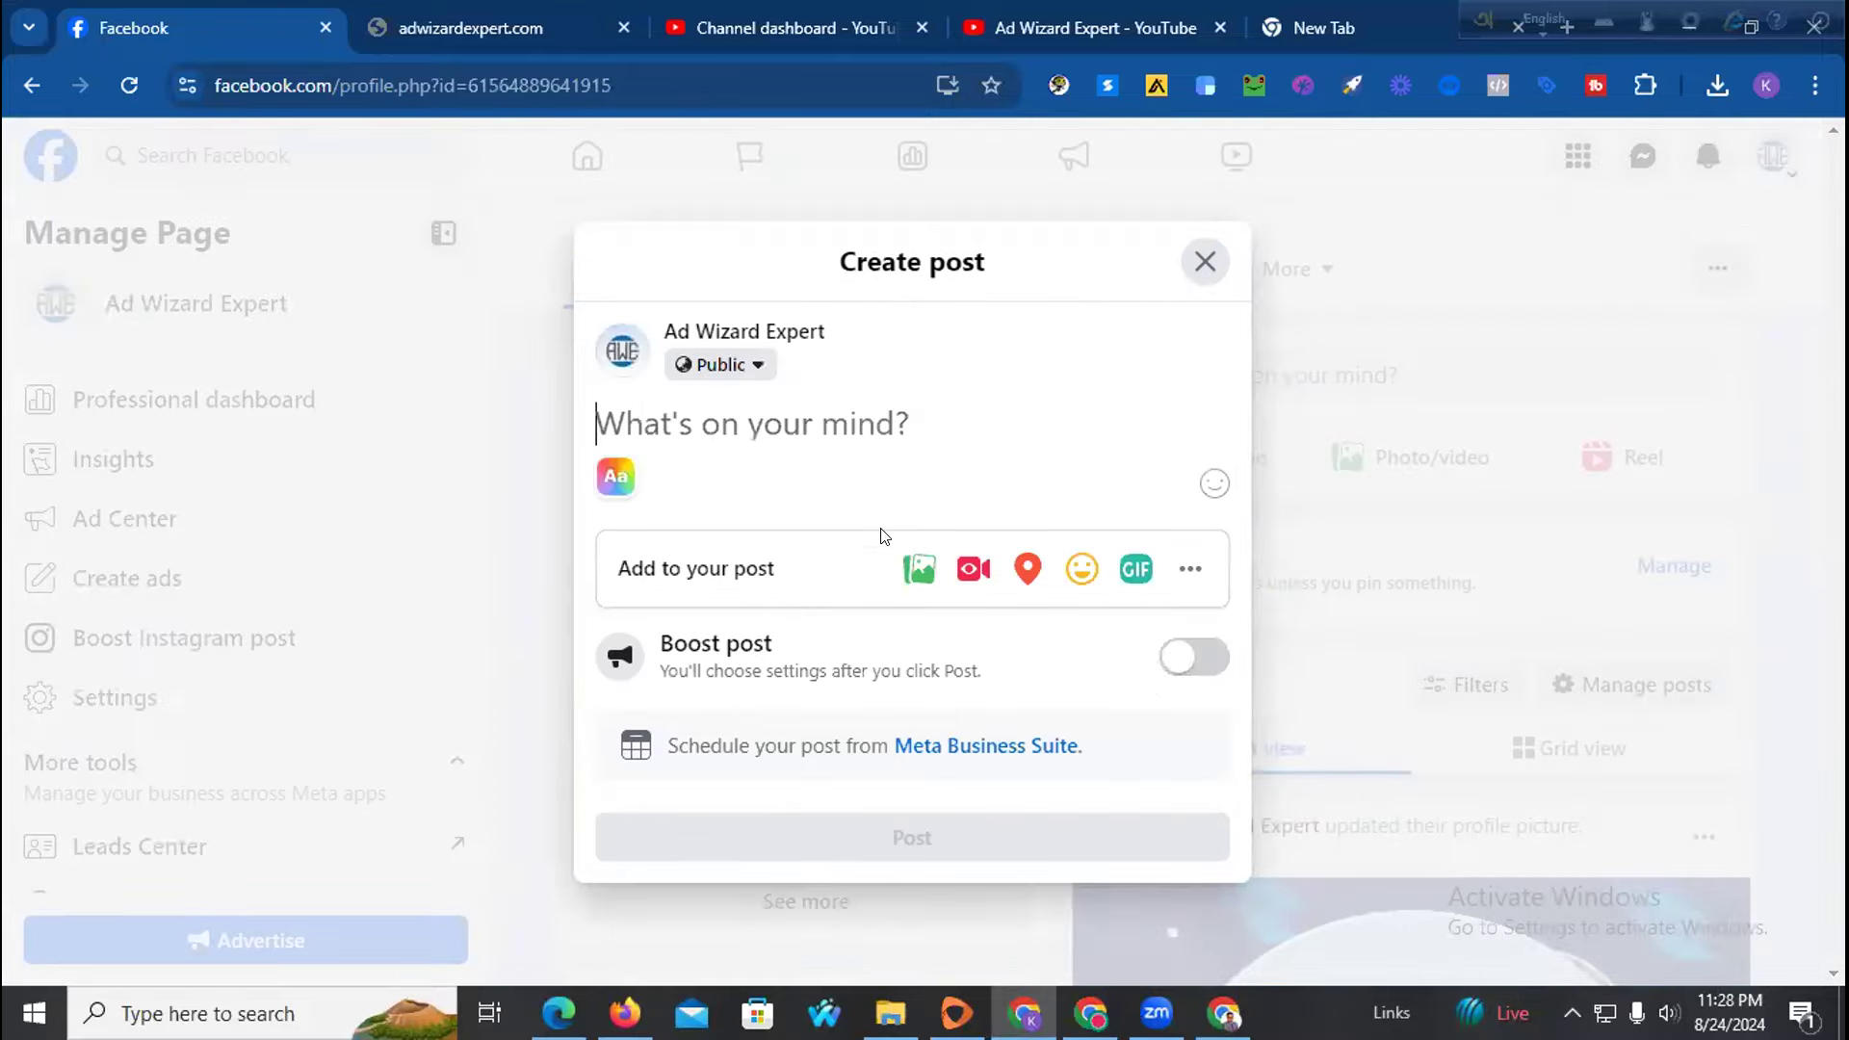
{"action": "left_click", "coordinate": [903, 566]}
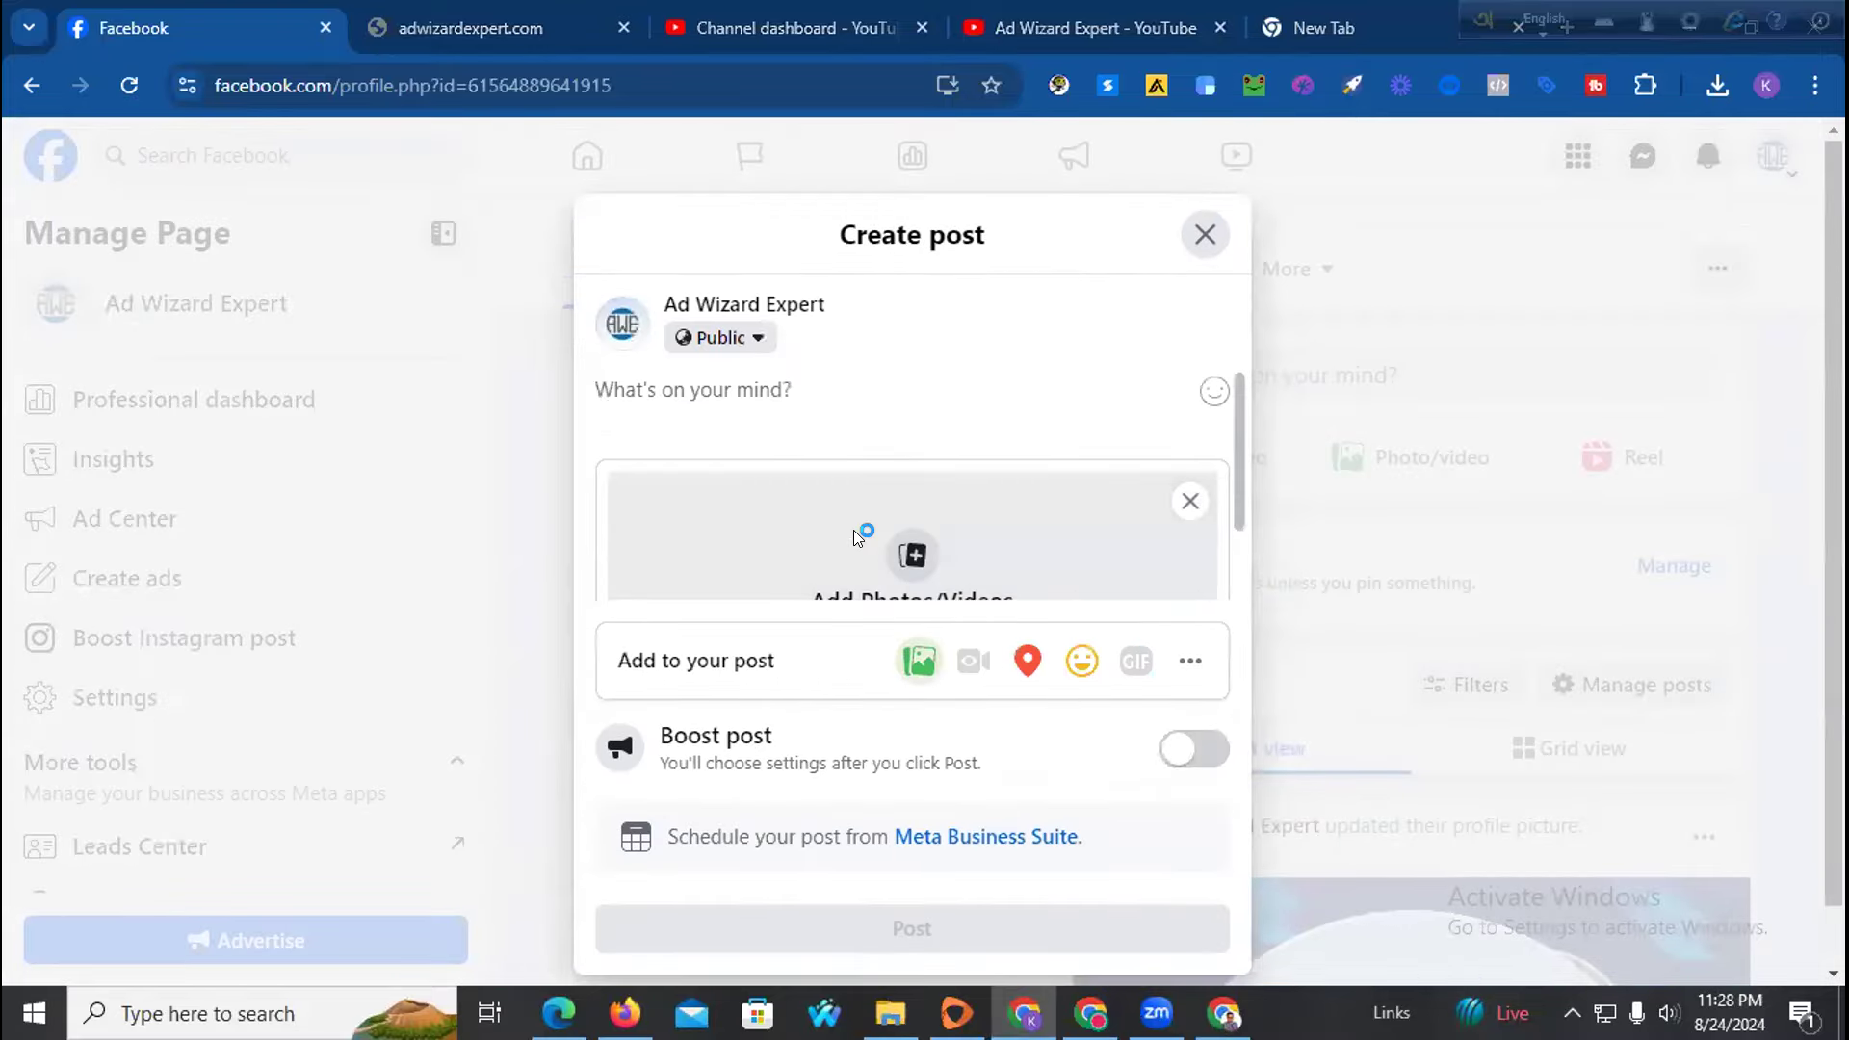
{"action": "left_click", "coordinate": [854, 529]}
{"action": "left_click", "coordinate": [310, 349]}
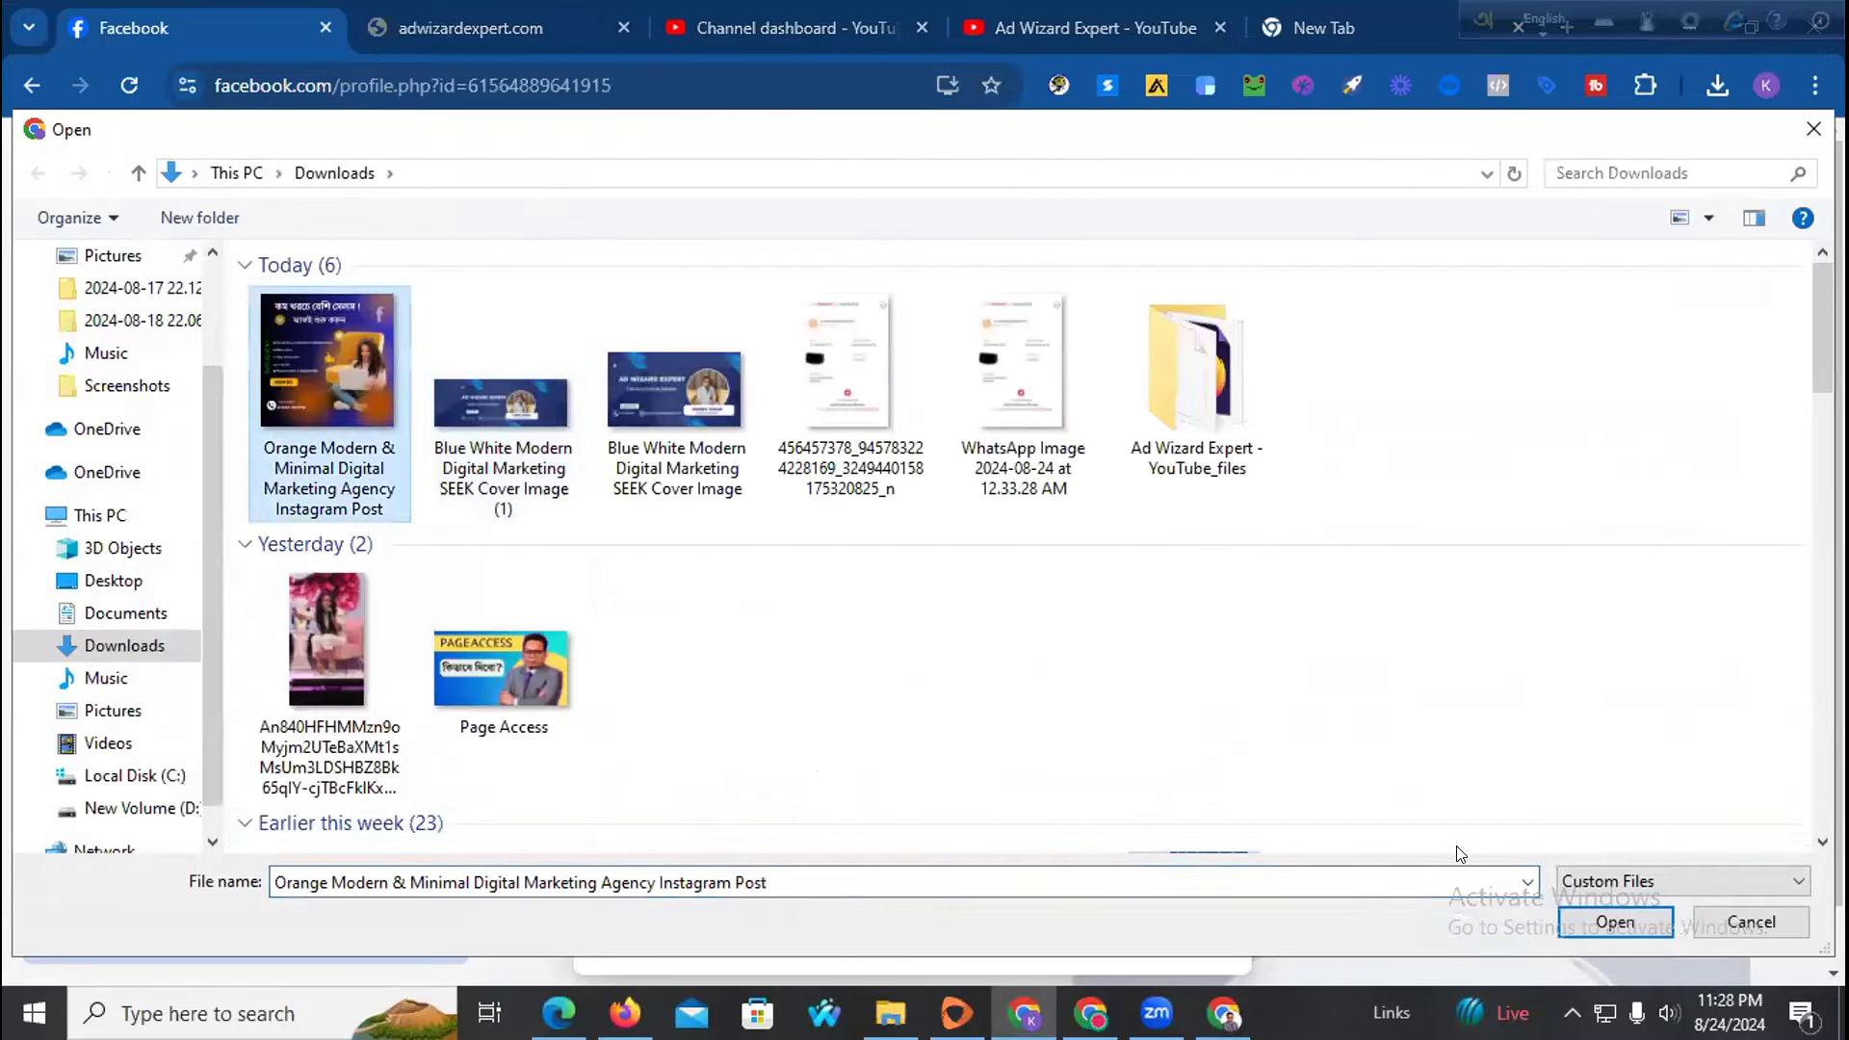
Rename the ad image to 'Facebook Ads Agency, Facebook Marketing, Boosting, … Ad Wizard Expert'
{"action": "right_click", "coordinate": [325, 391]}
{"action": "left_click", "coordinate": [447, 922]}
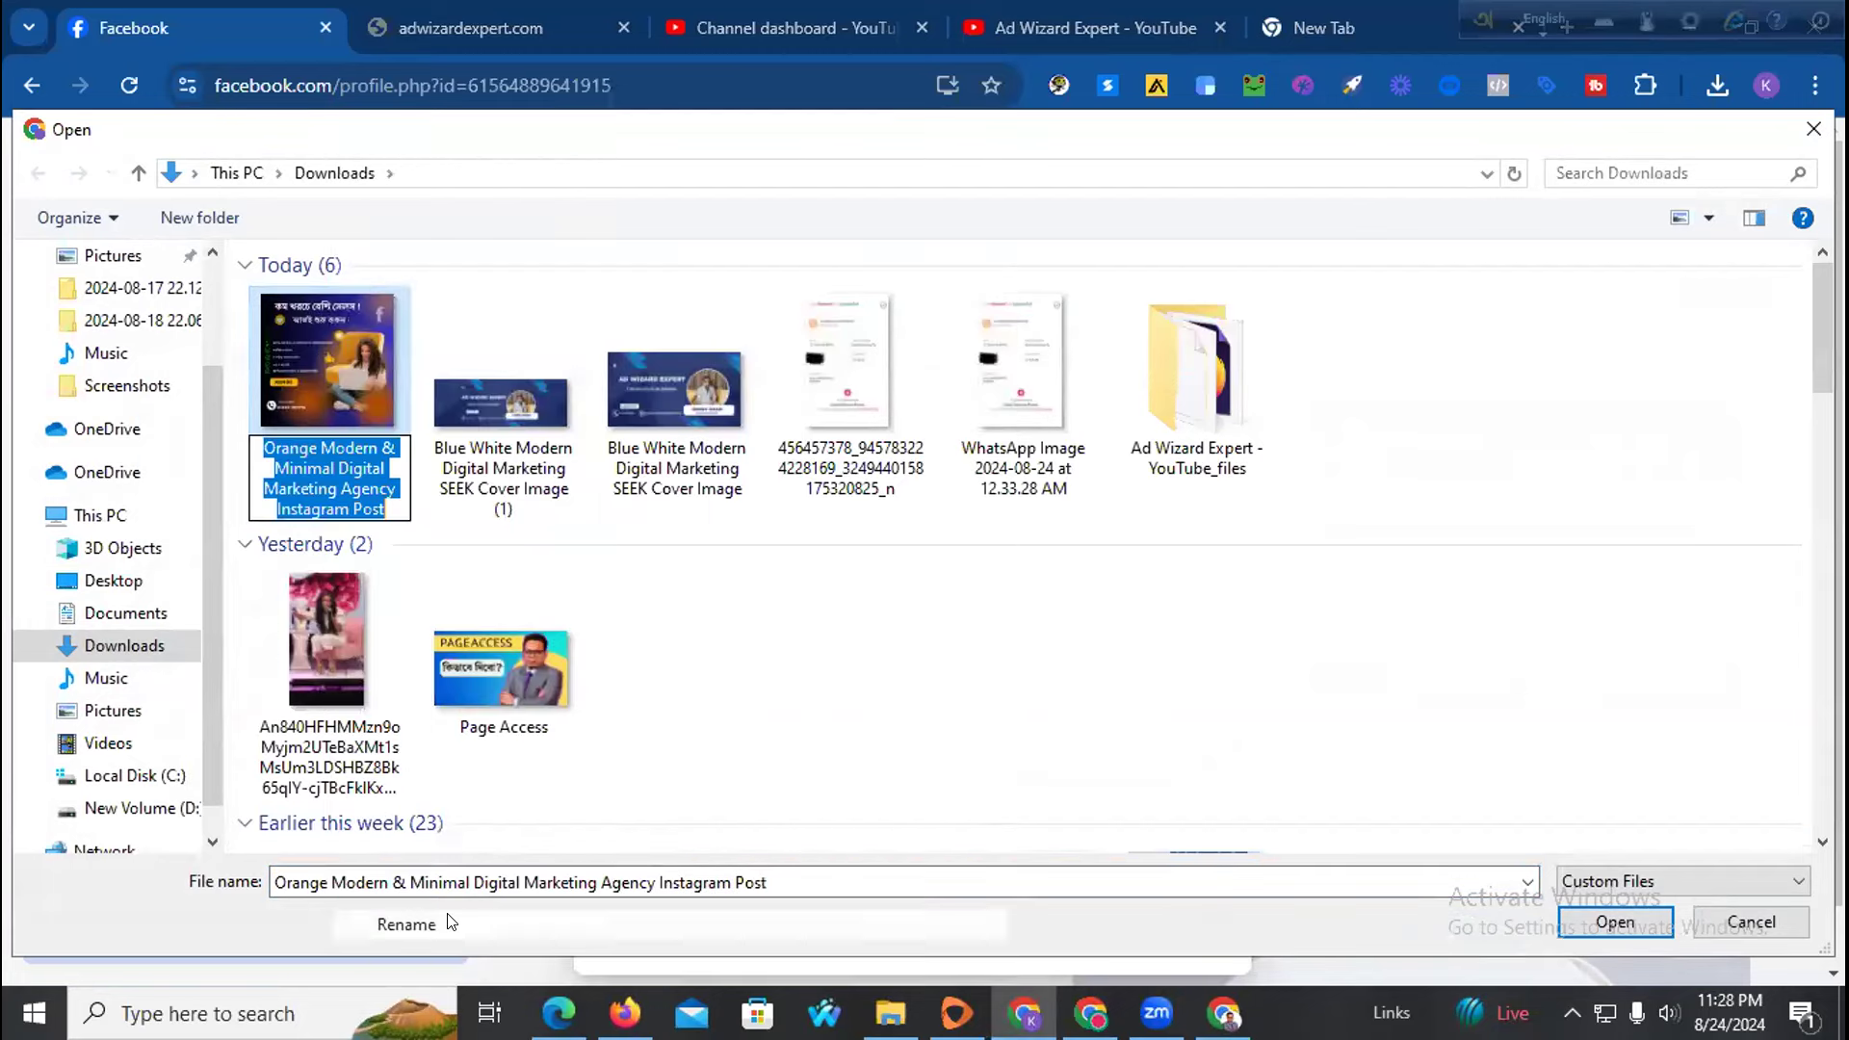
{"action": "type", "text": "Facebook Ads Agency"}
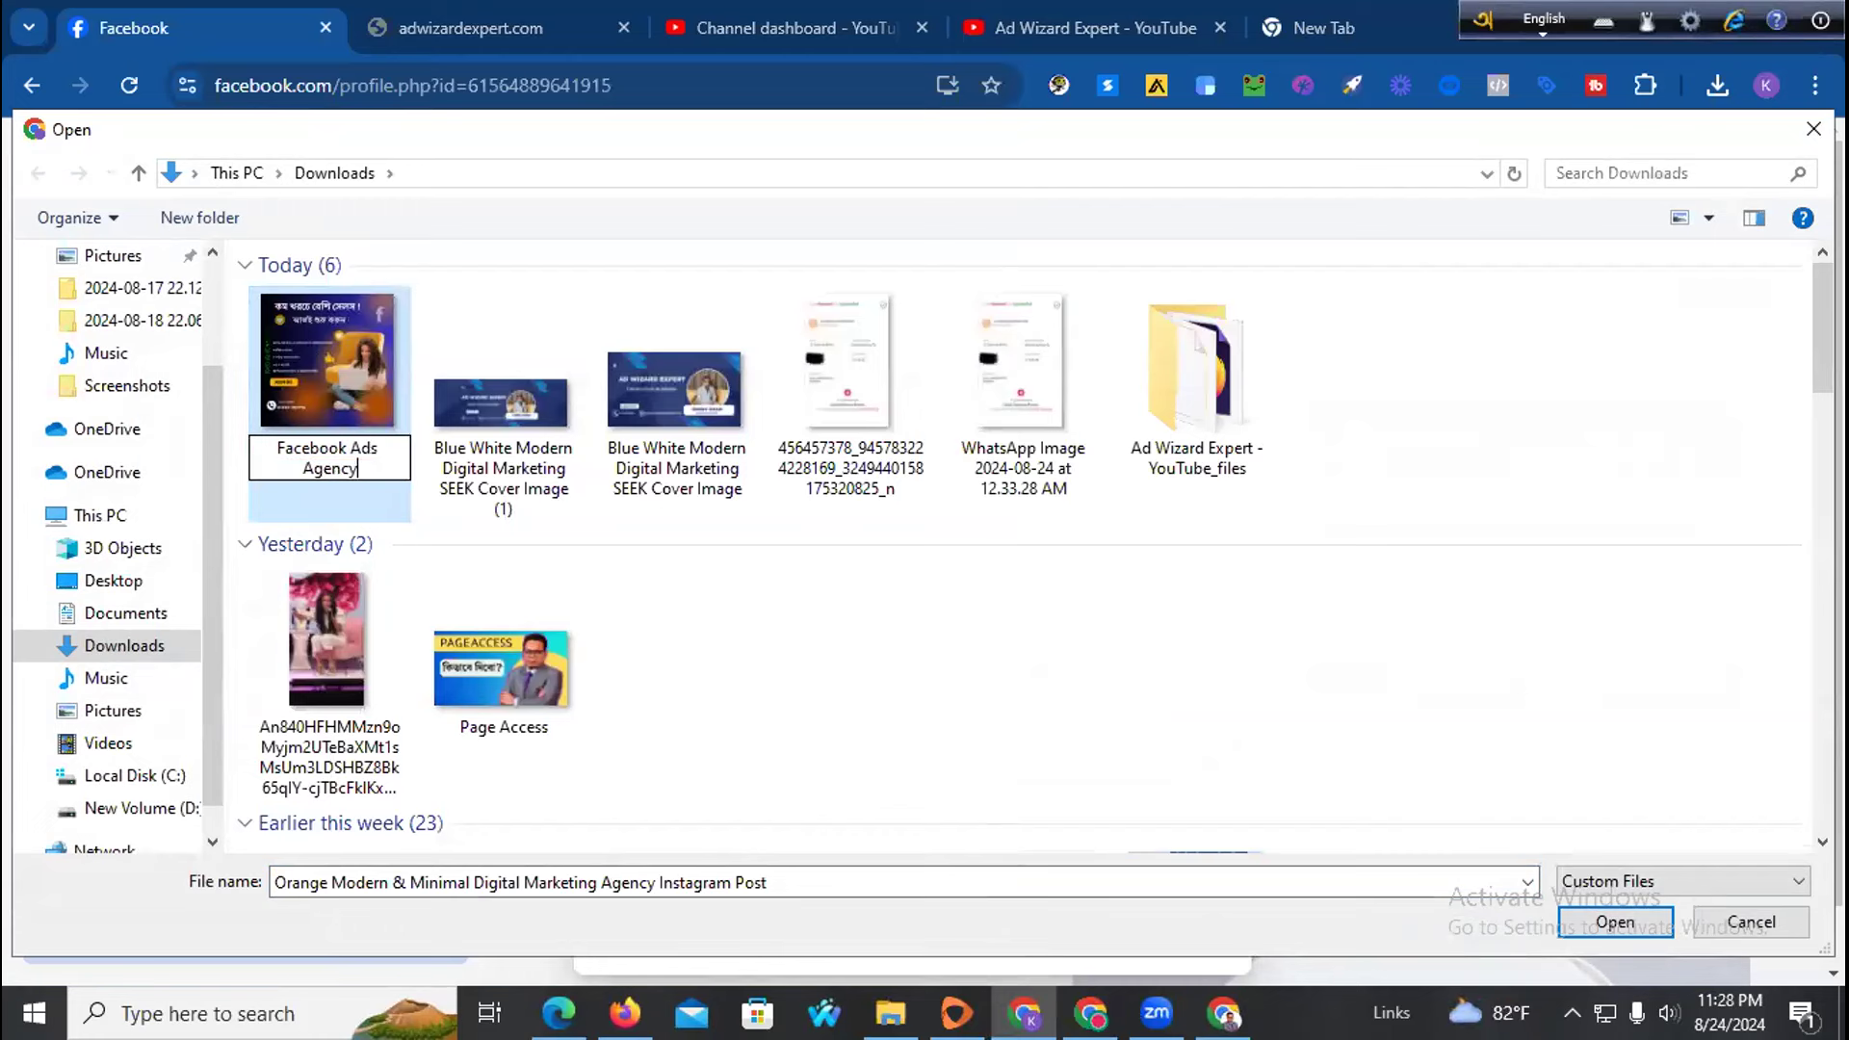
{"action": "type", "text": ", Facebook "}
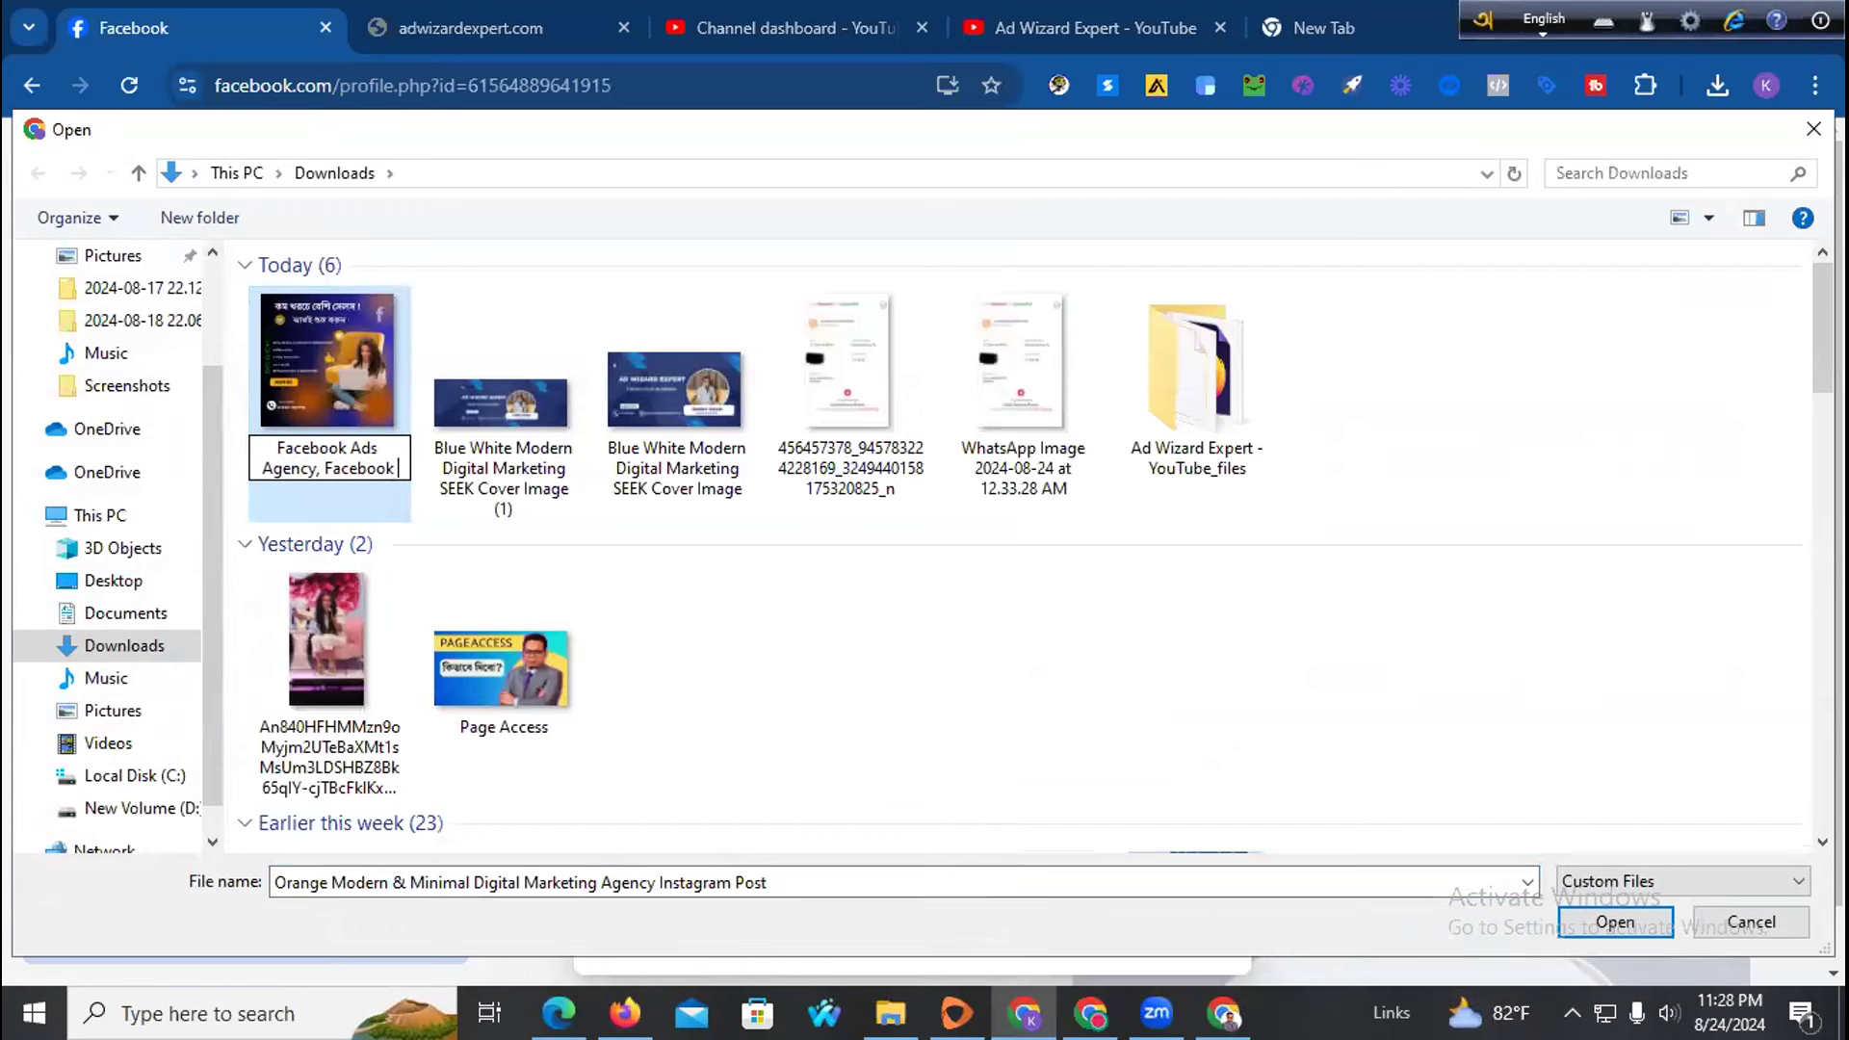
{"action": "type", "text": "Marketing, Boosting, B"}
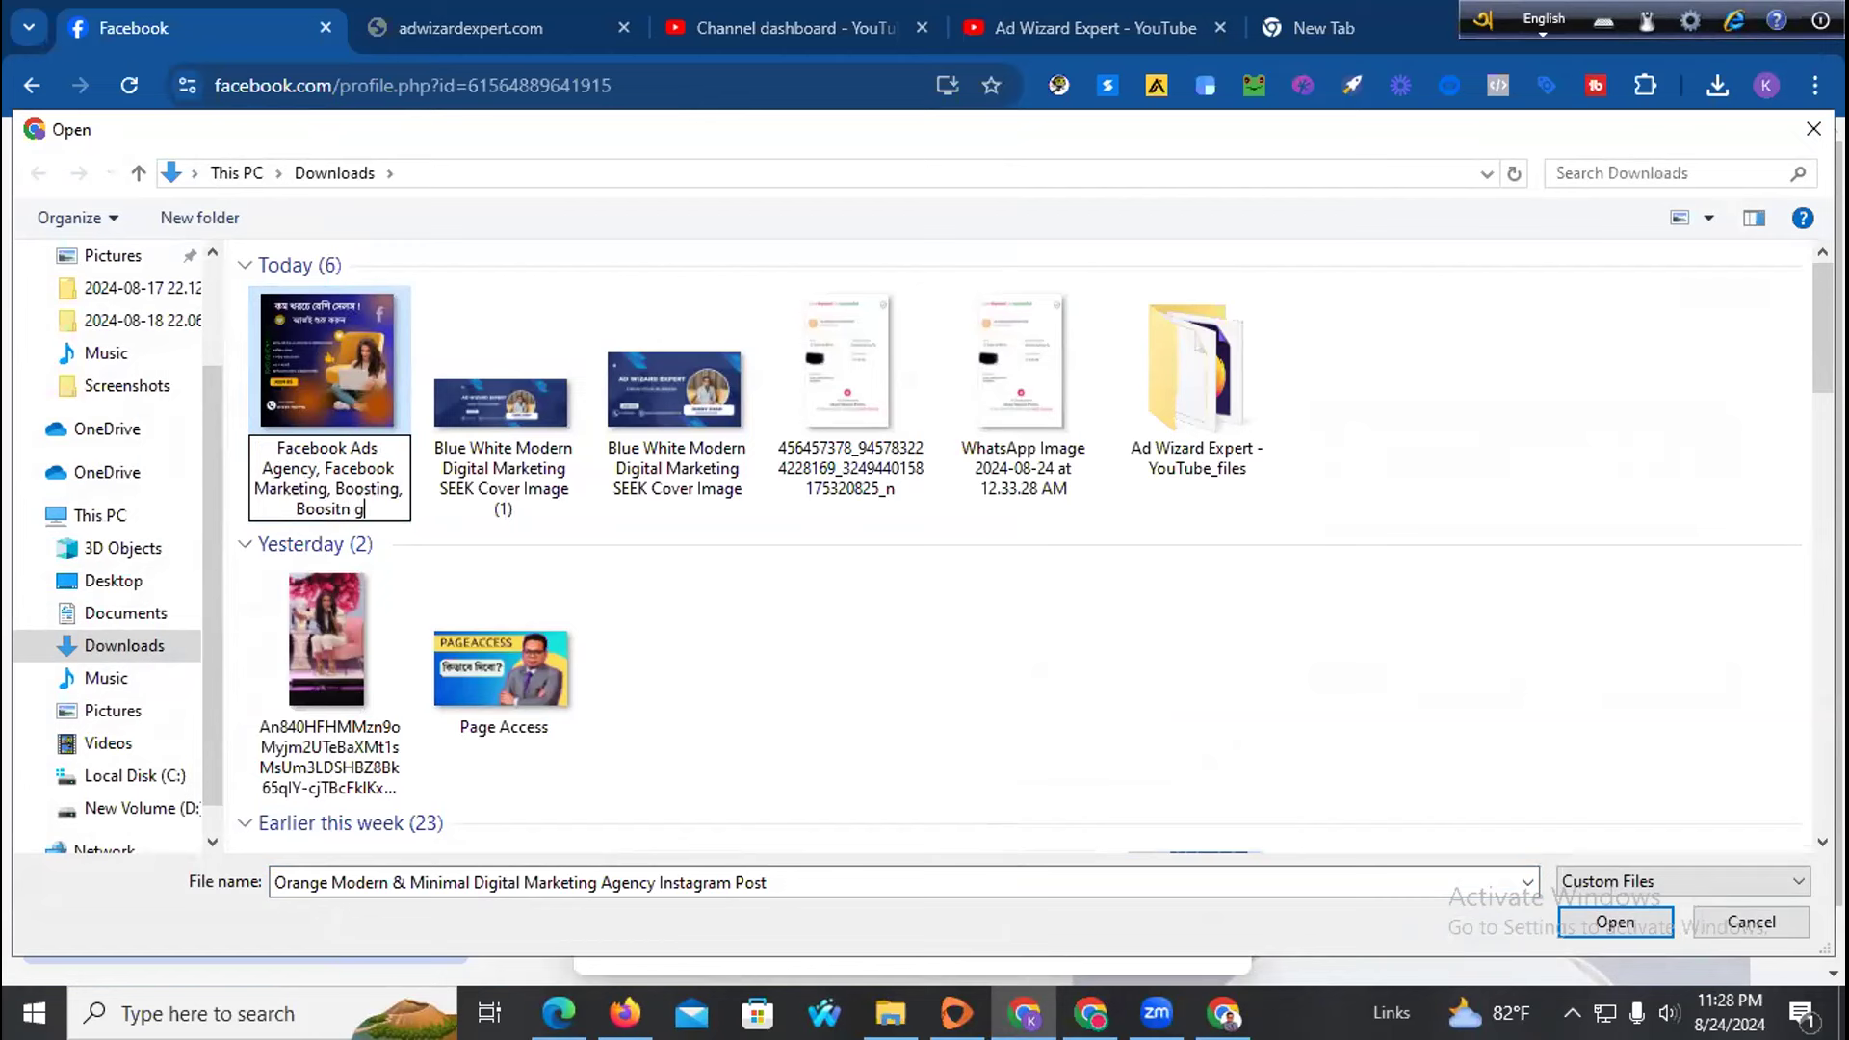
{"action": "type", "text": "oositing Age4ncy, Expert"}
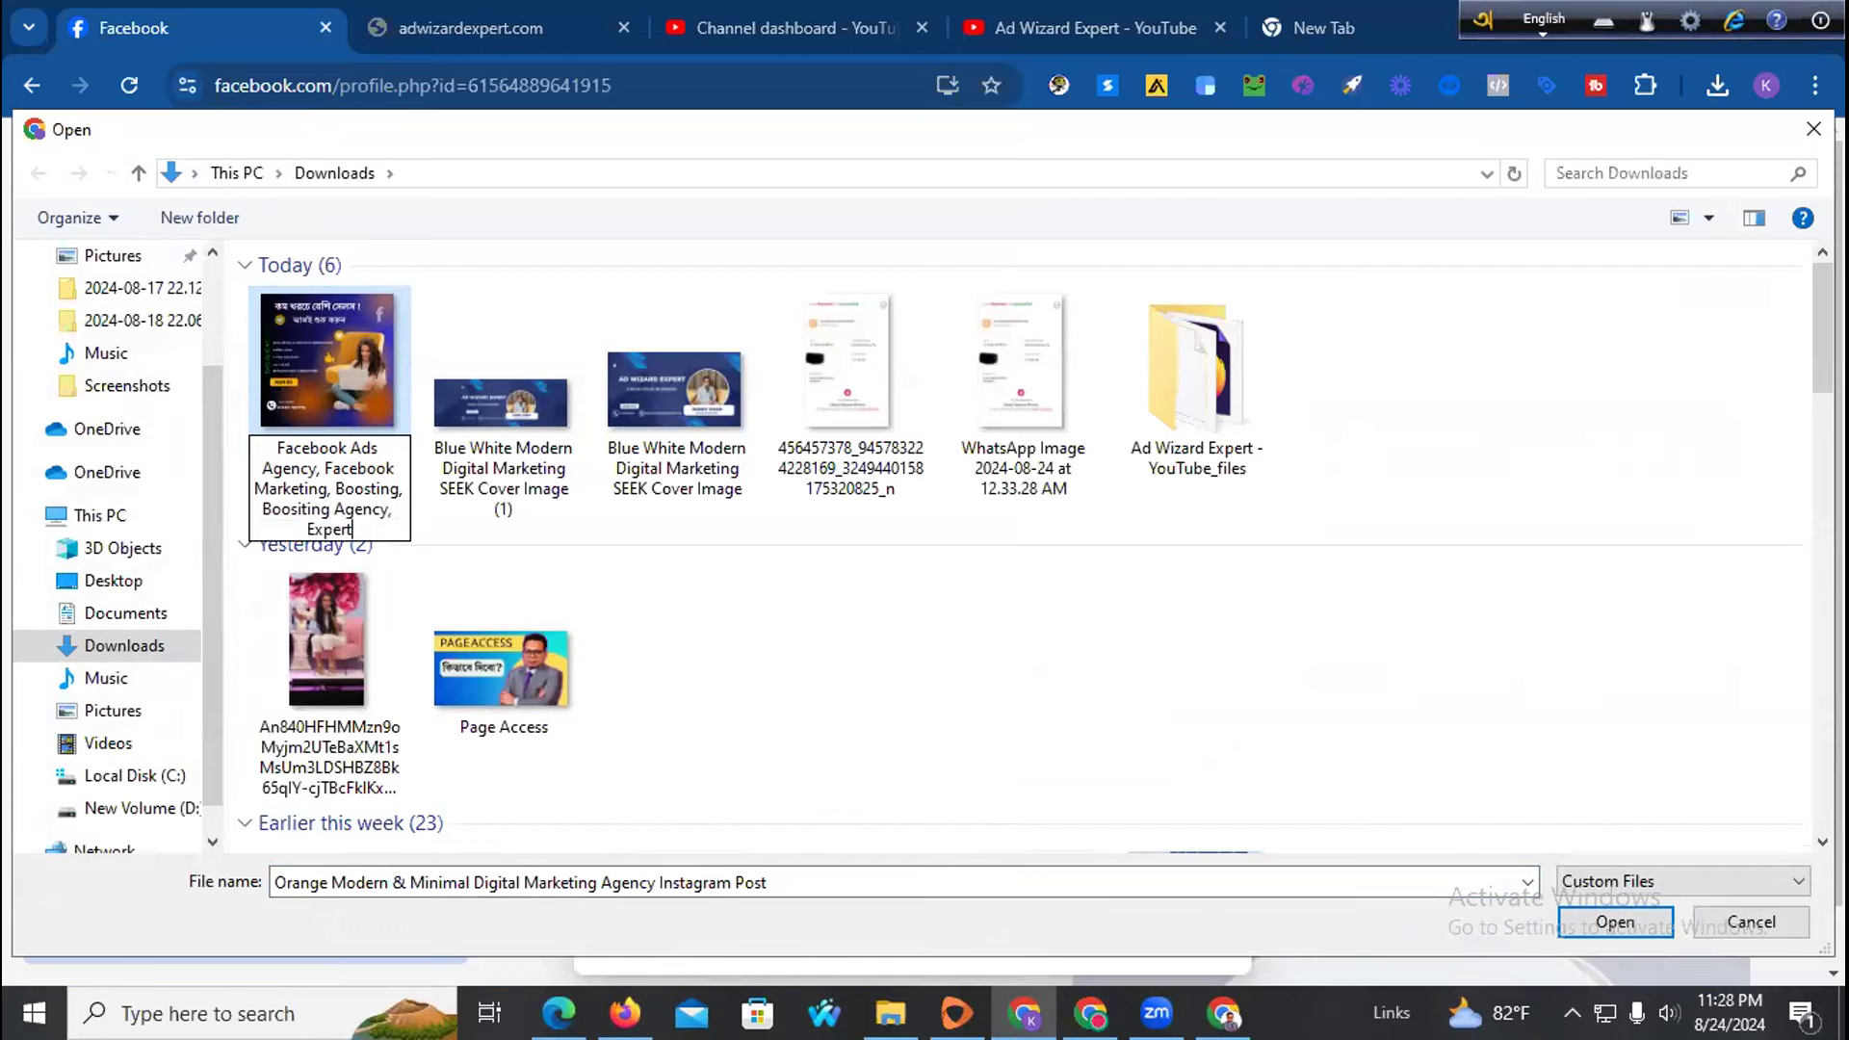
{"action": "type", "text": "Facebook Ads Expert,"}
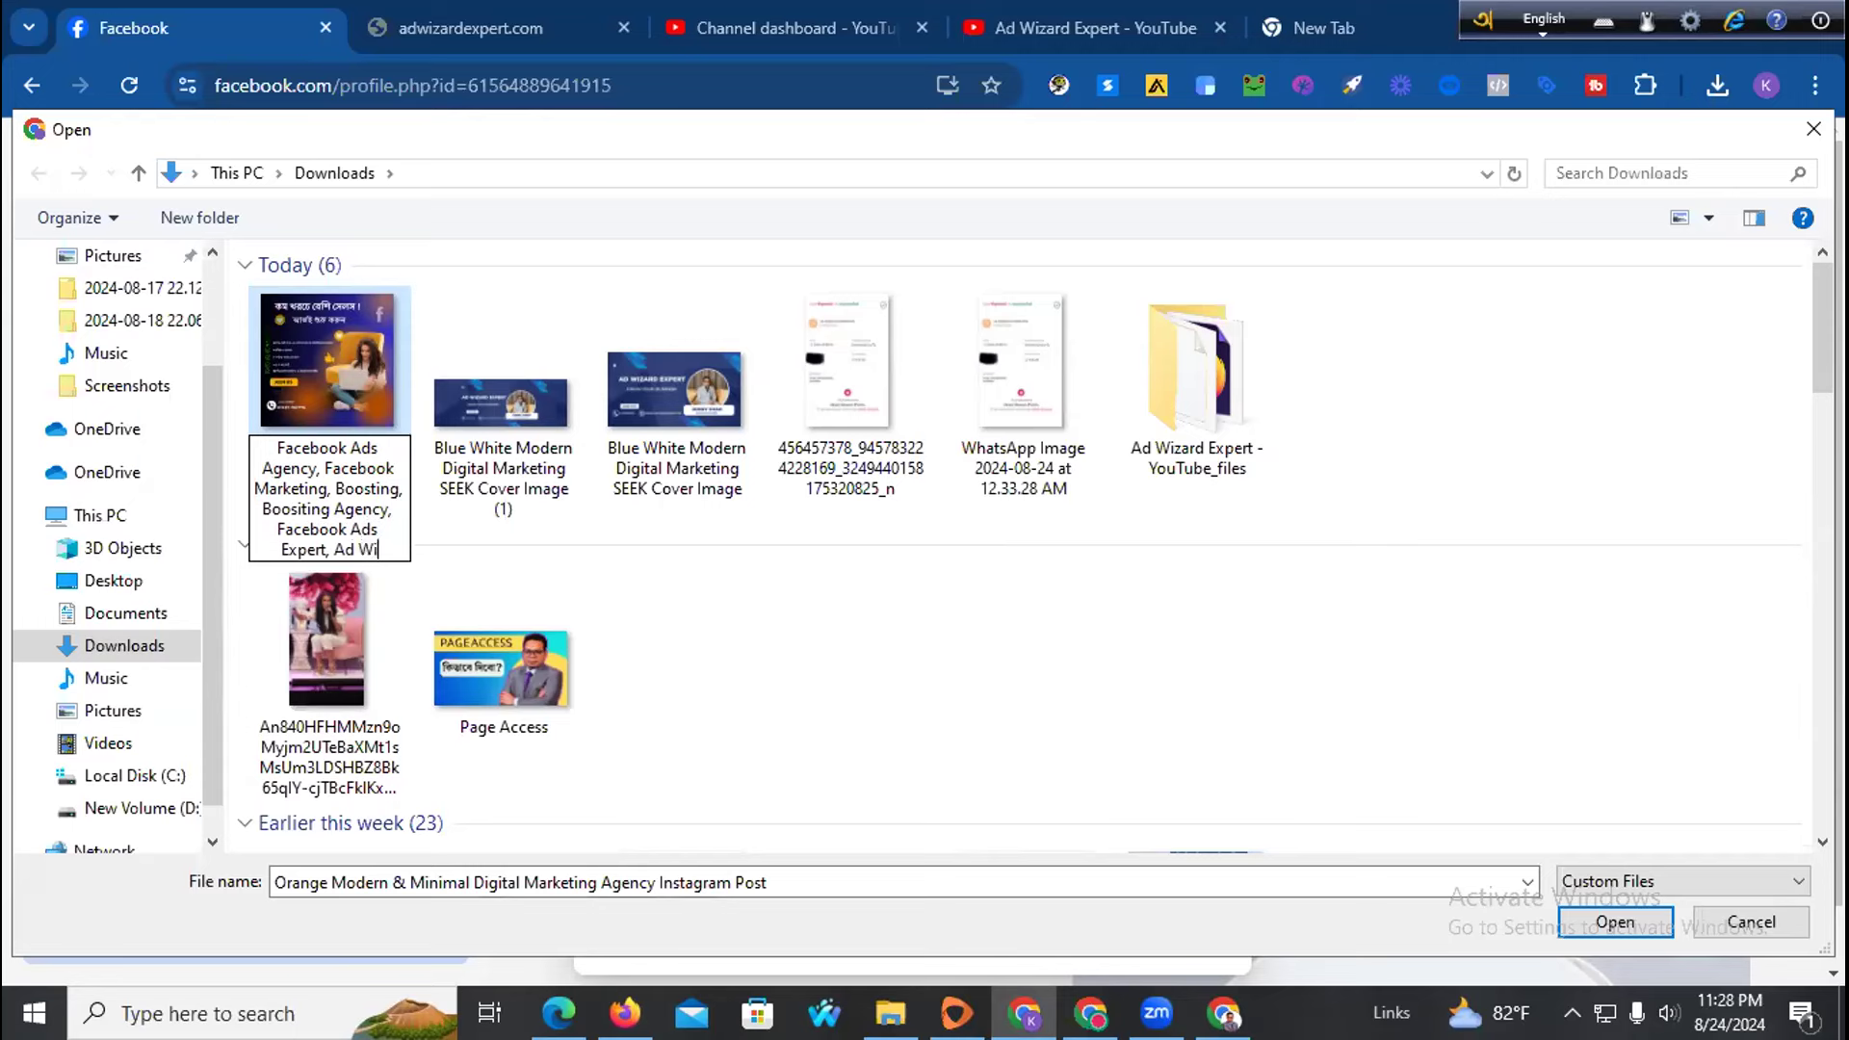
{"action": "type", "text": "Ad Wizard Expert"}
{"action": "left_click", "coordinate": [293, 356]}
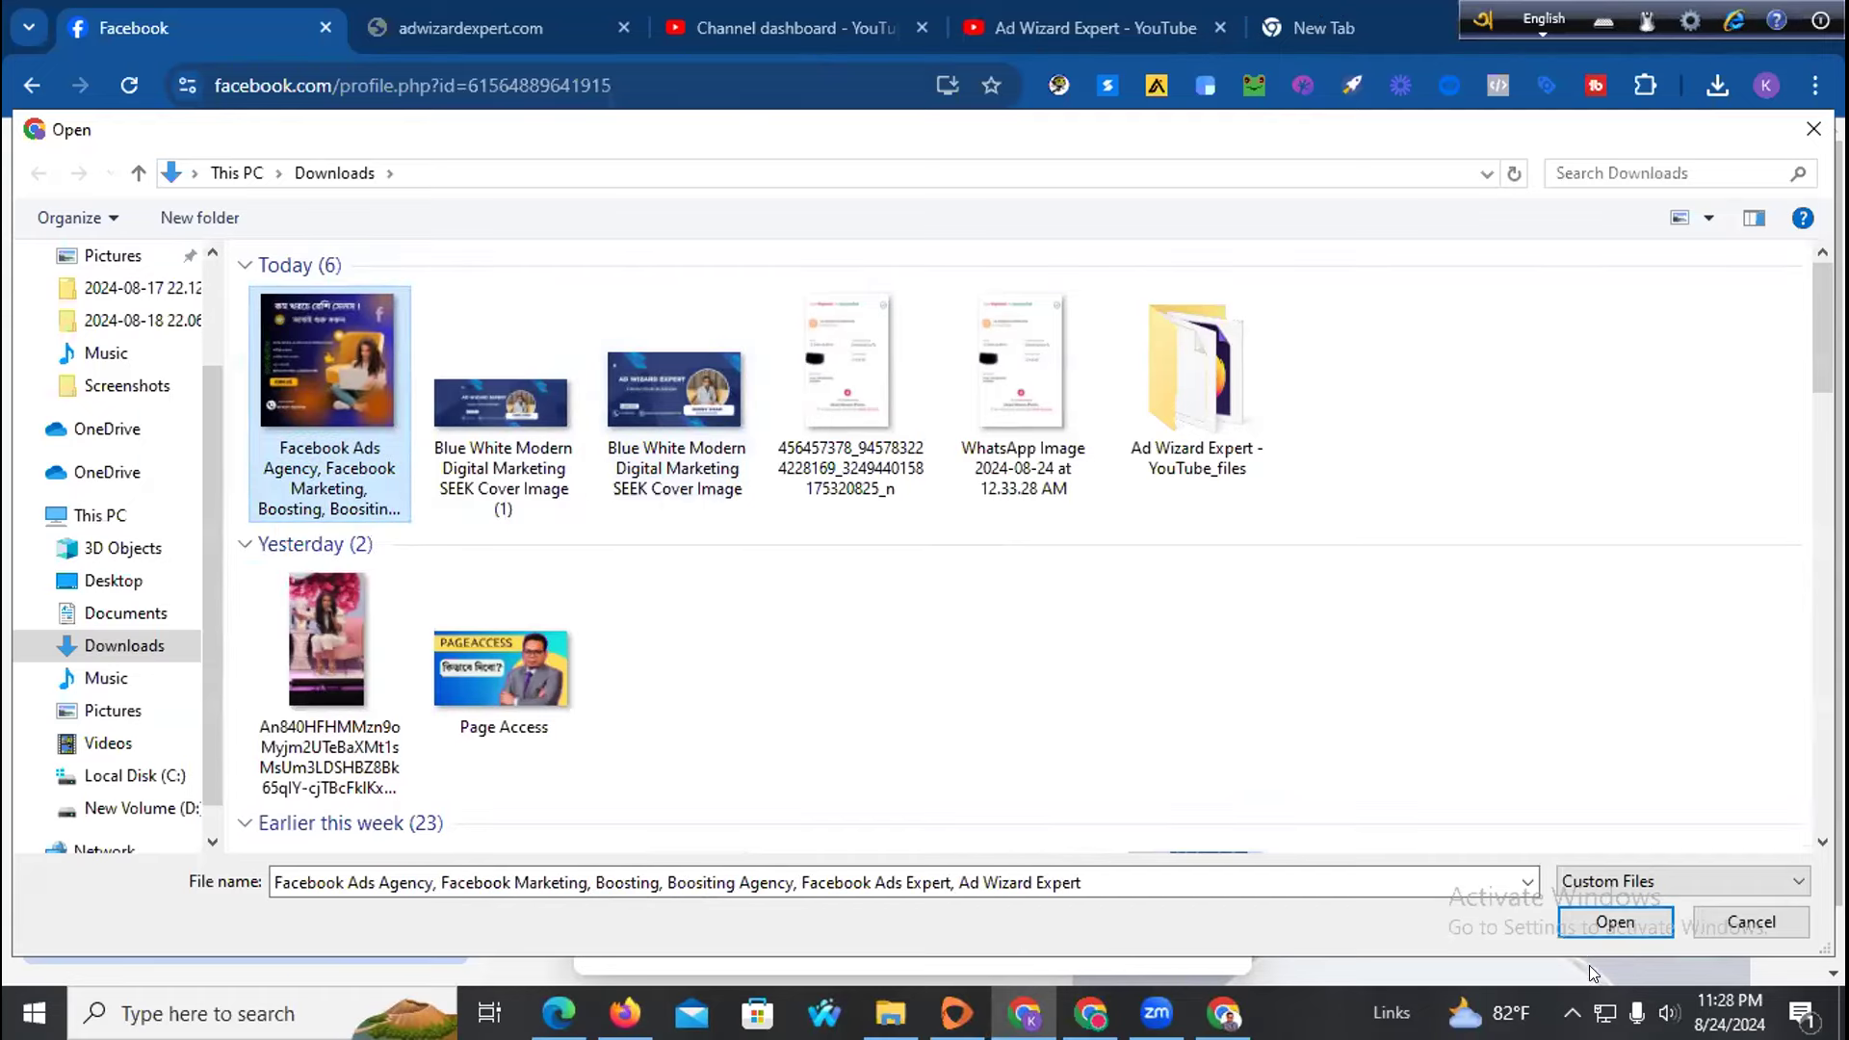
Attach the renamed ad image to the post and switch Avro typing to Bangla
{"action": "left_click", "coordinate": [1614, 923]}
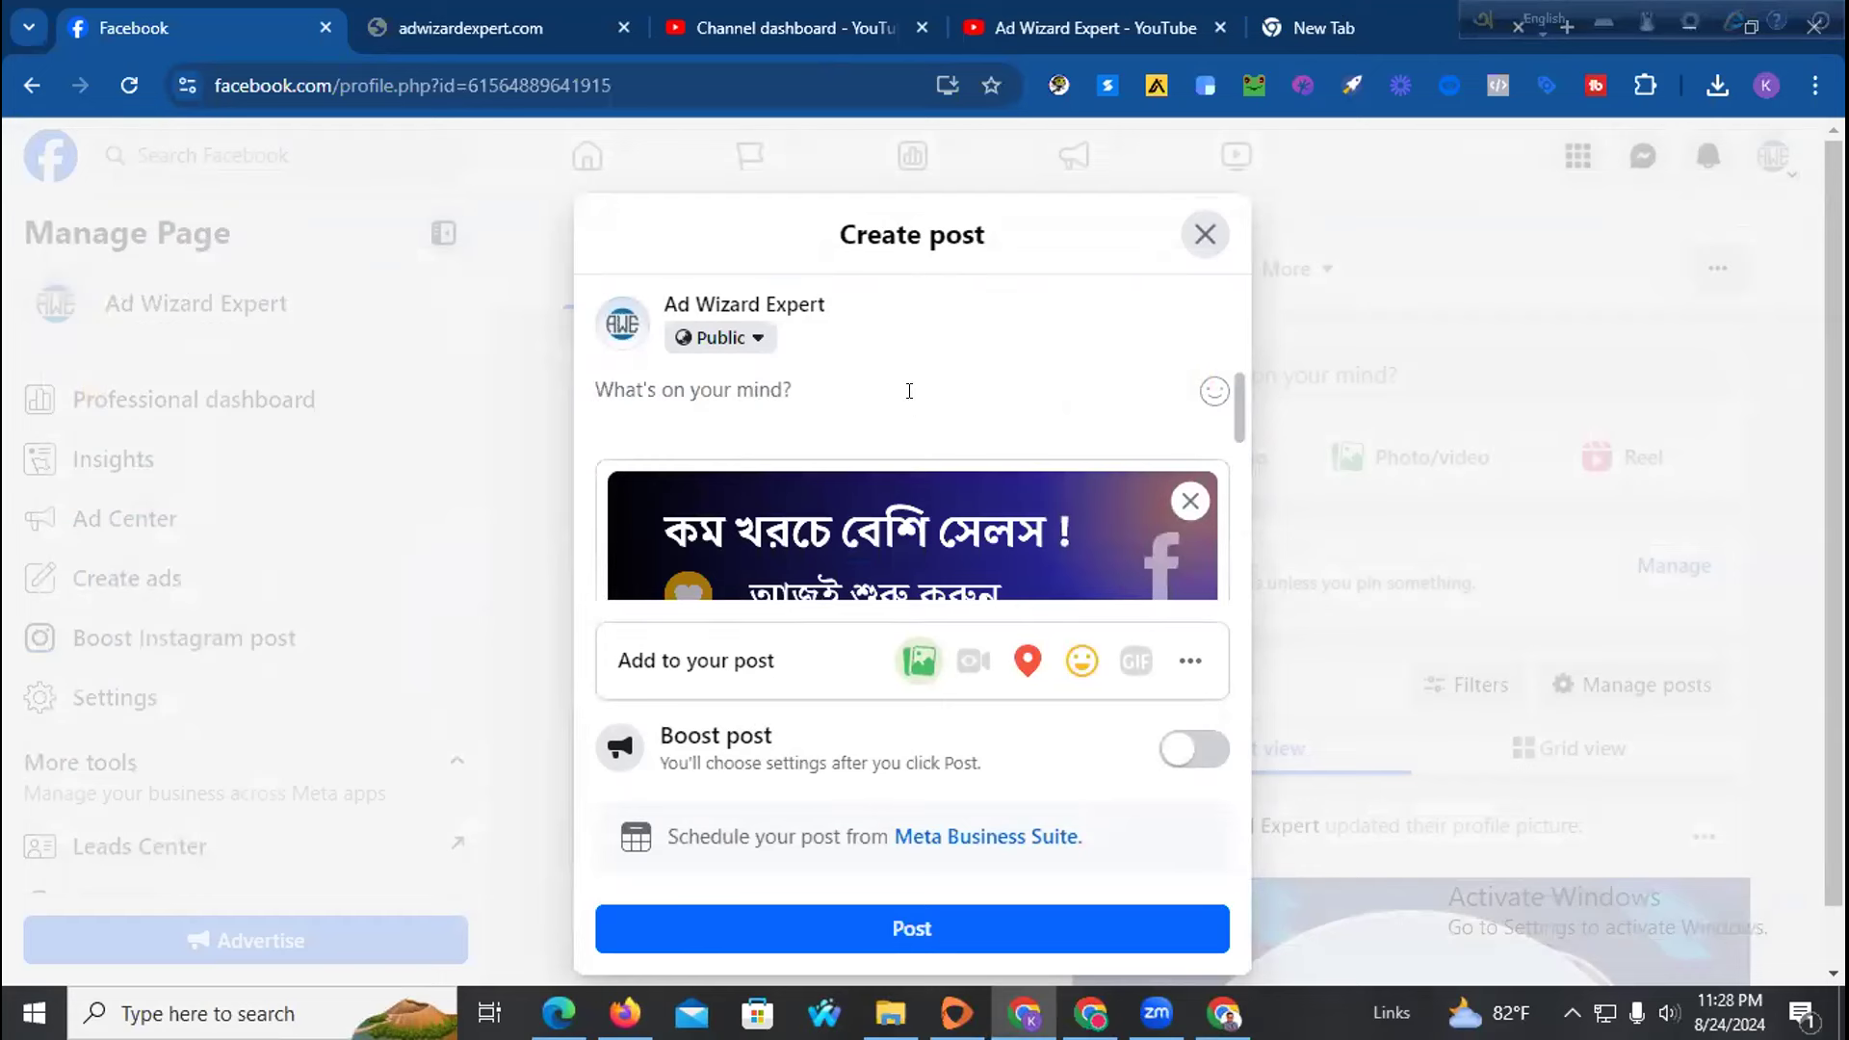
{"action": "type", "text": "za"}
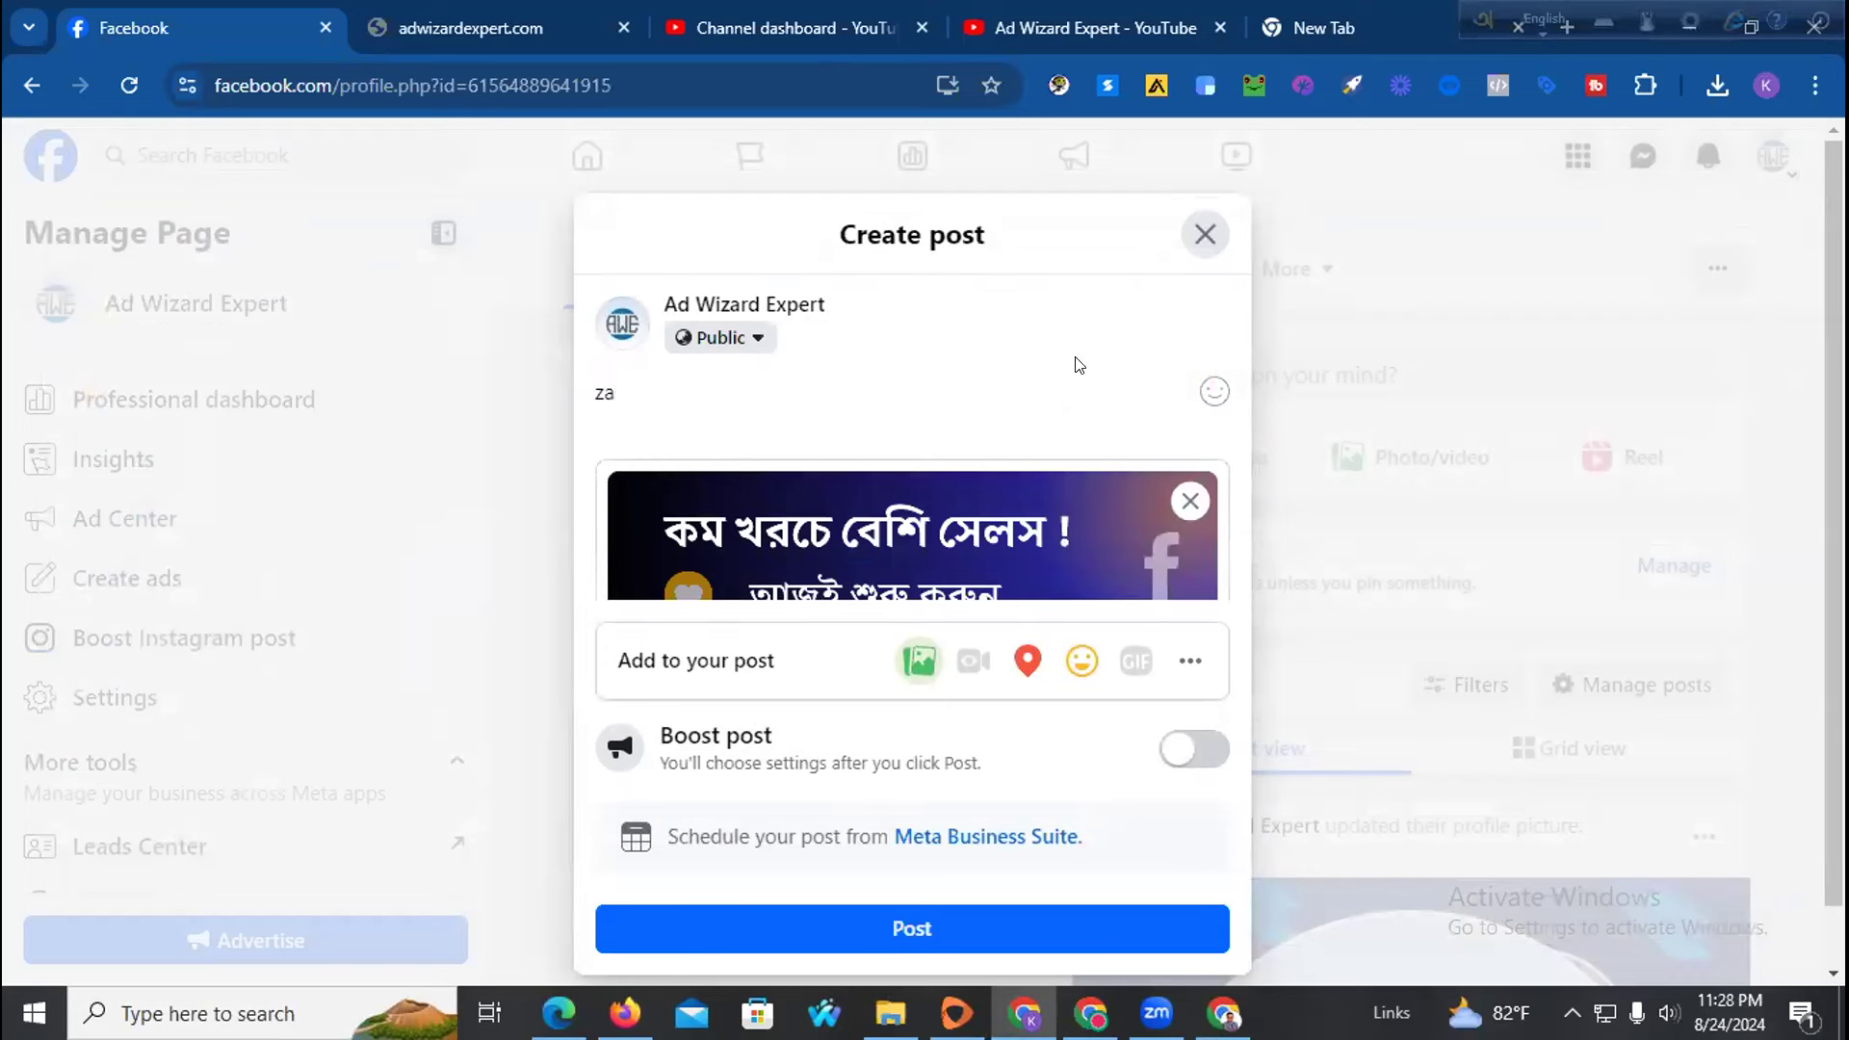
{"action": "key", "text": "F12"}
{"action": "double_click", "coordinate": [604, 395]}
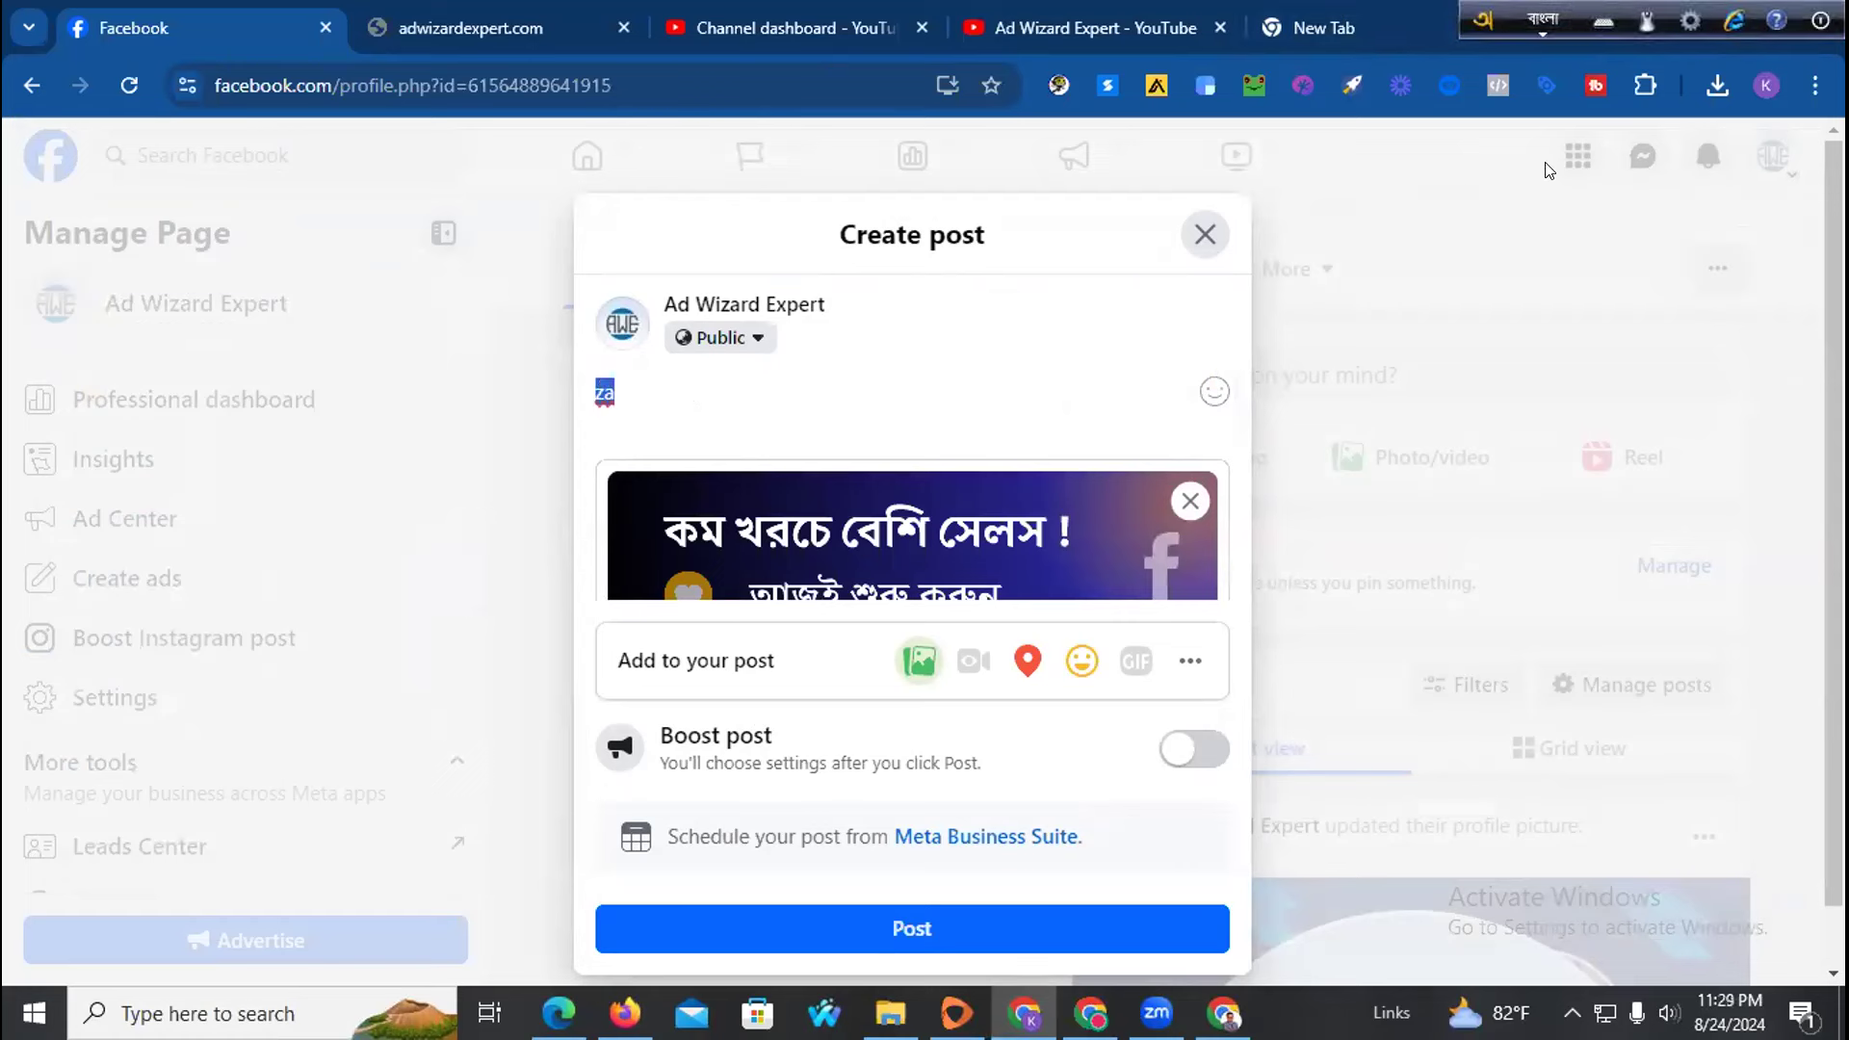
Type the opening caption line 'বিশ্বস্থ এড এজেন্সি খুঁজছেন ??' and start a new line
{"action": "type", "text": "biS"}
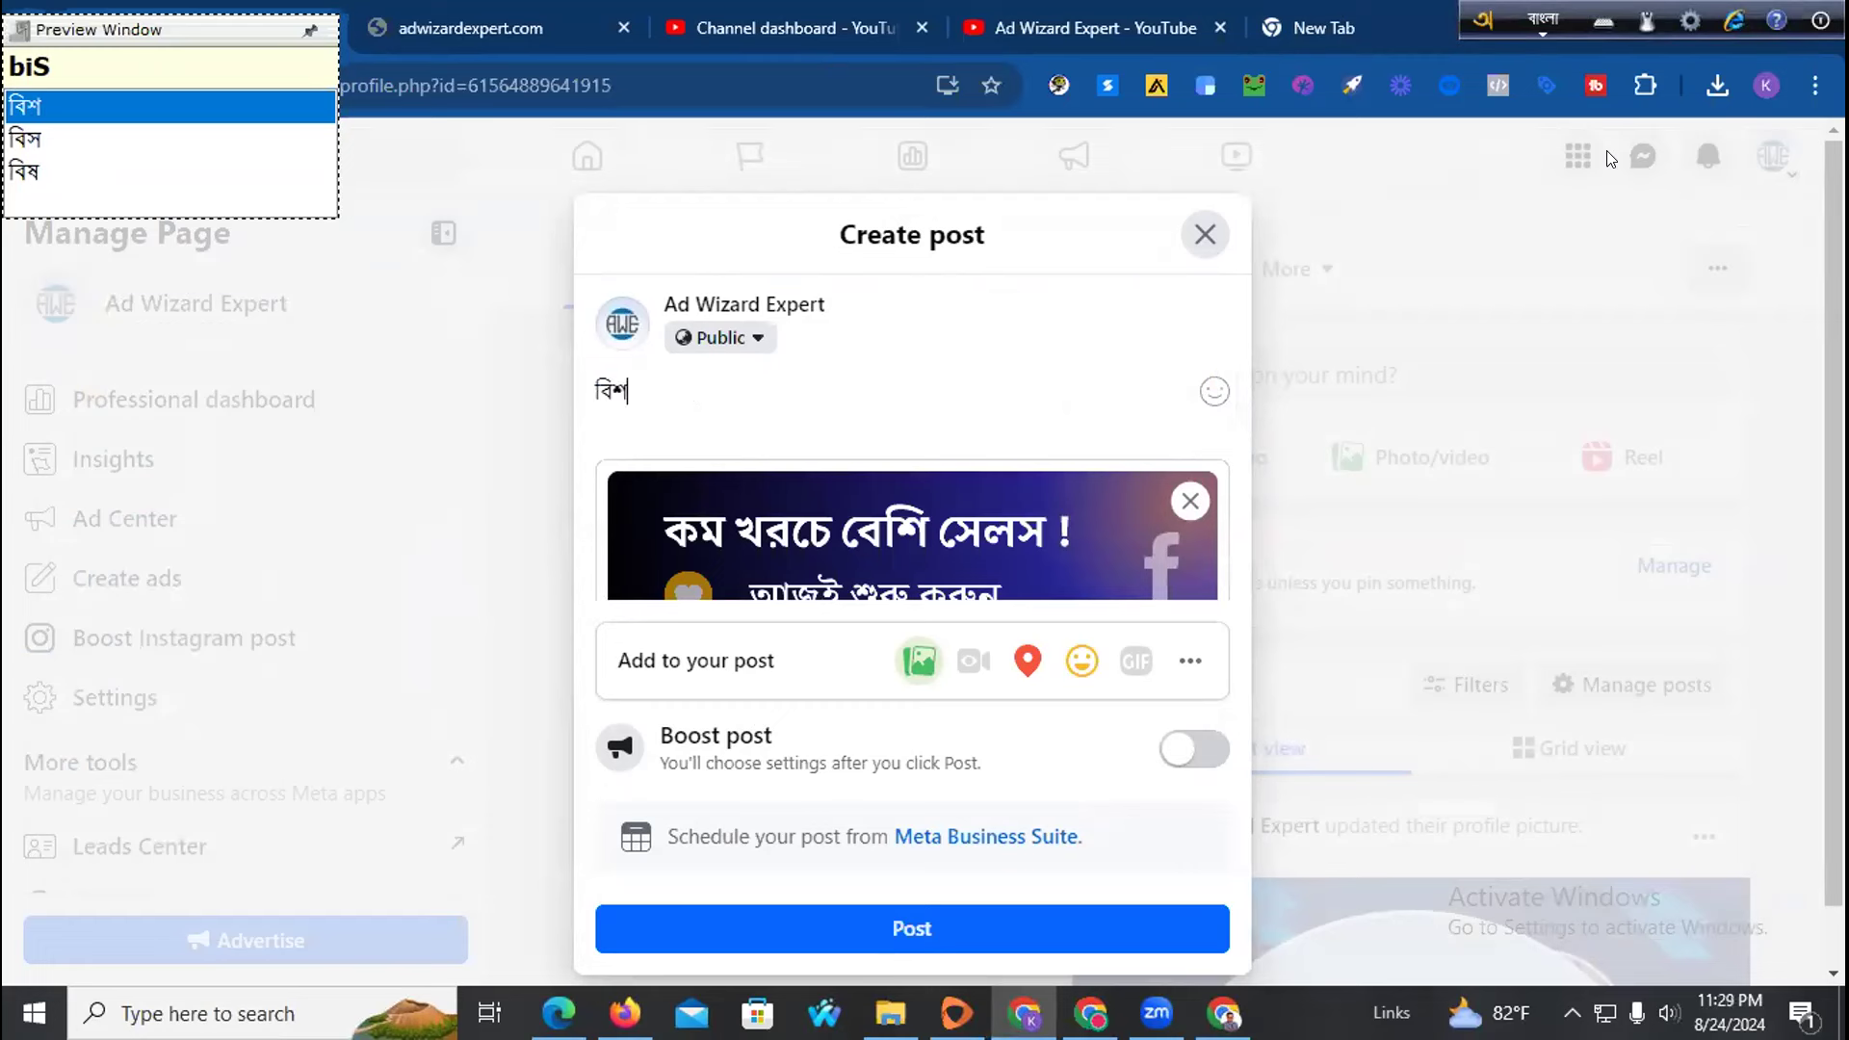
{"action": "type", "text": "e"}
{"action": "key", "text": "BackSpace"}
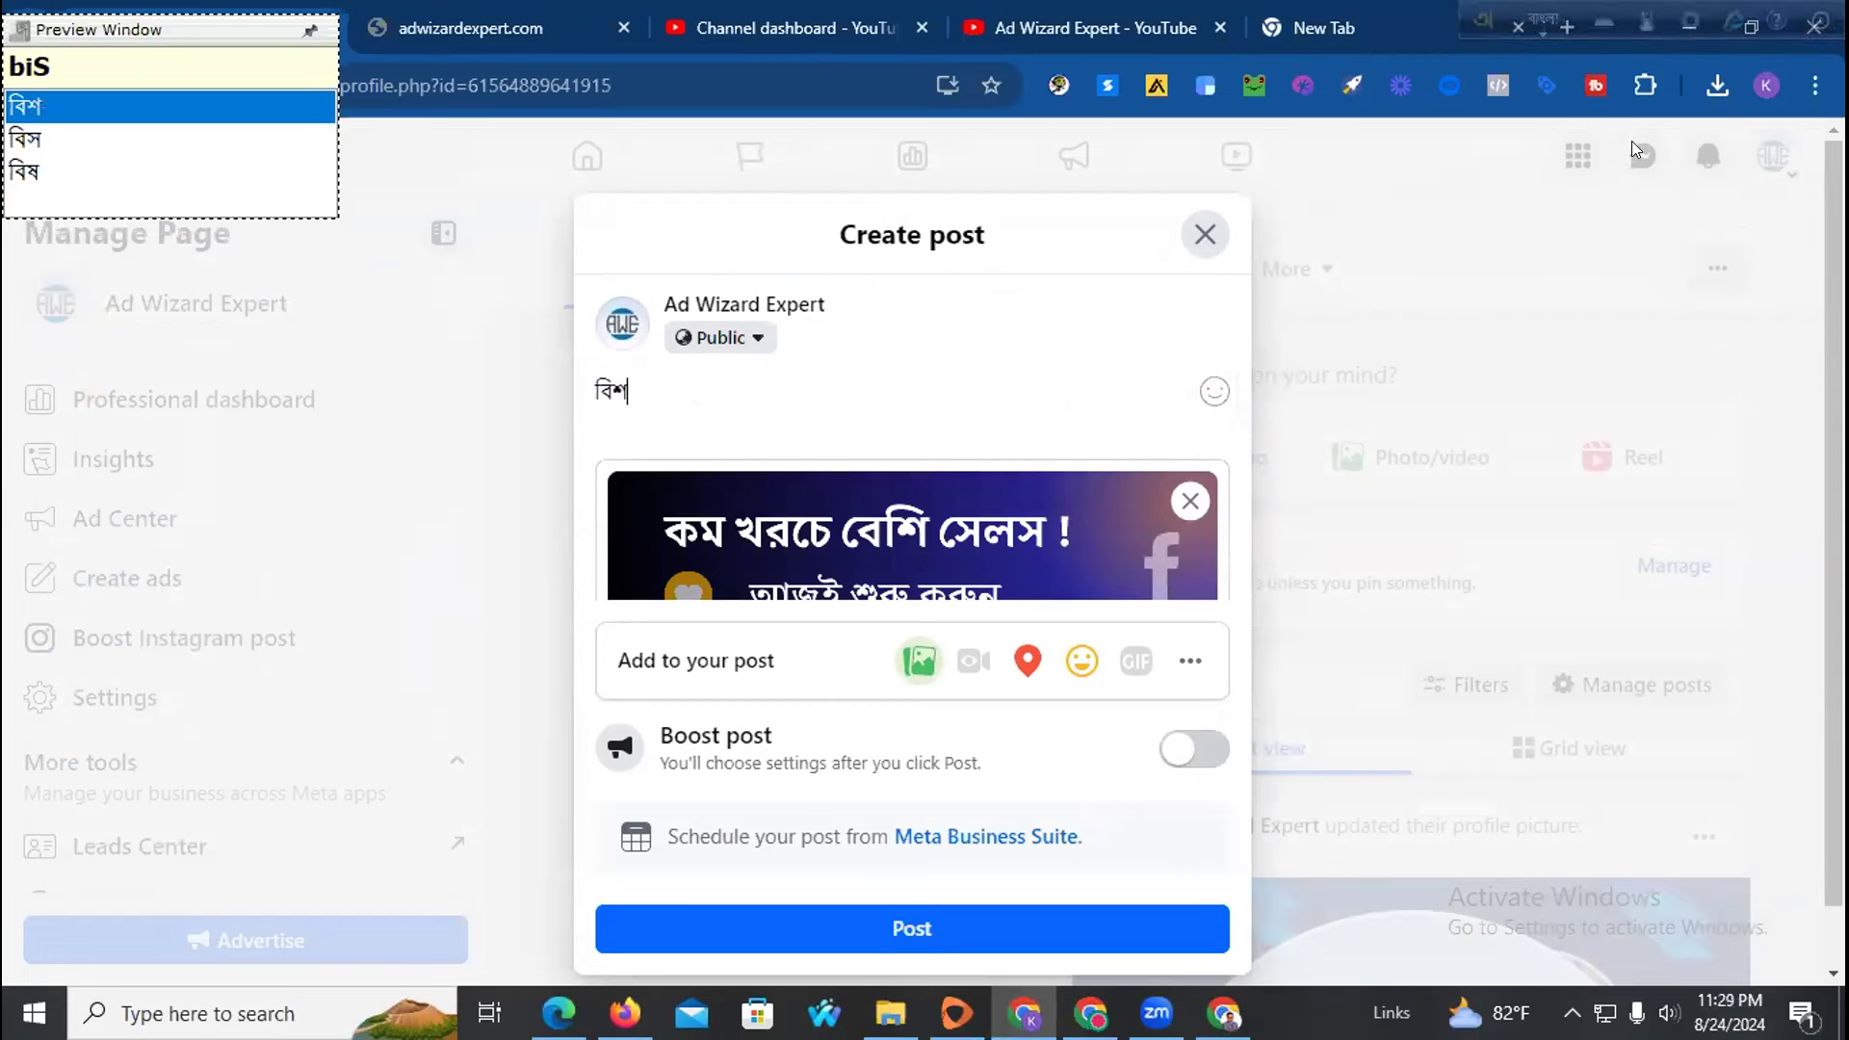
{"action": "type", "text": "wsth "}
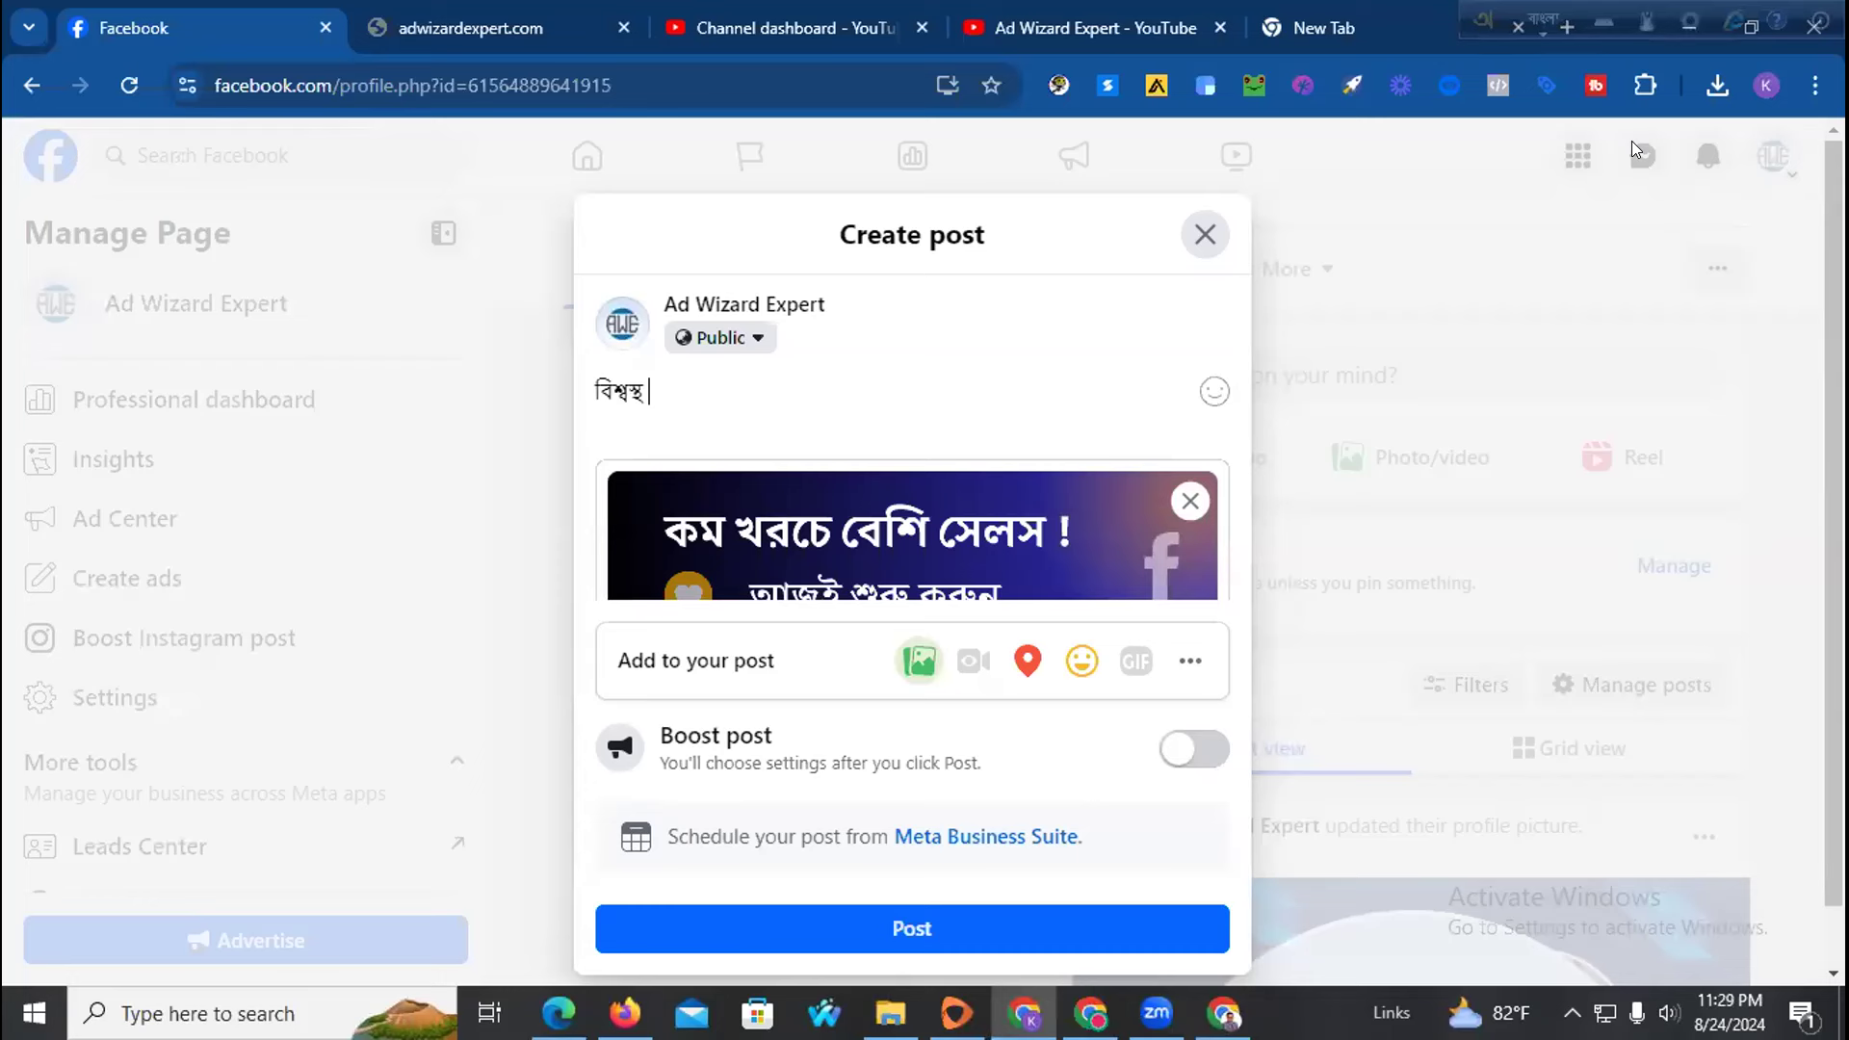
{"action": "type", "text": "ED ejenSing"}
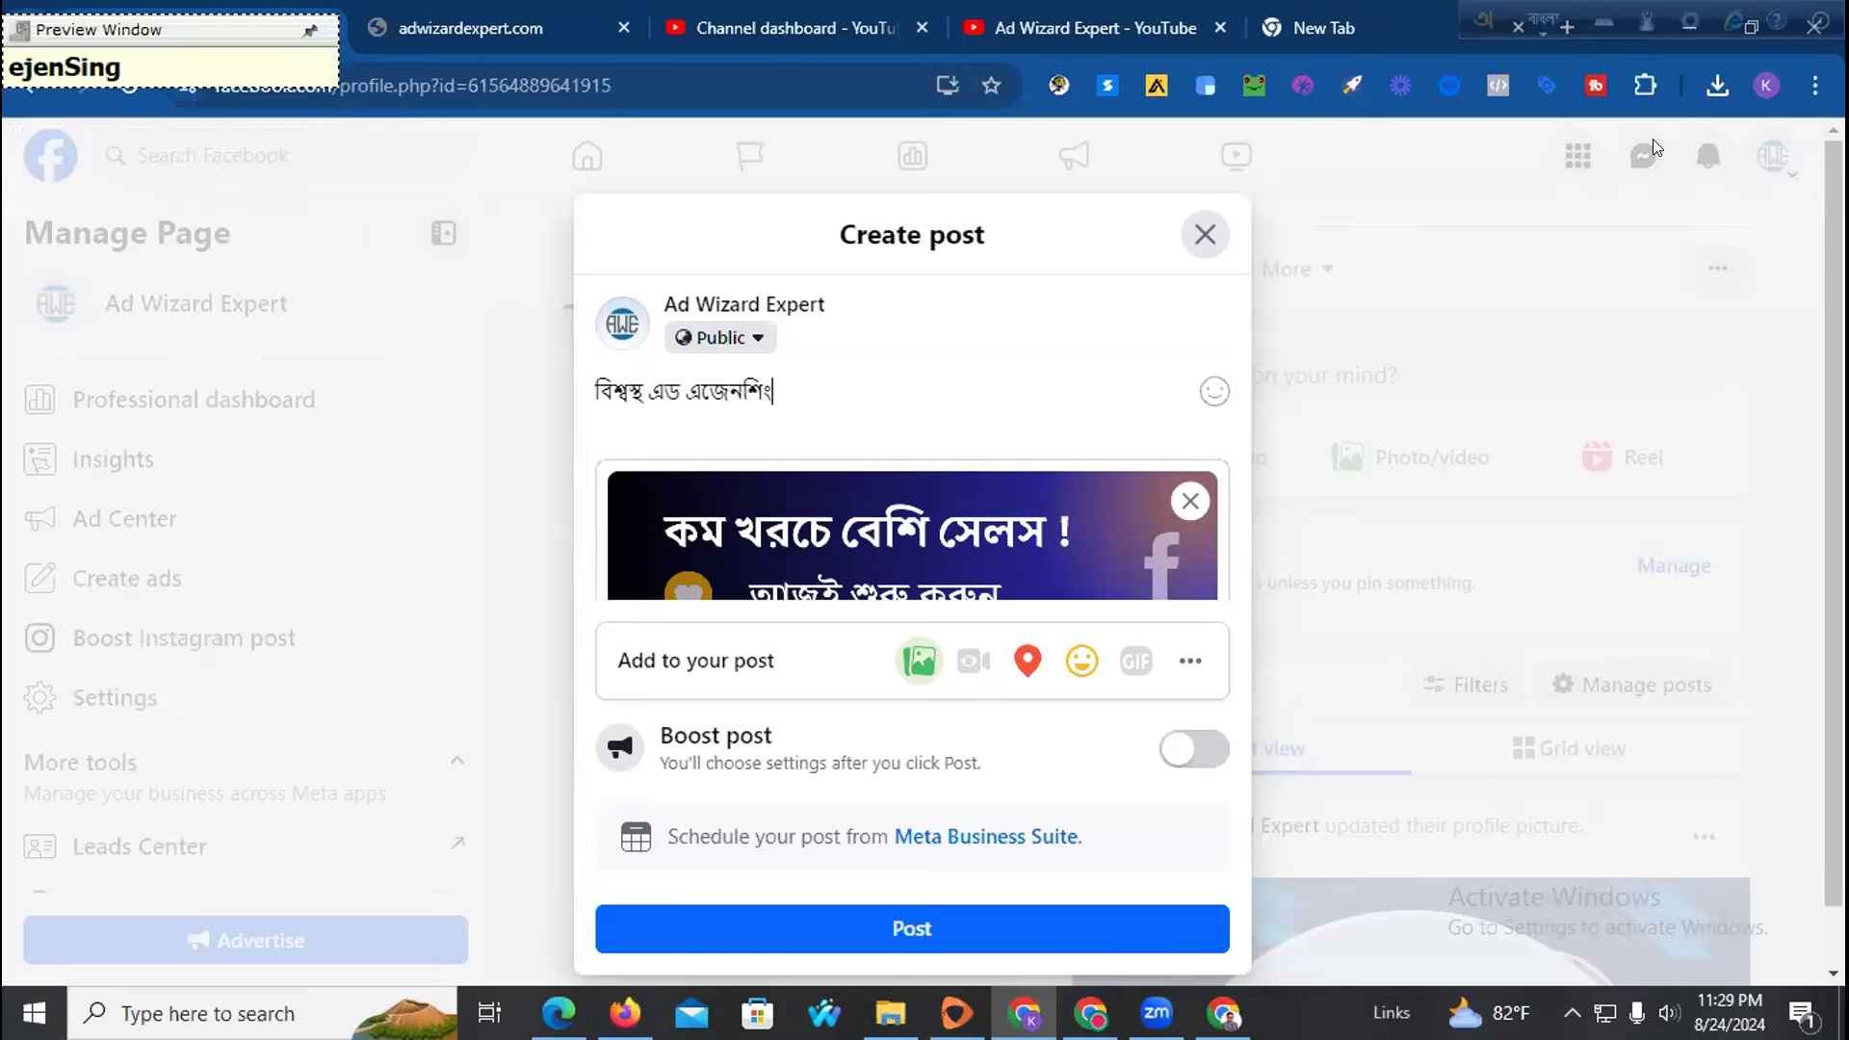
{"action": "key", "text": "BackSpace"}
{"action": "key", "text": "BackSpace"}
{"action": "key", "text": "BackSpace"}
{"action": "key", "text": "BackSpace"}
{"action": "key", "text": "BackSpace"}
{"action": "type", "text": "nsin"}
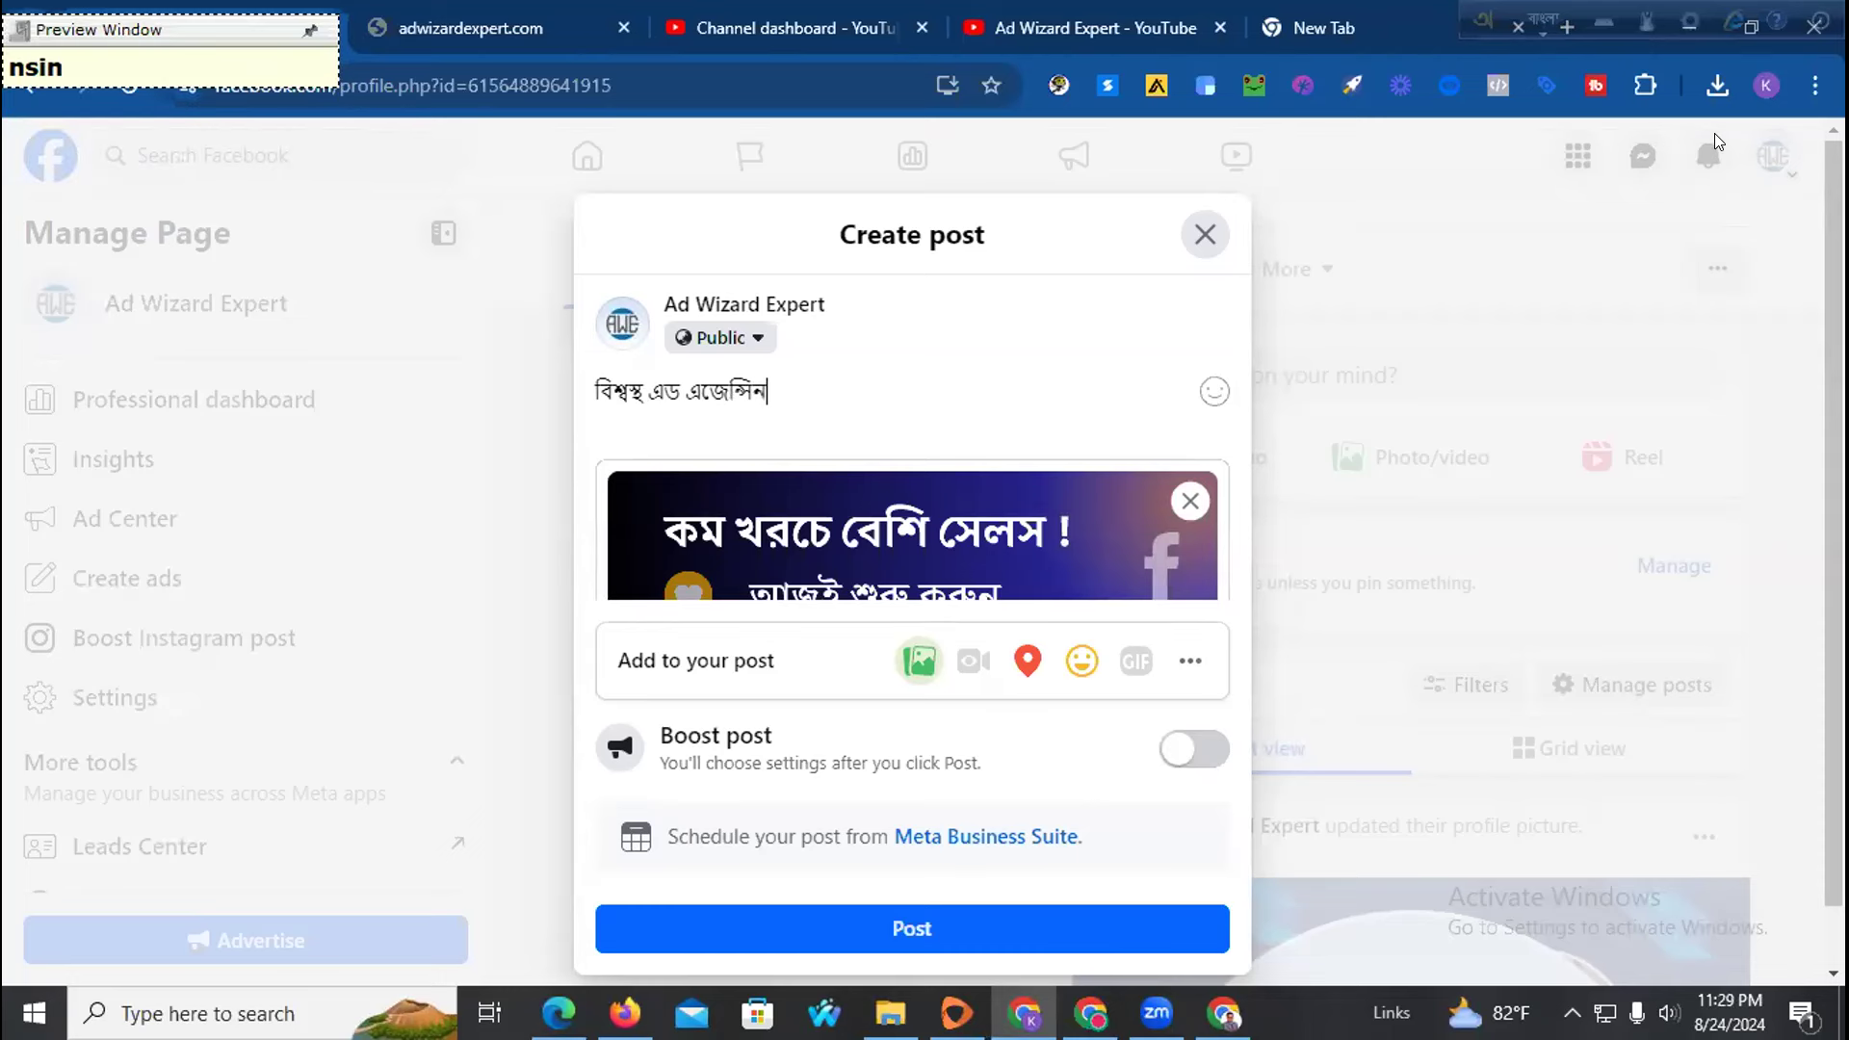
{"action": "key", "text": "BackSpace"}
{"action": "type", "text": "khu"}
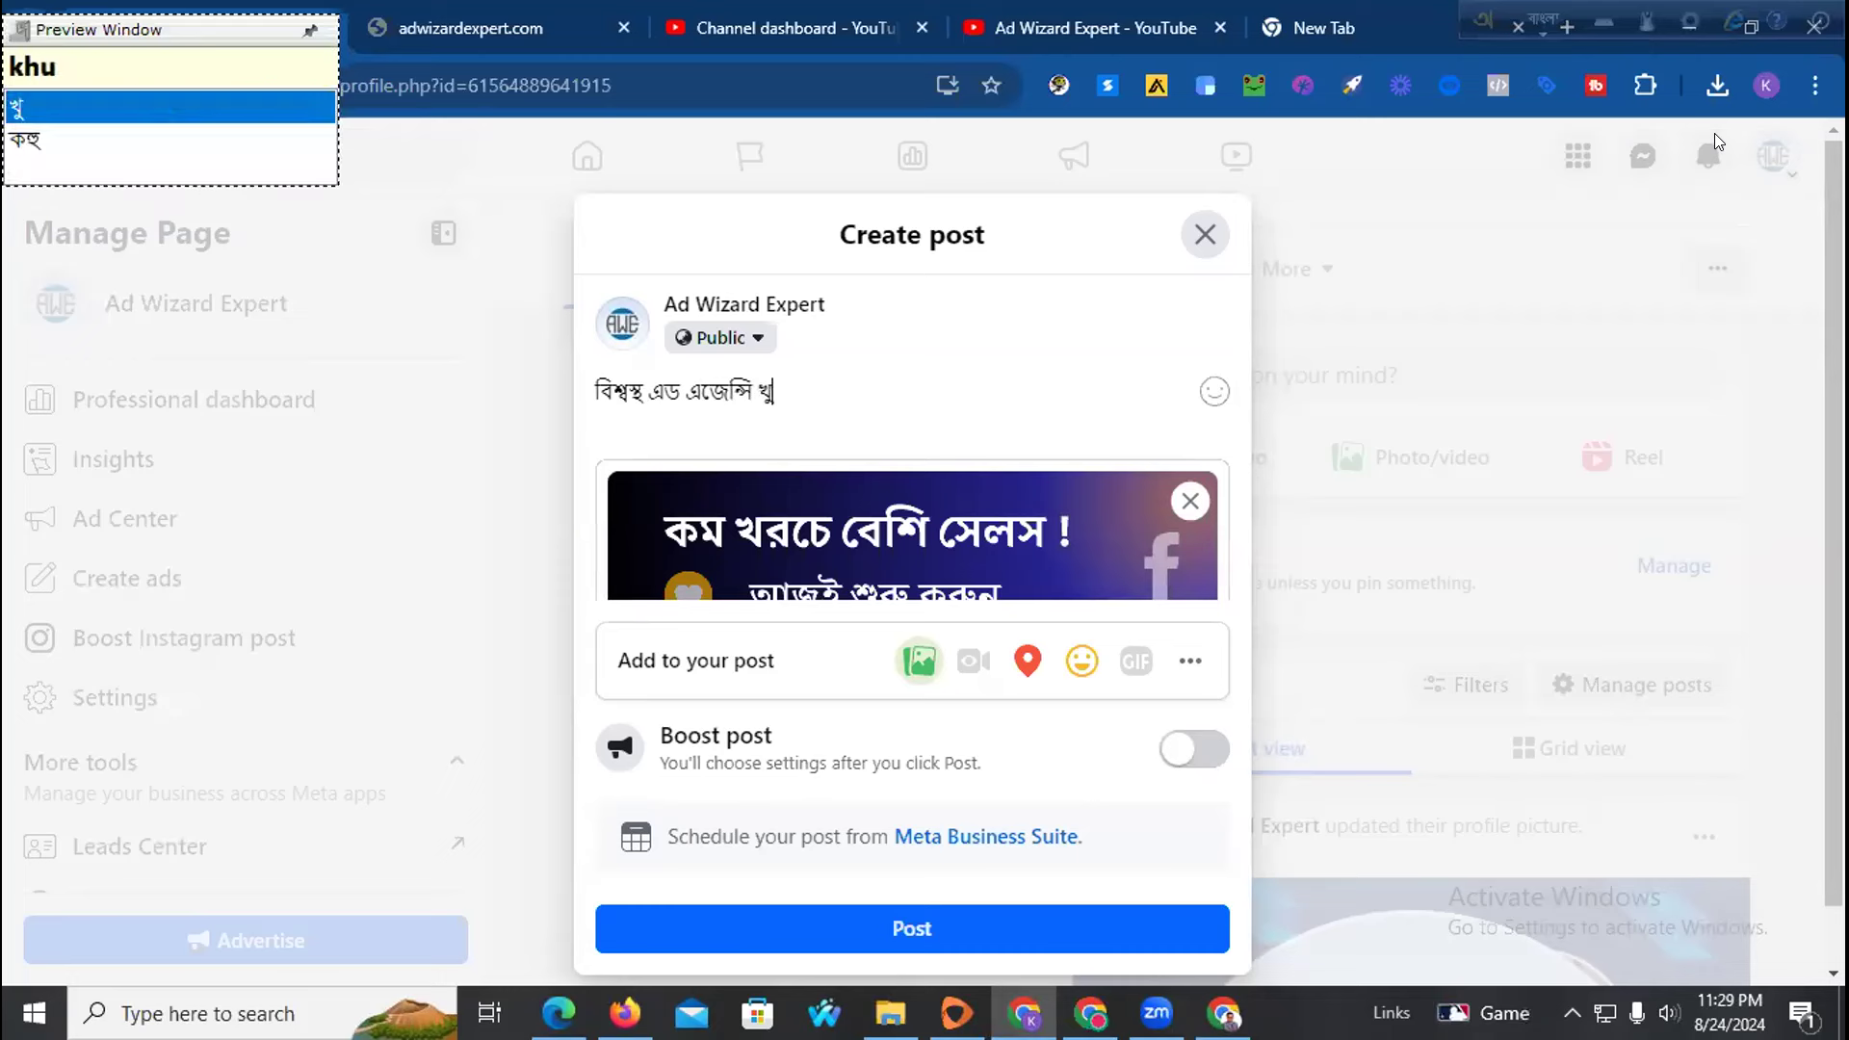
{"action": "type", "text": "jochen"}
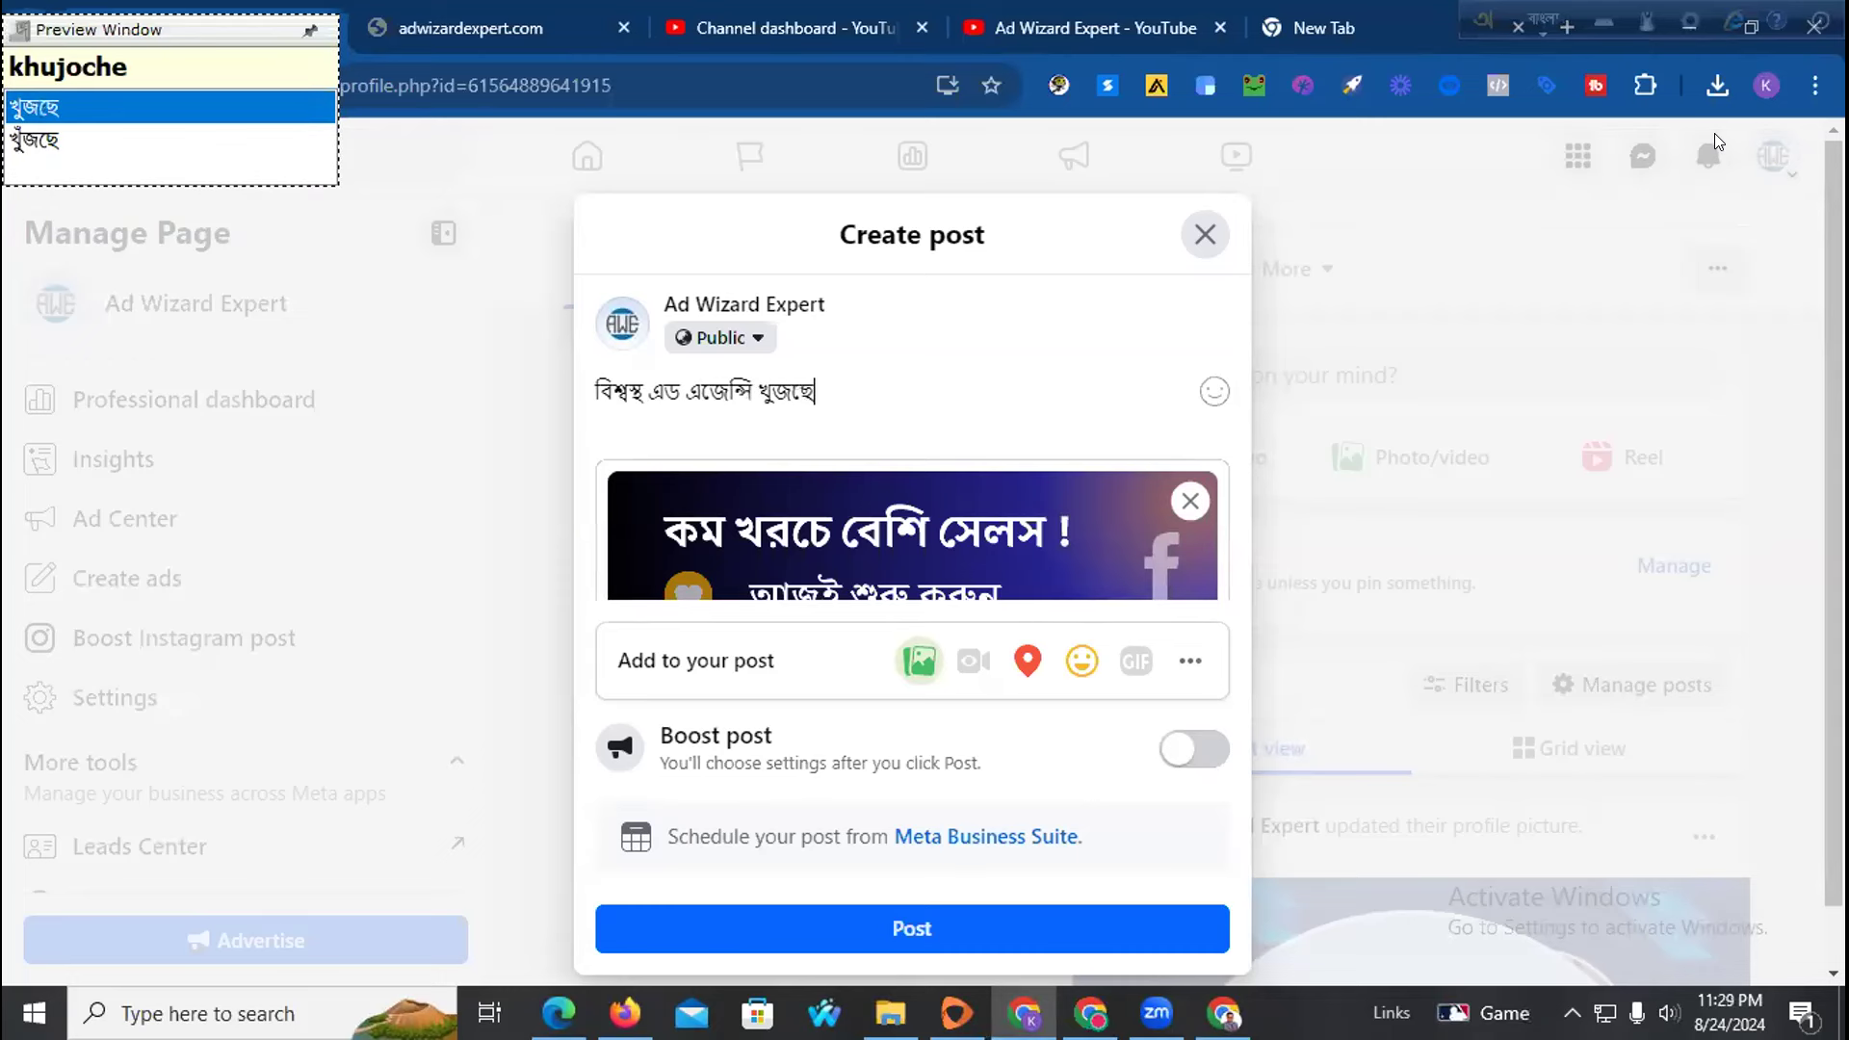
{"action": "key", "text": "Down"}
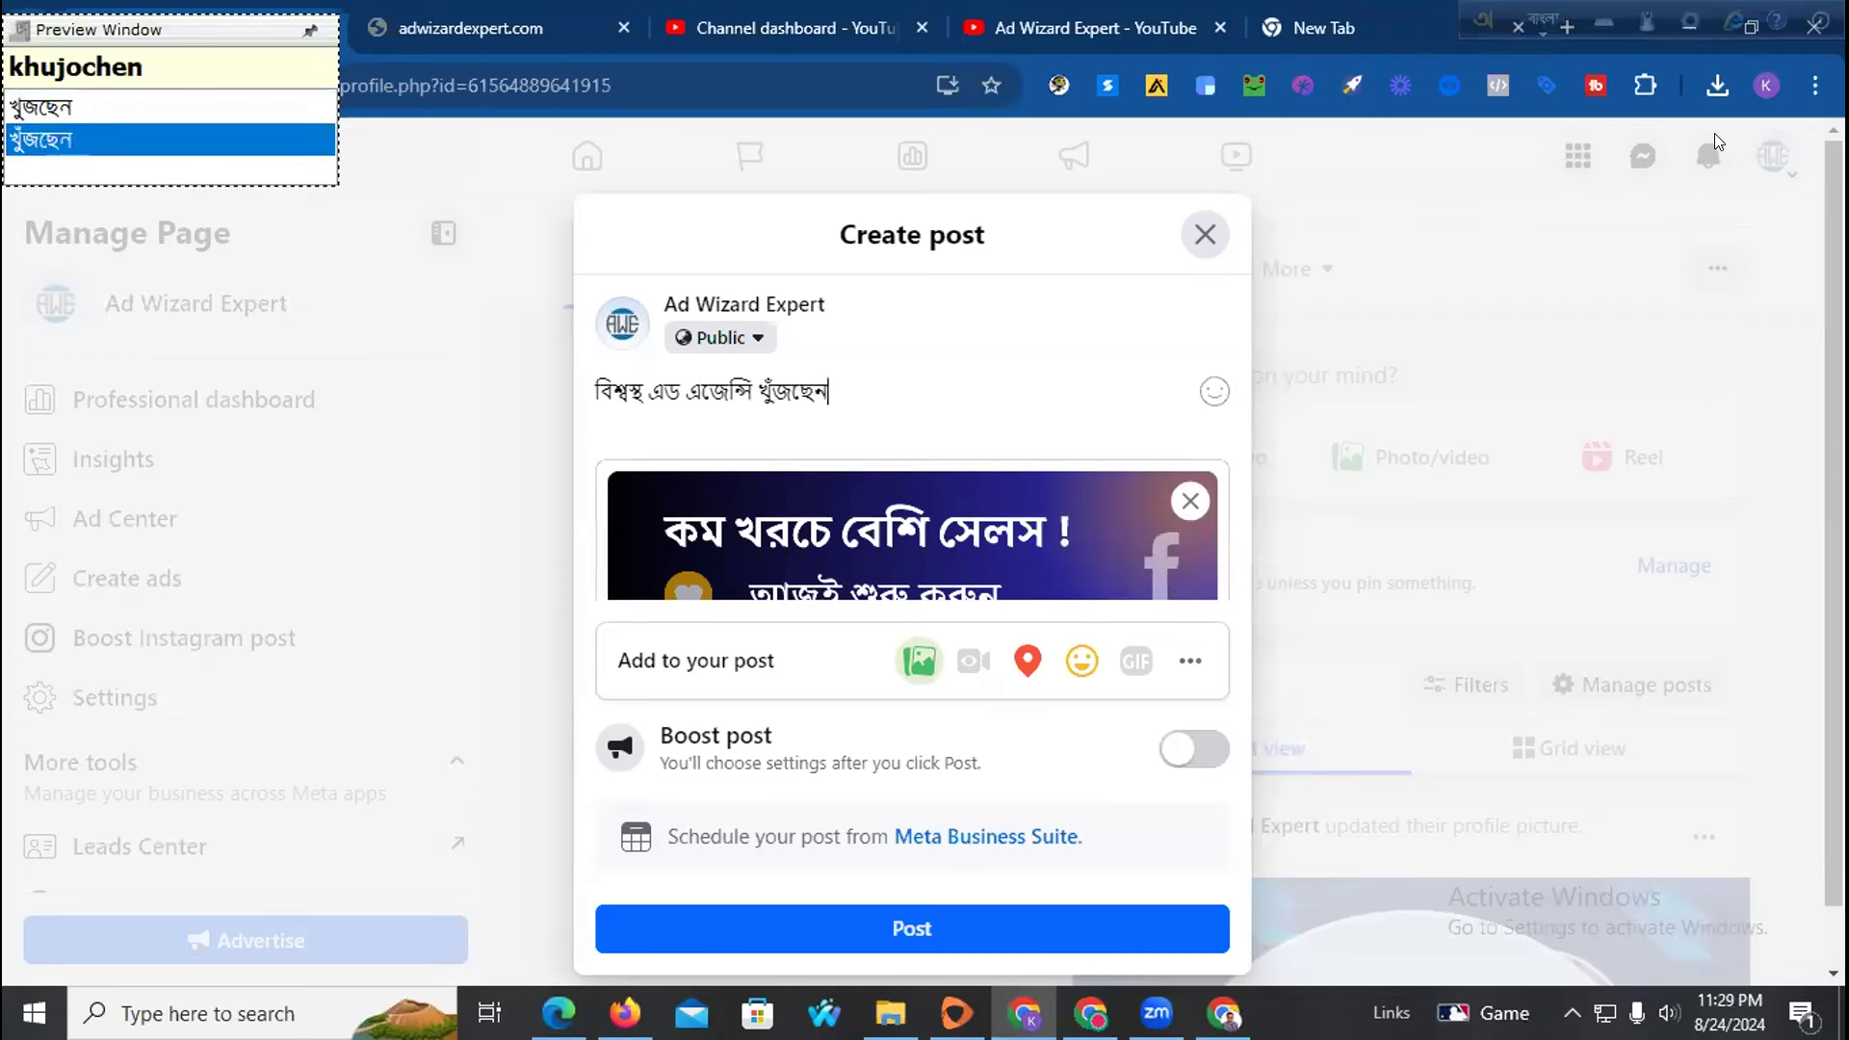
{"action": "type", "text": "z"}
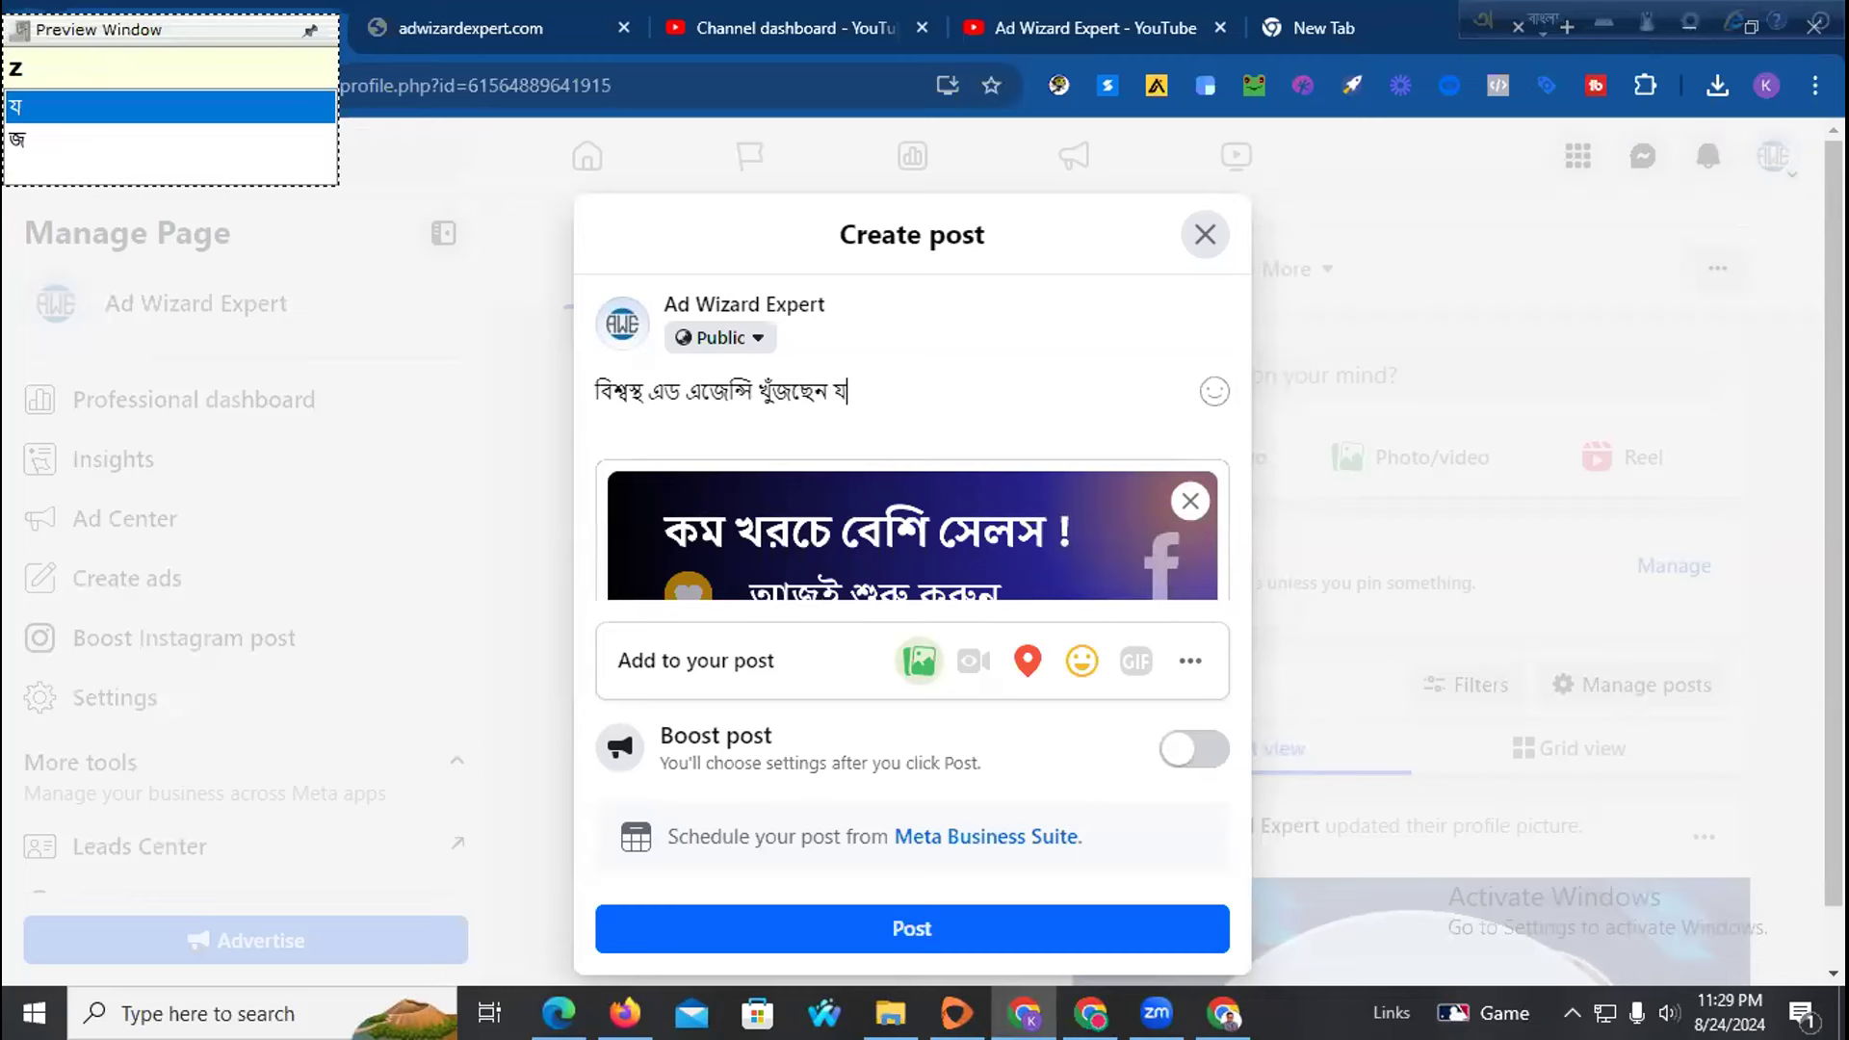
{"action": "key", "text": "BackSpace"}
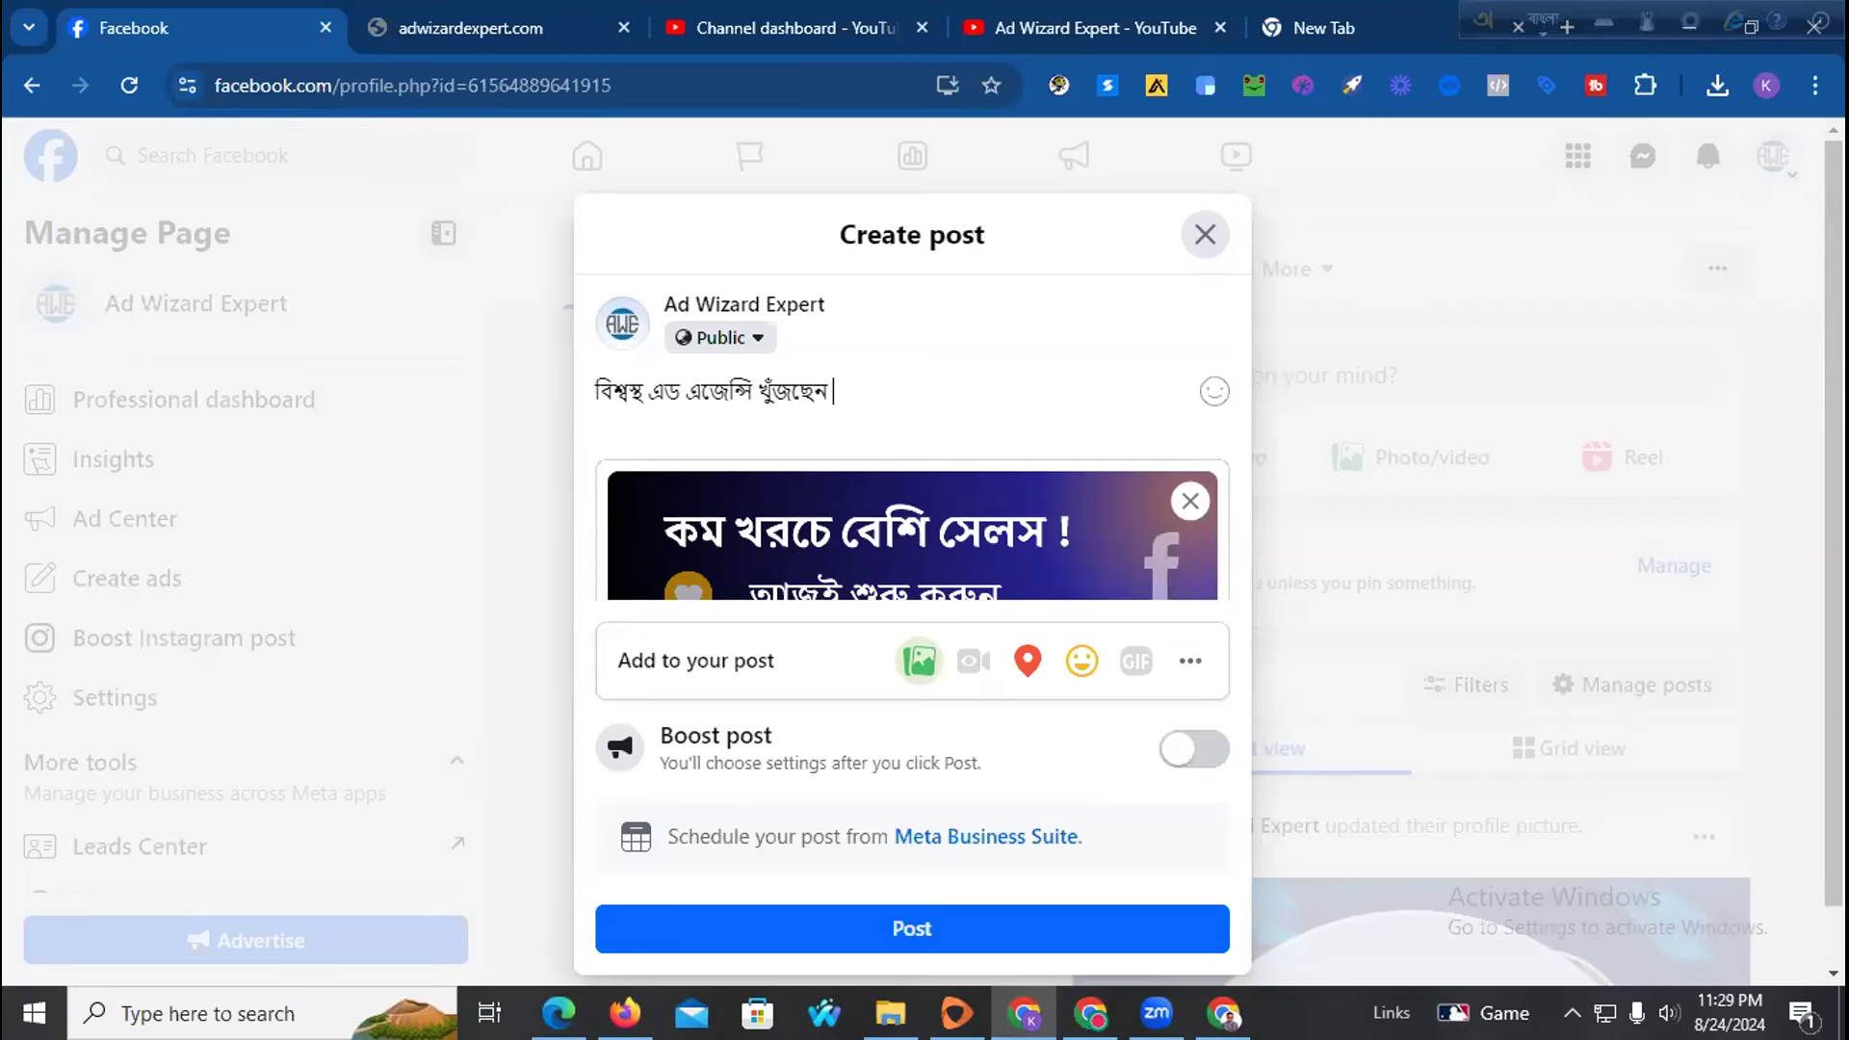
{"action": "type", "text": "zara"}
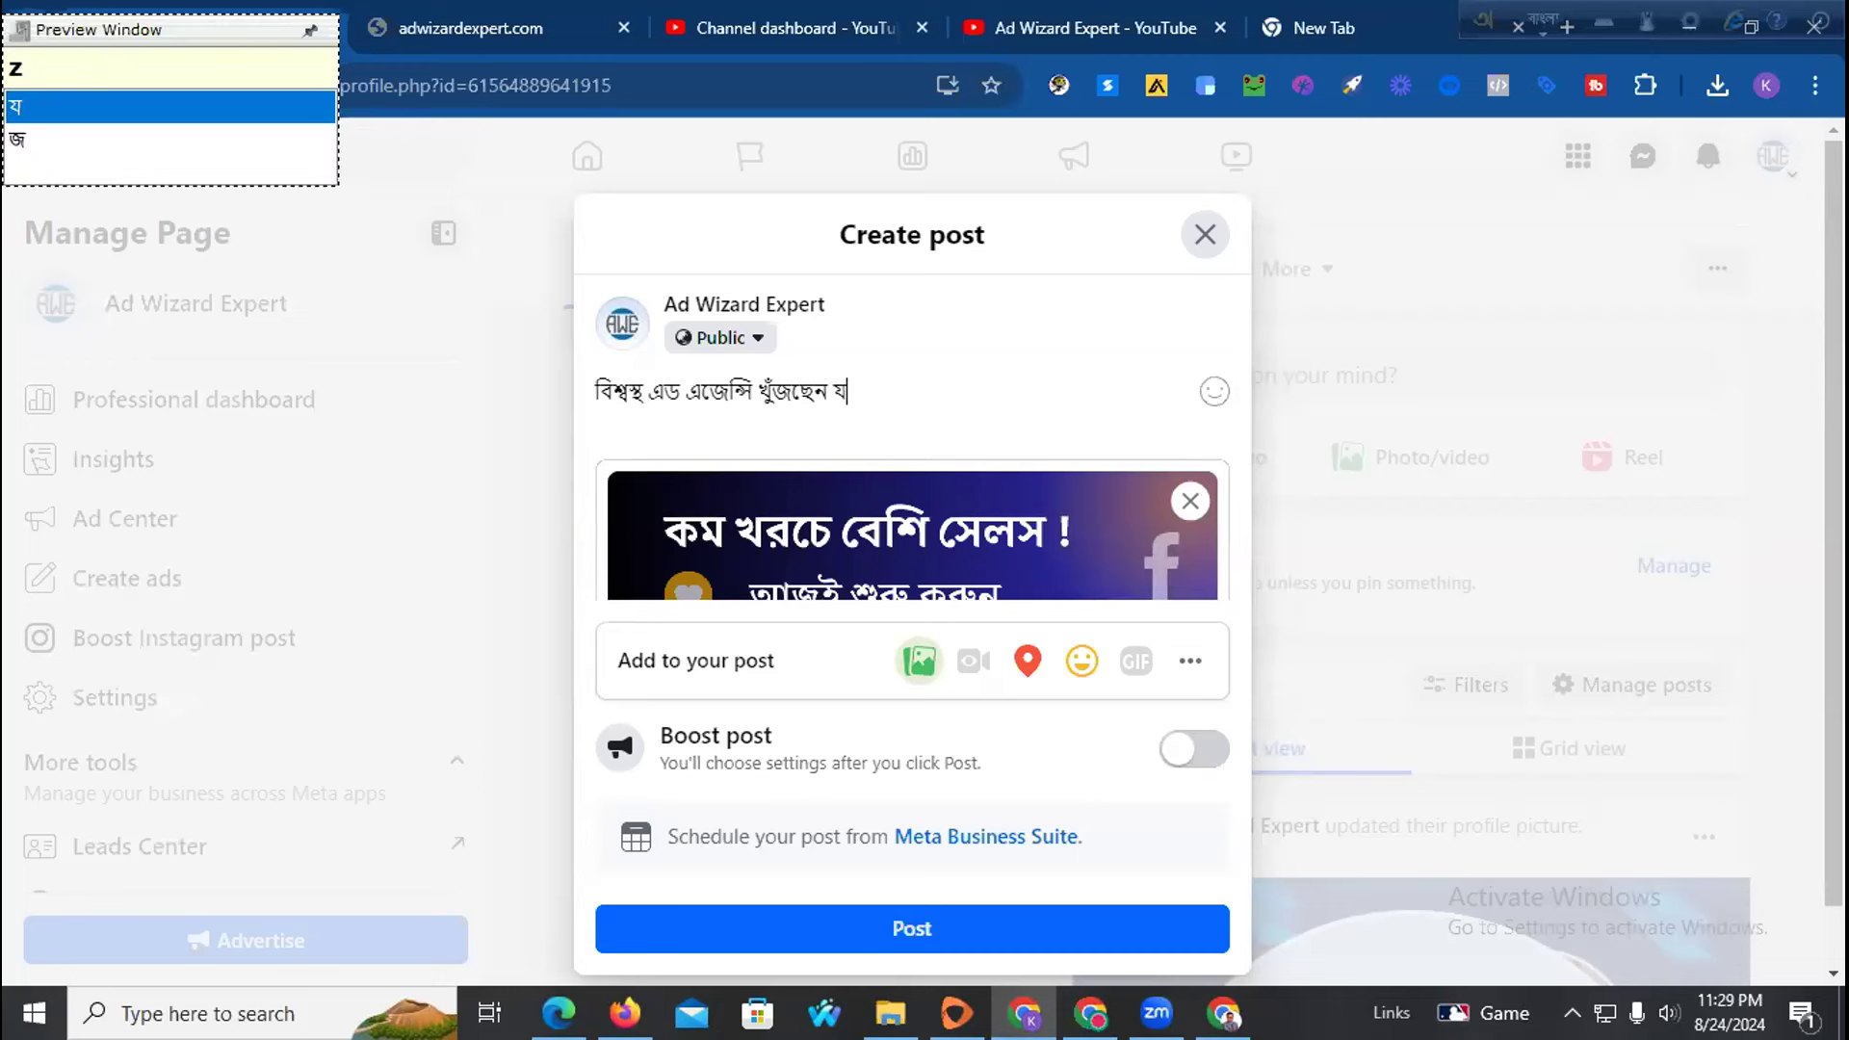
{"action": "key", "text": "BackSpace"}
{"action": "key", "text": "BackSpace"}
{"action": "key", "text": "BackSpace"}
{"action": "type", "text": "??"}
{"action": "key", "text": "Return"}
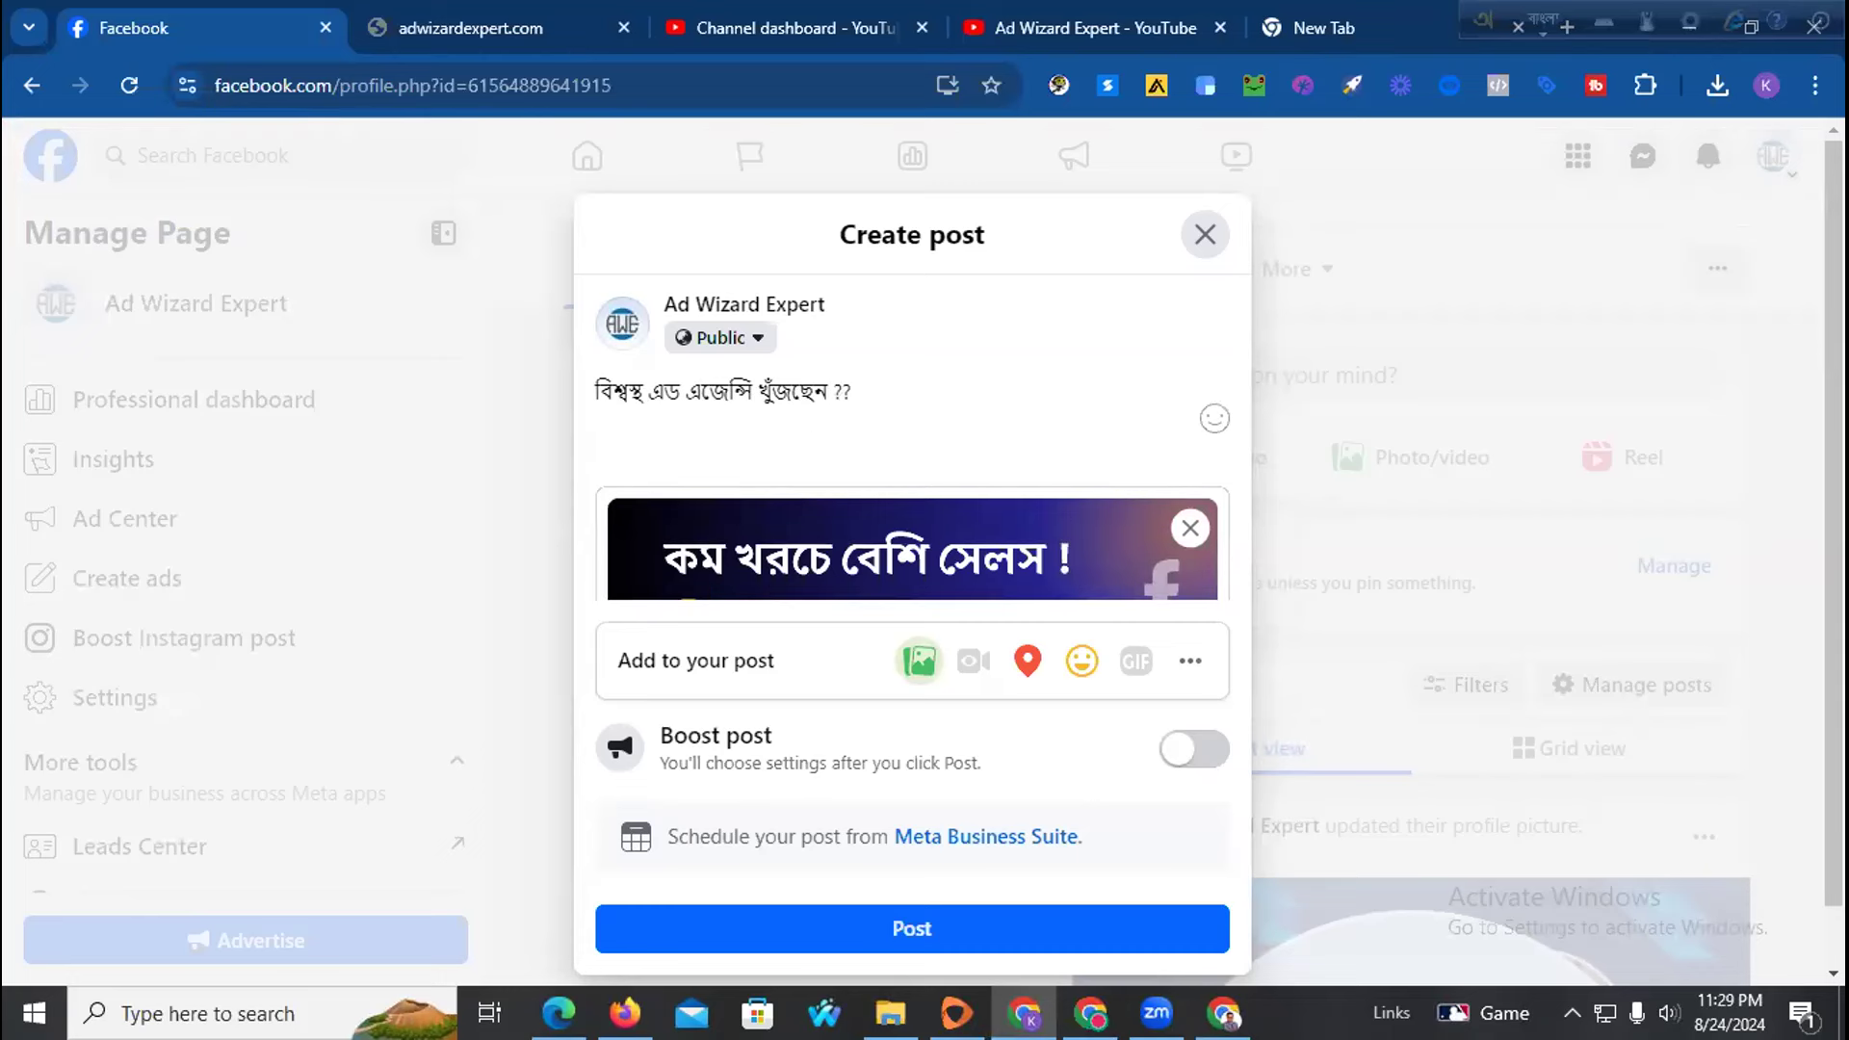
Type the second line 'তাহলে এই বিজ্ঞাপনটি আপনার জন্য।' in Bangla
{"action": "type", "text": "tahole"}
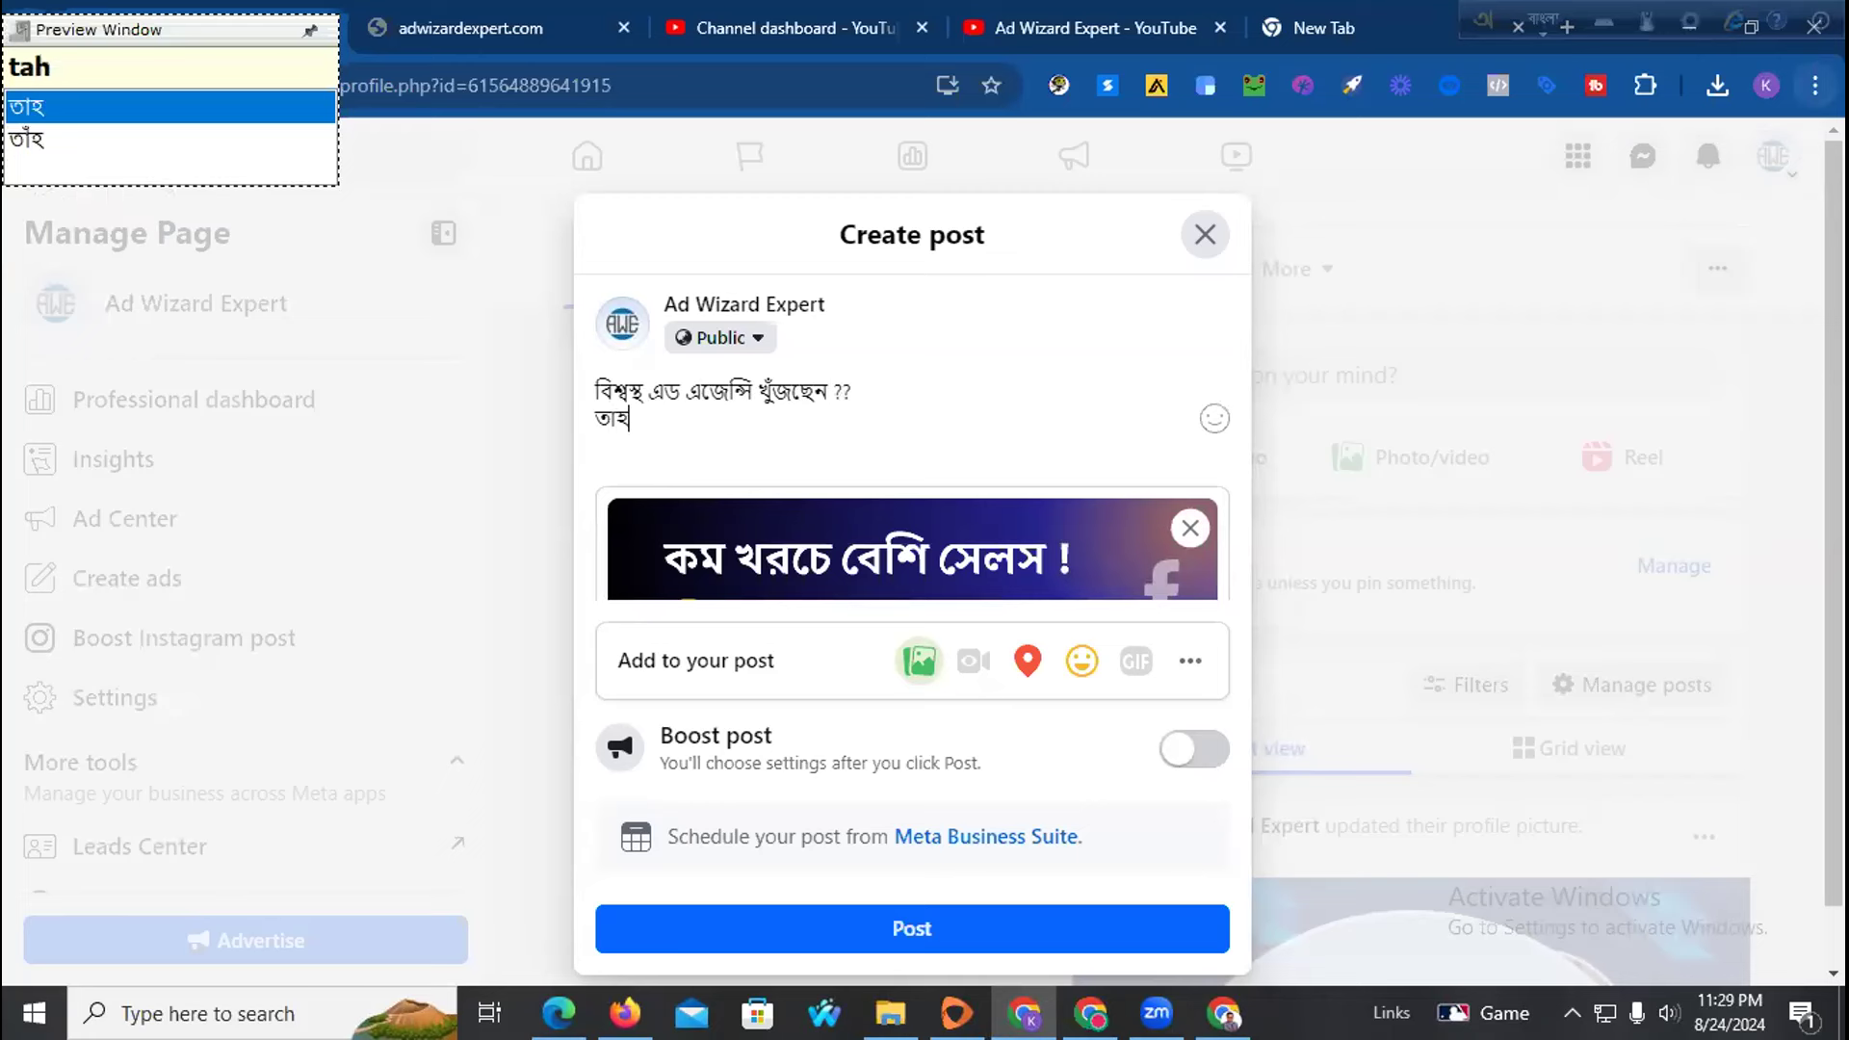
{"action": "type", "text": " ei "}
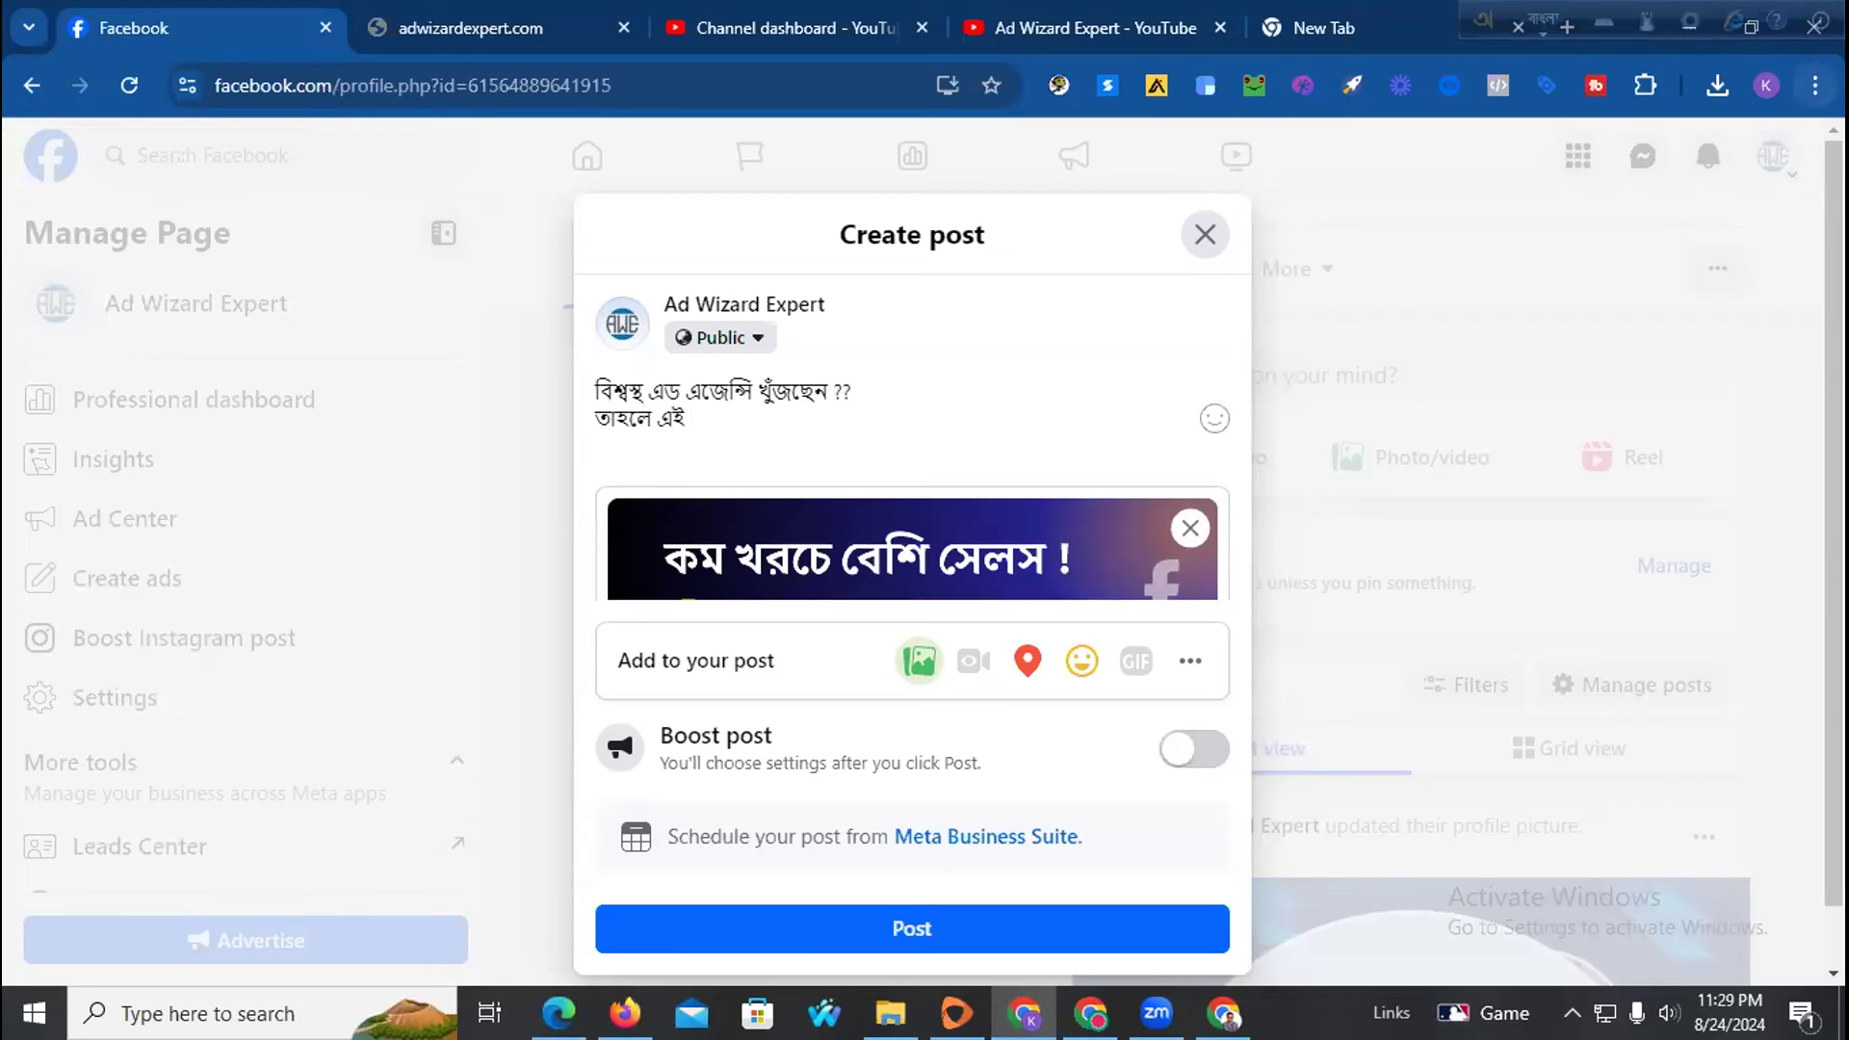
{"action": "type", "text": "b"}
{"action": "key", "text": "BackSpace"}
{"action": "type", "text": "bigga"}
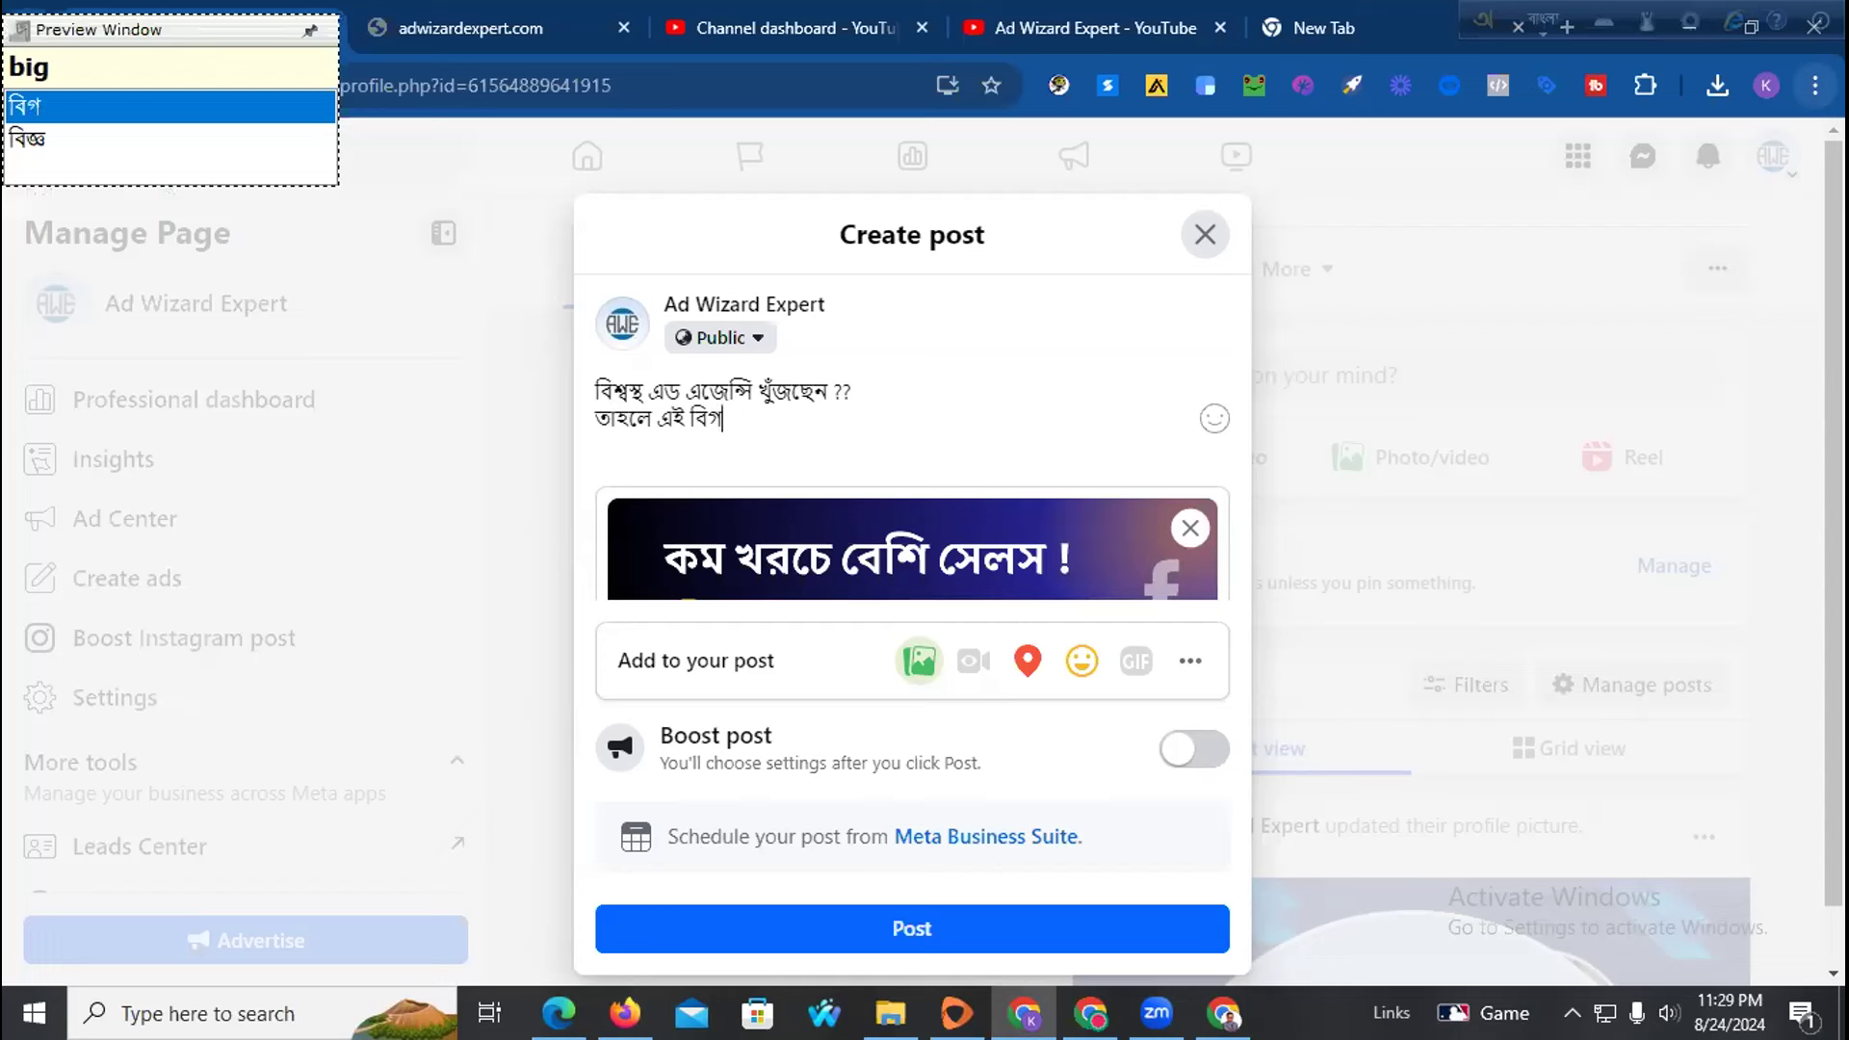
{"action": "type", "text": "ponT"}
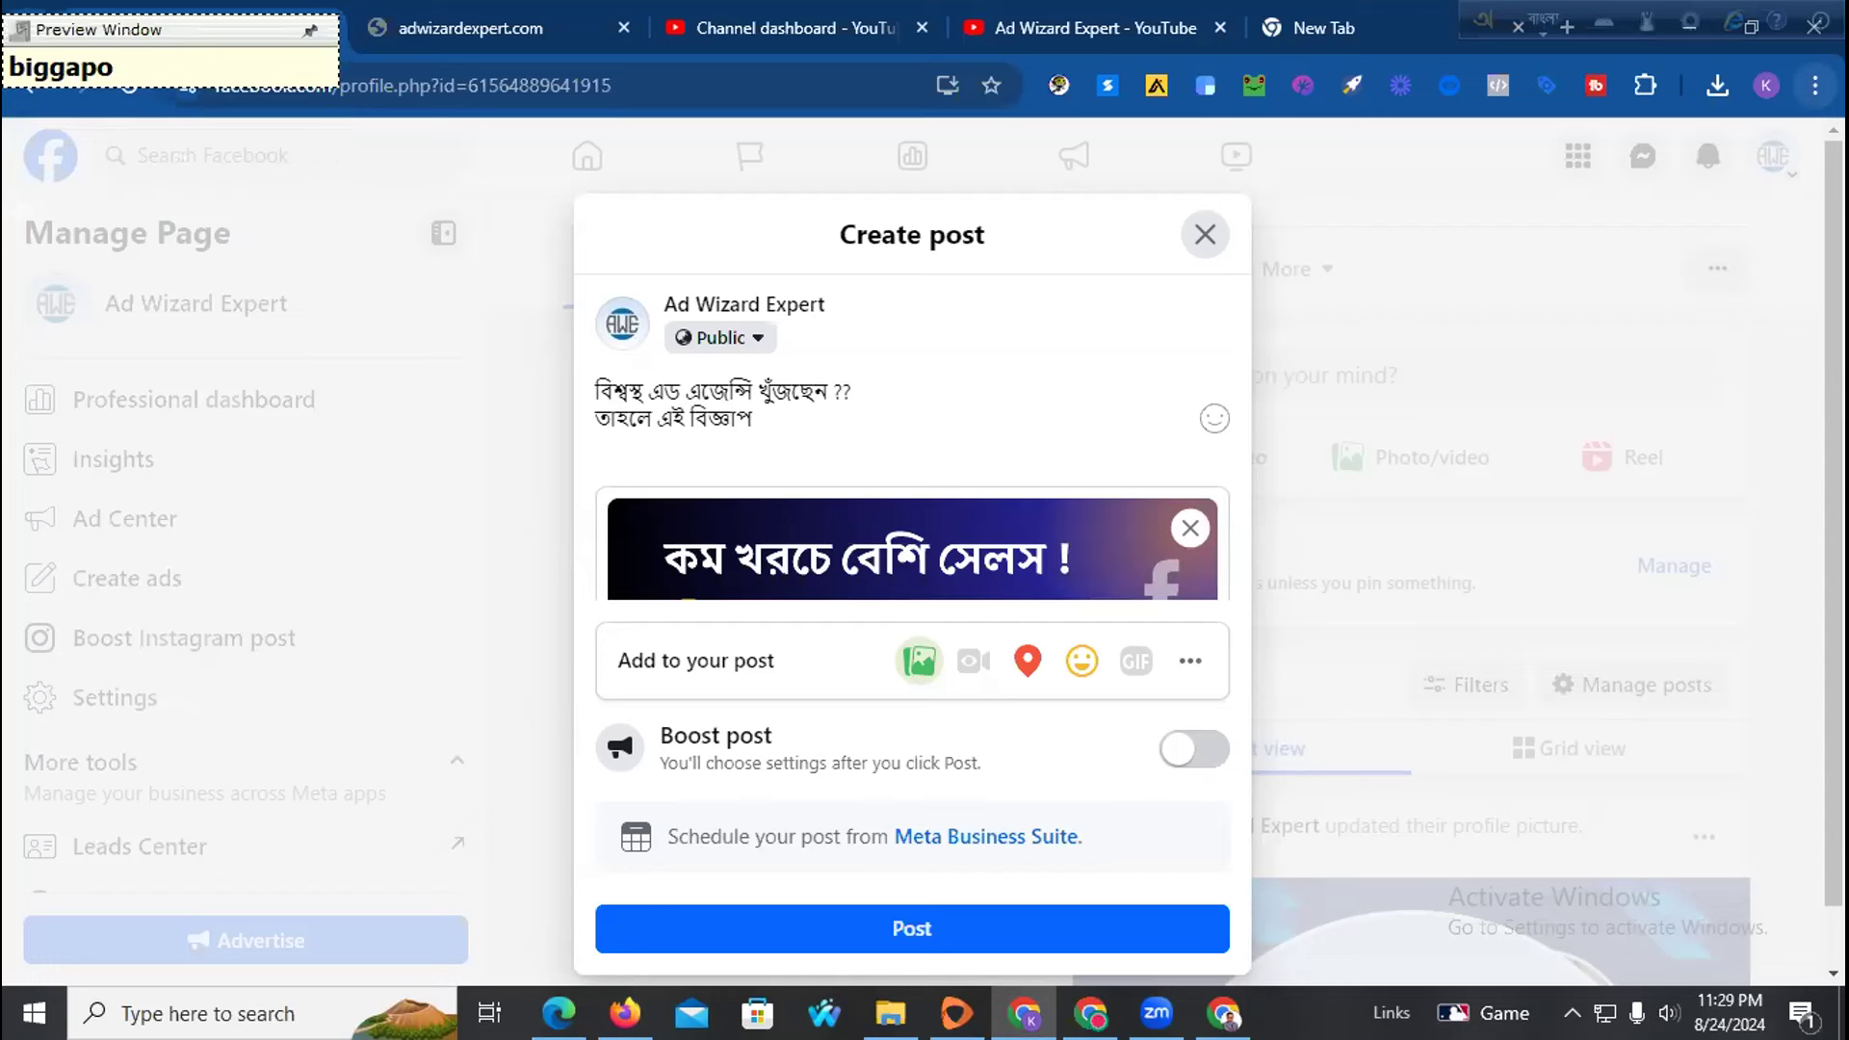
{"action": "type", "text": "i"}
{"action": "key", "text": "BackSpace"}
{"action": "key", "text": "BackSpace"}
{"action": "type", "text": "Ti aponar j"}
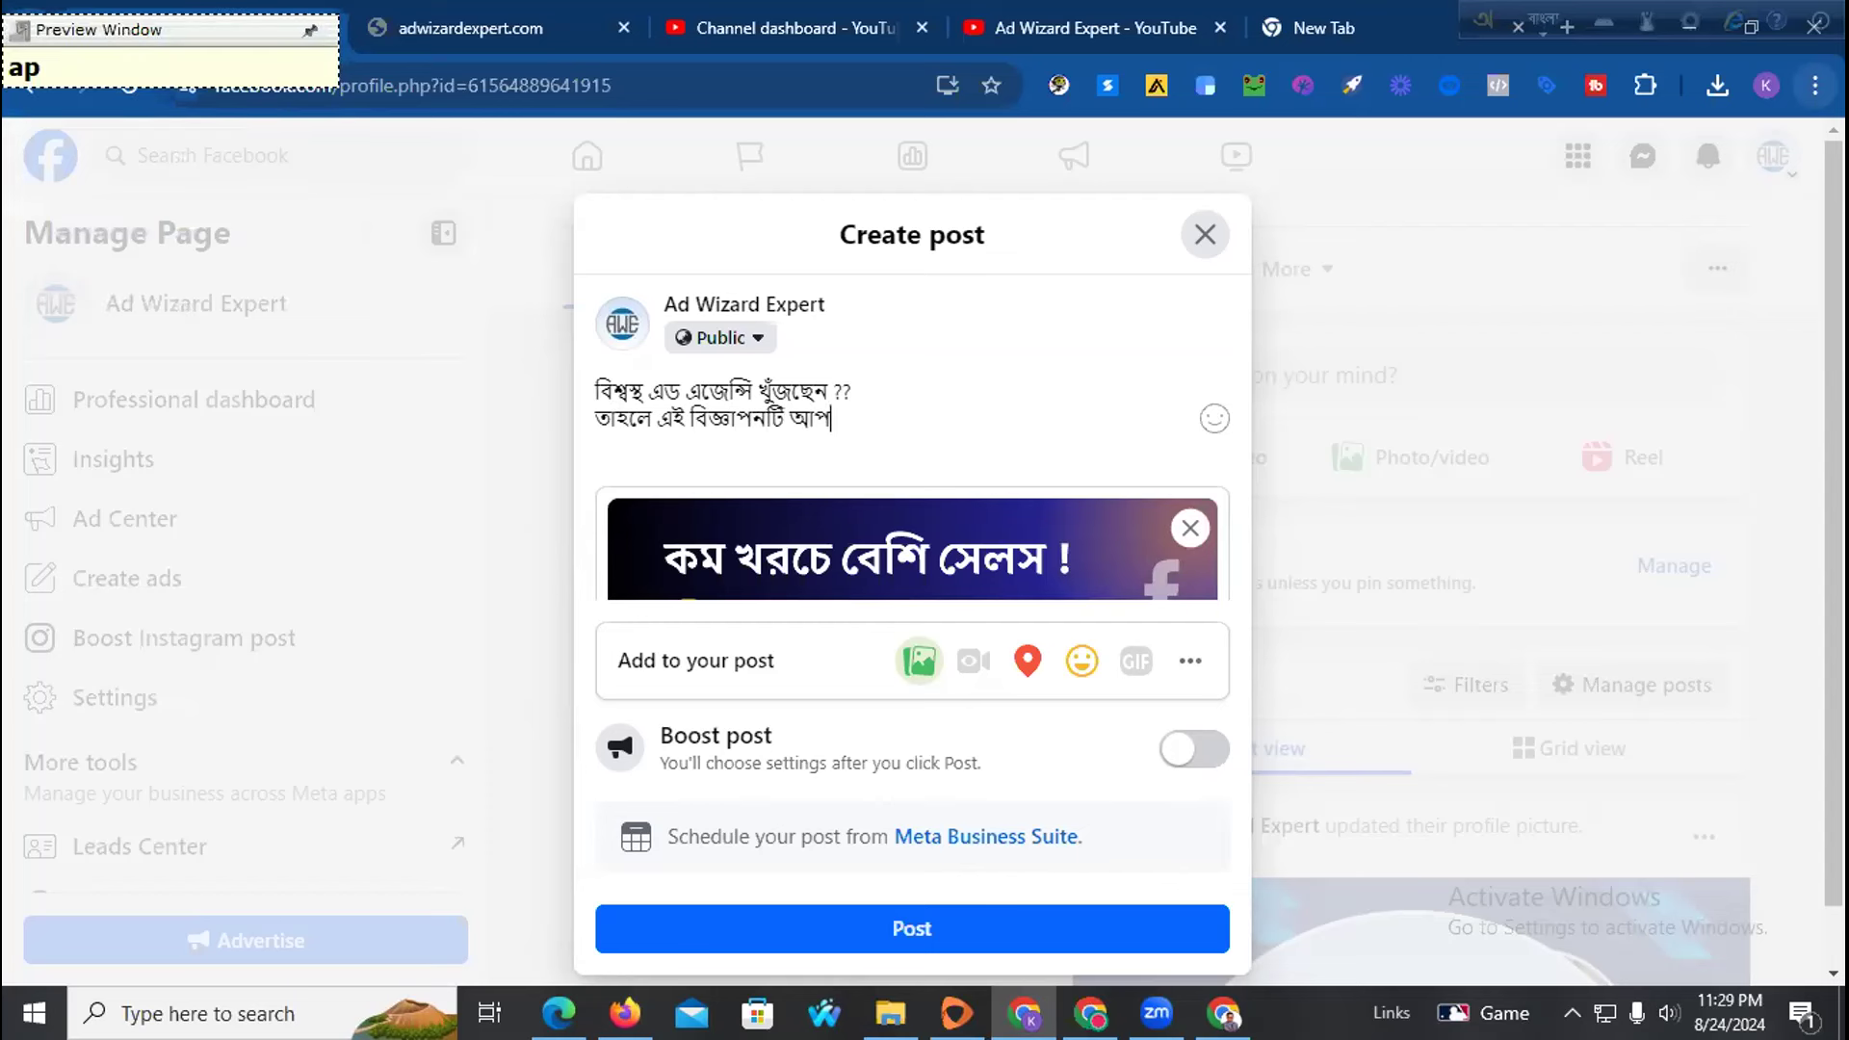
{"action": "type", "text": "ony. "}
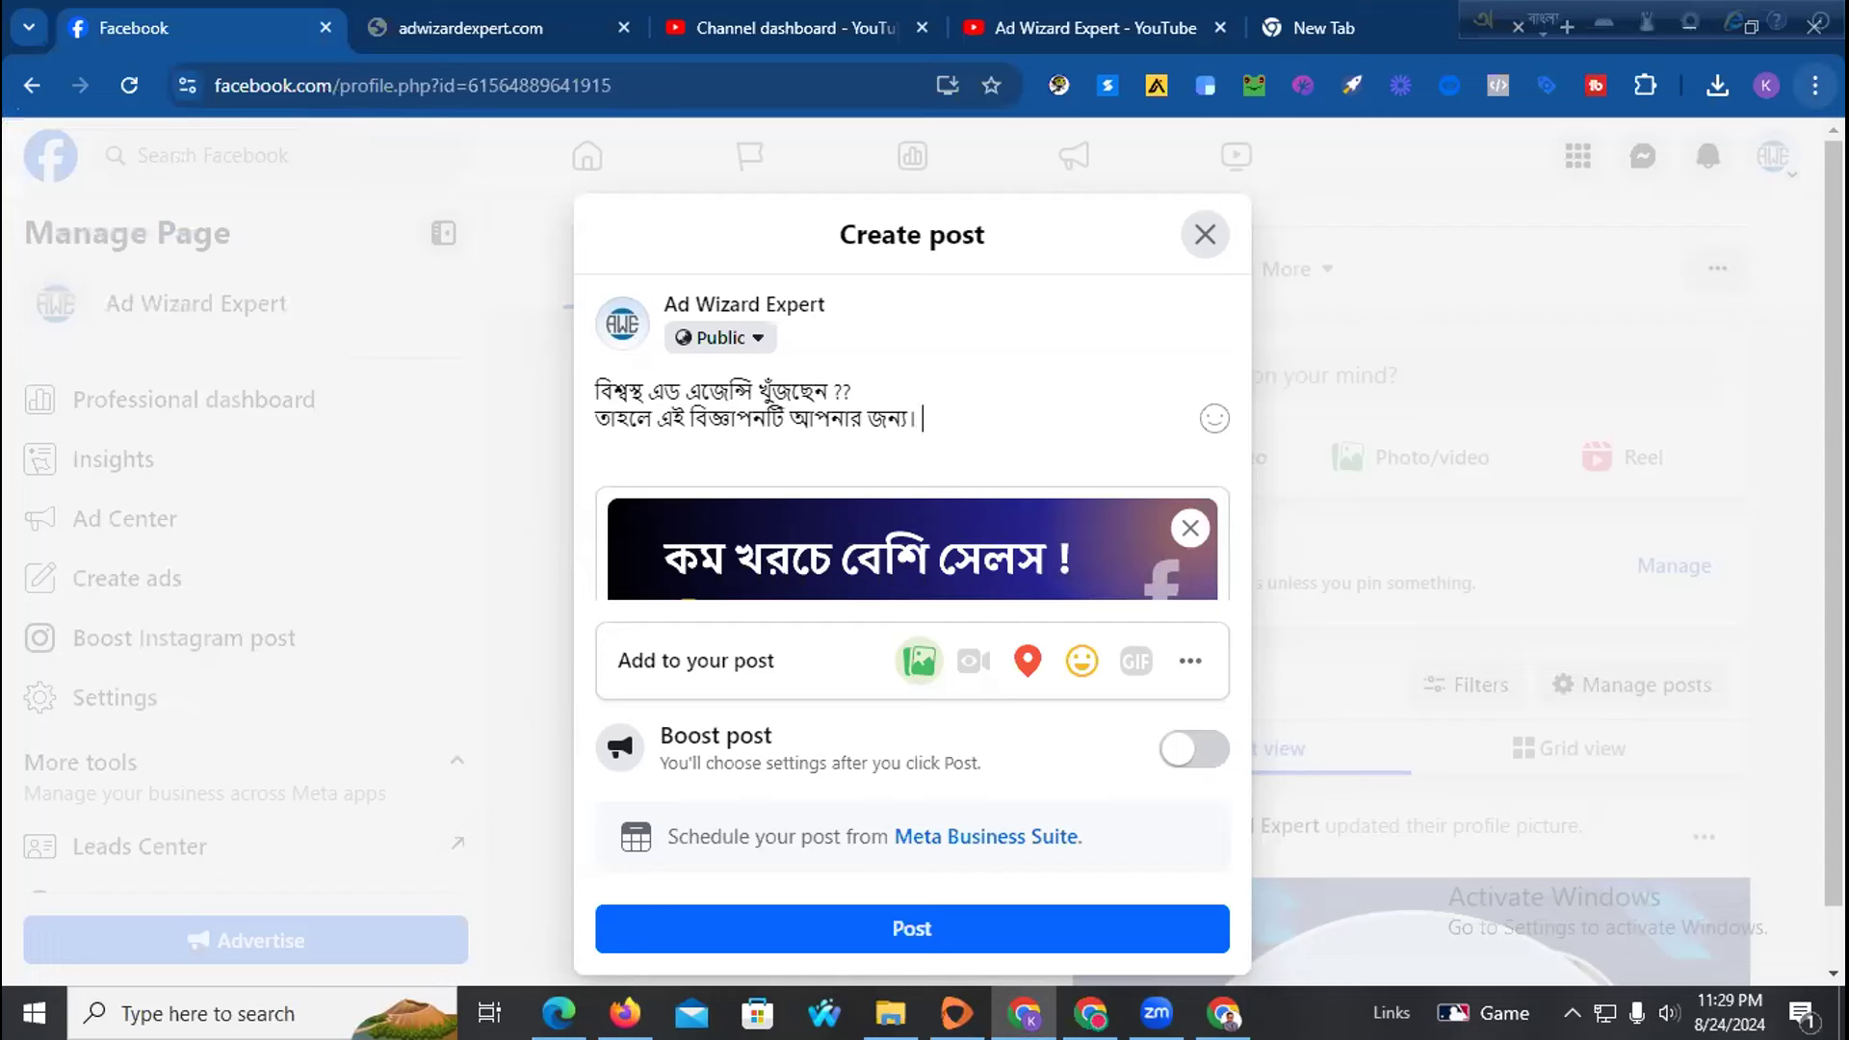
{"action": "type", "text": "frilyansing"}
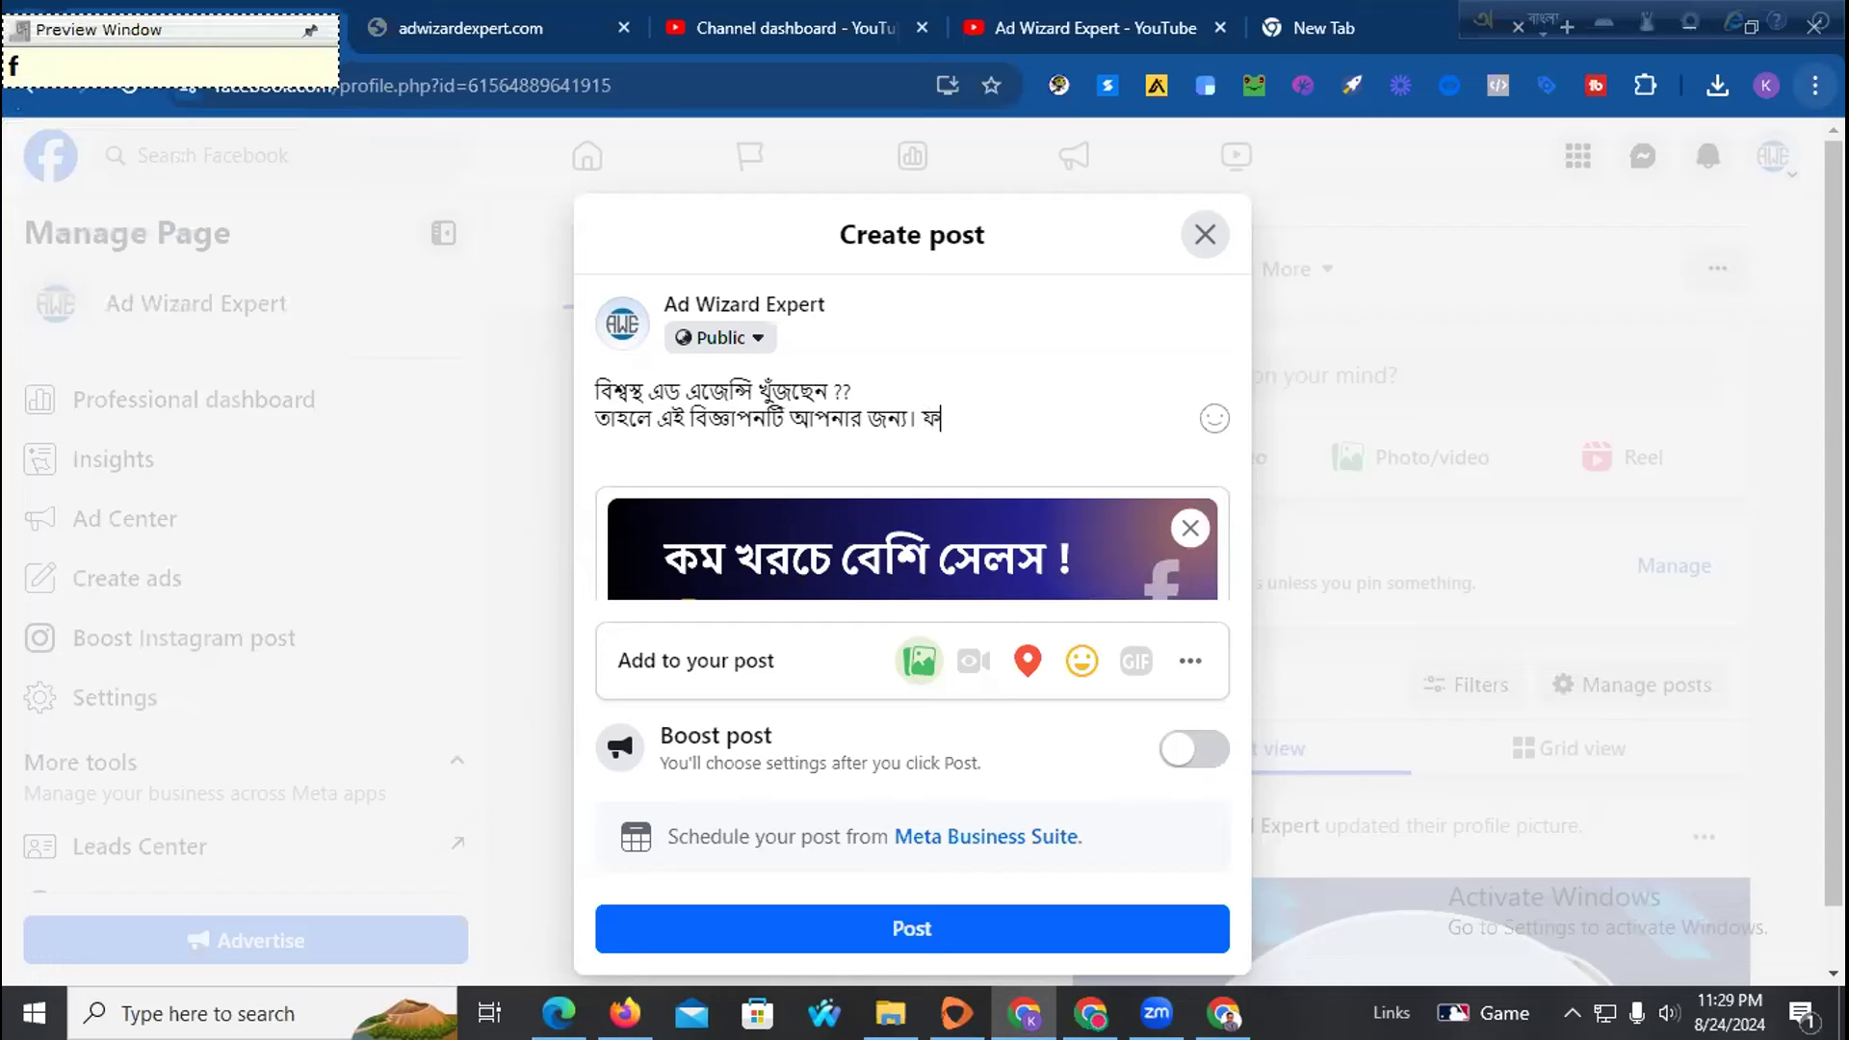
Add a Bangla credit naming the managing freelancer, ending with 'পরিচালিত'
{"action": "key", "text": "BackSpace"}
{"action": "key", "text": "BackSpace"}
{"action": "key", "text": "BackSpace"}
{"action": "key", "text": "BackSpace"}
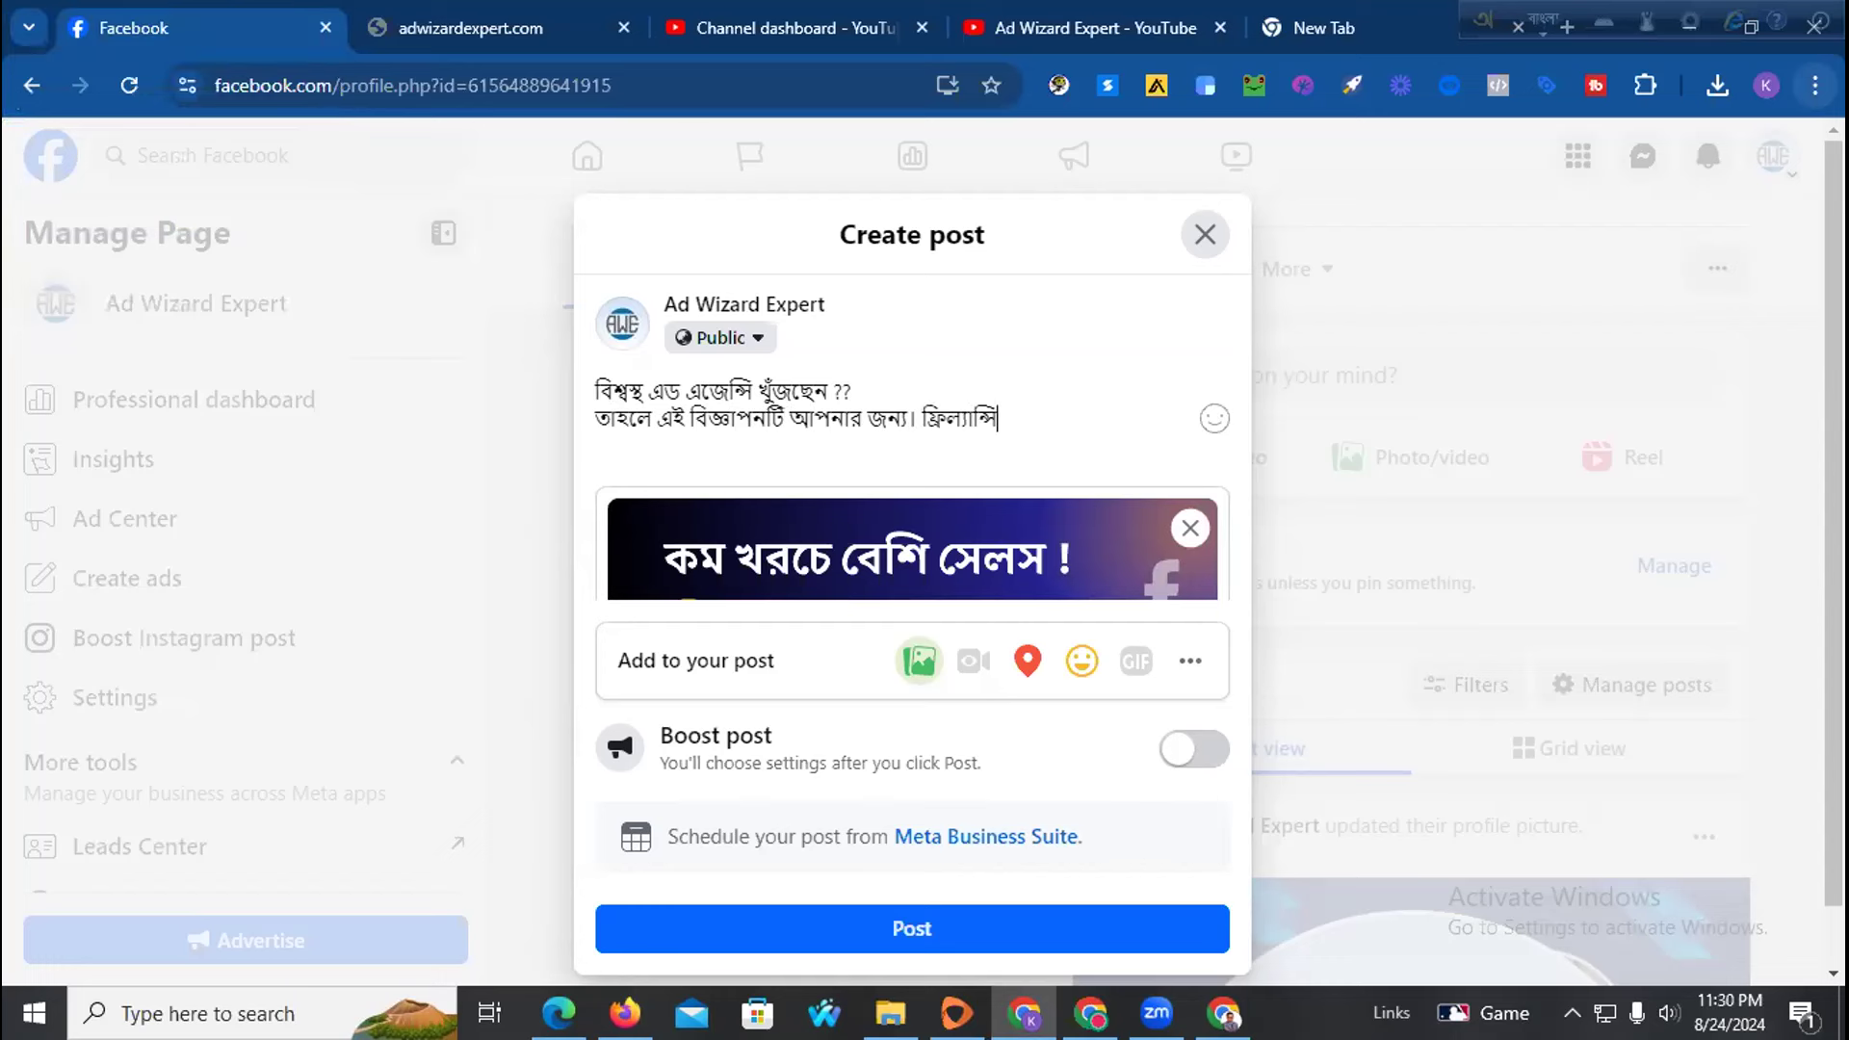
{"action": "key", "text": "BackSpace"}
{"action": "key", "text": "BackSpace"}
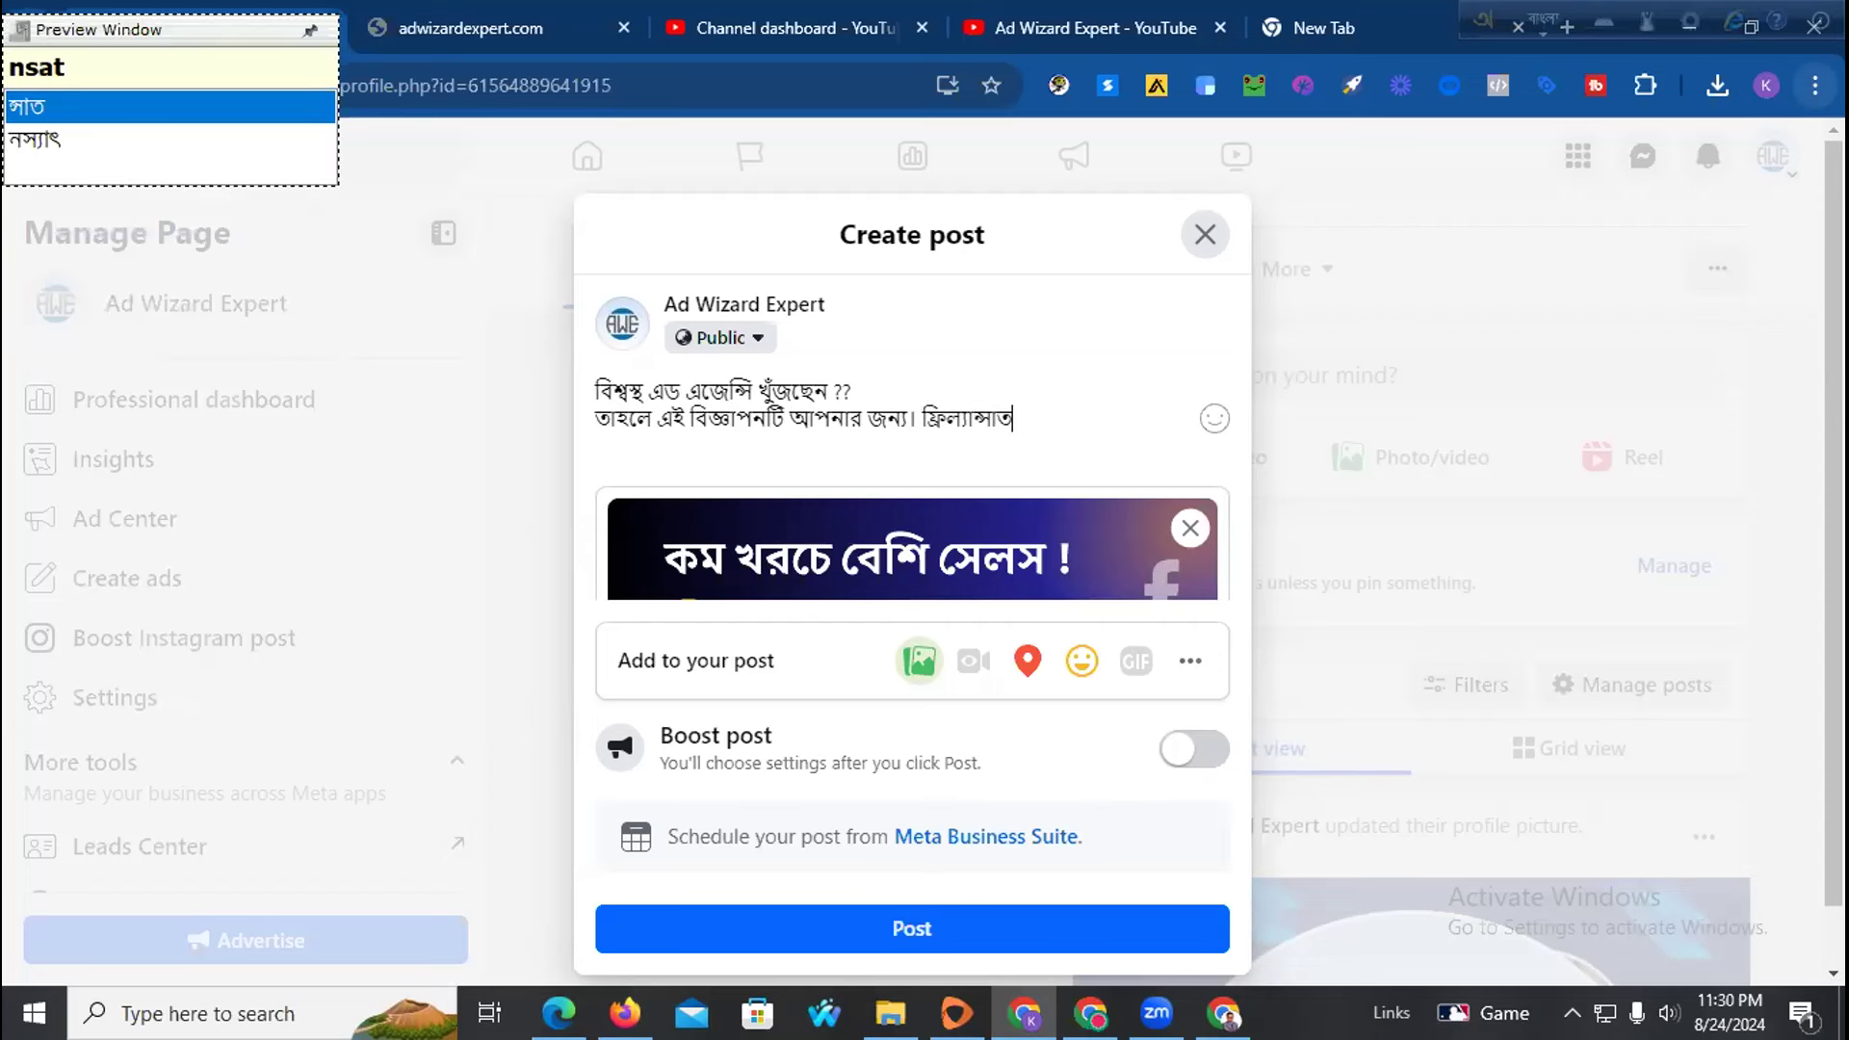
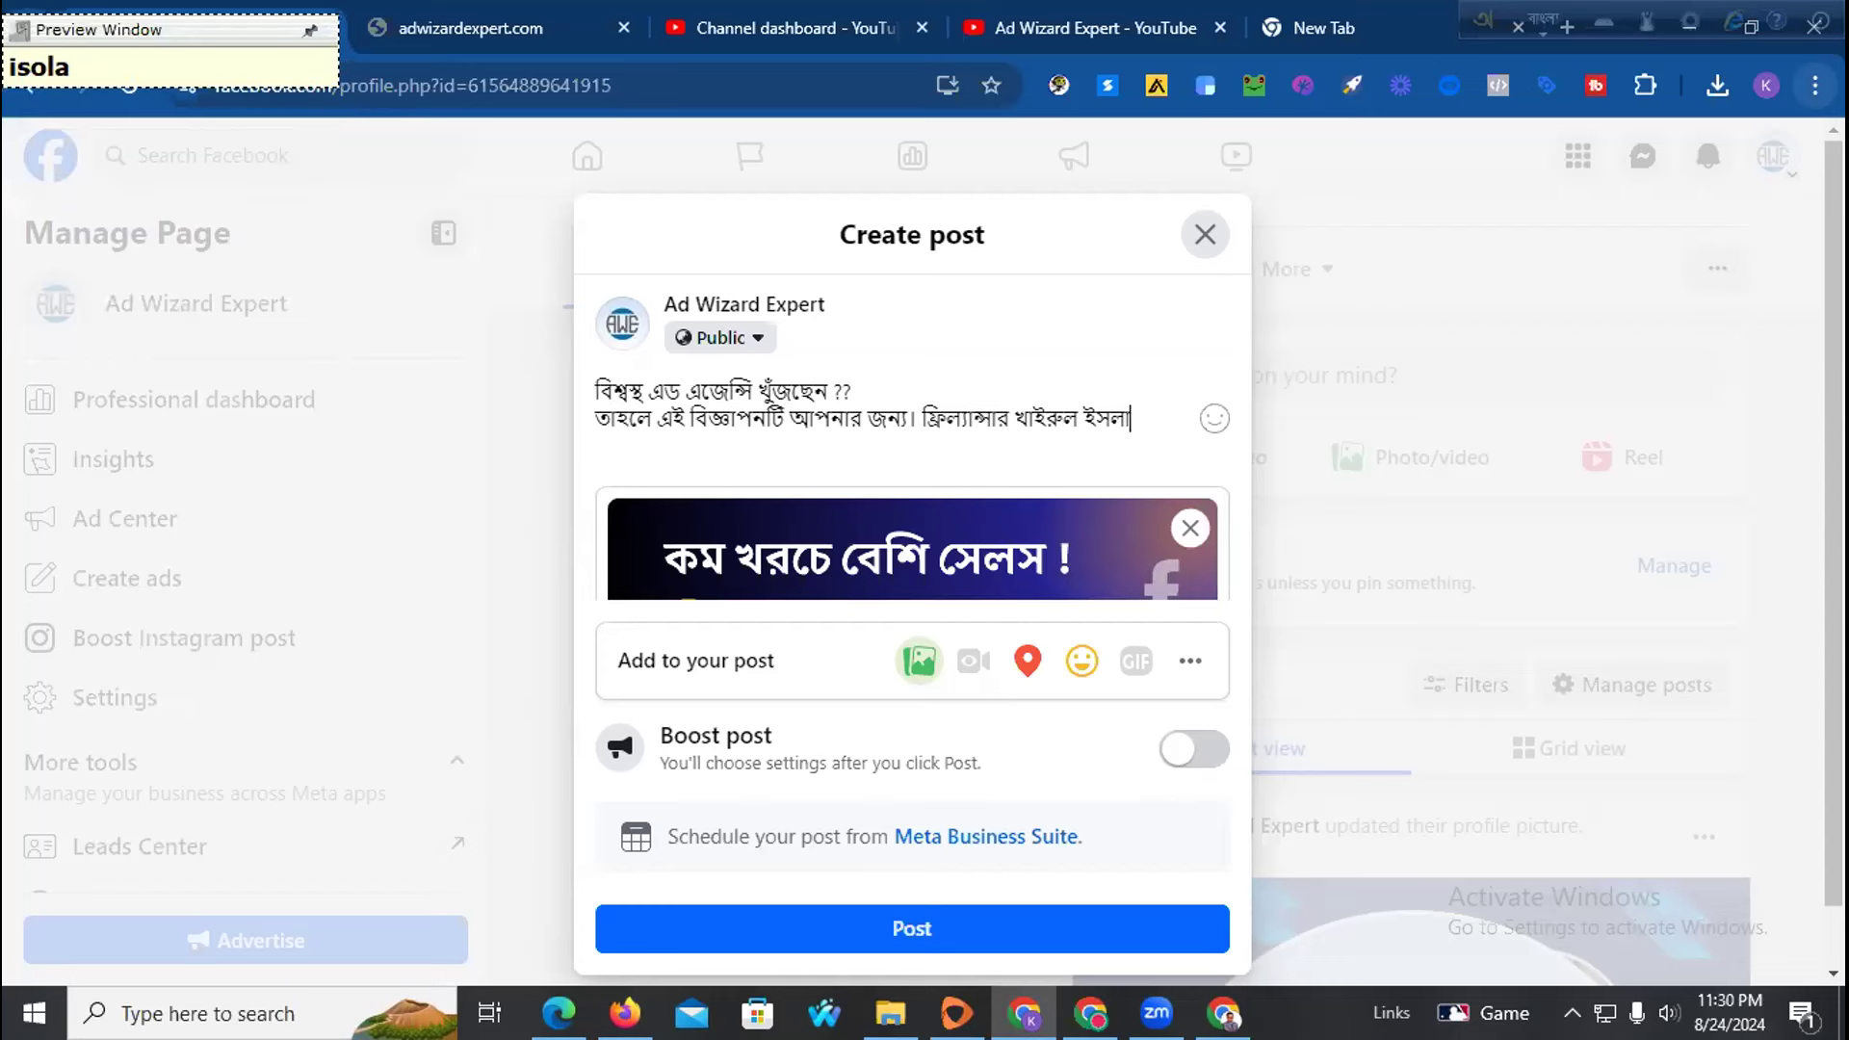
{"action": "type", "text": "poriv"}
{"action": "key", "text": "BackSpace"}
{"action": "type", "text": "calit"}
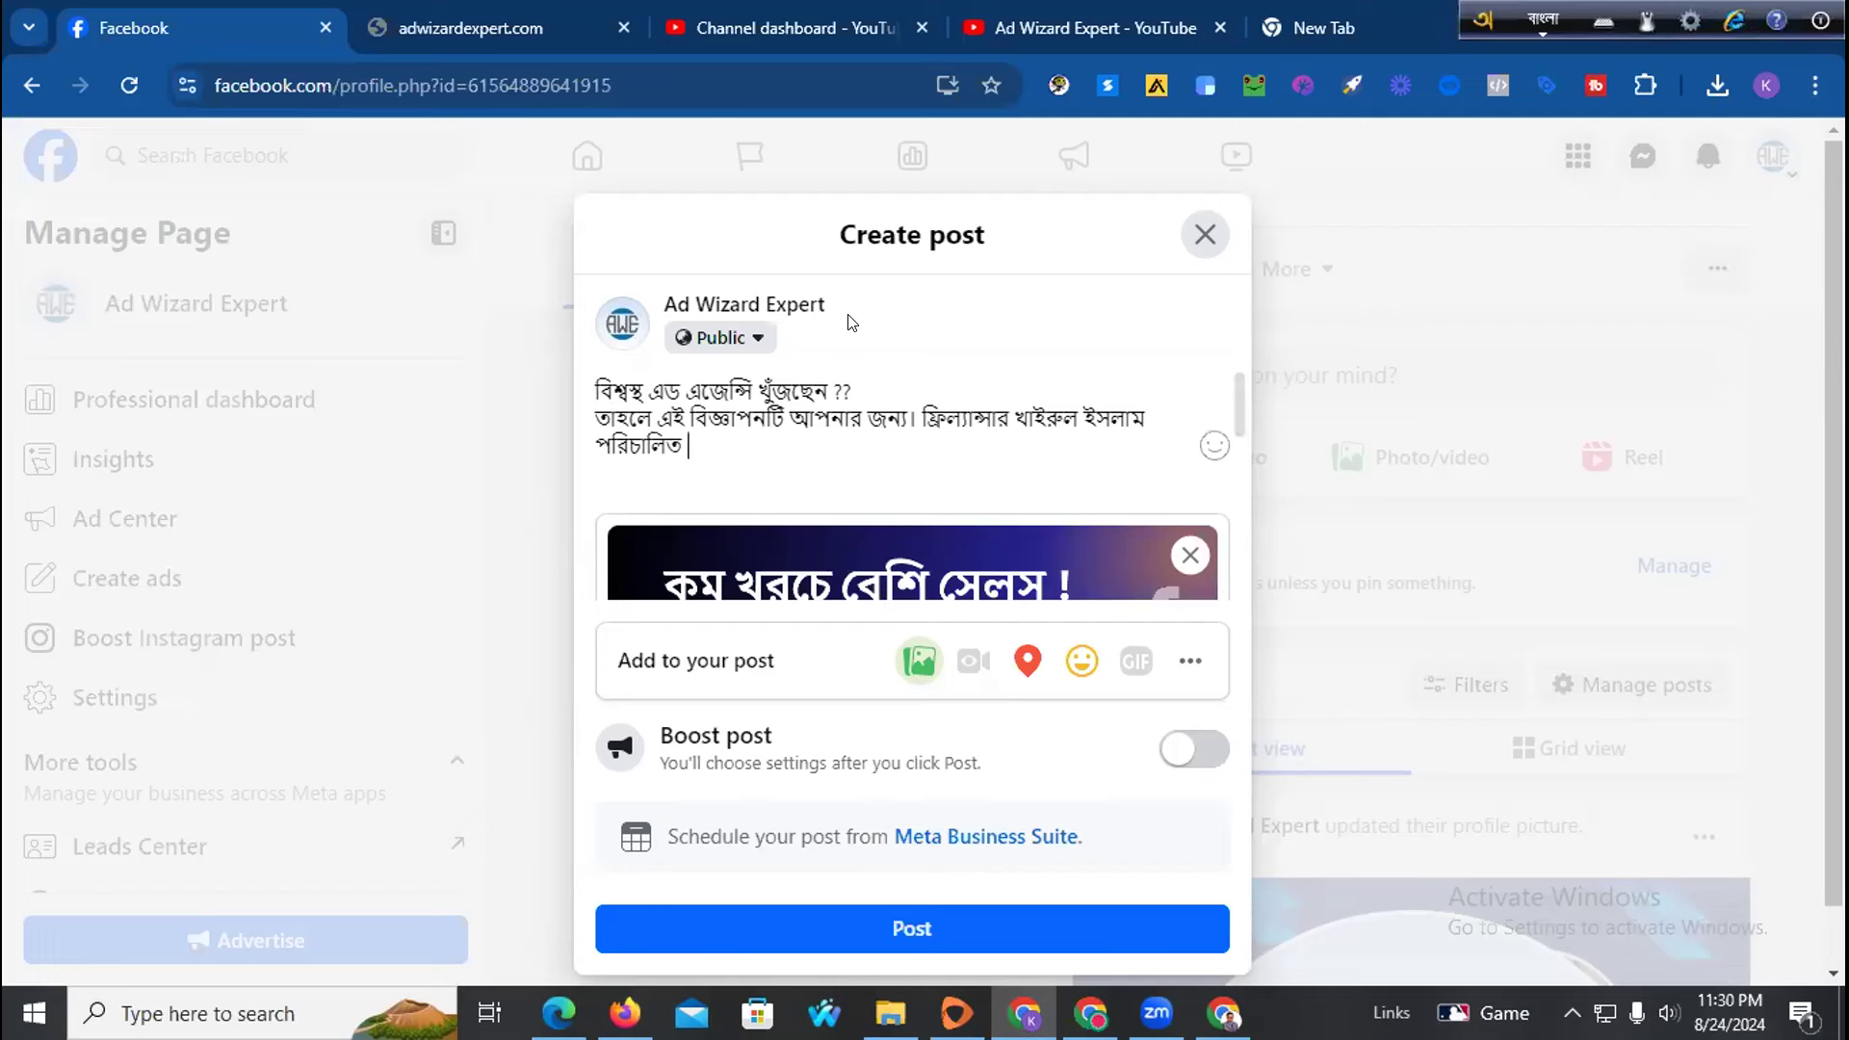
Copy the page name 'Ad Wizard Expert' and paste it after পরিচালিত in the caption
{"action": "left_click_drag", "start_coordinate": [814, 301], "coordinate": [662, 299]}
{"action": "key", "text": "ctrl+c"}
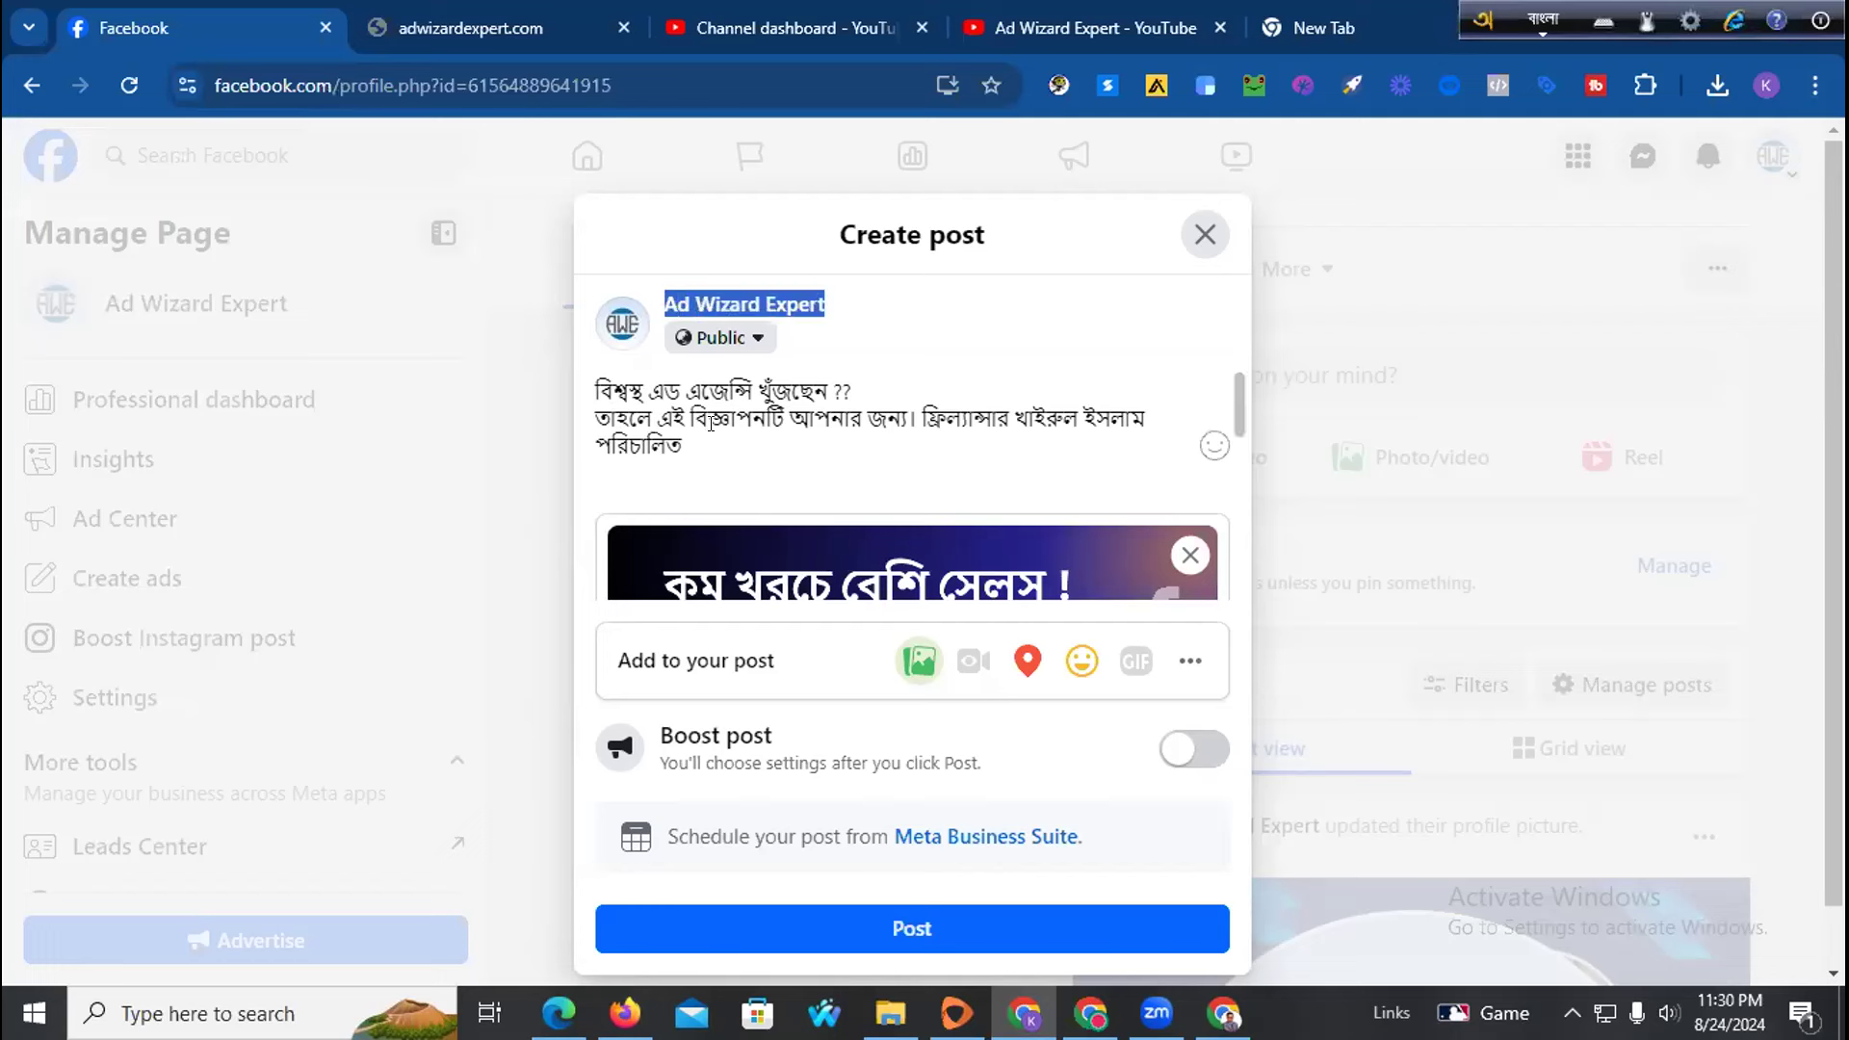
{"action": "left_click", "coordinate": [711, 438]}
{"action": "key", "text": "ctrl+v"}
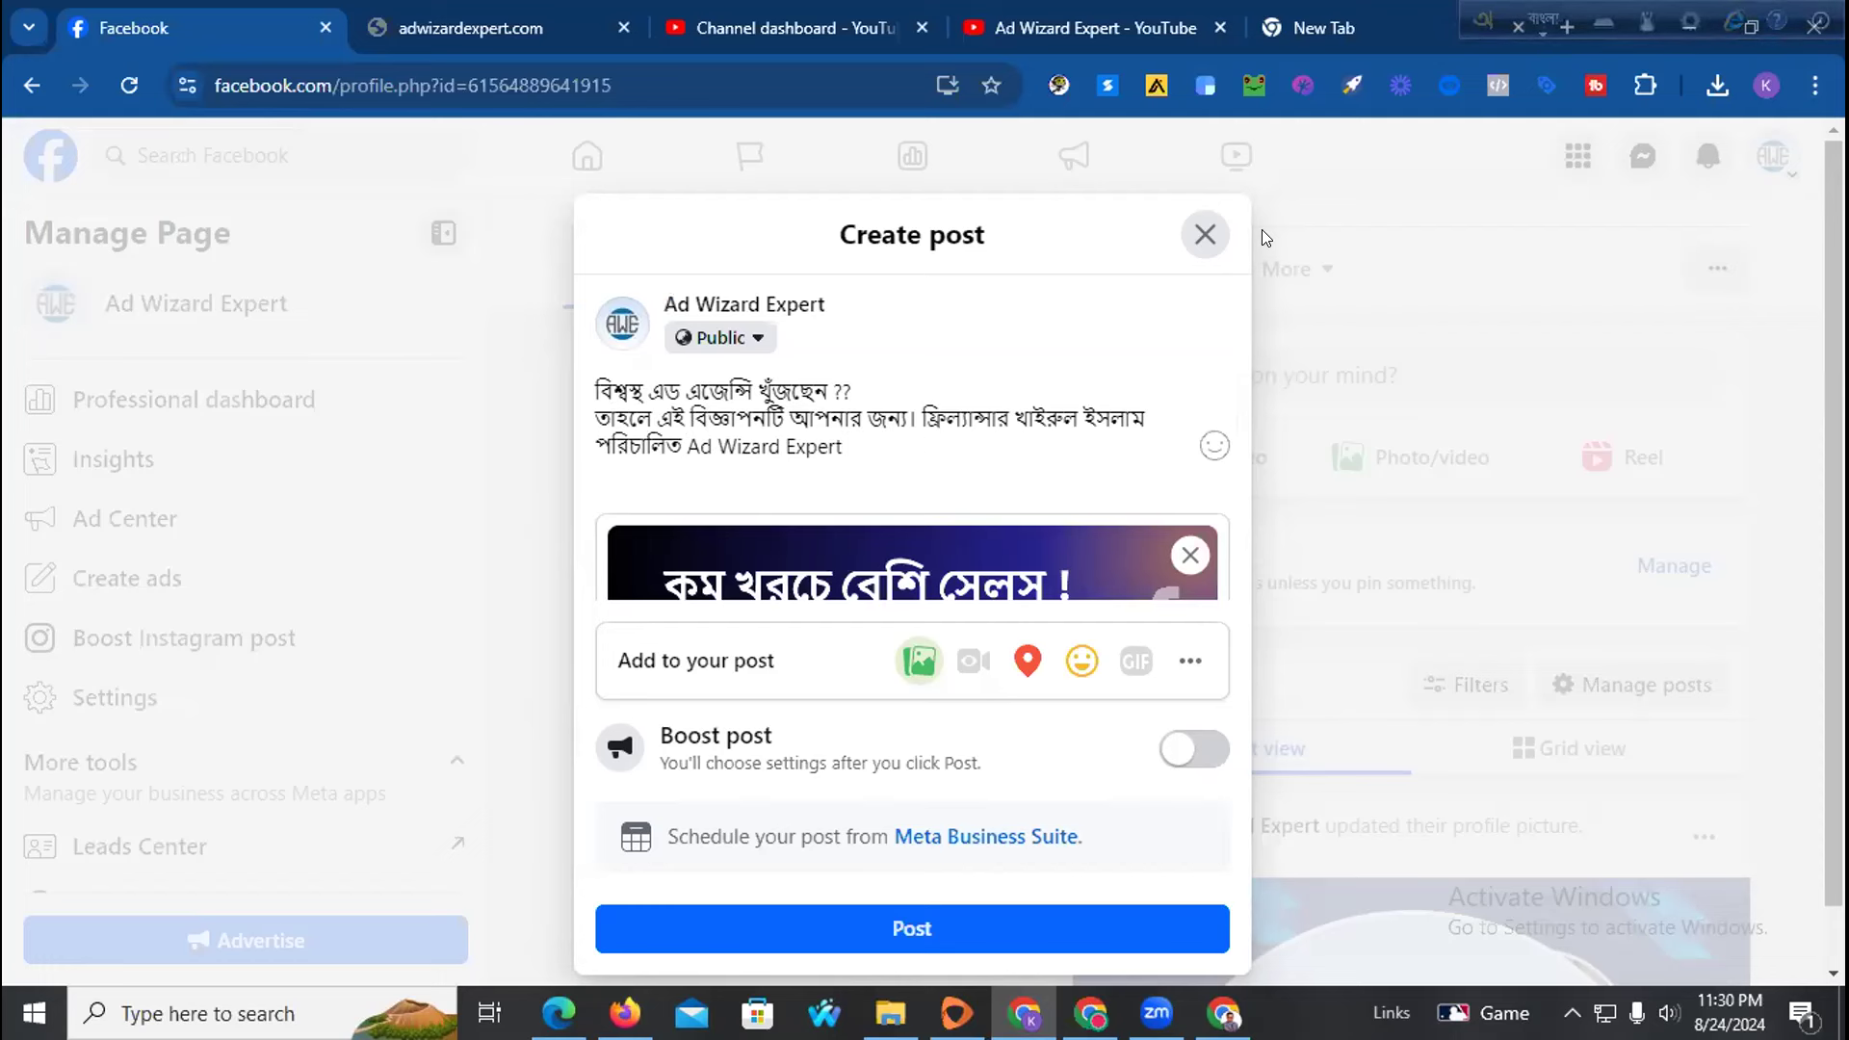
Continue the sentence offering business boosting or promotion with real bank dollars, in Bangla
{"action": "type", "text": "এজেন্সি আপনাকে"}
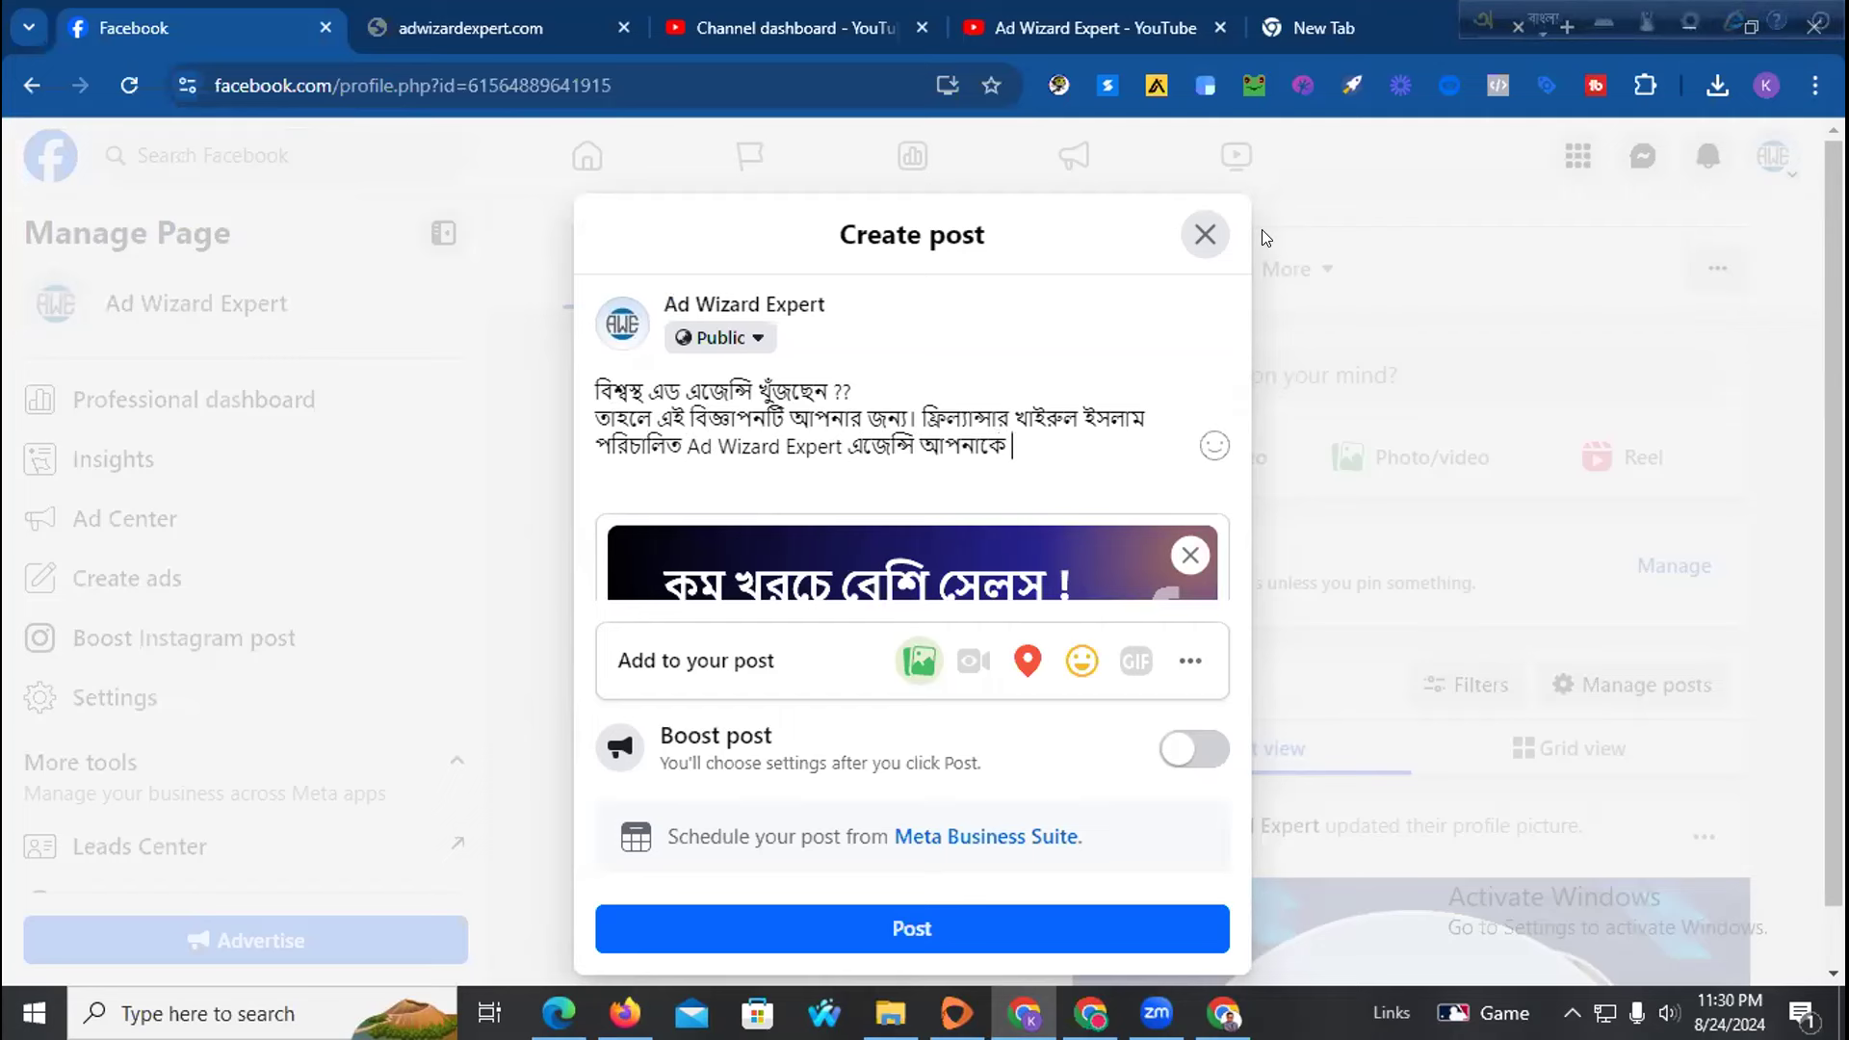
{"action": "type", "text": " দিচ্ছে"}
{"action": "type", "text": " রিয়েল"}
{"action": "type", "text": "dola"}
{"action": "key", "text": "BackSpace"}
{"action": "key", "text": "BackSpace"}
{"action": "key", "text": "BackSpace"}
{"action": "key", "text": "BackSpace"}
{"action": "type", "text": "d"}
{"action": "key", "text": "BackSpace"}
{"action": "type", "text": "byangk Do"}
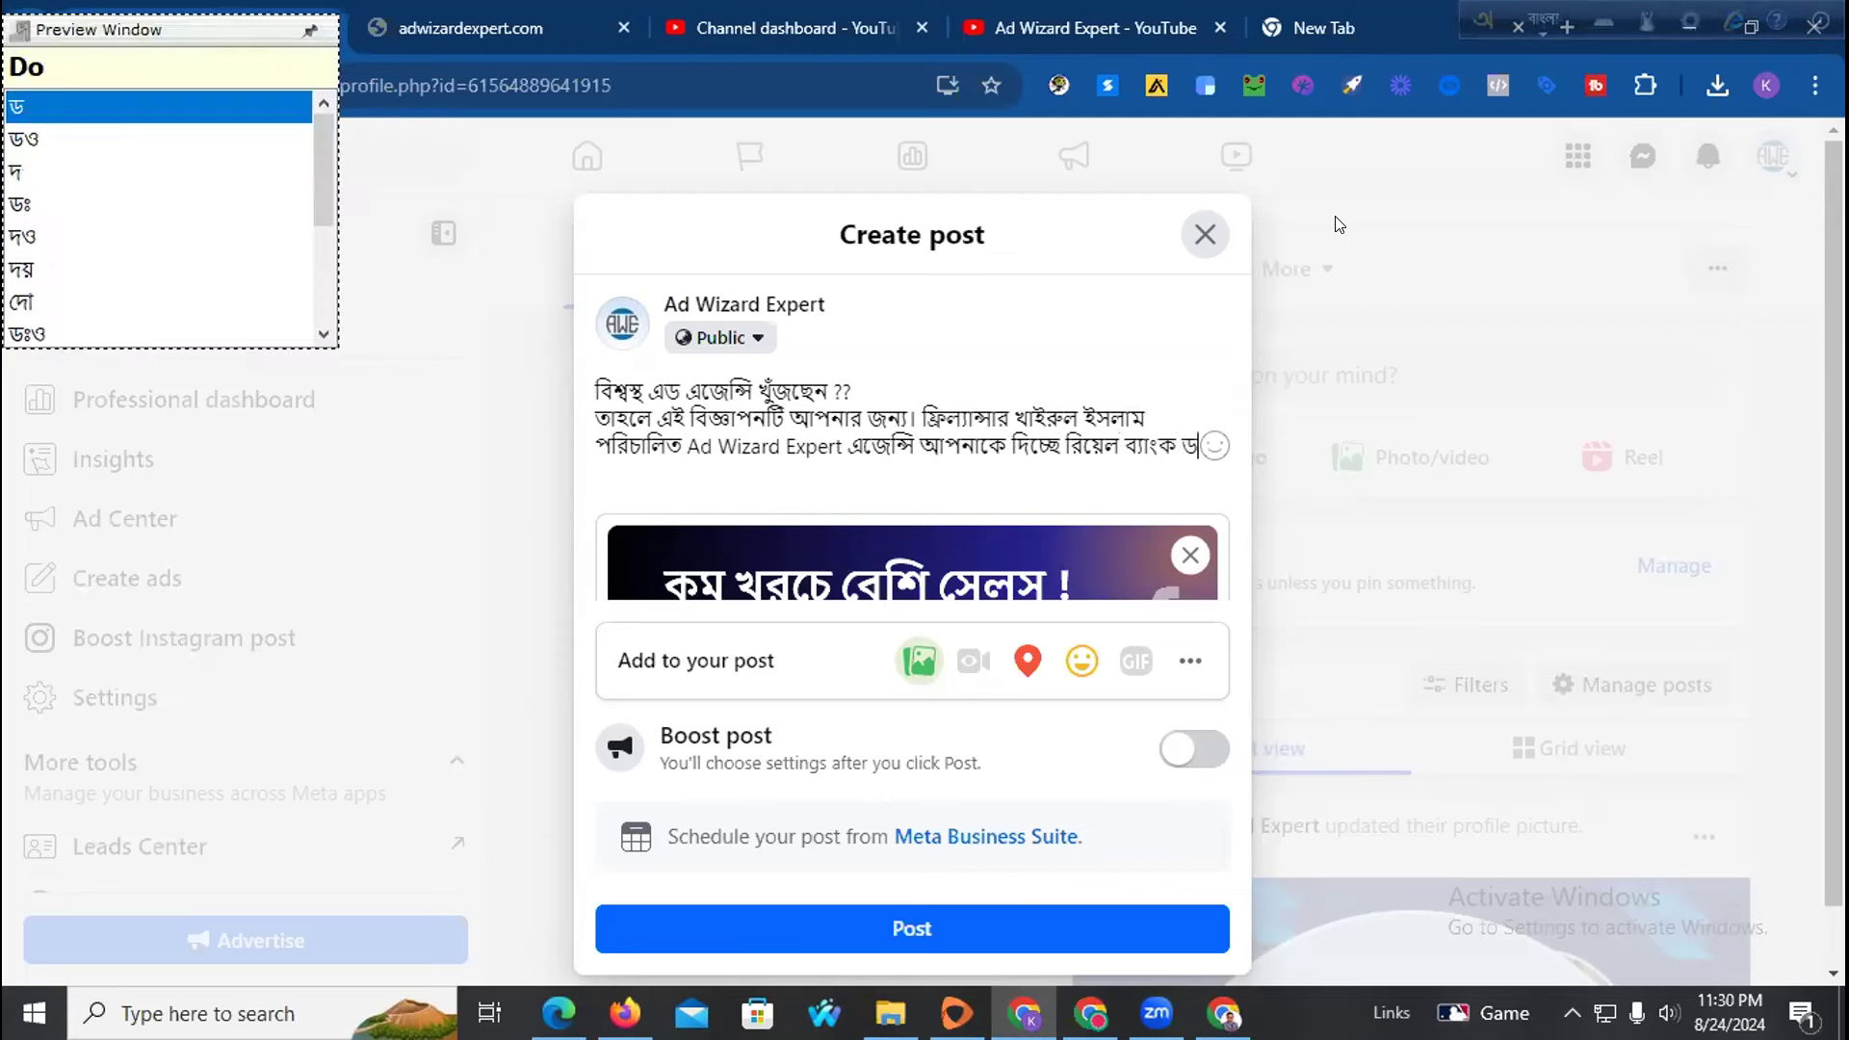
{"action": "type", "text": "lar diye "}
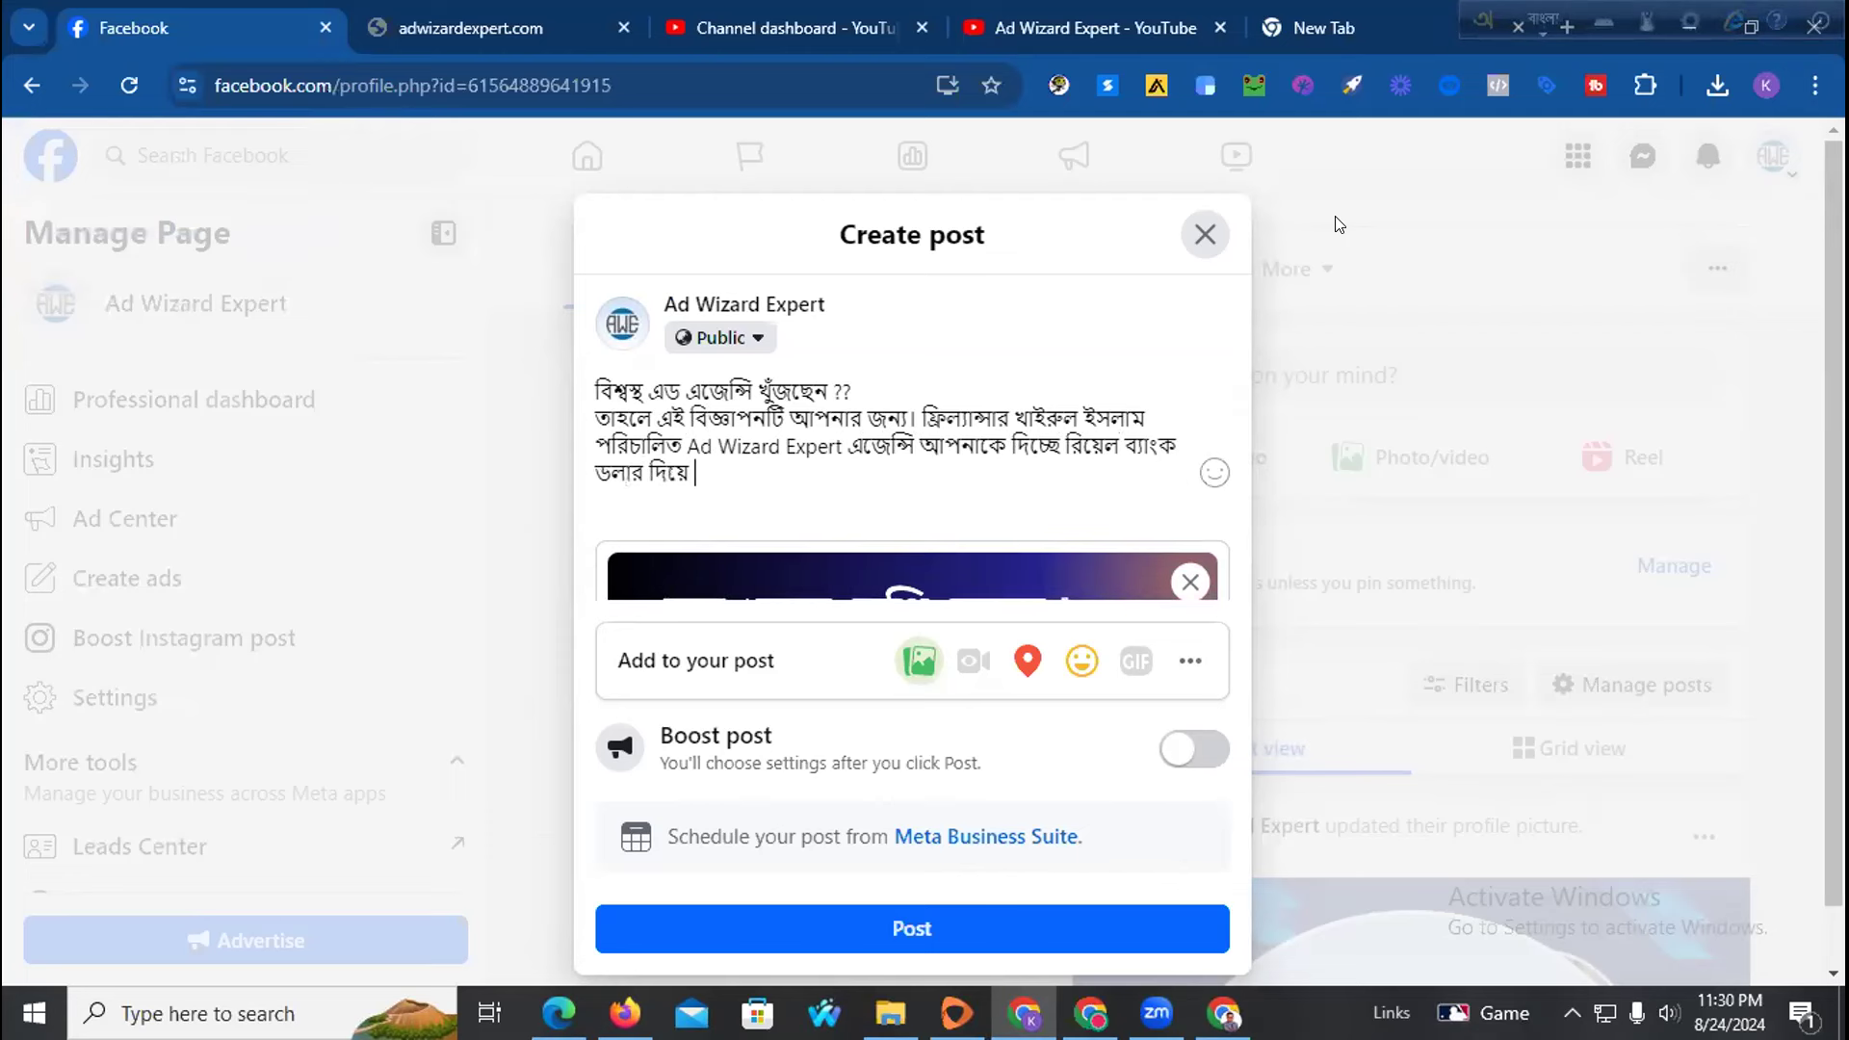
{"action": "type", "text": "byabos"}
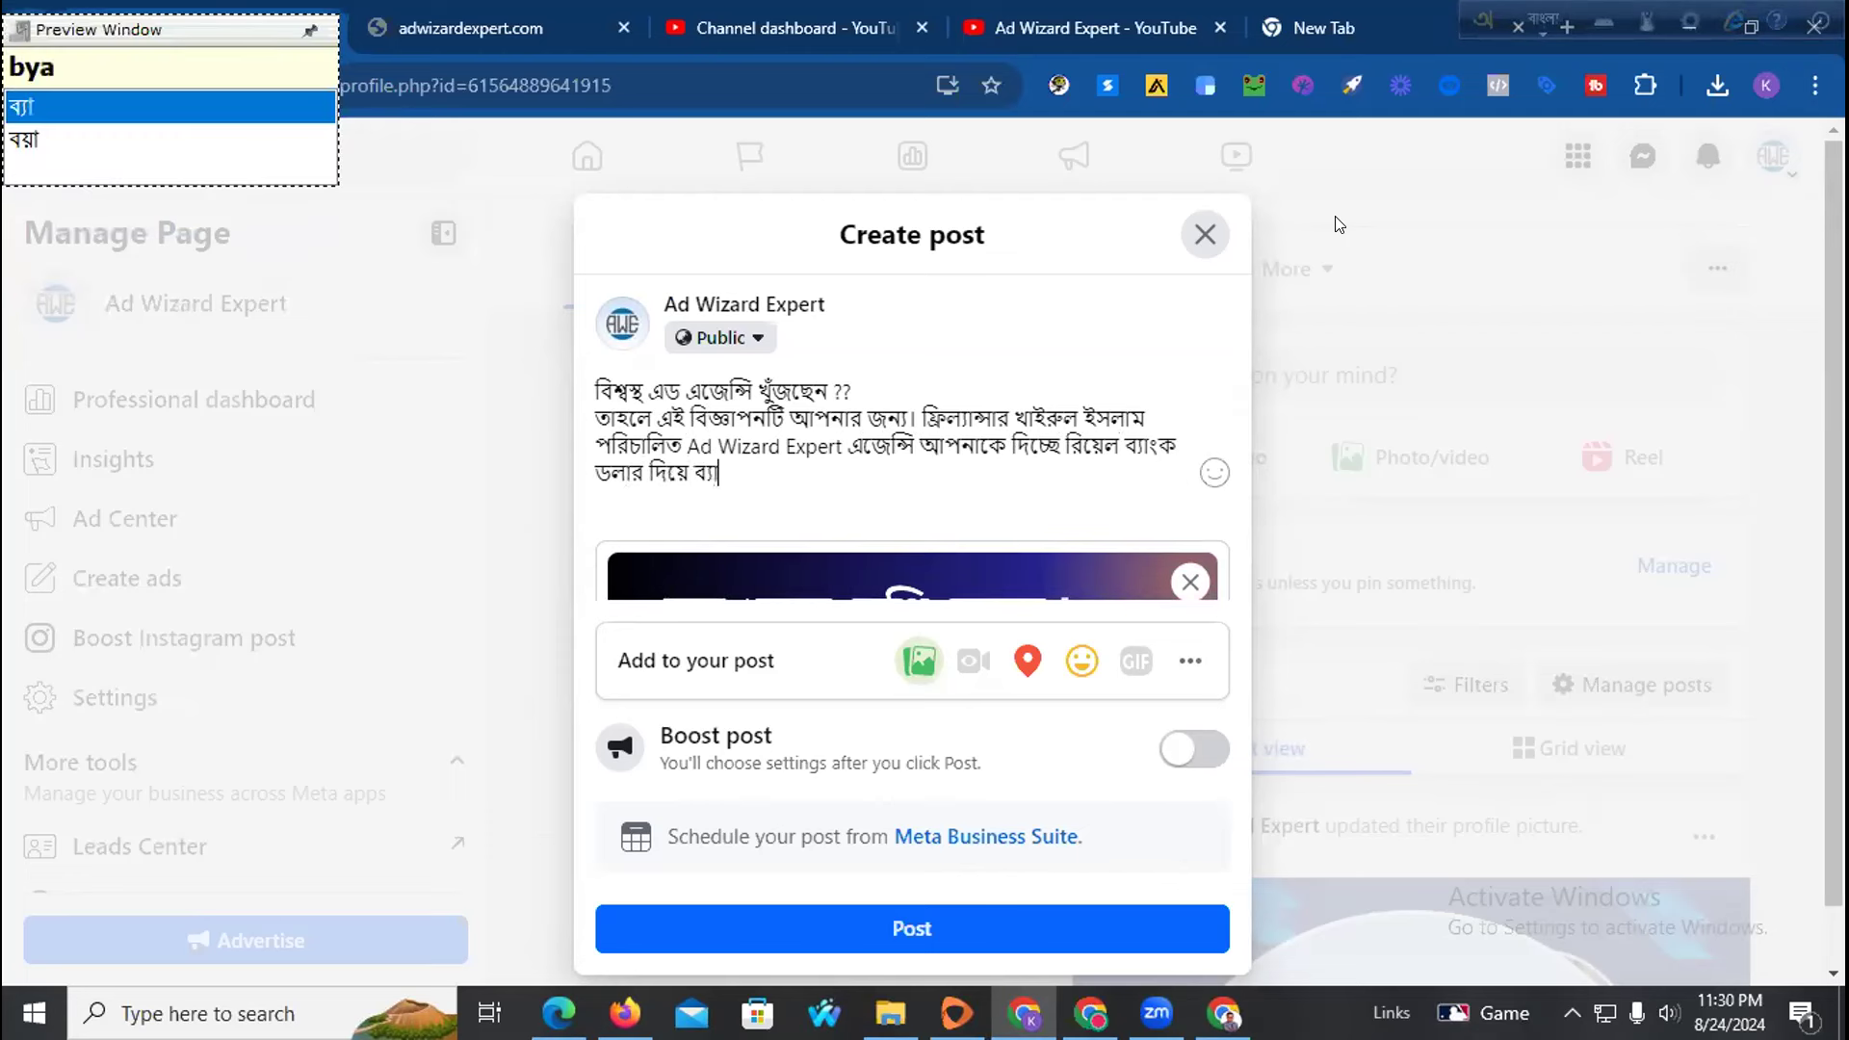
{"action": "type", "text": "a "}
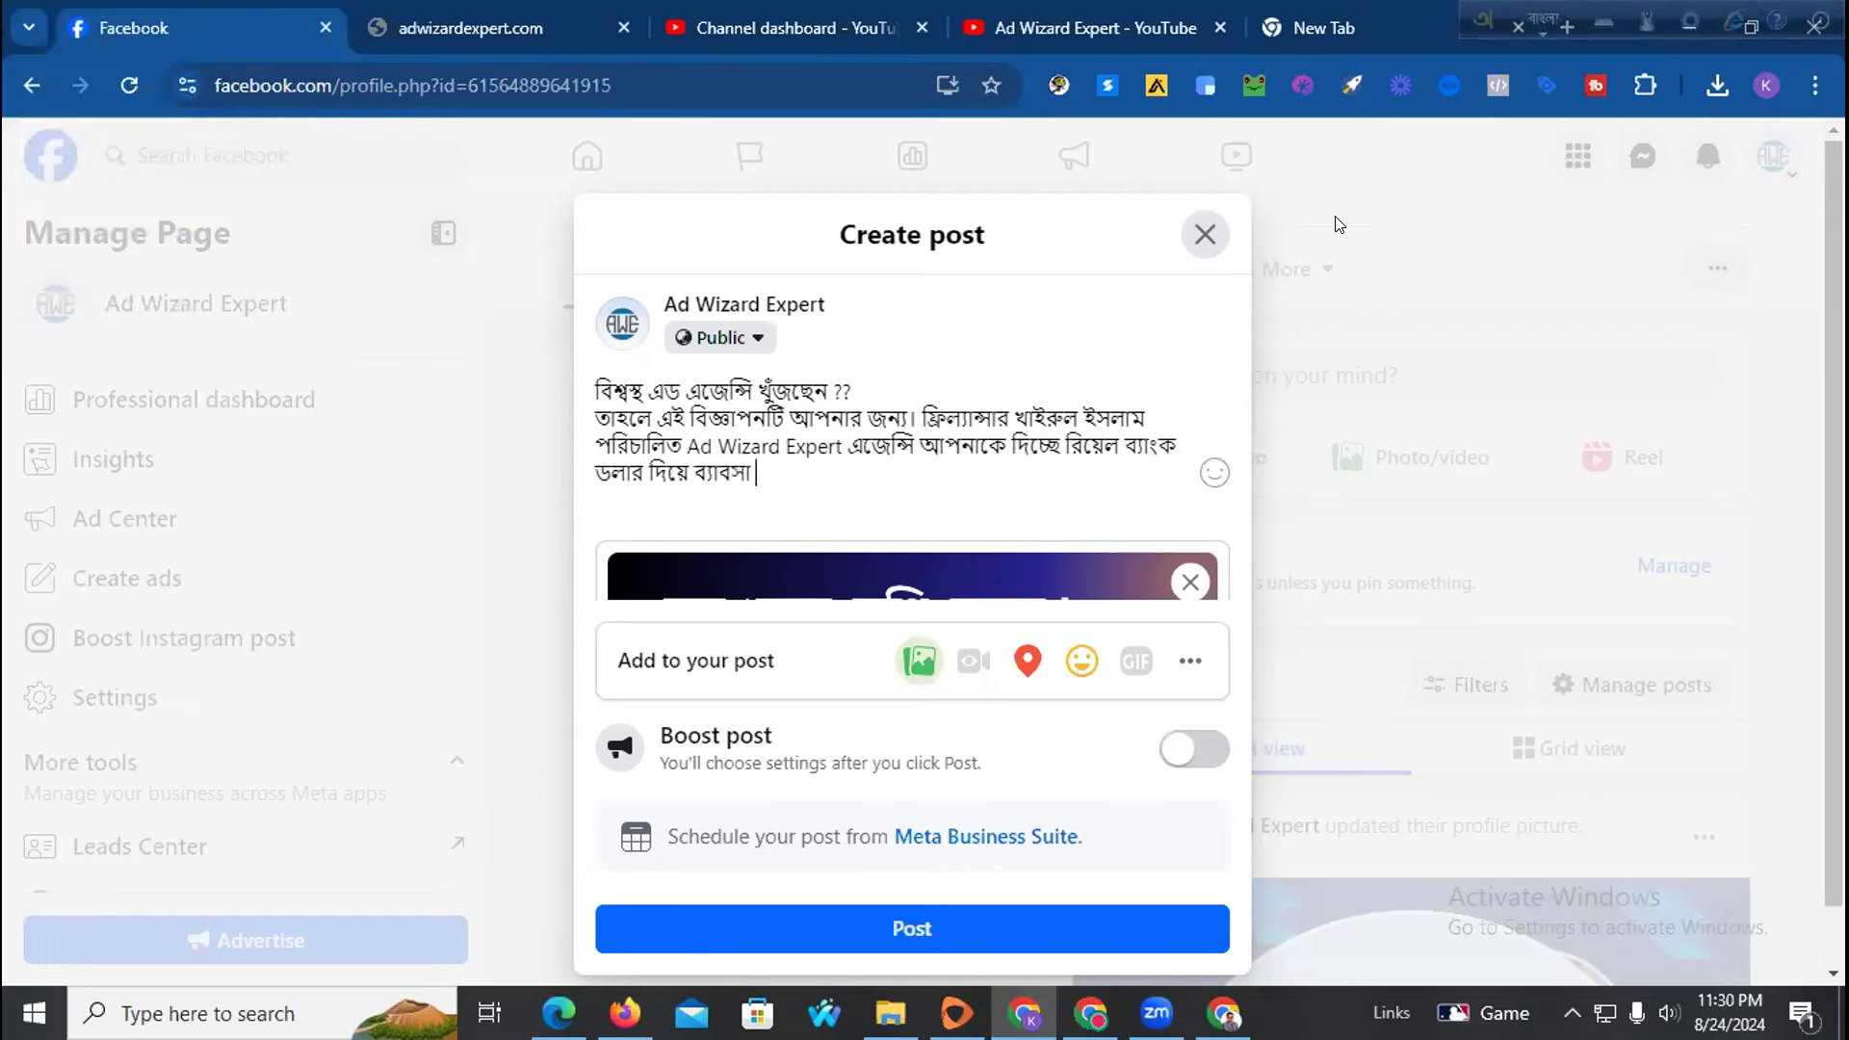
{"action": "type", "text": "bu"}
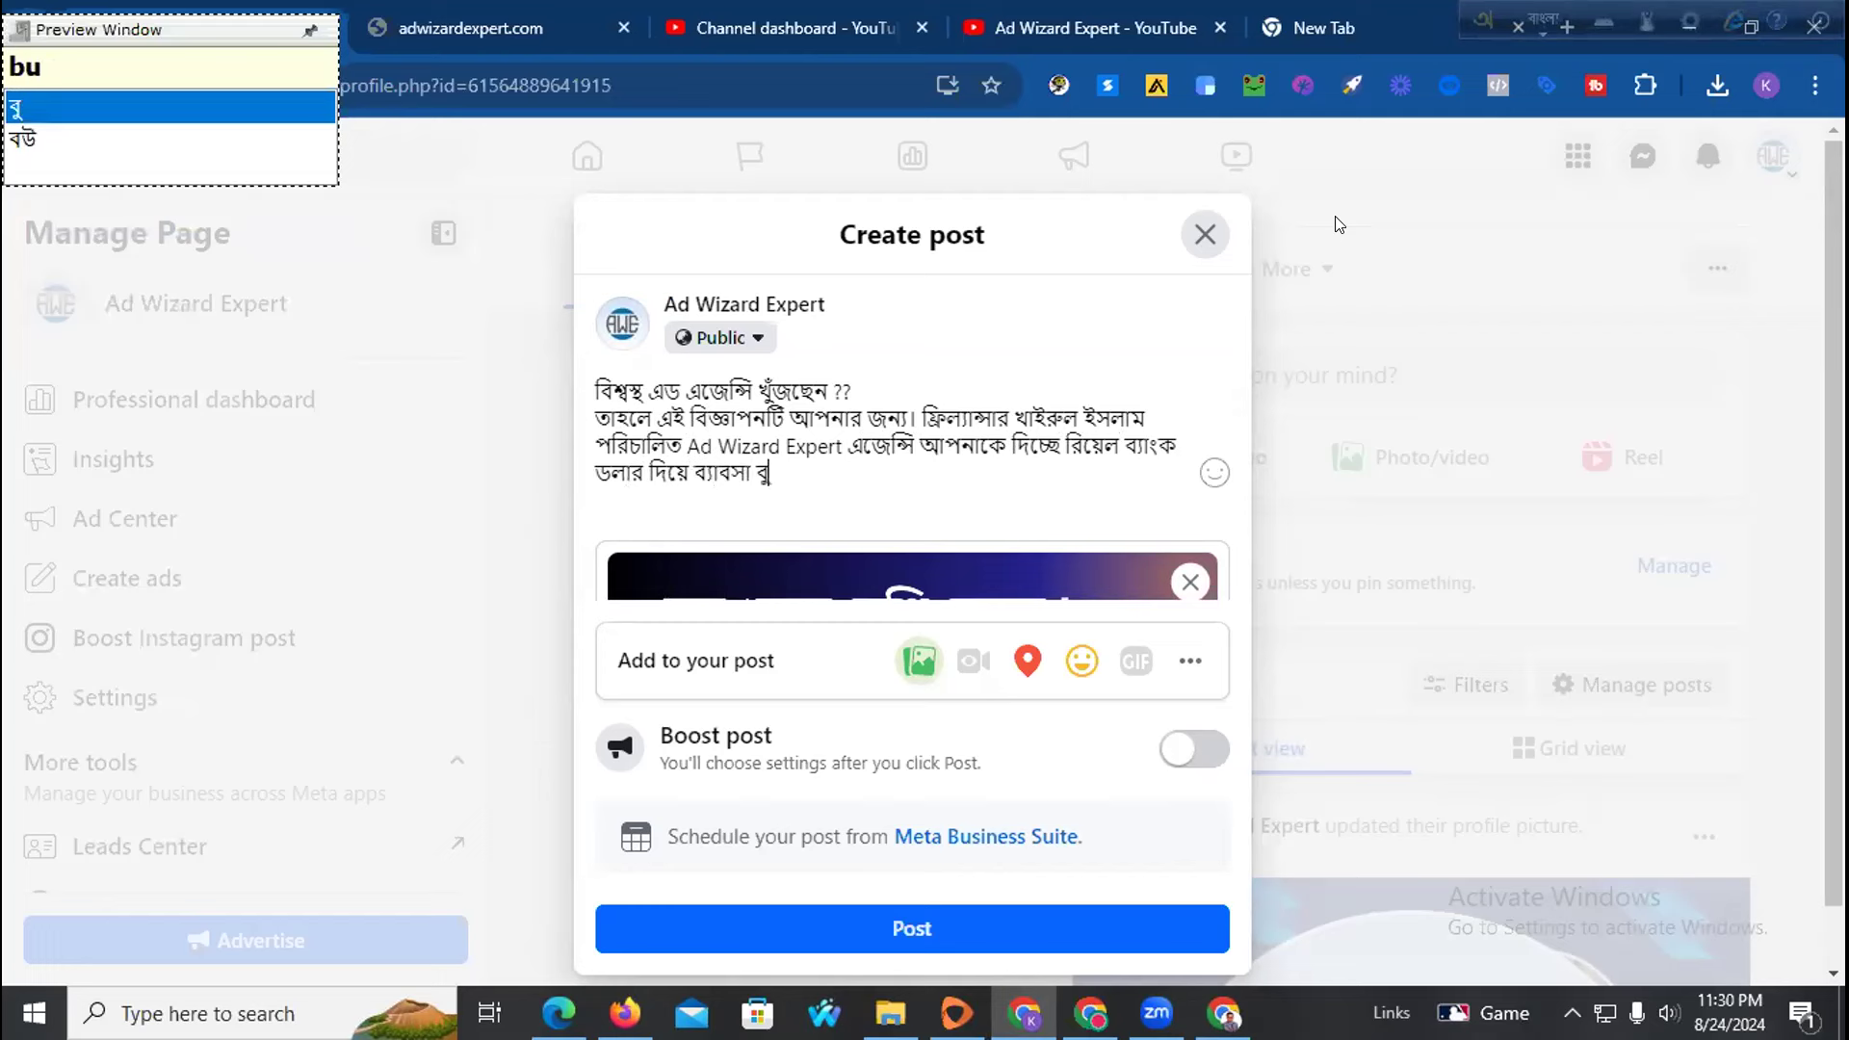
{"action": "type", "text": "shTi"}
{"action": "key", "text": "BackSpace"}
{"action": "key", "text": "BackSpace"}
{"action": "key", "text": "BackSpace"}
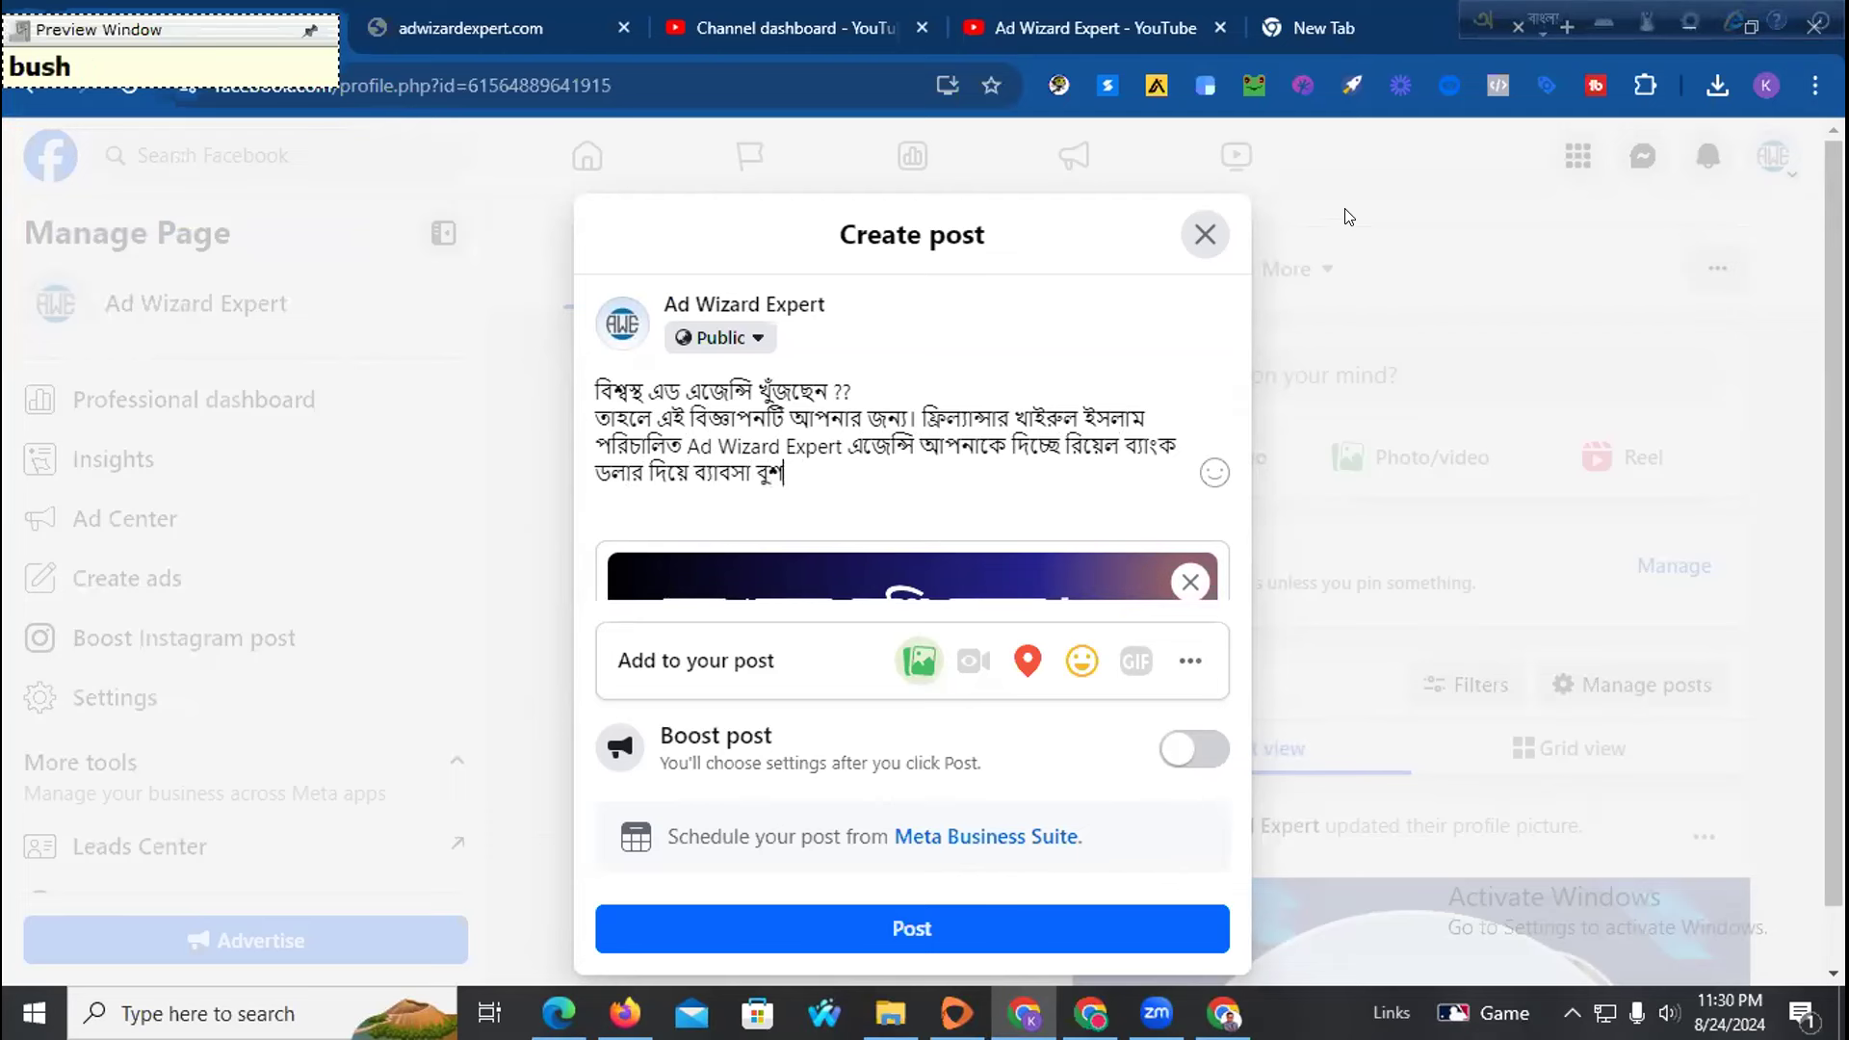
{"action": "key", "text": "BackSpace"}
{"action": "key", "text": "BackSpace"}
{"action": "key", "text": "BackSpace"}
{"action": "type", "text": "bus"}
{"action": "key", "text": "BackSpace"}
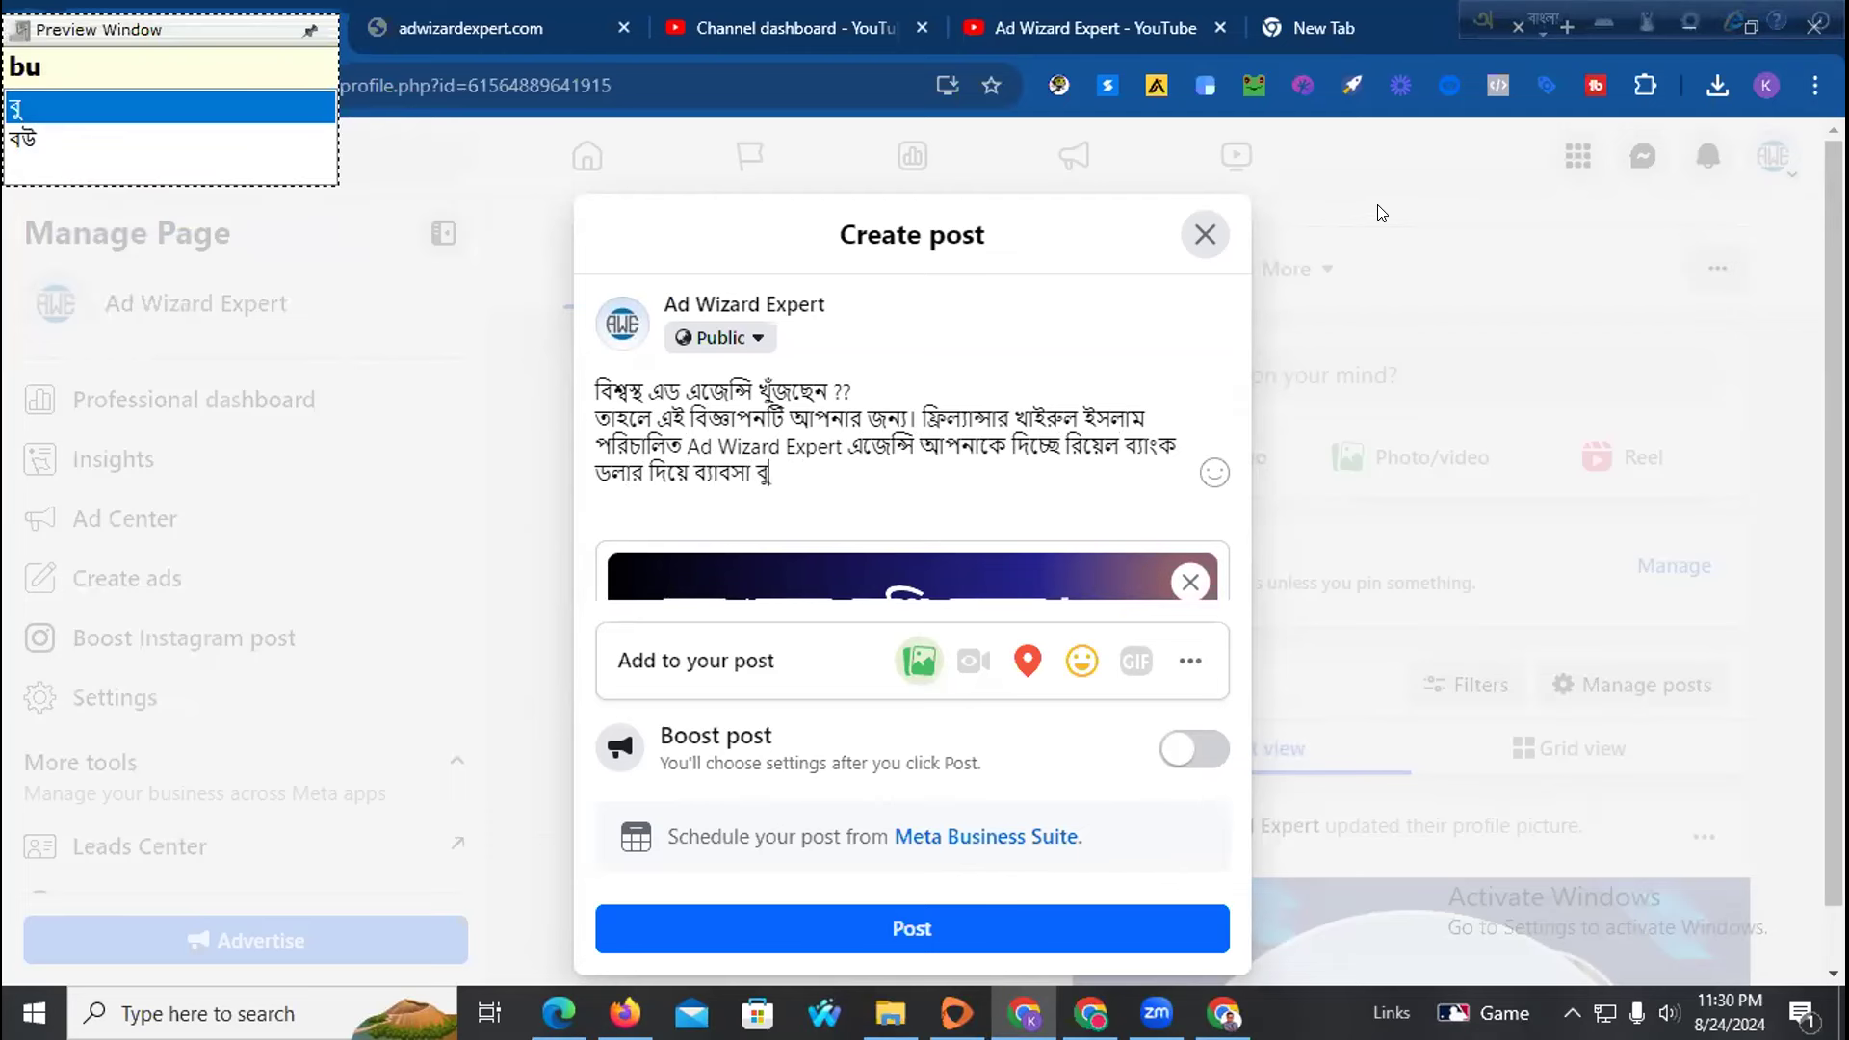
{"action": "type", "text": "sTing ba"}
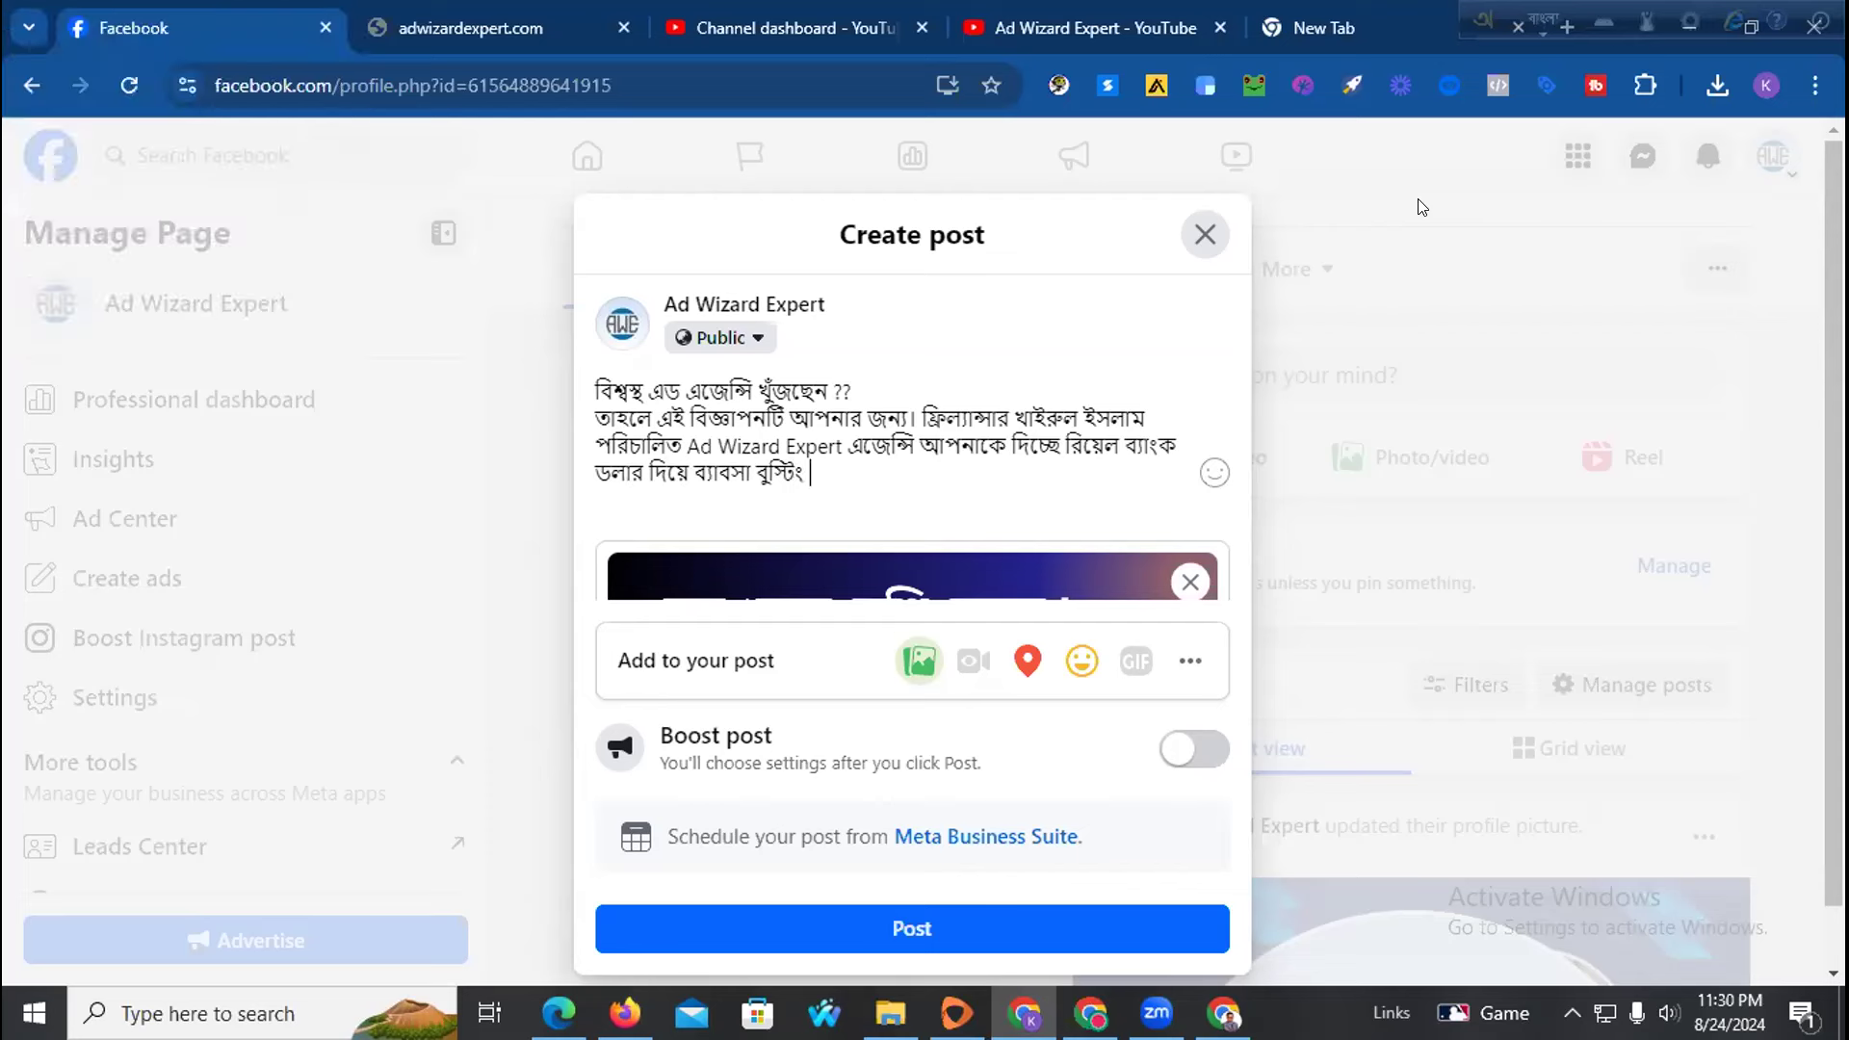
{"action": "type", "text": " prmO"}
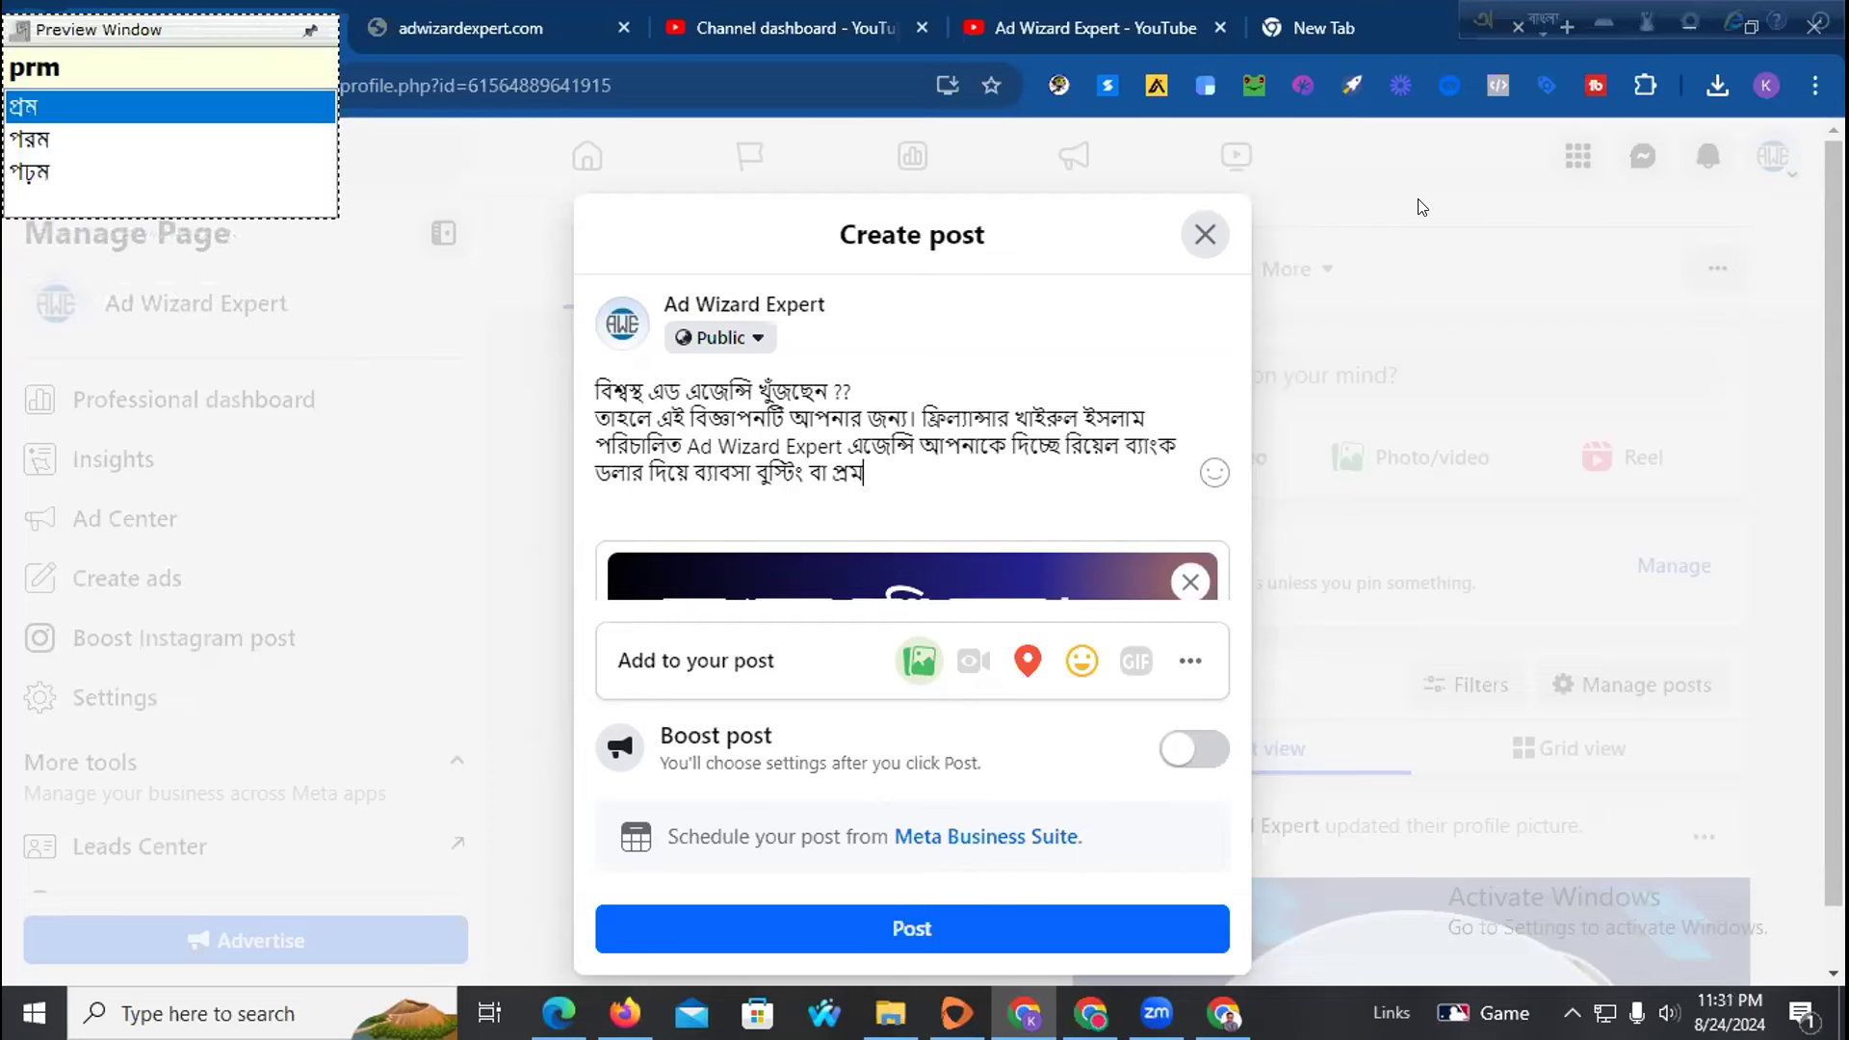
{"action": "type", "text": "Sner "}
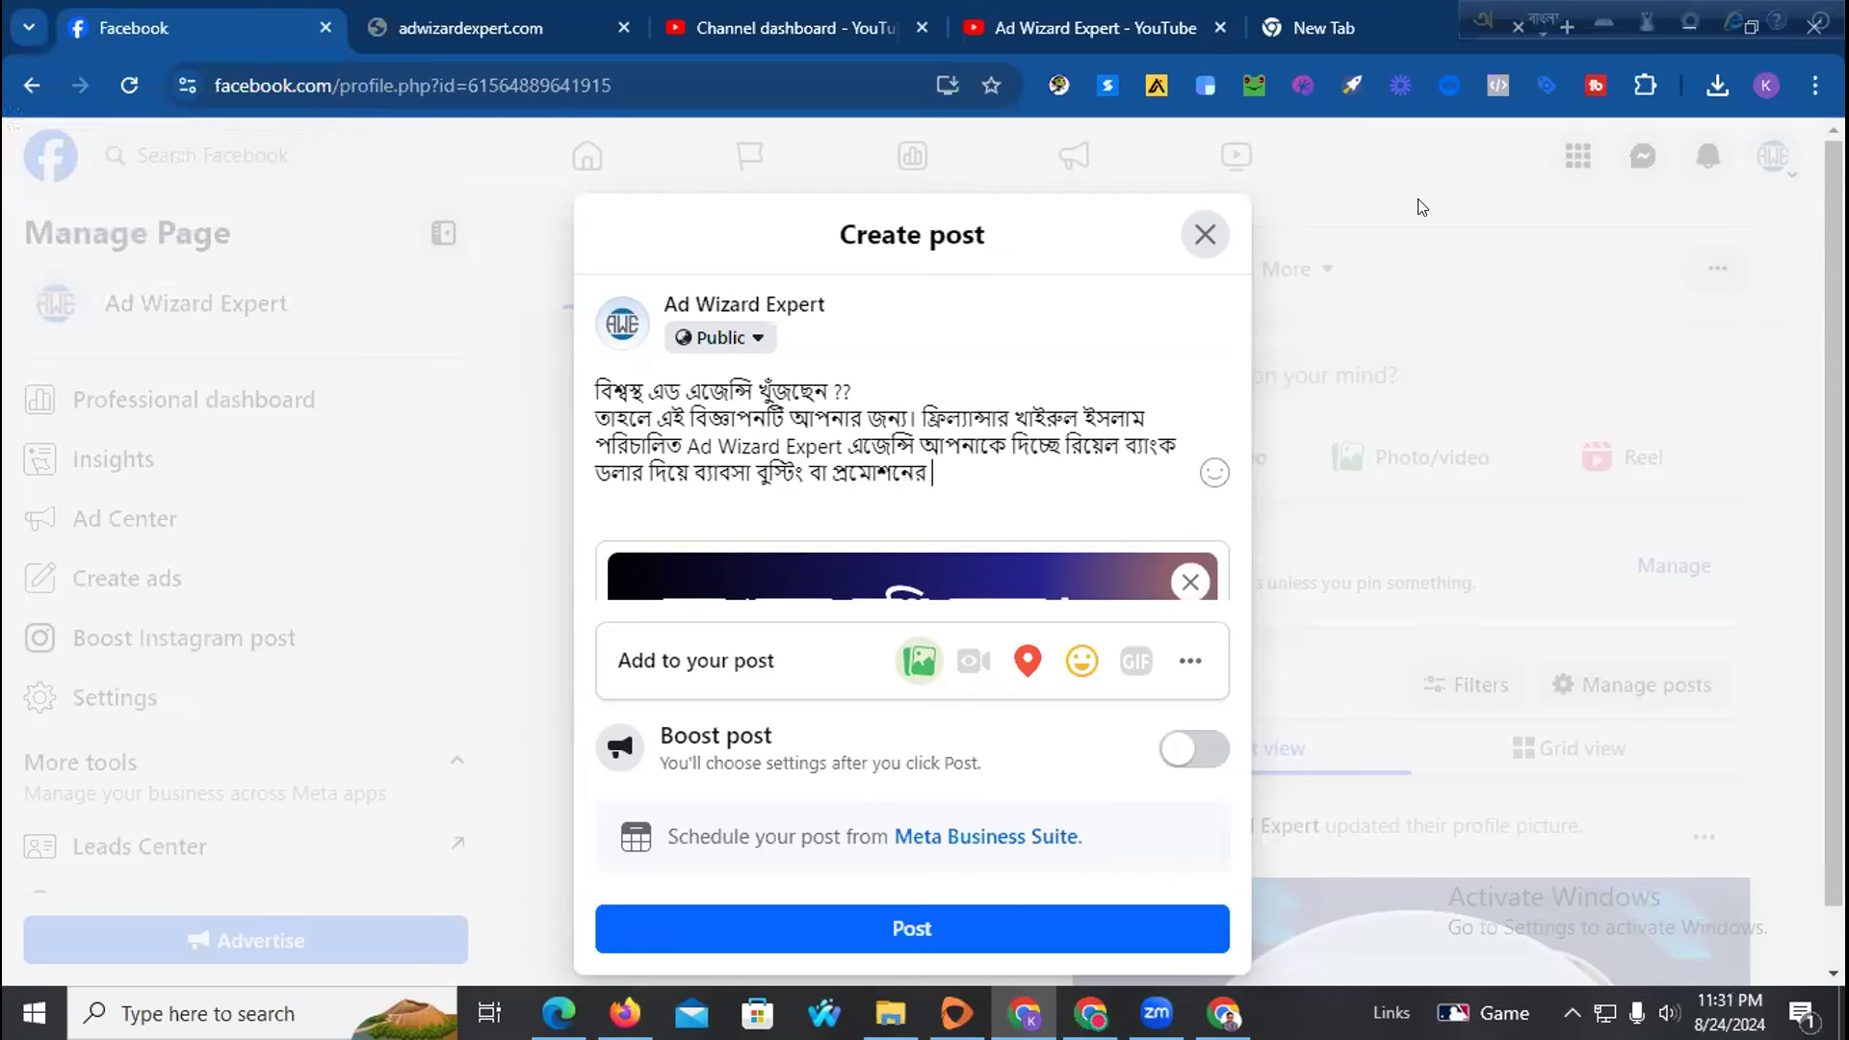
{"action": "type", "text": "su"}
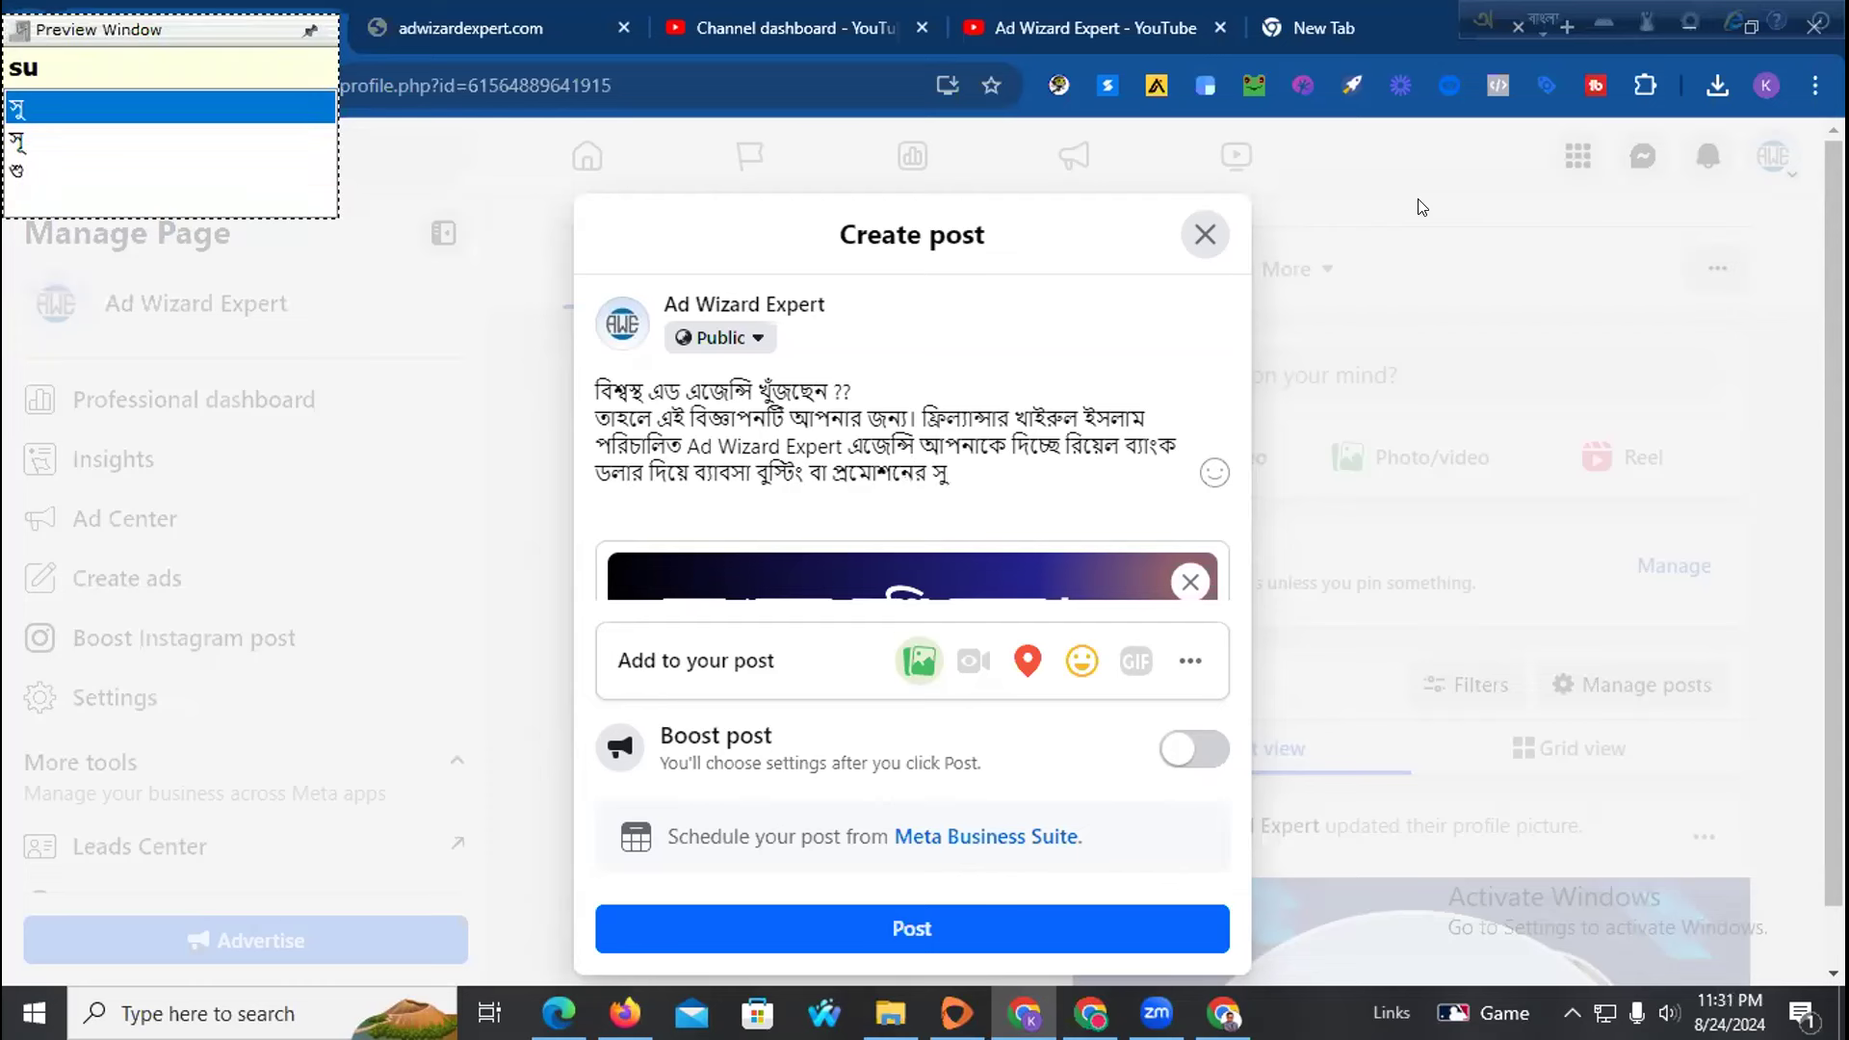
{"action": "type", "text": "zOg"}
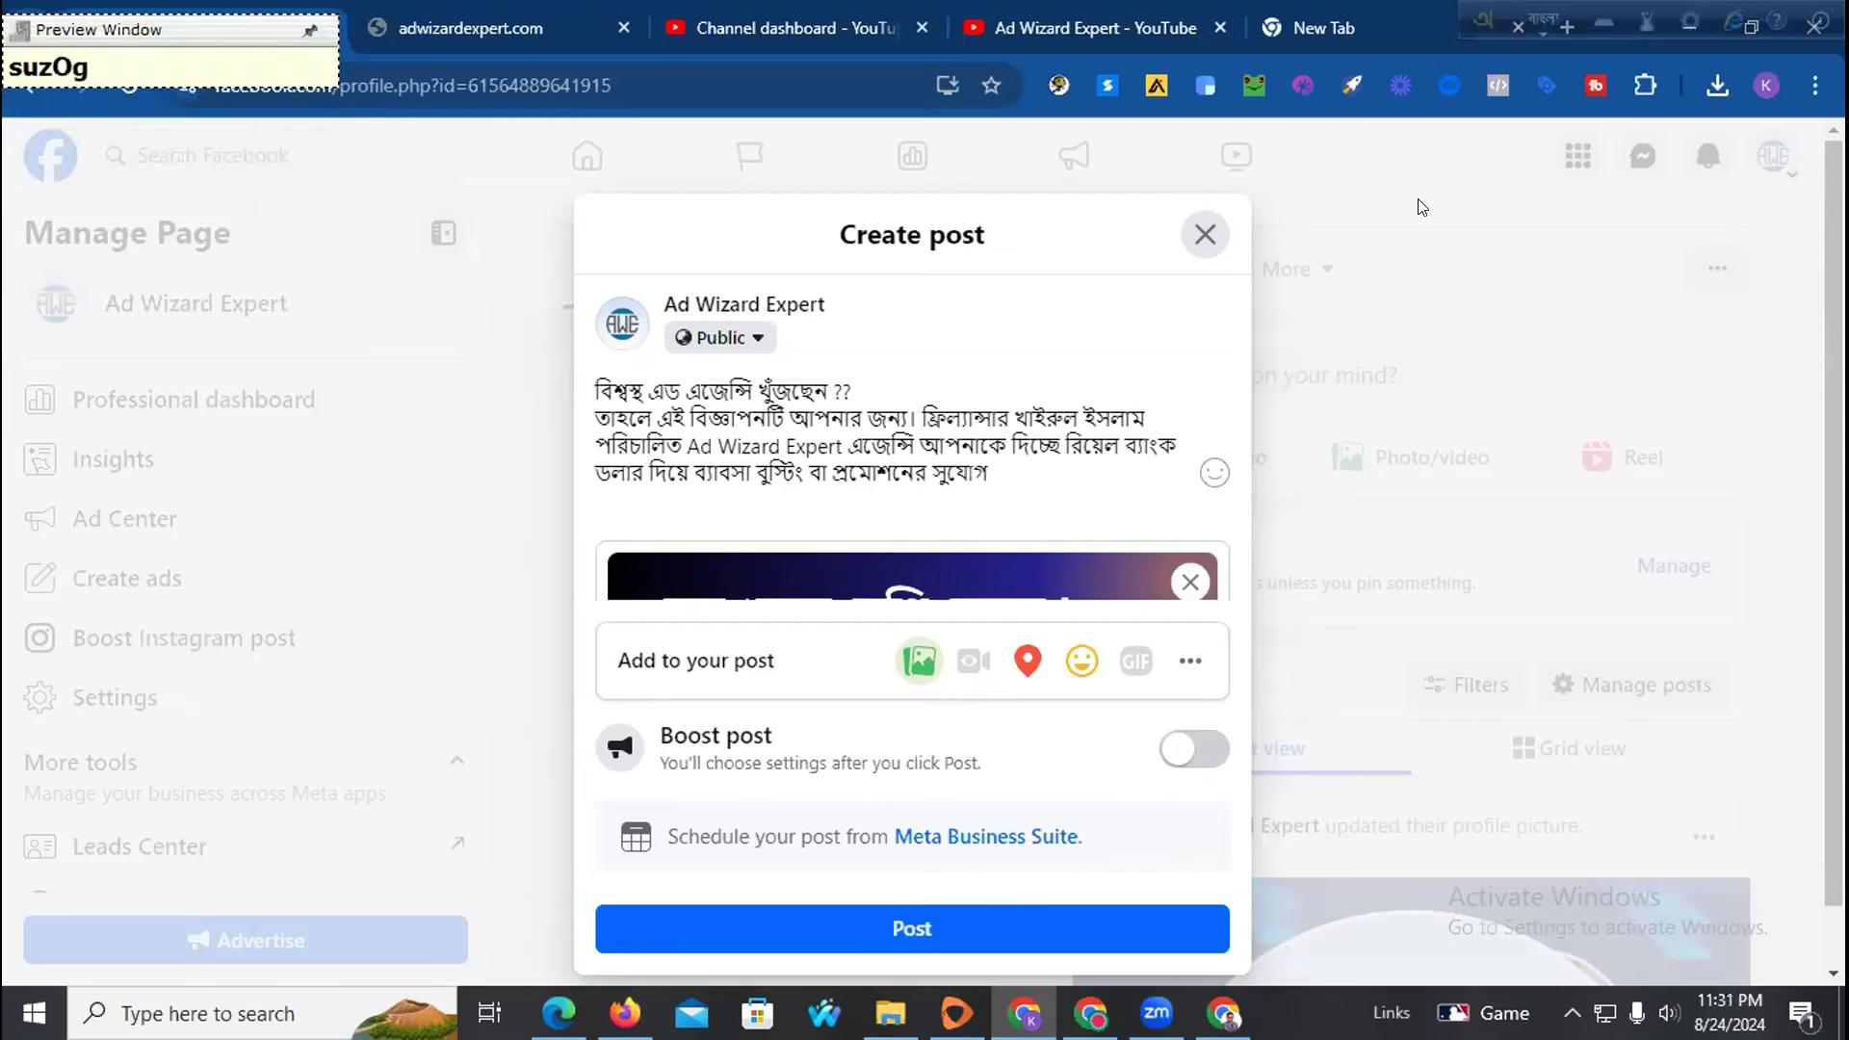
{"action": "type", "text": "."}
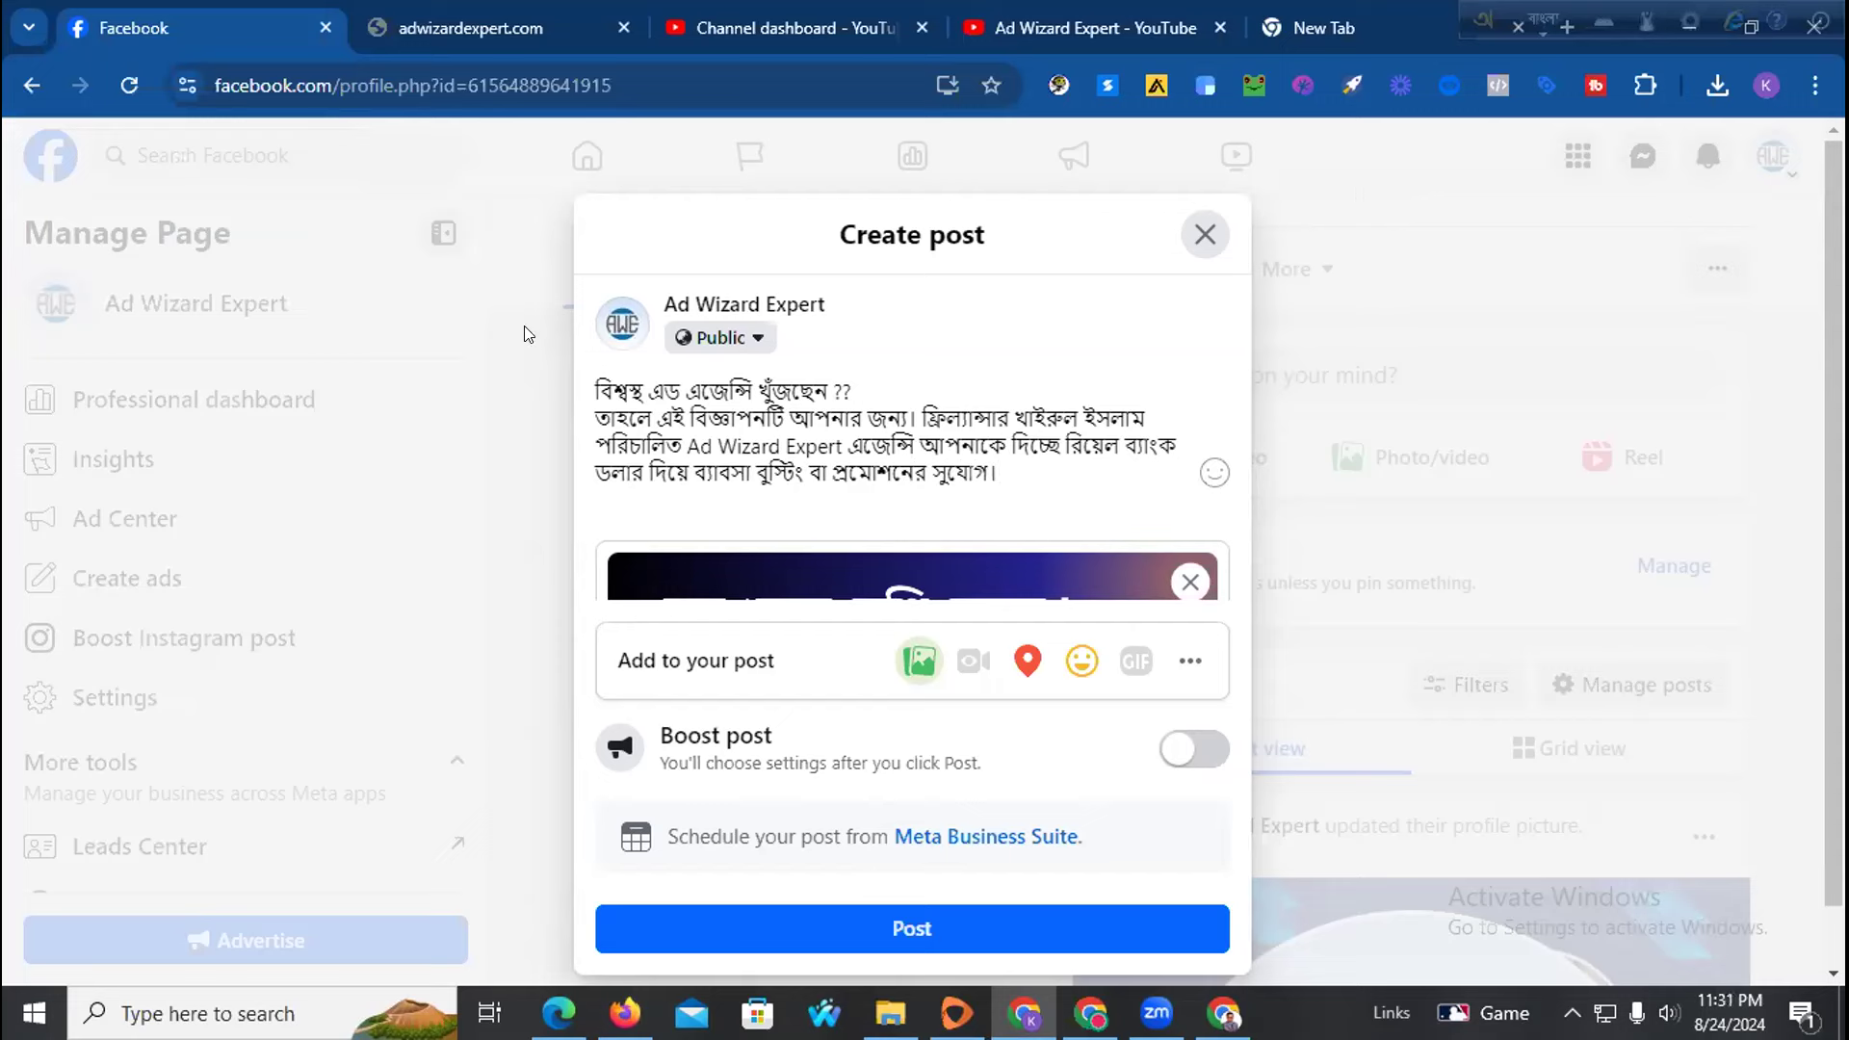
{"action": "left_click_drag", "start_coordinate": [639, 384], "coordinate": [584, 381]}
Look up 'বিশ্বস্থ' on Google and replace the caption's first word with 'বিশ্বস্ত'
{"action": "left_click", "coordinate": [1410, 31]}
{"action": "left_click", "coordinate": [848, 77]}
{"action": "type", "text": "বিশ্বস্থ"}
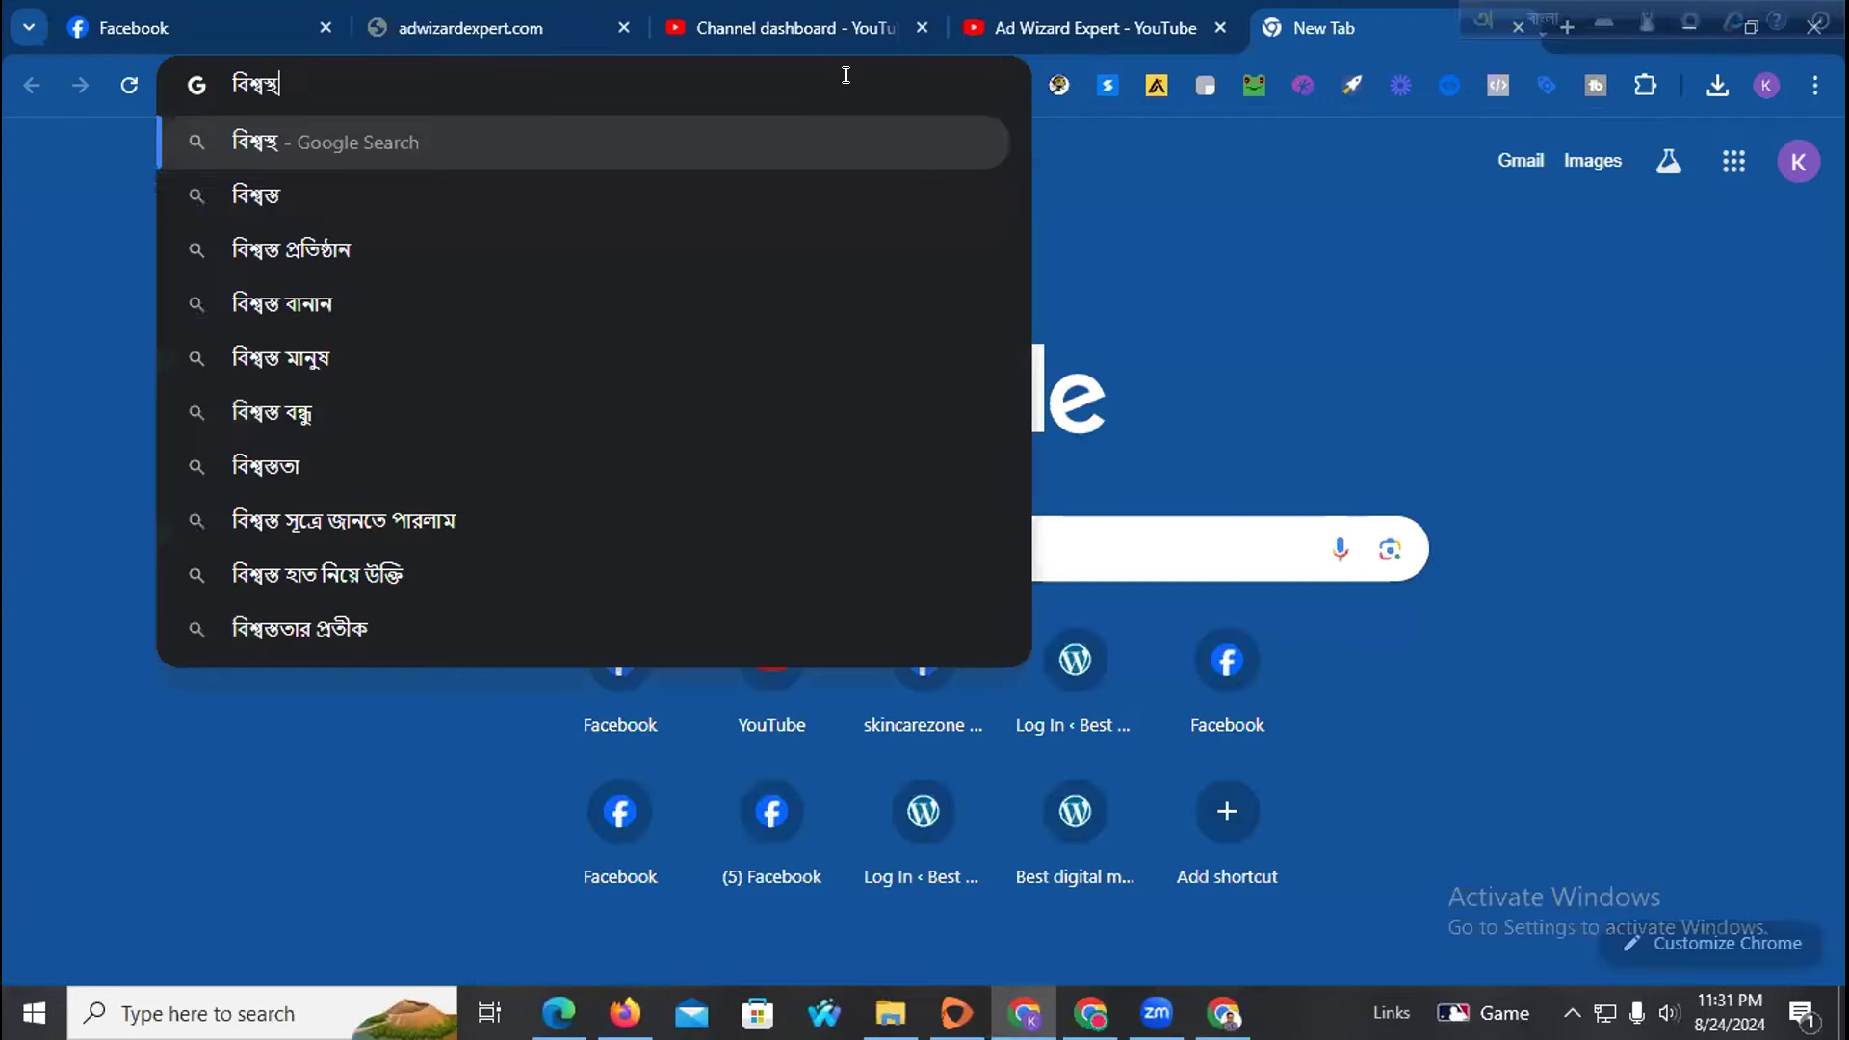
{"action": "left_click", "coordinate": [439, 193]}
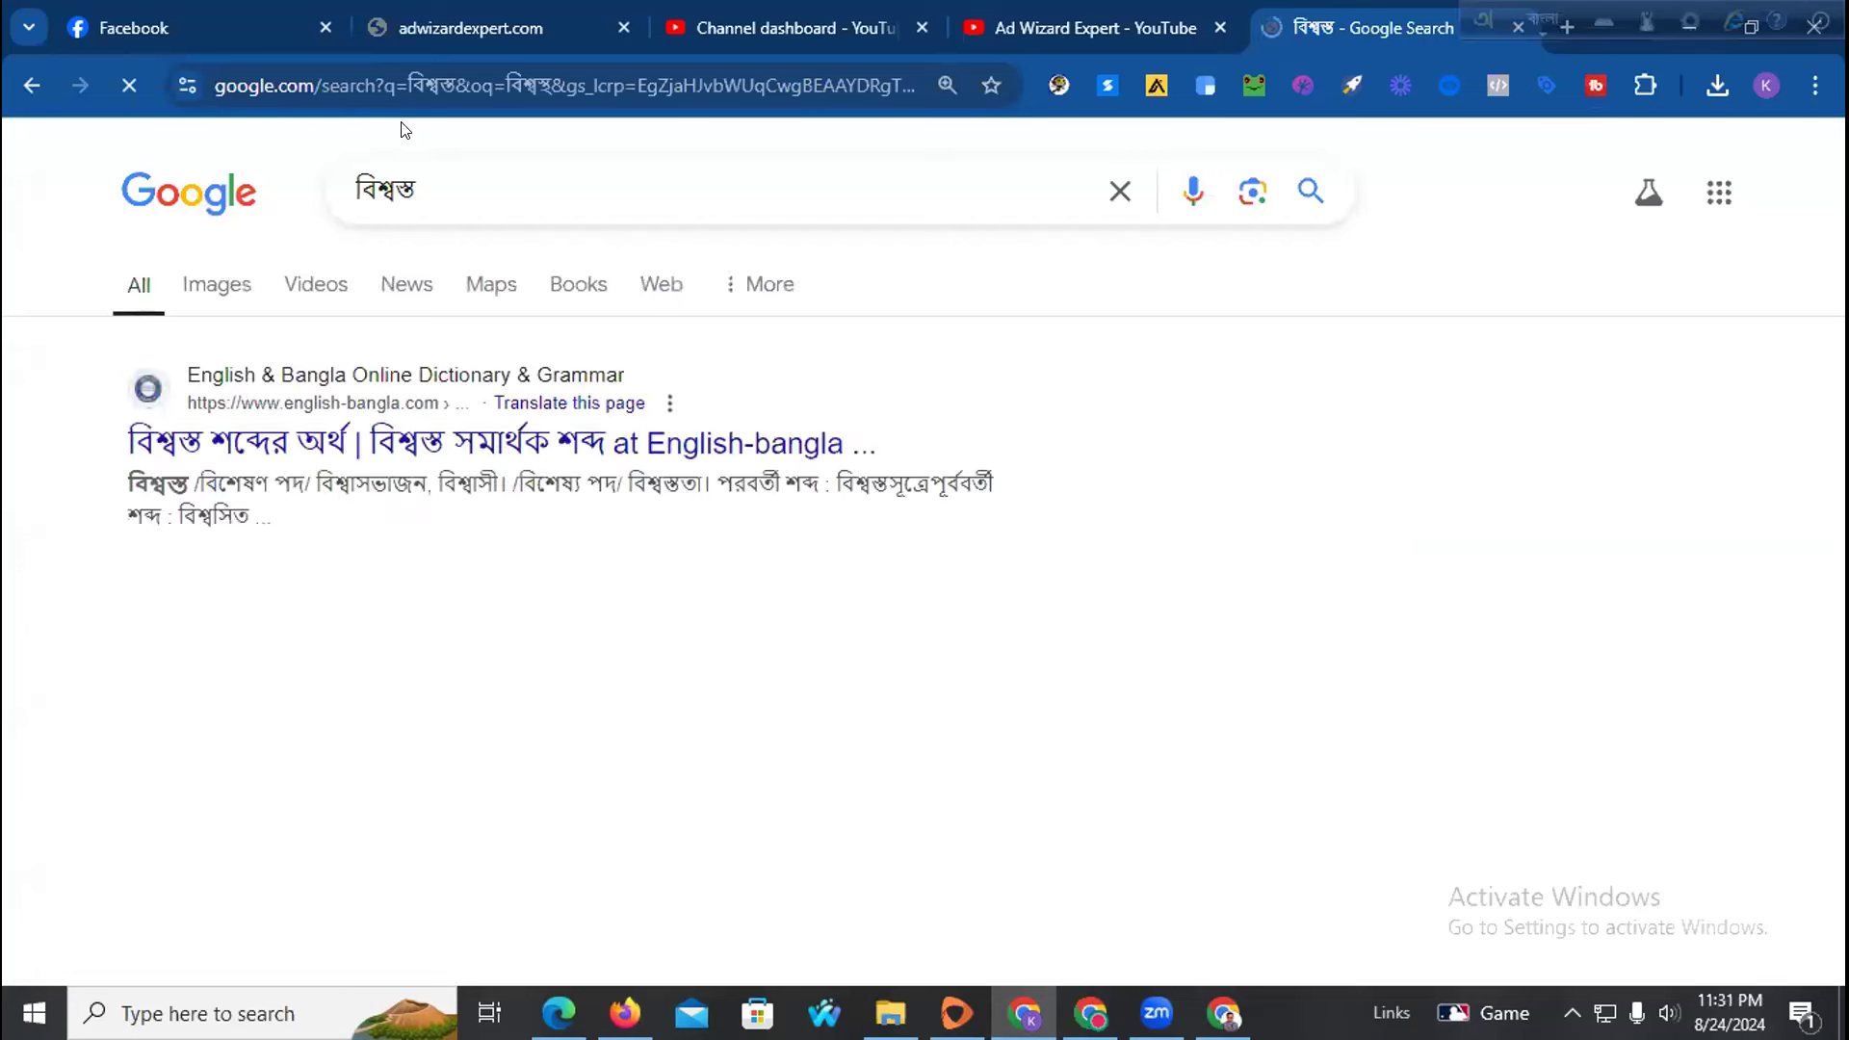
{"action": "left_click_drag", "start_coordinate": [423, 190], "coordinate": [337, 188]}
{"action": "key", "text": "ctrl+c"}
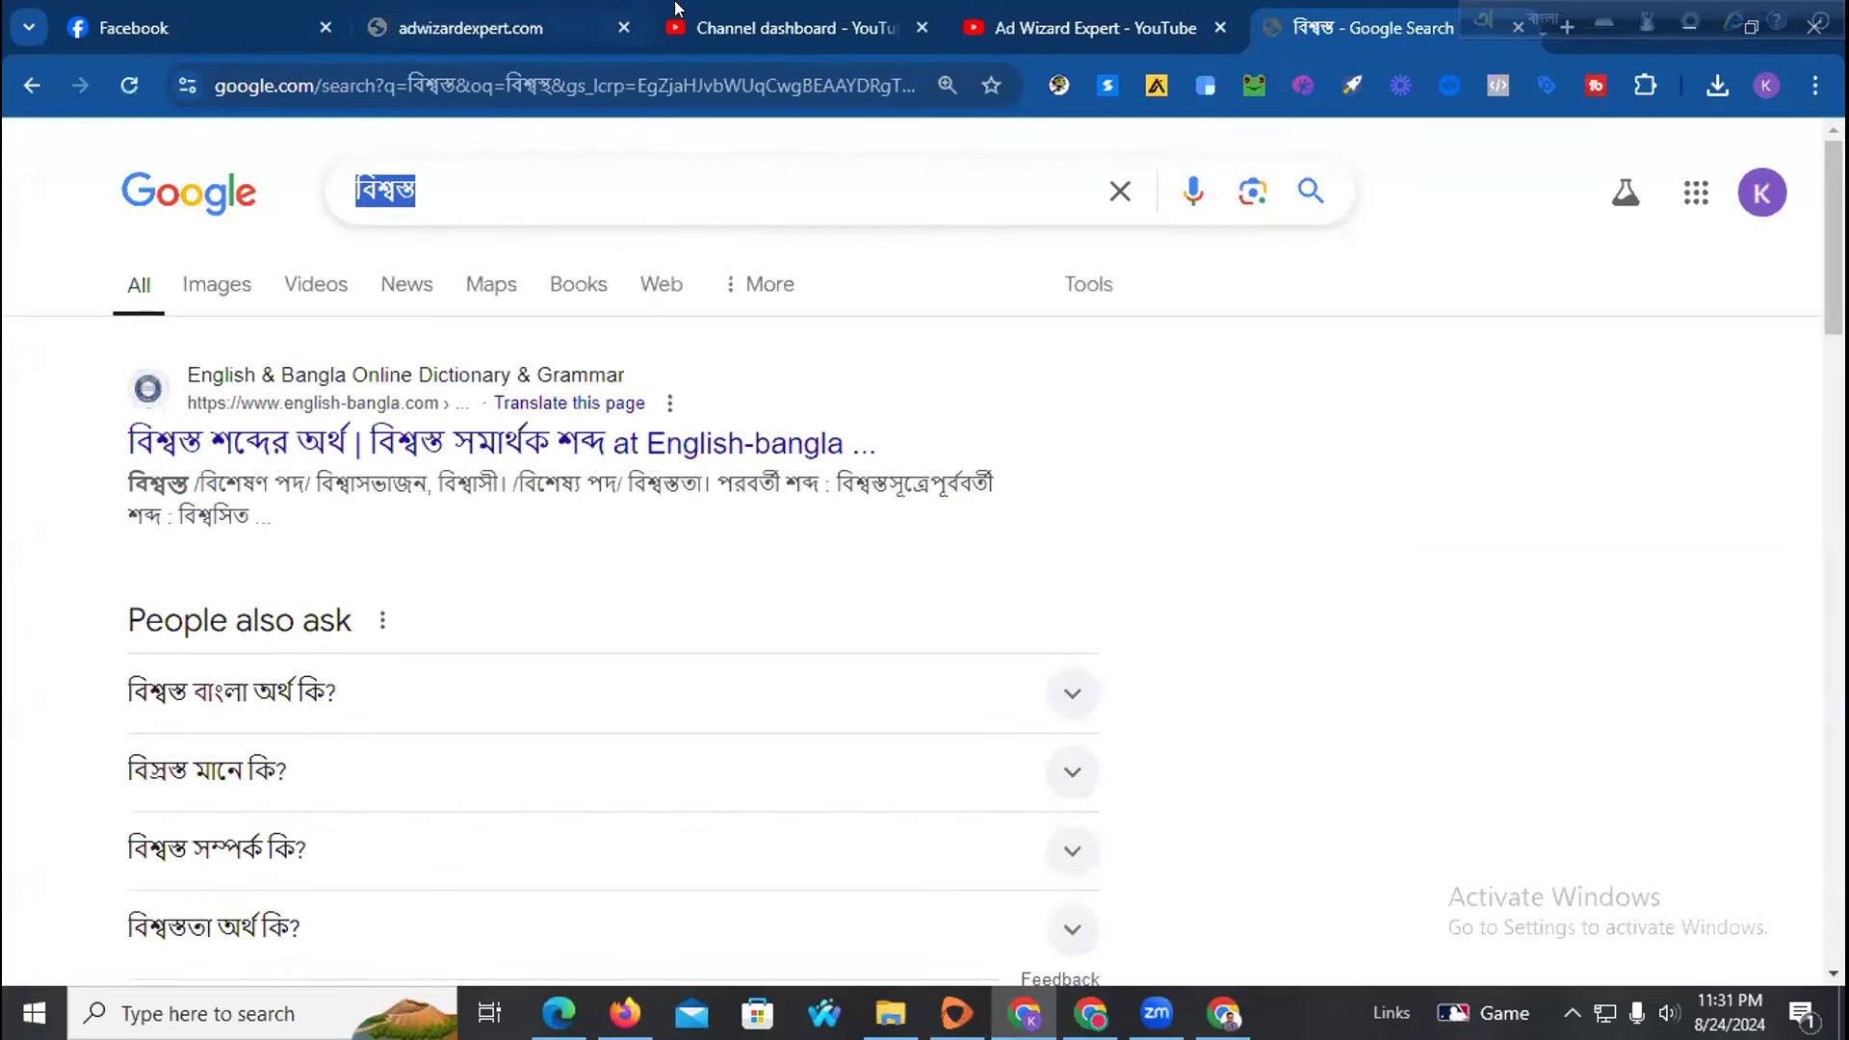
{"action": "left_click", "coordinate": [132, 27]}
{"action": "left_click_drag", "start_coordinate": [645, 378], "coordinate": [589, 384]}
{"action": "key", "text": "ctrl+v"}
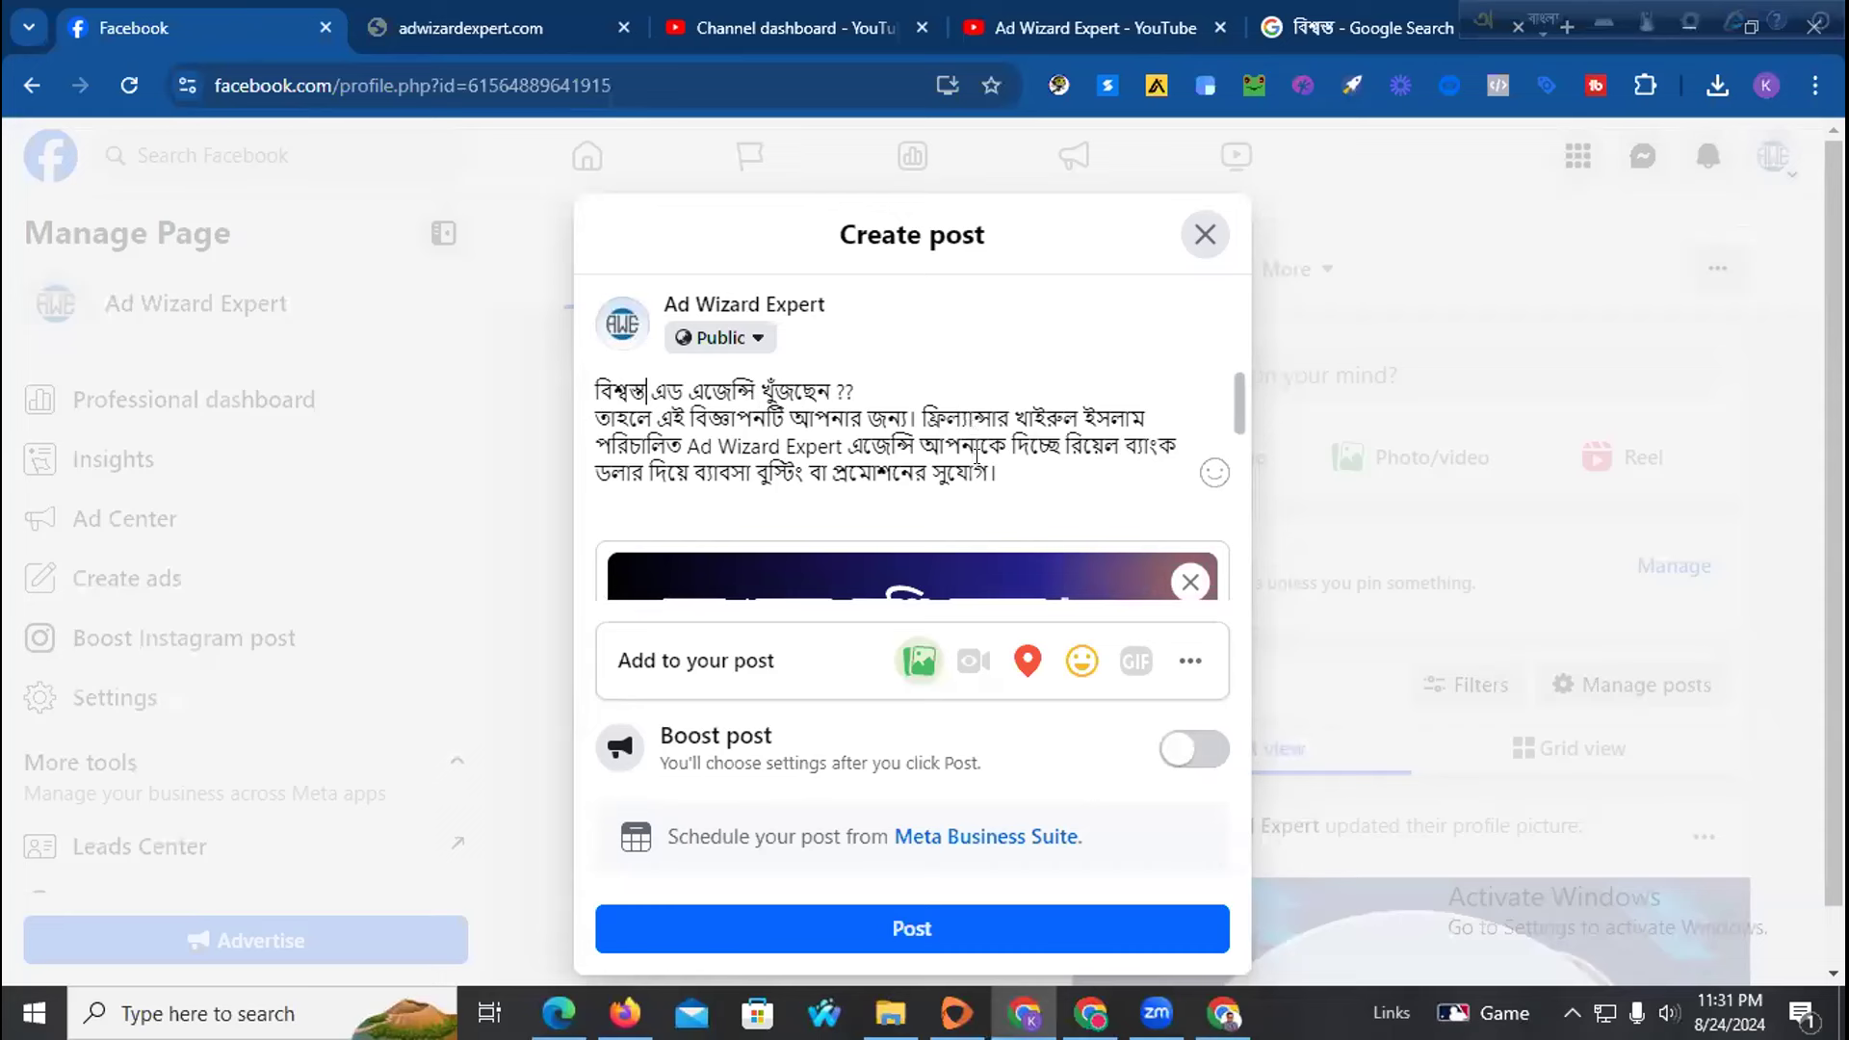
Add a blank line and the services heading 'আমাদের সার্ভিসসমূহ:' in Bangla
{"action": "left_click", "coordinate": [1011, 470]}
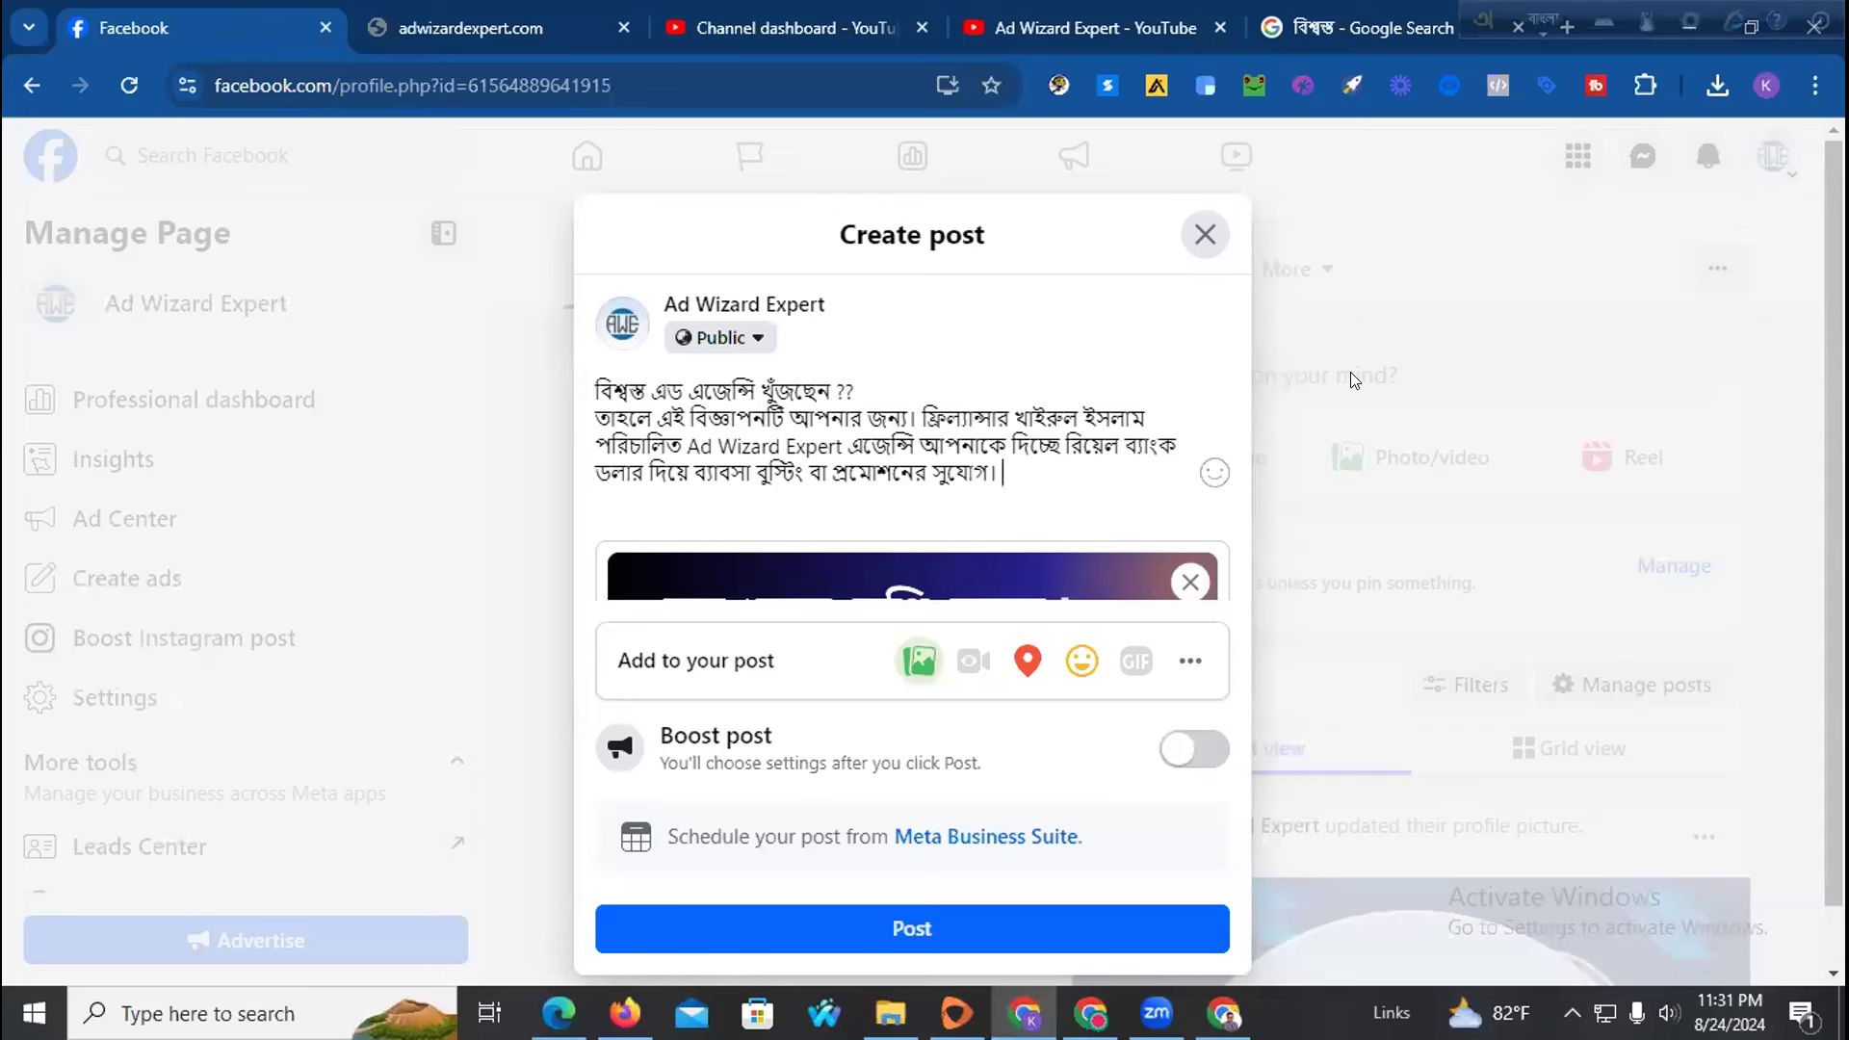
{"action": "key", "text": "Return"}
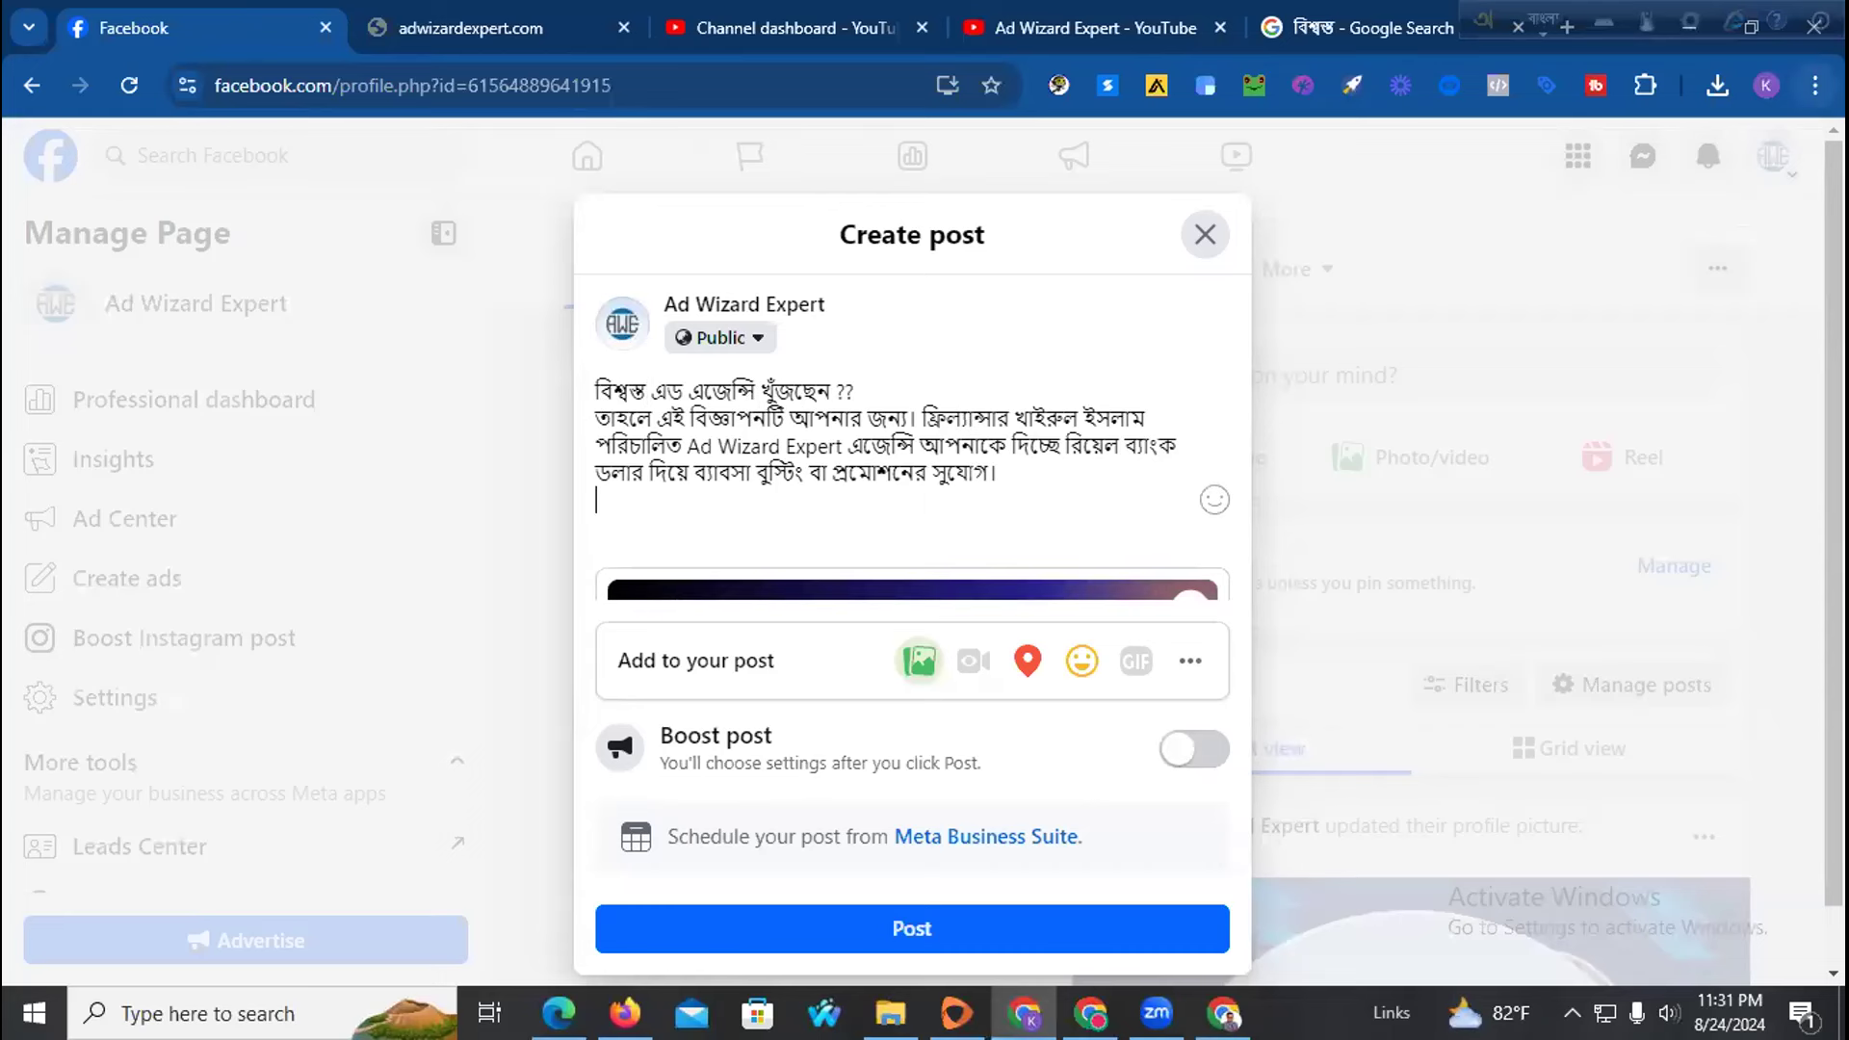
{"action": "key", "text": "Return"}
{"action": "type", "text": "amader "}
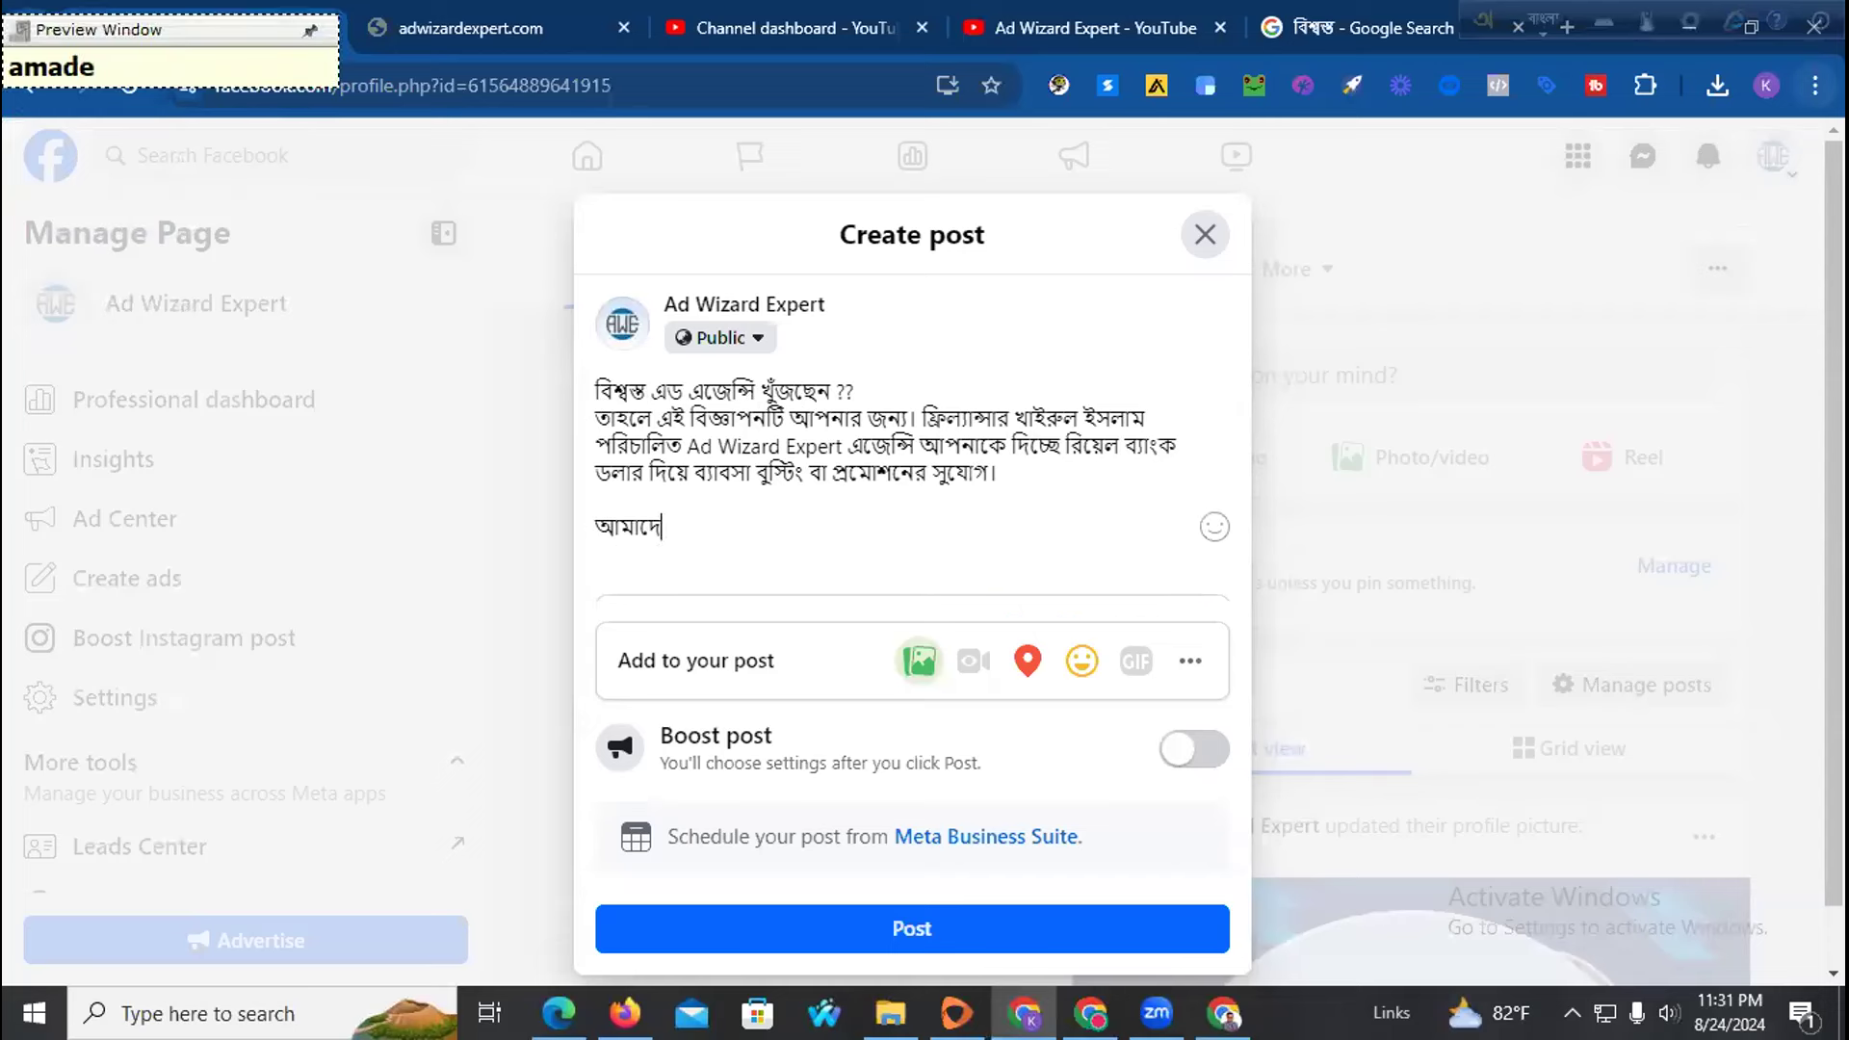
{"action": "type", "text": "sa"}
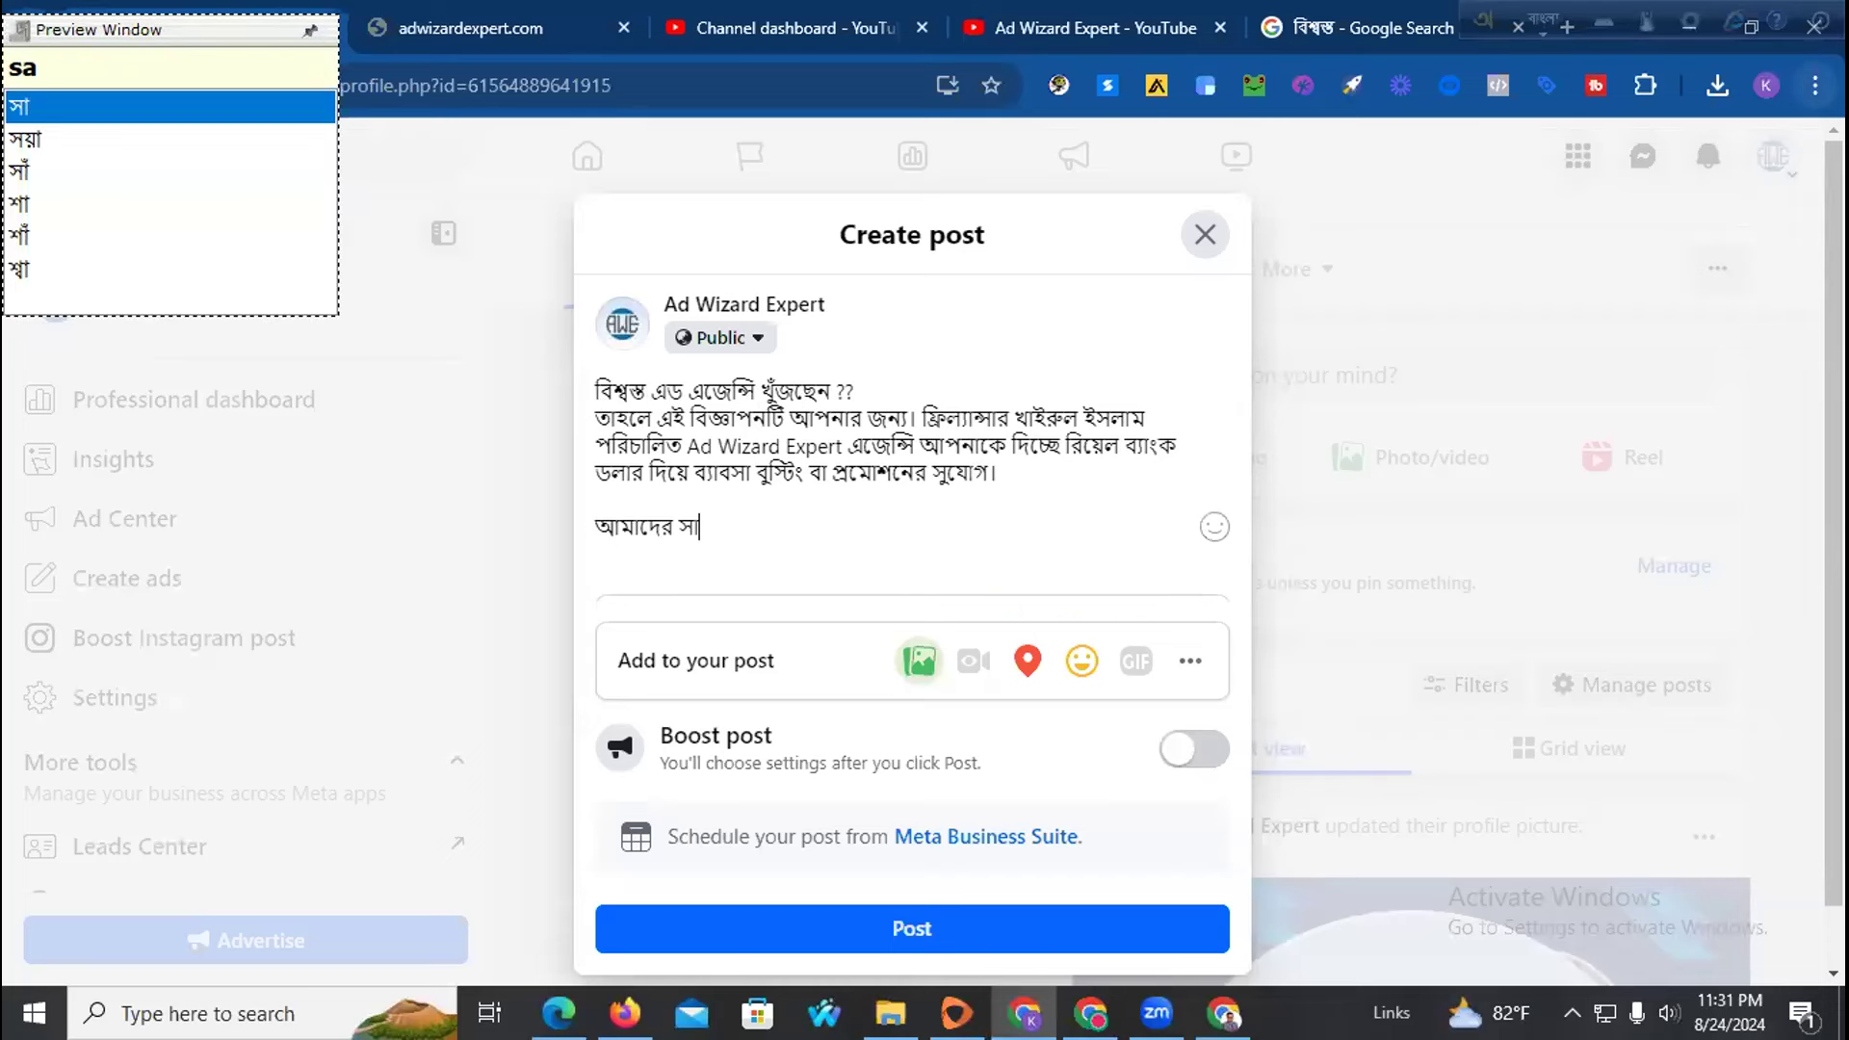
{"action": "type", "text": "rrvis"}
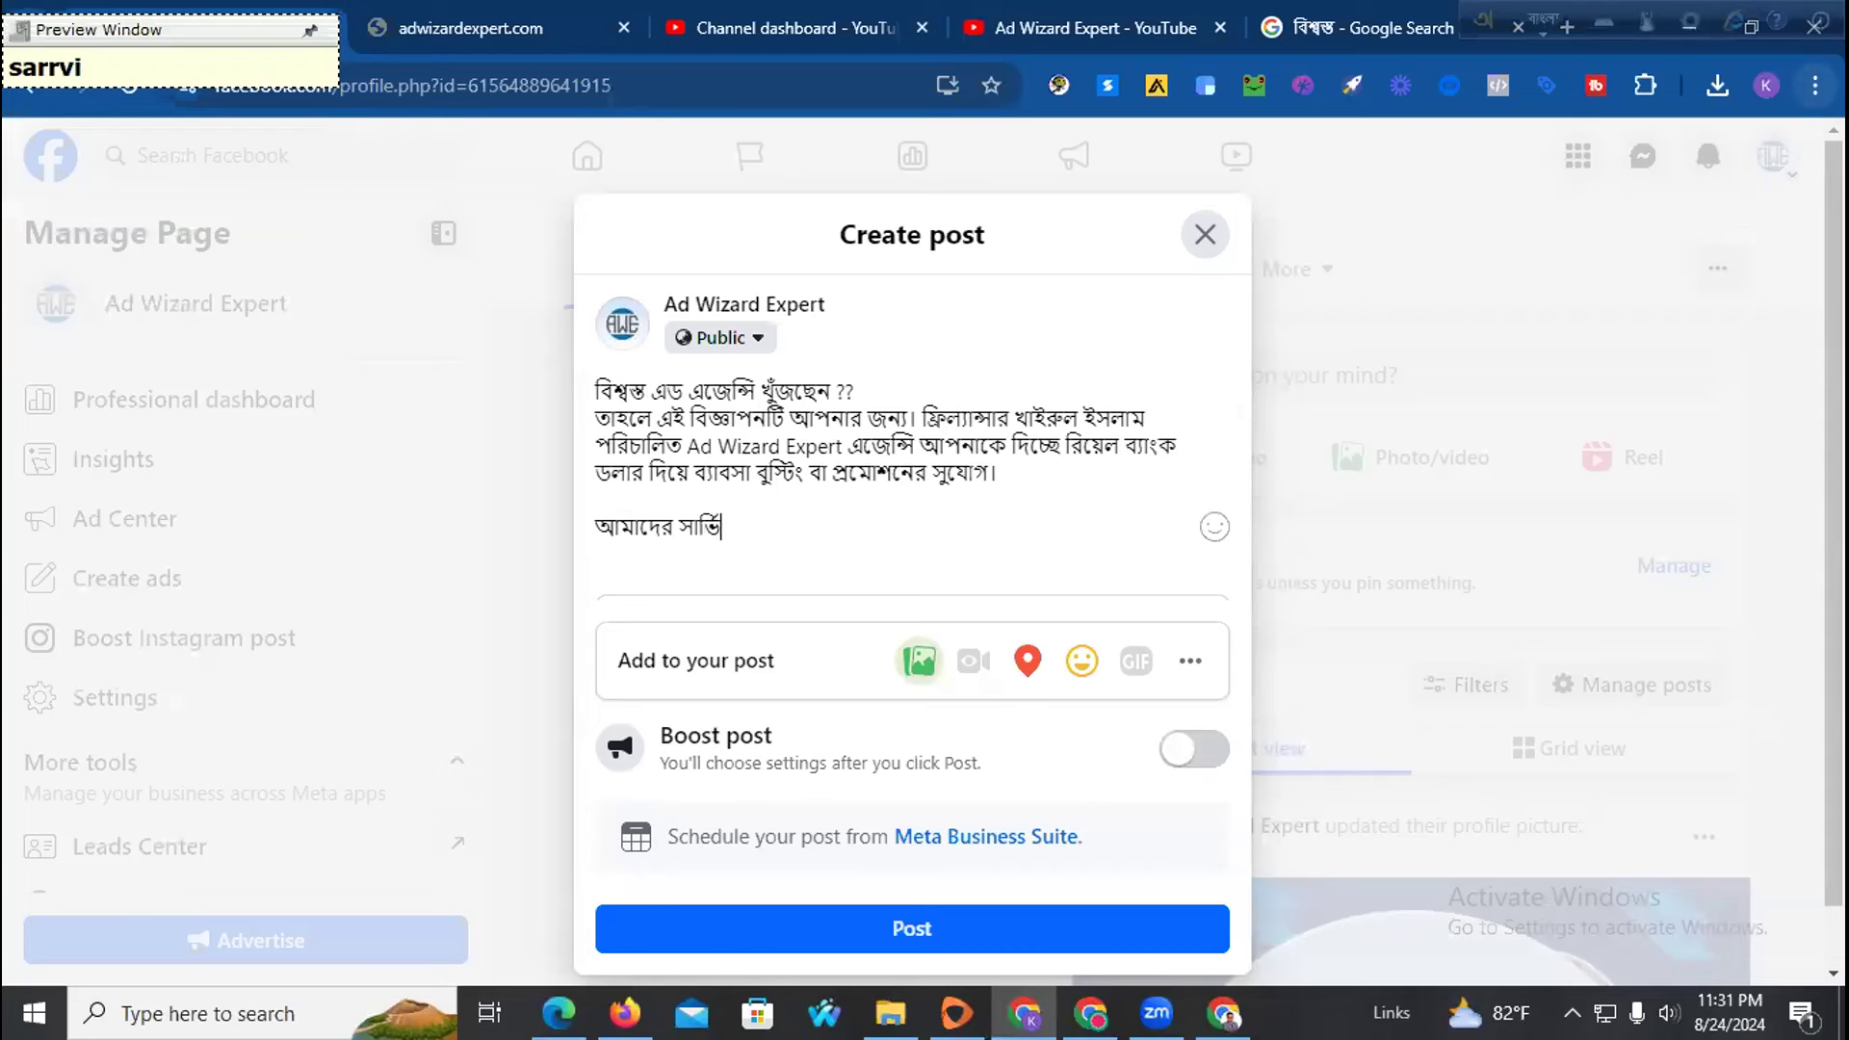
{"action": "type", "text": "somUg"}
{"action": "key", "text": "BackSpace"}
{"action": "type", "text": "h:"}
{"action": "key", "text": "Return"}
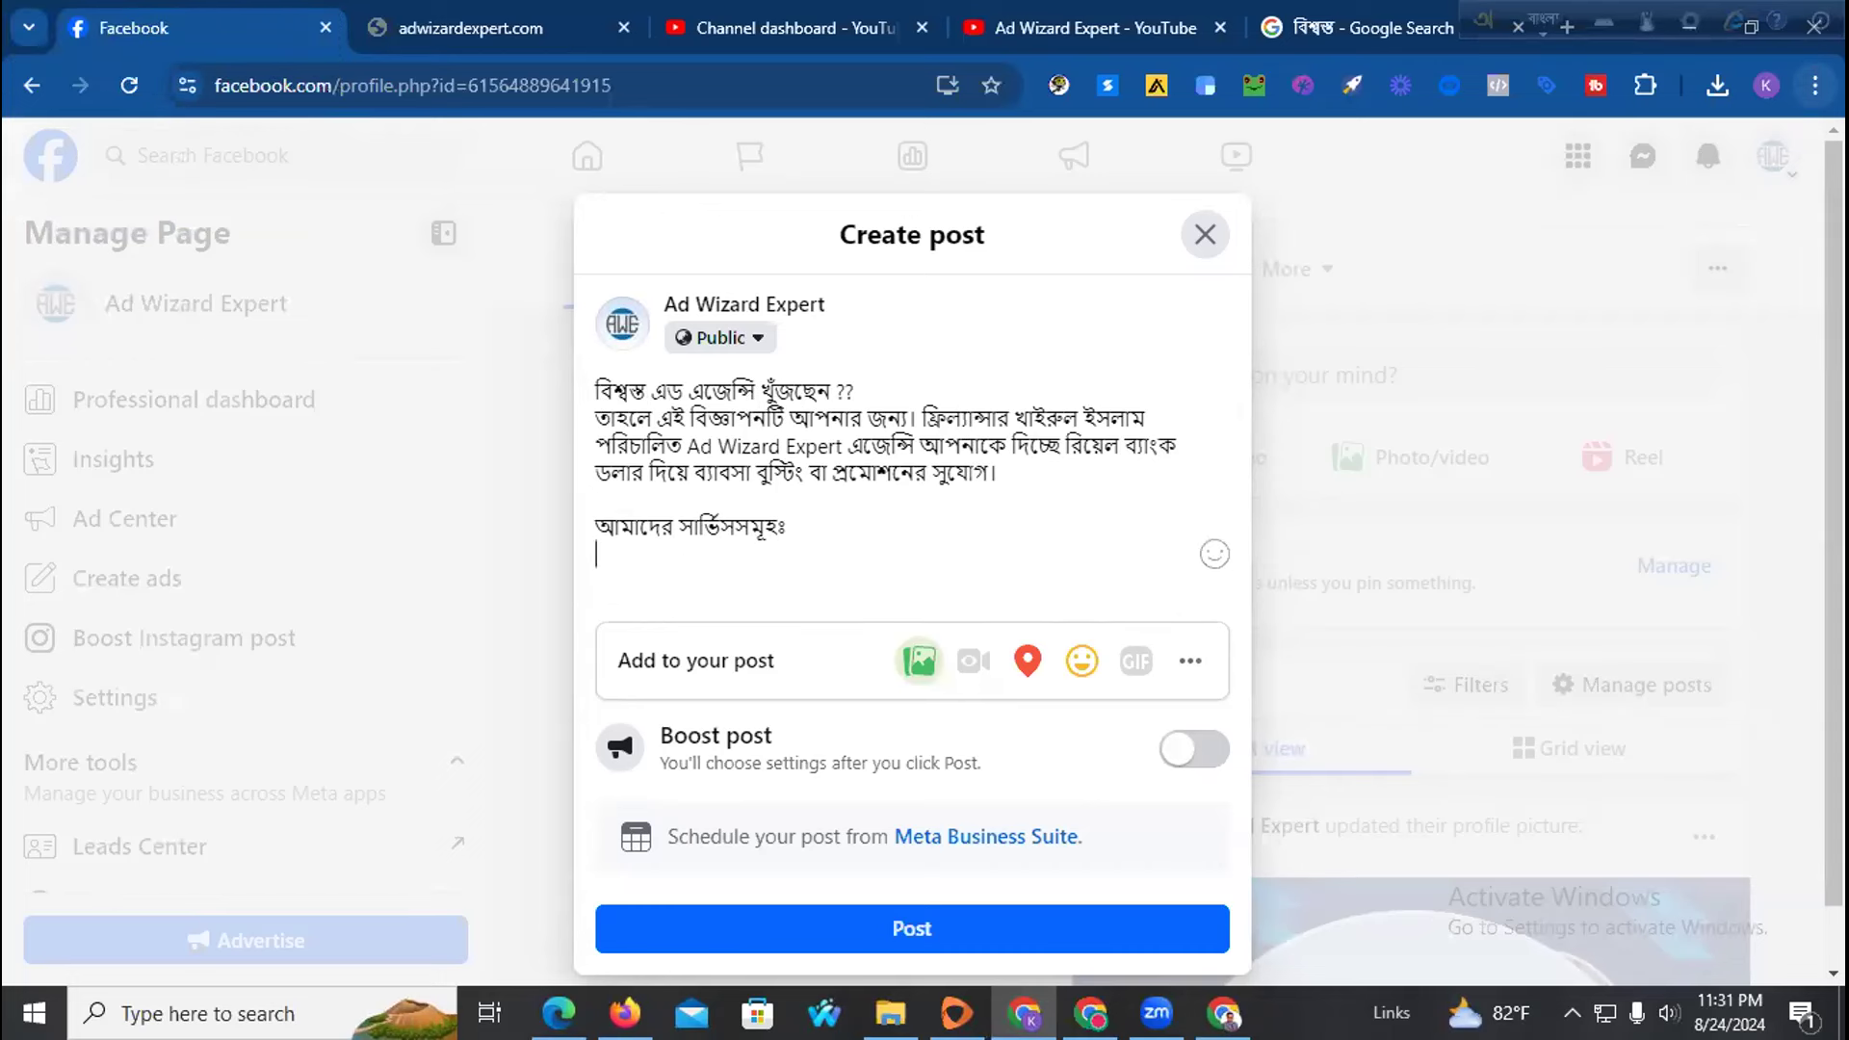
List the services পেইজ সেটাপ, বুস্টিং and অরগানিক ফলোয়ার বৃদ্ধি on separate lines
{"action": "type", "text": "peij th"}
{"action": "key", "text": "BackSpace"}
{"action": "key", "text": "BackSpace"}
{"action": "type", "text": "seTap"}
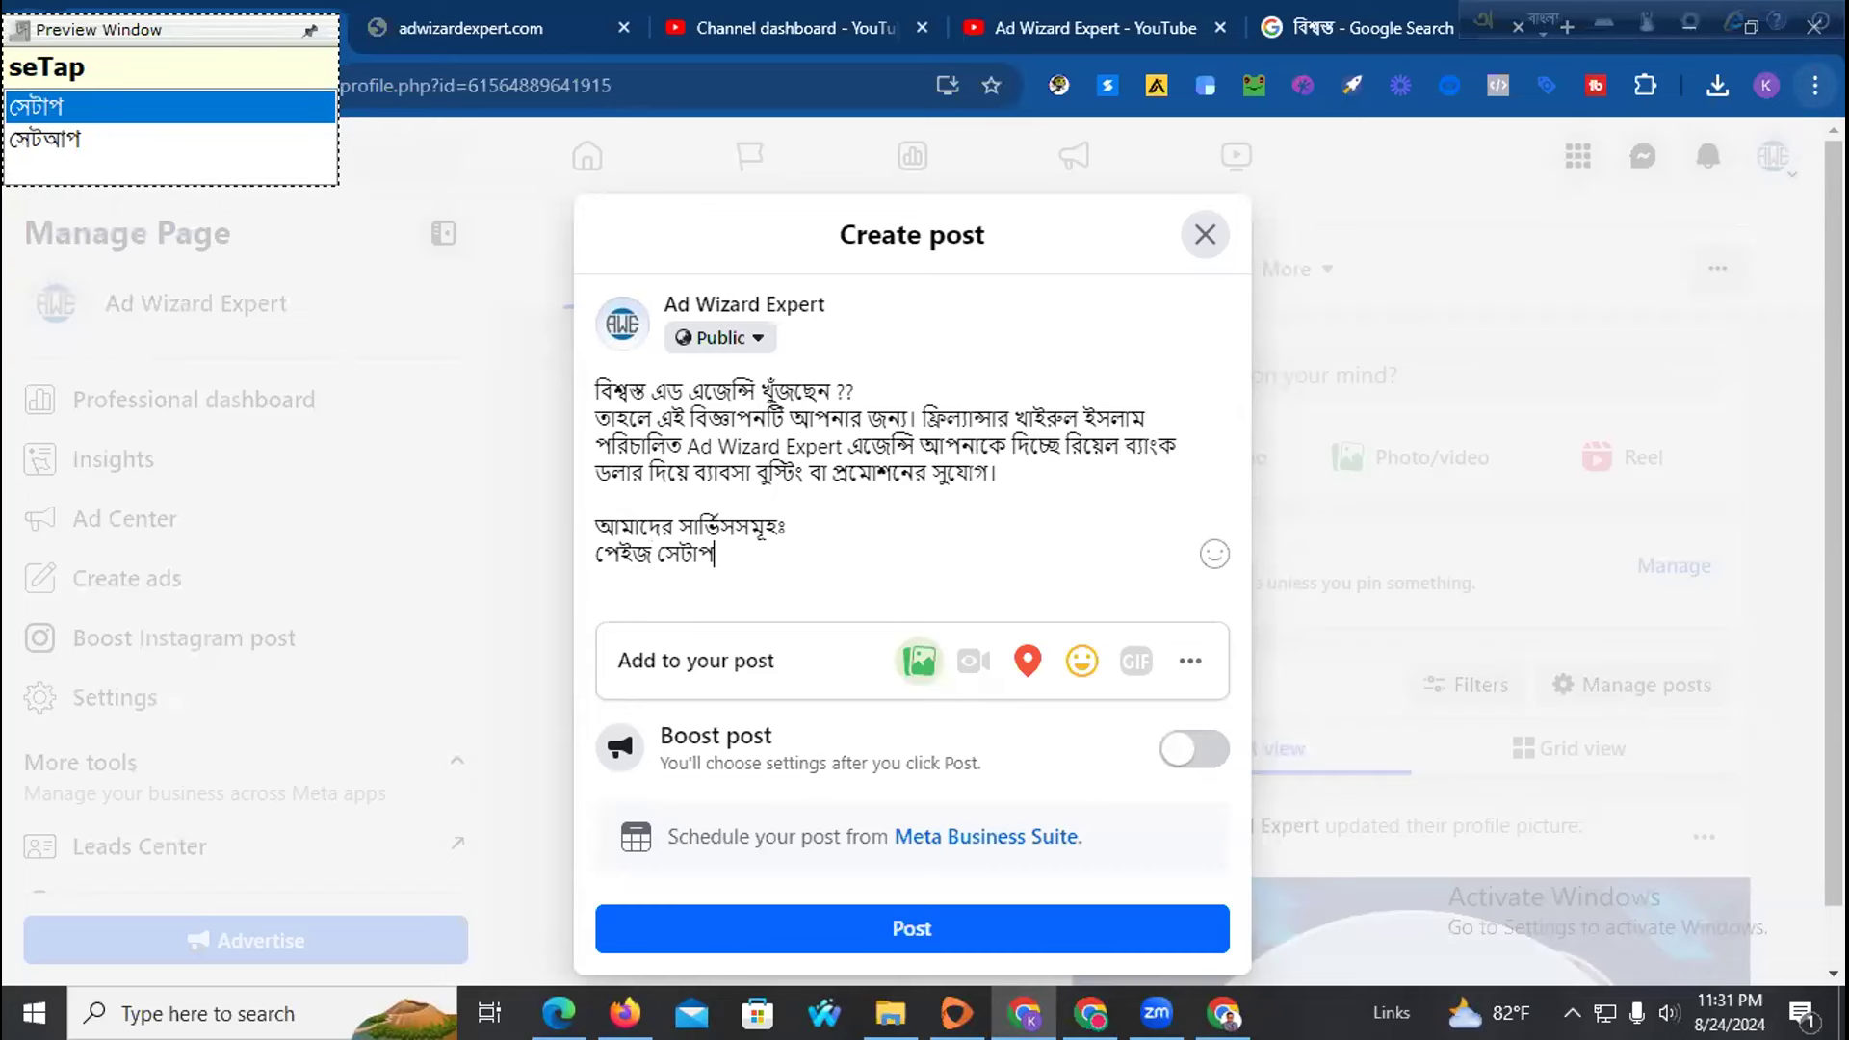
{"action": "key", "text": "Return"}
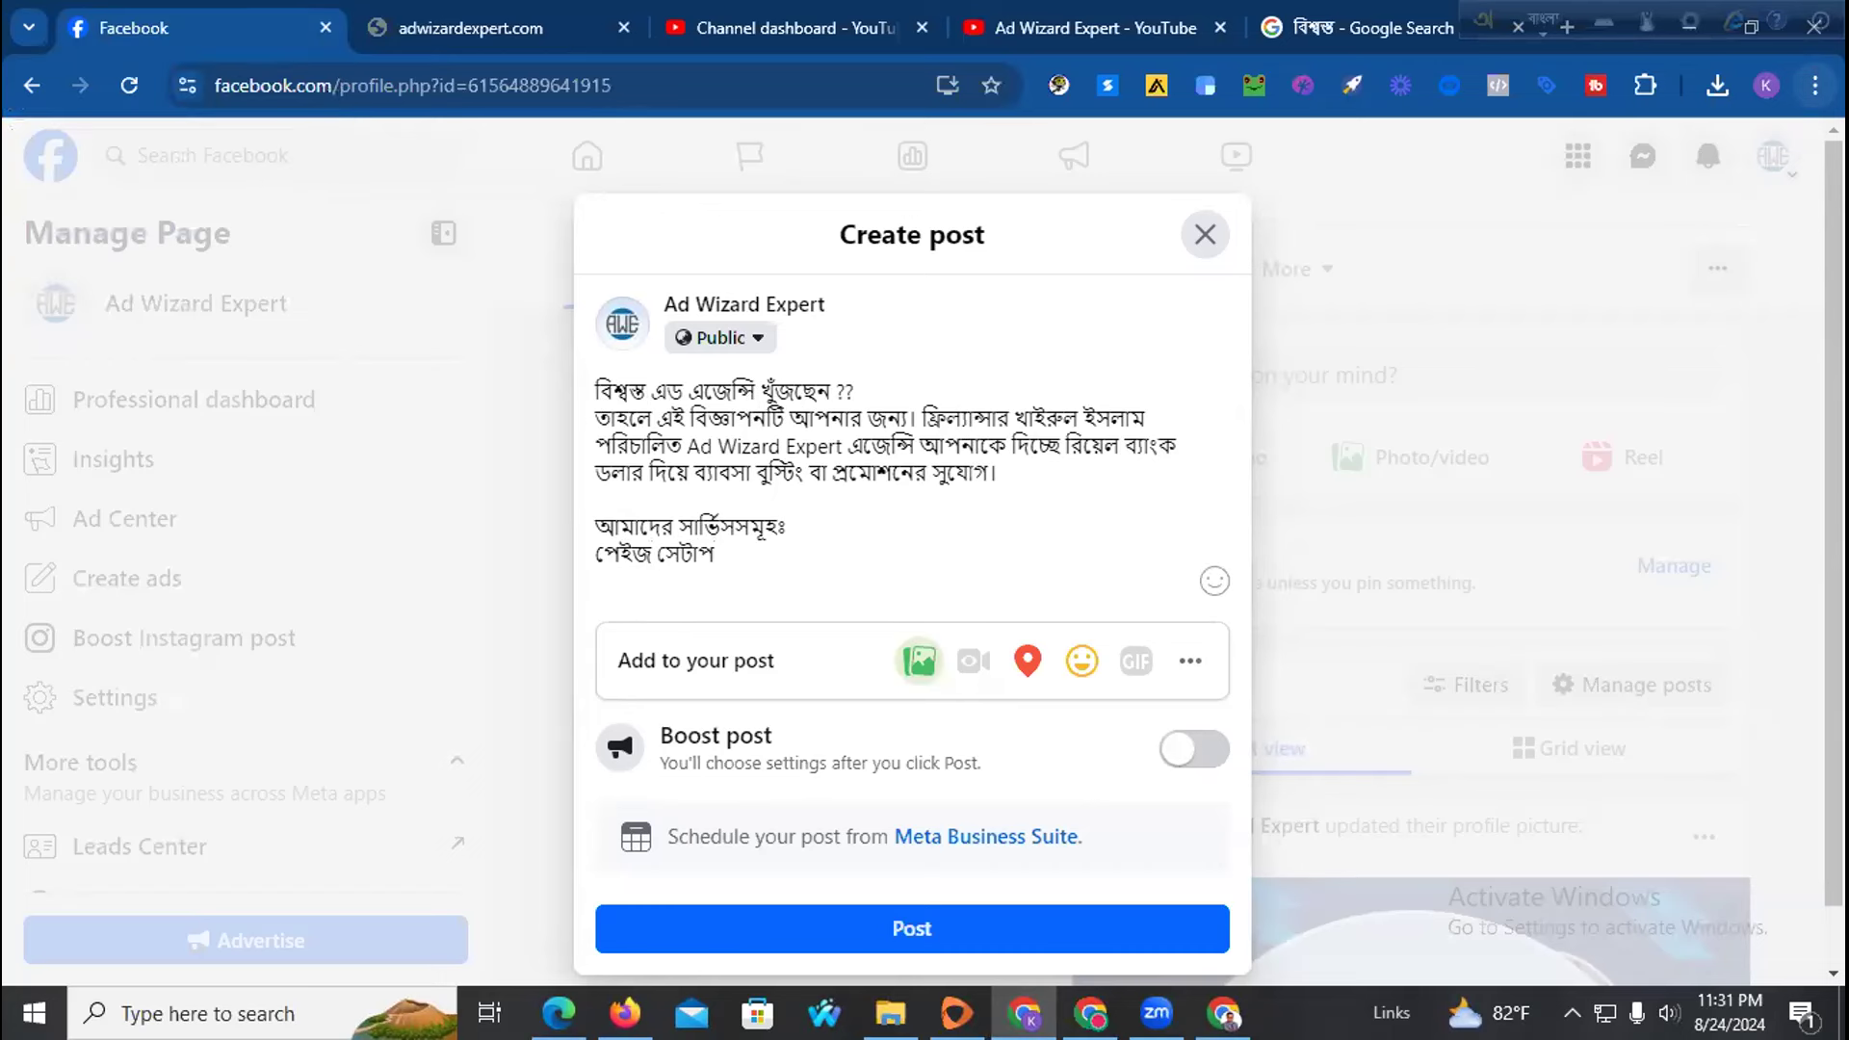
{"action": "type", "text": "busTing"}
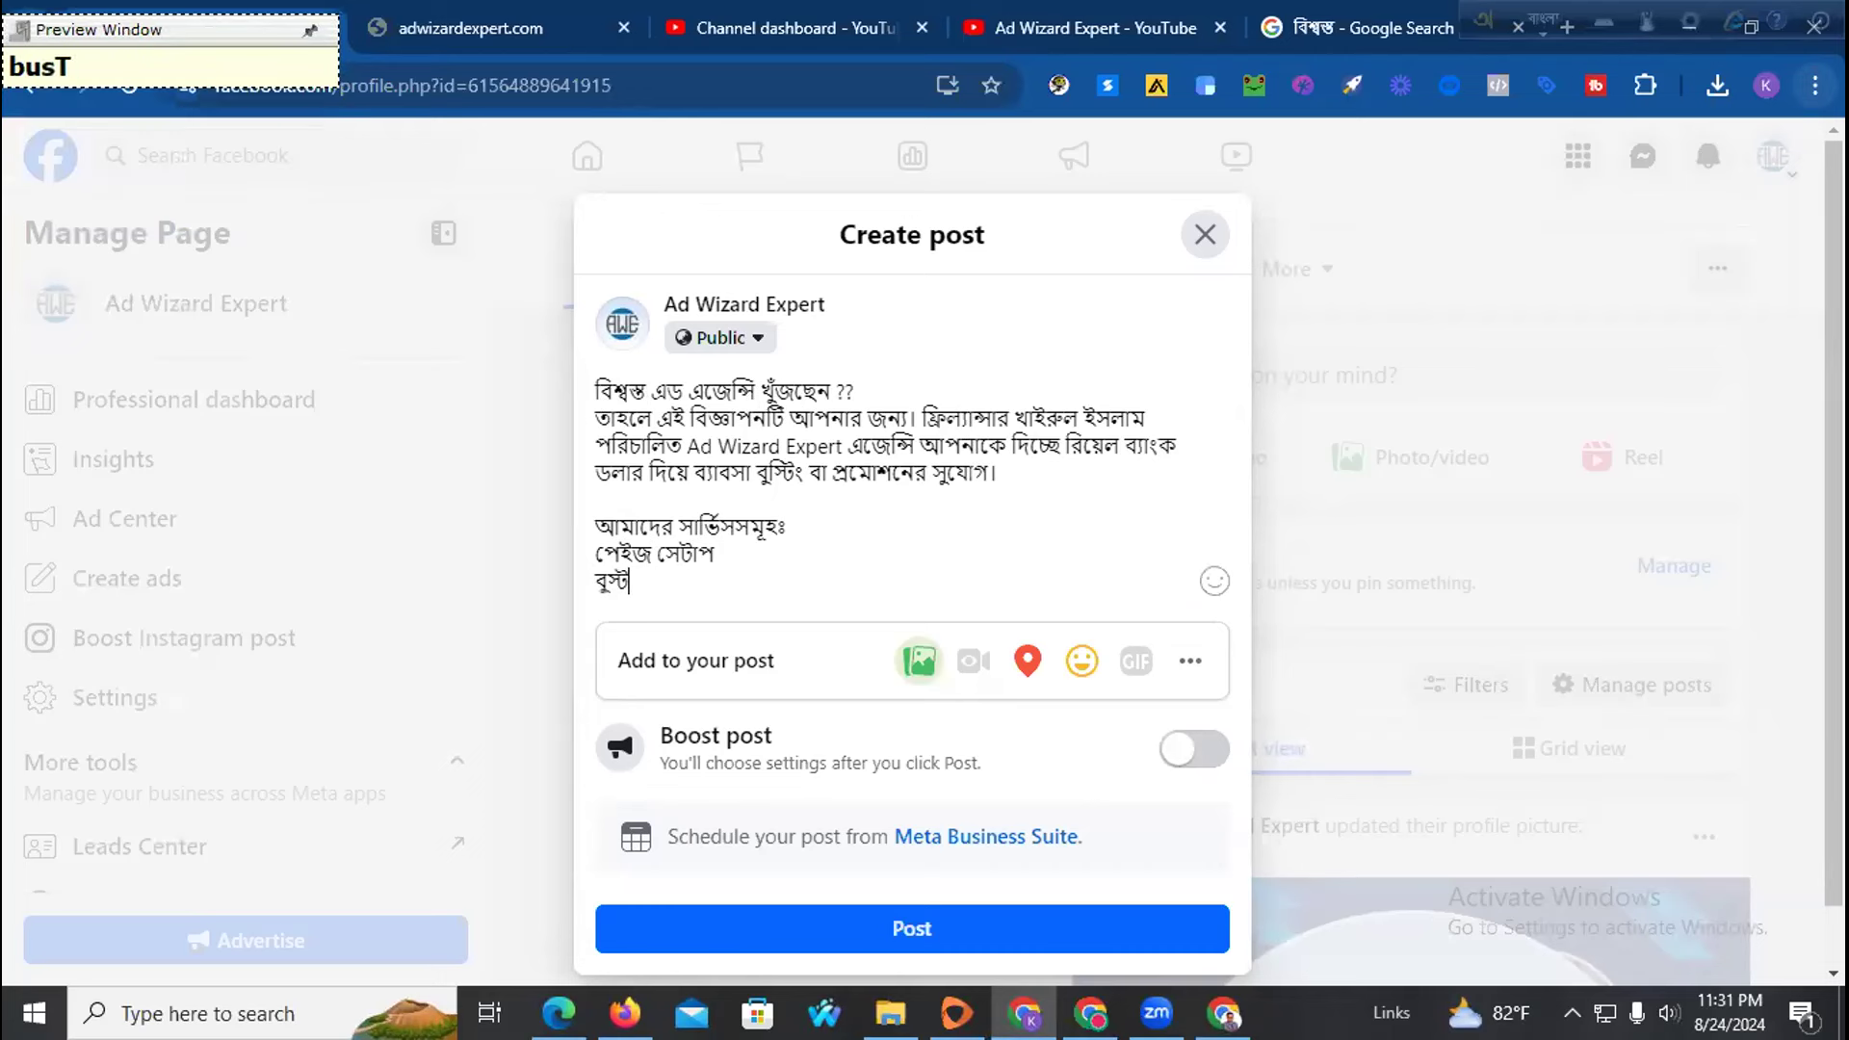
{"action": "key", "text": "Return"}
{"action": "type", "text": "o"}
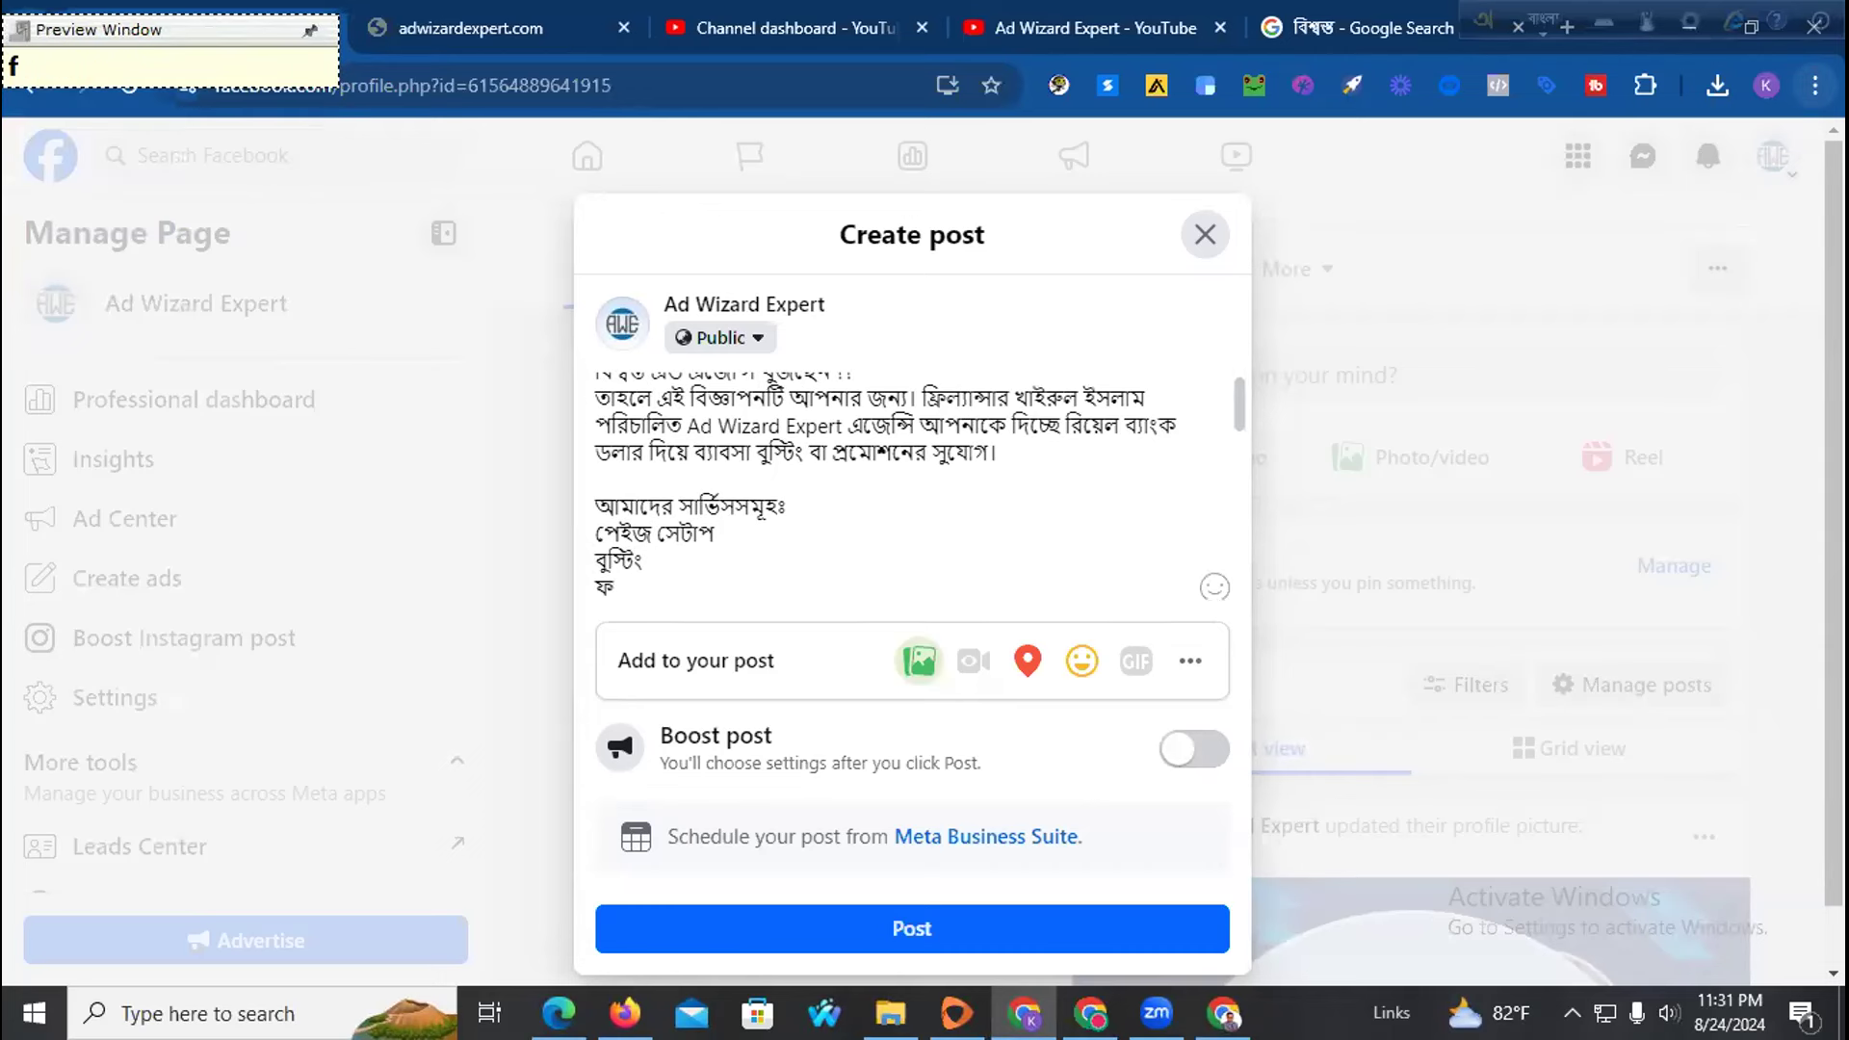
{"action": "type", "text": "ga"}
{"action": "key", "text": "BackSpace"}
{"action": "key", "text": "BackSpace"}
{"action": "type", "text": "rganik f"}
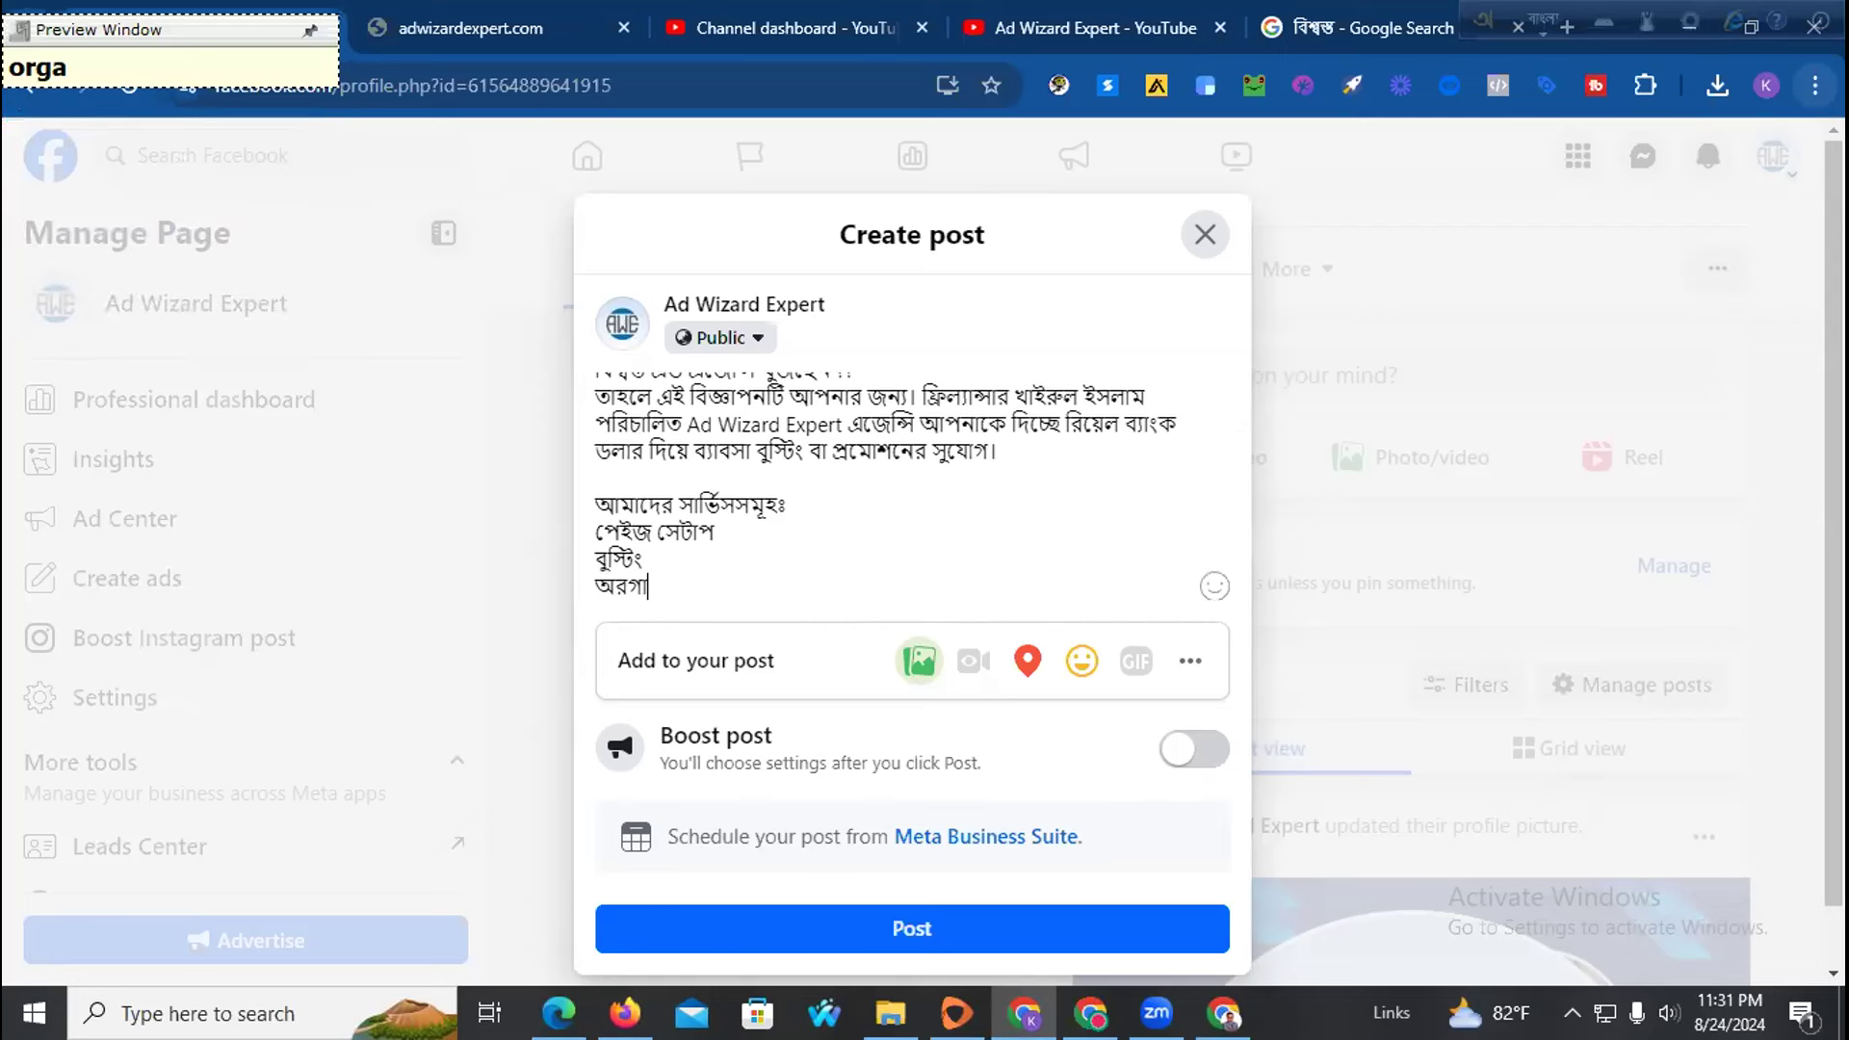
{"action": "type", "text": "o"}
{"action": "key", "text": "BackSpace"}
{"action": "type", "text": "l"}
{"action": "key", "text": "BackSpace"}
{"action": "type", "text": "oLOg"}
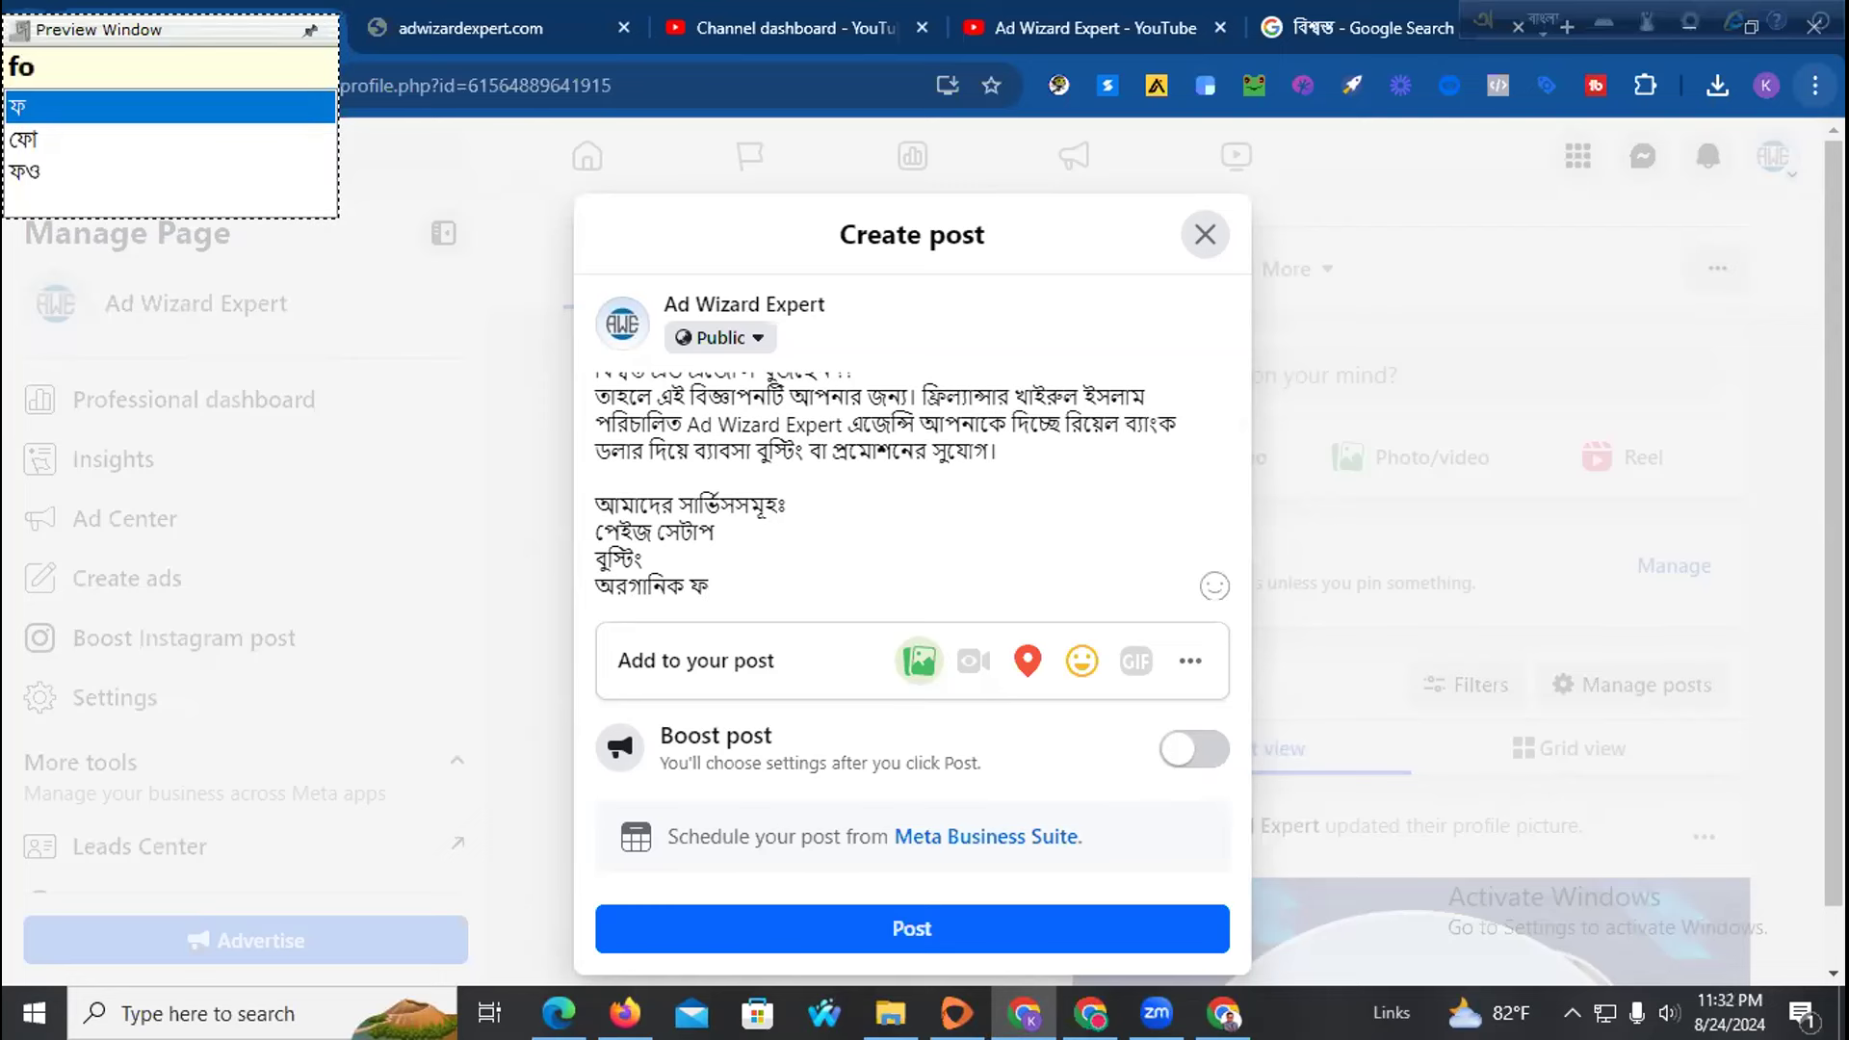
{"action": "key", "text": "BackSpace"}
{"action": "type", "text": "yar brri"}
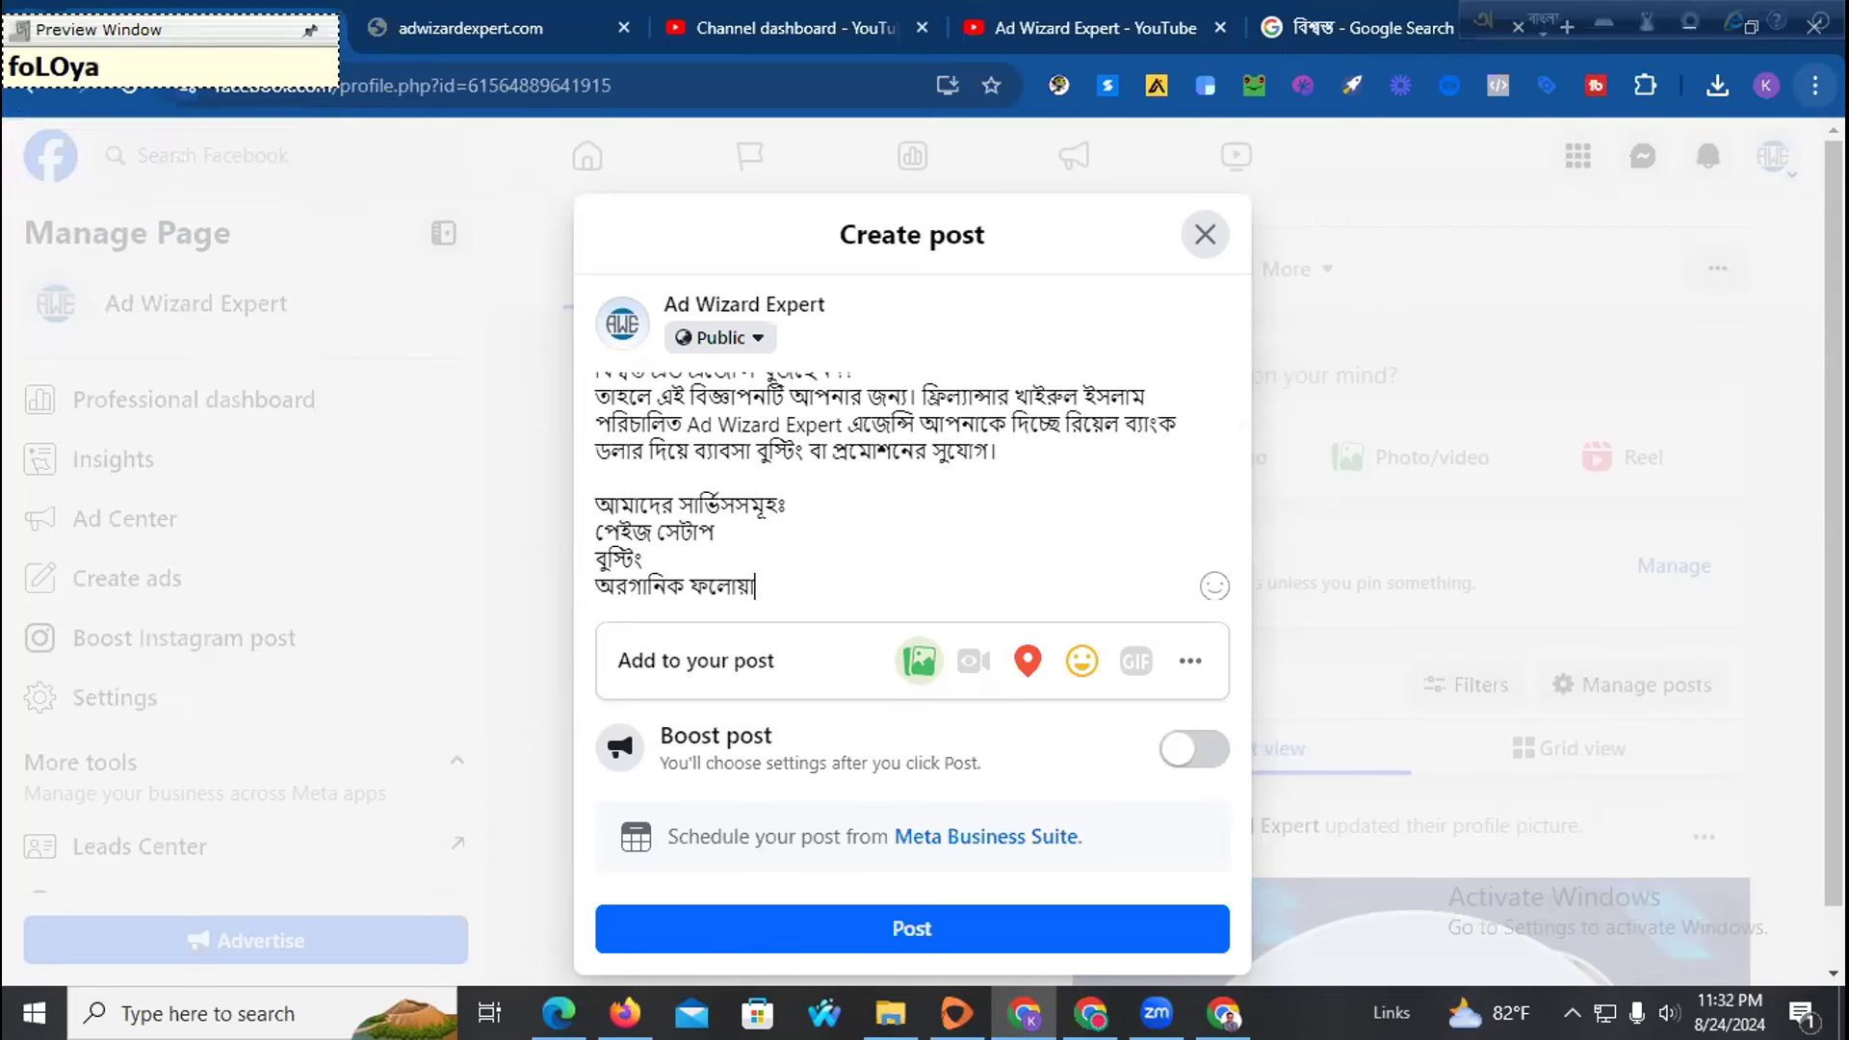
{"action": "type", "text": "ddhi"}
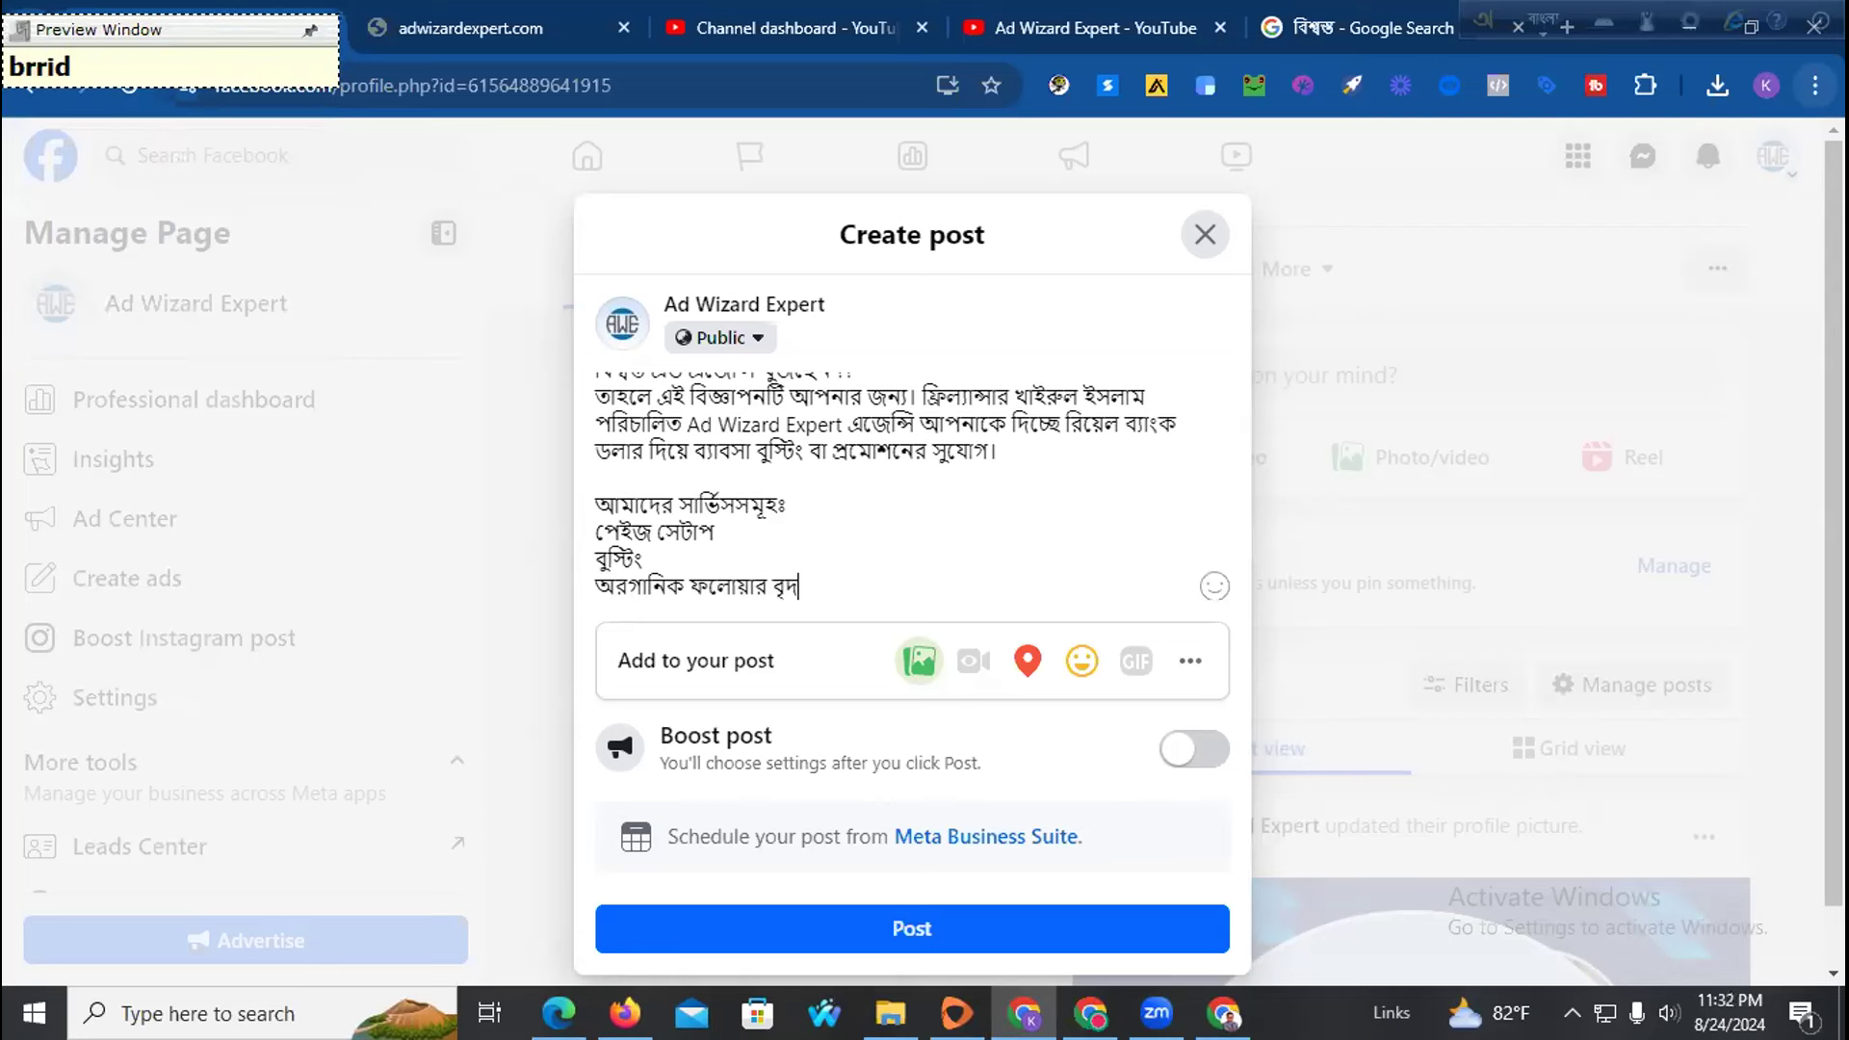
{"action": "key", "text": "Return"}
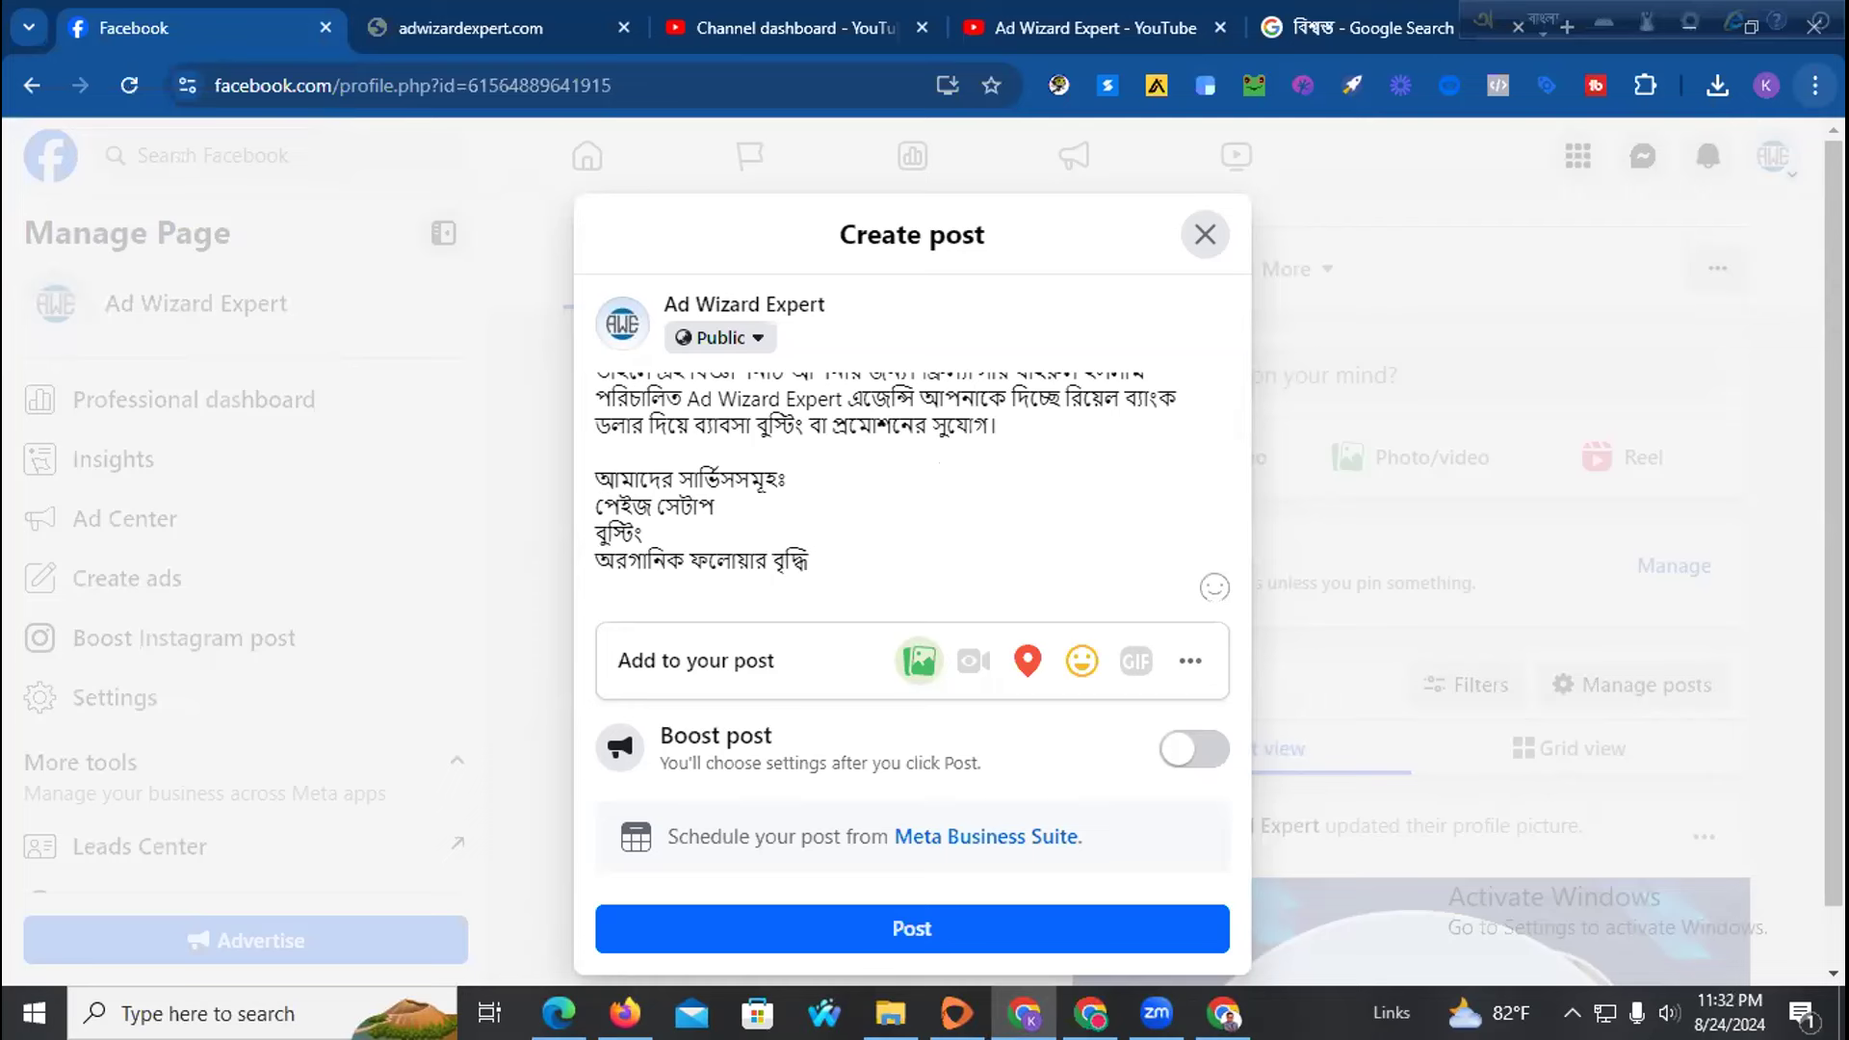
Drop the unfinished সকল line and paste the saved dollar-rate, contact and support ad text
{"action": "type", "text": "sokol p"}
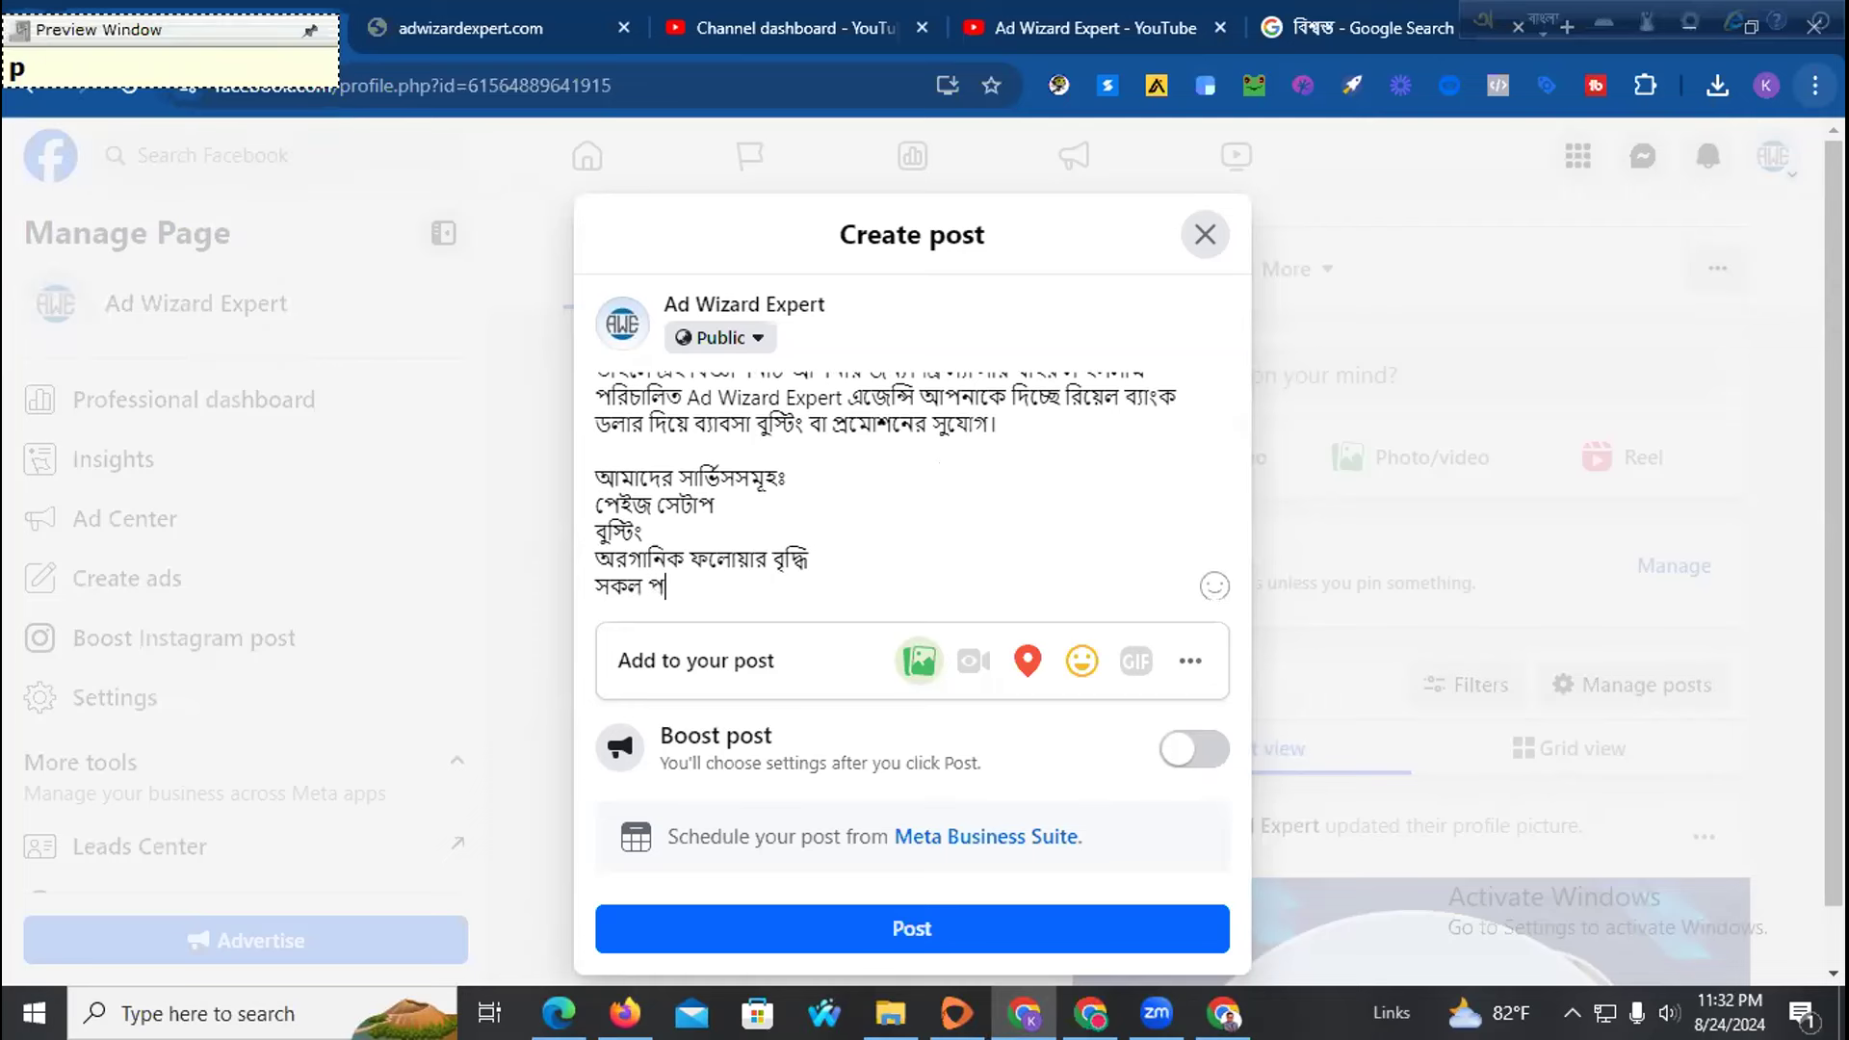
{"action": "key", "text": "BackSpace"}
{"action": "type", "text": "dho"}
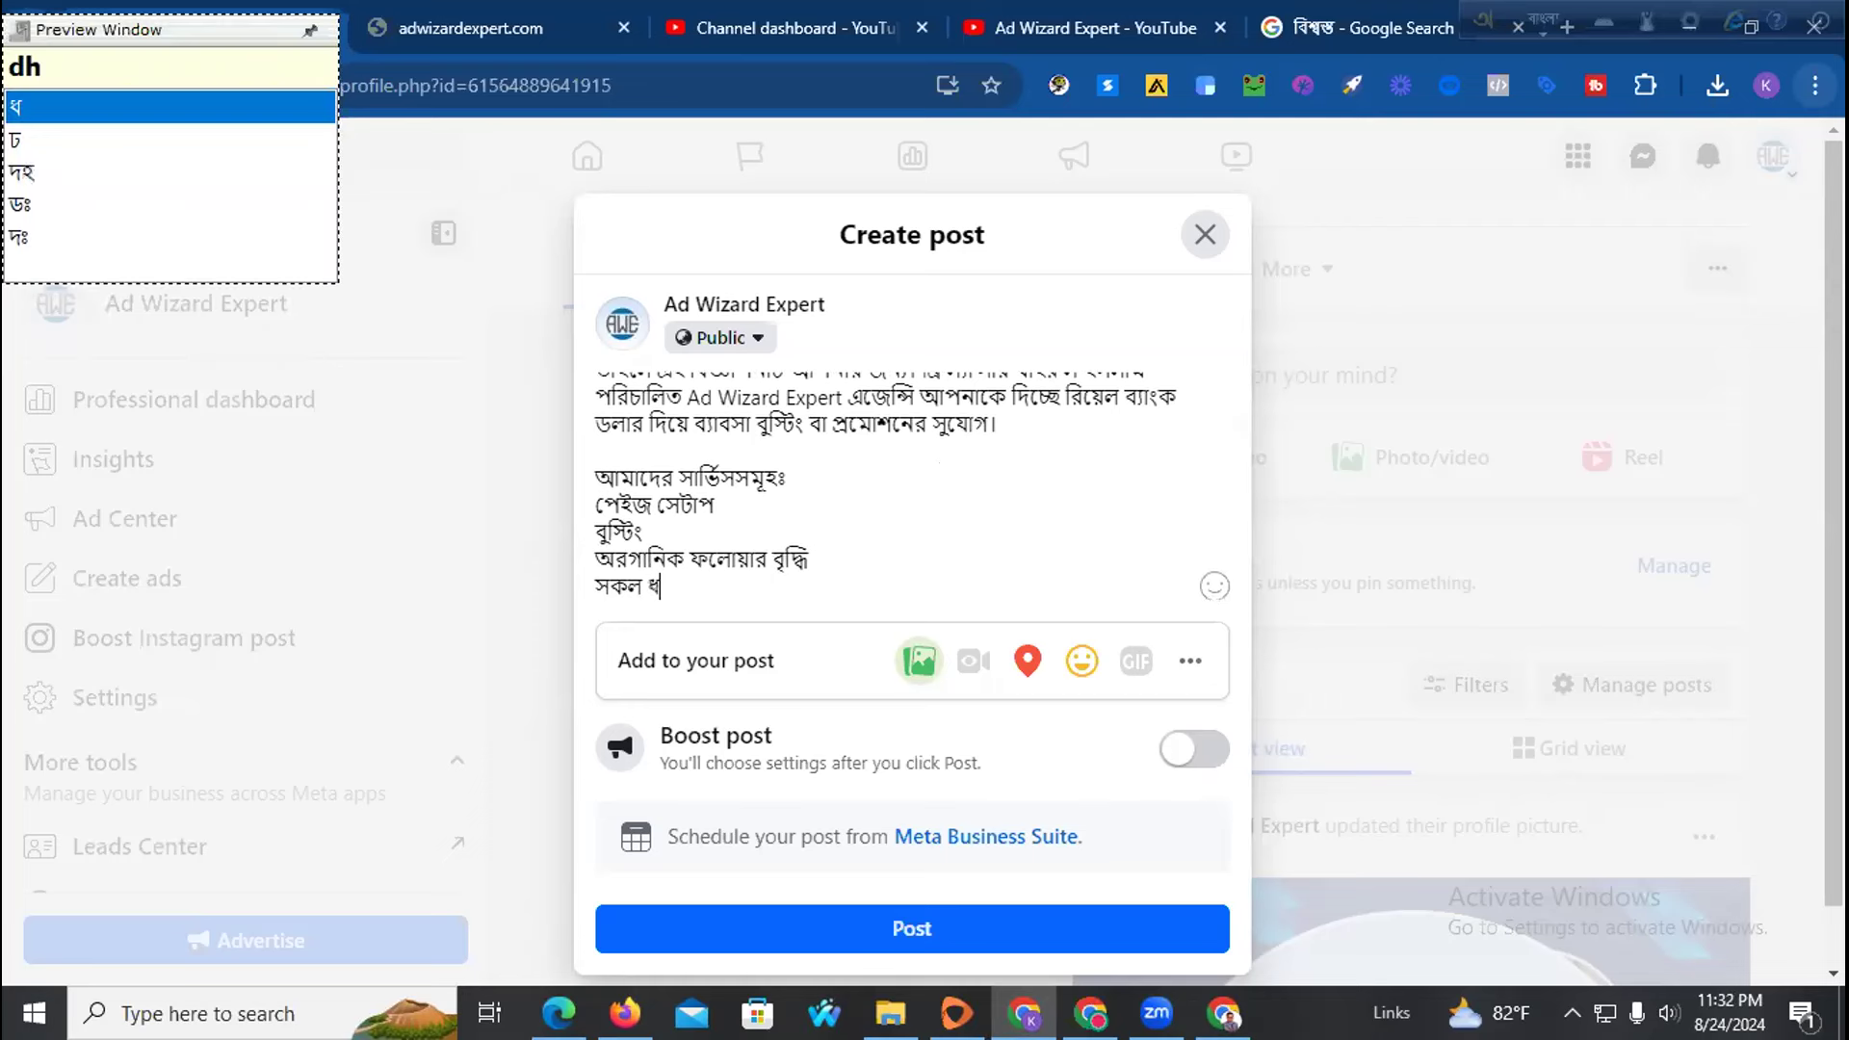
{"action": "key", "text": "BackSpace"}
{"action": "key", "text": "BackSpace"}
{"action": "key", "text": "BackSpace"}
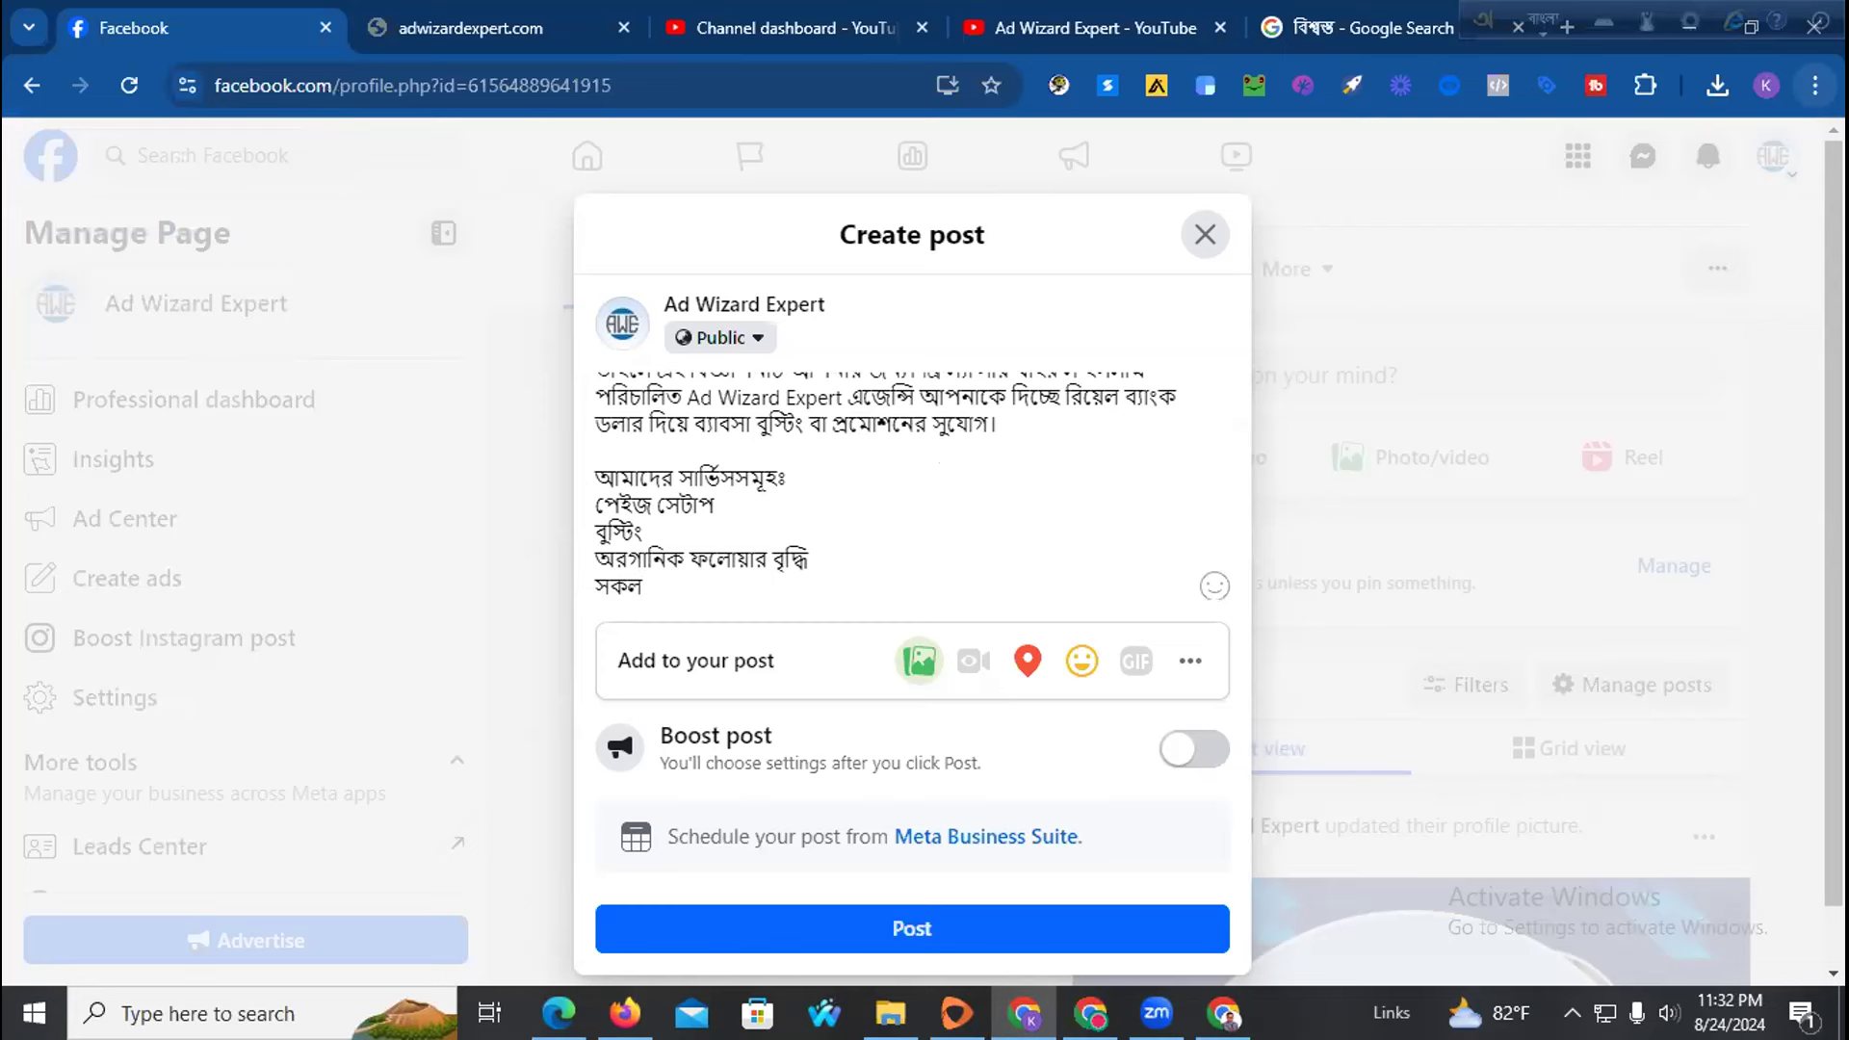
{"action": "key", "text": "BackSpace"}
{"action": "key", "text": "BackSpace"}
{"action": "key", "text": "BackSpace"}
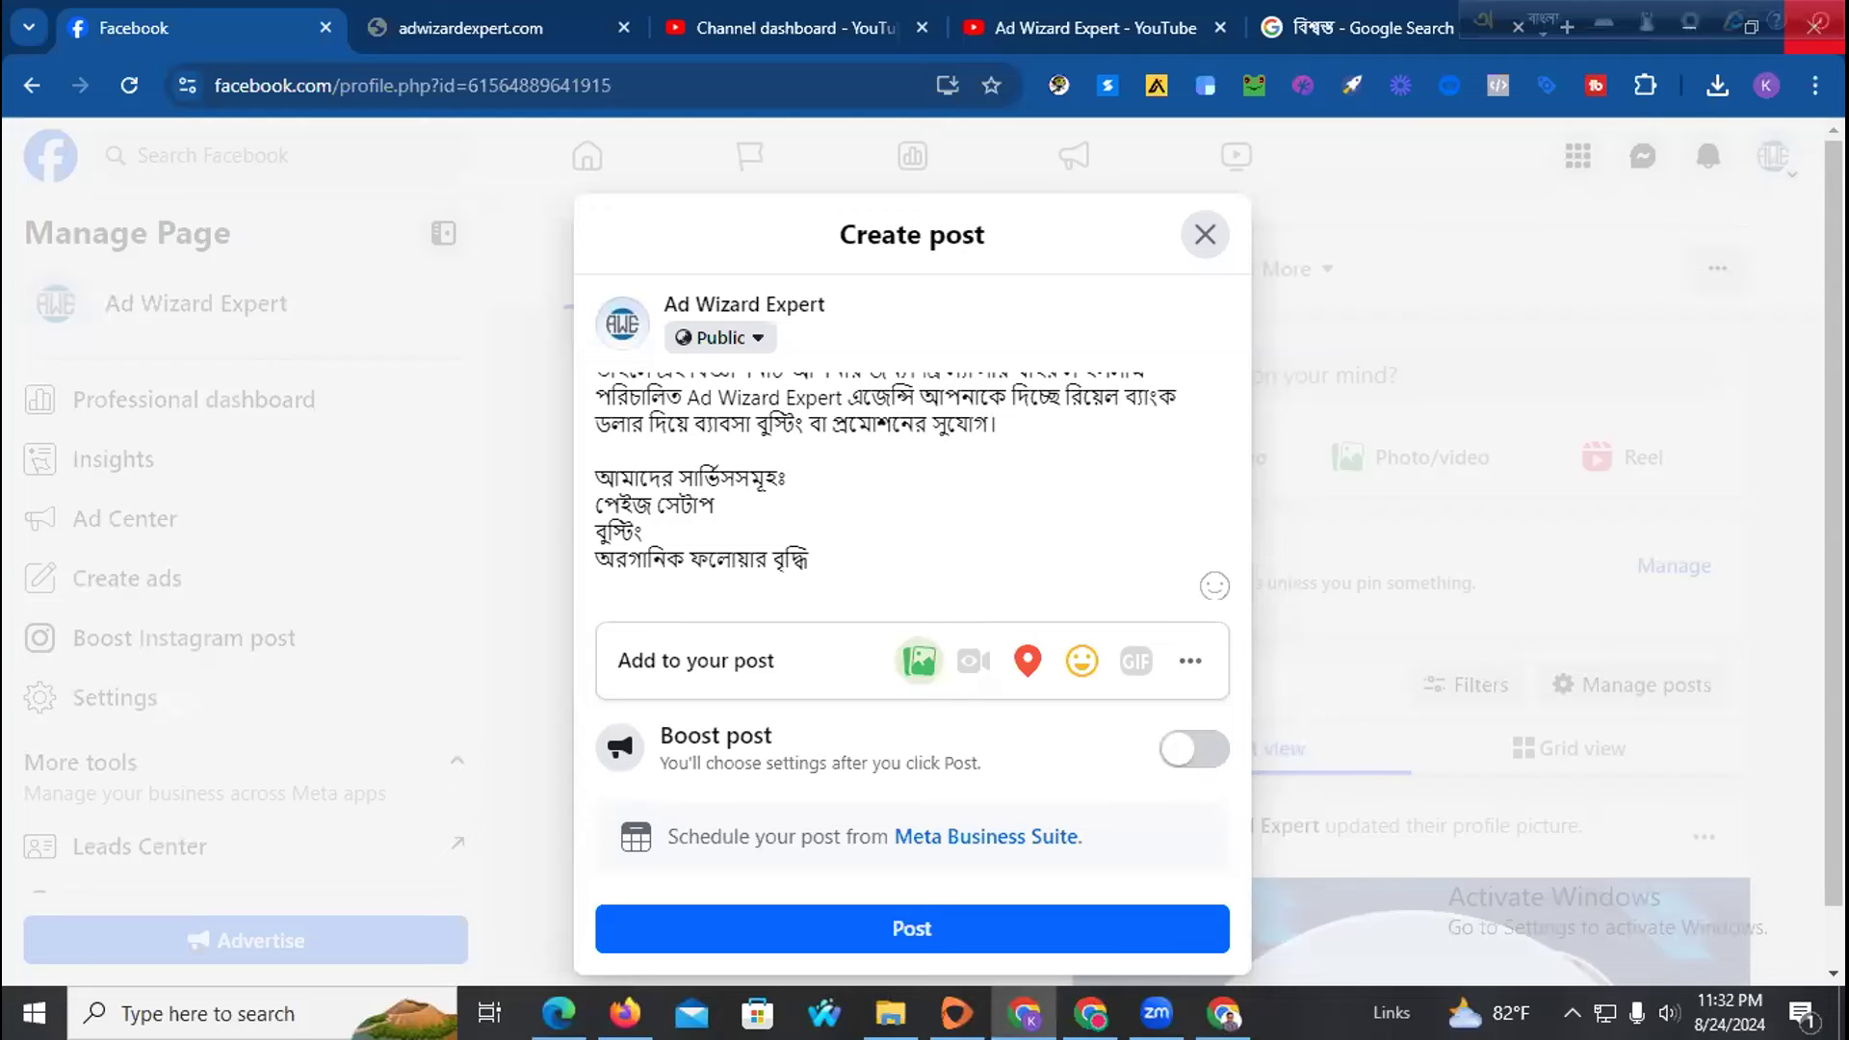
{"action": "key", "text": "super+v"}
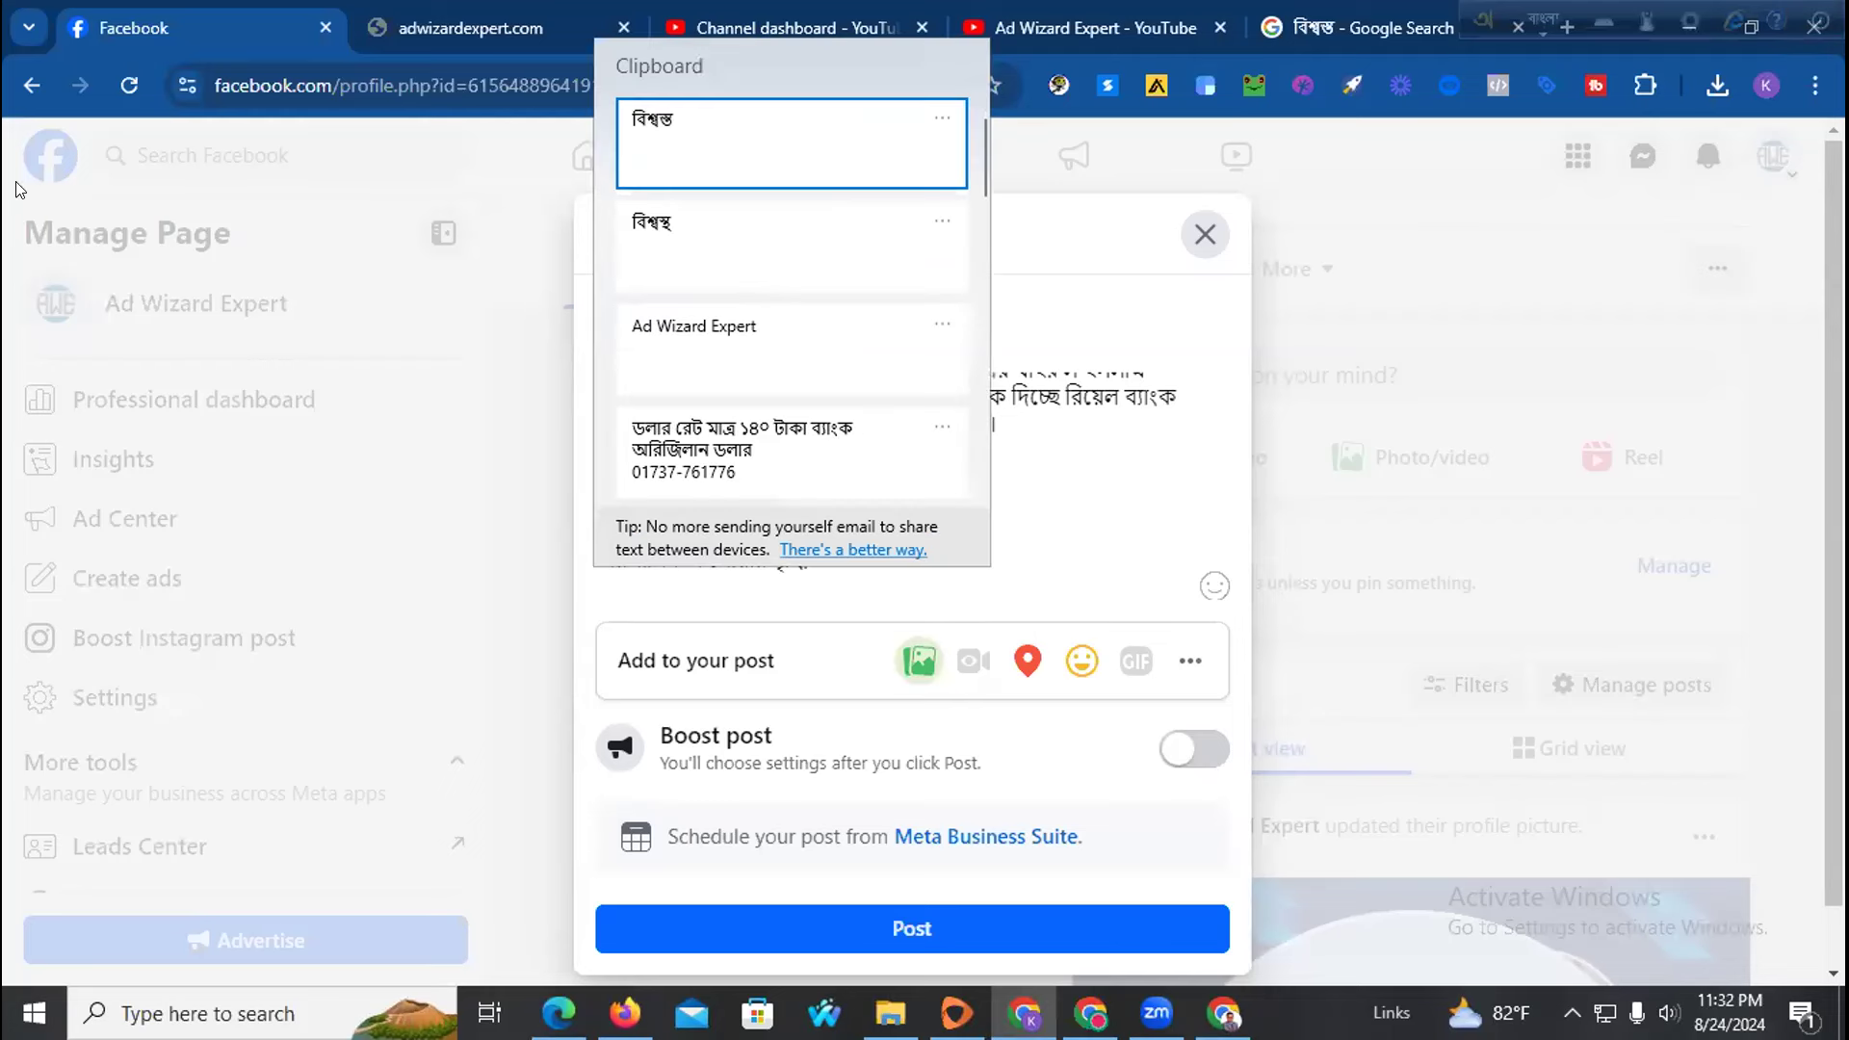
{"action": "left_click", "coordinate": [723, 478]}
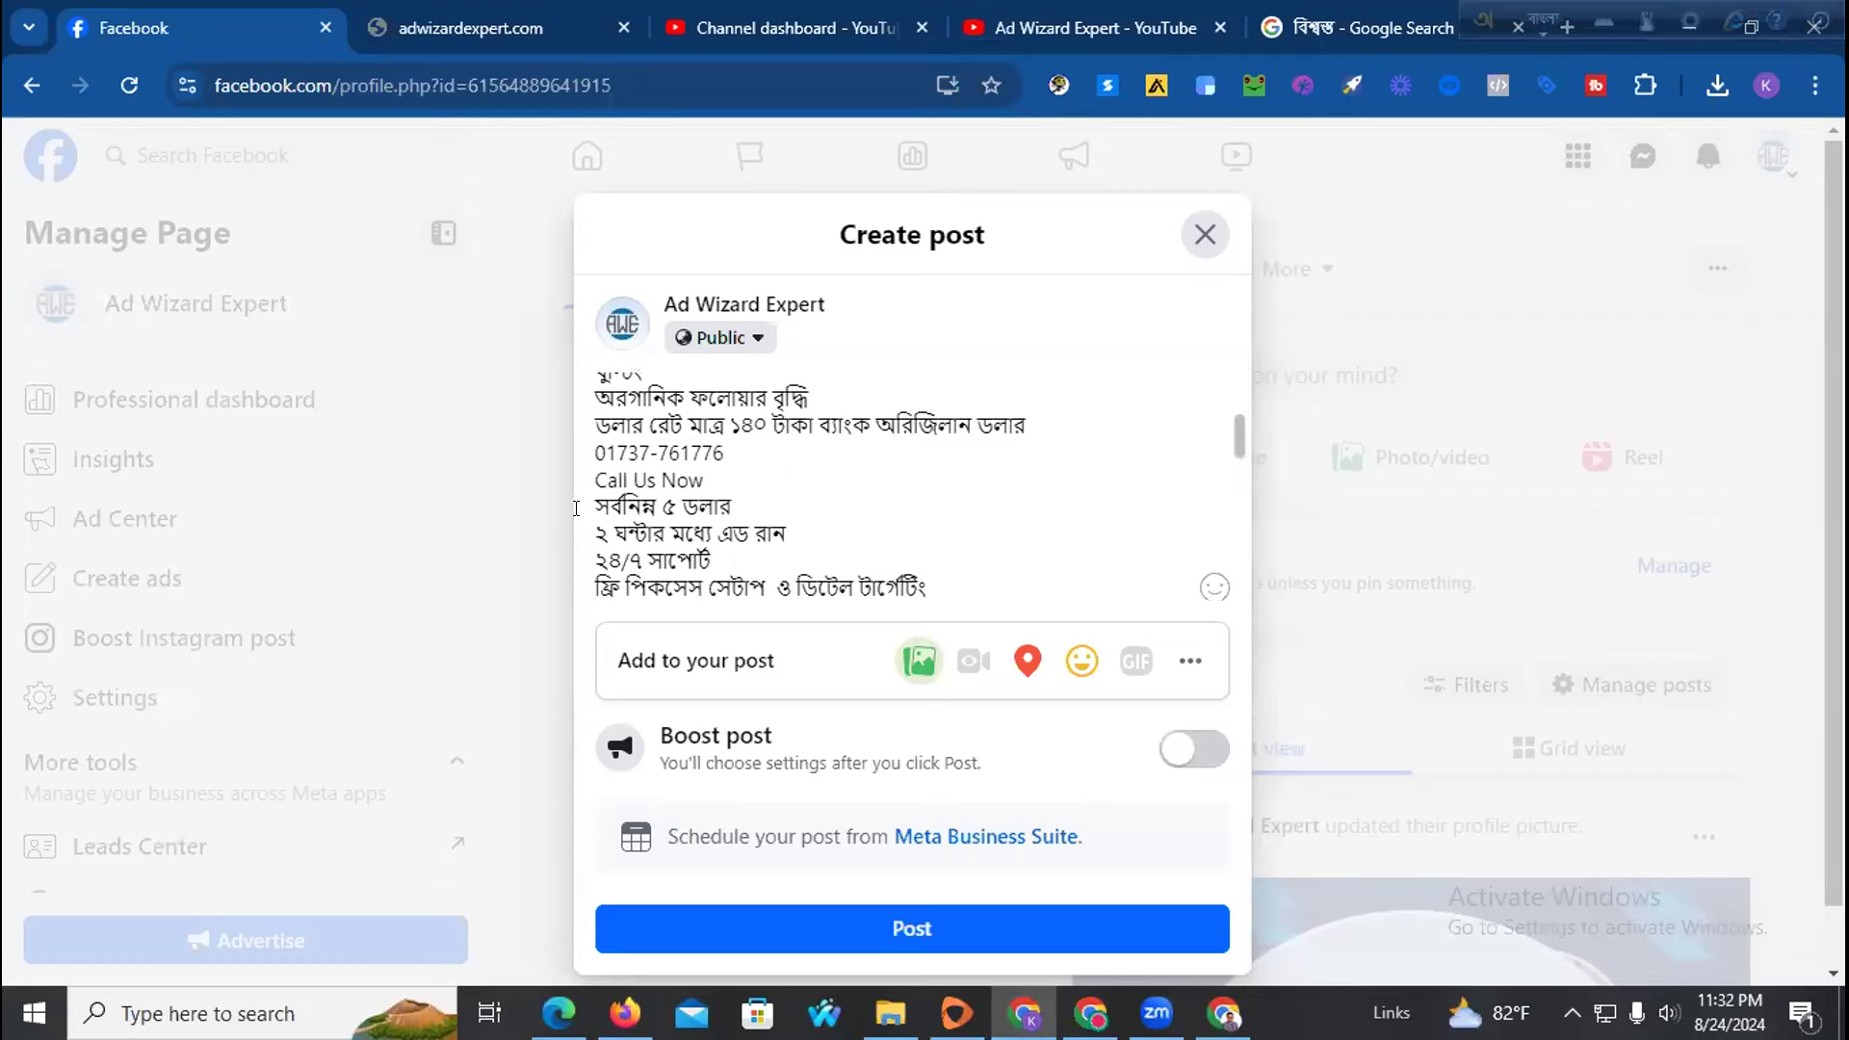
{"action": "scroll", "coordinate": [604, 485], "scroll_direction": "up", "scroll_amount": 3}
{"action": "scroll", "coordinate": [666, 514], "scroll_direction": "down", "scroll_amount": 2}
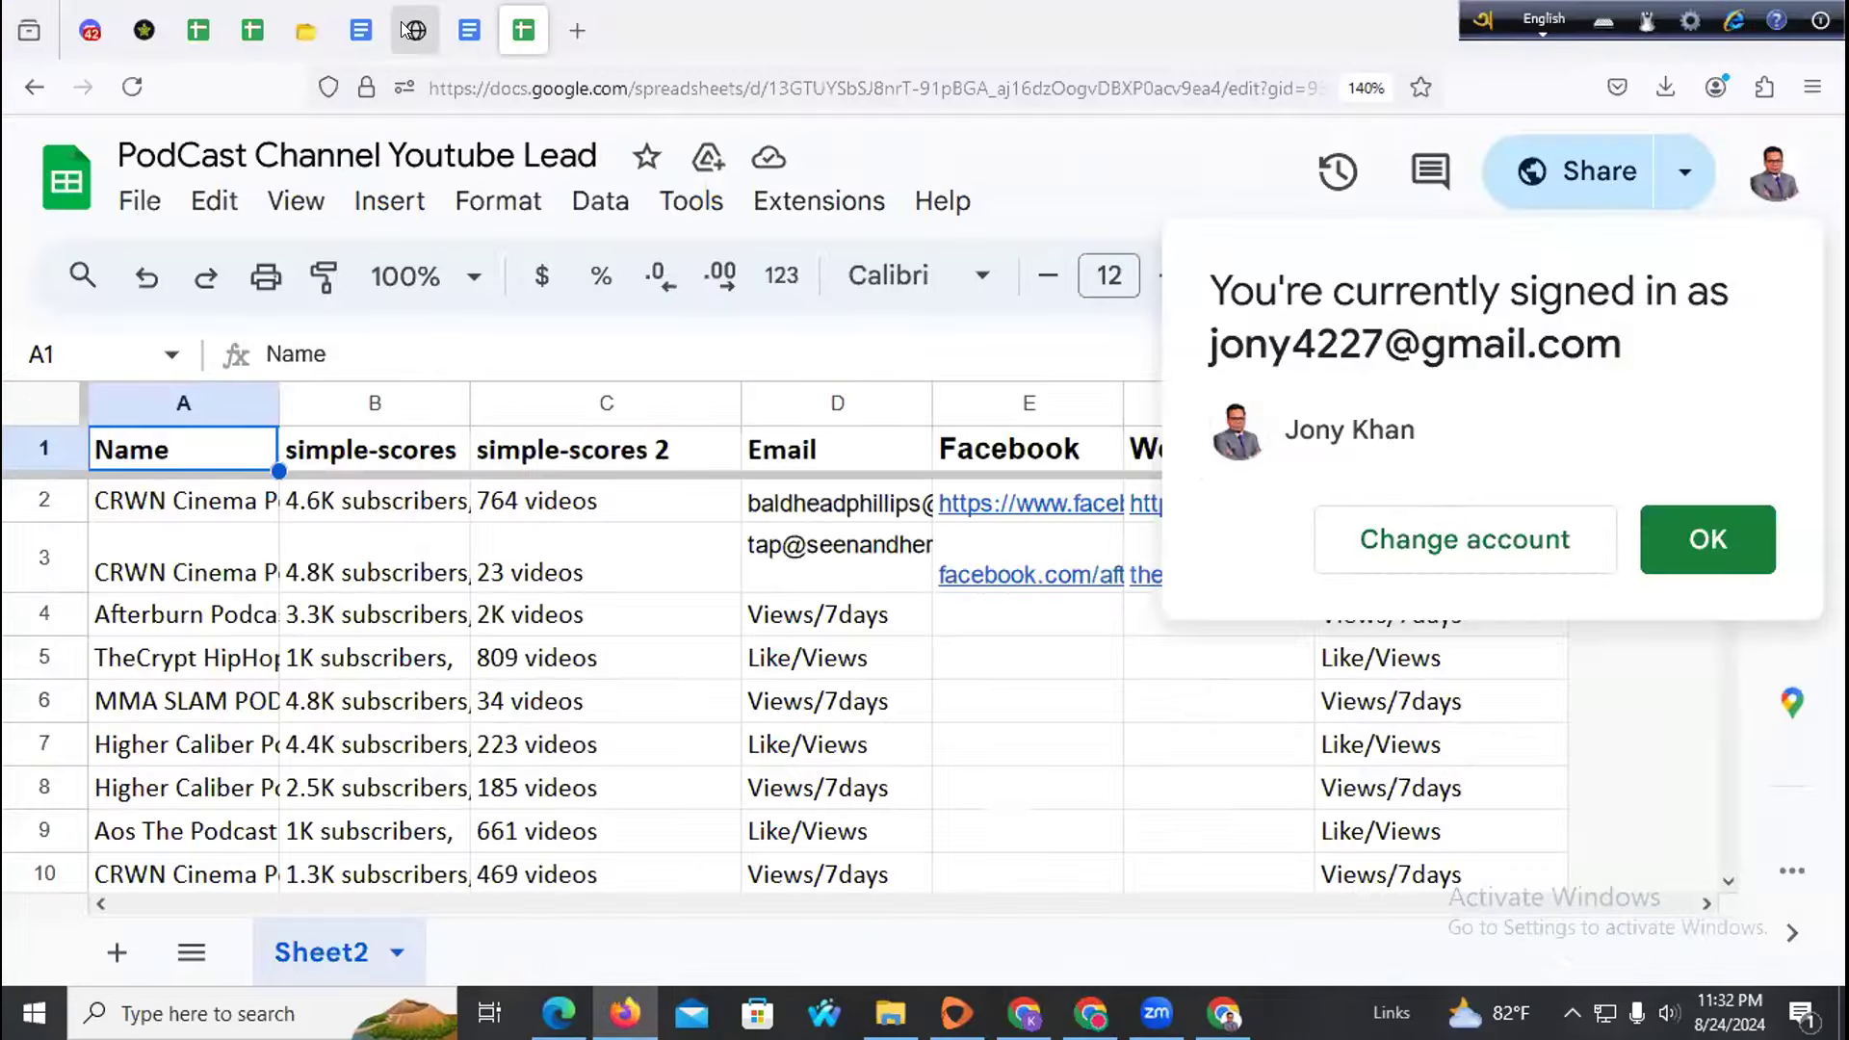
Copy the 📌 pin emoji from emojidb's light-emoji page
{"action": "left_click", "coordinate": [404, 30]}
{"action": "left_click", "coordinate": [306, 30]}
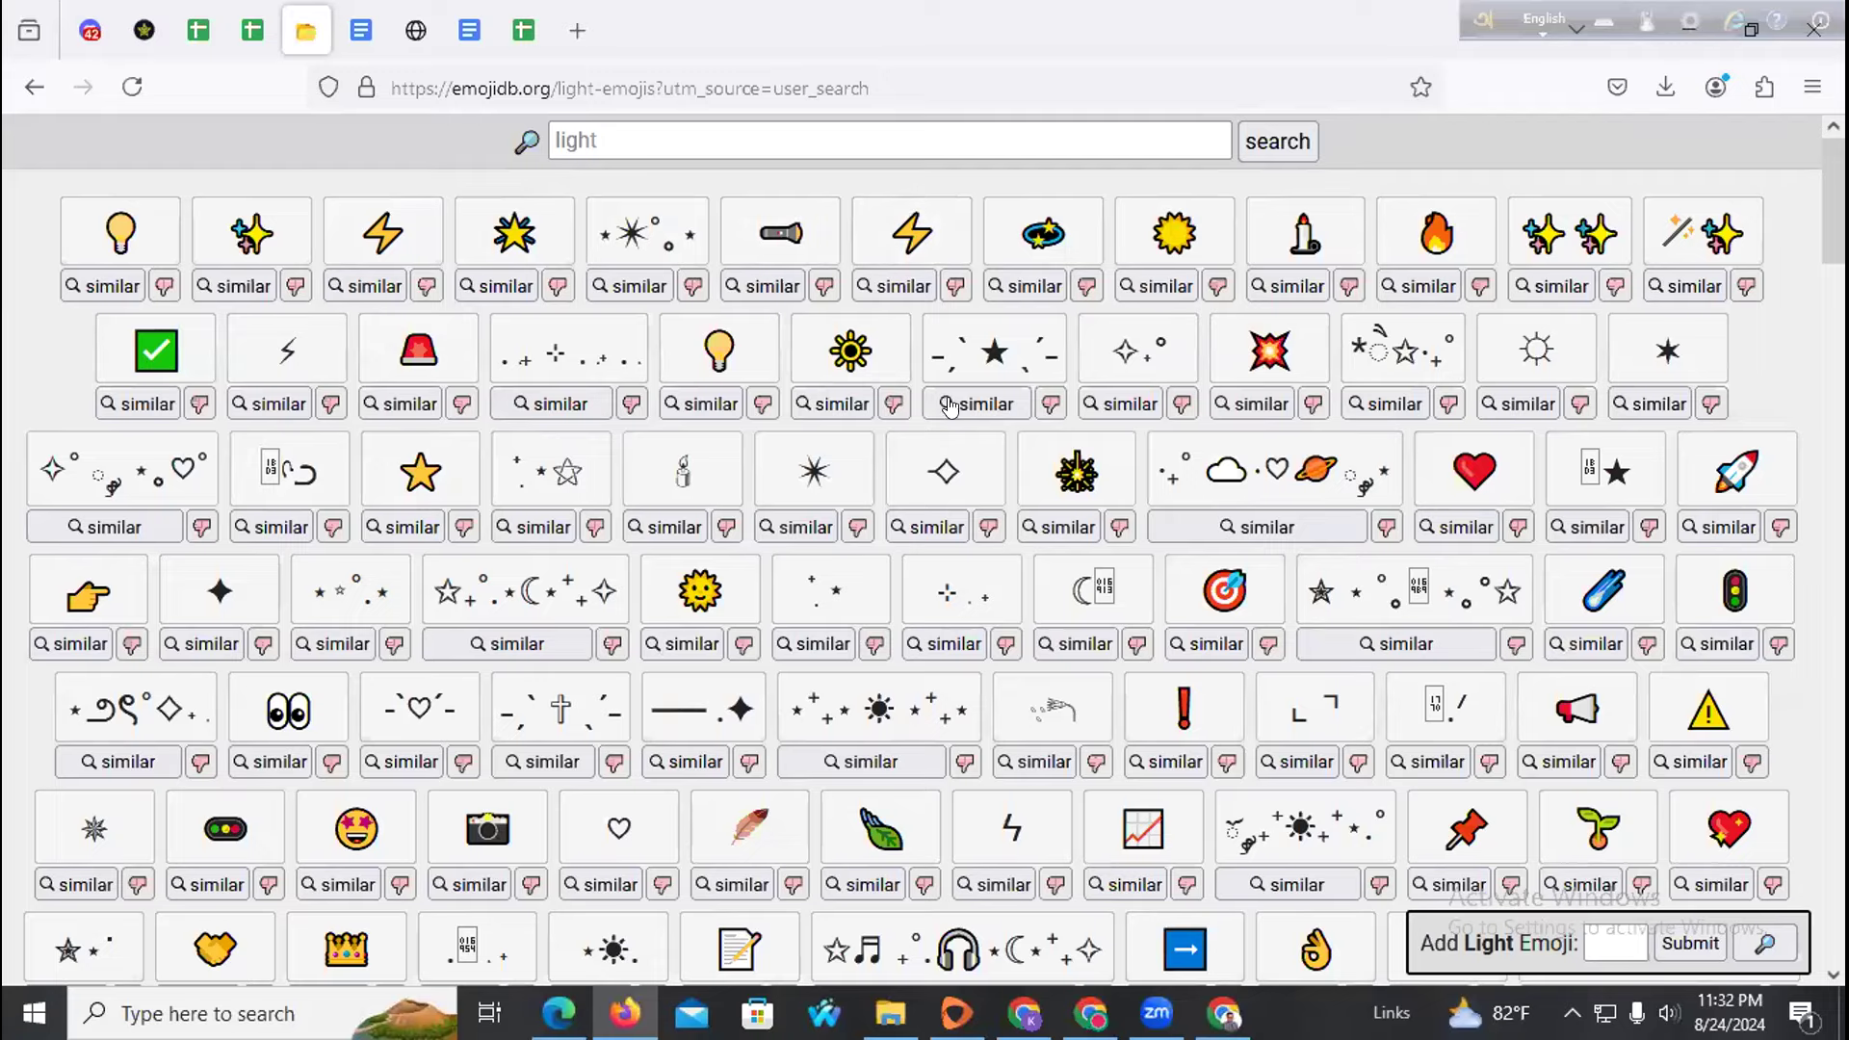
{"action": "scroll", "coordinate": [949, 405], "scroll_direction": "down", "scroll_amount": 5}
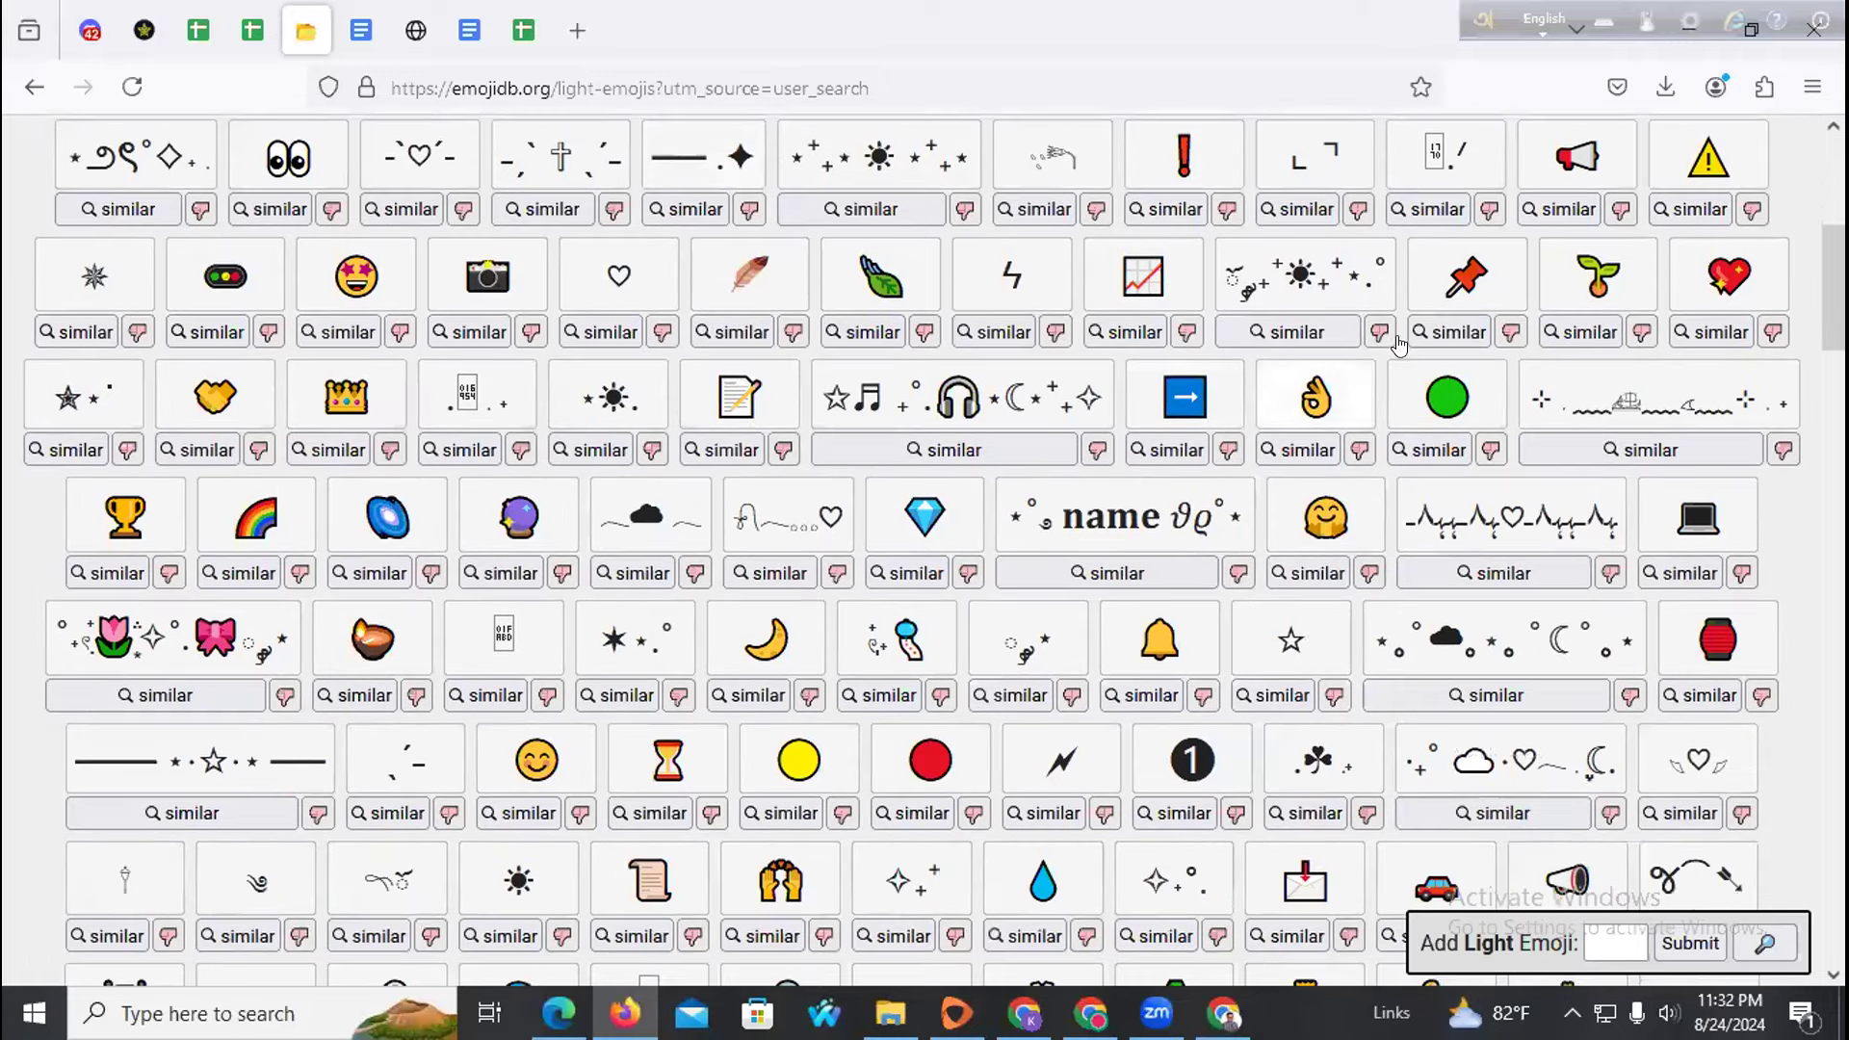
{"action": "left_click", "coordinate": [1465, 278]}
Paste the pin emoji before the 'আমাদের সার্ভিসসমূহঃ' services heading in the Facebook post
{"action": "key", "text": "alt+Tab"}
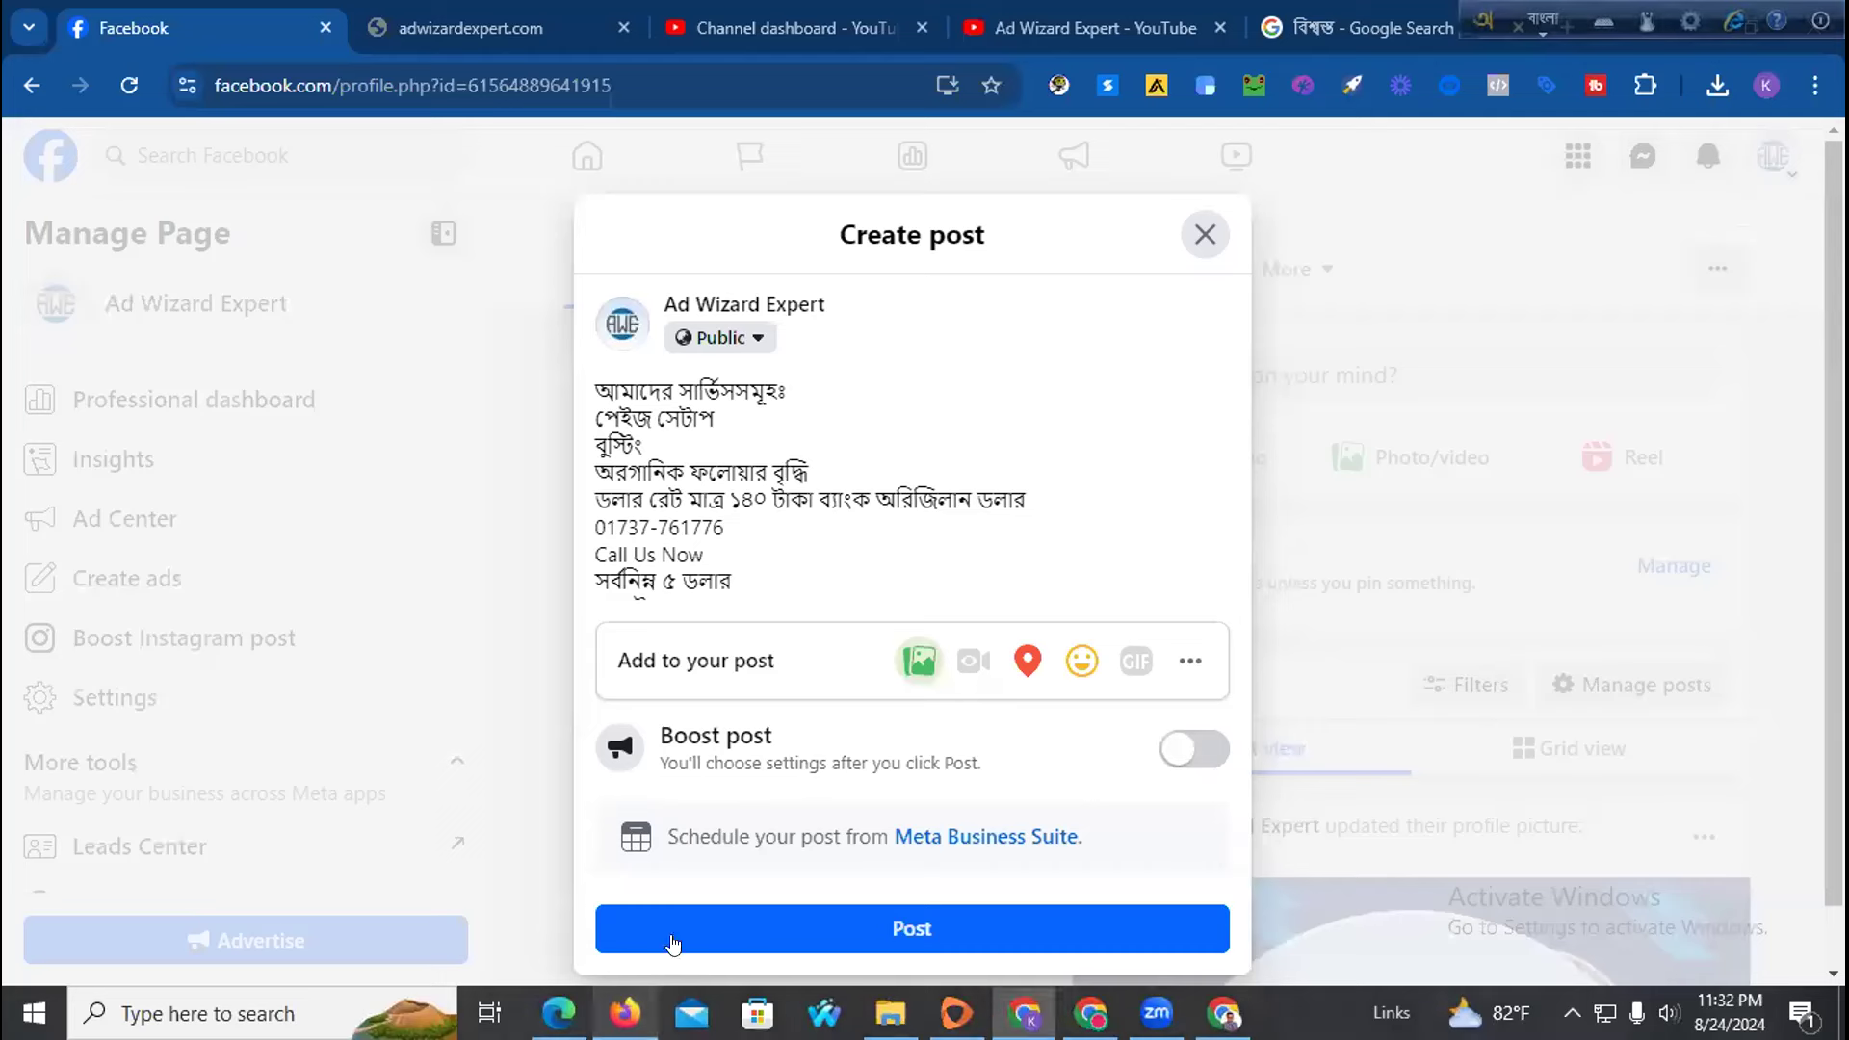
{"action": "scroll", "coordinate": [602, 446], "scroll_direction": "up", "scroll_amount": 2}
{"action": "scroll", "coordinate": [602, 520], "scroll_direction": "down", "scroll_amount": 2}
{"action": "scroll", "coordinate": [582, 511], "scroll_direction": "up", "scroll_amount": 2}
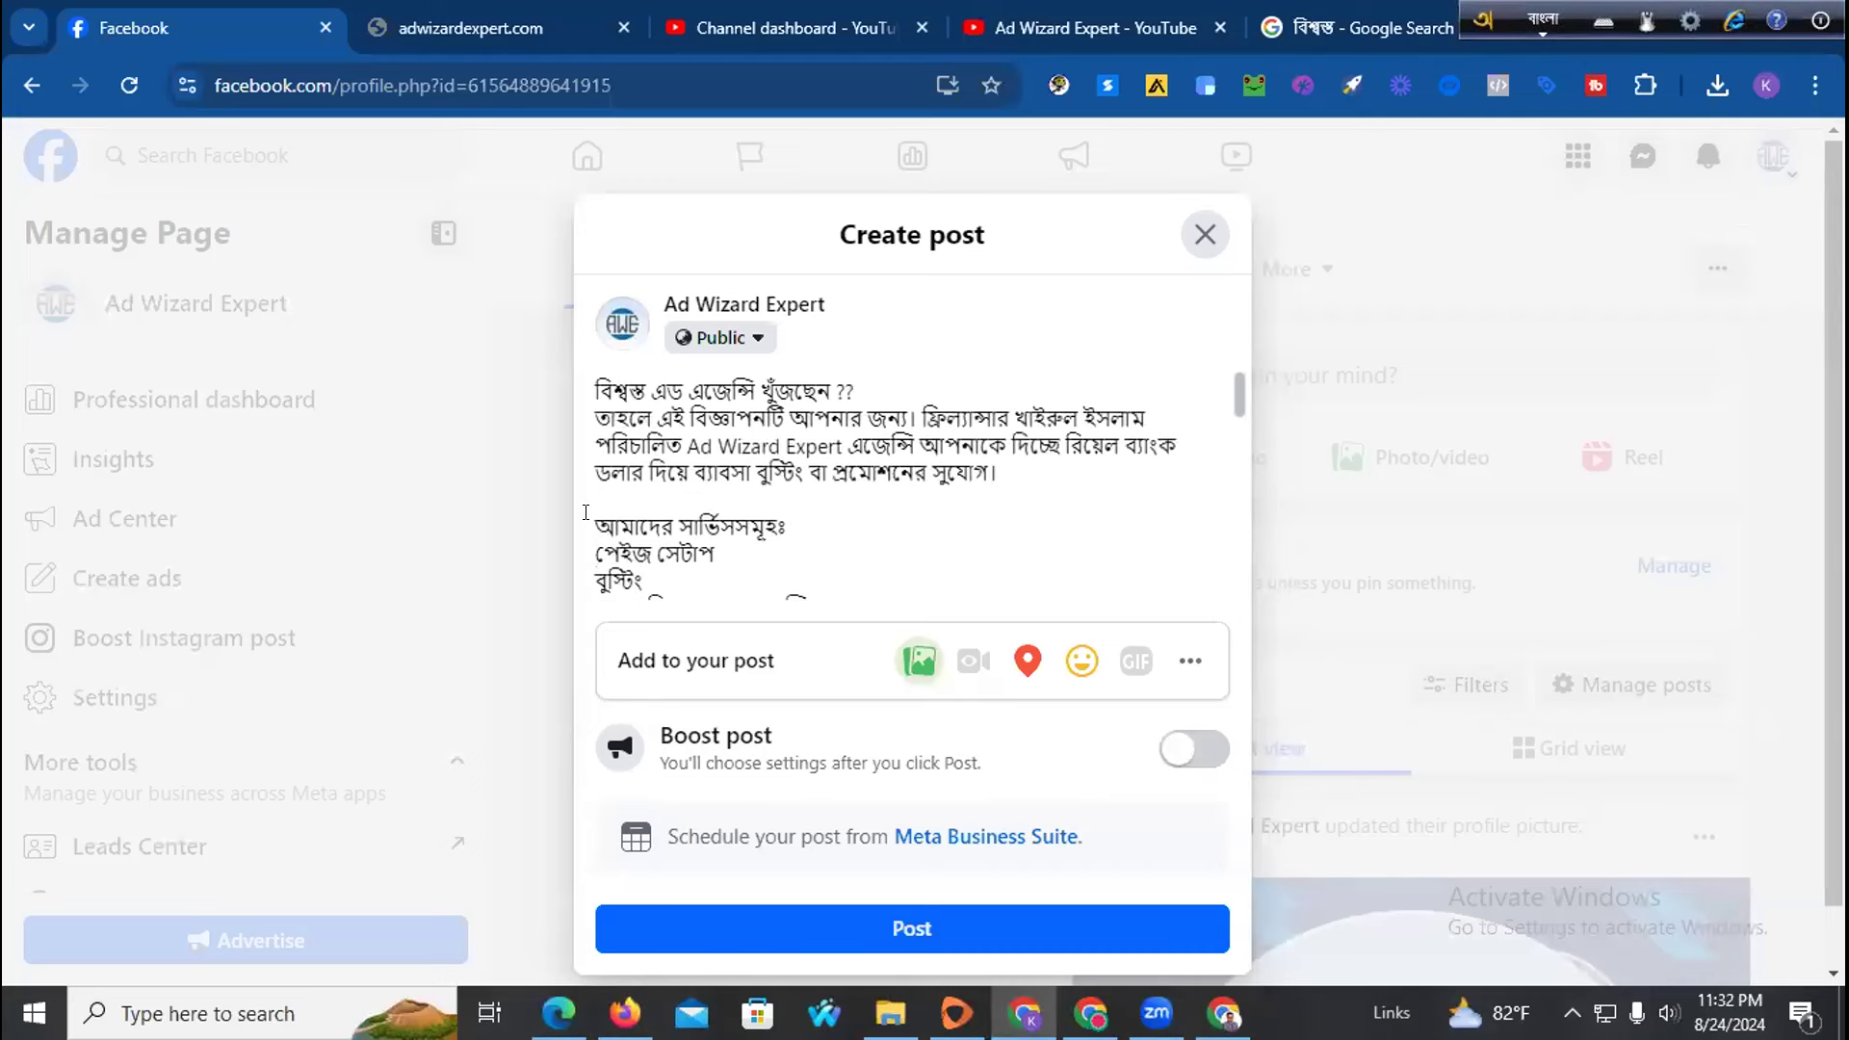
{"action": "left_click", "coordinate": [585, 512]}
{"action": "key", "text": "ctrl+v"}
{"action": "scroll", "coordinate": [630, 455], "scroll_direction": "down", "scroll_amount": 2}
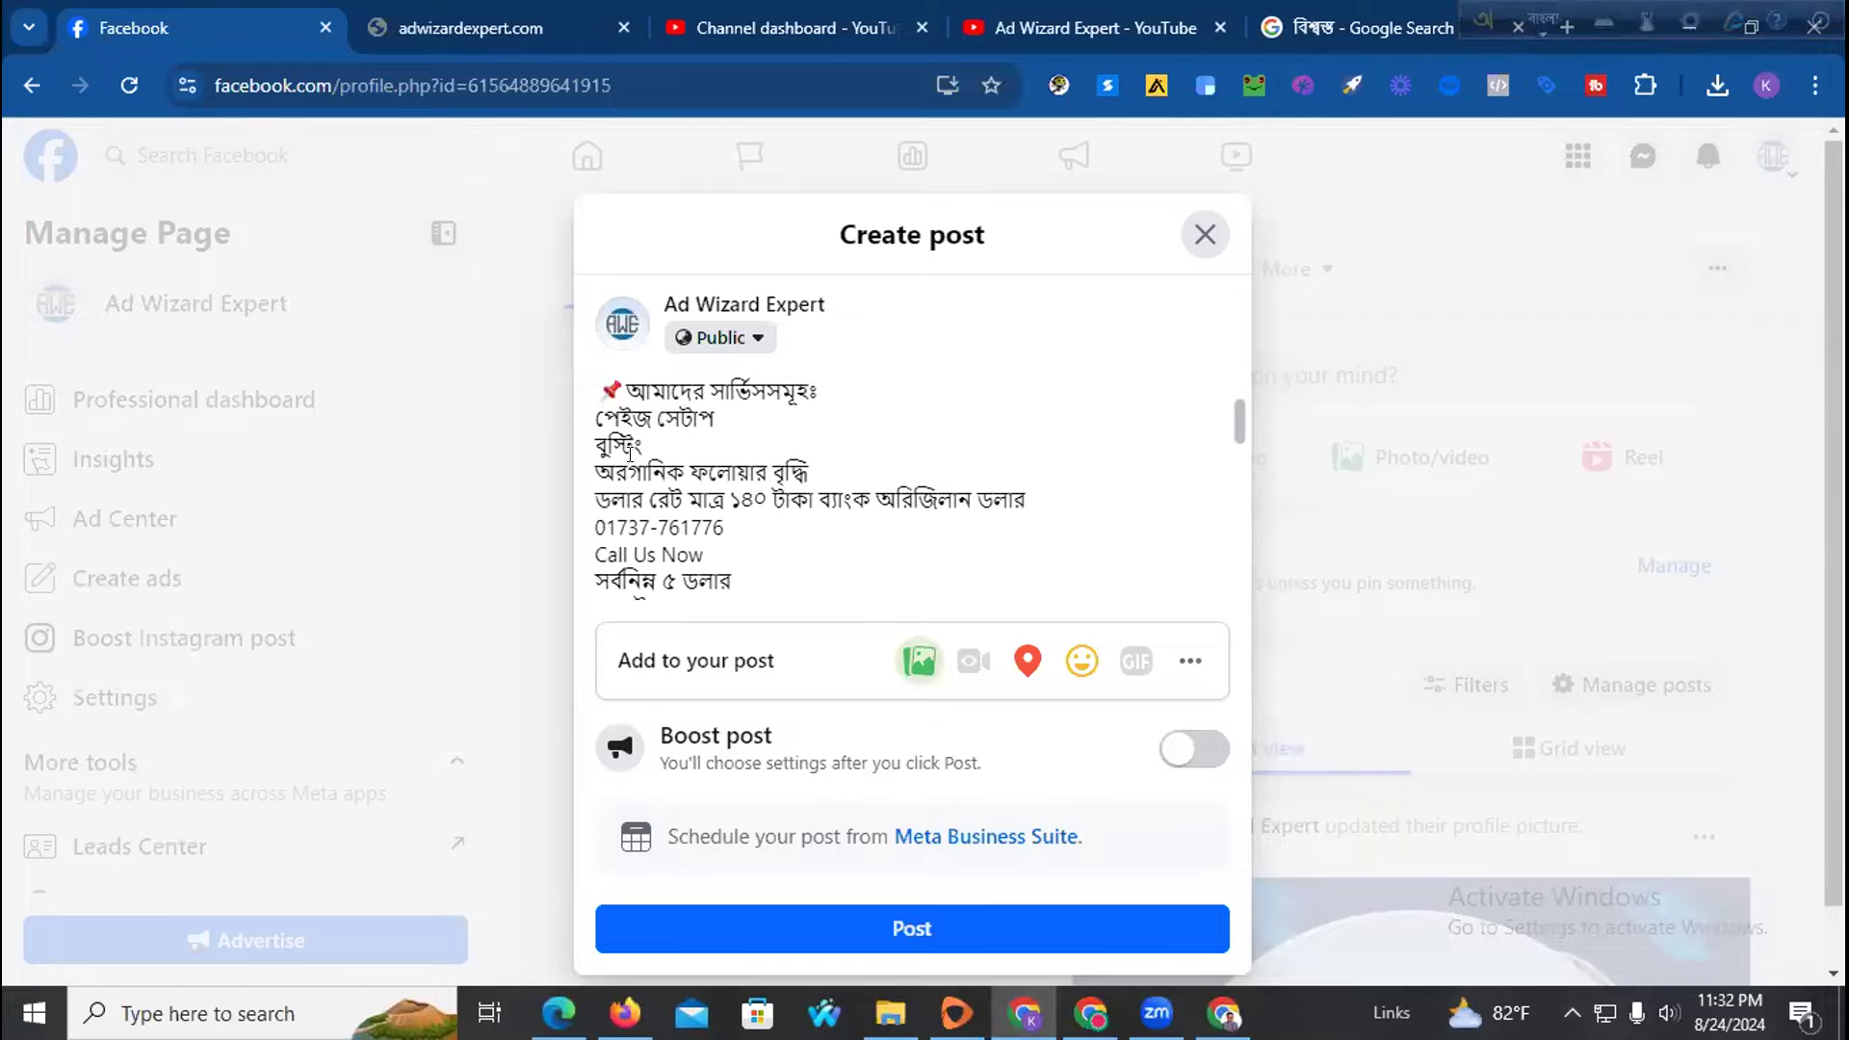
{"action": "left_click", "coordinate": [625, 1013]}
{"action": "scroll", "coordinate": [404, 388], "scroll_direction": "up", "scroll_amount": 3}
{"action": "scroll", "coordinate": [405, 389], "scroll_direction": "up", "scroll_amount": 4}
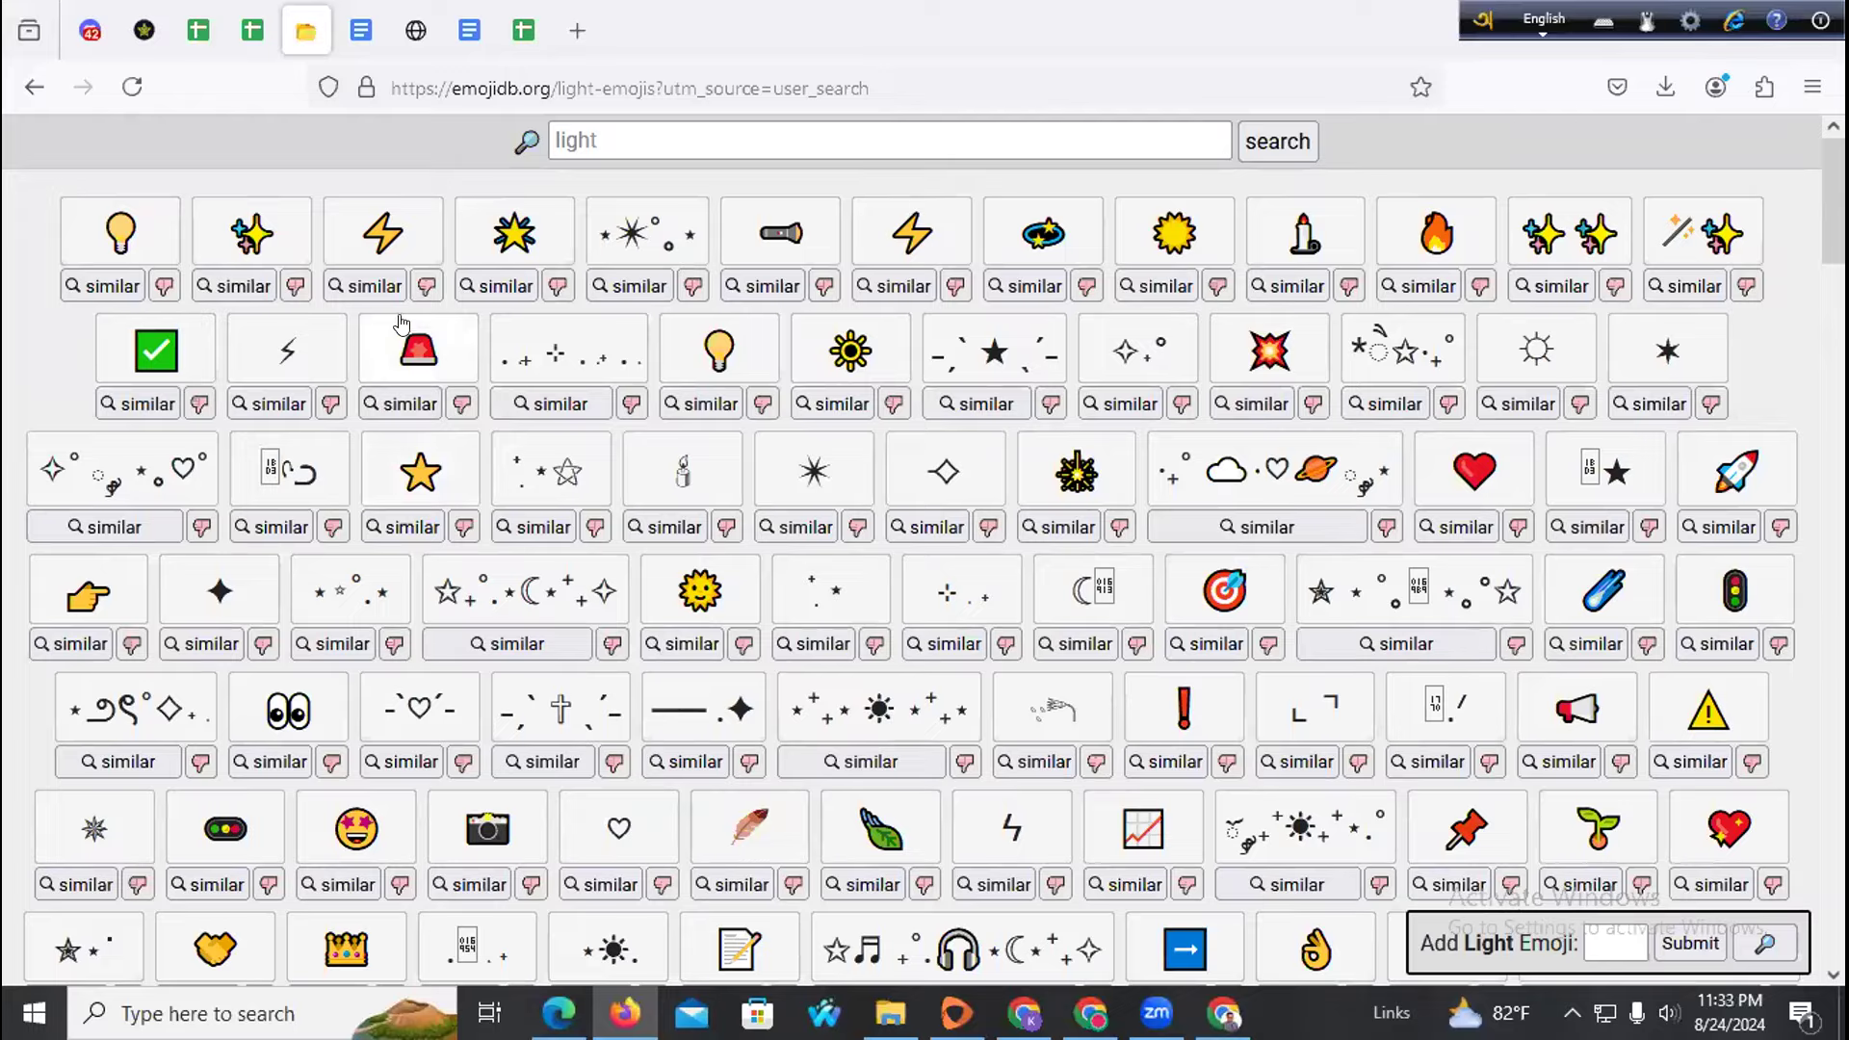
{"action": "scroll", "coordinate": [289, 466], "scroll_direction": "down", "scroll_amount": 2}
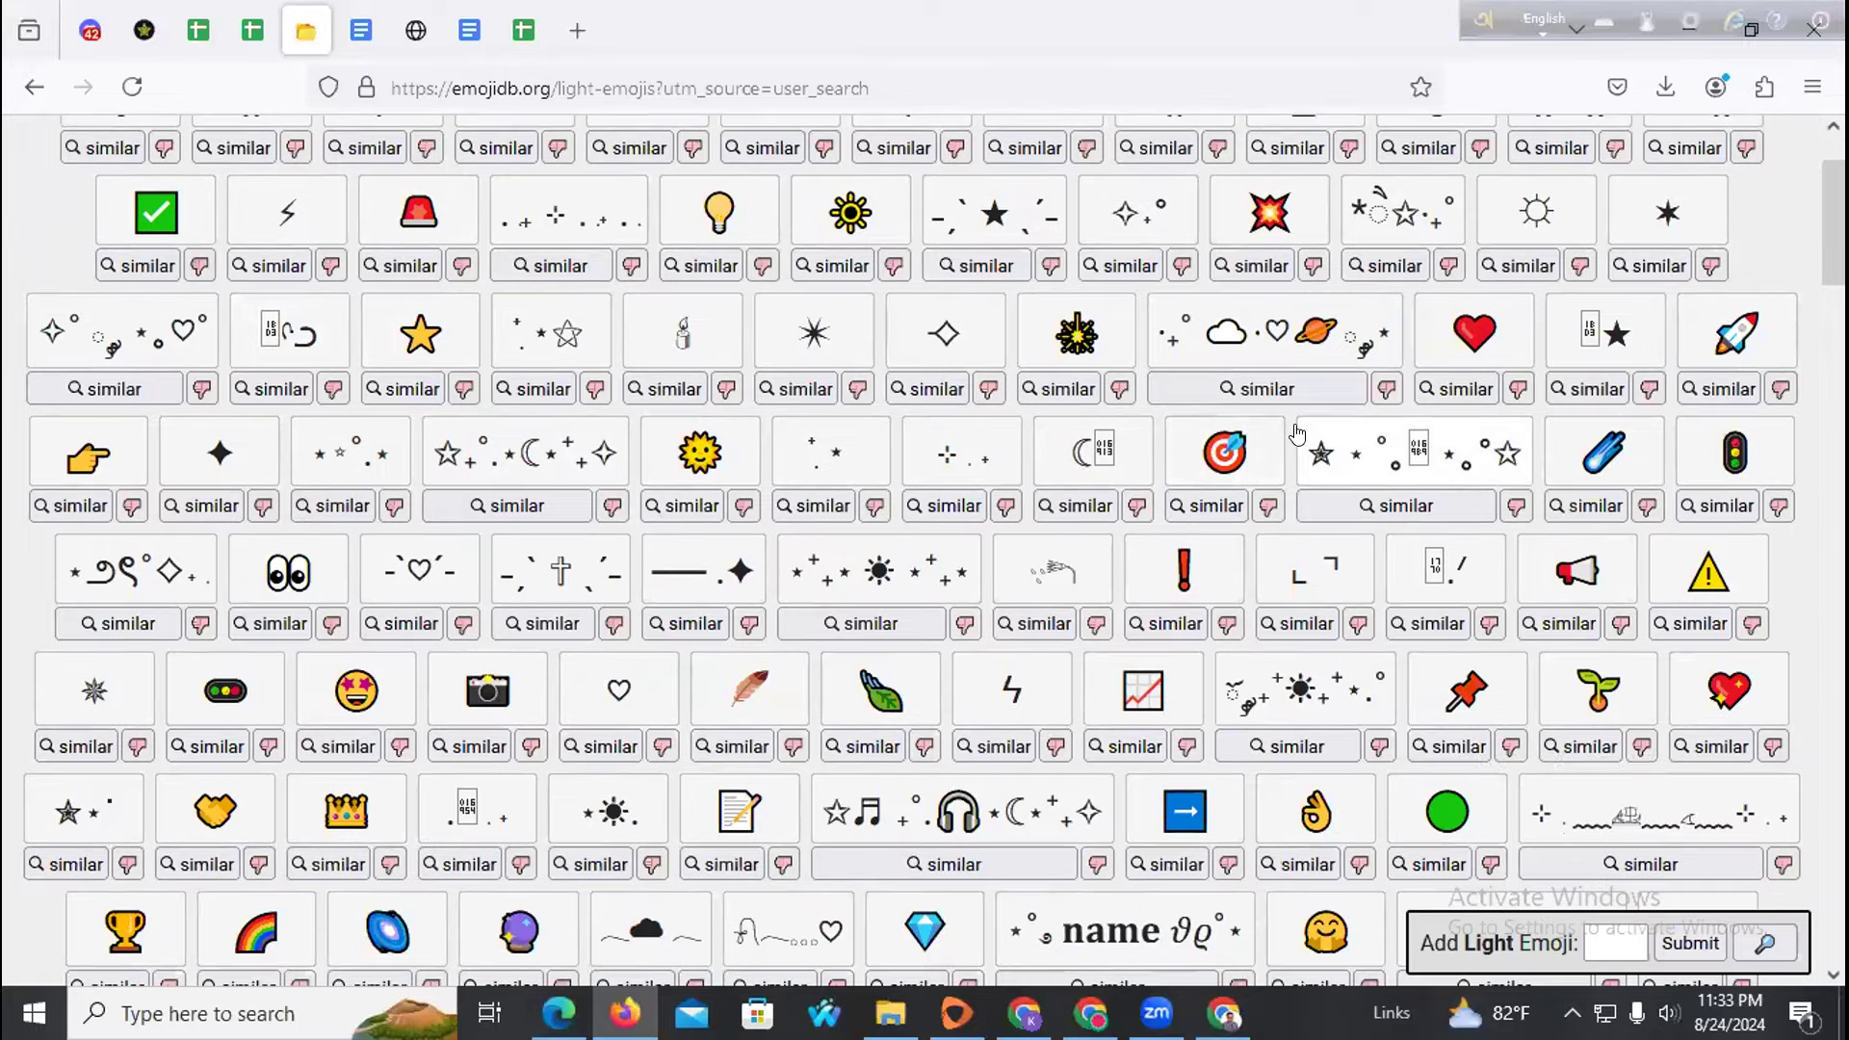
{"action": "scroll", "coordinate": [1050, 490], "scroll_direction": "down", "scroll_amount": 2}
{"action": "scroll", "coordinate": [1049, 490], "scroll_direction": "down", "scroll_amount": 2}
Put a megaphone emoji at the start of the Facebook post's opening line
{"action": "scroll", "coordinate": [1050, 490], "scroll_direction": "up", "scroll_amount": 2}
{"action": "left_click", "coordinate": [1576, 433]}
{"action": "key", "text": "alt+Tab"}
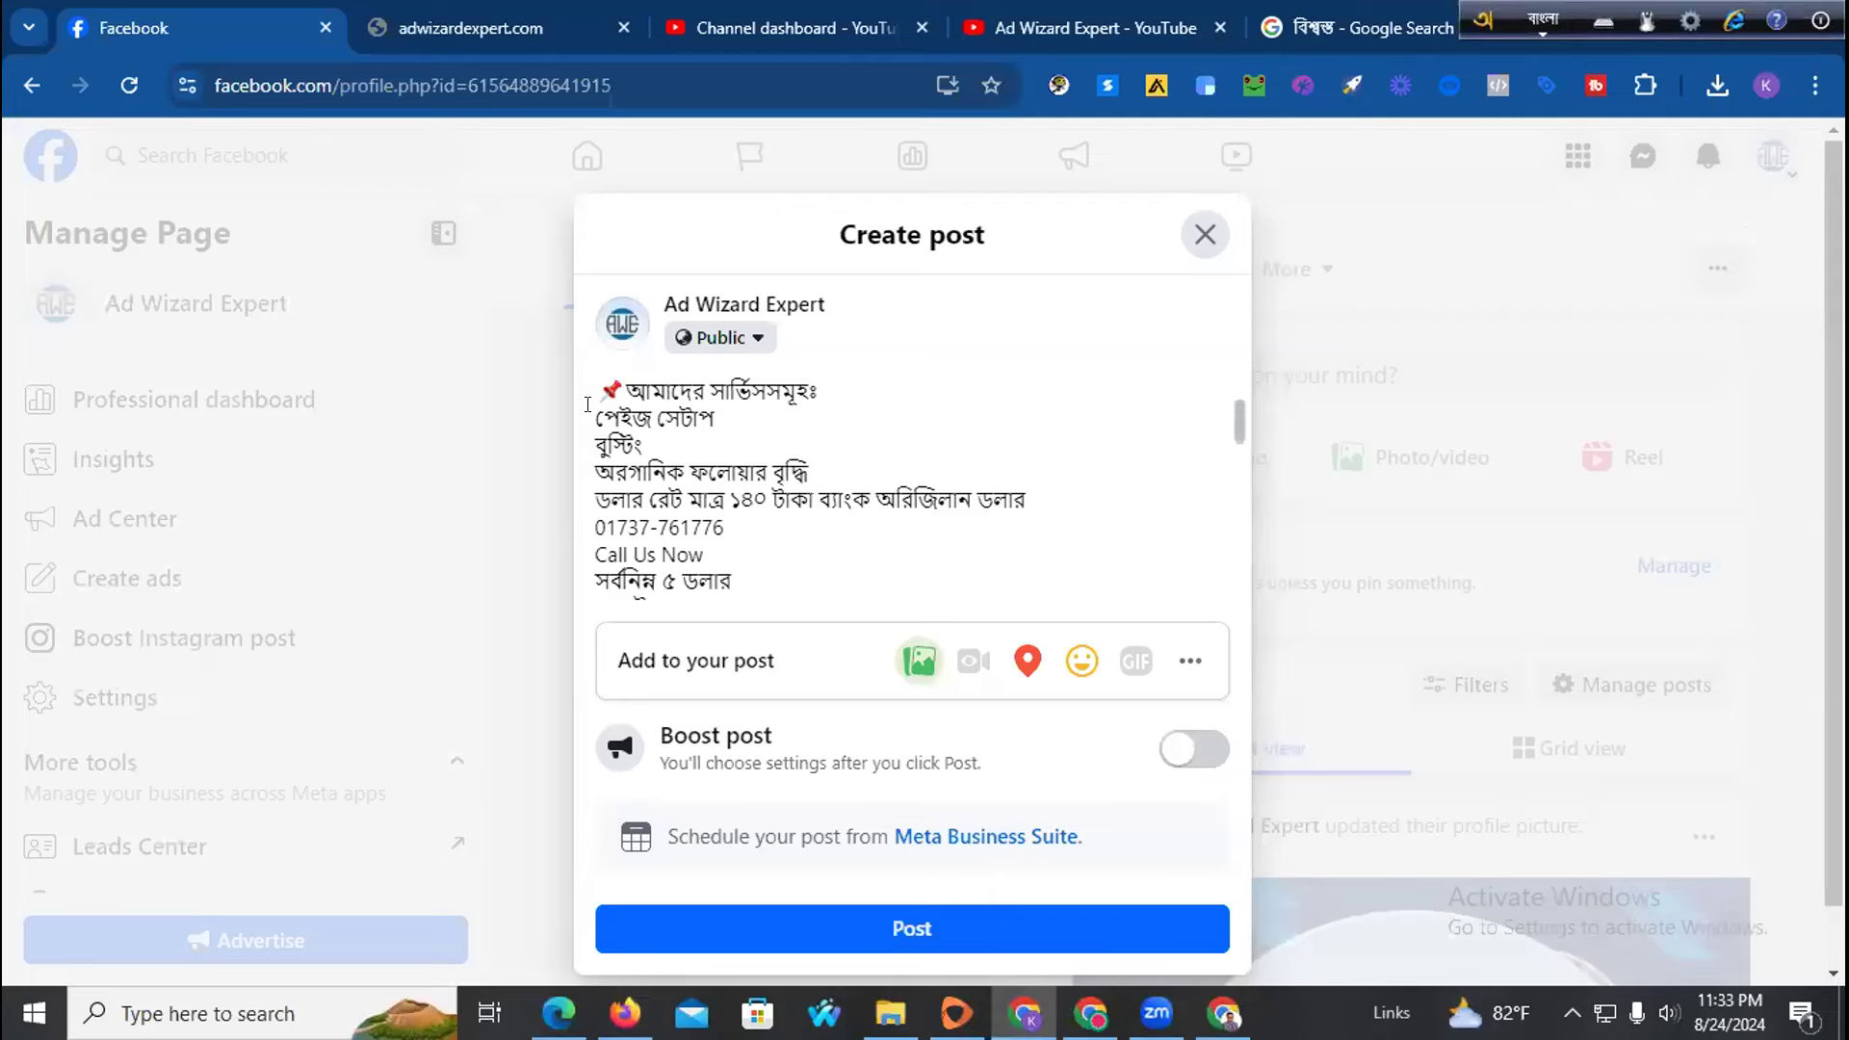
{"action": "scroll", "coordinate": [605, 414], "scroll_direction": "up", "scroll_amount": 3}
{"action": "key", "text": "ctrl+v"}
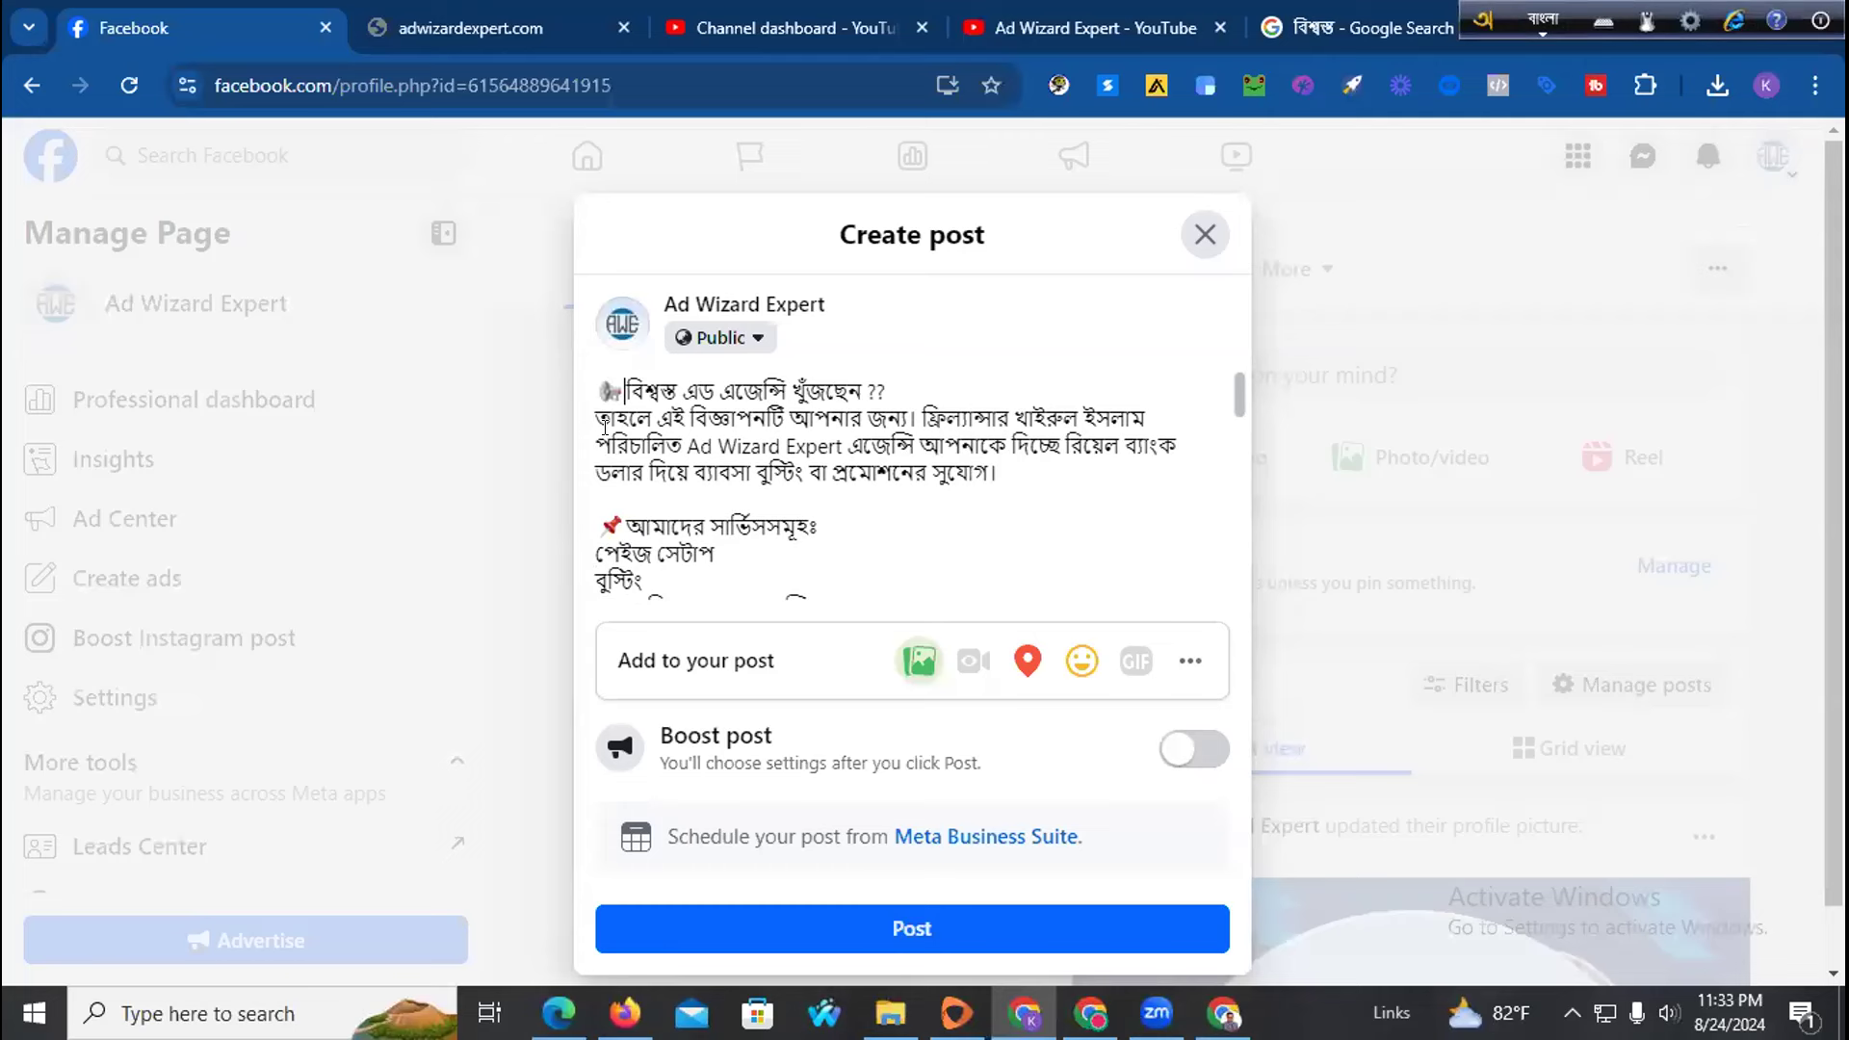
Delete the phone number and 'Call Us Now' lines from the caption
{"action": "scroll", "coordinate": [604, 428], "scroll_direction": "down", "scroll_amount": 4}
{"action": "scroll", "coordinate": [706, 492], "scroll_direction": "down", "scroll_amount": 2}
{"action": "scroll", "coordinate": [708, 503], "scroll_direction": "up", "scroll_amount": 2}
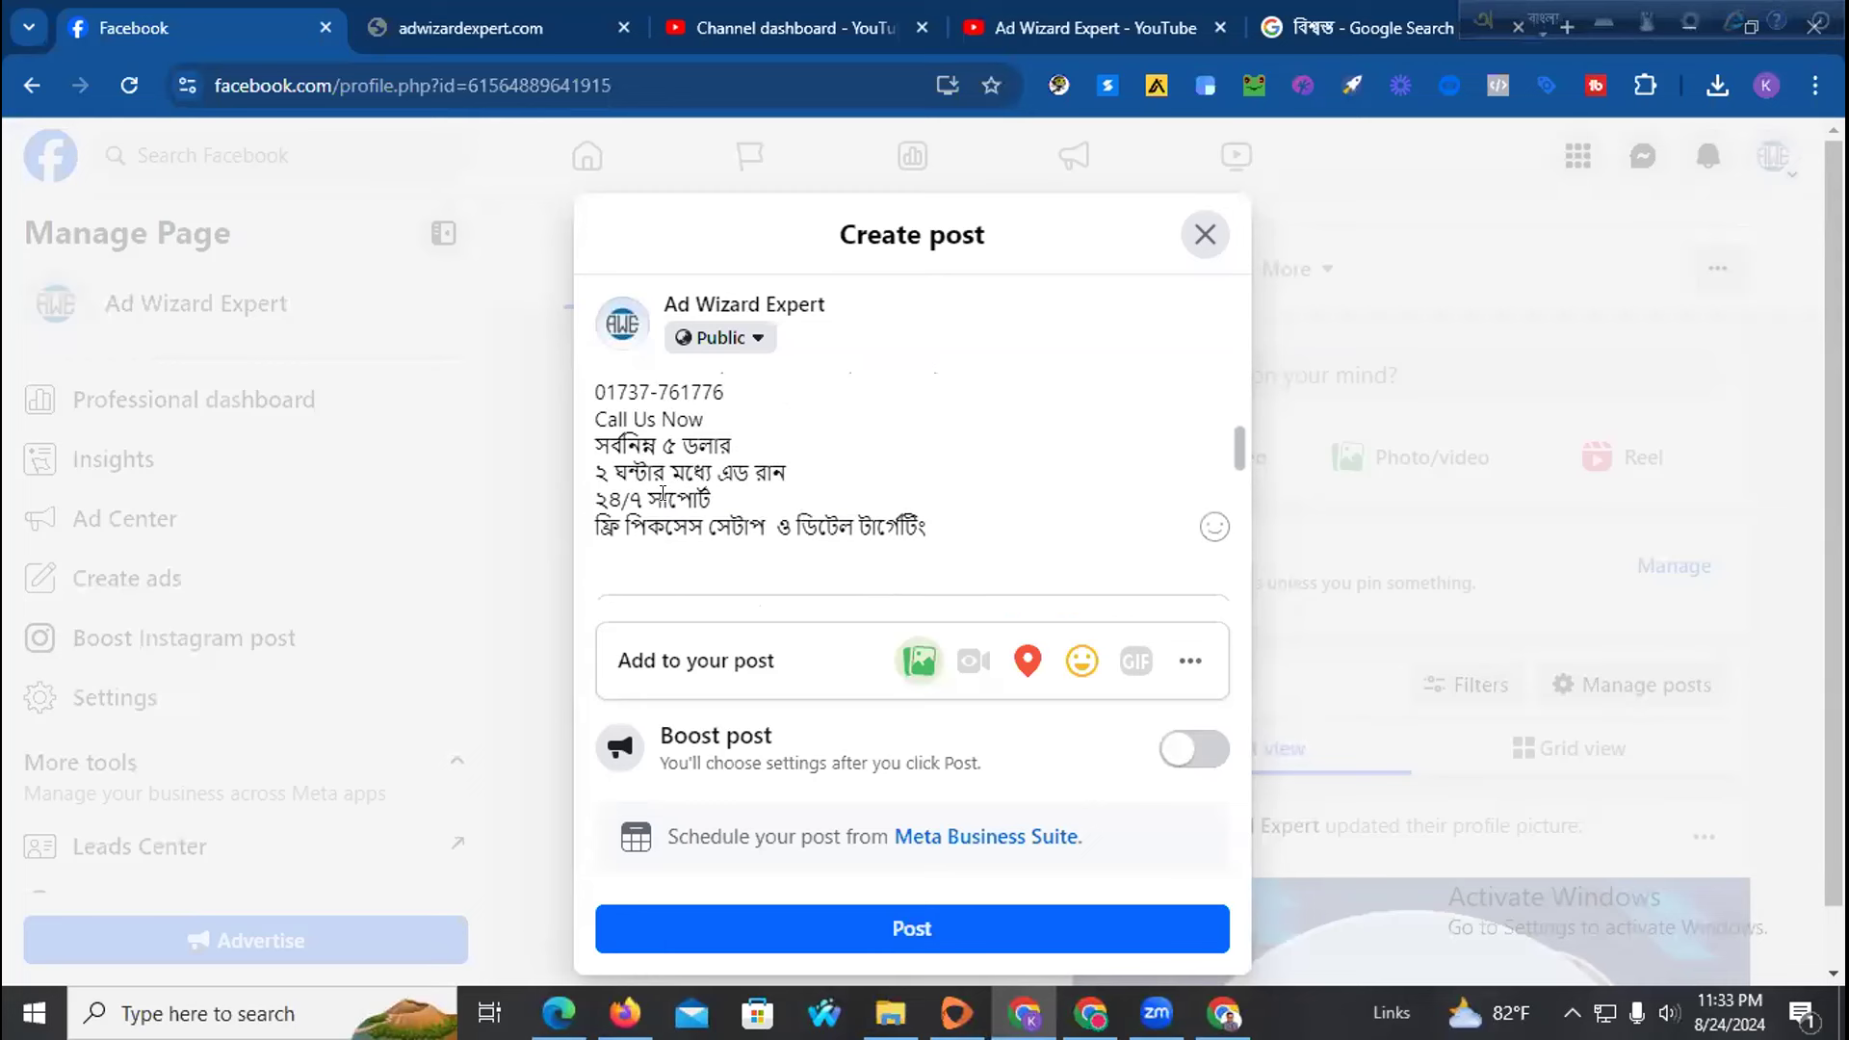
{"action": "scroll", "coordinate": [654, 497], "scroll_direction": "down", "scroll_amount": 2}
{"action": "scroll", "coordinate": [643, 448], "scroll_direction": "up", "scroll_amount": 2}
{"action": "scroll", "coordinate": [605, 491], "scroll_direction": "up", "scroll_amount": 3}
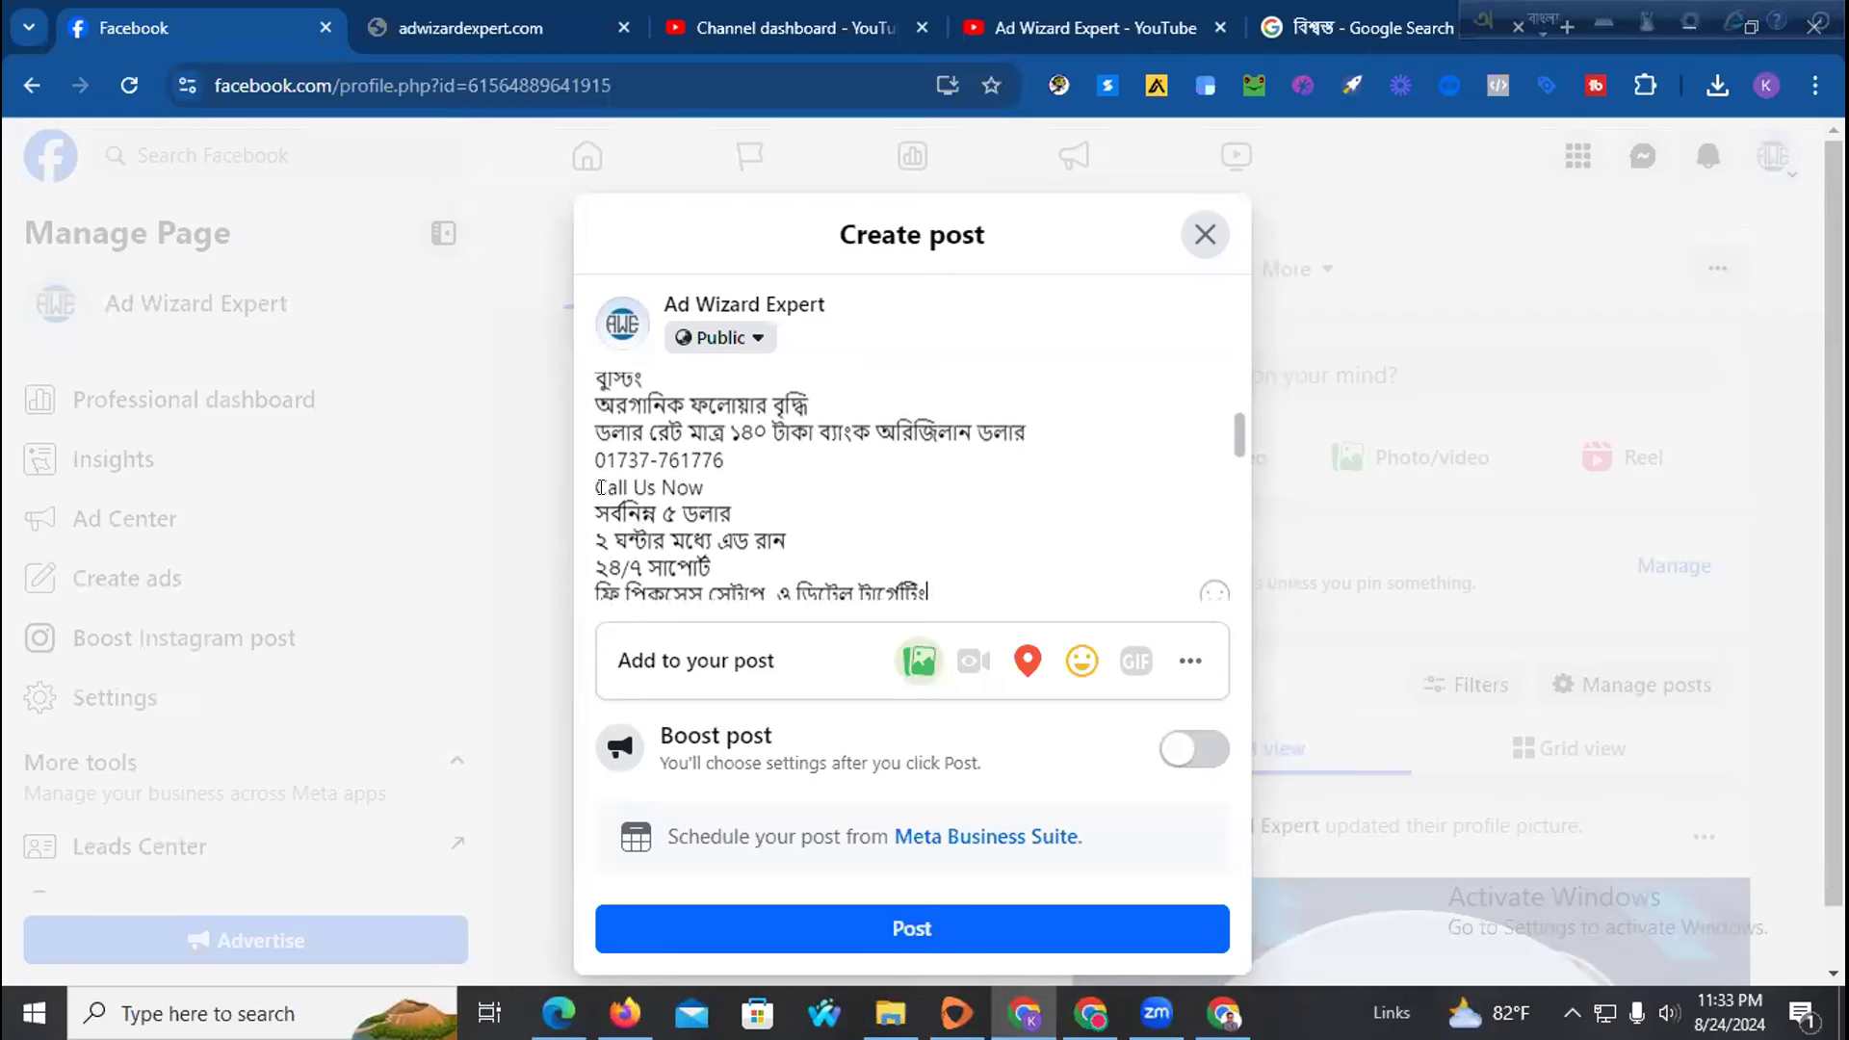
{"action": "left_click_drag", "start_coordinate": [736, 516], "coordinate": [568, 532]}
{"action": "left_click_drag", "start_coordinate": [708, 553], "coordinate": [585, 512]}
{"action": "key", "text": "BackSpace"}
{"action": "key", "text": "BackSpace"}
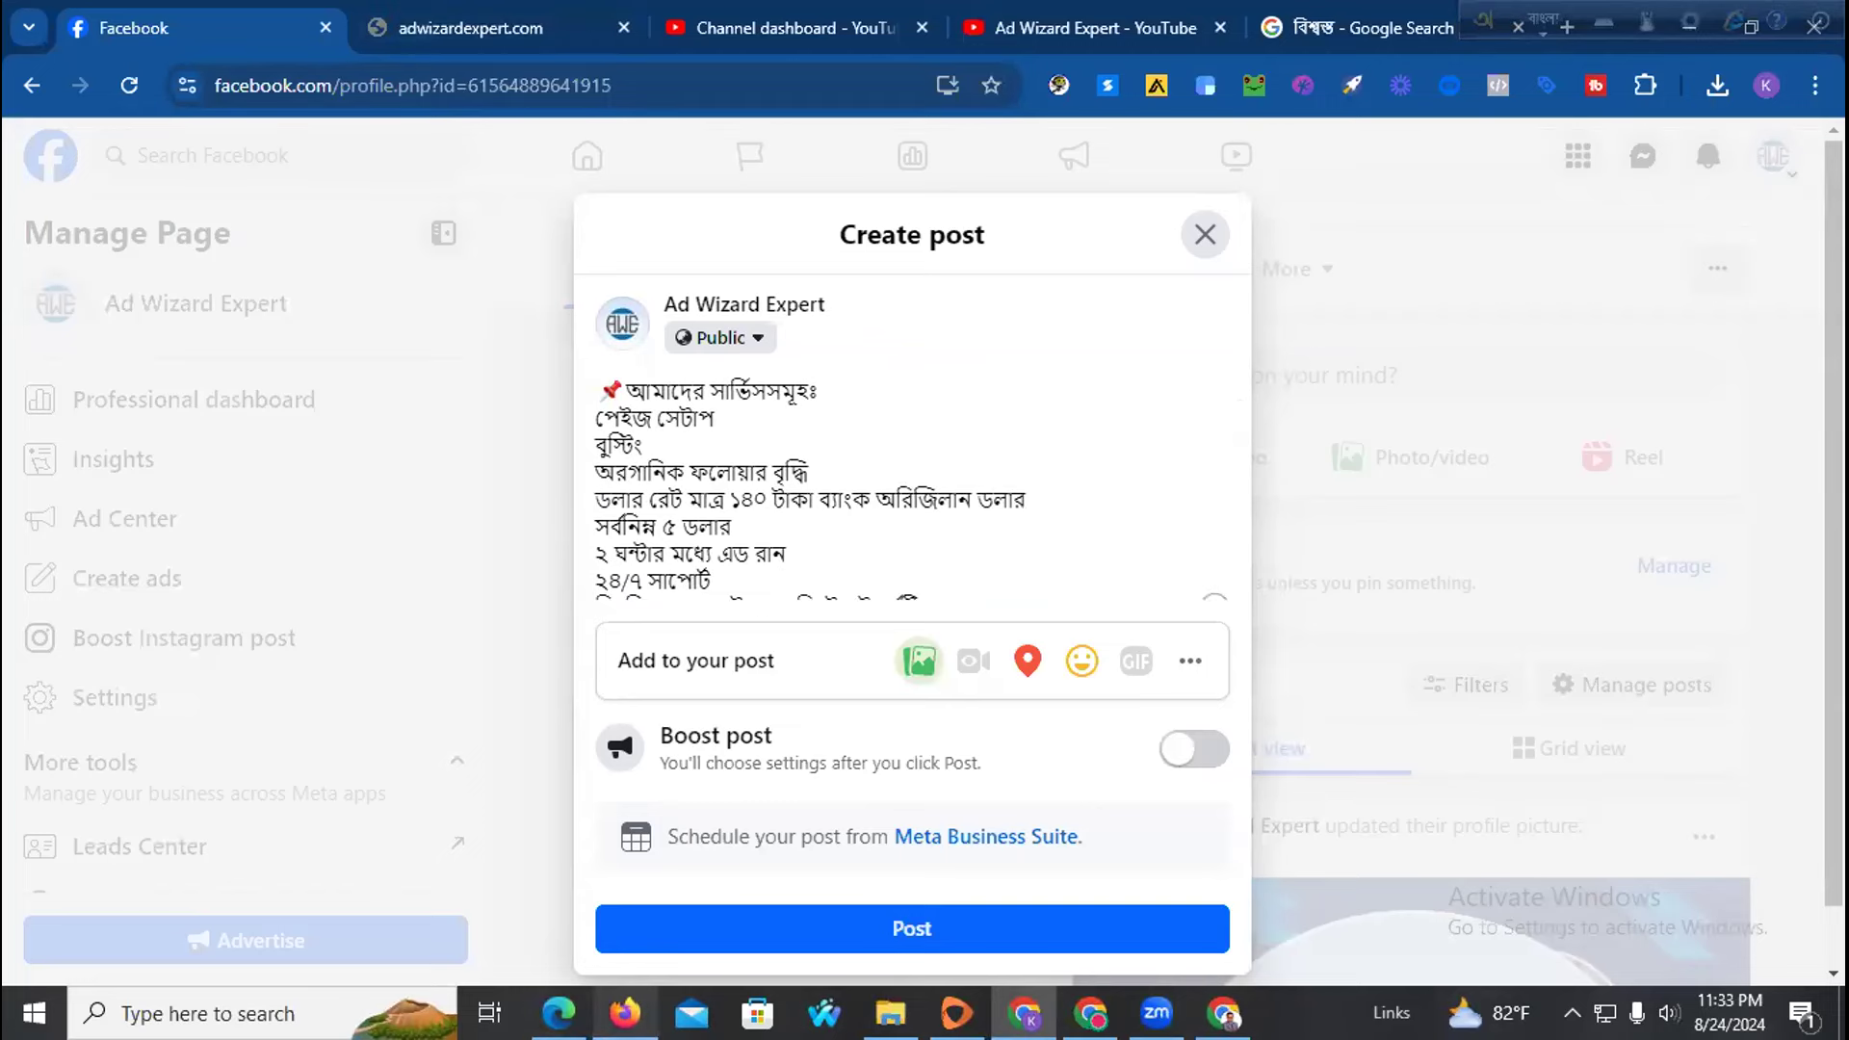
Copy the red question-mark emoji from emojidb's light-emoji page
{"action": "left_click", "coordinate": [624, 1013]}
{"action": "scroll", "coordinate": [569, 701], "scroll_direction": "up", "scroll_amount": 3}
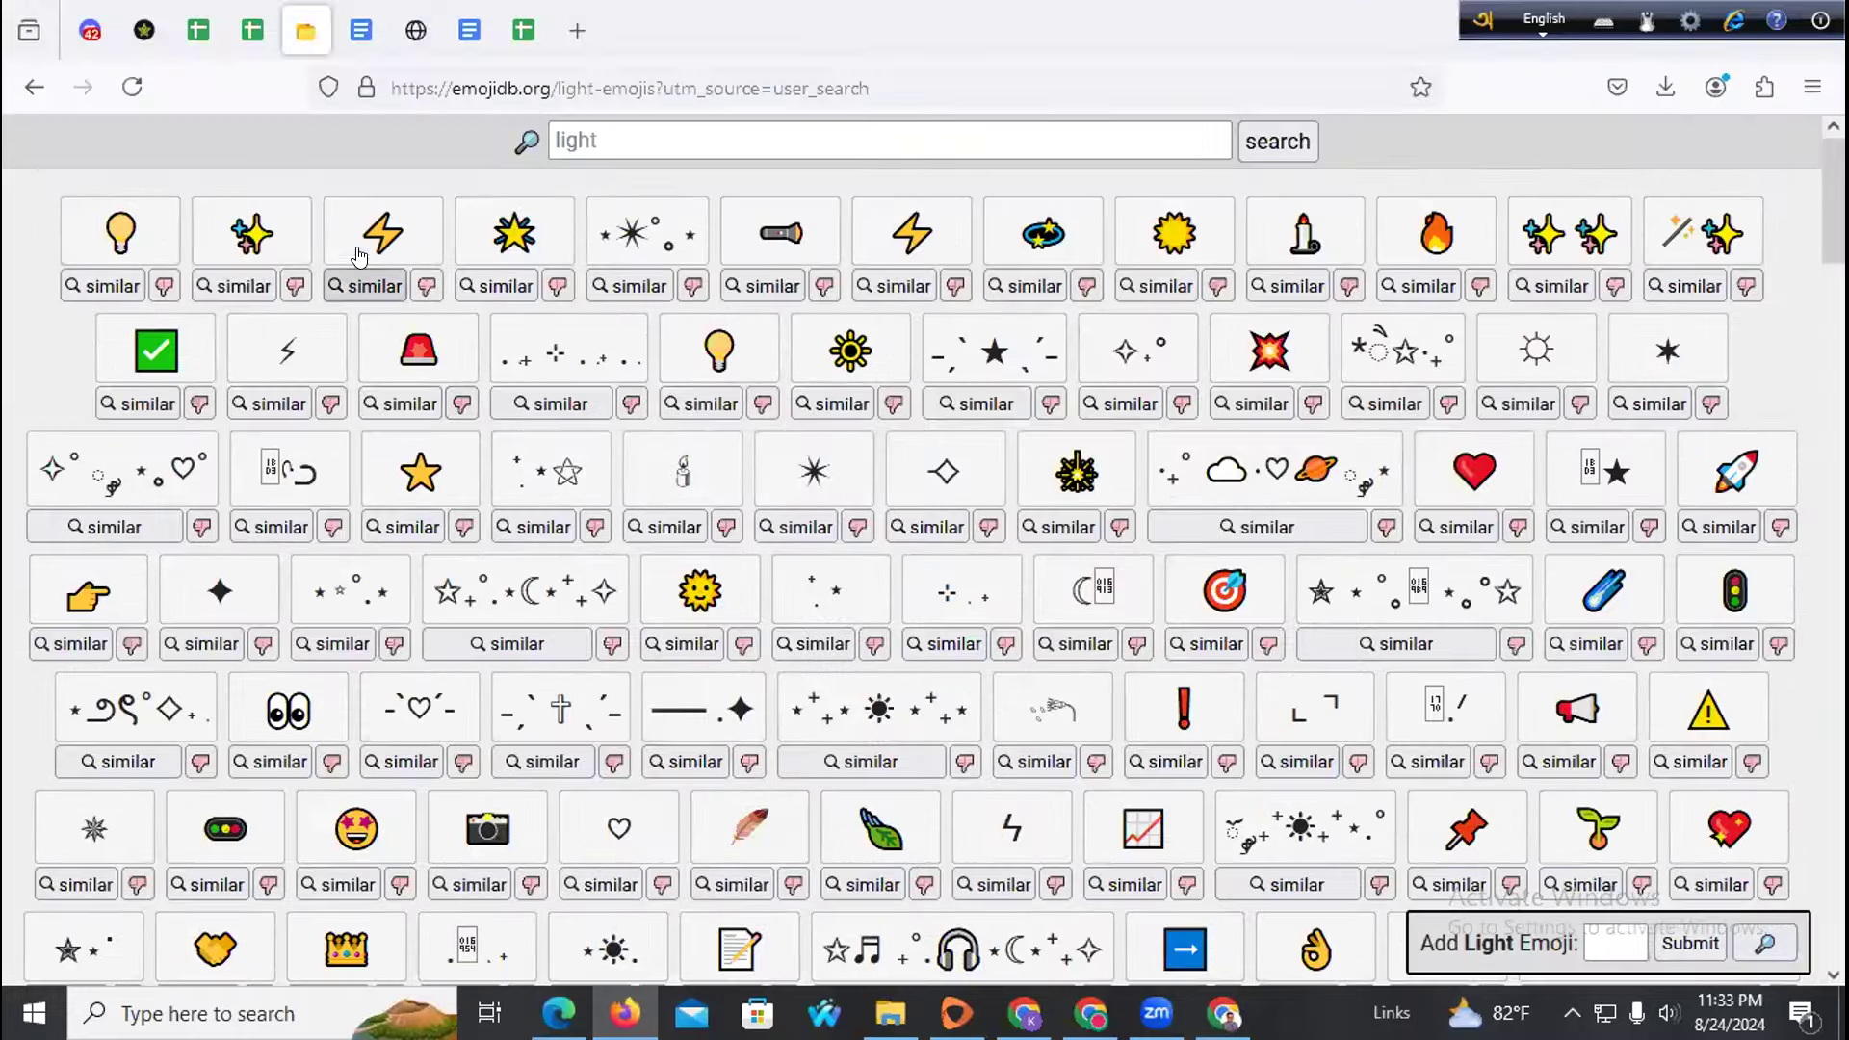
{"action": "left_click", "coordinate": [357, 238]}
{"action": "scroll", "coordinate": [422, 520], "scroll_direction": "down", "scroll_amount": 10}
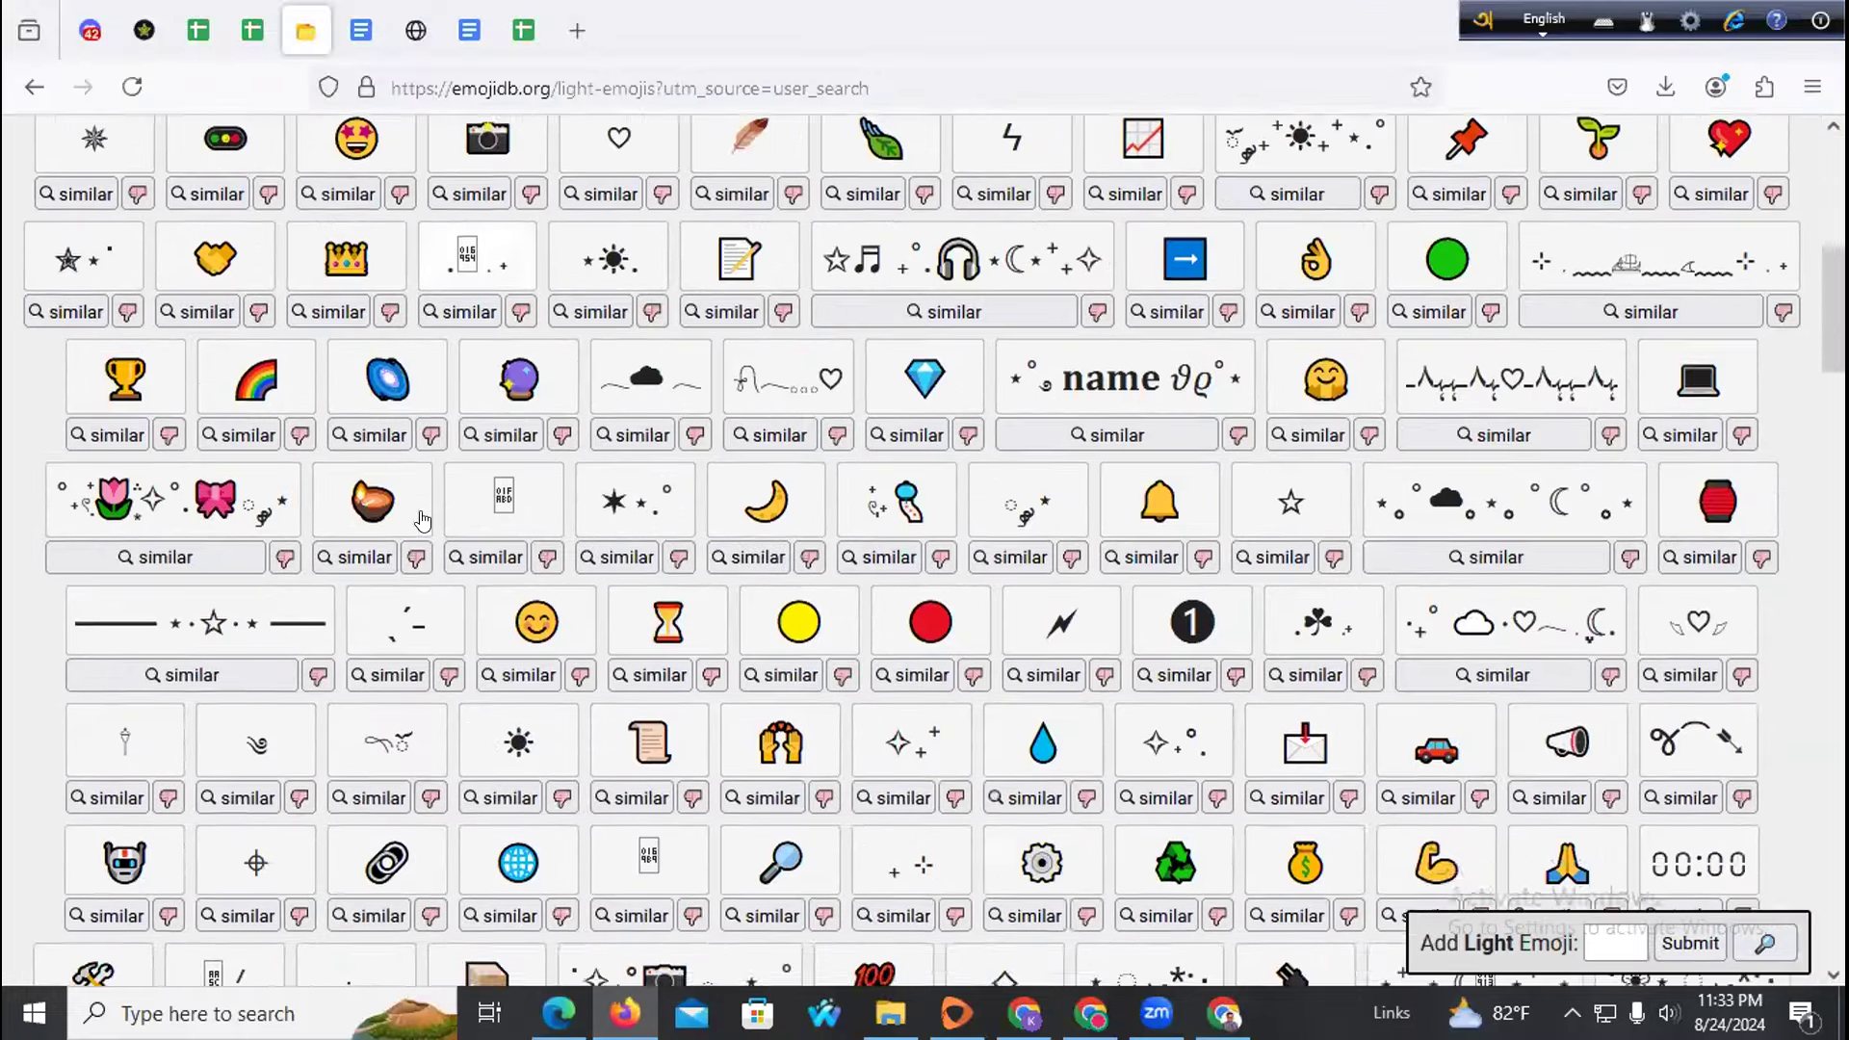
{"action": "scroll", "coordinate": [422, 520], "scroll_direction": "down", "scroll_amount": 4}
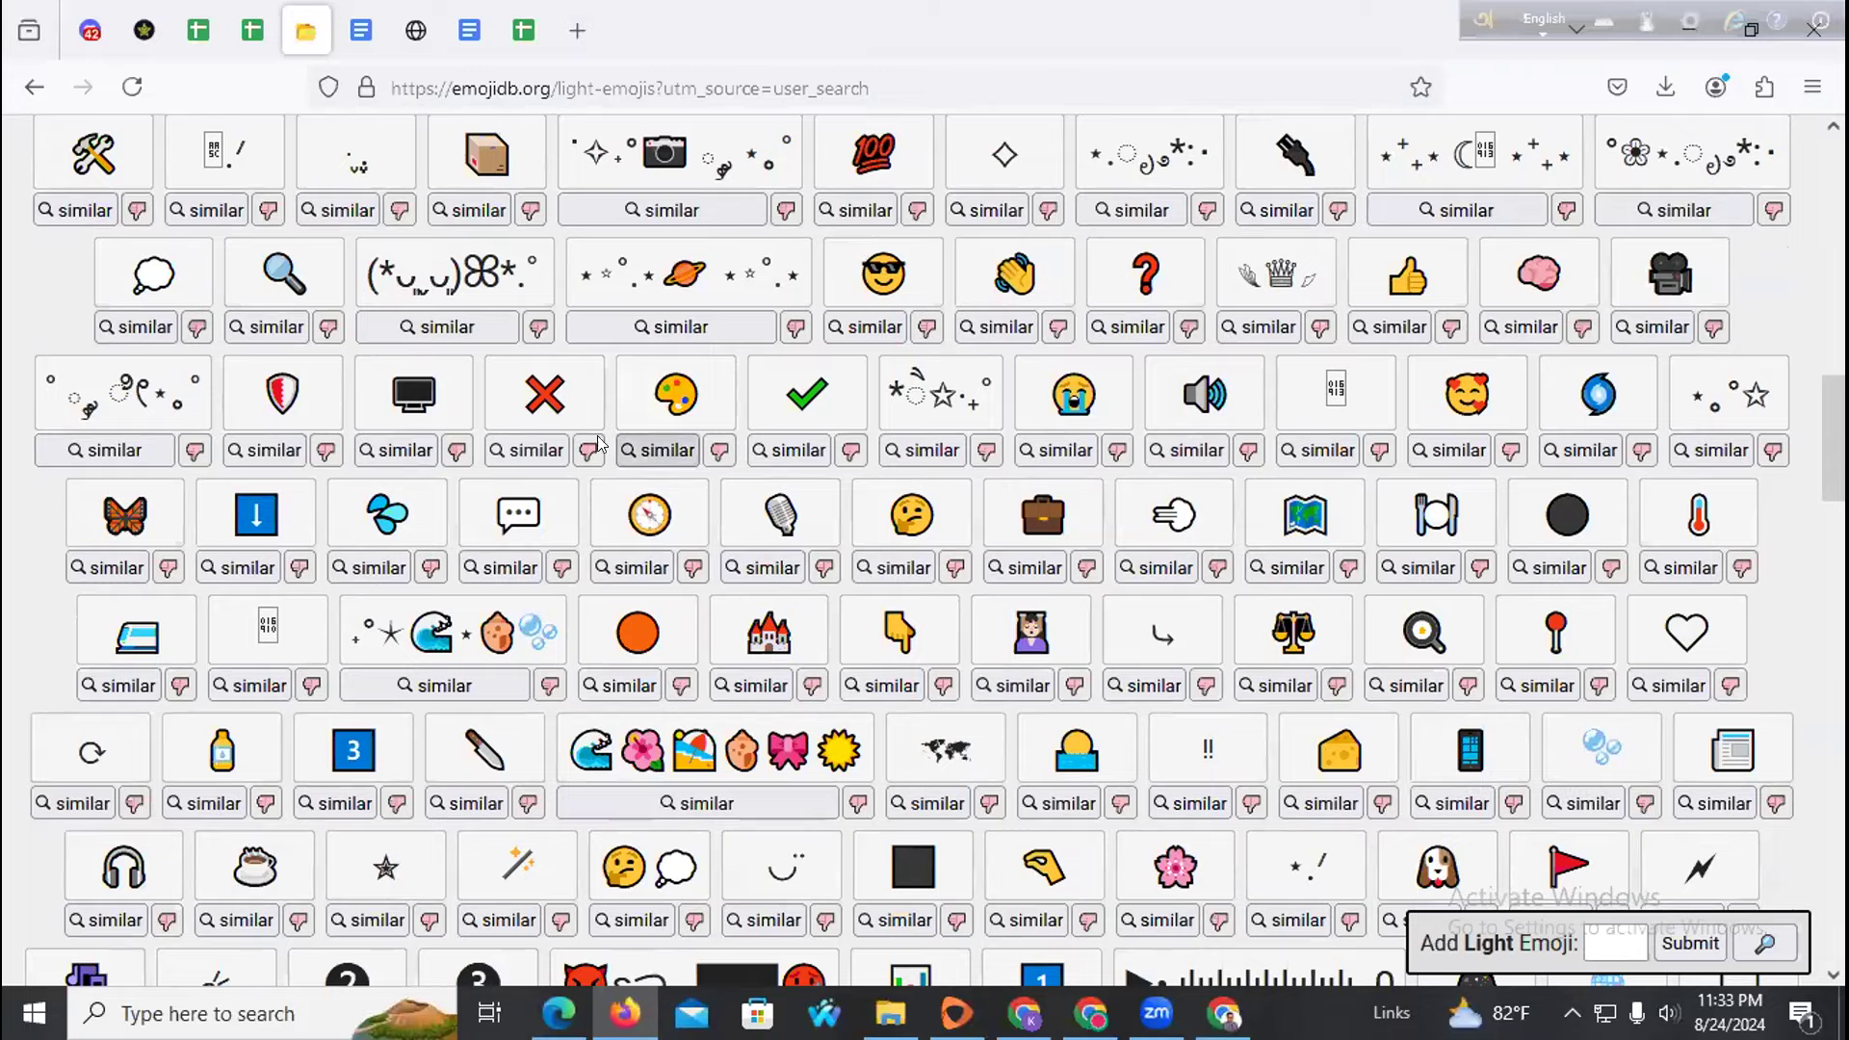
{"action": "scroll", "coordinate": [555, 468], "scroll_direction": "down", "scroll_amount": 3}
{"action": "scroll", "coordinate": [554, 468], "scroll_direction": "down", "scroll_amount": 8}
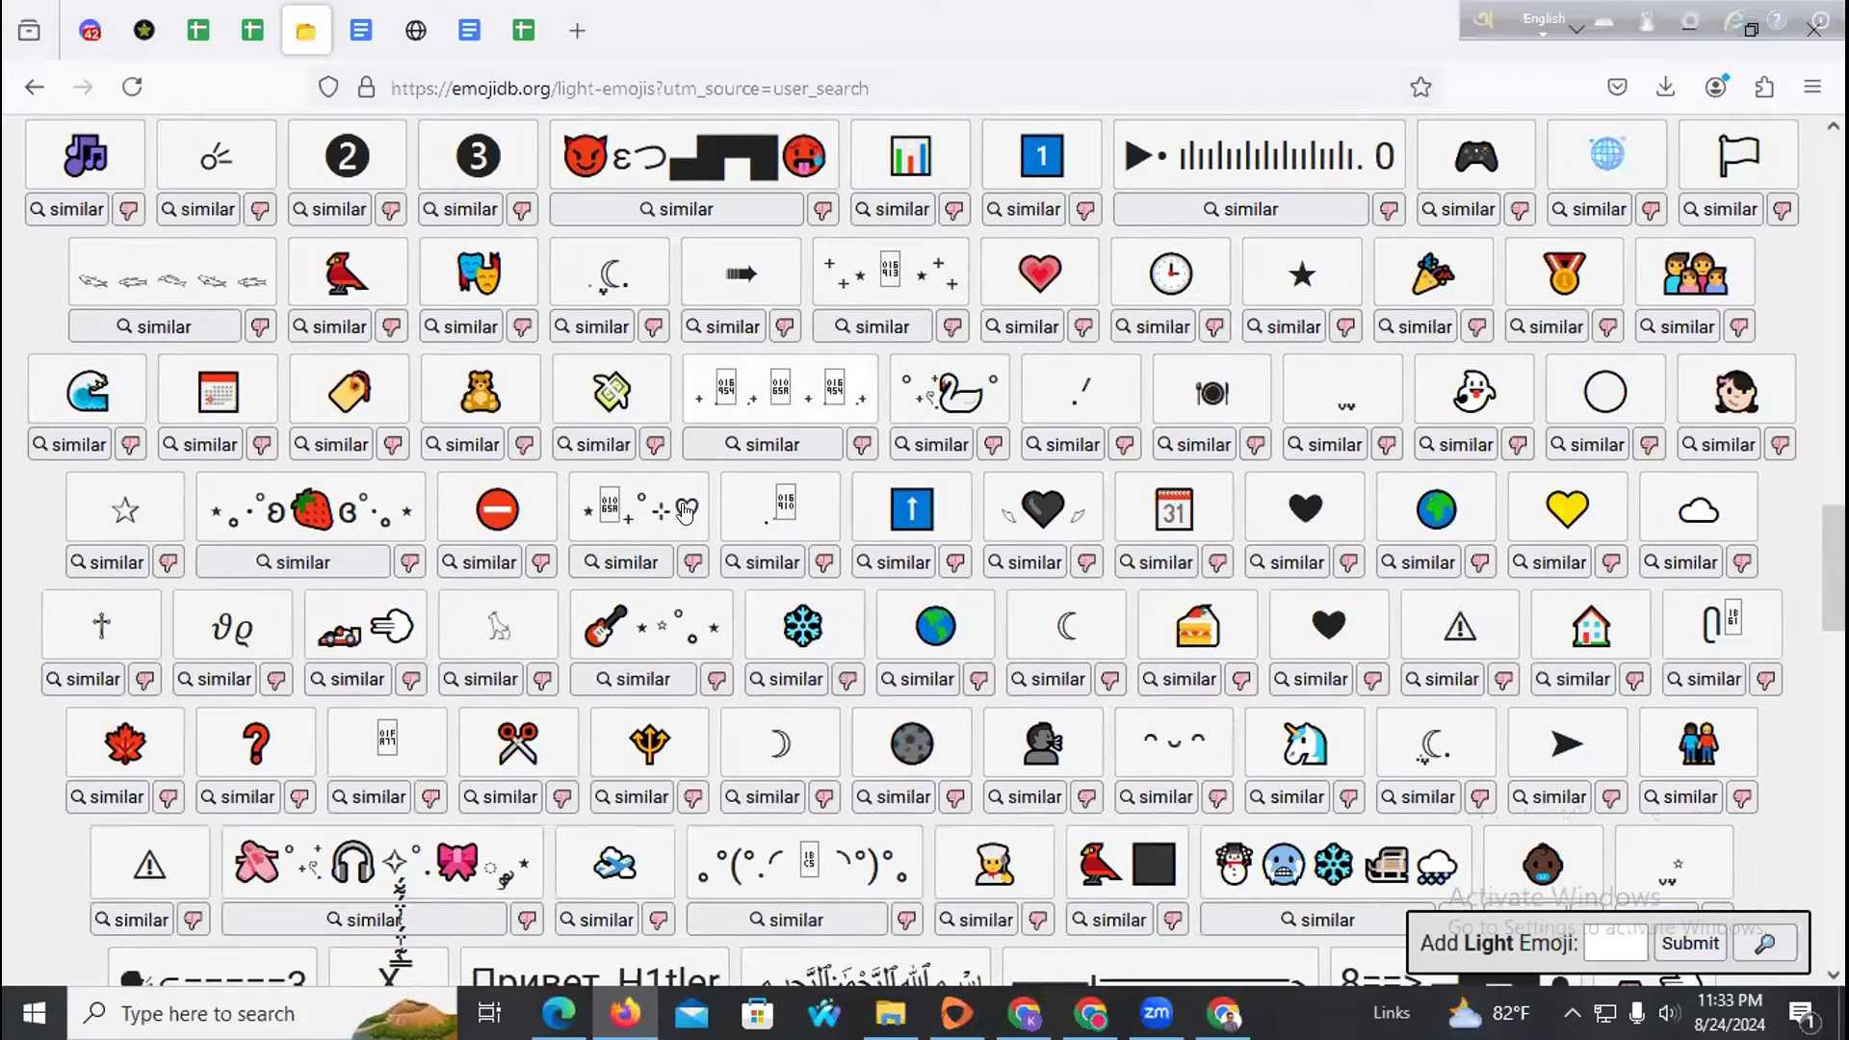
{"action": "scroll", "coordinate": [686, 511], "scroll_direction": "down", "scroll_amount": 5}
{"action": "scroll", "coordinate": [400, 496], "scroll_direction": "up", "scroll_amount": 5}
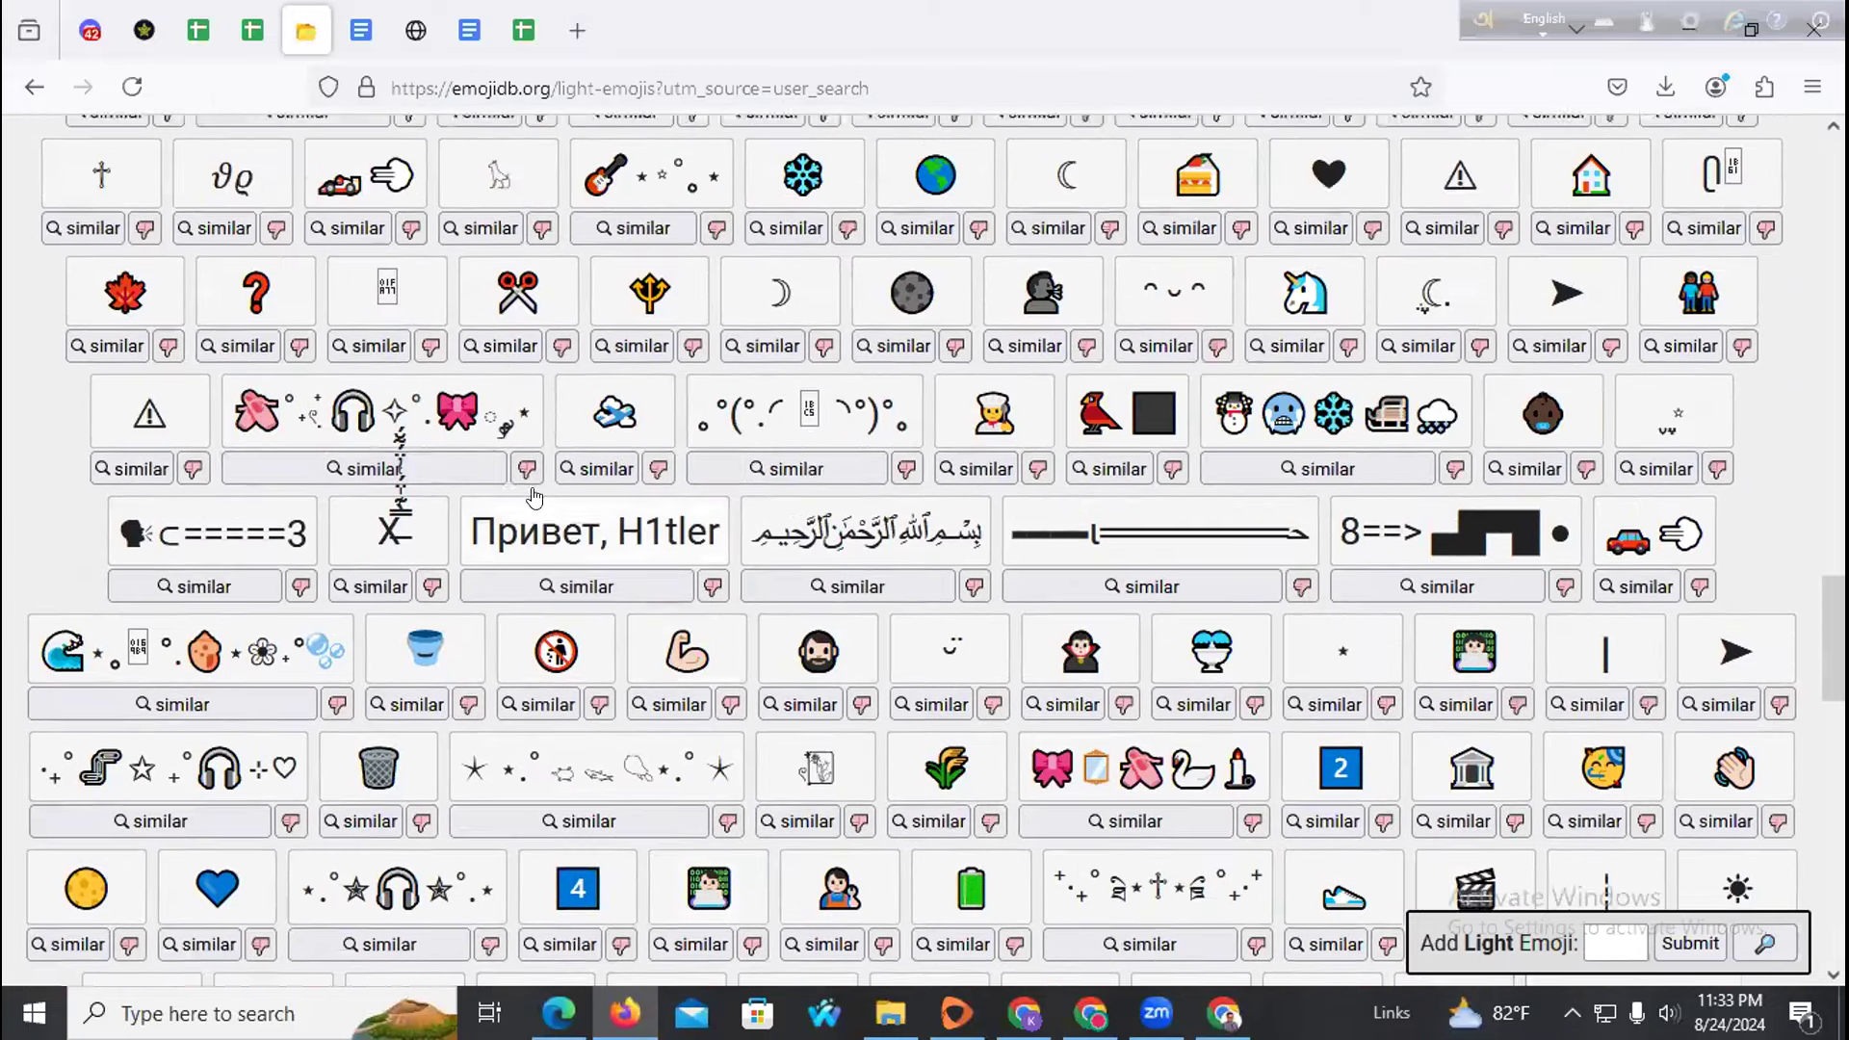
{"action": "left_click", "coordinate": [253, 480]}
Replace the '??' ending the post's first line with the red question-mark emoji
{"action": "left_click", "coordinate": [625, 1013]}
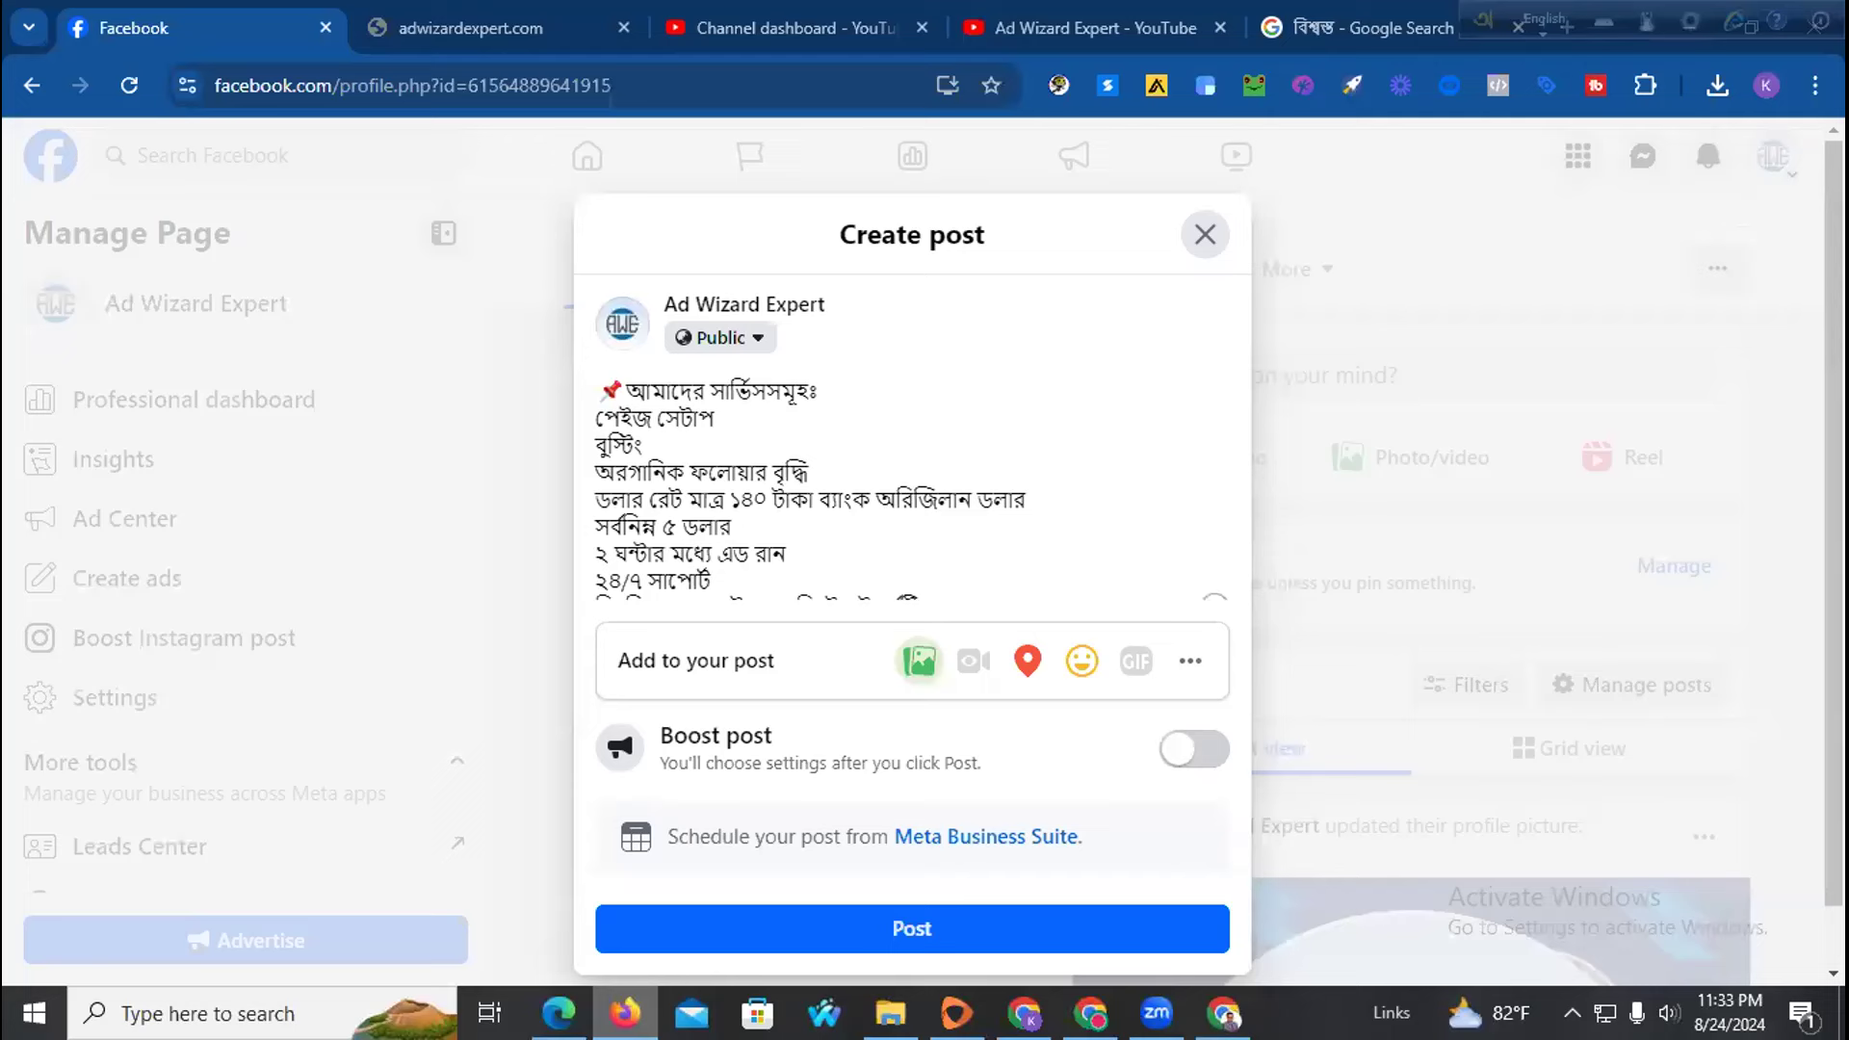
{"action": "scroll", "coordinate": [834, 424], "scroll_direction": "up", "scroll_amount": 2}
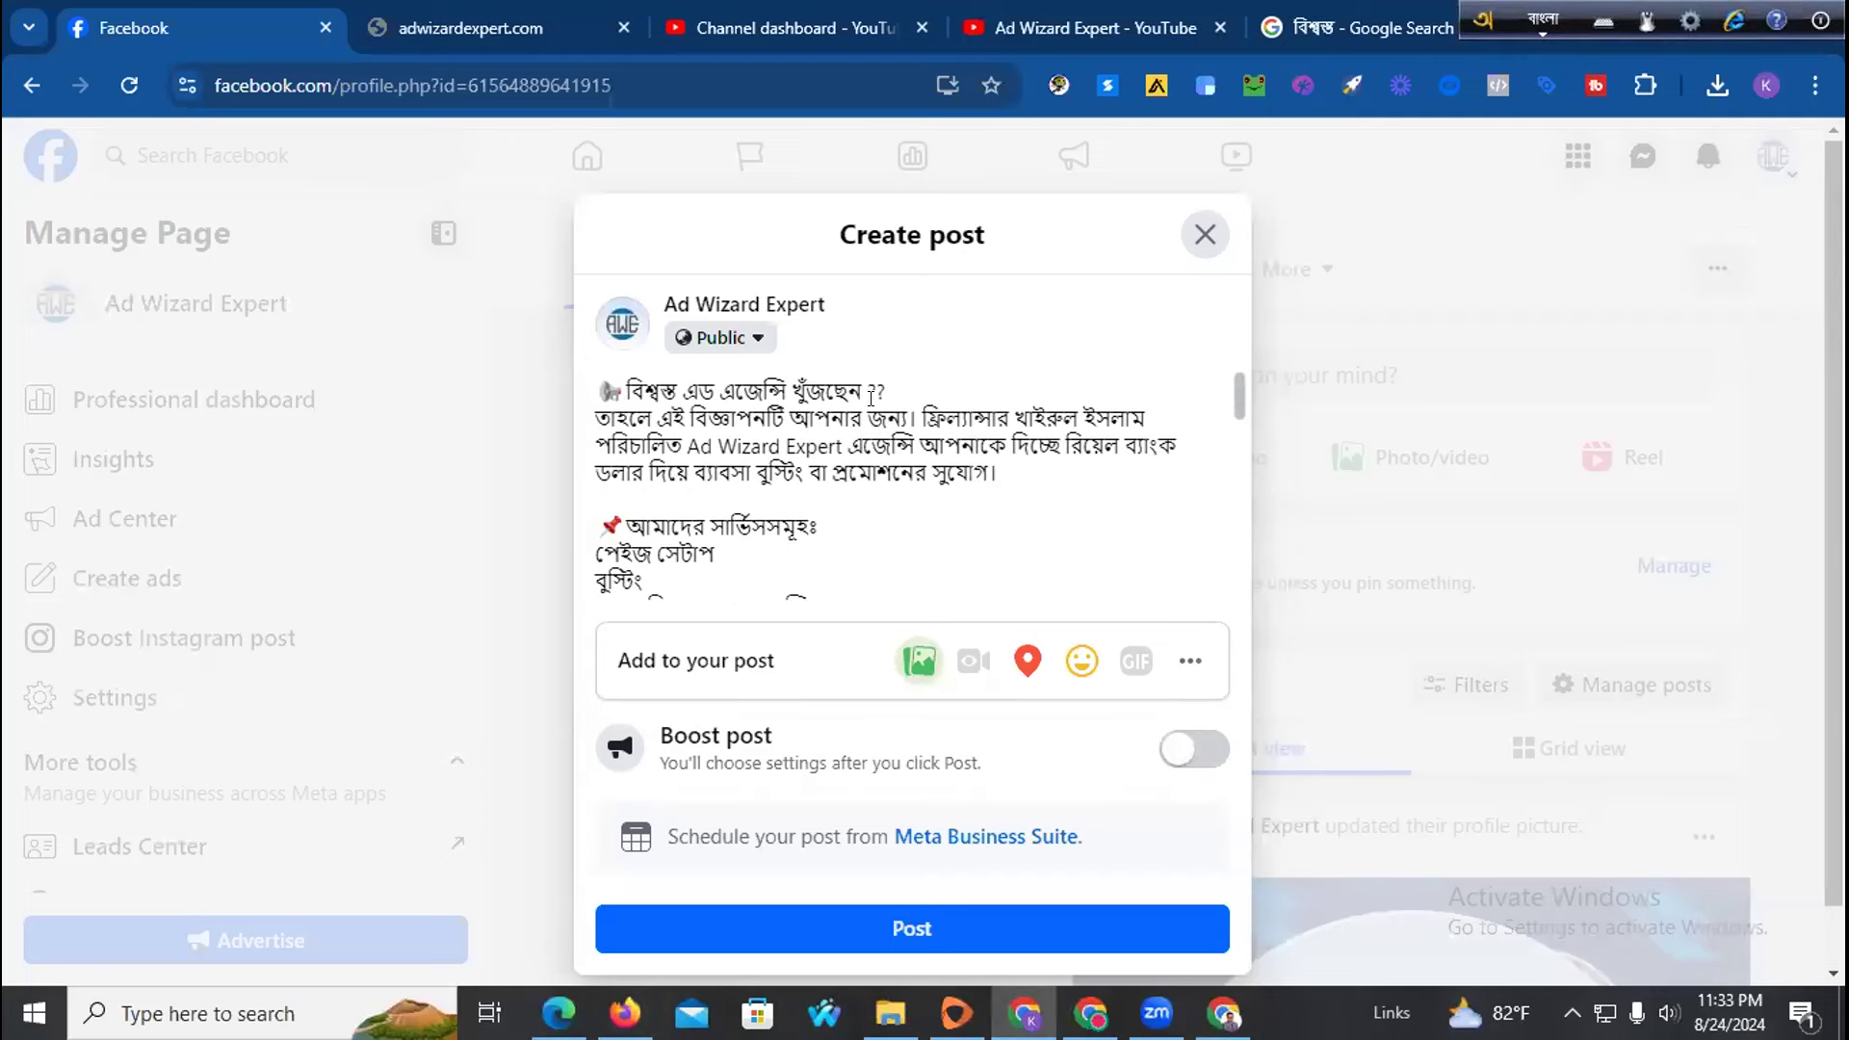
{"action": "left_click", "coordinate": [861, 383], "text": "shift"}
{"action": "key", "text": "ctrl+v"}
Search emojidb for 'round red emoji'
{"action": "left_click", "coordinate": [625, 1014]}
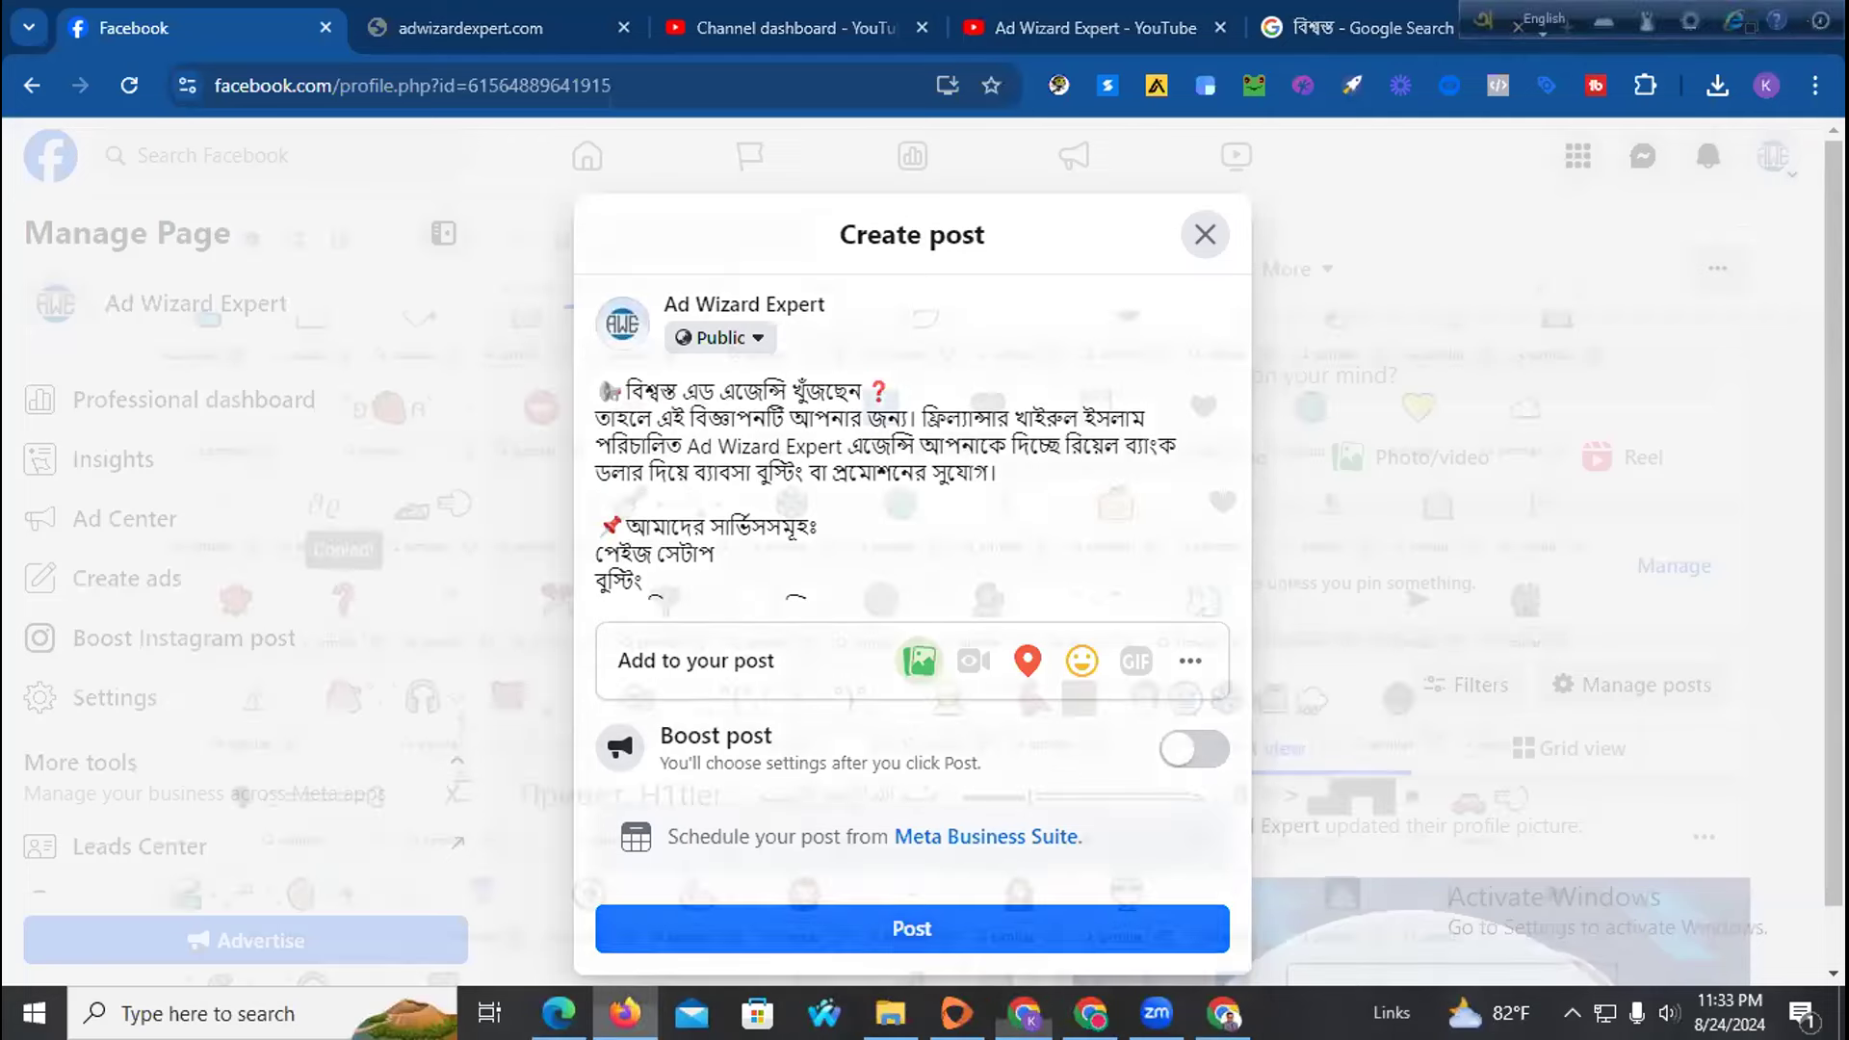
{"action": "scroll", "coordinate": [469, 518], "scroll_direction": "down", "scroll_amount": 8}
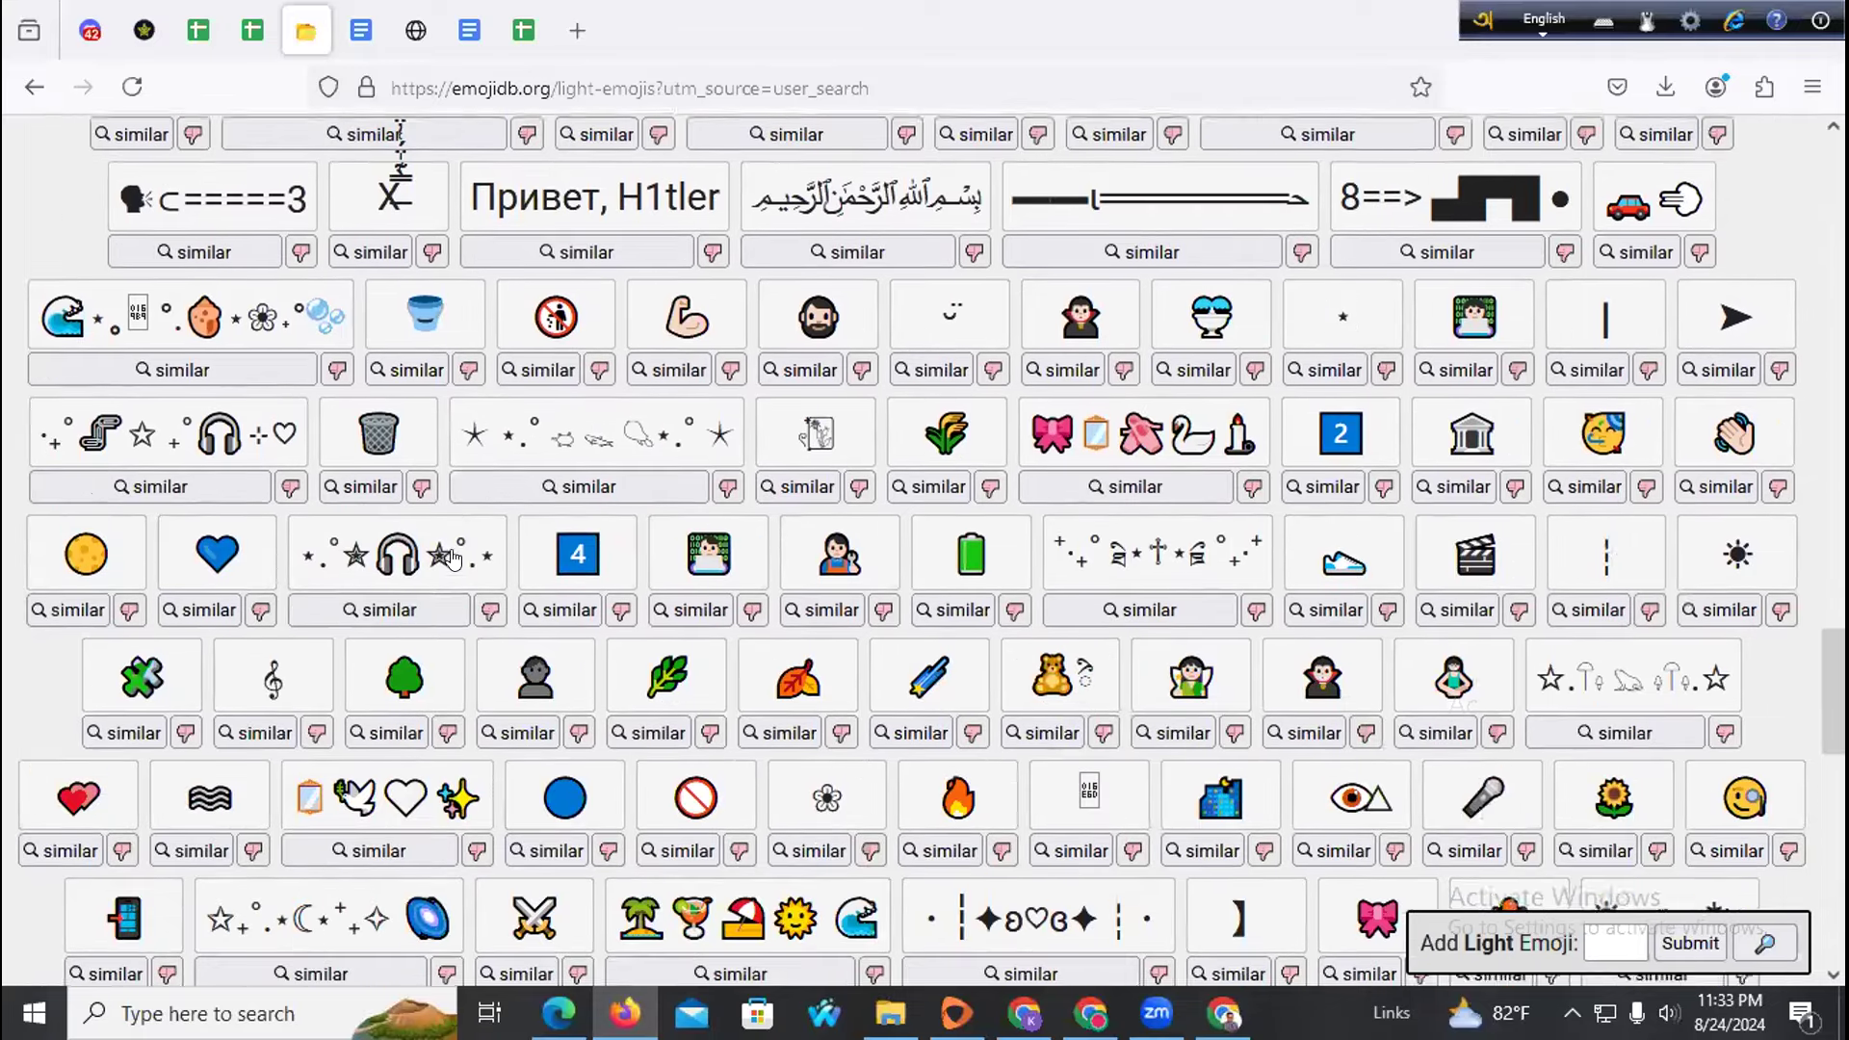
{"action": "scroll", "coordinate": [575, 596], "scroll_direction": "down", "scroll_amount": 3}
{"action": "scroll", "coordinate": [680, 589], "scroll_direction": "up", "scroll_amount": 20}
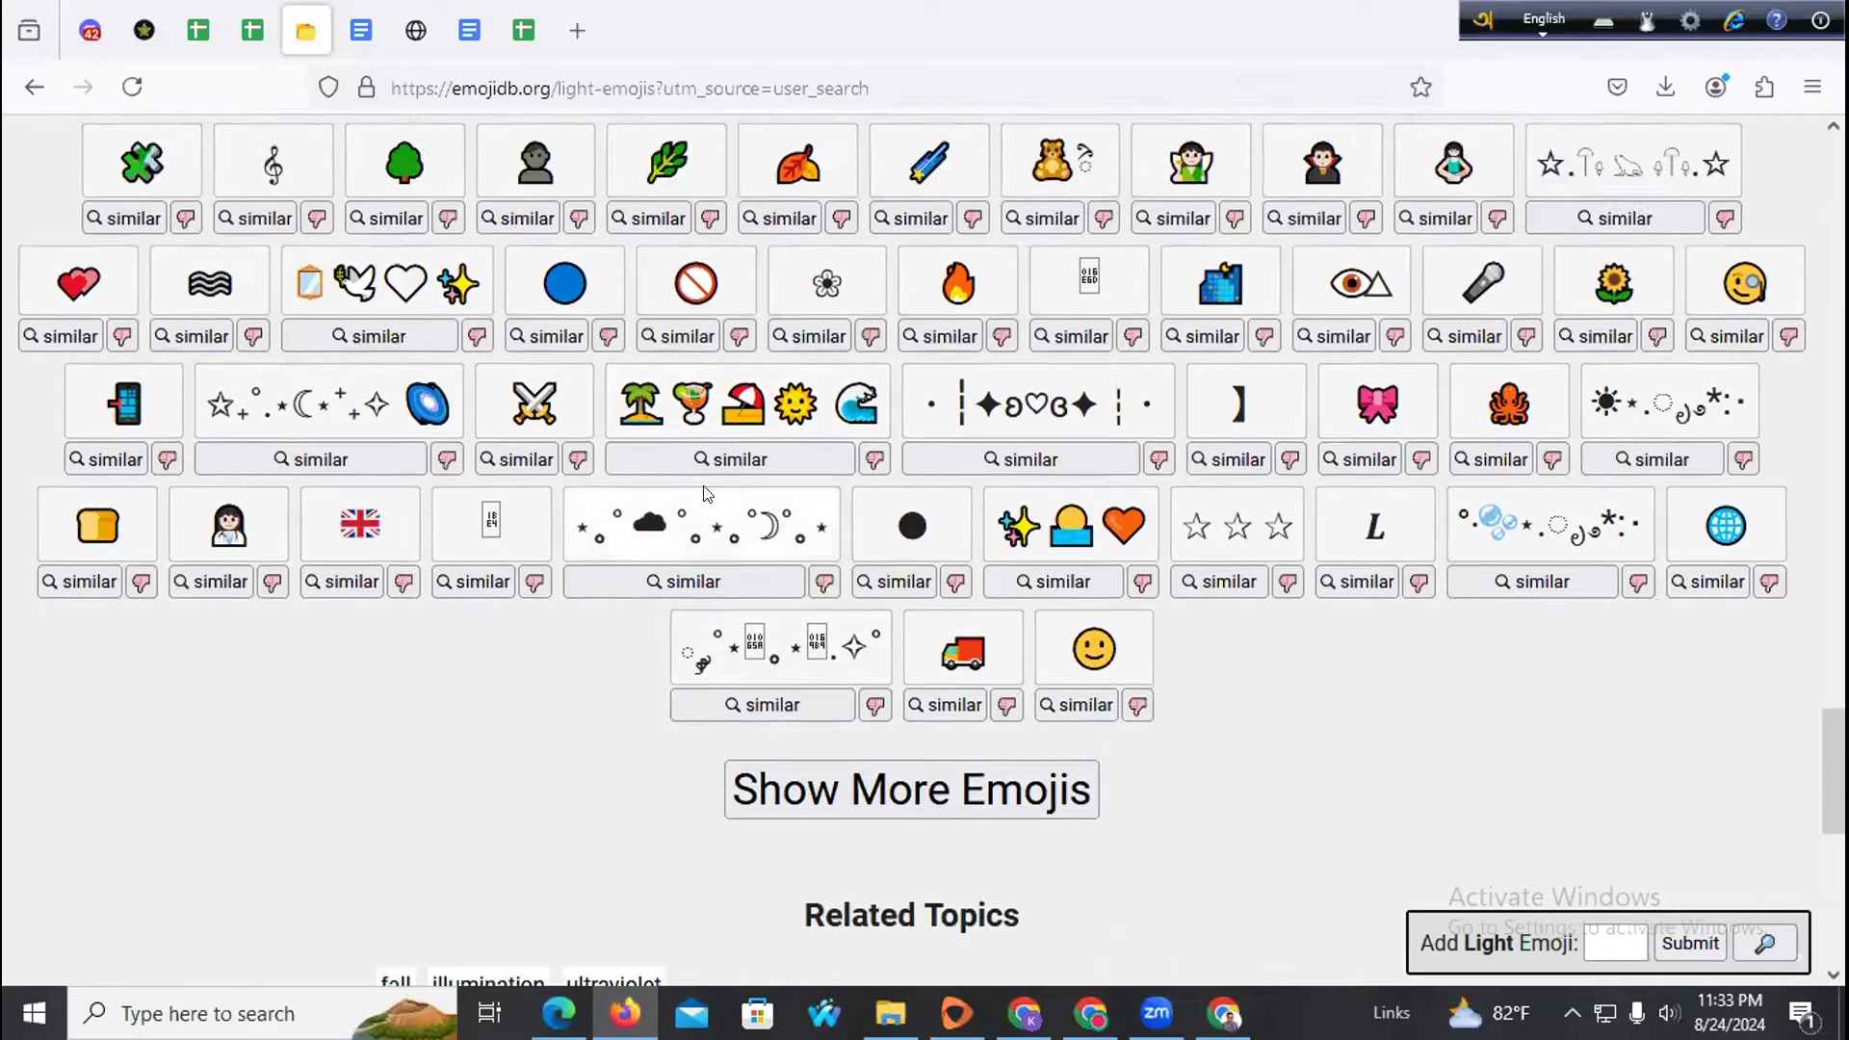
{"action": "scroll", "coordinate": [642, 313], "scroll_direction": "up", "scroll_amount": 8}
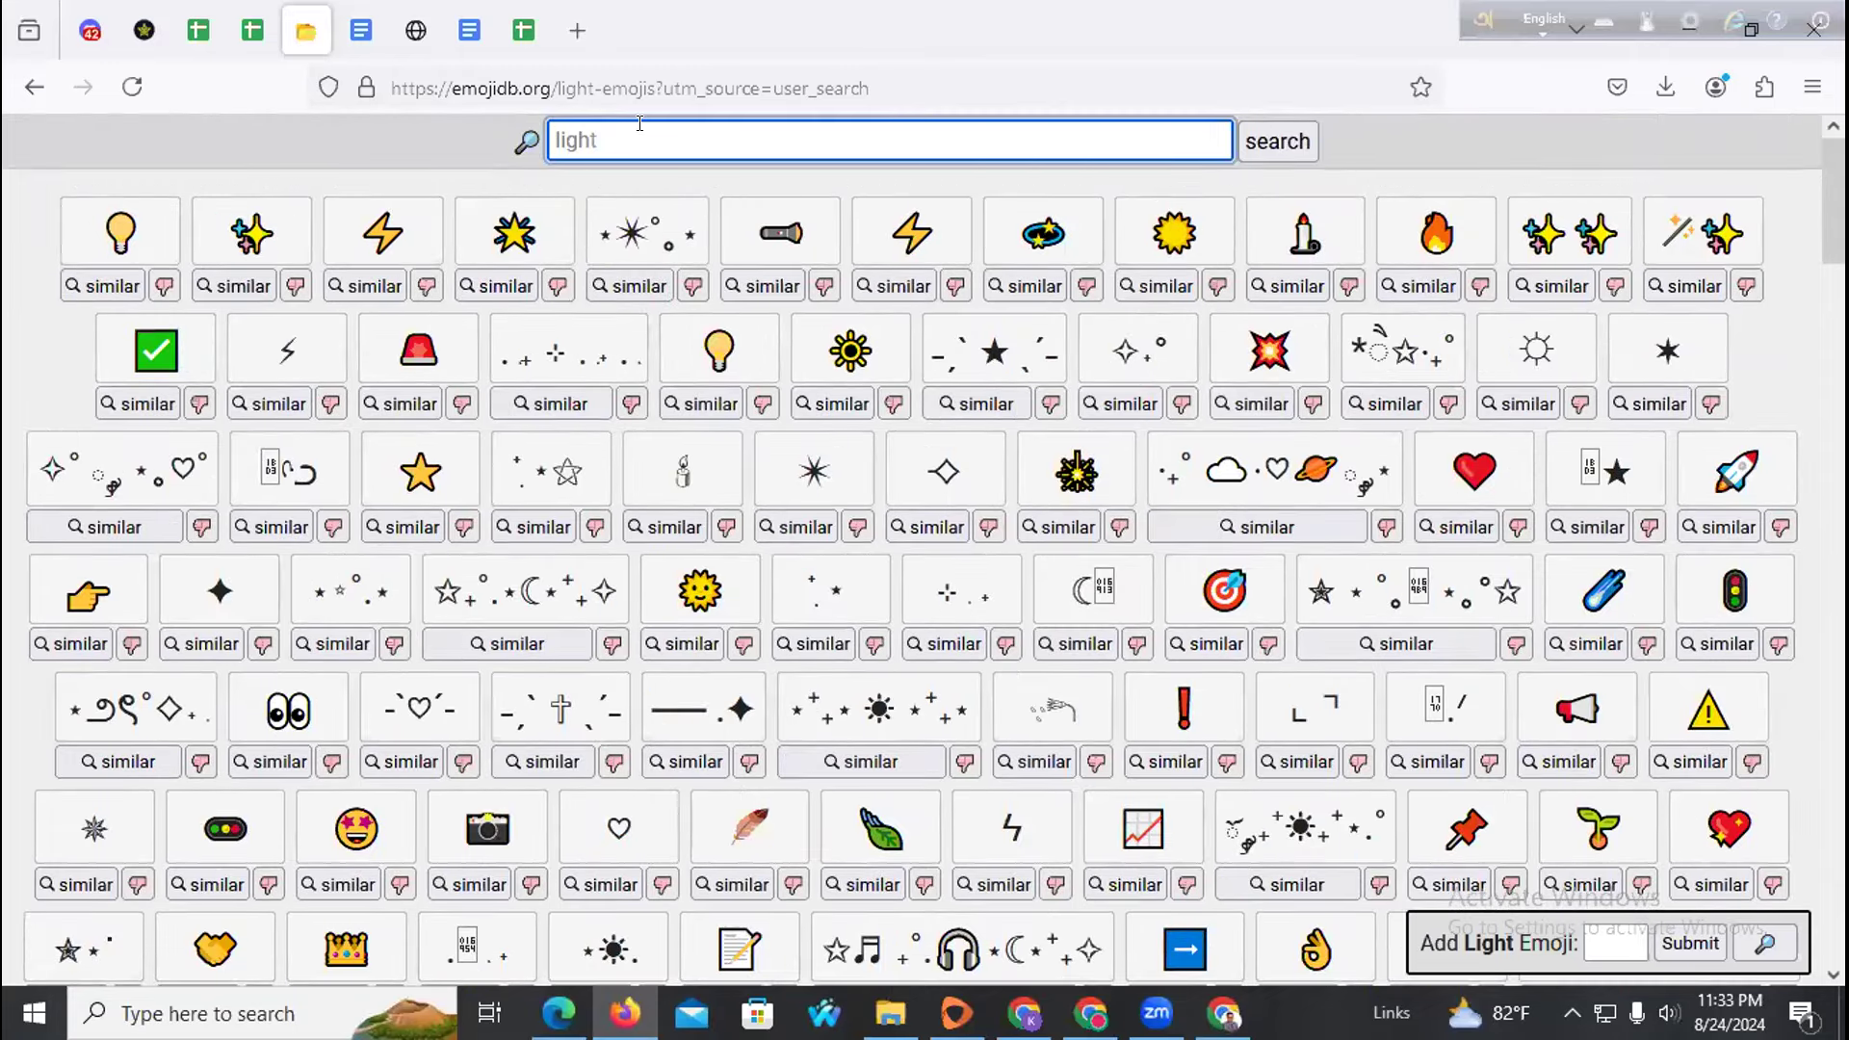
{"action": "type", "text": "round red emoji"}
{"action": "key", "text": "Return"}
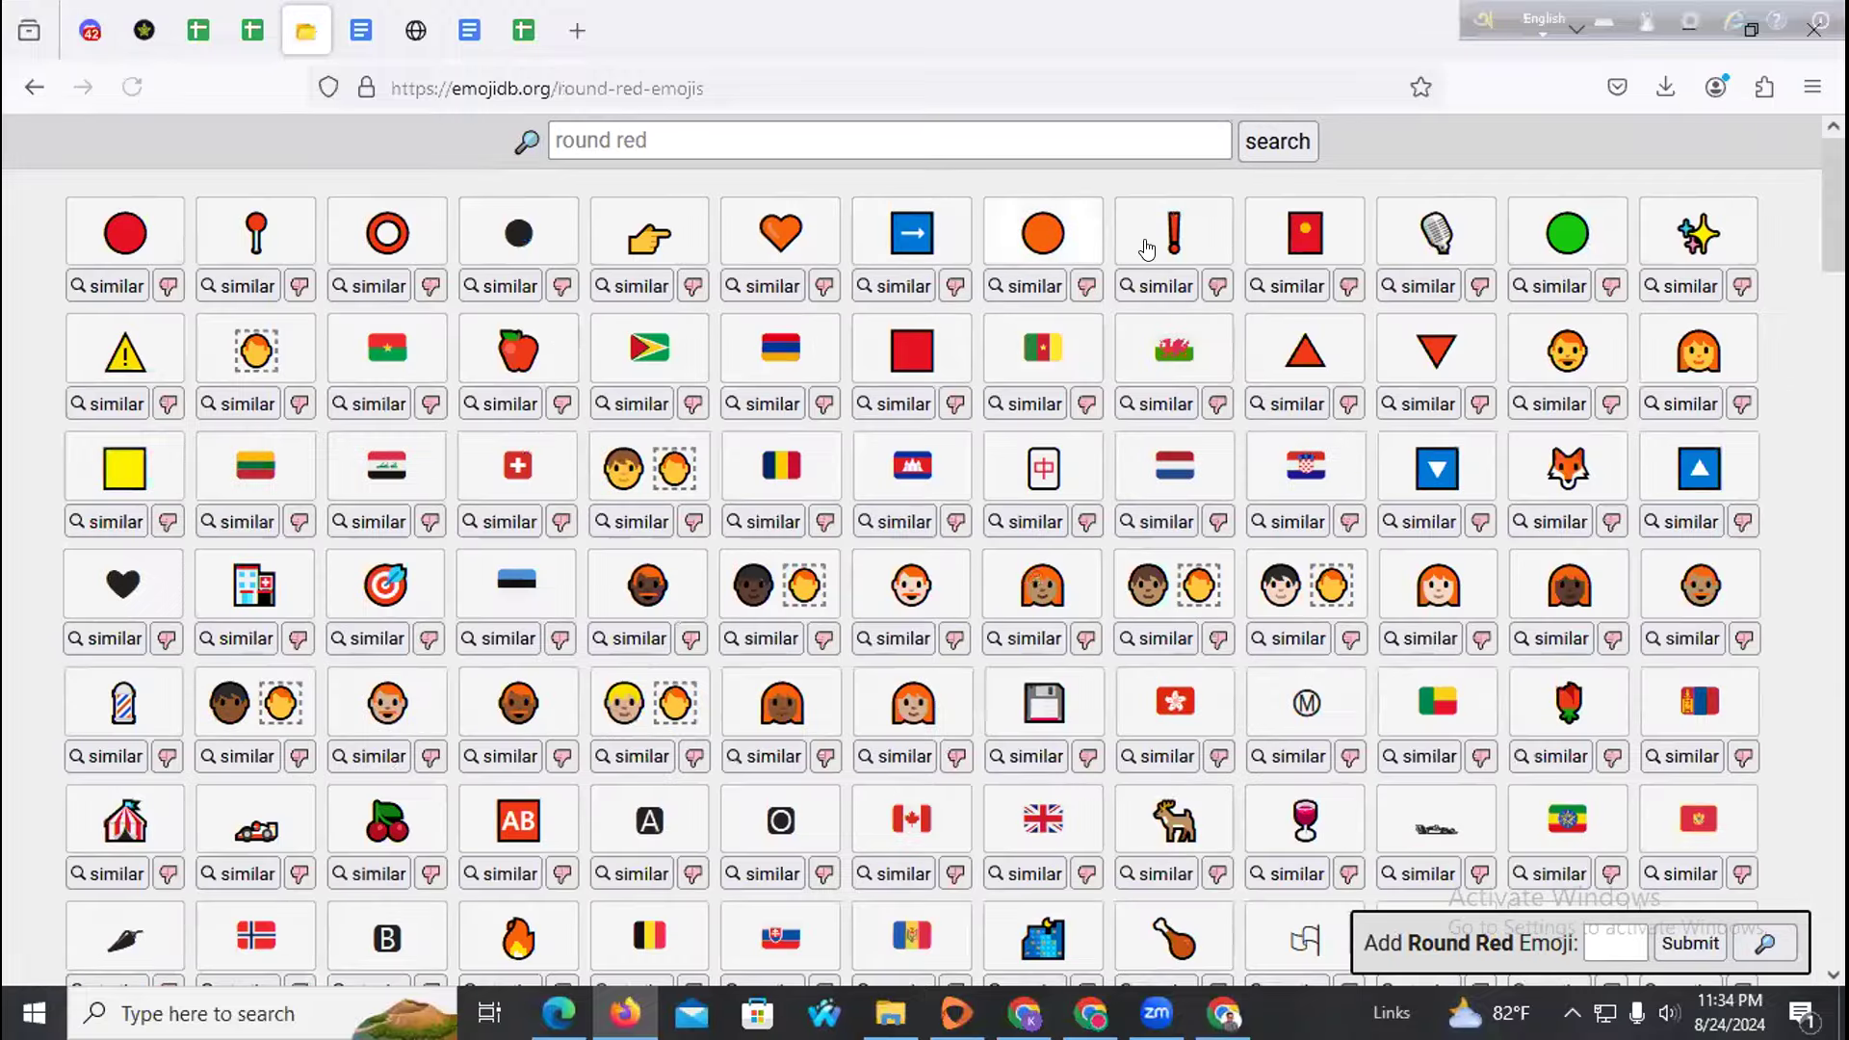
Copy the green circle emoji and return to the Facebook post draft
{"action": "left_click", "coordinate": [1536, 235]}
{"action": "left_click", "coordinate": [559, 1013]}
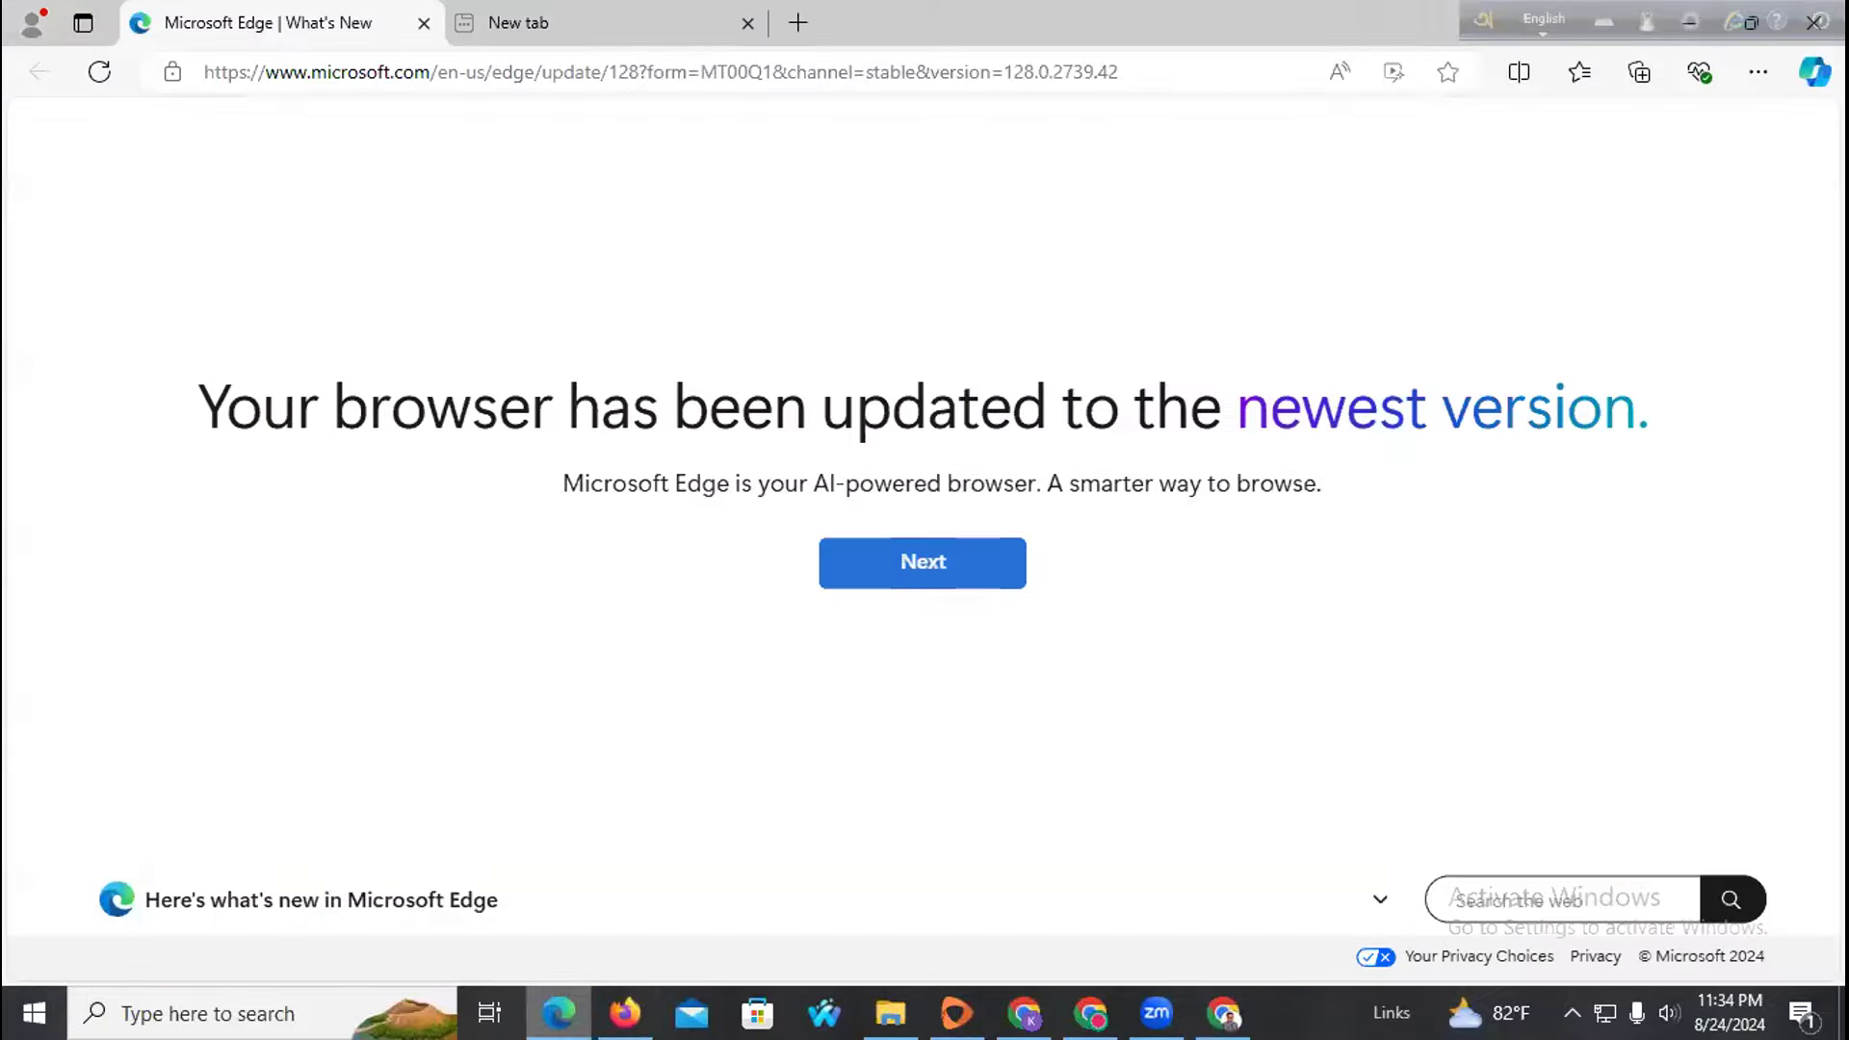
{"action": "left_click", "coordinate": [625, 1014]}
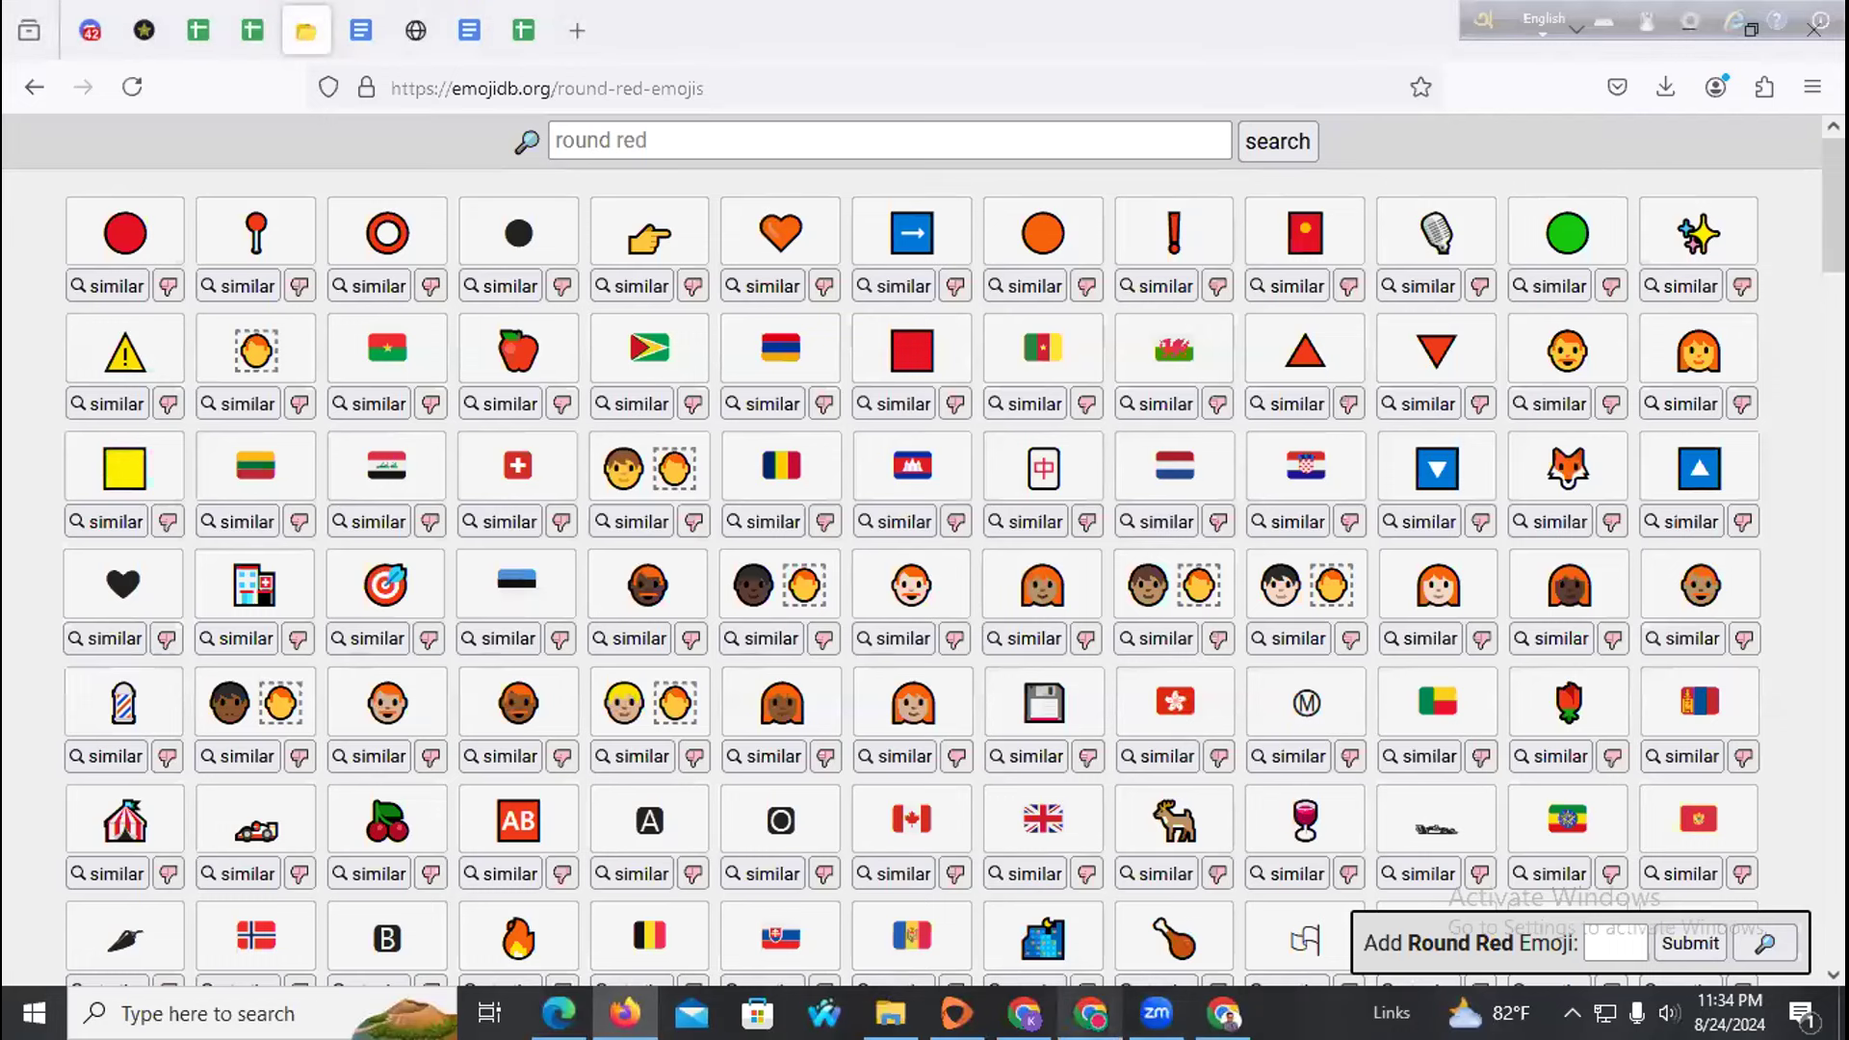
{"action": "left_click", "coordinate": [1024, 1013]}
Add green circle bullets before পেইজ সেটাপ, বুস্টিং and অরগানিক ফলোয়ার বৃদ্ধি
{"action": "scroll", "coordinate": [671, 446], "scroll_direction": "down", "scroll_amount": 2}
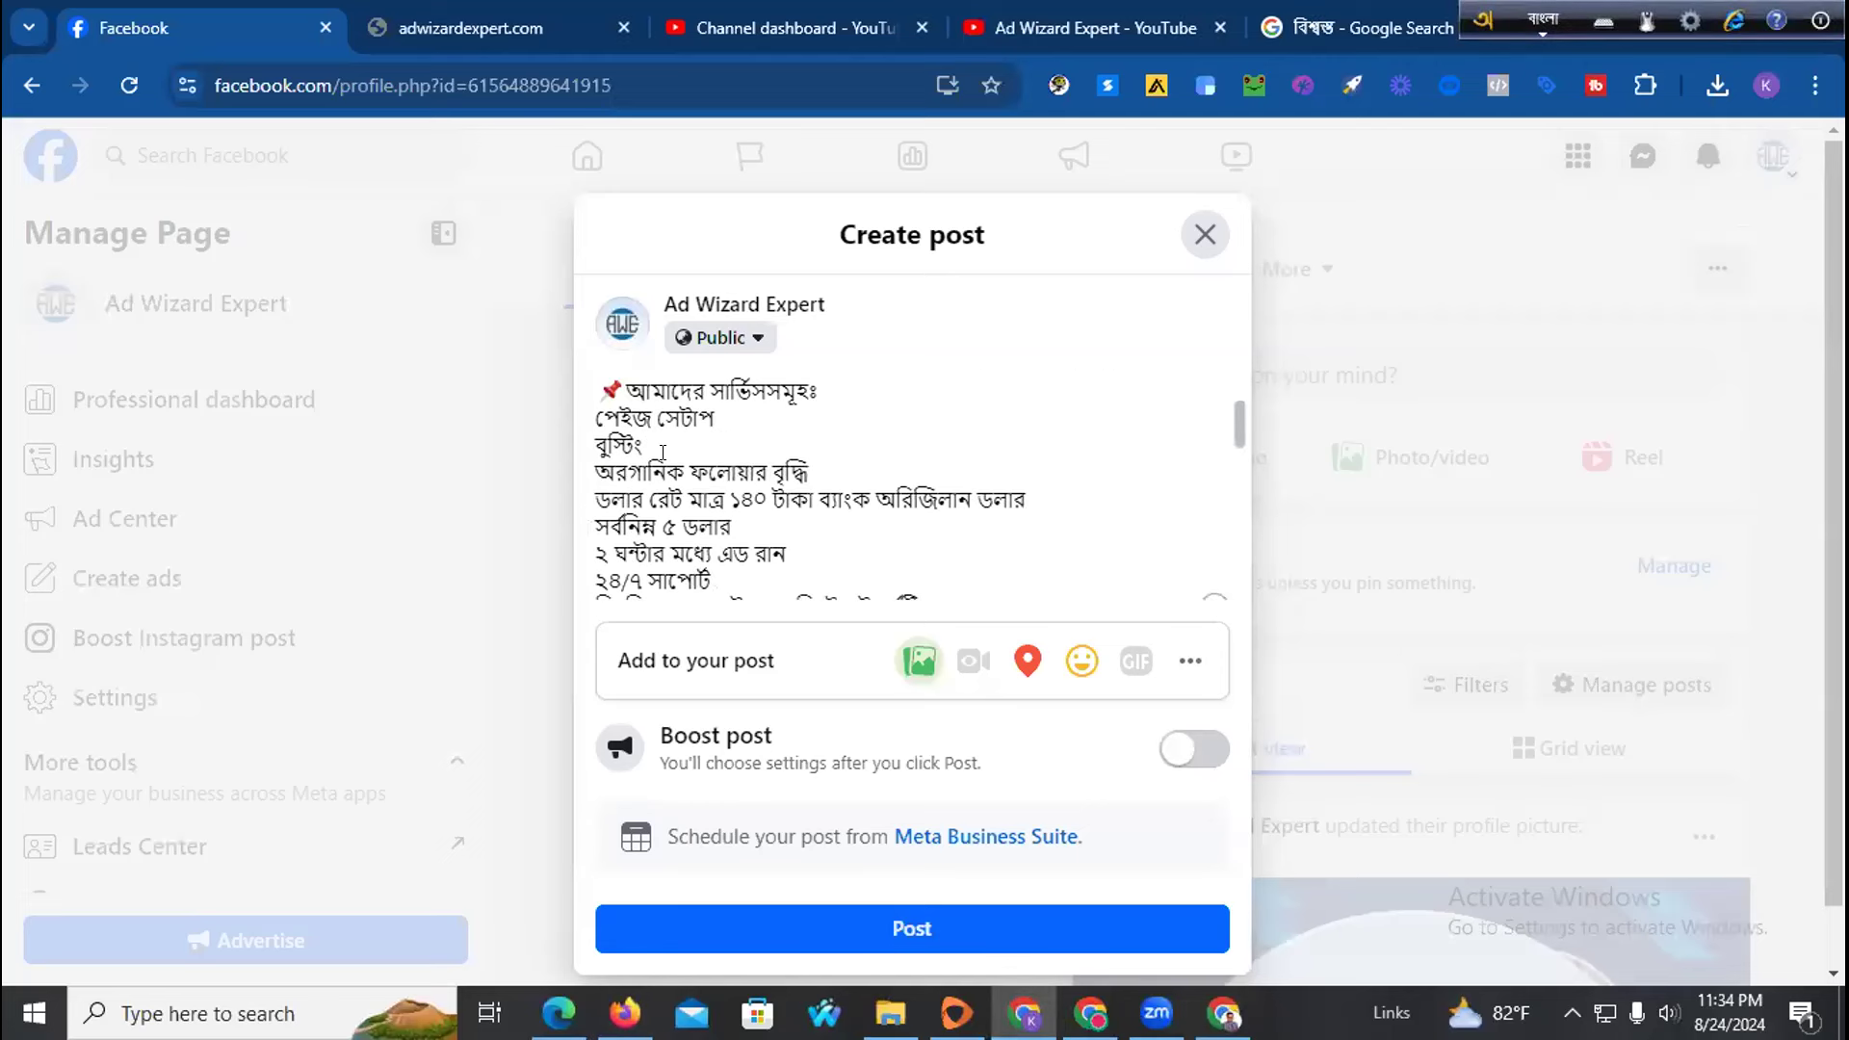
{"action": "scroll", "coordinate": [585, 412], "scroll_direction": "up", "scroll_amount": 2}
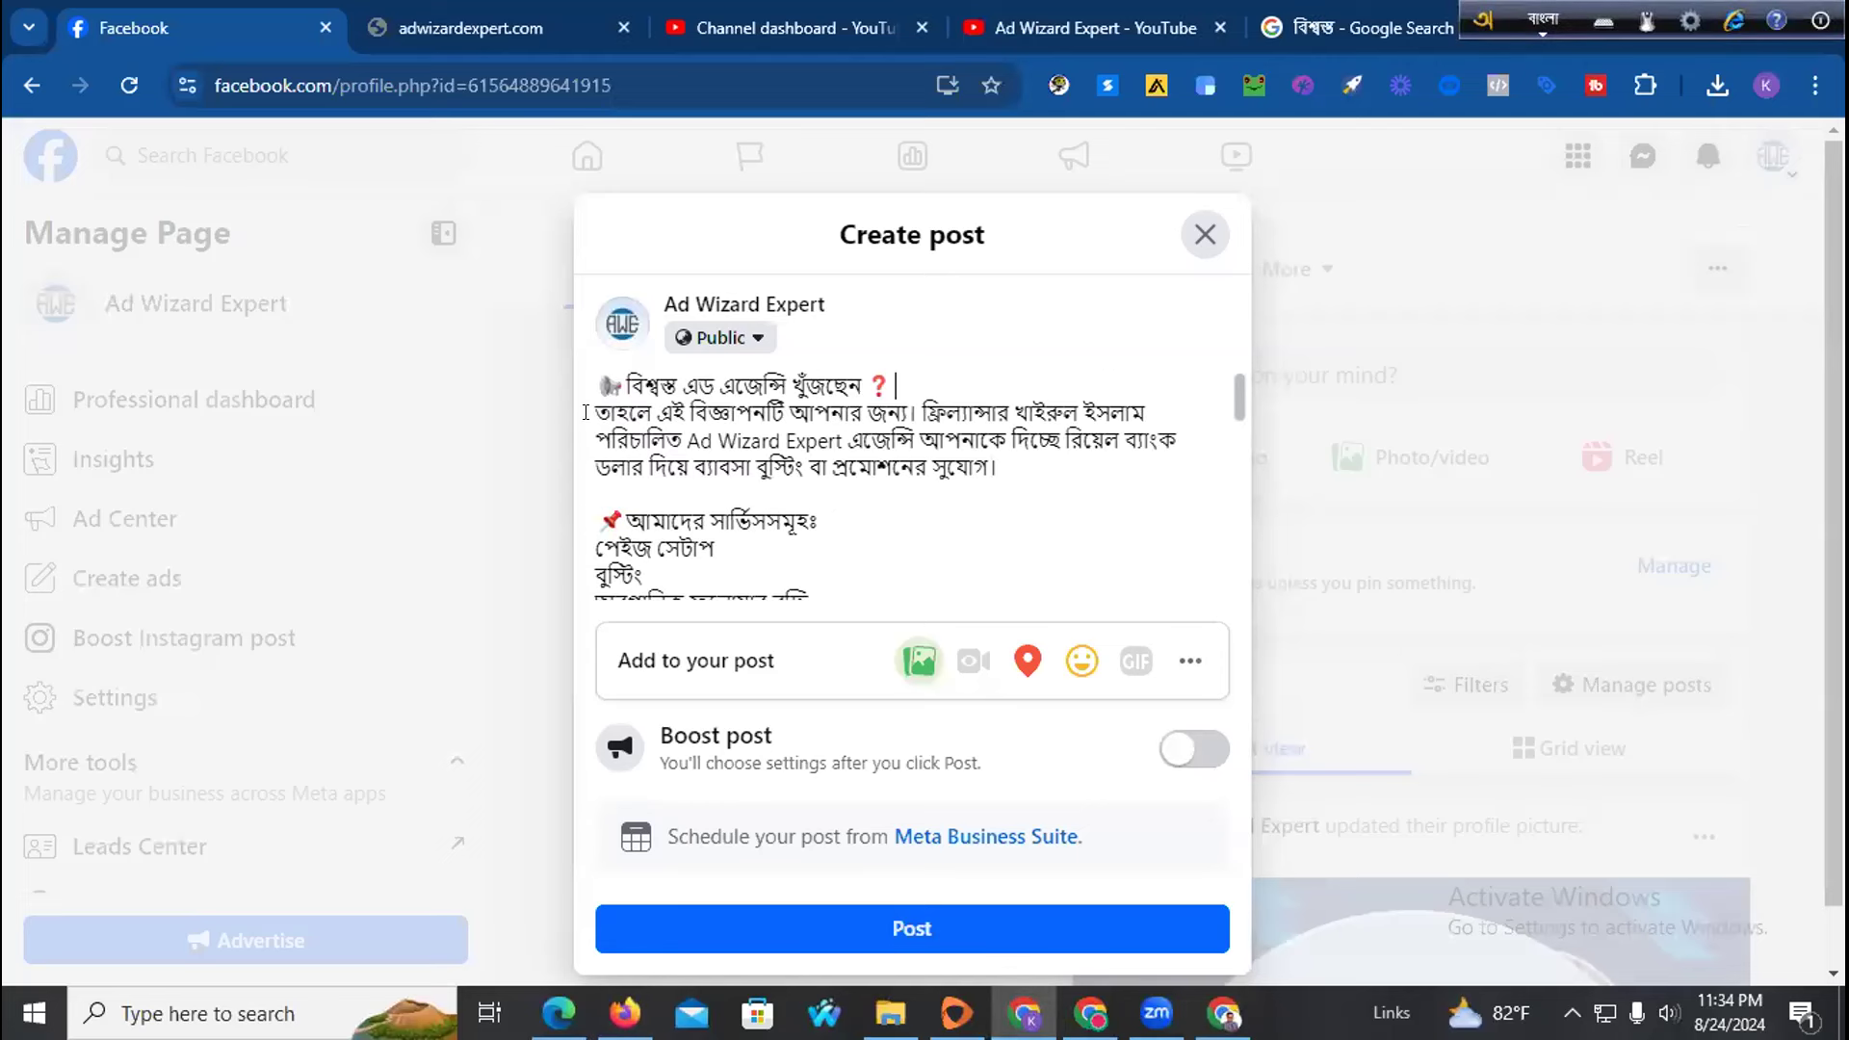
{"action": "left_click", "coordinate": [595, 545]}
{"action": "key", "text": "ctrl+v"}
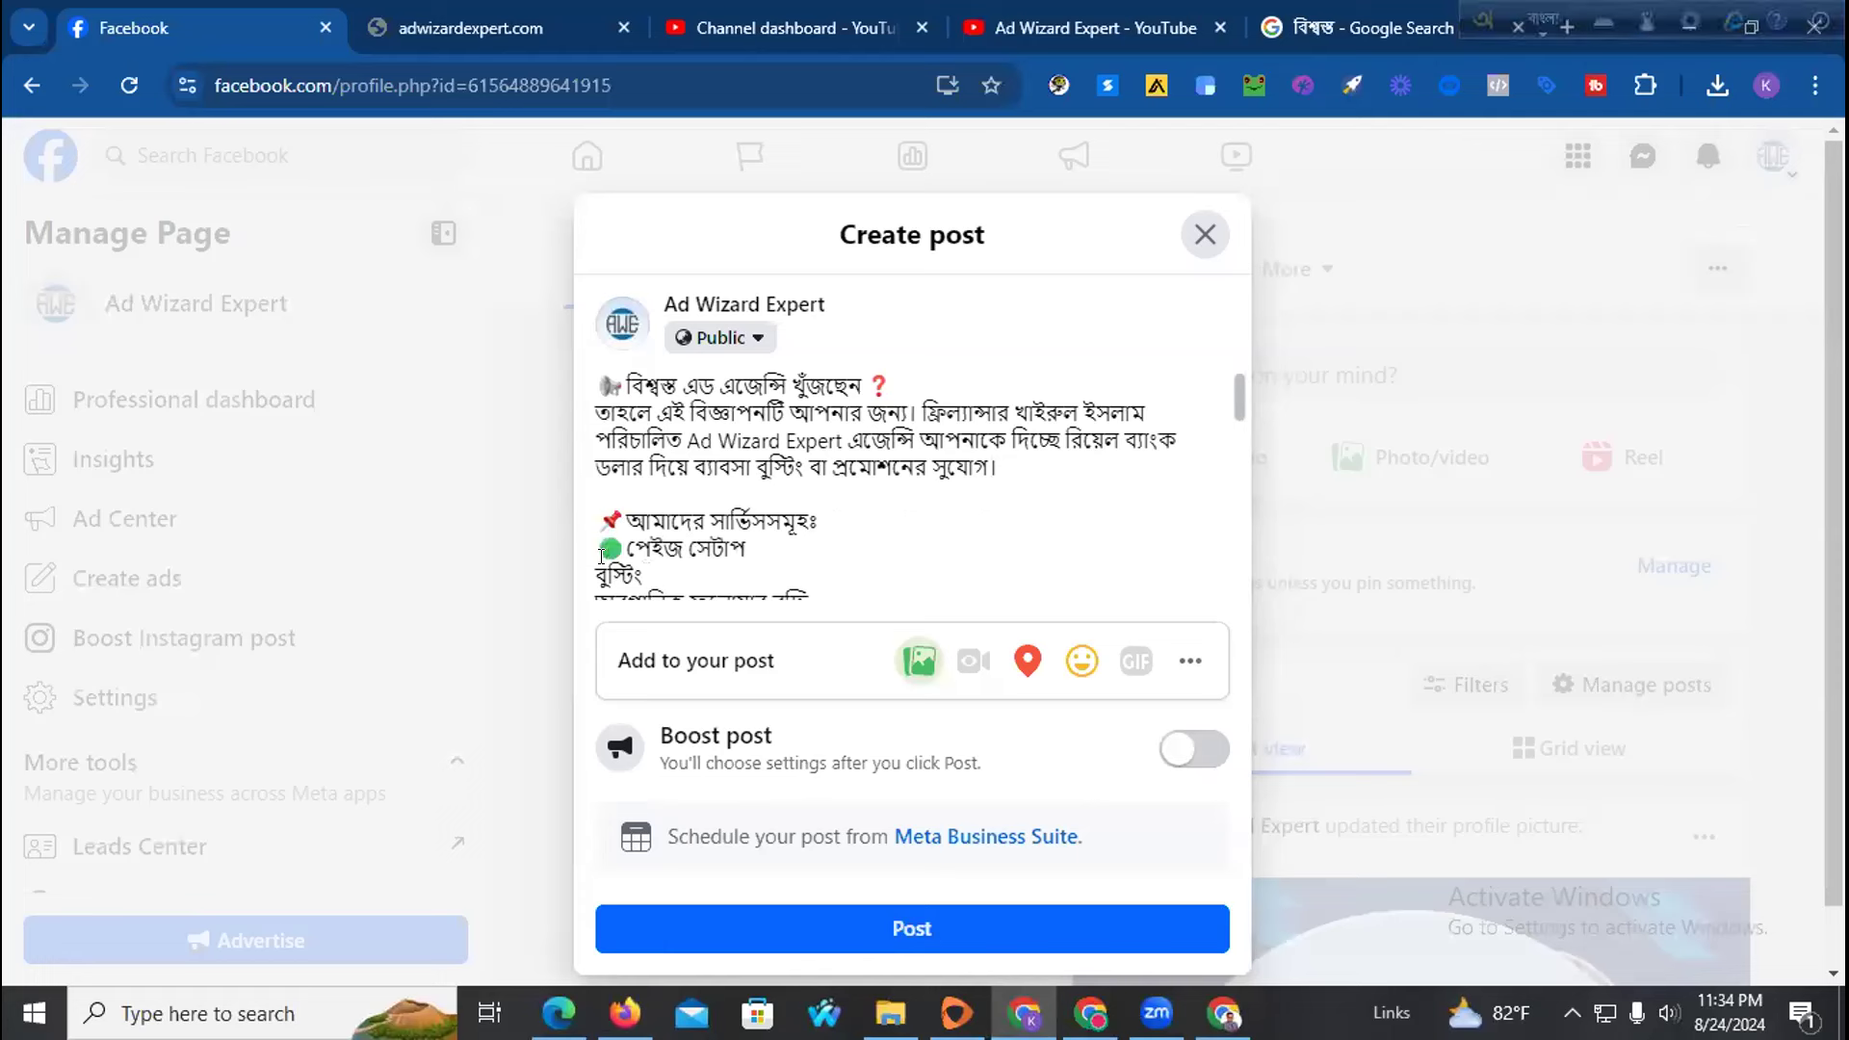
{"action": "key", "text": "ctrl+v"}
{"action": "scroll", "coordinate": [624, 470], "scroll_direction": "down", "scroll_amount": 2}
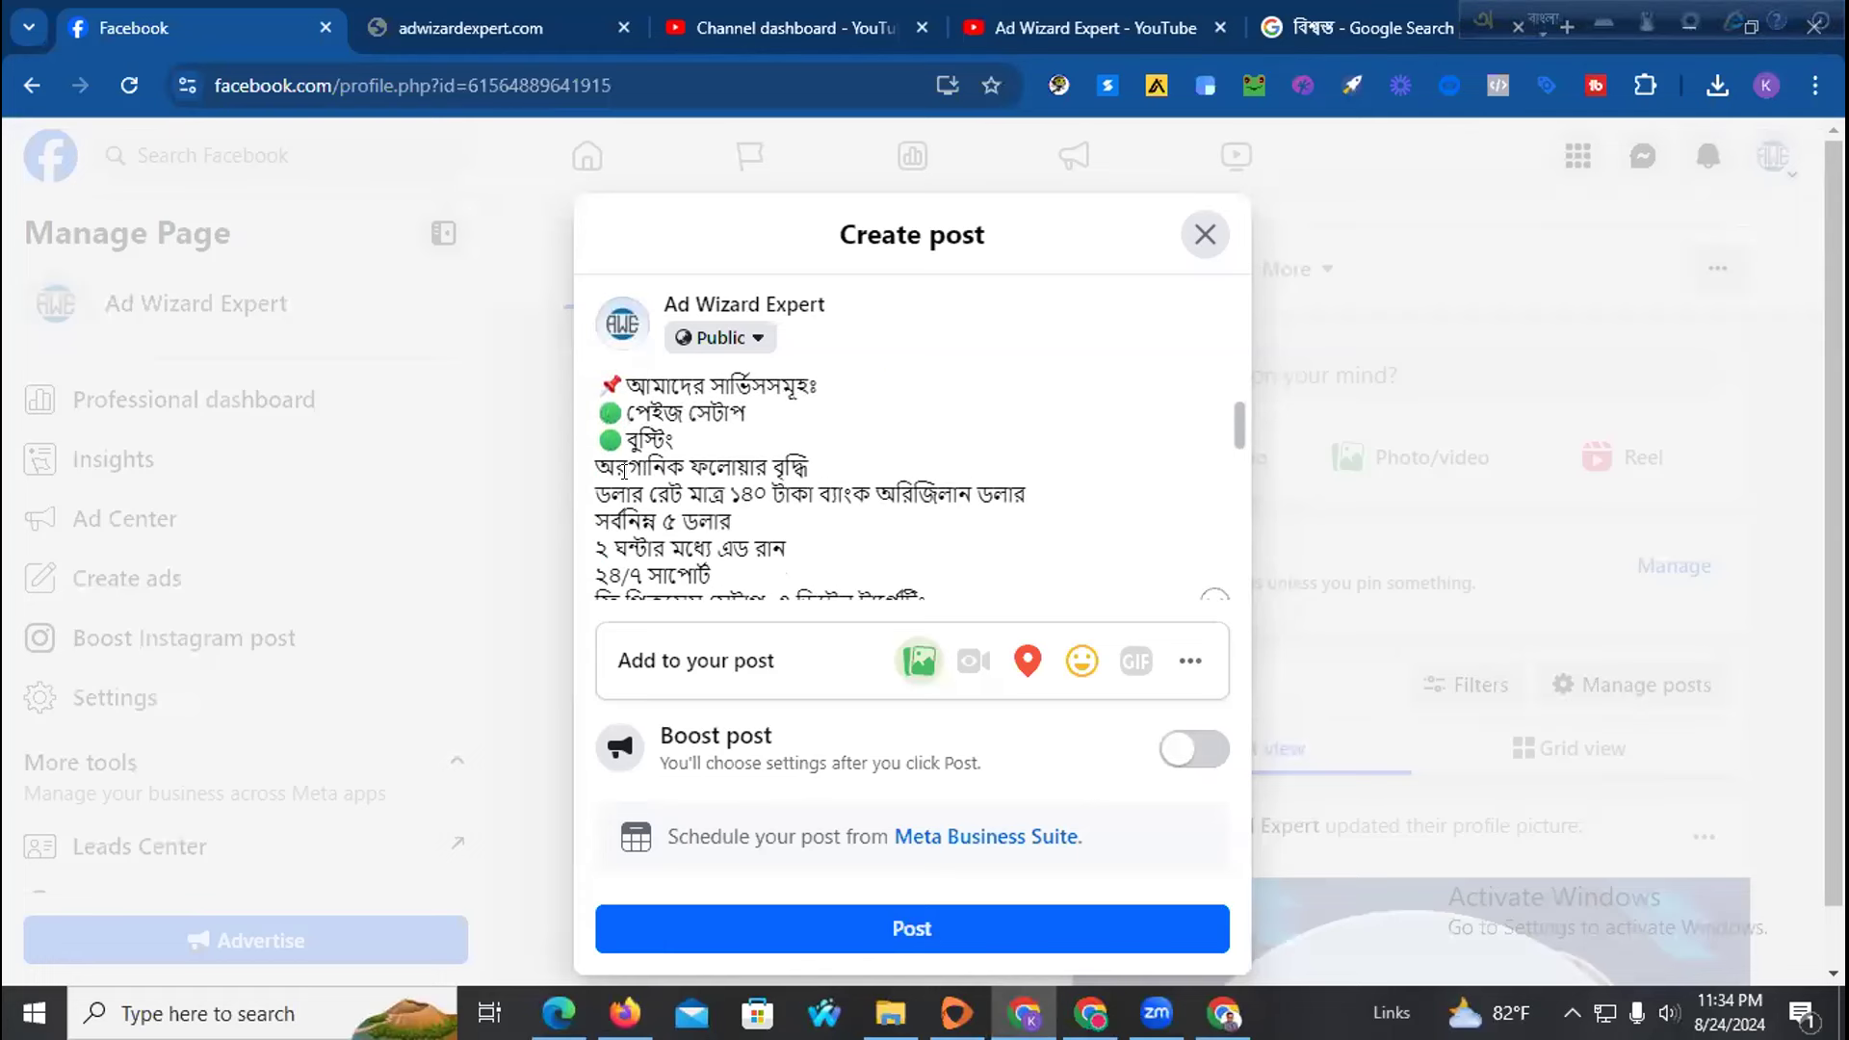
{"action": "left_click", "coordinate": [596, 467]}
{"action": "key", "text": "ctrl+v"}
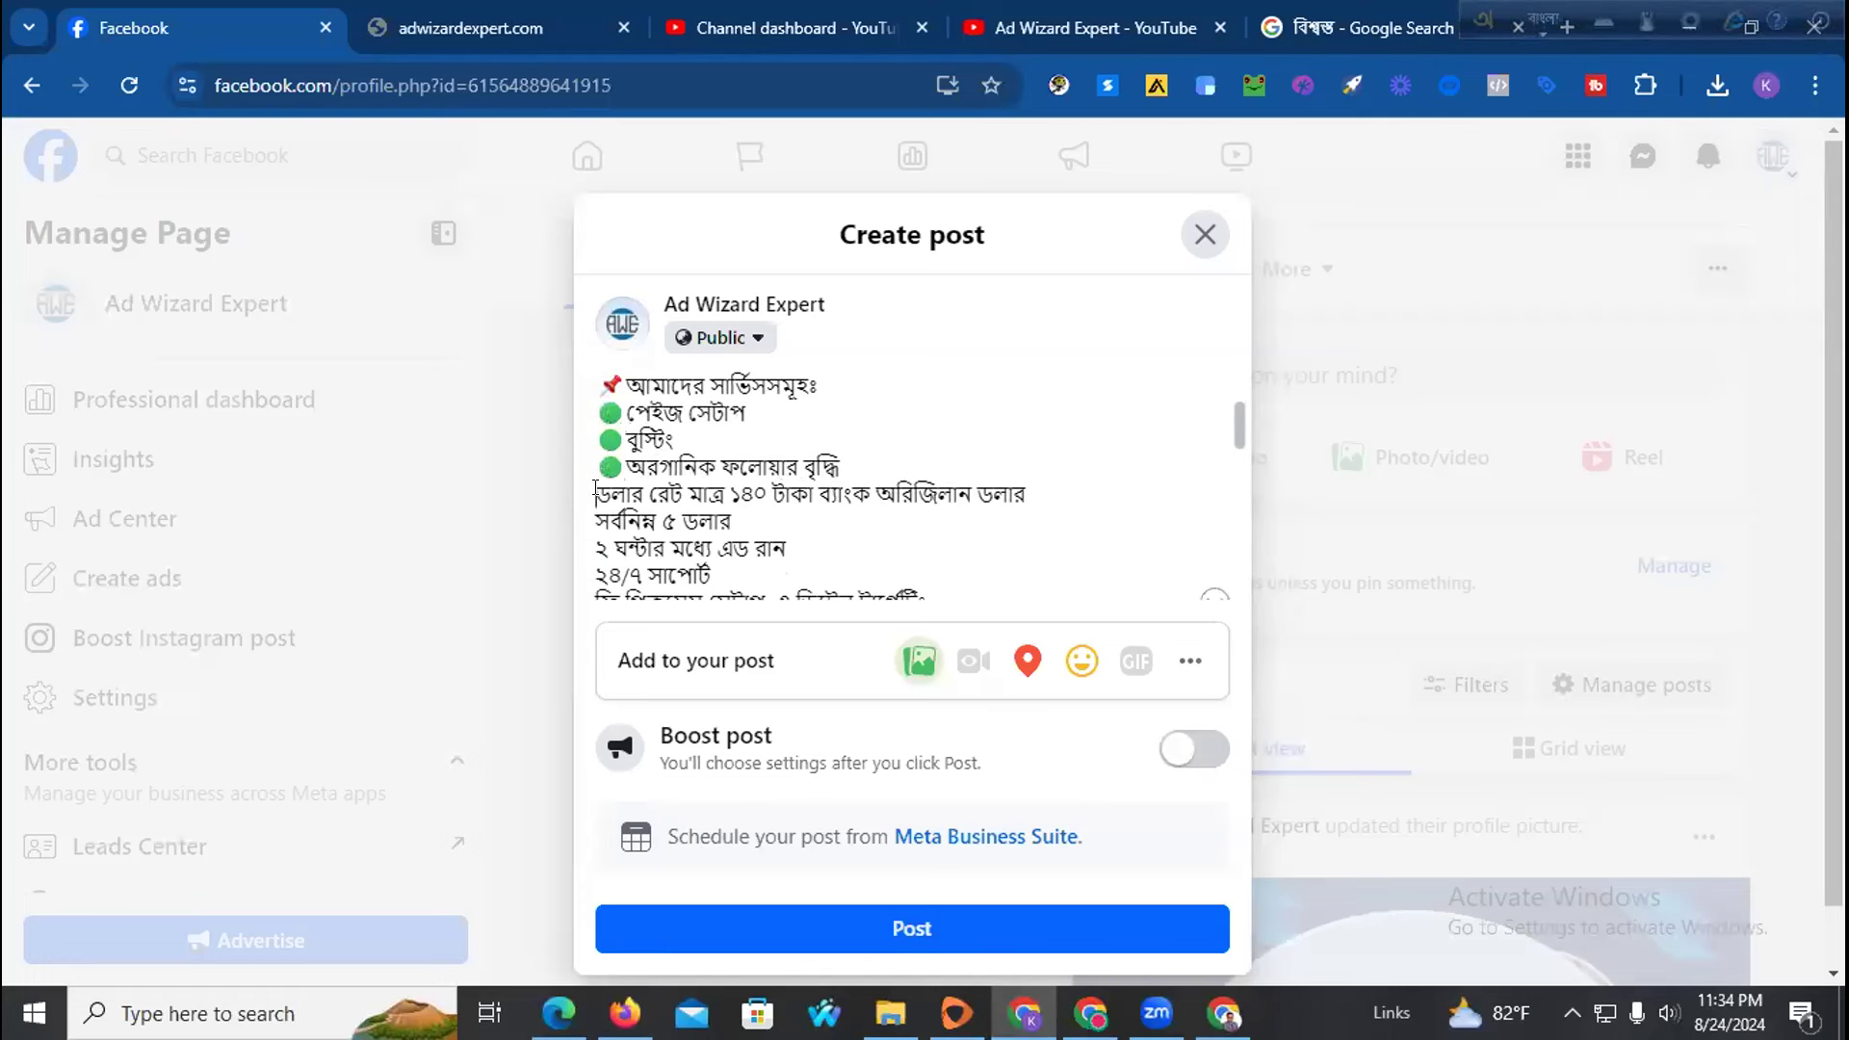
Bullet the ডলার রেট, সর্বনিম্ন ৫ ডলার, ২ ঘন্টার মধ্যে এড রান and ফ্রি পিকসেস সেটাপ lines, then add a blank line
{"action": "left_click", "coordinate": [595, 491]}
{"action": "key", "text": "ctrl+v"}
{"action": "left_click", "coordinate": [597, 520]}
{"action": "key", "text": "ctrl+v"}
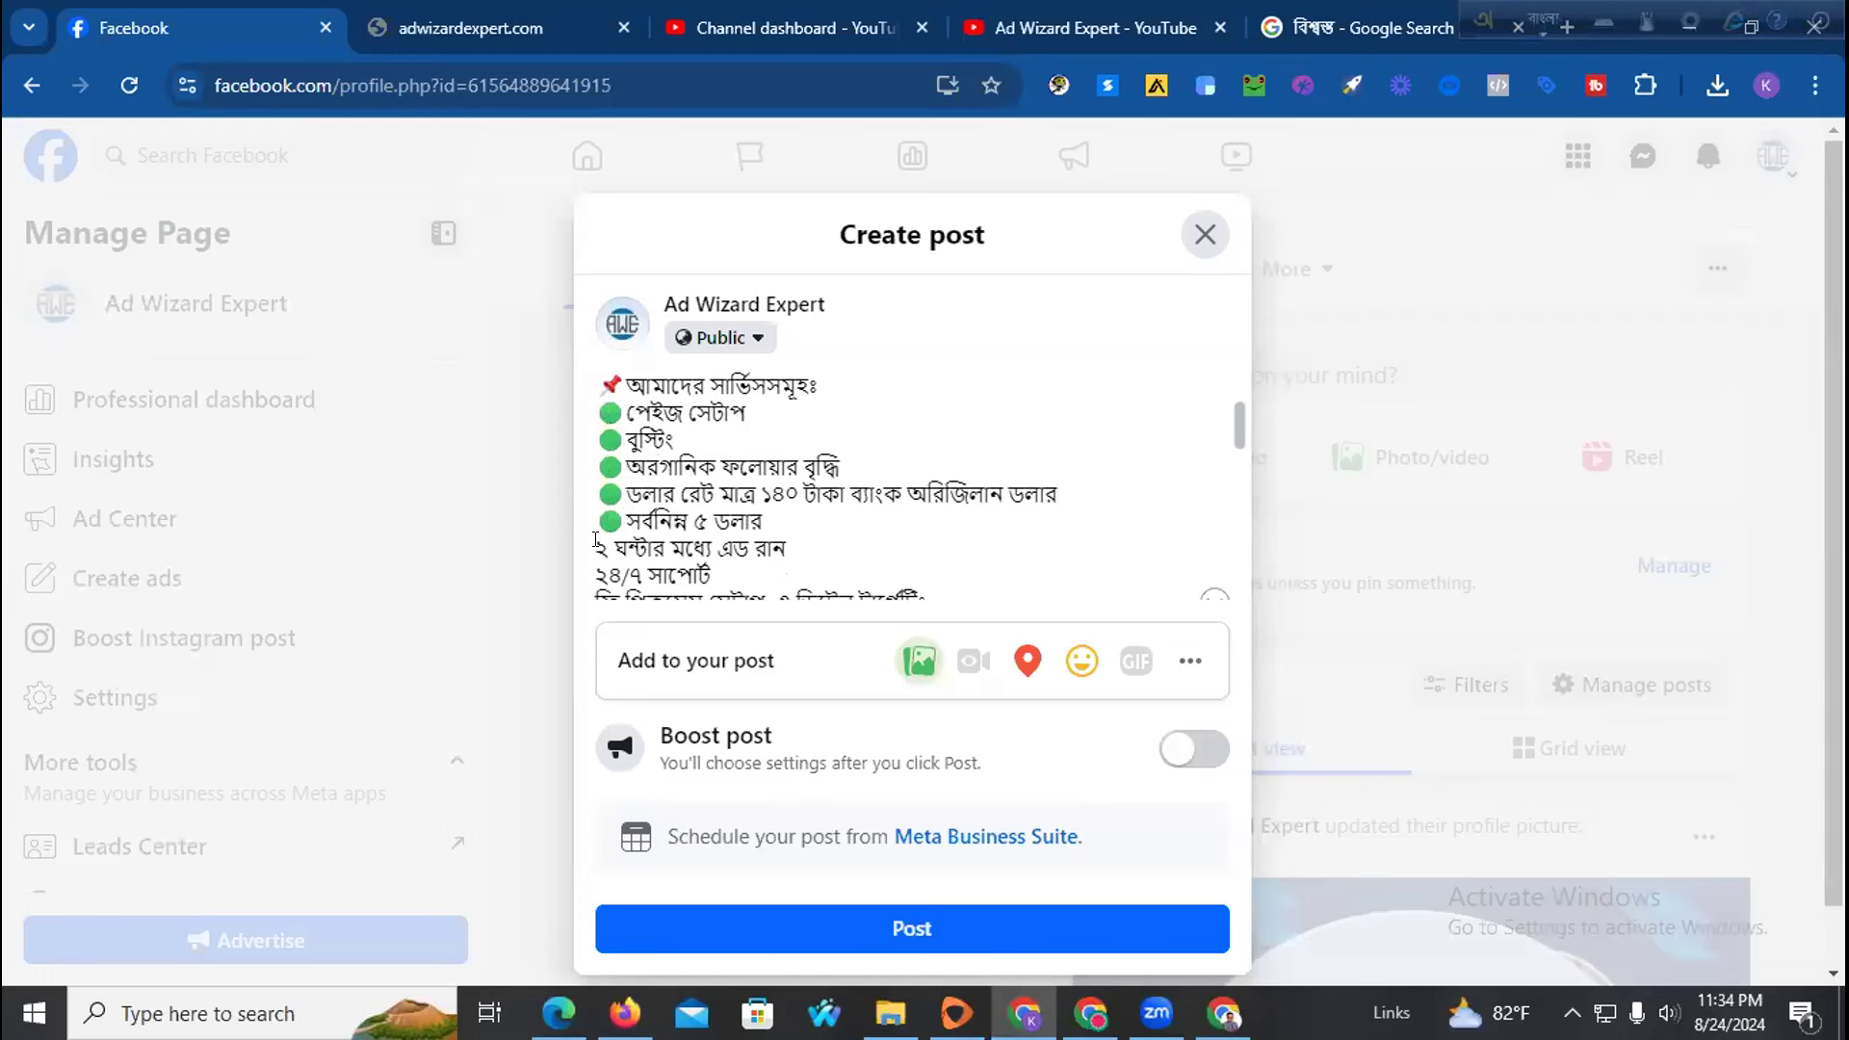
{"action": "left_click", "coordinate": [596, 546]}
{"action": "key", "text": "ctrl+v"}
{"action": "key", "text": "ctrl+v"}
{"action": "scroll", "coordinate": [593, 500], "scroll_direction": "down", "scroll_amount": 3}
{"action": "left_click", "coordinate": [596, 469]}
{"action": "key", "text": "ctrl+v"}
{"action": "scroll", "coordinate": [666, 472], "scroll_direction": "up", "scroll_amount": 2}
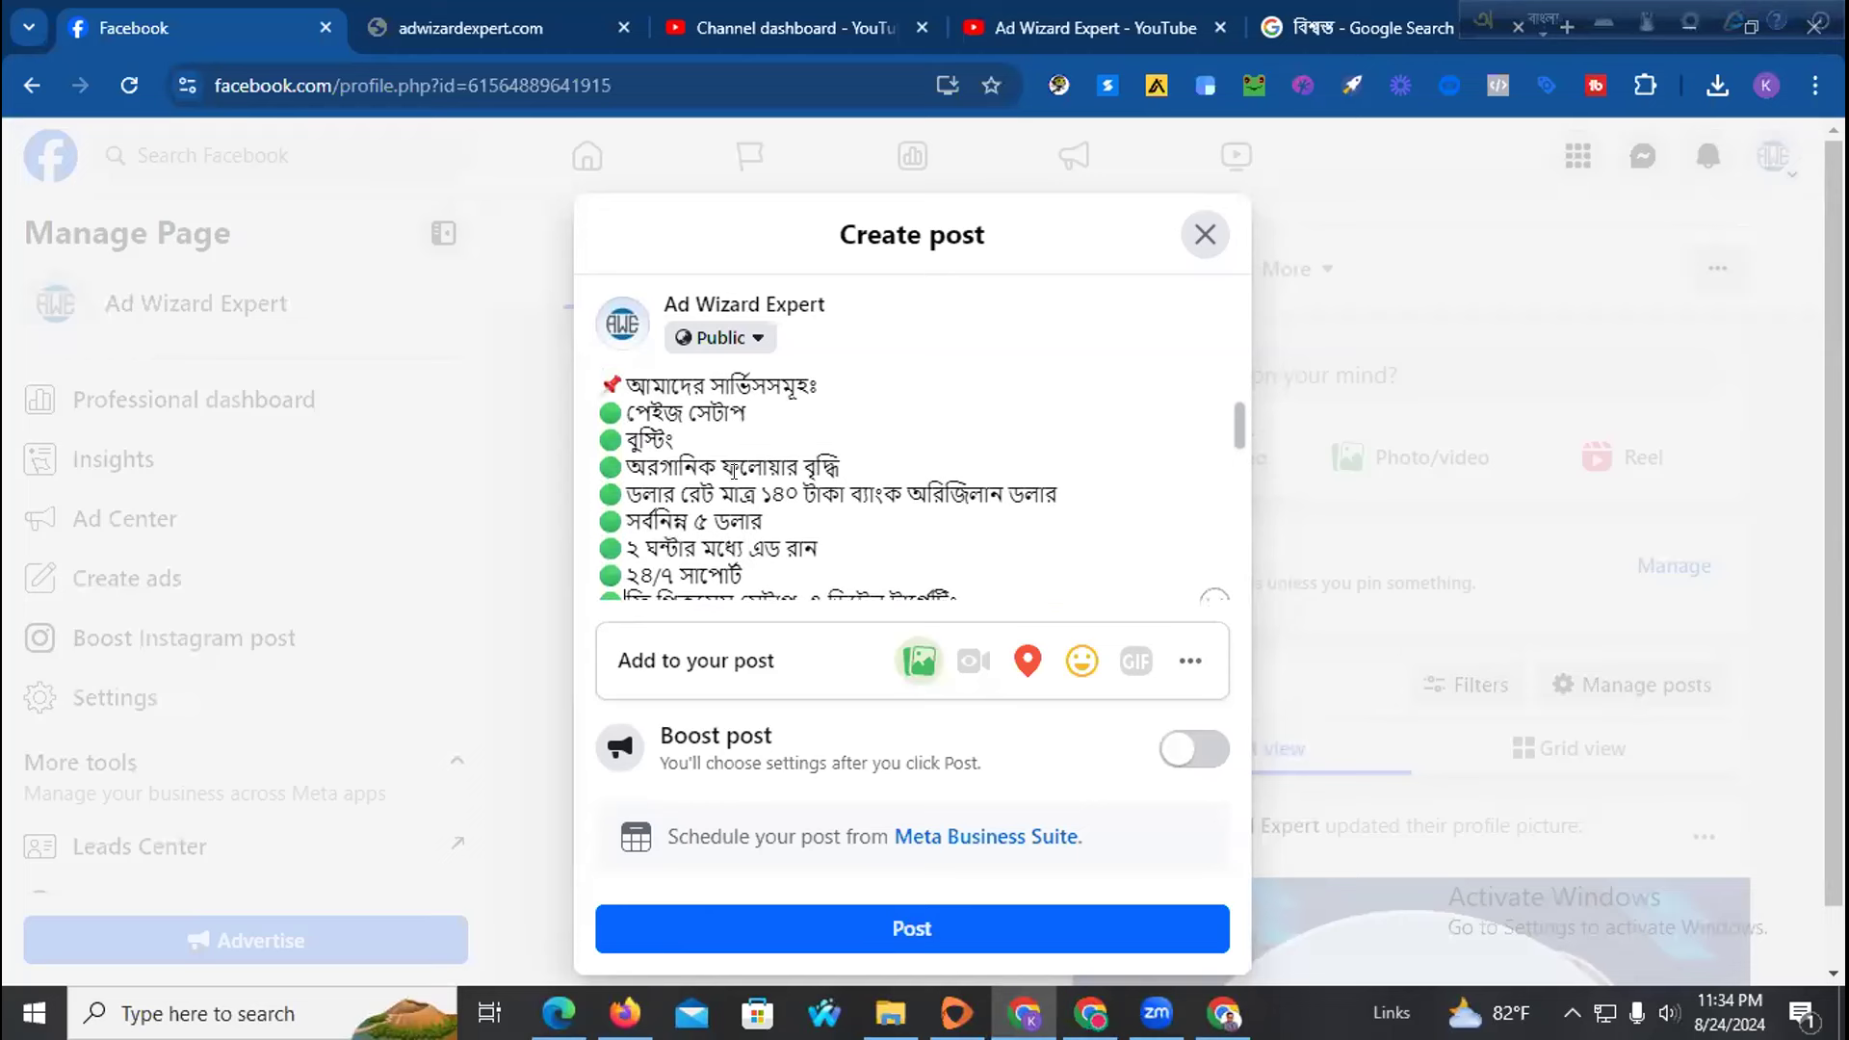
{"action": "scroll", "coordinate": [733, 471], "scroll_direction": "down", "scroll_amount": 2}
{"action": "key", "text": "Return"}
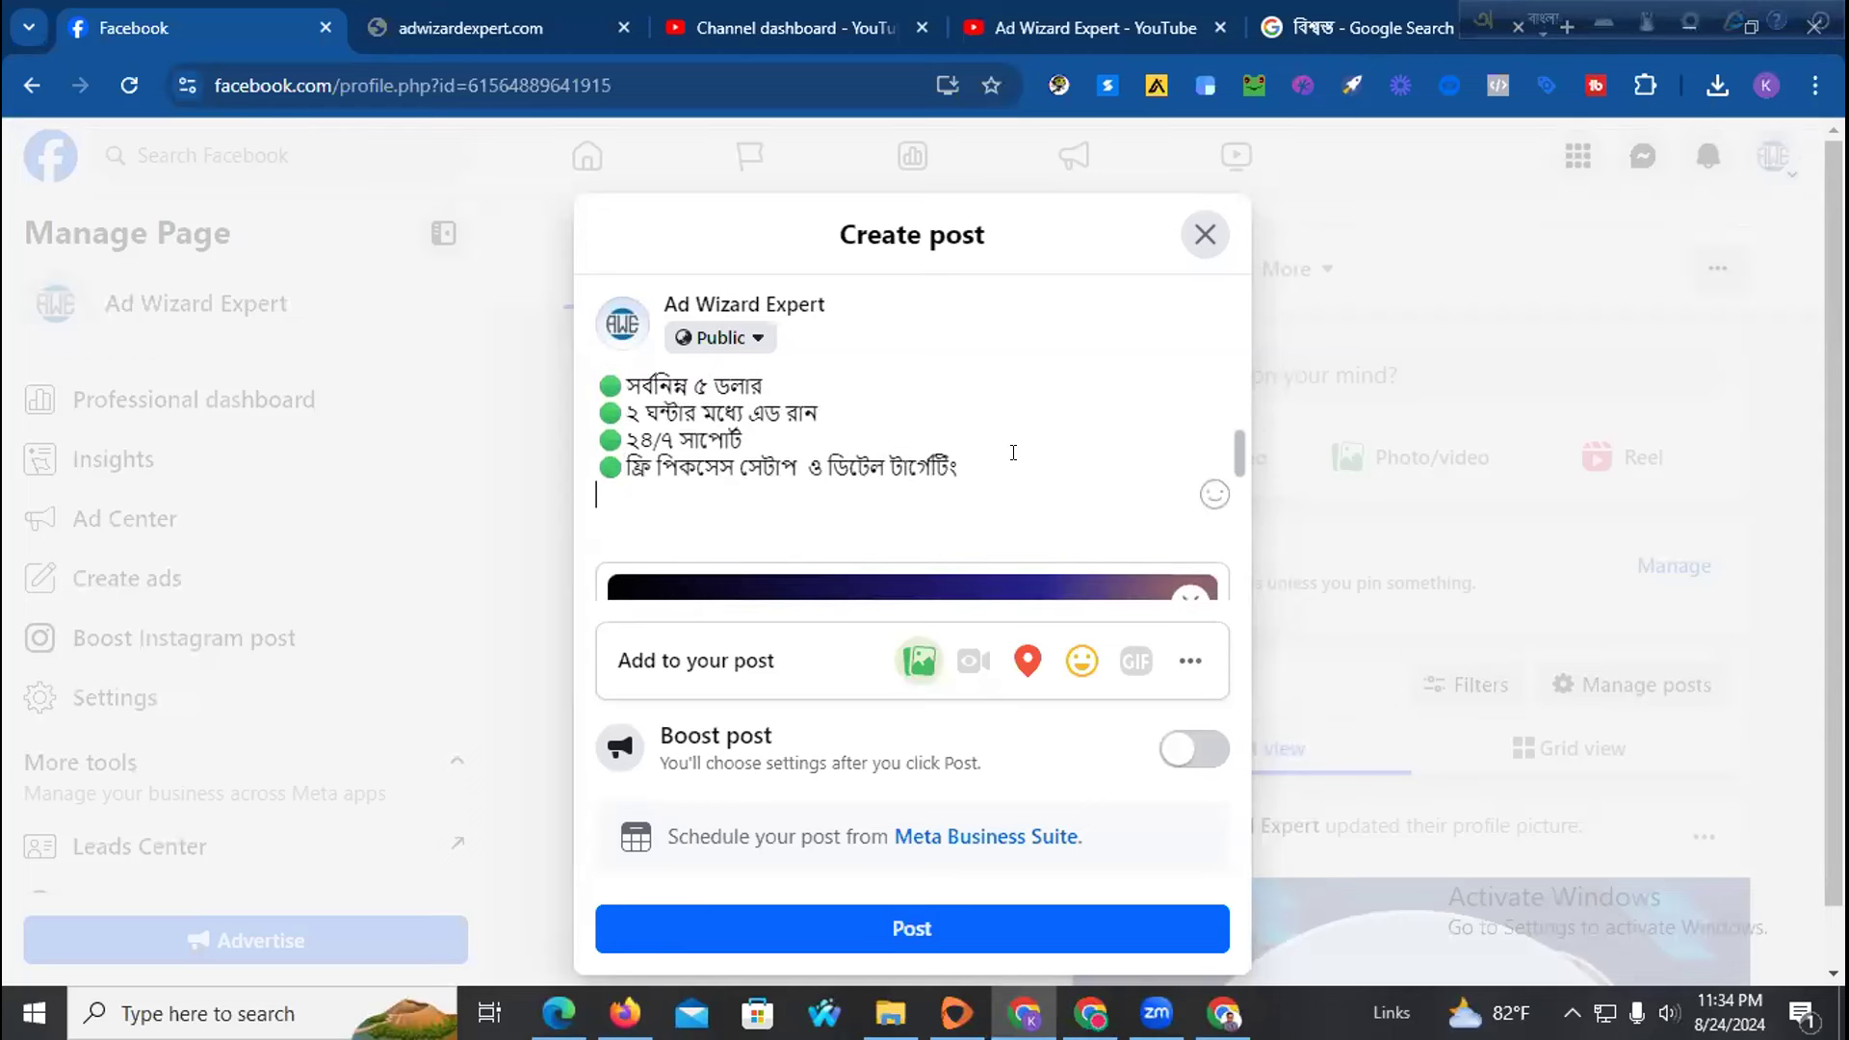
{"action": "scroll", "coordinate": [1104, 466], "scroll_direction": "up", "scroll_amount": 4}
{"action": "scroll", "coordinate": [846, 465], "scroll_direction": "down", "scroll_amount": 2}
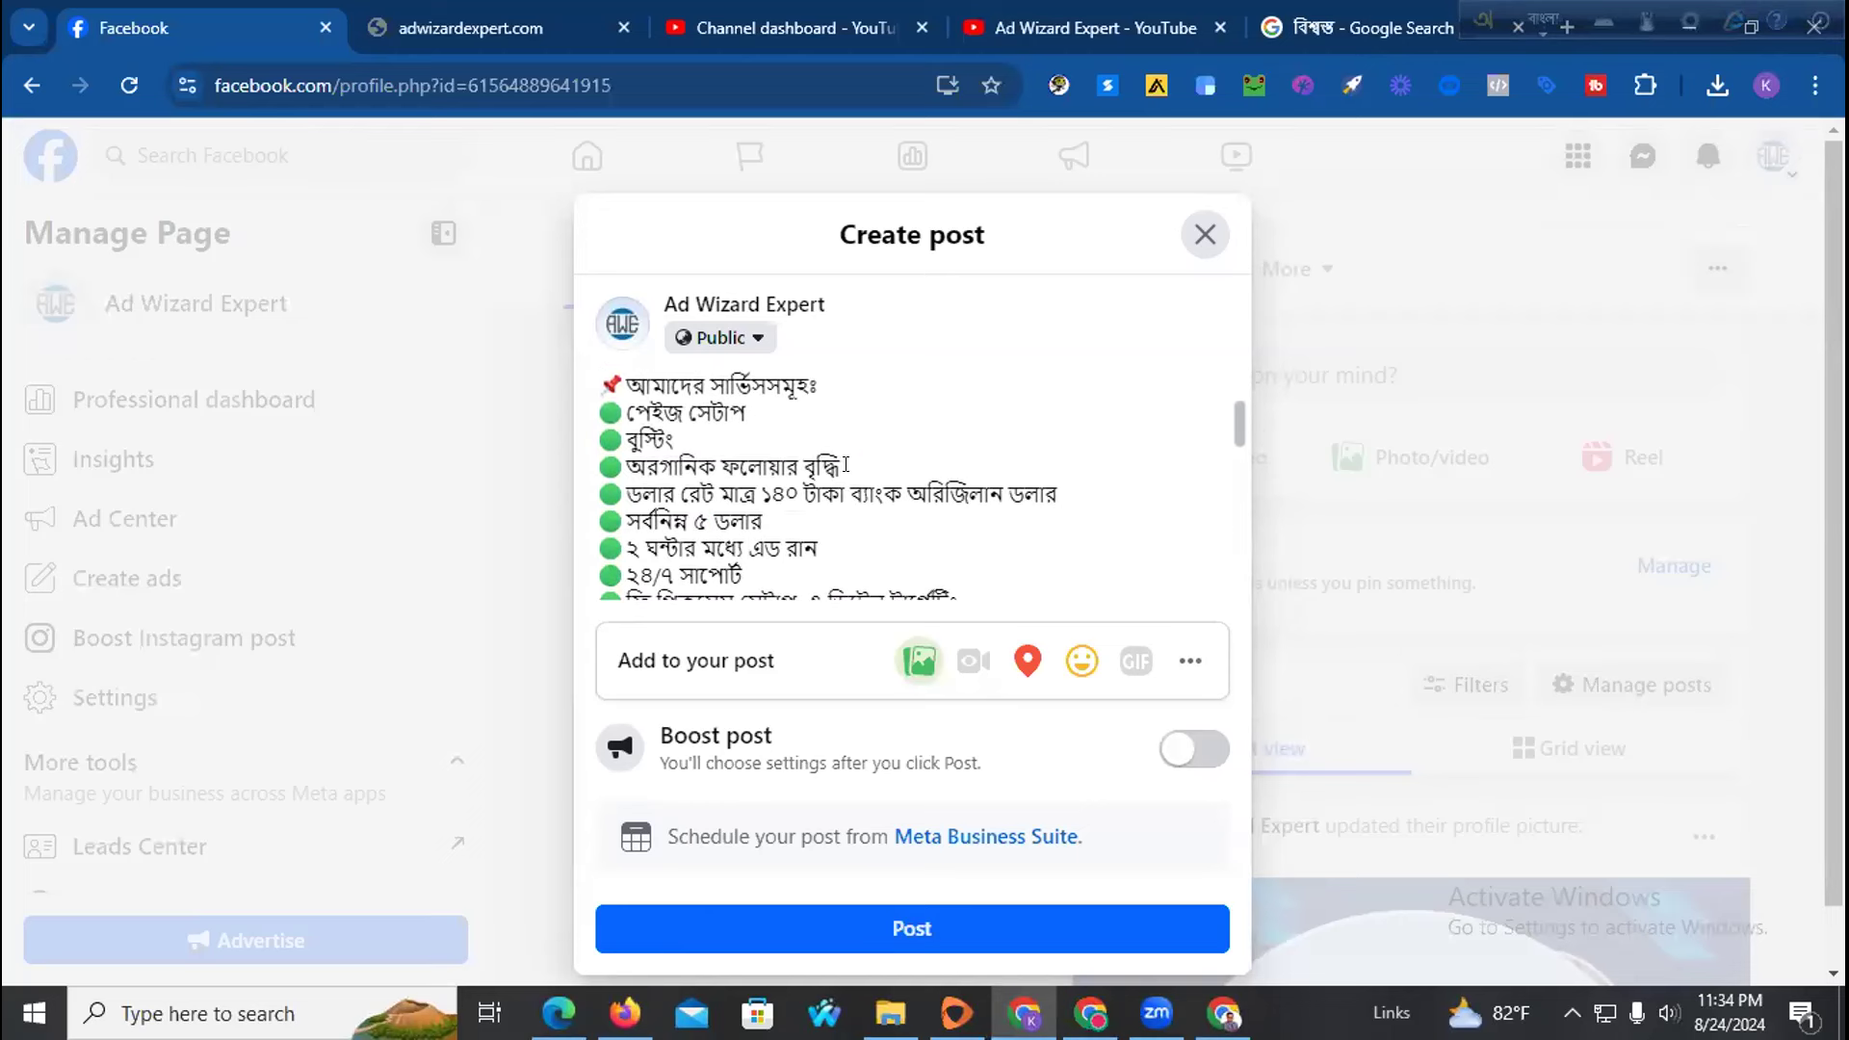
Add green-bulleted service lines 'লোগো' and 'কন্টেন ডিজাইন' after বুস্টিং
{"action": "key", "text": "Return"}
{"action": "key", "text": "ctrl+v"}
{"action": "type", "text": "lOgO"}
{"action": "key", "text": "Return"}
{"action": "key", "text": "ctrl+v"}
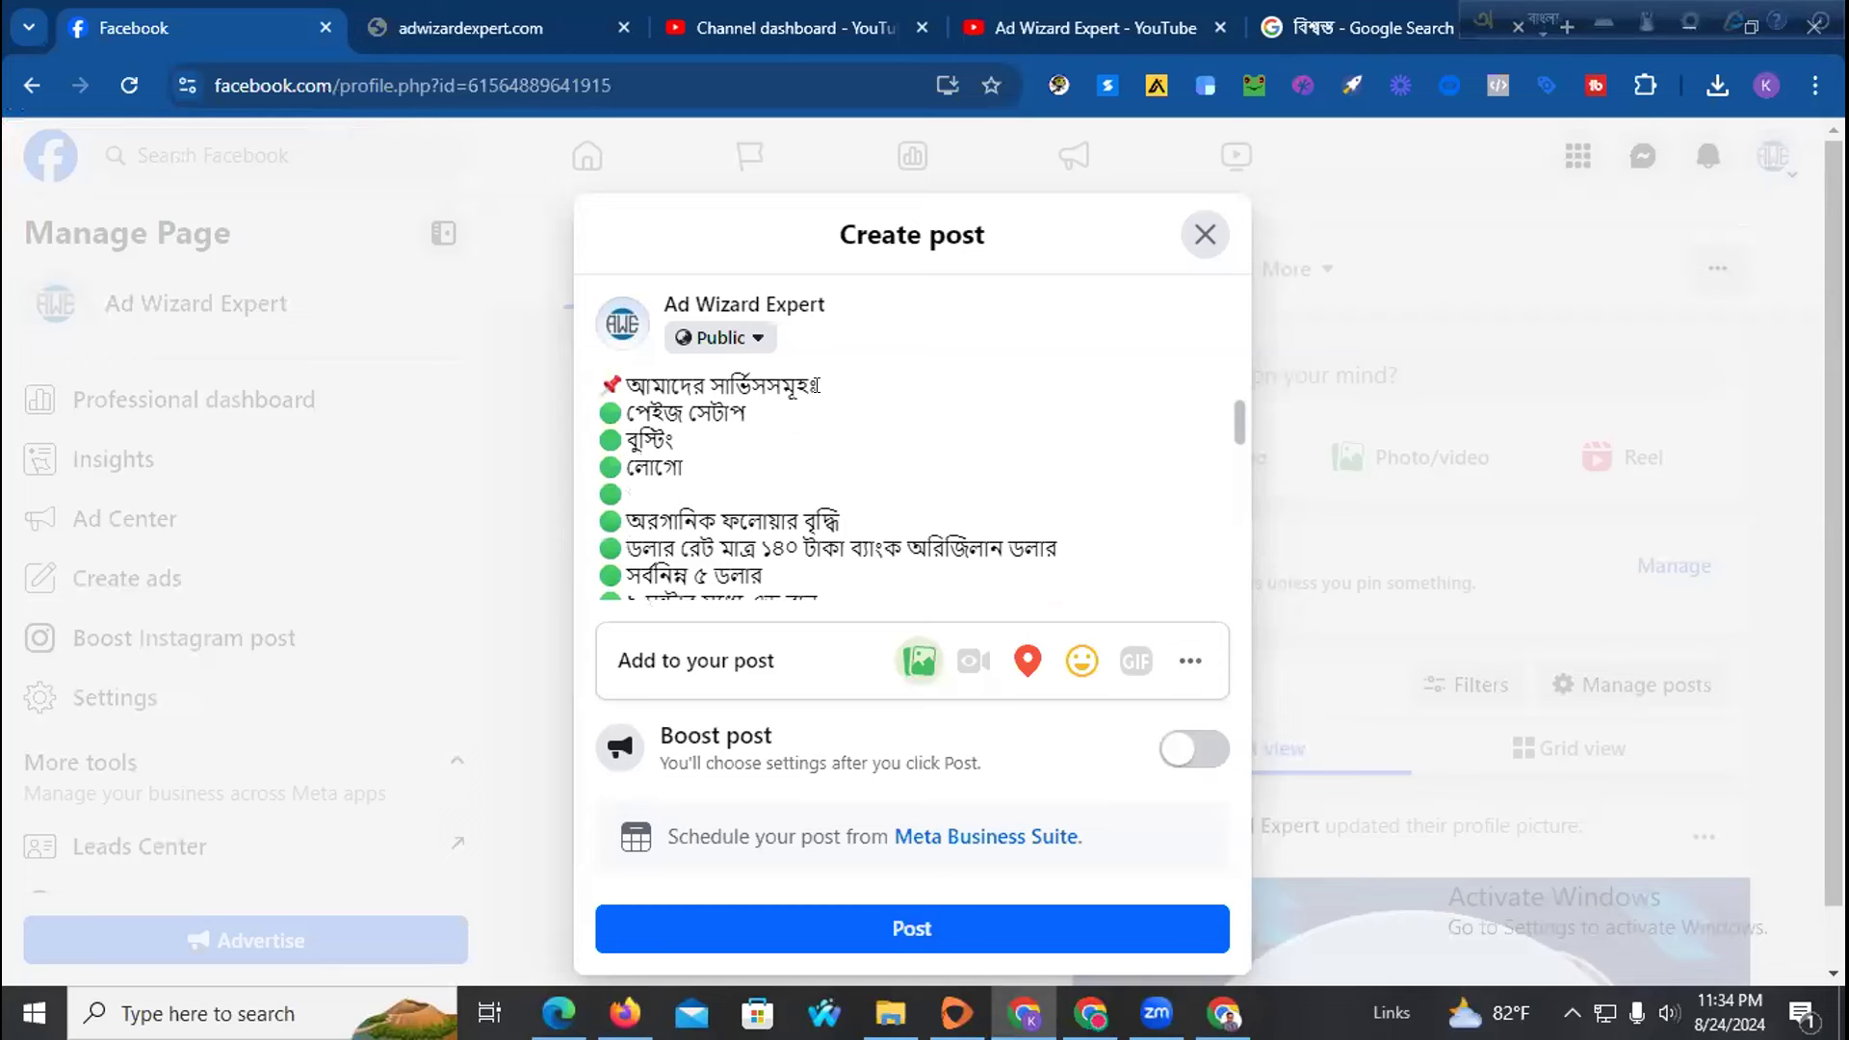
{"action": "type", "text": "koneTe"}
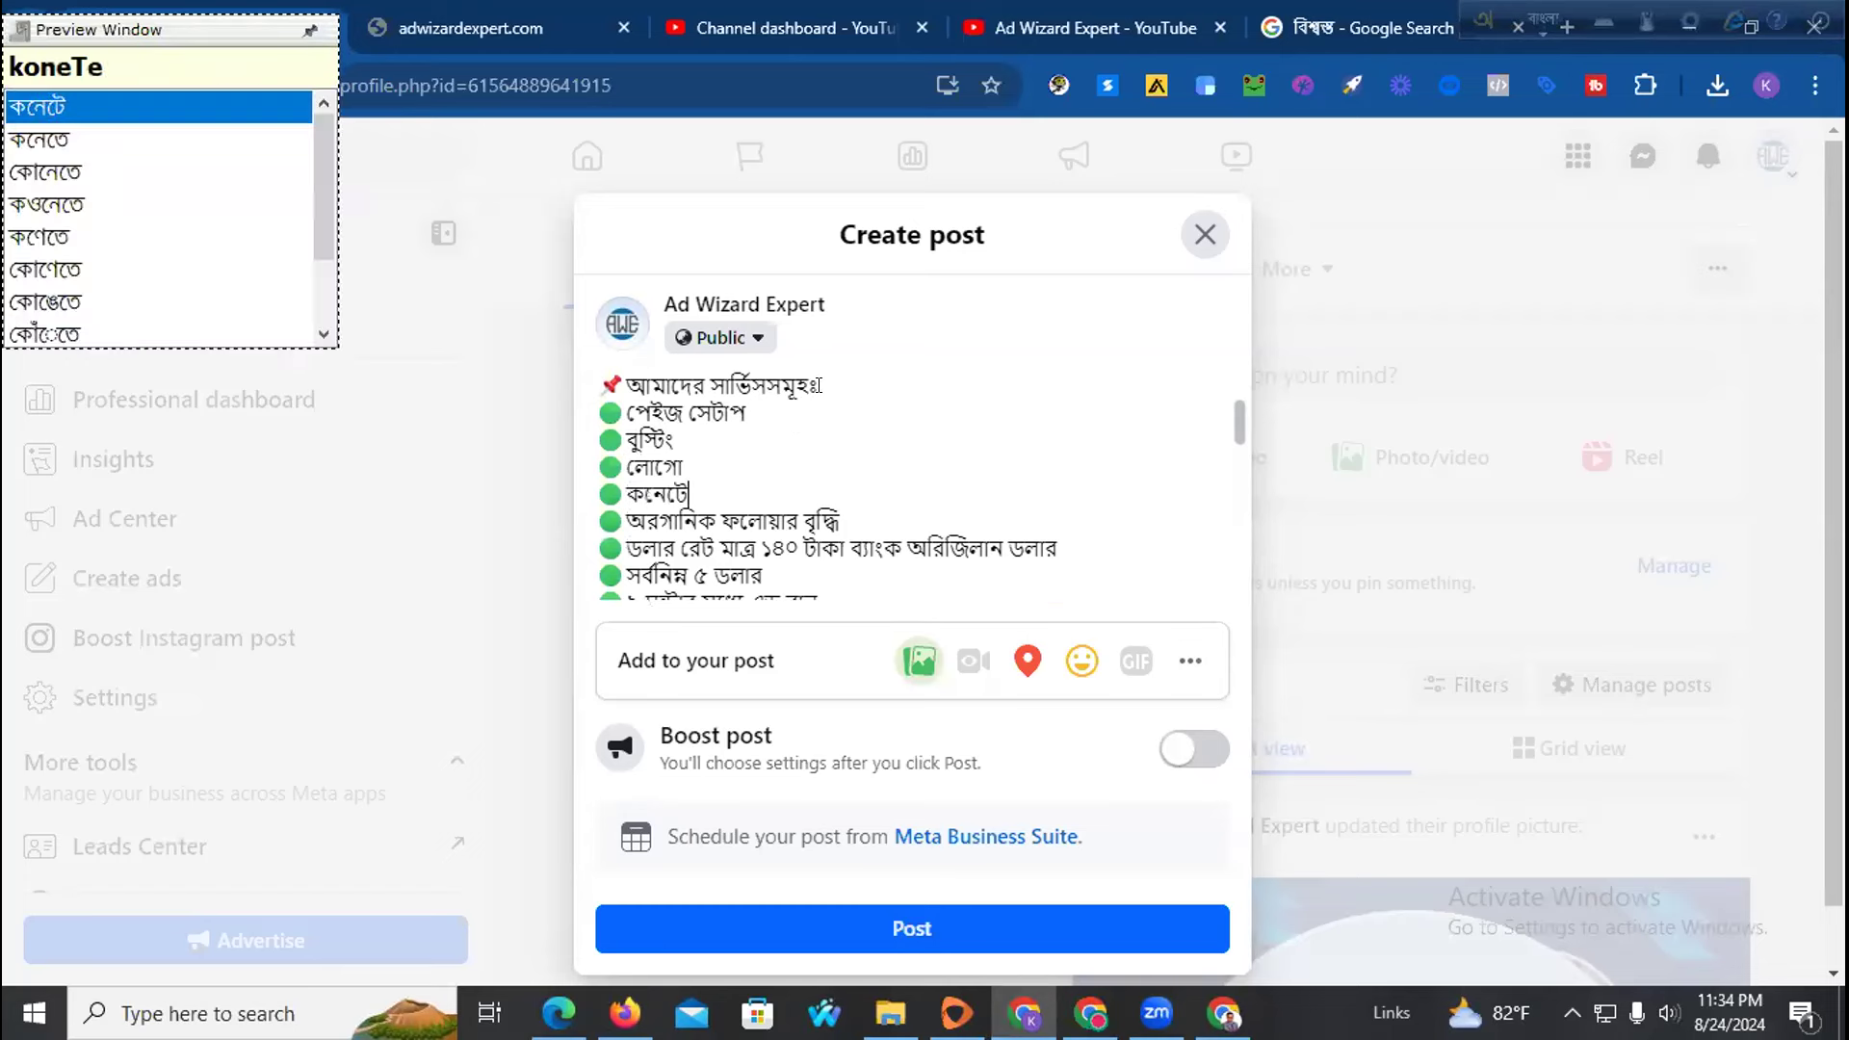
{"action": "key", "text": "BackSpace"}
{"action": "type", "text": "n"}
{"action": "key", "text": "BackSpace"}
{"action": "type", "text": "Ten d"}
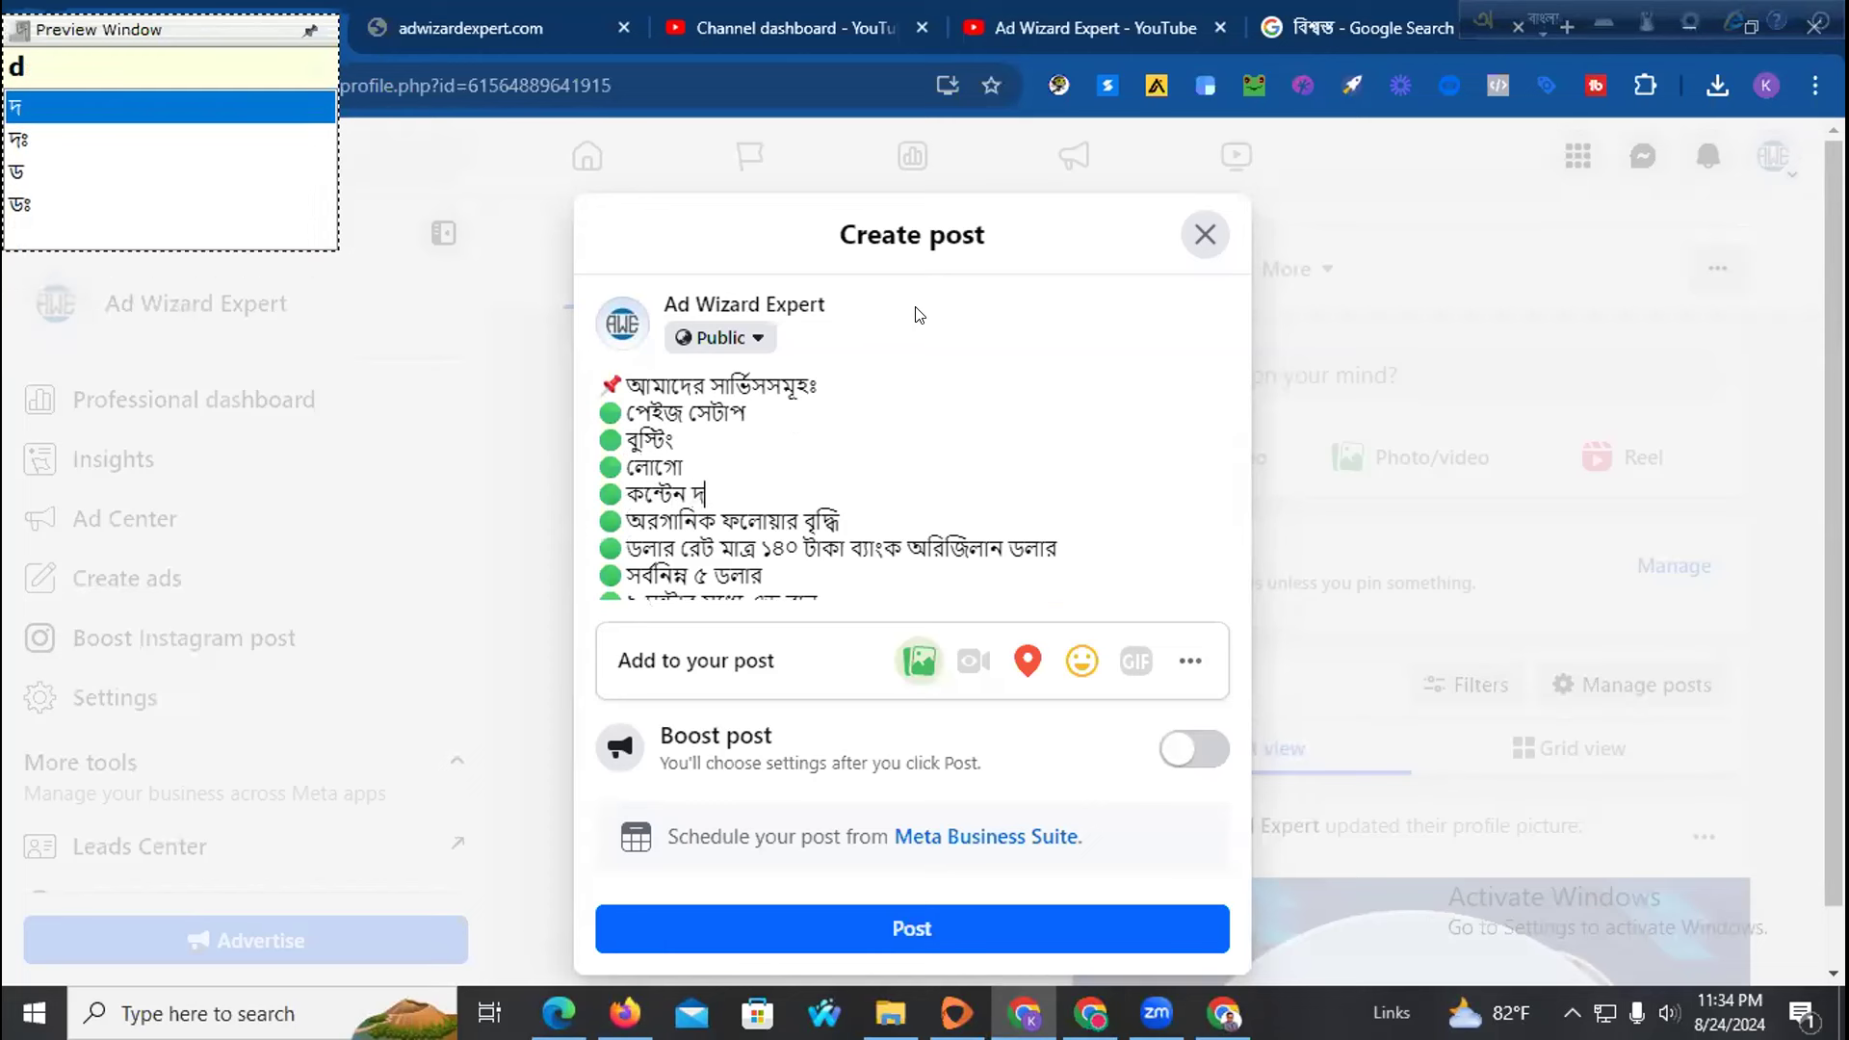
{"action": "key", "text": "BackSpace"}
{"action": "type", "text": "Dijain"}
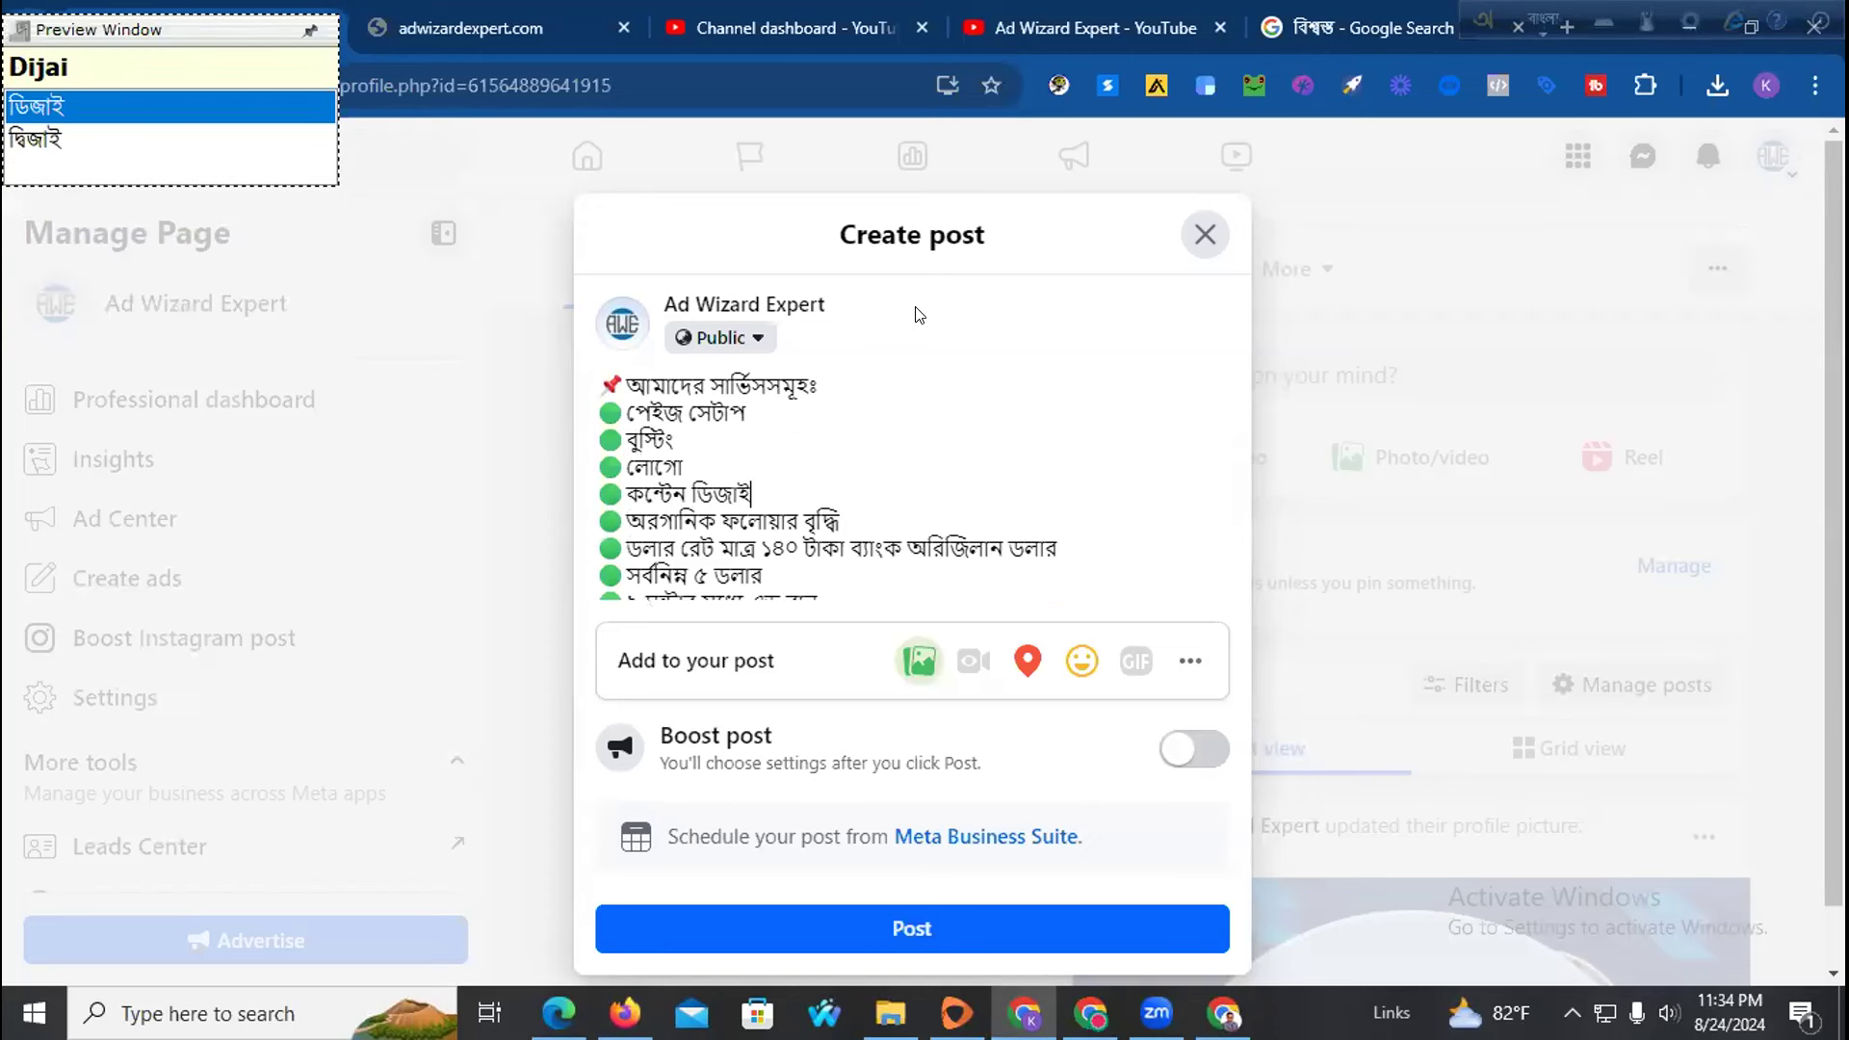
{"action": "key", "text": "Return"}
Add green-bulleted lines 'ভিডিও প্রমোশন' and 'মডেল বিজ্ঞাপন তৈরী', then start a blank line
{"action": "key", "text": "ctrl+v"}
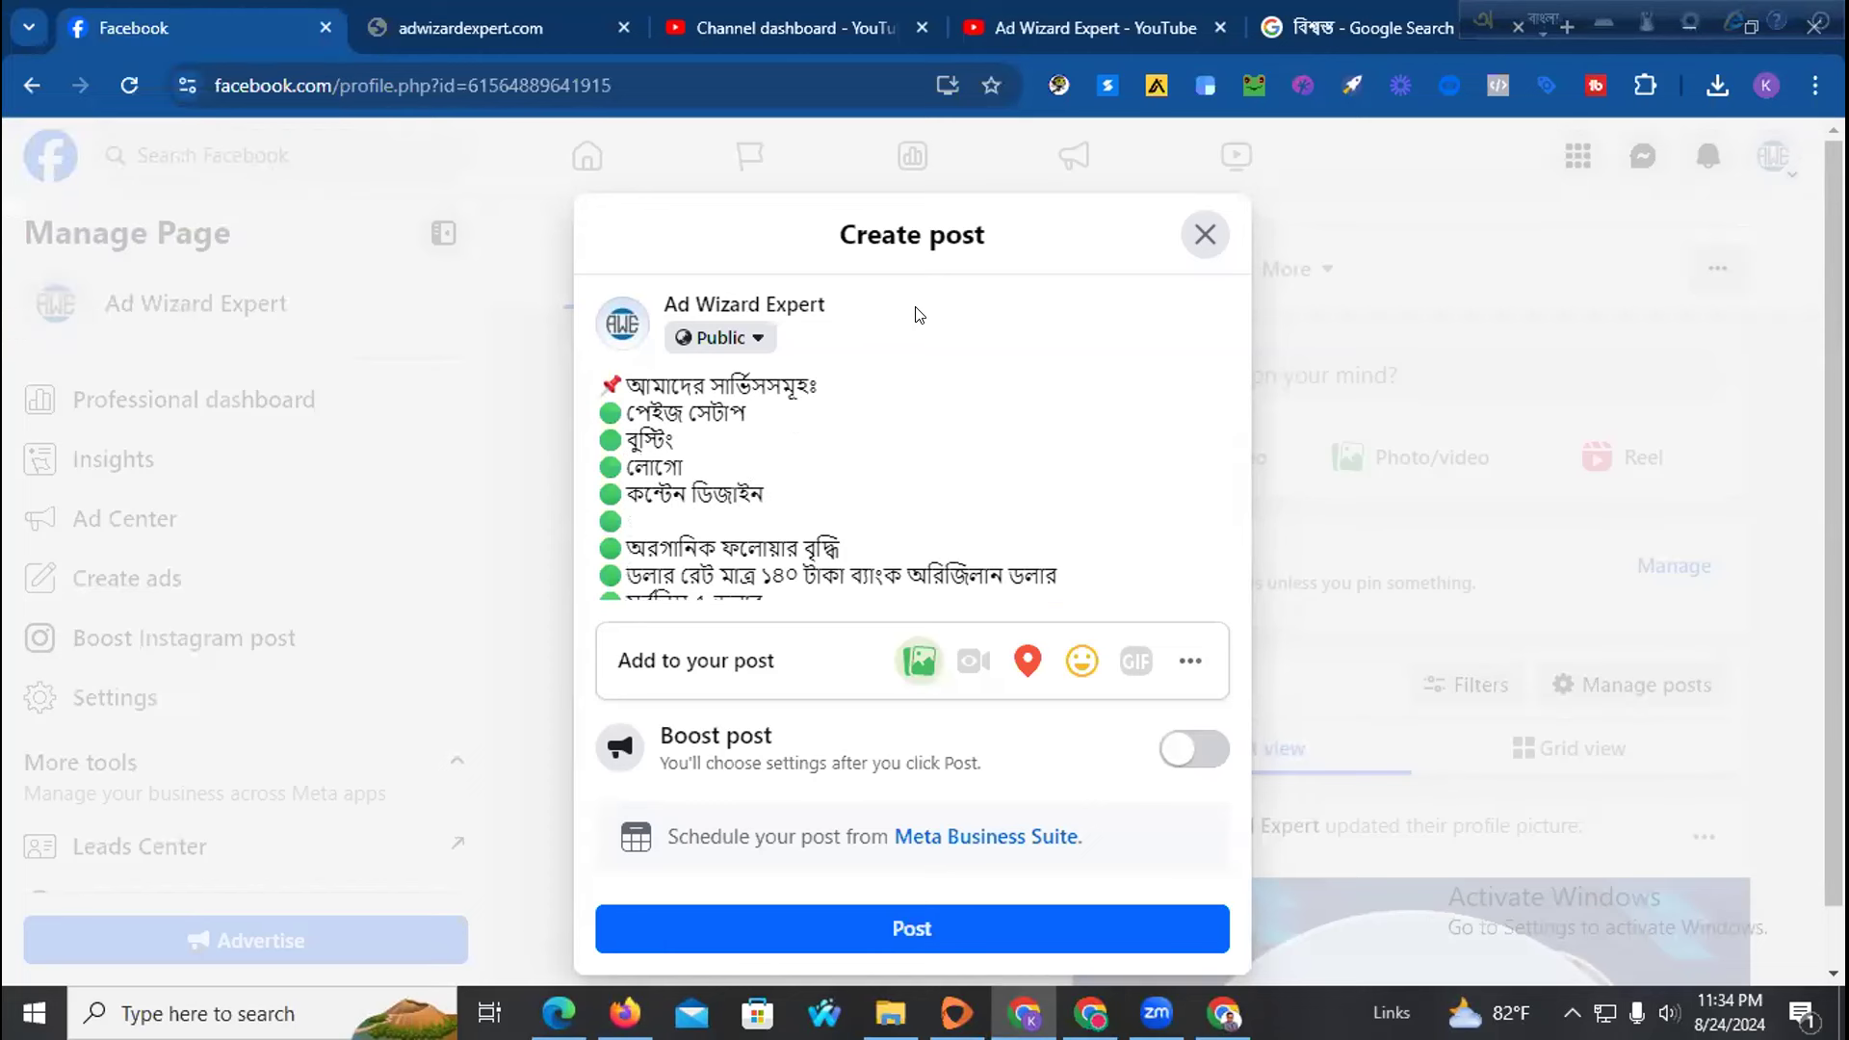
{"action": "type", "text": "ViDiO prmOSon"}
{"action": "key", "text": "Return"}
{"action": "type", "text": "🟢"}
{"action": "type", "text": "Mod"}
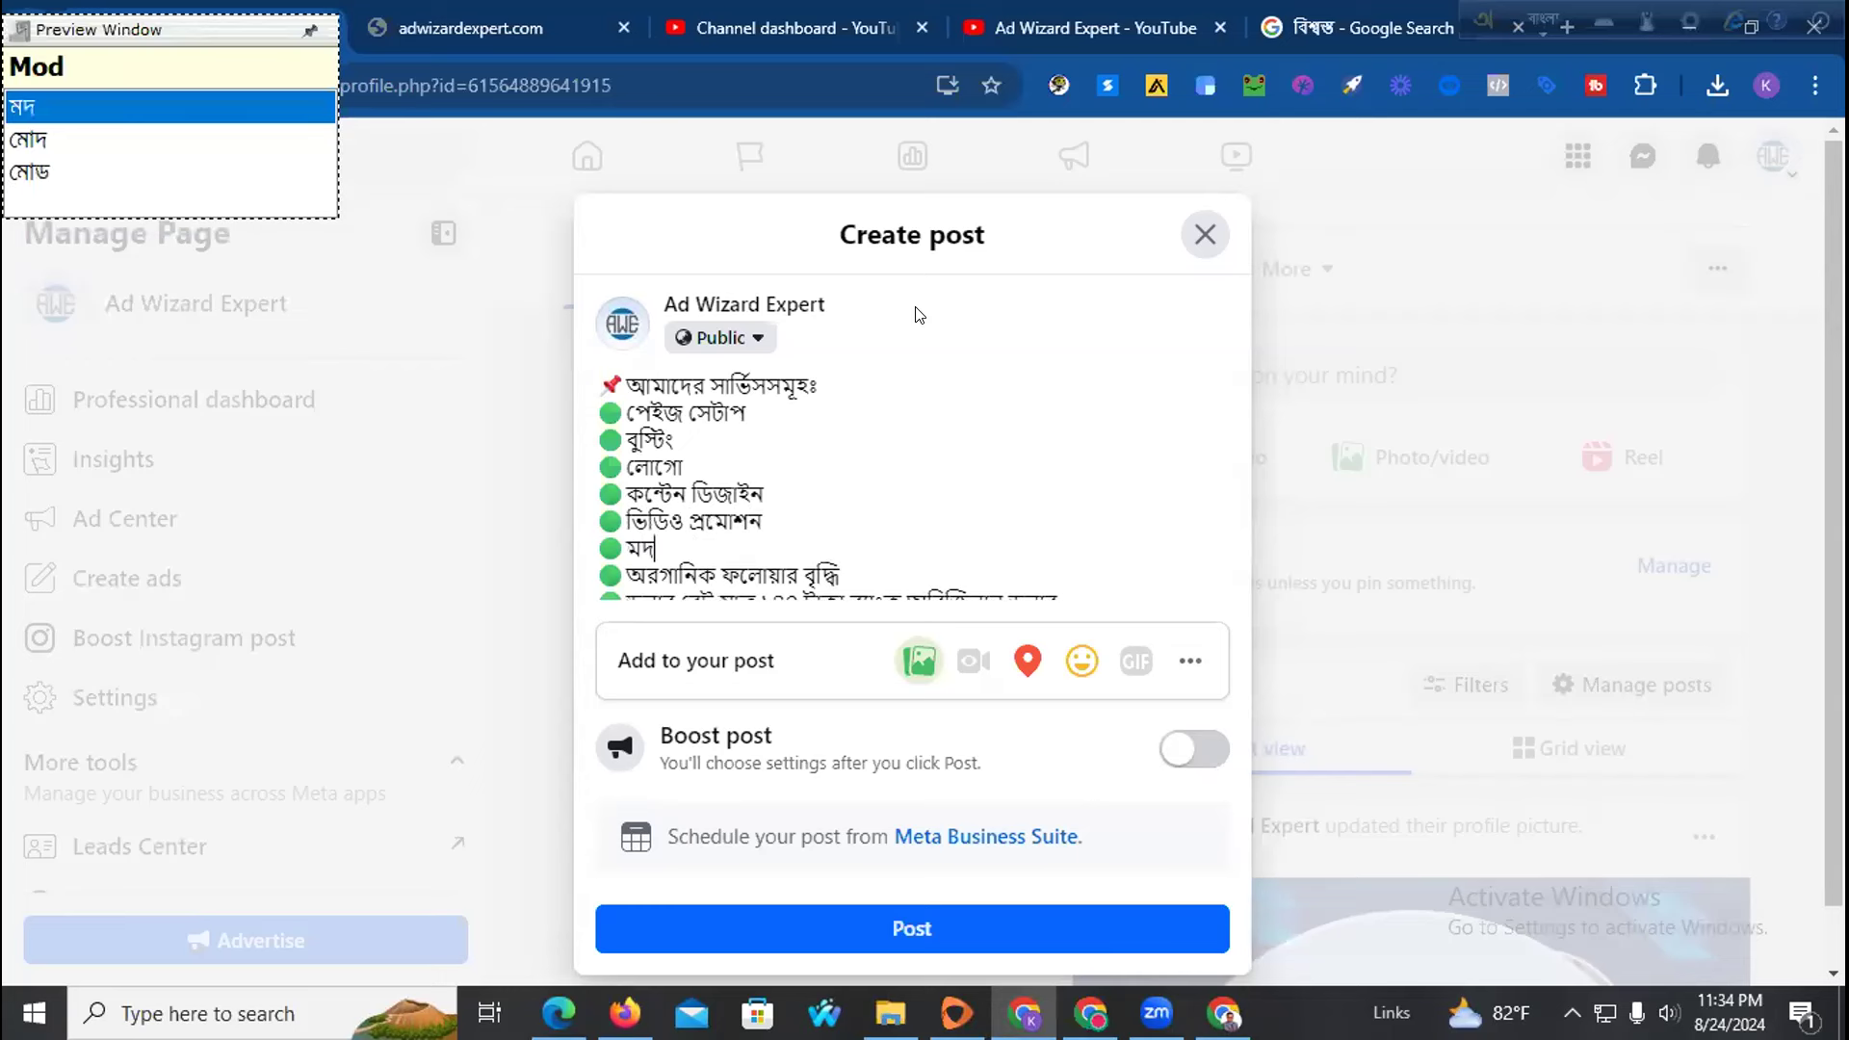
{"action": "type", "text": "Del b"}
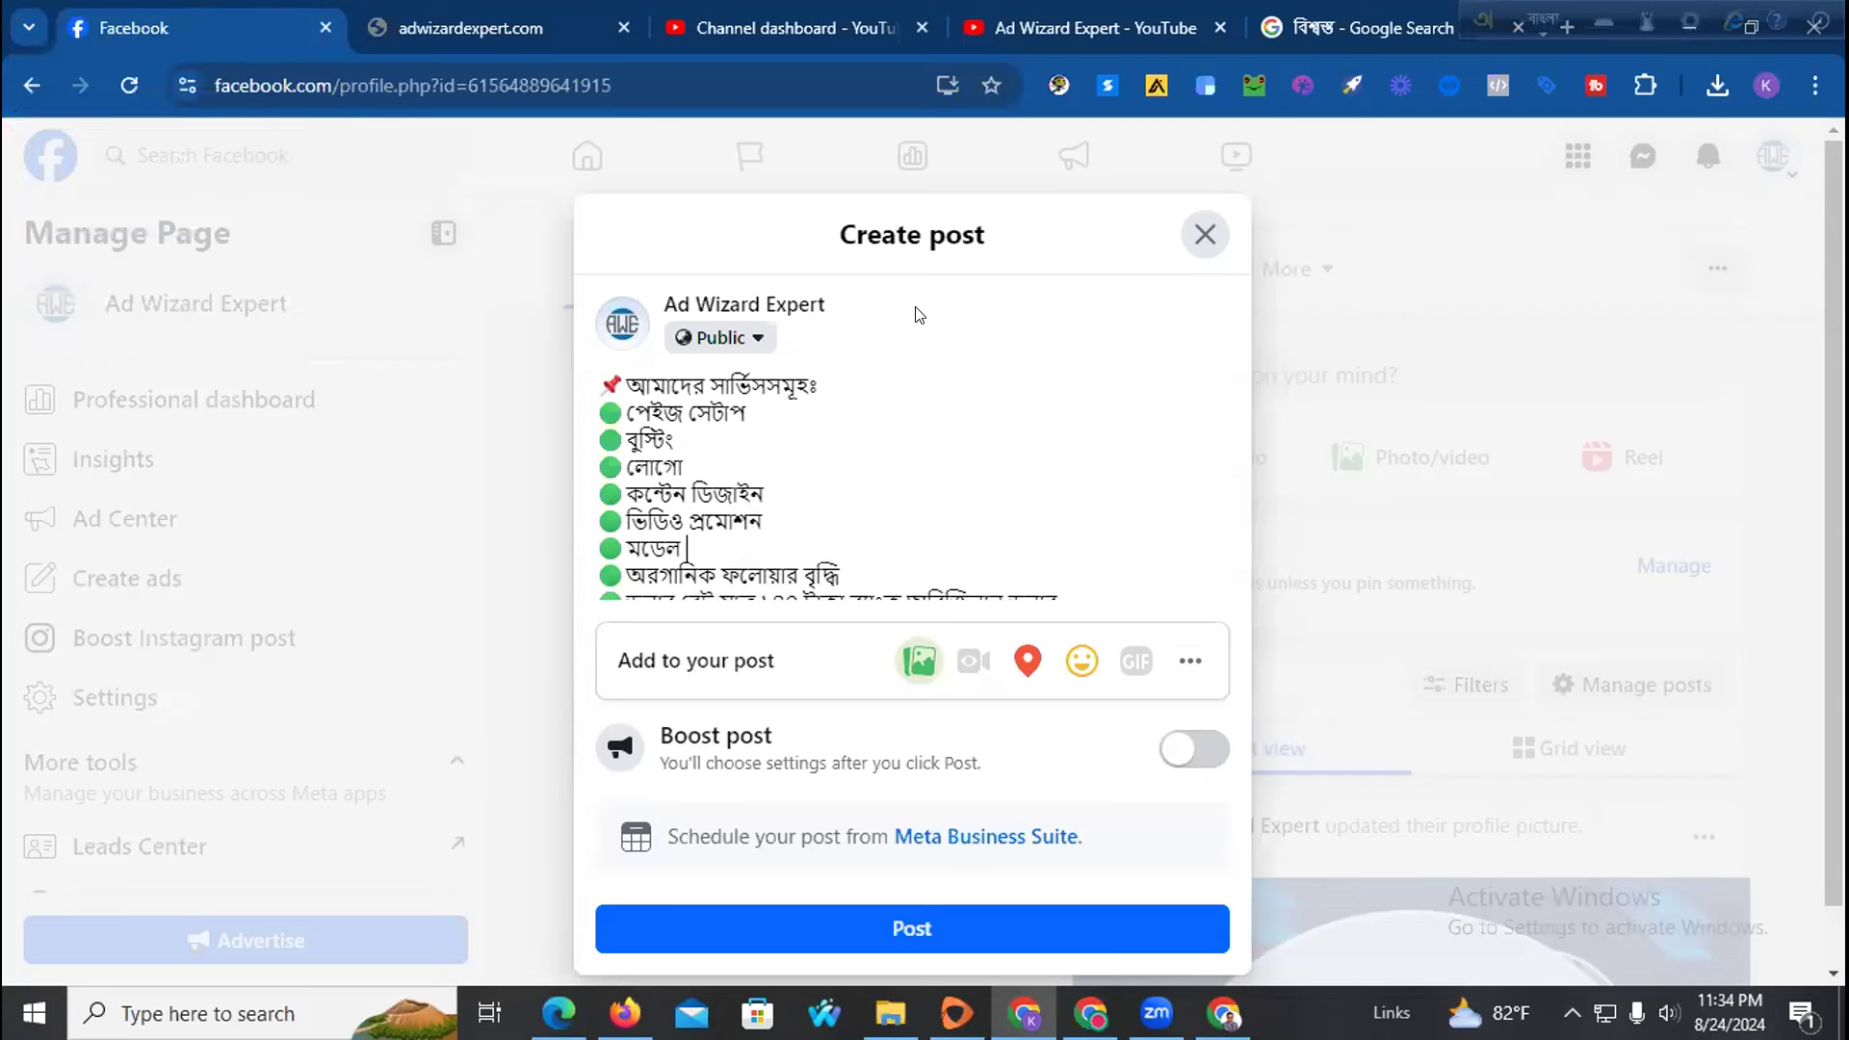
{"action": "type", "text": "iggapon tOIrI"}
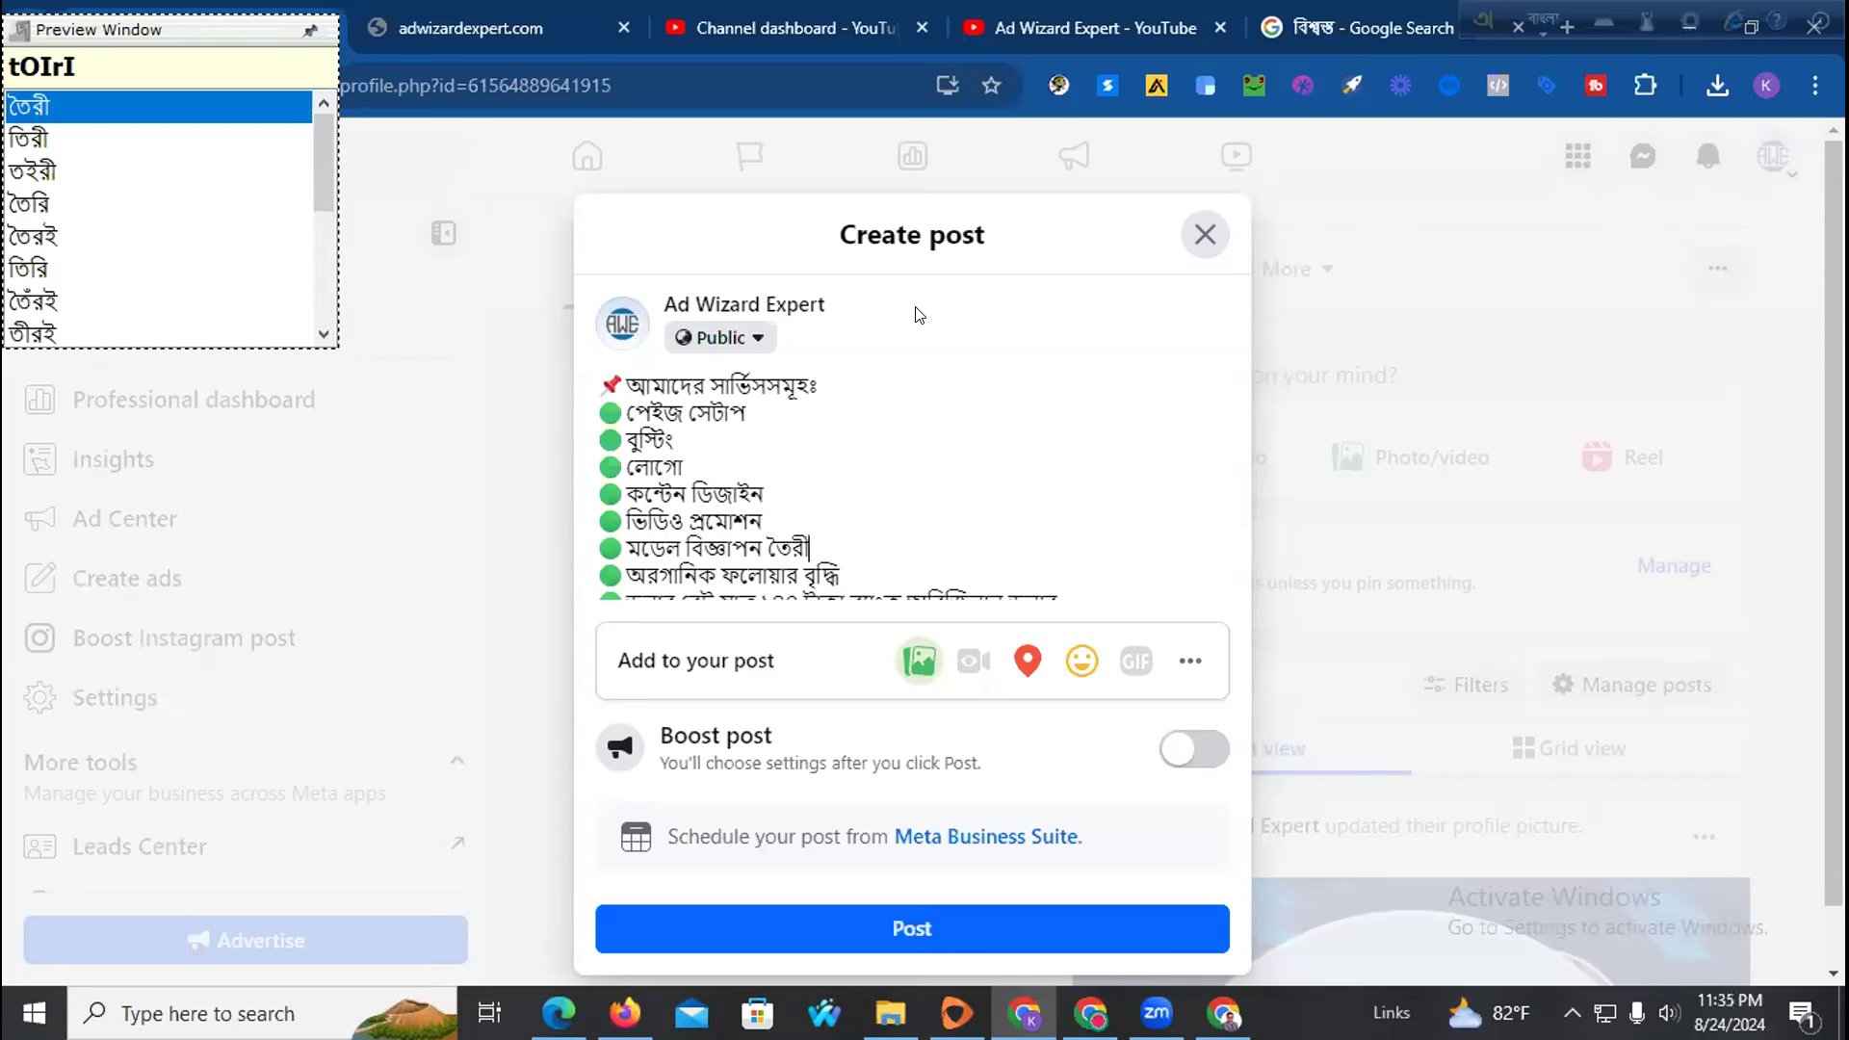
{"action": "scroll", "coordinate": [872, 414], "scroll_direction": "down", "scroll_amount": 5}
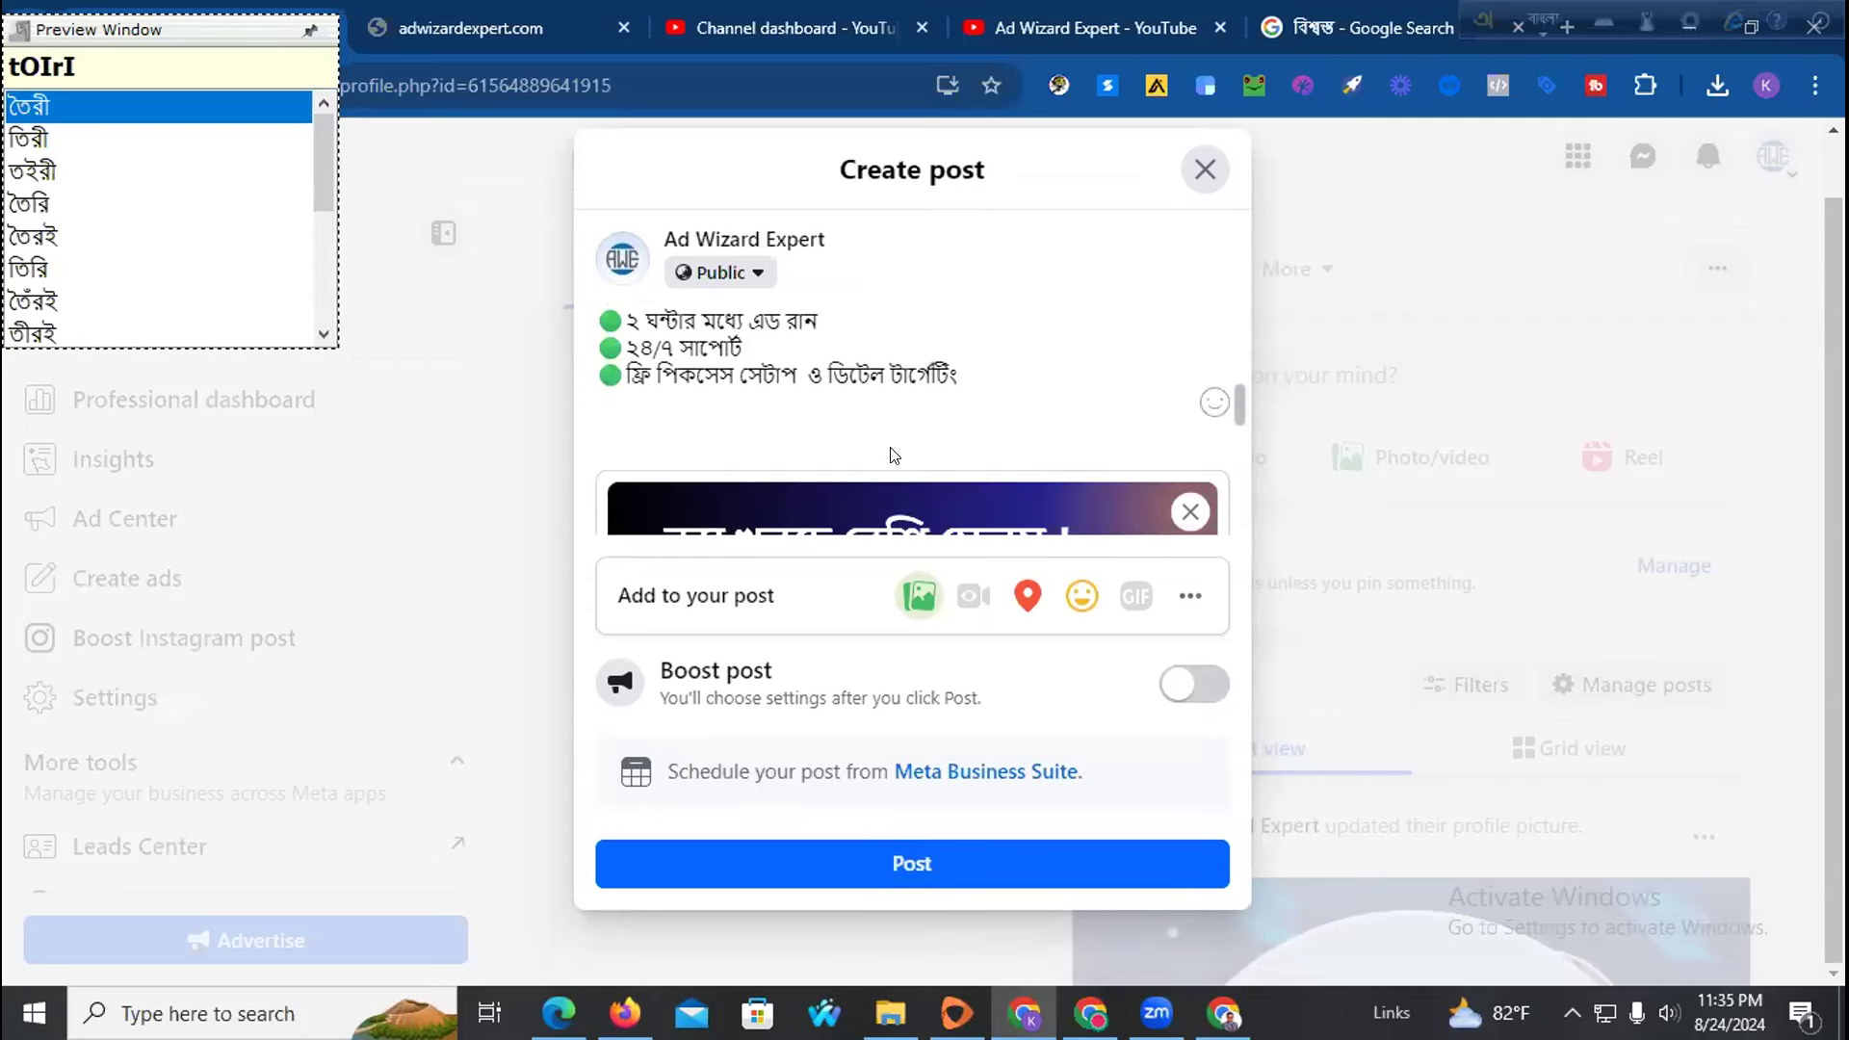
{"action": "key", "text": "Return"}
{"action": "key", "text": "Return"}
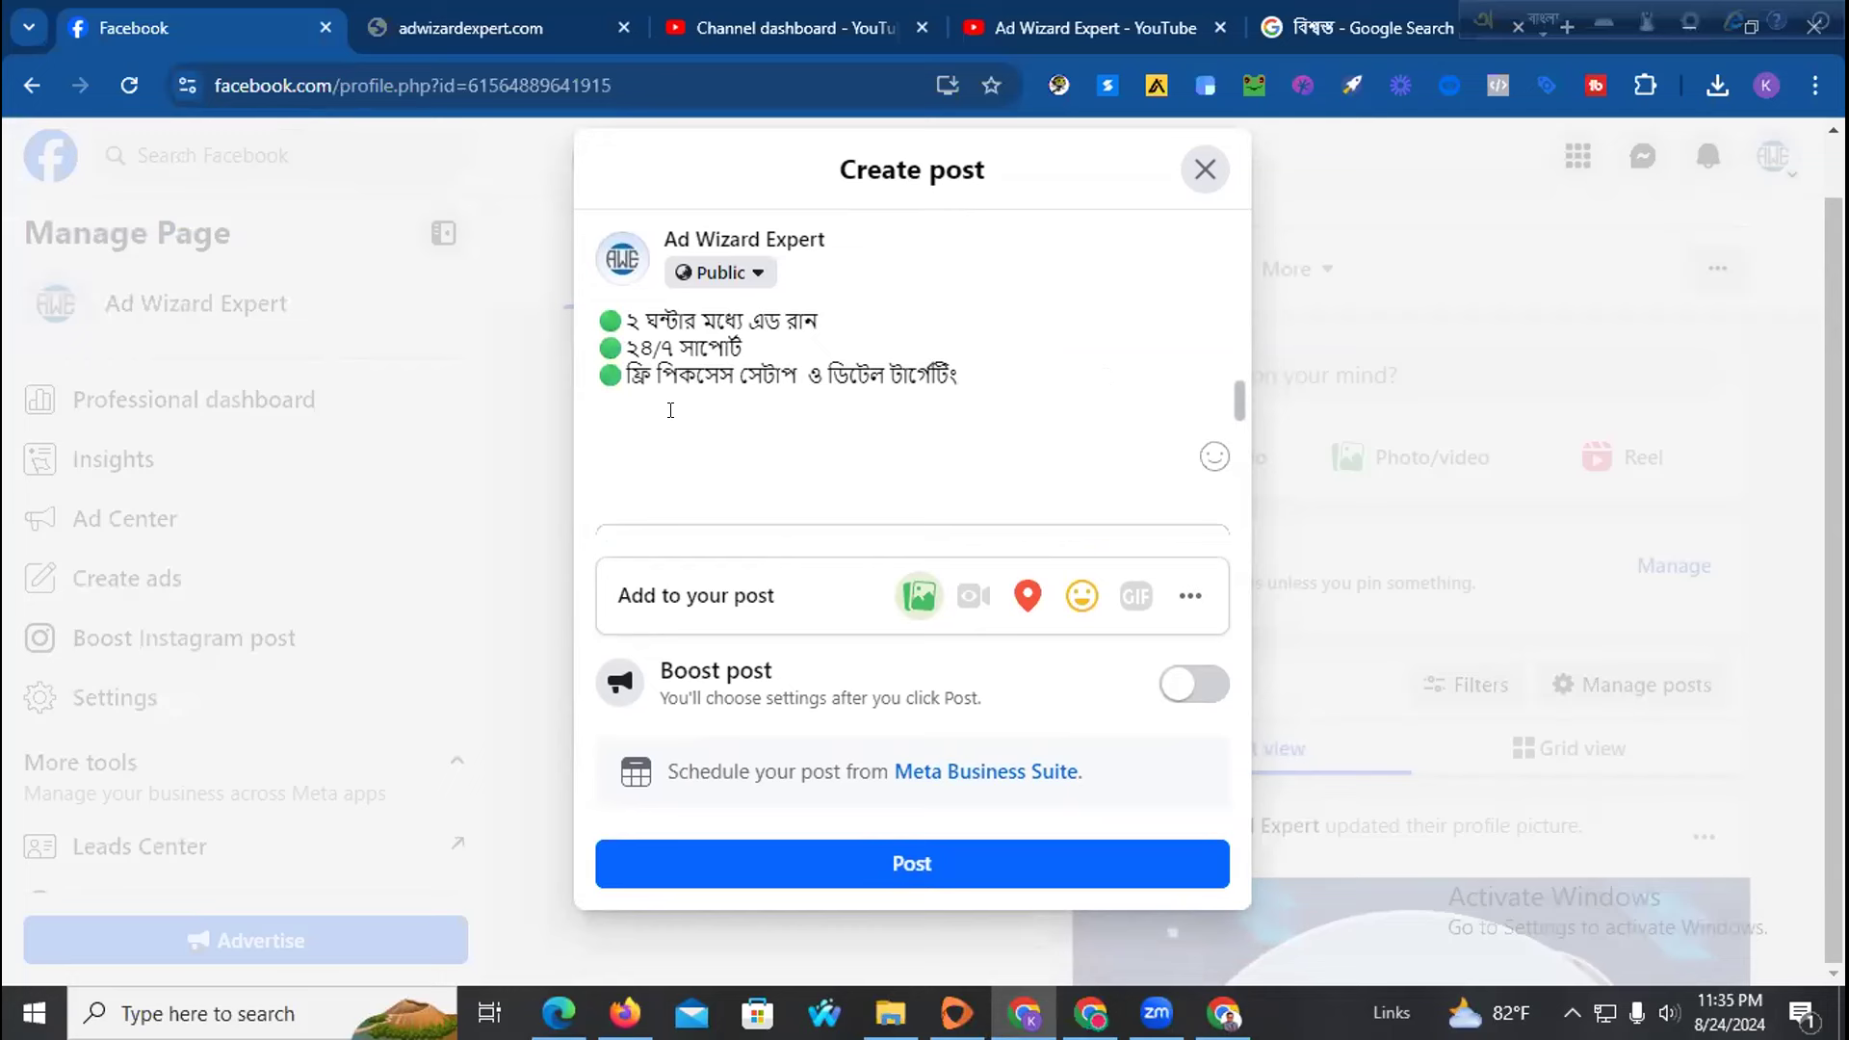
Type 'যোগাযোগঃ' followed by the business phone number in English digits
{"action": "type", "text": "zOgazO"}
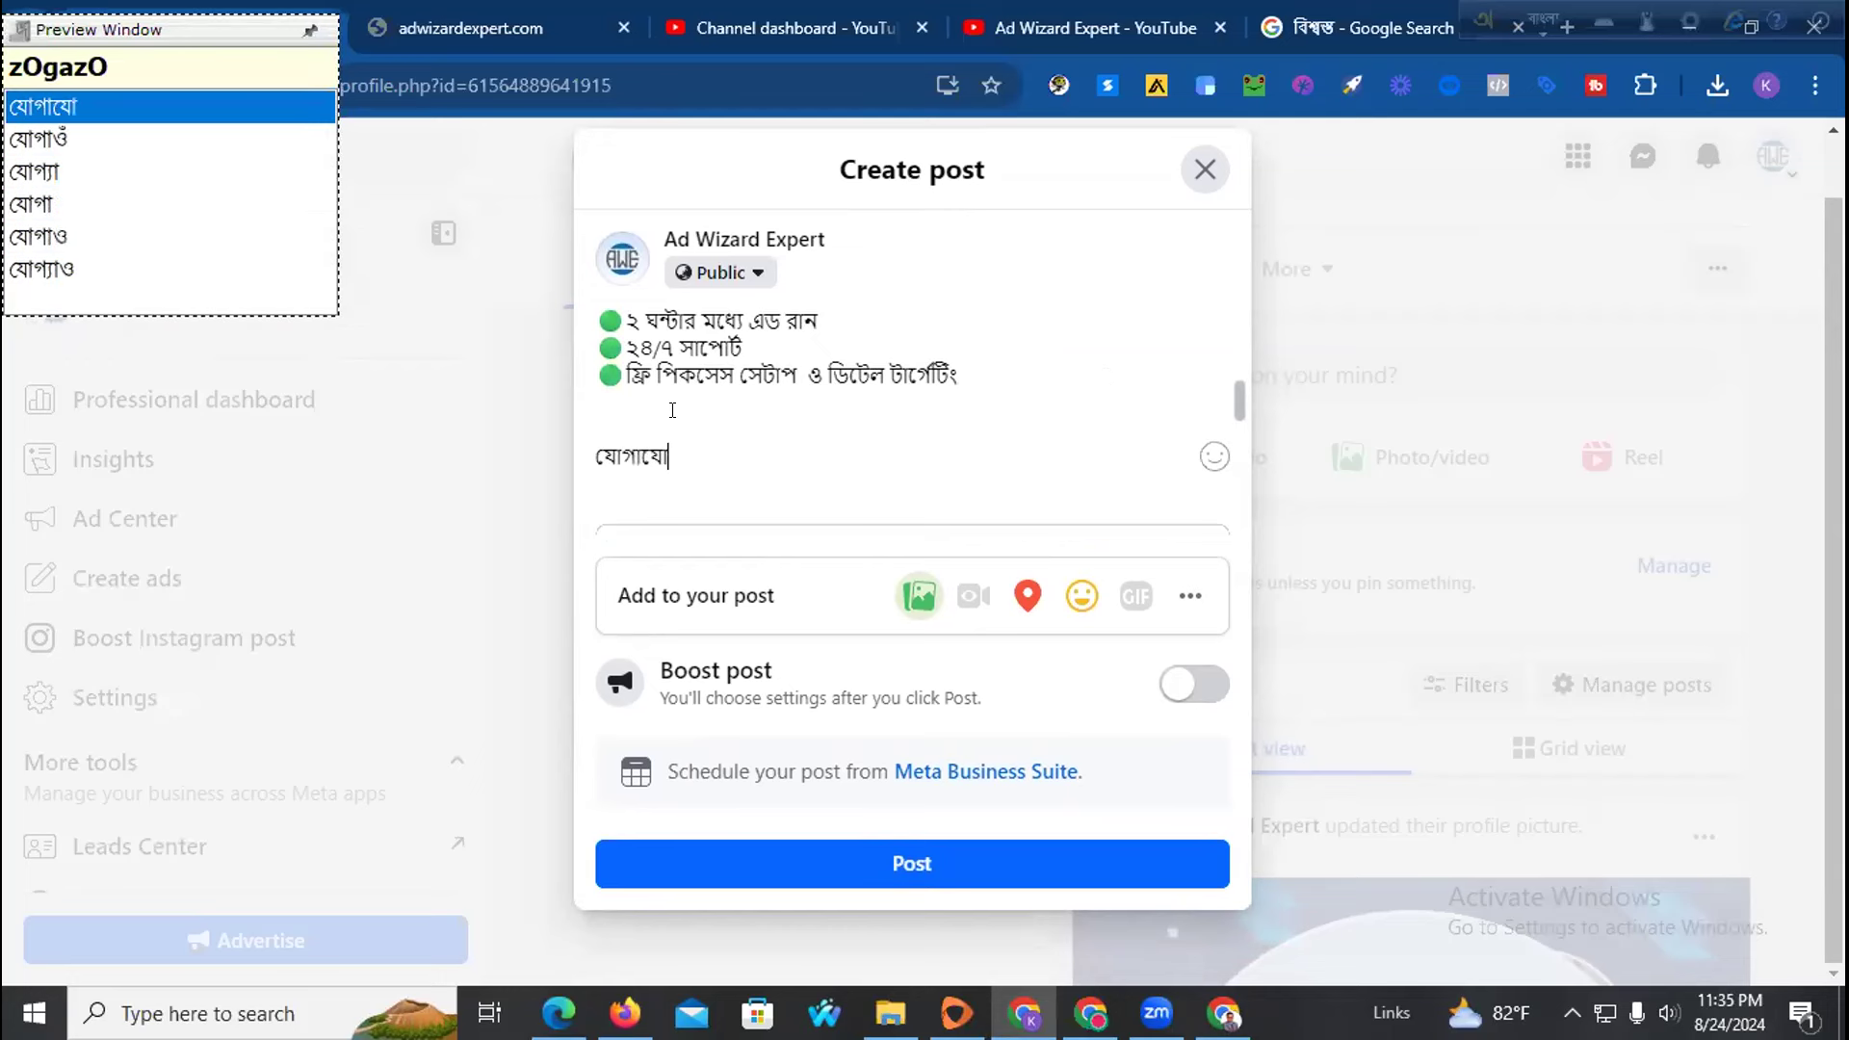
{"action": "type", "text": "g:`"}
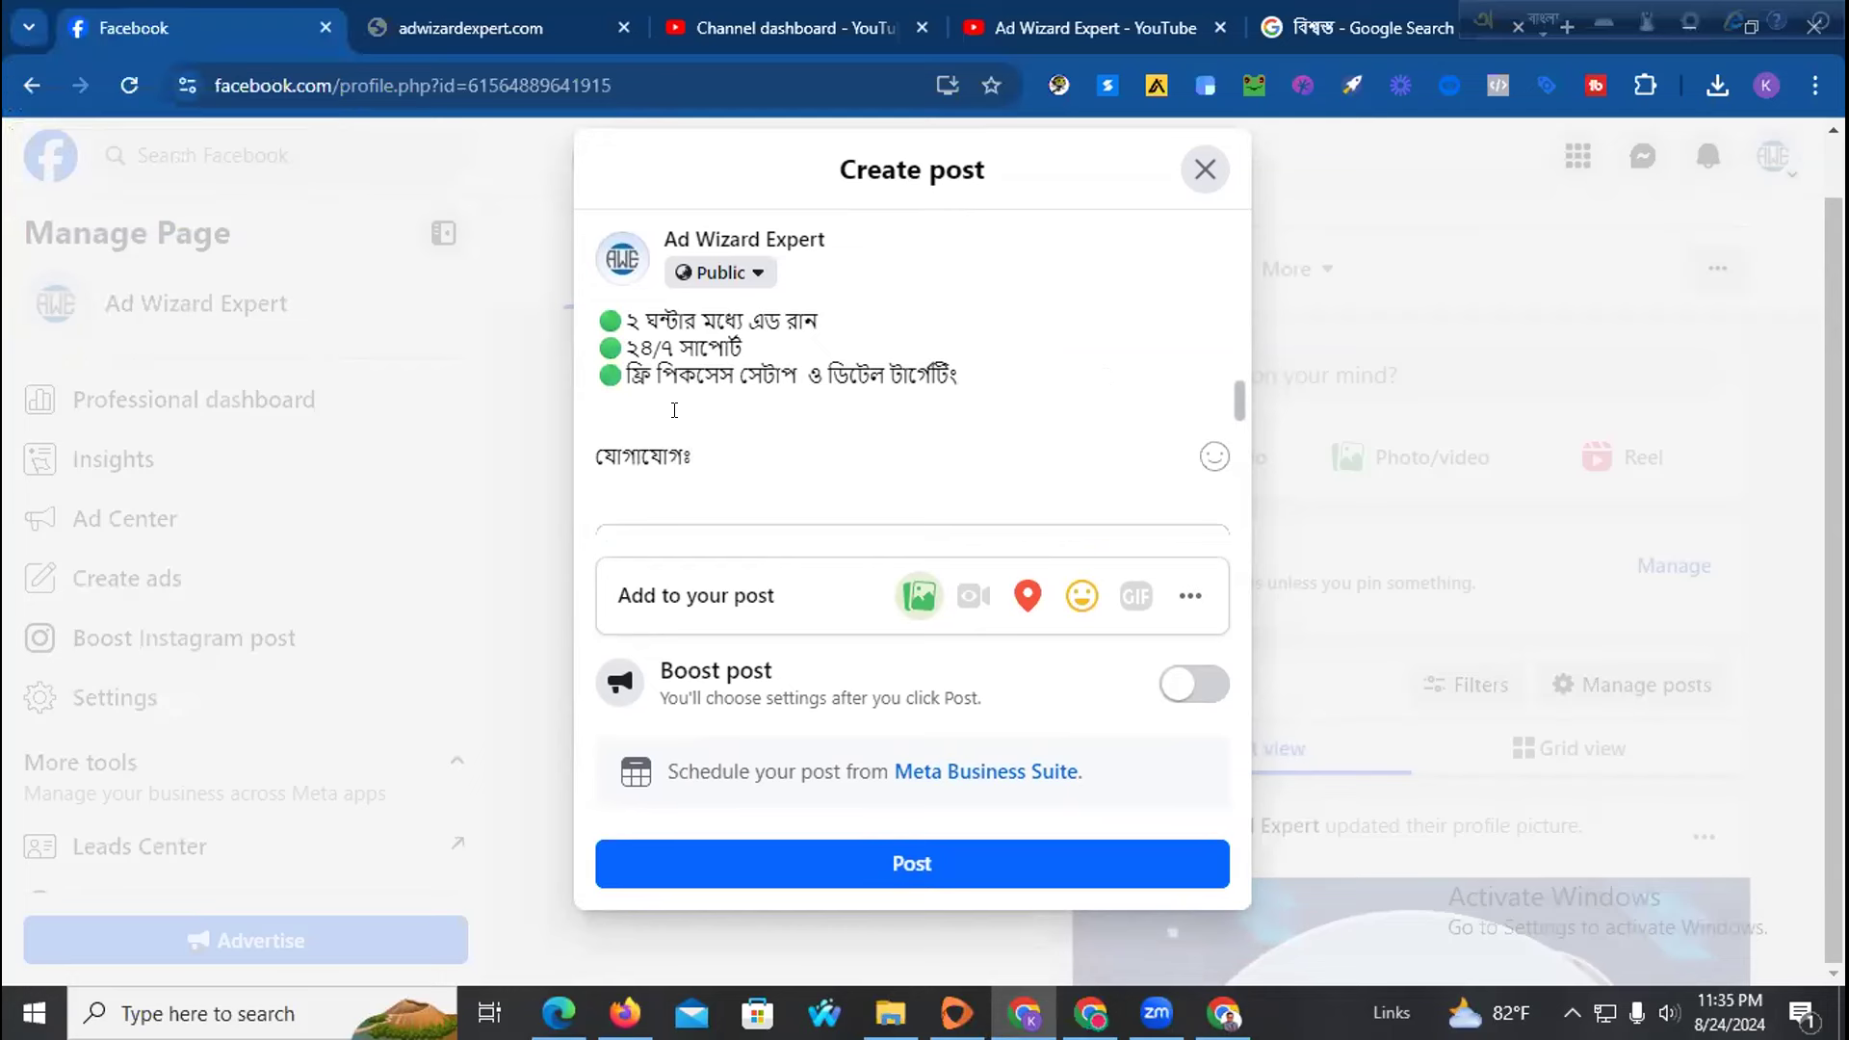
{"action": "key", "text": "F12"}
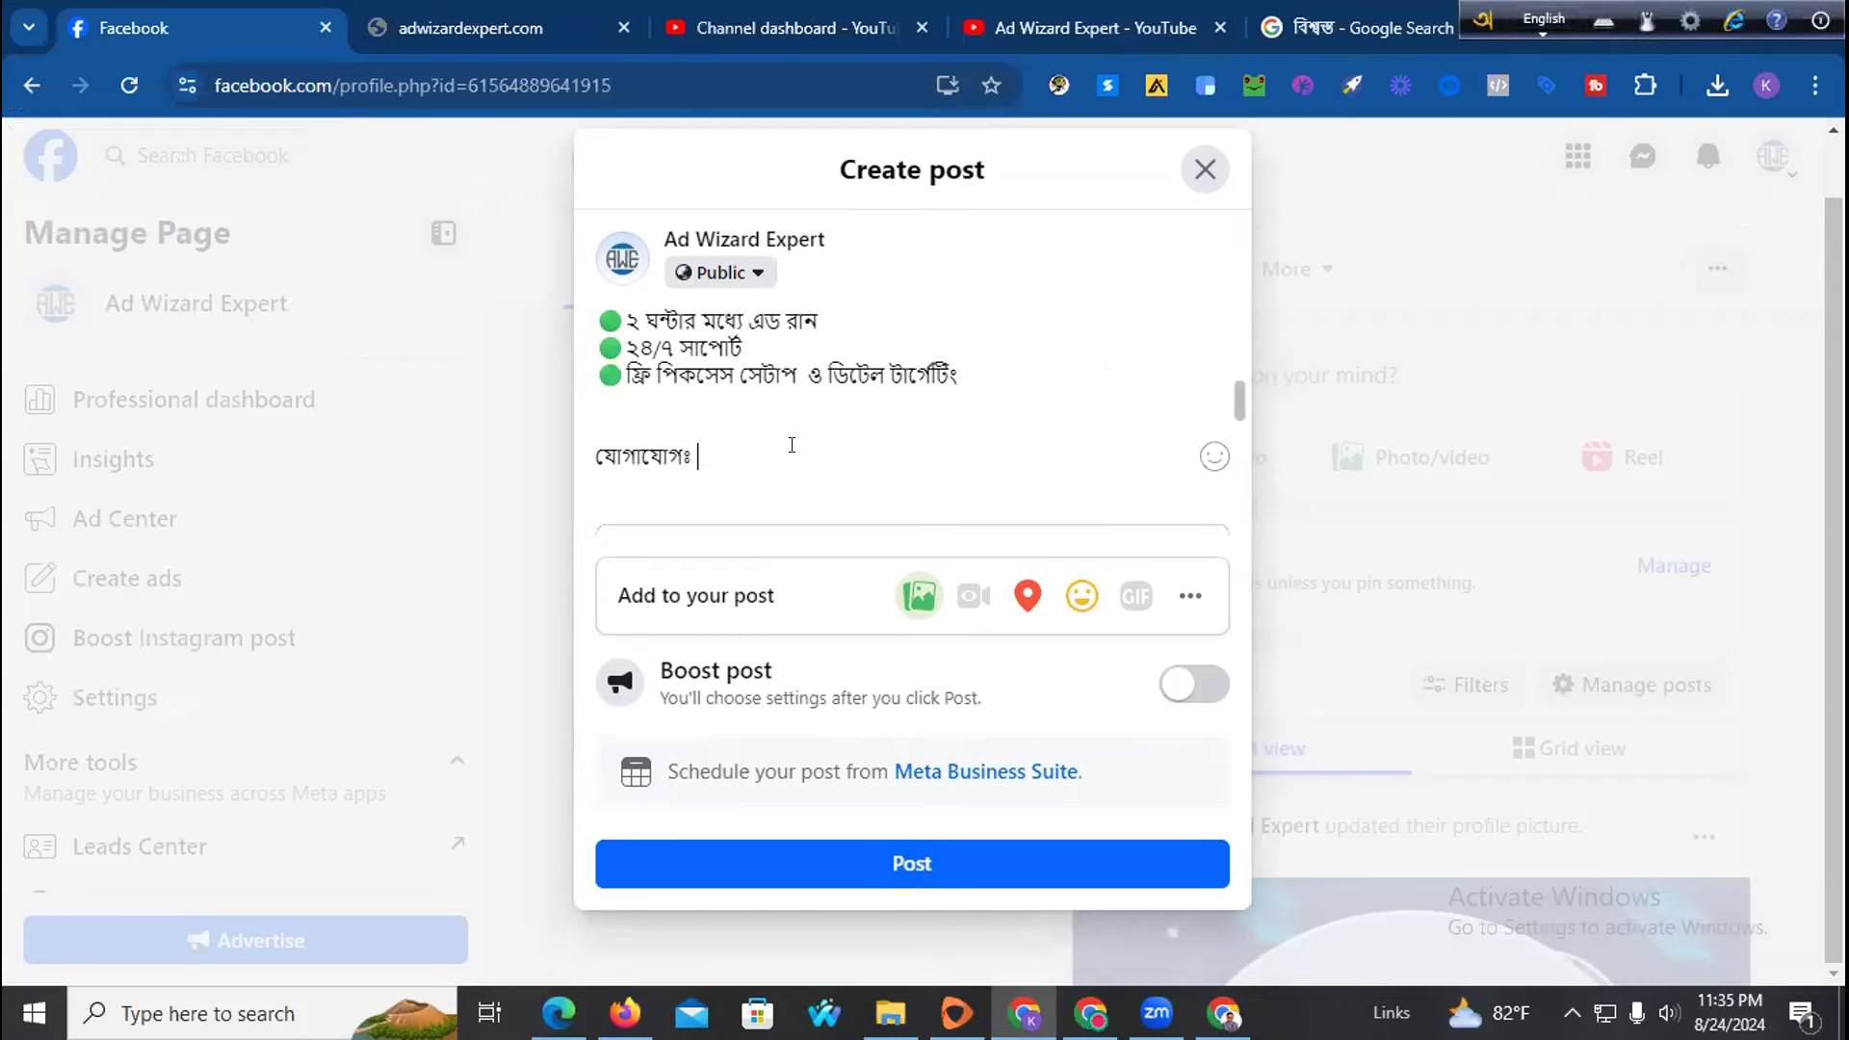
Search emojidb for 'telephone' and paste the red telephone emoji before the phone number
{"action": "left_click", "coordinate": [625, 1013]}
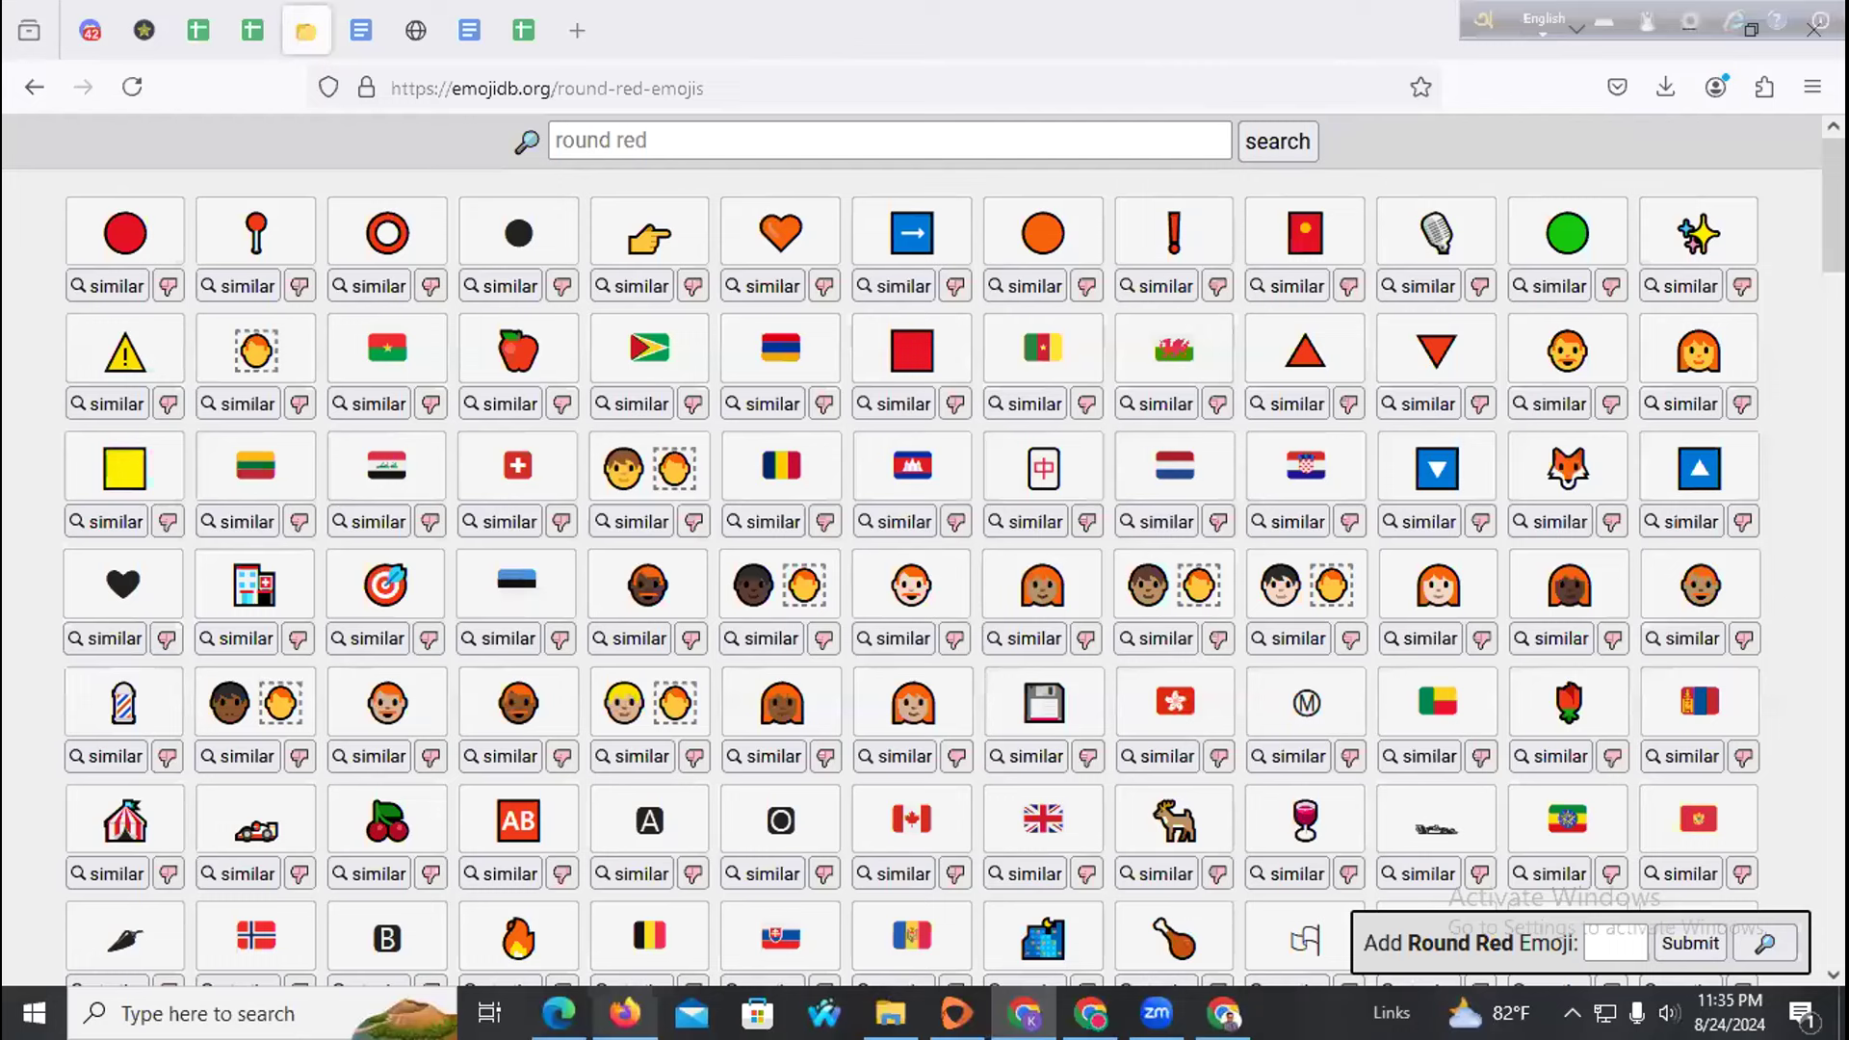
{"action": "type", "text": "telephone"}
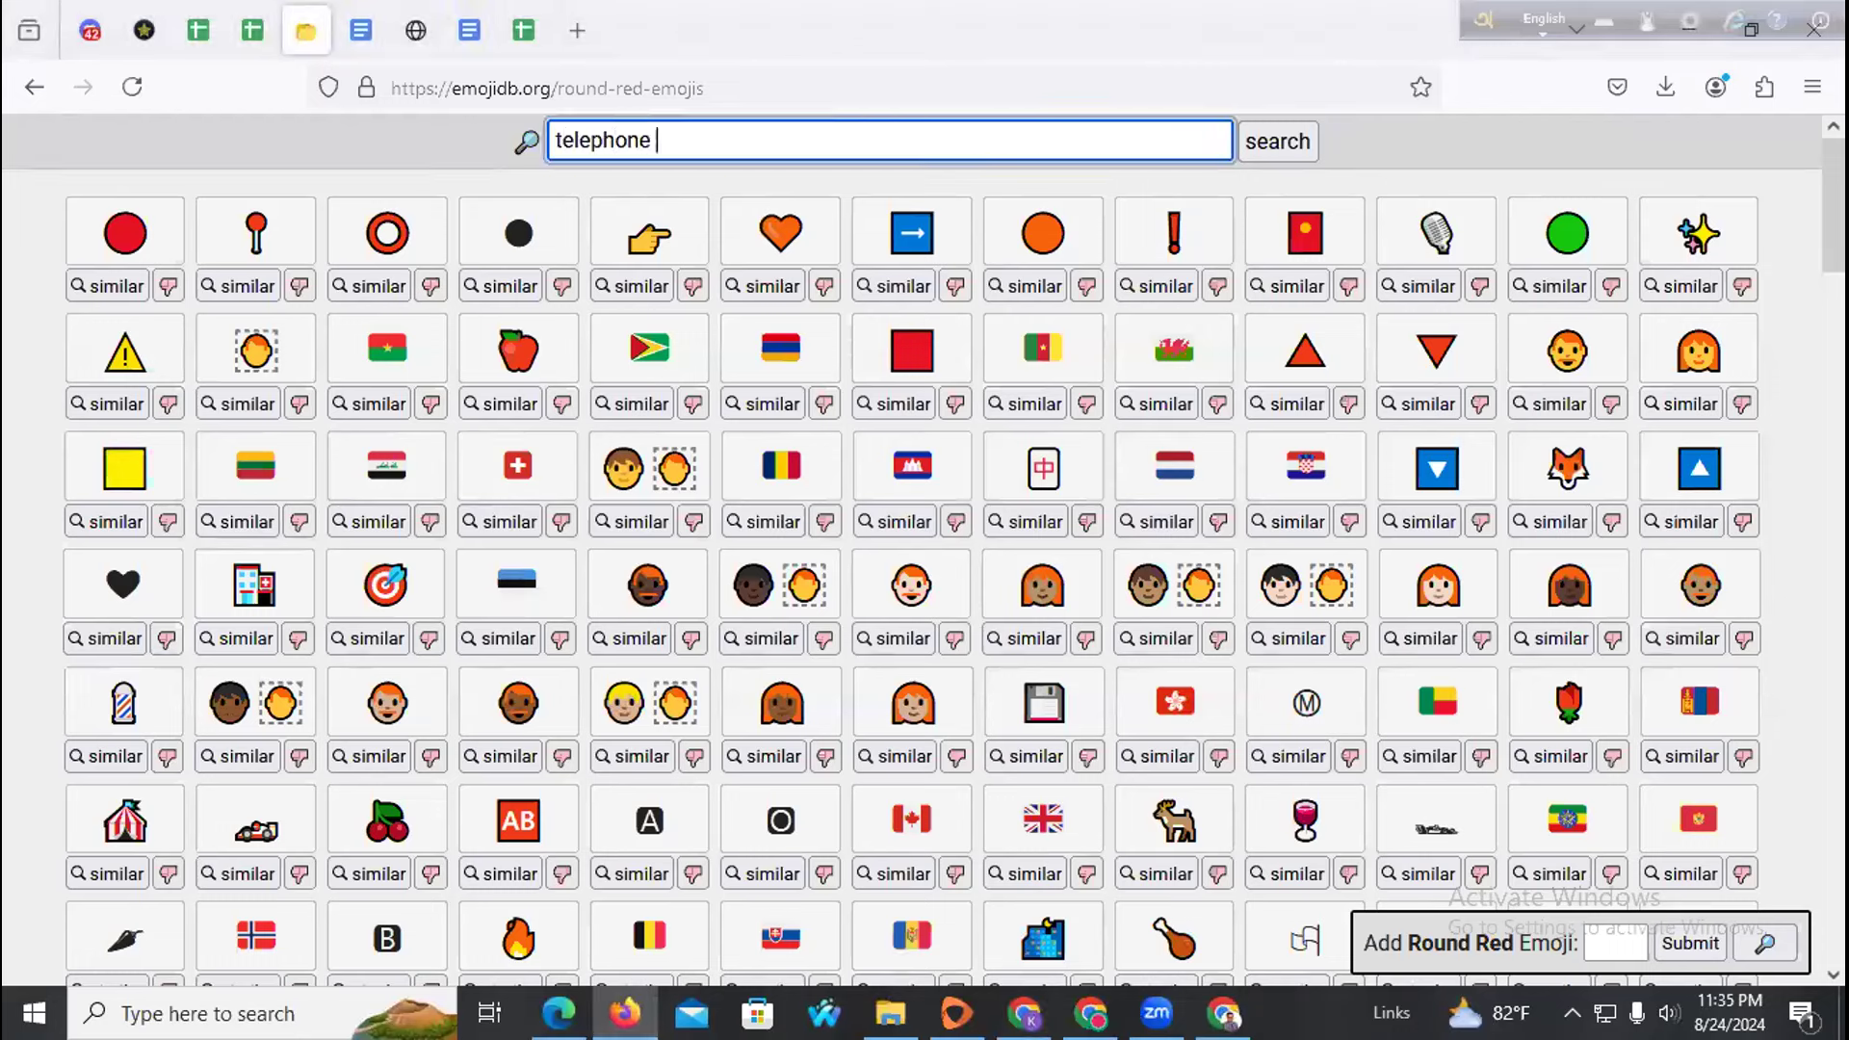
{"action": "key", "text": "Return"}
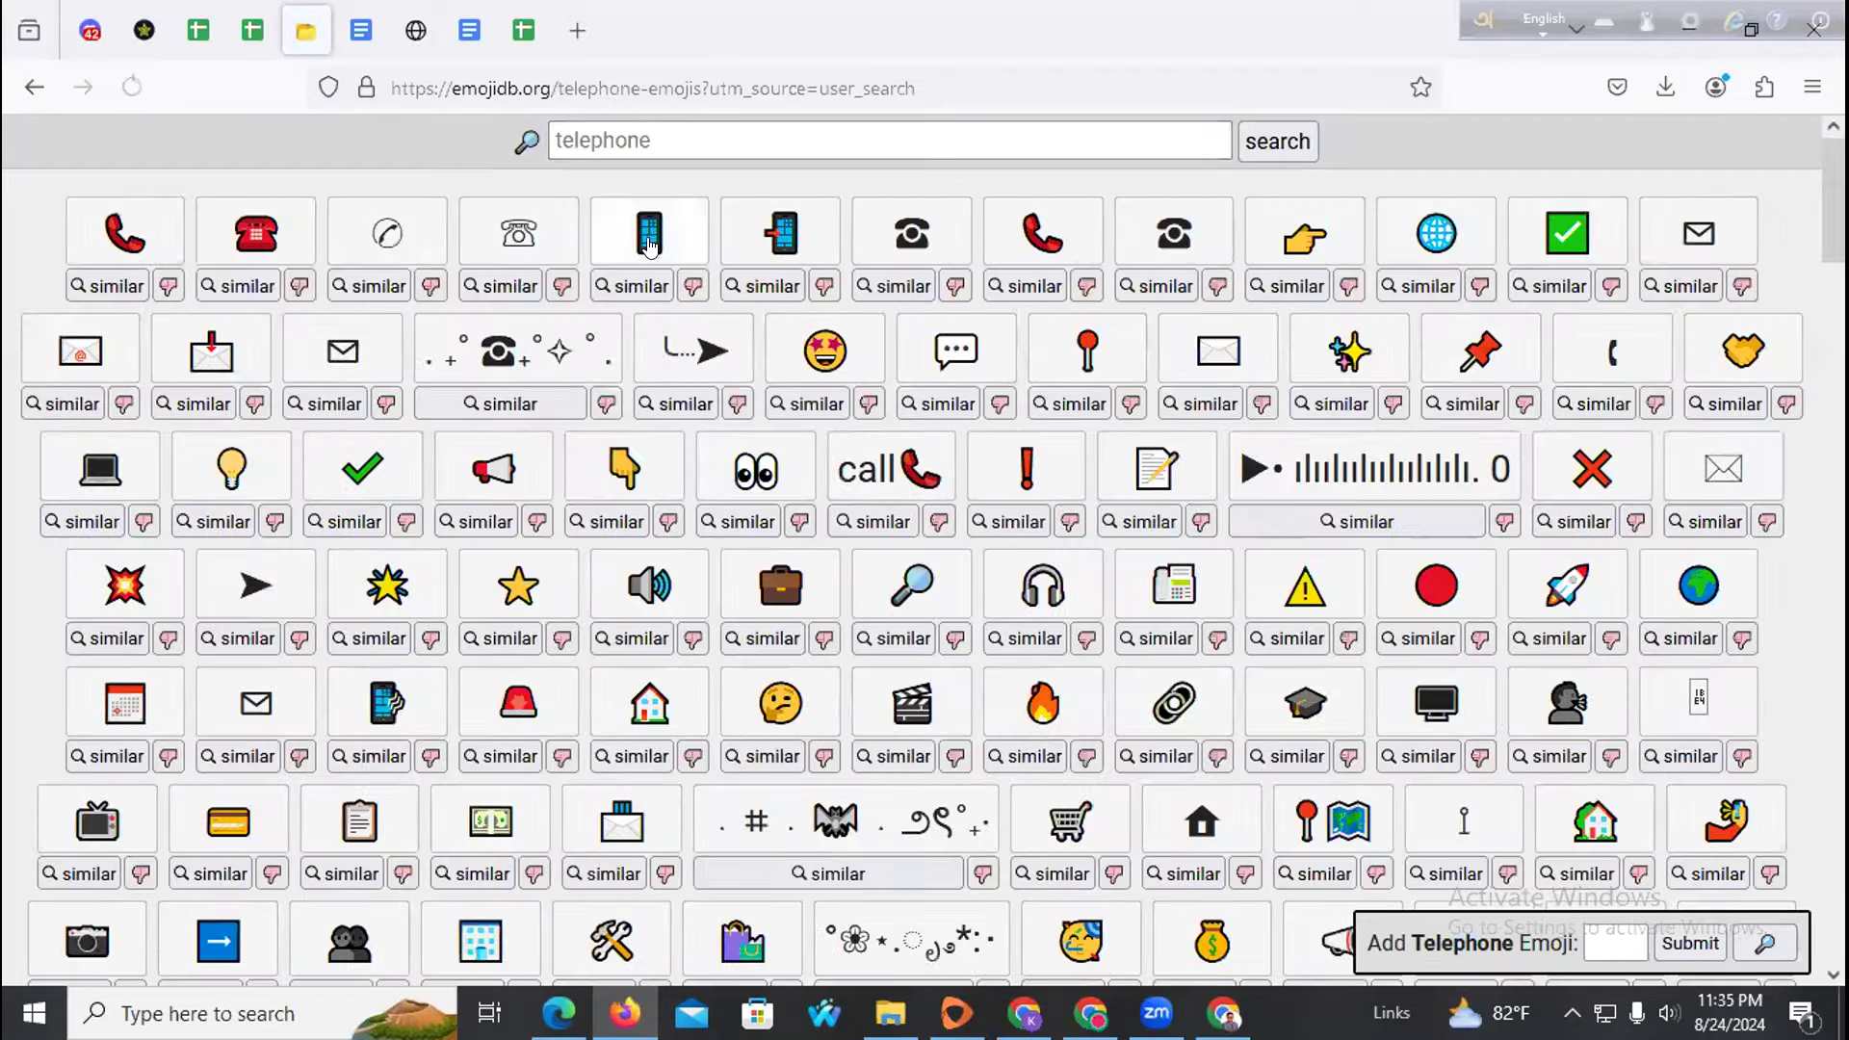
{"action": "left_click", "coordinate": [255, 233]}
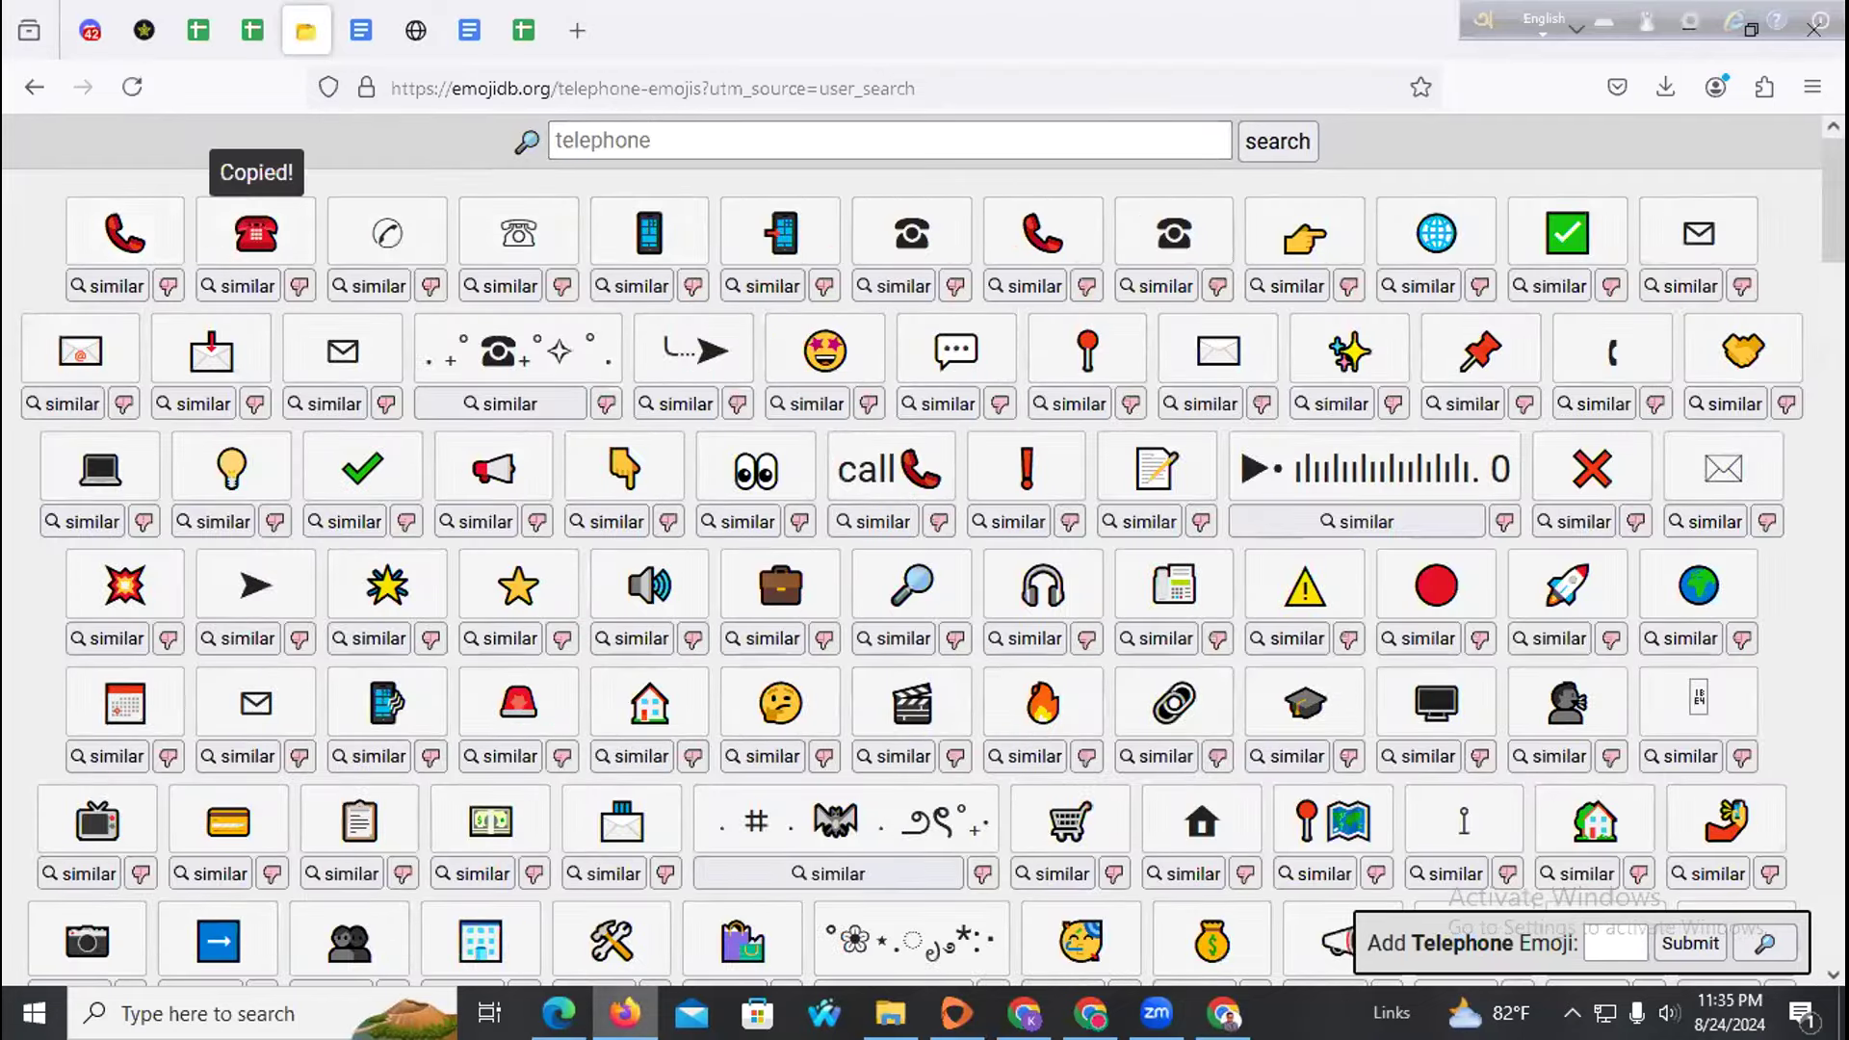
{"action": "key", "text": "alt+Tab"}
{"action": "key", "text": "ctrl+v"}
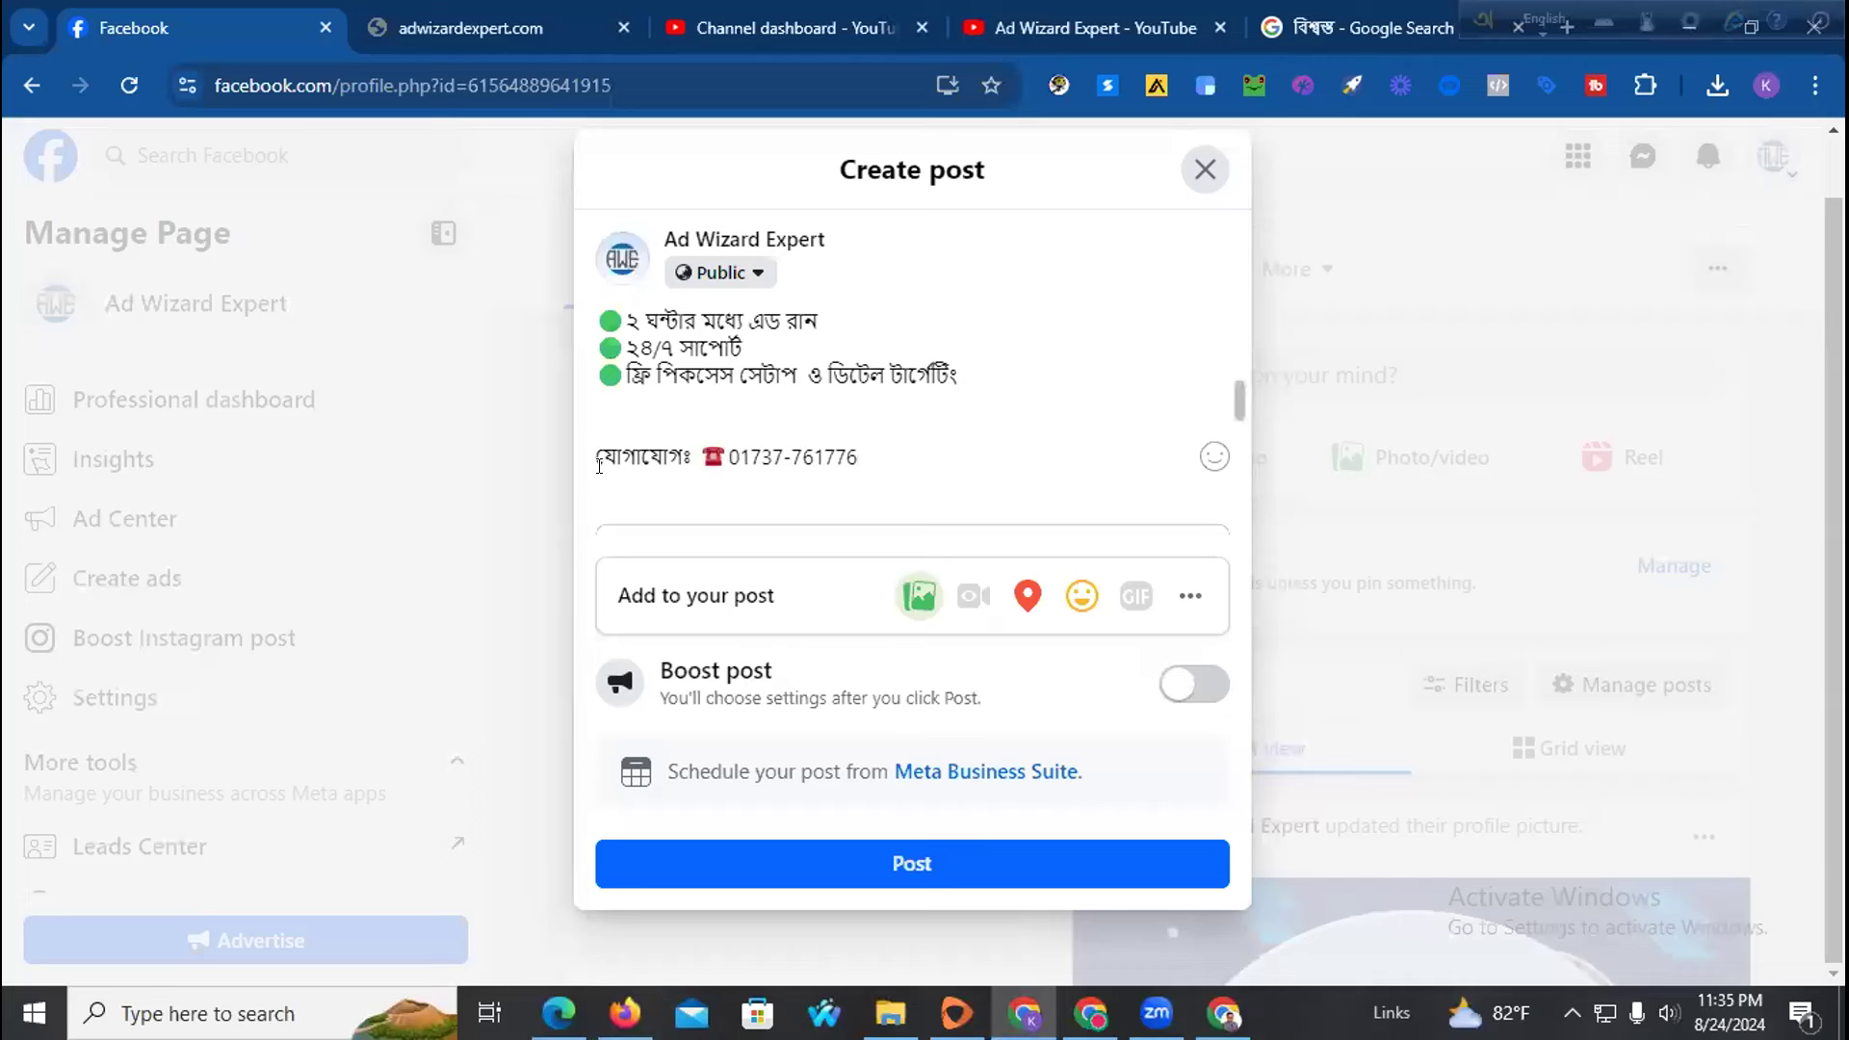
Below the contact line, add hashtags #Adwizardexpert, #adagency and #facebookboosting on separate lines
{"action": "scroll", "coordinate": [954, 399], "scroll_direction": "down", "scroll_amount": 2}
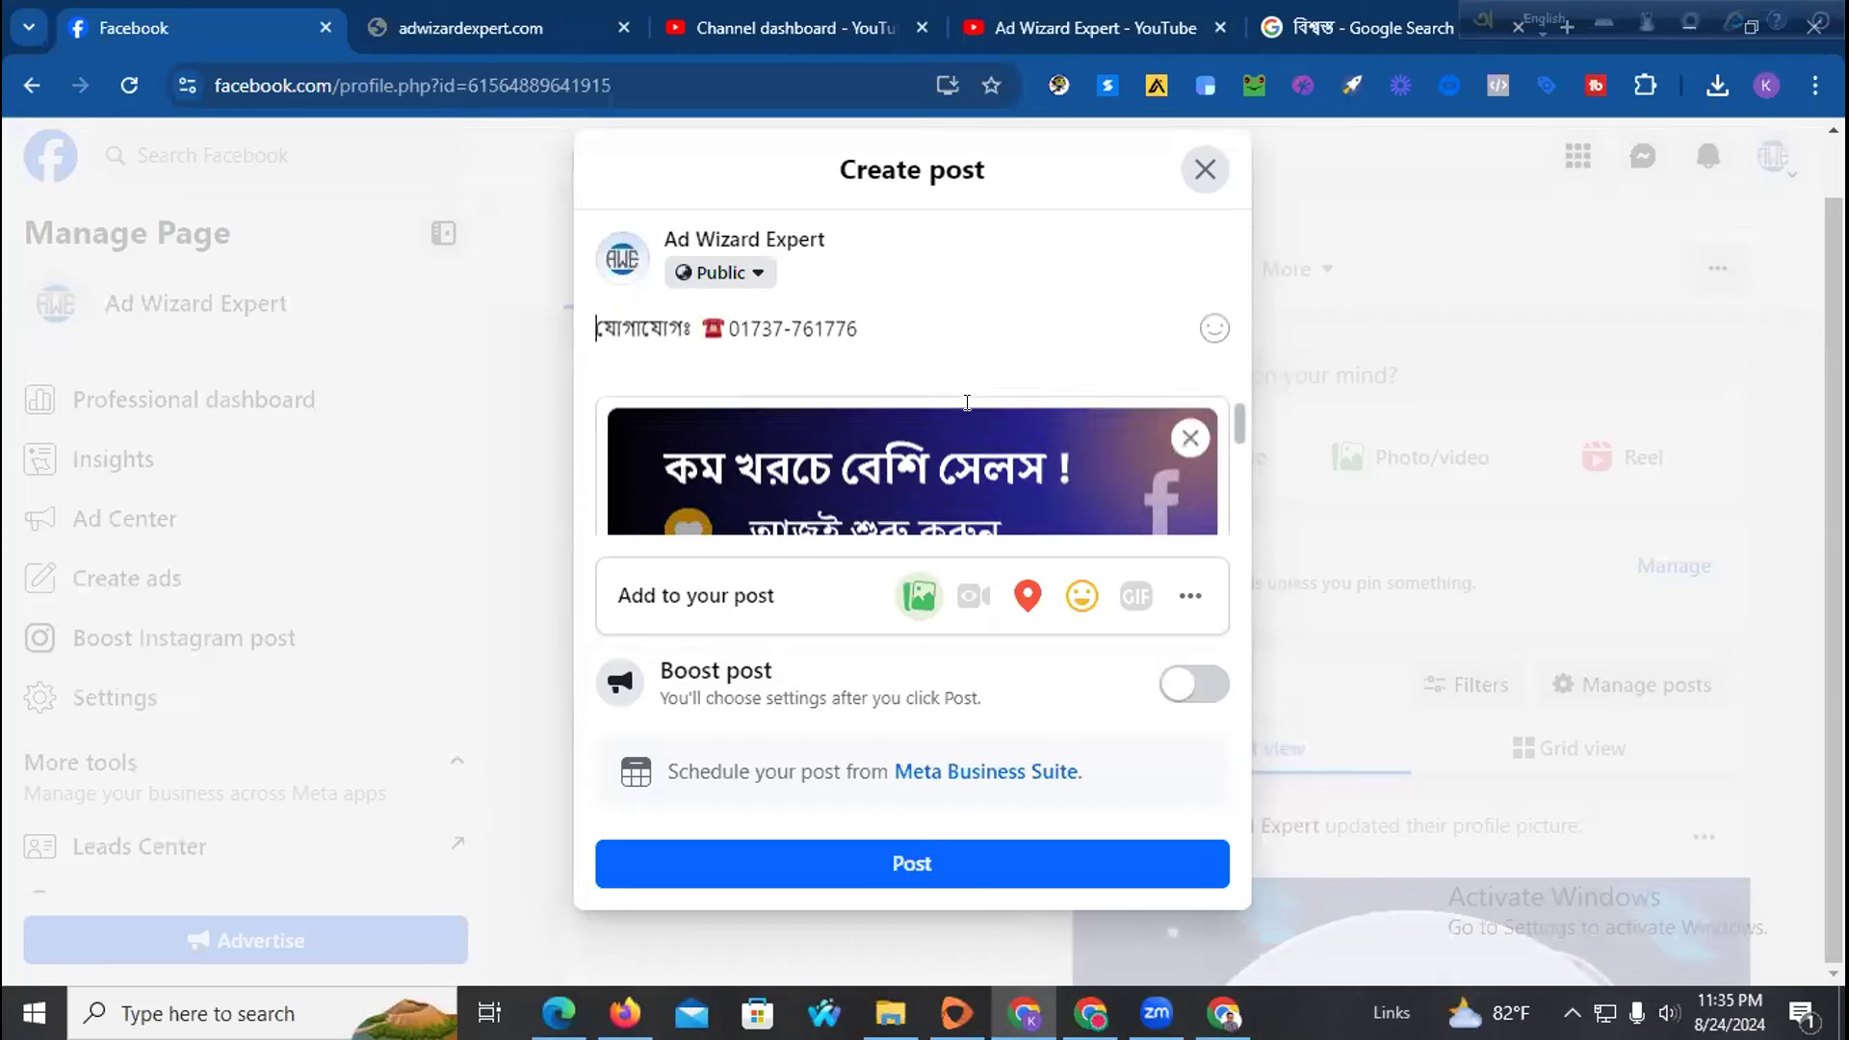
{"action": "key", "text": "Return"}
{"action": "key", "text": "Return"}
{"action": "key", "text": "Return"}
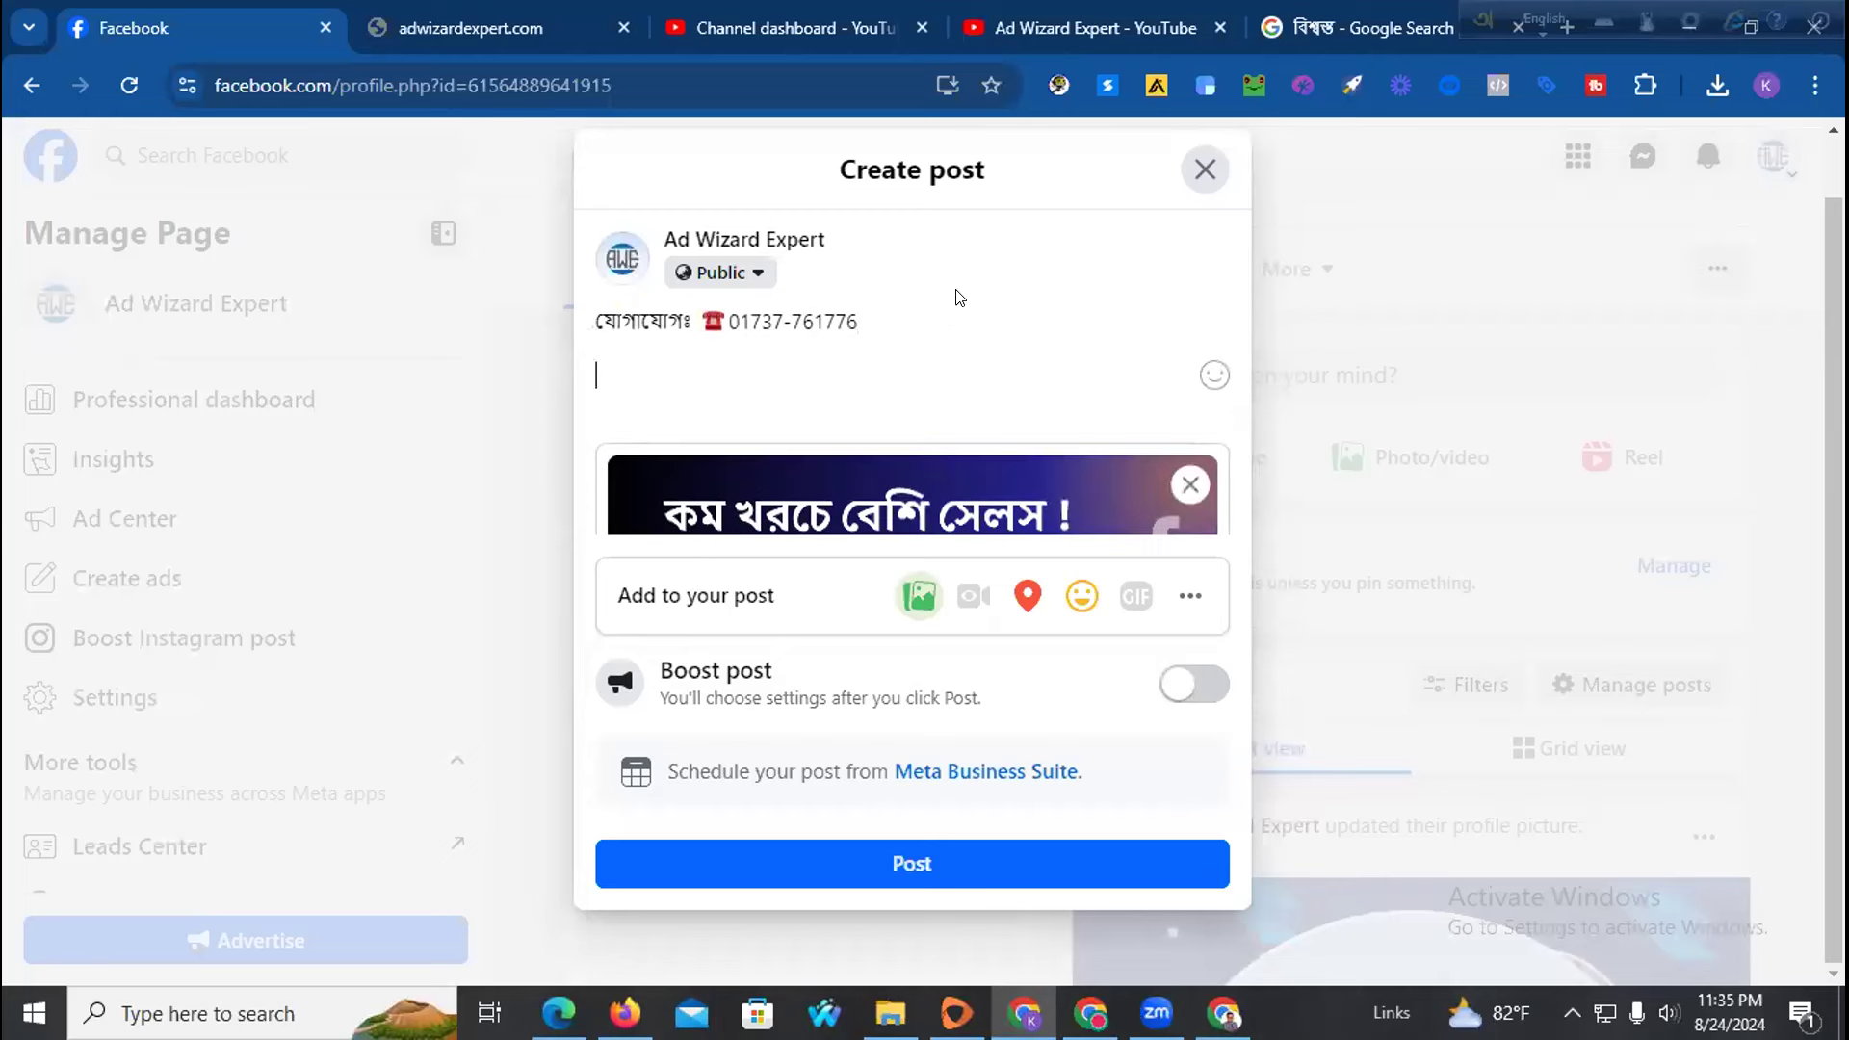
{"action": "type", "text": "#A"}
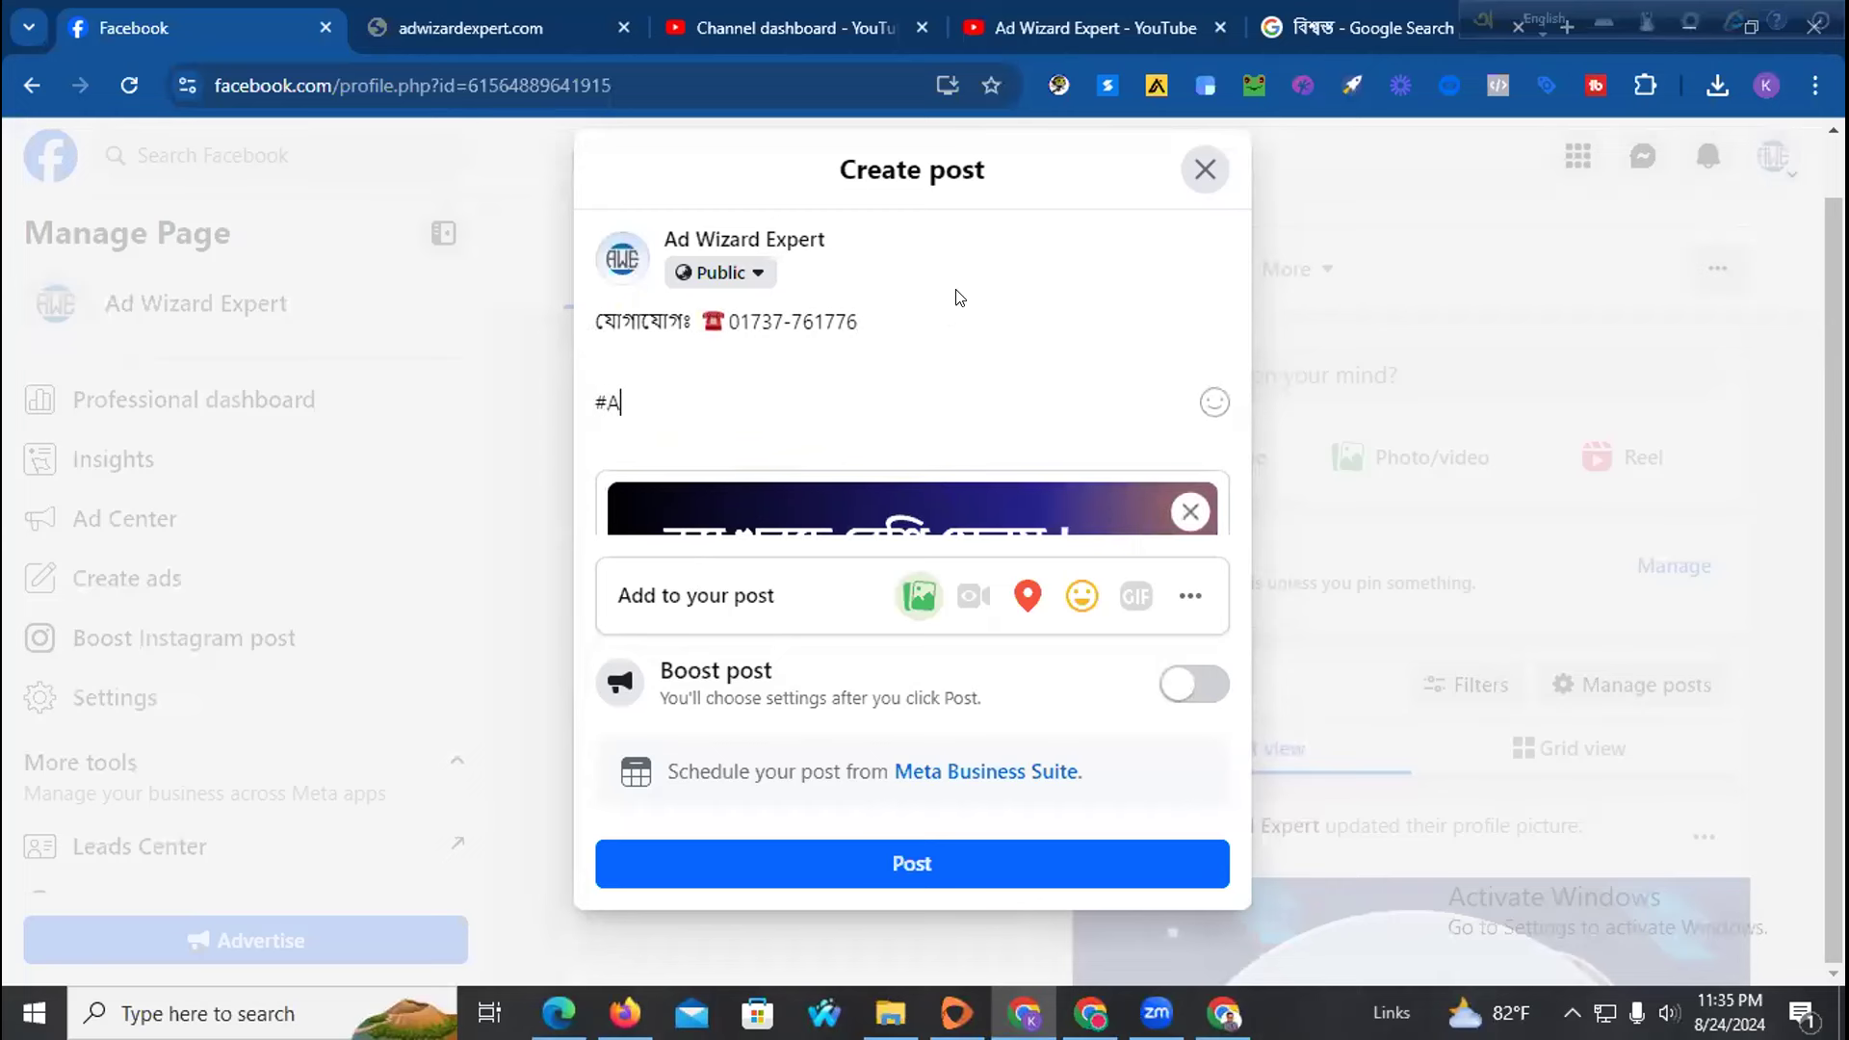
{"action": "type", "text": "dwi"}
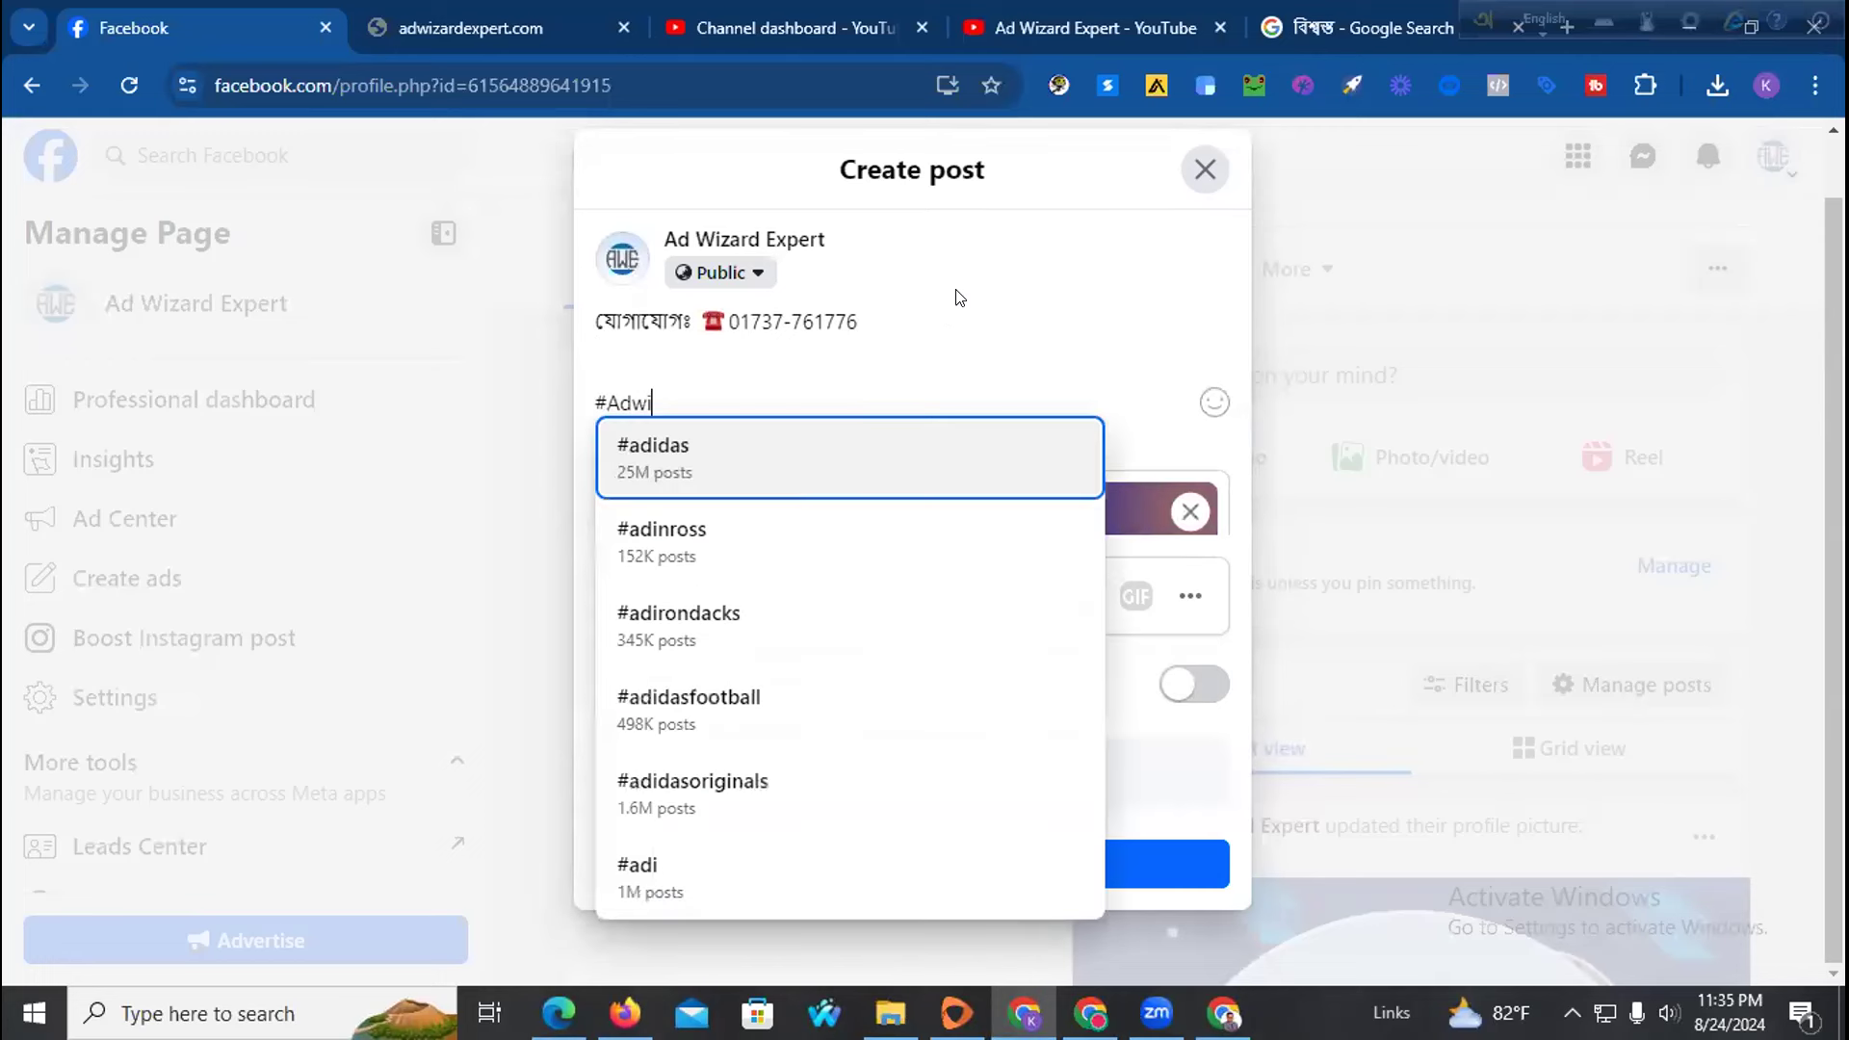
{"action": "type", "text": "zardex"}
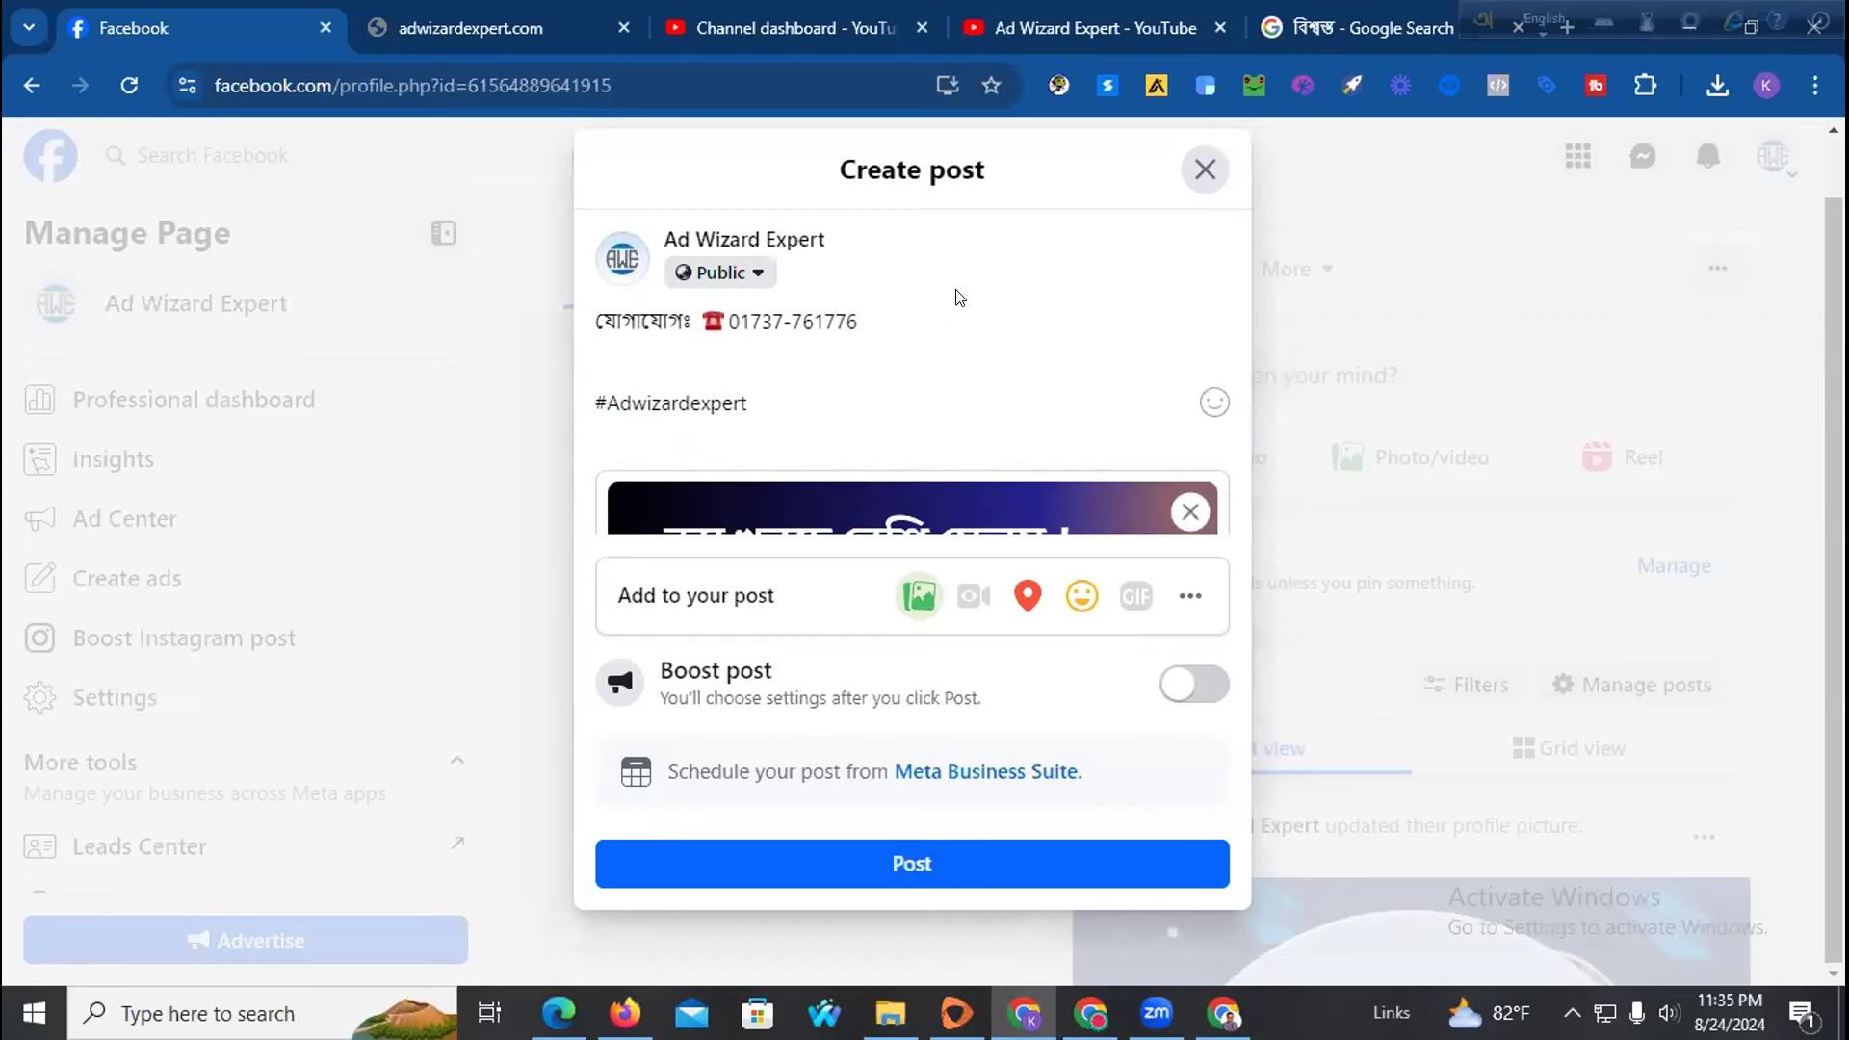
{"action": "type", "text": "pert"}
{"action": "key", "text": "Return"}
{"action": "type", "text": "#Adsage"}
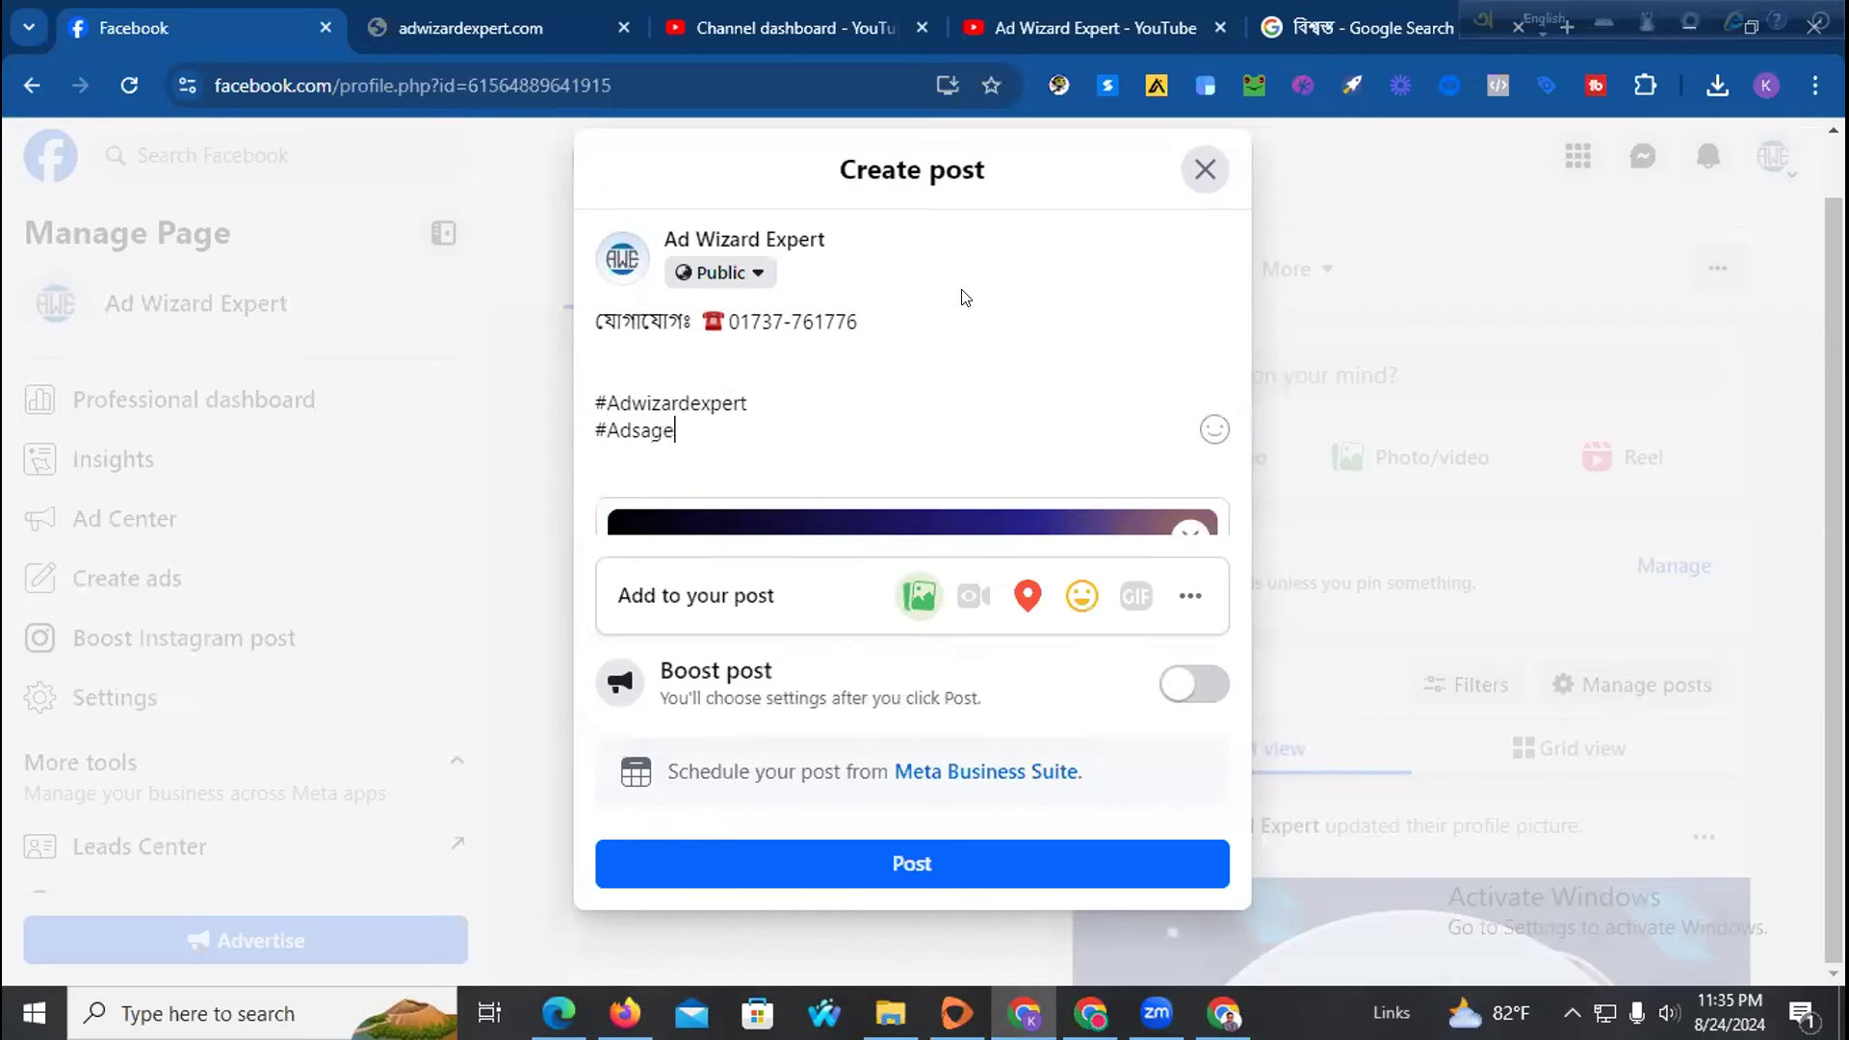
{"action": "type", "text": "ncy"}
{"action": "key", "text": "Return"}
{"action": "key", "text": "Return"}
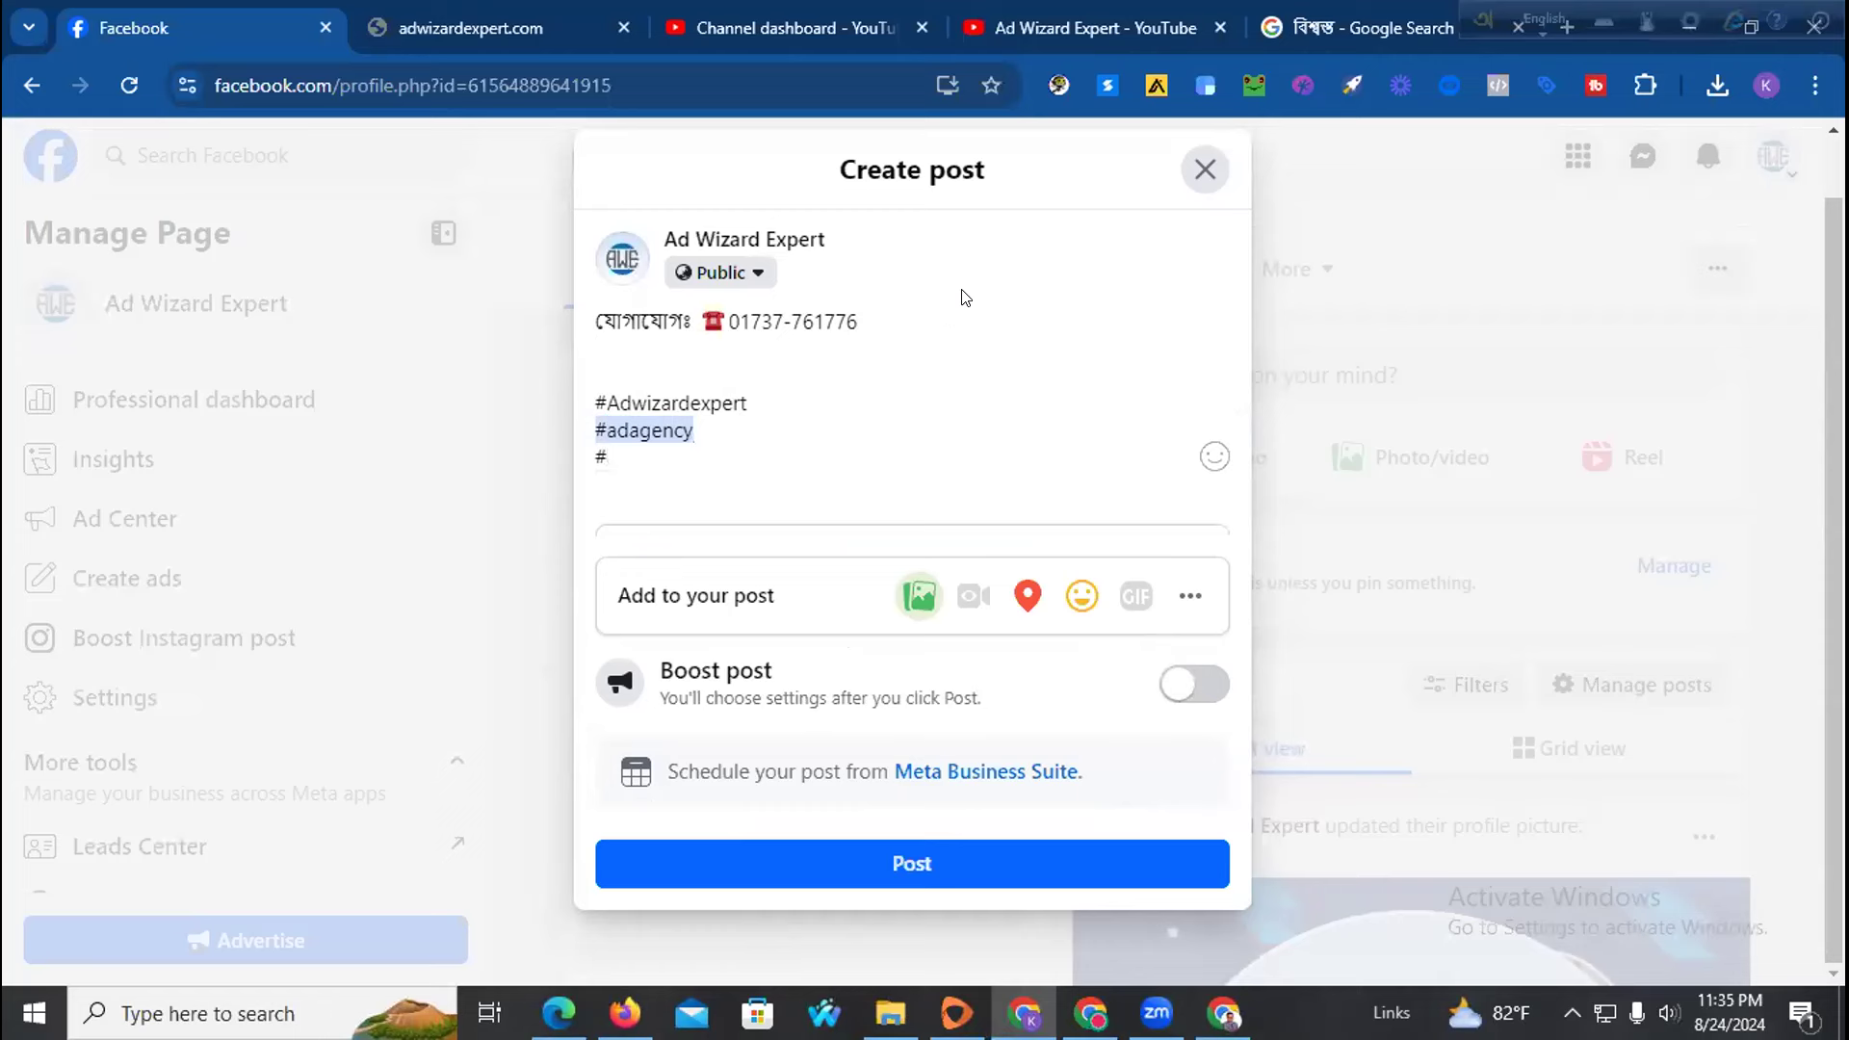
{"action": "type", "text": "#Facebookb"}
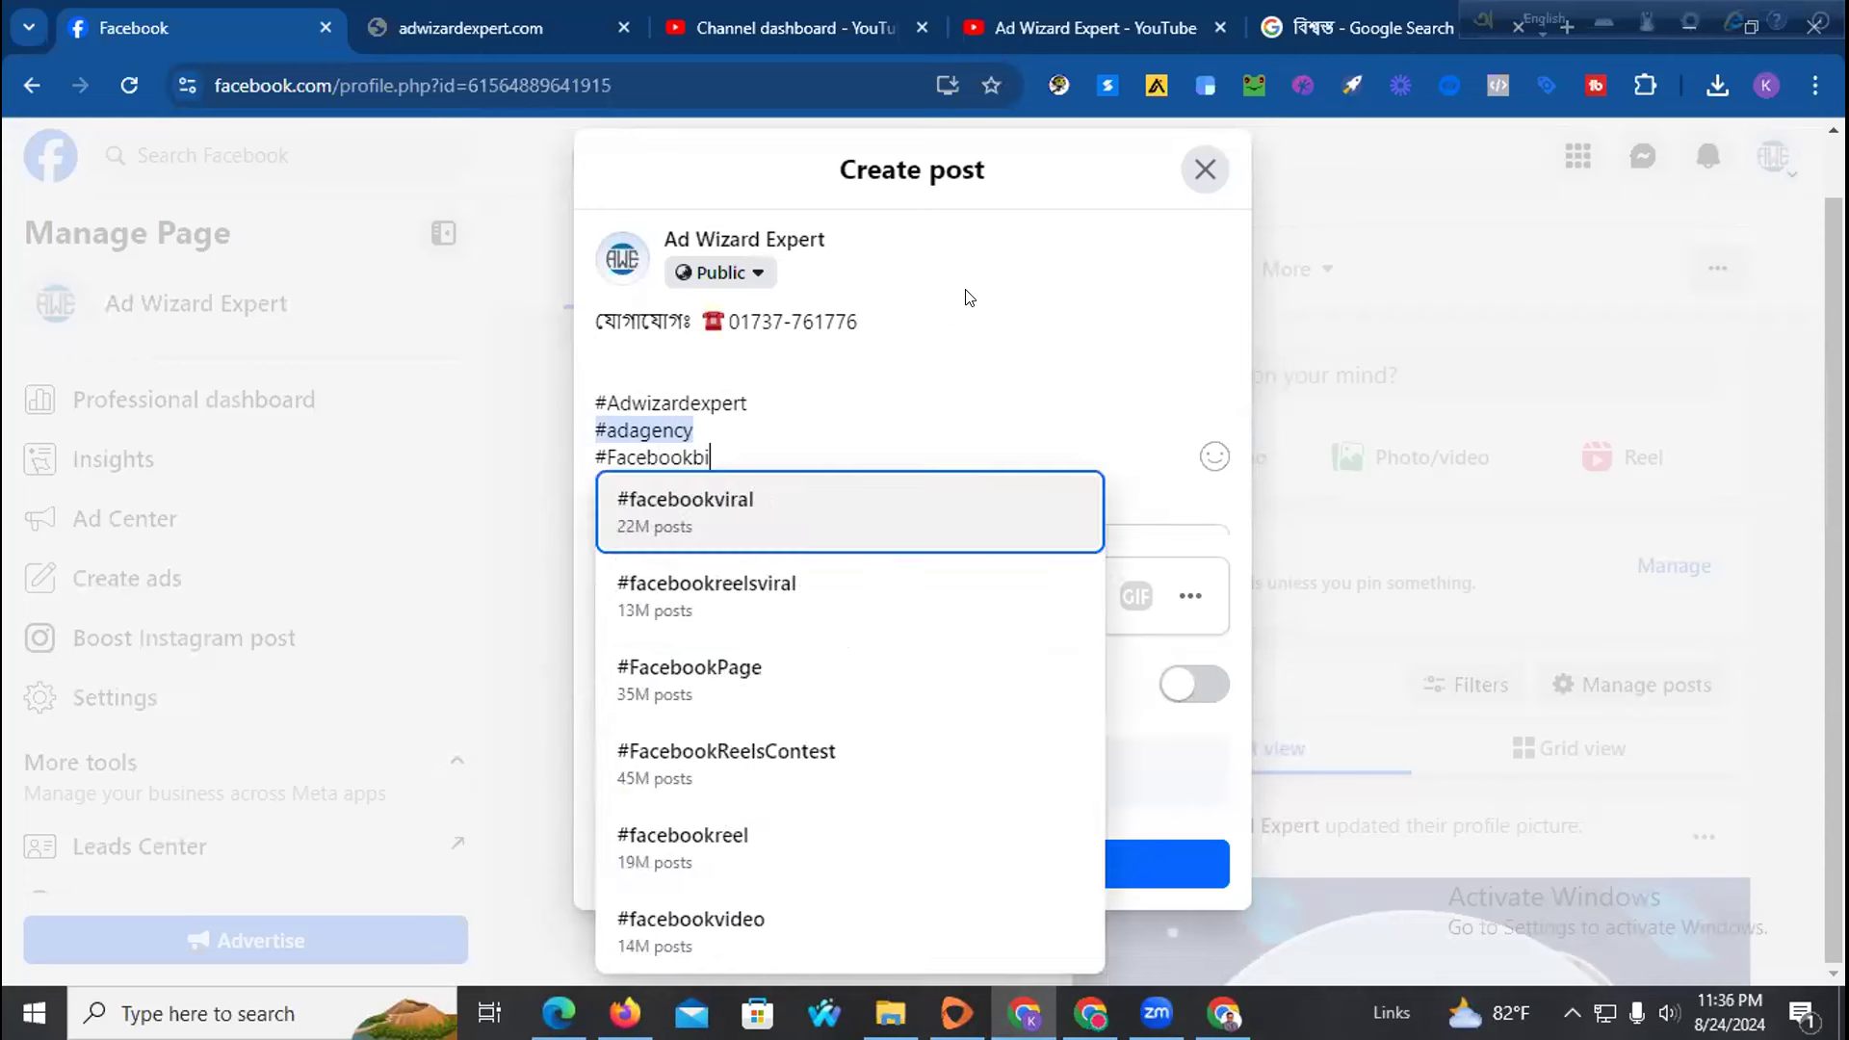
{"action": "type", "text": "oost"}
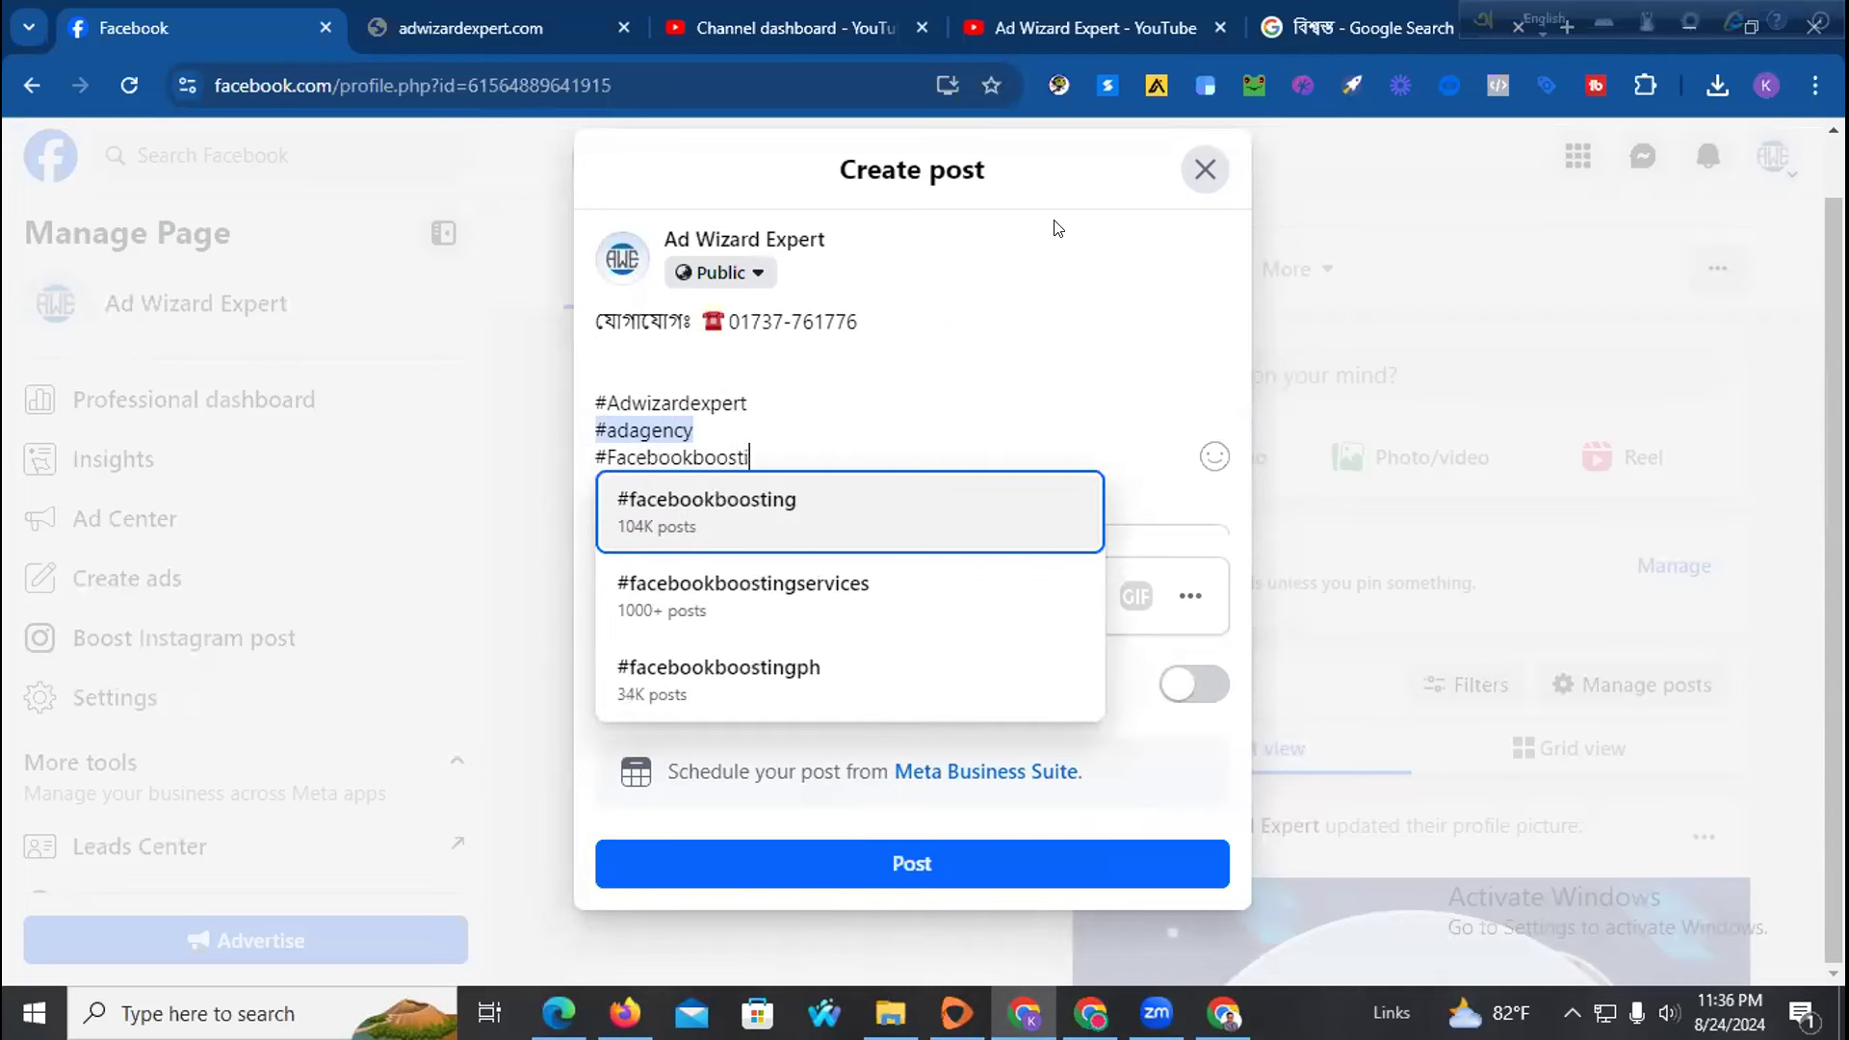
{"action": "left_click", "coordinate": [864, 490]}
Add #facebookboostingservices and #facebookmarketing as the next hashtag lines from the suggestions
{"action": "key", "text": "Return"}
{"action": "type", "text": "#Faceboo"}
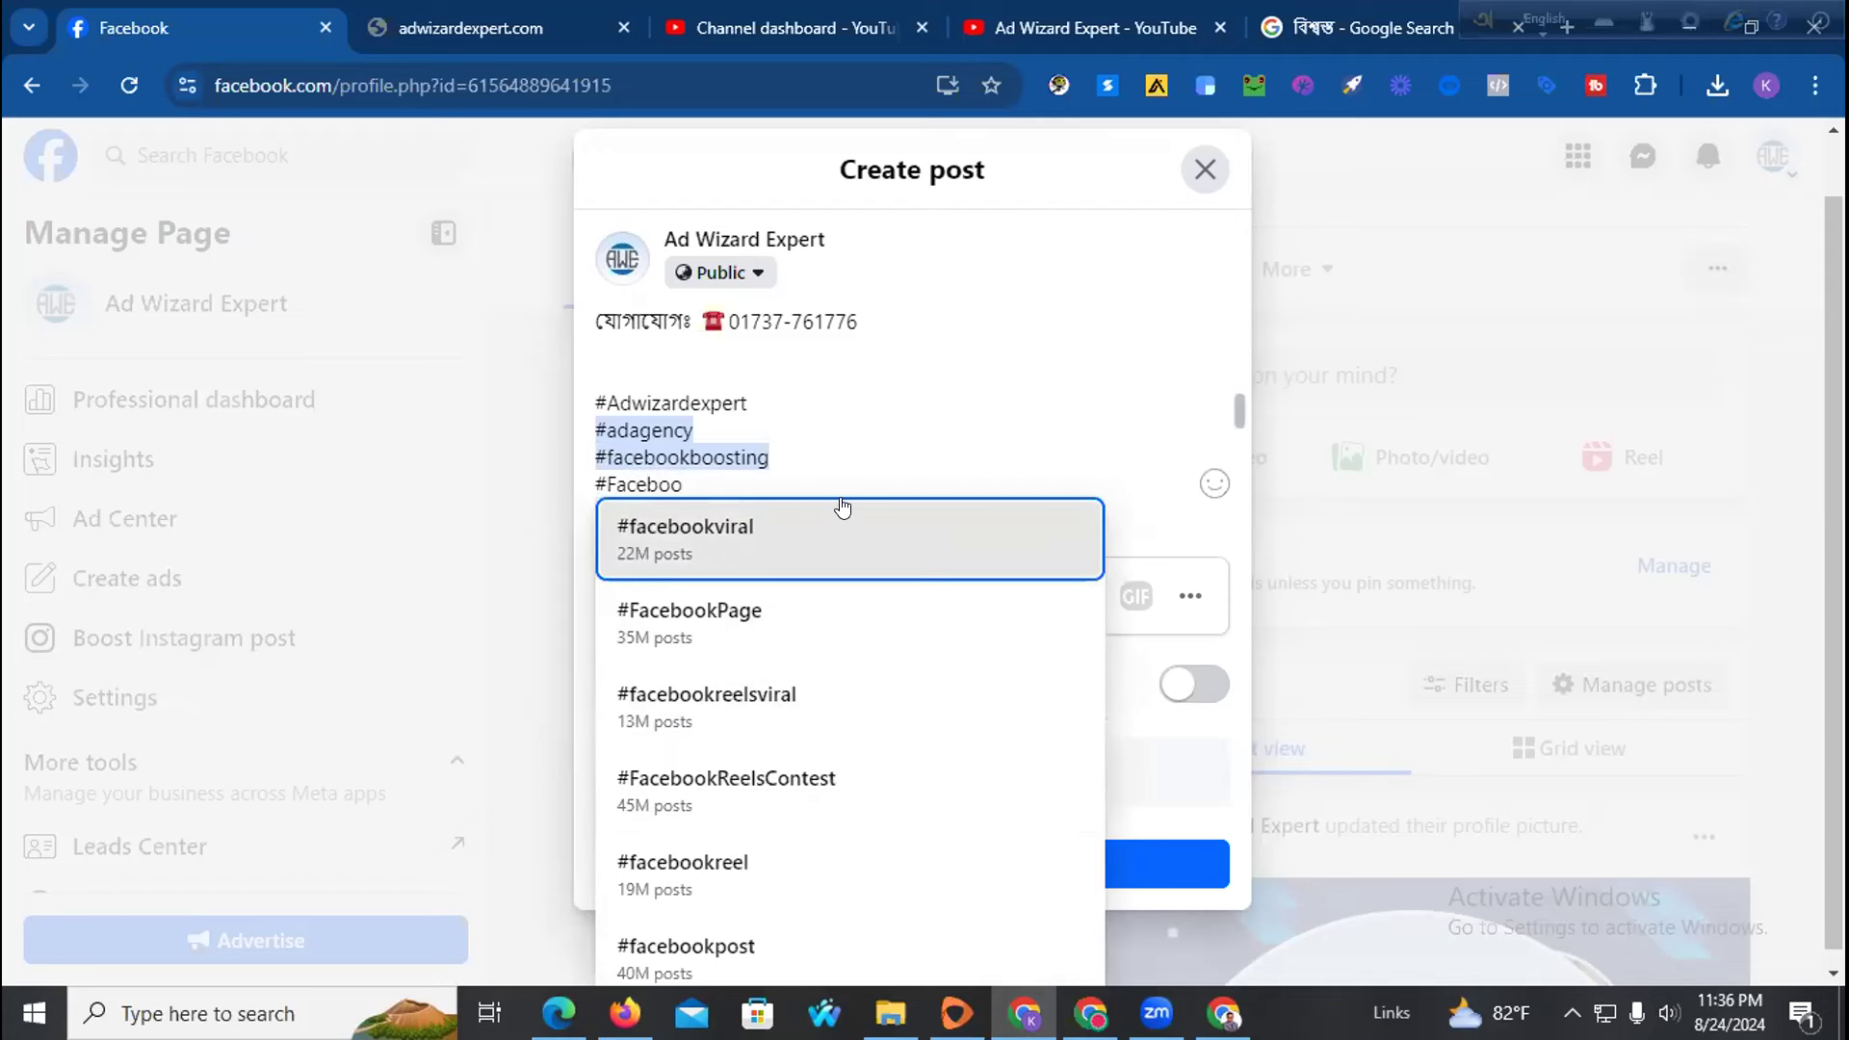
{"action": "type", "text": "kb"}
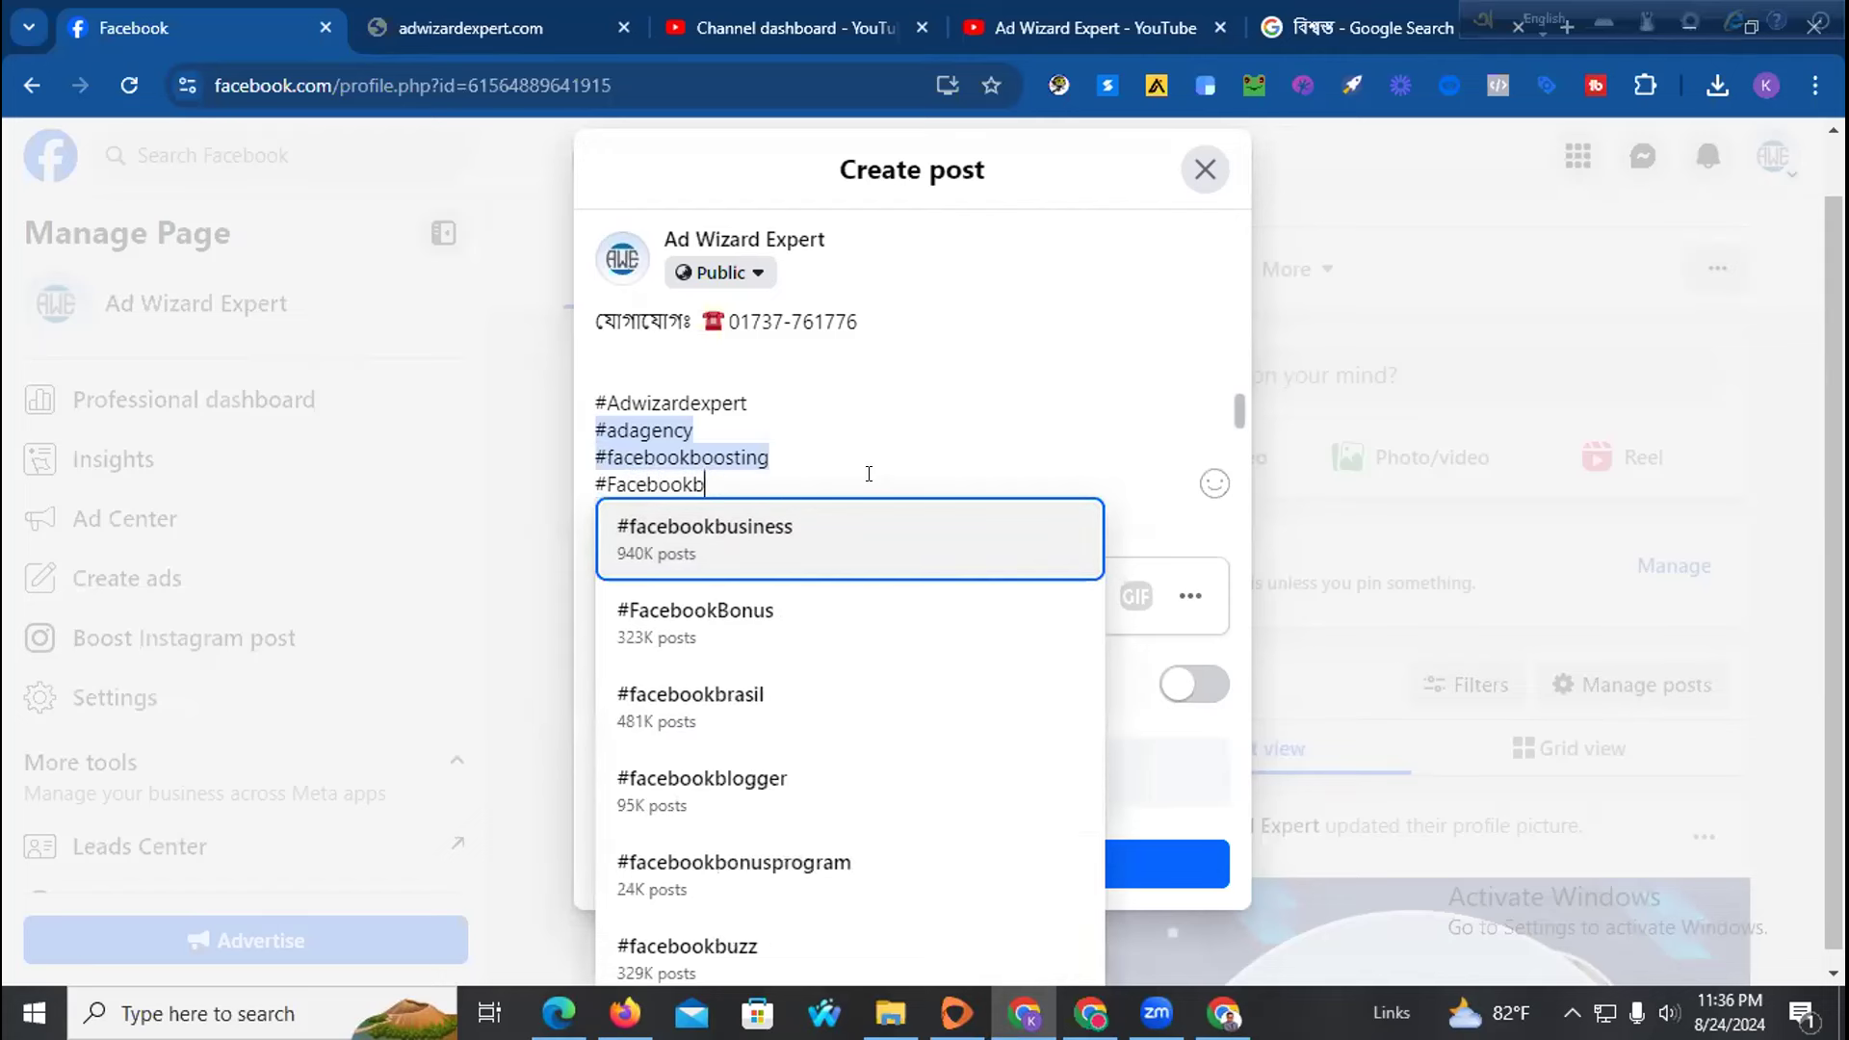
{"action": "type", "text": "o"}
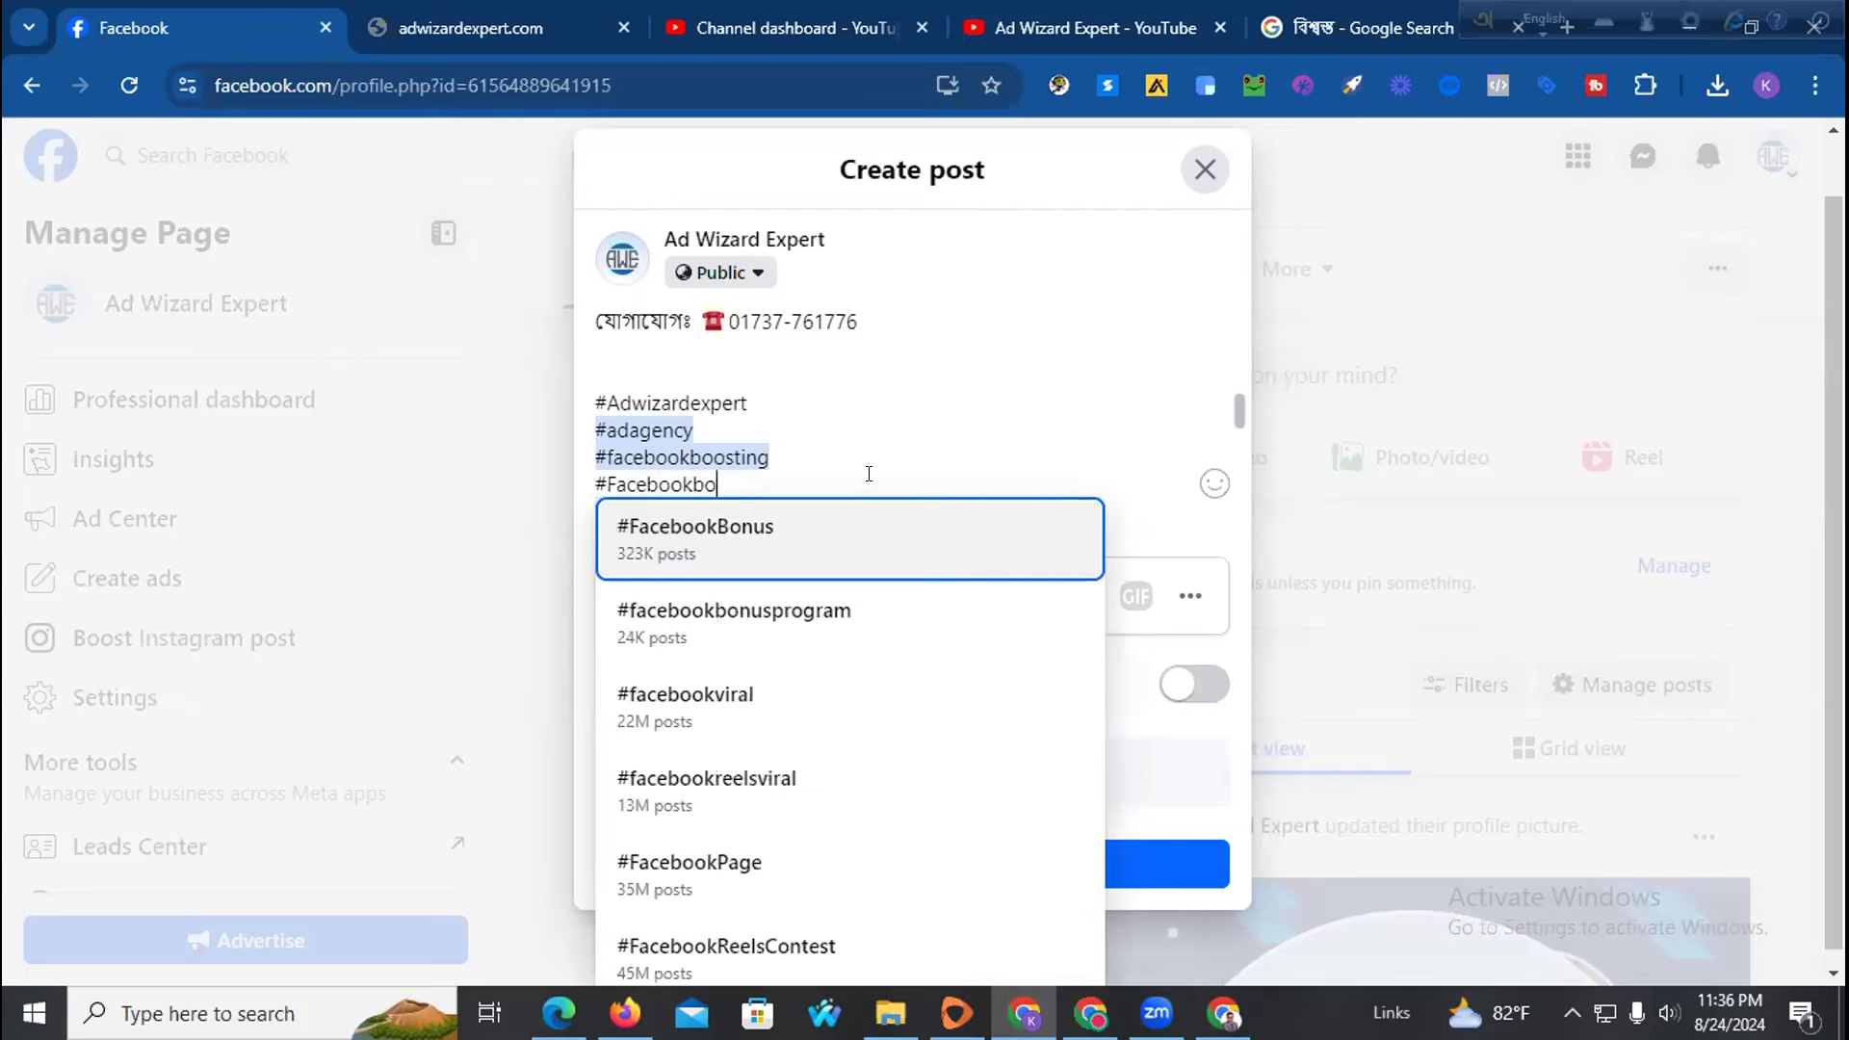
{"action": "type", "text": "o"}
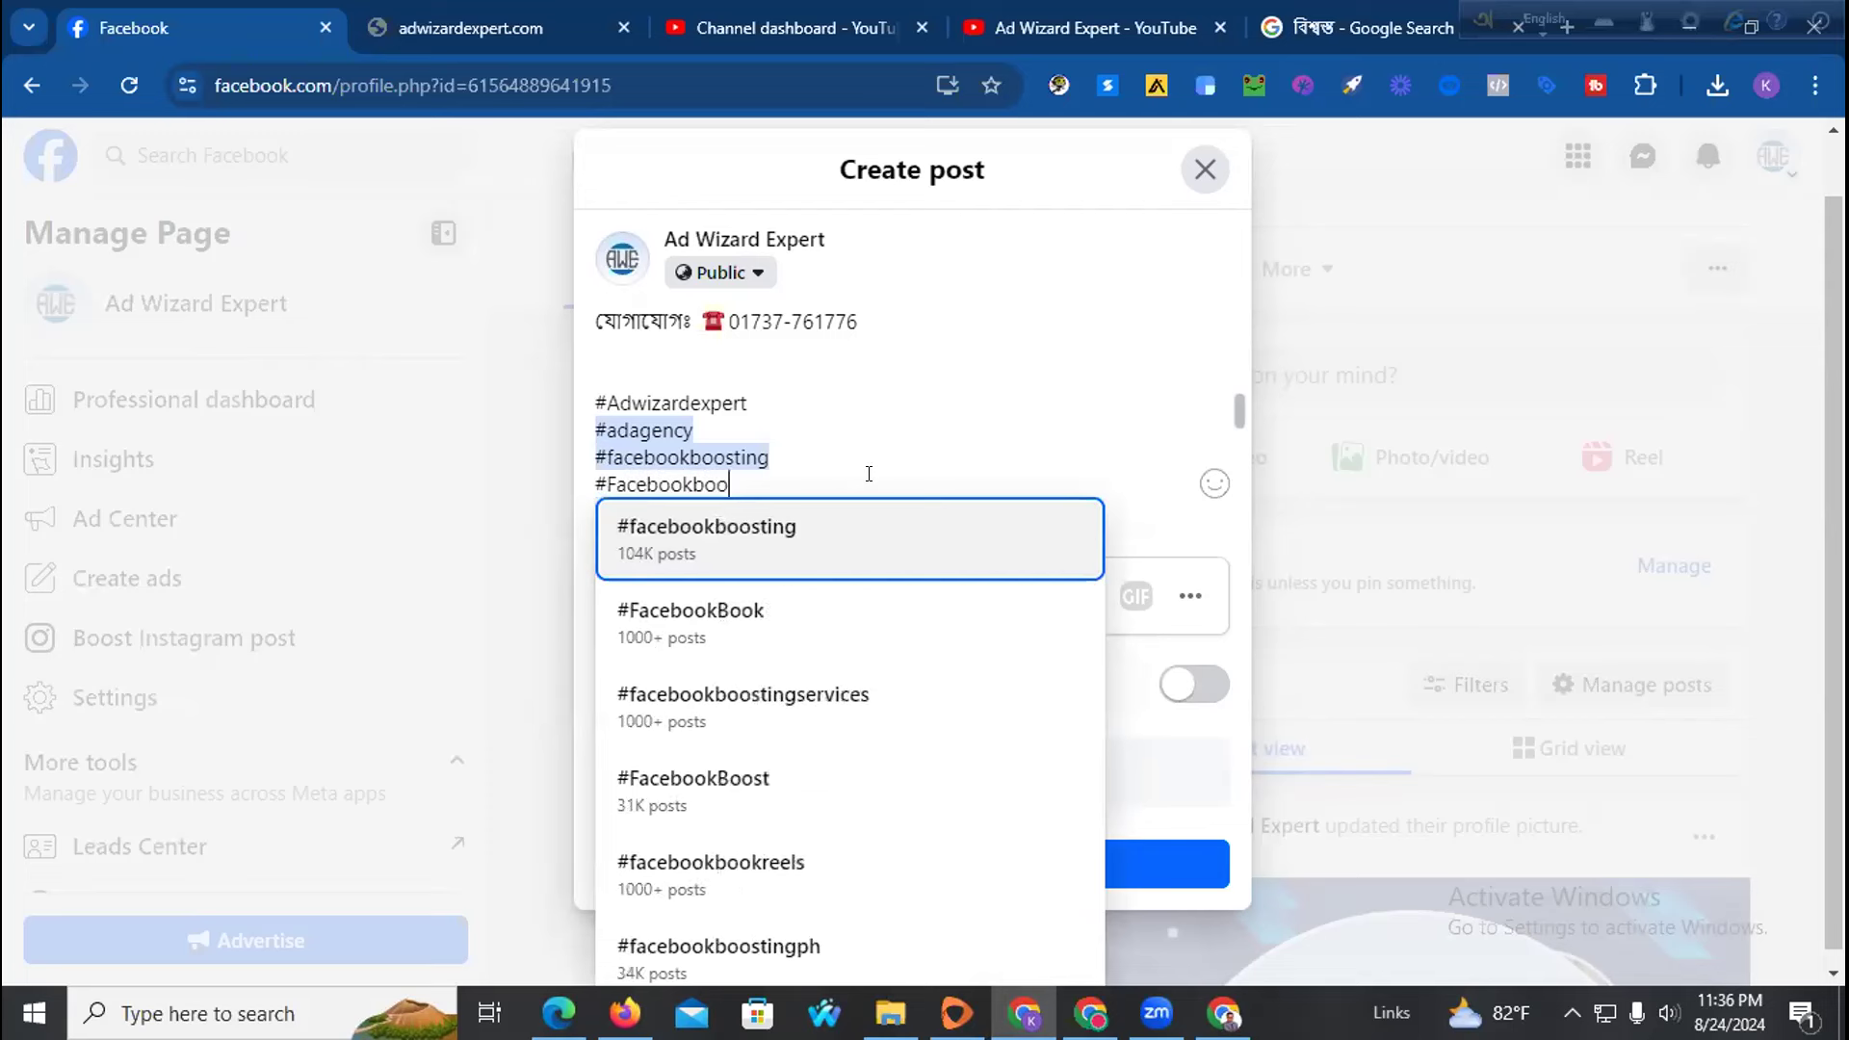
{"action": "key", "text": "Down"}
{"action": "key", "text": "Down"}
{"action": "key", "text": "Return"}
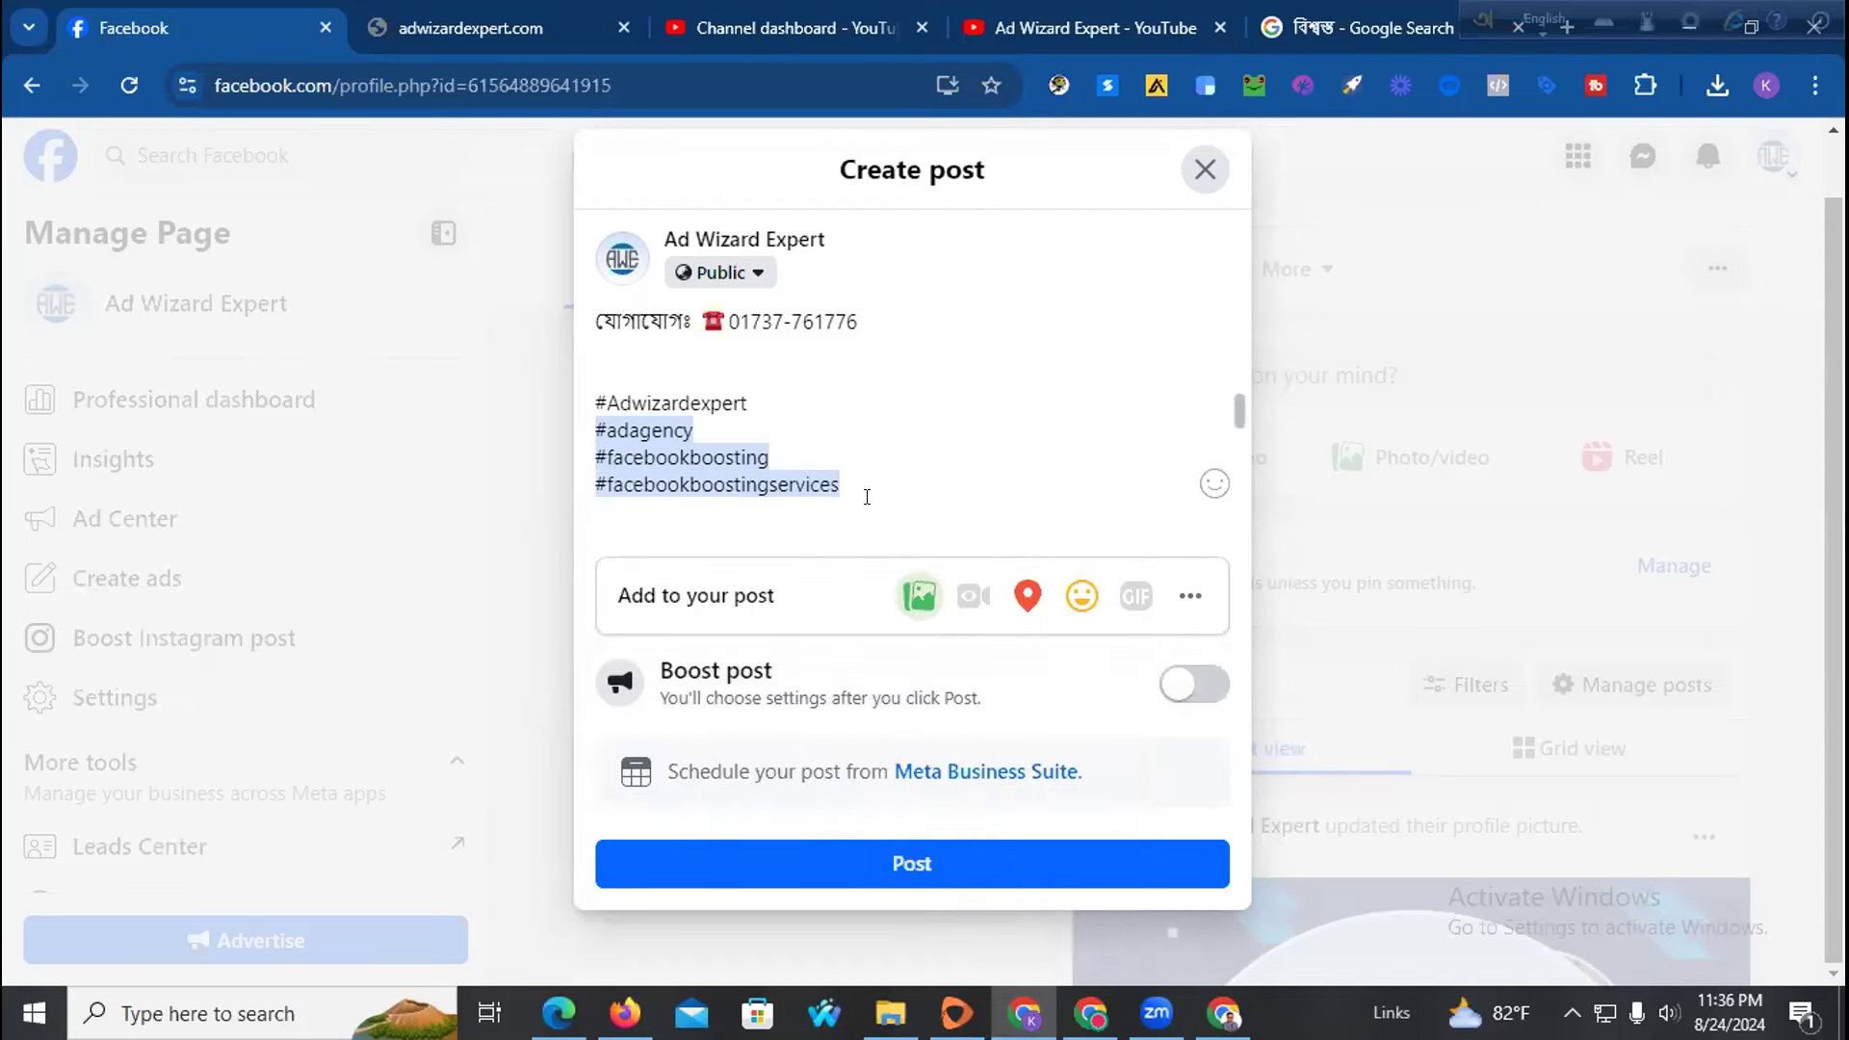
{"action": "key", "text": "Return"}
{"action": "type", "text": "#Facebookmarketing"}
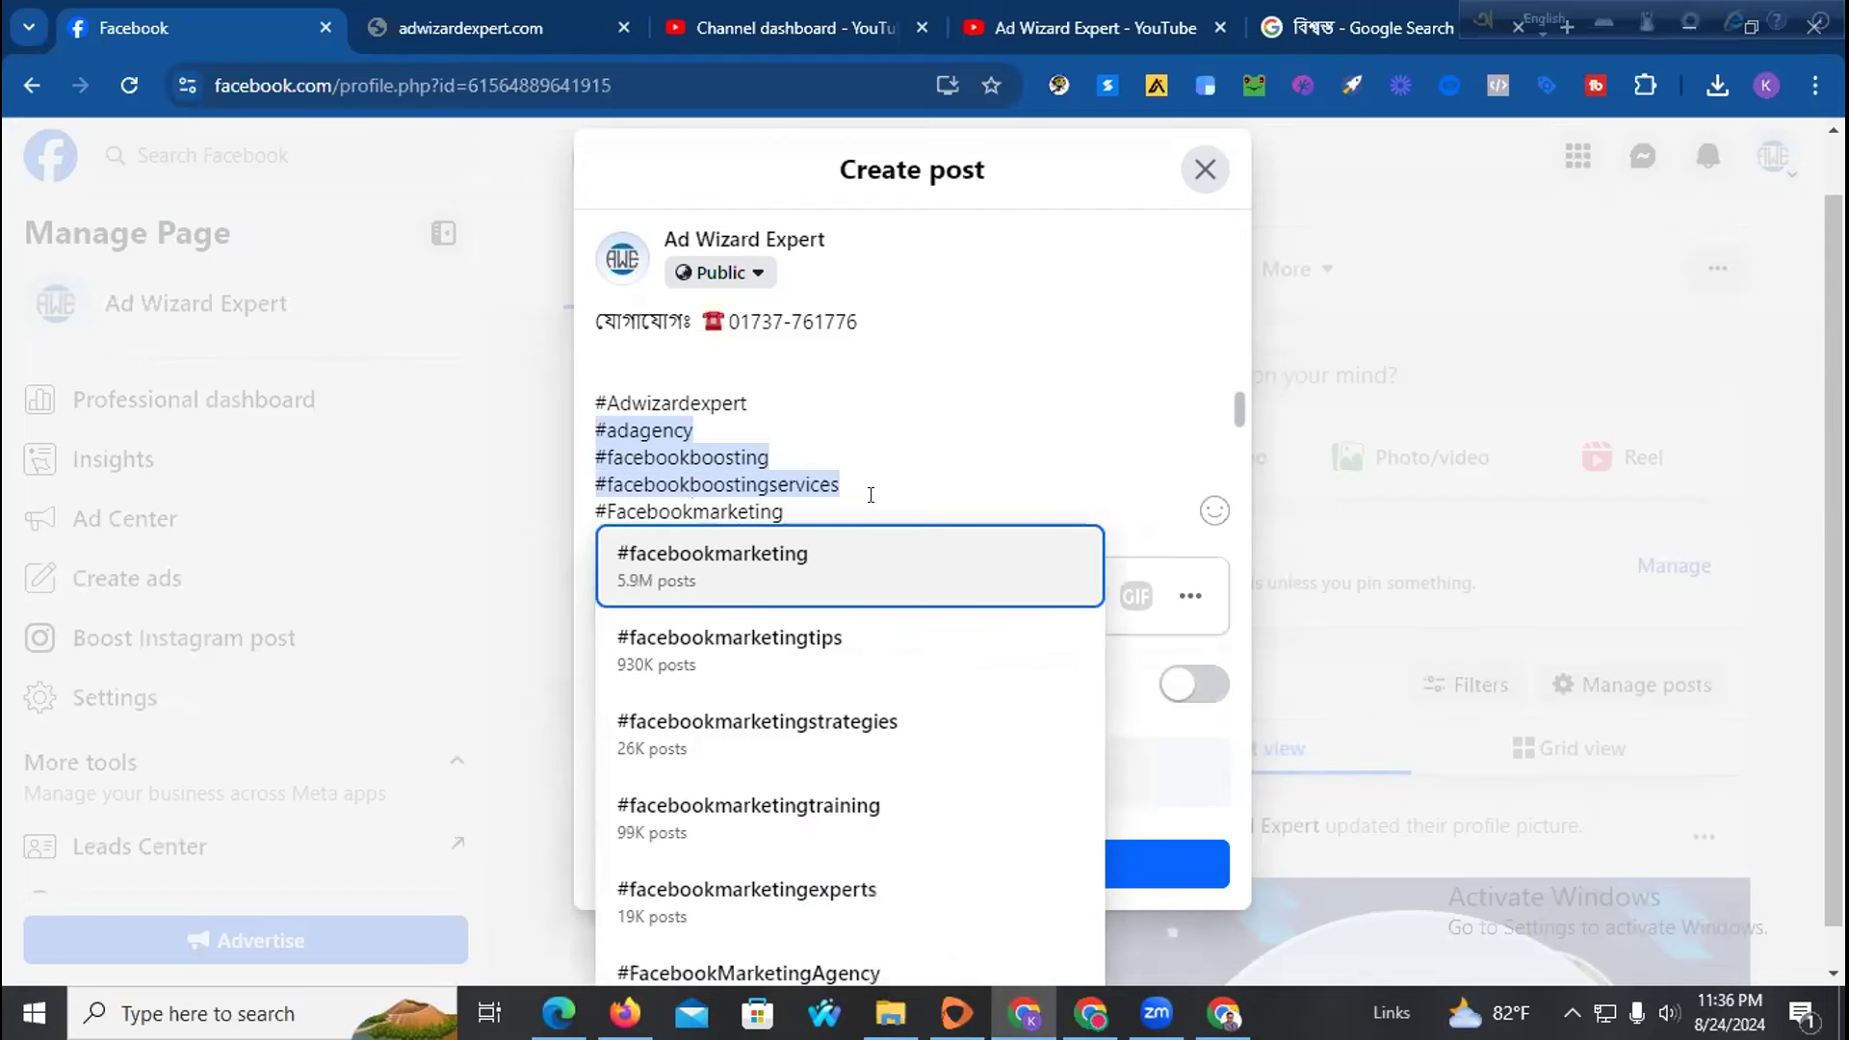
{"action": "left_click", "coordinate": [834, 572]}
Add #adsexpert after fixing its spelling, then another #adagency line
{"action": "key", "text": "Return"}
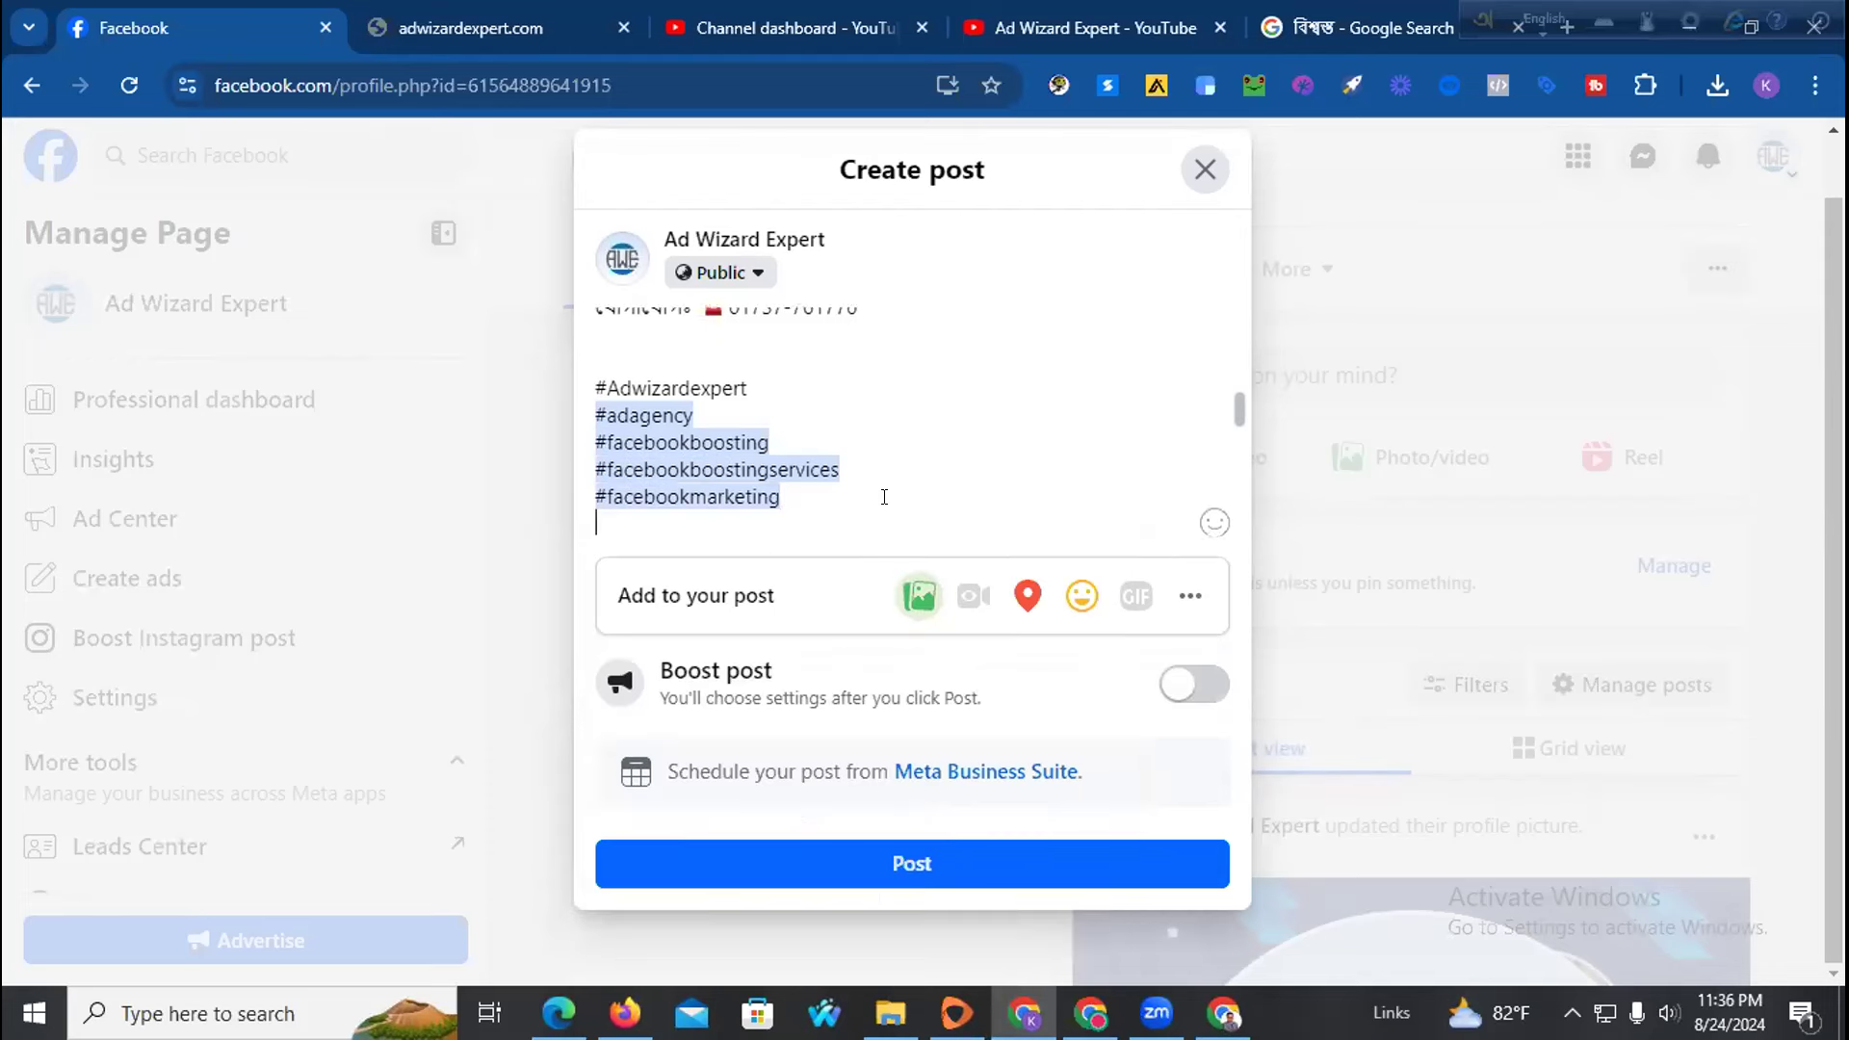
{"action": "type", "text": "#Ads"}
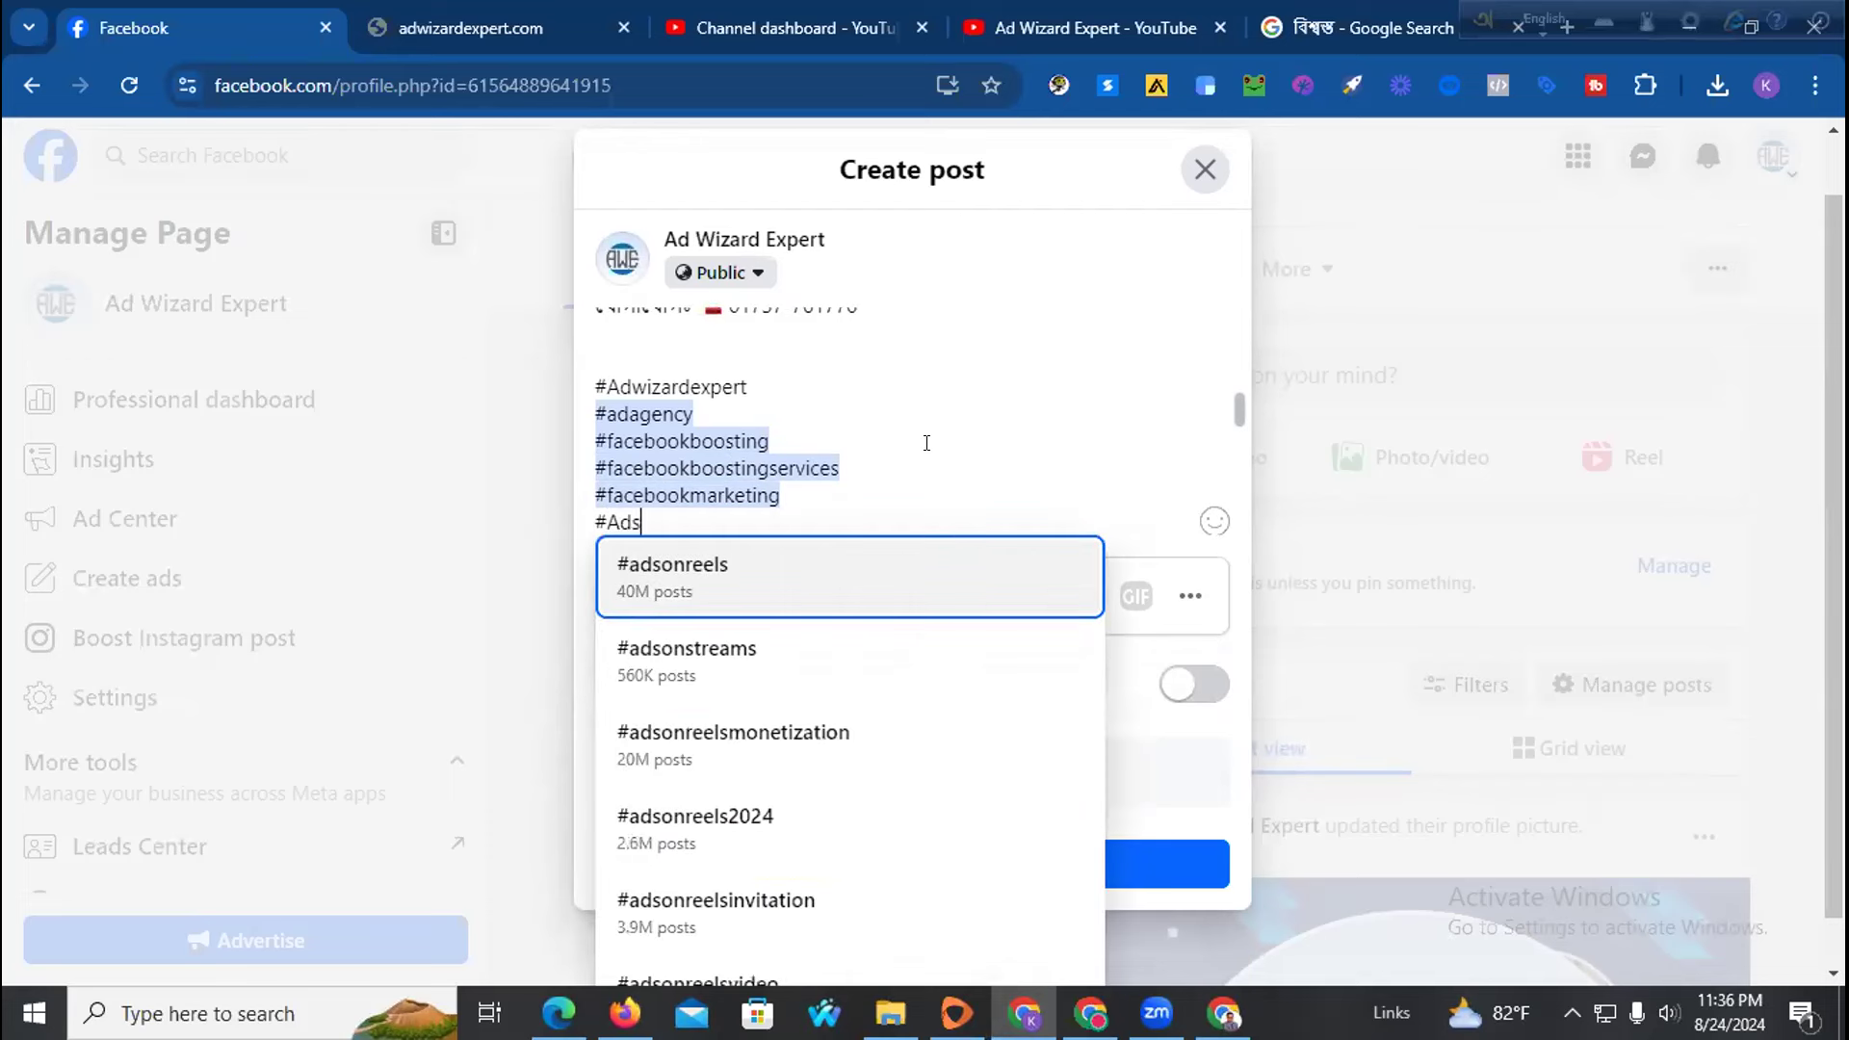
{"action": "type", "text": "exprt"}
{"action": "key", "text": "BackSpace"}
{"action": "key", "text": "BackSpace"}
{"action": "type", "text": "r"}
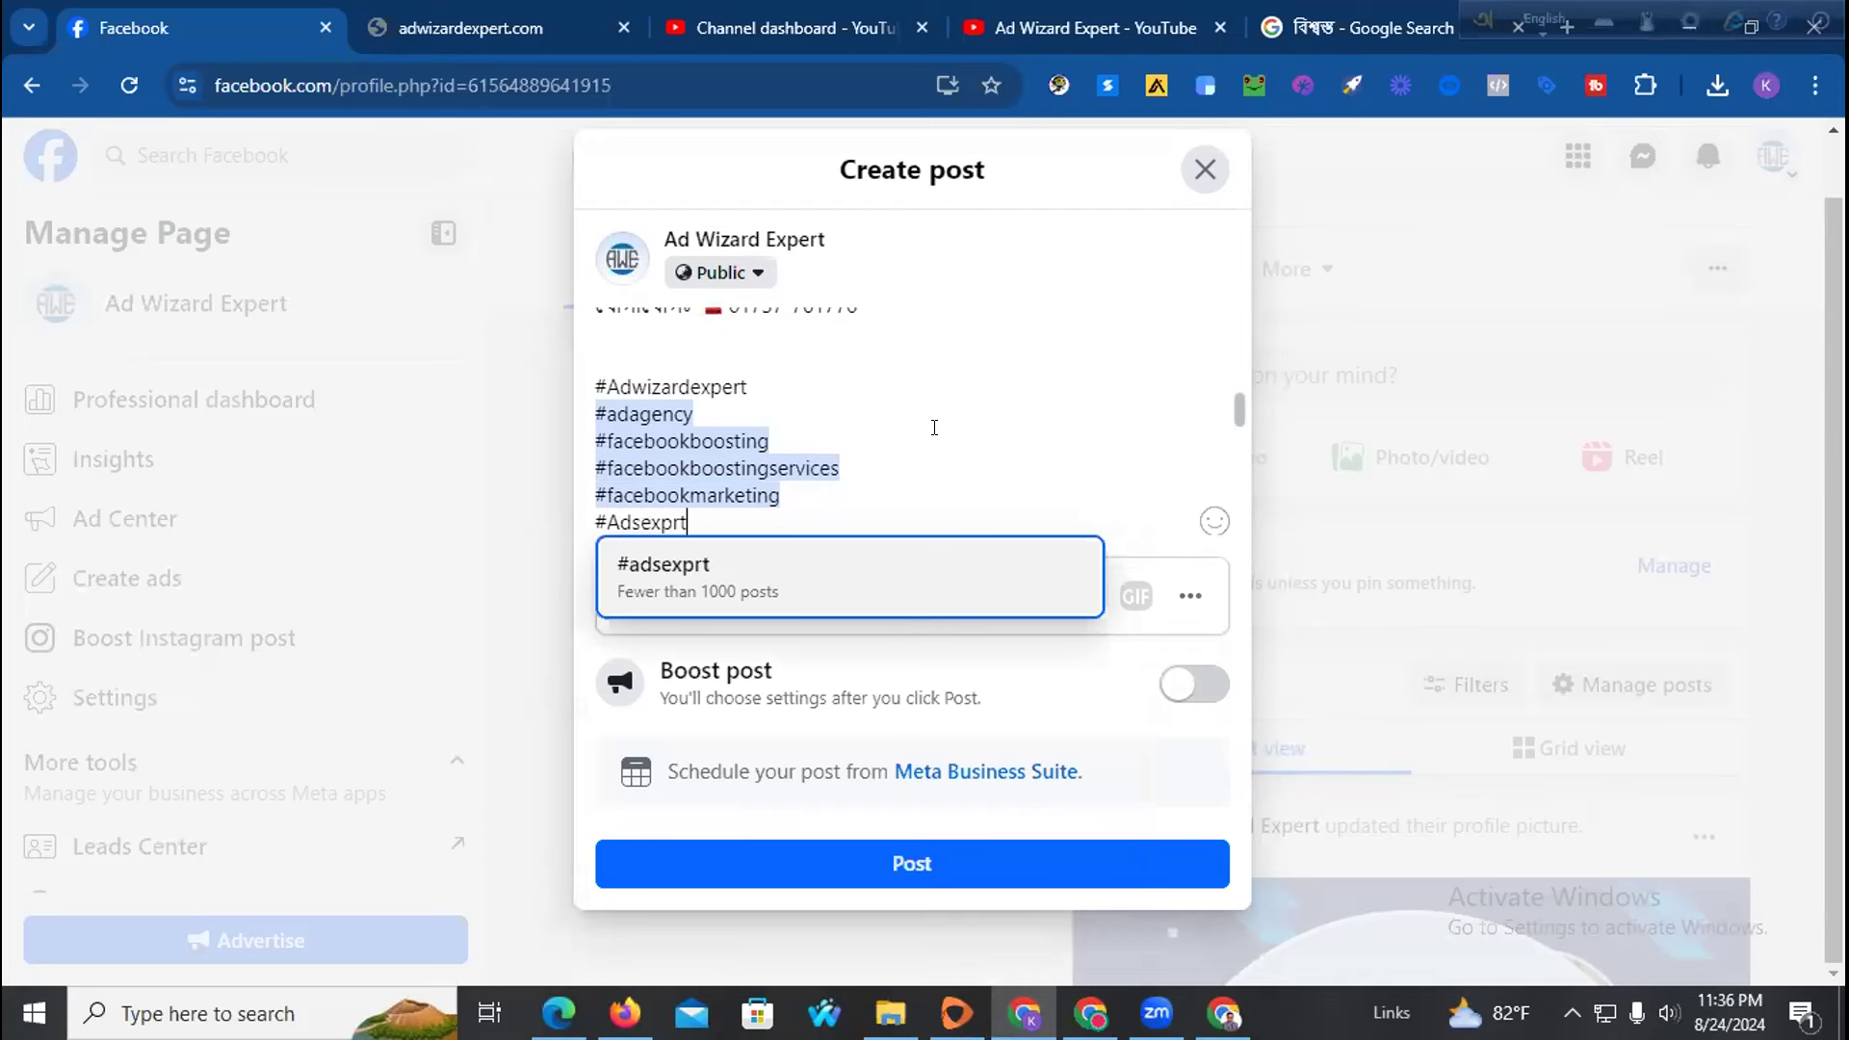
{"action": "key", "text": "BackSpace"}
{"action": "type", "text": "e"}
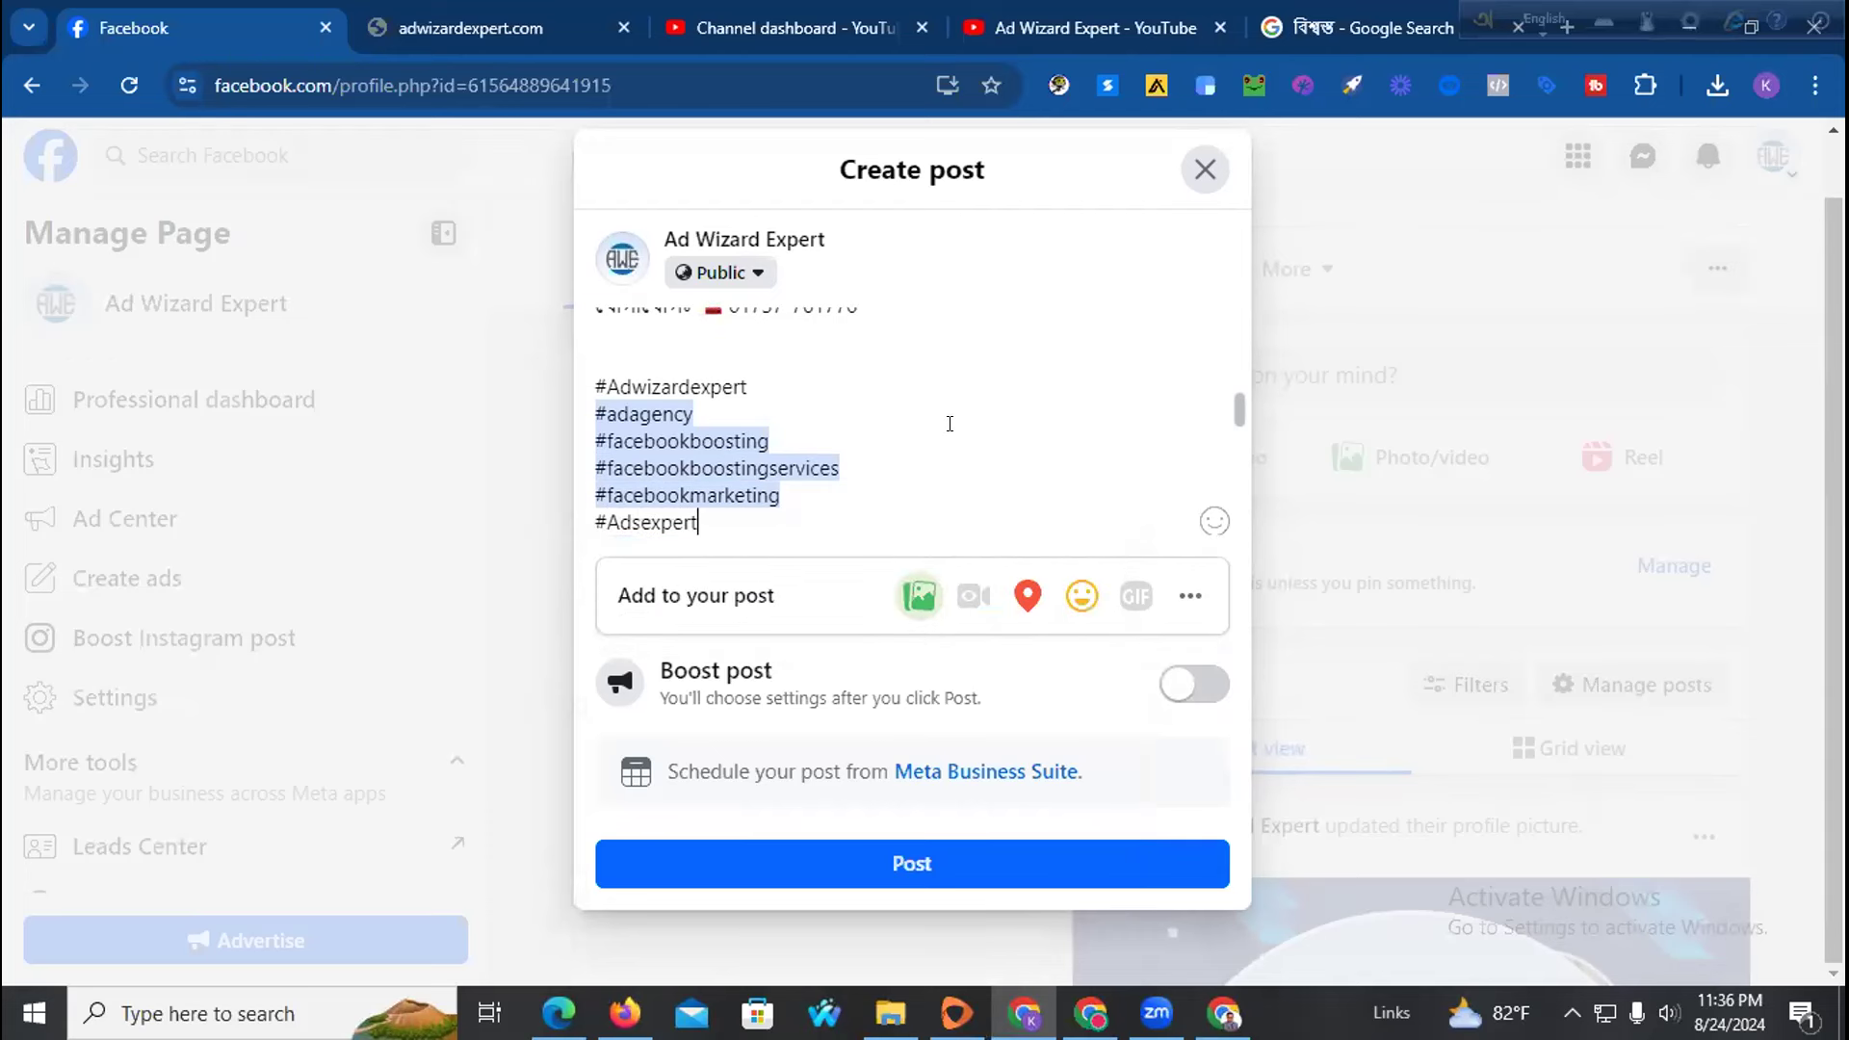
{"action": "left_click", "coordinate": [855, 592]}
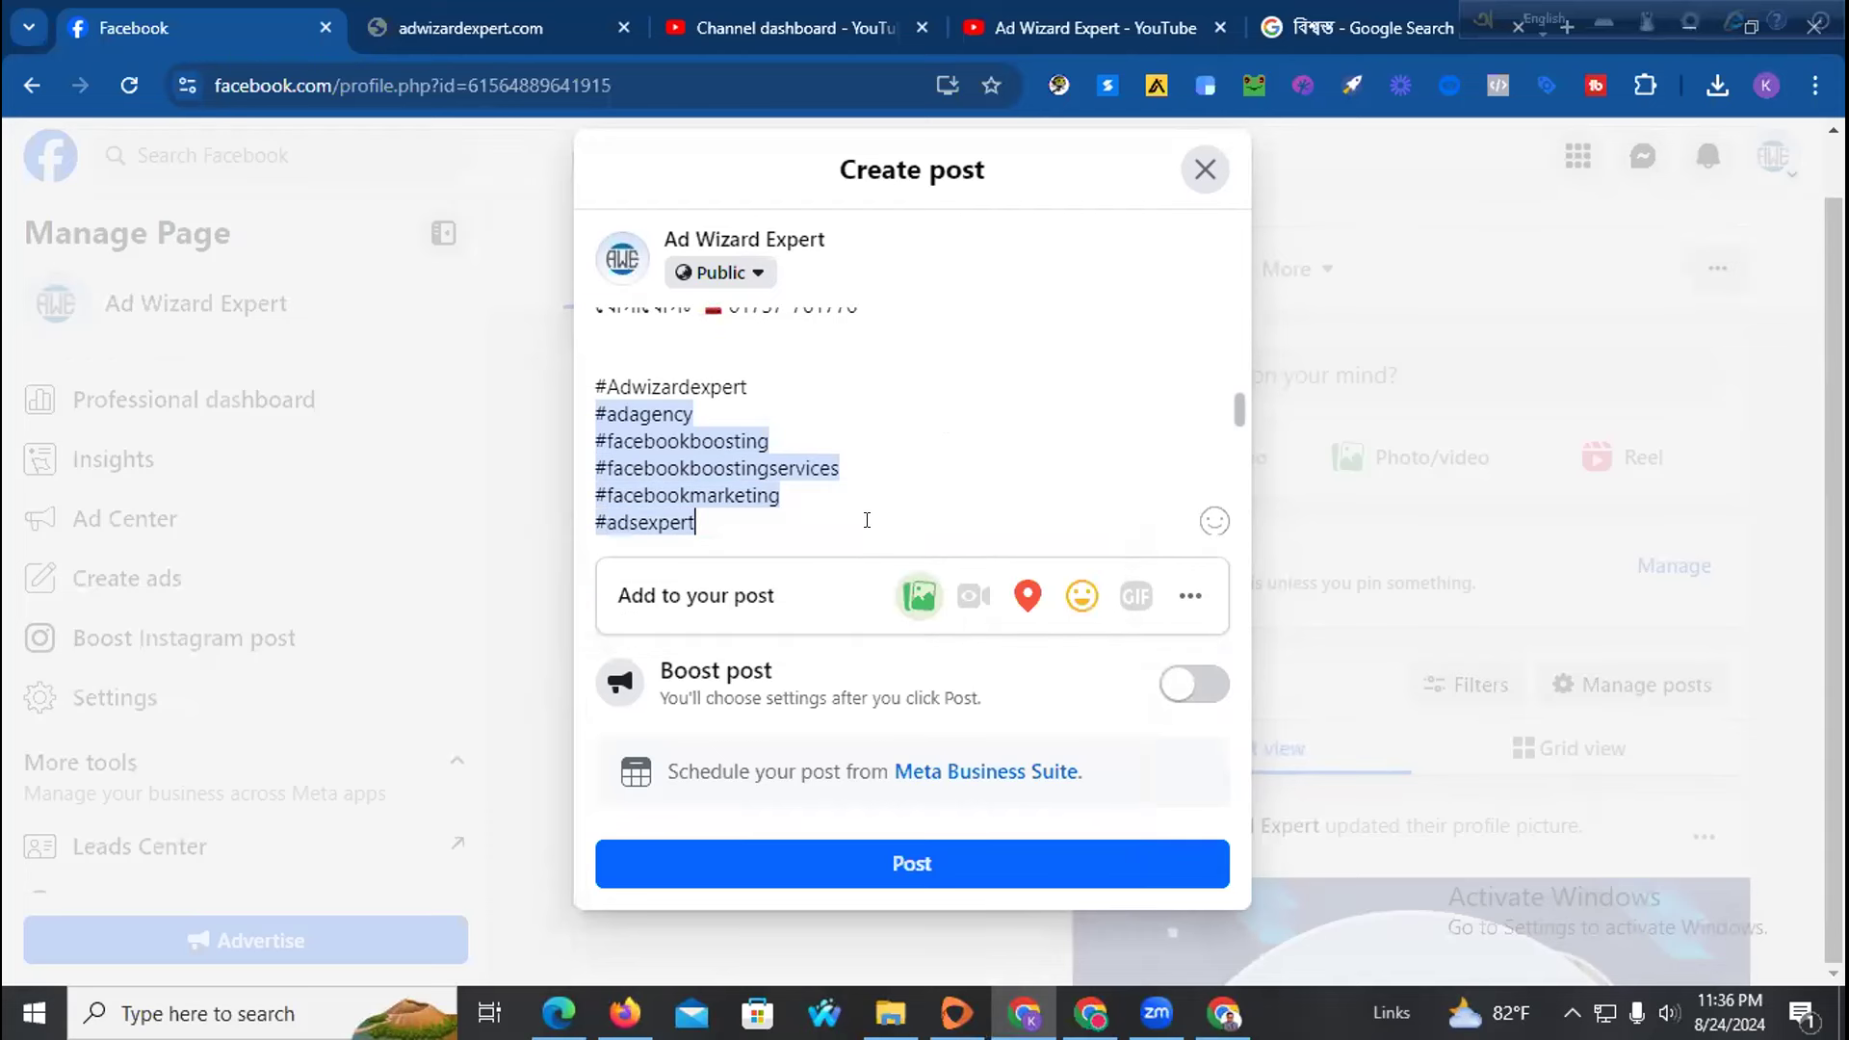
{"action": "key", "text": "Return"}
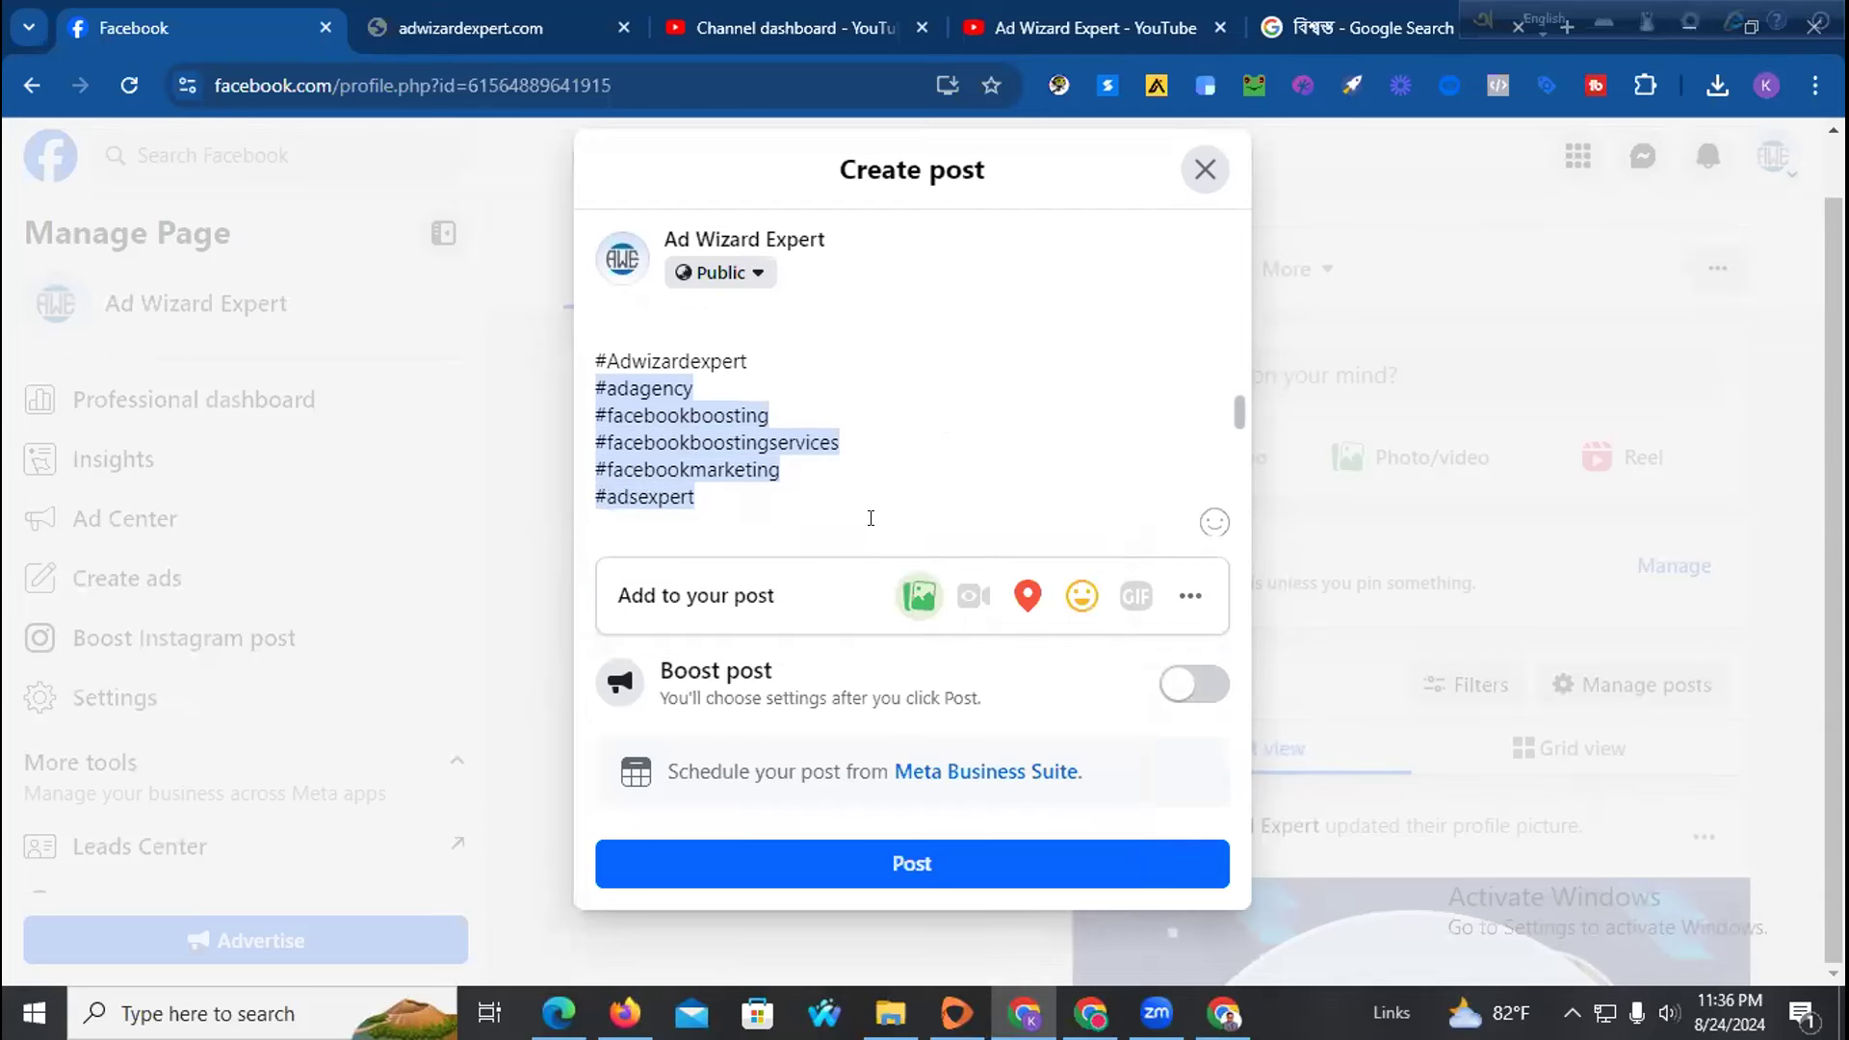
{"action": "type", "text": "#Adsa"}
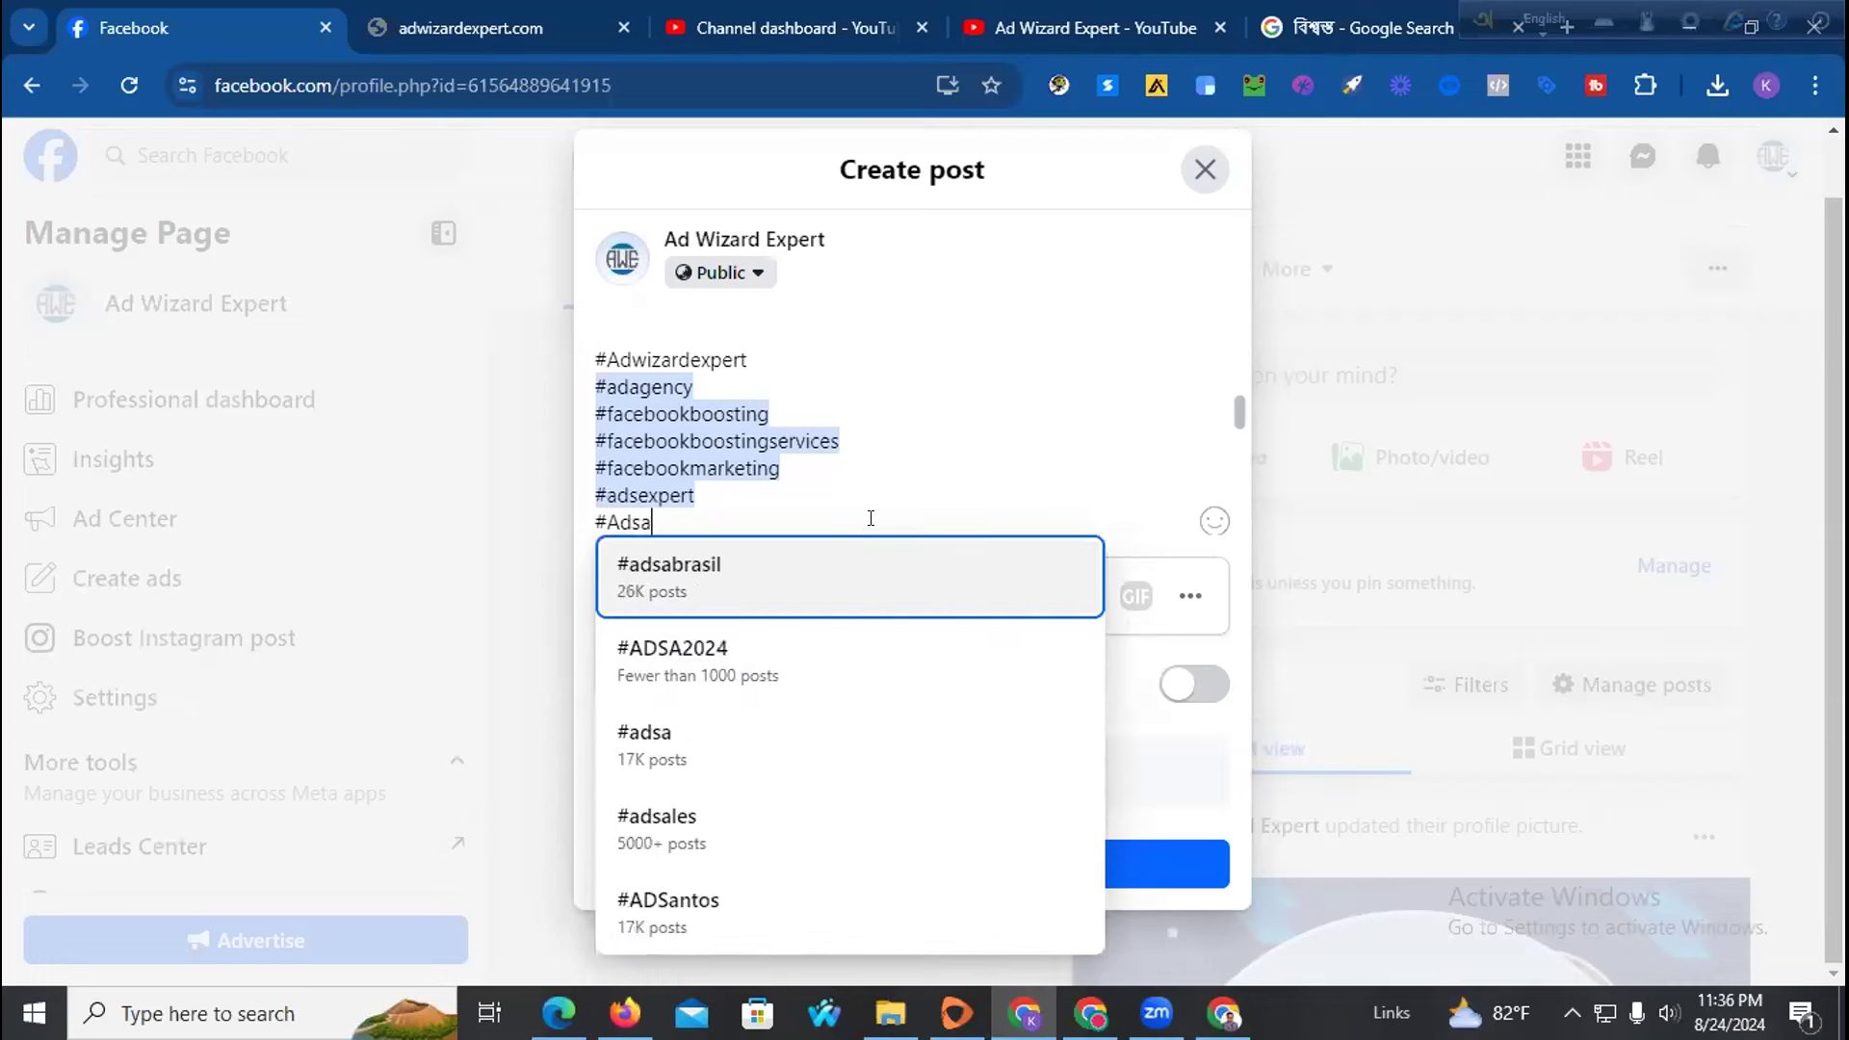
{"action": "type", "text": "gency"}
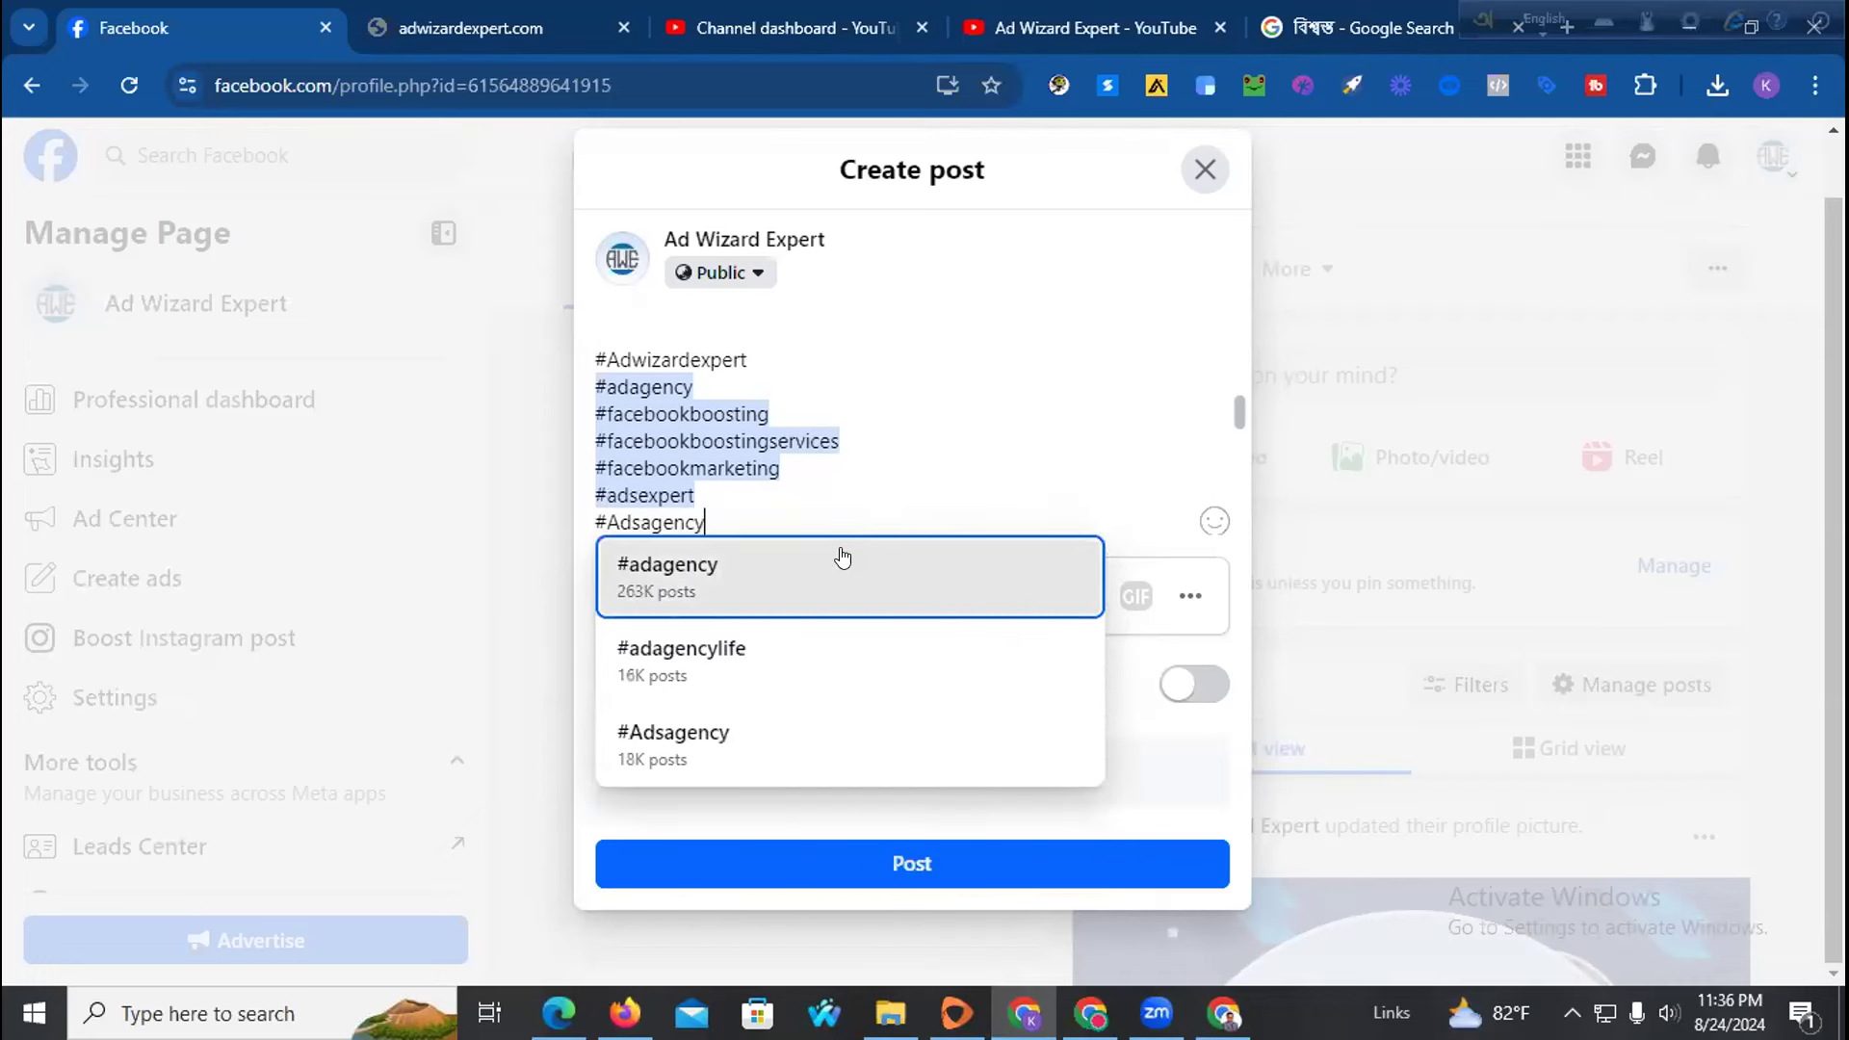
{"action": "left_click", "coordinate": [841, 559]}
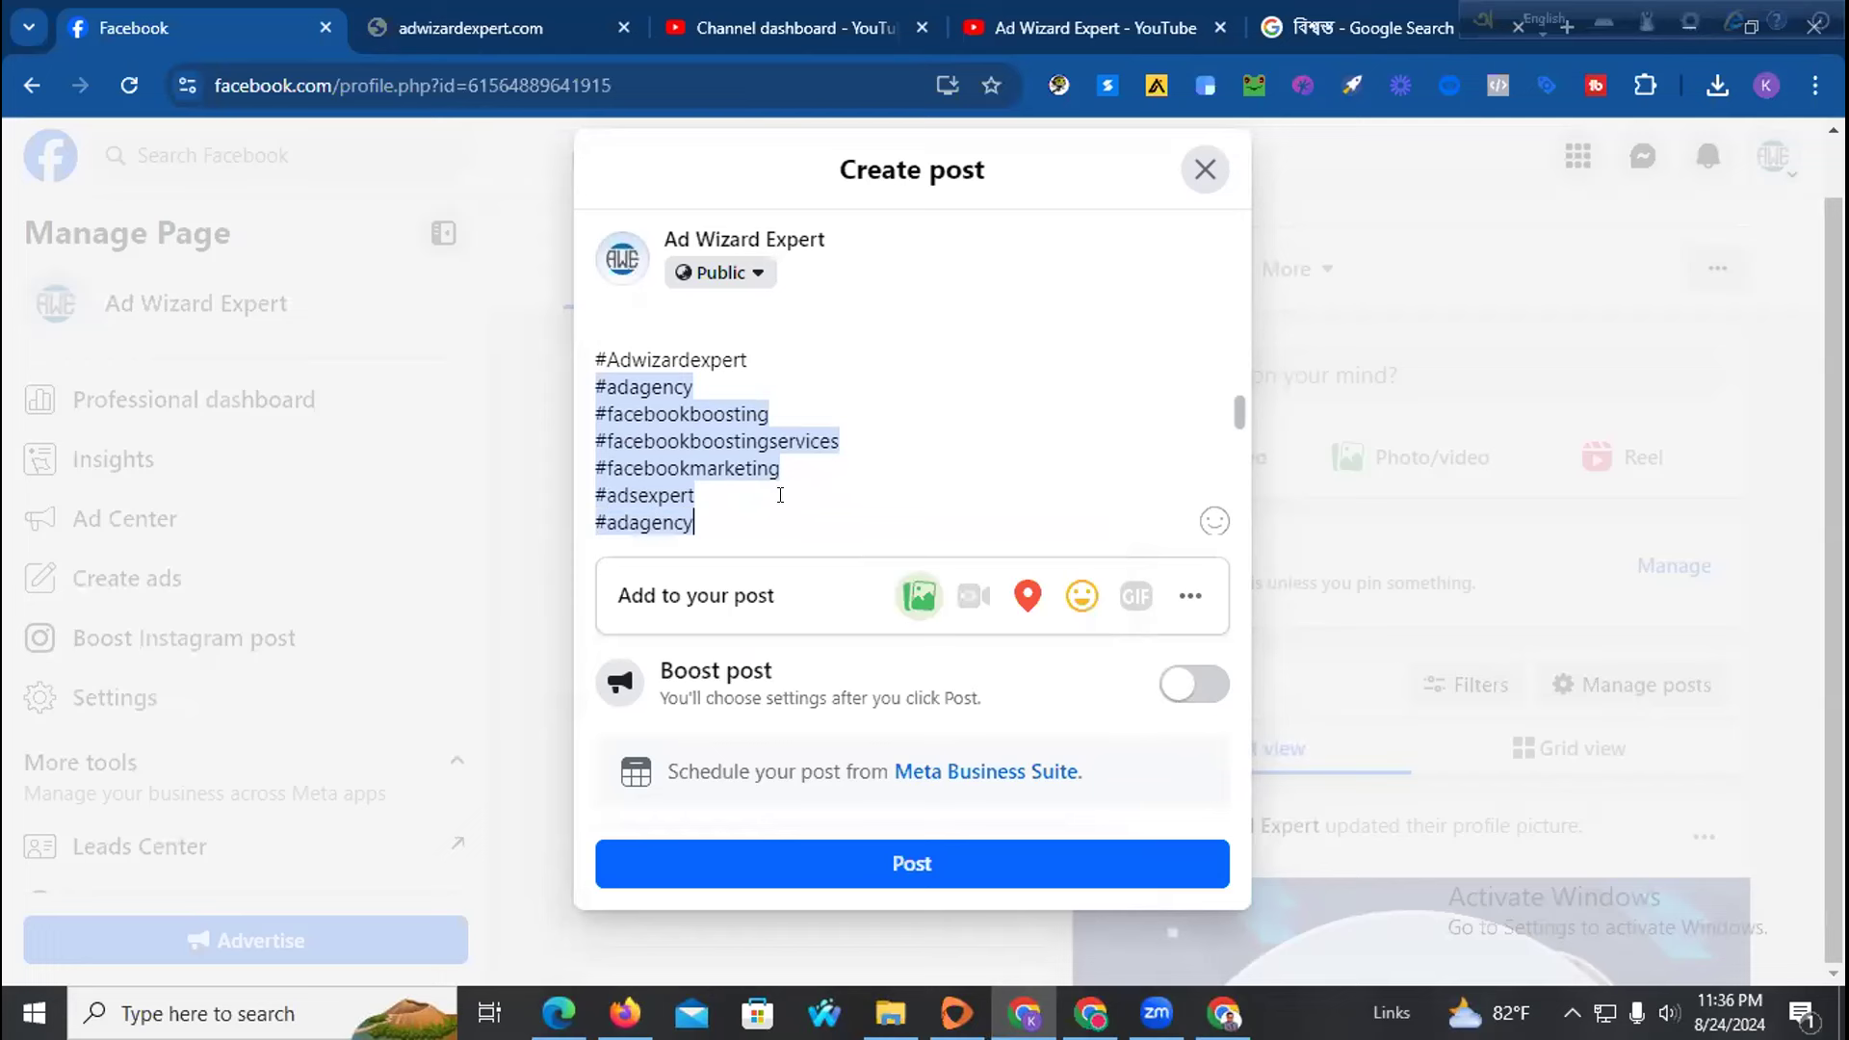
Finish the block with #marketingexpert, #facebookviral and #logodesign from the suggestion list
{"action": "key", "text": "Return"}
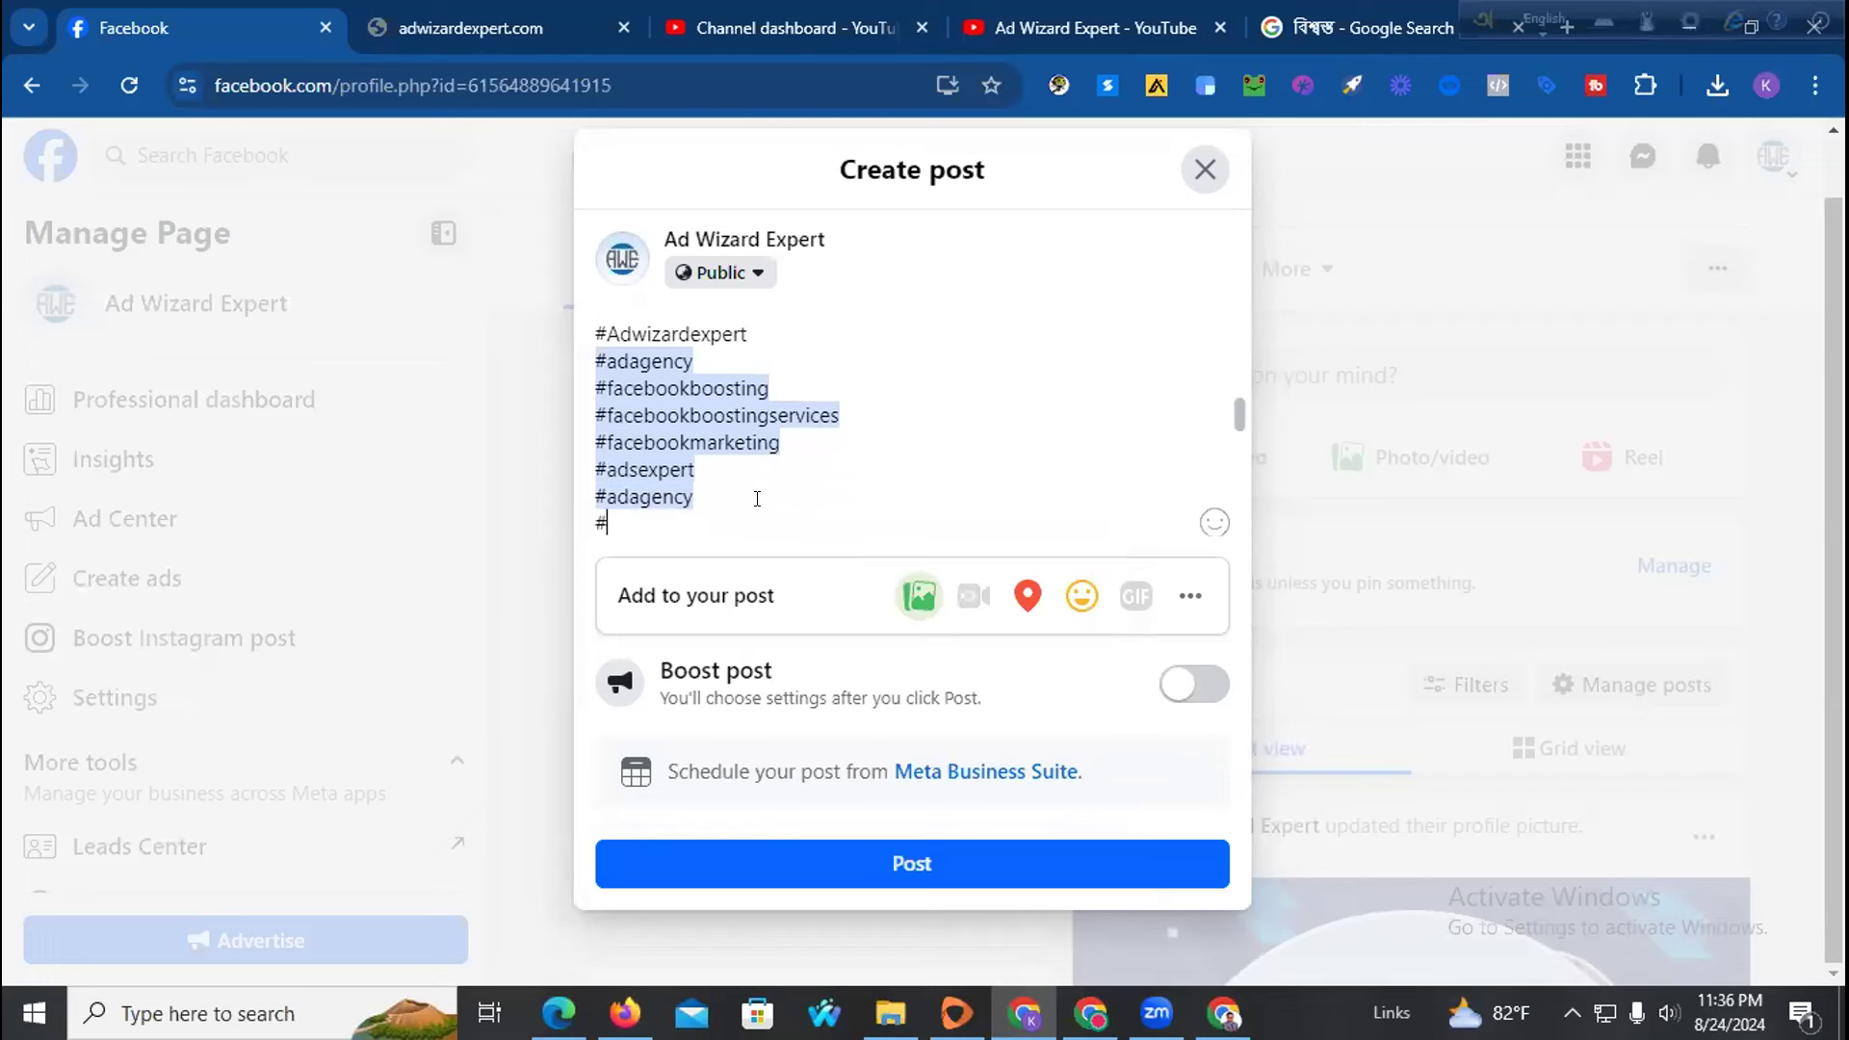
{"action": "type", "text": "#Marketingexpert"}
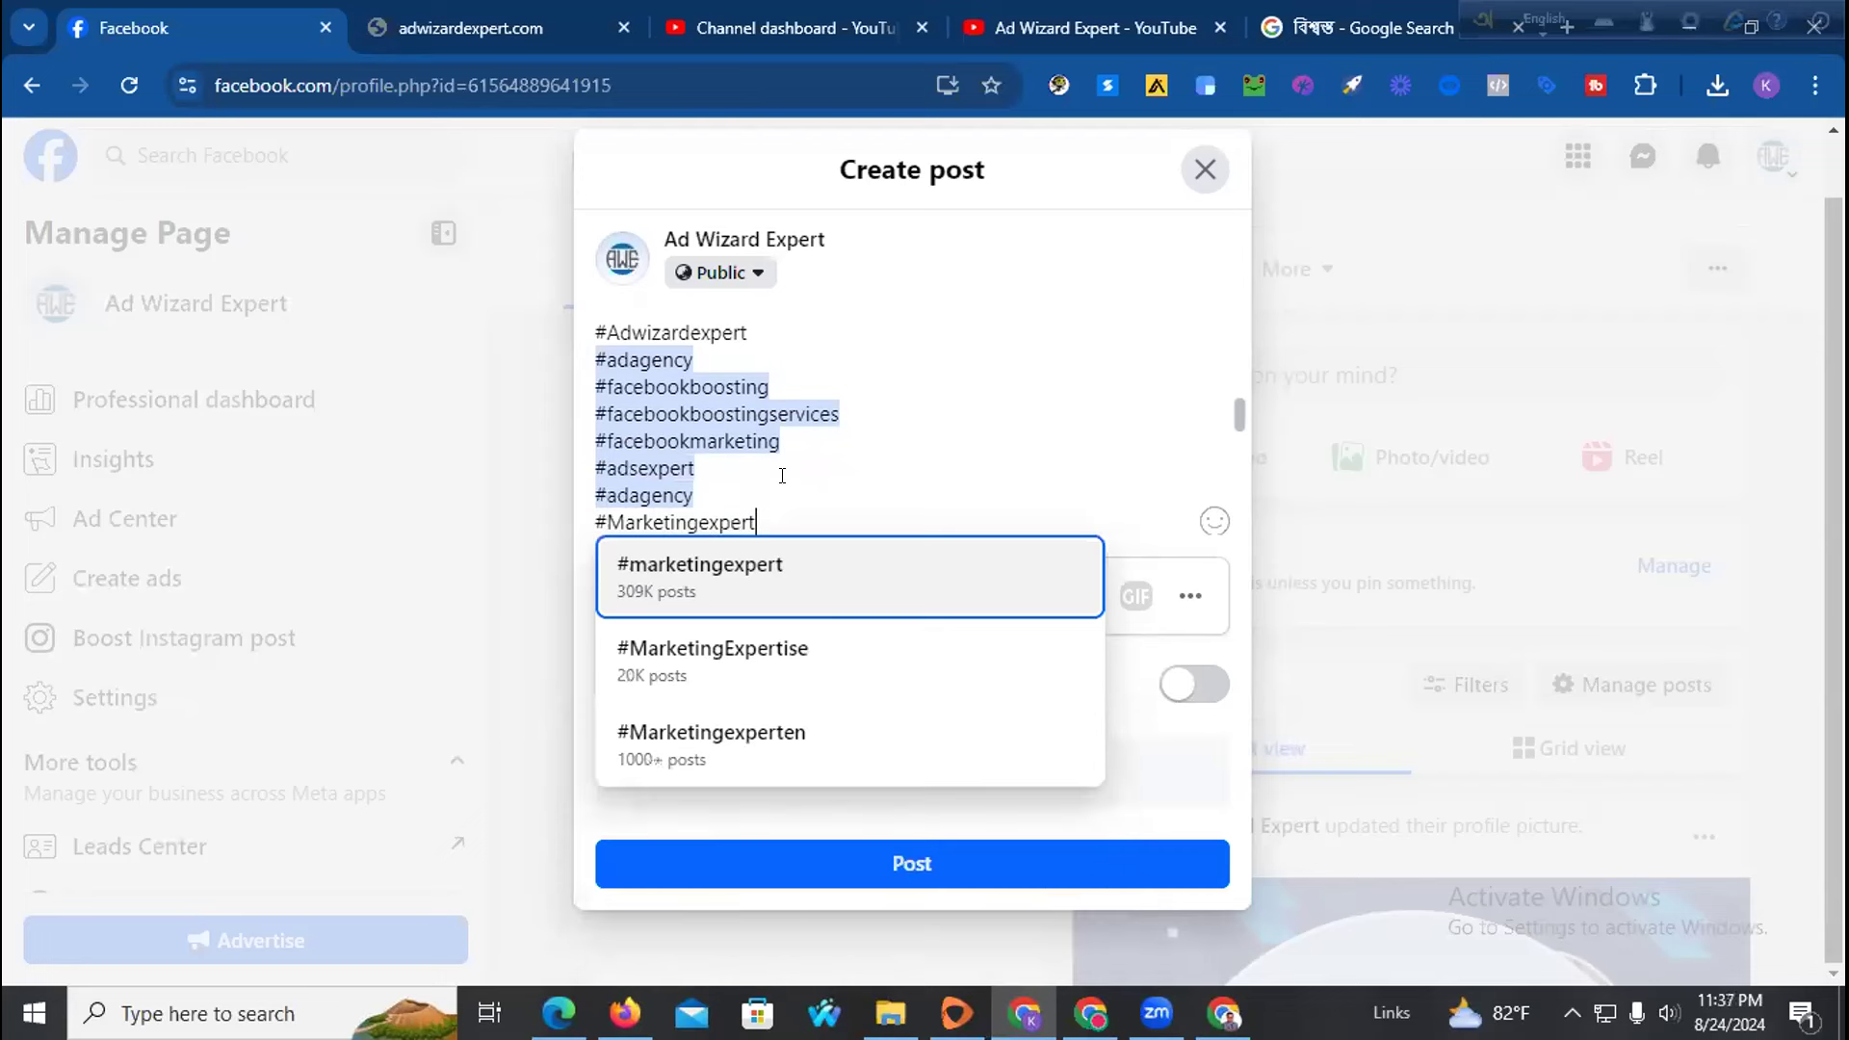
{"action": "left_click", "coordinate": [747, 590]}
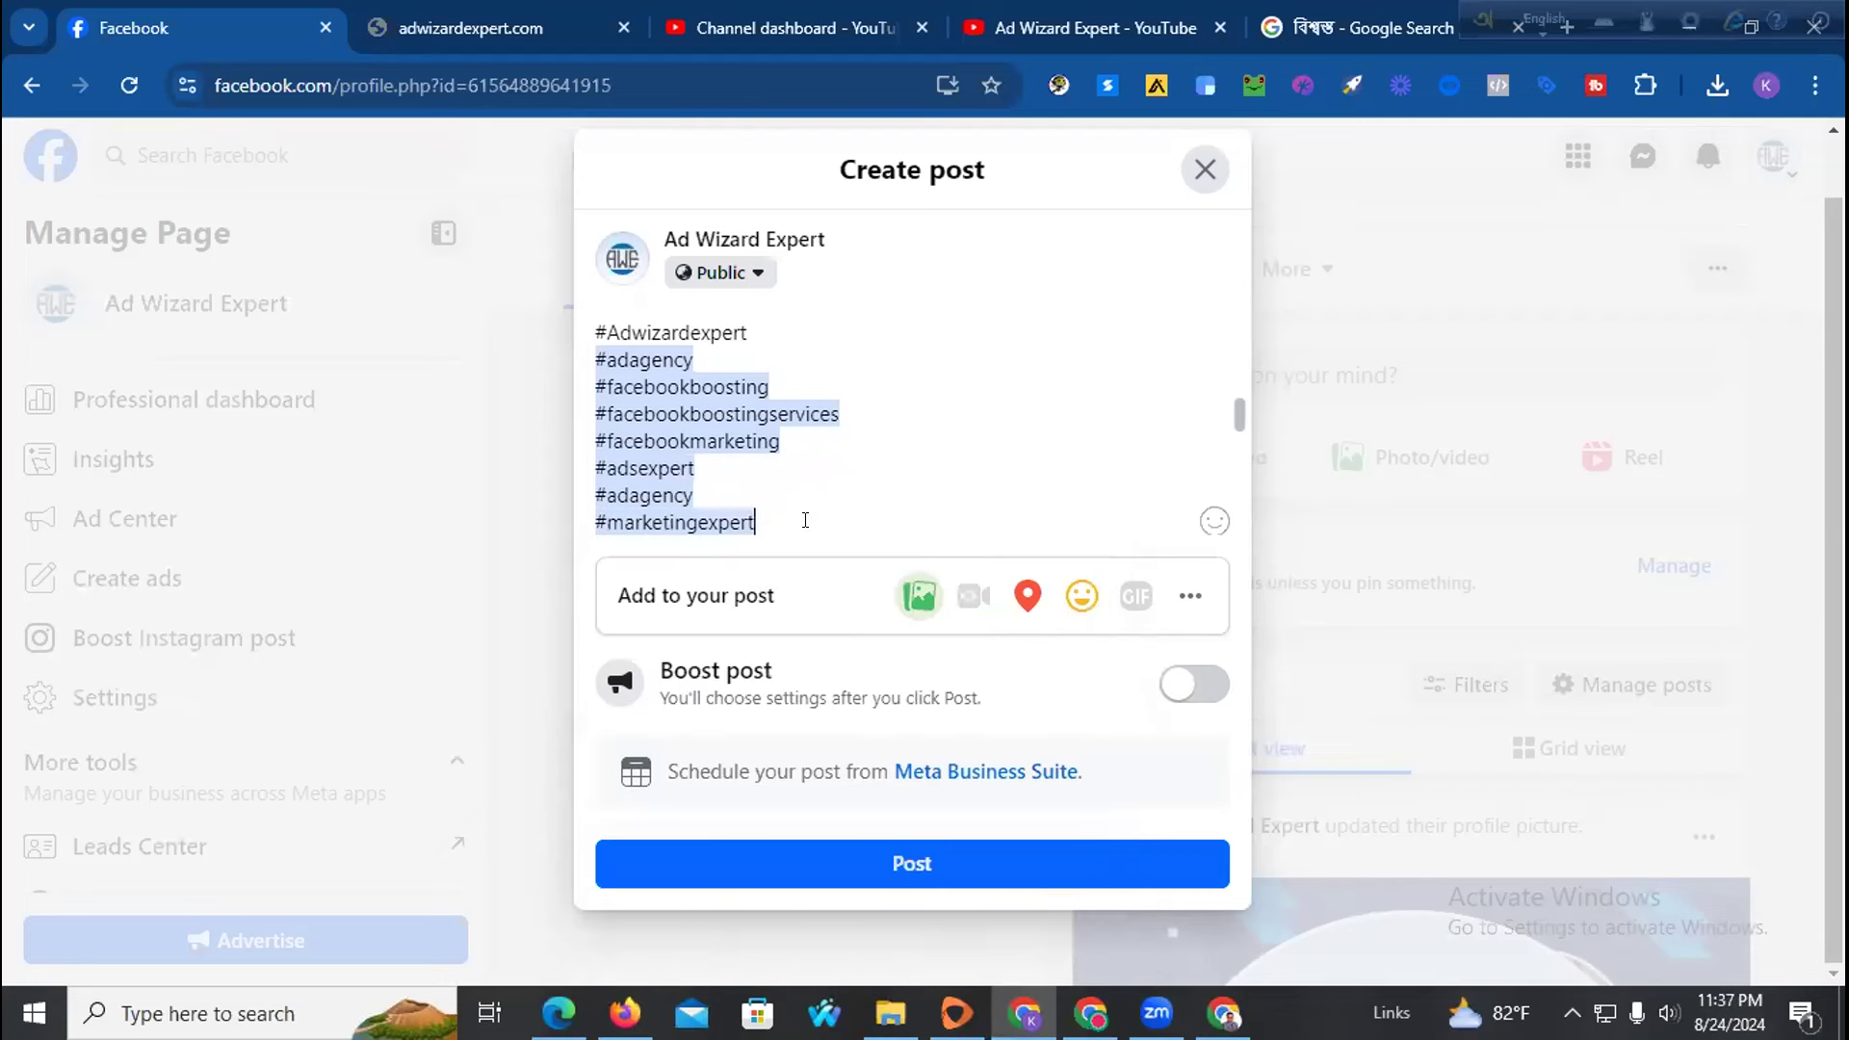
{"action": "key", "text": "Return"}
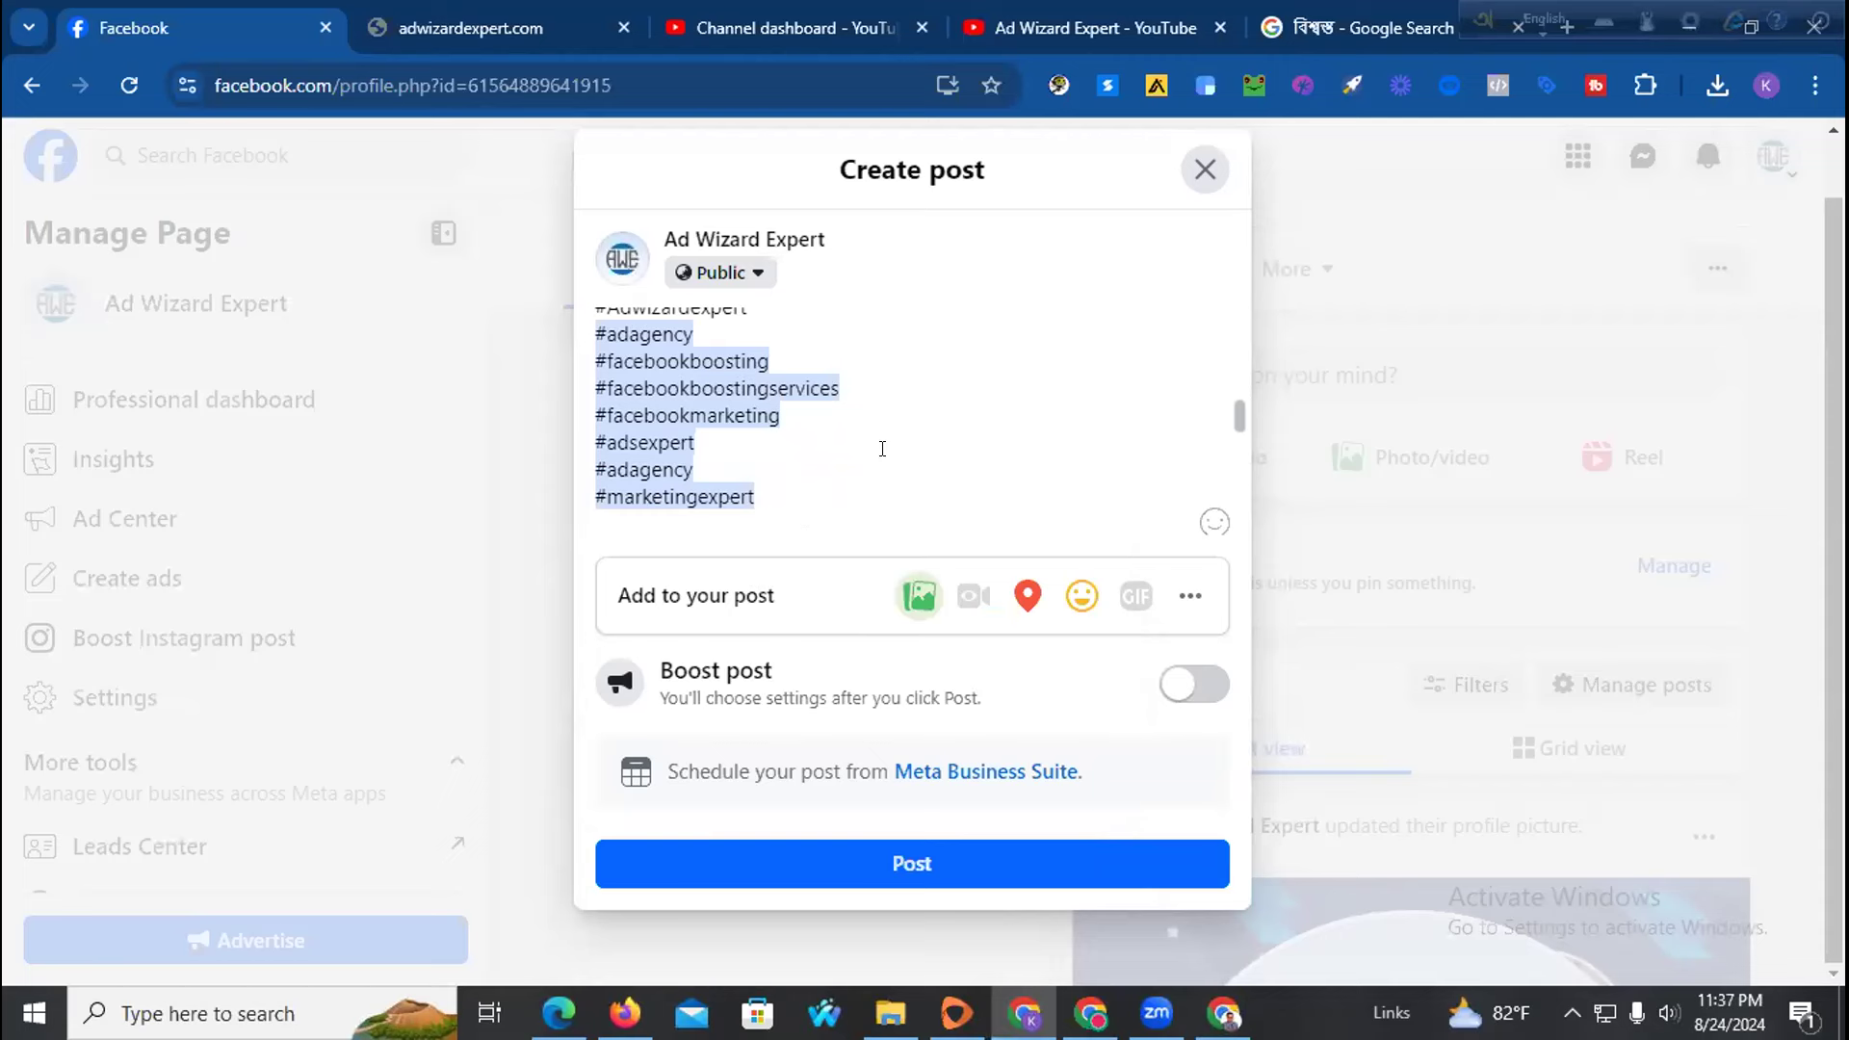
{"action": "type", "text": "#Fac"}
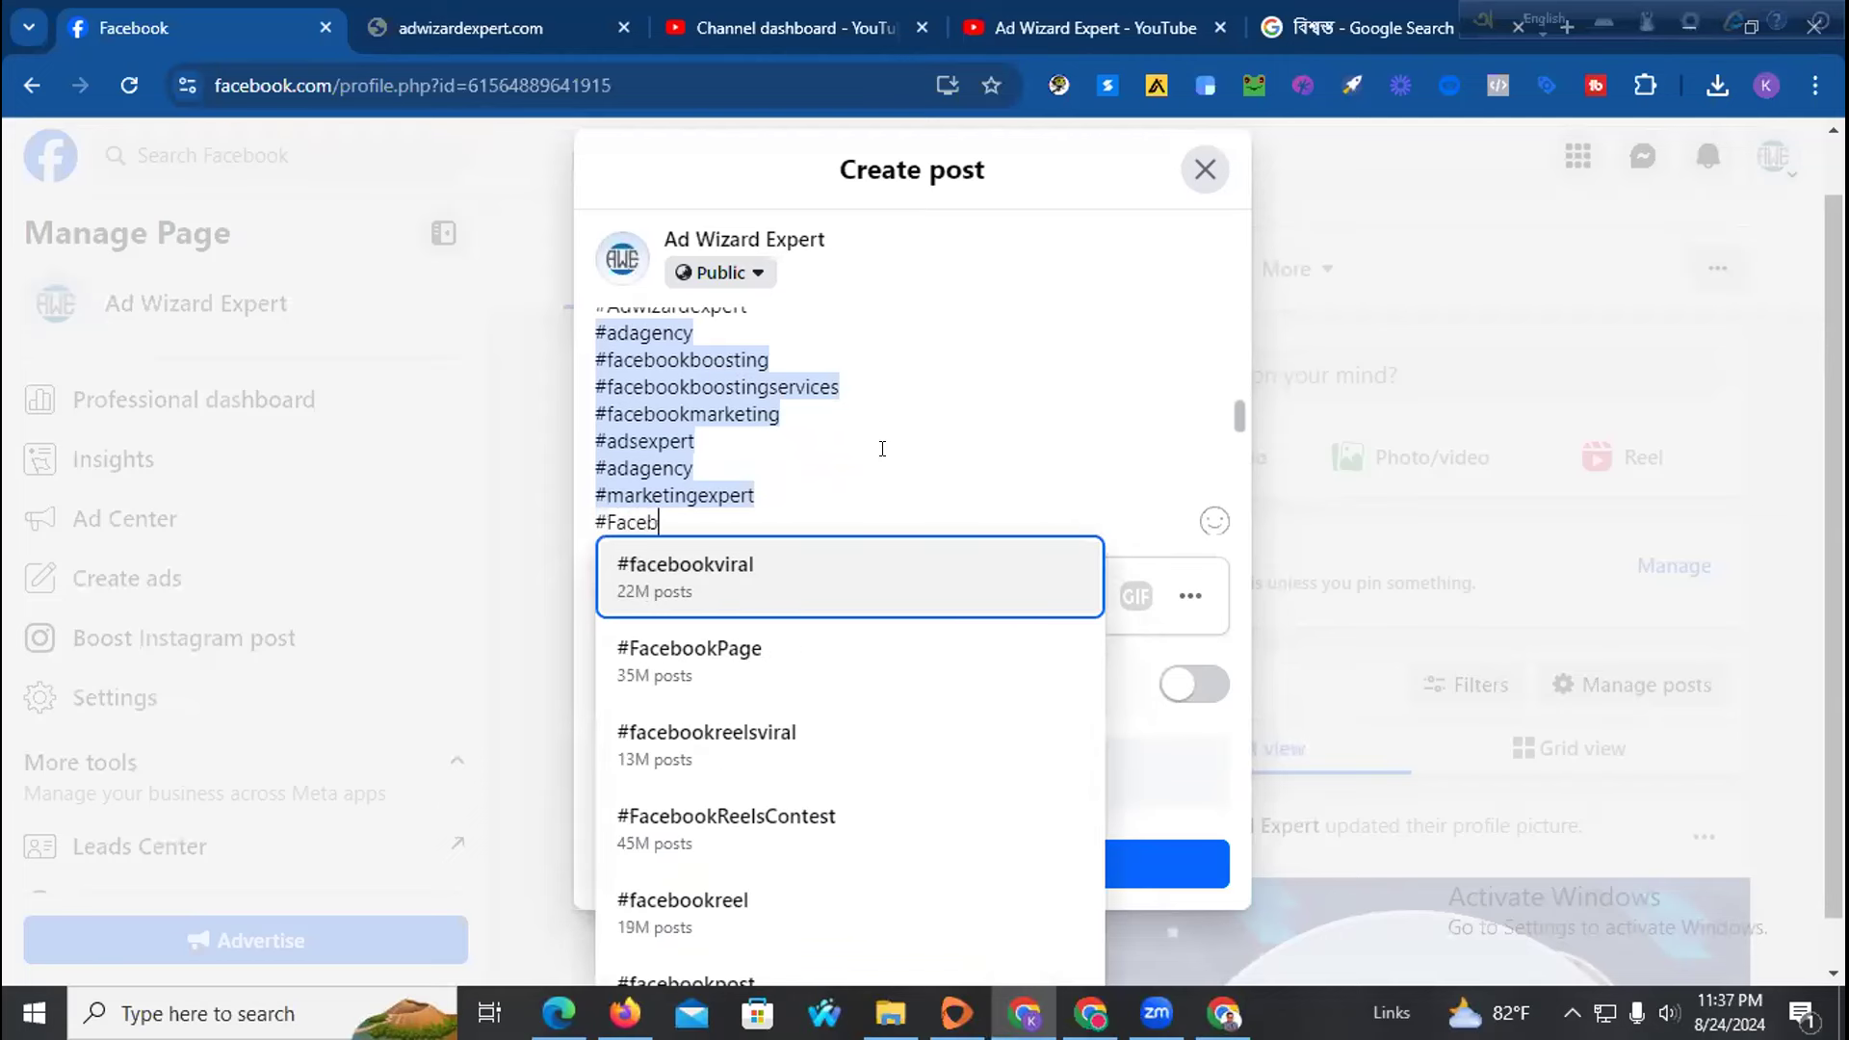
{"action": "type", "text": "eb"}
{"action": "left_click", "coordinate": [813, 558]}
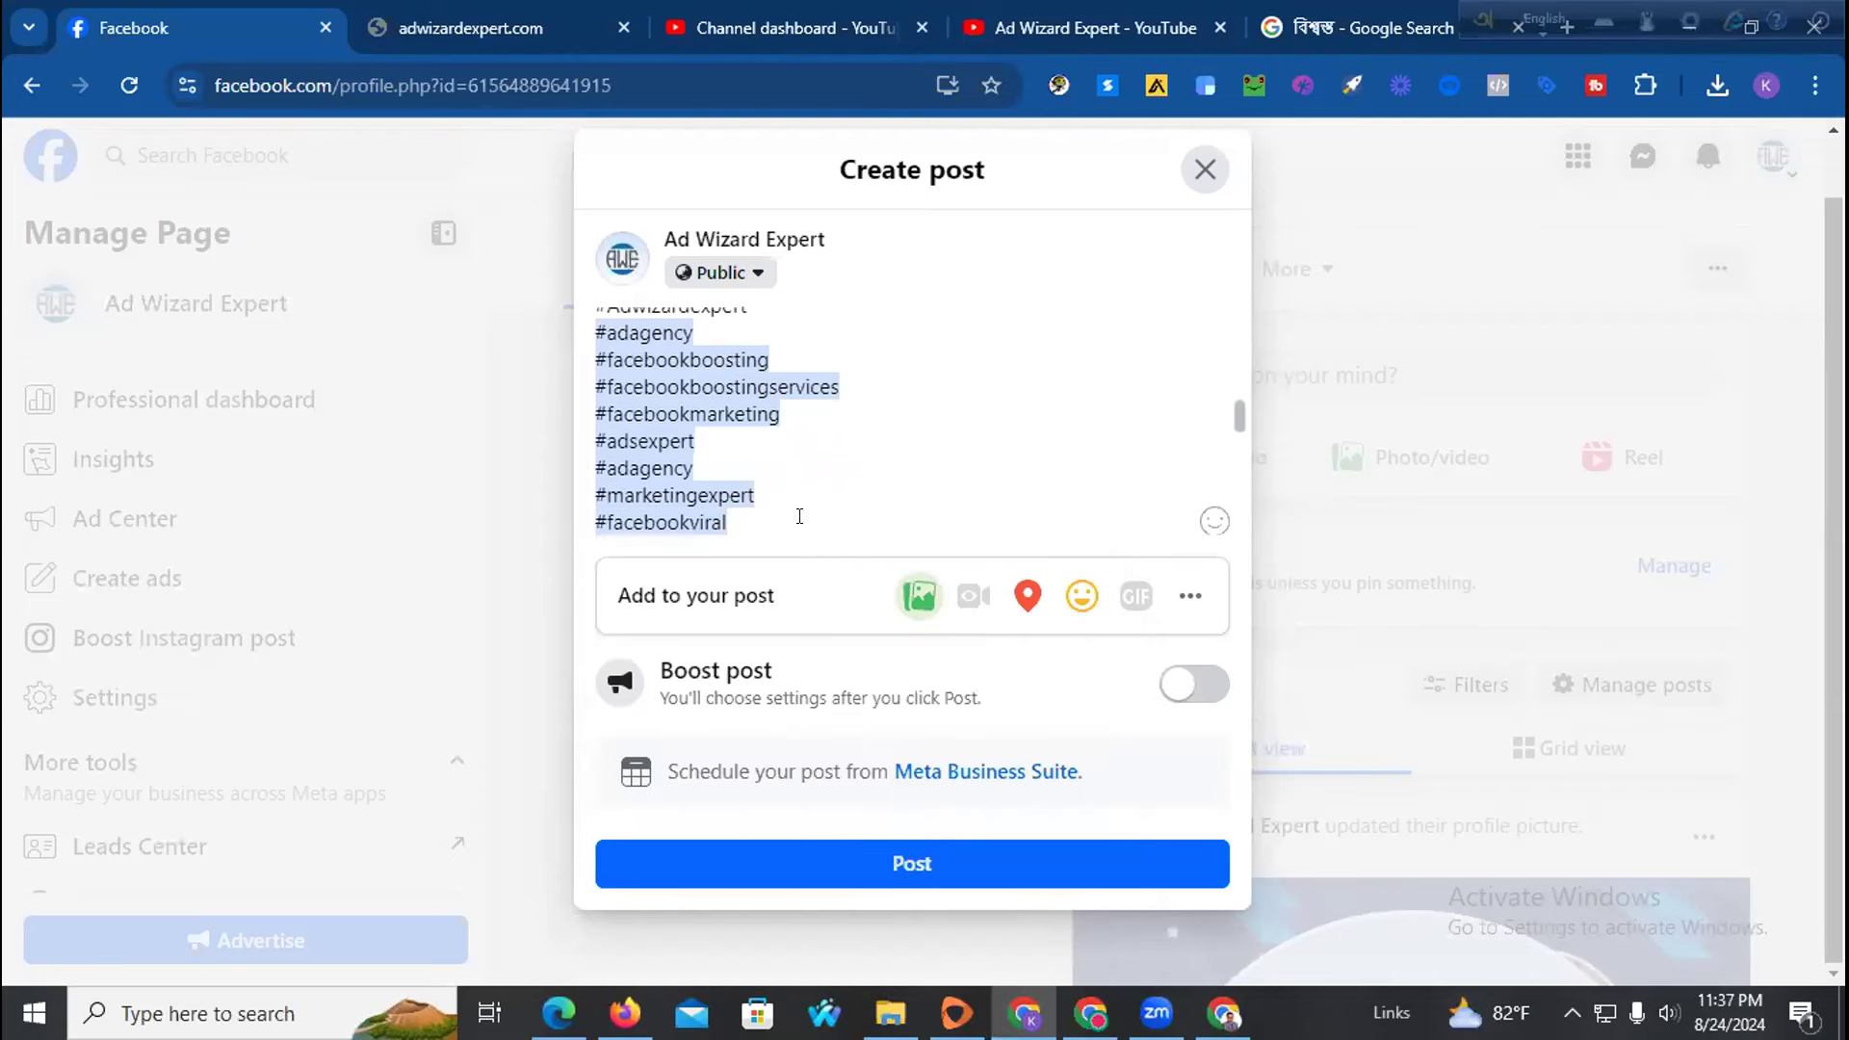
{"action": "key", "text": "Return"}
{"action": "type", "text": "#L"}
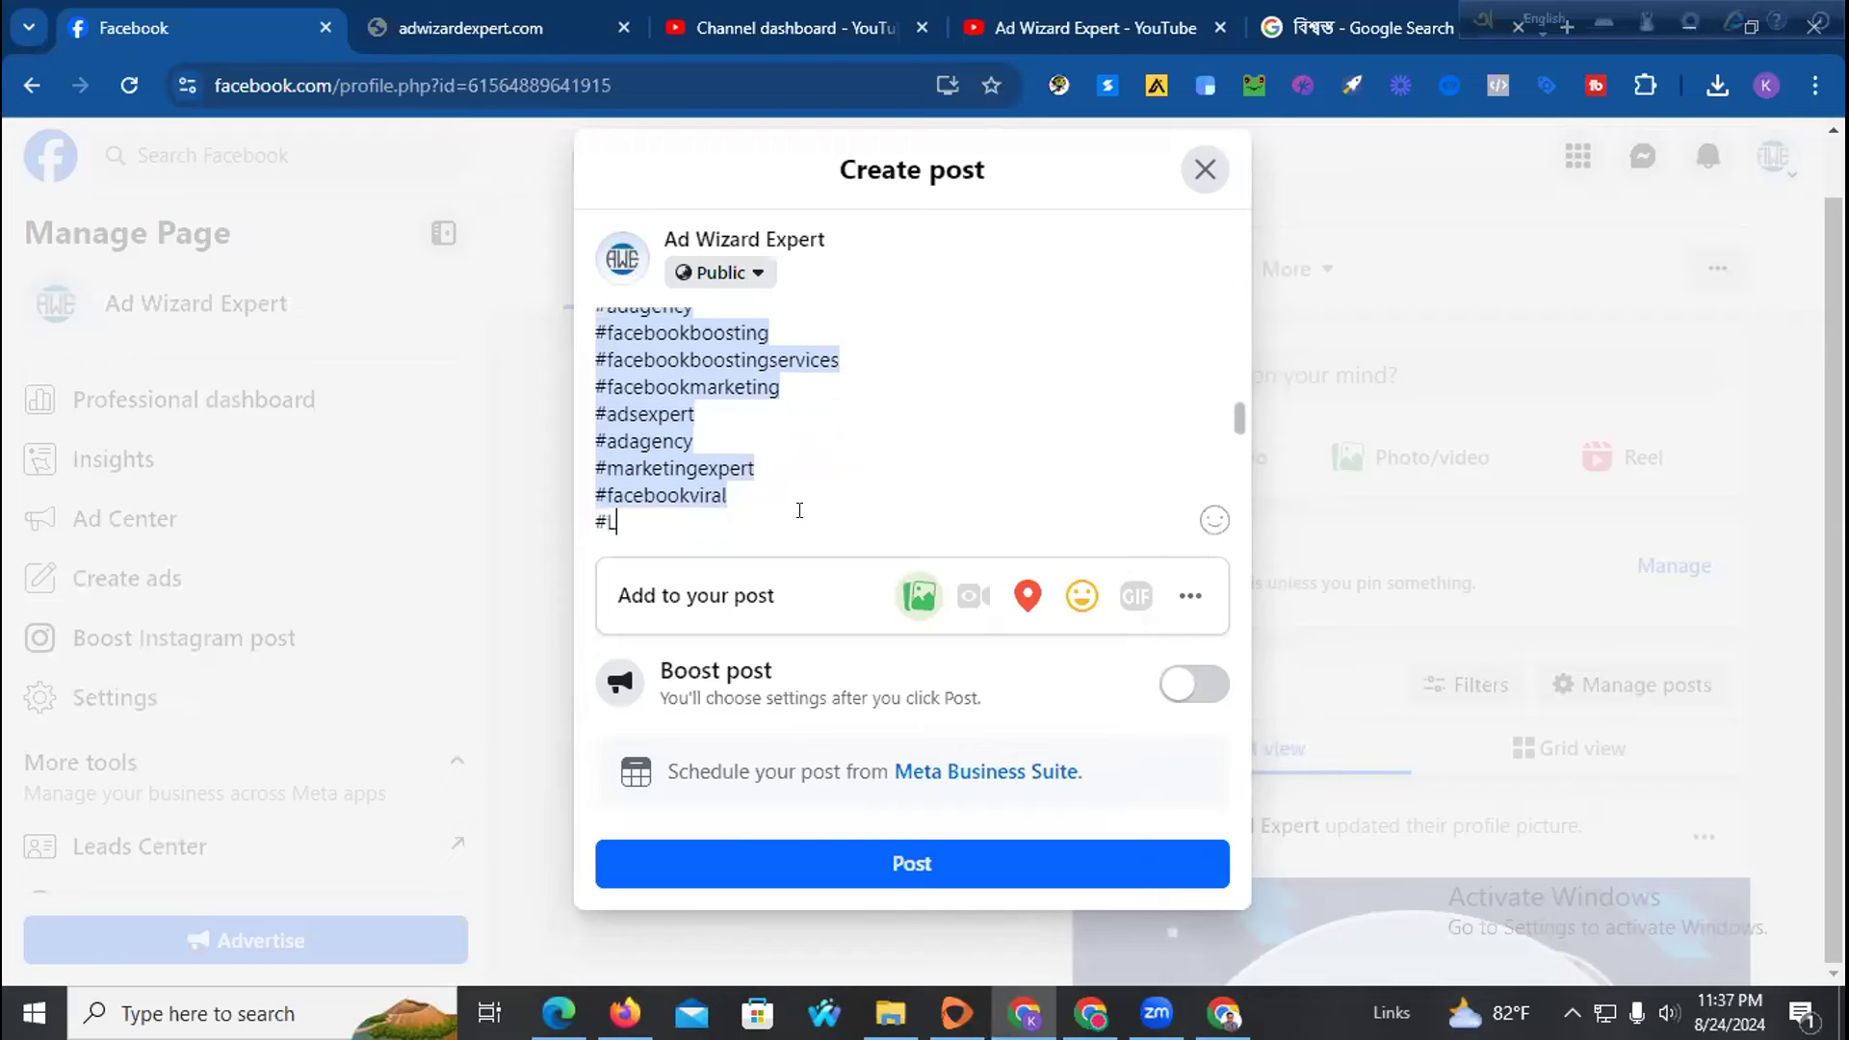
{"action": "type", "text": "ogodesign"}
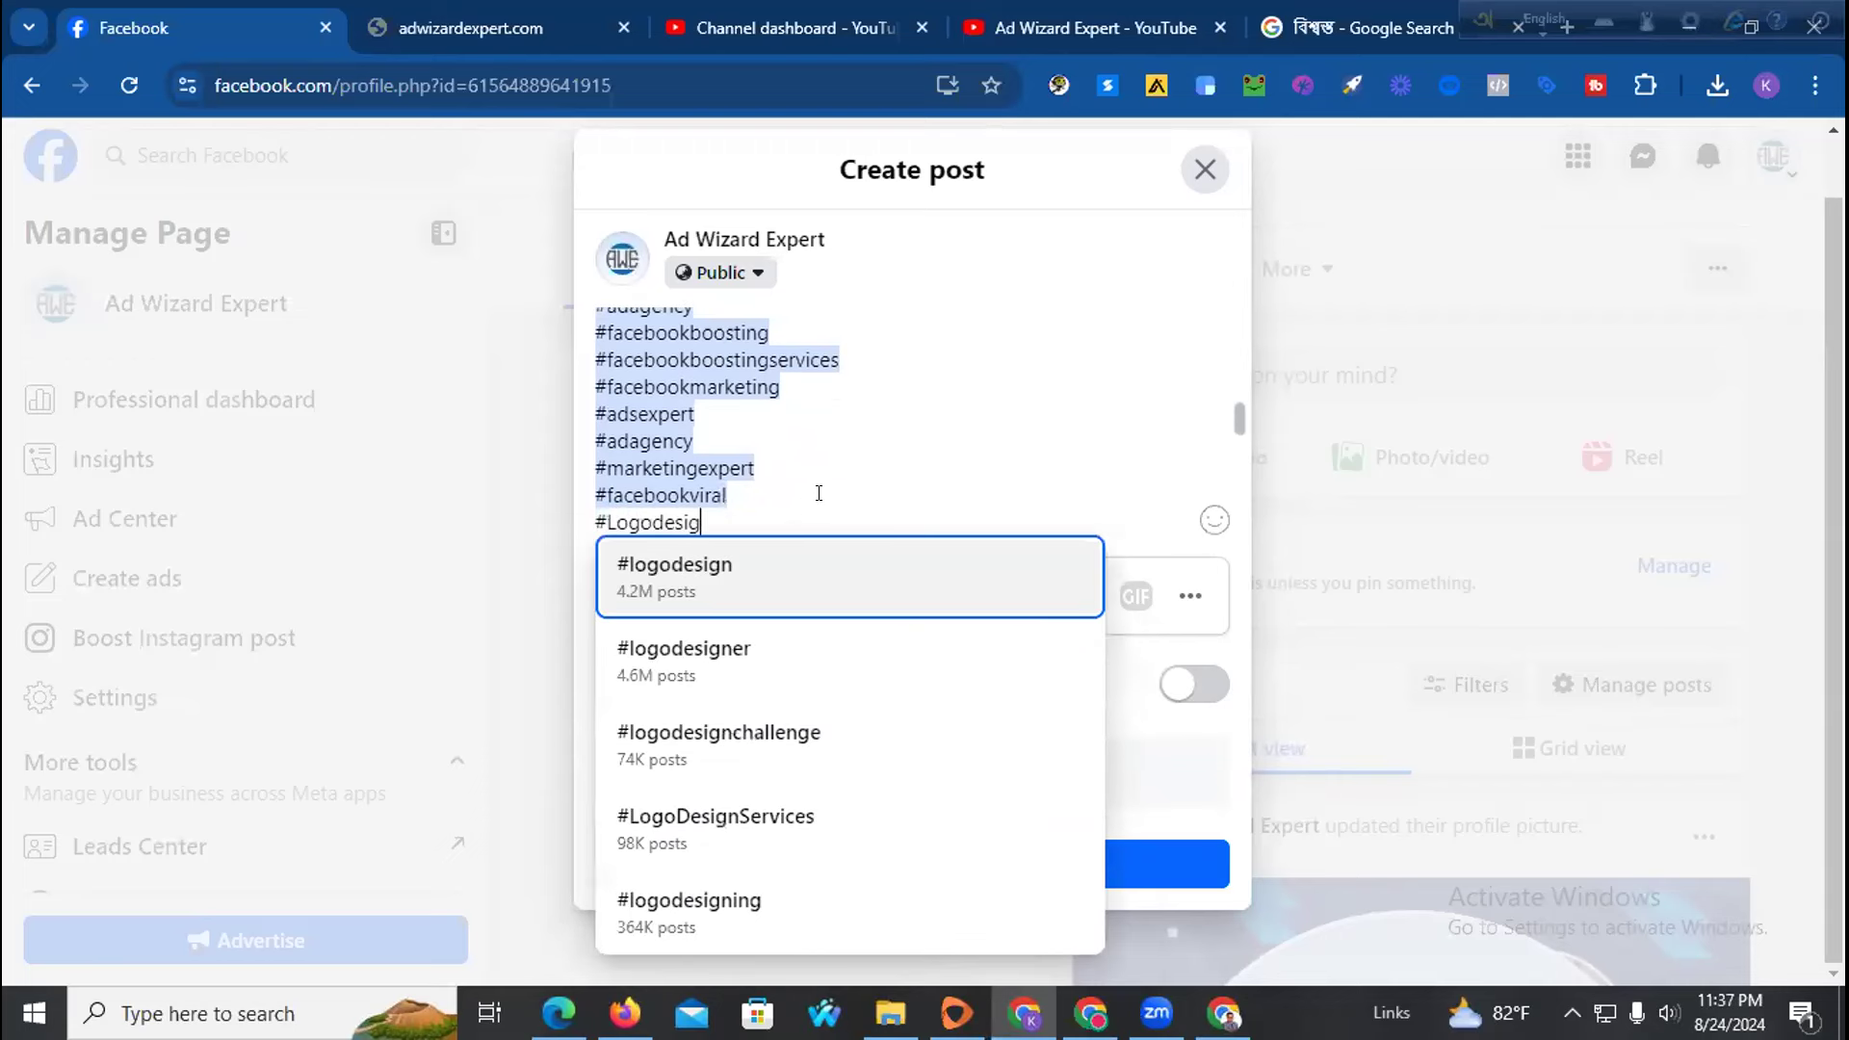
{"action": "left_click", "coordinate": [792, 557]}
Review the composed caption, then publish the post to the Ad Wizard Expert page
{"action": "scroll", "coordinate": [799, 511], "scroll_direction": "up", "scroll_amount": 5}
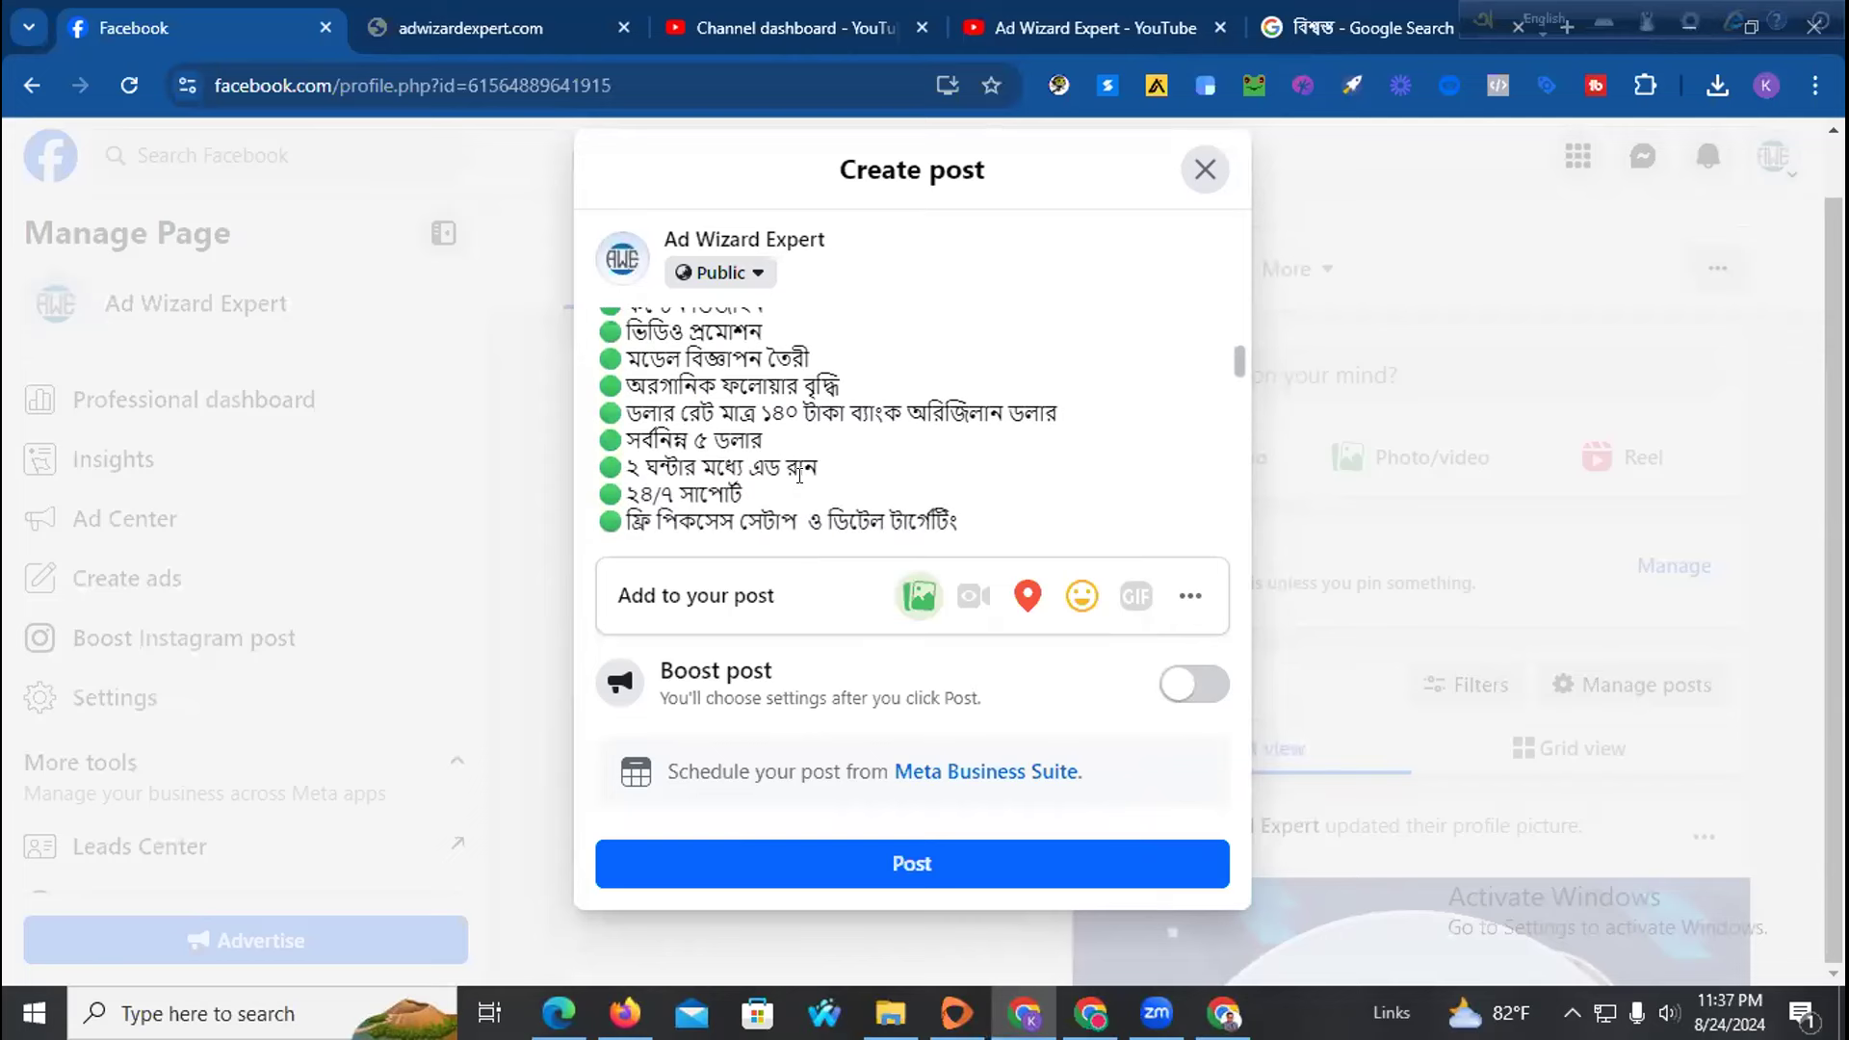
{"action": "scroll", "coordinate": [799, 475], "scroll_direction": "up", "scroll_amount": 5}
{"action": "scroll", "coordinate": [799, 475], "scroll_direction": "down", "scroll_amount": 10}
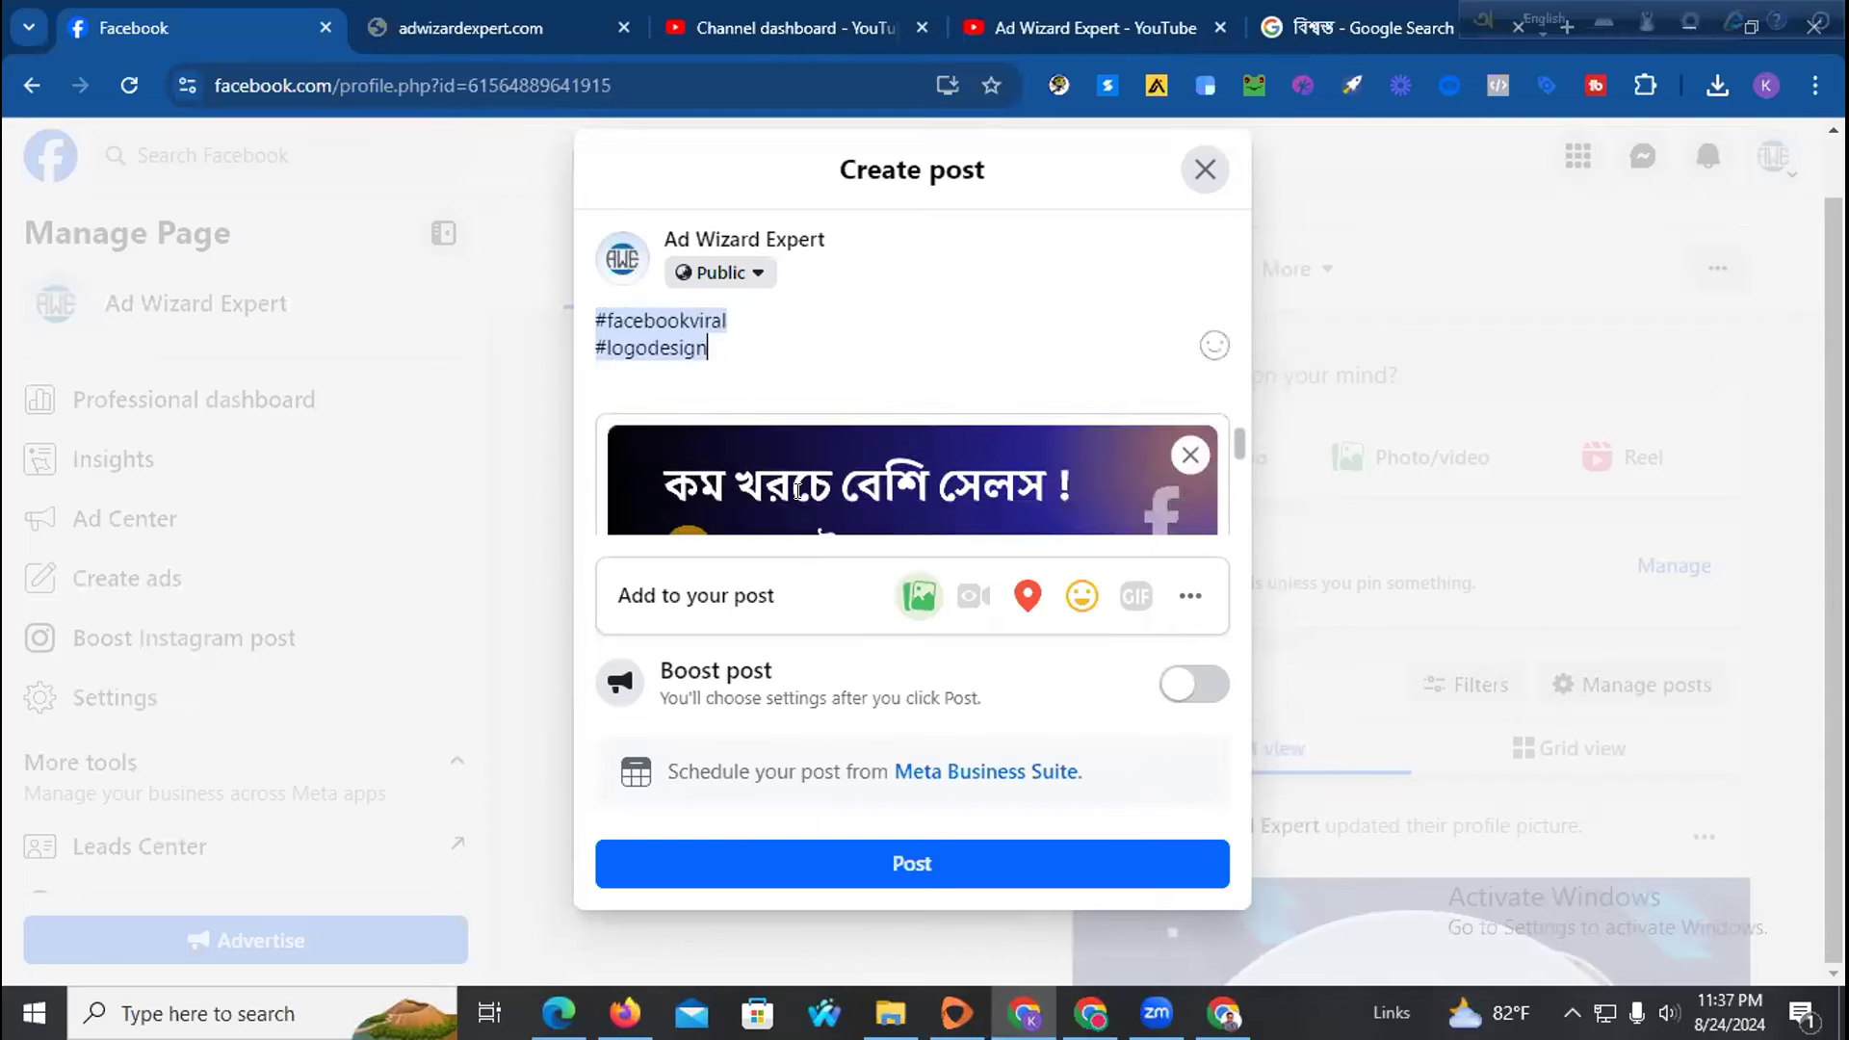
{"action": "left_click", "coordinate": [783, 861]}
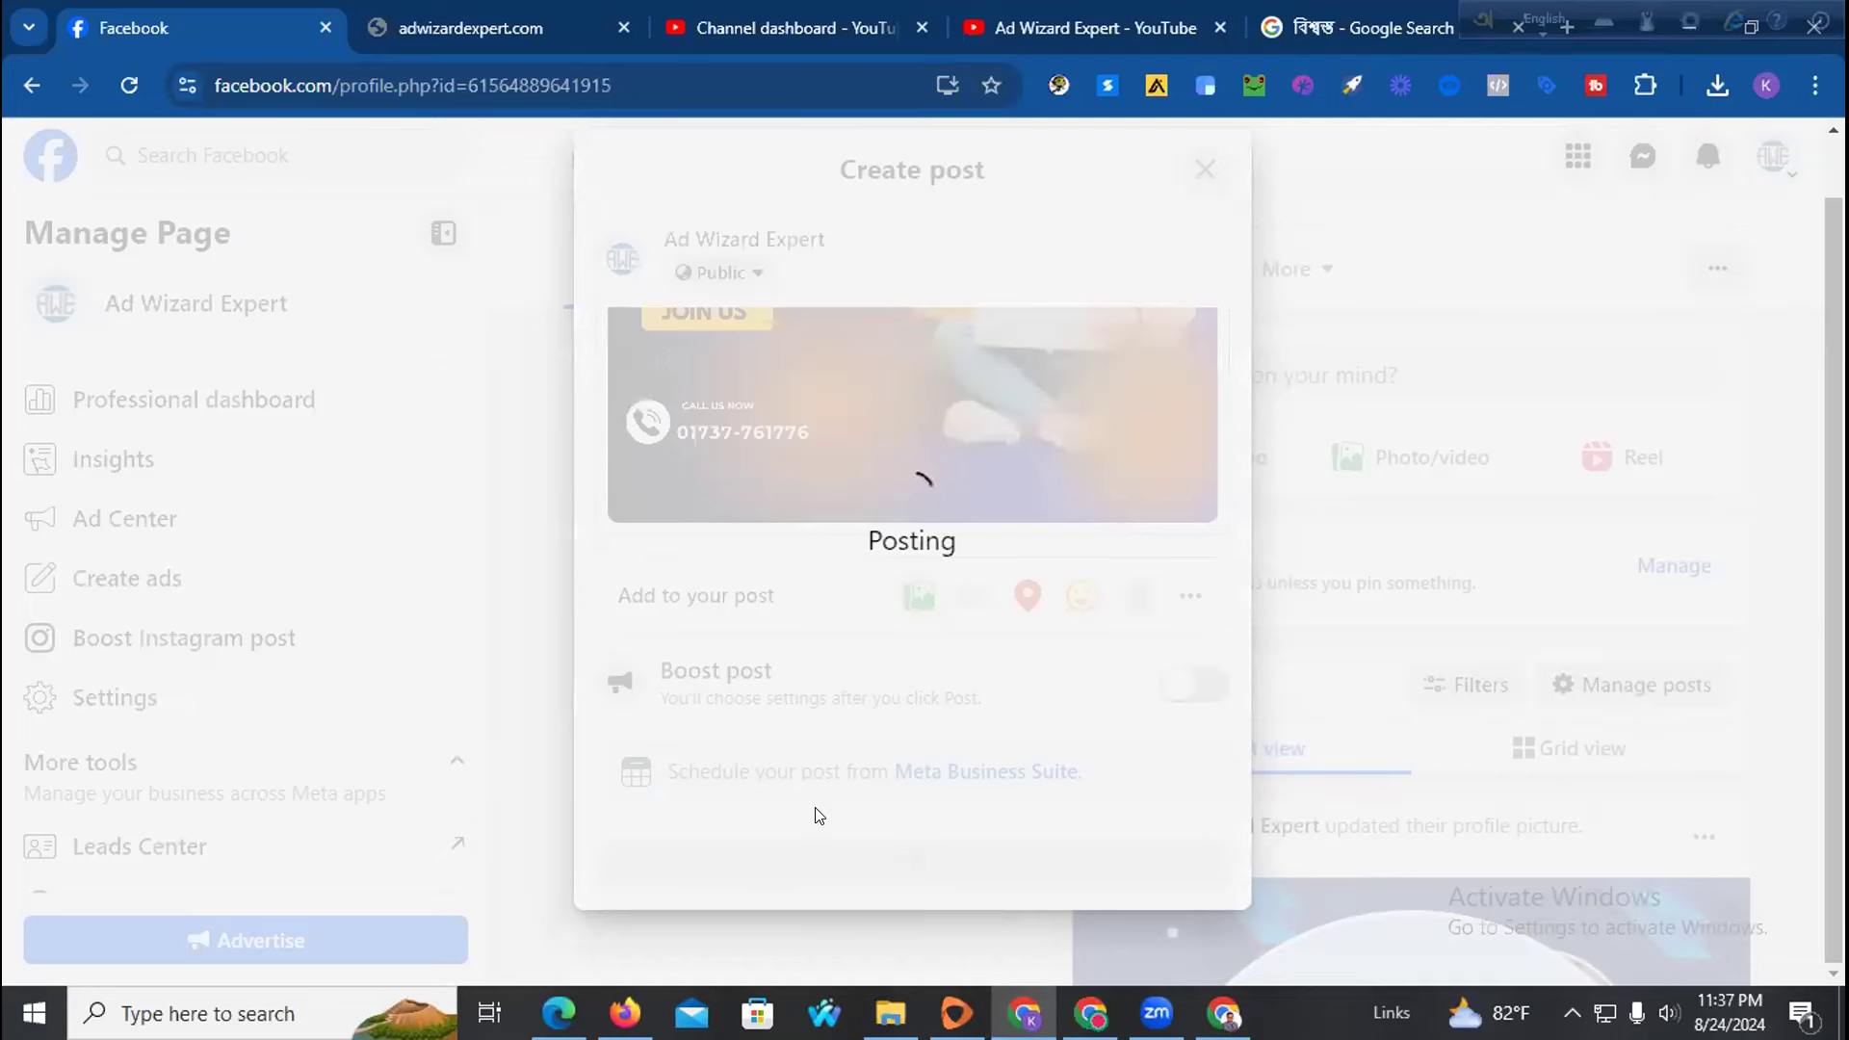
Expand the new post's caption with See more and select the hashtags #Adwizardexpert through #logodesign to check them
{"action": "scroll", "coordinate": [1092, 638], "scroll_direction": "down", "scroll_amount": 6}
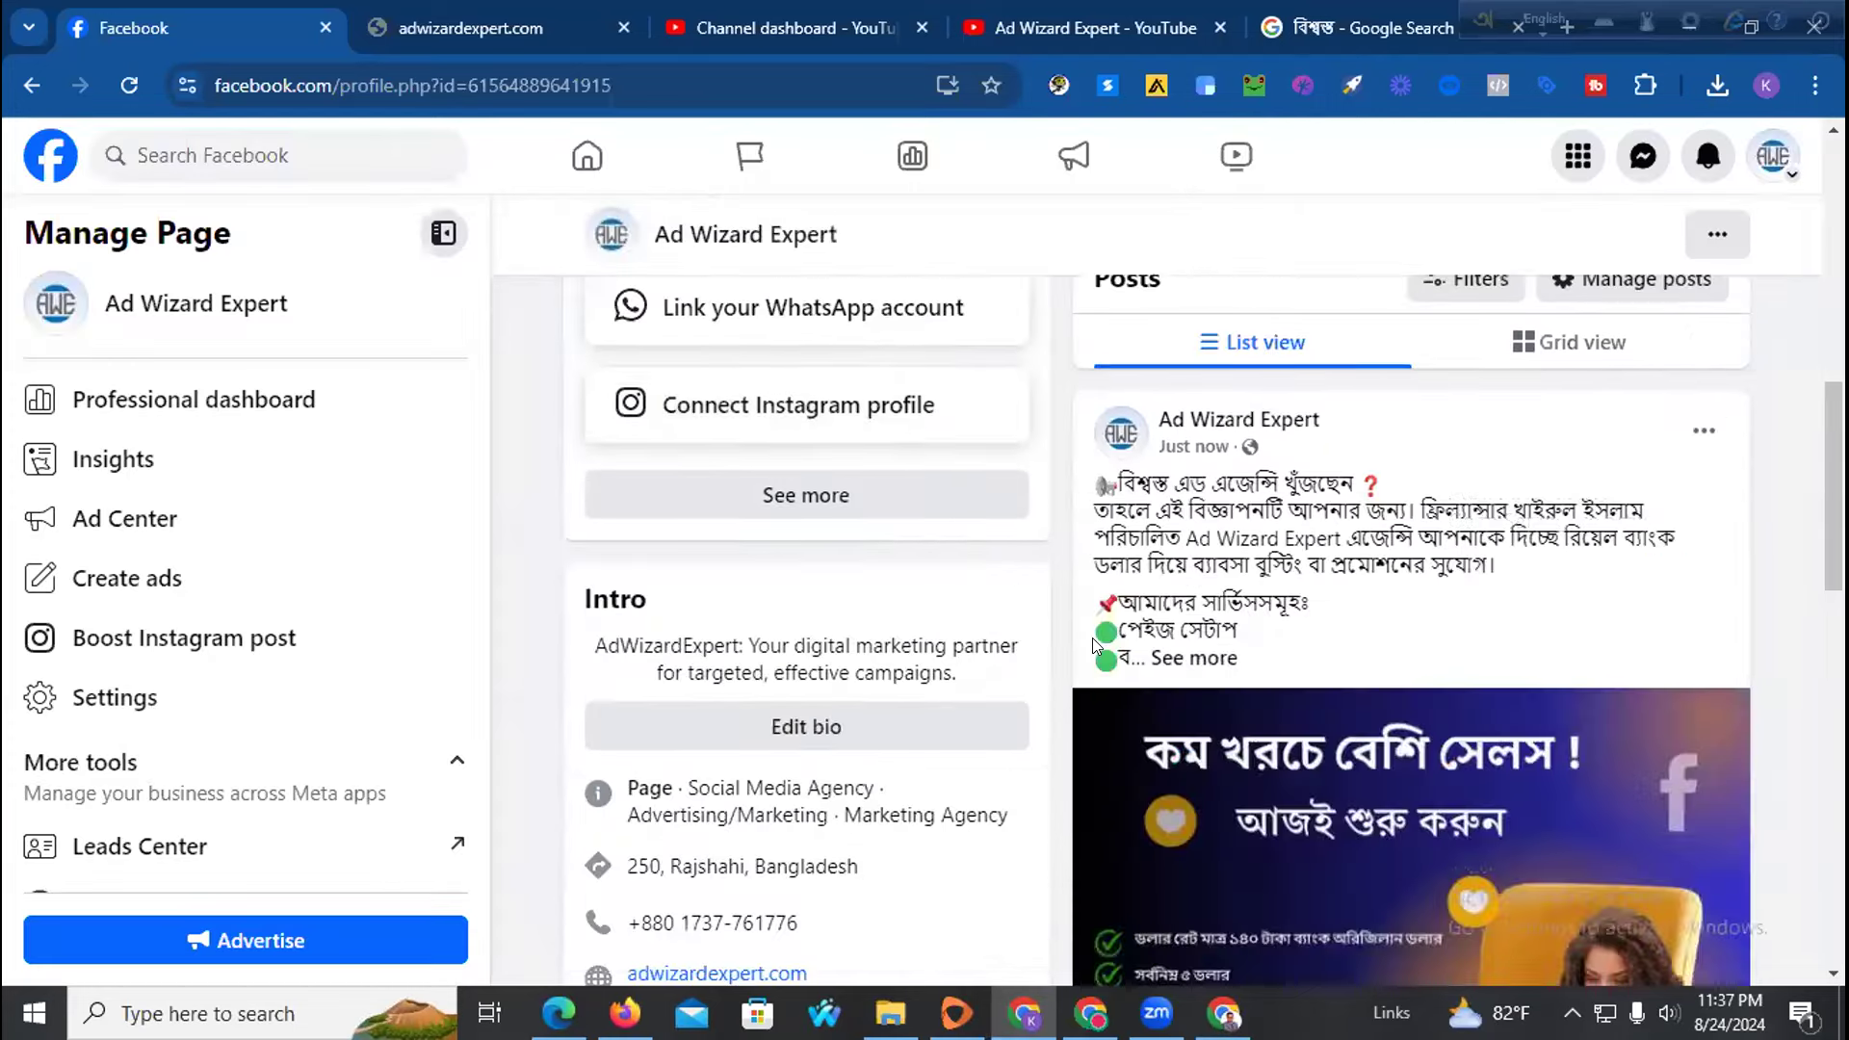
{"action": "left_click", "coordinate": [1210, 391]}
{"action": "scroll", "coordinate": [1243, 597], "scroll_direction": "down", "scroll_amount": 5}
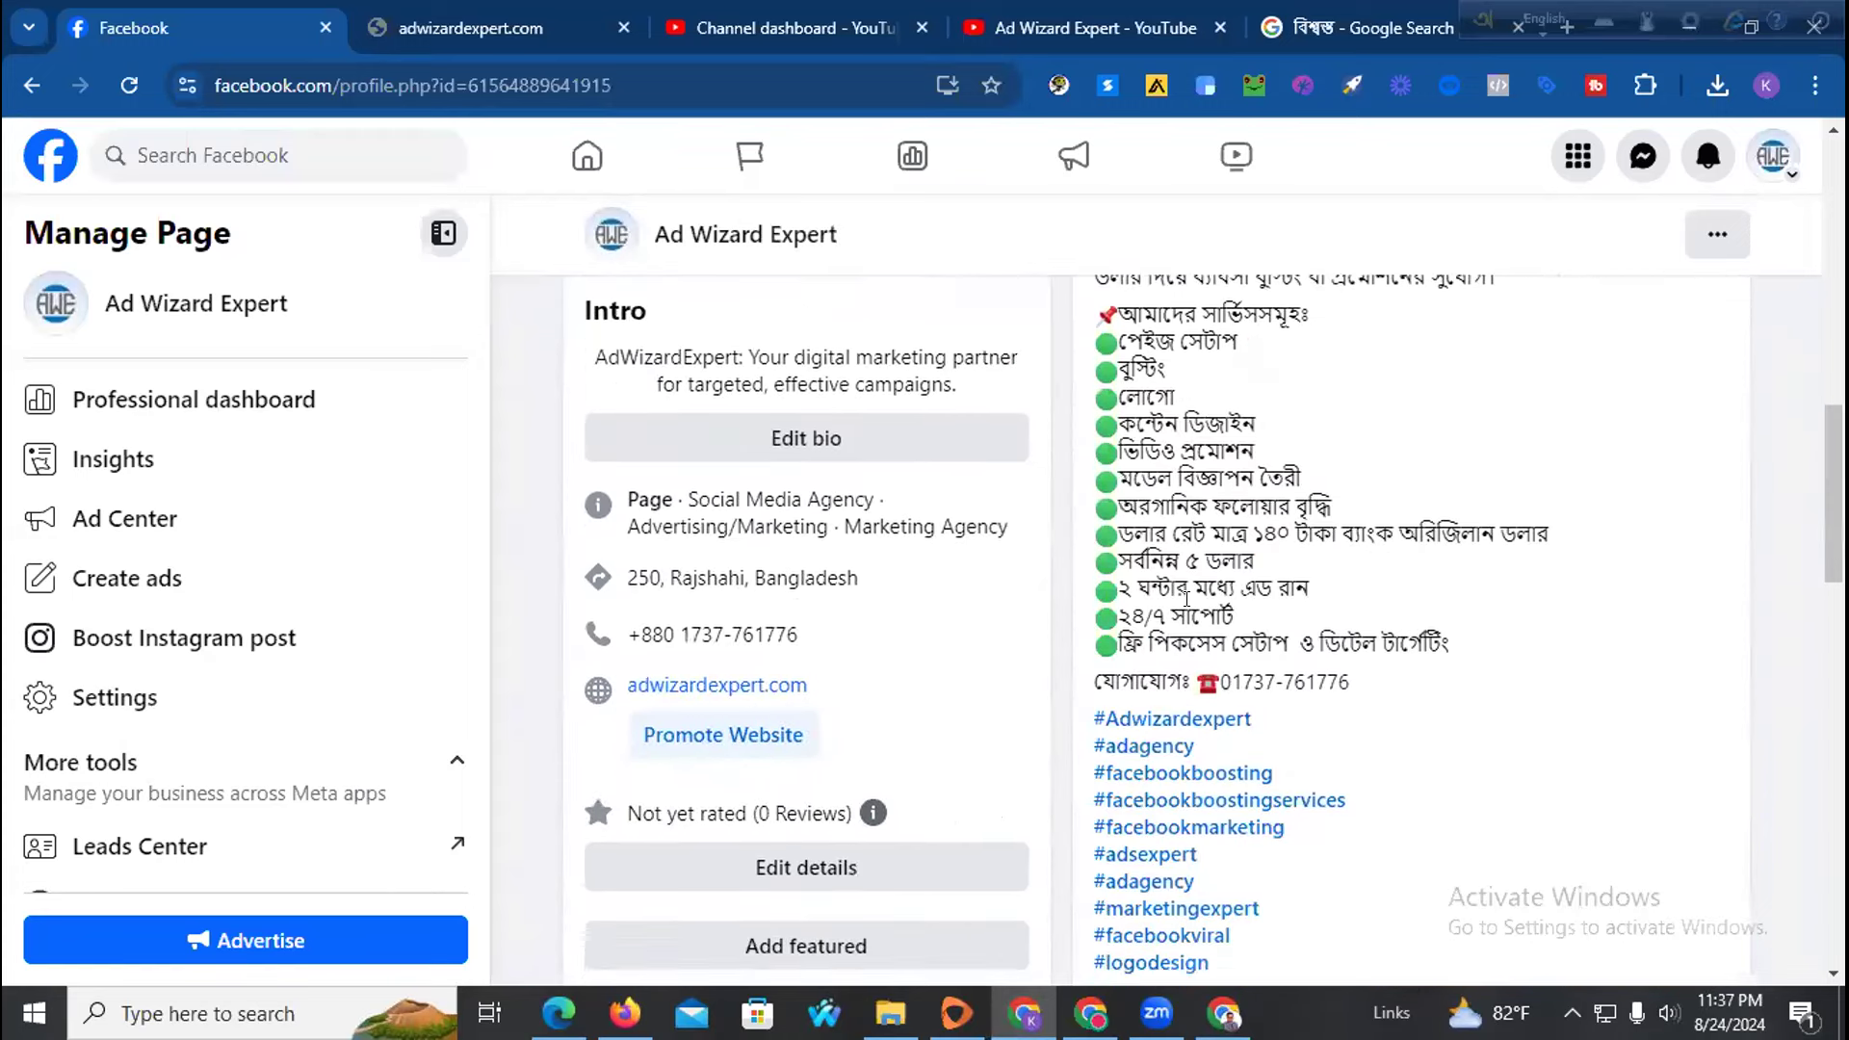
{"action": "scroll", "coordinate": [1251, 605], "scroll_direction": "up", "scroll_amount": 2}
{"action": "scroll", "coordinate": [1251, 605], "scroll_direction": "up", "scroll_amount": 2}
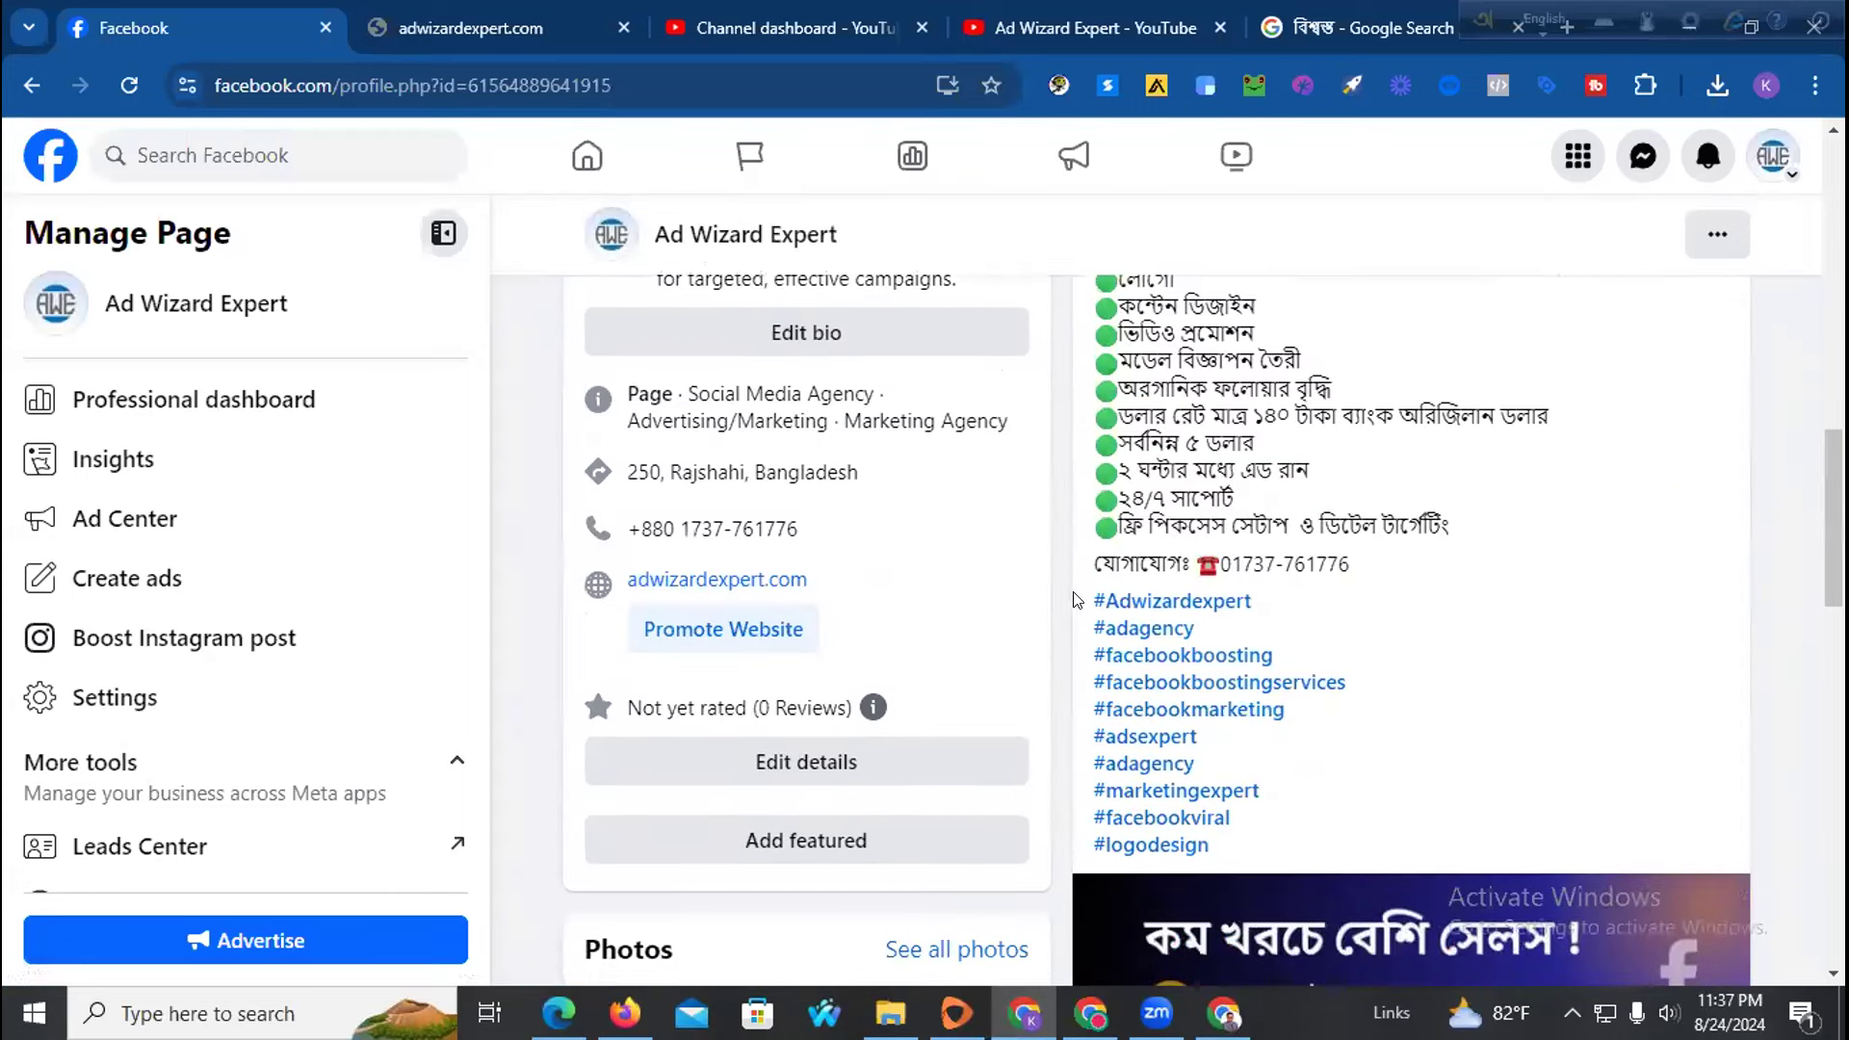
{"action": "left_click_drag", "start_coordinate": [1077, 599], "coordinate": [1245, 852]}
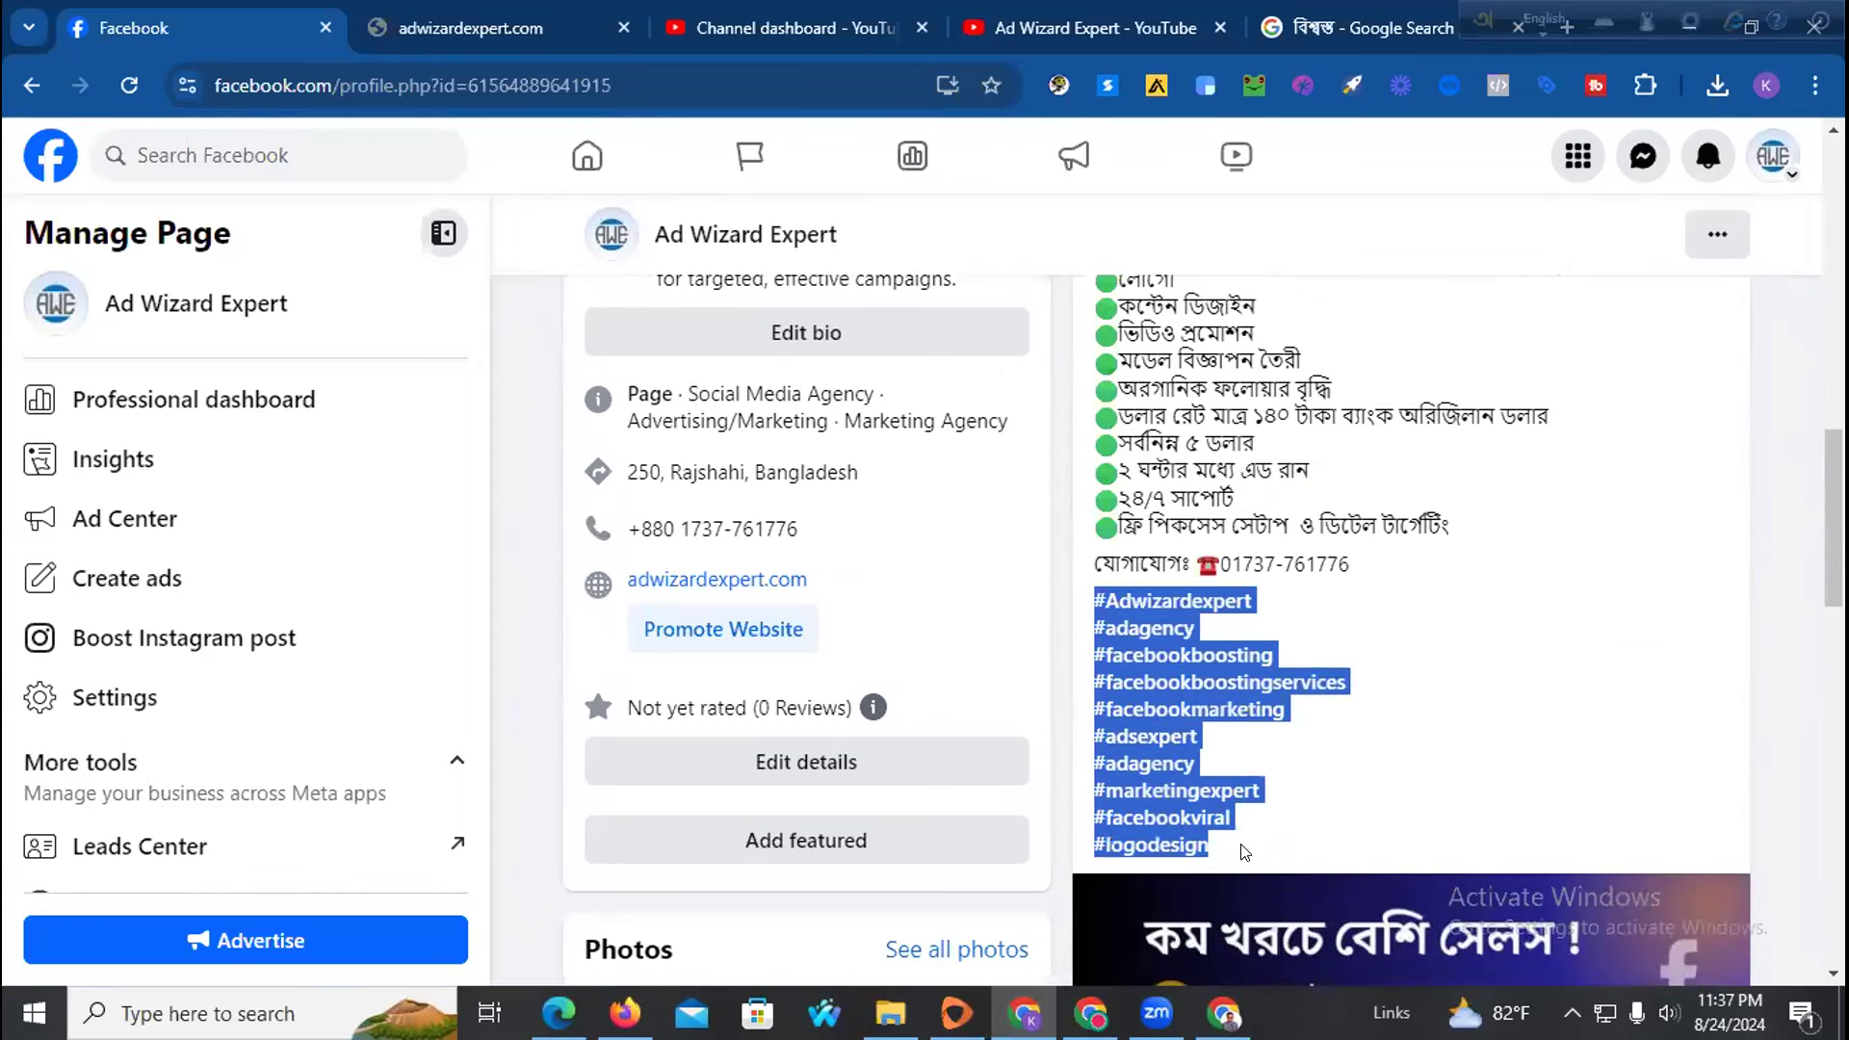
{"action": "left_click", "coordinate": [1269, 834]}
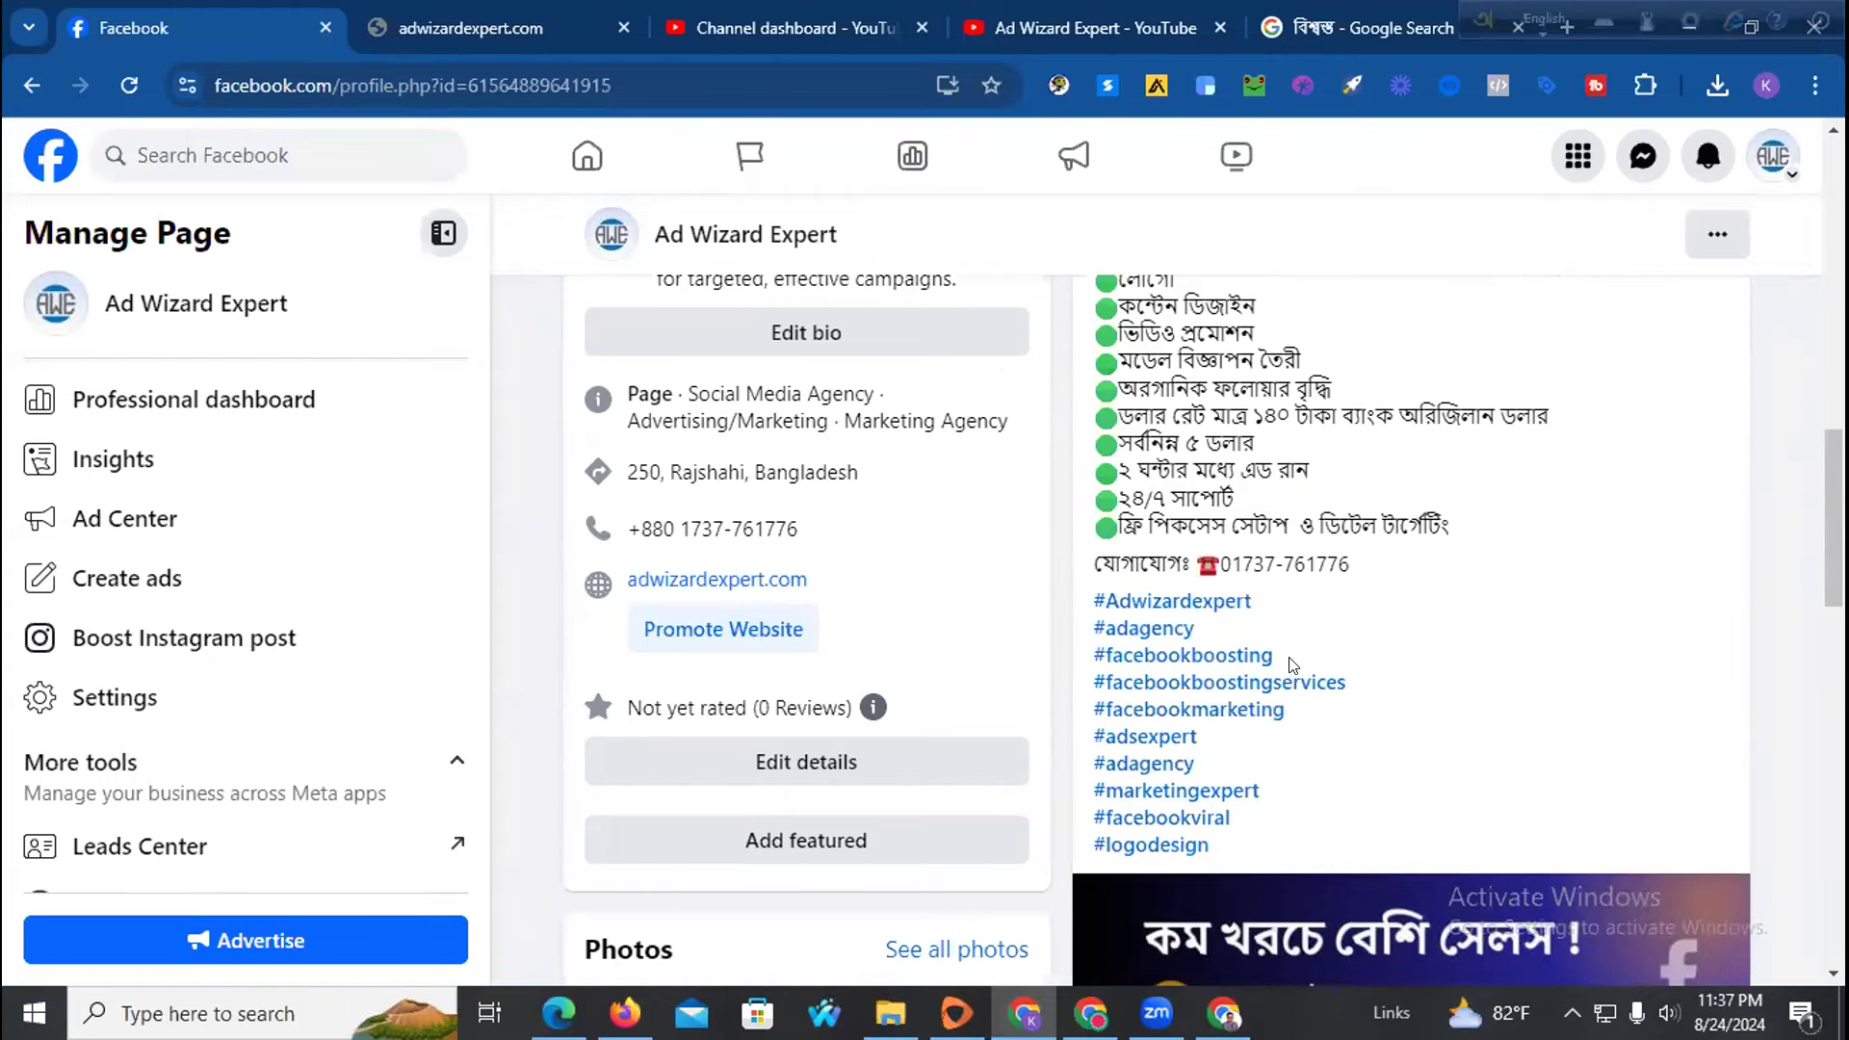
Scroll through the published post to review its full caption and the ad image
{"action": "scroll", "coordinate": [1292, 665], "scroll_direction": "down", "scroll_amount": 5}
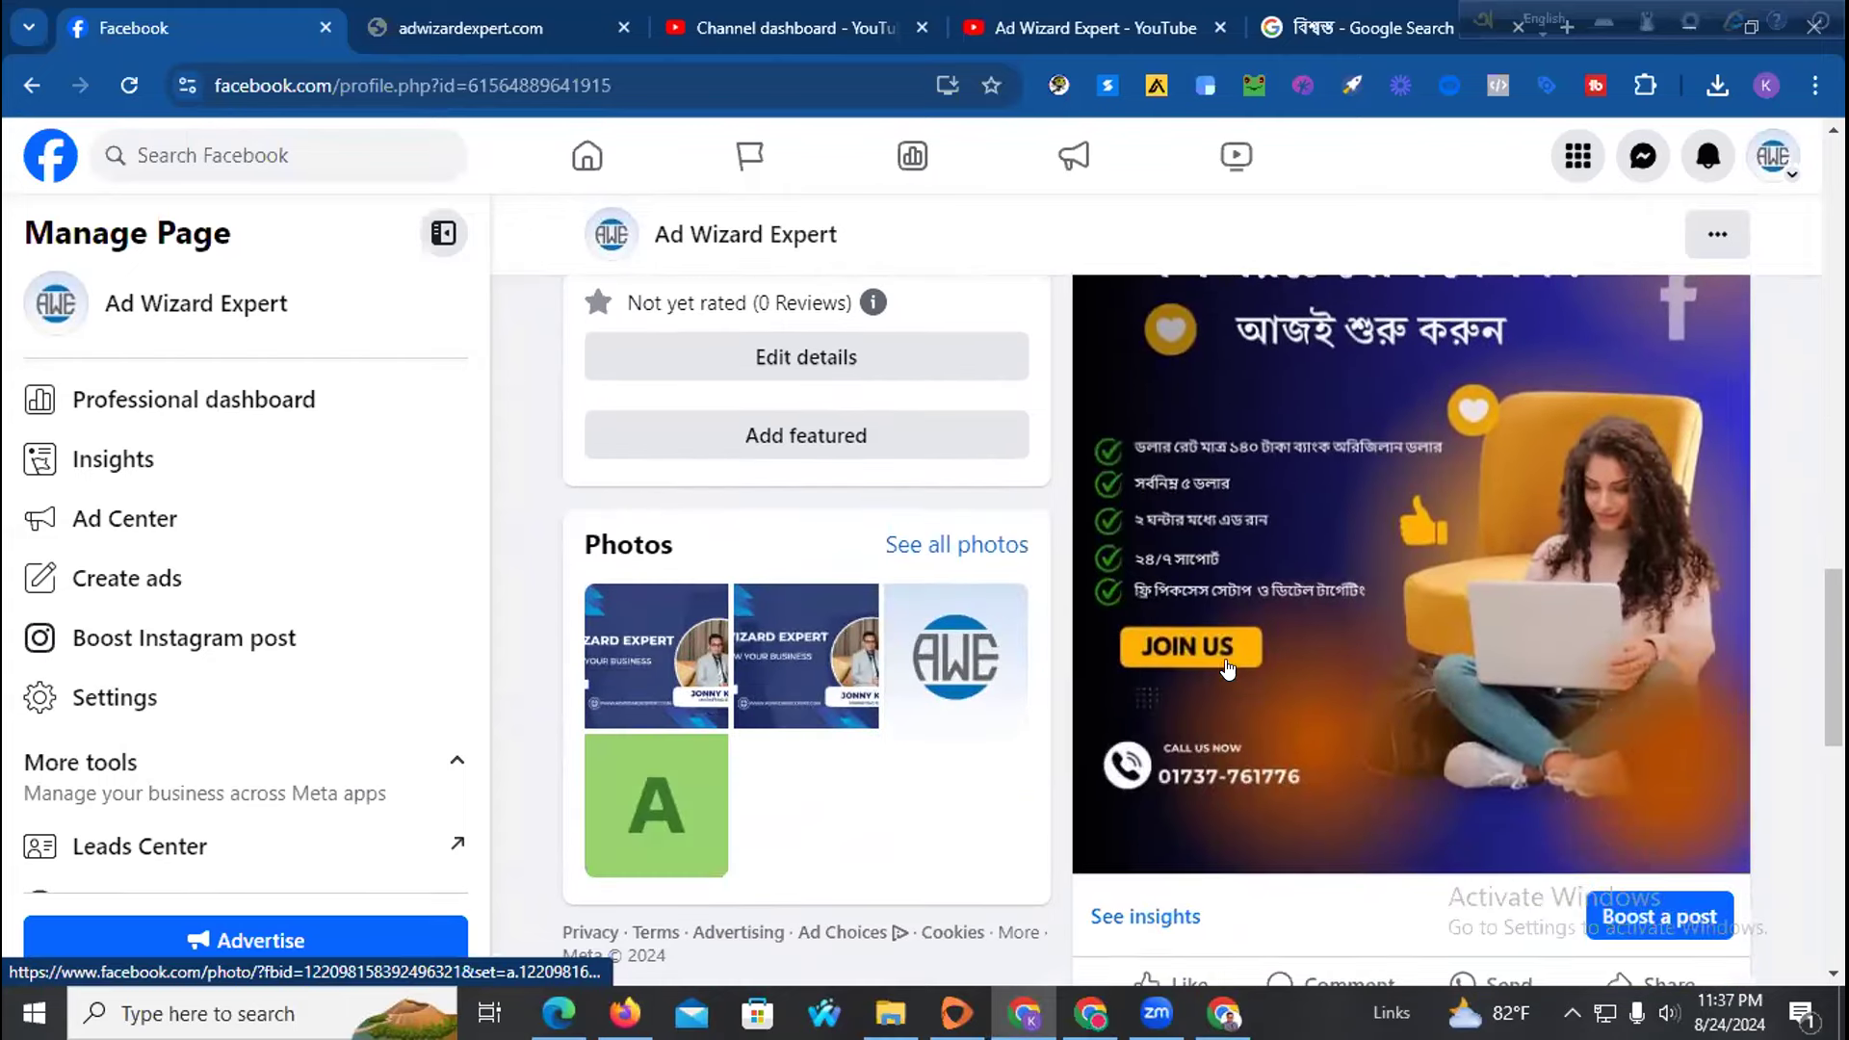
{"action": "scroll", "coordinate": [1194, 660], "scroll_direction": "up", "scroll_amount": 3}
{"action": "scroll", "coordinate": [1145, 645], "scroll_direction": "down", "scroll_amount": 3}
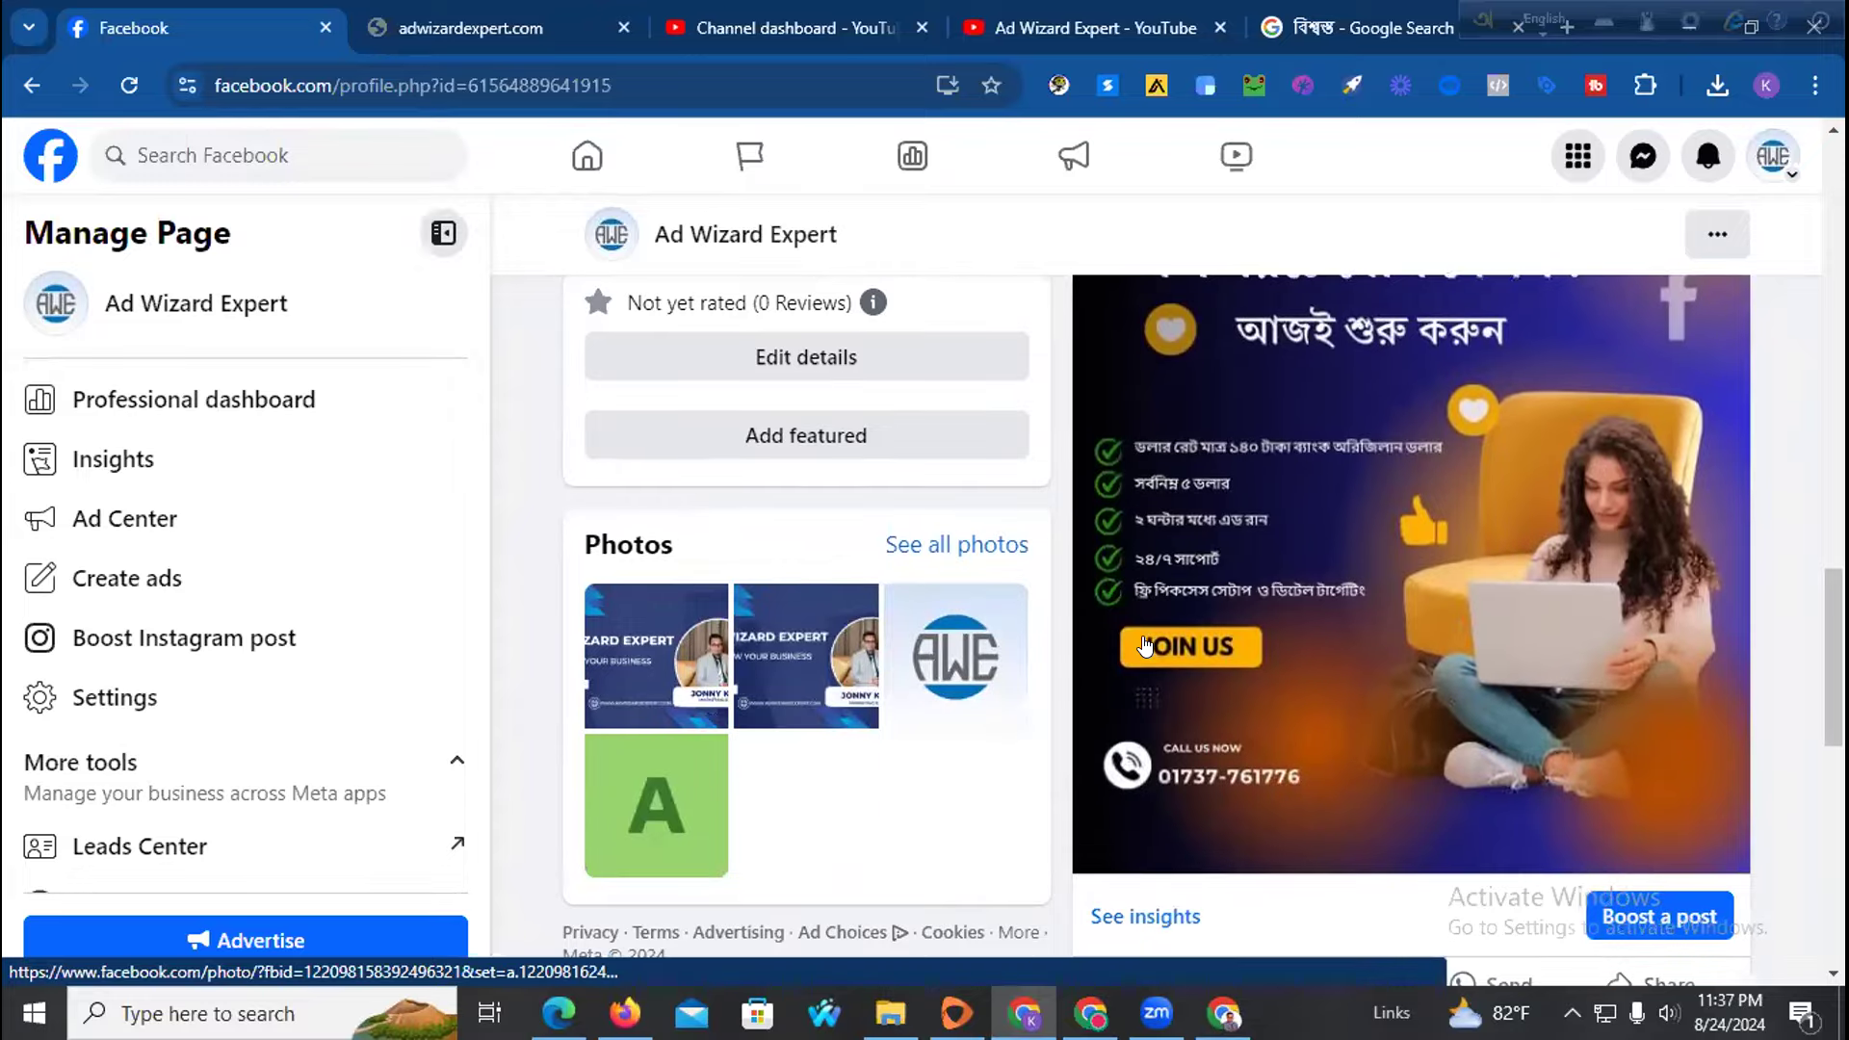
{"action": "scroll", "coordinate": [1144, 646], "scroll_direction": "down", "scroll_amount": 3}
{"action": "scroll", "coordinate": [1301, 631], "scroll_direction": "up", "scroll_amount": 4}
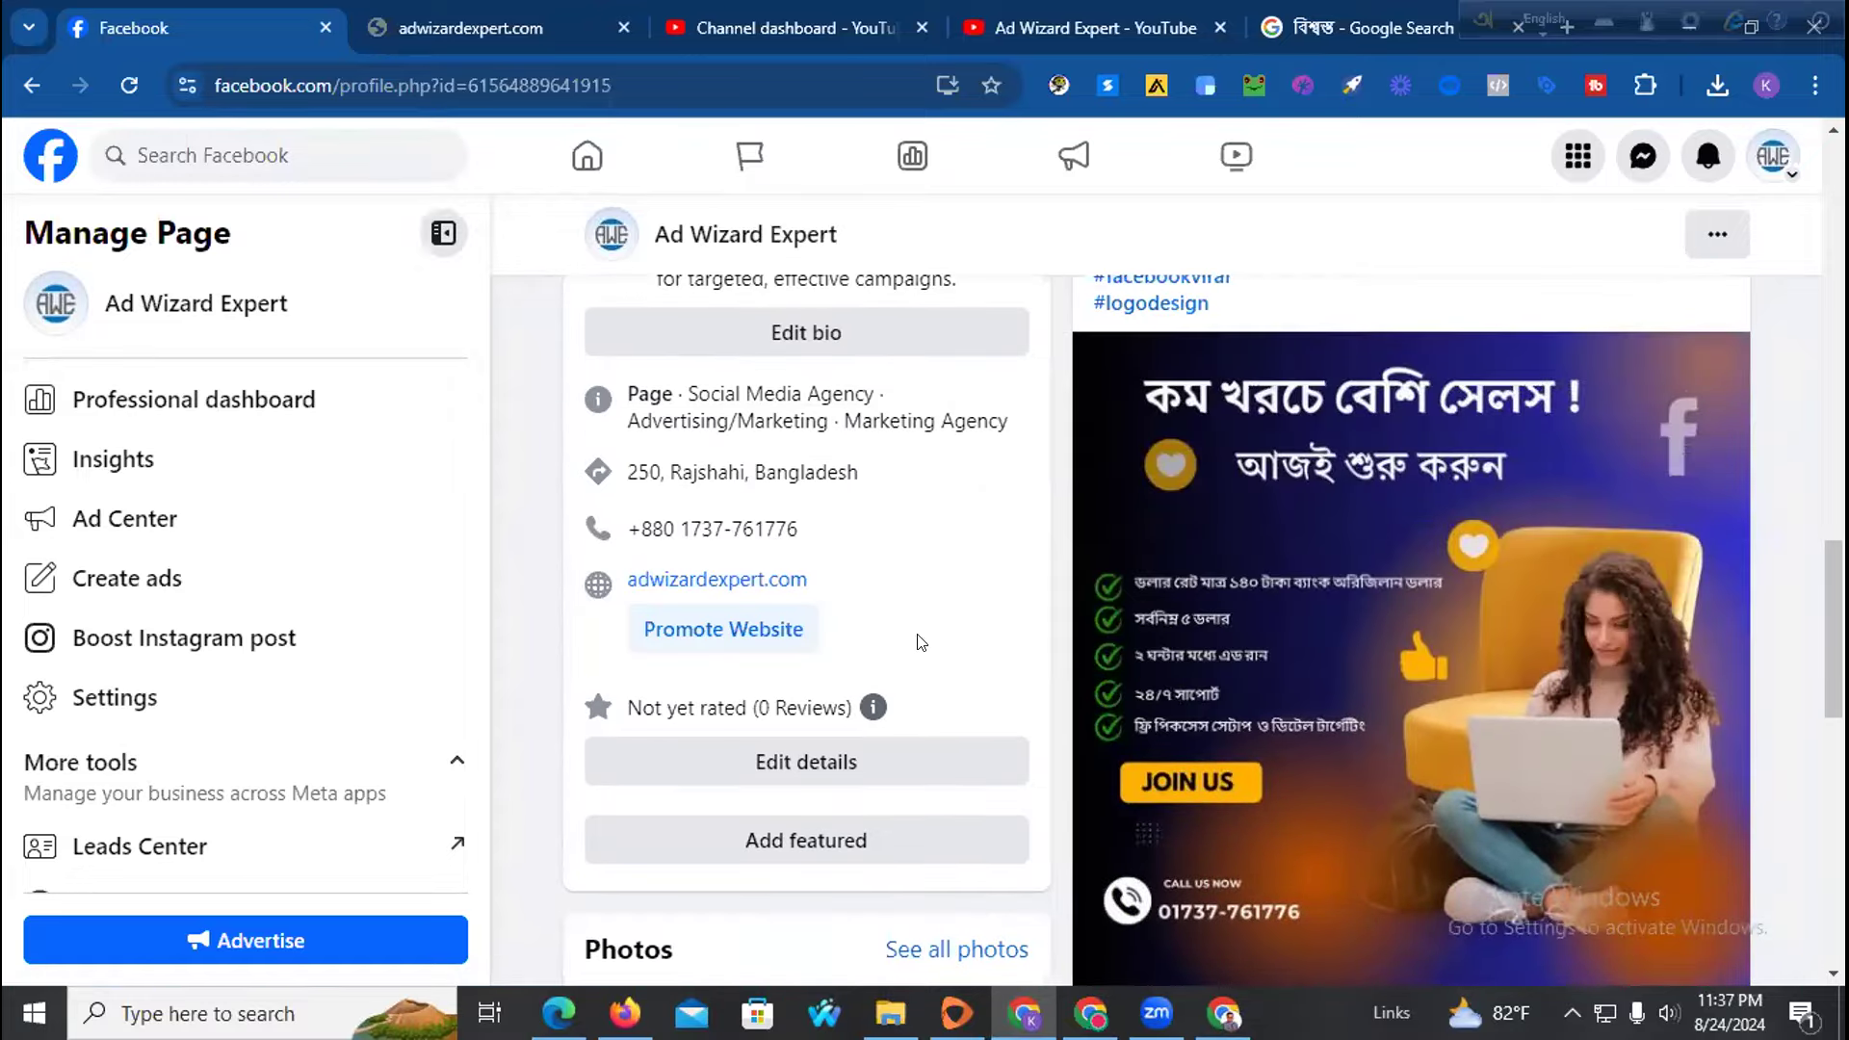
{"action": "scroll", "coordinate": [920, 642], "scroll_direction": "up", "scroll_amount": 8}
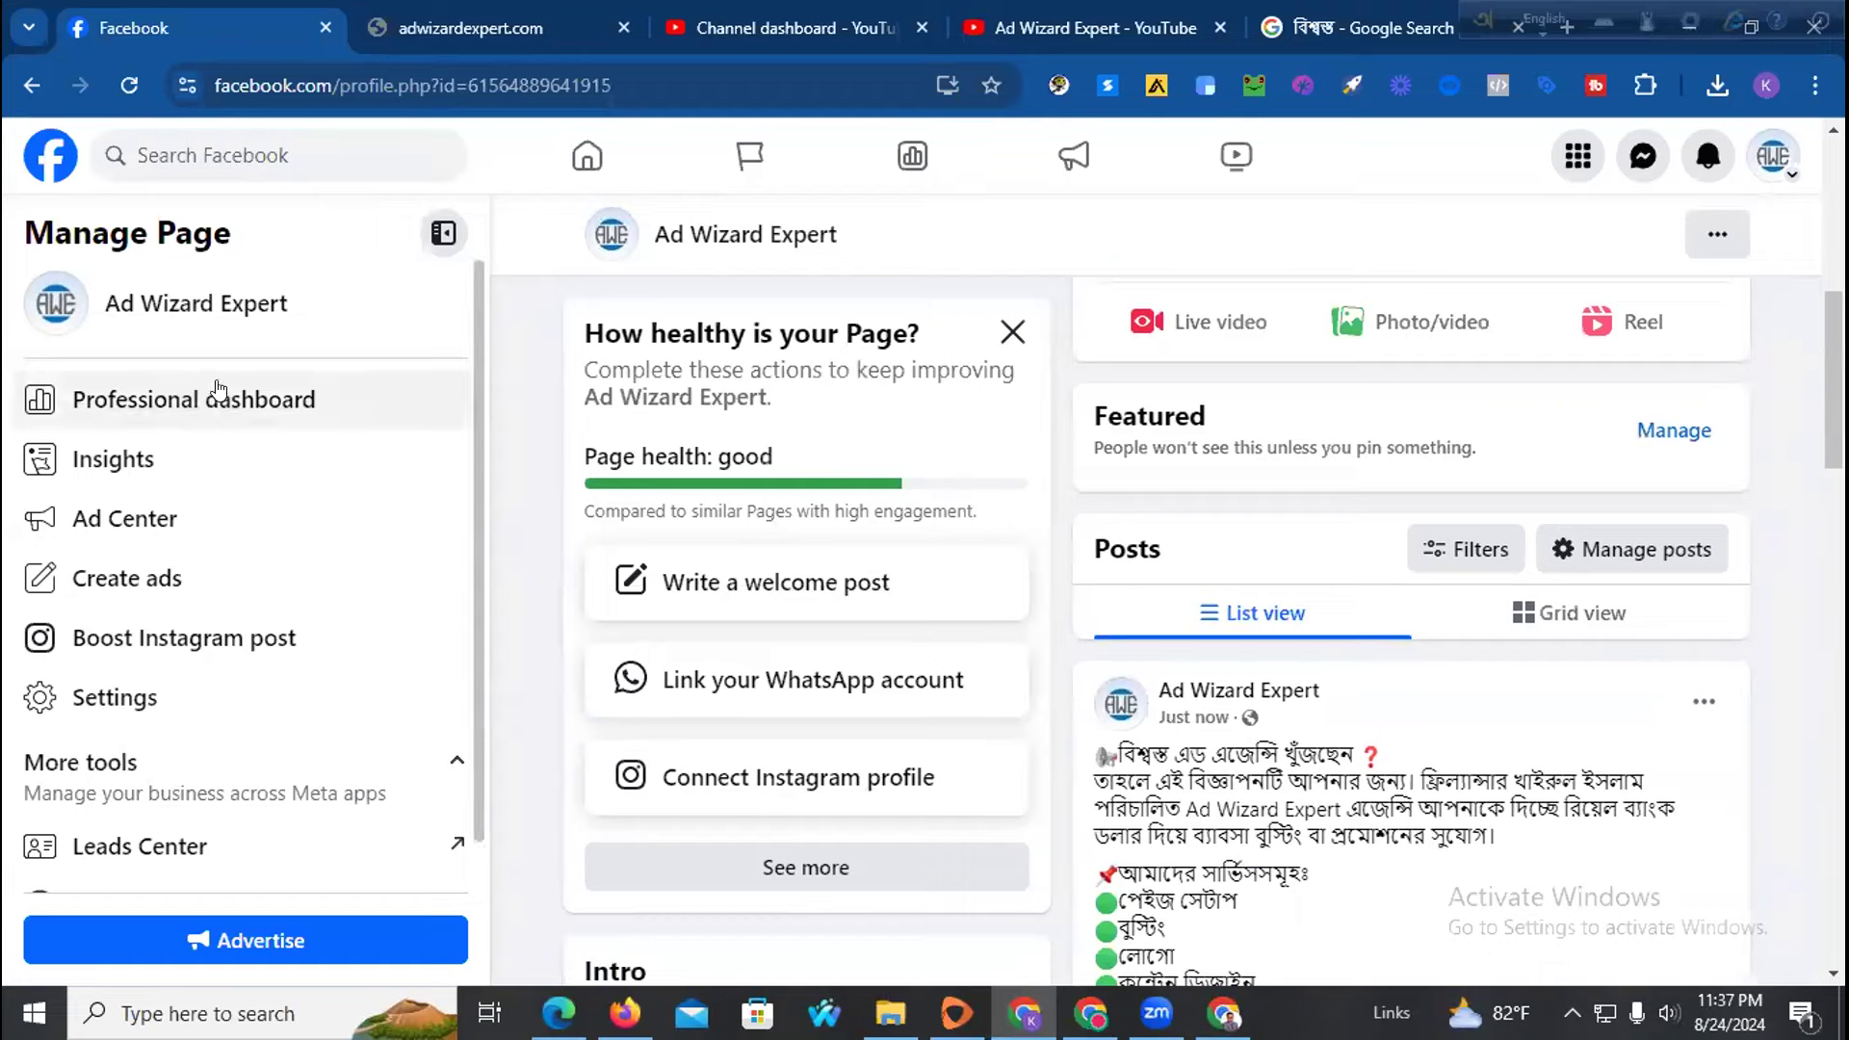
{"action": "scroll", "coordinate": [1040, 530], "scroll_direction": "up", "scroll_amount": 2}
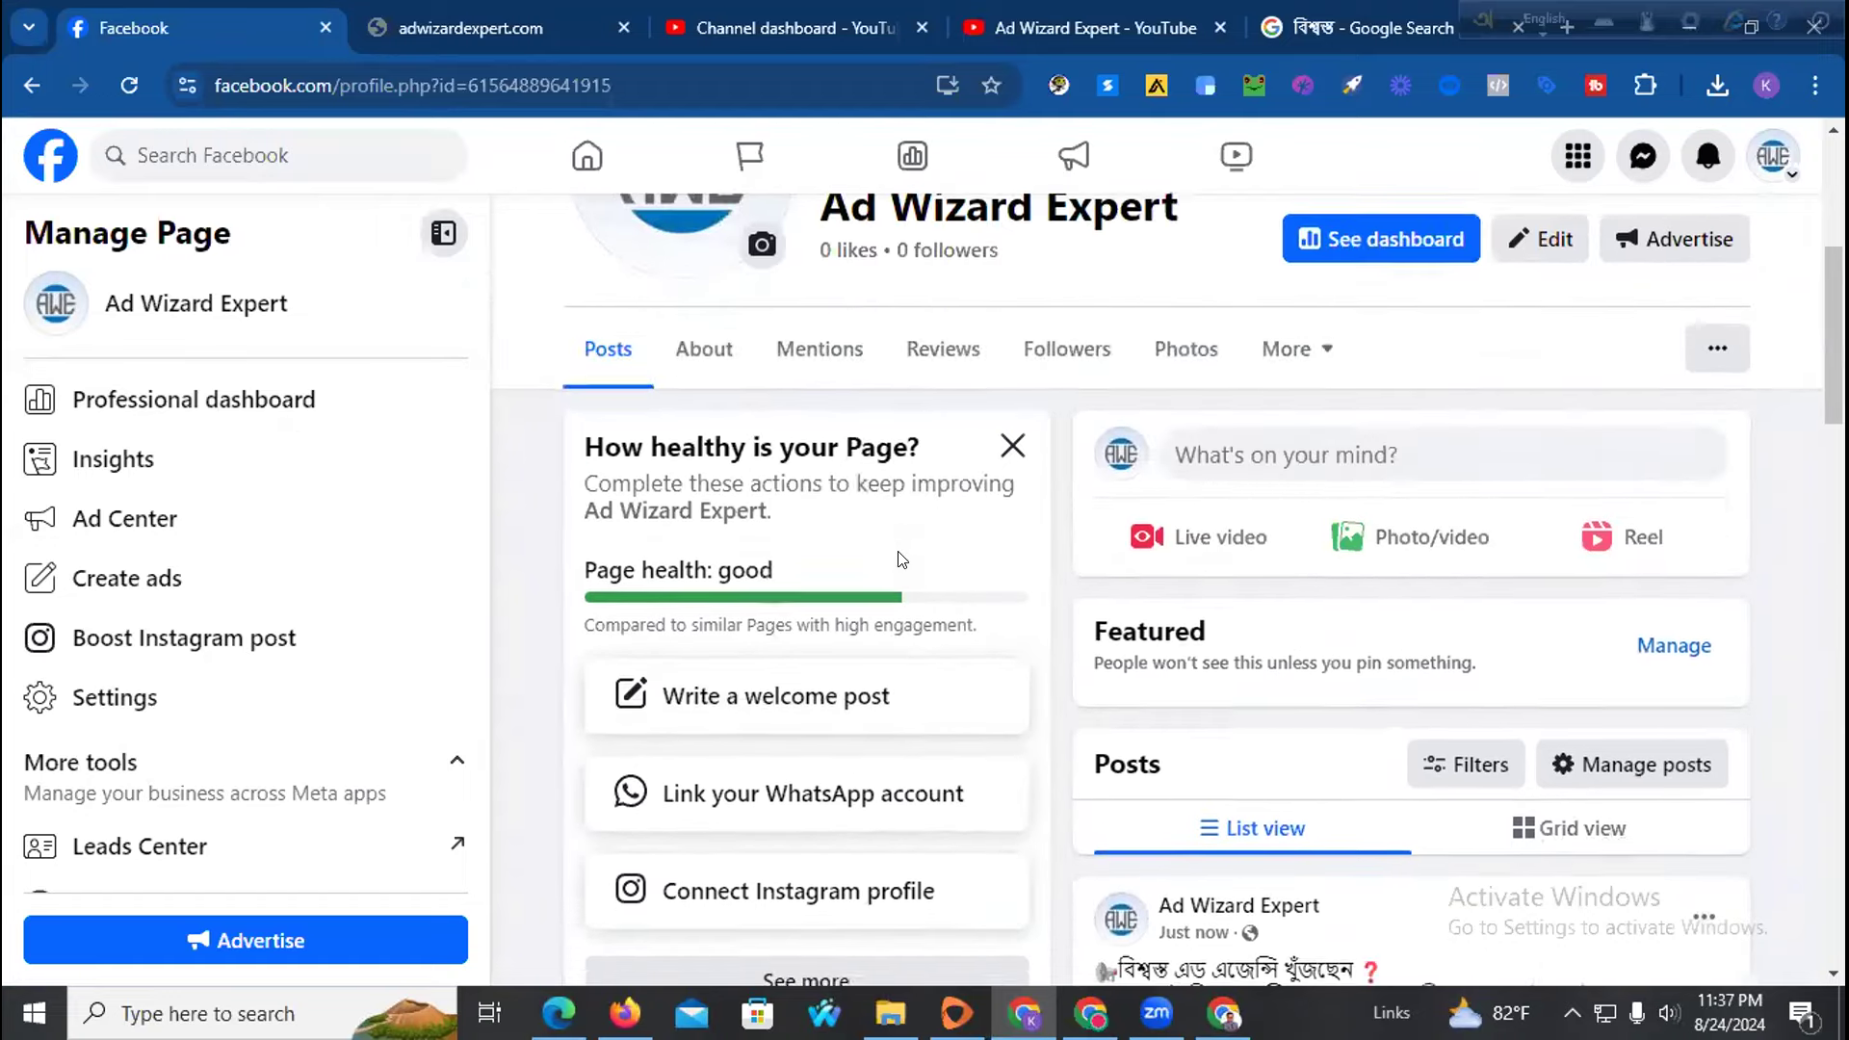
{"action": "scroll", "coordinate": [902, 559], "scroll_direction": "down", "scroll_amount": 5}
{"action": "scroll", "coordinate": [876, 433], "scroll_direction": "up", "scroll_amount": 8}
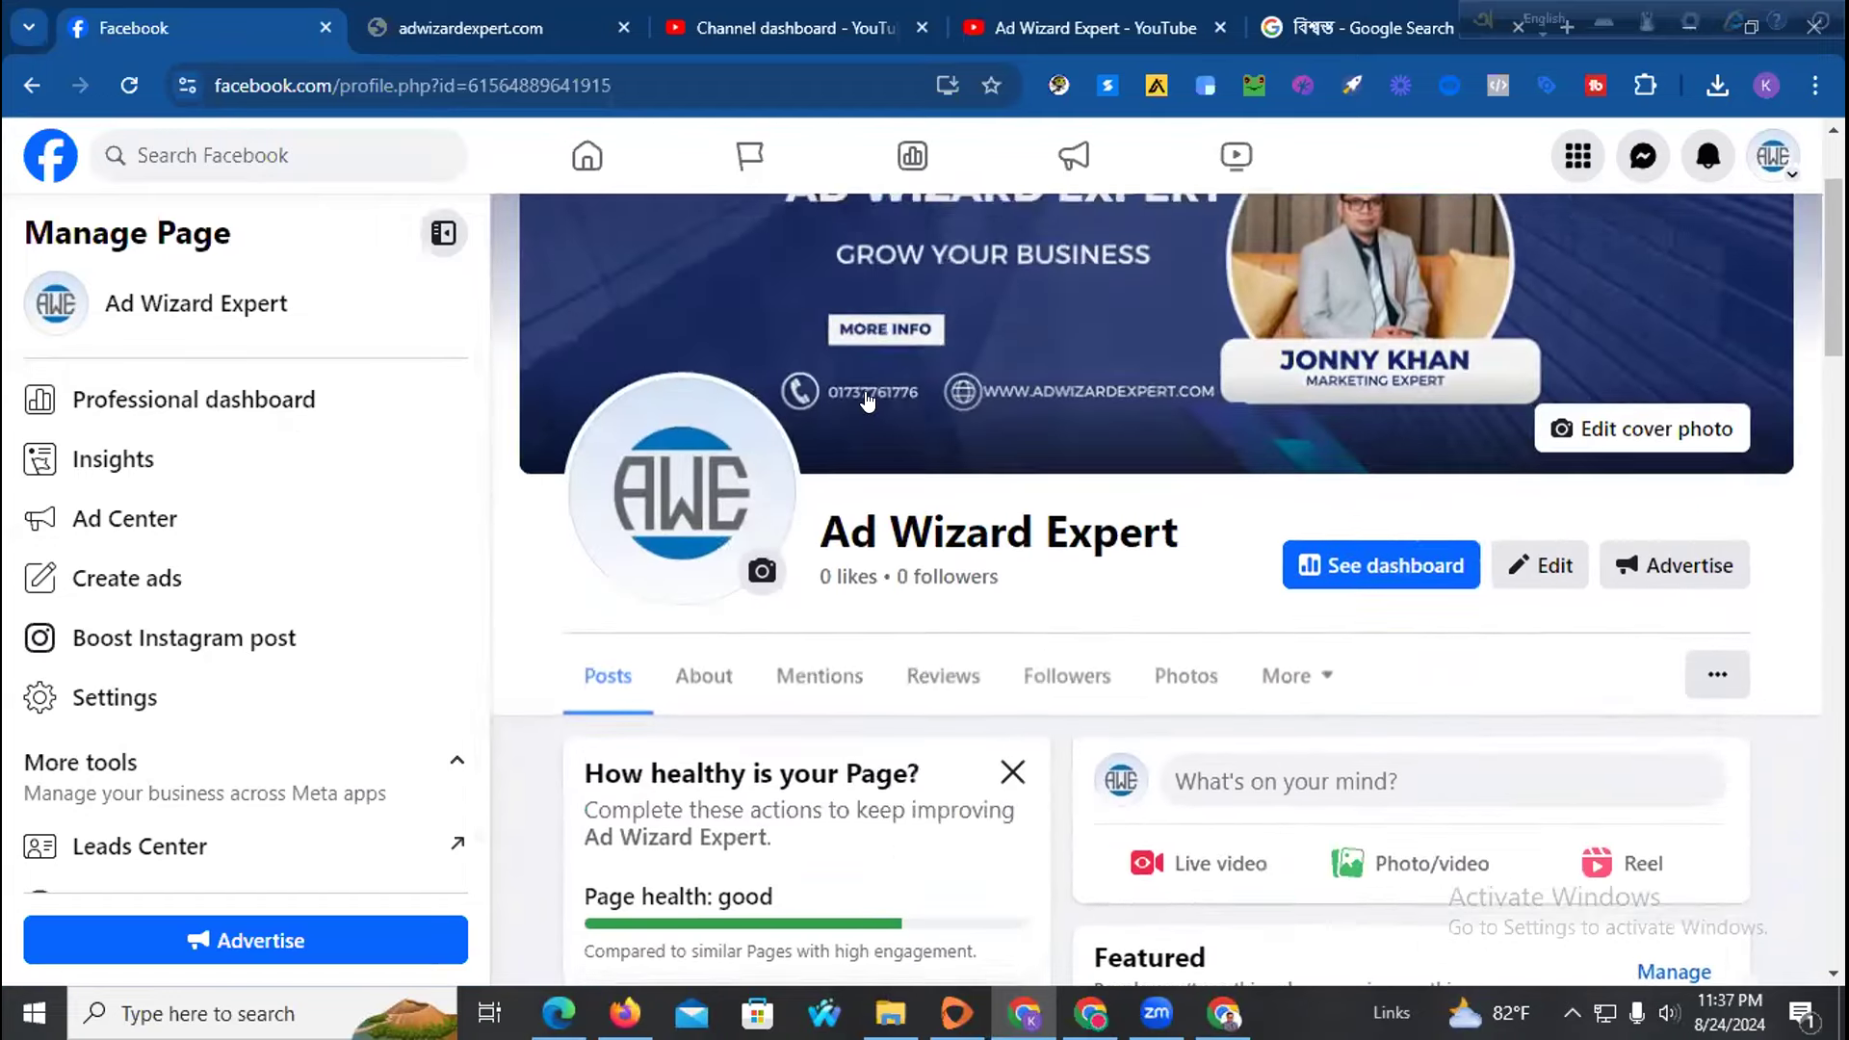
{"action": "scroll", "coordinate": [867, 400], "scroll_direction": "up", "scroll_amount": 2}
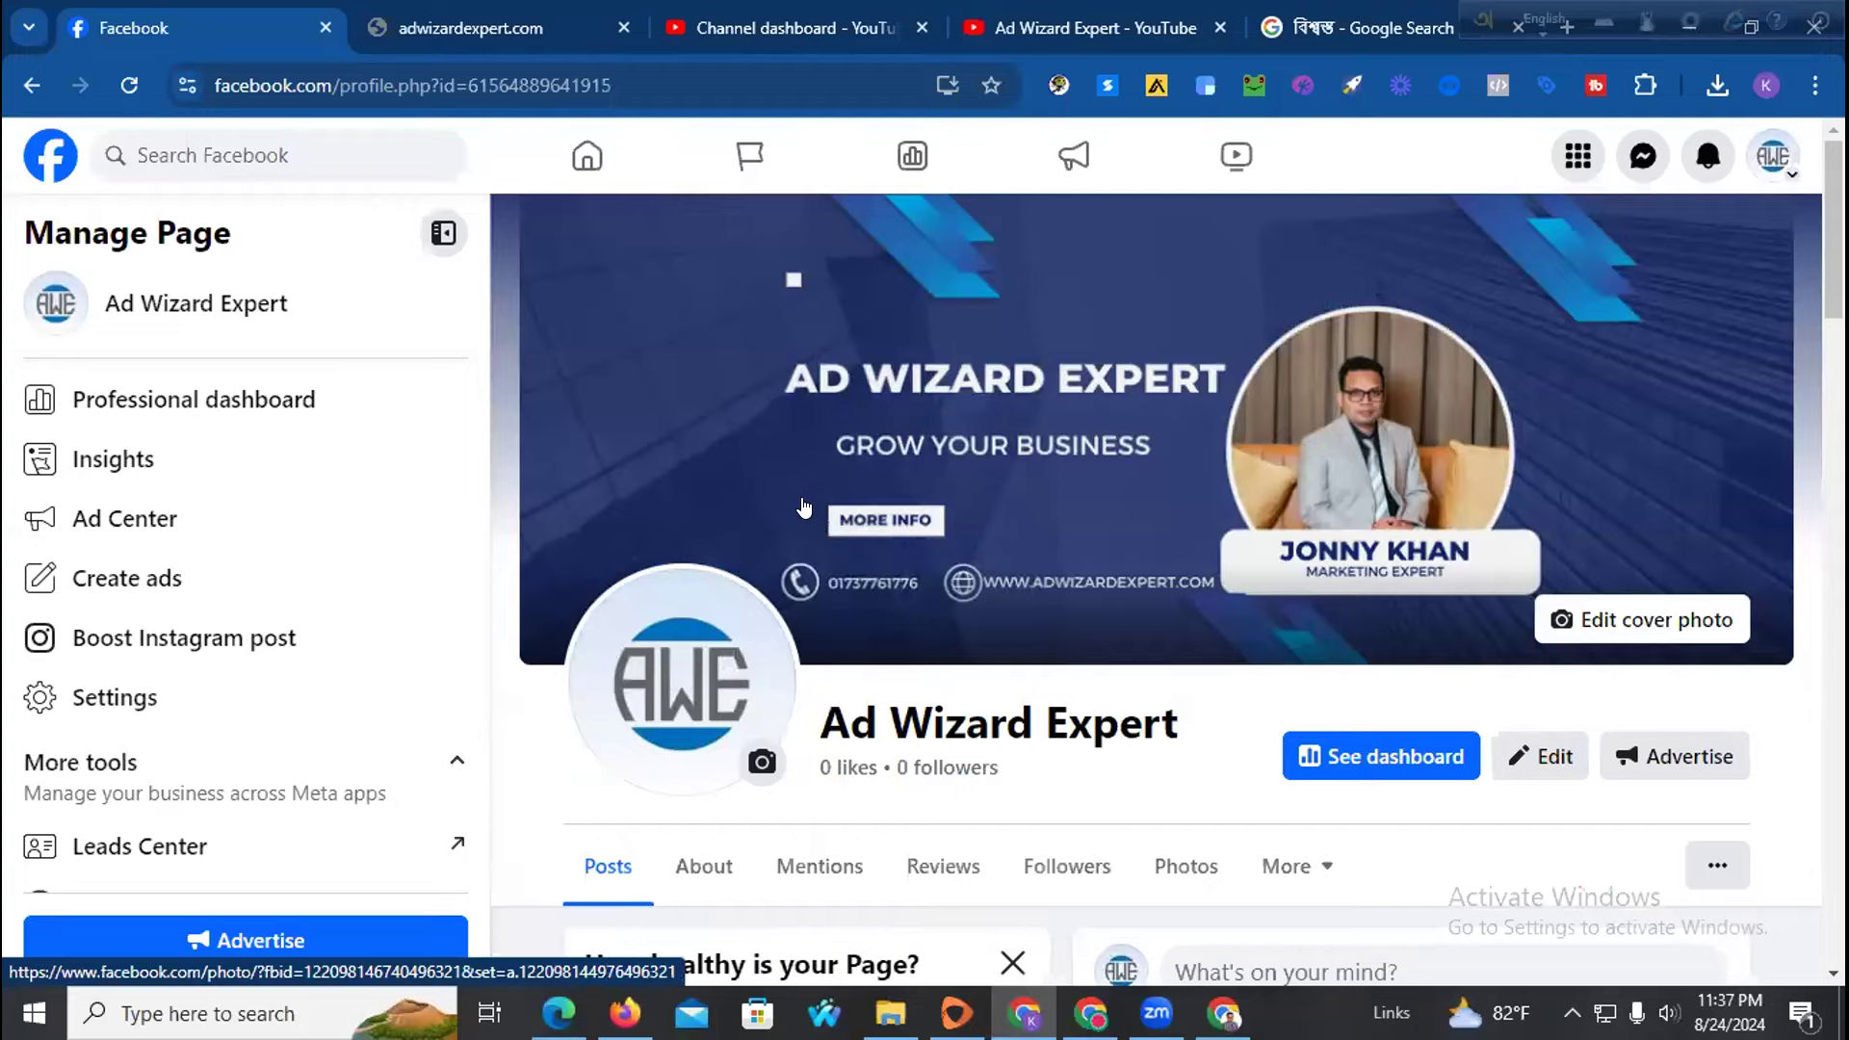
{"action": "scroll", "coordinate": [867, 501], "scroll_direction": "down", "scroll_amount": 10}
{"action": "scroll", "coordinate": [1141, 542], "scroll_direction": "down", "scroll_amount": 5}
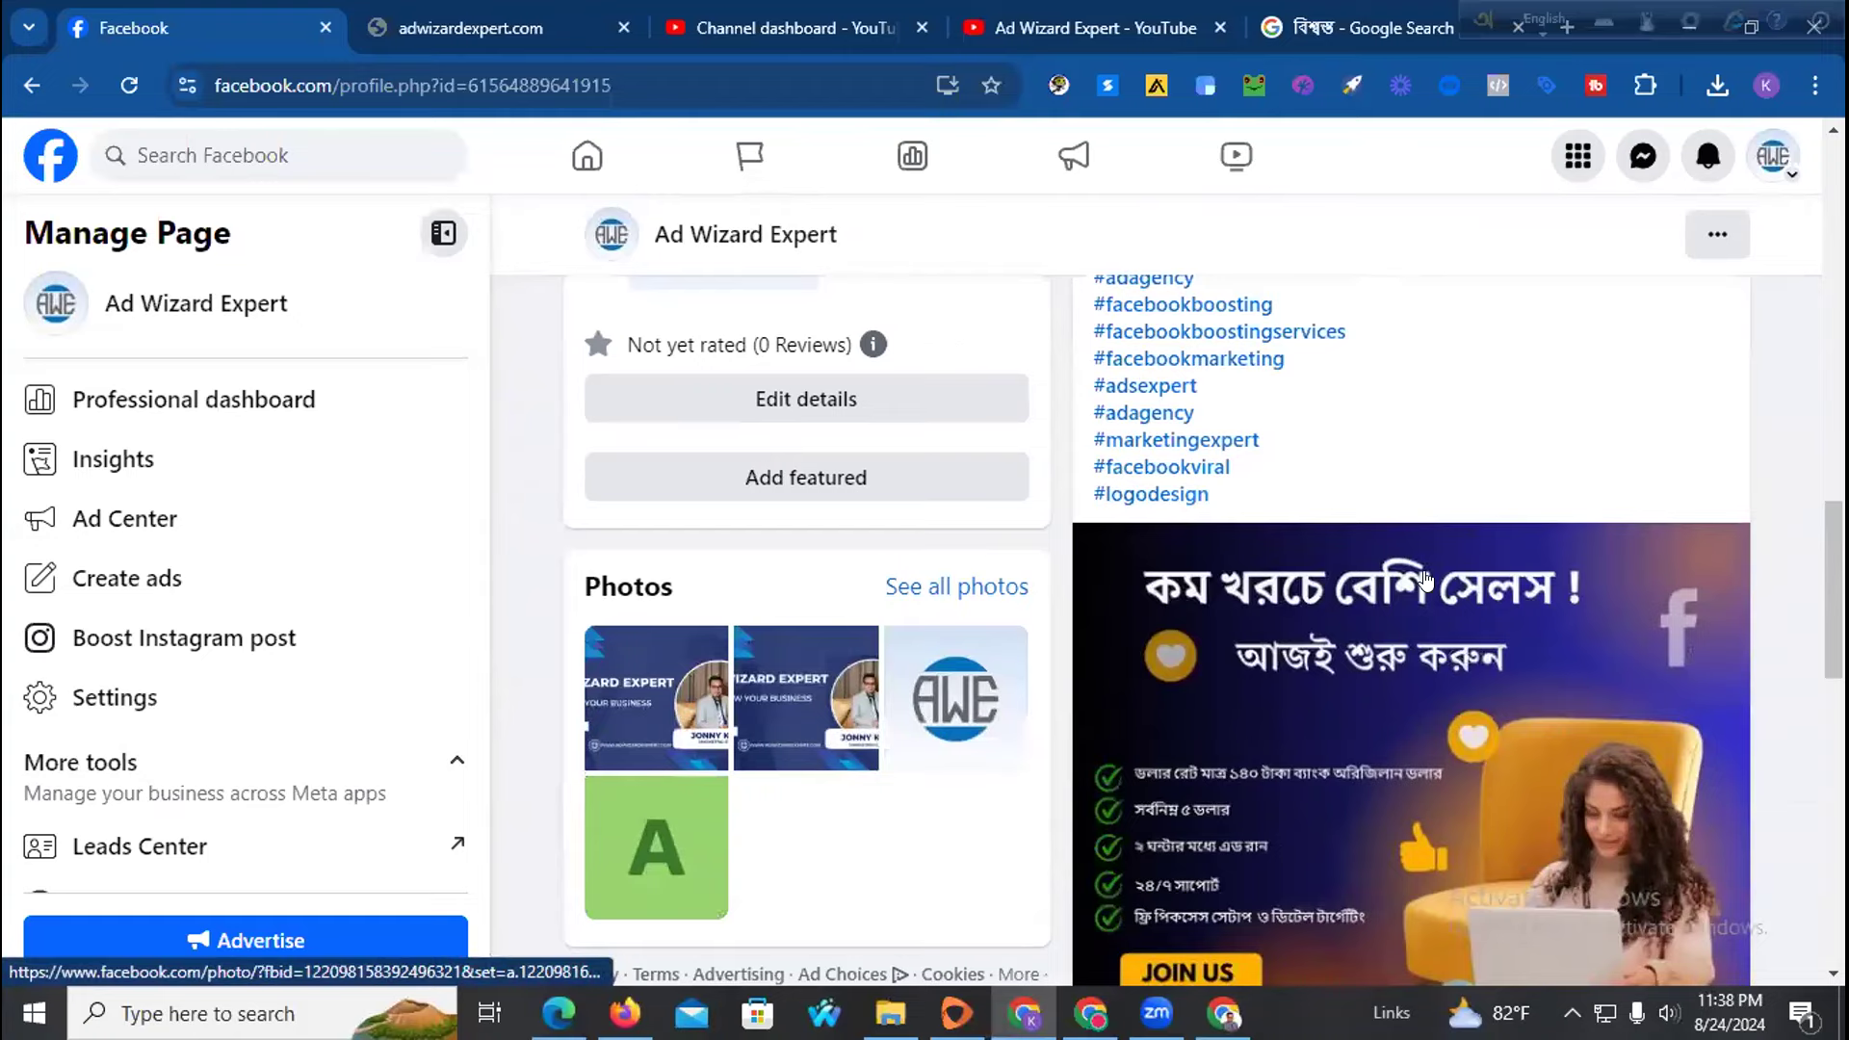
{"action": "scroll", "coordinate": [1344, 583], "scroll_direction": "up", "scroll_amount": 5}
{"action": "scroll", "coordinate": [1237, 558], "scroll_direction": "up", "scroll_amount": 3}
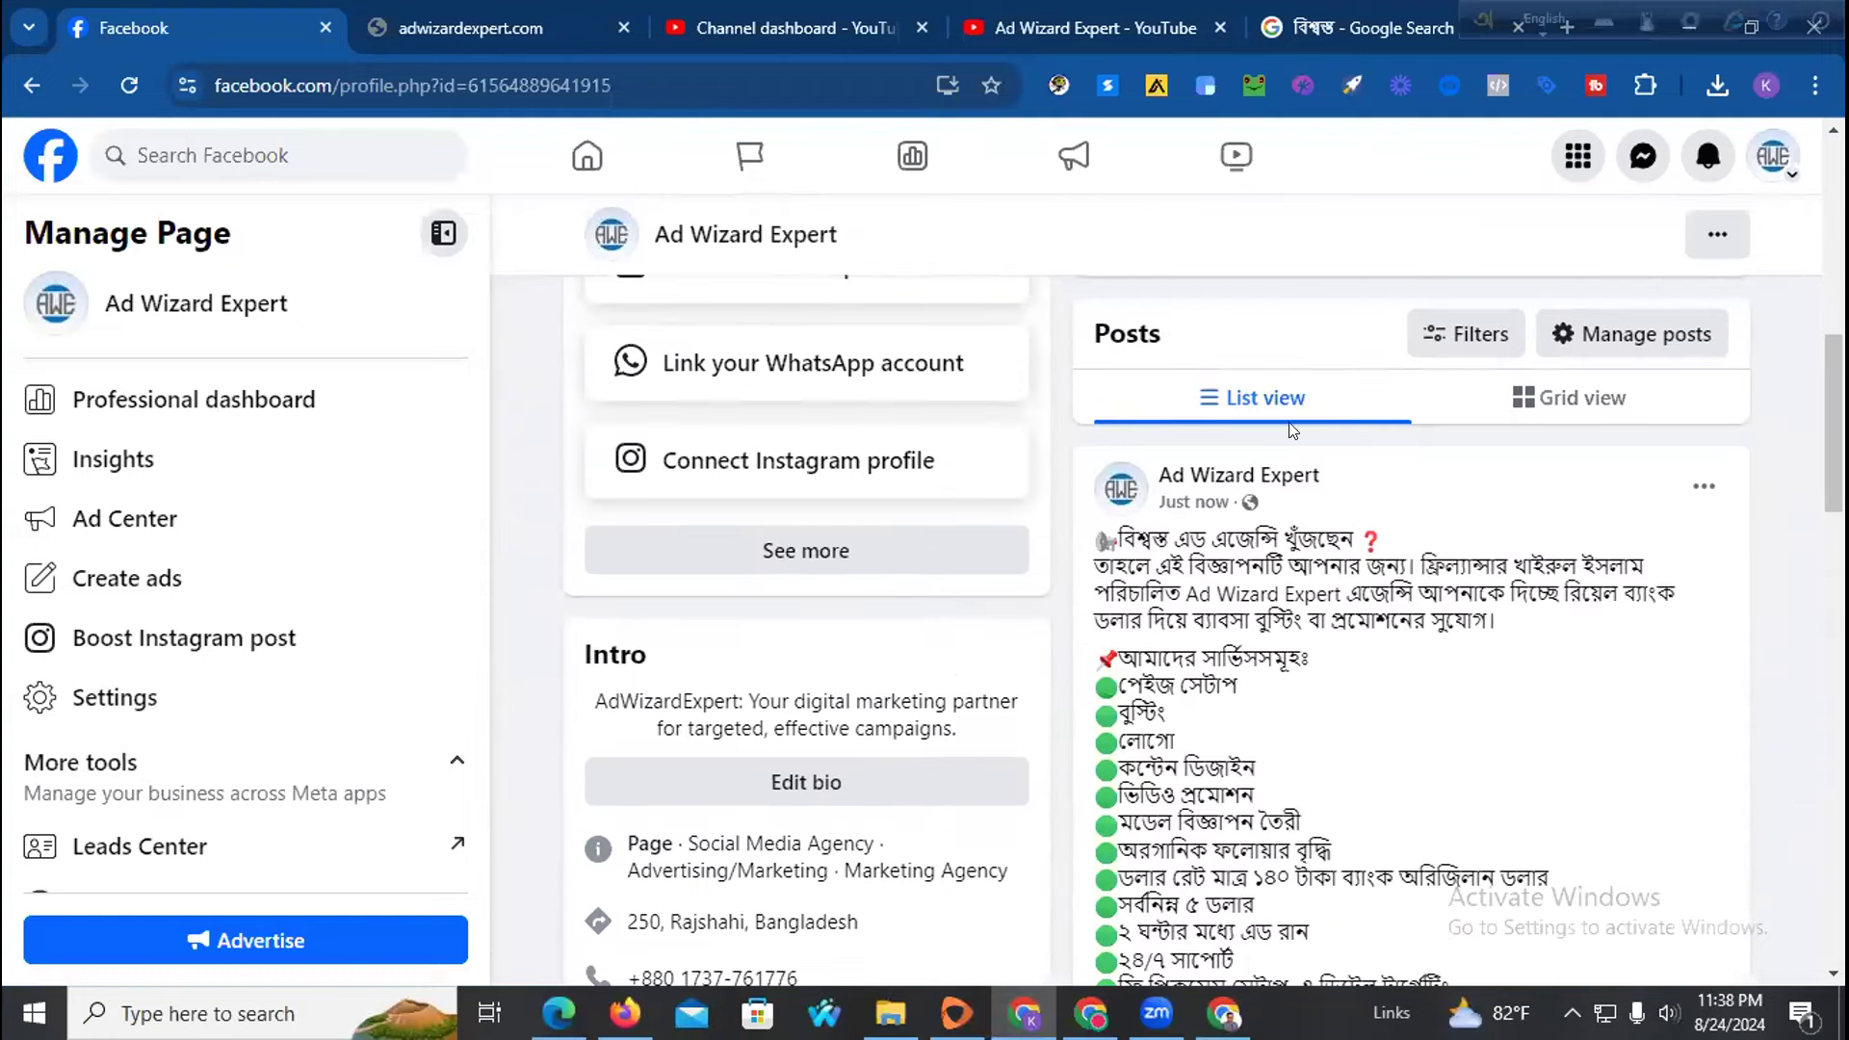
{"action": "scroll", "coordinate": [1098, 663], "scroll_direction": "down", "scroll_amount": 7}
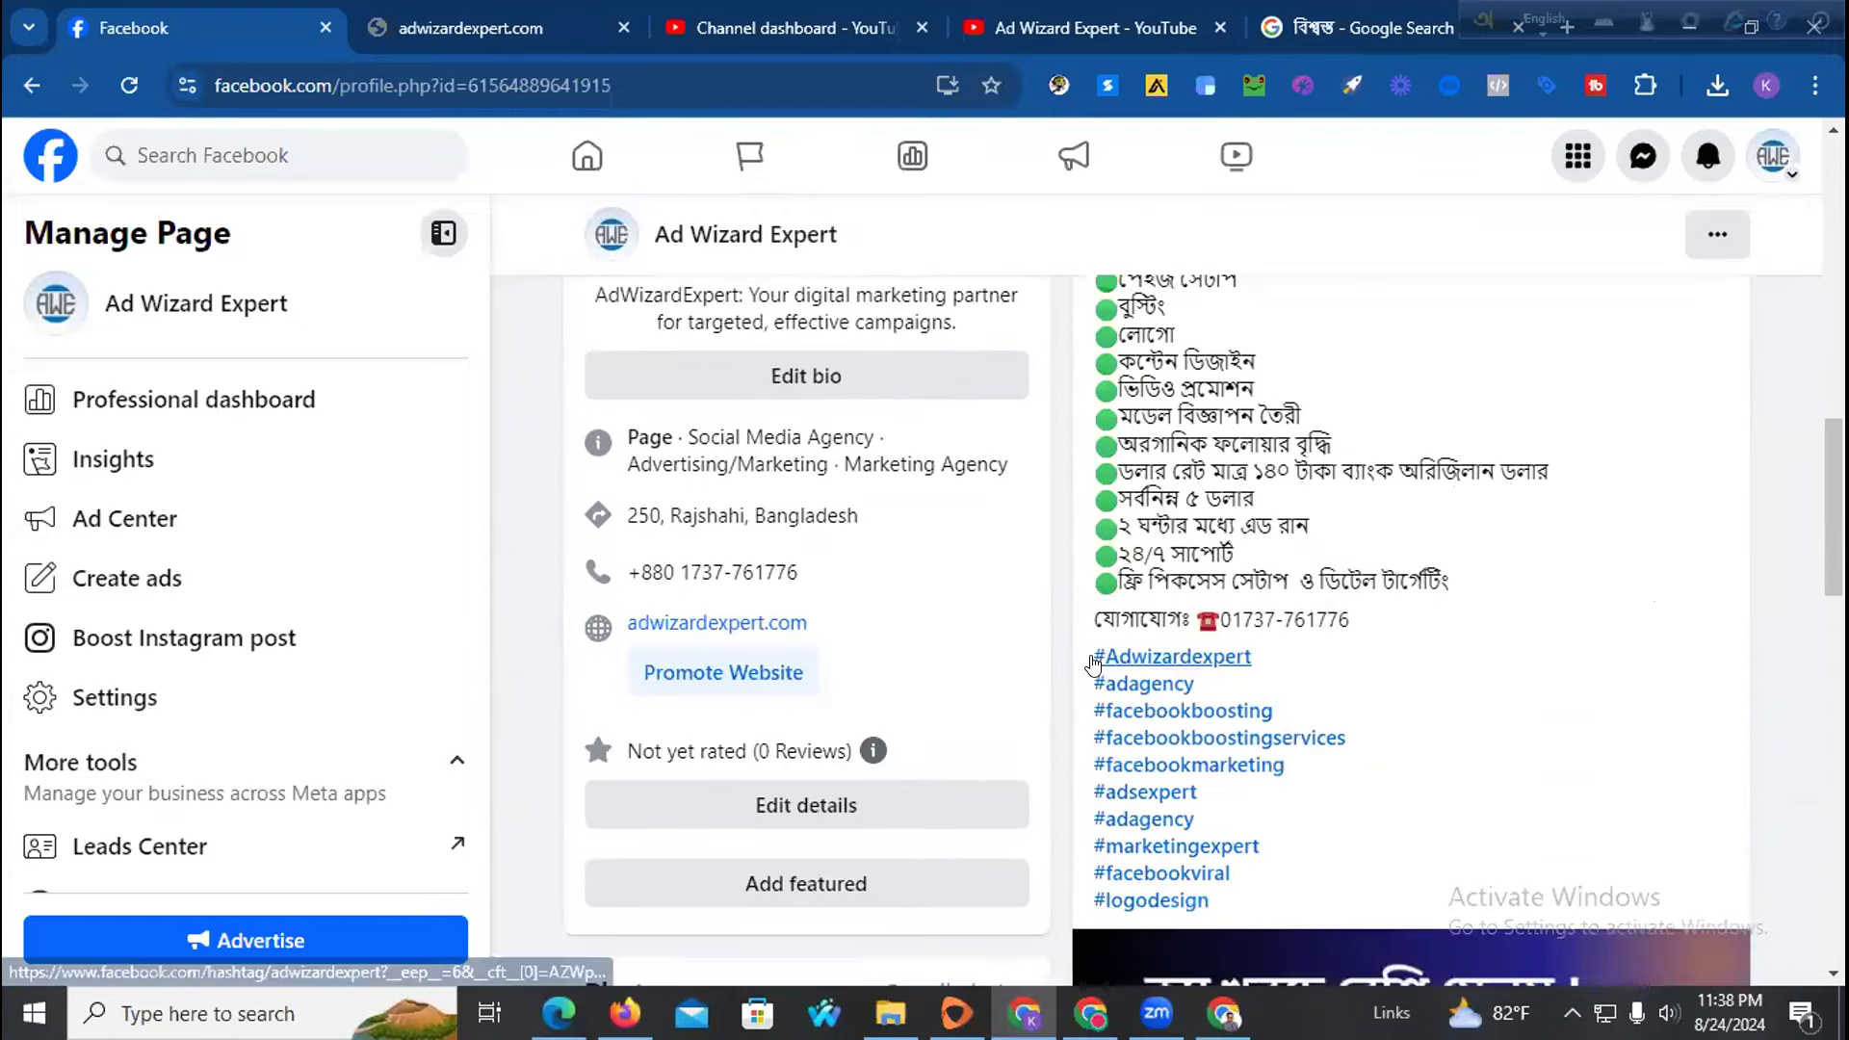
{"action": "scroll", "coordinate": [1319, 474], "scroll_direction": "down", "scroll_amount": 3}
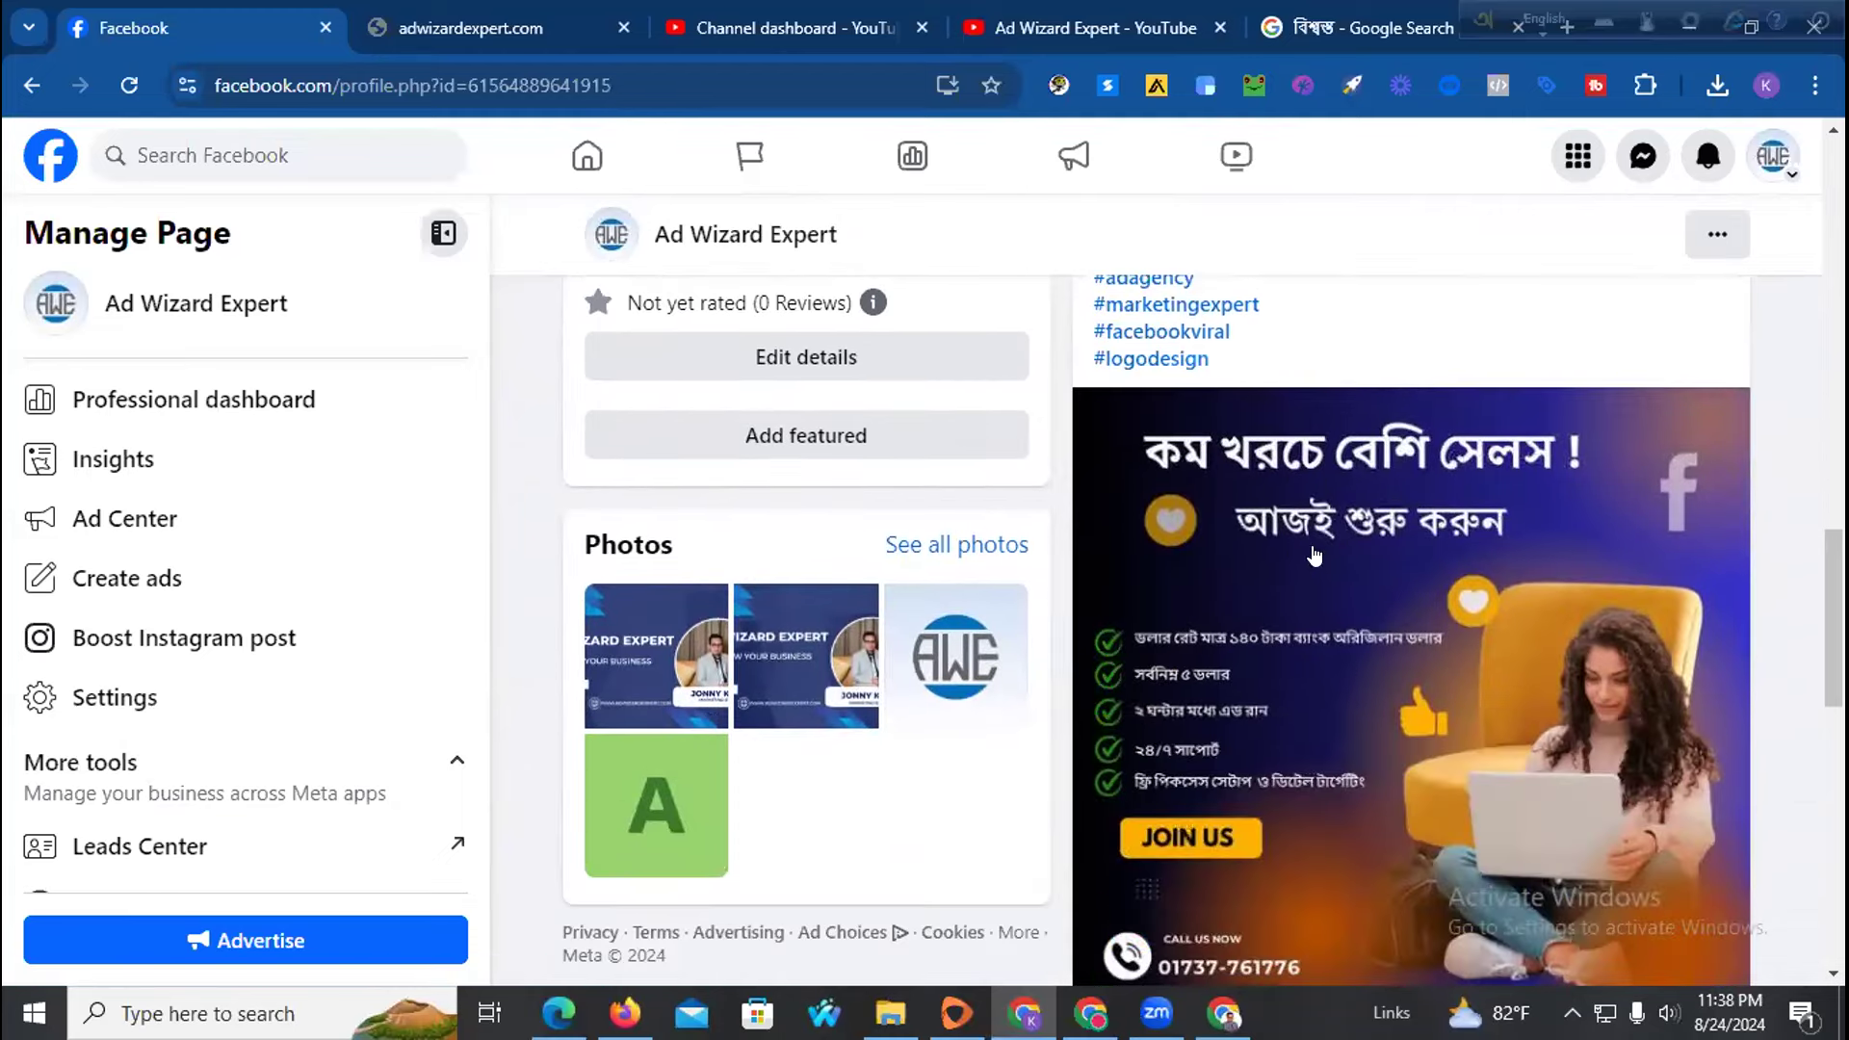
{"action": "scroll", "coordinate": [1237, 471], "scroll_direction": "down", "scroll_amount": 3}
{"action": "scroll", "coordinate": [1209, 424], "scroll_direction": "up", "scroll_amount": 5}
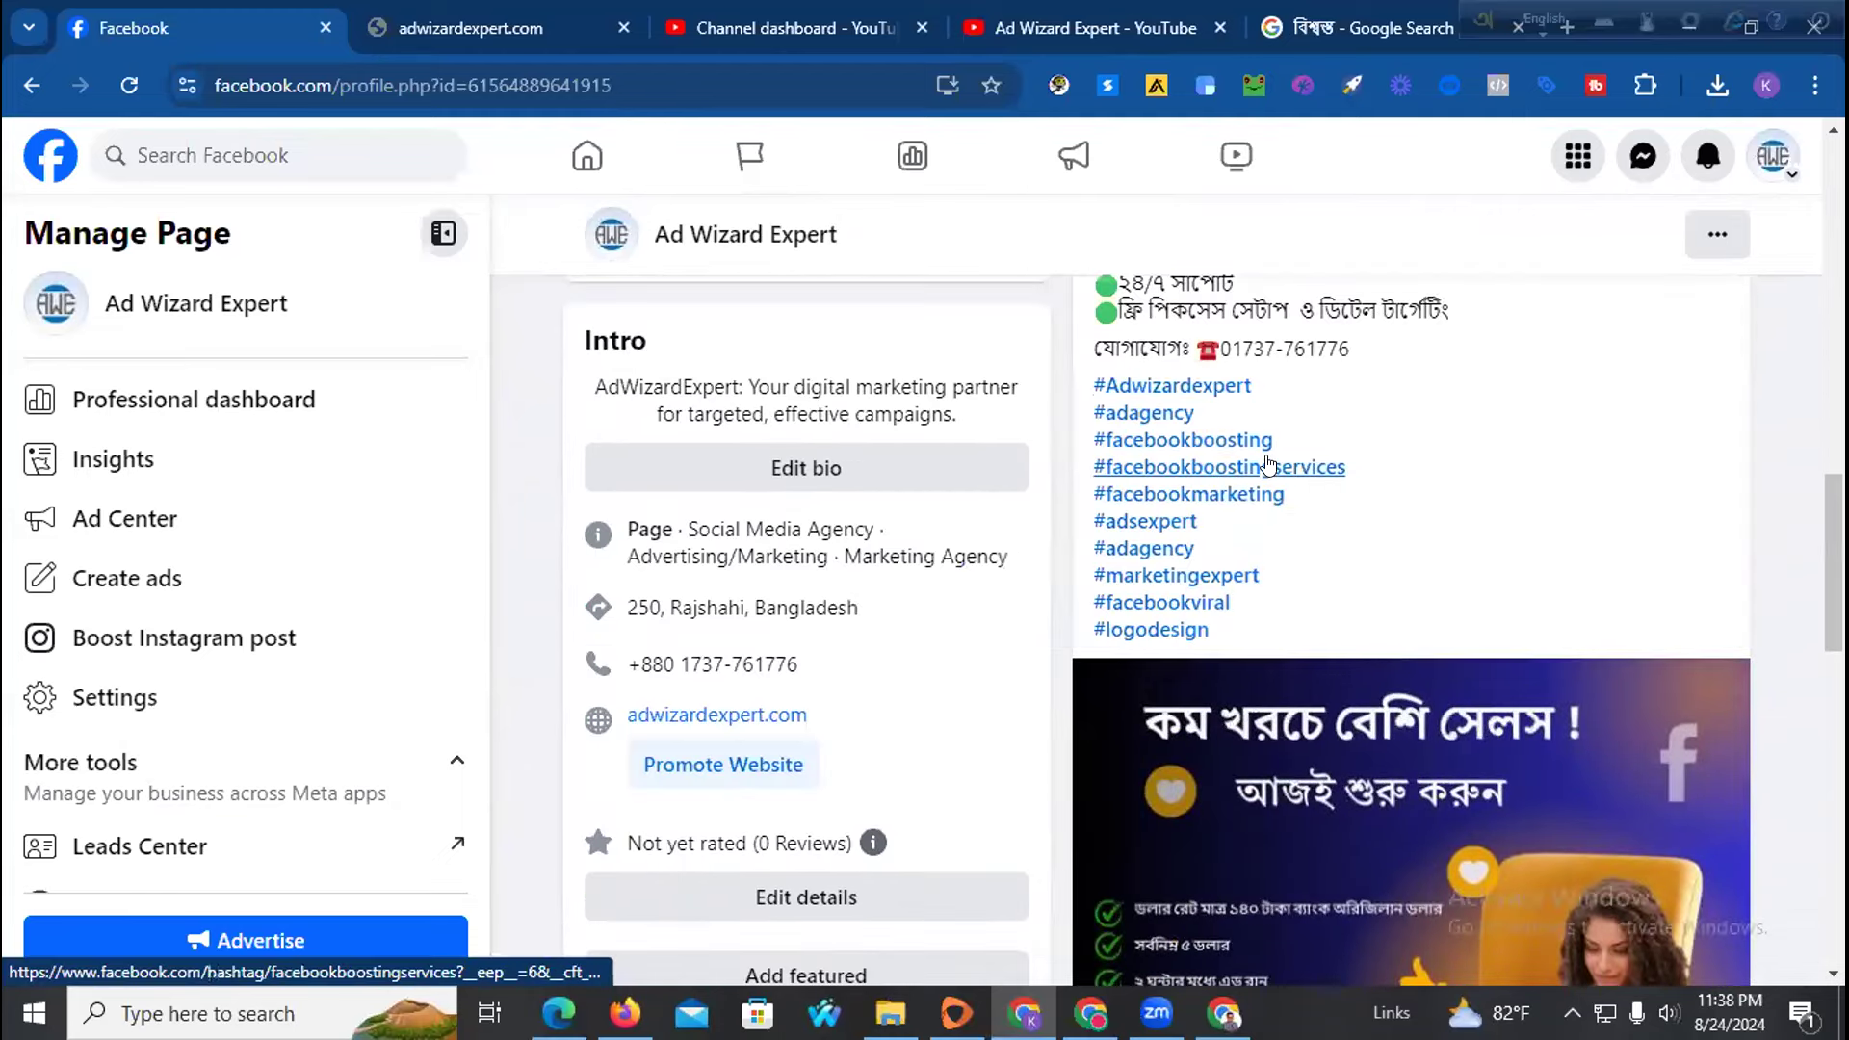
{"action": "scroll", "coordinate": [1209, 453], "scroll_direction": "up", "scroll_amount": 5}
{"action": "scroll", "coordinate": [1211, 476], "scroll_direction": "up", "scroll_amount": 2}
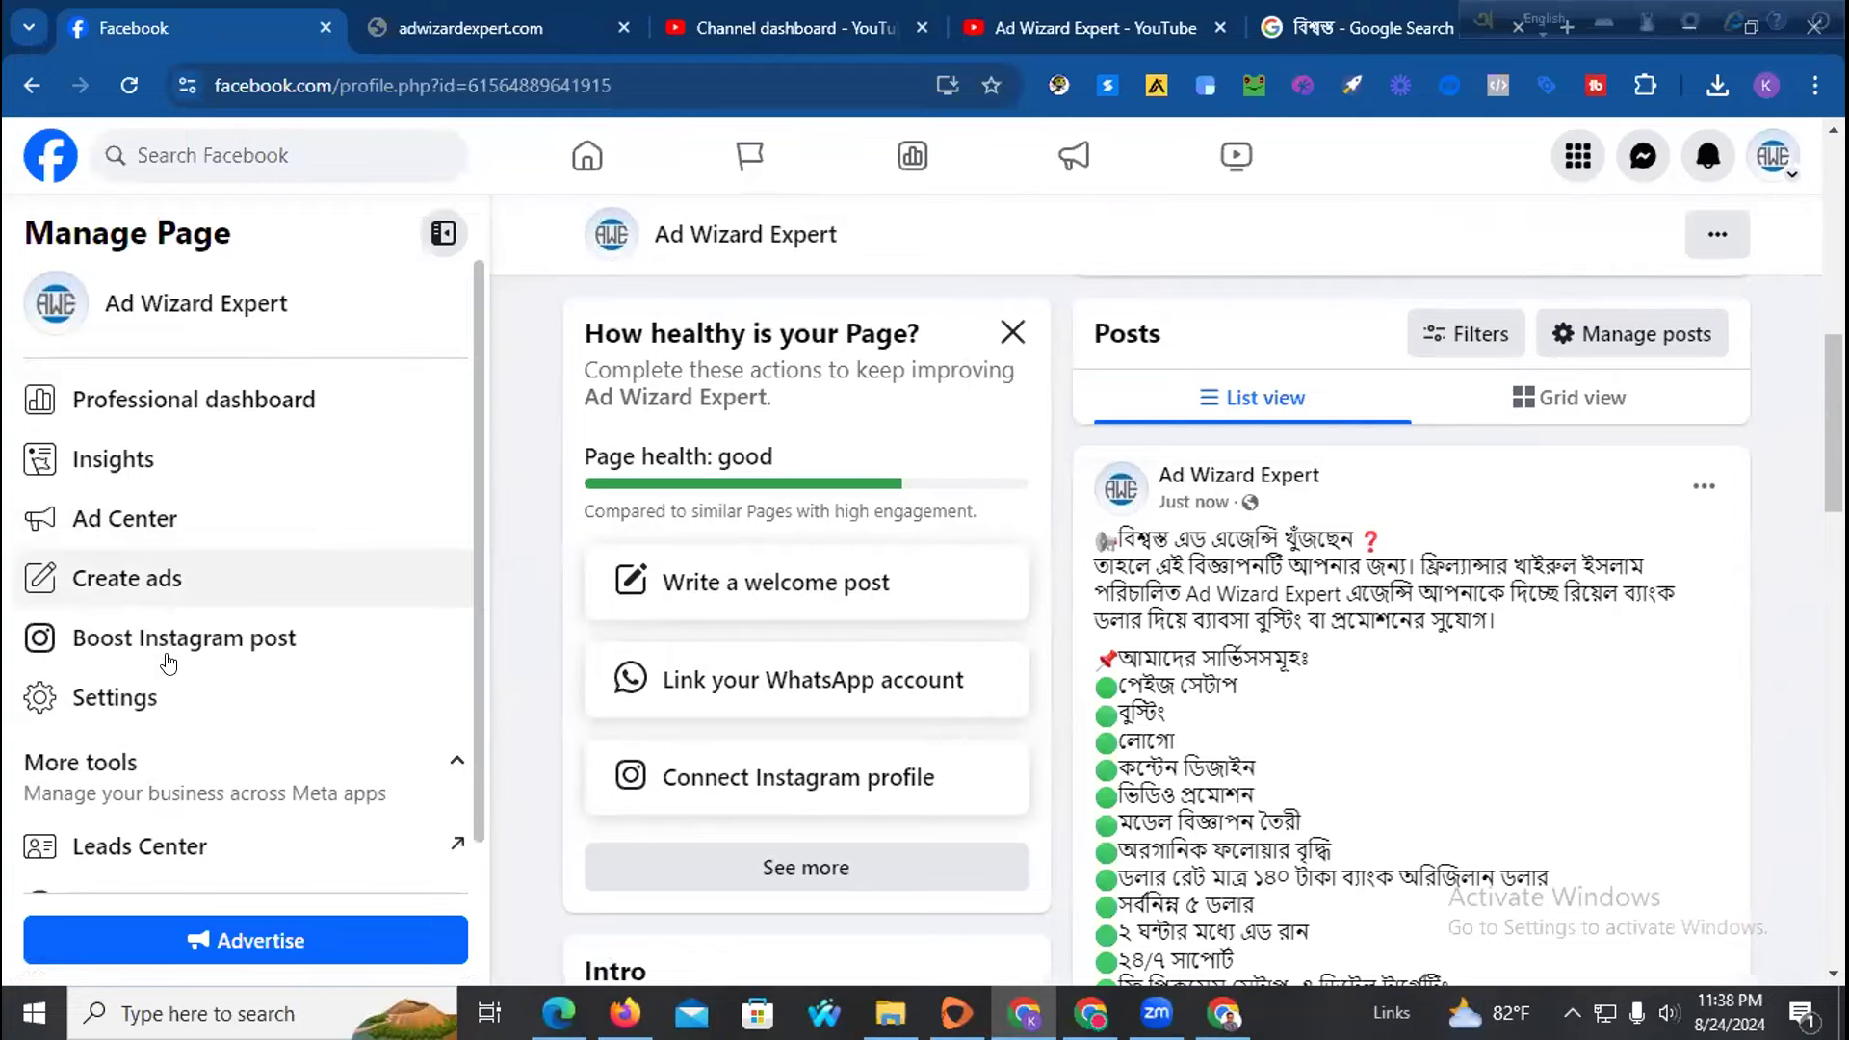
{"action": "scroll", "coordinate": [568, 563], "scroll_direction": "down", "scroll_amount": 5}
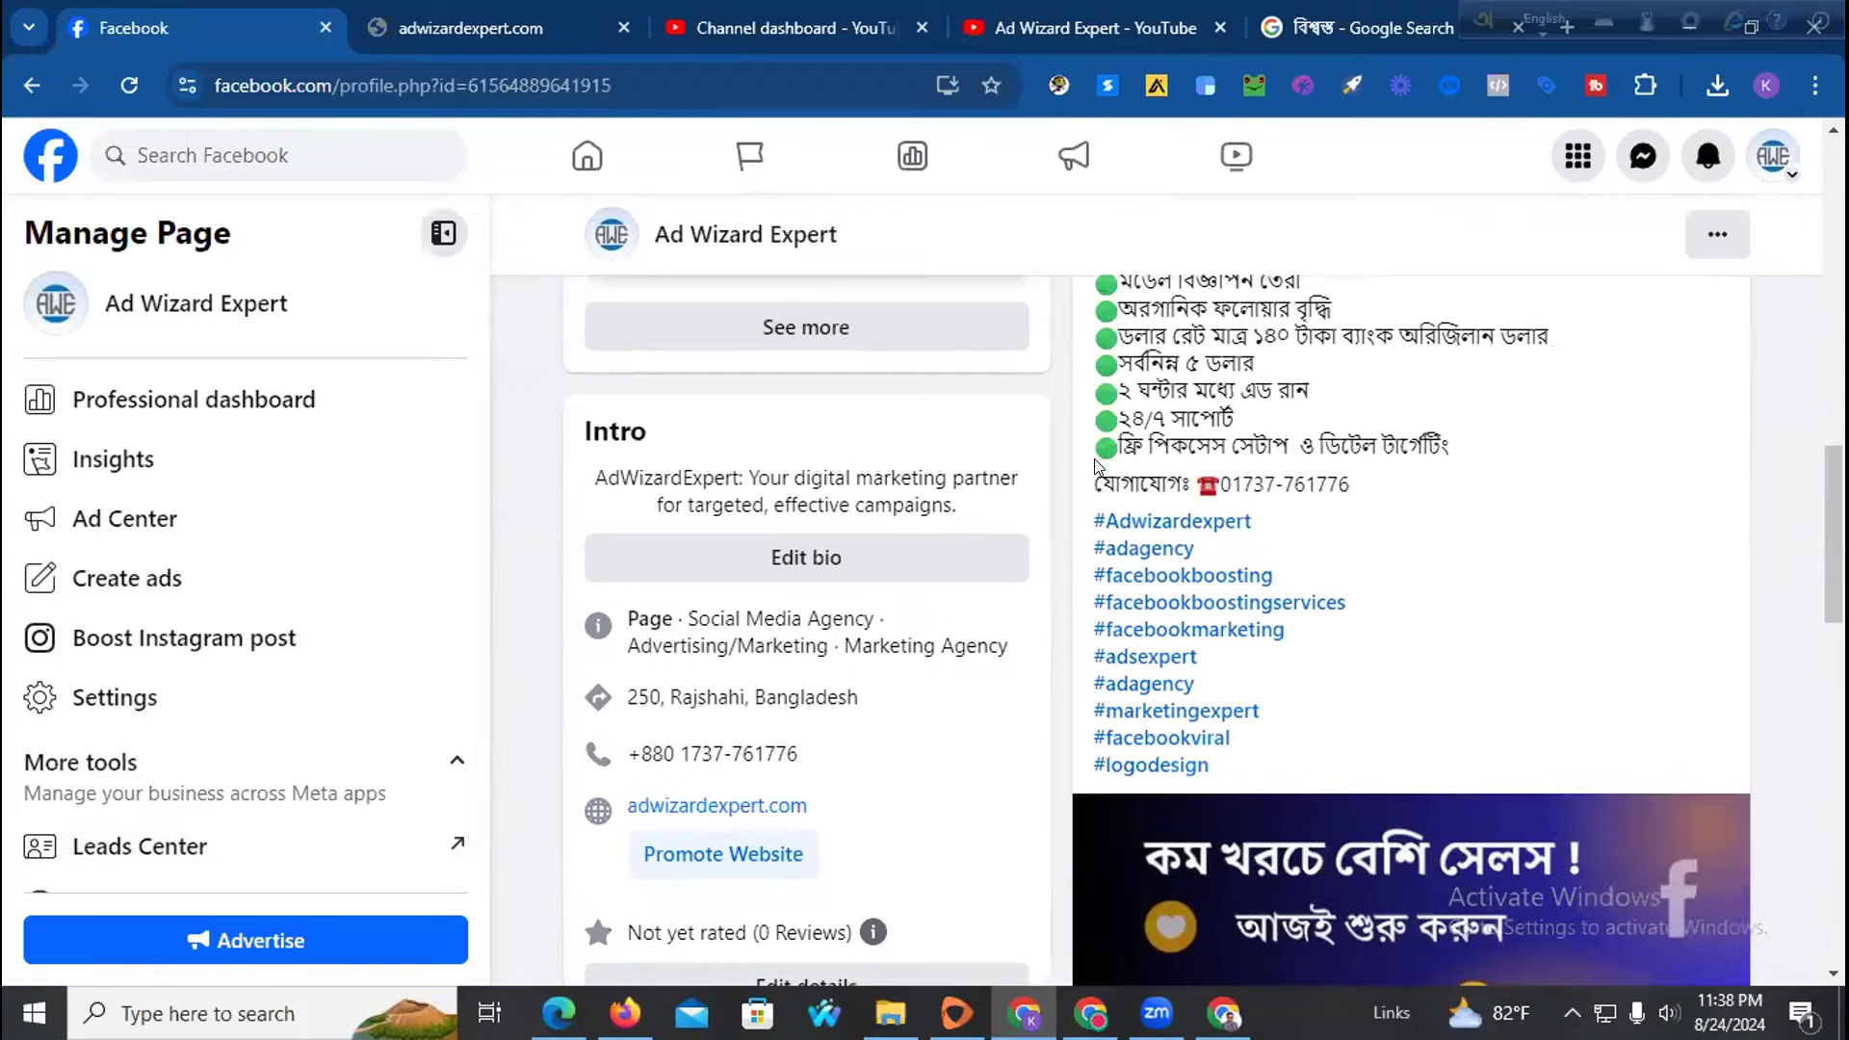
{"action": "scroll", "coordinate": [1096, 467], "scroll_direction": "down", "scroll_amount": 3}
{"action": "scroll", "coordinate": [1291, 516], "scroll_direction": "down", "scroll_amount": 4}
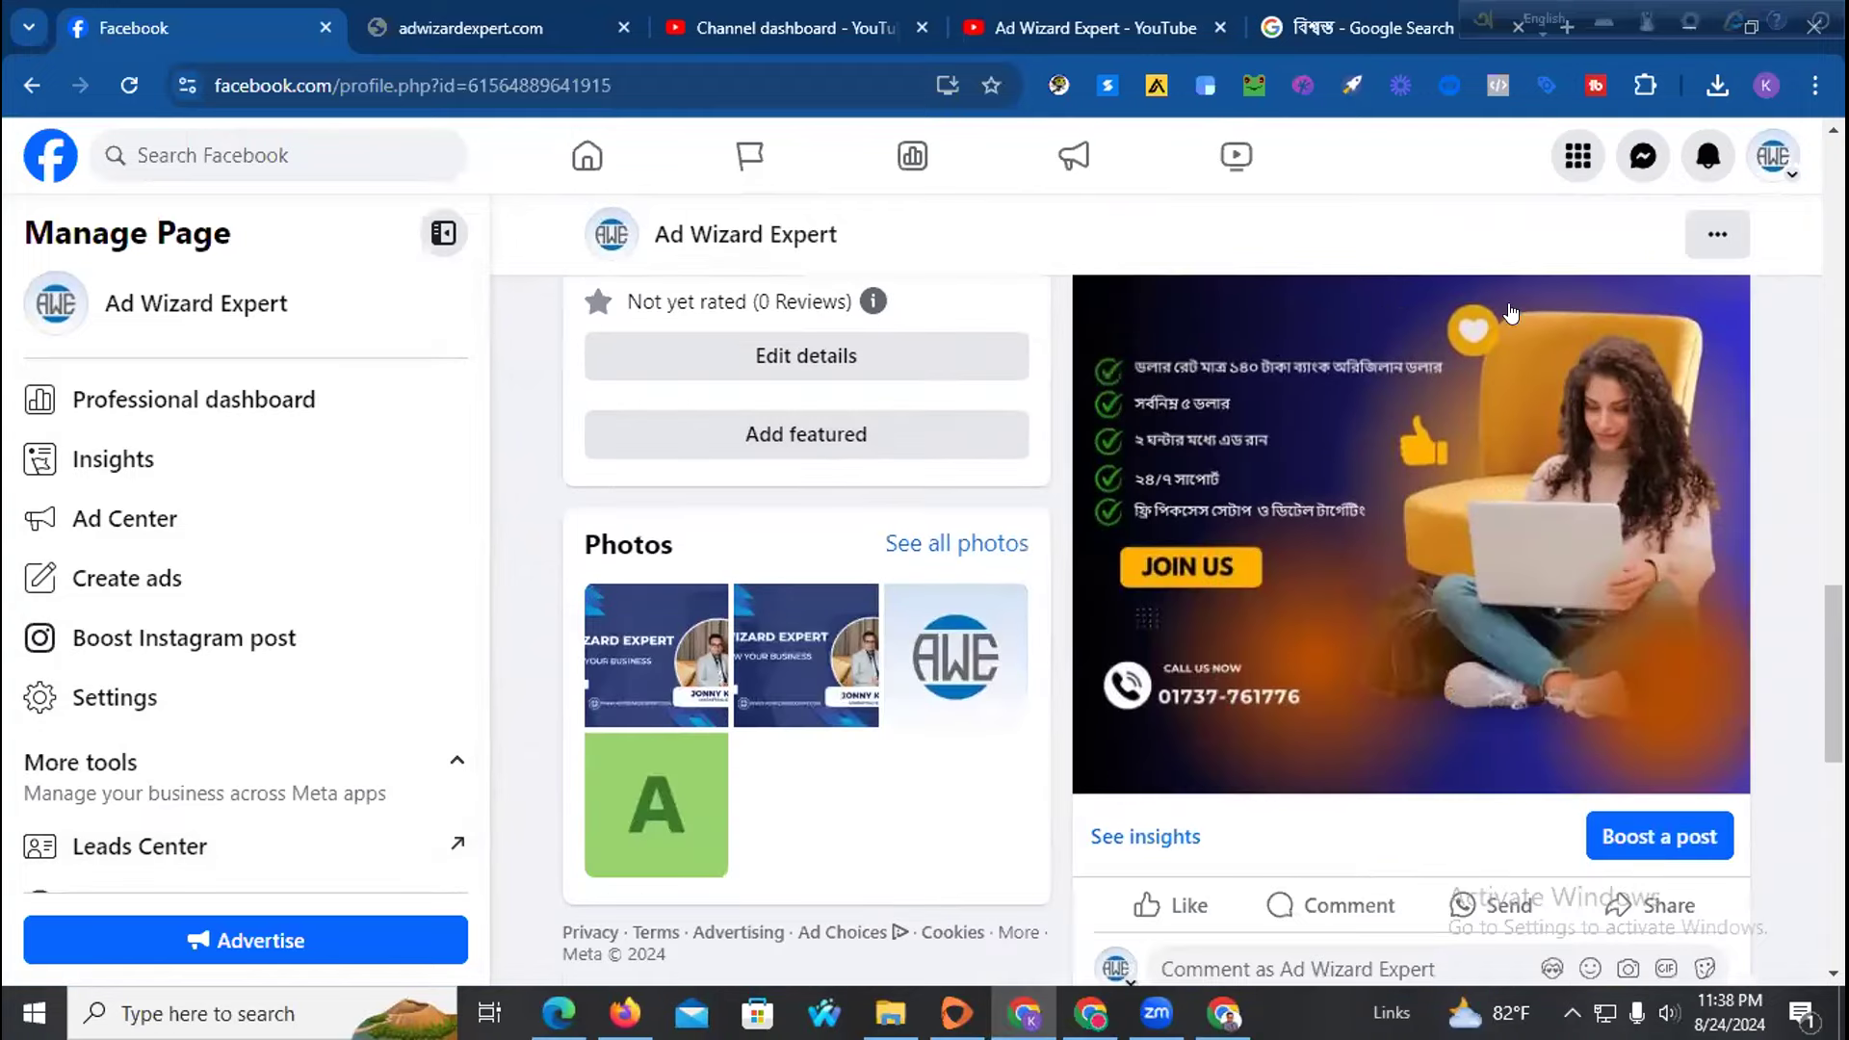
{"action": "scroll", "coordinate": [1510, 313], "scroll_direction": "up", "scroll_amount": 4}
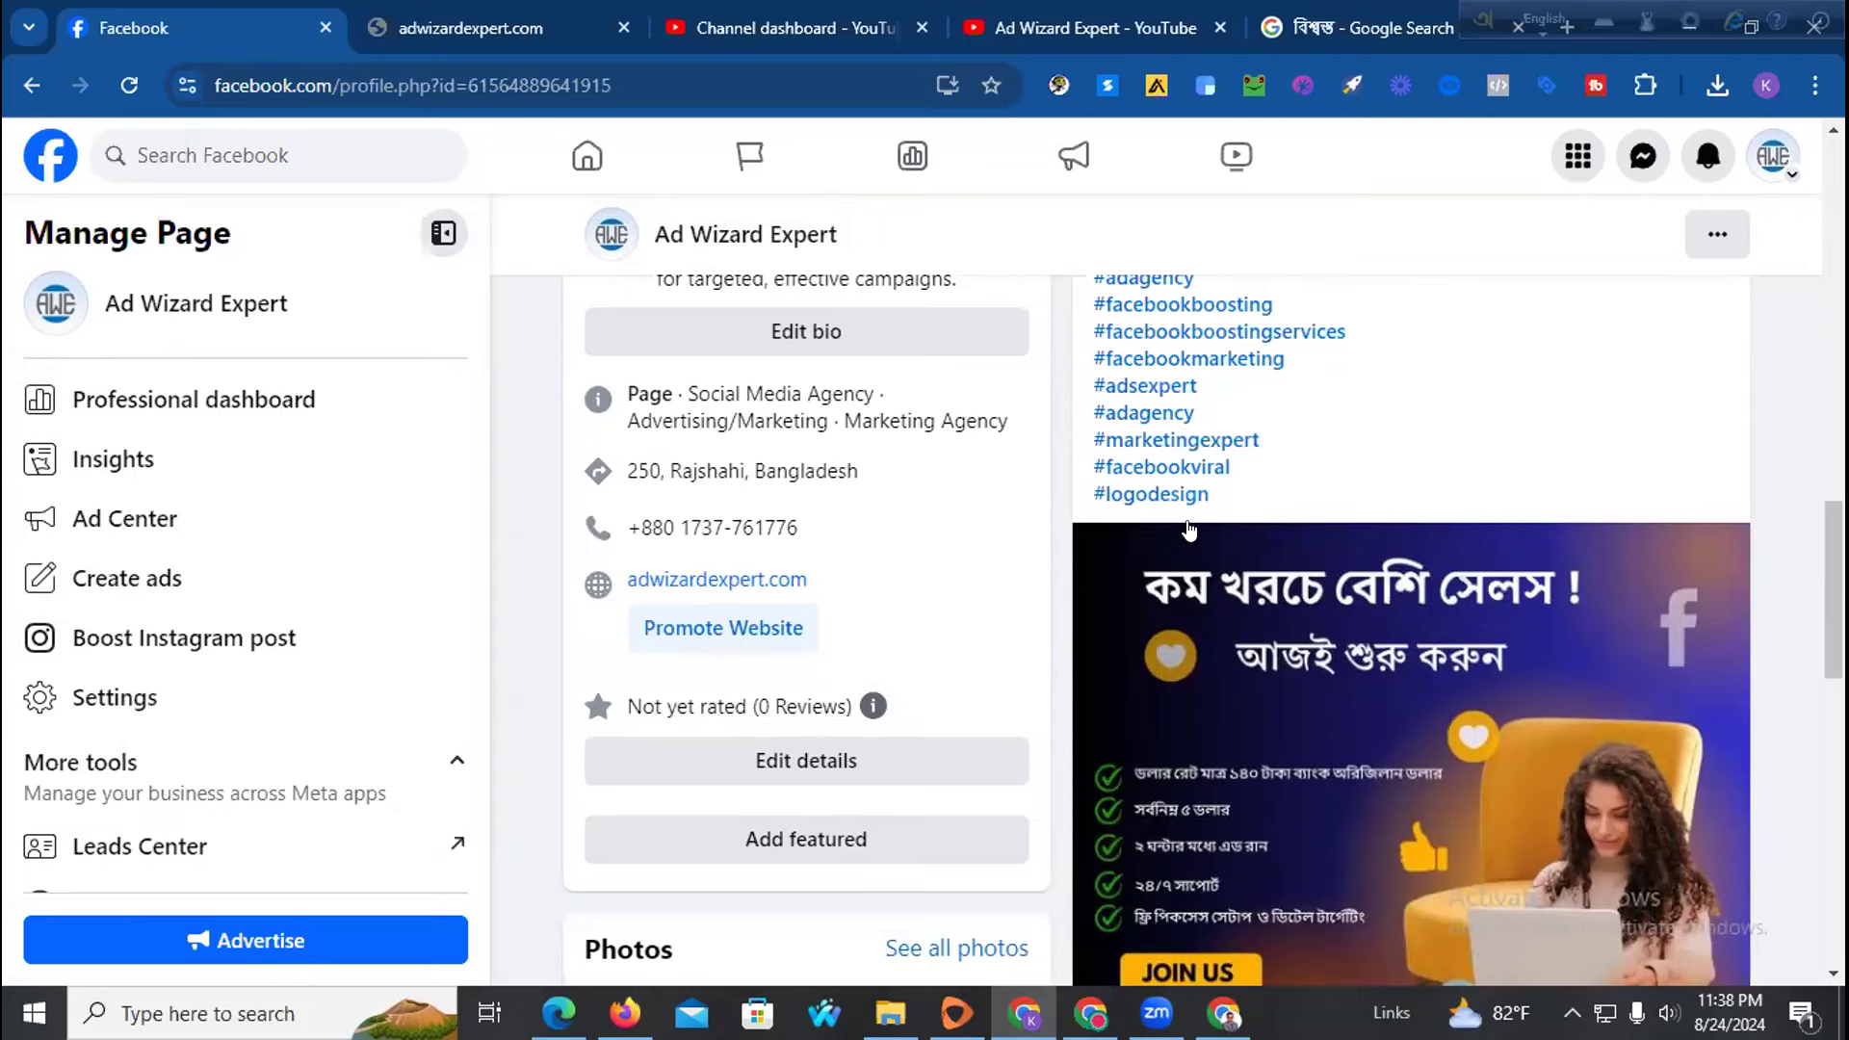
{"action": "scroll", "coordinate": [1052, 534], "scroll_direction": "down", "scroll_amount": 3}
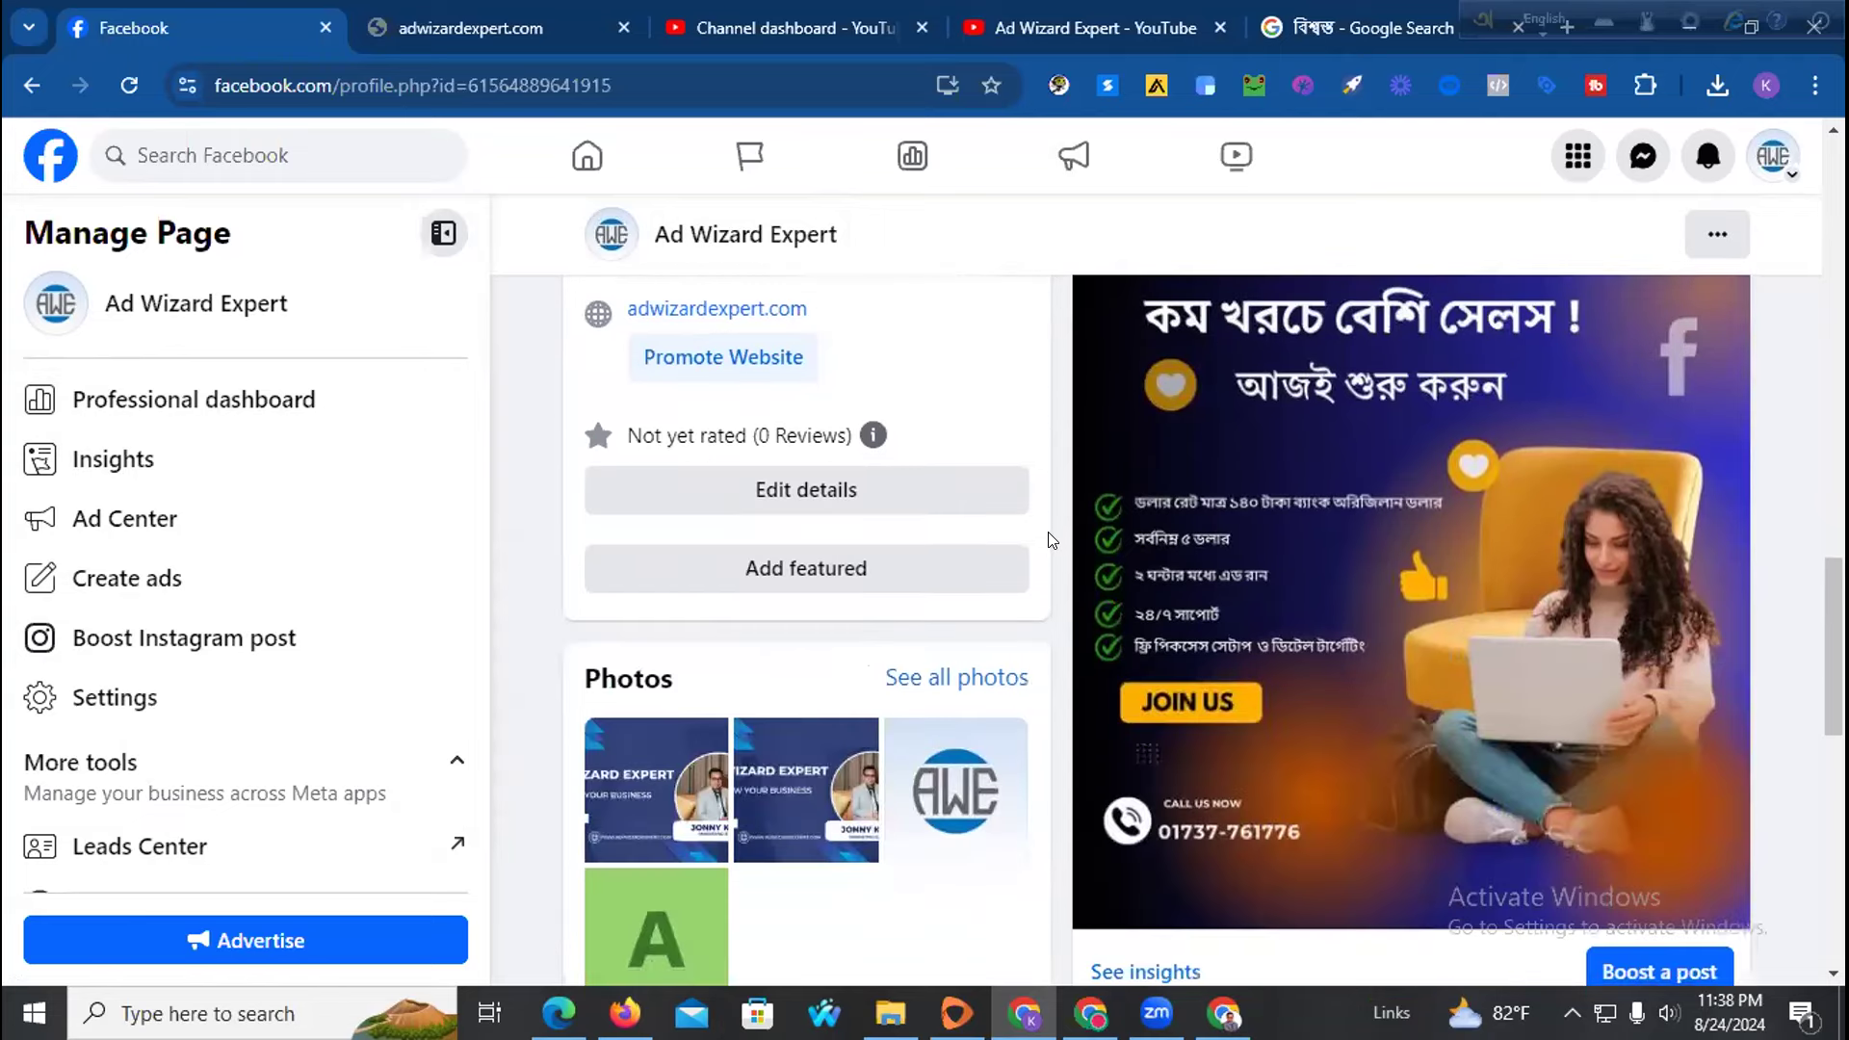